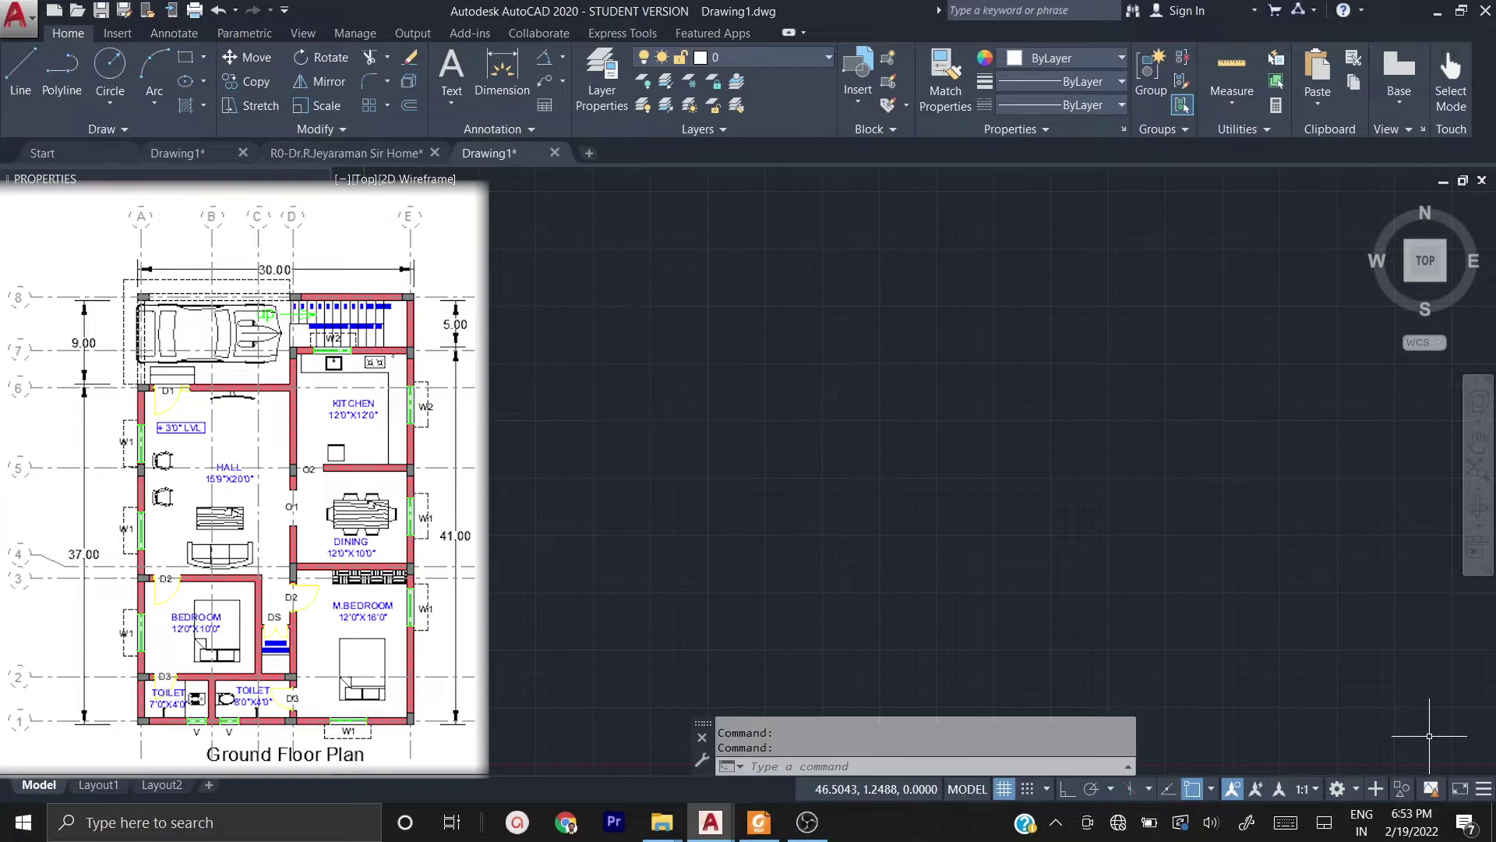
- Set the drawing's insertion scale units to Feet
{"action": "type", "text": "UNITS"}
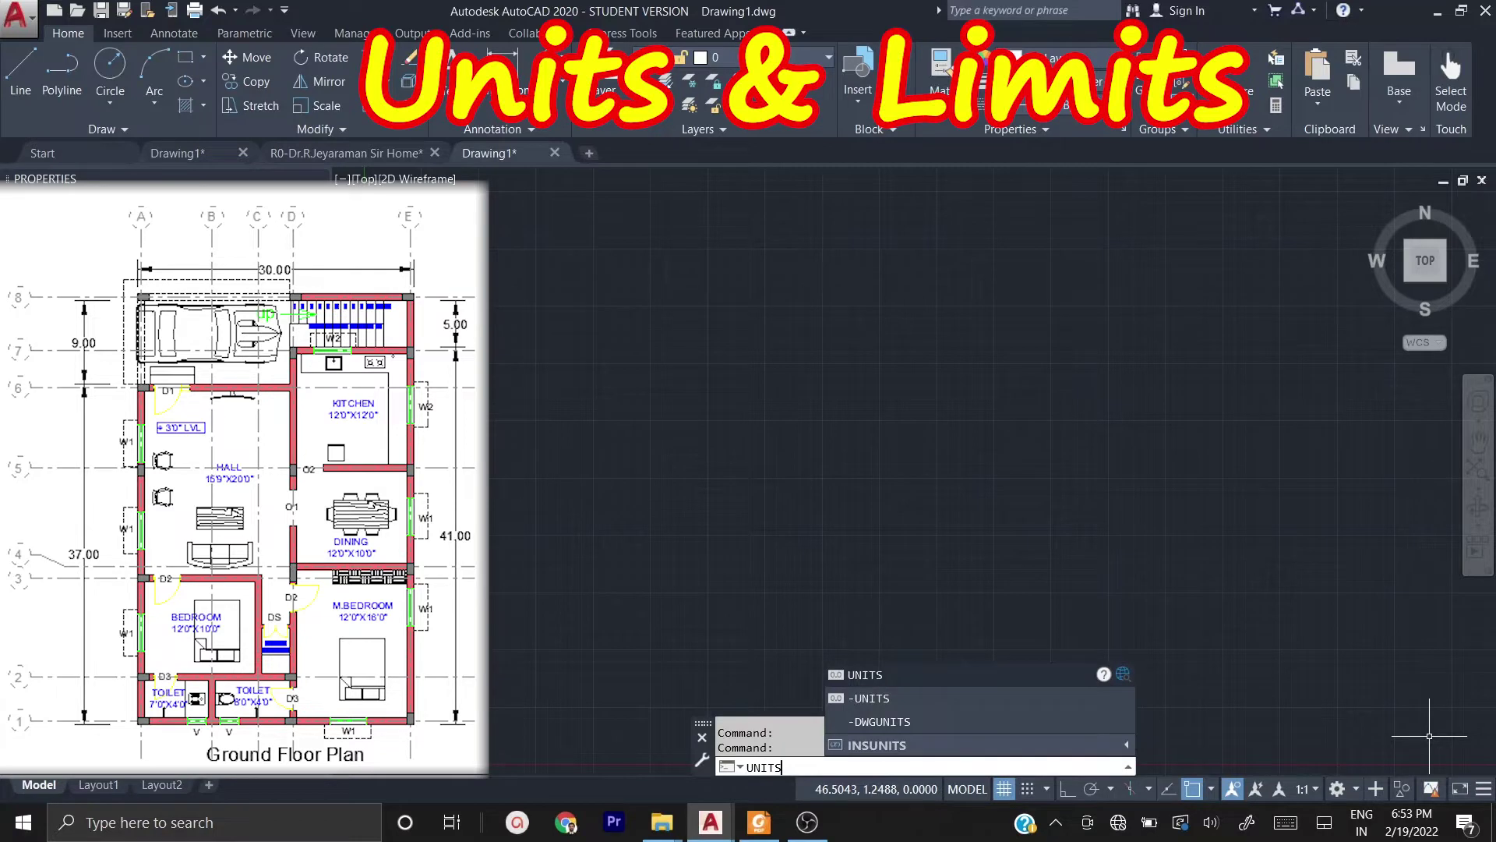
{"action": "key", "text": "Return"}
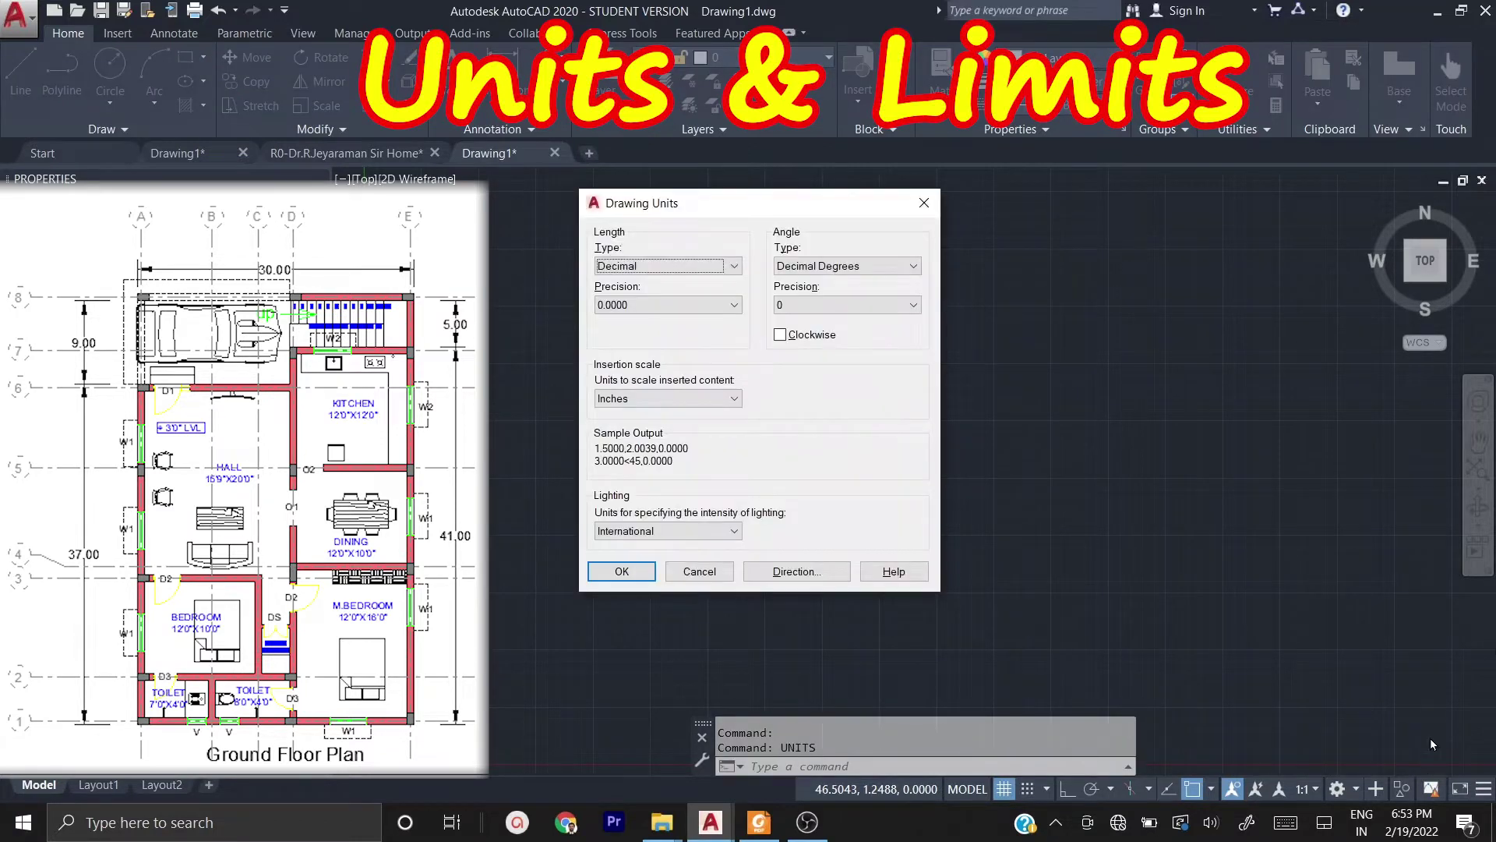
{"action": "left_click", "coordinate": [702, 398]}
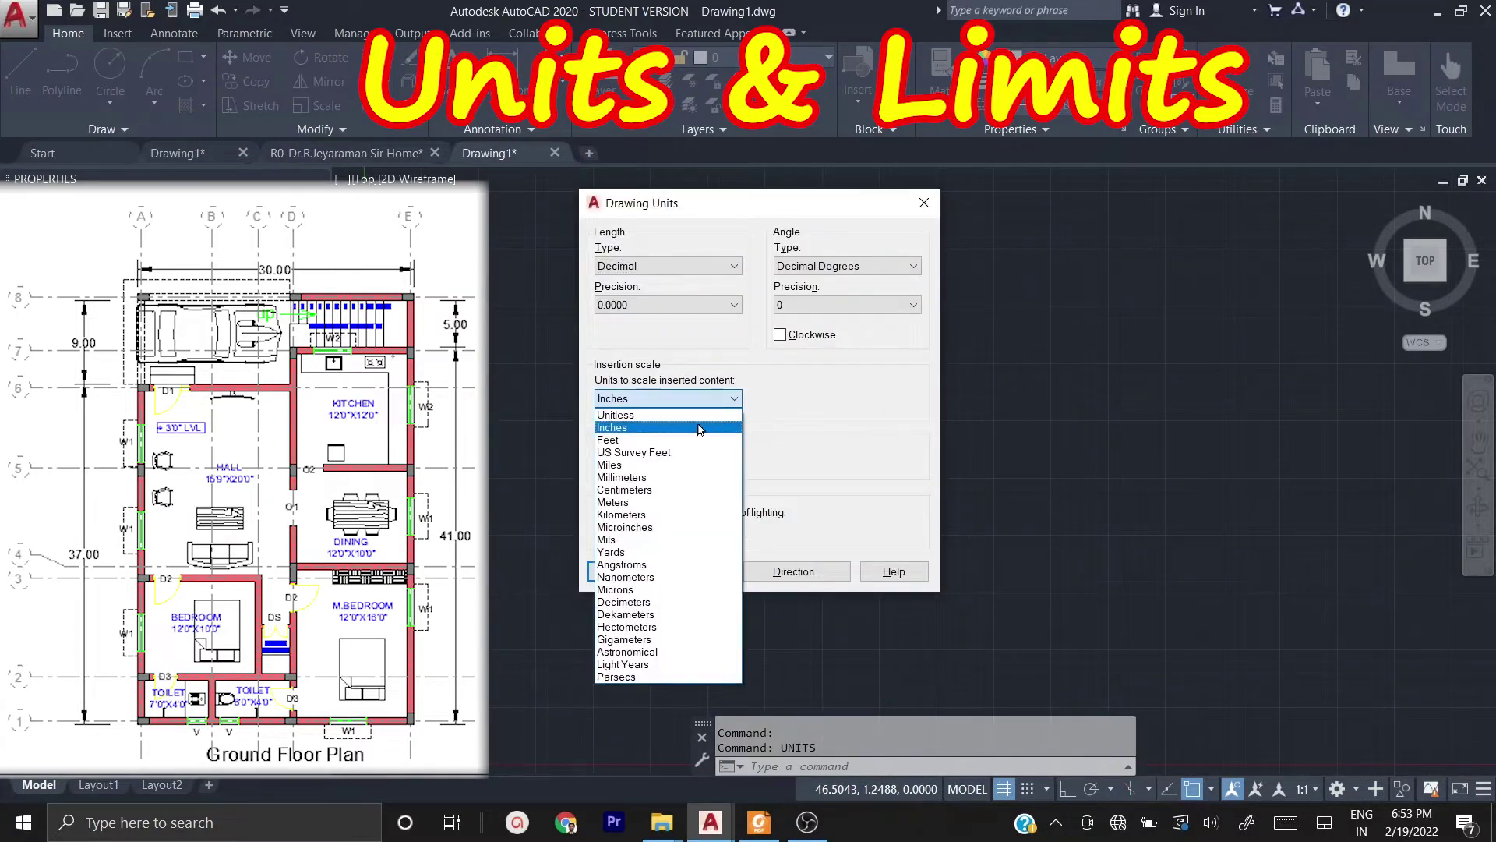
{"action": "left_click", "coordinate": [668, 441]}
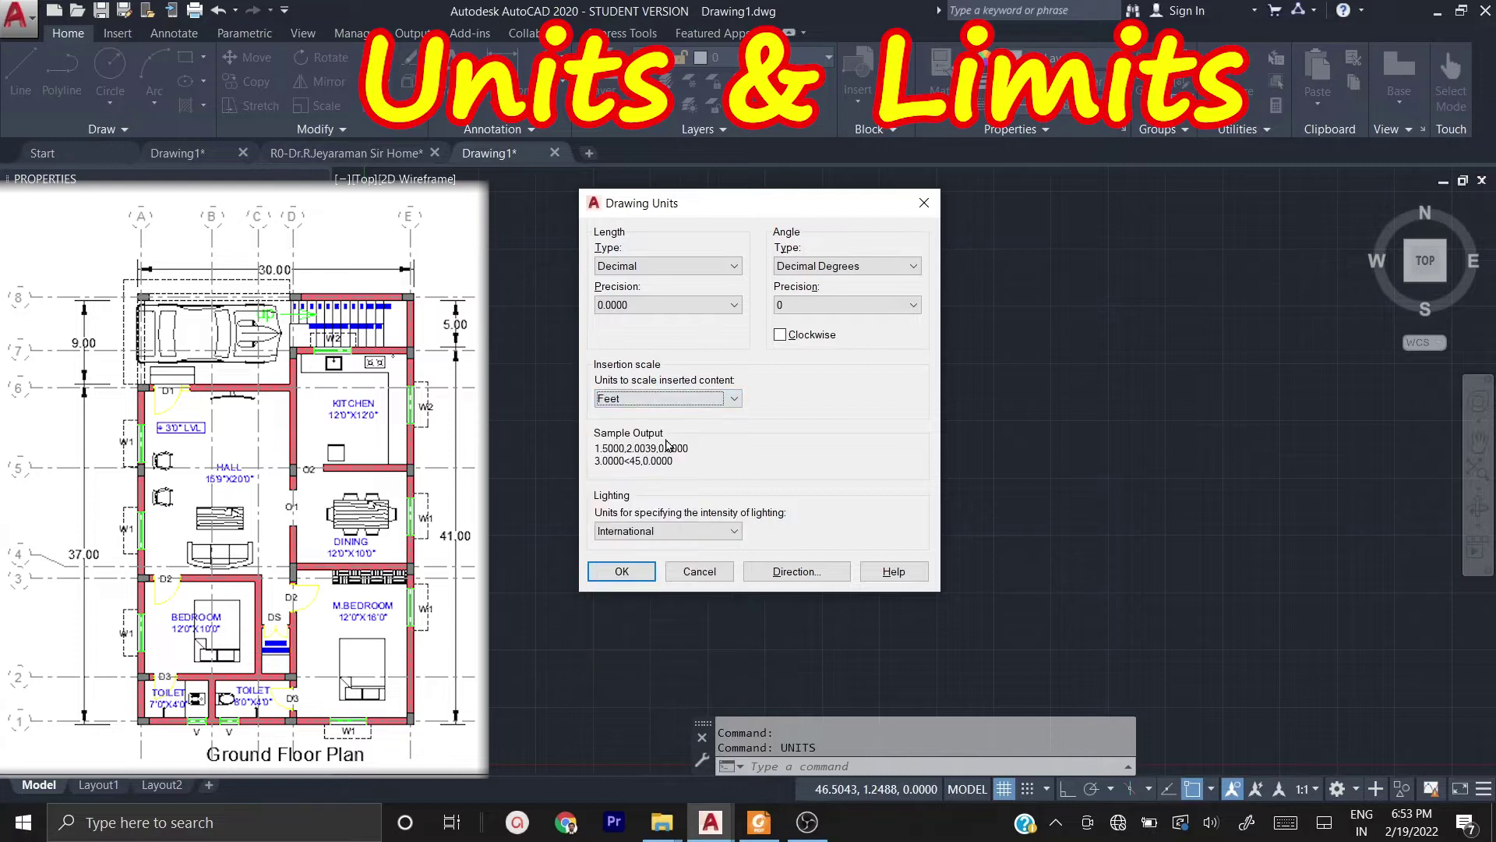
{"action": "left_click", "coordinate": [633, 577]}
- Set the model space limits from 0,0 to 1400,1000 and zoom to all
{"action": "type", "text": "limits"}
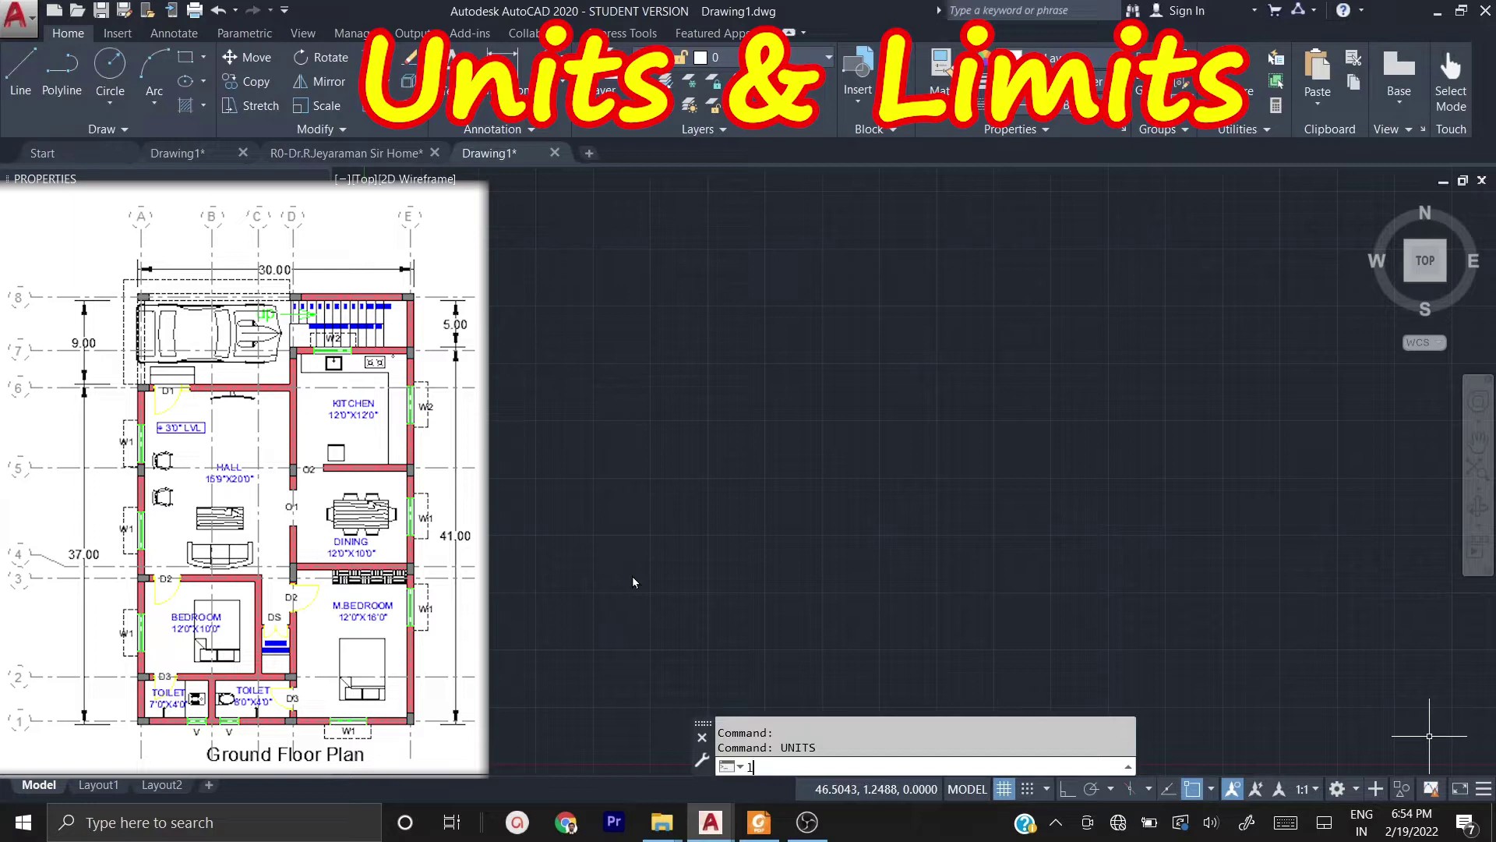
{"action": "key", "text": "Return"}
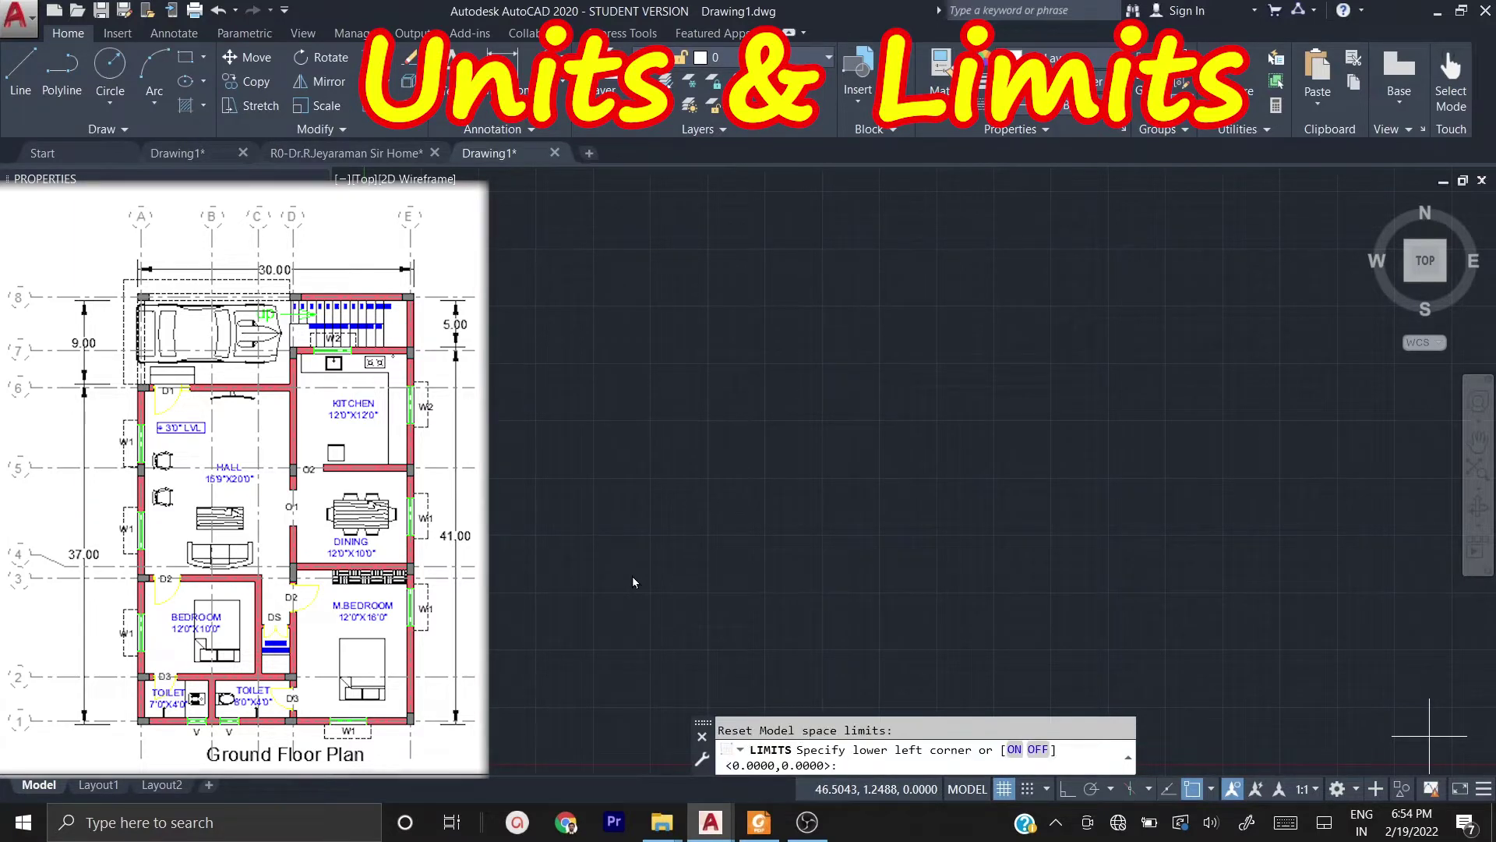
{"action": "key", "text": "Return"}
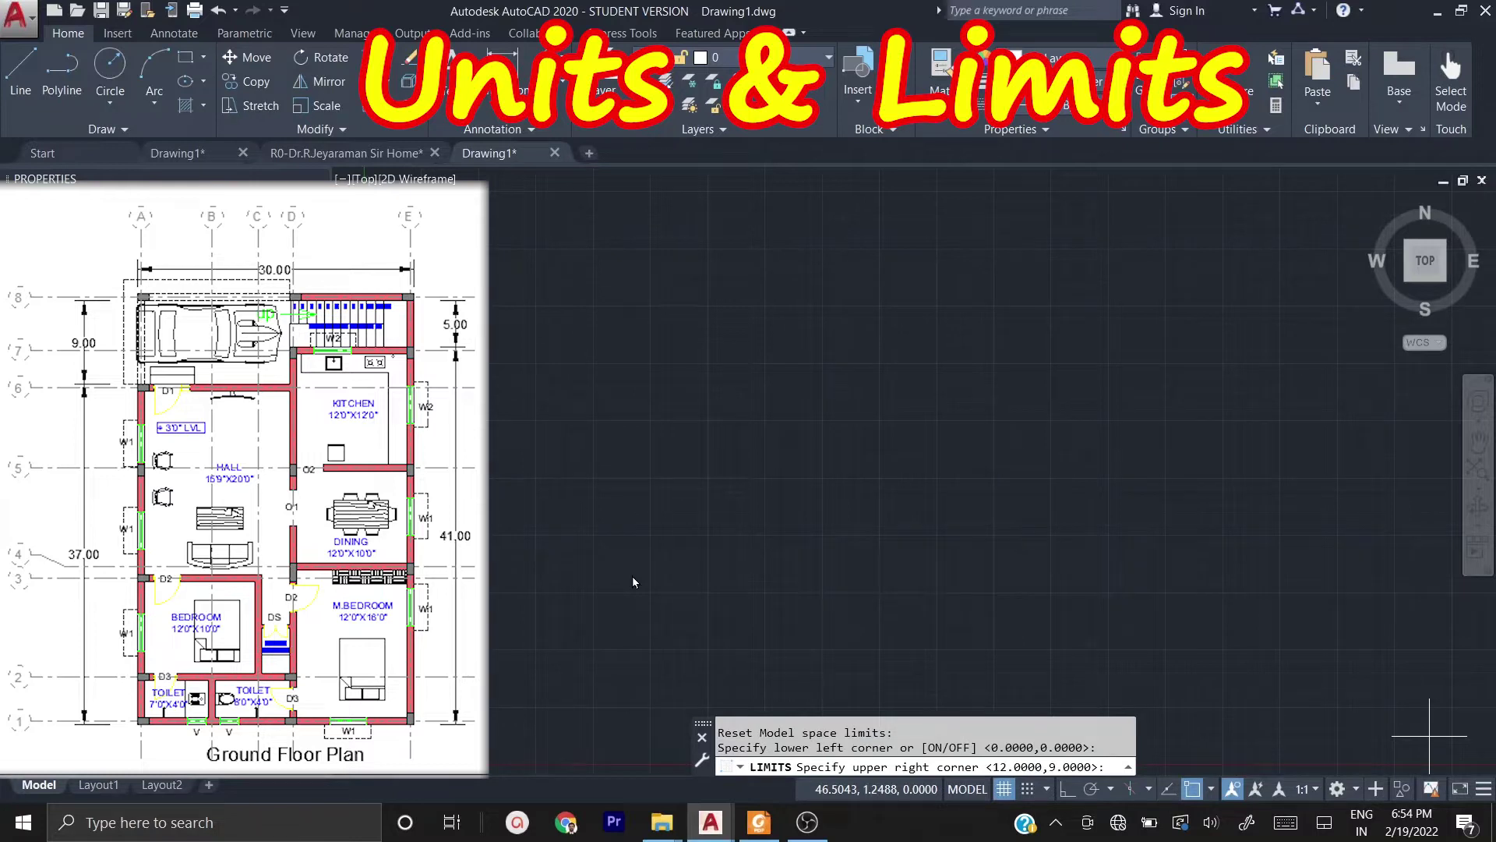
{"action": "type", "text": "1400,1000"}
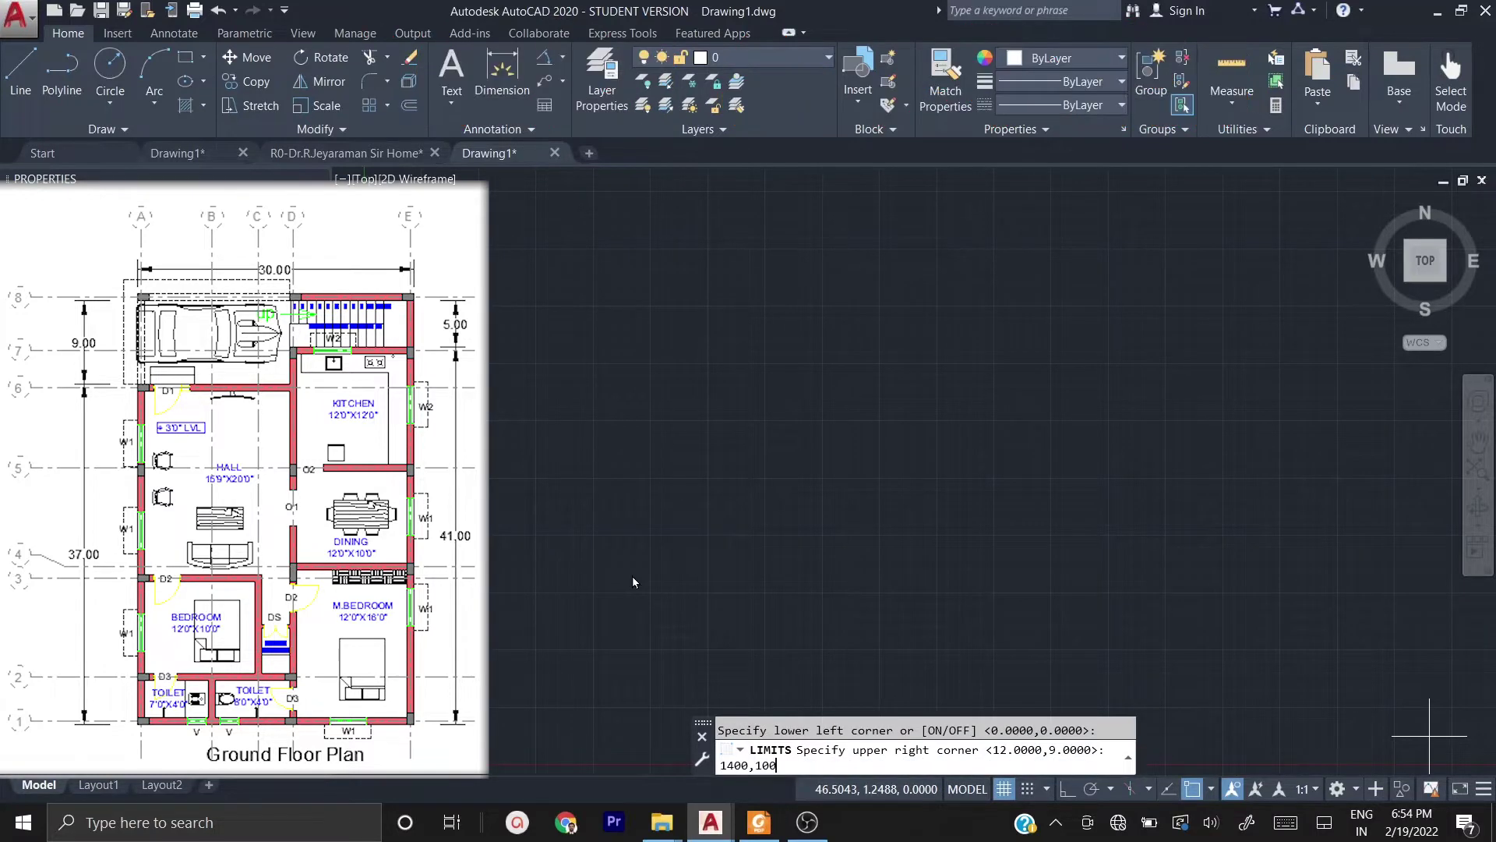
{"action": "key", "text": "Return"}
{"action": "type", "text": "z"}
{"action": "key", "text": "Return"}
{"action": "type", "text": "a"}
{"action": "key", "text": "Return"}
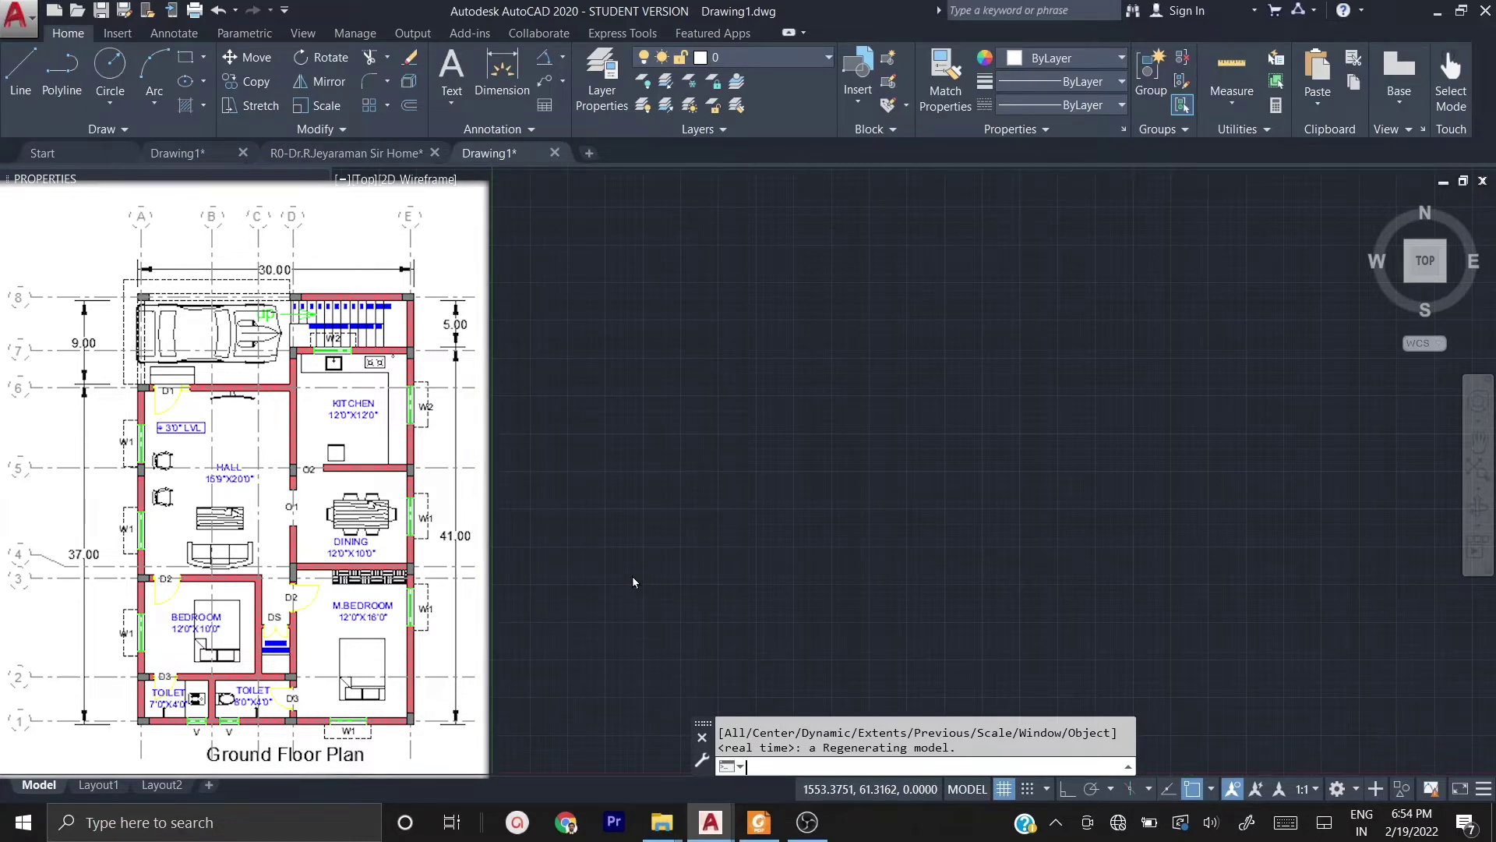
- Save the drawing as demo in the Autocad Tutorials folder, in AutoCAD 2018 Drawing format
{"action": "key", "text": "ctrl+s"}
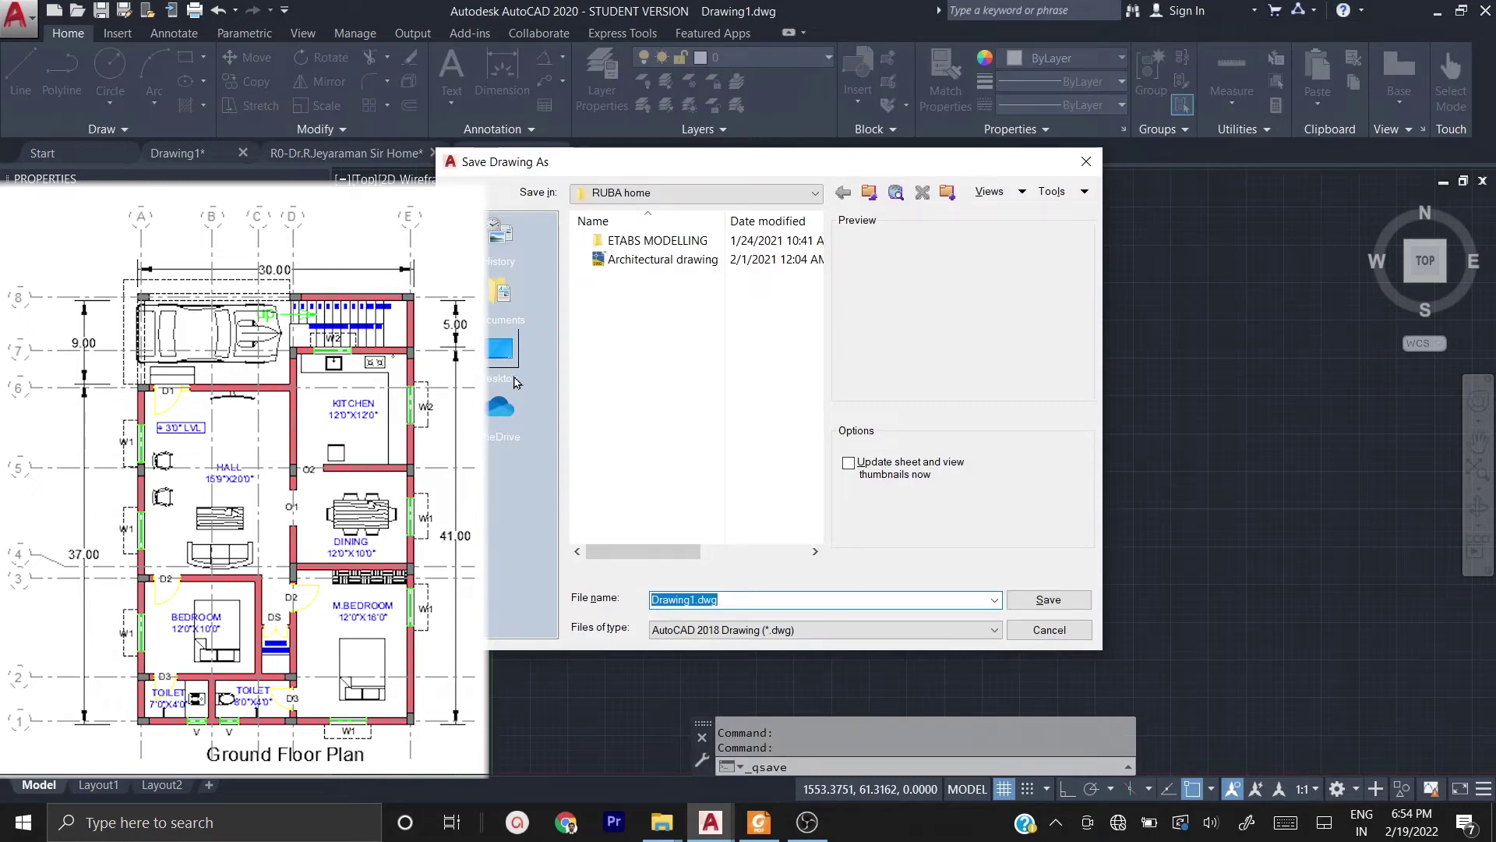
{"action": "left_click", "coordinate": [813, 193]}
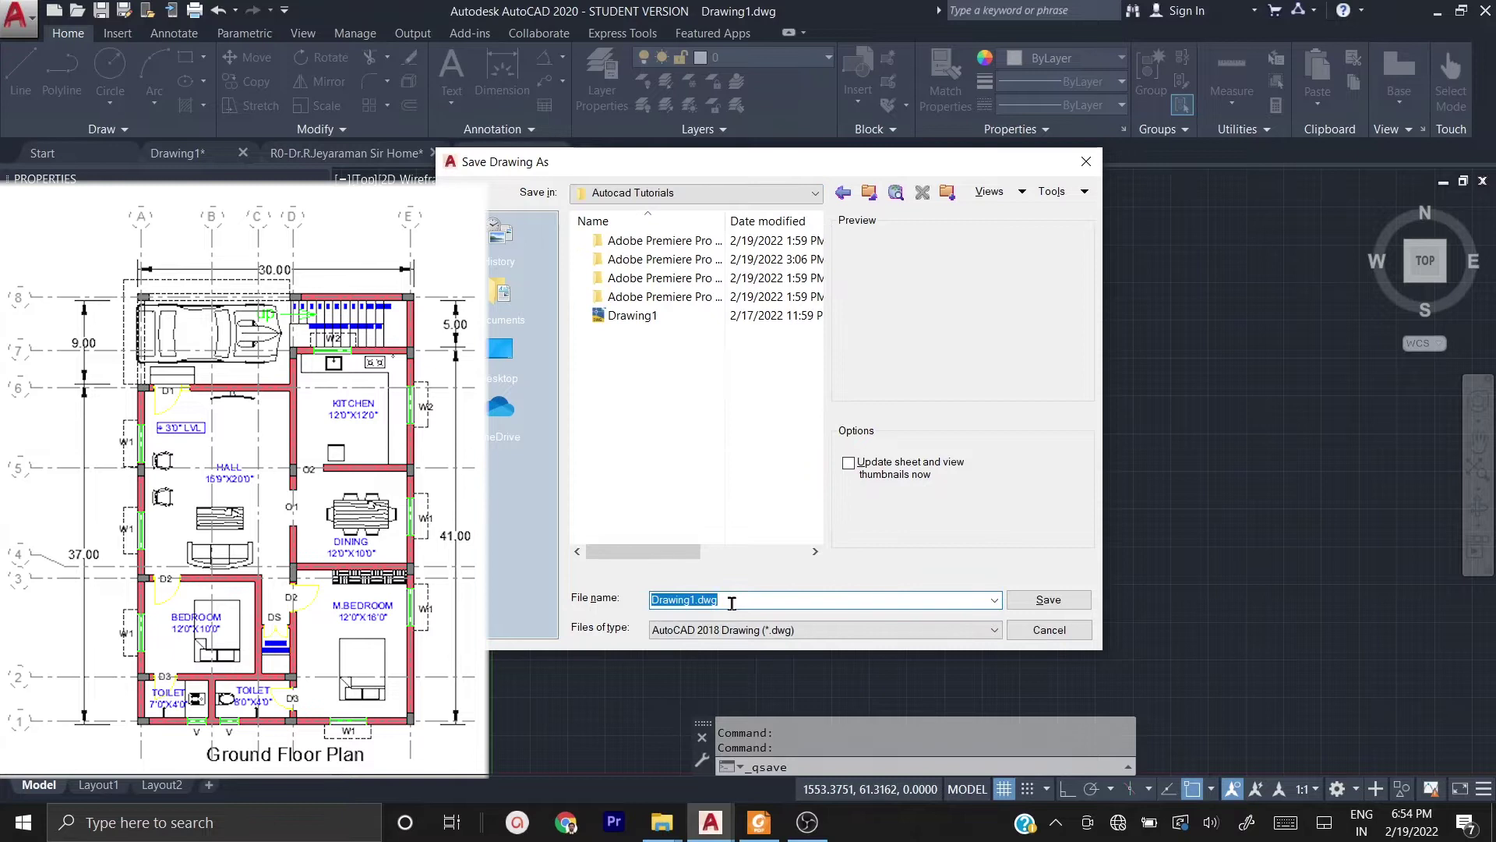
{"action": "type", "text": "demo"}
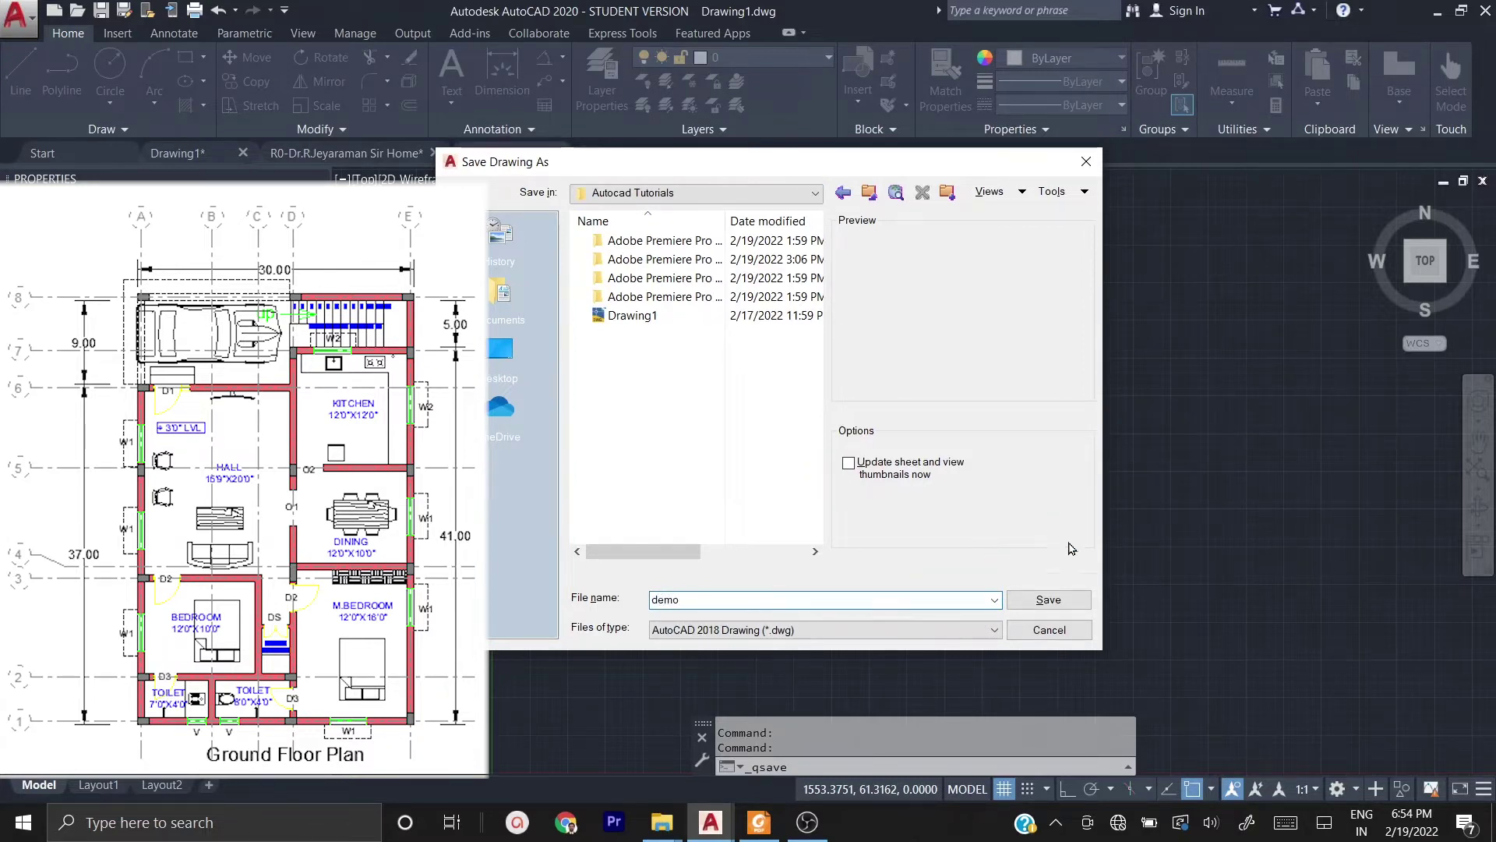
{"action": "left_click", "coordinate": [1058, 601]}
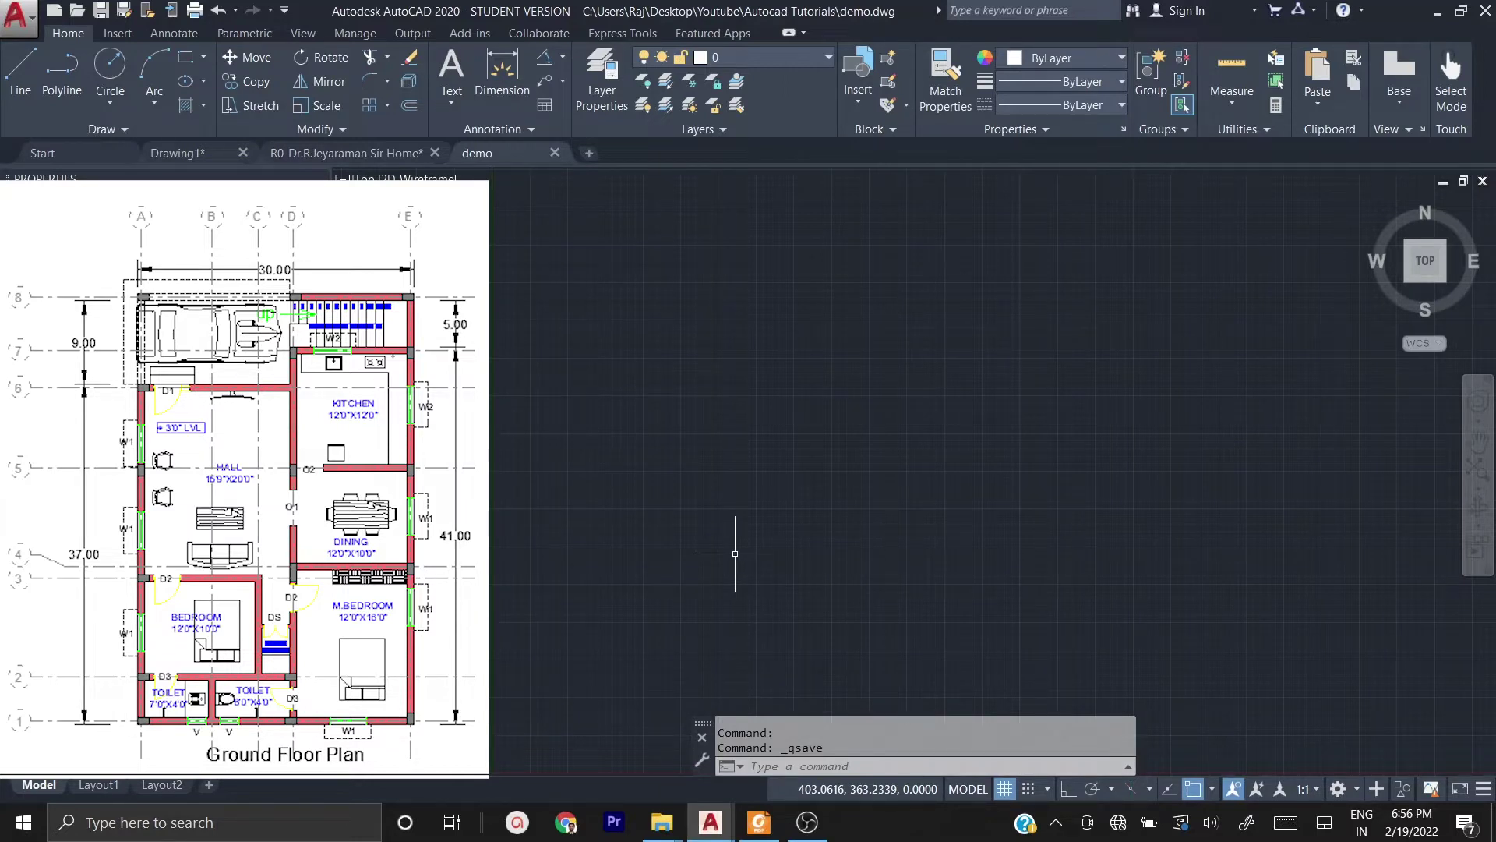
- Draw one long horizontal line with Ortho mode on as the base line of the plan
{"action": "type", "text": "1"}
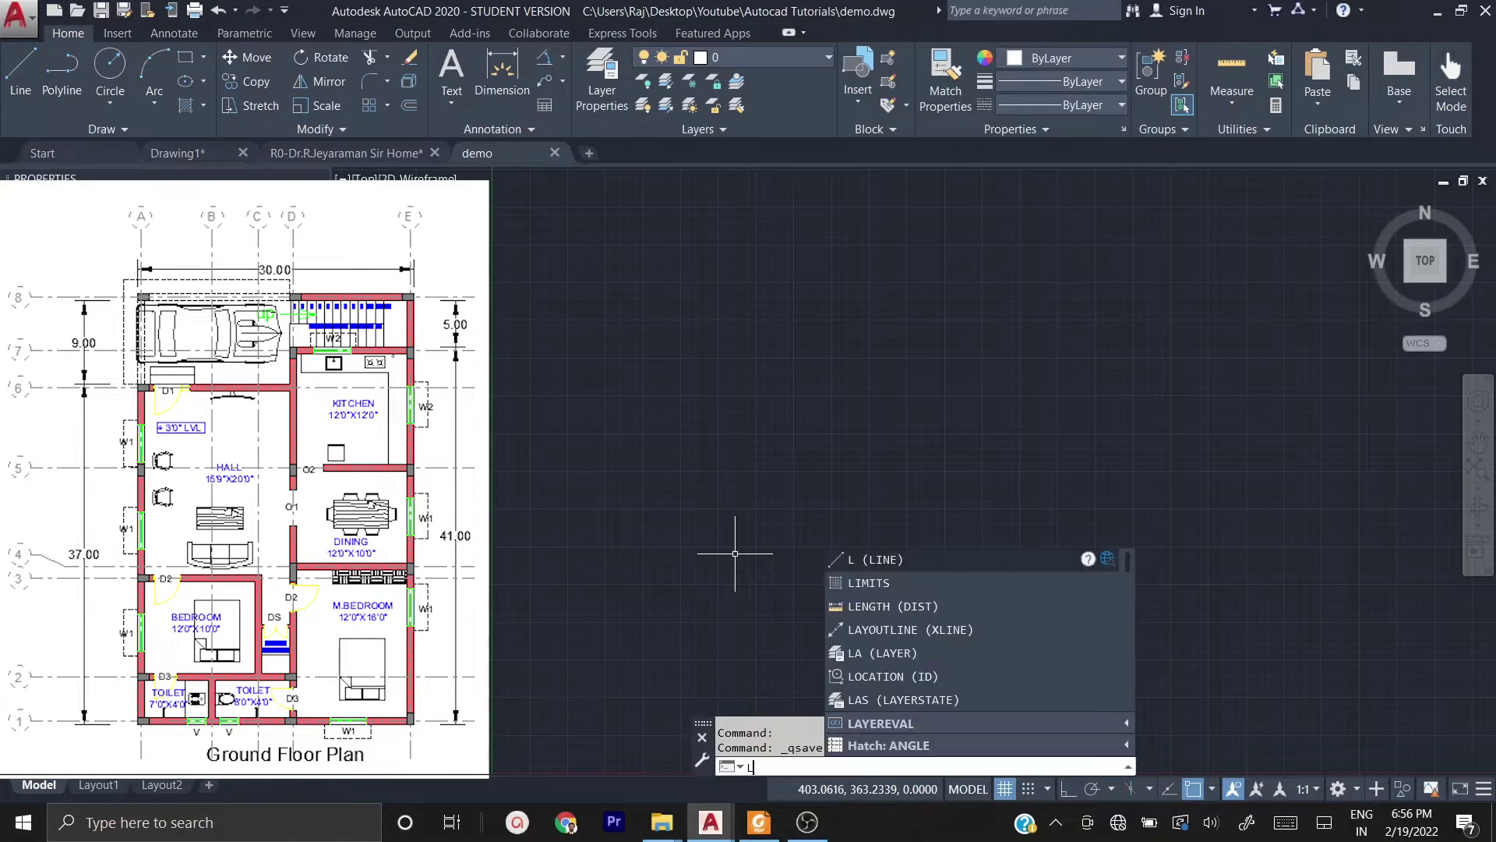
{"action": "key", "text": "Return"}
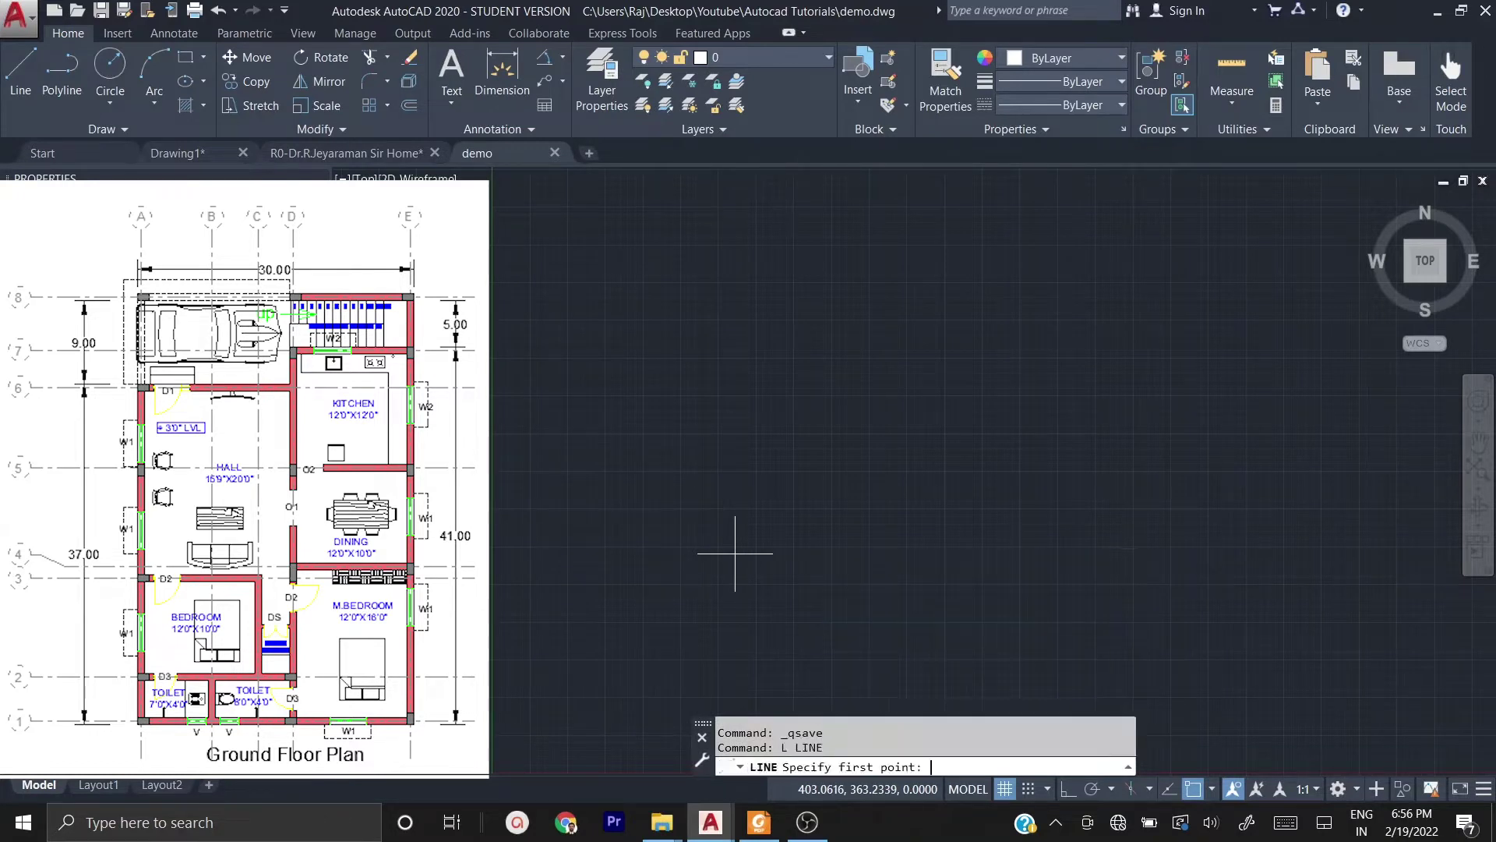
{"action": "left_click", "coordinate": [583, 558]}
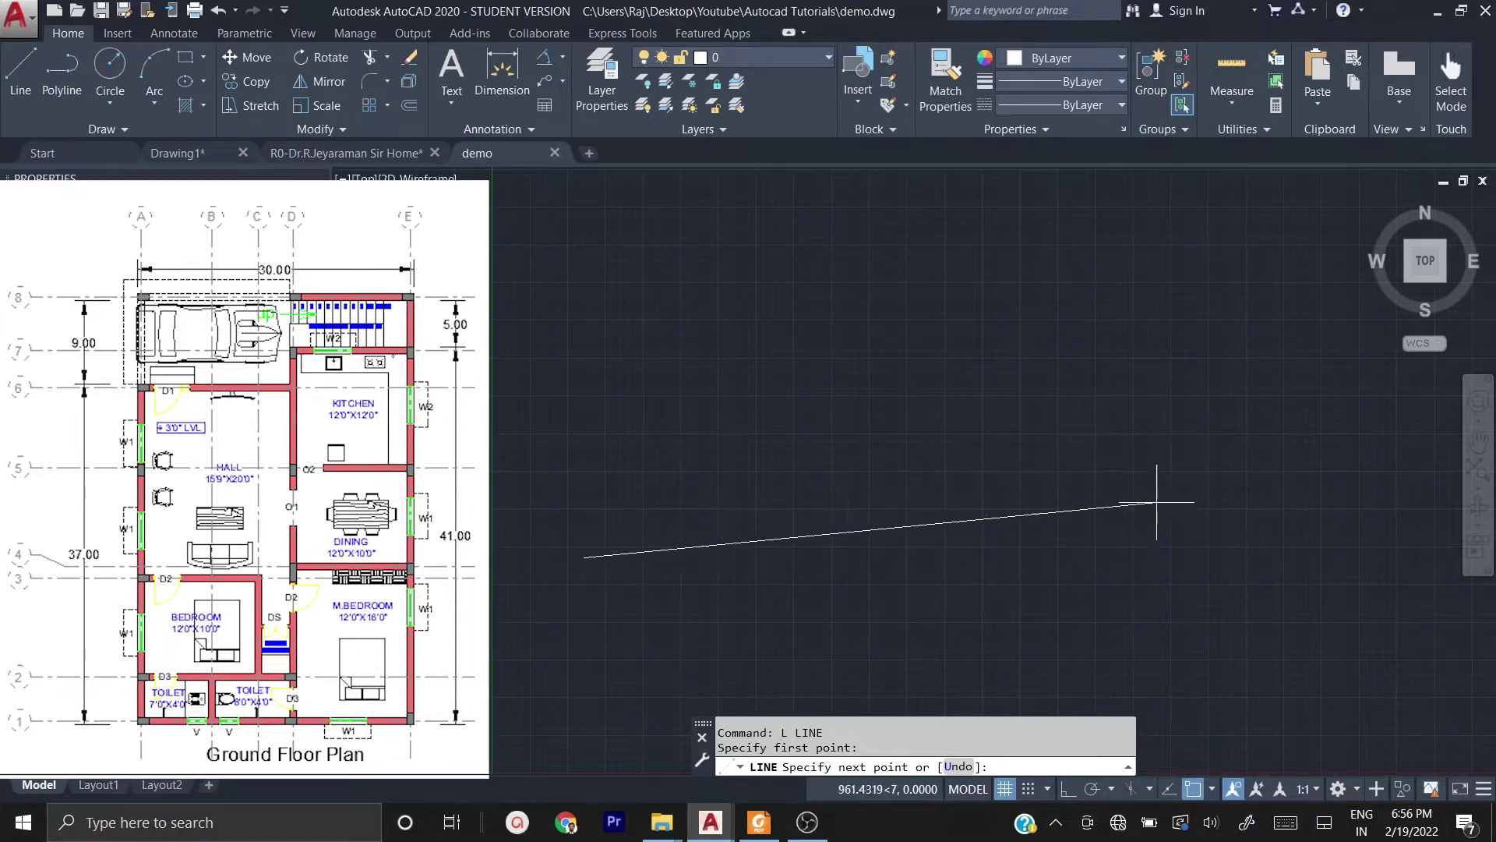
{"action": "left_click", "coordinate": [1065, 790]}
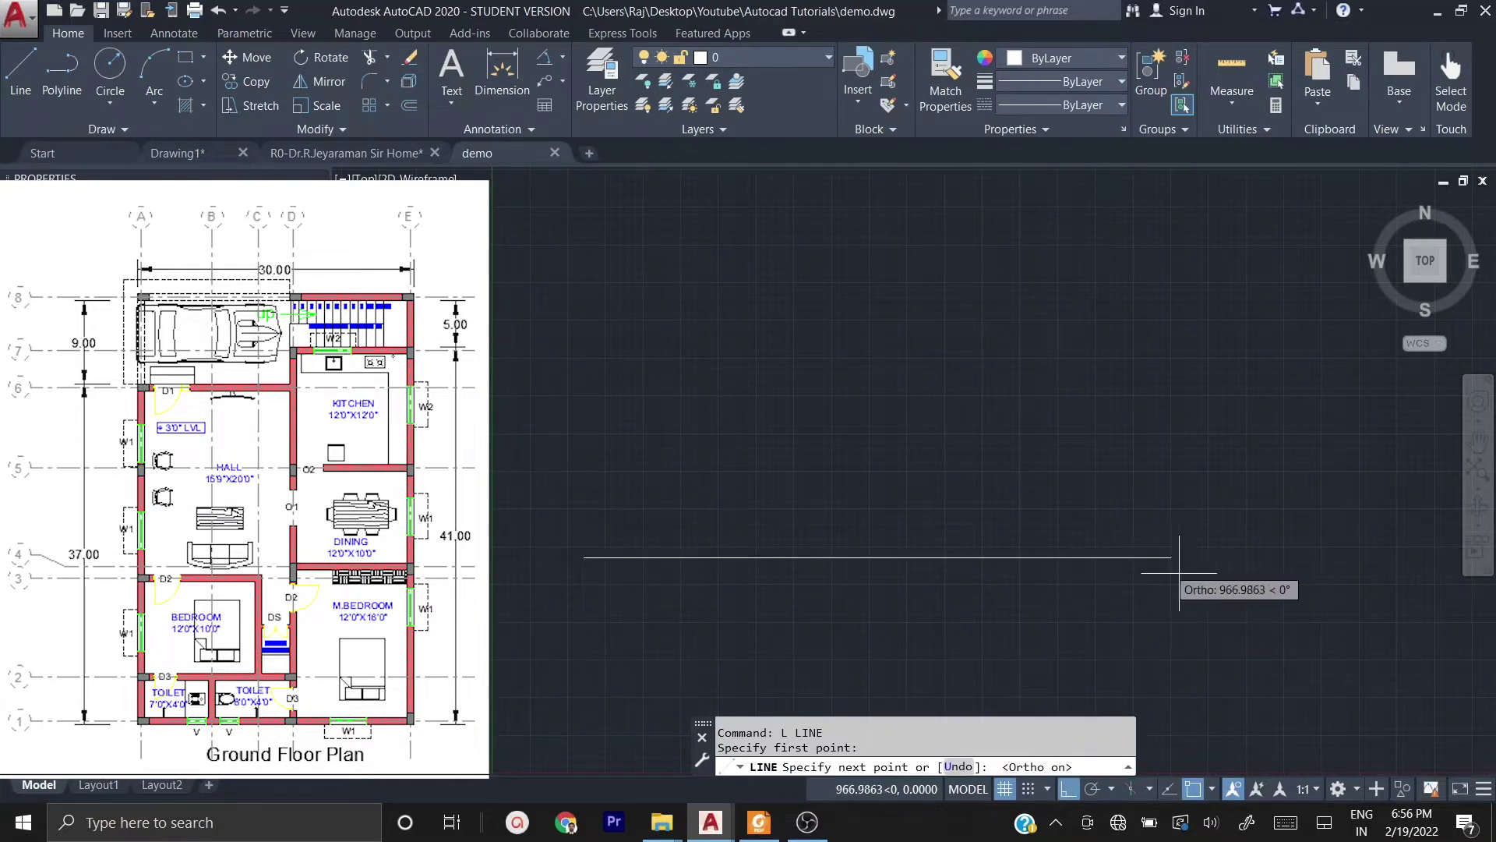
{"action": "left_click", "coordinate": [1251, 555]}
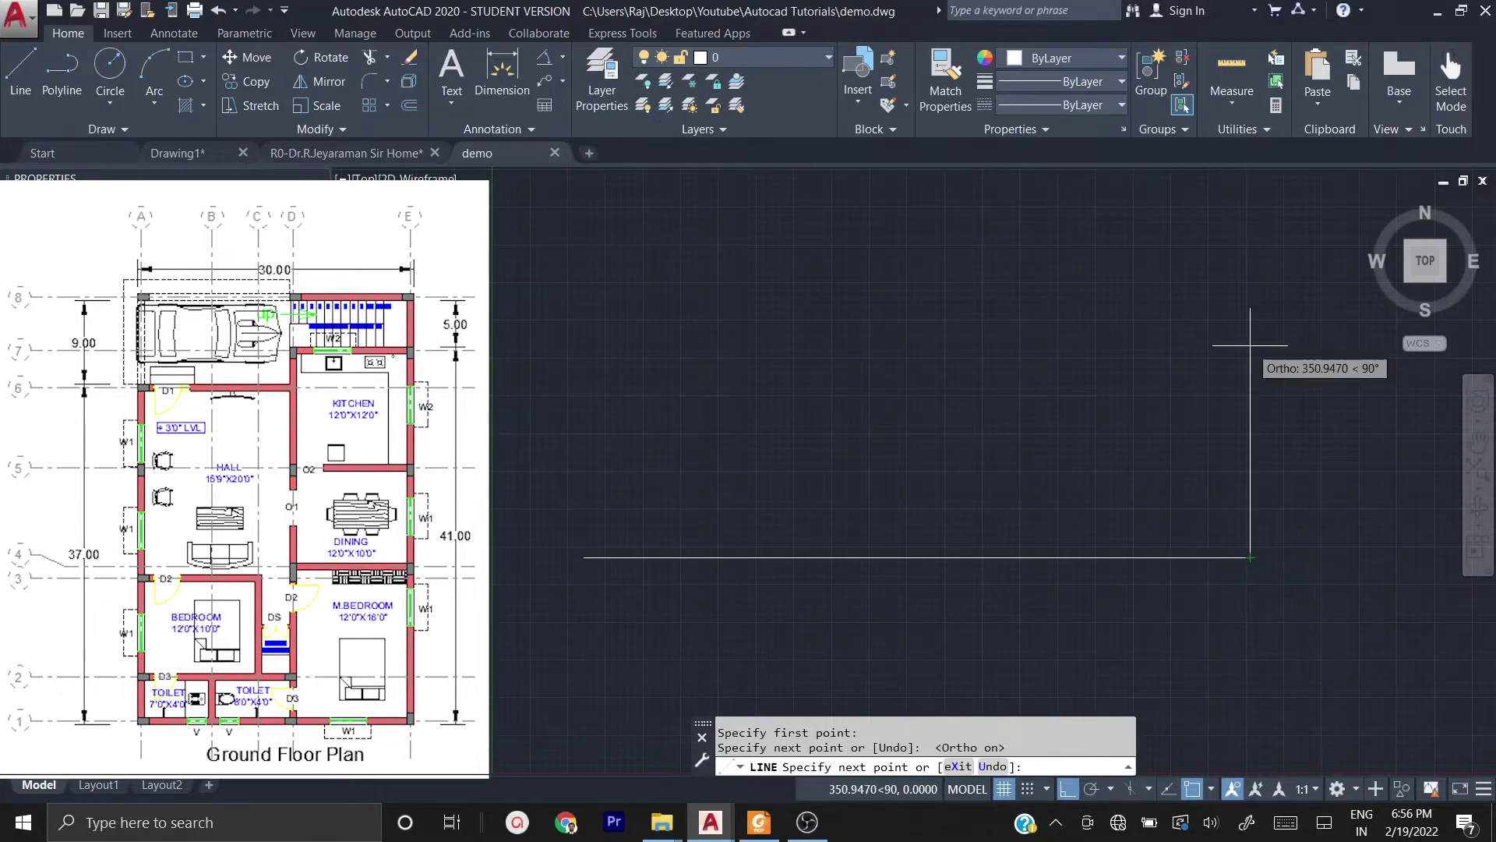
{"action": "key", "text": "Escape"}
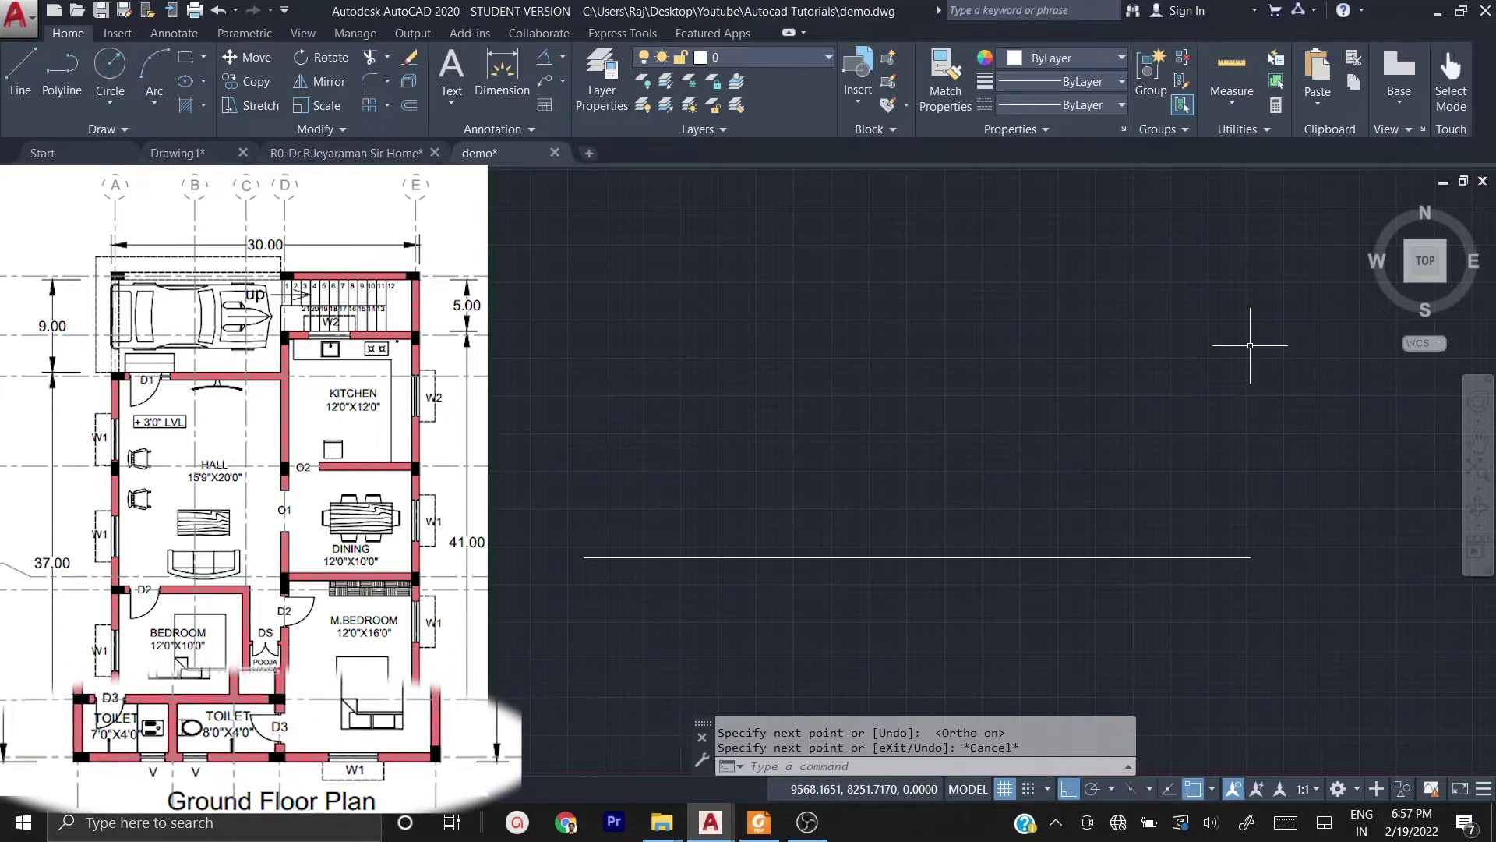
- Offset the horizontal base line upward by 0.75 to form the bottom wall's thickness
{"action": "type", "text": "o"}
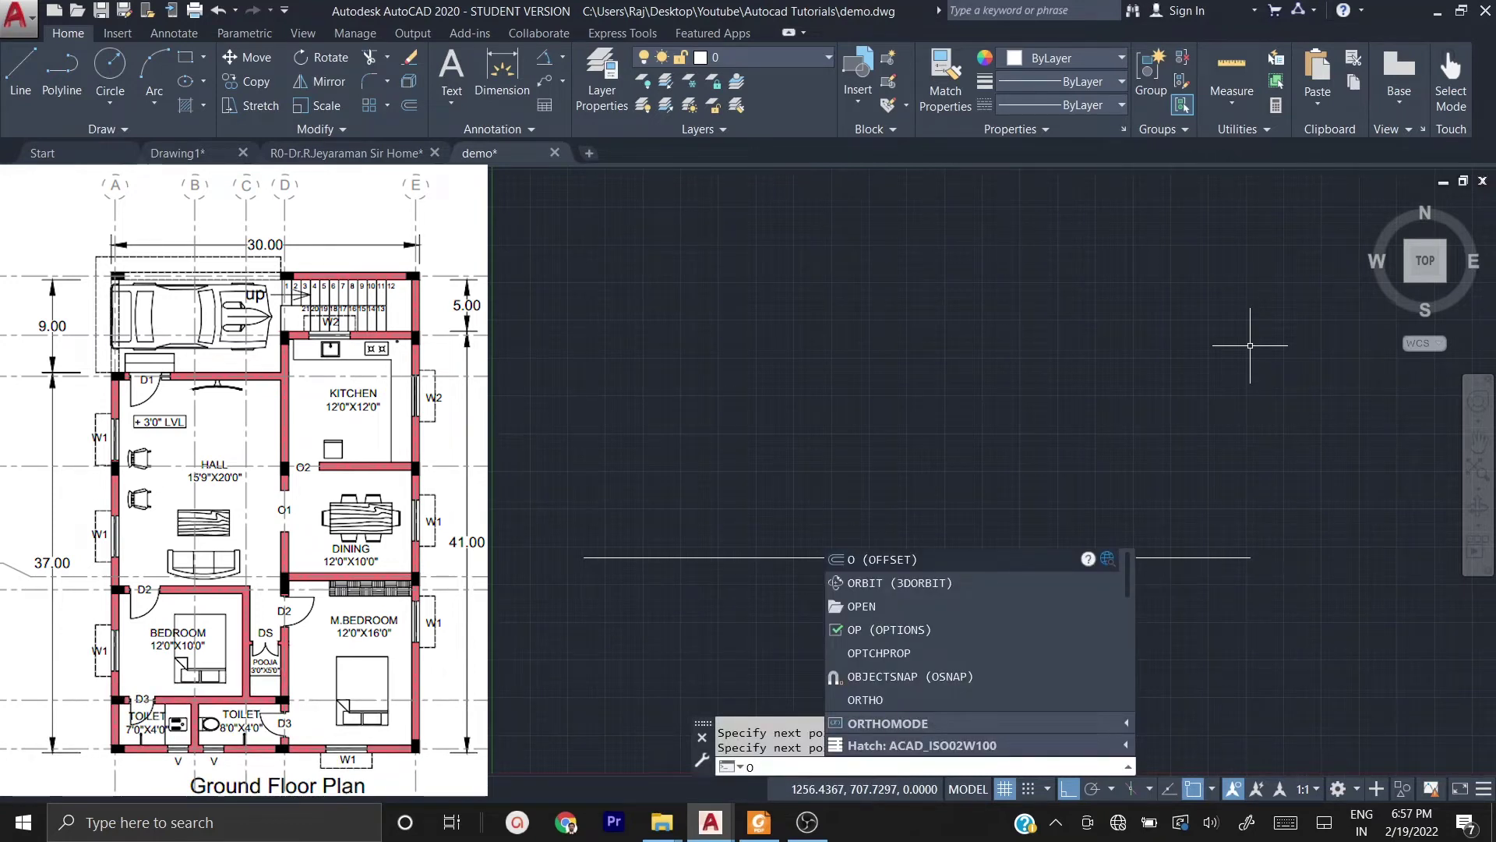
{"action": "key", "text": "Return"}
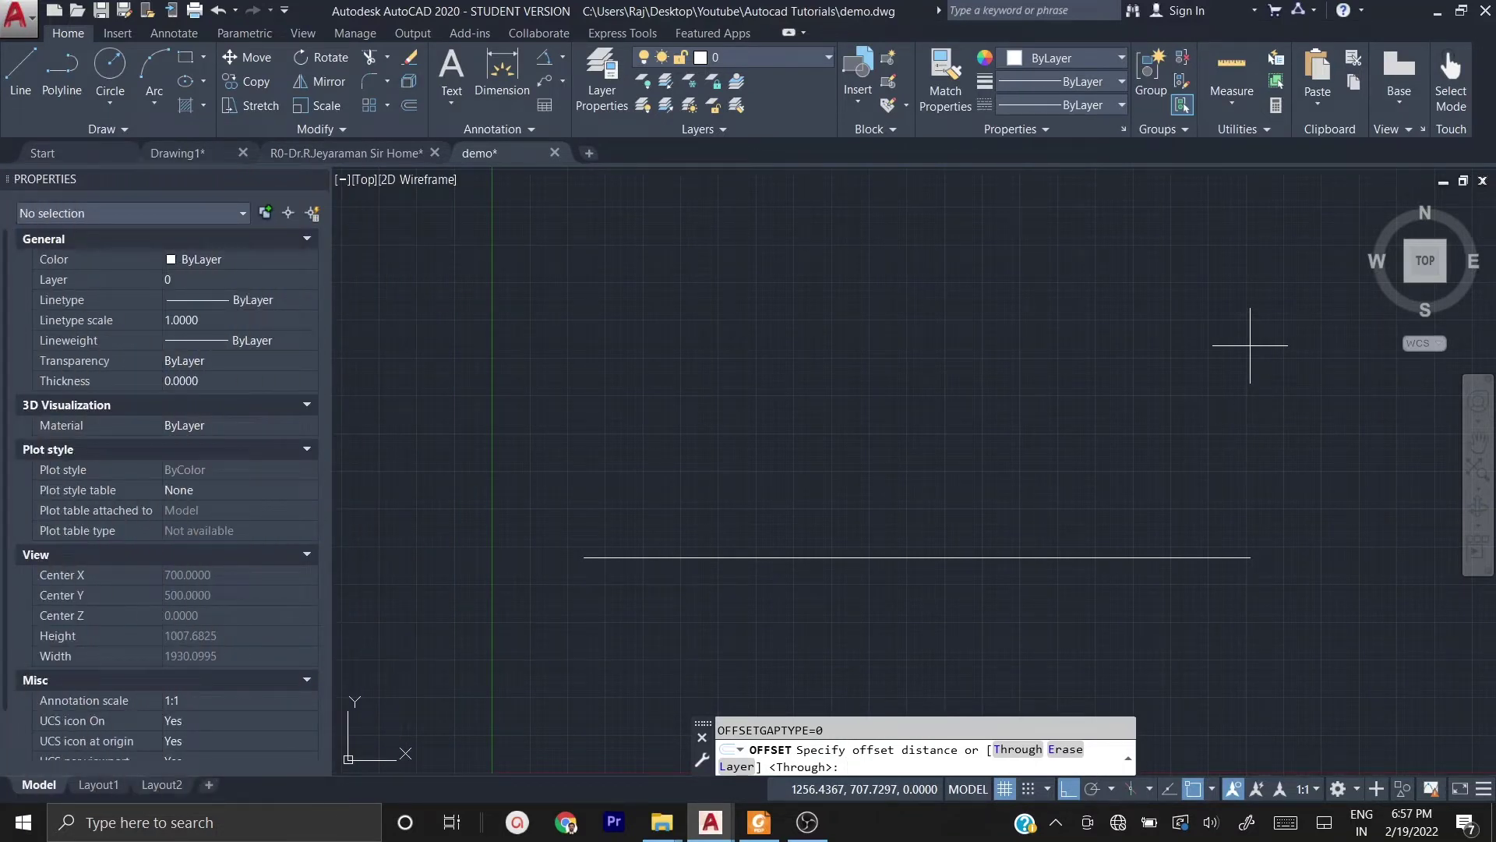
{"action": "type", "text": "0.75"}
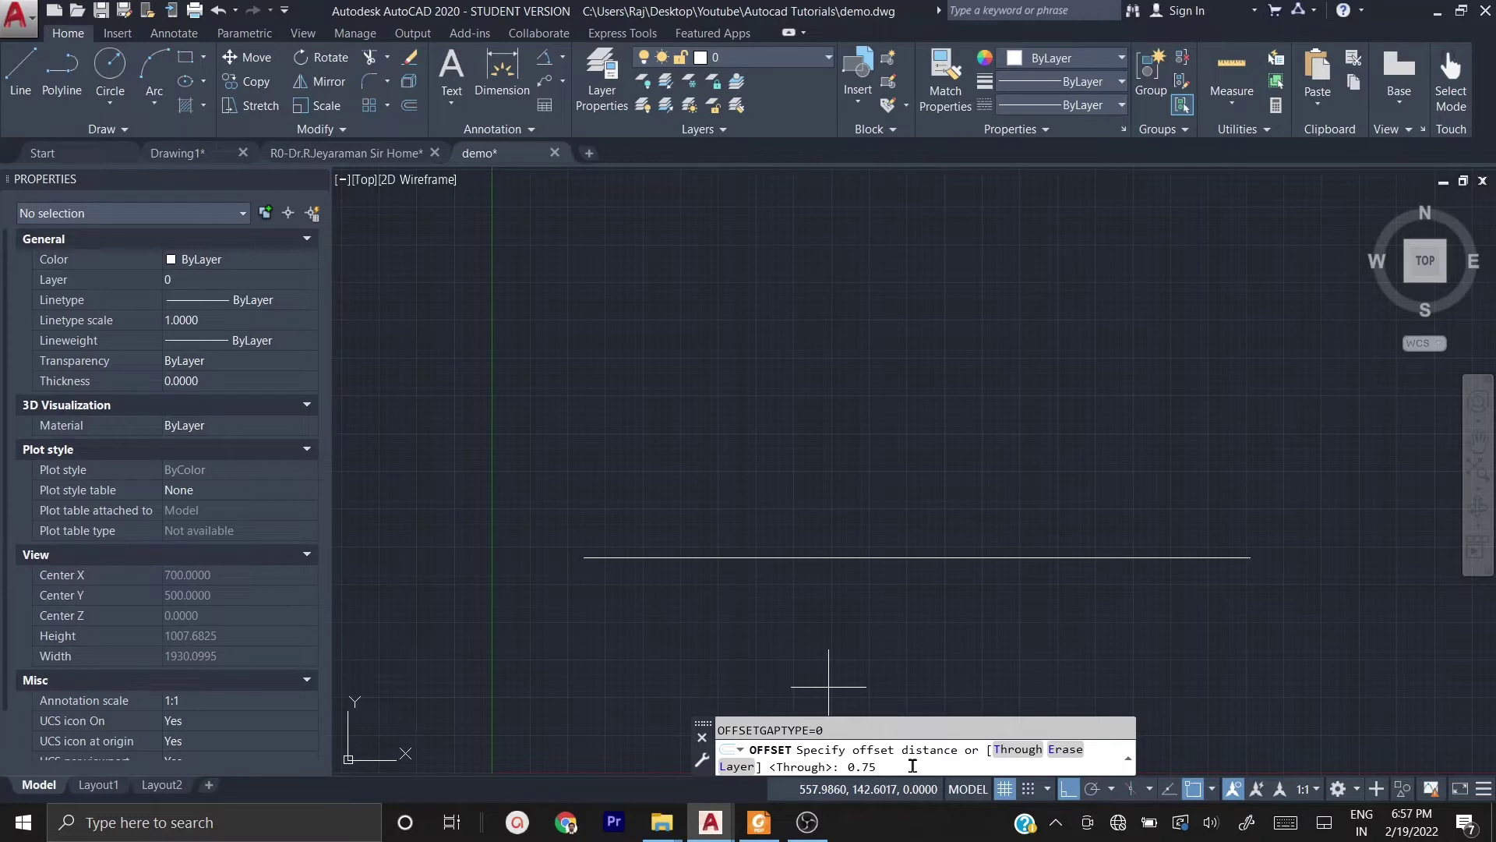
{"action": "key", "text": "Return"}
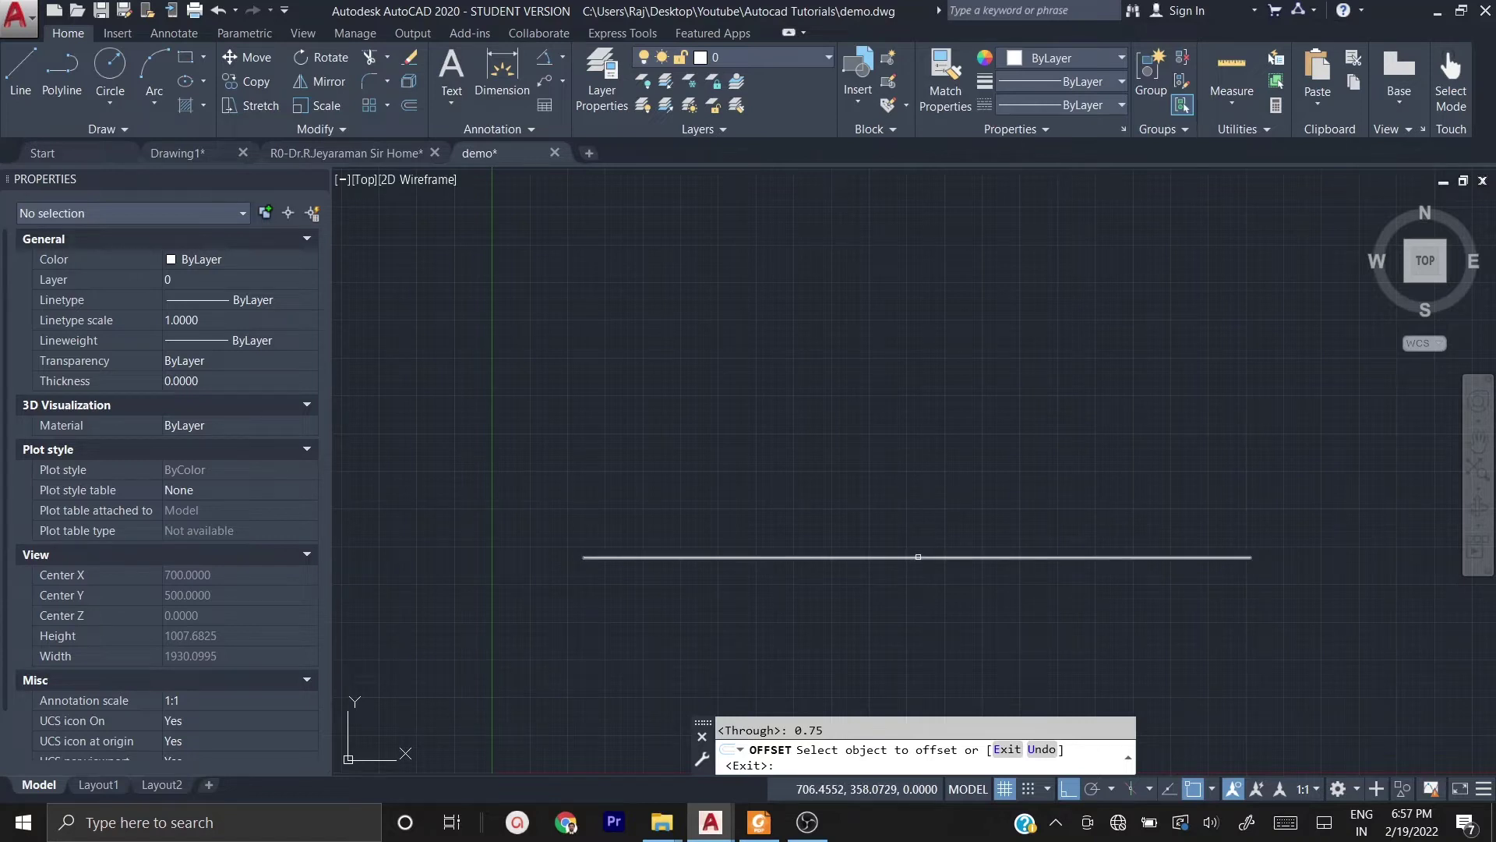
{"action": "left_click", "coordinate": [919, 557]}
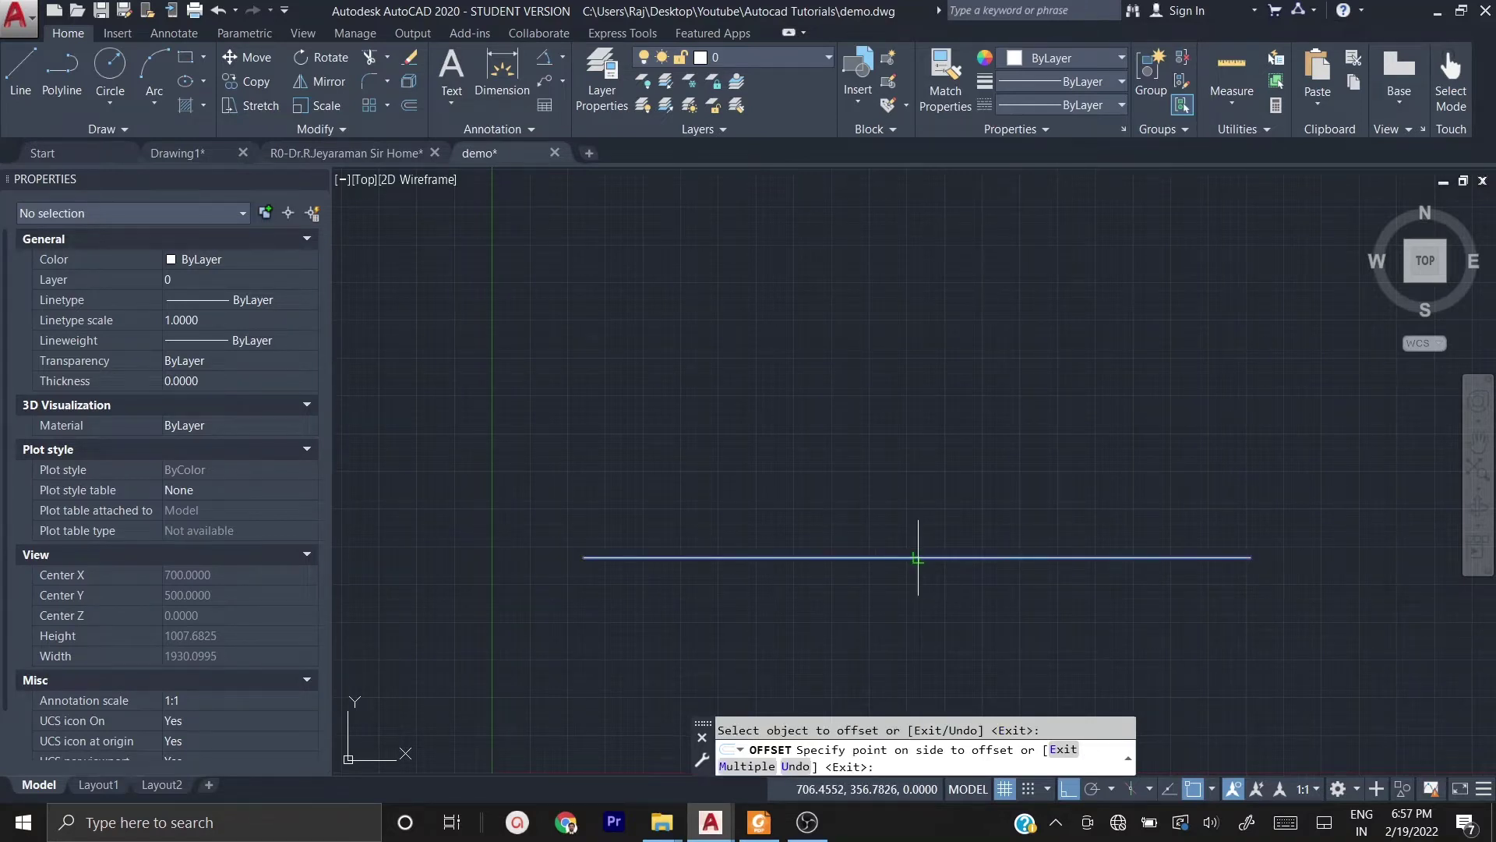
{"action": "left_click", "coordinate": [916, 435]}
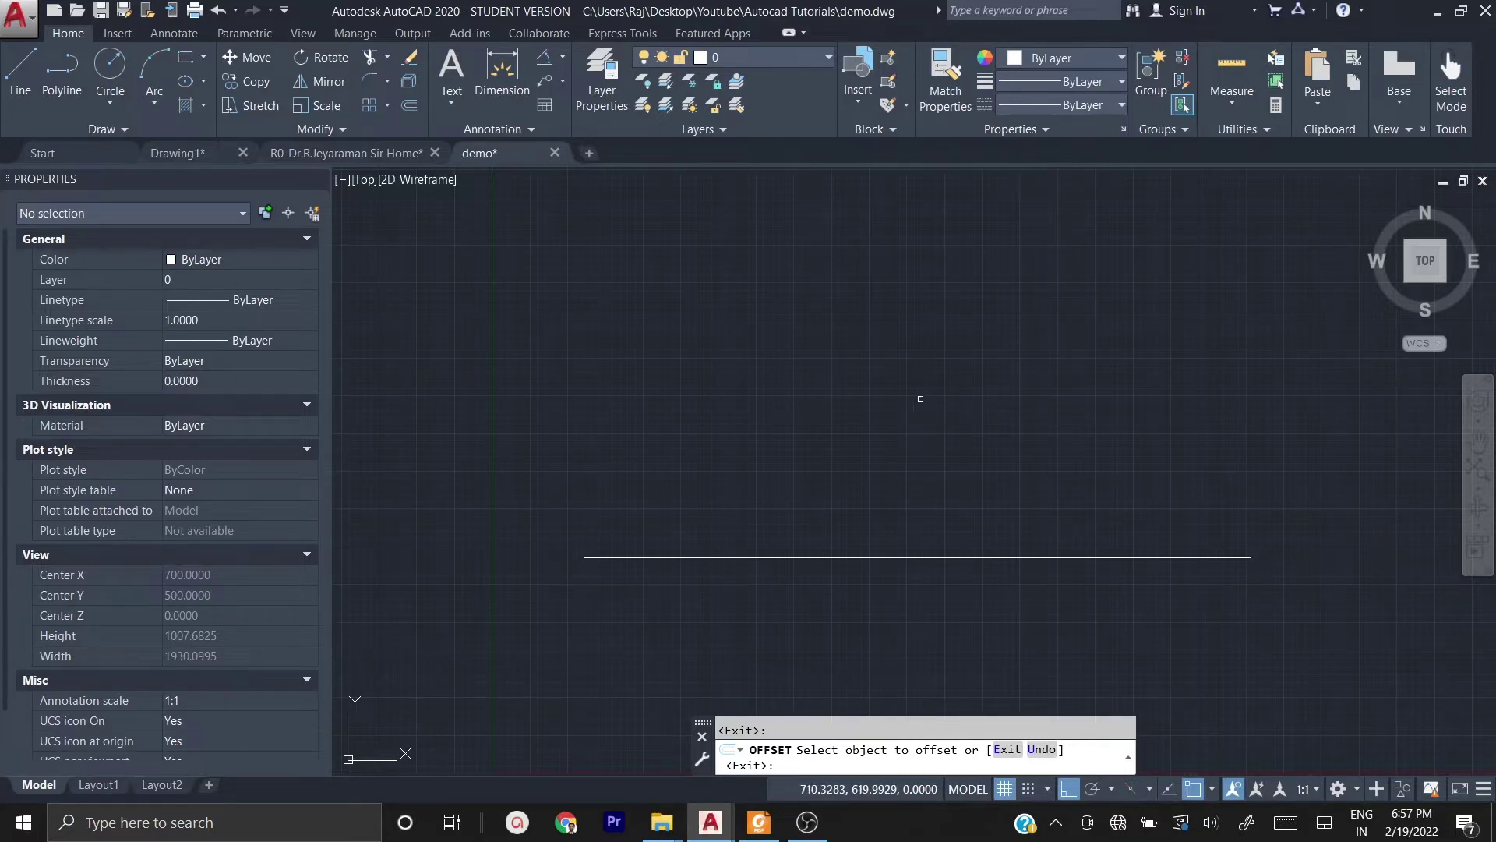
{"action": "key", "text": "Escape"}
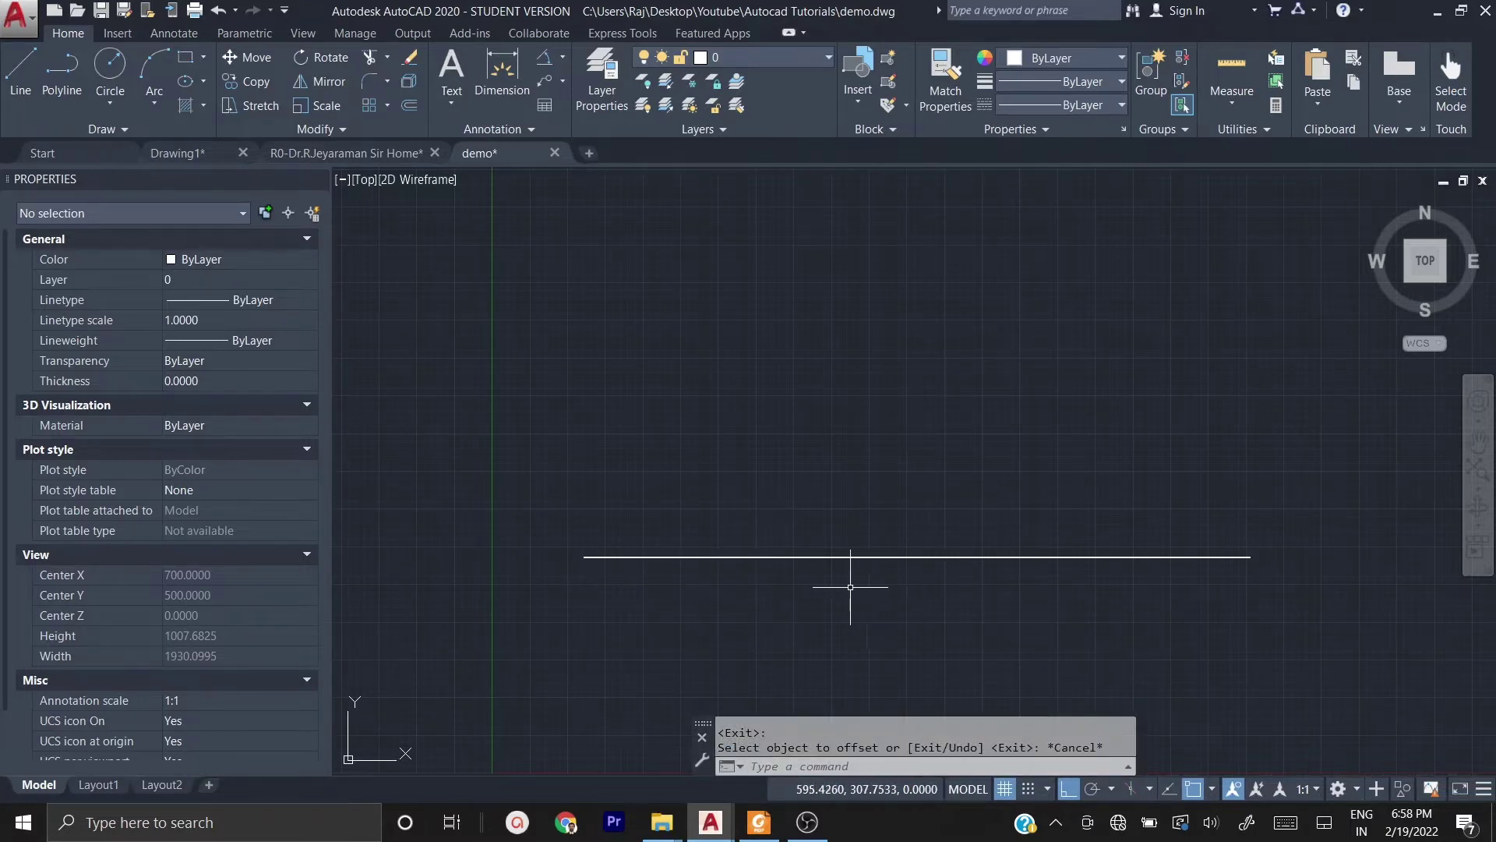
{"action": "scroll", "coordinate": [824, 563], "scroll_direction": "up", "scroll_amount": 15}
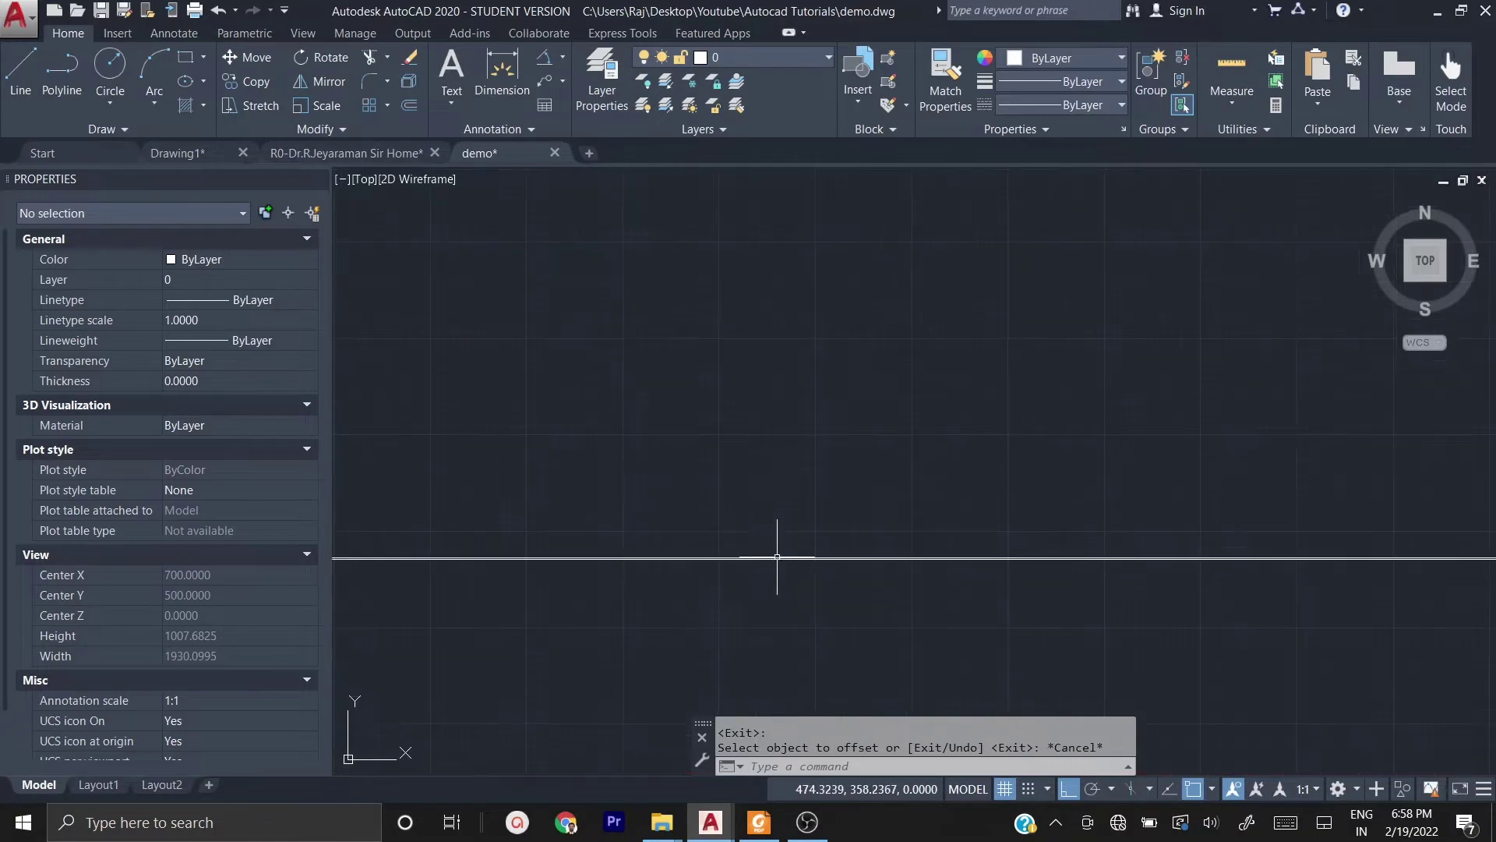
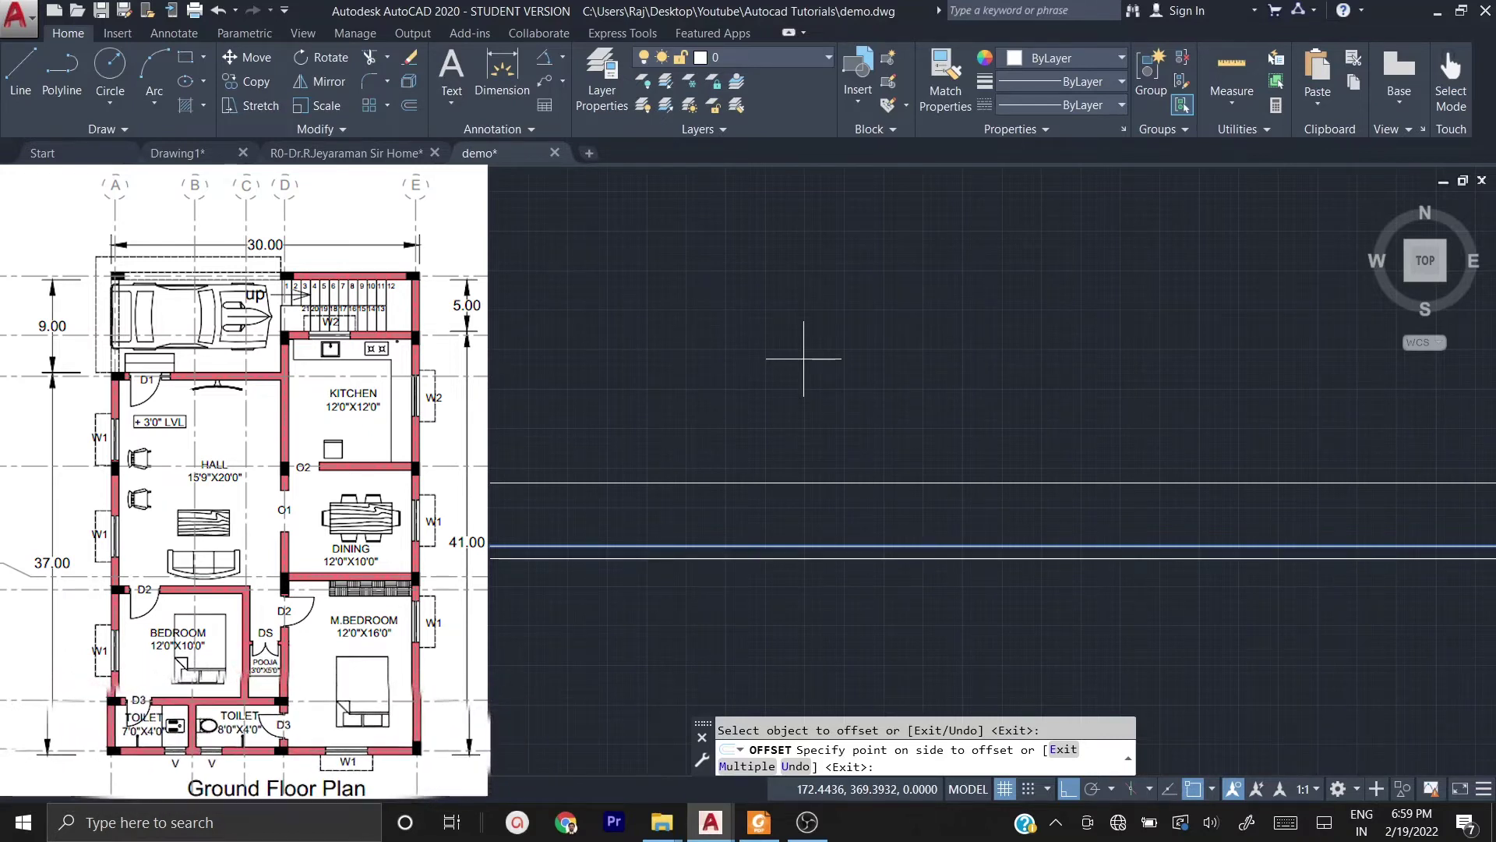
- Offset the bottom wall's upper line upward for the inner toilet wall line and end the Offset command
{"action": "left_click", "coordinate": [804, 359]}
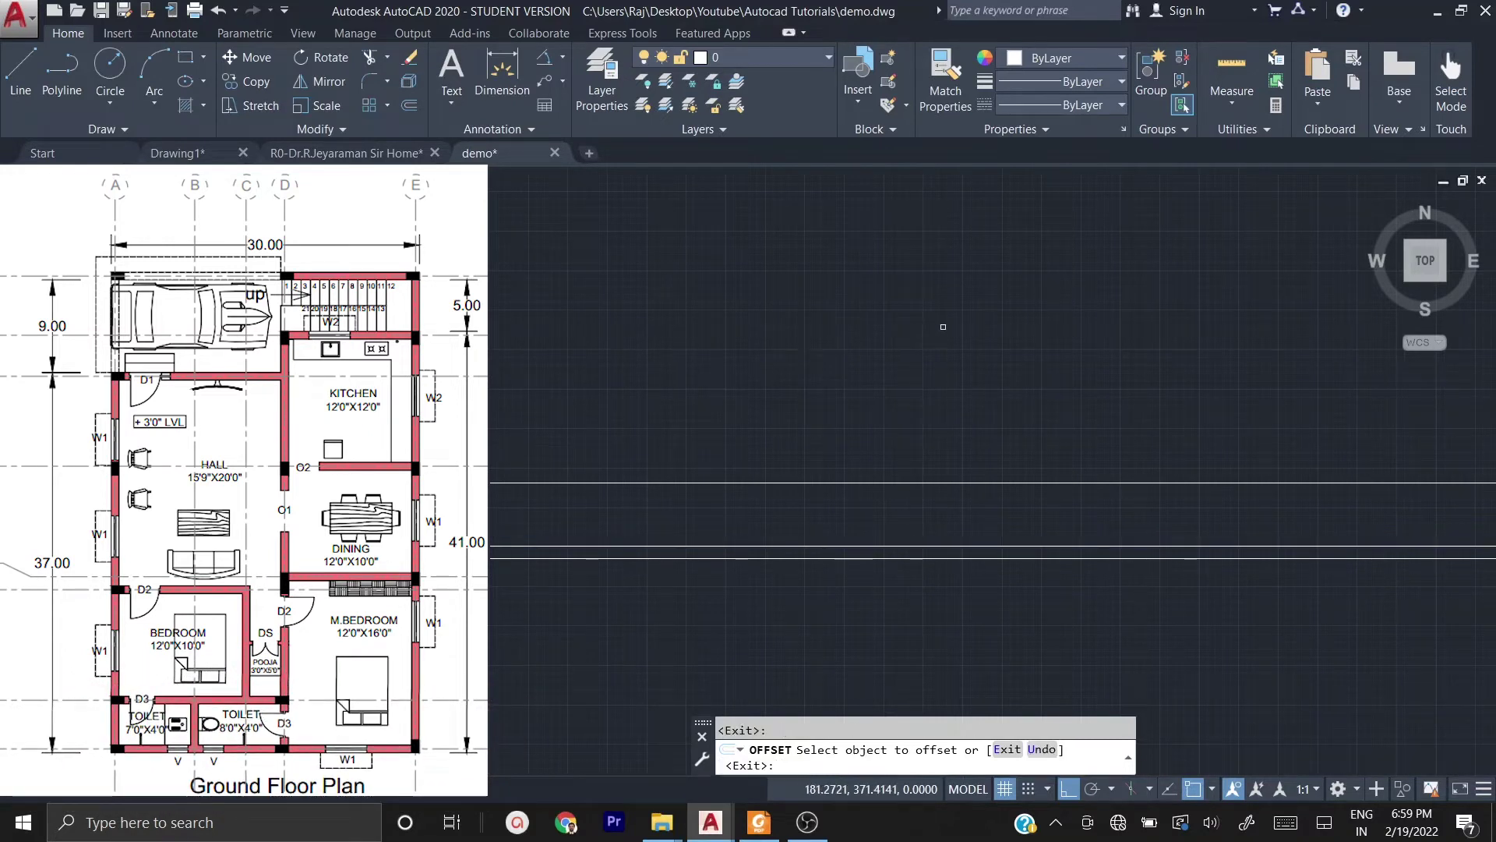
{"action": "key", "text": "Escape"}
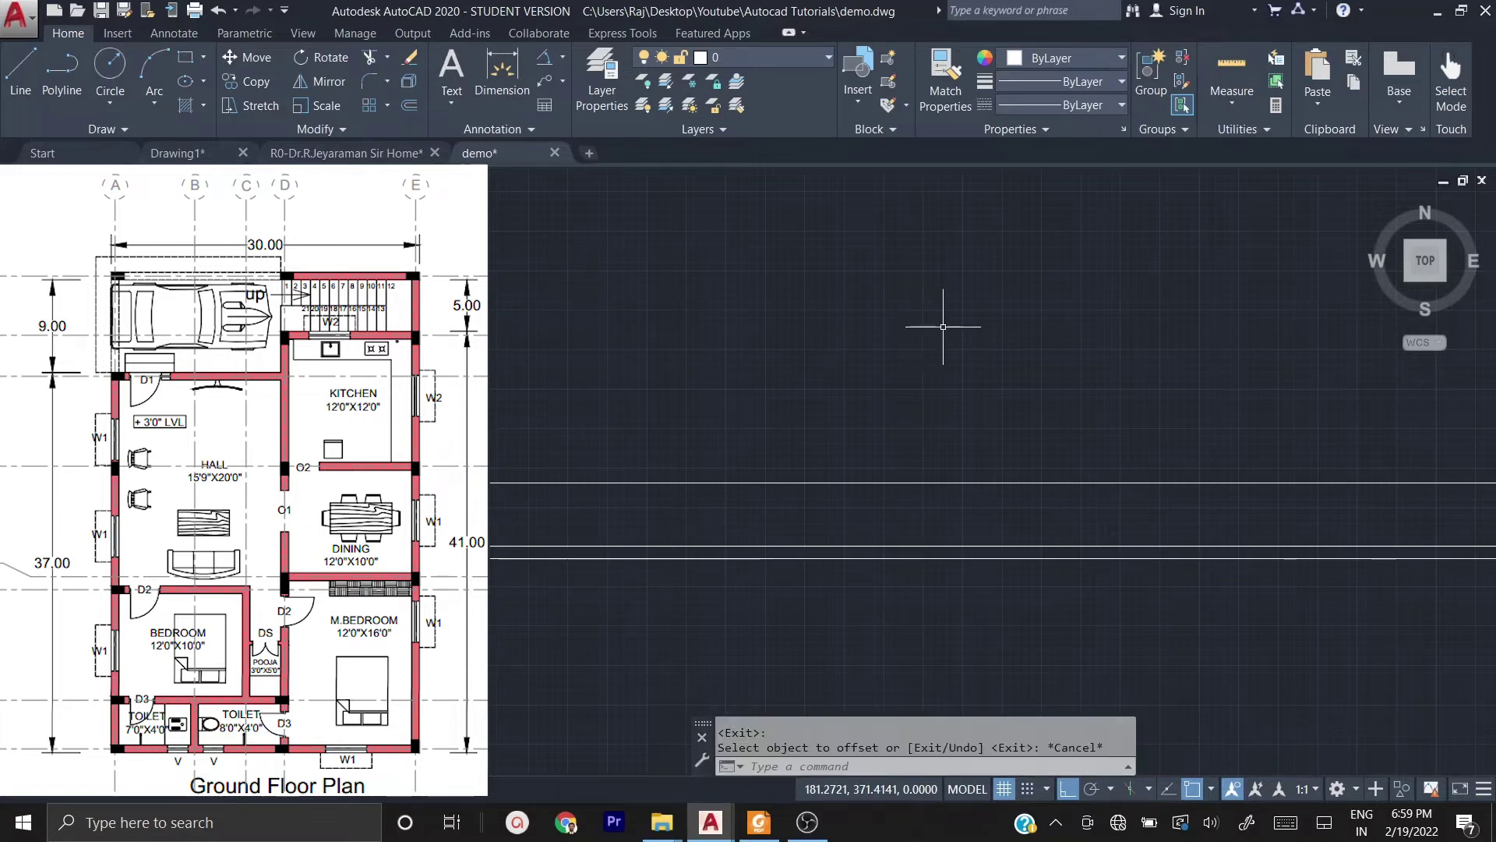
- Add a vertical linear dimension across the bottom wall's thickness, just outside the left ends of its two lines
{"action": "scroll", "coordinate": [497, 493], "scroll_direction": "up", "scroll_amount": 2}
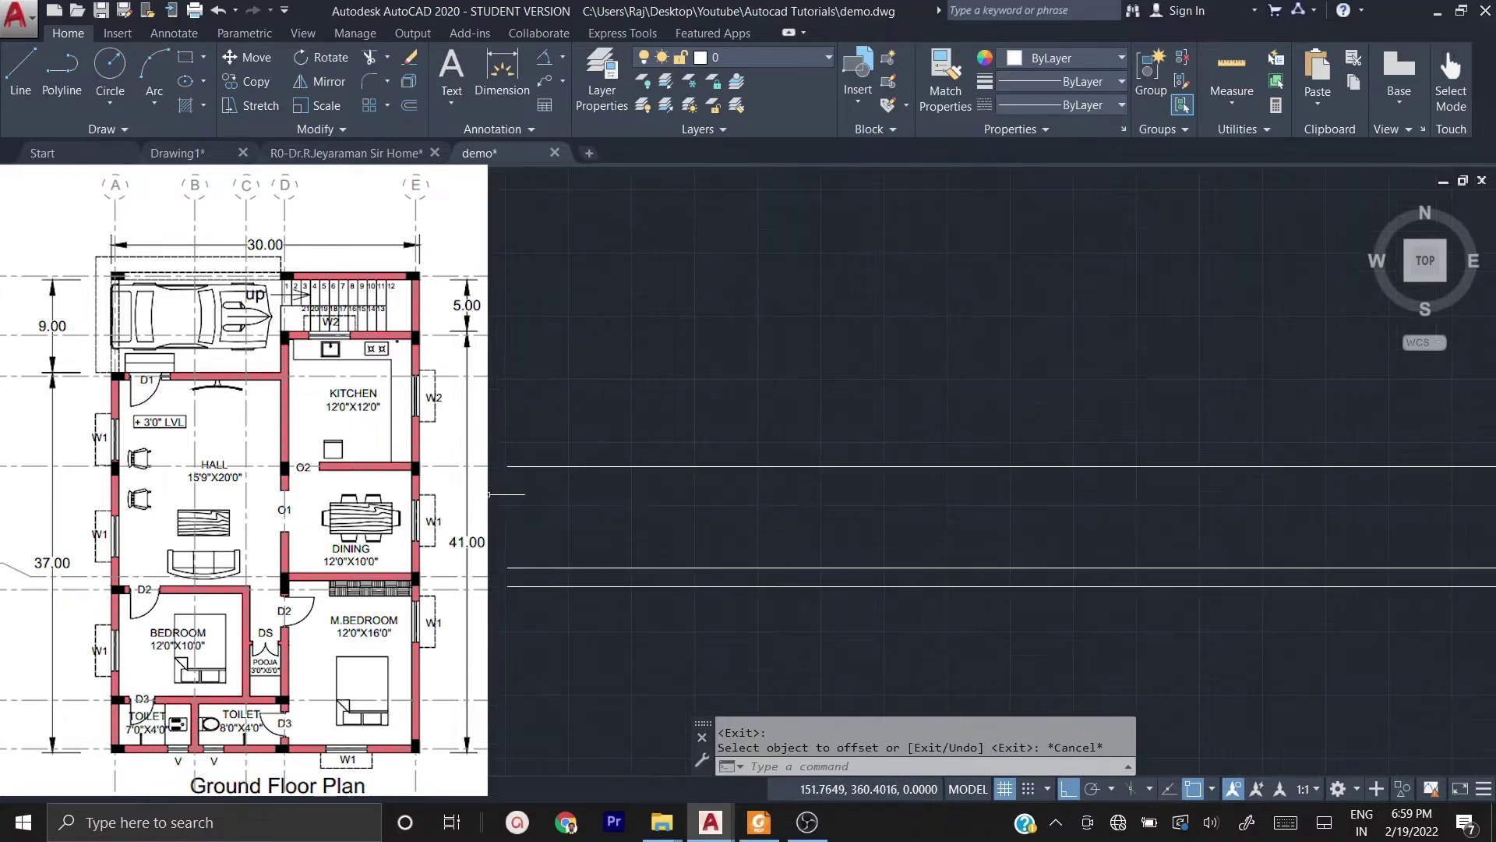
{"action": "left_click", "coordinate": [562, 57]}
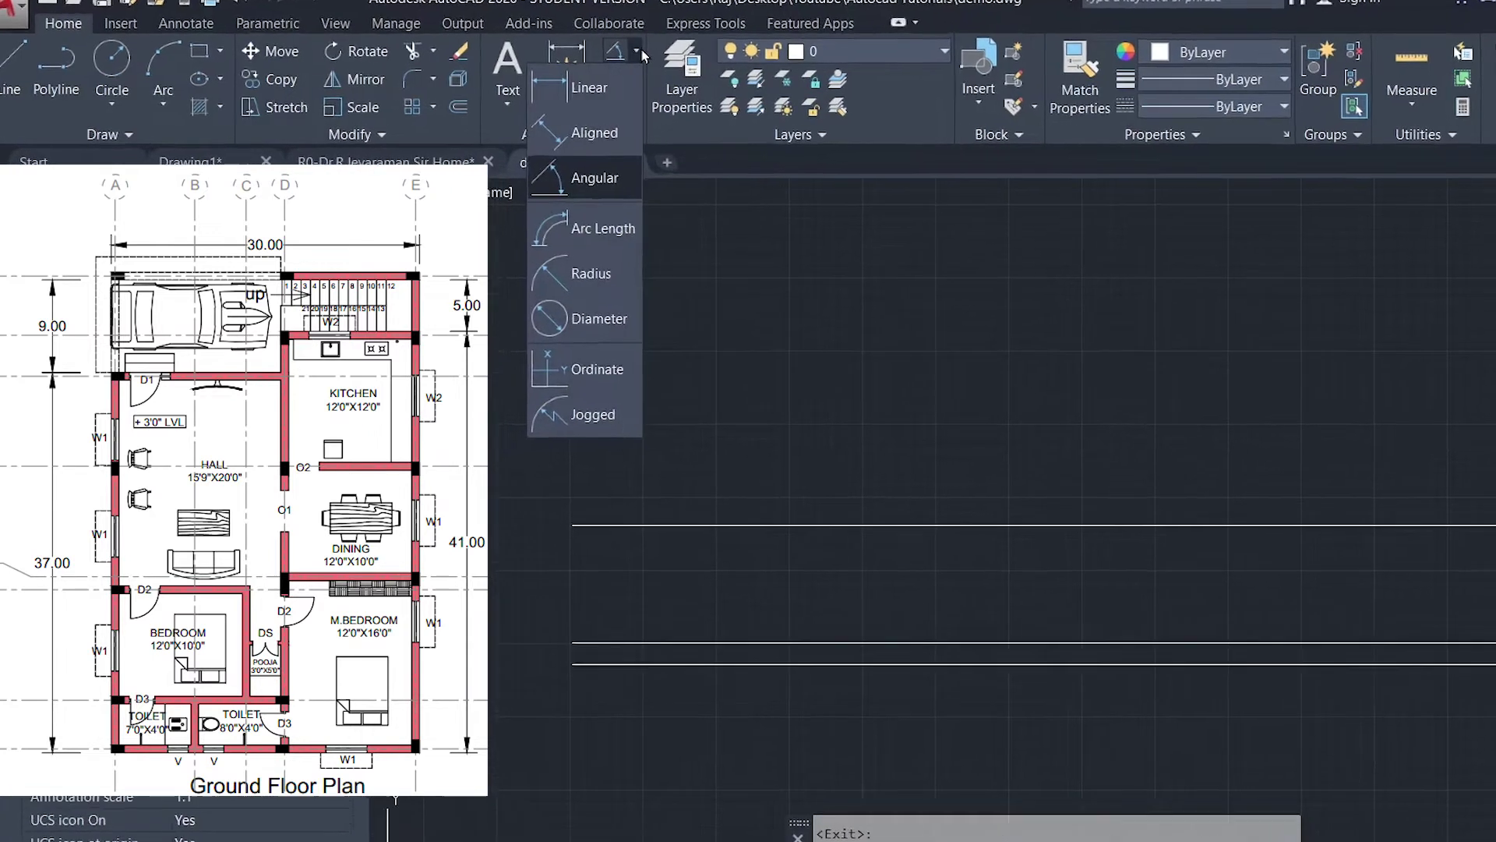
{"action": "left_click", "coordinate": [649, 89]}
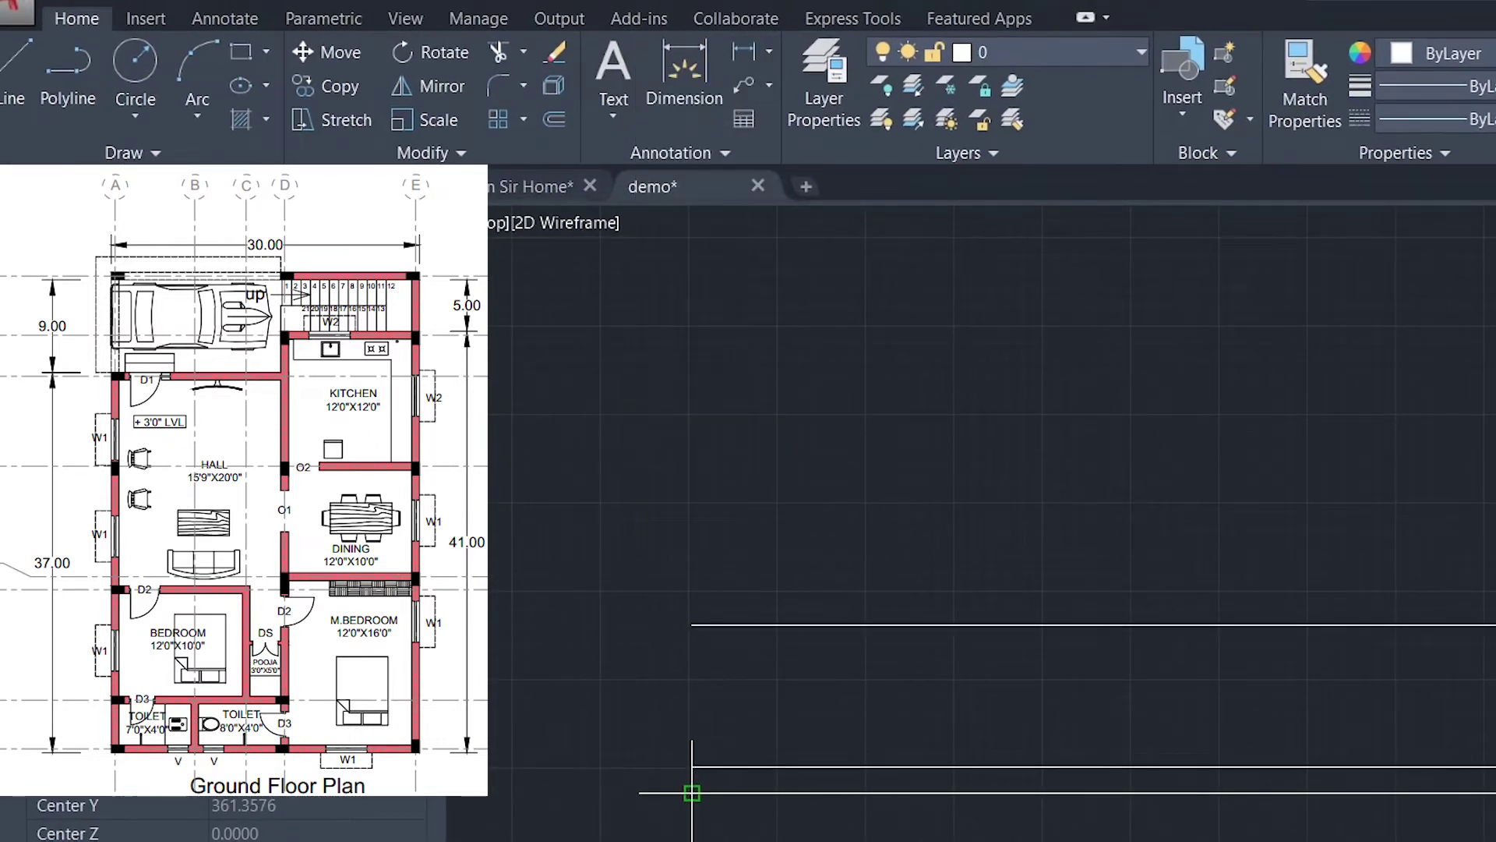
{"action": "left_click", "coordinate": [693, 793]}
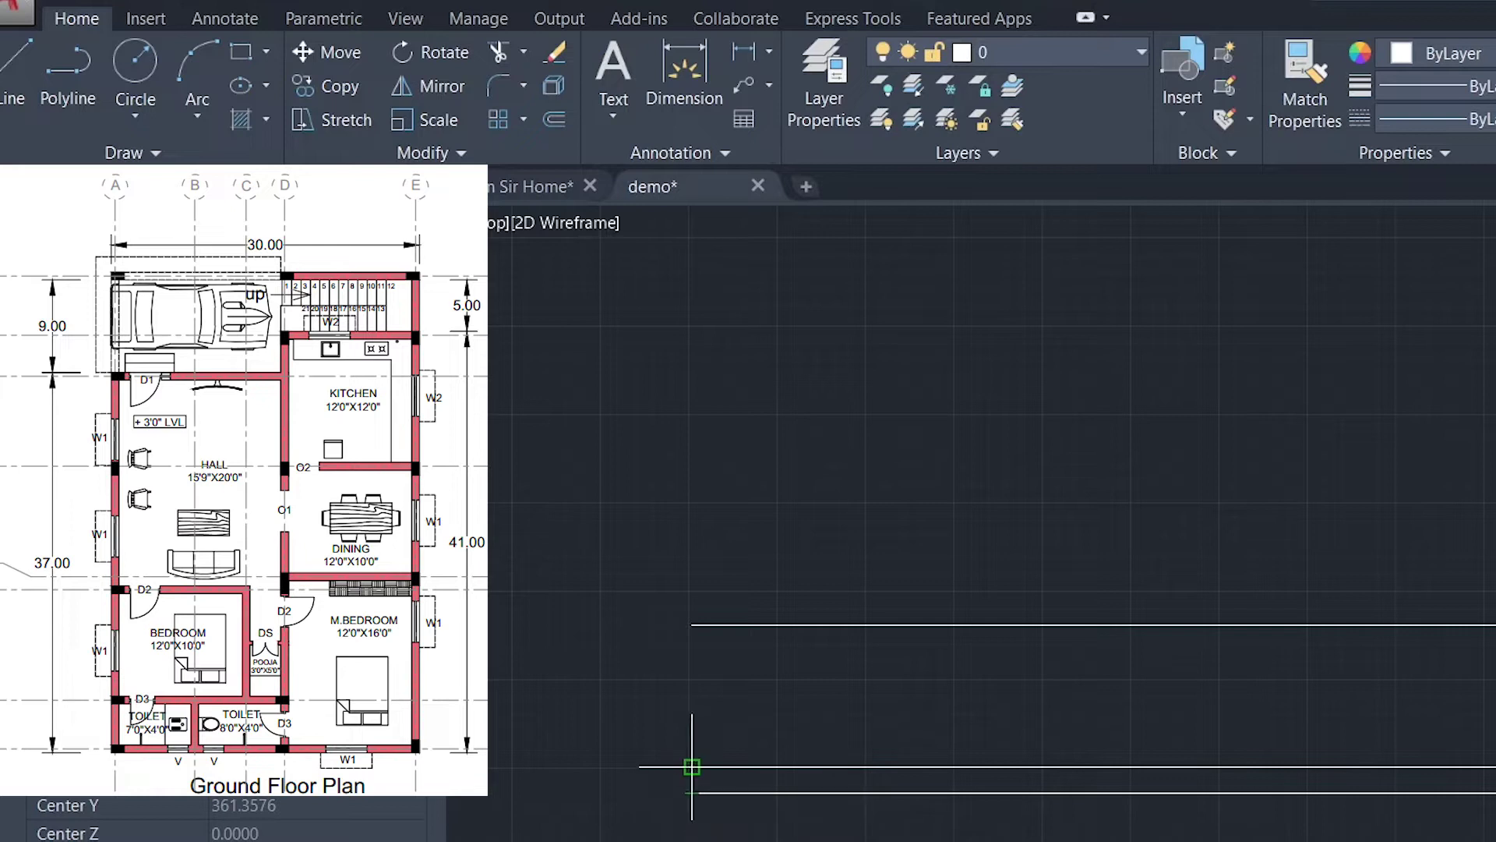
{"action": "left_click", "coordinate": [692, 766]}
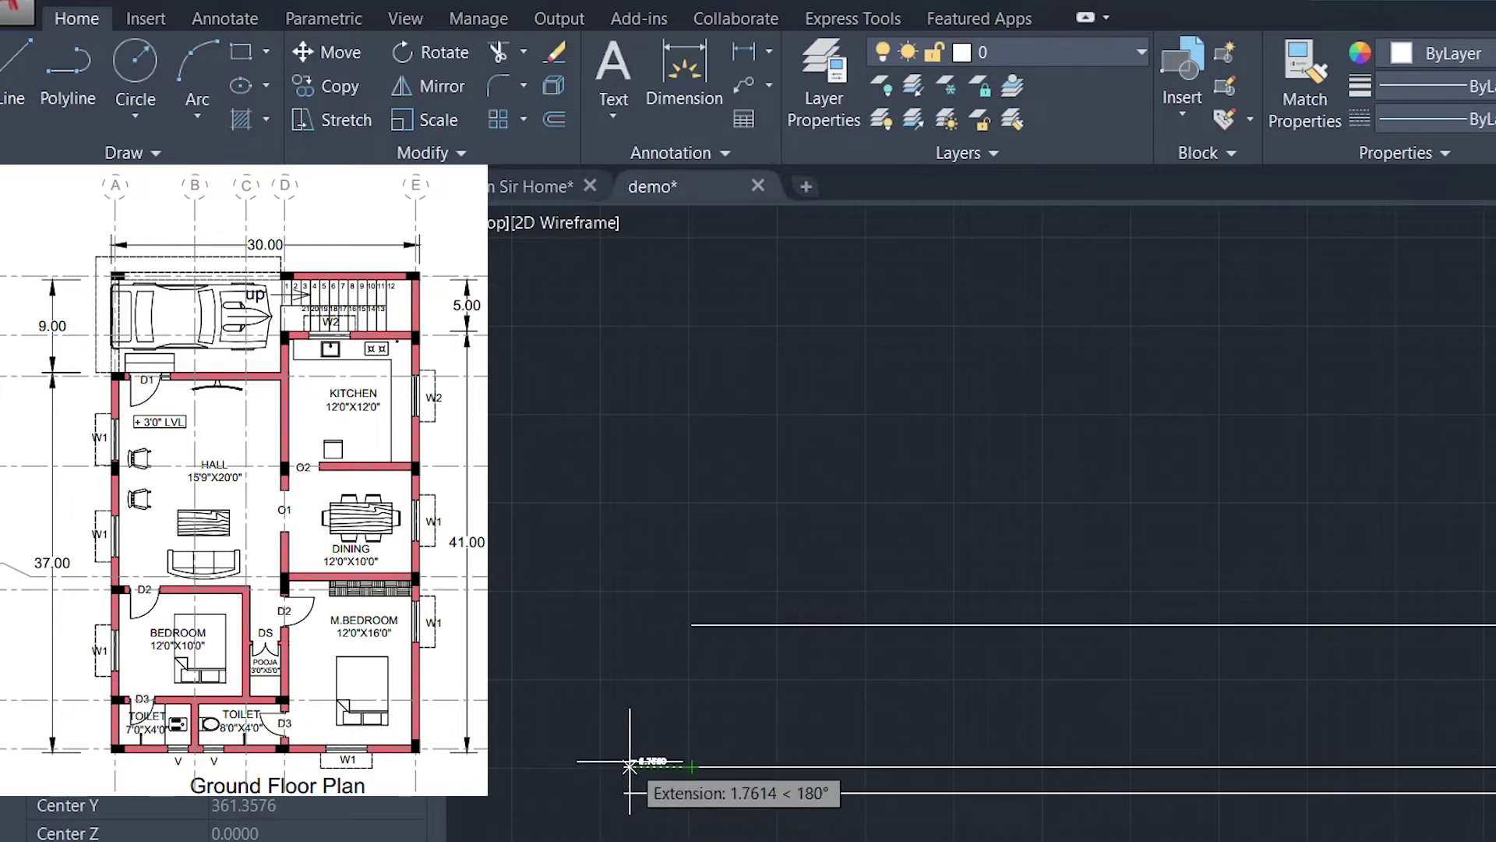
{"action": "scroll", "coordinate": [601, 797], "scroll_direction": "up", "scroll_amount": 4}
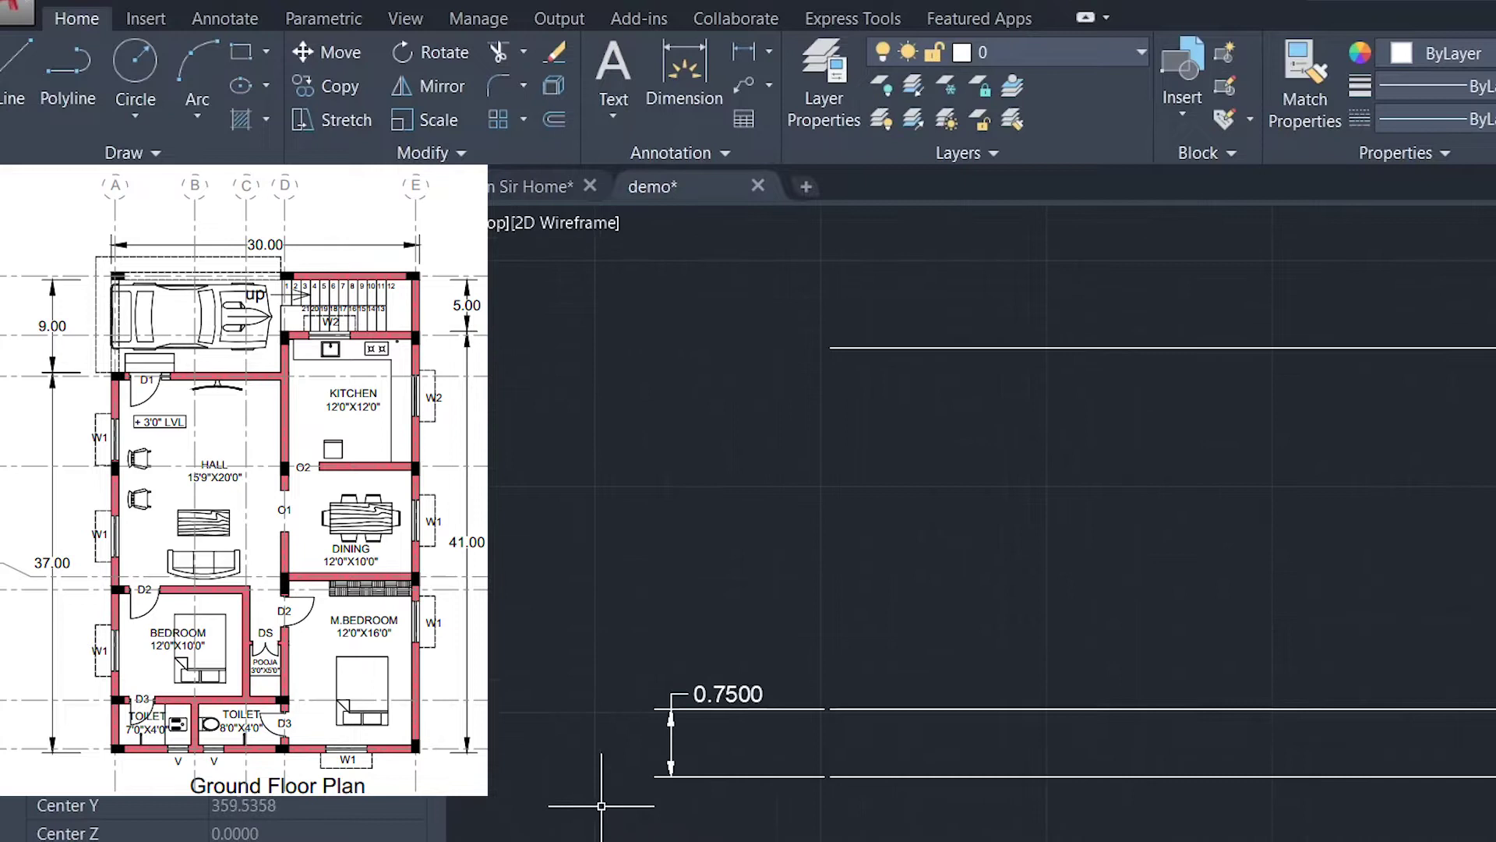
- Open the properties of the wall thickness dimension and set its arrow size to 1
{"action": "left_click", "coordinate": [664, 778]}
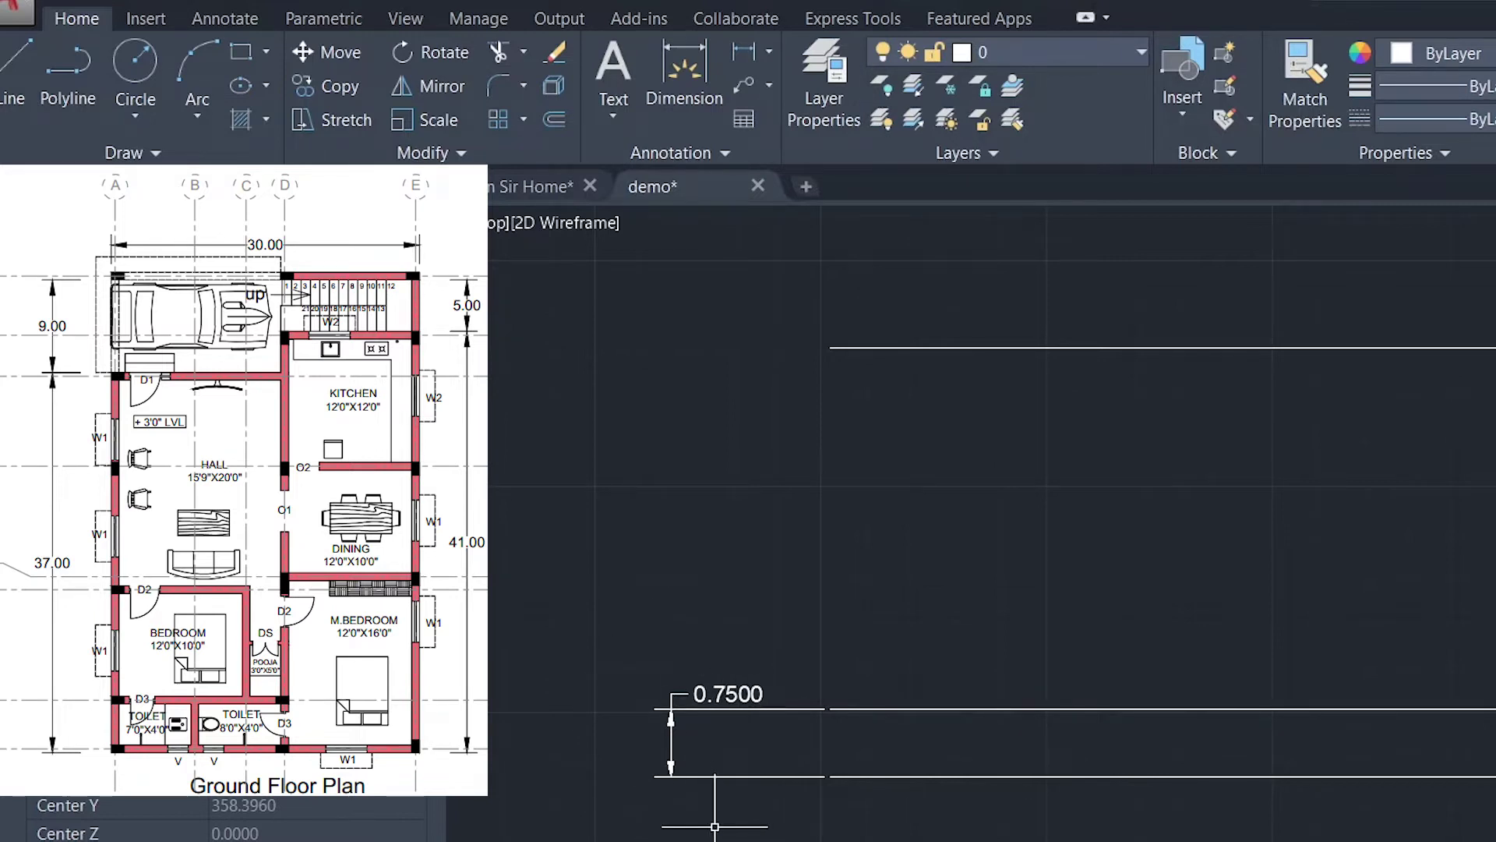
{"action": "left_click", "coordinate": [718, 687]}
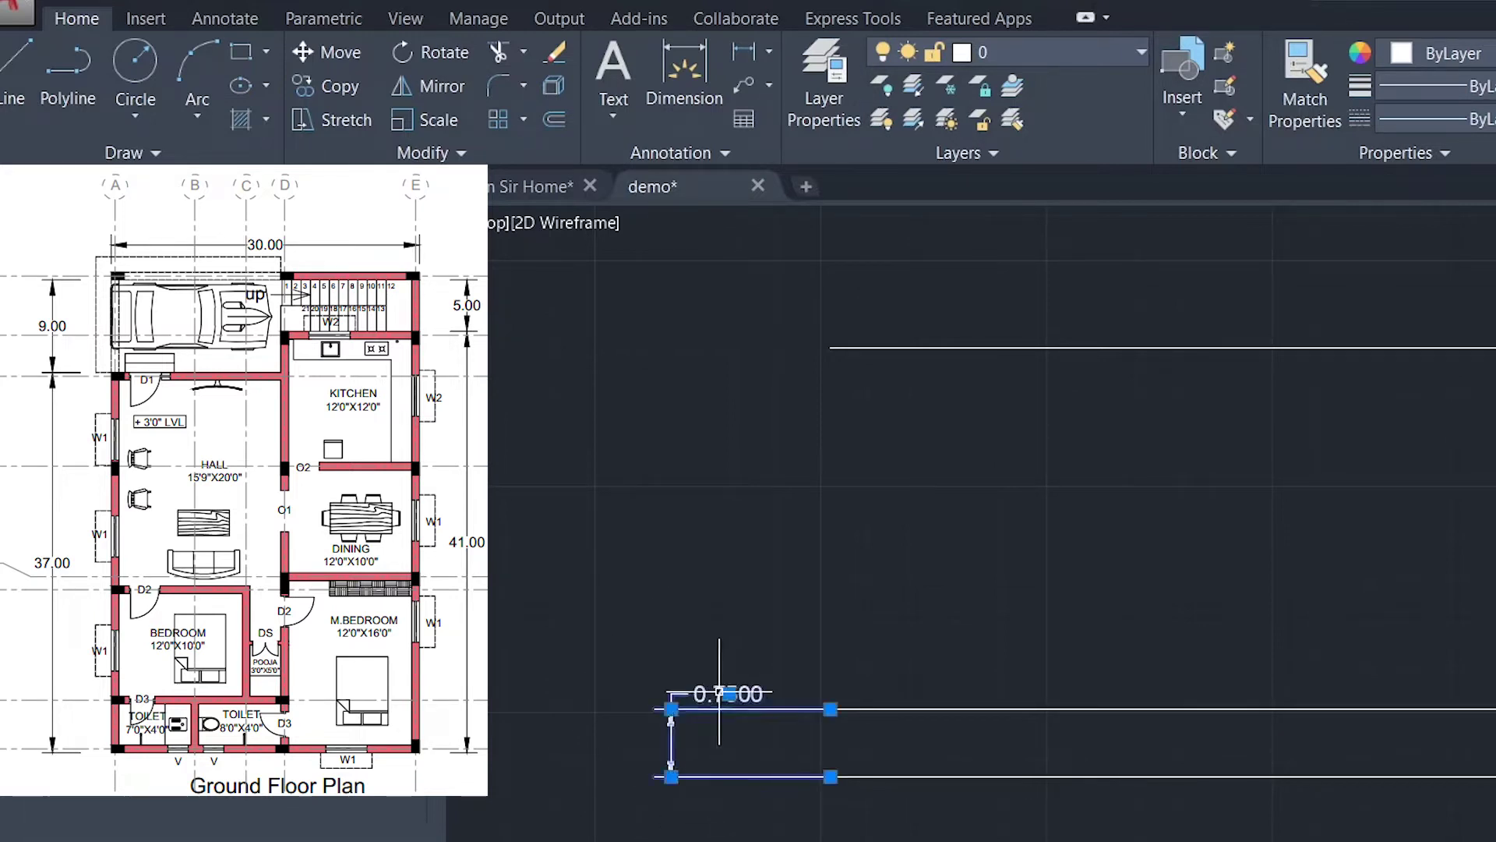
{"action": "right_click", "coordinate": [725, 700]}
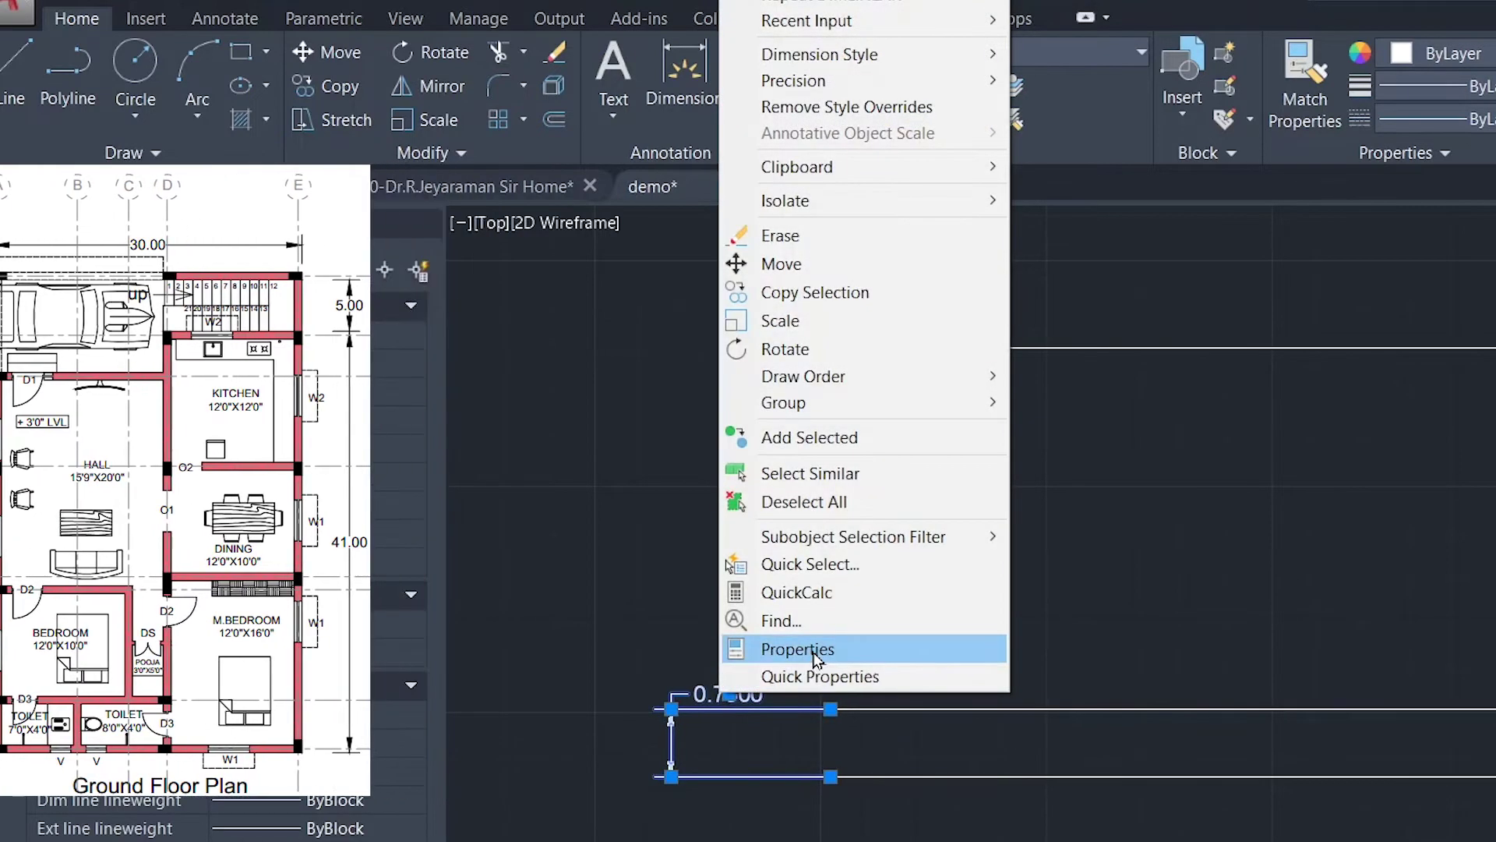
{"action": "left_click", "coordinate": [803, 647]}
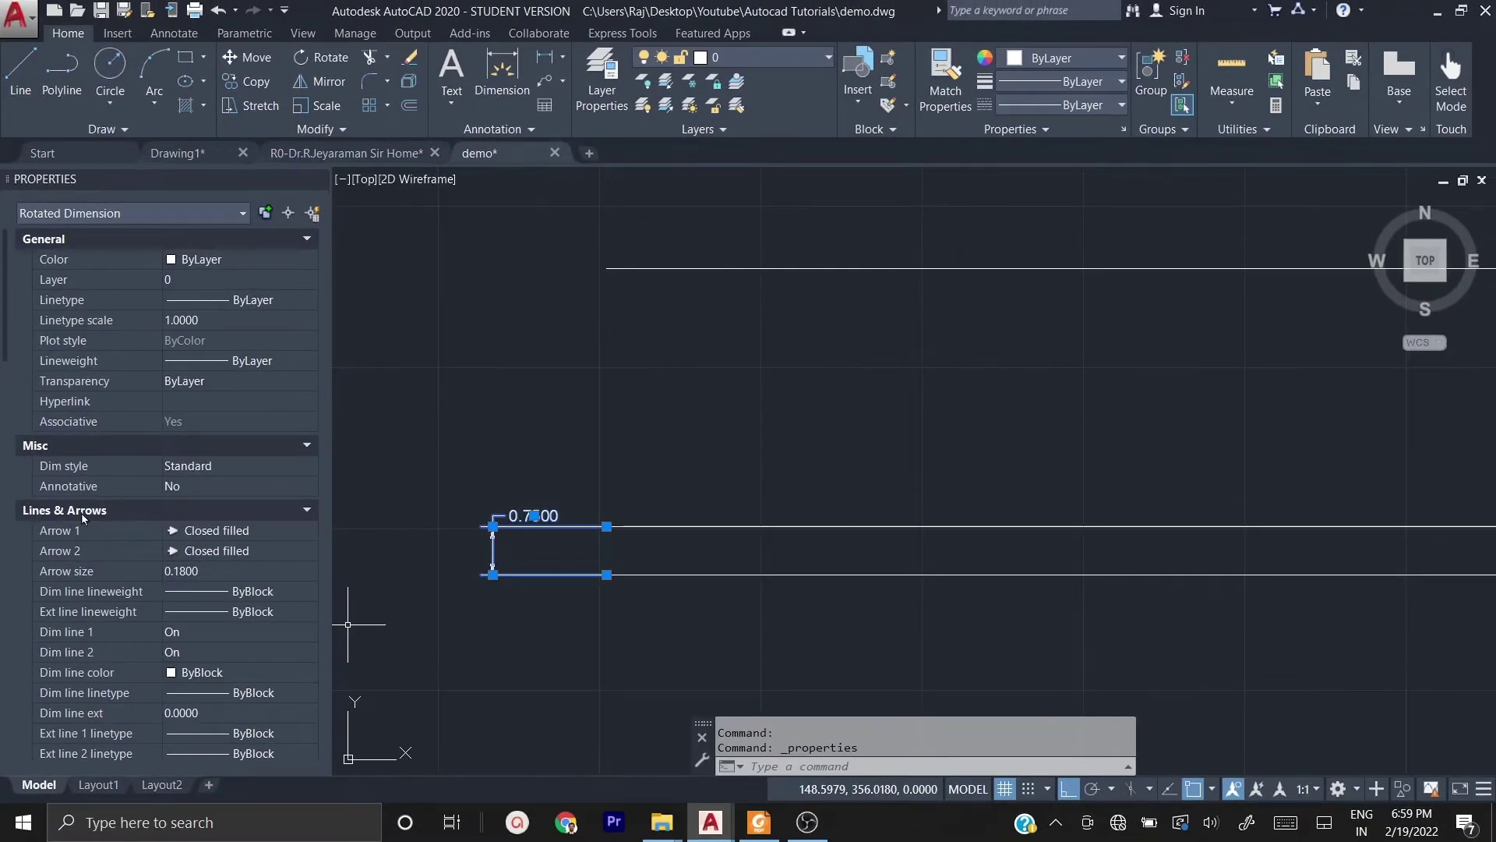
{"action": "left_click", "coordinate": [222, 571]}
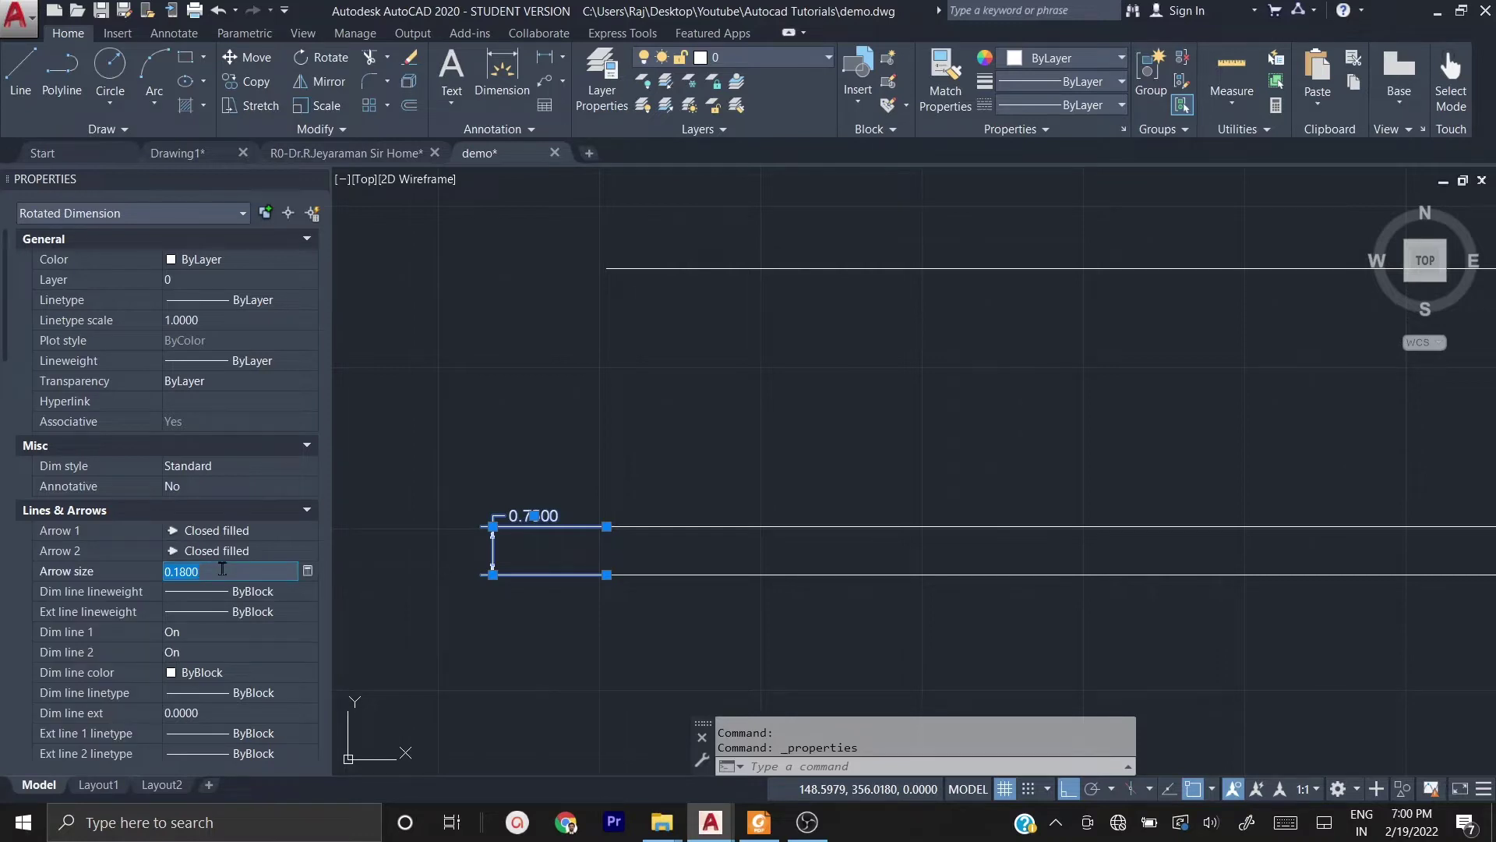
{"action": "type", "text": "1"}
{"action": "key", "text": "Return"}
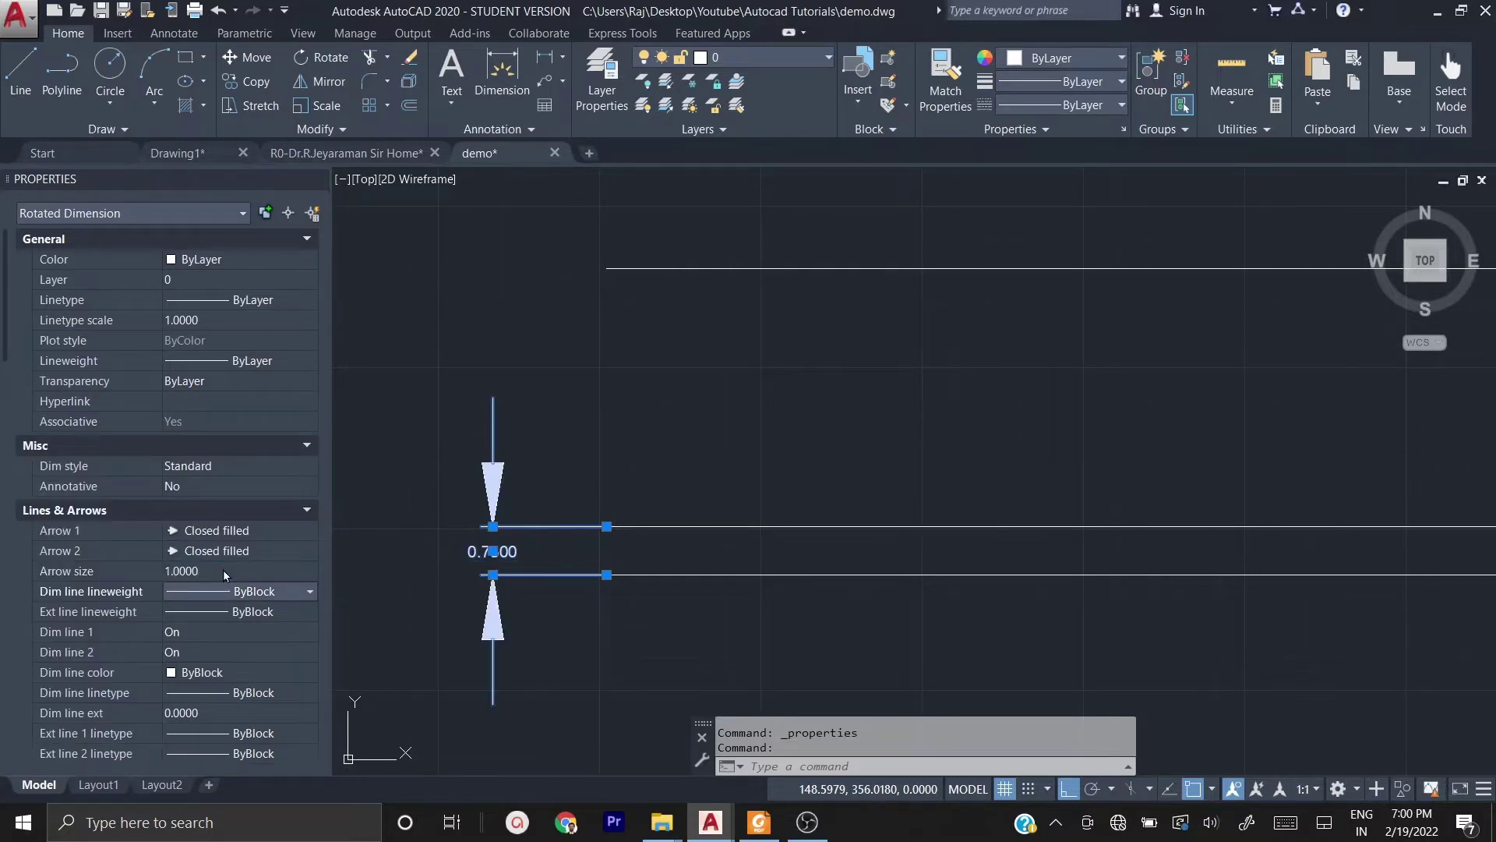
- Set the dimension's extension line extension to 1 and its extension line offset to 1
{"action": "scroll", "coordinate": [222, 569], "scroll_direction": "down", "scroll_amount": 3}
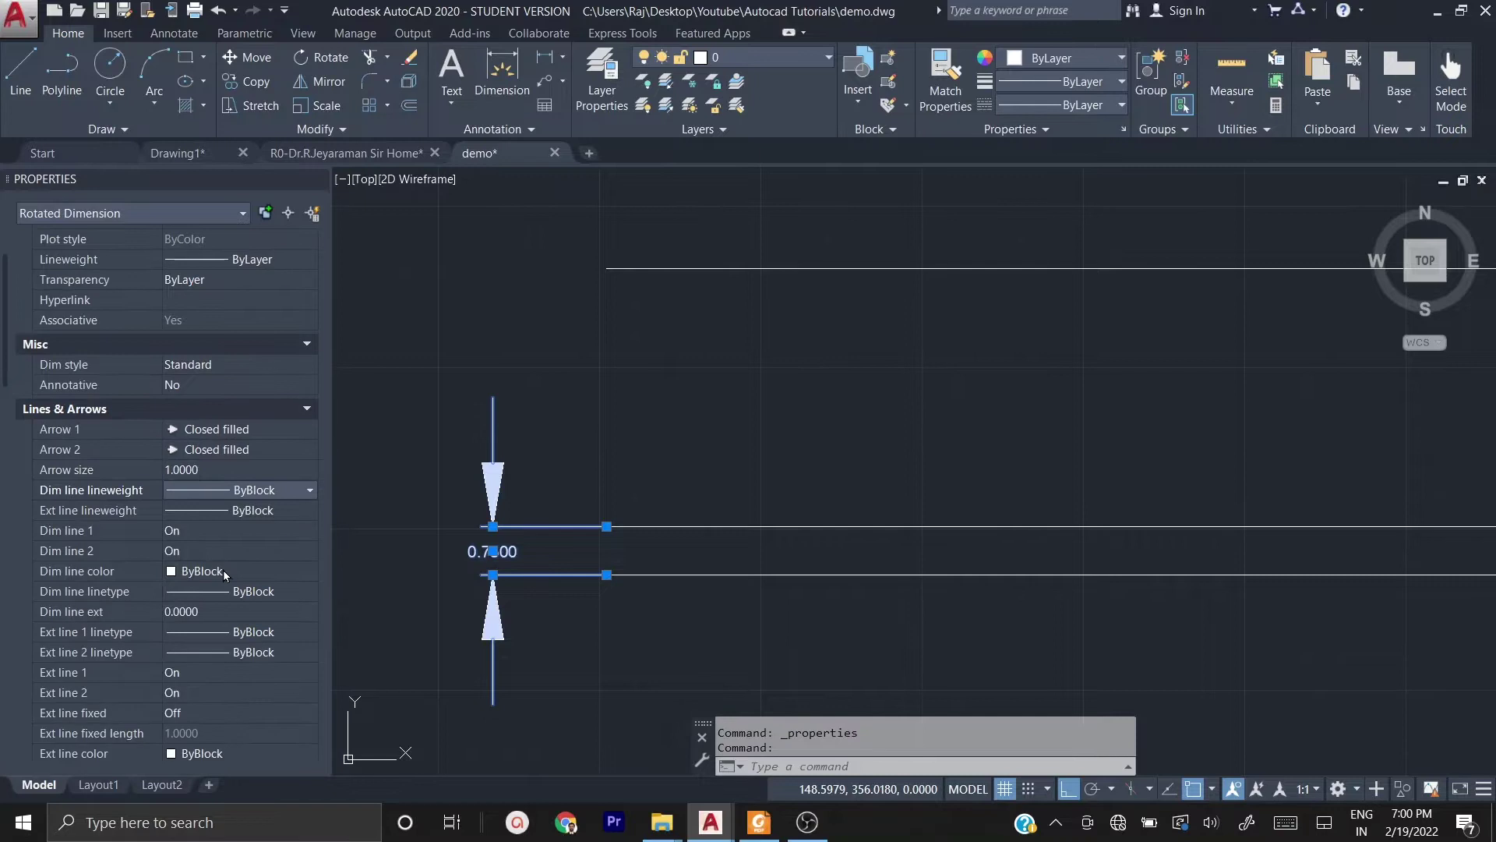
{"action": "scroll", "coordinate": [223, 568], "scroll_direction": "down", "scroll_amount": 2}
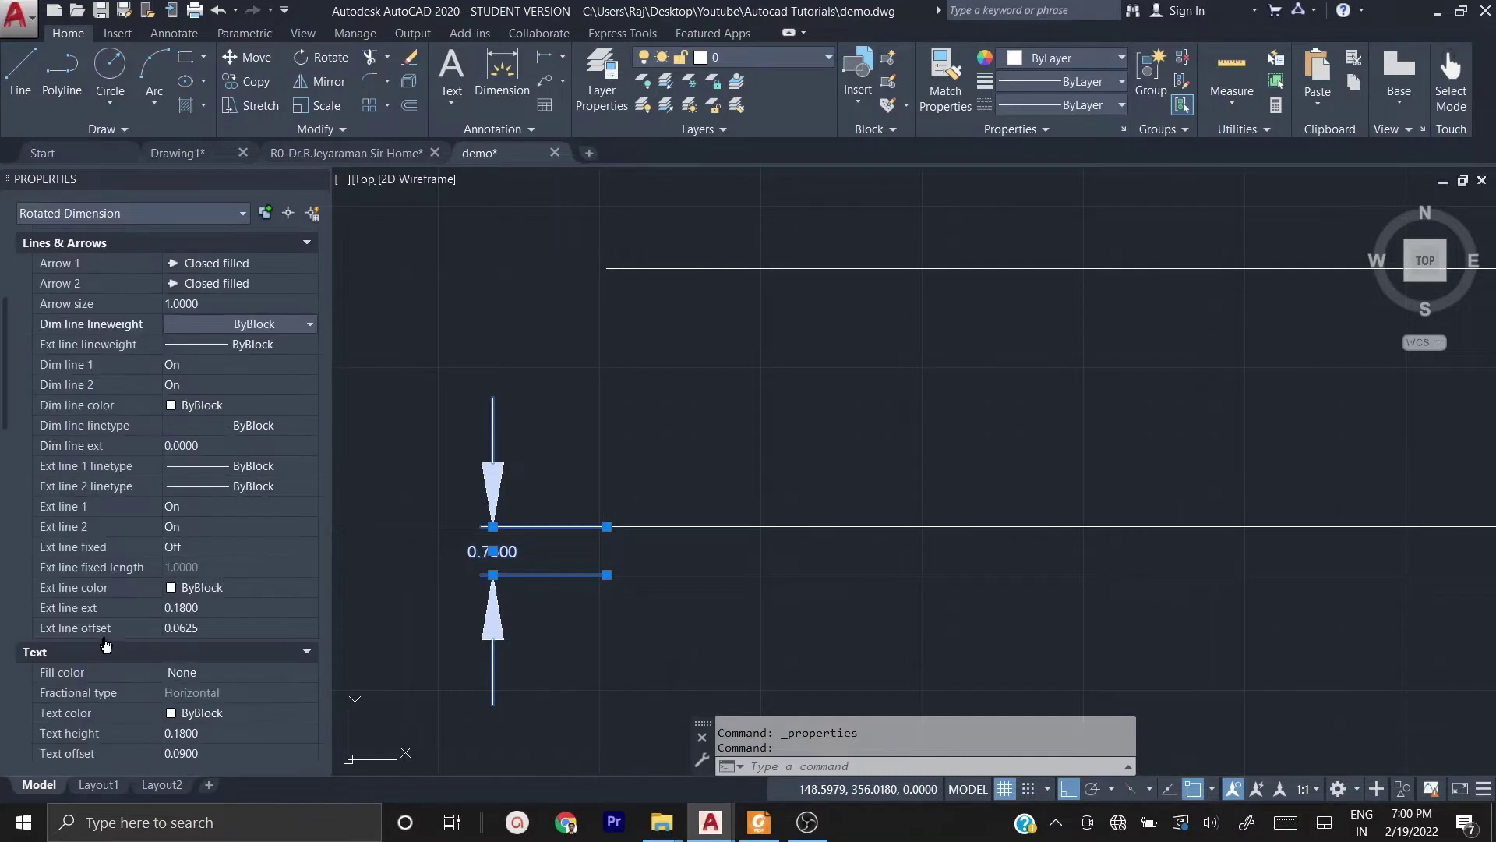
{"action": "left_click", "coordinate": [210, 607]}
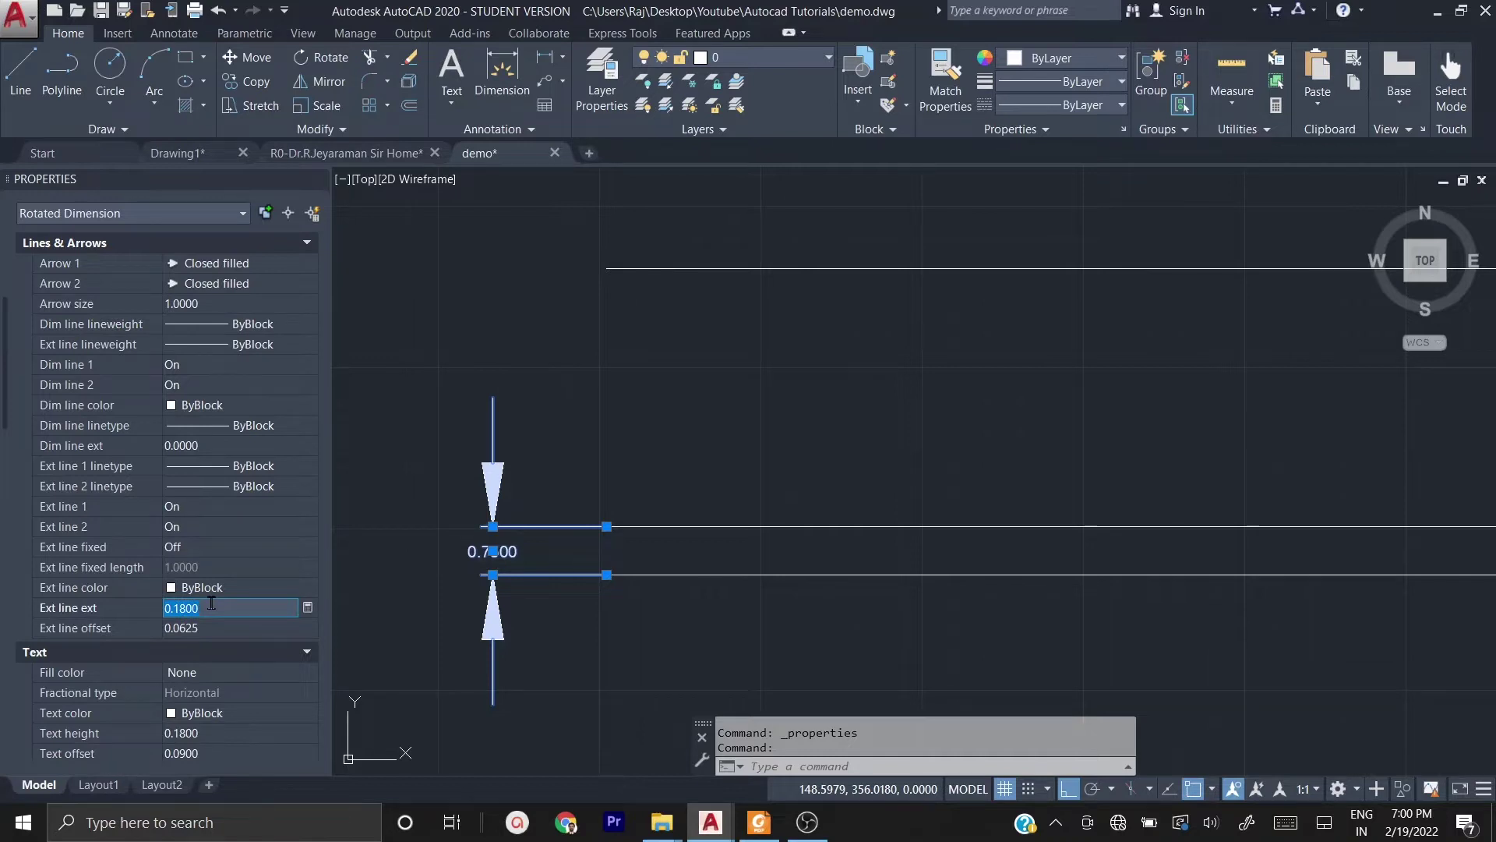
{"action": "type", "text": "2"}
{"action": "key", "text": "Tab"}
{"action": "left_click", "coordinate": [212, 607]}
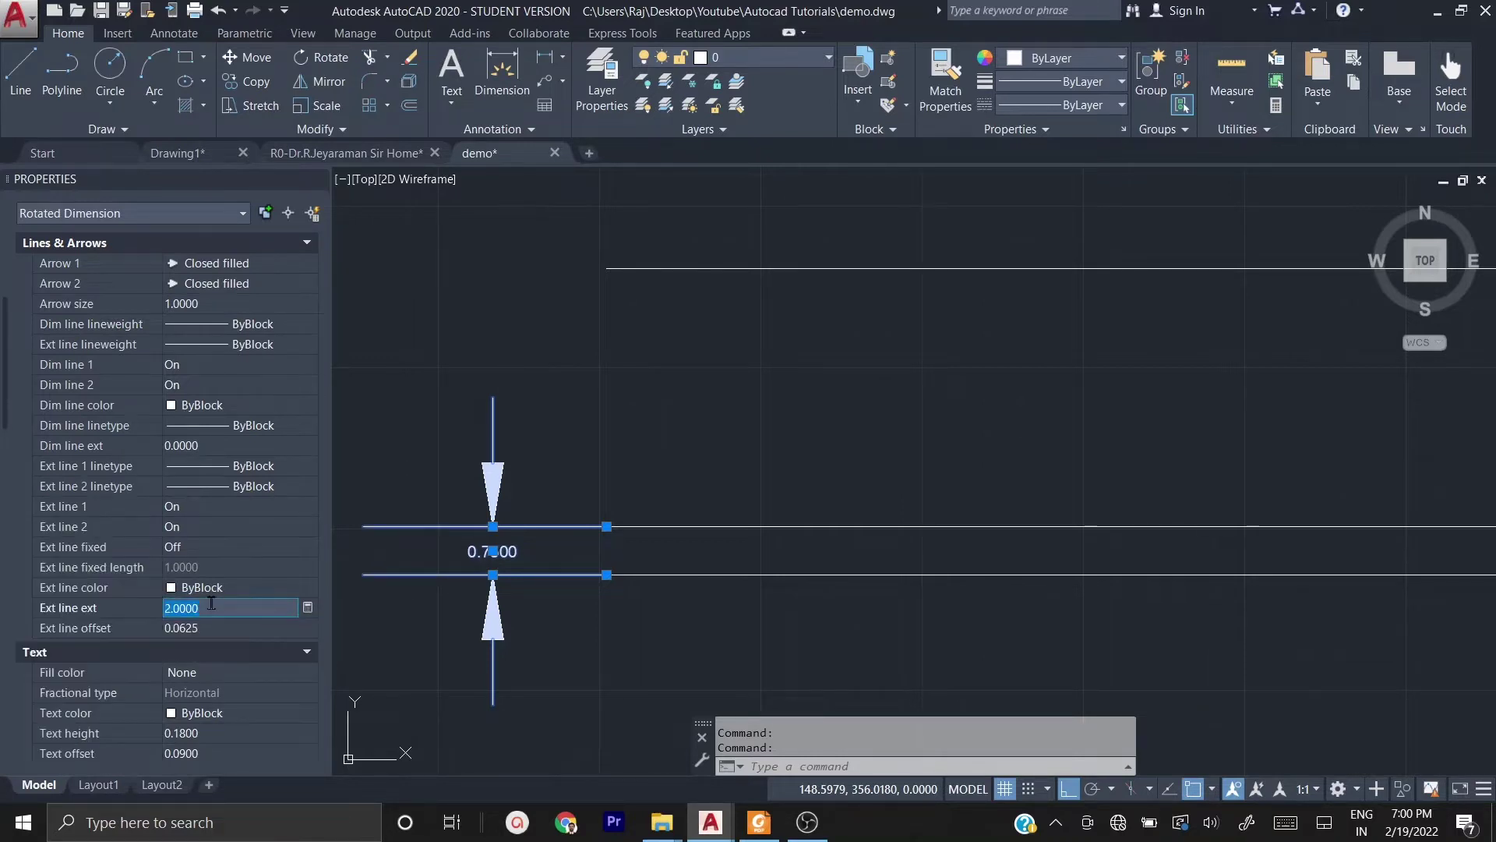
{"action": "key", "text": "Tab"}
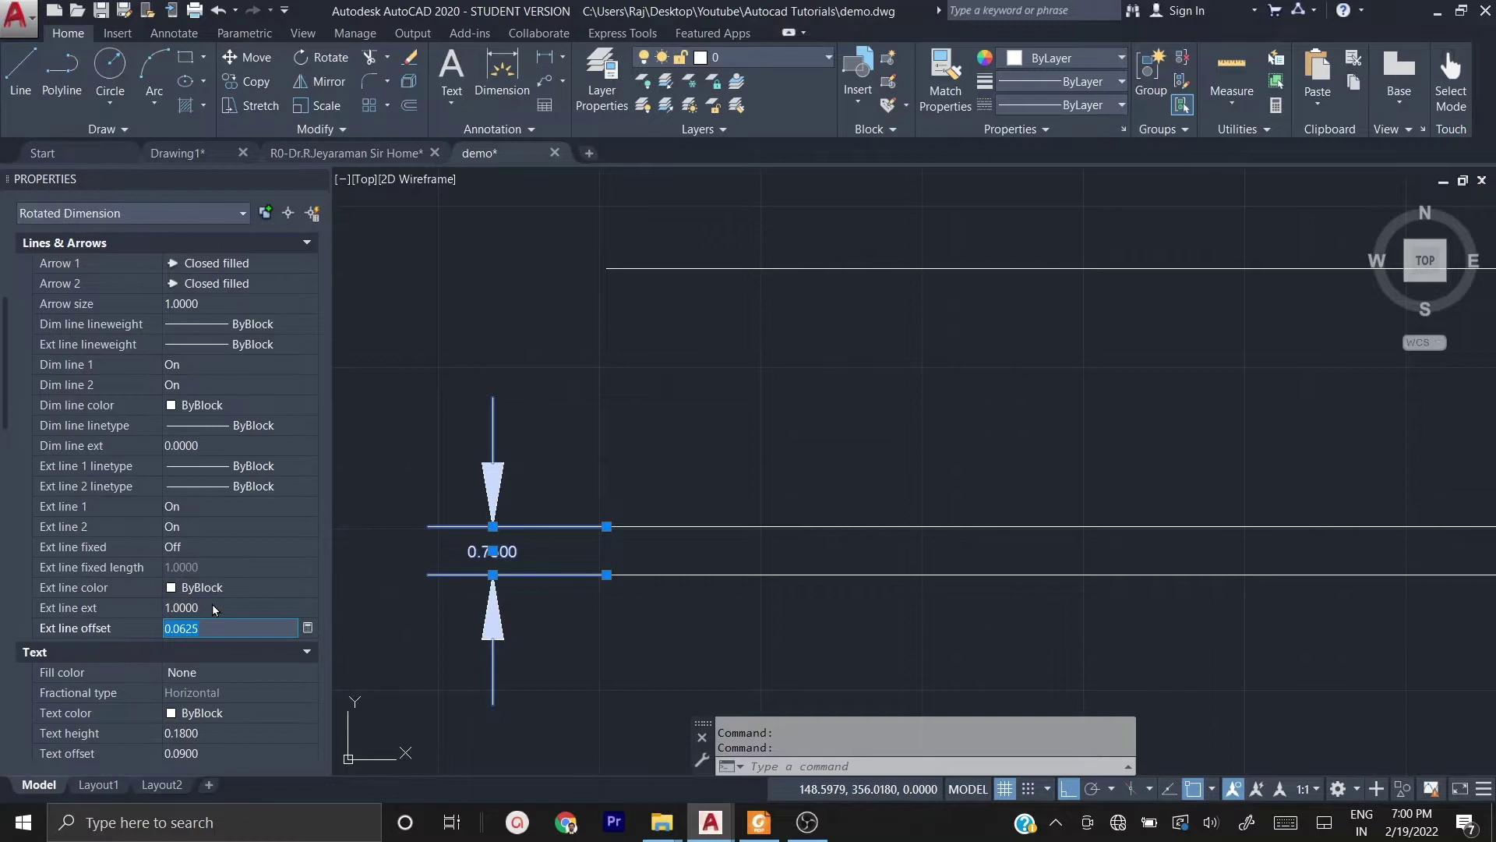
{"action": "type", "text": "1"}
{"action": "key", "text": "Return"}
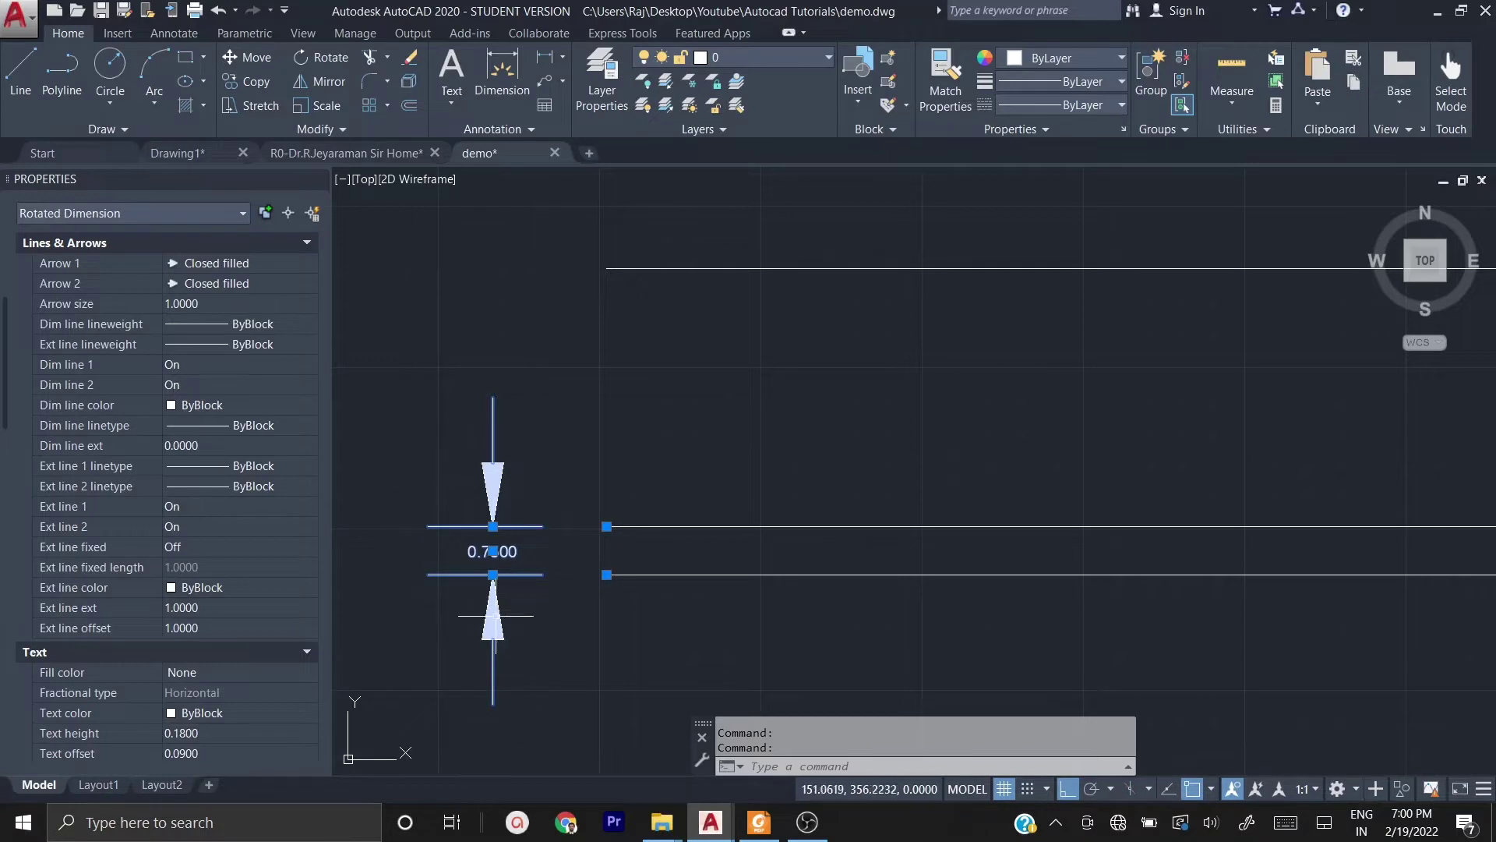
- Set the text height of the wall thickness dimension to 2
{"action": "scroll", "coordinate": [231, 586], "scroll_direction": "down", "scroll_amount": 3}
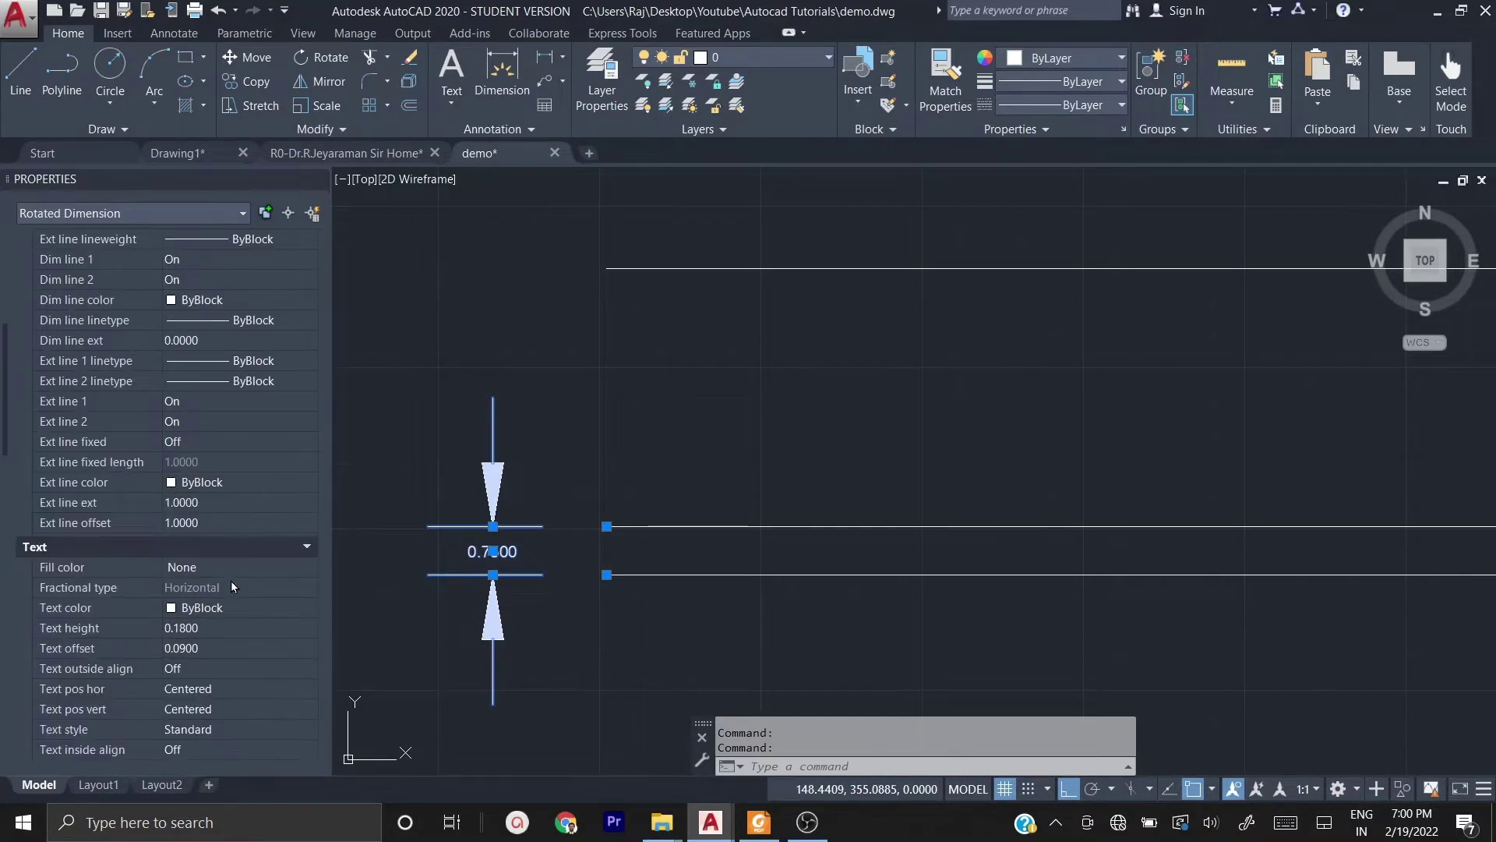
{"action": "scroll", "coordinate": [231, 581], "scroll_direction": "down", "scroll_amount": 1}
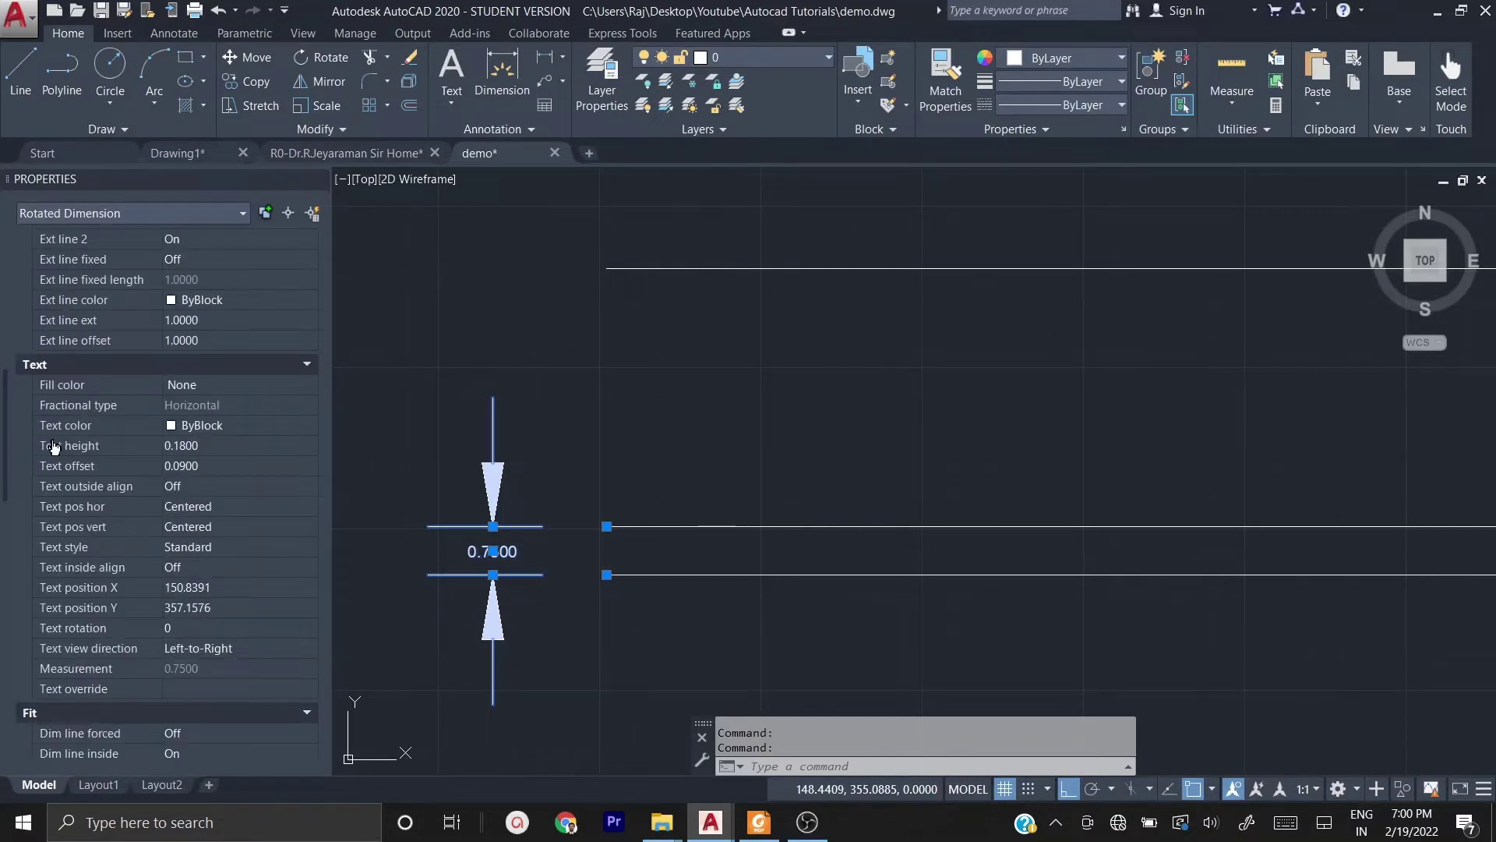
{"action": "left_click", "coordinate": [208, 445]}
{"action": "type", "text": "2"}
{"action": "key", "text": "Tab"}
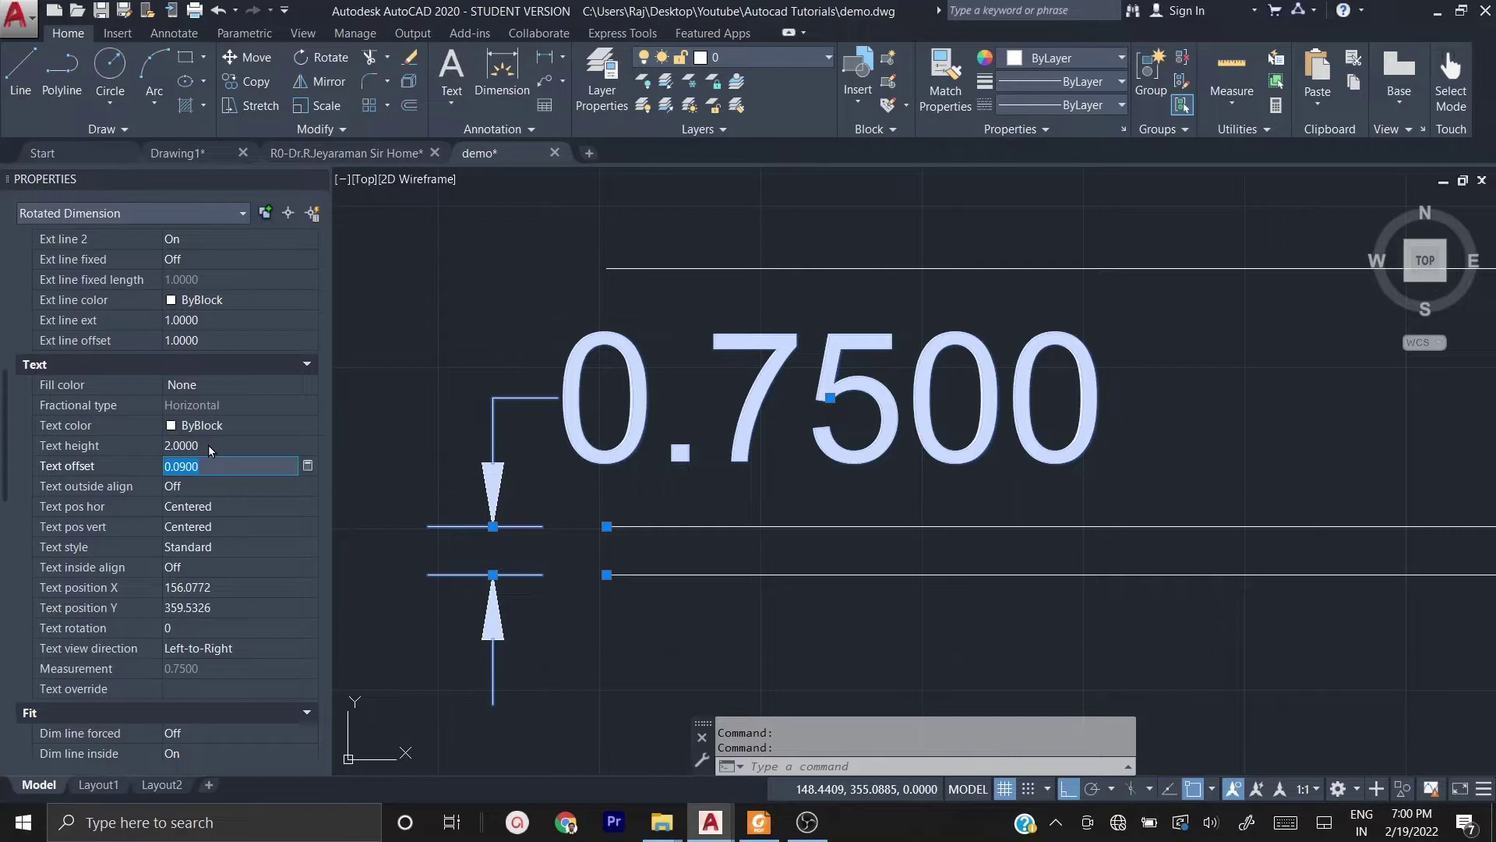
- Set the dimension's primary units precision to 0.00 and deselect it
{"action": "scroll", "coordinate": [208, 446], "scroll_direction": "down", "scroll_amount": 6}
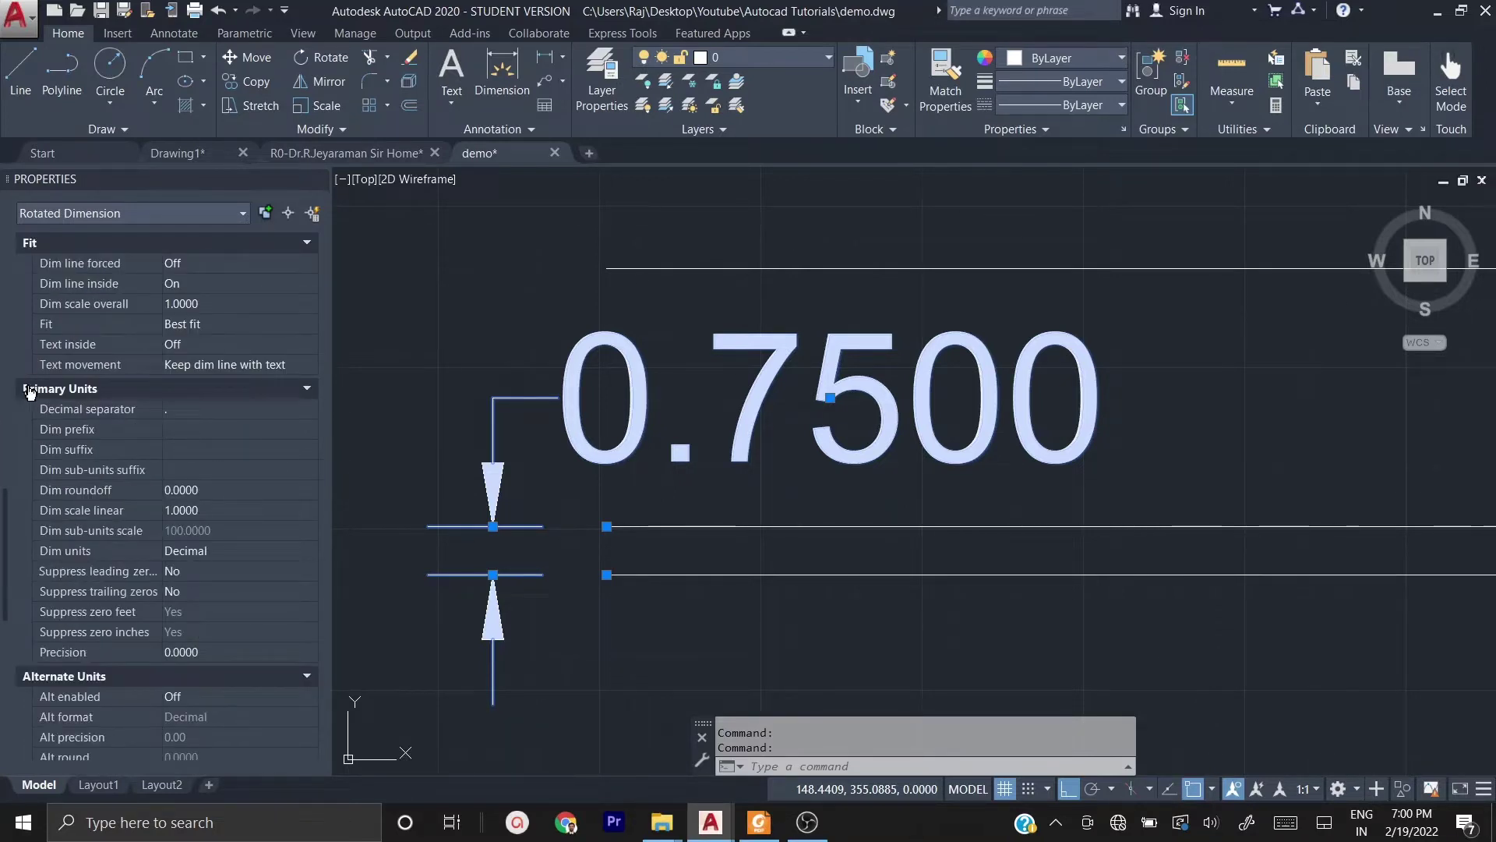
{"action": "left_click", "coordinate": [209, 655]}
{"action": "left_click", "coordinate": [218, 653]}
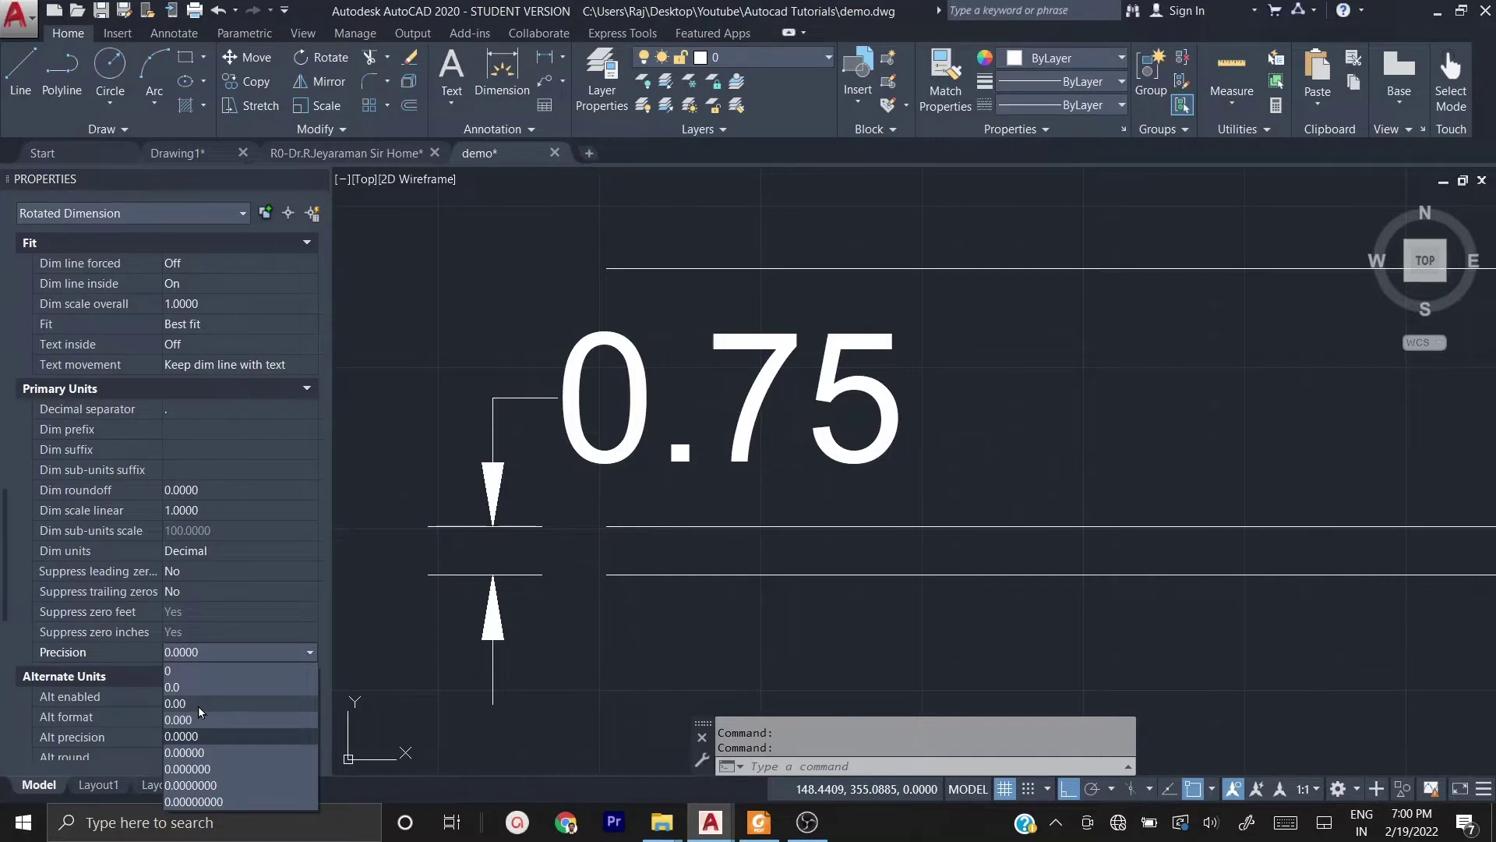
{"action": "left_click", "coordinate": [198, 705]}
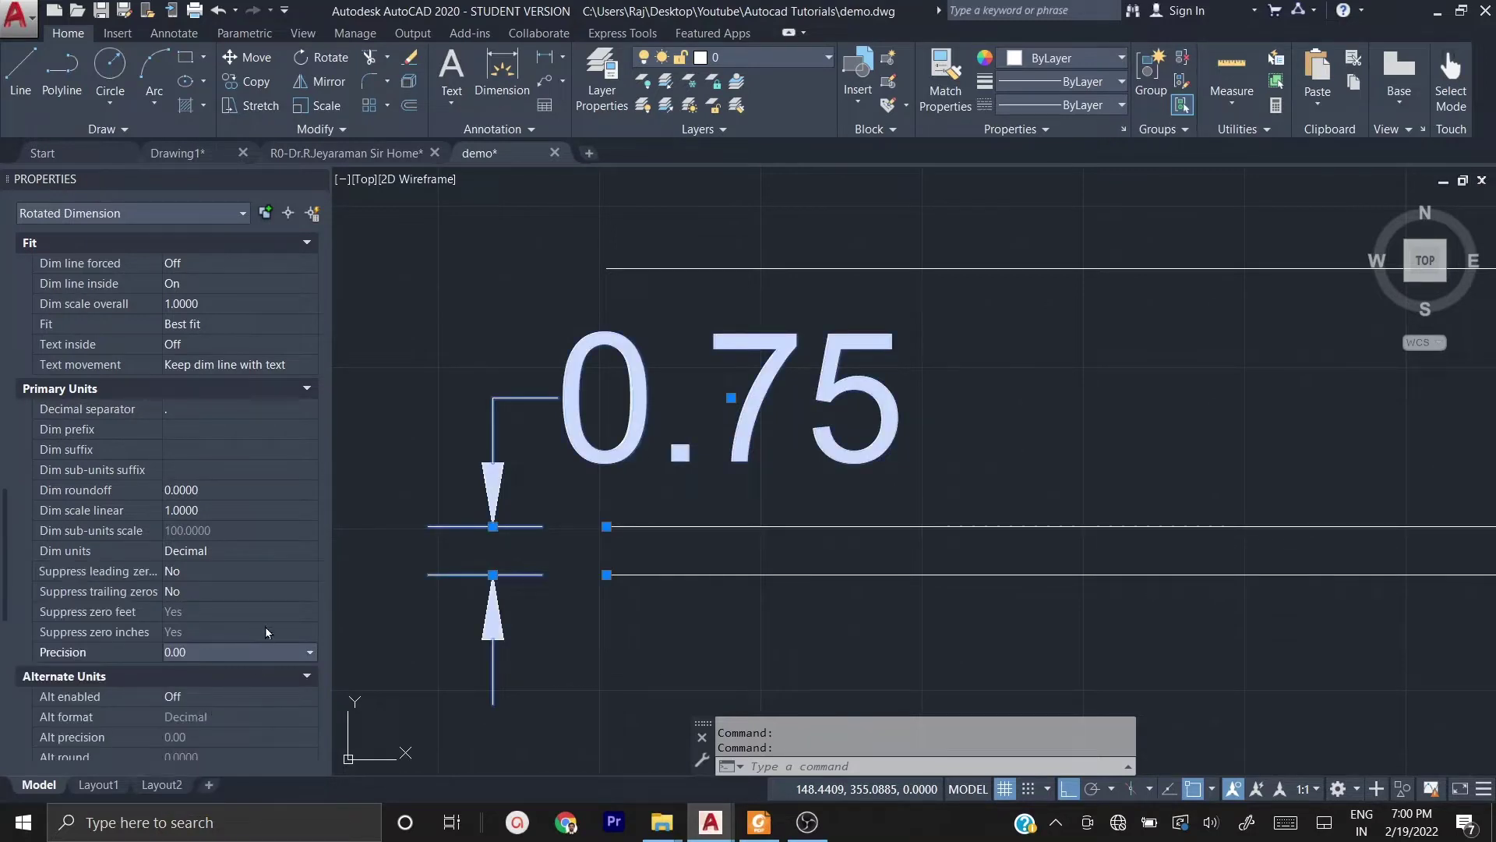
{"action": "key", "text": "Escape"}
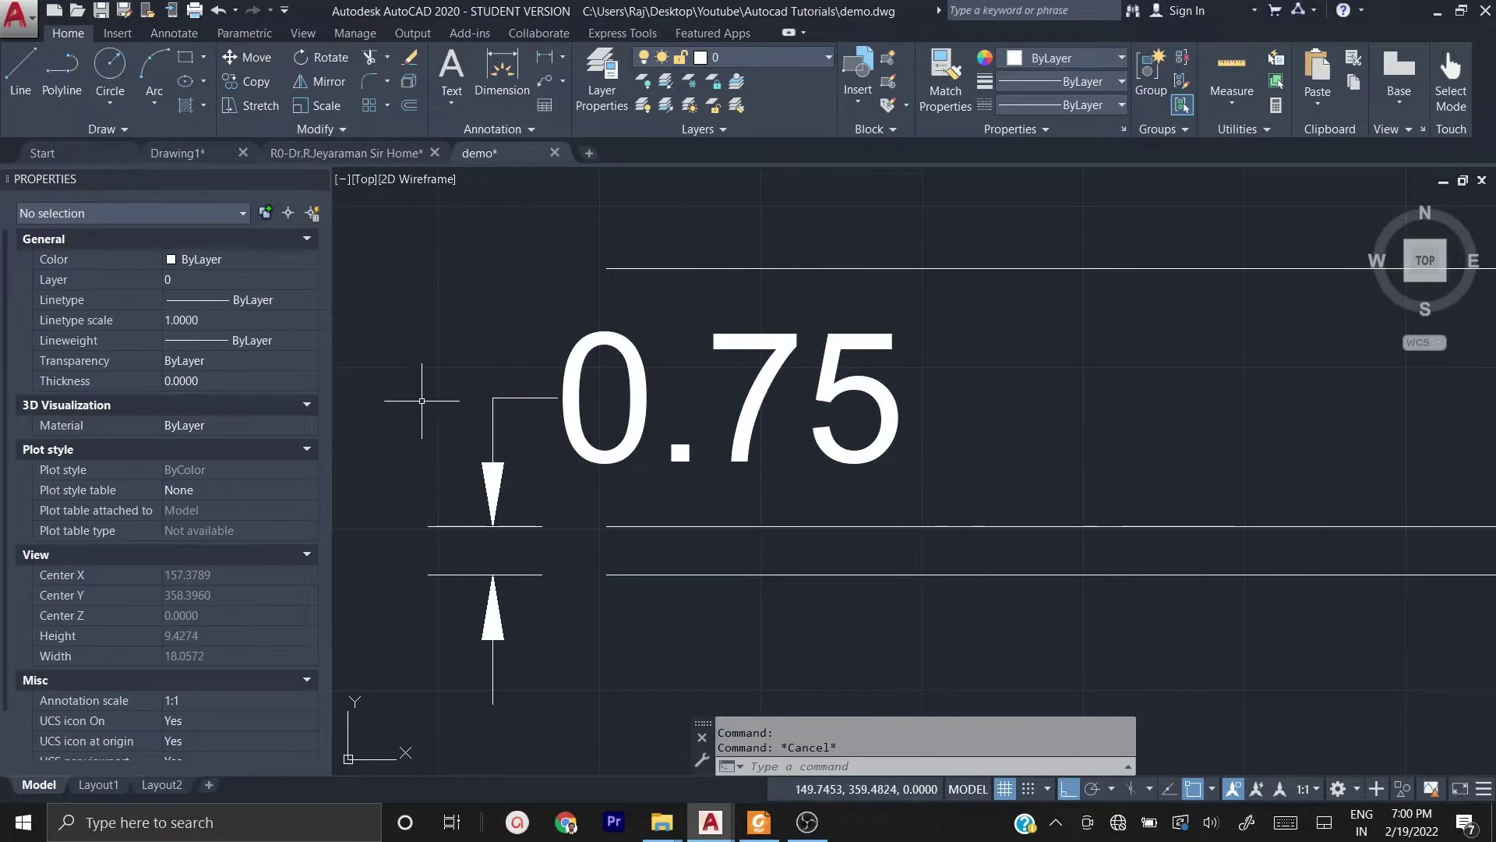
- Add a vertical linear dimension from the bottom wall's upper line to the inner toilet wall line, aligned with the wall thickness dimension
{"action": "scroll", "coordinate": [421, 401], "scroll_direction": "down", "scroll_amount": 6}
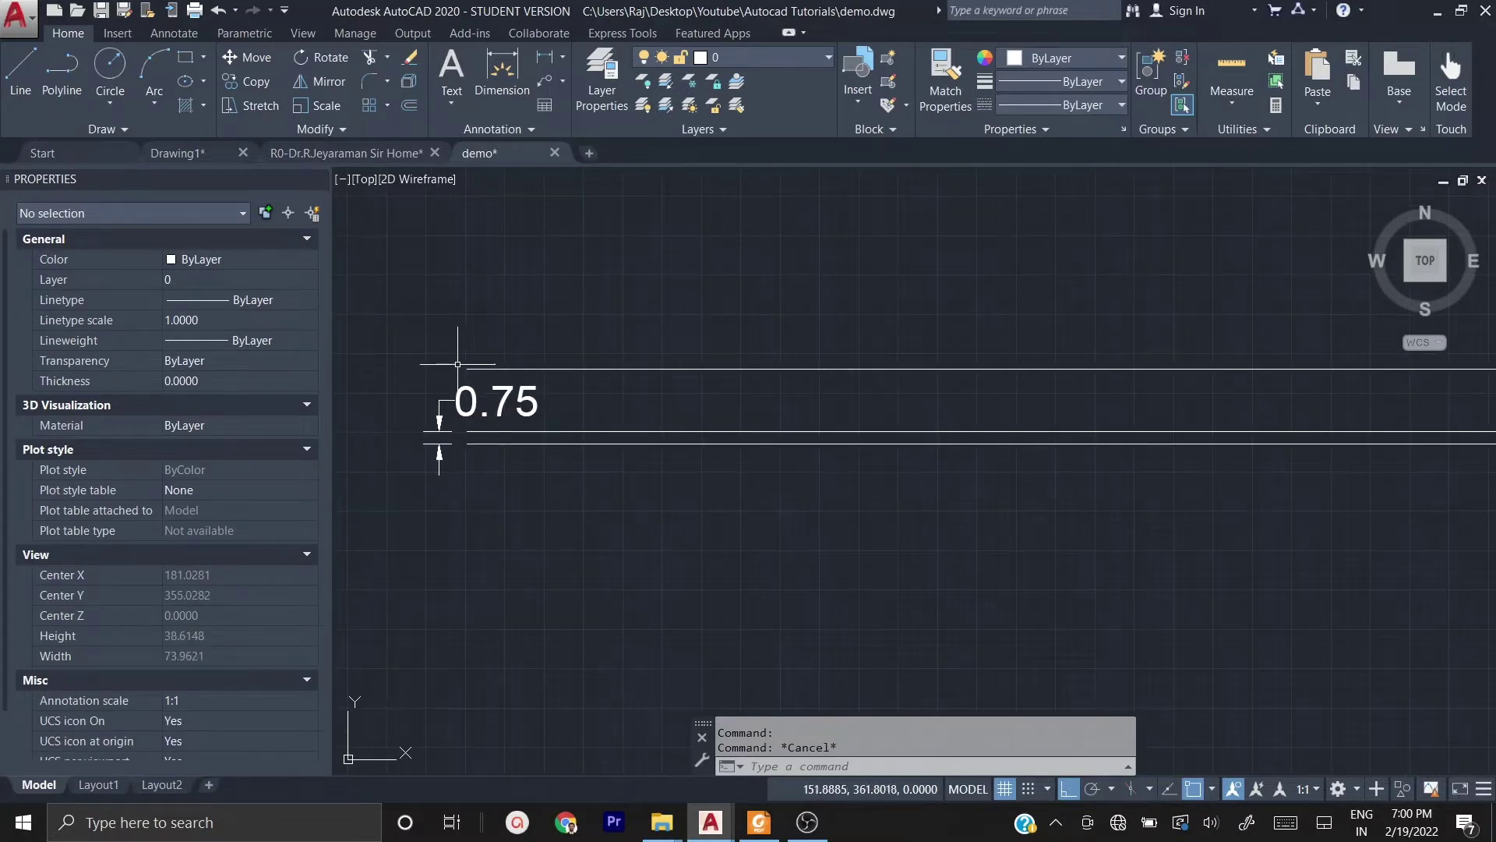
{"action": "scroll", "coordinate": [464, 374], "scroll_direction": "up", "scroll_amount": 2}
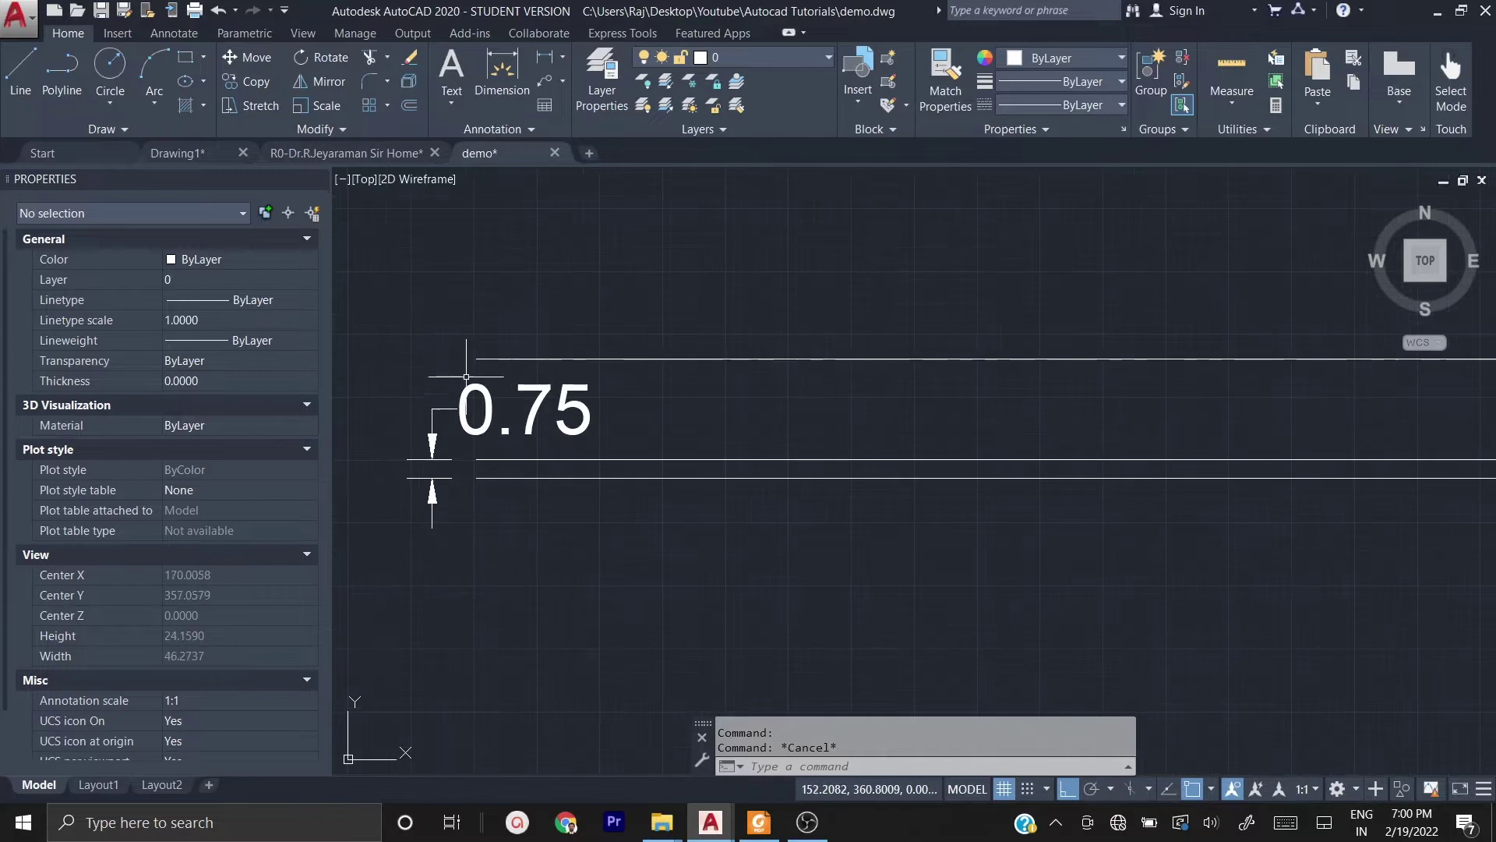
{"action": "left_click", "coordinate": [547, 63]}
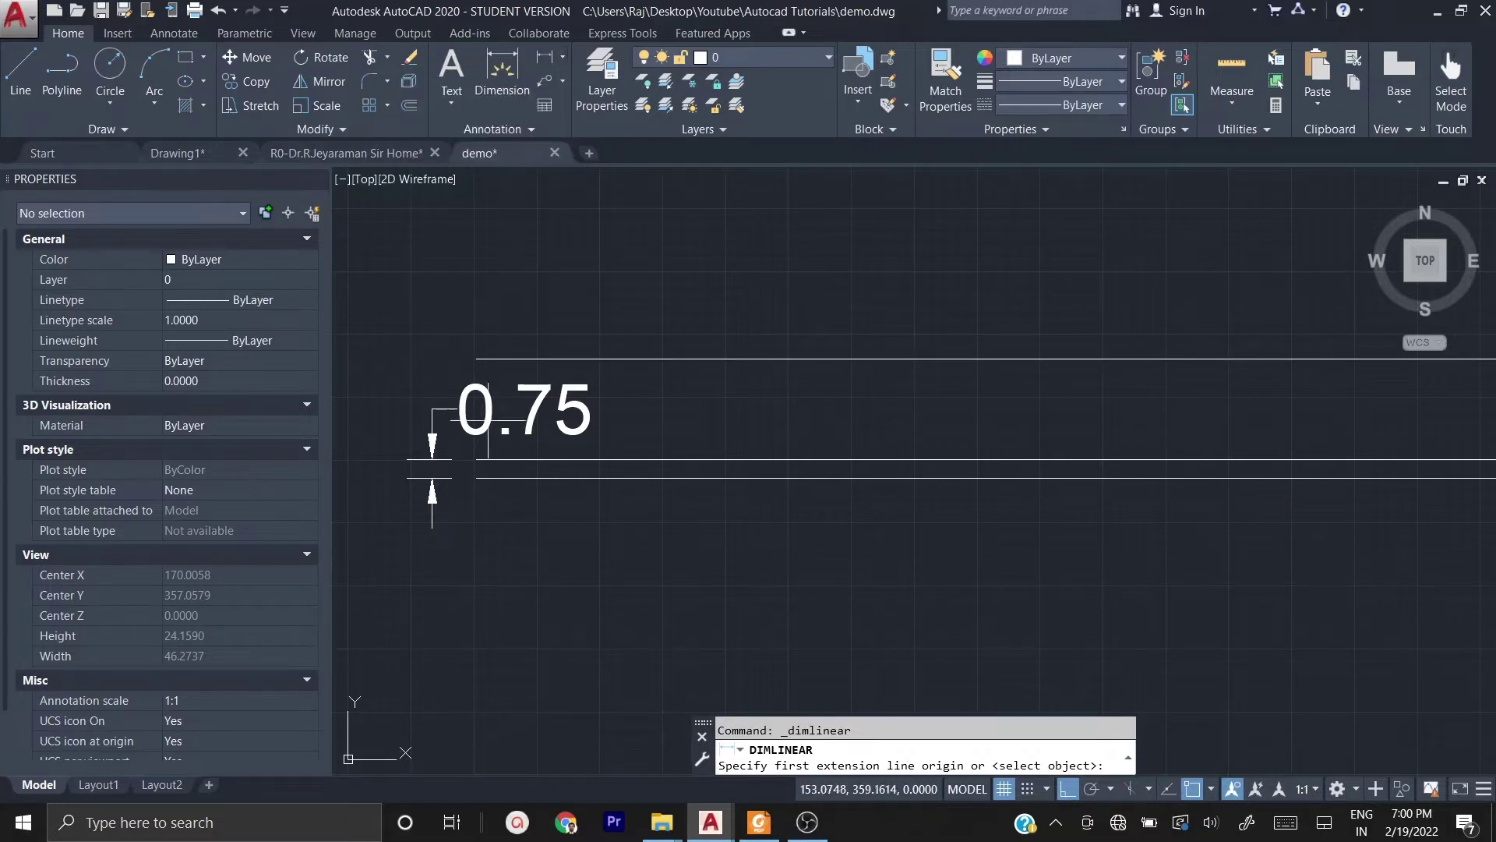
{"action": "left_click", "coordinate": [477, 460]}
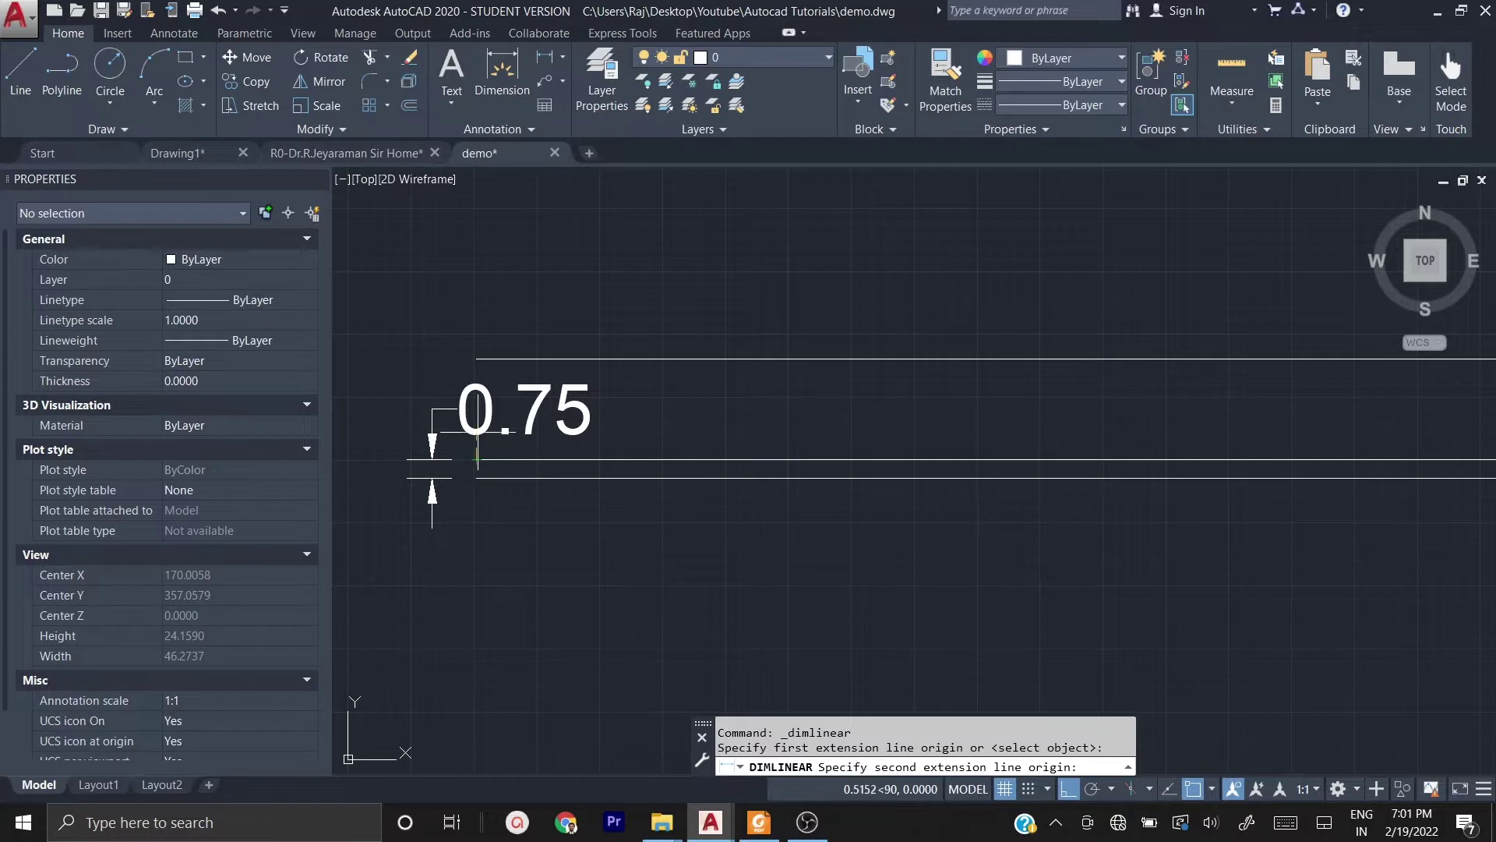
{"action": "left_click", "coordinate": [476, 359]}
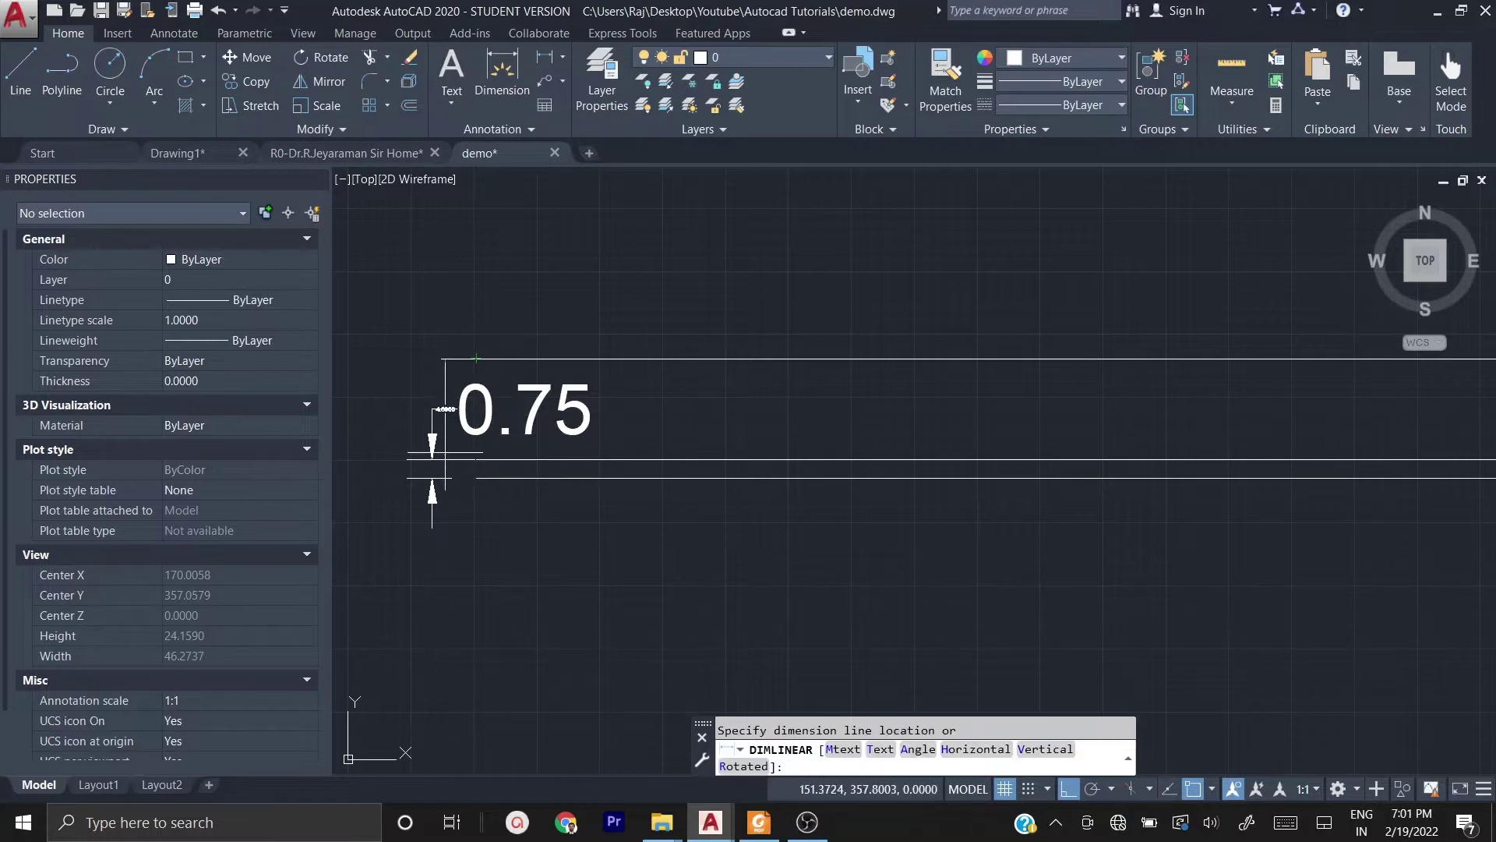
{"action": "left_click", "coordinate": [433, 460]}
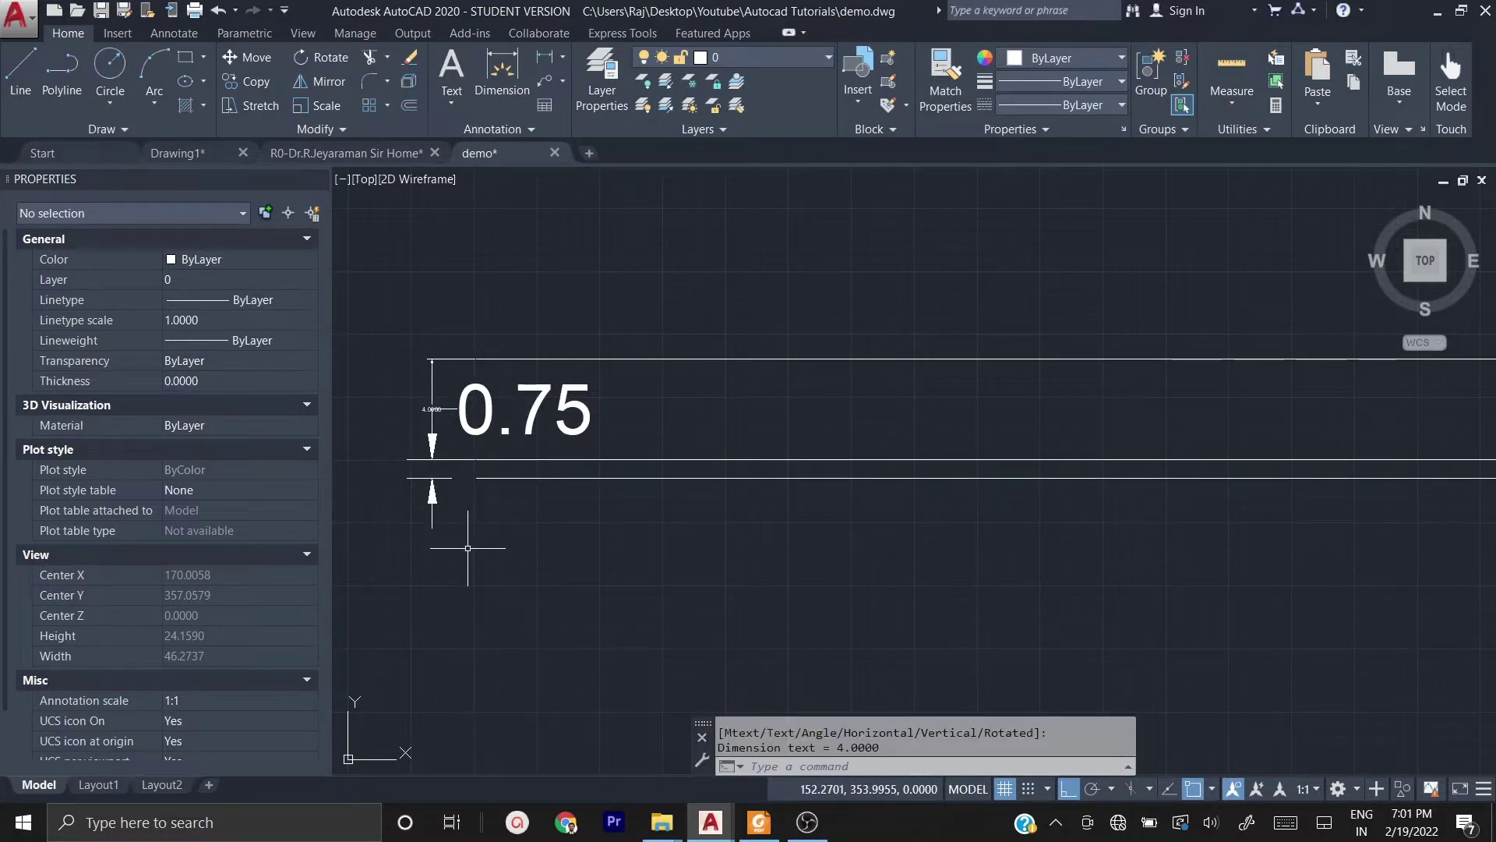
{"action": "type", "text": "M"}
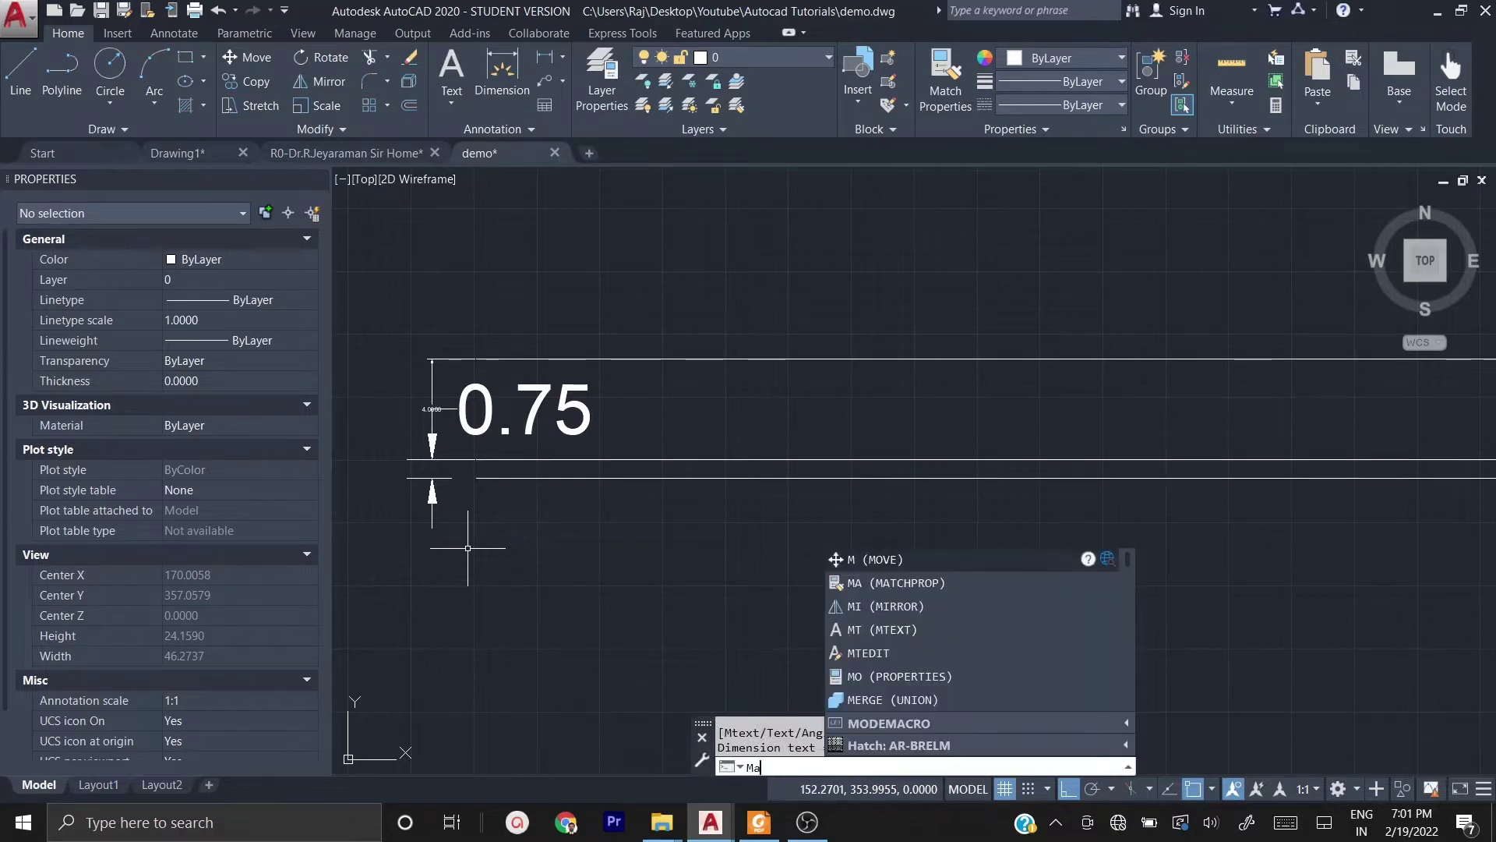
{"action": "type", "text": "a"}
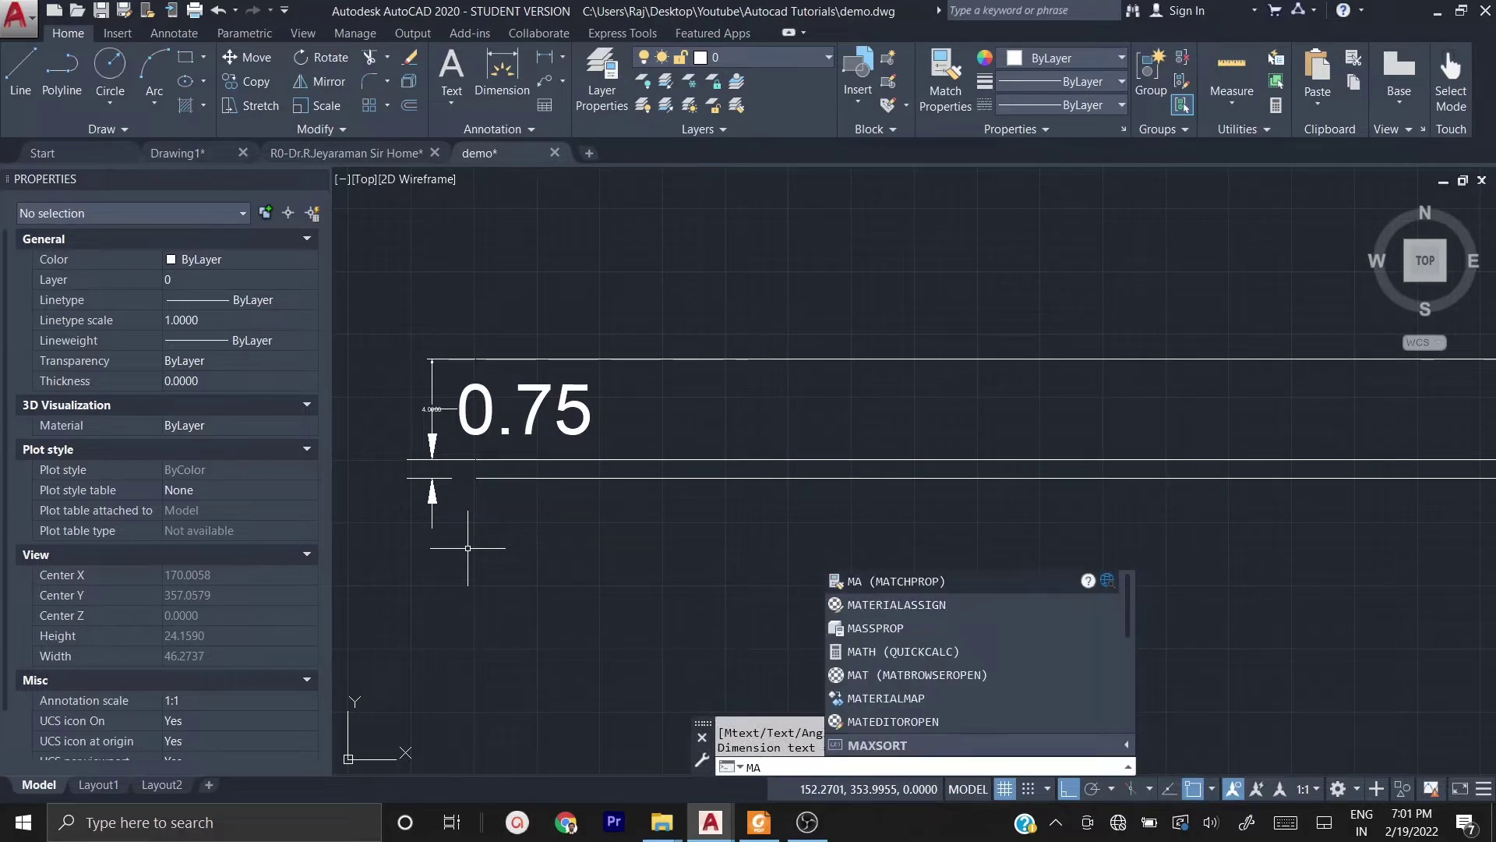
{"action": "key", "text": "Escape"}
{"action": "scroll", "coordinate": [420, 432], "scroll_direction": "up", "scroll_amount": 4}
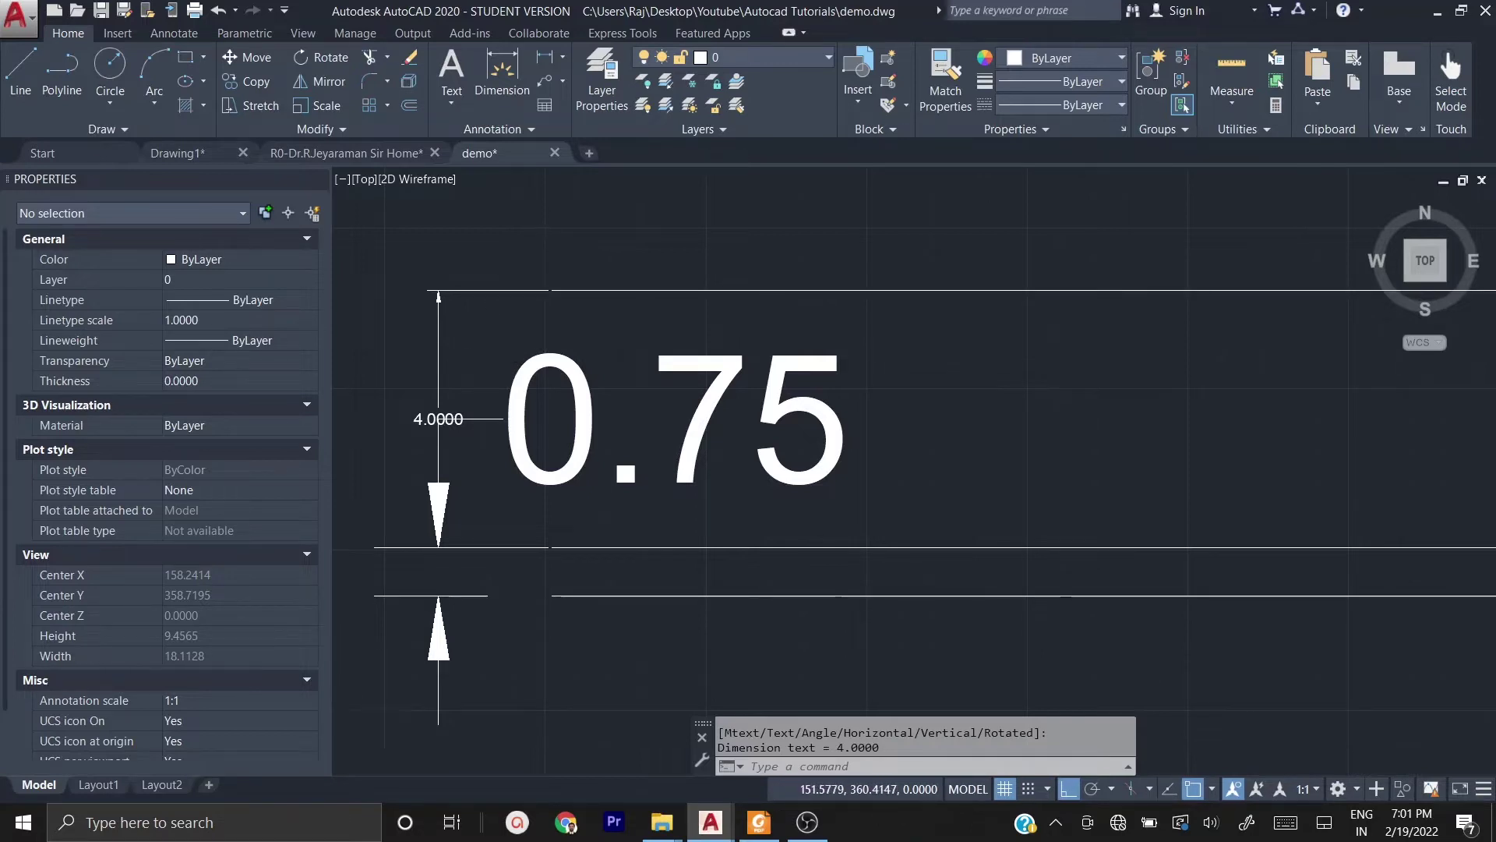
{"action": "scroll", "coordinate": [485, 360], "scroll_direction": "down", "scroll_amount": 2}
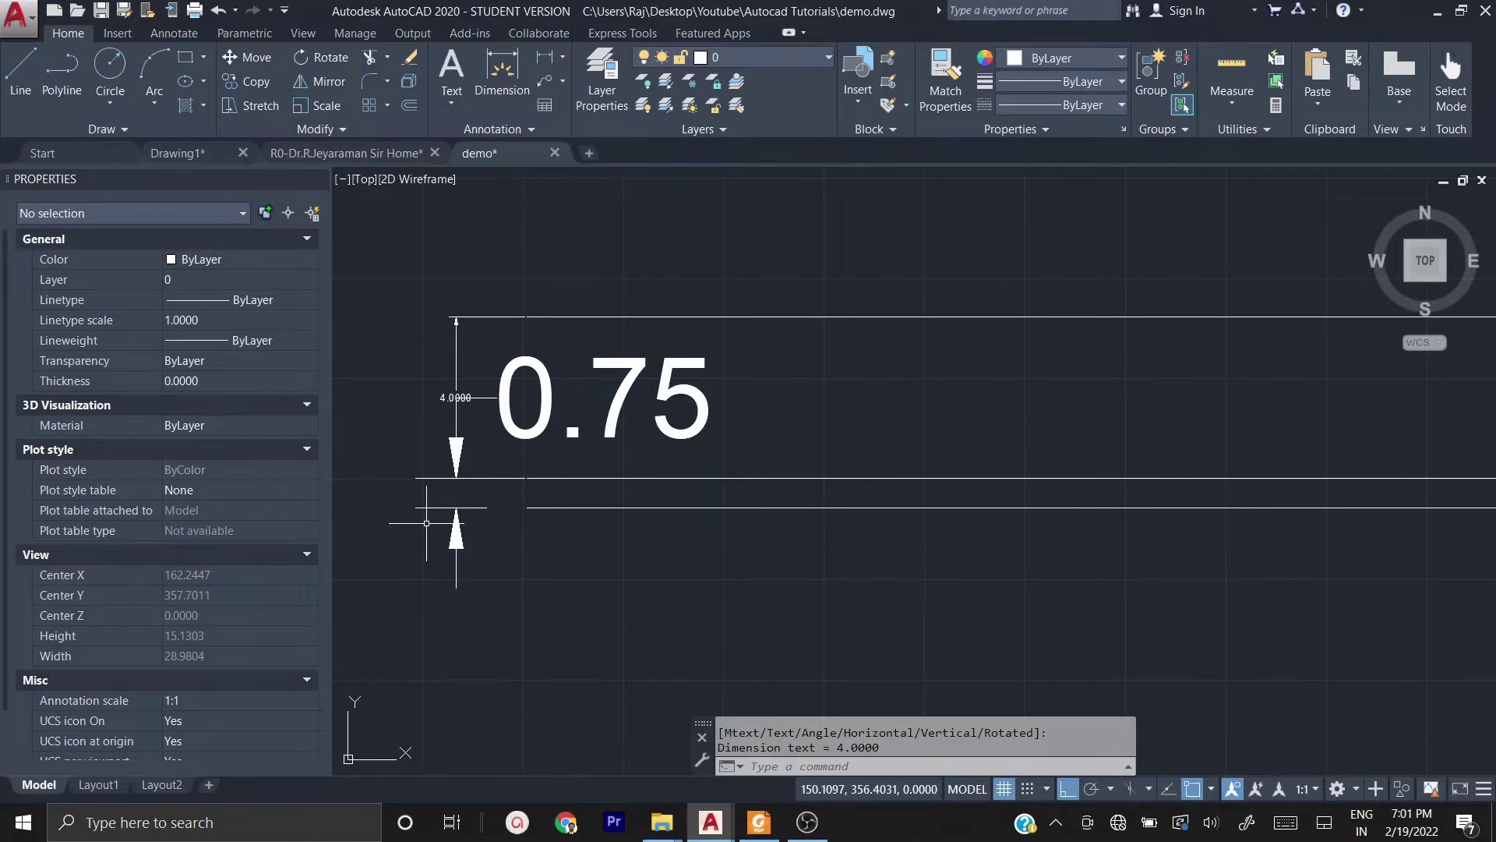
- Match the 4 ft toilet dimension's properties to the wall thickness dimension
{"action": "type", "text": "MA"}
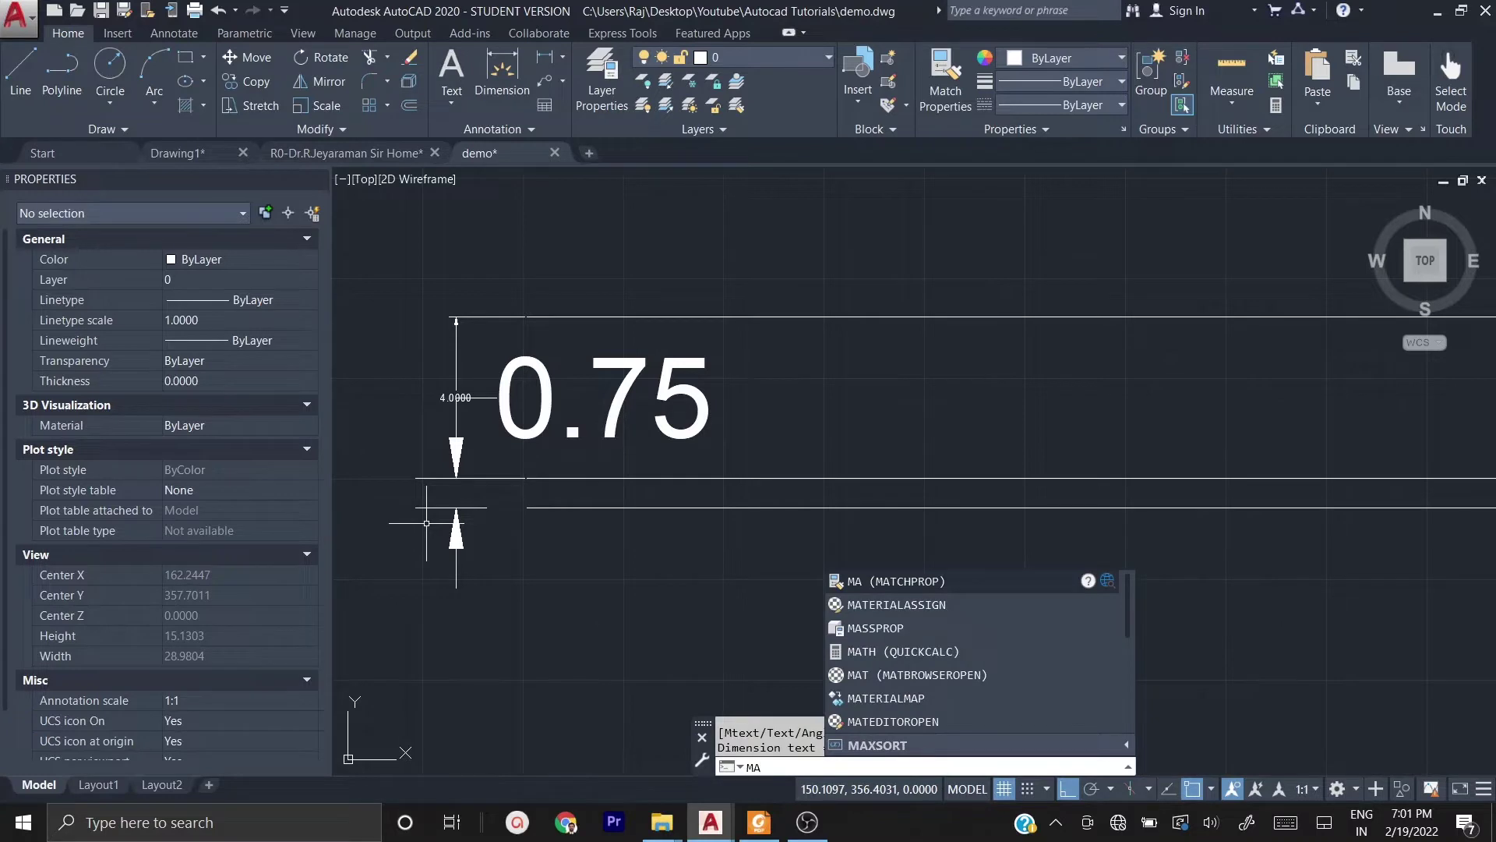
{"action": "key", "text": "Return"}
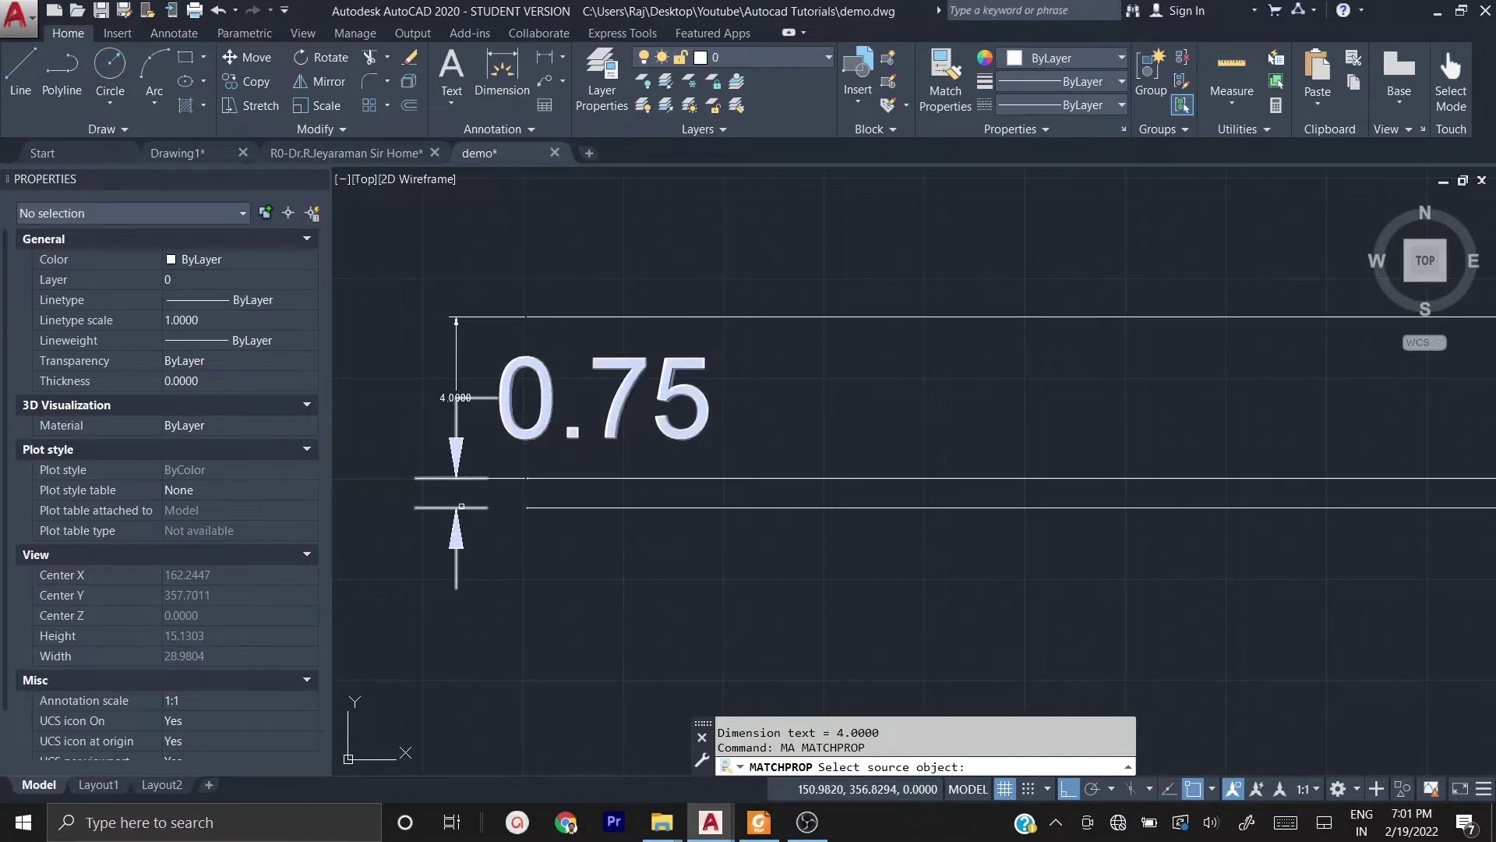
{"action": "left_click", "coordinate": [461, 506]}
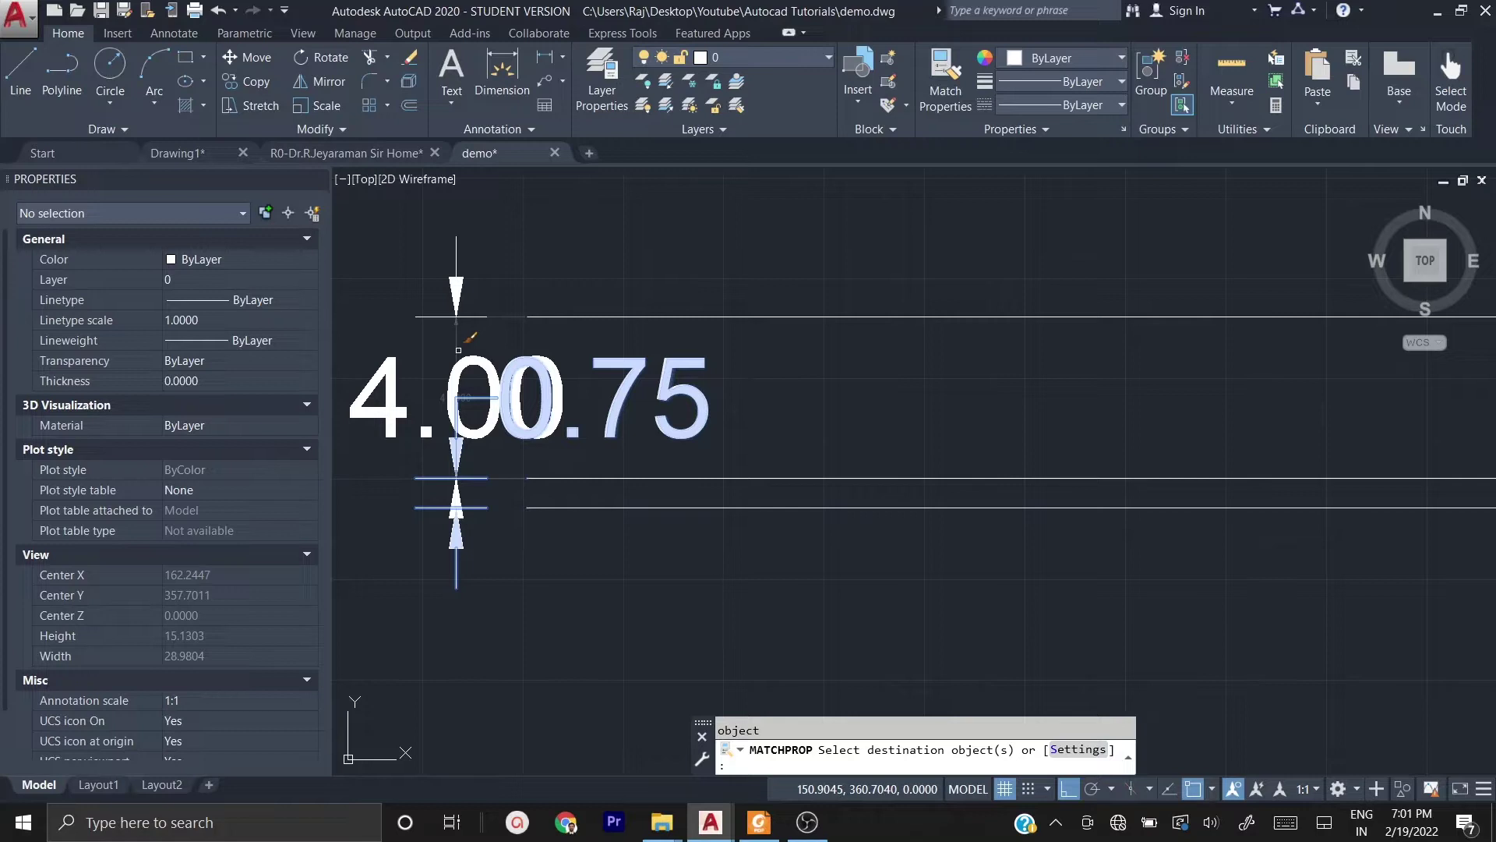
{"action": "left_click", "coordinate": [458, 350]}
{"action": "key", "text": "Escape"}
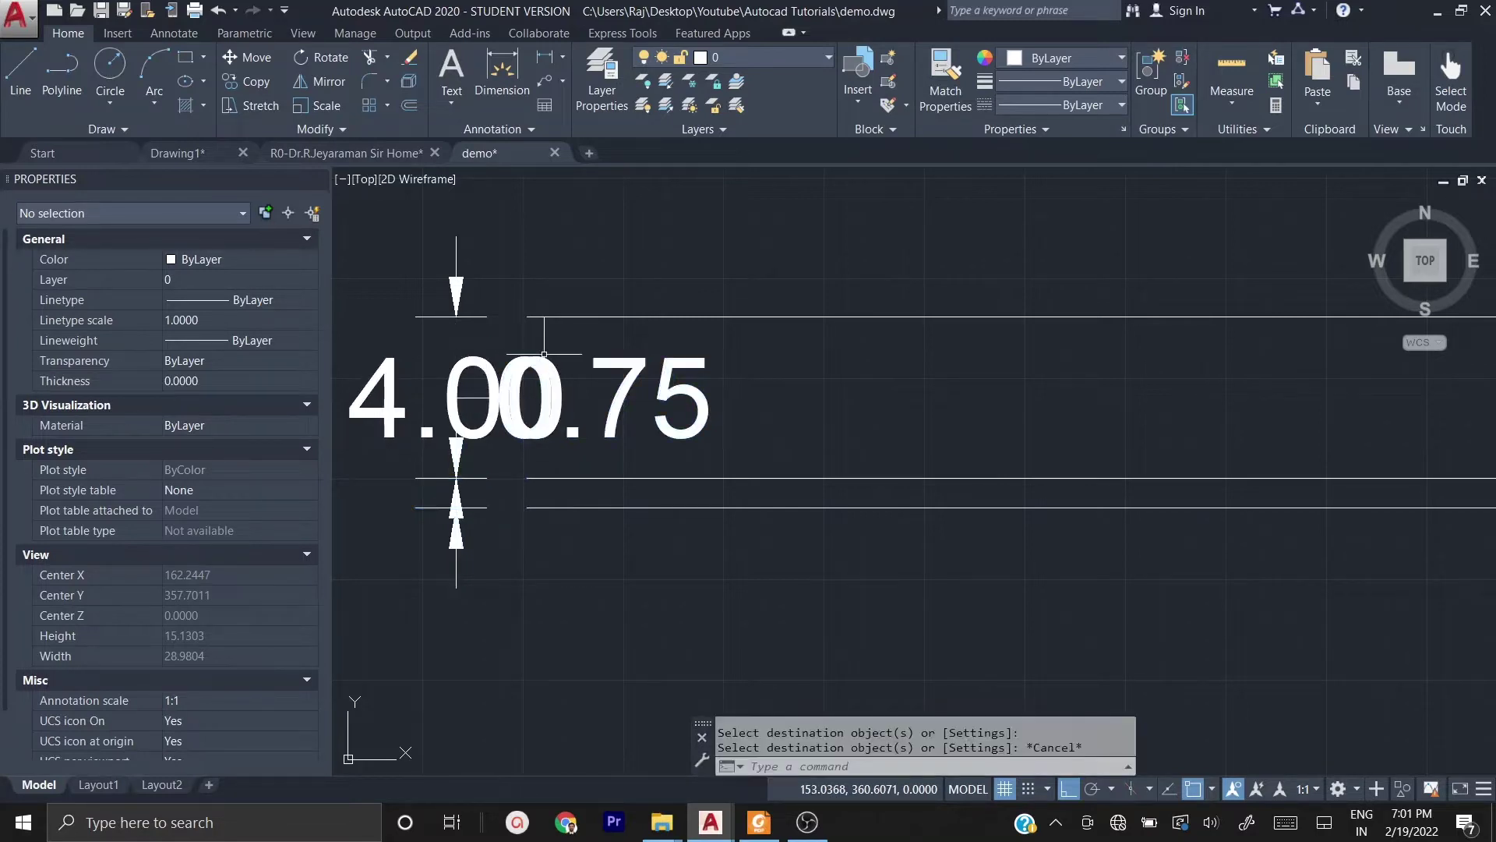
- Offset the inner toilet wall line 0.75 upward to form the wall between the toilets and the bedroom
{"action": "scroll", "coordinate": [585, 347], "scroll_direction": "down", "scroll_amount": 1}
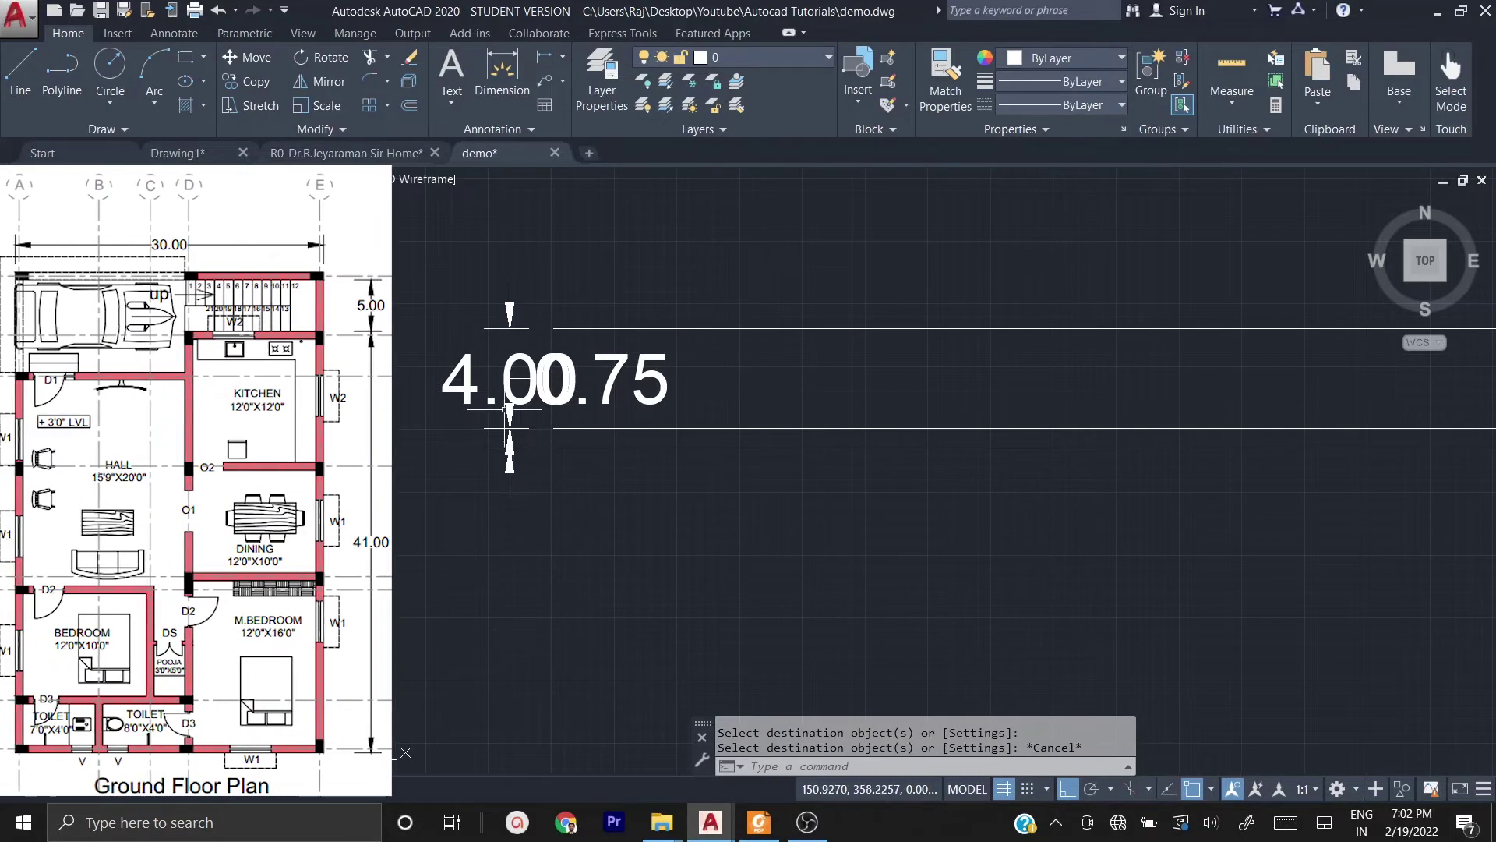
{"action": "middle_click_drag", "start_coordinate": [726, 368], "coordinate": [704, 479]}
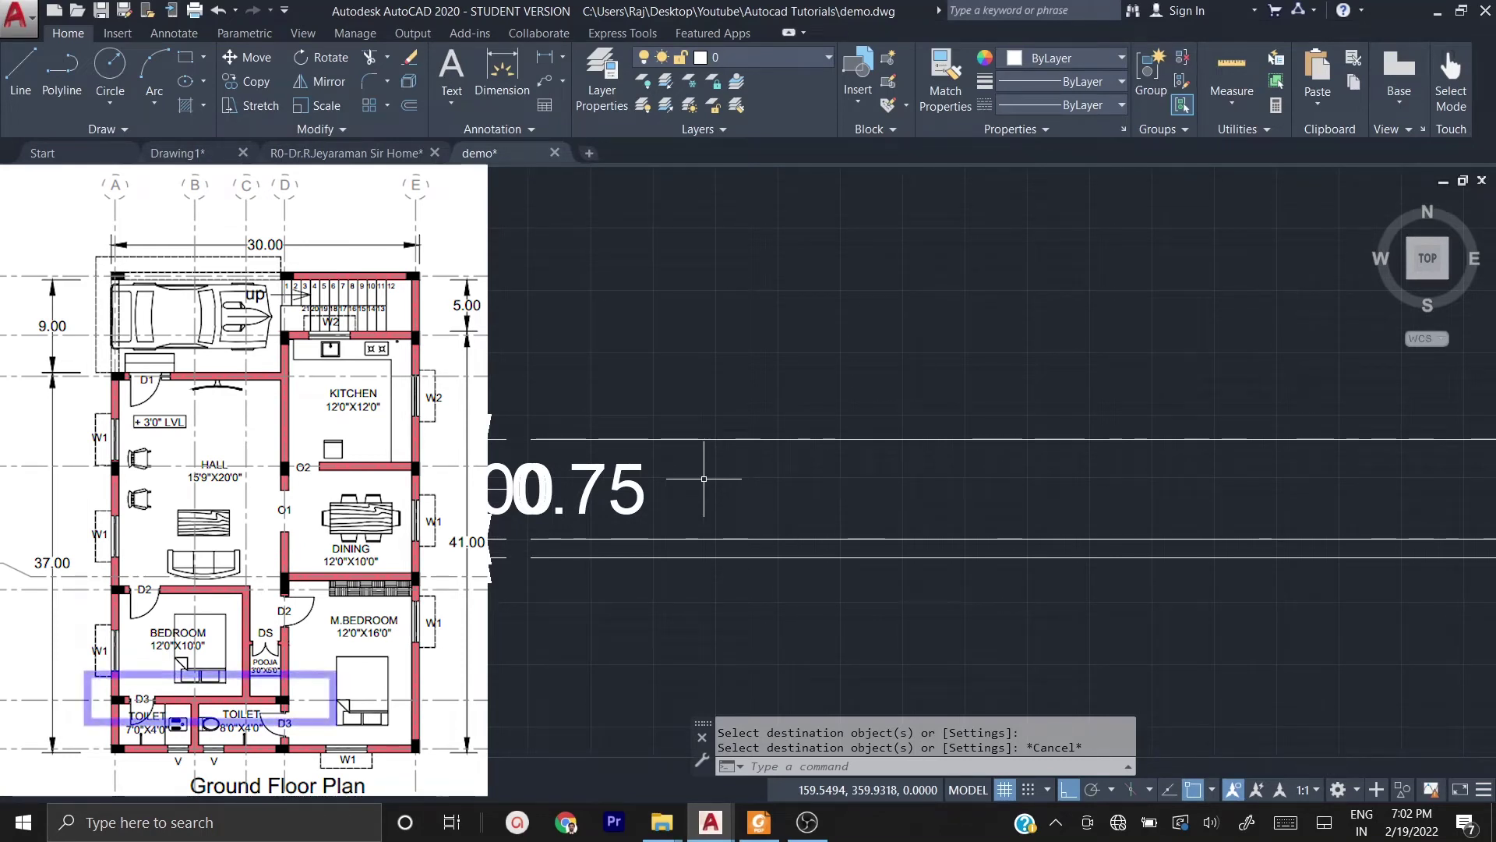
{"action": "type", "text": "o"}
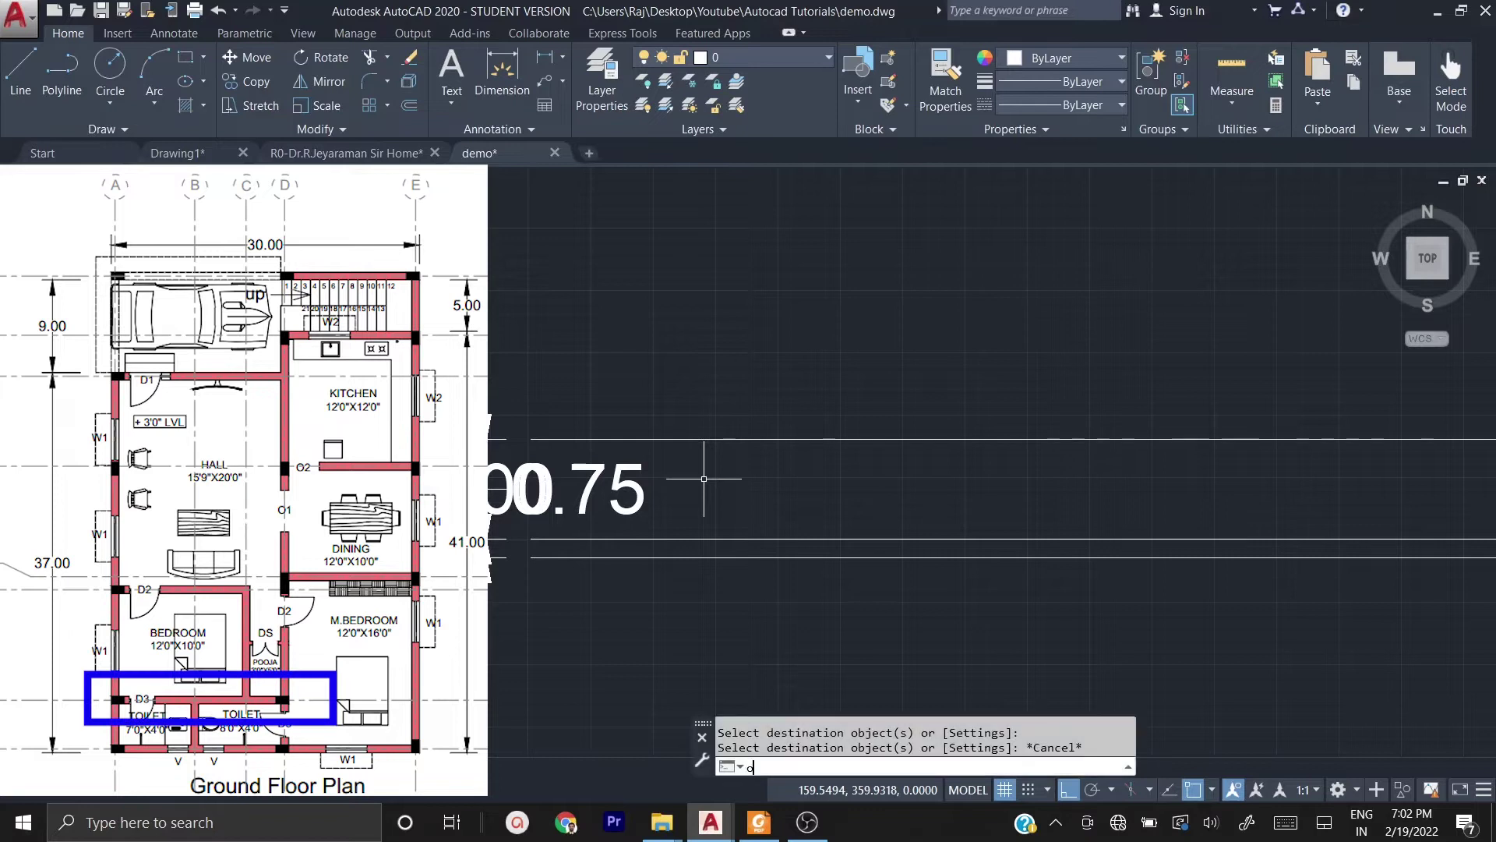
{"action": "key", "text": "Return"}
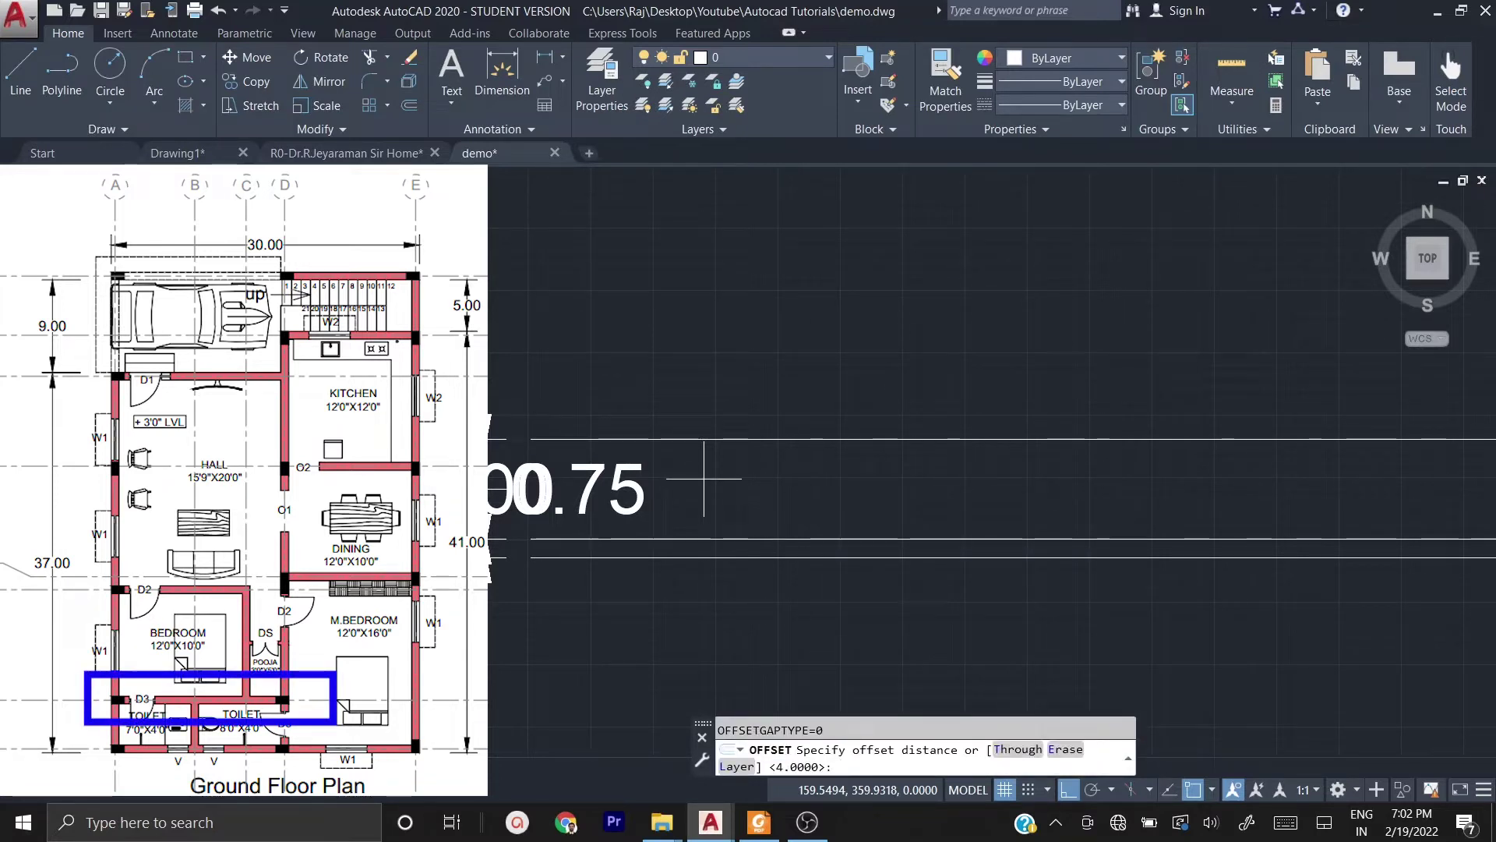
{"action": "type", "text": "0"}
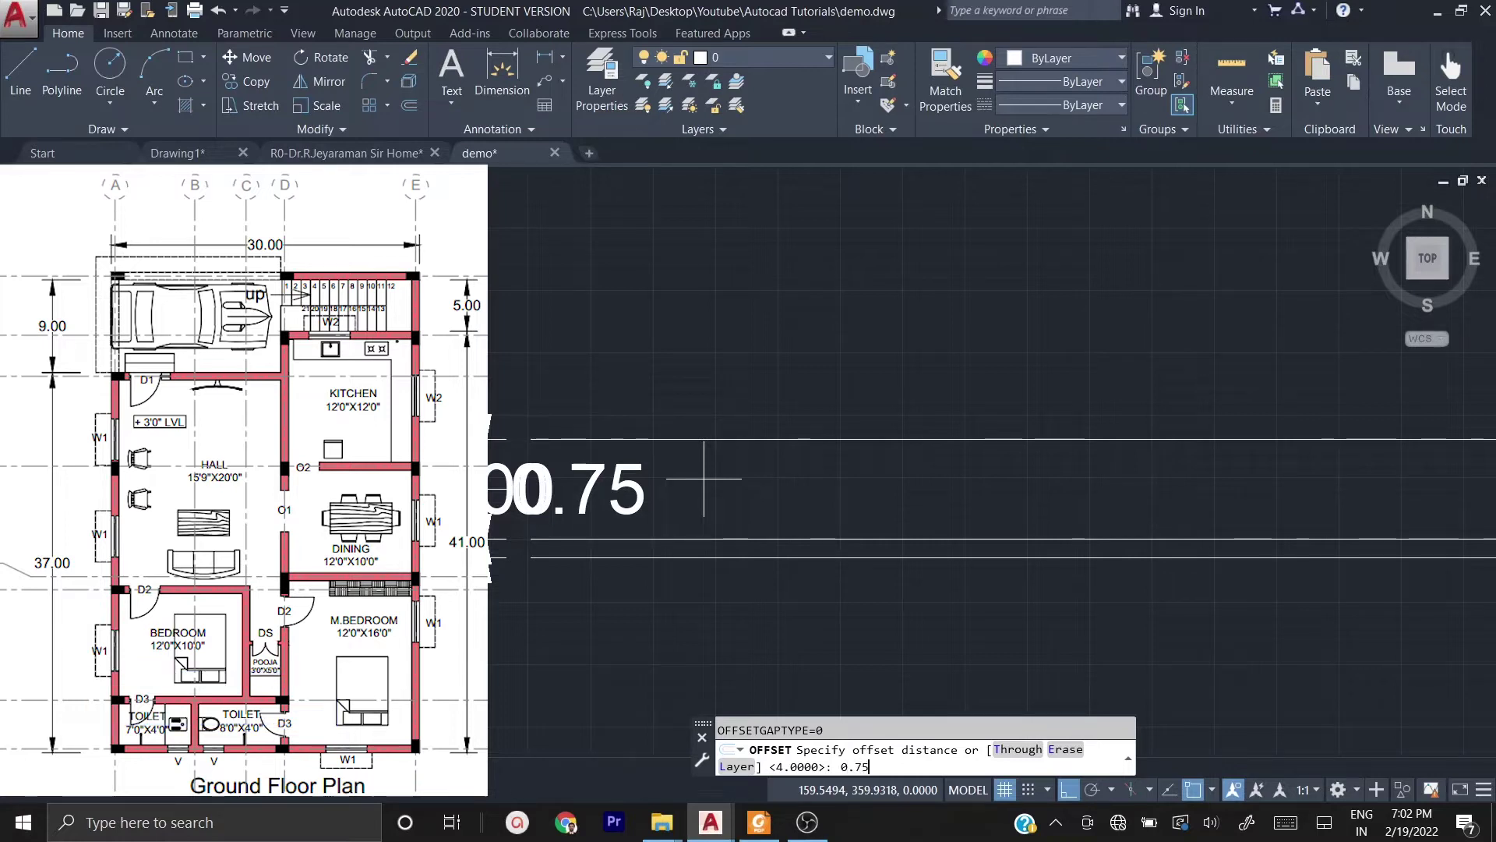
{"action": "type", "text": ".75"}
{"action": "key", "text": "Return"}
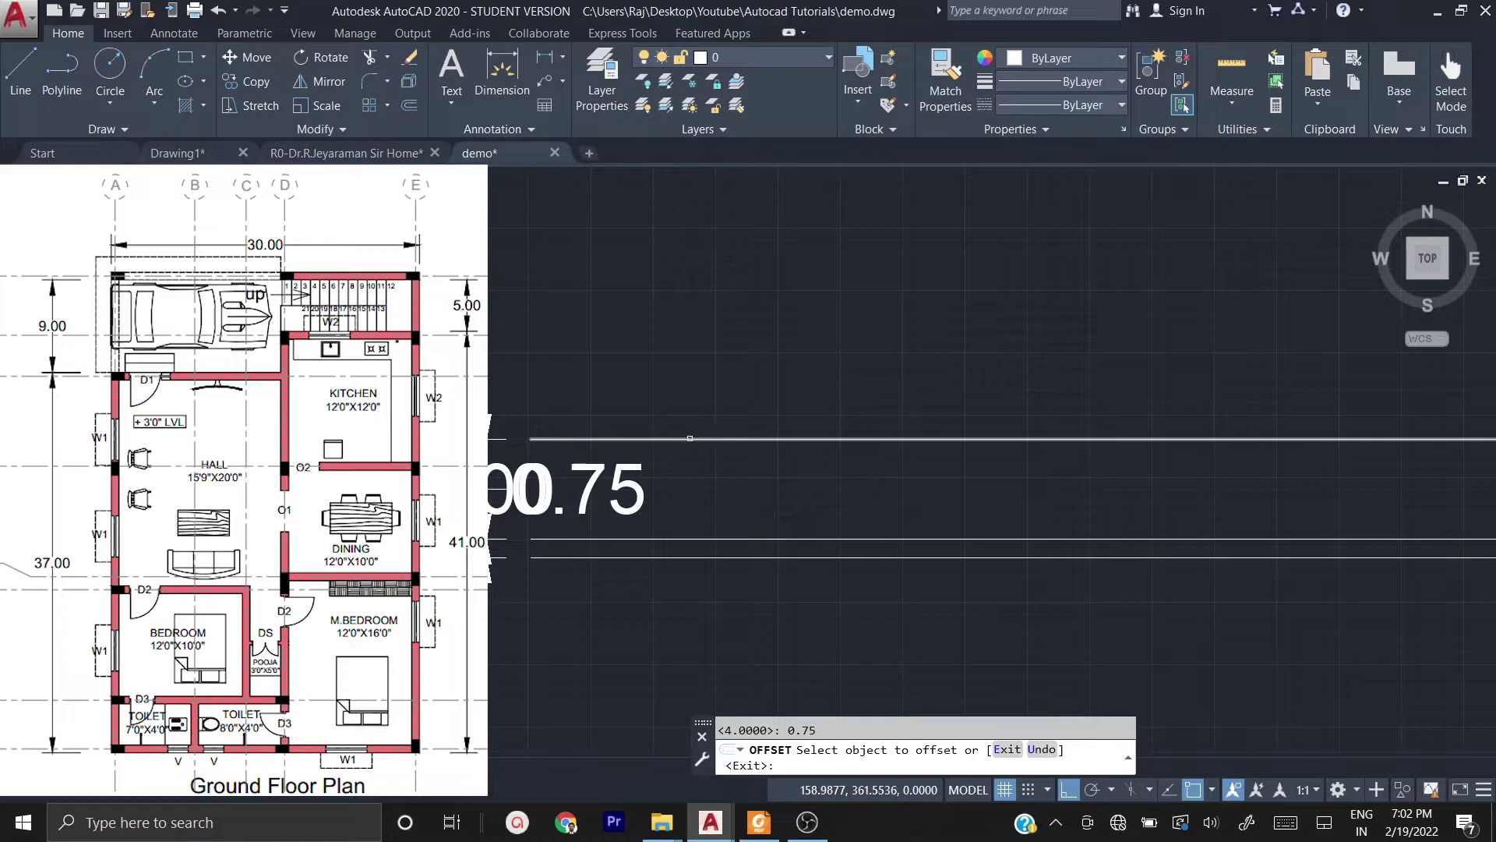
{"action": "left_click", "coordinate": [689, 438]}
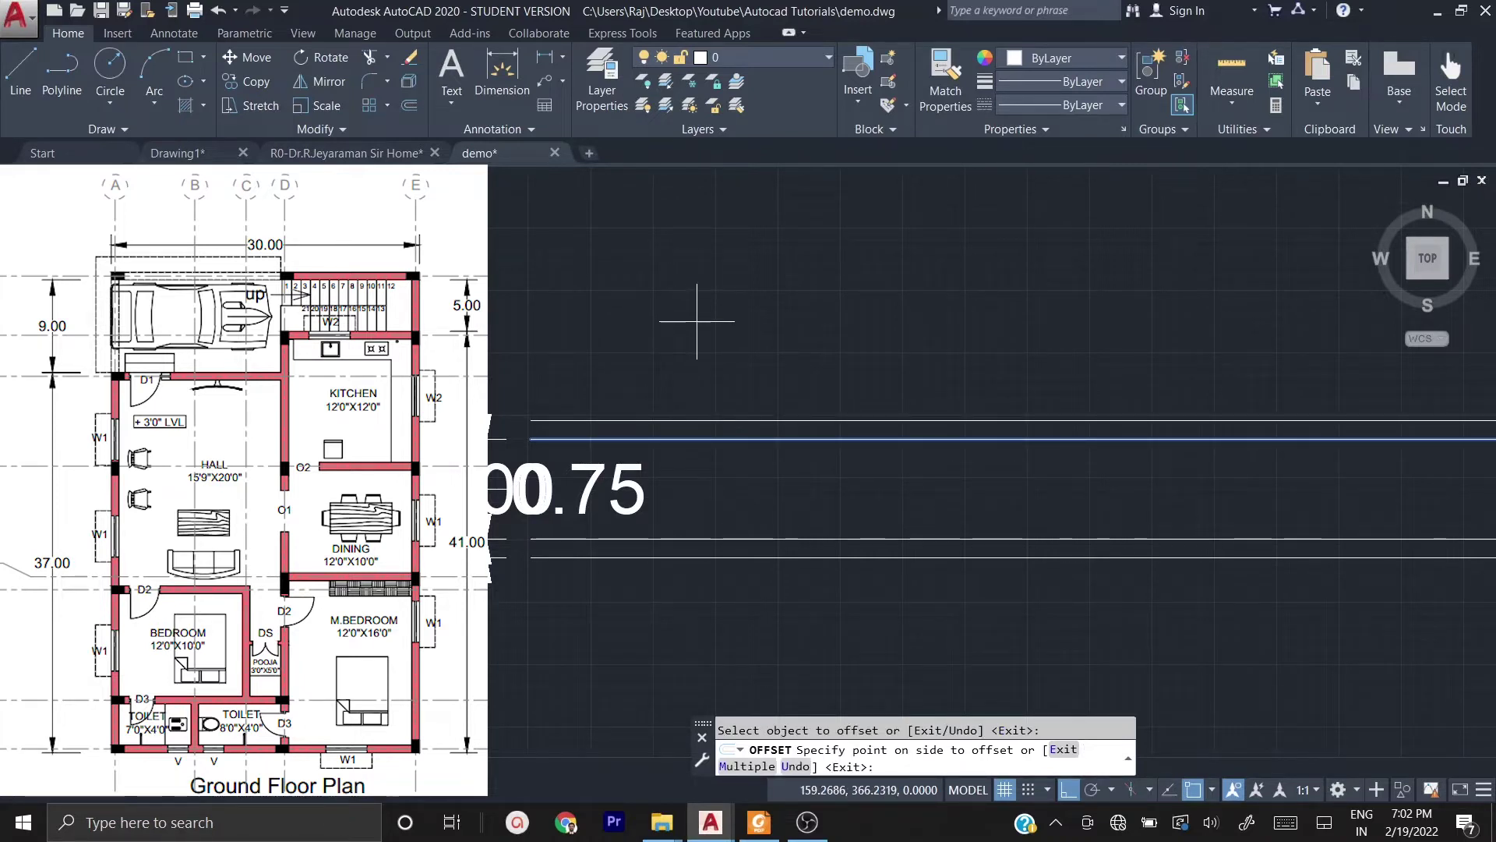
{"action": "left_click", "coordinate": [696, 320]}
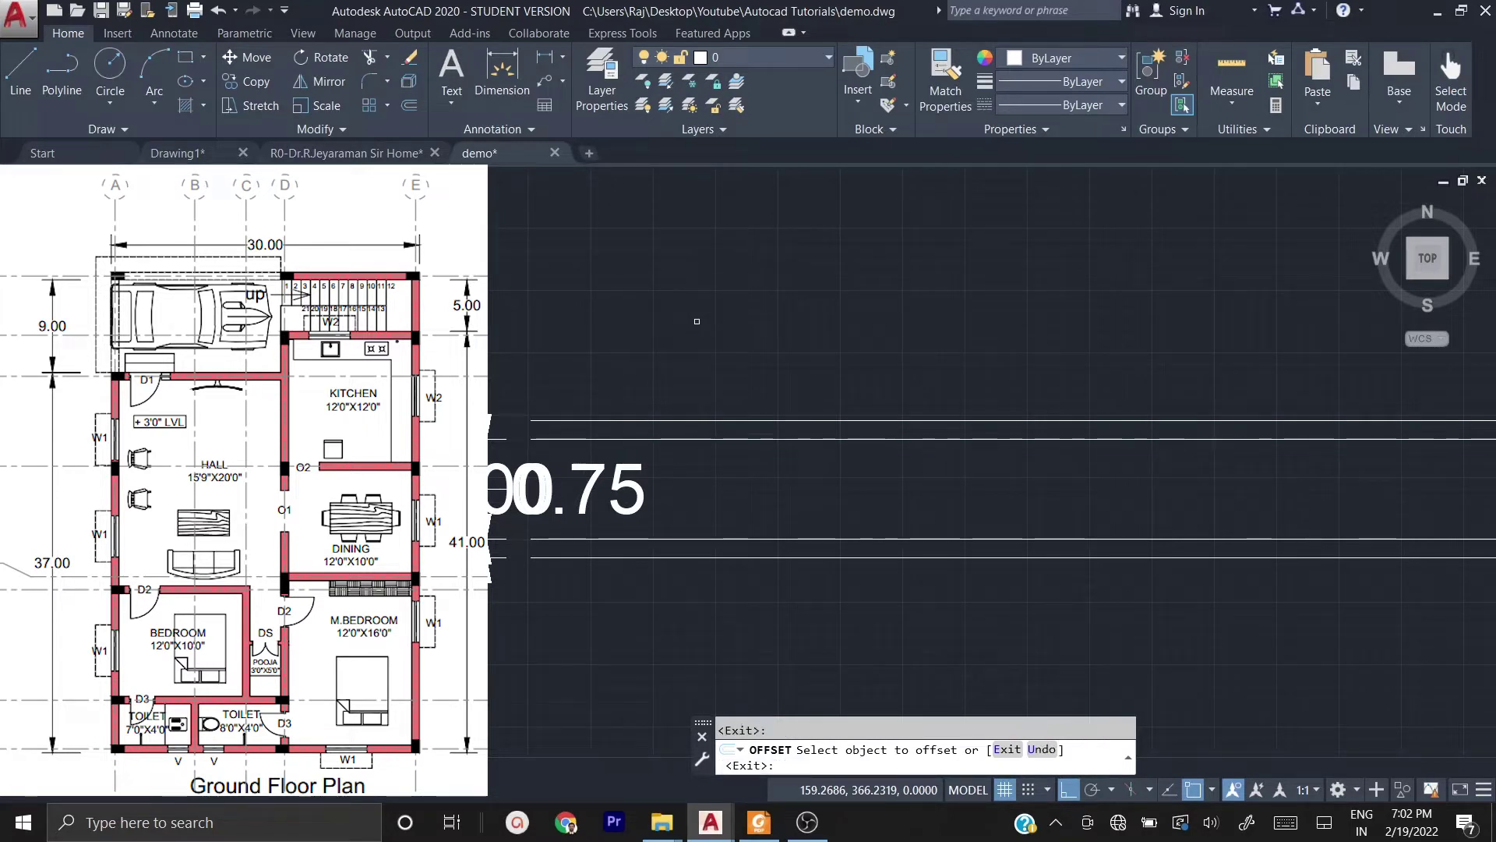
{"action": "key", "text": "Escape"}
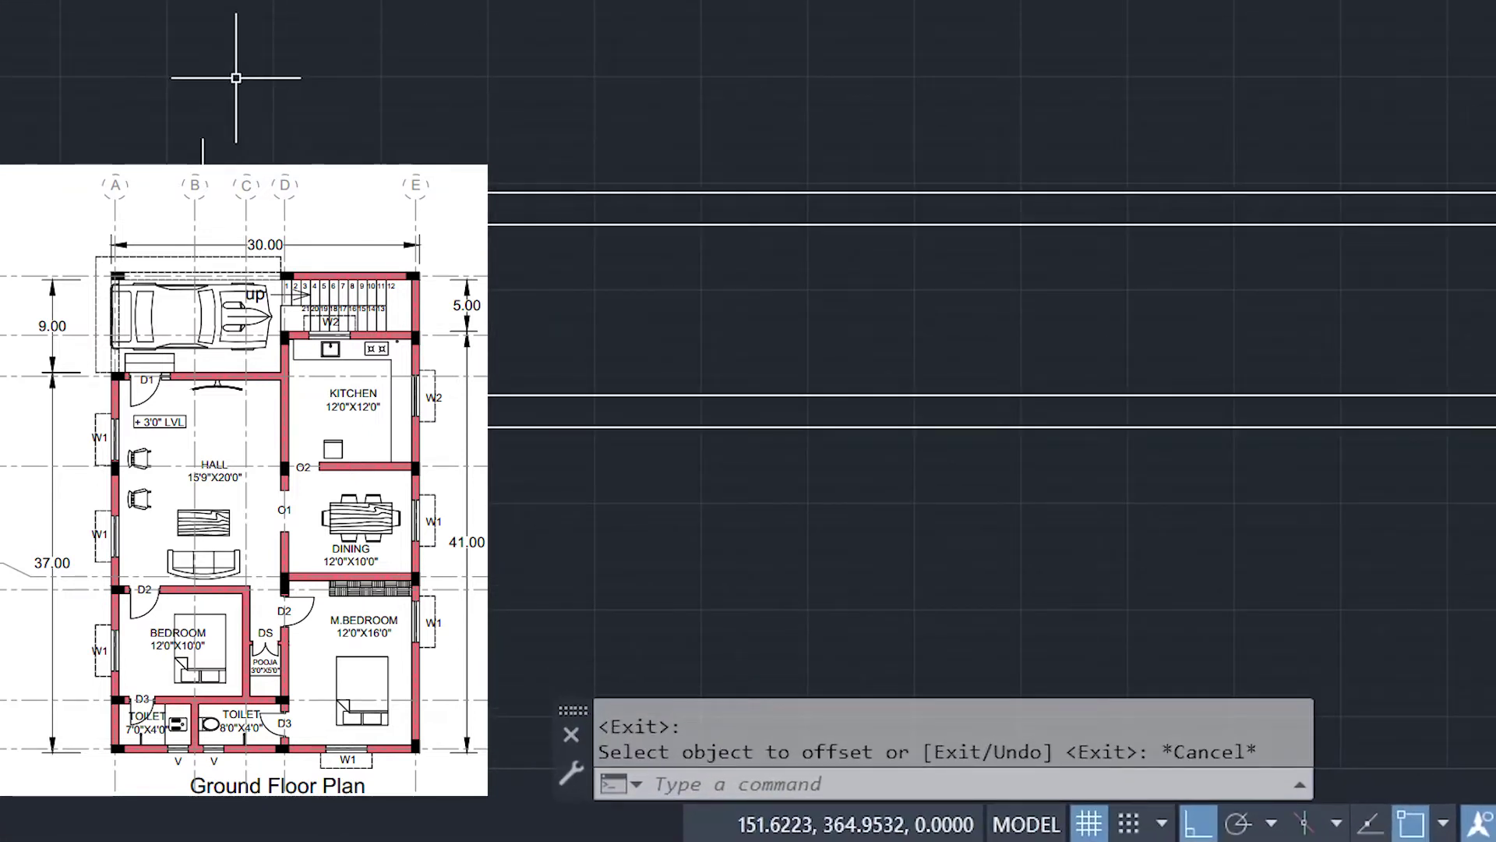
- Offset the upper line of the toilet–bedroom wall 5 upward for the pooja room's depth
{"action": "key", "text": "Up"}
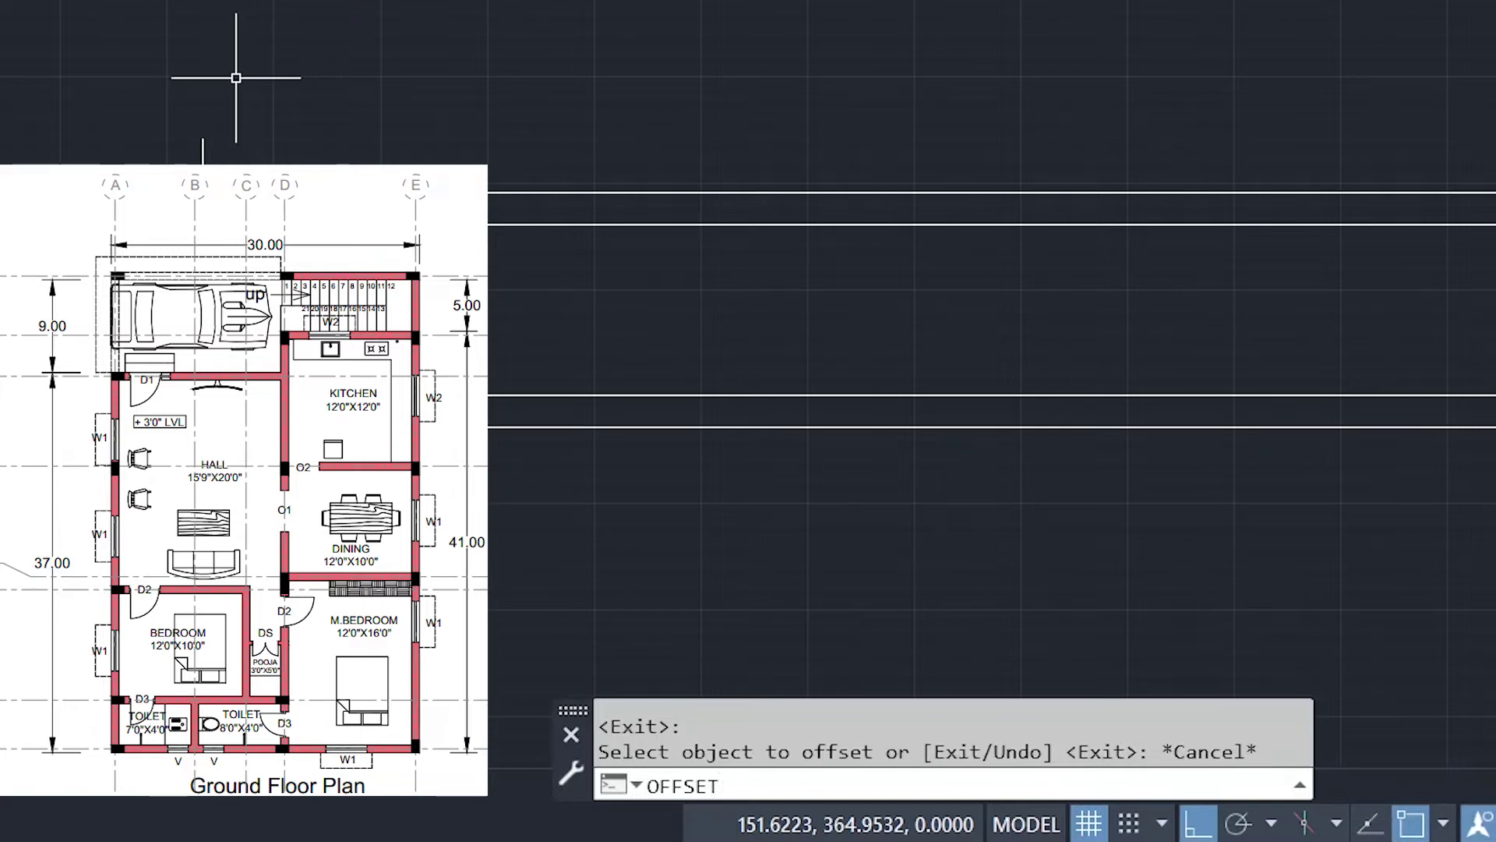
{"action": "key", "text": "Return"}
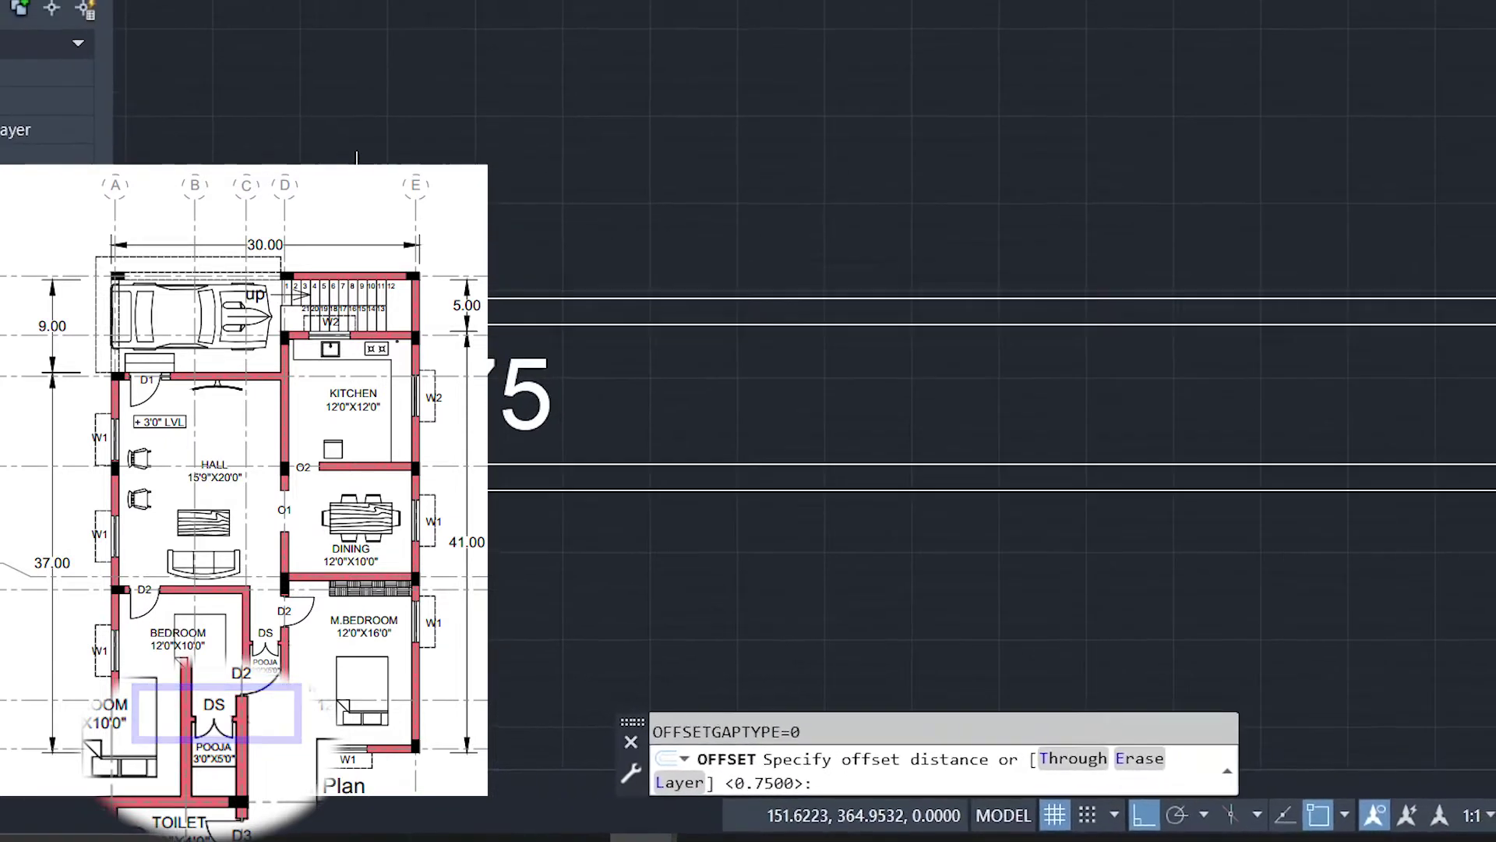
{"action": "type", "text": "5"}
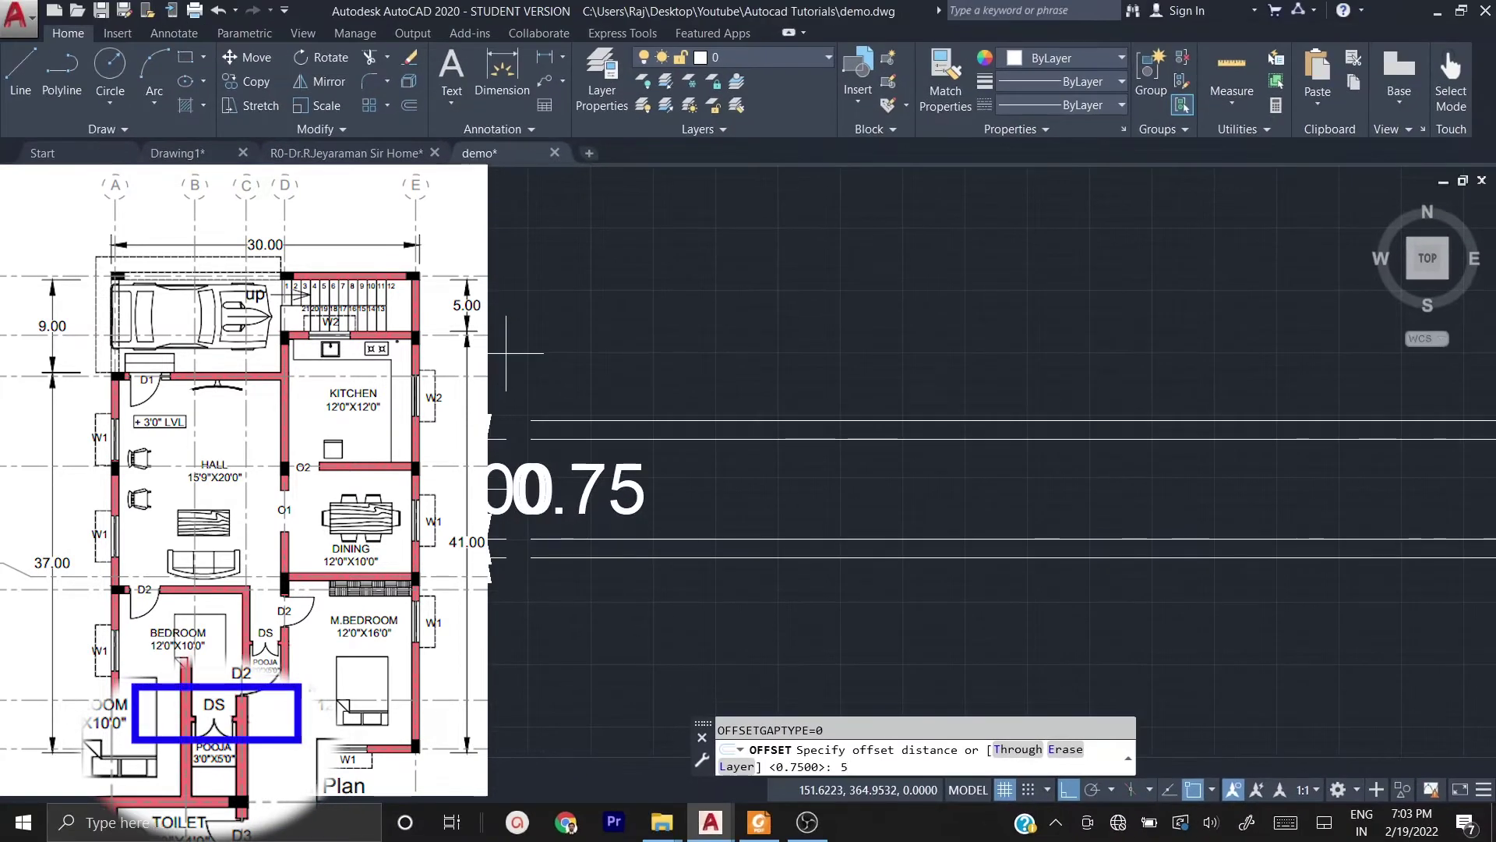
{"action": "key", "text": "Return"}
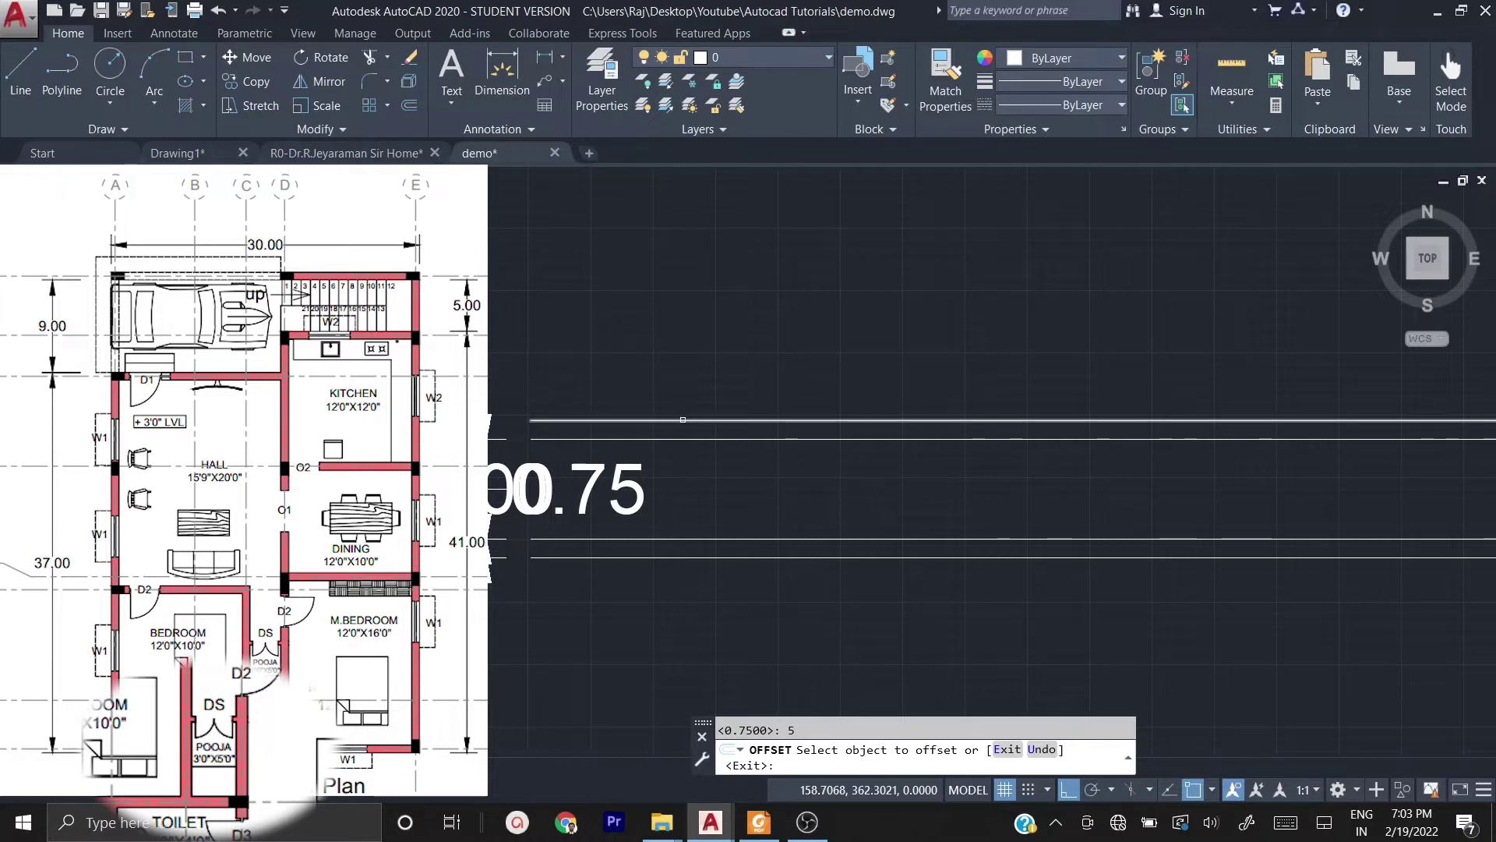
{"action": "left_click", "coordinate": [683, 419]}
{"action": "left_click", "coordinate": [701, 259]}
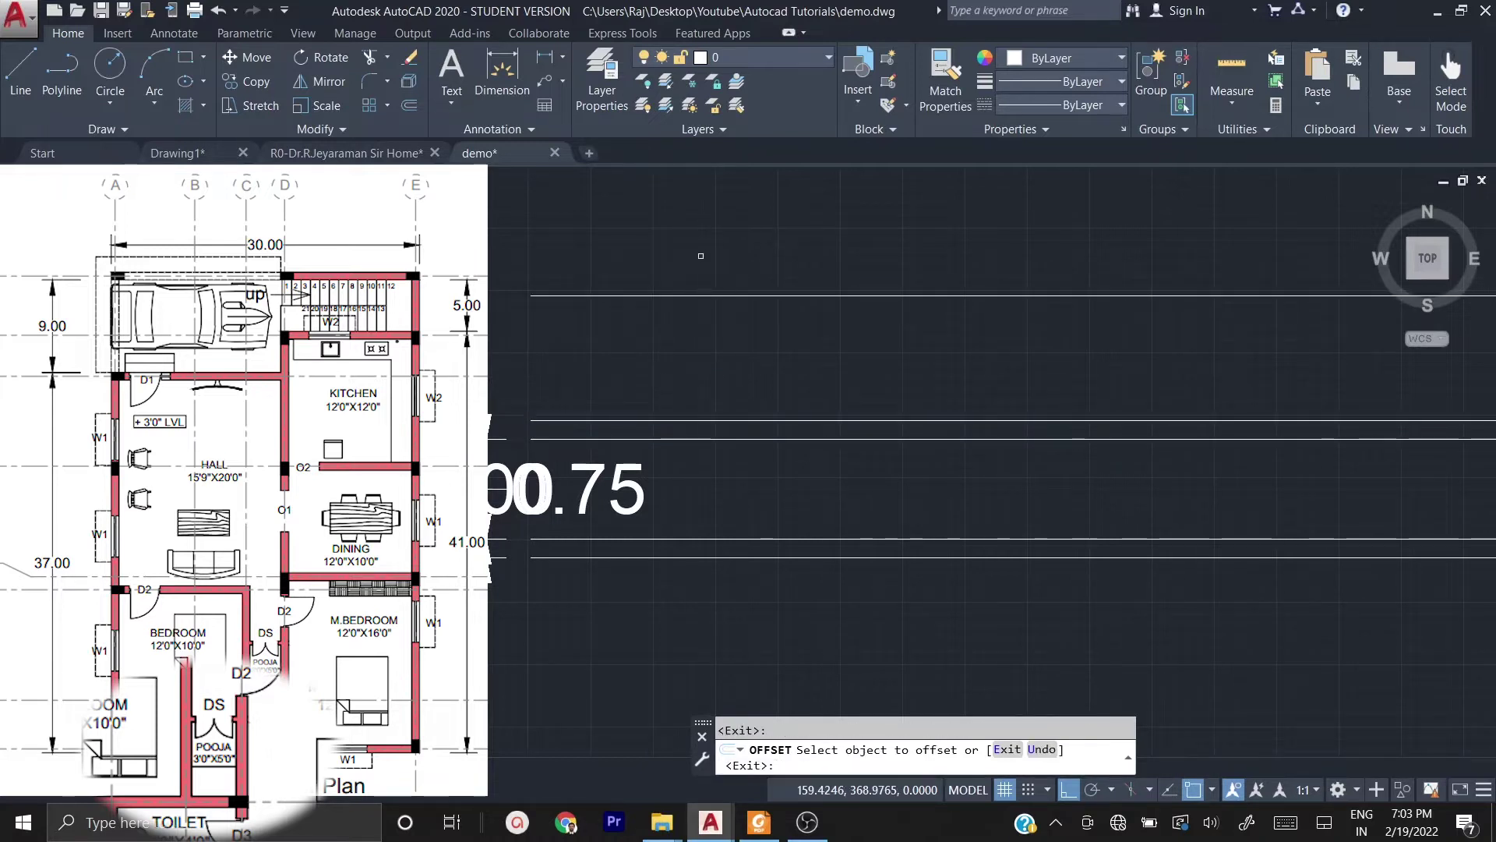
{"action": "scroll", "coordinate": [666, 414], "scroll_direction": "down", "scroll_amount": 3}
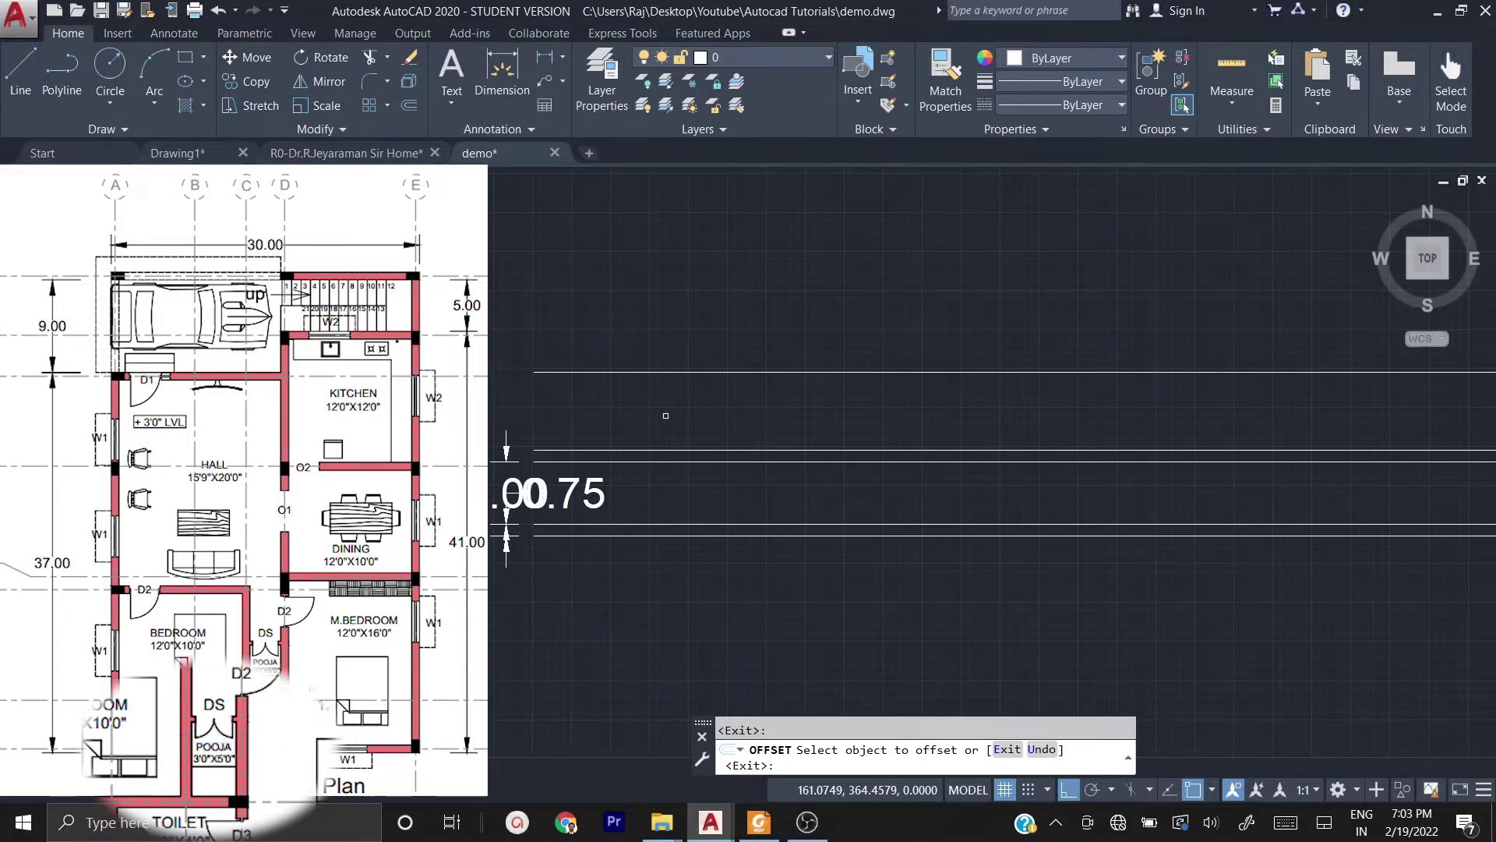
{"action": "key", "text": "Return"}
- Offset the topmost pooja room line 0.375 upward to form its thin wall
{"action": "key", "text": "Return"}
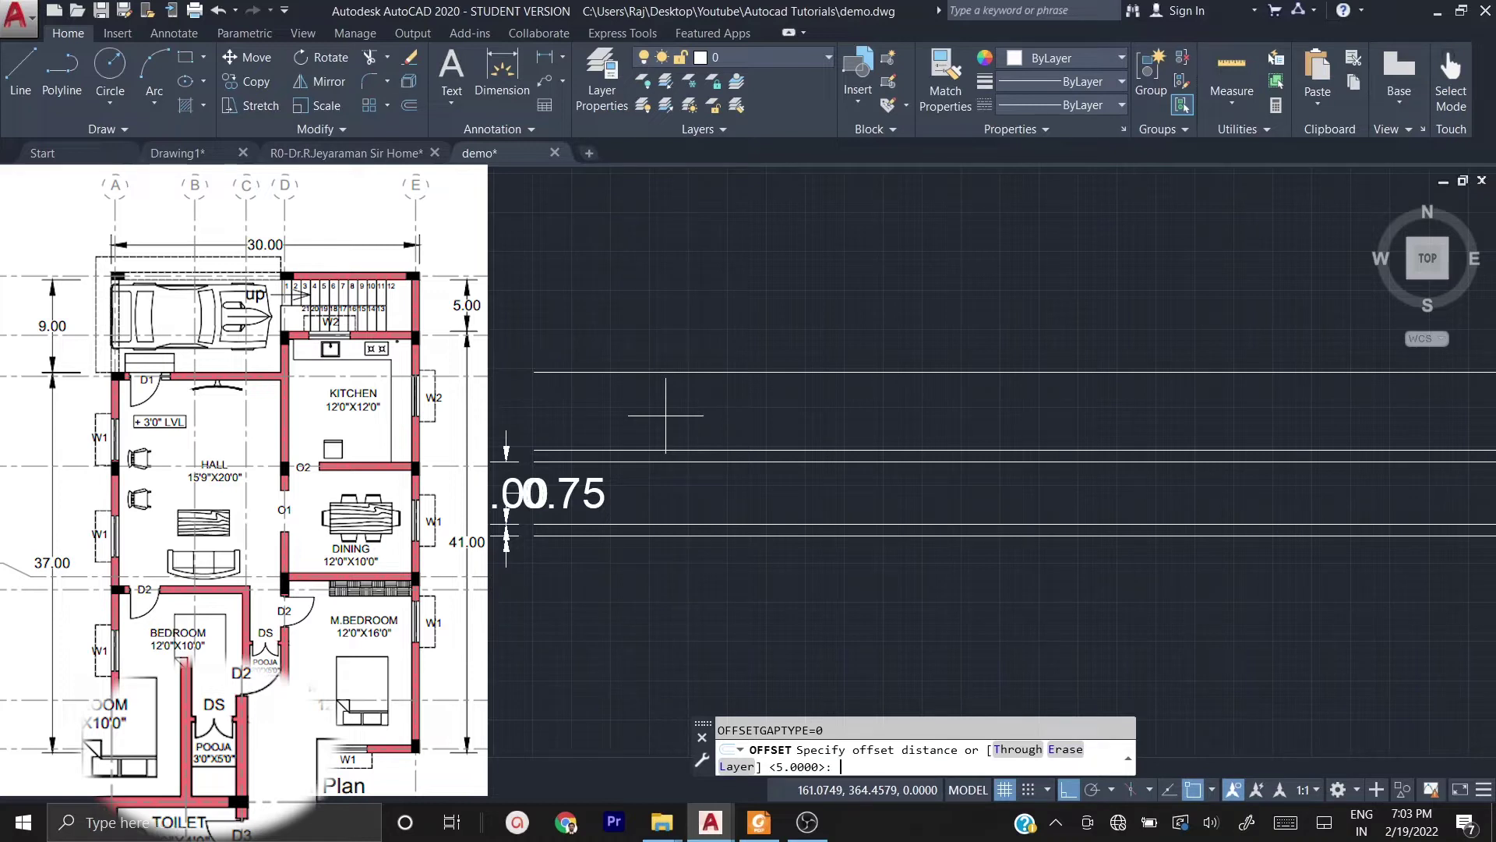
{"action": "type", "text": "0.375"}
{"action": "key", "text": "Return"}
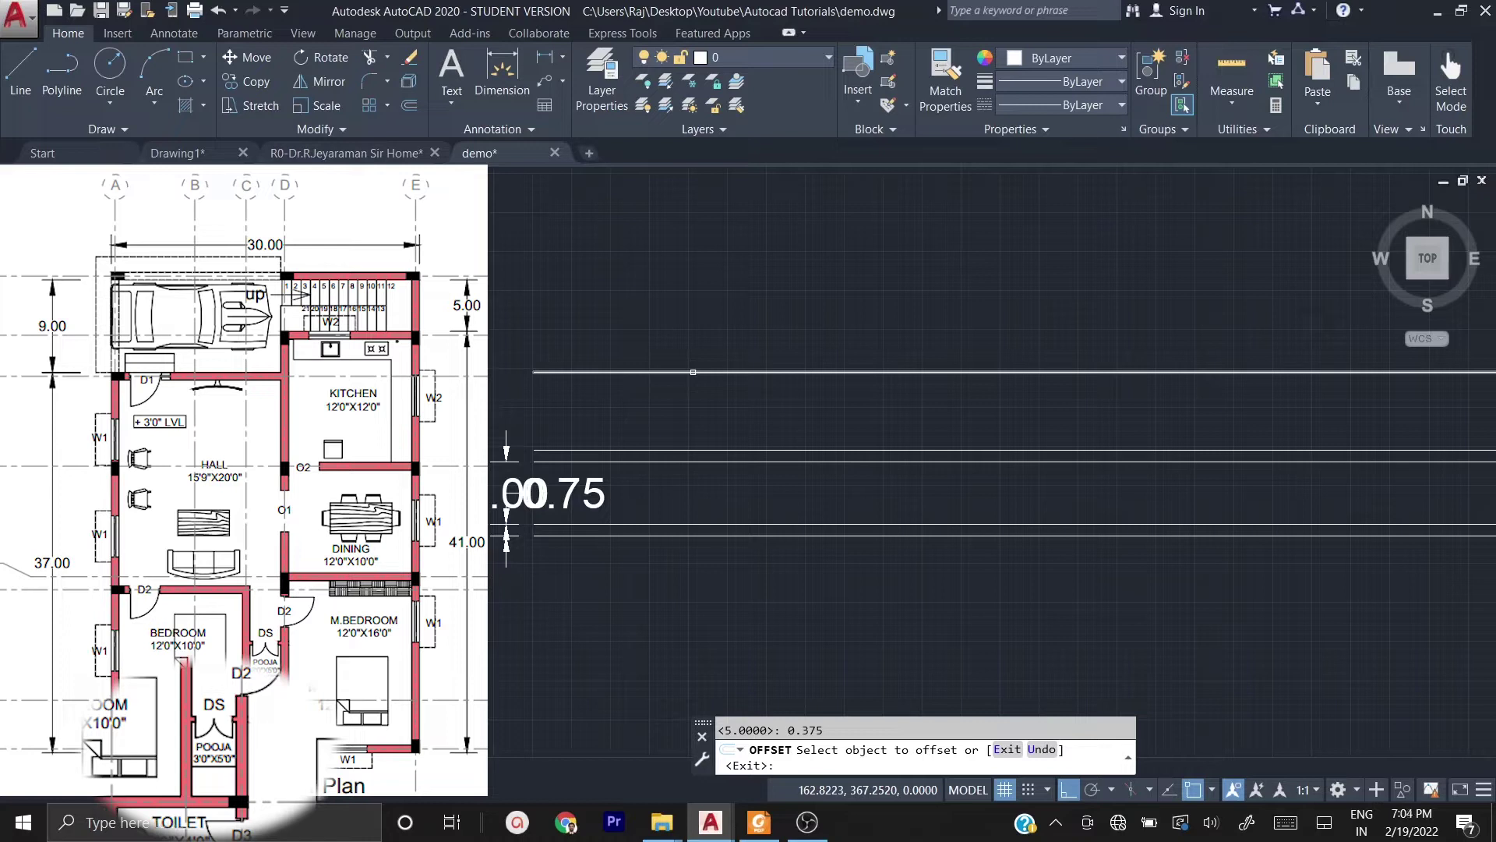
{"action": "left_click", "coordinate": [693, 371]}
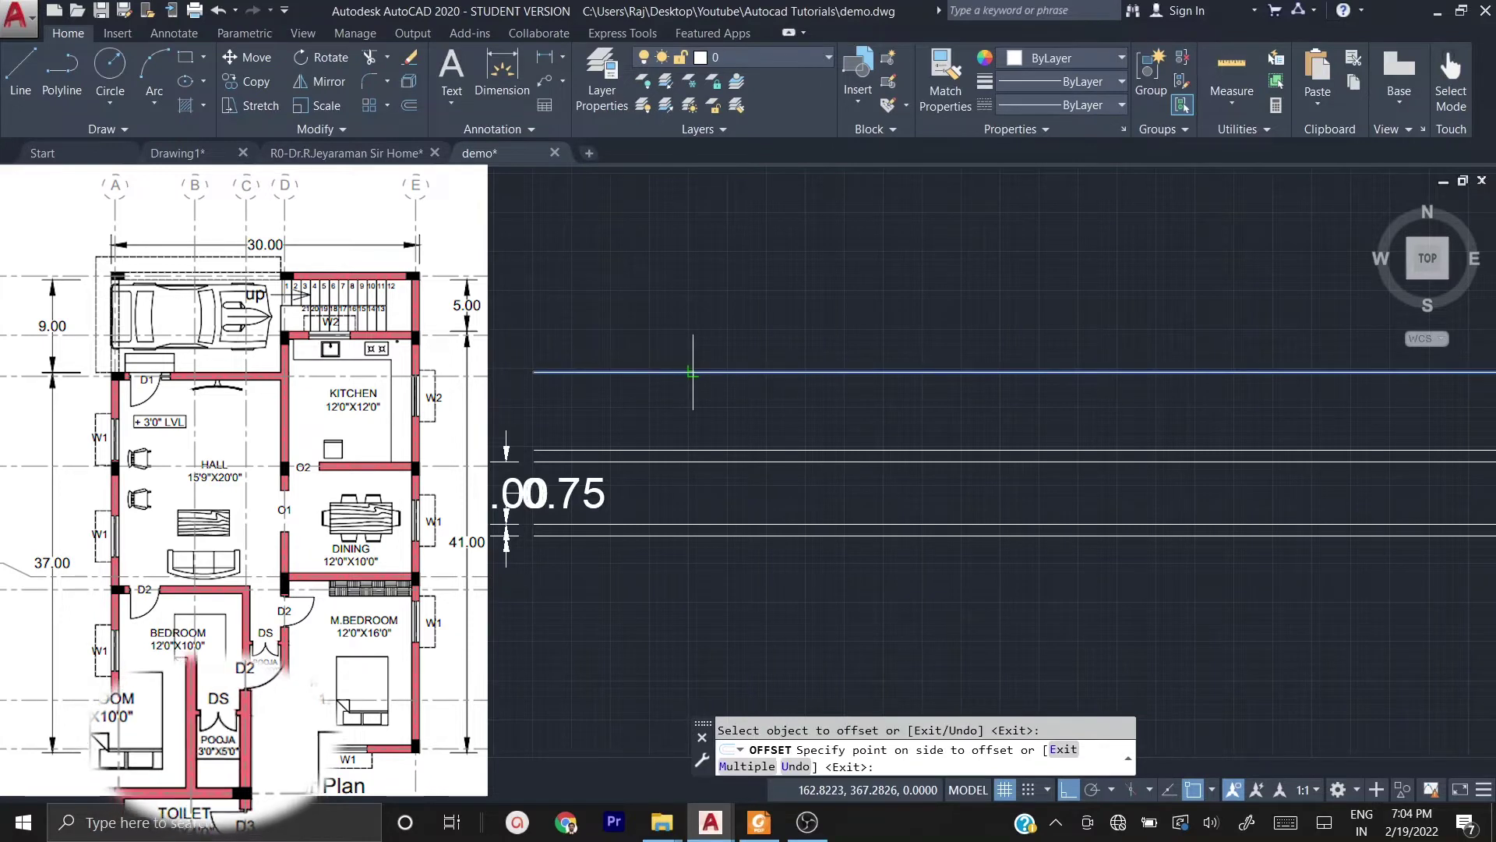
{"action": "left_click", "coordinate": [692, 267]}
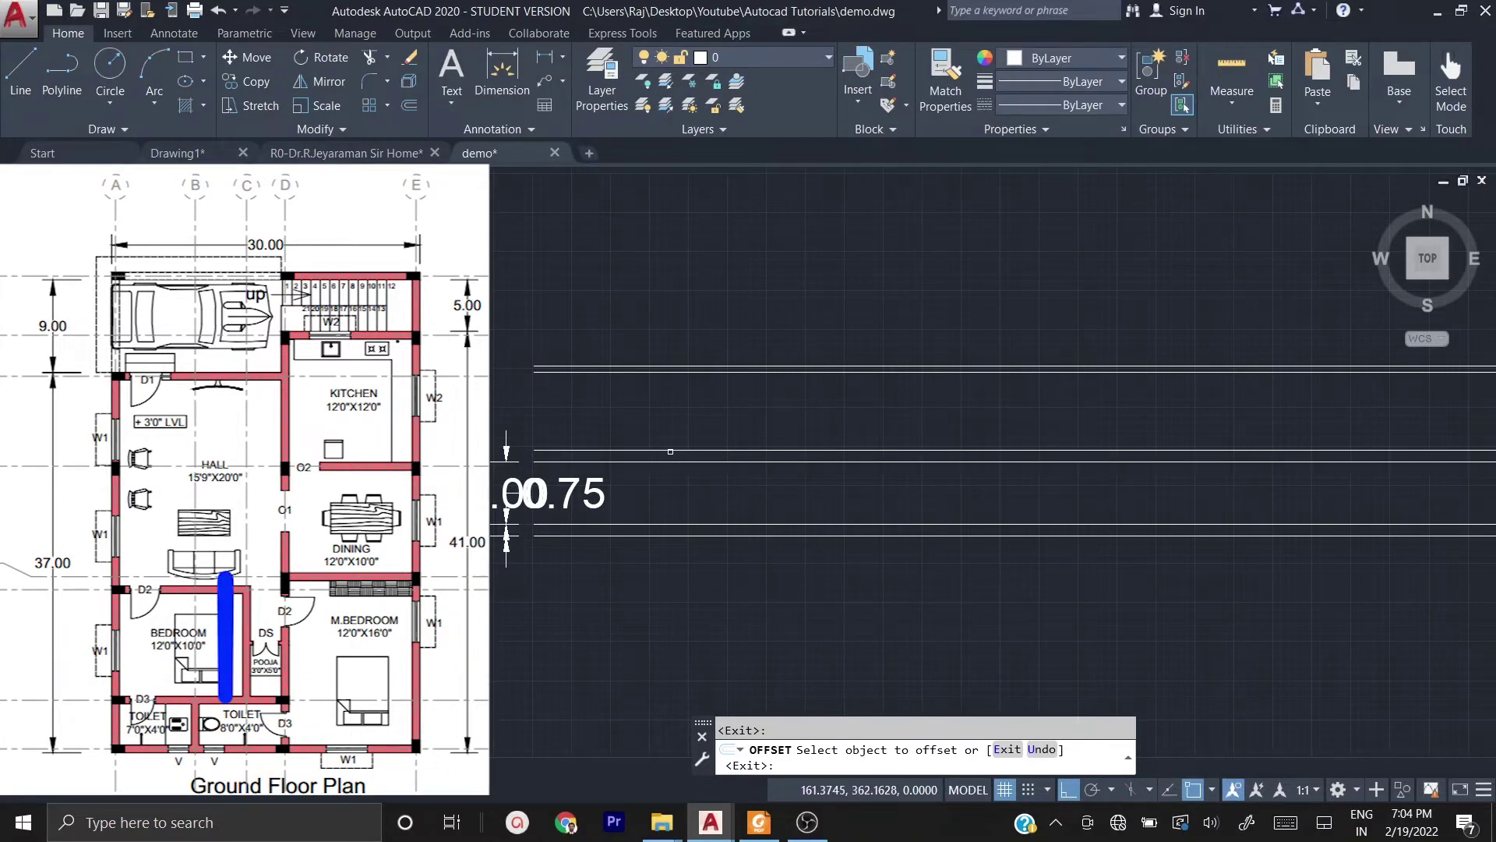
{"action": "key", "text": "Escape"}
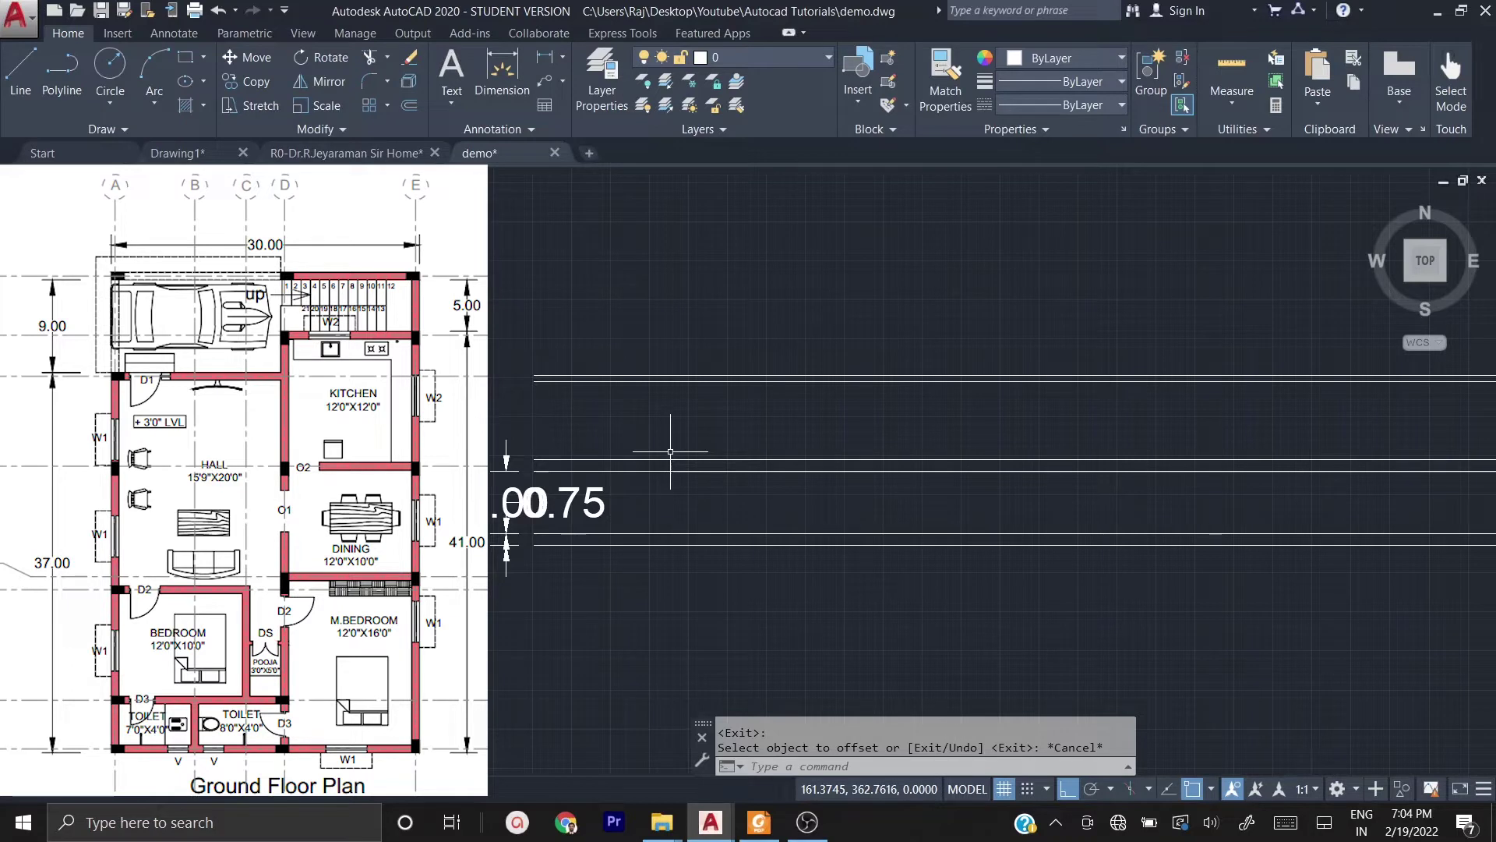
- Offset the upper line of the toilet–bedroom wall 10 upward for the bedroom's depth
{"action": "type", "text": "OFFSET"}
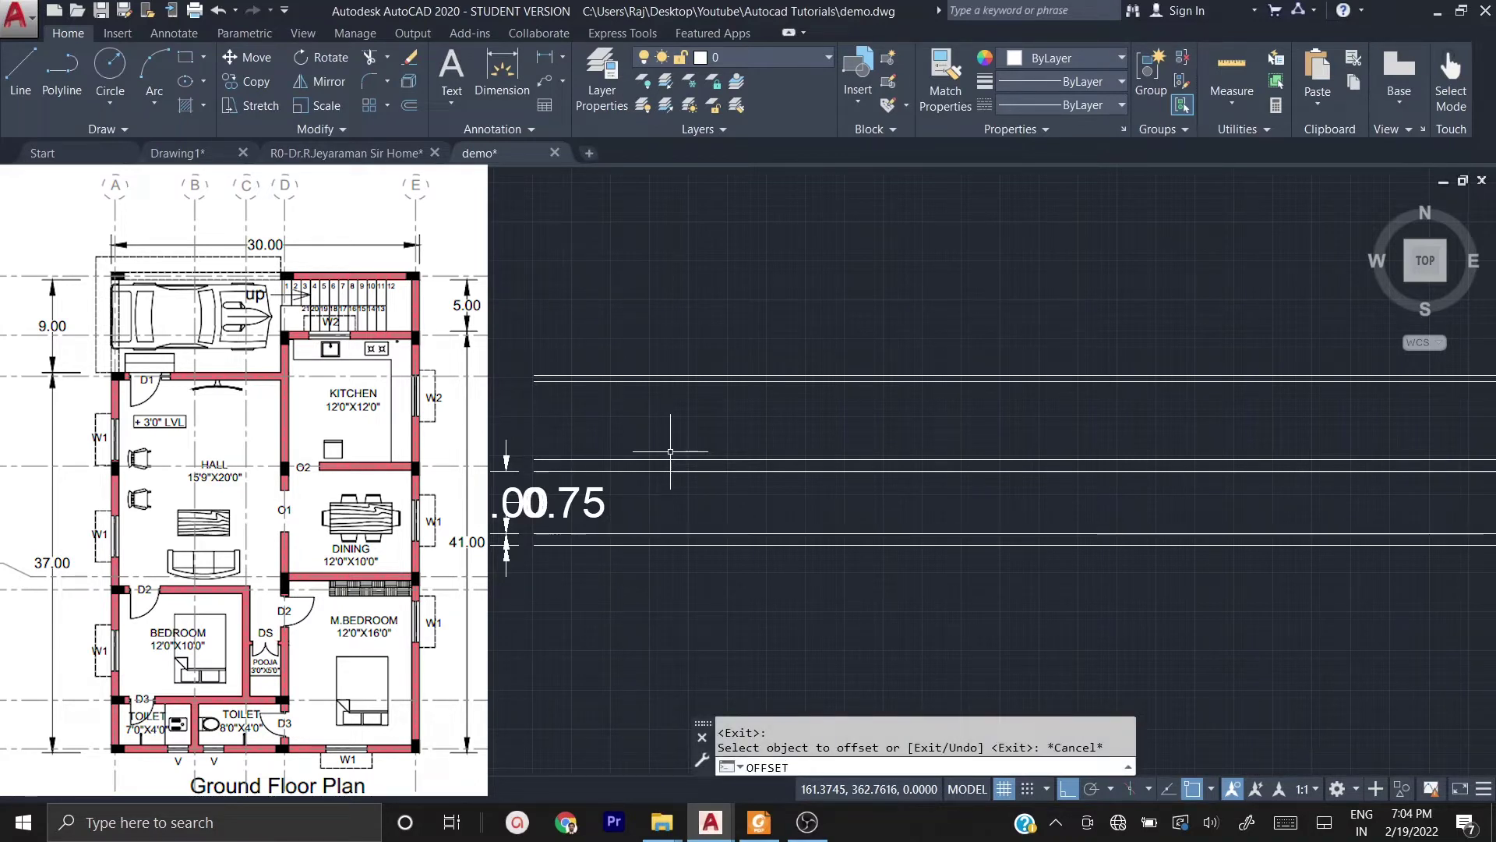
{"action": "key", "text": "Return"}
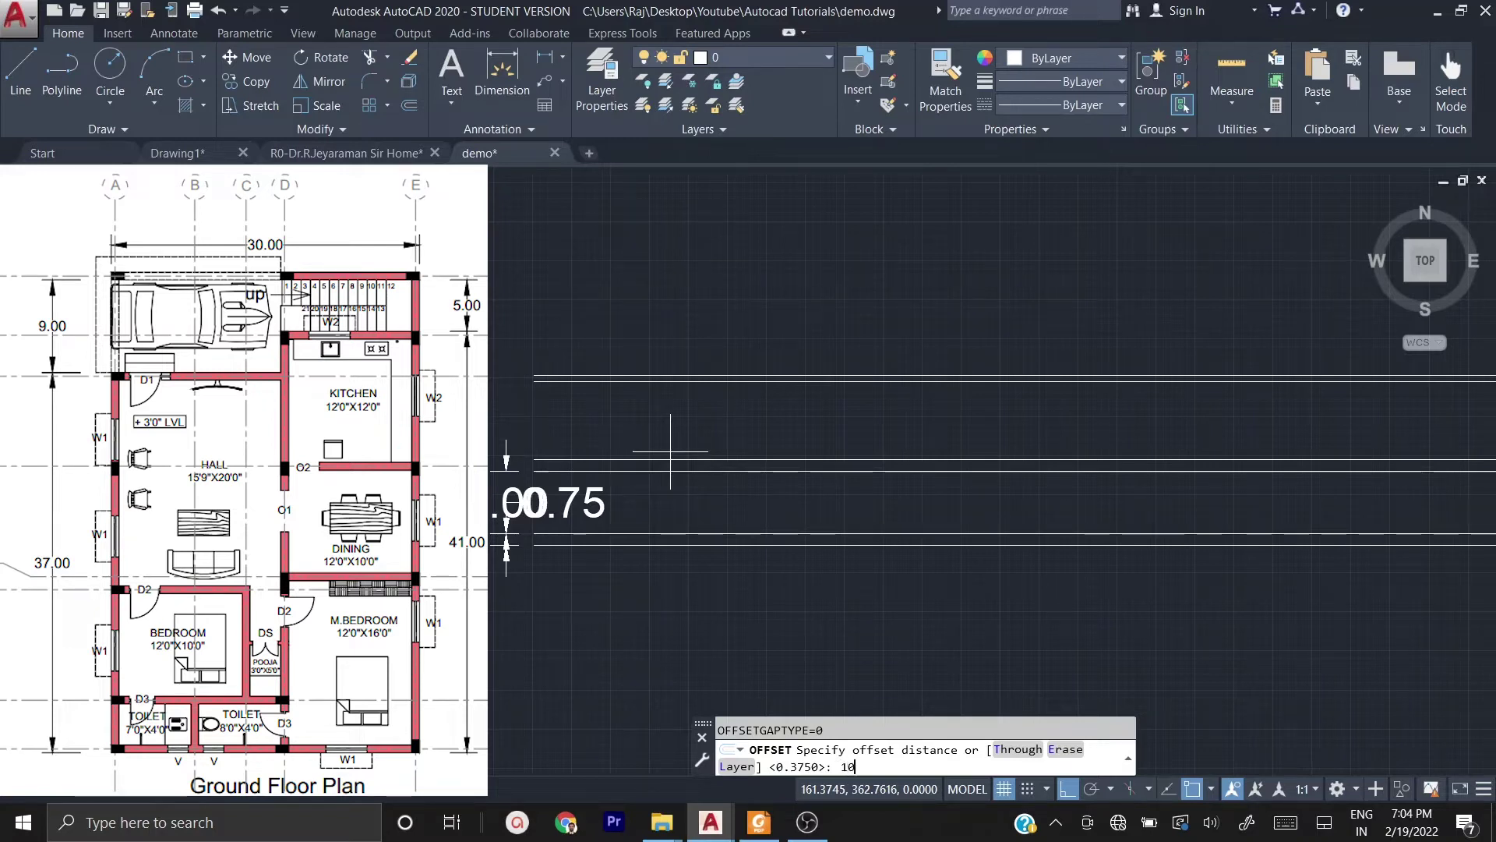
{"action": "key", "text": "Return"}
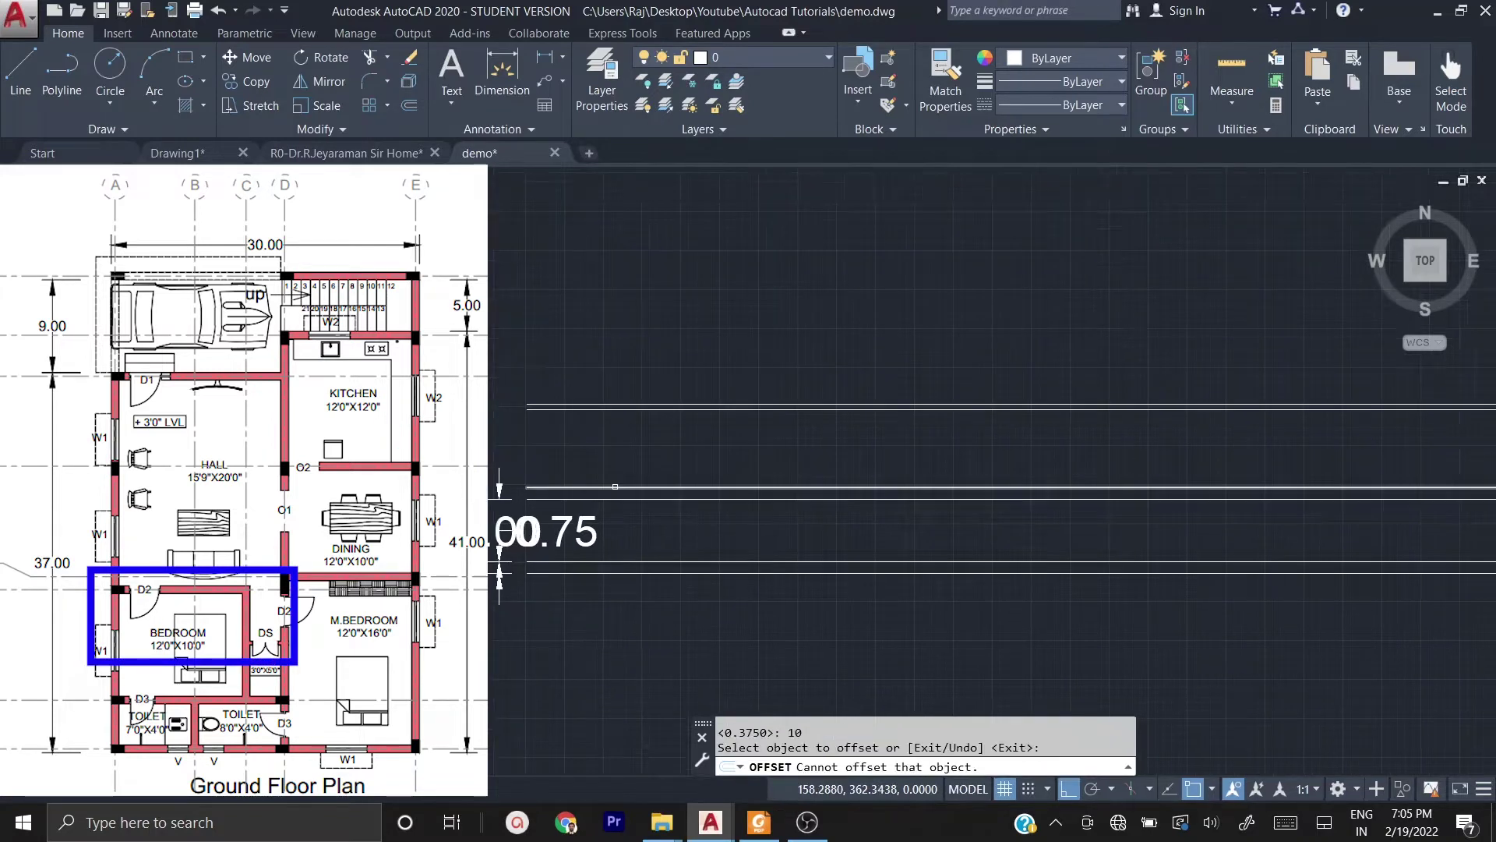
{"action": "left_click", "coordinate": [615, 486]}
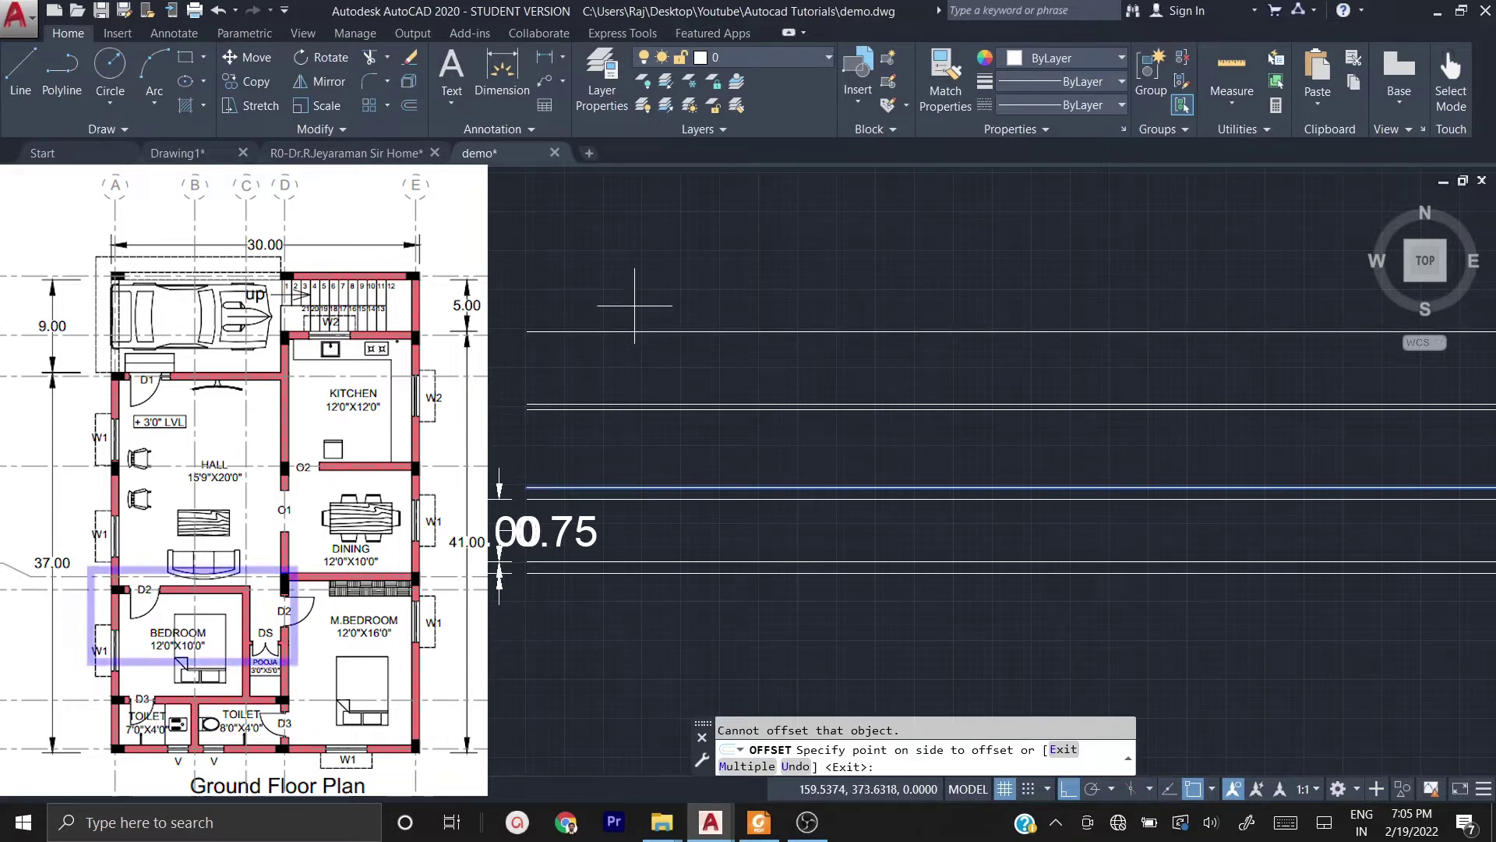
{"action": "left_click", "coordinate": [643, 244]}
{"action": "key", "text": "Escape"}
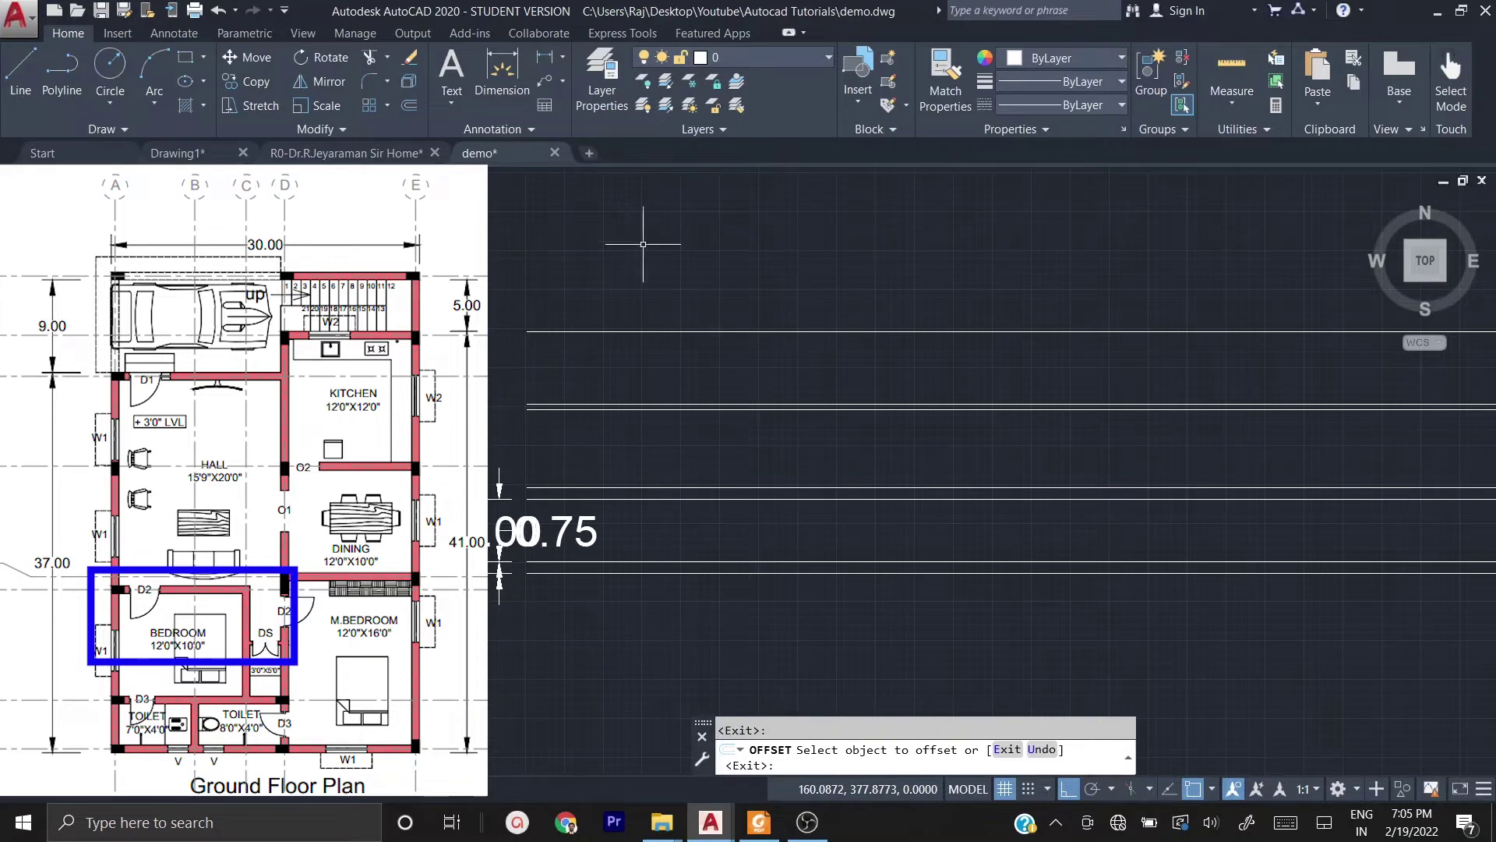
- Offset the topmost bedroom line 0.75 upward to form the wall between the bedroom and the hall
{"action": "key", "text": "Up"}
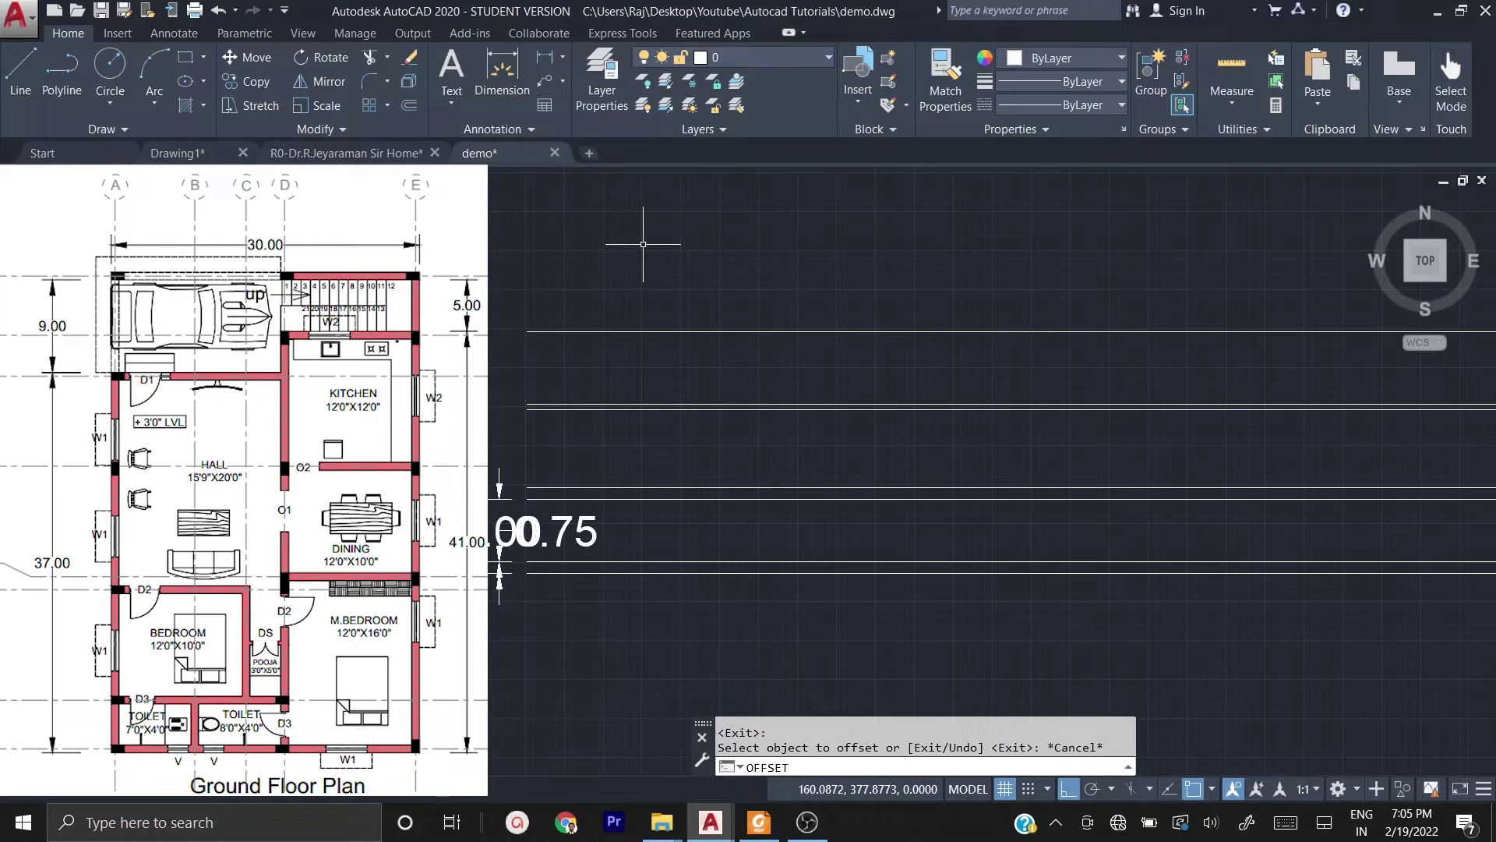
{"action": "key", "text": "Return"}
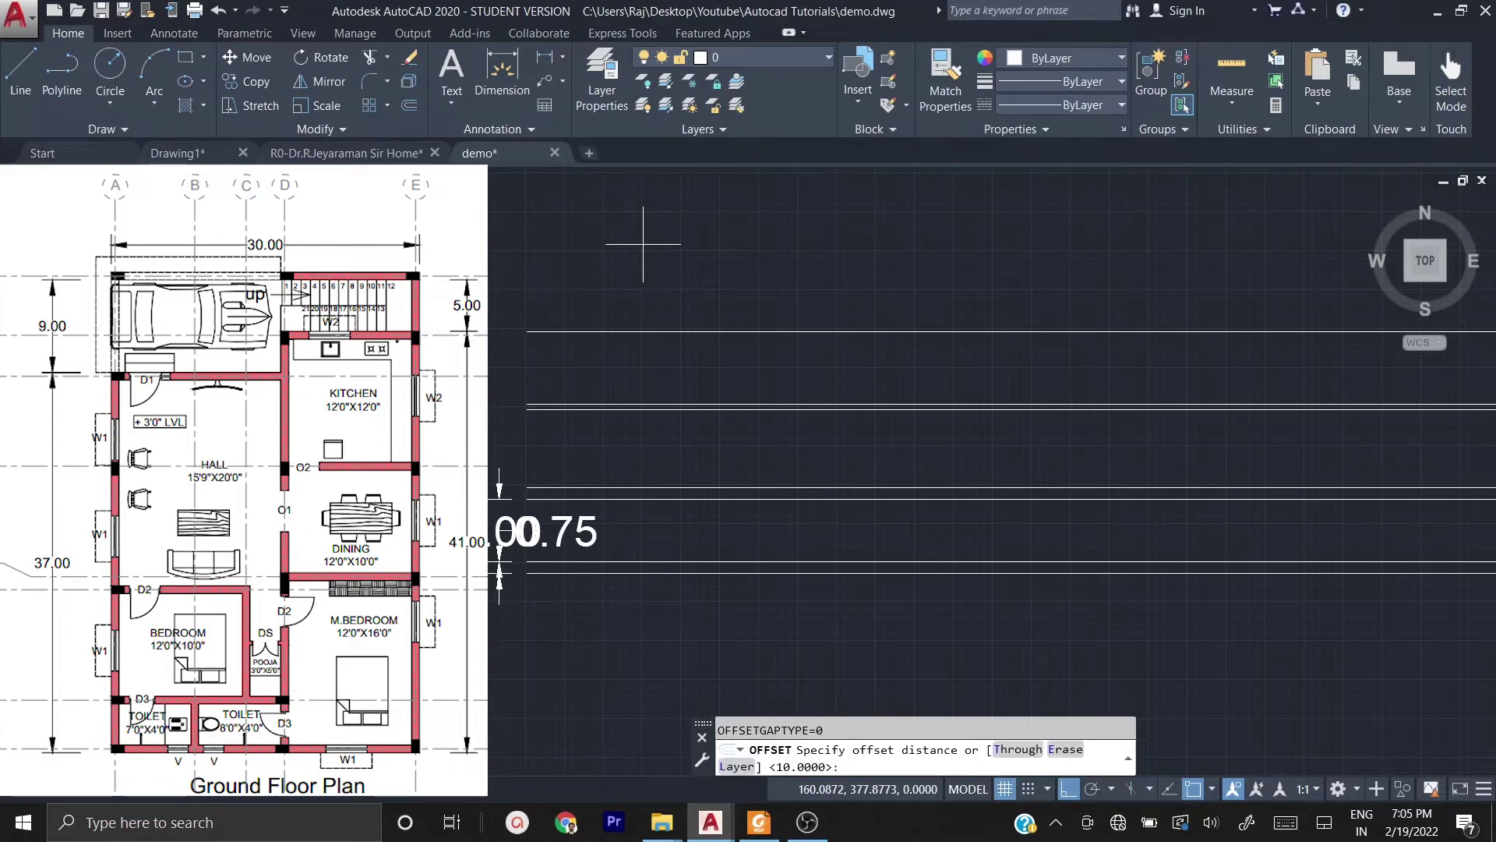
{"action": "type", "text": "0.75"}
{"action": "key", "text": "Return"}
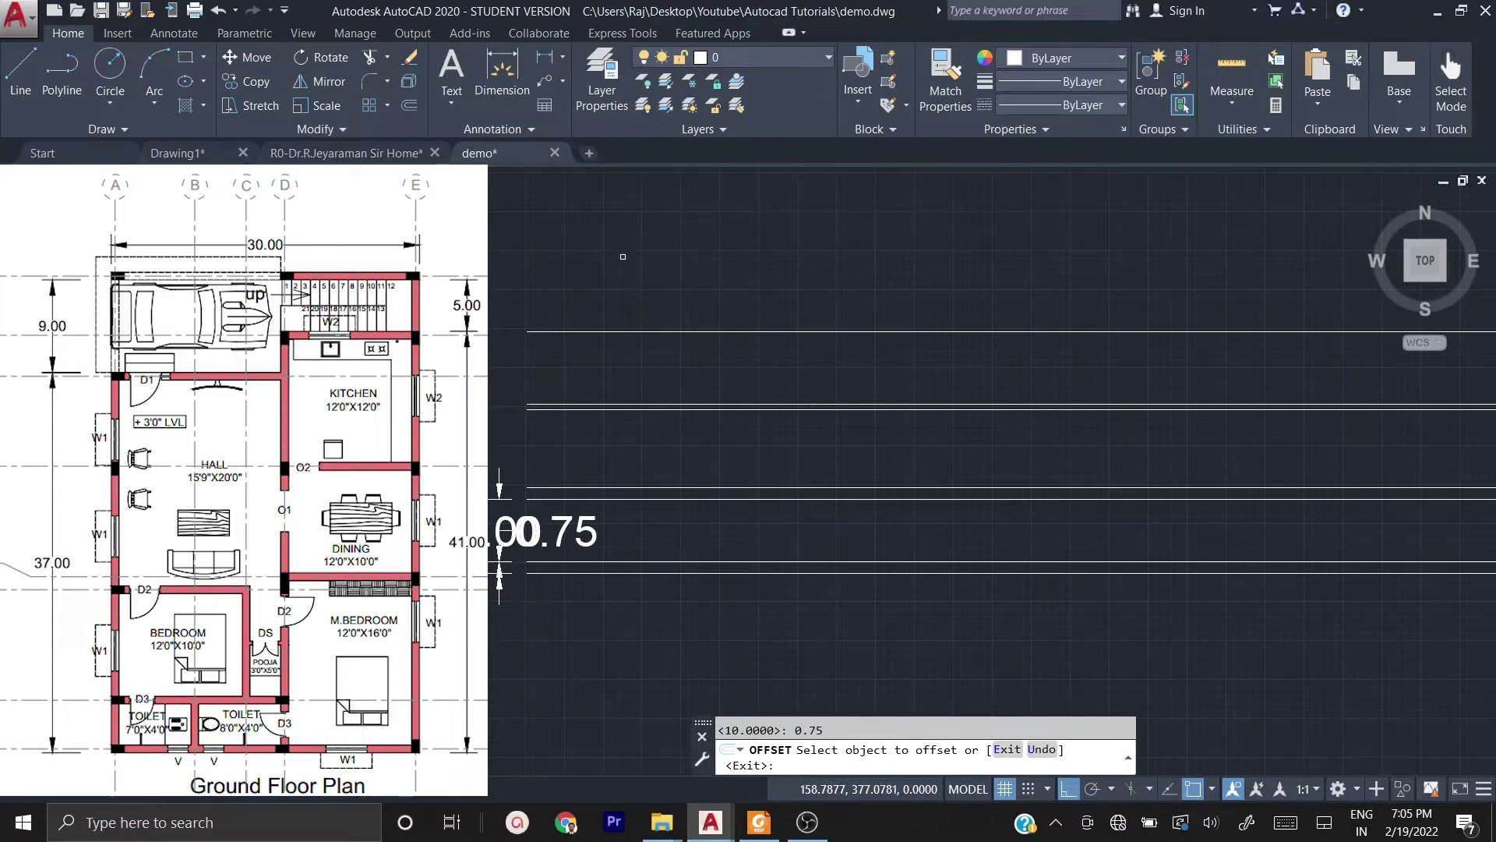
{"action": "left_click", "coordinate": [615, 332]}
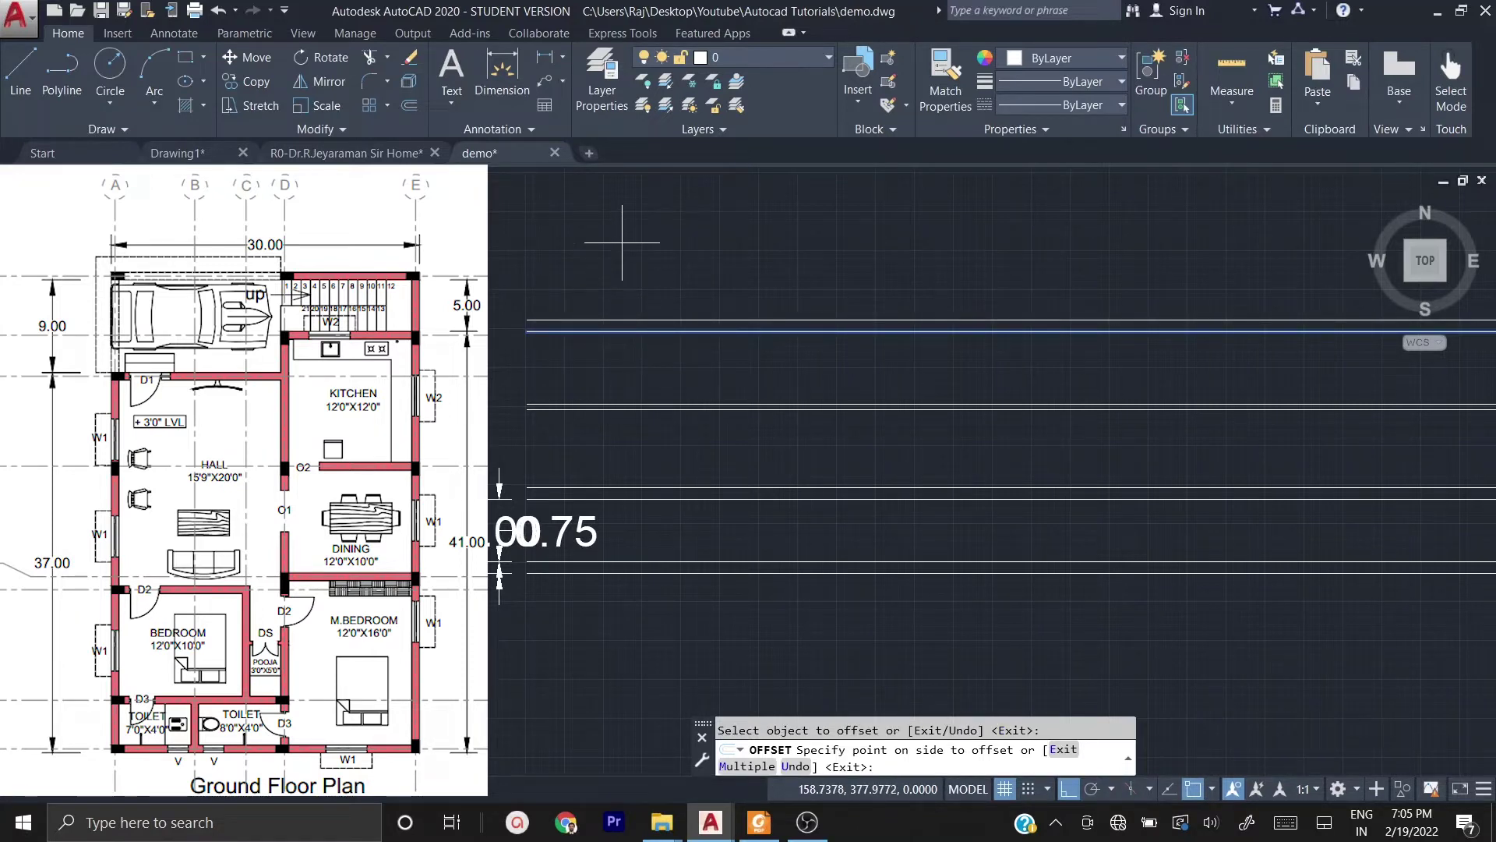
{"action": "left_click", "coordinate": [622, 242]}
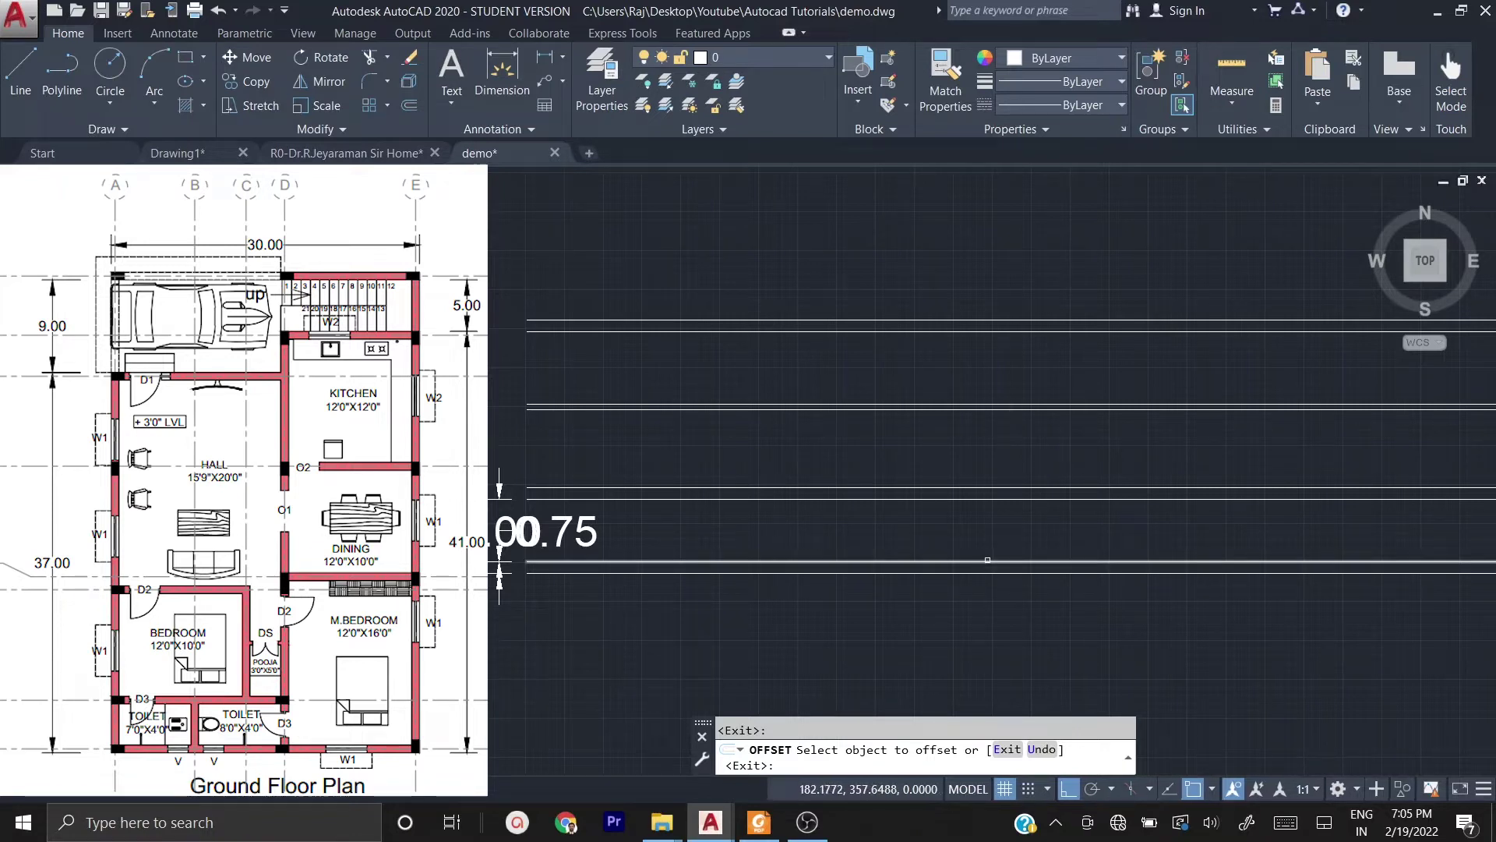
{"action": "key", "text": "Escape"}
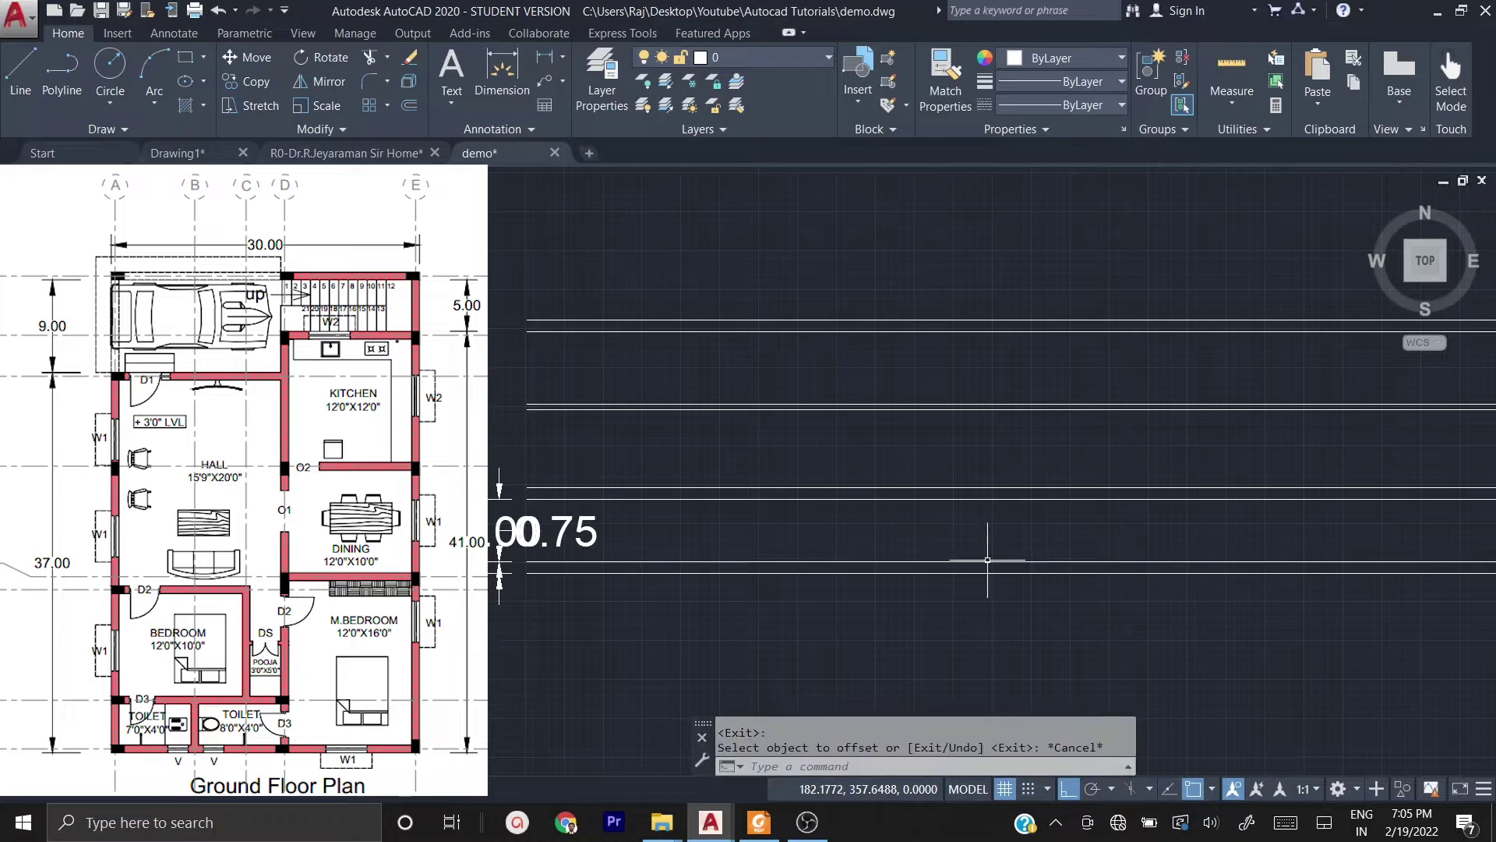
- Offset the upper line of the bottom exterior wall 16 upward for the master bedroom's depth
{"action": "type", "text": "OFFSET"}
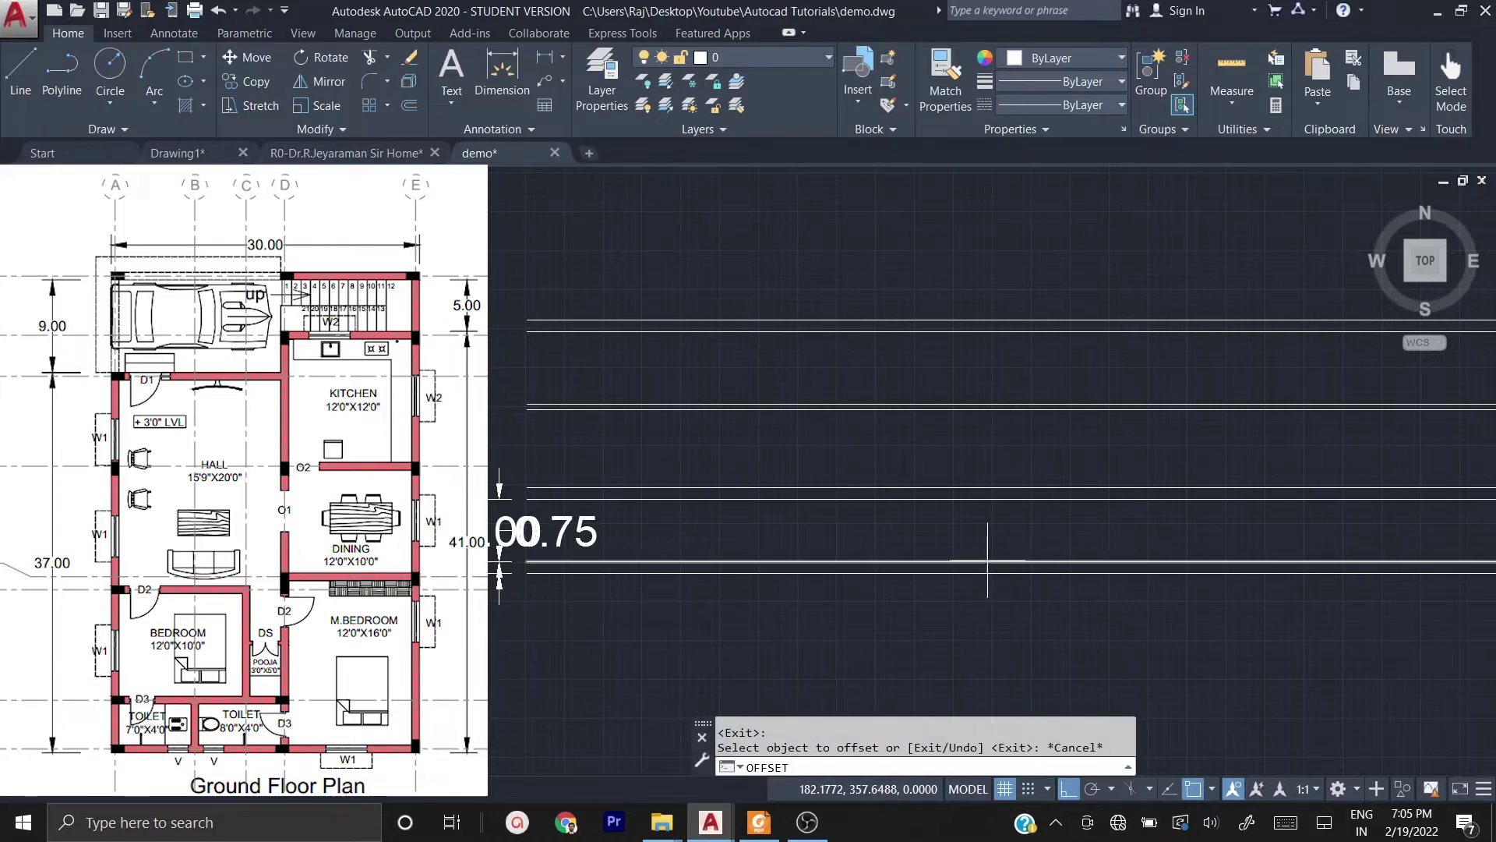
{"action": "key", "text": "Return"}
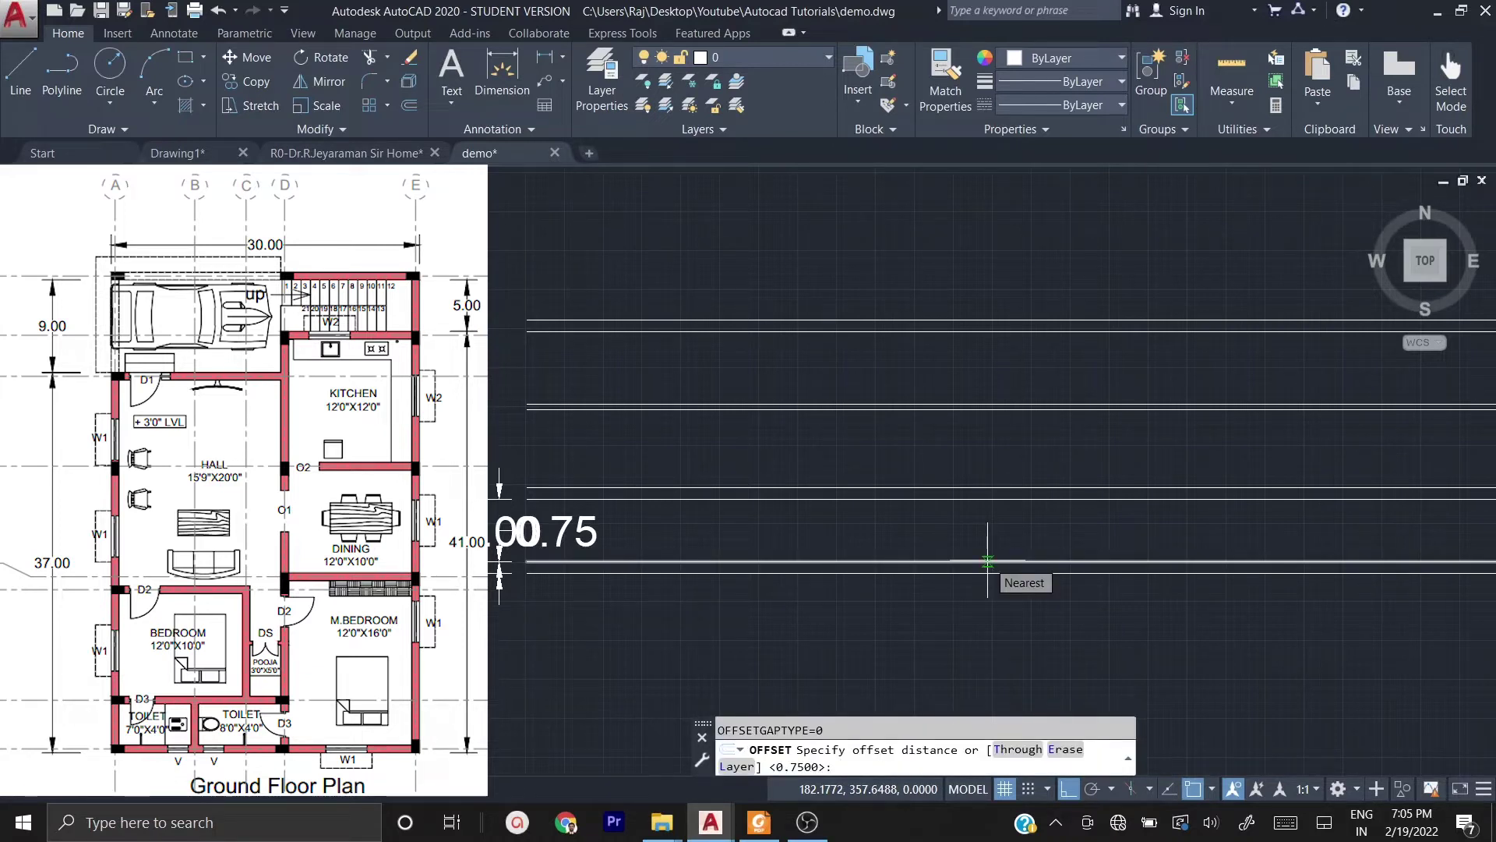
{"action": "type", "text": "16"}
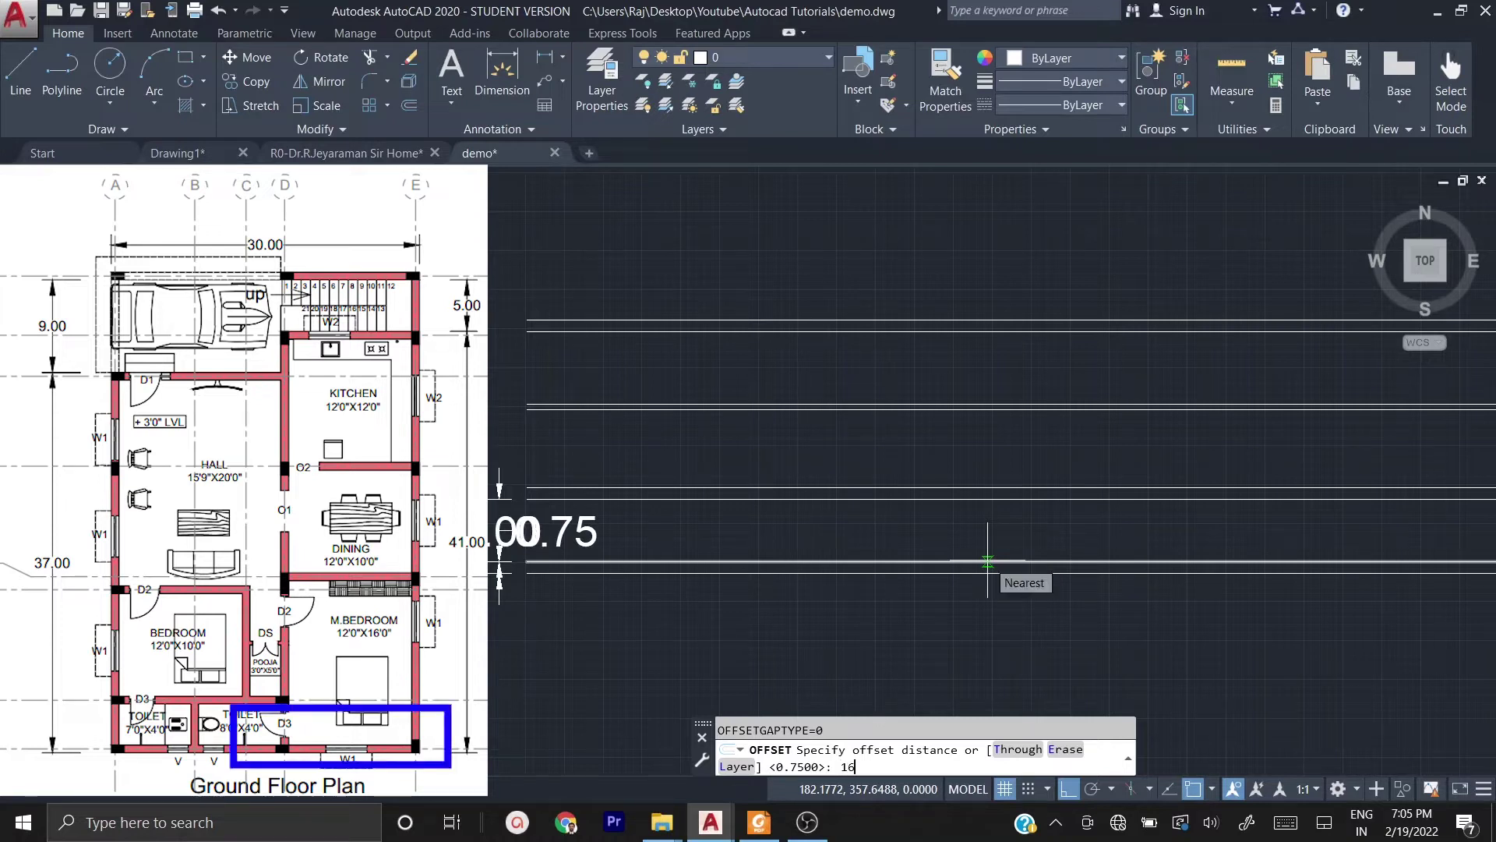
{"action": "key", "text": "Return"}
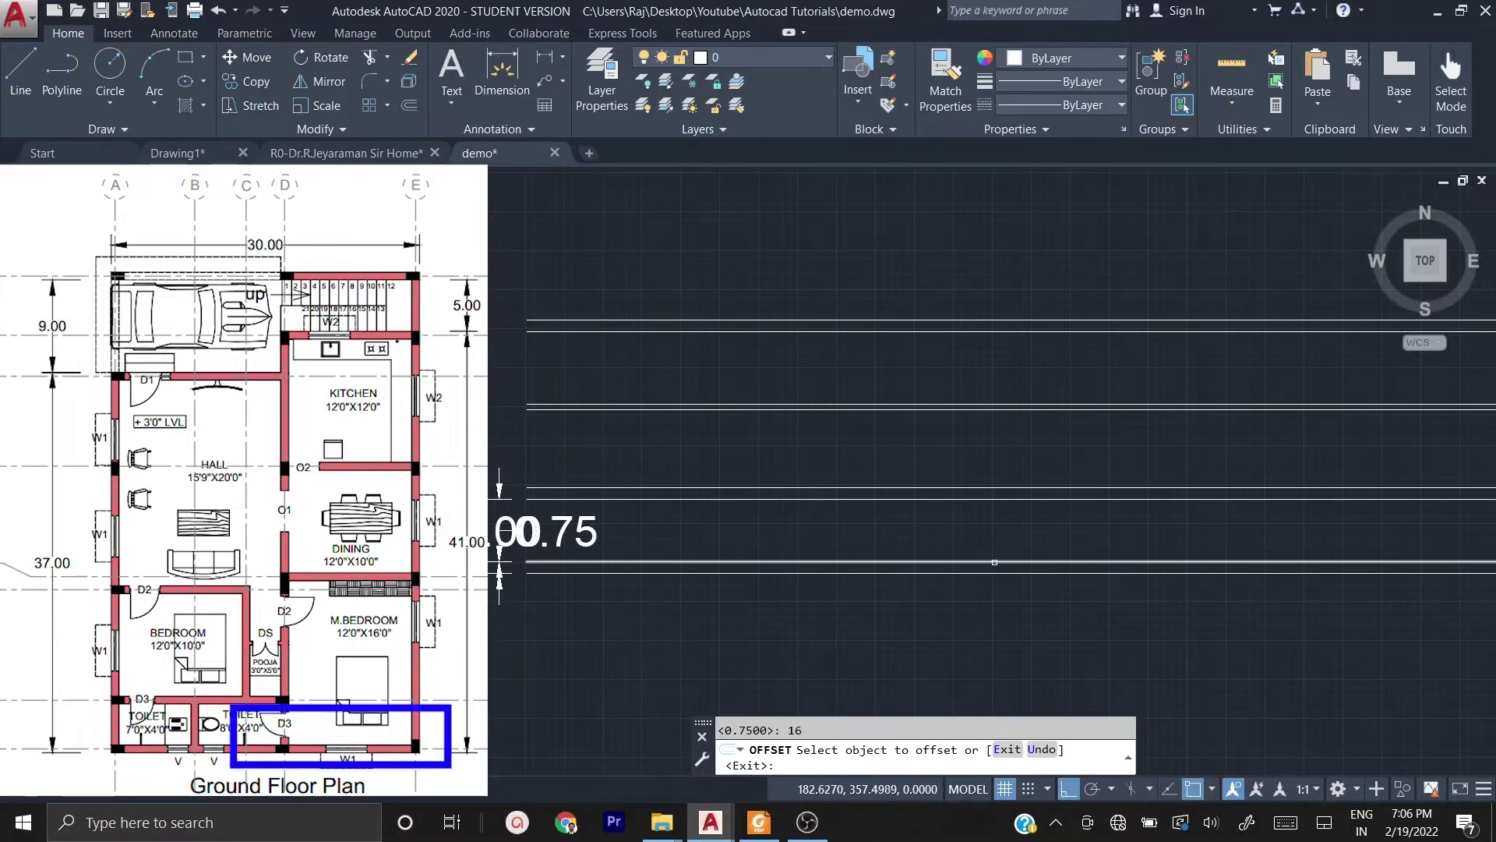
{"action": "left_click", "coordinate": [994, 562]}
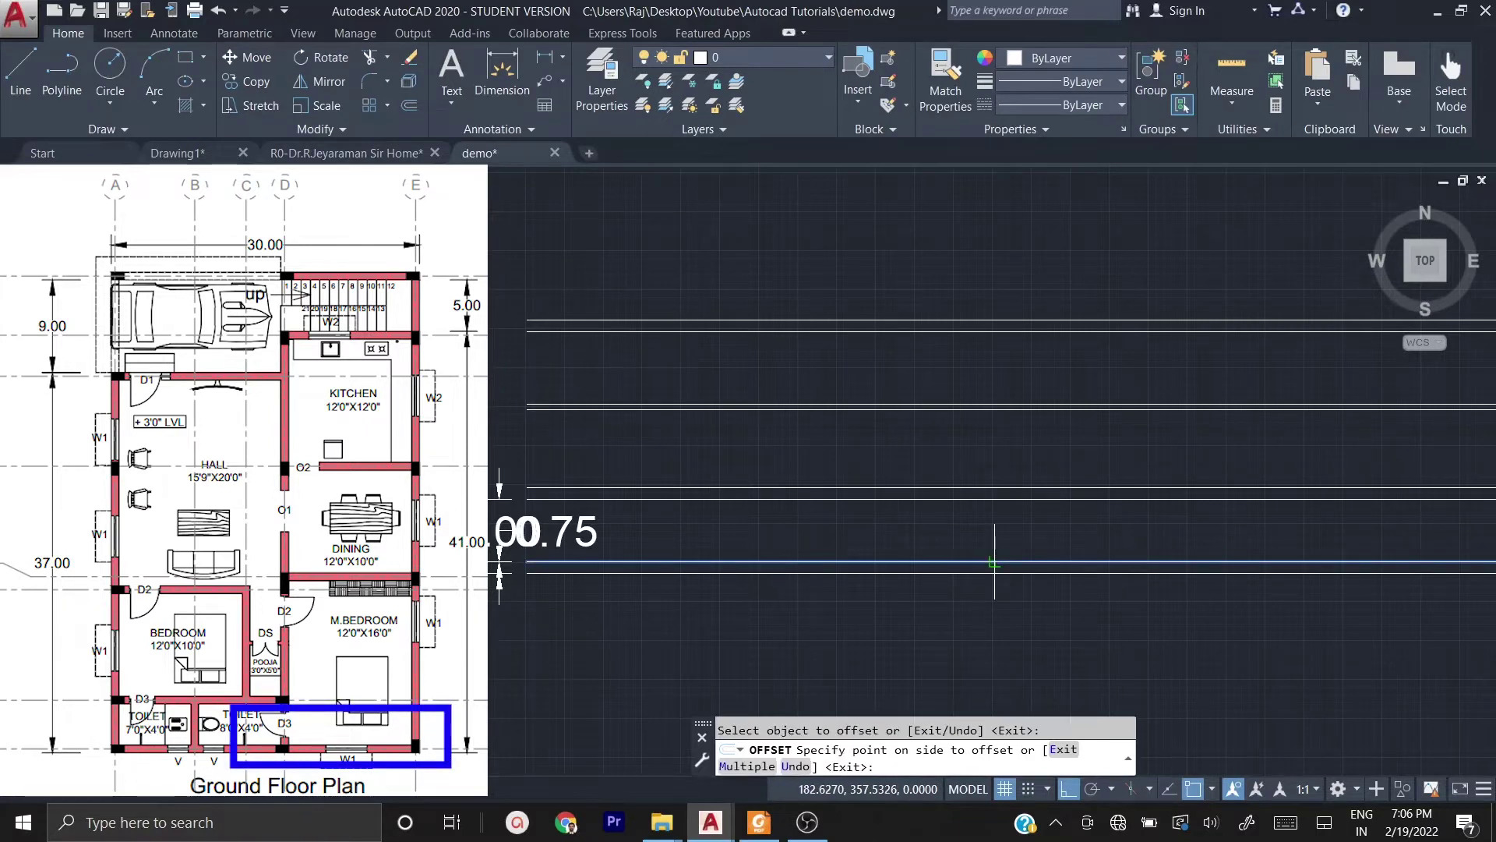
{"action": "left_click", "coordinate": [1009, 224]}
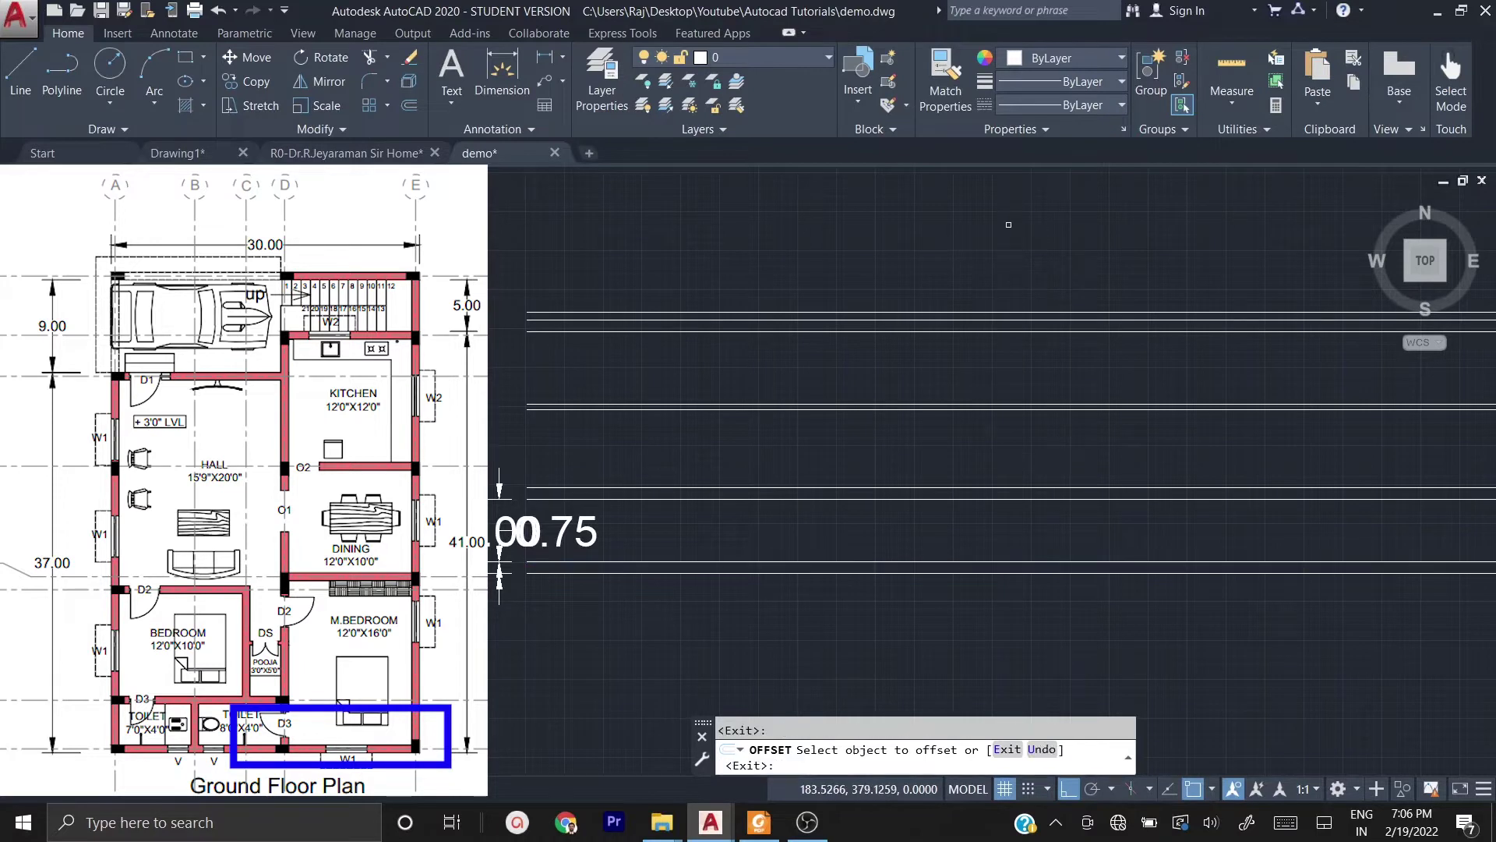
{"action": "key", "text": "Escape"}
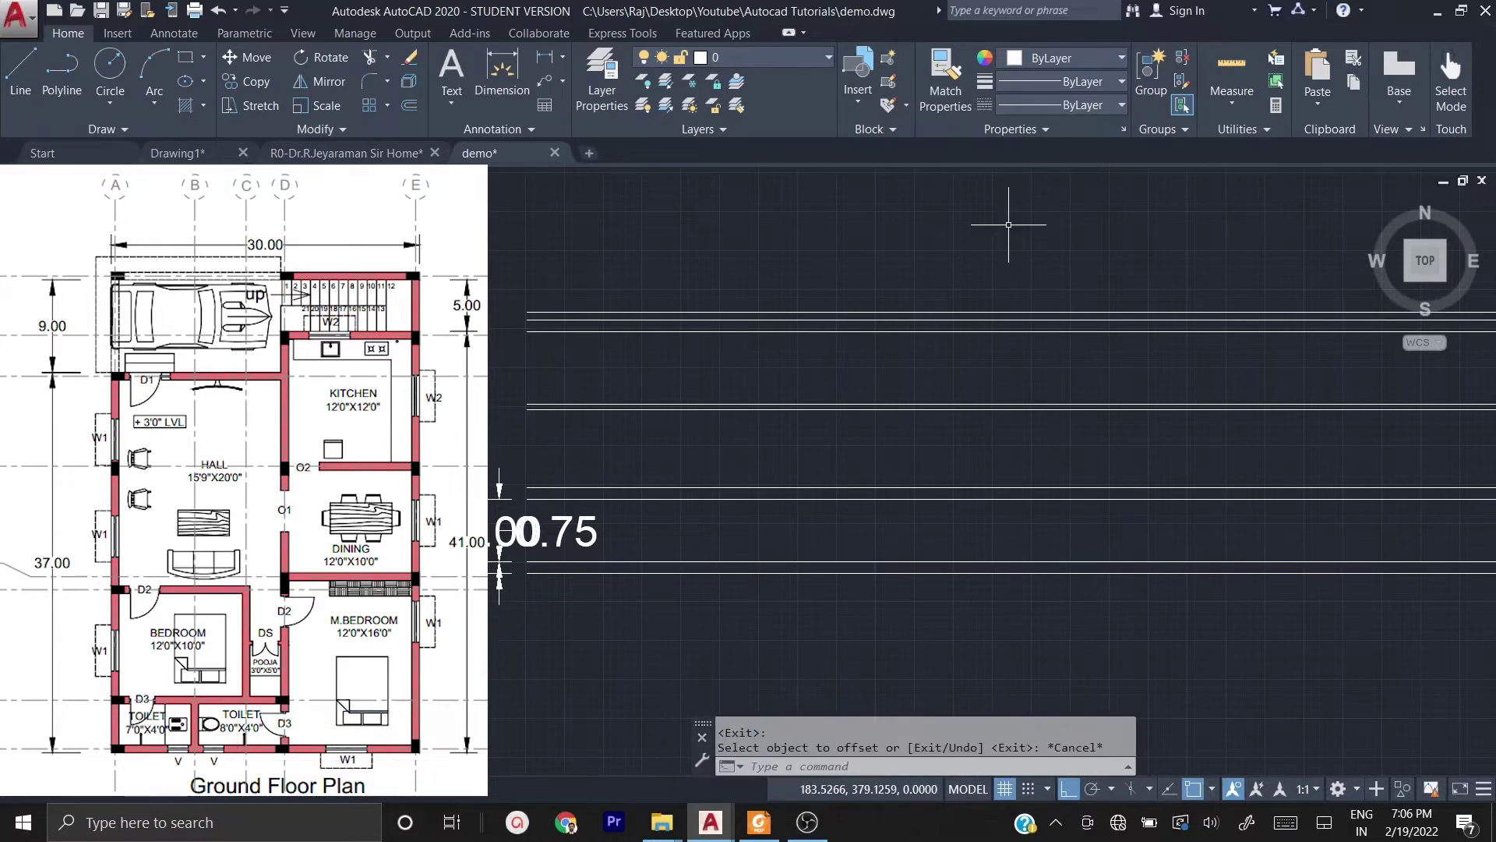
- Offset the topmost master bedroom line 0.75 upward to form the wall between the master bedroom and the dining room
{"action": "key", "text": "Return"}
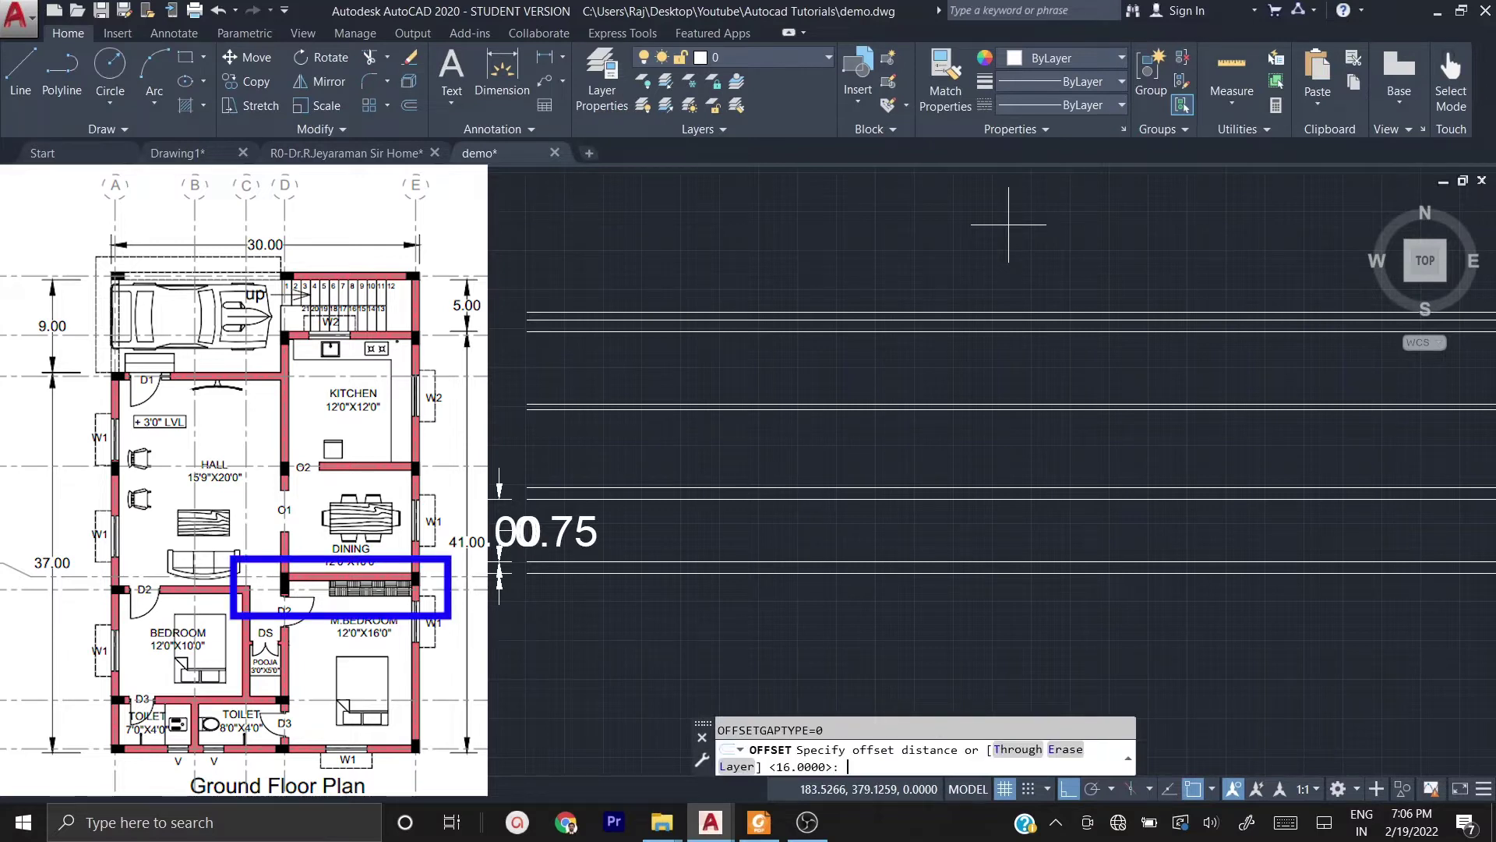
{"action": "type", "text": "0.75"}
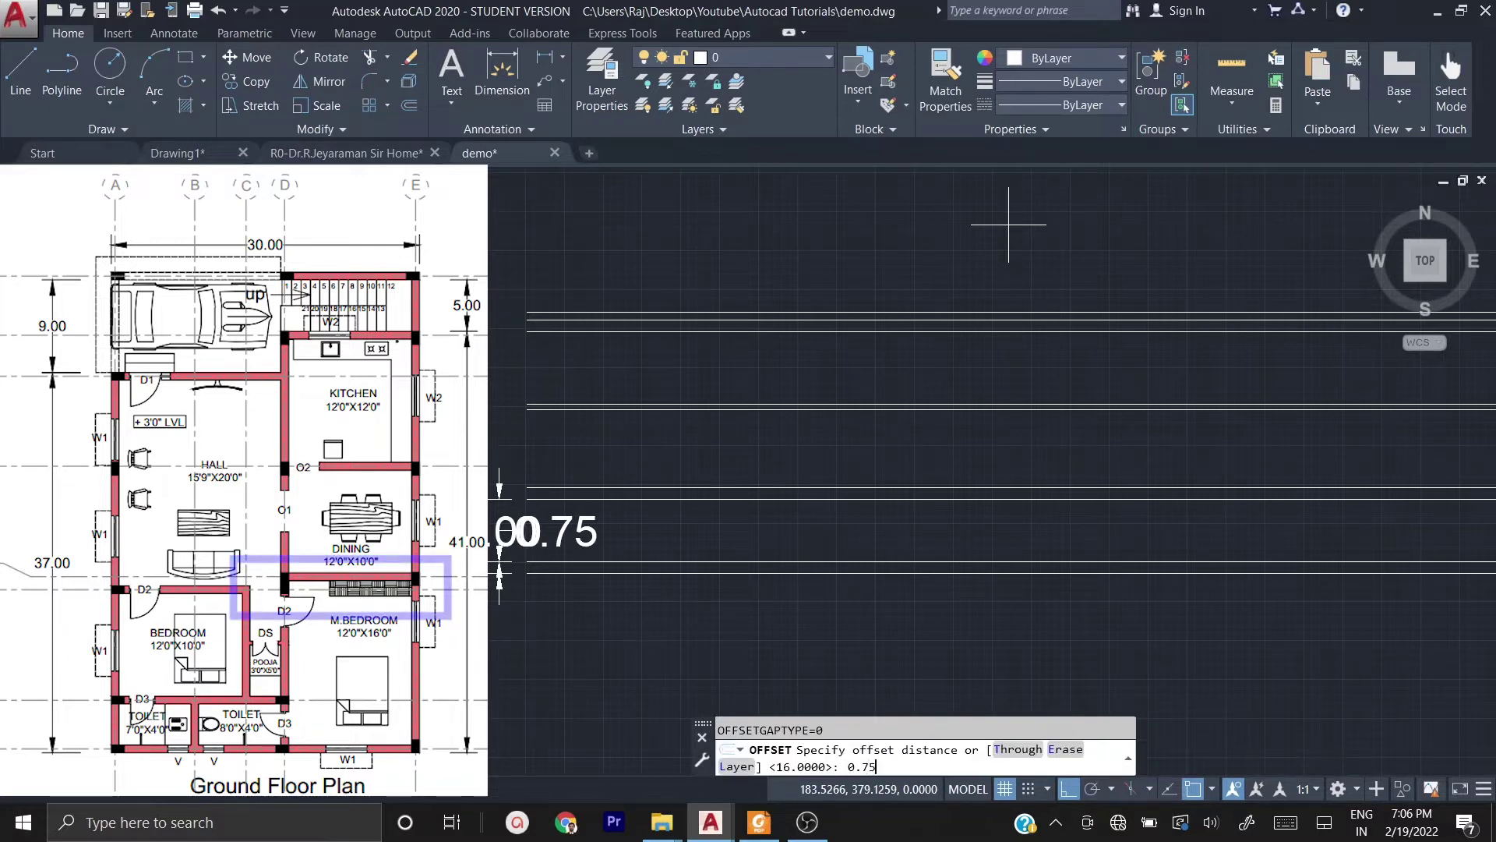
{"action": "key", "text": "Return"}
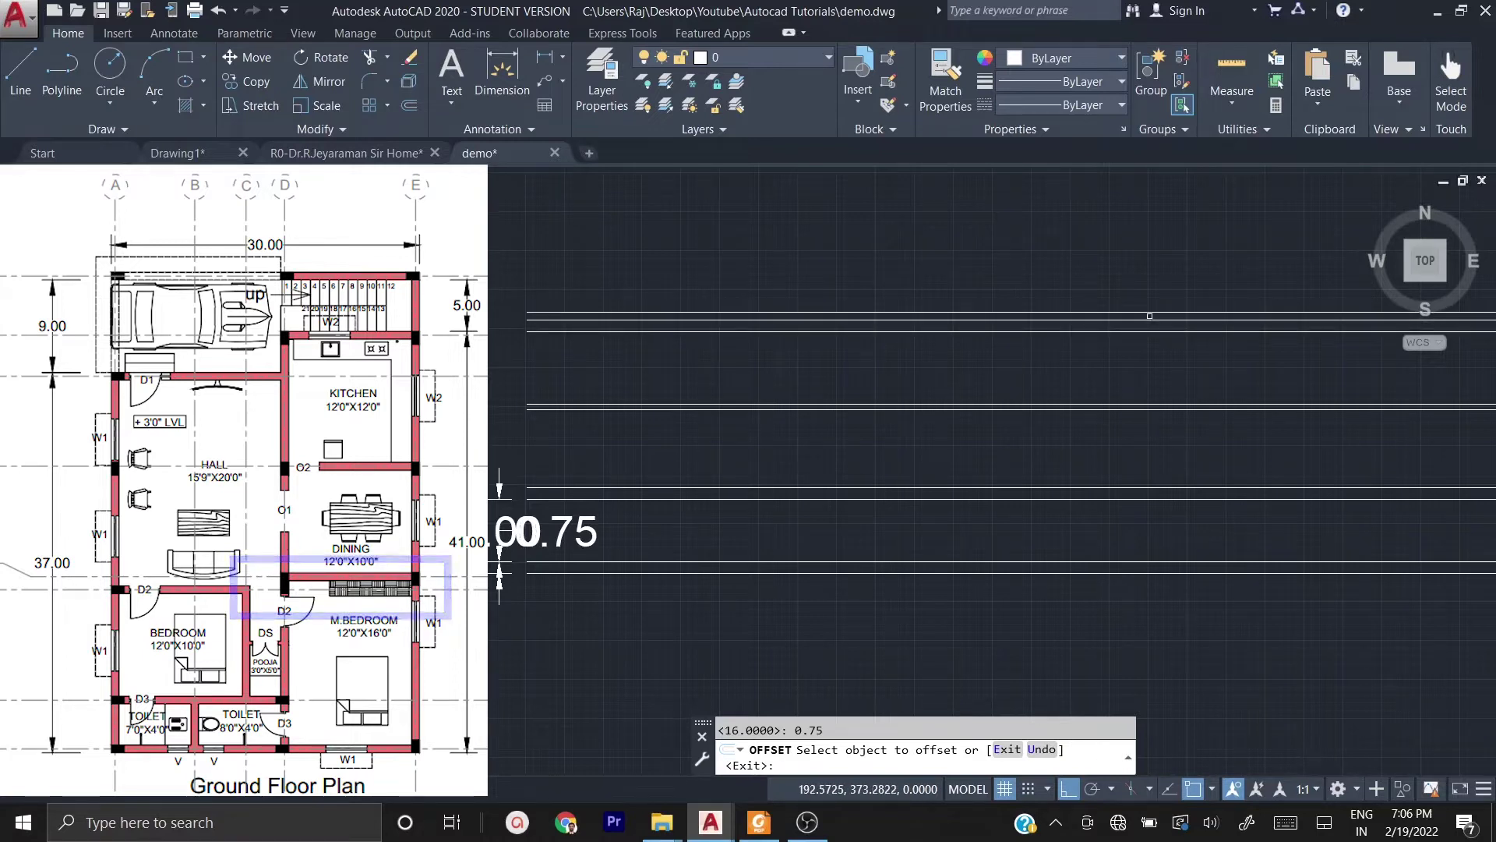
{"action": "left_click", "coordinate": [1152, 309]}
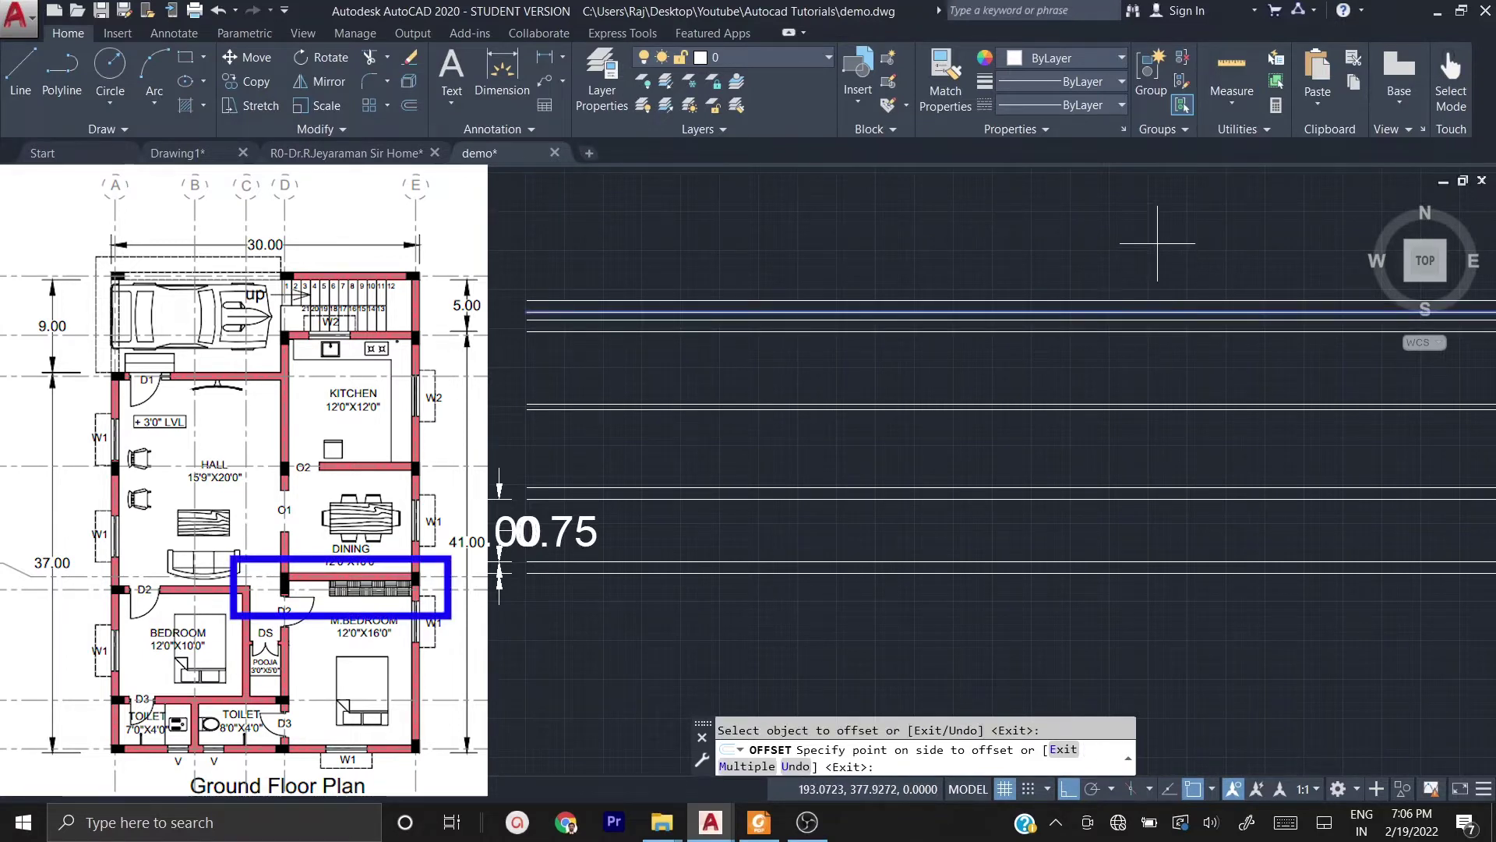
{"action": "left_click", "coordinate": [1157, 243]}
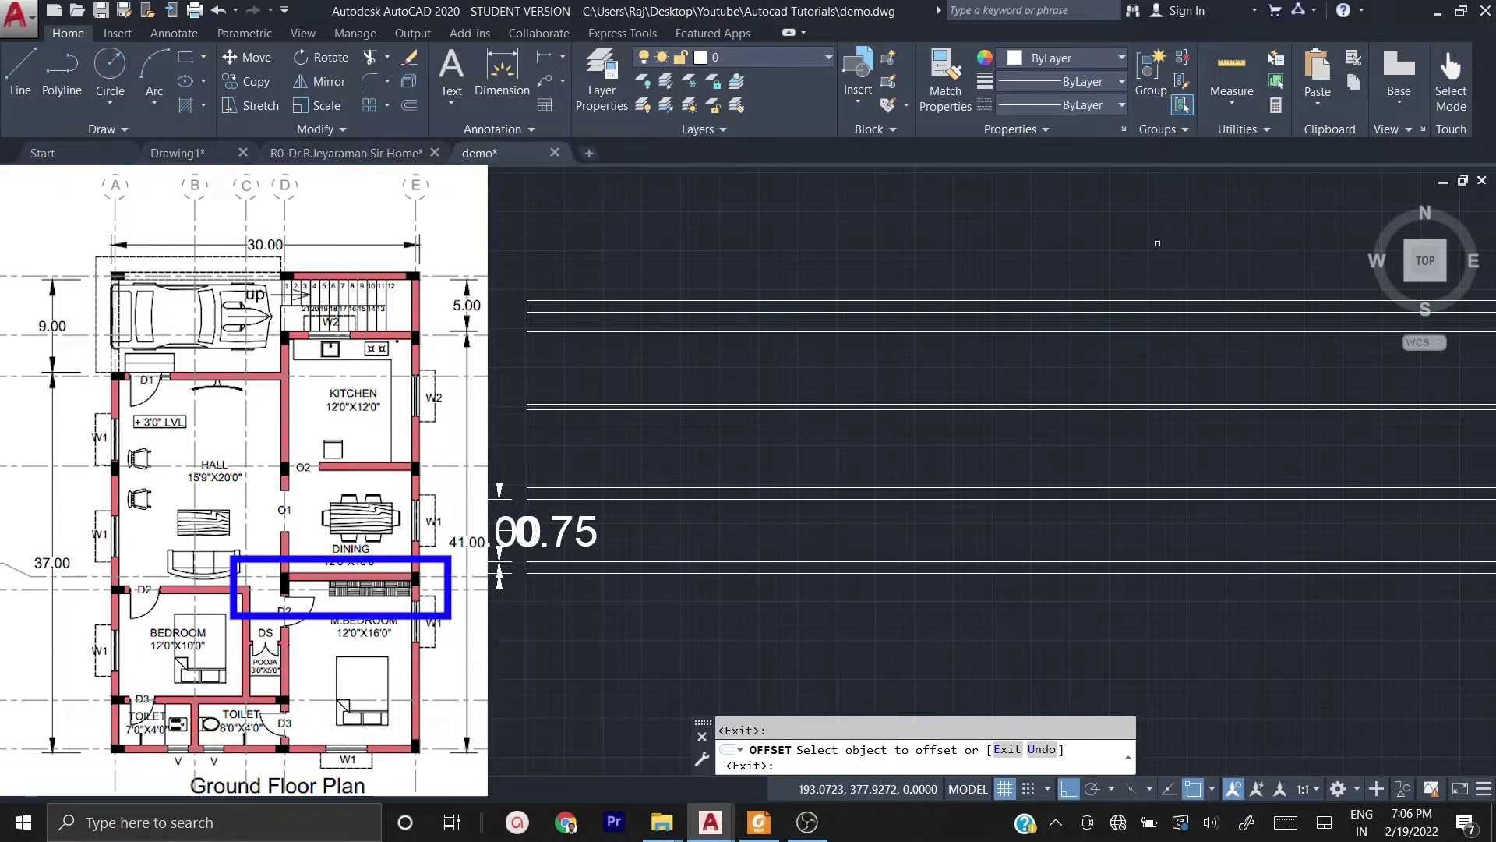
{"action": "key", "text": "Escape"}
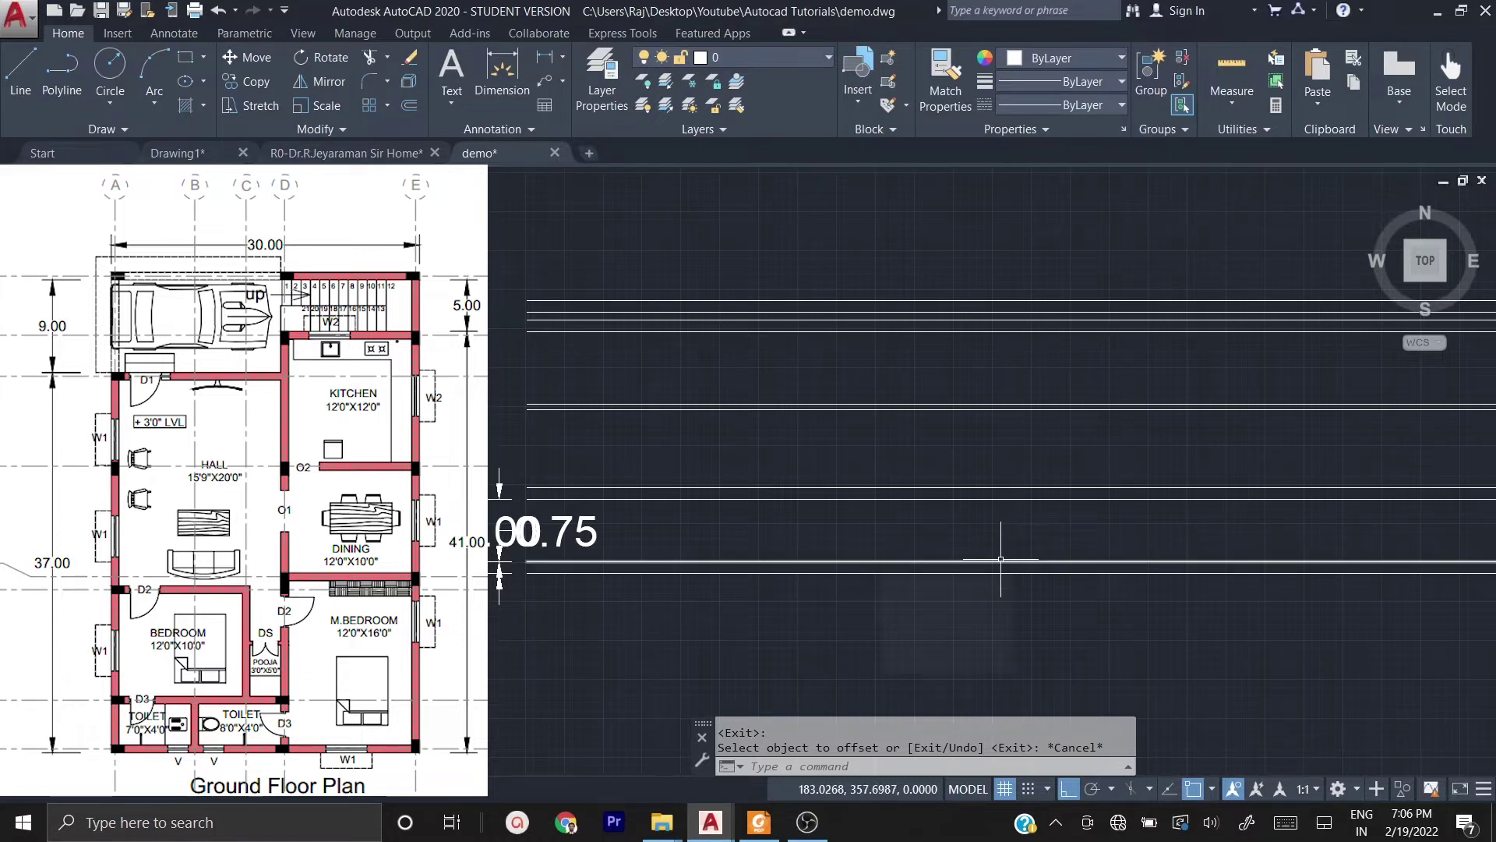
- Draw a vertical line for the right exterior wall, from below the lowest horizontal wall line to well above the topmost one
{"action": "type", "text": "1"}
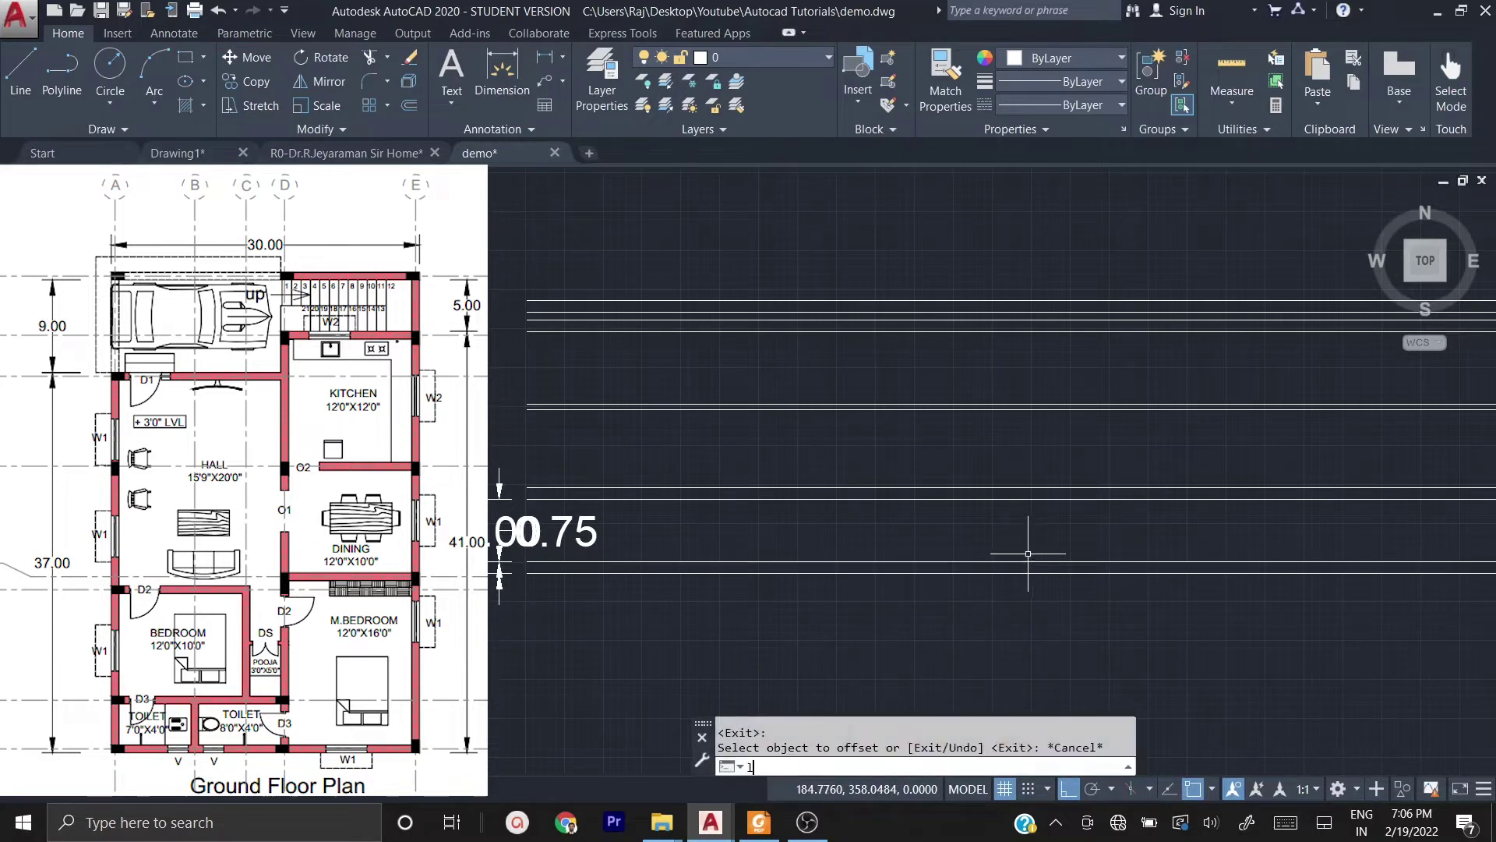
{"action": "key", "text": "Return"}
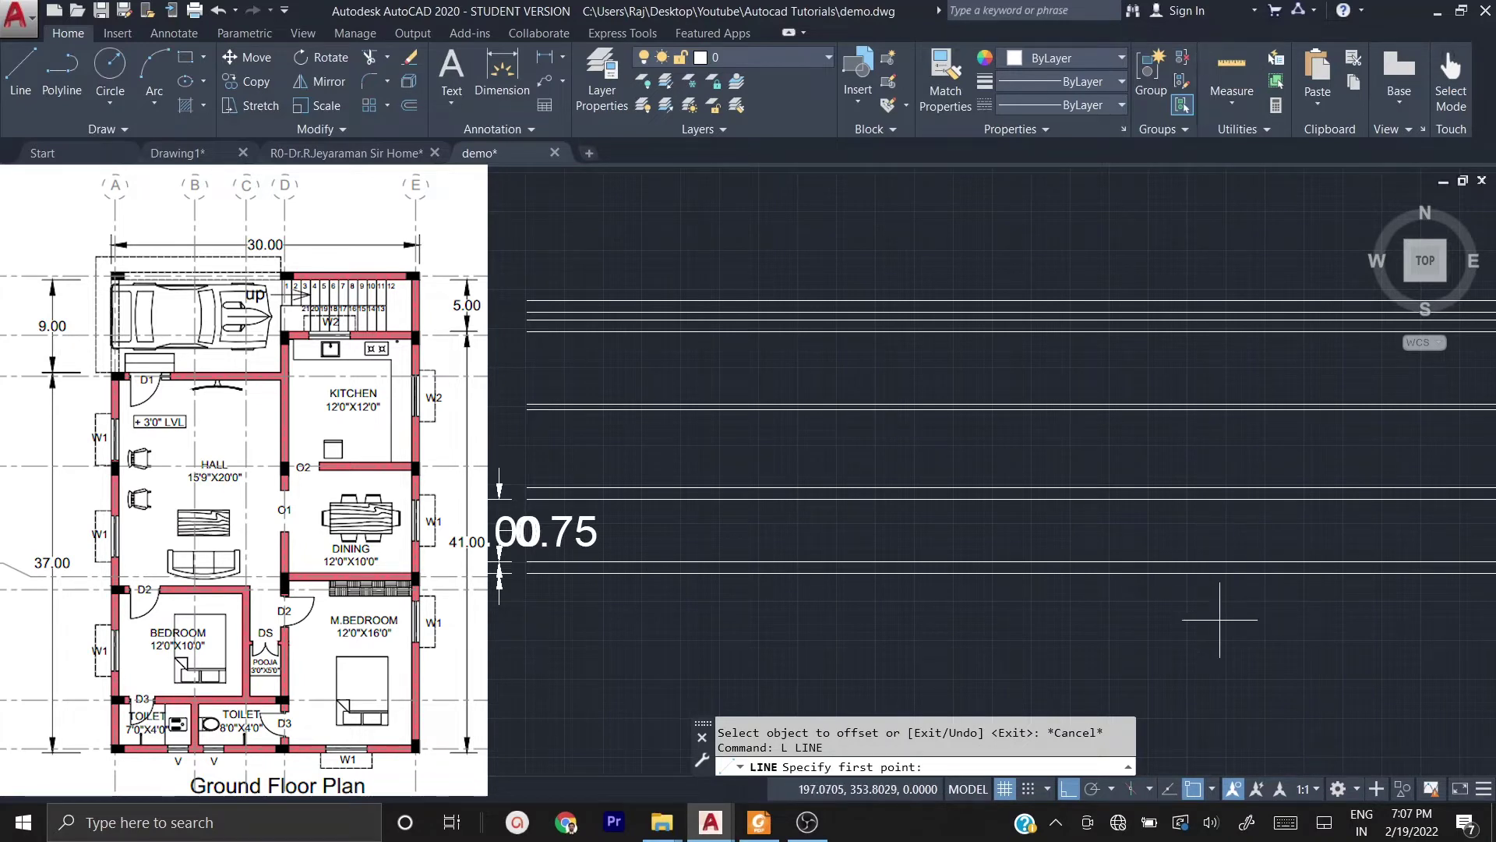
{"action": "left_click", "coordinate": [1219, 620]}
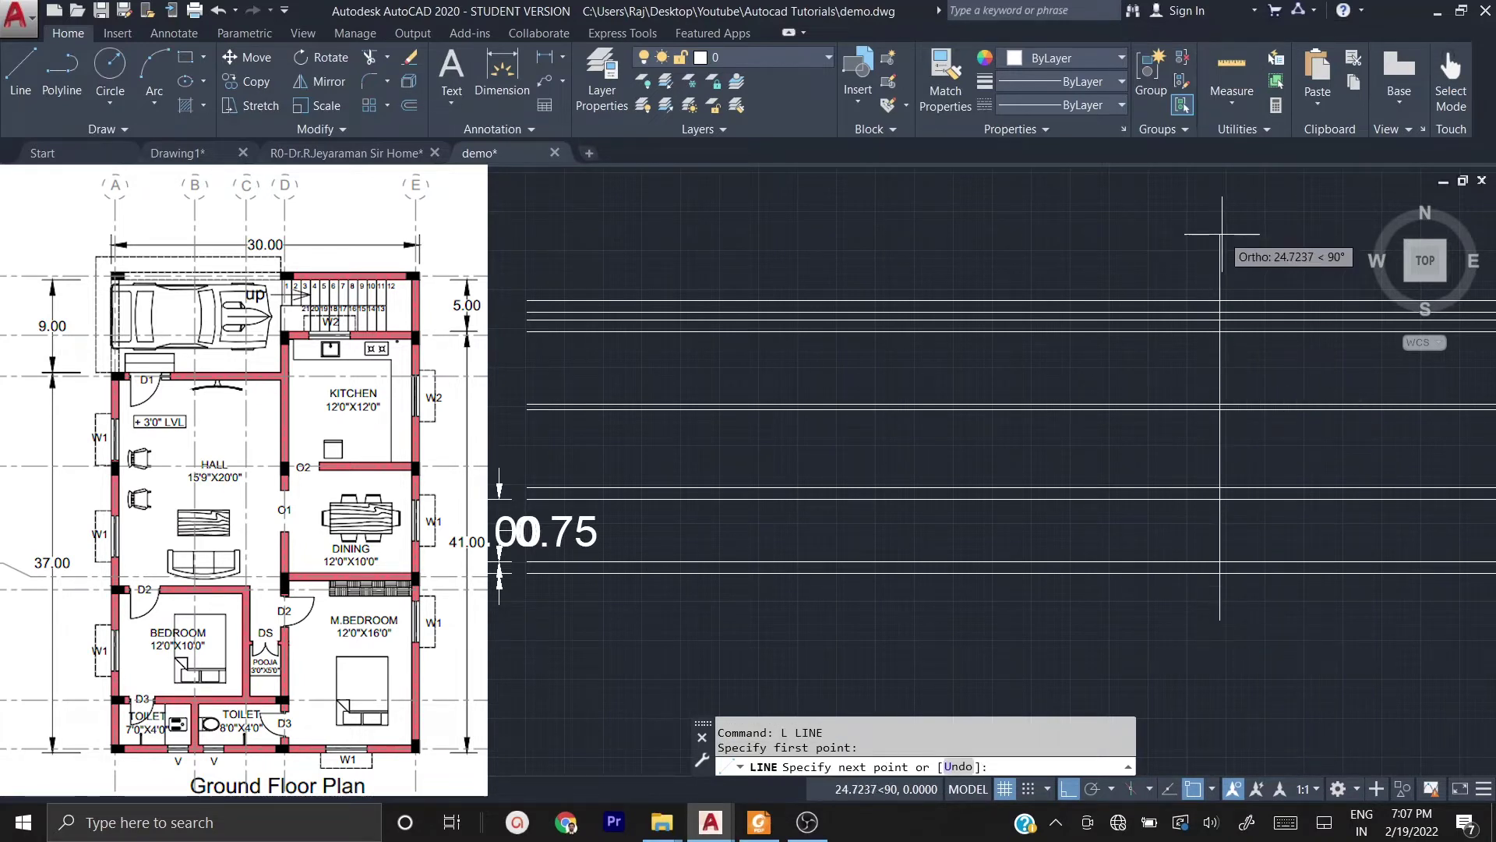
{"action": "middle_click_drag", "start_coordinate": [1219, 233], "coordinate": [1146, 357]}
{"action": "scroll", "coordinate": [1134, 284], "scroll_direction": "down", "scroll_amount": 2}
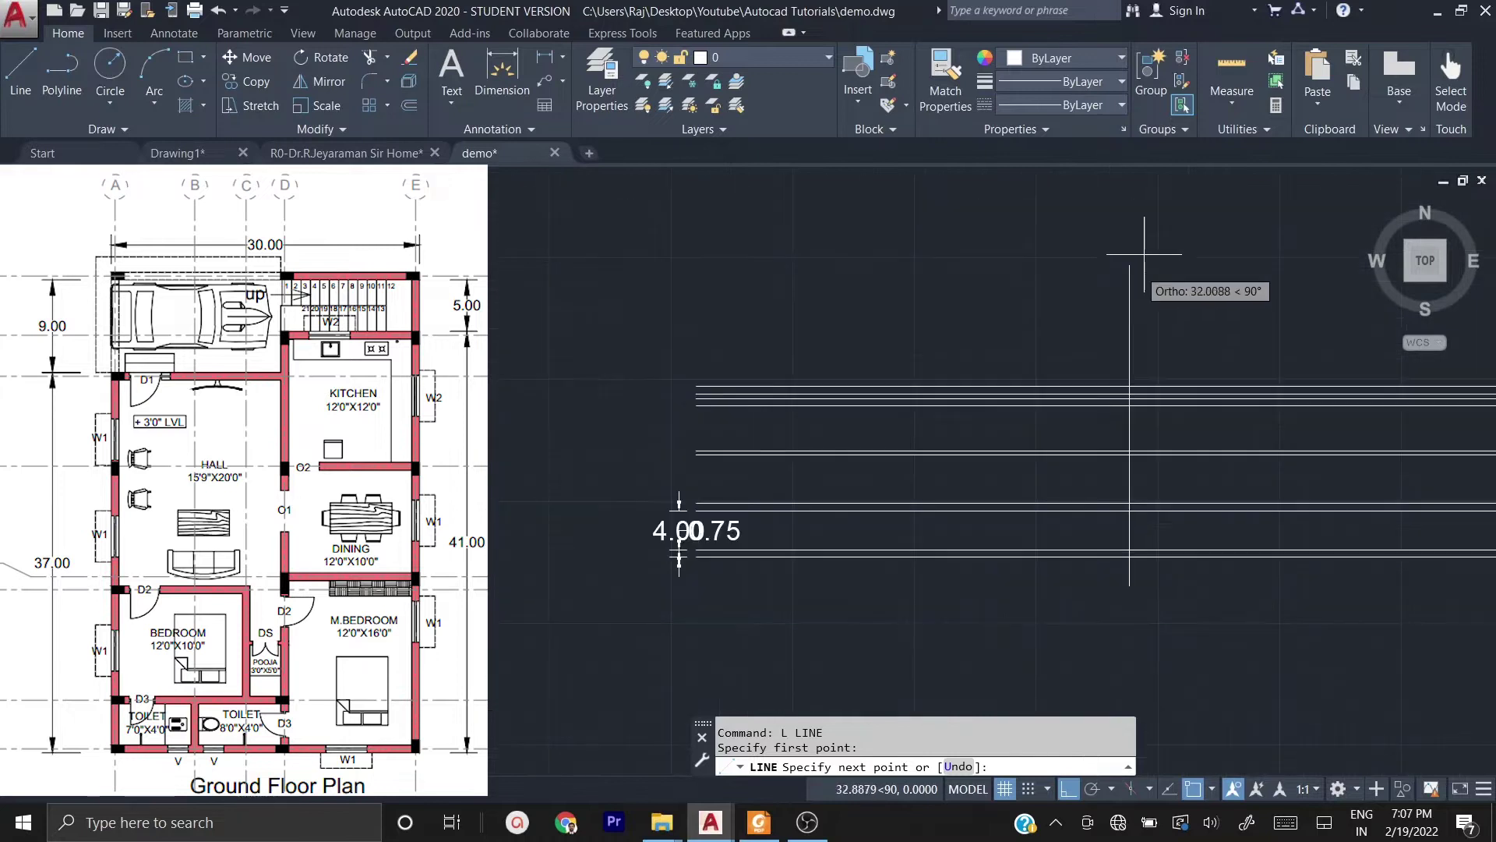
{"action": "left_click", "coordinate": [1122, 198]}
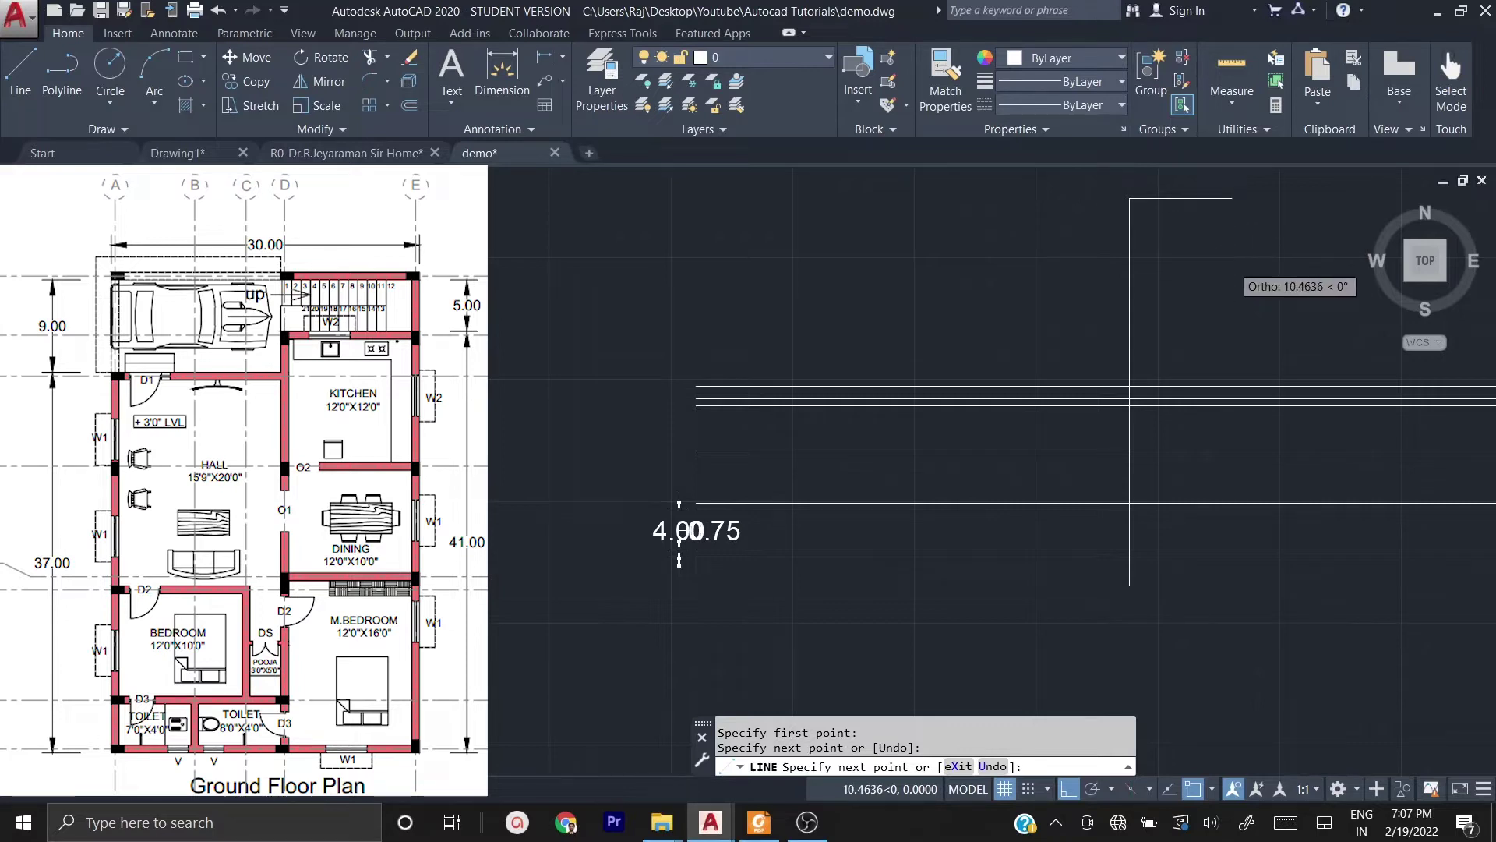
{"action": "key", "text": "Escape"}
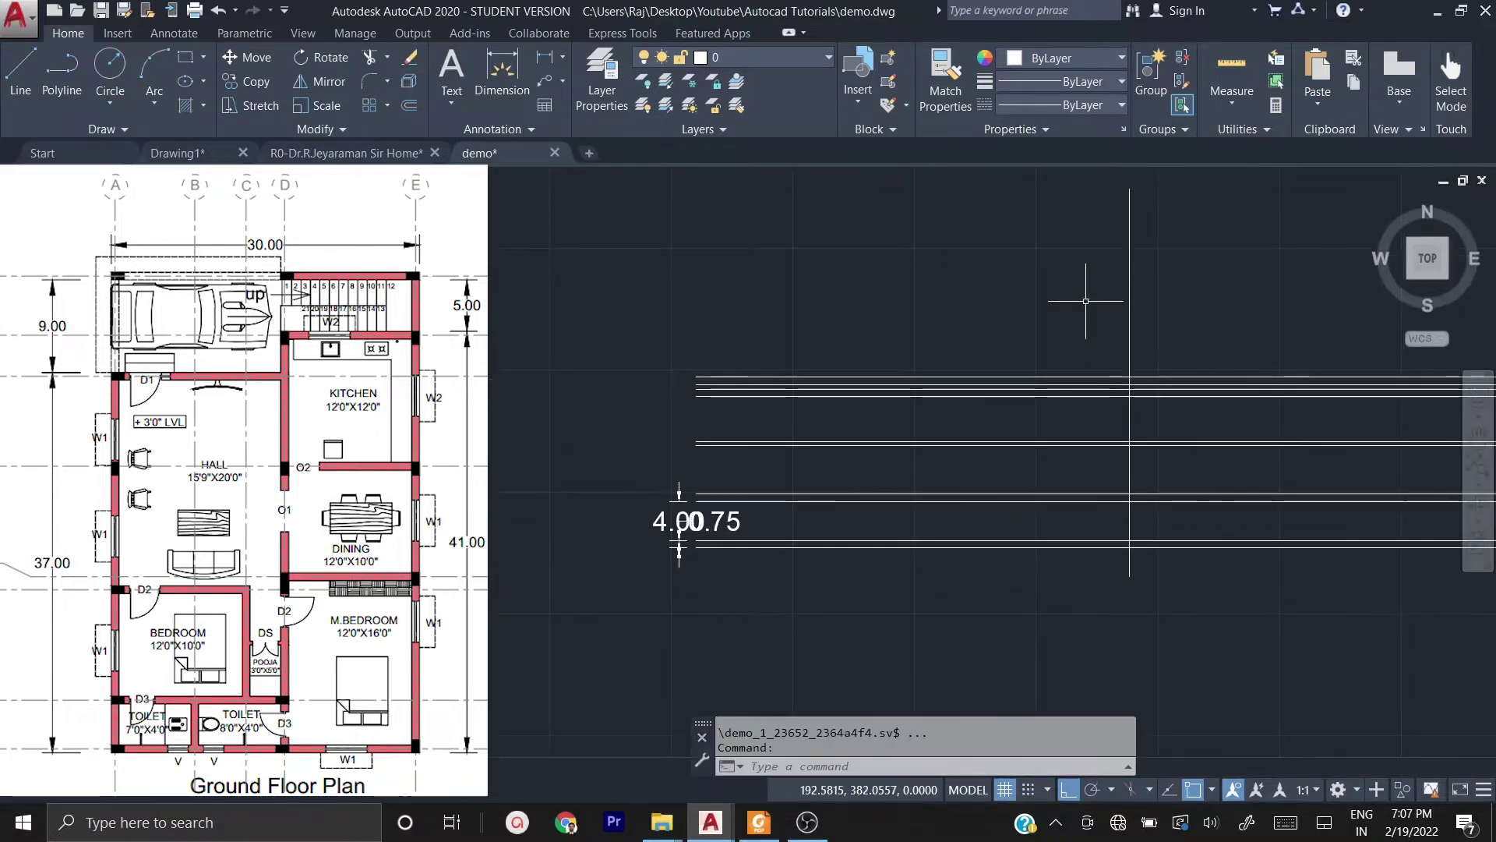
{"action": "key", "text": "Escape"}
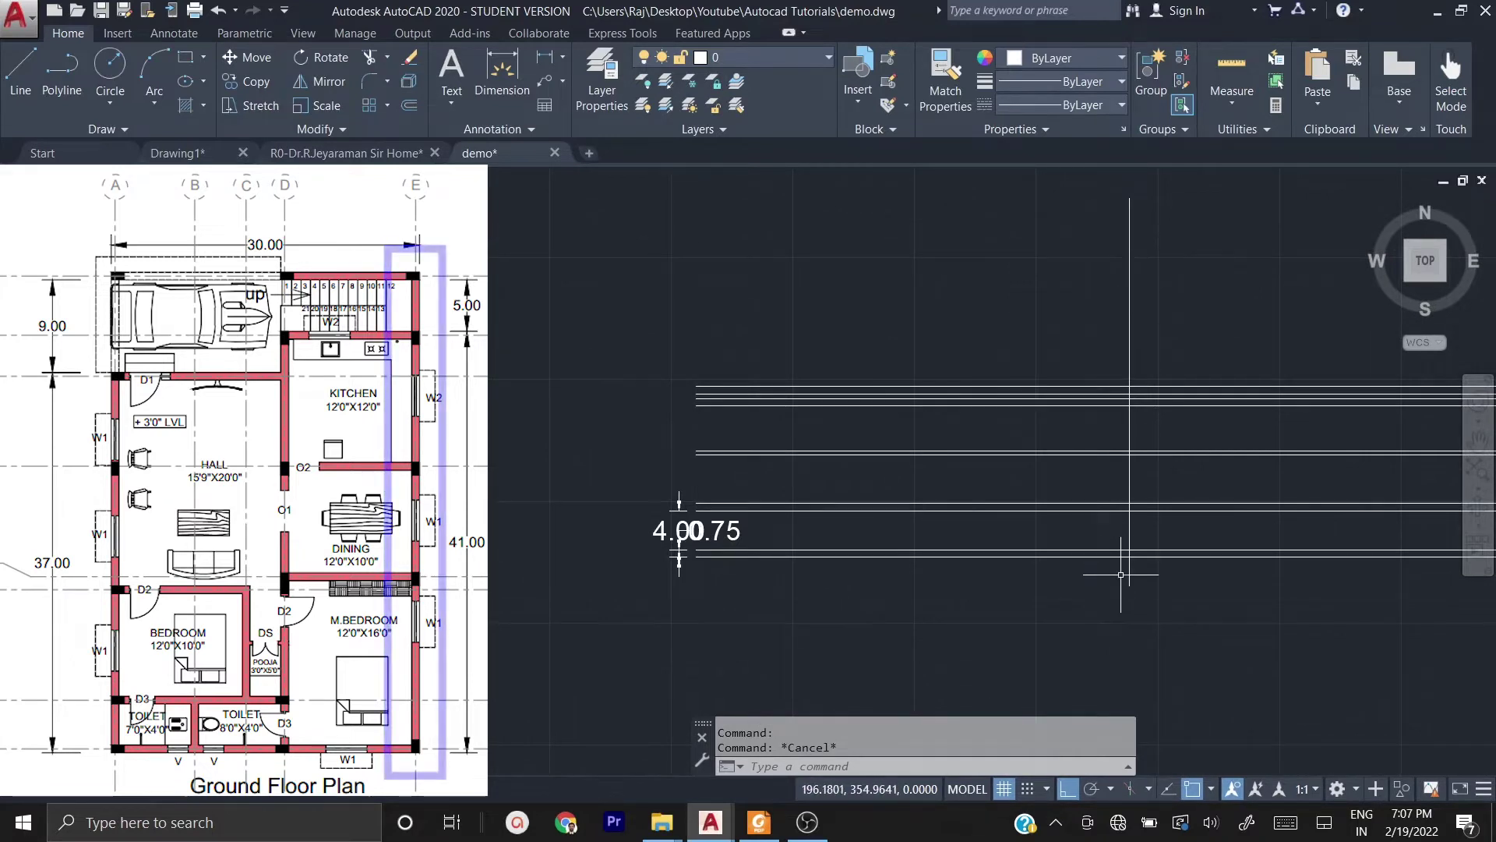
- Offset the vertical line 0.75 to the left to form the right exterior wall's thickness
{"action": "type", "text": "o"}
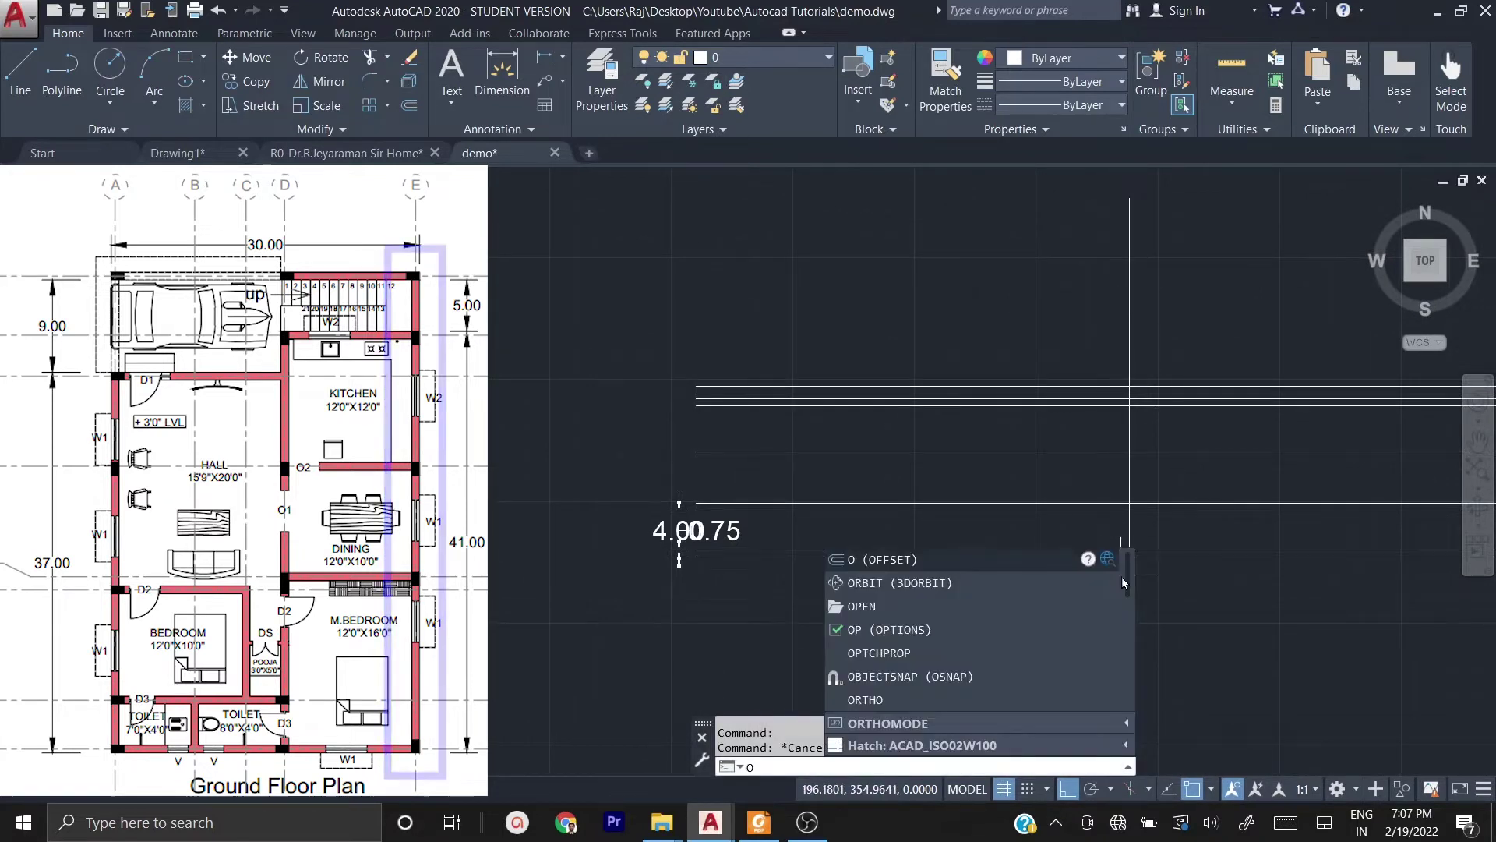
{"action": "key", "text": "Return"}
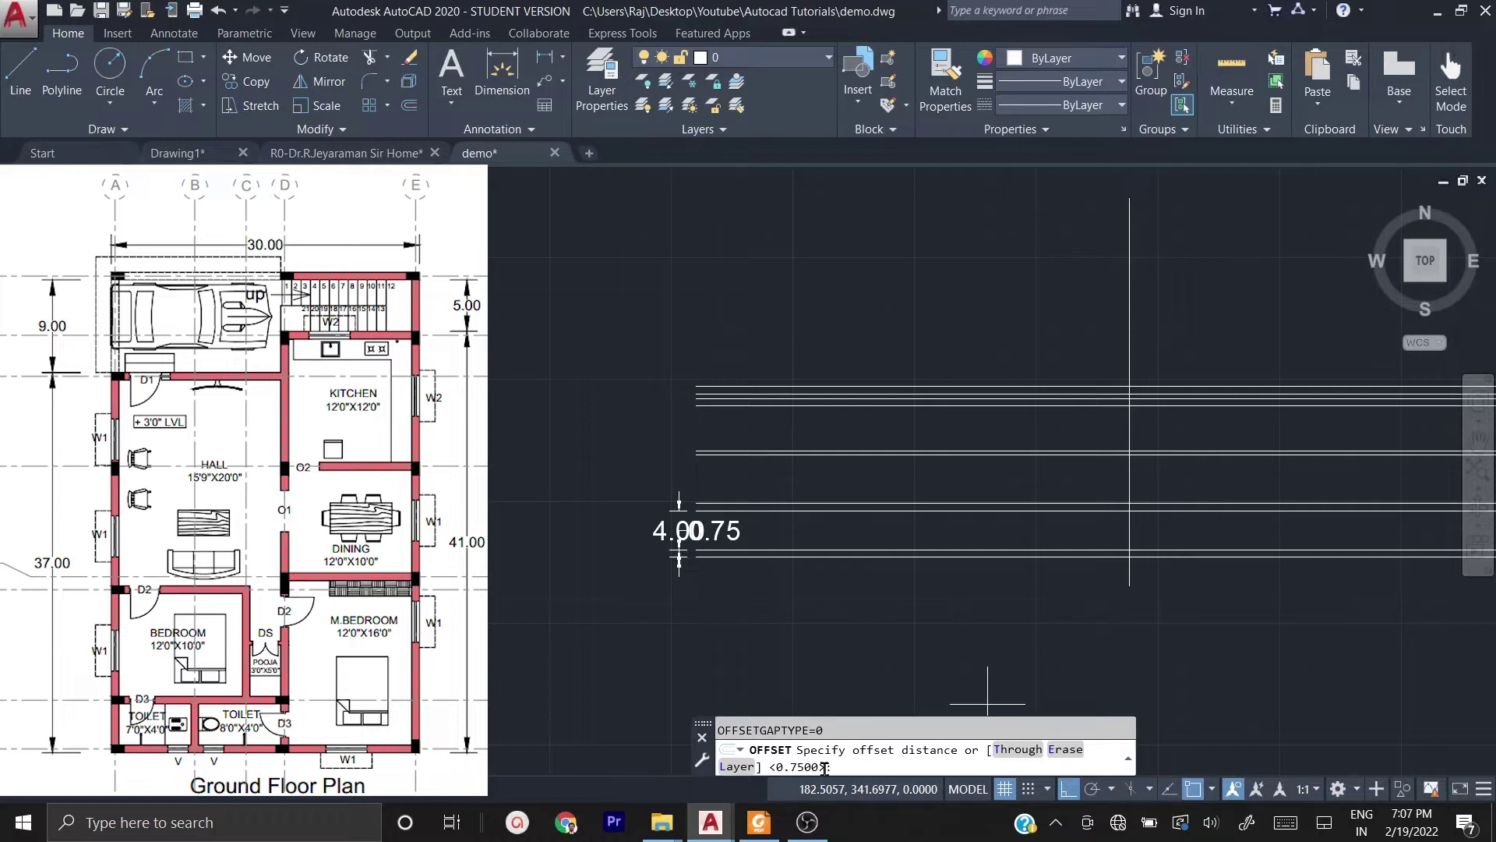
{"action": "key", "text": "Return"}
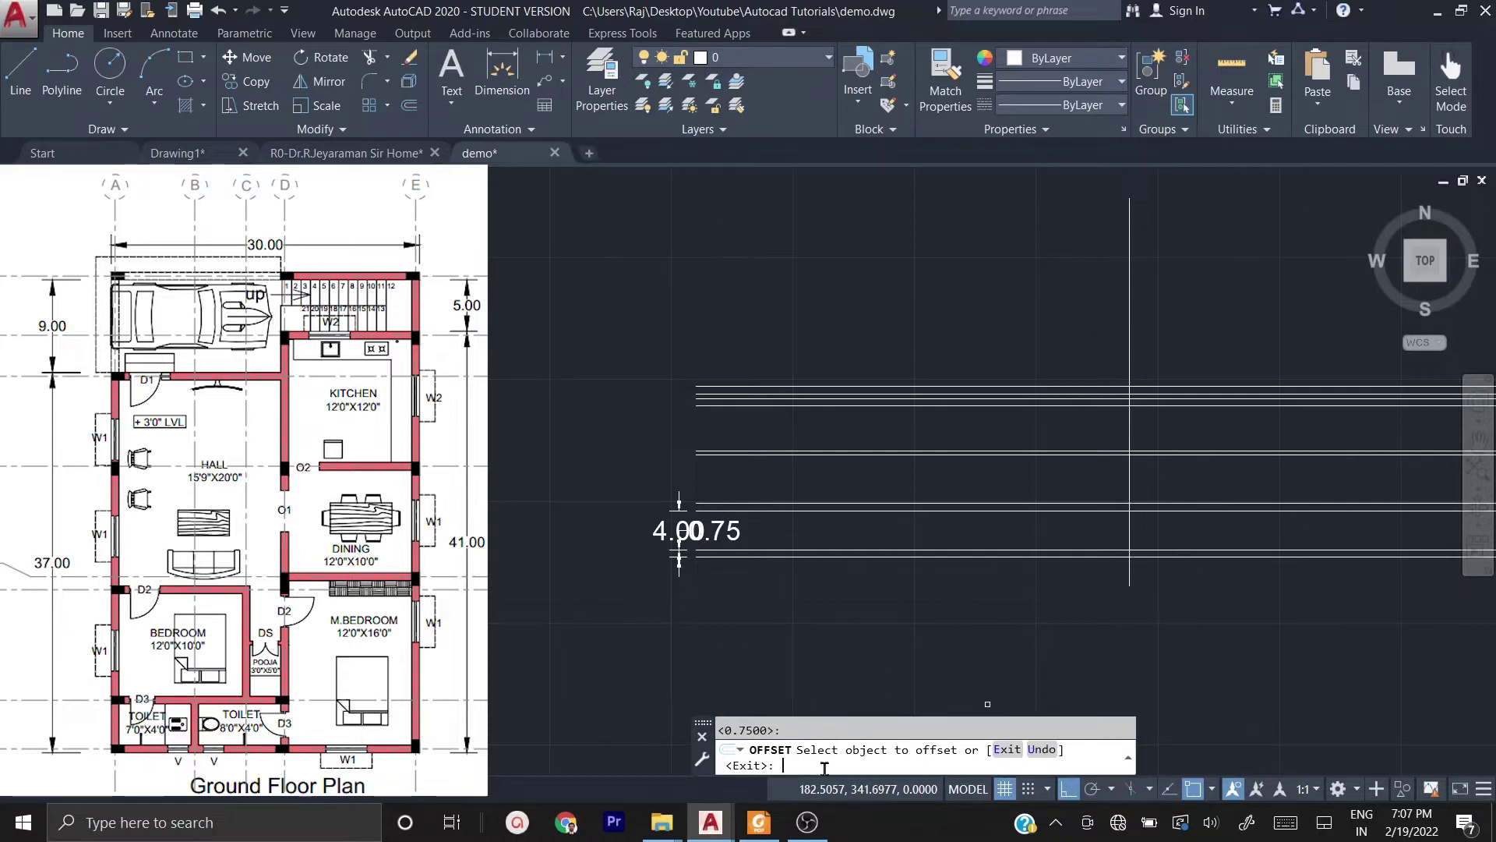
{"action": "left_click", "coordinate": [1130, 322]}
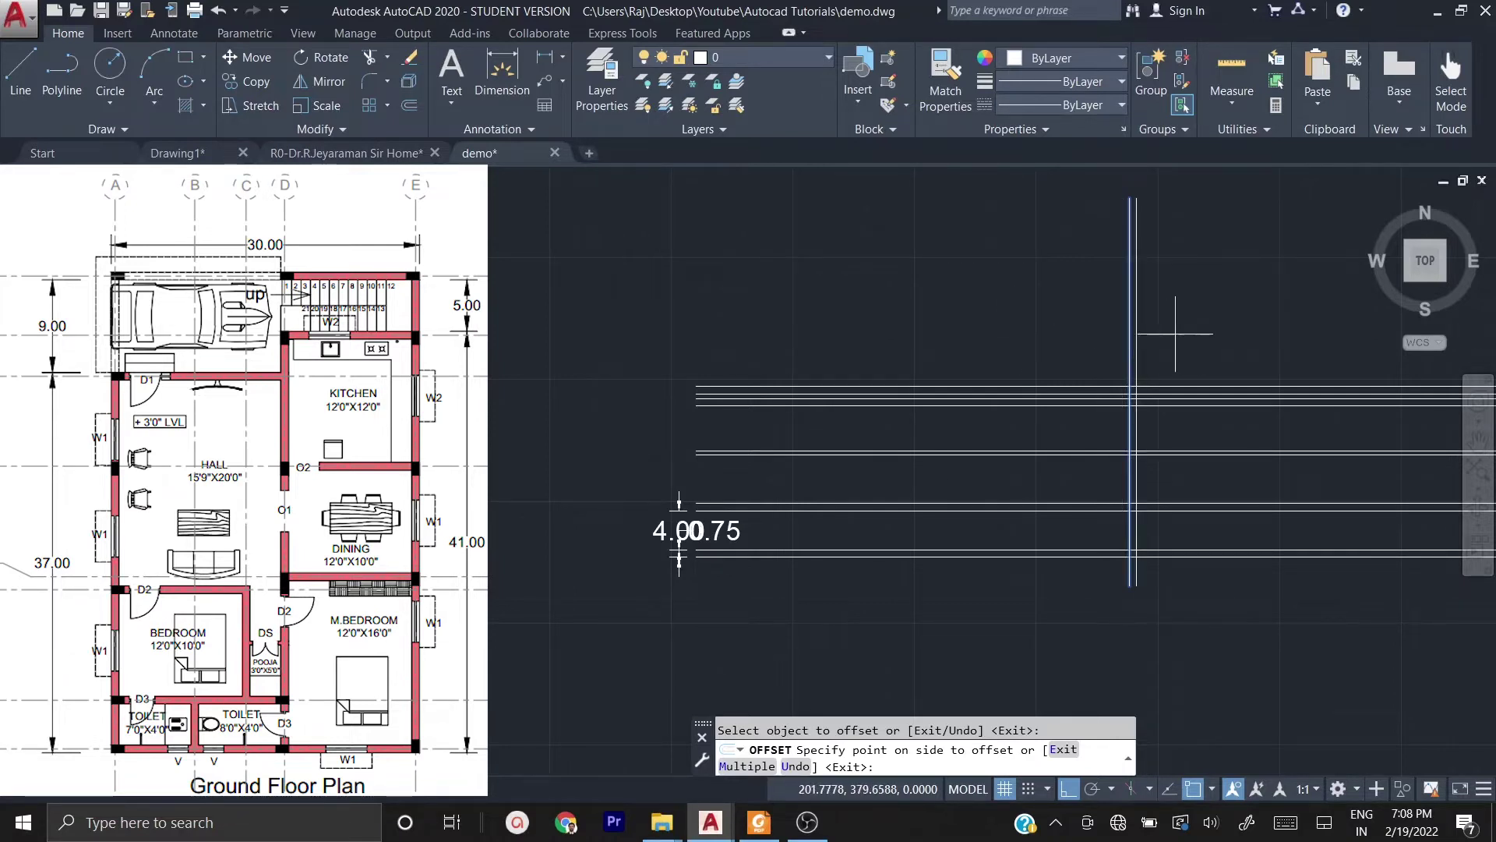
{"action": "left_click", "coordinate": [682, 314]}
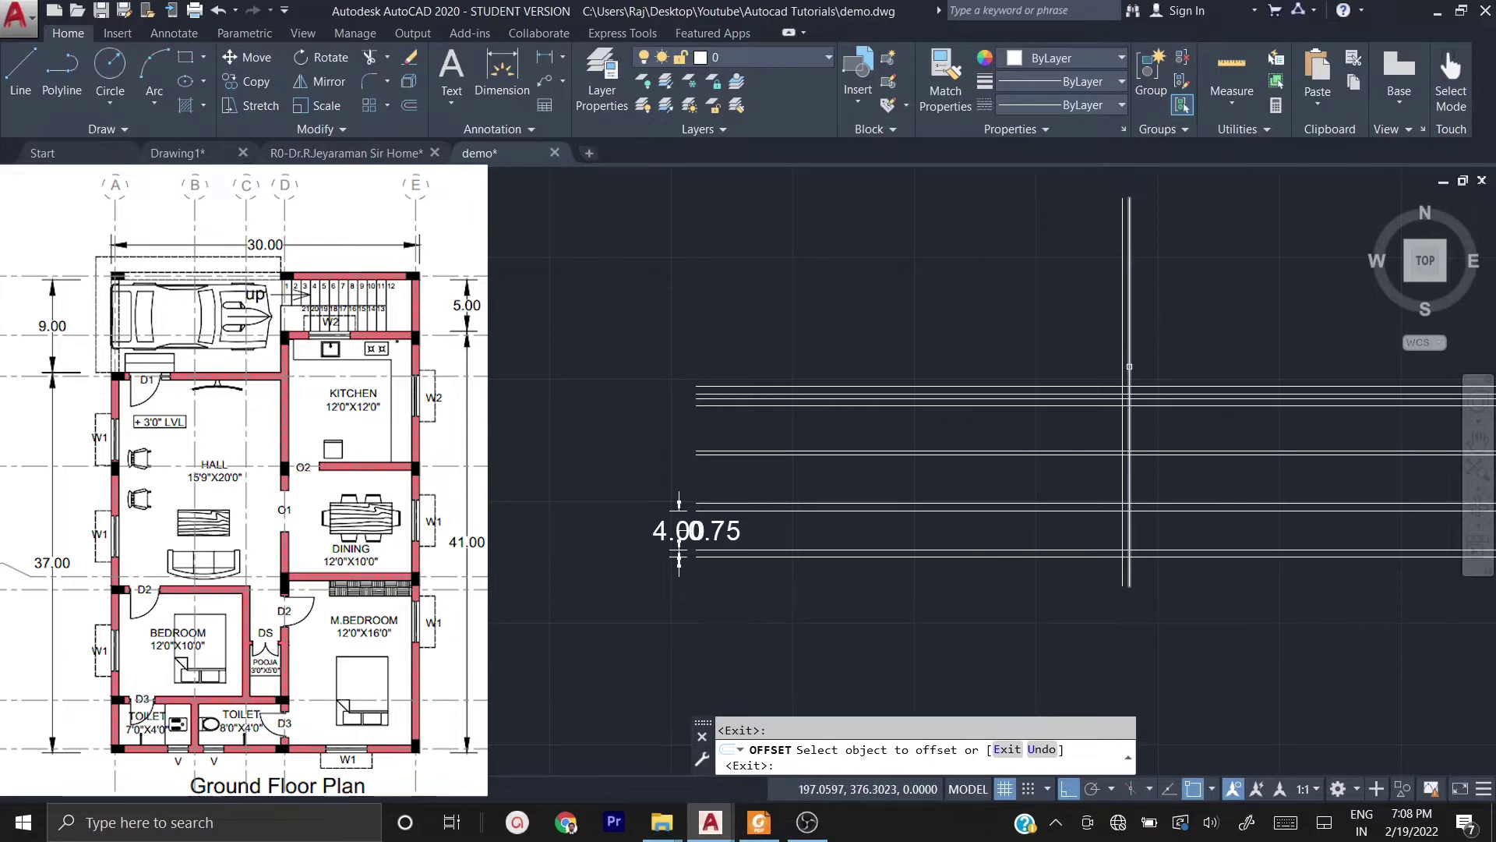
{"action": "key", "text": "Escape"}
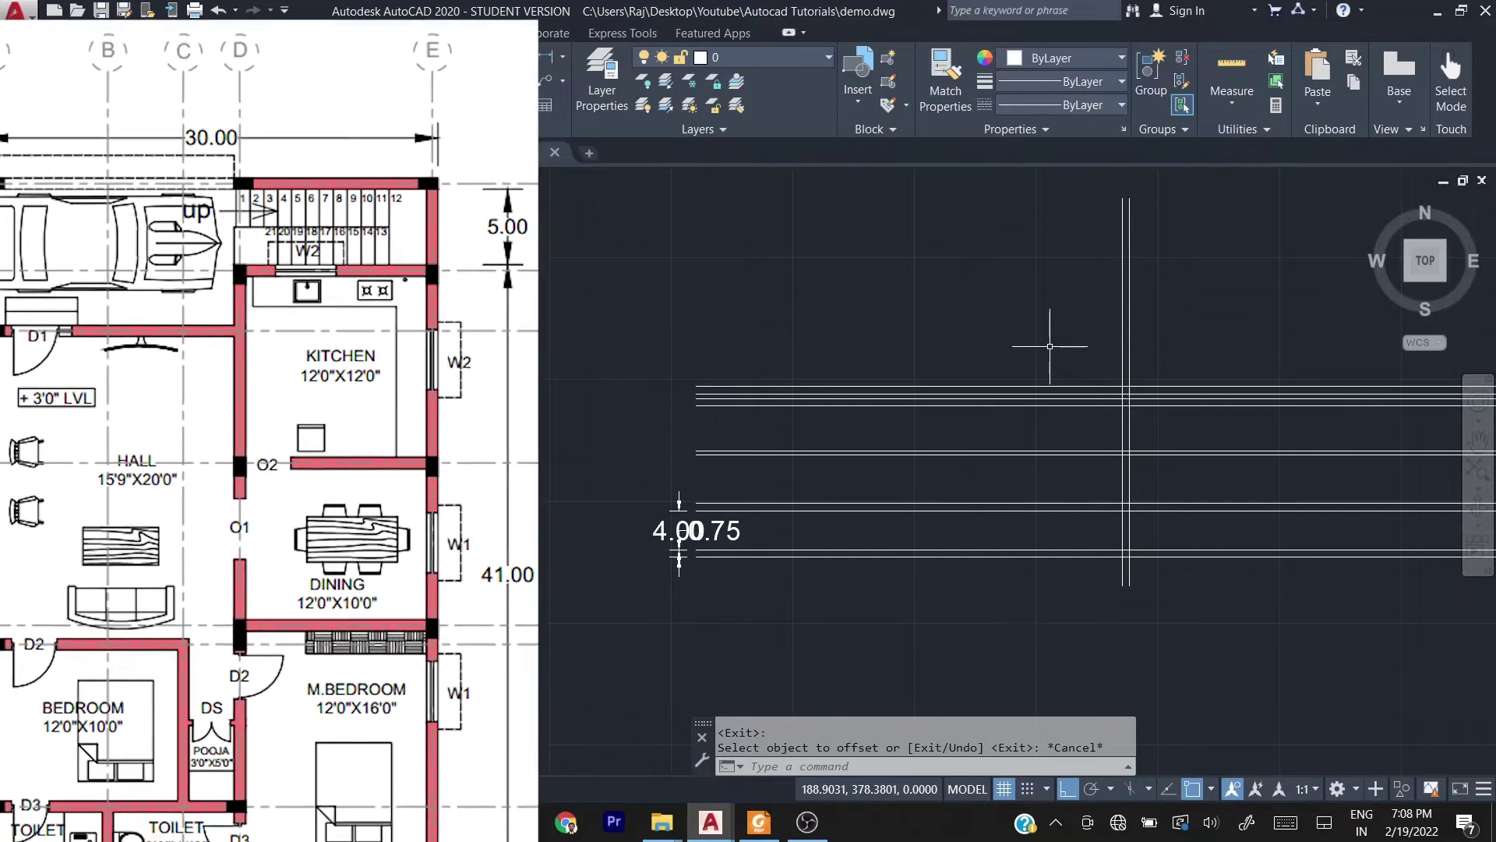
- Offset the inner line of the right exterior wall 12 to the left for the width of the kitchen, dining room and master bedroom
{"action": "type", "text": "o"}
{"action": "key", "text": "Return"}
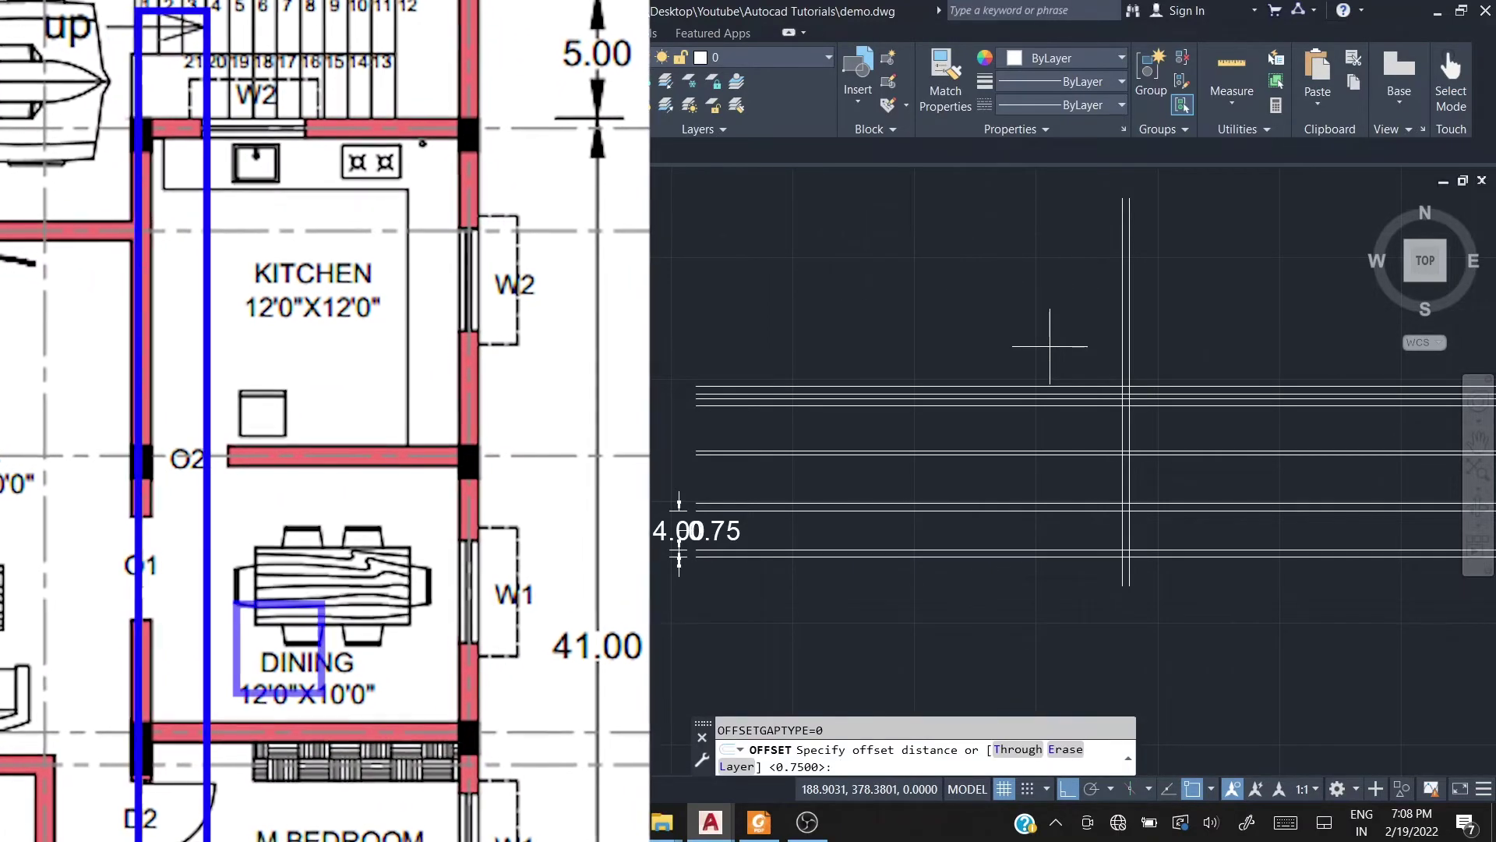
{"action": "type", "text": "12"}
{"action": "key", "text": "Return"}
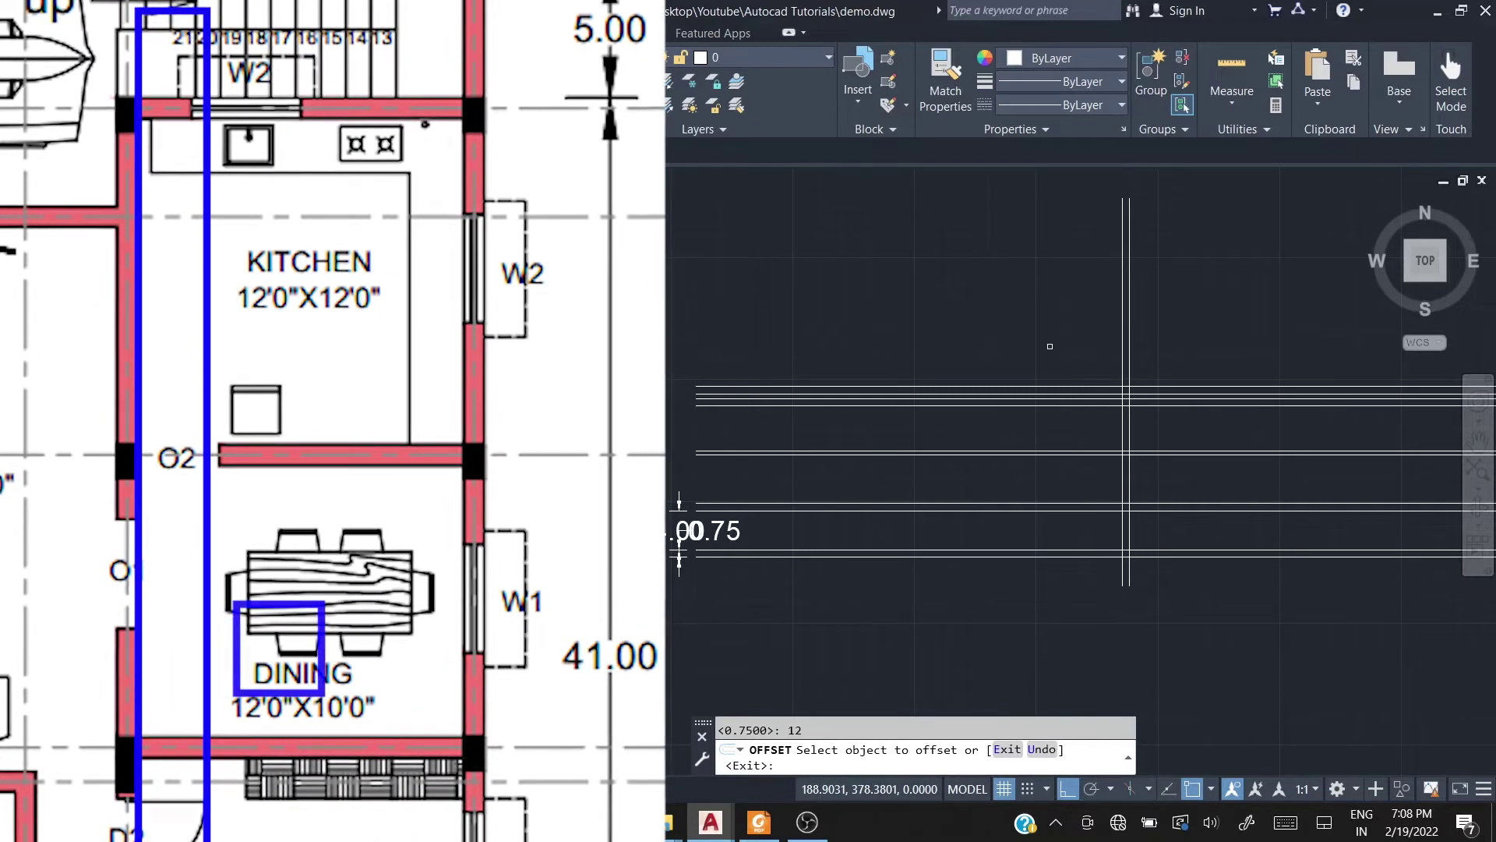
{"action": "left_click", "coordinate": [1124, 348]}
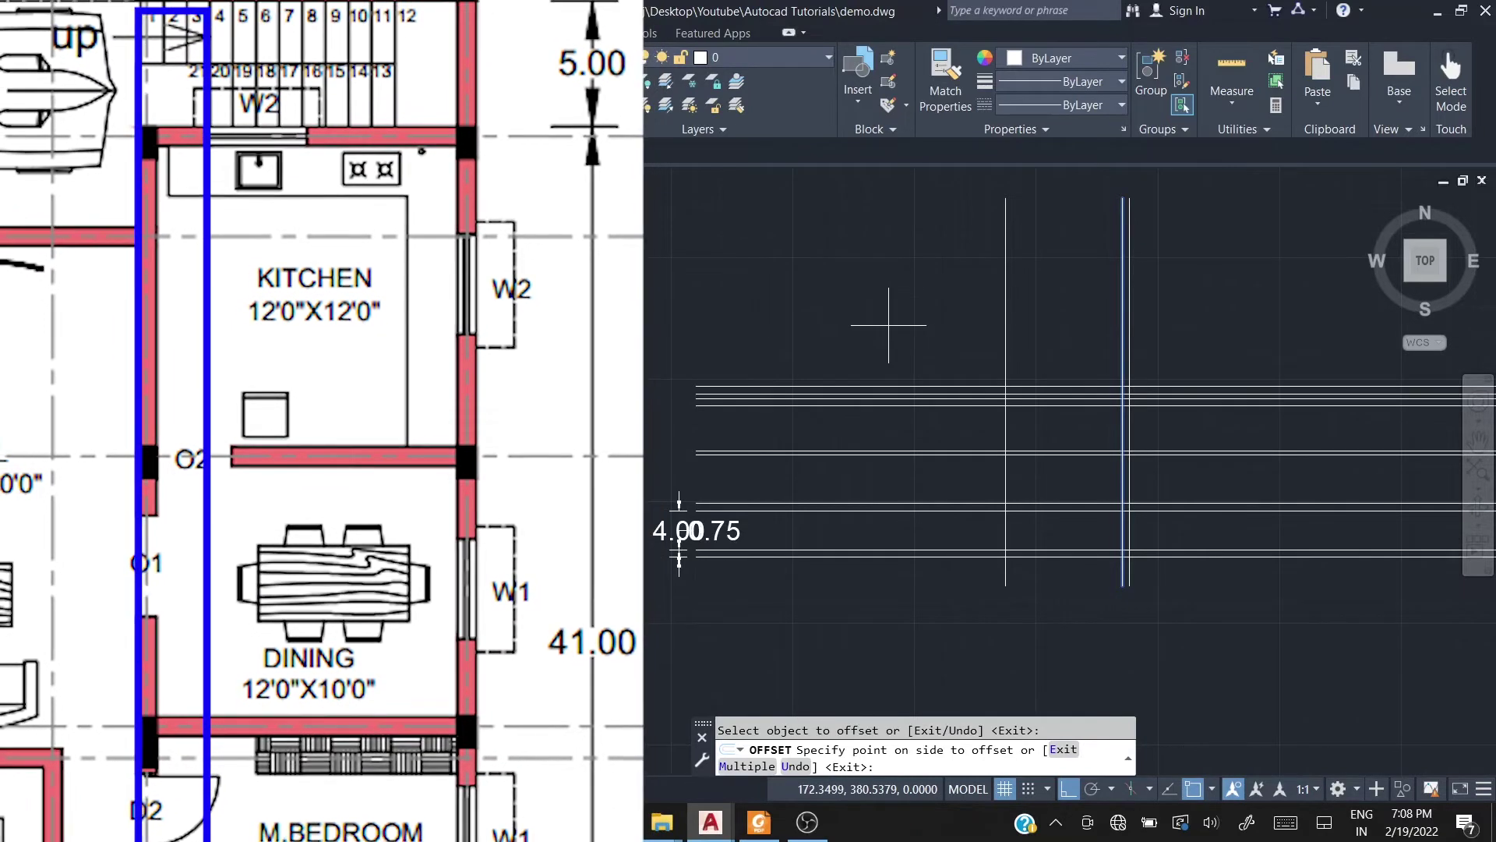
{"action": "left_click", "coordinate": [888, 325]}
{"action": "key", "text": "Escape"}
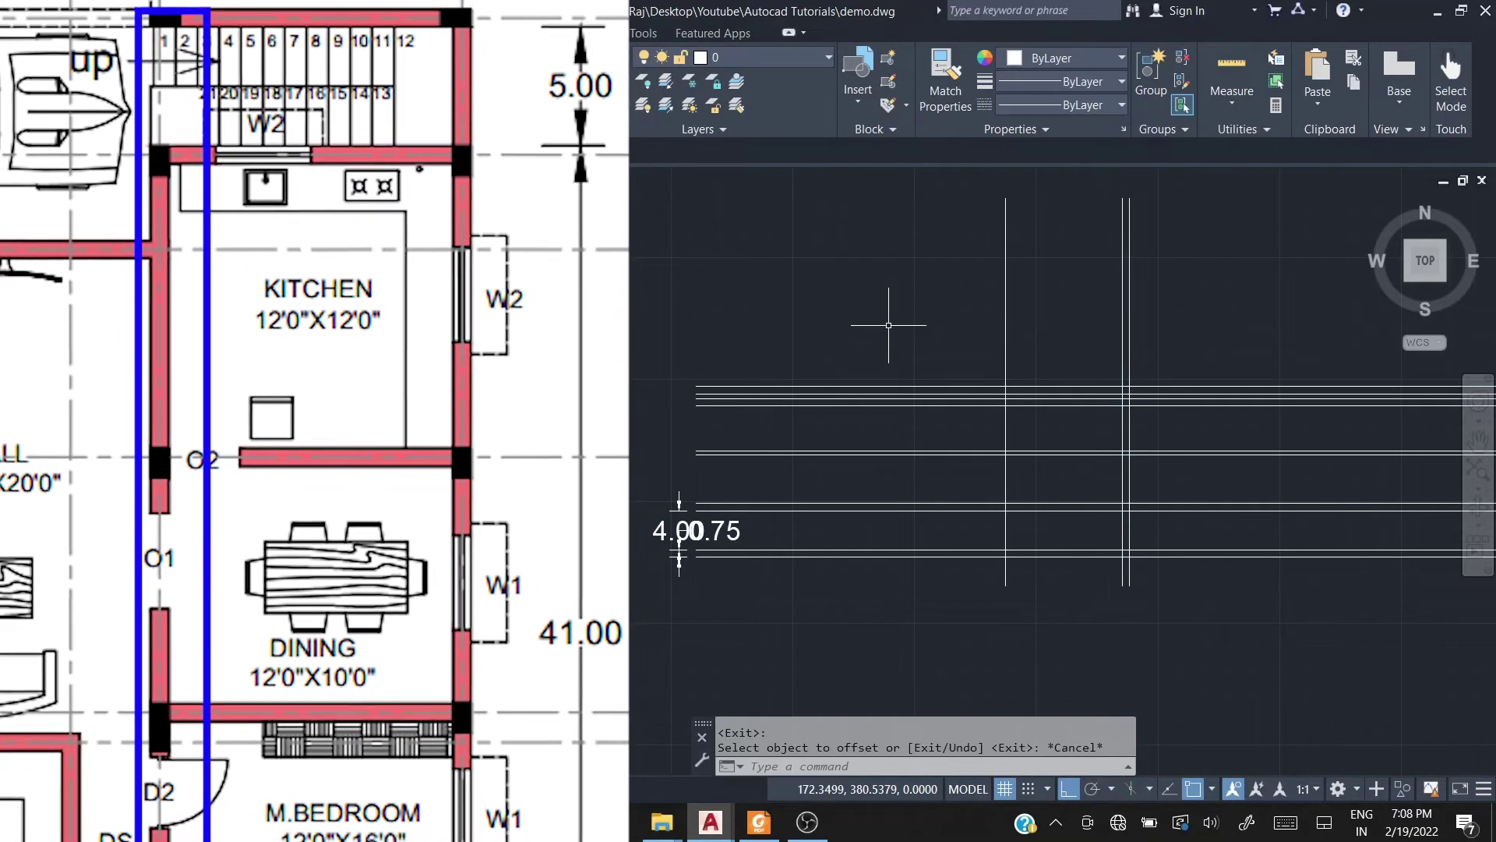
- Offset the leftmost vertical line 0.75 to the left to form the wall between the hall and the kitchen and dining side
{"action": "type", "text": "o"}
{"action": "key", "text": "Return"}
{"action": "type", "text": "0.75"}
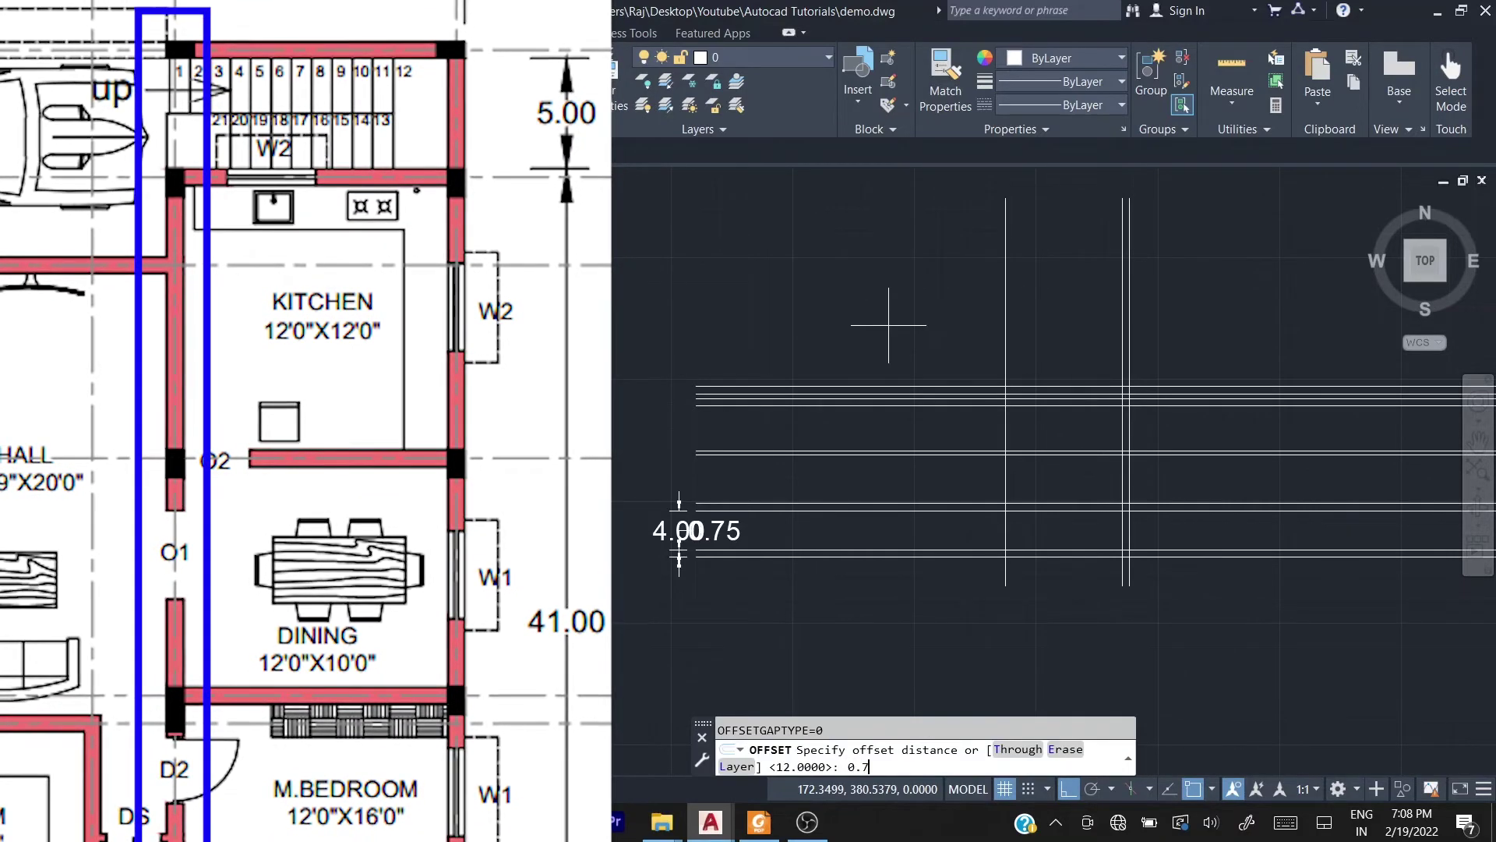
{"action": "key", "text": "Return"}
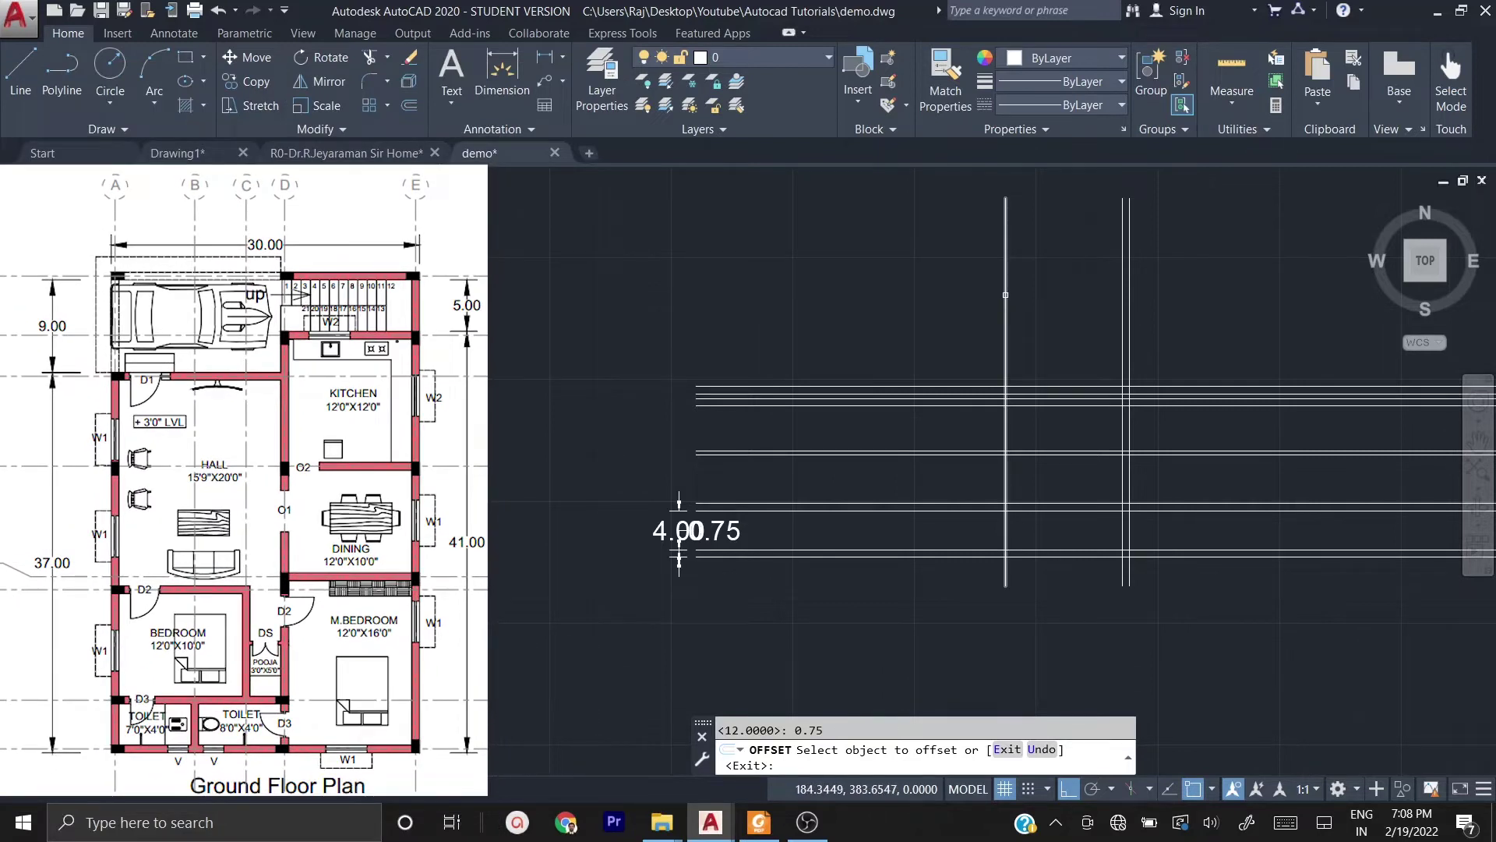
{"action": "left_click", "coordinate": [1005, 294]}
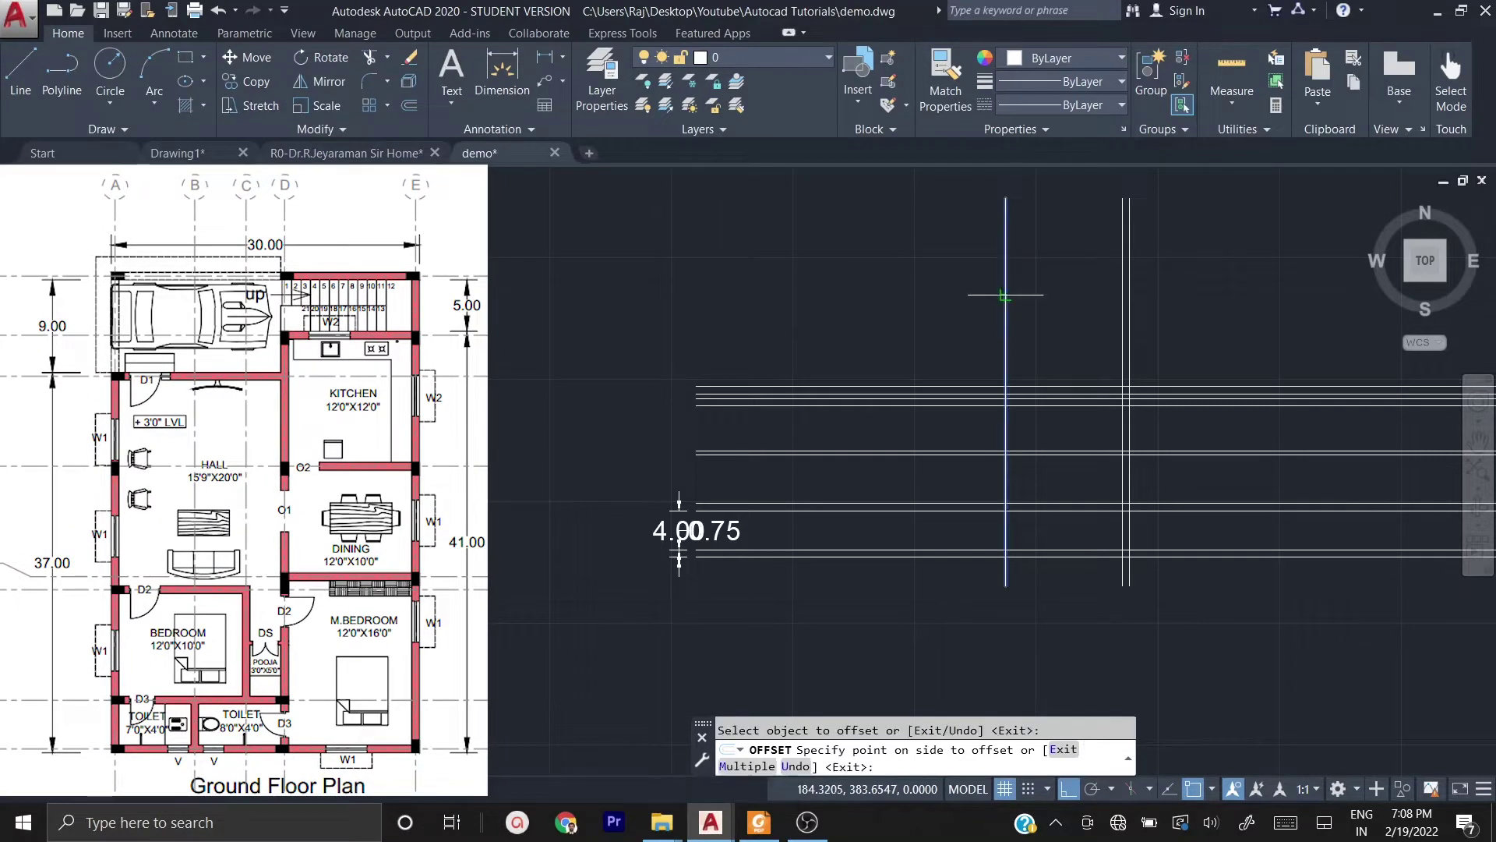
{"action": "left_click", "coordinate": [932, 299]}
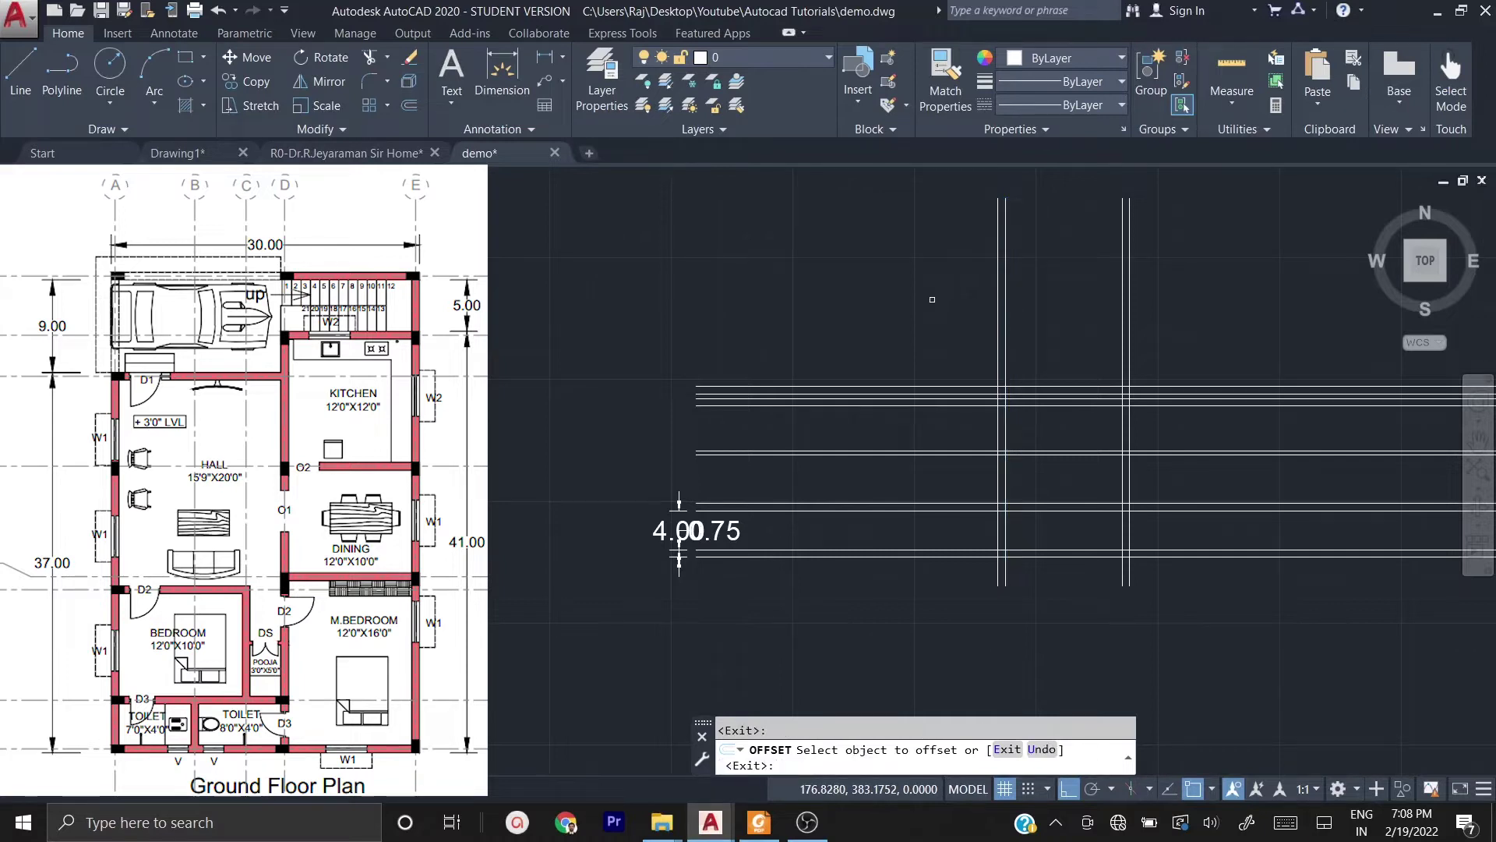
{"action": "key", "text": "Escape"}
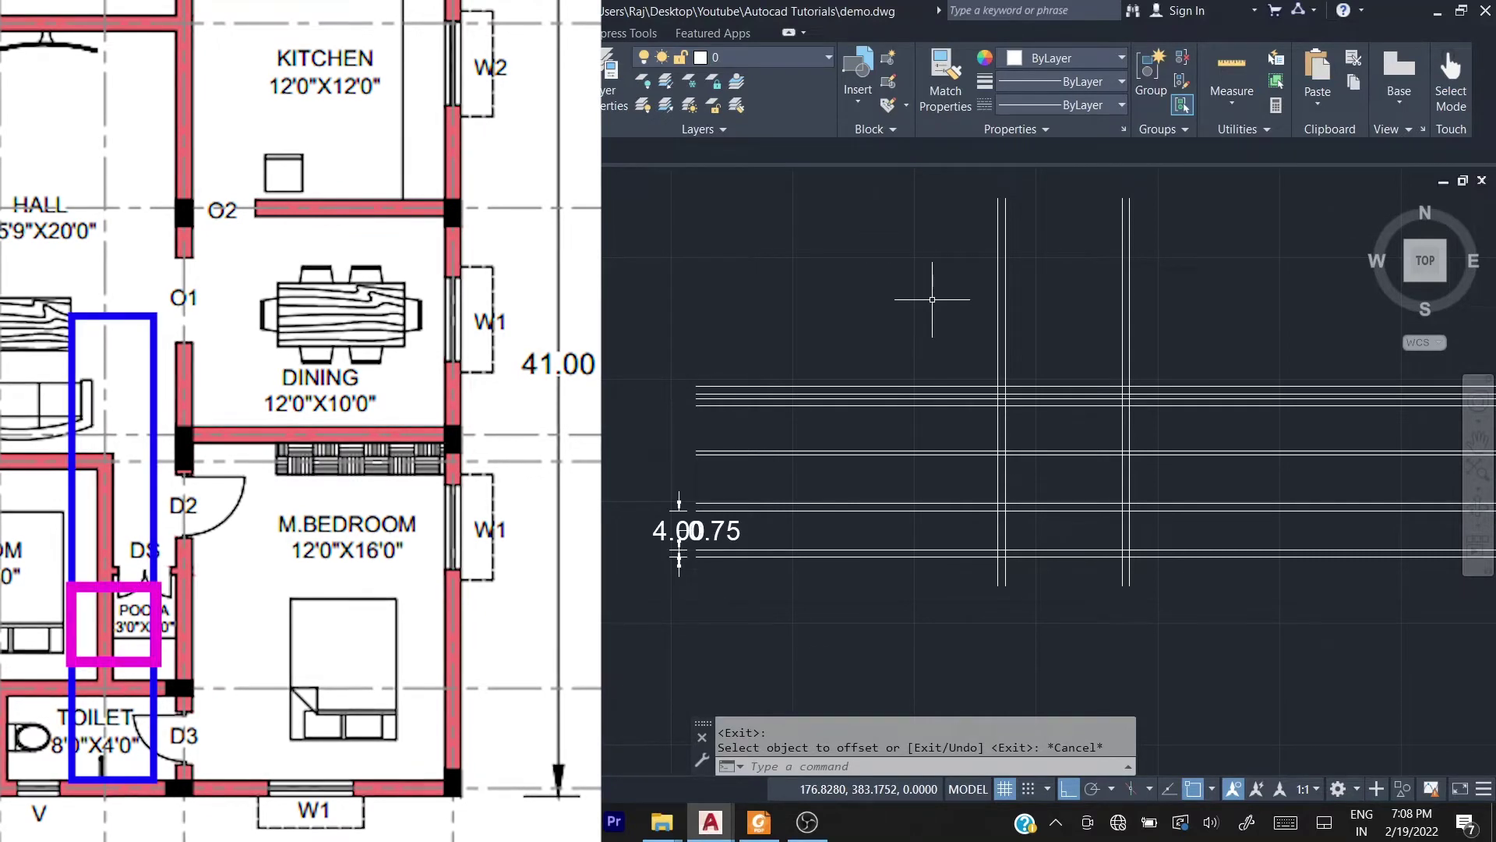
- Offset the left line of the wall between hall and kitchen 3 to the left for the pooja room's width
{"action": "key", "text": "Escape"}
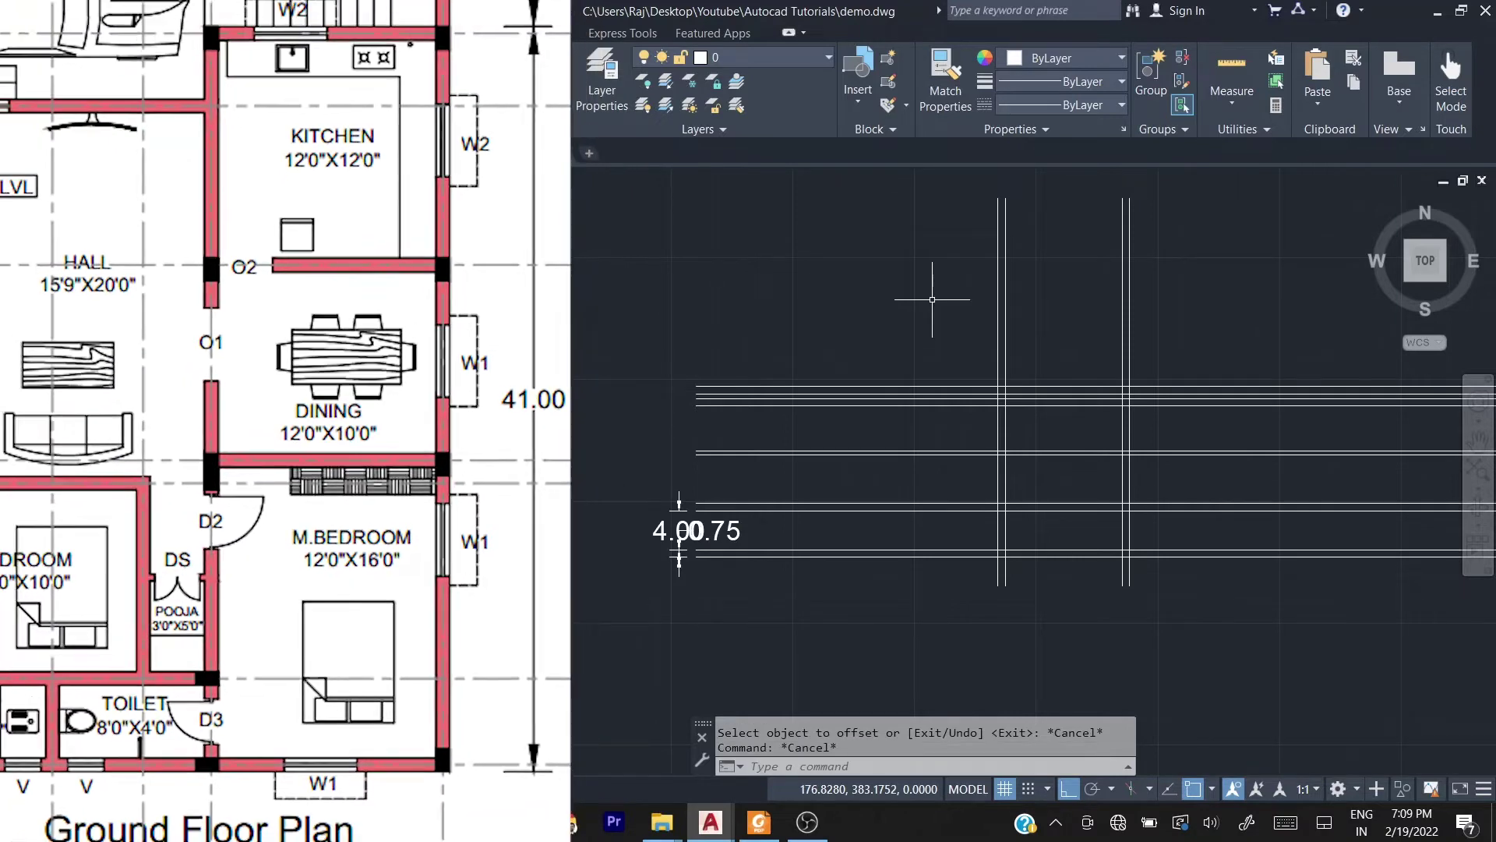
{"action": "key", "text": "Return"}
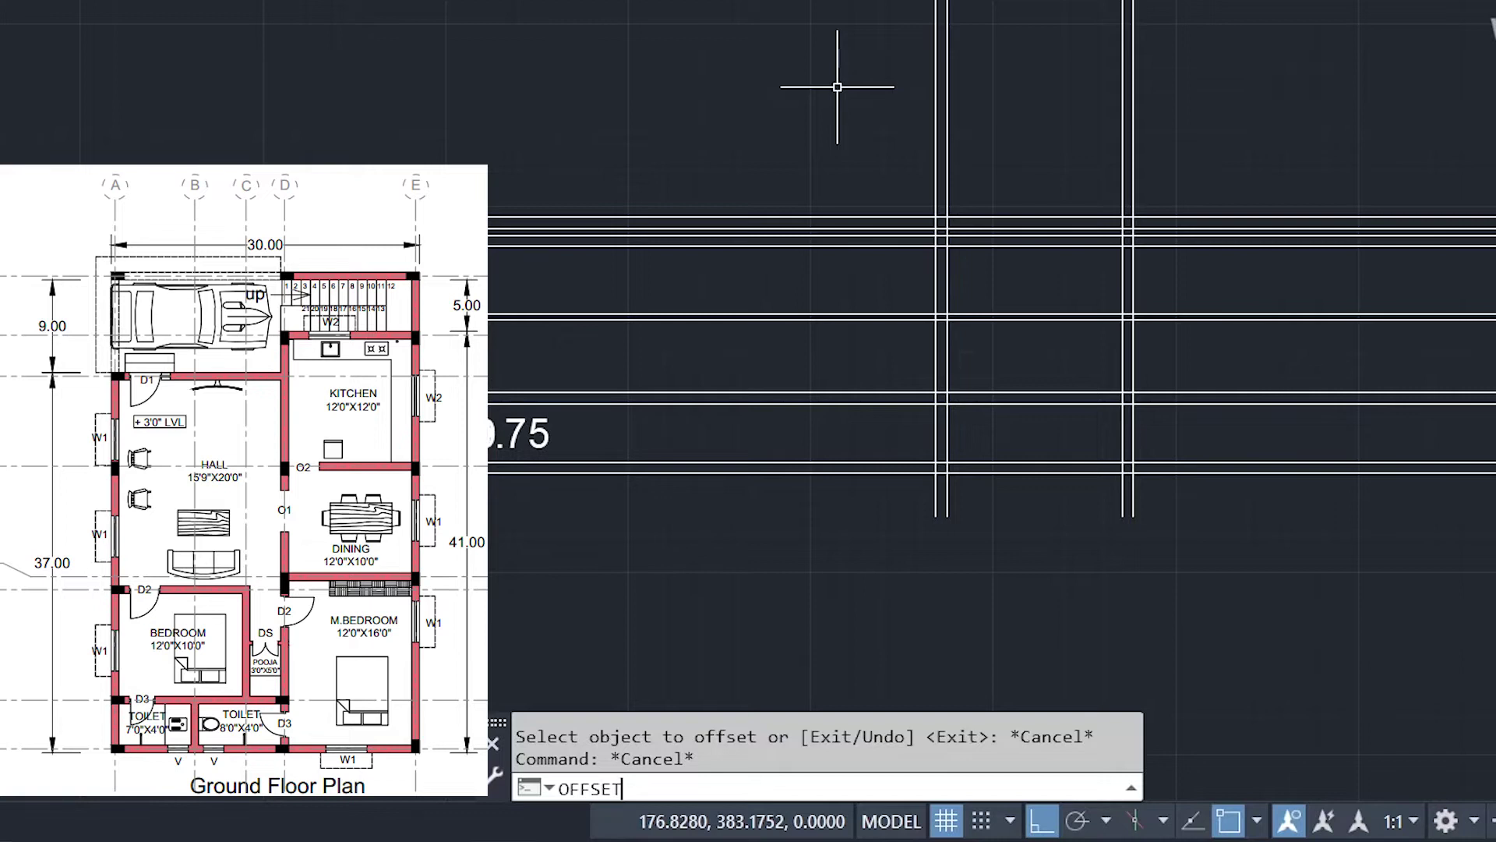
{"action": "key", "text": "Return"}
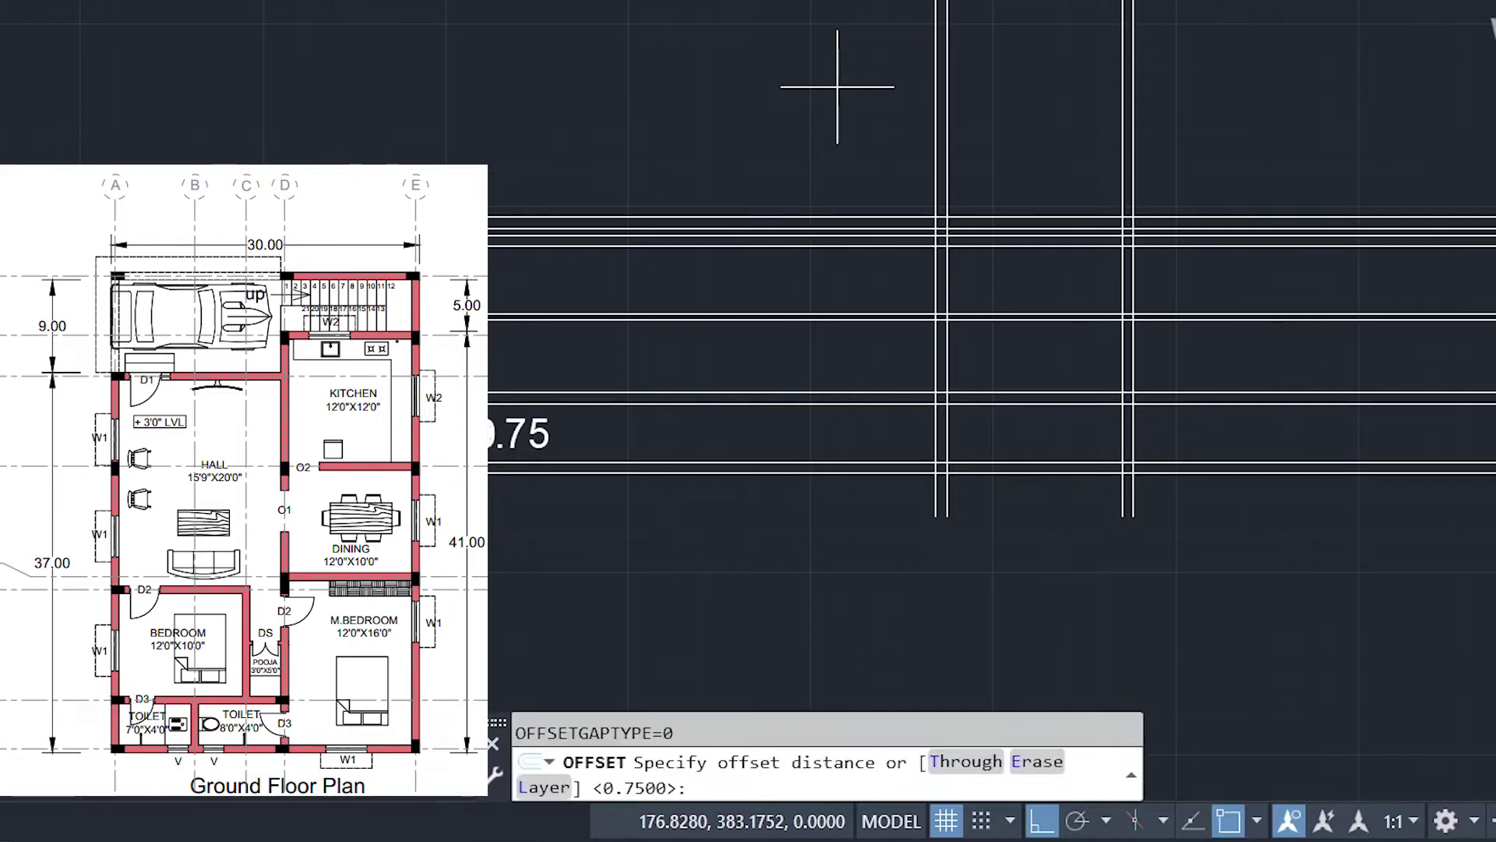
{"action": "type", "text": "3"}
{"action": "key", "text": "Return"}
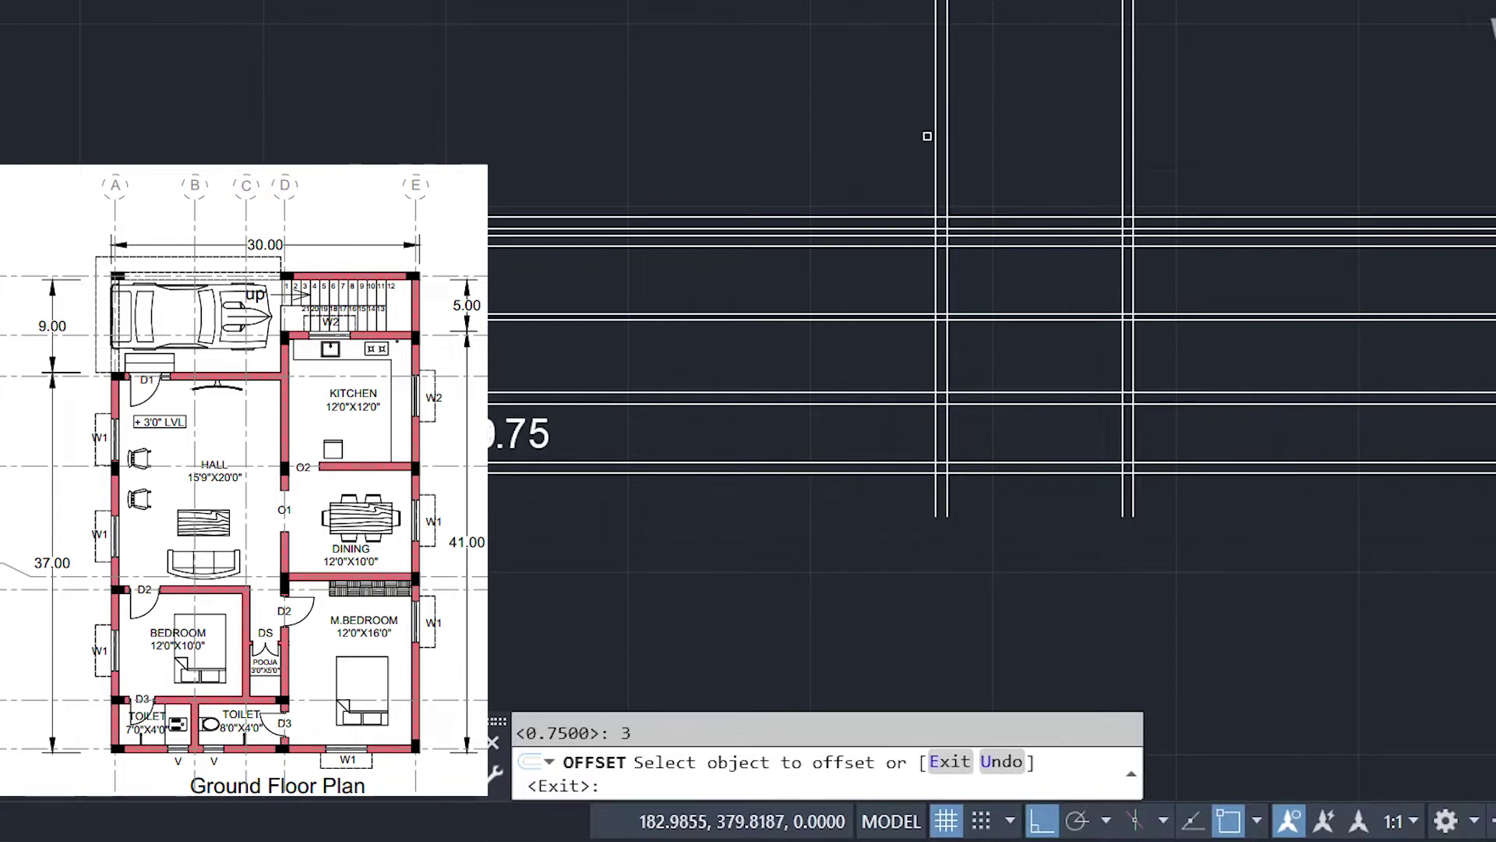
{"action": "left_click", "coordinate": [935, 137]}
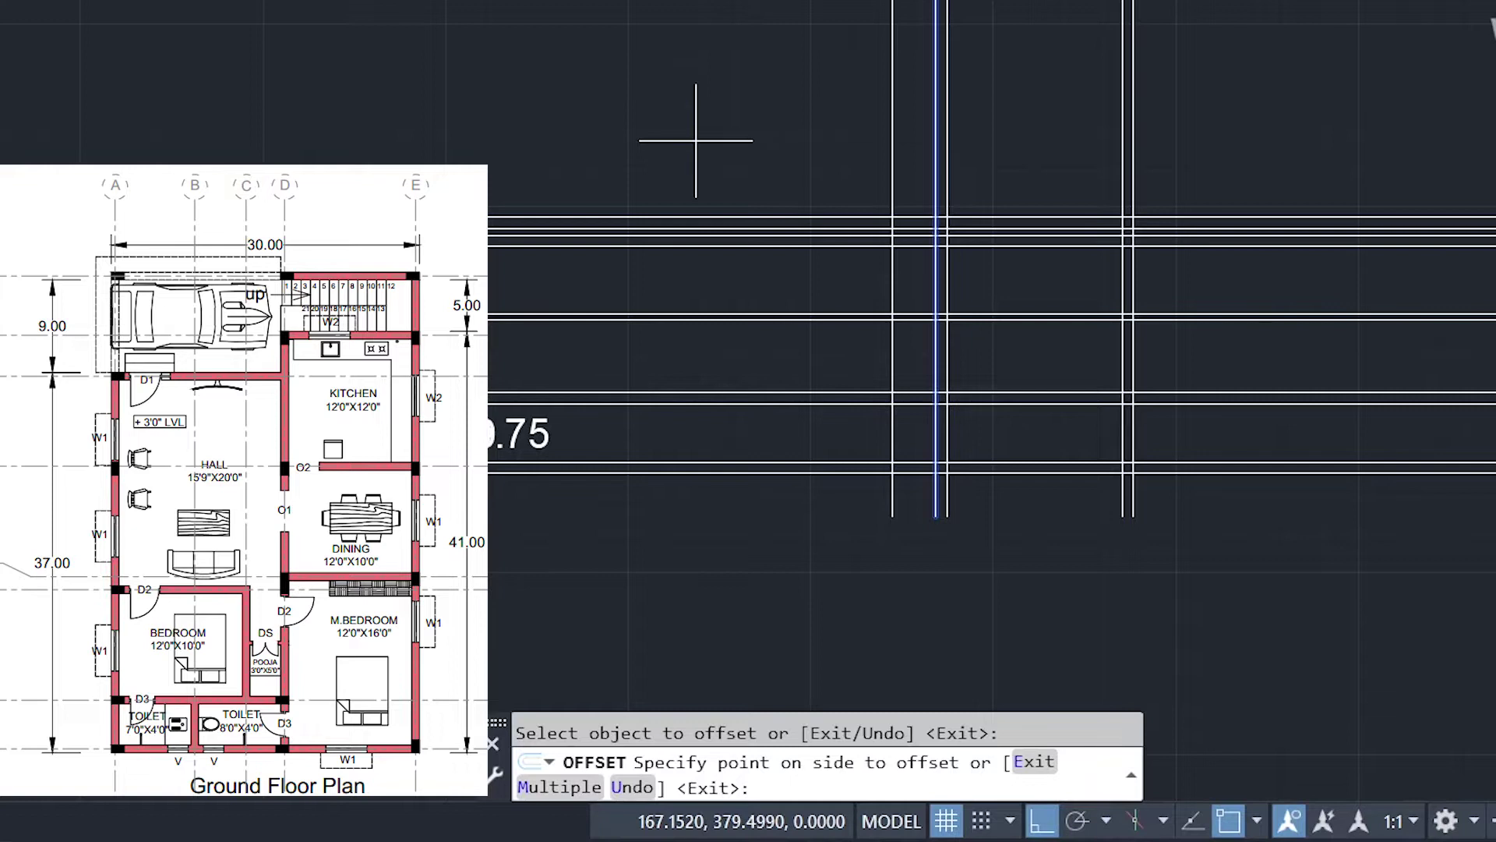
{"action": "left_click", "coordinate": [696, 141]}
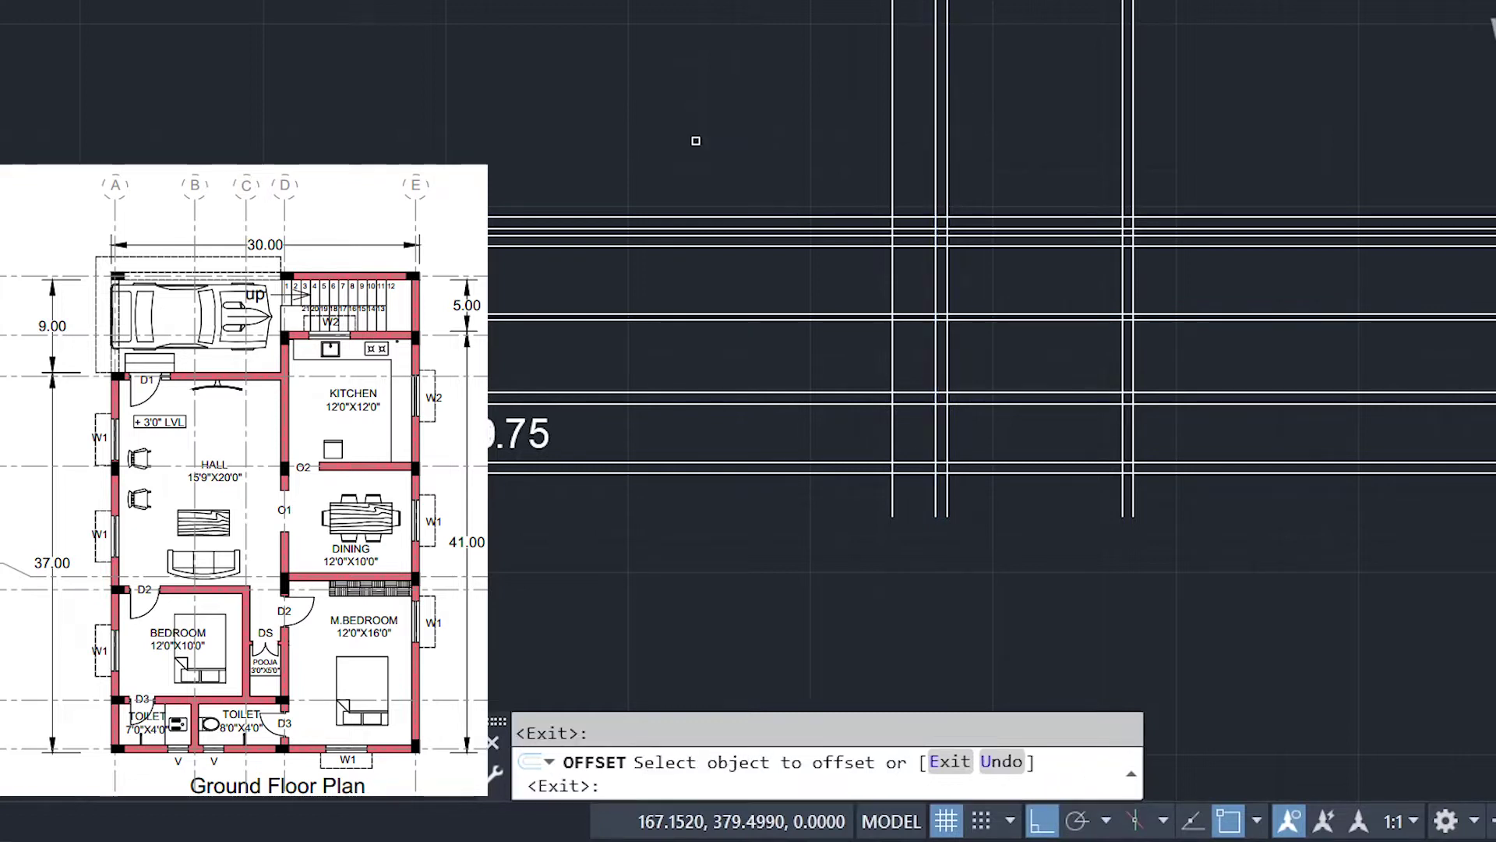
{"action": "key", "text": "Escape"}
{"action": "key", "text": "Escape"}
{"action": "key", "text": "Escape"}
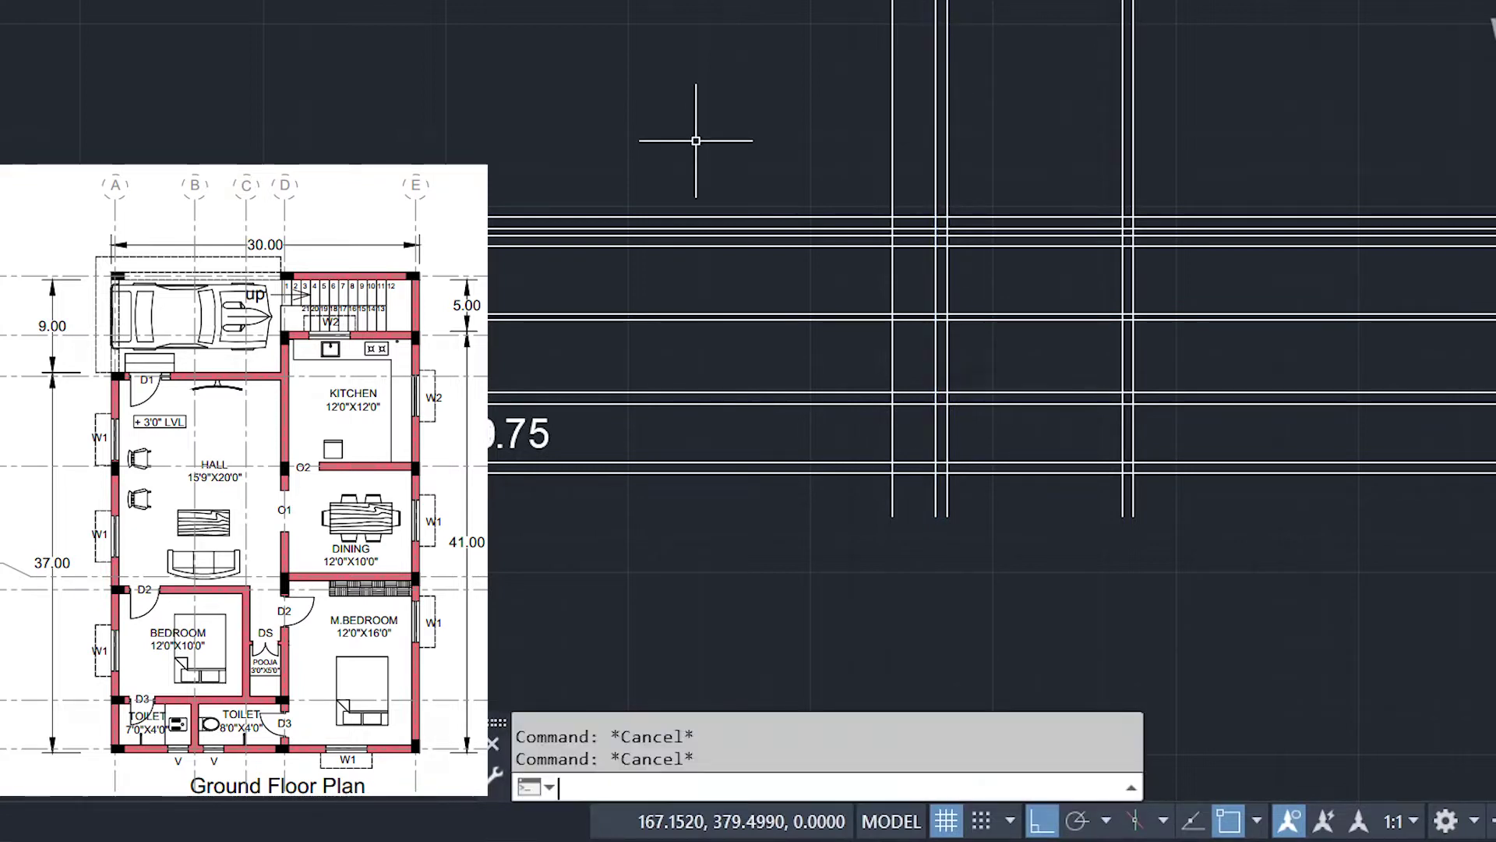
- Offset the pooja room's left boundary line 0.75 to the left to form the wall between pooja room and bedroom
{"action": "type", "text": "o"}
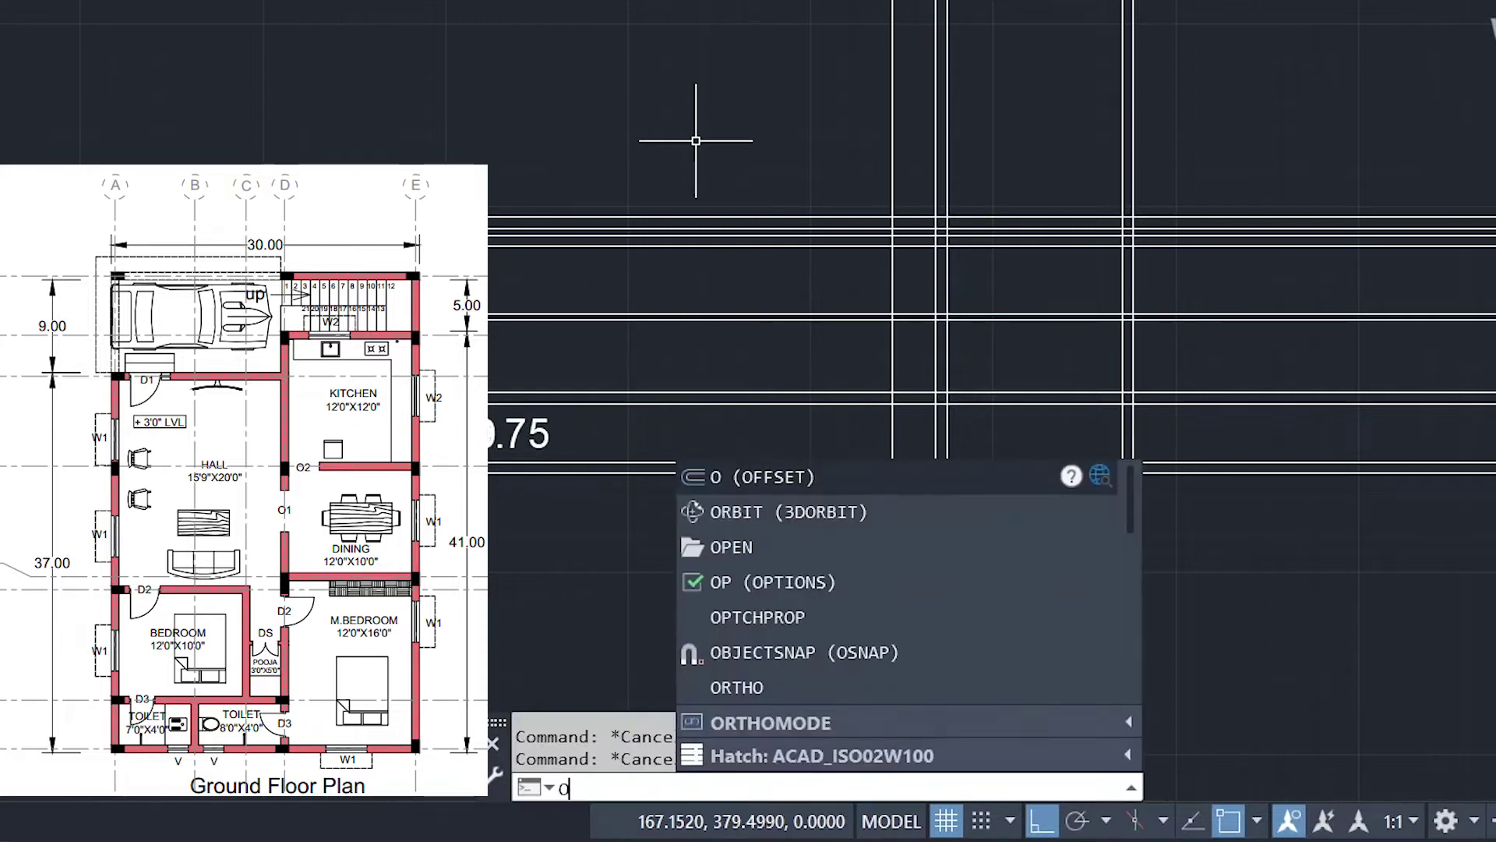
{"action": "key", "text": "Return"}
{"action": "type", "text": "0.75"}
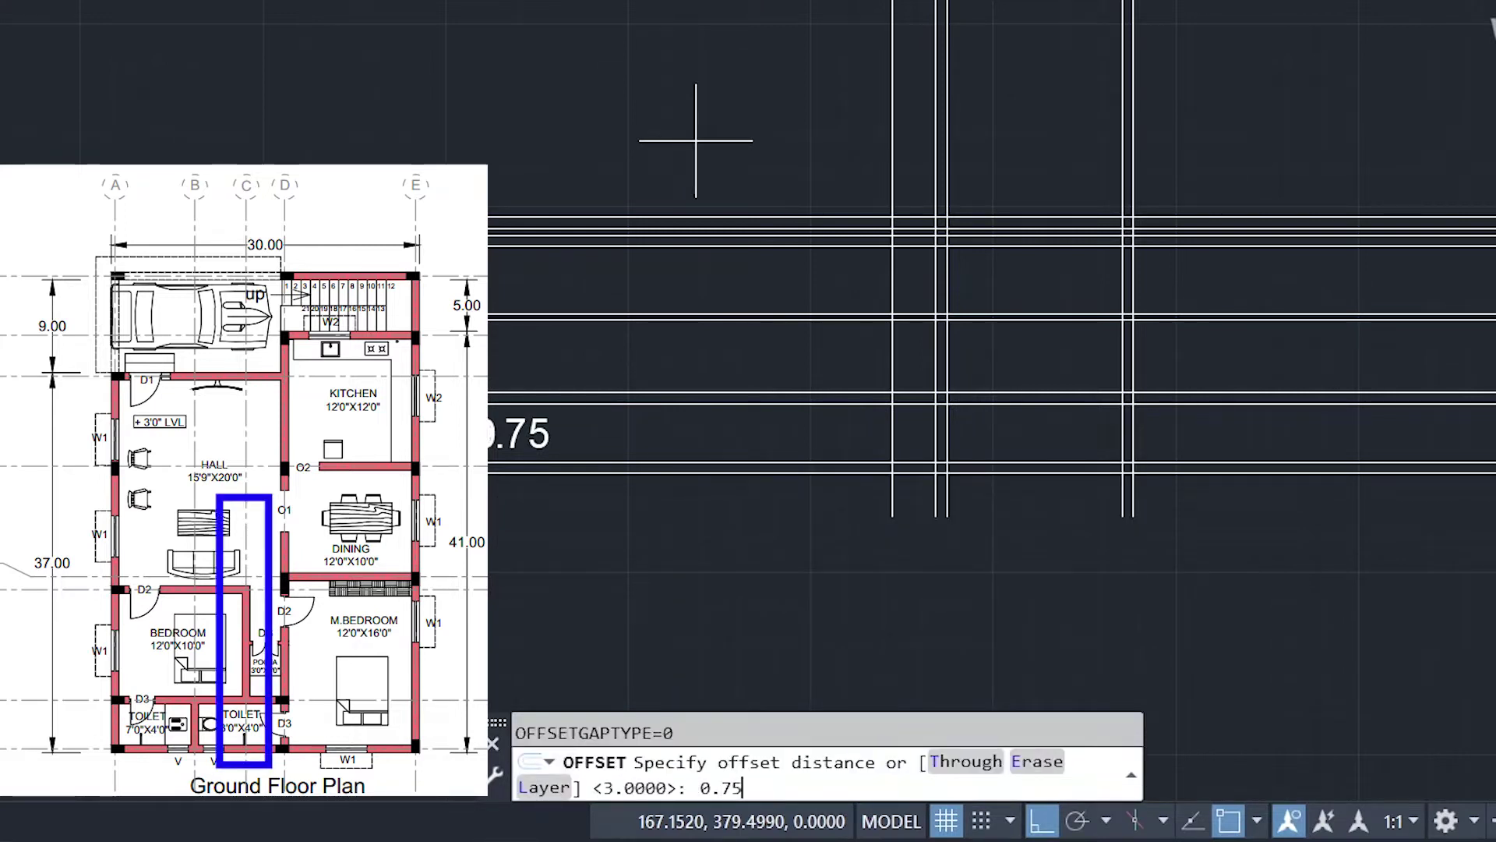
{"action": "key", "text": "Return"}
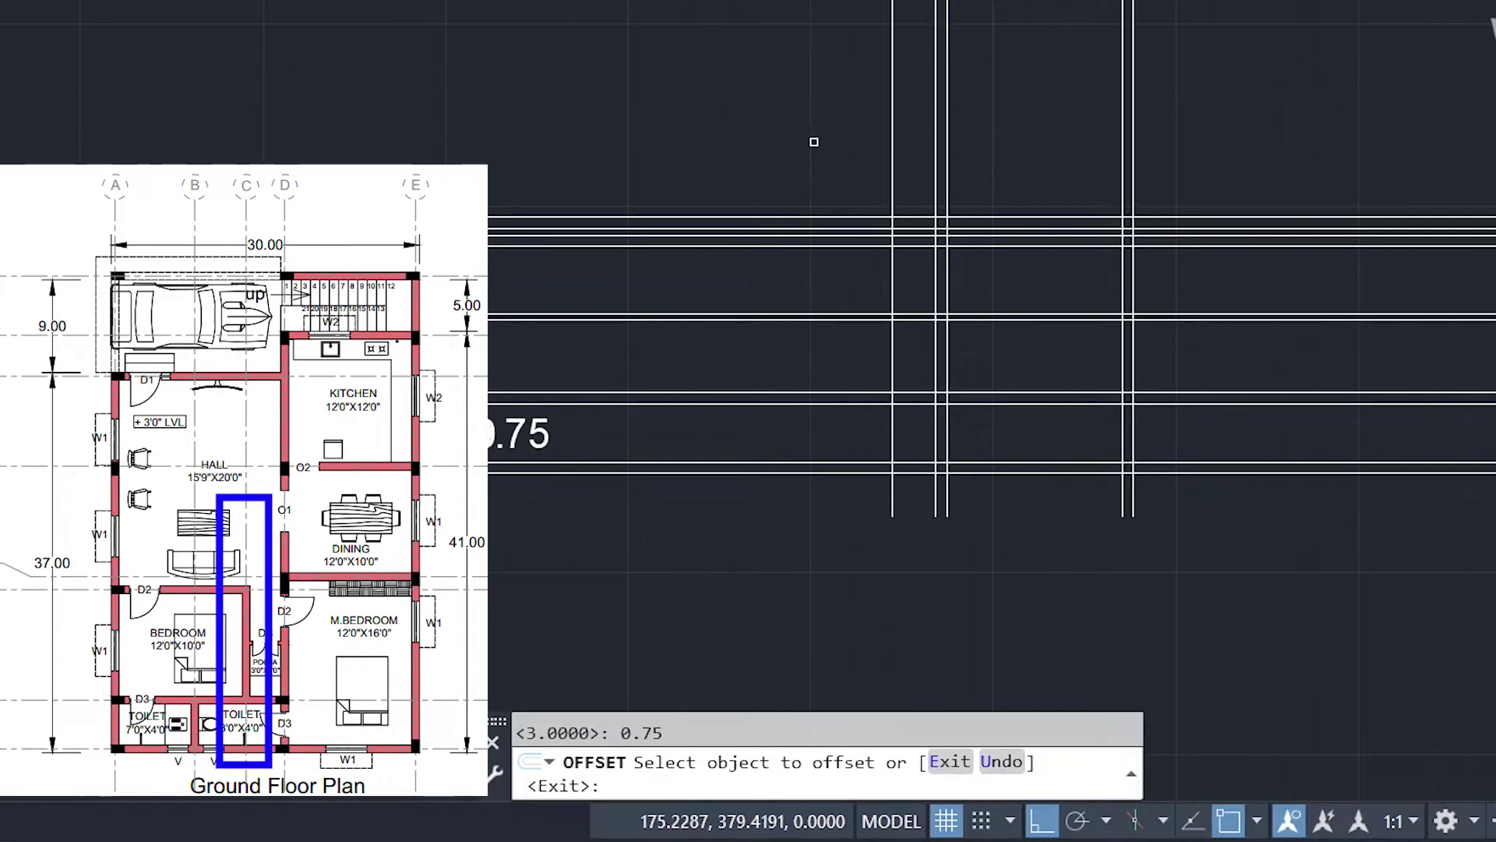
{"action": "left_click", "coordinate": [892, 137]}
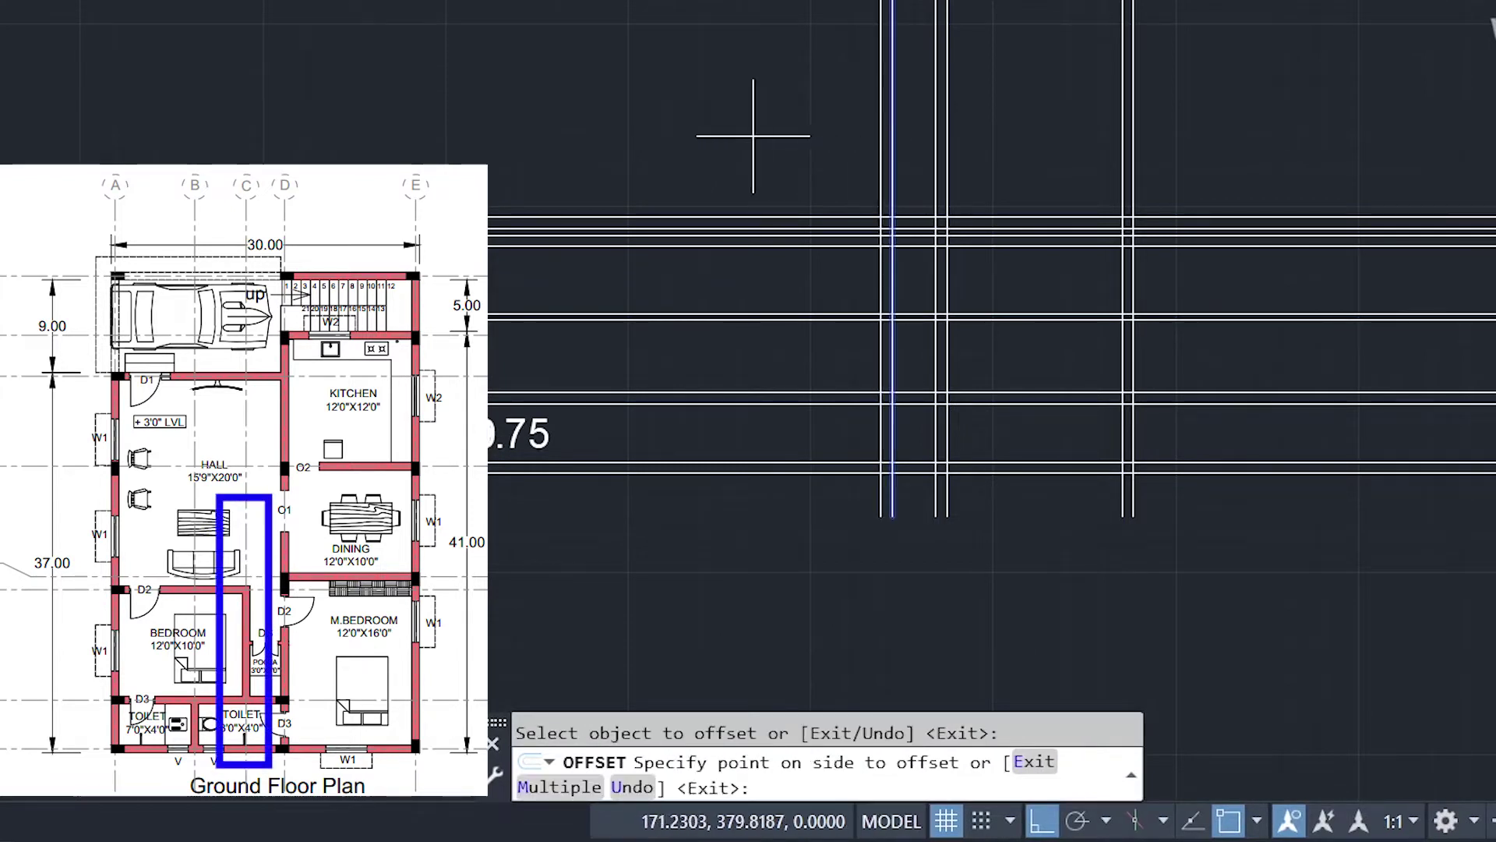
{"action": "left_click", "coordinate": [734, 136]}
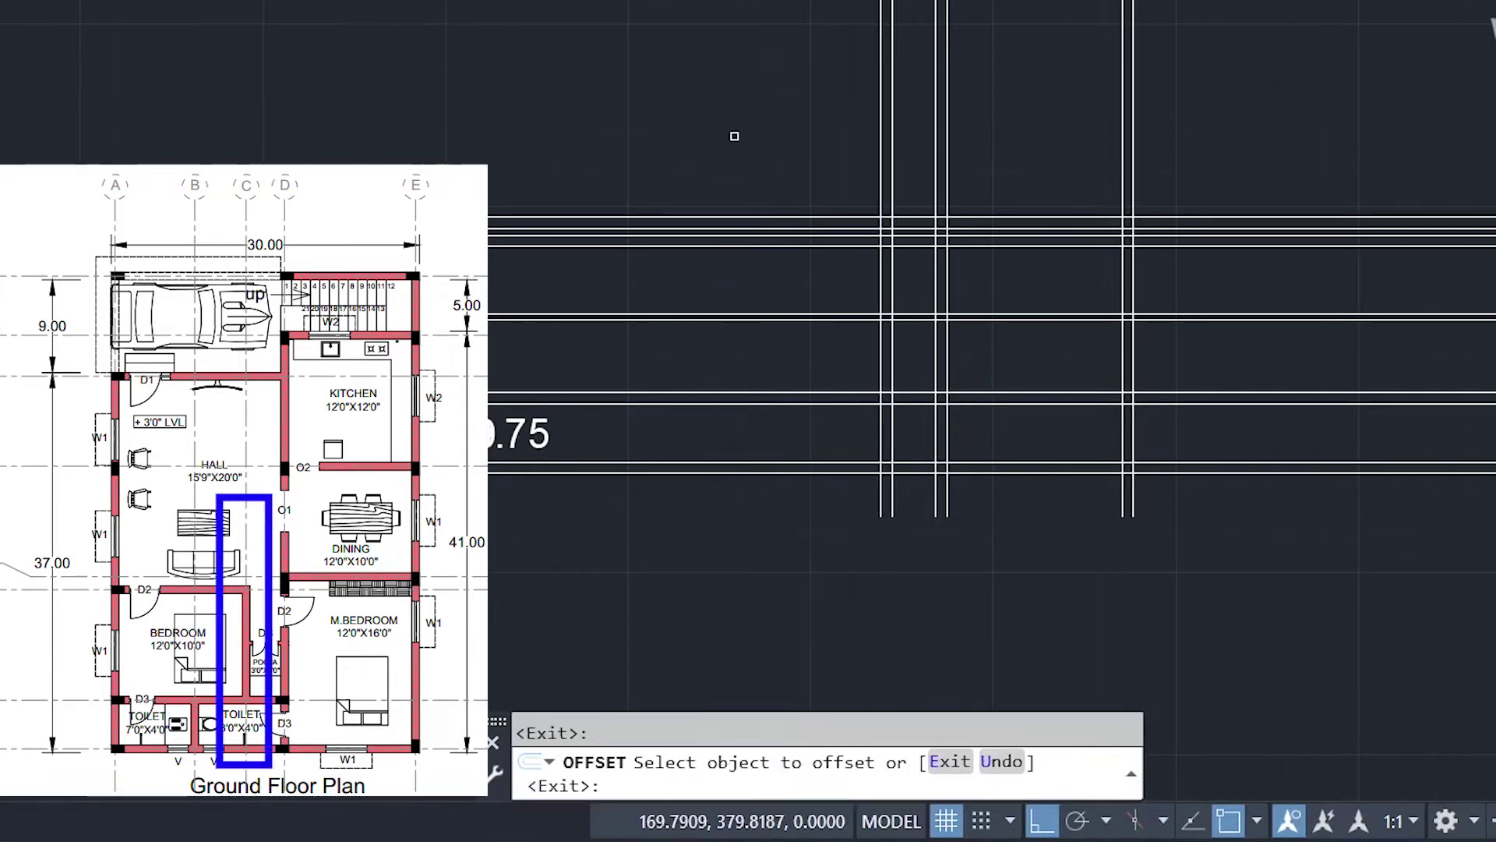
{"action": "key", "text": "Escape"}
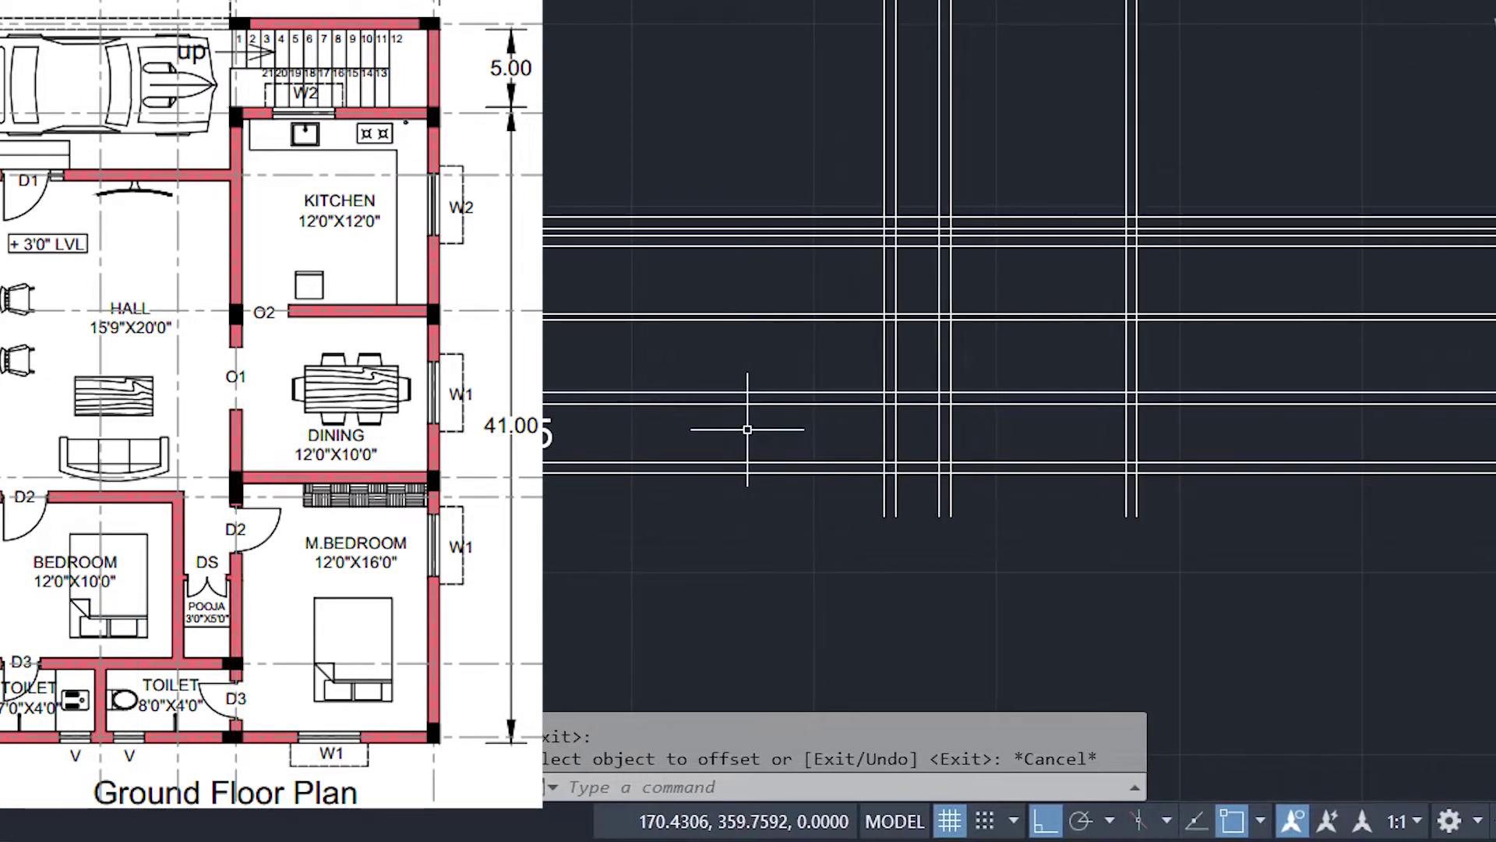
- Offset the left line of the wall beside the master bedroom 8 to the left for the width of the 8'0"x4'0" toilet
{"action": "type", "text": "o"}
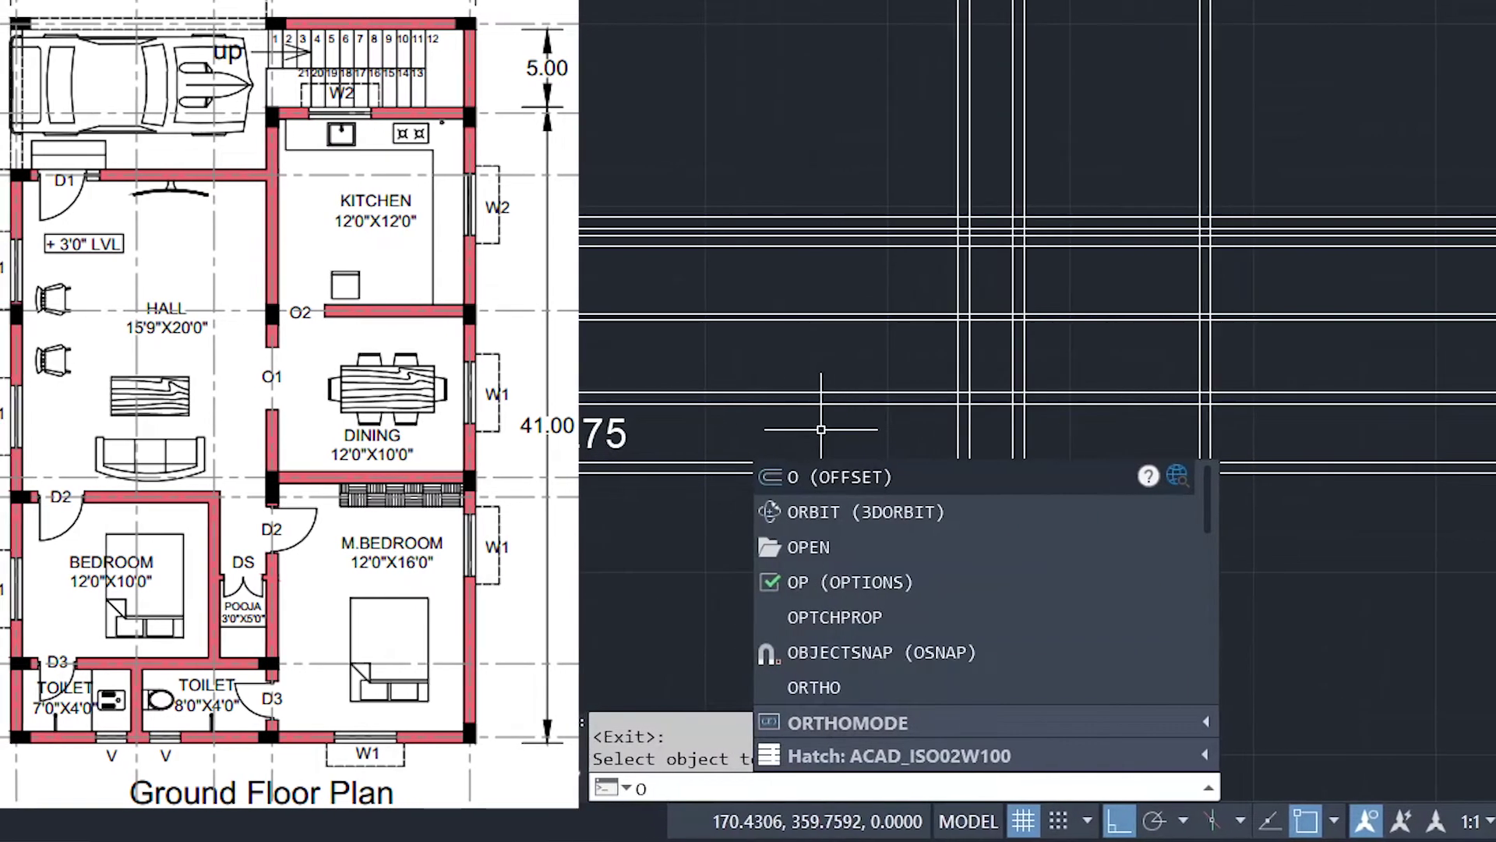
{"action": "key", "text": "Return"}
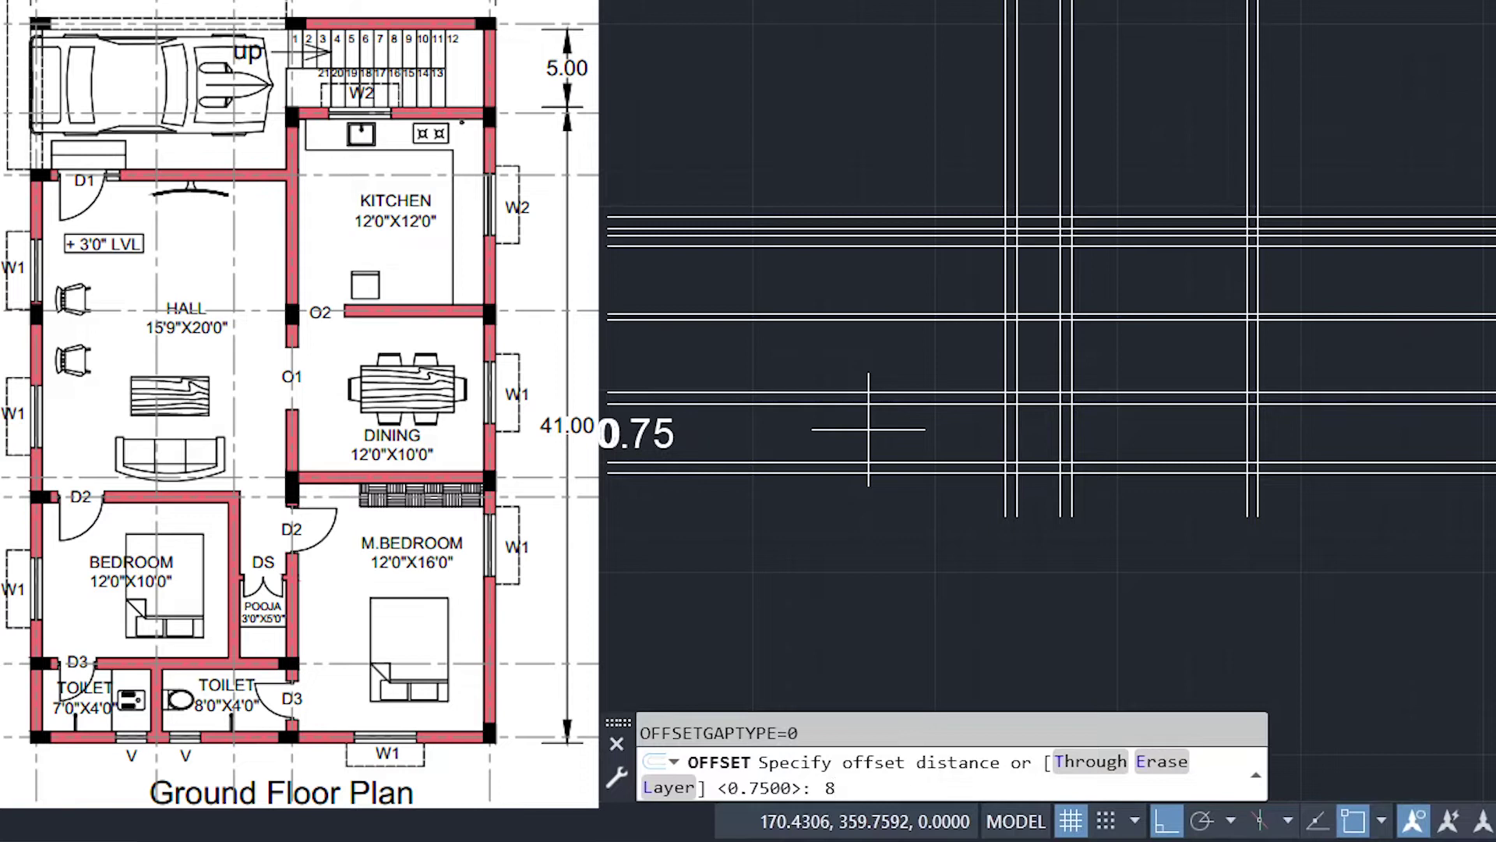
{"action": "type", "text": "8"}
{"action": "key", "text": "Return"}
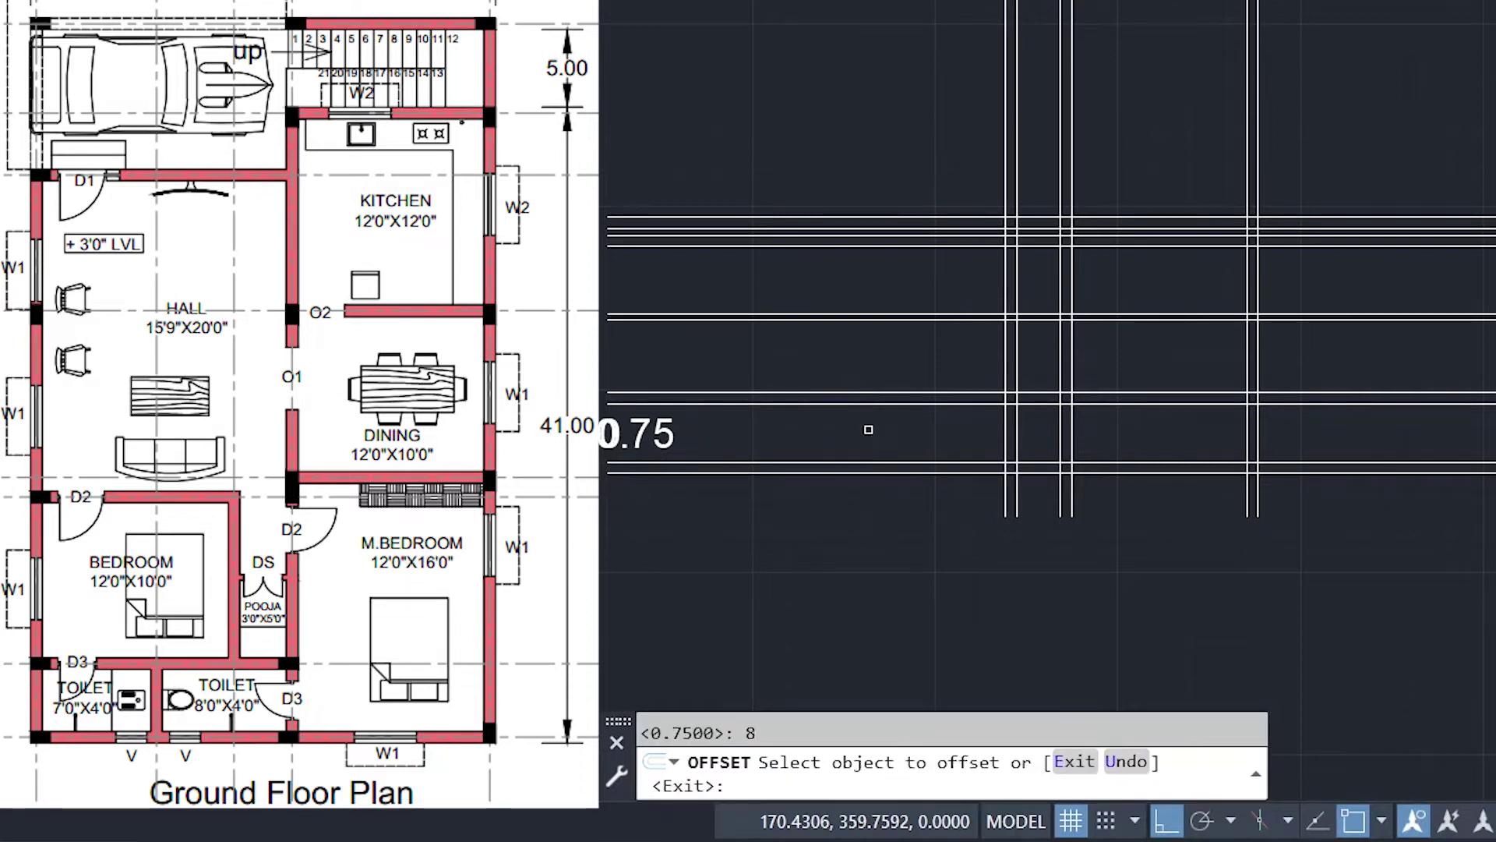
{"action": "left_click", "coordinate": [1059, 425]}
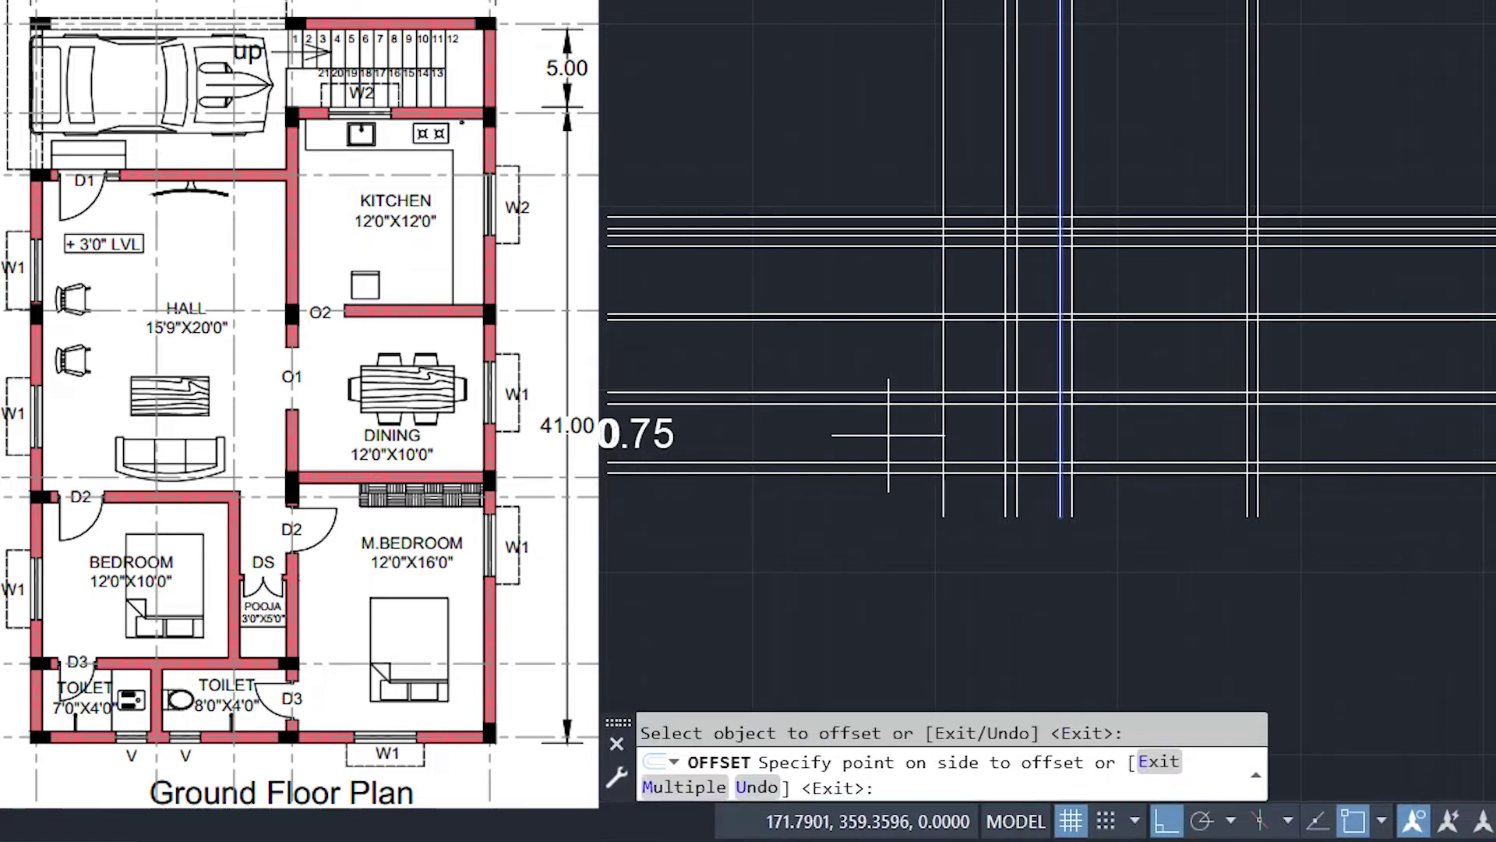
{"action": "left_click", "coordinate": [851, 438]}
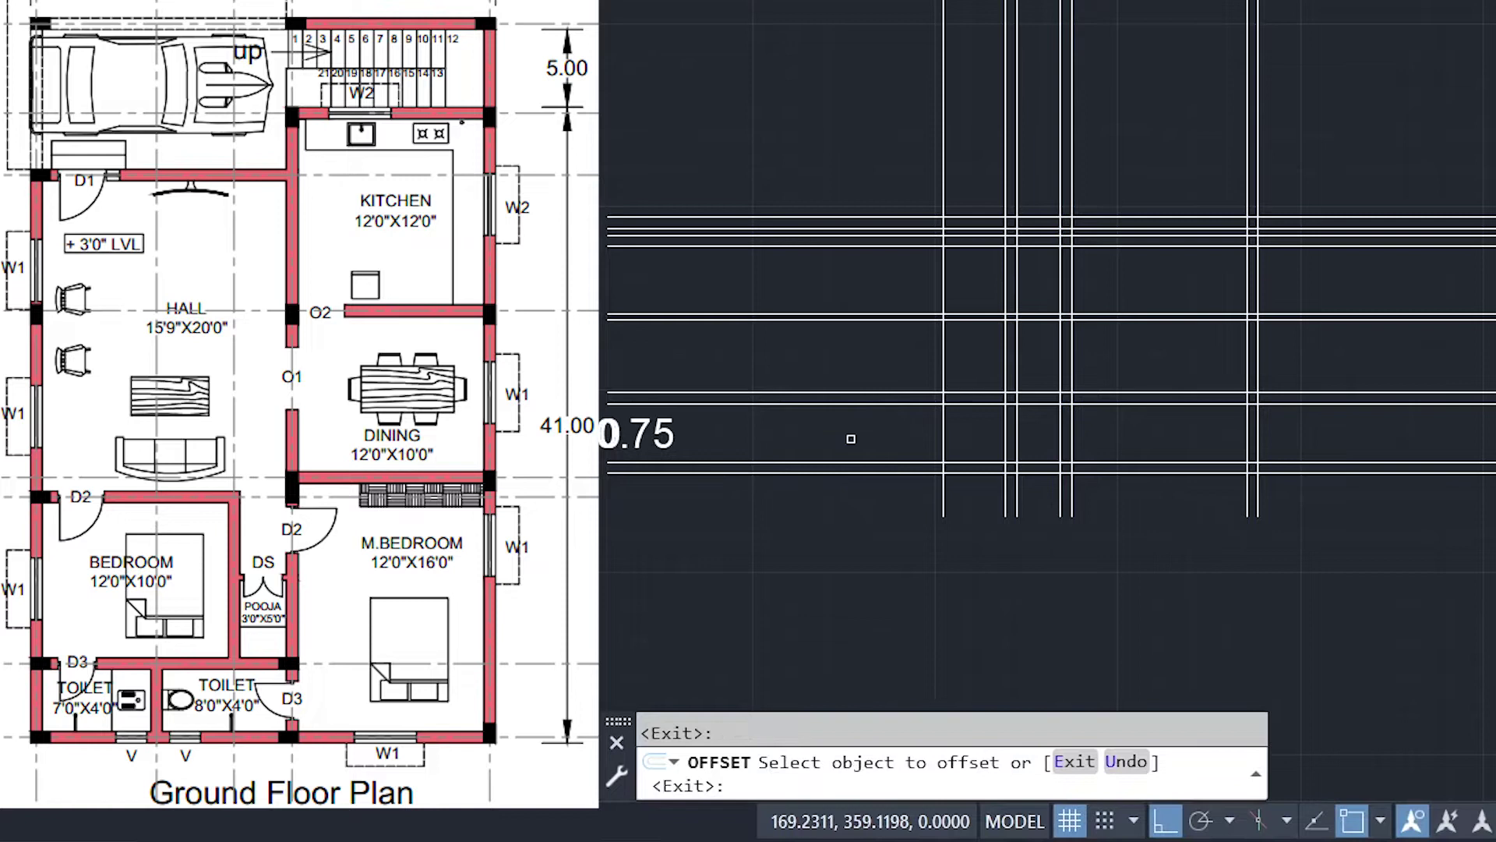
{"action": "key", "text": "Escape"}
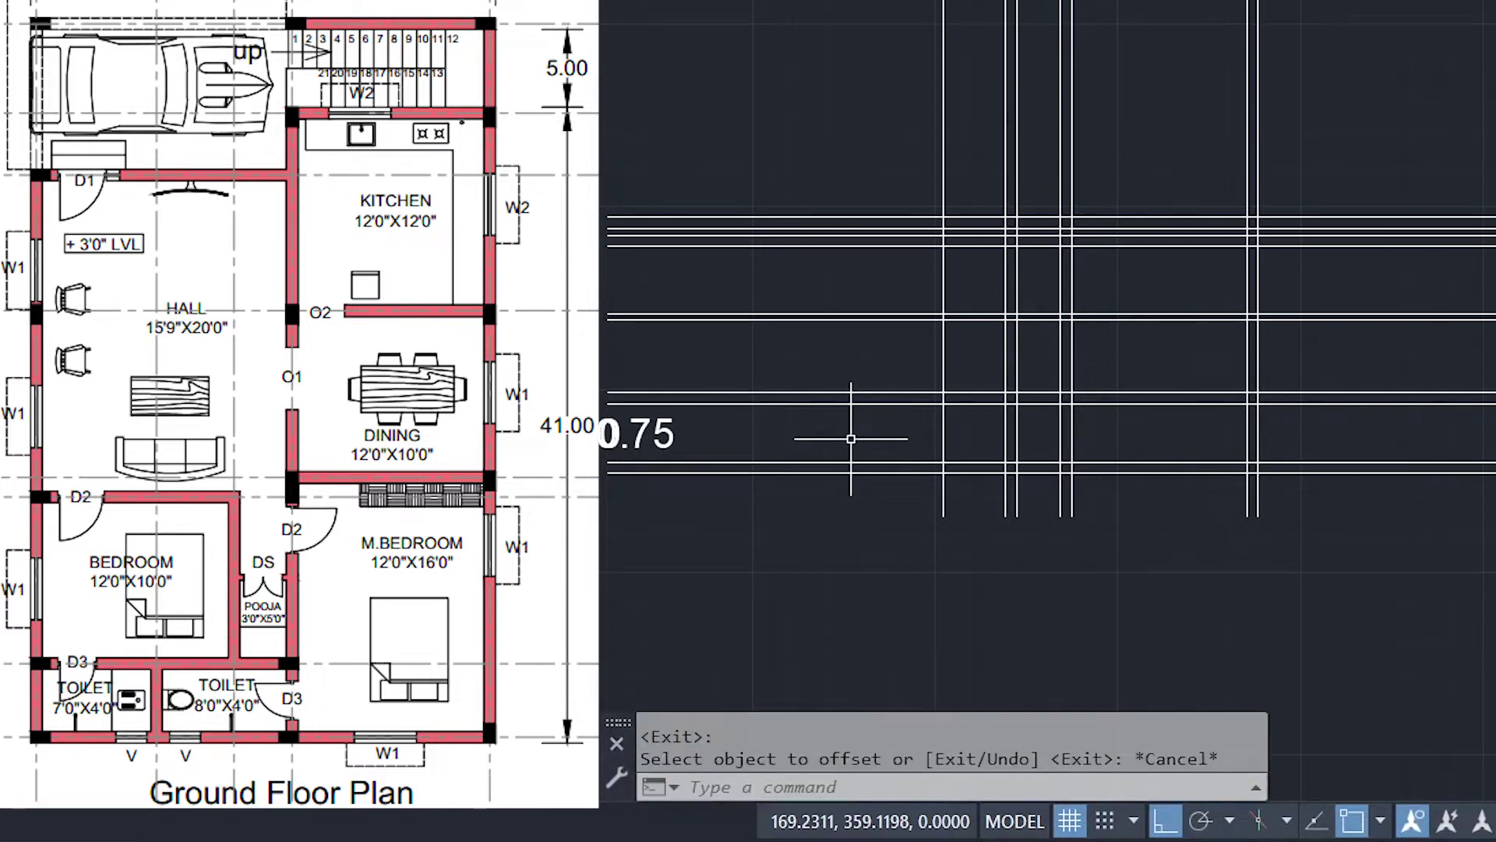
- Offset the 8'0" toilet's left boundary line 0.75 to the left to form the wall between the two toilets
{"action": "type", "text": "o"}
{"action": "key", "text": "Return"}
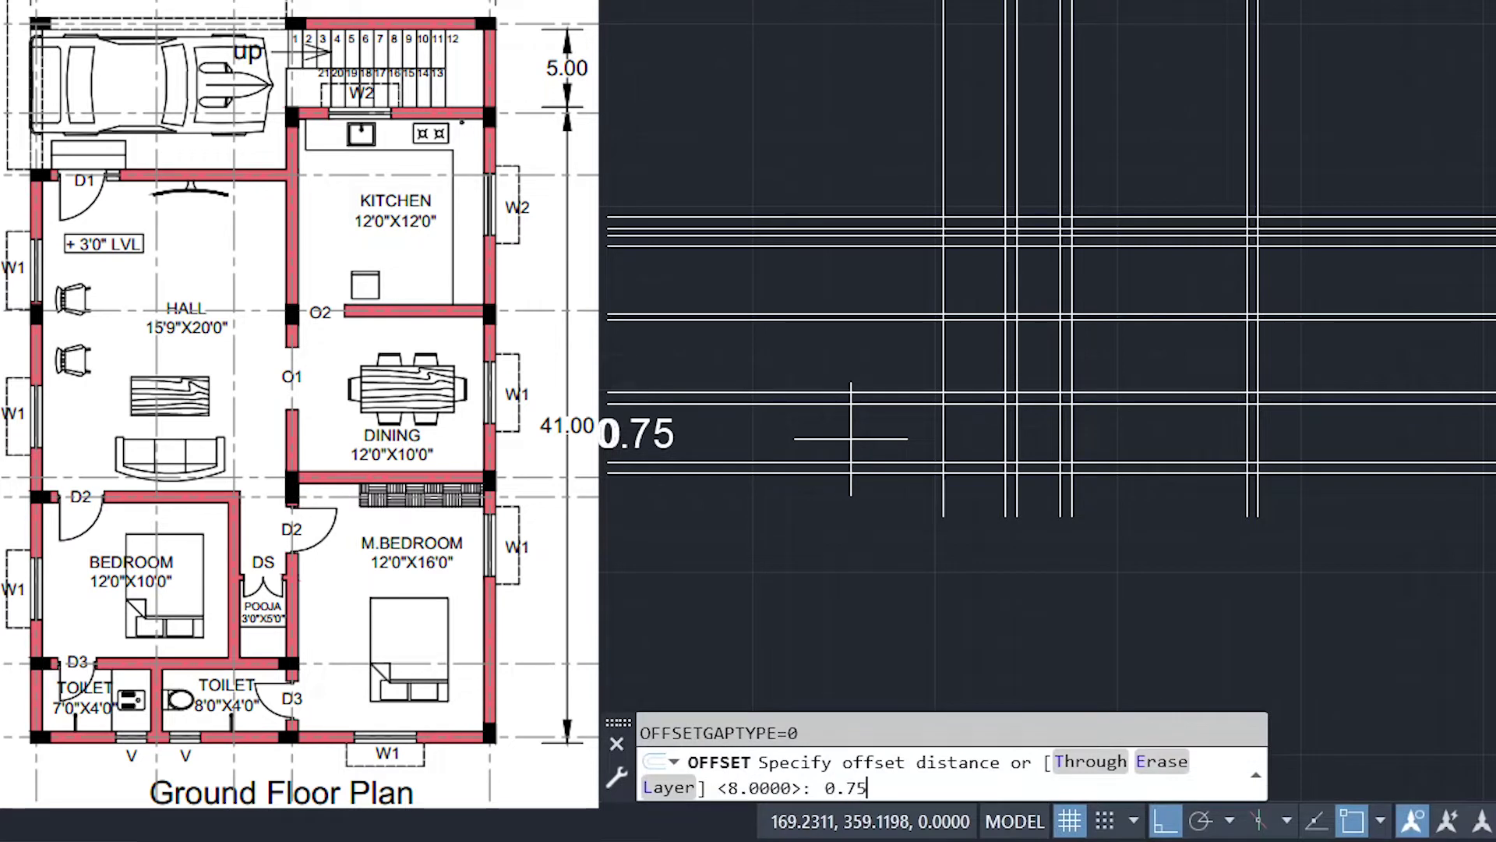
{"action": "key", "text": "Return"}
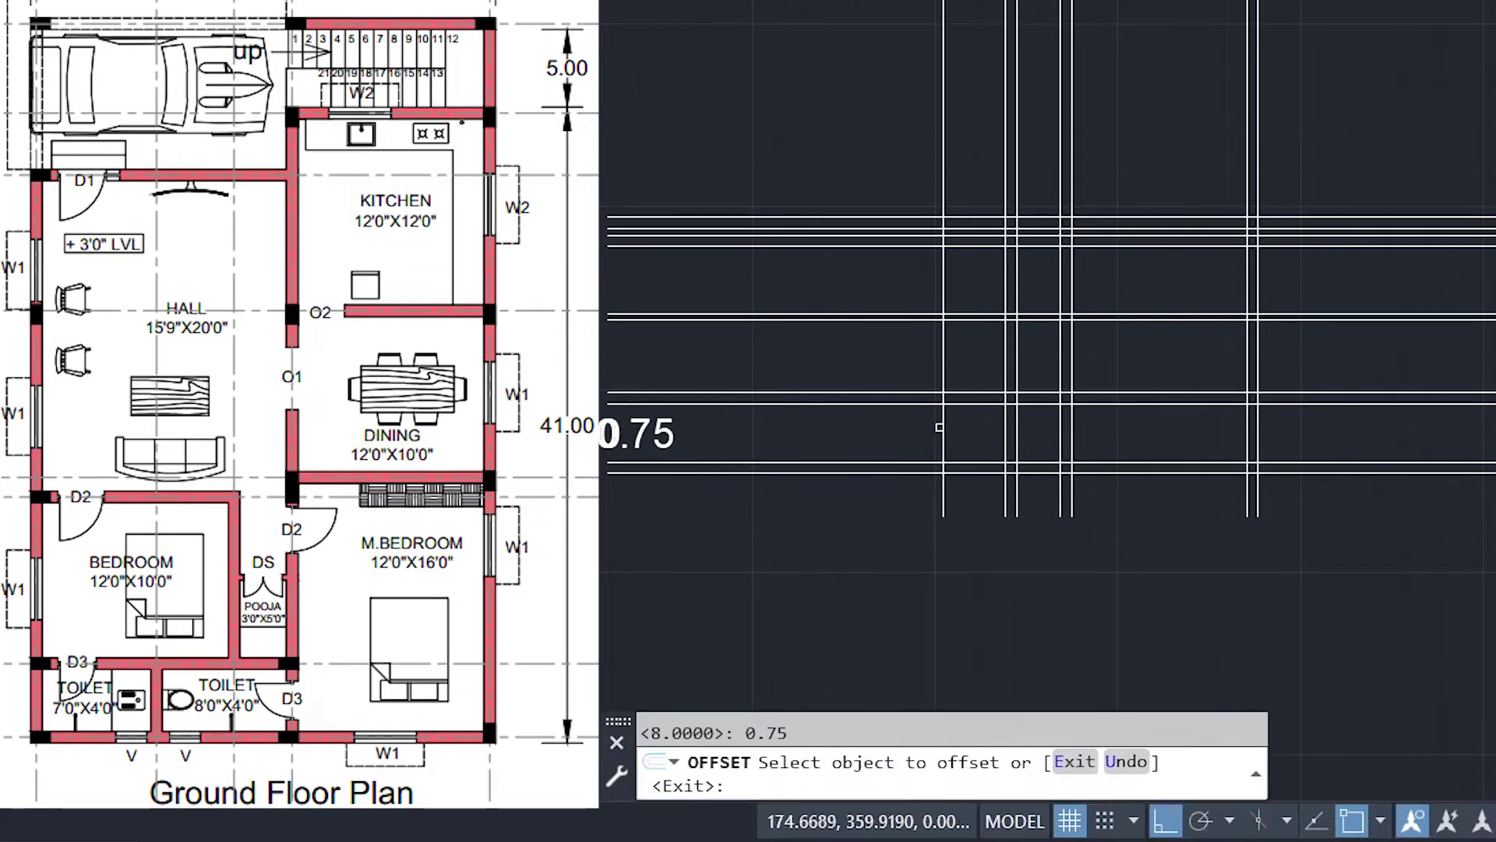
{"action": "left_click", "coordinate": [946, 427]}
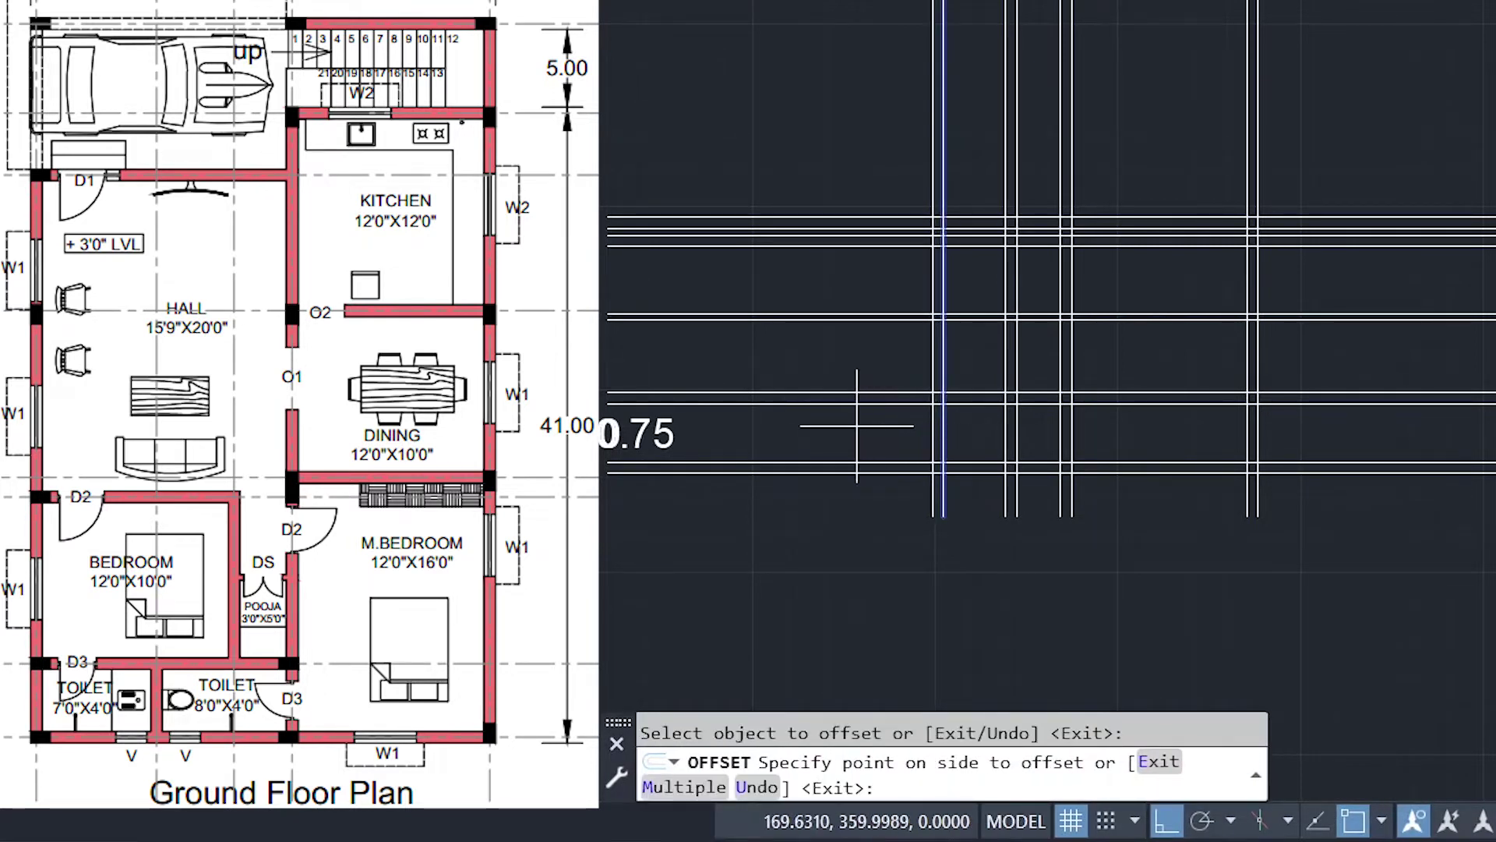
{"action": "left_click", "coordinate": [857, 426]}
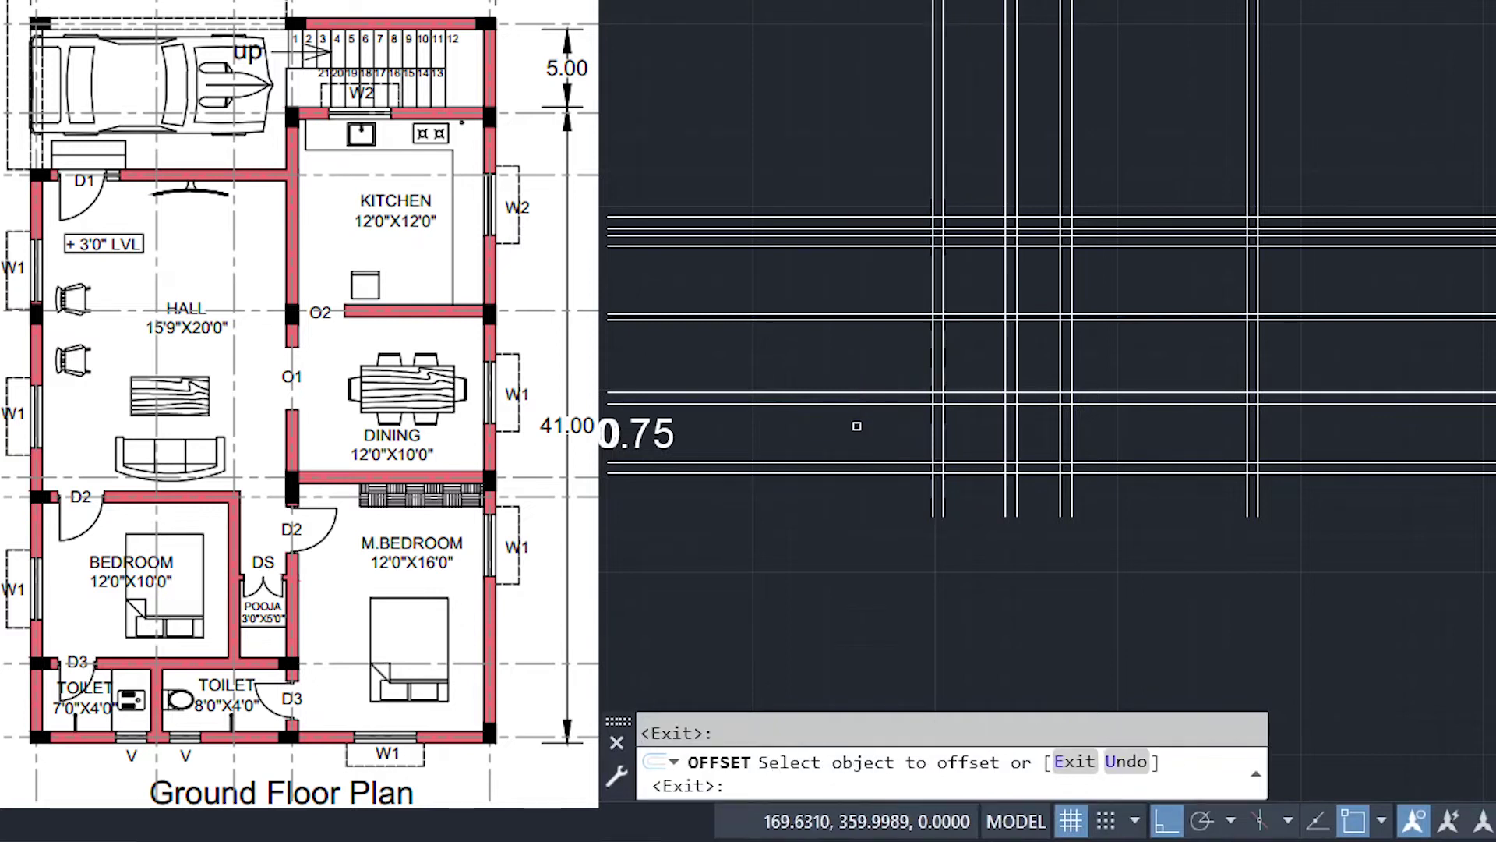
{"action": "key", "text": "Escape"}
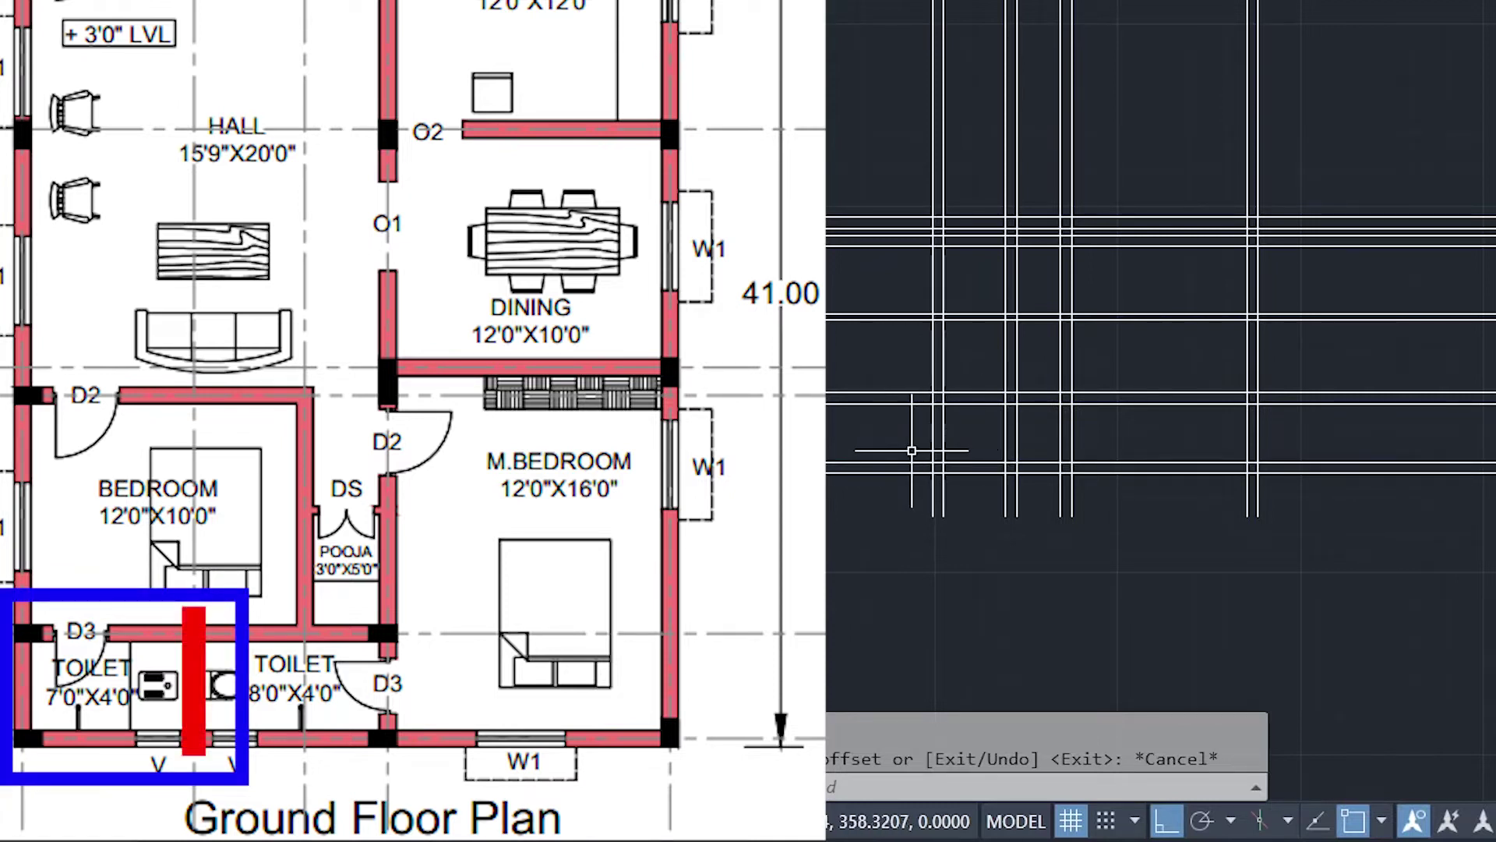
- Offset the left line of the wall between the toilets 7 to the left for the width of the 7'0"x4'0" toilet
{"action": "type", "text": "o"}
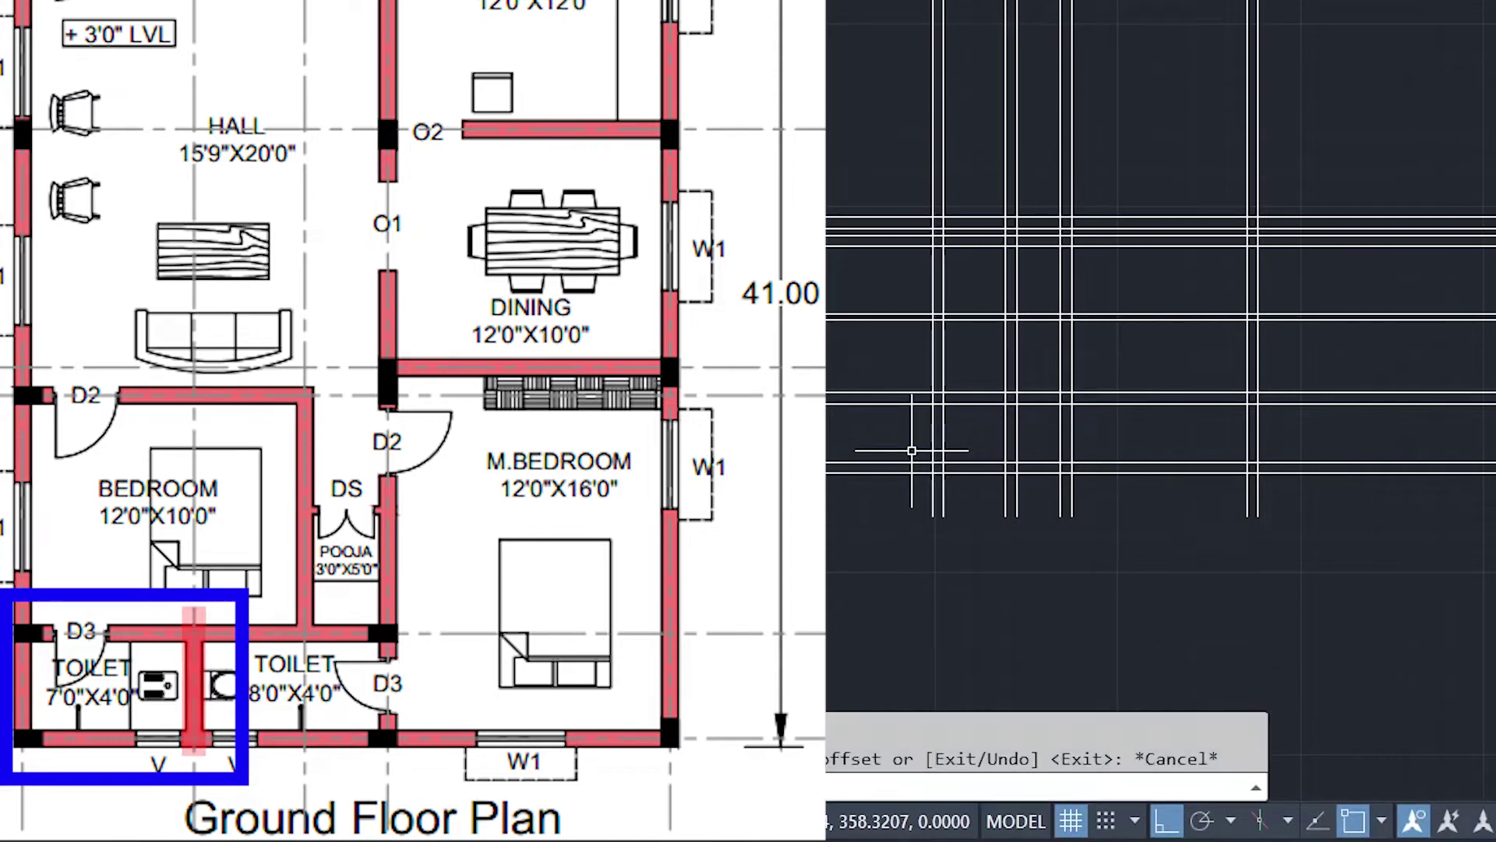
{"action": "key", "text": "Return"}
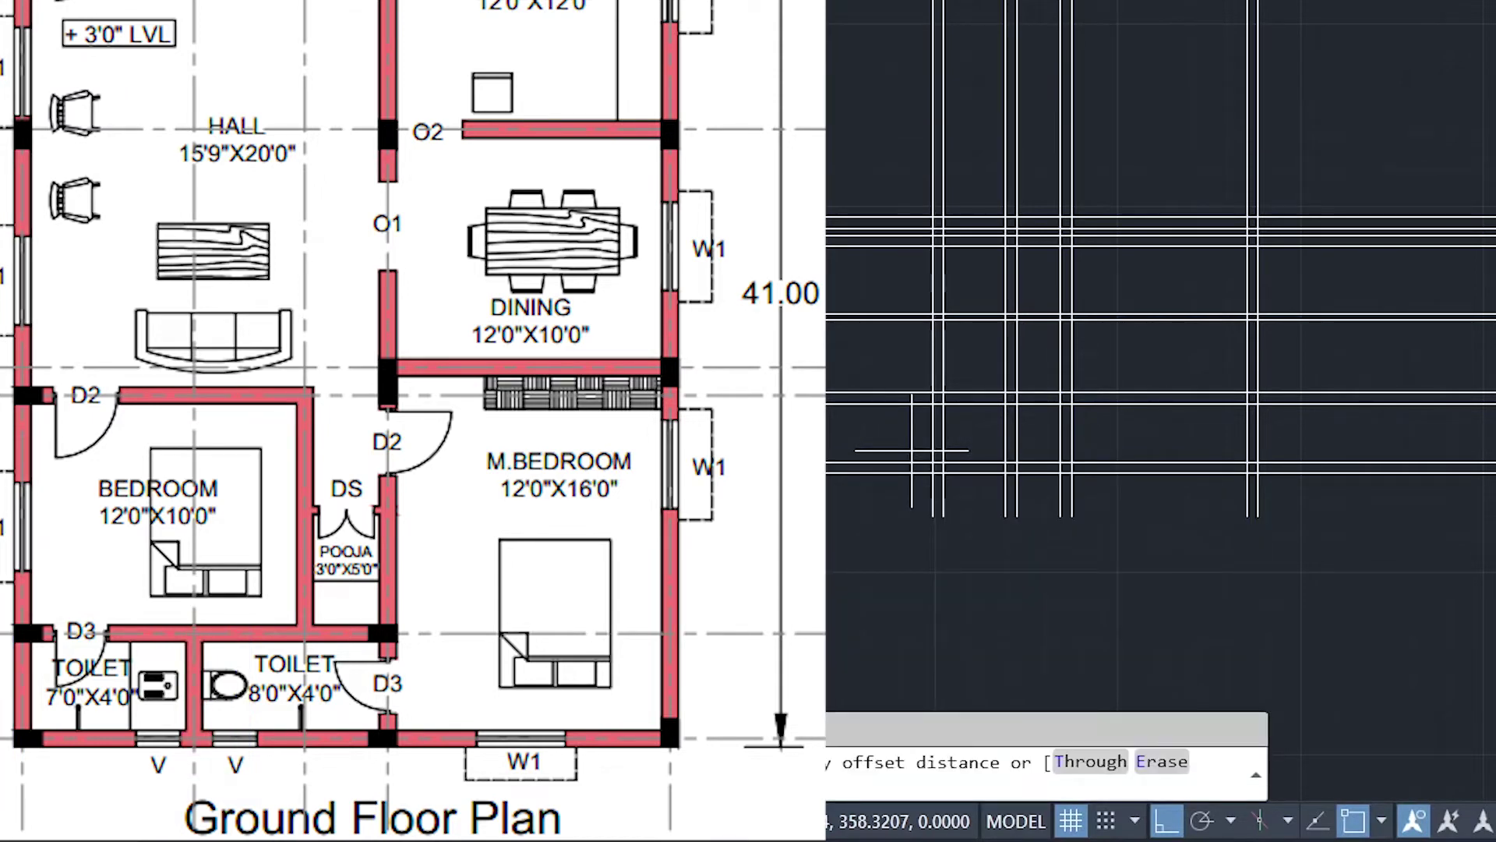
{"action": "type", "text": "7"}
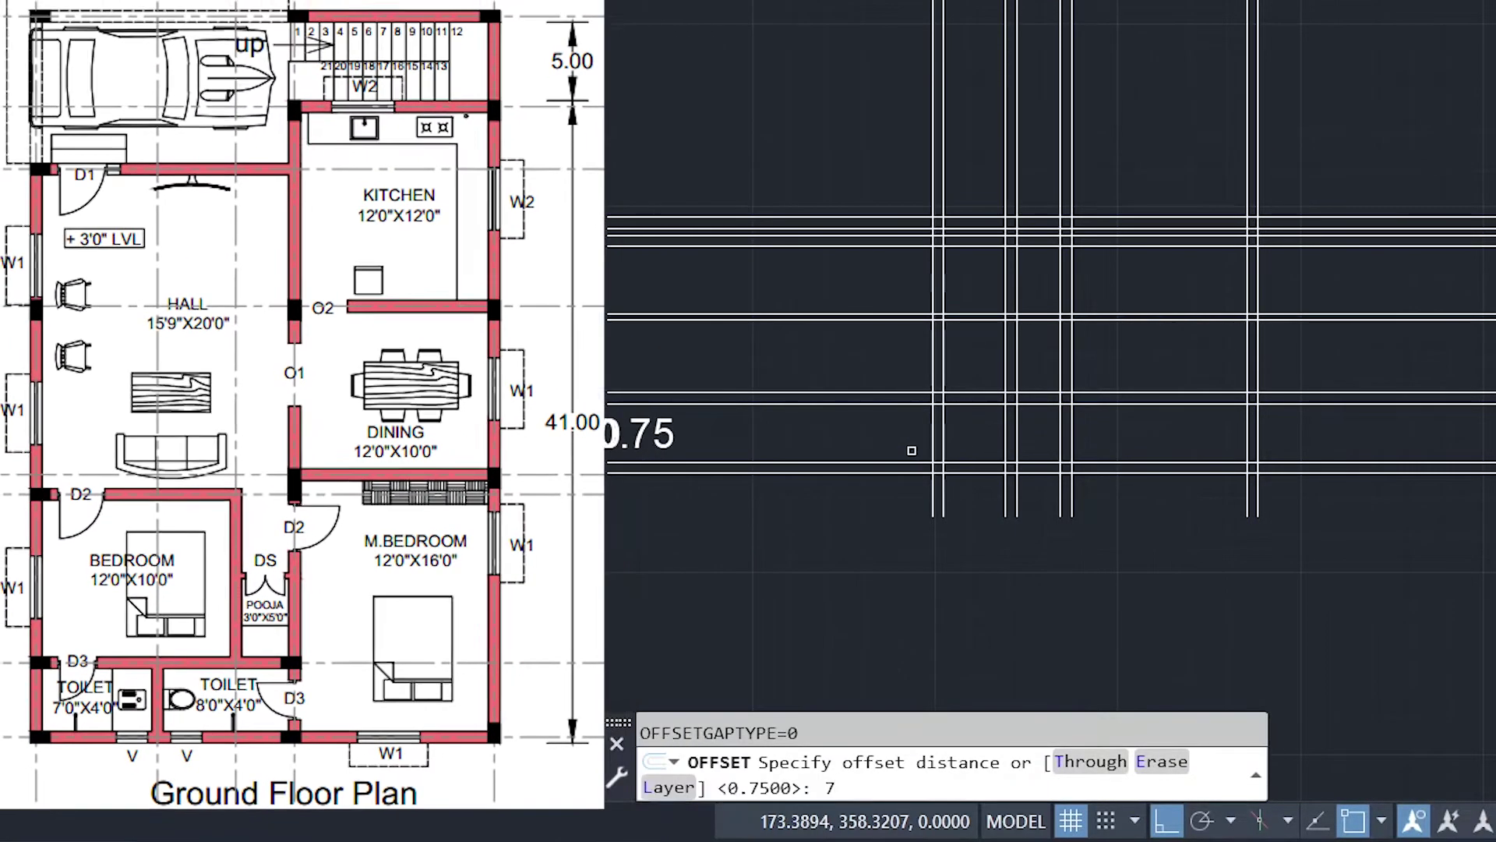
{"action": "key", "text": "Return"}
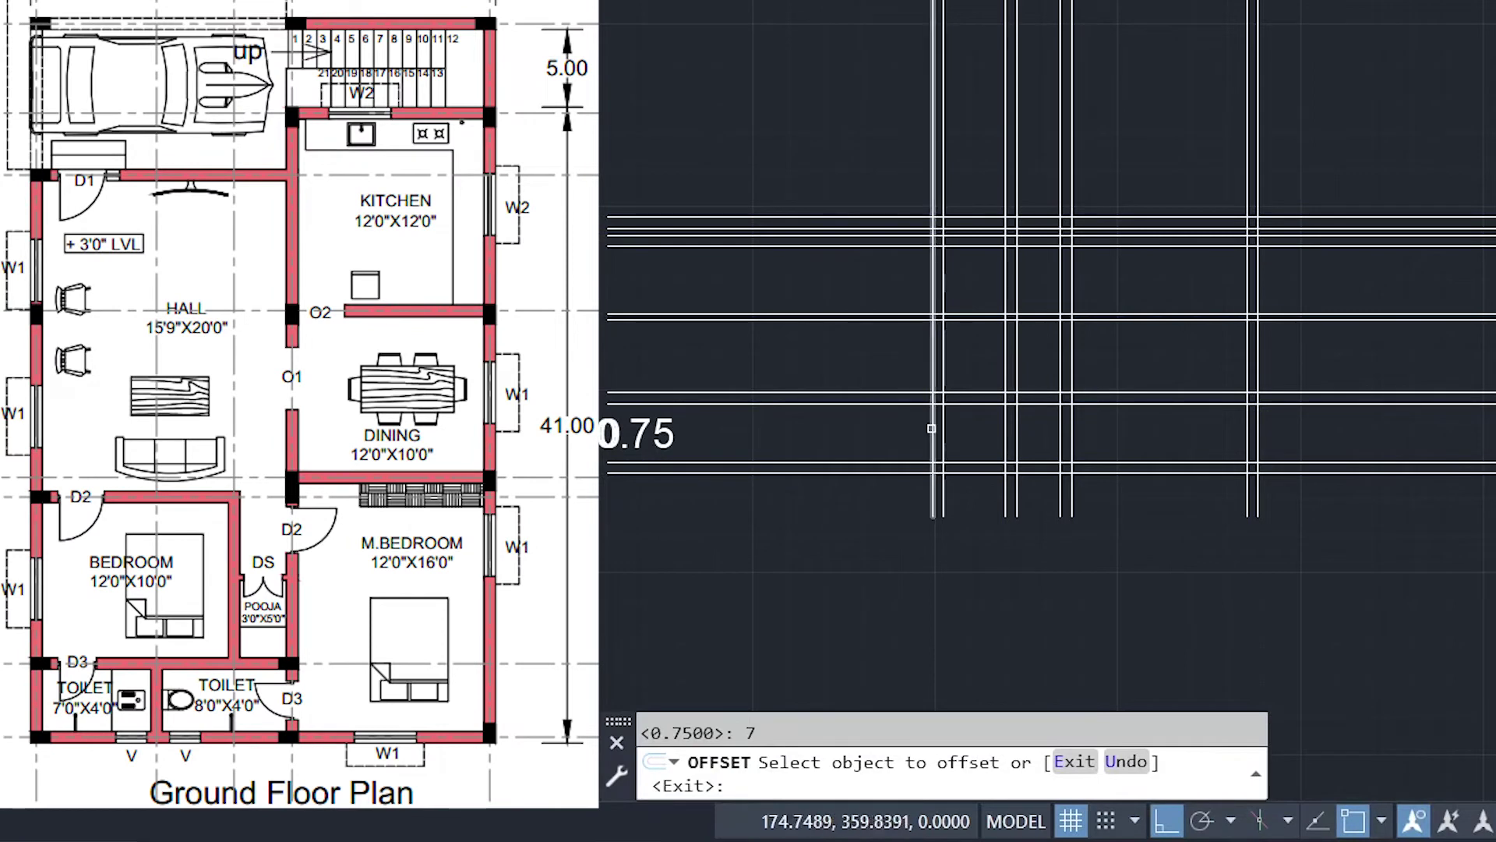
{"action": "left_click", "coordinate": [931, 428]}
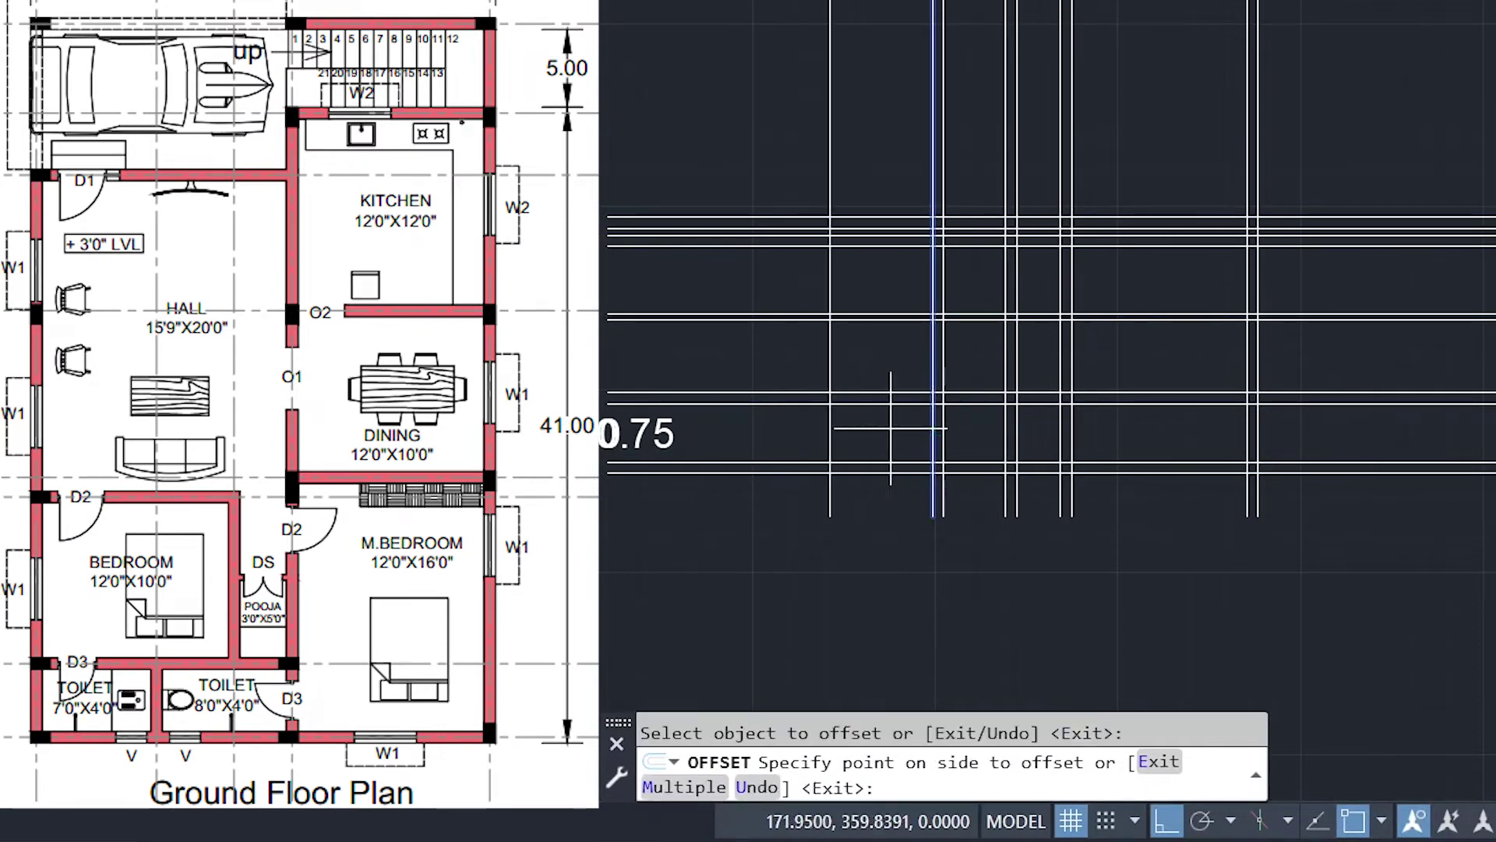
{"action": "left_click", "coordinate": [761, 428]}
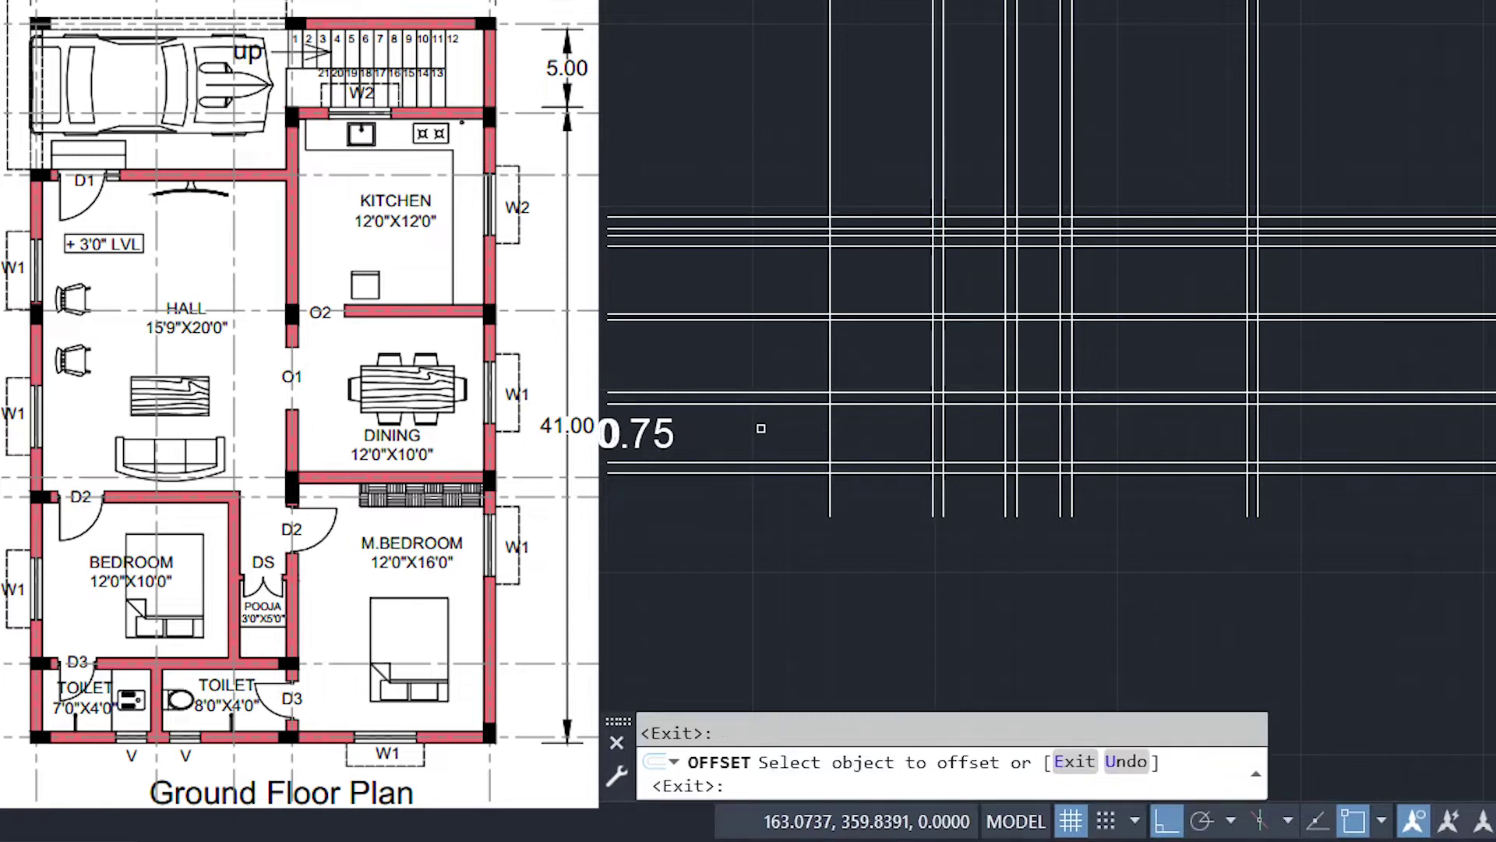
{"action": "key", "text": "Escape"}
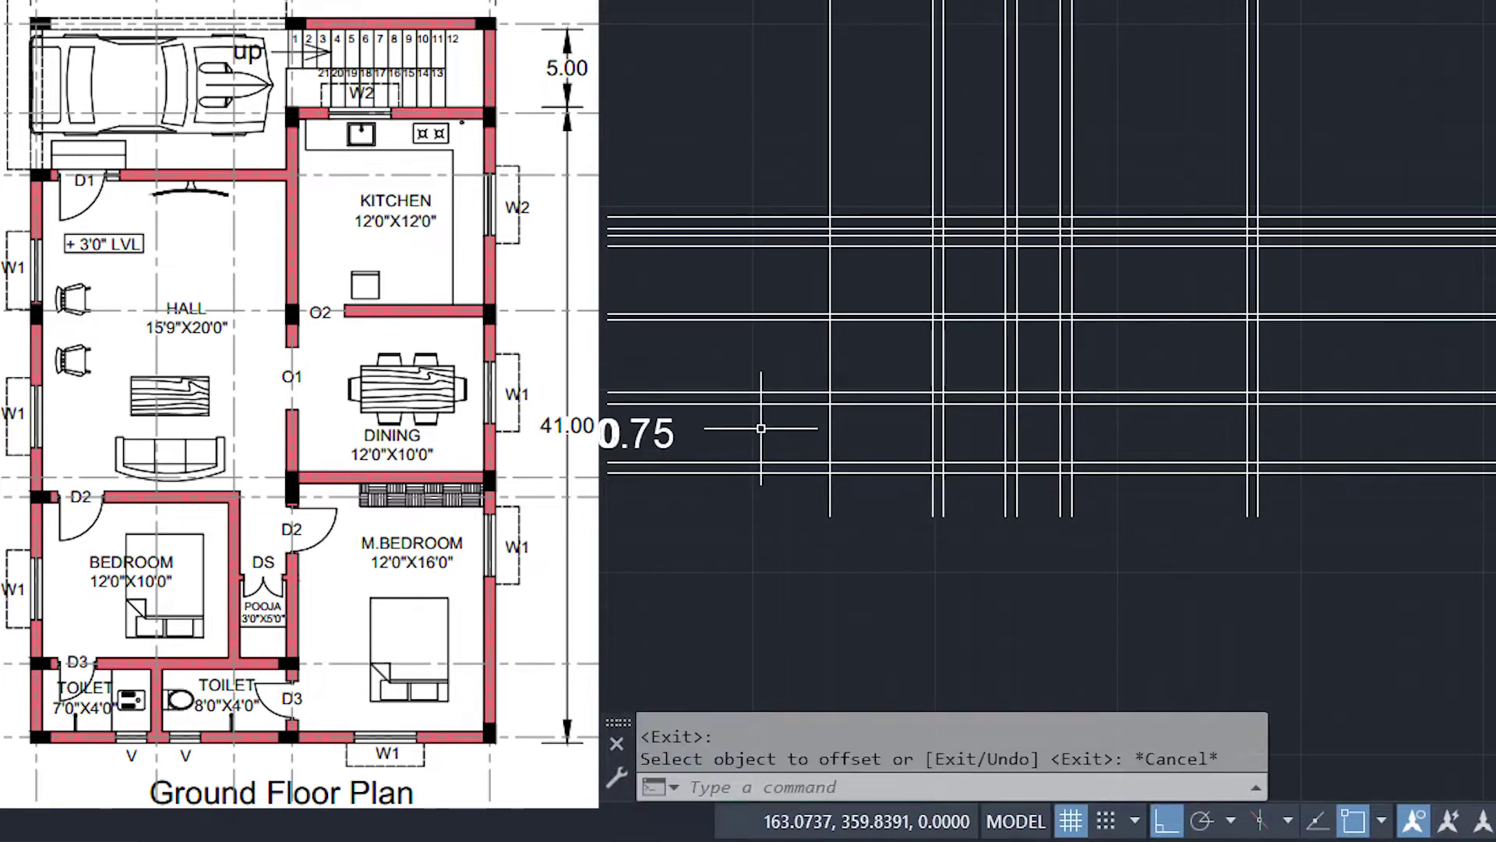
- Offset the leftmost vertical line 0.75 to the left to form the left exterior wall's thickness
{"action": "type", "text": "o"}
{"action": "key", "text": "Return"}
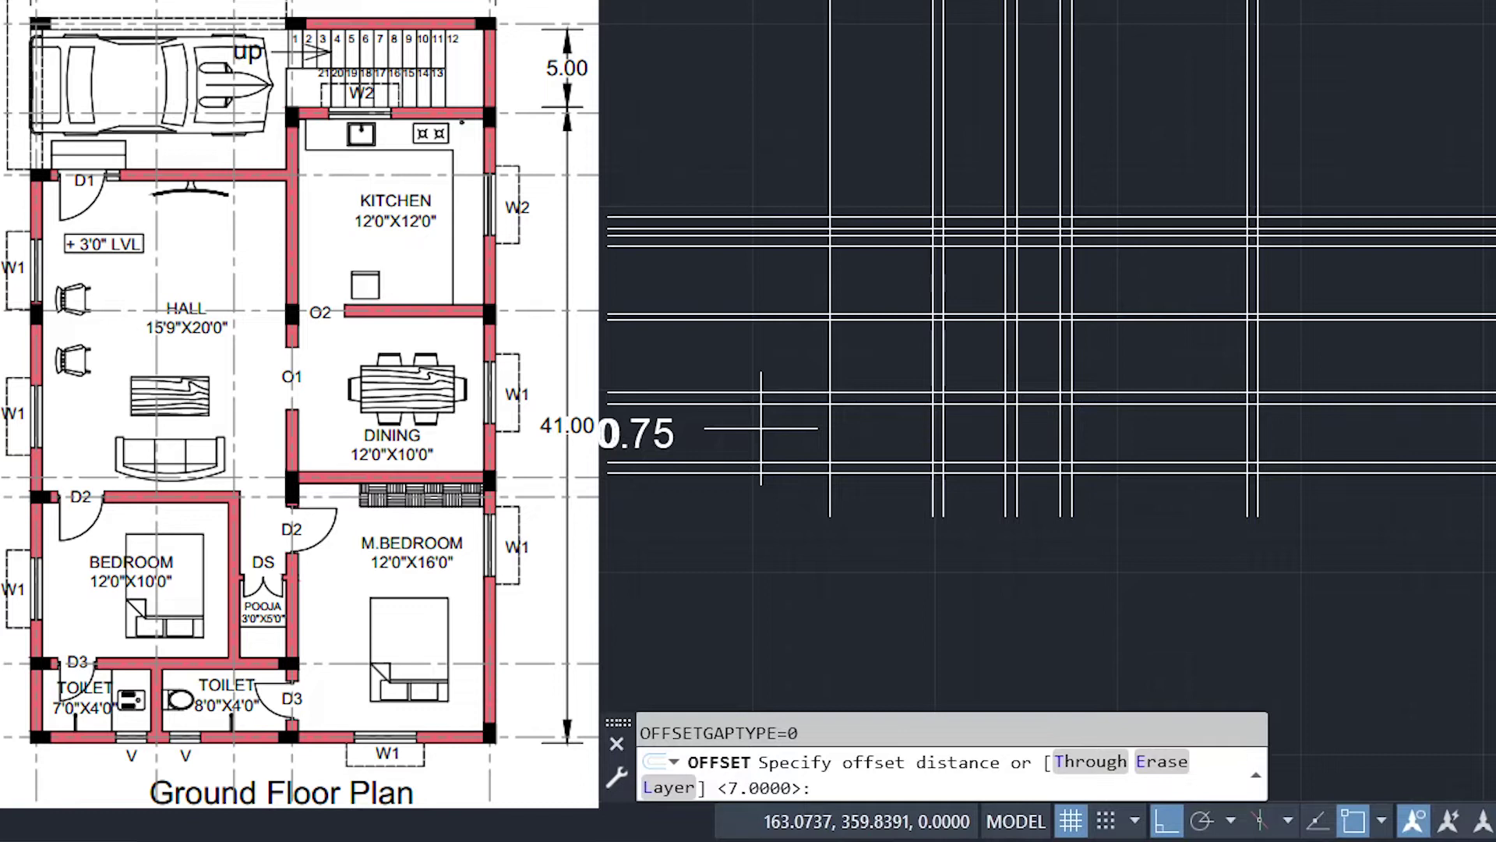
{"action": "type", "text": "0.75"}
{"action": "key", "text": "Return"}
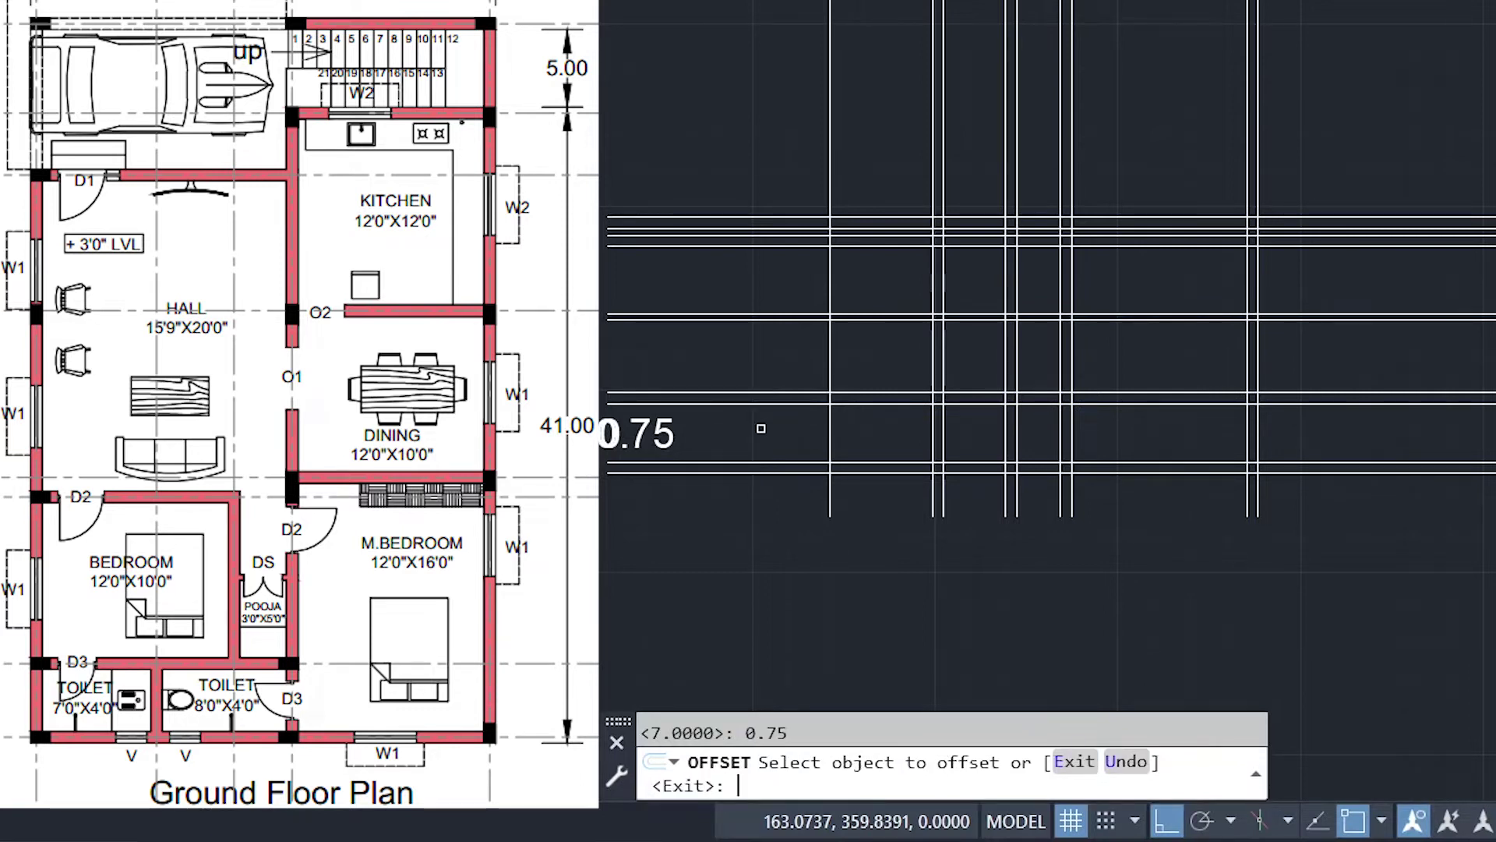
{"action": "left_click", "coordinate": [830, 437]}
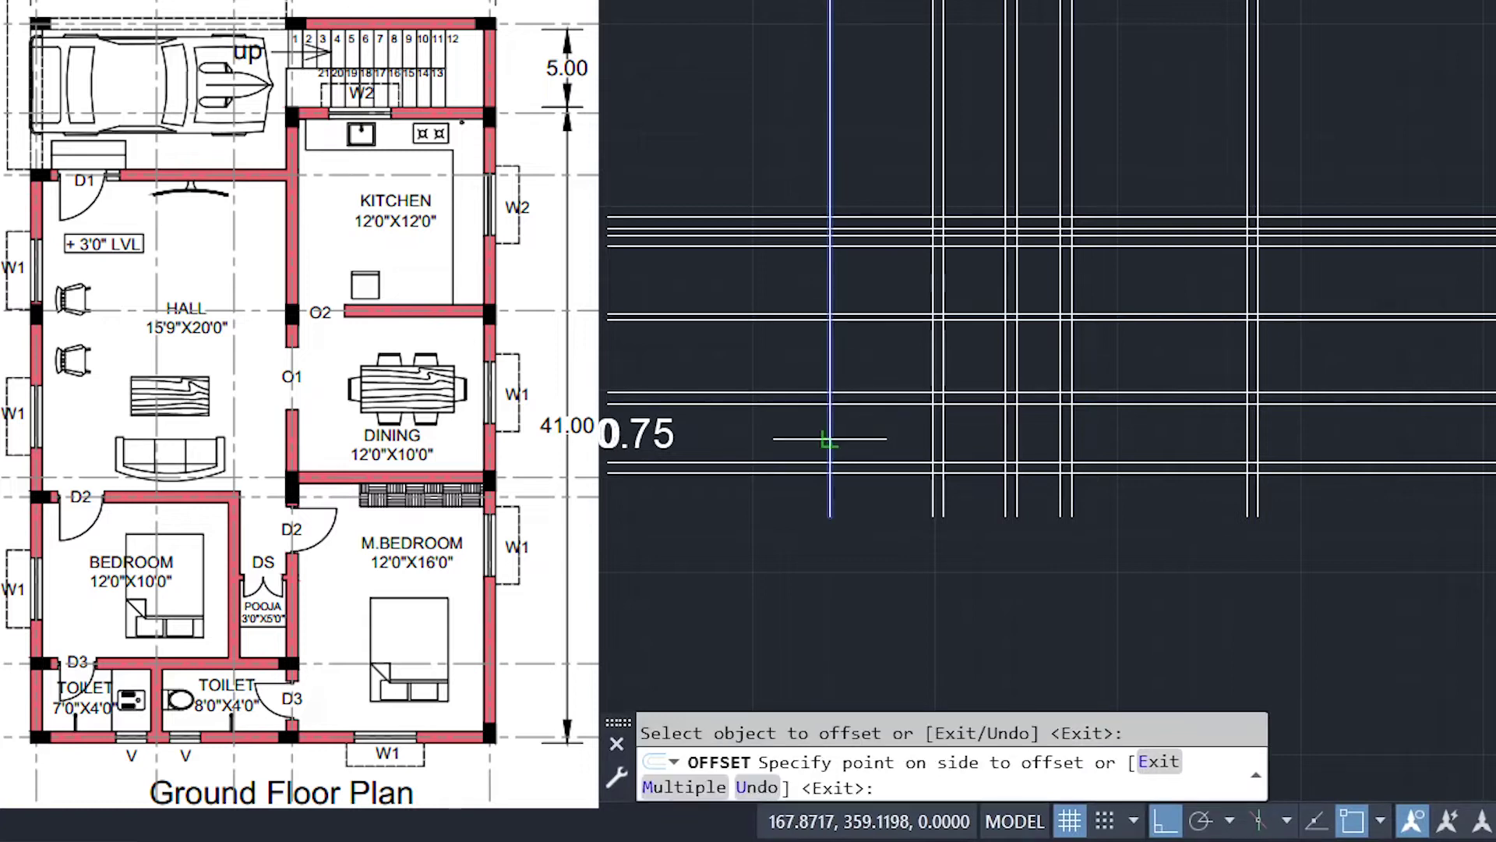
{"action": "left_click", "coordinate": [719, 442]}
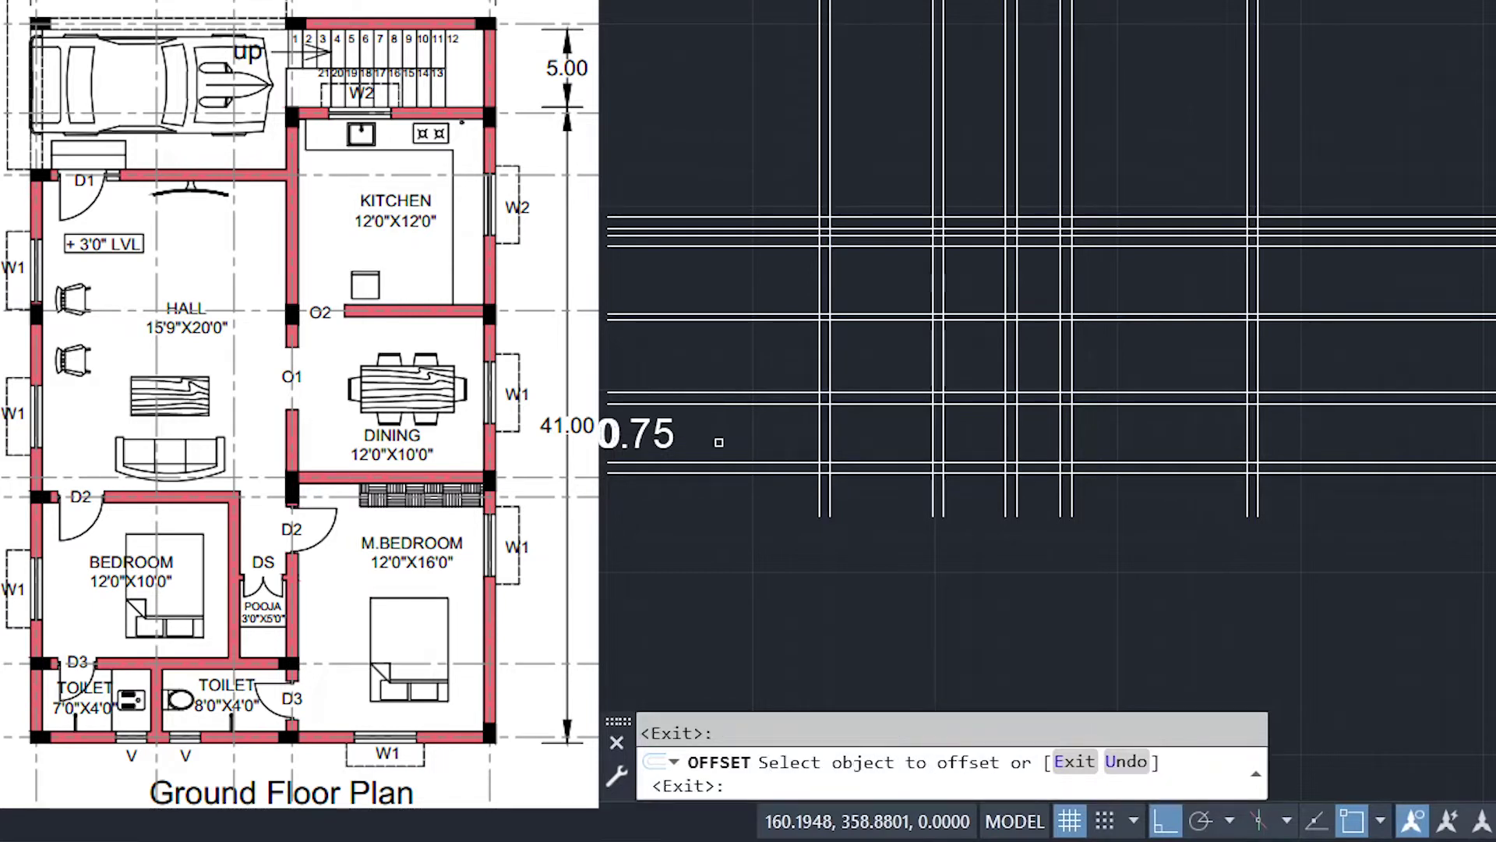
- Trim the wall lines that overrun the left, bottom and right exterior walls of the floor plan
{"action": "key", "text": "Escape"}
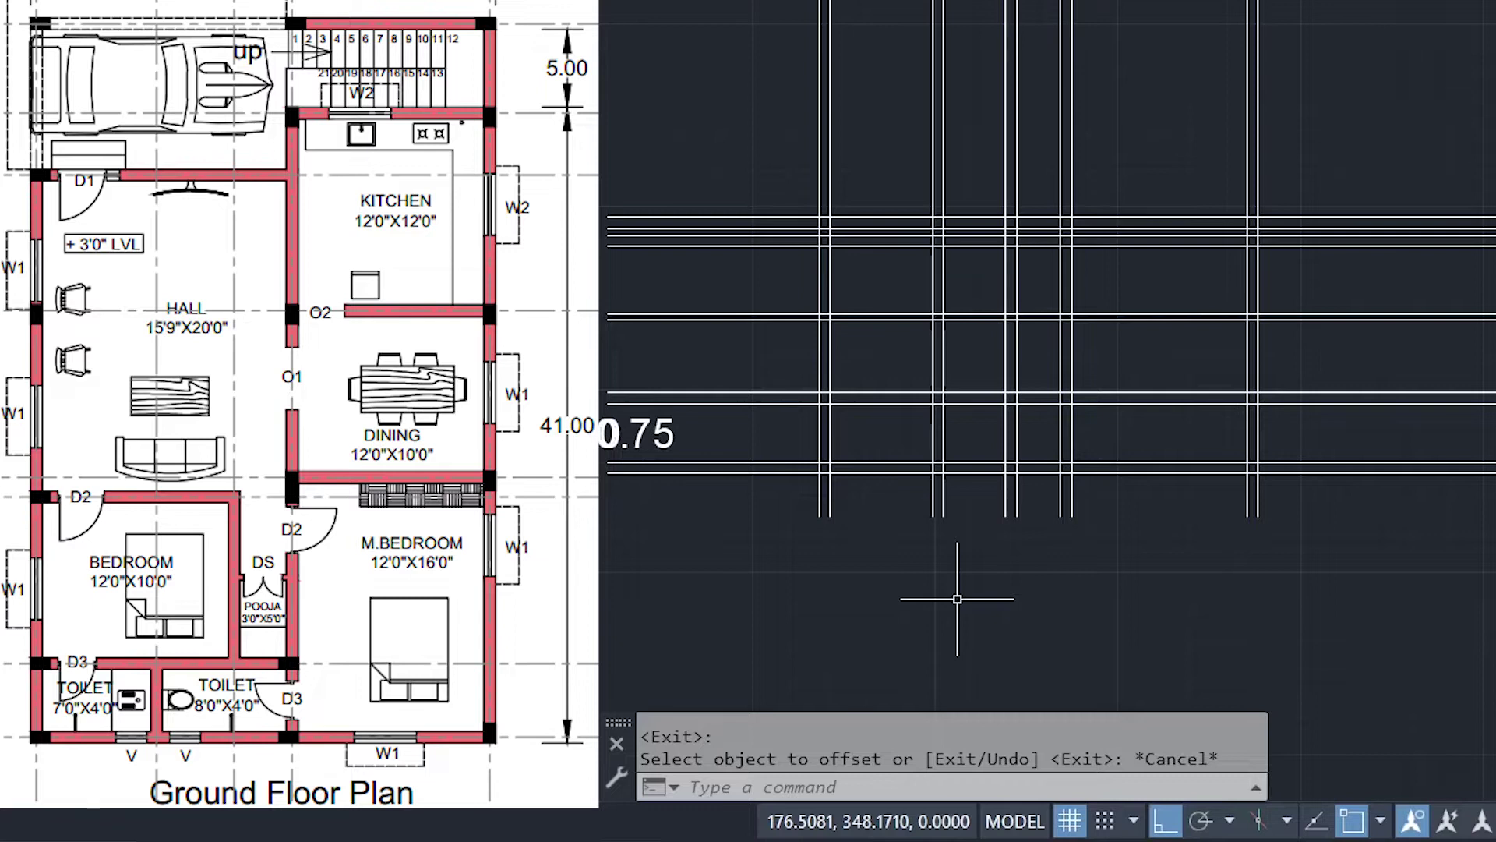
{"action": "type", "text": "t"}
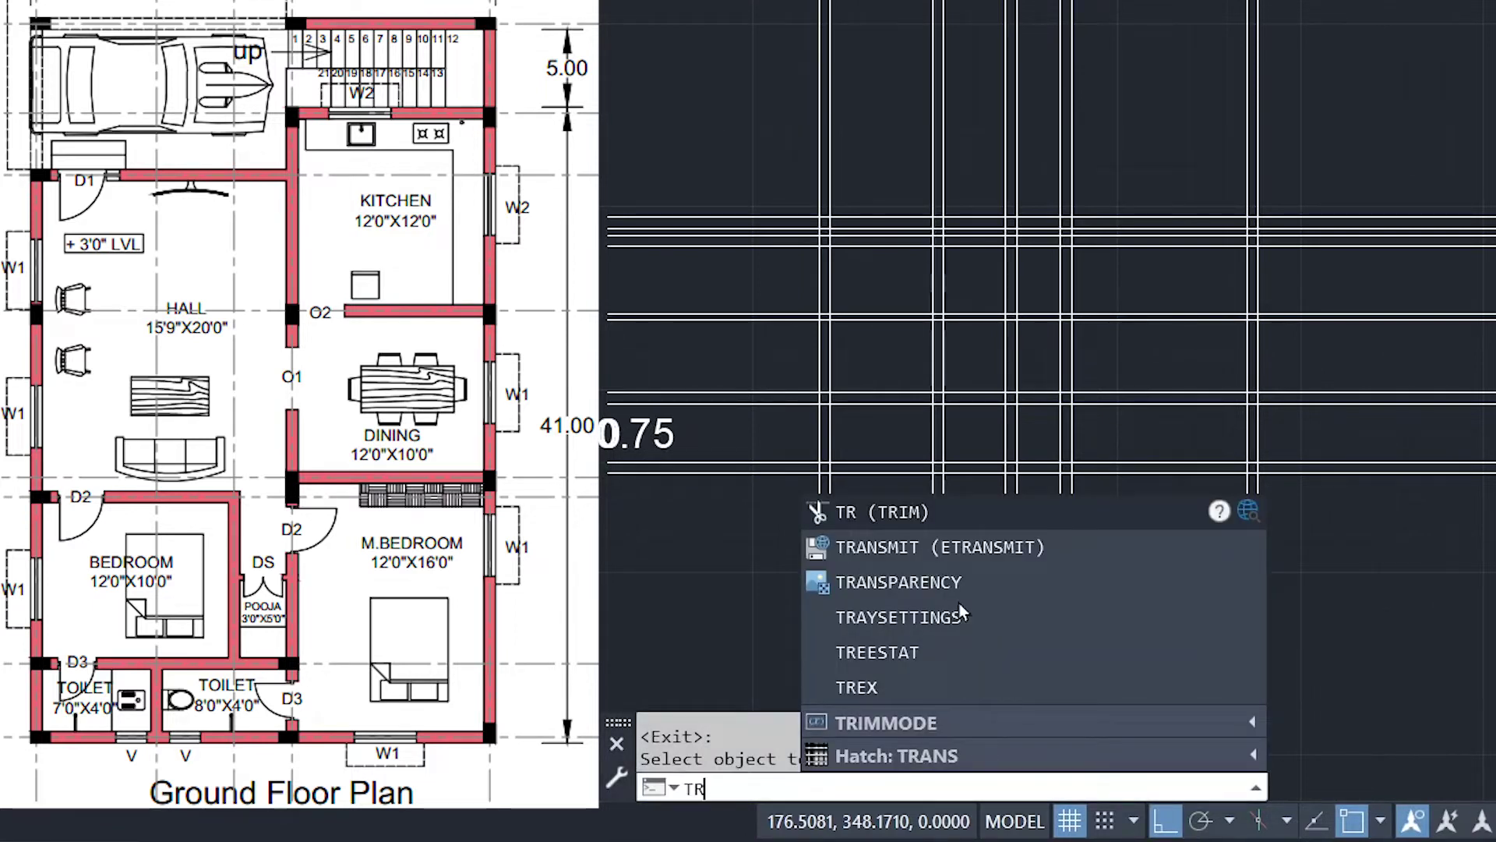
{"action": "key", "text": "Return"}
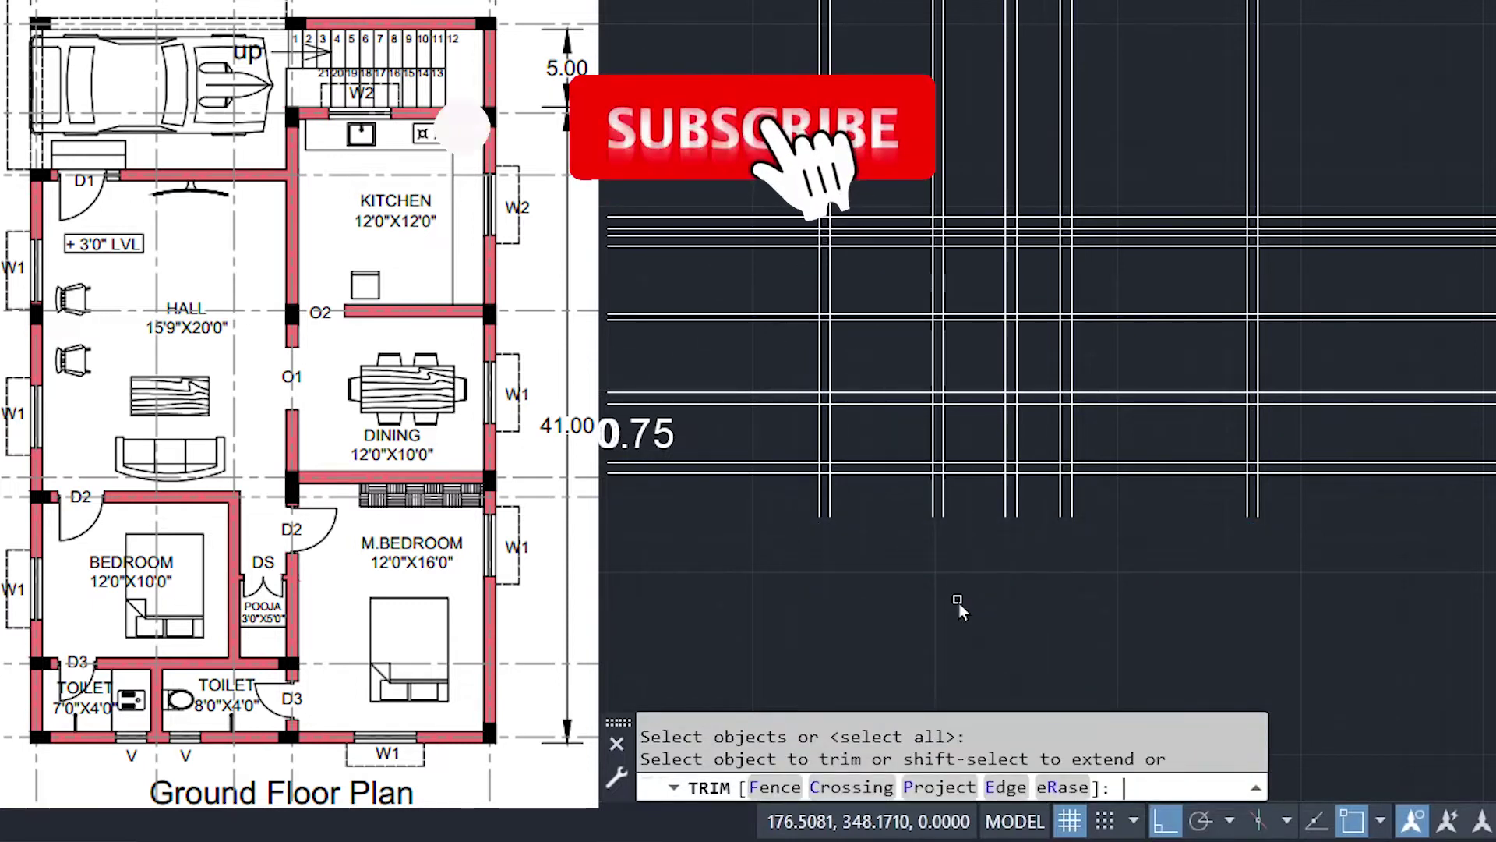
{"action": "left_click", "coordinate": [793, 518]}
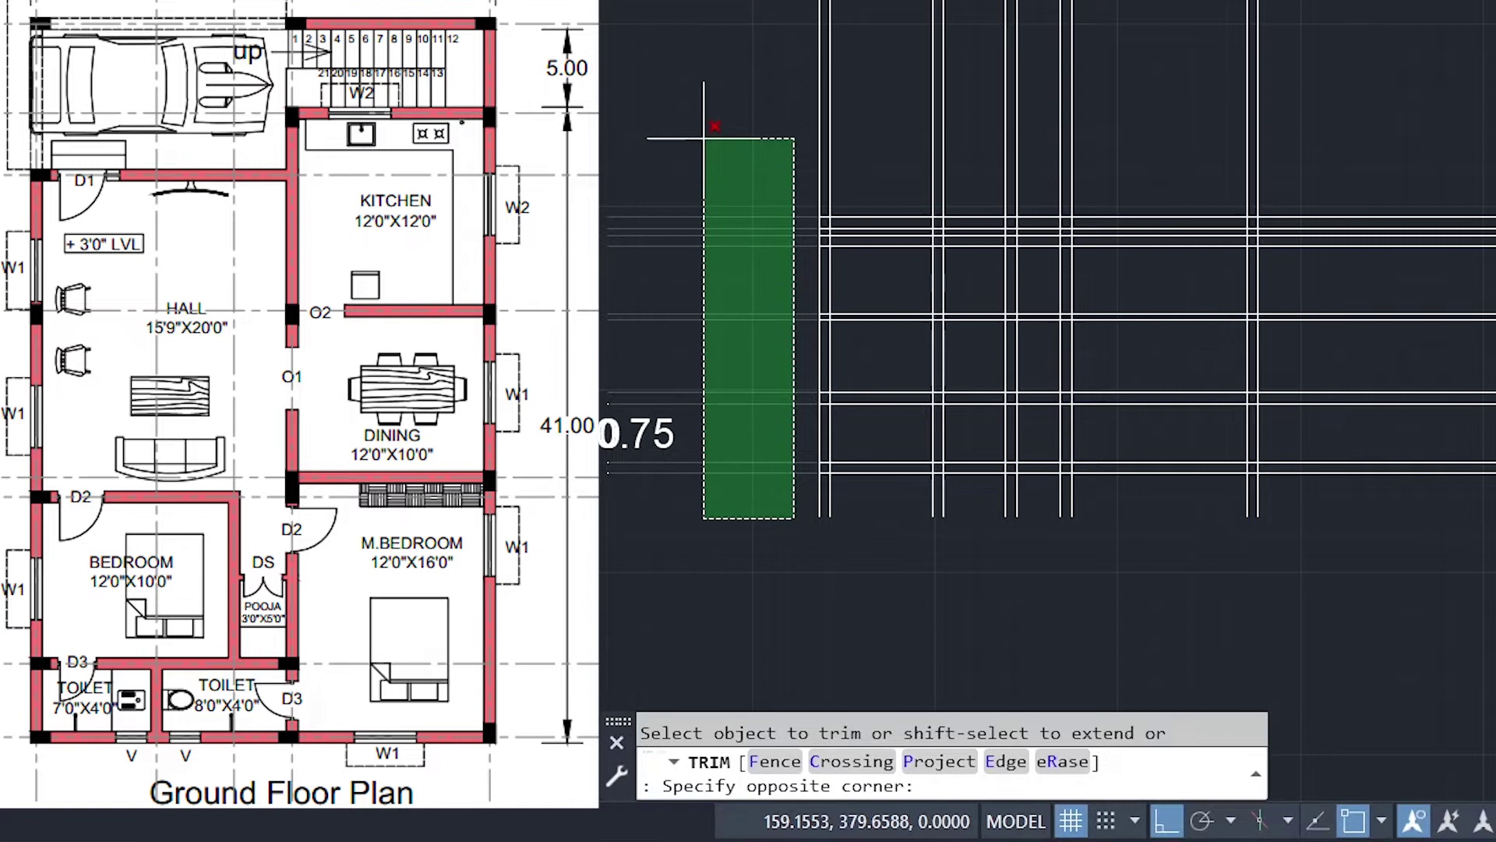
{"action": "left_click", "coordinate": [704, 139]}
{"action": "left_click", "coordinate": [1414, 565]}
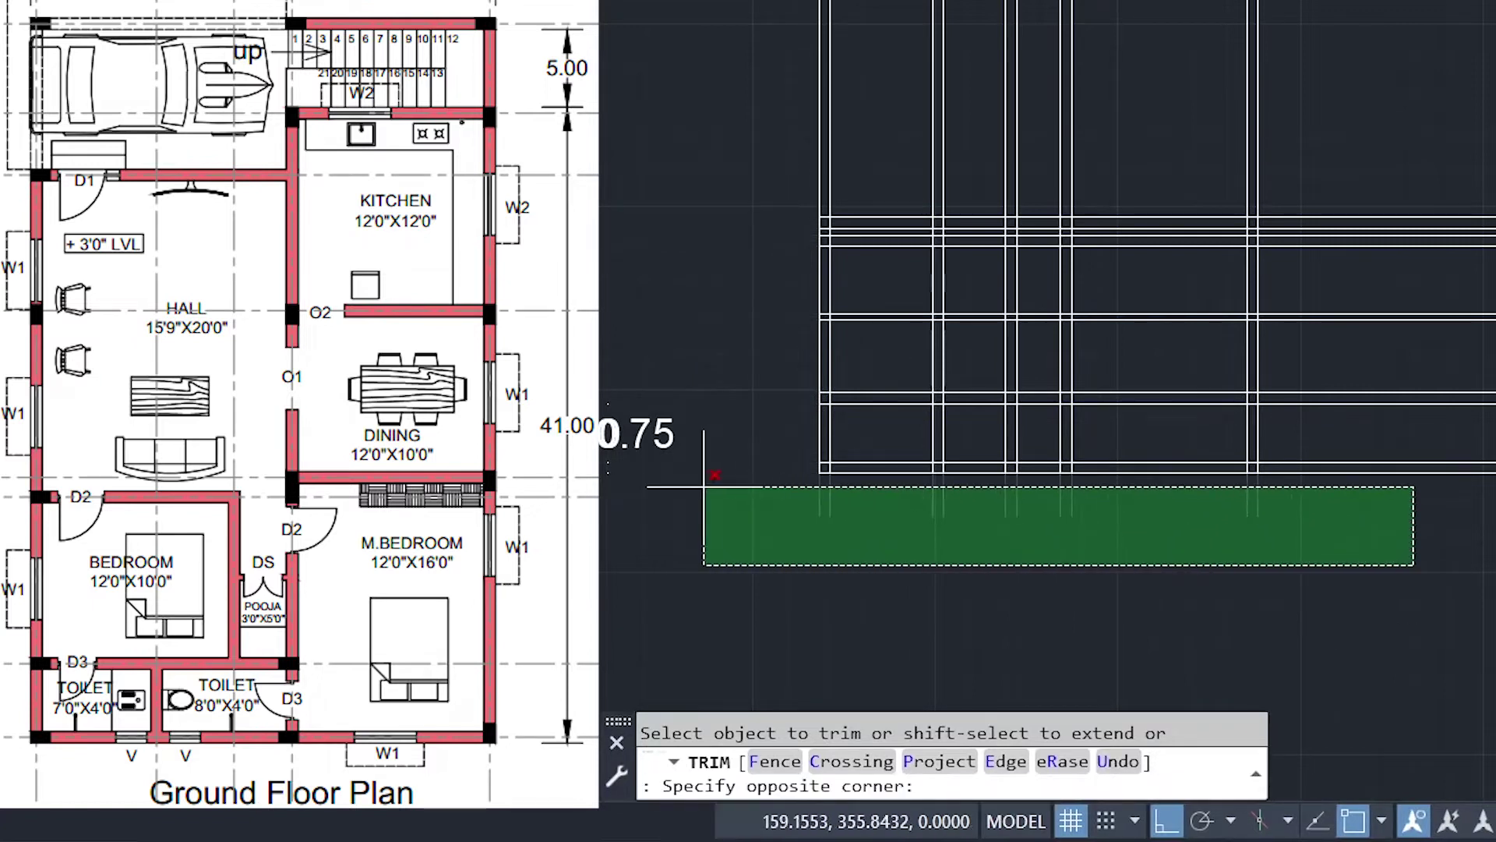
{"action": "left_click", "coordinate": [704, 487]}
{"action": "left_click", "coordinate": [1481, 551]}
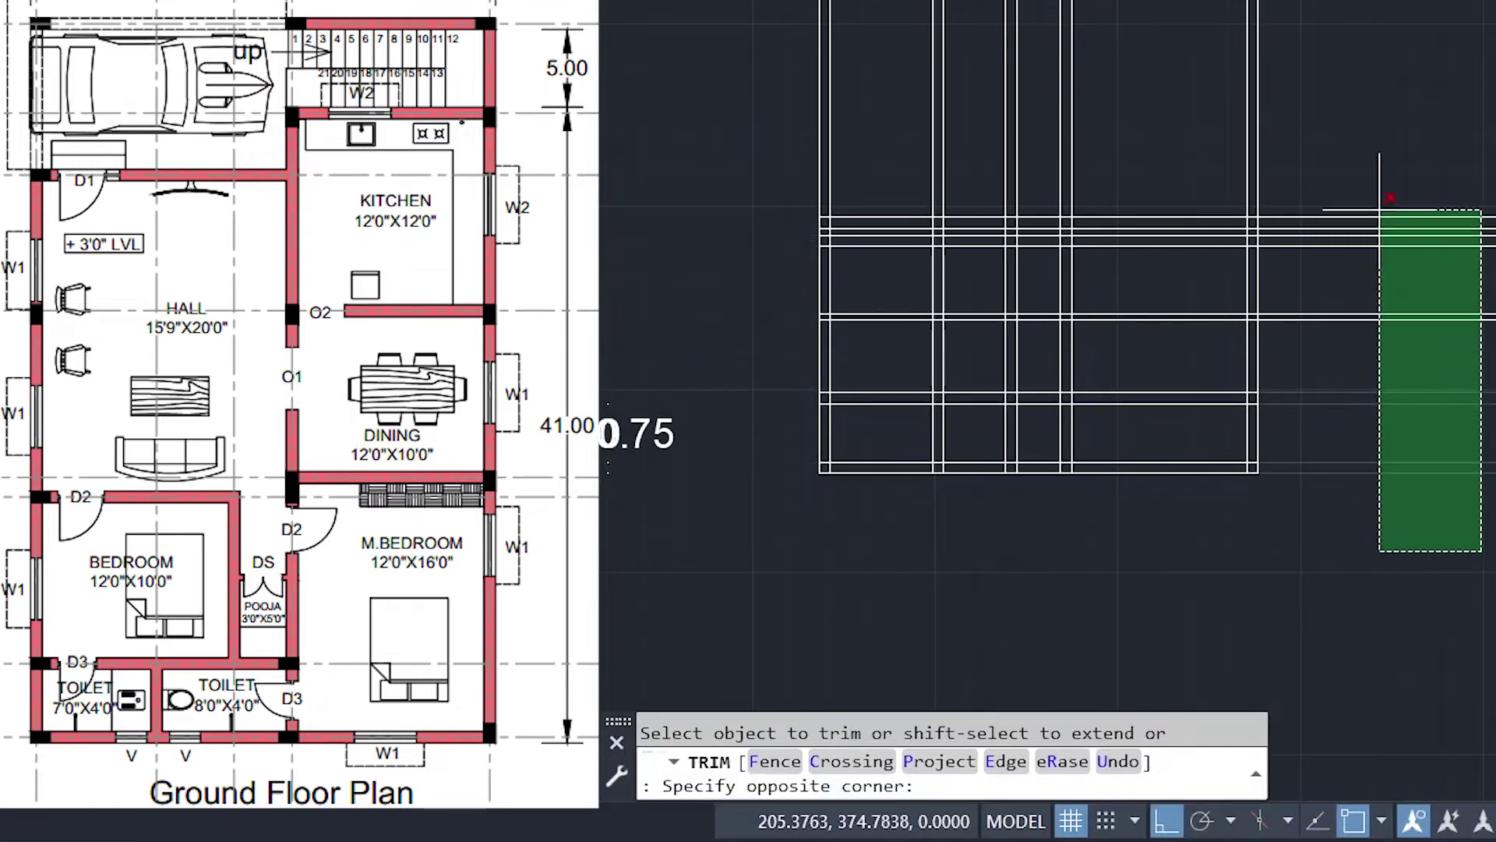
{"action": "left_click", "coordinate": [1354, 95]}
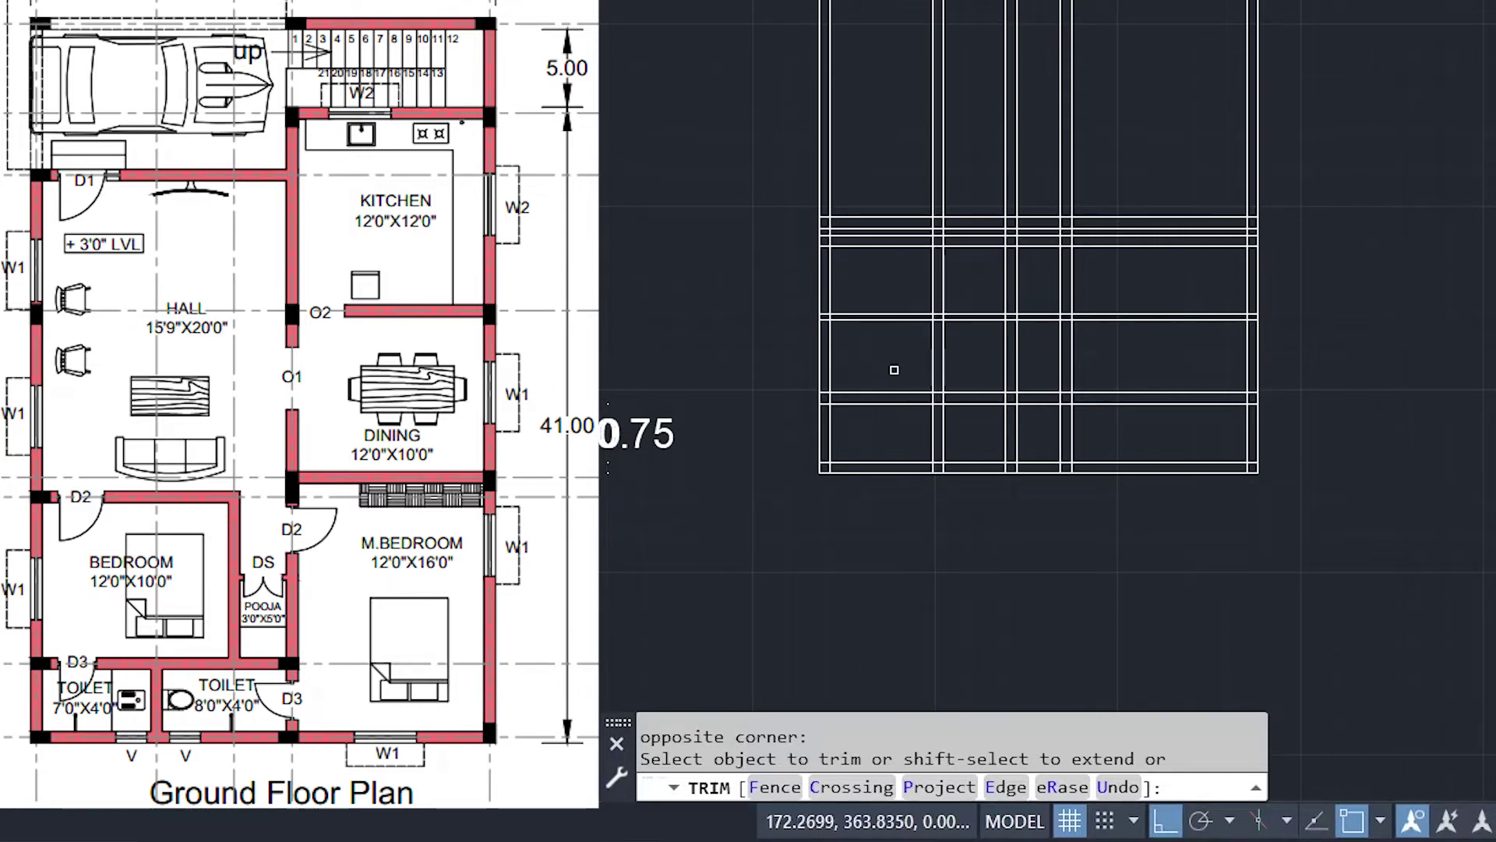
- Trim the wall lines that cross the interiors of the 8'0" toilet, the master bedroom and the bedroom
{"action": "left_click", "coordinate": [1027, 421]}
{"action": "left_click", "coordinate": [960, 445]}
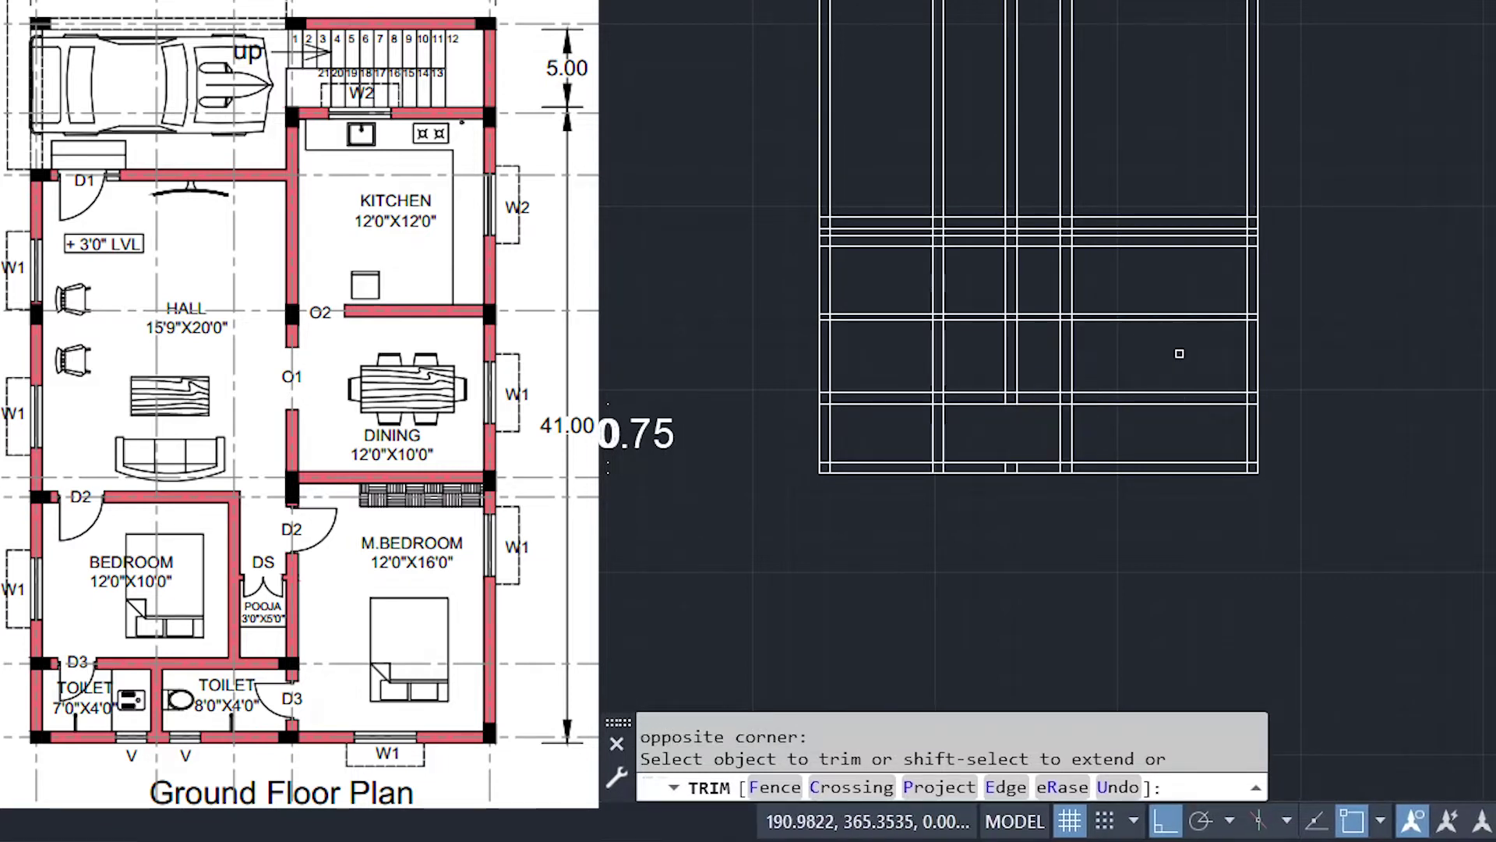
{"action": "left_click", "coordinate": [1204, 444]}
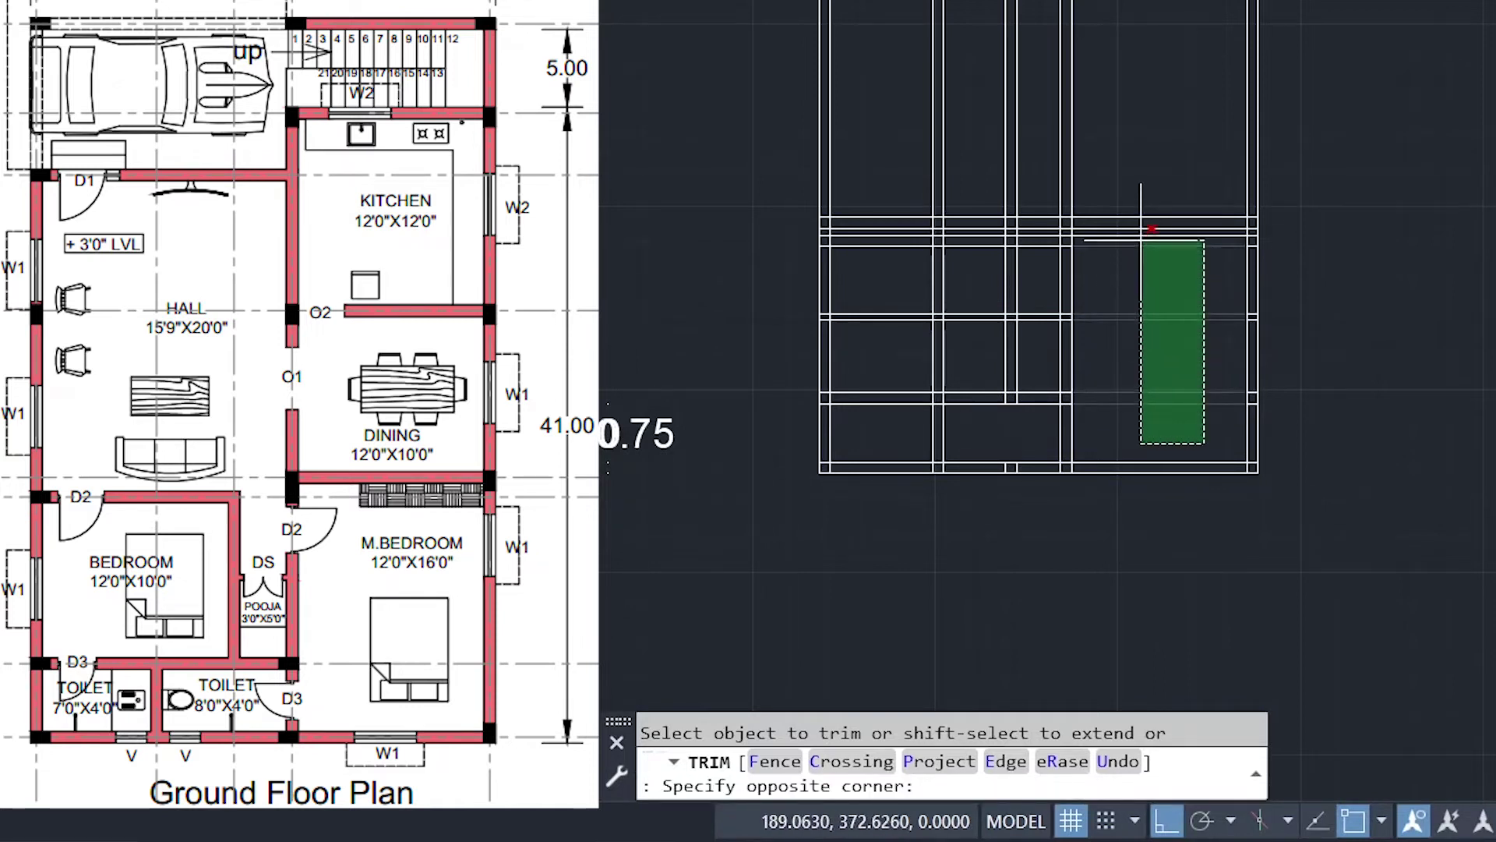
{"action": "left_click", "coordinate": [1140, 233]}
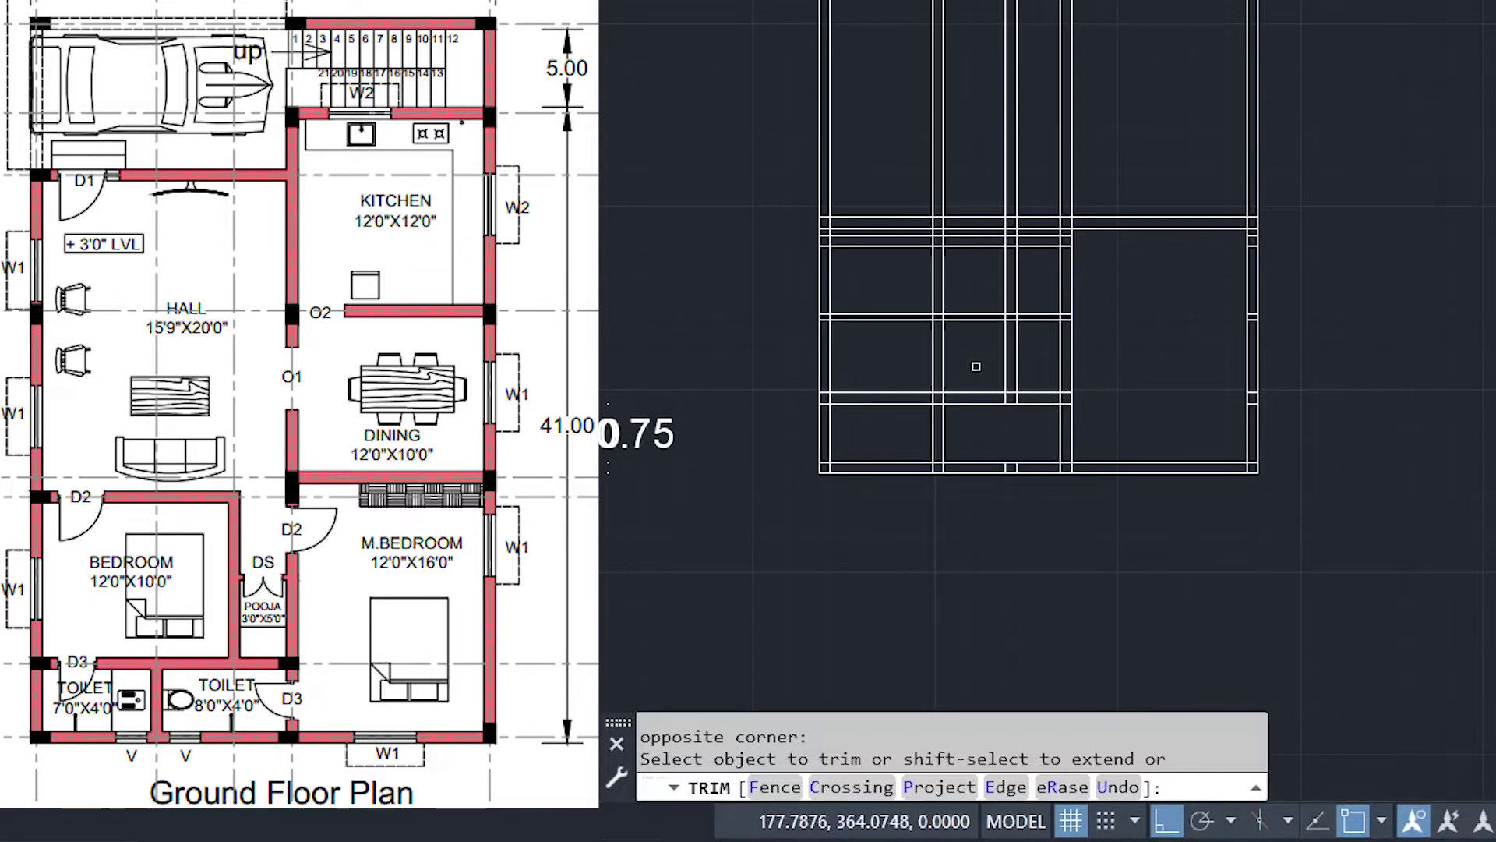
{"action": "left_click", "coordinate": [986, 360]}
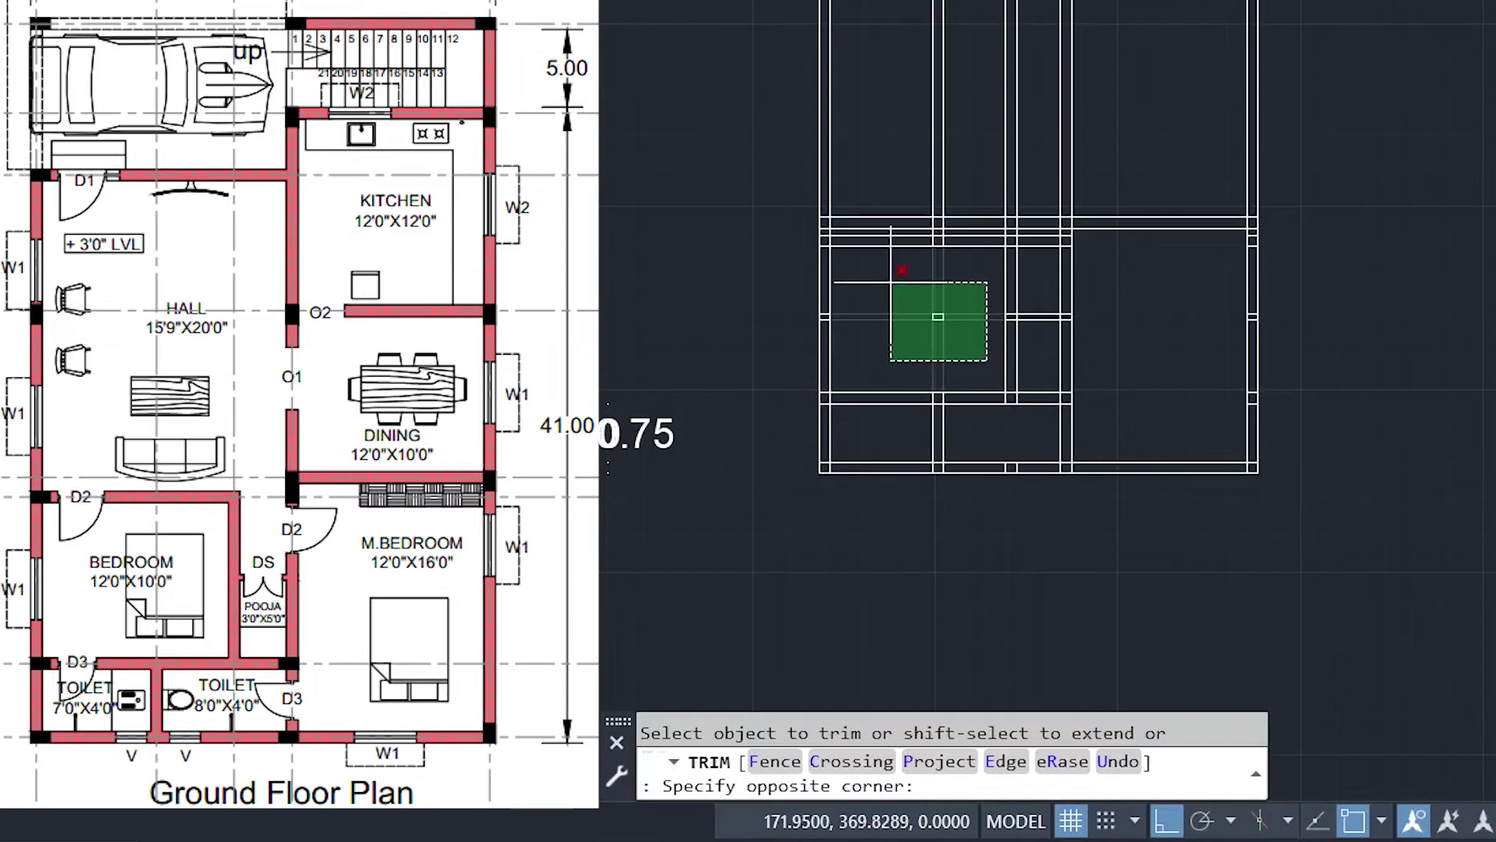
{"action": "left_click", "coordinate": [879, 275]}
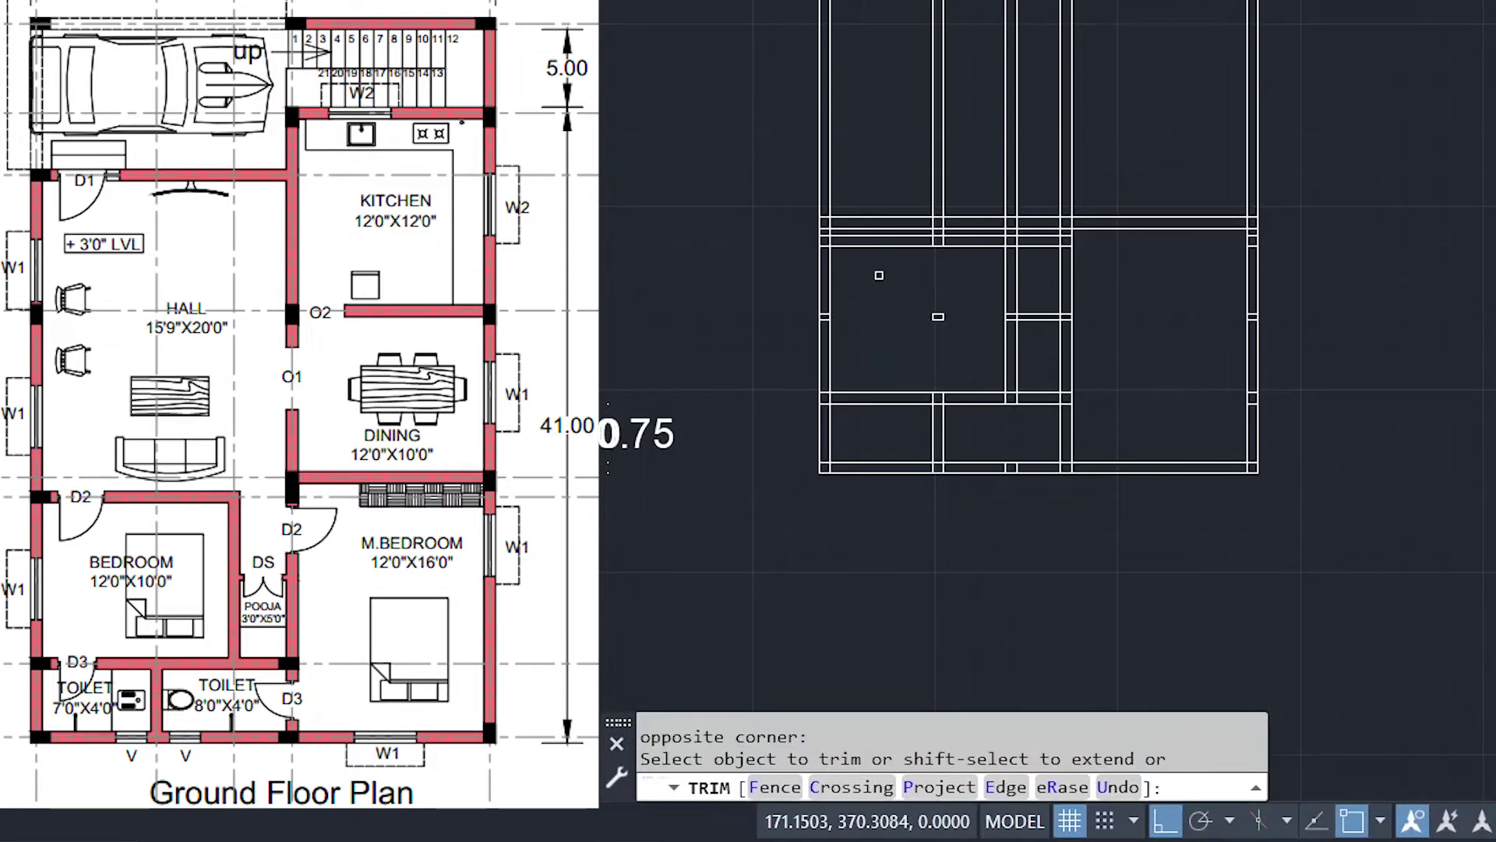
- Trim the master bedroom's upper wall lines where they run across the hall and passage to the left exterior wall
{"action": "scroll", "coordinate": [939, 198], "scroll_direction": "up", "scroll_amount": 5}
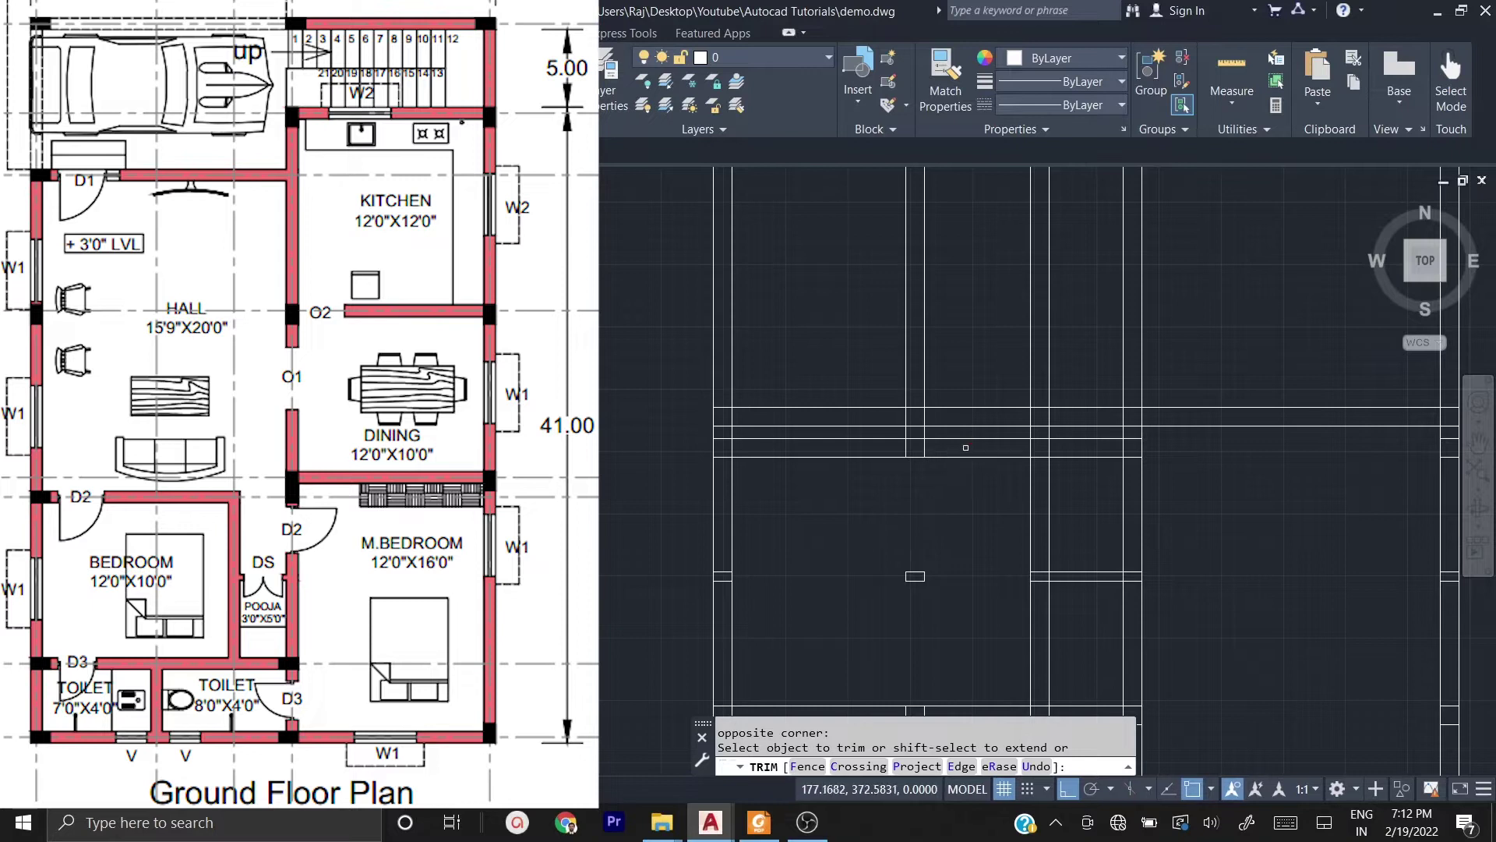
{"action": "left_click", "coordinate": [1099, 433]}
{"action": "left_click", "coordinate": [1080, 378]}
{"action": "left_click", "coordinate": [975, 362]}
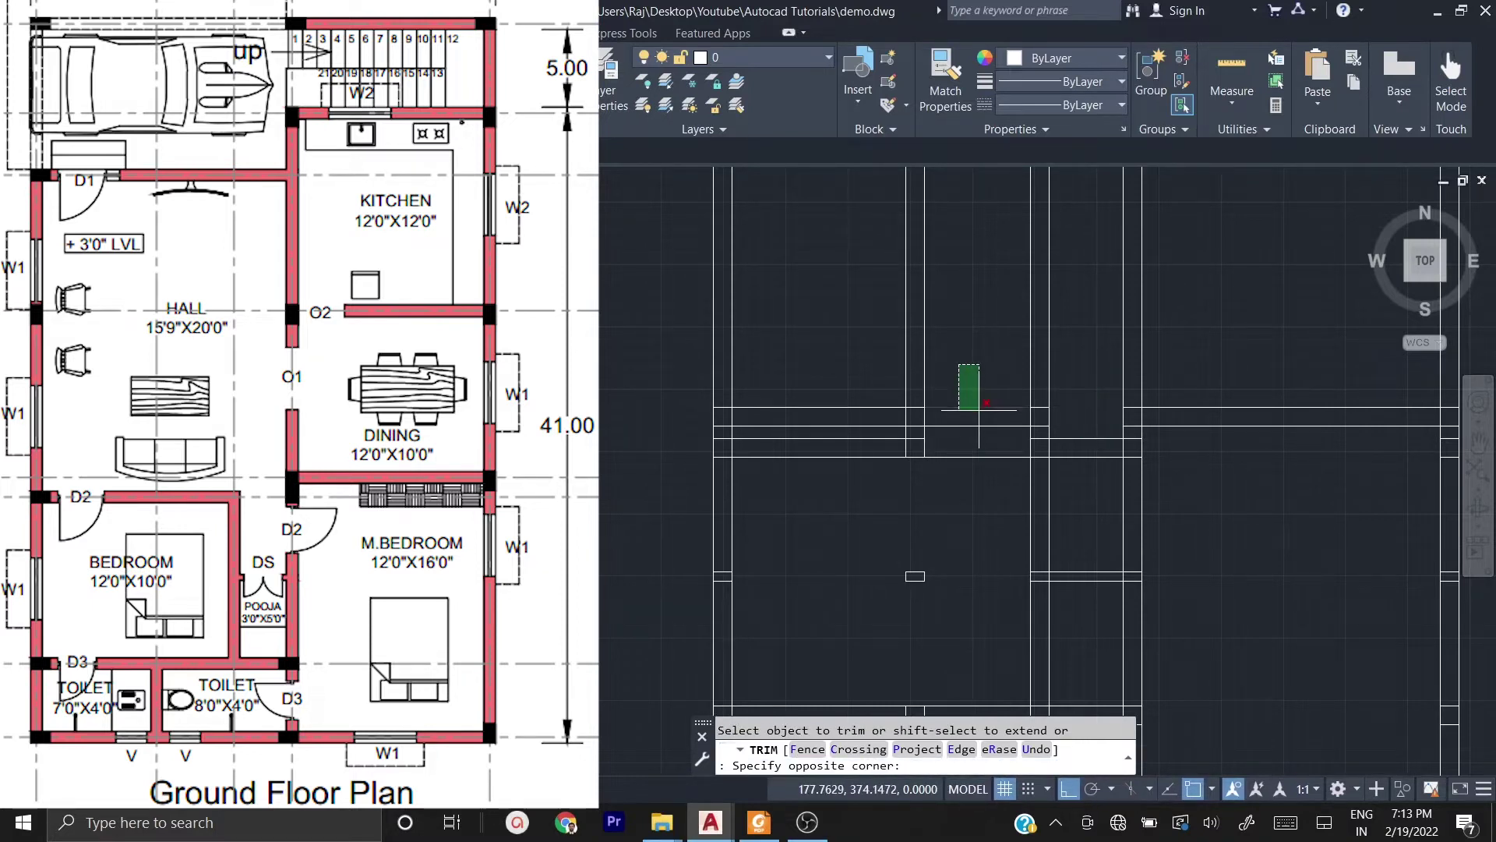
{"action": "left_click", "coordinate": [972, 330]}
{"action": "left_click", "coordinate": [972, 330]}
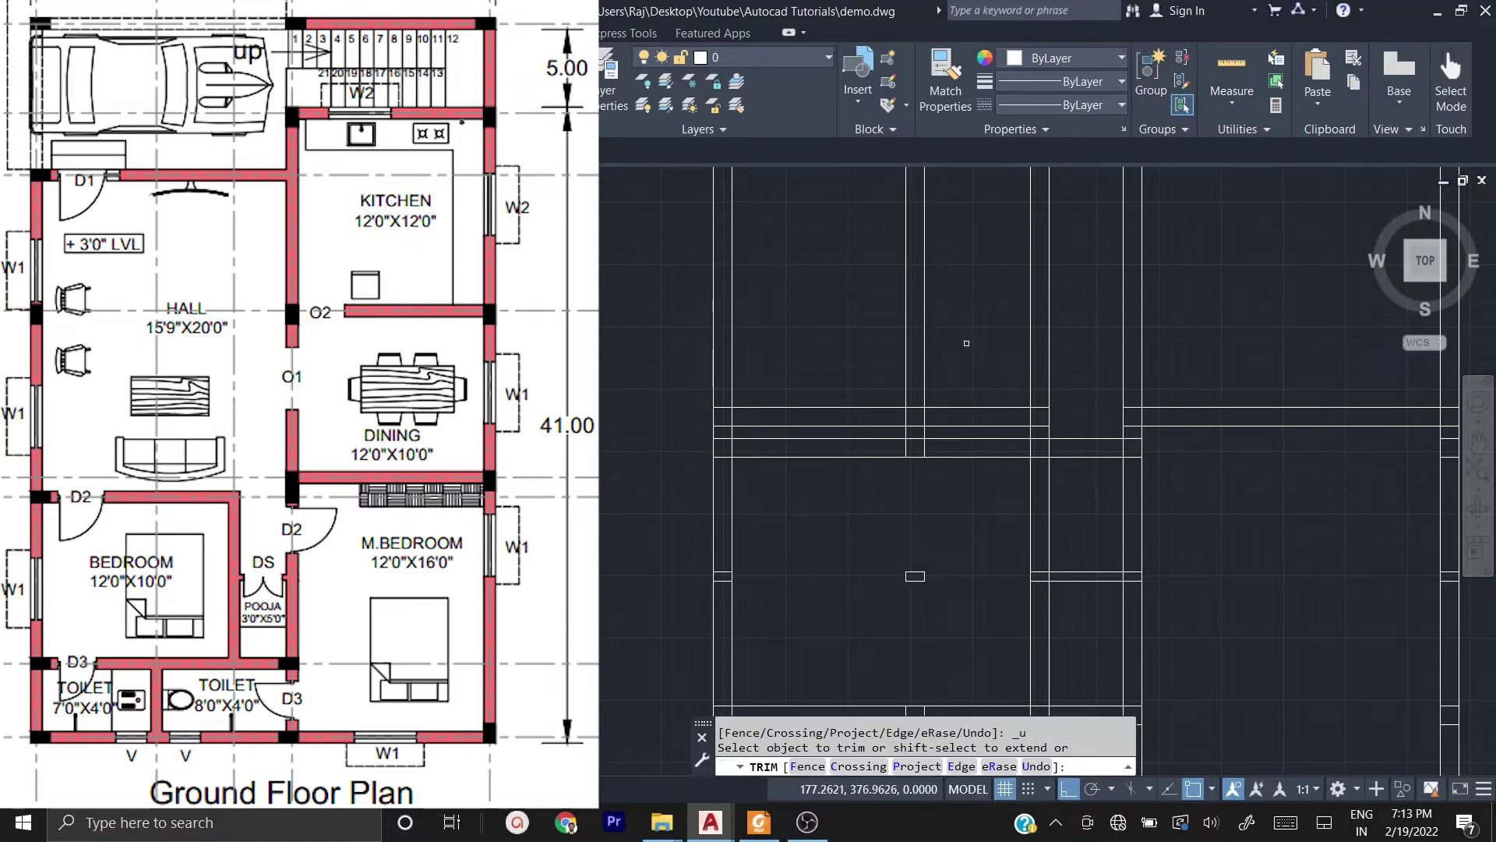
{"action": "left_click", "coordinate": [863, 424]}
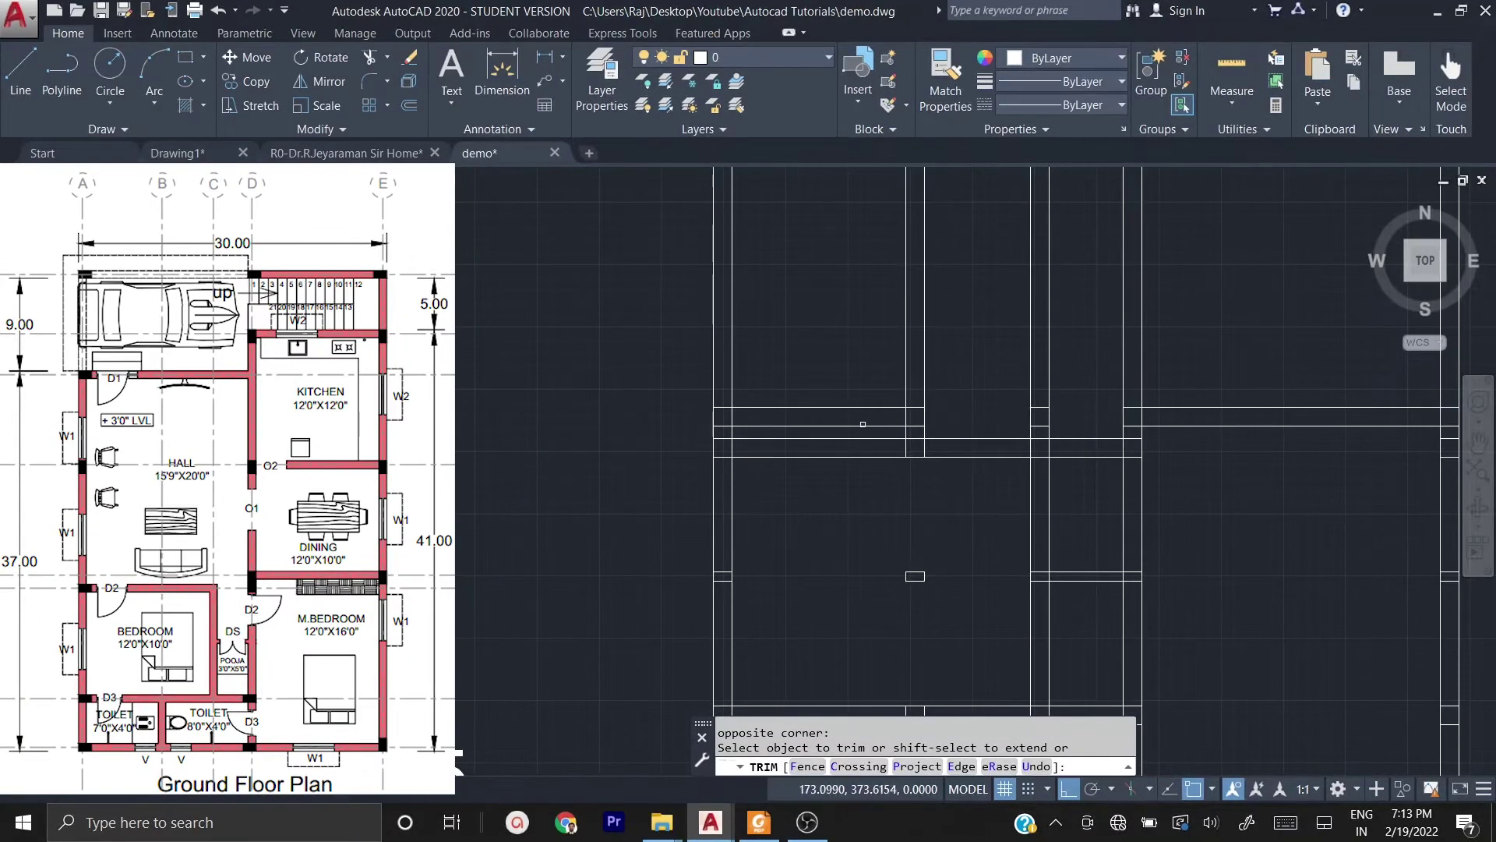
{"action": "left_click", "coordinate": [838, 356]}
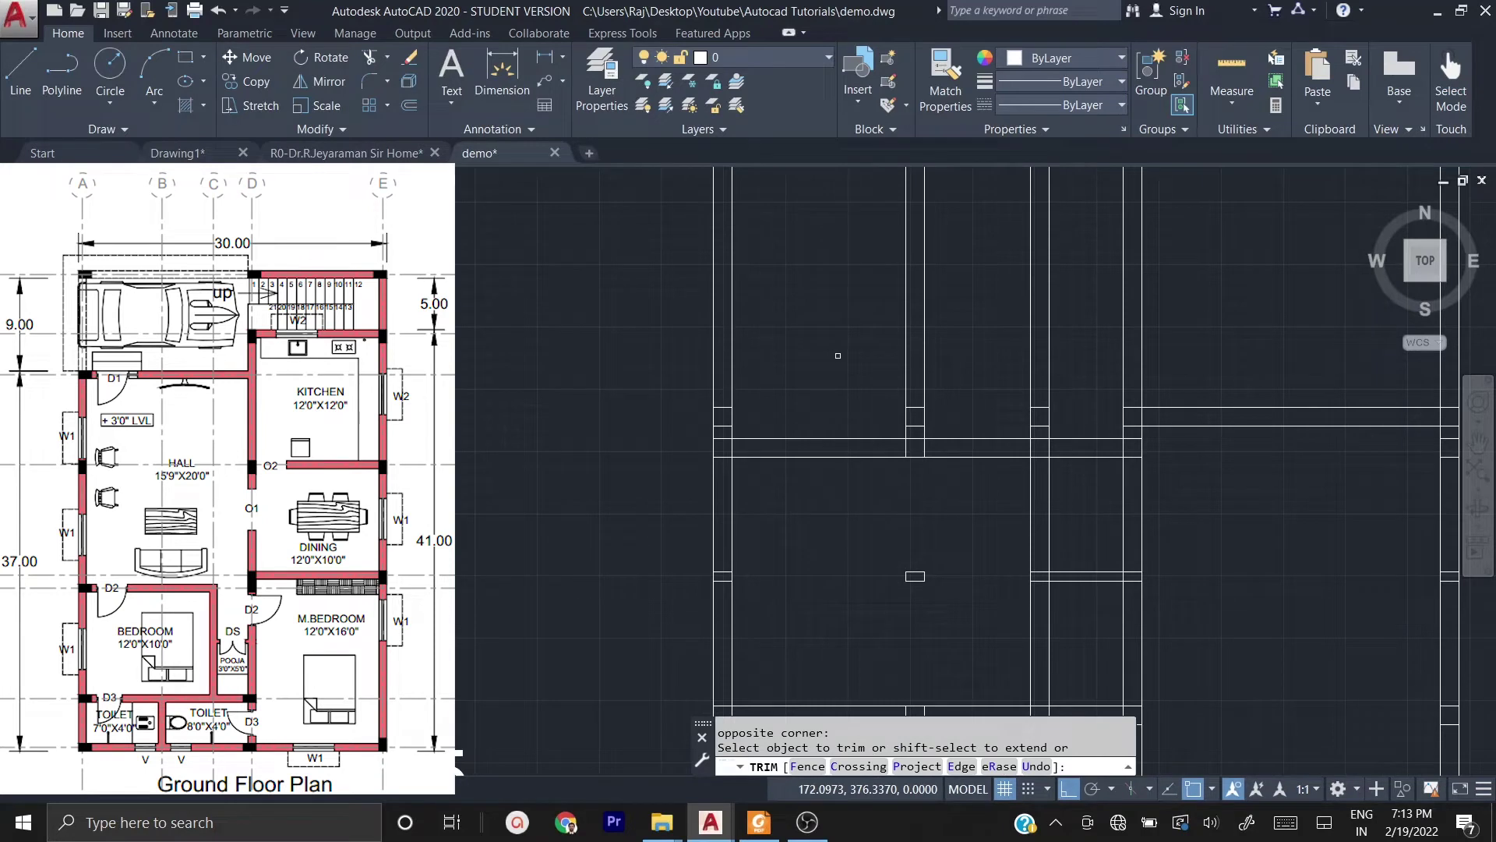
{"action": "key", "text": "Escape"}
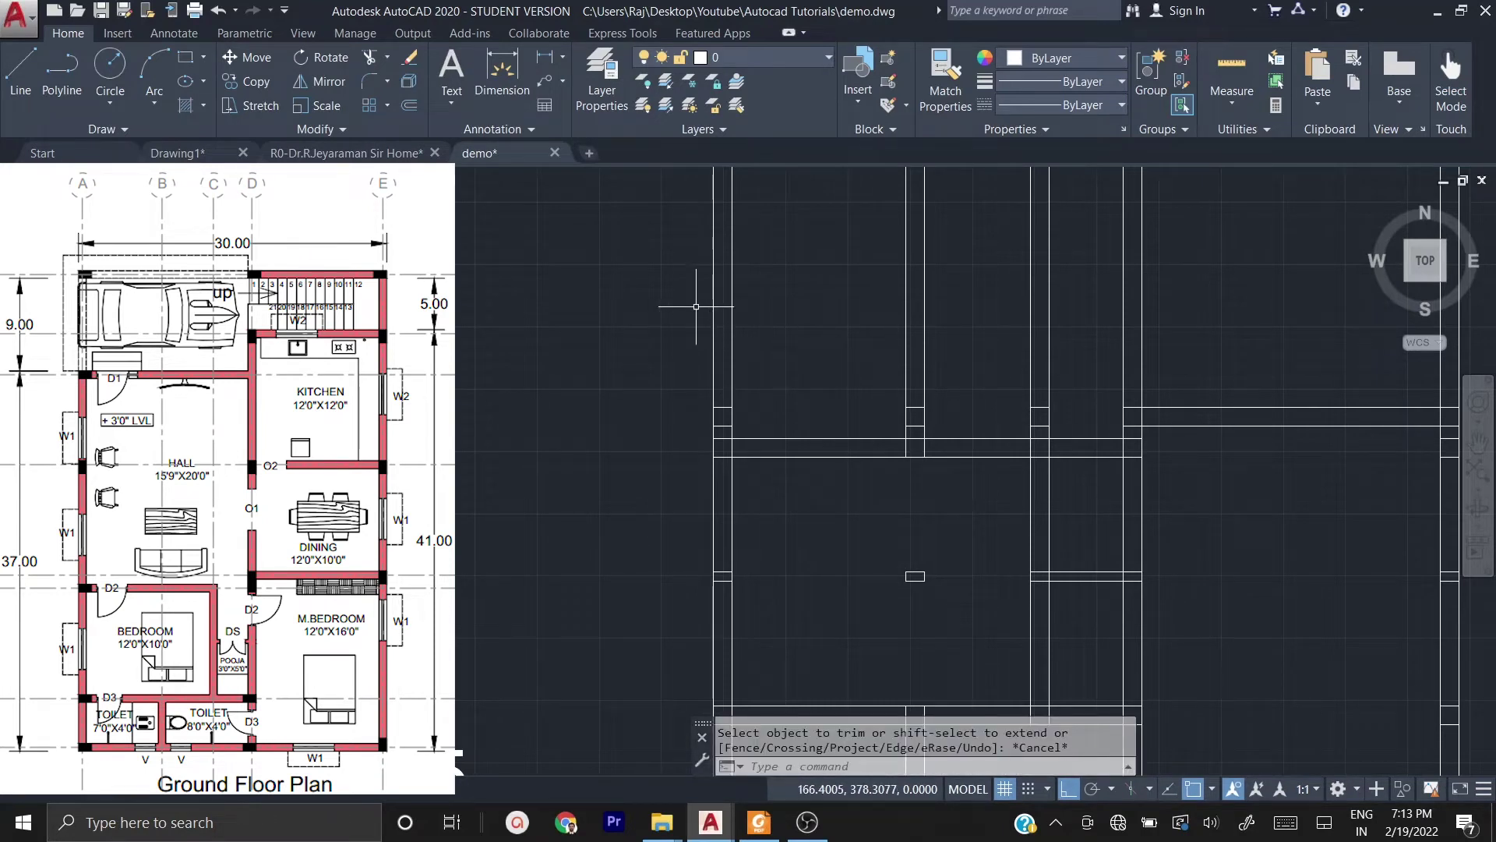
- Erase the leftover line fragments just above the bedroom's top wall and those level with the pooja wall in and beside the bedroom
{"action": "scroll", "coordinate": [637, 328], "scroll_direction": "down", "scroll_amount": 2}
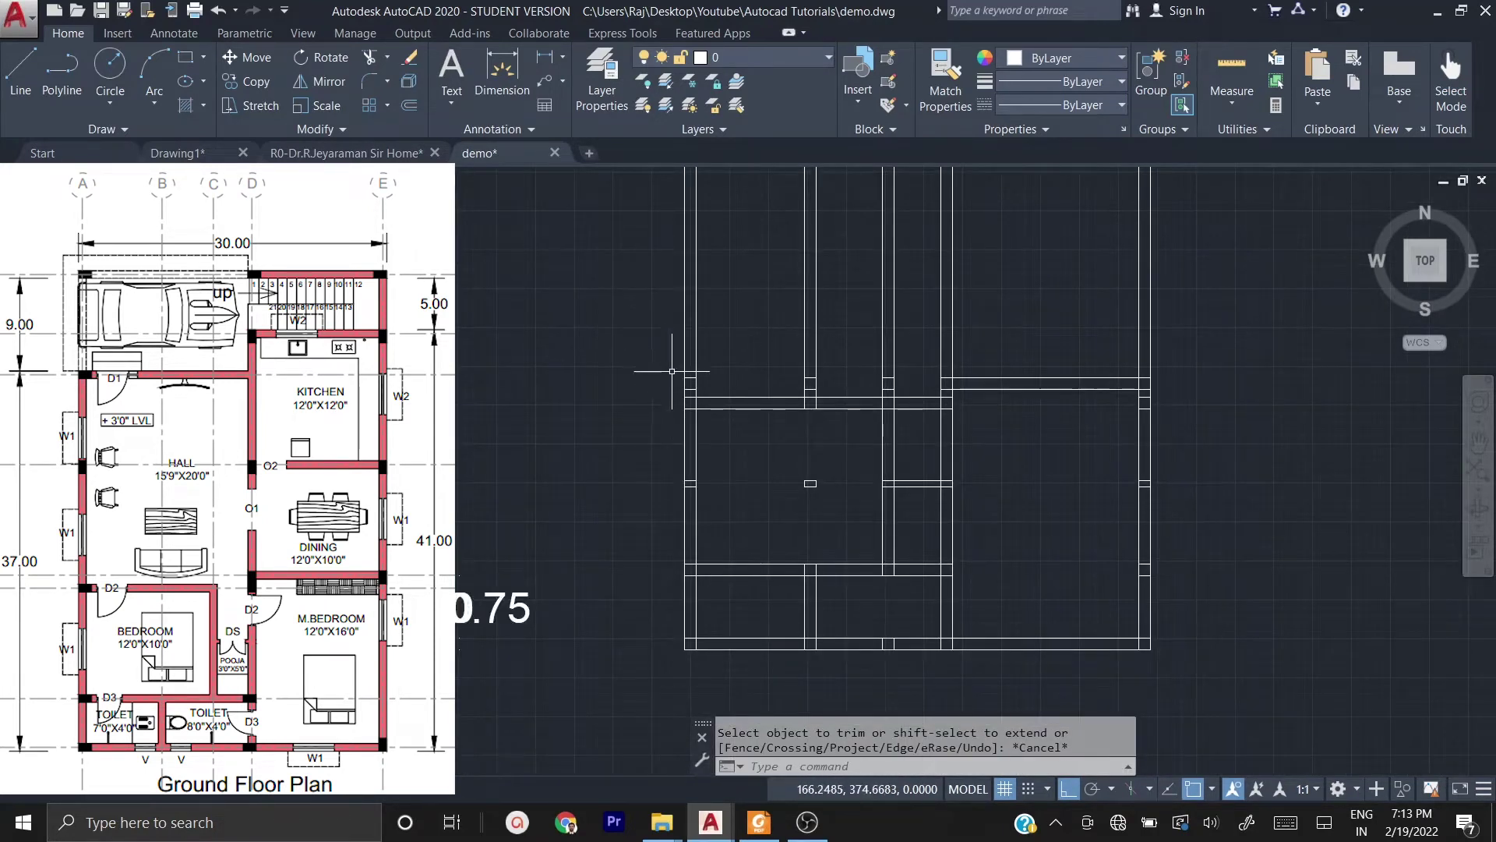
{"action": "scroll", "coordinate": [672, 371], "scroll_direction": "up", "scroll_amount": 2}
{"action": "left_click", "coordinate": [654, 355]}
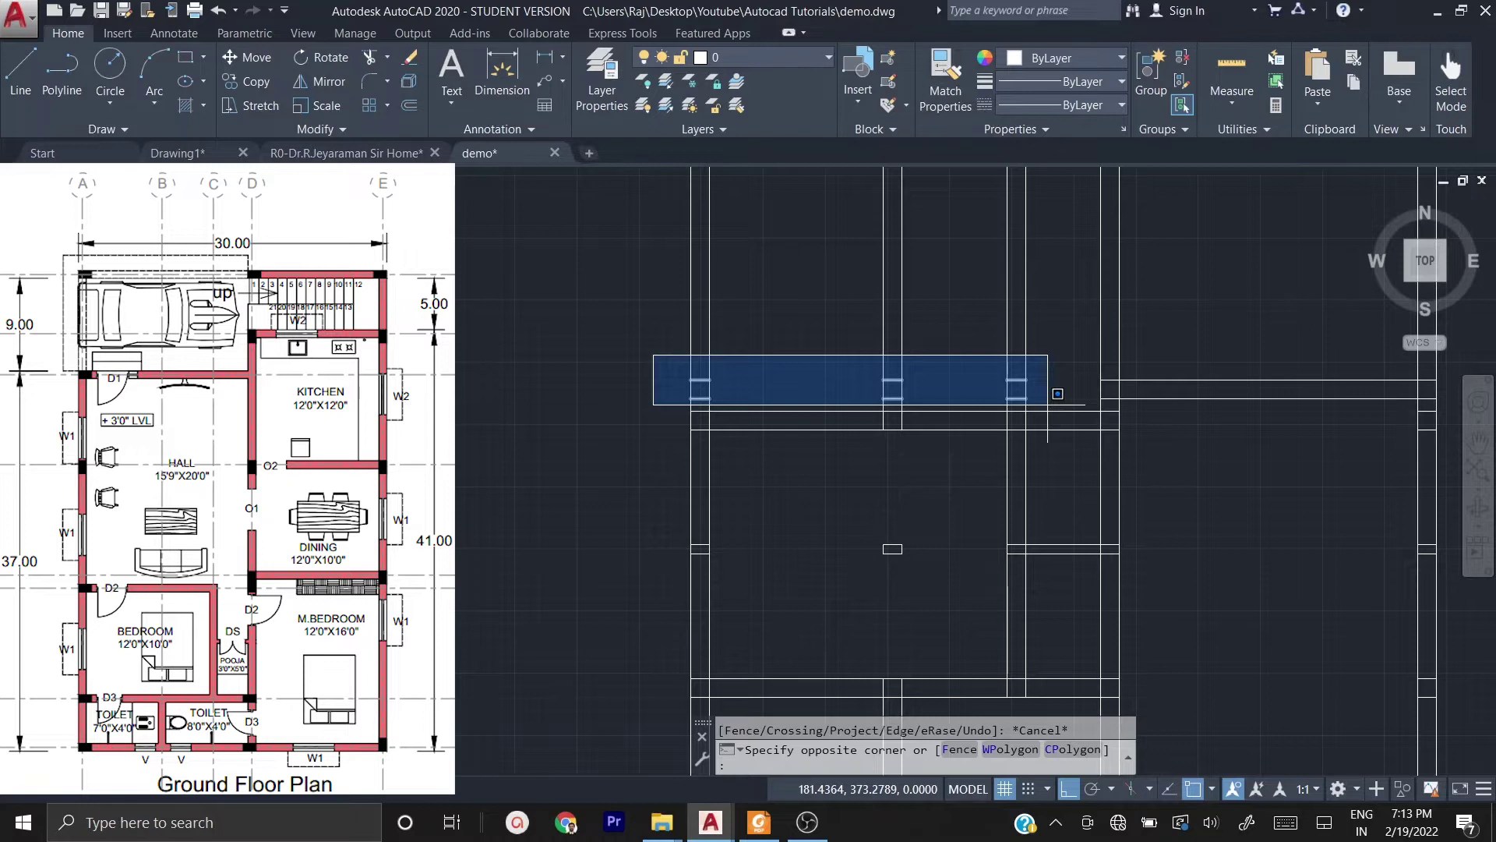
{"action": "left_click", "coordinate": [1048, 404]}
{"action": "key", "text": "Delete"}
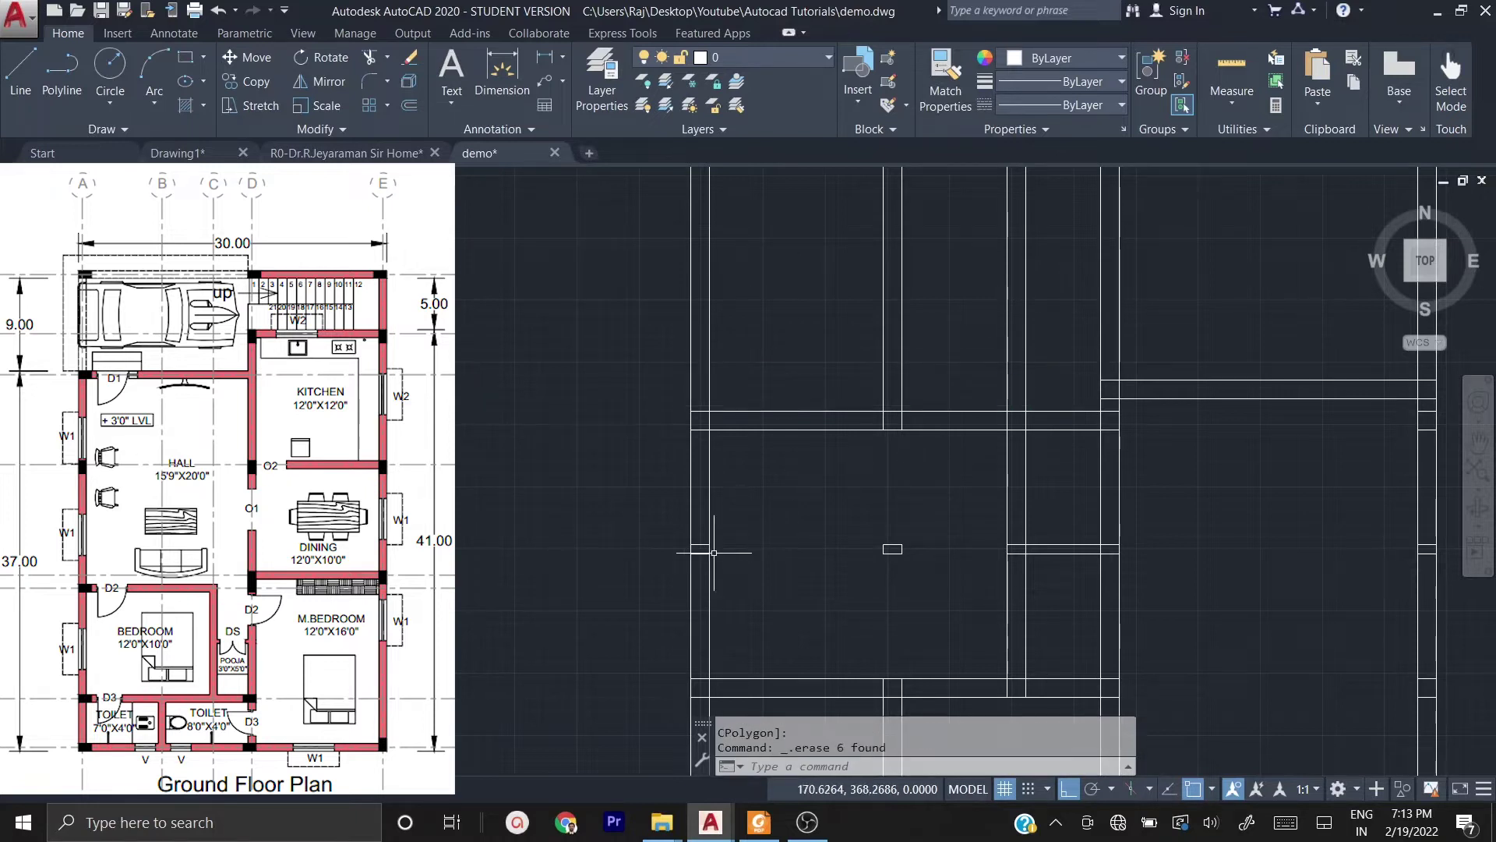
{"action": "left_click", "coordinate": [604, 520]}
{"action": "left_click", "coordinate": [953, 604]}
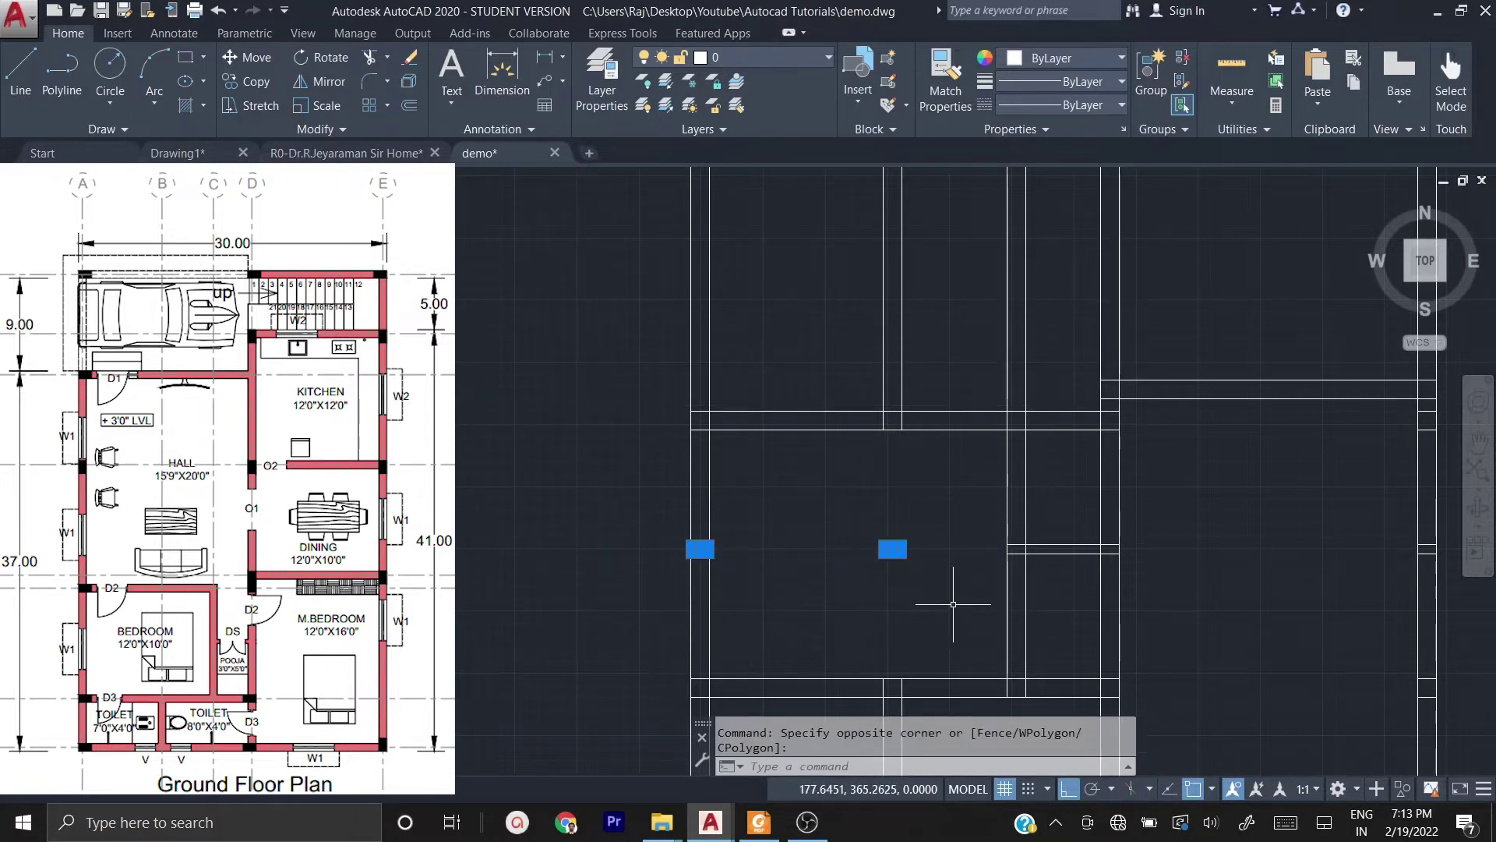
{"action": "key", "text": "Delete"}
- Erase the leftover line fragments inside the right exterior wall and those in the bottom wall below the 8'0" toilet
{"action": "scroll", "coordinate": [635, 408], "scroll_direction": "down", "scroll_amount": 2}
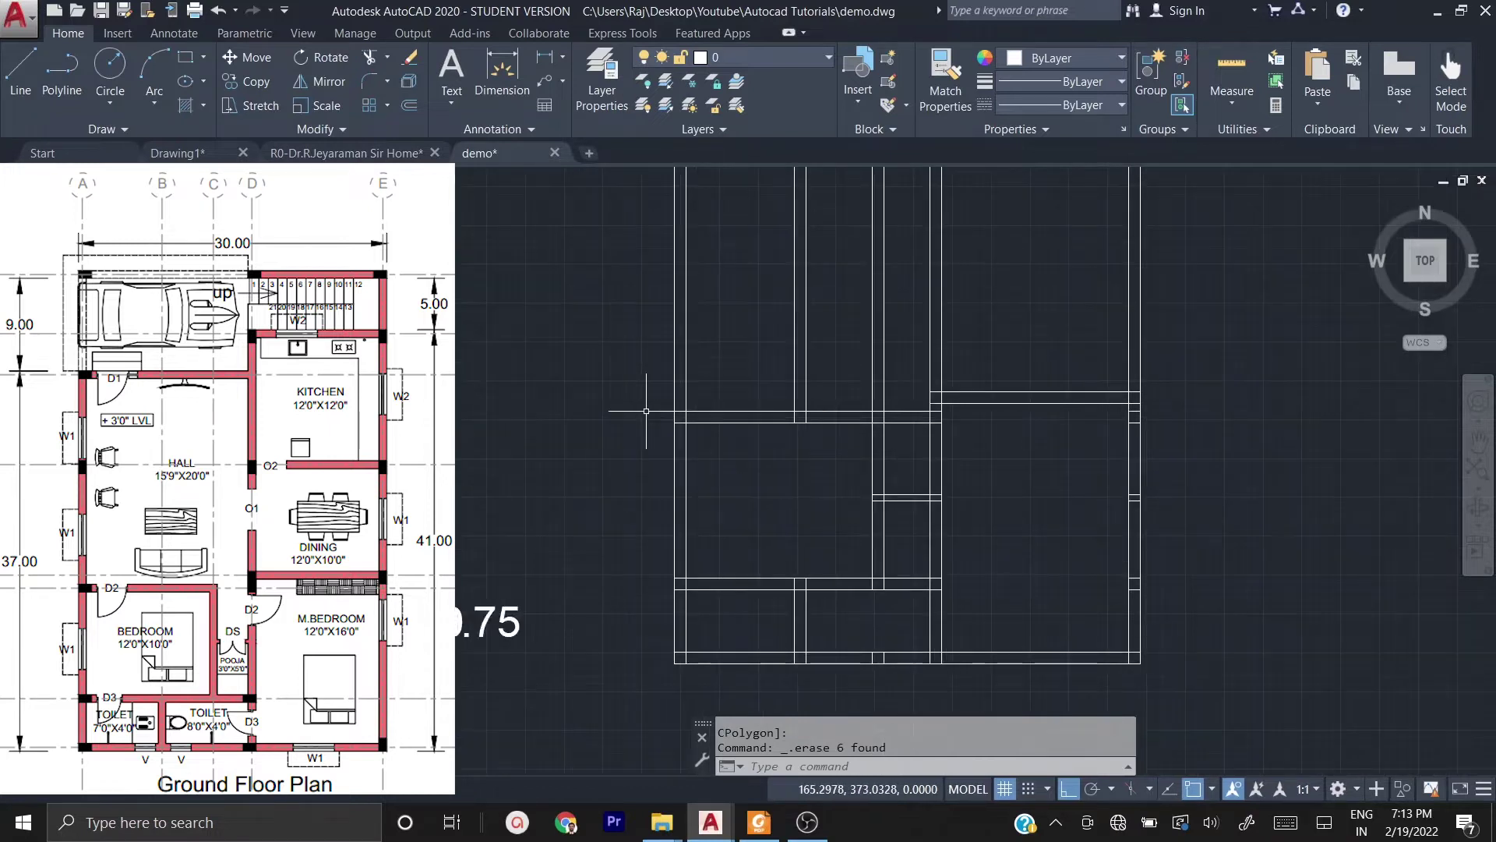
{"action": "scroll", "coordinate": [1111, 430], "scroll_direction": "up", "scroll_amount": 2}
{"action": "left_click", "coordinate": [1118, 395]}
{"action": "middle_click_drag", "start_coordinate": [1183, 604], "coordinate": [1183, 471]}
{"action": "left_click", "coordinate": [1197, 598]}
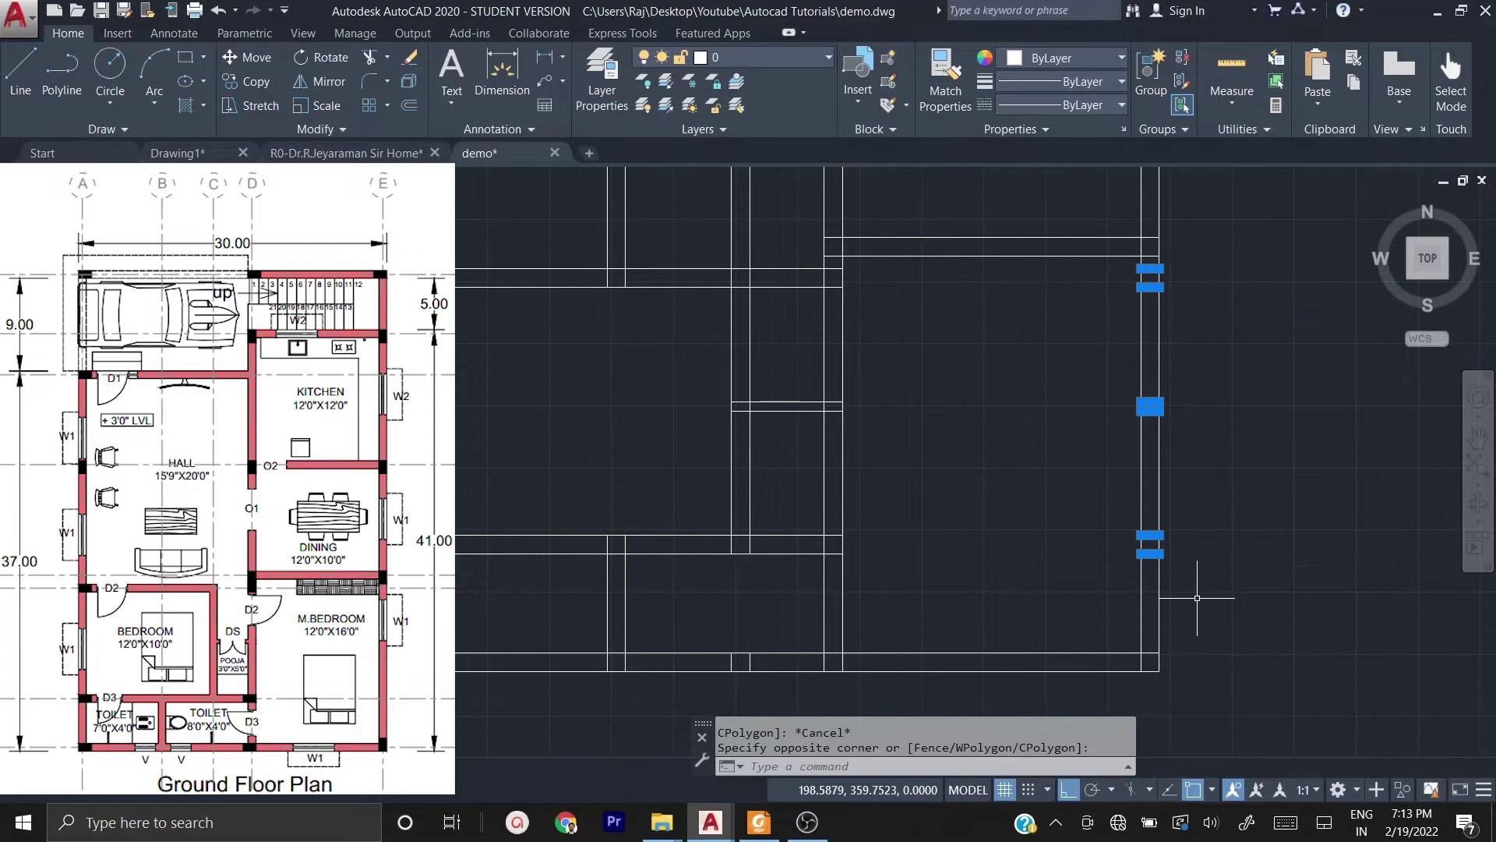
{"action": "key", "text": "Delete"}
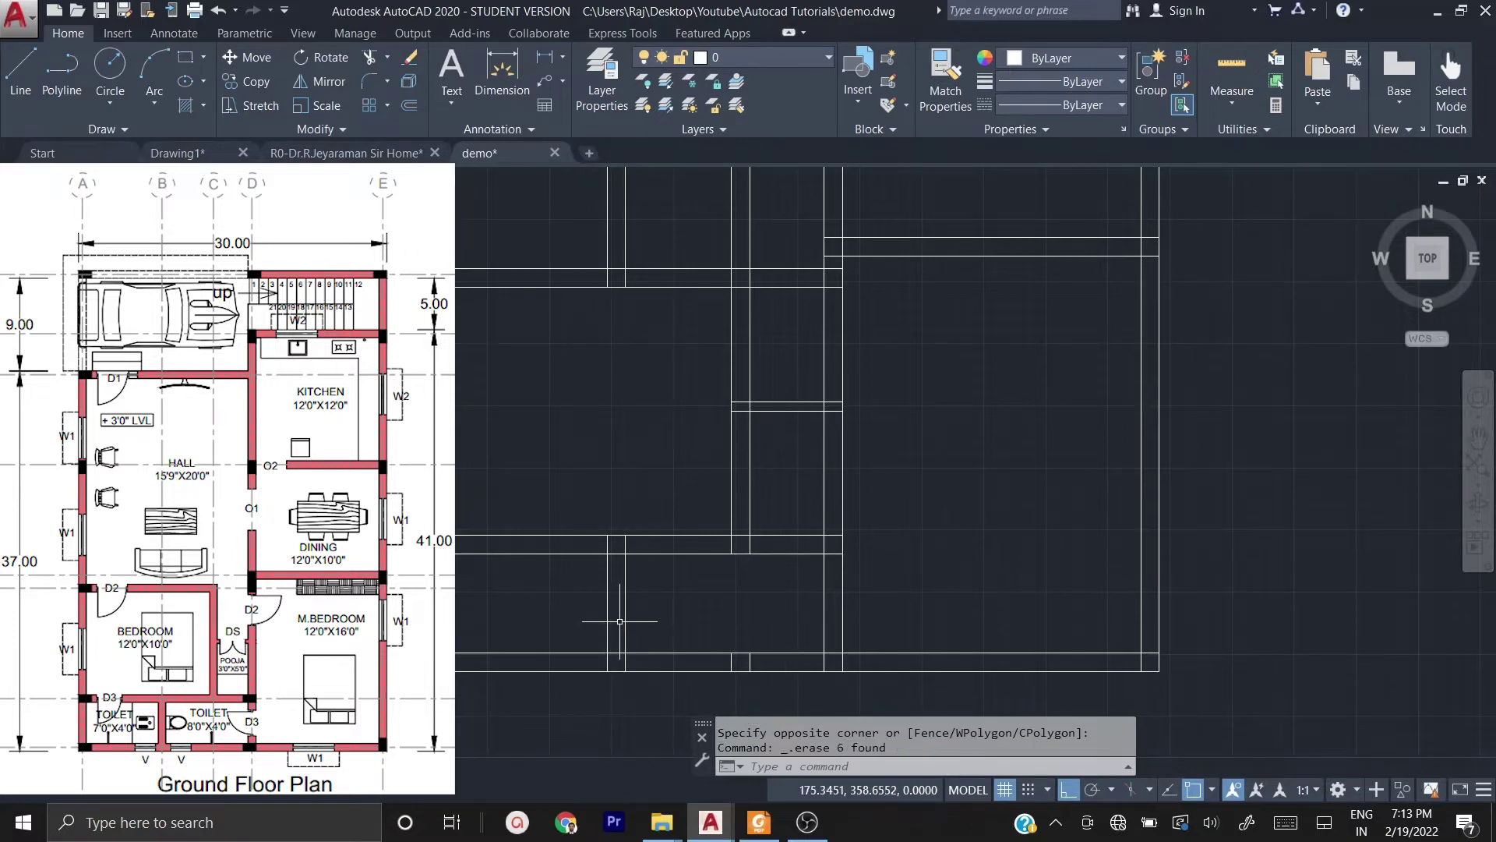
{"action": "left_click", "coordinate": [693, 622]}
{"action": "left_click", "coordinate": [794, 693]}
{"action": "key", "text": "Delete"}
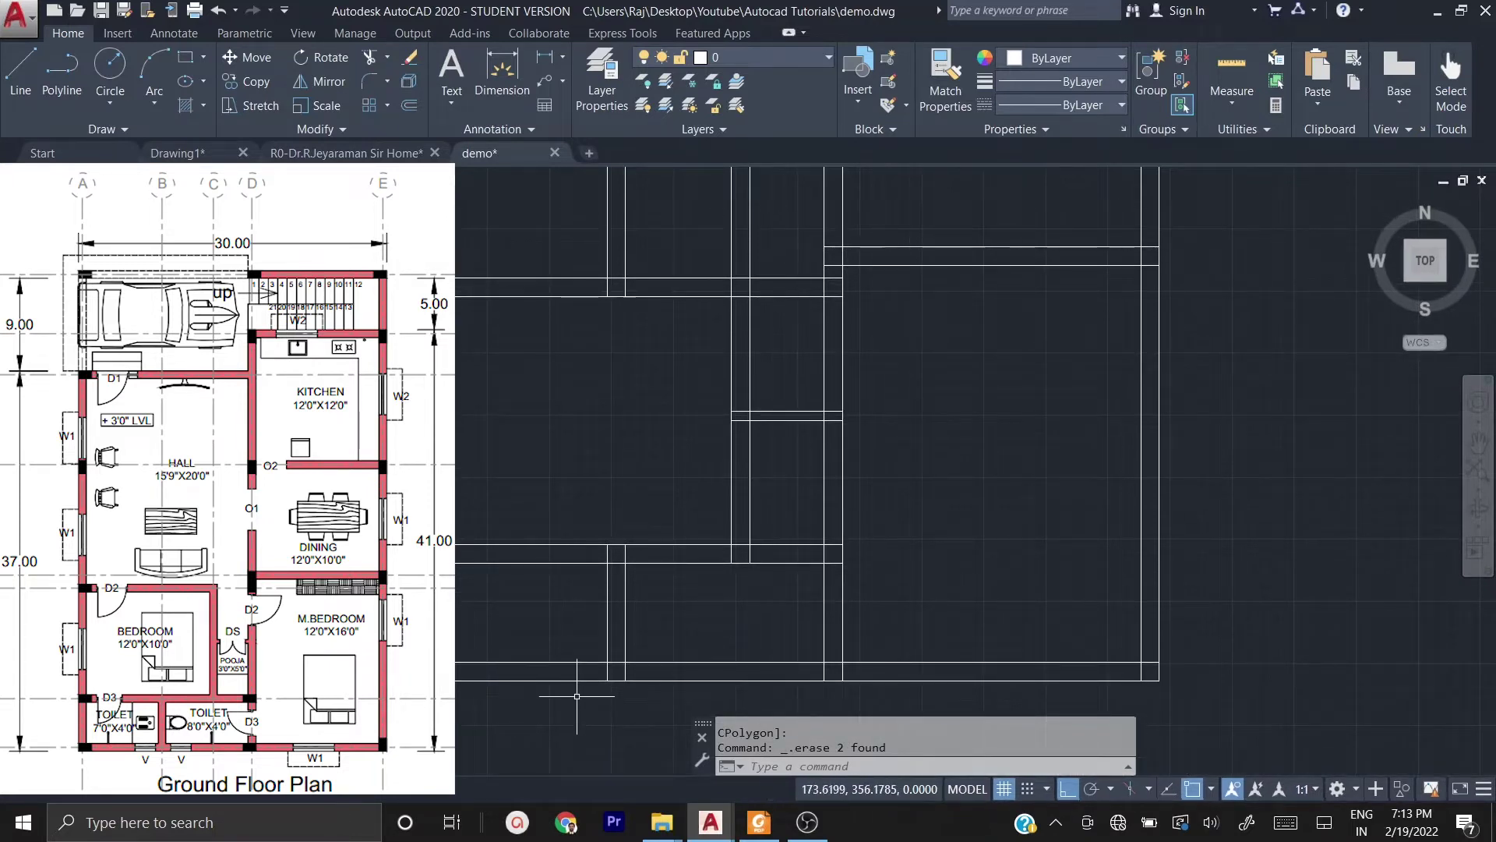
- Trim the overlapping lines at the bottom-left exterior corner and where the toilet's upper wall meets the left exterior wall
{"action": "scroll", "coordinate": [624, 678], "scroll_direction": "up", "scroll_amount": 4}
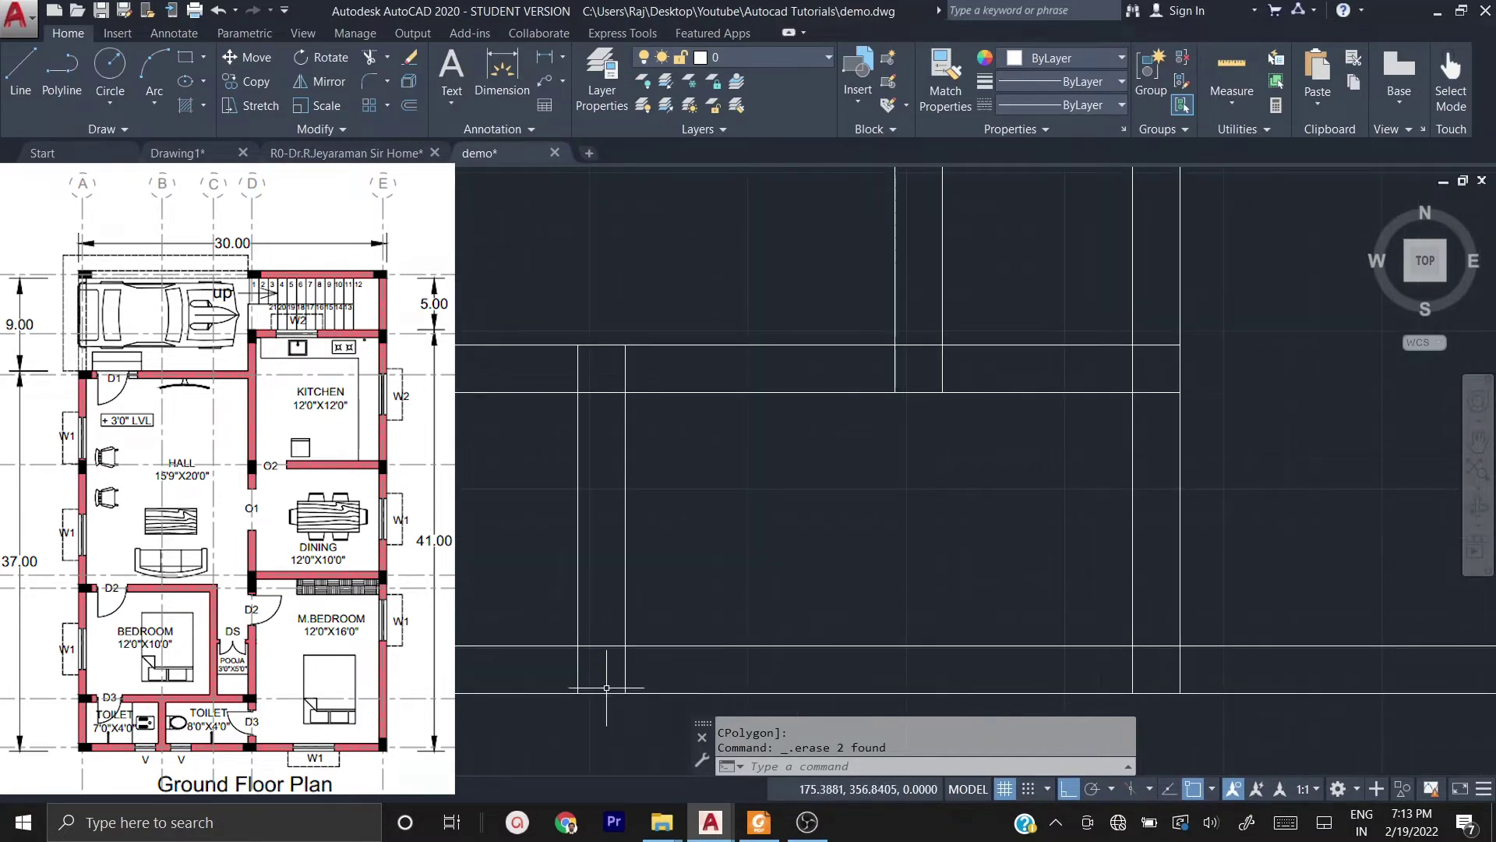
{"action": "scroll", "coordinate": [826, 581], "scroll_direction": "down", "scroll_amount": 2}
{"action": "scroll", "coordinate": [684, 641], "scroll_direction": "up", "scroll_amount": 4}
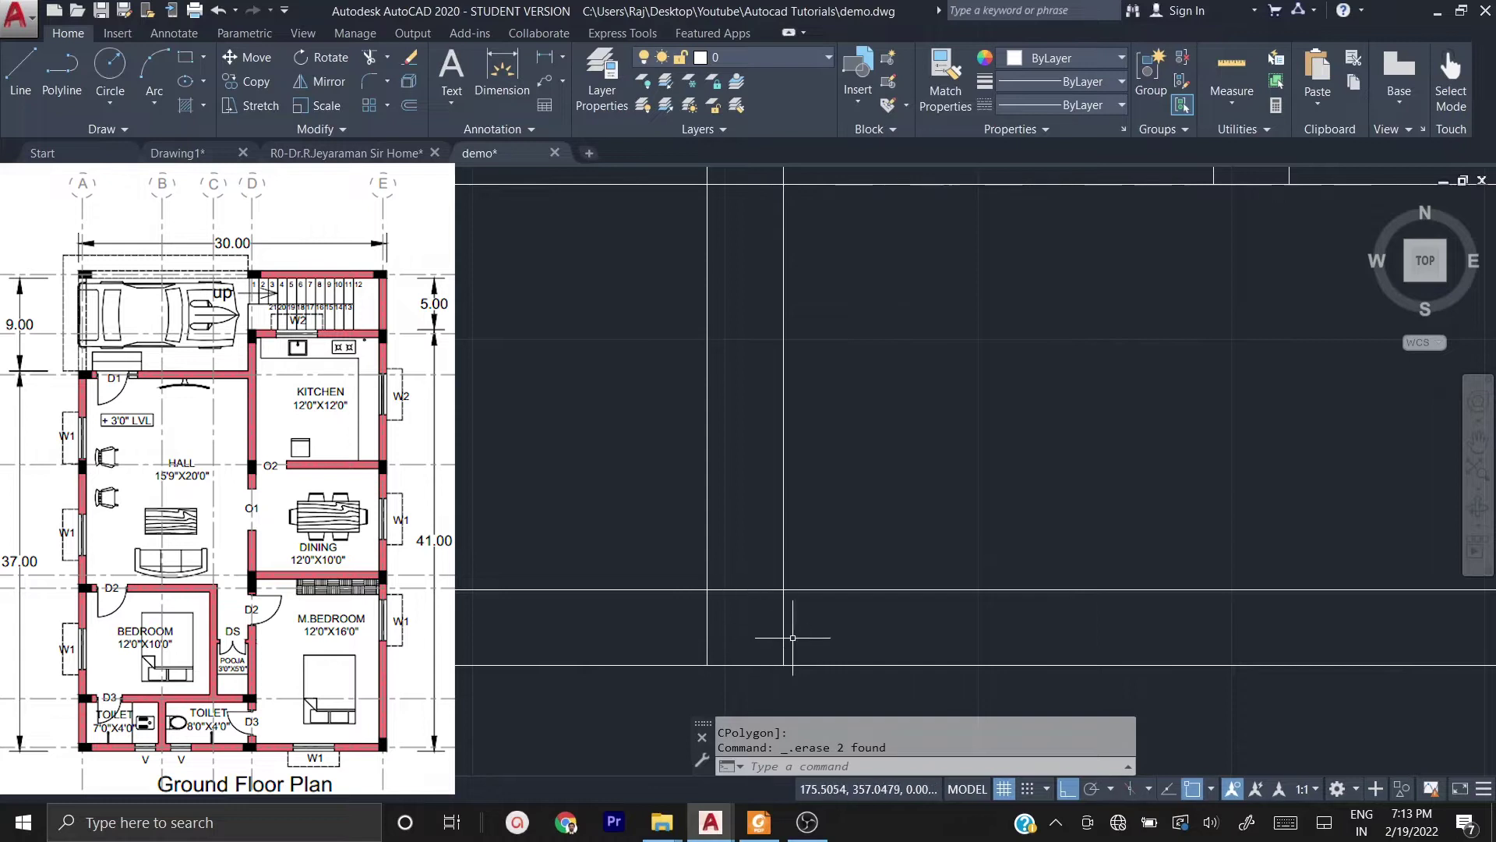
{"action": "scroll", "coordinate": [811, 628], "scroll_direction": "down", "scroll_amount": 4}
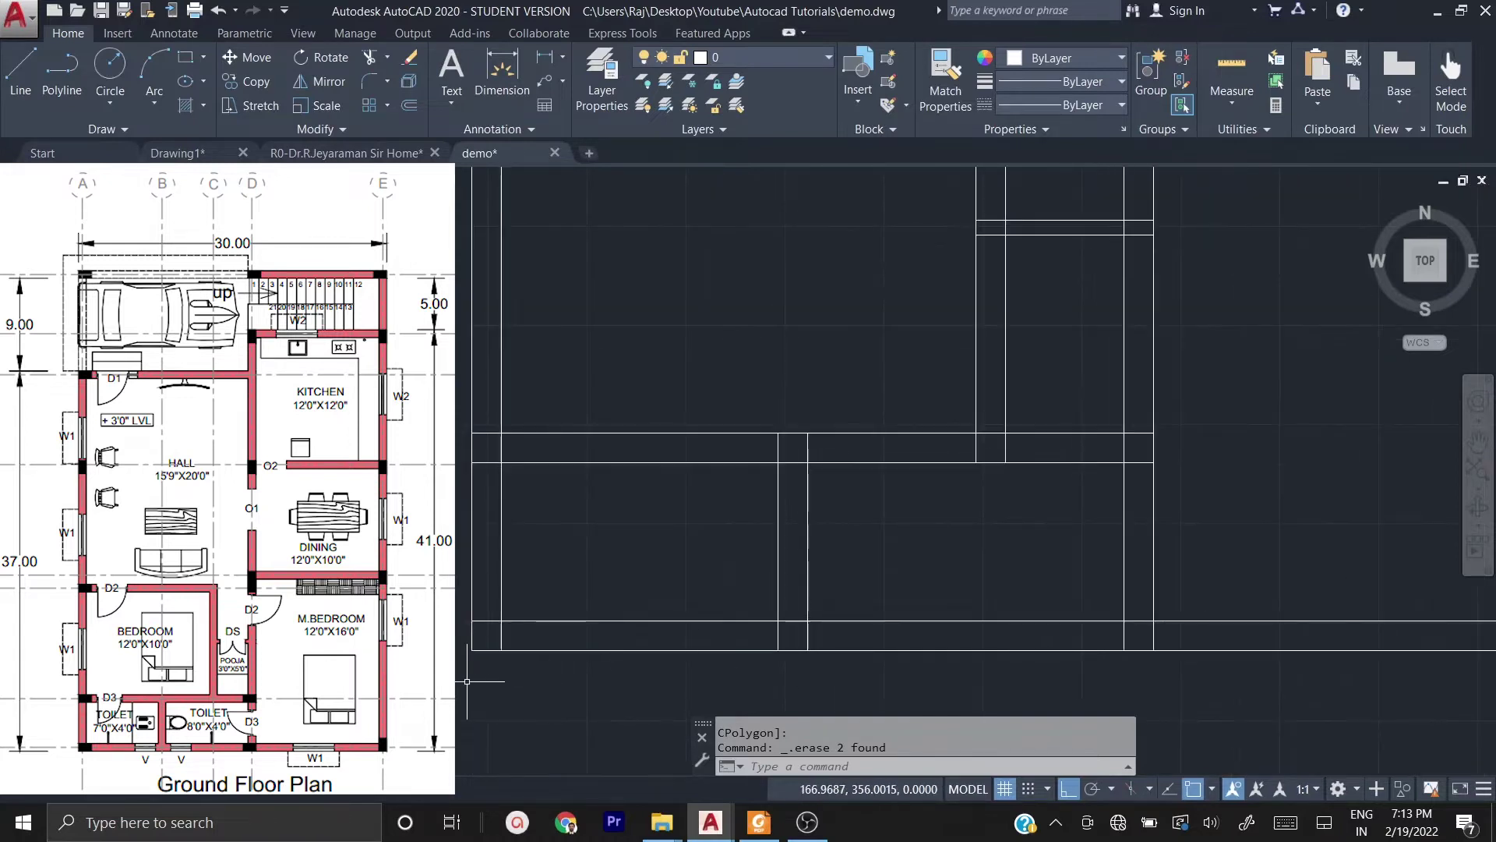
{"action": "scroll", "coordinate": [467, 680], "scroll_direction": "up", "scroll_amount": 2}
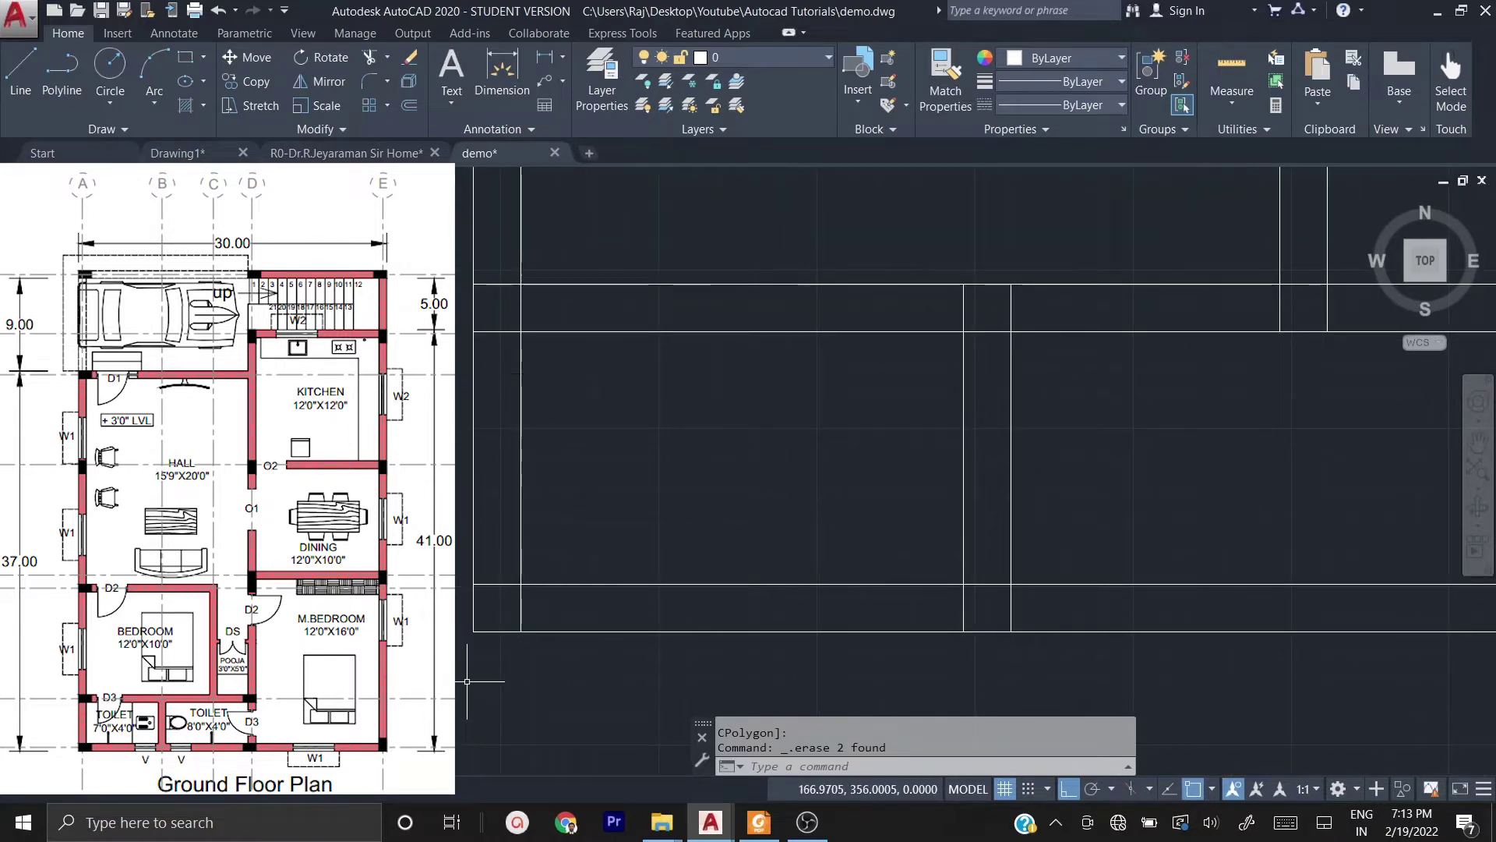
{"action": "type", "text": "TR"}
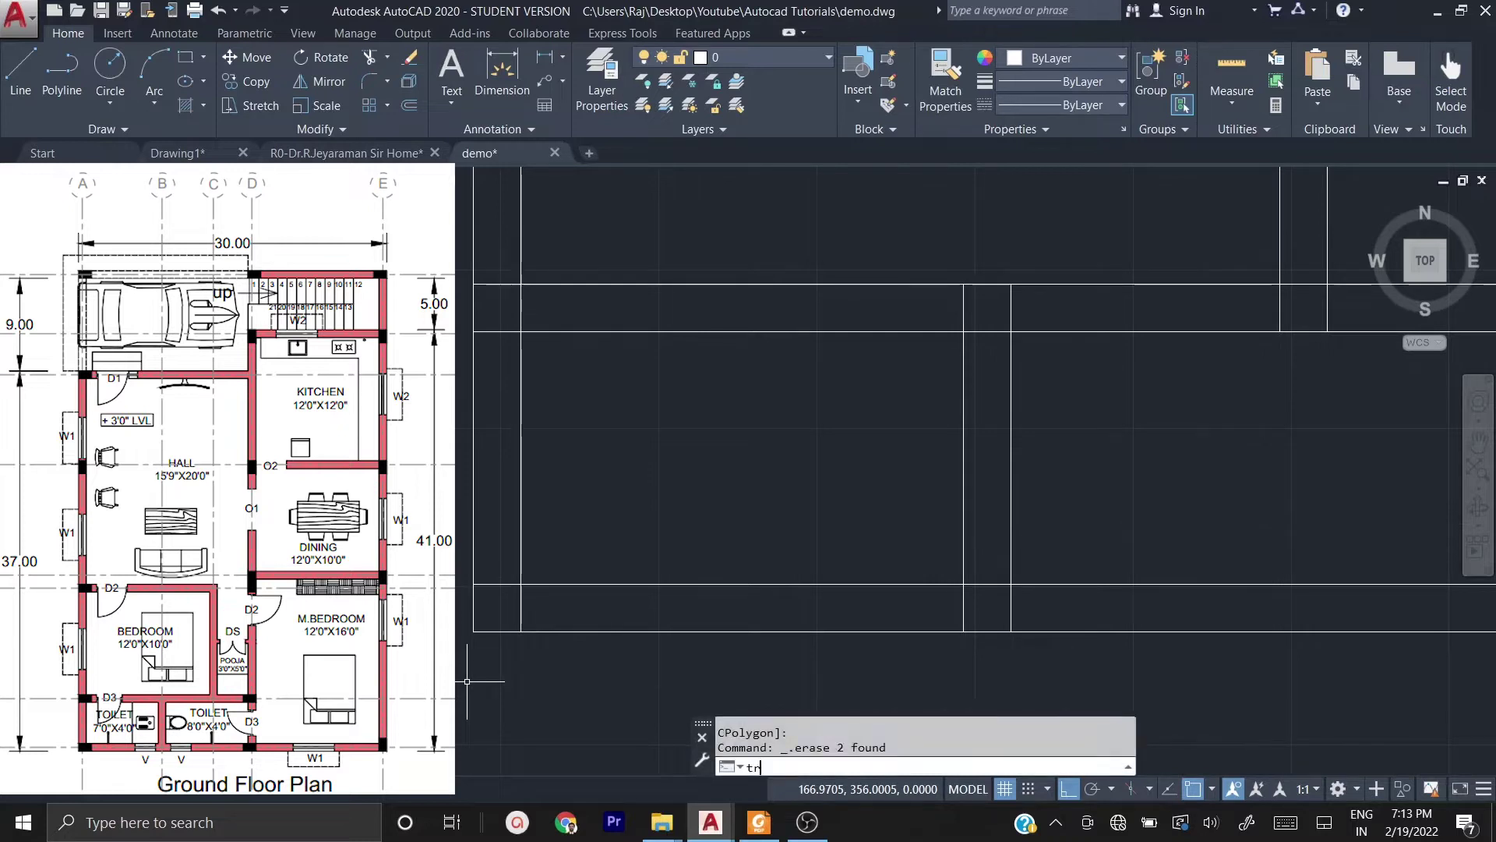
{"action": "key", "text": "Return"}
{"action": "key", "text": "Return"}
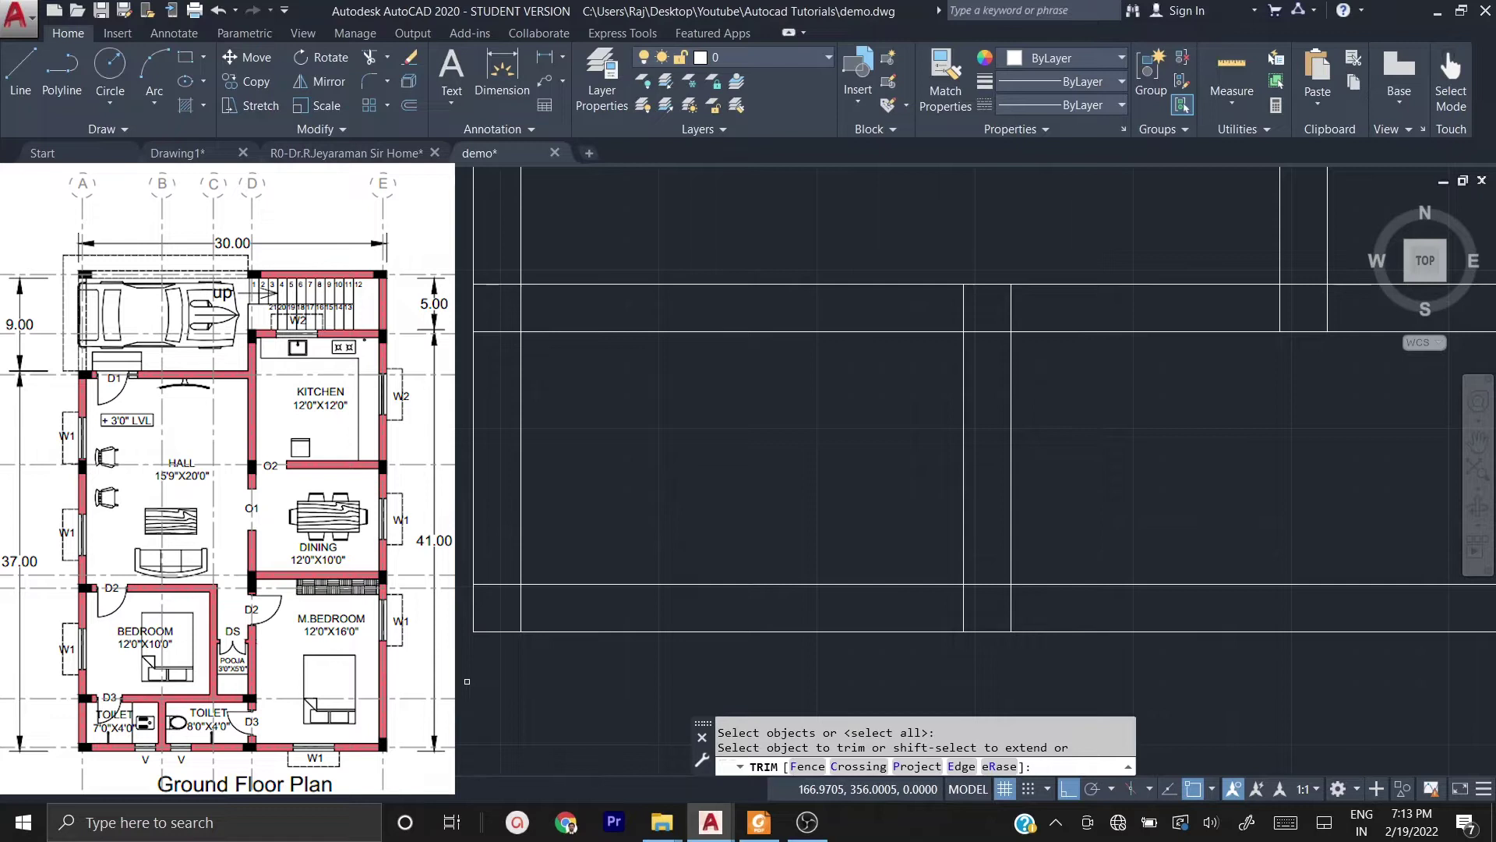
{"action": "left_click", "coordinate": [552, 624]}
{"action": "left_click", "coordinate": [499, 608]}
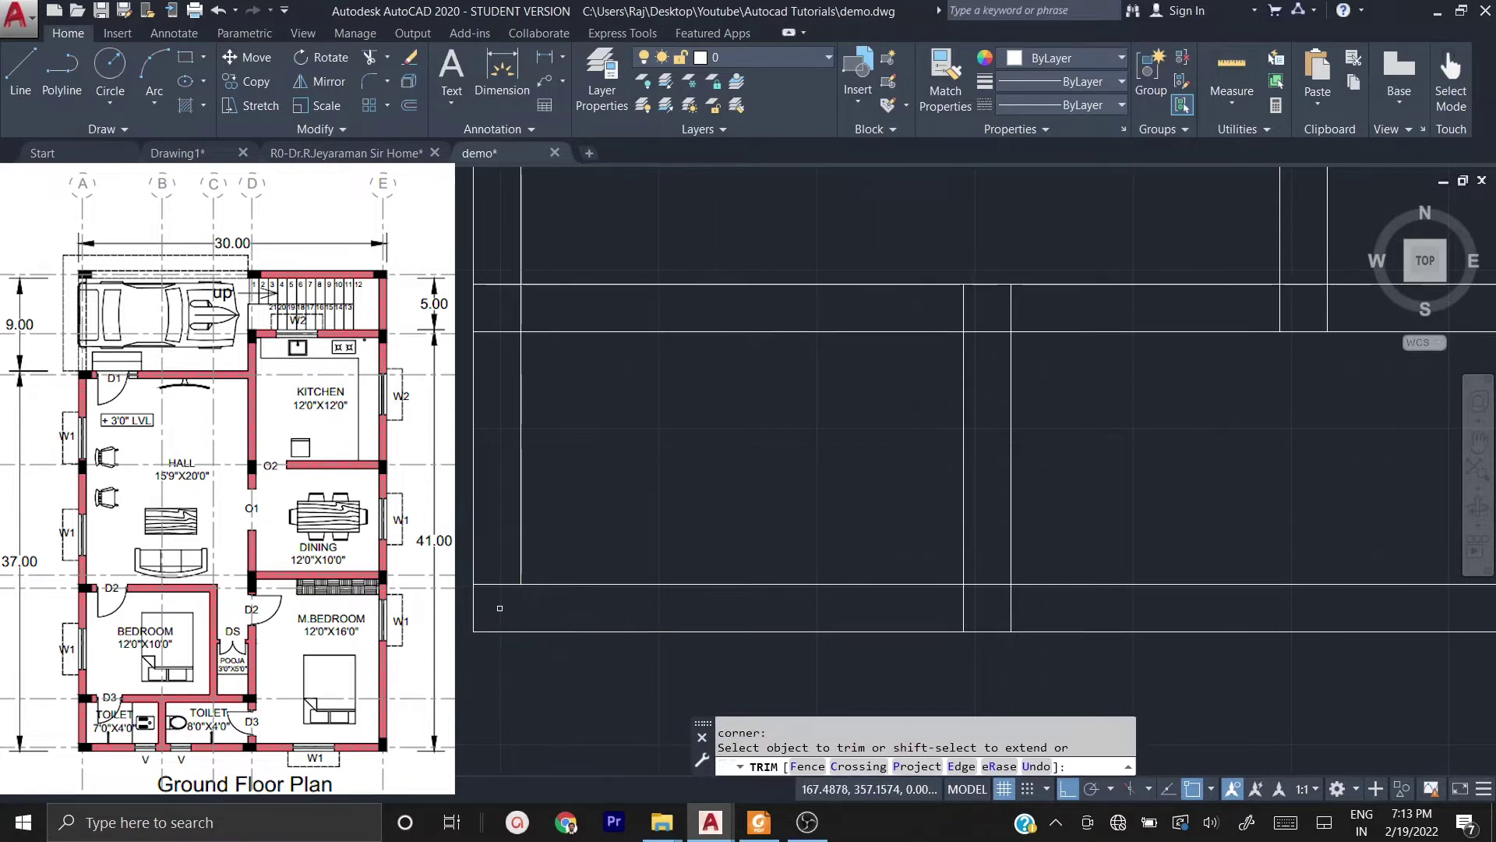
{"action": "left_click", "coordinate": [500, 608]}
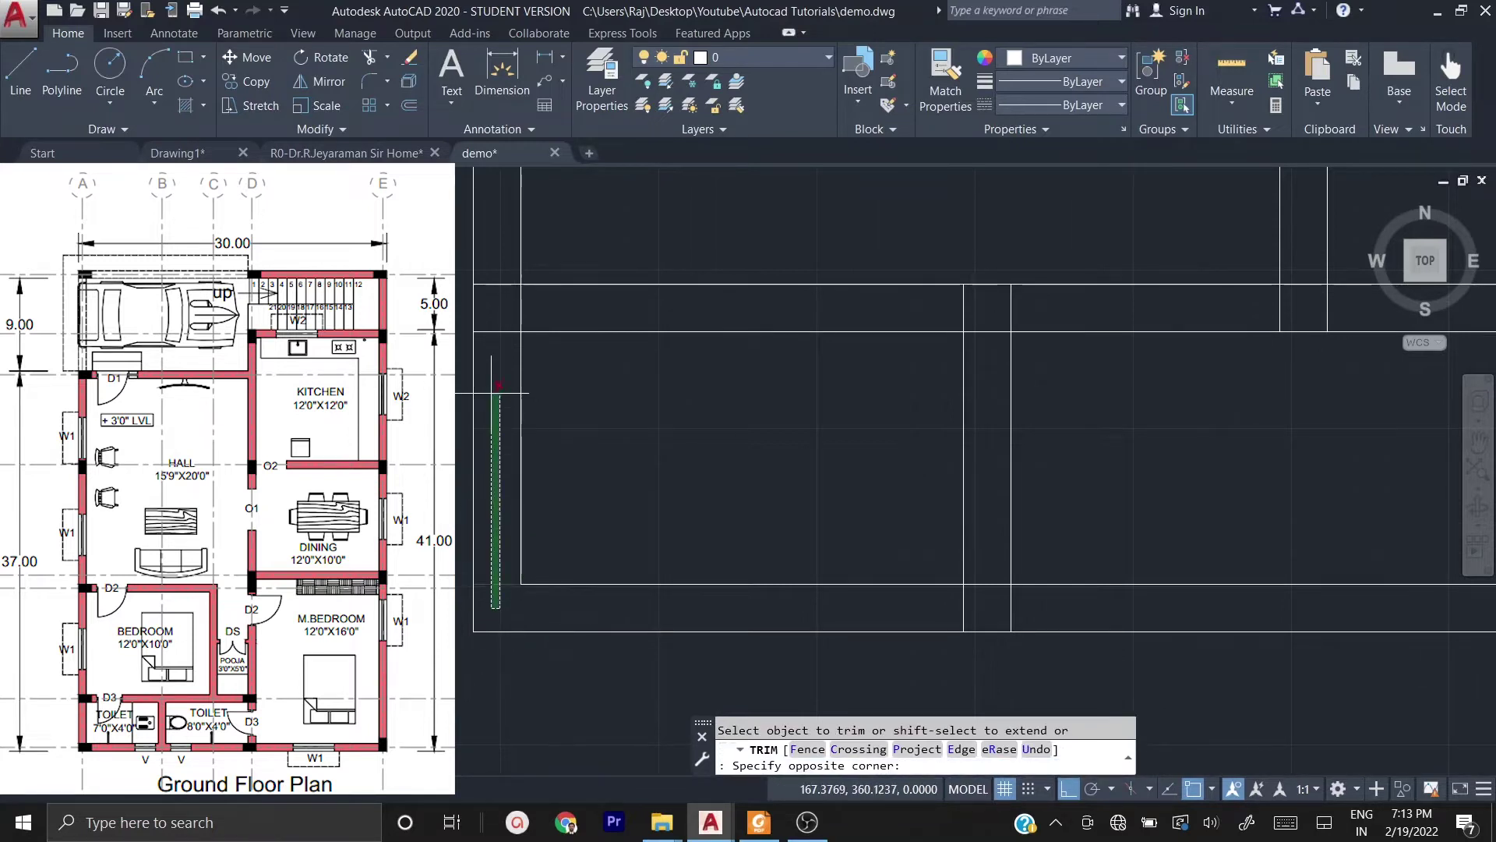
{"action": "left_click", "coordinate": [502, 251]}
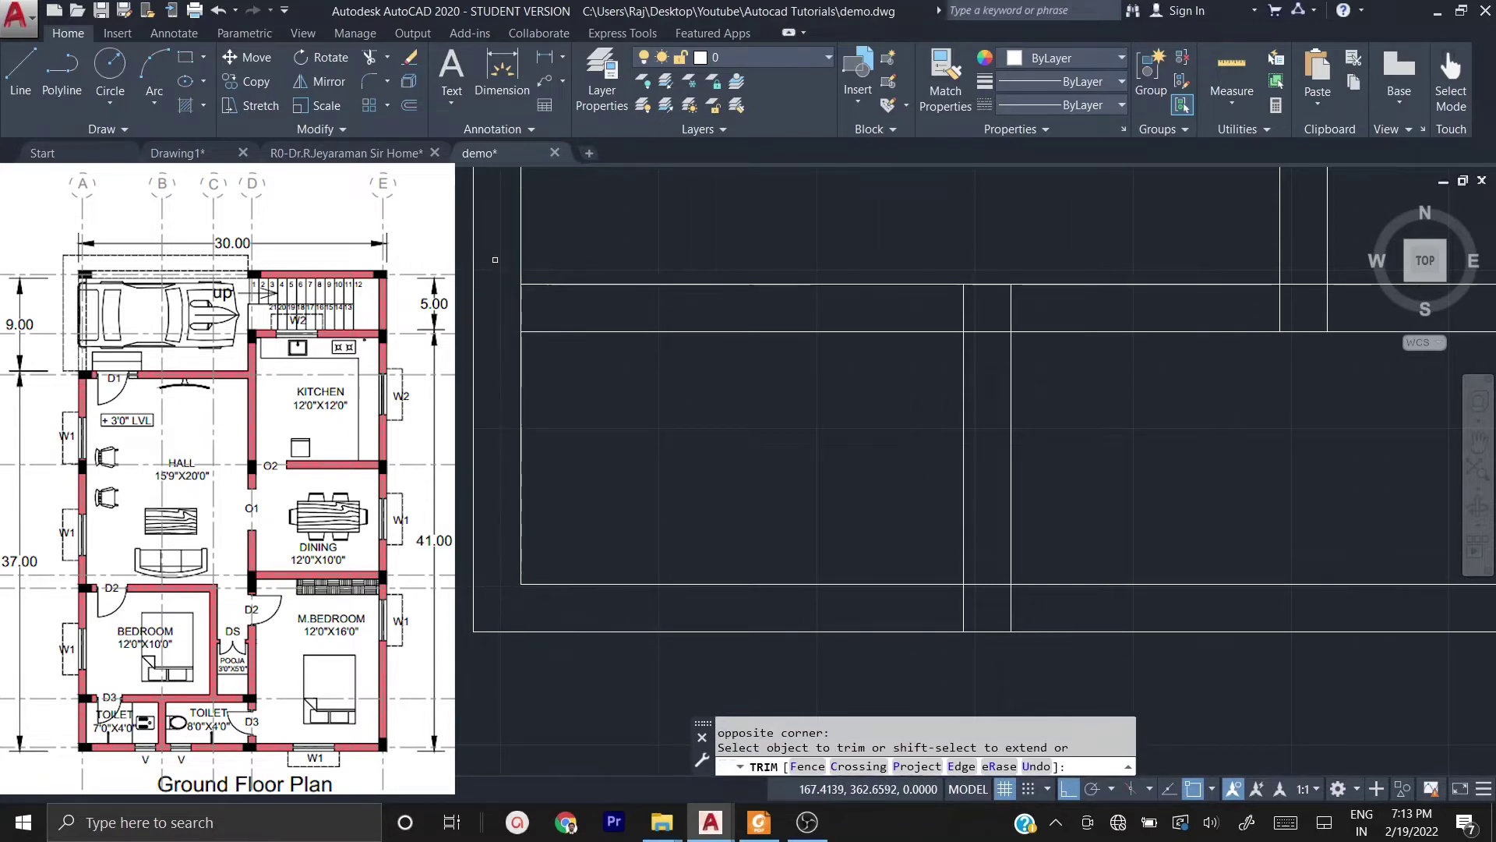
- Trim the overlapping lines where the partition between the two toilets meets the bottom and upper walls, and at the upper wall's left end
{"action": "left_click", "coordinate": [1000, 602]}
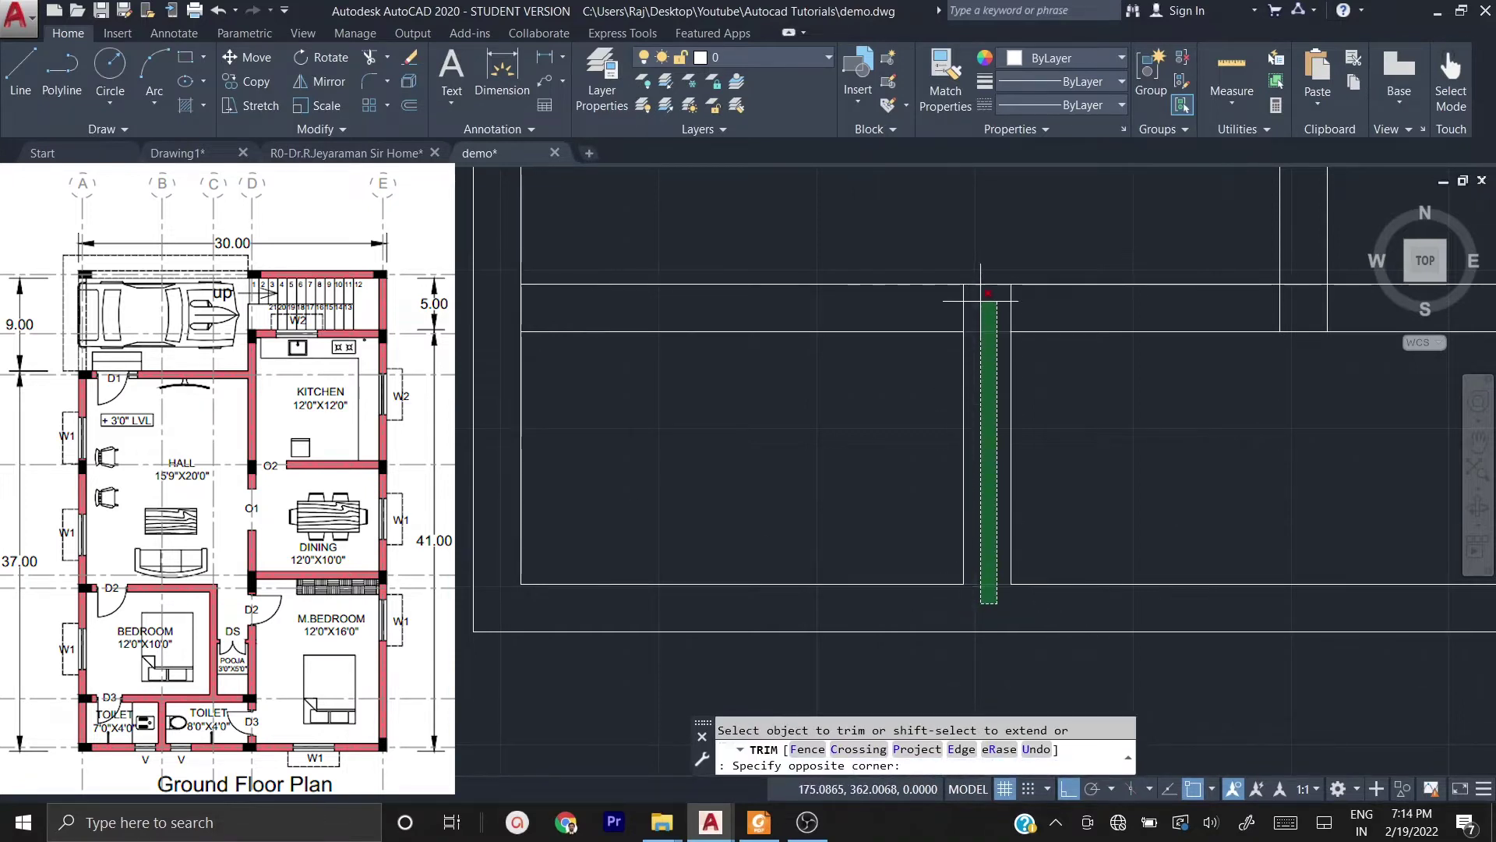
{"action": "left_click", "coordinate": [979, 303]}
{"action": "left_click", "coordinate": [1043, 309]}
{"action": "left_click", "coordinate": [925, 298]}
{"action": "left_click", "coordinate": [521, 305]}
{"action": "left_click", "coordinate": [544, 306]}
{"action": "left_click", "coordinate": [503, 292]}
{"action": "scroll", "coordinate": [524, 381], "scroll_direction": "down", "scroll_amount": 1}
{"action": "scroll", "coordinate": [855, 354], "scroll_direction": "up", "scroll_amount": 2}
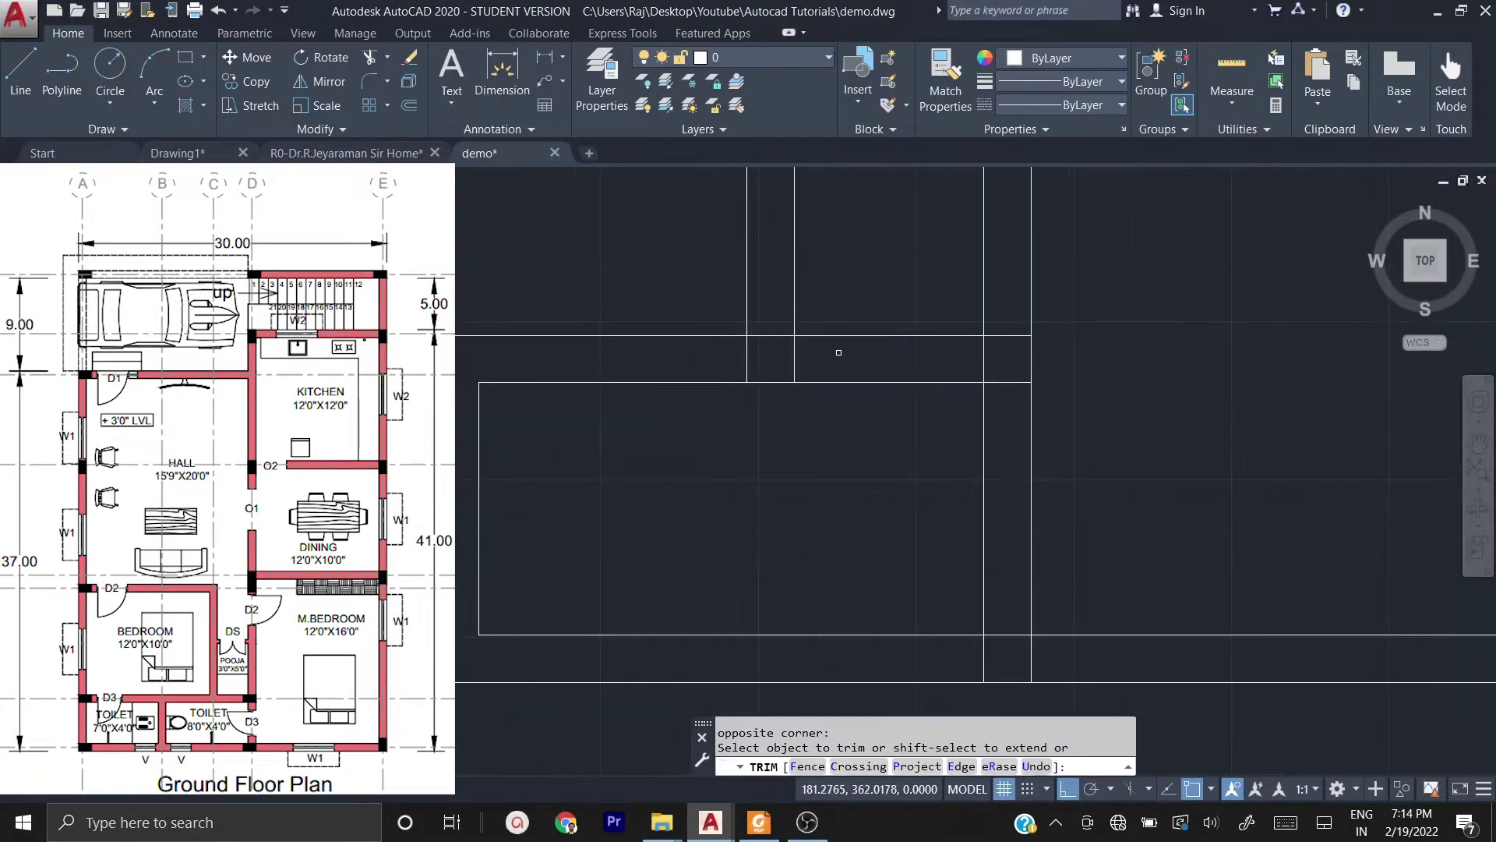
- Trim the overlapping lines where the wall between the bedroom and pooja meets the 8'0" toilet's upper wall
{"action": "left_click", "coordinate": [834, 361]}
{"action": "left_click", "coordinate": [729, 362]}
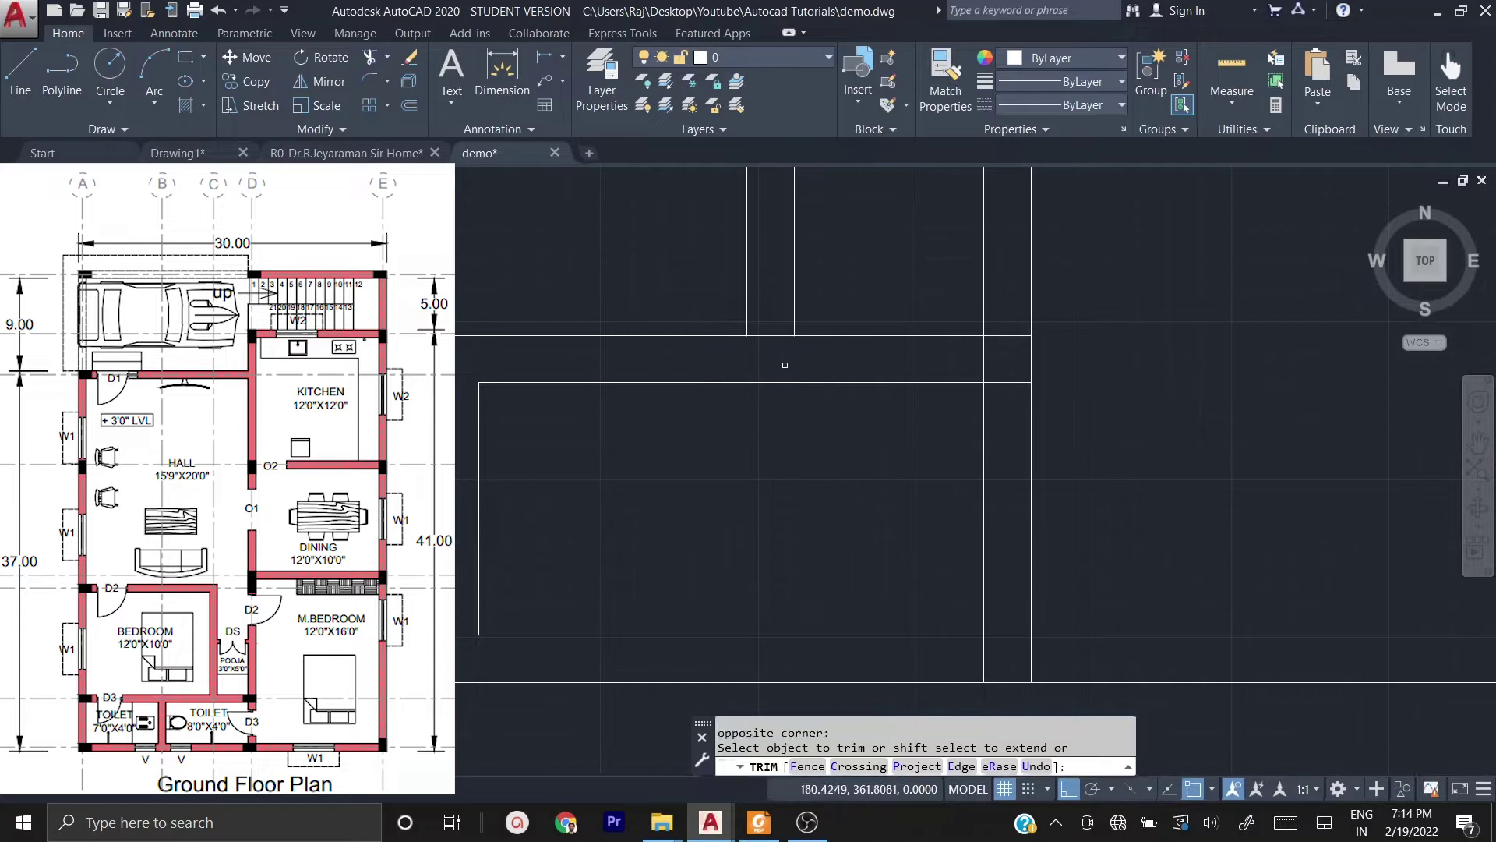
{"action": "left_click", "coordinate": [785, 365]}
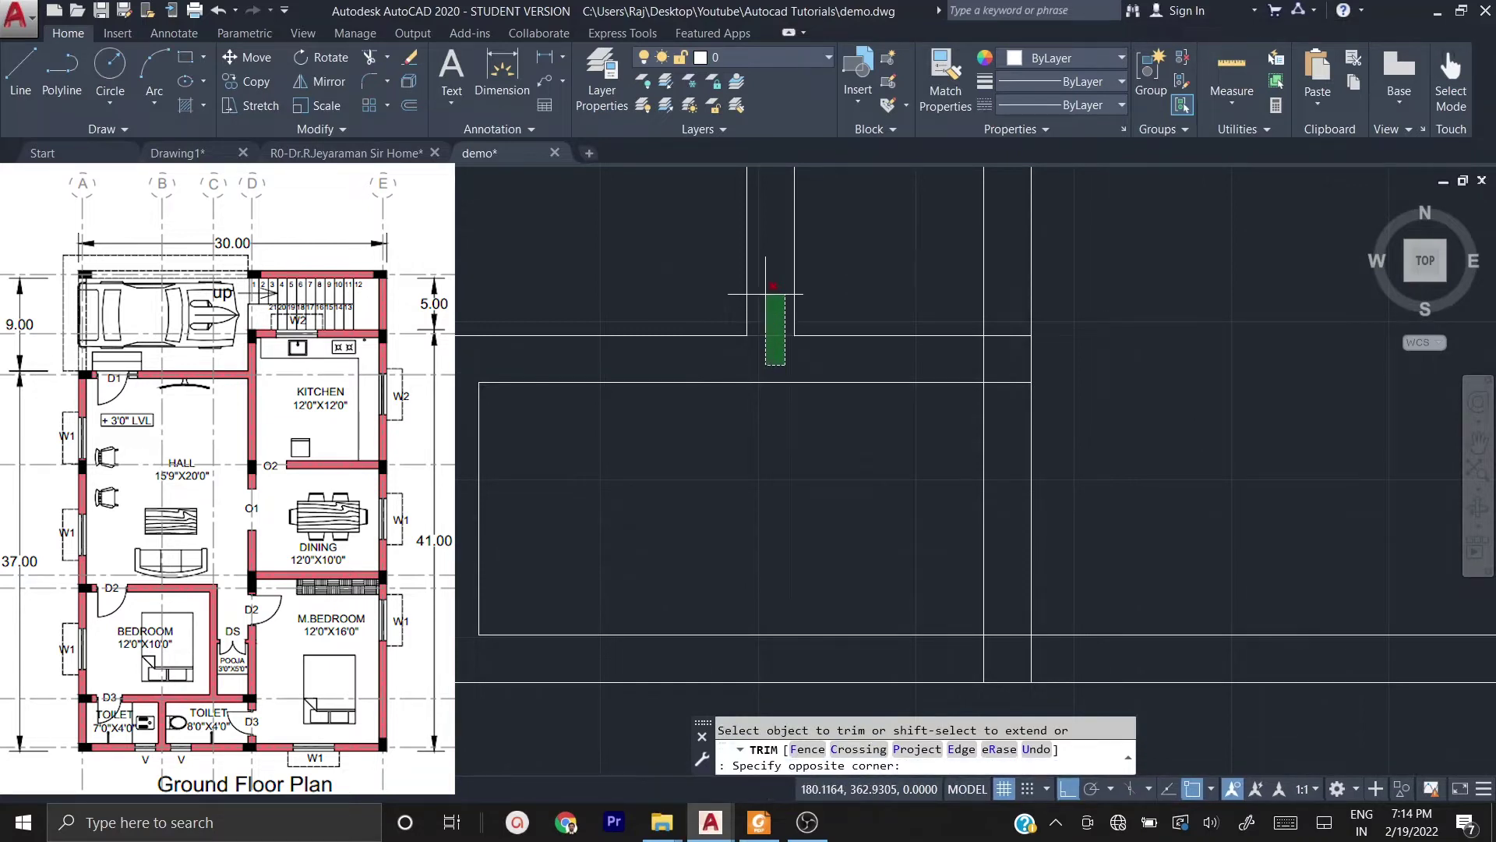
{"action": "left_click", "coordinate": [765, 294]}
- Trim the overlapping lines where the 8'0" toilet's upper wall and the bottom wall meet the master bedroom's left wall
{"action": "left_click", "coordinate": [1017, 412]}
{"action": "left_click", "coordinate": [997, 297]}
{"action": "left_click", "coordinate": [1016, 370]}
{"action": "left_click", "coordinate": [934, 343]}
{"action": "left_click", "coordinate": [1067, 668]}
{"action": "left_click", "coordinate": [972, 658]}
{"action": "left_click", "coordinate": [1014, 658]}
{"action": "left_click", "coordinate": [1006, 567]}
- Trim the overlapping lines at the bottom-right exterior corner and where the master bedroom's upper wall meets the right exterior wall
{"action": "scroll", "coordinate": [1006, 565], "scroll_direction": "down", "scroll_amount": 3}
{"action": "scroll", "coordinate": [1197, 586], "scroll_direction": "up", "scroll_amount": 3}
{"action": "left_click", "coordinate": [1205, 602]}
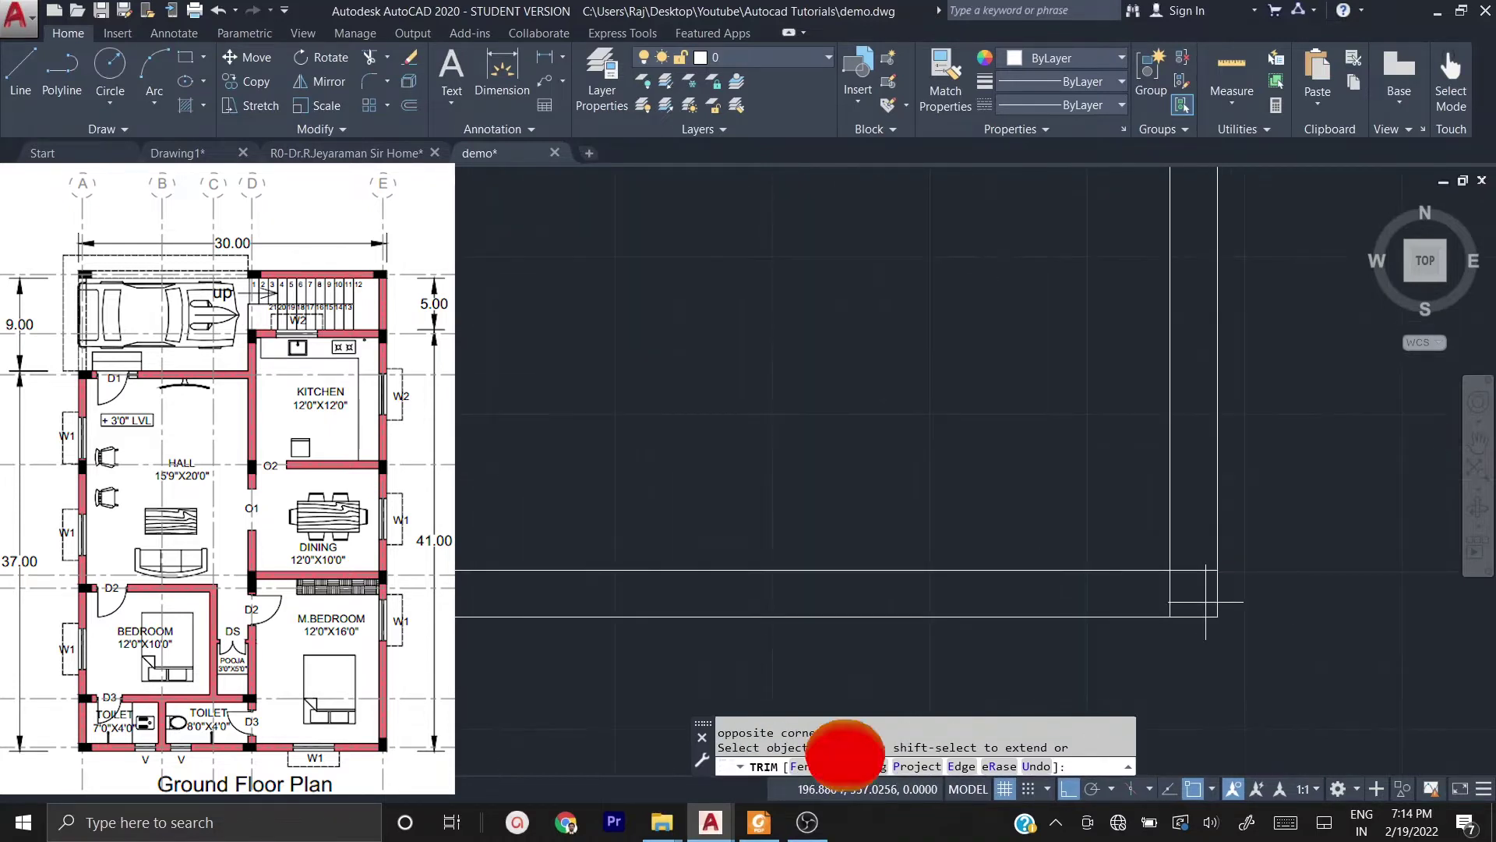
{"action": "left_click", "coordinate": [1192, 555]}
{"action": "left_click", "coordinate": [1176, 602]}
{"action": "scroll", "coordinate": [1180, 608], "scroll_direction": "down", "scroll_amount": 3}
{"action": "middle_click_drag", "start_coordinate": [1188, 604], "coordinate": [1242, 653]}
{"action": "left_click", "coordinate": [1185, 501]}
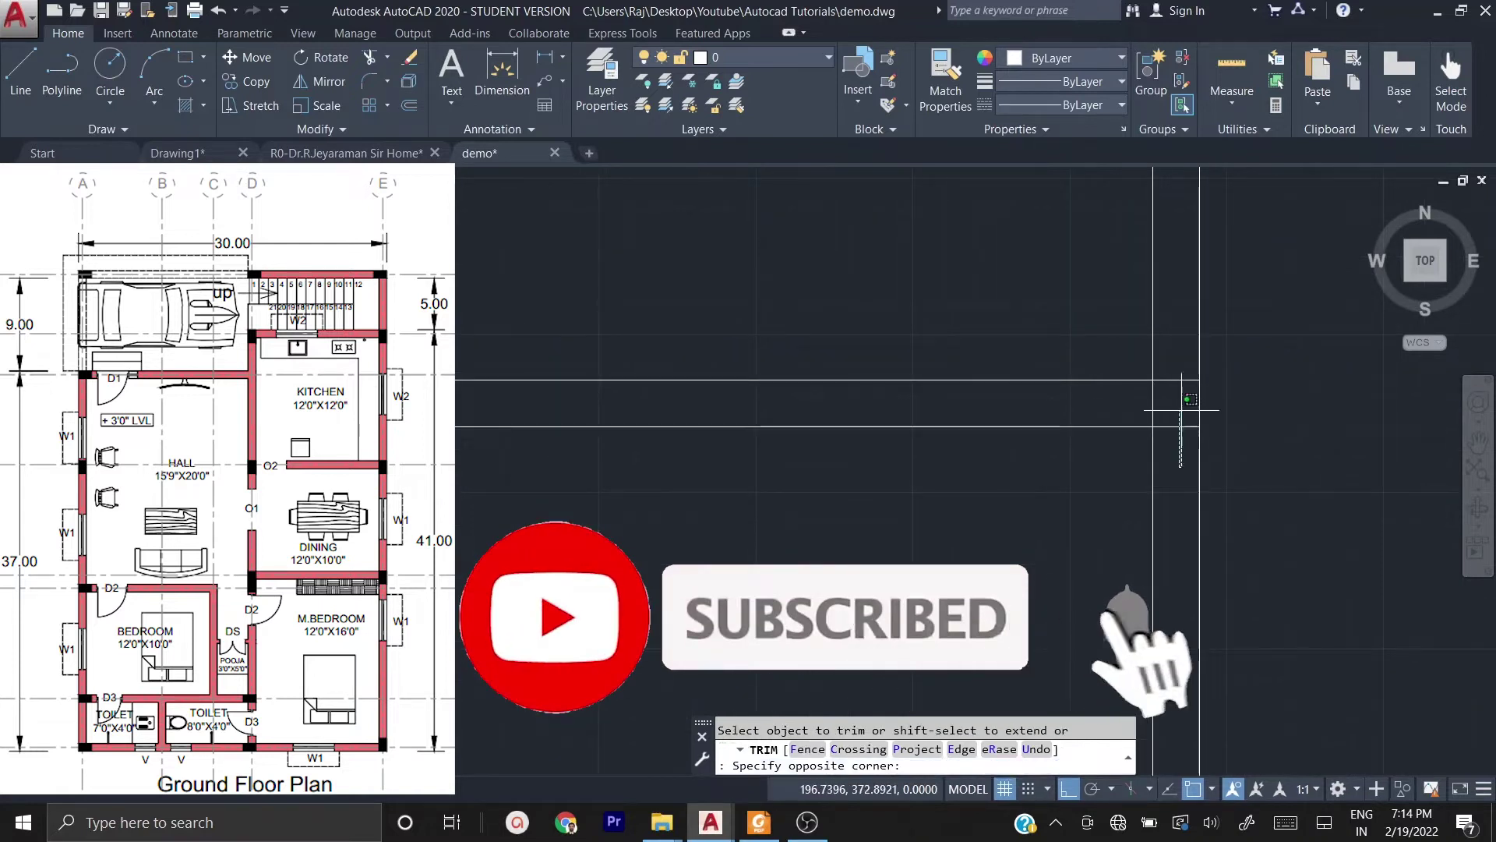
{"action": "left_click", "coordinate": [1170, 401]}
- Trim the master bedroom's left wall lines where the bedroom's top wall and the master bedroom's upper wall join it
{"action": "scroll", "coordinate": [1021, 408], "scroll_direction": "up", "scroll_amount": 5}
{"action": "left_click", "coordinate": [1135, 516]}
{"action": "left_click", "coordinate": [1058, 293]}
{"action": "left_click", "coordinate": [1078, 452]}
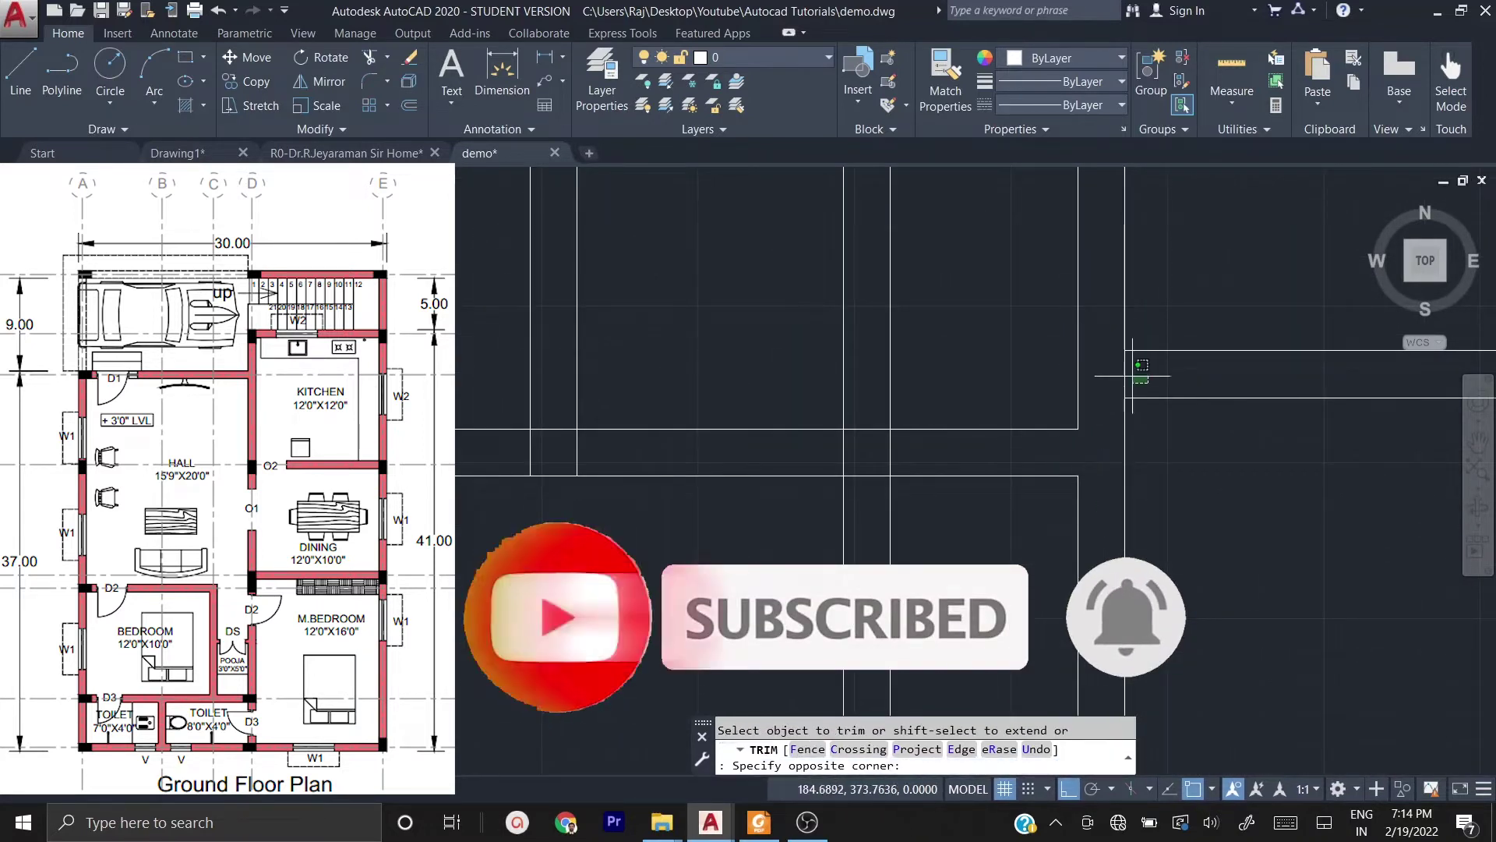
{"action": "scroll", "coordinate": [1146, 312], "scroll_direction": "down", "scroll_amount": 3}
{"action": "scroll", "coordinate": [1124, 566], "scroll_direction": "up", "scroll_amount": 3}
{"action": "left_click", "coordinate": [908, 569]}
{"action": "left_click", "coordinate": [888, 594]}
{"action": "scroll", "coordinate": [889, 595], "scroll_direction": "down", "scroll_amount": 3}
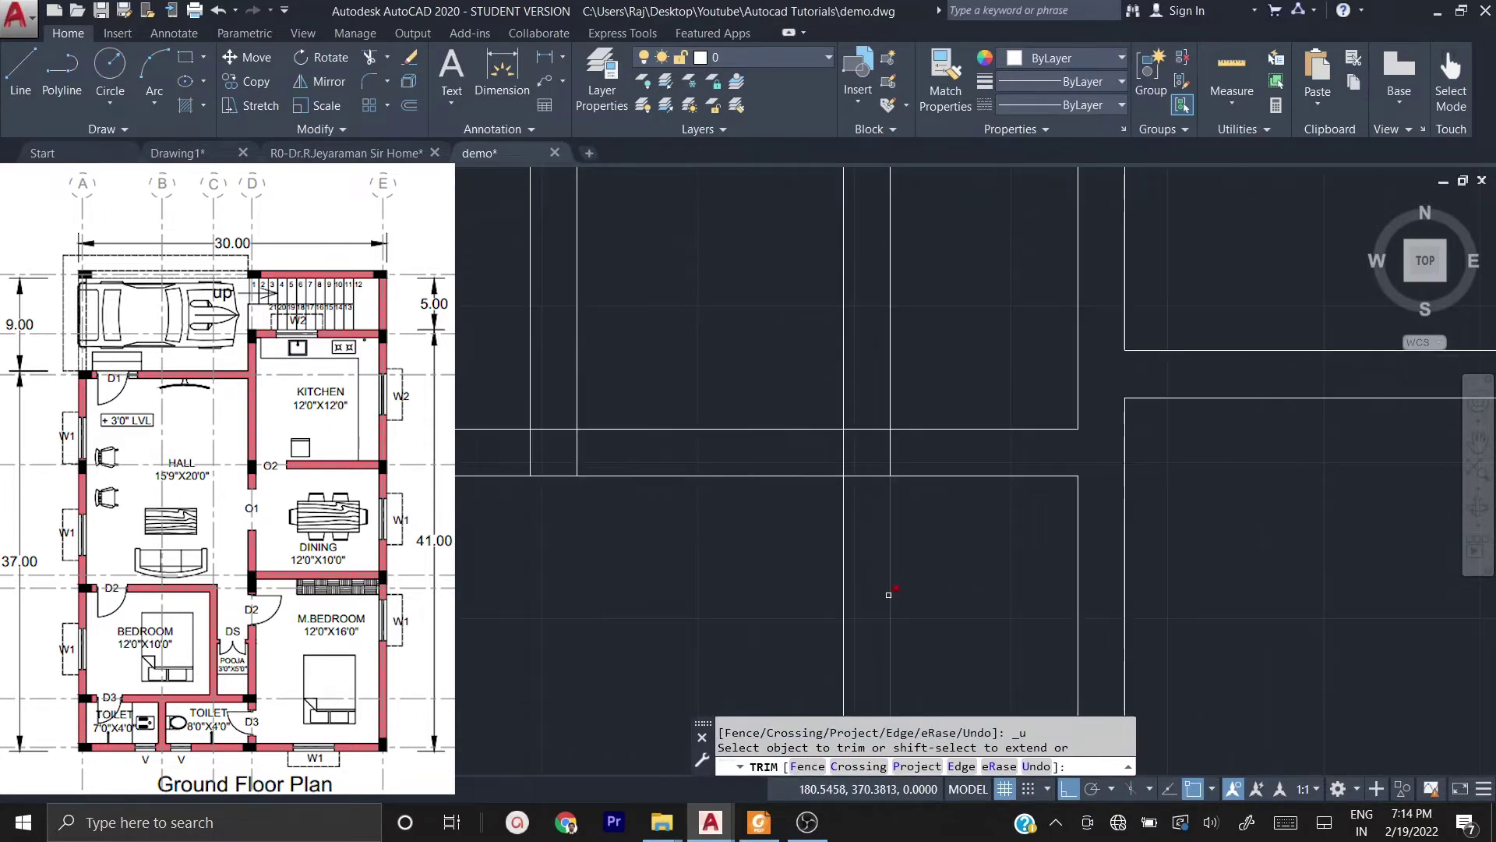
- Trim the vertical and horizontal lines that overlap inside the bedroom's top wall, including its junction with the pooja's left wall
{"action": "left_click", "coordinate": [1120, 360]}
{"action": "left_click", "coordinate": [1040, 437]}
{"action": "left_click", "coordinate": [950, 456]}
{"action": "left_click", "coordinate": [896, 460]}
{"action": "left_click", "coordinate": [927, 444]}
{"action": "left_click", "coordinate": [912, 461]}
{"action": "left_click", "coordinate": [766, 455]}
{"action": "left_click", "coordinate": [738, 440]}
{"action": "scroll", "coordinate": [846, 465], "scroll_direction": "down", "scroll_amount": 5}
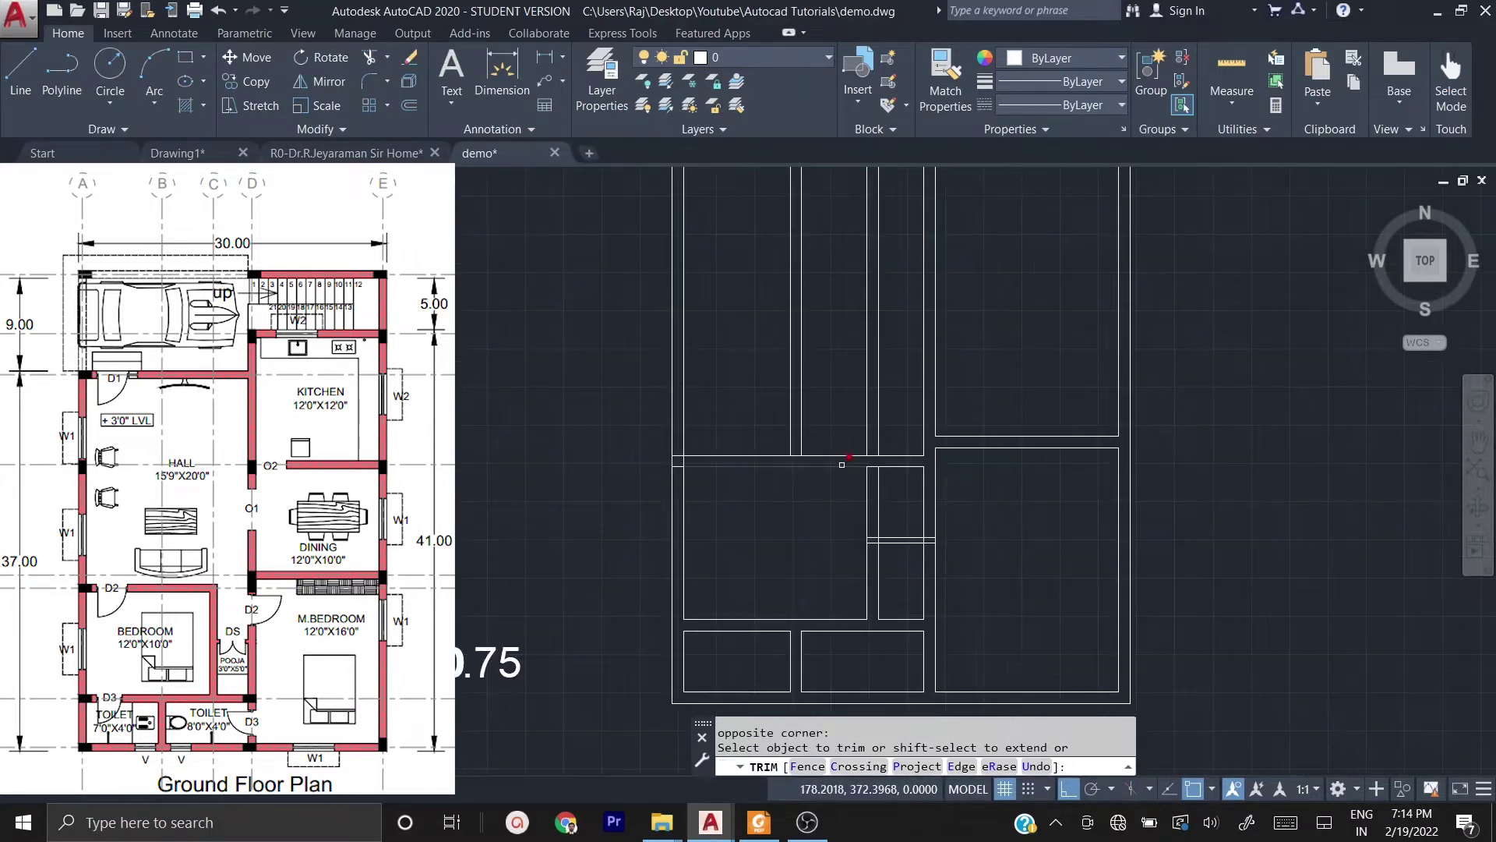
{"action": "left_click", "coordinate": [1043, 434]}
{"action": "scroll", "coordinate": [1043, 435], "scroll_direction": "down", "scroll_amount": 2}
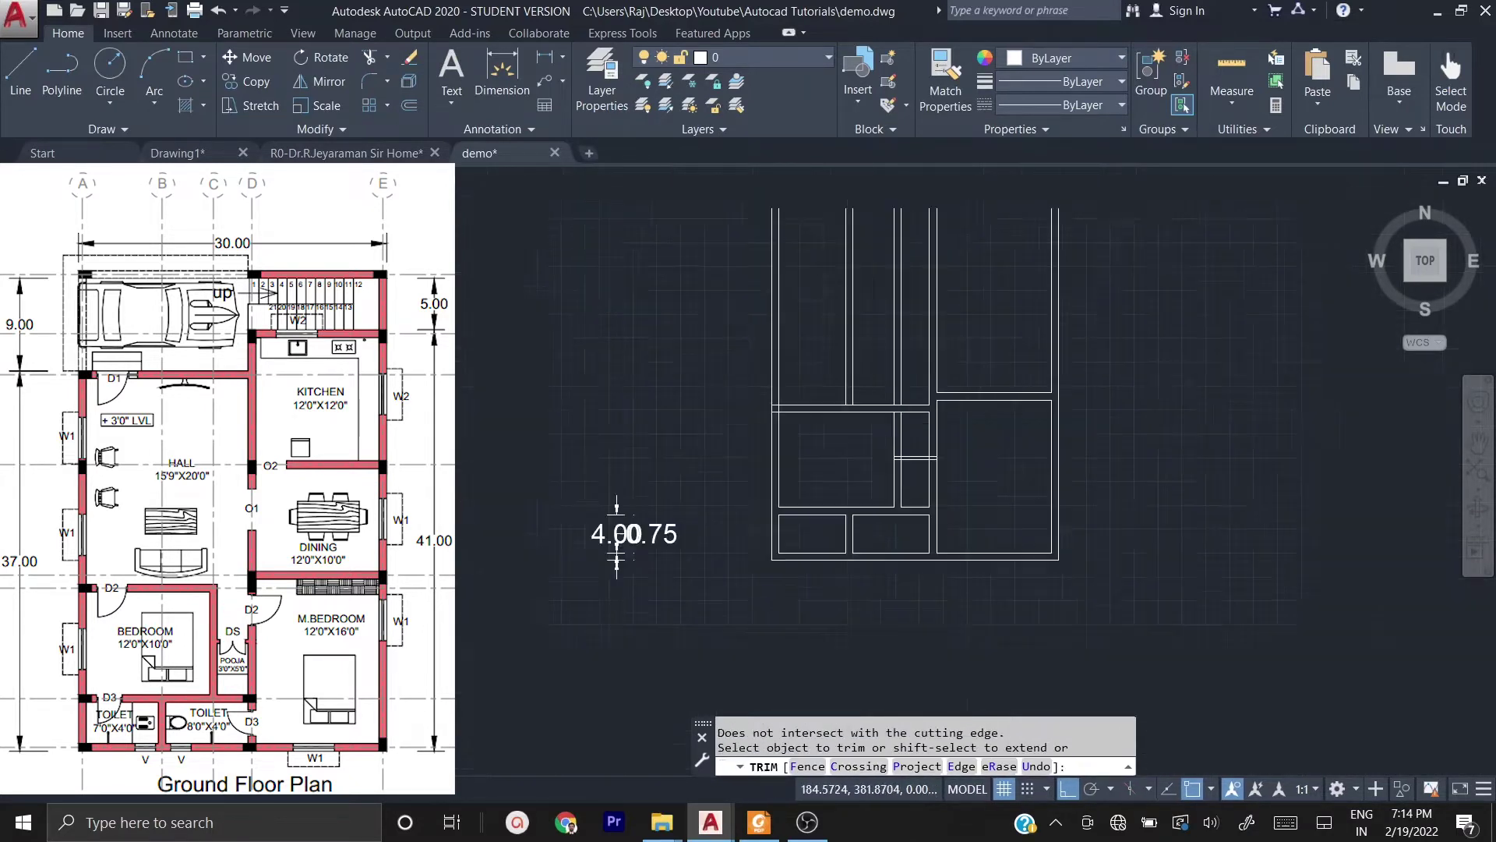
{"action": "scroll", "coordinate": [988, 561], "scroll_direction": "up", "scroll_amount": 2}
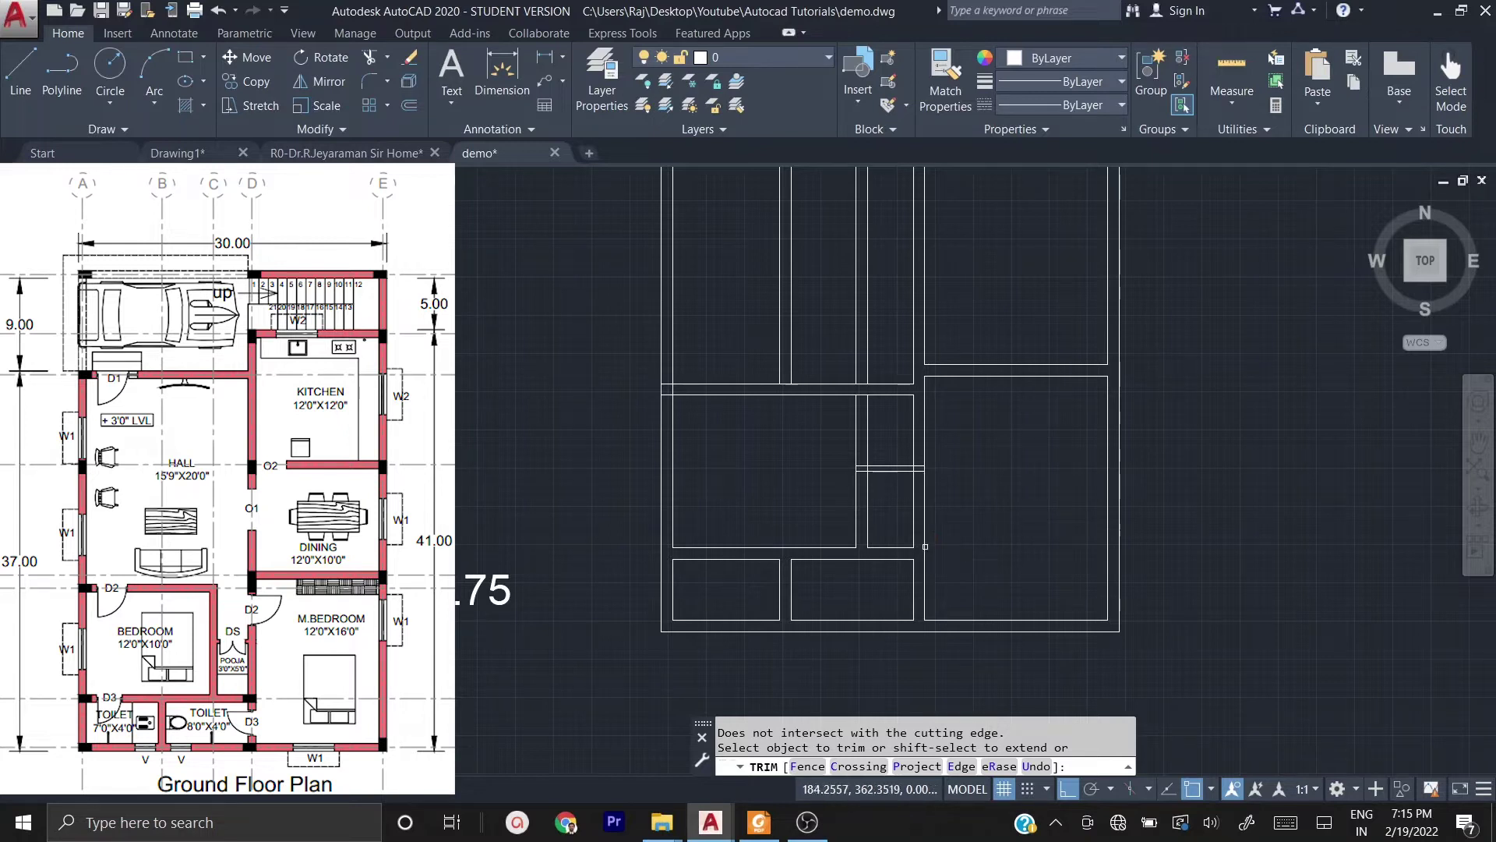
{"action": "key", "text": "Escape"}
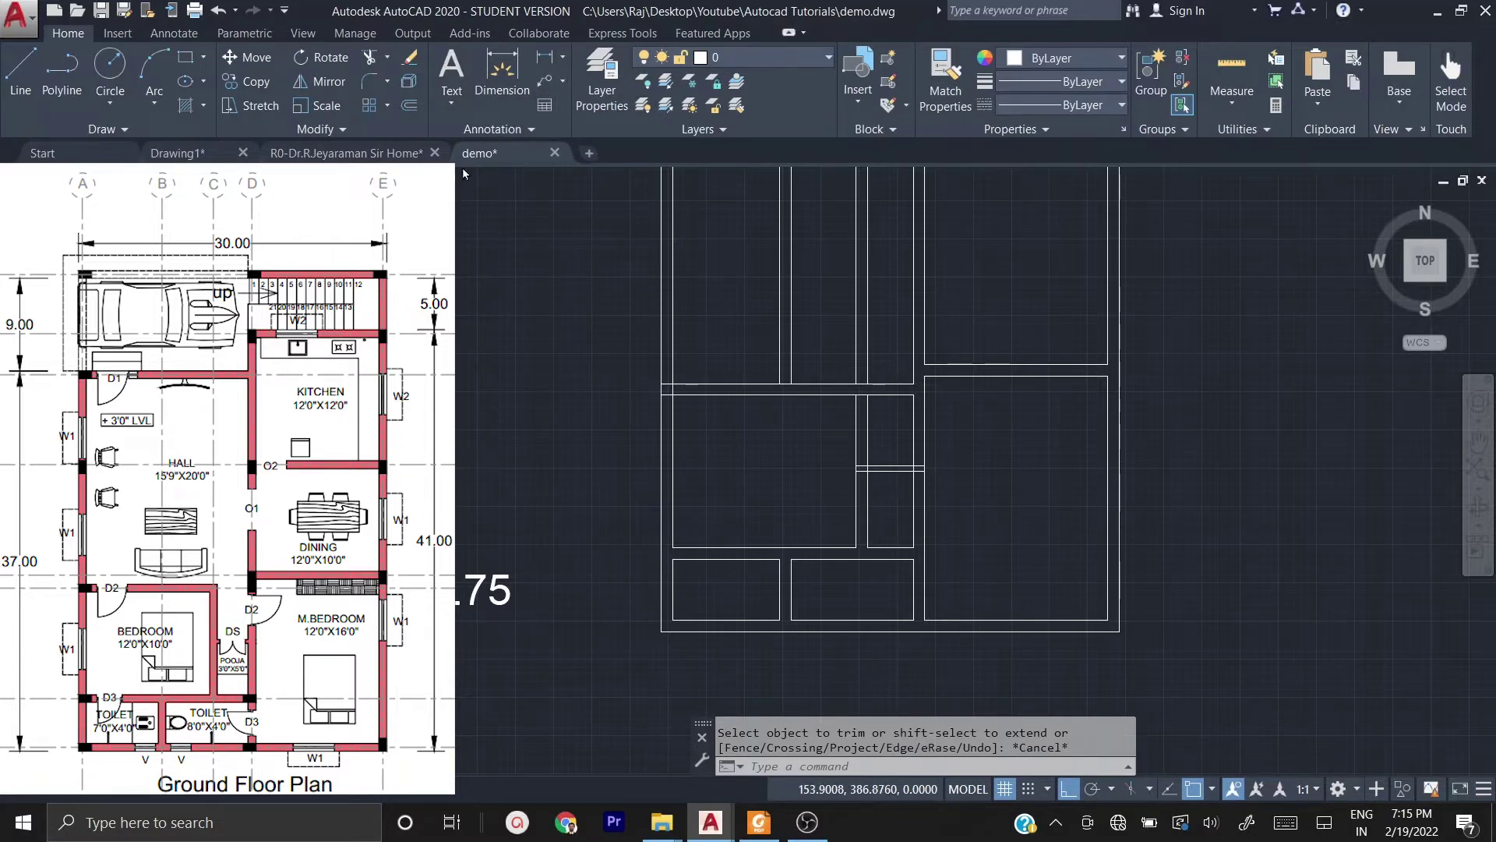
- Add a linear dimension across the master bedroom's inner width, just above its bottom wall
{"action": "left_click", "coordinate": [547, 57]}
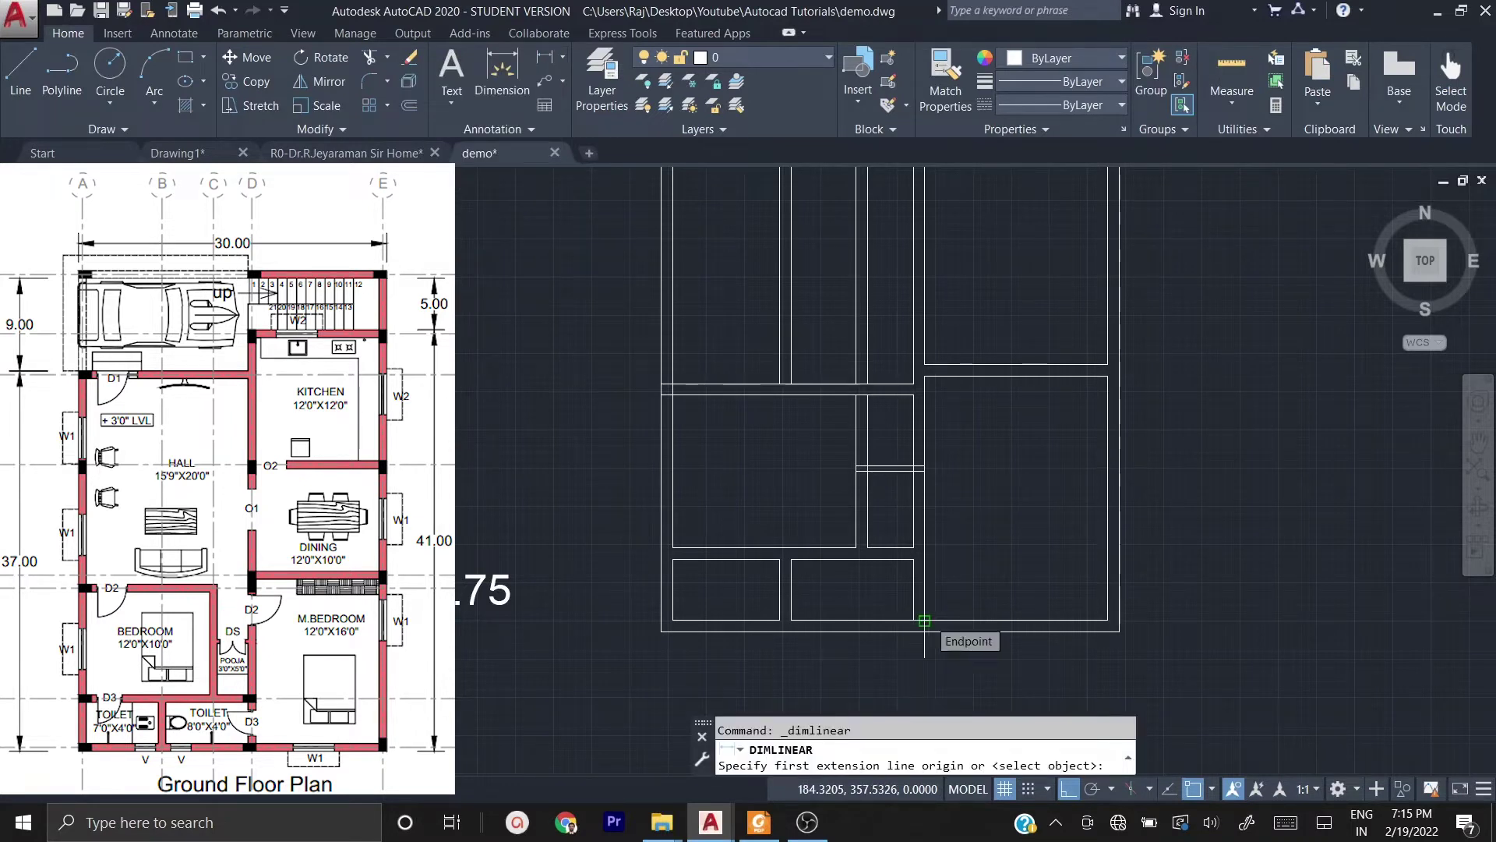
{"action": "left_click", "coordinate": [925, 621]}
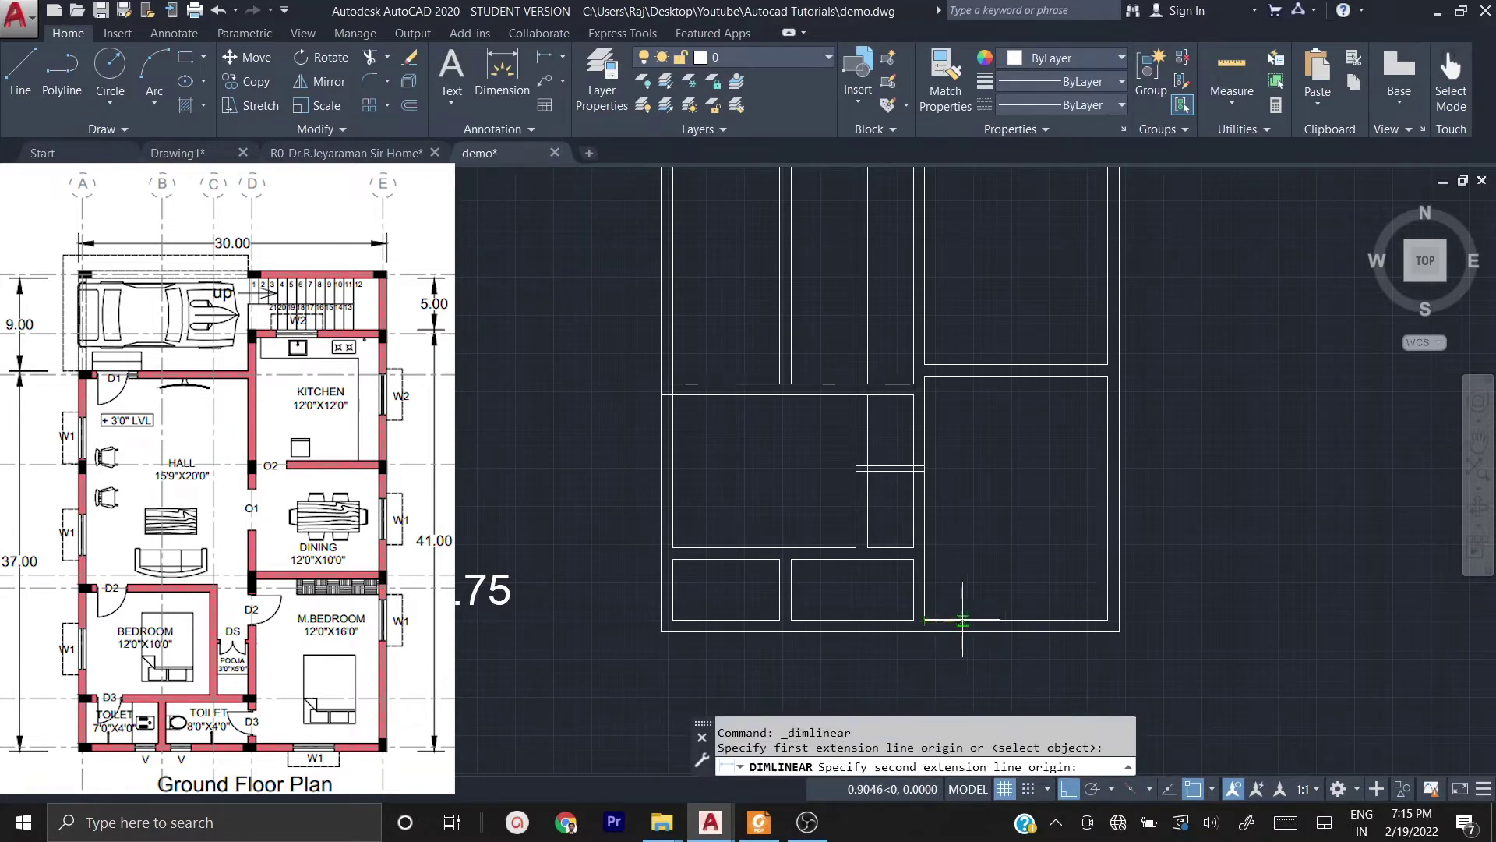
{"action": "left_click", "coordinate": [1109, 621]}
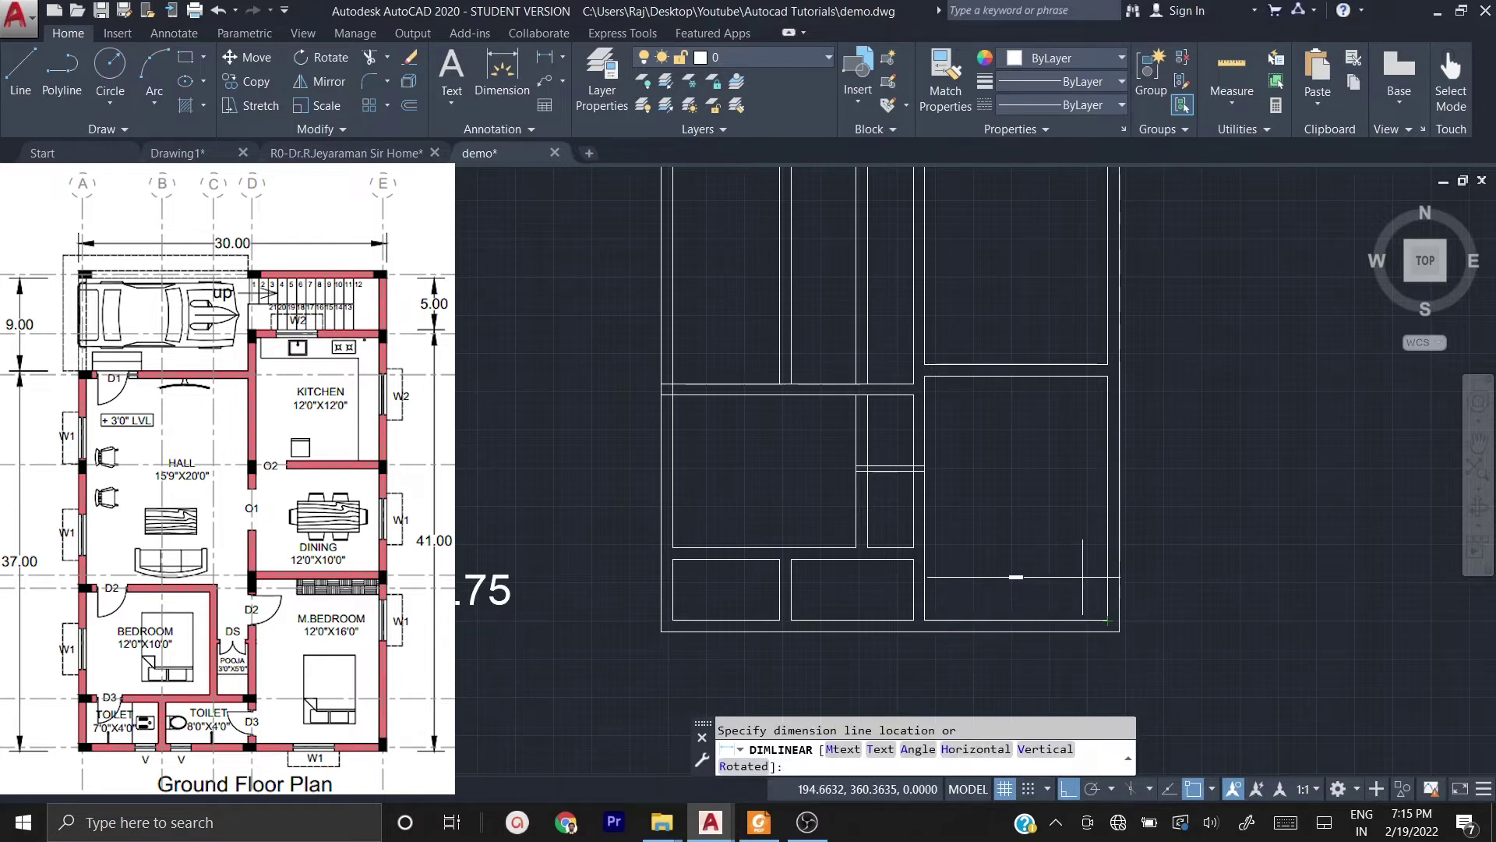
{"action": "left_click", "coordinate": [1076, 577]}
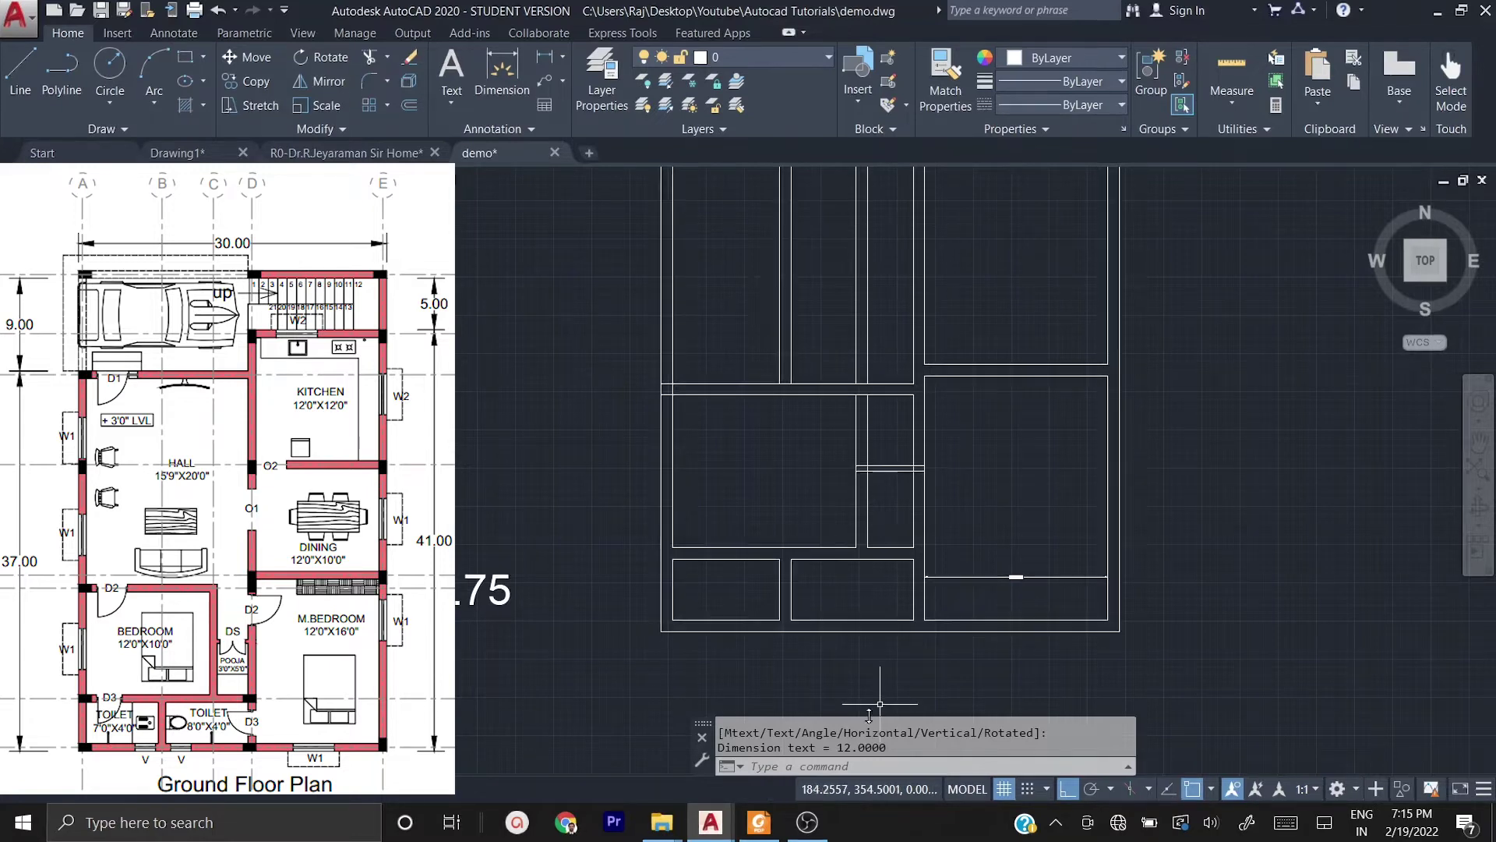
- Modify the Standard dimension style so the extension lines' offset from origin and their extension beyond the dimension lines are both 2
{"action": "left_click", "coordinate": [806, 772]}
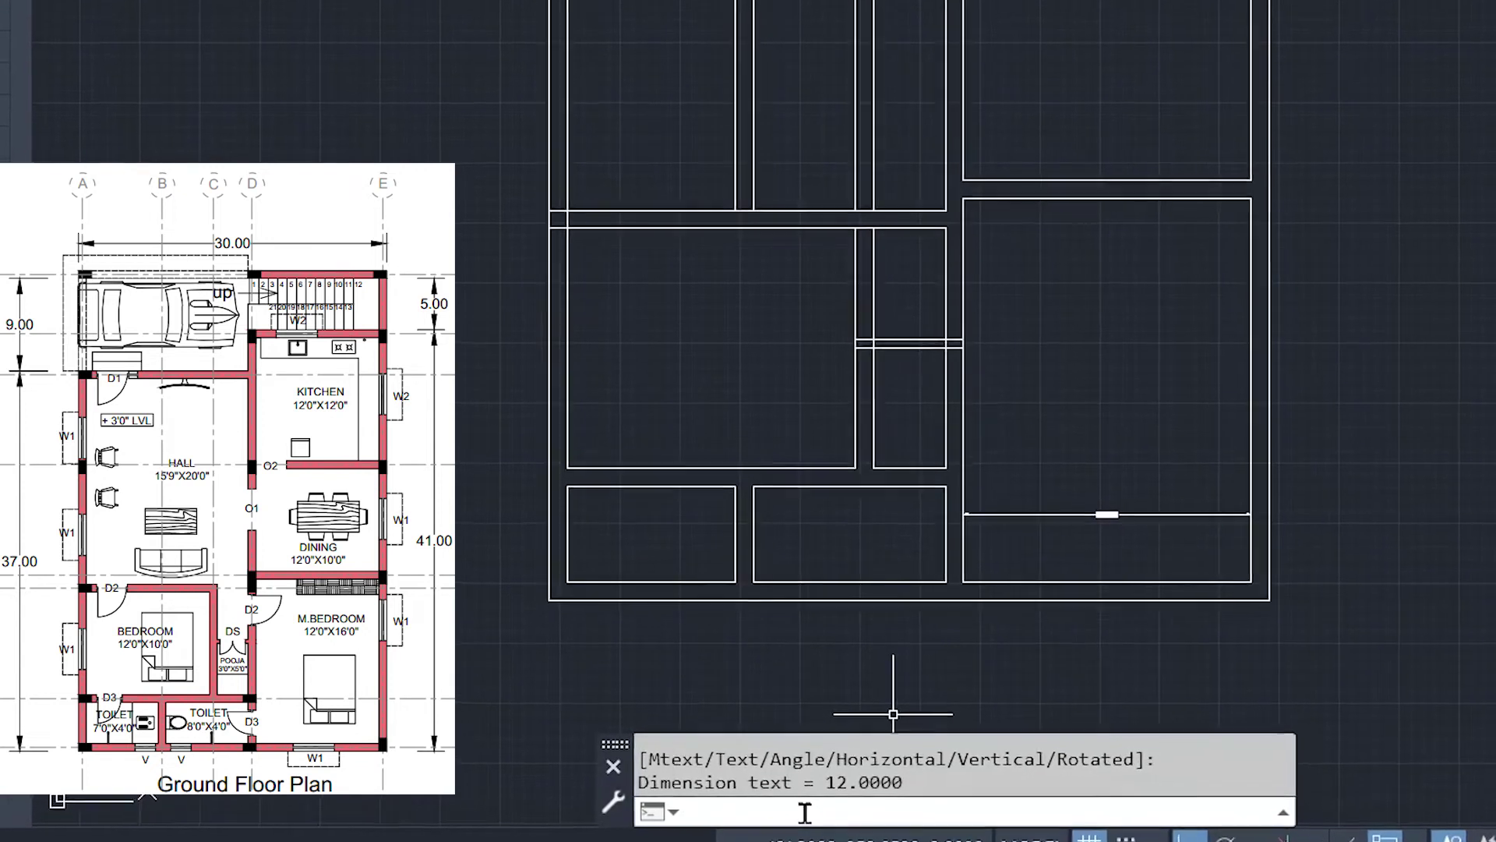
{"action": "type", "text": "dimst"}
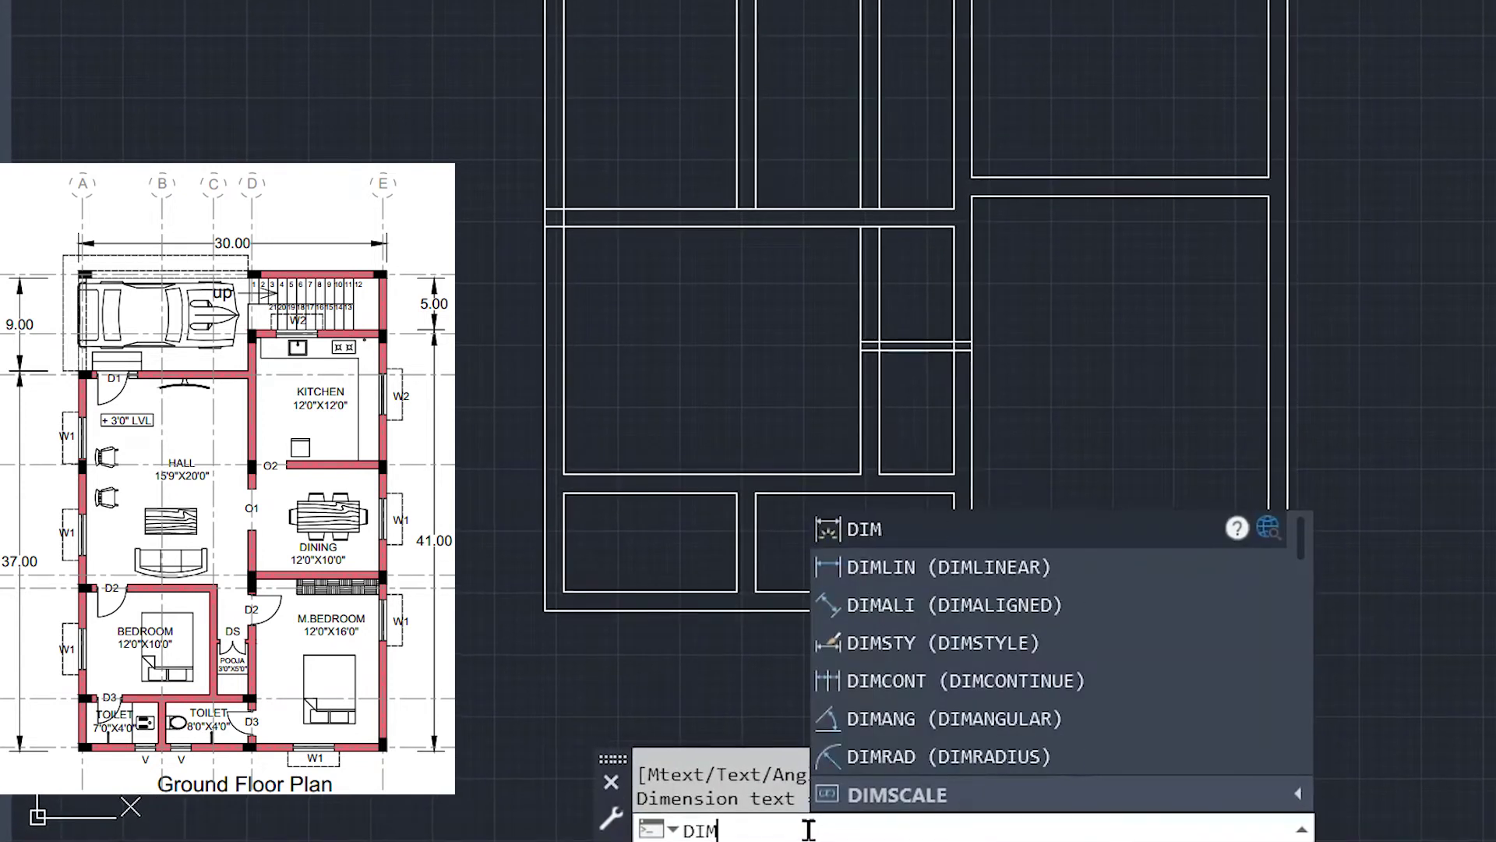
{"action": "type", "text": "yle"}
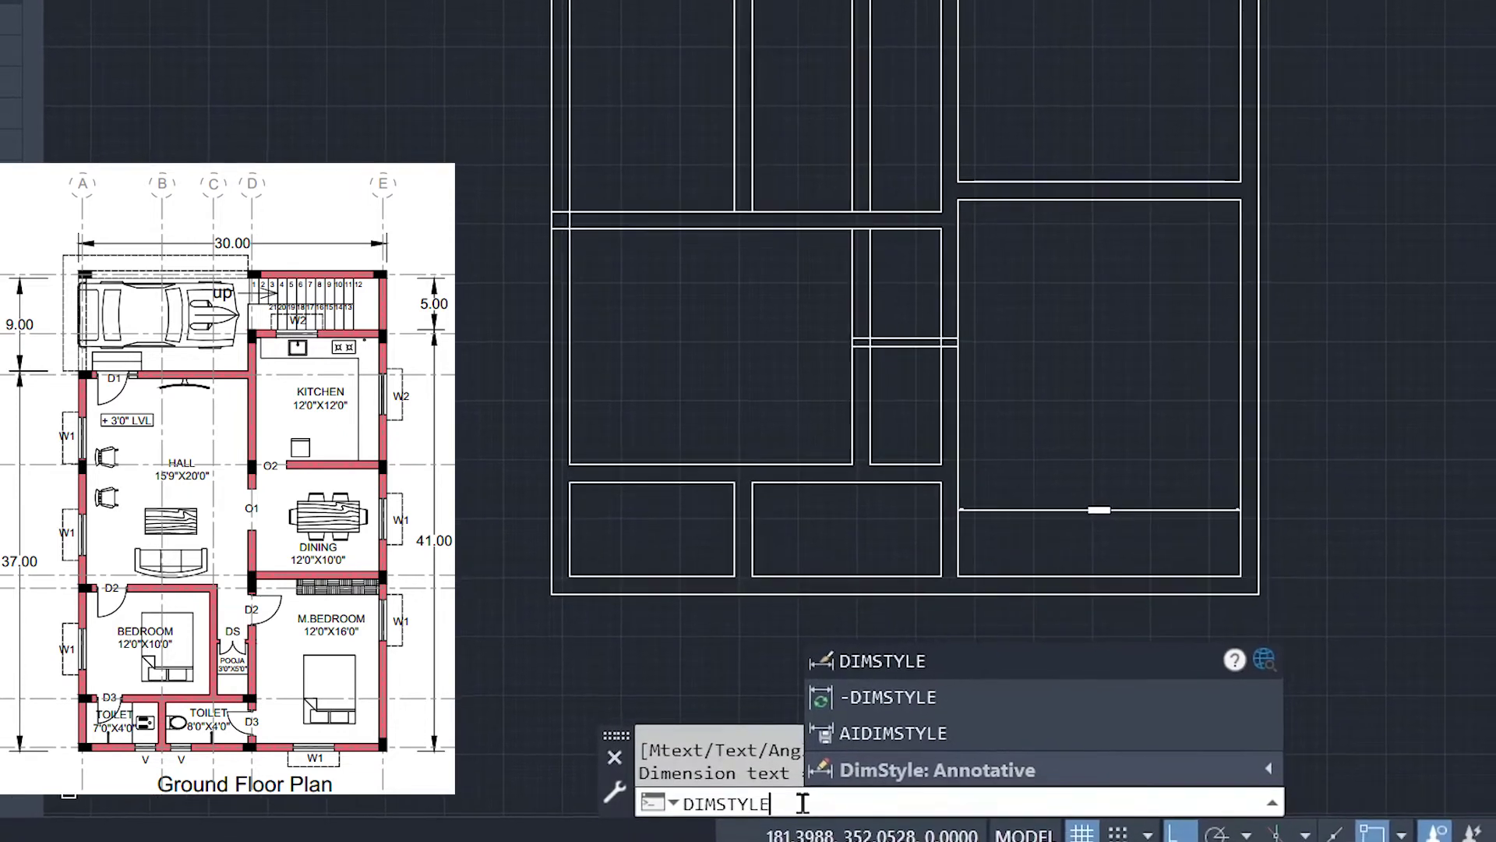
{"action": "key", "text": "Return"}
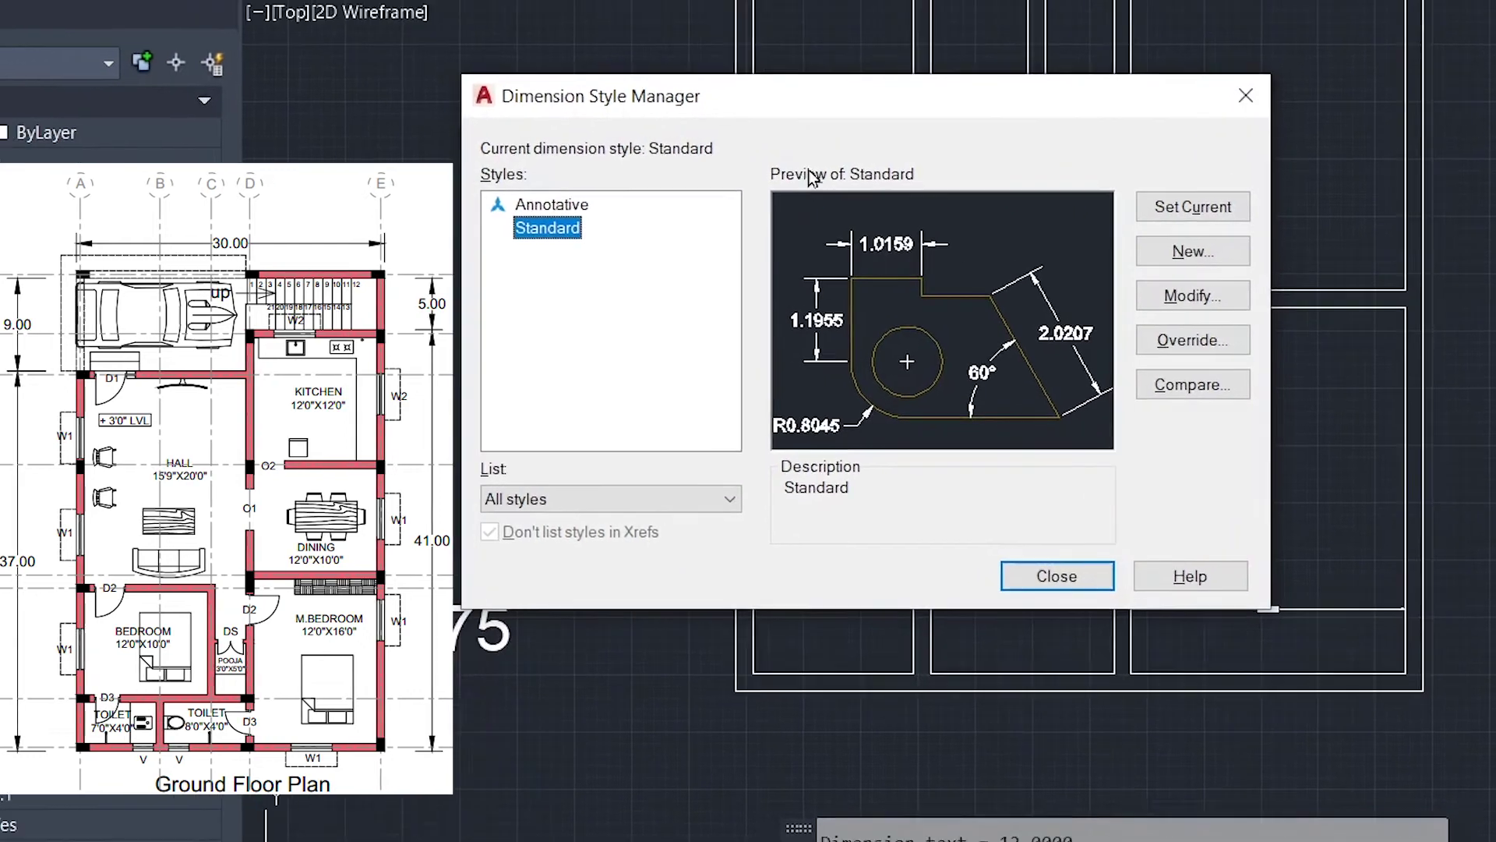
{"action": "left_click", "coordinate": [1201, 299]}
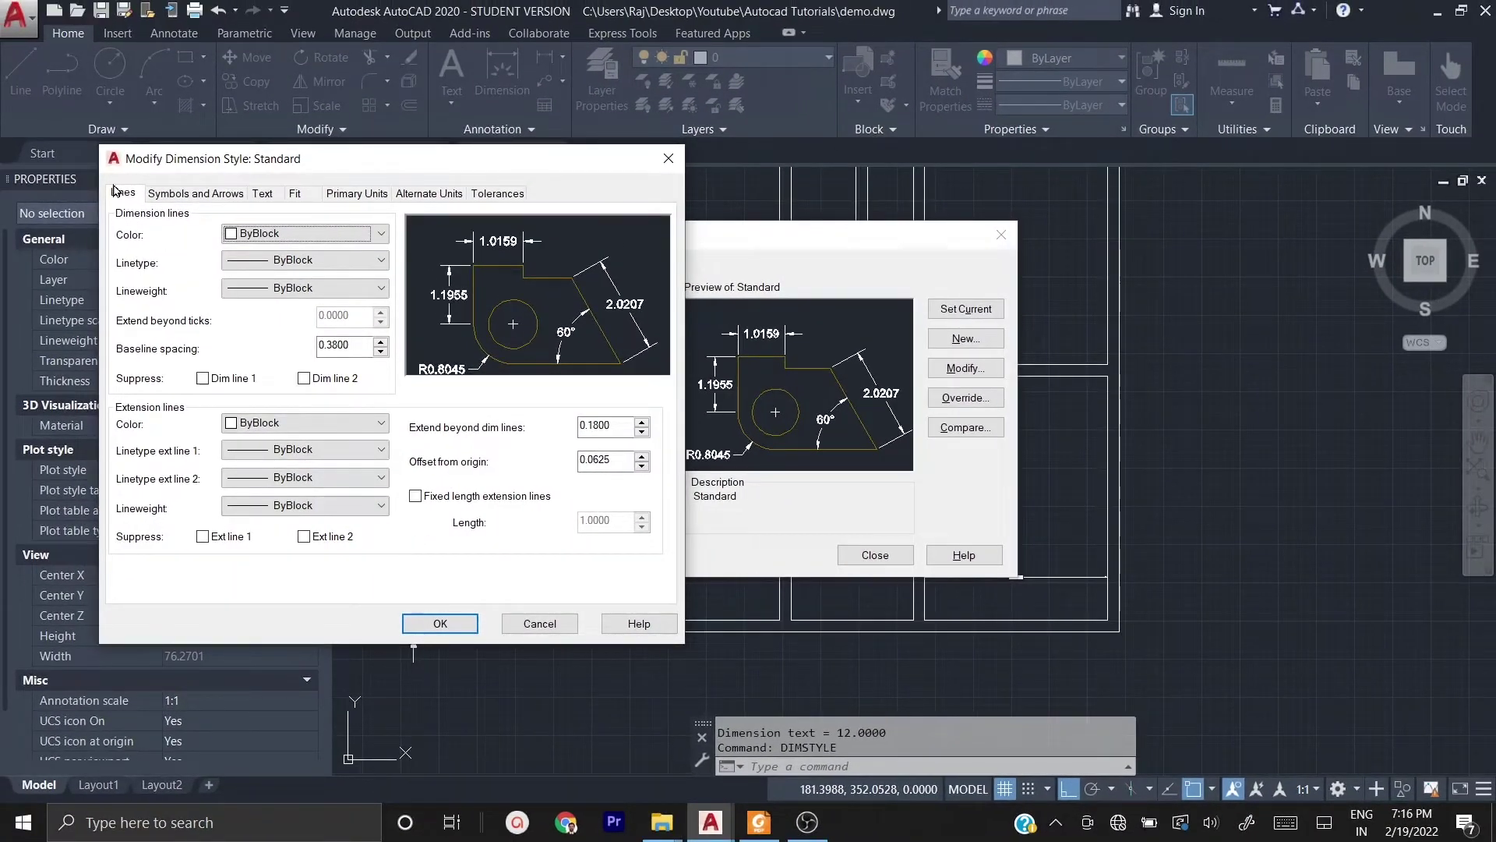
{"action": "left_click_drag", "start_coordinate": [616, 460], "coordinate": [562, 458]}
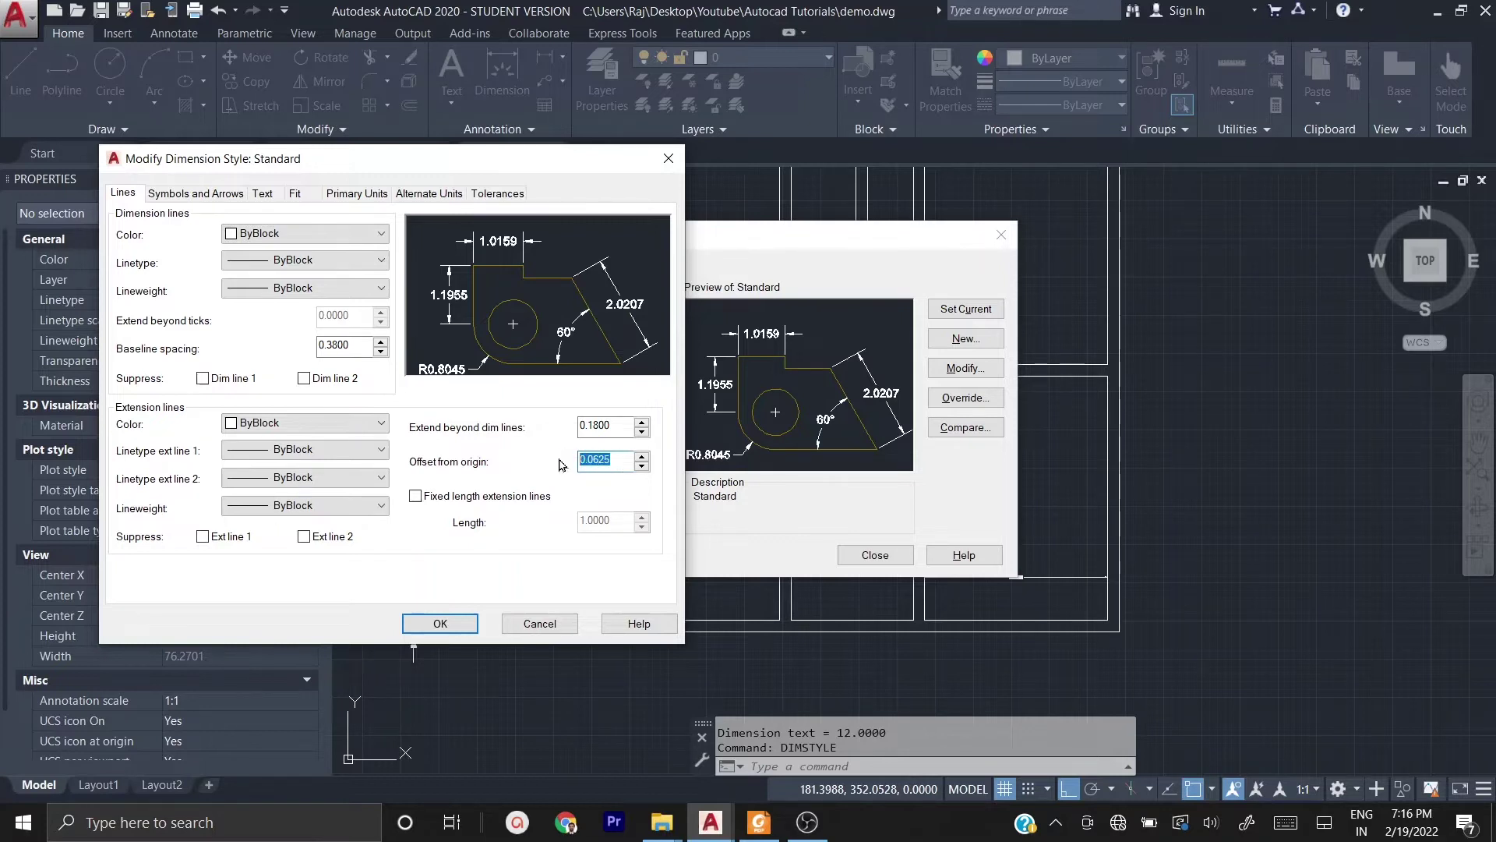
{"action": "type", "text": "2"}
{"action": "left_click_drag", "start_coordinate": [620, 426], "coordinate": [553, 426]}
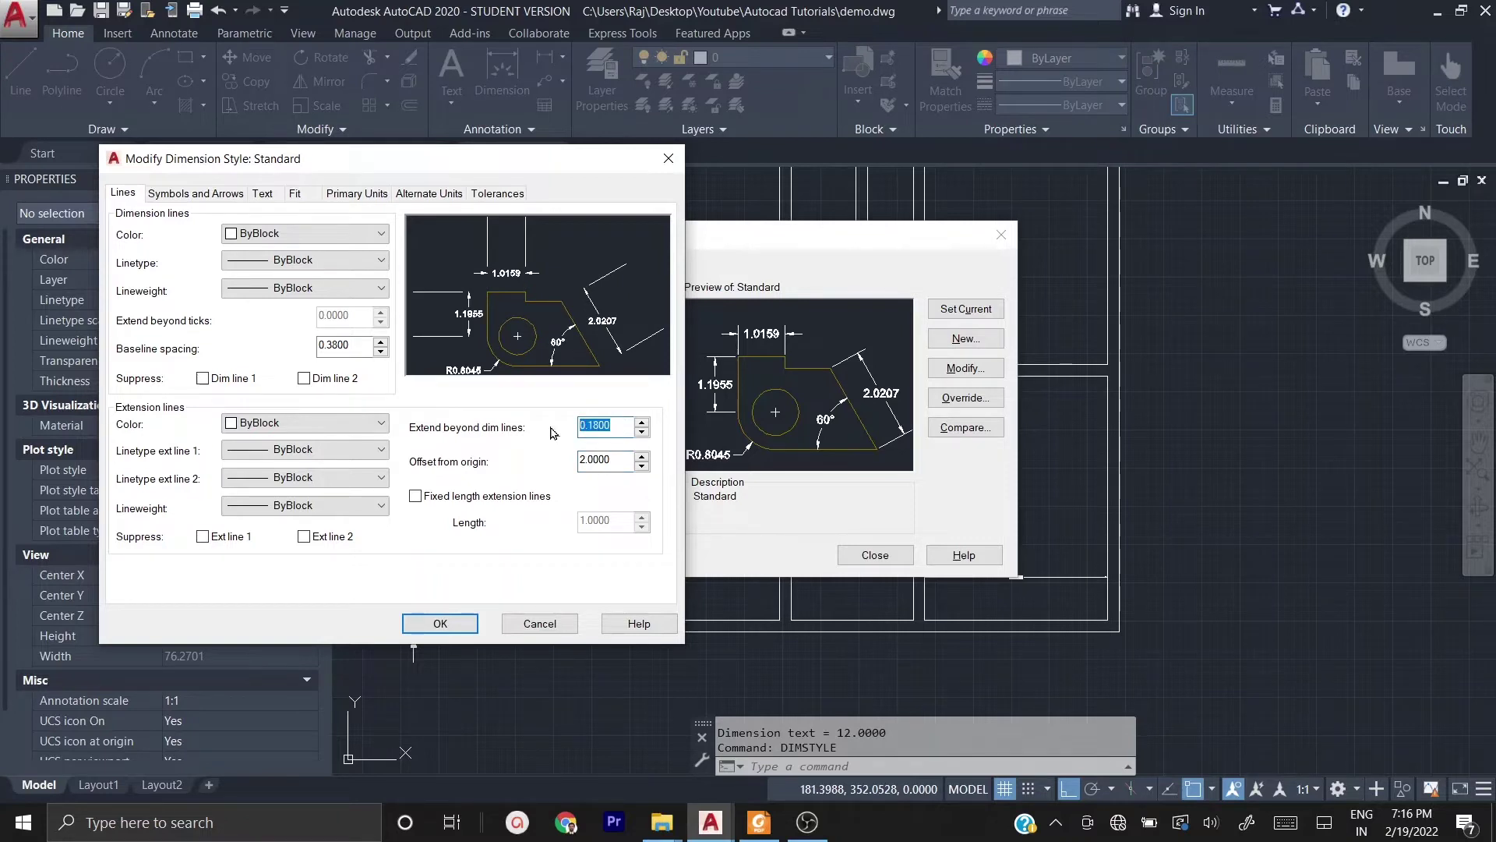
{"action": "type", "text": "2"}
- Set both the arrow size and the text height of the Standard dimension style to 2
{"action": "left_click", "coordinate": [185, 195]}
{"action": "left_click", "coordinate": [164, 382]}
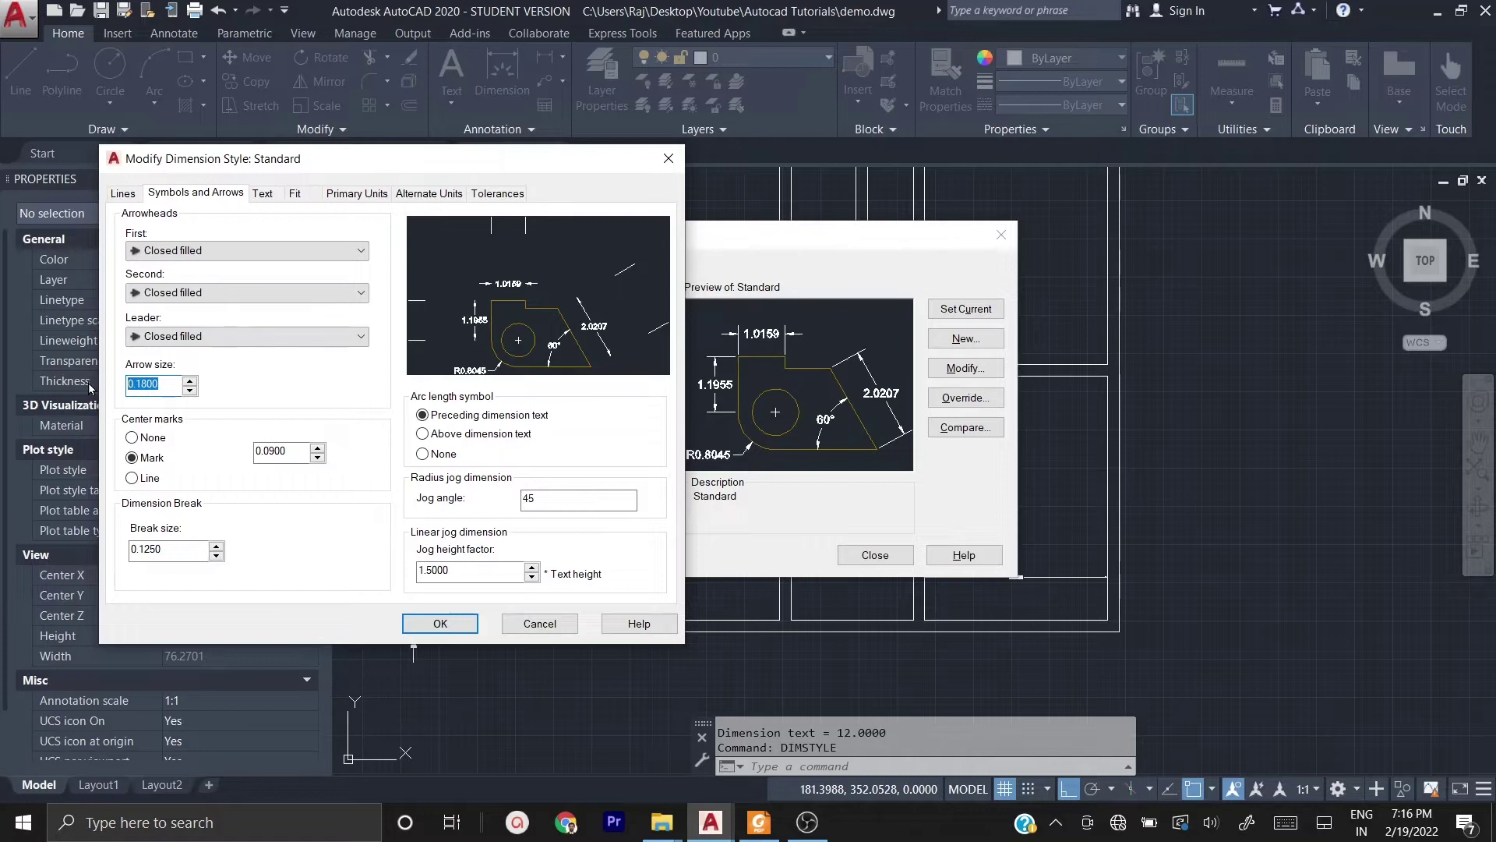
{"action": "type", "text": "2"}
{"action": "left_click", "coordinate": [264, 196]}
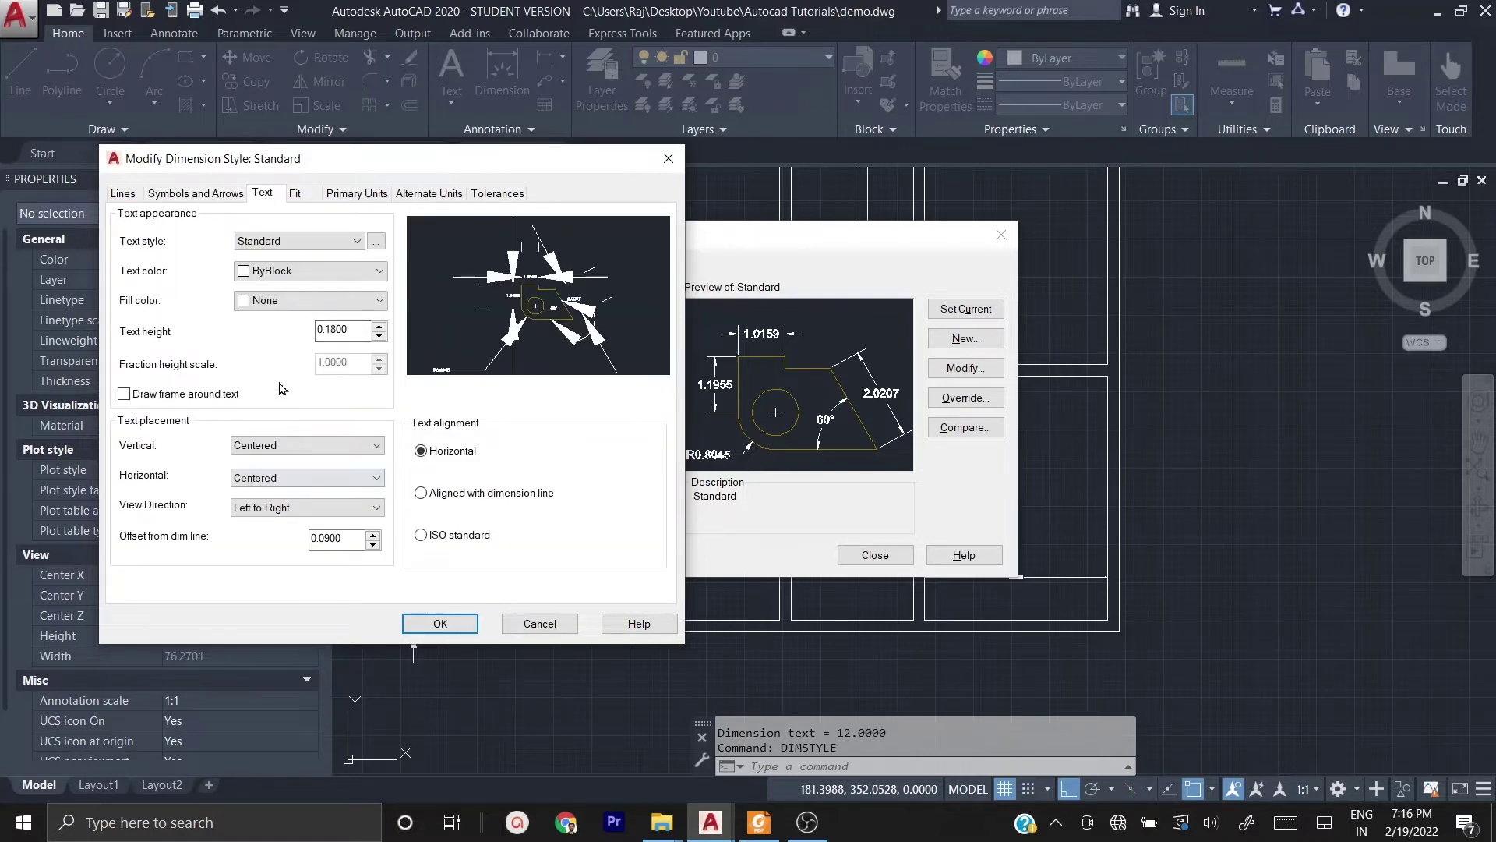
{"action": "left_click_drag", "start_coordinate": [349, 330], "coordinate": [328, 330]}
{"action": "type", "text": "3"}
- Set the linear dimension precision to 0.00, accept the changes and make the Standard style current
{"action": "left_click", "coordinate": [347, 197]}
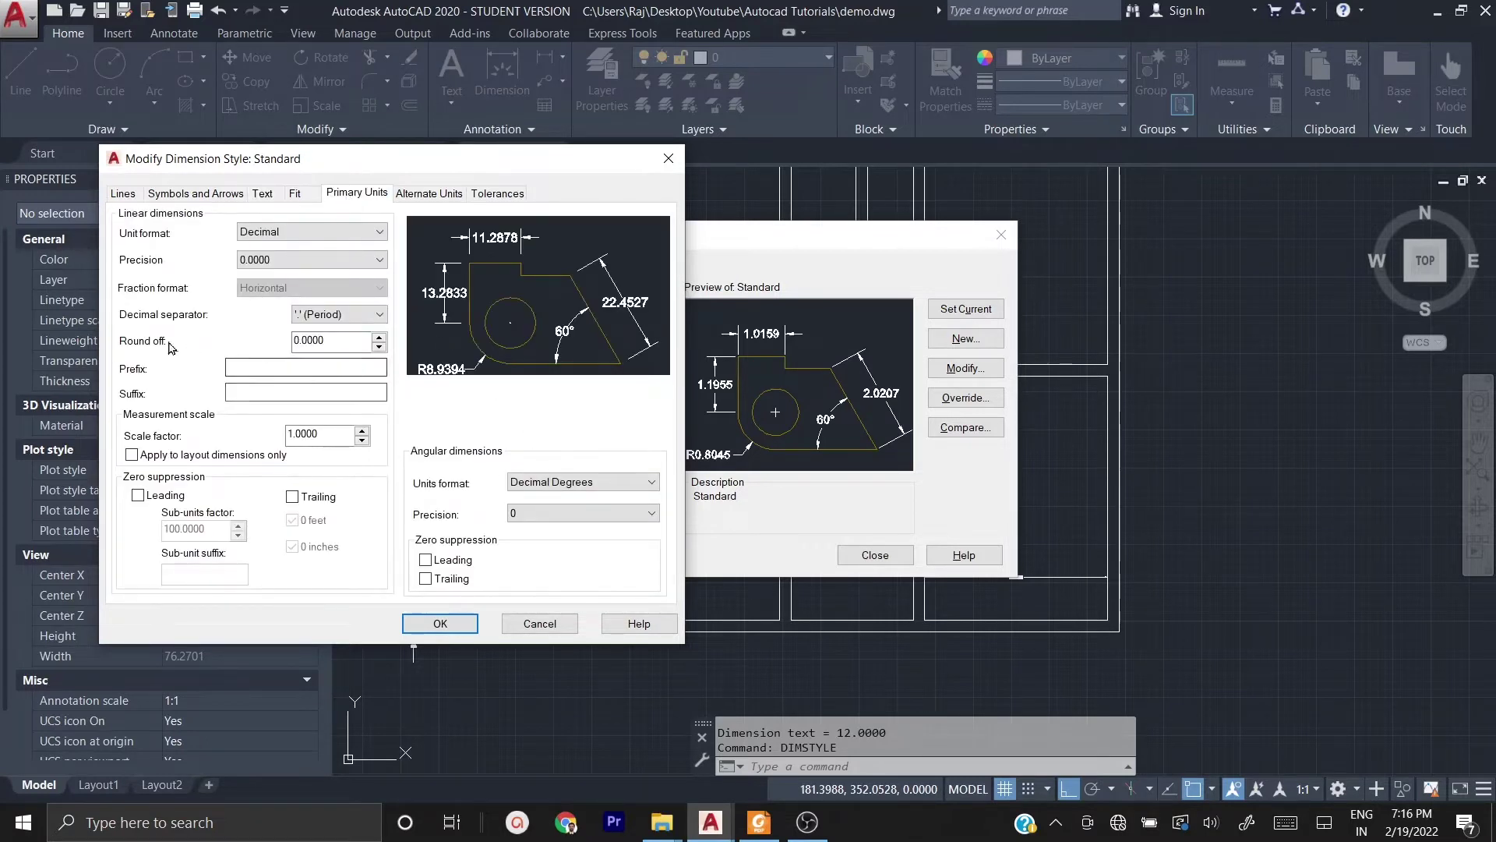
{"action": "left_click", "coordinate": [361, 261]}
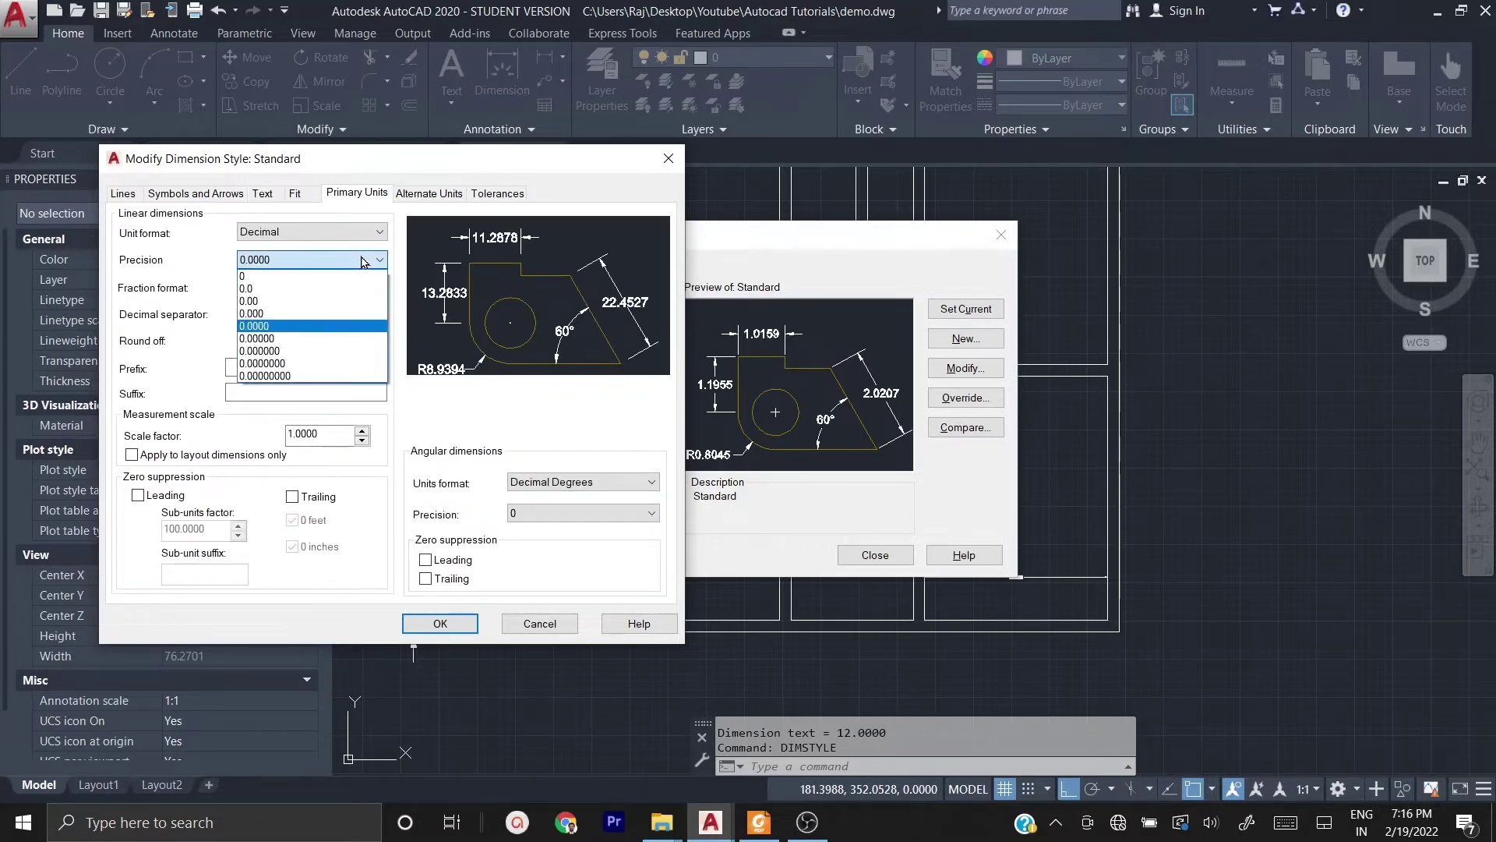
{"action": "left_click", "coordinate": [330, 301]}
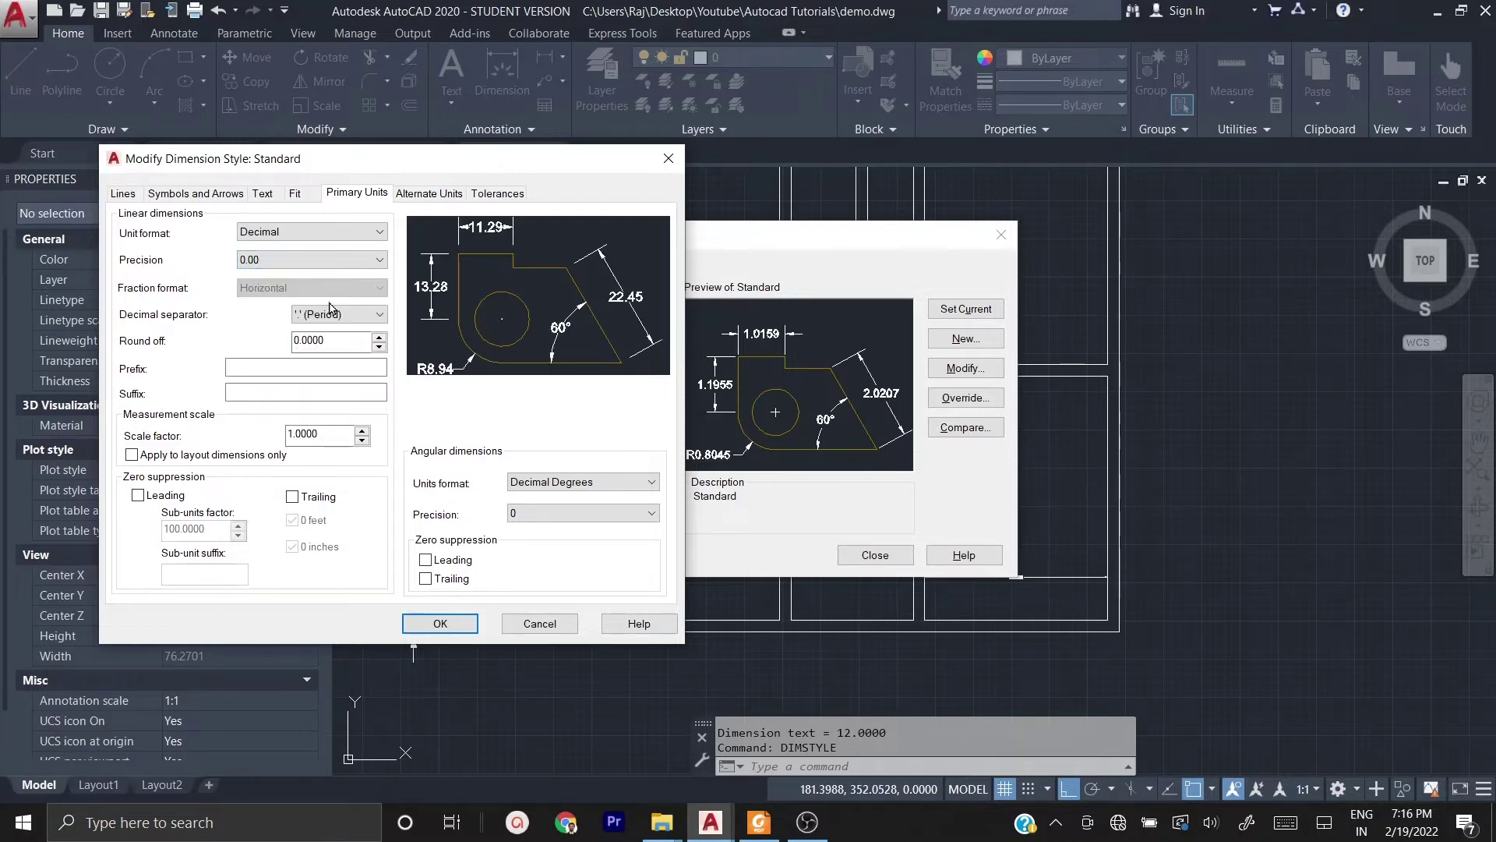
{"action": "left_click", "coordinate": [457, 628]}
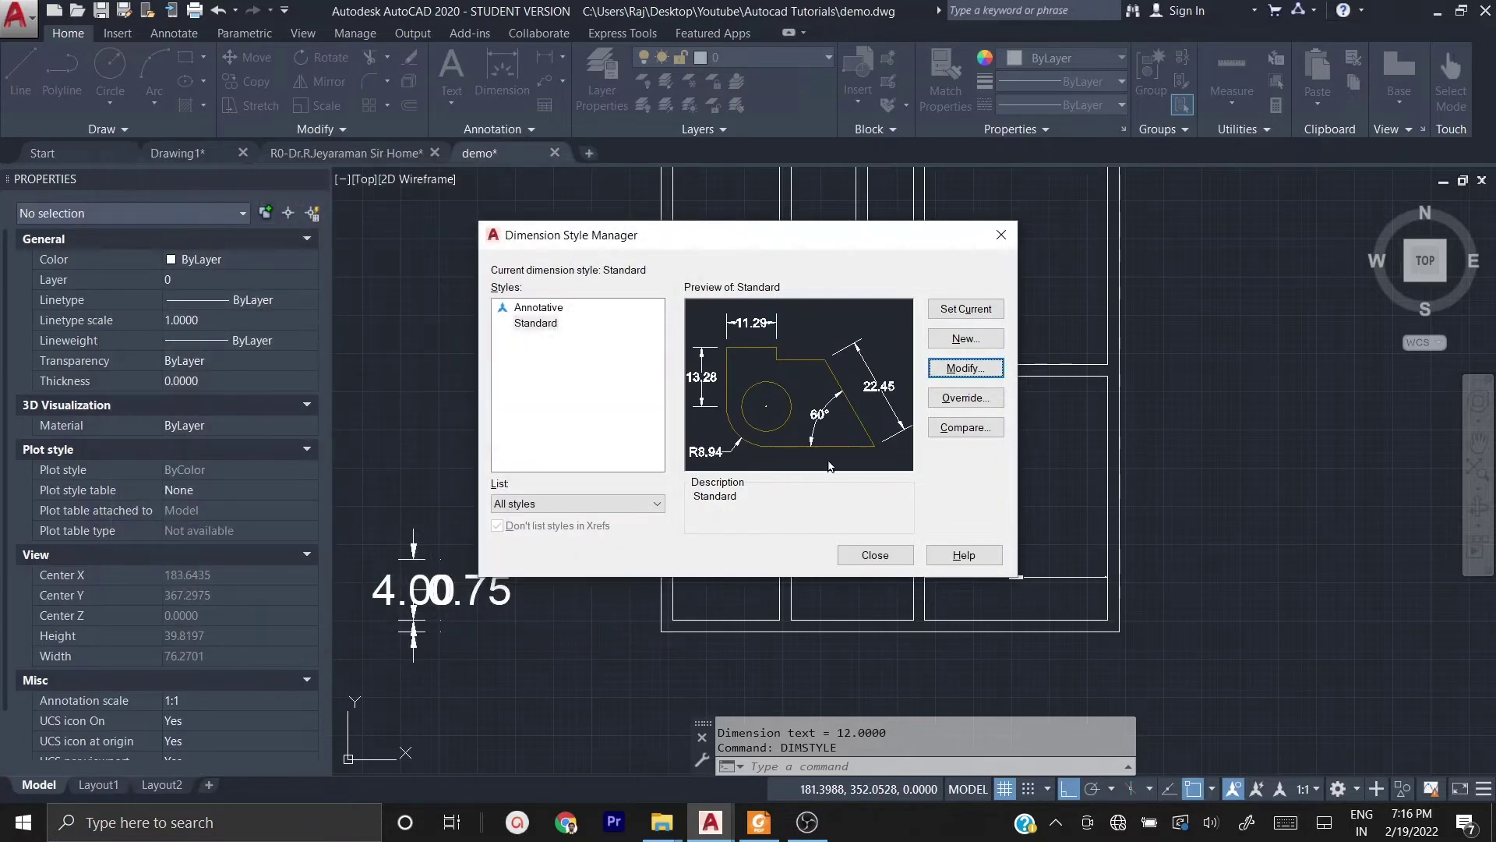
{"action": "left_click", "coordinate": [977, 312]}
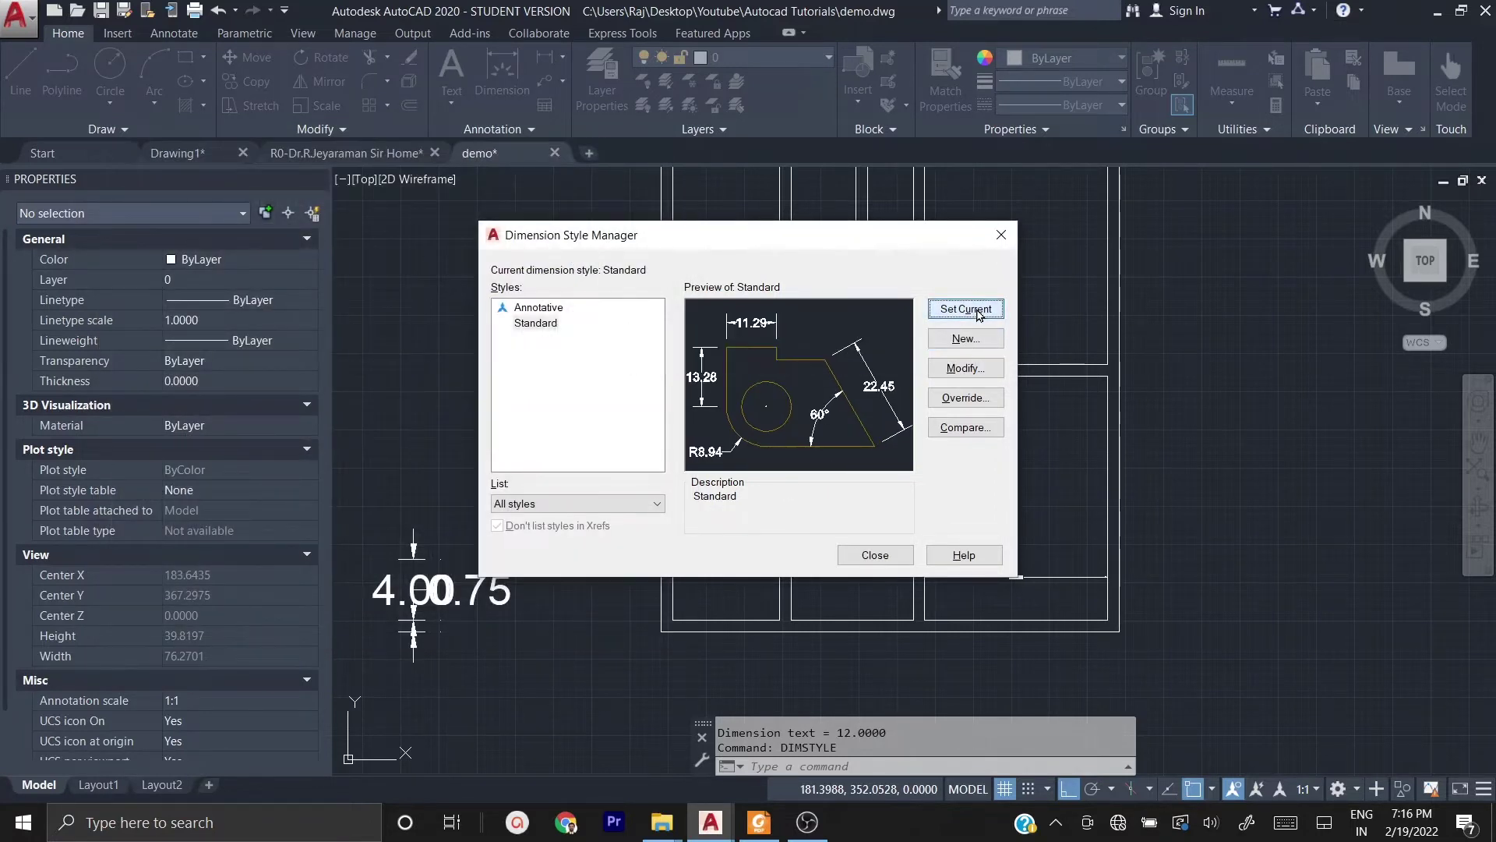
{"action": "left_click", "coordinate": [881, 555]}
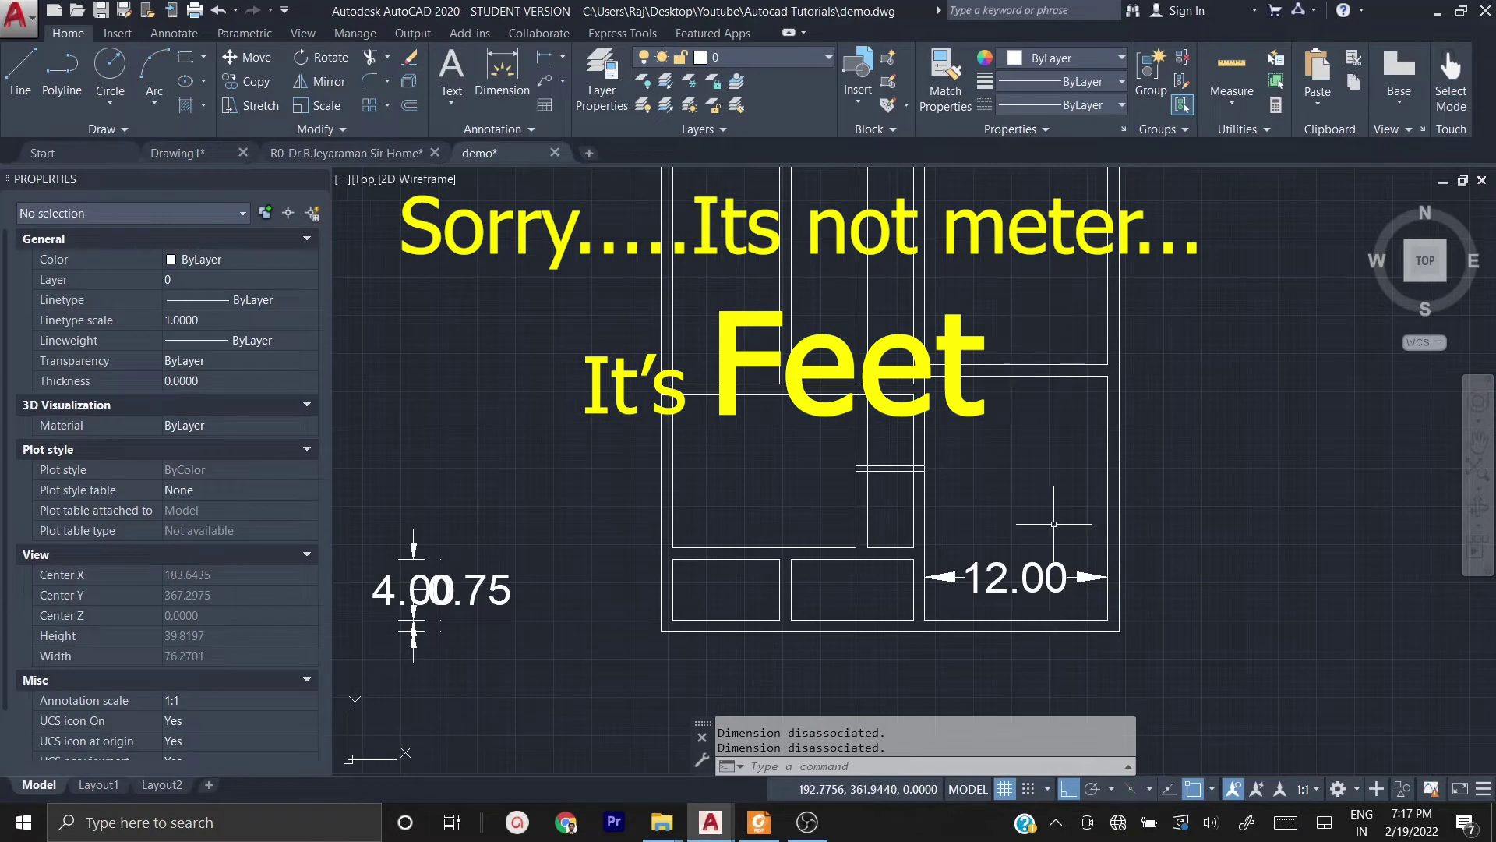
- Add a vertical linear dimension for the master bedroom's inner length, from its bottom wall to its upper wall
{"action": "left_click", "coordinate": [548, 56]}
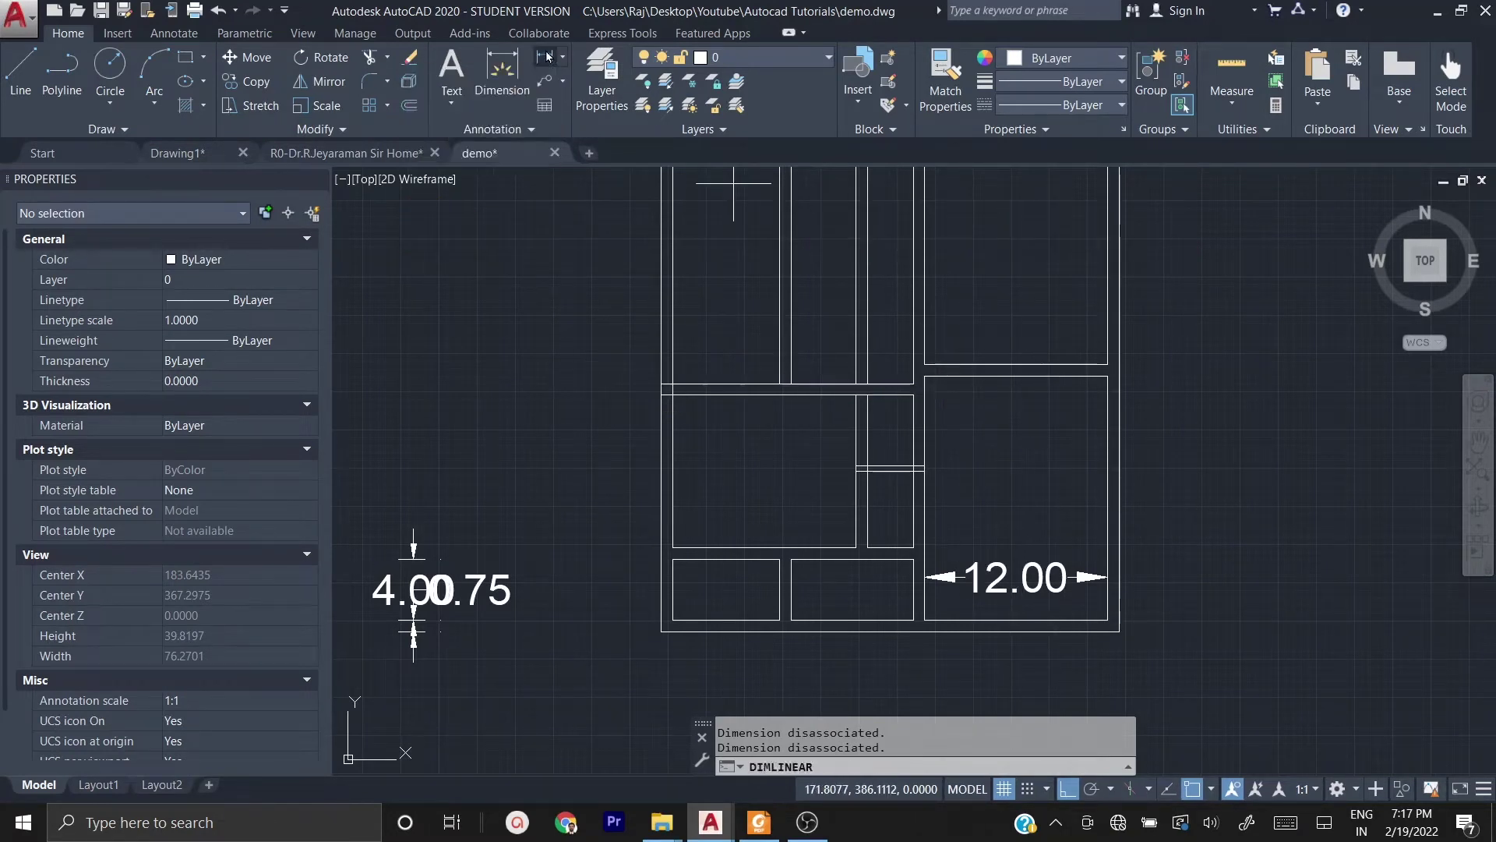
{"action": "left_click", "coordinate": [1082, 619]}
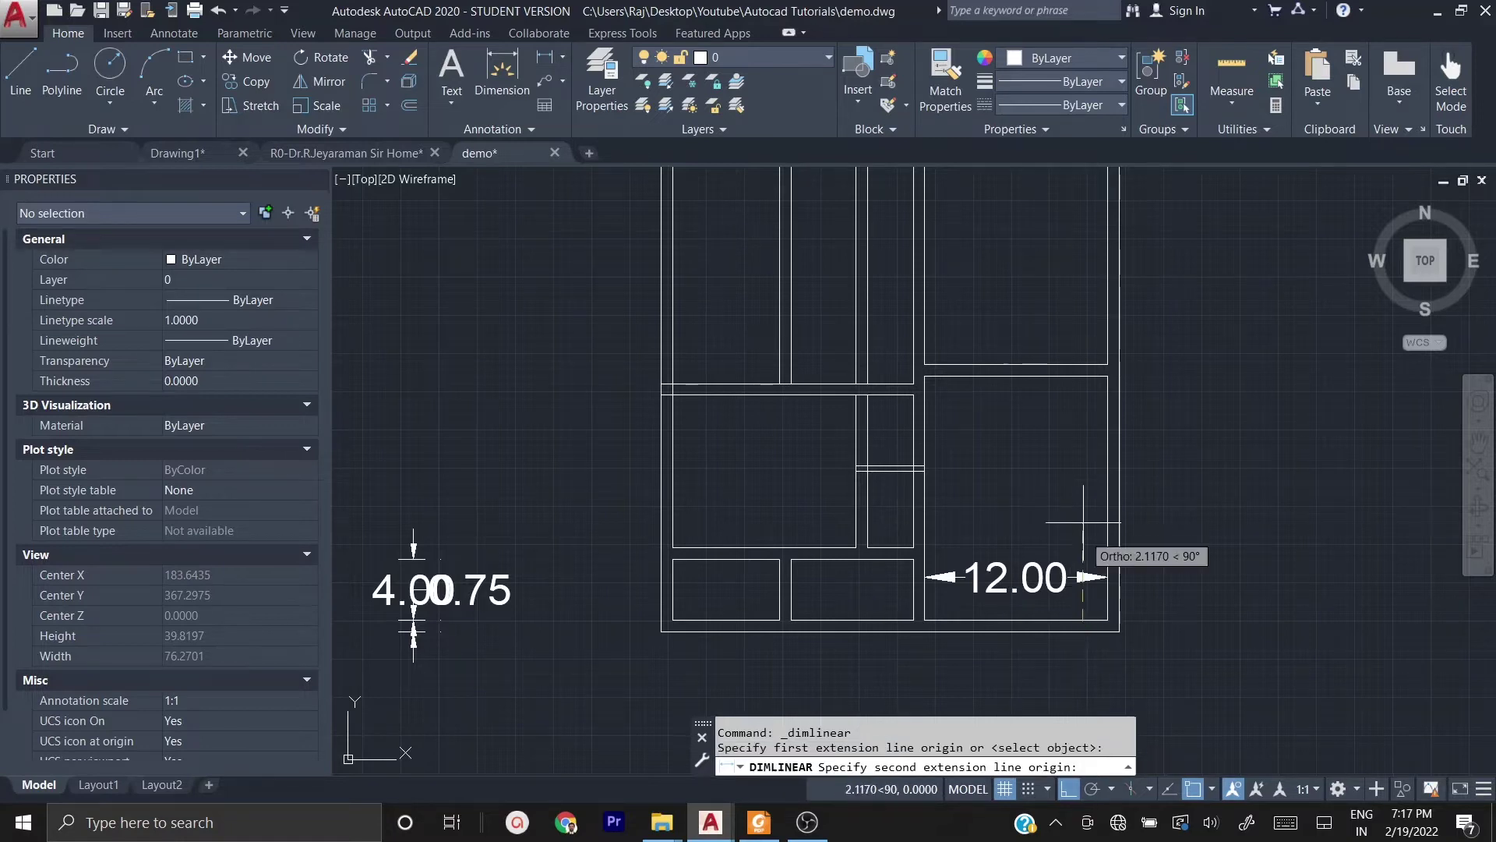
{"action": "left_click", "coordinate": [1082, 376]}
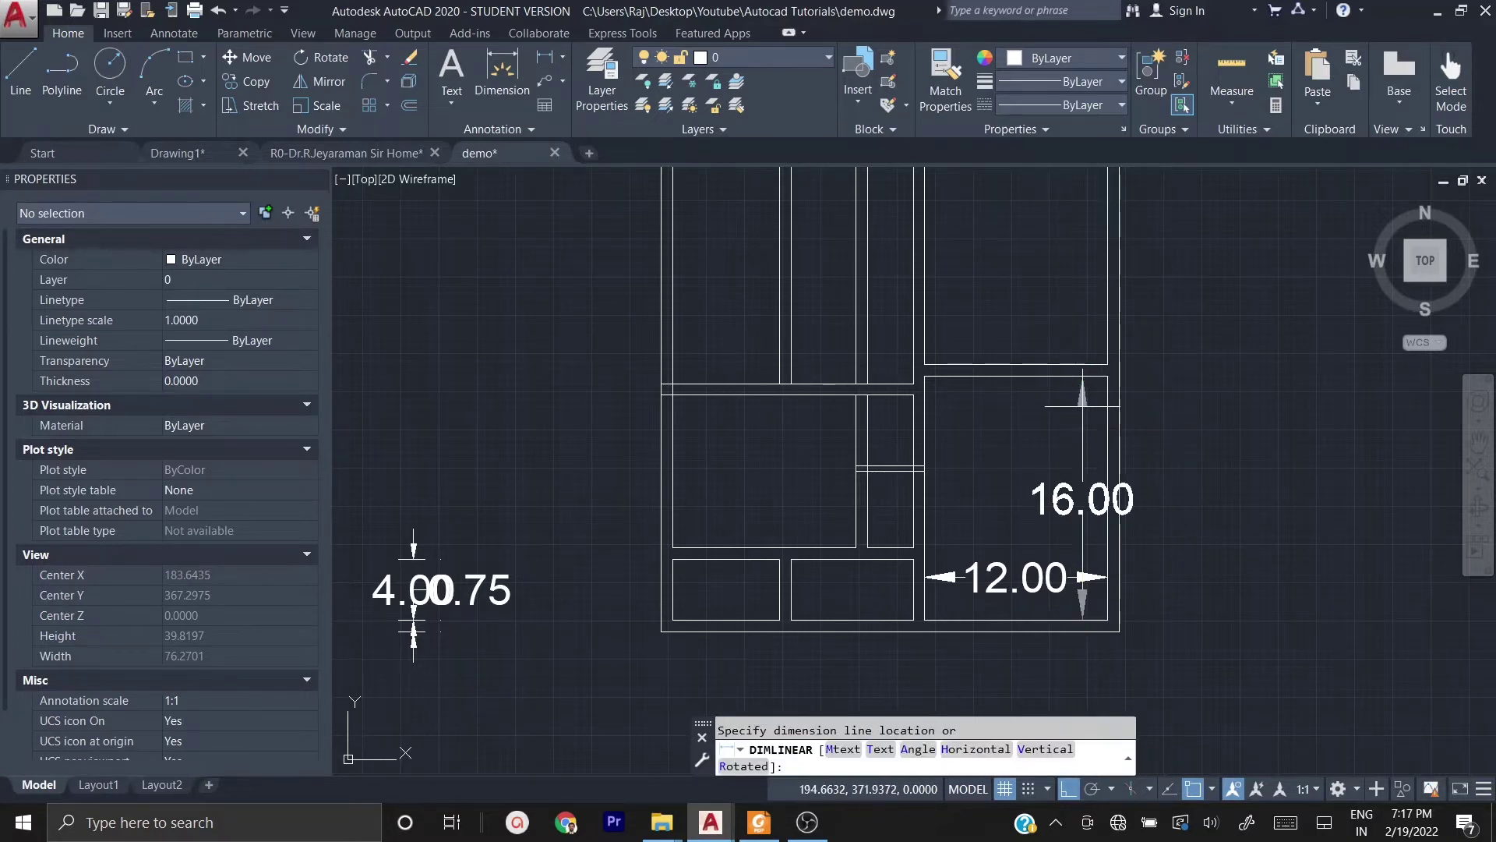
{"action": "left_click", "coordinate": [1042, 430]}
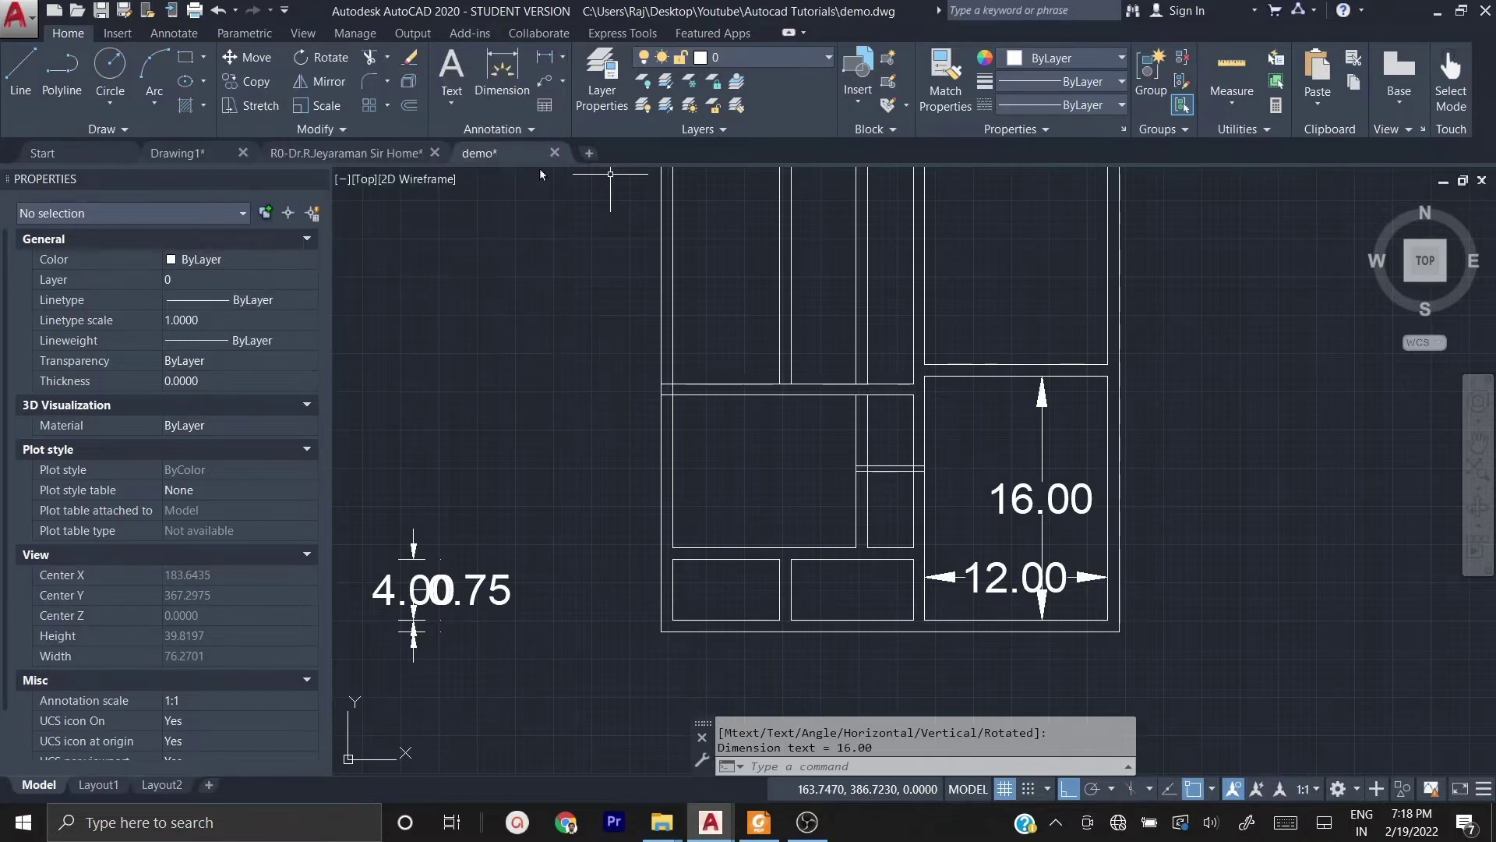
- Add linear dimensions for the width and height of the small bottom-row room next to the master bedroom
{"action": "left_click", "coordinate": [550, 60]}
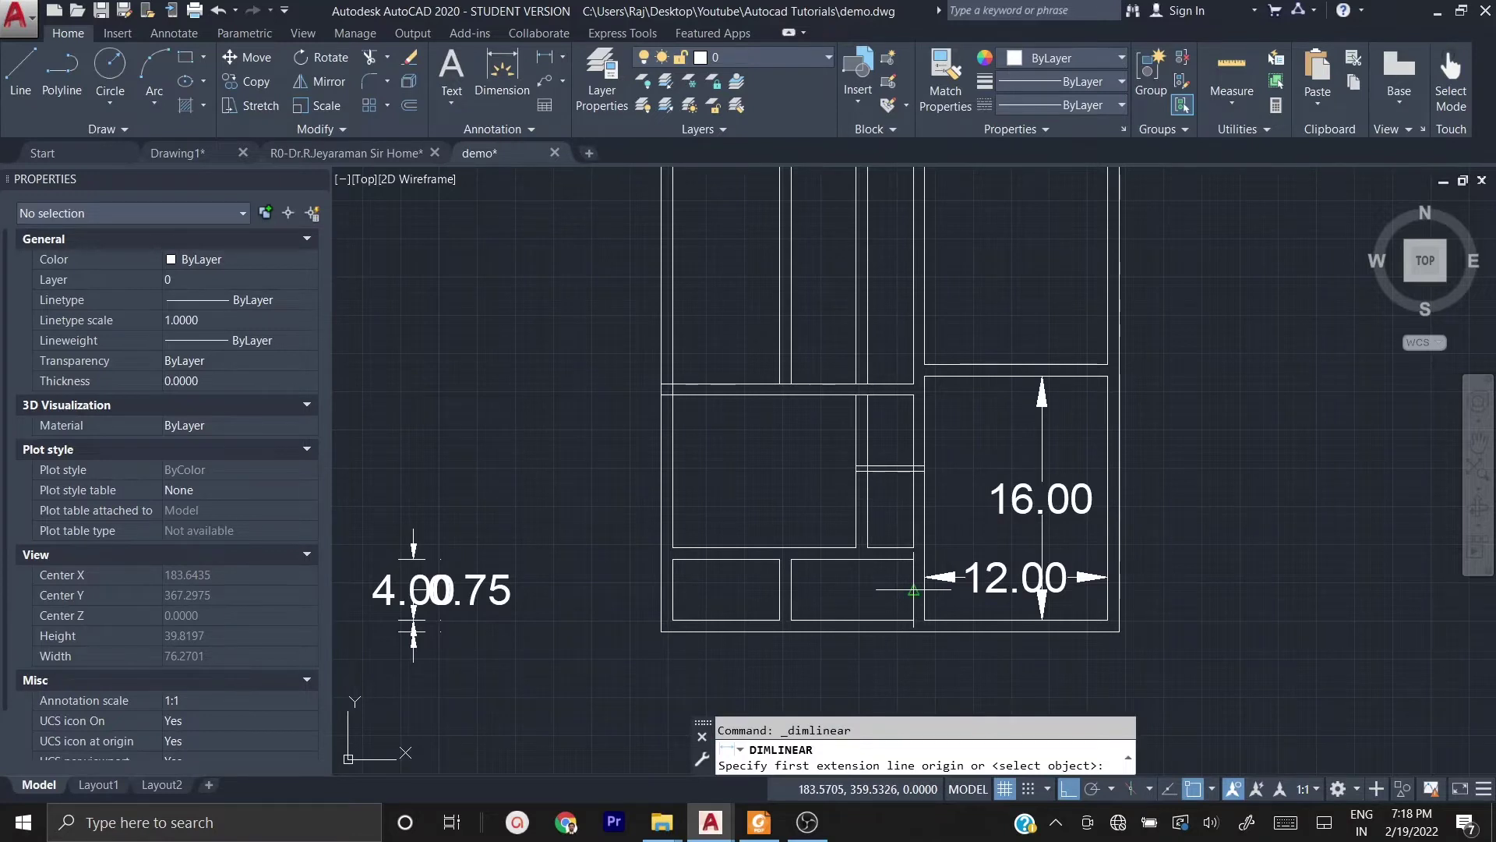
{"action": "left_click", "coordinate": [911, 584]}
{"action": "left_click", "coordinate": [792, 585]}
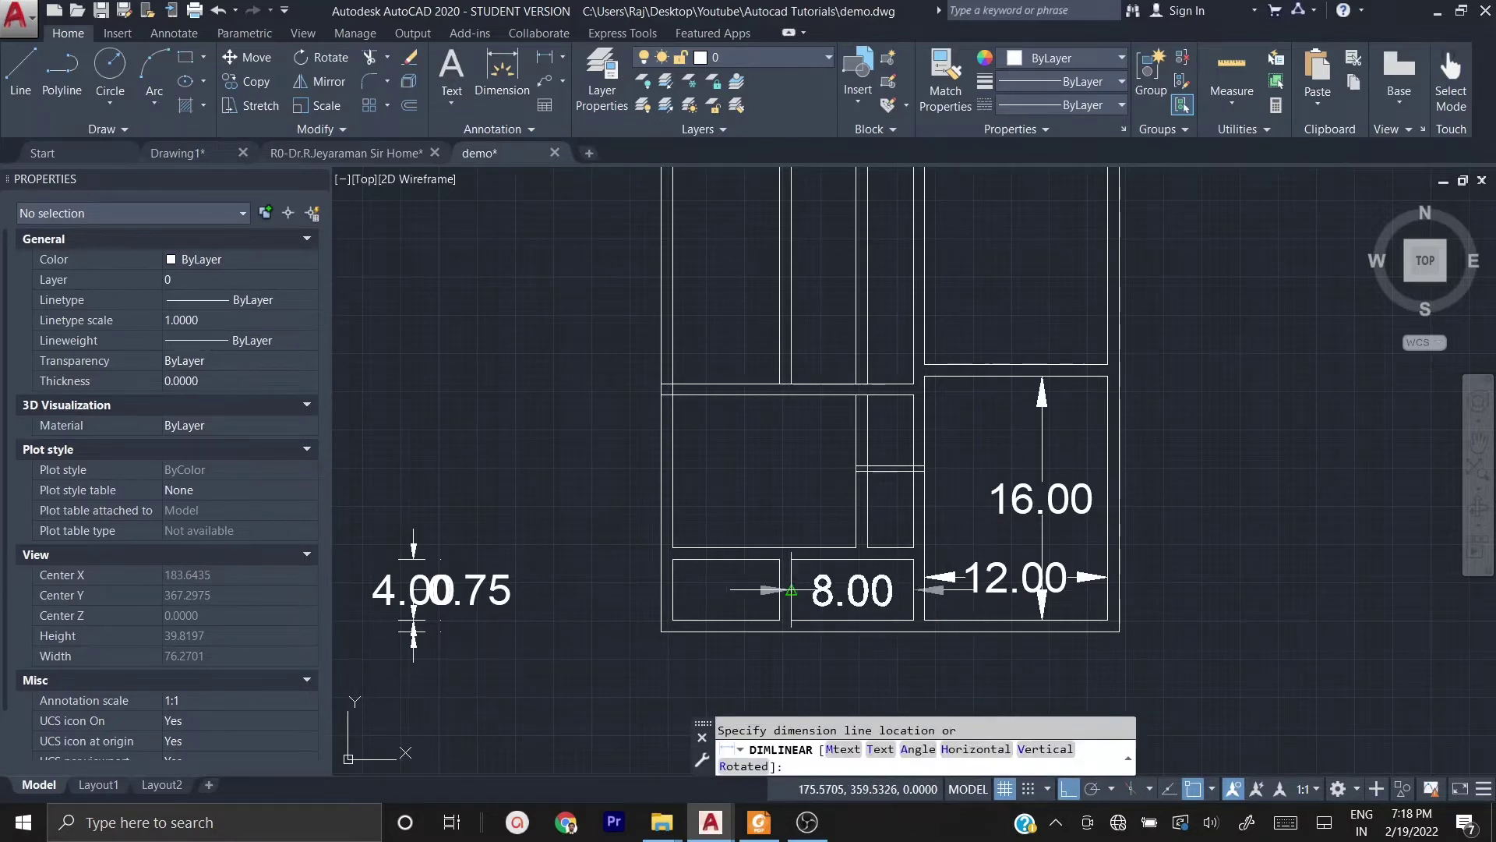
{"action": "left_click", "coordinate": [842, 668]}
{"action": "key", "text": "Return"}
{"action": "left_click", "coordinate": [842, 560]}
{"action": "left_click", "coordinate": [842, 621]}
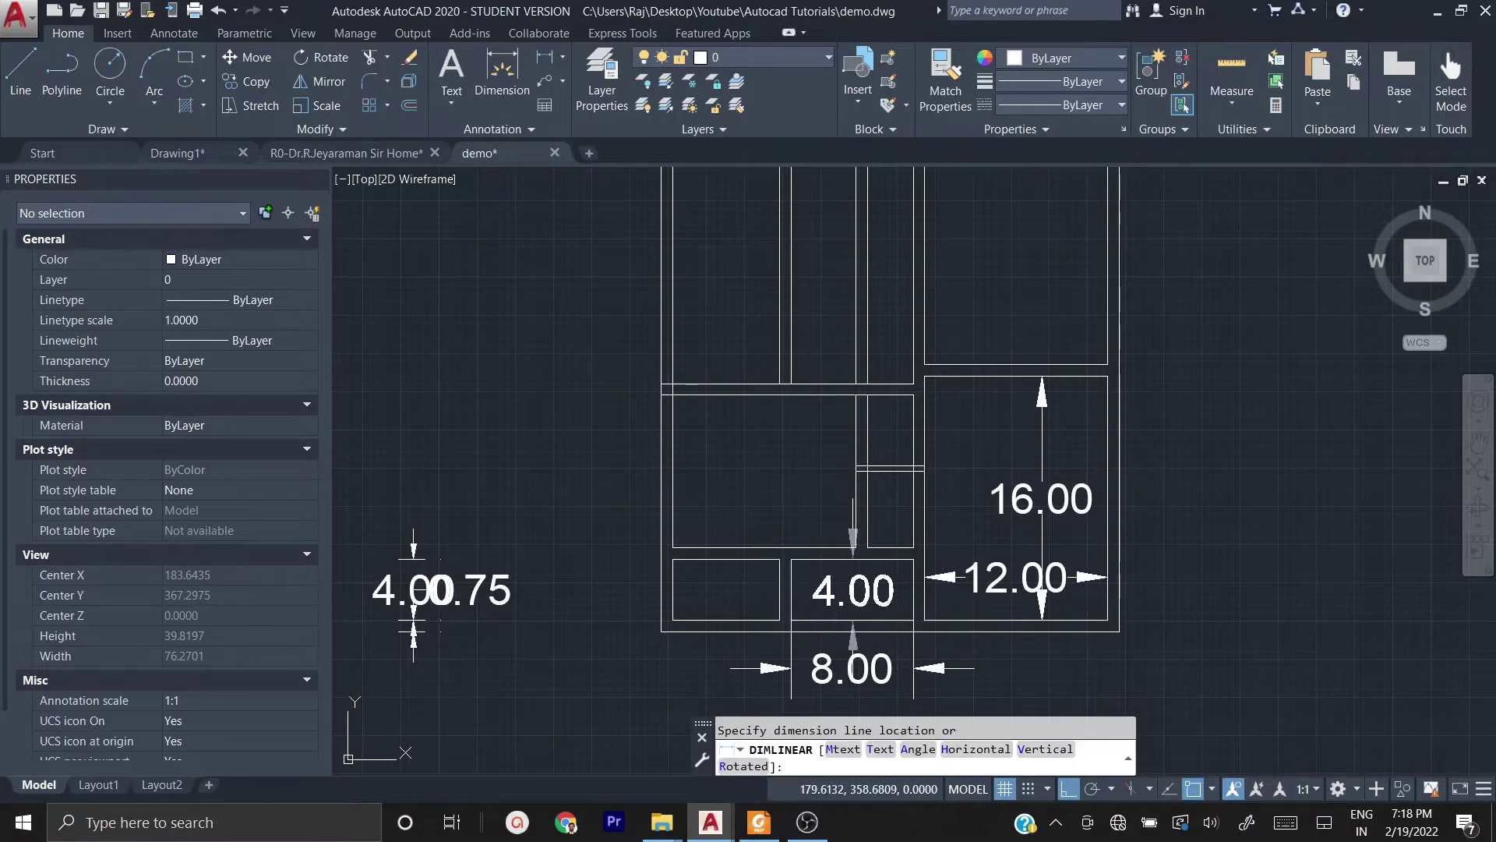
{"action": "left_click", "coordinate": [853, 590]}
- Add a horizontal linear dimension for the inner width of the small room in the plan's bottom-left corner, placed below the outer wall
{"action": "key", "text": "Return"}
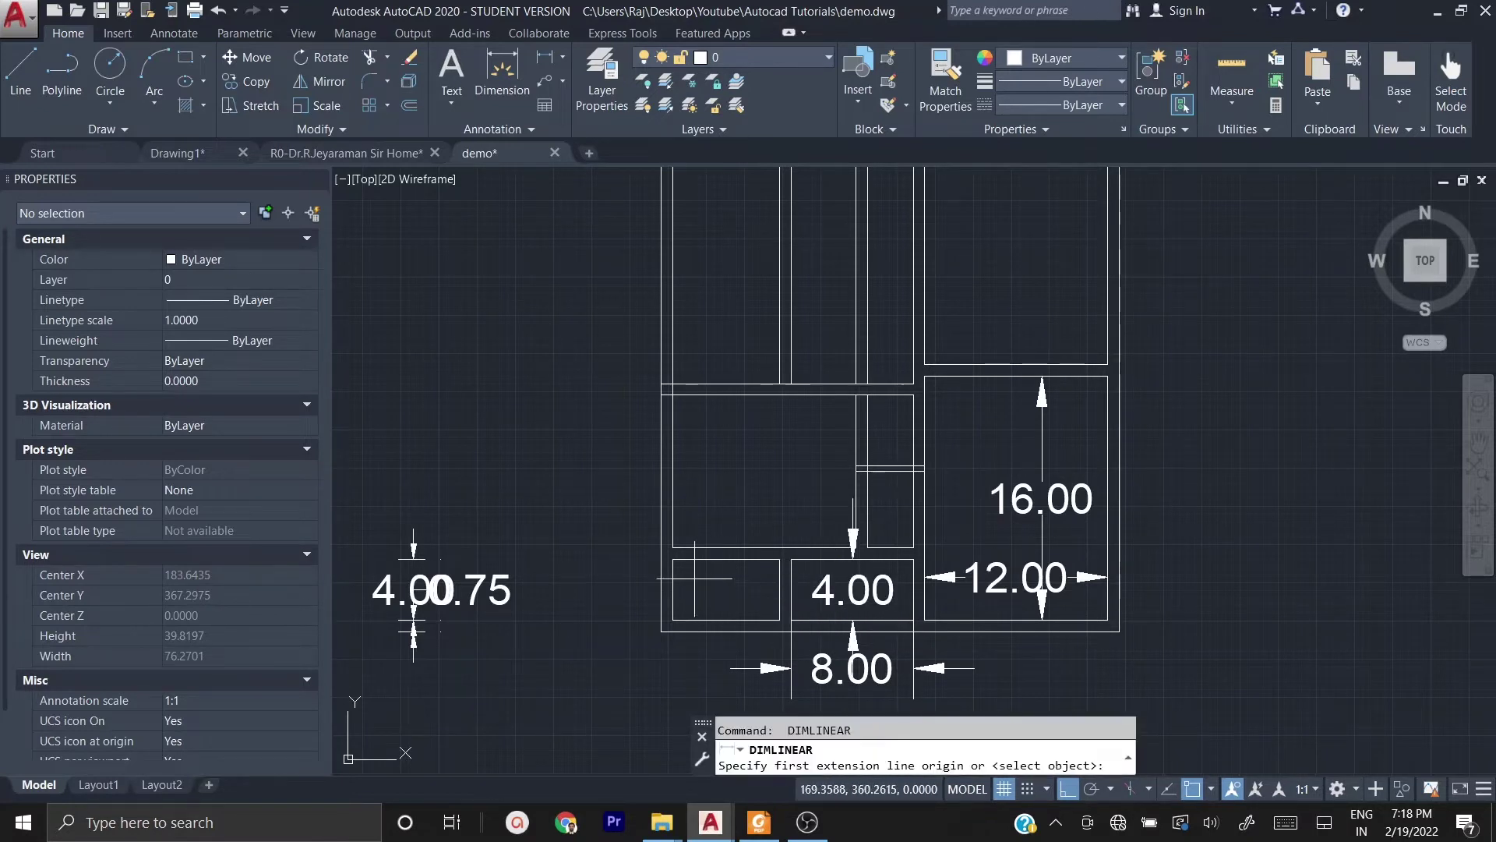
{"action": "left_click", "coordinate": [673, 589]}
{"action": "left_click", "coordinate": [780, 590]}
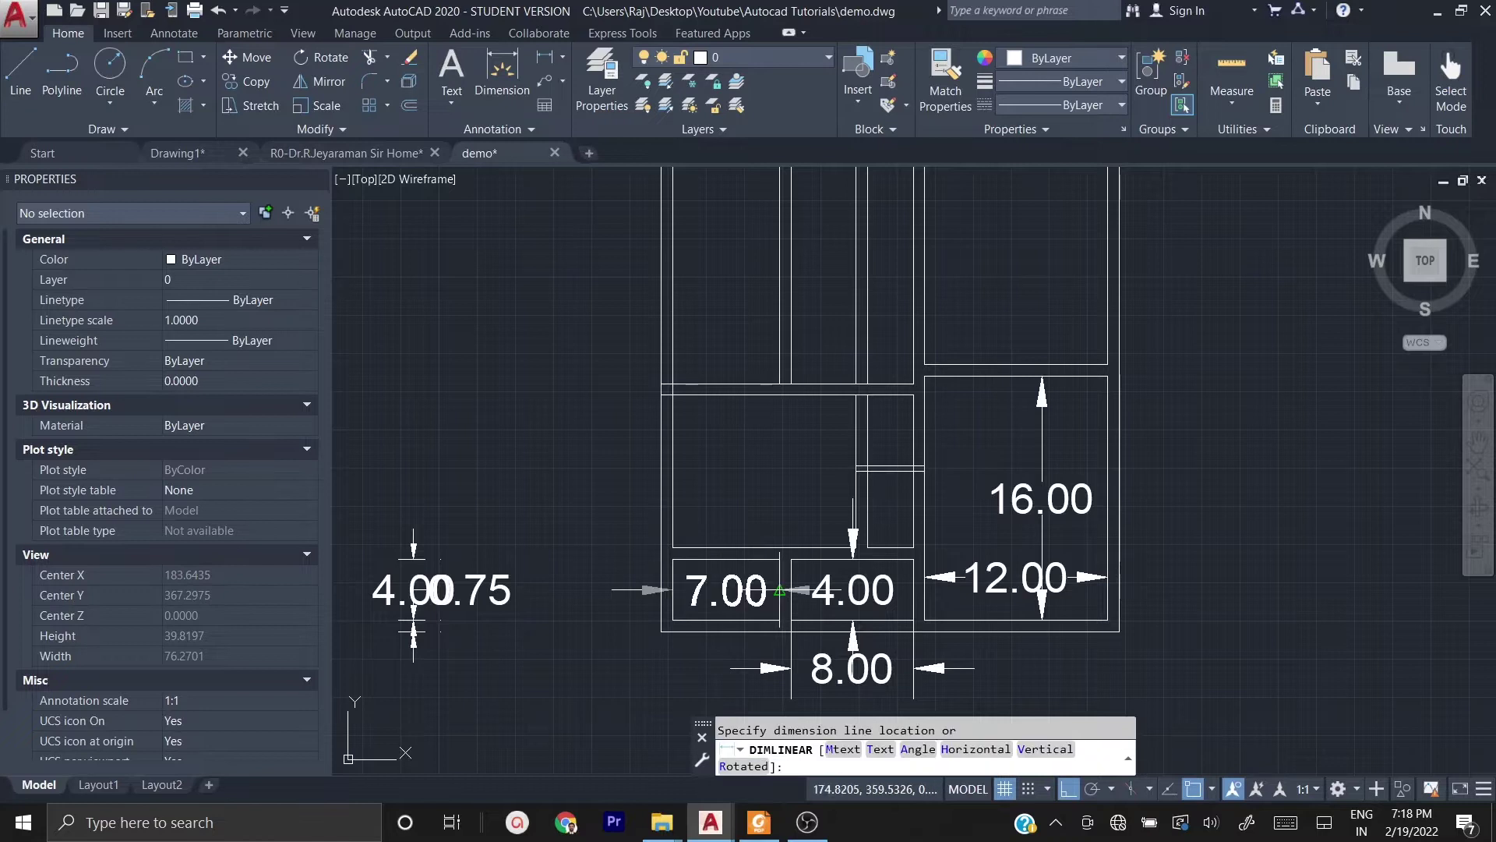
{"action": "left_click", "coordinate": [697, 668]}
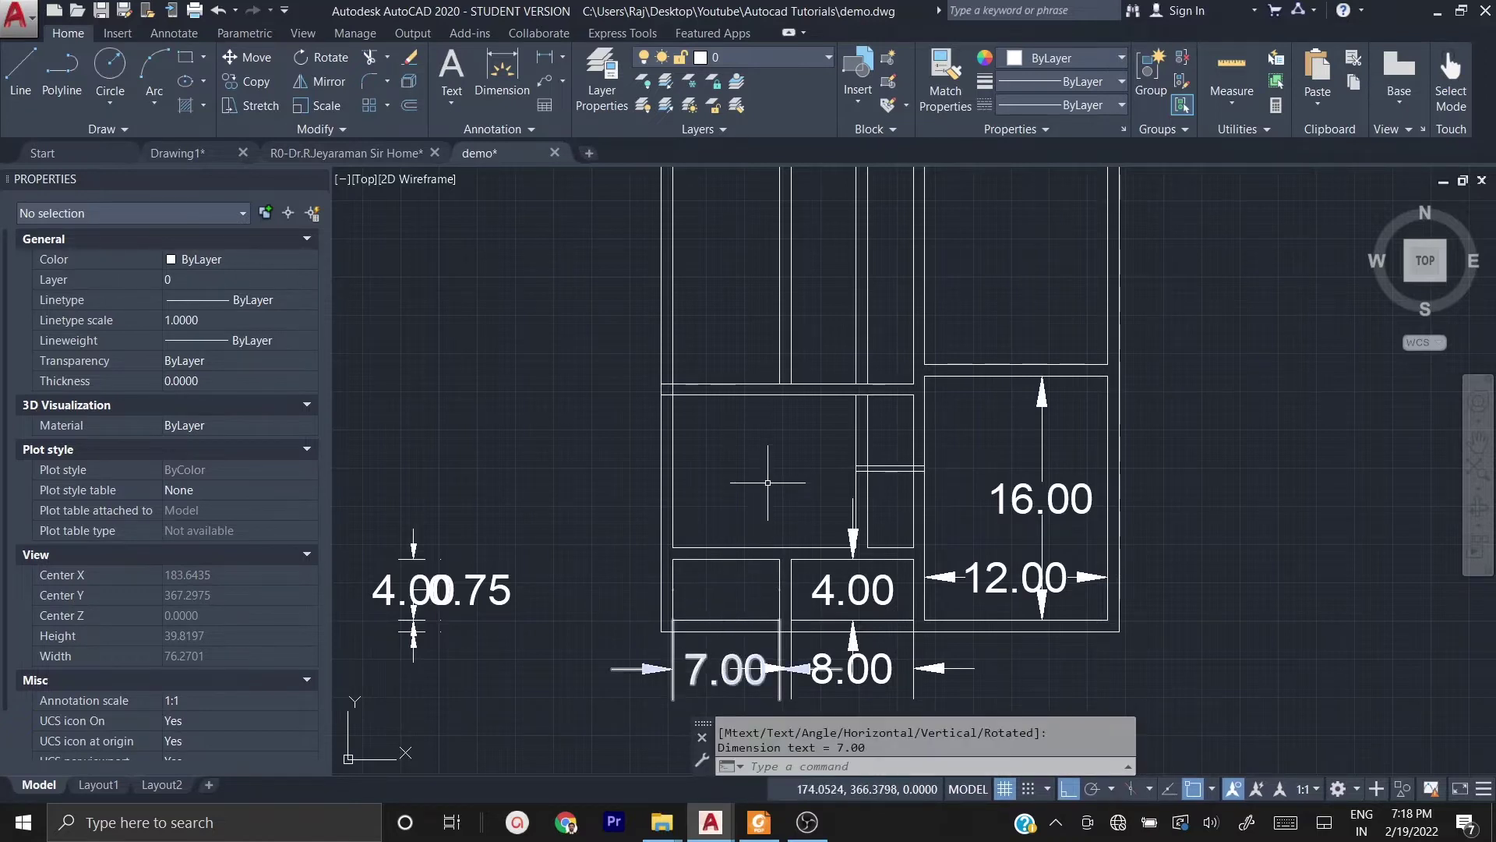
- Dimension the inner width and height of the larger room above the small bottom-left room, placing the vertical dimension outside the left wall
{"action": "key", "text": "Return"}
{"action": "left_click", "coordinate": [672, 465]}
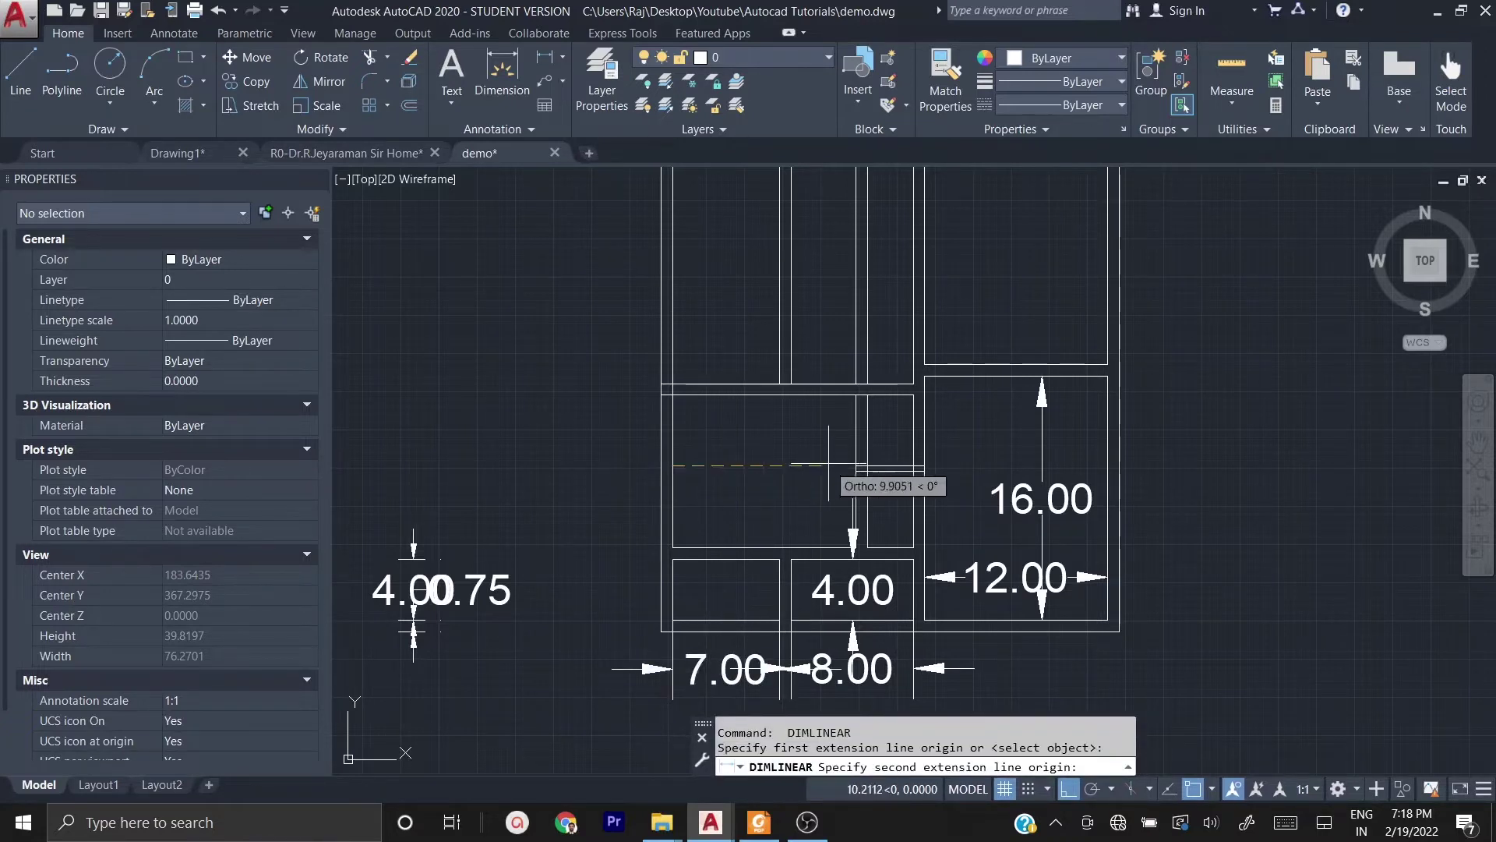
{"action": "left_click", "coordinate": [856, 465]}
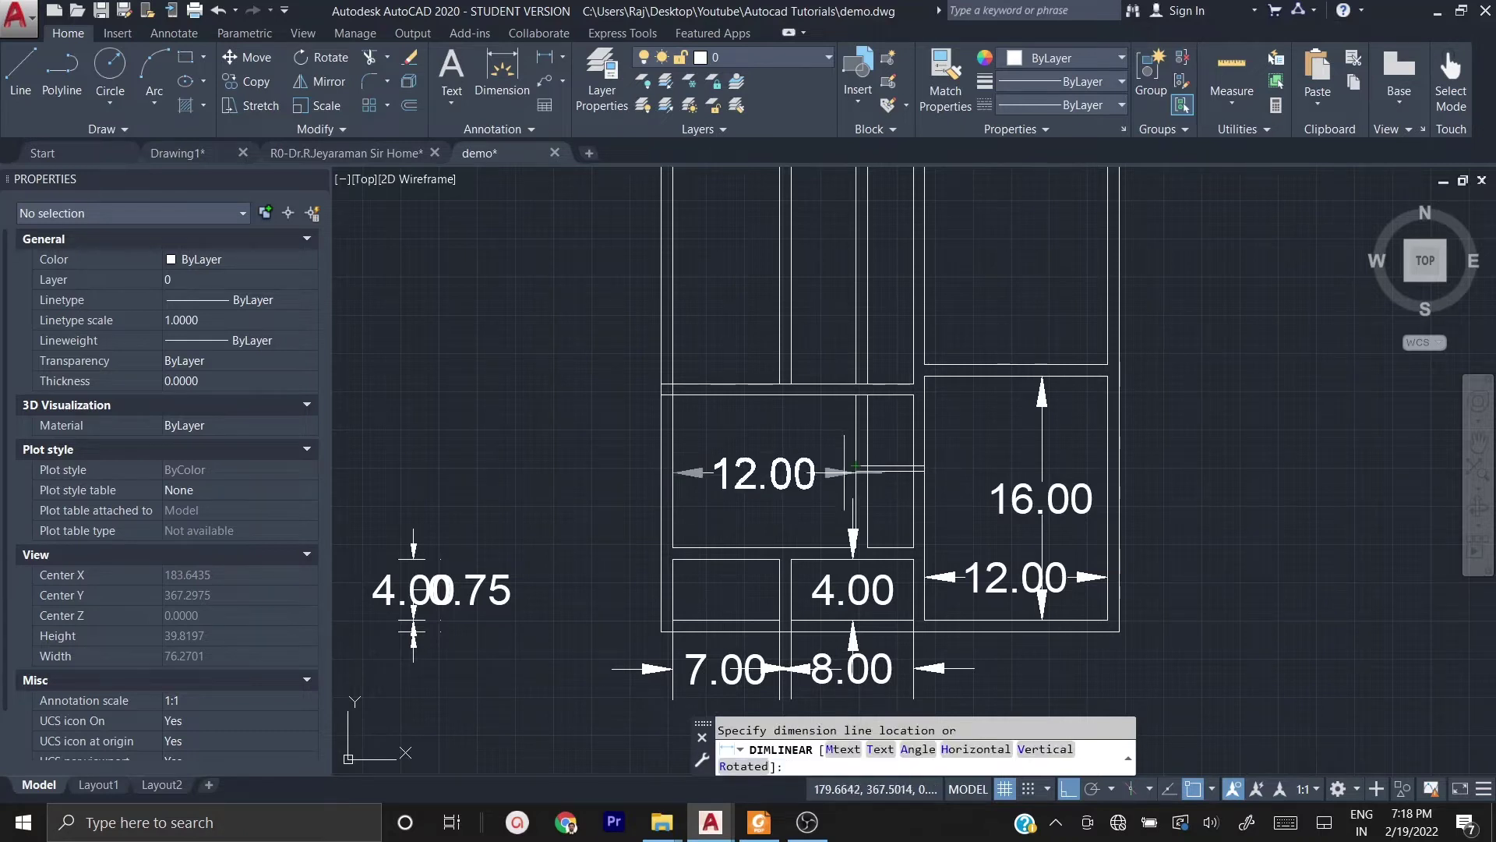
{"action": "left_click", "coordinate": [775, 489]}
{"action": "key", "text": "Return"}
{"action": "left_click", "coordinate": [741, 548]}
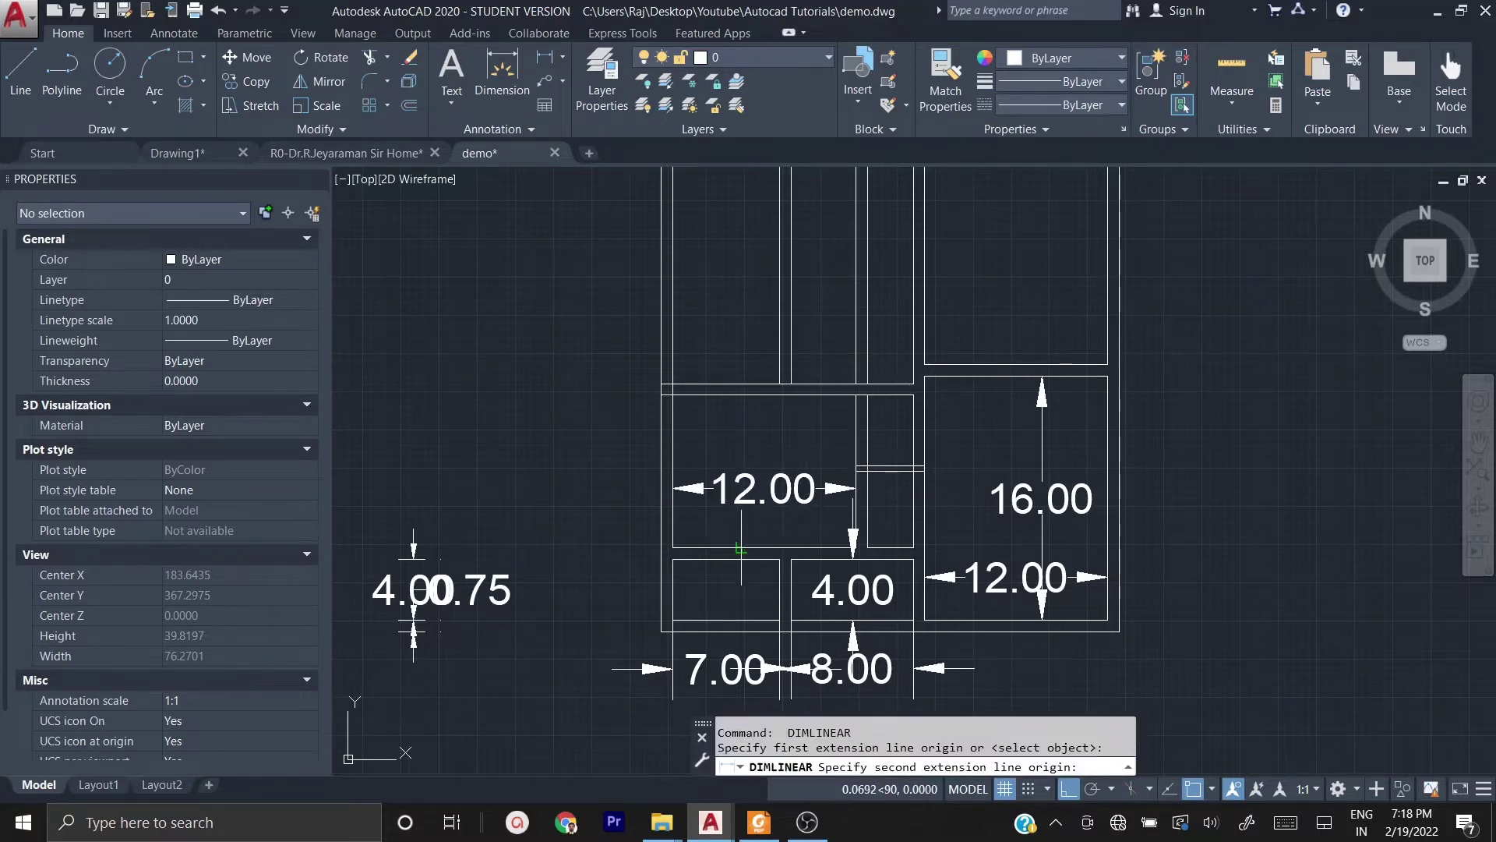
{"action": "left_click", "coordinate": [740, 395]}
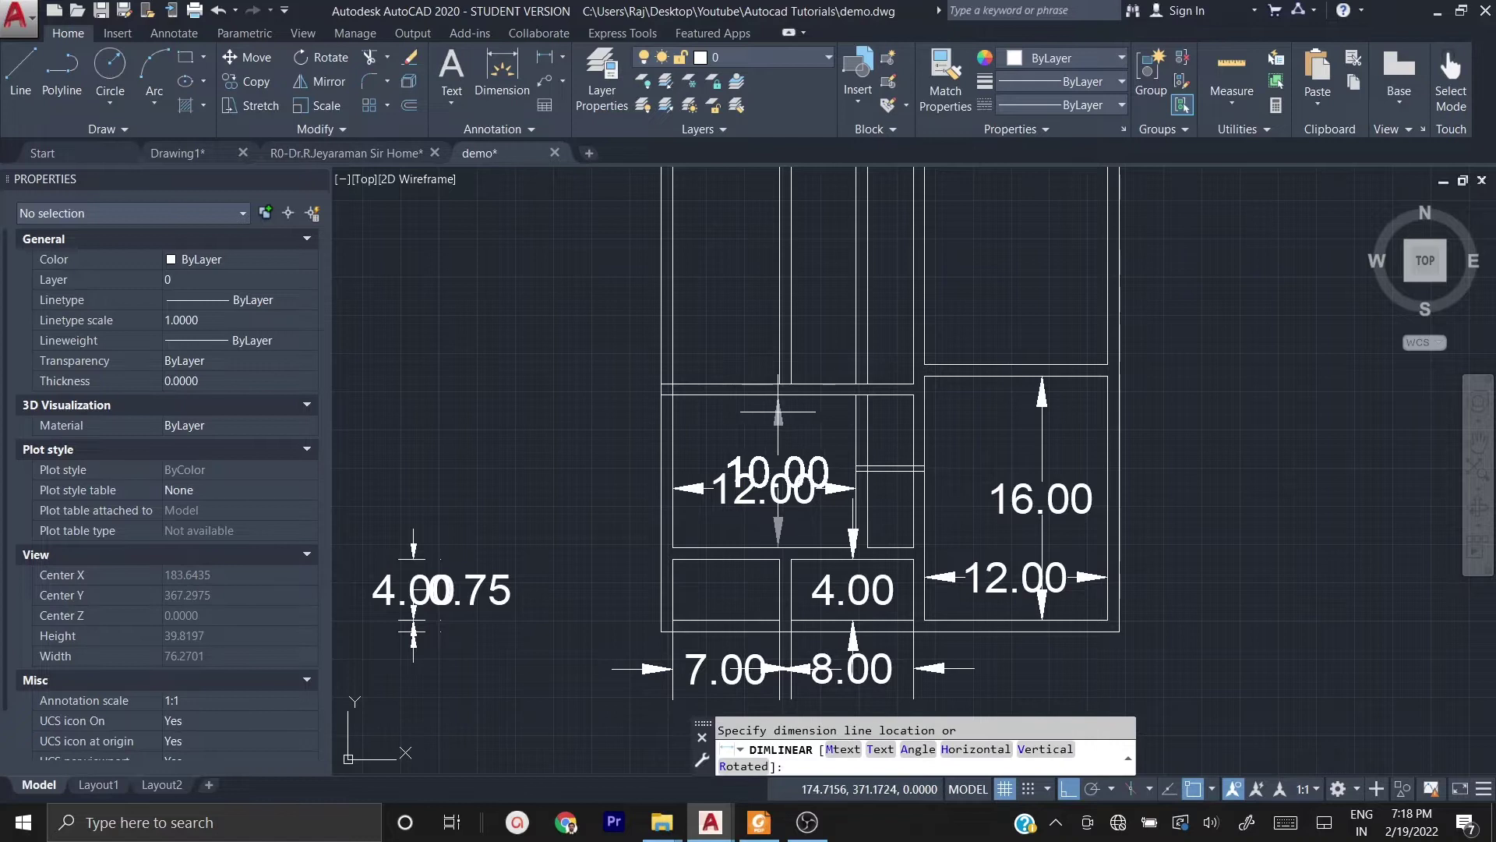
{"action": "left_click", "coordinate": [600, 471]}
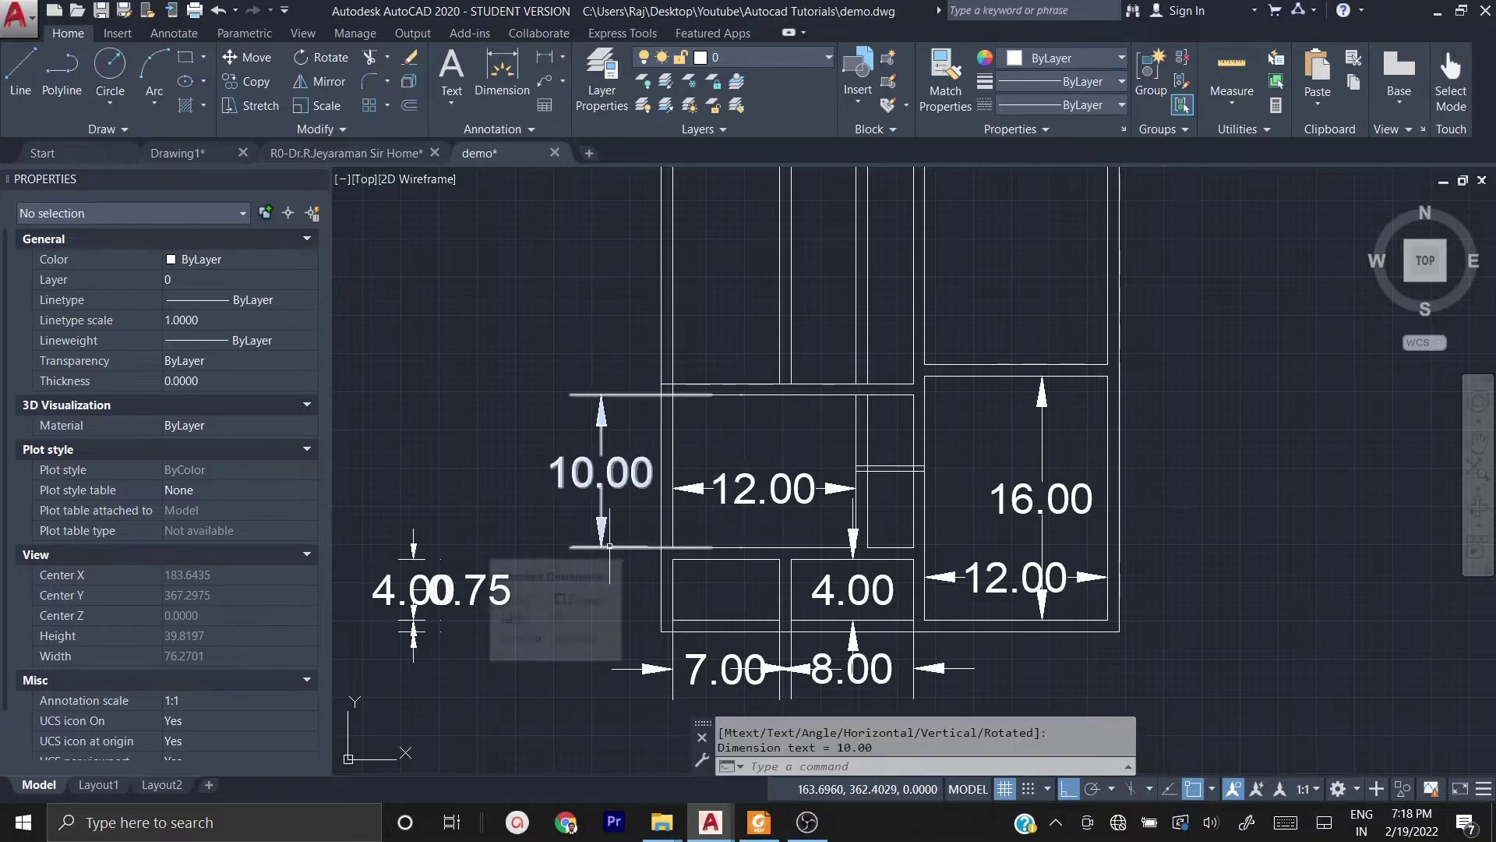
- Erase all the linear dimensions placed on the master bedroom and the rooms on the left of the plan
{"action": "left_click", "coordinate": [647, 645]}
{"action": "left_click", "coordinate": [541, 225]}
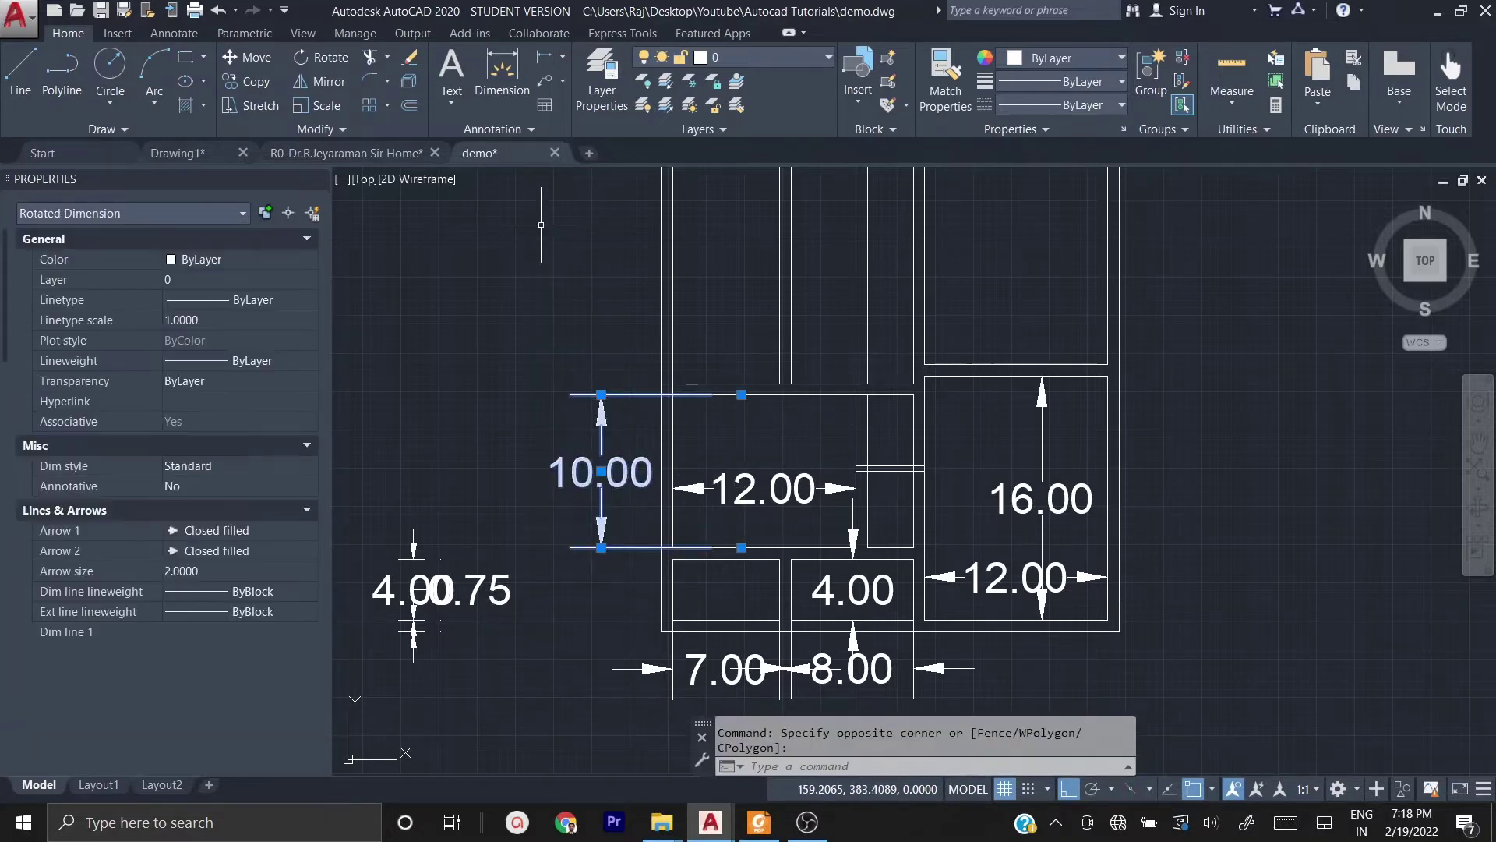
{"action": "left_click", "coordinate": [1013, 577]}
{"action": "left_click", "coordinate": [1042, 468]}
{"action": "left_click", "coordinate": [1000, 457]}
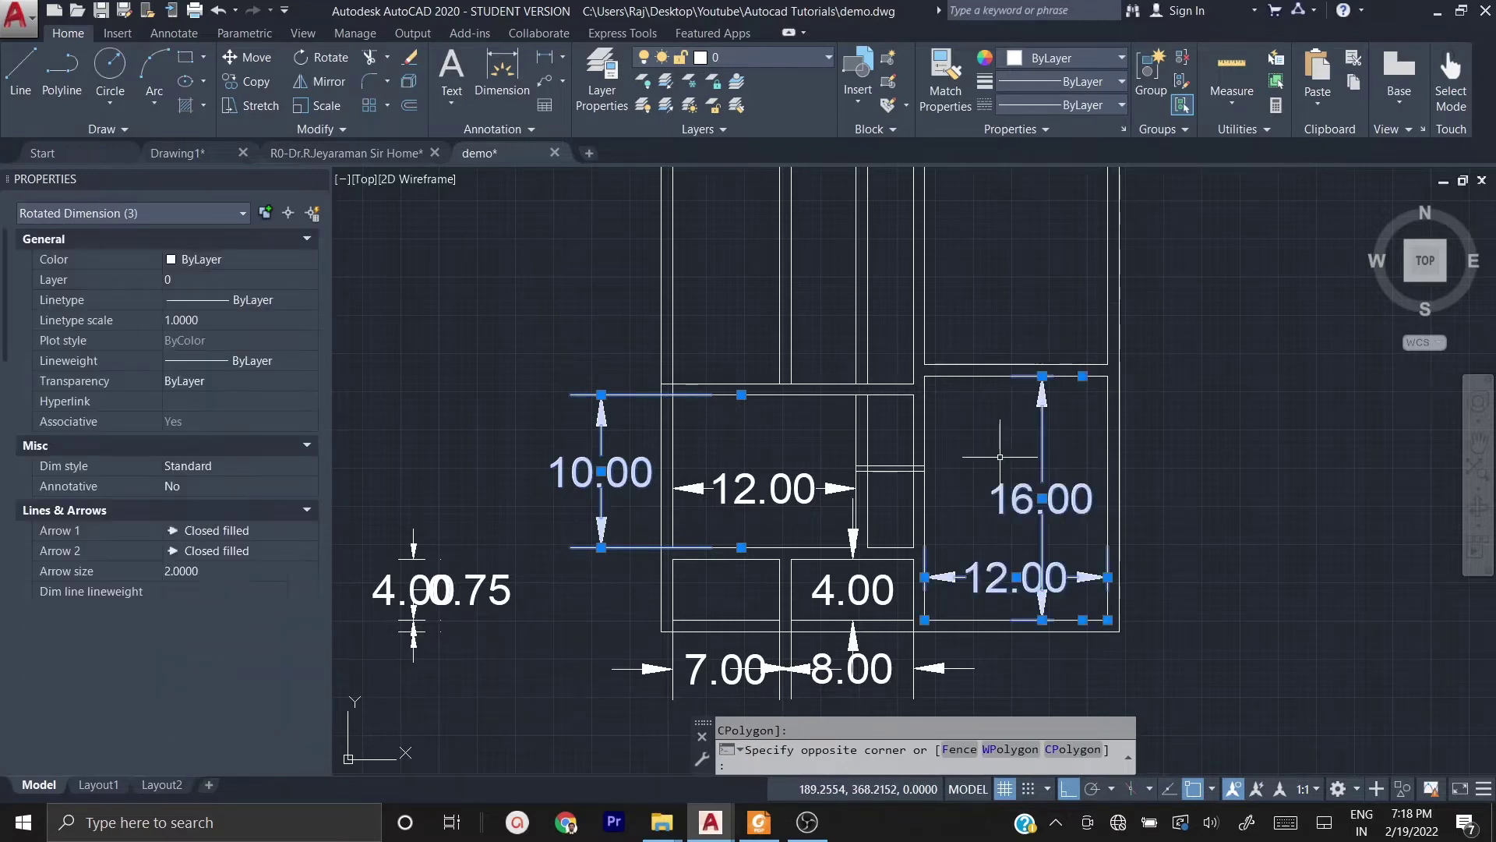
{"action": "left_click", "coordinate": [854, 593]}
{"action": "key", "text": "Delete"}
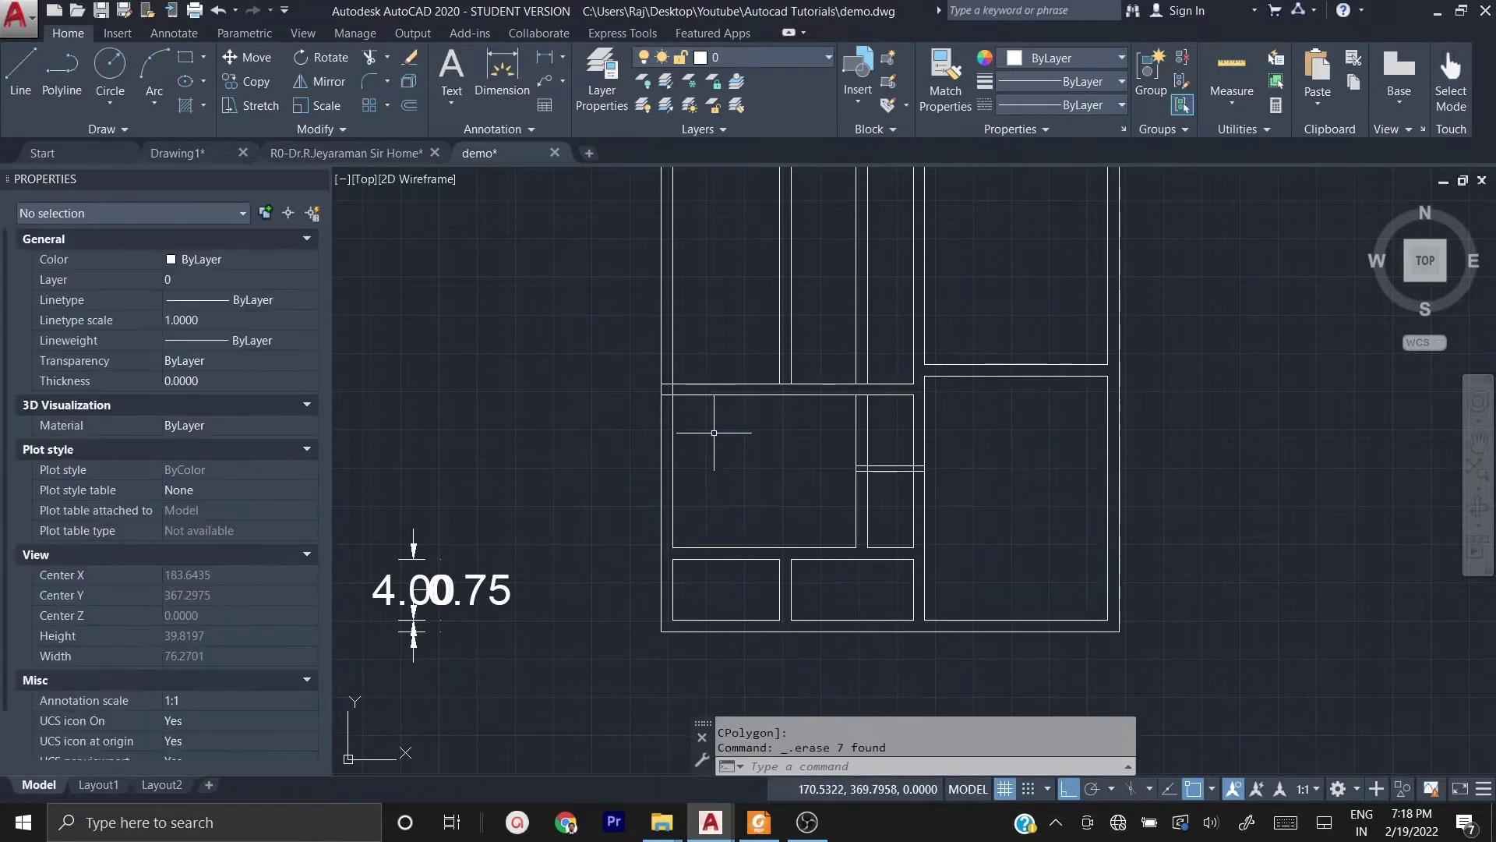
{"action": "middle_click_drag", "start_coordinate": [749, 449], "coordinate": [694, 506]}
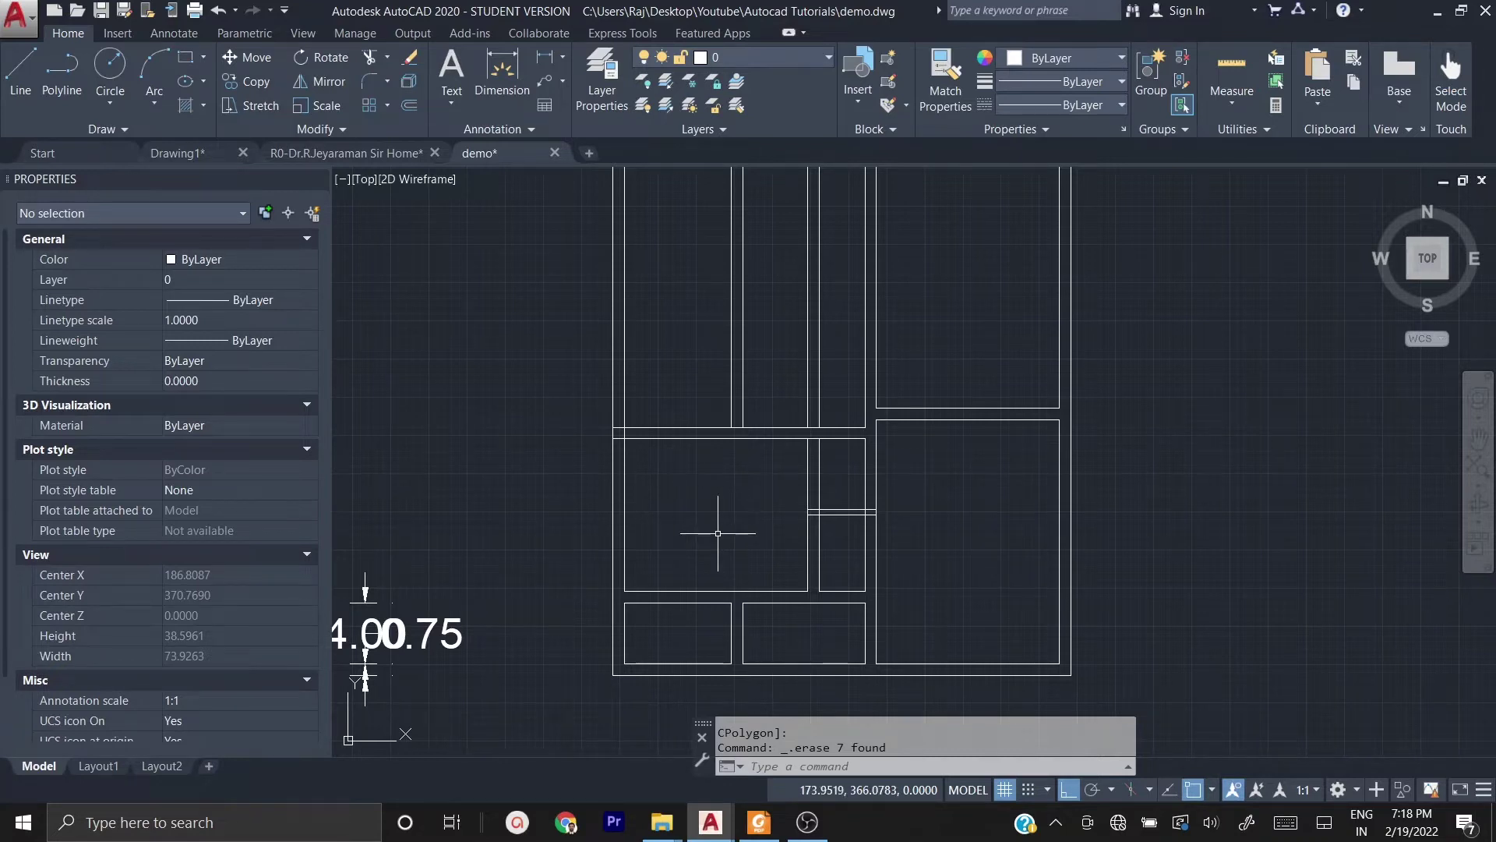
{"action": "key", "text": "Escape"}
- Create a new layer named building in the Layer Properties Manager
{"action": "scroll", "coordinate": [597, 649], "scroll_direction": "down", "scroll_amount": 2}
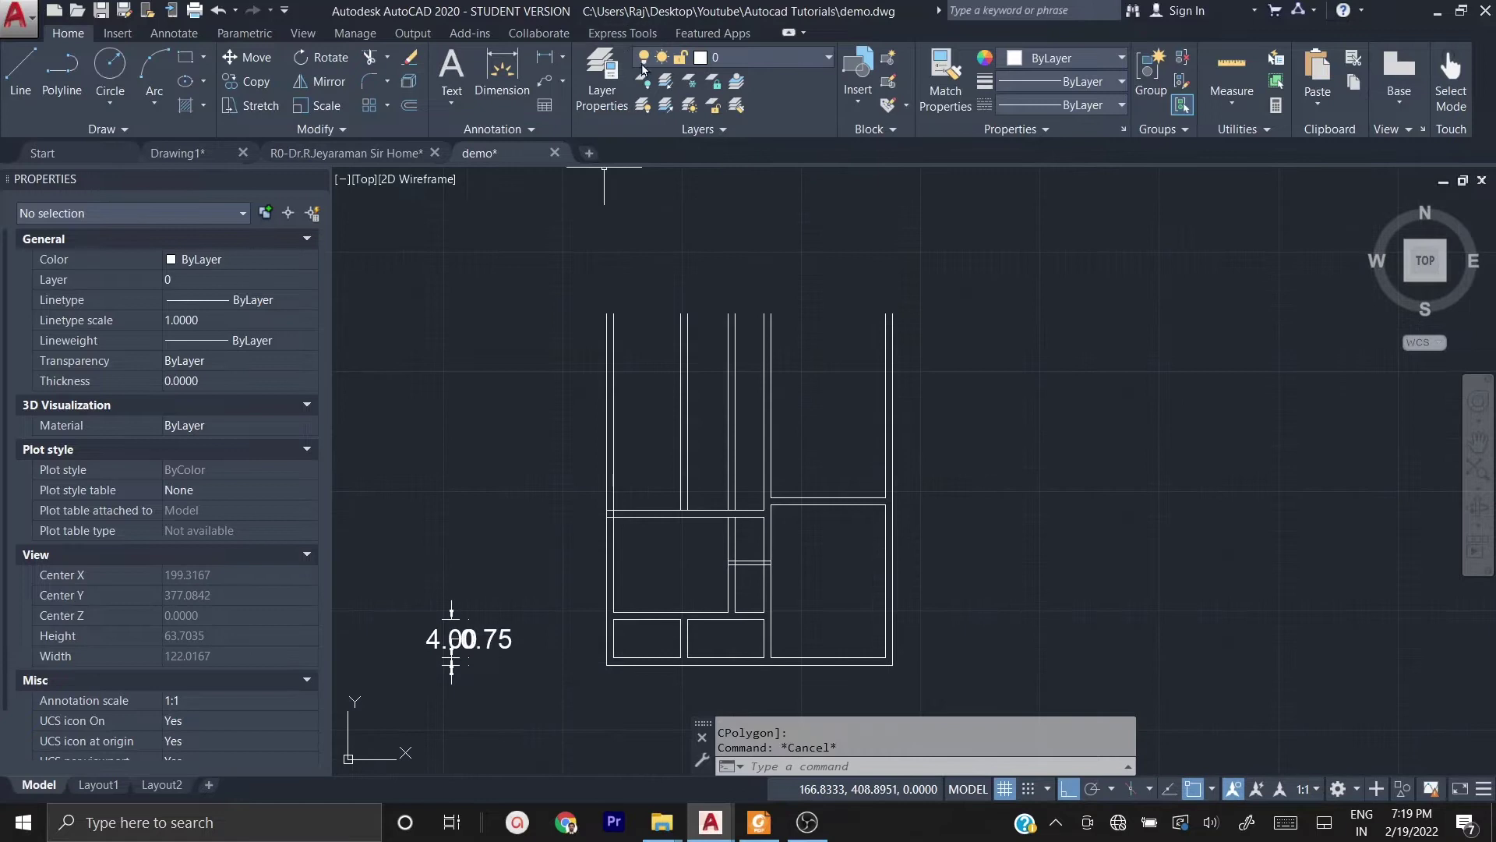
{"action": "left_click", "coordinate": [601, 60]}
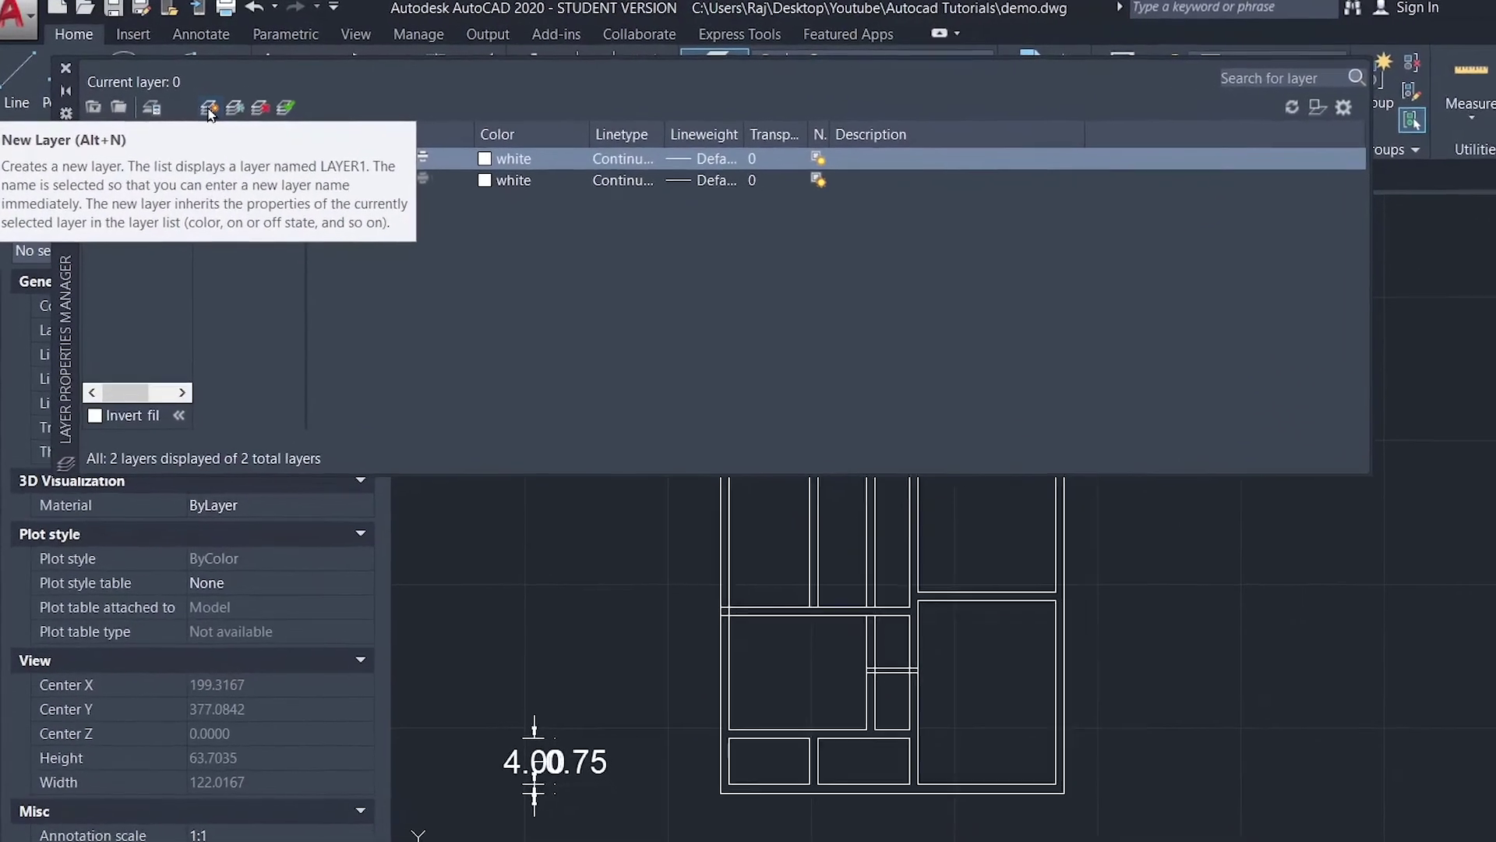
{"action": "left_click", "coordinate": [209, 109]}
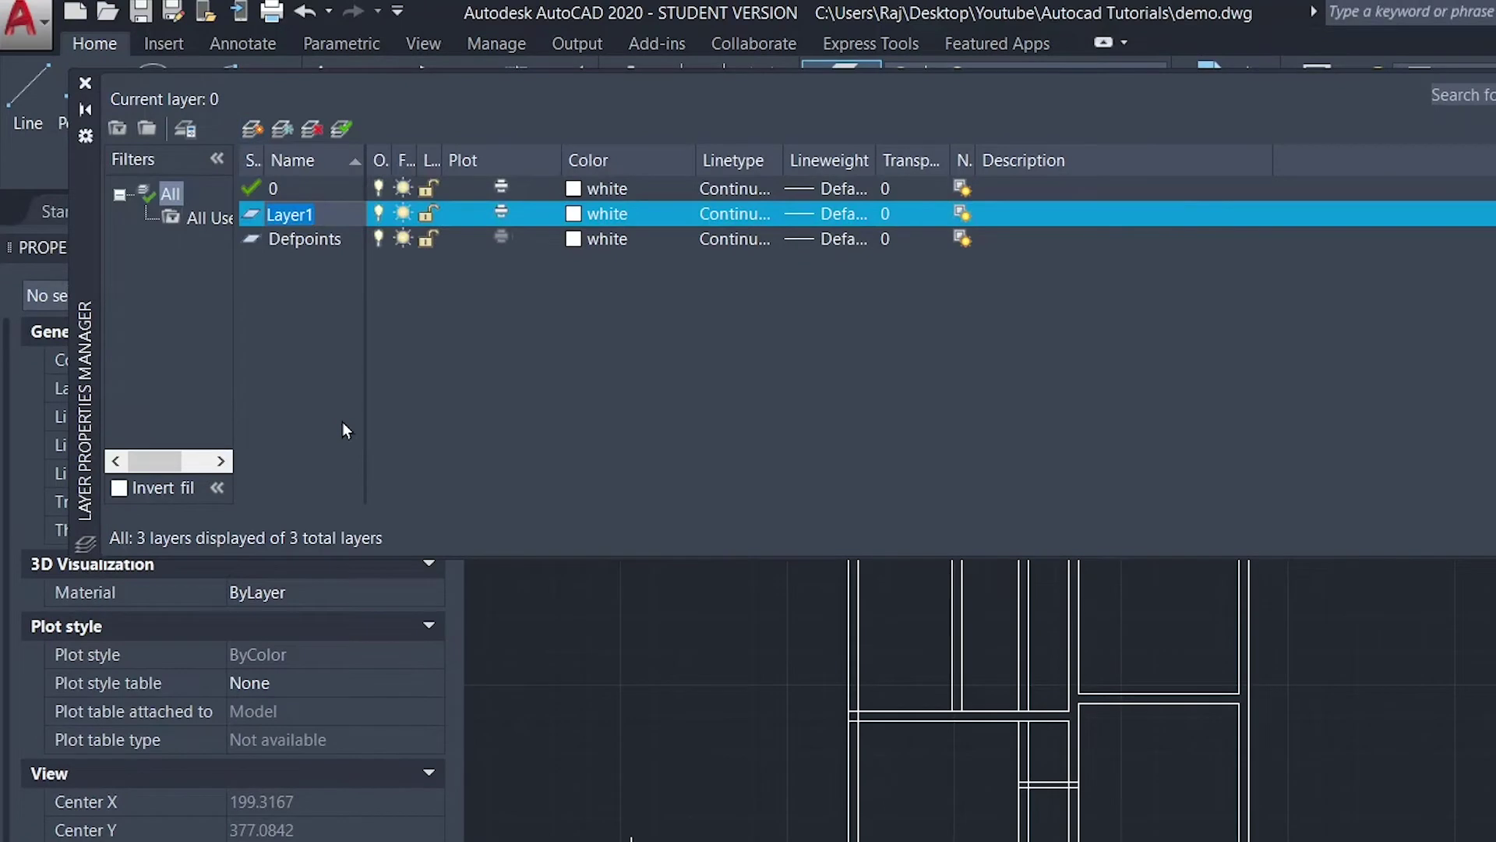
{"action": "key", "text": "BackSpace"}
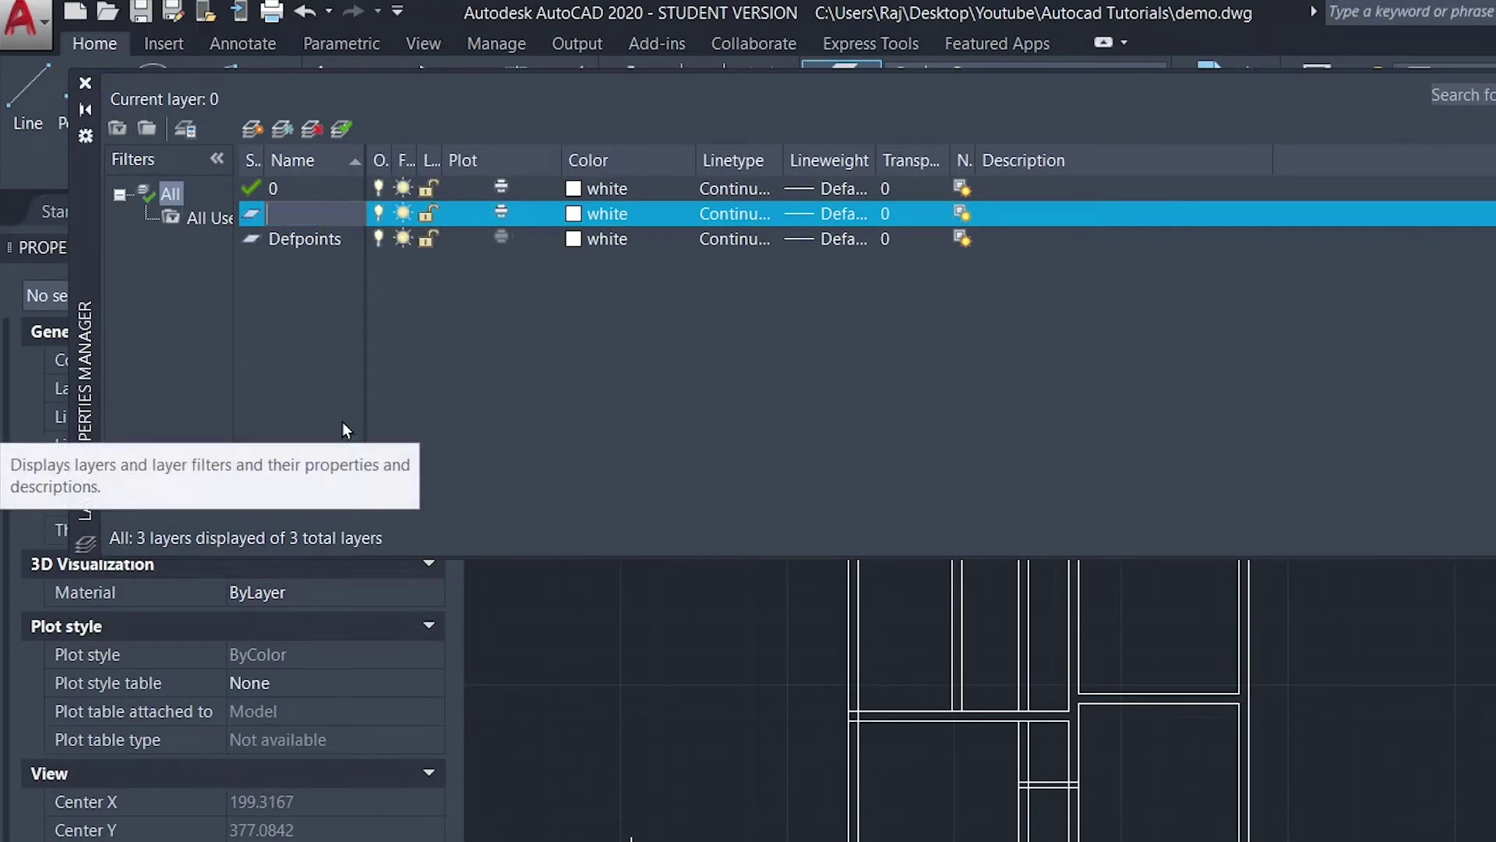
{"action": "type", "text": "building"}
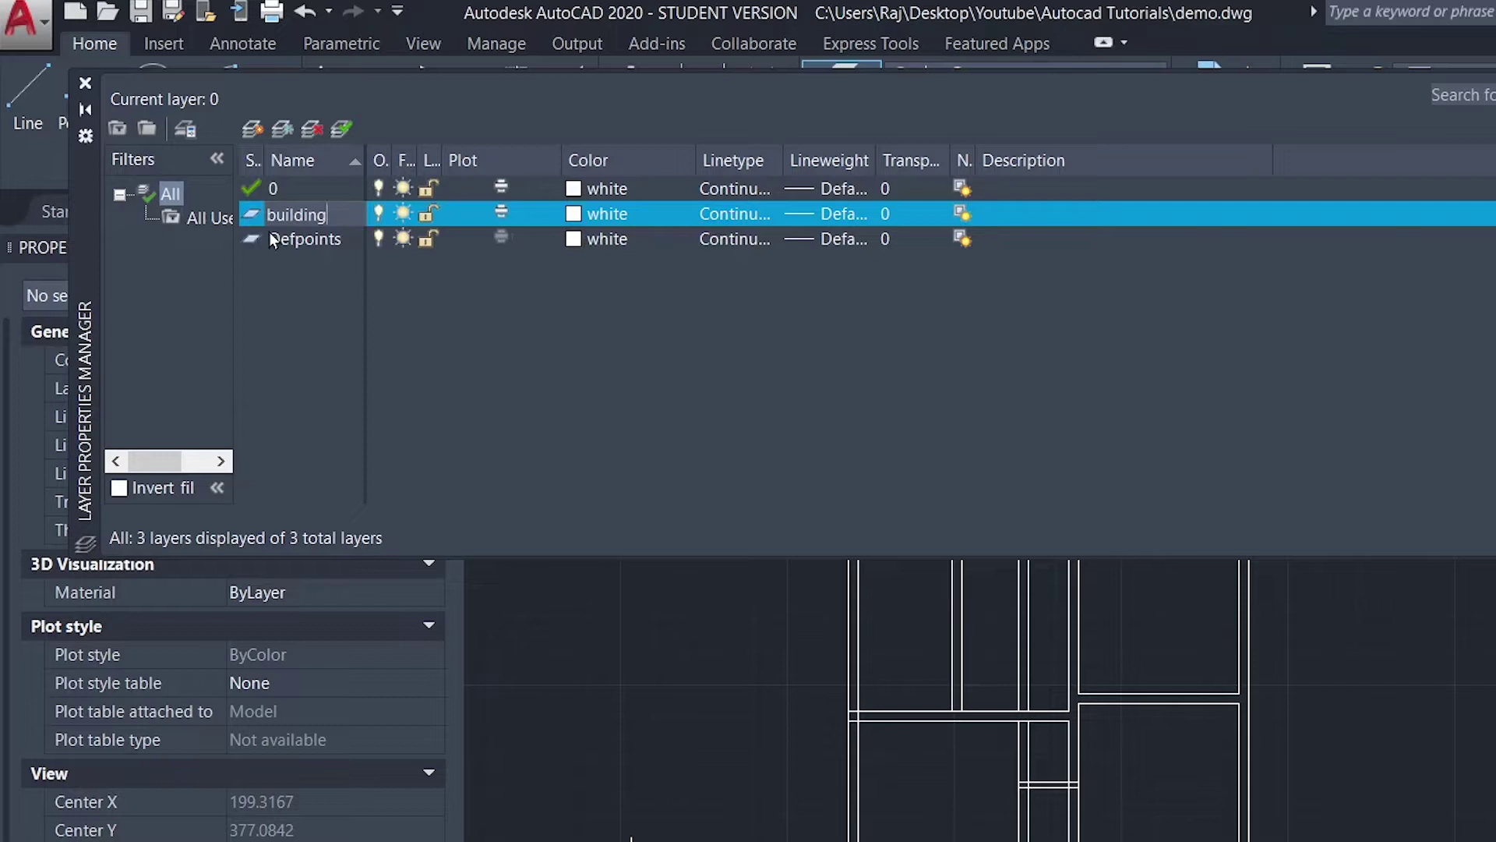
- Create a second new layer named dim for the dimensions
{"action": "left_click", "coordinate": [251, 131]}
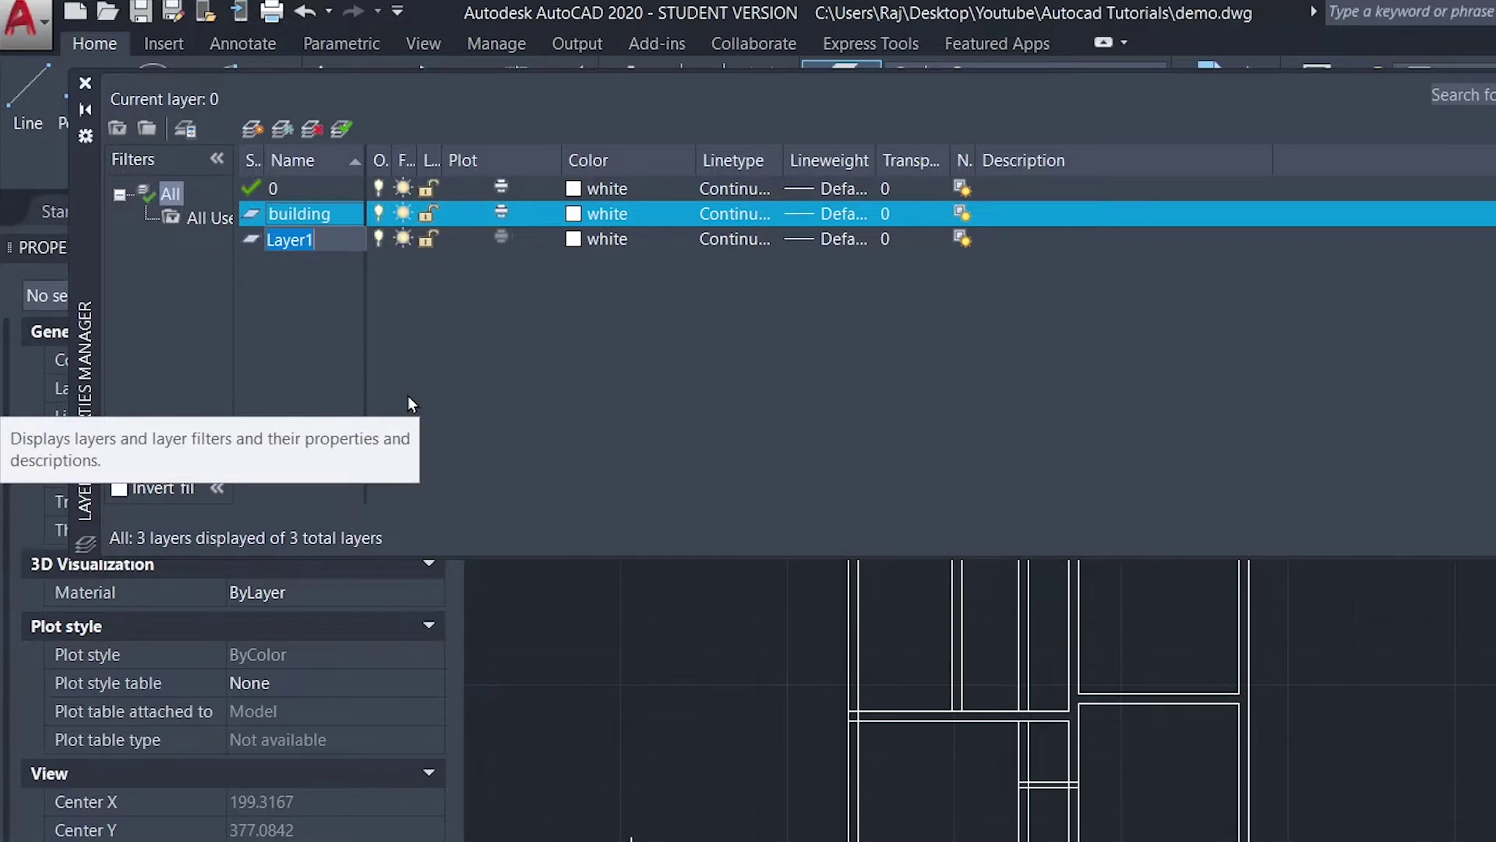
{"action": "type", "text": "dim"}
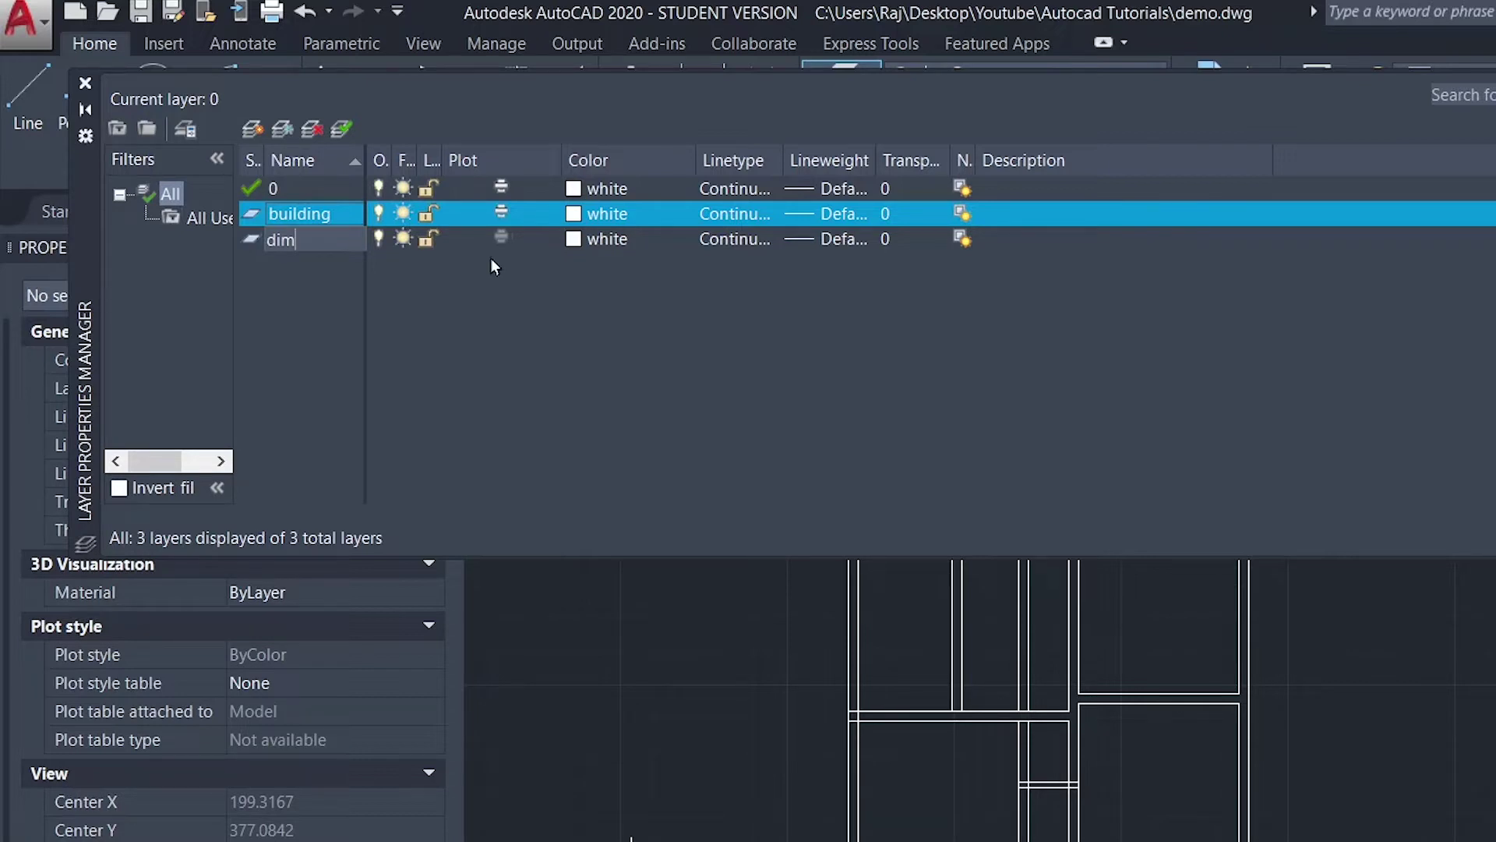
{"action": "left_click", "coordinate": [573, 241]}
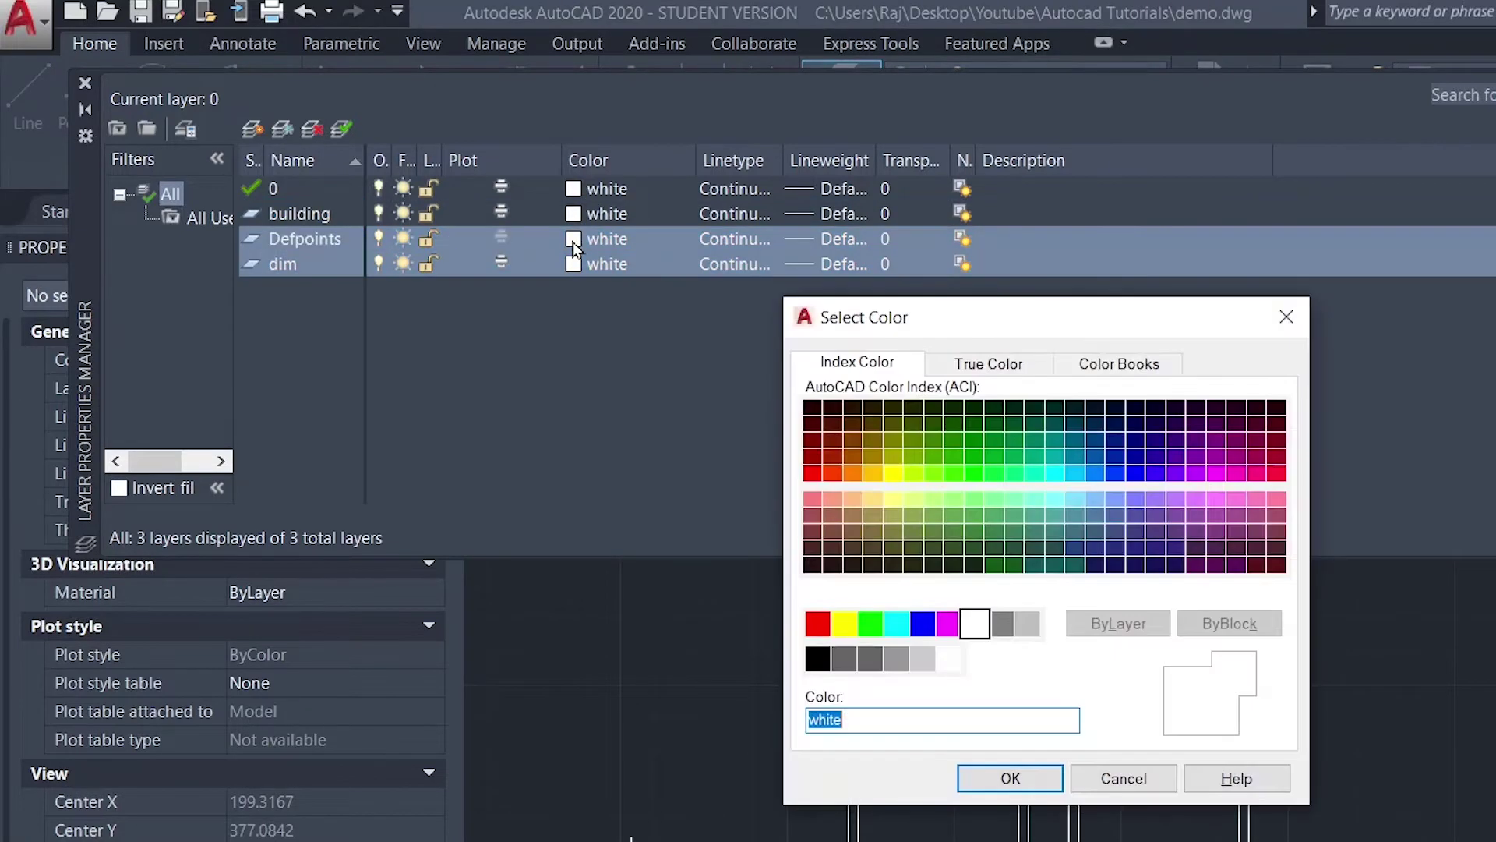
{"action": "left_click", "coordinate": [1123, 778]}
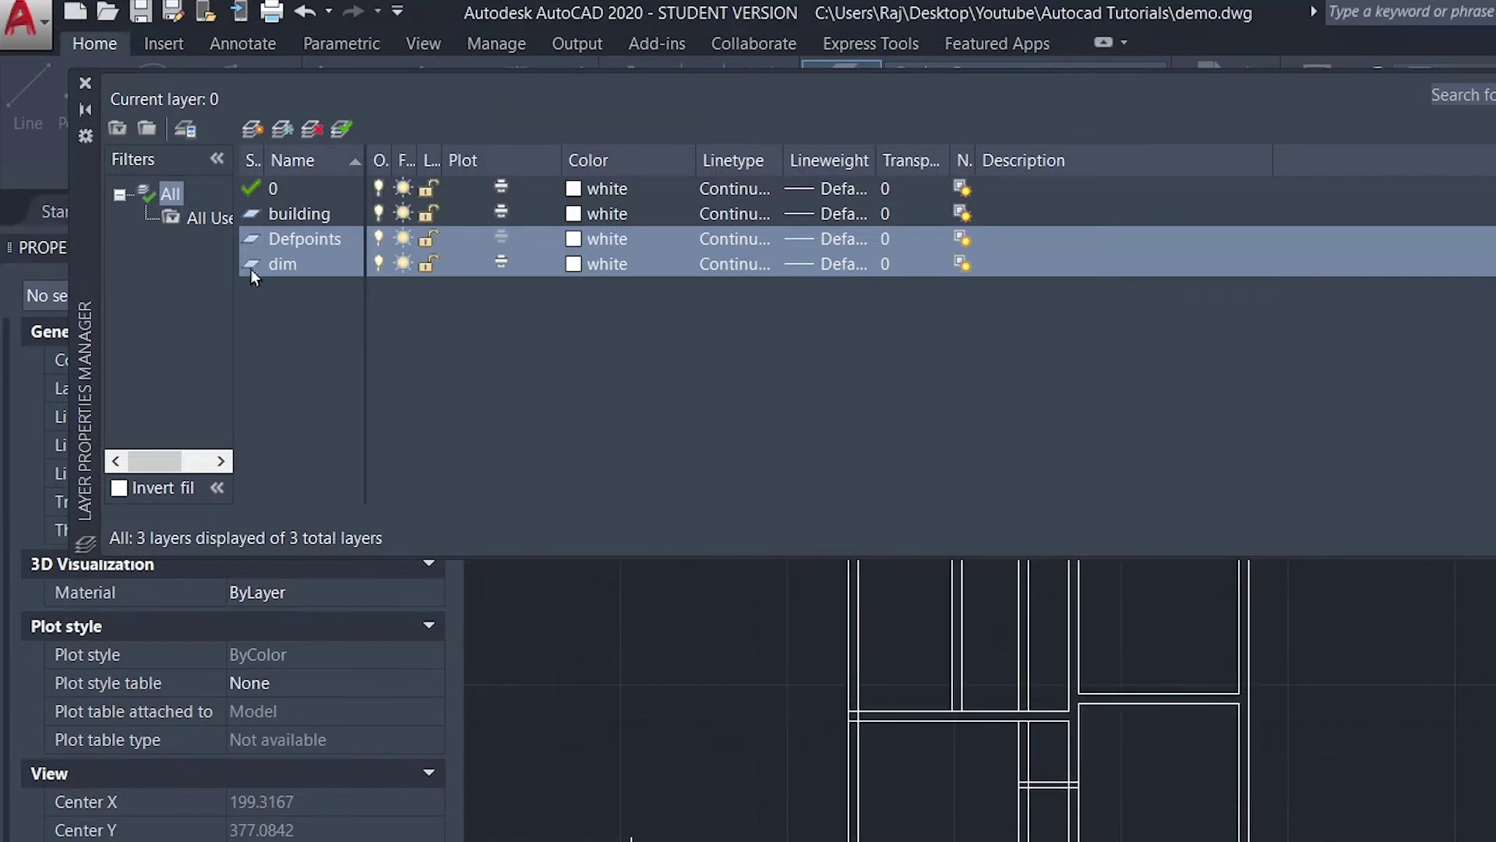
- Set the dim layer's color to index color 150
{"action": "left_click", "coordinate": [279, 266]}
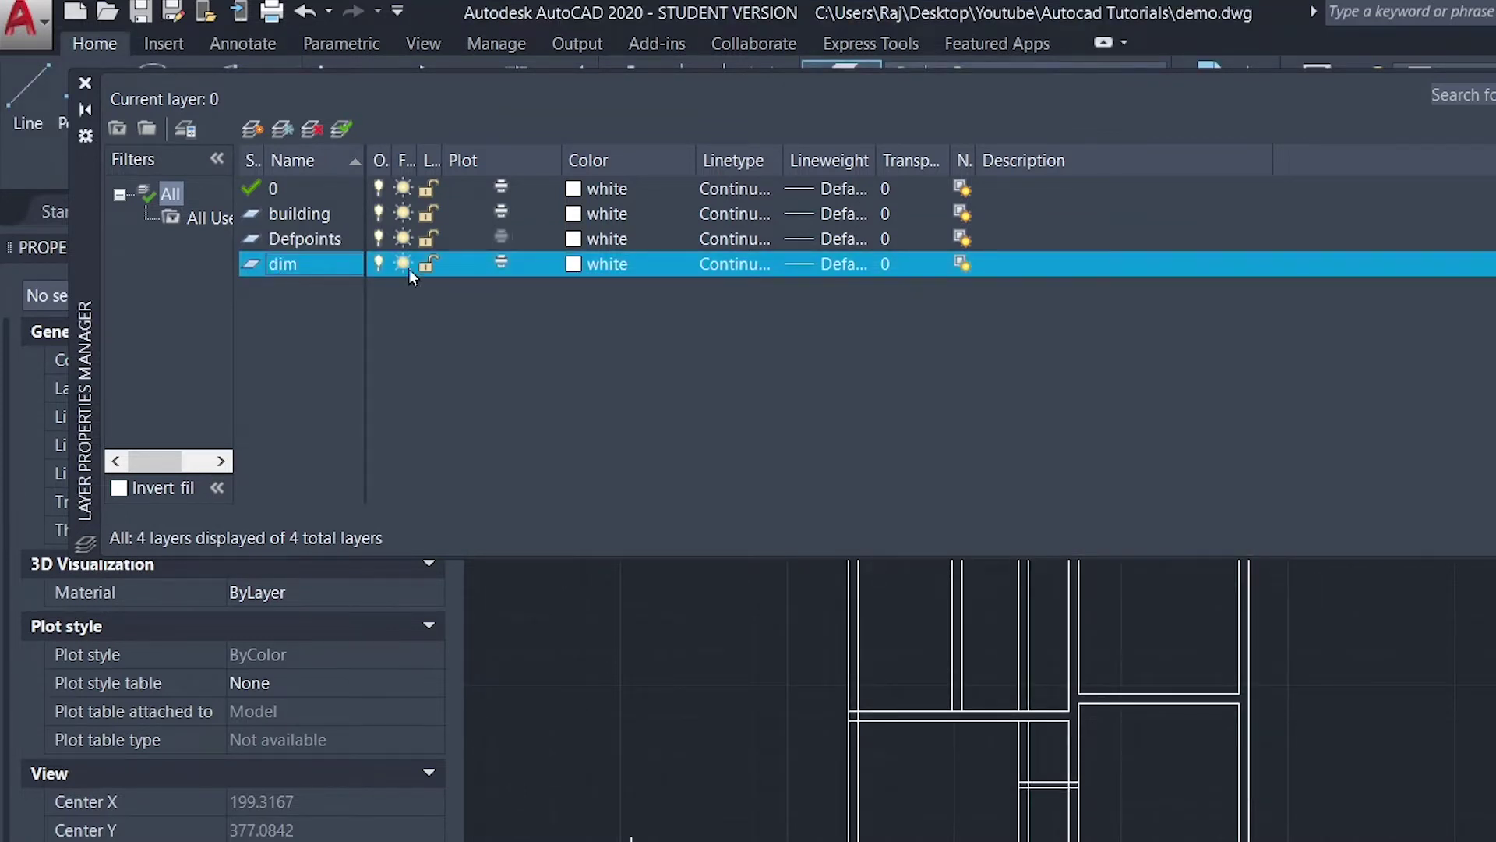
{"action": "left_click", "coordinate": [574, 264]}
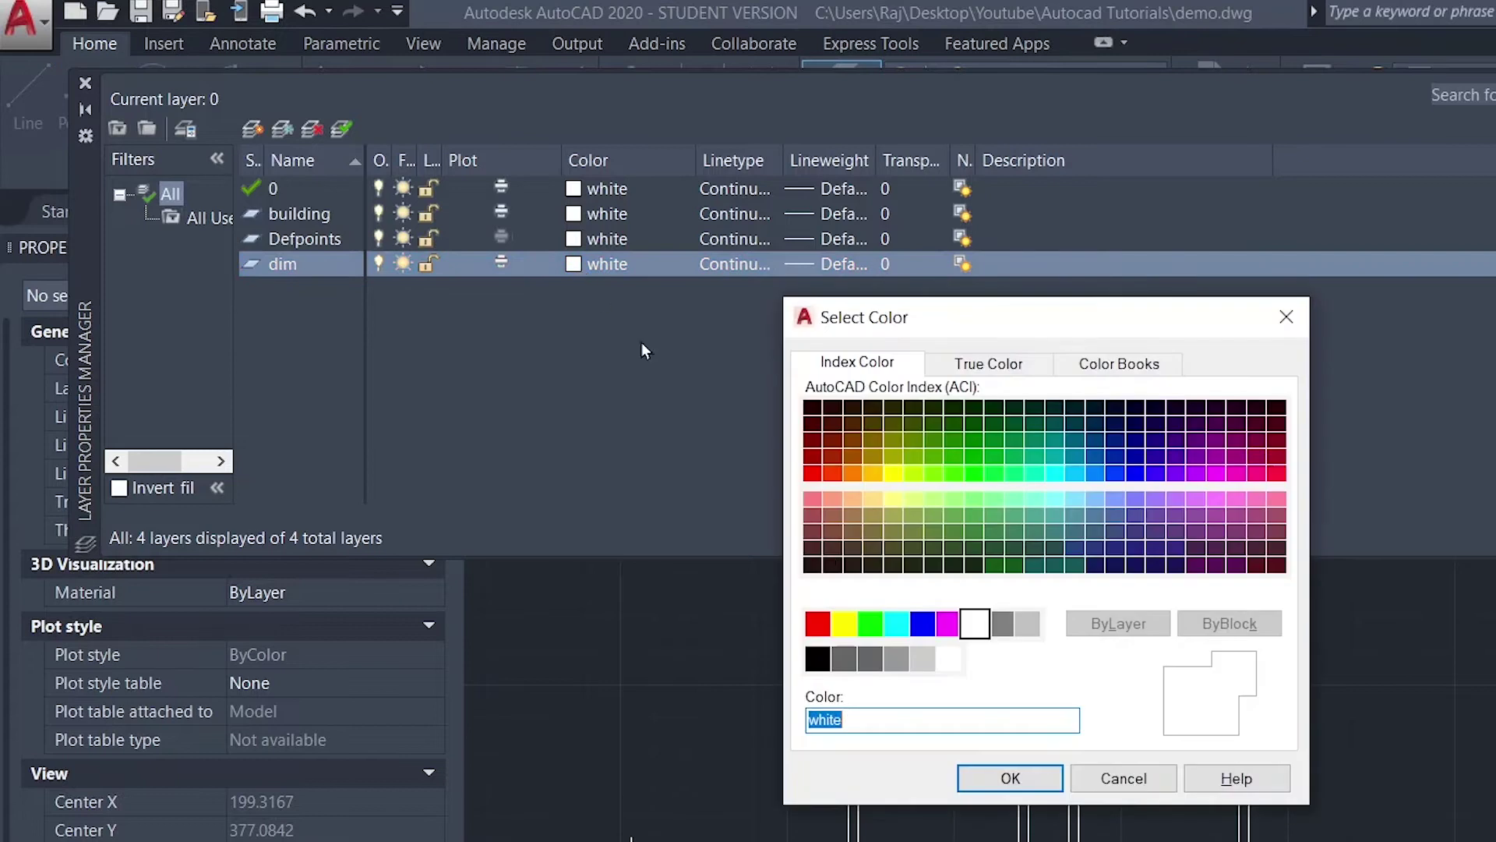
{"action": "left_click", "coordinate": [922, 624]}
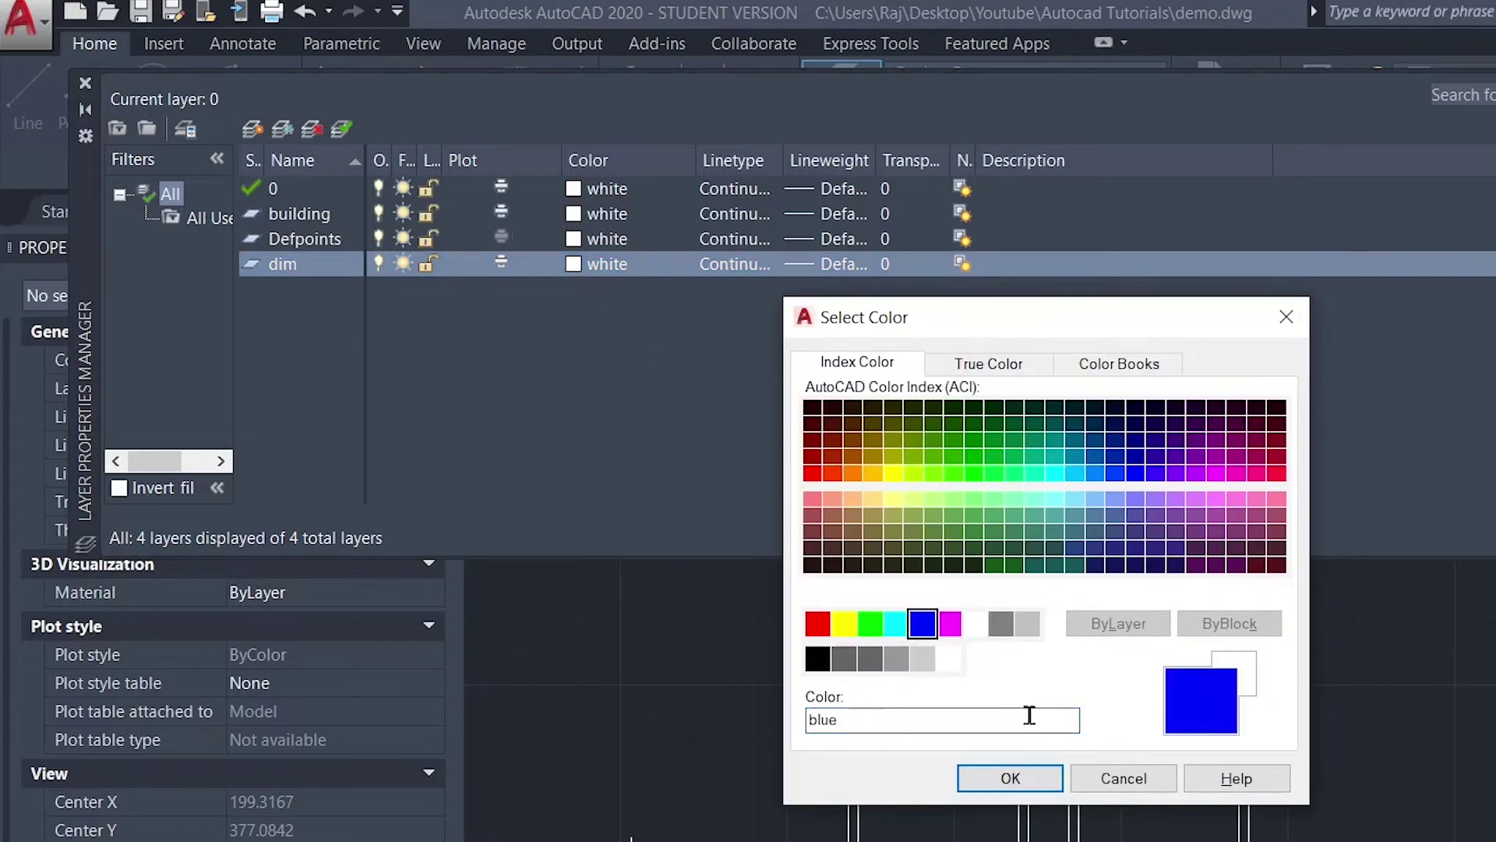
{"action": "left_click", "coordinate": [1095, 457]}
{"action": "left_click", "coordinate": [1095, 473]}
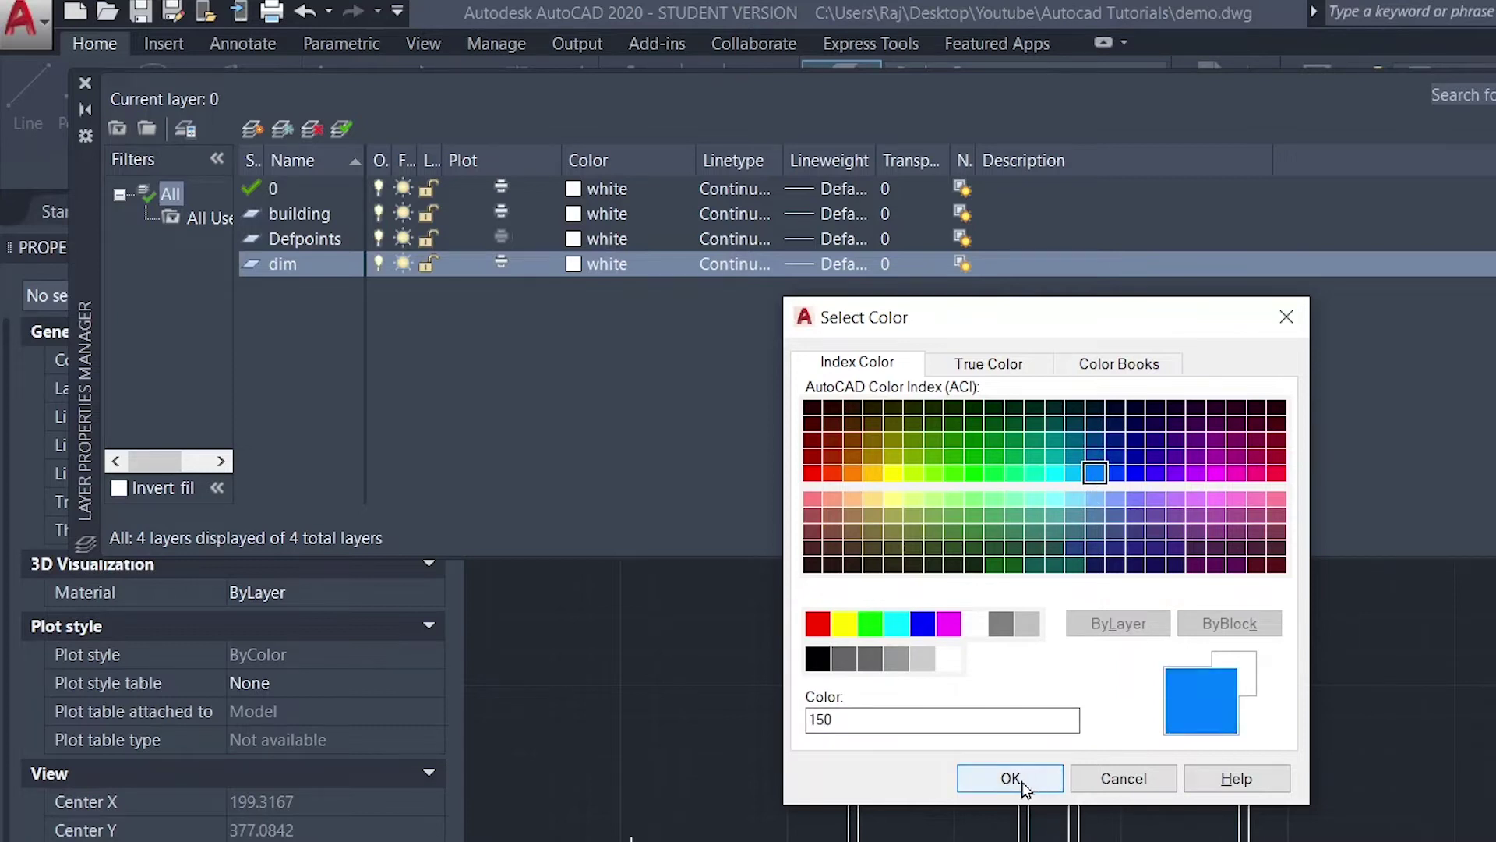
{"action": "left_click", "coordinate": [1017, 778]}
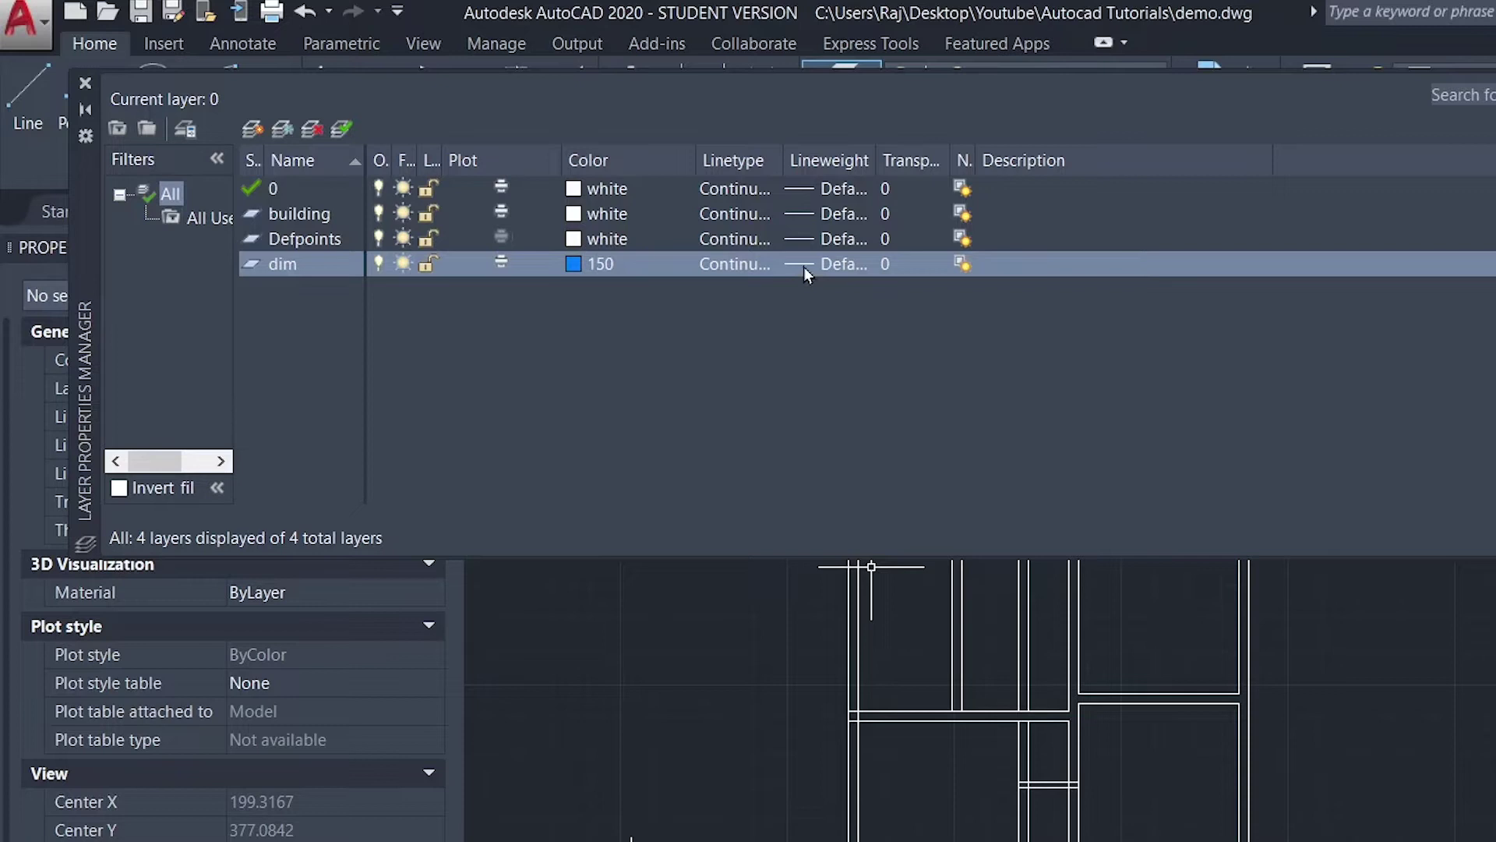
- Create a new layer named text and set its color to cyan
{"action": "left_click", "coordinate": [296, 306]}
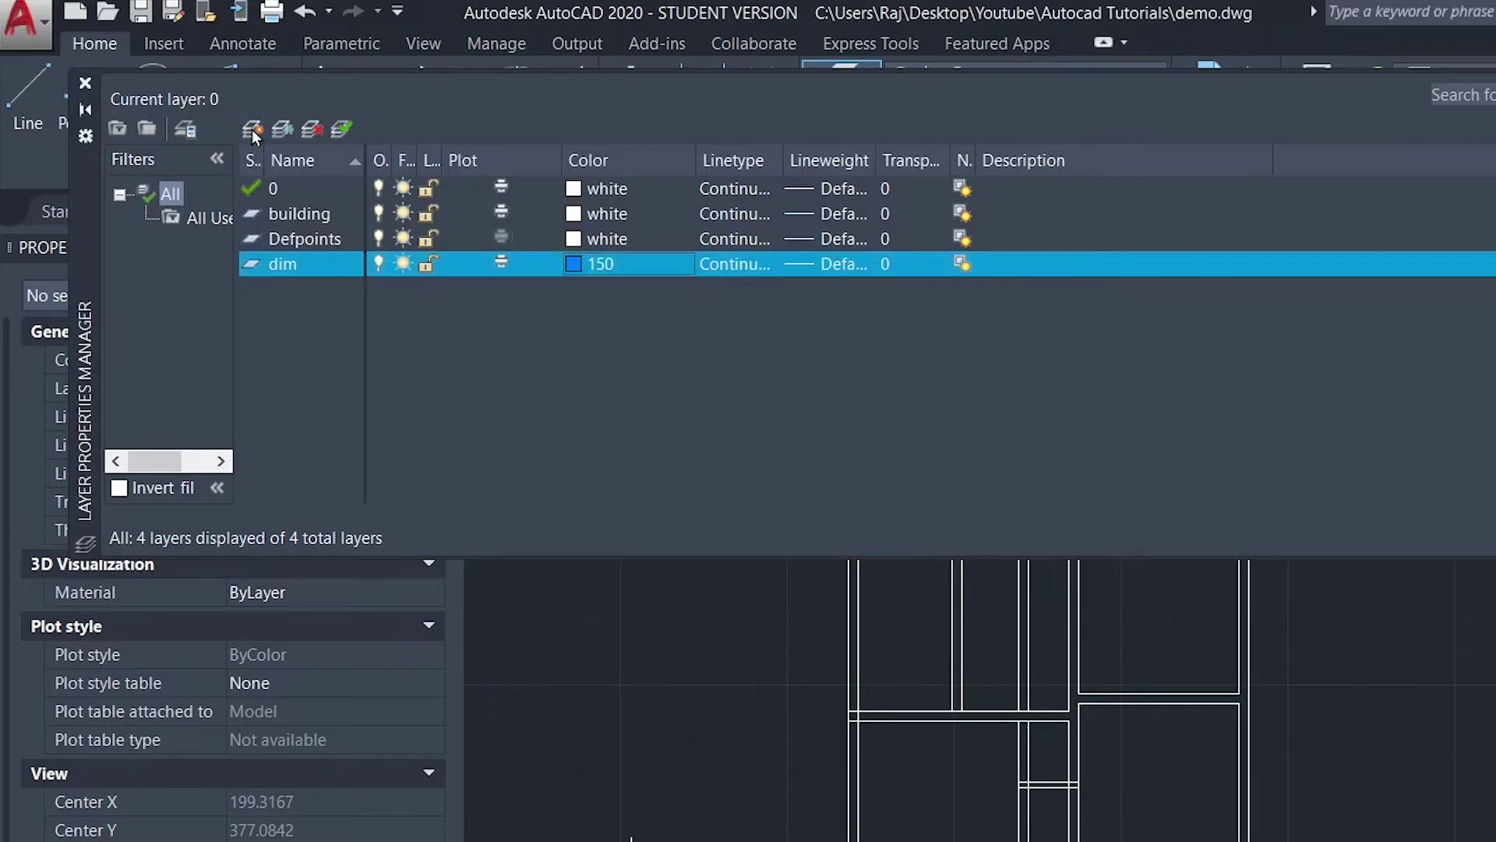
{"action": "left_click", "coordinate": [253, 130]}
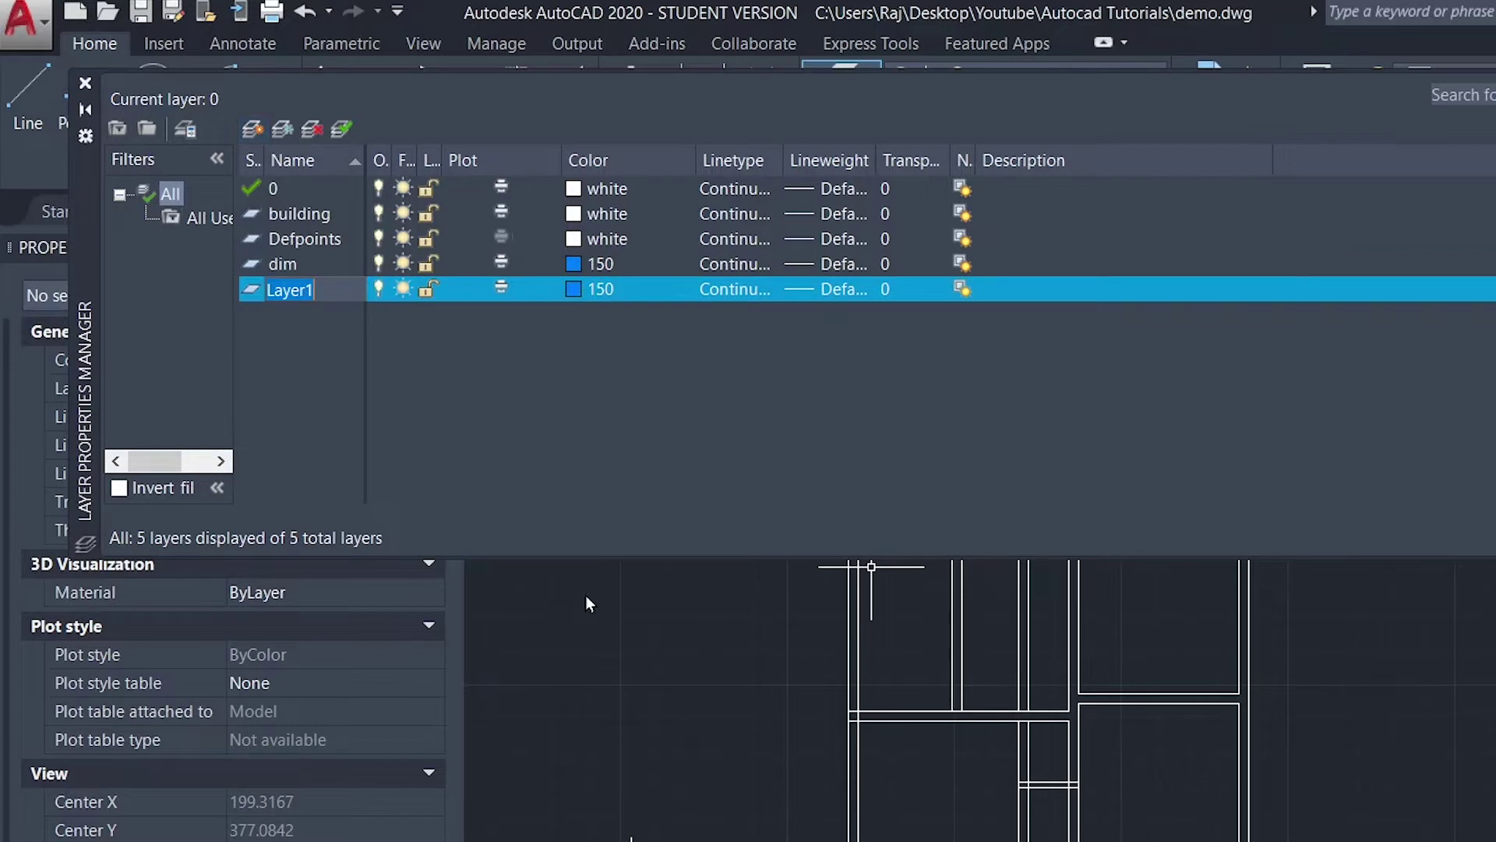
{"action": "type", "text": "text"}
{"action": "left_click", "coordinate": [572, 288]}
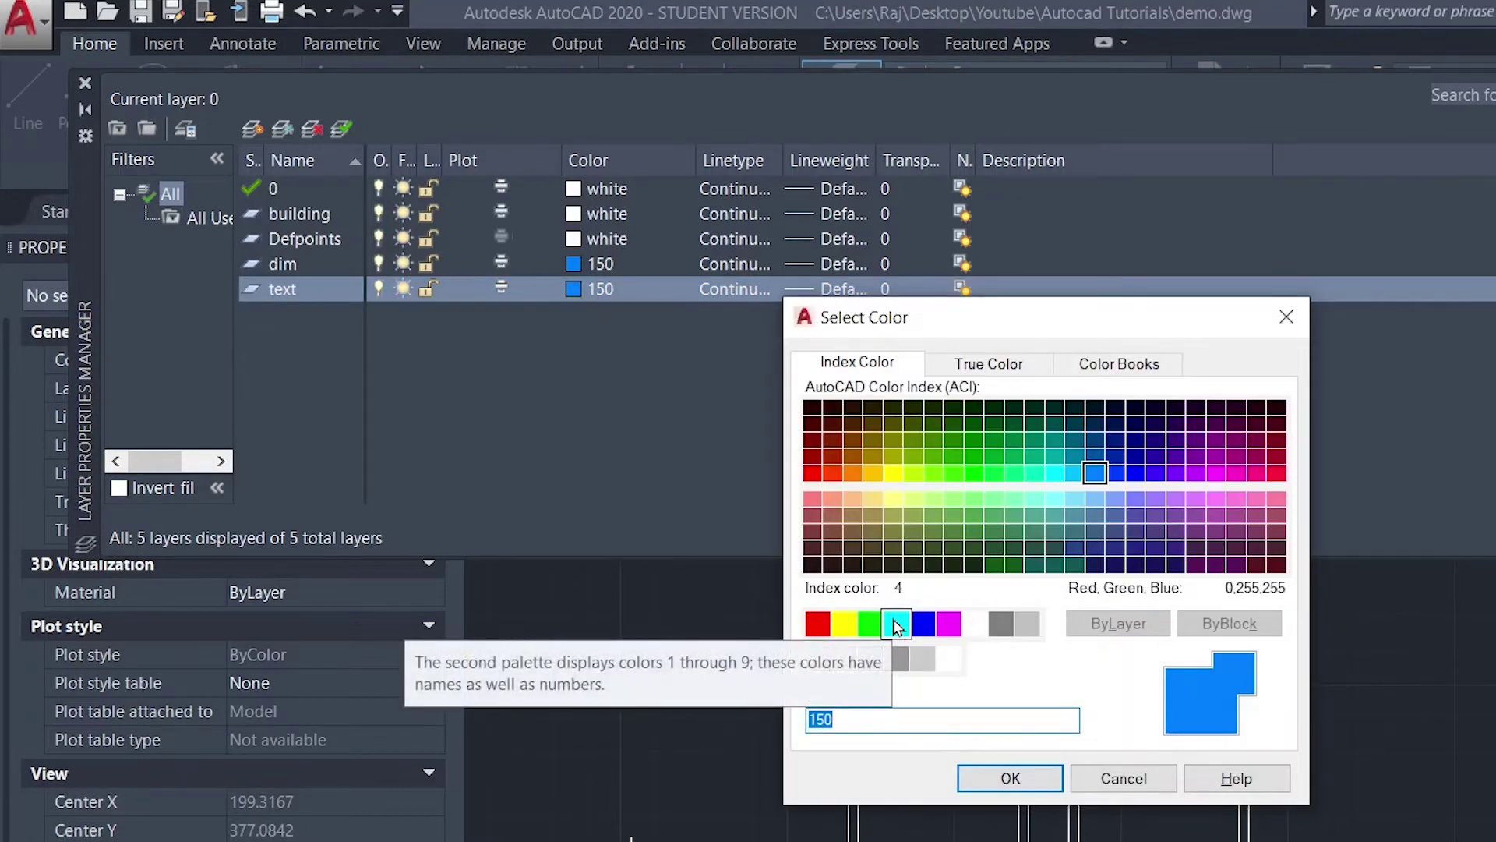
{"action": "left_click", "coordinate": [898, 625]}
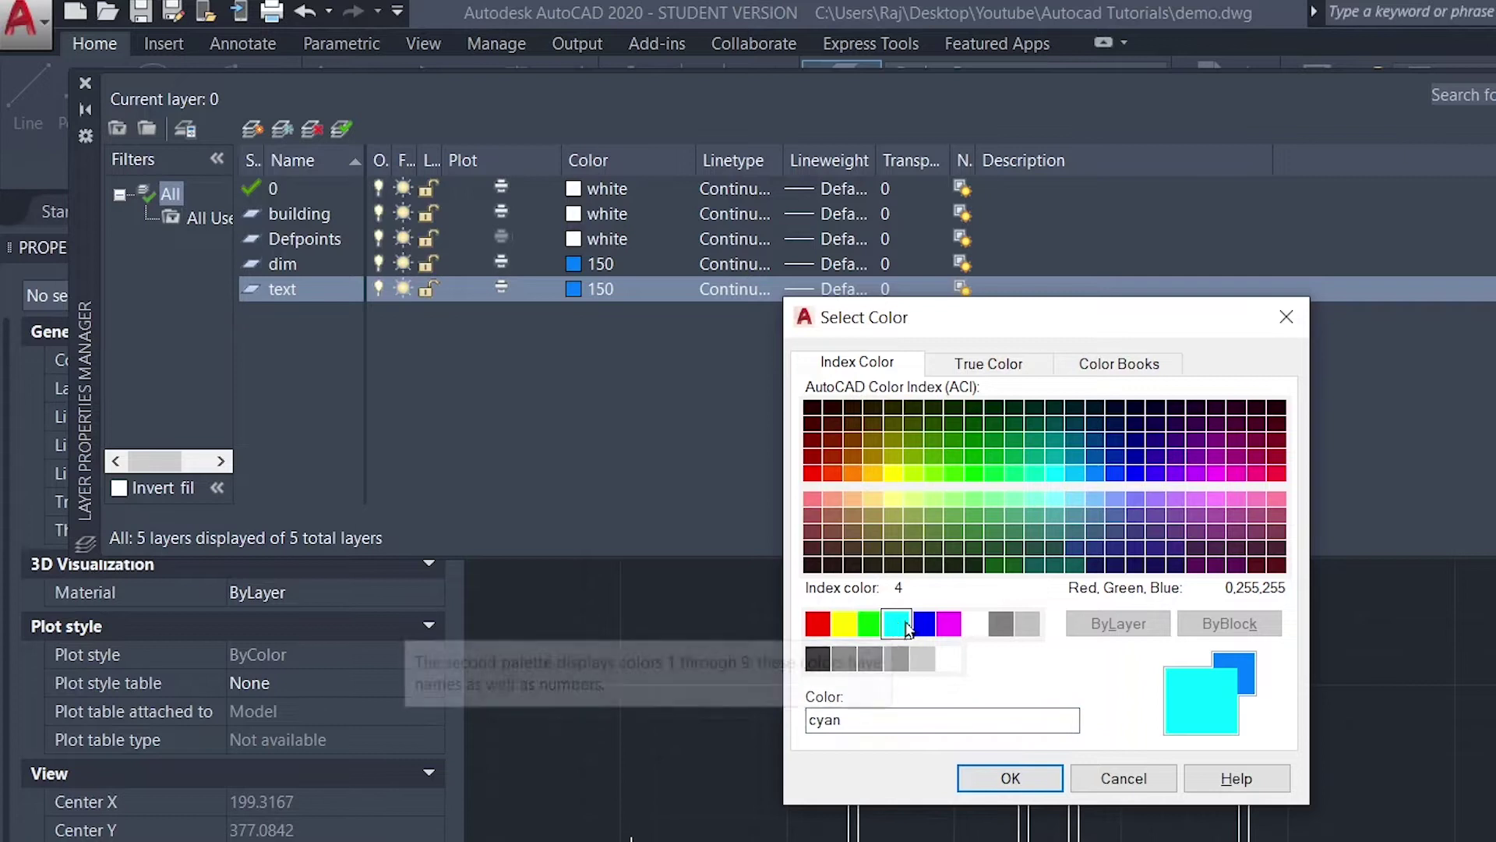
{"action": "left_click", "coordinate": [1023, 789]}
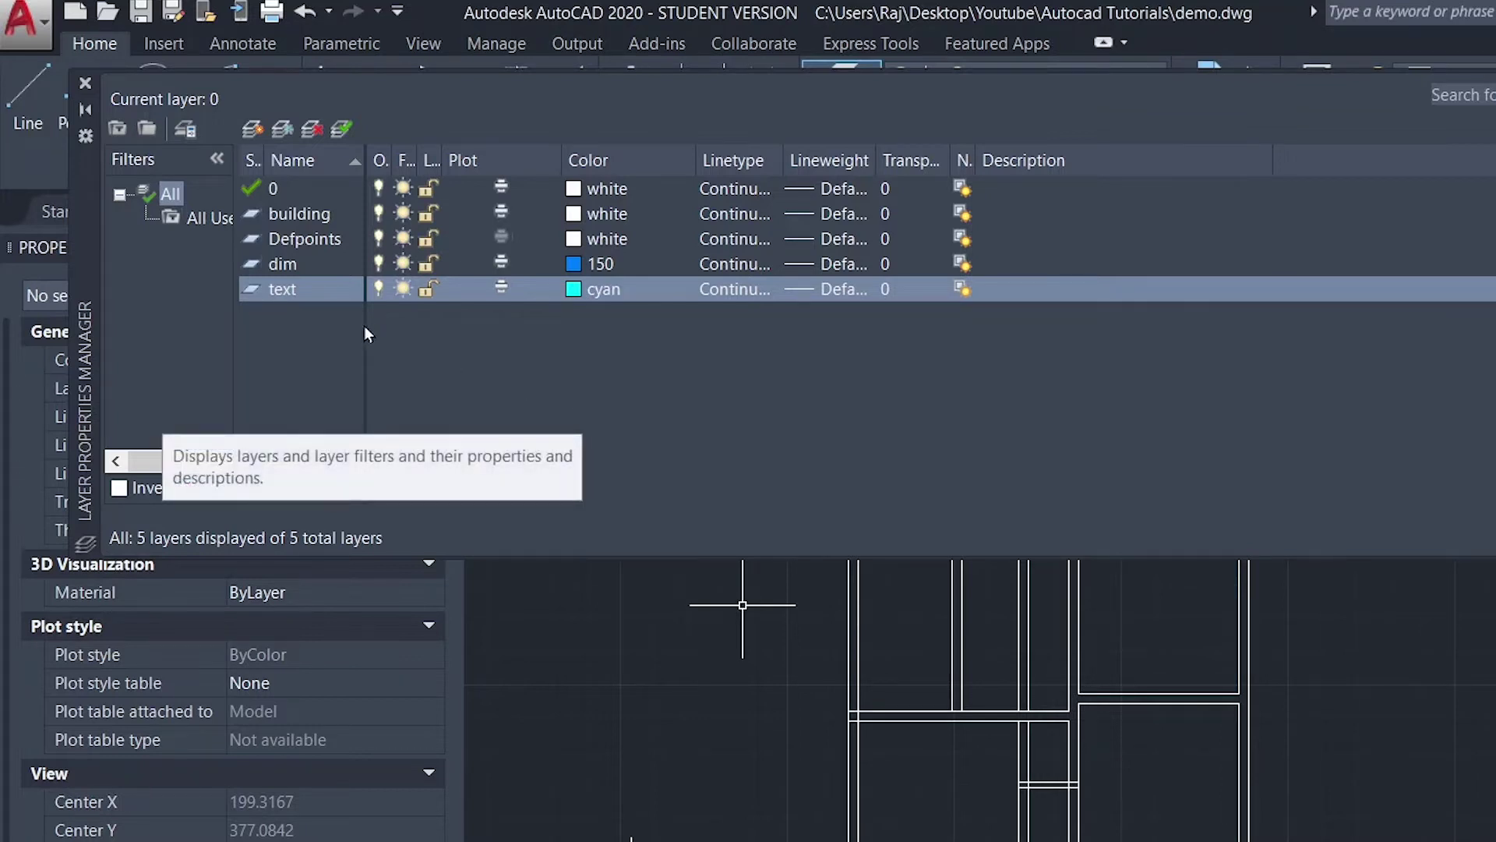
- Create a new layer named grid and set its color to index color 9
{"action": "left_click", "coordinate": [305, 288]}
{"action": "left_click", "coordinate": [253, 130]}
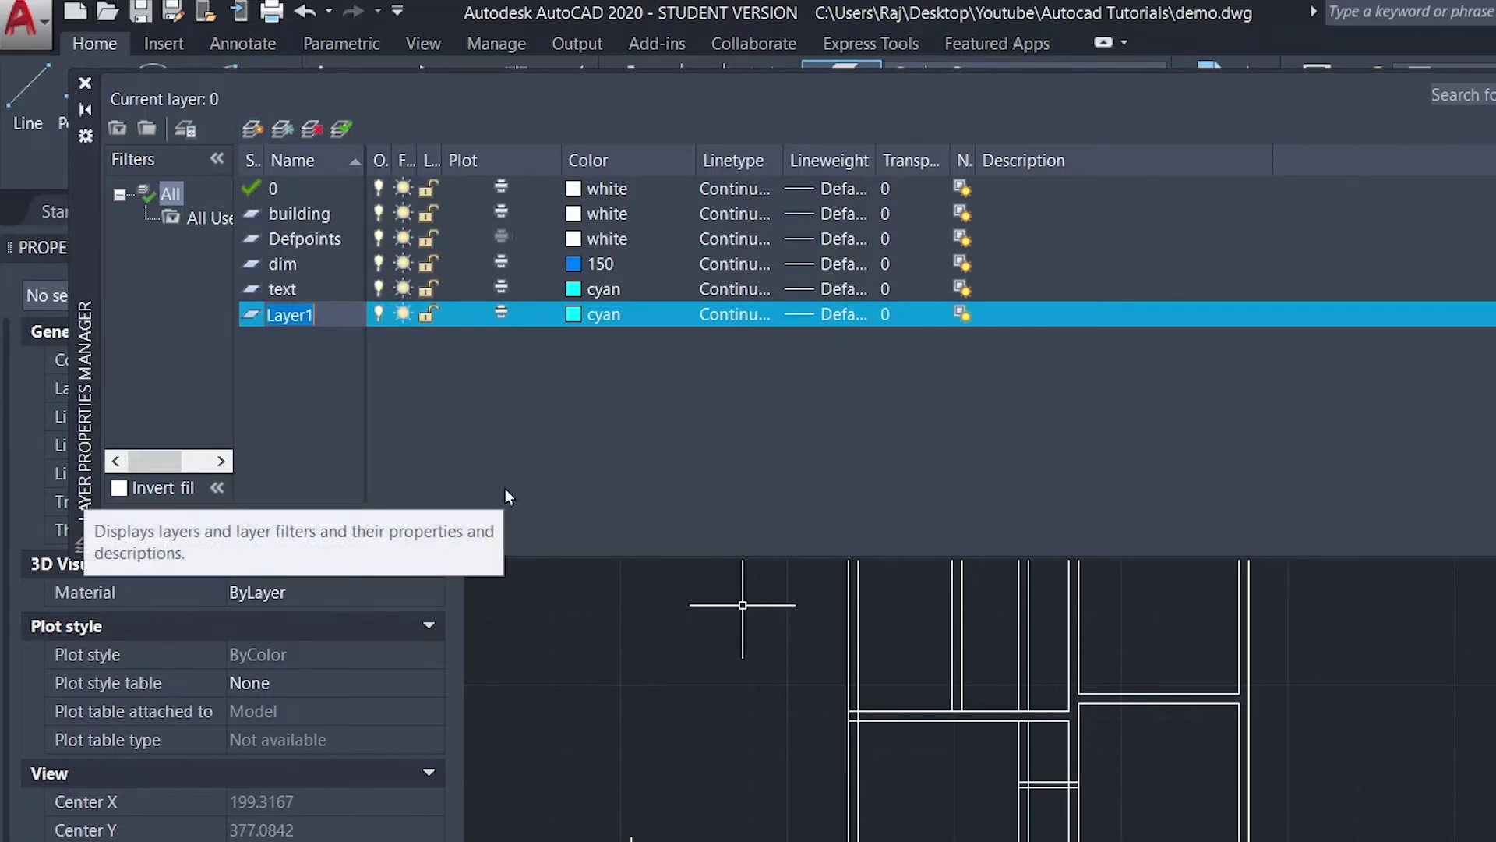
{"action": "type", "text": "grid"}
{"action": "left_click", "coordinate": [575, 316]}
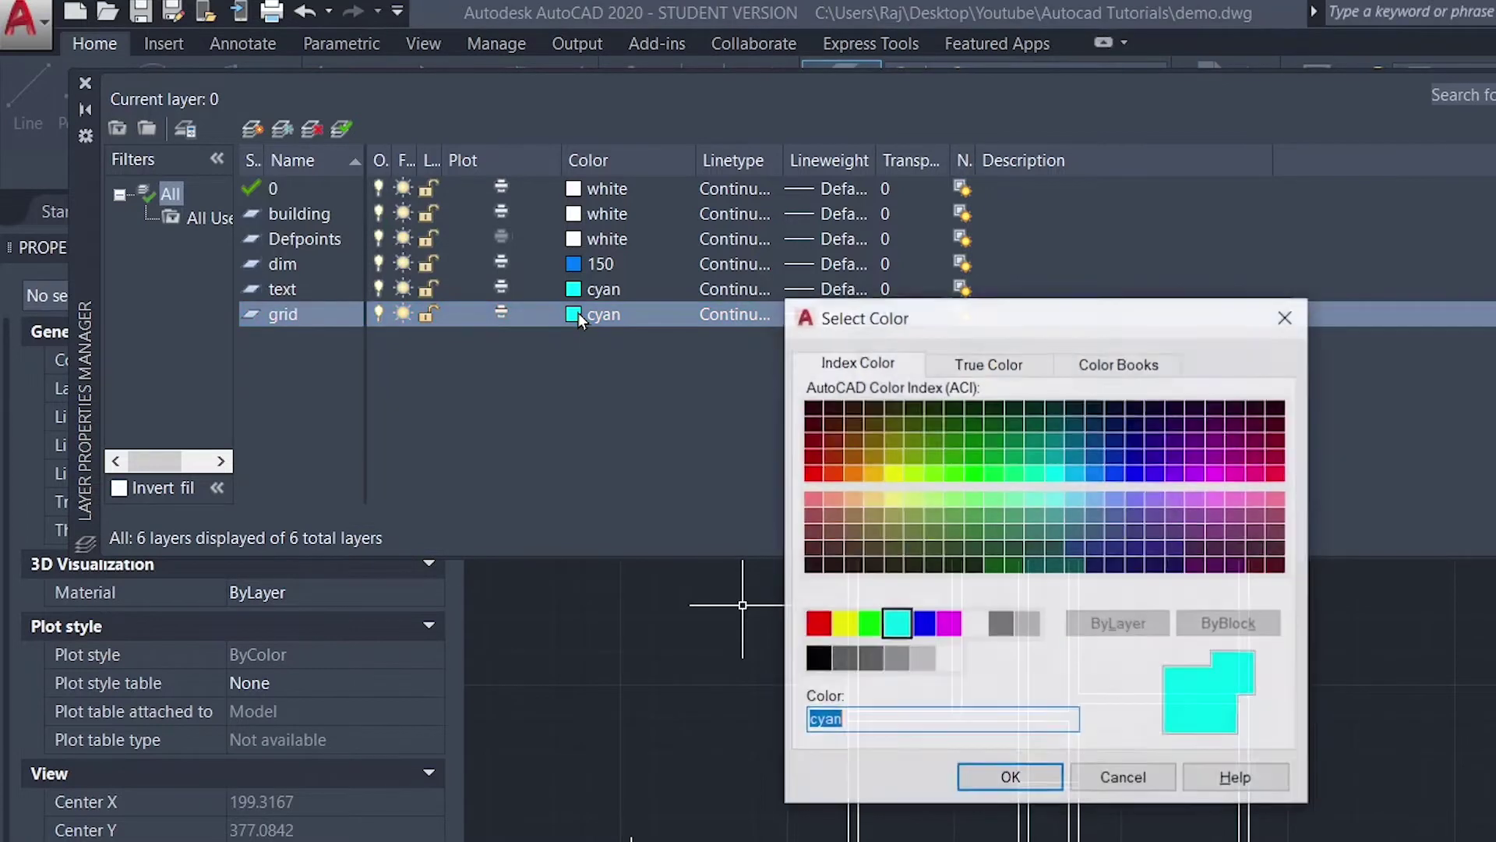
{"action": "left_click", "coordinate": [1035, 633]}
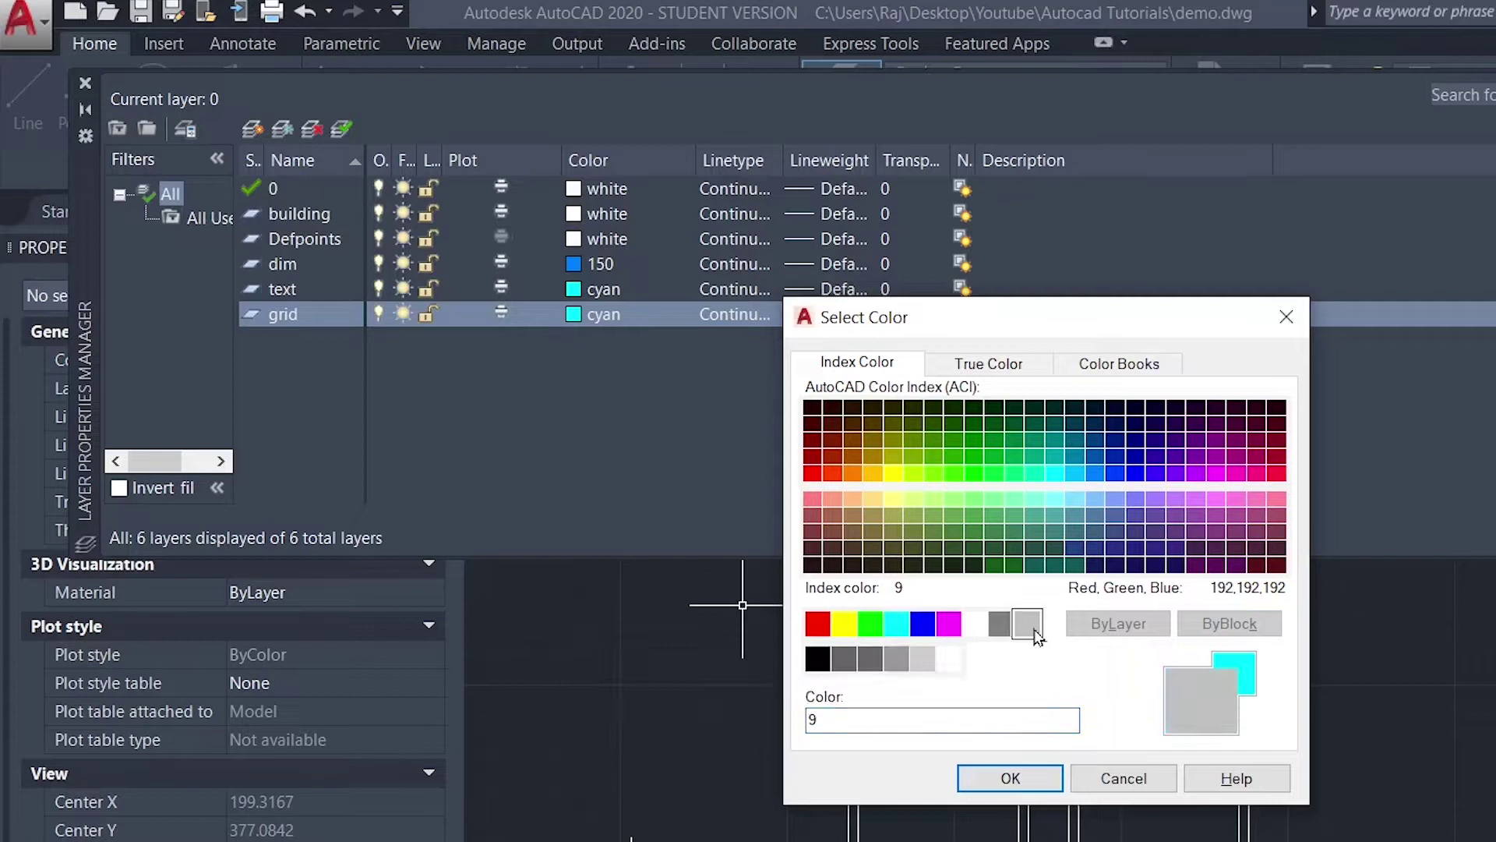
{"action": "left_click", "coordinate": [1010, 776]}
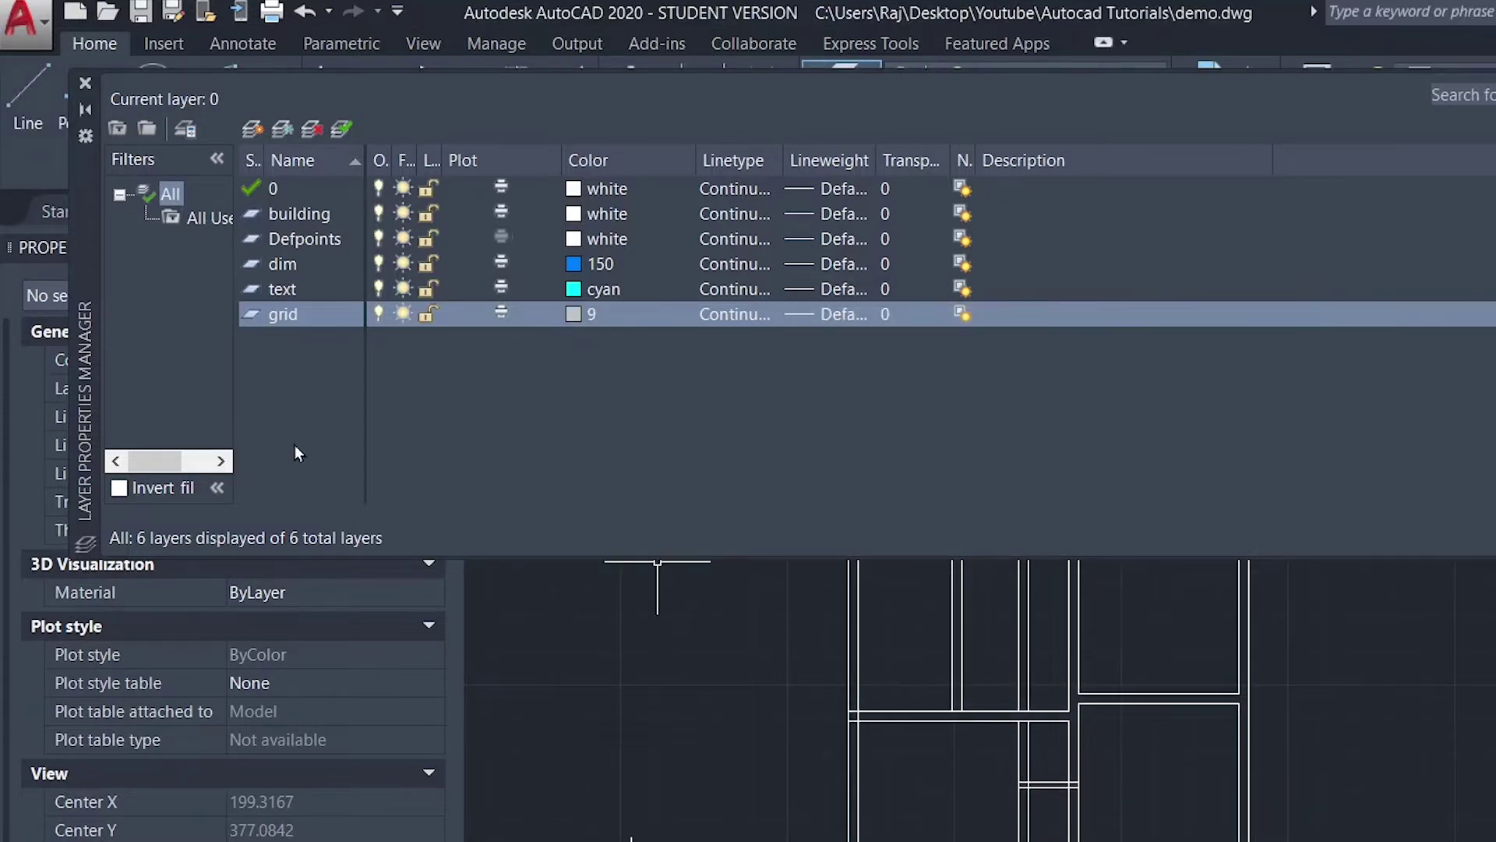
- Create a new layer named acce and set its color to index color 43
{"action": "left_click", "coordinate": [256, 128]}
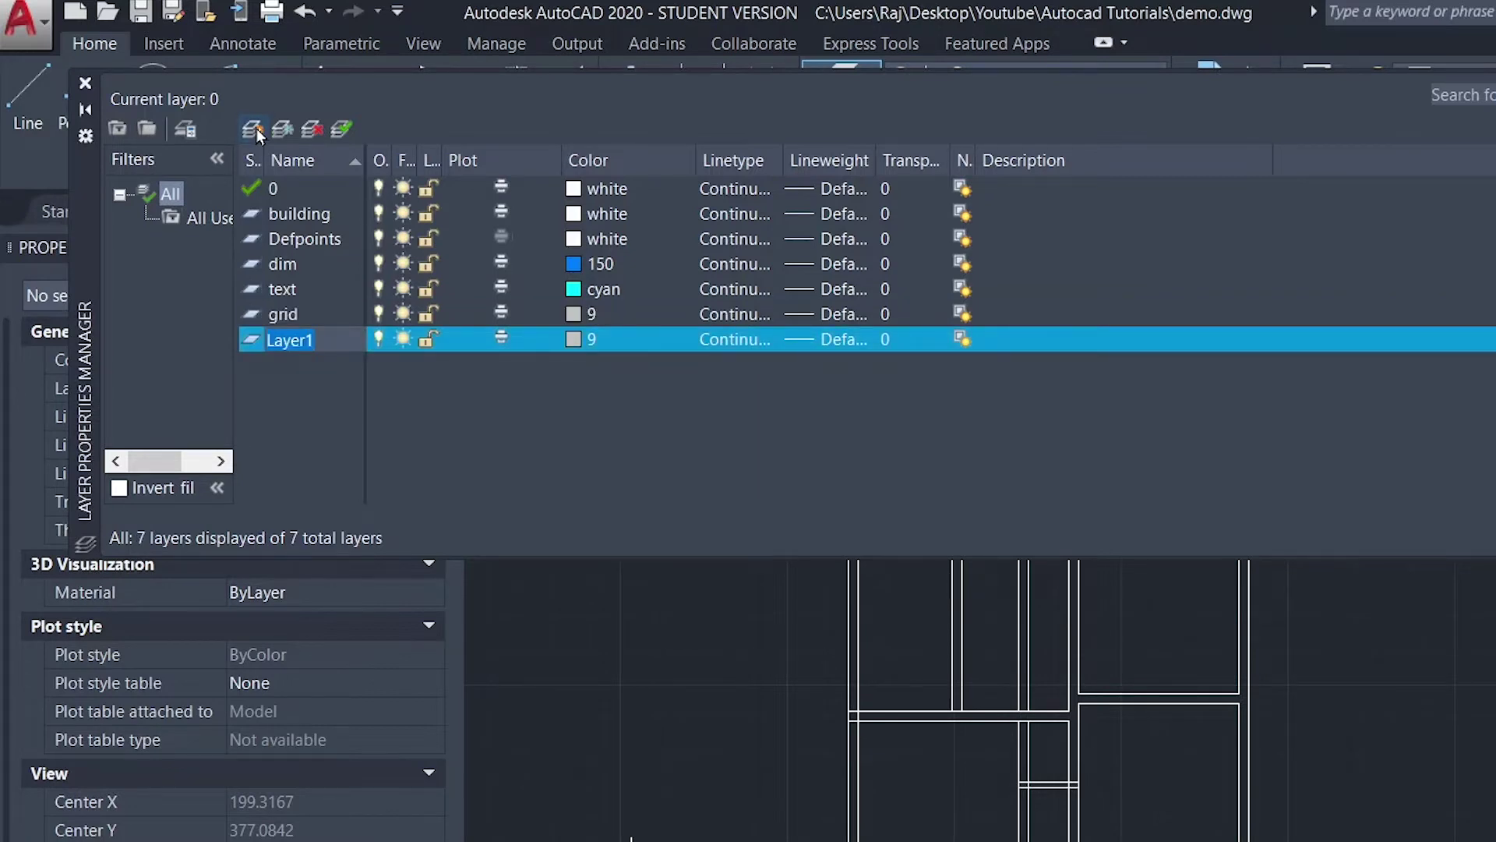
{"action": "type", "text": "acco"}
{"action": "key", "text": "BackSpace"}
{"action": "type", "text": "e"}
{"action": "key", "text": "Return"}
{"action": "left_click", "coordinate": [583, 340]}
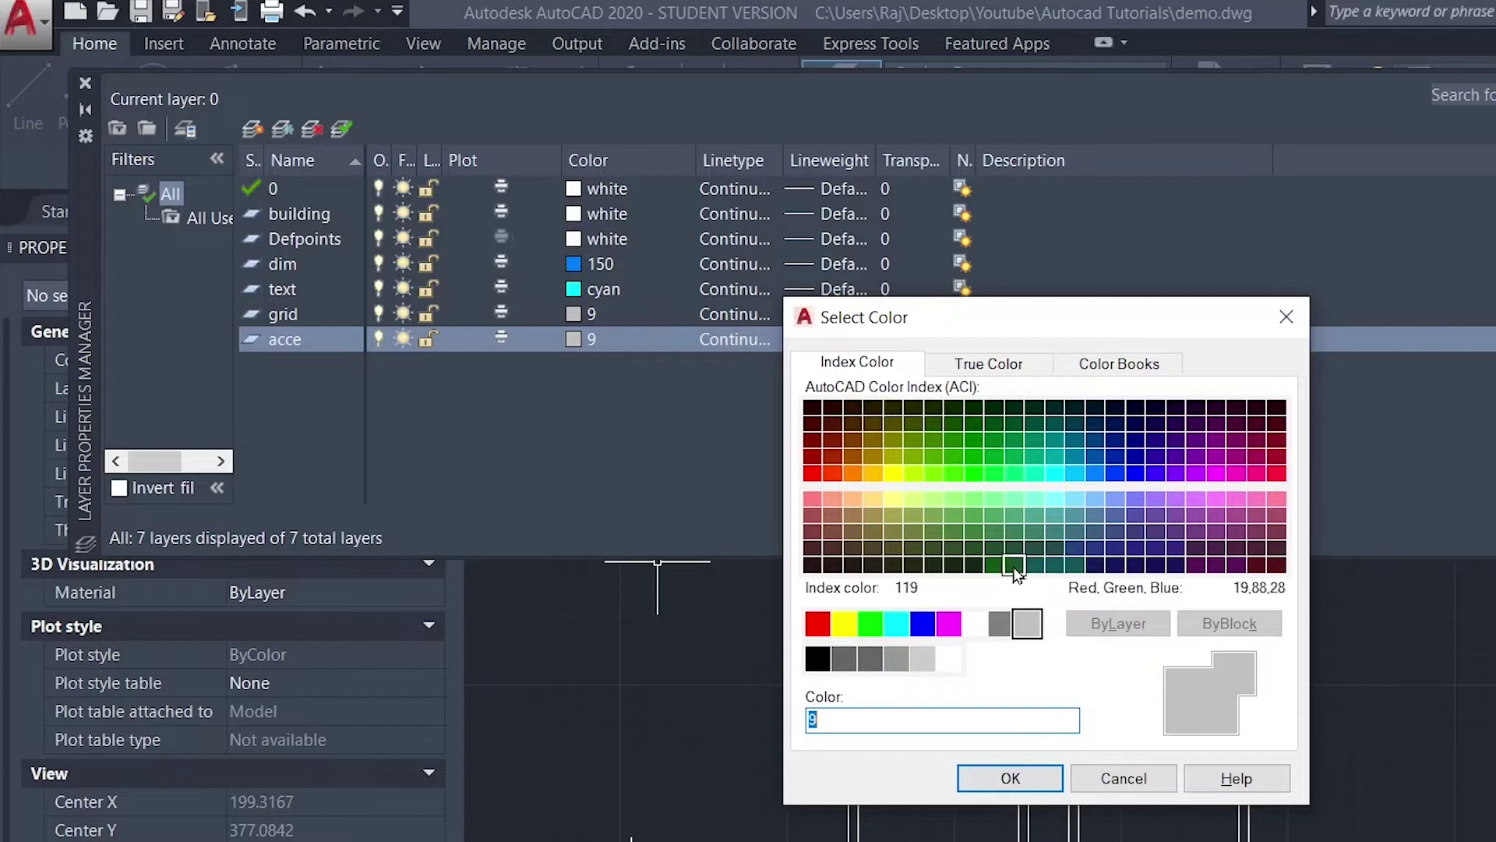
{"action": "left_click", "coordinate": [873, 521]}
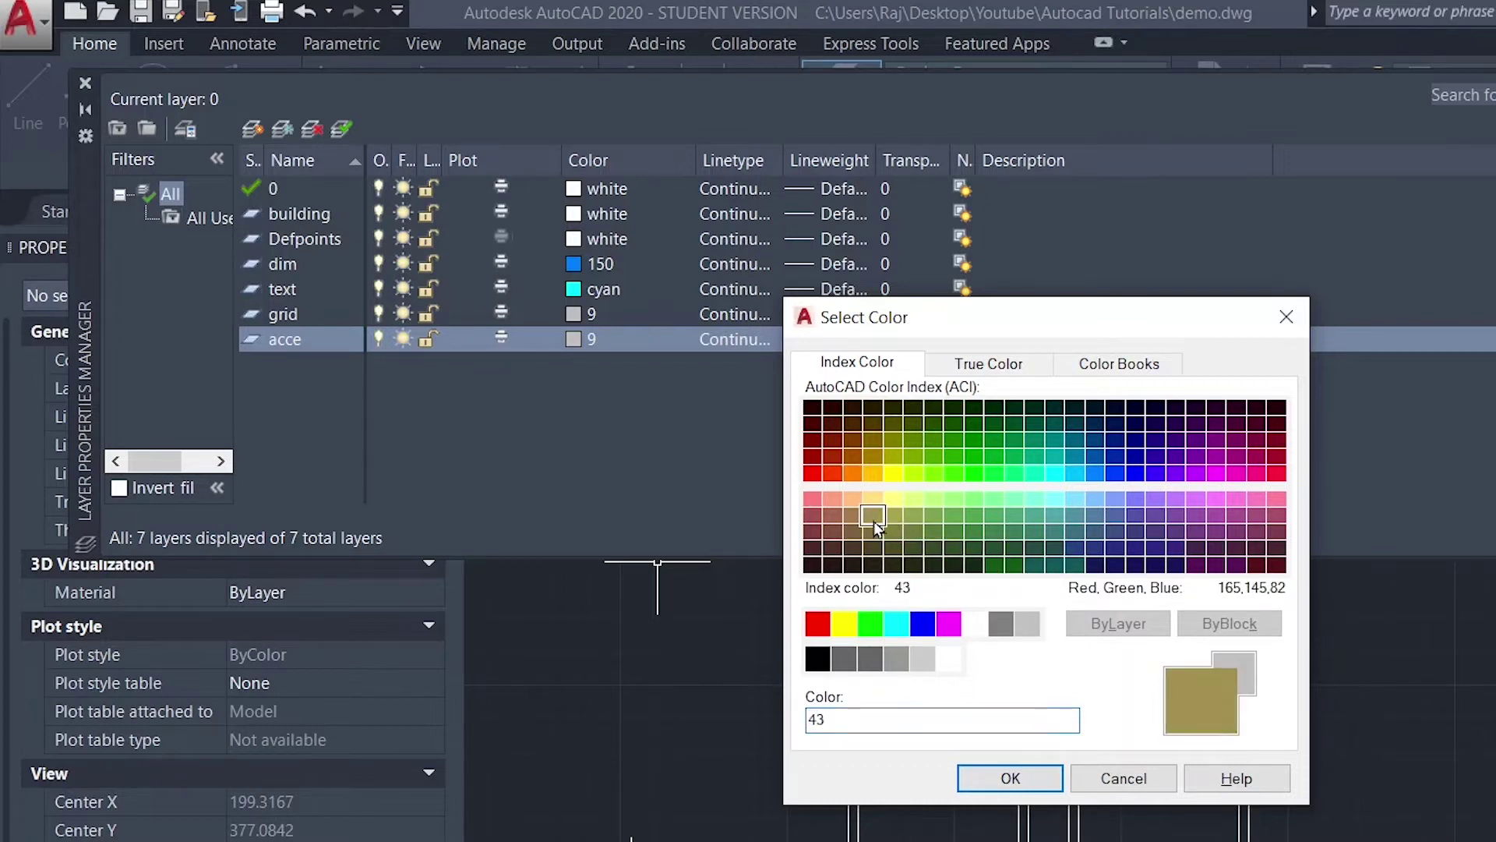
{"action": "left_click", "coordinate": [1002, 771]}
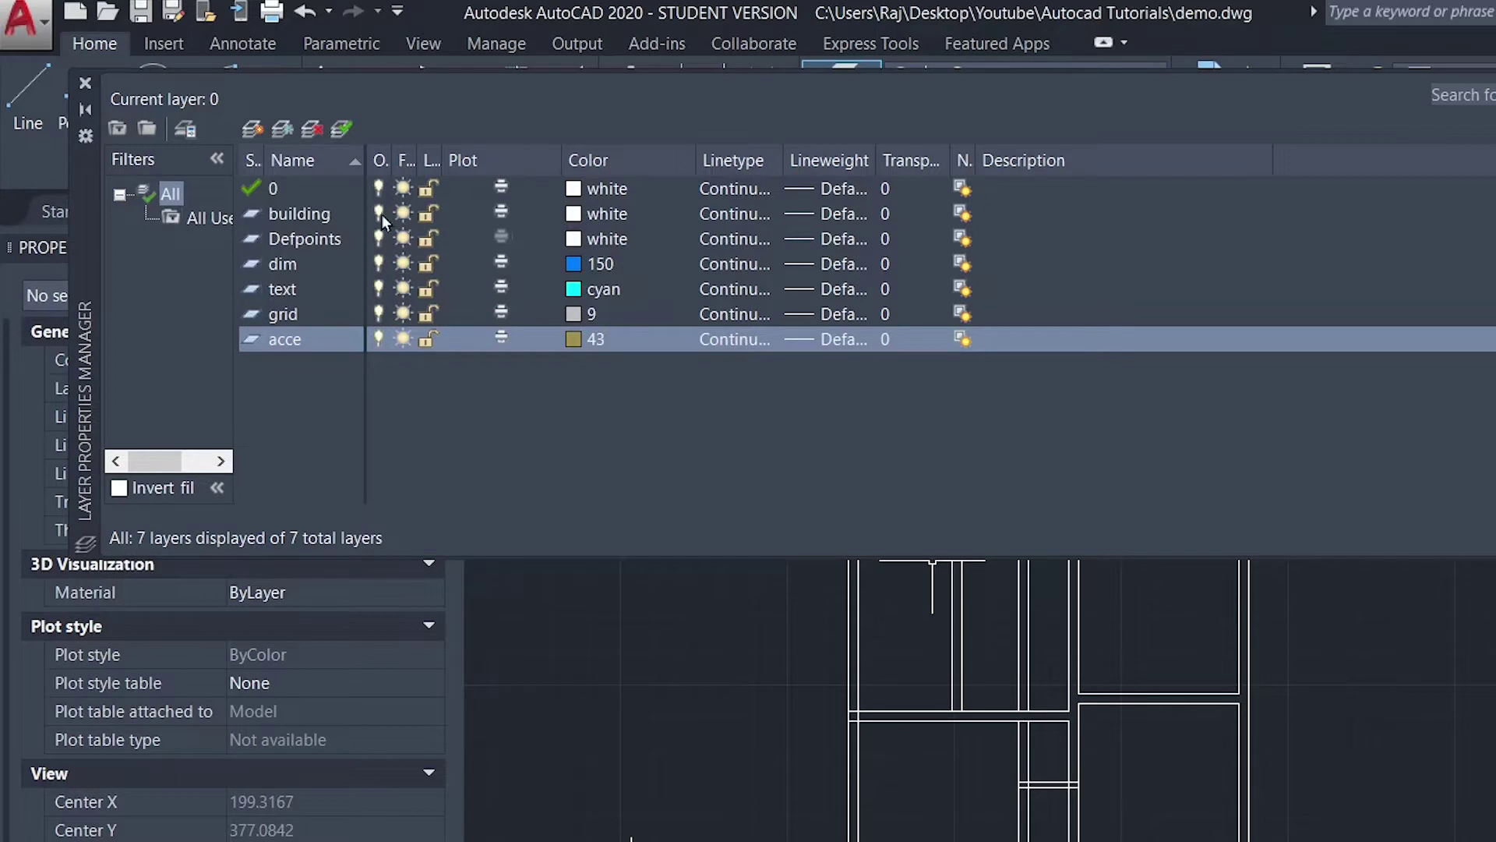
- Create a new layer named door and set its color to index color 50
{"action": "left_click", "coordinate": [251, 129]}
{"action": "type", "text": "door"}
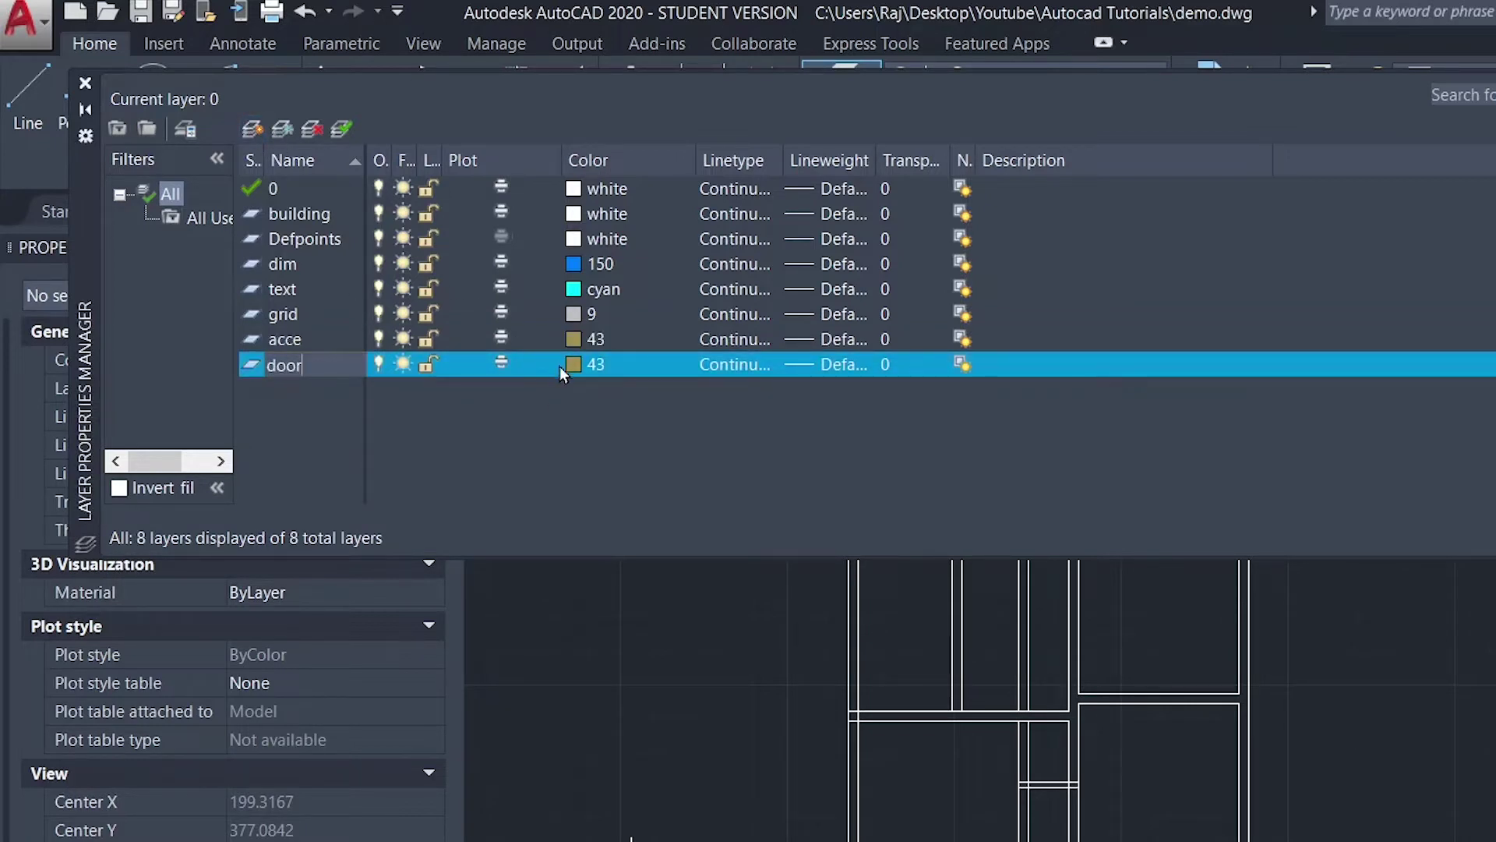
{"action": "left_click", "coordinate": [573, 364]}
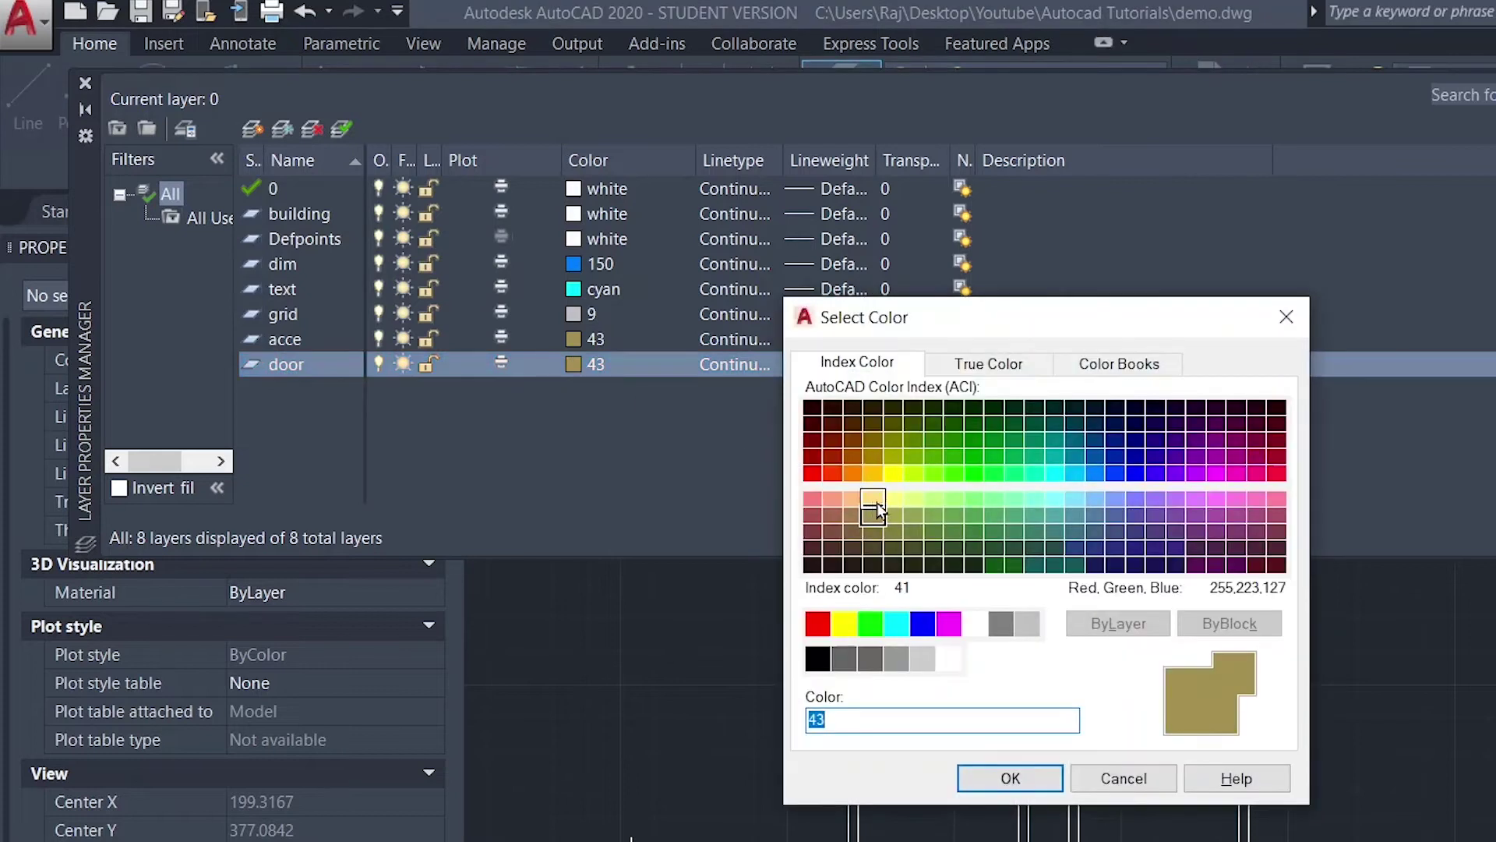
{"action": "left_click", "coordinate": [897, 479]}
{"action": "left_click", "coordinate": [1006, 776]}
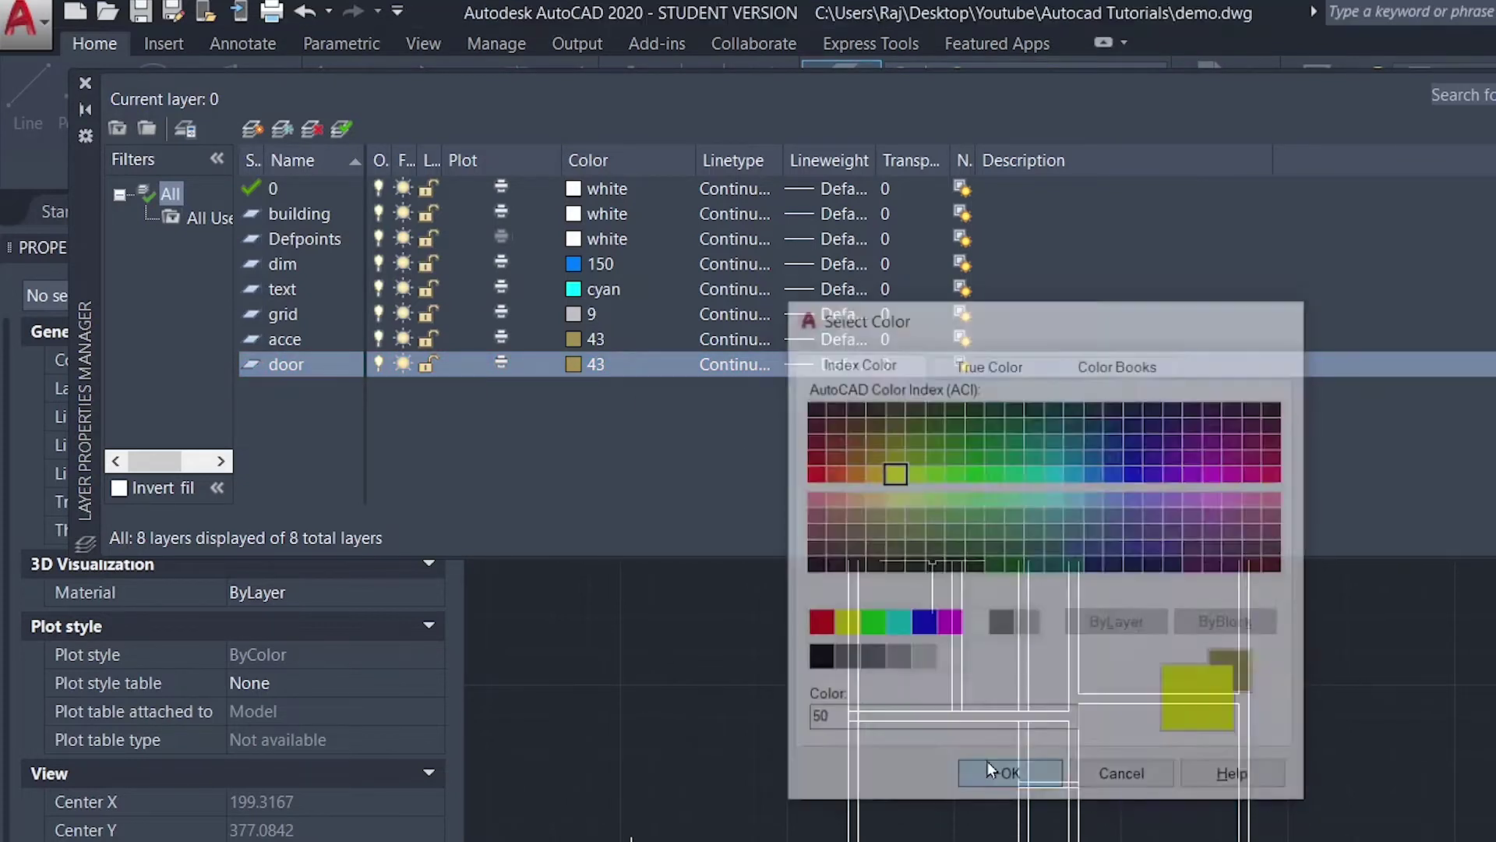
- Create a new layer named windows and set its color to index color 210
{"action": "left_click", "coordinate": [252, 128]}
{"action": "type", "text": "windows"}
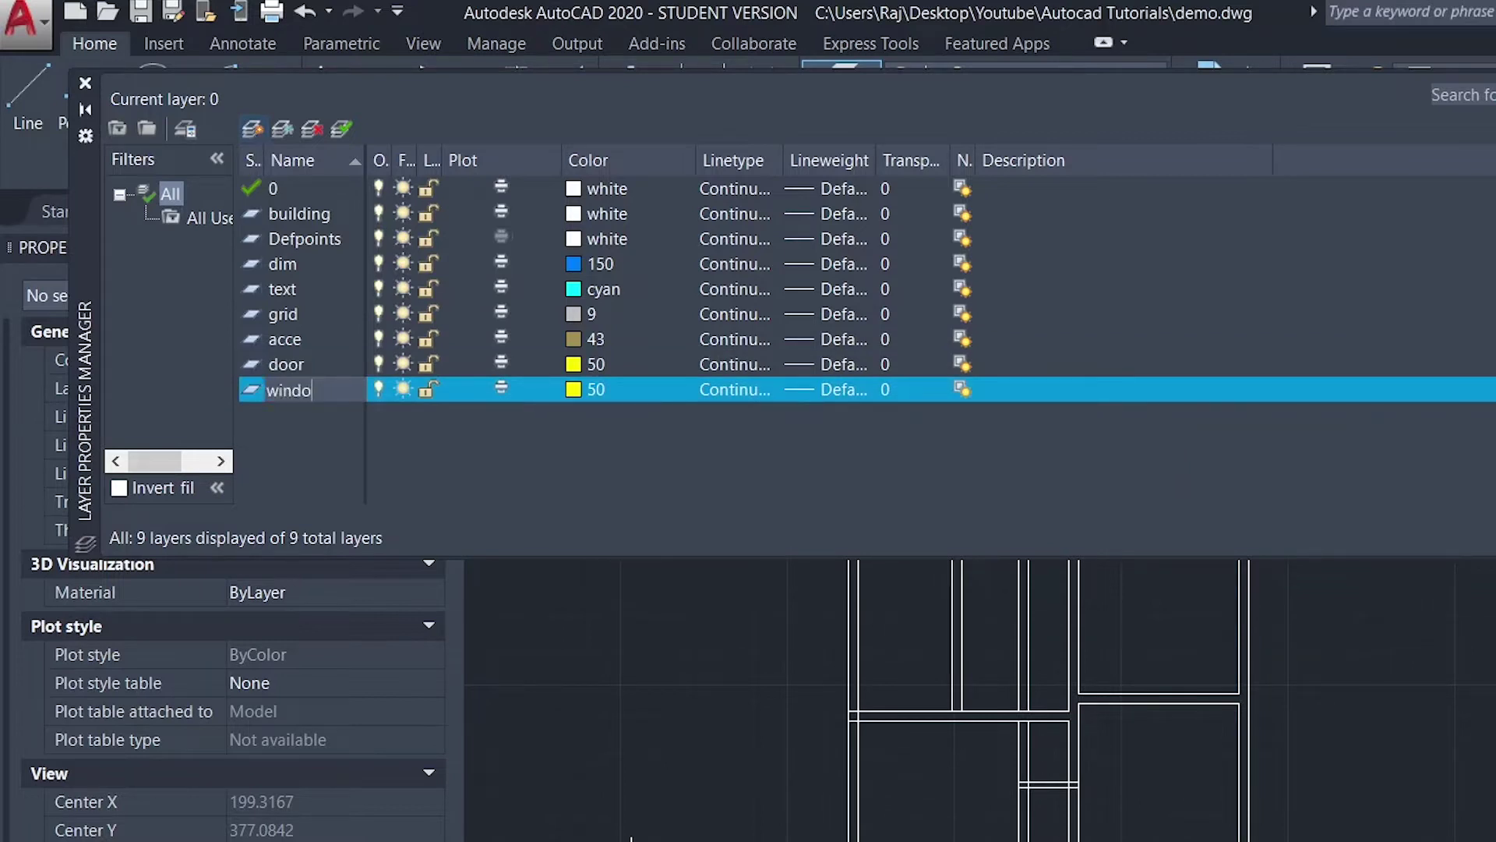
{"action": "left_click", "coordinate": [575, 390]}
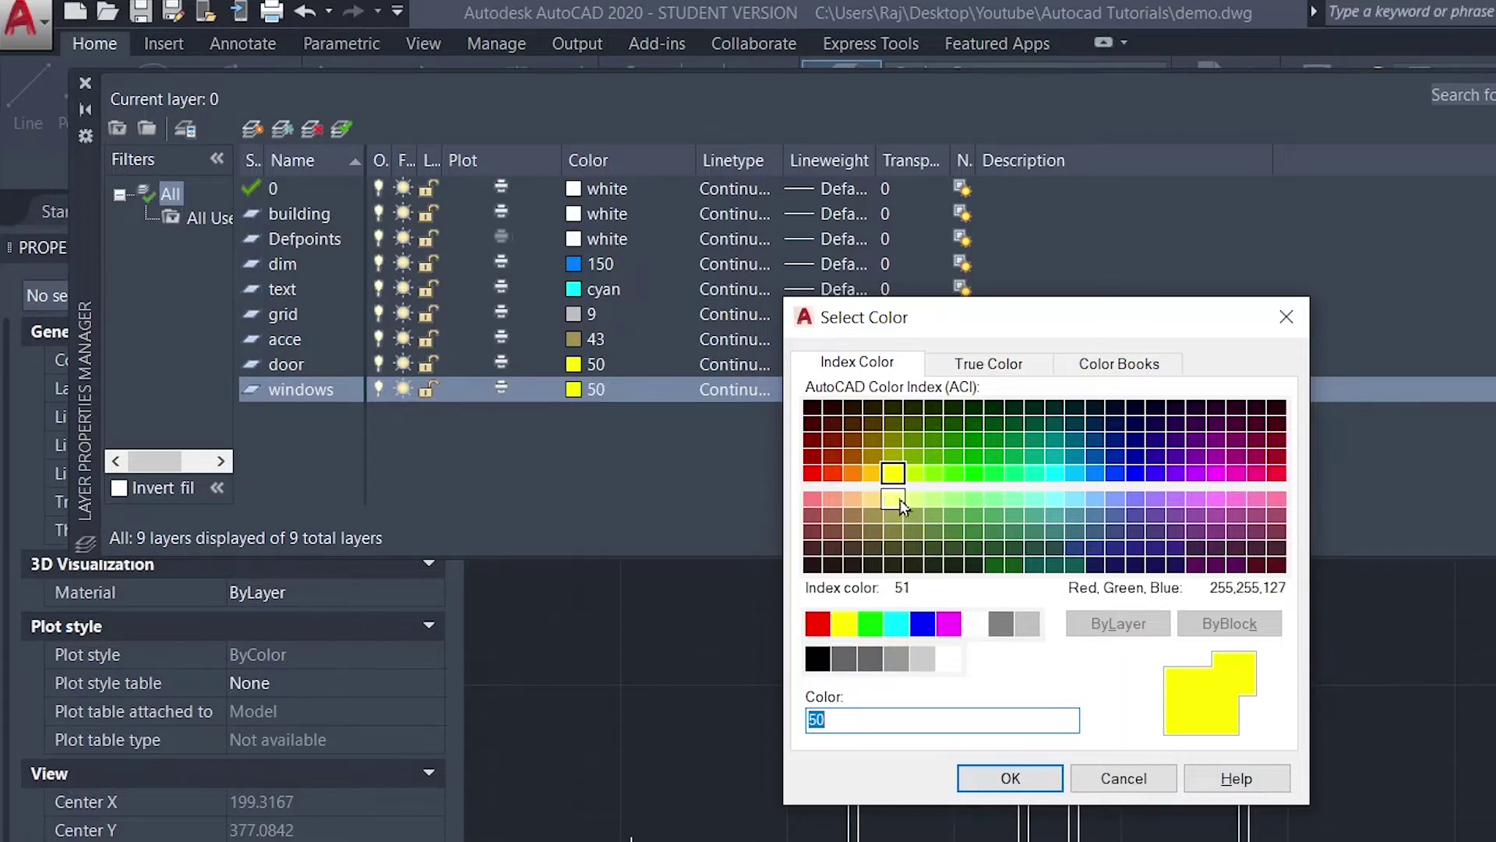
{"action": "left_click", "coordinate": [1218, 473]}
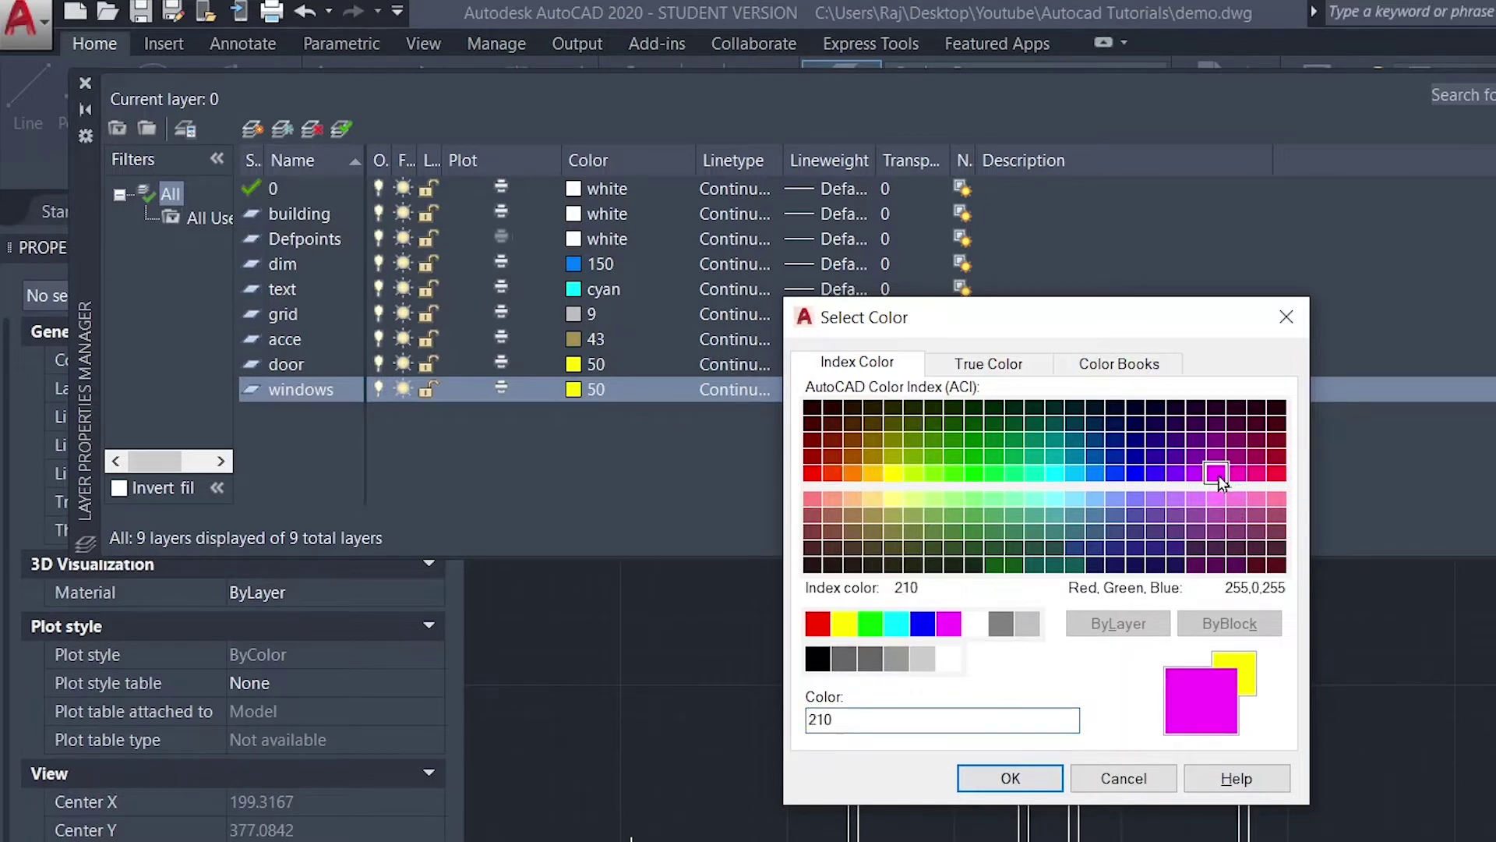
{"action": "left_click", "coordinate": [1022, 778]}
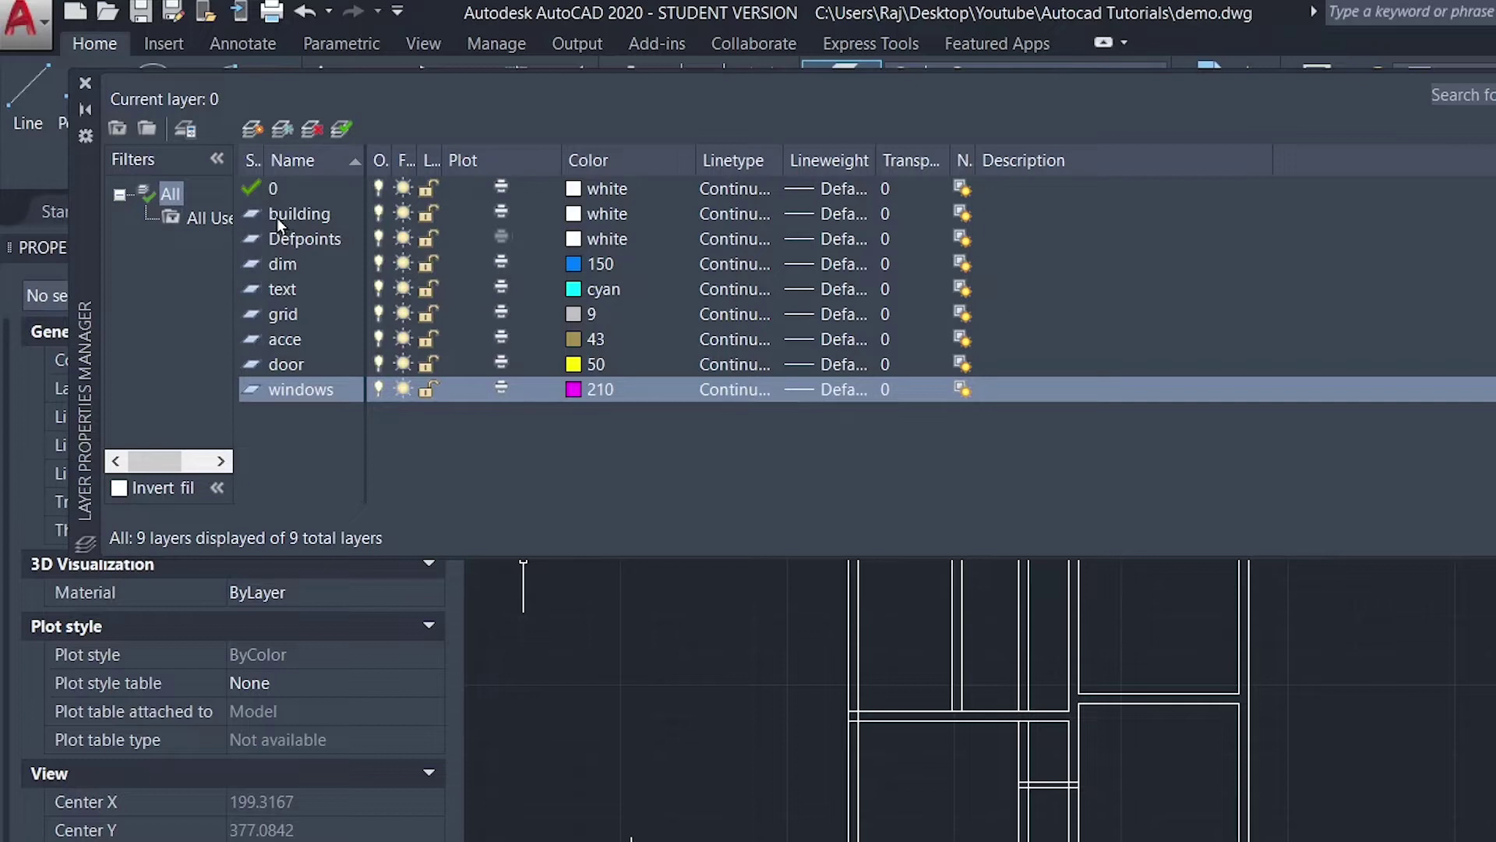
- Make building the current layer and move all the floor plan's wall lines onto it
{"action": "double_click", "coordinate": [246, 217]}
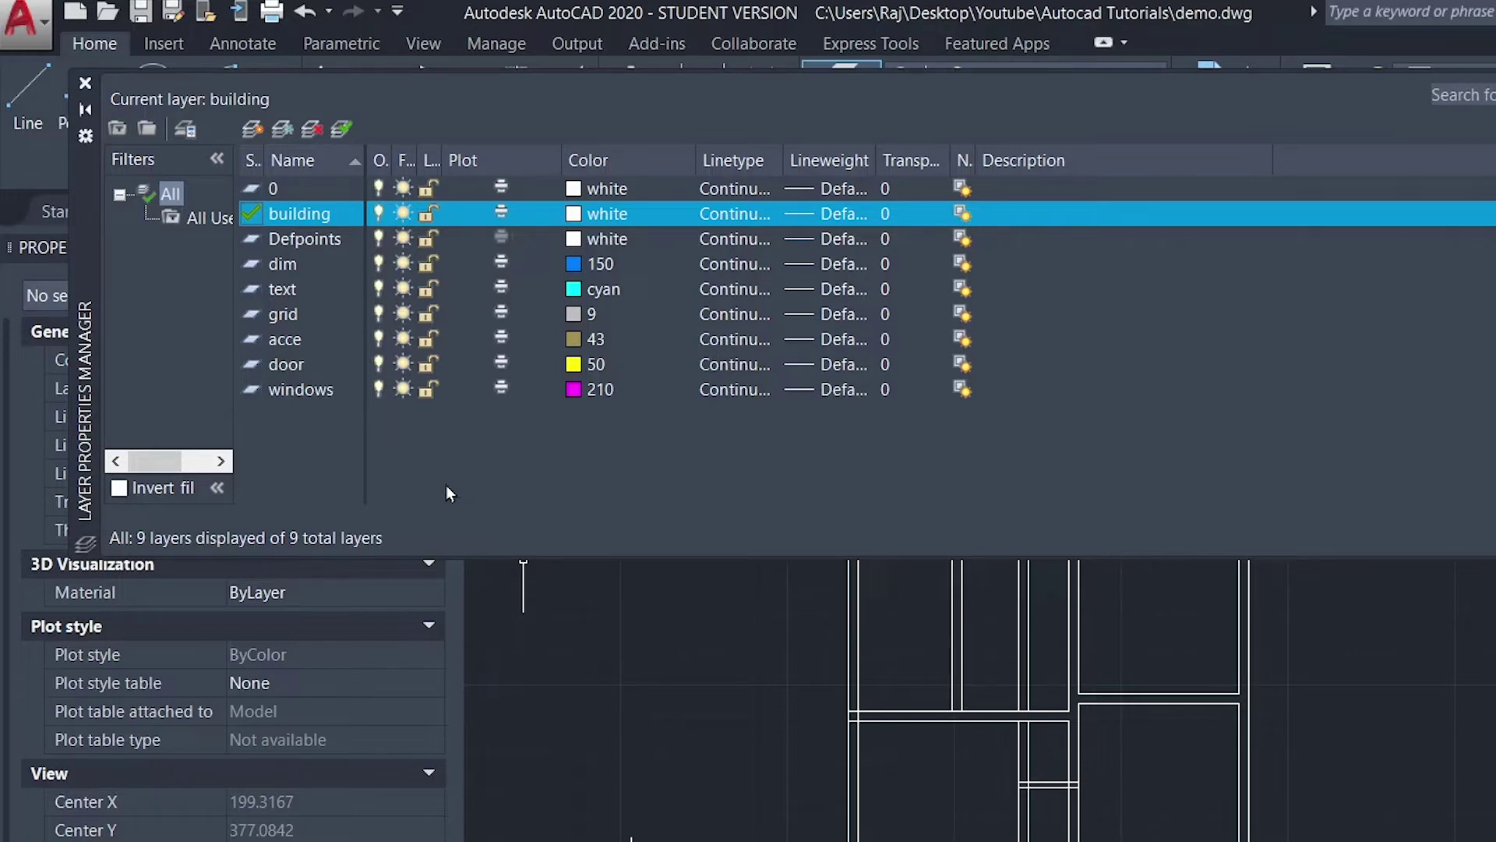
{"action": "left_click", "coordinate": [84, 79]}
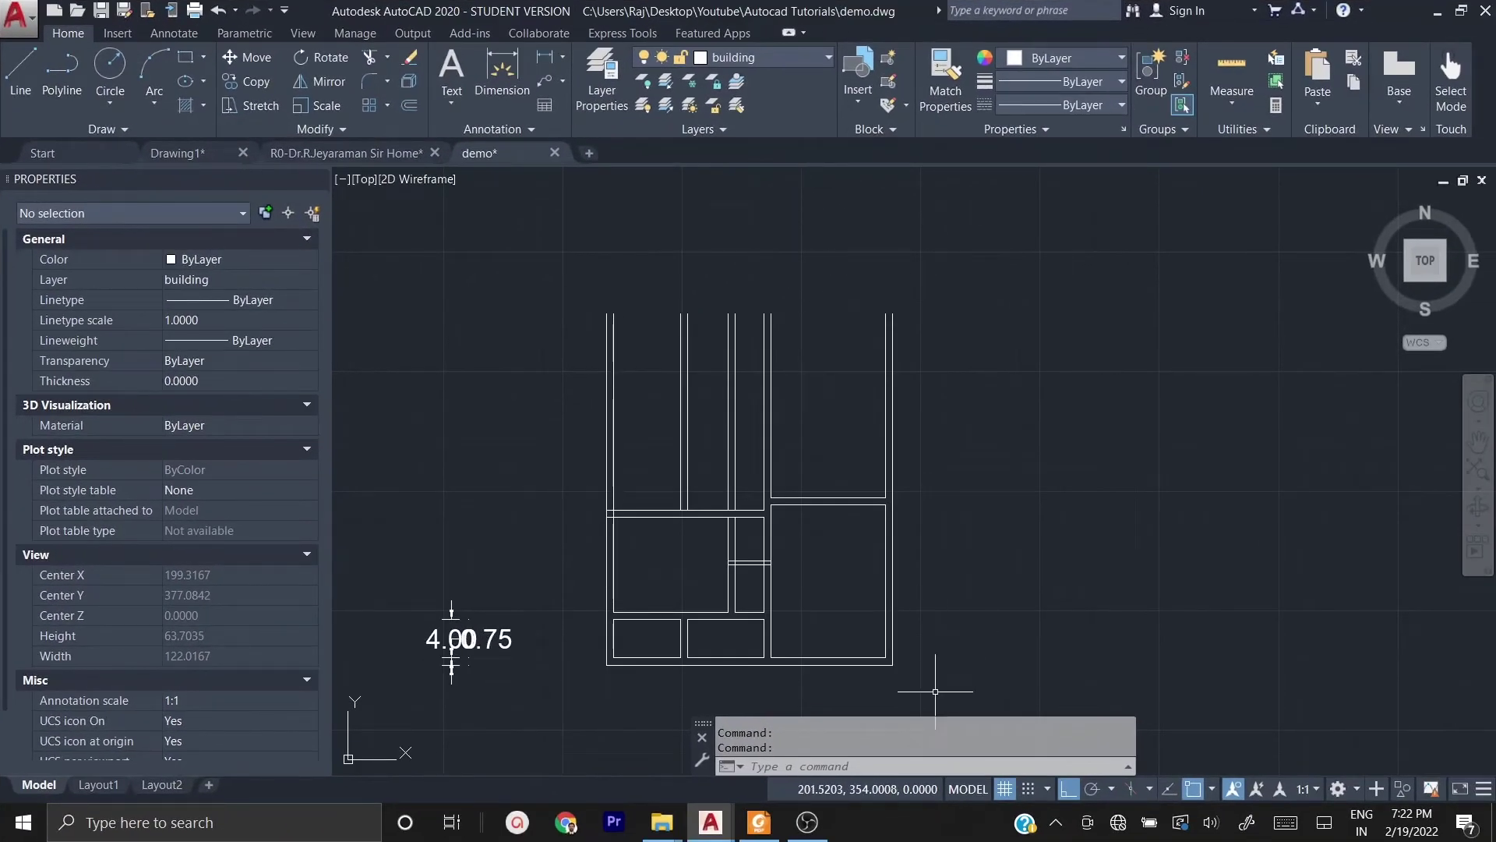
{"action": "left_click", "coordinate": [936, 692]}
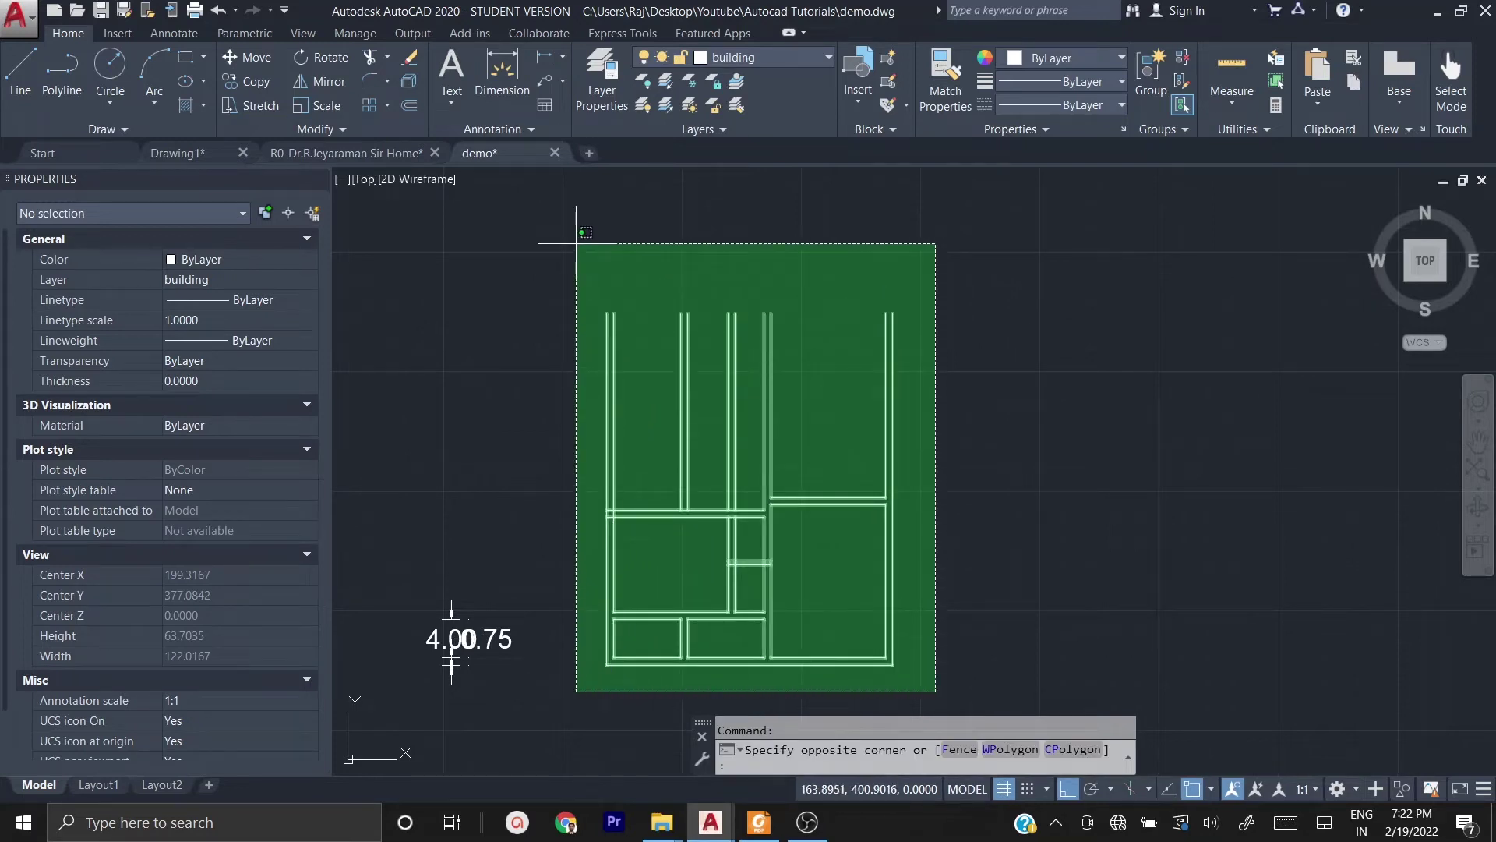
{"action": "left_click", "coordinate": [577, 244]}
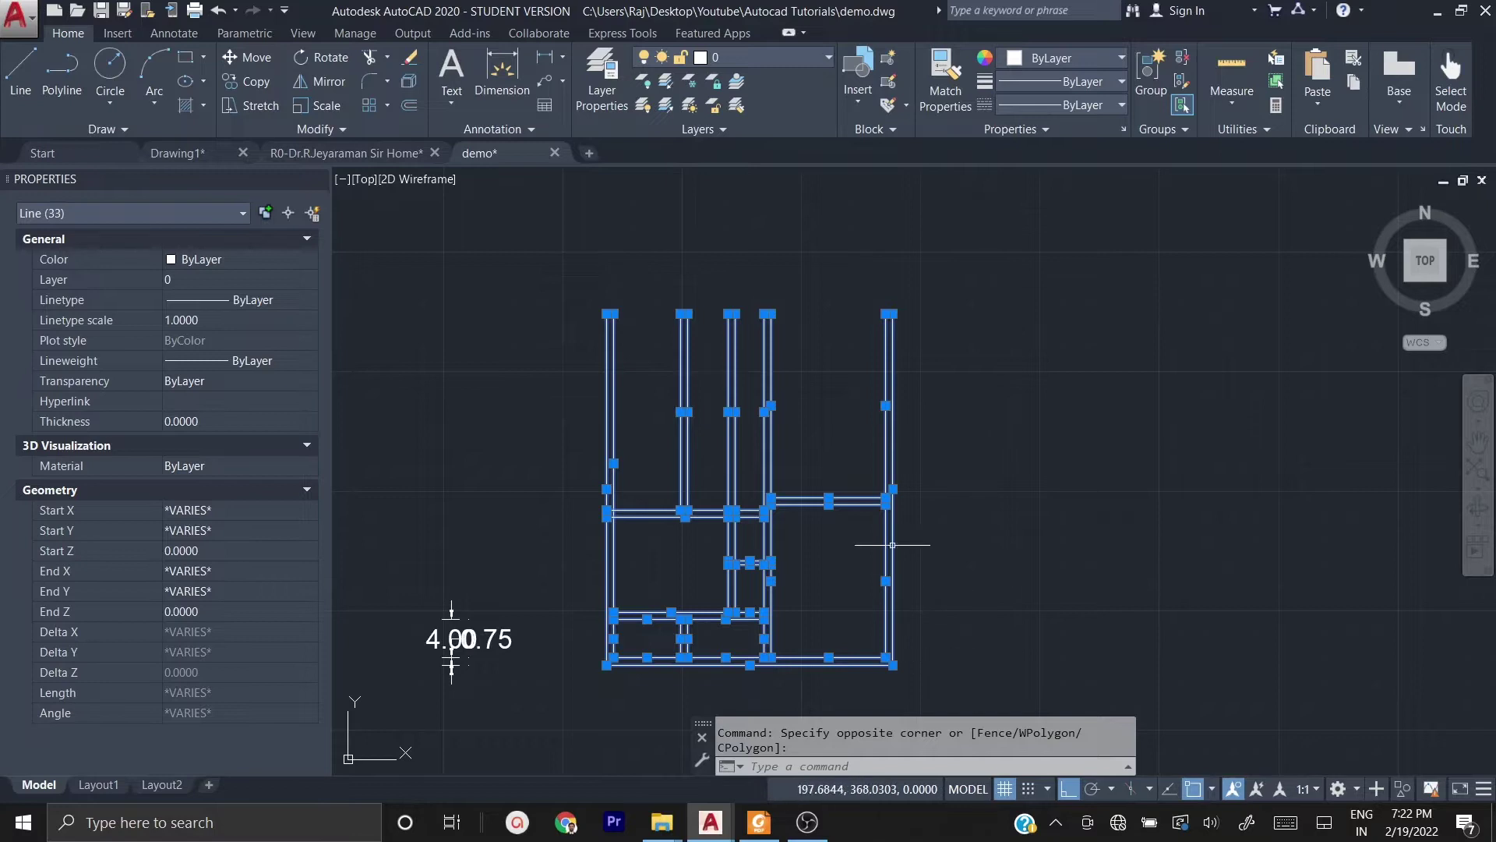
{"action": "left_click", "coordinate": [806, 57]}
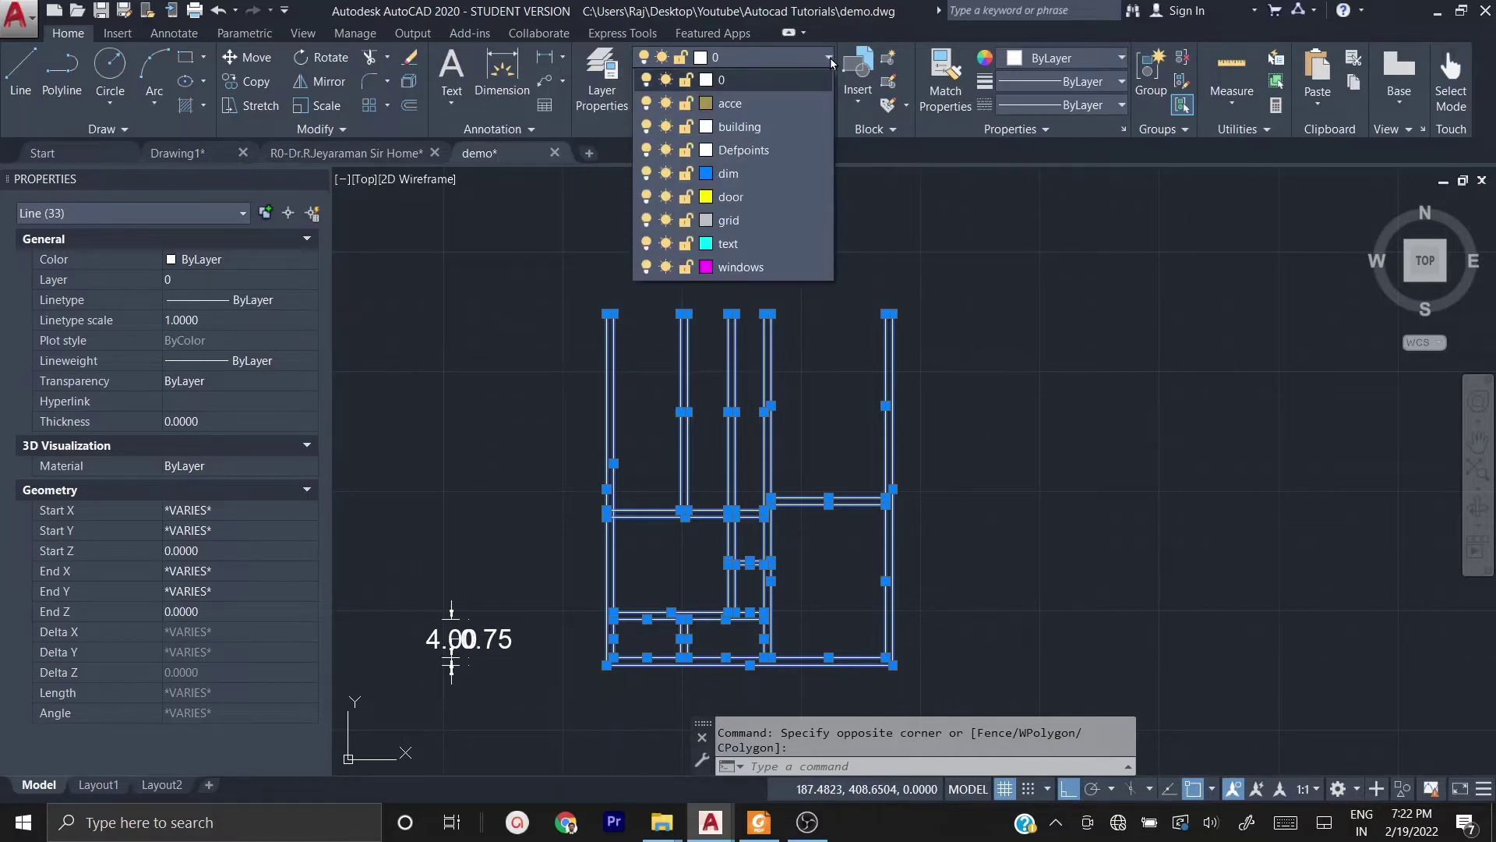
{"action": "left_click", "coordinate": [753, 127]}
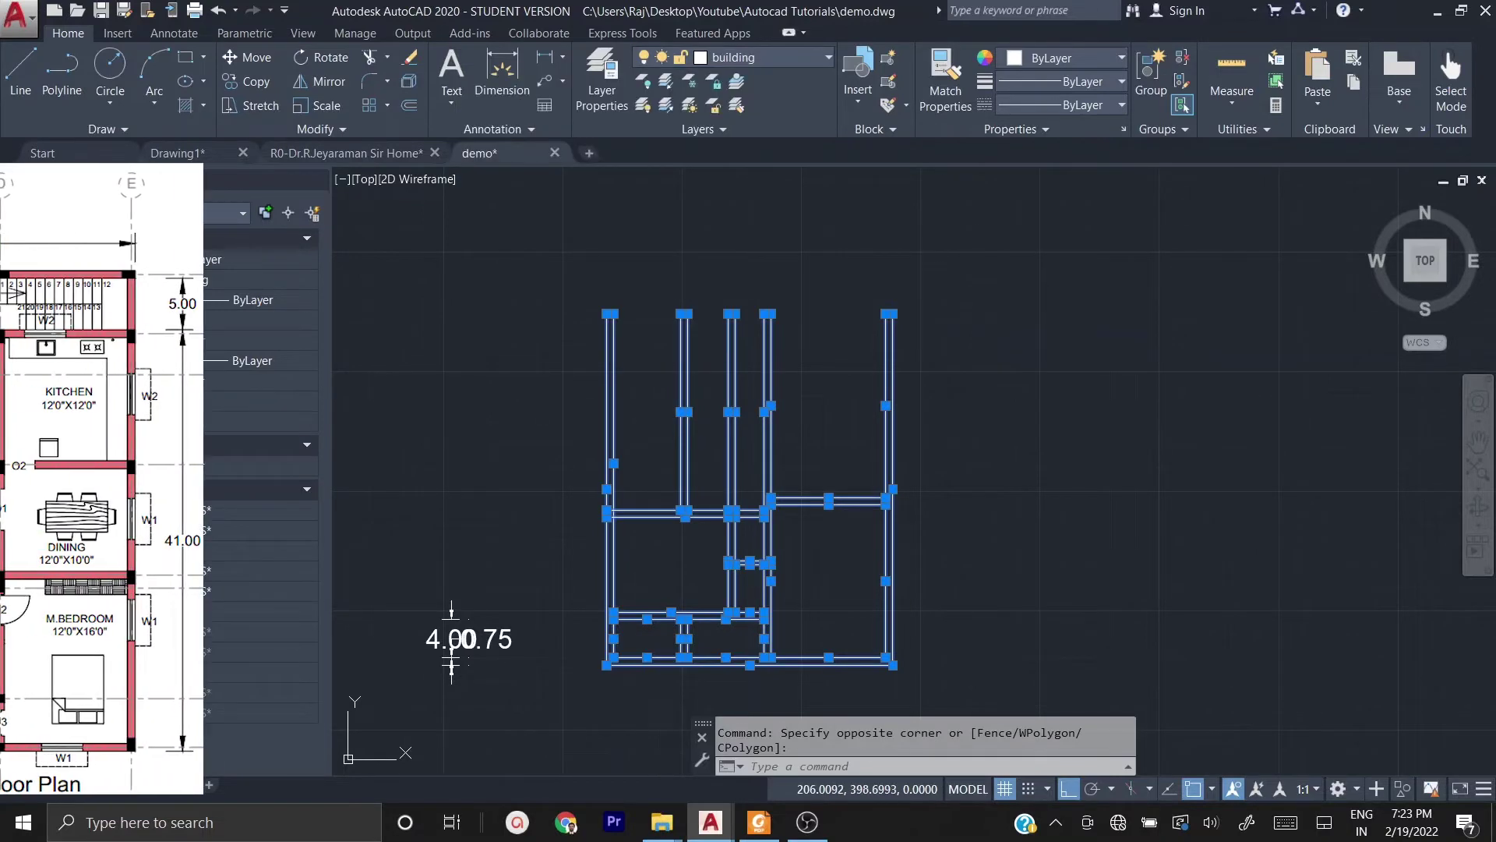
{"action": "key", "text": "Escape"}
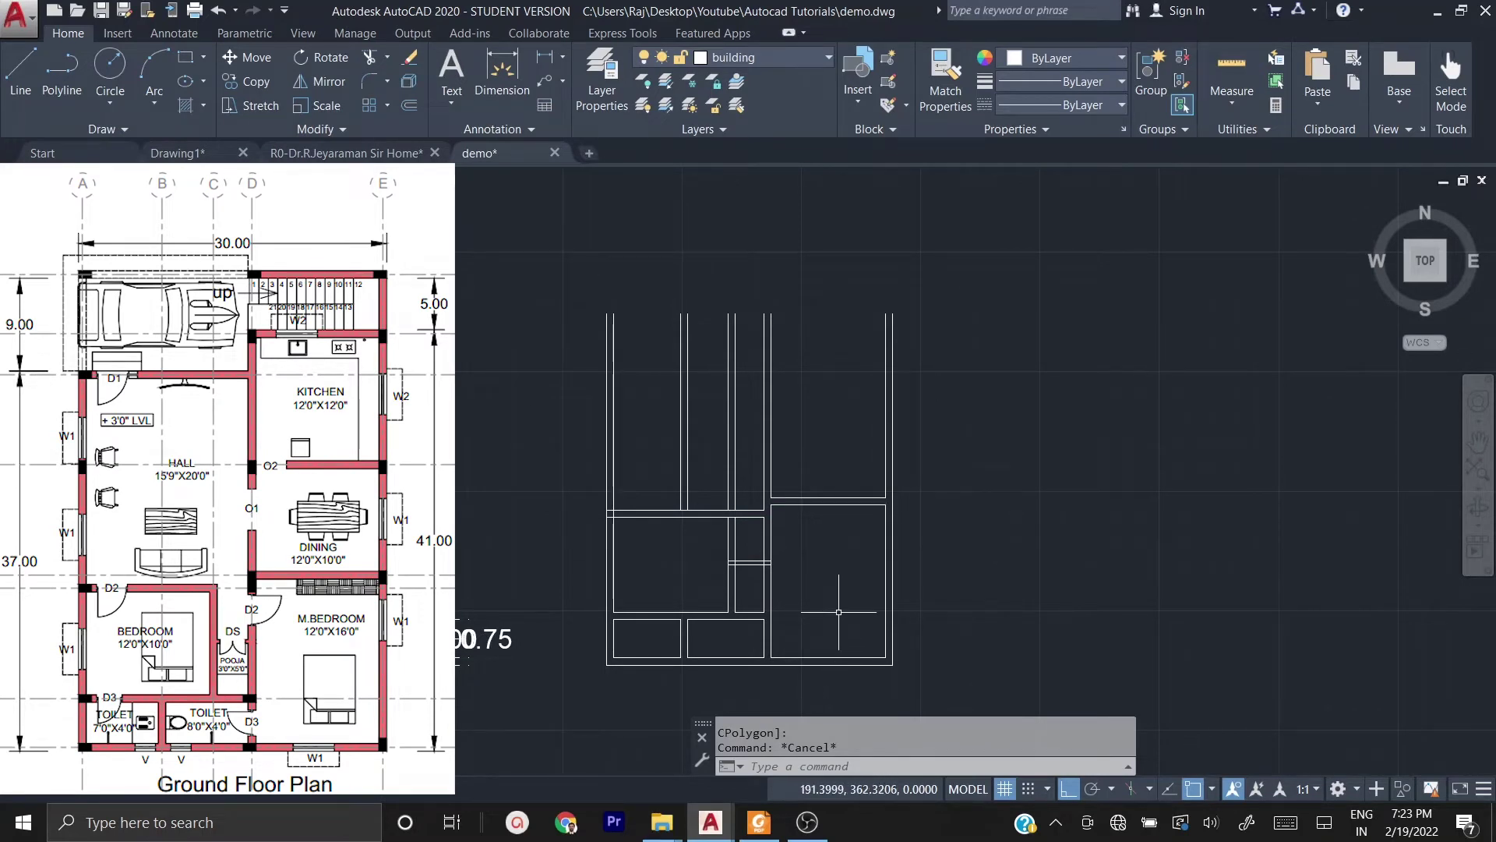
- Offset the upper line of the master bedroom's top wall 10 ft upward to mark the dining room's depth
{"action": "mouse_move", "coordinate": [725, 514]}
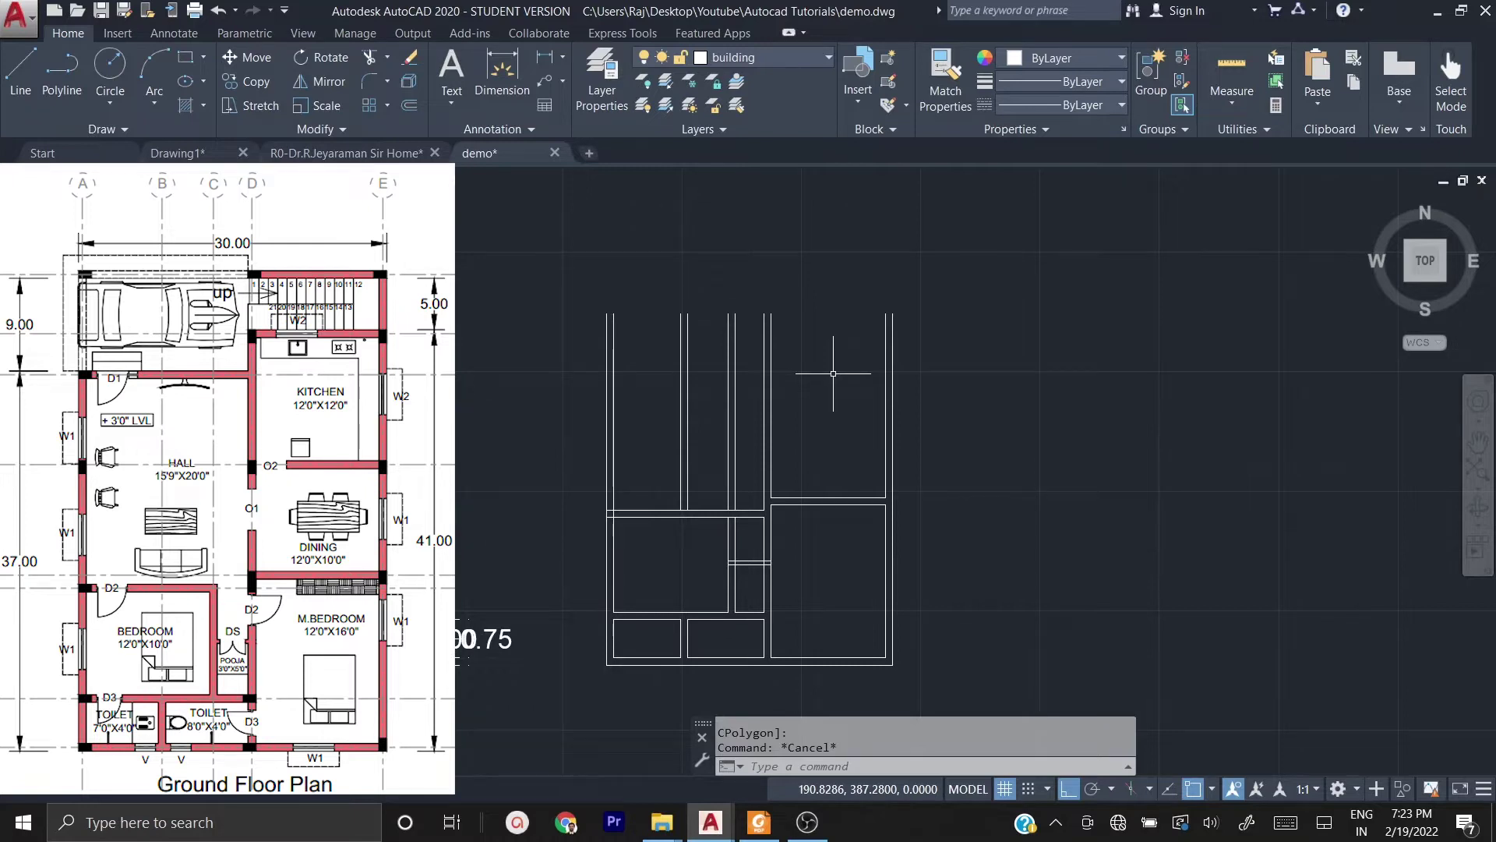
{"action": "type", "text": "o"}
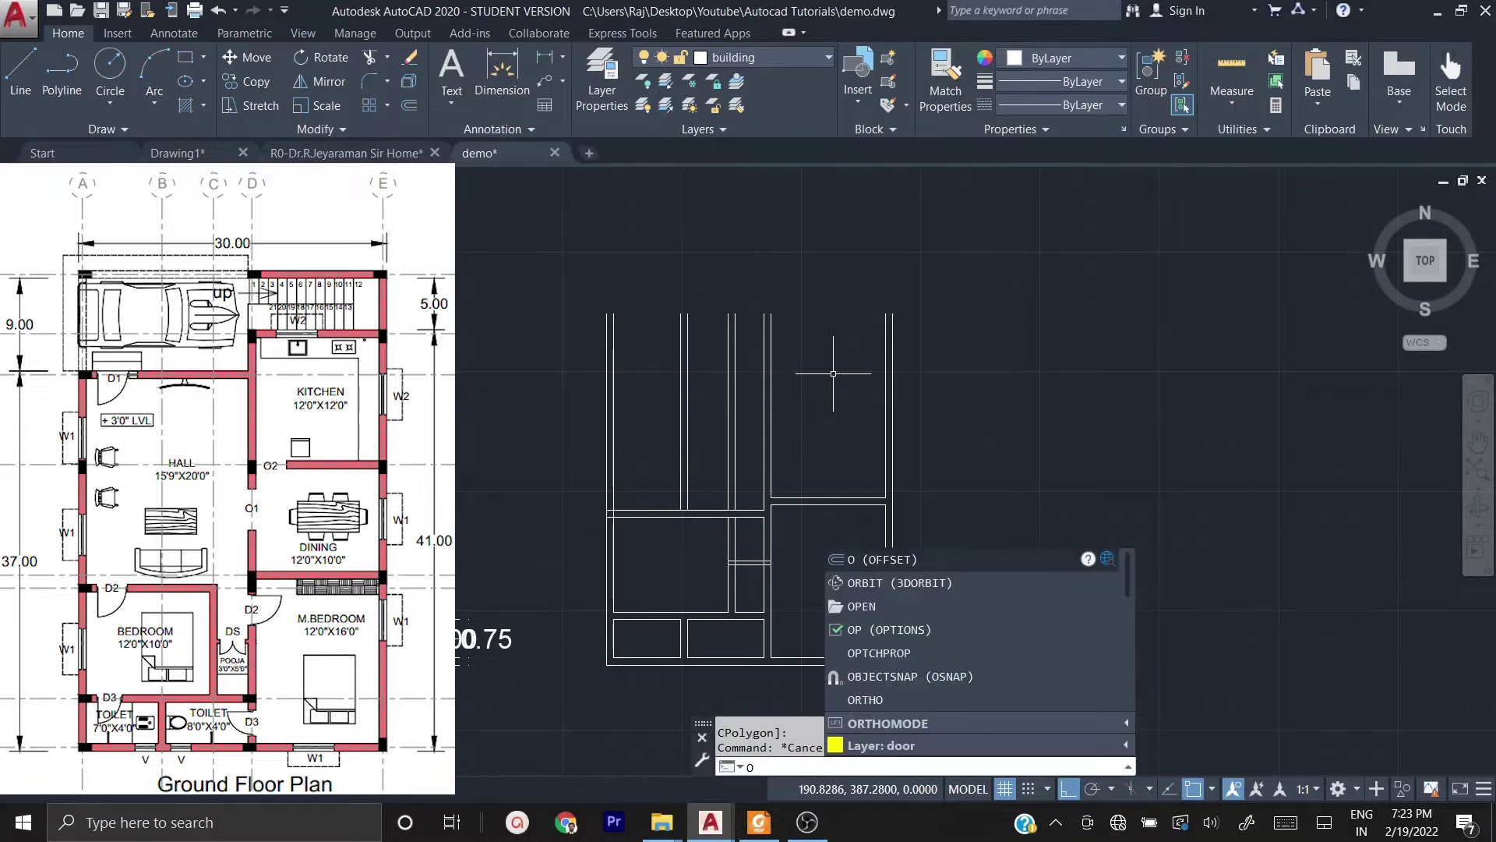
{"action": "key", "text": "Return"}
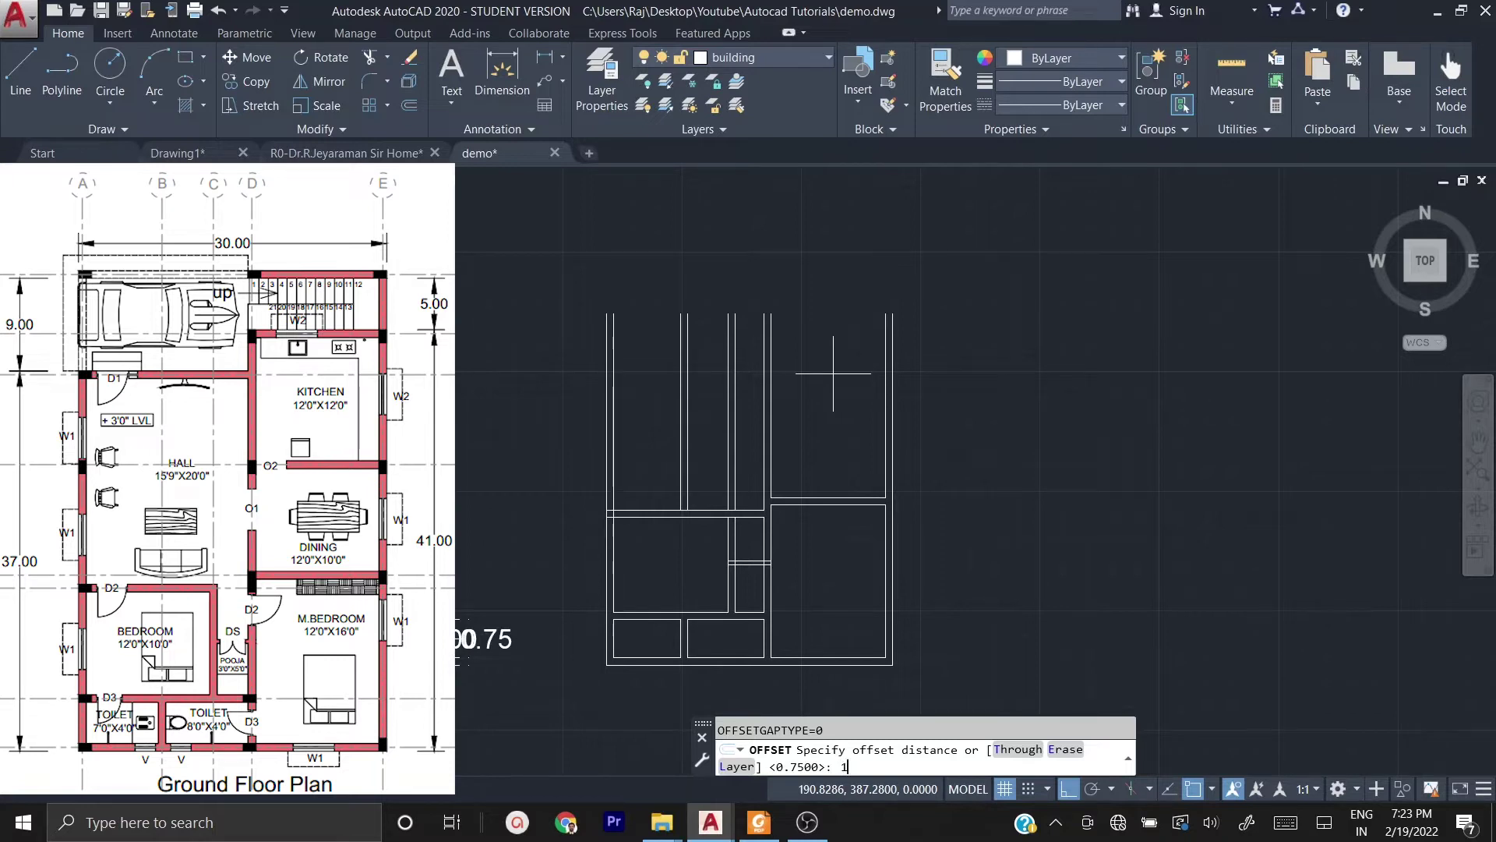
{"action": "key", "text": "Return"}
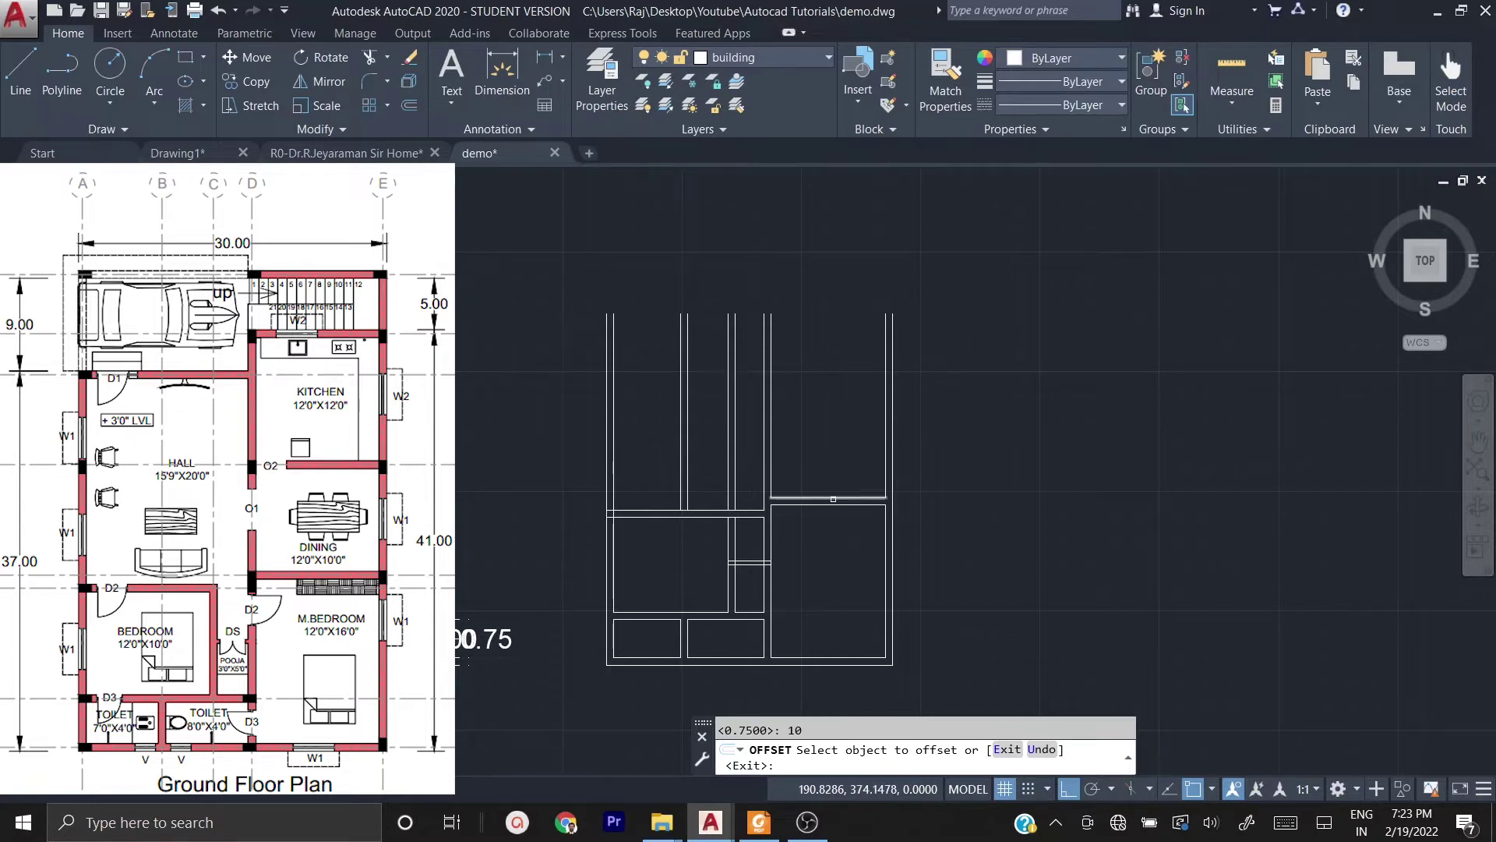
{"action": "left_click", "coordinate": [833, 499]}
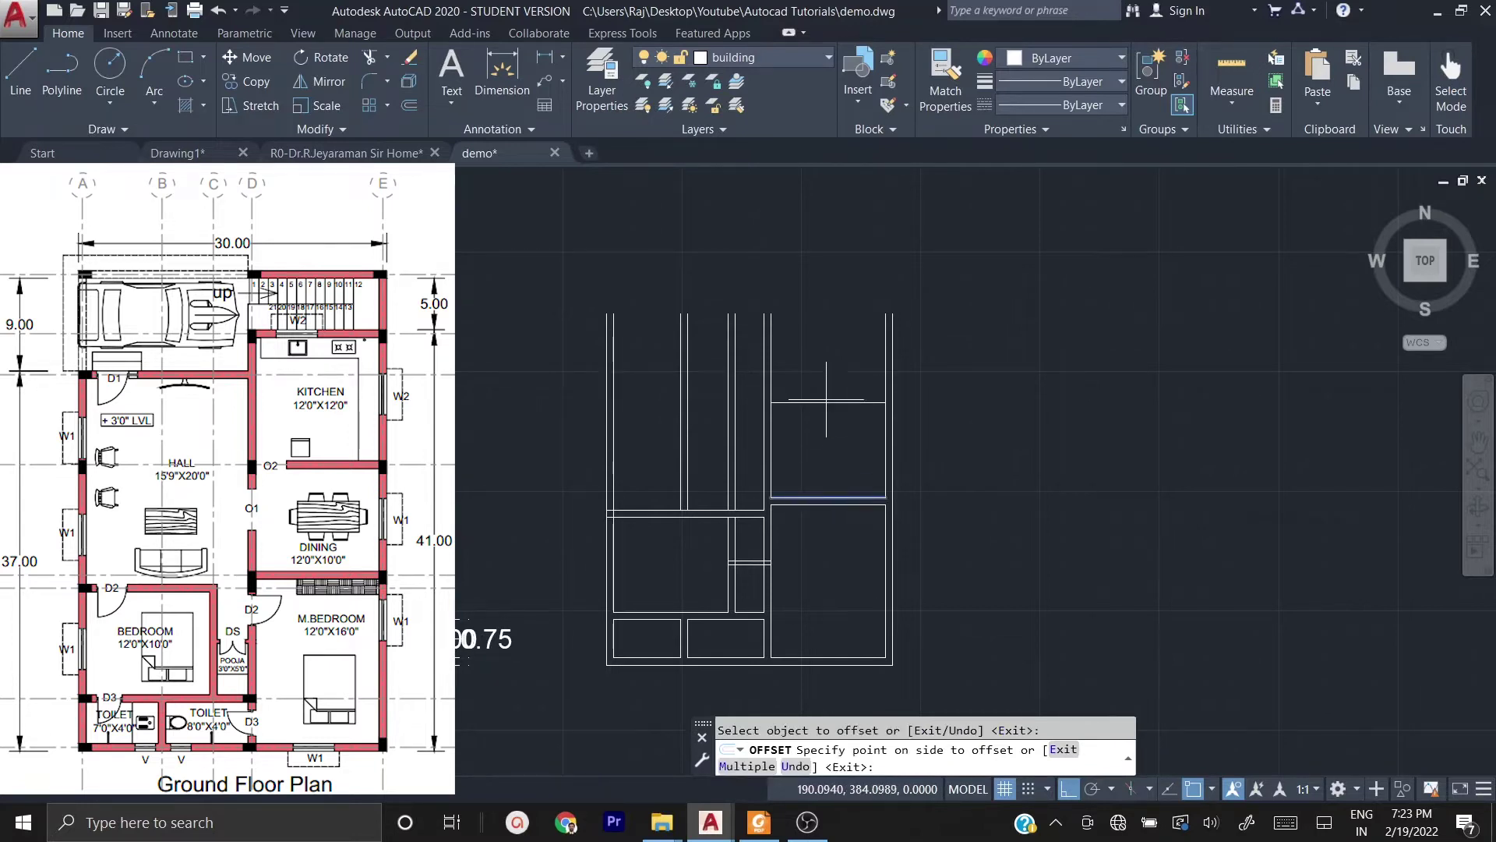
{"action": "left_click", "coordinate": [826, 355]}
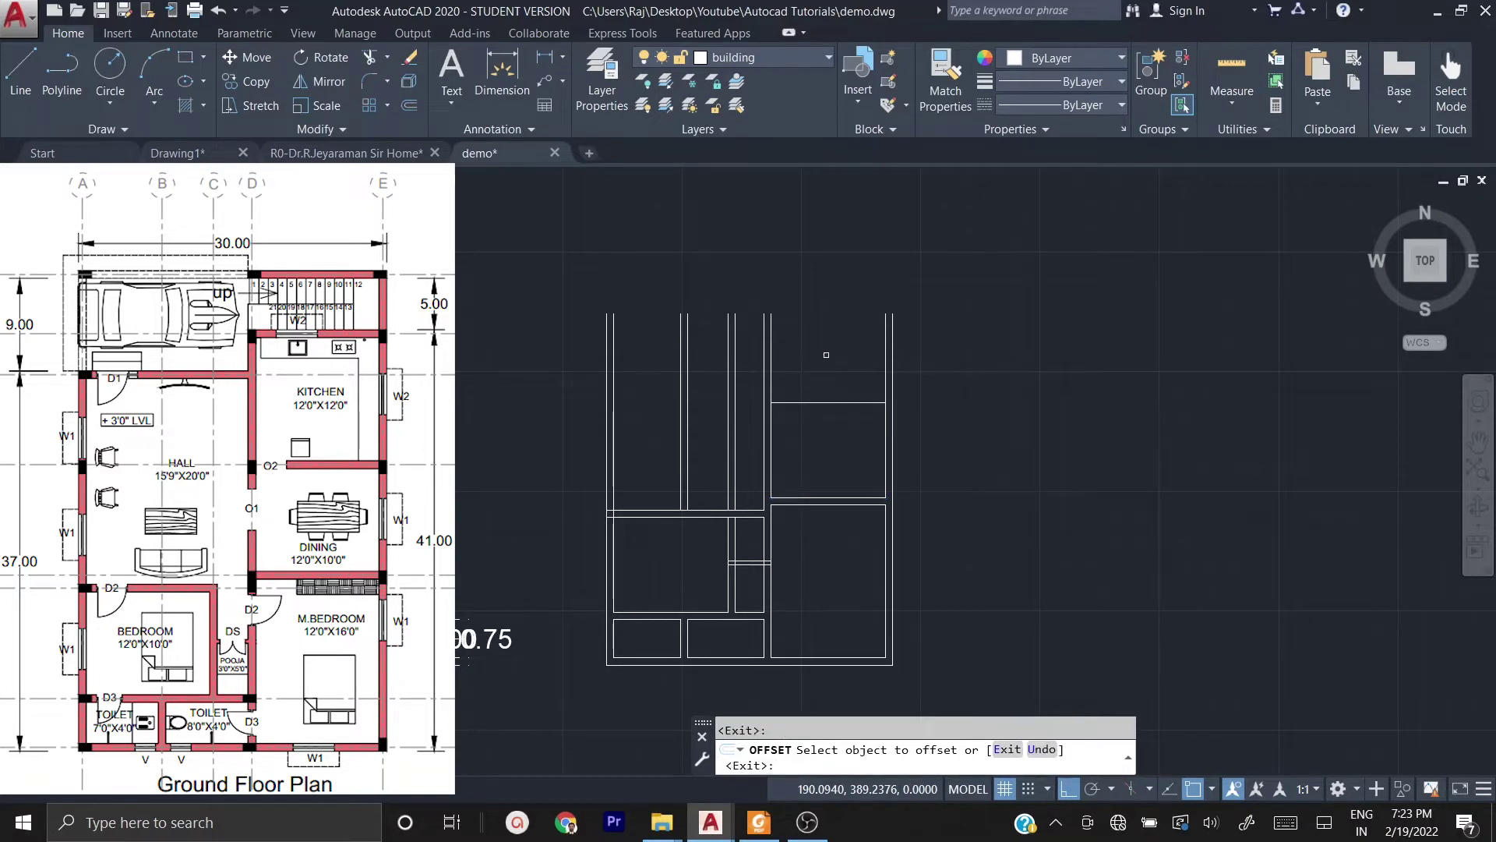
{"action": "key", "text": "Escape"}
- Offset the new dining room line 0.75 ft upward to form the wall between dining room and kitchen
{"action": "type", "text": "o"}
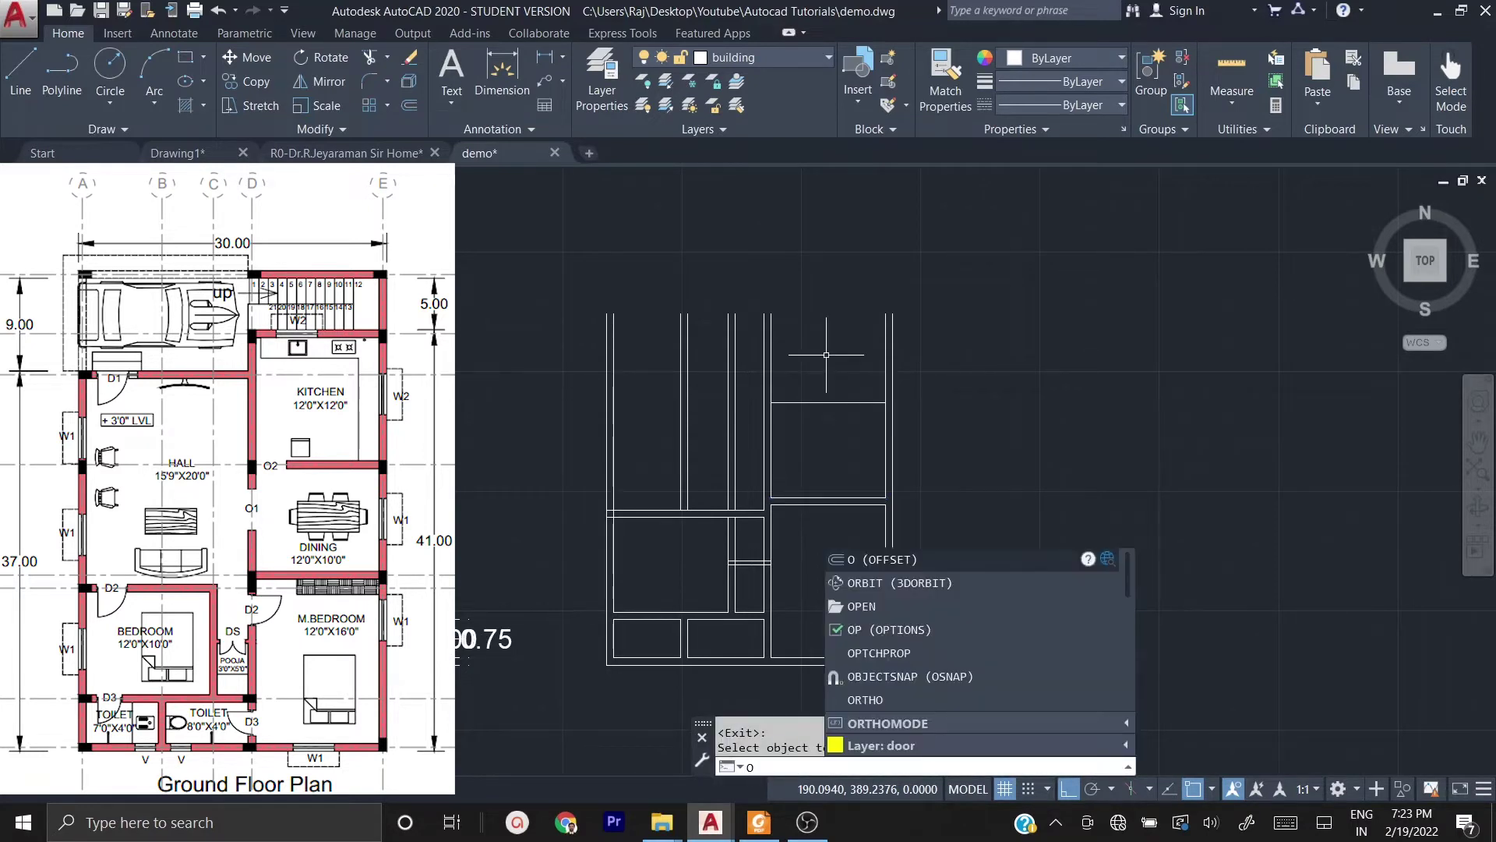
{"action": "key", "text": "Return"}
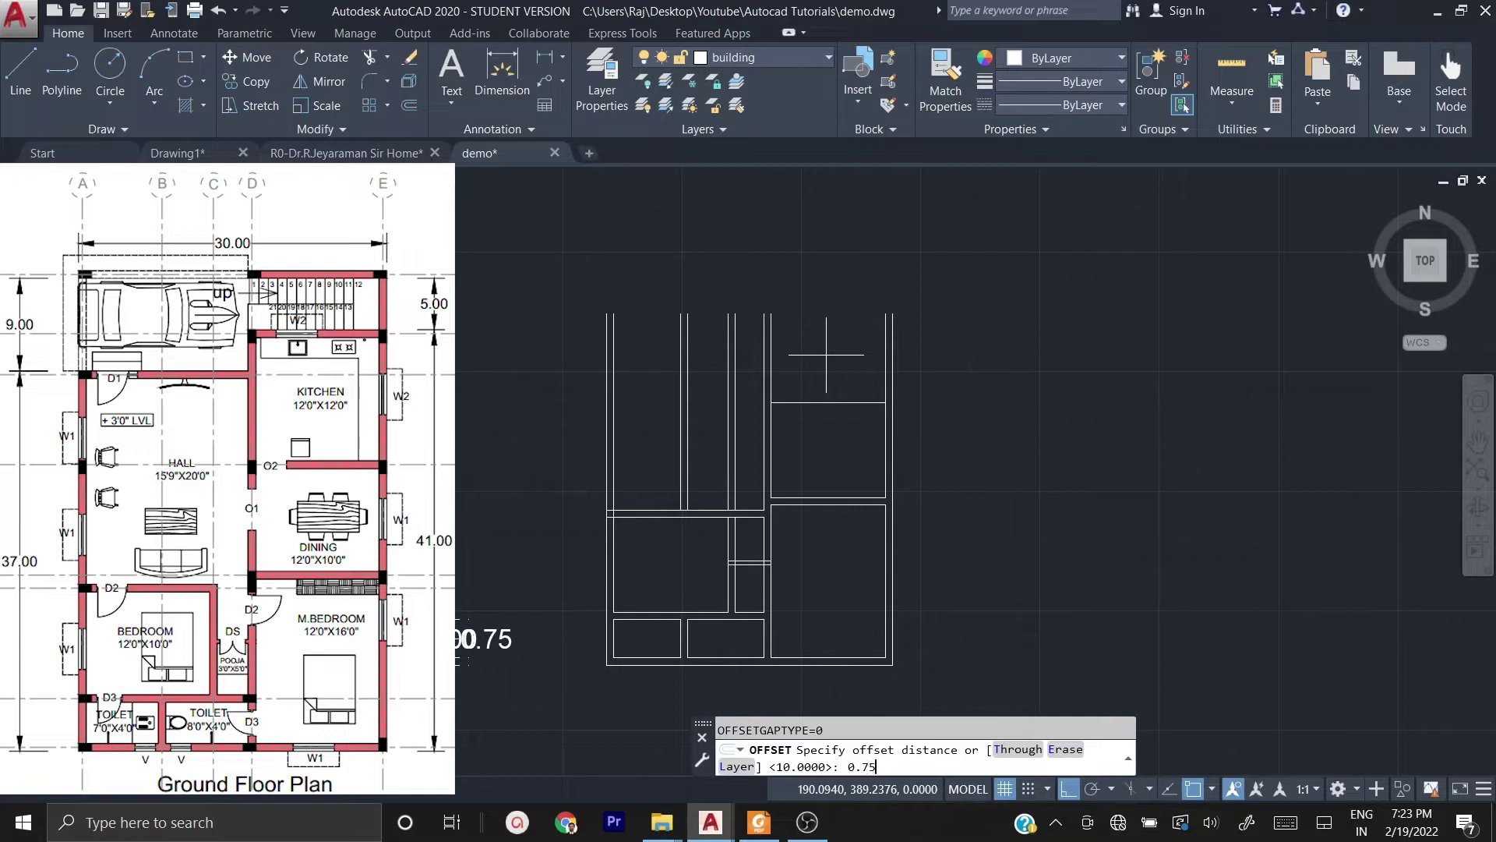
{"action": "type", "text": "0.75"}
{"action": "key", "text": "Return"}
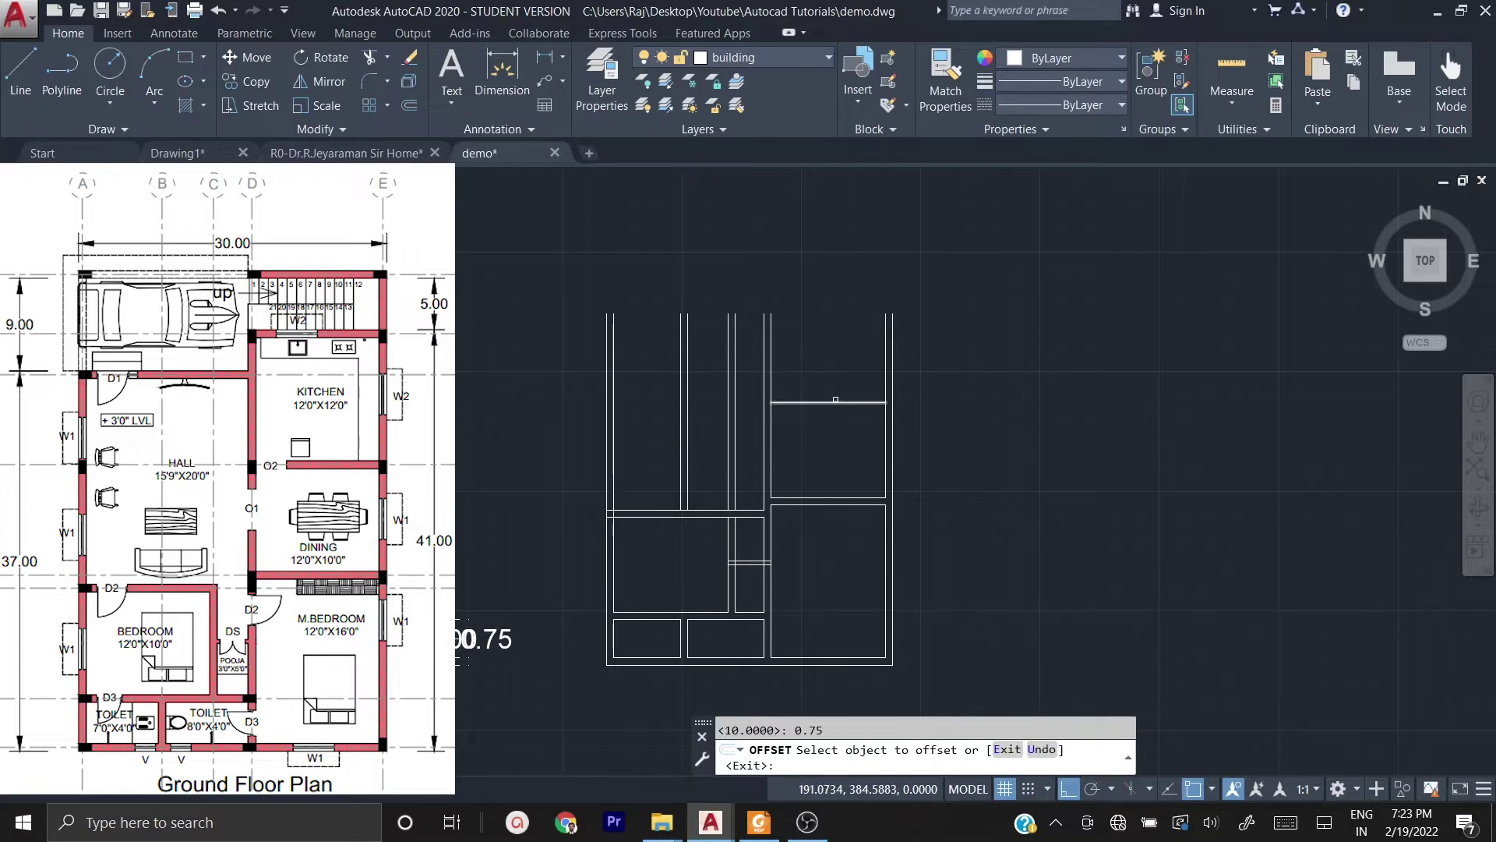
{"action": "left_click", "coordinate": [826, 402]}
{"action": "left_click", "coordinate": [839, 331]}
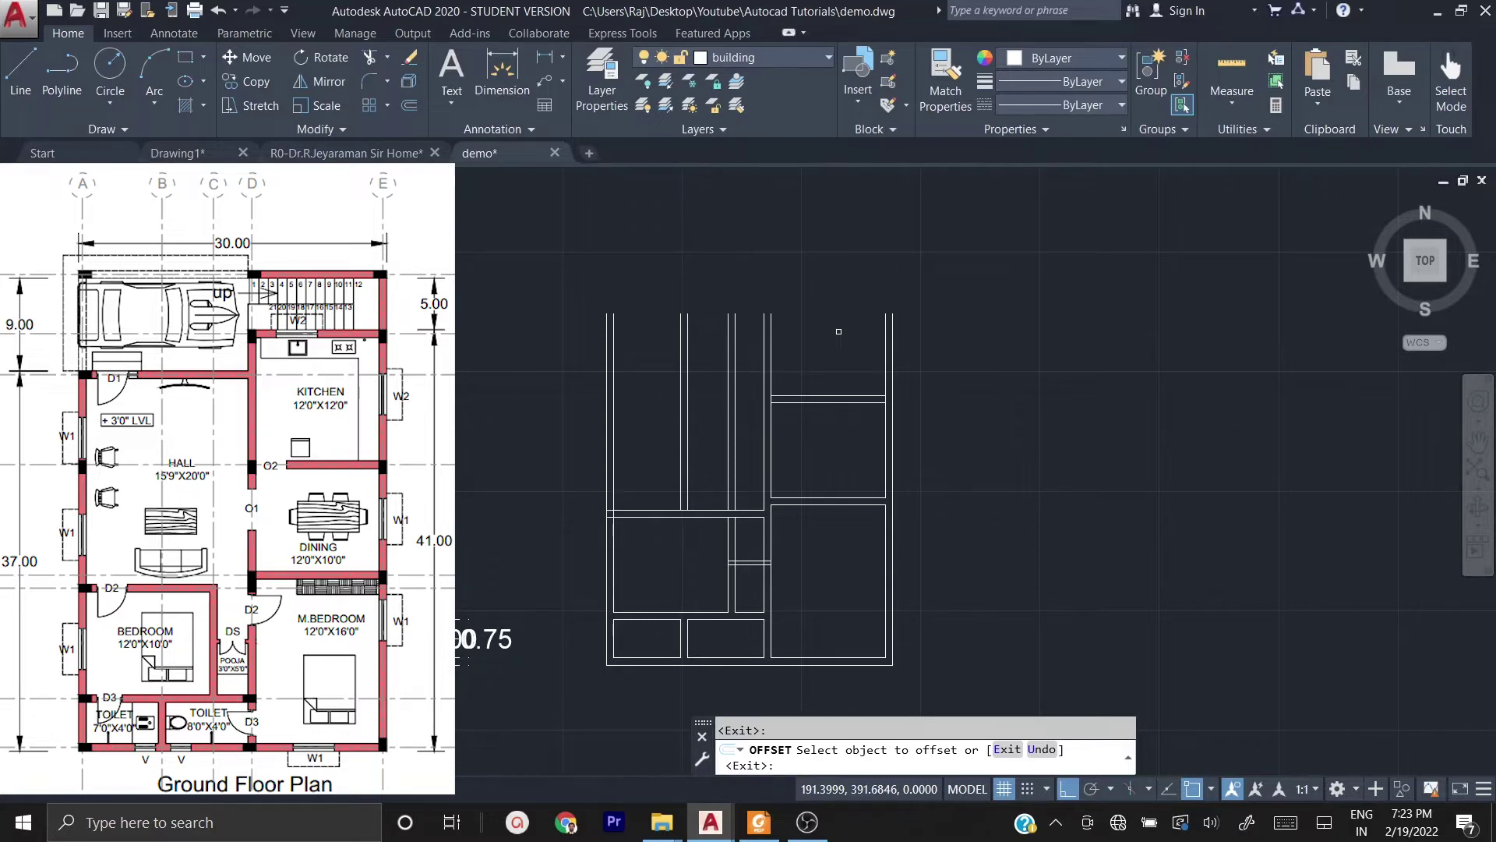
{"action": "key", "text": "Escape"}
{"action": "type", "text": "0"}
{"action": "key", "text": "Return"}
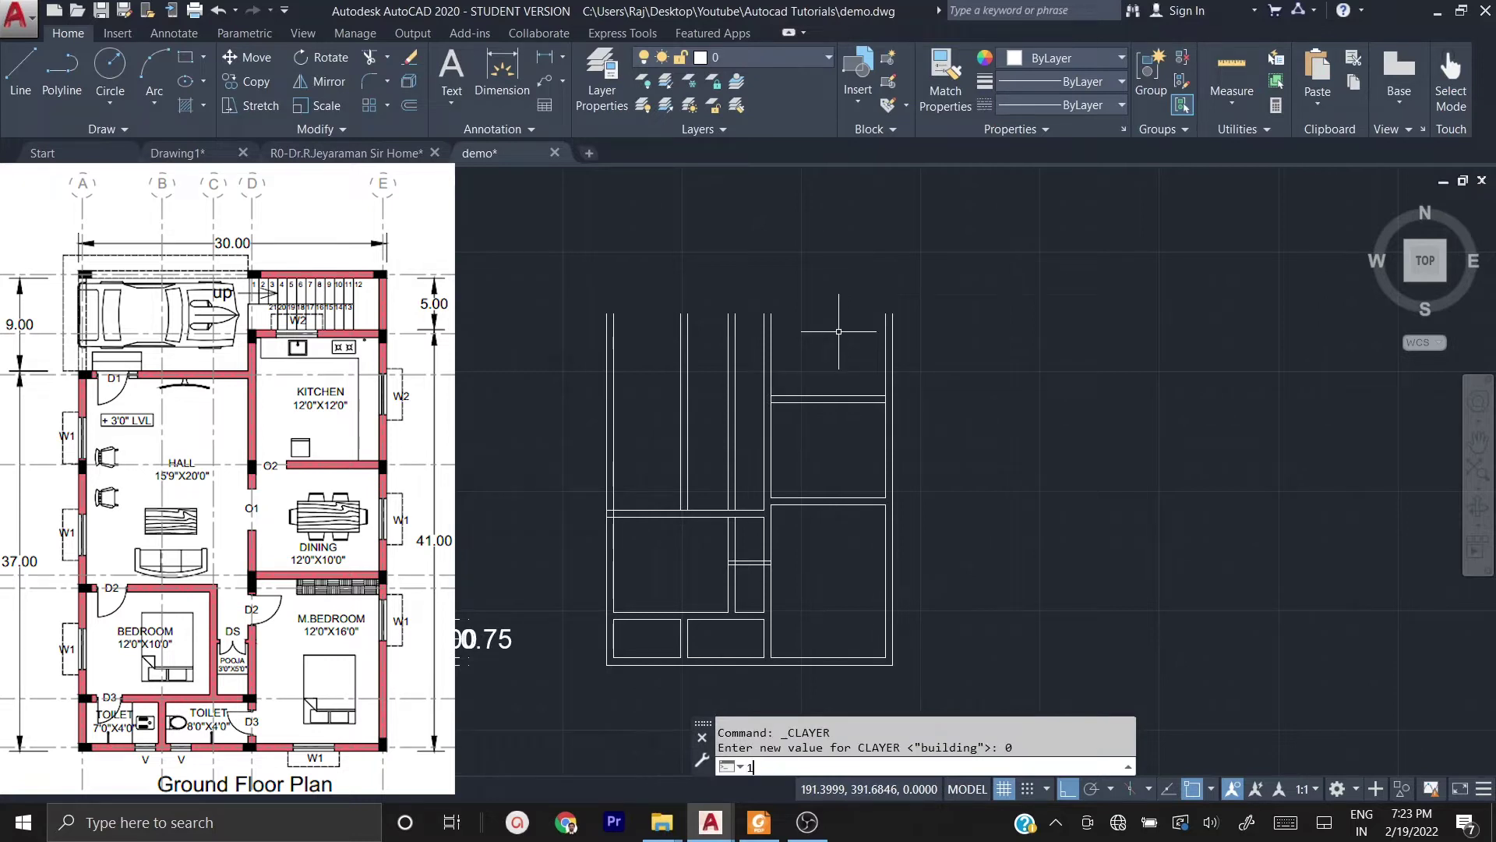
{"action": "type", "text": "h"}
{"action": "key", "text": "Return"}
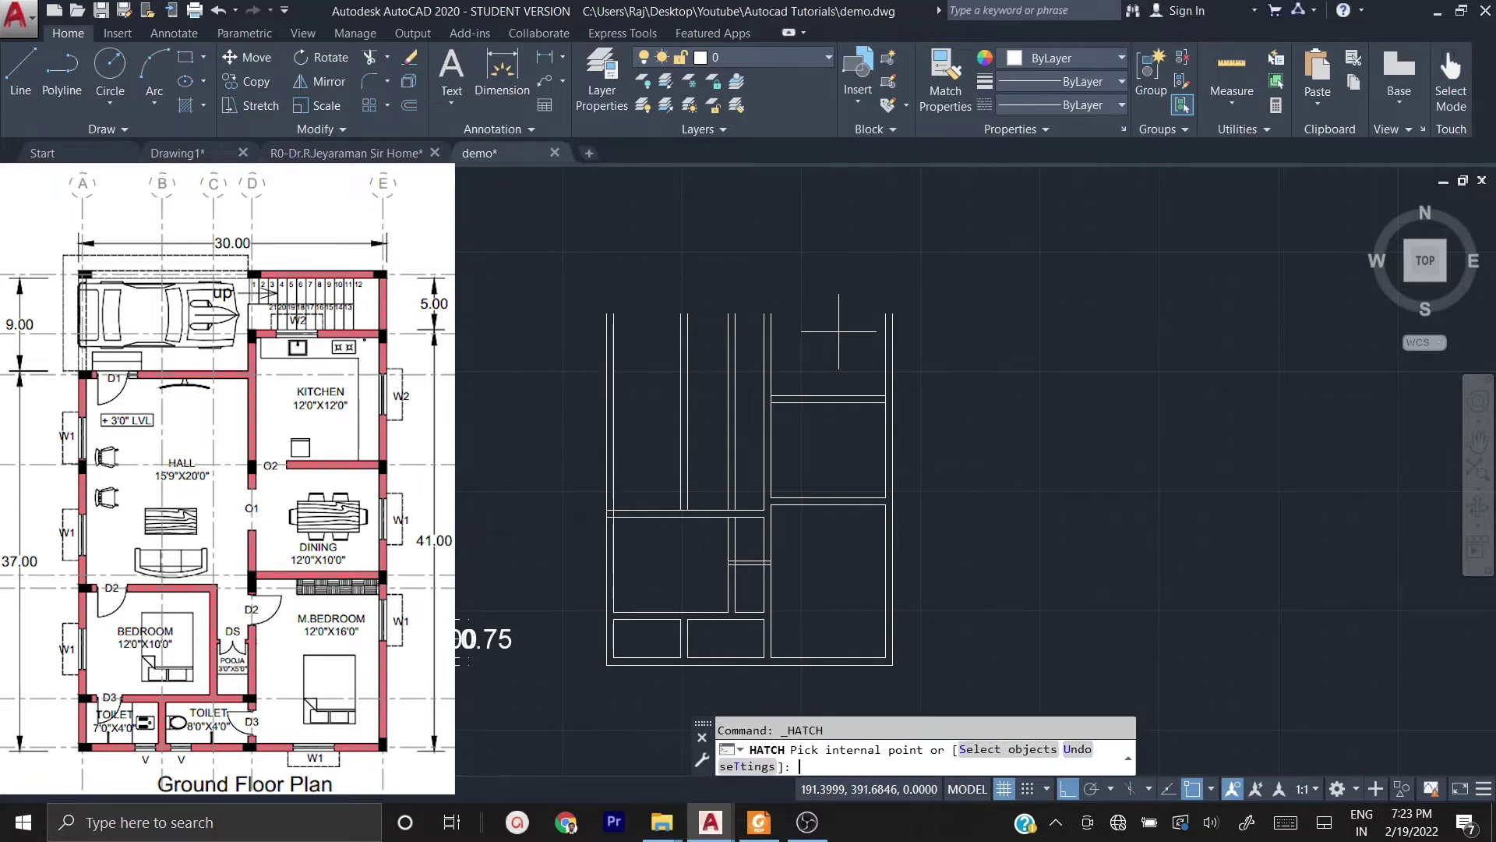
{"action": "key", "text": "Escape"}
{"action": "key", "text": "Escape"}
- Offset the upper line of the wall between dining room and kitchen 12 ft upward to mark the kitchen's depth
{"action": "type", "text": "o"}
{"action": "key", "text": "Return"}
{"action": "type", "text": "12"}
{"action": "key", "text": "Return"}
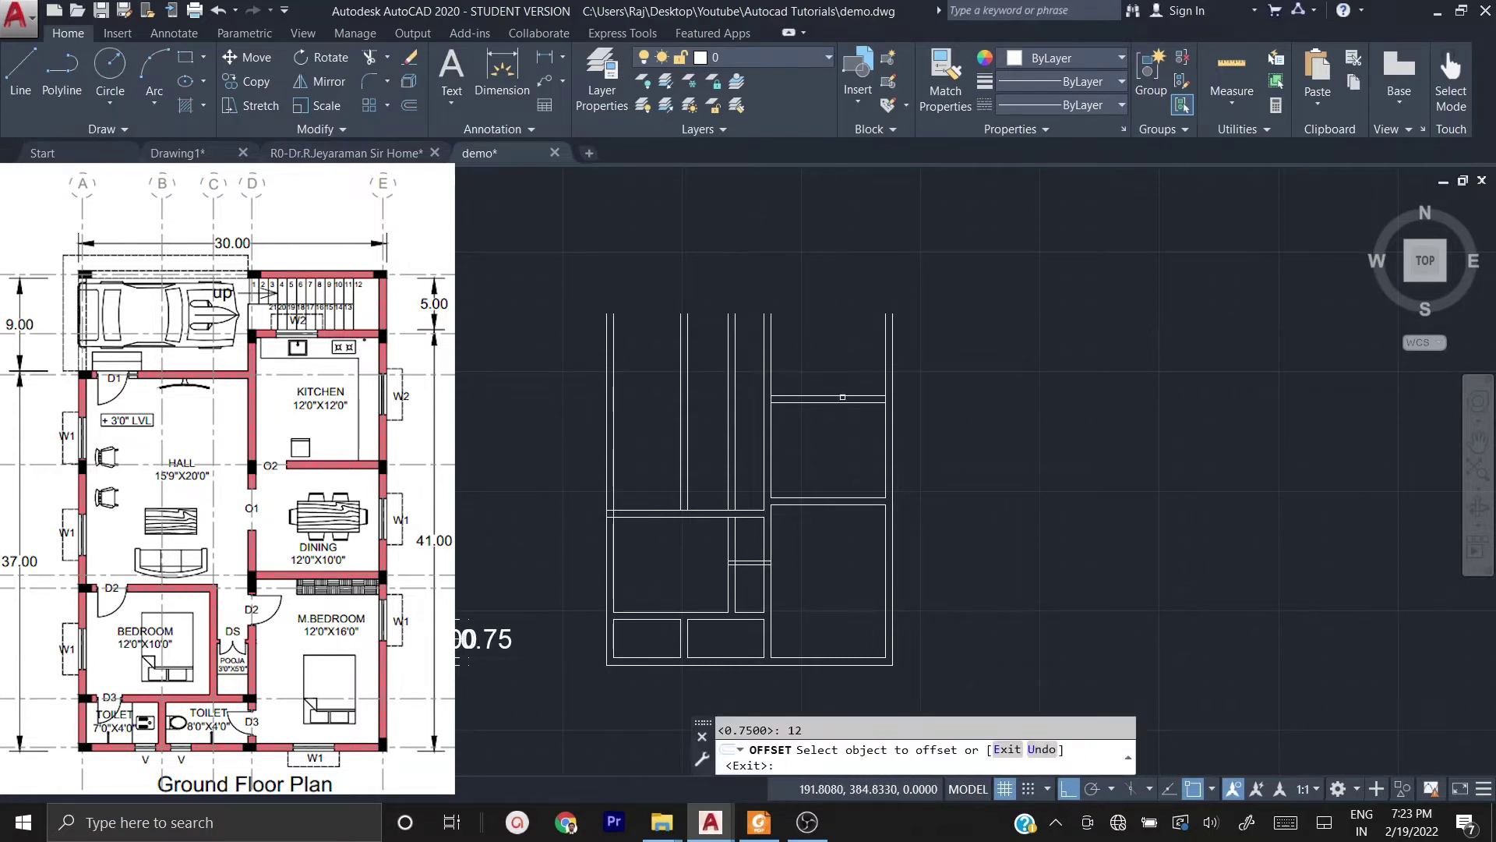
{"action": "left_click", "coordinate": [838, 397]}
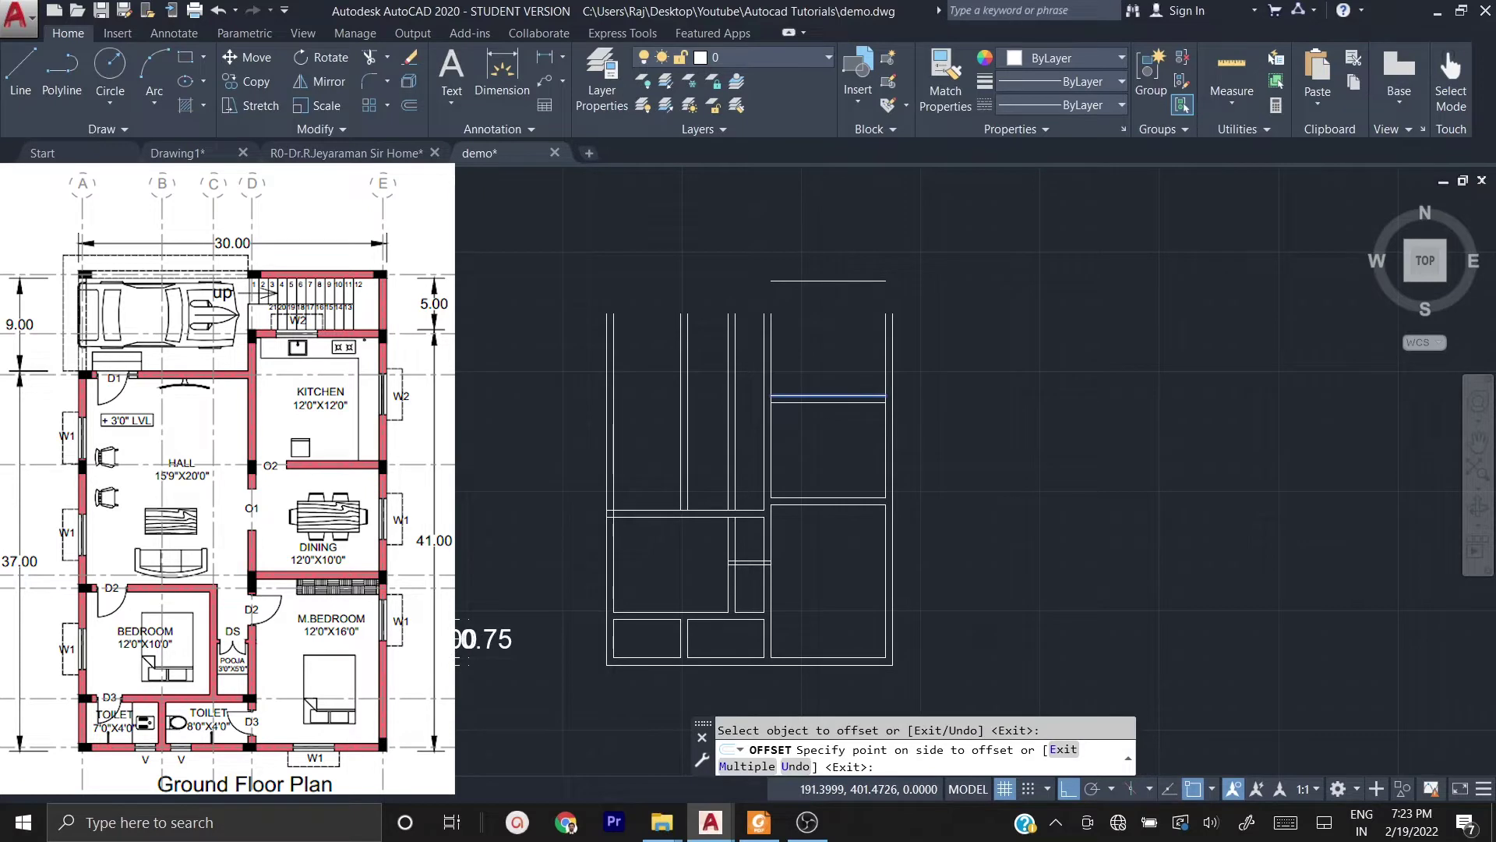
{"action": "left_click", "coordinate": [838, 237]}
{"action": "key", "text": "Escape"}
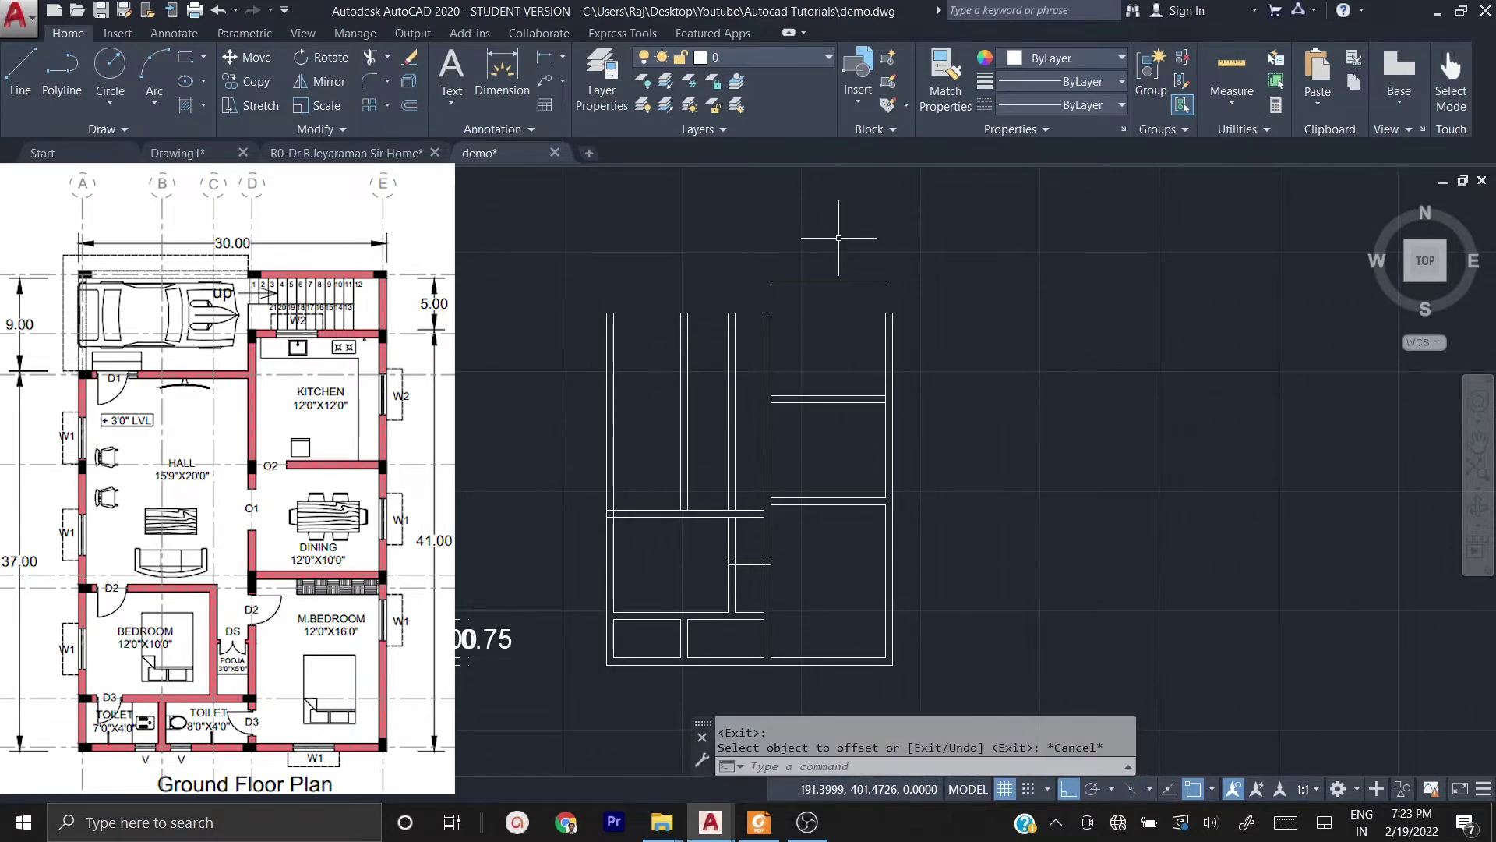
- Offset the upper line of the bedroom's top wall 20 ft upward to mark the hall's depth
{"action": "type", "text": "o"}
{"action": "key", "text": "Return"}
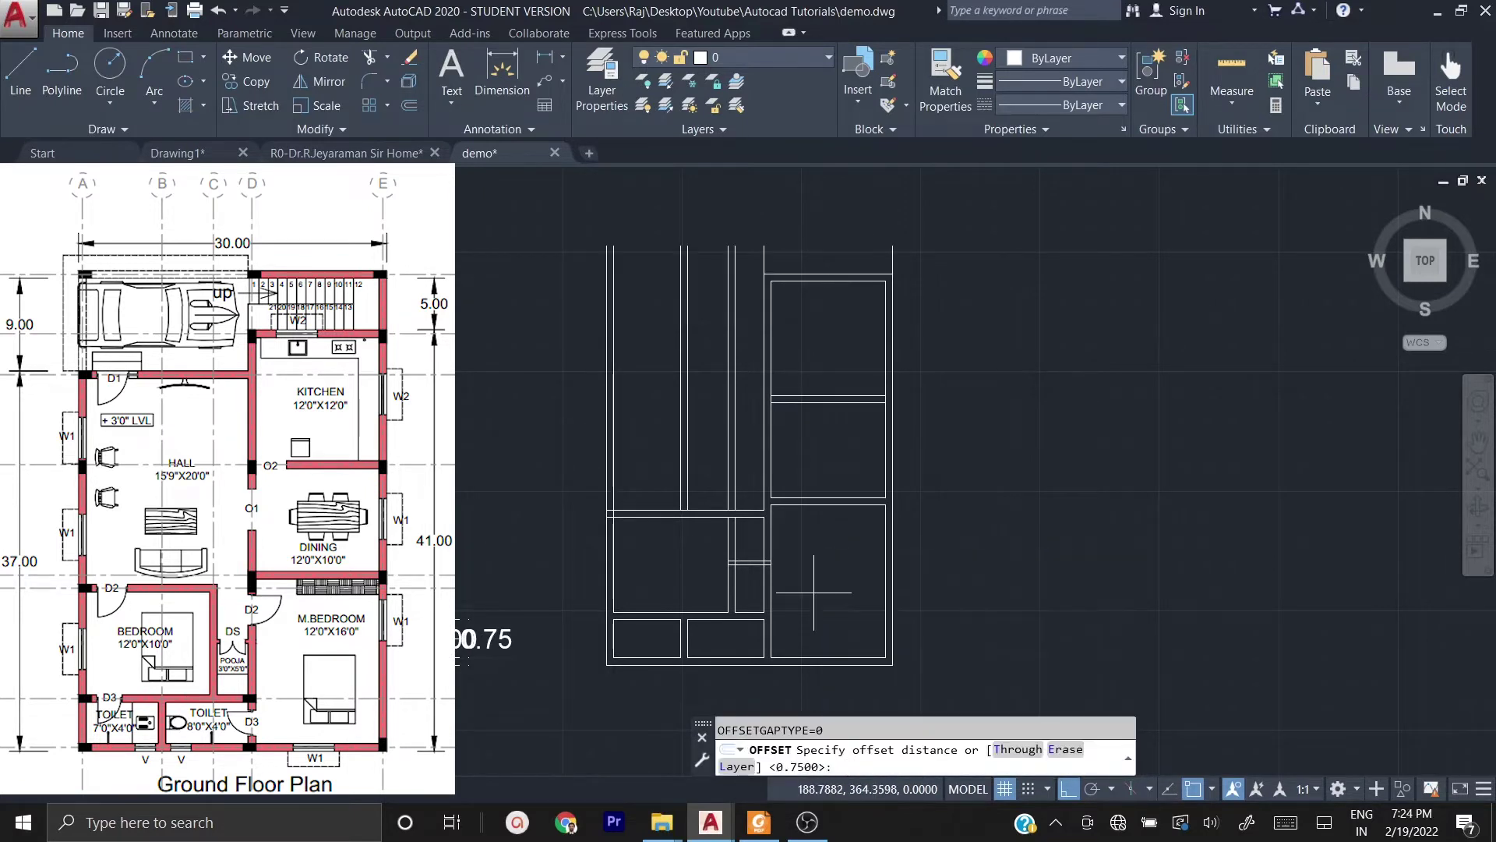
{"action": "key", "text": "BackSpace"}
{"action": "type", "text": "20"}
{"action": "key", "text": "Return"}
{"action": "left_click", "coordinate": [678, 511]}
{"action": "left_click", "coordinate": [665, 414]}
{"action": "key", "text": "Escape"}
- Offset the new hall line 0.75 ft upward to form the hall's top wall
{"action": "key", "text": "o"}
{"action": "key", "text": "Return"}
{"action": "type", "text": "0.75"}
{"action": "key", "text": "Return"}
{"action": "key", "text": "Escape"}
- Trim the surplus vertical lines inside and above the hall and erase their leftover pieces in its top wall
{"action": "type", "text": "tr"}
{"action": "key", "text": "Return"}
{"action": "key", "text": "Return"}
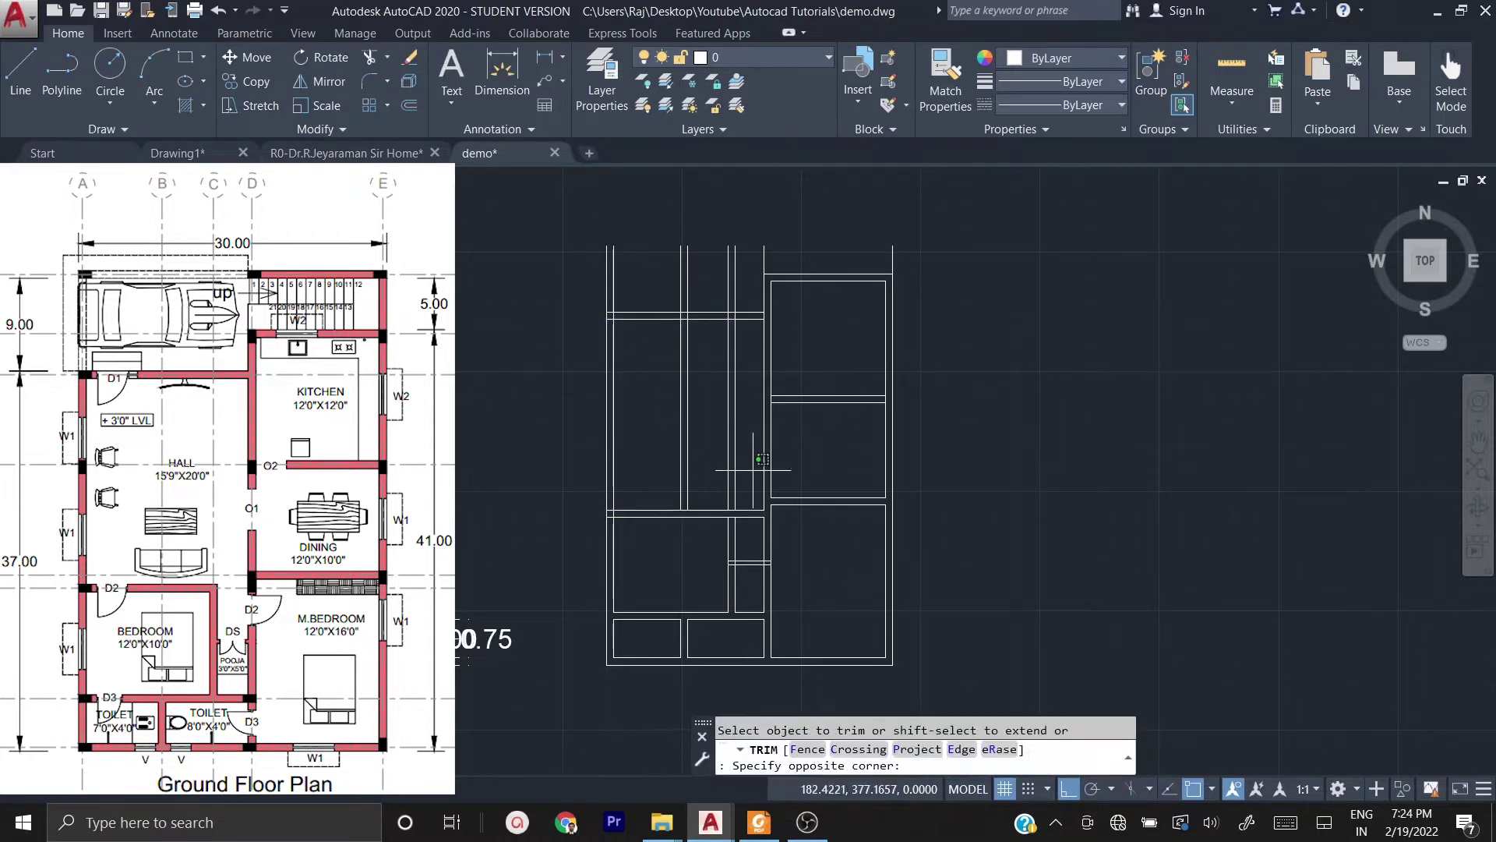
{"action": "left_click_drag", "start_coordinate": [744, 437], "coordinate": [671, 375]}
{"action": "left_click_drag", "start_coordinate": [752, 308], "coordinate": [580, 209]}
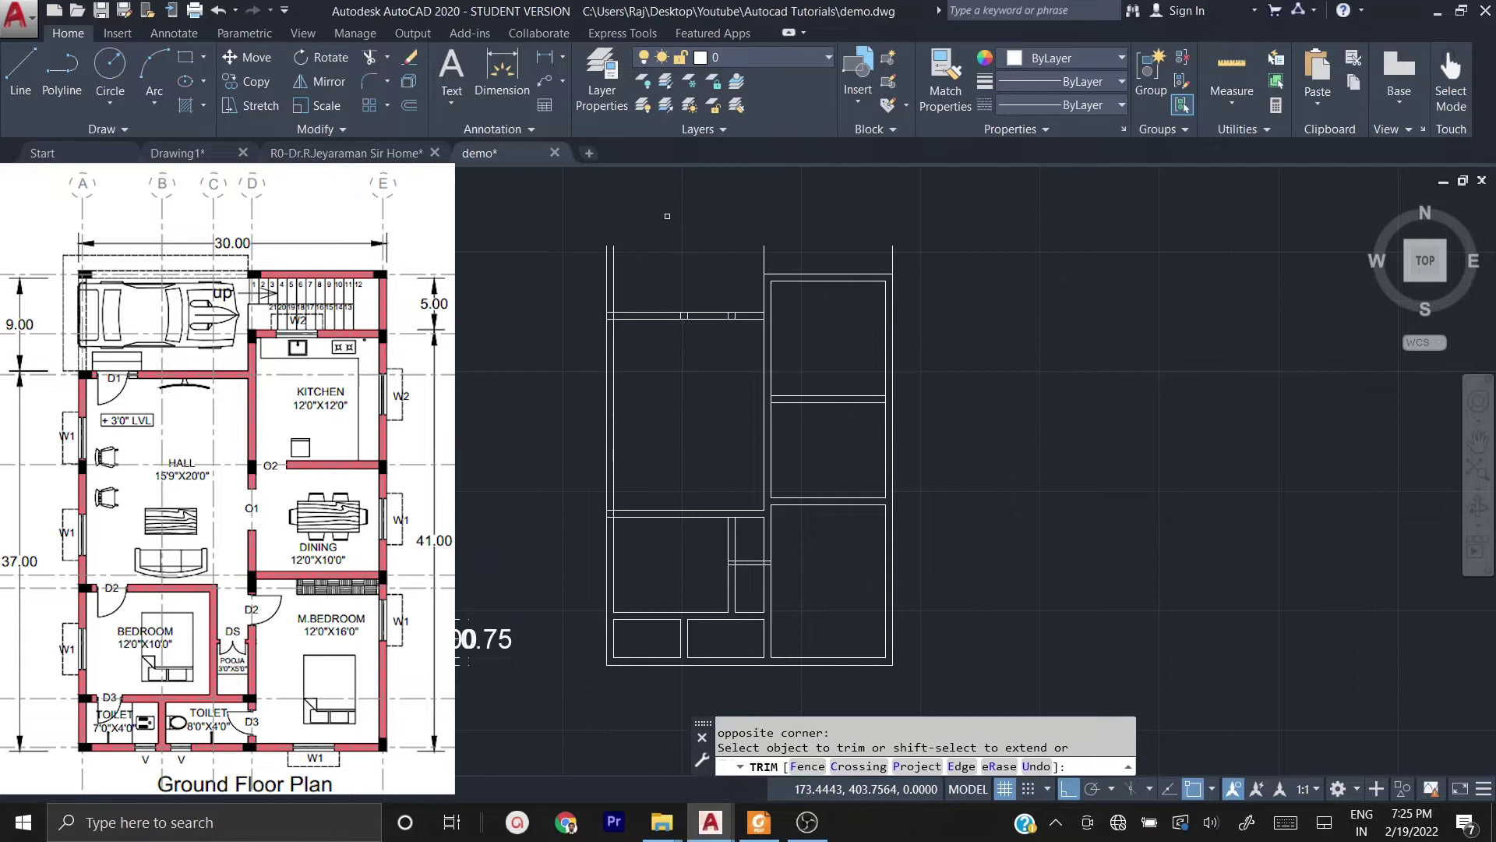
{"action": "key", "text": "Escape"}
{"action": "left_click_drag", "start_coordinate": [640, 260], "coordinate": [745, 362]}
{"action": "key", "text": "Delete"}
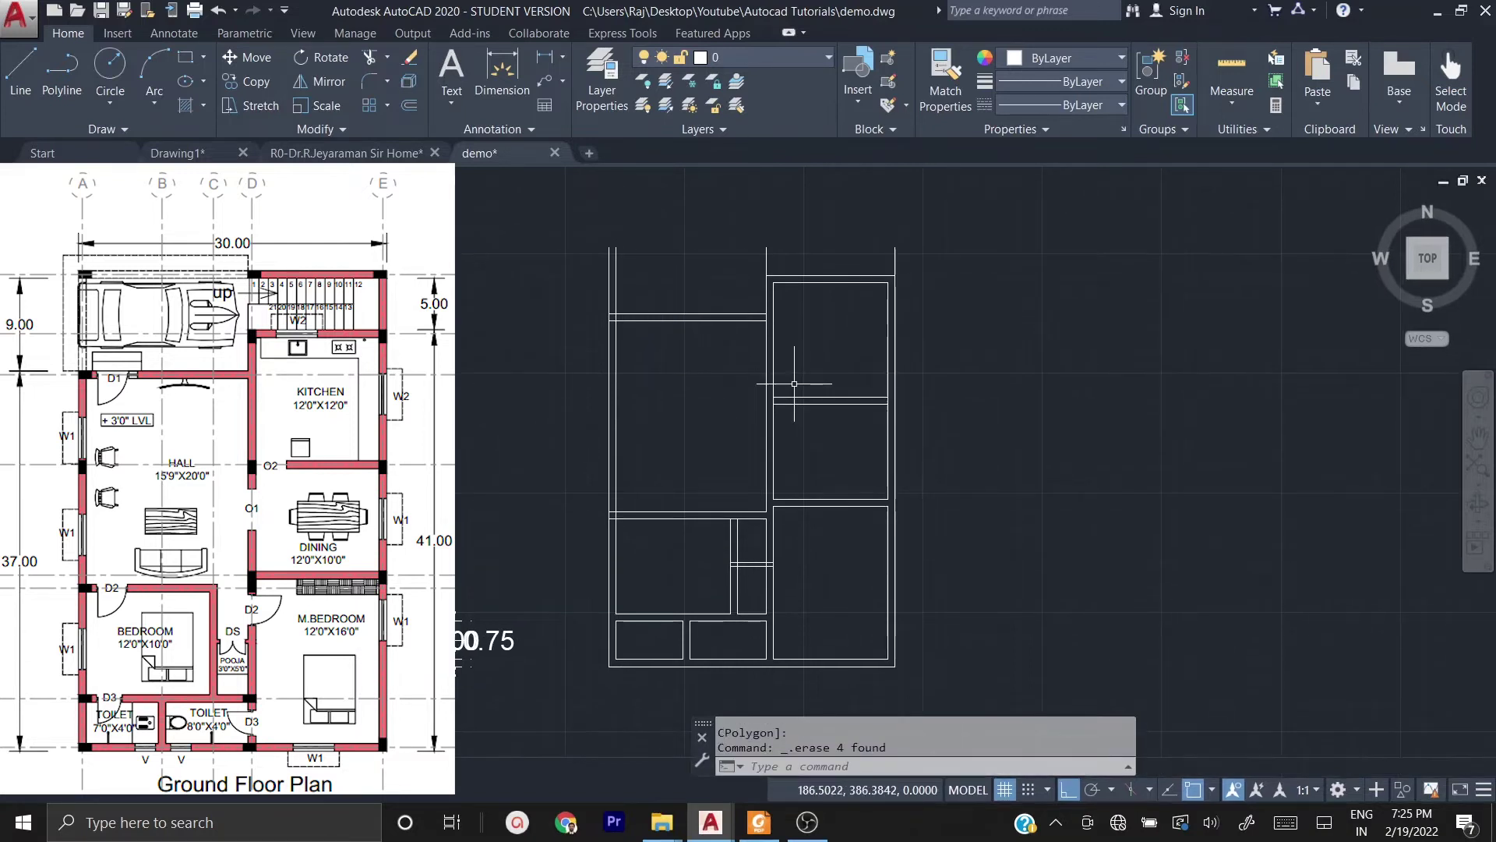
- Offset the upper line of the kitchen's top wall 5 ft upward to mark the staircase's depth
{"action": "type", "text": "o"}
{"action": "key", "text": "Return"}
{"action": "type", "text": "5"}
{"action": "key", "text": "Return"}
{"action": "left_click", "coordinate": [816, 275]}
{"action": "left_click", "coordinate": [825, 204]}
{"action": "key", "text": "Escape"}
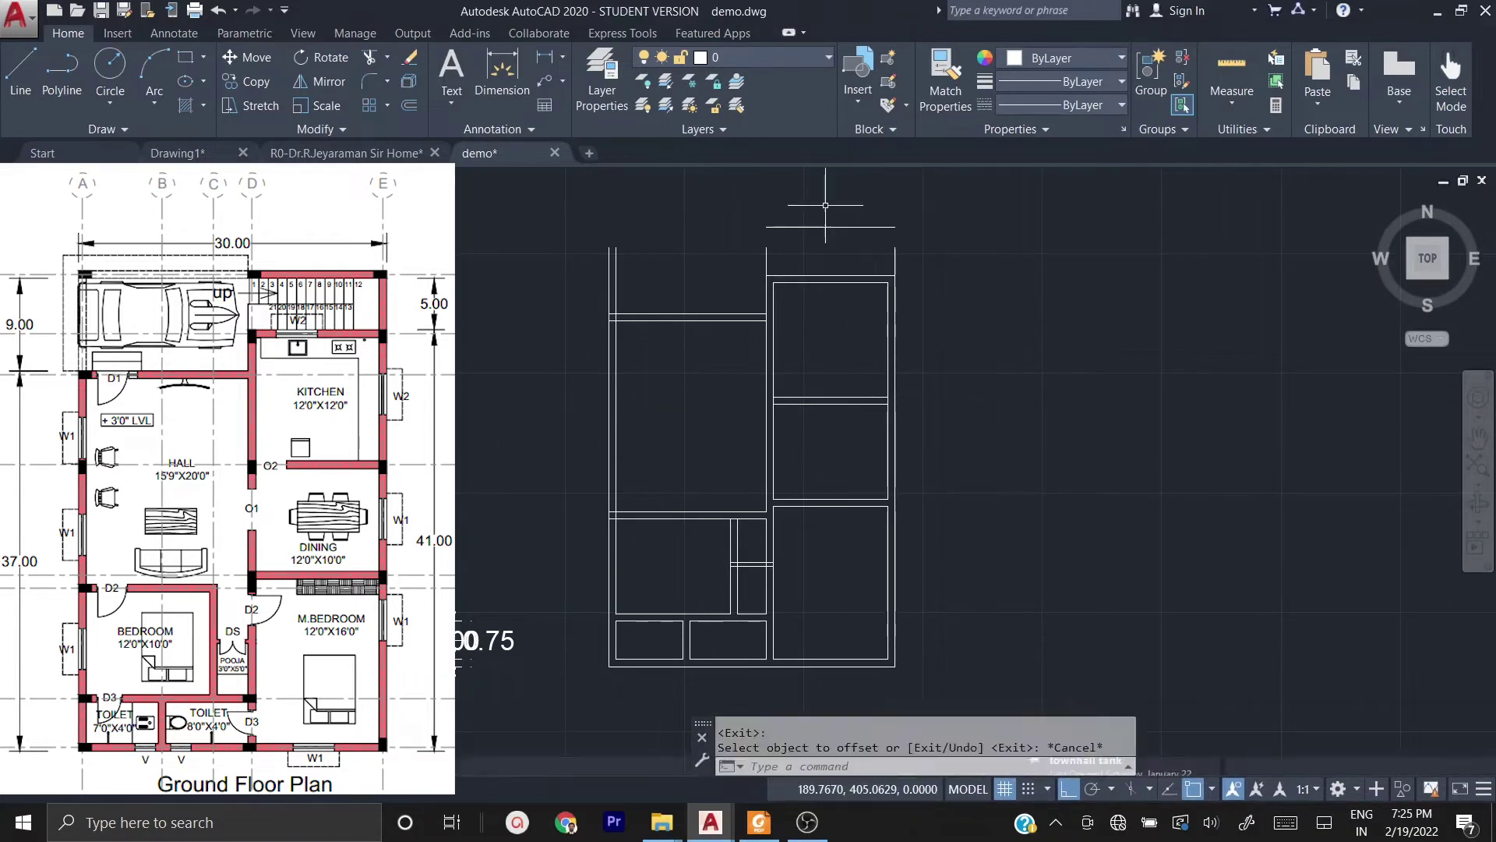
- Offset the new staircase line 0.75 ft upward to form the staircase's top wall
{"action": "key", "text": "Escape"}
{"action": "key", "text": "Escape"}
{"action": "type", "text": "o"}
{"action": "key", "text": "Return"}
{"action": "key", "text": "Return"}
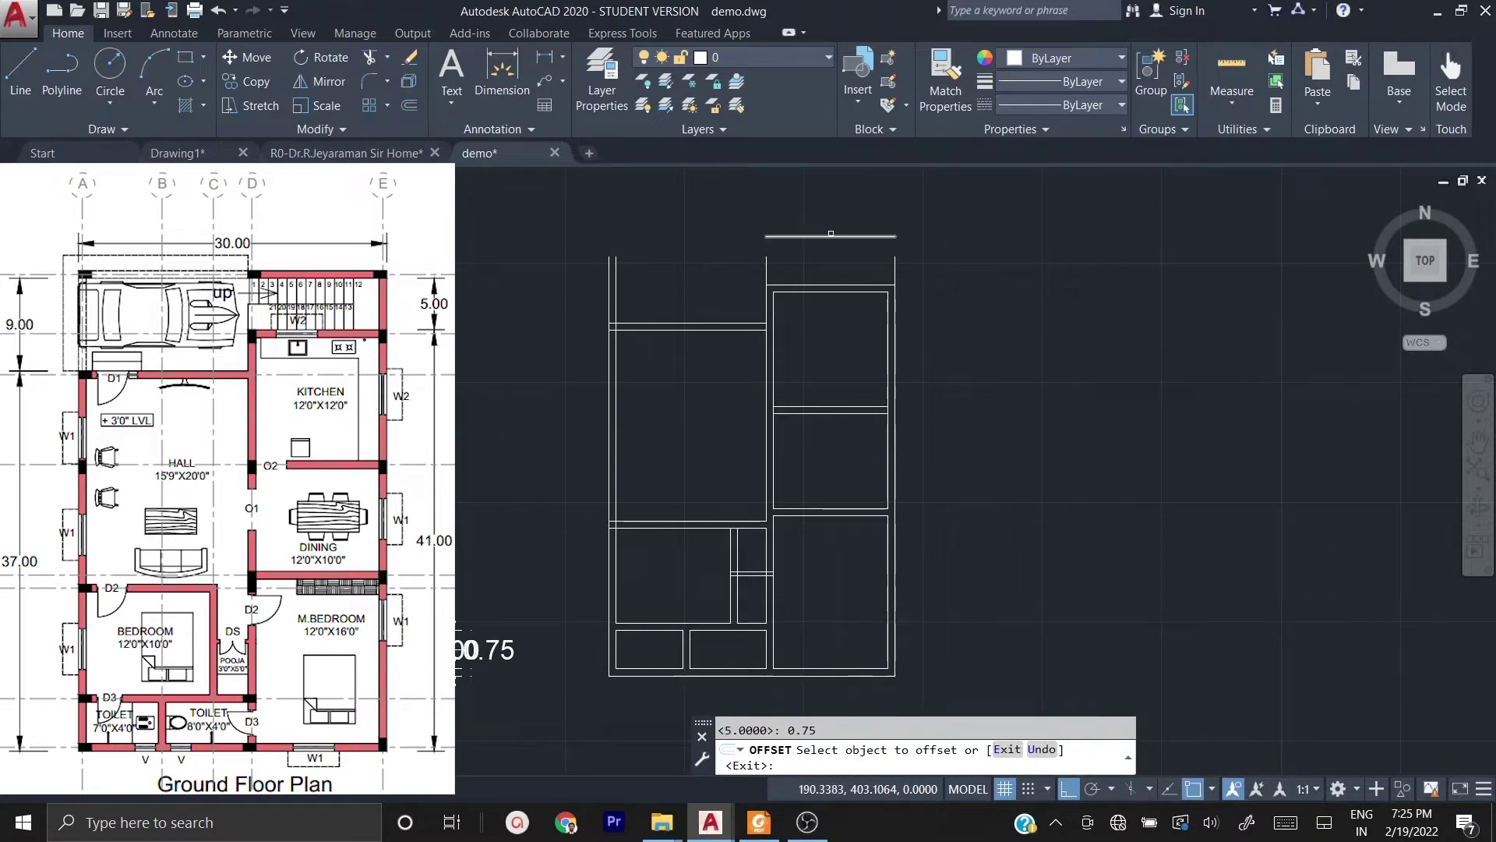
{"action": "left_click", "coordinate": [840, 233]}
{"action": "key", "text": "Escape"}
{"action": "key", "text": "Escape"}
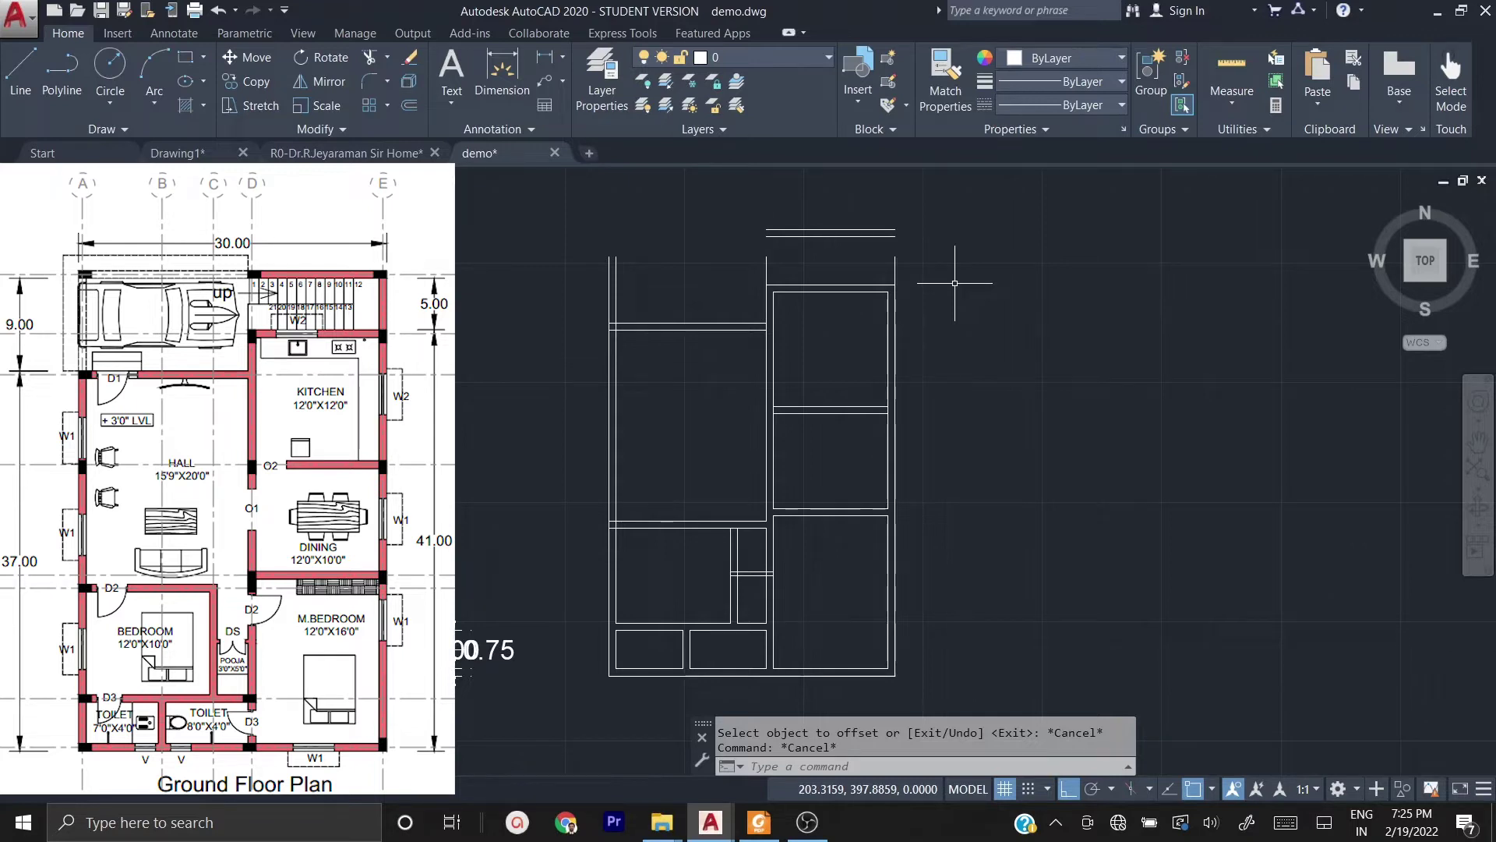
- Extend the inner and outer side wall lines on both sides of the kitchen up to the staircase's top wall
{"action": "type", "text": "ex"}
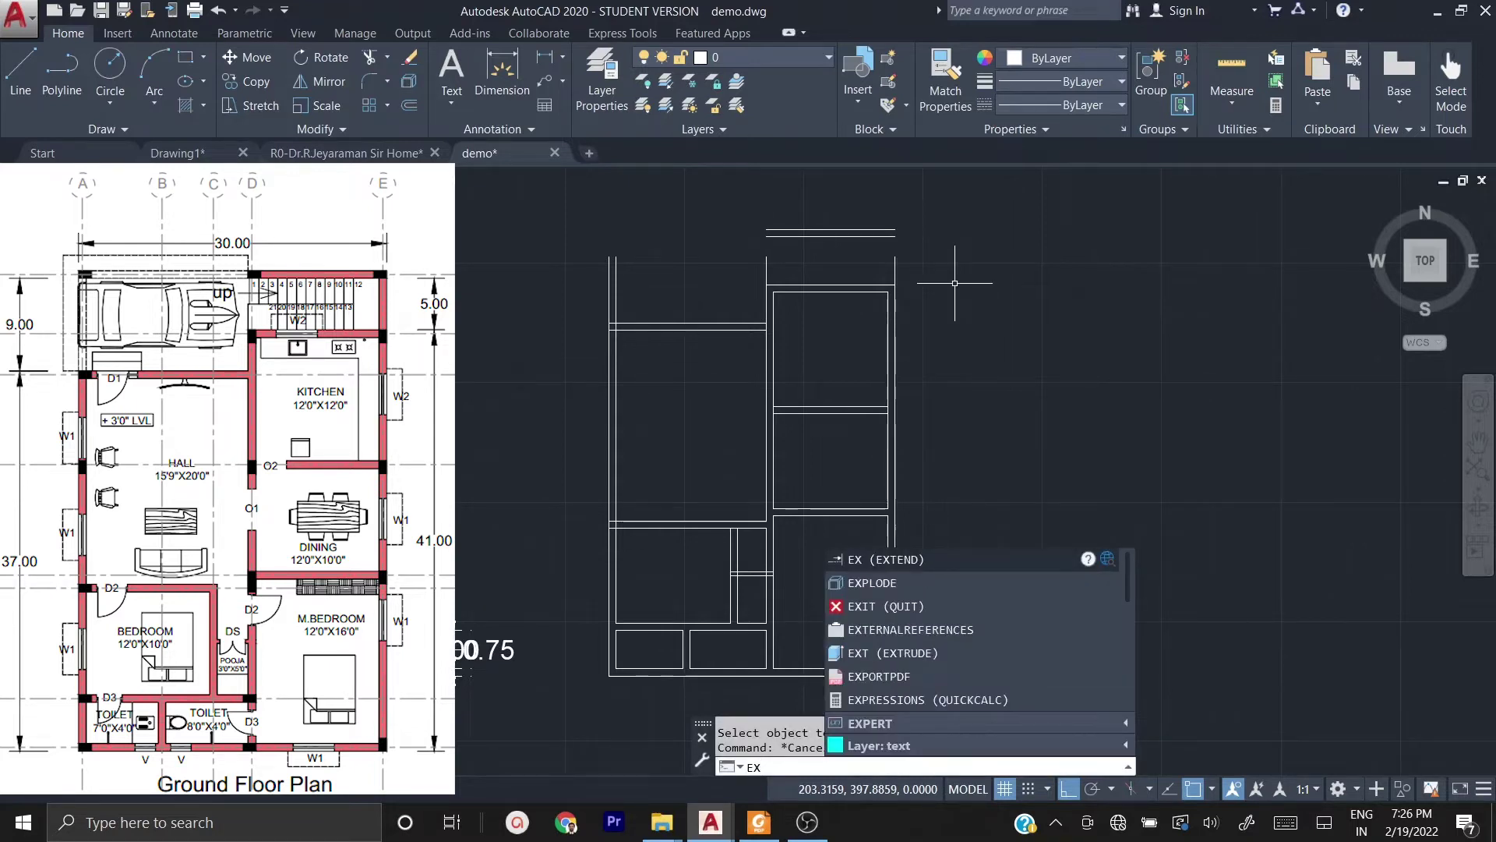
{"action": "key", "text": "Return"}
{"action": "key", "text": "Return"}
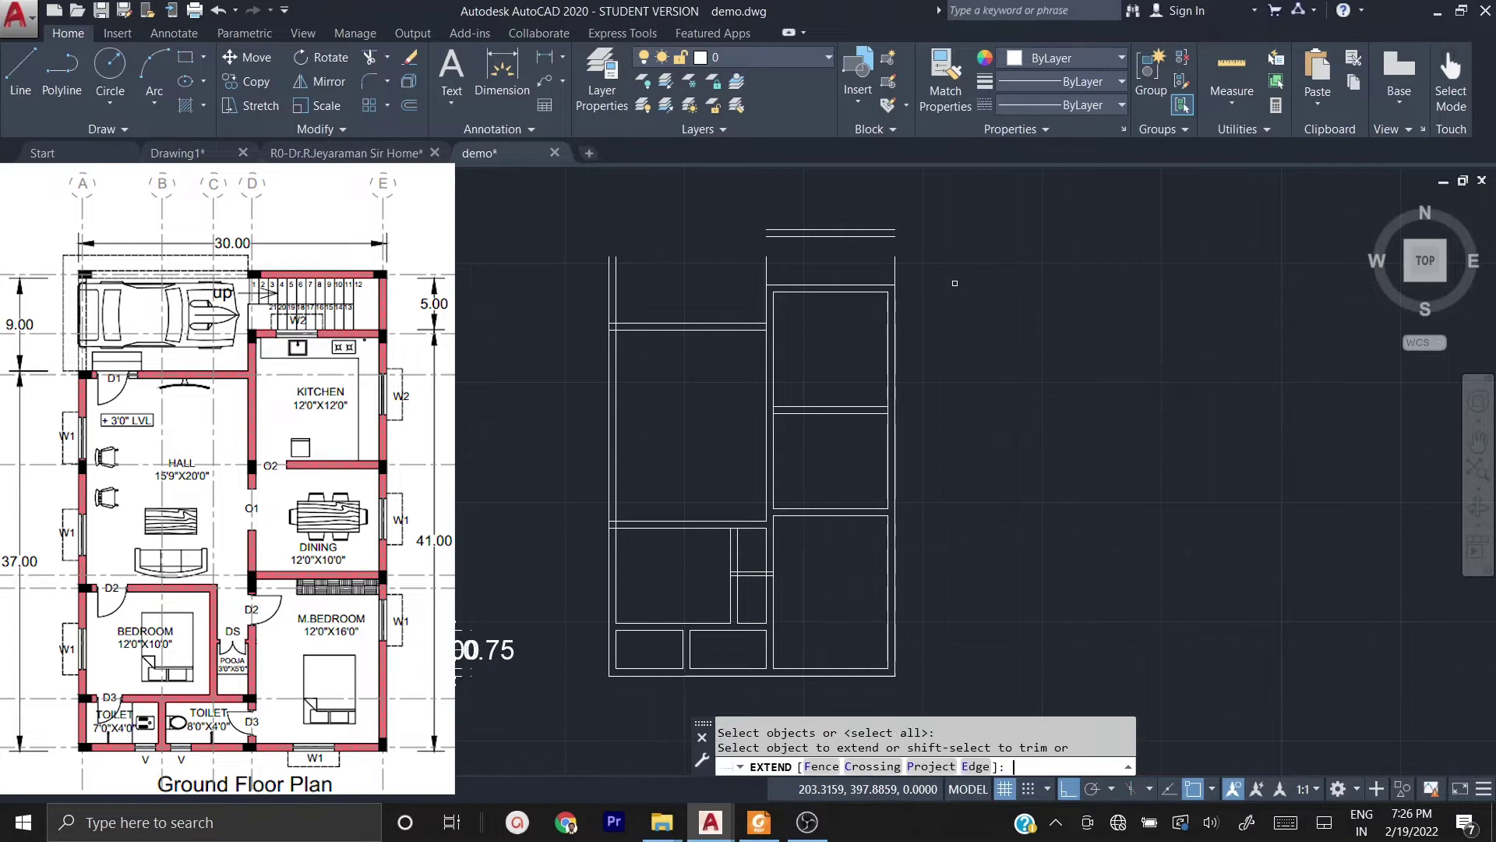
{"action": "left_click", "coordinate": [897, 277]}
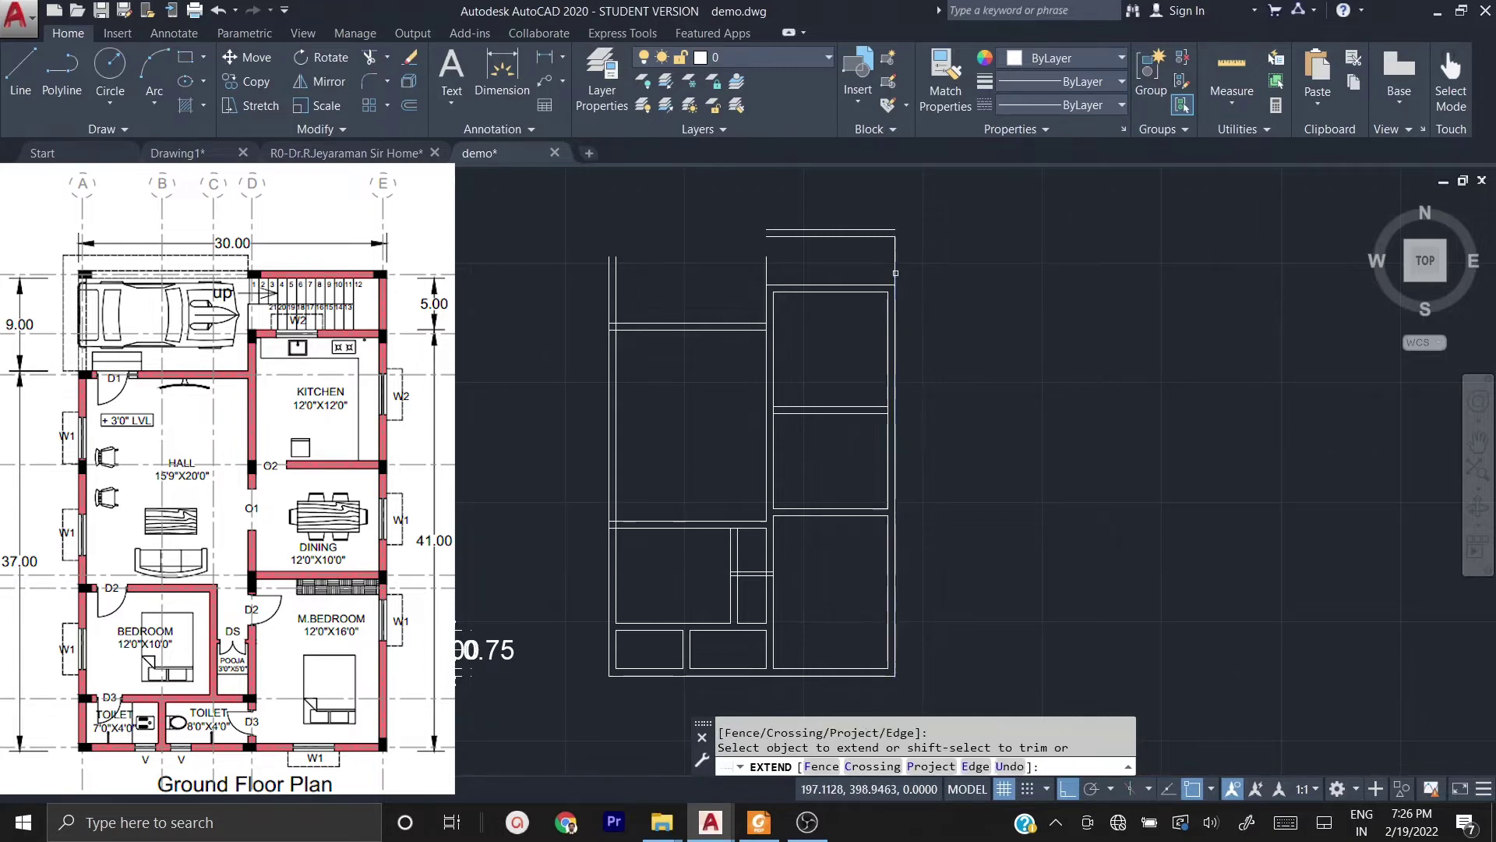
{"action": "left_click", "coordinate": [701, 522]}
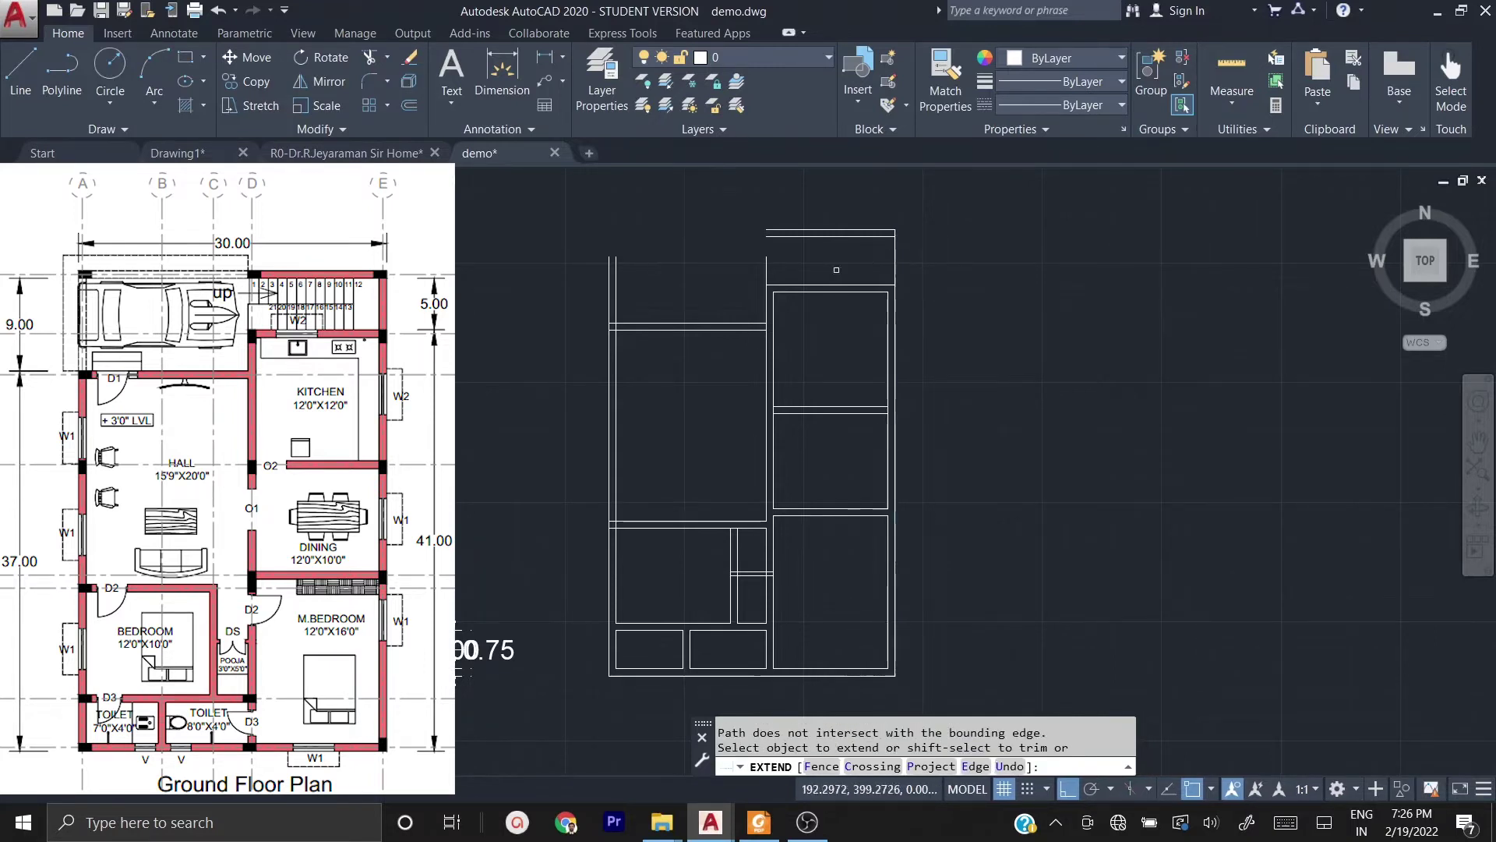
{"action": "left_click", "coordinate": [734, 262]}
{"action": "left_click", "coordinate": [819, 273]}
{"action": "left_click", "coordinate": [774, 311]}
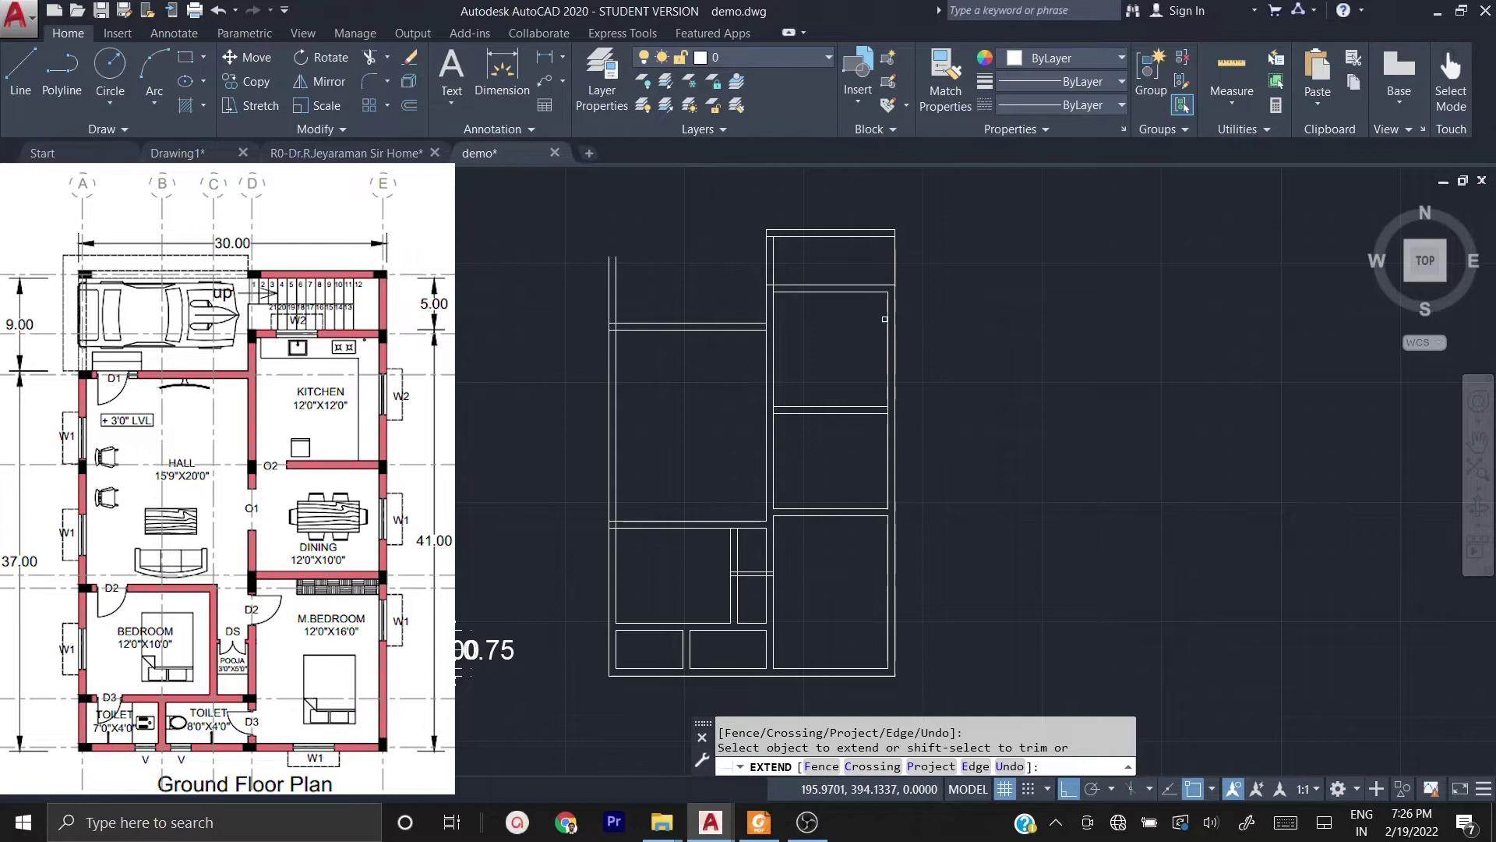
{"action": "left_click", "coordinate": [888, 319]}
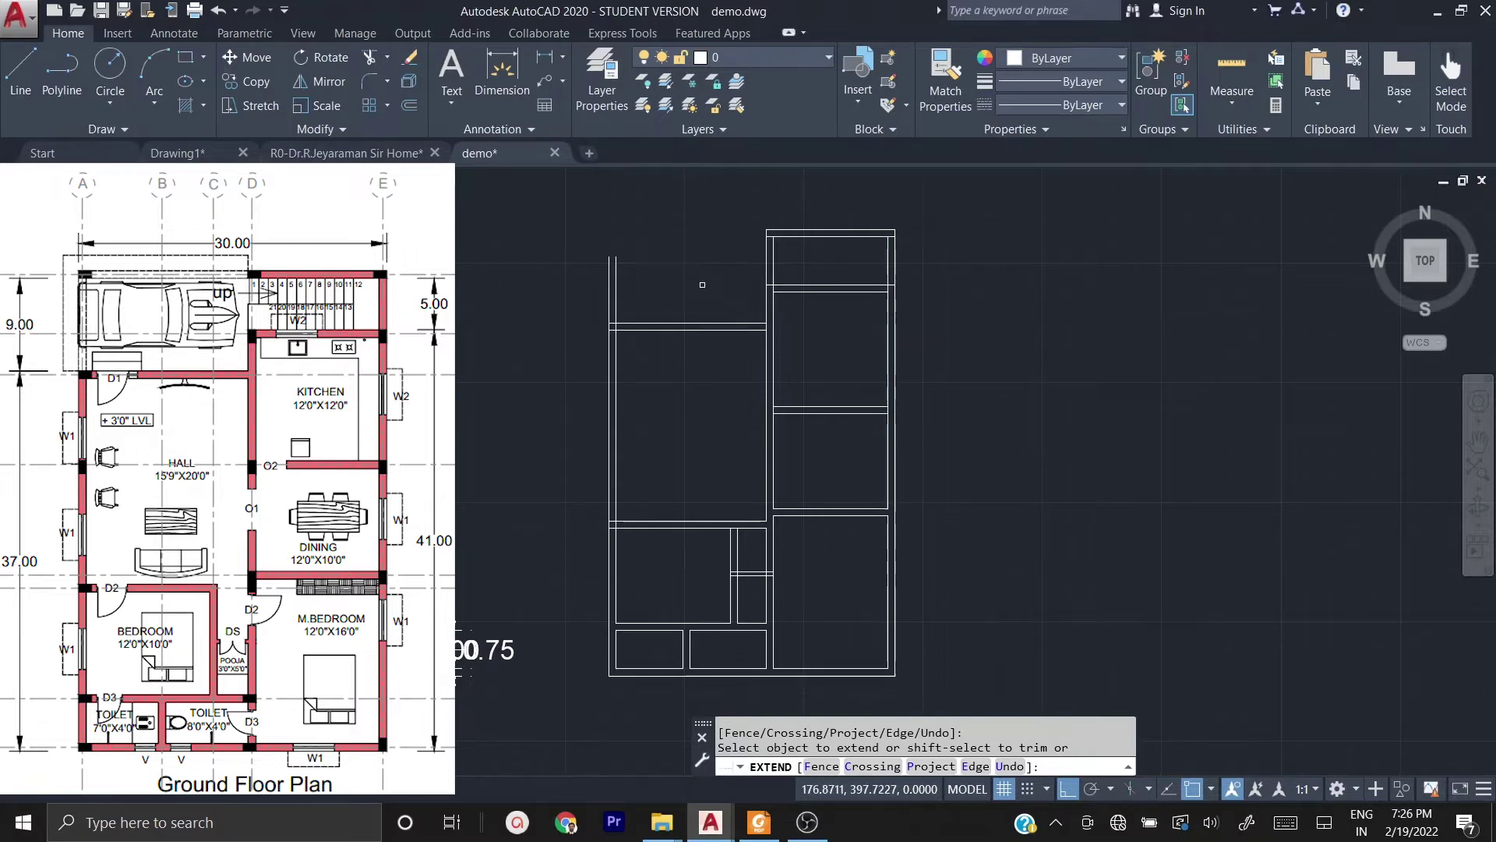
{"action": "left_click", "coordinate": [786, 229]}
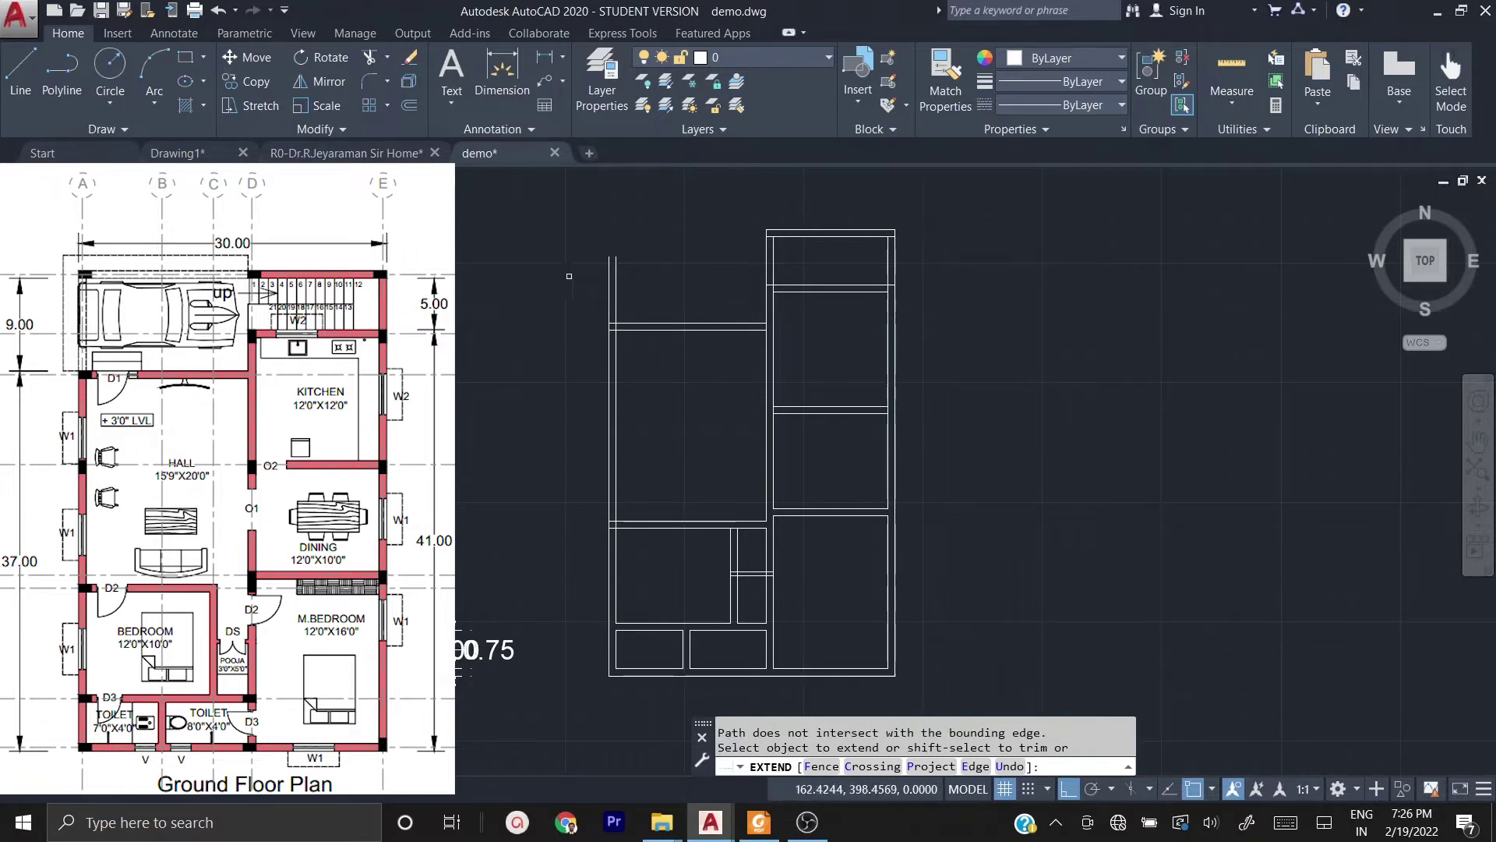
{"action": "left_click", "coordinate": [614, 262]}
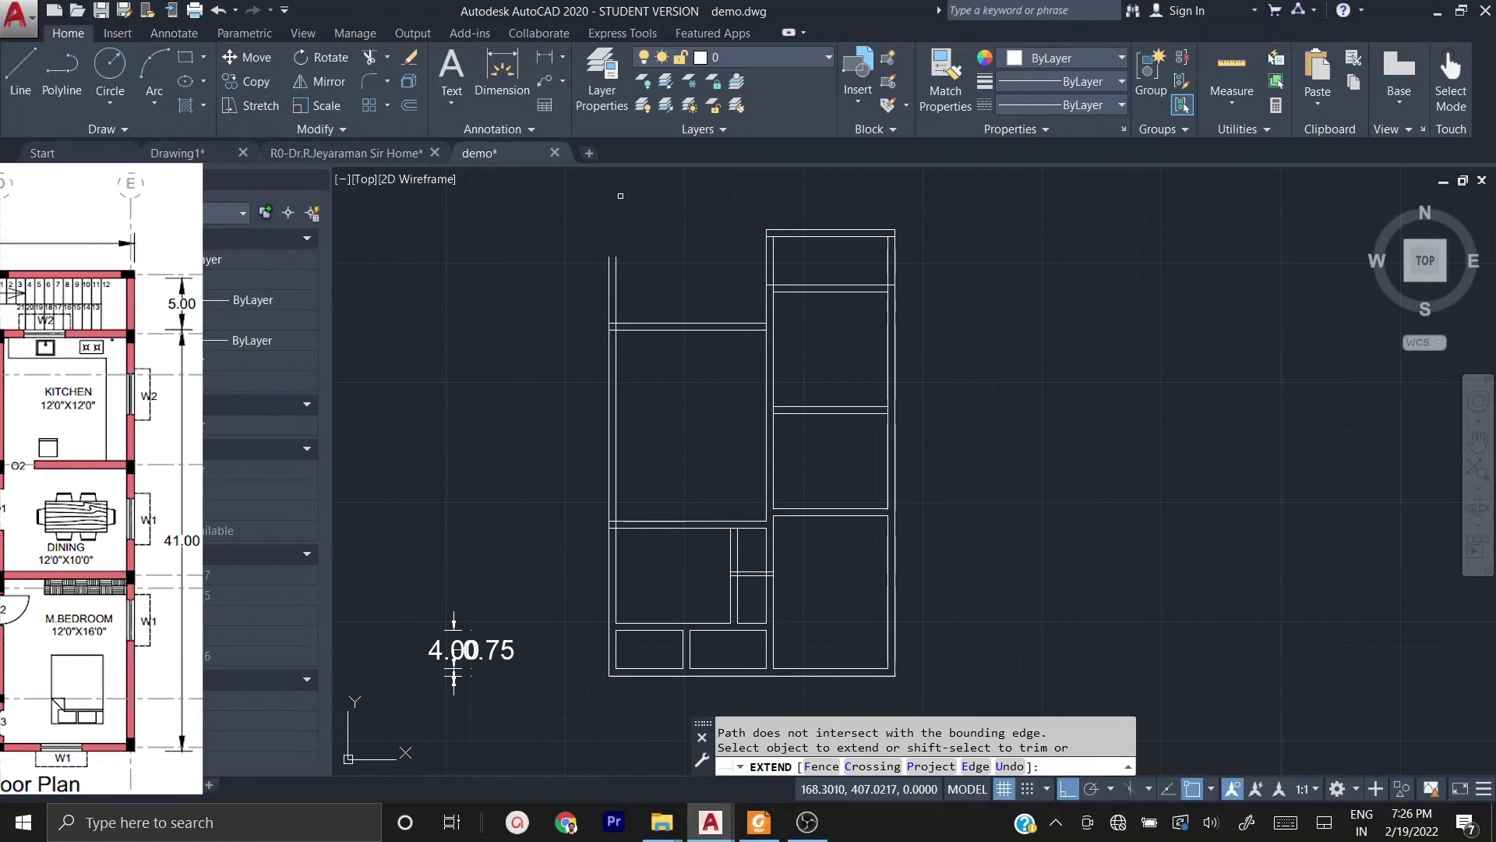
{"action": "scroll", "coordinate": [633, 234], "scroll_direction": "down", "scroll_amount": 2}
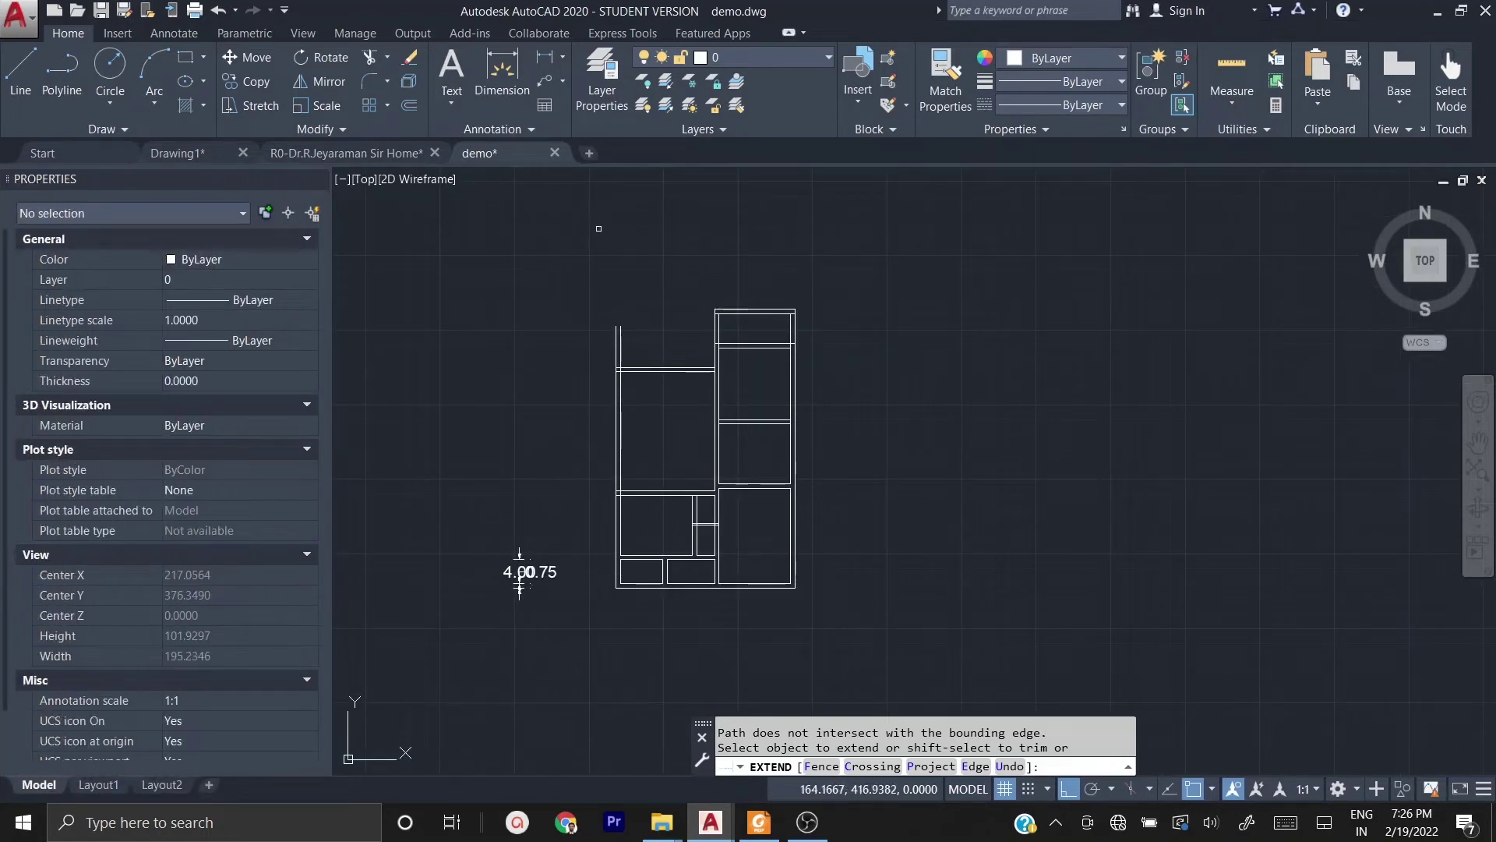
{"action": "key", "text": "Escape"}
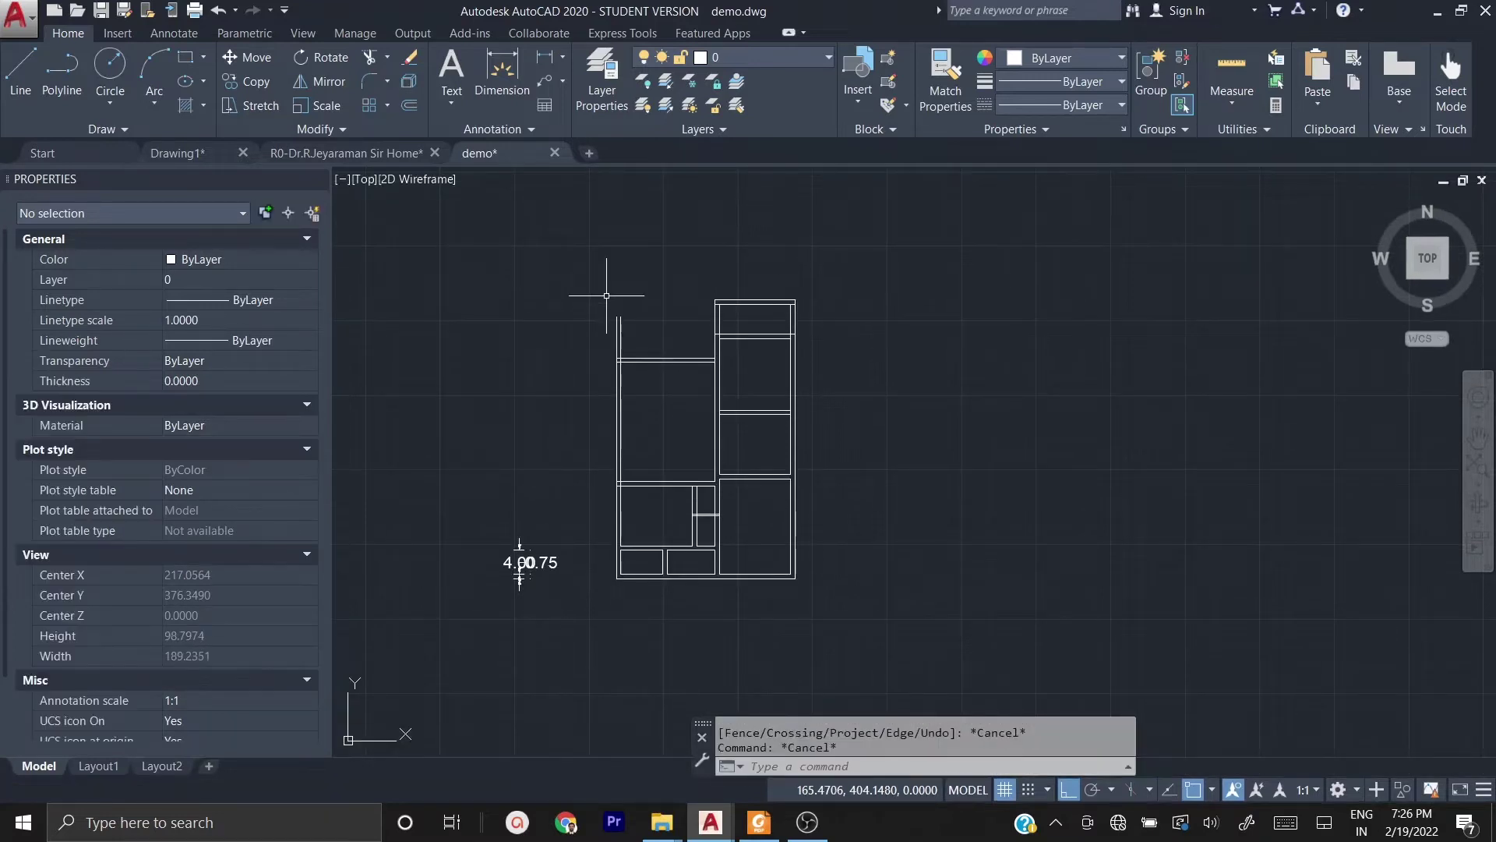
- Draw a horizontal guide line about 31.2 ft long above the plan and extend the left outer wall's lines up to it
{"action": "type", "text": "l"}
{"action": "key", "text": "Return"}
{"action": "left_click", "coordinate": [559, 257]}
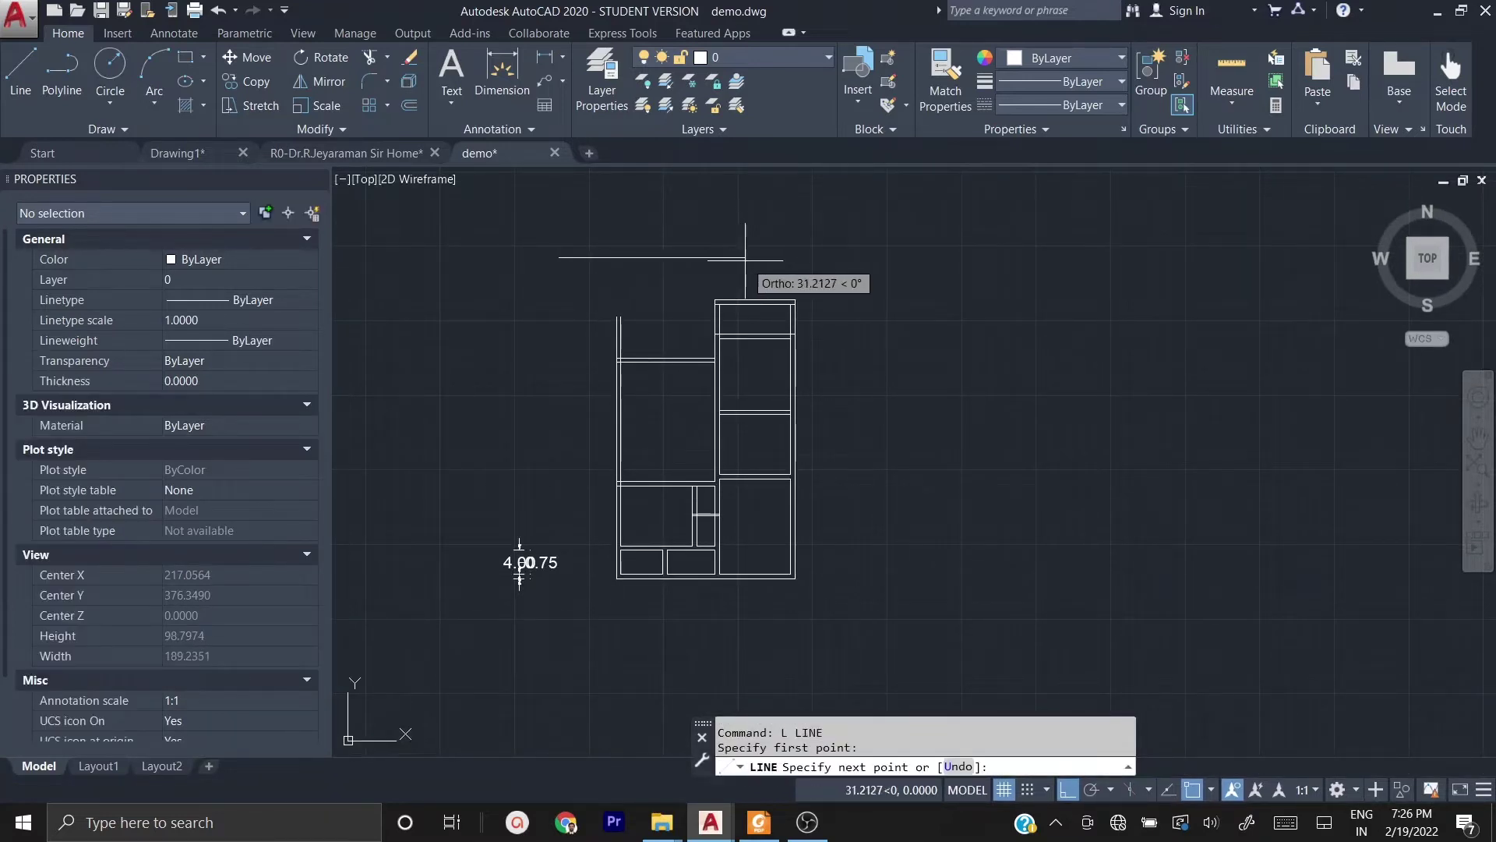
{"action": "left_click", "coordinate": [745, 259]}
{"action": "type", "text": "ex"}
{"action": "key", "text": "Return"}
{"action": "left_click", "coordinate": [639, 344]}
{"action": "left_click", "coordinate": [567, 330]}
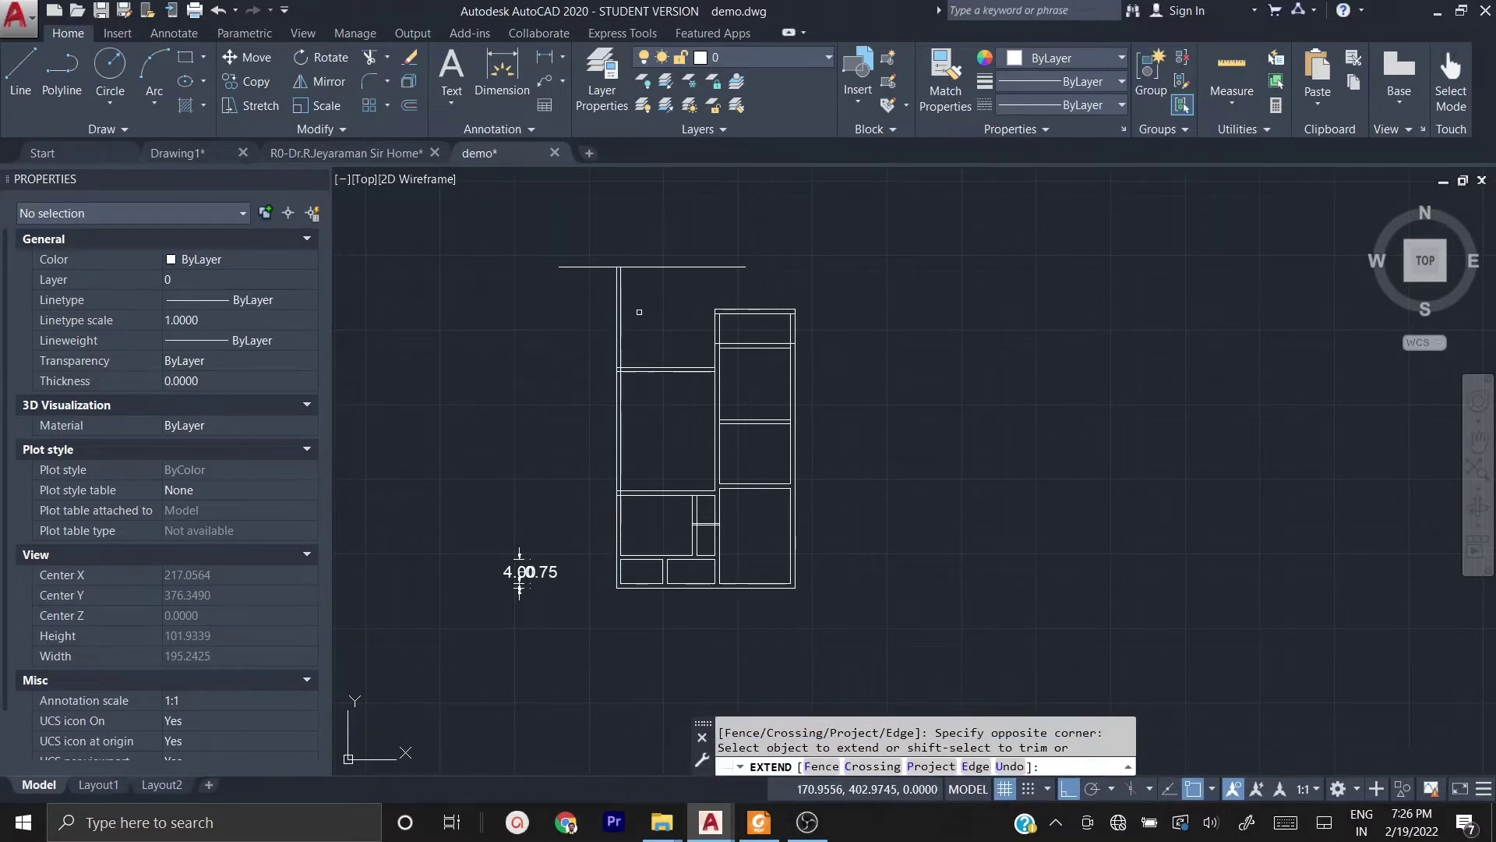
- Extend both lines of the staircase's top wall across to the left outer wall
{"action": "scroll", "coordinate": [705, 302], "scroll_direction": "up", "scroll_amount": 4}
{"action": "left_click", "coordinate": [877, 356]}
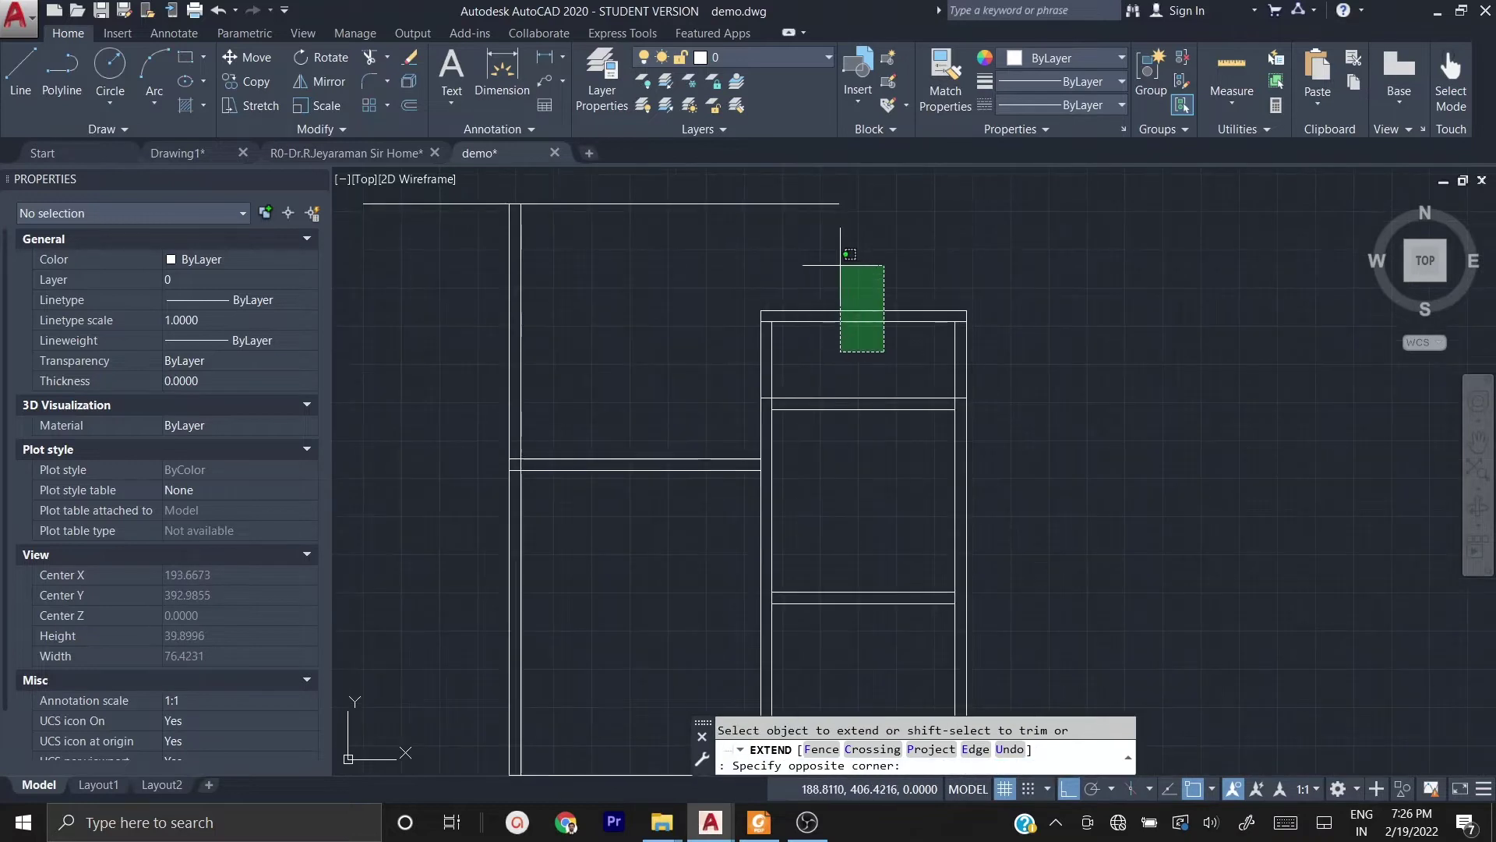
{"action": "left_click", "coordinate": [836, 266]}
{"action": "key", "text": "Escape"}
{"action": "key", "text": "Escape"}
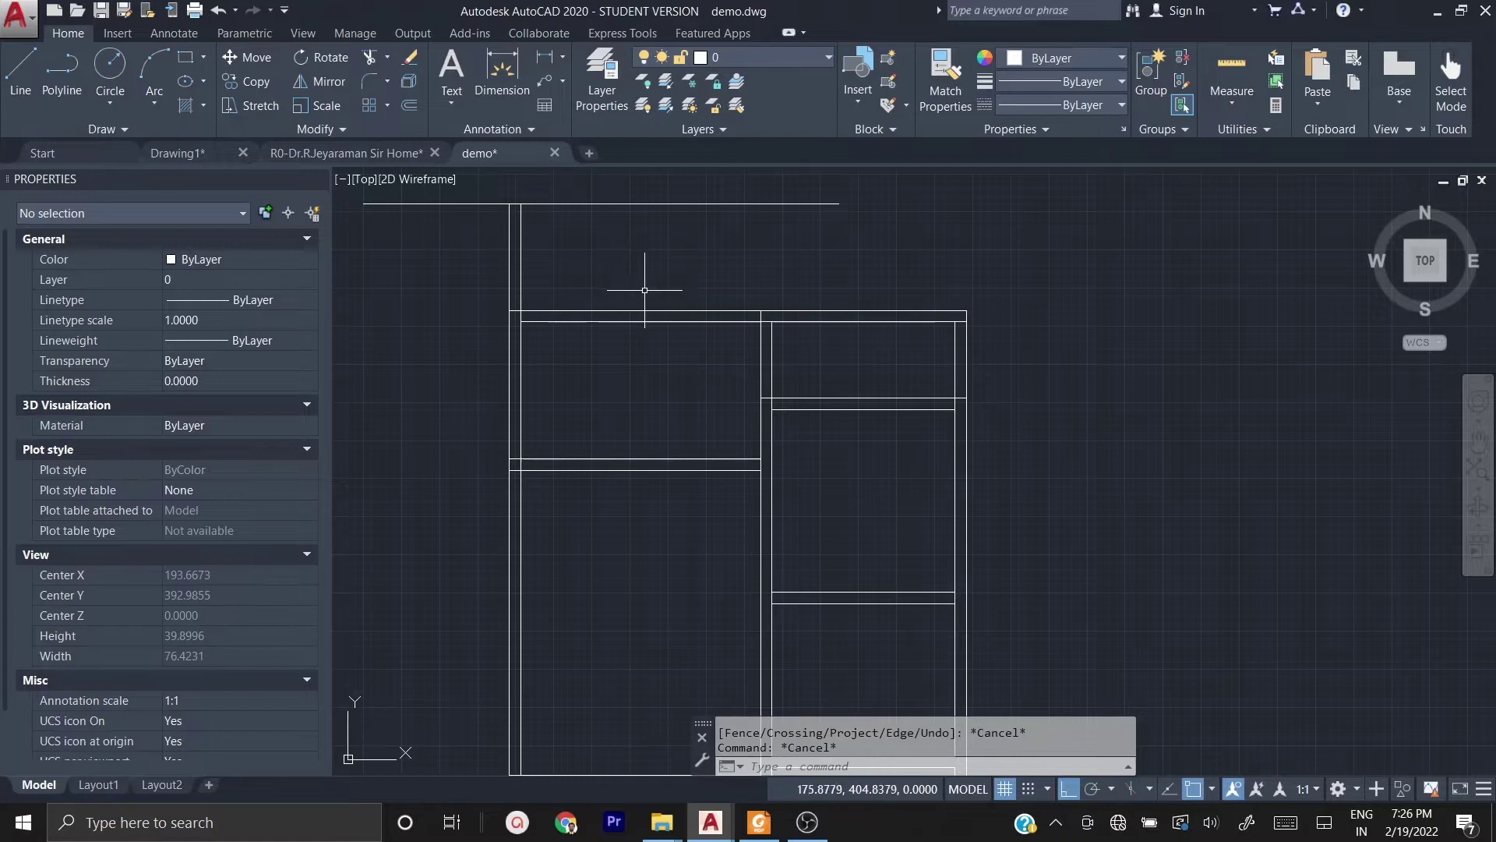
- Trim the left outer wall's lines that project above the extended top wall
{"action": "scroll", "coordinate": [633, 287], "scroll_direction": "down", "scroll_amount": 2}
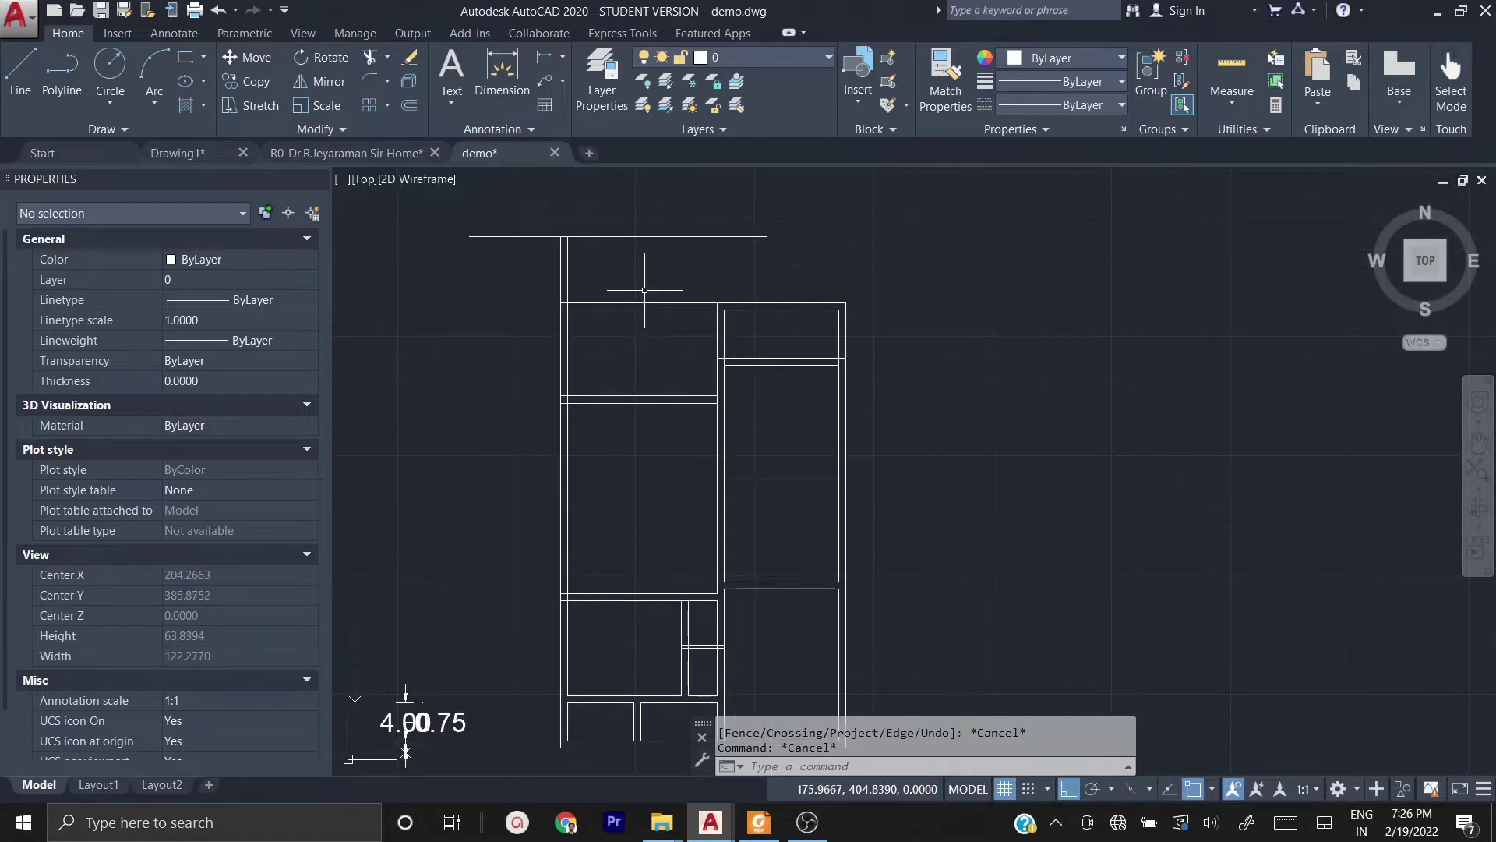
{"action": "type", "text": "t"}
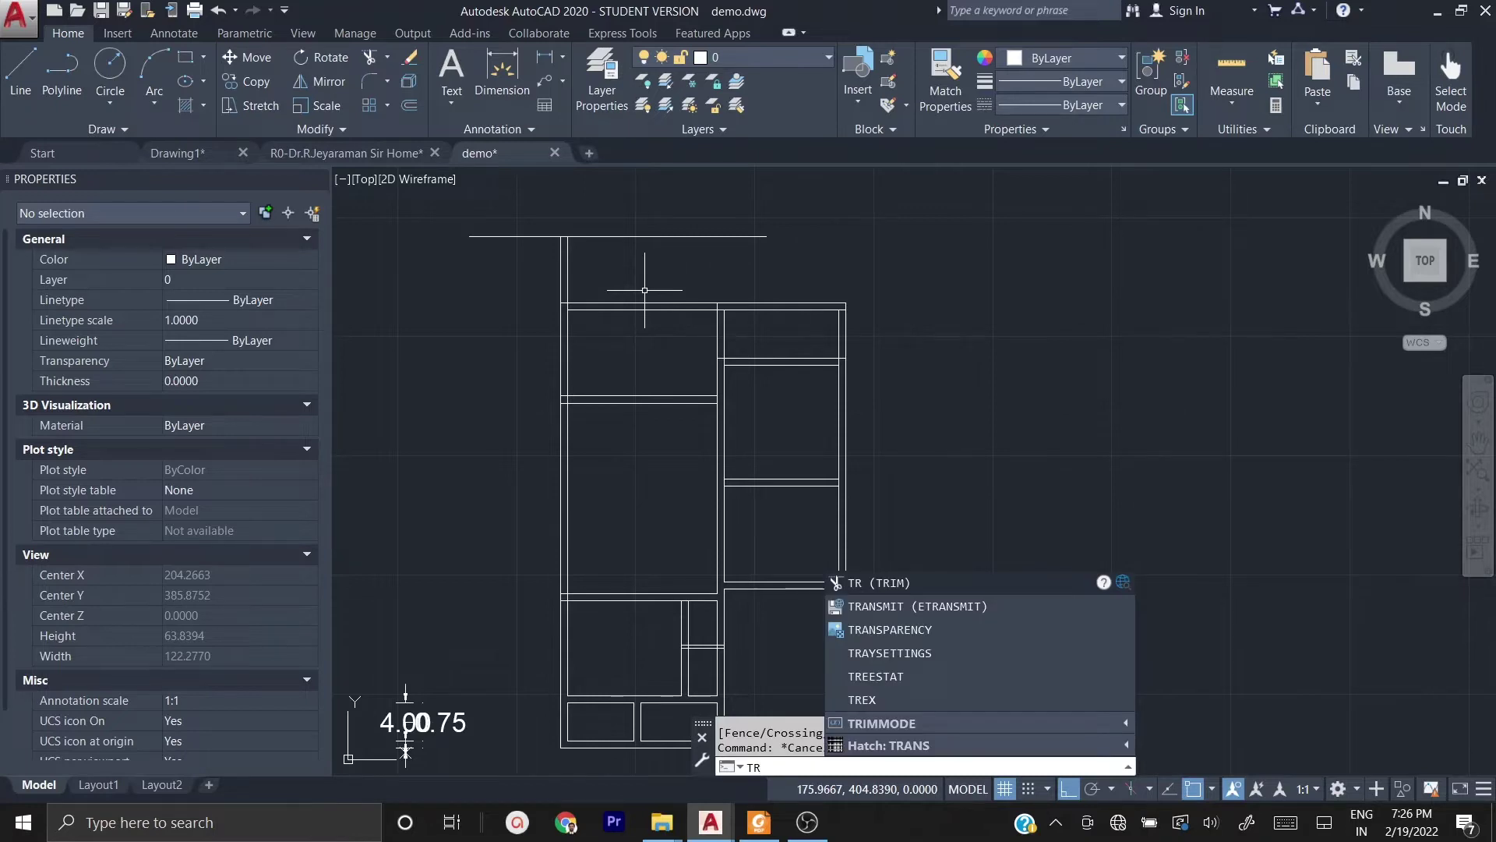
{"action": "key", "text": "Return"}
{"action": "key", "text": "Return"}
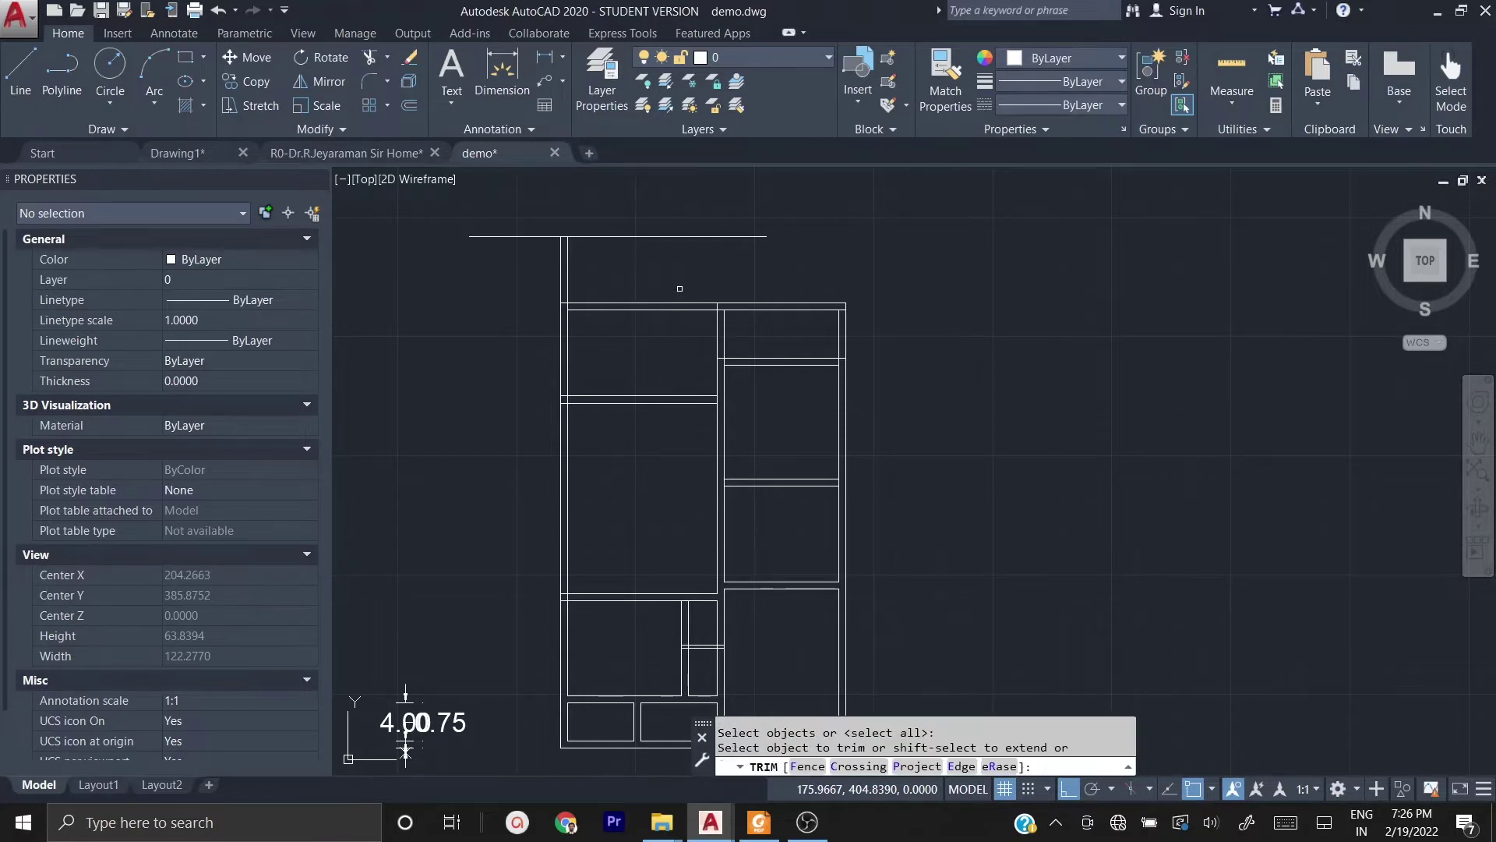
{"action": "left_click", "coordinate": [697, 283]}
{"action": "left_click", "coordinate": [530, 241]}
{"action": "left_click", "coordinate": [623, 265]}
{"action": "left_click", "coordinate": [589, 206]}
{"action": "left_click", "coordinate": [652, 264]}
{"action": "left_click", "coordinate": [611, 216]}
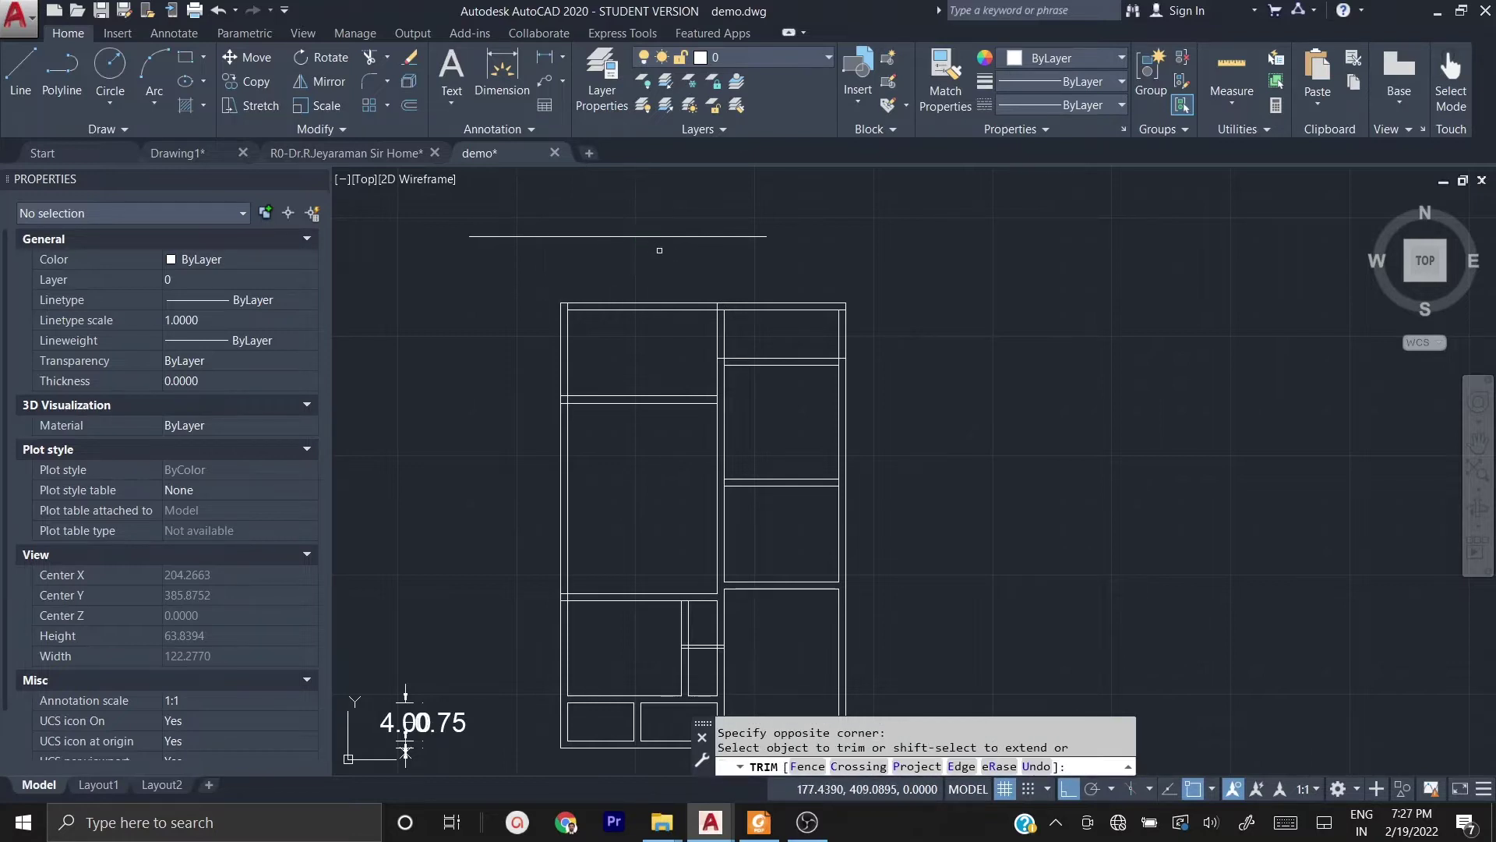
{"action": "middle_click_drag", "start_coordinate": [665, 257], "coordinate": [683, 287]}
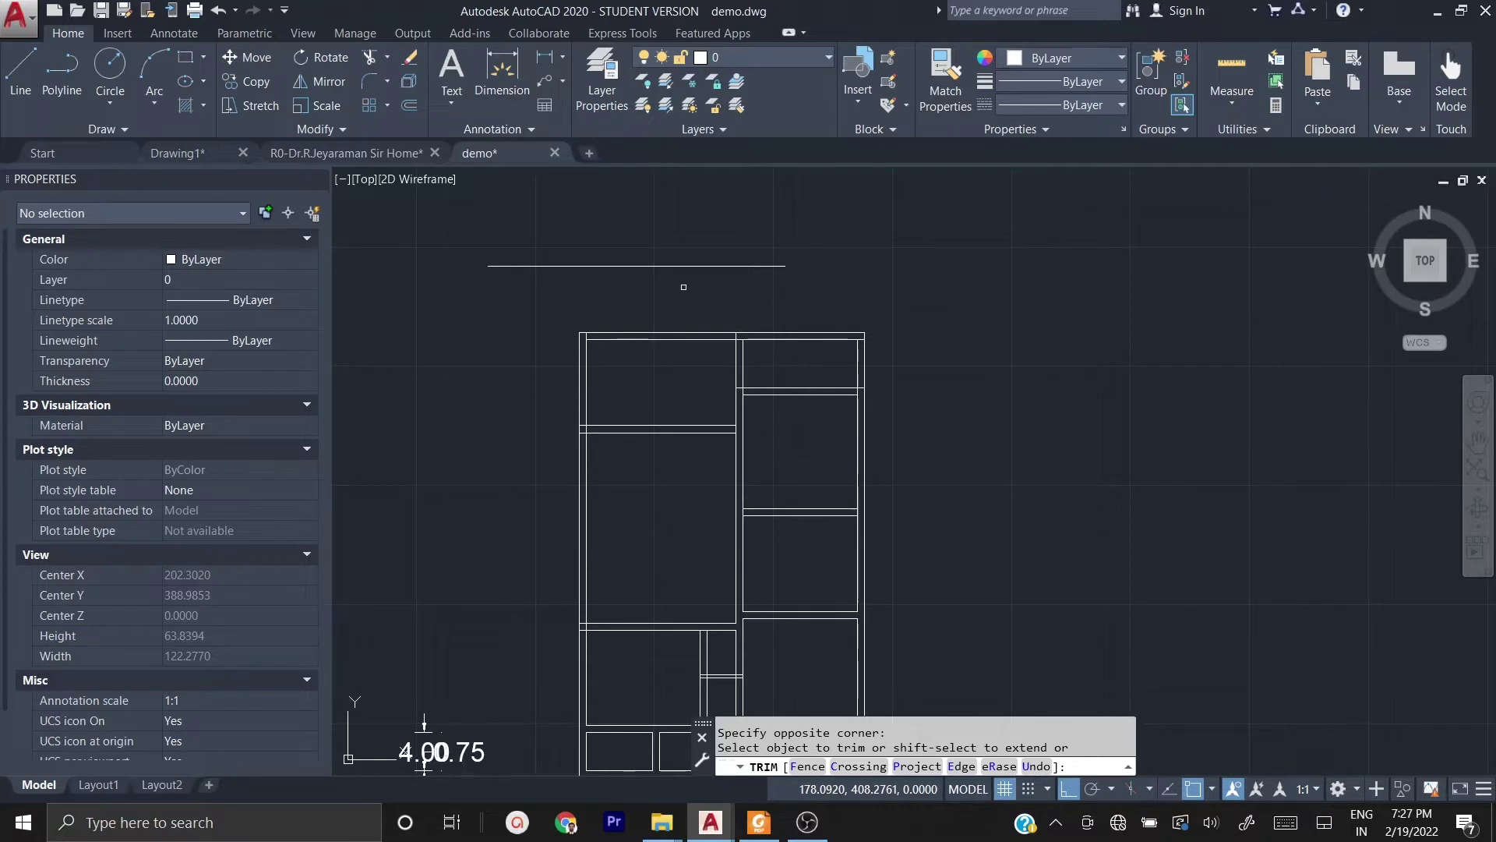
{"action": "key", "text": "Escape"}
{"action": "left_click", "coordinate": [717, 290]}
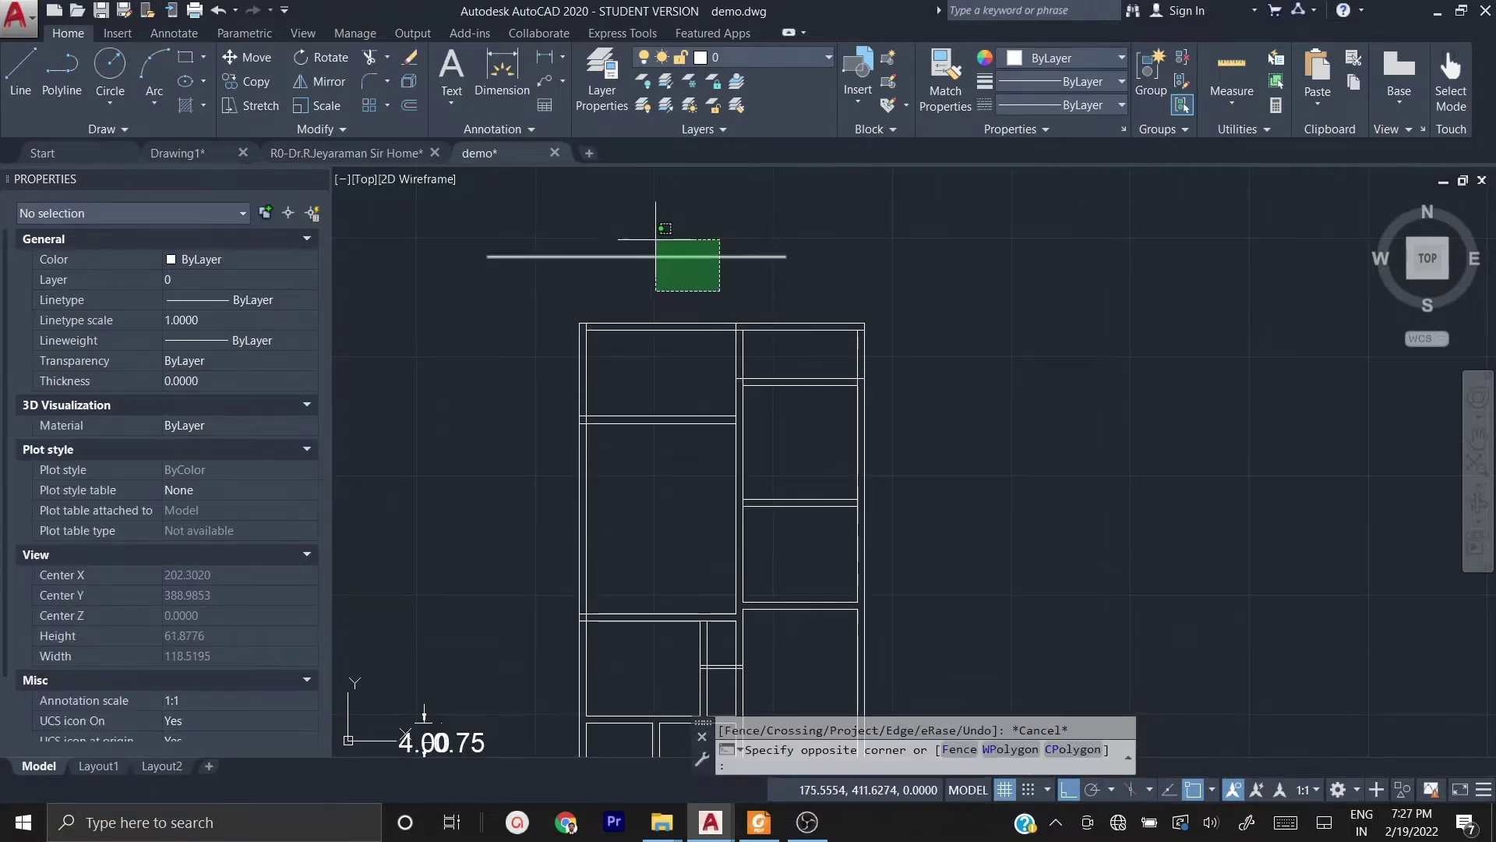
{"action": "left_click", "coordinate": [644, 221]}
{"action": "scroll", "coordinate": [640, 235], "scroll_direction": "up", "scroll_amount": 4}
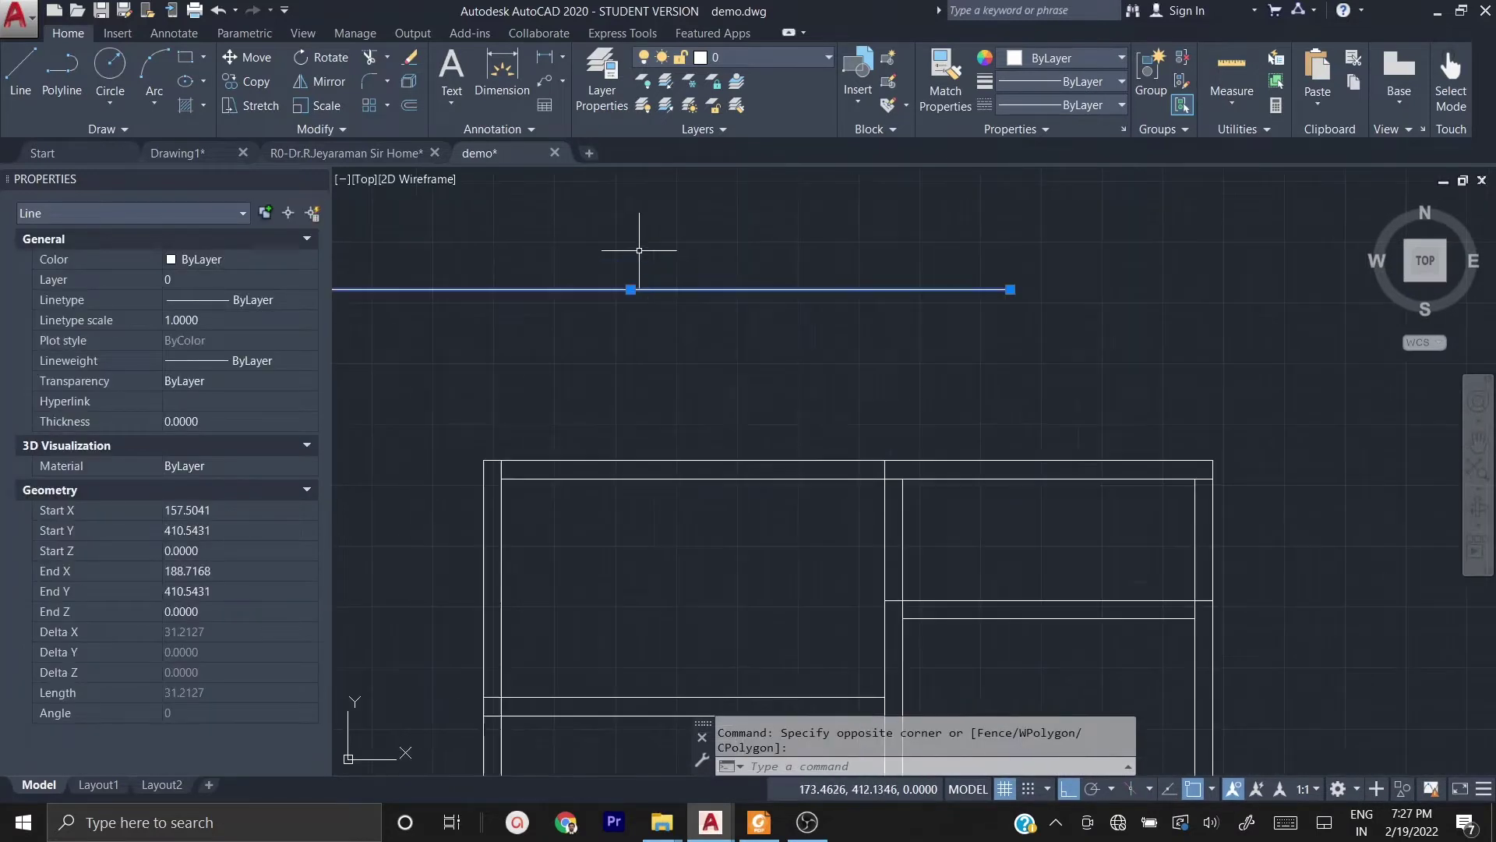
{"action": "scroll", "coordinate": [692, 290], "scroll_direction": "down", "scroll_amount": 2}
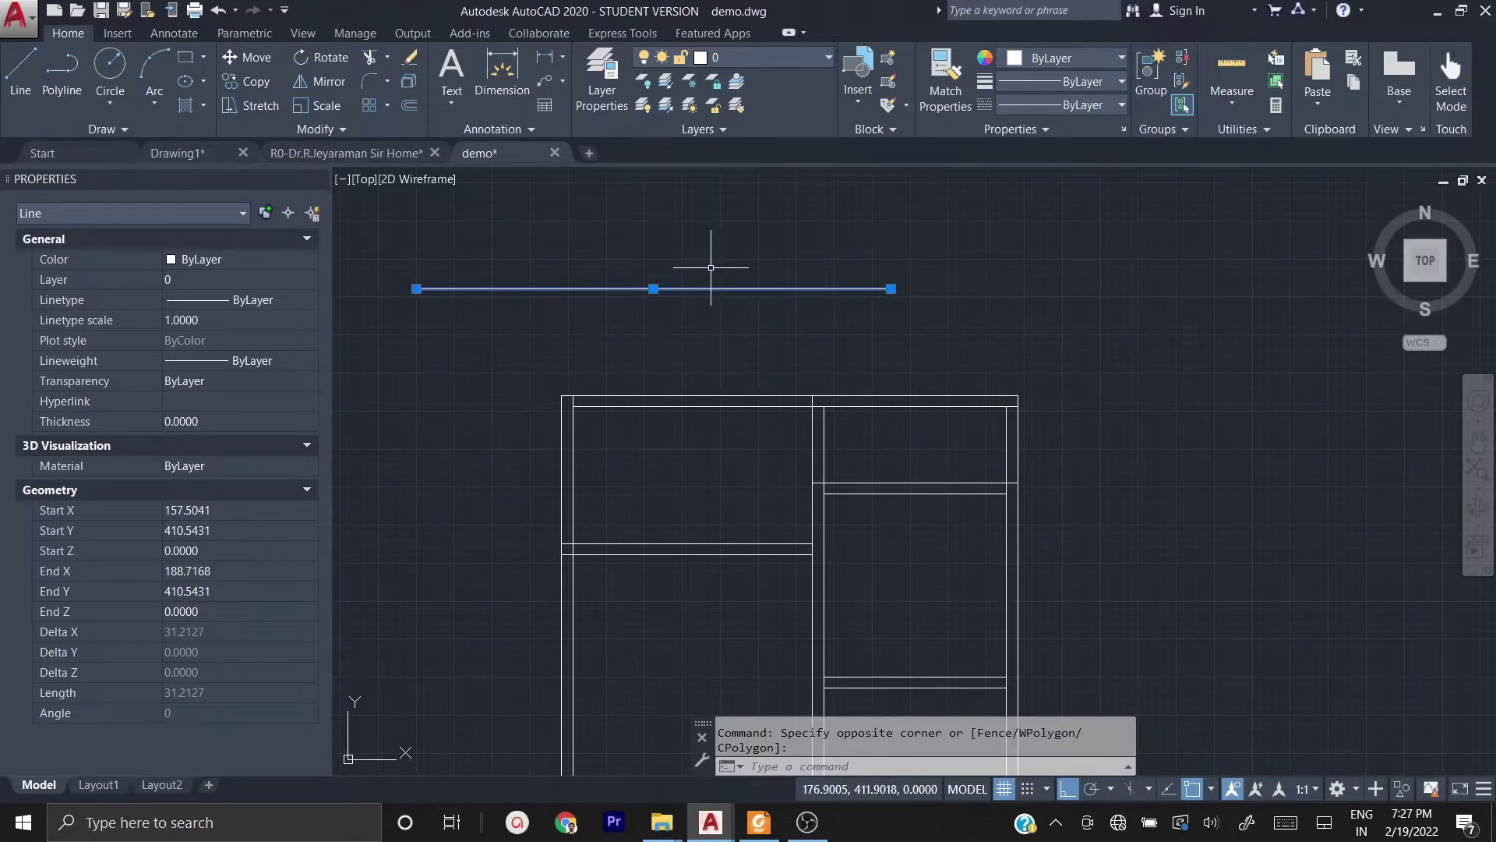
{"action": "key", "text": "Escape"}
- Draw a vertical line crossing the horizontal guide line above the plan
{"action": "type", "text": "l"}
{"action": "key", "text": "Return"}
{"action": "left_click", "coordinate": [727, 342]}
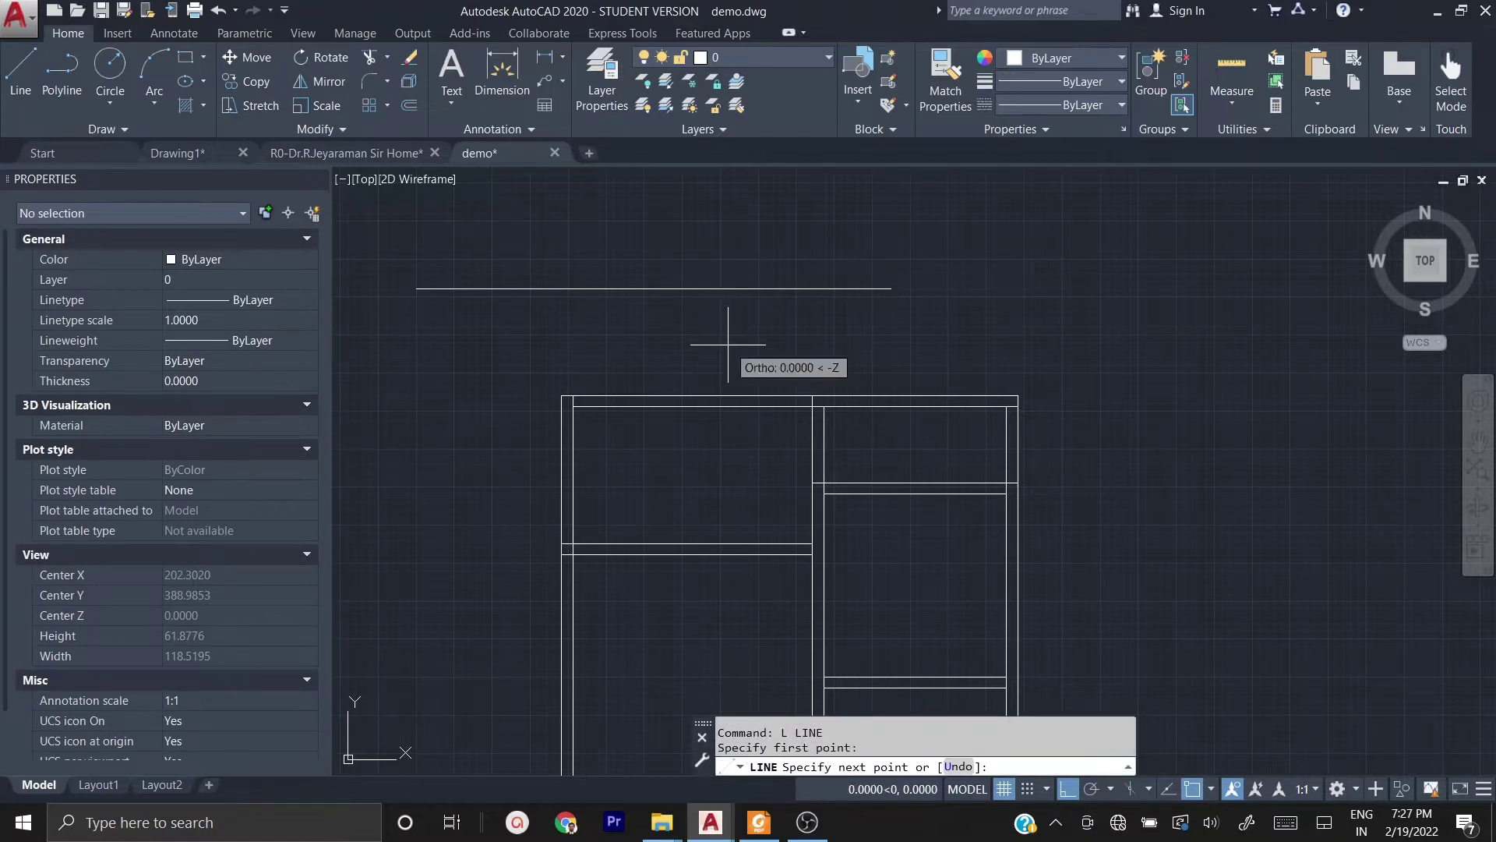
{"action": "key", "text": "Escape"}
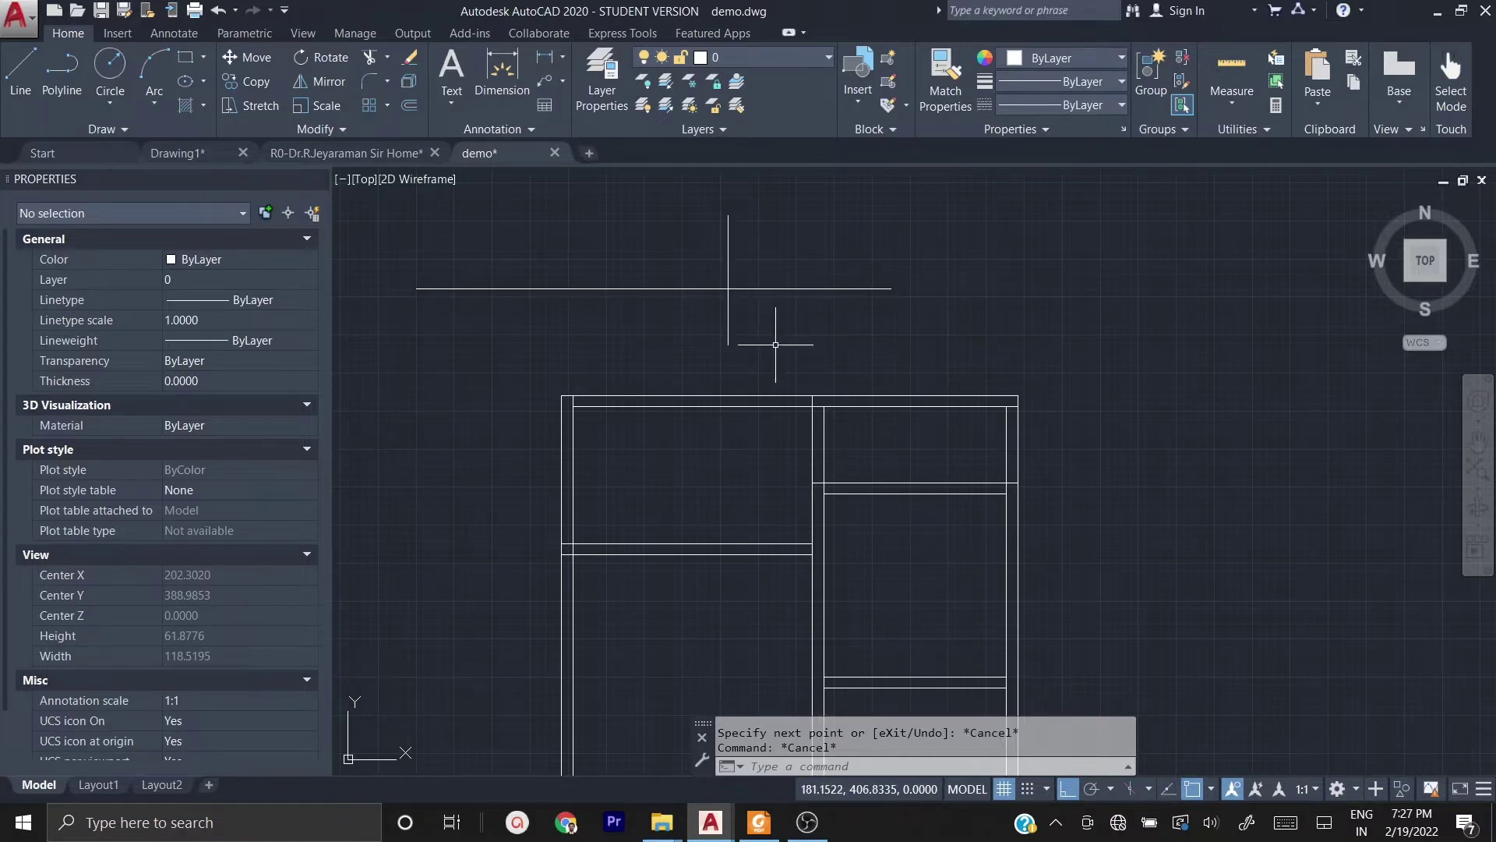
- Trim the horizontal guide line beyond the vertical line, and the vertical line's portion below the horizontal one
{"action": "type", "text": "tr"}
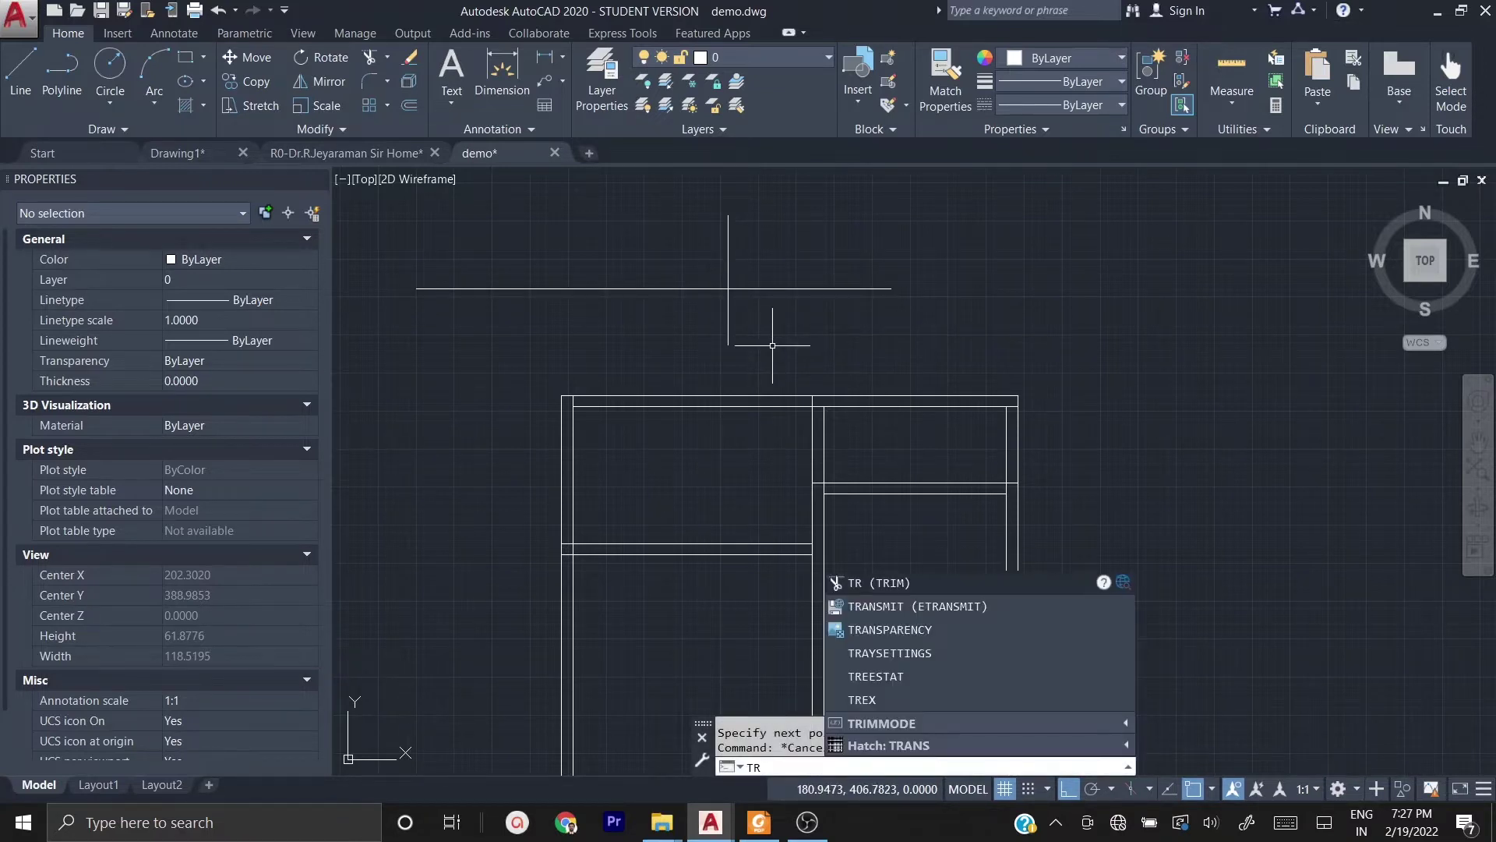
{"action": "key", "text": "Return"}
{"action": "left_click", "coordinate": [829, 344]}
{"action": "left_click", "coordinate": [782, 241]}
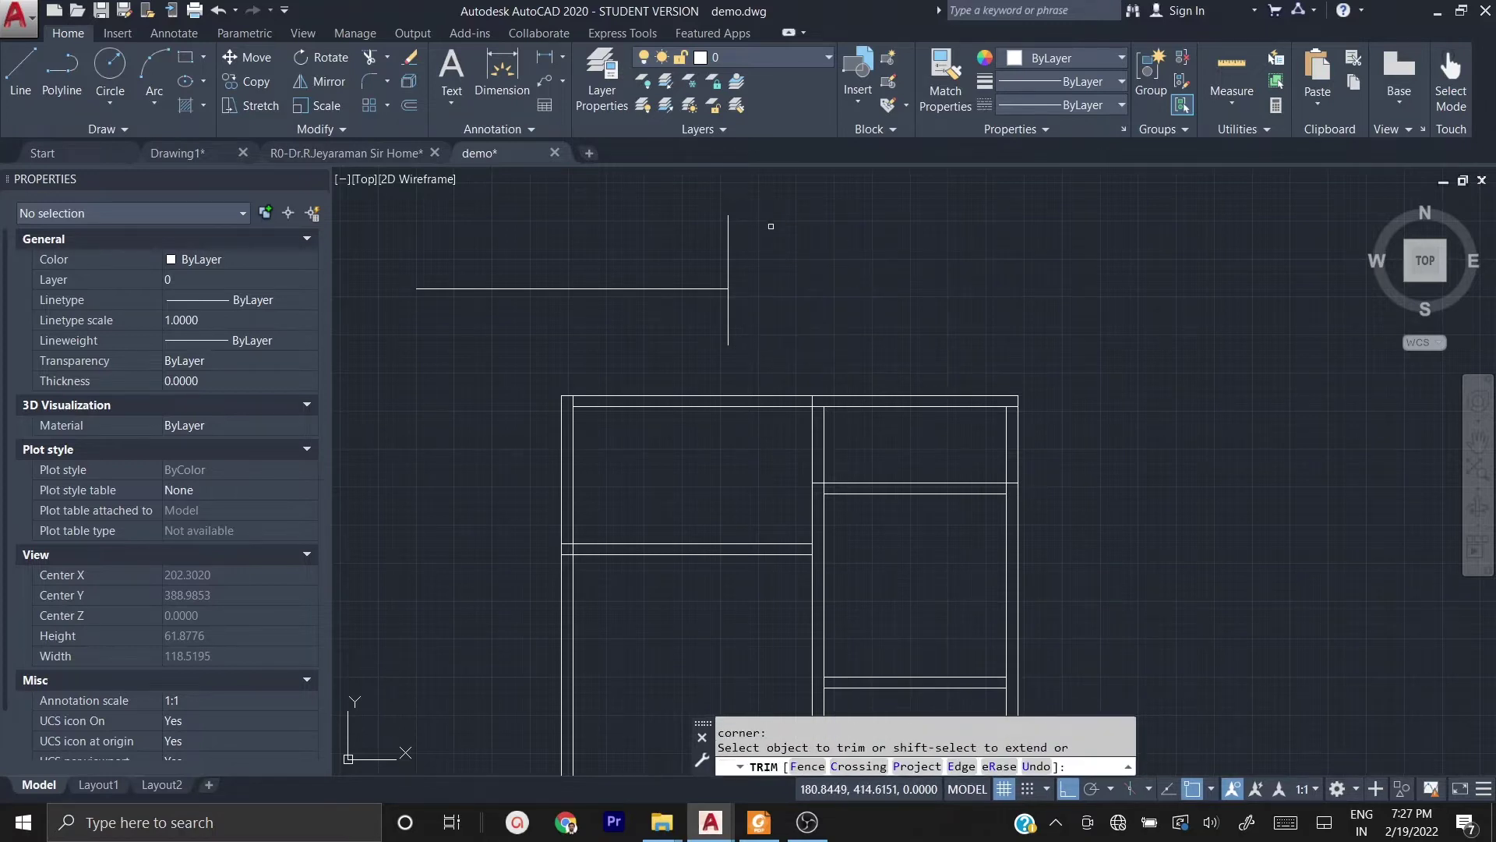
{"action": "left_click", "coordinate": [777, 344]}
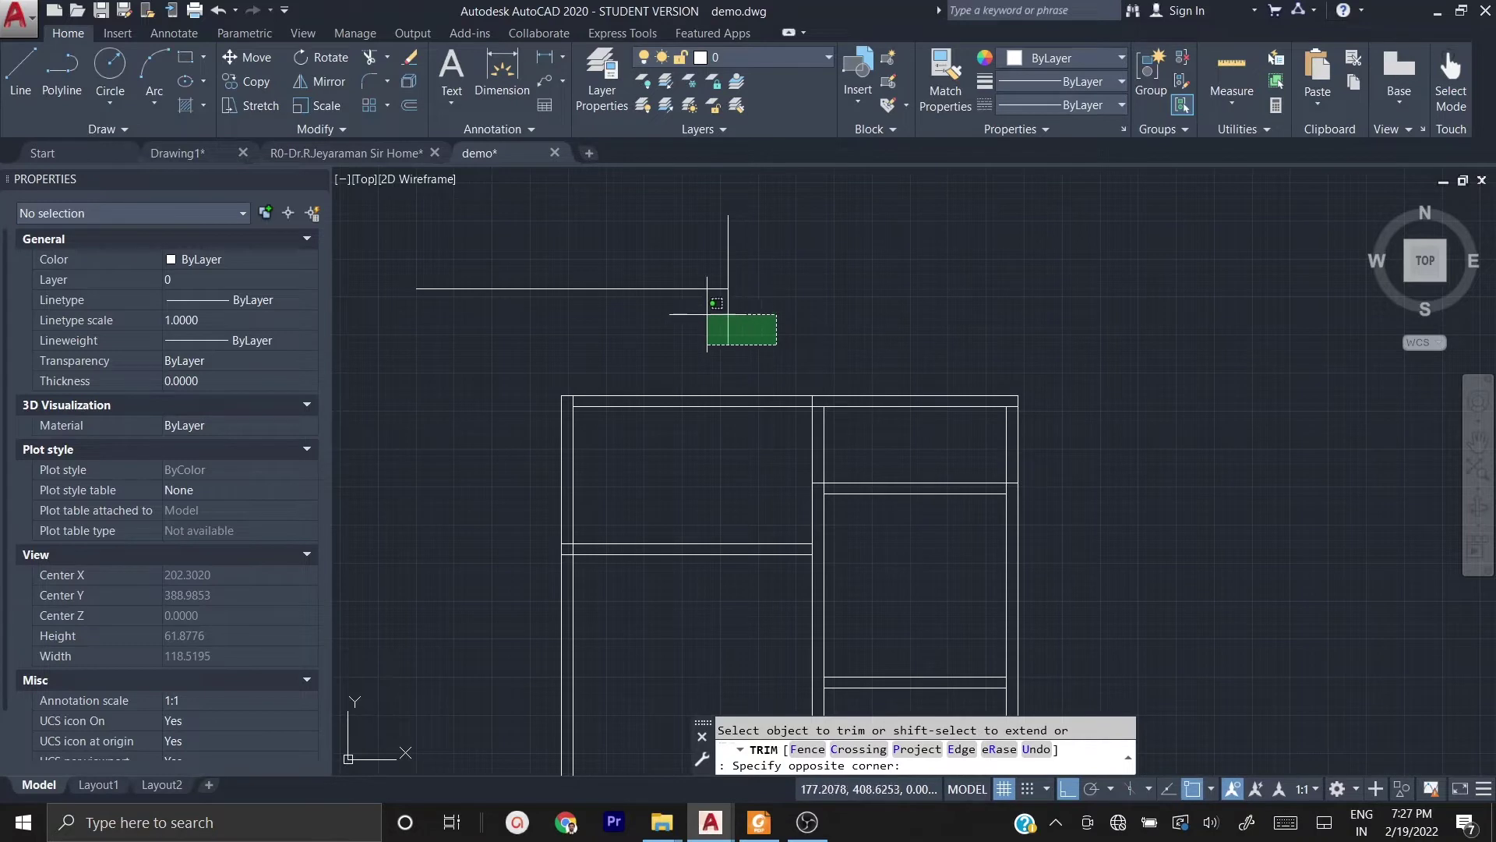
{"action": "left_click", "coordinate": [687, 304]}
{"action": "left_click", "coordinate": [786, 307]}
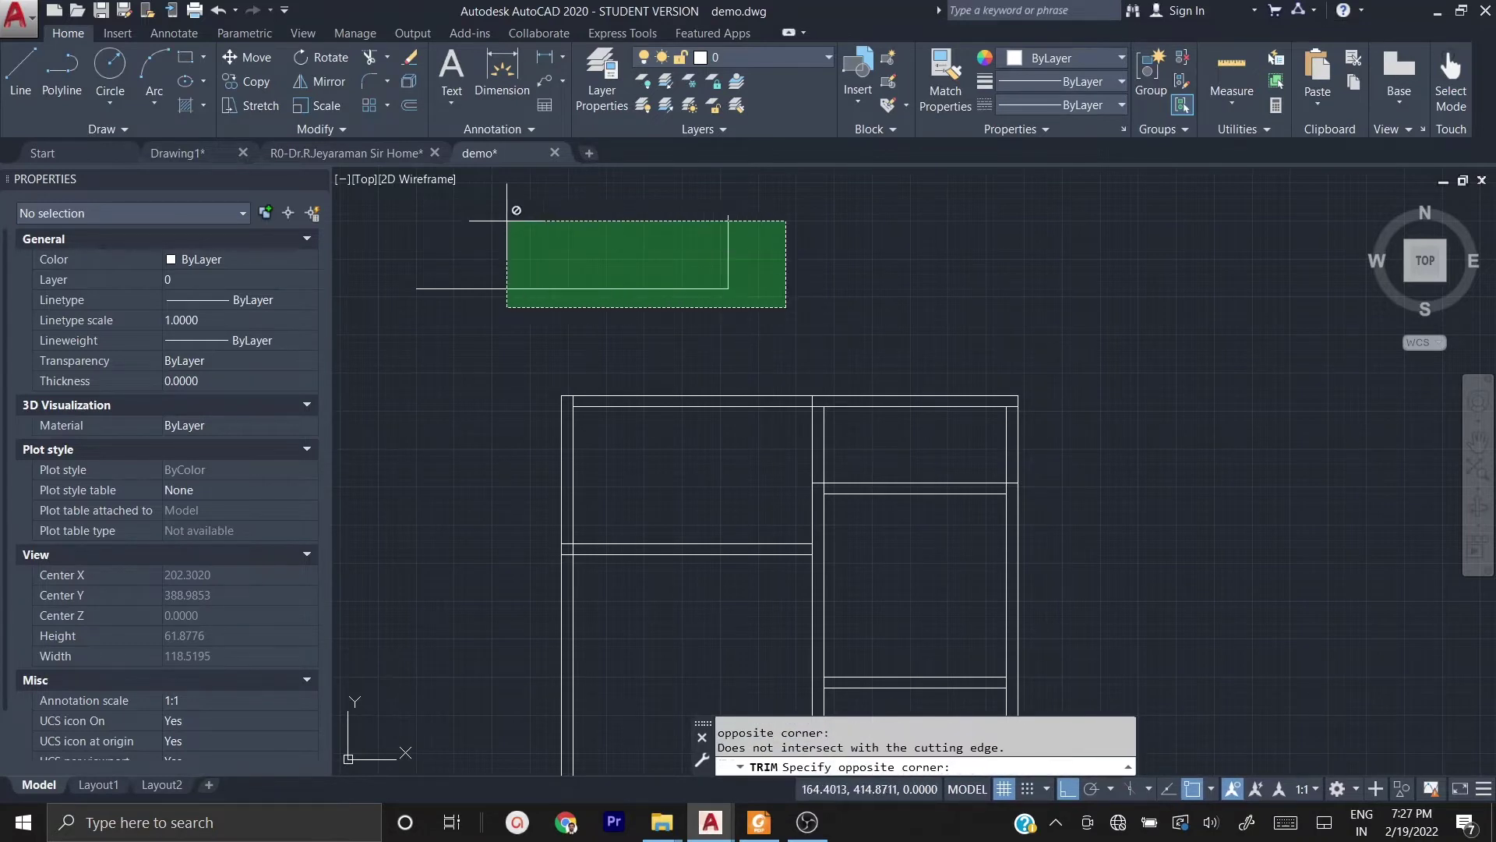
{"action": "left_click", "coordinate": [768, 317]}
{"action": "left_click", "coordinate": [728, 251]}
{"action": "key", "text": "Escape"}
- Erase both remaining guide lines above the plan
{"action": "left_click", "coordinate": [726, 252]}
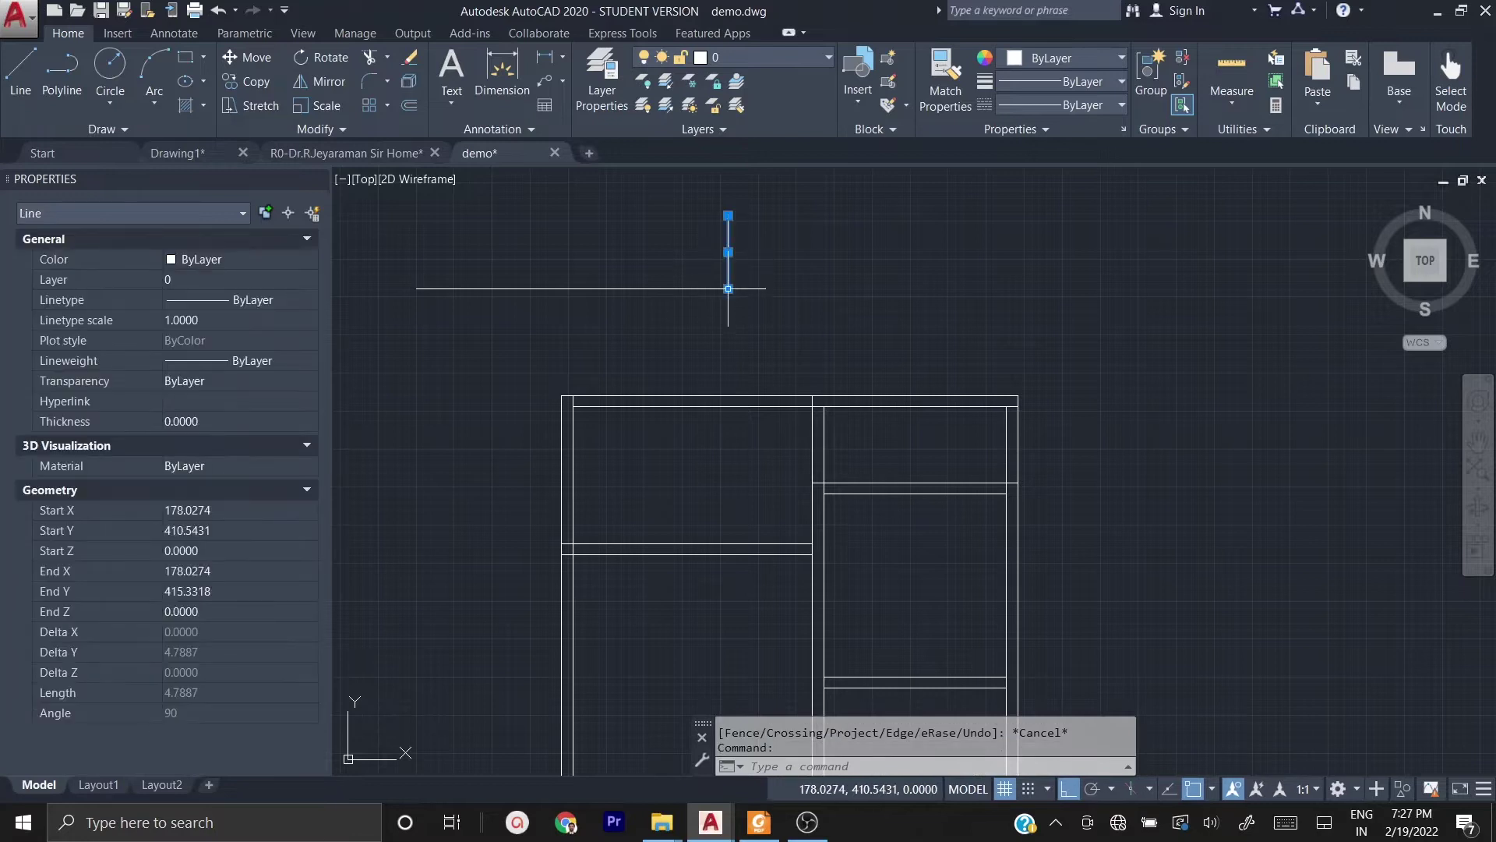
{"action": "key", "text": "Escape"}
{"action": "left_click", "coordinate": [689, 315]}
{"action": "left_click", "coordinate": [636, 251]}
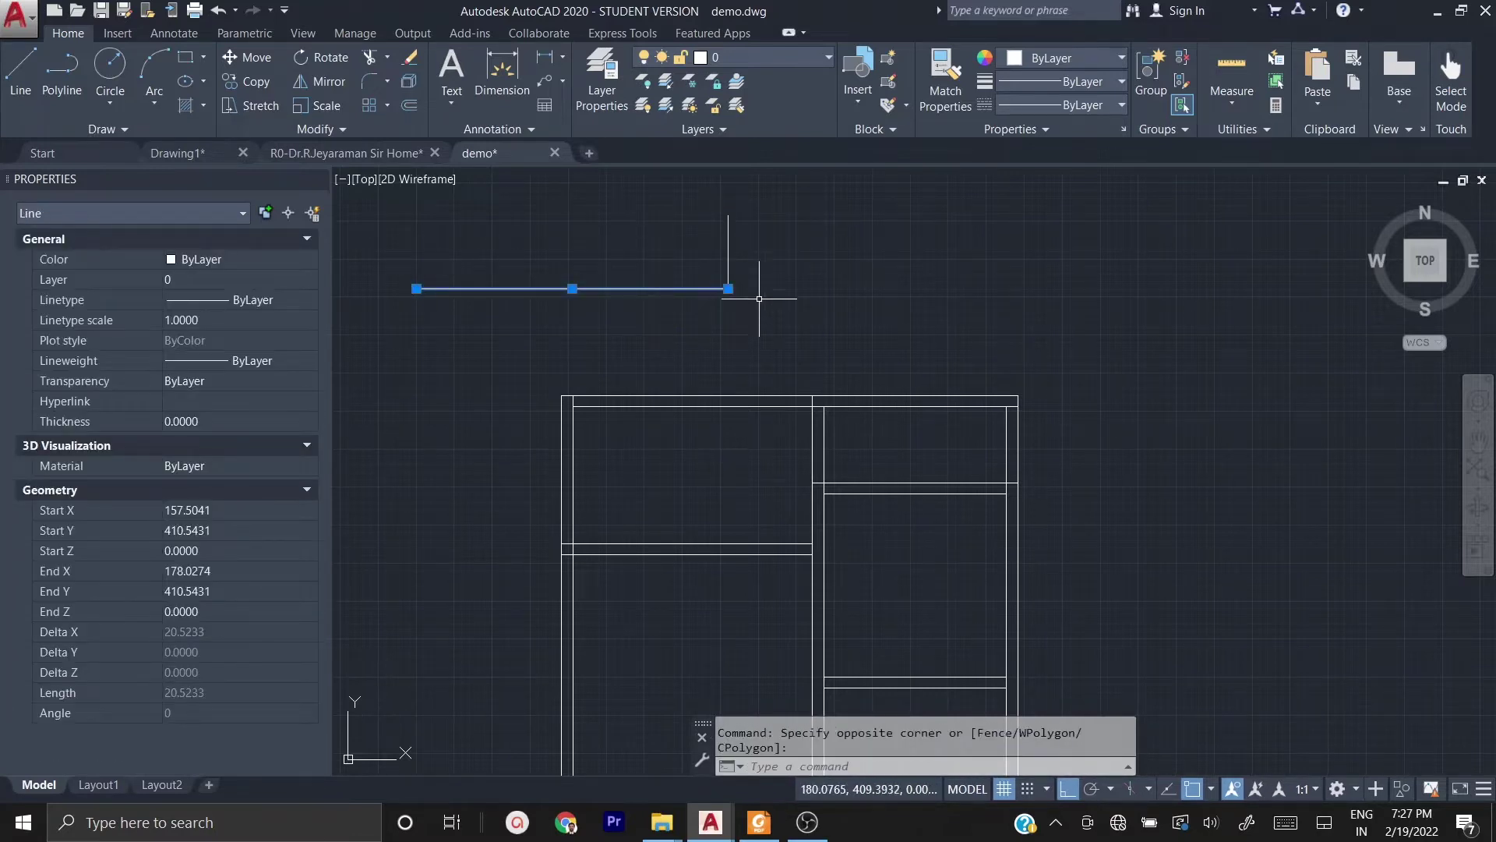
{"action": "key", "text": "Escape"}
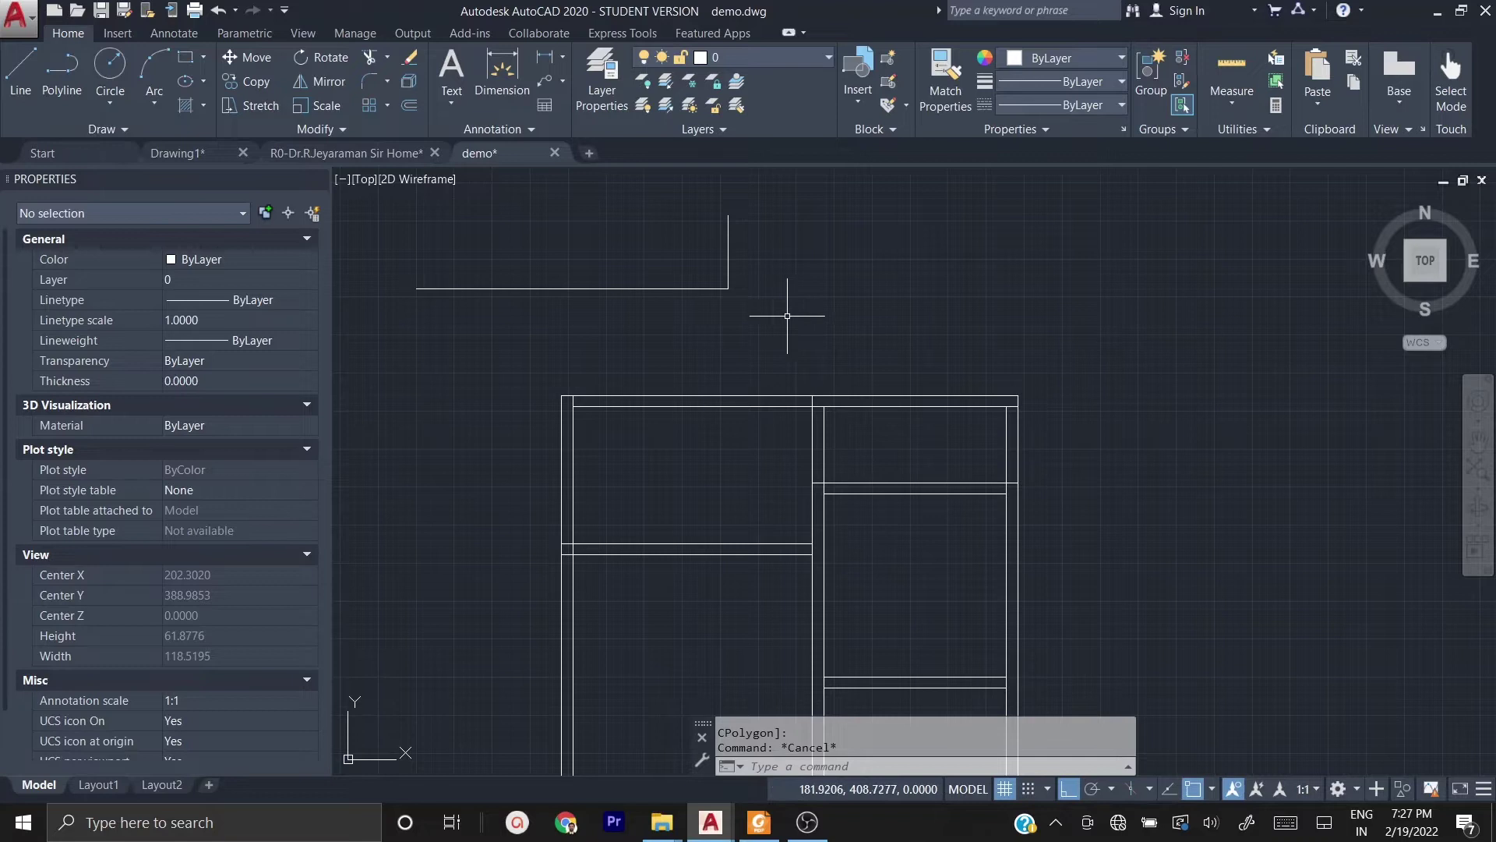
{"action": "left_click", "coordinate": [809, 321]}
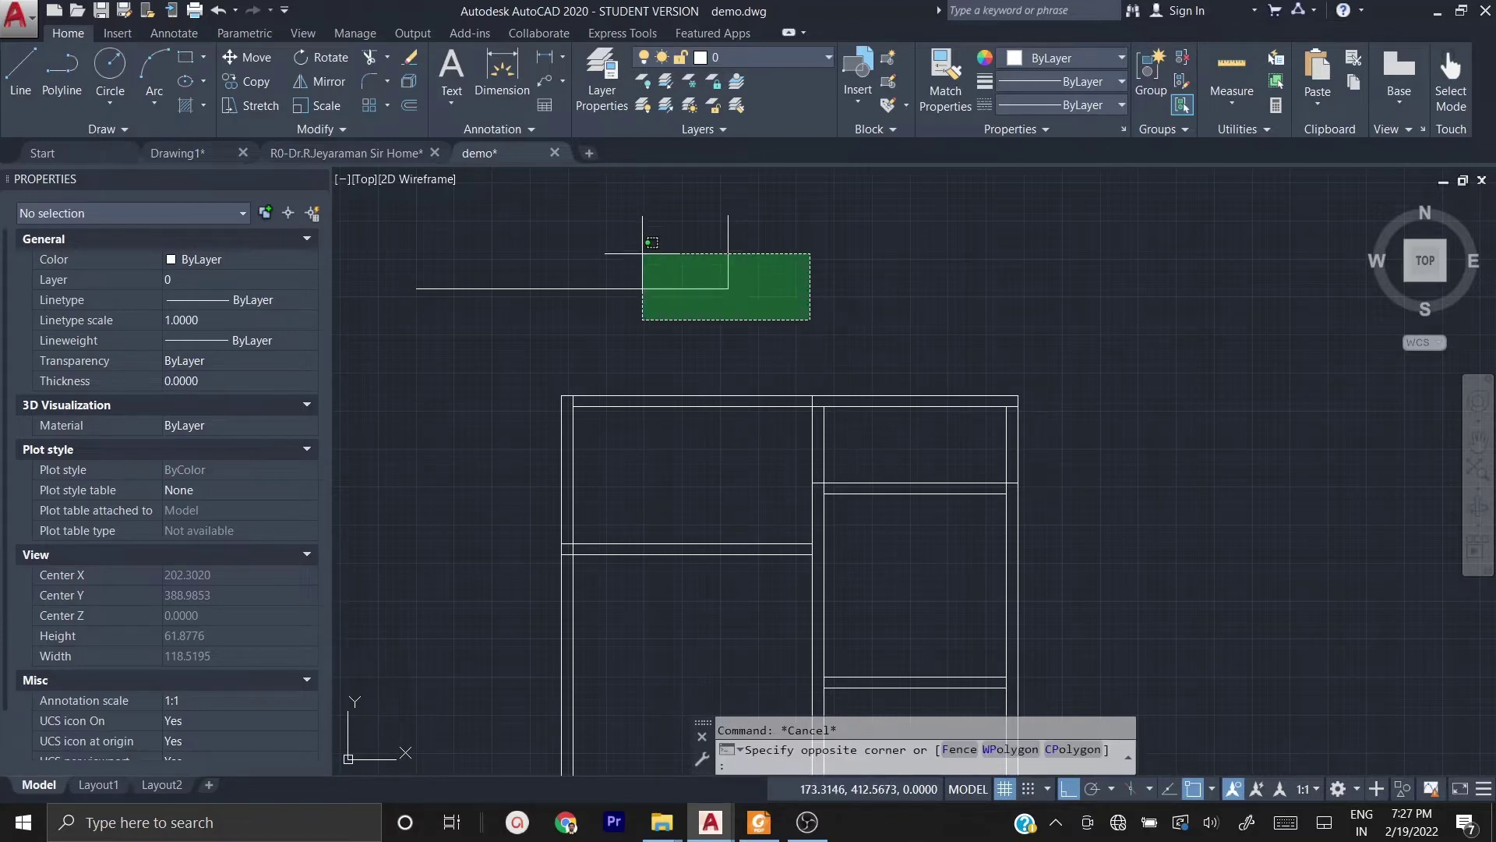
{"action": "left_click", "coordinate": [411, 203]}
{"action": "key", "text": "Delete"}
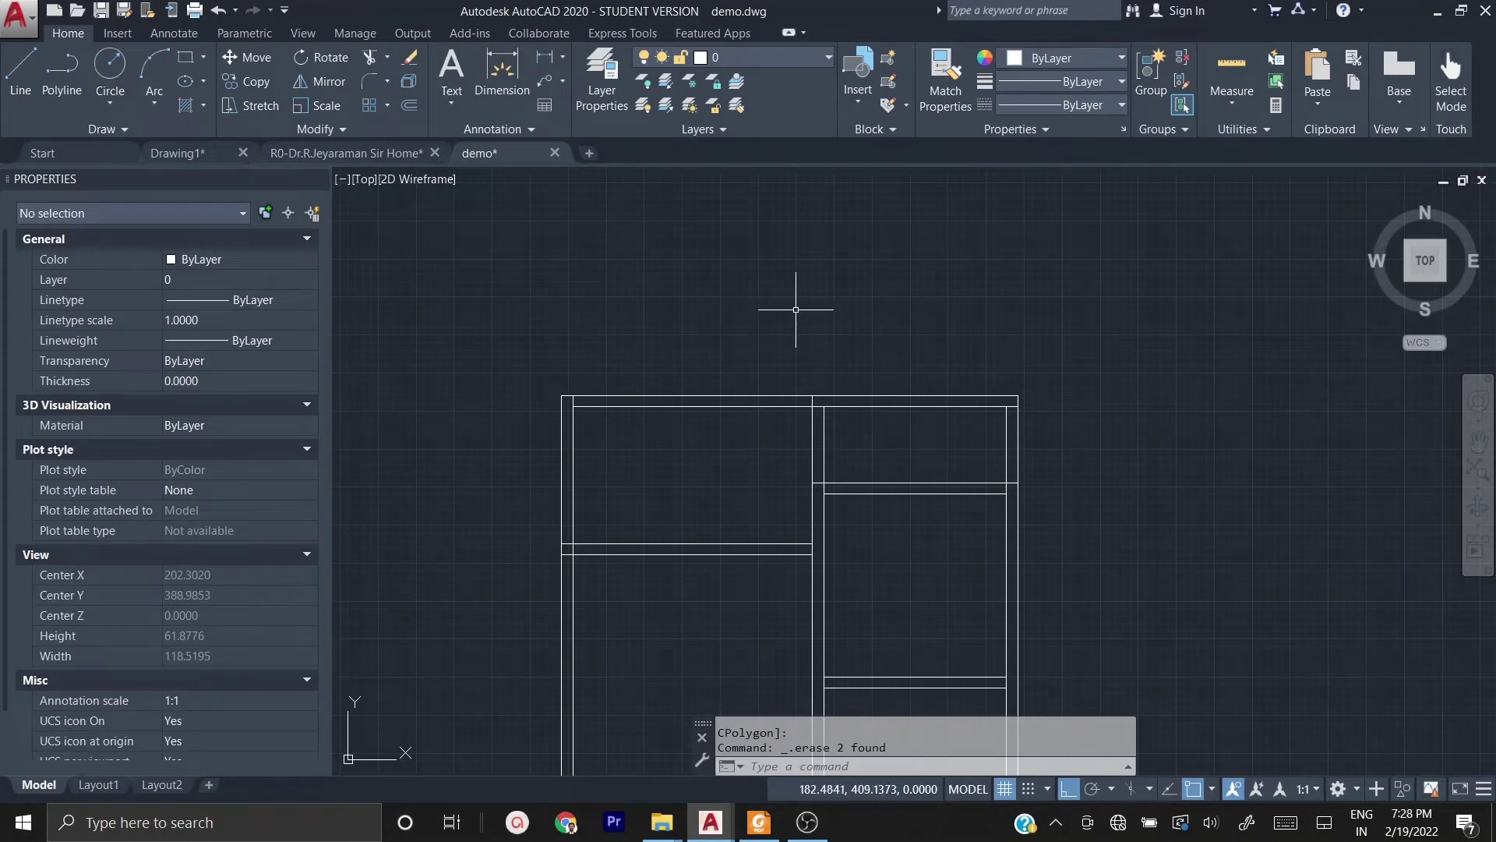
- Trim the overlapping lines where the upper-left room's lower wall meets the left outer wall and at the plan's top-left corner
{"action": "scroll", "coordinate": [834, 280], "scroll_direction": "down", "scroll_amount": 2}
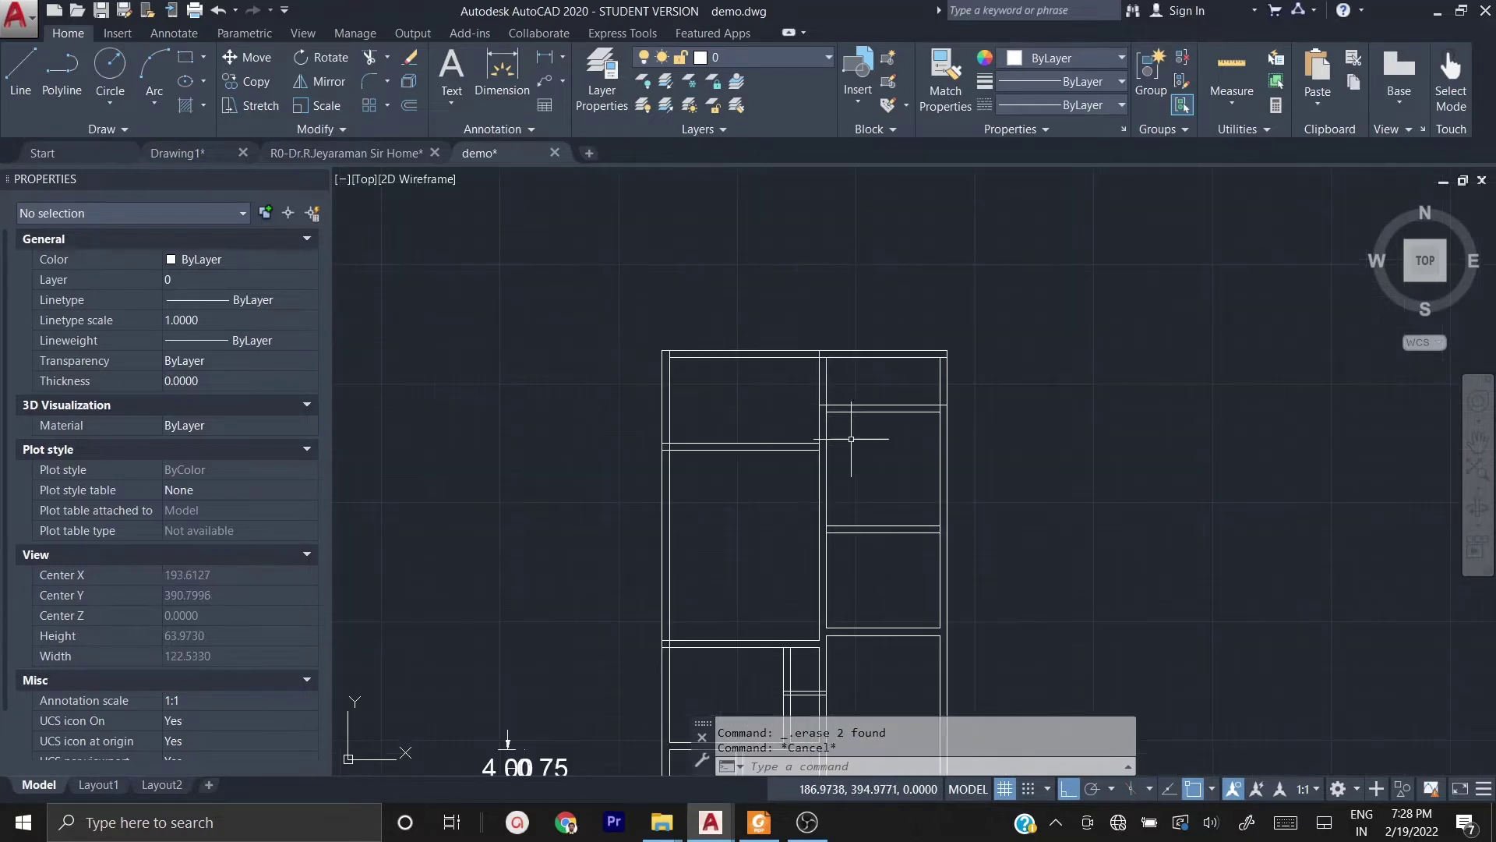
{"action": "scroll", "coordinate": [672, 443], "scroll_direction": "up", "scroll_amount": 5}
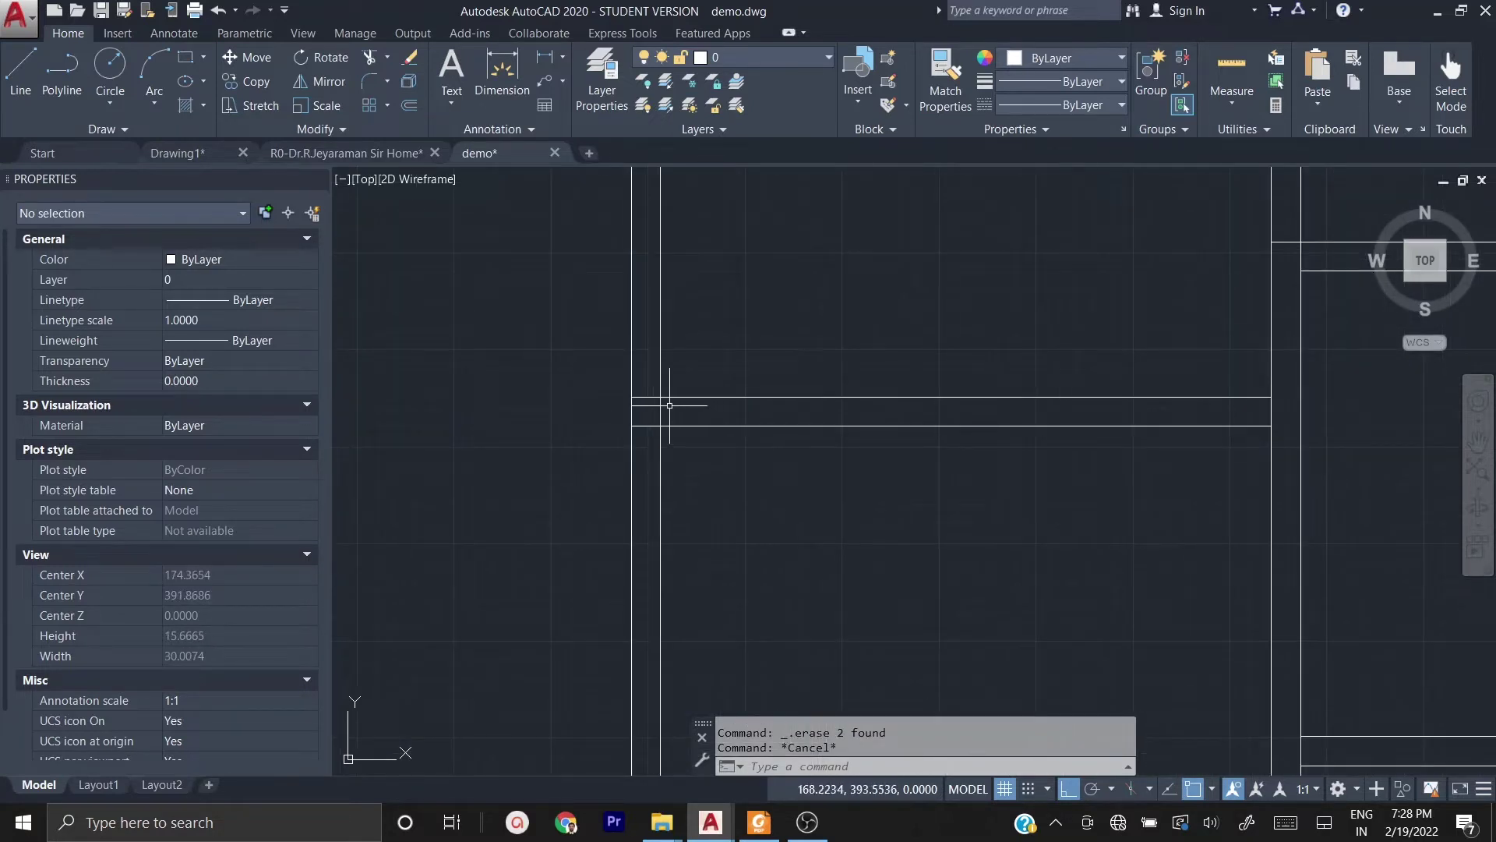
{"action": "type", "text": "tr"}
{"action": "key", "text": "Return"}
{"action": "scroll", "coordinate": [659, 417], "scroll_direction": "up", "scroll_amount": 3}
{"action": "left_click", "coordinate": [690, 269]}
{"action": "left_click", "coordinate": [600, 468]}
{"action": "left_click", "coordinate": [701, 334]}
{"action": "left_click", "coordinate": [603, 412]}
{"action": "scroll", "coordinate": [662, 436], "scroll_direction": "down", "scroll_amount": 4}
{"action": "left_click", "coordinate": [723, 550]}
{"action": "left_click", "coordinate": [568, 448]}
{"action": "scroll", "coordinate": [562, 292], "scroll_direction": "down", "scroll_amount": 2}
- Trim the overlapping lines where the top wall meets the central wall and at the plan's top-right corner
{"action": "scroll", "coordinate": [562, 308], "scroll_direction": "up", "scroll_amount": 8}
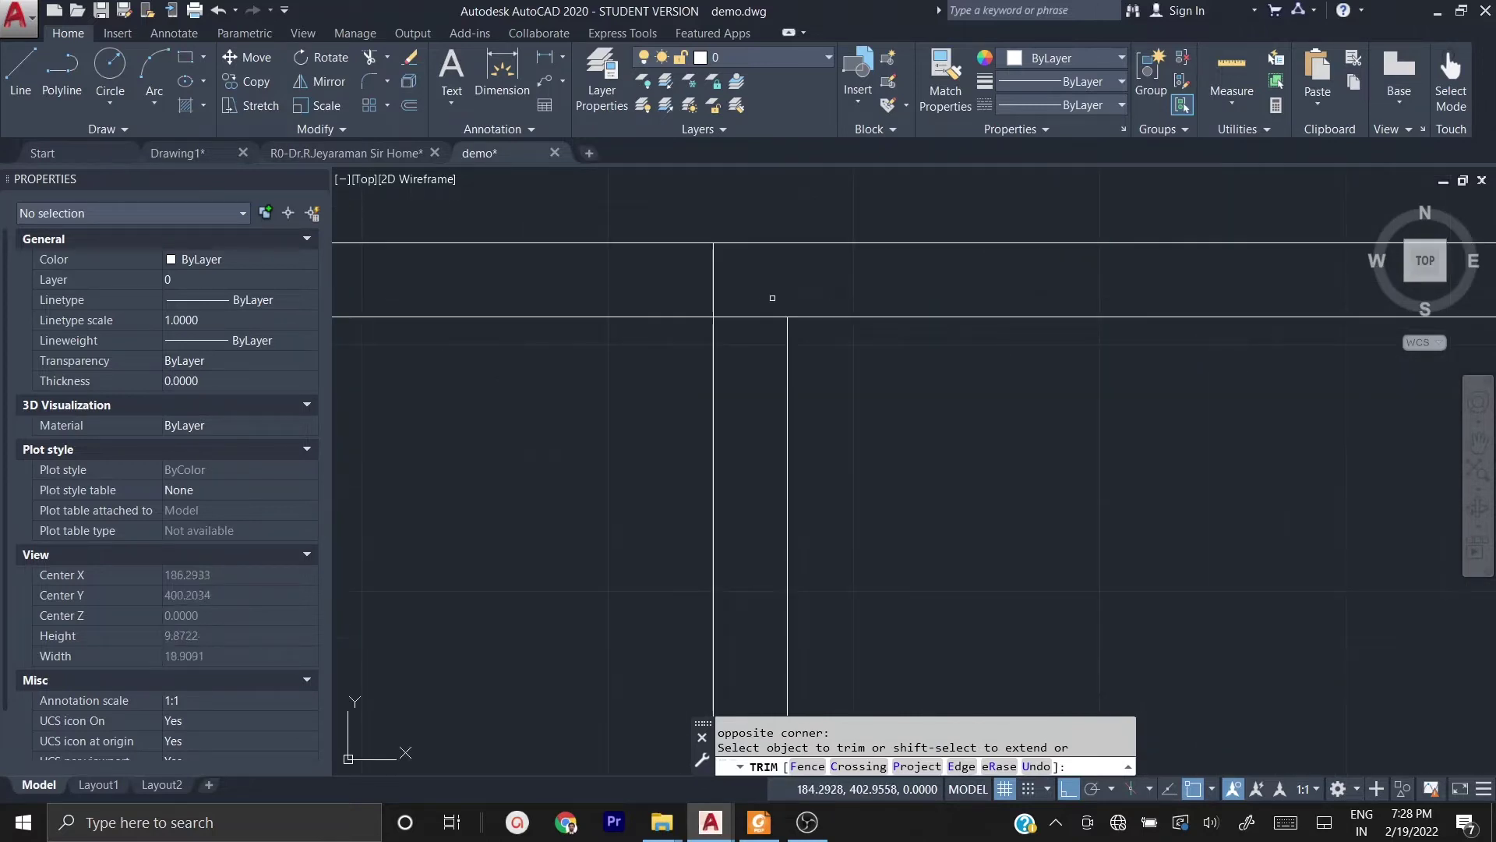
{"action": "left_click", "coordinate": [759, 357]}
{"action": "left_click", "coordinate": [770, 308]}
{"action": "left_click", "coordinate": [675, 243]}
{"action": "scroll", "coordinate": [964, 303], "scroll_direction": "down", "scroll_amount": 5}
{"action": "scroll", "coordinate": [969, 285], "scroll_direction": "up", "scroll_amount": 6}
{"action": "left_click", "coordinate": [950, 309]}
{"action": "left_click", "coordinate": [943, 267]}
{"action": "scroll", "coordinate": [917, 257], "scroll_direction": "down", "scroll_amount": 6}
- Trim the overlapping lines at both ends of the wall below the small upper-right room
{"action": "scroll", "coordinate": [933, 368], "scroll_direction": "up", "scroll_amount": 4}
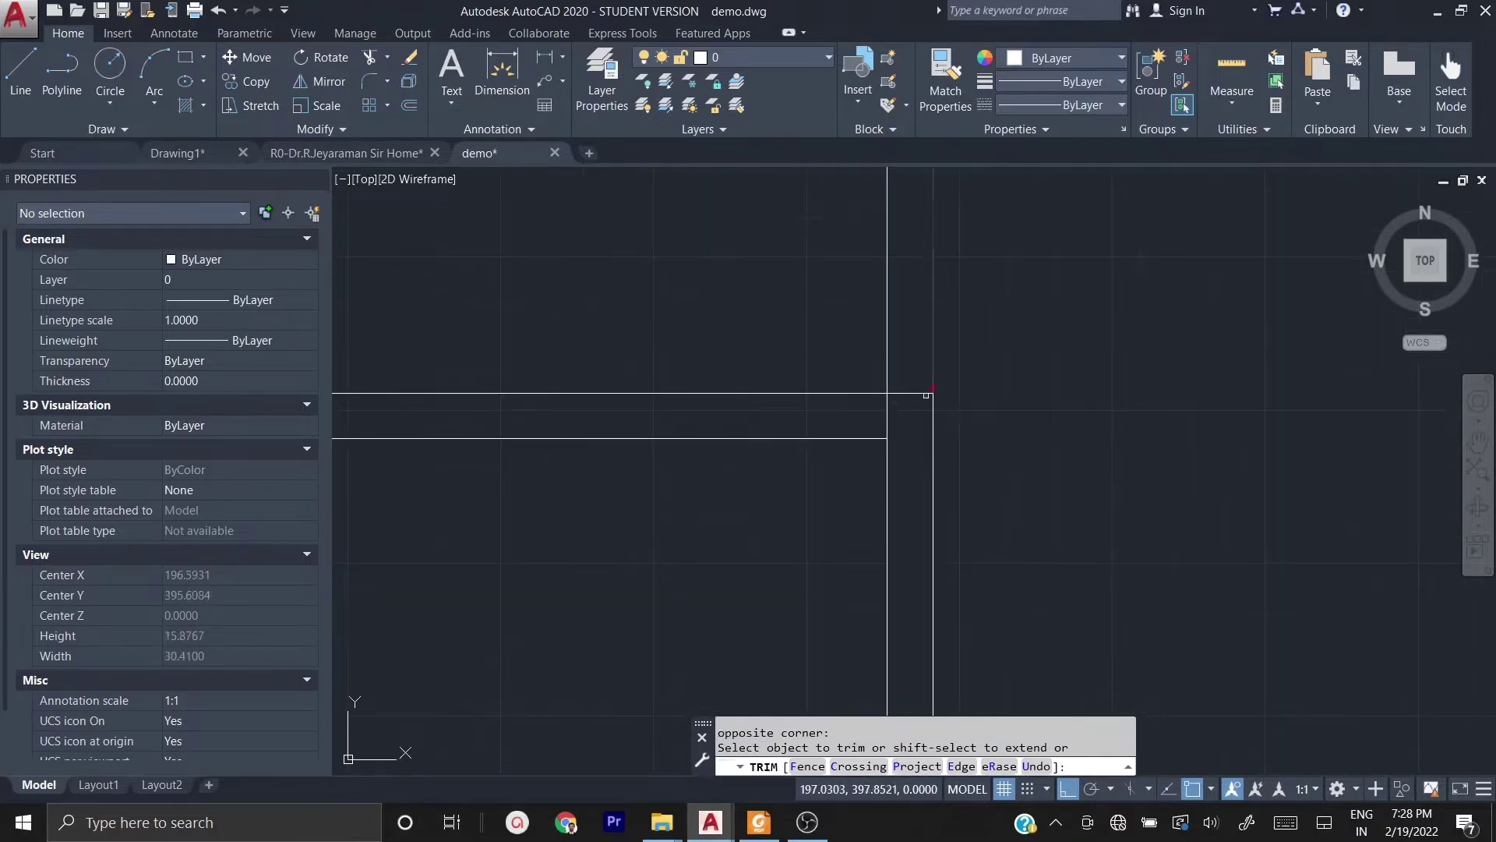
{"action": "left_click", "coordinate": [924, 424]}
{"action": "left_click", "coordinate": [903, 320]}
{"action": "left_click", "coordinate": [898, 412]}
{"action": "left_click", "coordinate": [909, 367]}
{"action": "scroll", "coordinate": [909, 367], "scroll_direction": "down", "scroll_amount": 6}
{"action": "scroll", "coordinate": [888, 404], "scroll_direction": "up", "scroll_amount": 6}
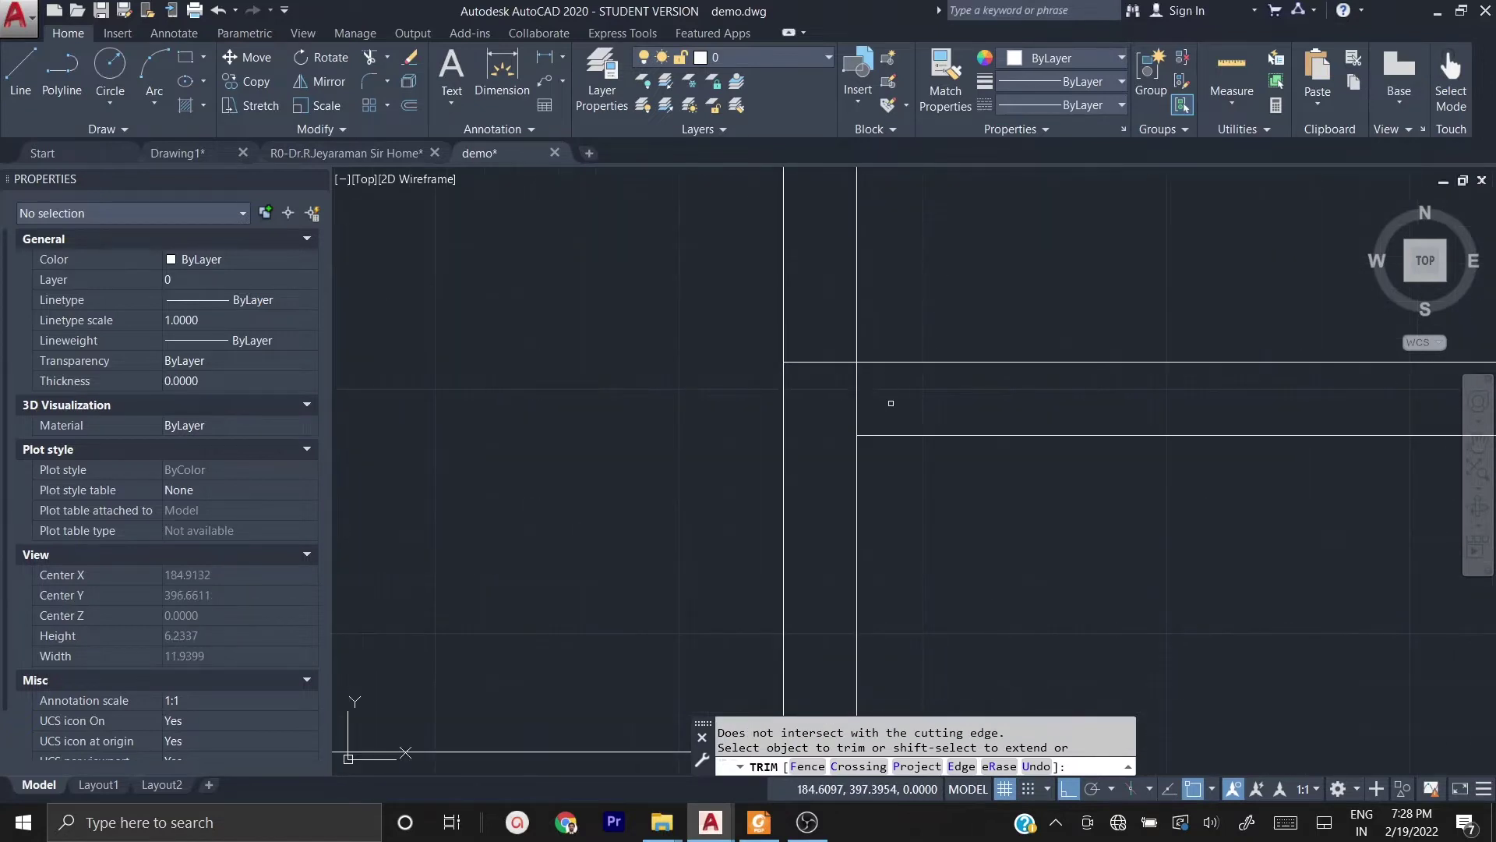
{"action": "left_click", "coordinate": [893, 403]}
{"action": "left_click", "coordinate": [828, 398]}
{"action": "left_click", "coordinate": [816, 301]}
{"action": "scroll", "coordinate": [817, 300], "scroll_direction": "down", "scroll_amount": 8}
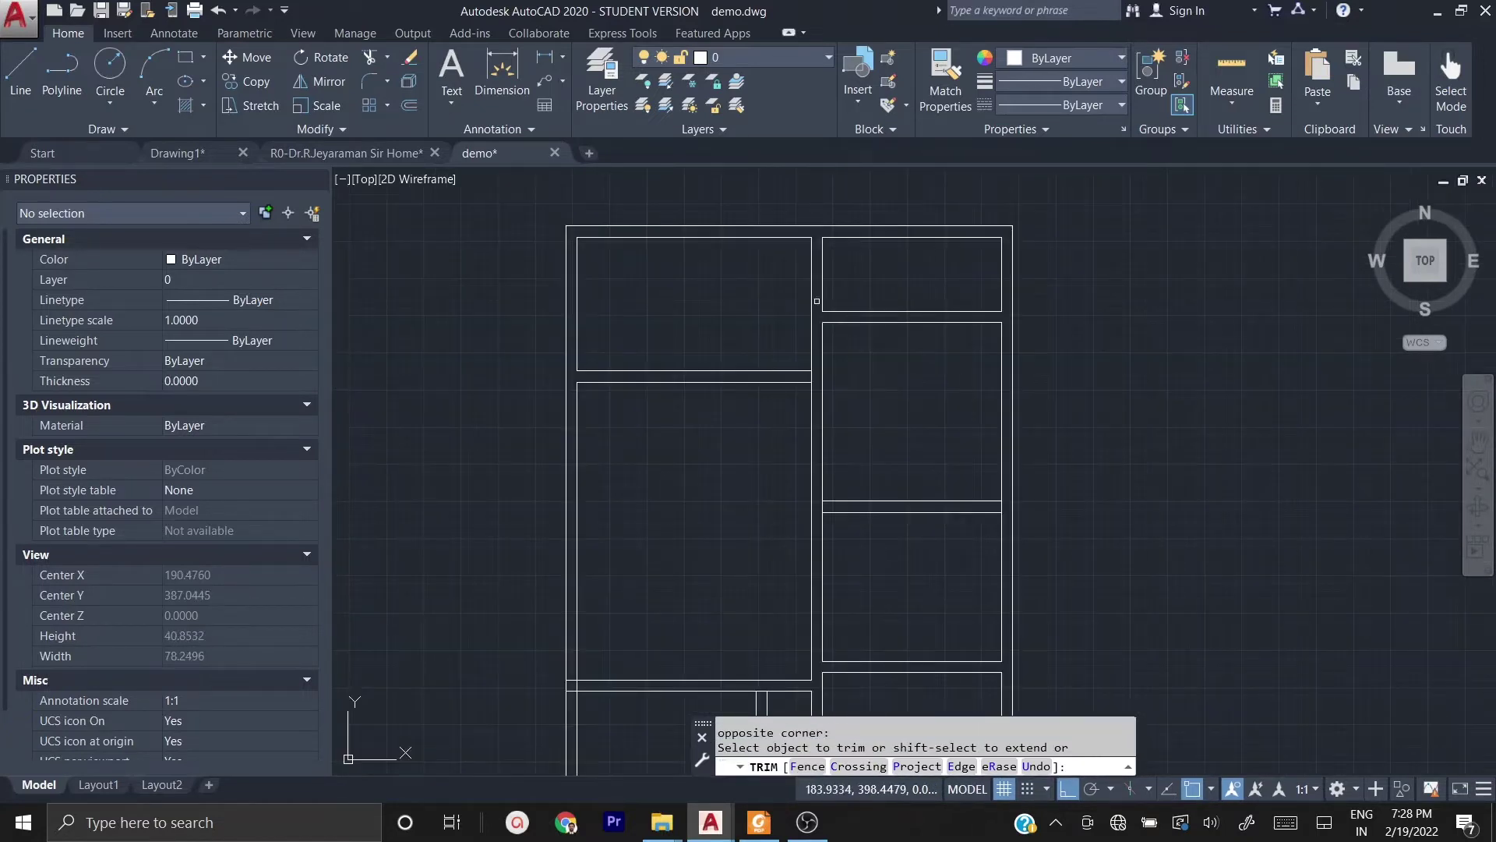
- Trim the central wall's line where the upper-left room's lower wall joins it
{"action": "scroll", "coordinate": [802, 379], "scroll_direction": "up", "scroll_amount": 6}
{"action": "left_click", "coordinate": [808, 365]}
{"action": "scroll", "coordinate": [803, 374], "scroll_direction": "up", "scroll_amount": 2}
{"action": "left_click", "coordinate": [917, 339]}
{"action": "left_click", "coordinate": [813, 323]}
{"action": "scroll", "coordinate": [840, 306], "scroll_direction": "down", "scroll_amount": 6}
- Trim the side wall segments between the two lines of the partition separating the middle right-hand rooms
{"action": "left_click", "coordinate": [846, 299]}
{"action": "scroll", "coordinate": [1136, 534], "scroll_direction": "up", "scroll_amount": 4}
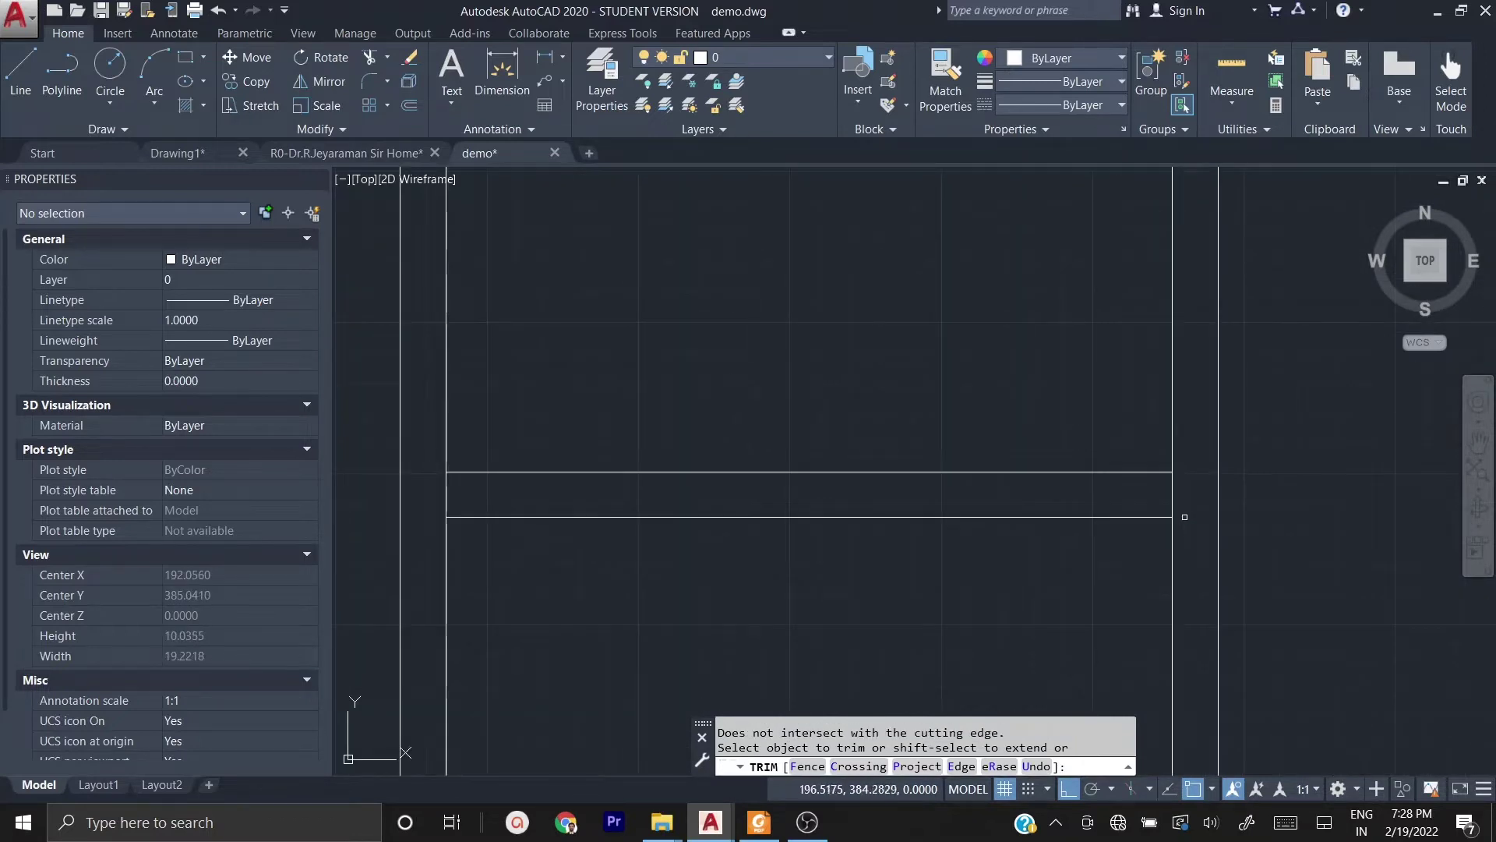
{"action": "left_click", "coordinate": [1191, 502]}
{"action": "left_click", "coordinate": [427, 481]}
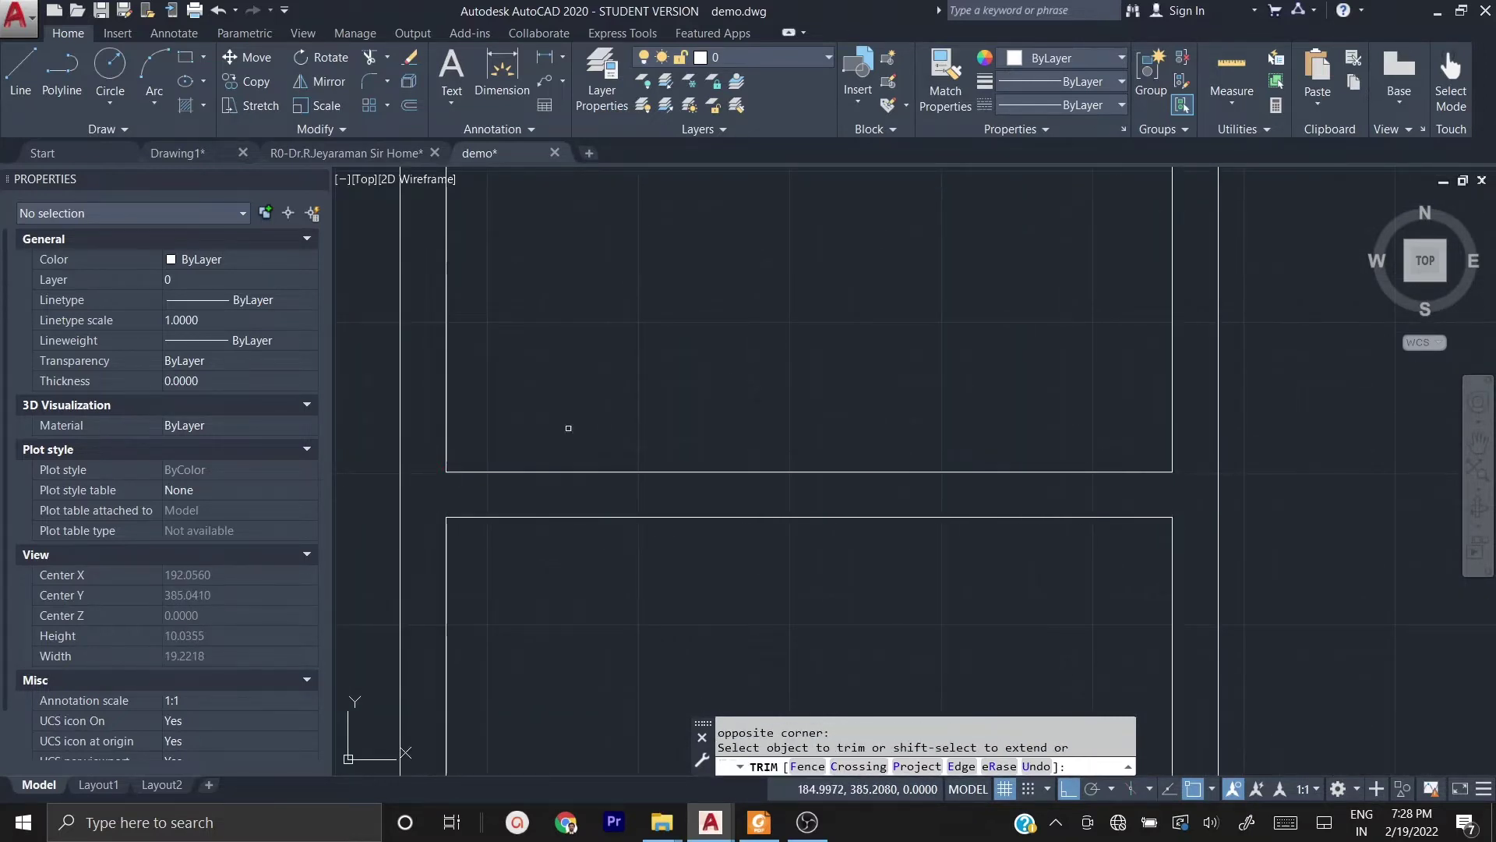
{"action": "scroll", "coordinate": [568, 428], "scroll_direction": "down", "scroll_amount": 8}
{"action": "left_click", "coordinate": [849, 371]}
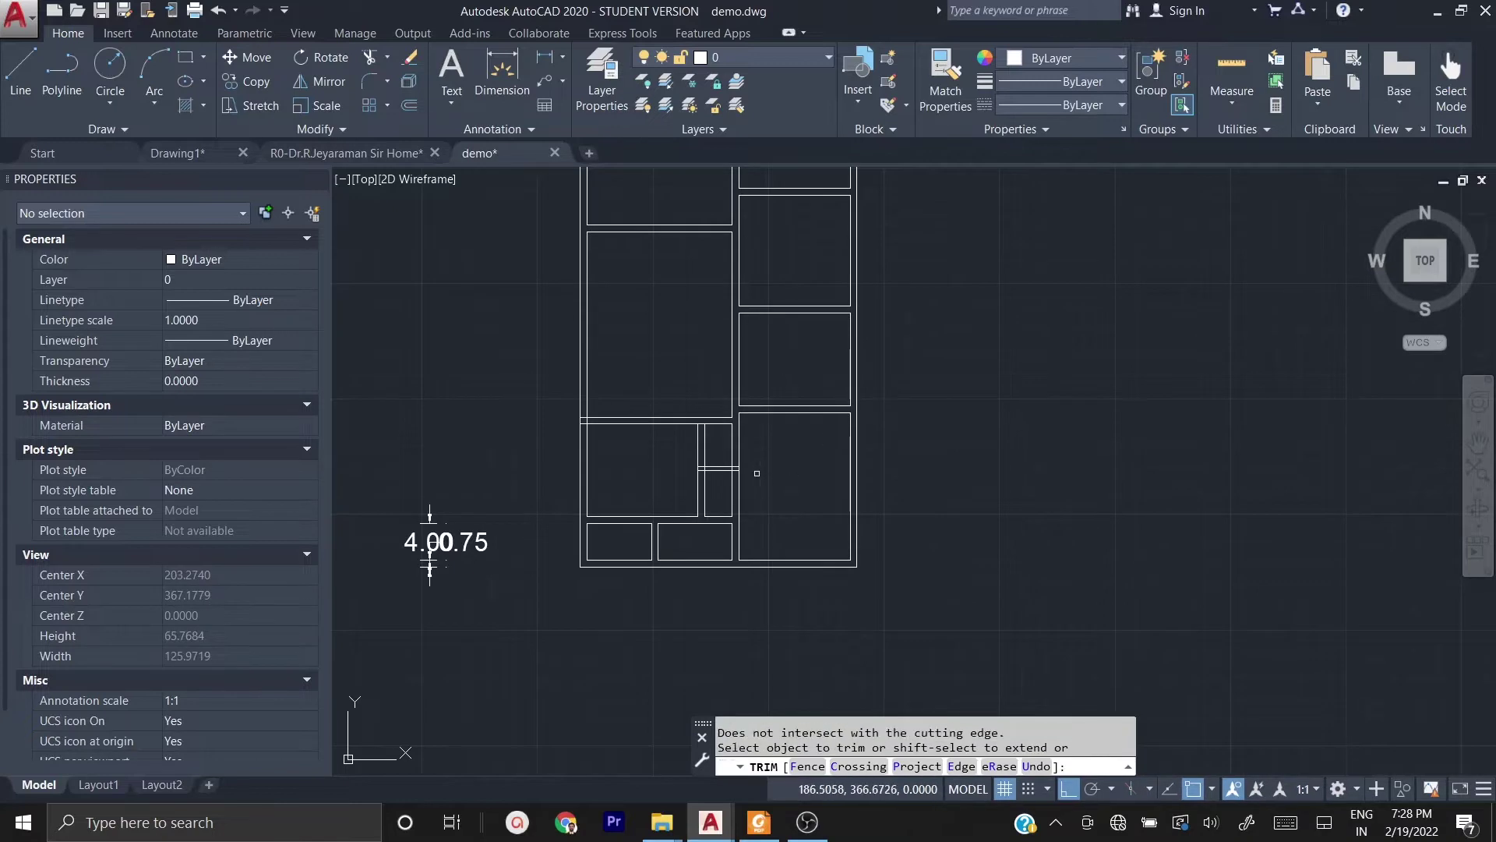
- Trim the lower line of the large left room's bottom wall above the narrow space beside the central wall
{"action": "scroll", "coordinate": [713, 456], "scroll_direction": "up", "scroll_amount": 5}
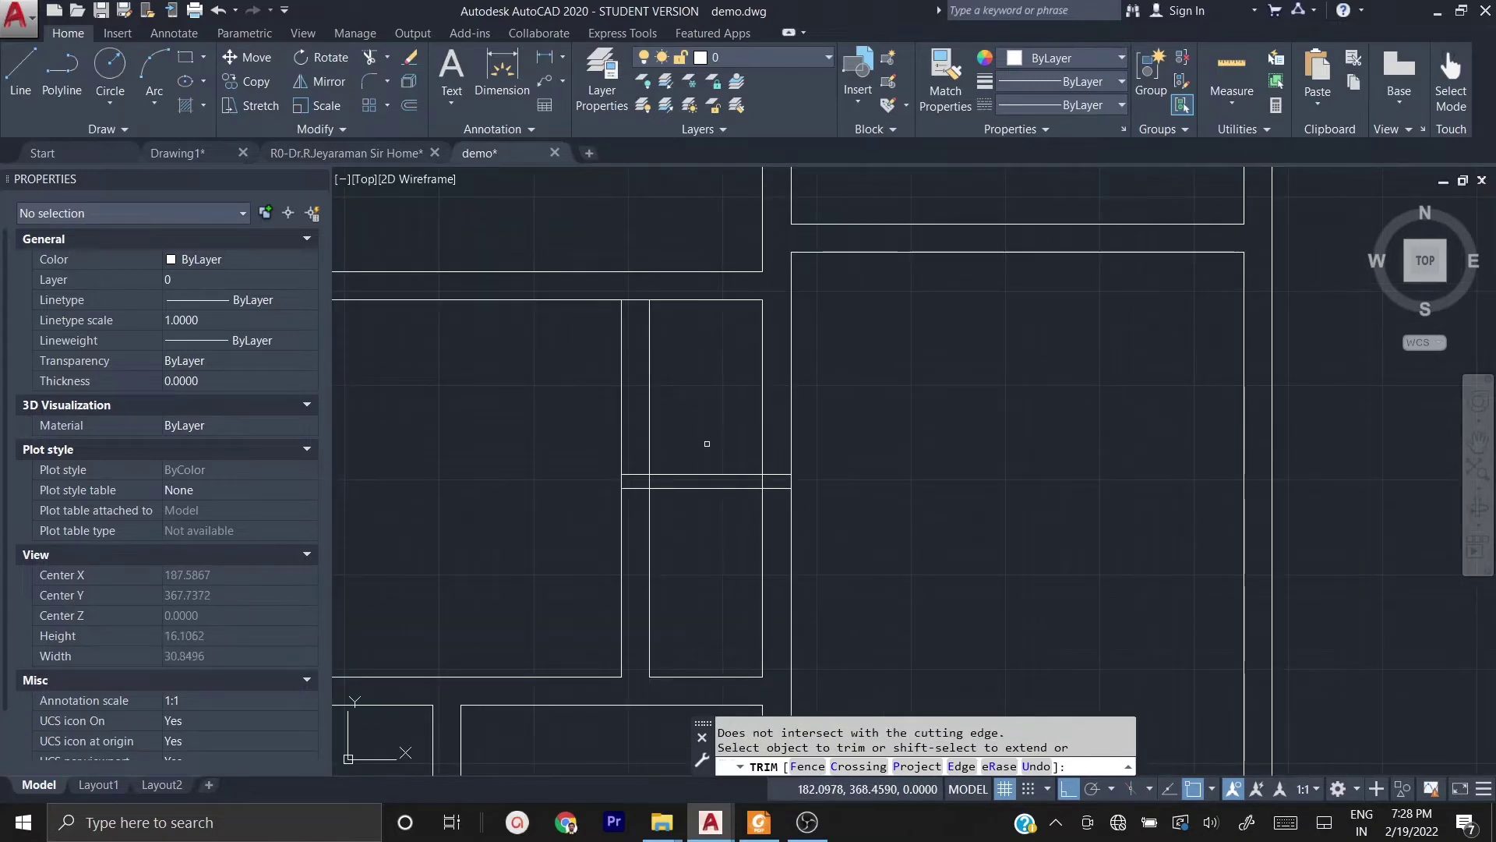
{"action": "left_click", "coordinate": [721, 300]}
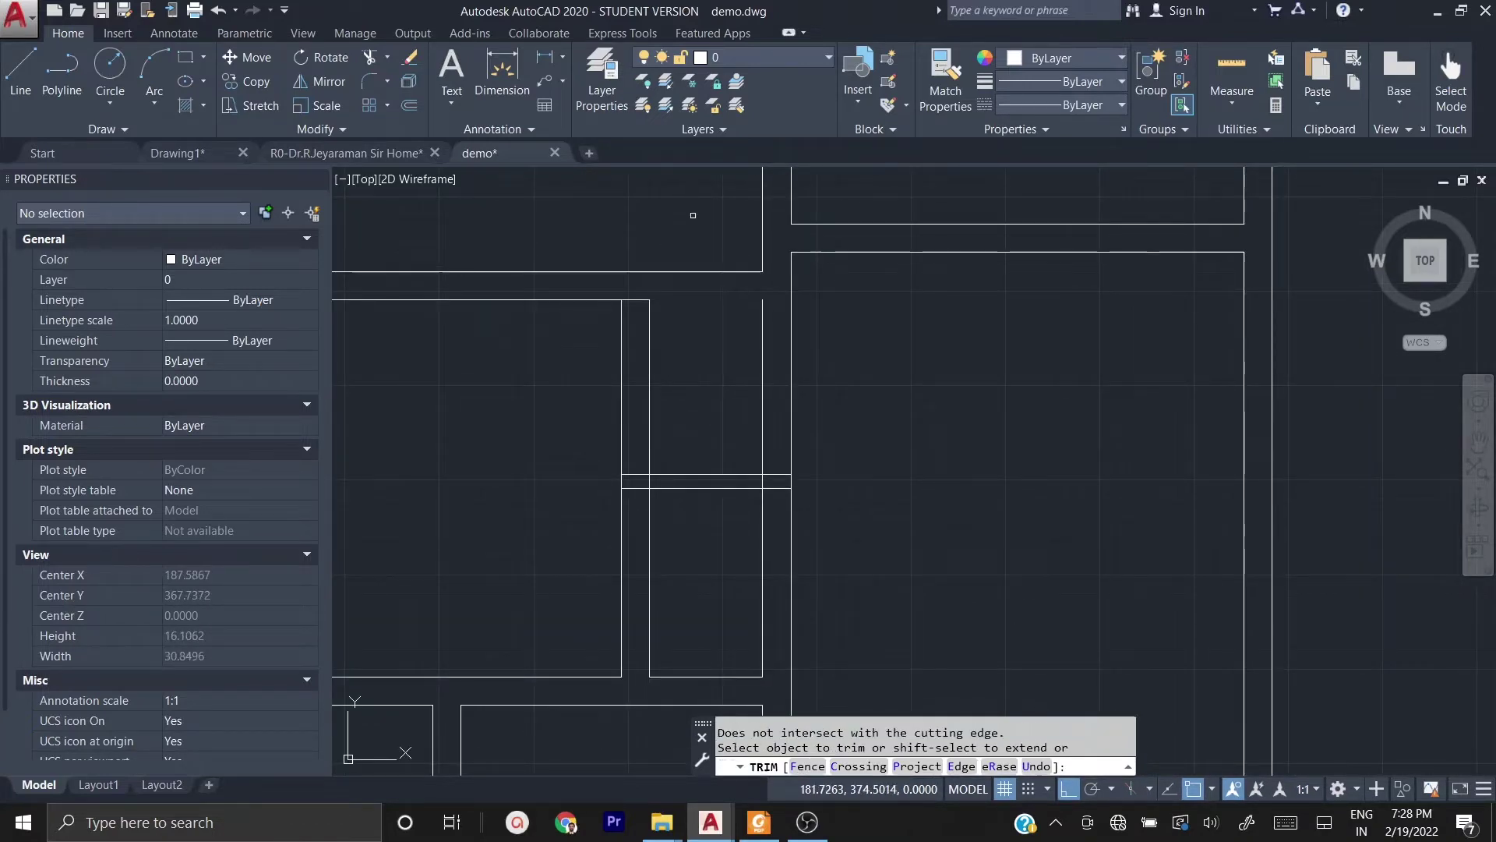
{"action": "scroll", "coordinate": [701, 393], "scroll_direction": "up", "scroll_amount": 2}
{"action": "key", "text": "Escape"}
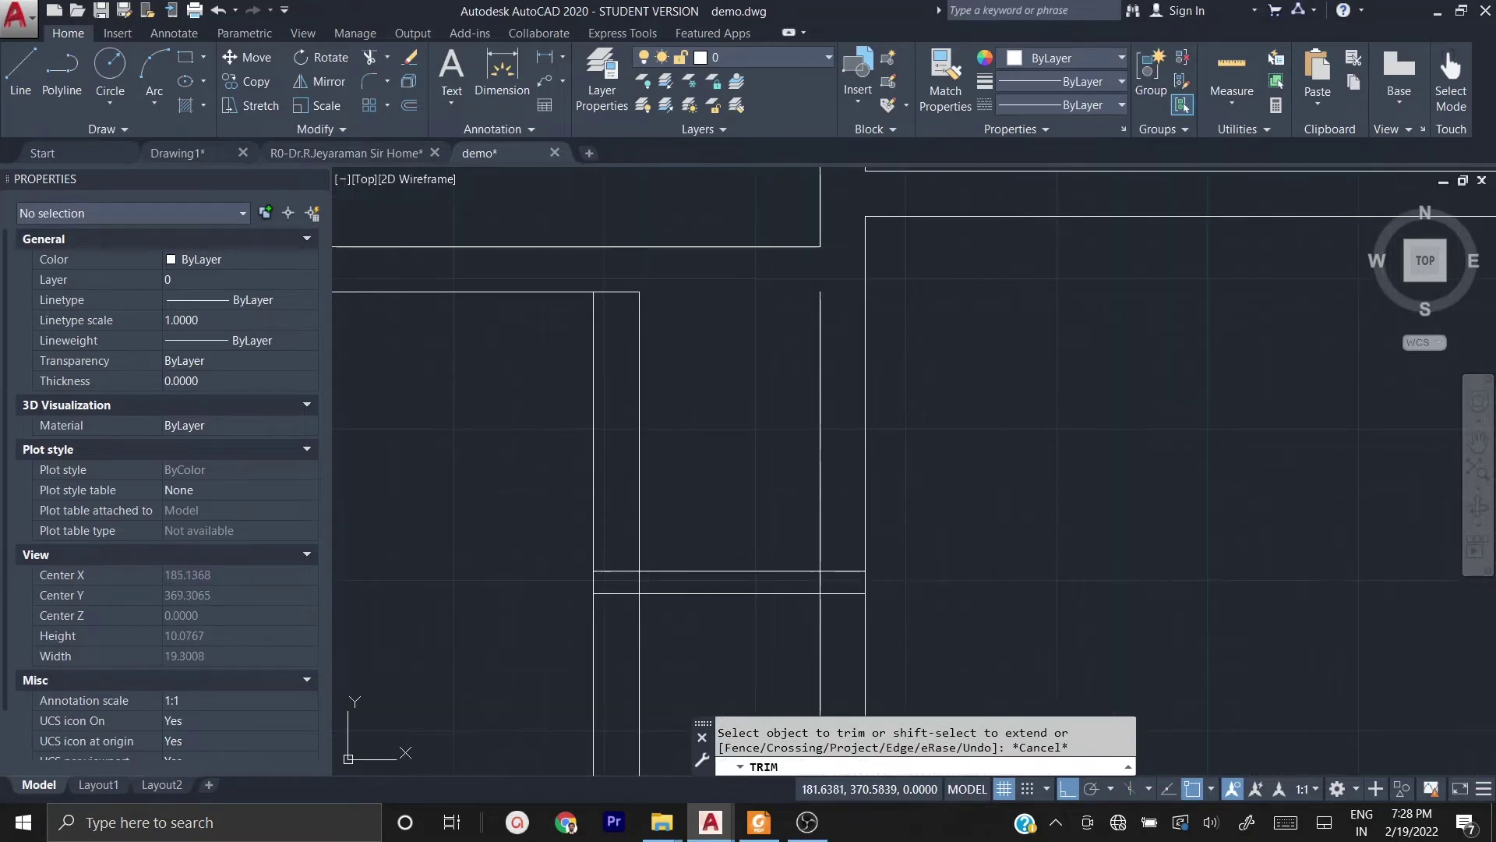
- Extend the narrow space's left wall line up to the upper line of the large room's bottom wall
{"action": "type", "text": "ex"}
{"action": "key", "text": "Return"}
{"action": "key", "text": "Return"}
{"action": "left_click", "coordinate": [639, 300]}
{"action": "key", "text": "Escape"}
{"action": "key", "text": "Escape"}
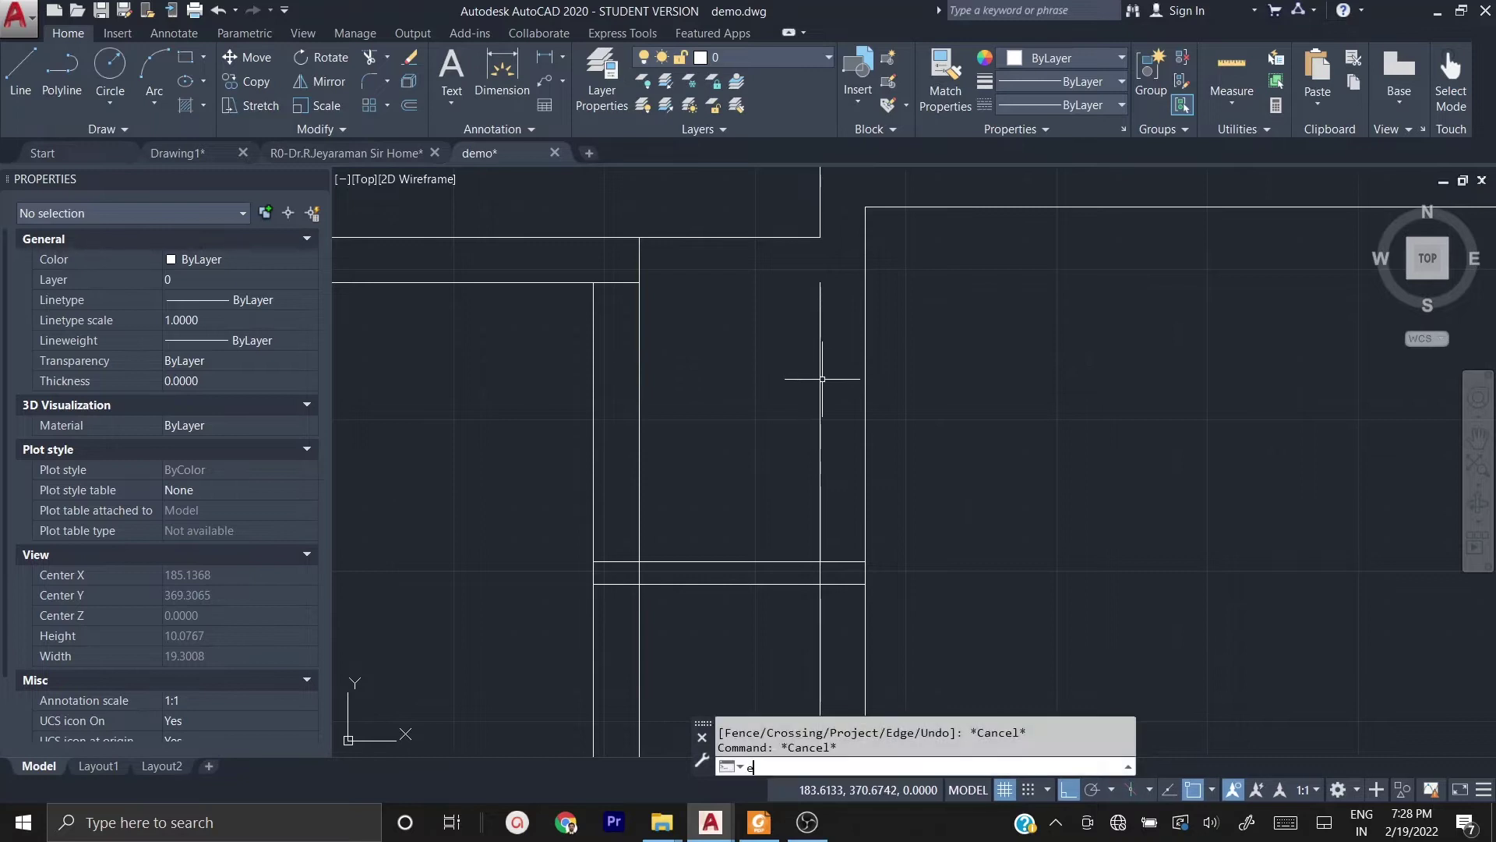
{"action": "type", "text": "ex"}
{"action": "key", "text": "Escape"}
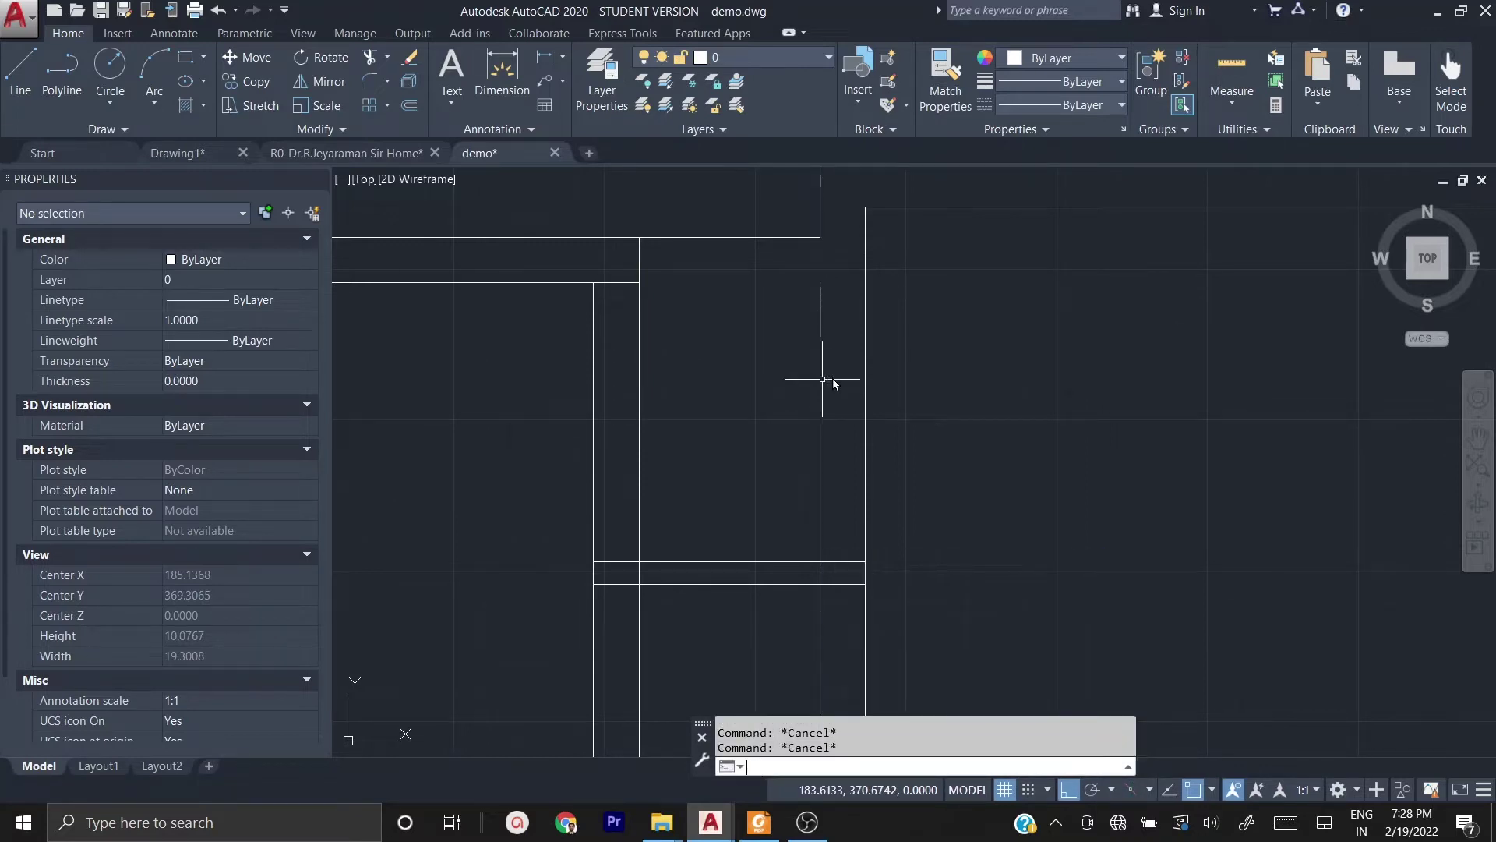
- Trim the remaining upper line of the large room's bottom wall across the opening to the narrow space
{"action": "scroll", "coordinate": [858, 378], "scroll_direction": "down", "scroll_amount": 2}
{"action": "scroll", "coordinate": [1075, 399], "scroll_direction": "down", "scroll_amount": 4}
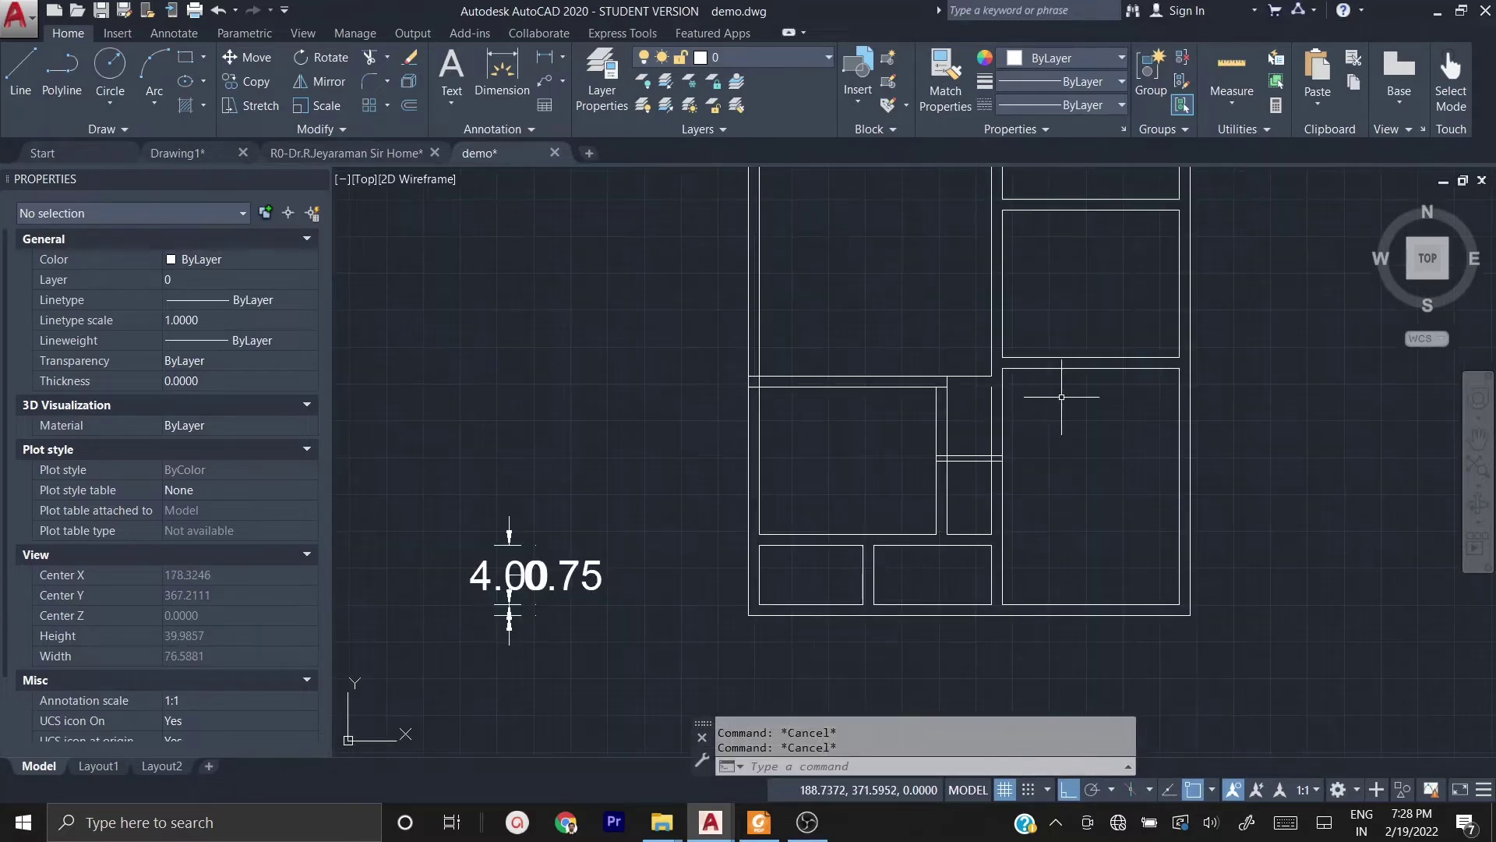
{"action": "scroll", "coordinate": [1081, 428], "scroll_direction": "down", "scroll_amount": 2}
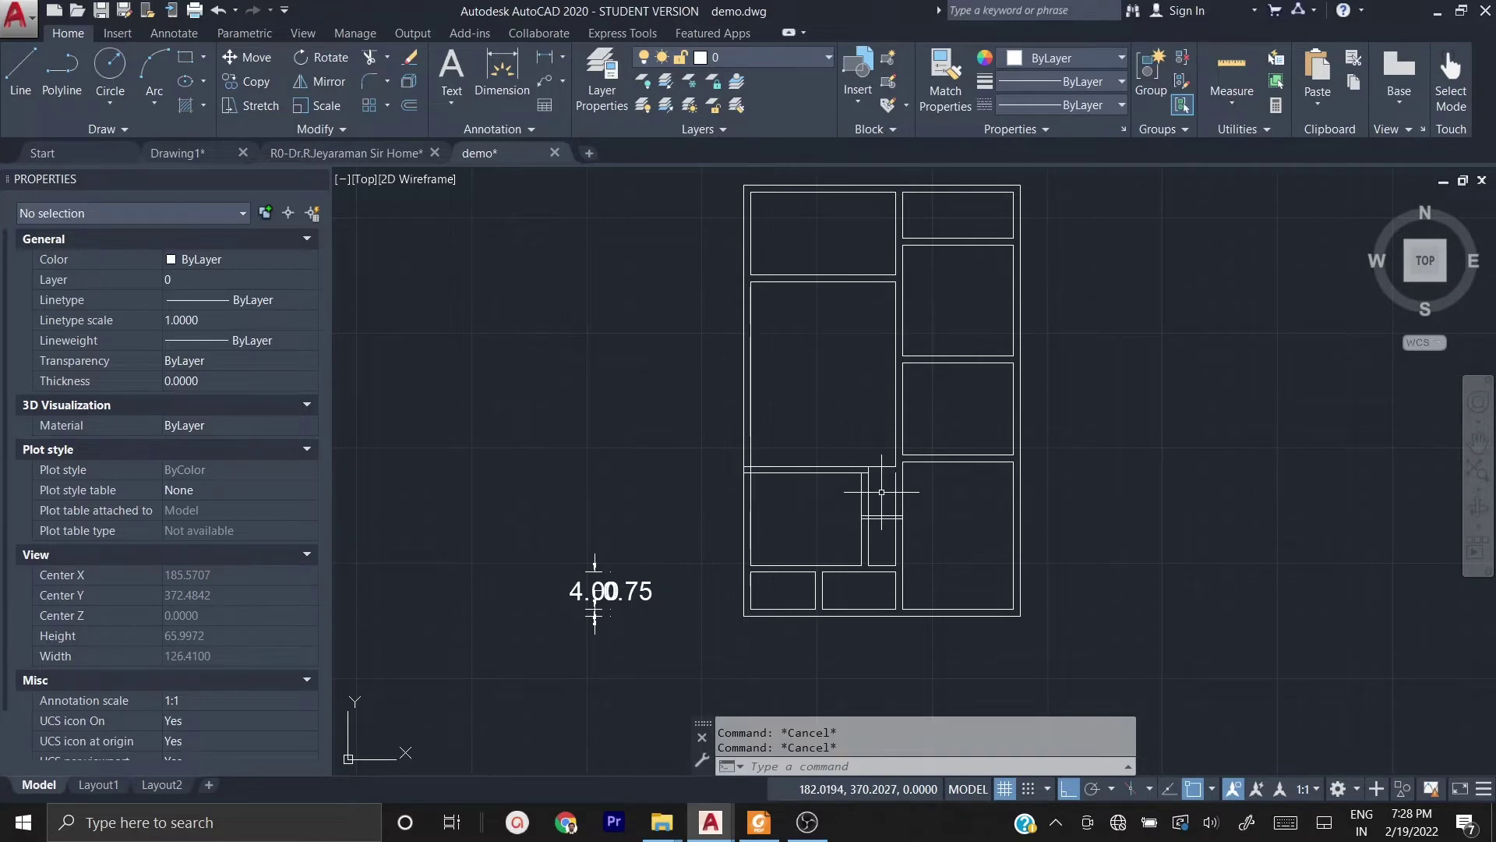
{"action": "scroll", "coordinate": [882, 492], "scroll_direction": "up", "scroll_amount": 3}
{"action": "scroll", "coordinate": [879, 491], "scroll_direction": "up", "scroll_amount": 3}
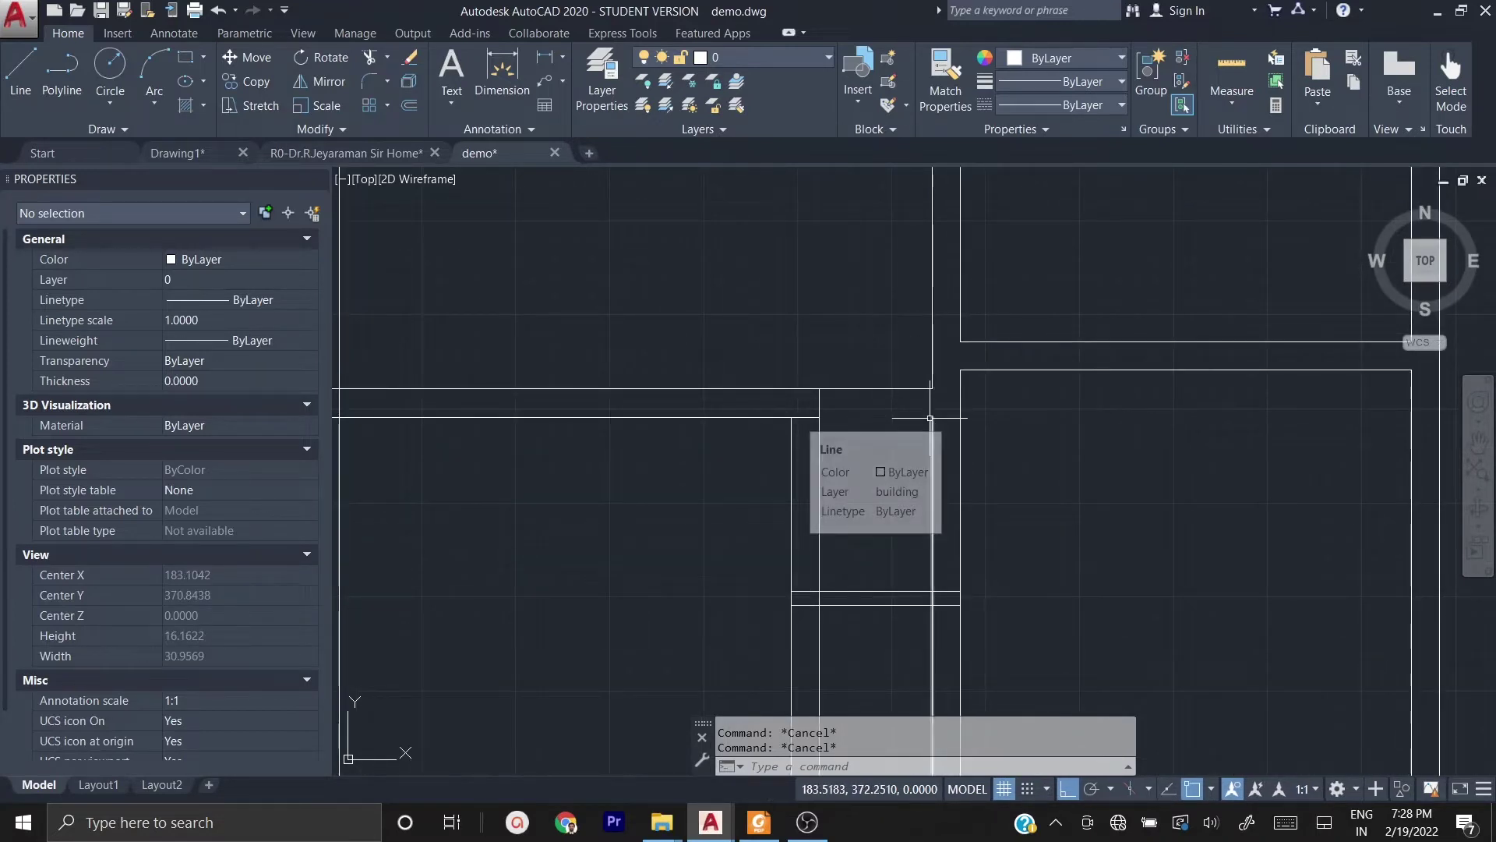
{"action": "type", "text": "tr"}
{"action": "key", "text": "Return"}
{"action": "key", "text": "Return"}
{"action": "left_click", "coordinate": [902, 428]}
{"action": "left_click", "coordinate": [848, 315]}
{"action": "key", "text": "Escape"}
{"action": "key", "text": "Escape"}
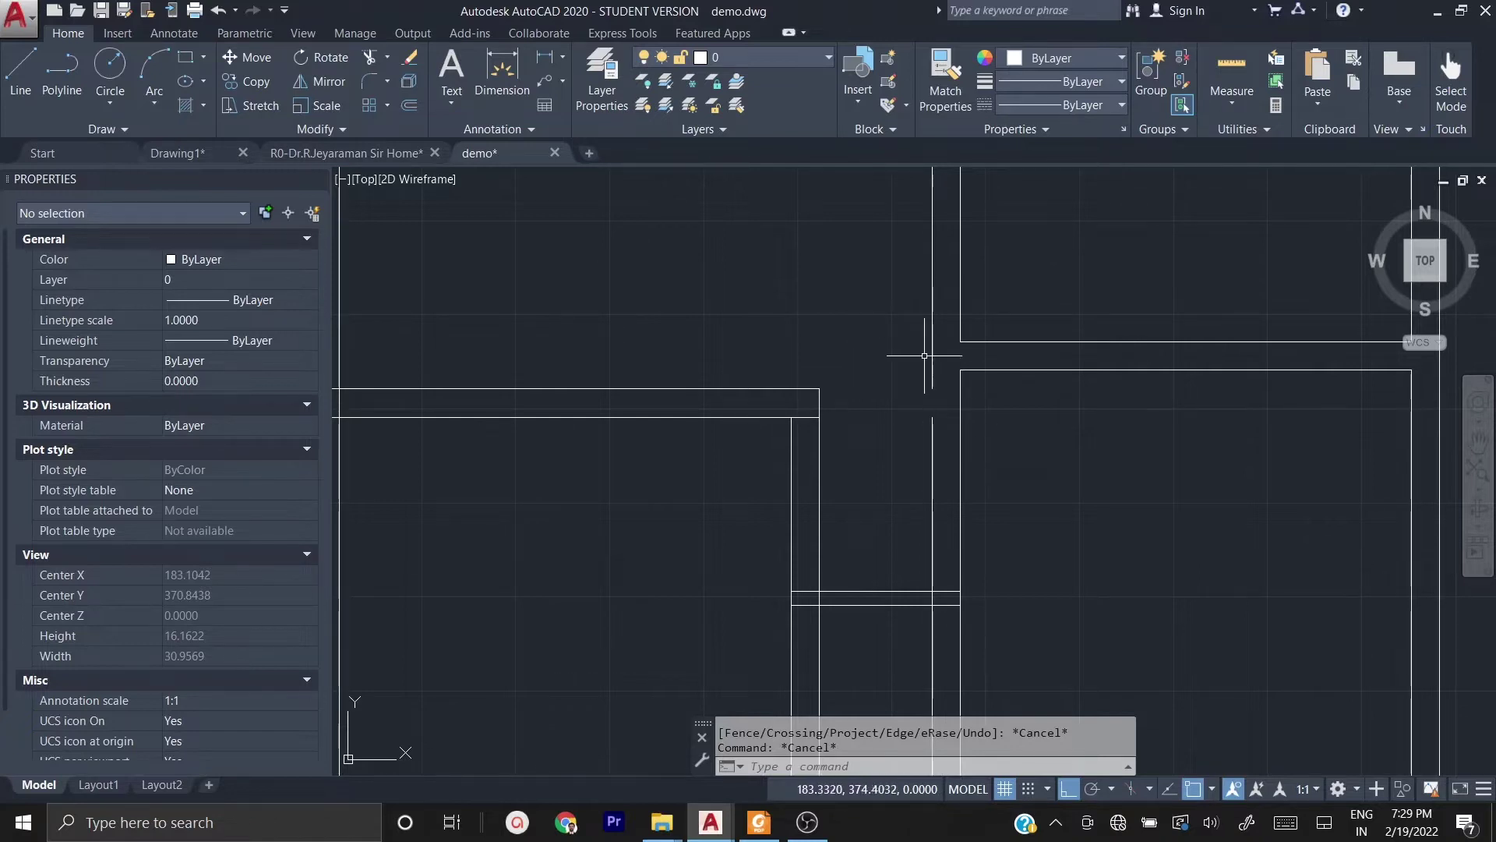
- Examine the gap in the central wall's left line beside the opening below the large room
{"action": "scroll", "coordinate": [924, 356], "scroll_direction": "down", "scroll_amount": 4}
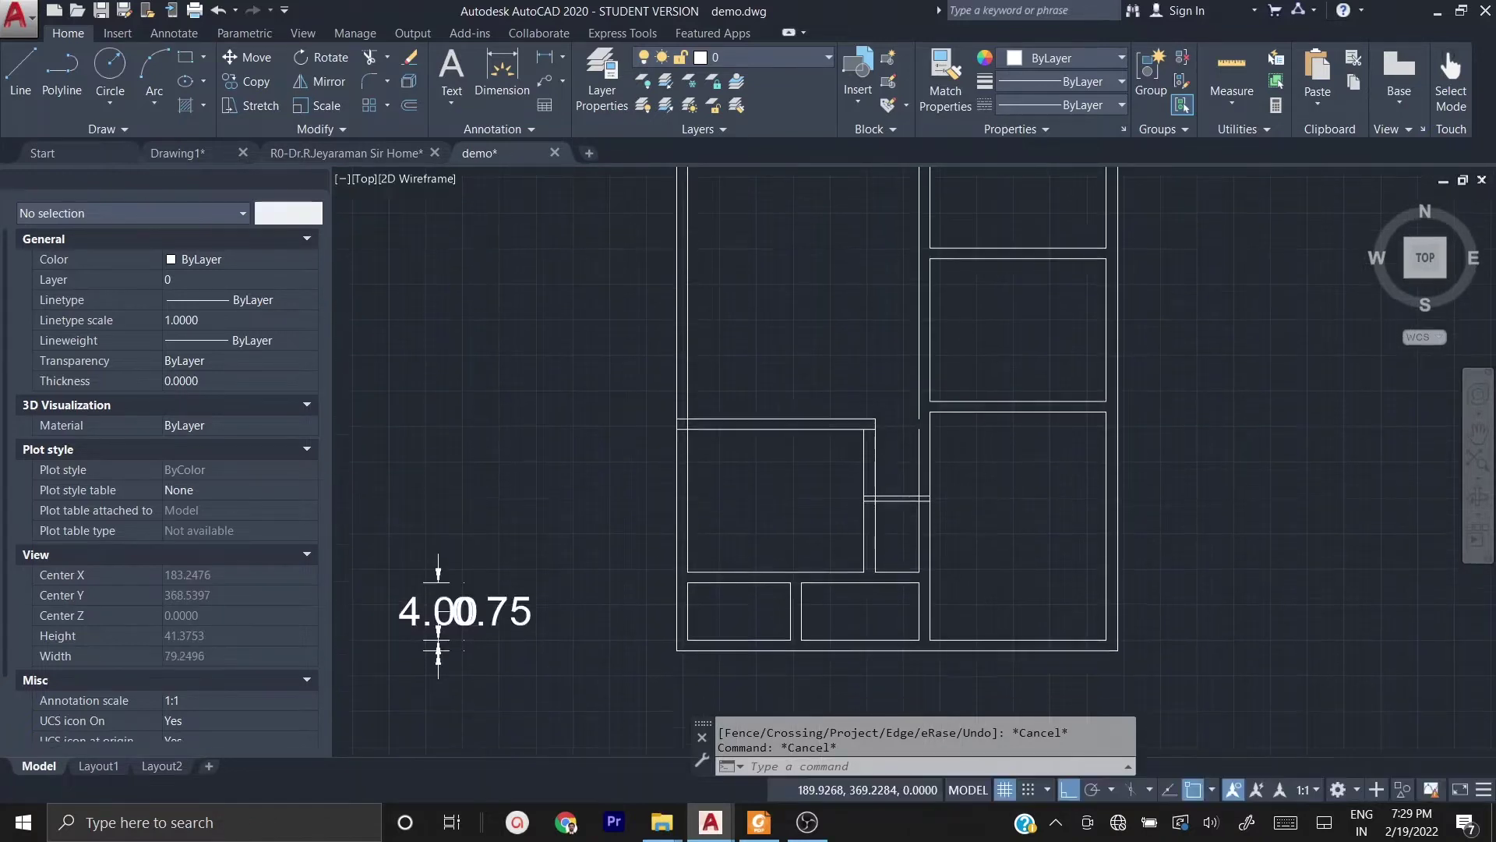
{"action": "scroll", "coordinate": [1012, 483], "scroll_direction": "down", "scroll_amount": 2}
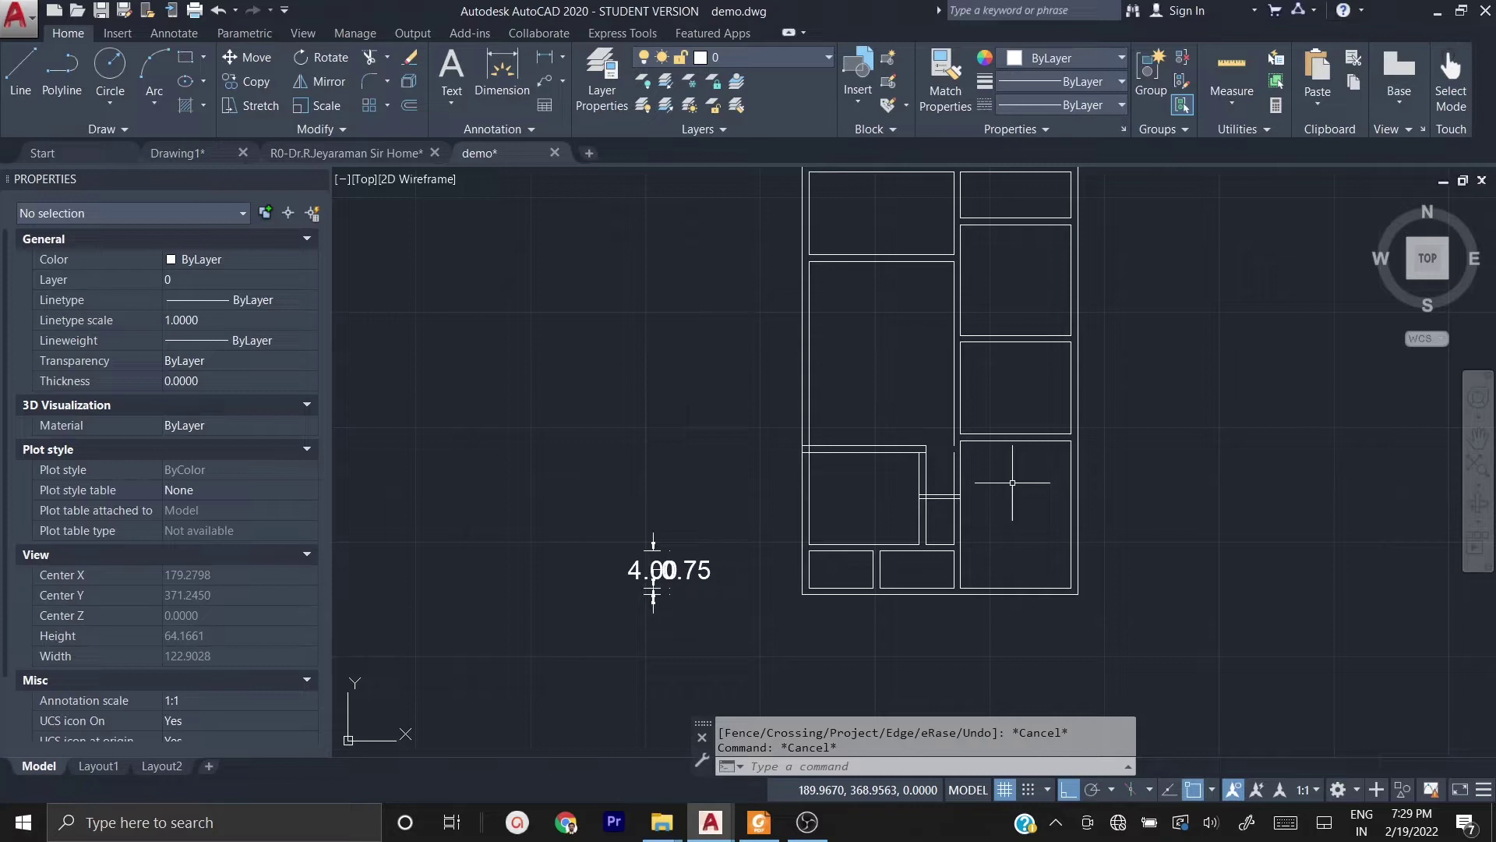
{"action": "scroll", "coordinate": [963, 468], "scroll_direction": "up", "scroll_amount": 4}
{"action": "scroll", "coordinate": [968, 515], "scroll_direction": "up", "scroll_amount": 2}
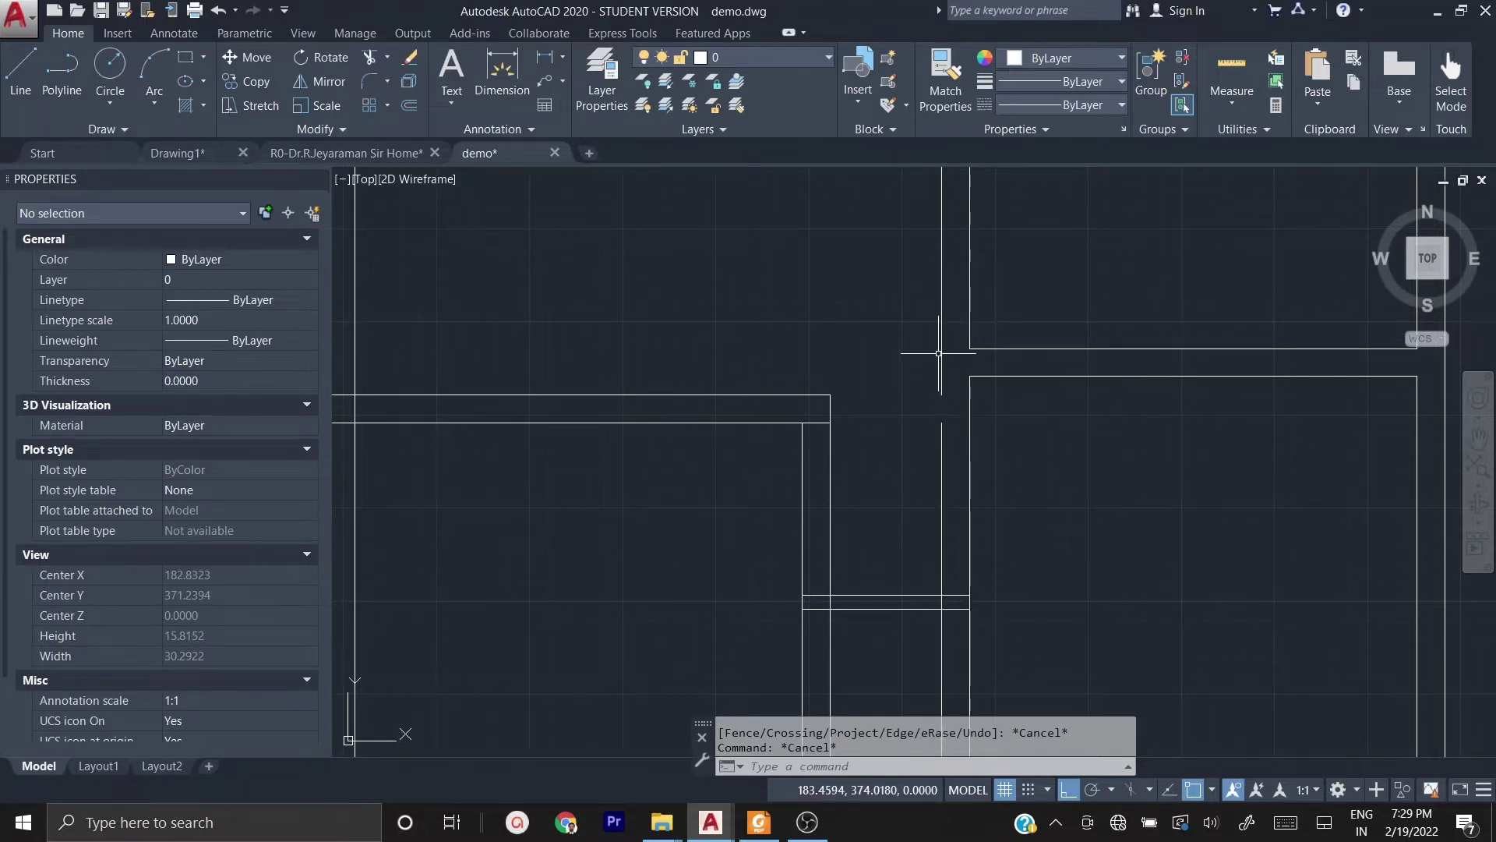
{"action": "key", "text": "Escape"}
{"action": "scroll", "coordinate": [960, 459], "scroll_direction": "up", "scroll_amount": 2}
{"action": "middle_click_drag", "start_coordinate": [960, 460], "coordinate": [917, 499]}
{"action": "left_click", "coordinate": [917, 500]}
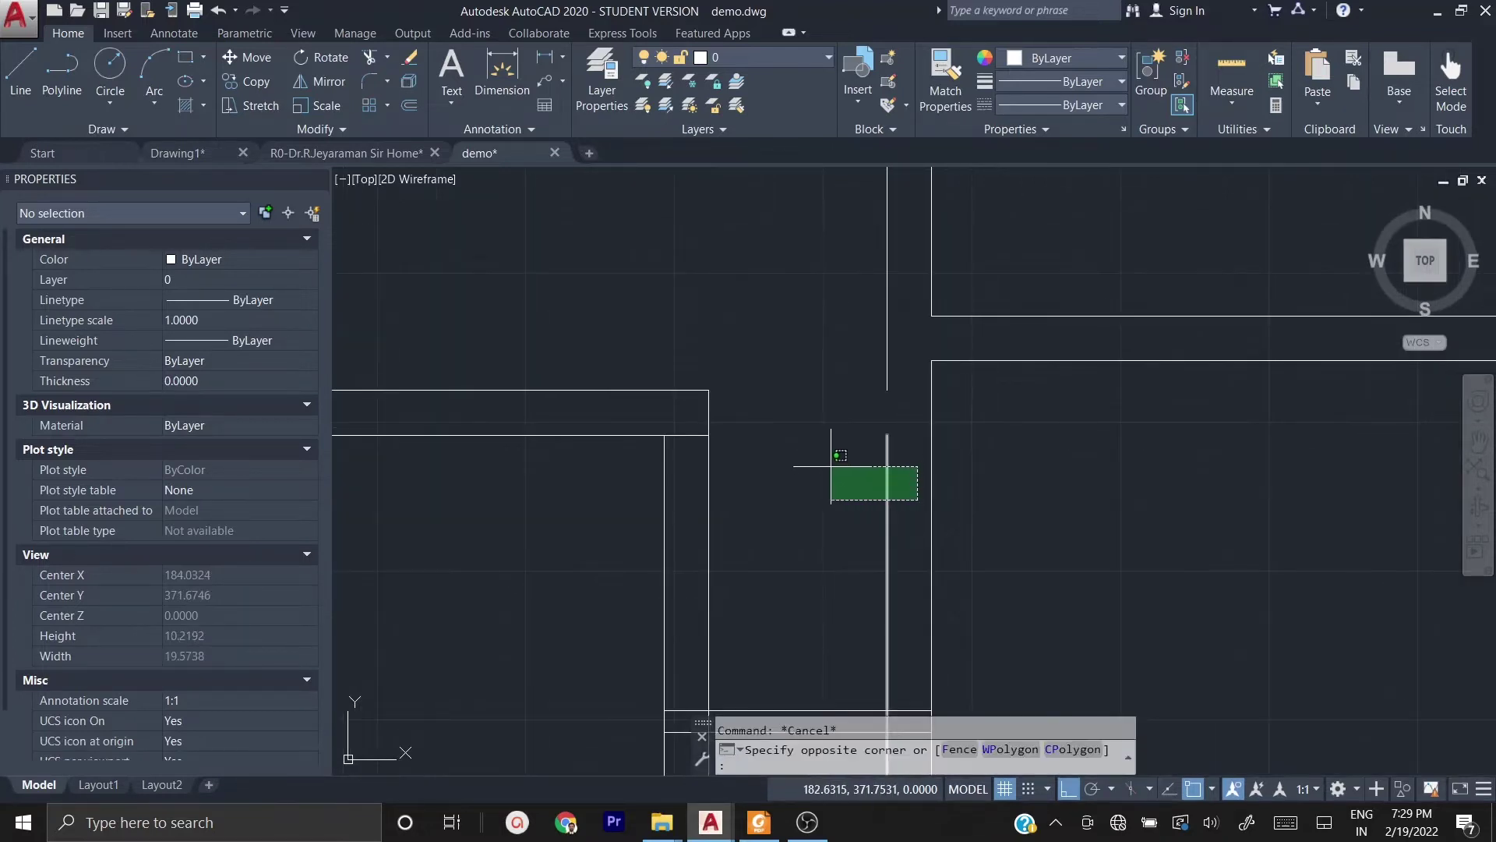
{"action": "left_click", "coordinate": [1044, 534]}
{"action": "left_click", "coordinate": [902, 527]}
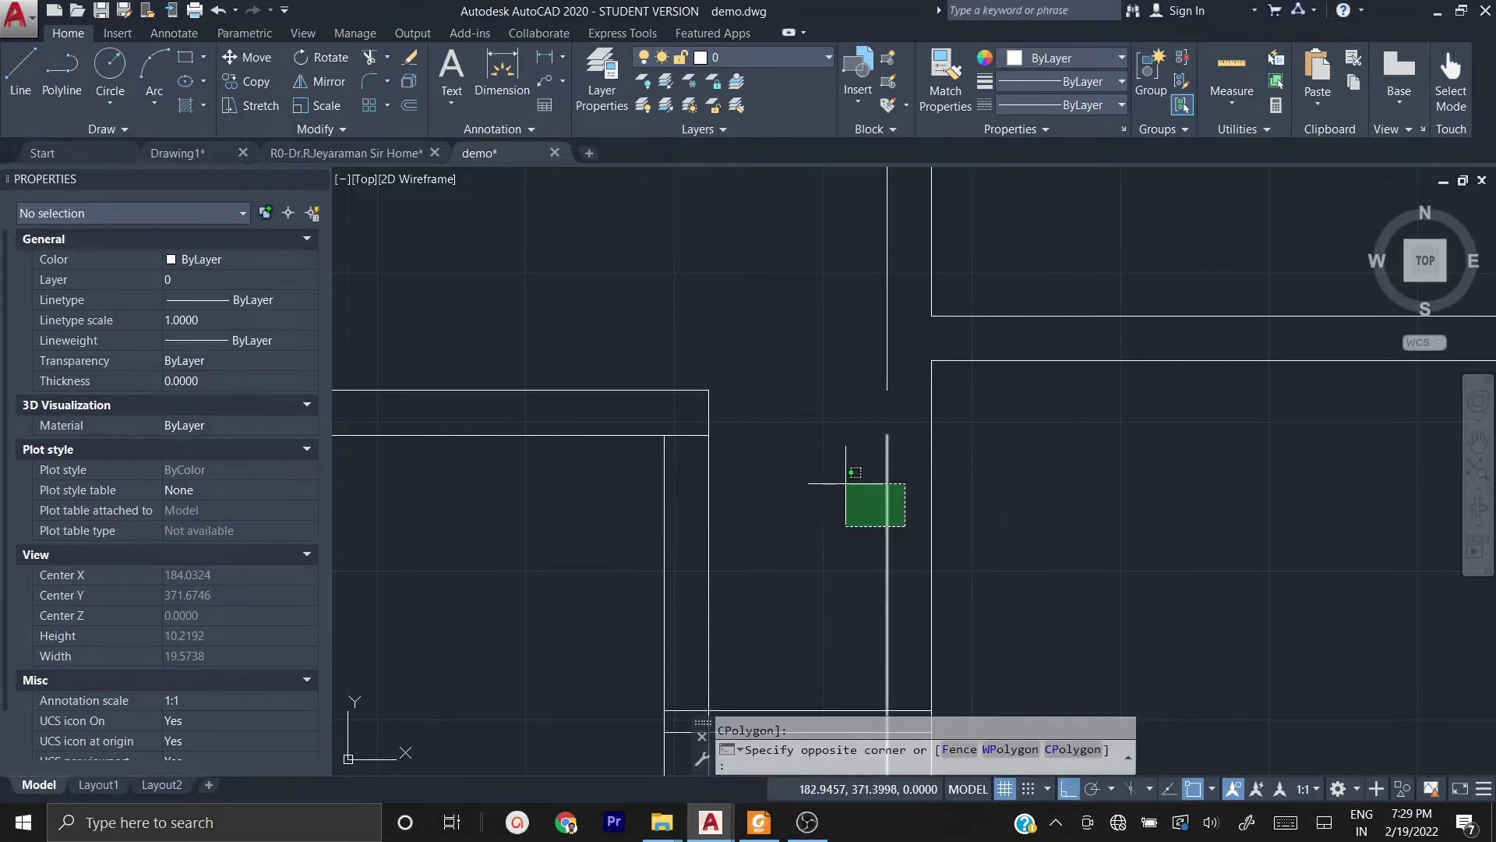
- Stretch the upper end of the lower vertical wall line to the endpoint of the line above, closing the gap
{"action": "left_click", "coordinate": [829, 478]}
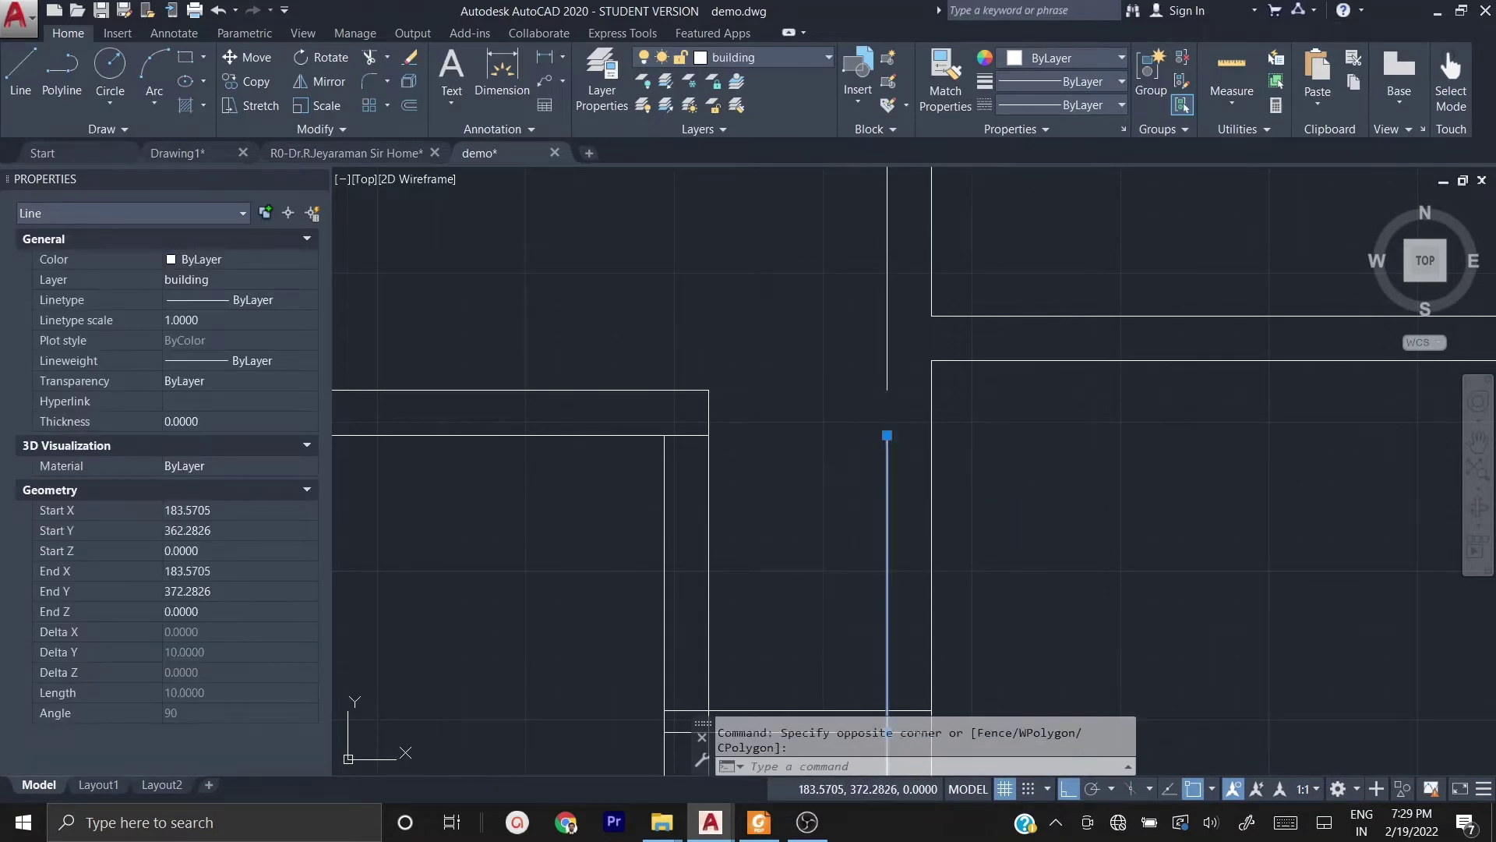
{"action": "left_click", "coordinate": [887, 434]}
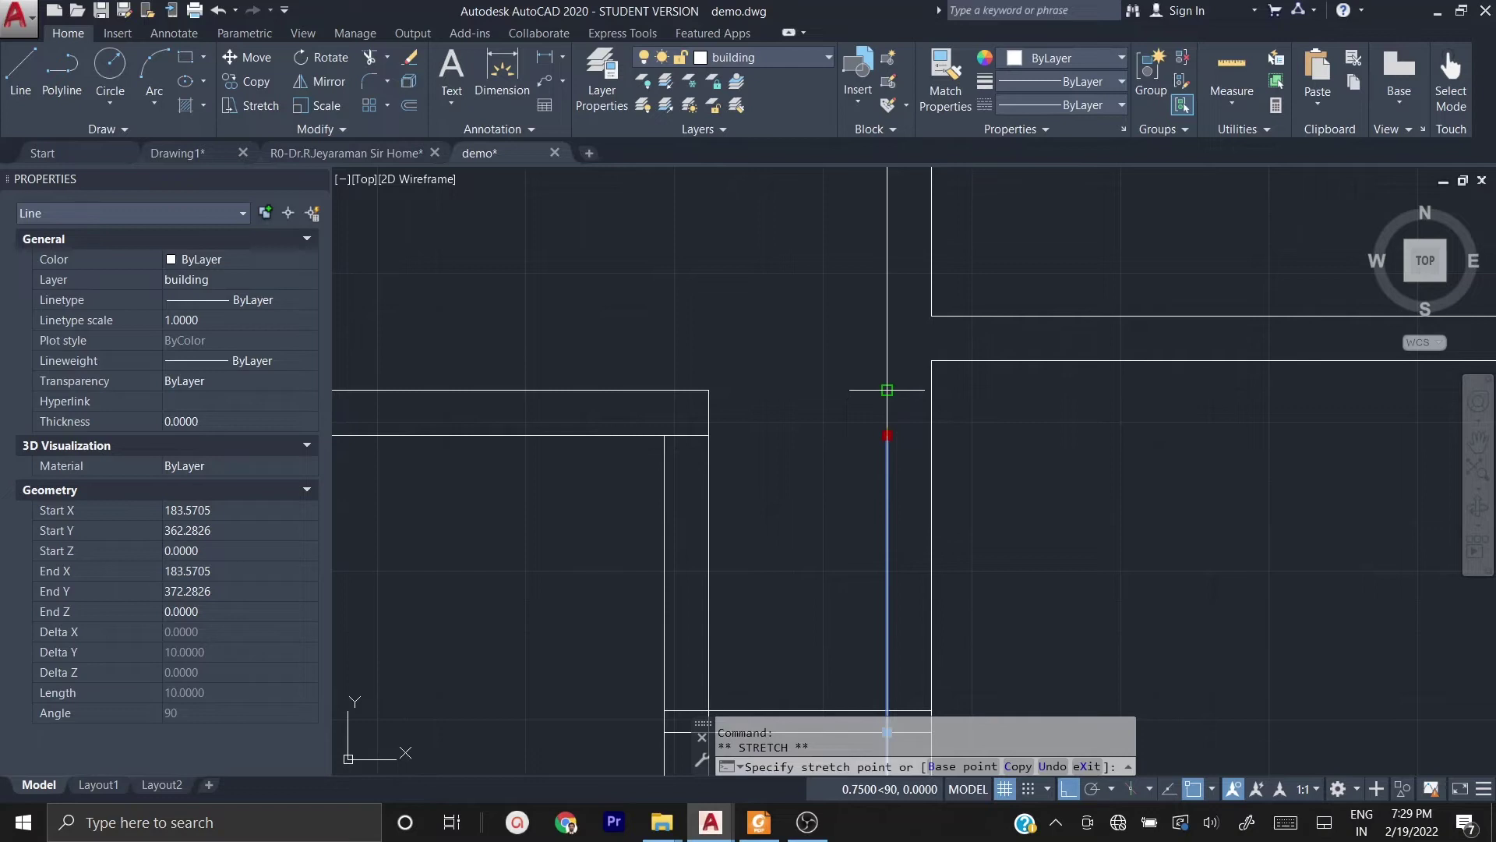
{"action": "left_click", "coordinate": [887, 390]}
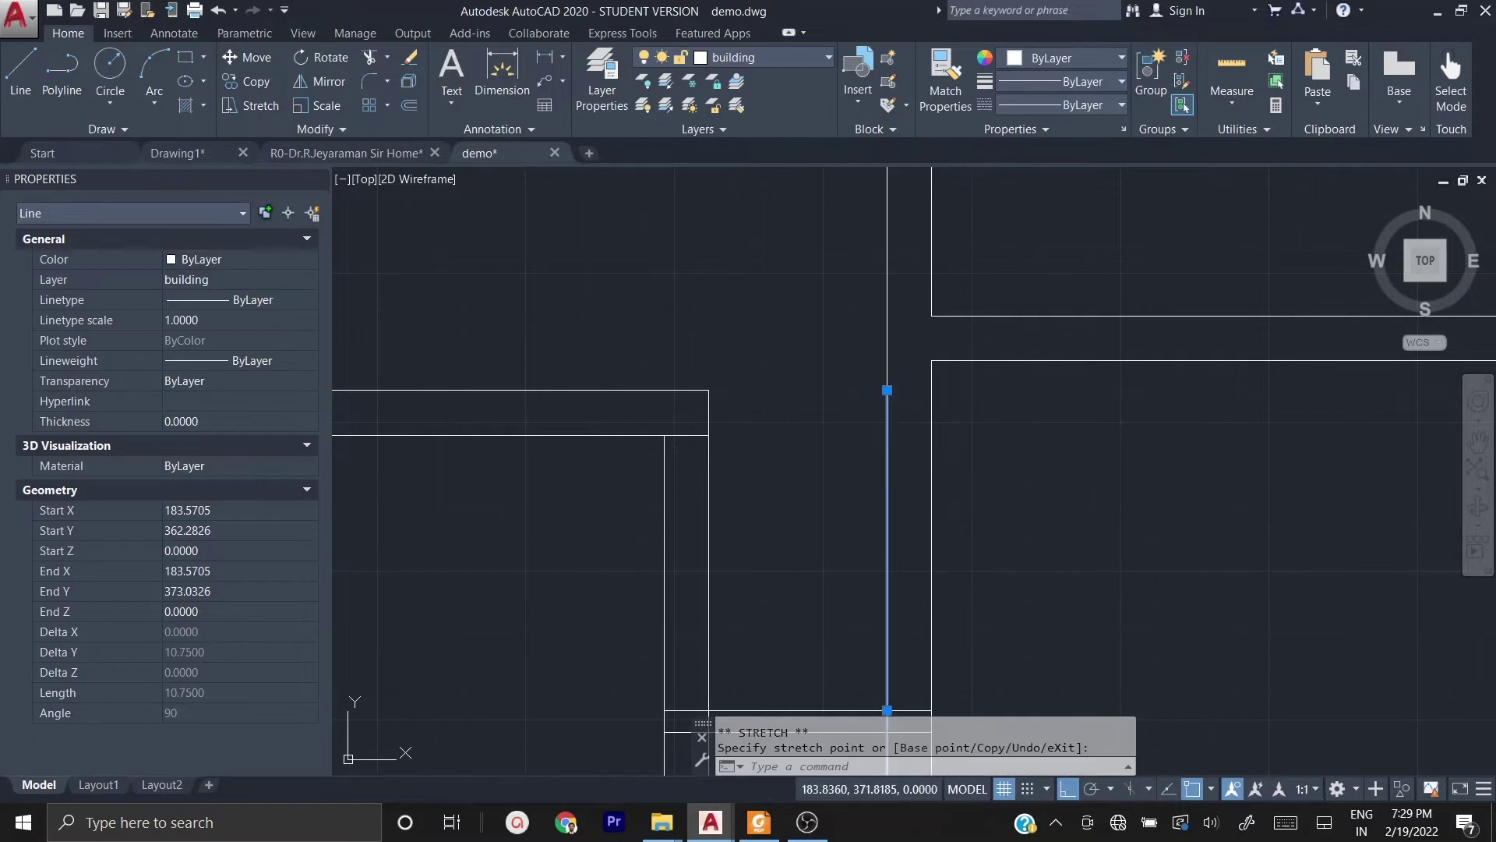
{"action": "key", "text": "Escape"}
{"action": "scroll", "coordinate": [903, 462], "scroll_direction": "down", "scroll_amount": 3}
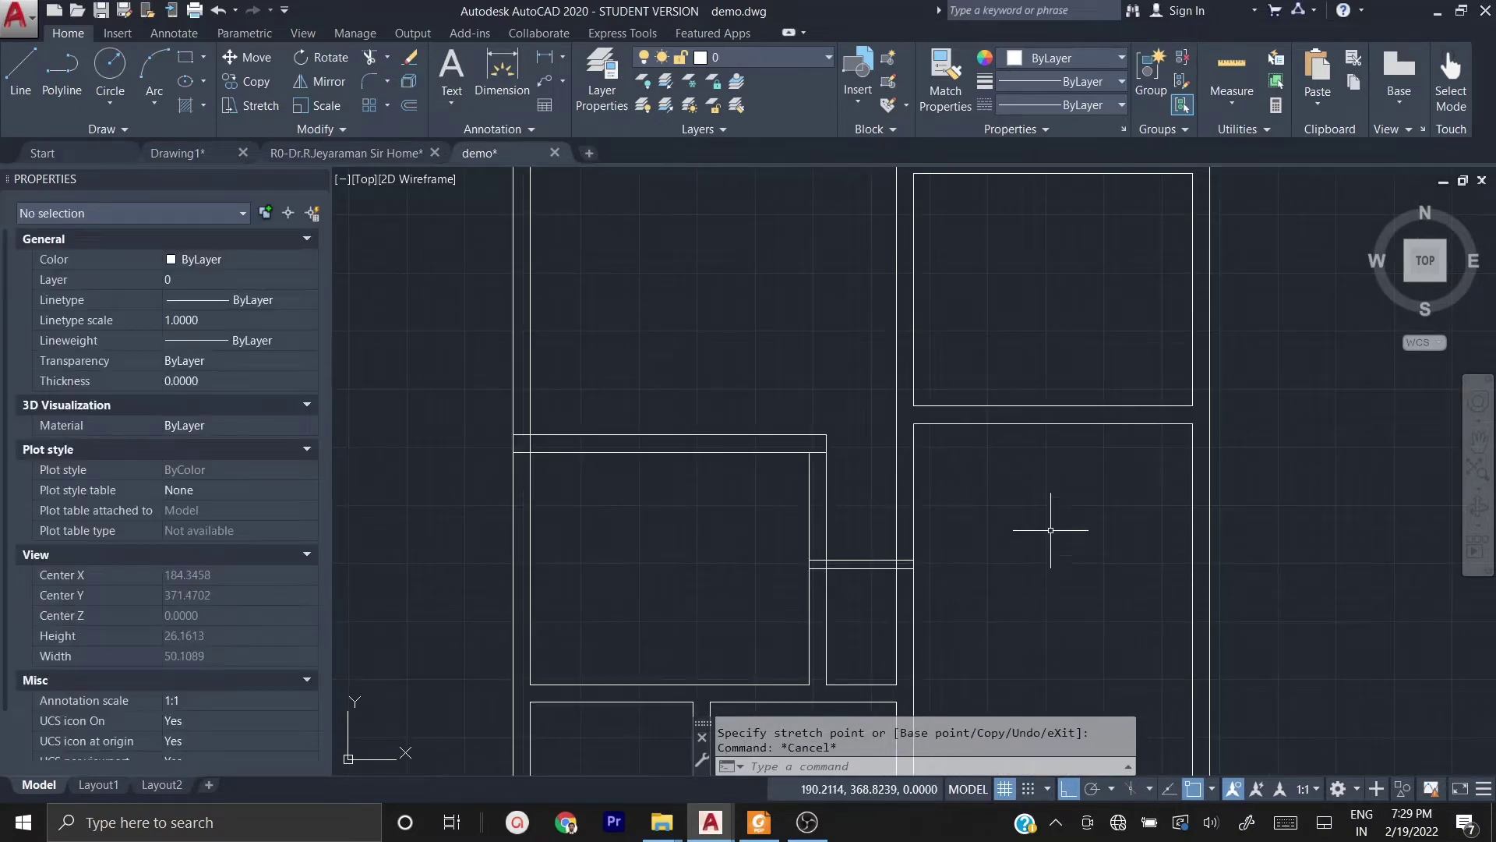
{"action": "scroll", "coordinate": [1050, 528], "scroll_direction": "down", "scroll_amount": 3}
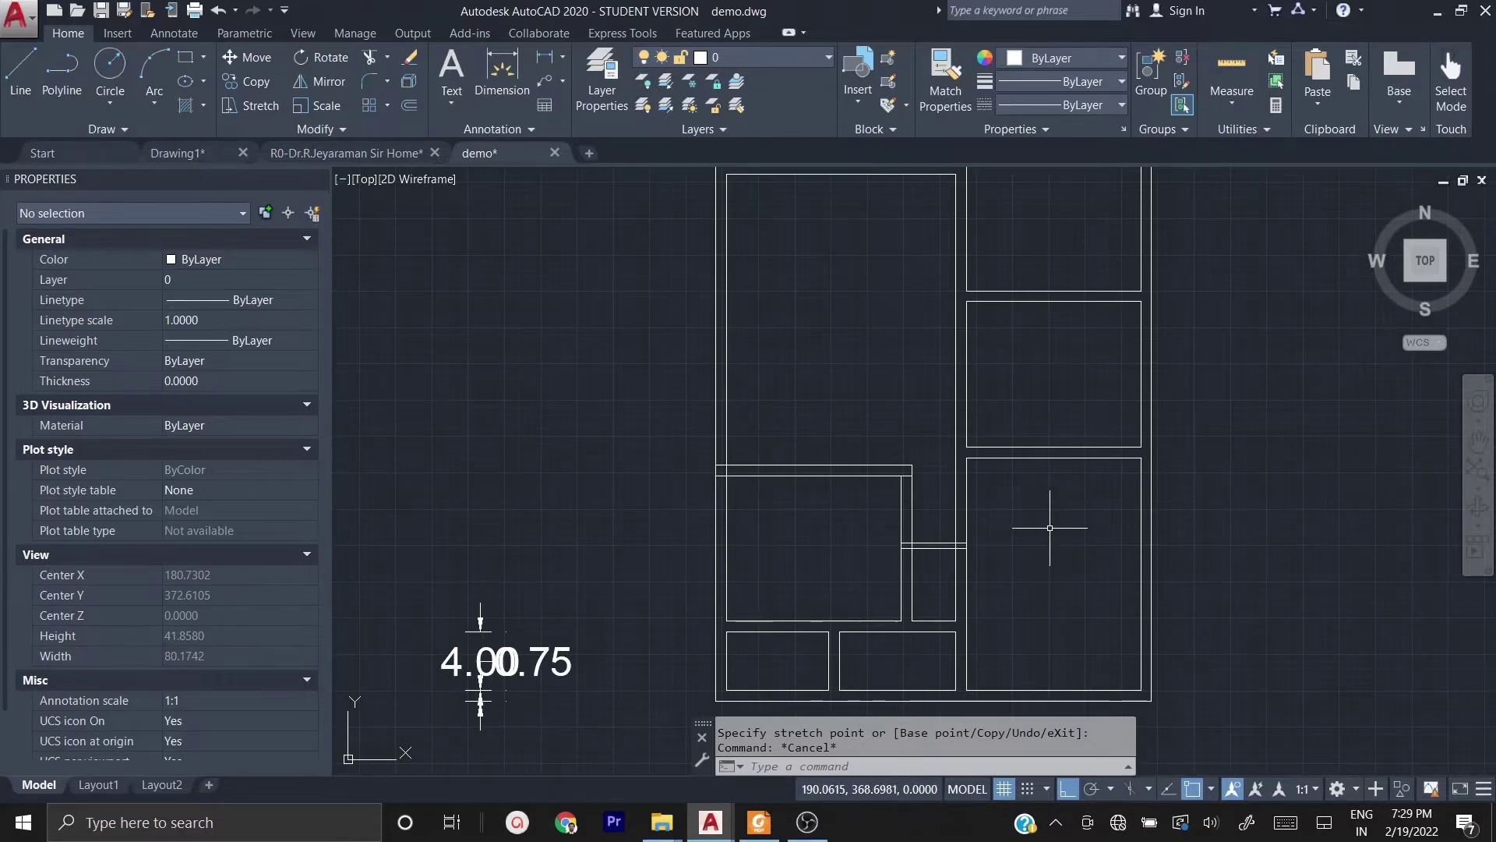
- Select the vertical wall line around the closed gap to check whether it is a single object
{"action": "scroll", "coordinate": [972, 489], "scroll_direction": "up", "scroll_amount": 2}
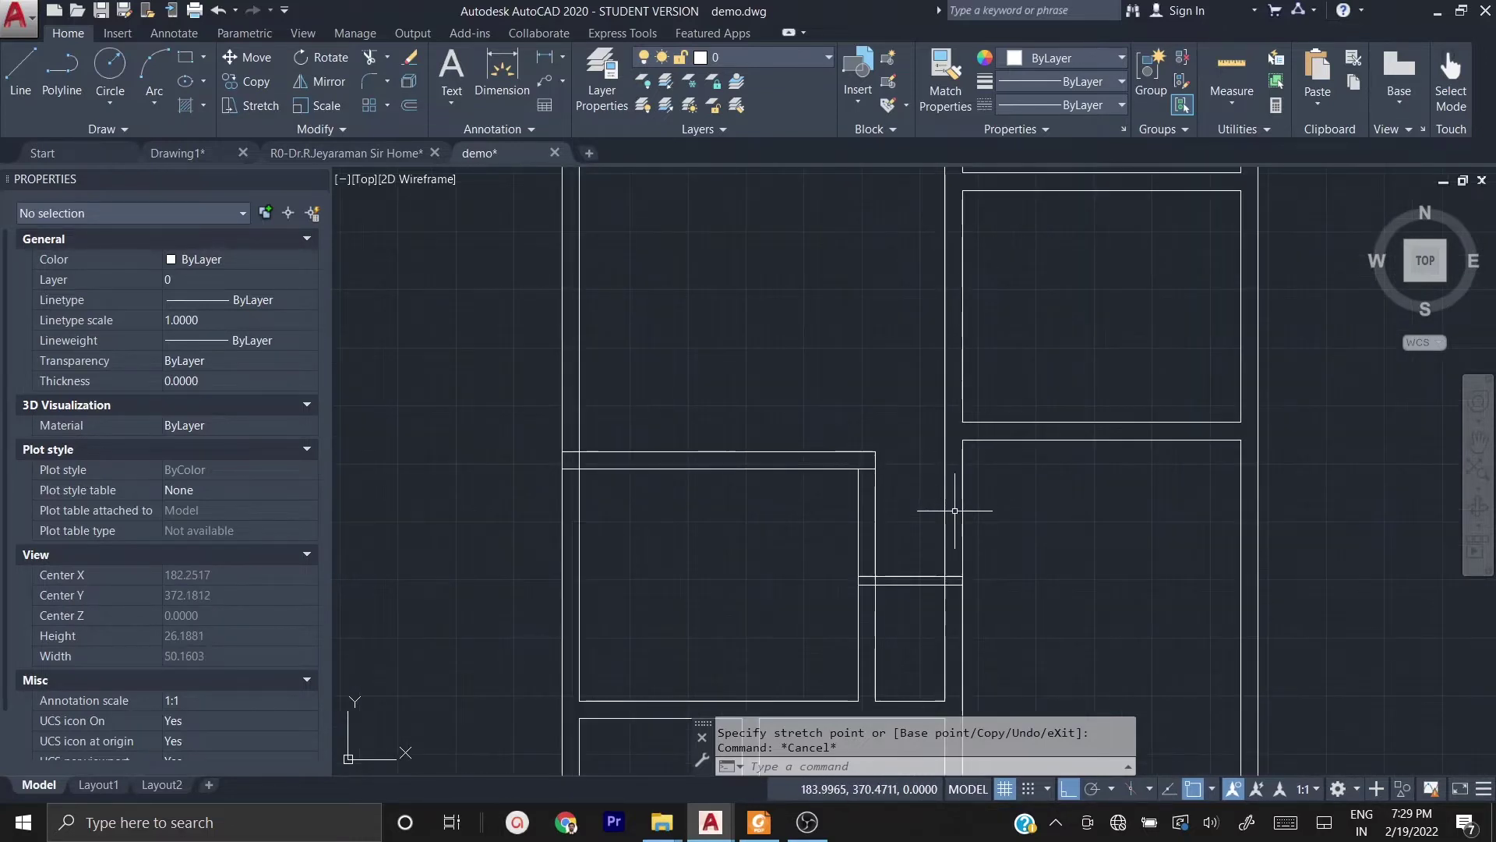
{"action": "left_click", "coordinate": [955, 511]}
{"action": "left_click", "coordinate": [920, 392]}
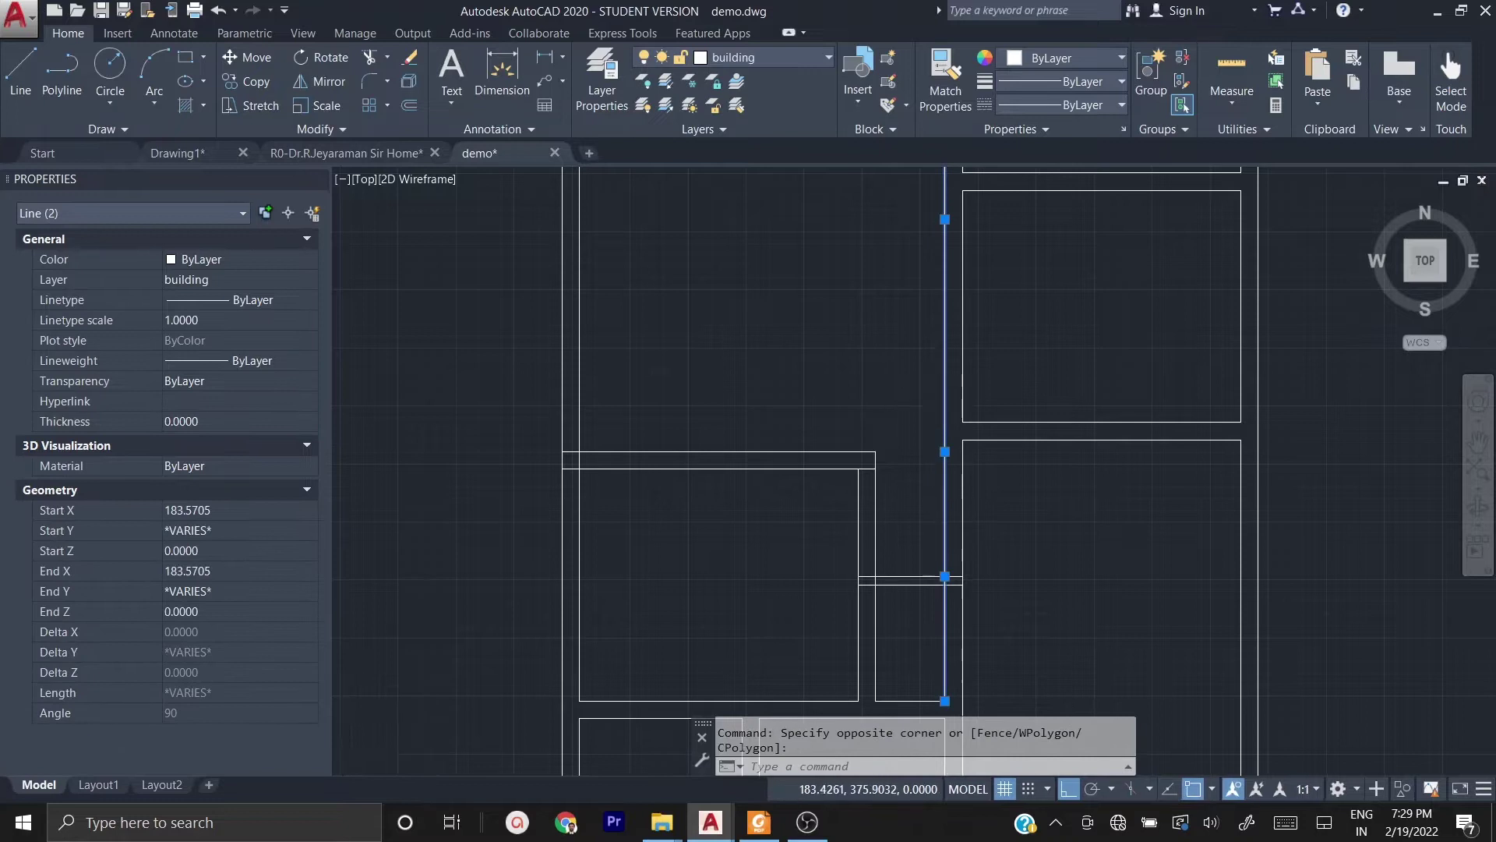
{"action": "scroll", "coordinate": [942, 389], "scroll_direction": "down", "scroll_amount": 3}
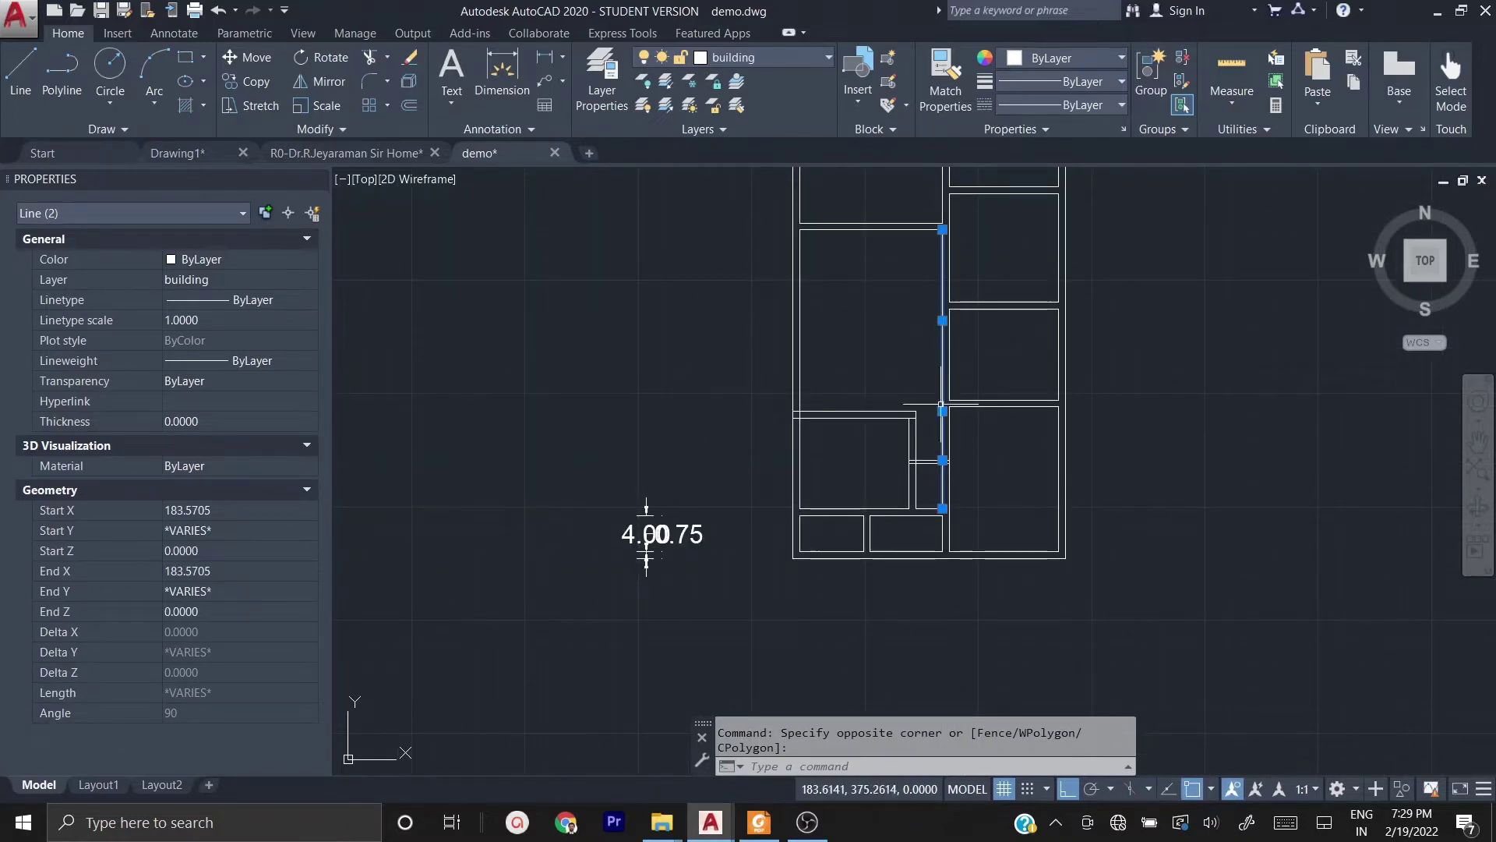
{"action": "scroll", "coordinate": [942, 440], "scroll_direction": "up", "scroll_amount": 2}
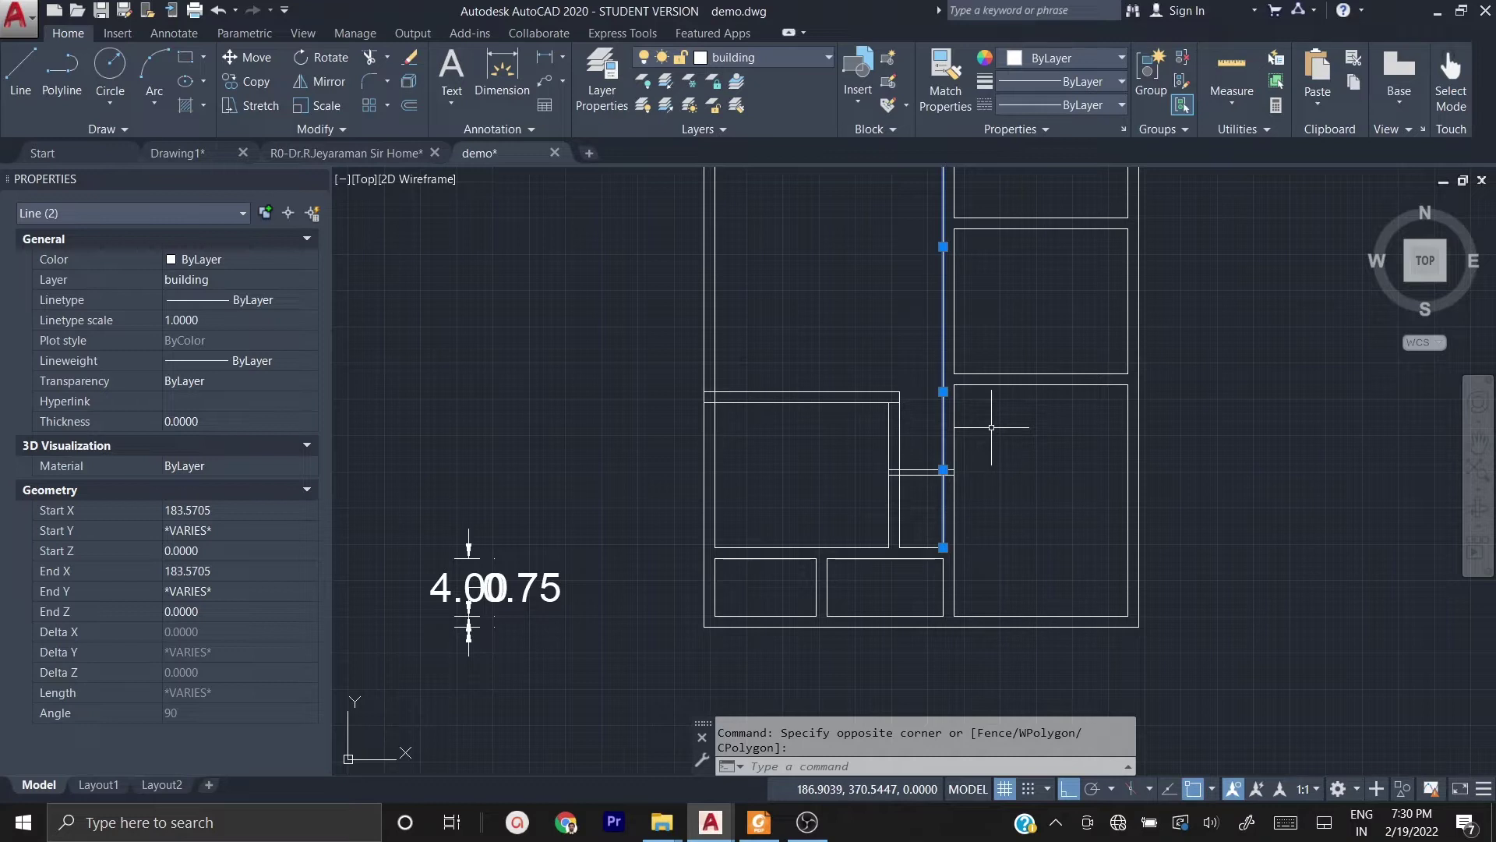
- Undo the grip stretch of the vertical wall line
{"action": "key", "text": "ctrl+z"}
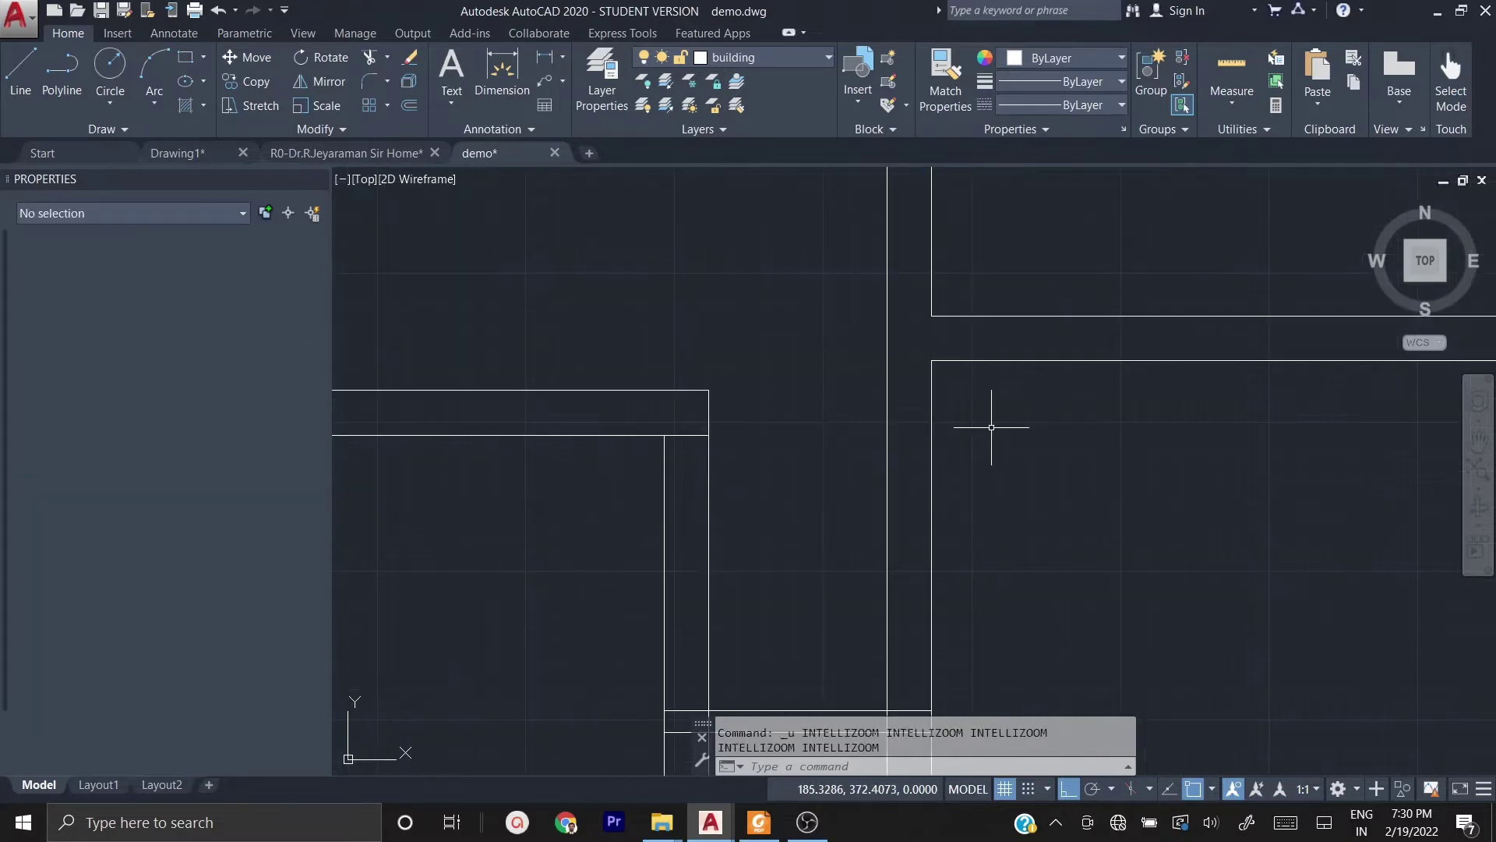
{"action": "key", "text": "ctrl+z"}
{"action": "scroll", "coordinate": [857, 487], "scroll_direction": "down", "scroll_amount": 3}
{"action": "scroll", "coordinate": [895, 461], "scroll_direction": "up", "scroll_amount": 1}
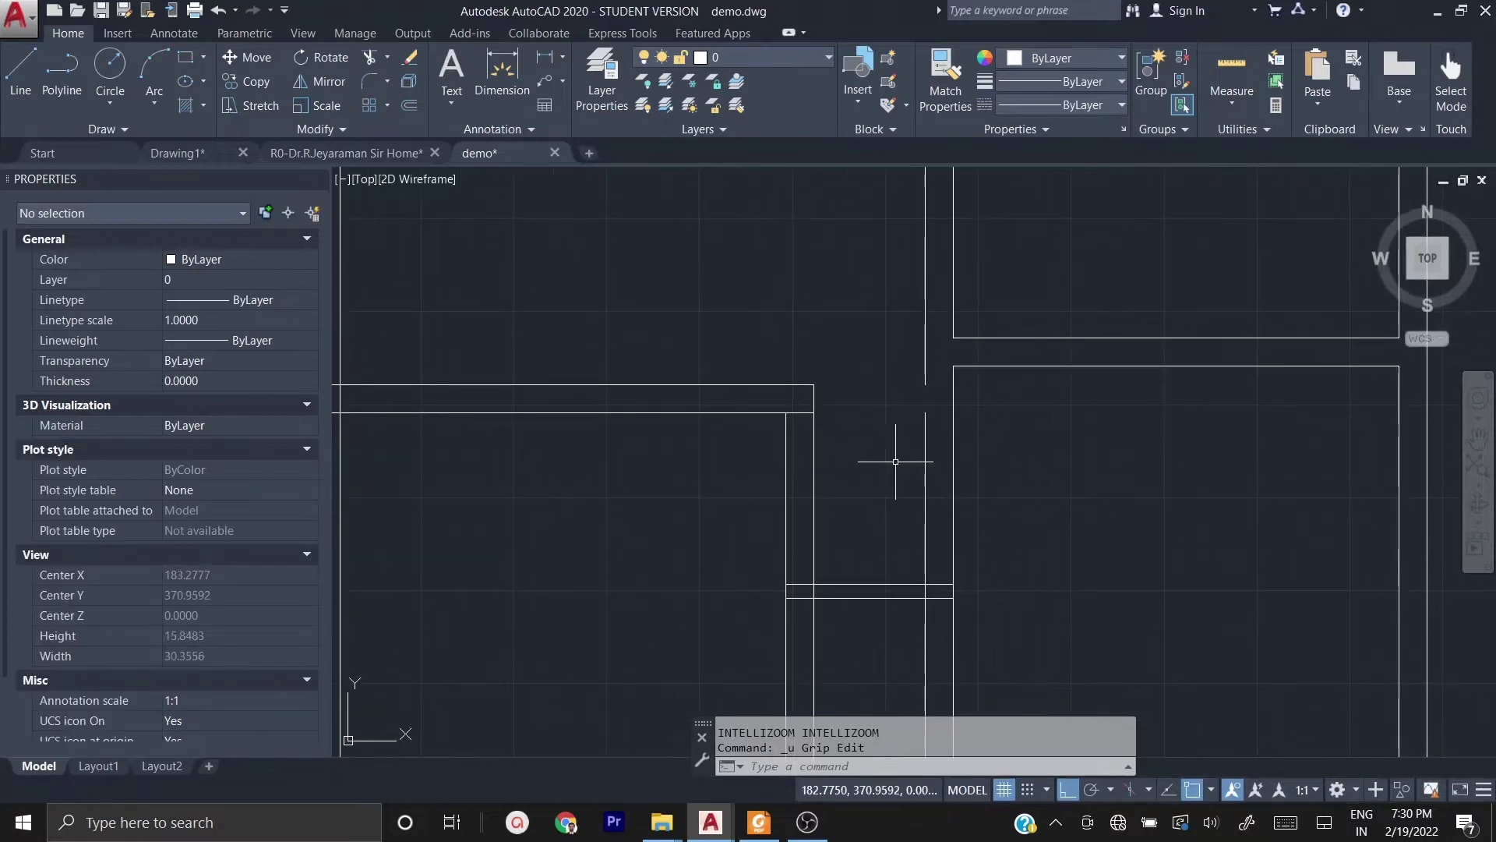
- Join the two collinear vertical wall lines on either side of the gap into one line
{"action": "type", "text": "joi"}
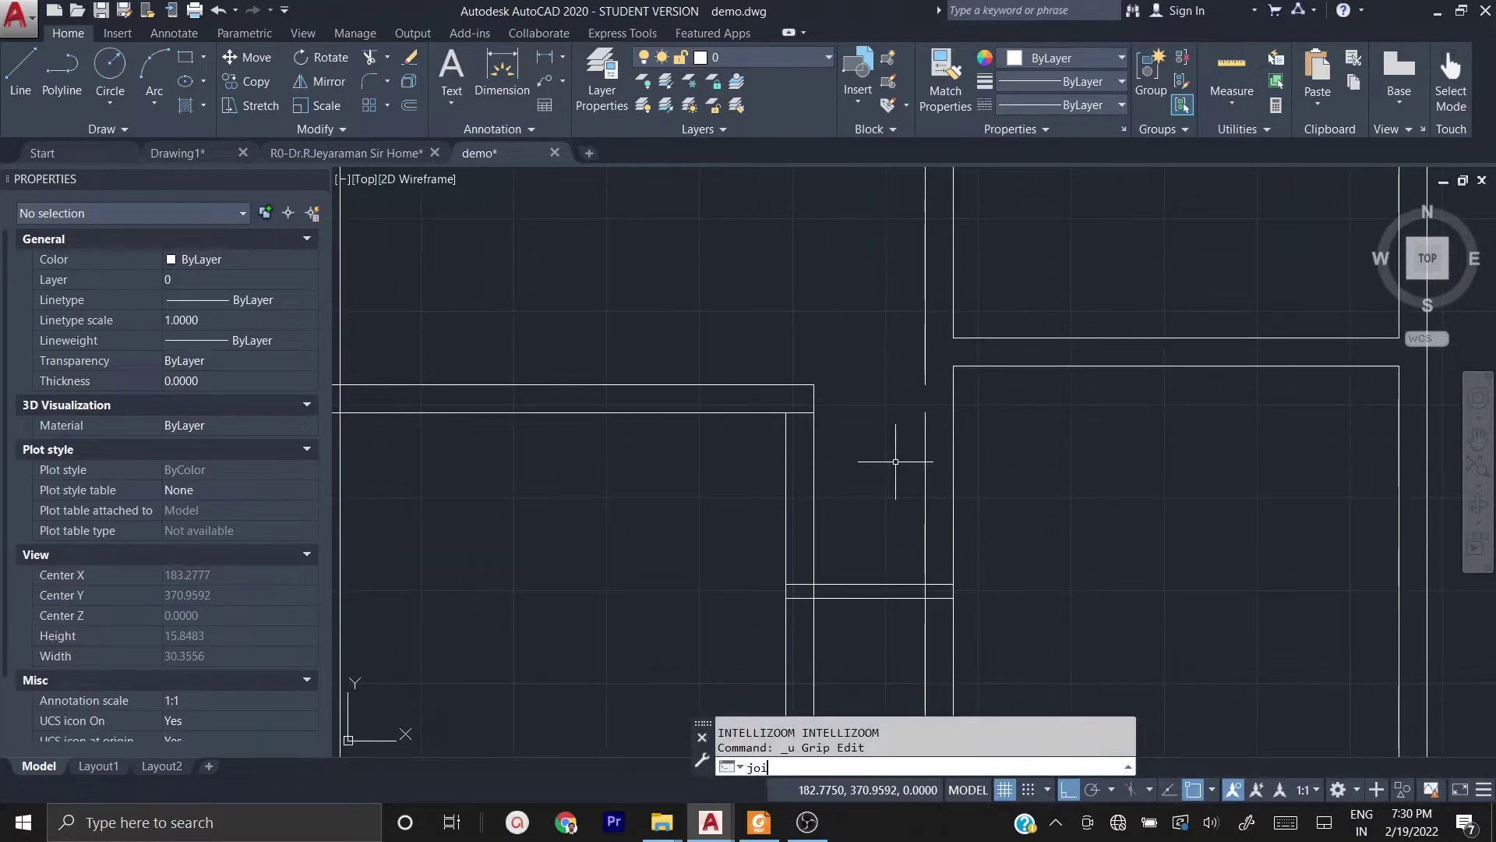
{"action": "type", "text": "n"}
{"action": "key", "text": "Return"}
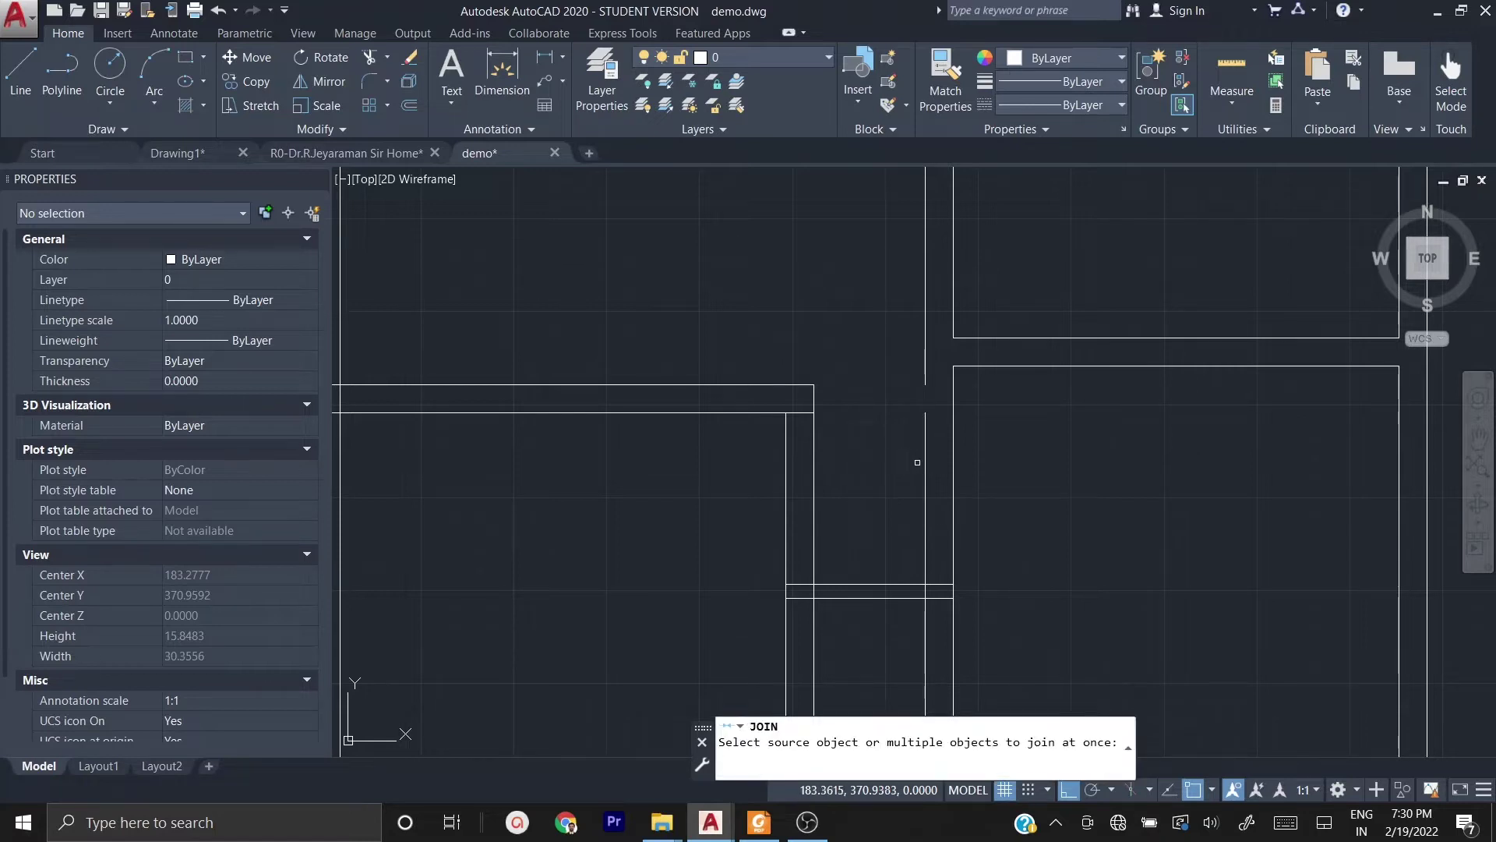
{"action": "left_click", "coordinate": [925, 461]}
{"action": "left_click", "coordinate": [927, 358]}
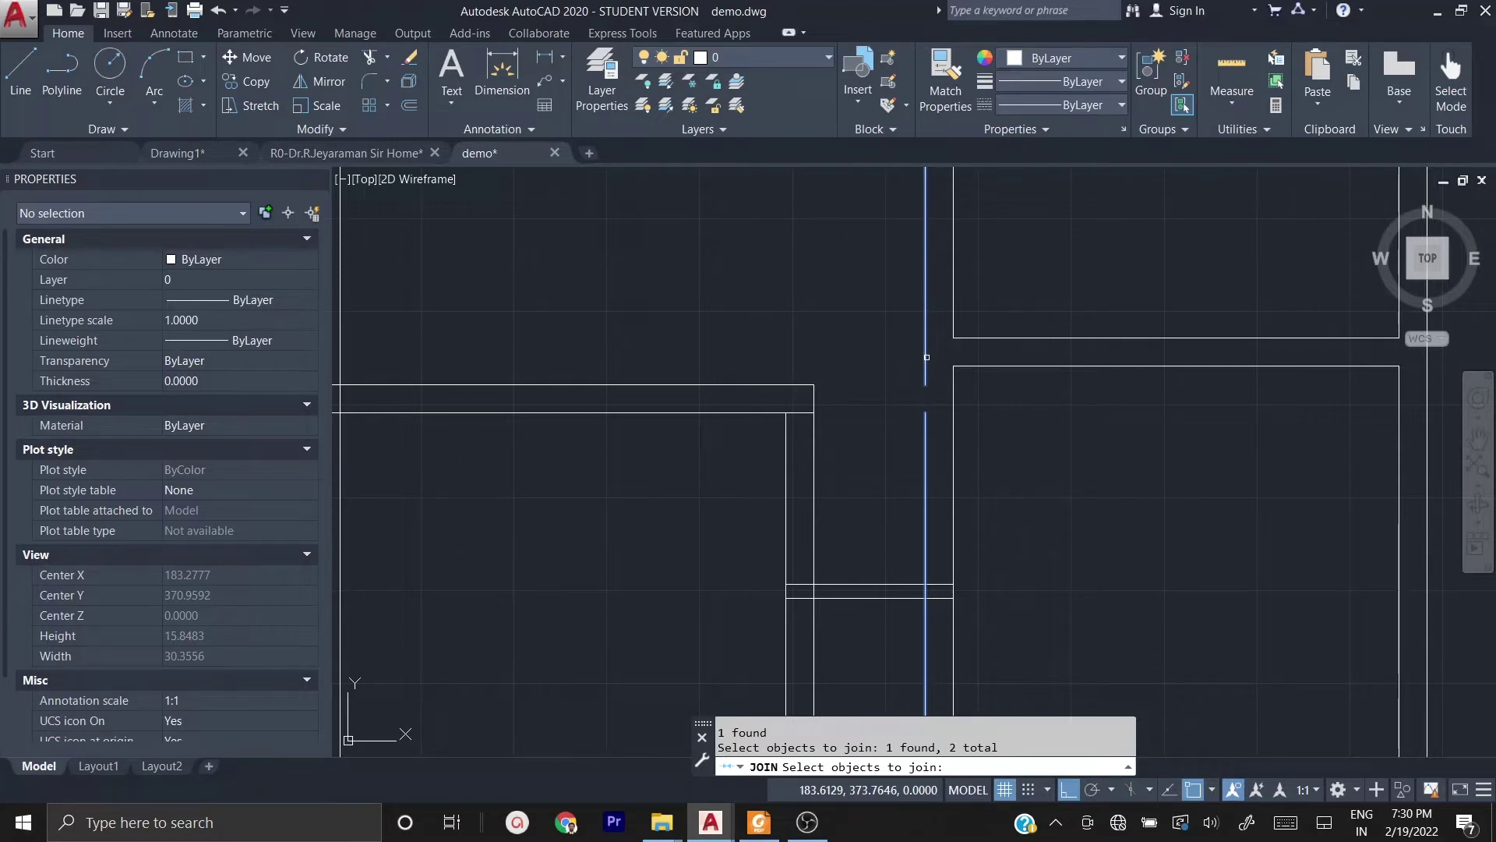
{"action": "key", "text": "Return"}
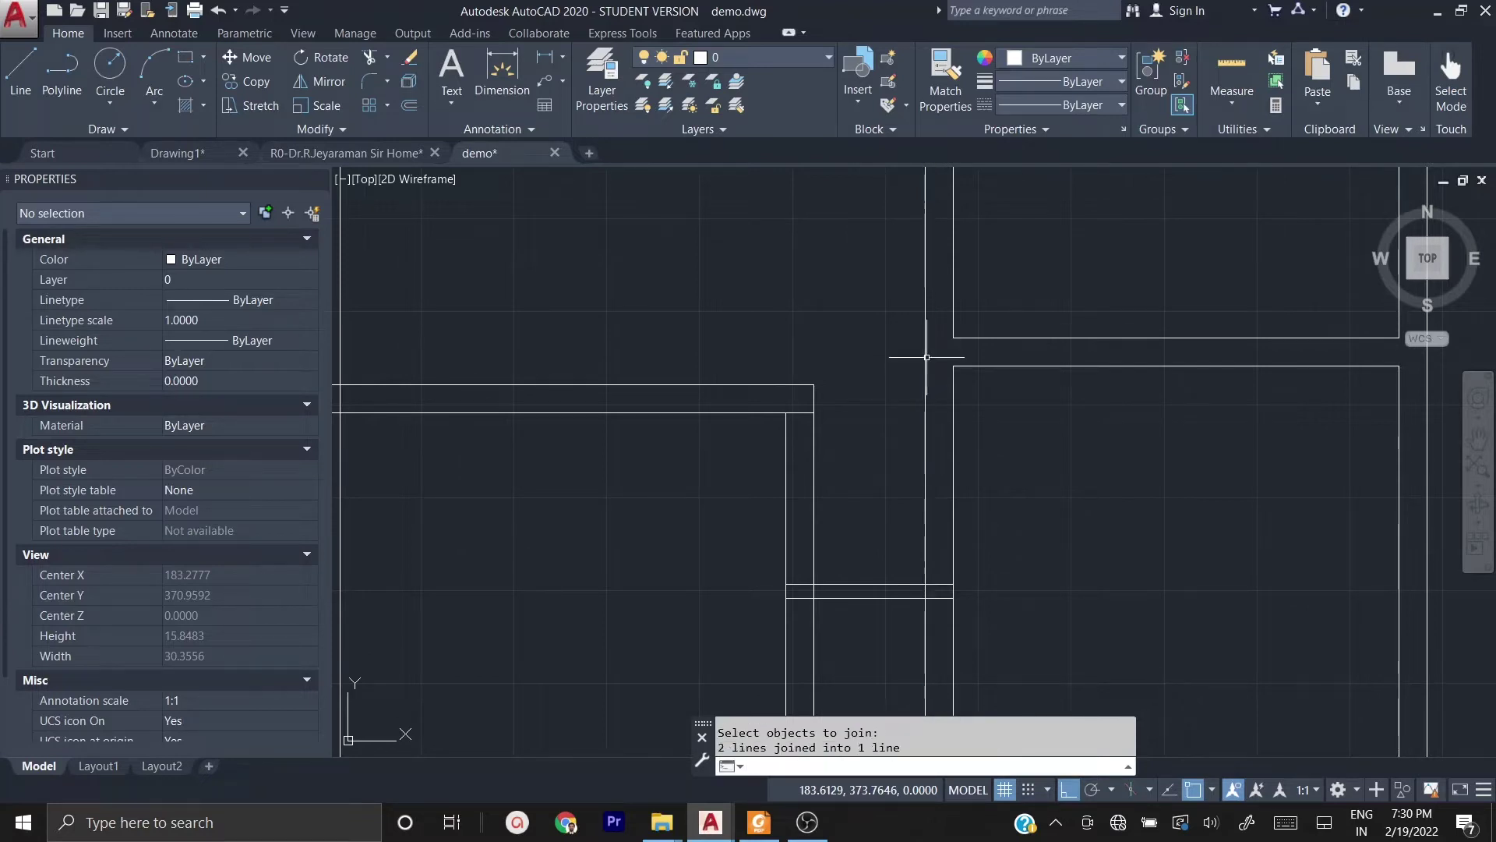
- Select the joined vertical wall line to check its full extent, then clear the selection
{"action": "left_click", "coordinate": [940, 424]}
{"action": "left_click", "coordinate": [879, 356]}
{"action": "scroll", "coordinate": [892, 355], "scroll_direction": "down", "scroll_amount": 6}
{"action": "middle_click_drag", "start_coordinate": [939, 394], "coordinate": [959, 503]}
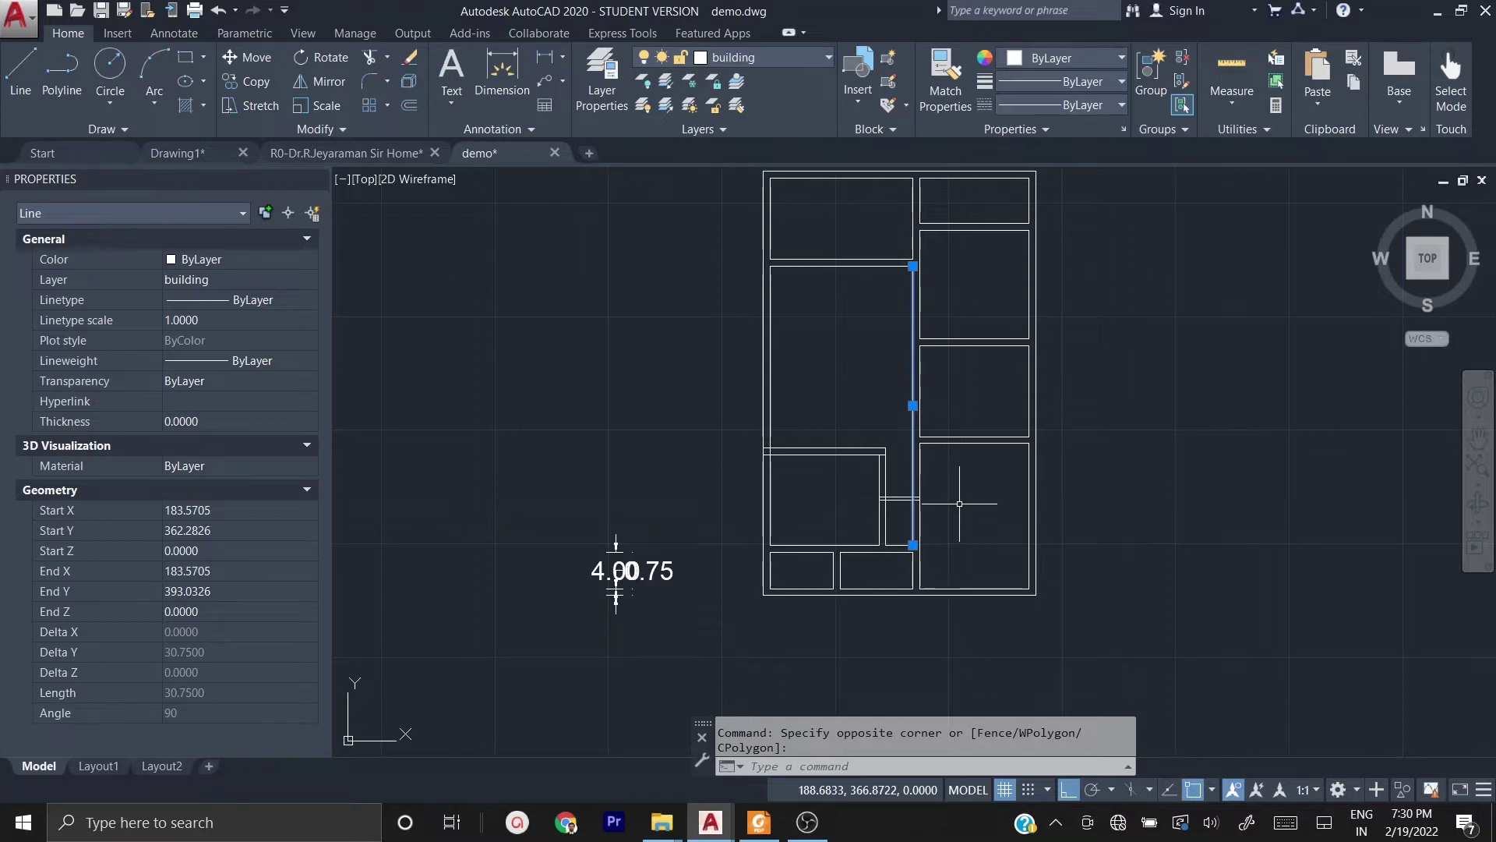
{"action": "key", "text": "Escape"}
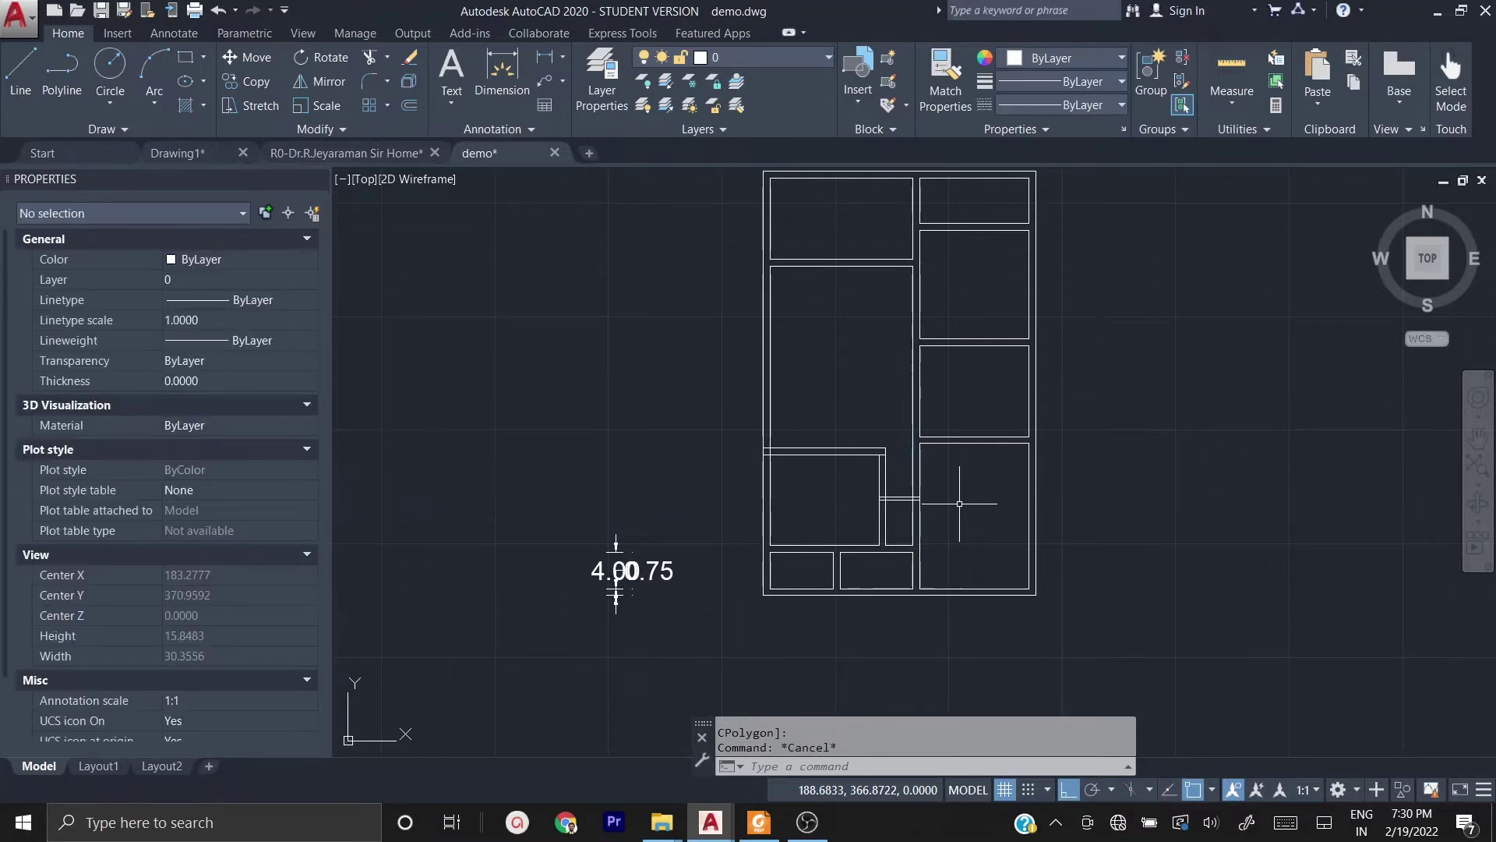
- Trim the overlapping lines where the thin pooja partition meets the master bedroom wall
{"action": "scroll", "coordinate": [900, 487], "scroll_direction": "up", "scroll_amount": 2}
{"action": "scroll", "coordinate": [907, 482], "scroll_direction": "up", "scroll_amount": 3}
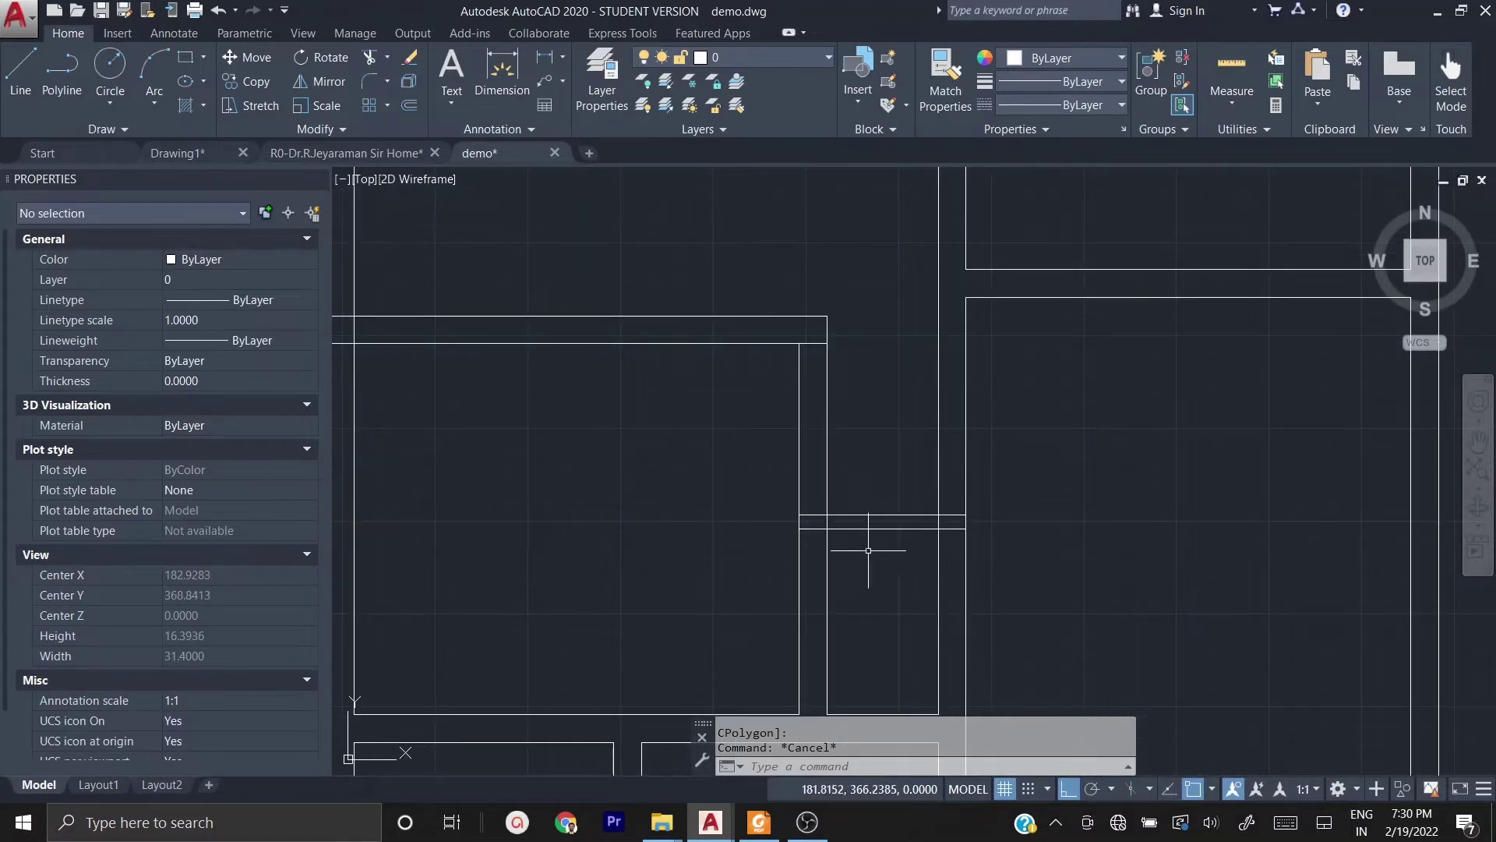
{"action": "scroll", "coordinate": [935, 499], "scroll_direction": "up", "scroll_amount": 5}
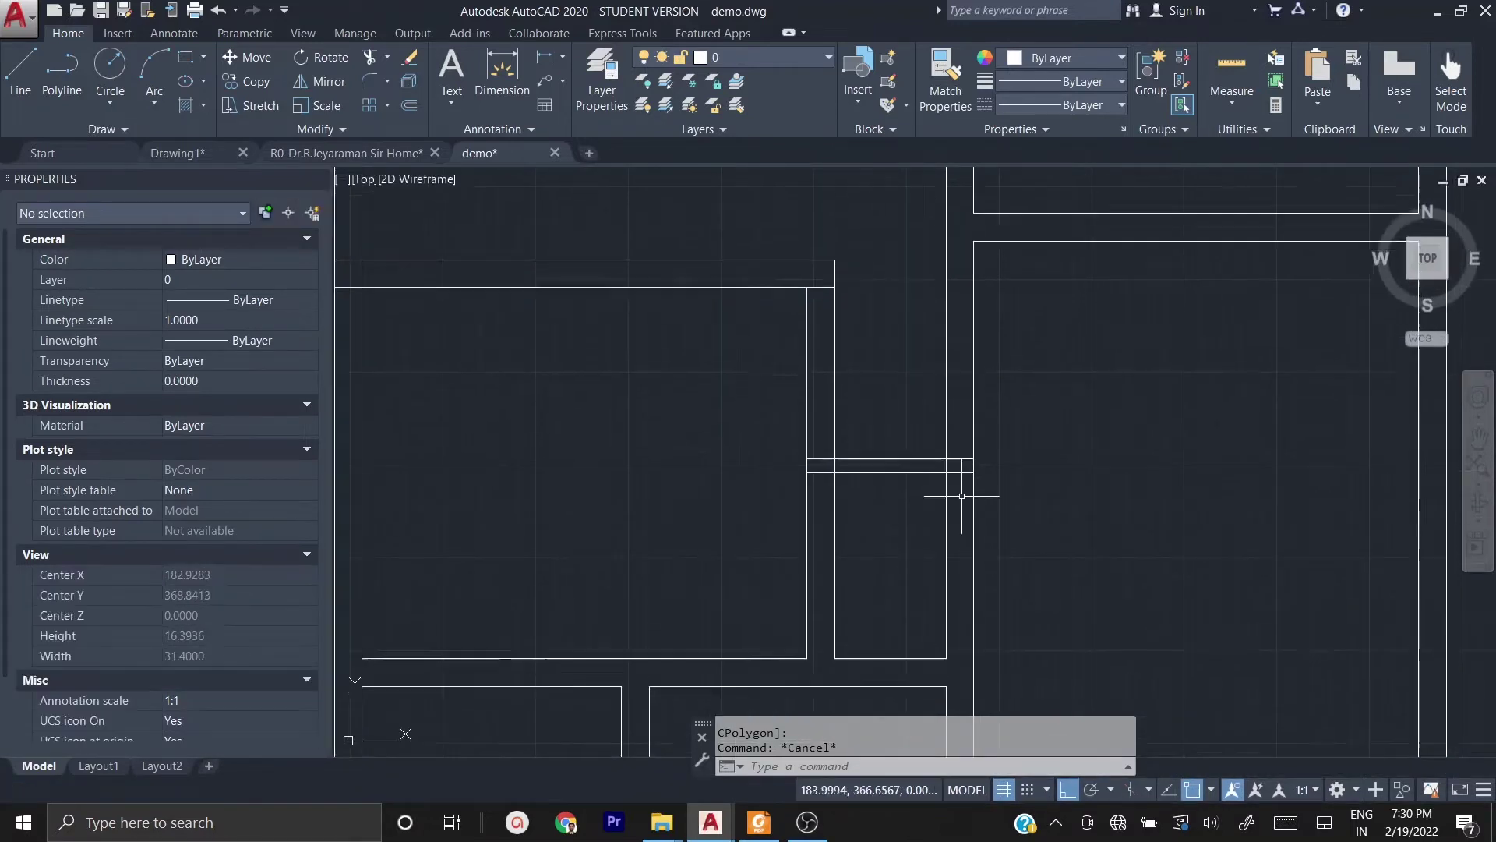
{"action": "type", "text": "tr"}
{"action": "key", "text": "Return"}
{"action": "key", "text": "Return"}
{"action": "left_click", "coordinate": [920, 494]}
{"action": "left_click", "coordinate": [918, 487]}
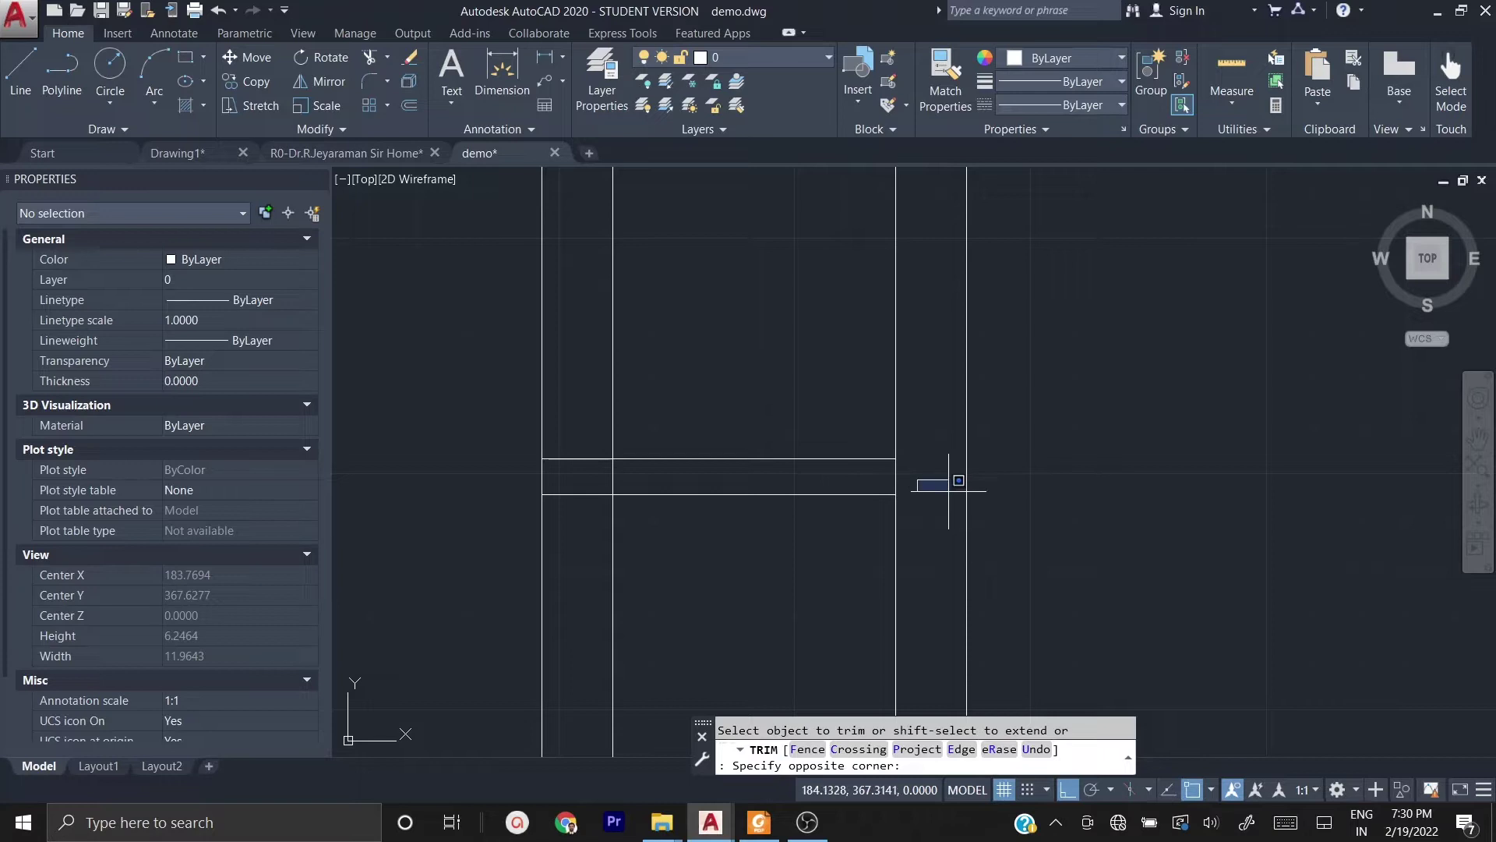
{"action": "left_click", "coordinate": [921, 547]}
{"action": "key", "text": "ctrl+z"}
{"action": "left_click", "coordinate": [937, 515]}
{"action": "left_click", "coordinate": [928, 487]}
{"action": "left_click", "coordinate": [927, 514]}
- Trim the overlapping lines where the thin pooja partition meets the bedroom wall
{"action": "left_click", "coordinate": [815, 442]}
{"action": "left_click", "coordinate": [537, 508]}
{"action": "left_click", "coordinate": [611, 478]}
{"action": "left_click", "coordinate": [595, 461]}
{"action": "left_click", "coordinate": [664, 501]}
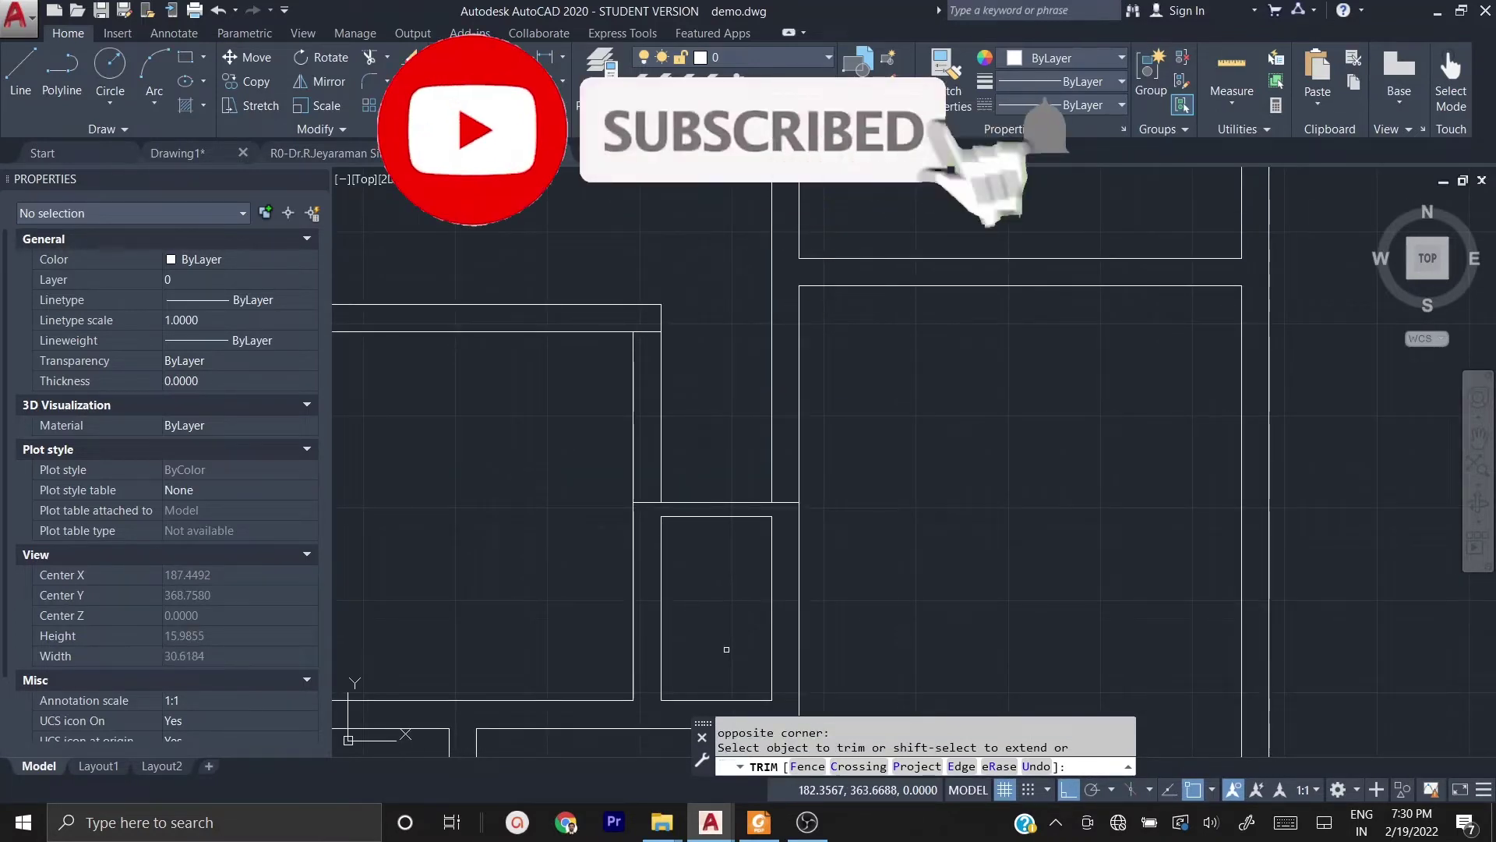
- Trim the remaining ends of the partition's upper line where they cross the walls on both sides
{"action": "scroll", "coordinate": [813, 491], "scroll_direction": "up", "scroll_amount": 2}
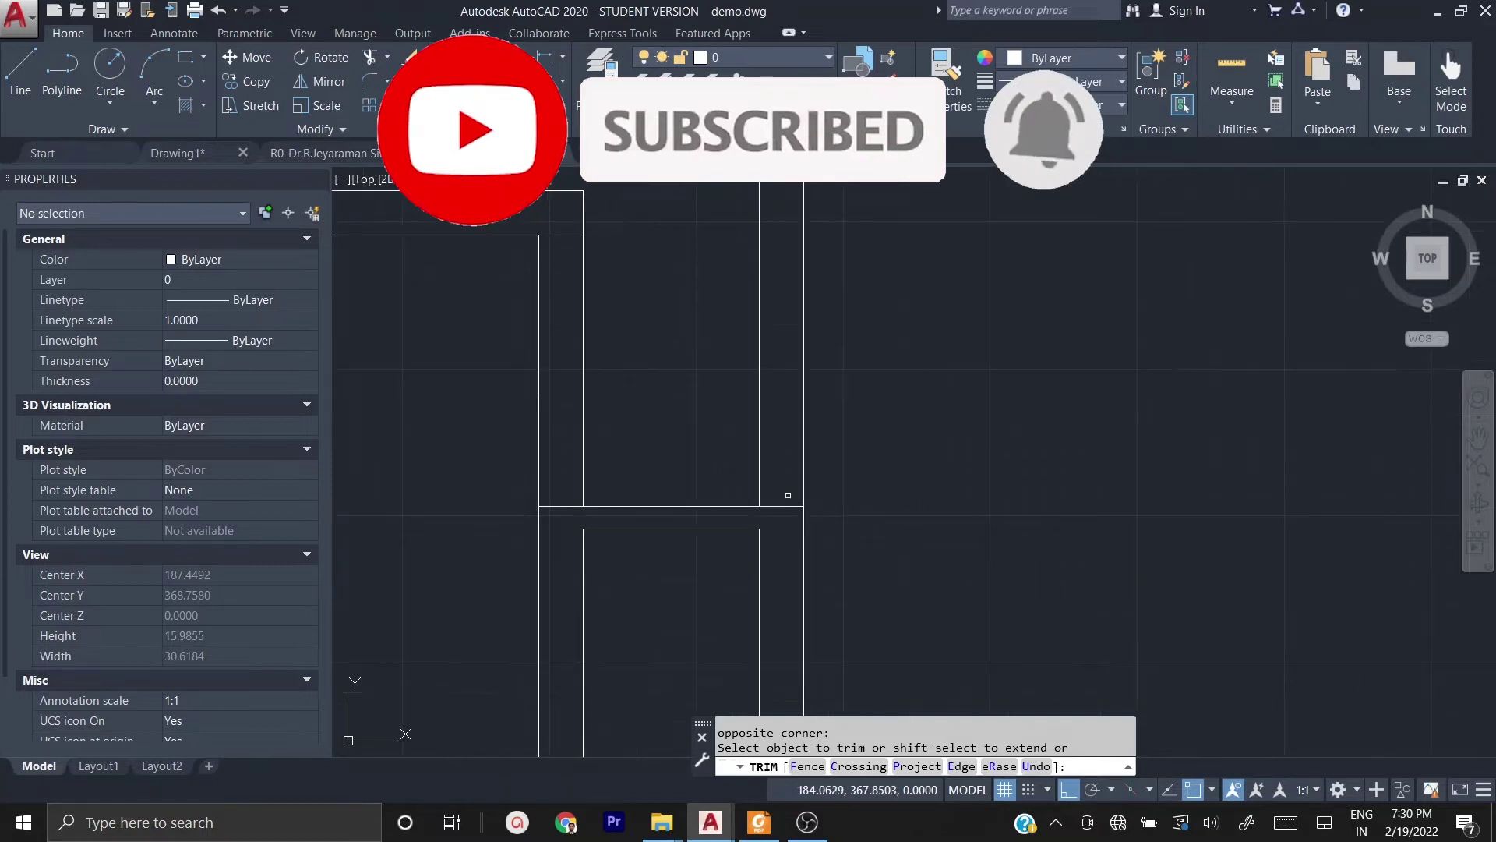
{"action": "left_click", "coordinate": [802, 524]}
{"action": "left_click", "coordinate": [597, 516]}
{"action": "left_click", "coordinate": [597, 516]}
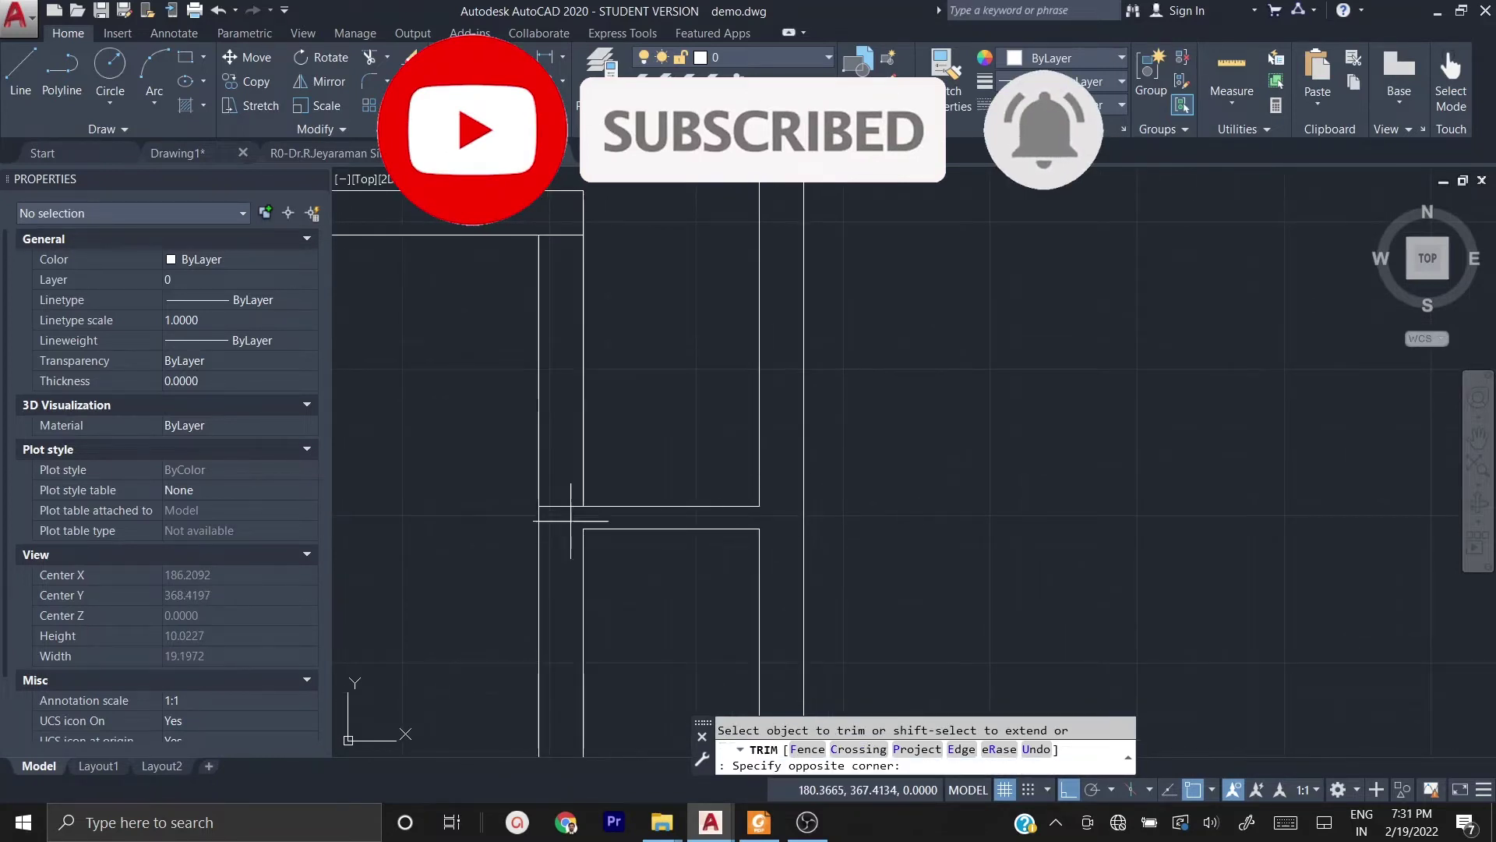
{"action": "left_click", "coordinate": [545, 545]}
- Trim the short horizontal stub crossing the wall at the bedroom's top corner beside the passage
{"action": "left_click", "coordinate": [568, 256]}
{"action": "left_click", "coordinate": [559, 185]}
{"action": "scroll", "coordinate": [780, 468], "scroll_direction": "down", "scroll_amount": 3}
{"action": "middle_click_drag", "start_coordinate": [768, 553], "coordinate": [935, 552]}
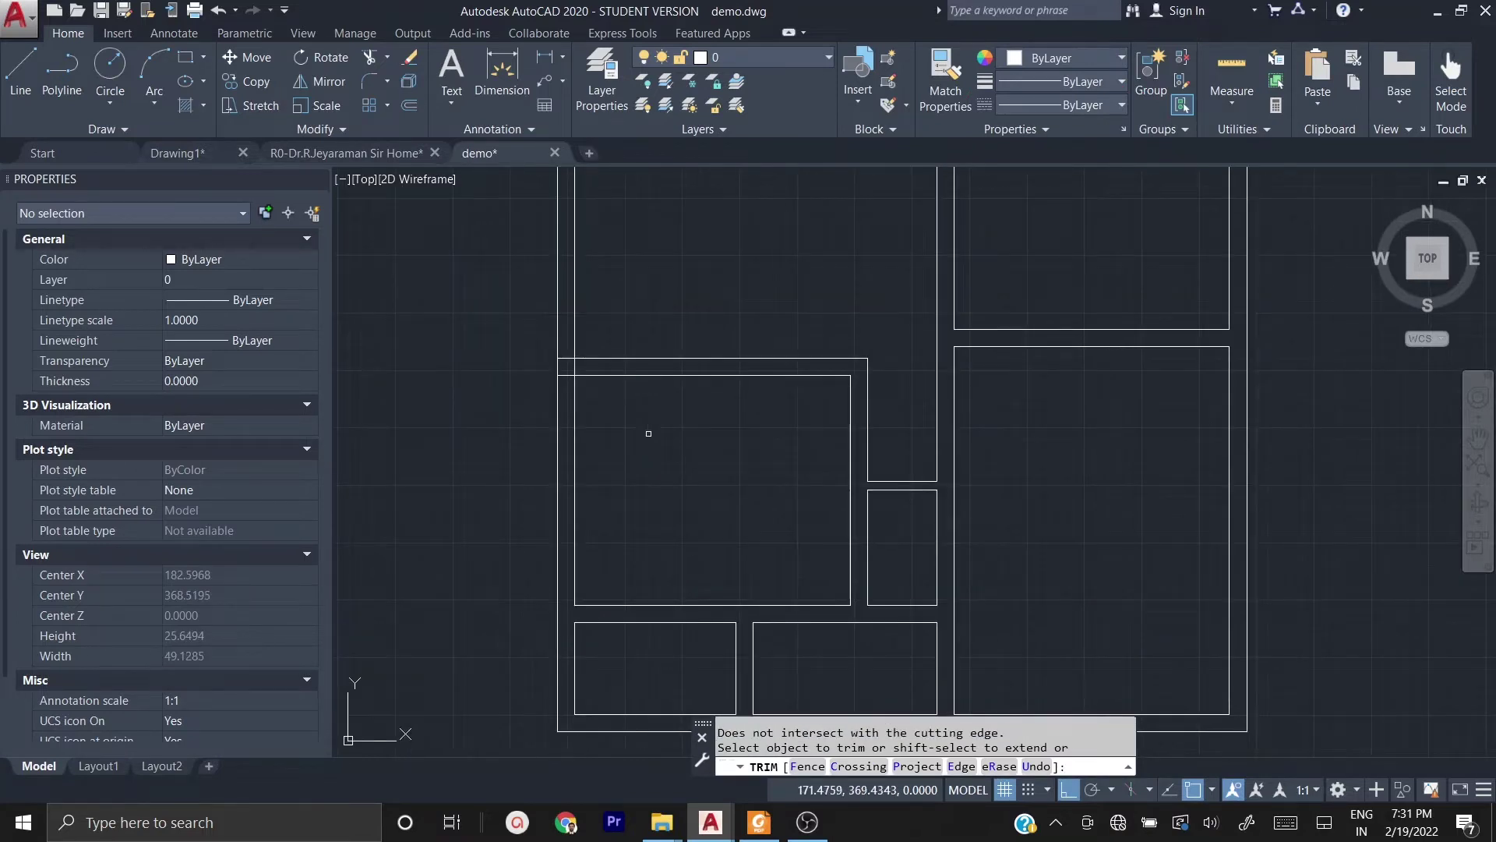
- Trim the bedroom's top wall lines where they meet the left outer wall, and save the drawing
{"action": "scroll", "coordinate": [574, 335], "scroll_direction": "up", "scroll_amount": 6}
{"action": "left_click", "coordinate": [614, 451]}
{"action": "left_click", "coordinate": [555, 438]}
{"action": "left_click", "coordinate": [535, 484]}
{"action": "left_click", "coordinate": [539, 421]}
{"action": "key", "text": "Escape"}
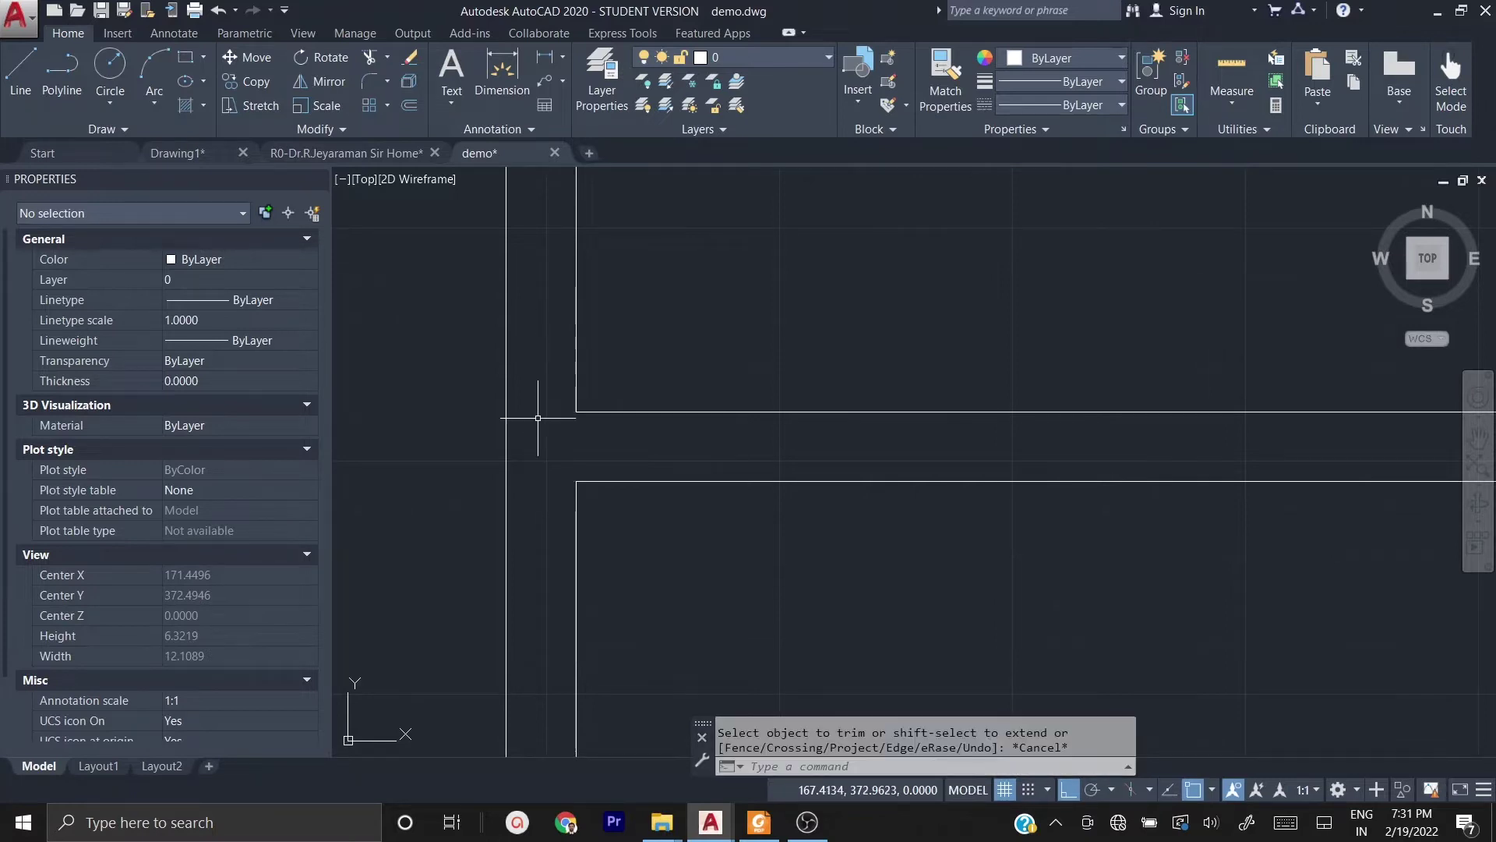
{"action": "key", "text": "ctrl+s"}
{"action": "scroll", "coordinate": [538, 418], "scroll_direction": "down", "scroll_amount": 6}
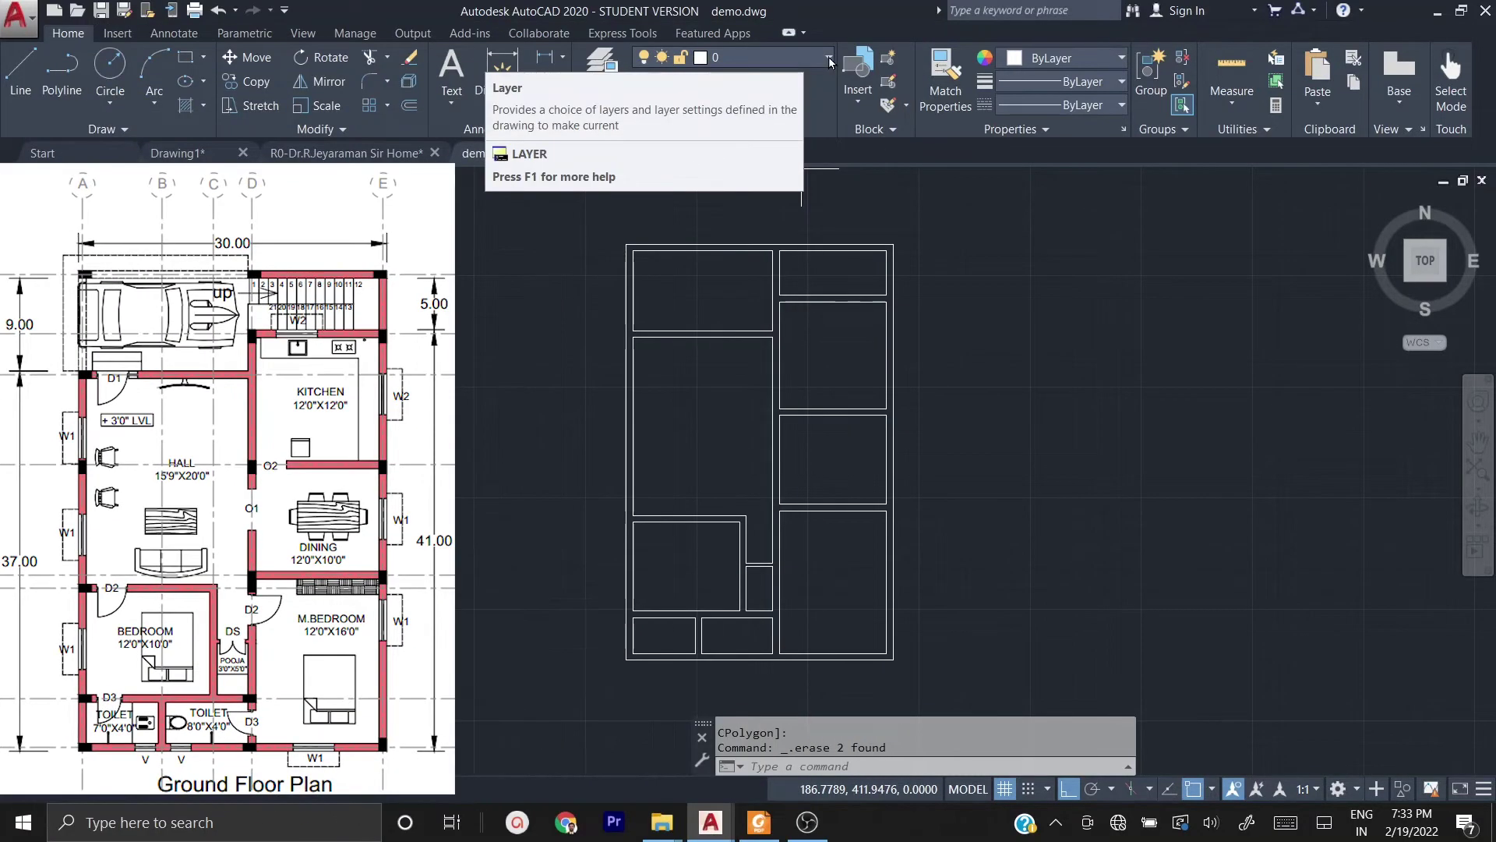
- Make grid the current layer and copy the left outer wall line 0.375 inward from its bottom endpoint
{"action": "left_click", "coordinate": [828, 59]}
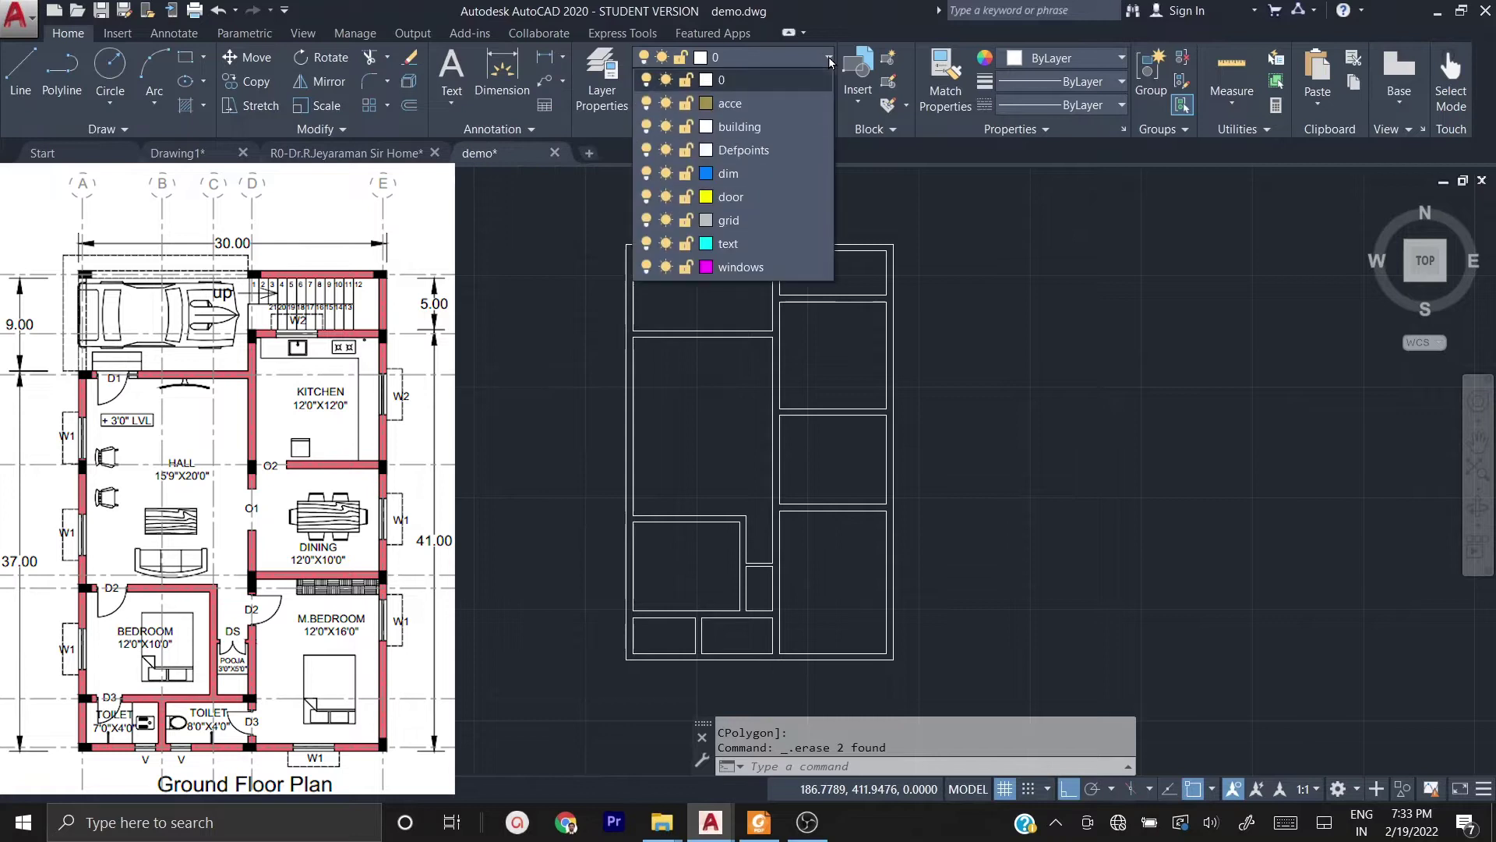
{"action": "left_click", "coordinate": [740, 222]}
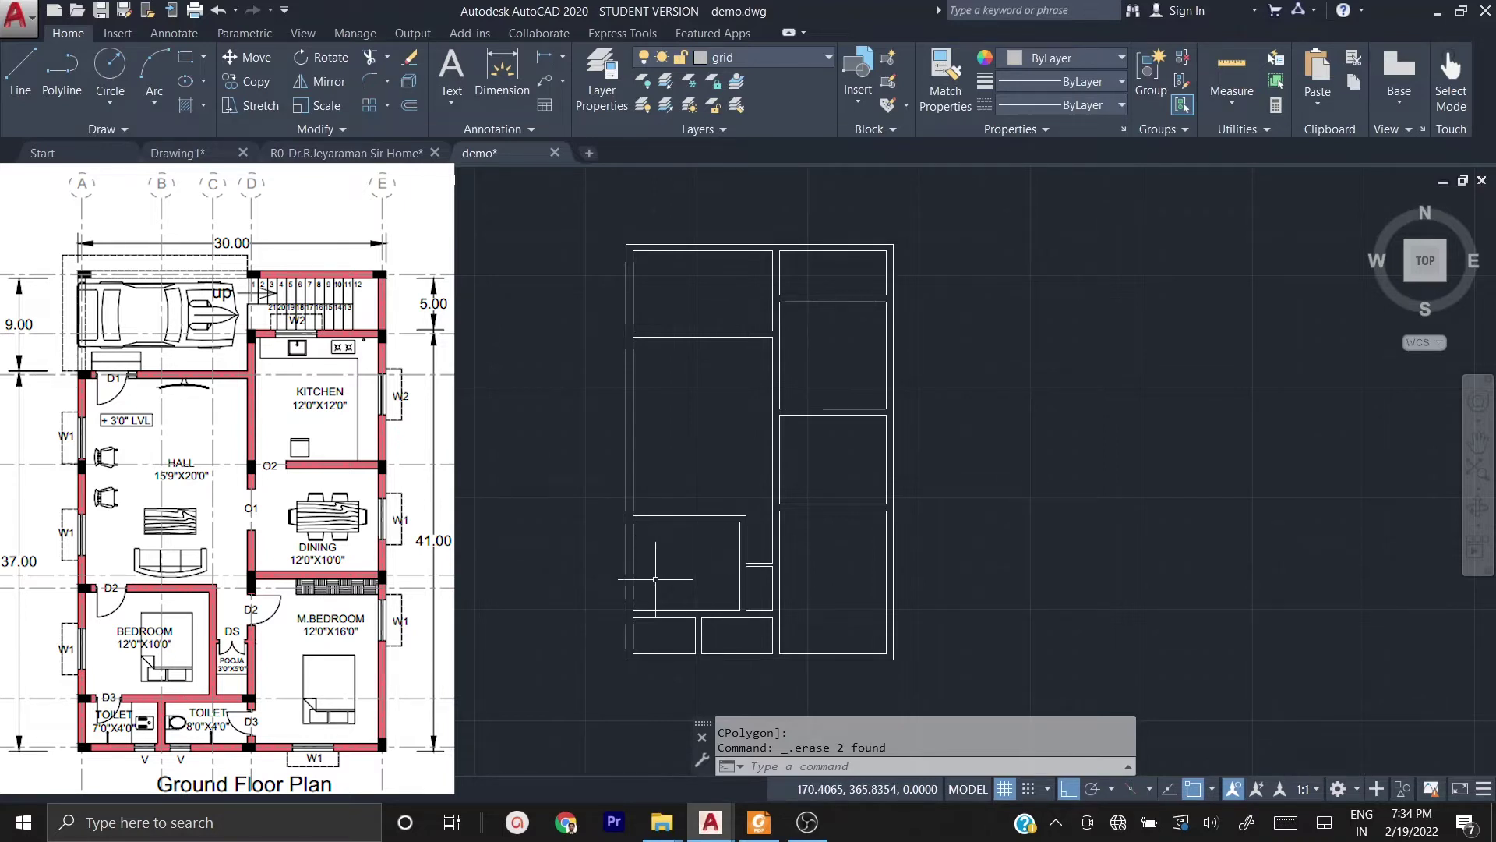
{"action": "left_click", "coordinate": [626, 457]}
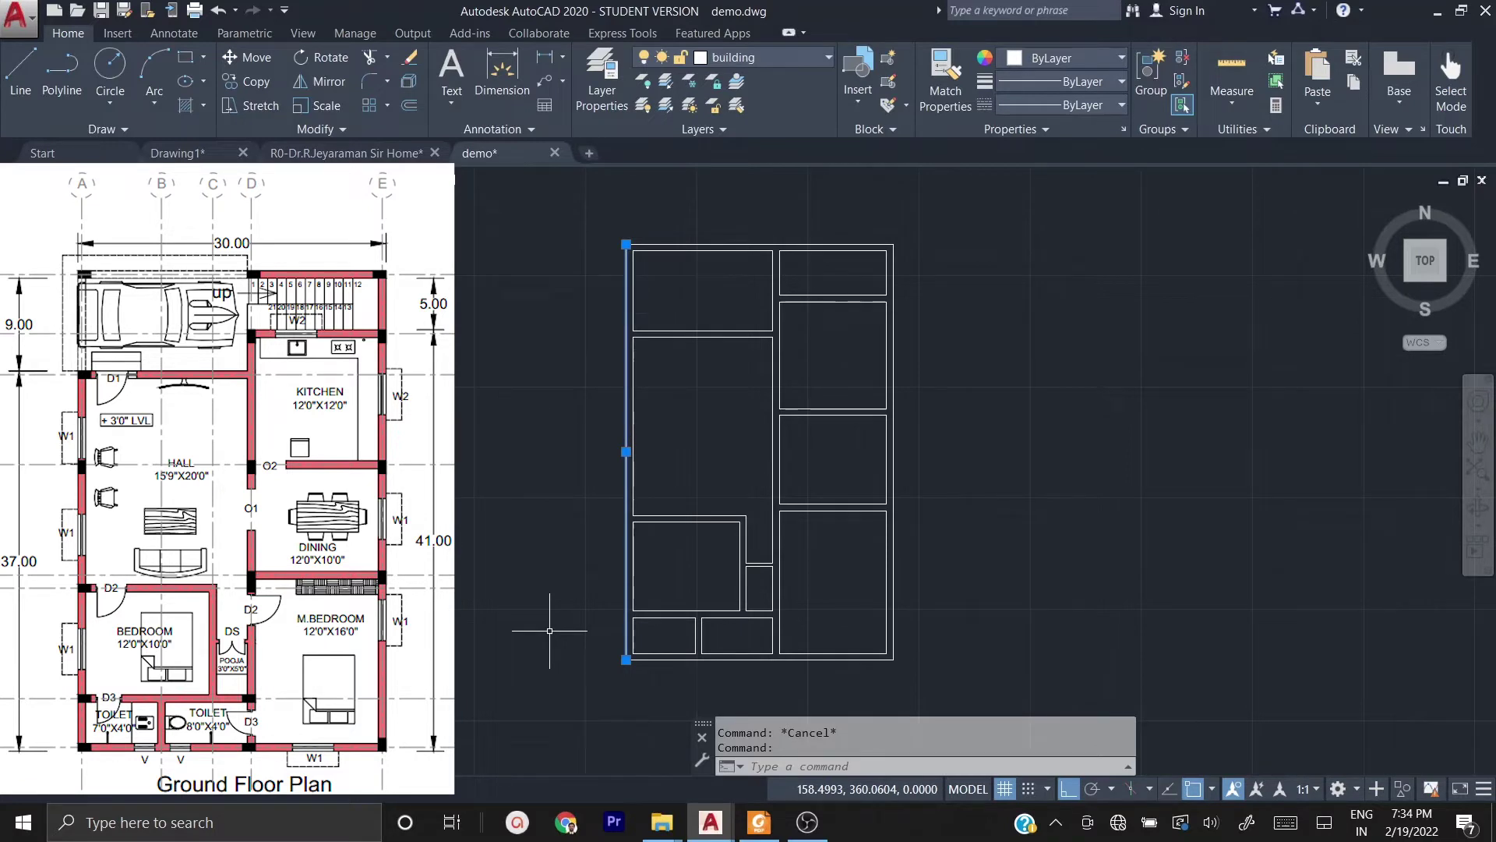
{"action": "type", "text": "c"}
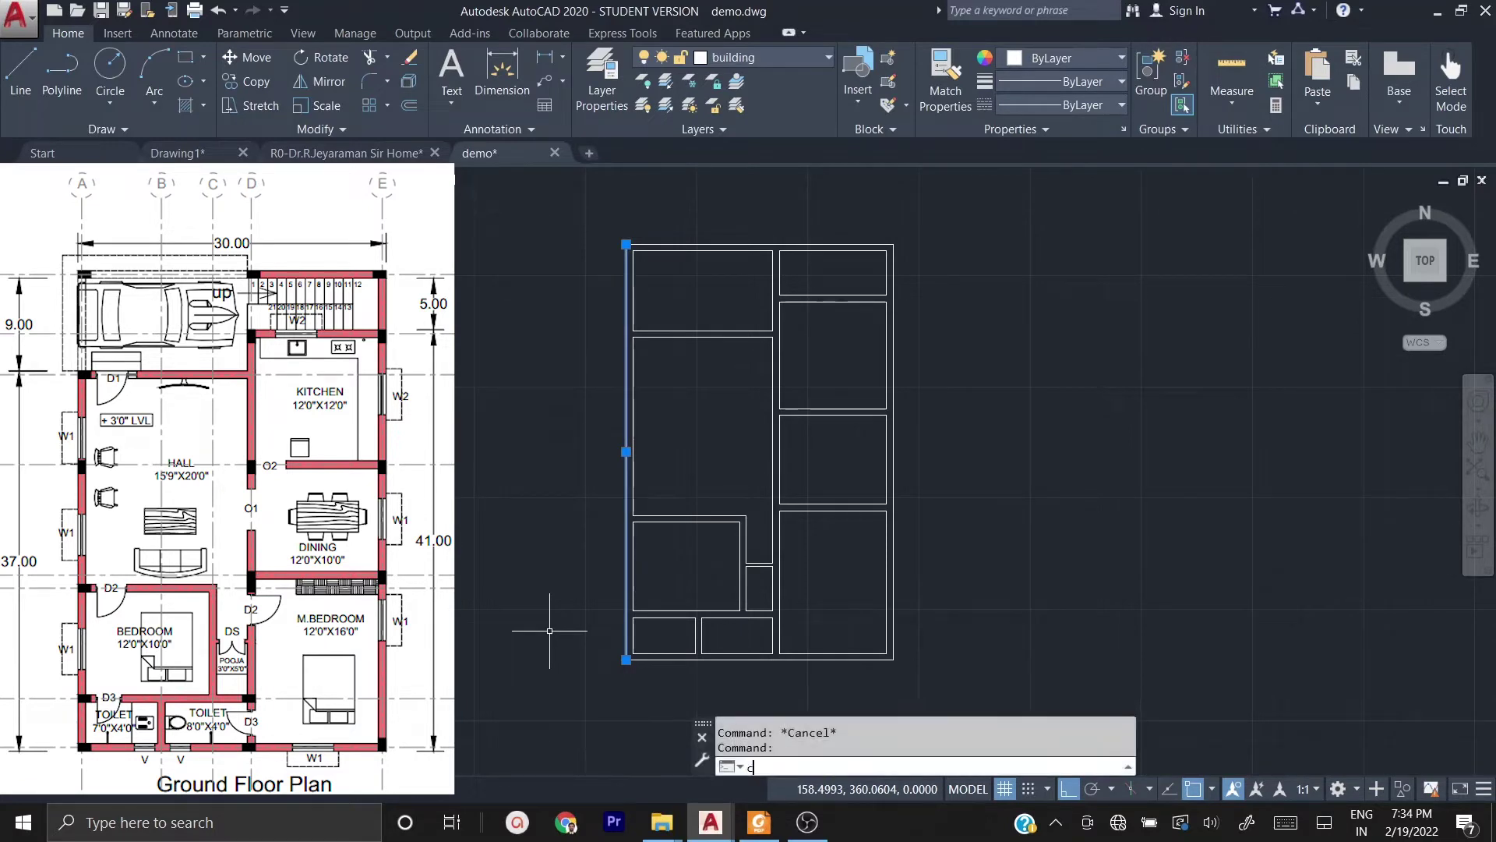
{"action": "type", "text": "o"}
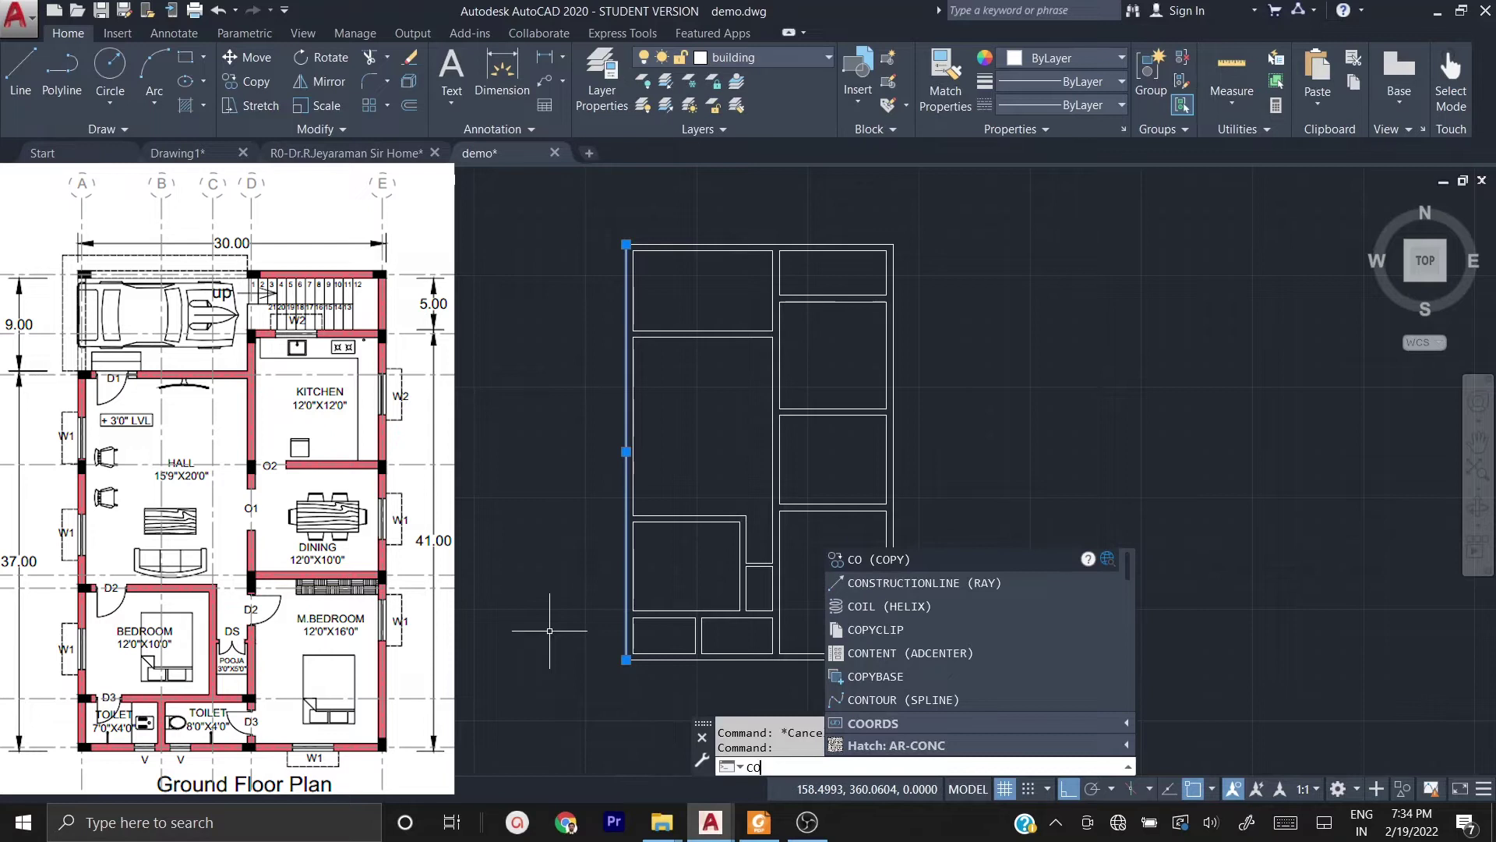
{"action": "key", "text": "Return"}
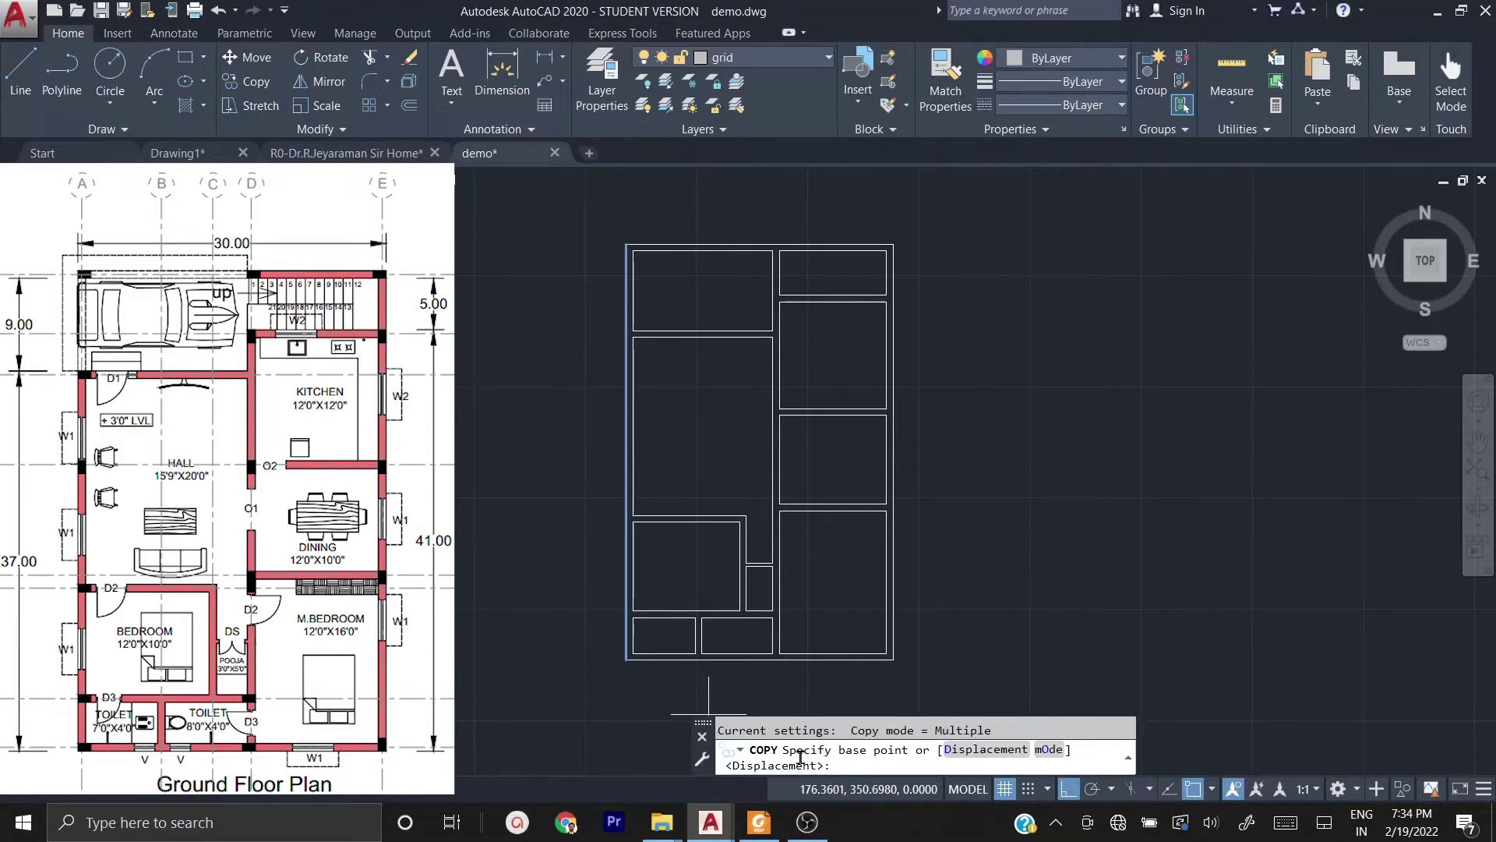
{"action": "scroll", "coordinate": [635, 702], "scroll_direction": "up", "scroll_amount": 5}
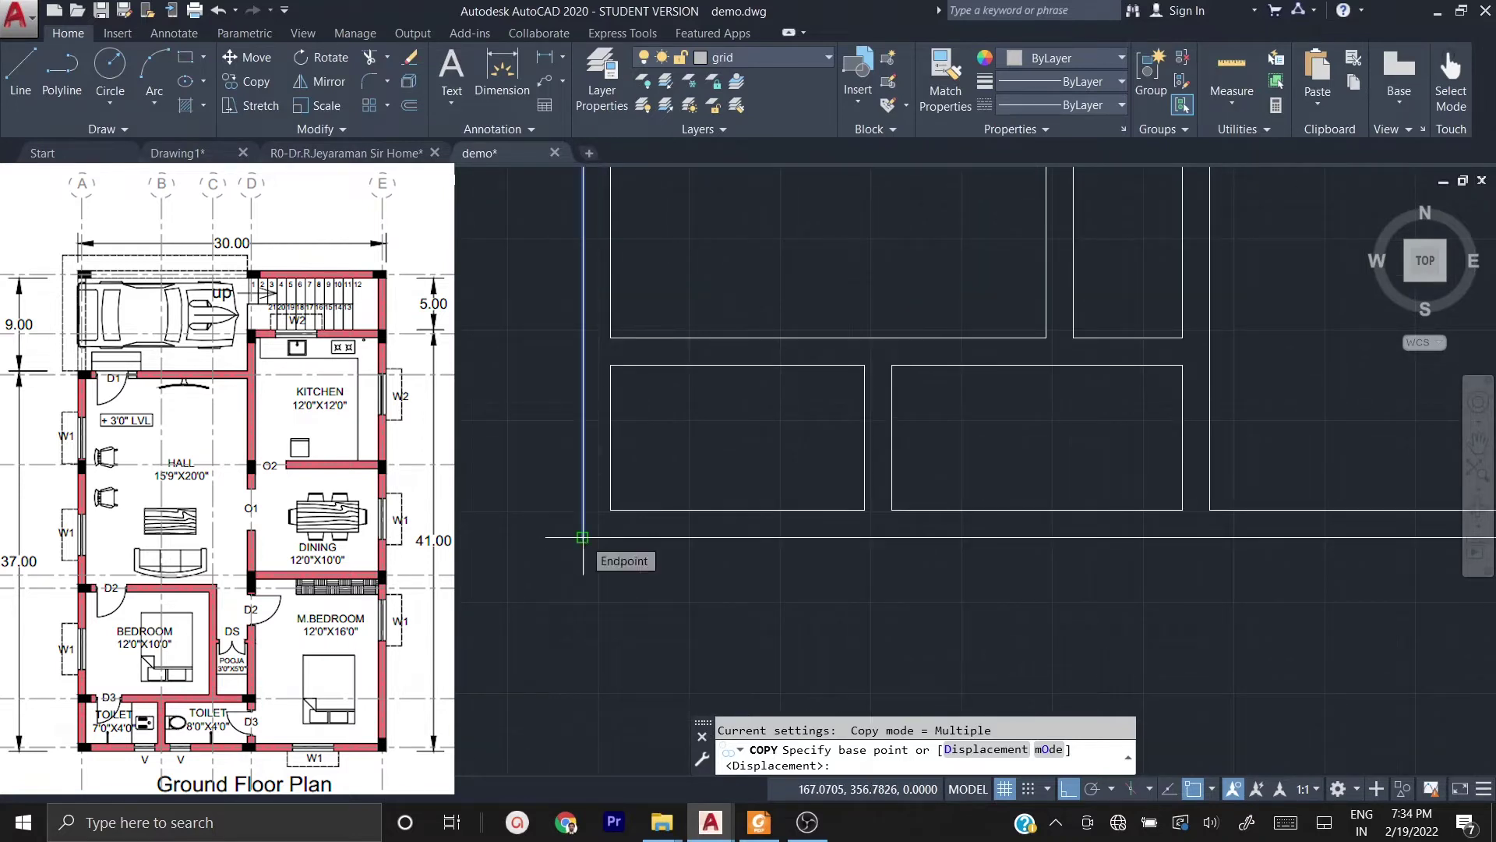
{"action": "left_click", "coordinate": [582, 538]}
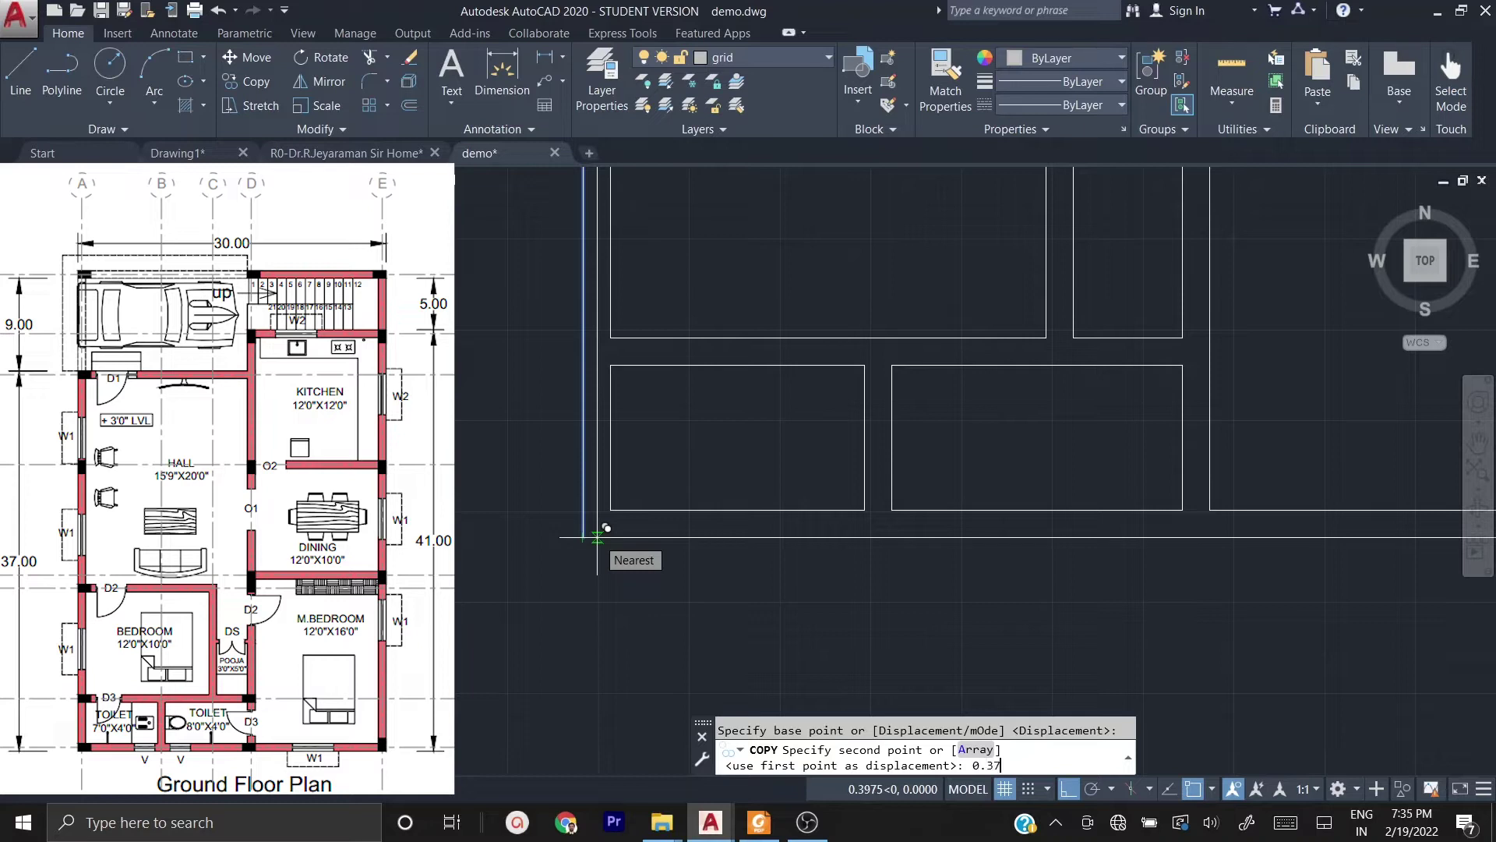
{"action": "key", "text": "Return"}
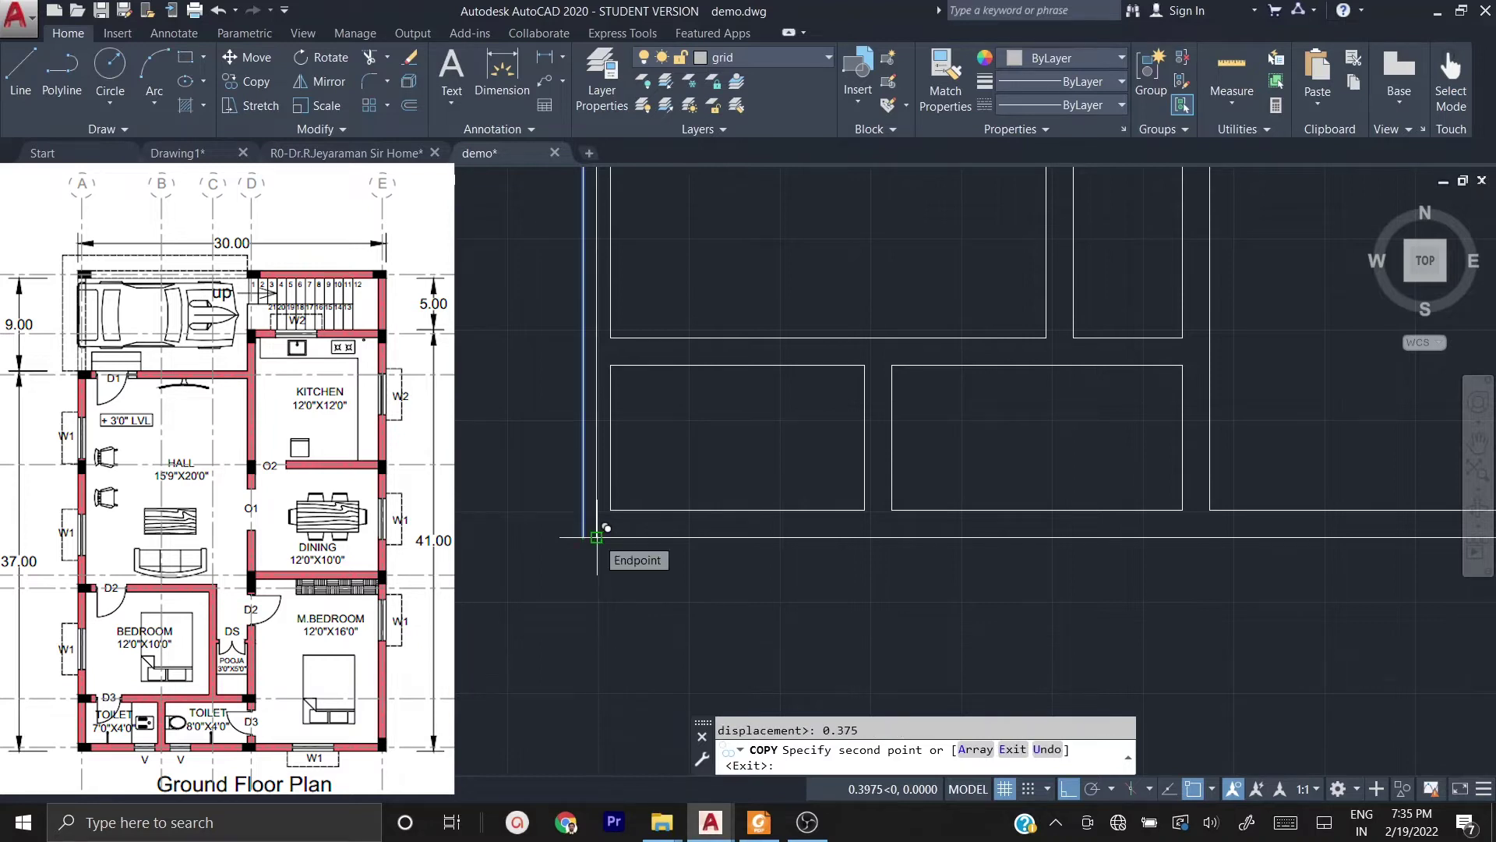
- End the copy and move the new centre line inside the left outer wall to the grid layer
{"action": "key", "text": "Escape"}
{"action": "key", "text": "Escape"}
{"action": "left_click", "coordinate": [597, 492]}
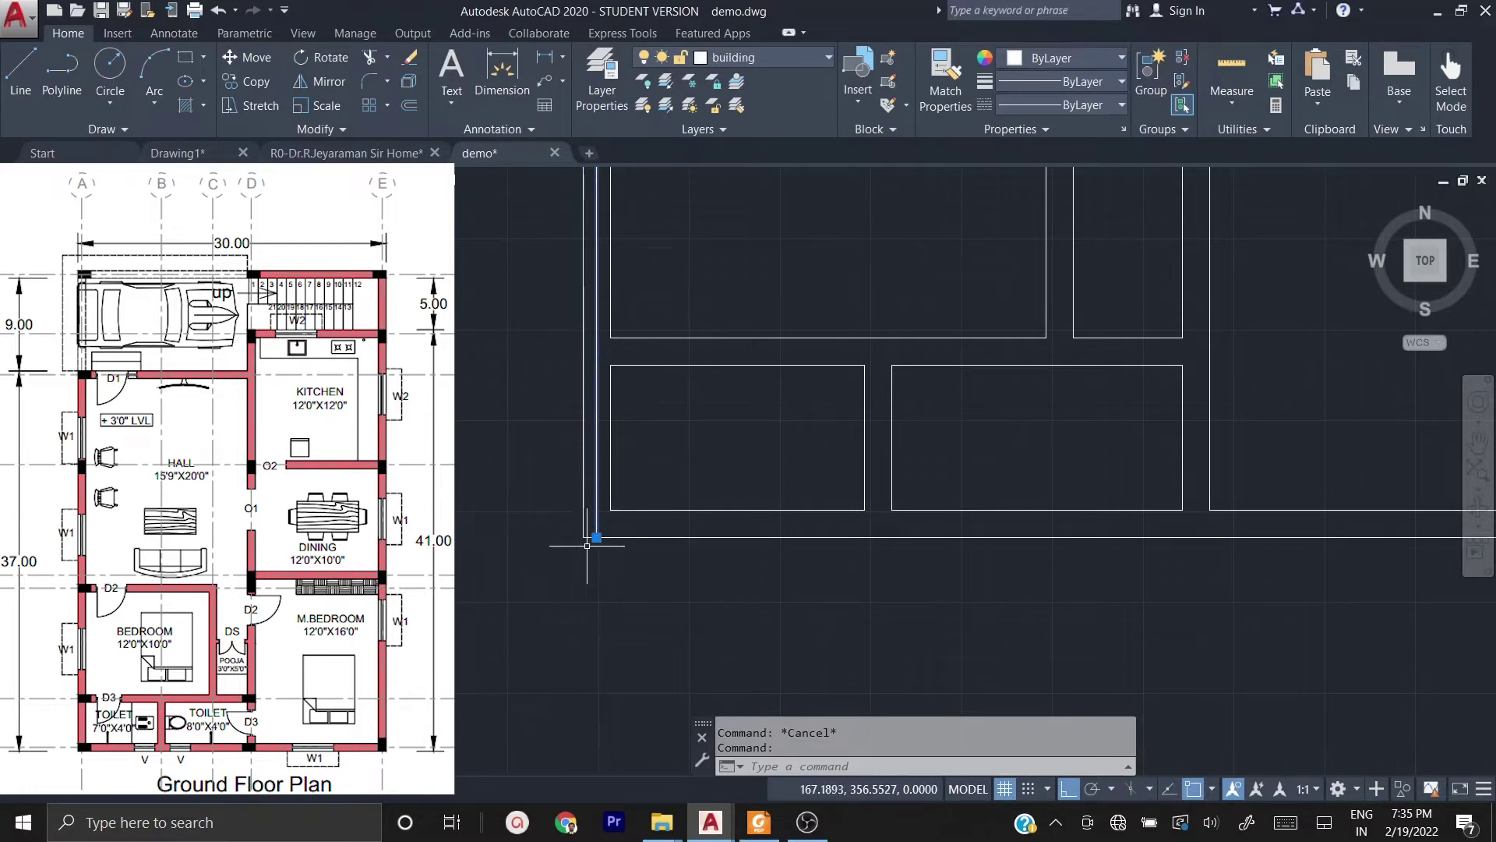
{"action": "key", "text": "Escape"}
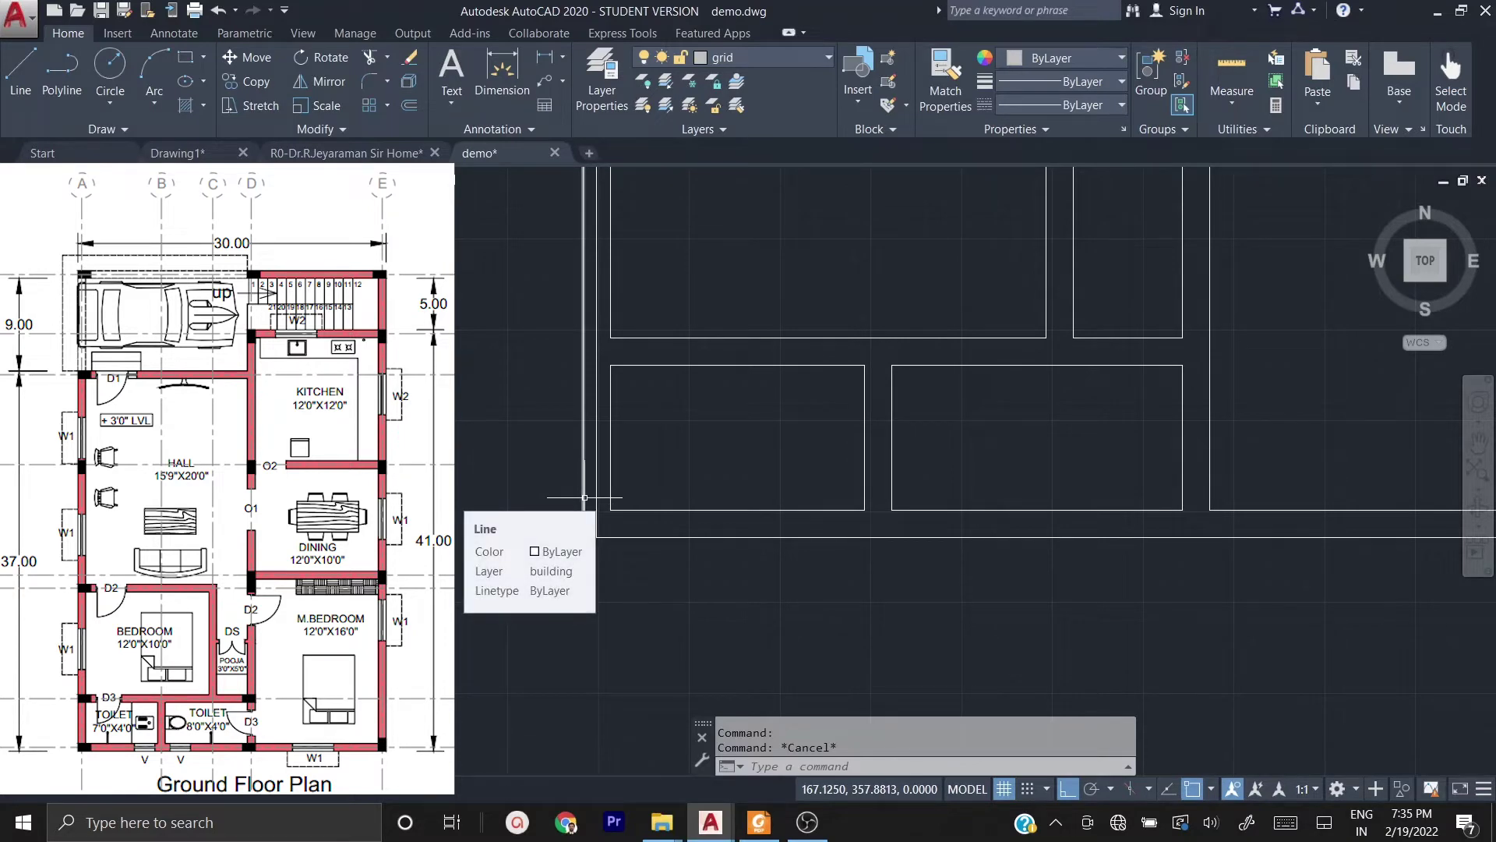
{"action": "left_click", "coordinate": [595, 525]}
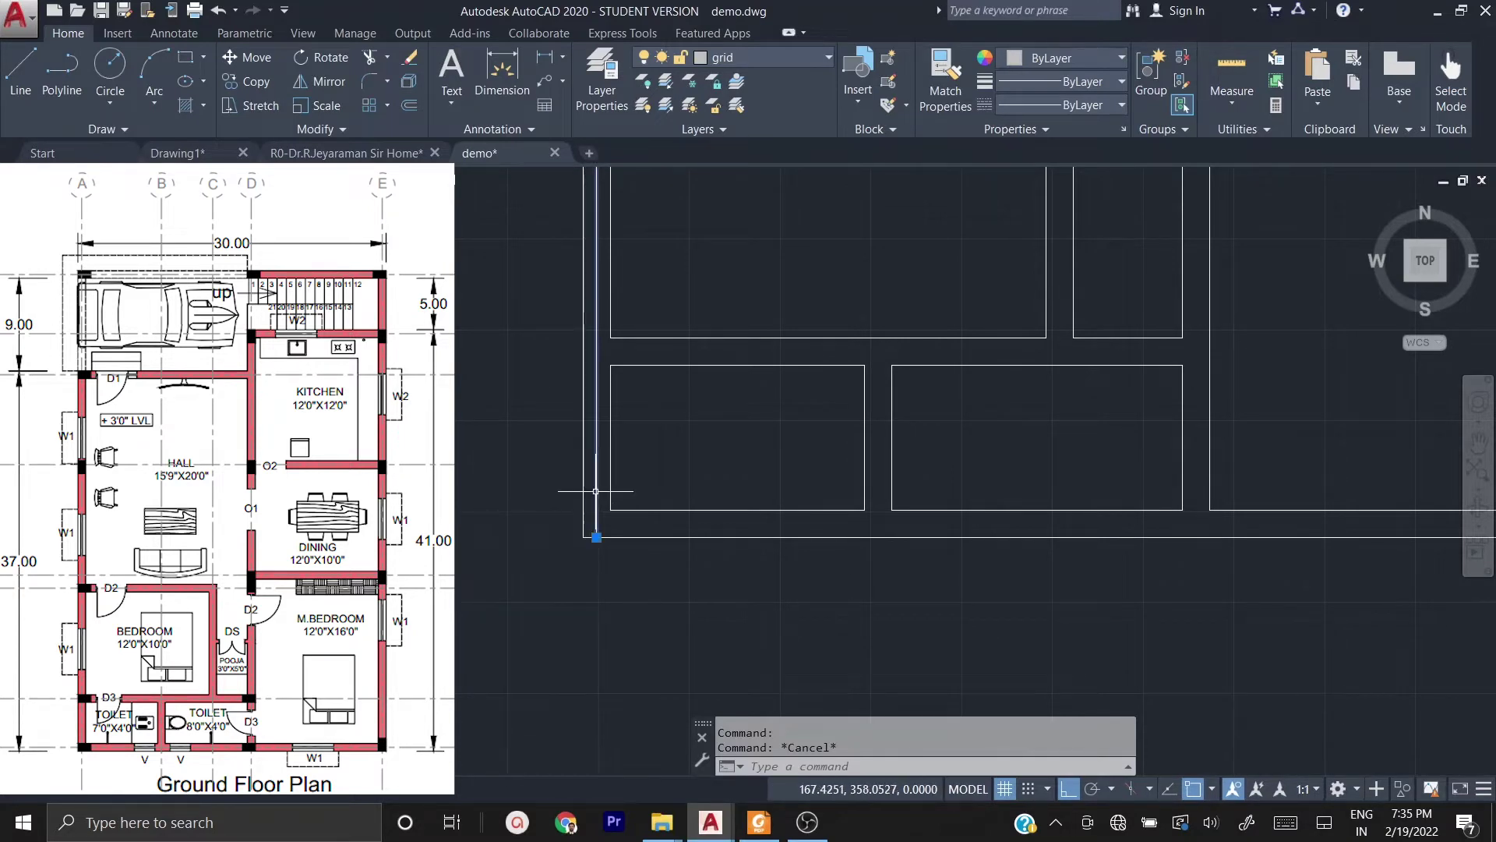
{"action": "left_click", "coordinate": [798, 53]}
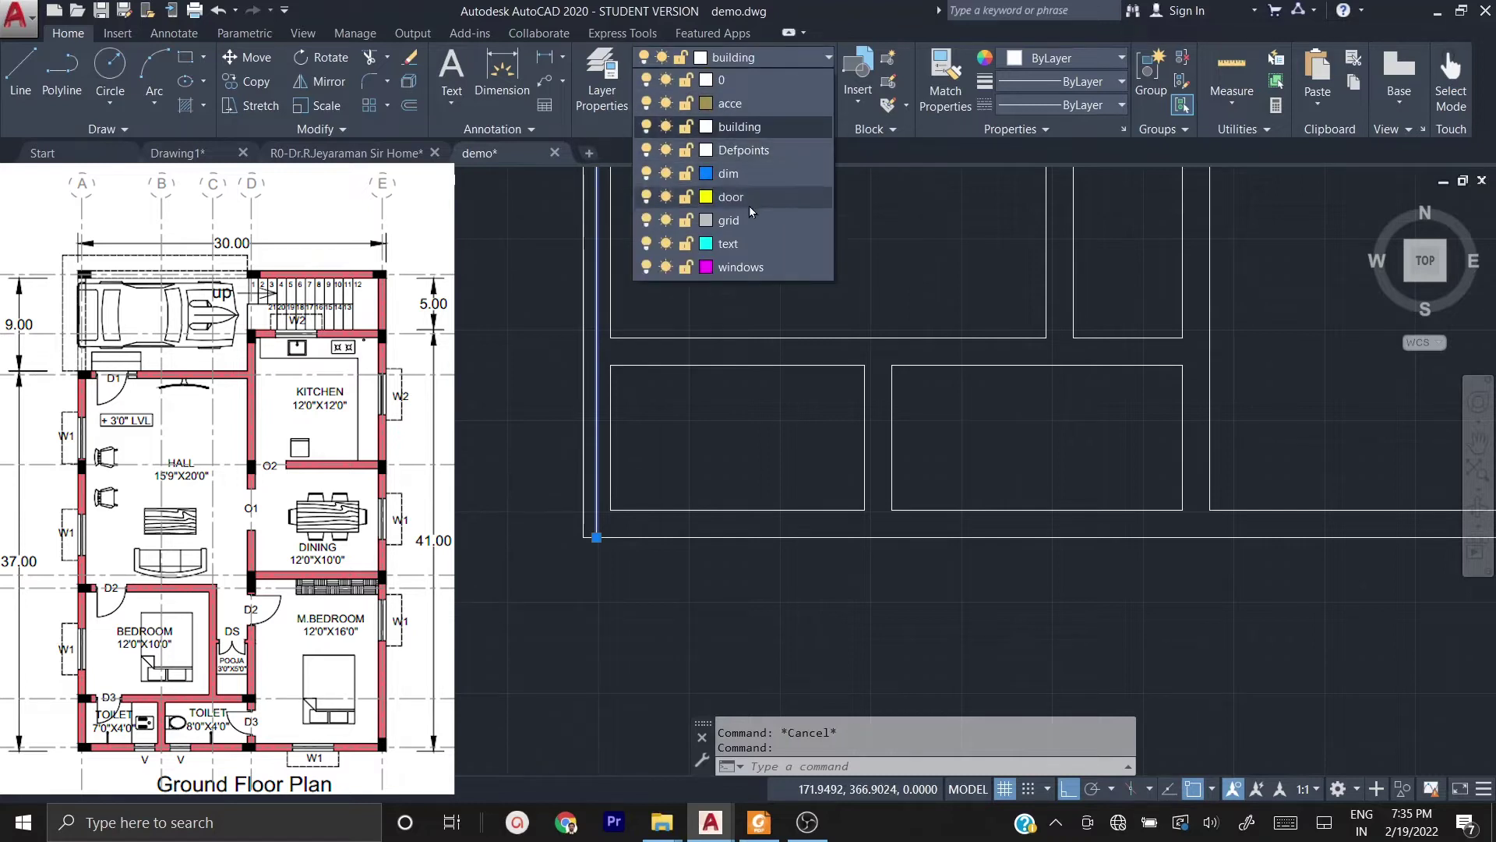
{"action": "left_click", "coordinate": [728, 220]}
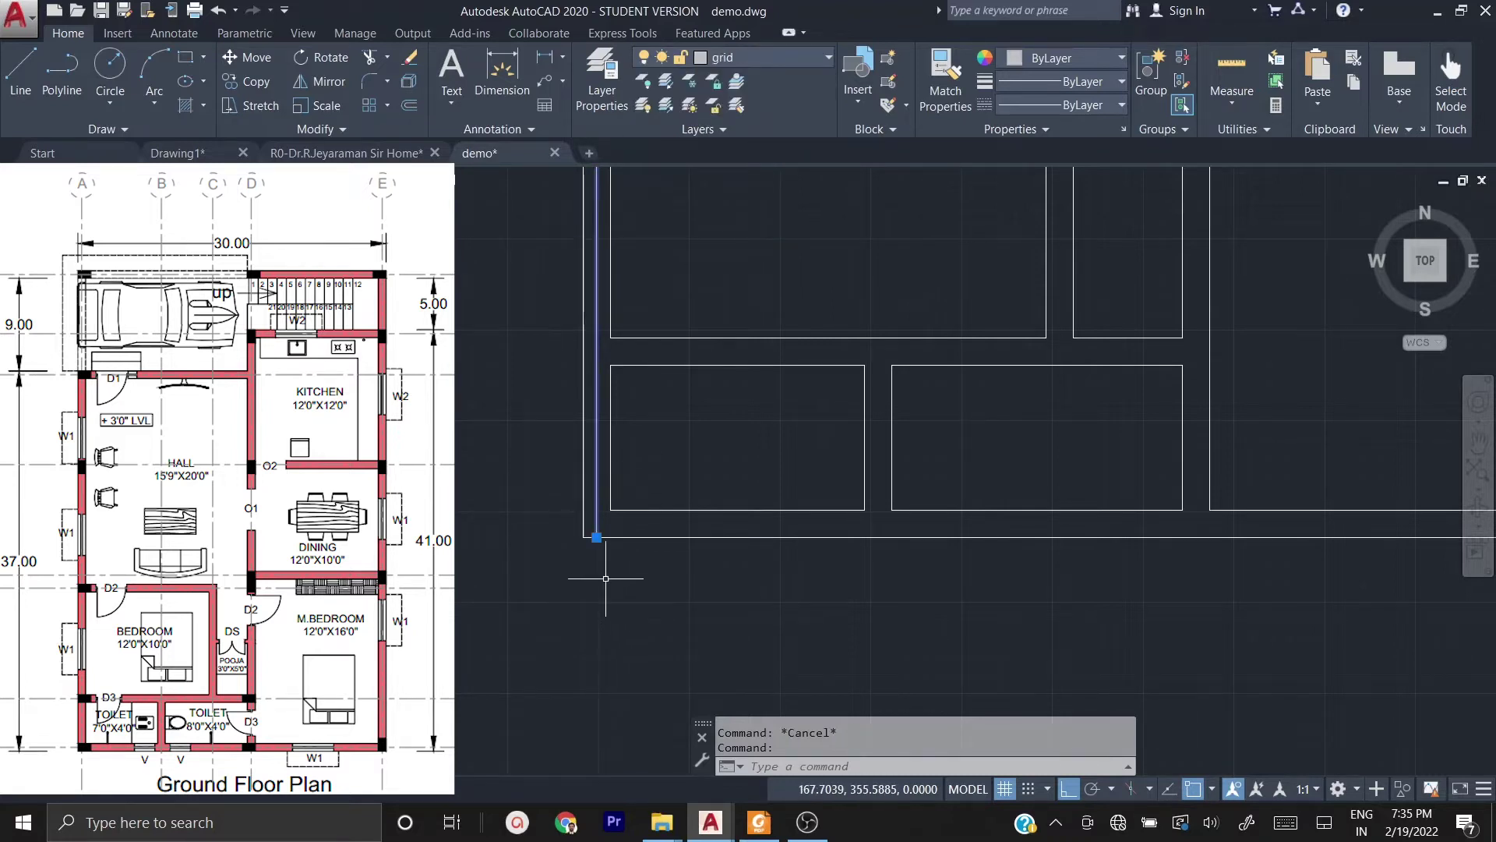
- Stretch the bottom end of the left wall's grid line 3 units downward past the outer wall
{"action": "left_click", "coordinate": [596, 537]}
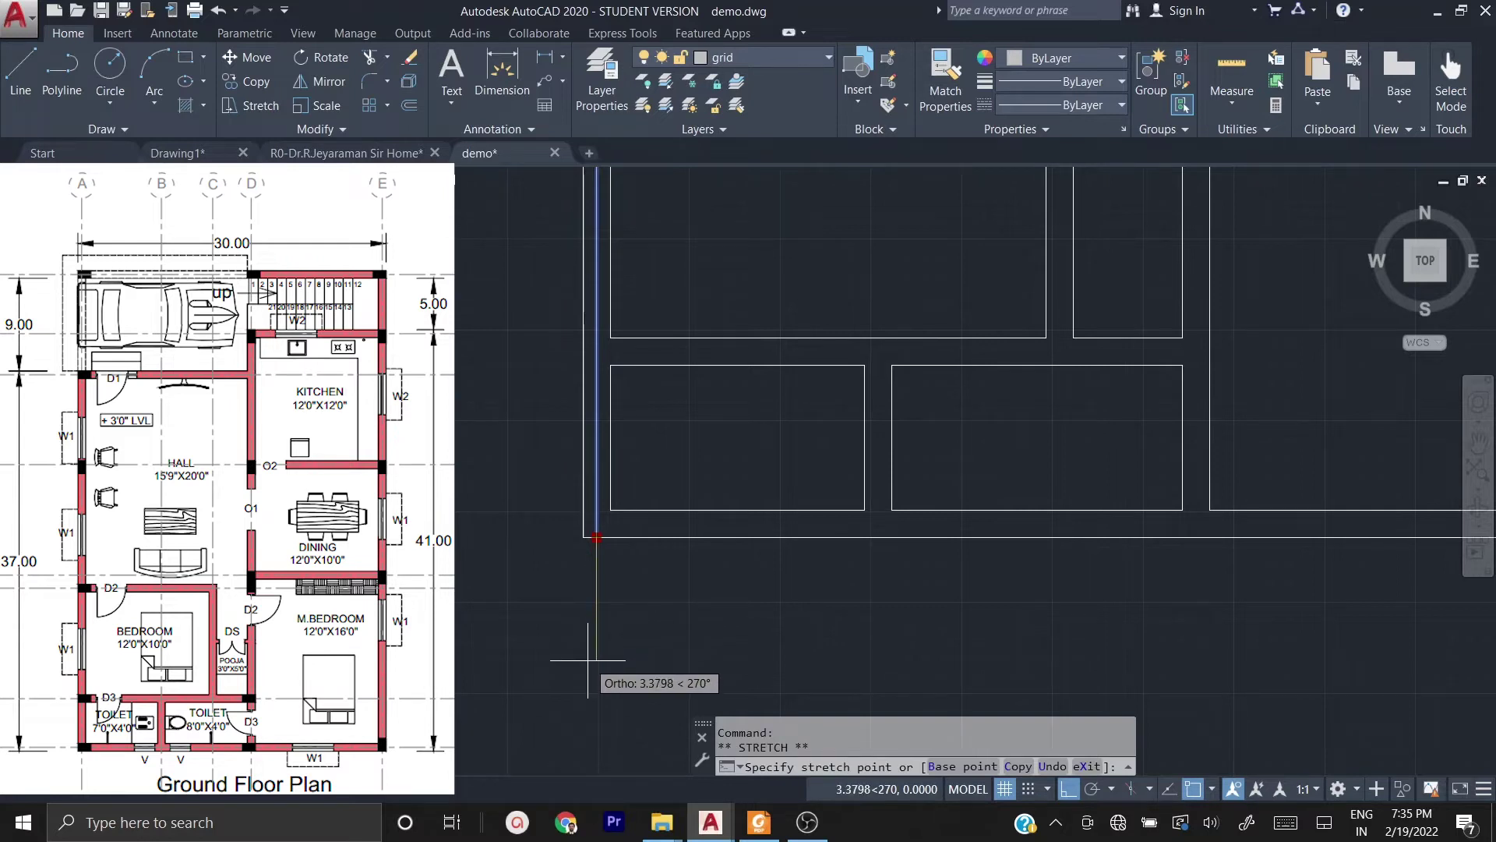
{"action": "type", "text": "3"}
{"action": "key", "text": "Return"}
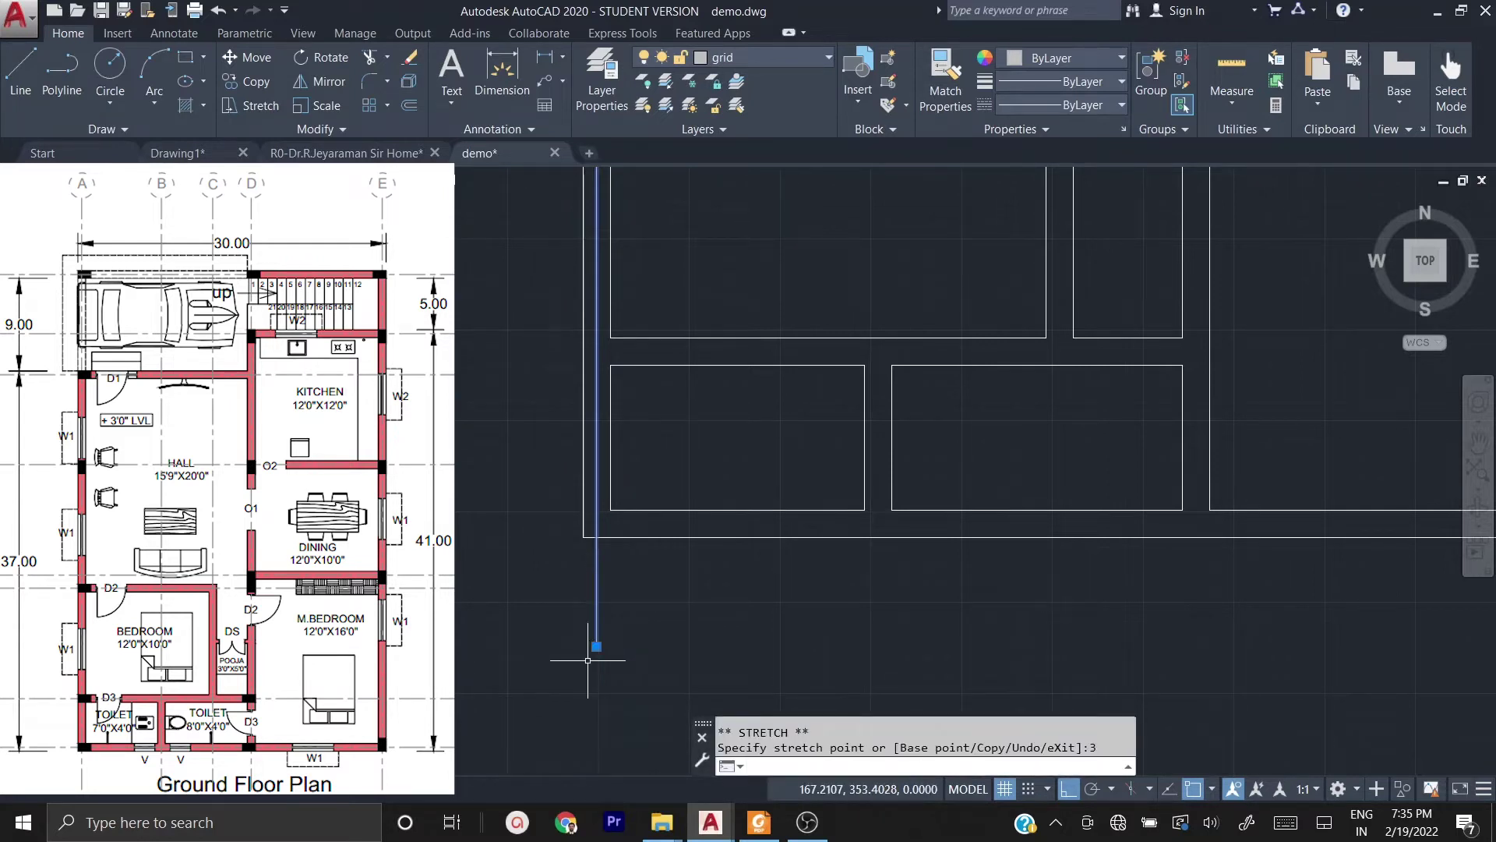
{"action": "key", "text": "Escape"}
- Stretch the top end of the left wall's grid line 3 units upward past the outer wall
{"action": "scroll", "coordinate": [588, 660], "scroll_direction": "down", "scroll_amount": 4}
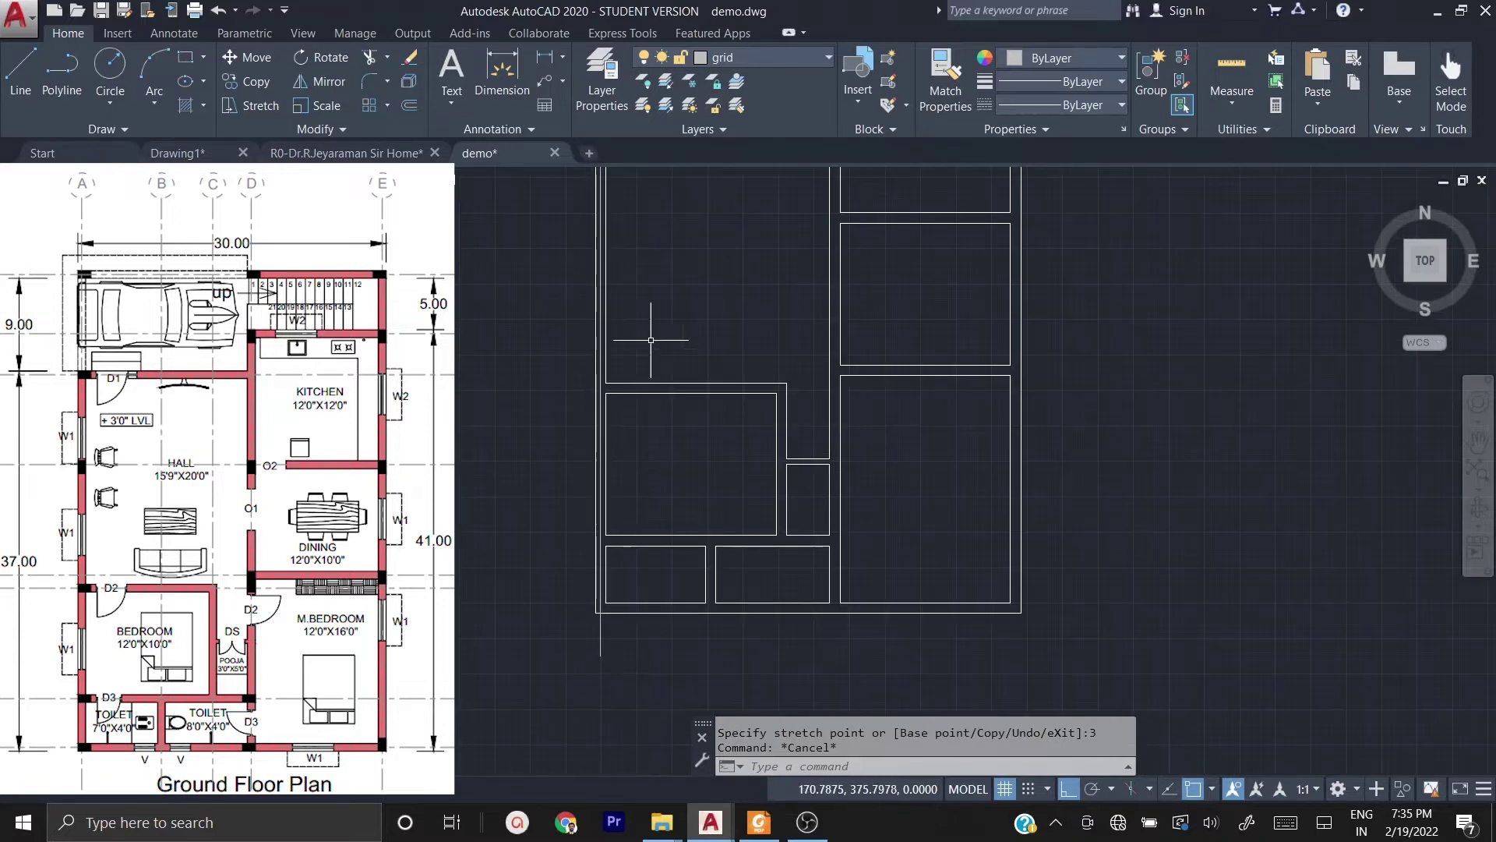
{"action": "scroll", "coordinate": [593, 366], "scroll_direction": "up", "scroll_amount": 6}
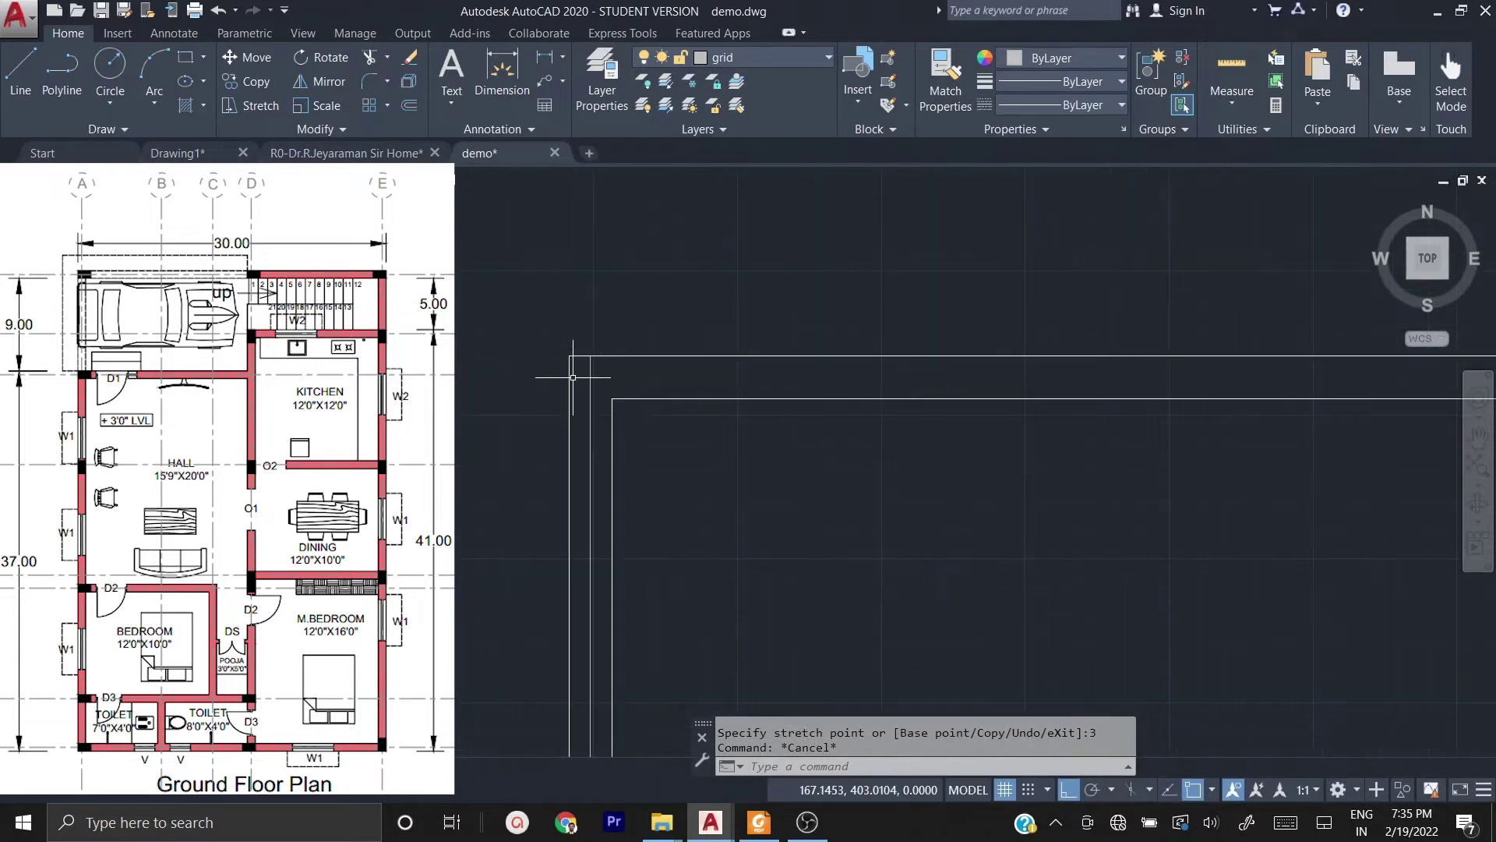
{"action": "left_click", "coordinate": [591, 367]}
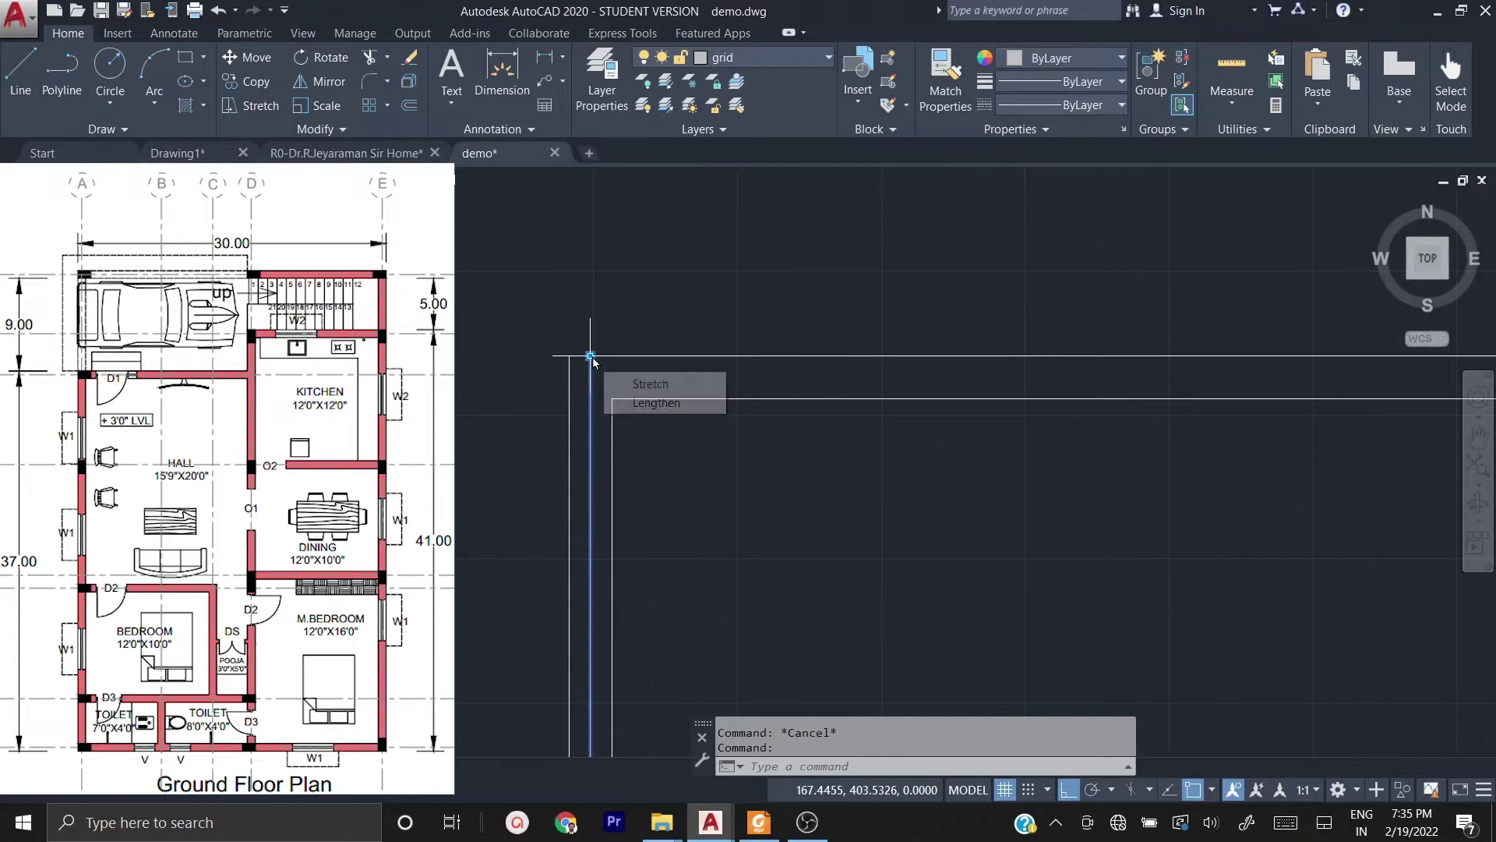
{"action": "left_click", "coordinate": [592, 357]}
{"action": "scroll", "coordinate": [592, 356], "scroll_direction": "down", "scroll_amount": 2}
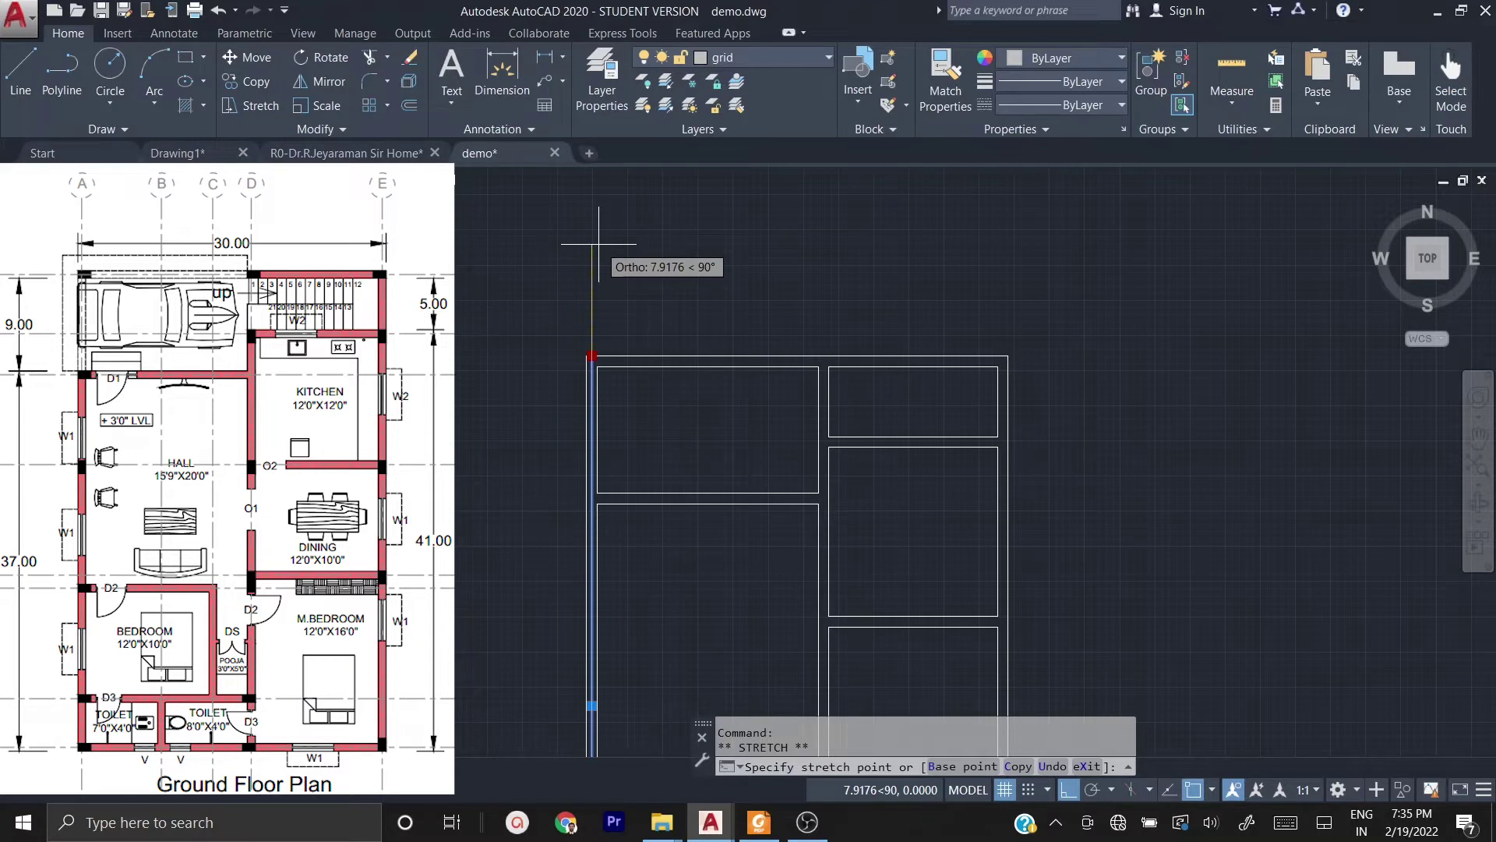
{"action": "scroll", "coordinate": [592, 356], "scroll_direction": "up", "scroll_amount": 2}
{"action": "scroll", "coordinate": [619, 313], "scroll_direction": "down", "scroll_amount": 2}
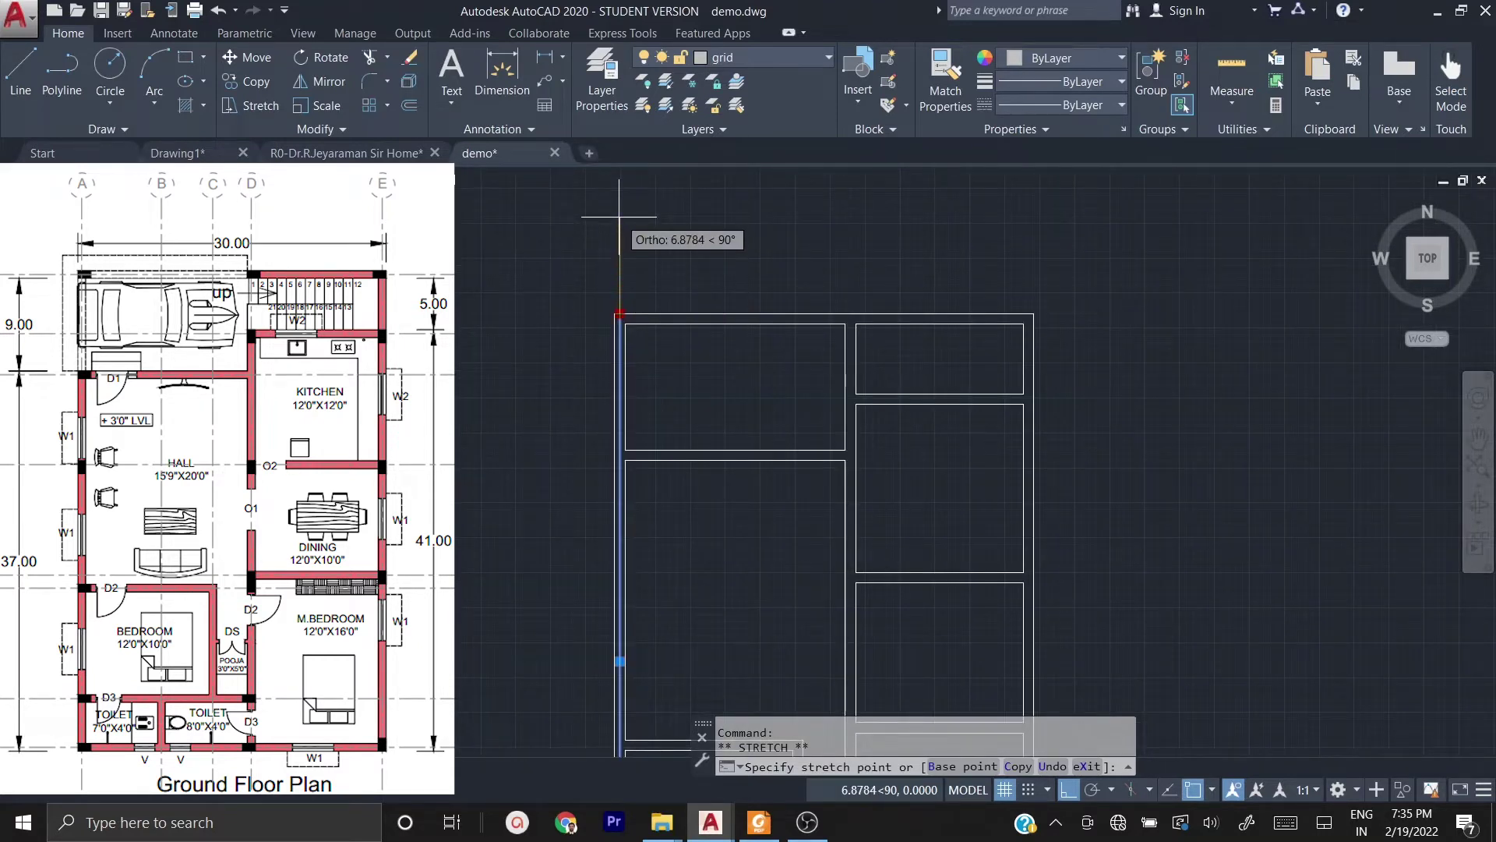
{"action": "type", "text": "3"}
{"action": "key", "text": "Return"}
{"action": "key", "text": "Escape"}
- Set the grid layer's color to index color 253 in the layer properties
{"action": "scroll", "coordinate": [631, 252], "scroll_direction": "down", "scroll_amount": 2}
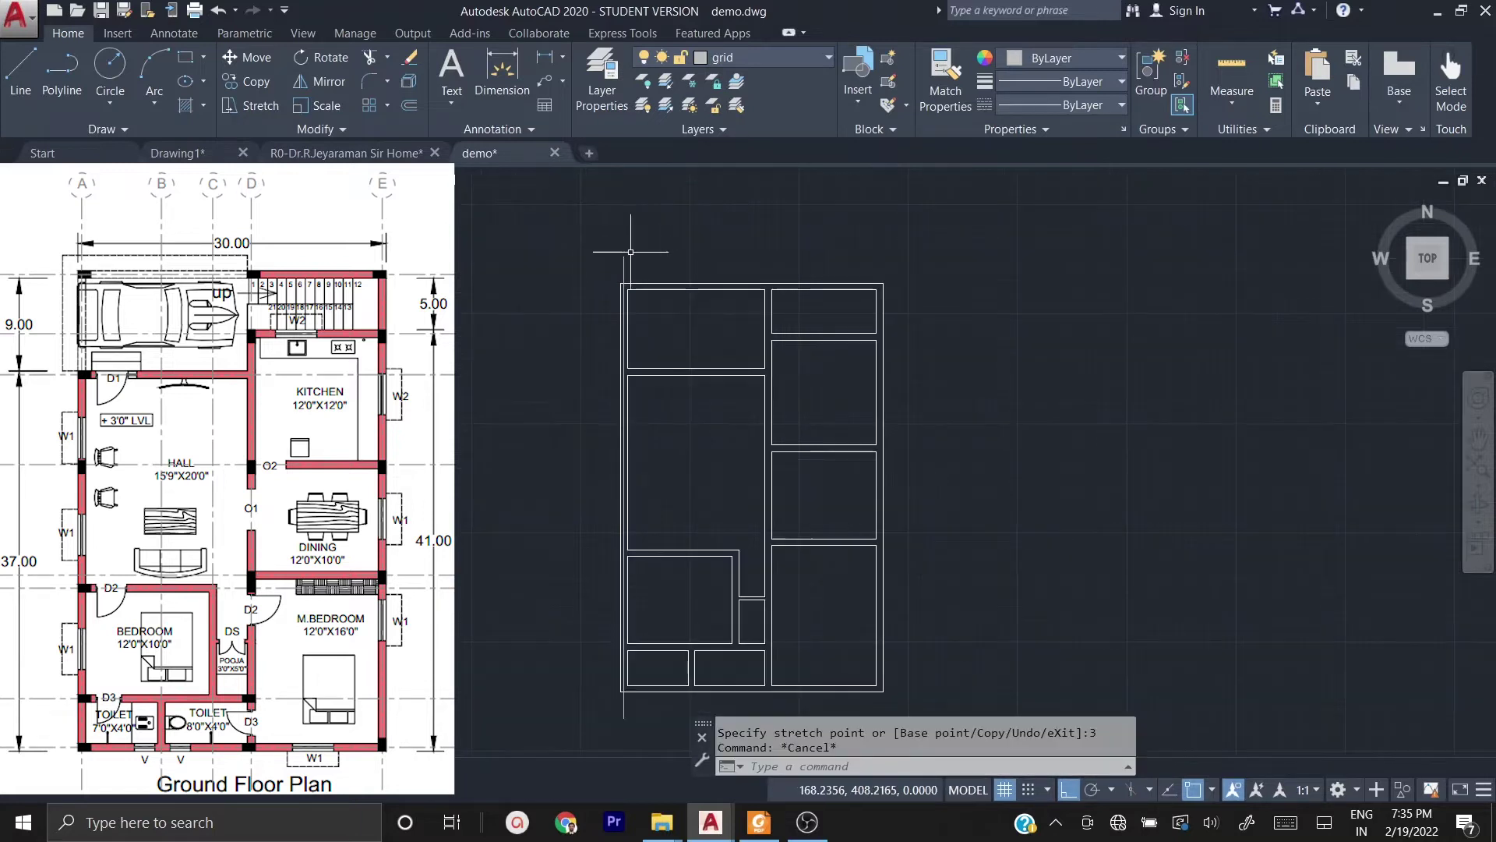
{"action": "middle_click_drag", "start_coordinate": [634, 449], "coordinate": [635, 458]}
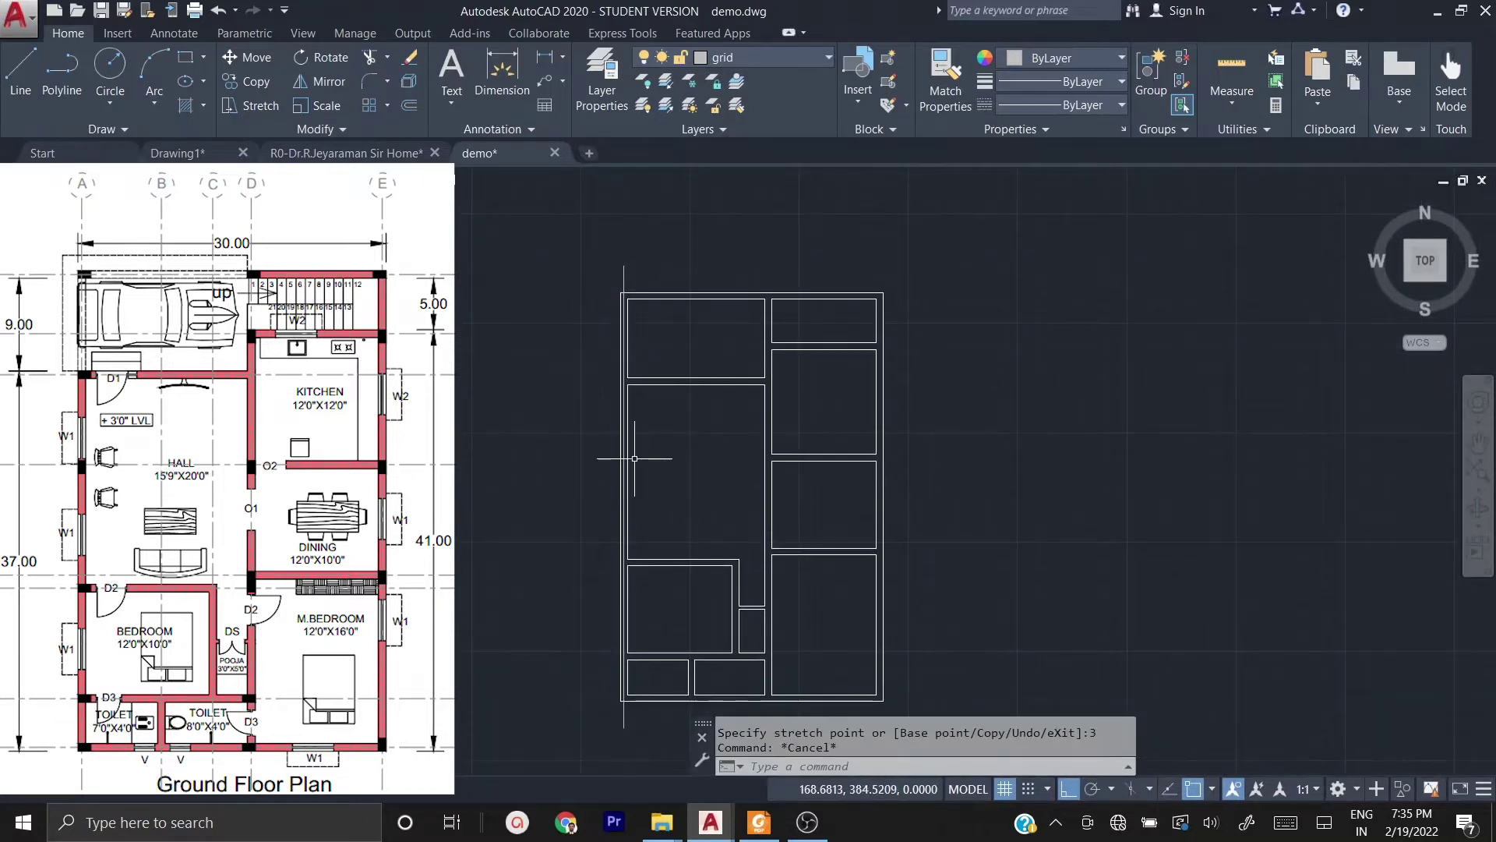
{"action": "scroll", "coordinate": [634, 458], "scroll_direction": "up", "scroll_amount": 2}
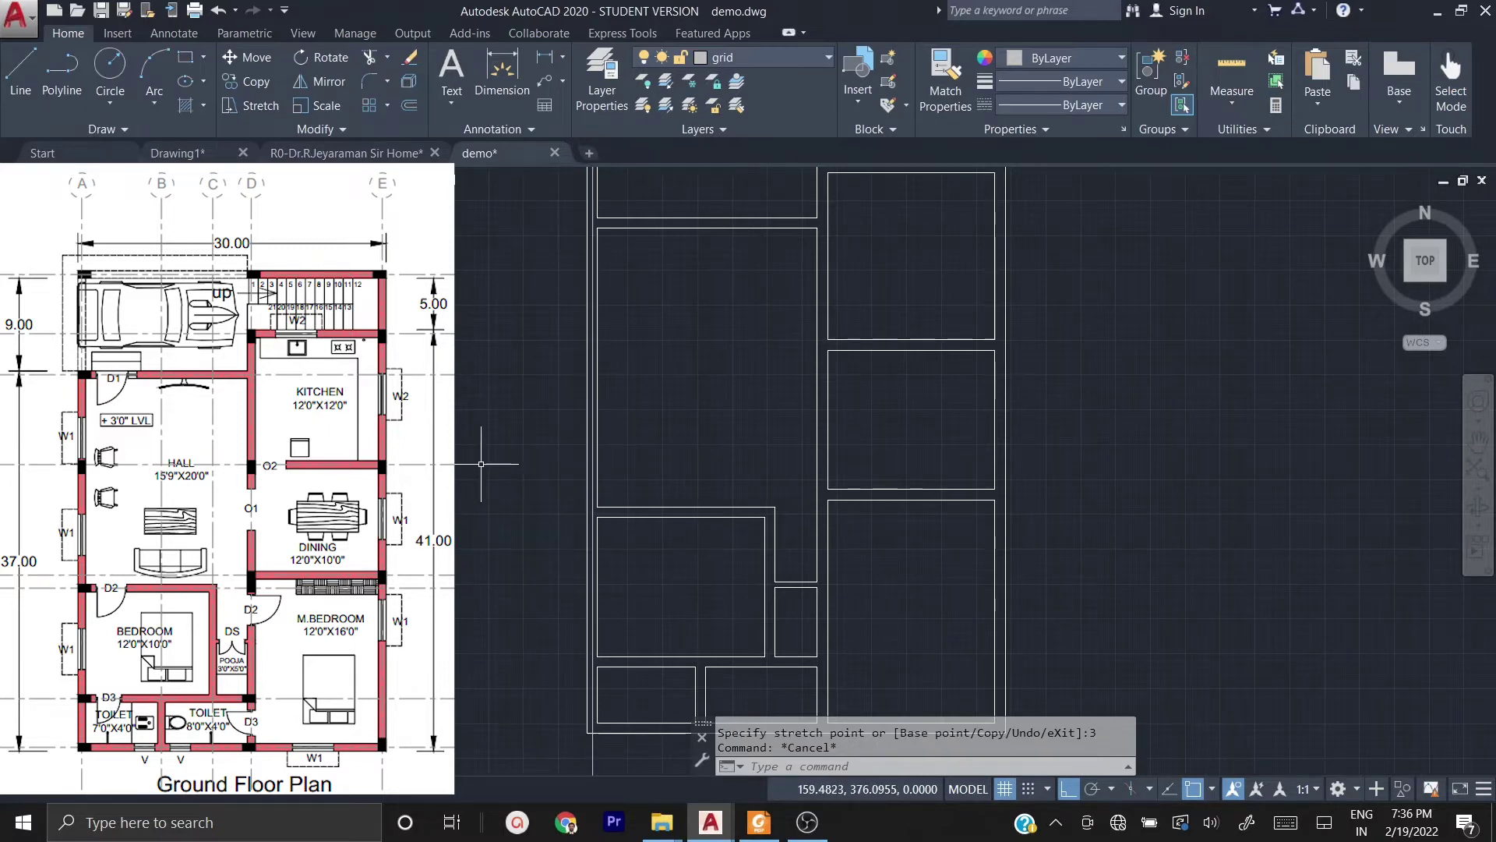
{"action": "scroll", "coordinate": [480, 464], "scroll_direction": "down", "scroll_amount": 2}
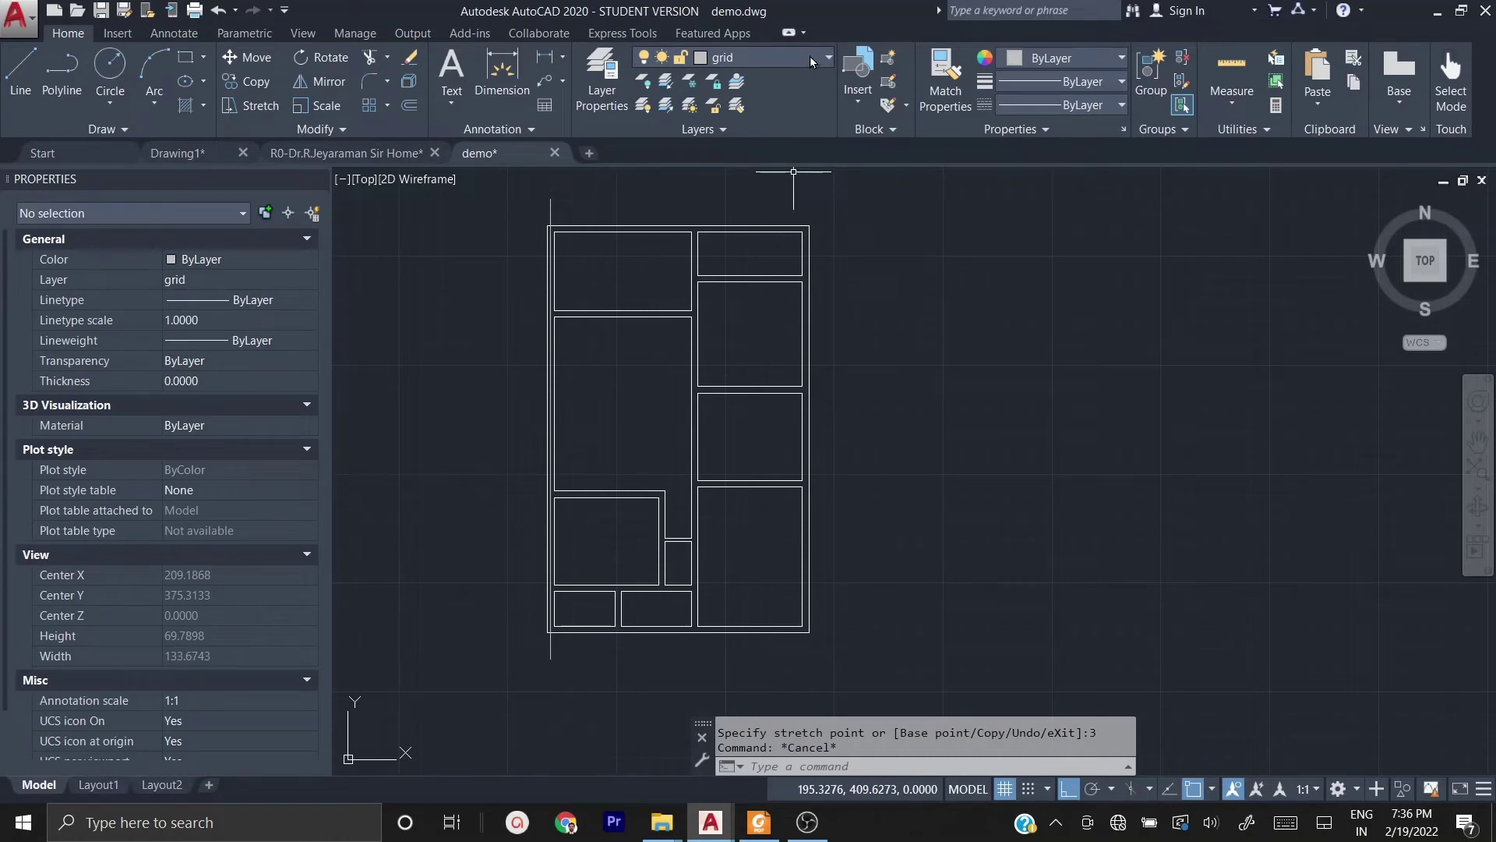
{"action": "left_click", "coordinate": [599, 59]}
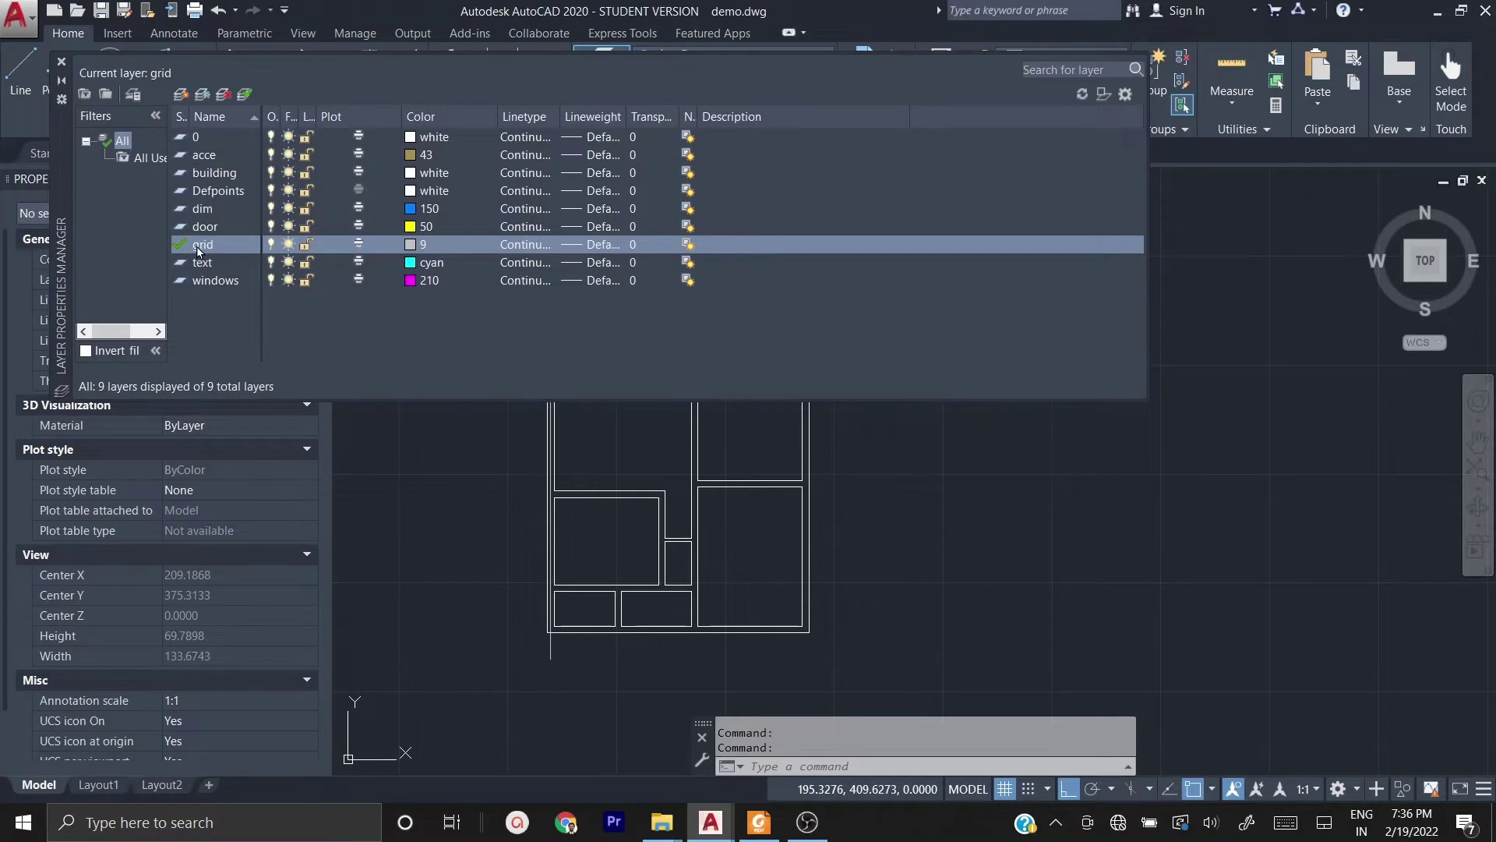
{"action": "left_click", "coordinate": [411, 245]}
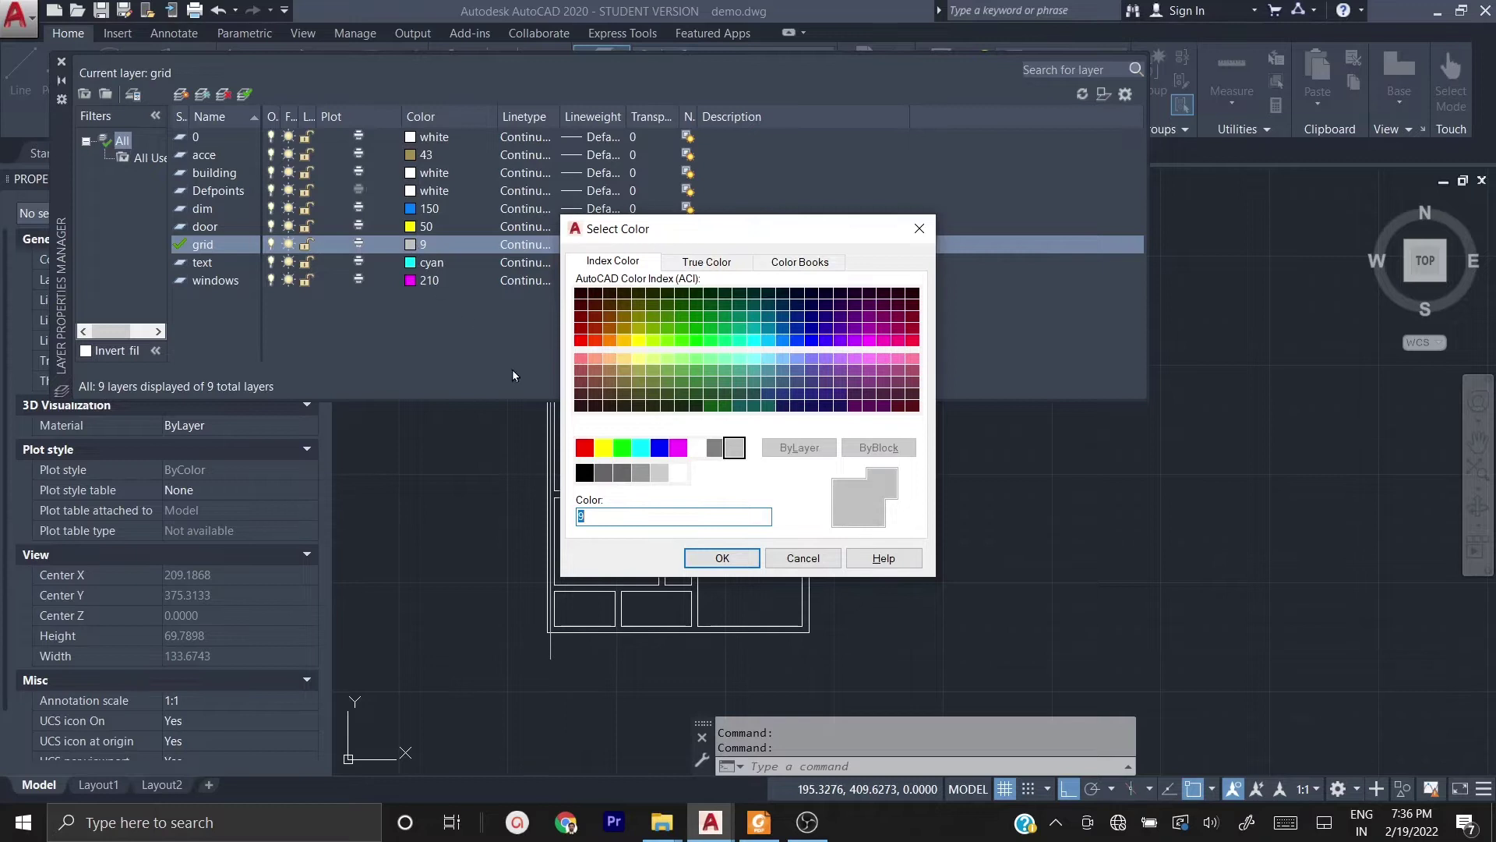
{"action": "left_click", "coordinate": [639, 474]}
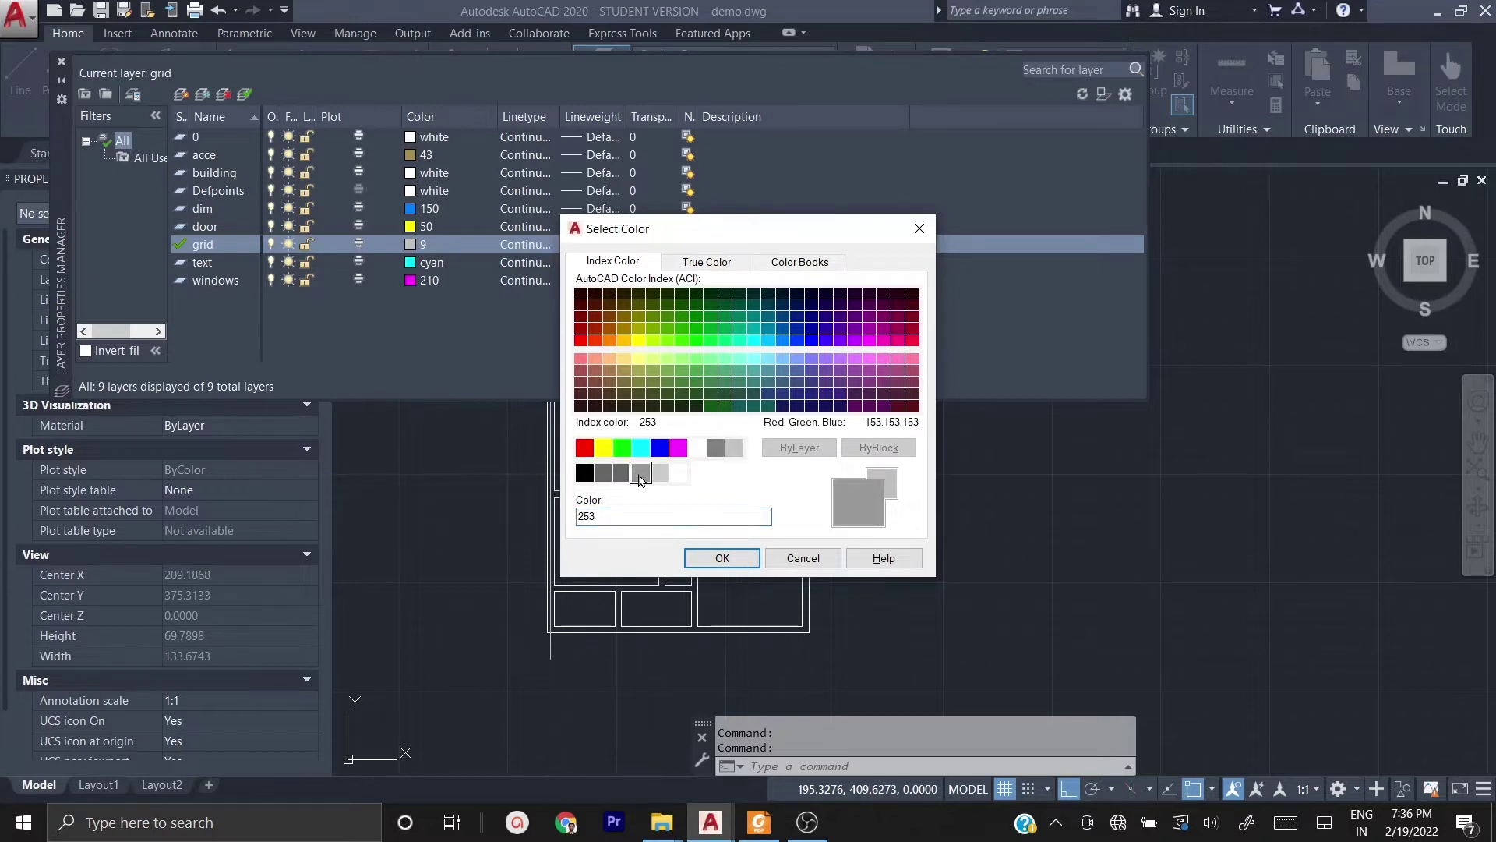
{"action": "left_click", "coordinate": [720, 559]}
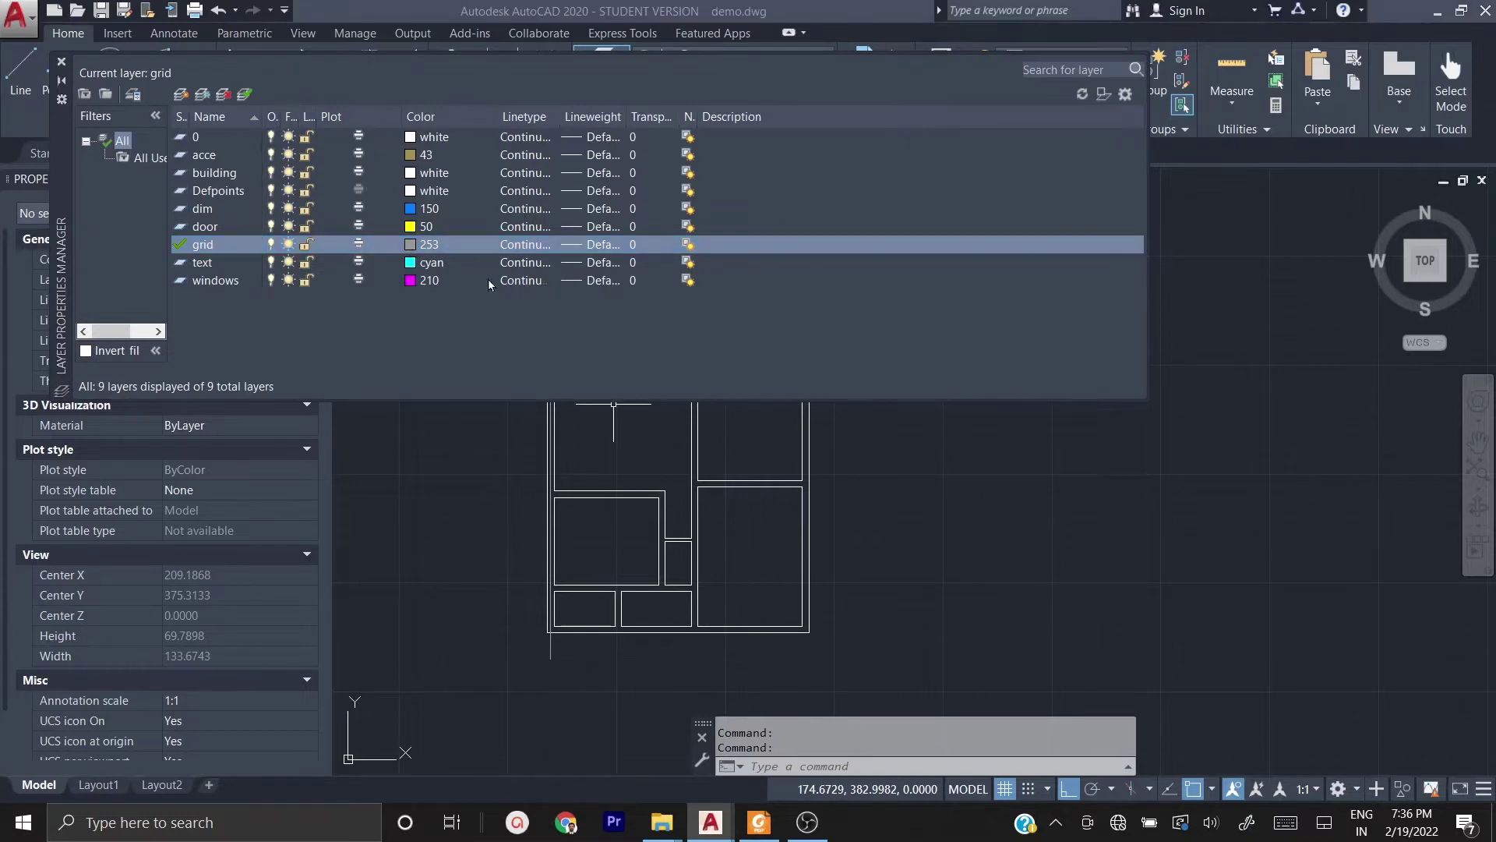
- Set the grid layer's color to the darker grey index color 252 and close the layer properties
{"action": "left_click", "coordinate": [429, 244]}
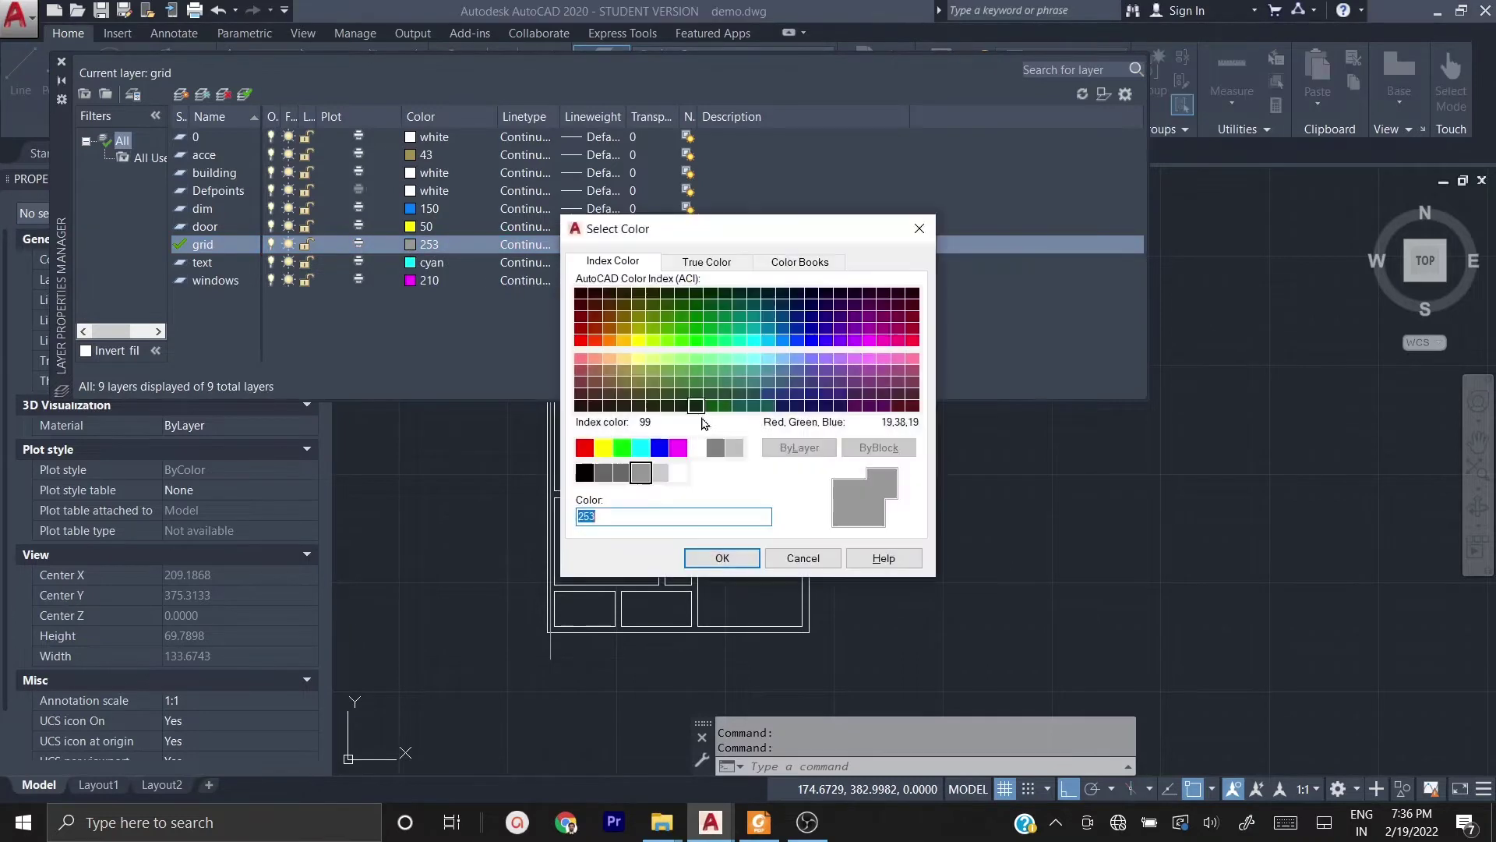
{"action": "left_click", "coordinate": [623, 473]}
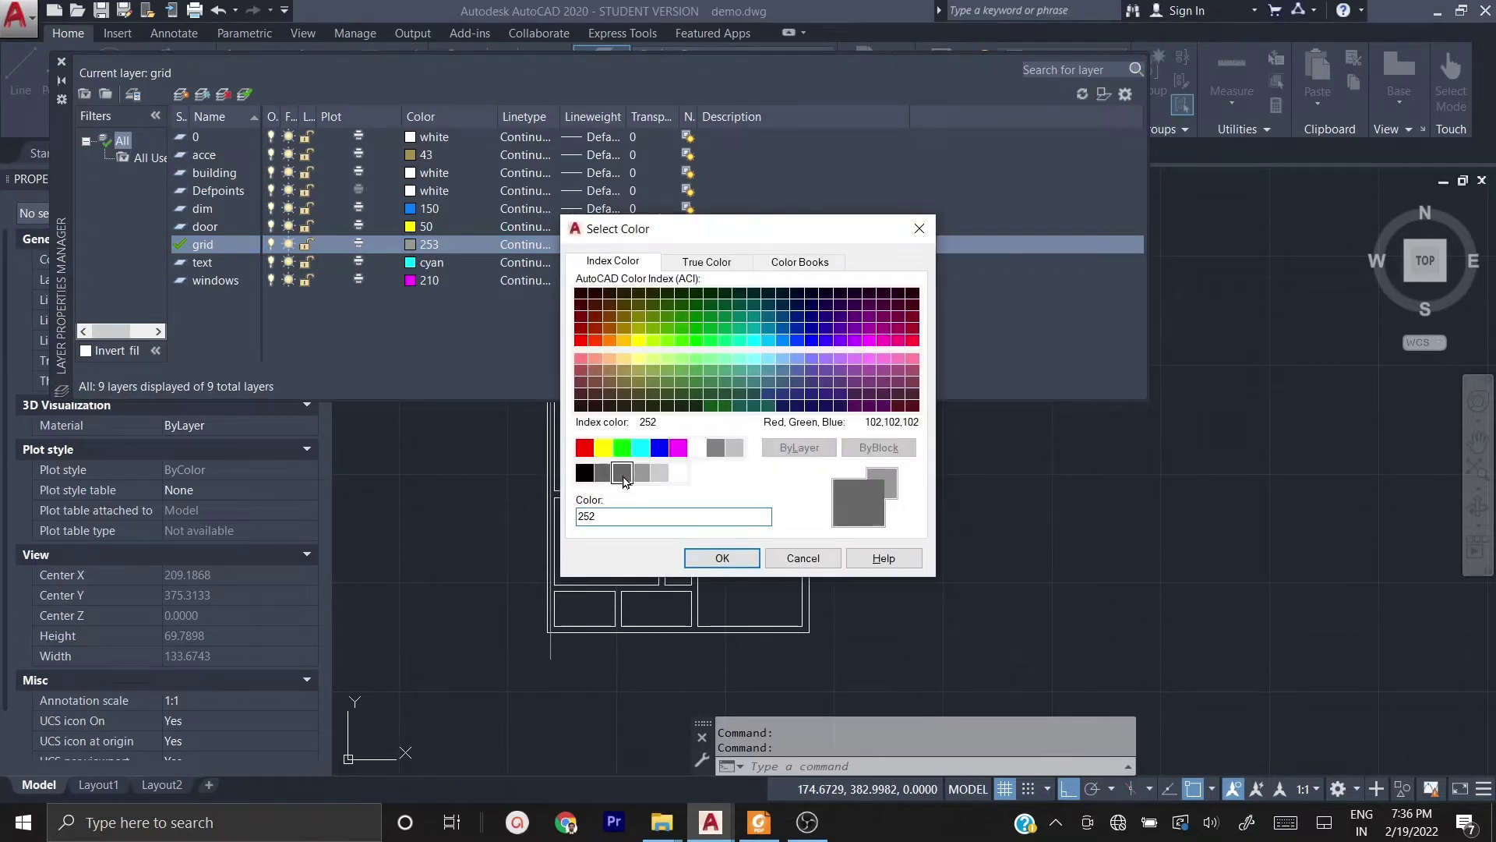
{"action": "left_click", "coordinate": [723, 558]}
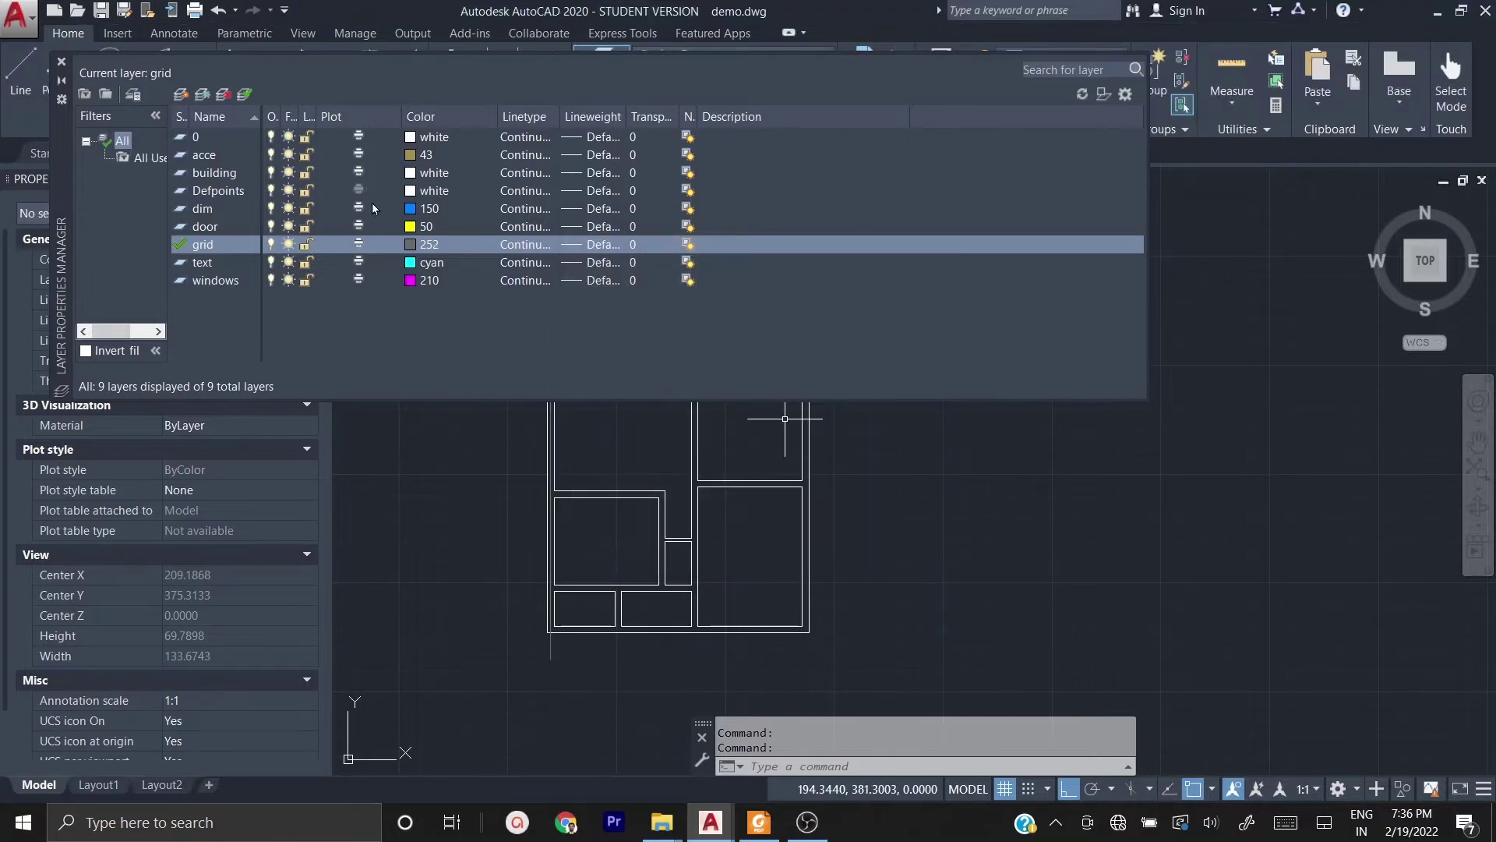
{"action": "left_click", "coordinate": [61, 61]}
{"action": "key", "text": "Escape"}
- Load the ACAD_ISO03W100 (ISO dash space) linetype from acad.lin while choosing a linetype for the grid layer
{"action": "scroll", "coordinate": [528, 520], "scroll_direction": "up", "scroll_amount": 4}
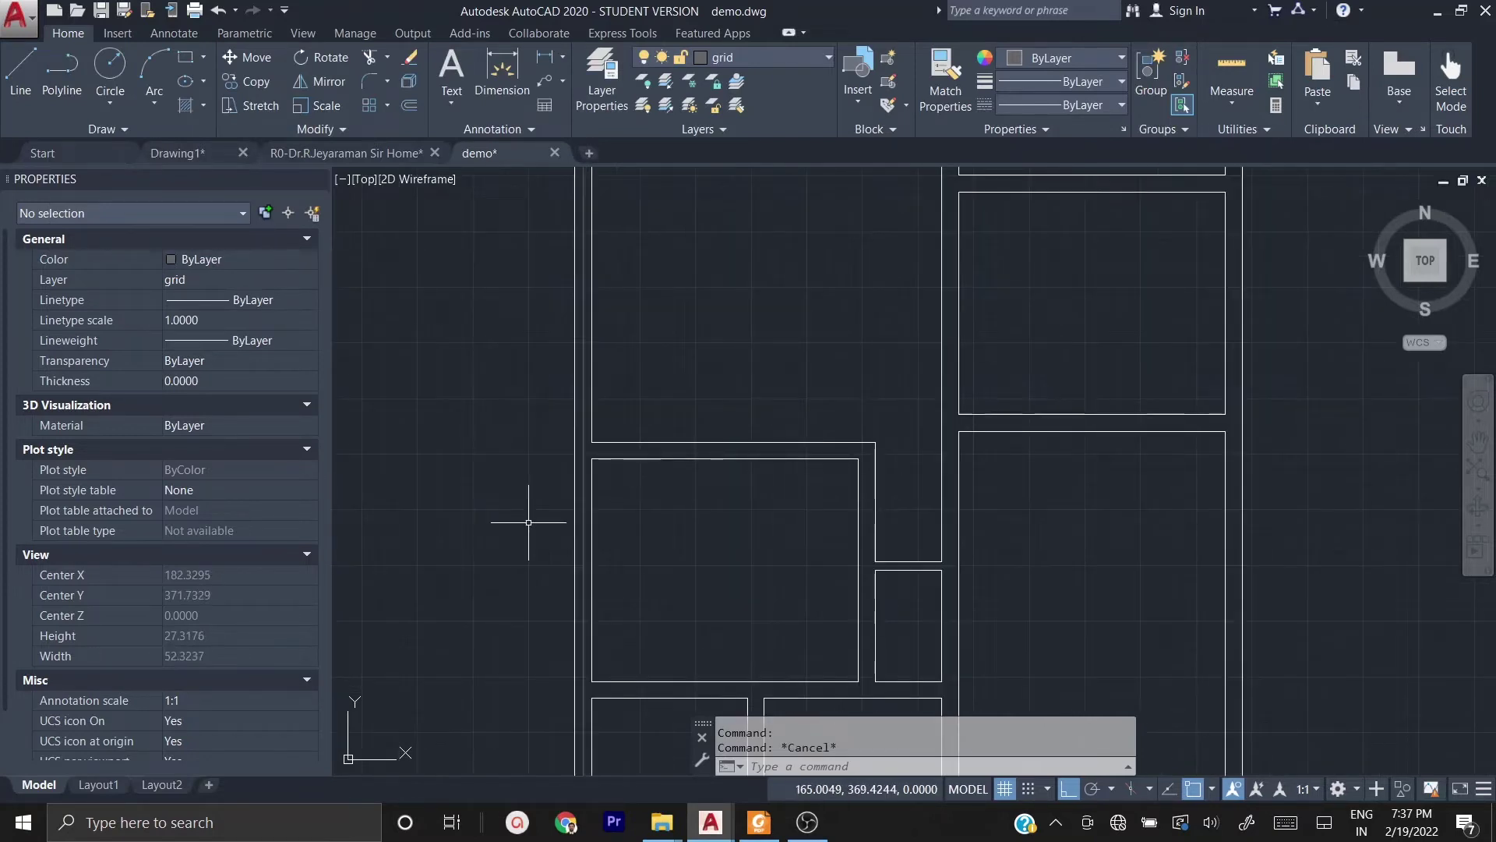
{"action": "scroll", "coordinate": [535, 494], "scroll_direction": "down", "scroll_amount": 2}
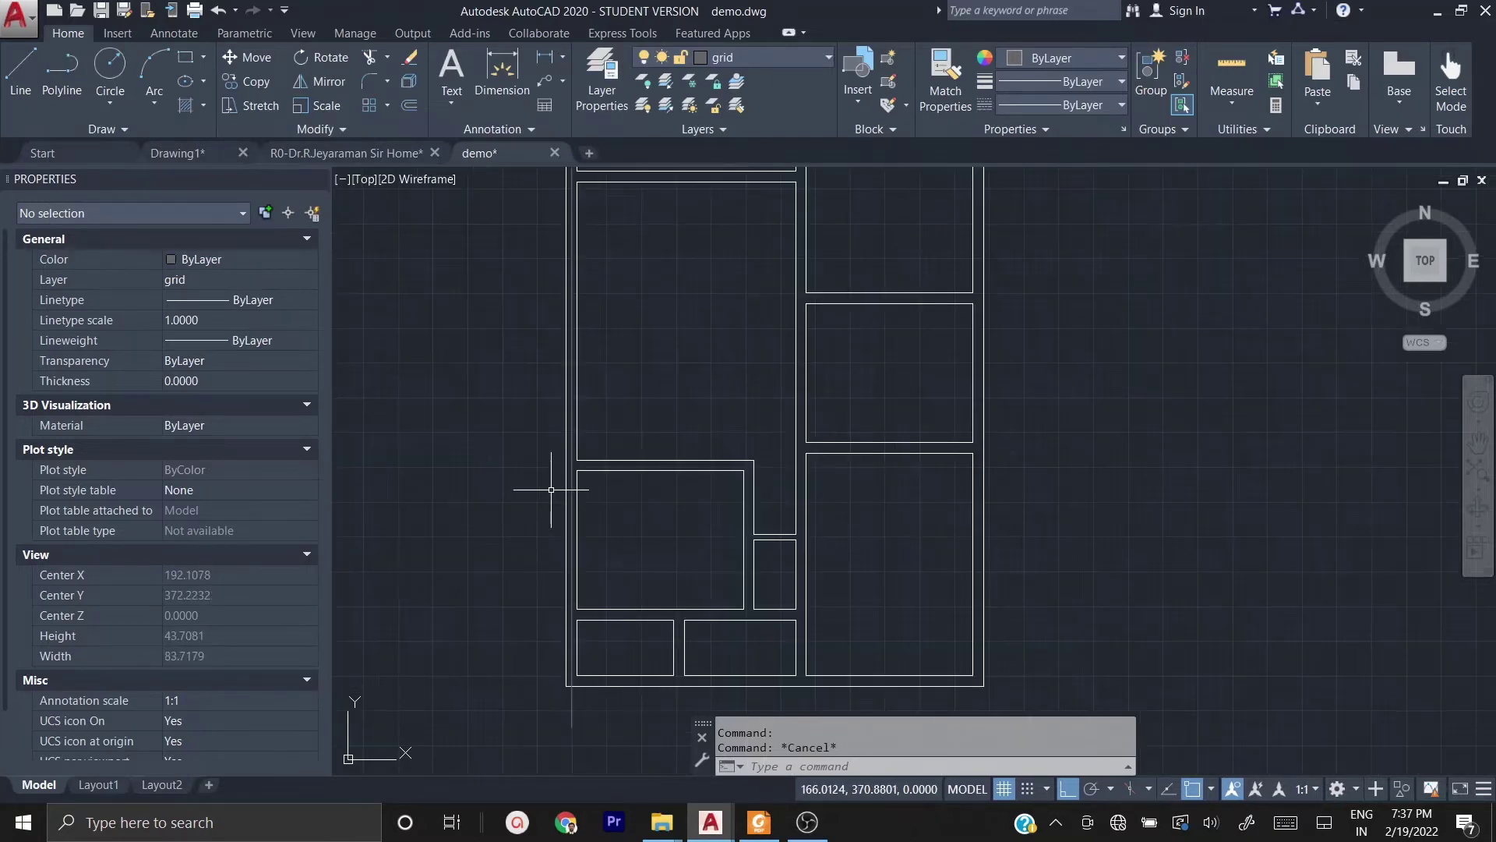
{"action": "scroll", "coordinate": [573, 405], "scroll_direction": "up", "scroll_amount": 4}
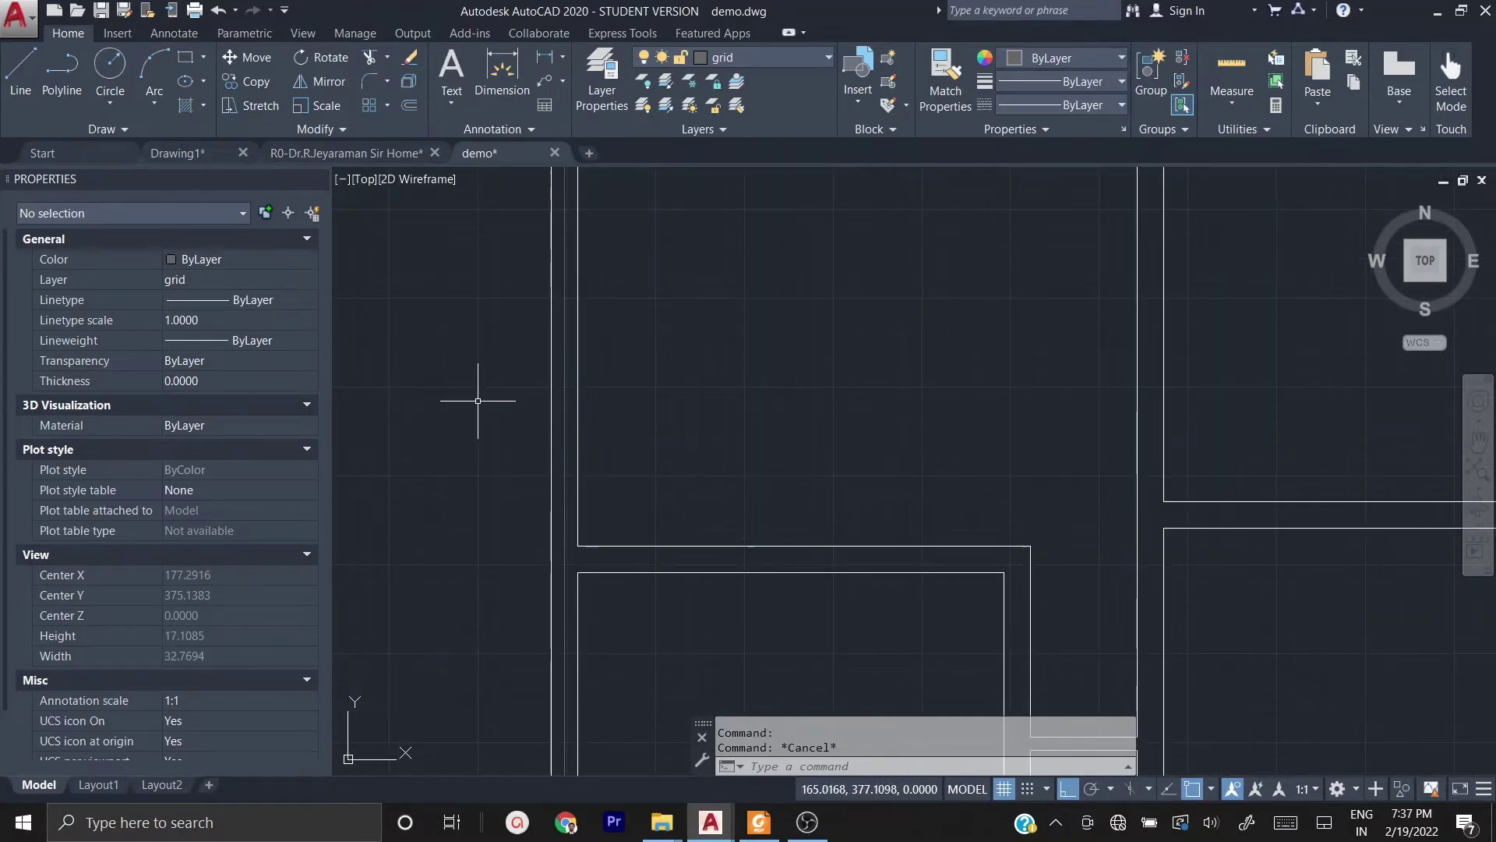
{"action": "left_click", "coordinate": [599, 62]}
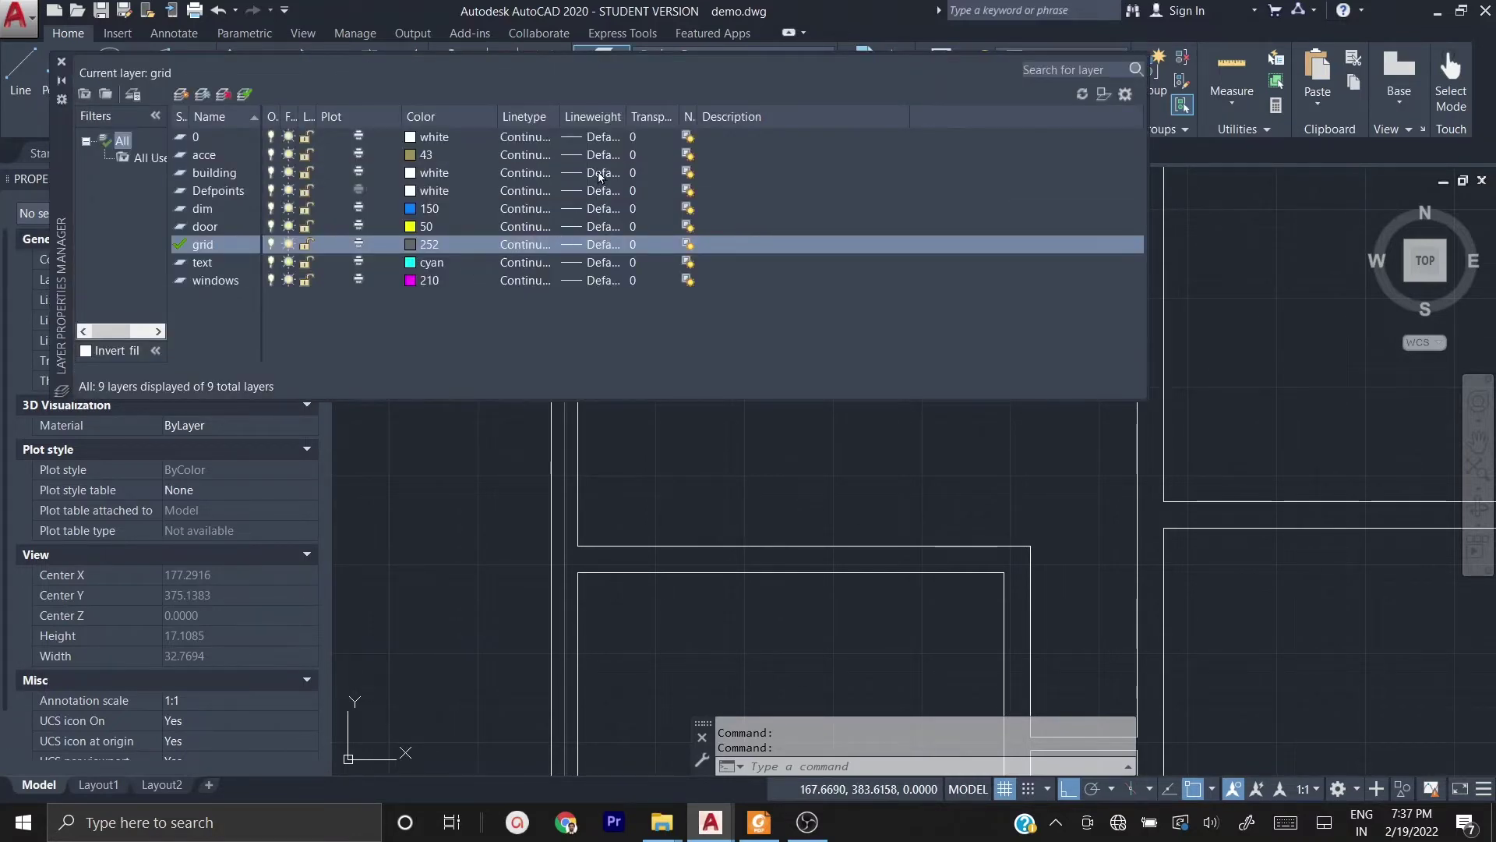
{"action": "left_click", "coordinate": [525, 244]}
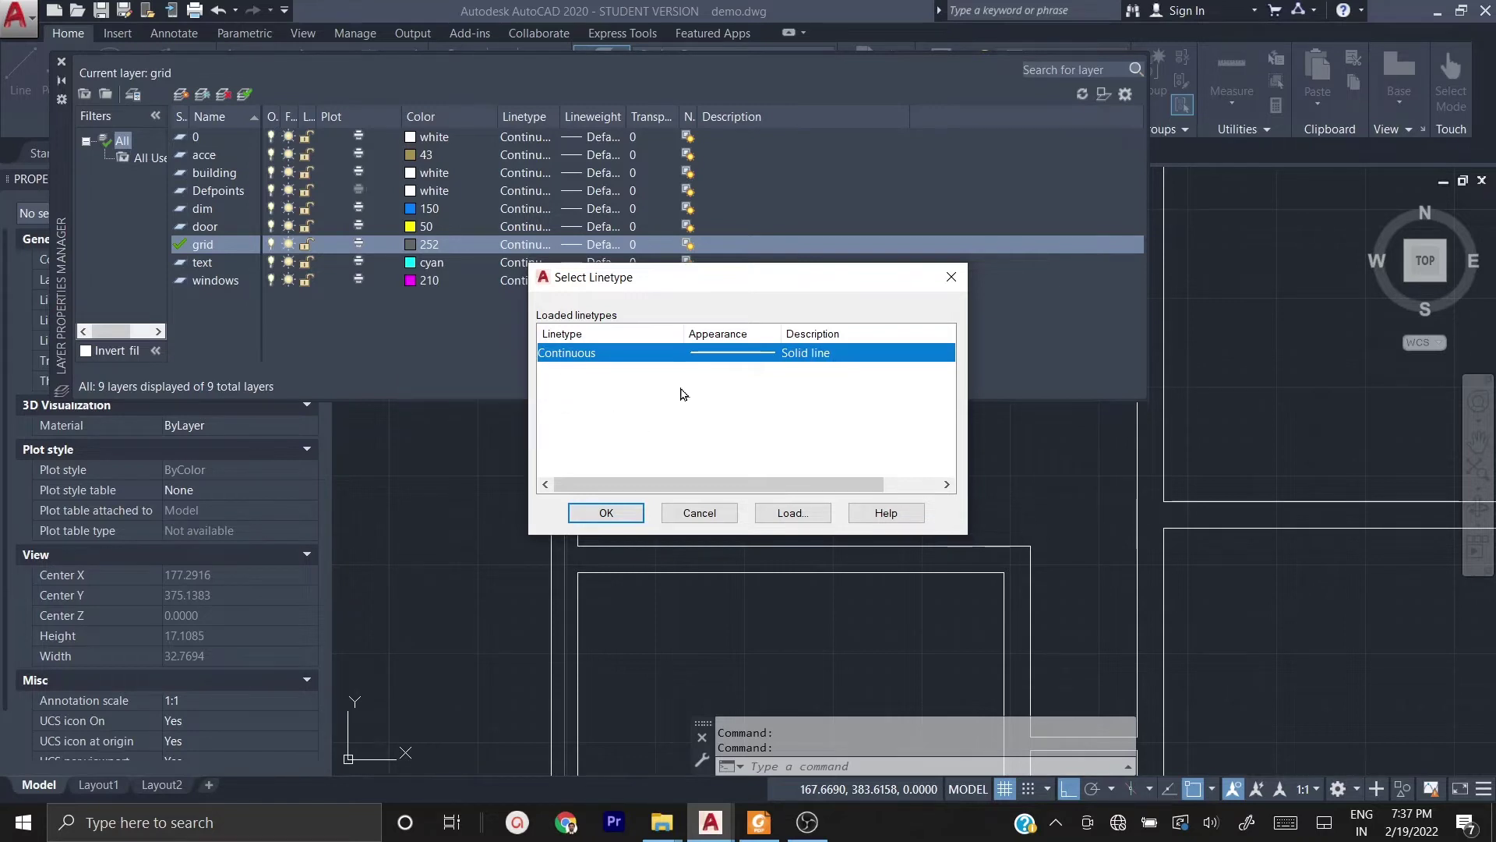
{"action": "left_click", "coordinate": [791, 512]}
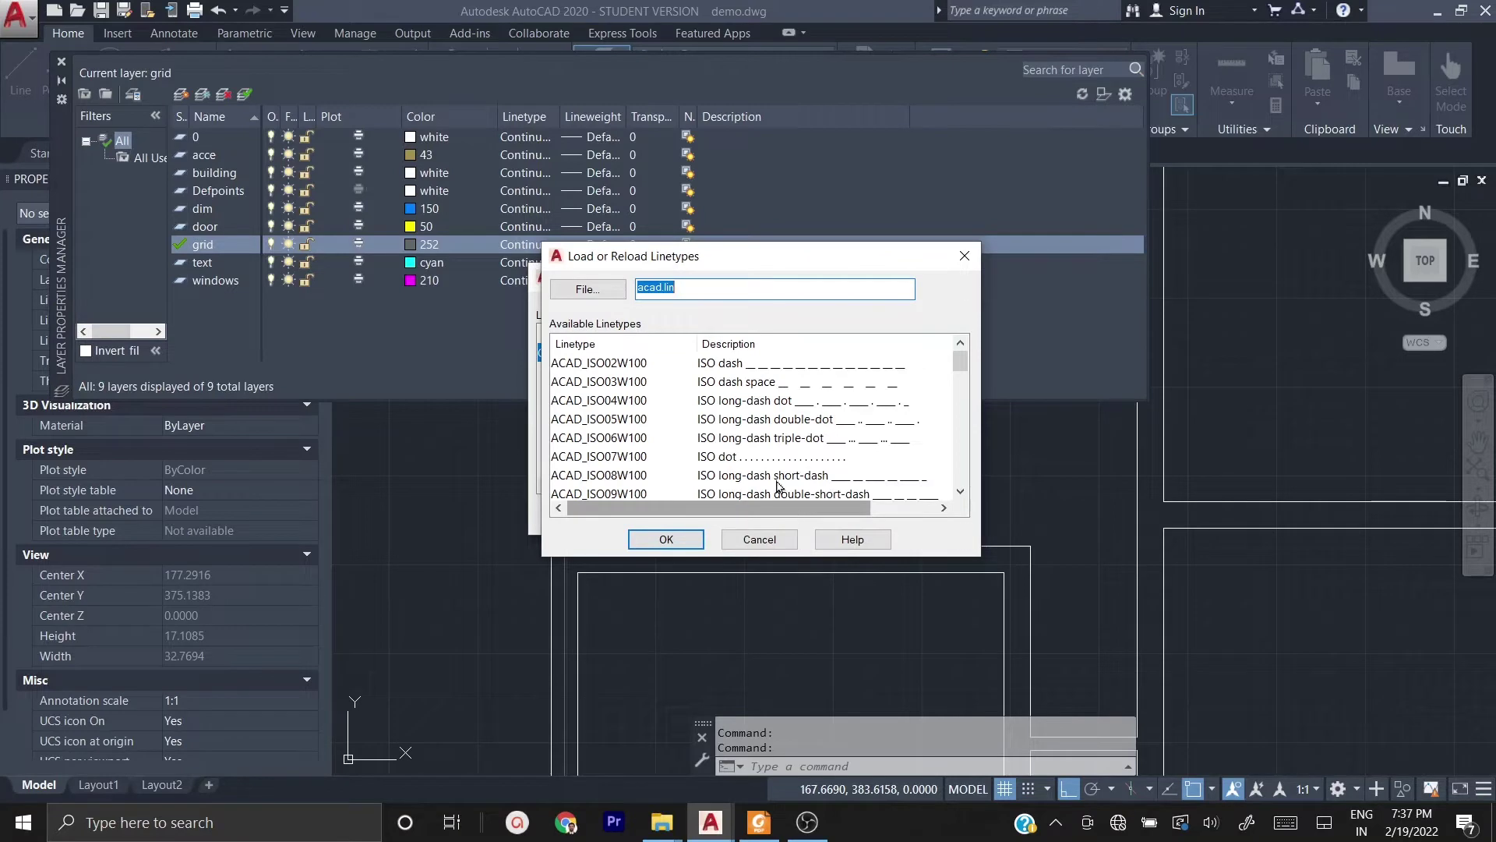
{"action": "scroll", "coordinate": [754, 386], "scroll_direction": "down", "scroll_amount": 8}
{"action": "scroll", "coordinate": [744, 455], "scroll_direction": "down", "scroll_amount": 5}
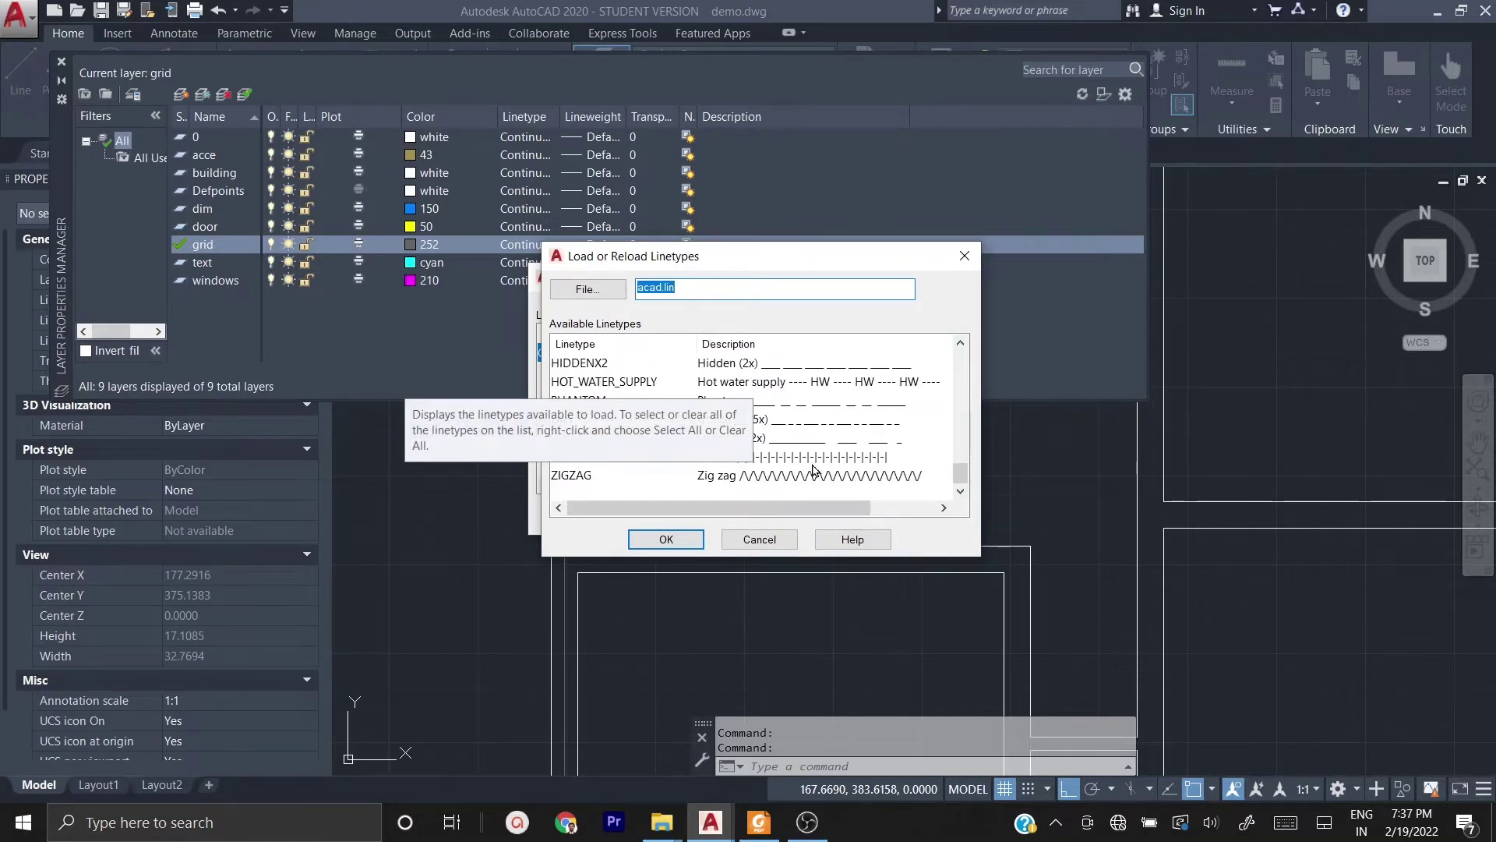
{"action": "scroll", "coordinate": [813, 469], "scroll_direction": "up", "scroll_amount": 13}
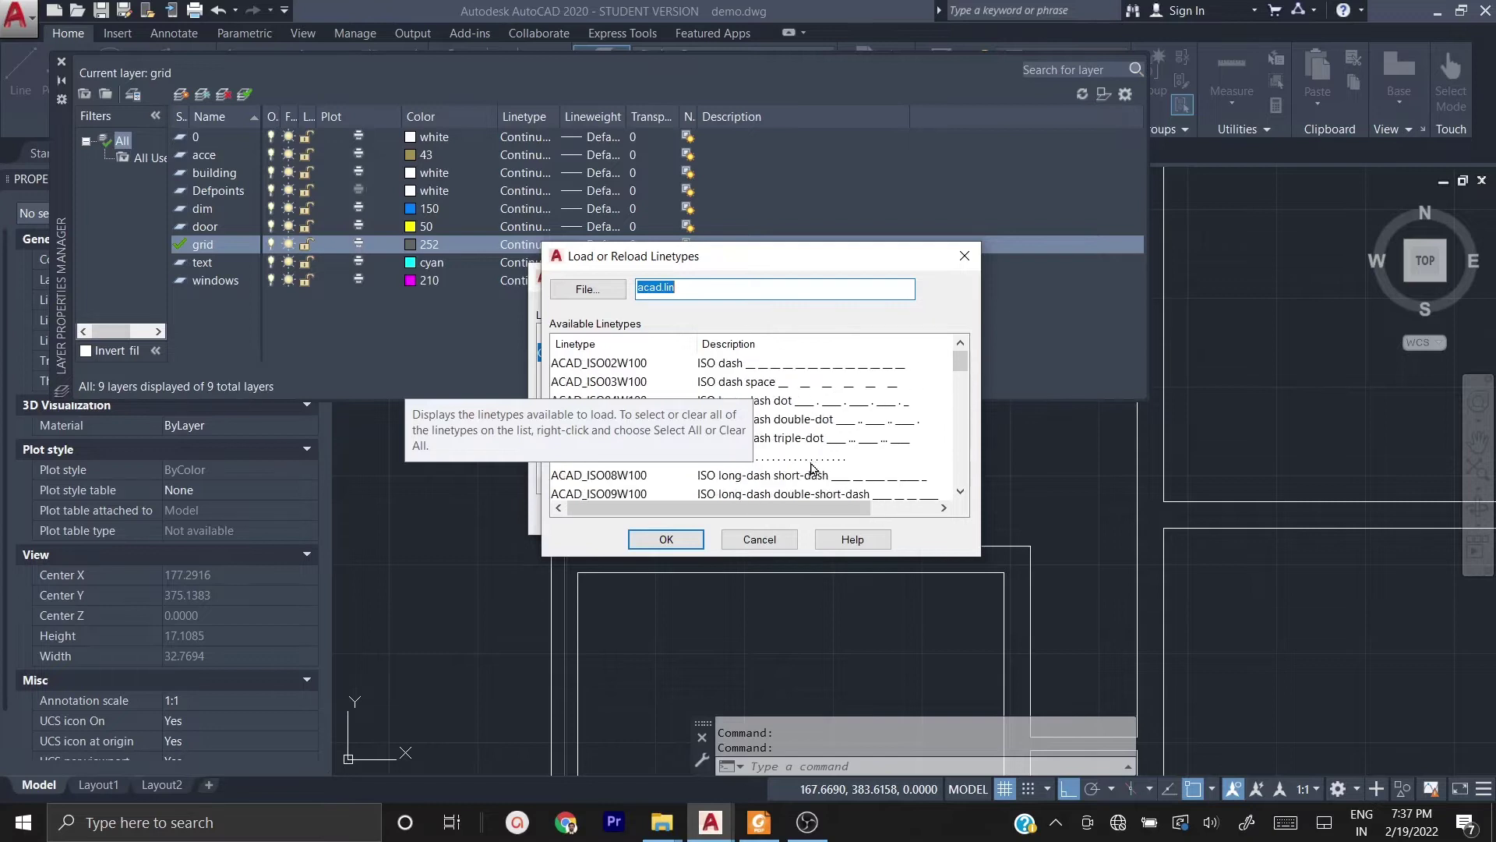
{"action": "left_click", "coordinate": [833, 388]}
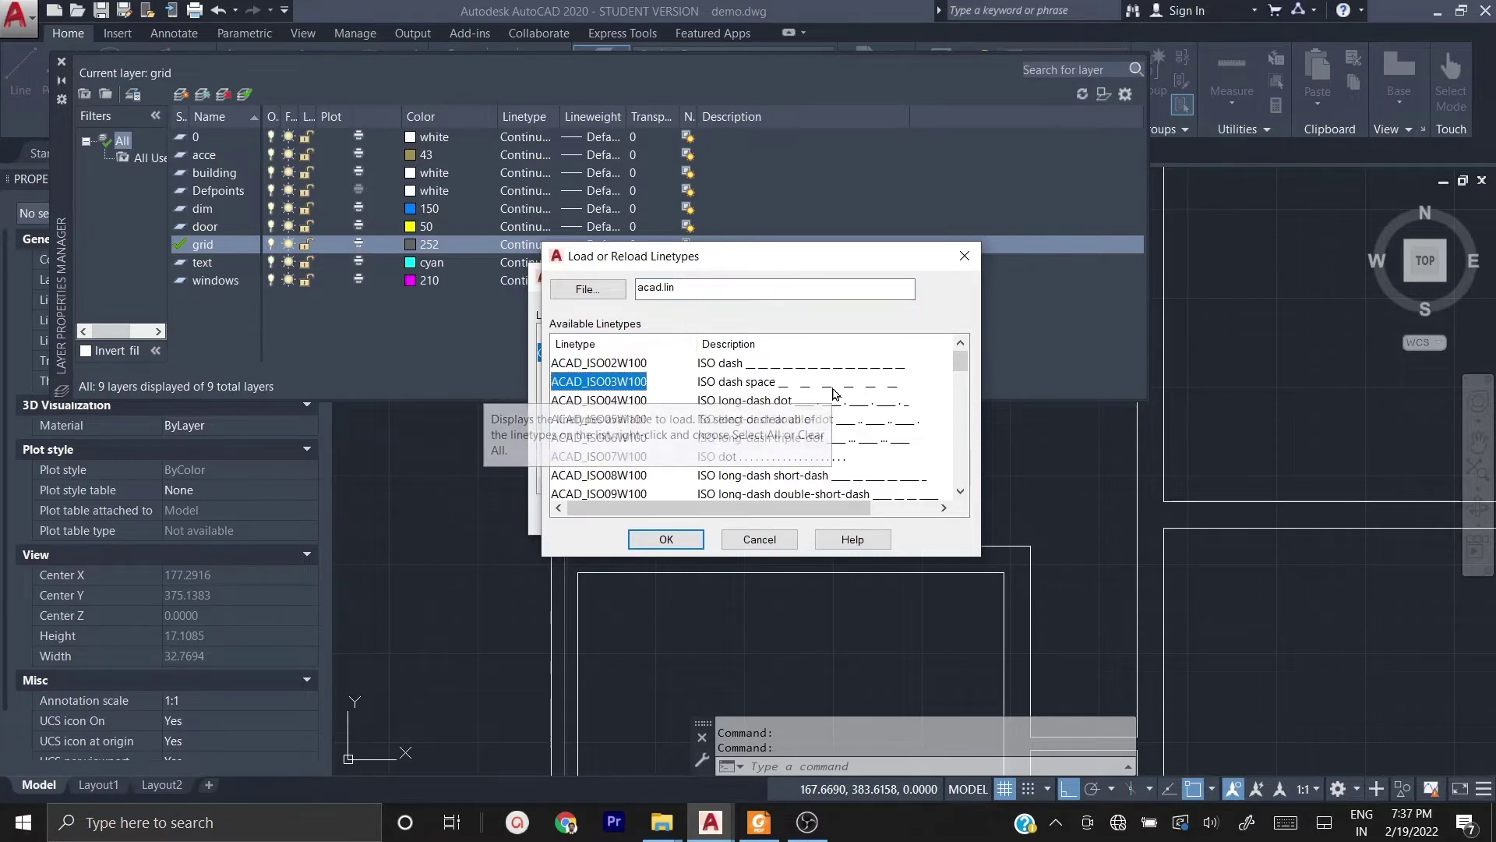
{"action": "left_click", "coordinate": [666, 539]}
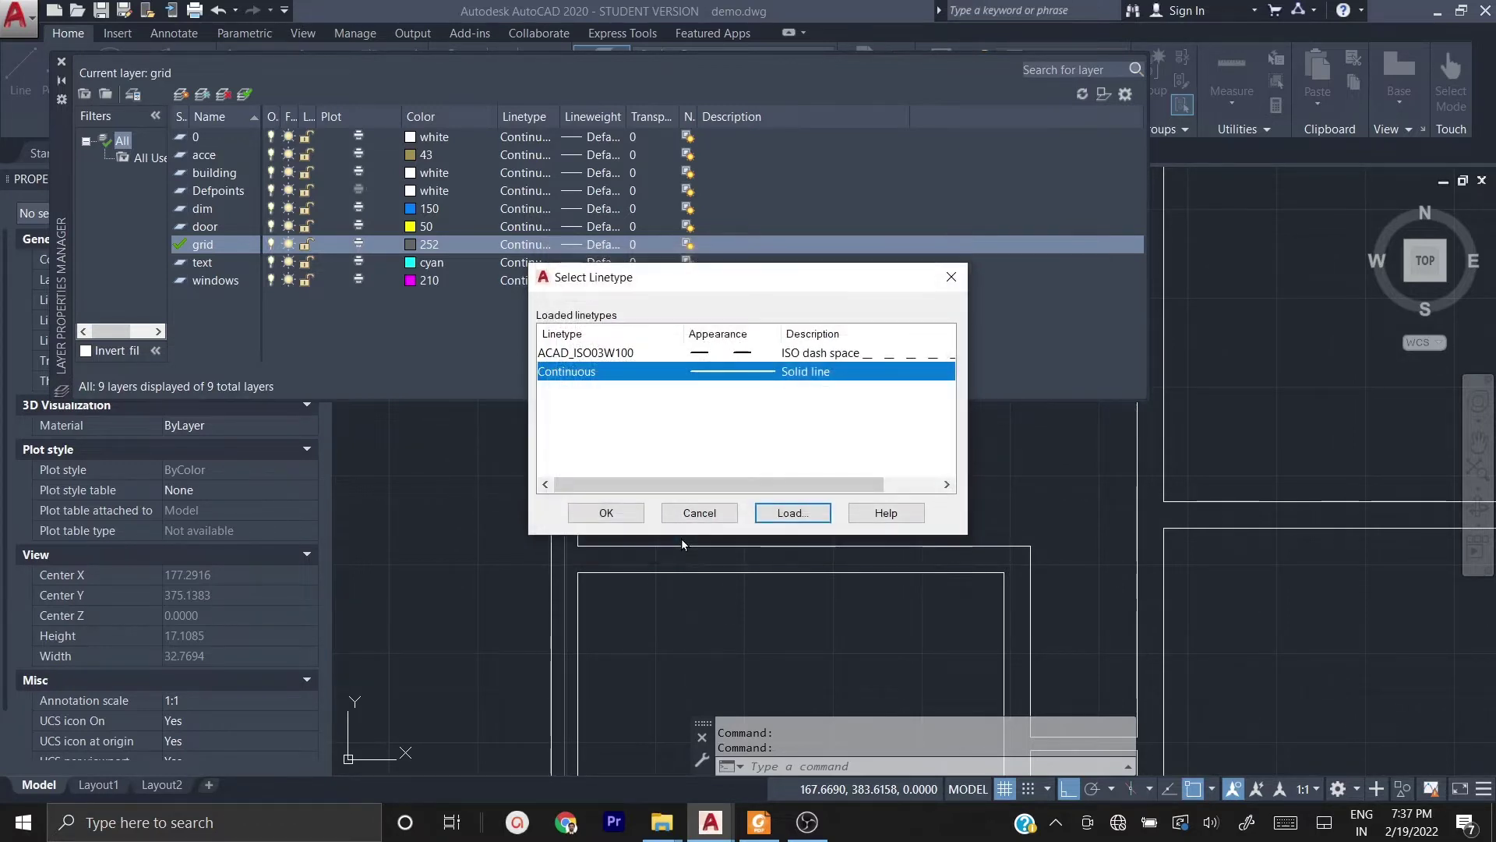
- Assign the ACAD_ISO03W100 linetype to the grid layer and close the layer properties
{"action": "left_click", "coordinate": [733, 353]}
{"action": "left_click", "coordinate": [637, 519]}
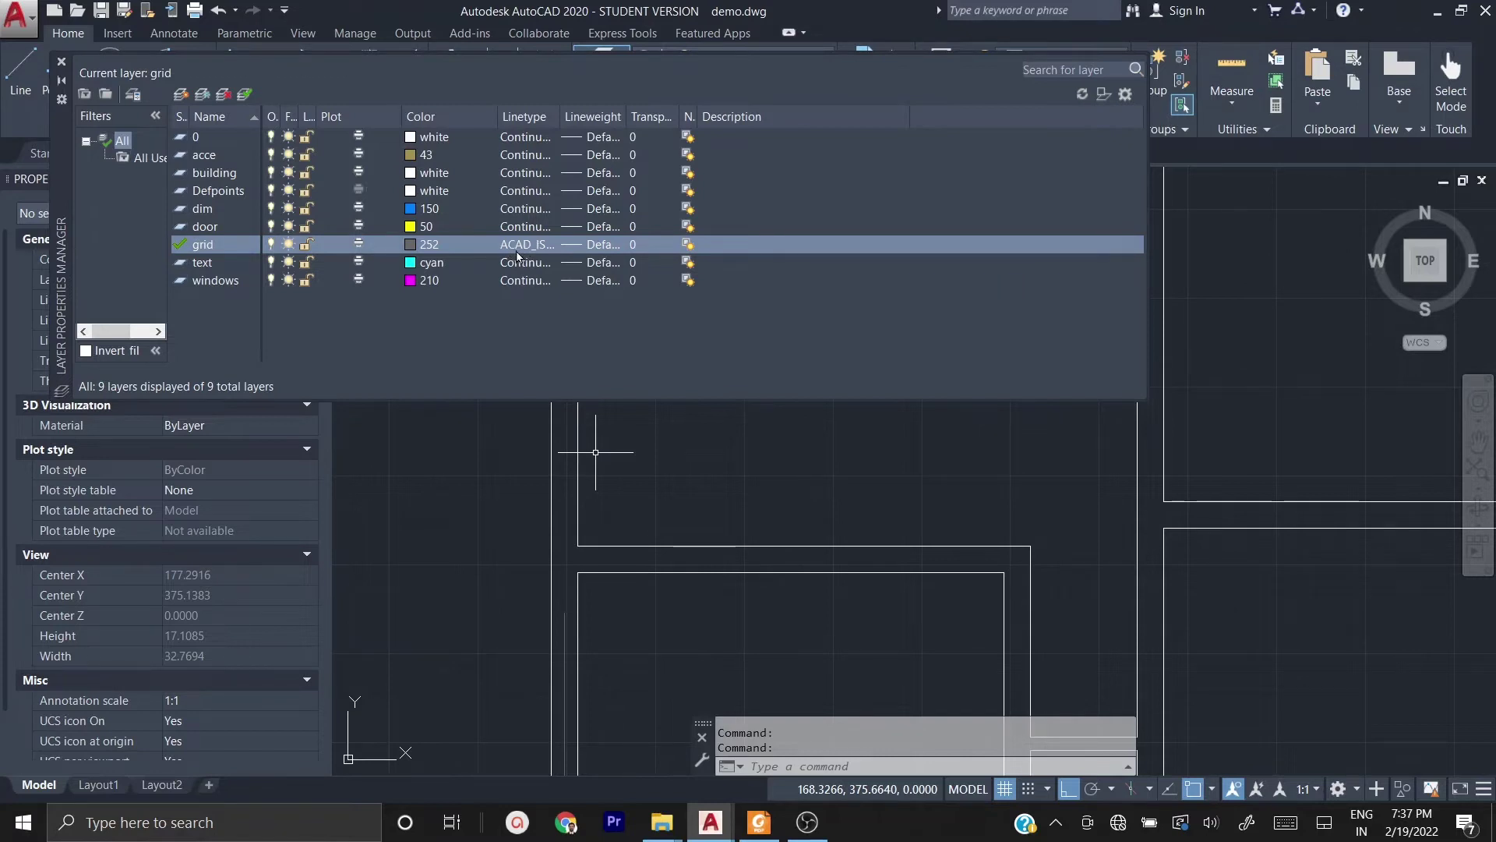
{"action": "left_click", "coordinate": [62, 62]}
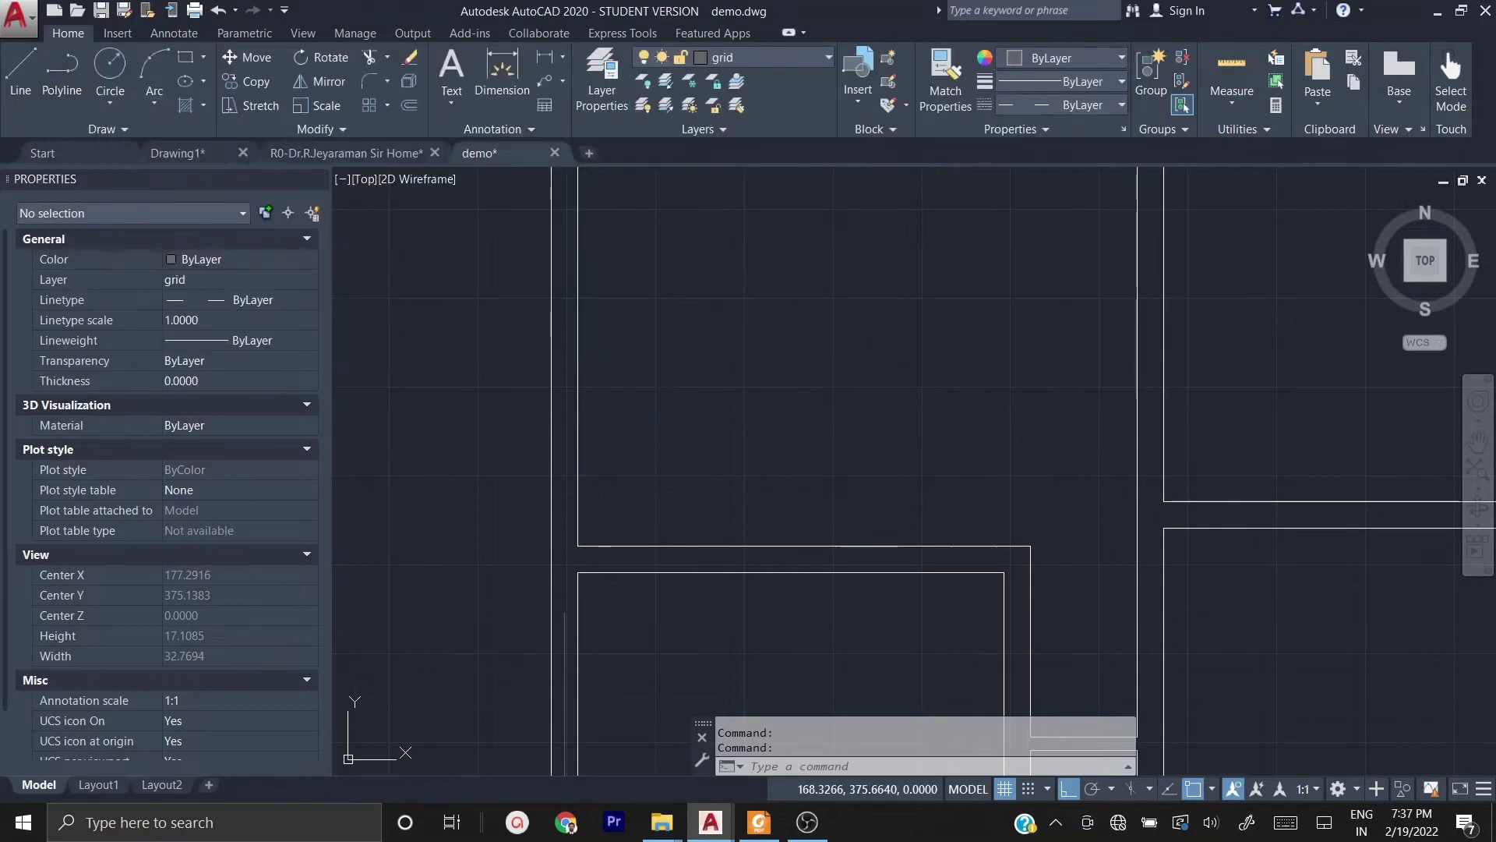
- Select the vertical grid line along the plan's left outer wall and display its properties
{"action": "scroll", "coordinate": [623, 397], "scroll_direction": "down", "scroll_amount": 6}
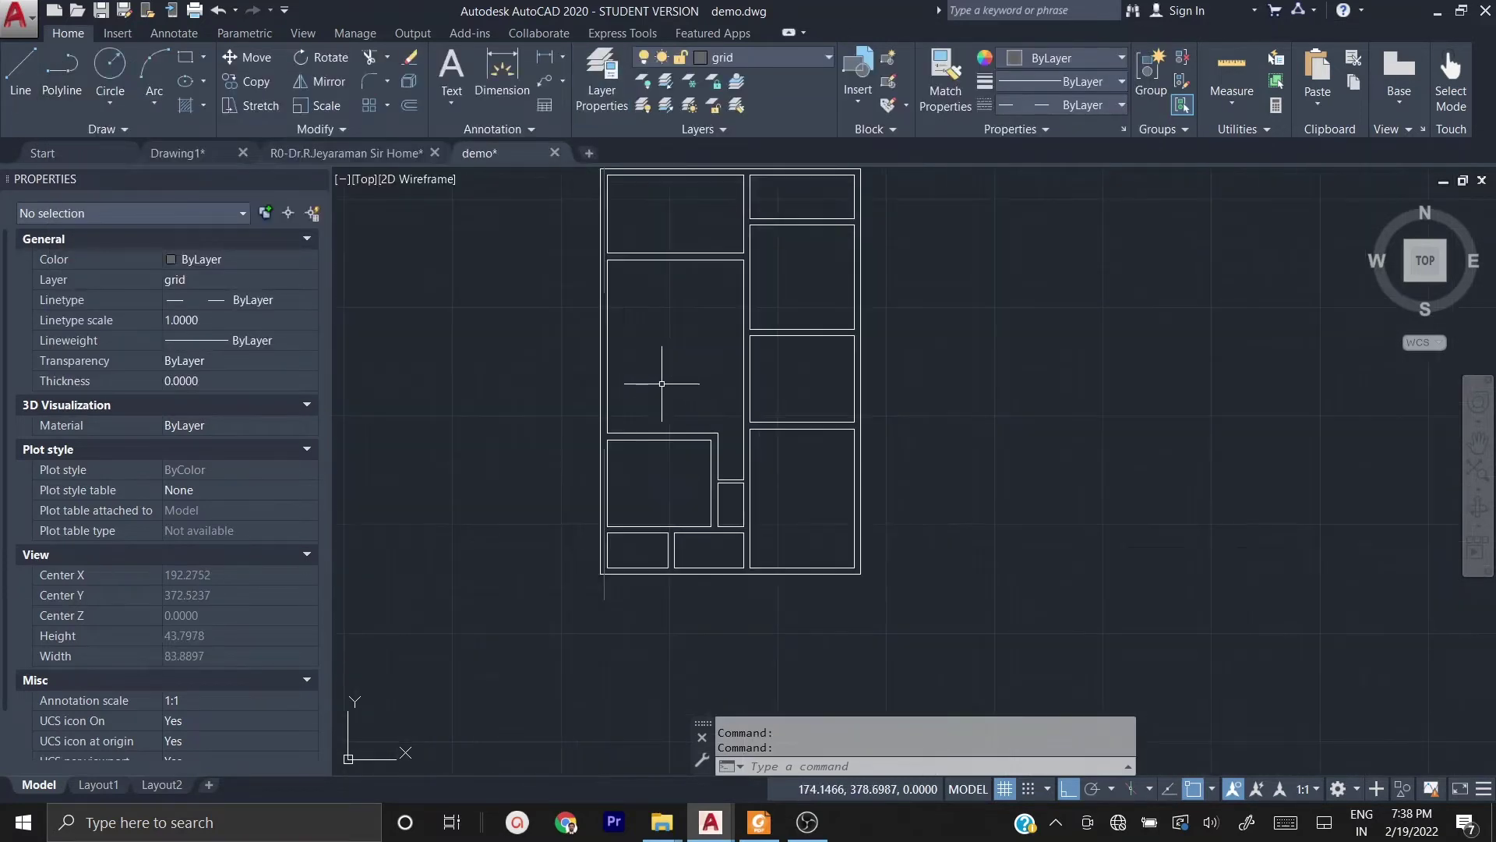
{"action": "middle_click_drag", "start_coordinate": [629, 635], "coordinate": [587, 718]}
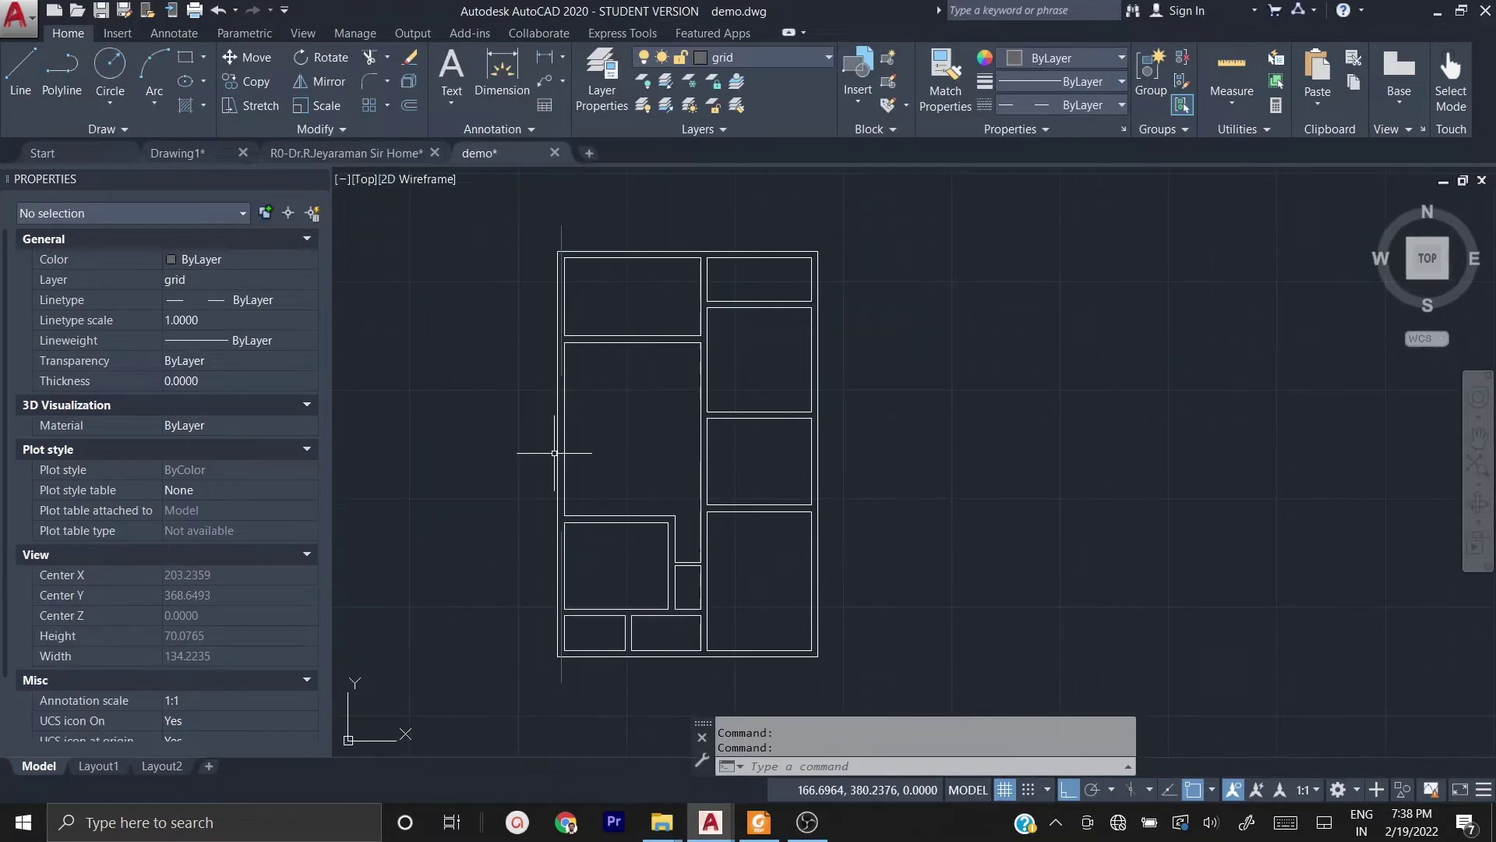
{"action": "left_click", "coordinate": [561, 227]}
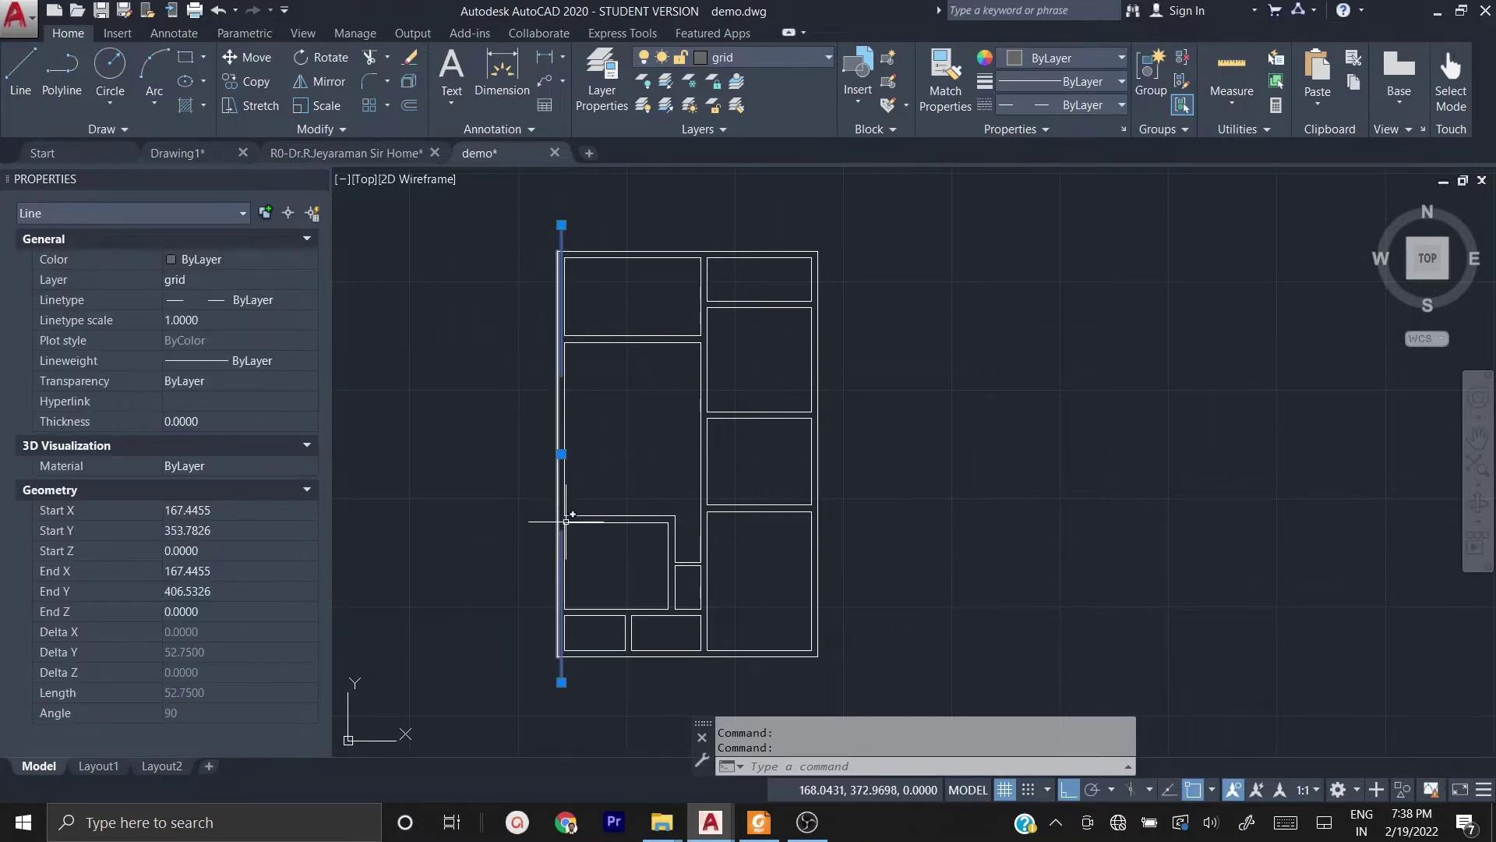
{"action": "mouse_move", "coordinate": [561, 682]}
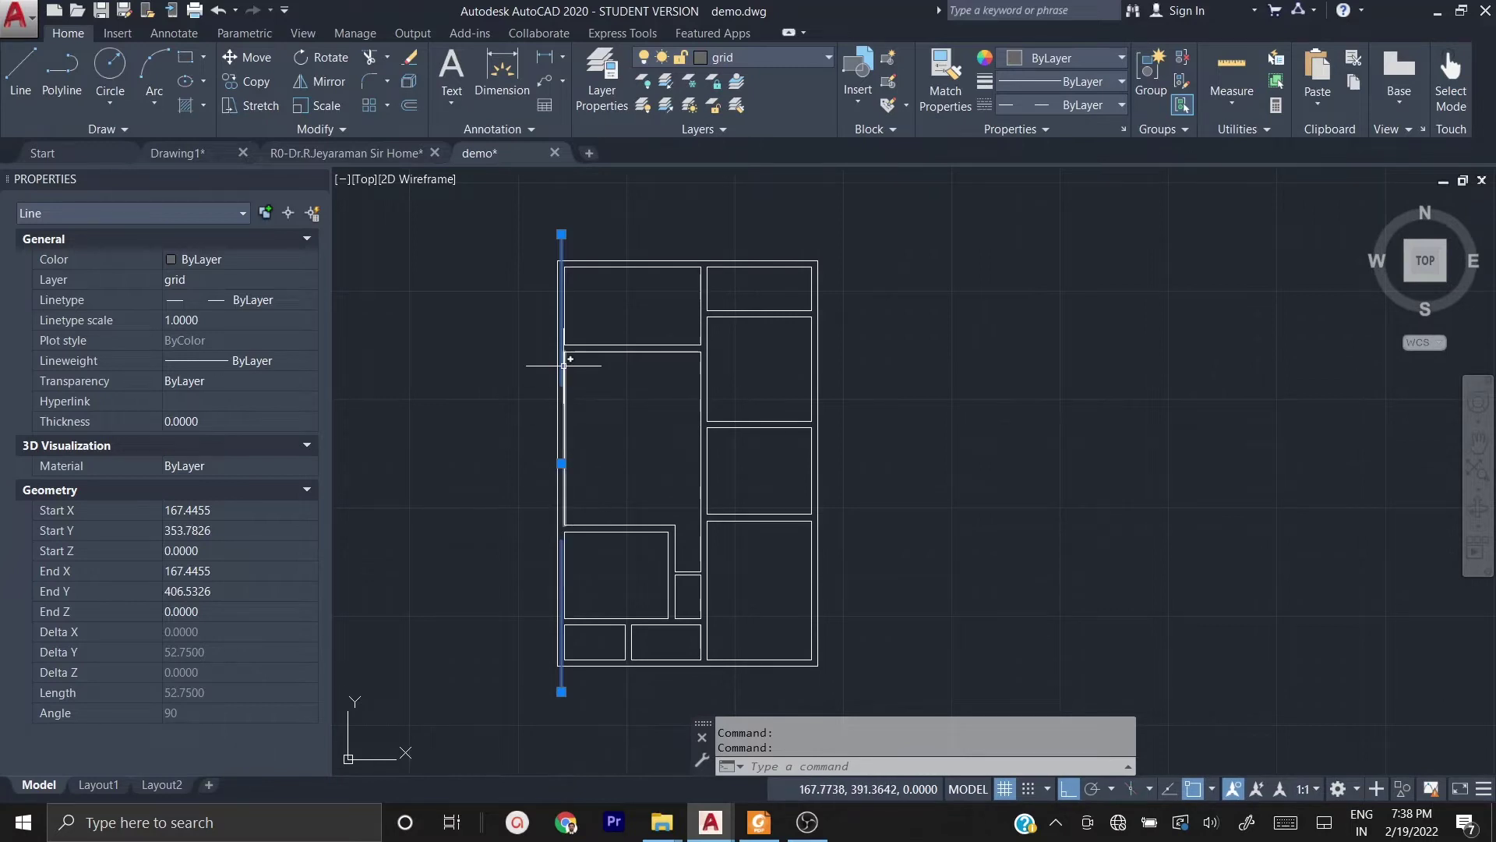
{"action": "scroll", "coordinate": [561, 238], "scroll_direction": "up", "scroll_amount": 2}
{"action": "right_click", "coordinate": [562, 251]}
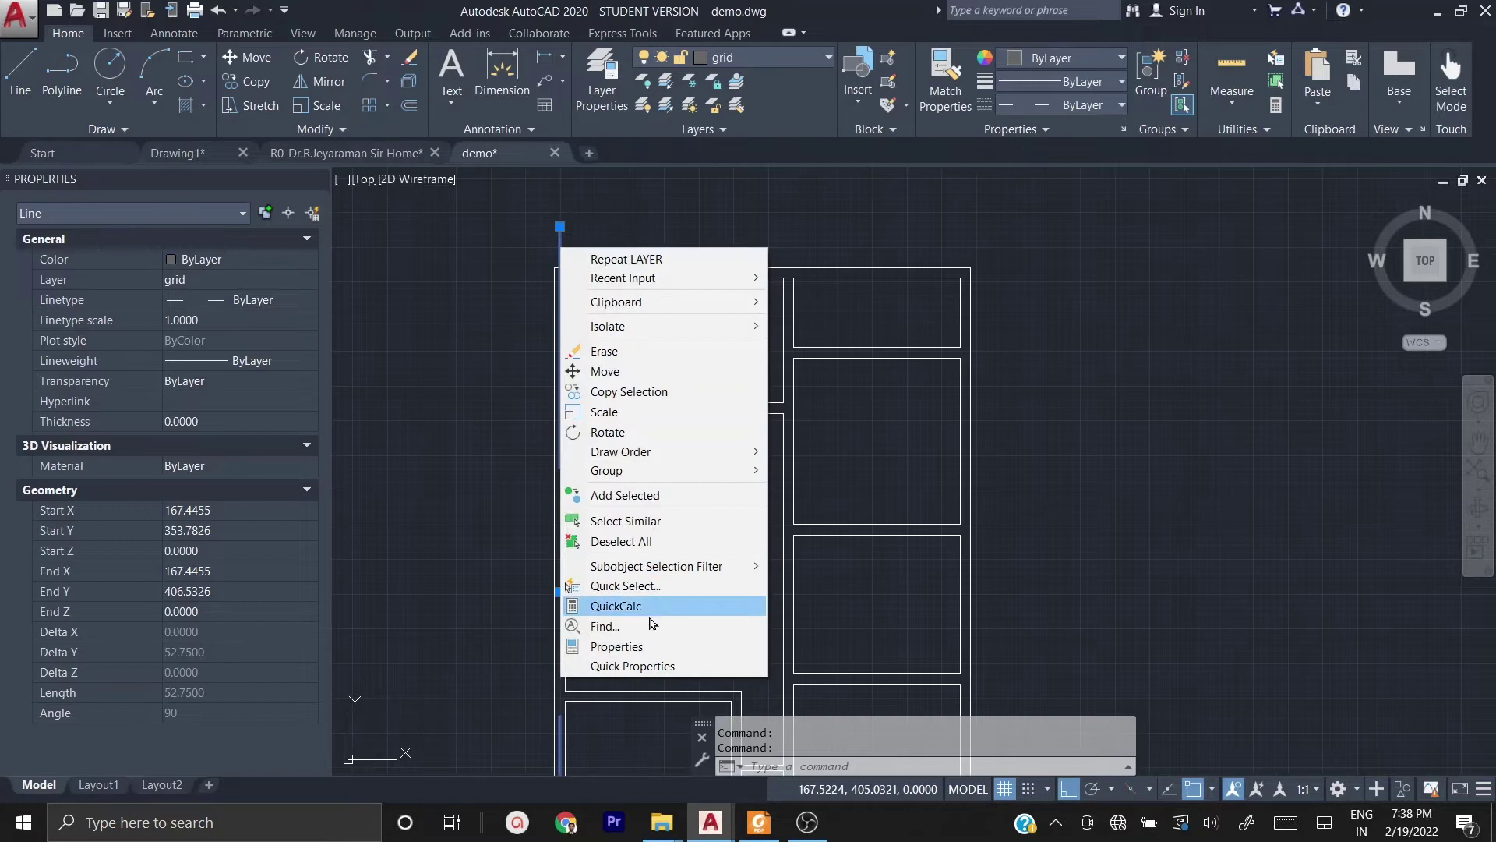
{"action": "left_click", "coordinate": [616, 647]}
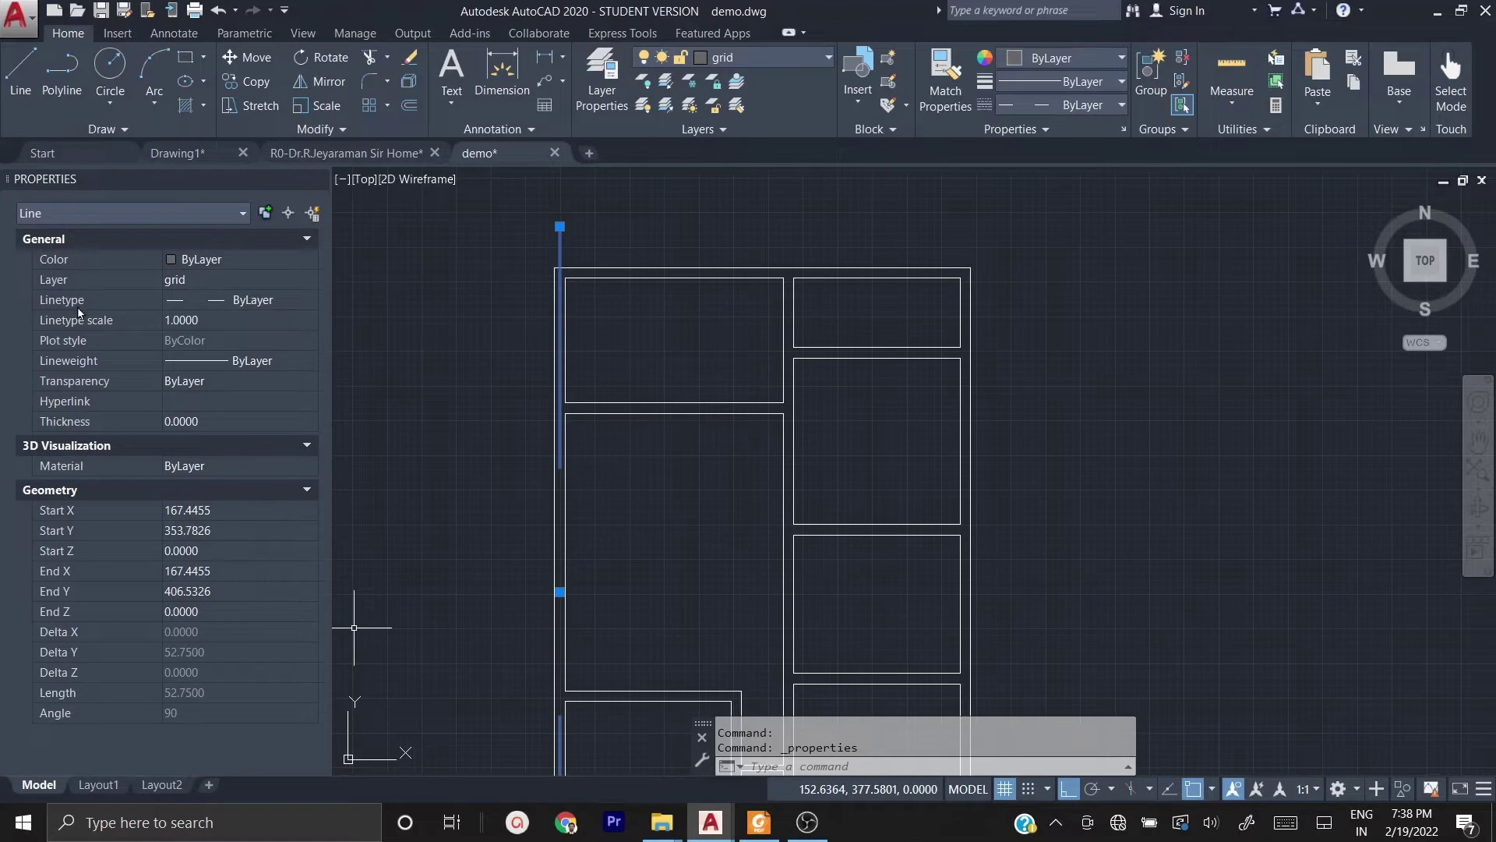
- Try linetype scales of 10, 2, 3, 0.5 and 0.1 on the selected grid line
{"action": "left_click", "coordinate": [200, 320]}
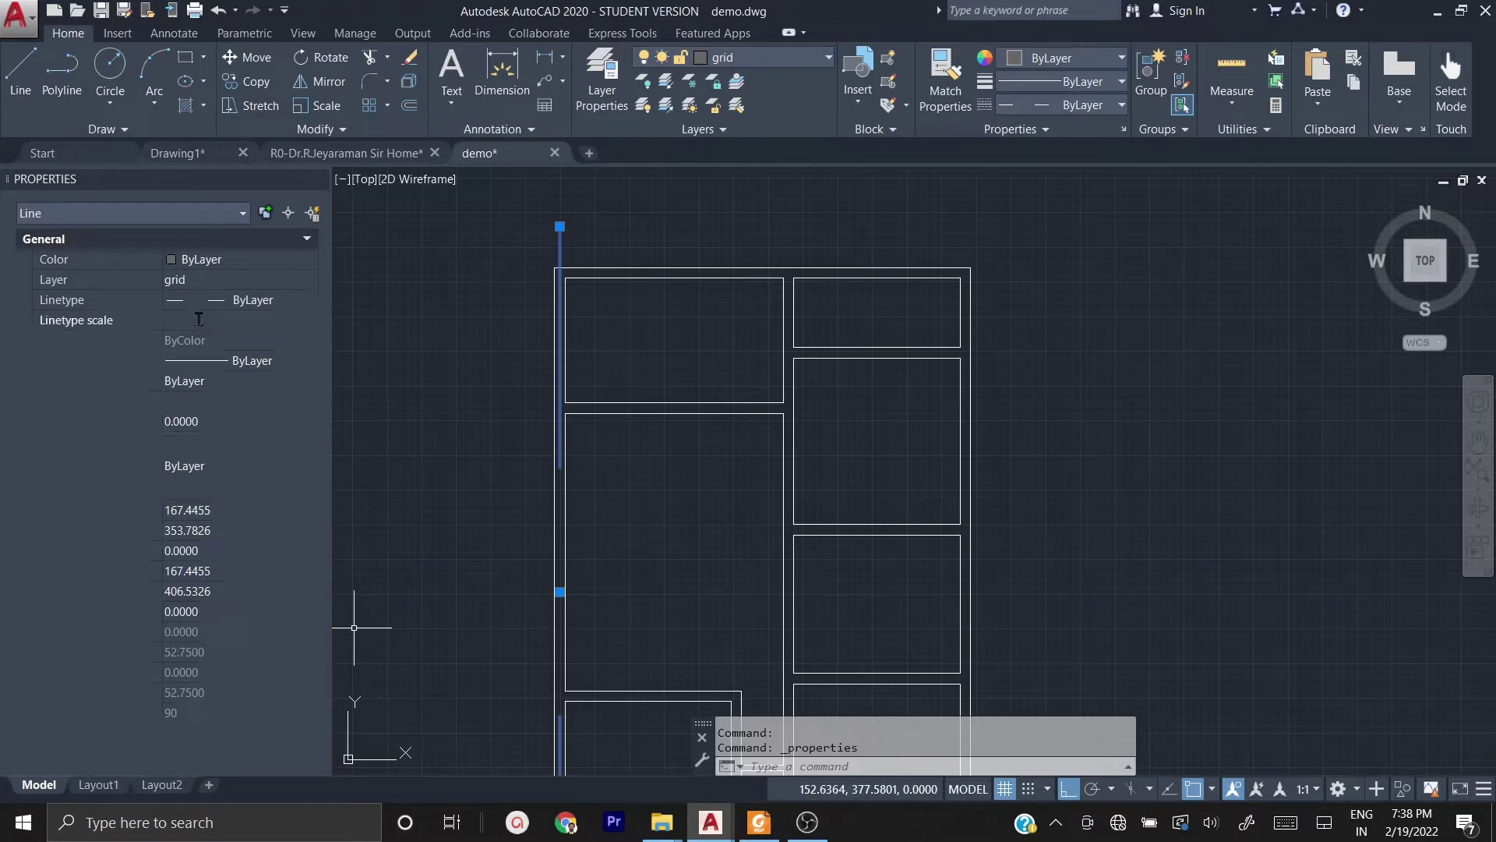
{"action": "type", "text": "10"}
{"action": "key", "text": "Return"}
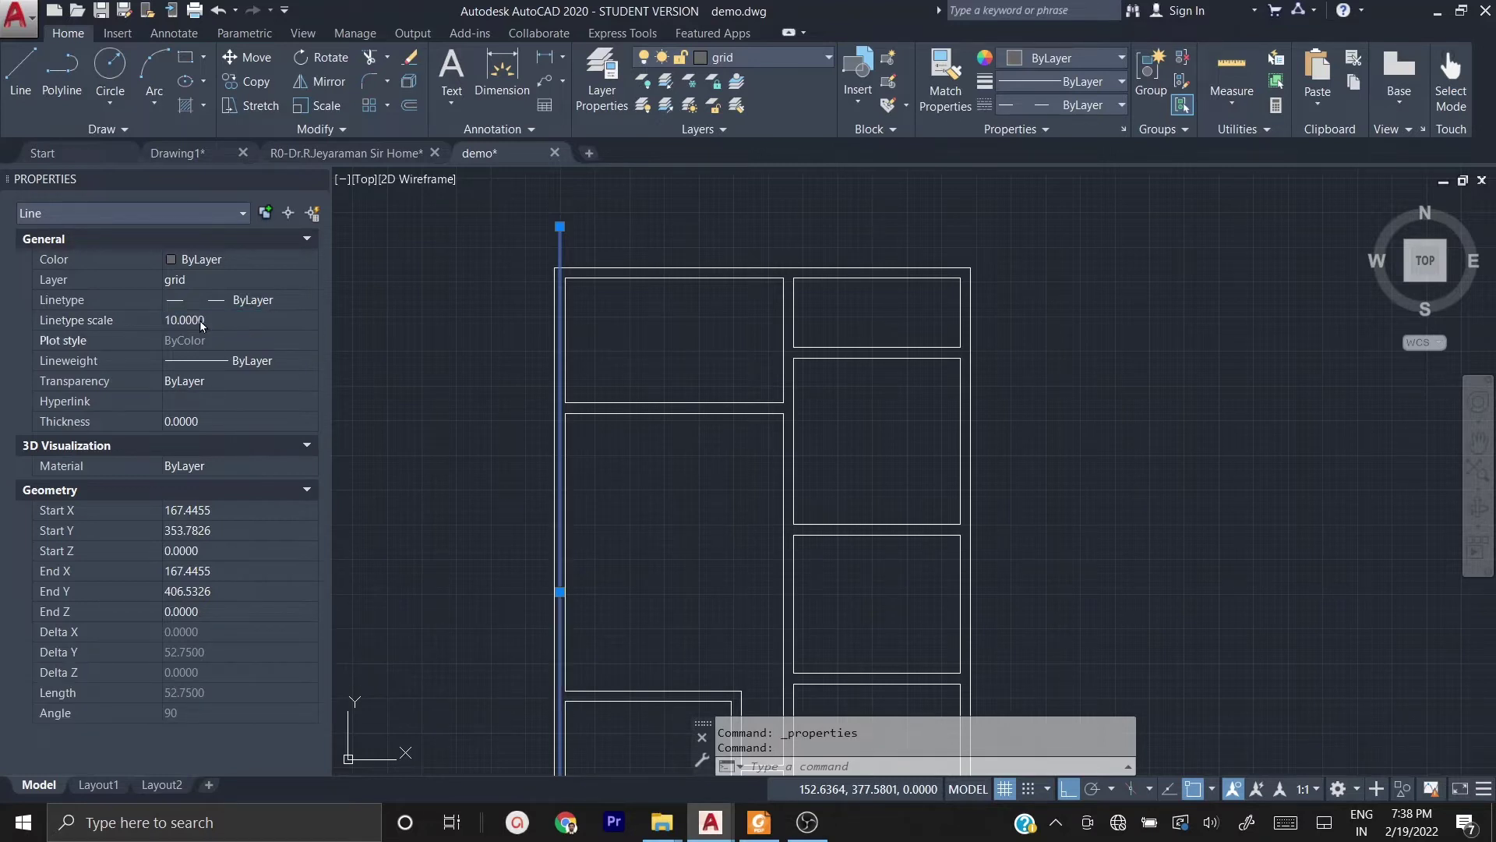
{"action": "scroll", "coordinate": [763, 391], "scroll_direction": "down", "scroll_amount": 2}
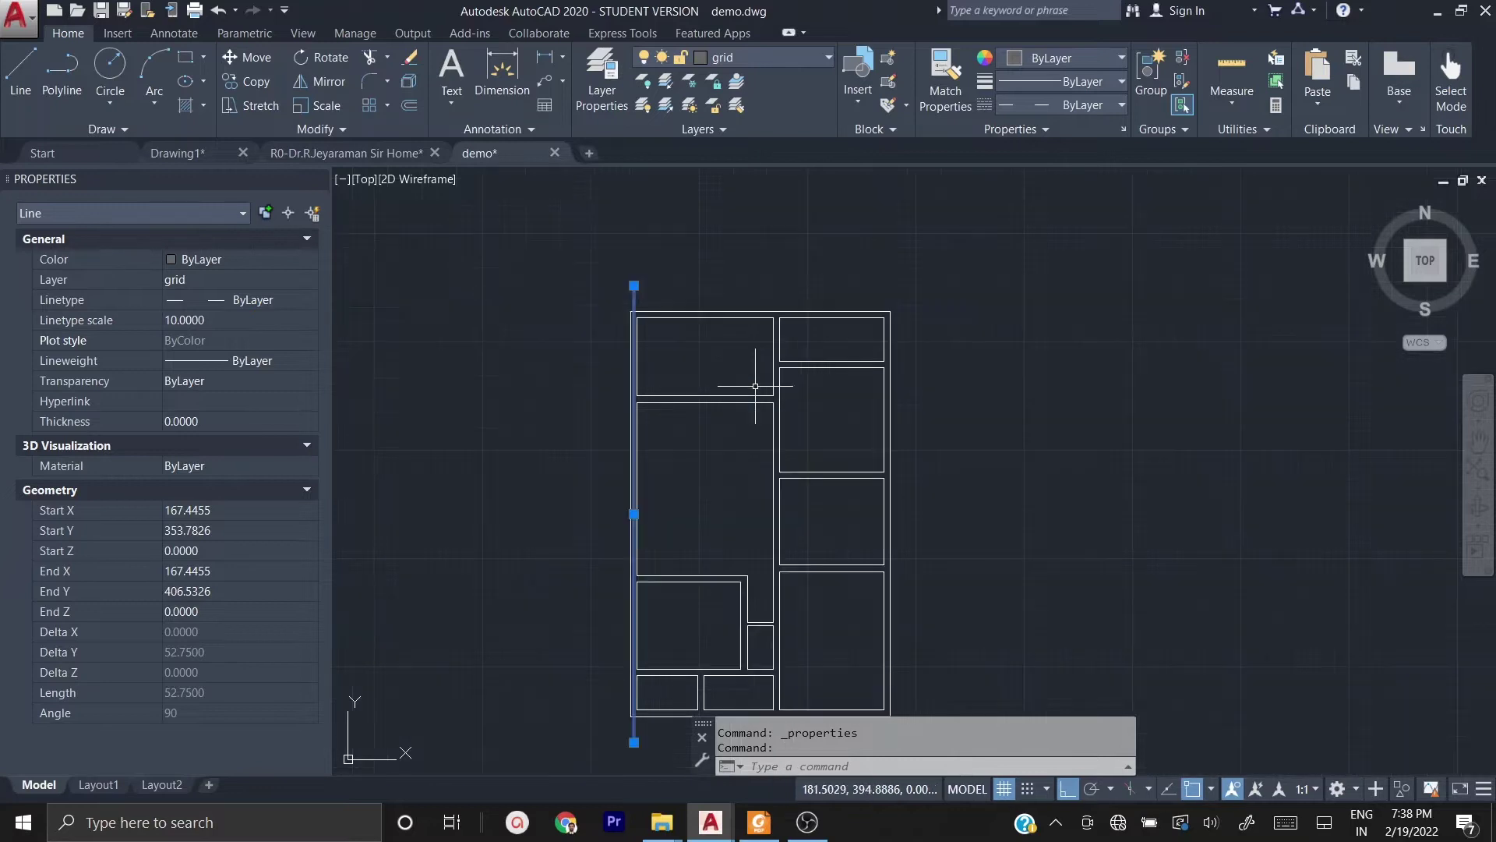
{"action": "left_click", "coordinate": [198, 320]}
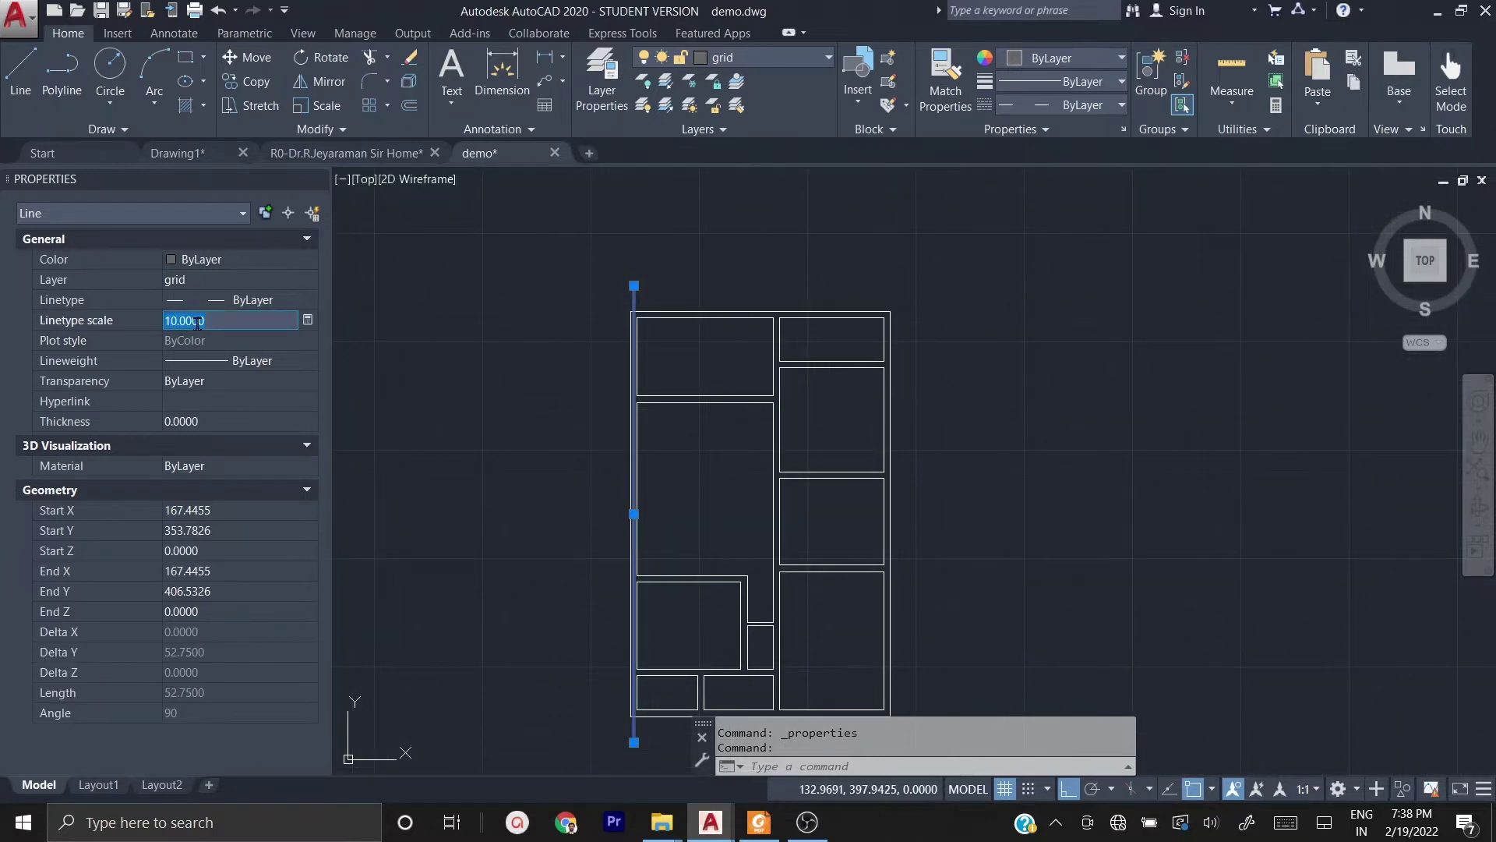
{"action": "type", "text": "2"}
{"action": "key", "text": "Return"}
{"action": "left_click", "coordinate": [198, 324]}
{"action": "type", "text": "3"}
{"action": "key", "text": "Return"}
{"action": "left_click", "coordinate": [198, 323]}
{"action": "type", "text": "0.5"}
{"action": "key", "text": "Return"}
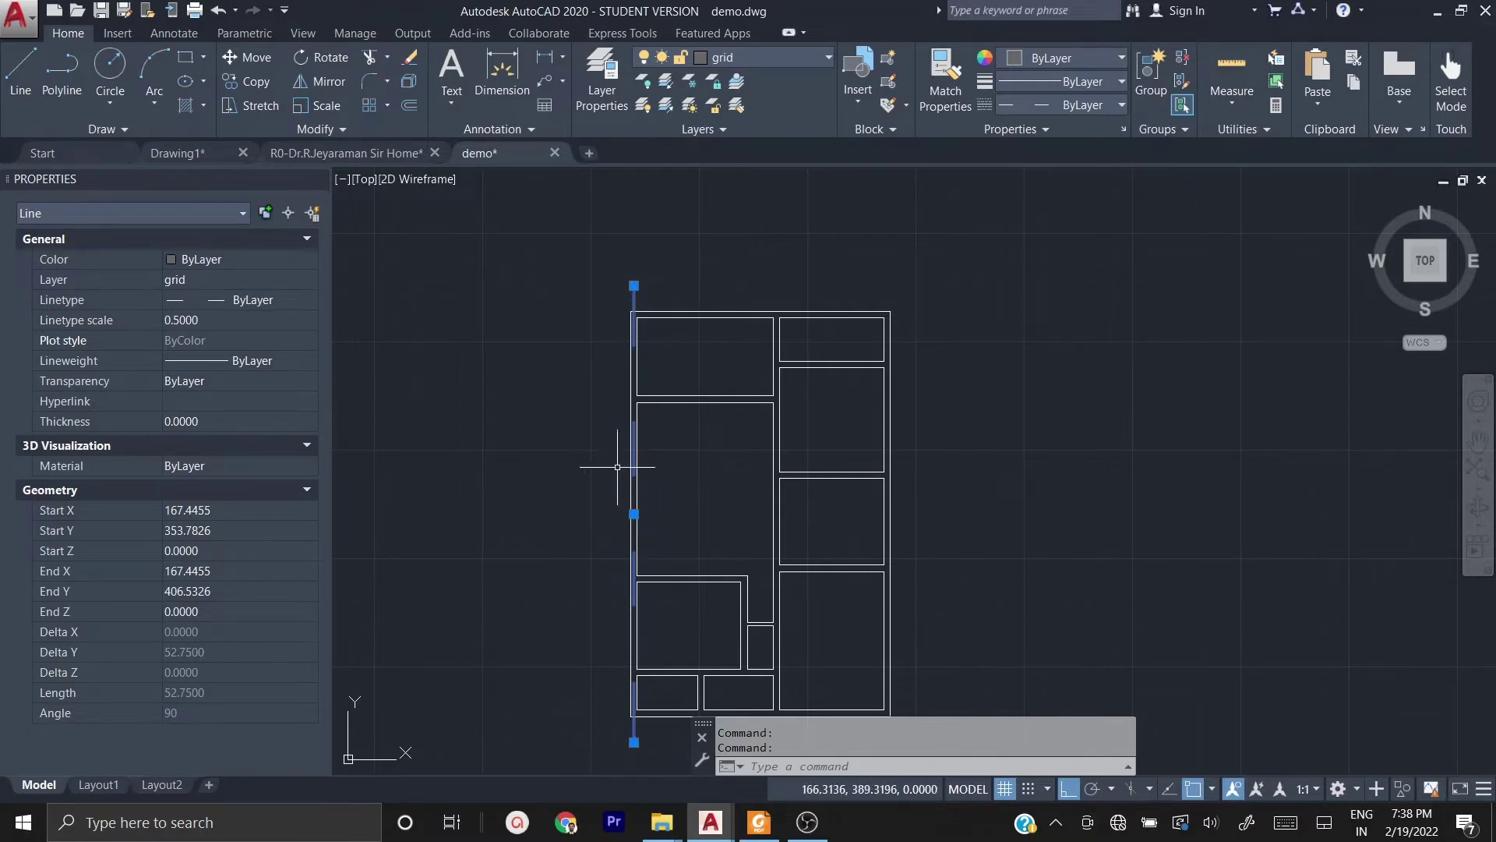
{"action": "left_click", "coordinate": [210, 320]}
{"action": "type", "text": "0.1"}
{"action": "key", "text": "Return"}
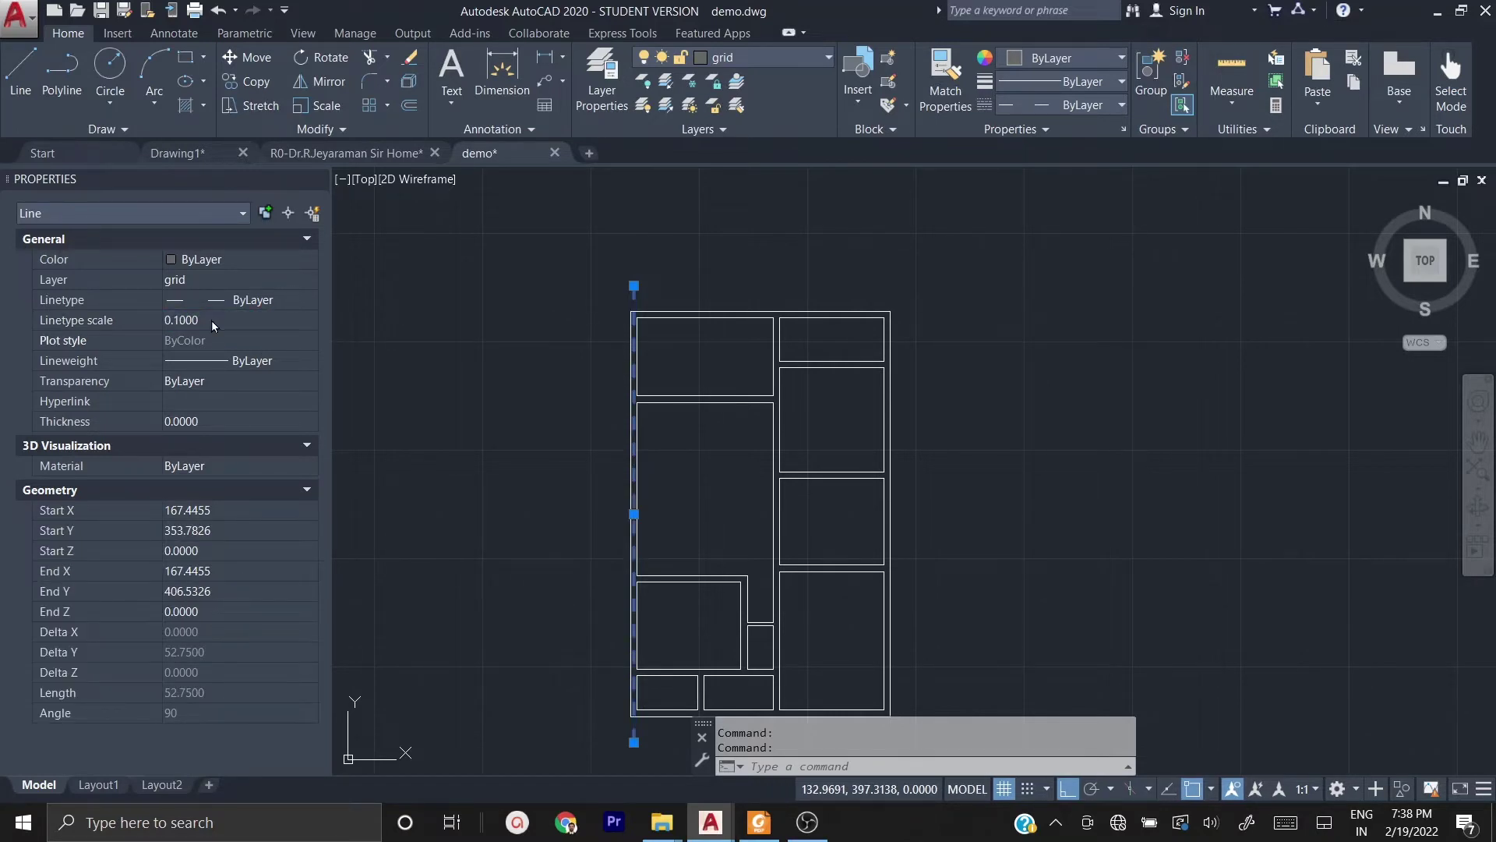
- Set the left grid line's linetype scale to 0.075 and deselect it
{"action": "left_click", "coordinate": [212, 321]}
{"action": "type", "text": "0."}
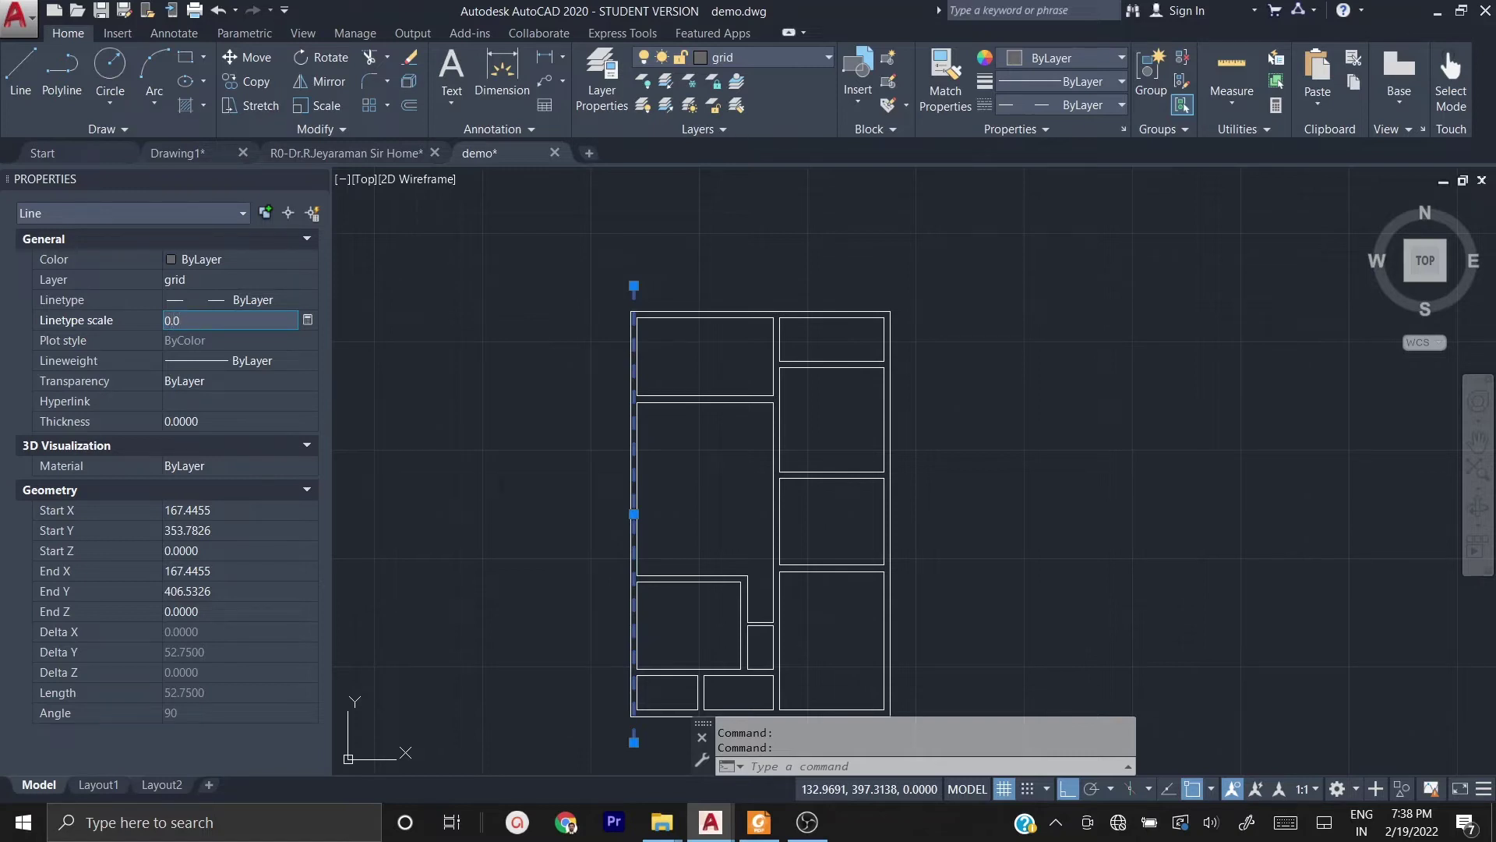
{"action": "type", "text": "075"}
{"action": "key", "text": "Return"}
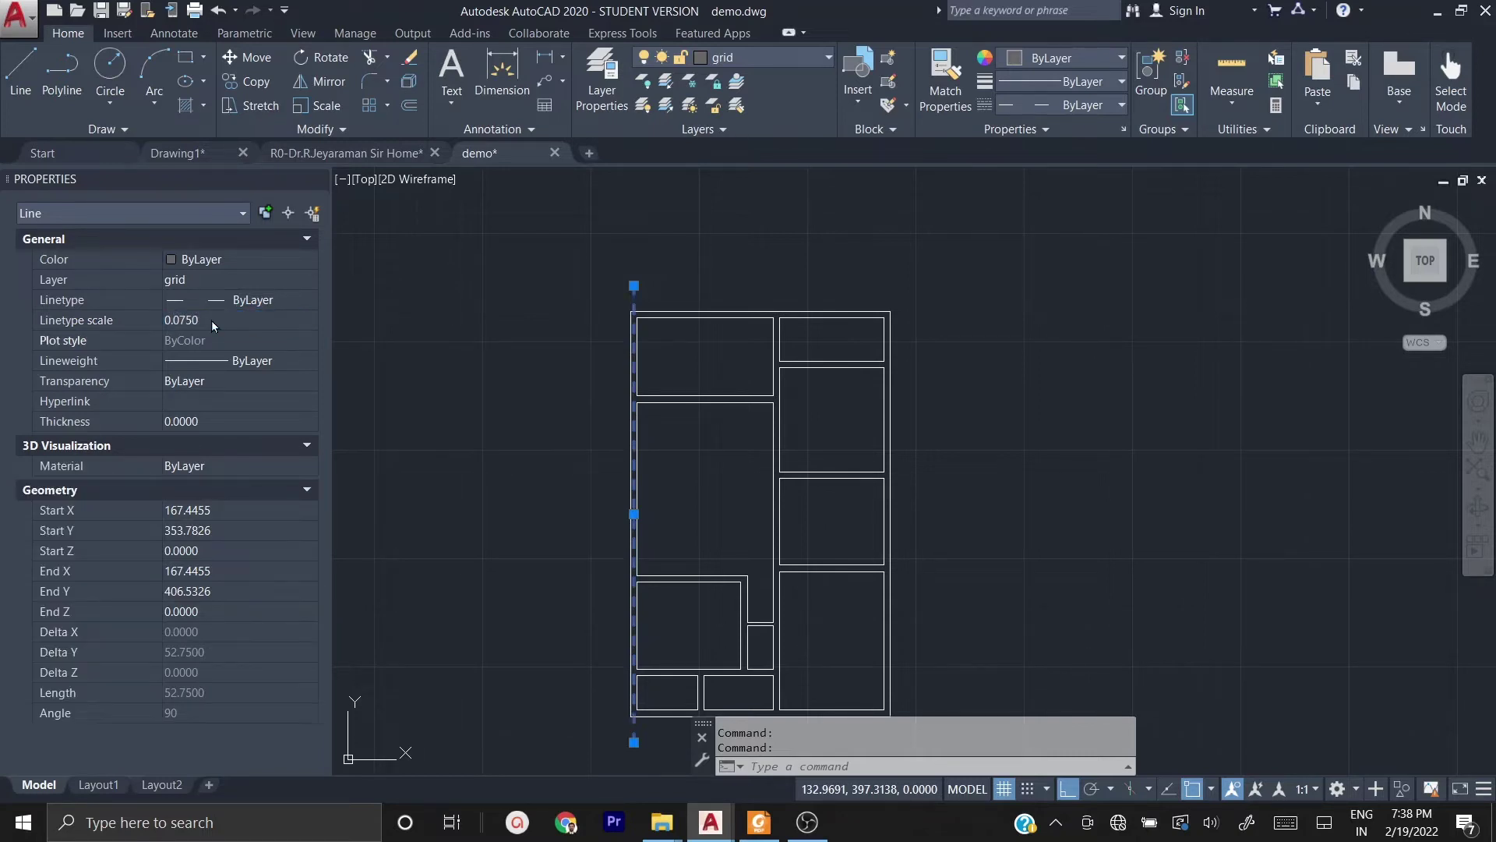
{"action": "key", "text": "Escape"}
{"action": "key", "text": "Escape"}
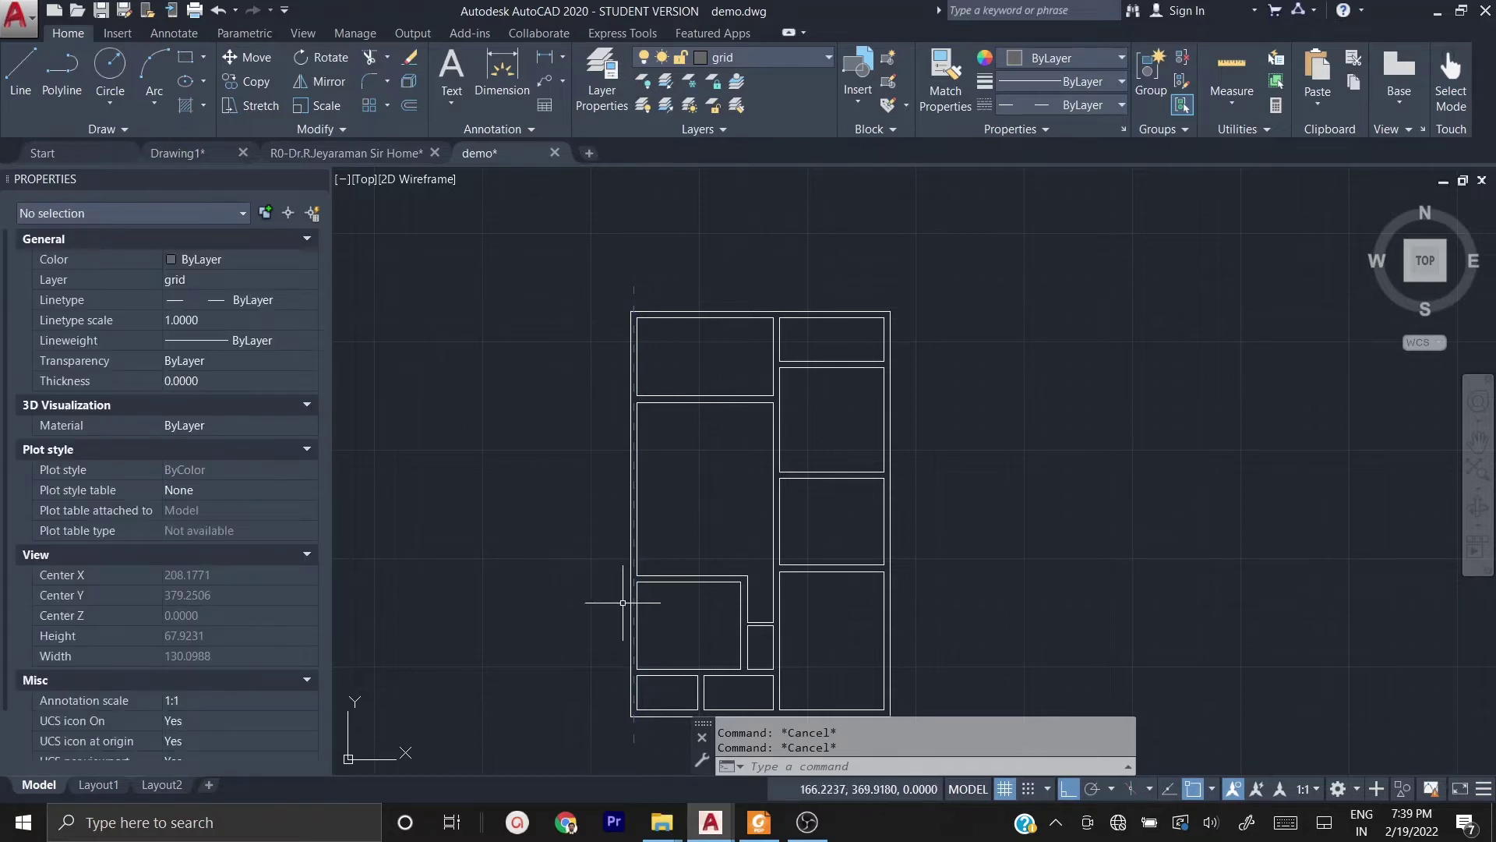
- Draw a grid bubble circle centred on the left grid line's lower endpoint, with a radius of about 2.04
{"action": "scroll", "coordinate": [655, 635], "scroll_direction": "up", "scroll_amount": 4}
{"action": "scroll", "coordinate": [507, 394], "scroll_direction": "down", "scroll_amount": 2}
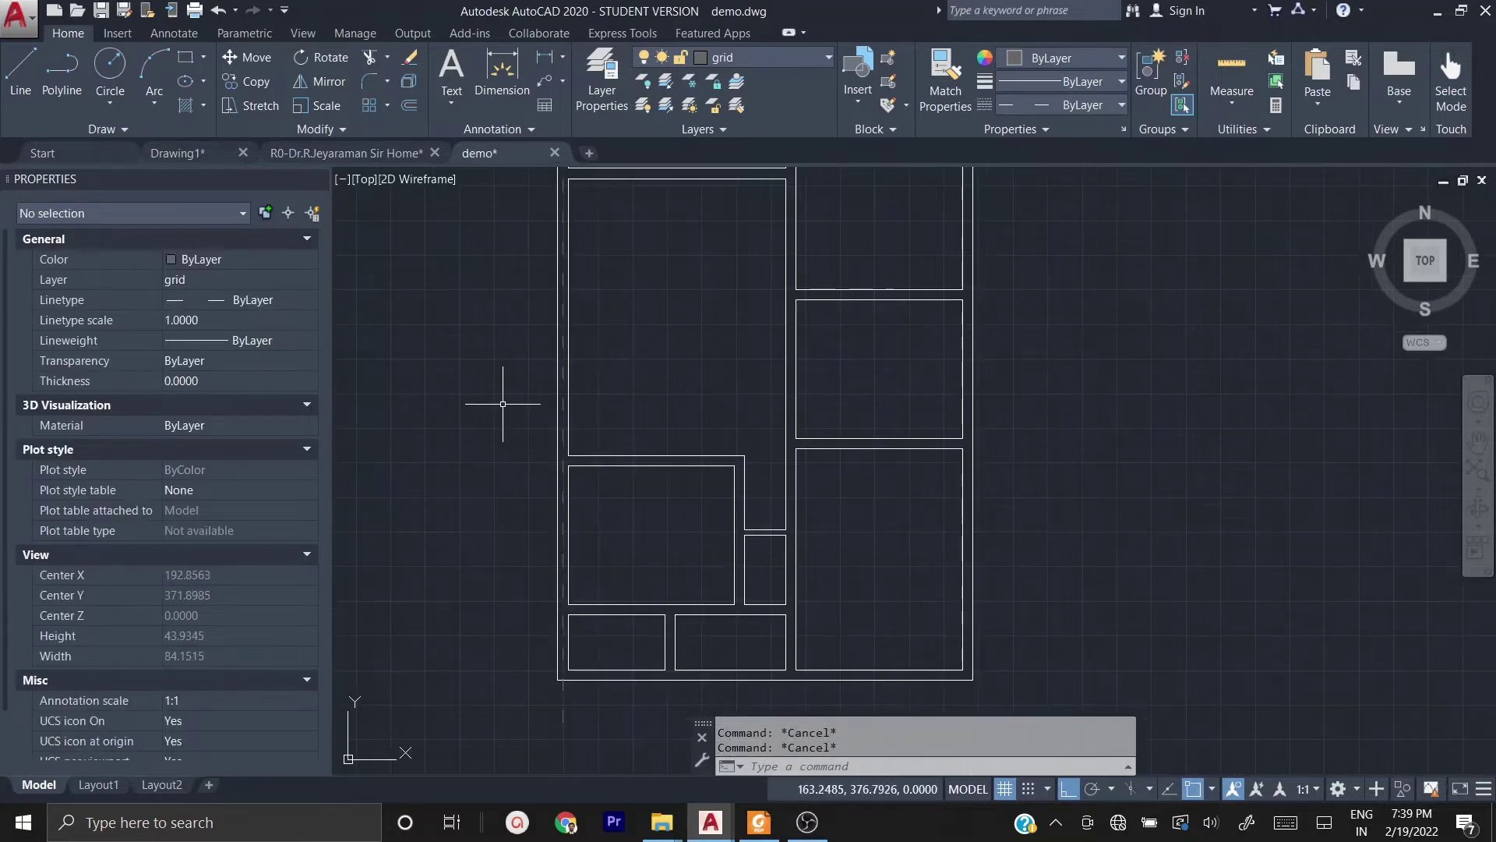
{"action": "middle_click_drag", "start_coordinate": [505, 400], "coordinate": [486, 440]}
{"action": "scroll", "coordinate": [486, 442], "scroll_direction": "down", "scroll_amount": 2}
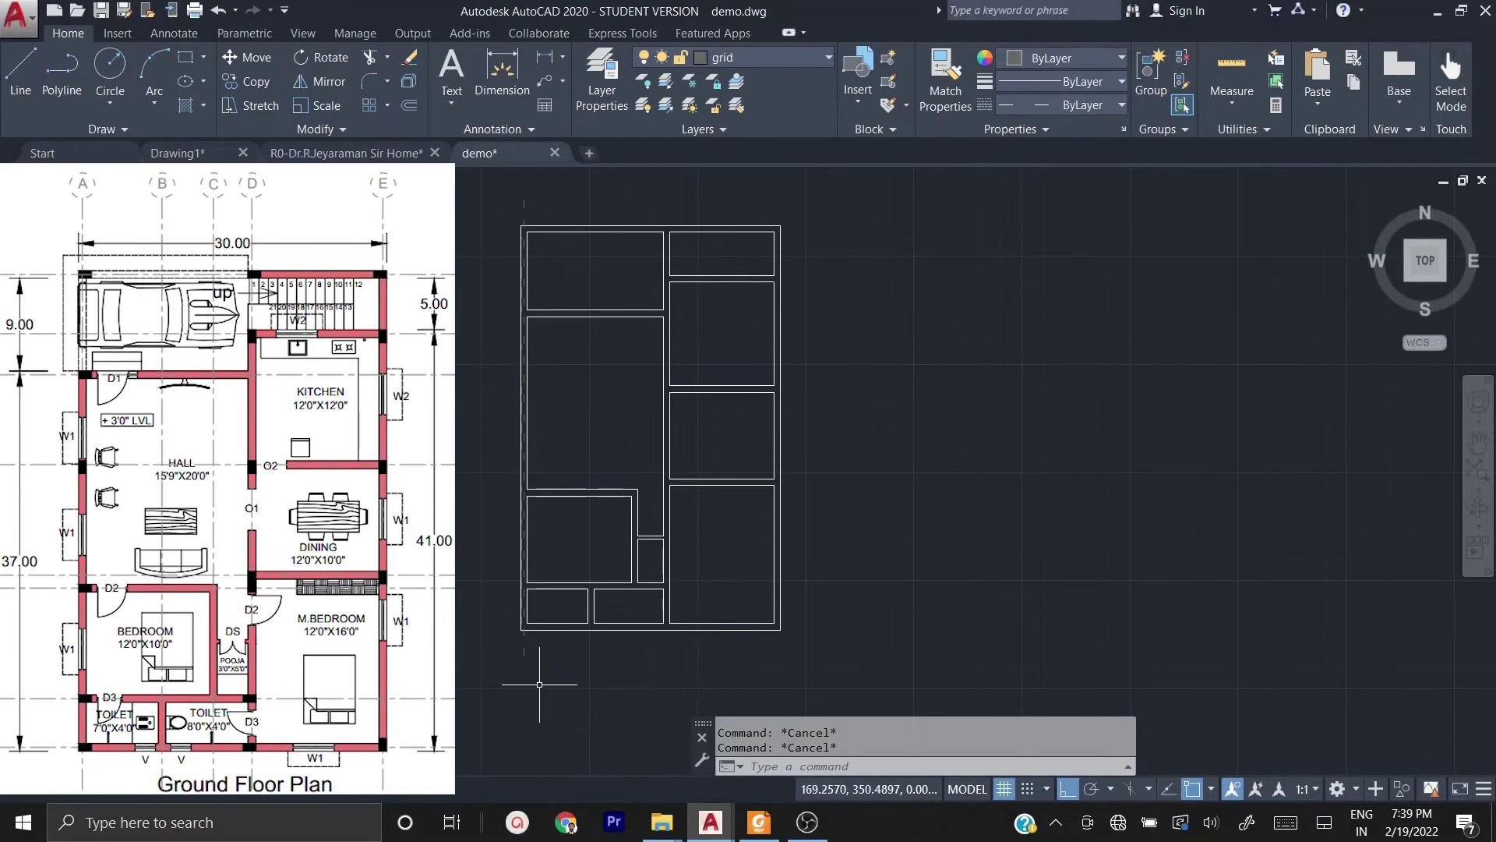
{"action": "scroll", "coordinate": [540, 685], "scroll_direction": "up", "scroll_amount": 2}
{"action": "scroll", "coordinate": [514, 684], "scroll_direction": "up", "scroll_amount": 2}
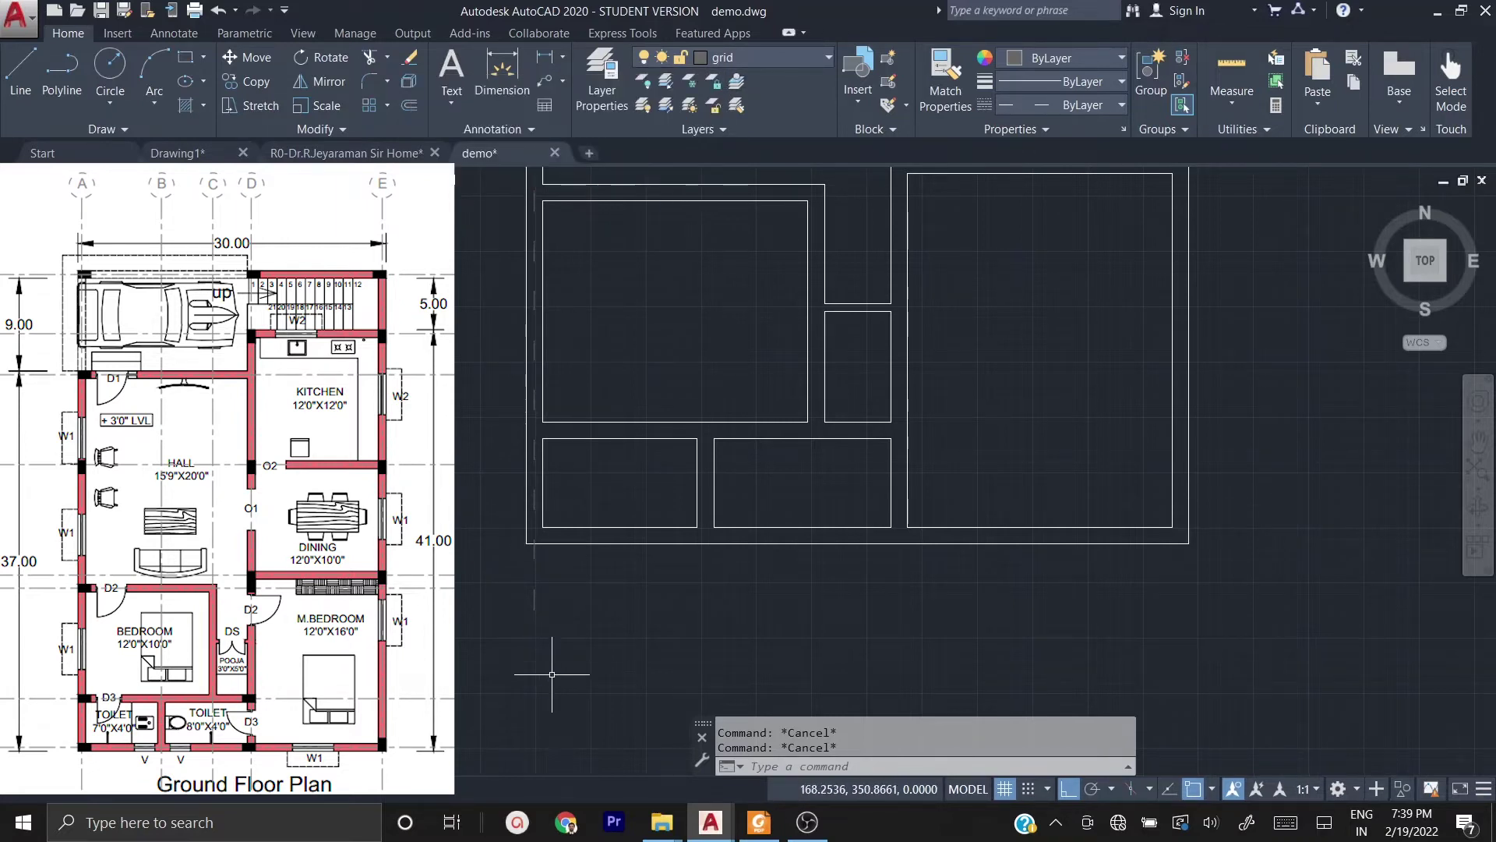
{"action": "type", "text": "c"}
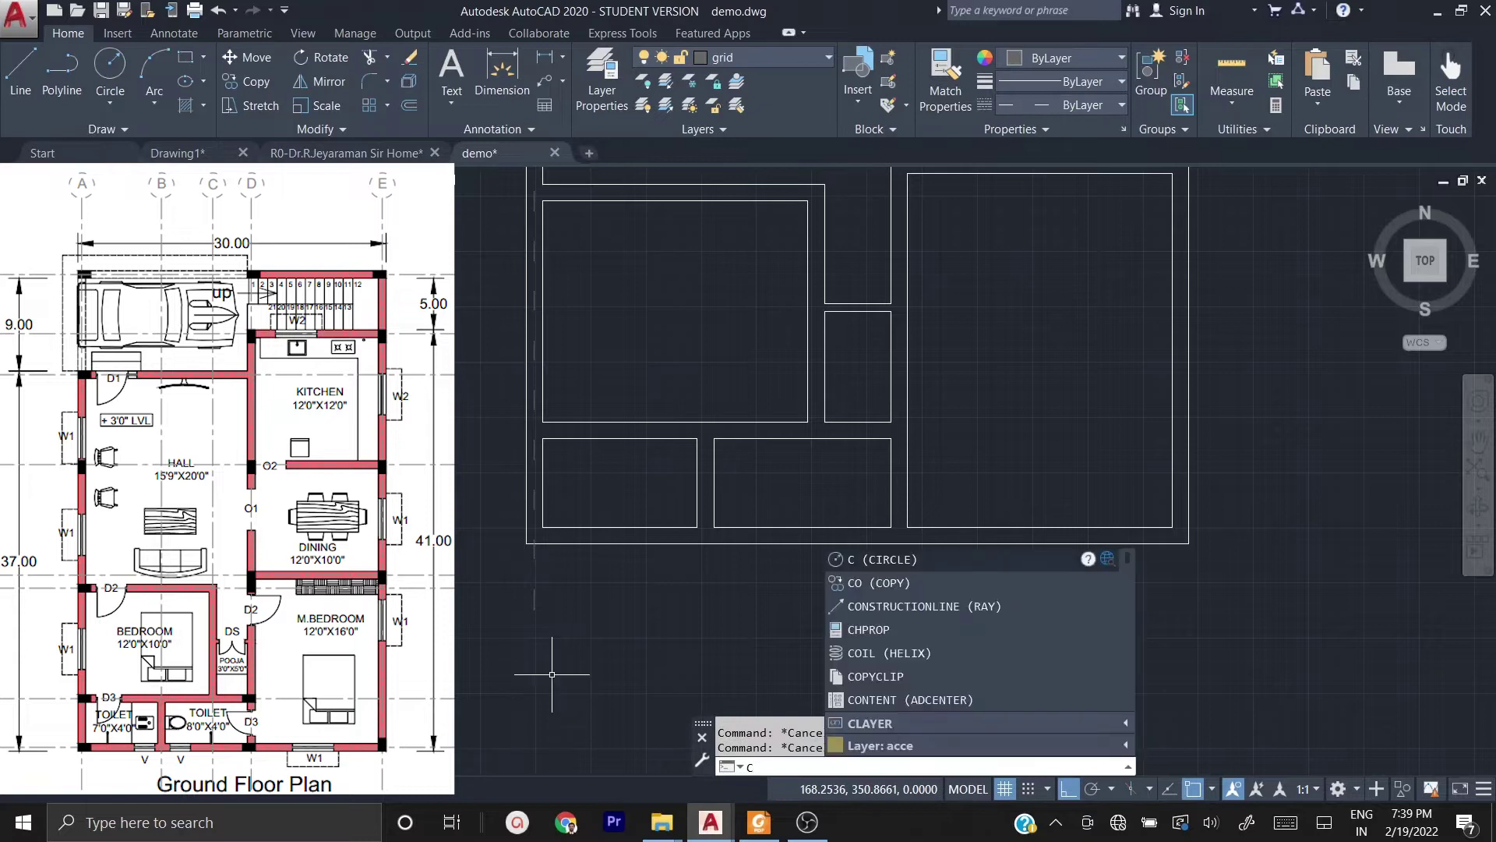
{"action": "key", "text": "Return"}
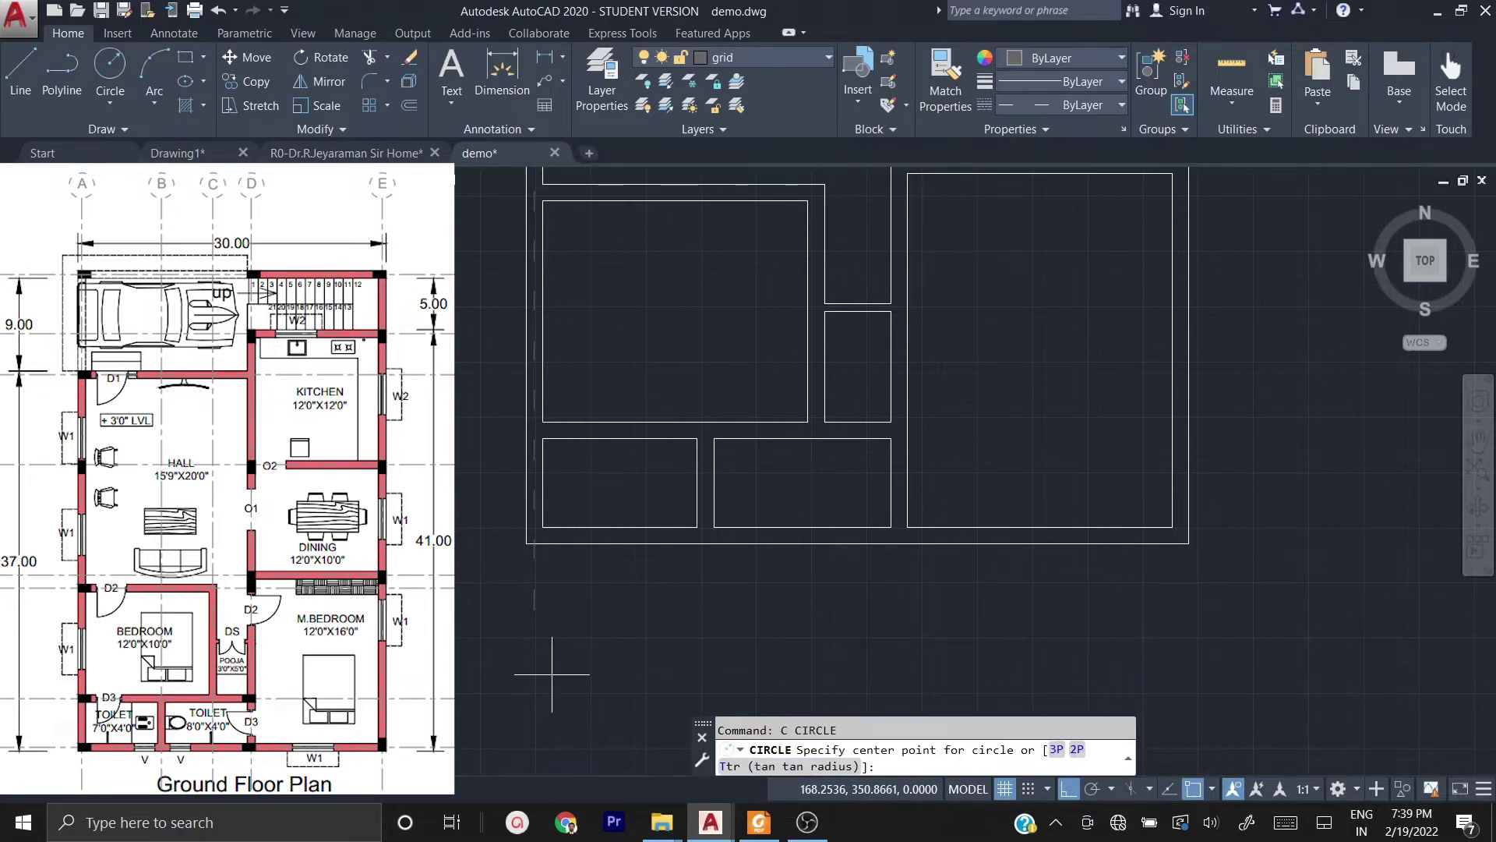
{"action": "left_click", "coordinate": [535, 612]}
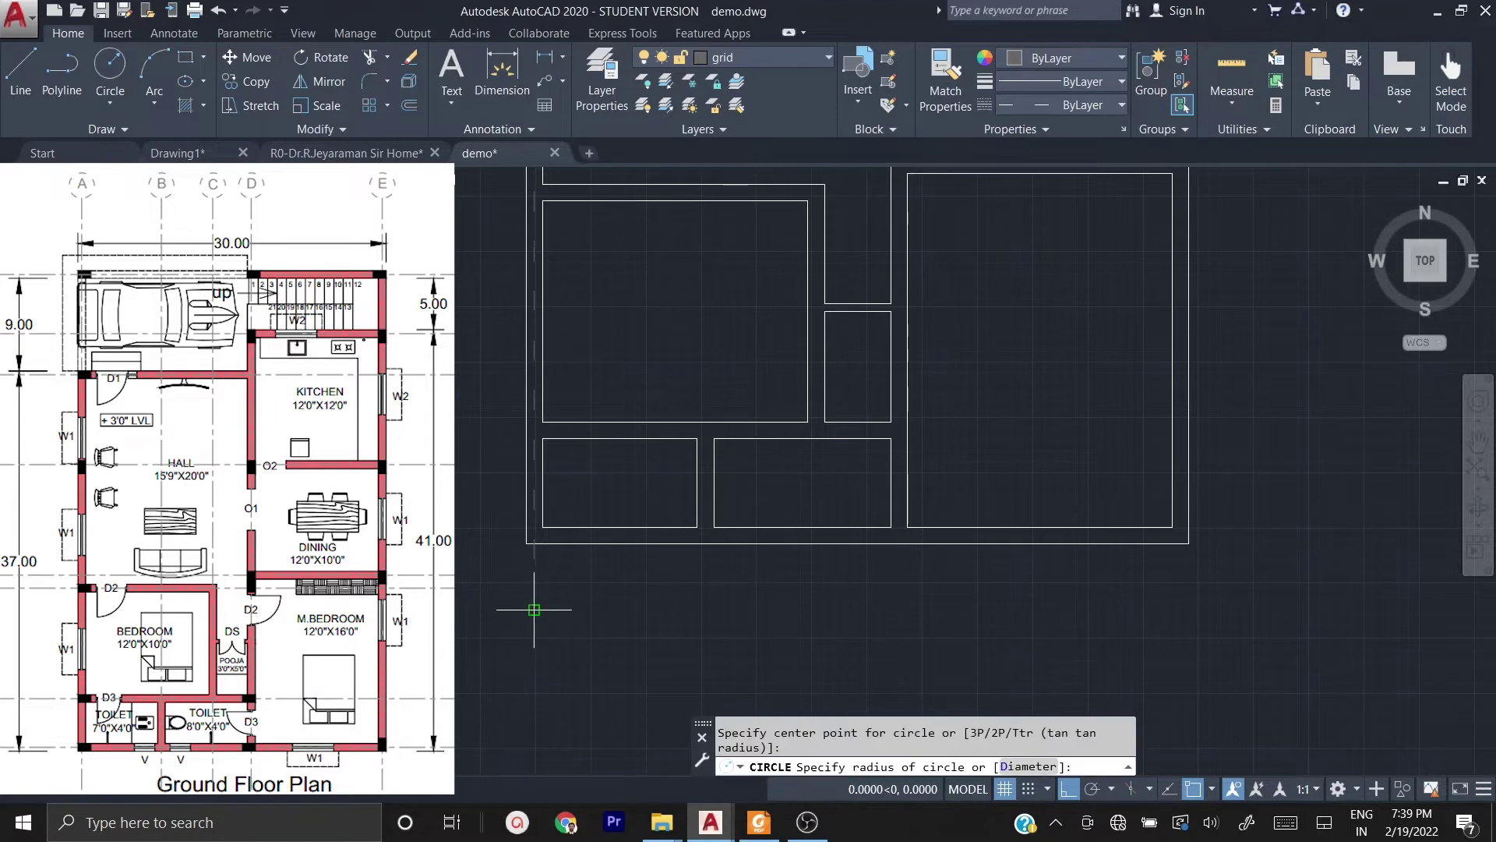
{"action": "left_click", "coordinate": [548, 654]}
- Reduce the grid bubble circle's linetype scale through 0.5 and 0.1 to 0.05, then deselect it
{"action": "left_click", "coordinate": [594, 659]}
{"action": "left_click", "coordinate": [561, 623]}
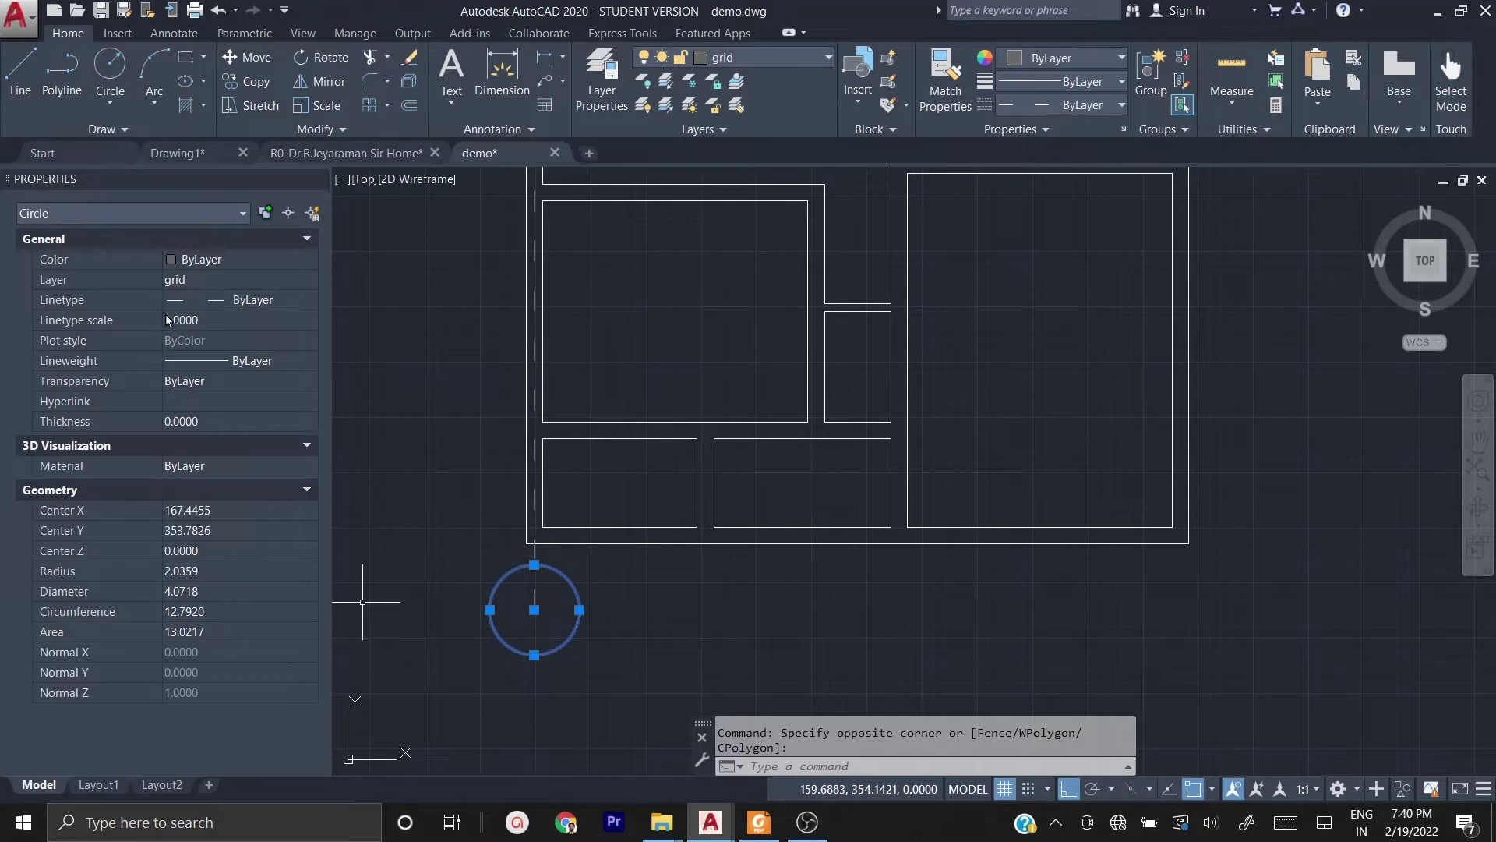
{"action": "left_click", "coordinate": [205, 321]}
{"action": "type", "text": "0.5"}
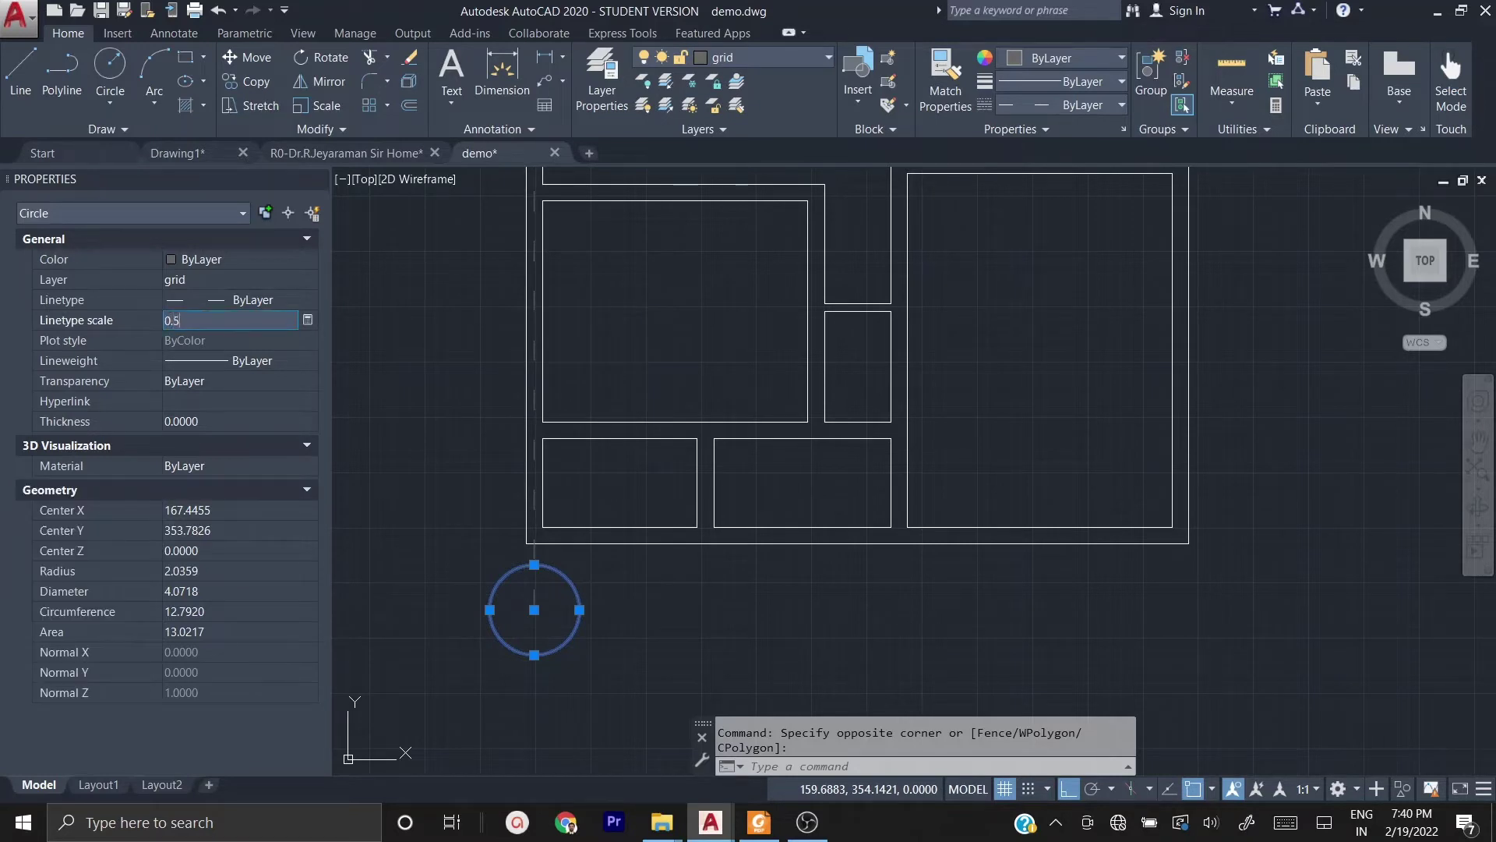
{"action": "key", "text": "Return"}
{"action": "left_click", "coordinate": [209, 320]}
{"action": "type", "text": "0"}
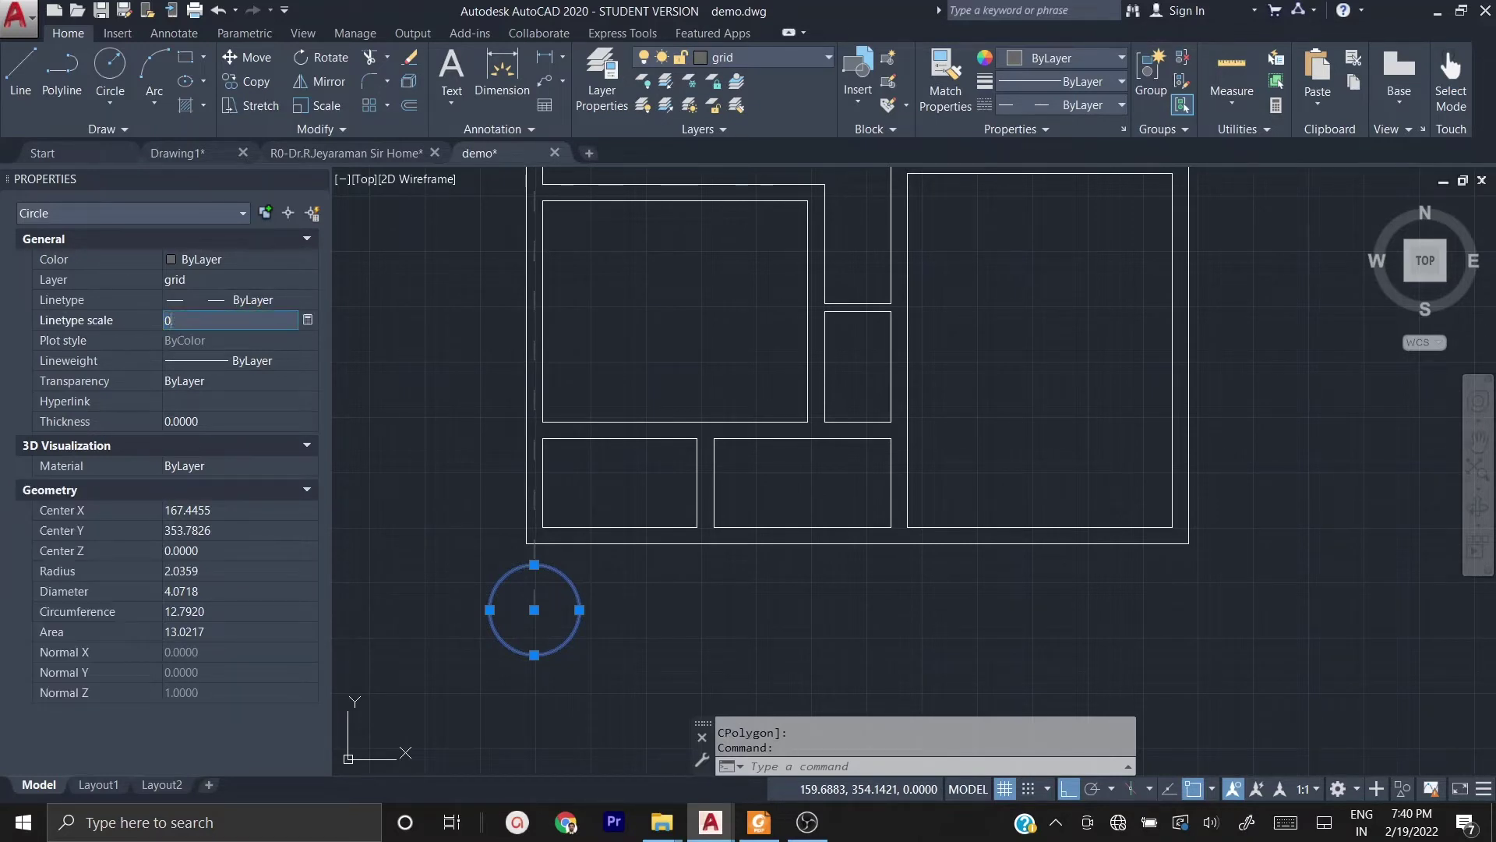
{"action": "type", "text": ".1"}
{"action": "key", "text": "Return"}
{"action": "left_click", "coordinate": [209, 320]}
{"action": "type", "text": "05"}
{"action": "key", "text": "Return"}
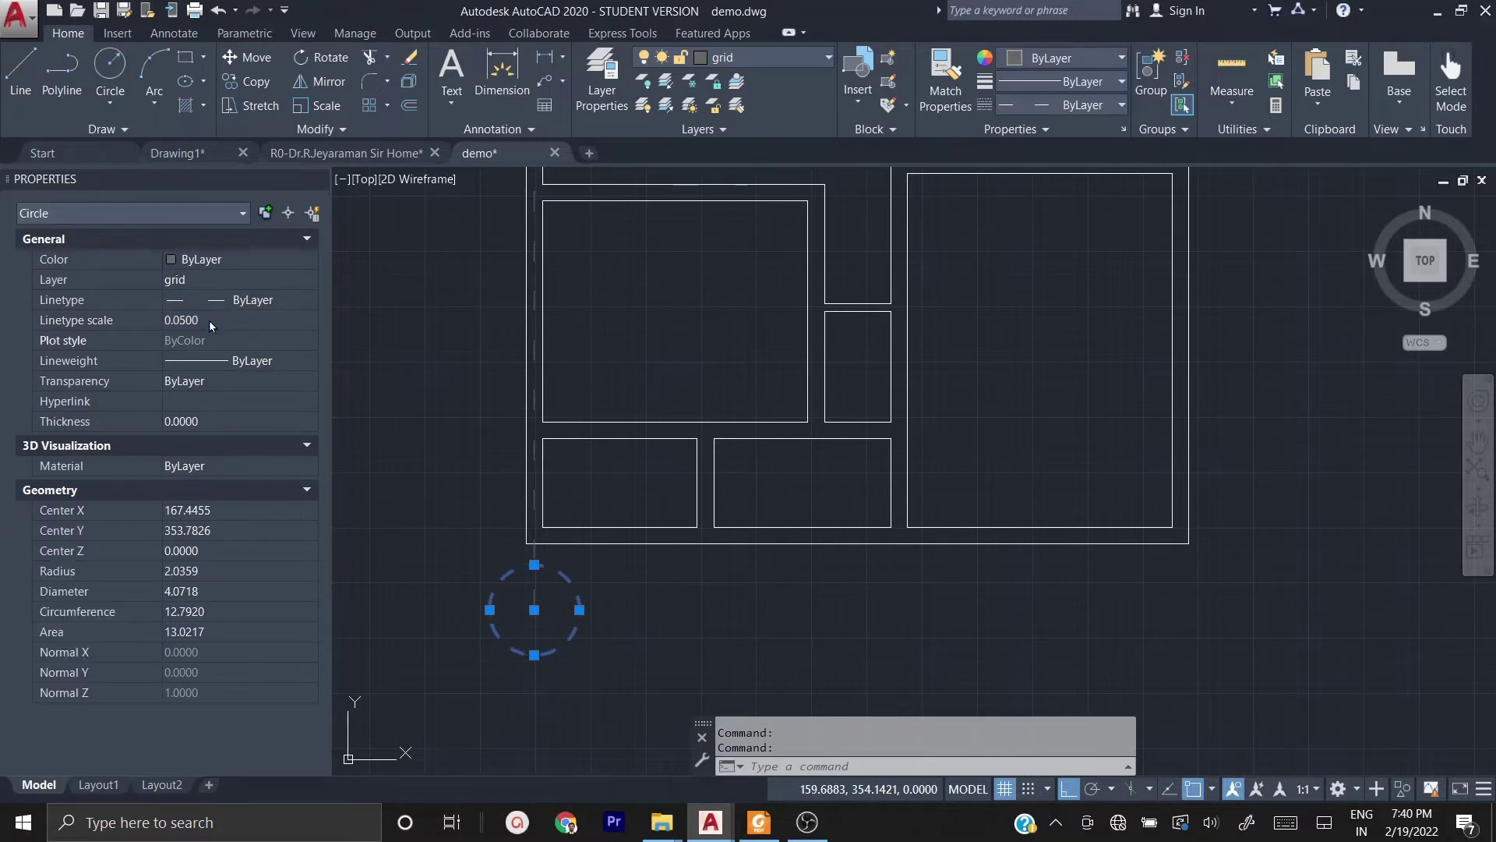
{"action": "key", "text": "Escape"}
{"action": "key", "text": "Escape"}
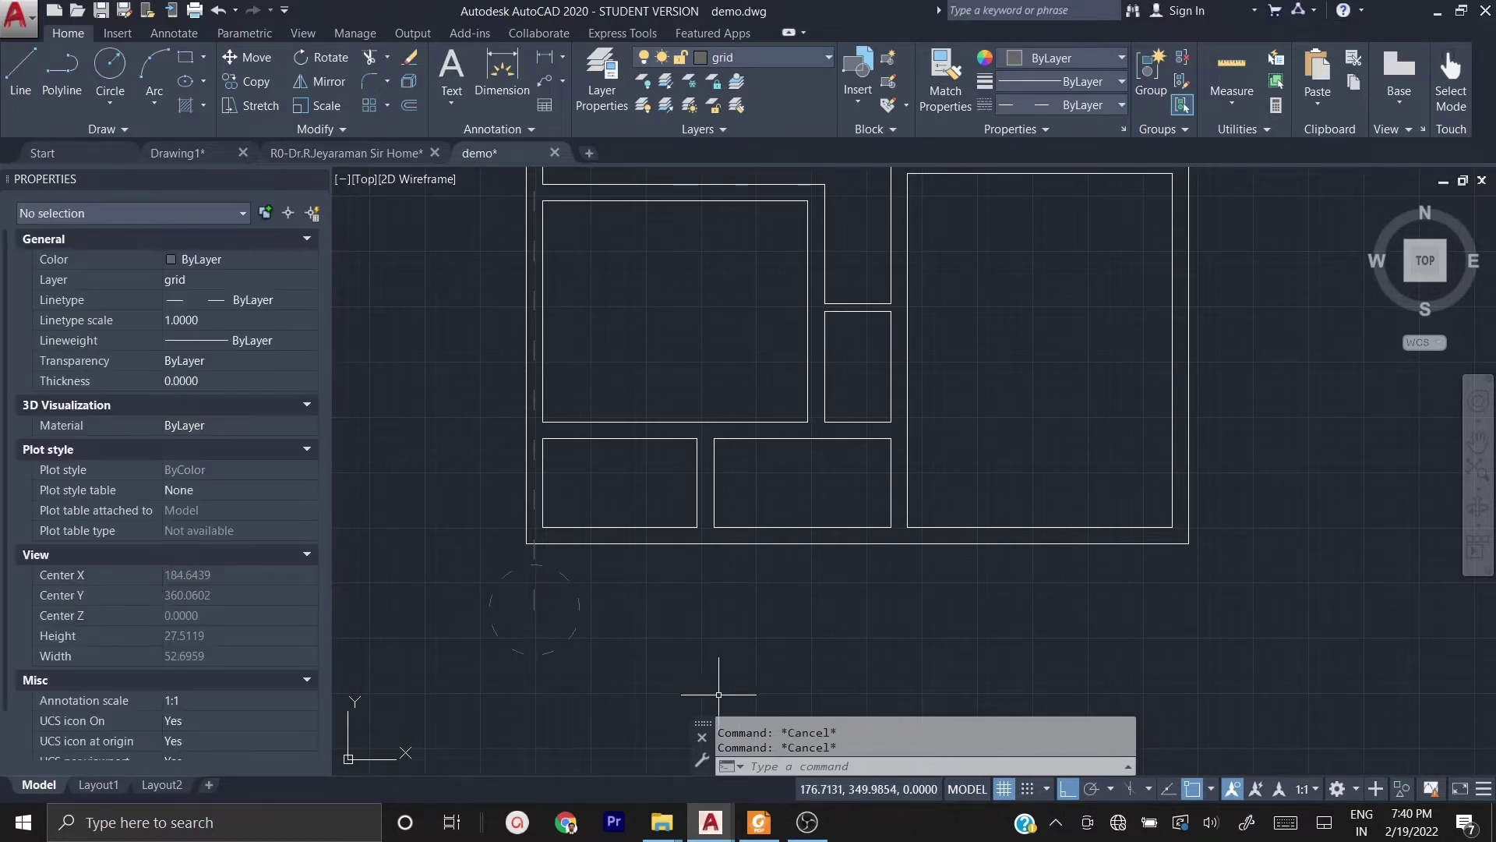
{"action": "left_click", "coordinate": [577, 679]}
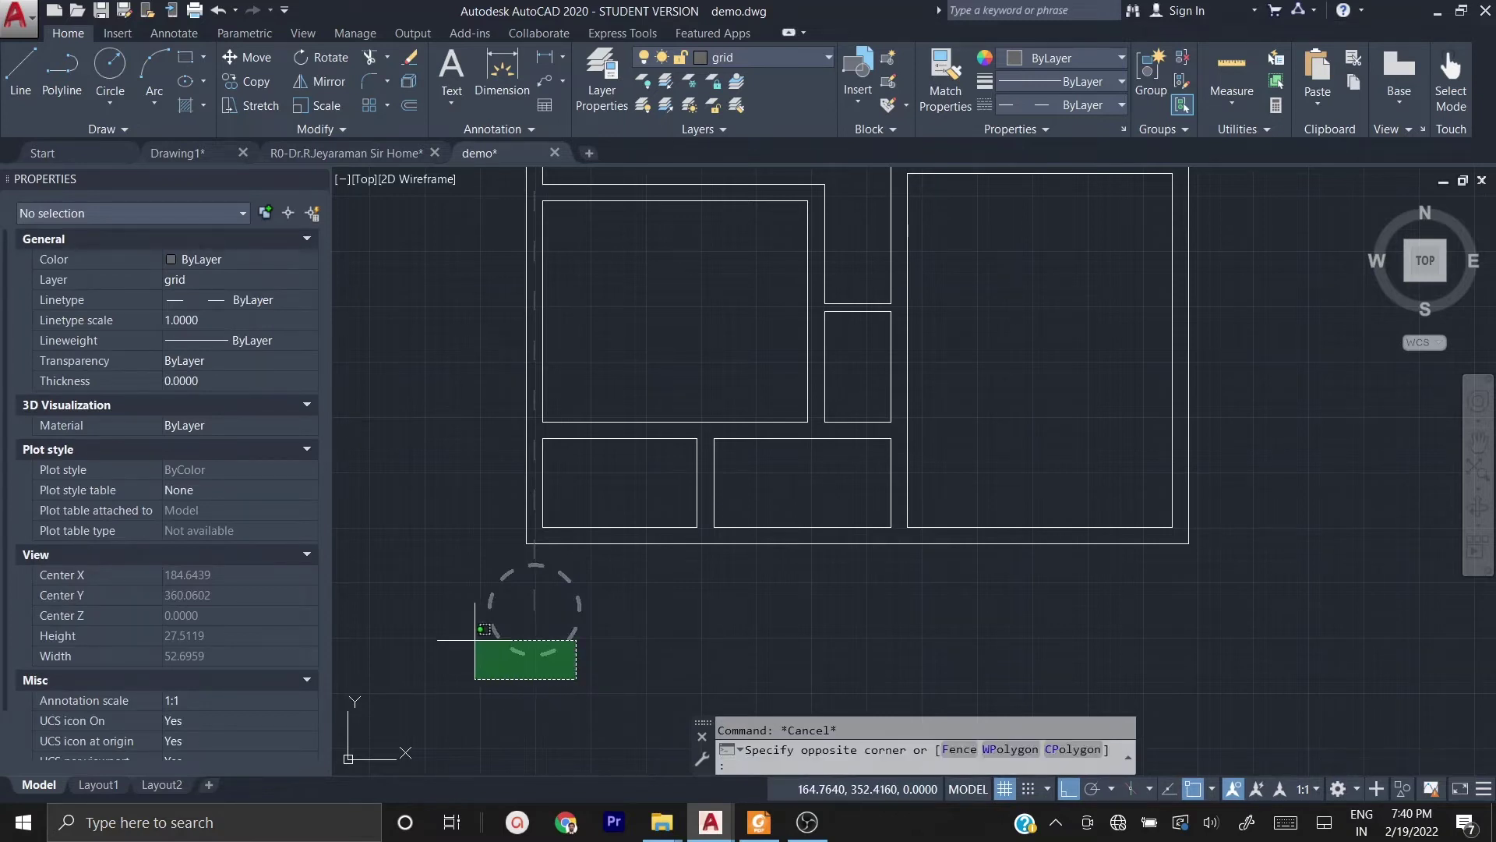
{"action": "left_click", "coordinate": [474, 640]}
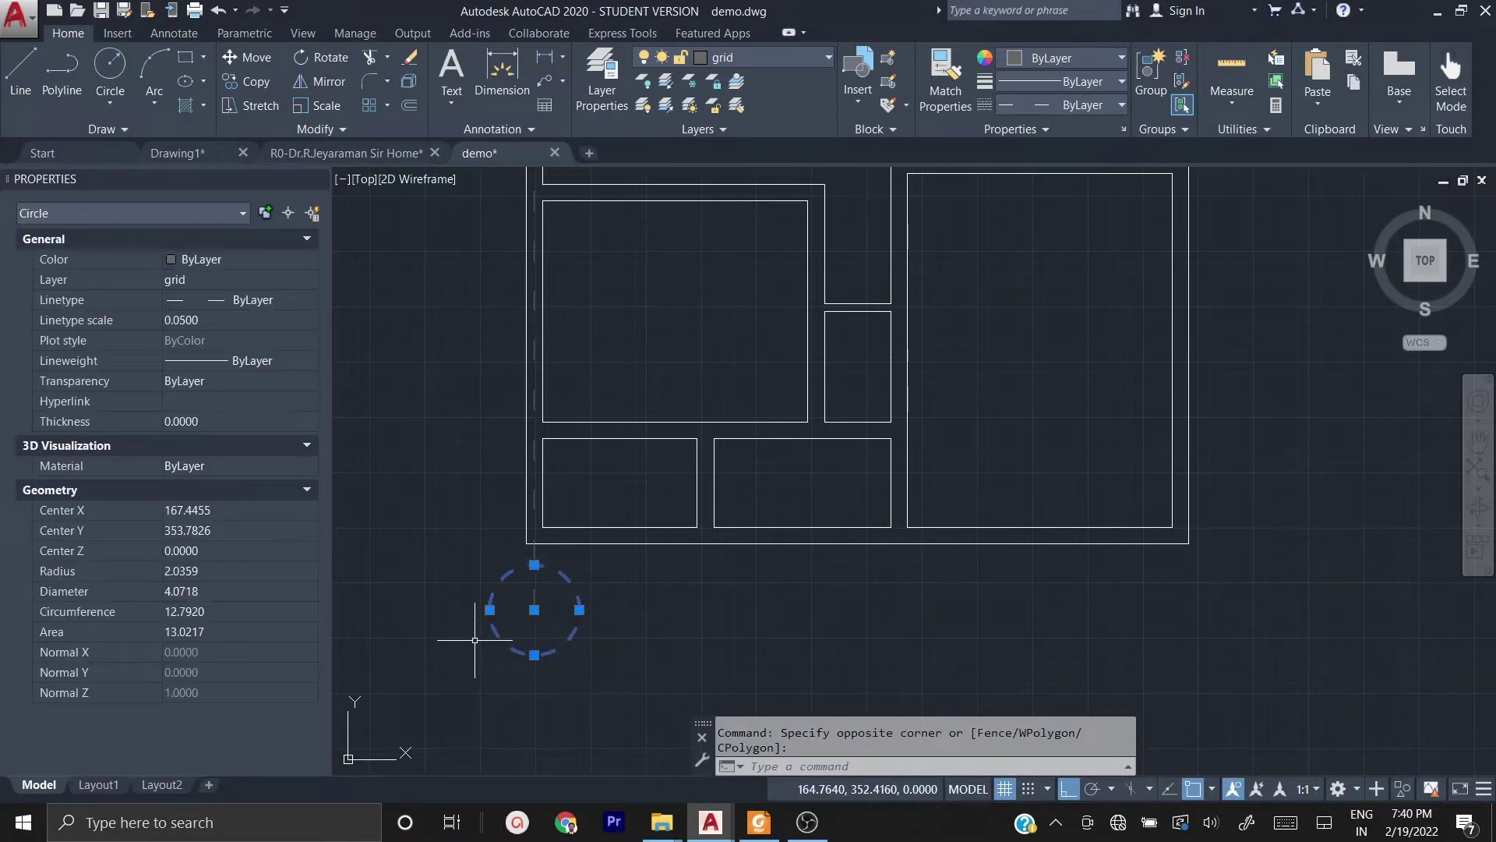
{"action": "type", "text": "M"}
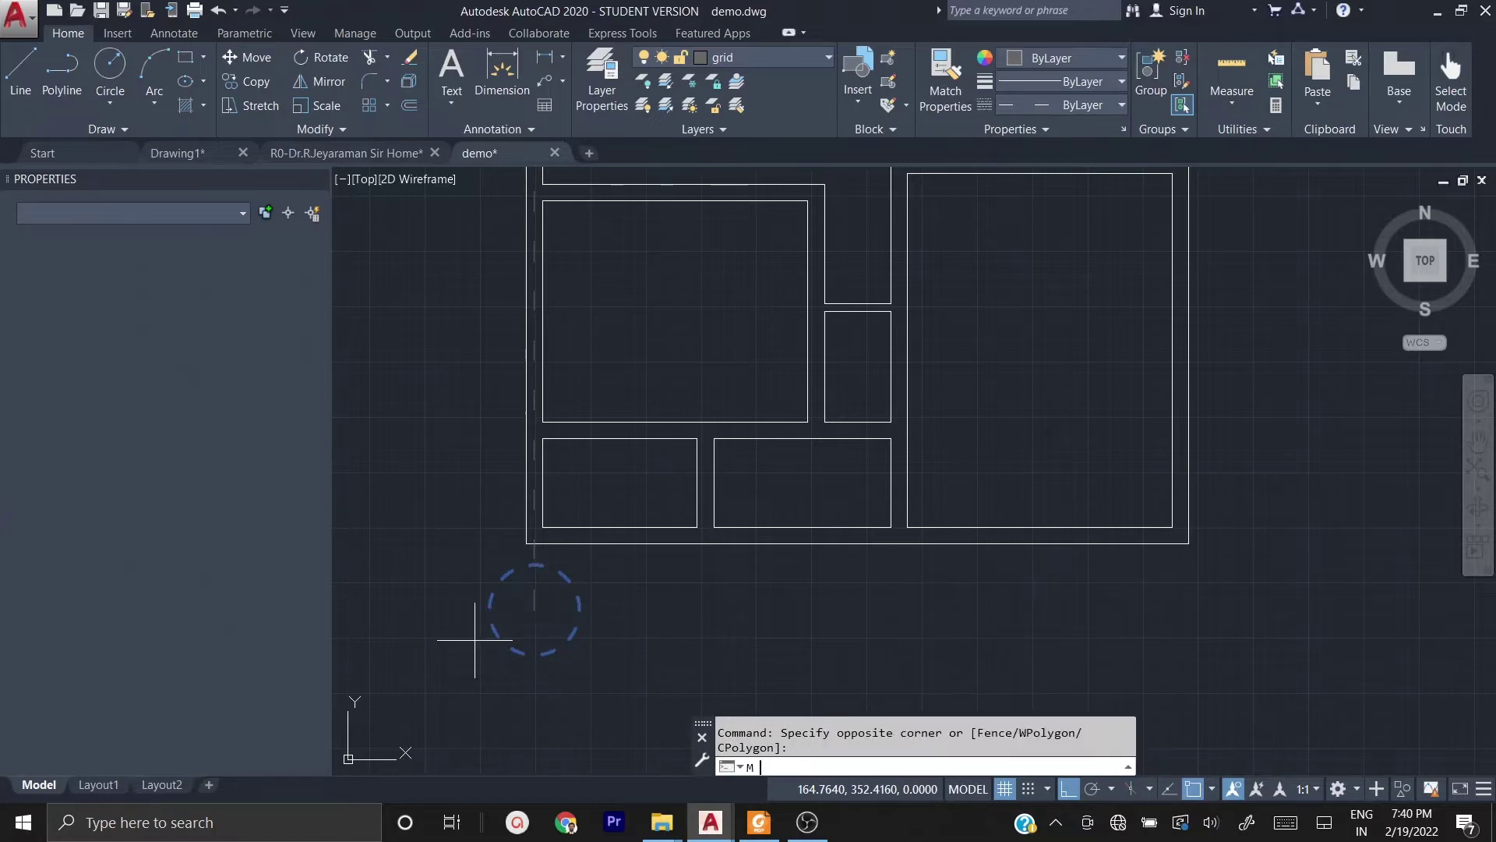
{"action": "key", "text": "Return"}
{"action": "key", "text": "Escape"}
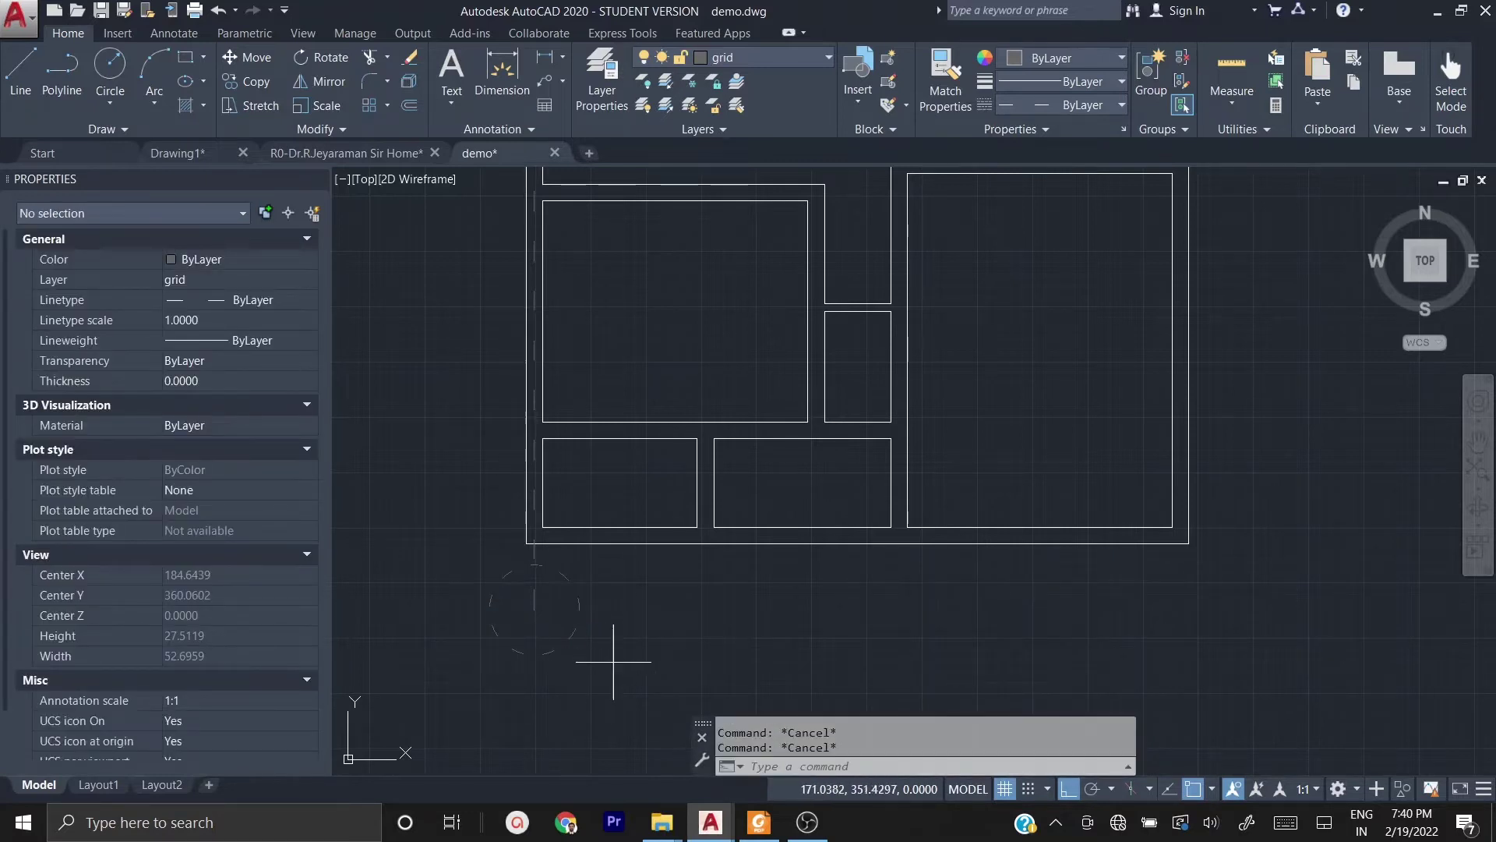
- Move the grid bubble circle down from its top quadrant point to the lower endpoint of the left grid line
{"action": "left_click", "coordinate": [613, 662]}
{"action": "left_click", "coordinate": [456, 643]}
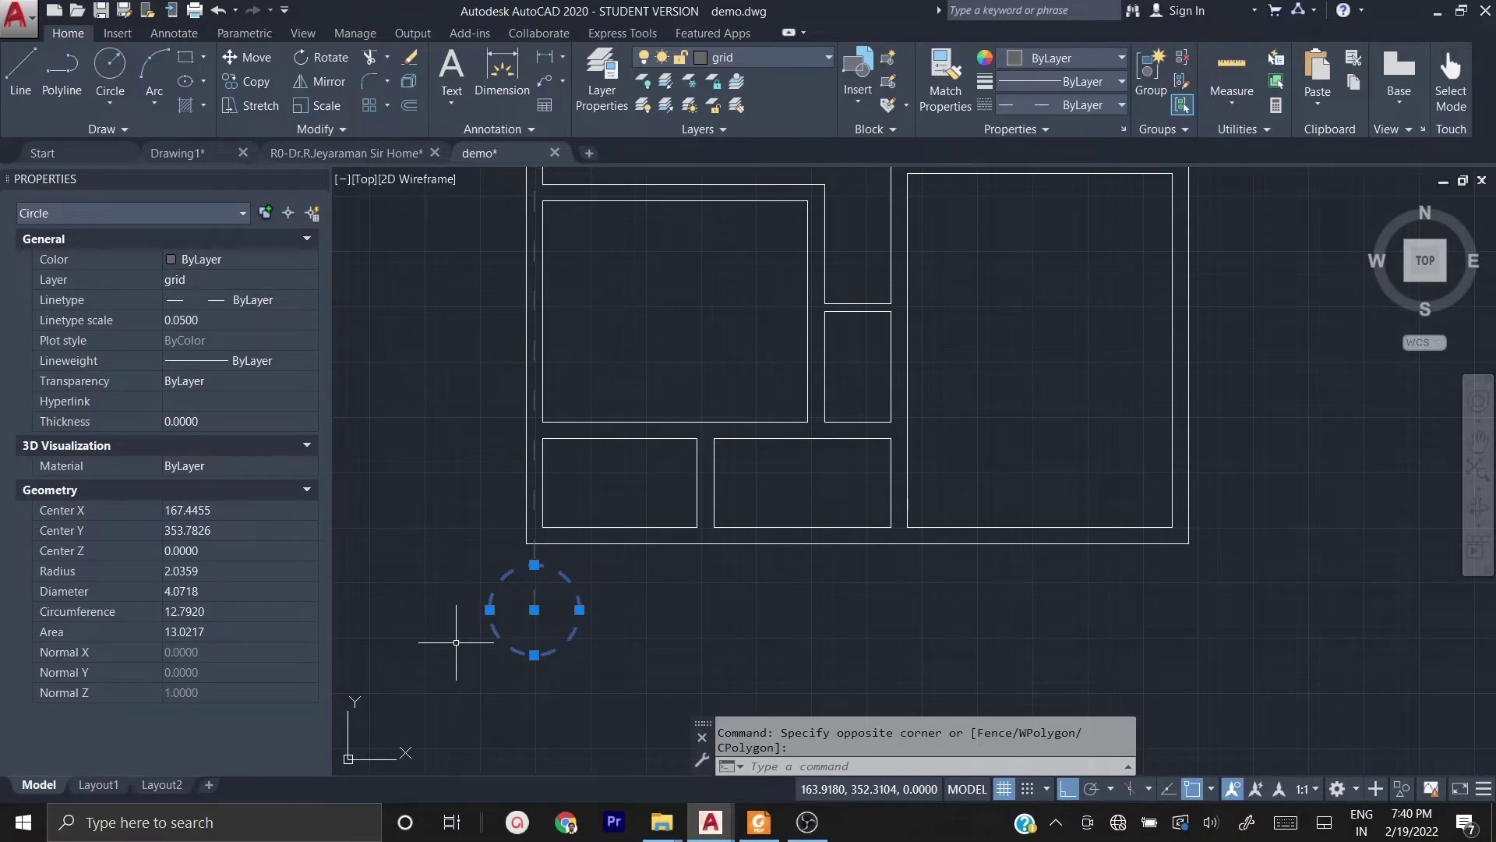
{"action": "type", "text": "M"}
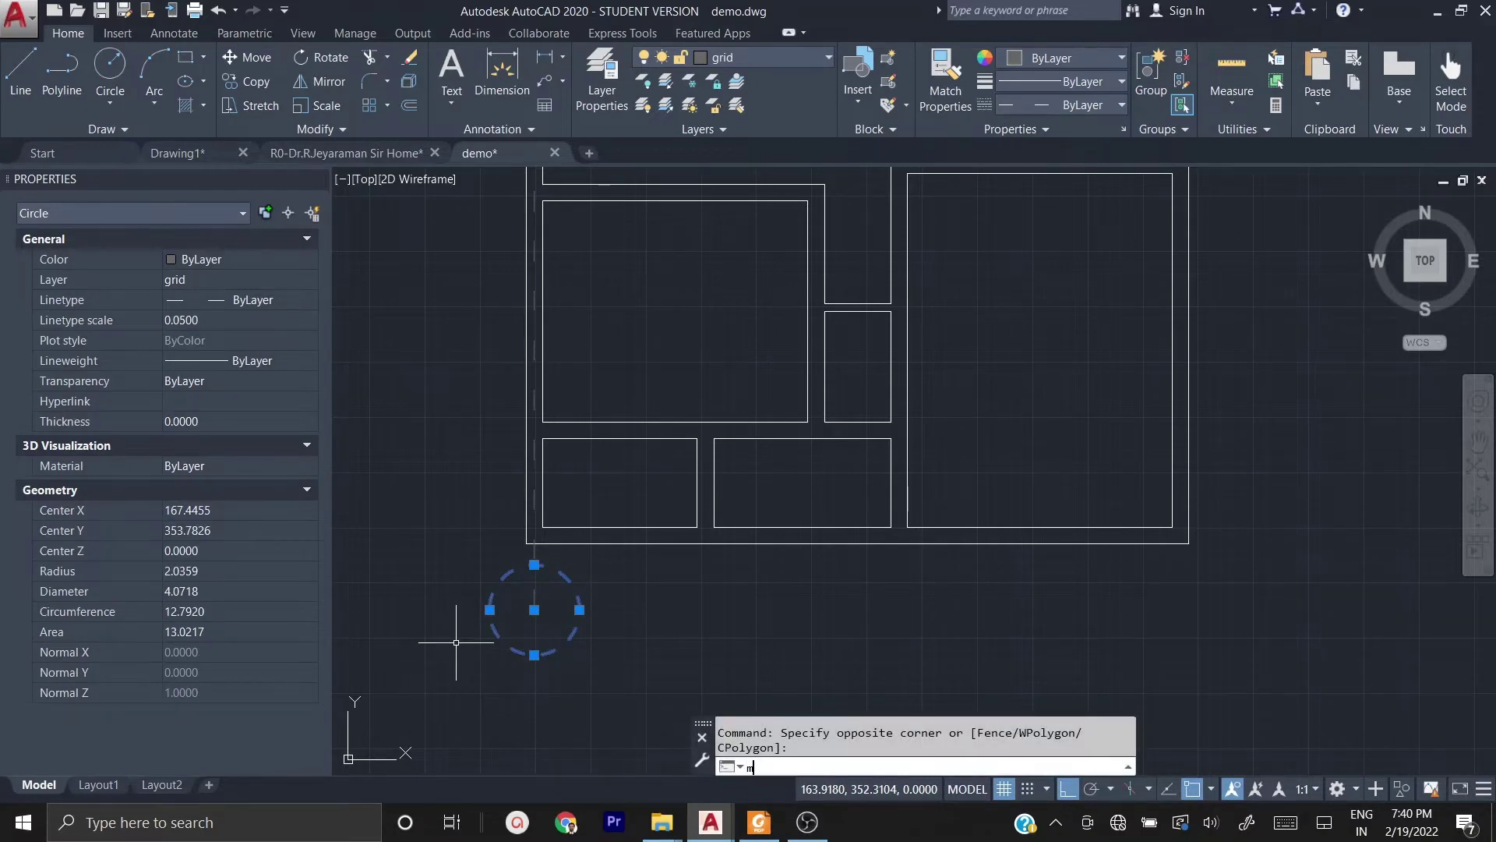
{"action": "key", "text": "Return"}
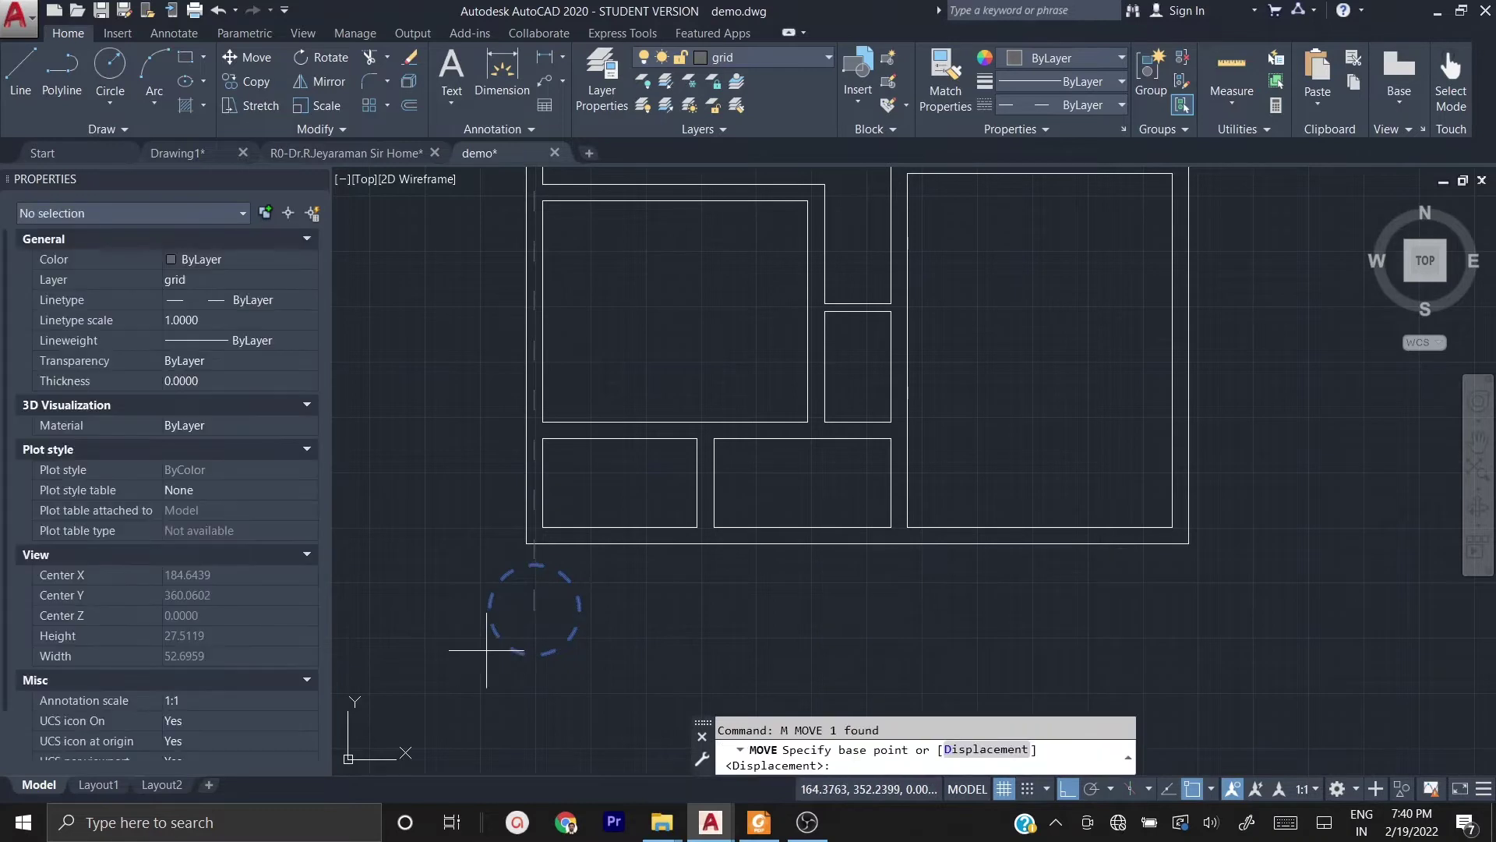
{"action": "left_click", "coordinate": [535, 564]}
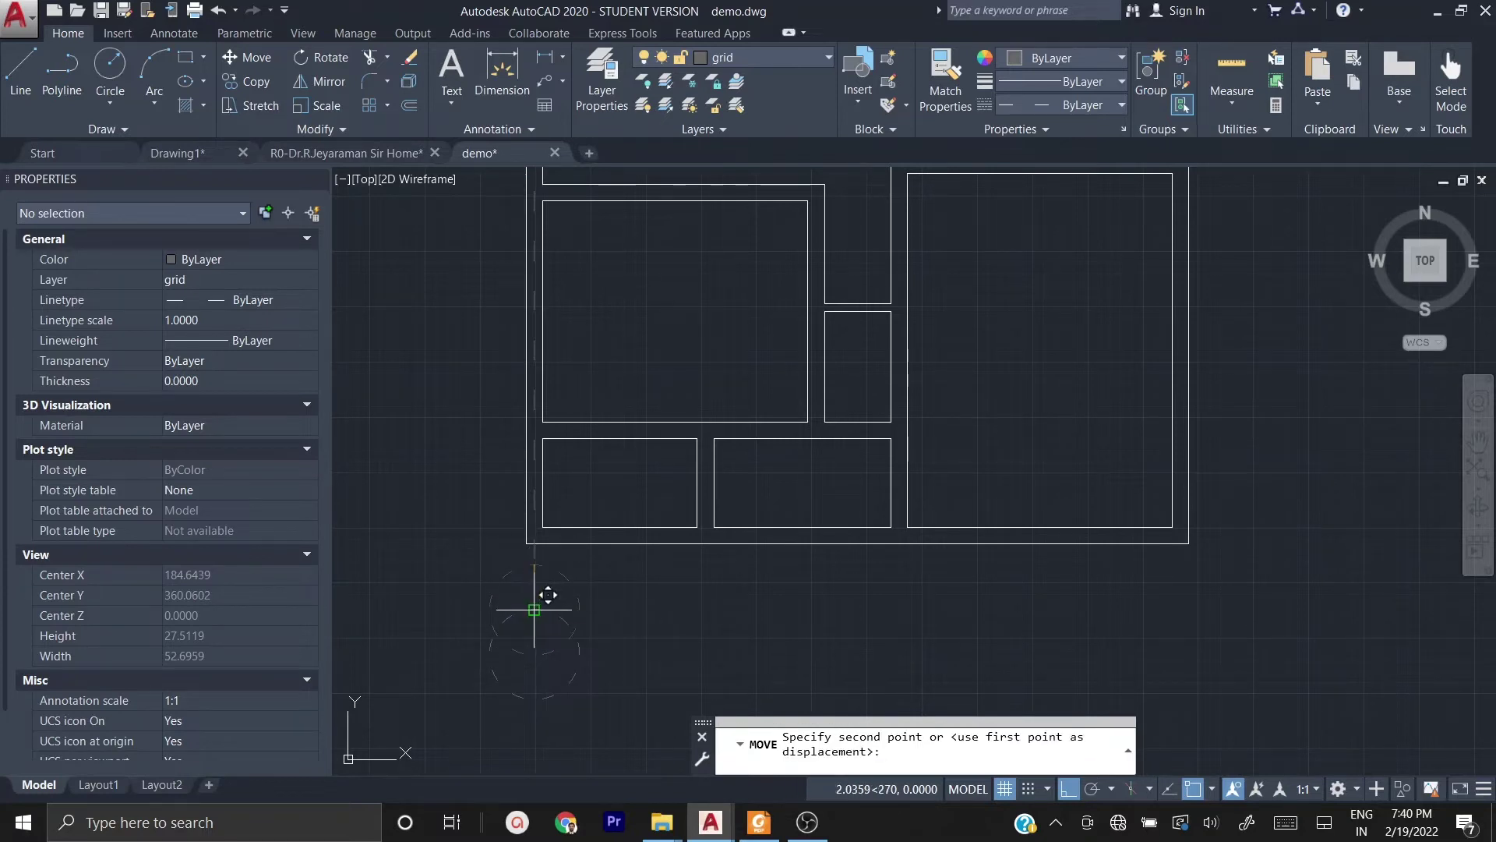
{"action": "left_click", "coordinate": [536, 606]}
{"action": "scroll", "coordinate": [683, 638], "scroll_direction": "down", "scroll_amount": 2}
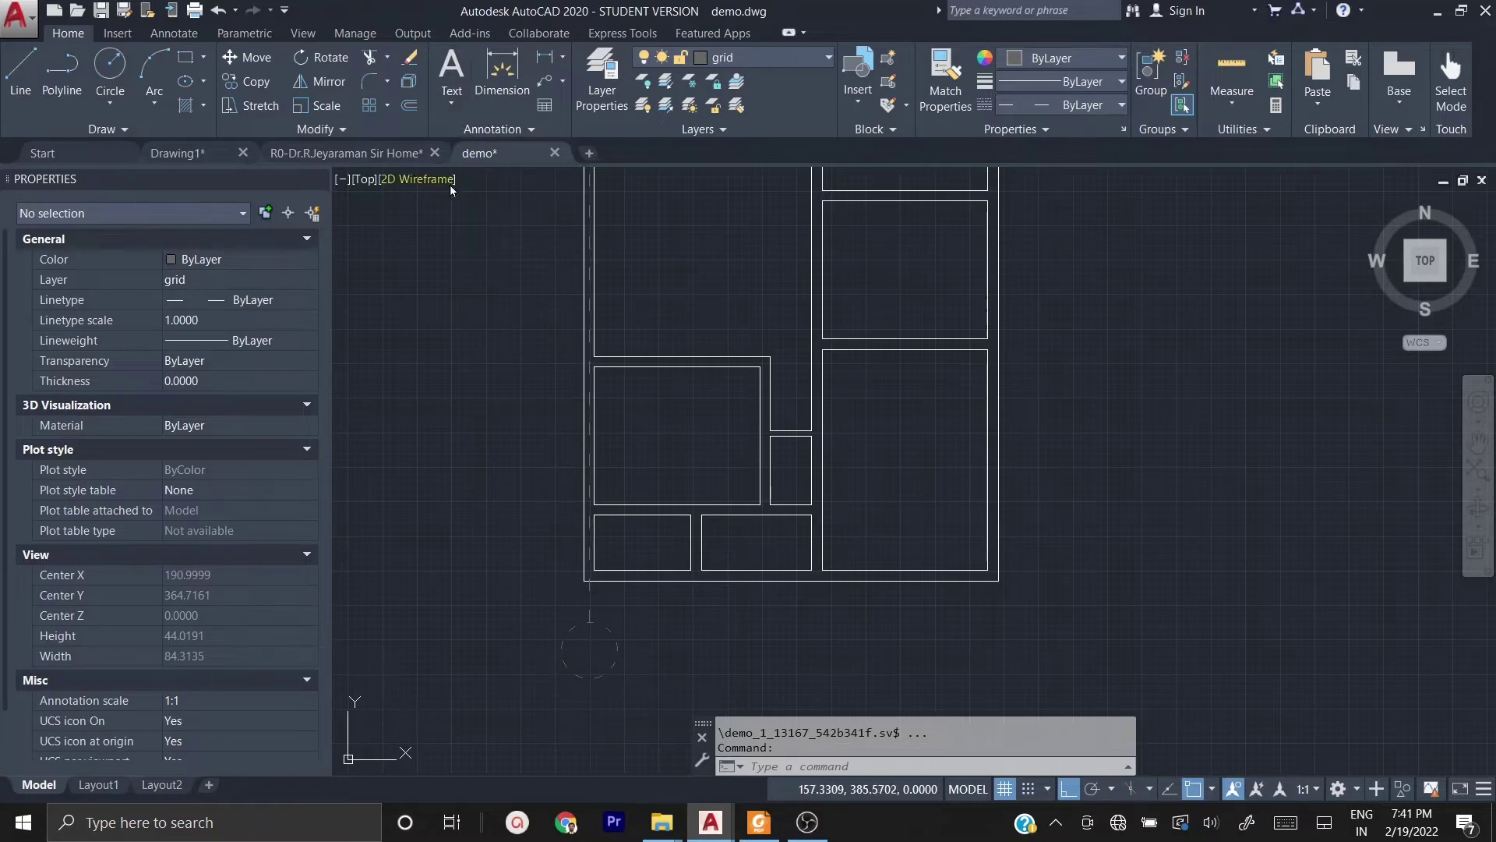
- Add the multiline text "A" in a text box about 16.3 wide, starting just left of the grid bubble
{"action": "left_click", "coordinate": [451, 68]}
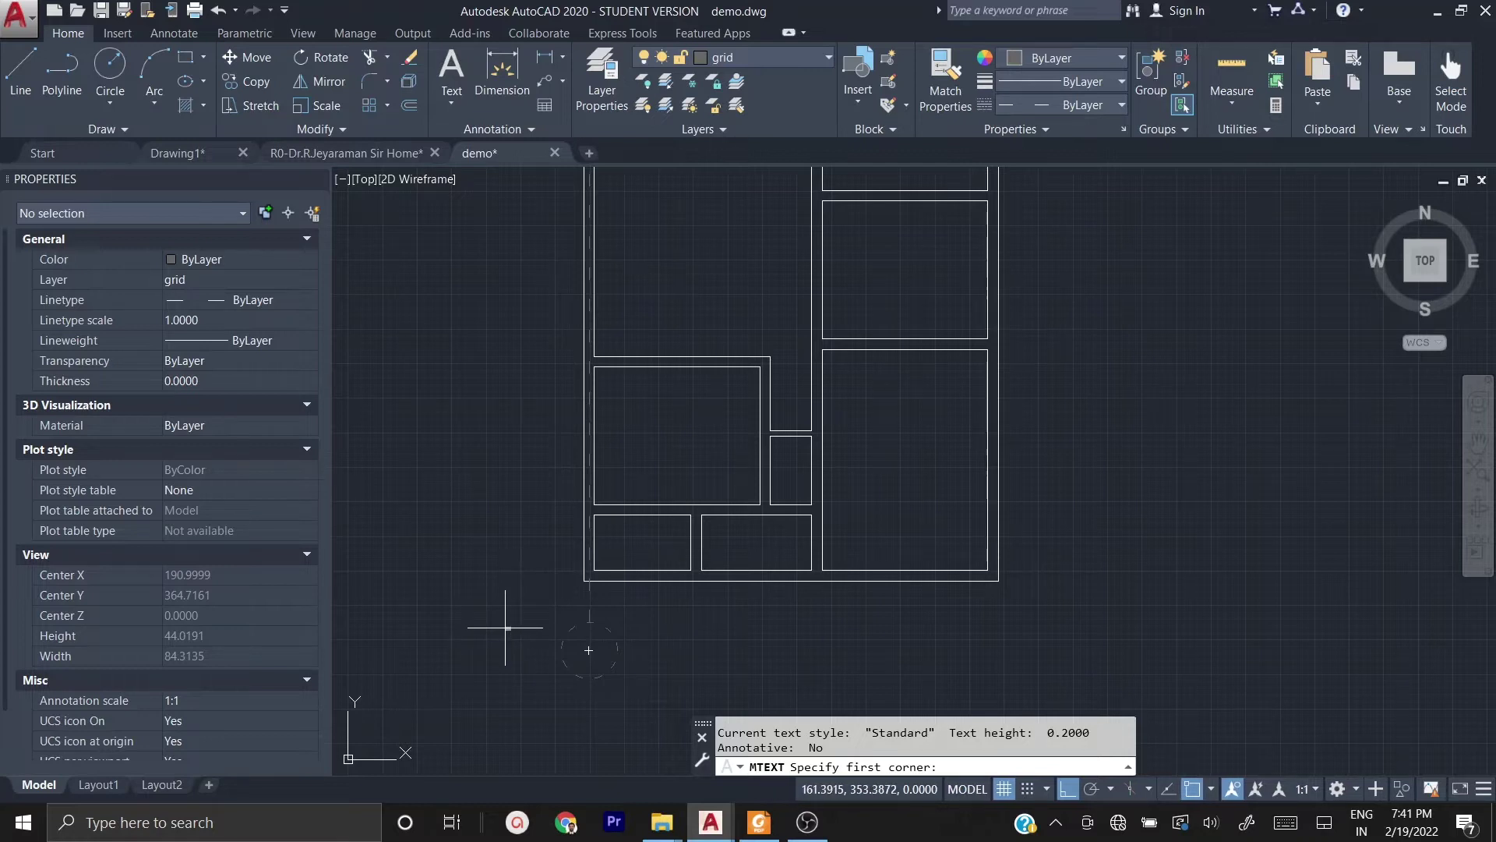
{"action": "left_click", "coordinate": [505, 628]}
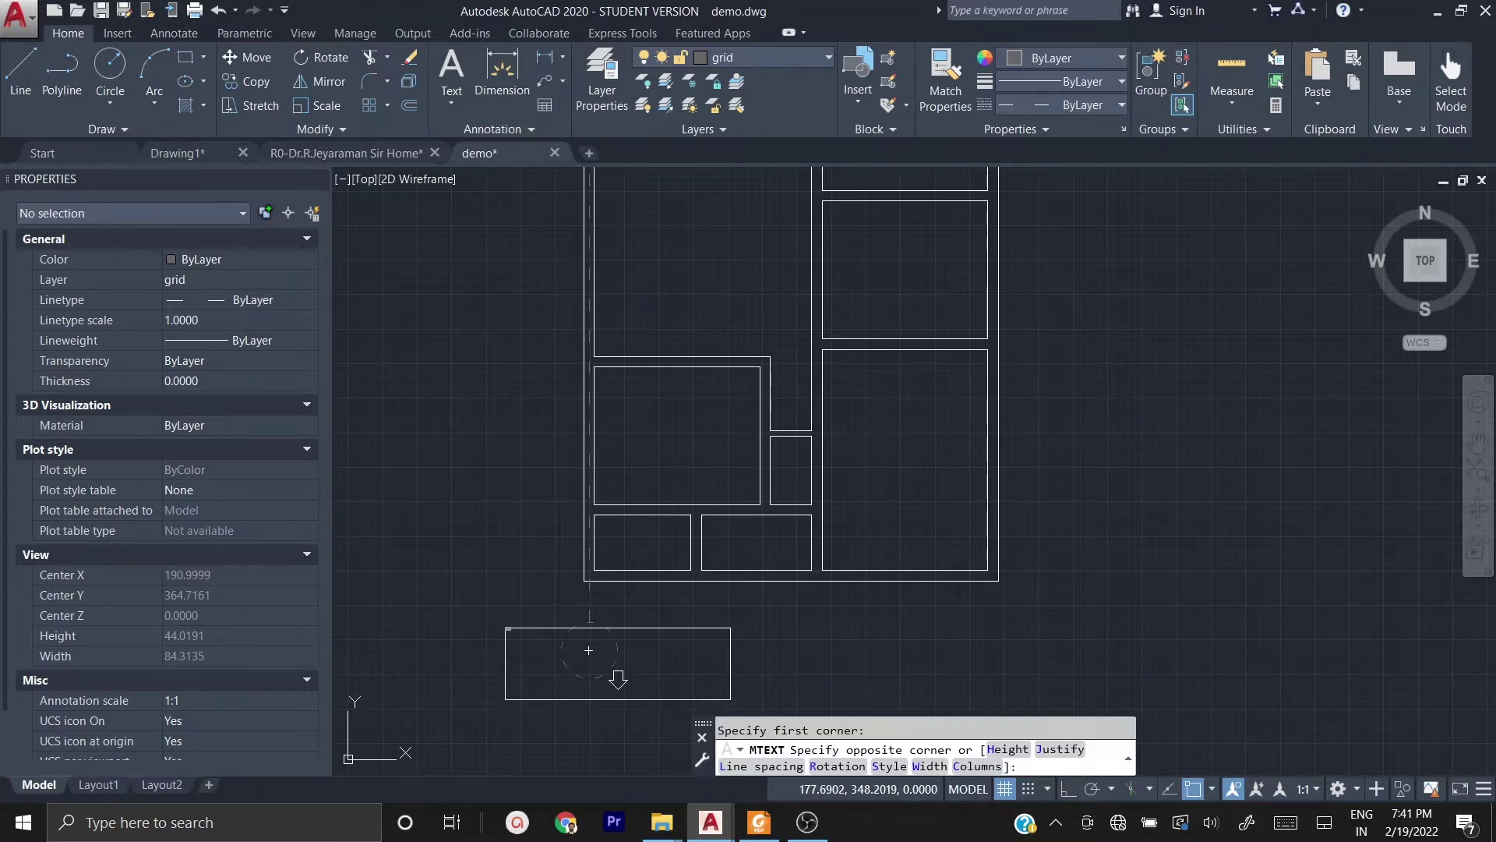
{"action": "left_click", "coordinate": [731, 700]}
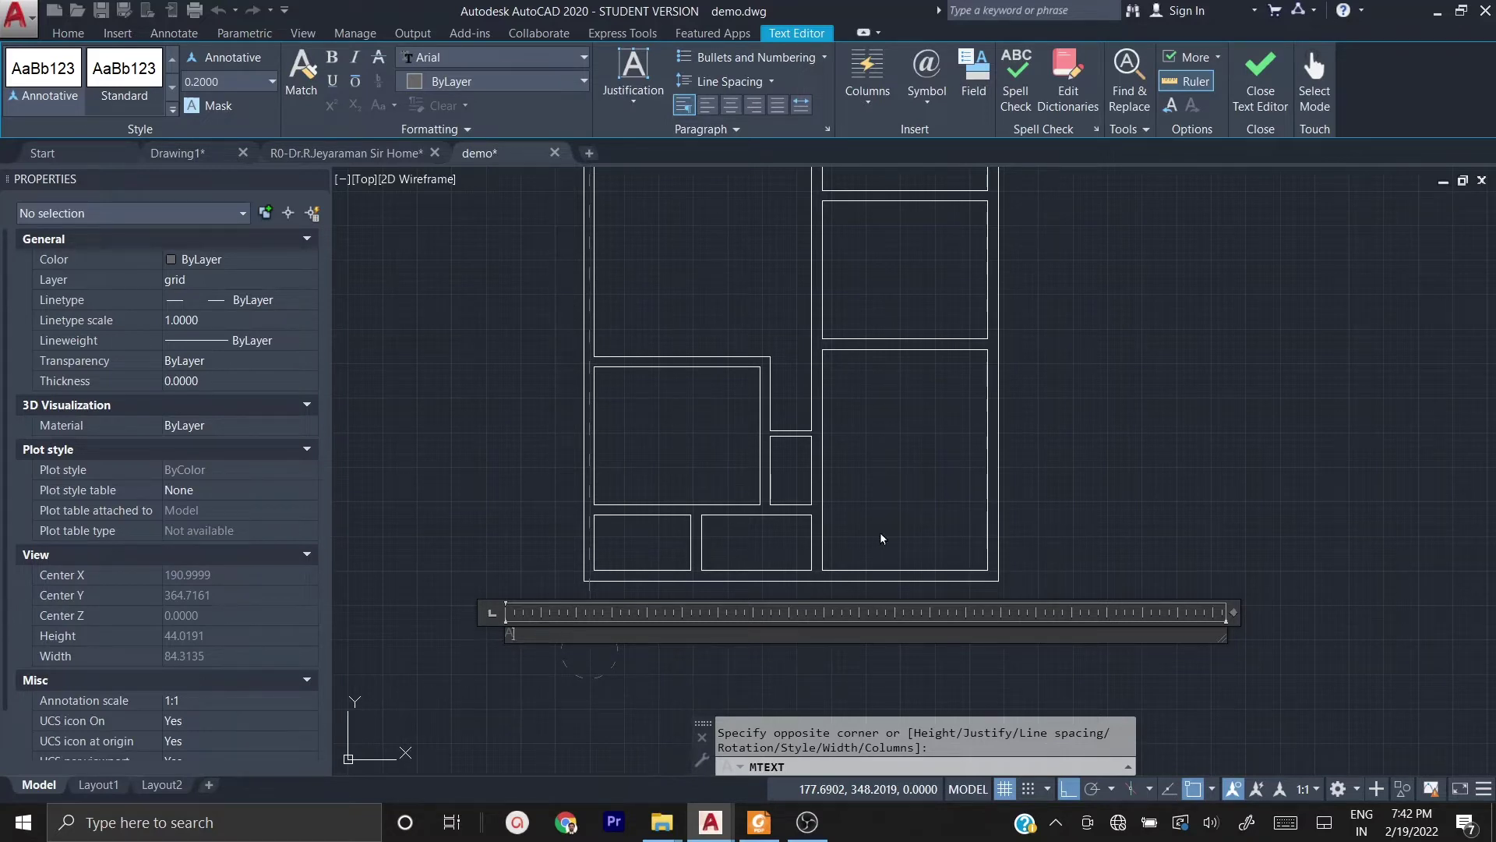
{"action": "left_click", "coordinate": [572, 579]}
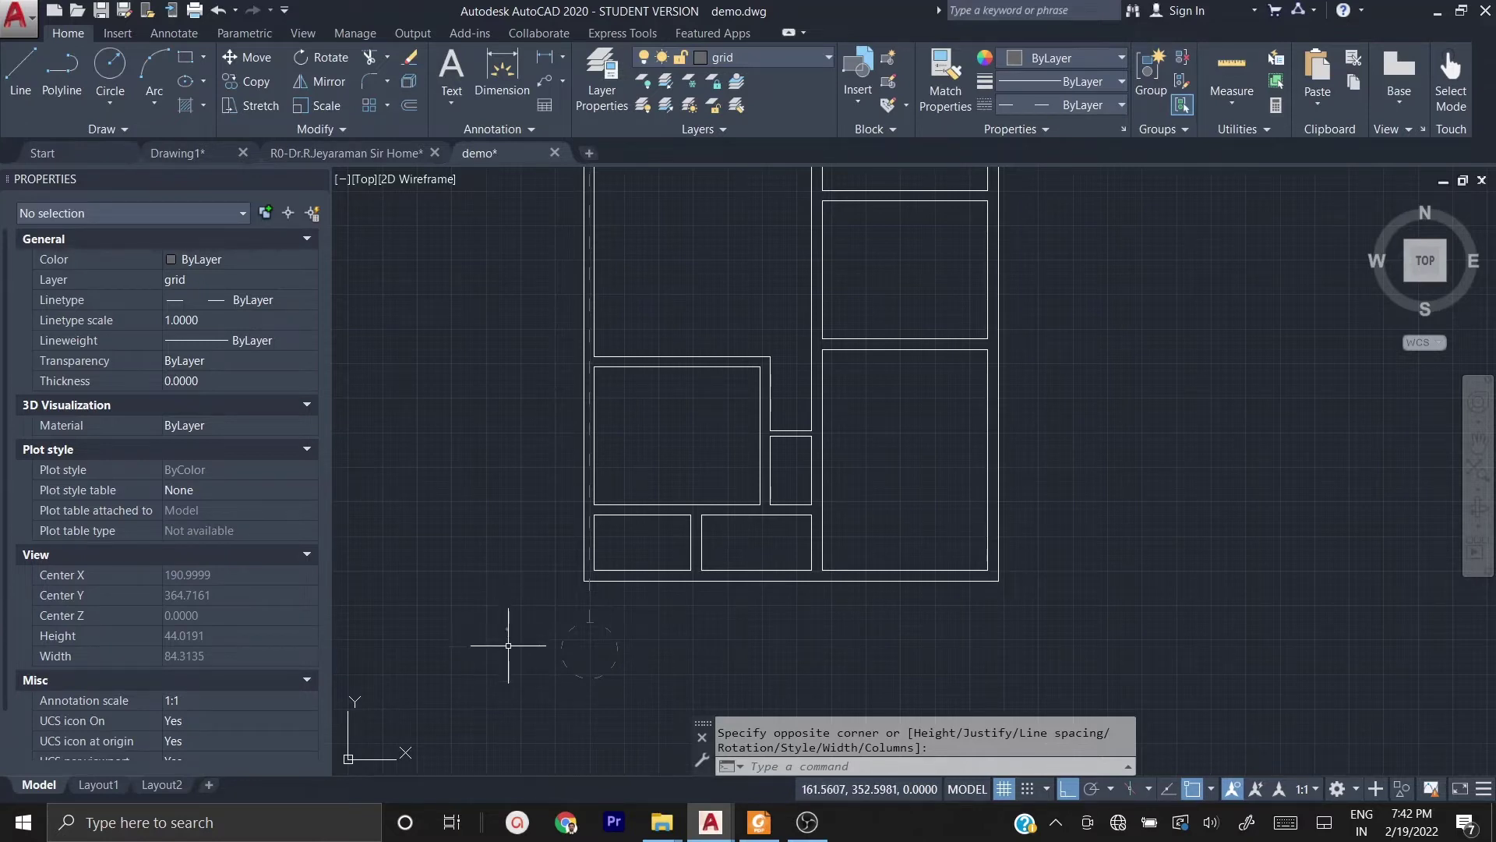
- Reduce the letter A's text height through 10, 3 and 2.5 to 2, then deselect it
{"action": "left_click", "coordinate": [510, 629]}
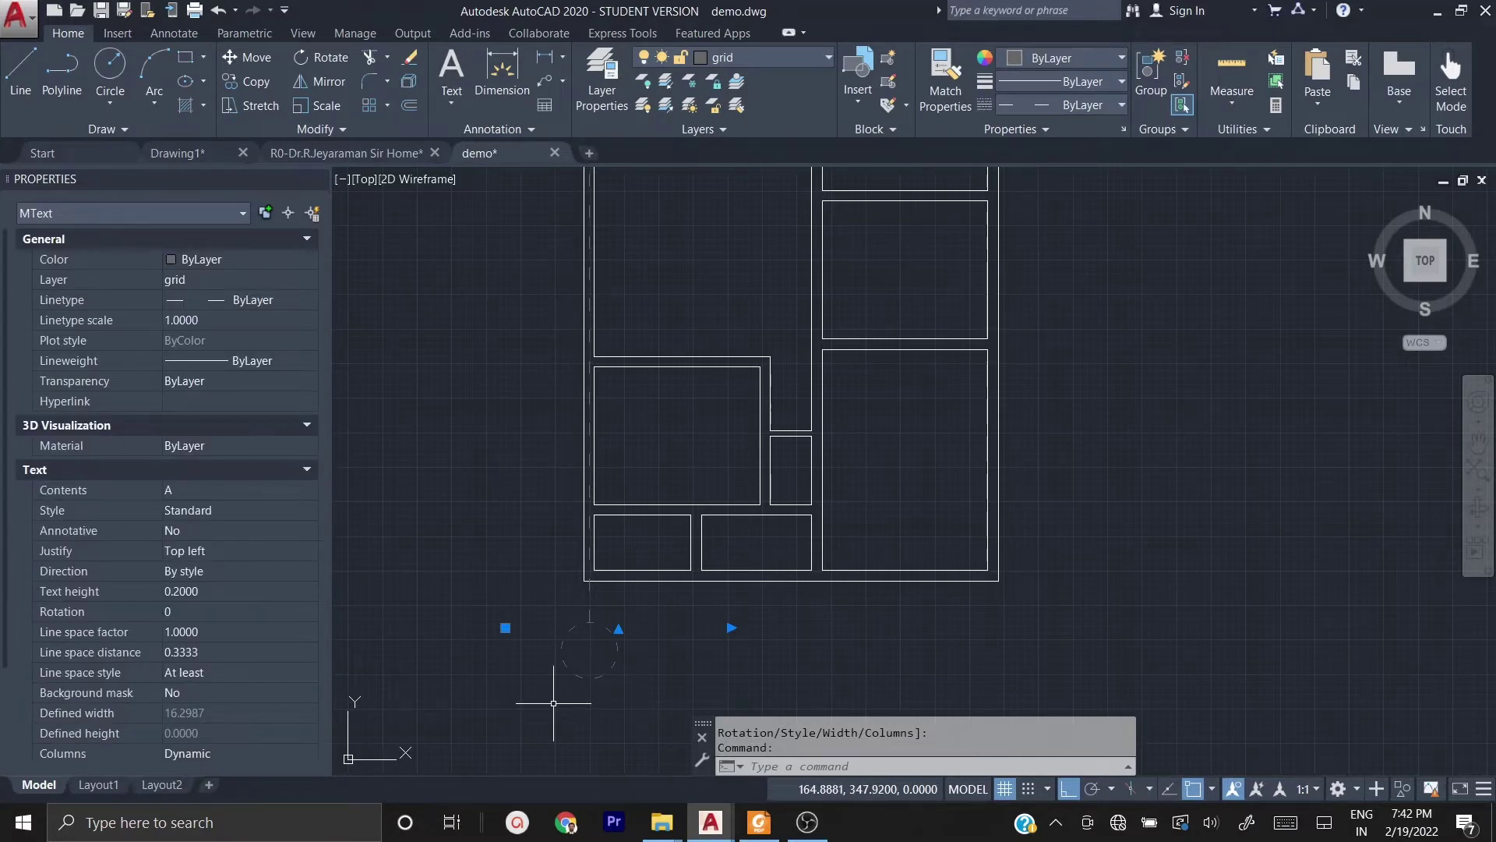
{"action": "scroll", "coordinate": [95, 228], "scroll_direction": "down", "scroll_amount": 1}
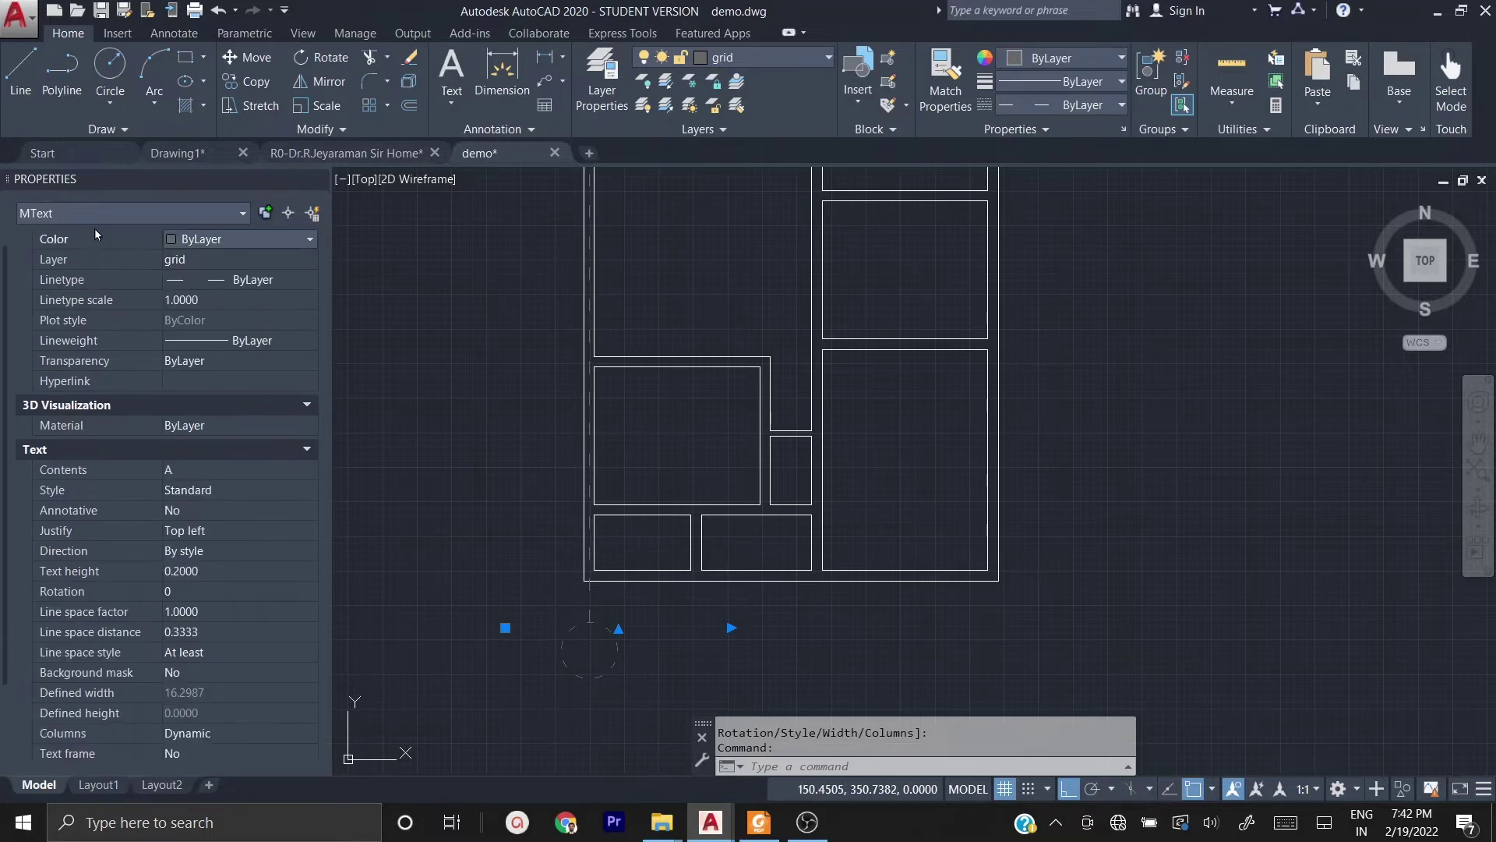
{"action": "scroll", "coordinate": [159, 463], "scroll_direction": "up", "scroll_amount": 1}
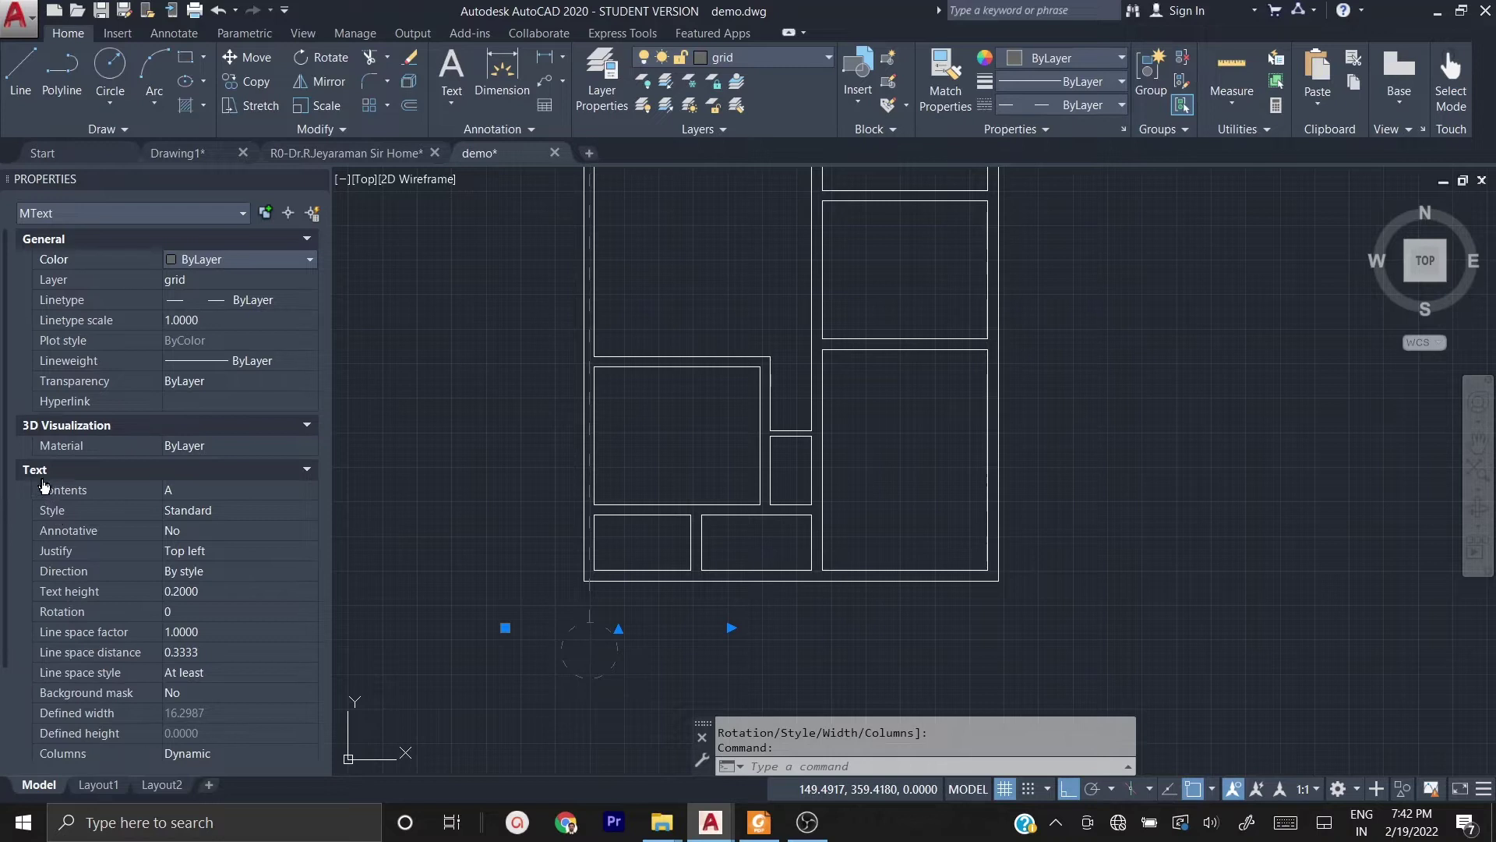
{"action": "left_click", "coordinate": [208, 591]}
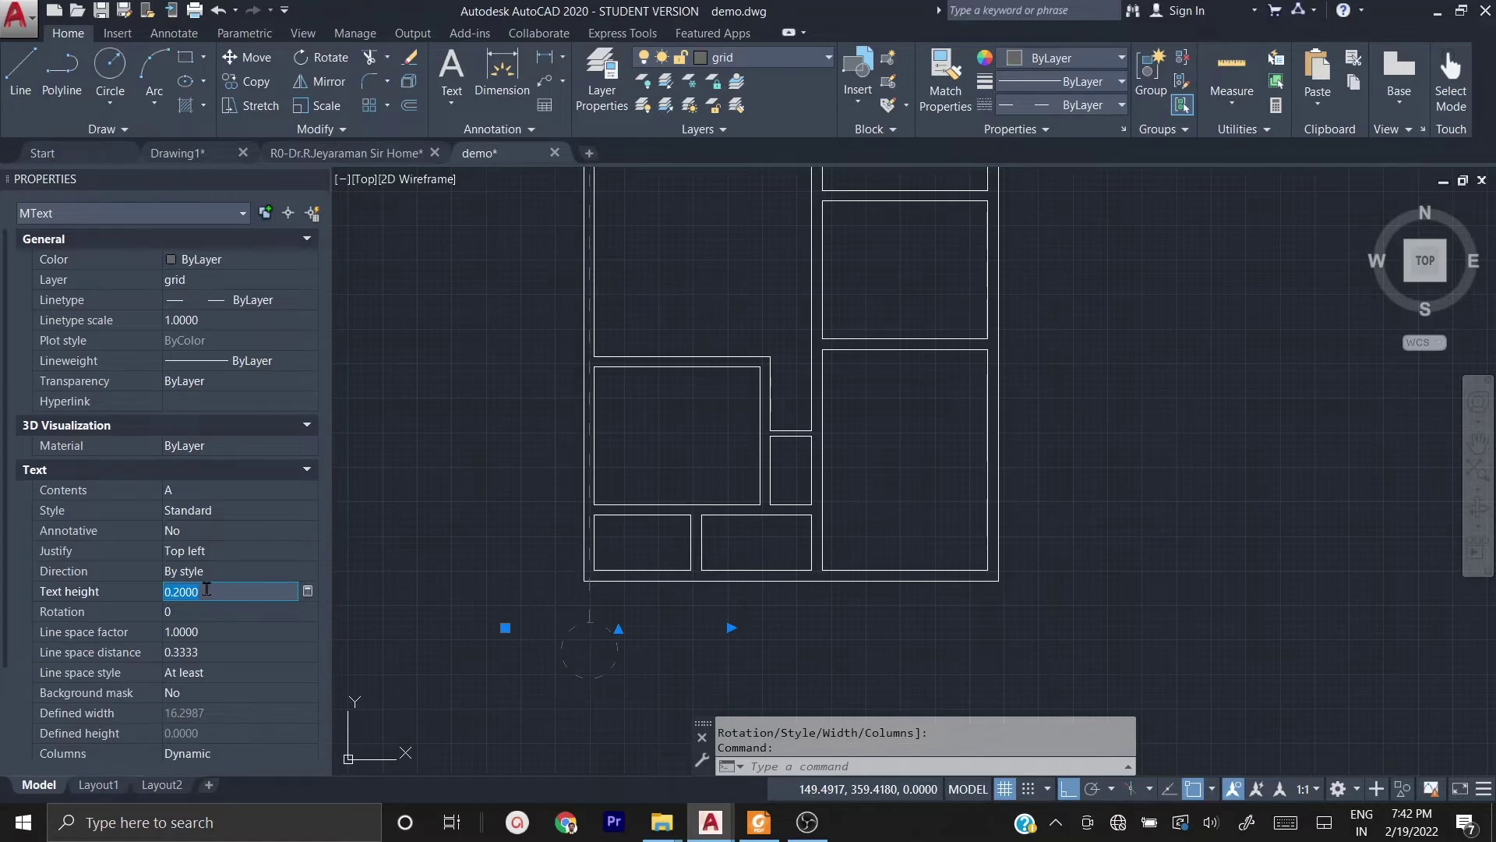
{"action": "key", "text": "Return"}
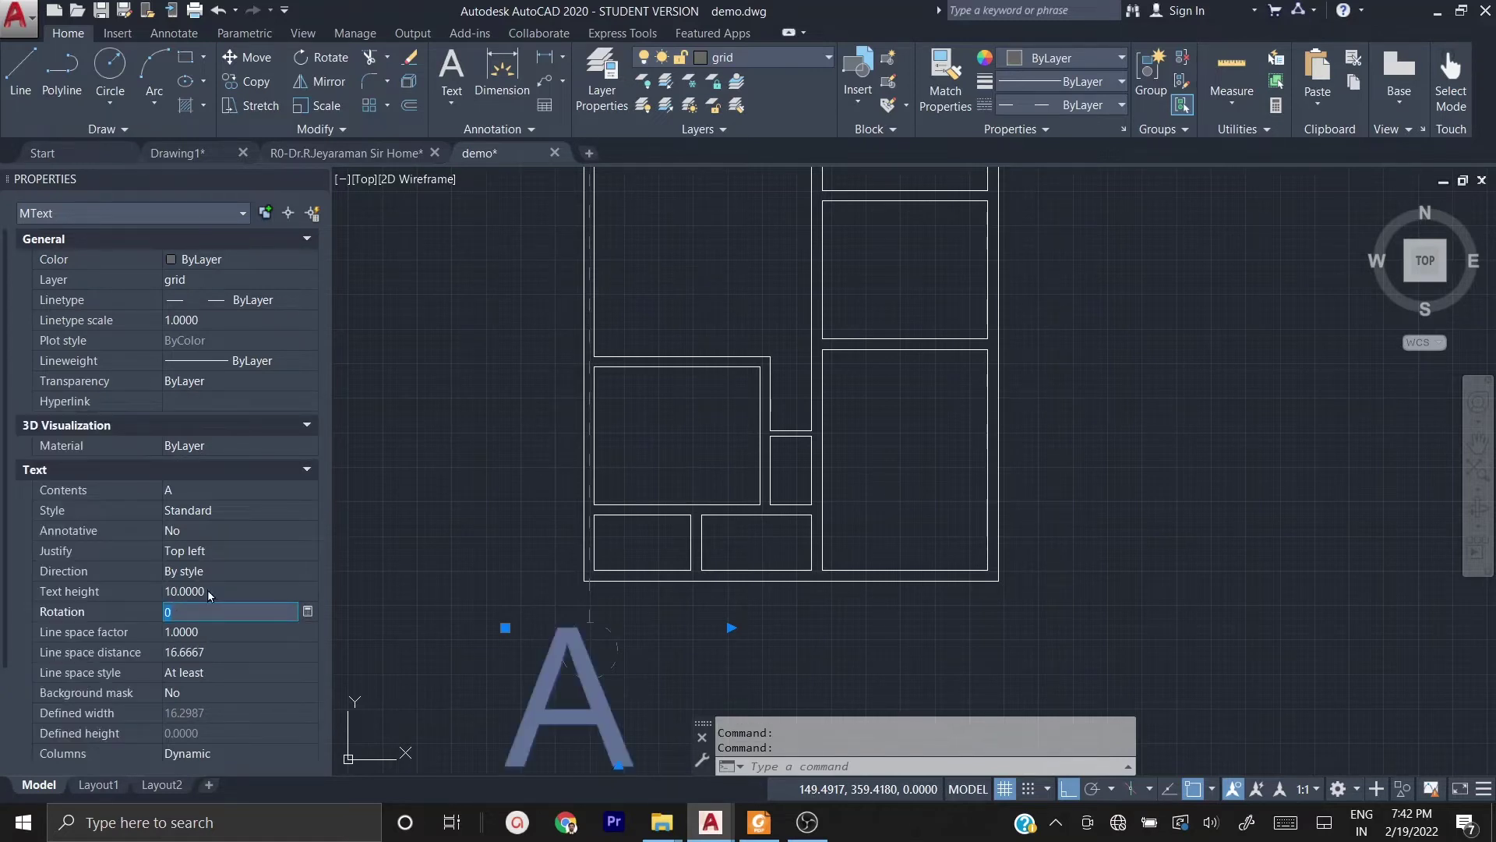
{"action": "key", "text": "Tab"}
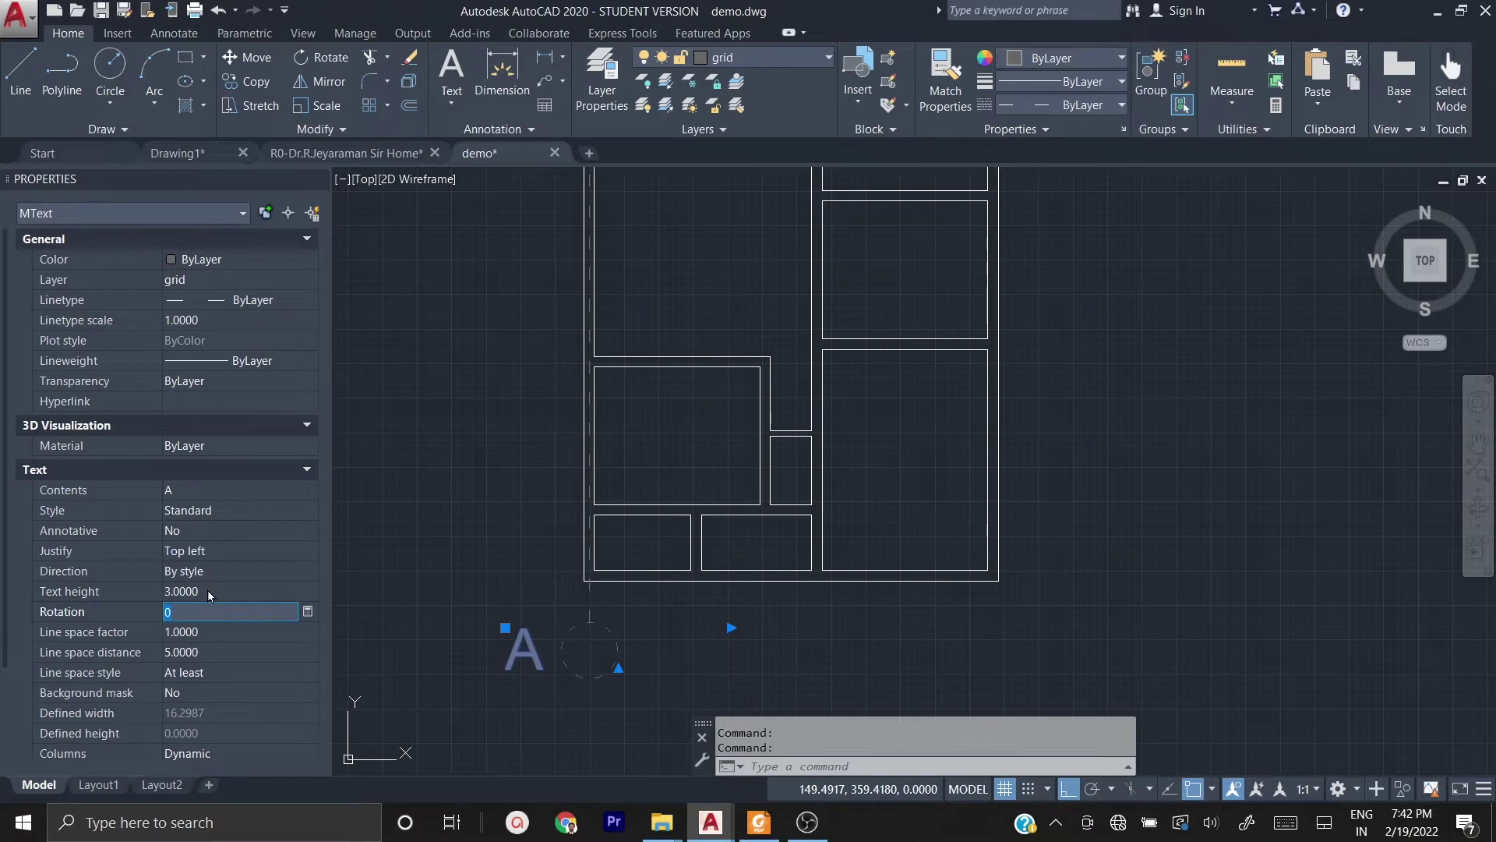
{"action": "left_click", "coordinate": [208, 591]}
{"action": "type", "text": "2.5"}
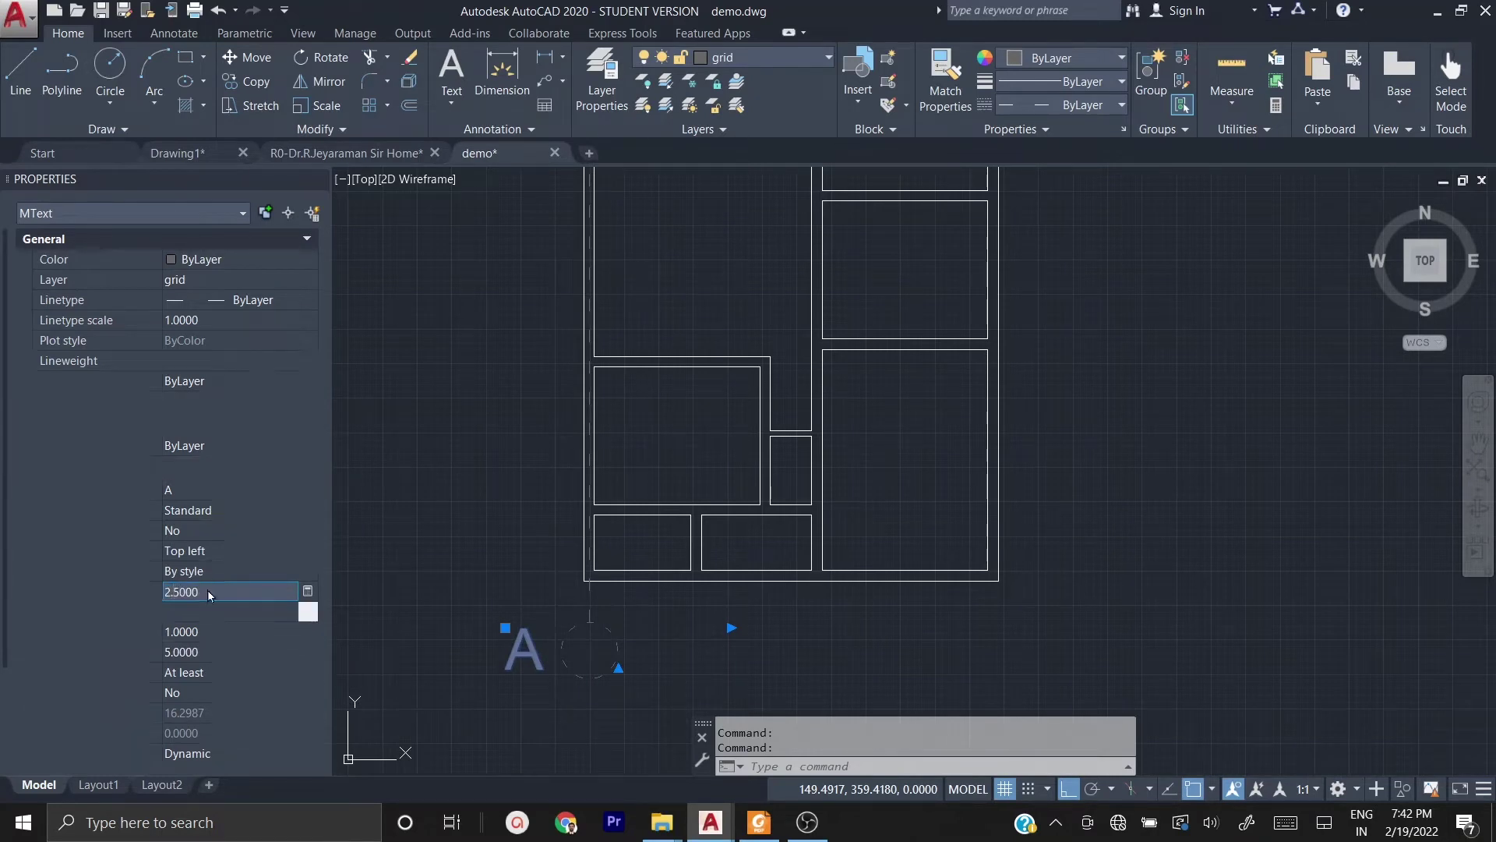
{"action": "key", "text": "Tab"}
{"action": "left_click", "coordinate": [208, 591]}
{"action": "type", "text": "2"}
{"action": "key", "text": "Tab"}
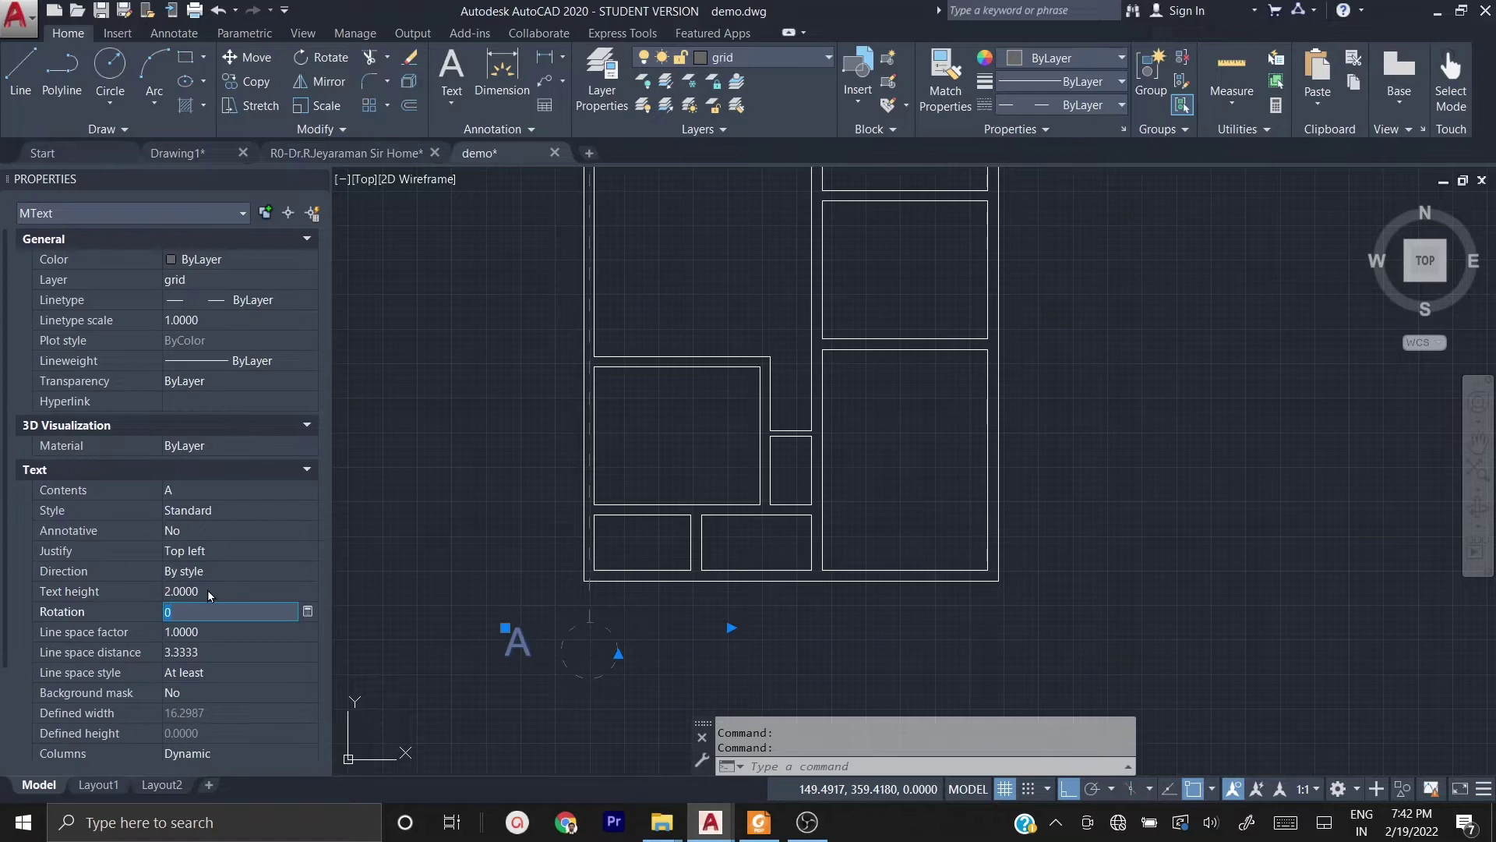
{"action": "key", "text": "Escape"}
{"action": "key", "text": "Escape"}
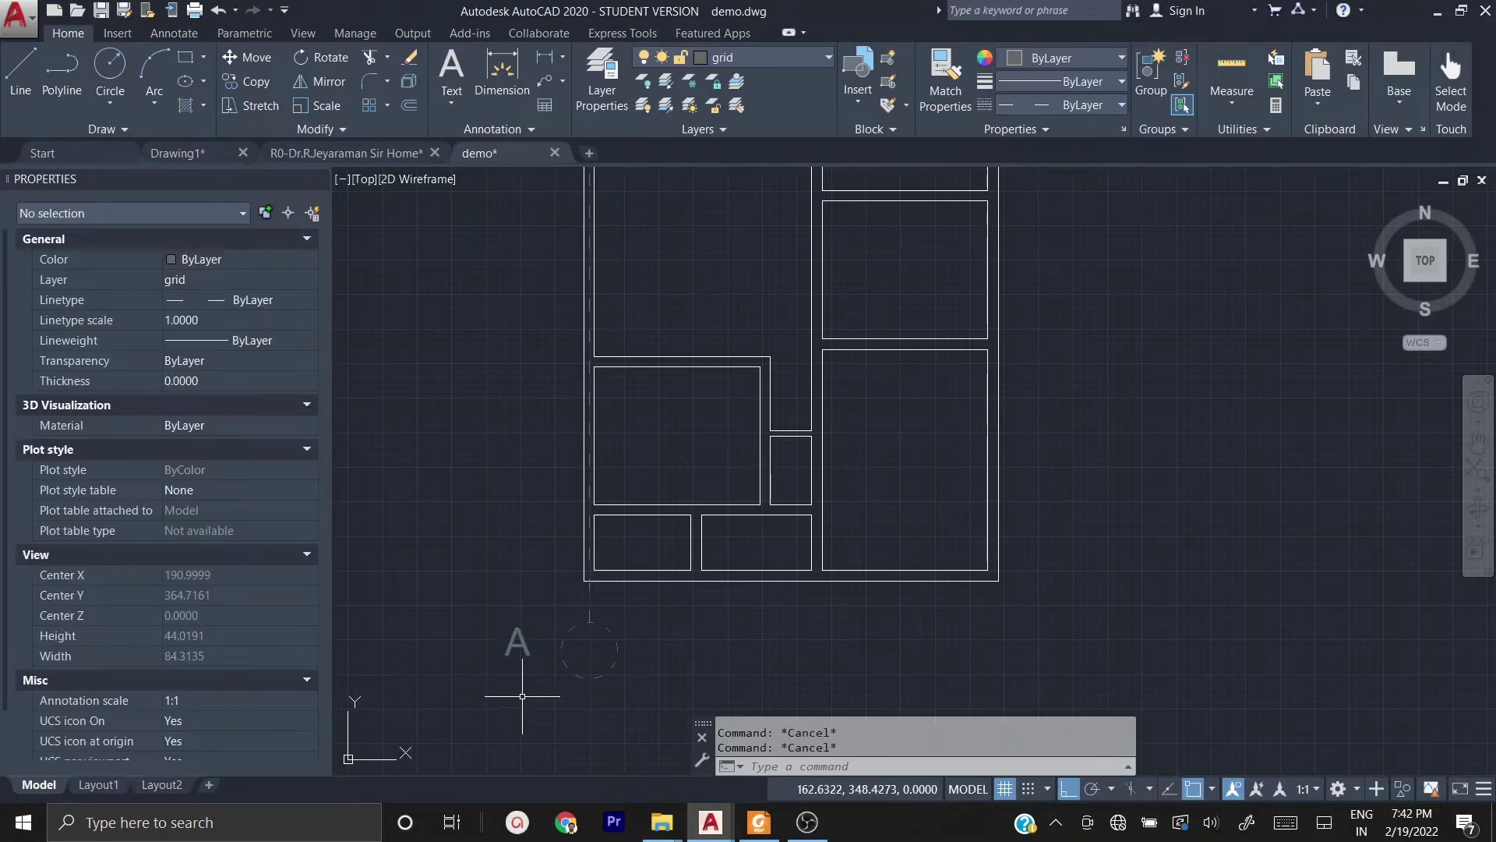
- Move the letter A by its lower-left corner into the middle of the grid bubble, with Ortho off
{"action": "scroll", "coordinate": [520, 665], "scroll_direction": "up", "scroll_amount": 5}
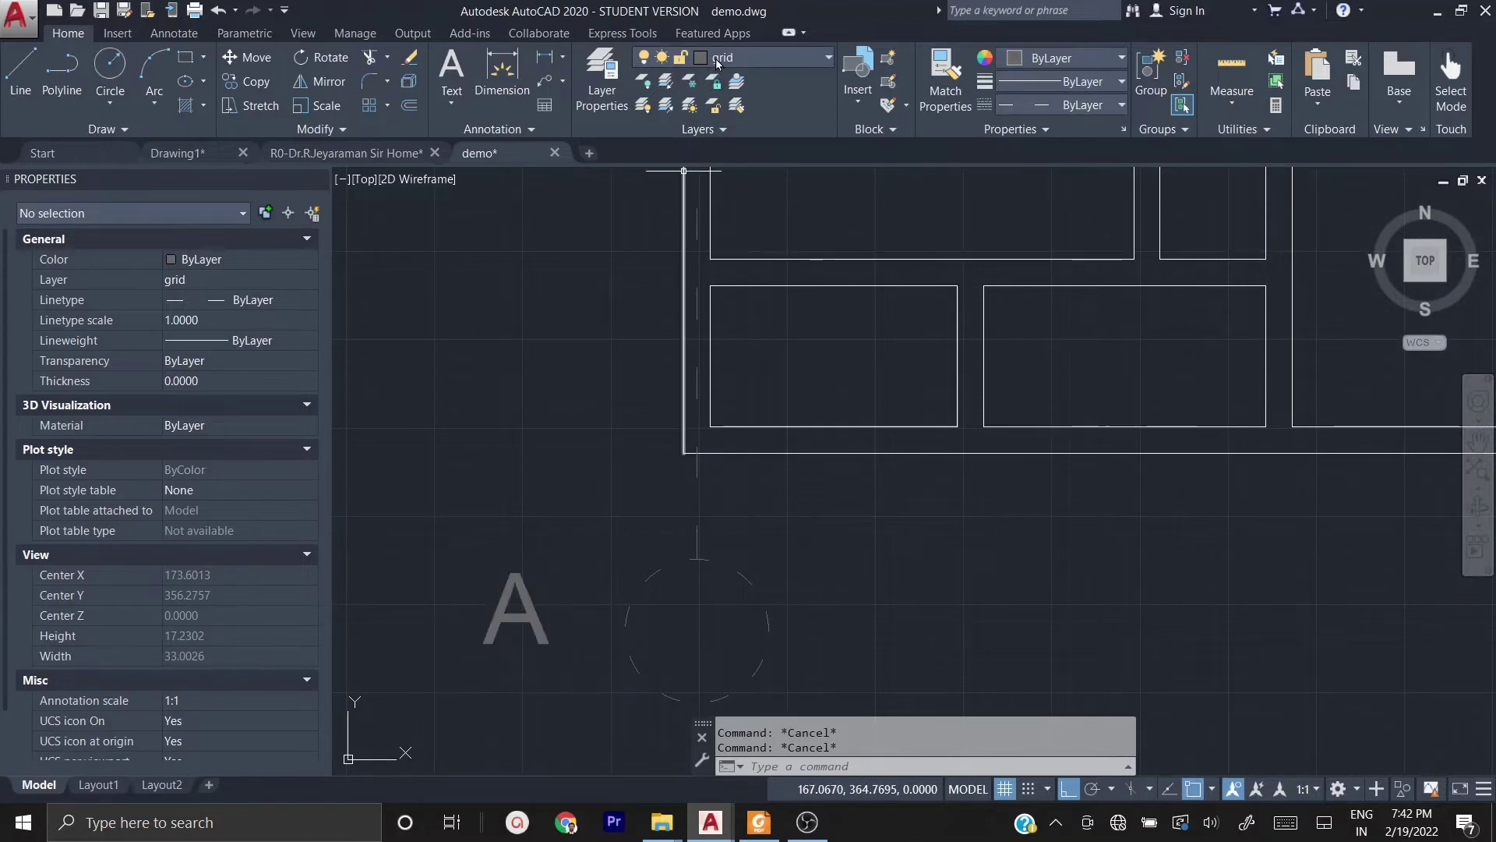
{"action": "left_click", "coordinate": [564, 672]}
{"action": "left_click", "coordinate": [437, 500]}
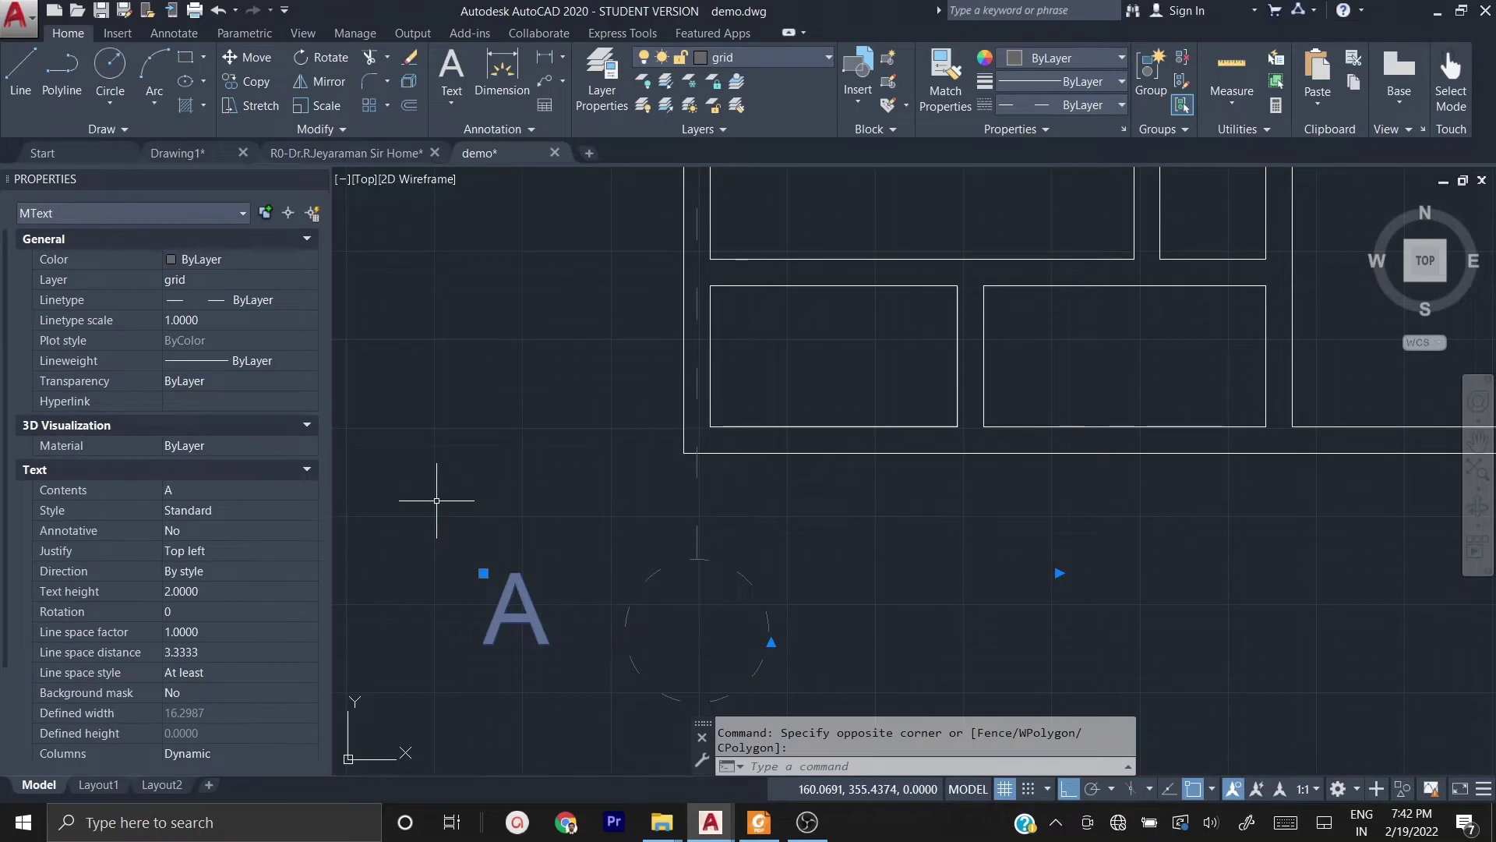
{"action": "type", "text": "m"}
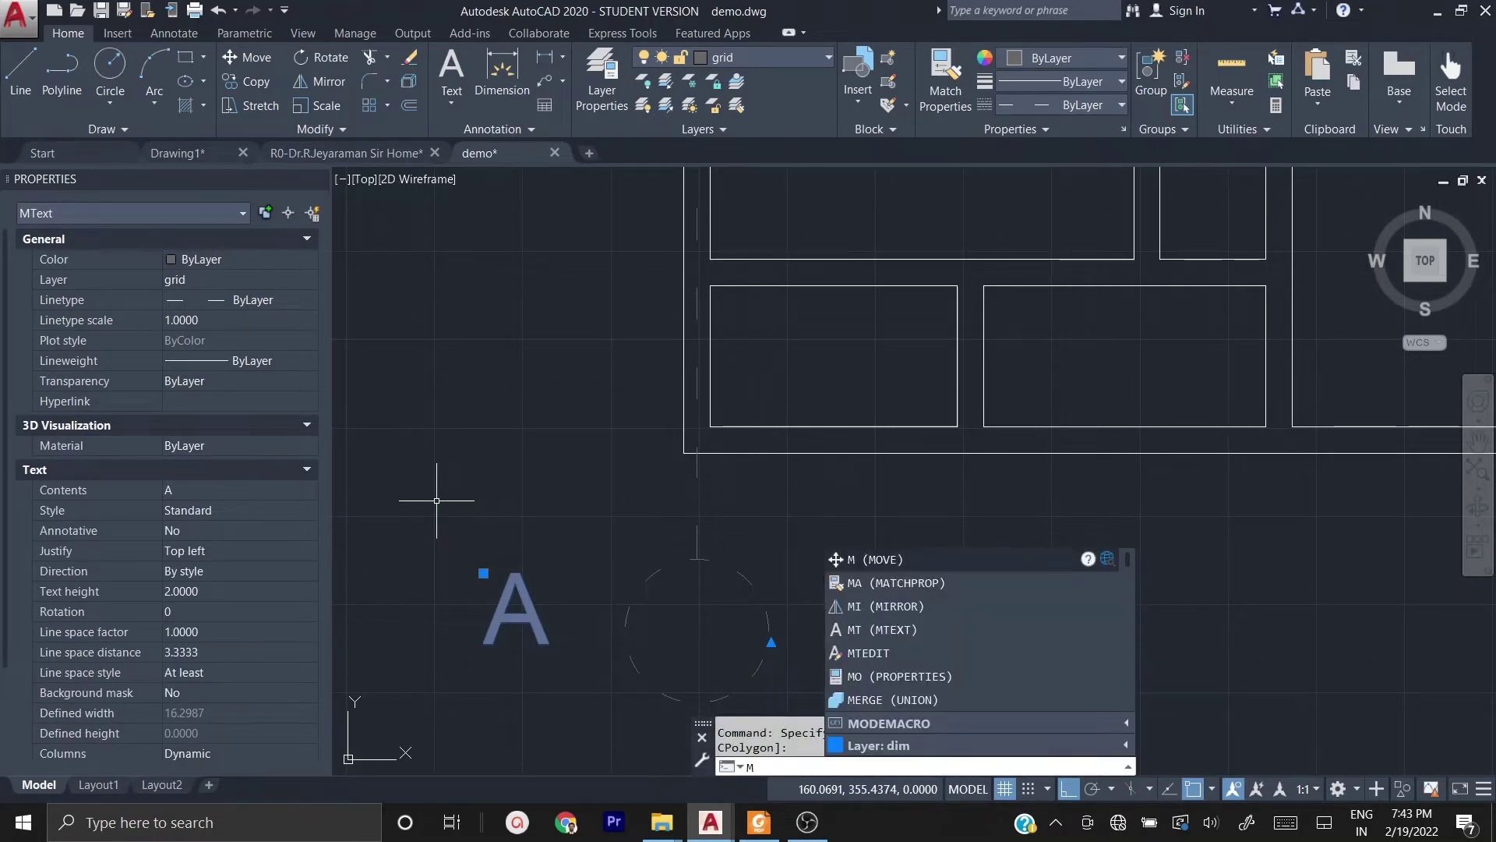
{"action": "key", "text": "Return"}
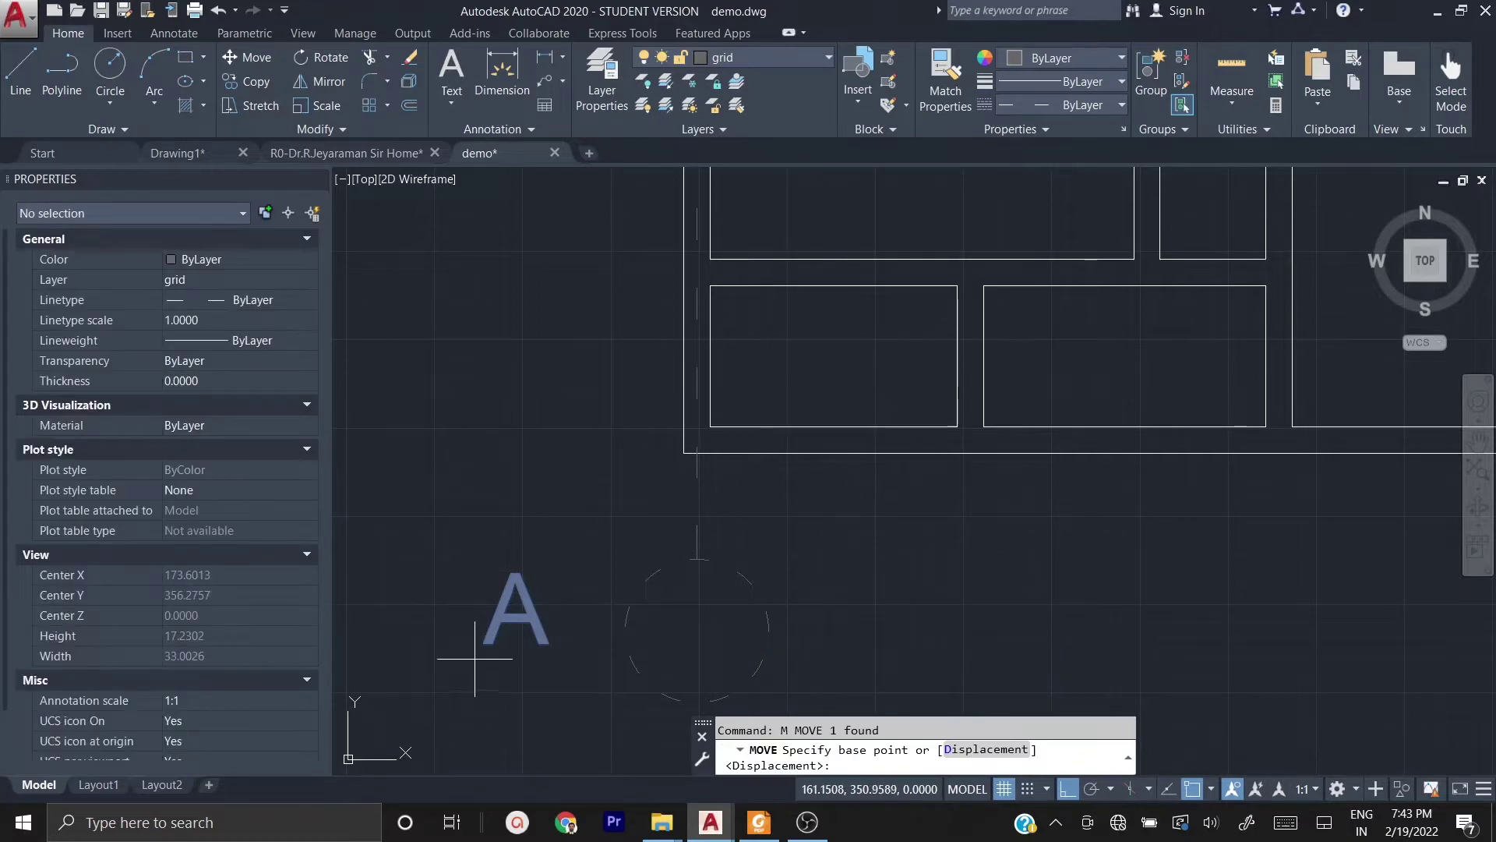
{"action": "left_click", "coordinate": [484, 643]}
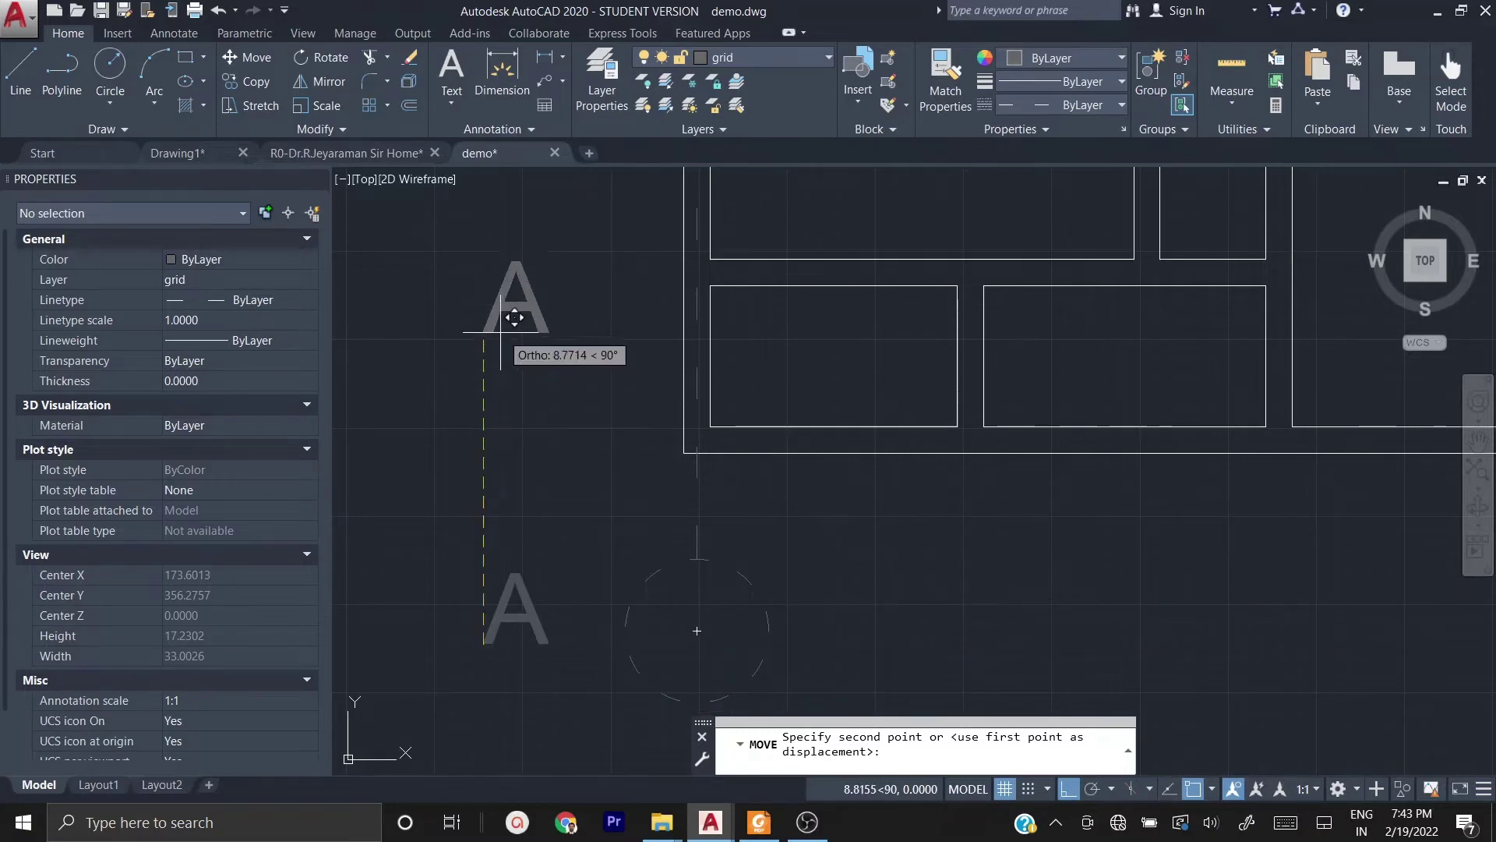
{"action": "left_click", "coordinate": [1066, 789]}
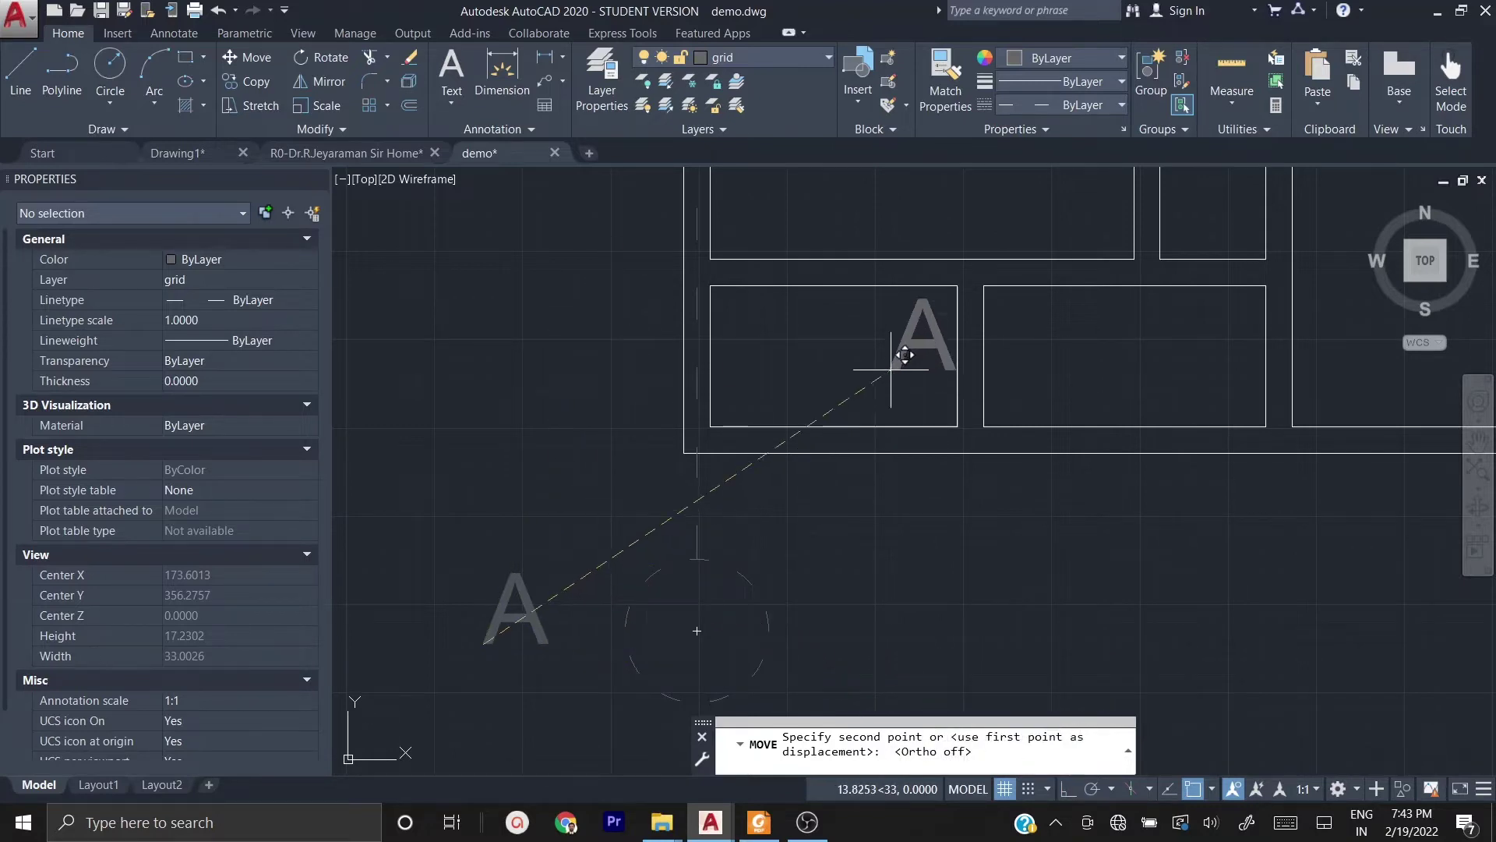
{"action": "left_click", "coordinate": [666, 659]}
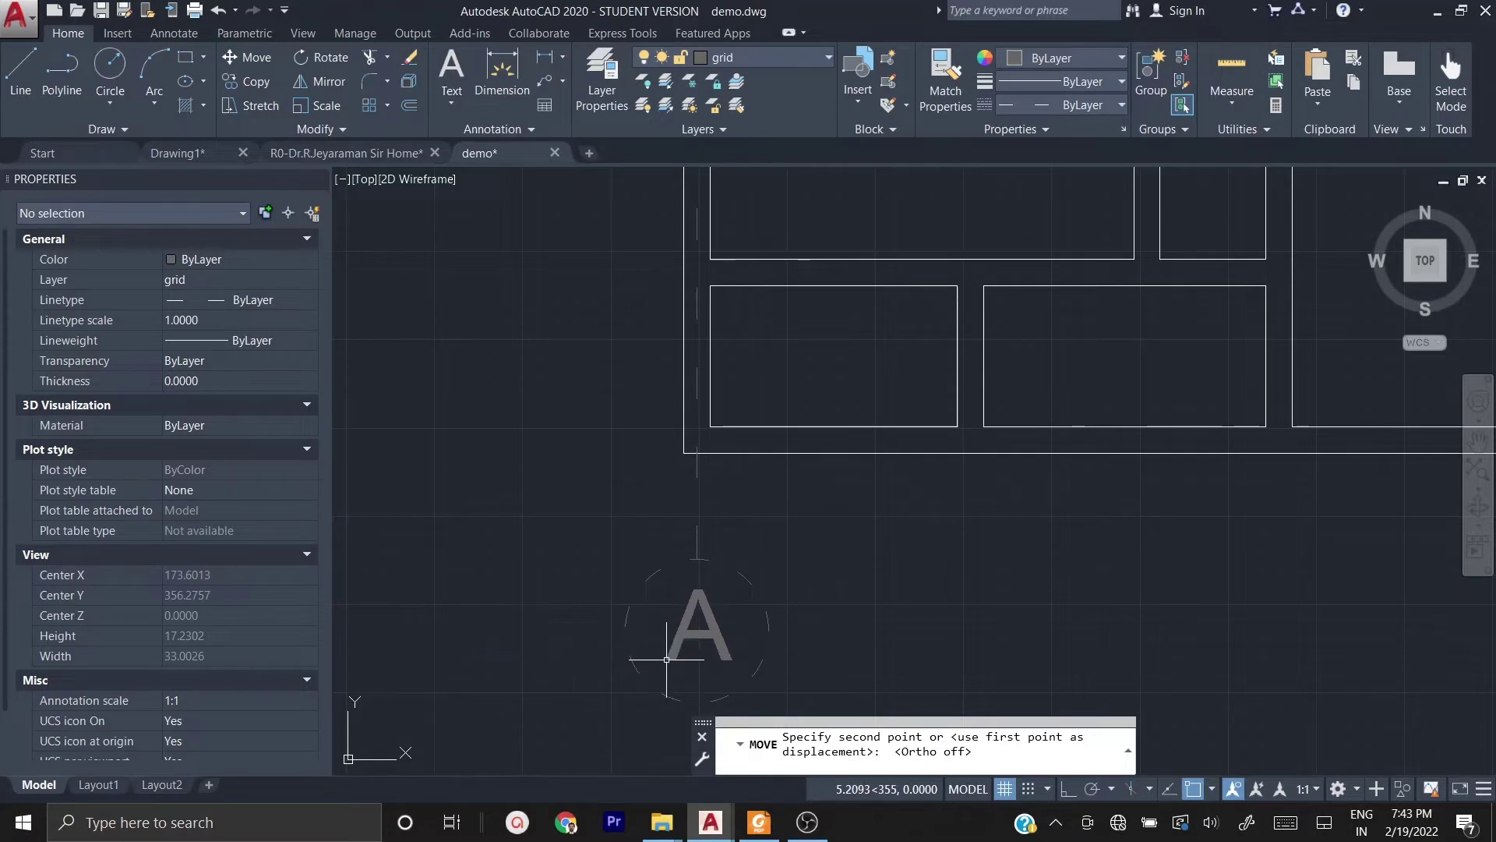
- Copy the left grid line with its bubble and letter from the left toilet's lower-left inner corner to the right toilet's lower-left inner corner
{"action": "scroll", "coordinate": [520, 499], "scroll_direction": "down", "scroll_amount": 5}
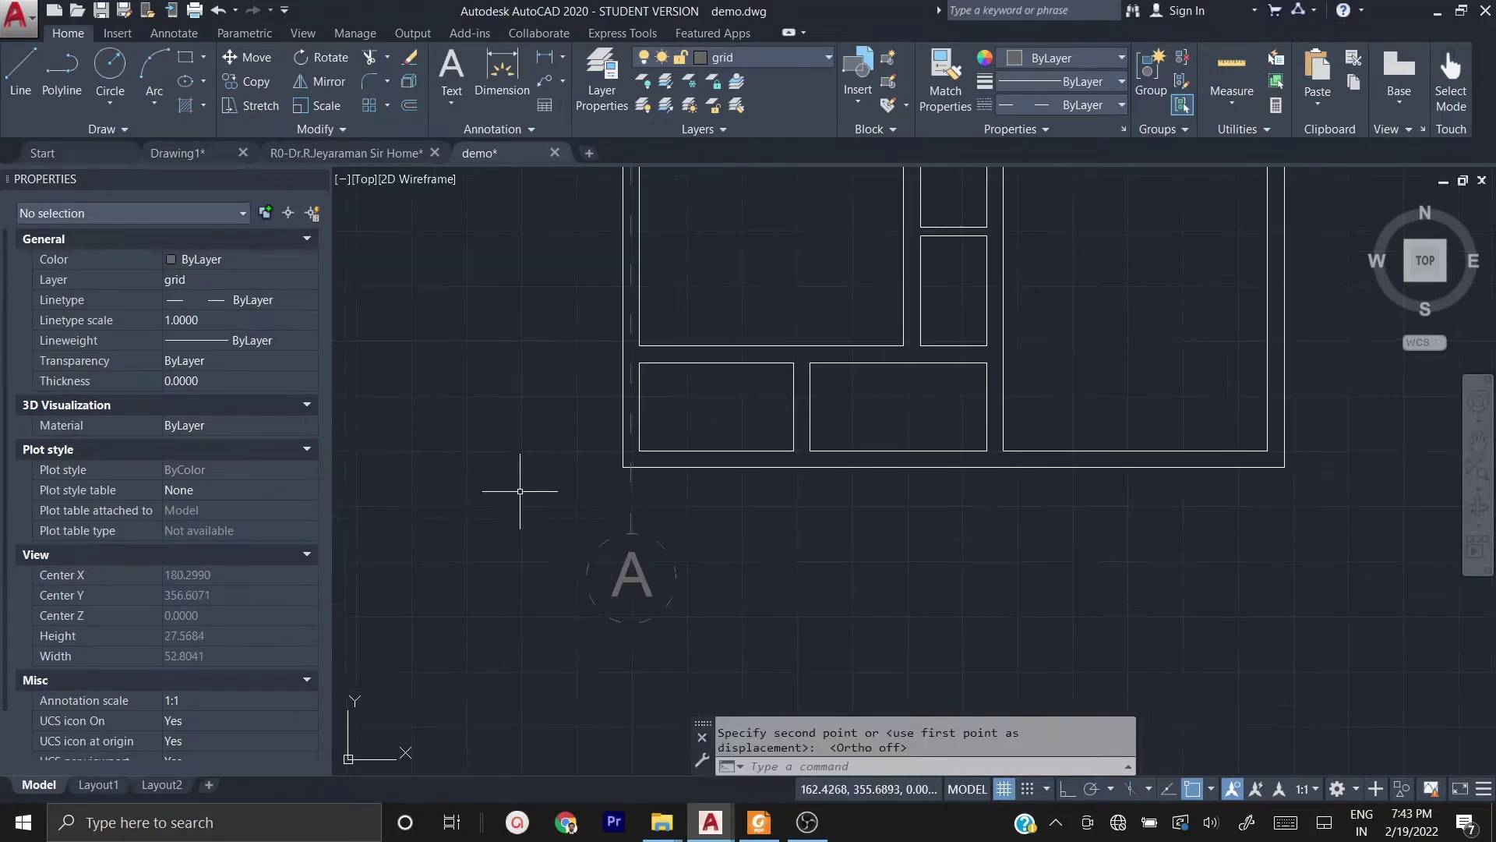
{"action": "scroll", "coordinate": [594, 685], "scroll_direction": "up", "scroll_amount": 1}
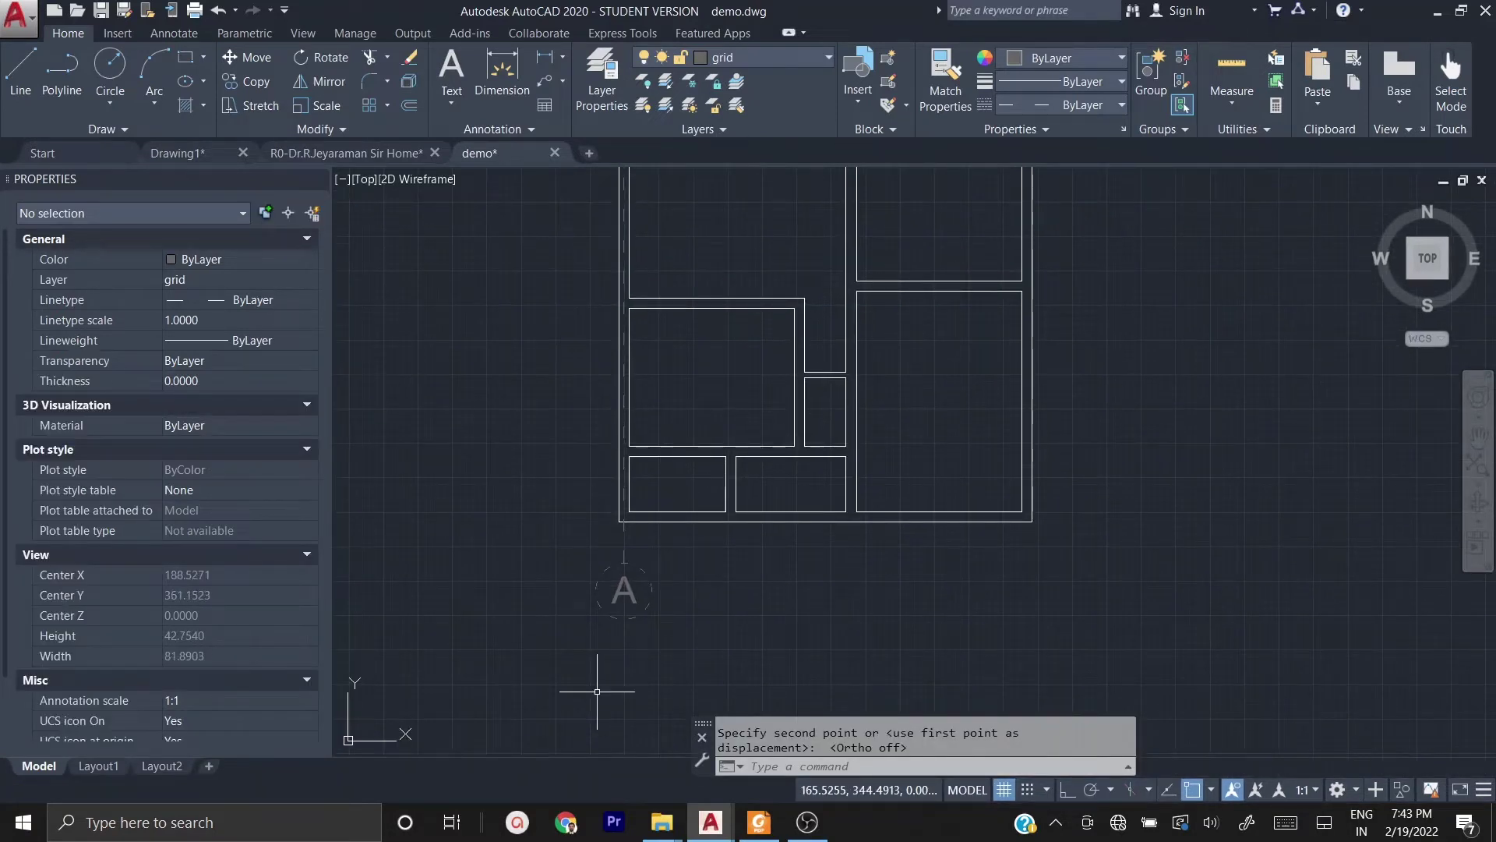
{"action": "scroll", "coordinate": [614, 689], "scroll_direction": "down", "scroll_amount": 2}
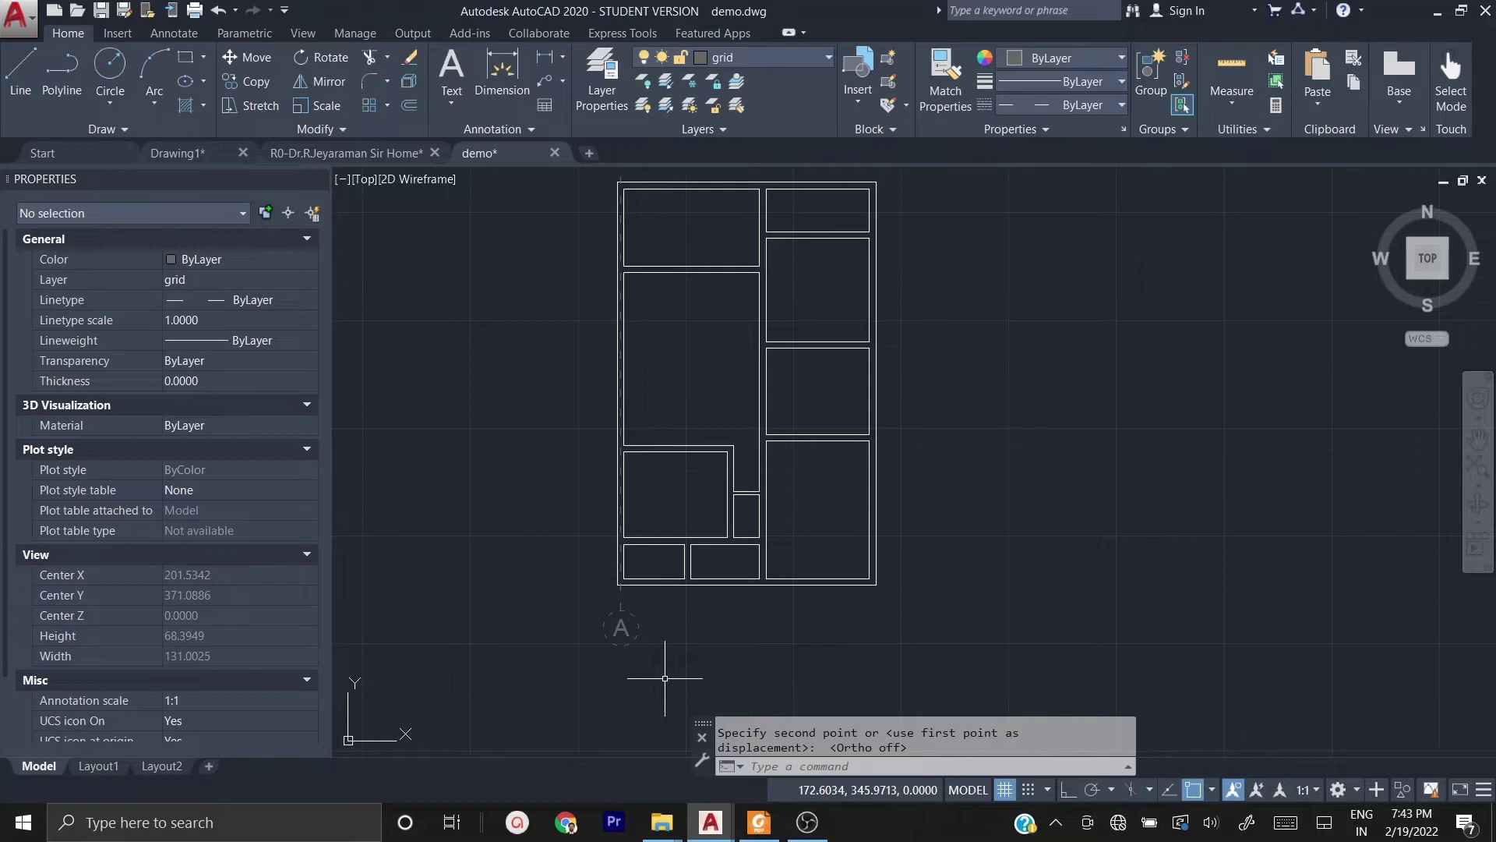
{"action": "scroll", "coordinate": [655, 610], "scroll_direction": "up", "scroll_amount": 2}
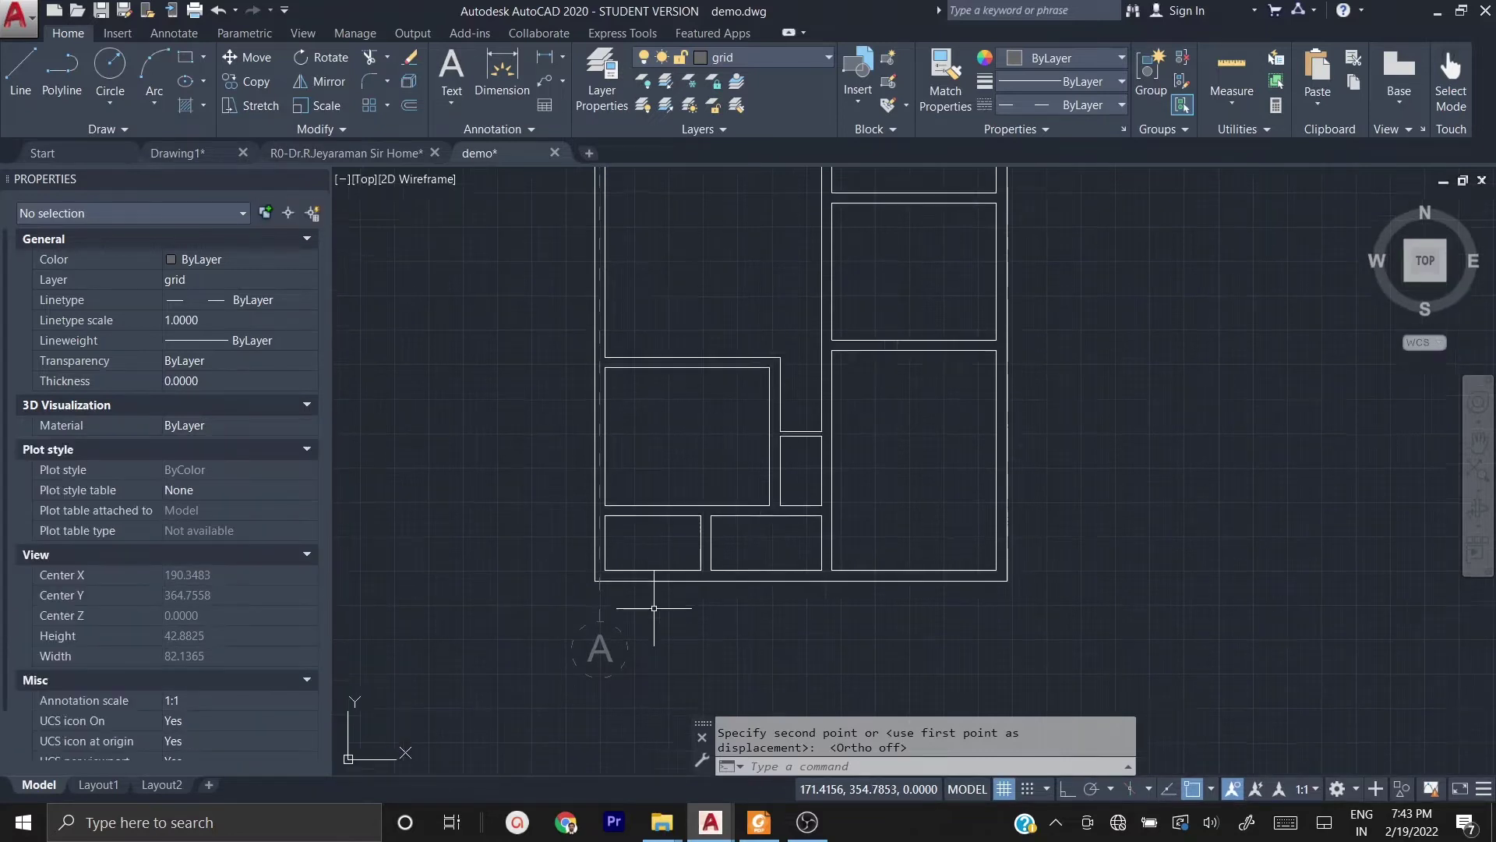
{"action": "scroll", "coordinate": [655, 610], "scroll_direction": "up", "scroll_amount": 2}
{"action": "left_click", "coordinate": [660, 742]}
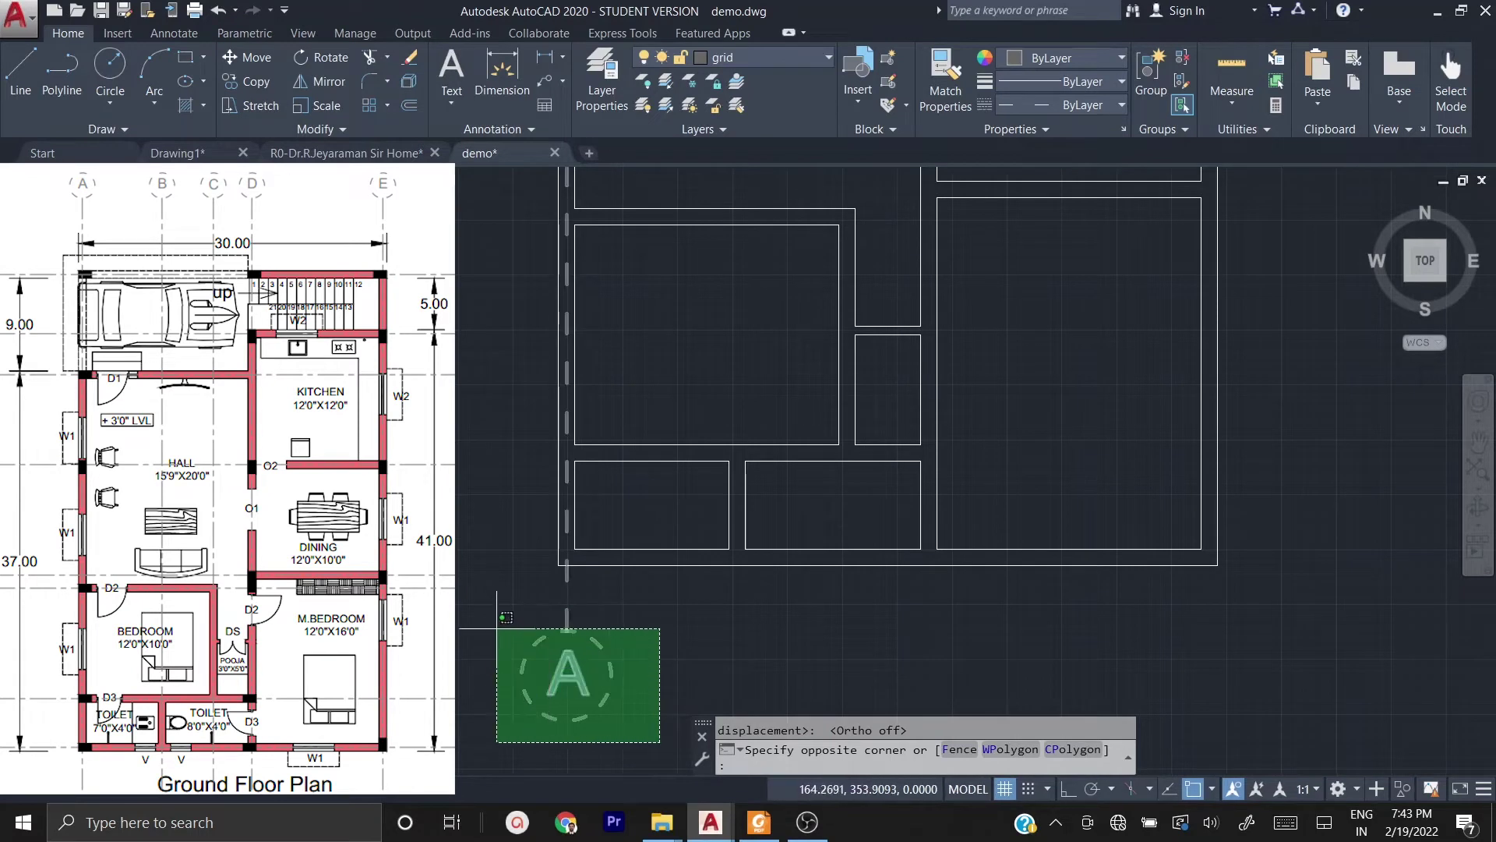
{"action": "left_click", "coordinate": [475, 606]}
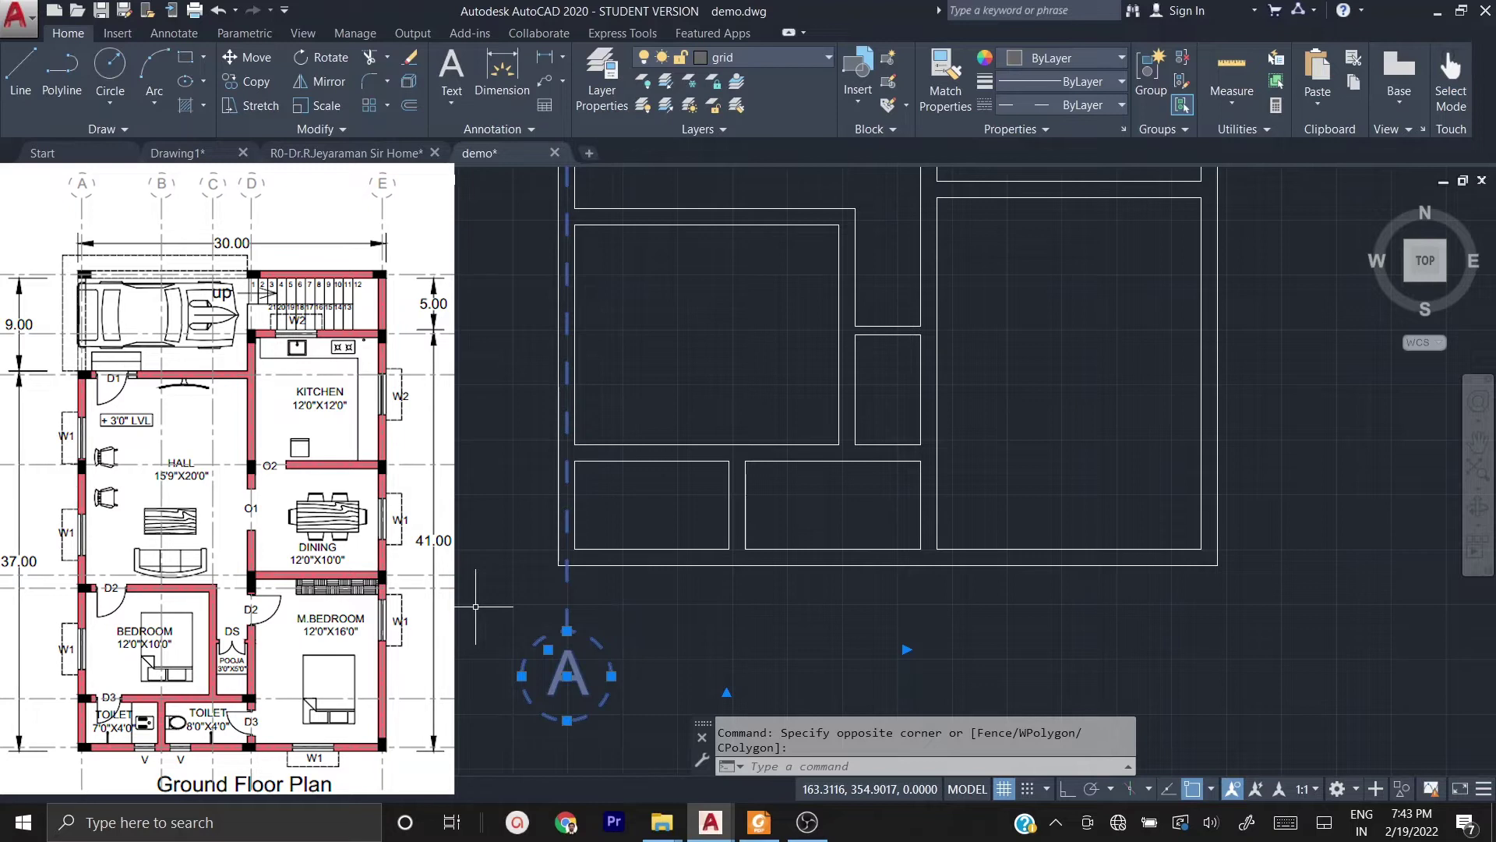
{"action": "type", "text": "c"}
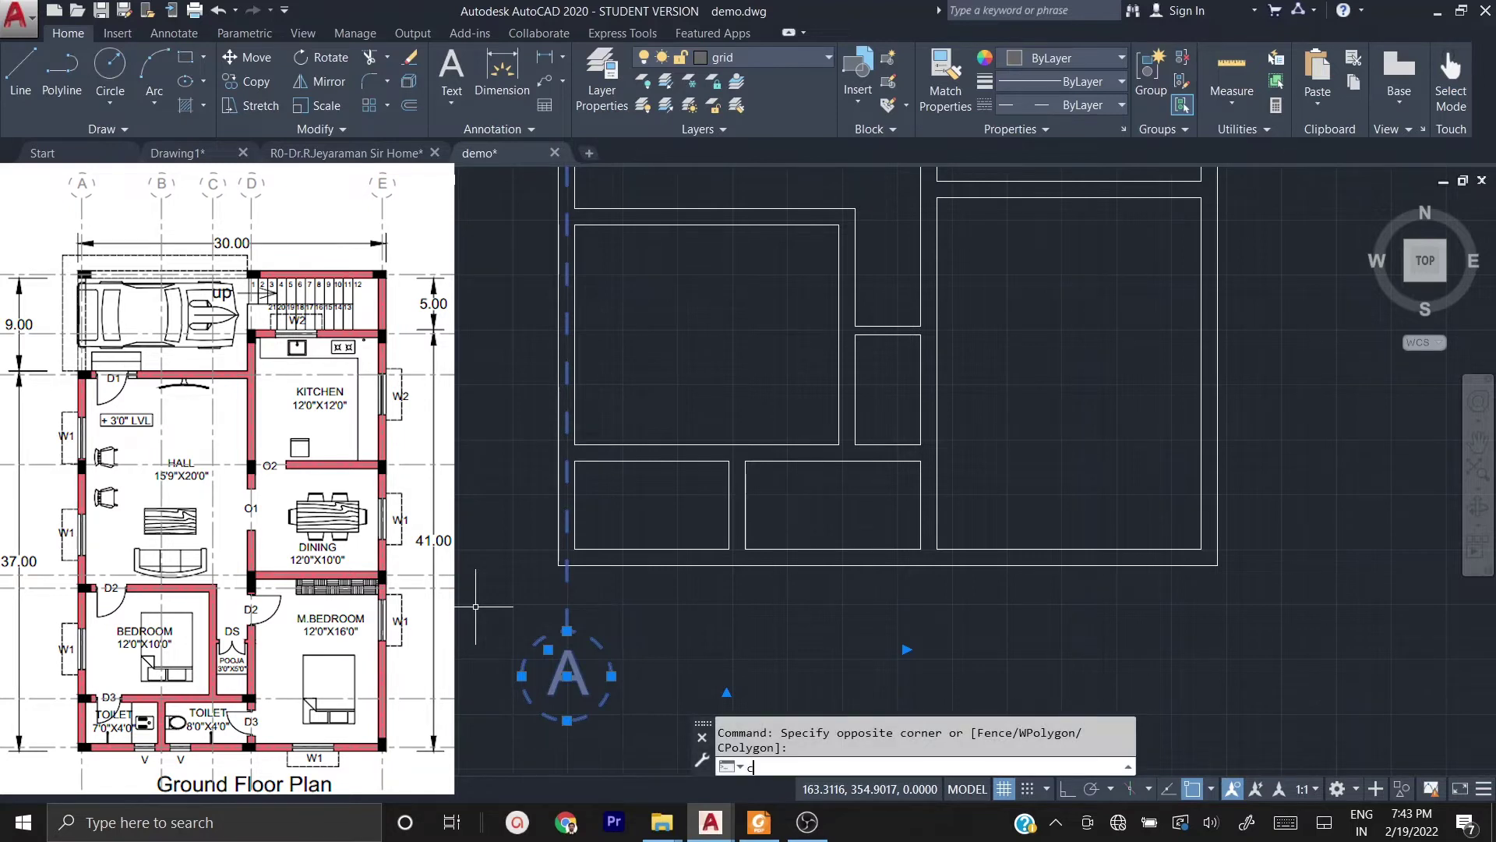
{"action": "type", "text": "o"}
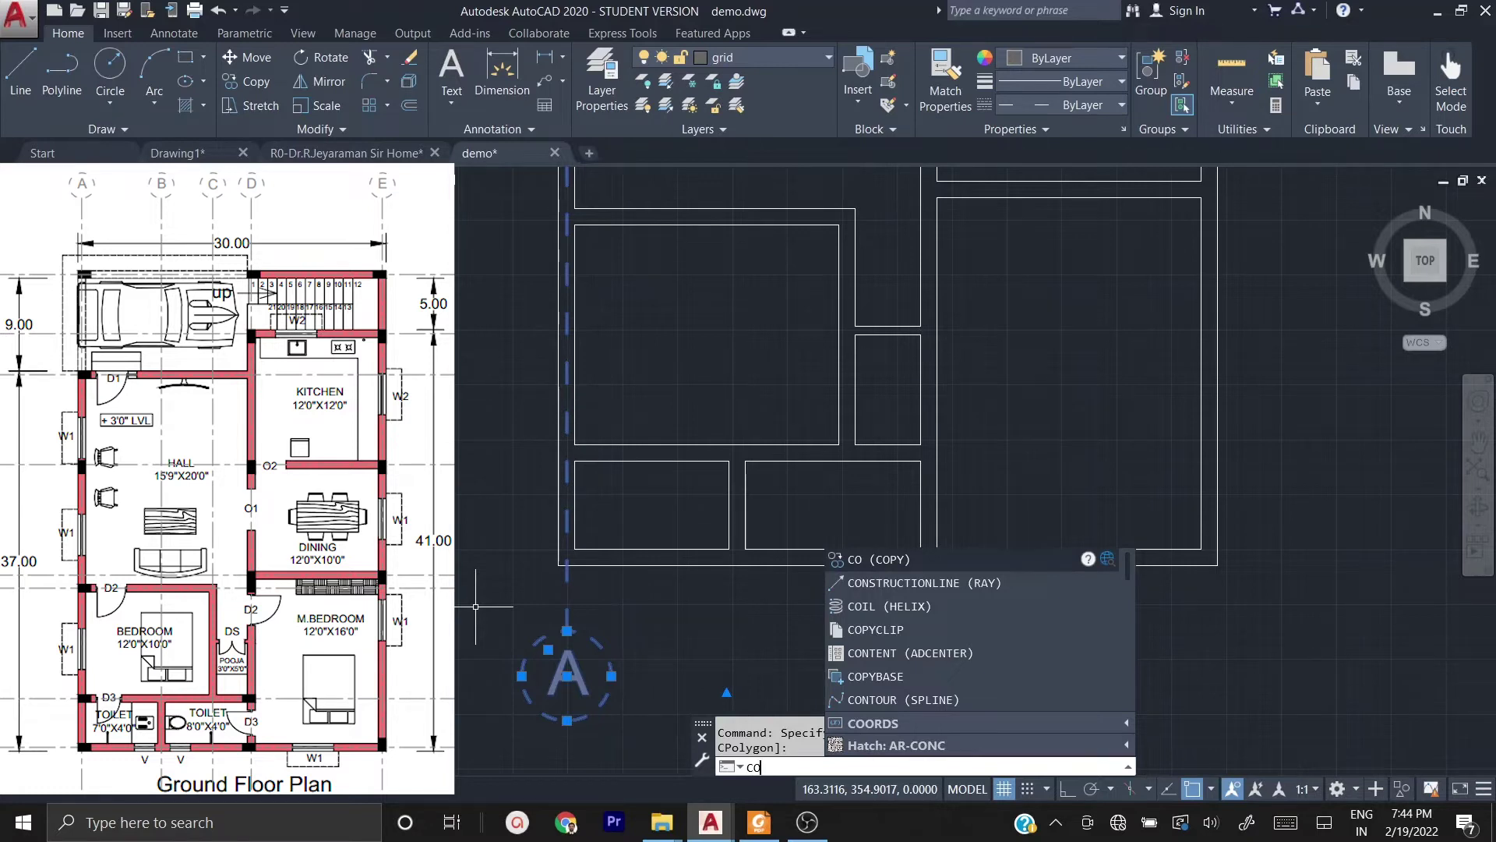
{"action": "key", "text": "Return"}
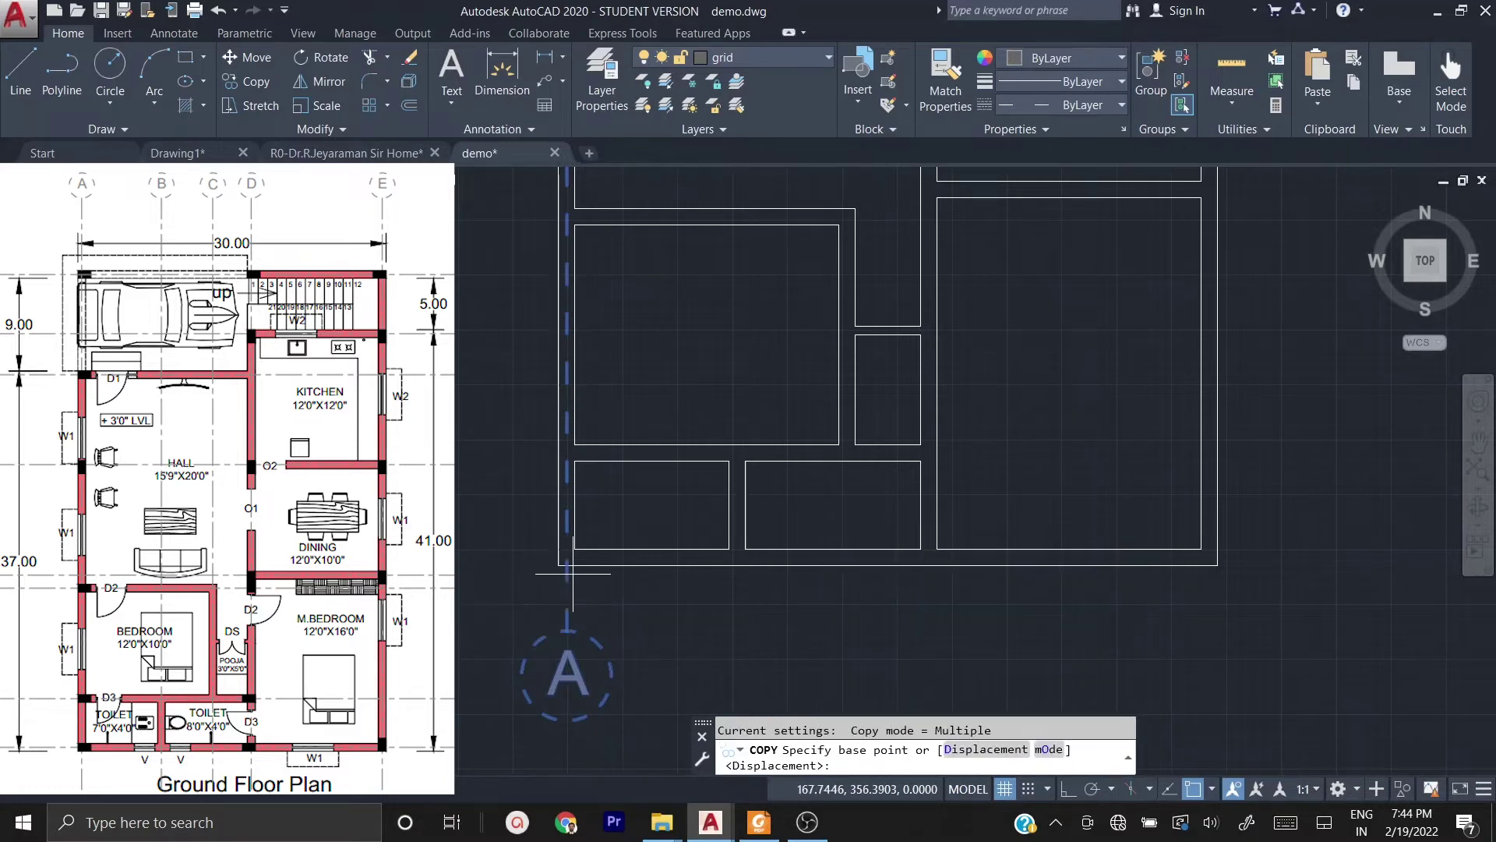
{"action": "scroll", "coordinate": [580, 561], "scroll_direction": "up", "scroll_amount": 2}
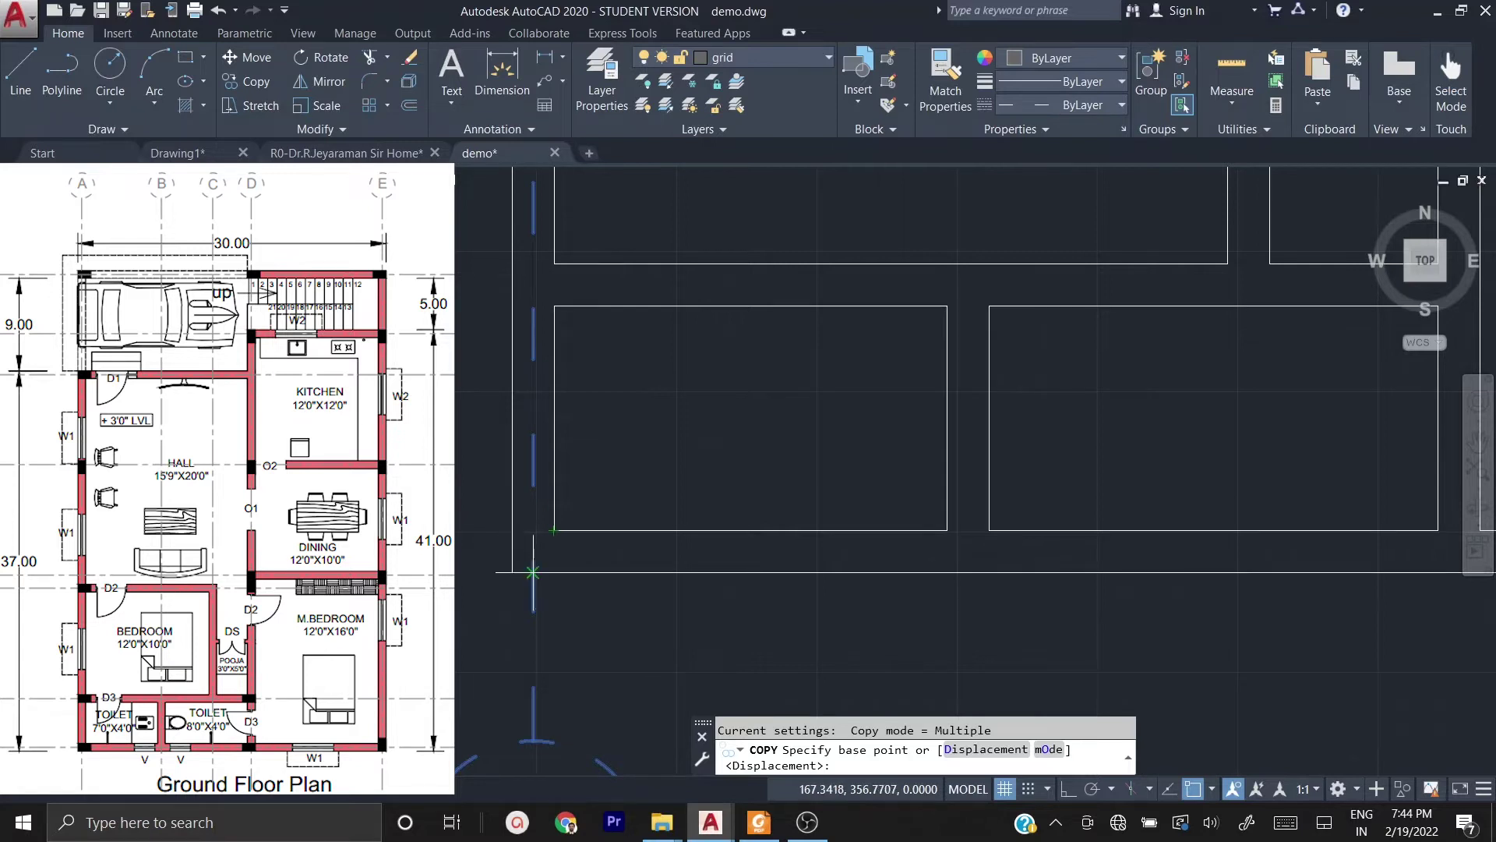
{"action": "scroll", "coordinate": [541, 646], "scroll_direction": "down", "scroll_amount": 3}
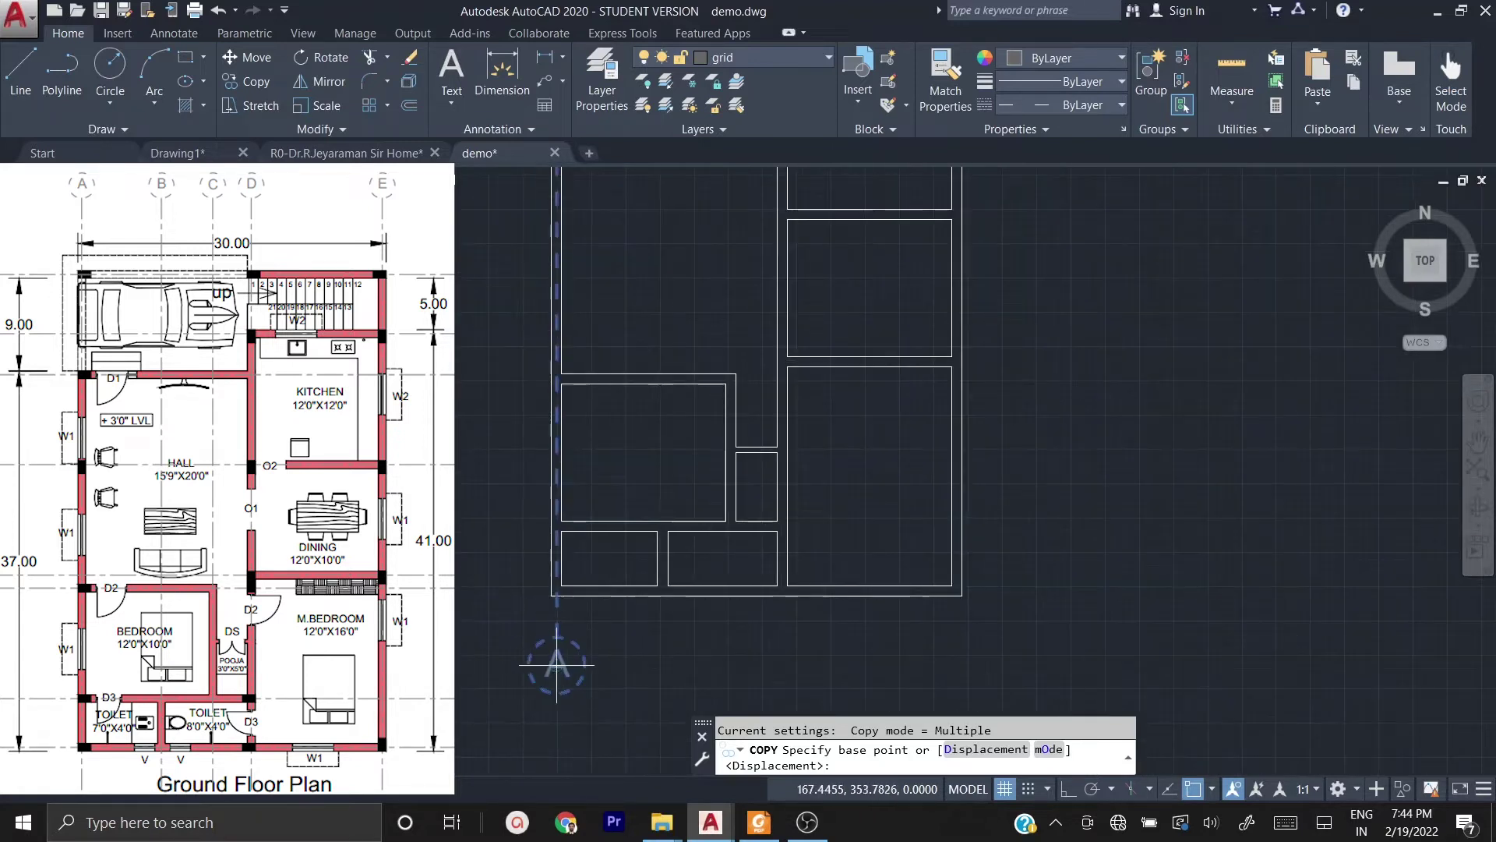
{"action": "scroll", "coordinate": [557, 637], "scroll_direction": "up", "scroll_amount": 4}
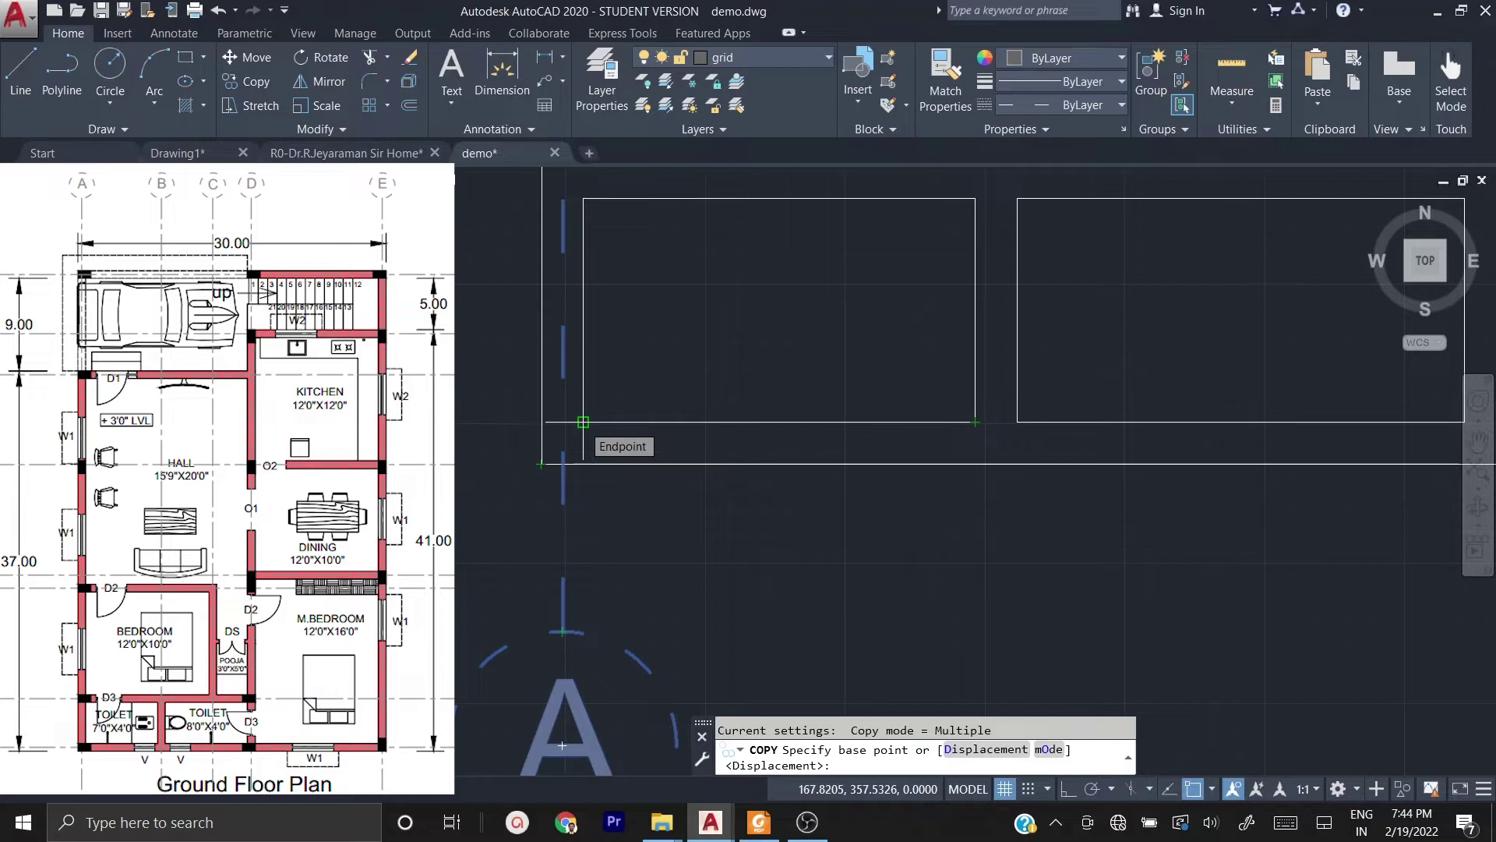
{"action": "left_click", "coordinate": [583, 422]}
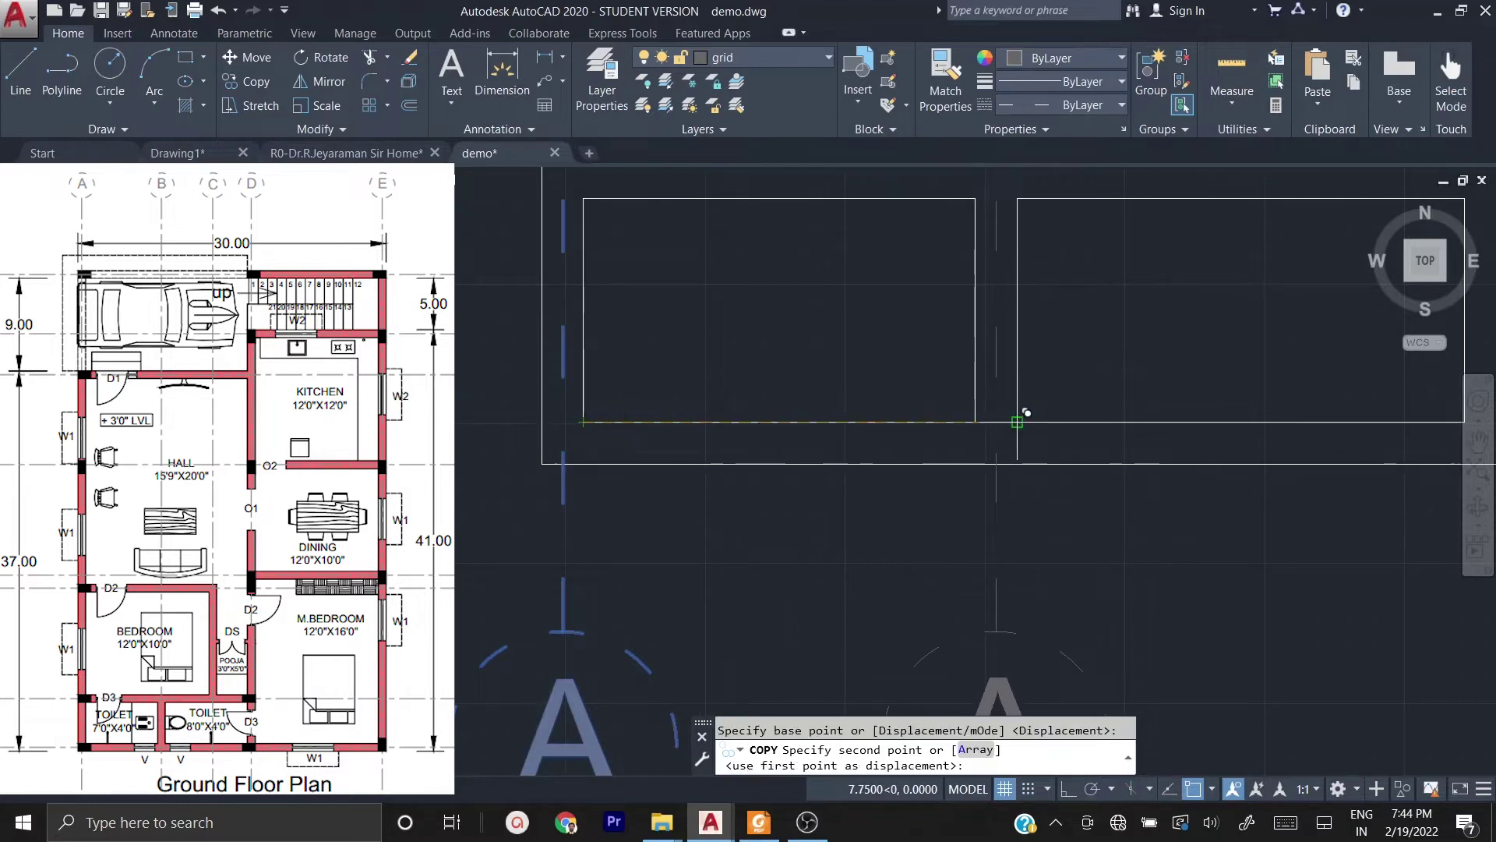
{"action": "left_click", "coordinate": [1017, 422]}
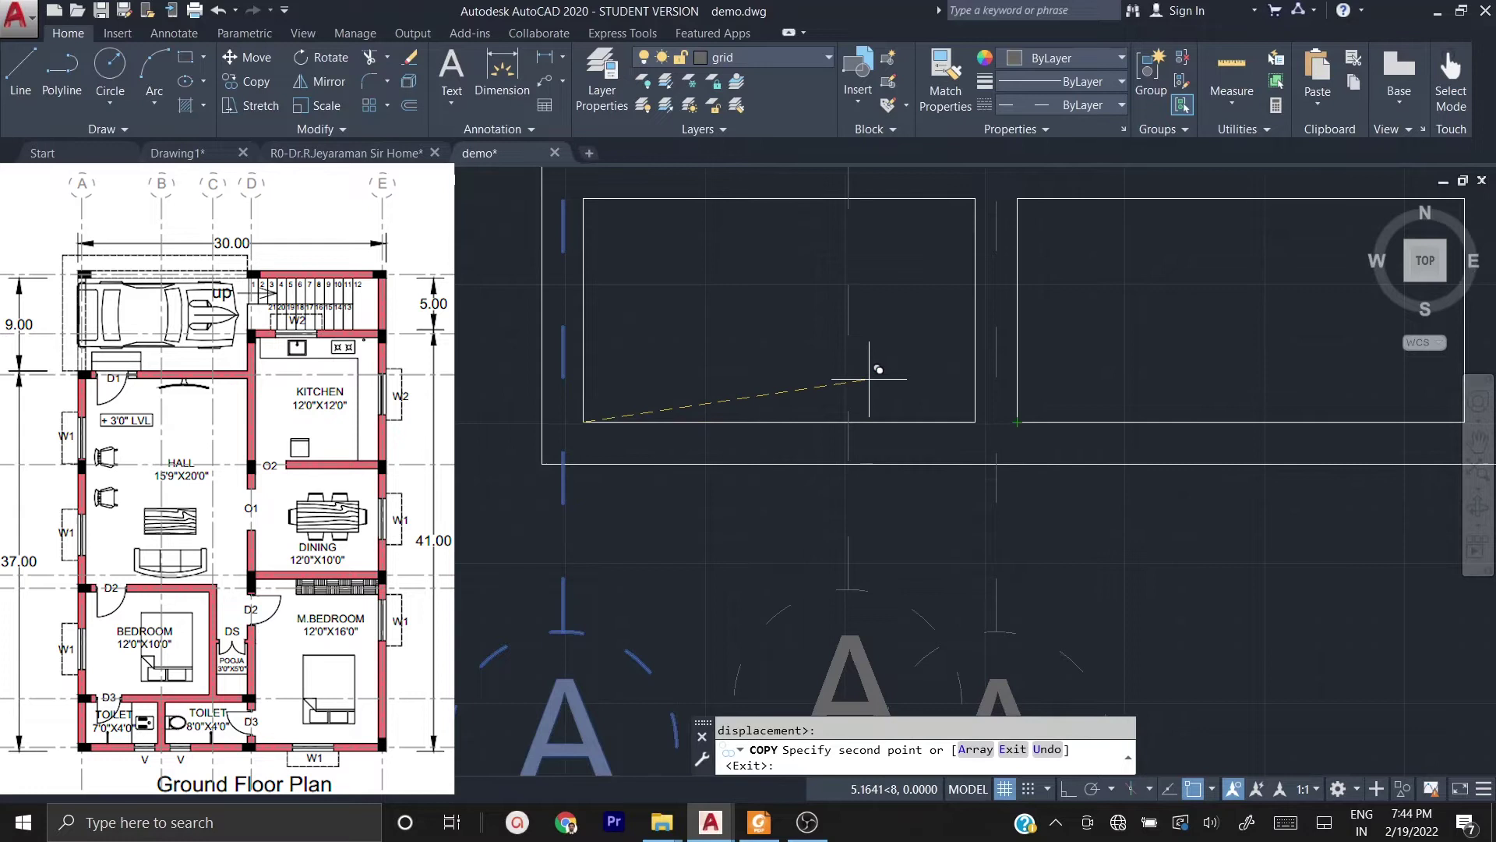
{"action": "scroll", "coordinate": [798, 330], "scroll_direction": "down", "scroll_amount": 2}
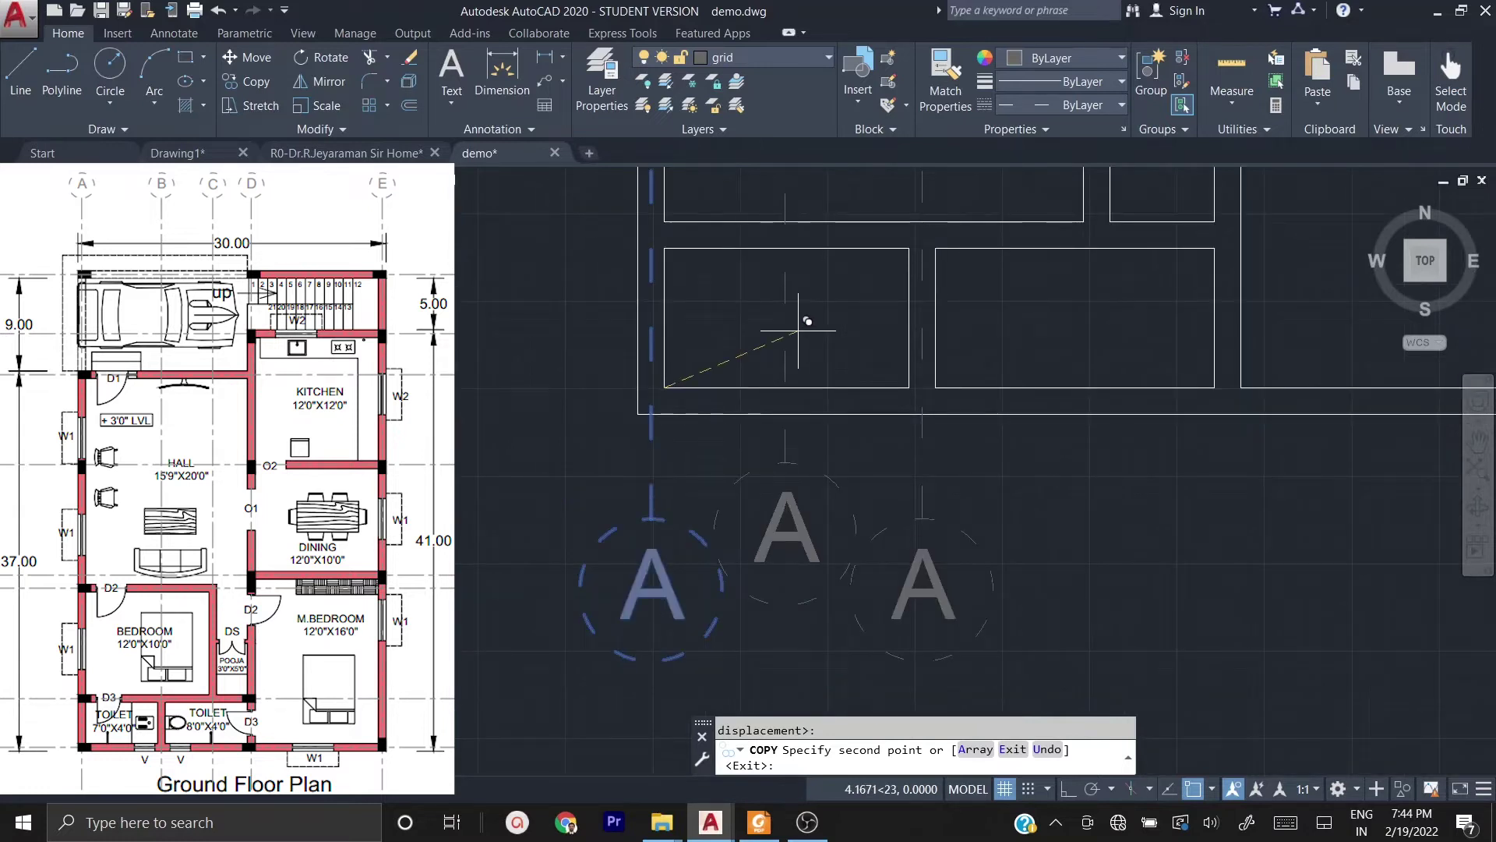
- Place further copies of the lettered grid line at the master bedroom's lower-left inner corner and on the right outer wall's outside face
{"action": "middle_click_drag", "start_coordinate": [804, 399], "coordinate": [816, 465]}
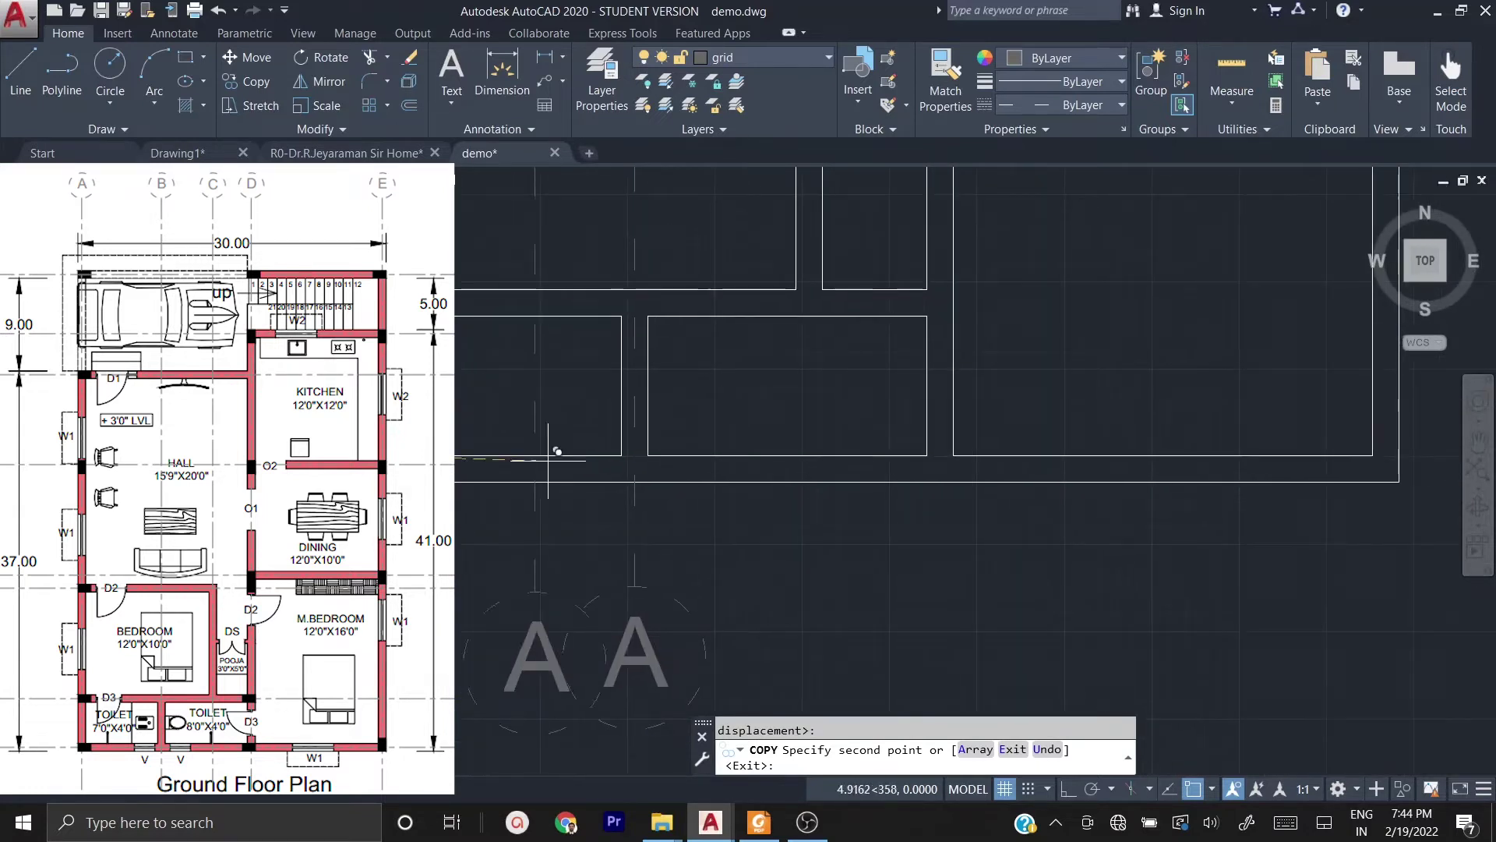
{"action": "left_click", "coordinate": [956, 456]}
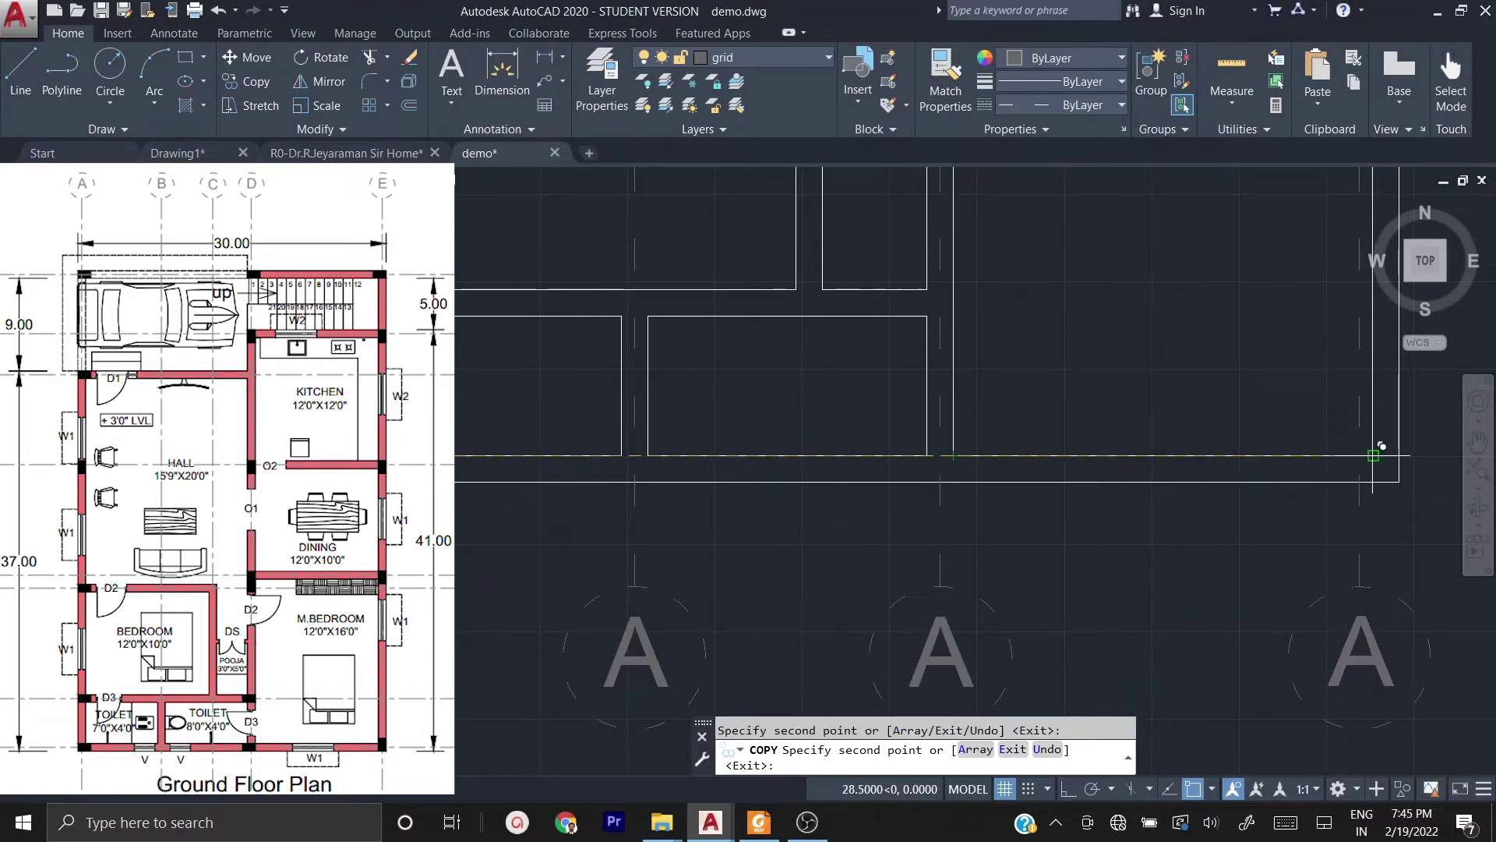
{"action": "middle_click_drag", "start_coordinate": [1380, 455], "coordinate": [930, 451]}
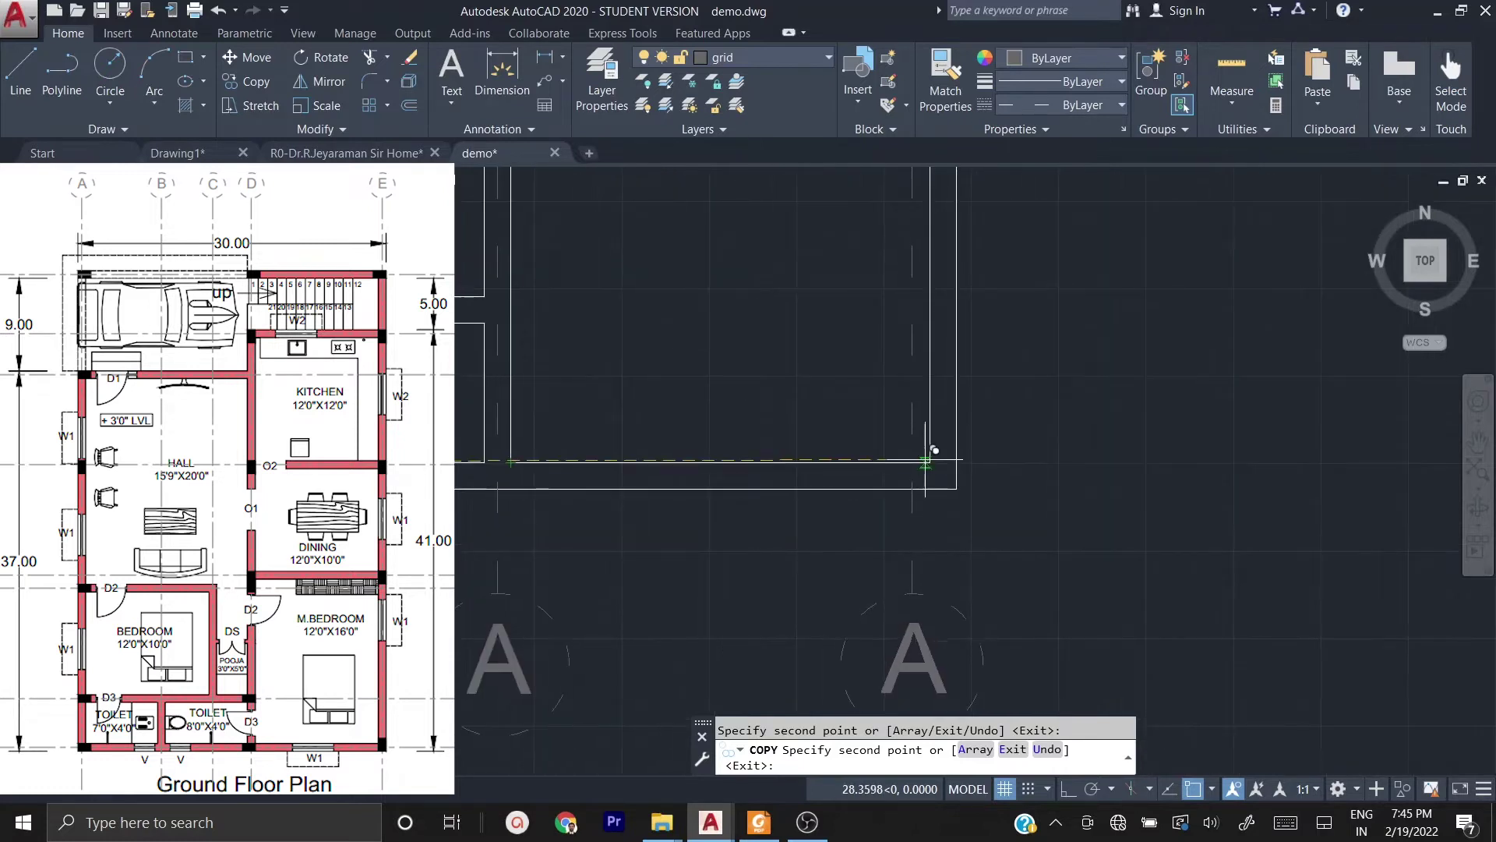
{"action": "left_click", "coordinate": [966, 452]}
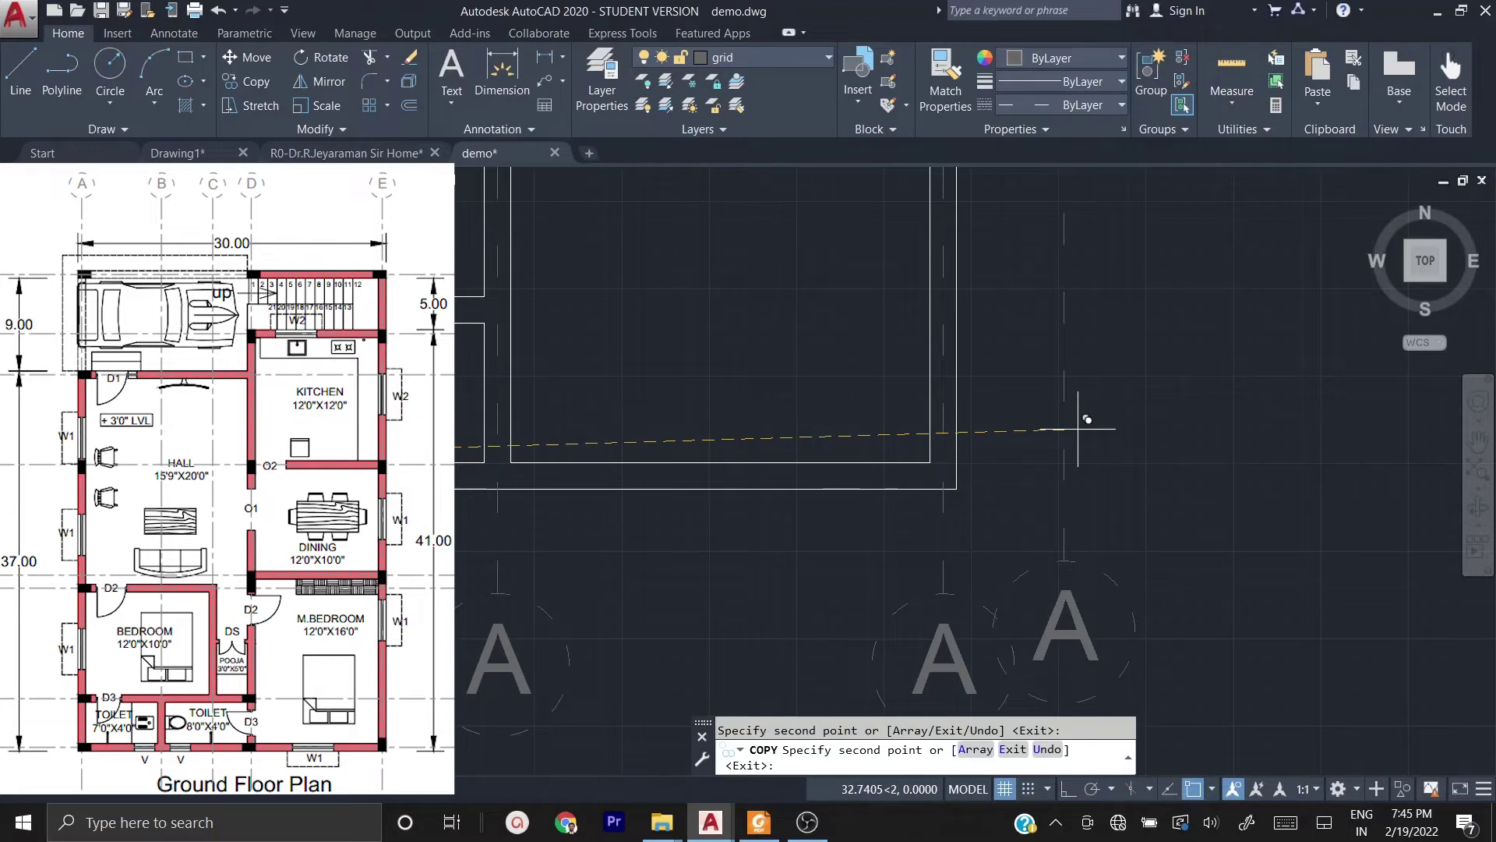
{"action": "scroll", "coordinate": [1102, 427], "scroll_direction": "down", "scroll_amount": 2}
{"action": "scroll", "coordinate": [1115, 426], "scroll_direction": "down", "scroll_amount": 1}
{"action": "scroll", "coordinate": [818, 468], "scroll_direction": "up", "scroll_amount": 3}
{"action": "middle_click_drag", "start_coordinate": [780, 670], "coordinate": [812, 399]}
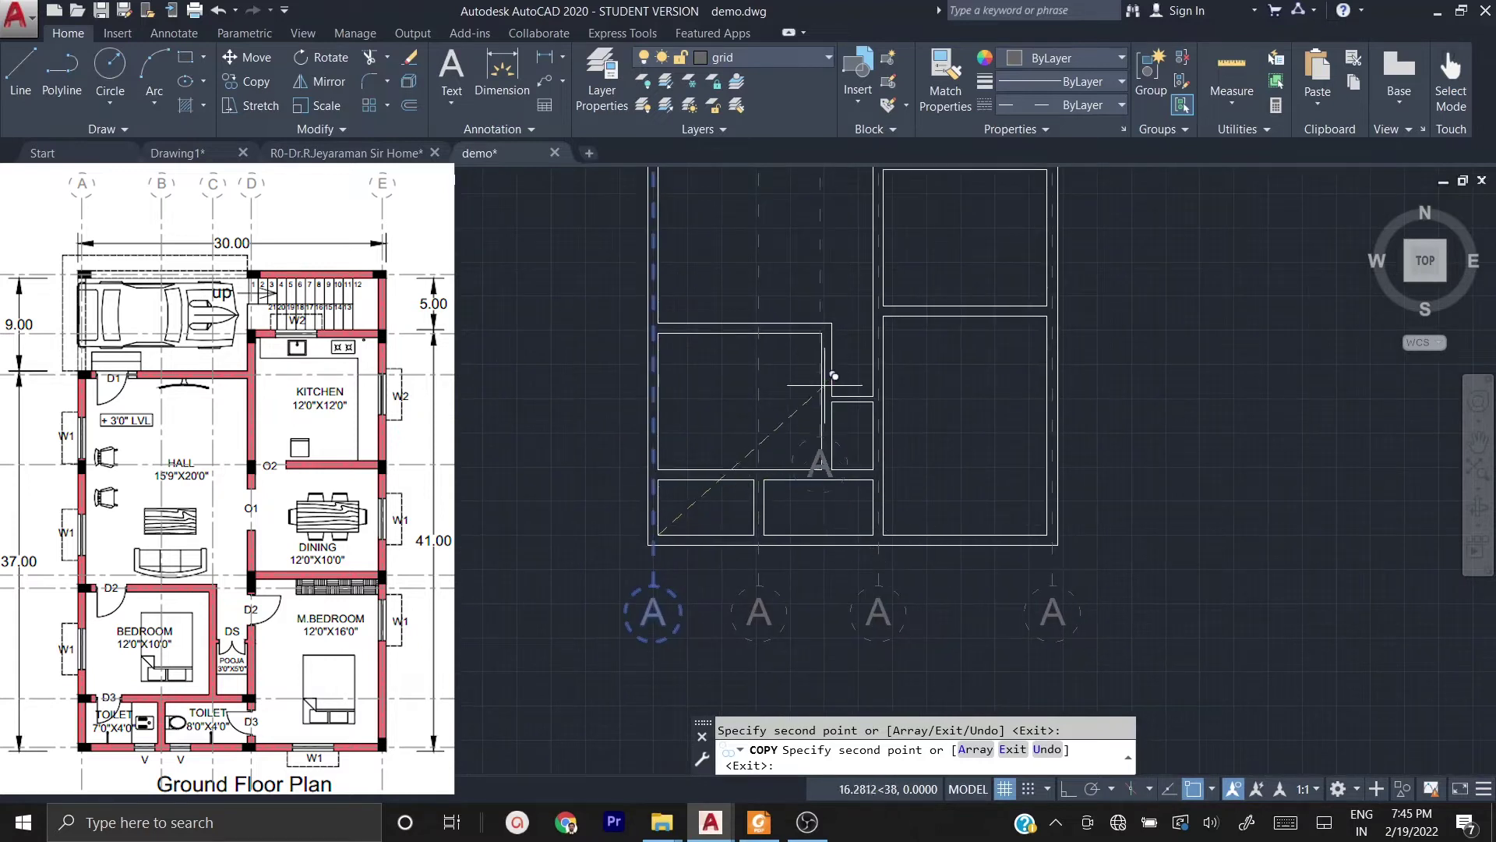
{"action": "key", "text": "Escape"}
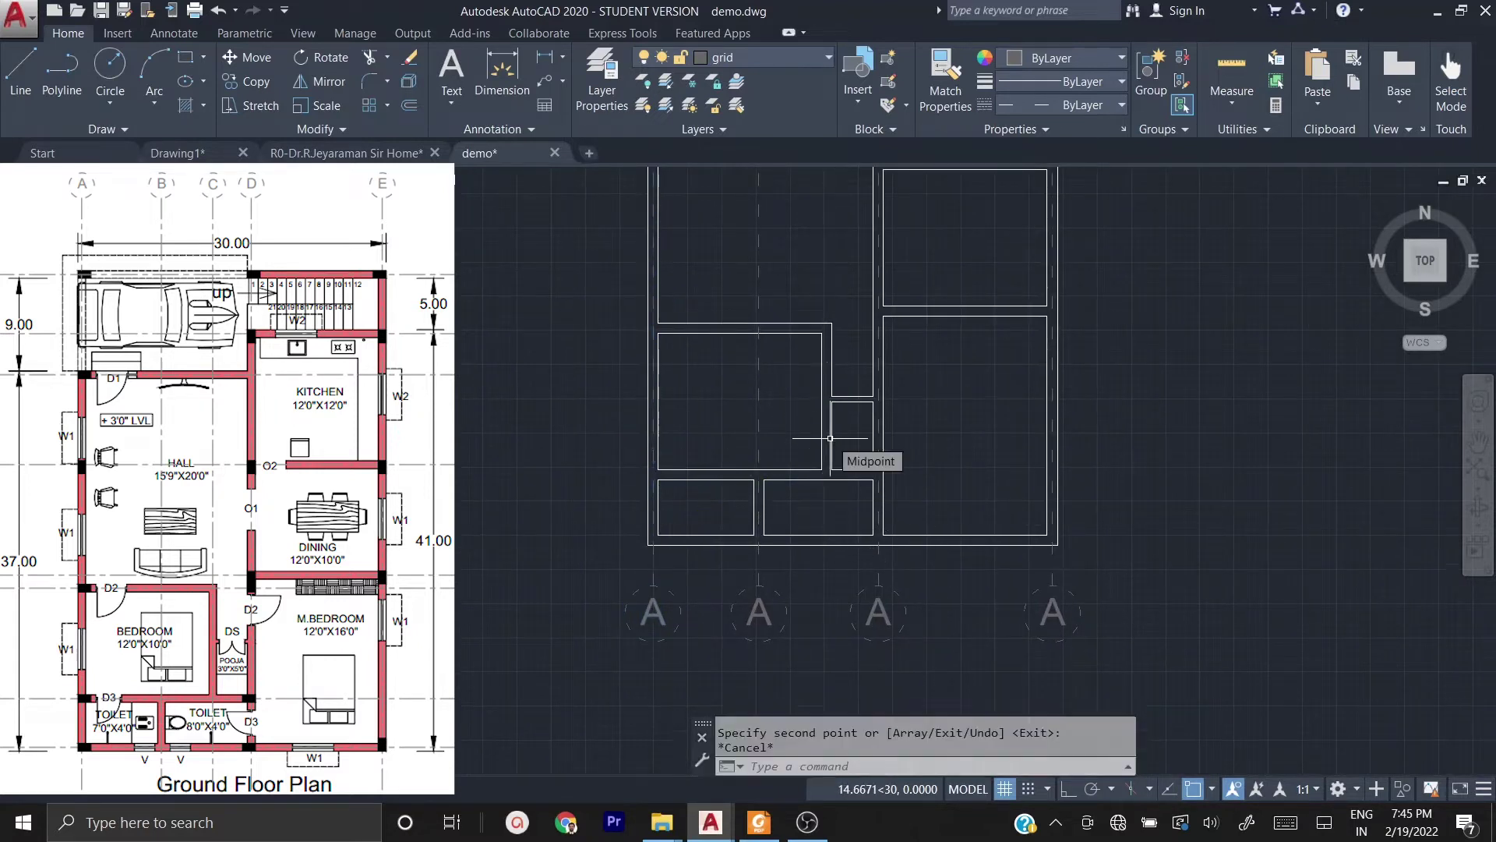
- Copy the fourth grid line with its bubble and letter from the pooja room's lower-right corner to the bedroom's lower-right inner corner
{"action": "scroll", "coordinate": [873, 606], "scroll_direction": "up", "scroll_amount": 2}
{"action": "left_click", "coordinate": [952, 646]}
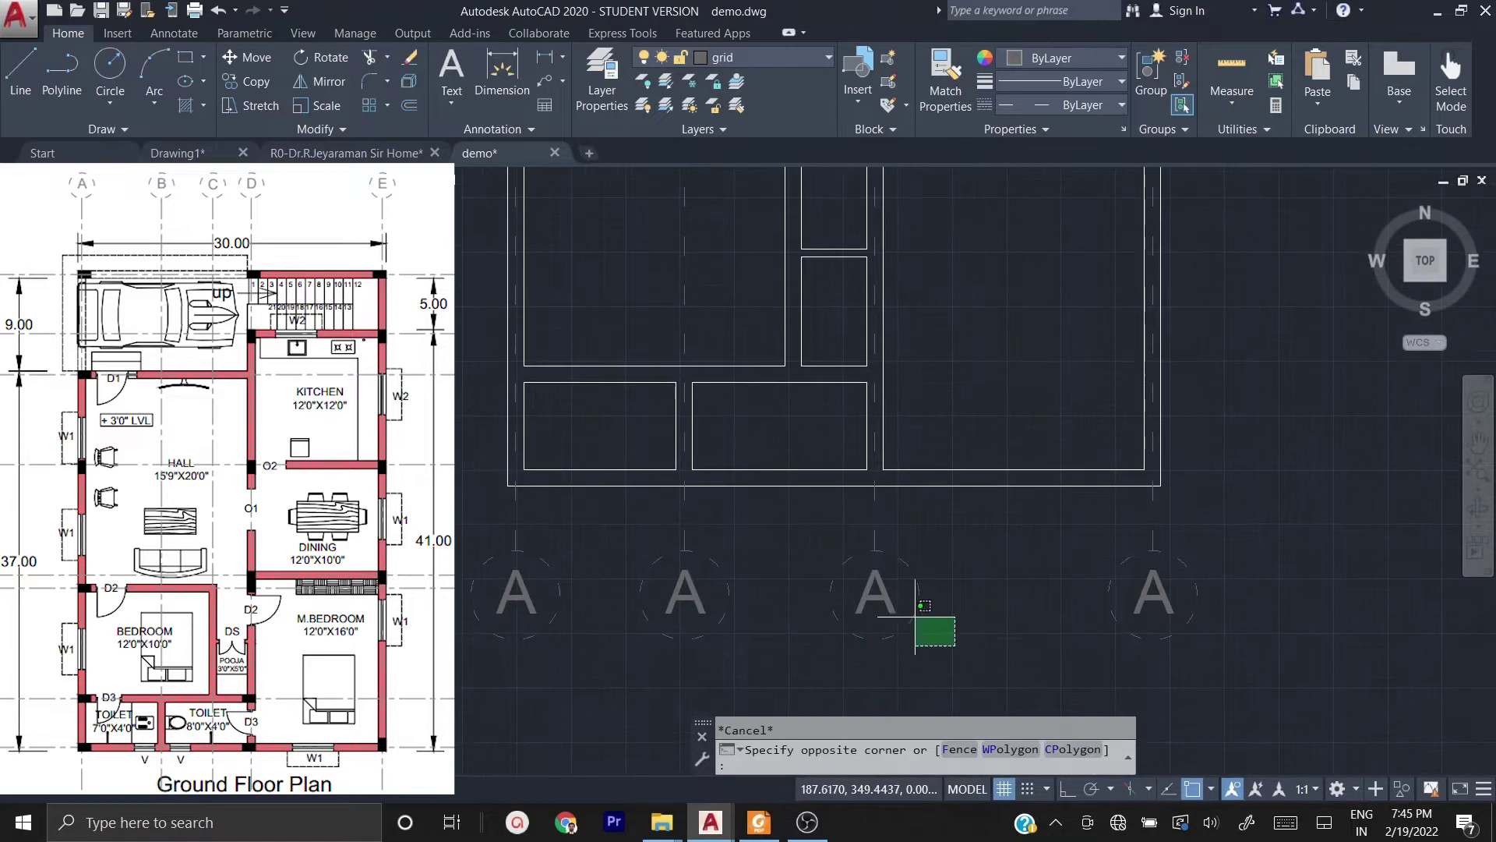
{"action": "left_click", "coordinate": [788, 502]}
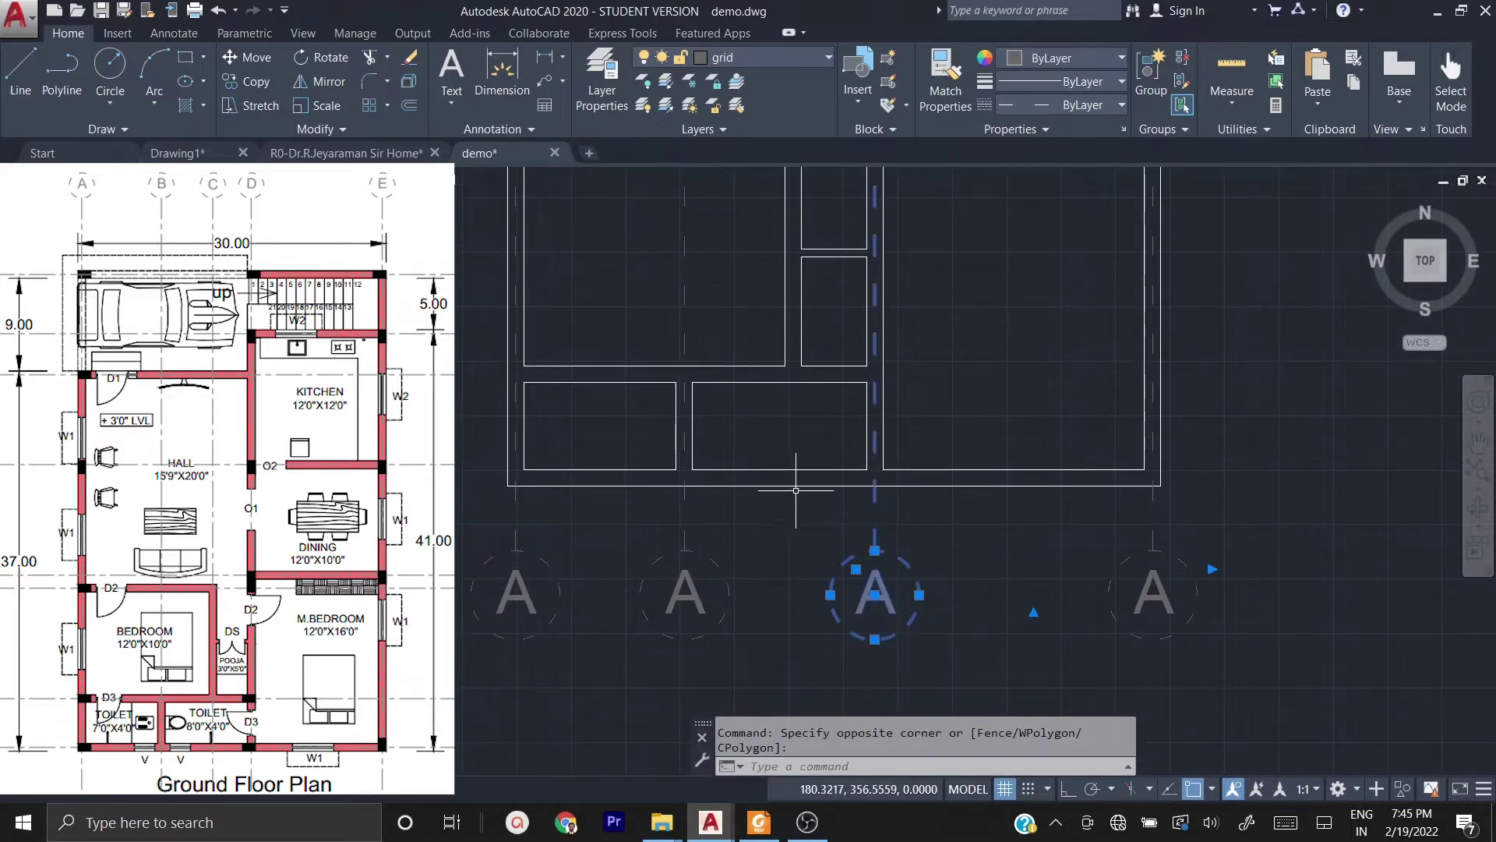
{"action": "scroll", "coordinate": [844, 427], "scroll_direction": "up", "scroll_amount": 2}
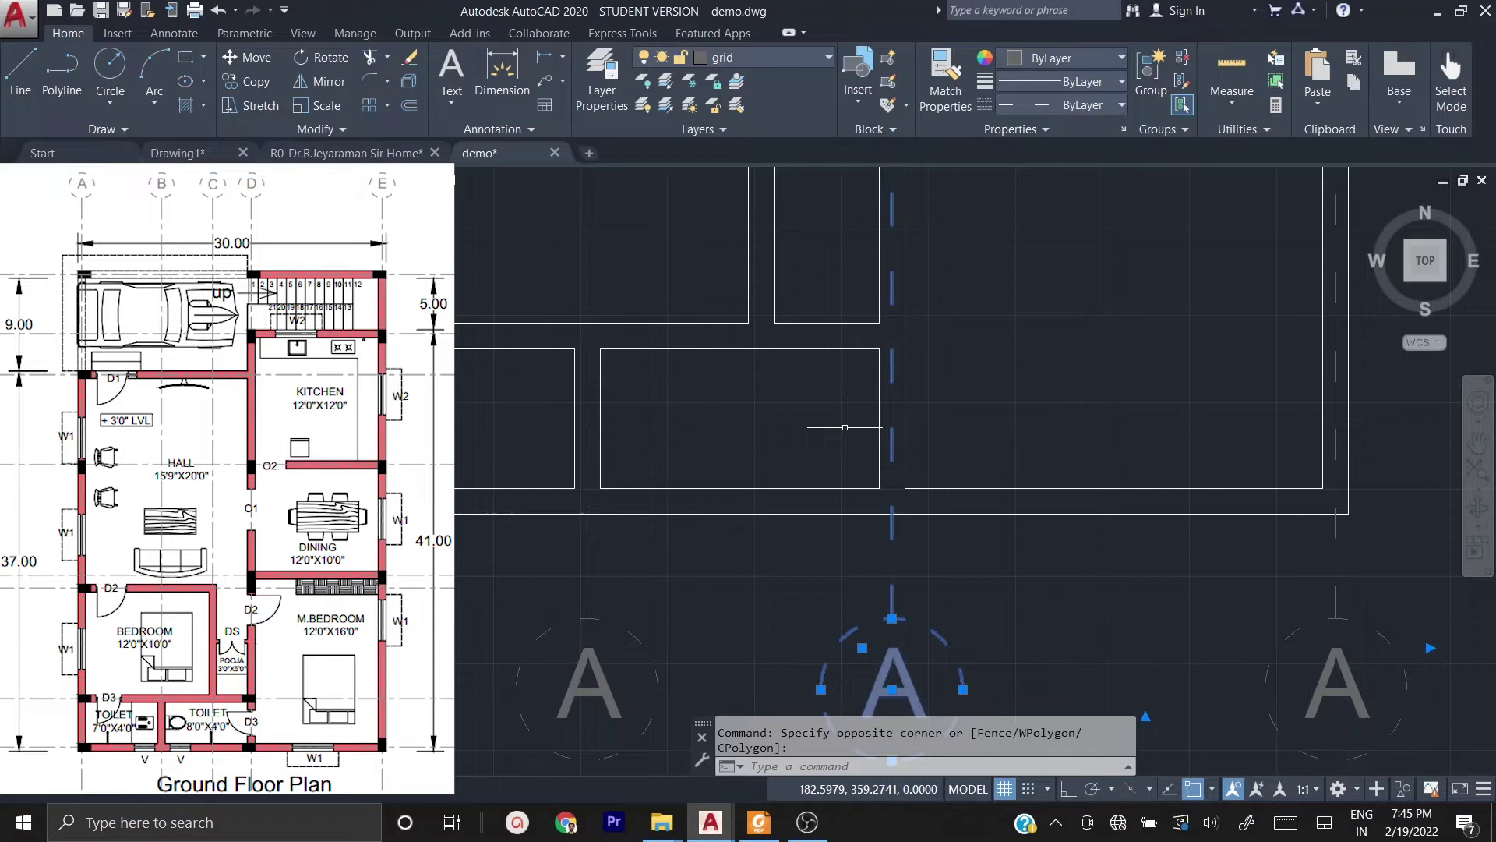
{"action": "type", "text": "CO"}
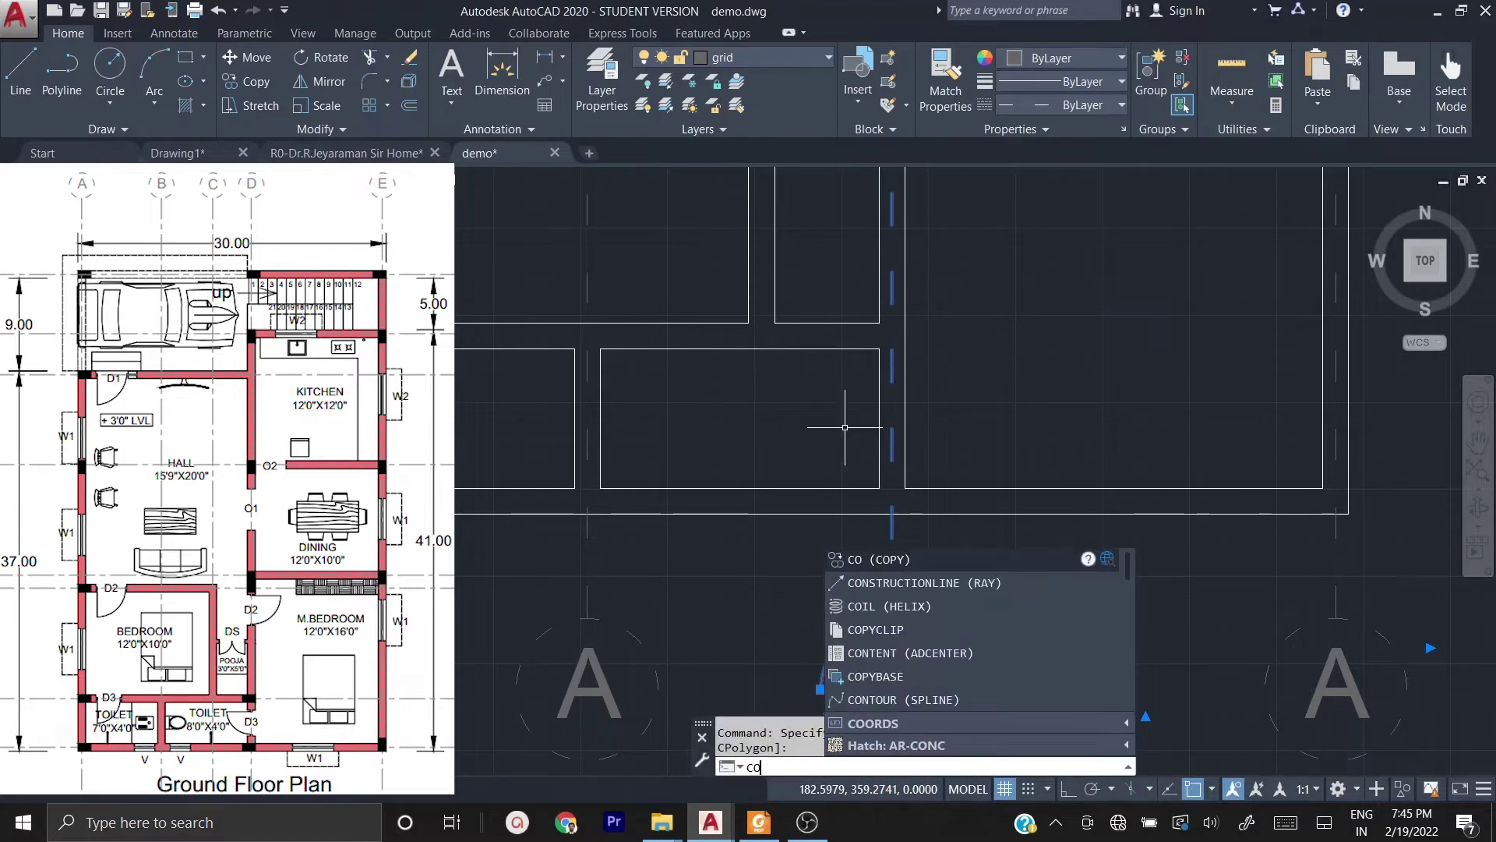
{"action": "key", "text": "Return"}
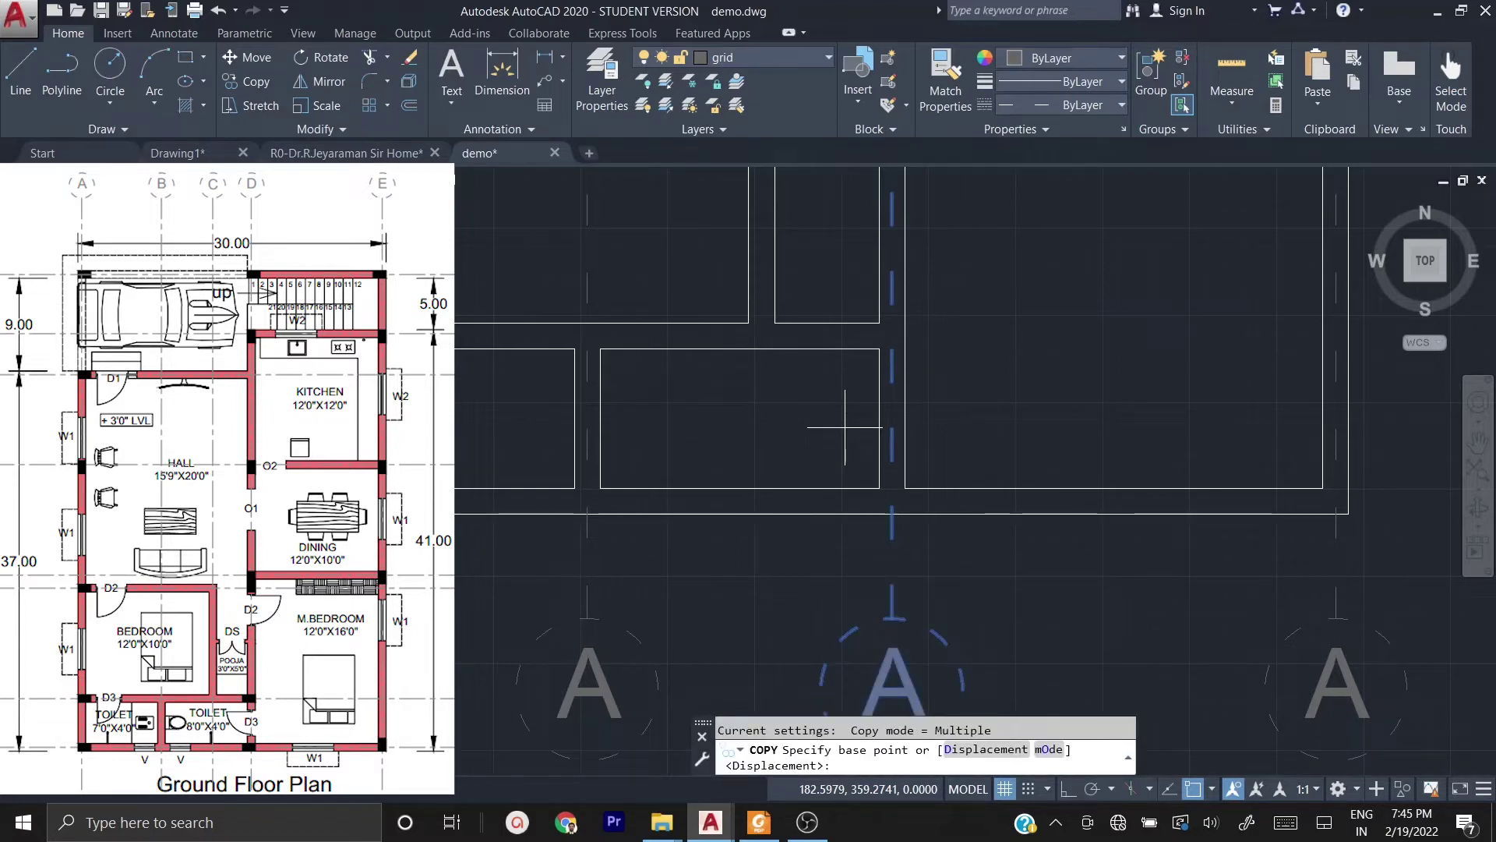
{"action": "left_click", "coordinate": [879, 322]}
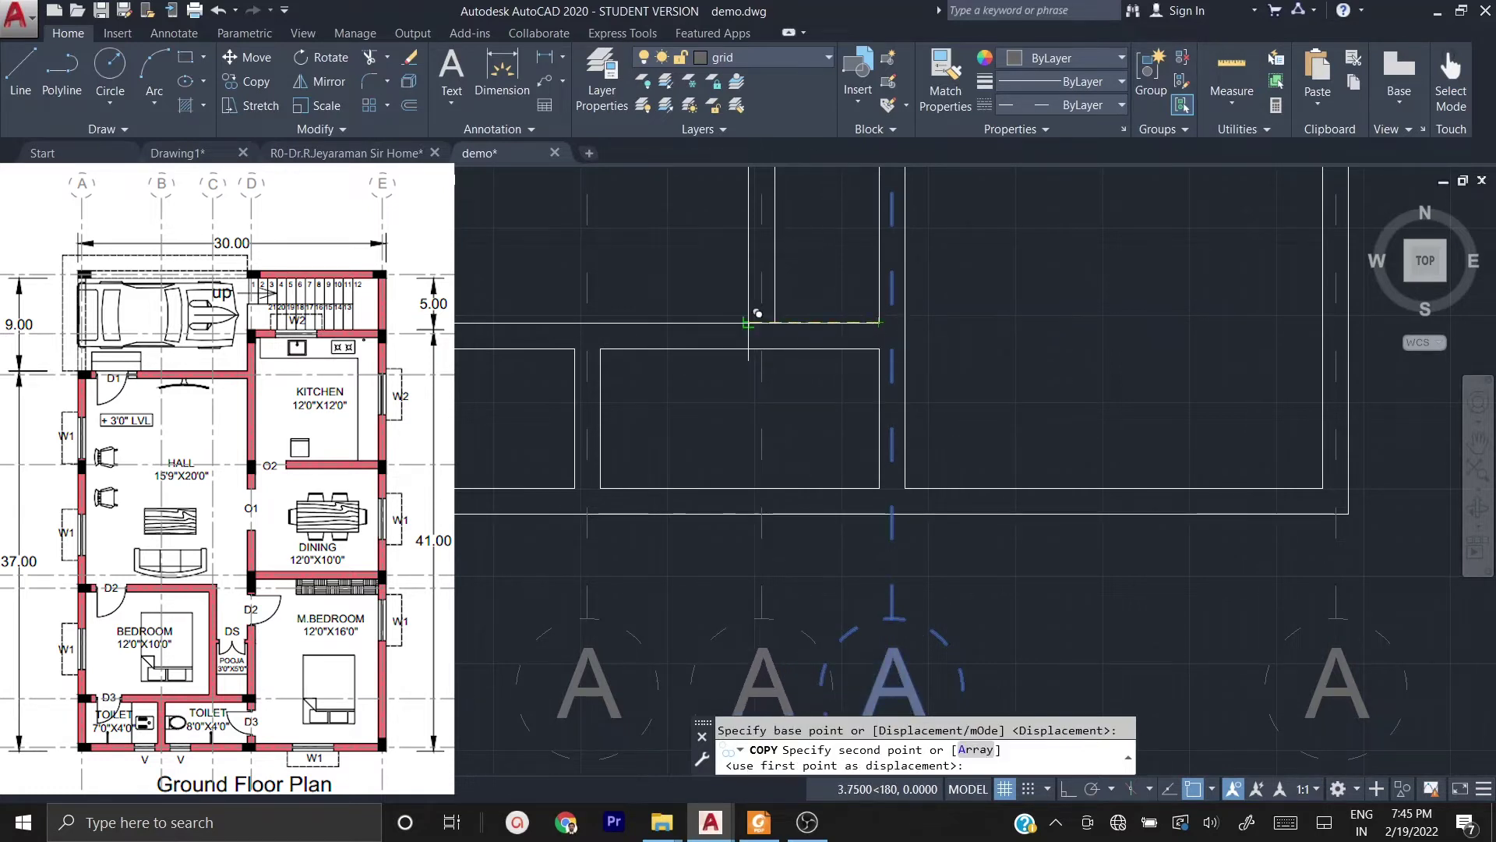
{"action": "left_click", "coordinate": [897, 294]}
{"action": "key", "text": "Escape"}
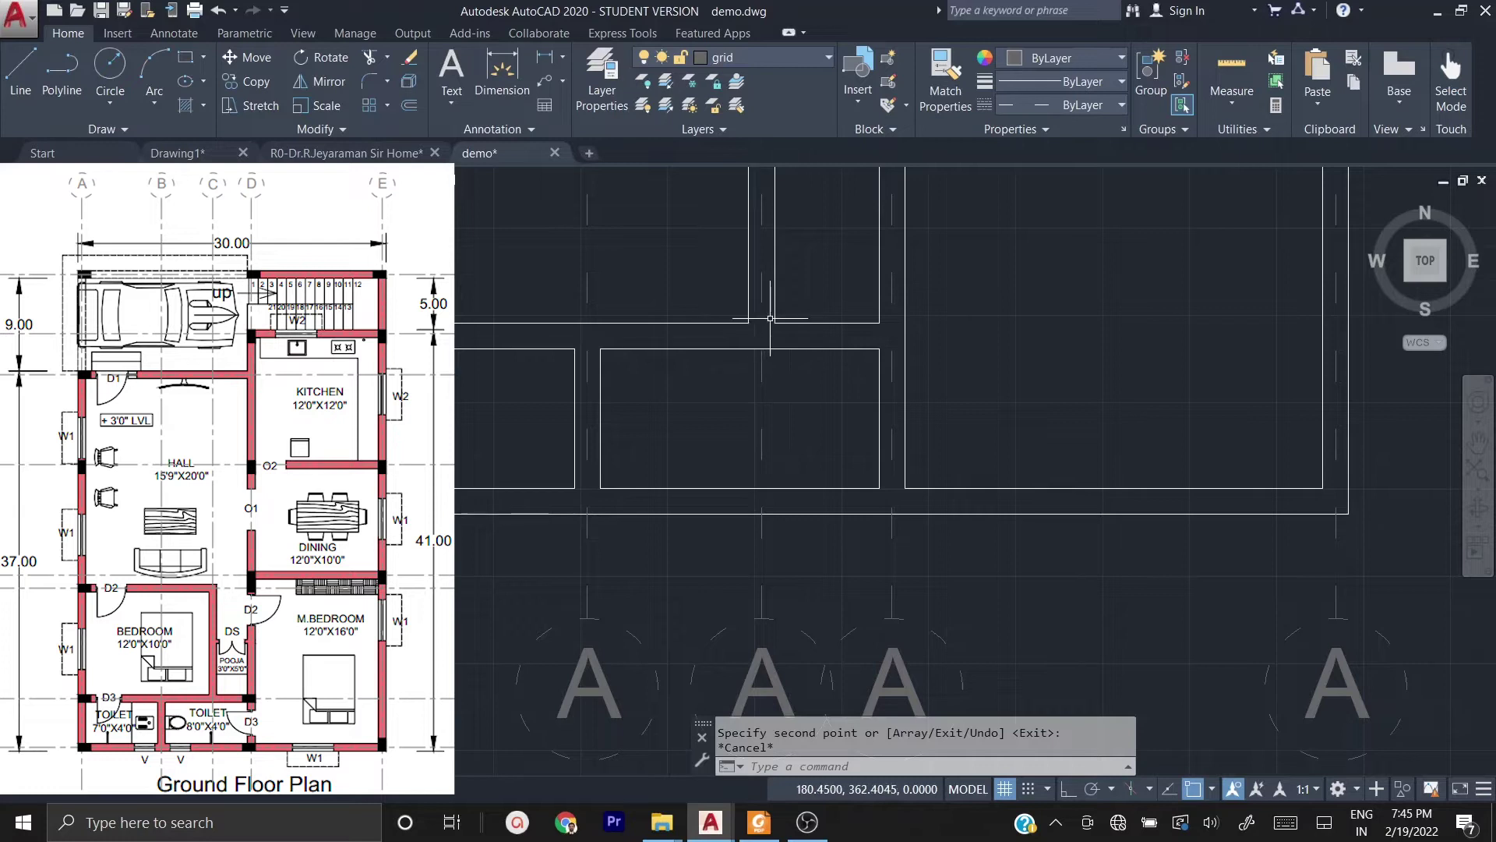
- Change the letters in the second and third grid bubbles to B and C
{"action": "scroll", "coordinate": [773, 319], "scroll_direction": "down", "scroll_amount": 2}
{"action": "scroll", "coordinate": [896, 390], "scroll_direction": "down", "scroll_amount": 2}
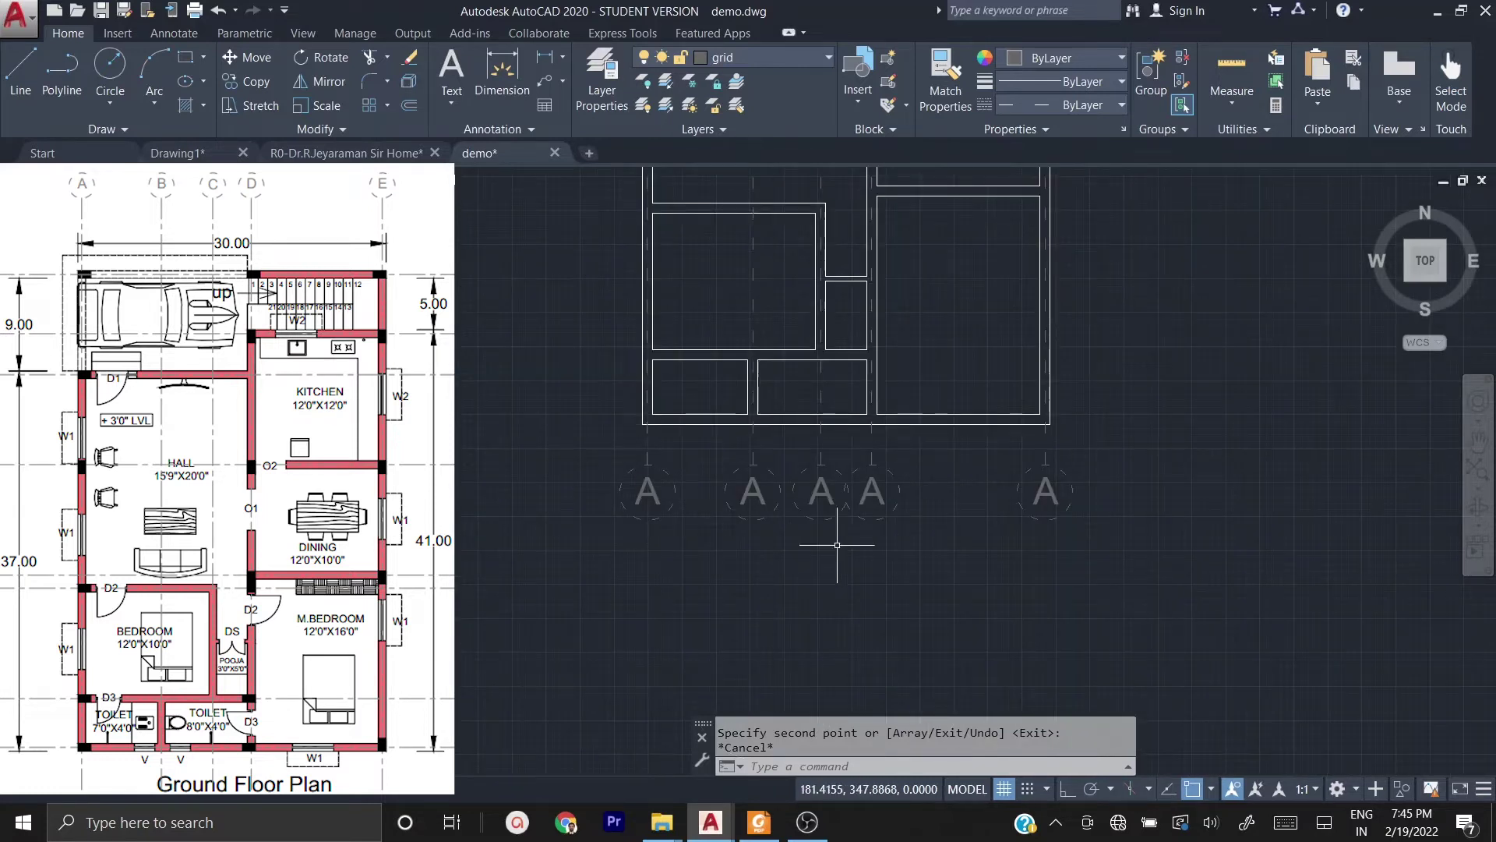
{"action": "scroll", "coordinate": [769, 551], "scroll_direction": "up", "scroll_amount": 2}
{"action": "middle_click_drag", "start_coordinate": [805, 562], "coordinate": [815, 589]}
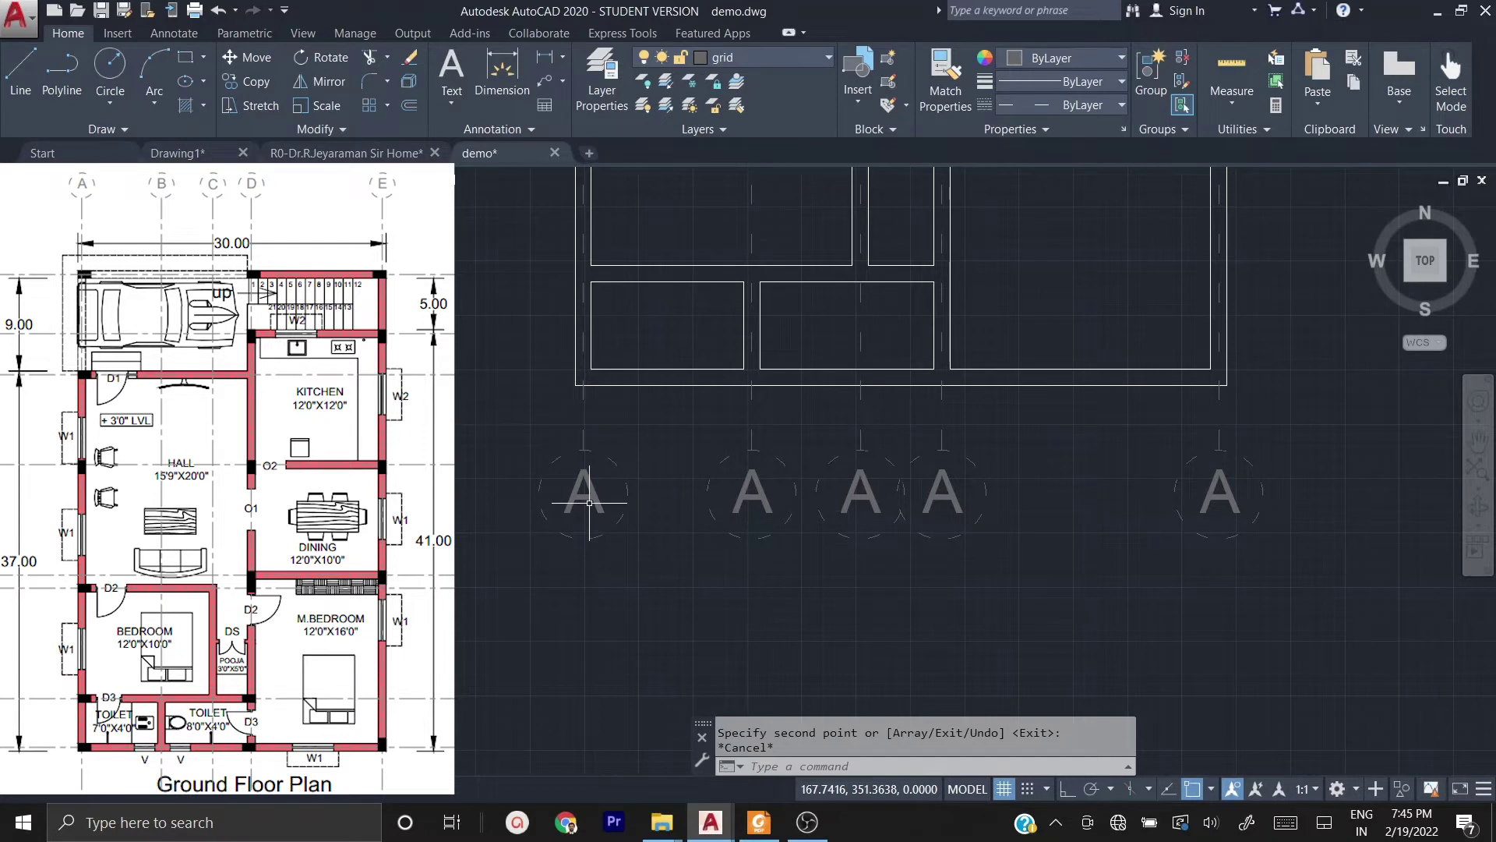
{"action": "double_click", "coordinate": [752, 494]}
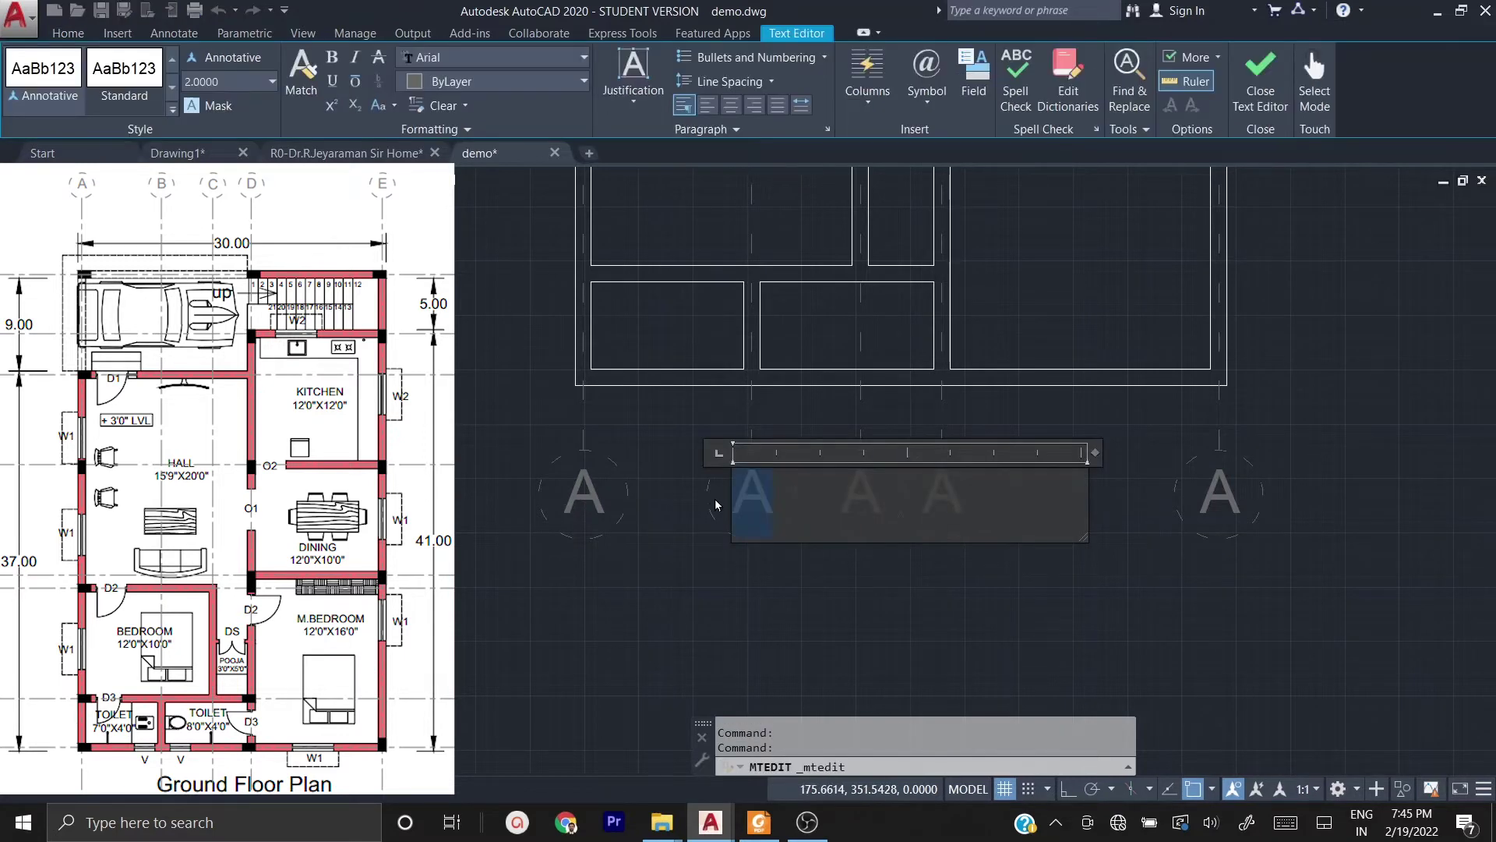
{"action": "type", "text": "B"}
{"action": "left_click", "coordinate": [728, 594]}
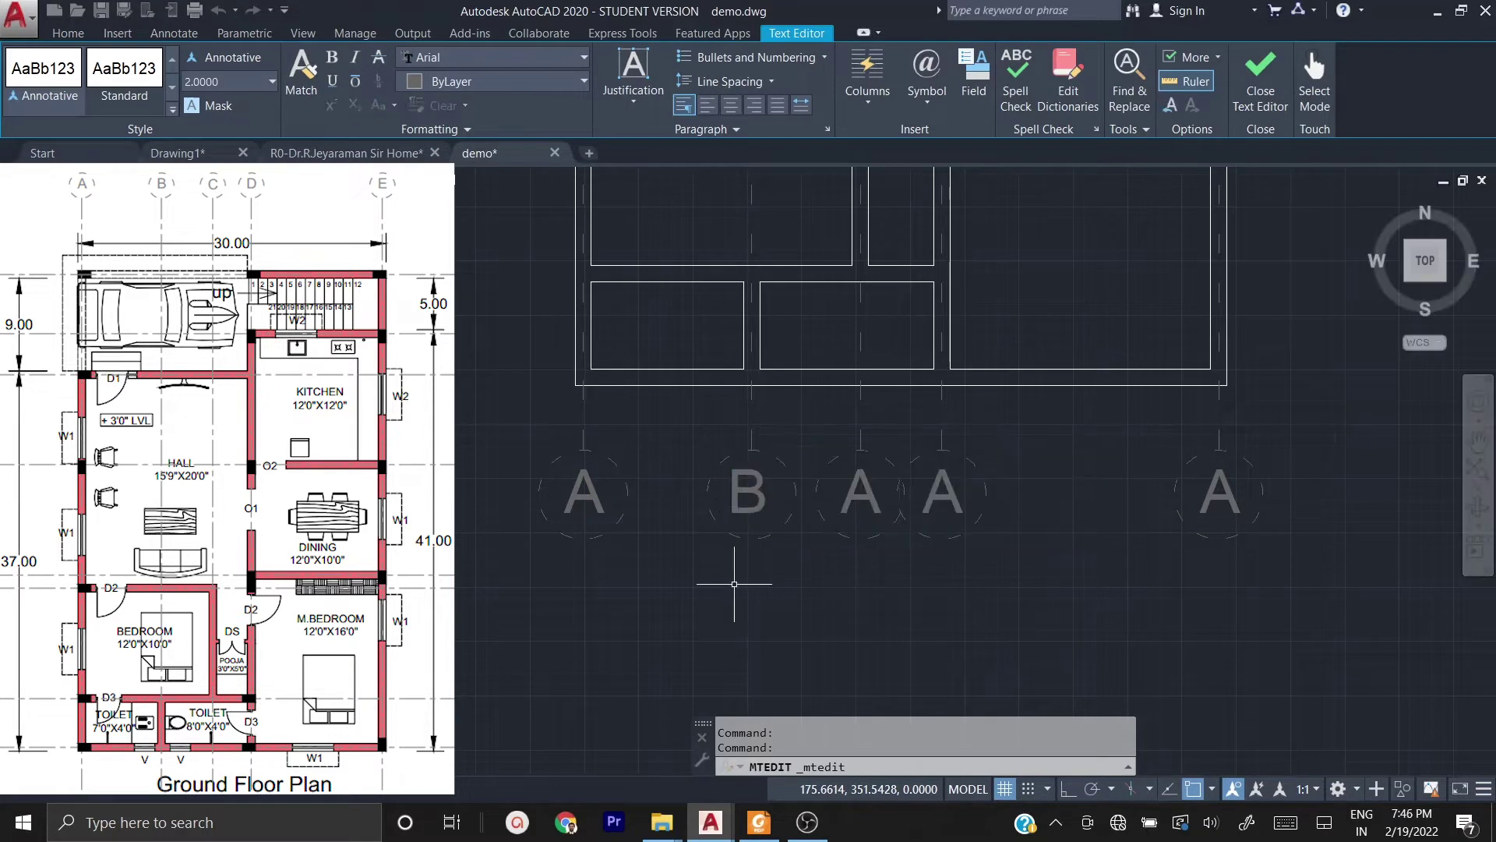
{"action": "double_click", "coordinate": [873, 496]}
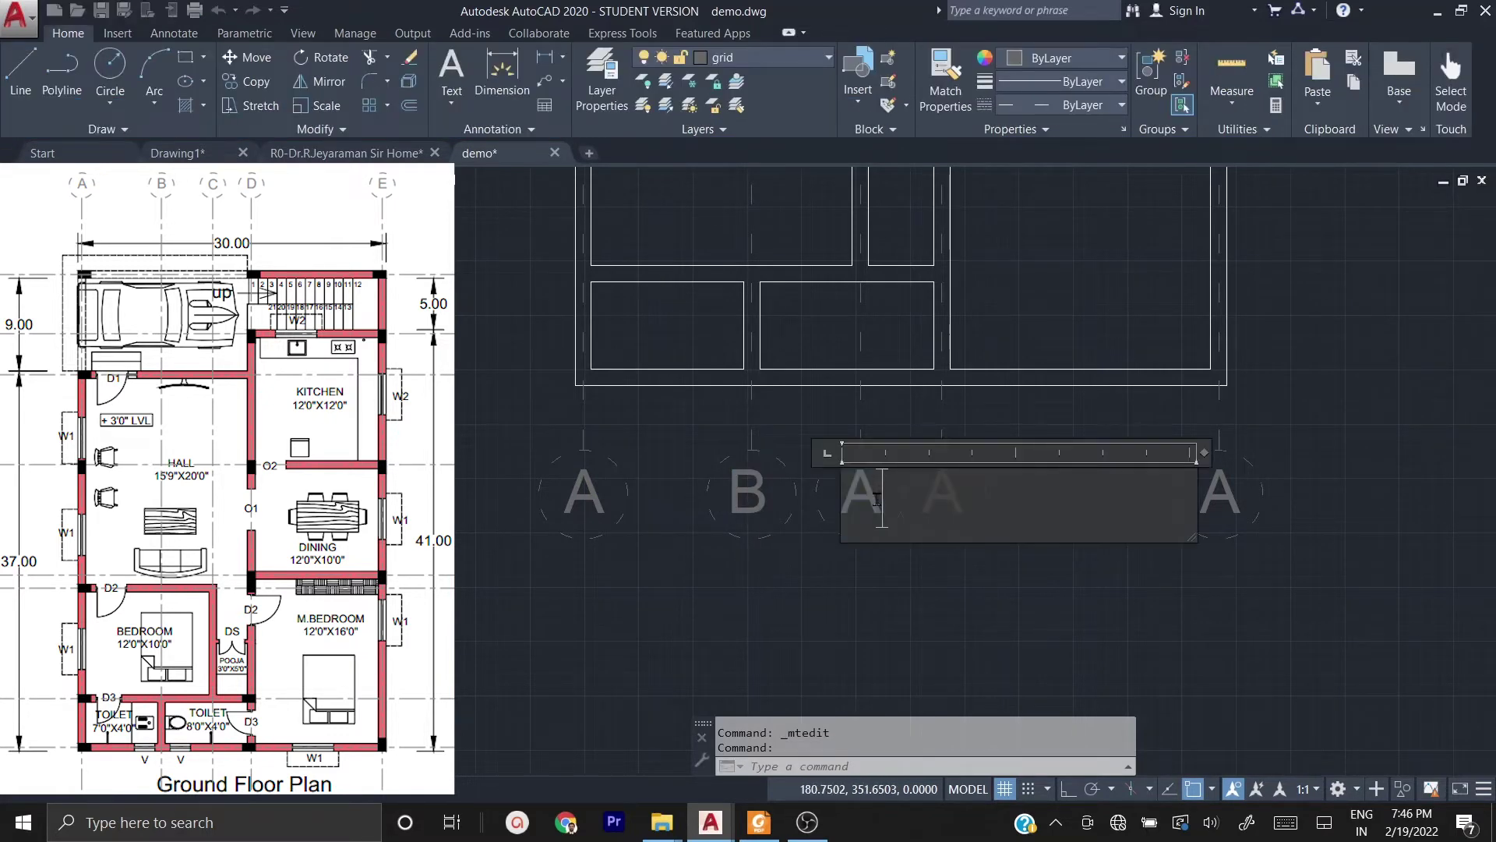
{"action": "type", "text": "C"}
{"action": "left_click", "coordinate": [818, 505]}
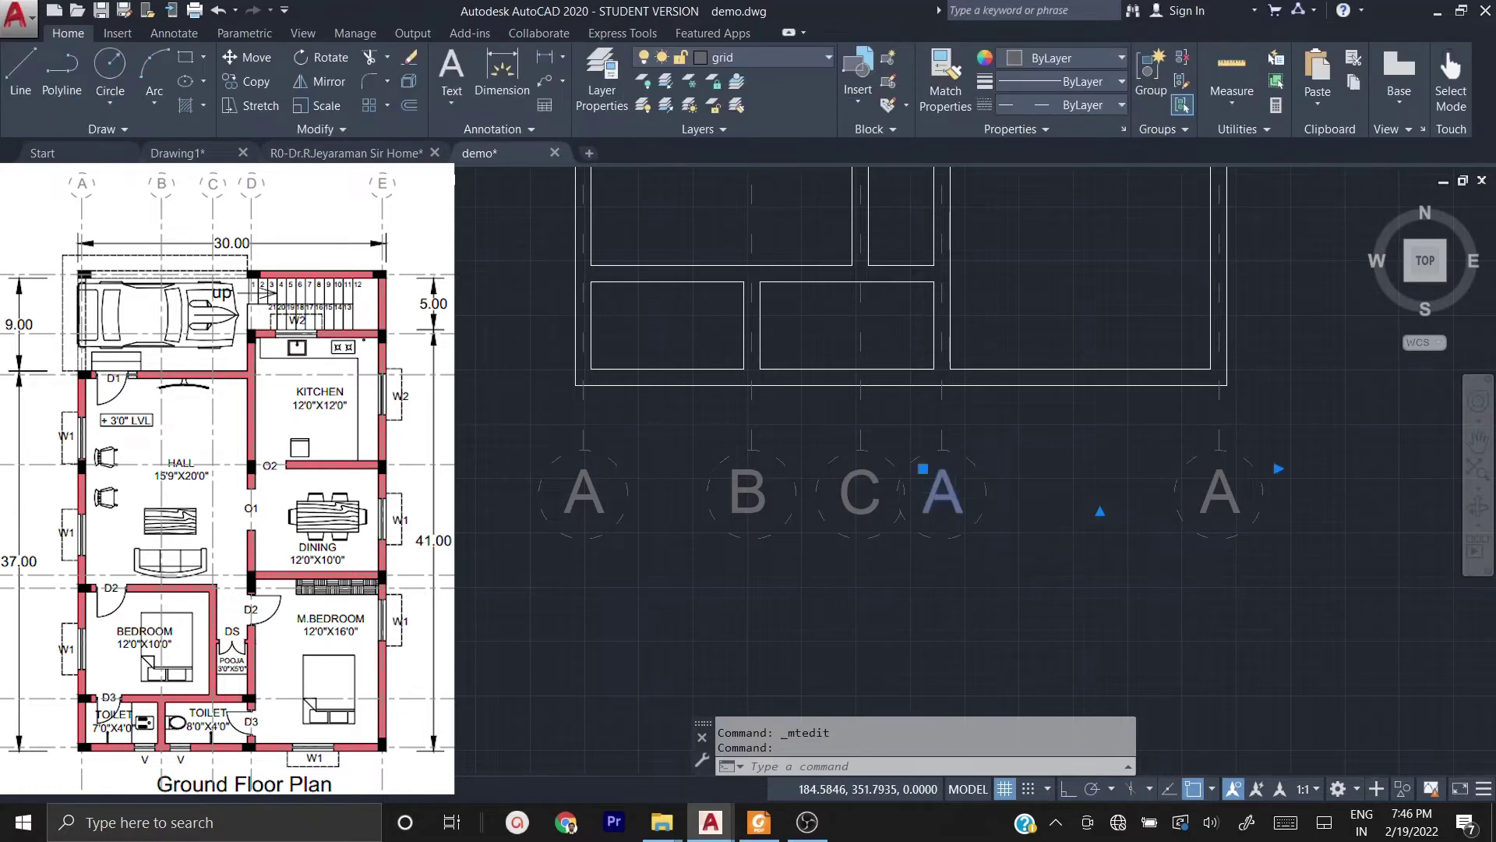
- Change the letters in the fourth and fifth grid bubbles to D and E
{"action": "double_click", "coordinate": [910, 497]}
{"action": "type", "text": "D"}
{"action": "left_click", "coordinate": [900, 616]}
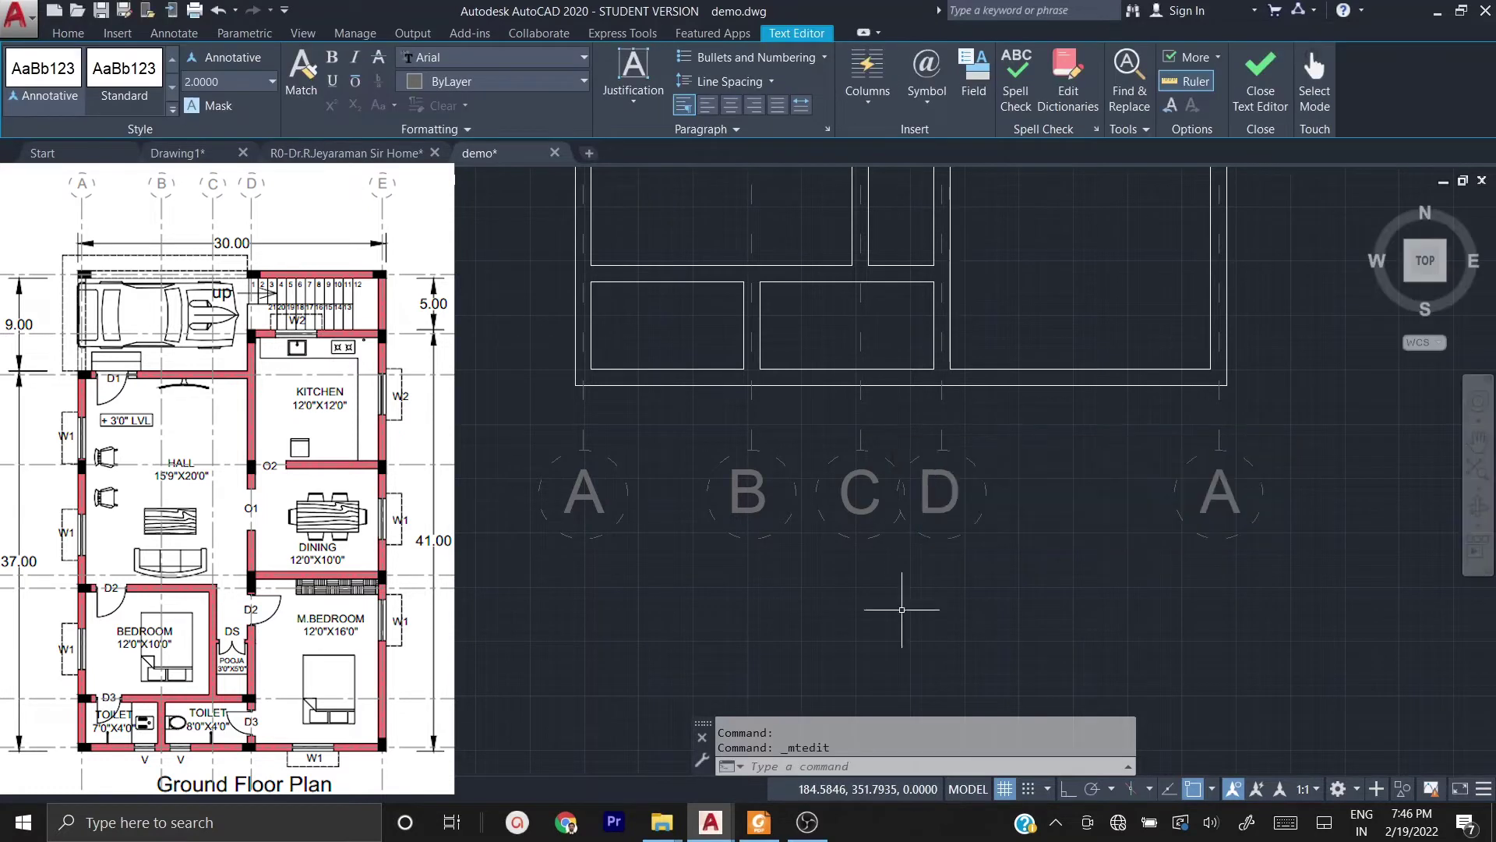
{"action": "left_click", "coordinate": [1224, 499]}
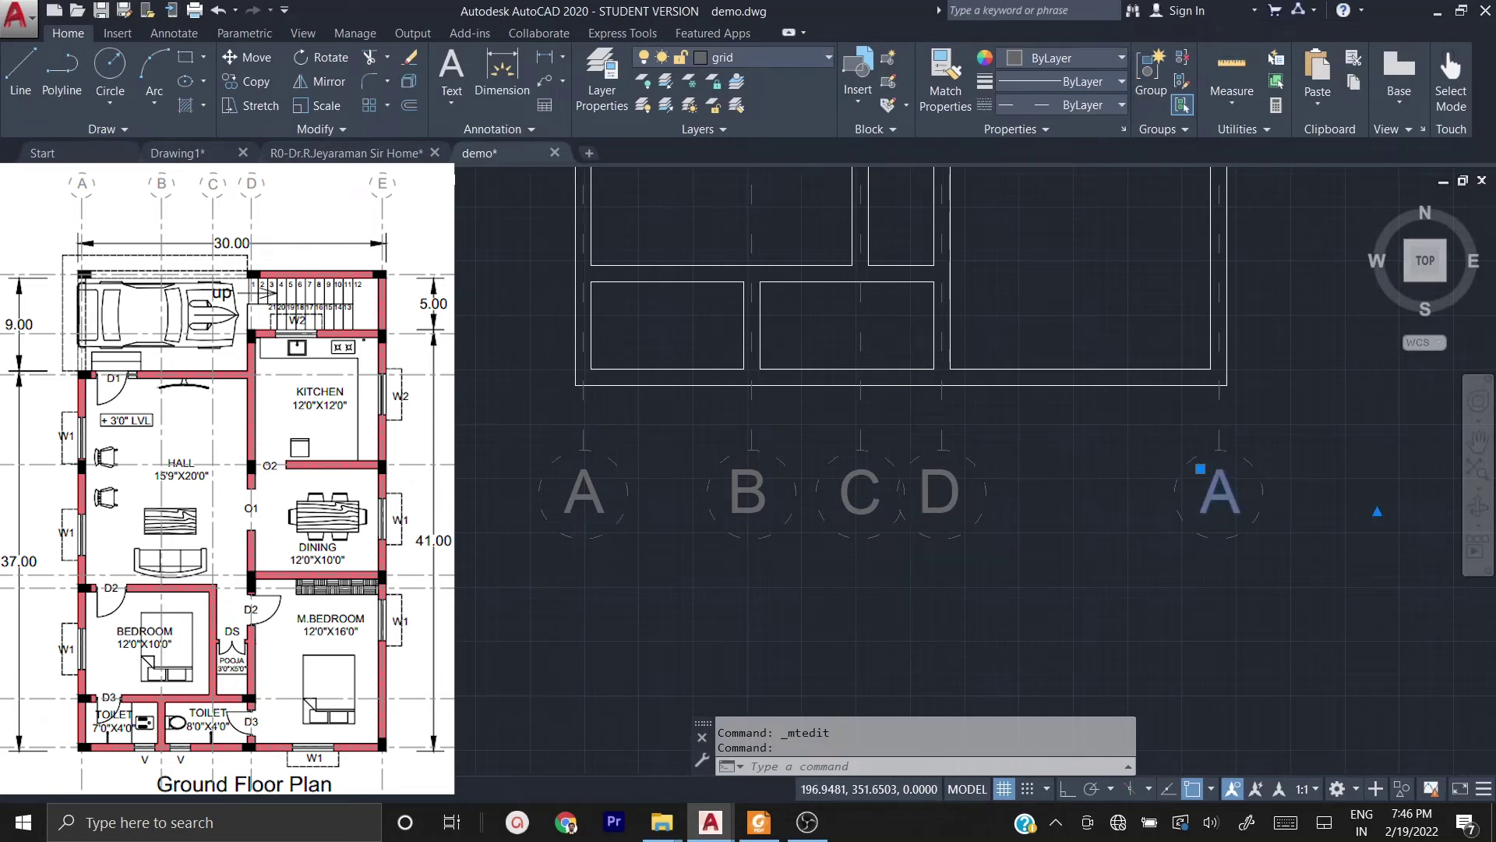
{"action": "double_click", "coordinate": [1221, 492]}
{"action": "type", "text": "E"}
{"action": "left_click", "coordinate": [1164, 609]}
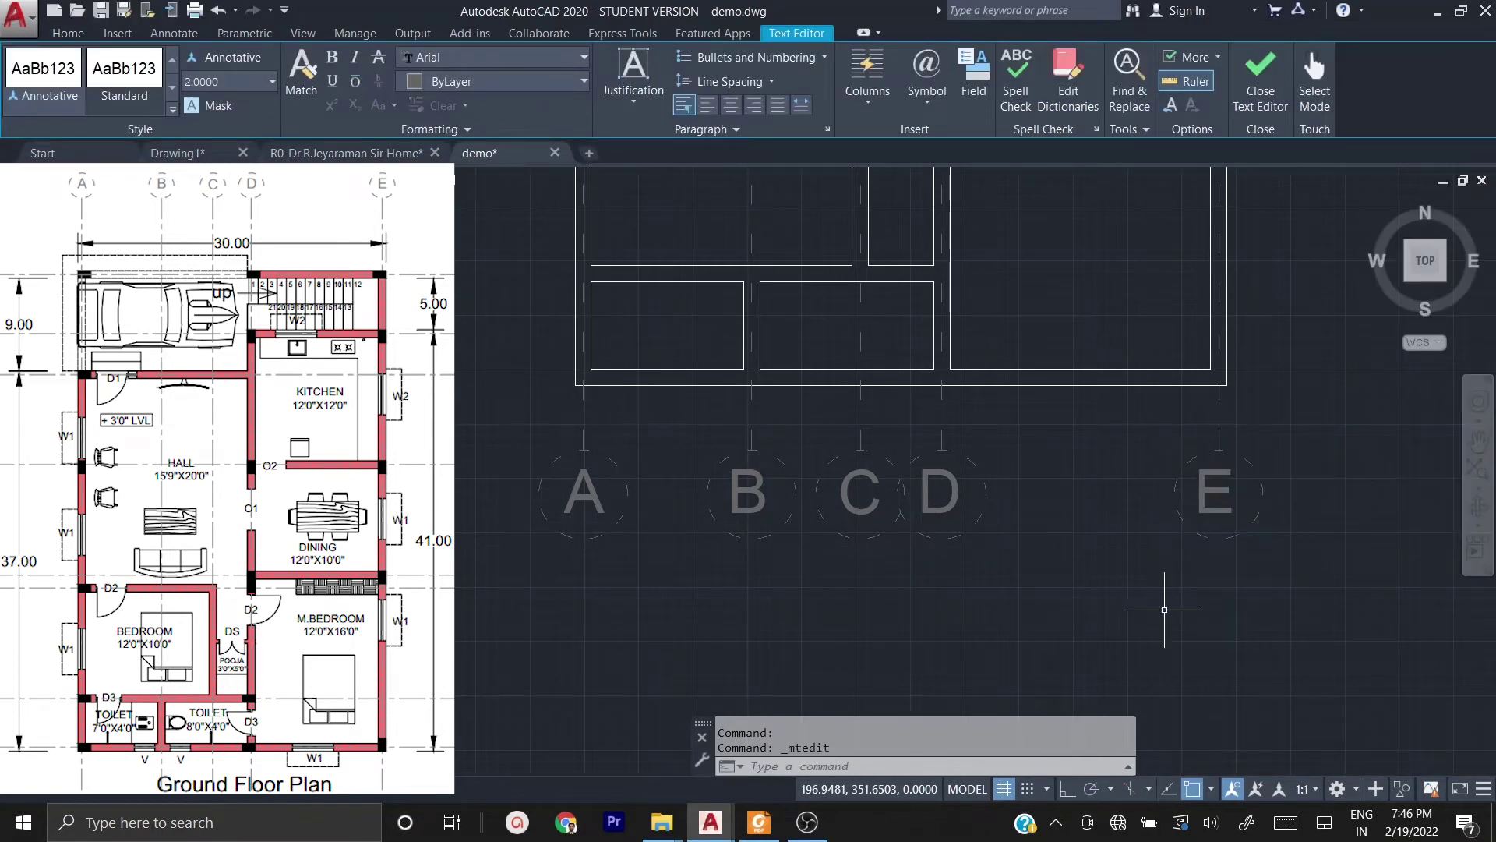
- Copy grid line A and its bubble, without the letter, horizontally into the empty space left of the plan with Ortho on
{"action": "scroll", "coordinate": [1069, 611], "scroll_direction": "down", "scroll_amount": 5}
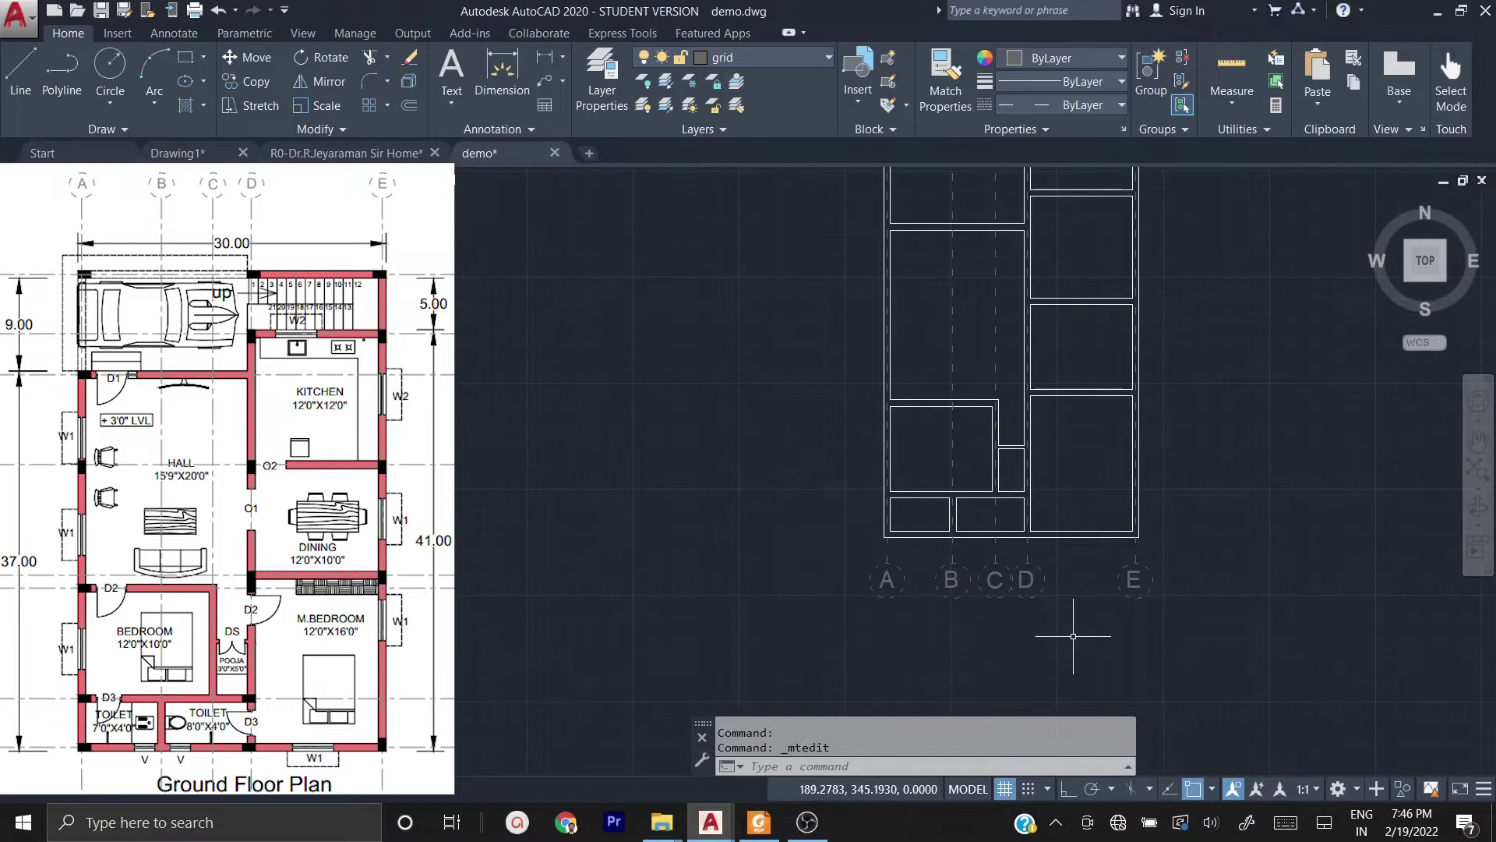
{"action": "scroll", "coordinate": [1073, 636], "scroll_direction": "down", "scroll_amount": 3}
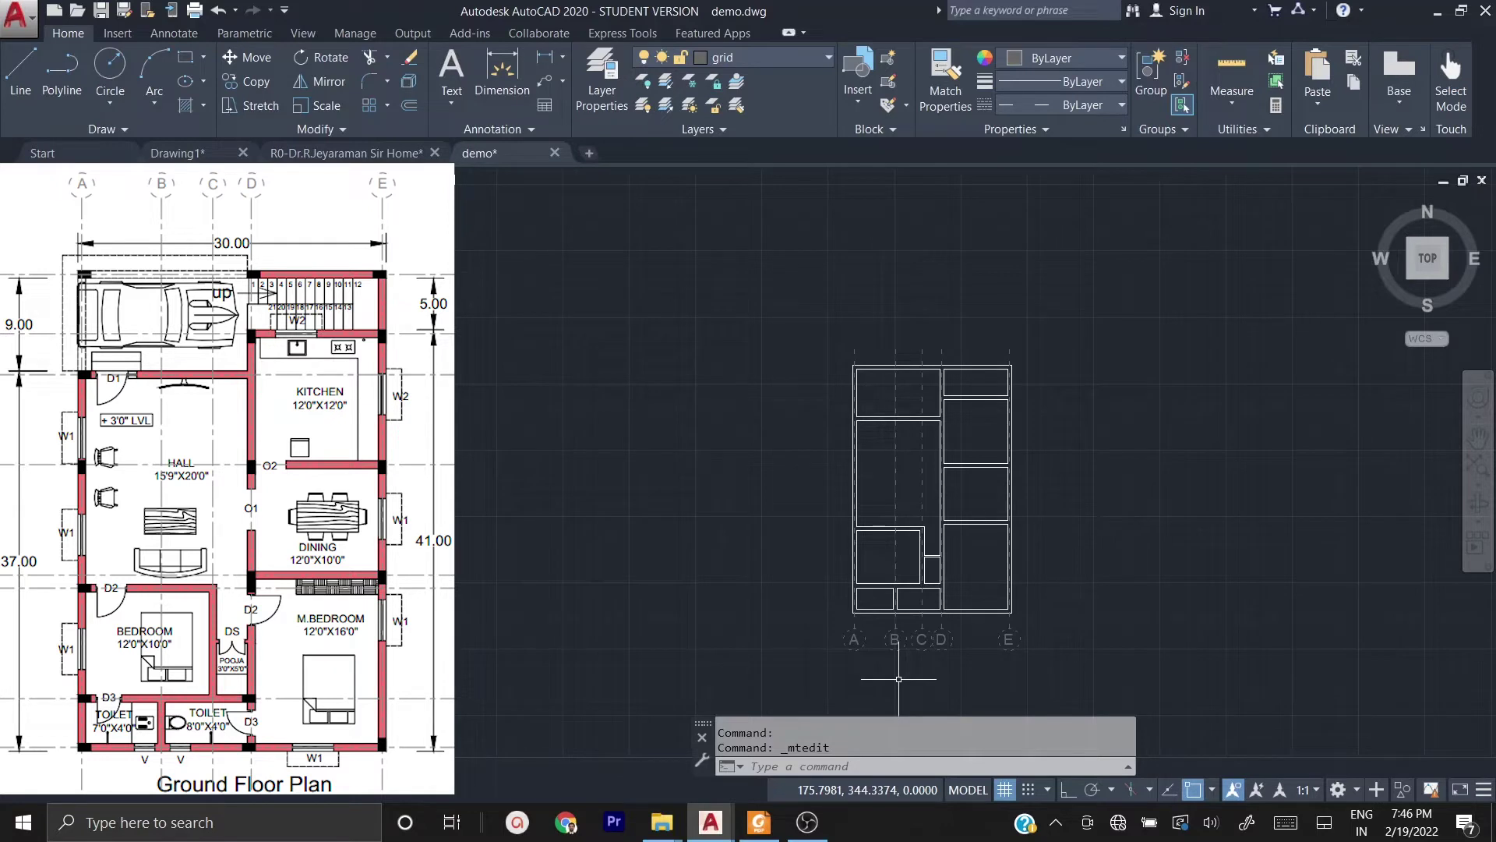
{"action": "scroll", "coordinate": [906, 646], "scroll_direction": "up", "scroll_amount": 2}
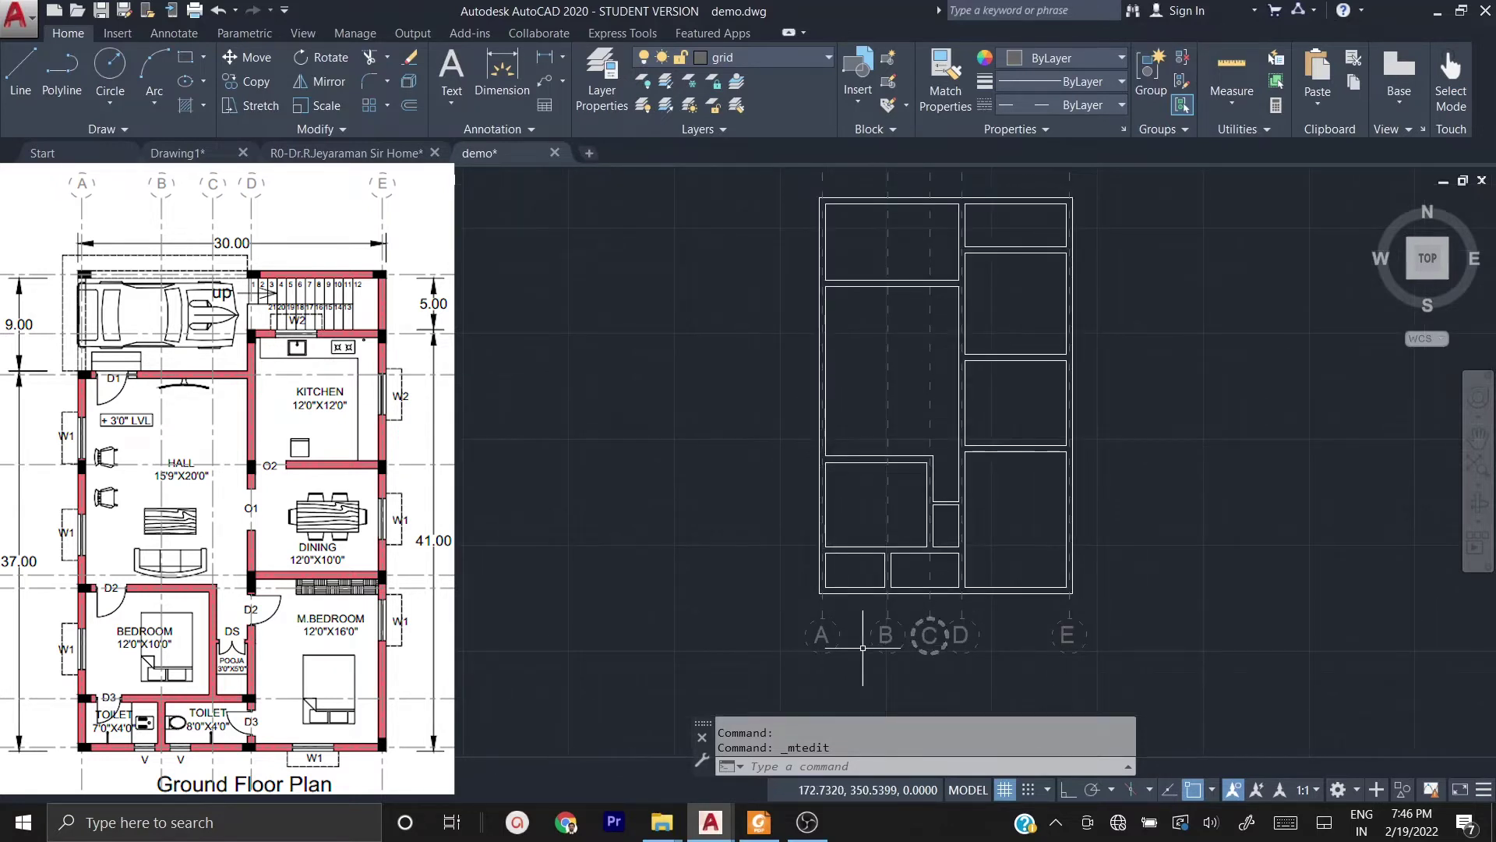
{"action": "scroll", "coordinate": [863, 648], "scroll_direction": "up", "scroll_amount": 2}
{"action": "middle_click_drag", "start_coordinate": [852, 628], "coordinate": [698, 601]}
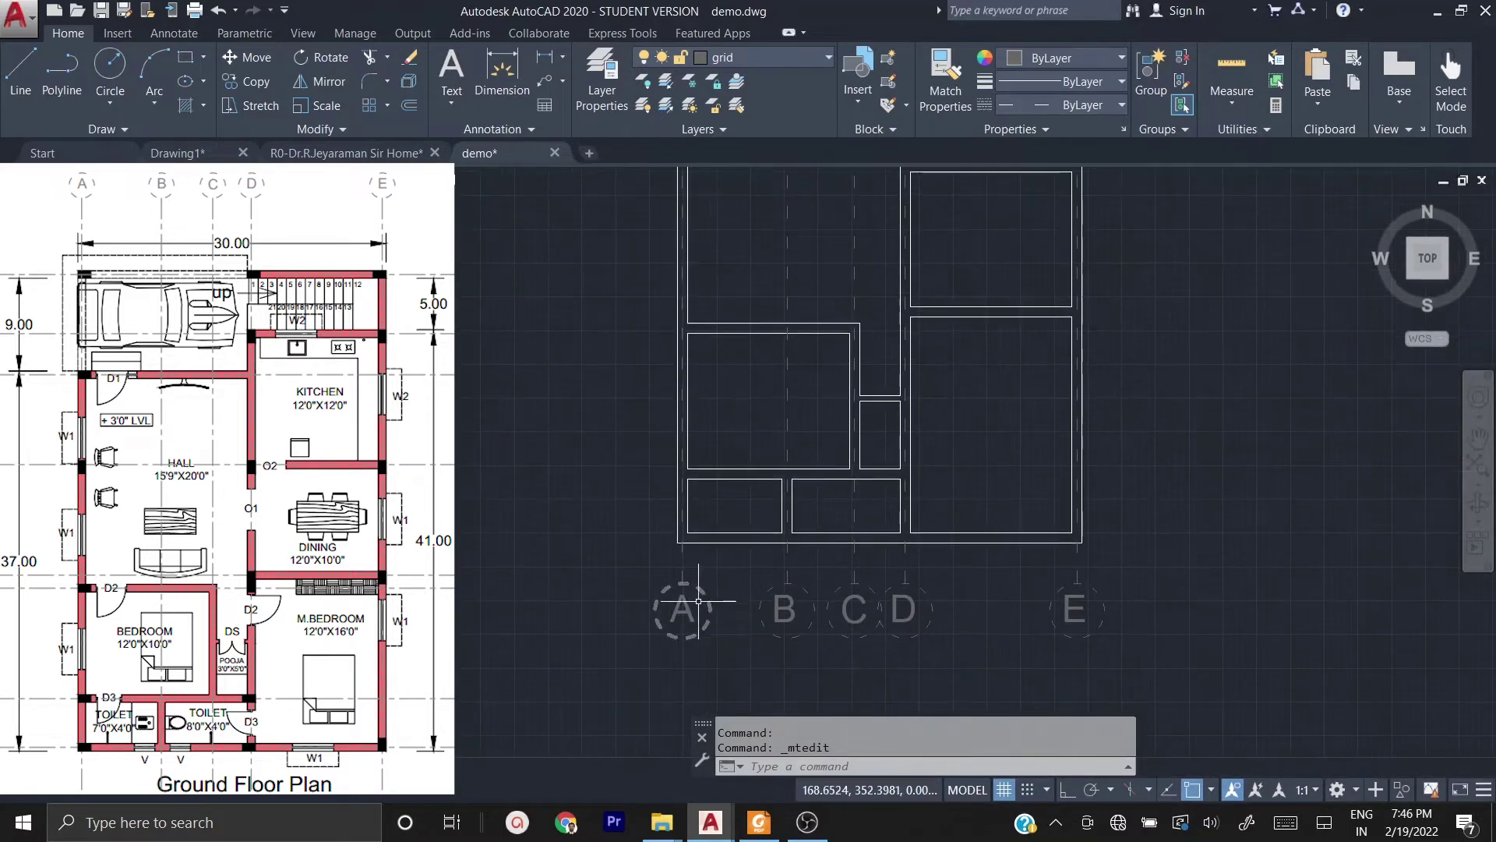
{"action": "scroll", "coordinate": [698, 601], "scroll_direction": "up", "scroll_amount": 4}
{"action": "left_click_drag", "start_coordinate": [697, 538], "coordinate": [635, 509]}
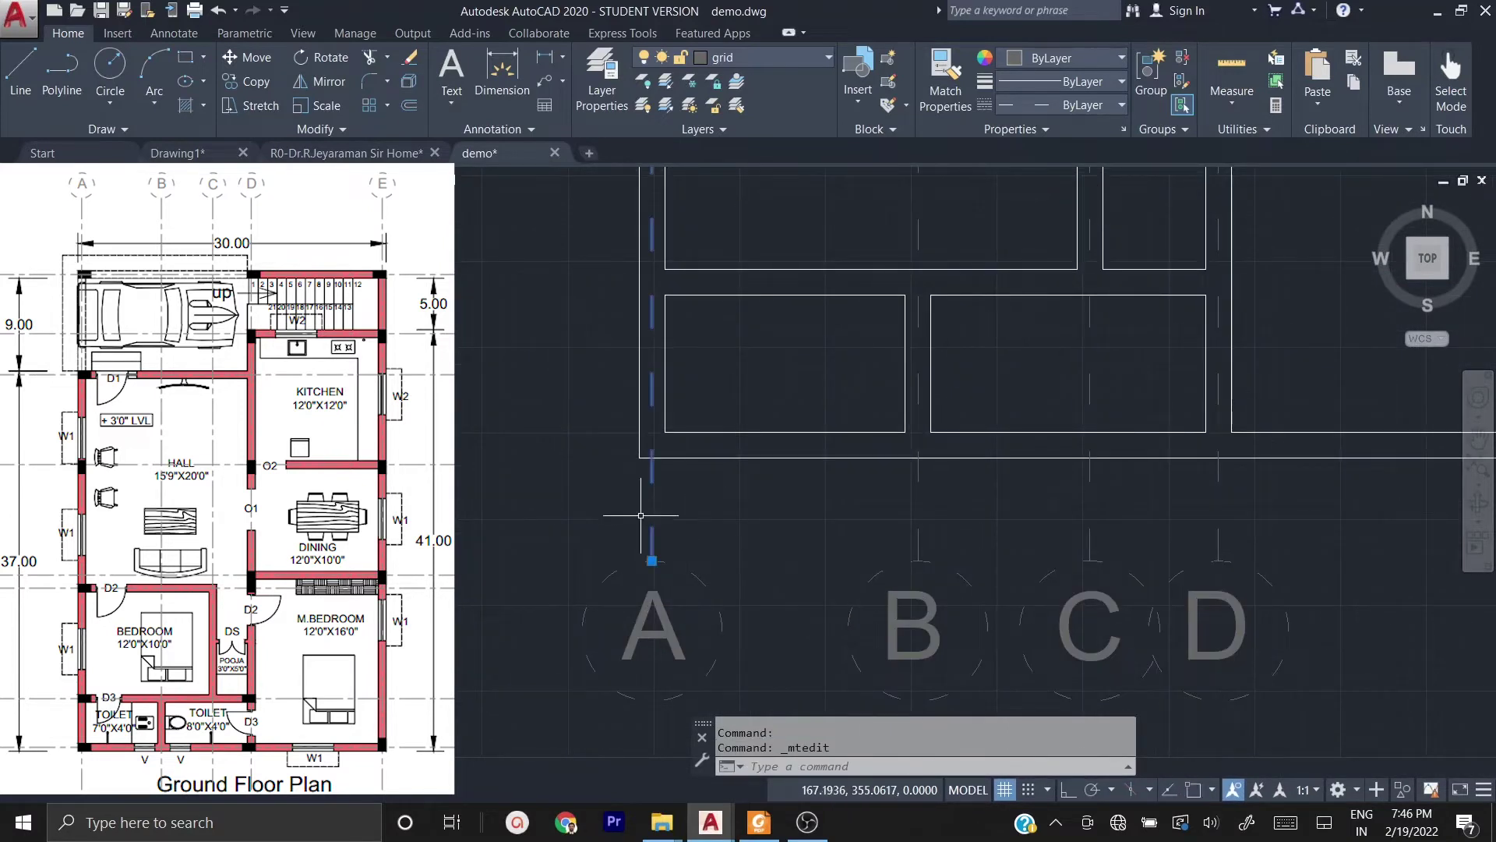
{"action": "left_click", "coordinate": [738, 600]}
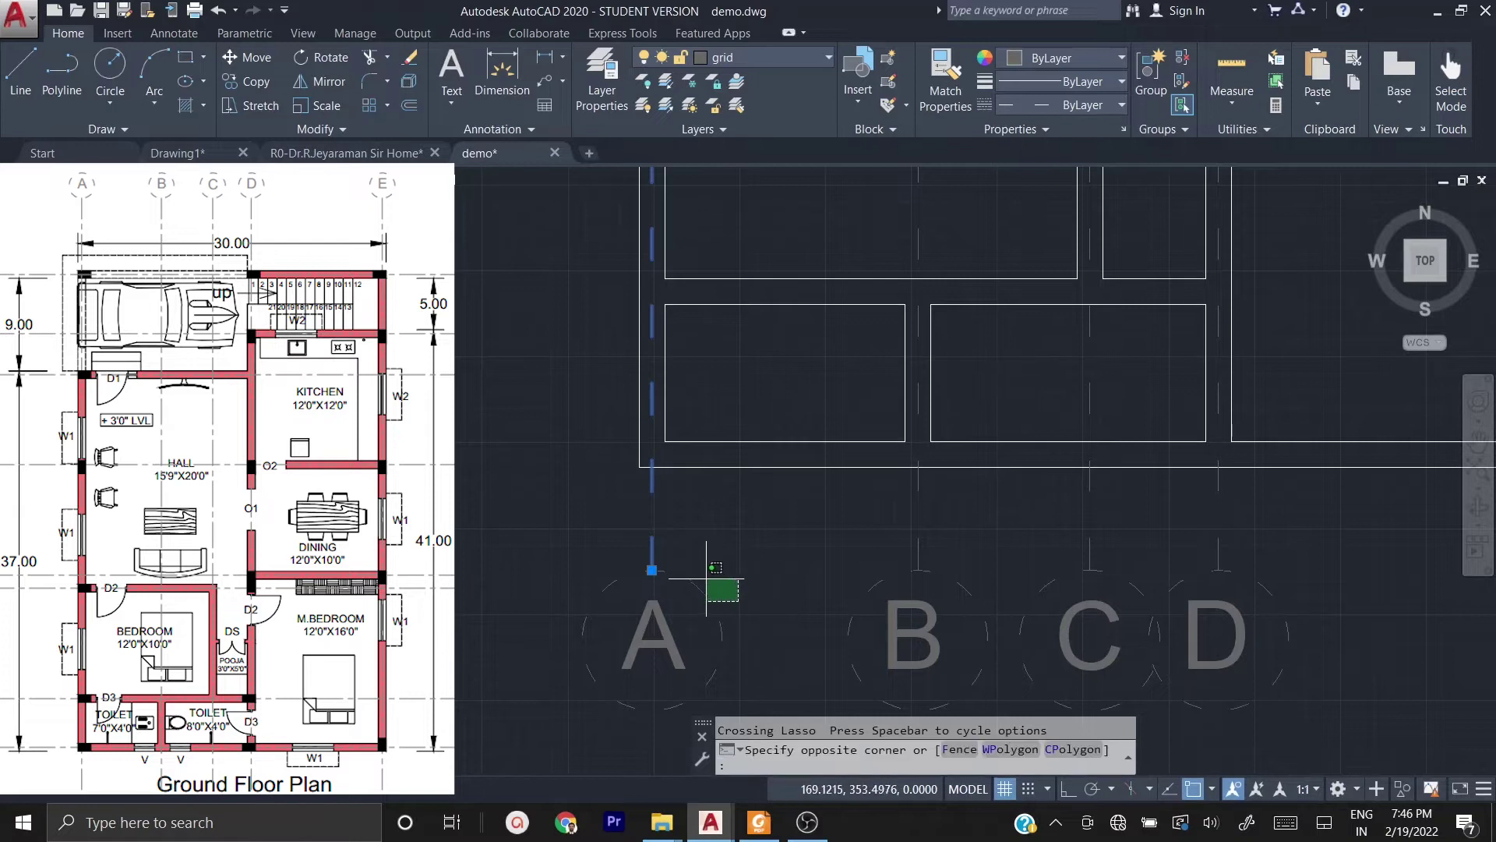
{"action": "left_click", "coordinate": [683, 566]}
{"action": "scroll", "coordinate": [683, 566], "scroll_direction": "down", "scroll_amount": 4}
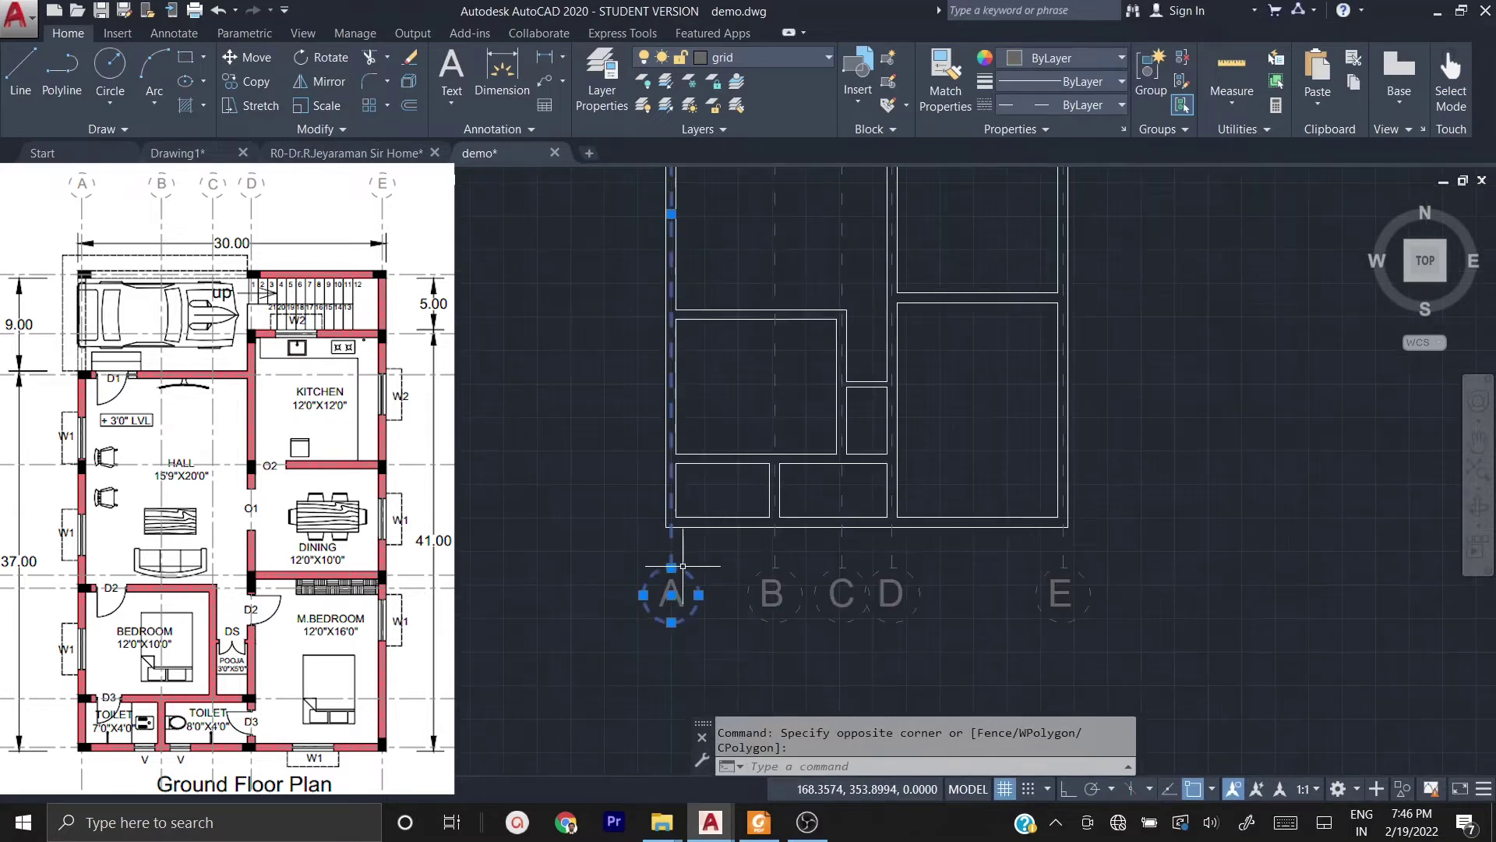
{"action": "mouse_move", "coordinate": [654, 679]}
{"action": "middle_mouse_down"}
{"action": "mouse_move", "coordinate": [620, 778]}
{"action": "mouse_move", "coordinate": [633, 678]}
{"action": "middle_mouse_up"}
{"action": "scroll", "coordinate": [663, 608], "scroll_direction": "up", "scroll_amount": 5}
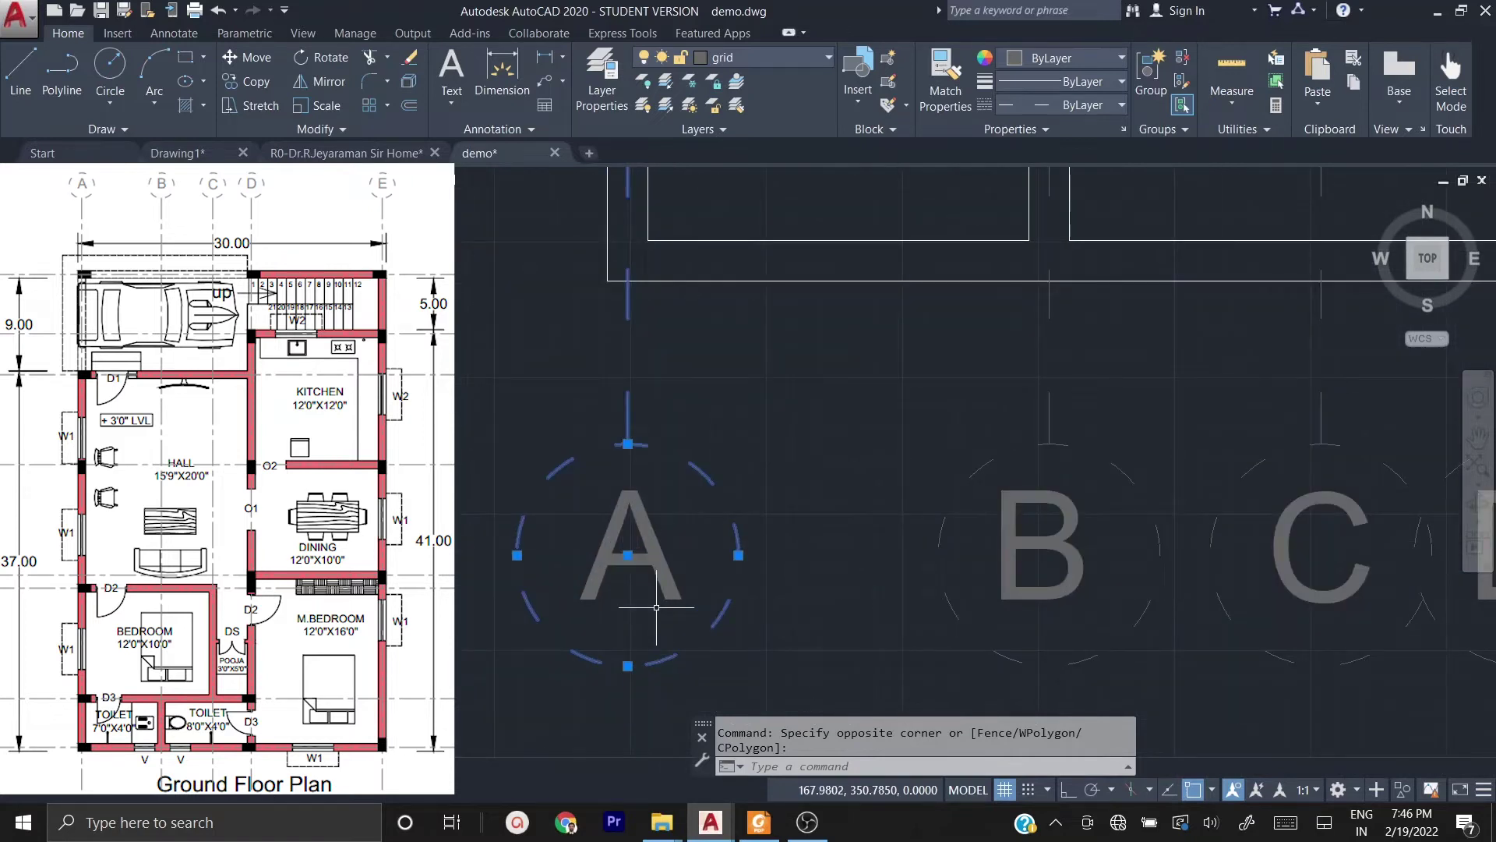
{"action": "scroll", "coordinate": [657, 607], "scroll_direction": "down", "scroll_amount": 3}
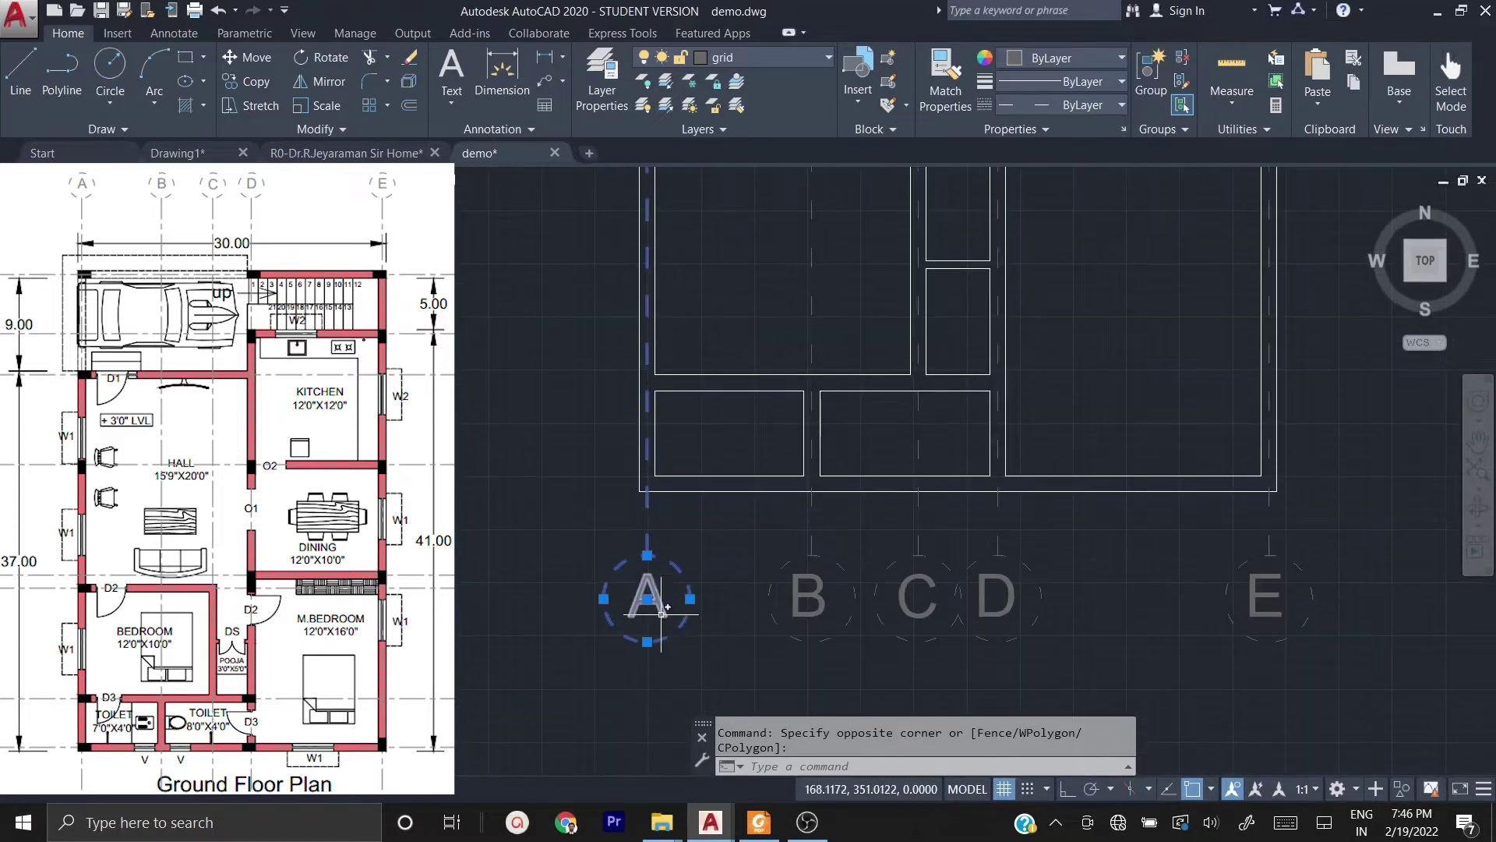
{"action": "scroll", "coordinate": [772, 608], "scroll_direction": "down", "scroll_amount": 2}
{"action": "type", "text": "c"}
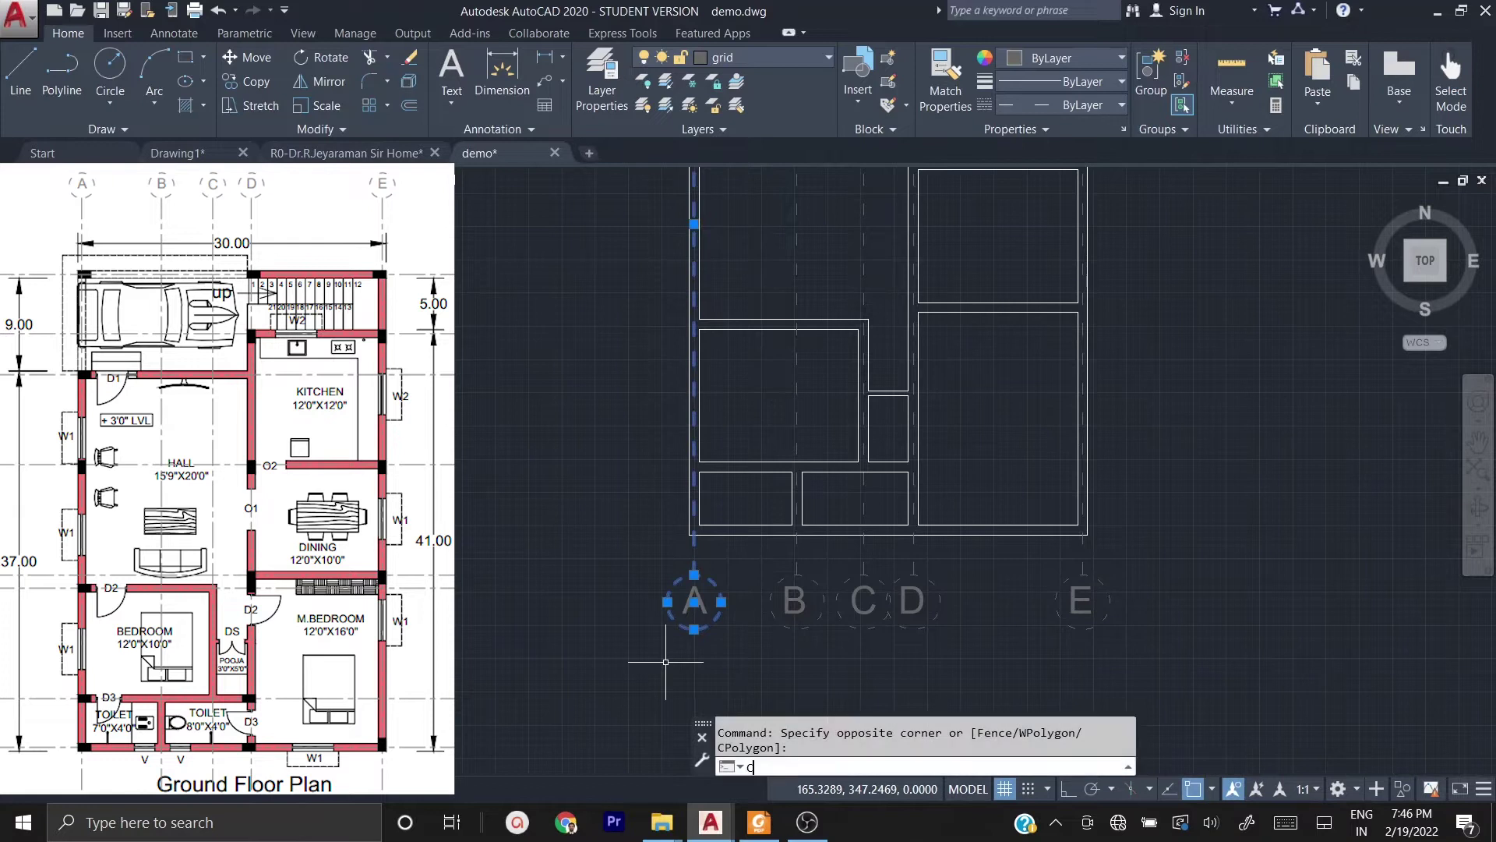
{"action": "type", "text": "o"}
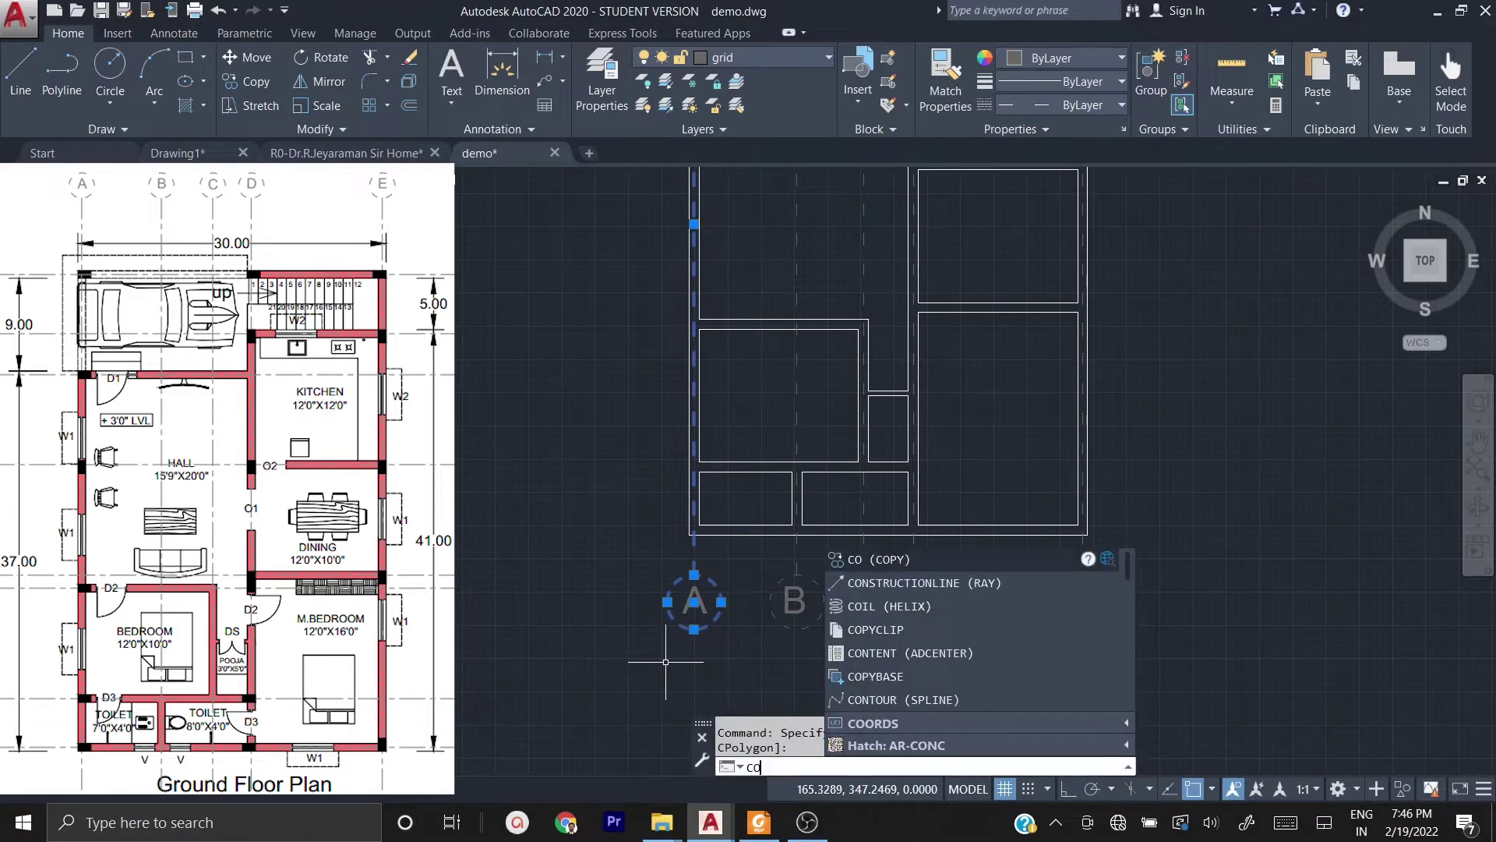
{"action": "key", "text": "Return"}
{"action": "scroll", "coordinate": [690, 530], "scroll_direction": "up", "scroll_amount": 5}
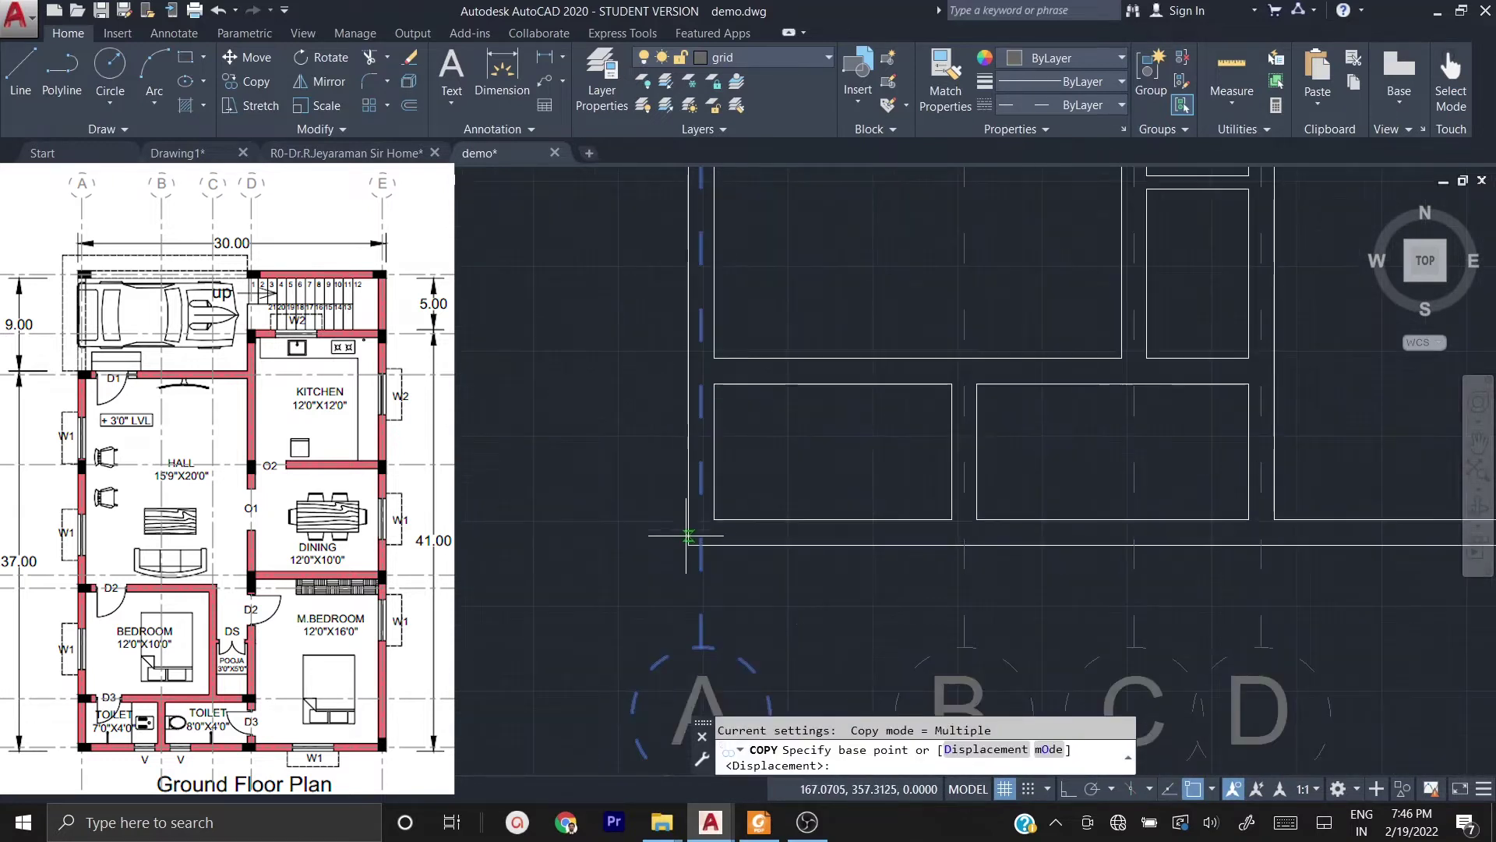
{"action": "left_click", "coordinate": [691, 544]}
{"action": "scroll", "coordinate": [734, 541], "scroll_direction": "down", "scroll_amount": 5}
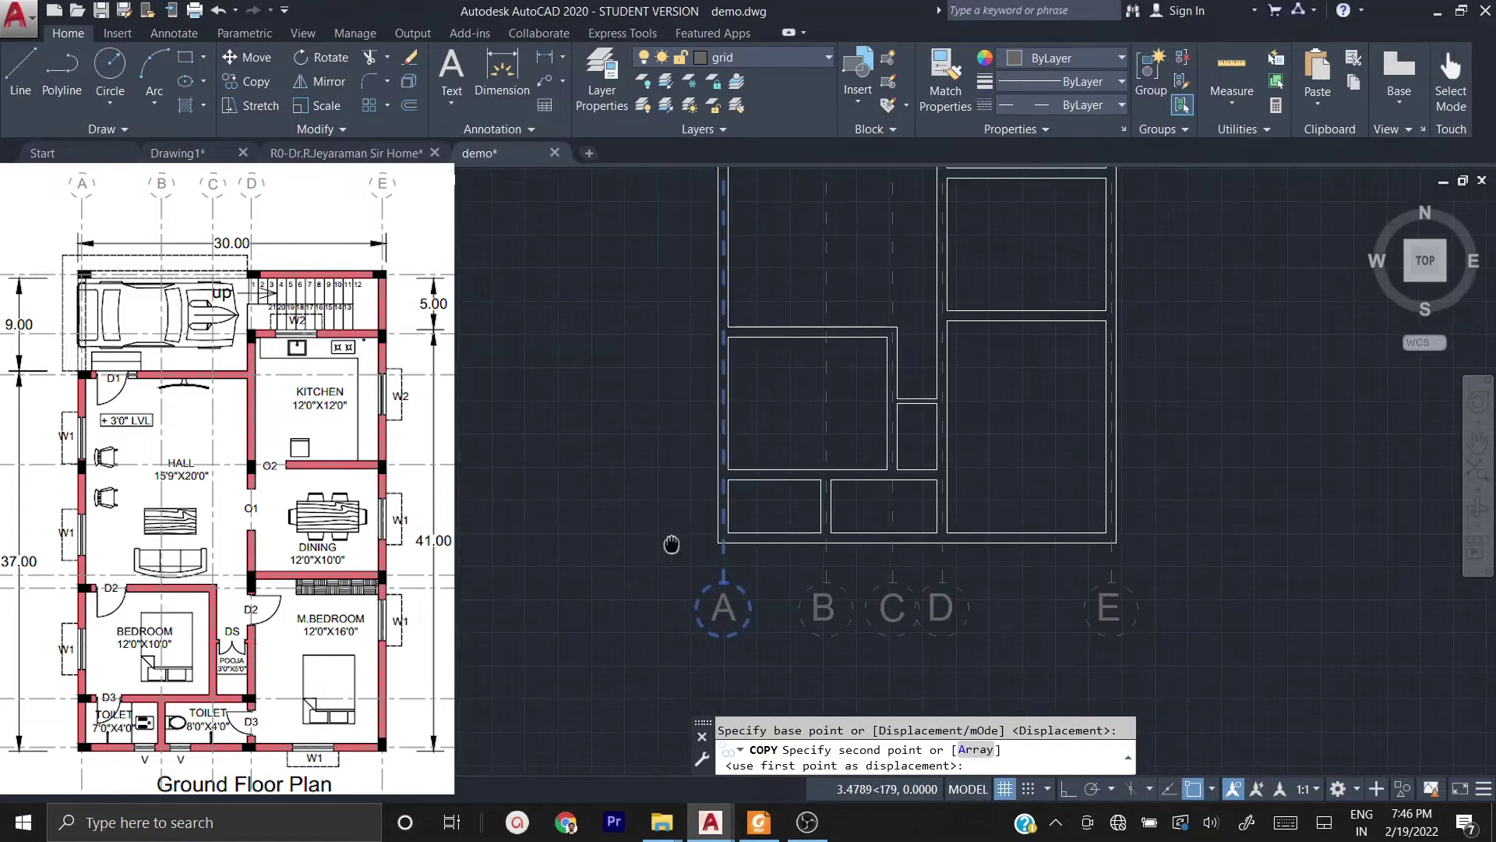
{"action": "middle_click_drag", "start_coordinate": [671, 541], "coordinate": [1049, 546]}
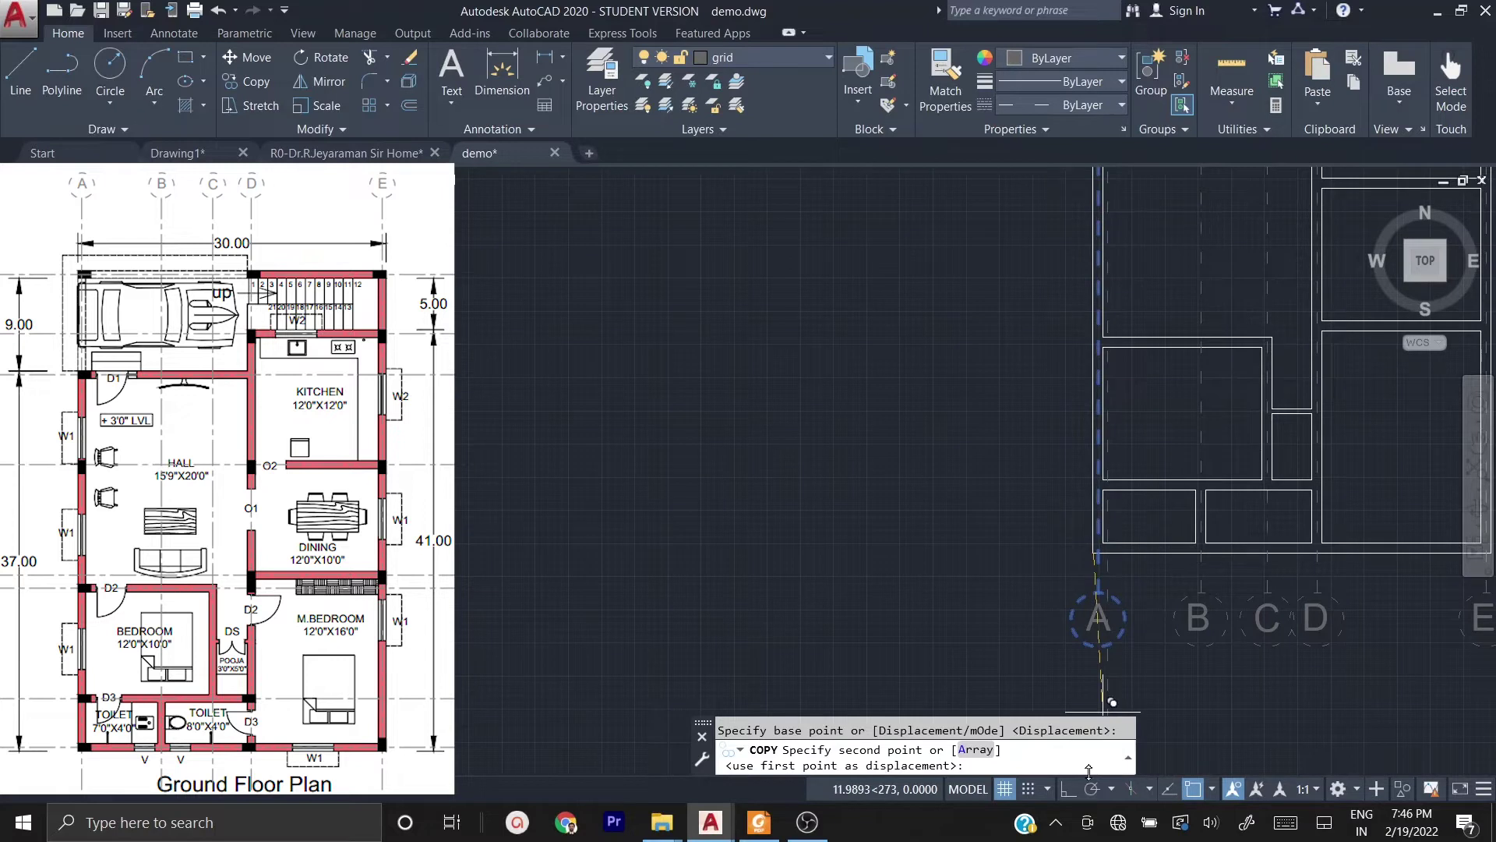
{"action": "left_click", "coordinate": [1066, 793]}
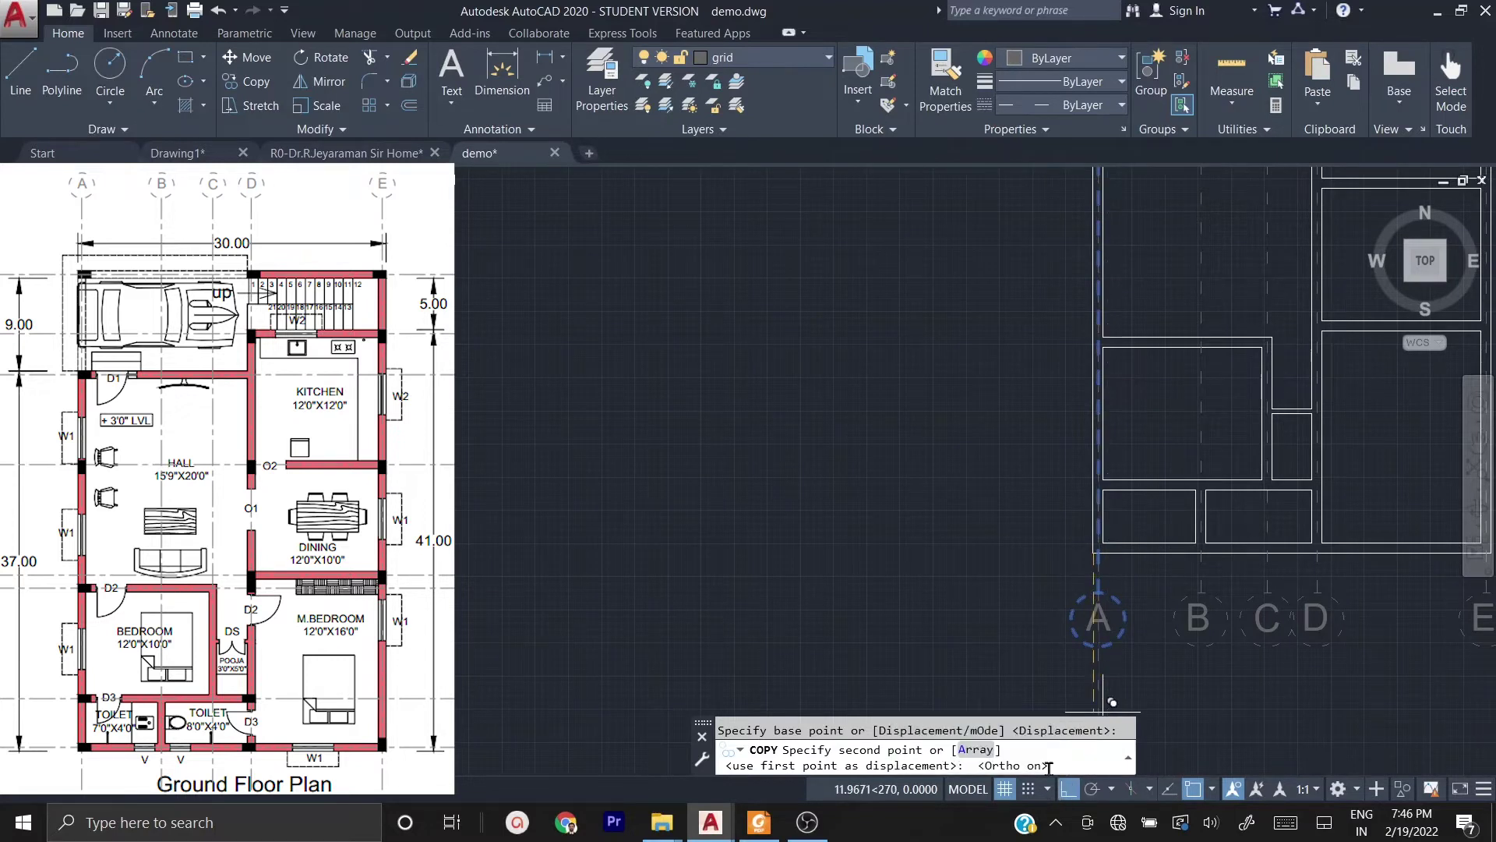
{"action": "left_click", "coordinate": [867, 571]}
{"action": "key", "text": "Escape"}
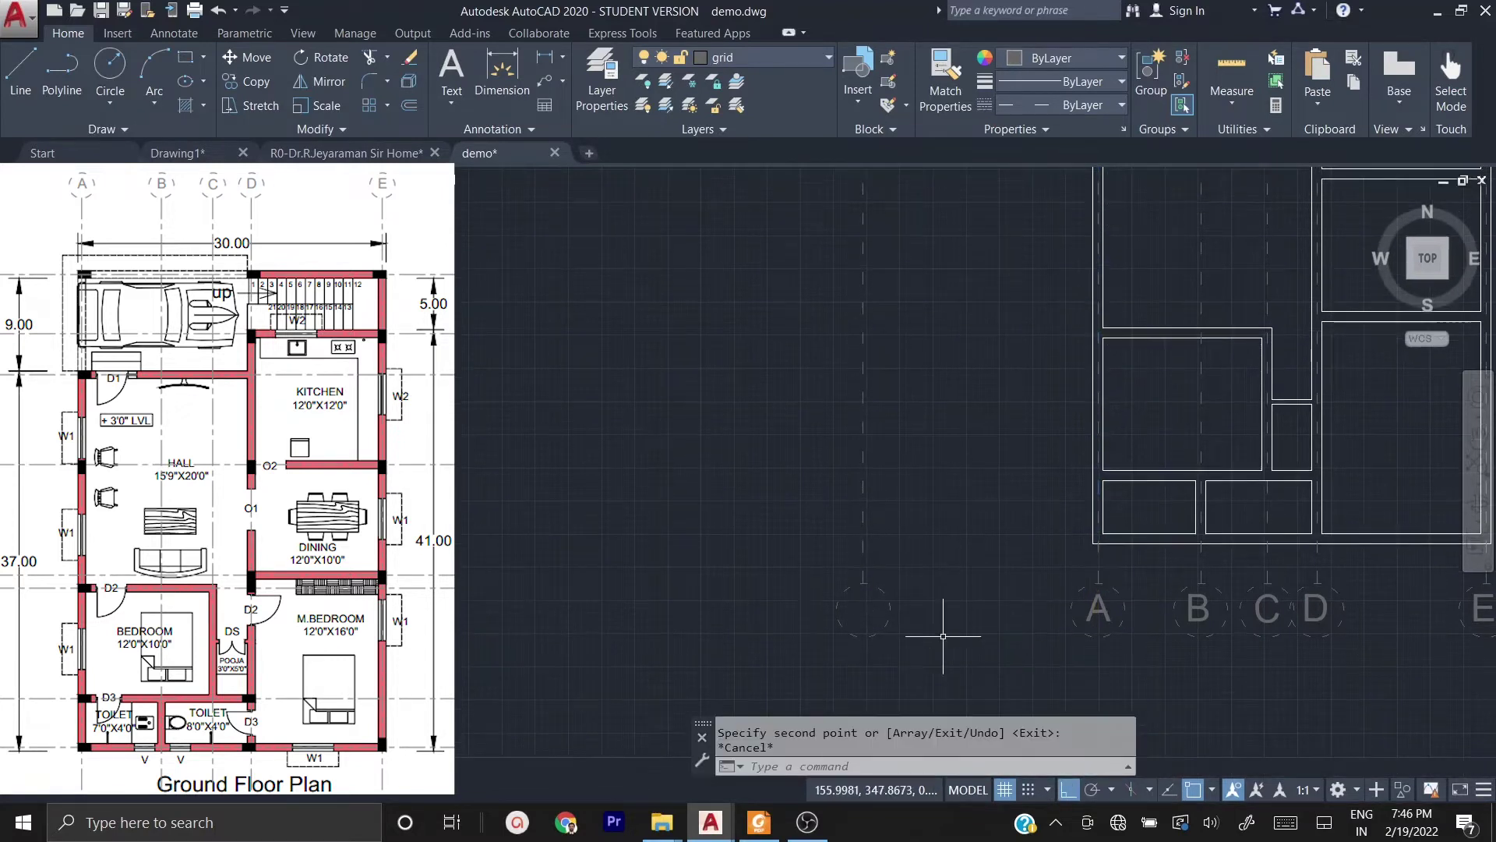
- Rotate the copied grid line and bubble by 270° about the line's bubble end, so the line runs horizontally with its bubble at left
{"action": "scroll", "coordinate": [640, 499], "scroll_direction": "down", "scroll_amount": 2}
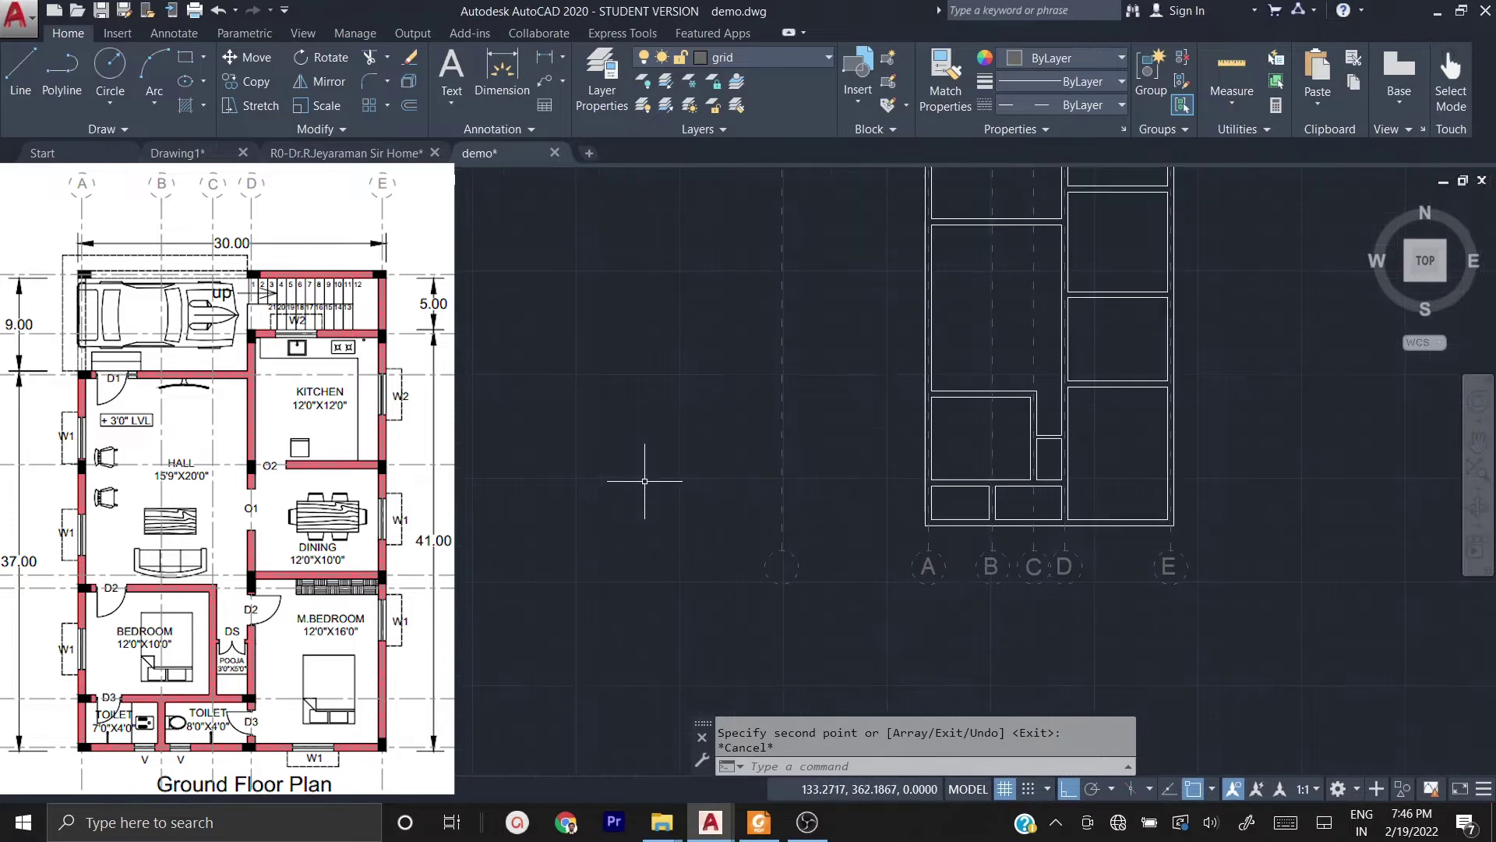
{"action": "scroll", "coordinate": [778, 569], "scroll_direction": "up", "scroll_amount": 2}
{"action": "left_click", "coordinate": [845, 586]}
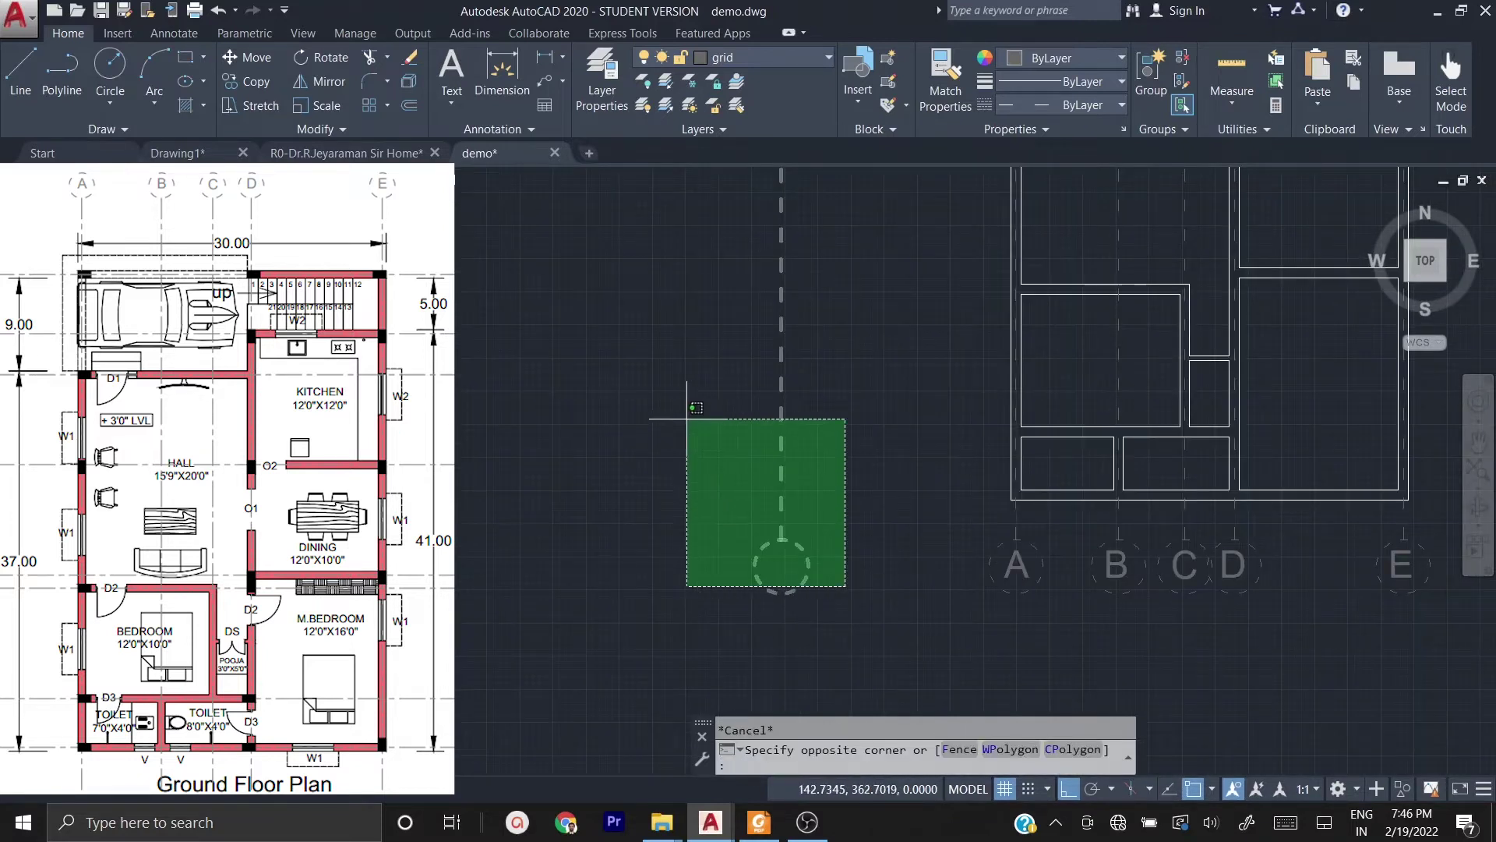
{"action": "left_click", "coordinate": [677, 400]}
{"action": "type", "text": "RO"}
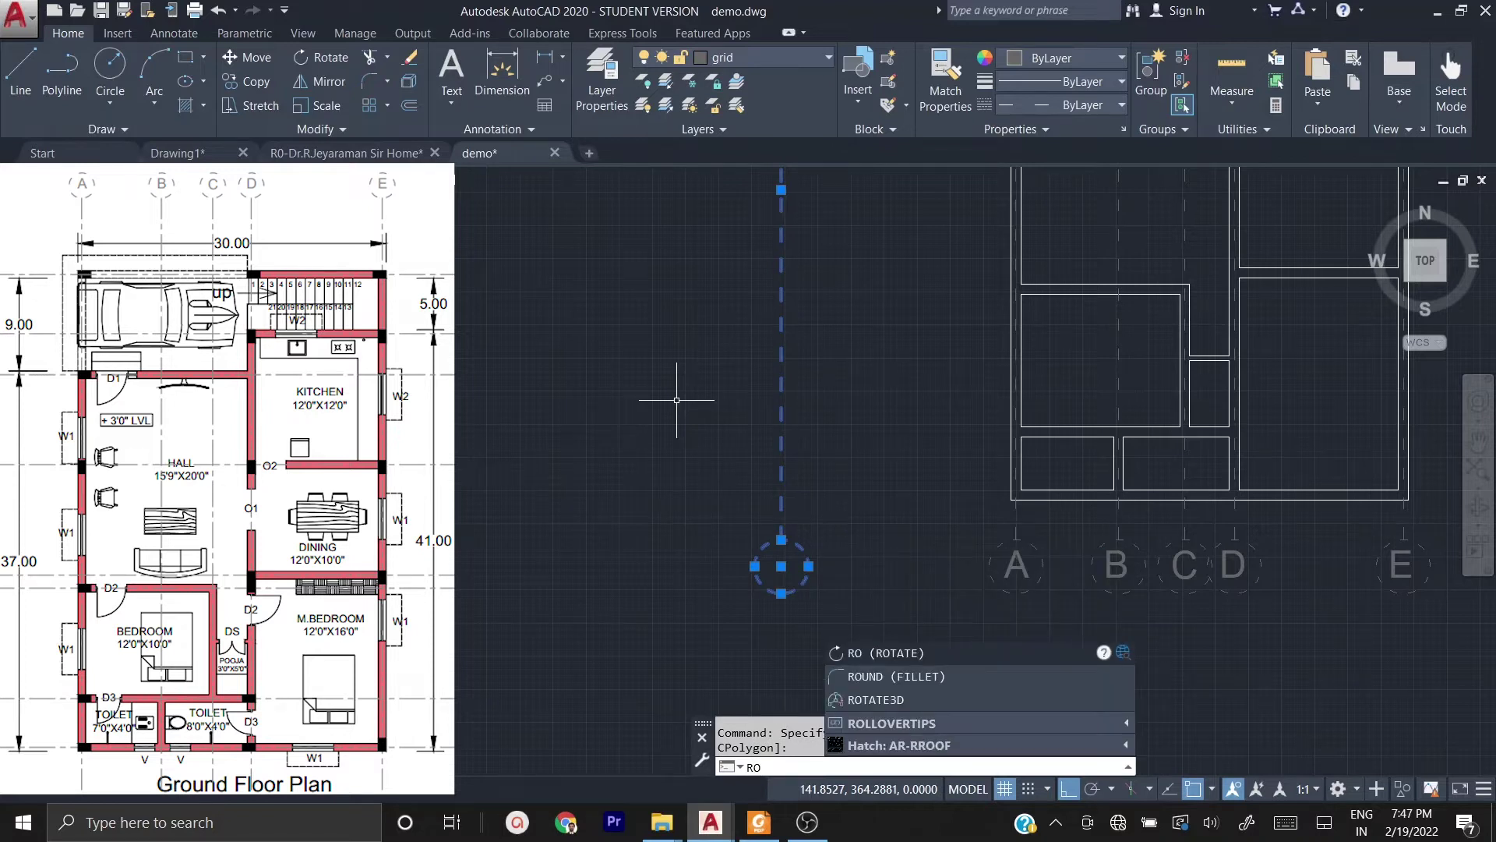
{"action": "key", "text": "Return"}
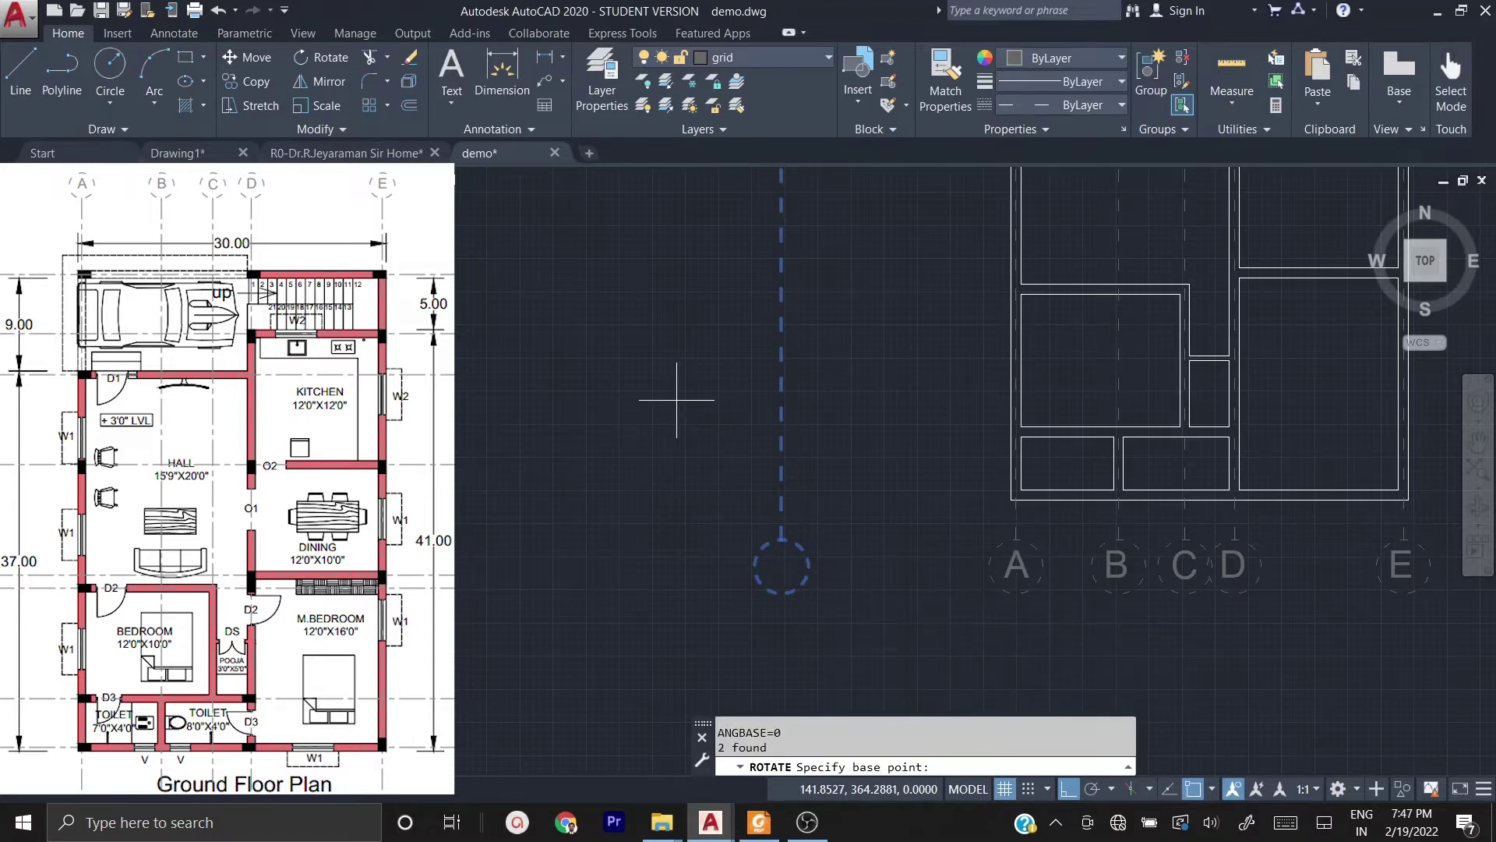
{"action": "left_click", "coordinate": [781, 539]}
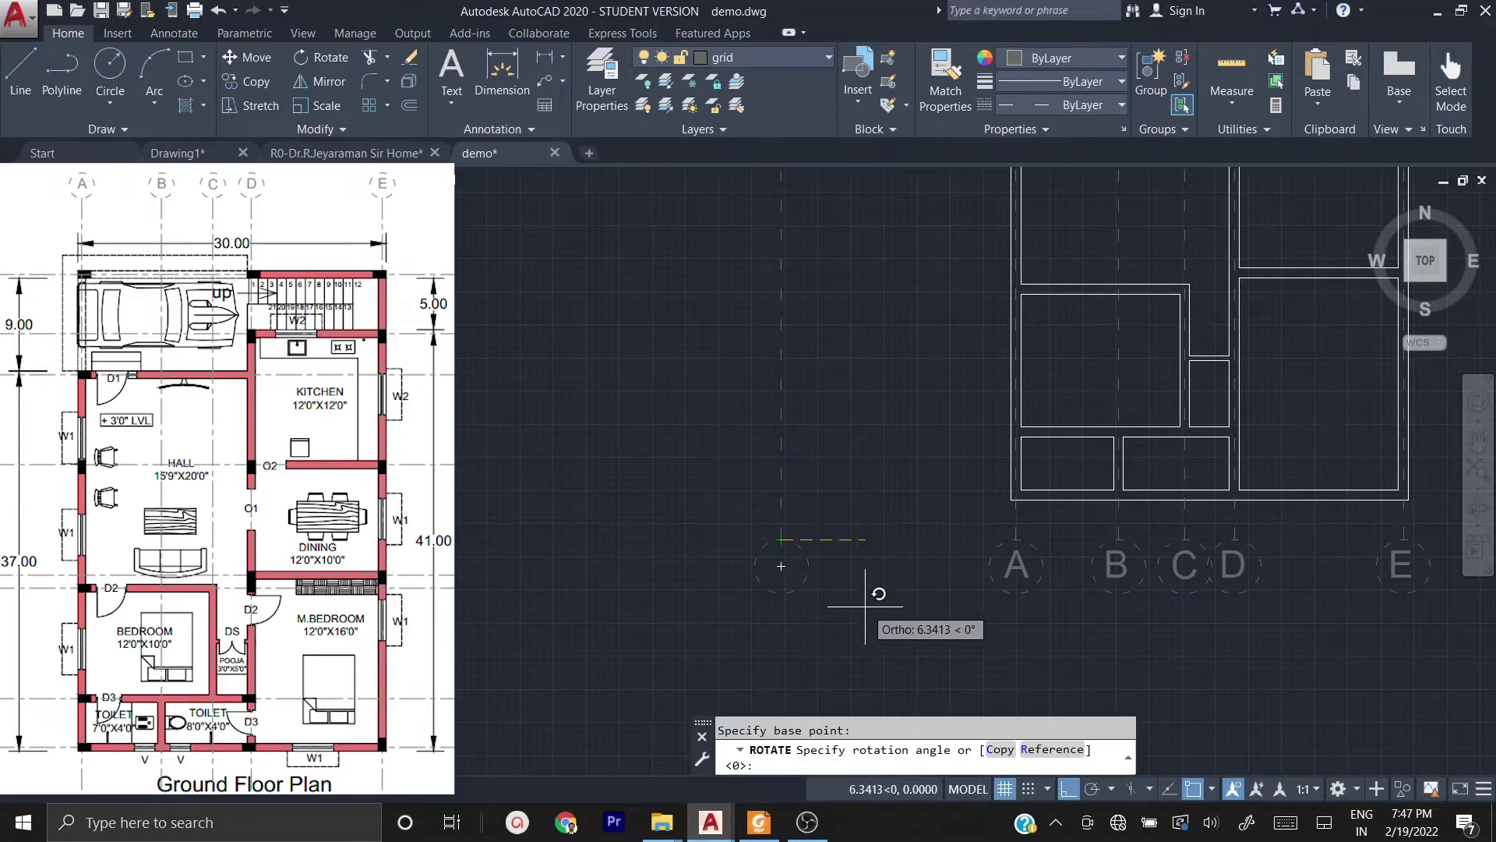
{"action": "middle_click_drag", "start_coordinate": [806, 692], "coordinate": [767, 470]}
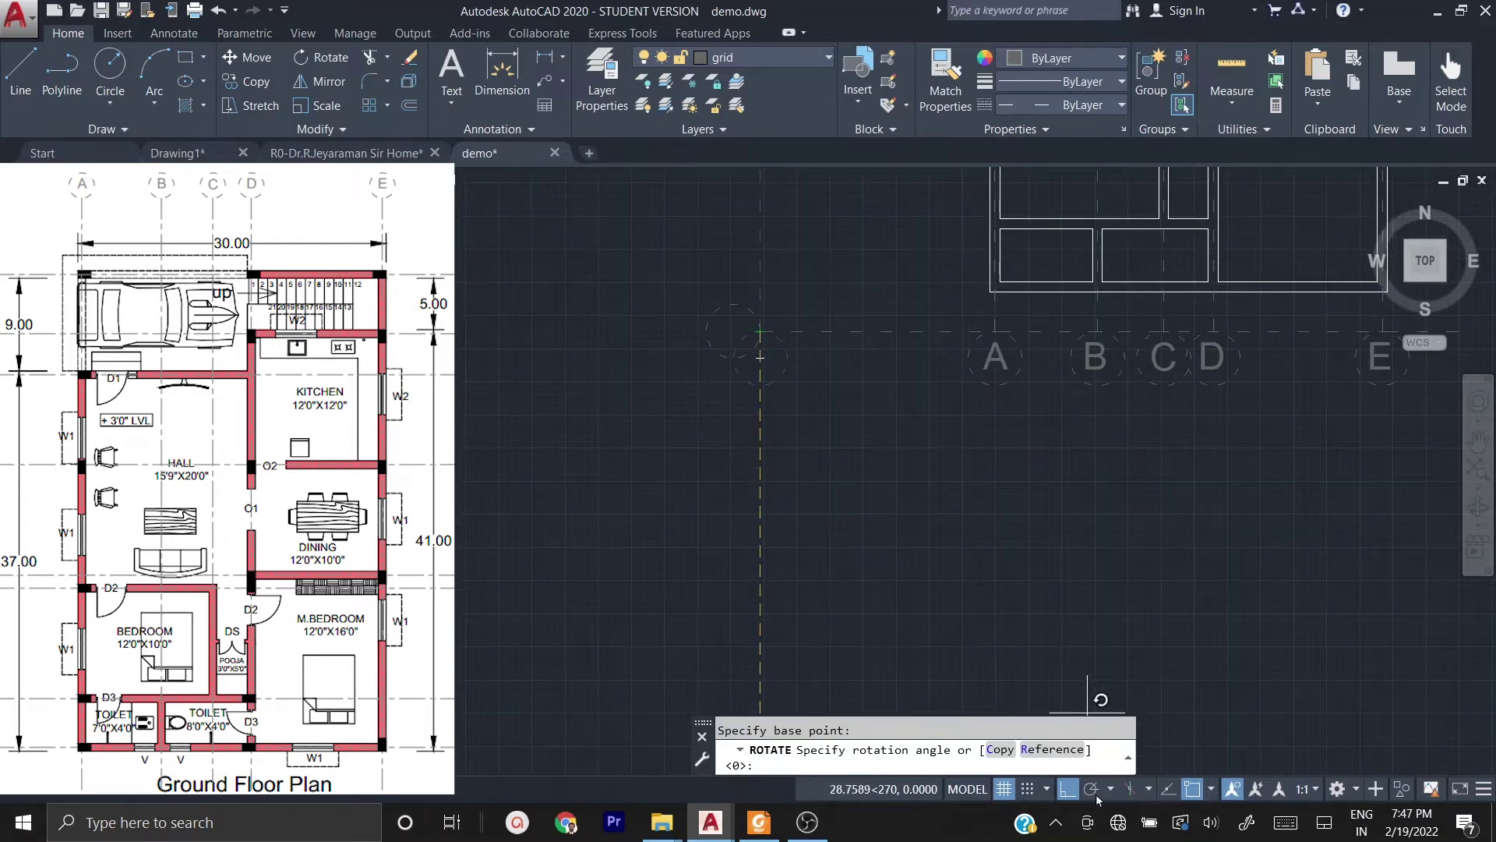
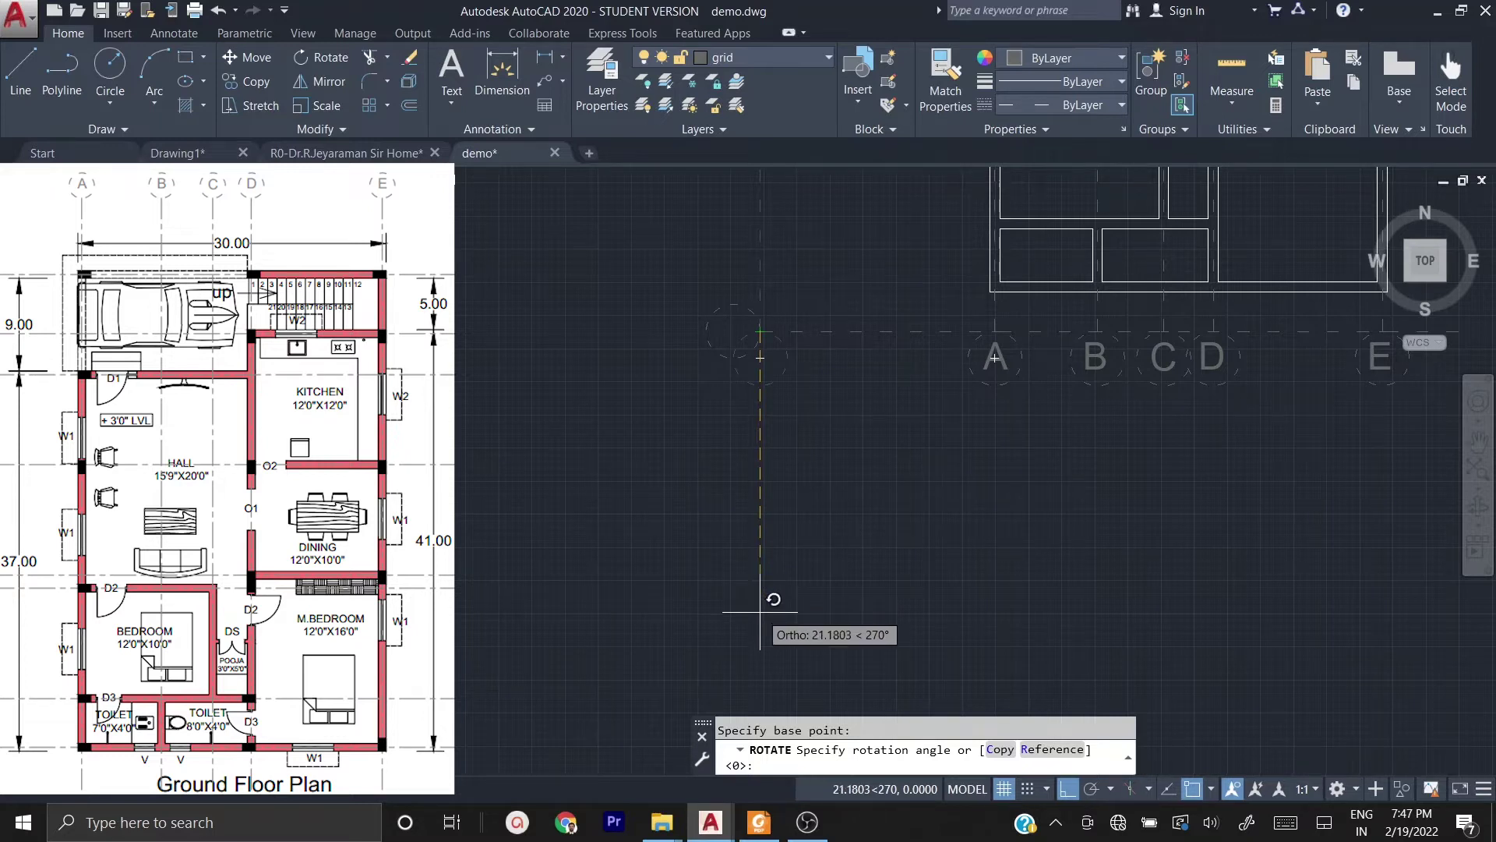
{"action": "left_click", "coordinate": [759, 612]}
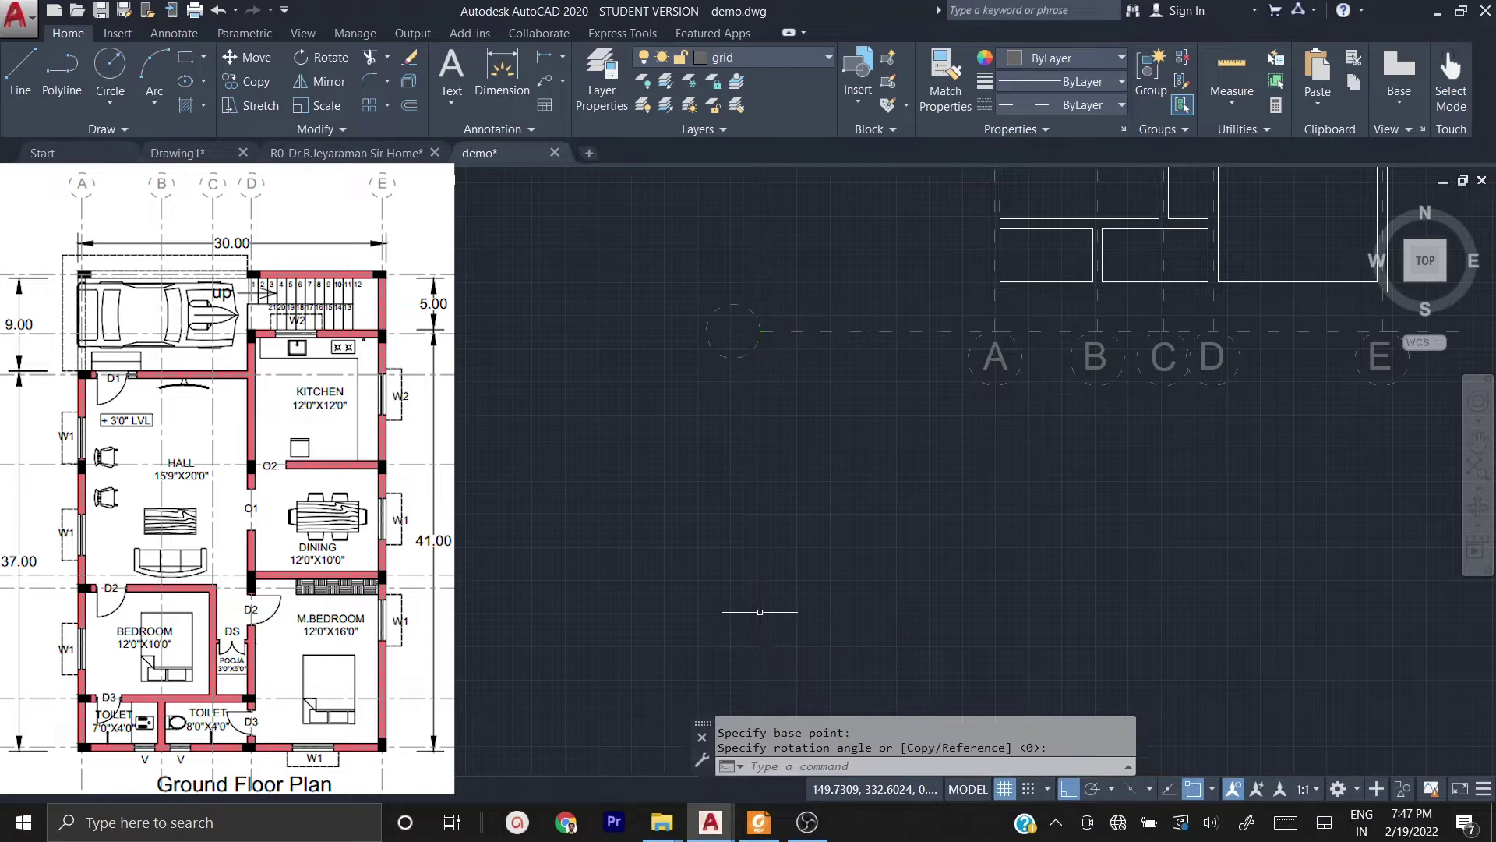
- Move the horizontal grid line and its bubble straight up onto the outer face of the plan's bottom wall
{"action": "middle_click_drag", "start_coordinate": [828, 436], "coordinate": [711, 593]}
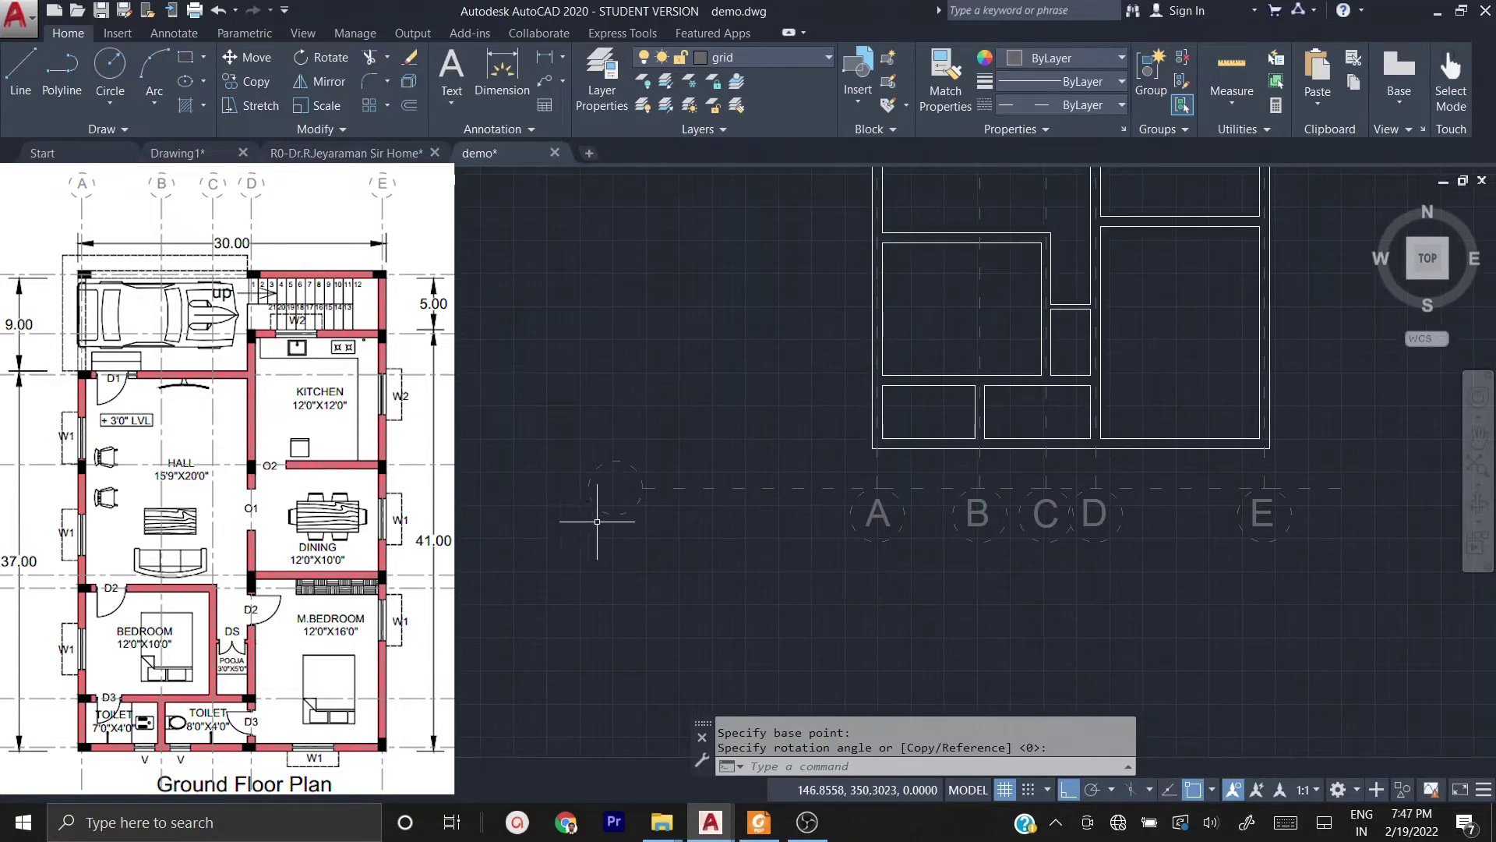
{"action": "left_click", "coordinate": [750, 543]}
{"action": "left_click", "coordinate": [548, 400]}
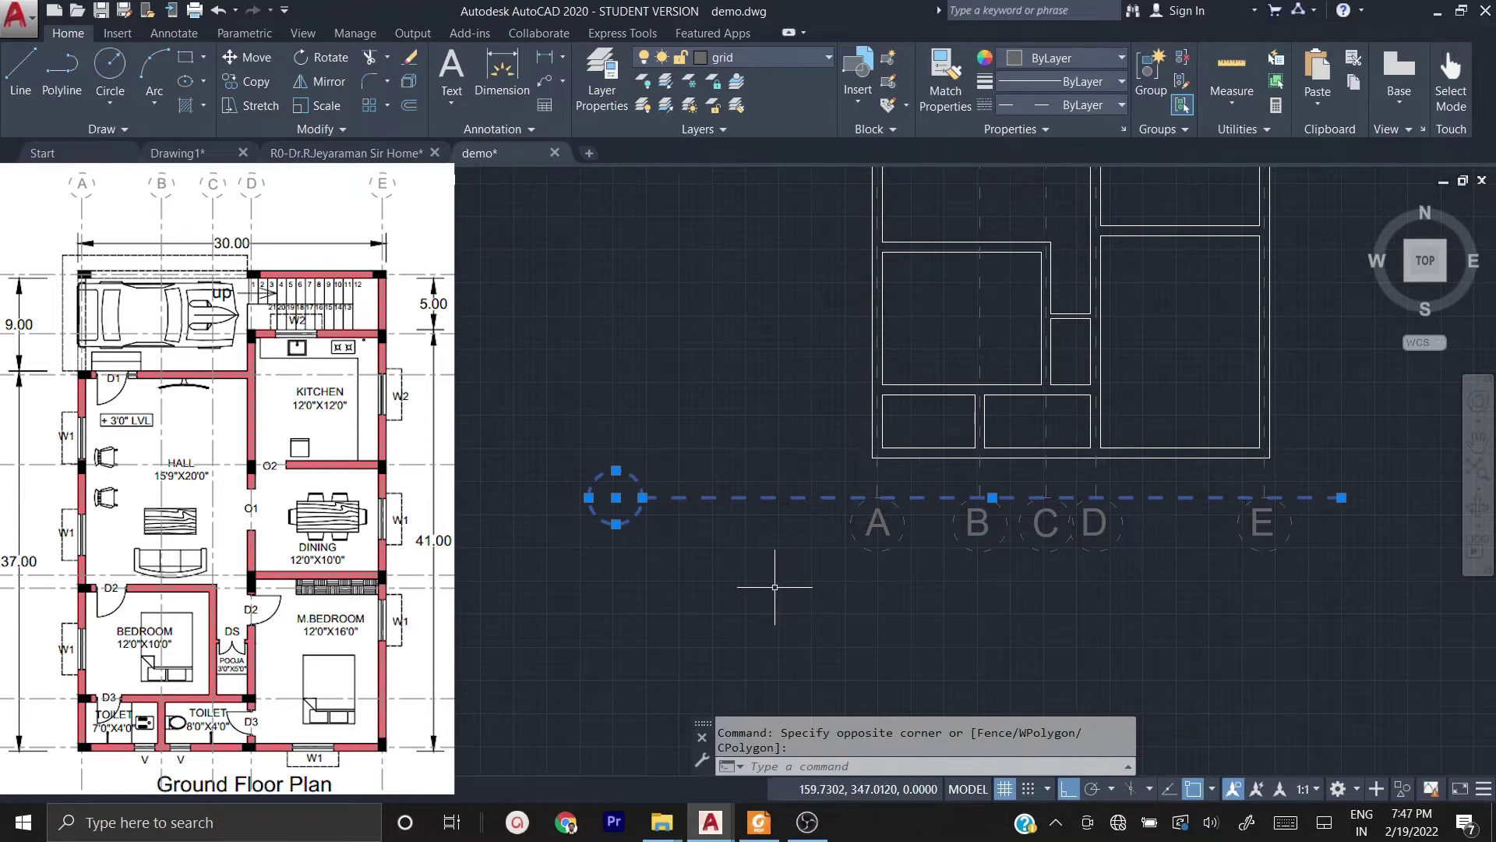
{"action": "type", "text": "M"}
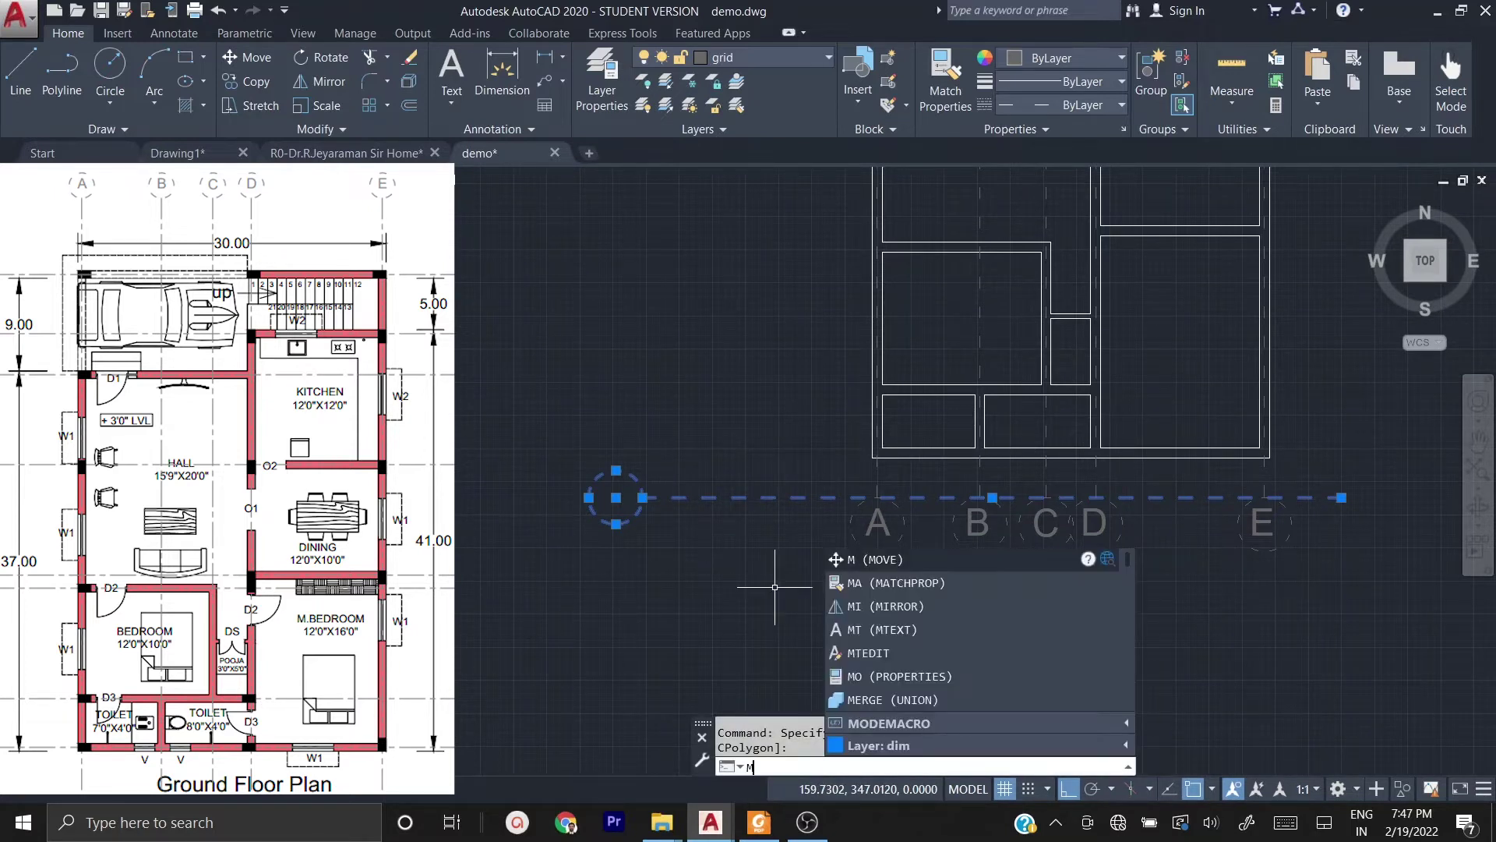
{"action": "key", "text": "Return"}
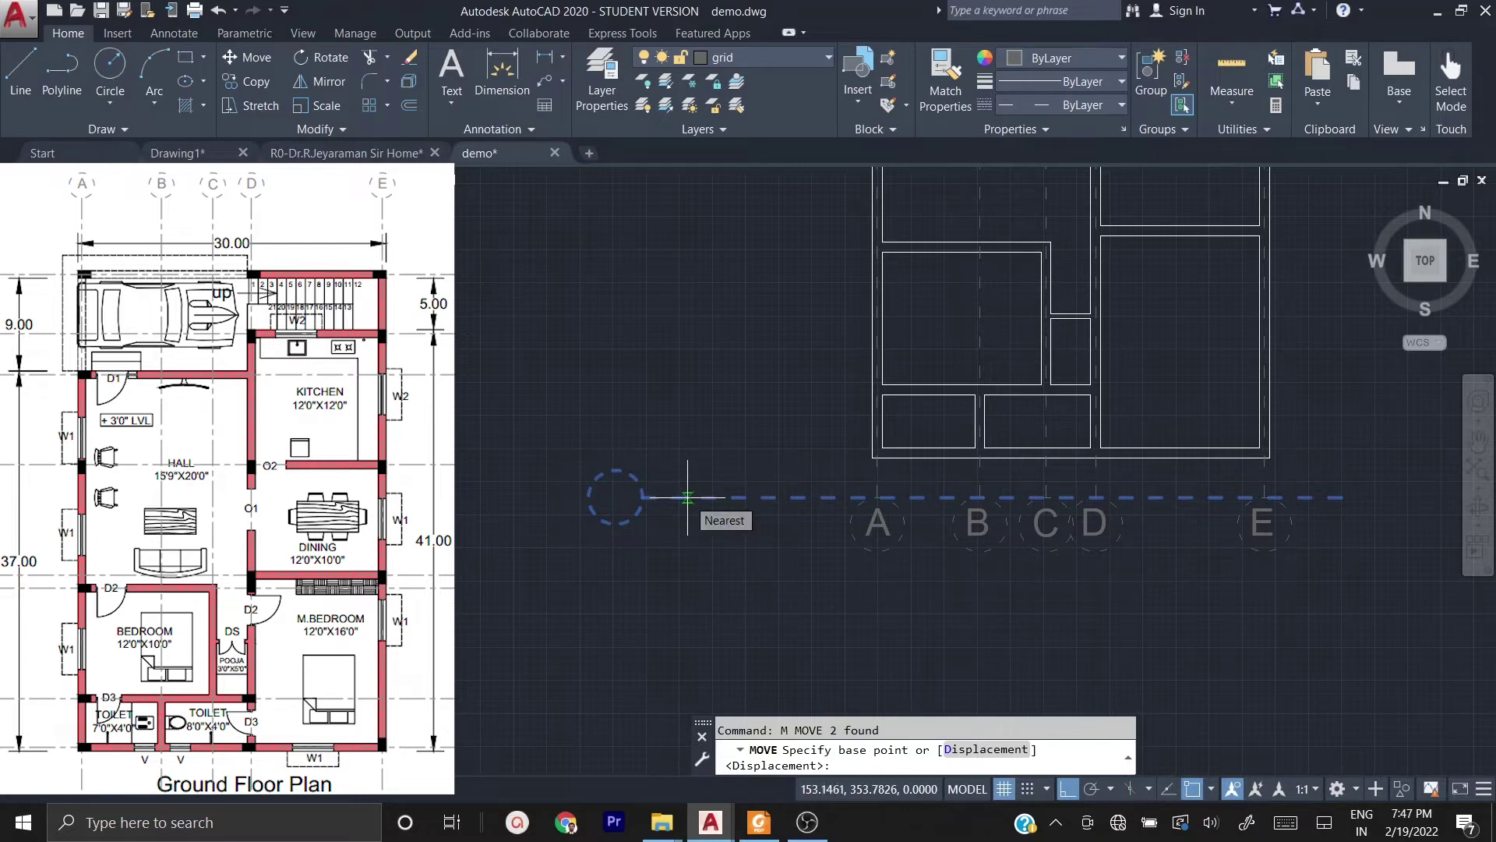
{"action": "left_click", "coordinate": [688, 497]}
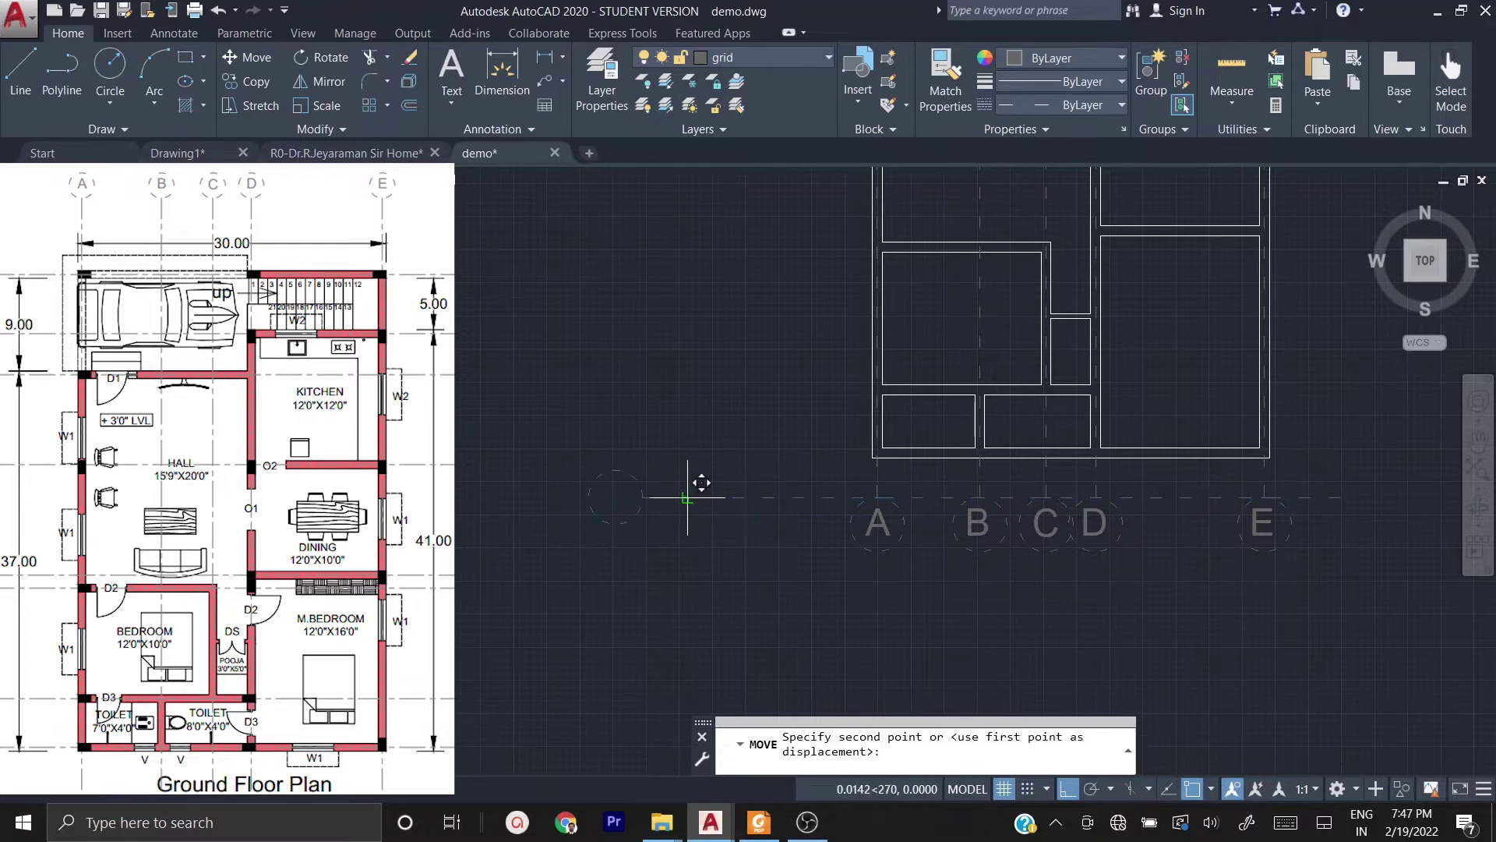
{"action": "left_click", "coordinate": [886, 443]}
- Move the horizontal grid line and its bubble straight up by 0.375 to the centre of the bottom wall
{"action": "middle_click_drag", "start_coordinate": [802, 512], "coordinate": [647, 506]}
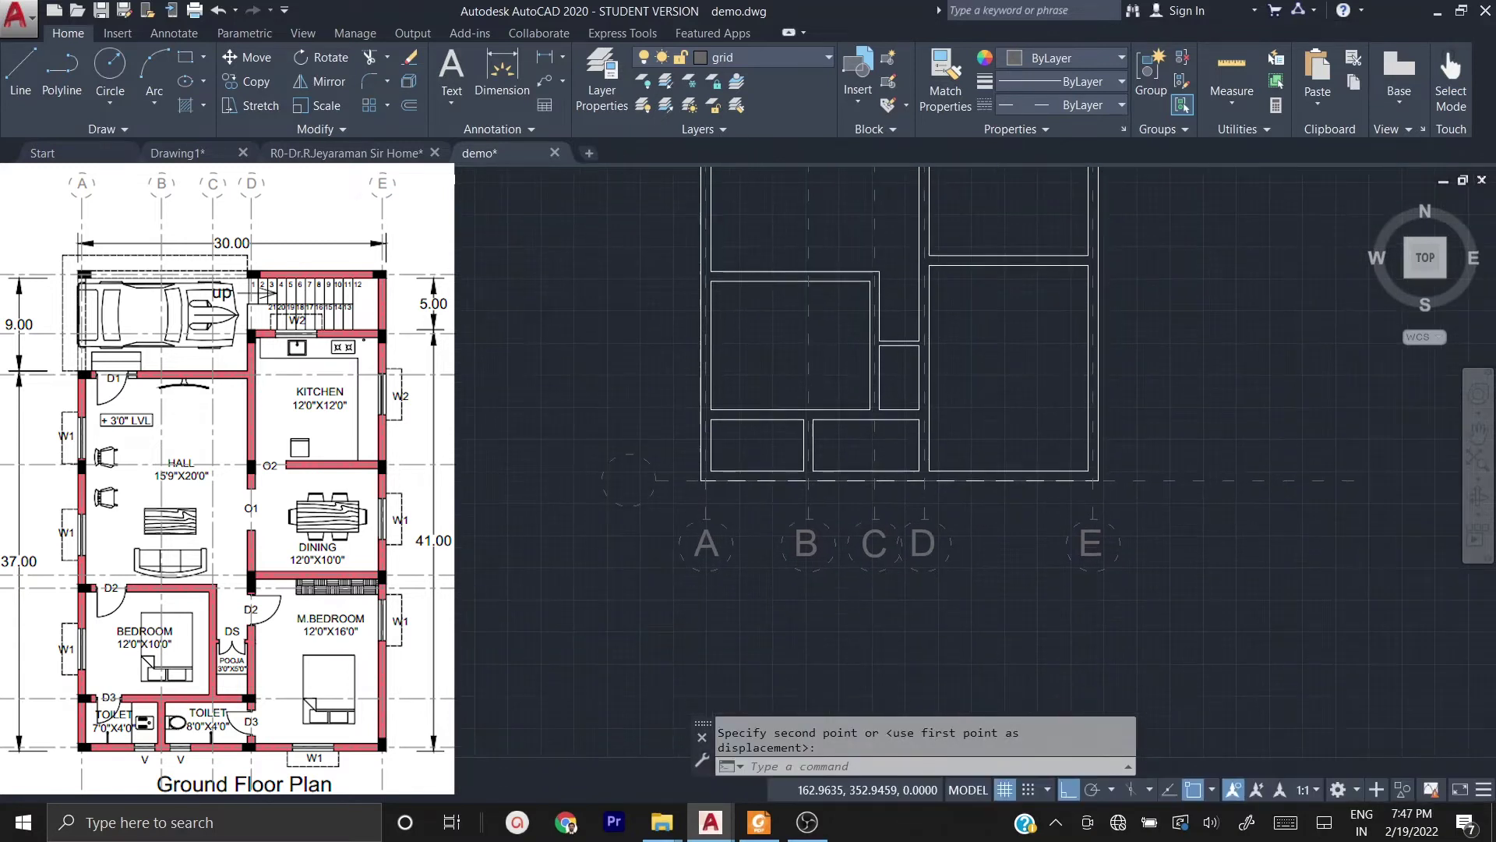
{"action": "scroll", "coordinate": [670, 501], "scroll_direction": "up", "scroll_amount": 4}
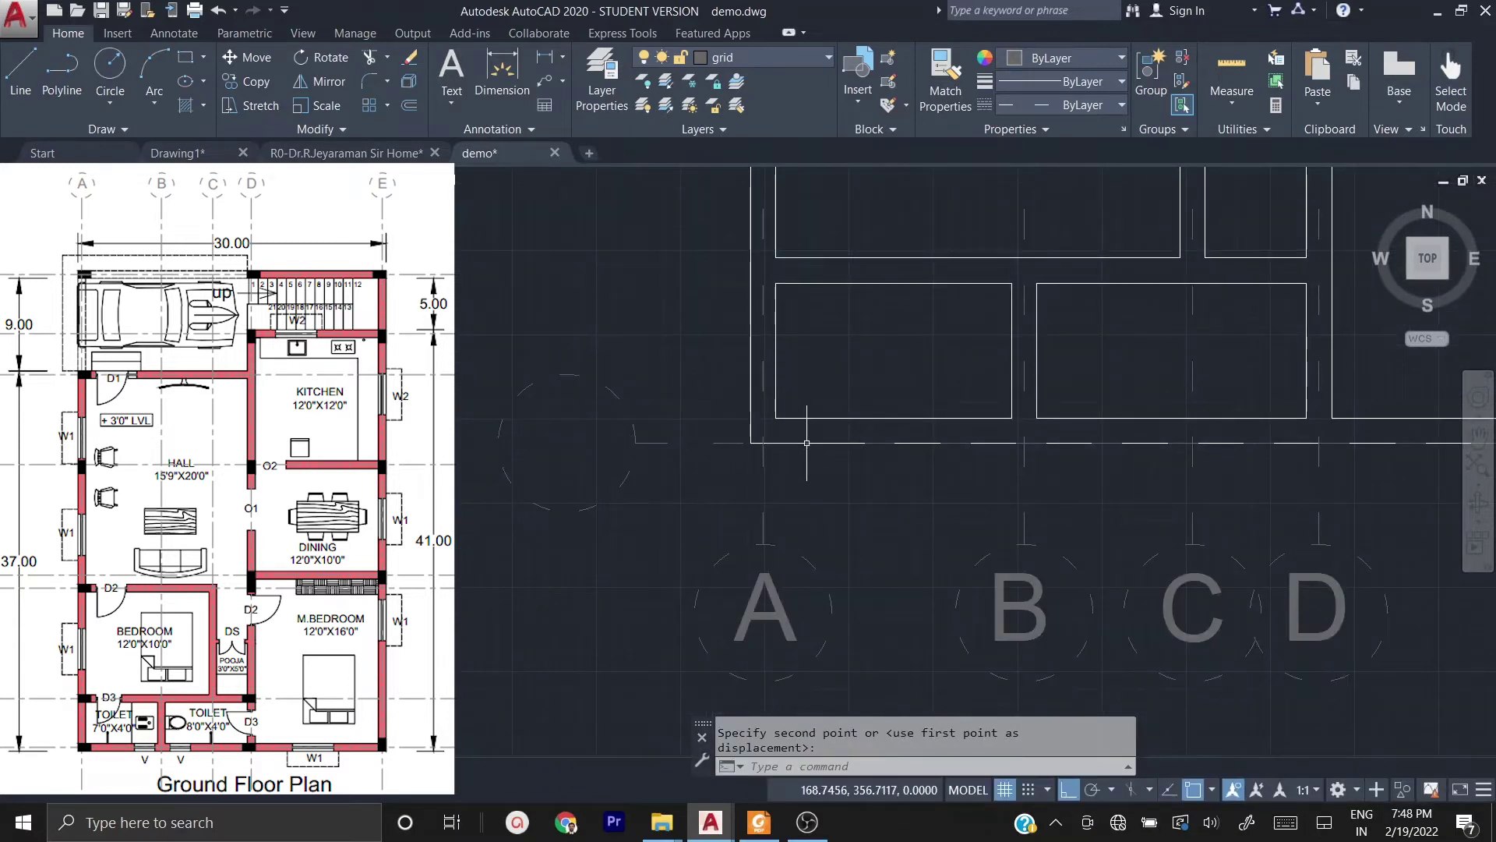
{"action": "left_click", "coordinate": [669, 503]}
{"action": "left_click", "coordinate": [470, 320]}
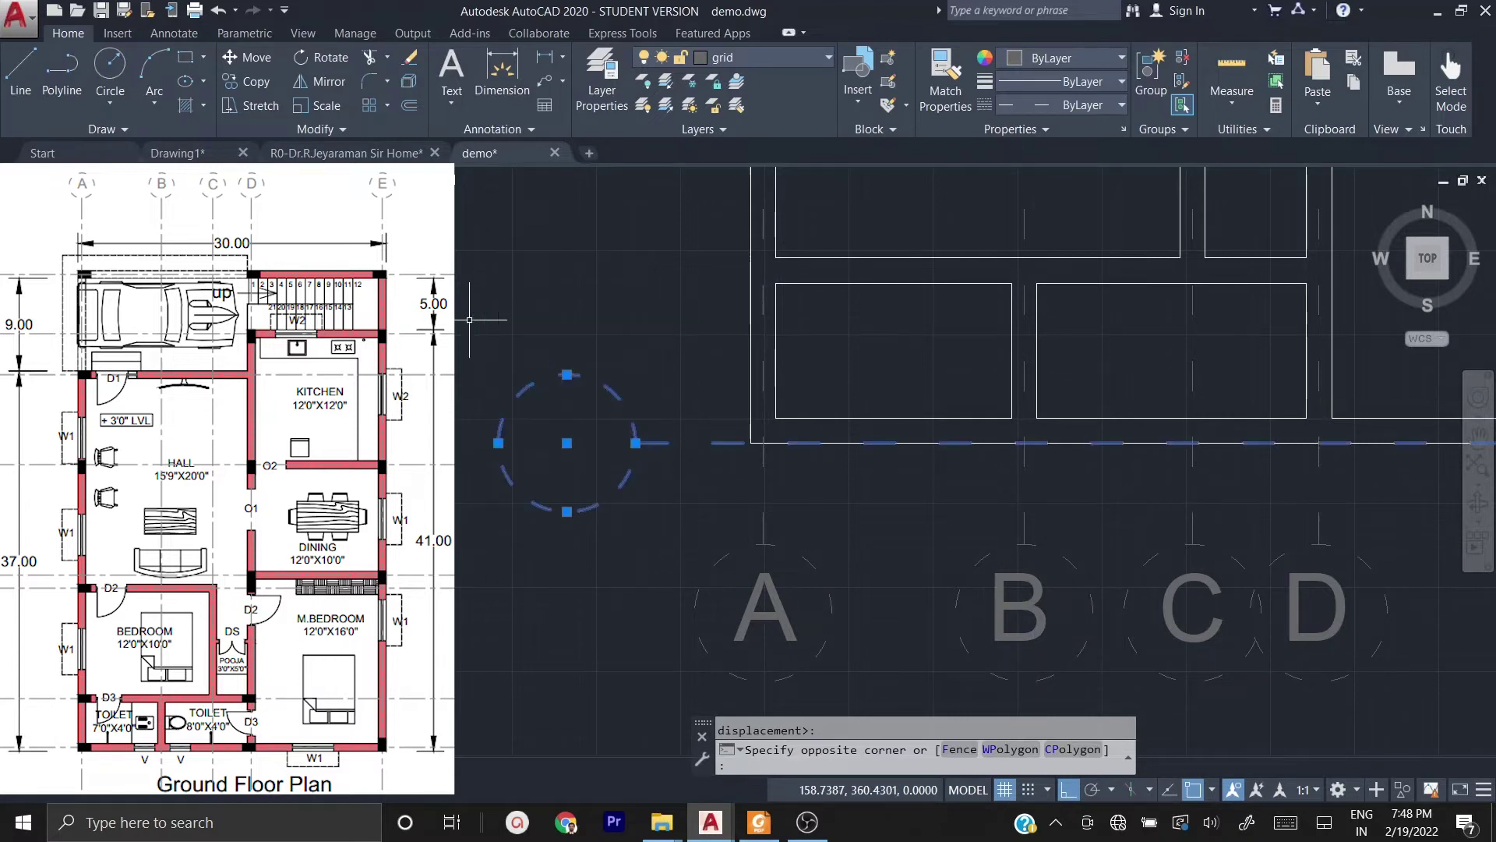
{"action": "type", "text": "M"}
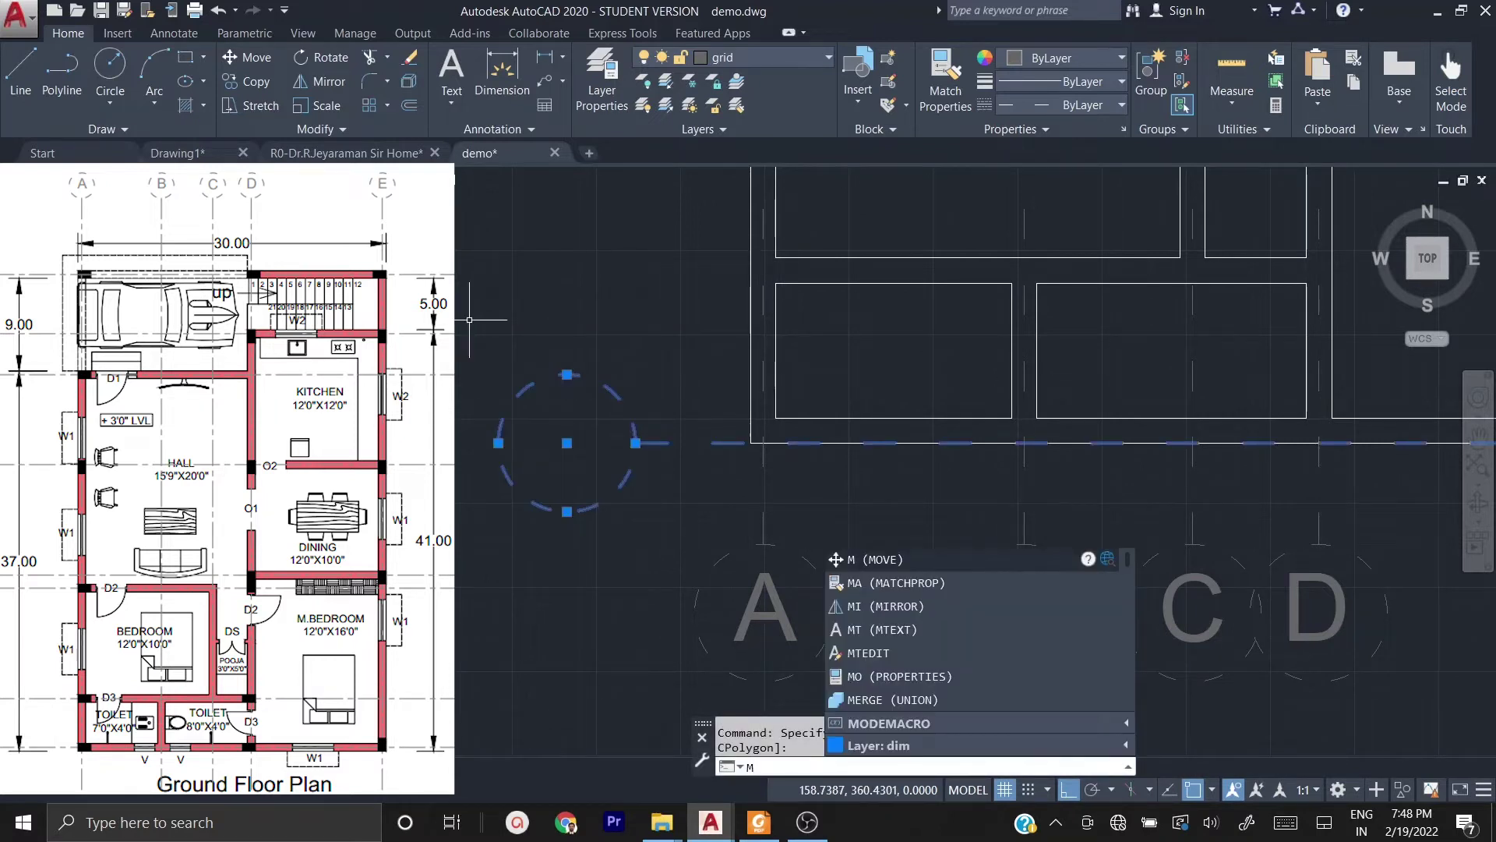
{"action": "key", "text": "Return"}
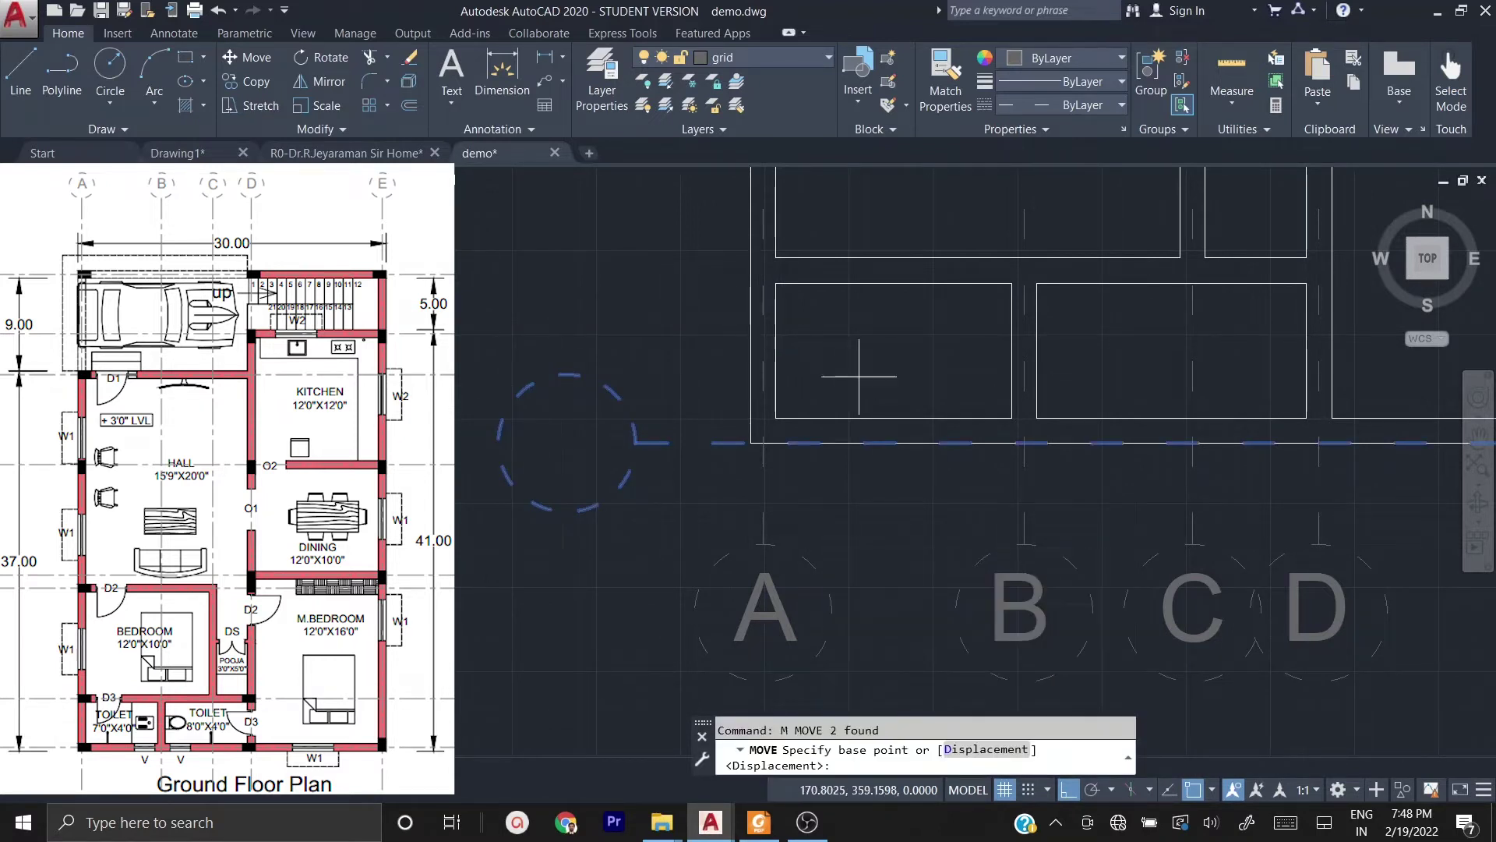
{"action": "left_click", "coordinate": [750, 443]}
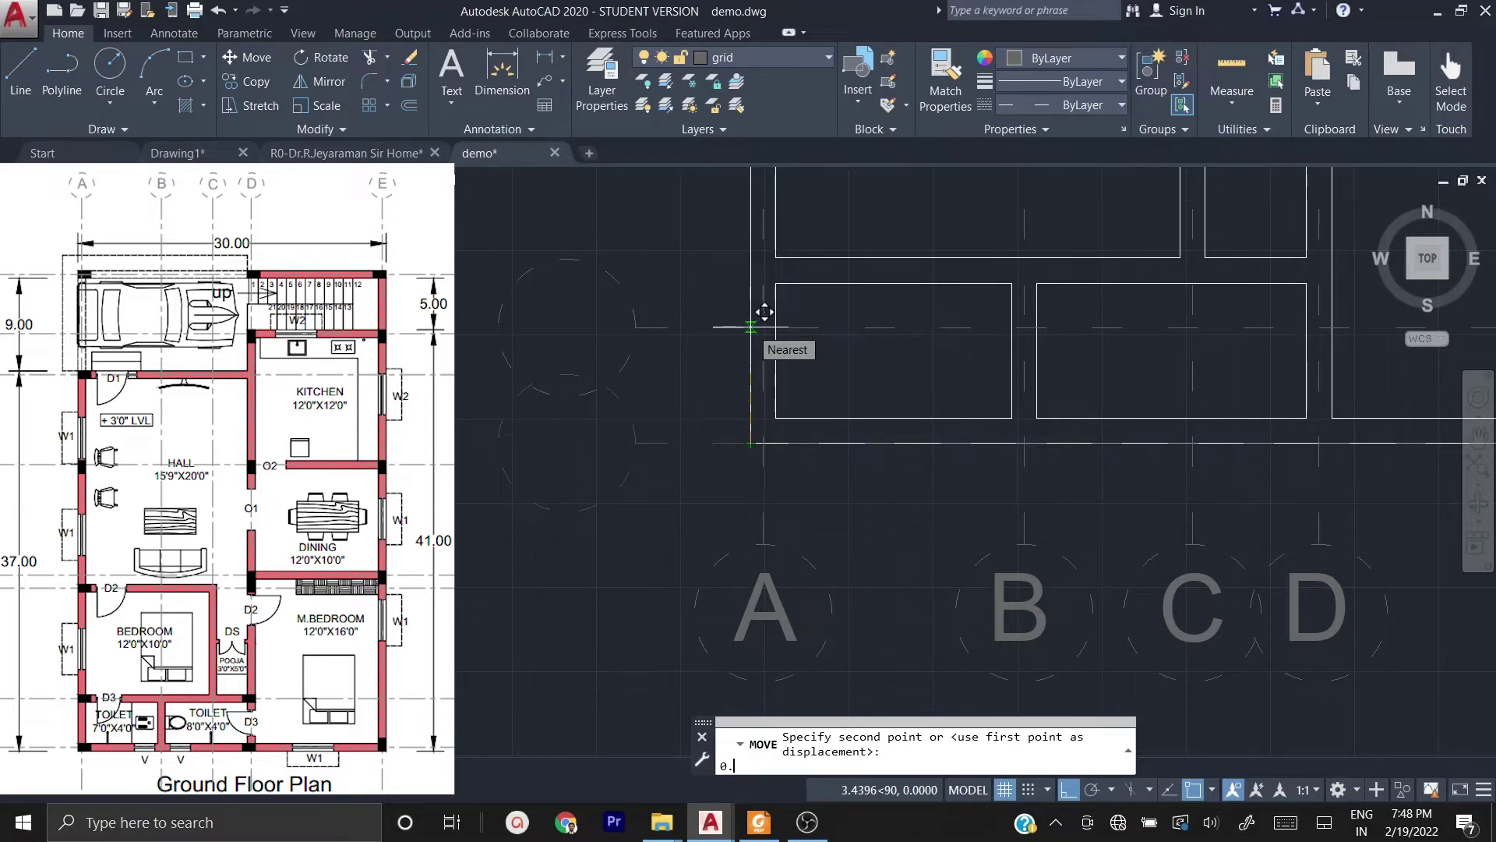
{"action": "type", "text": "5"}
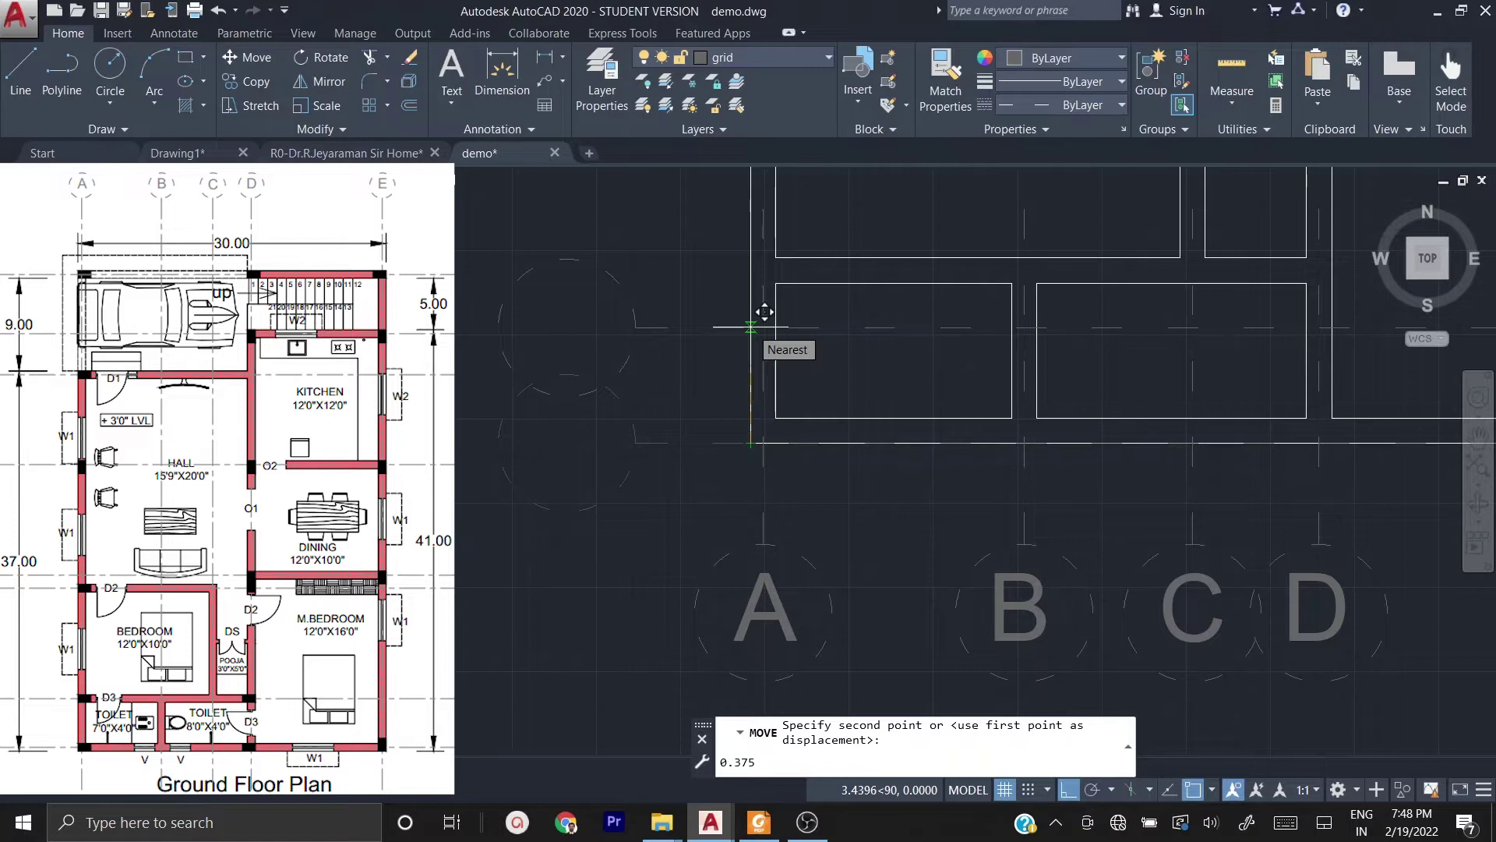
{"action": "key", "text": "Return"}
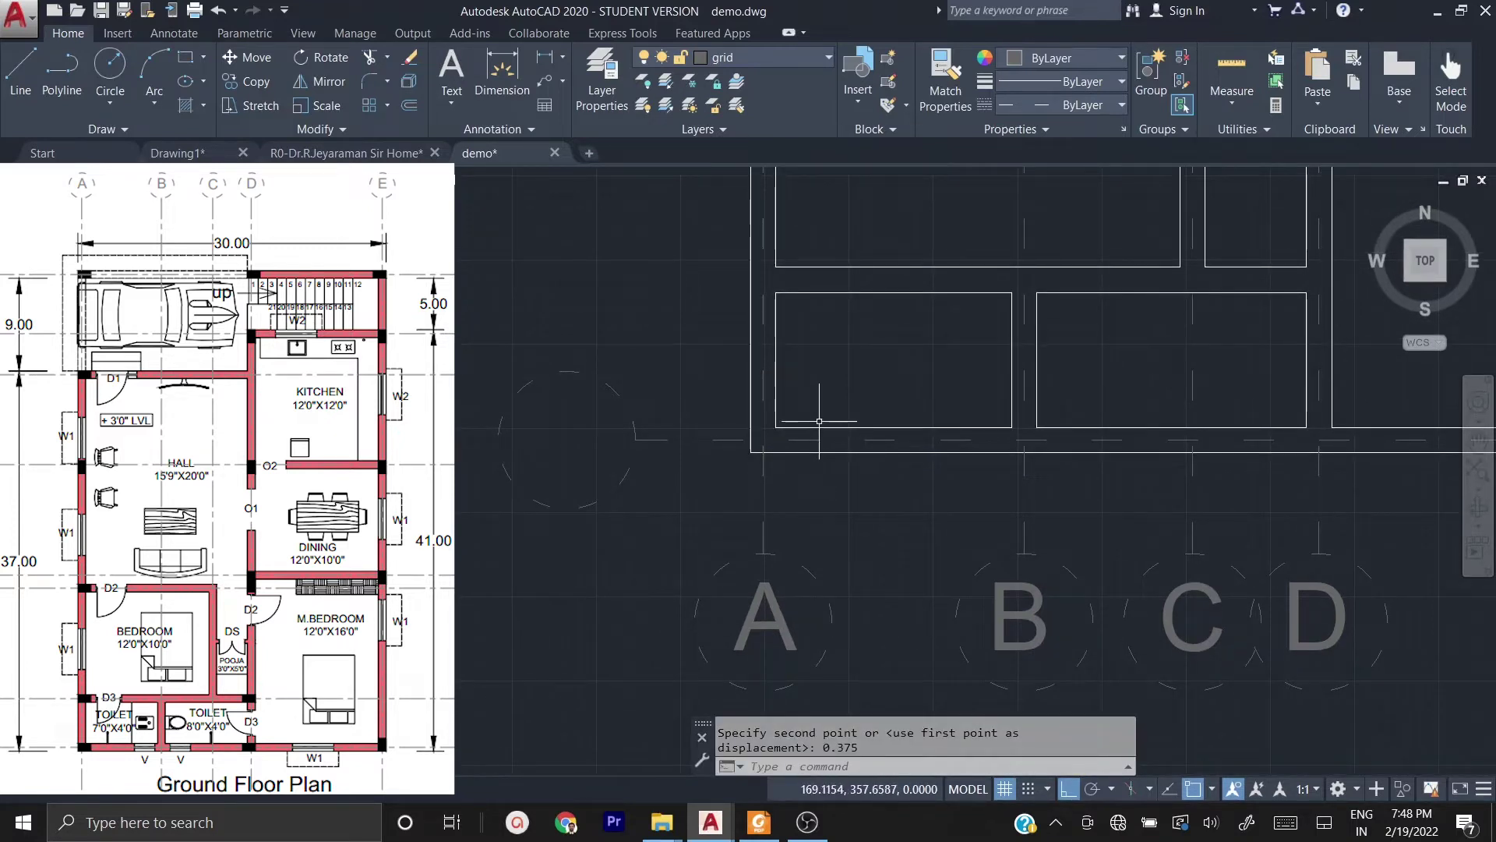
- Copy the letter A from its bubble into the centre of the horizontal grid line's empty bubble
{"action": "scroll", "coordinate": [667, 562], "scroll_direction": "down", "scroll_amount": 2}
{"action": "left_click", "coordinate": [678, 563]}
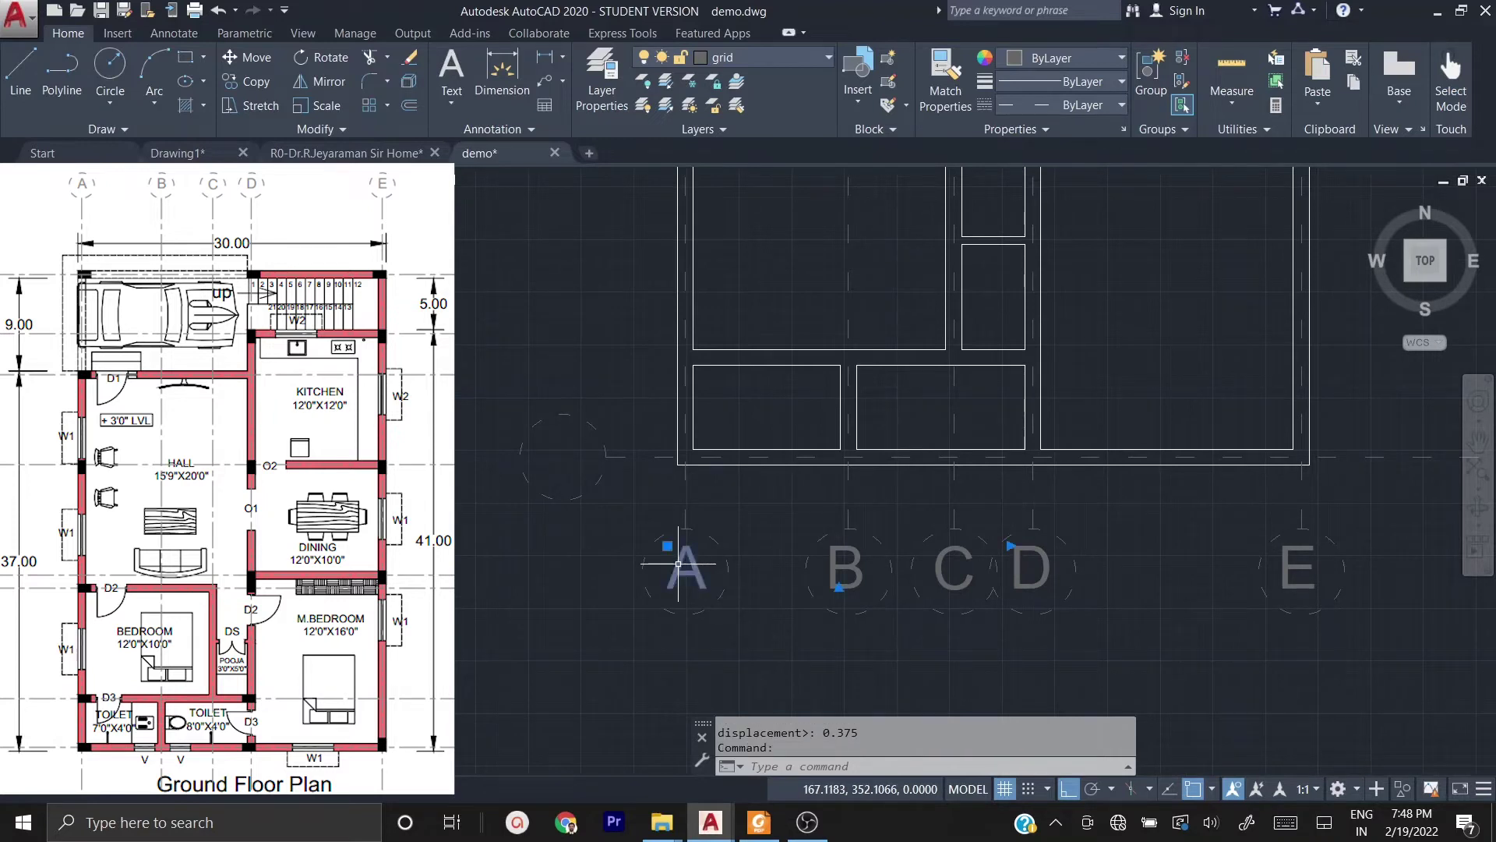
{"action": "type", "text": "c"}
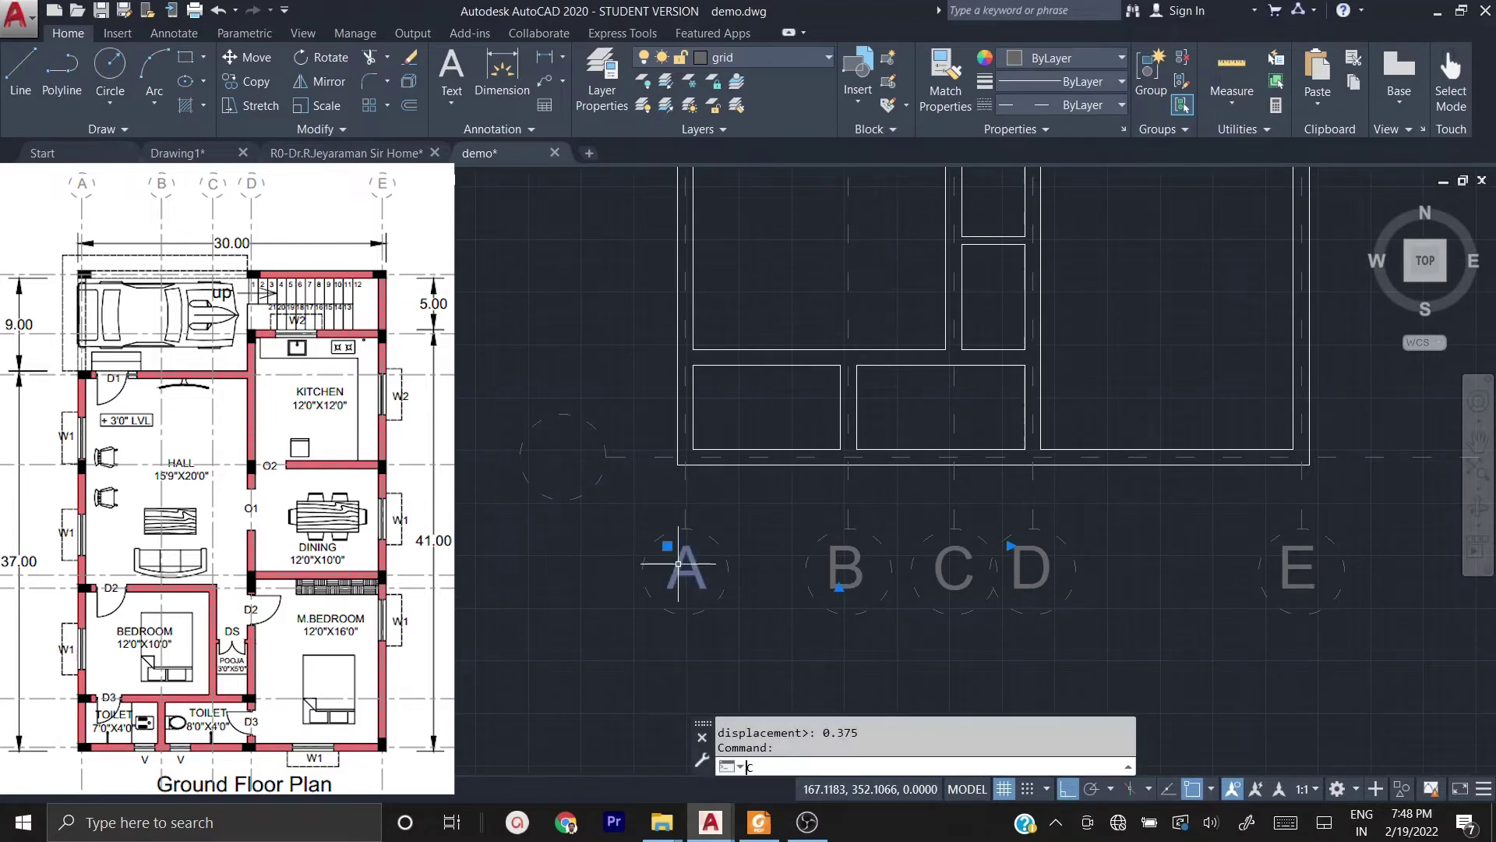
{"action": "type", "text": "o"}
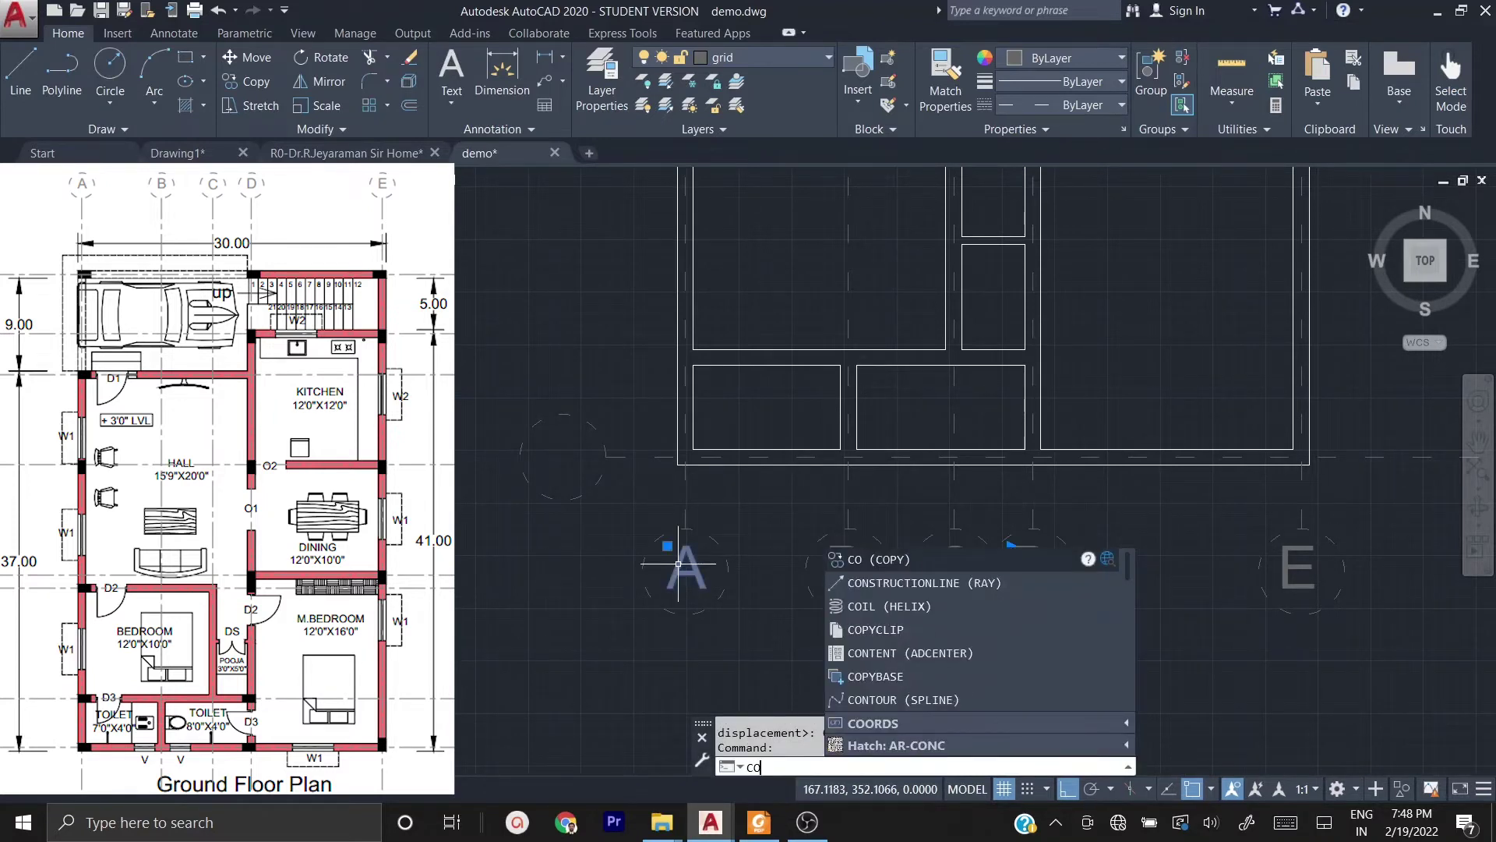
{"action": "key", "text": "Return"}
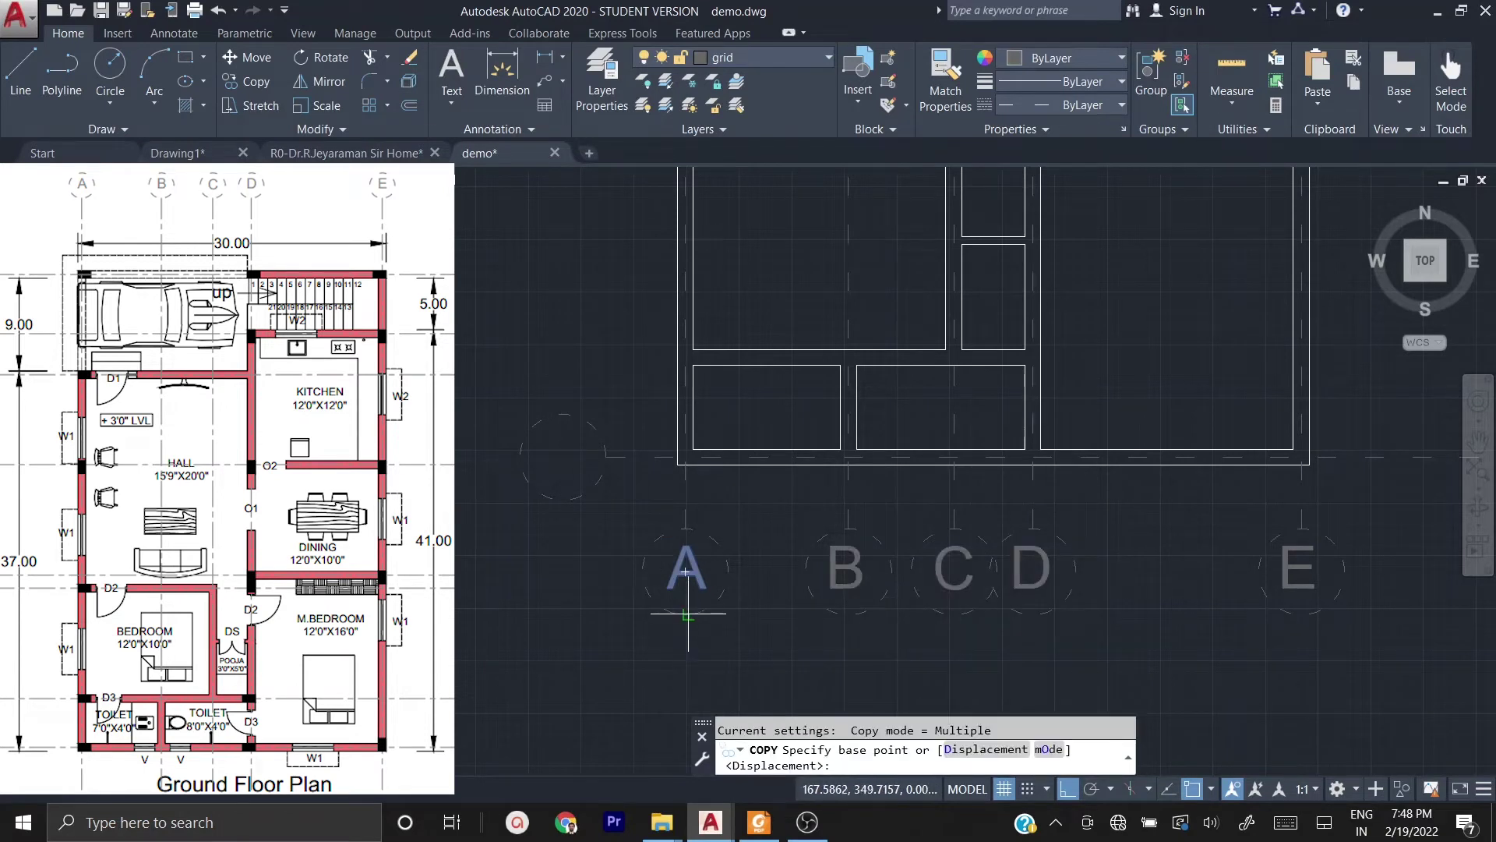
{"action": "left_click", "coordinate": [686, 572]}
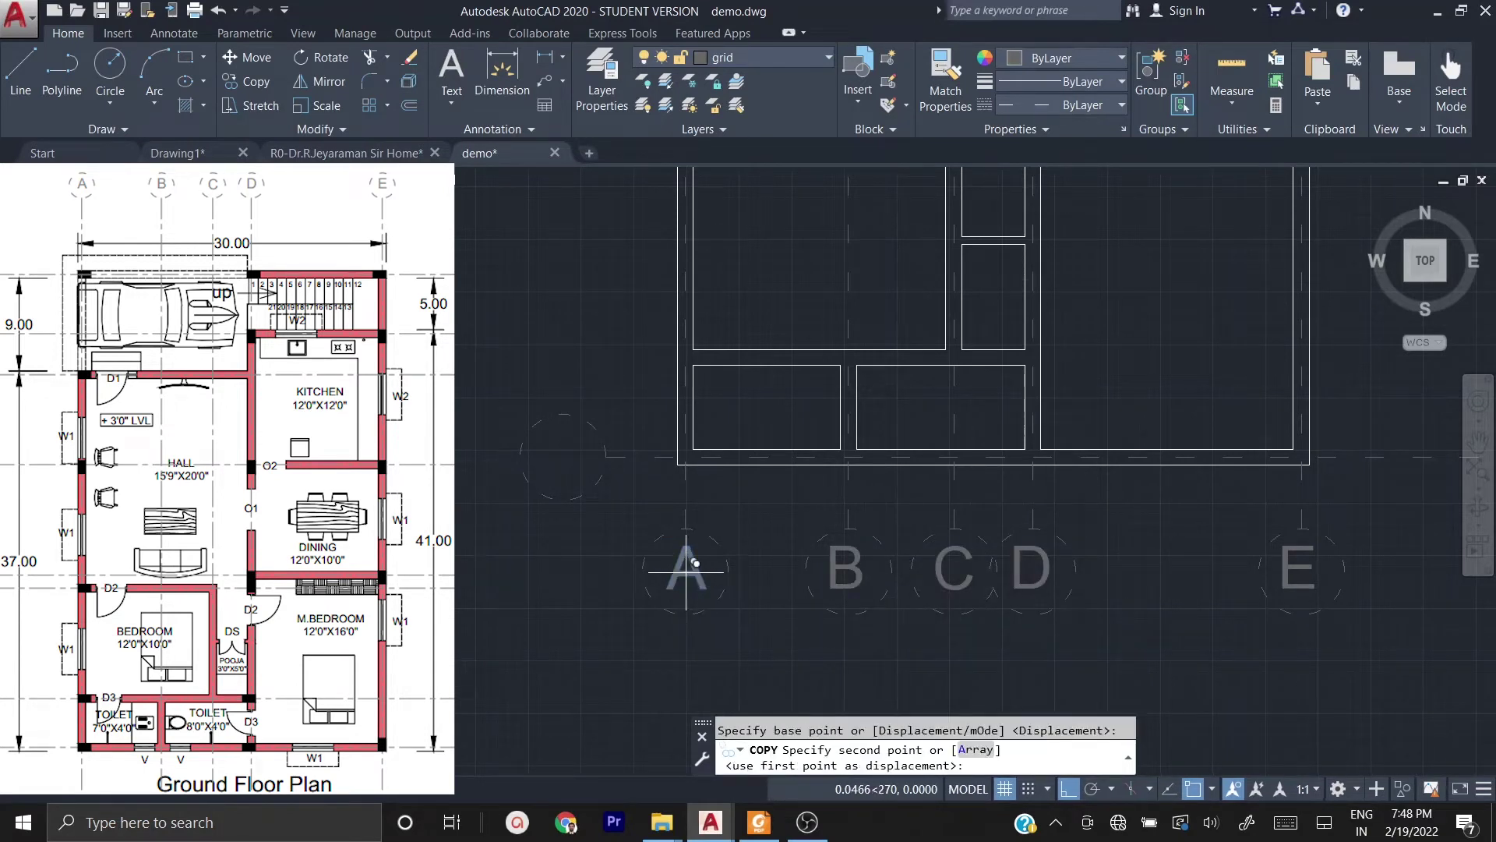
{"action": "left_click", "coordinate": [562, 456]}
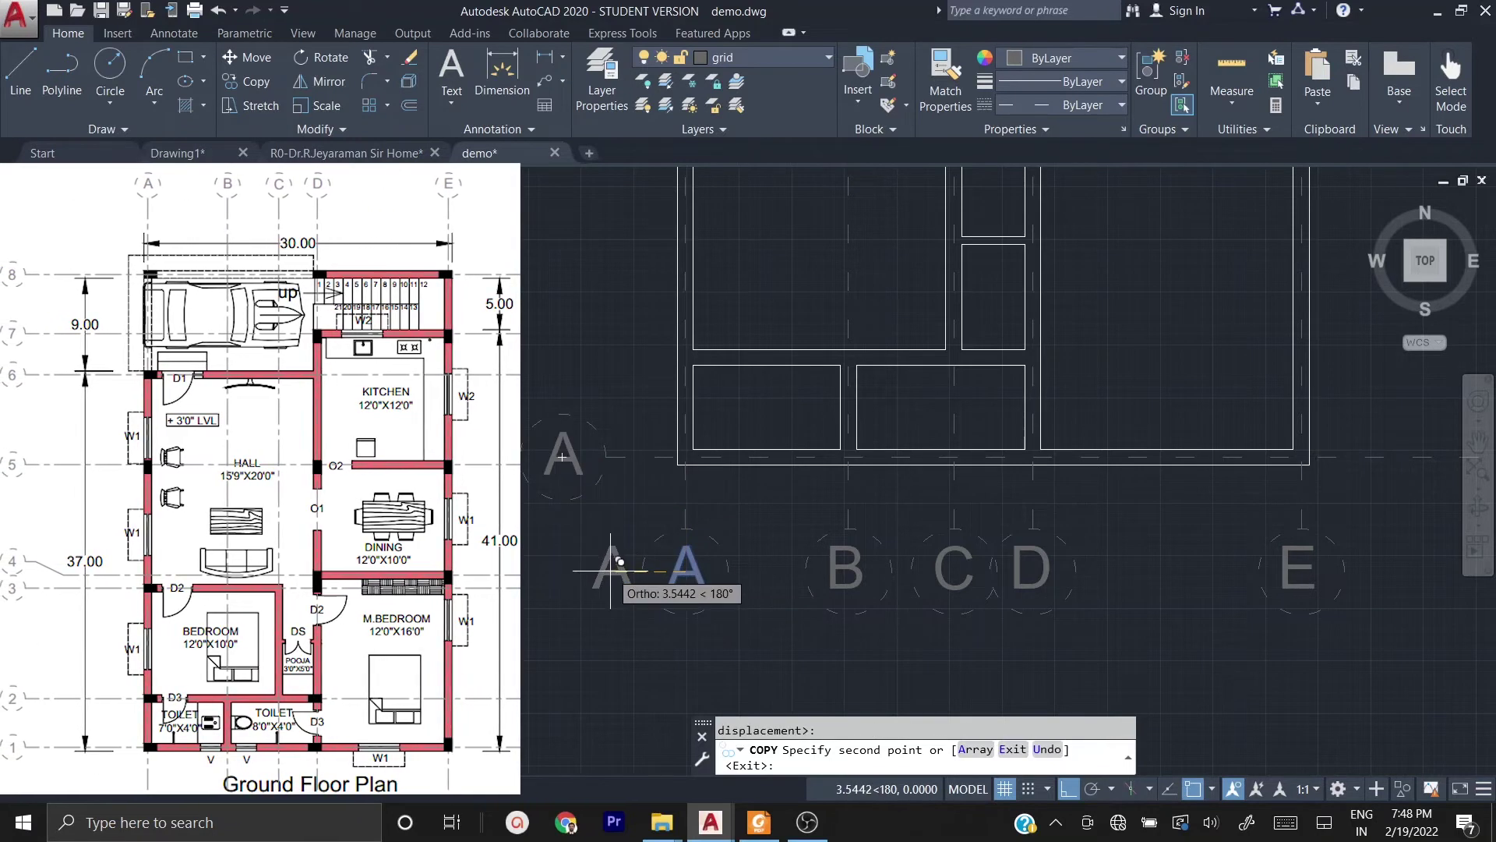
{"action": "key", "text": "Escape"}
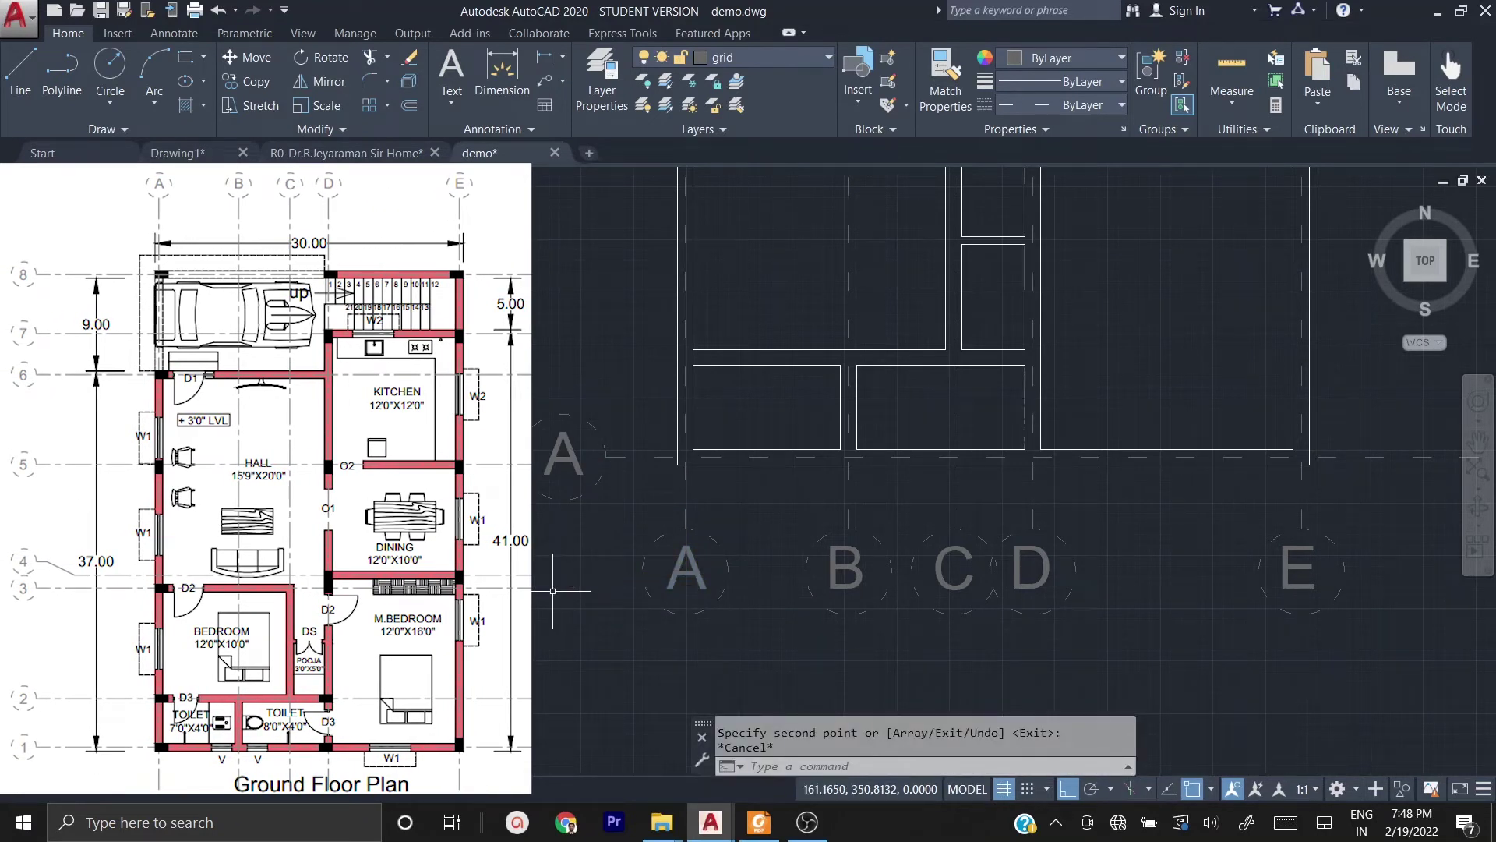
- Change the copied letter in the horizontal grid line's bubble to 1
{"action": "double_click", "coordinate": [572, 451]}
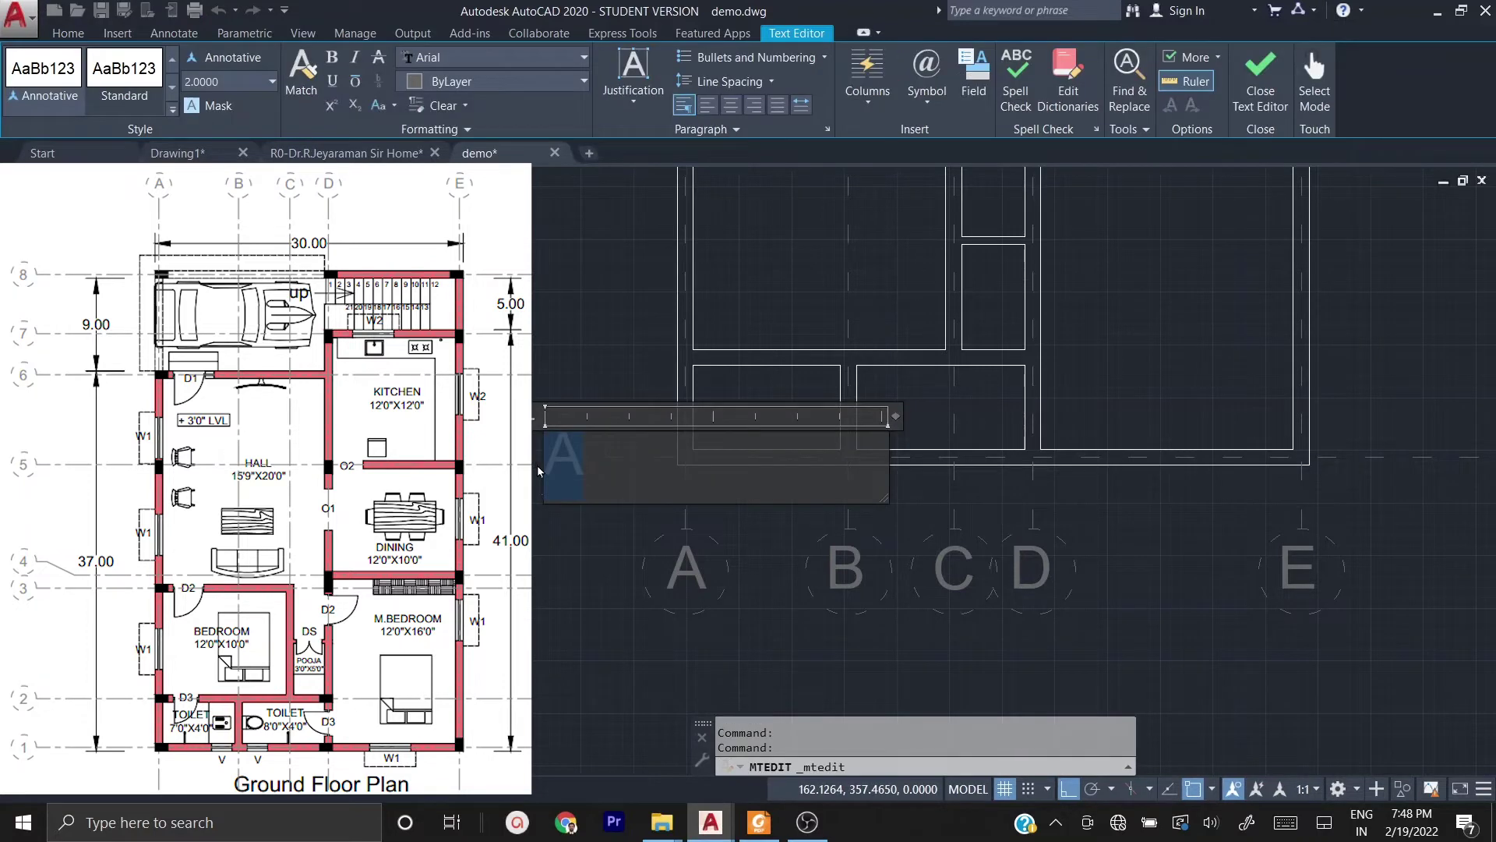
{"action": "type", "text": "1"}
{"action": "left_click", "coordinate": [538, 470]}
- Move the number 1 slightly with Ortho off so it sits centred in its bubble
{"action": "left_click", "coordinate": [541, 455]}
{"action": "left_click", "coordinate": [522, 647]}
{"action": "type", "text": "m"}
{"action": "key", "text": "Return"}
{"action": "left_click", "coordinate": [518, 647]}
{"action": "key", "text": "F8"}
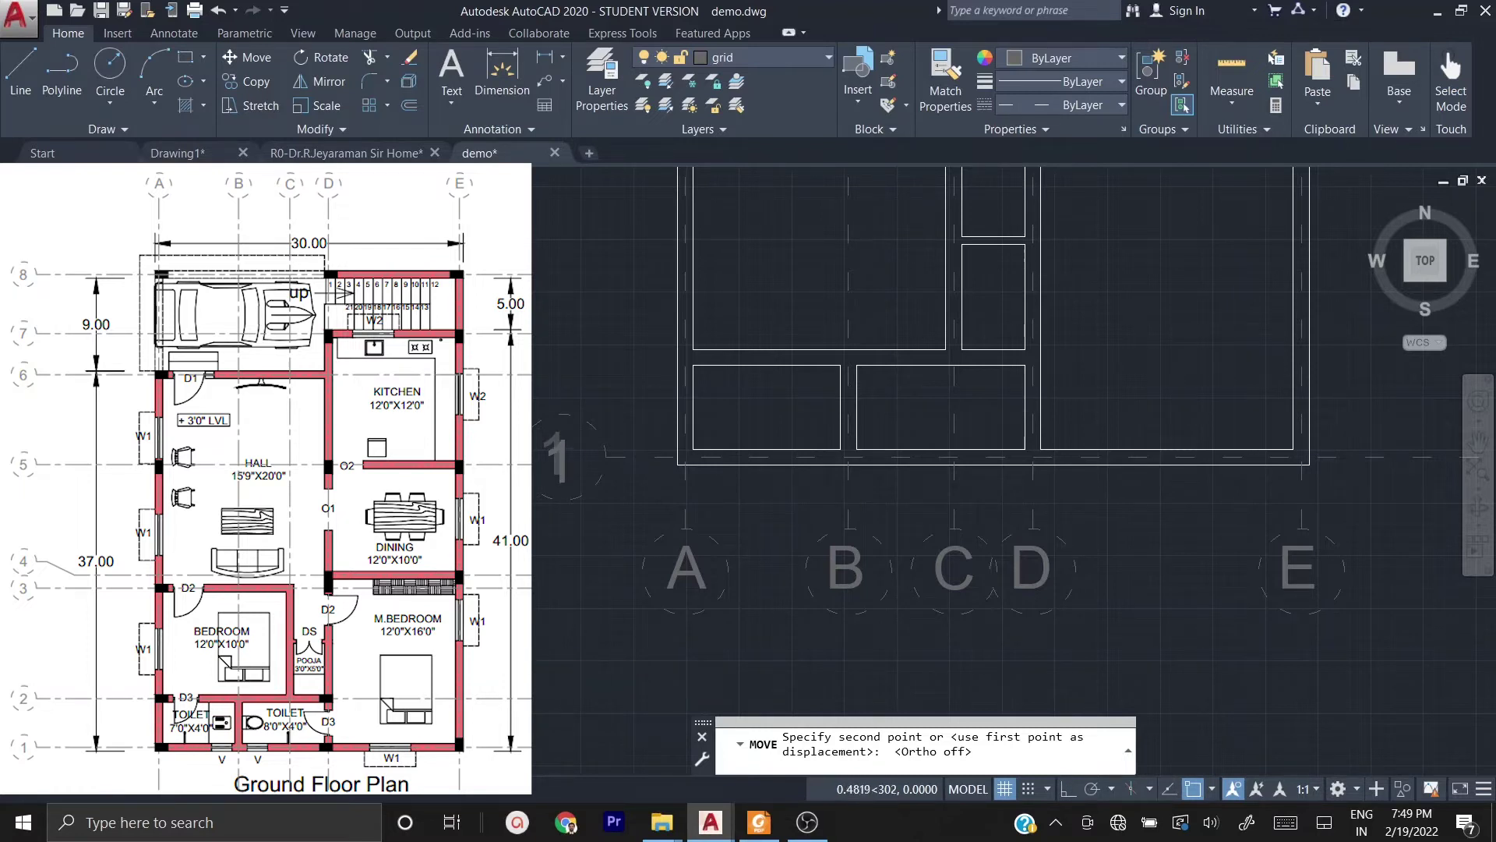
{"action": "left_click", "coordinate": [524, 546]}
{"action": "scroll", "coordinate": [524, 545], "scroll_direction": "down", "scroll_amount": 2}
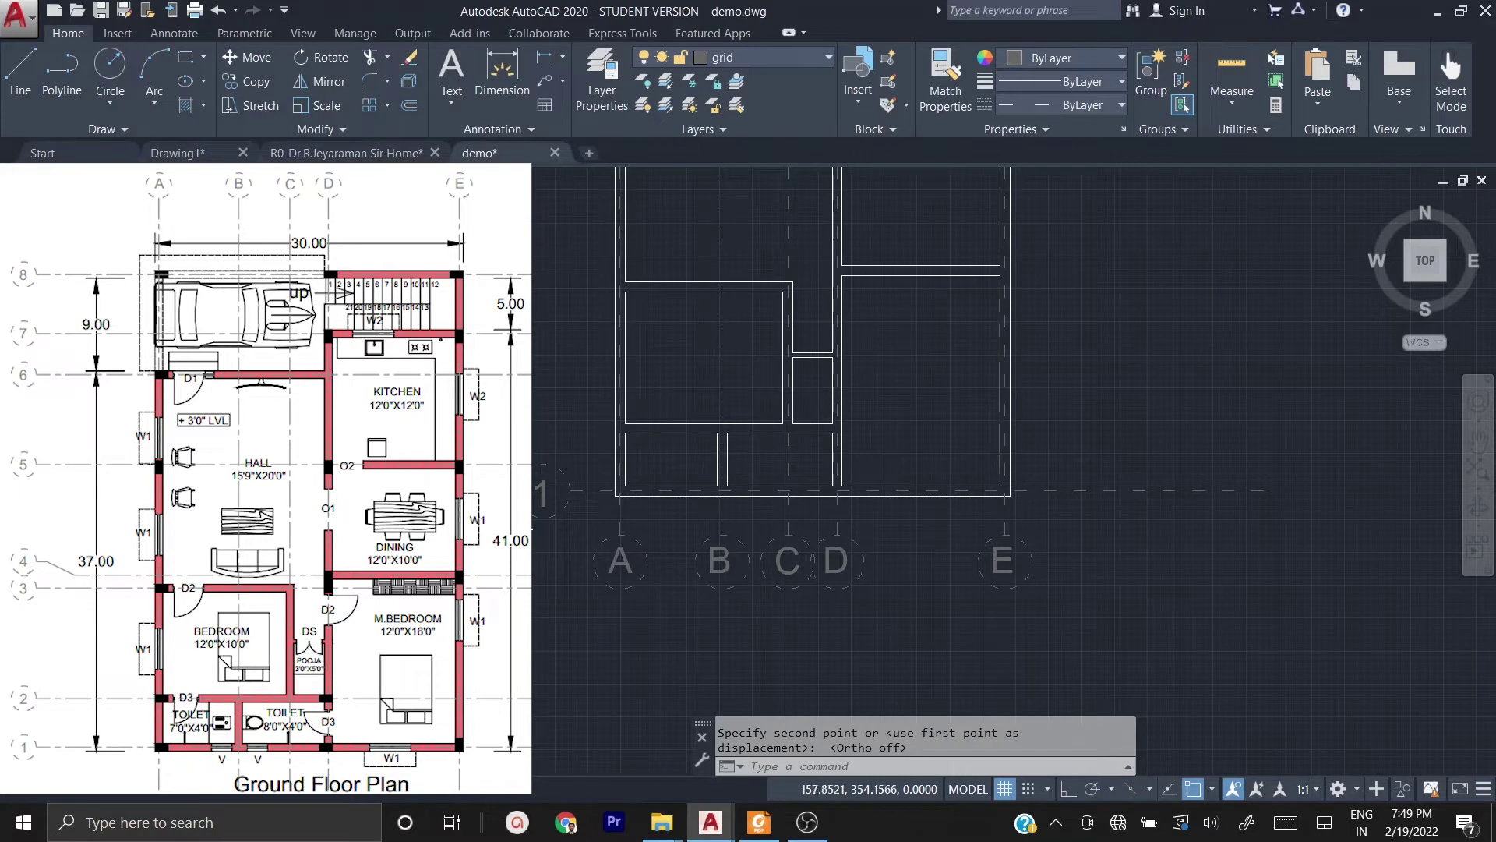
- Copy grid line 1 with its bubble and number from the bottom wall onto the walls above the toilets and above the bedroom
{"action": "middle_click_drag", "start_coordinate": [523, 537], "coordinate": [522, 632]}
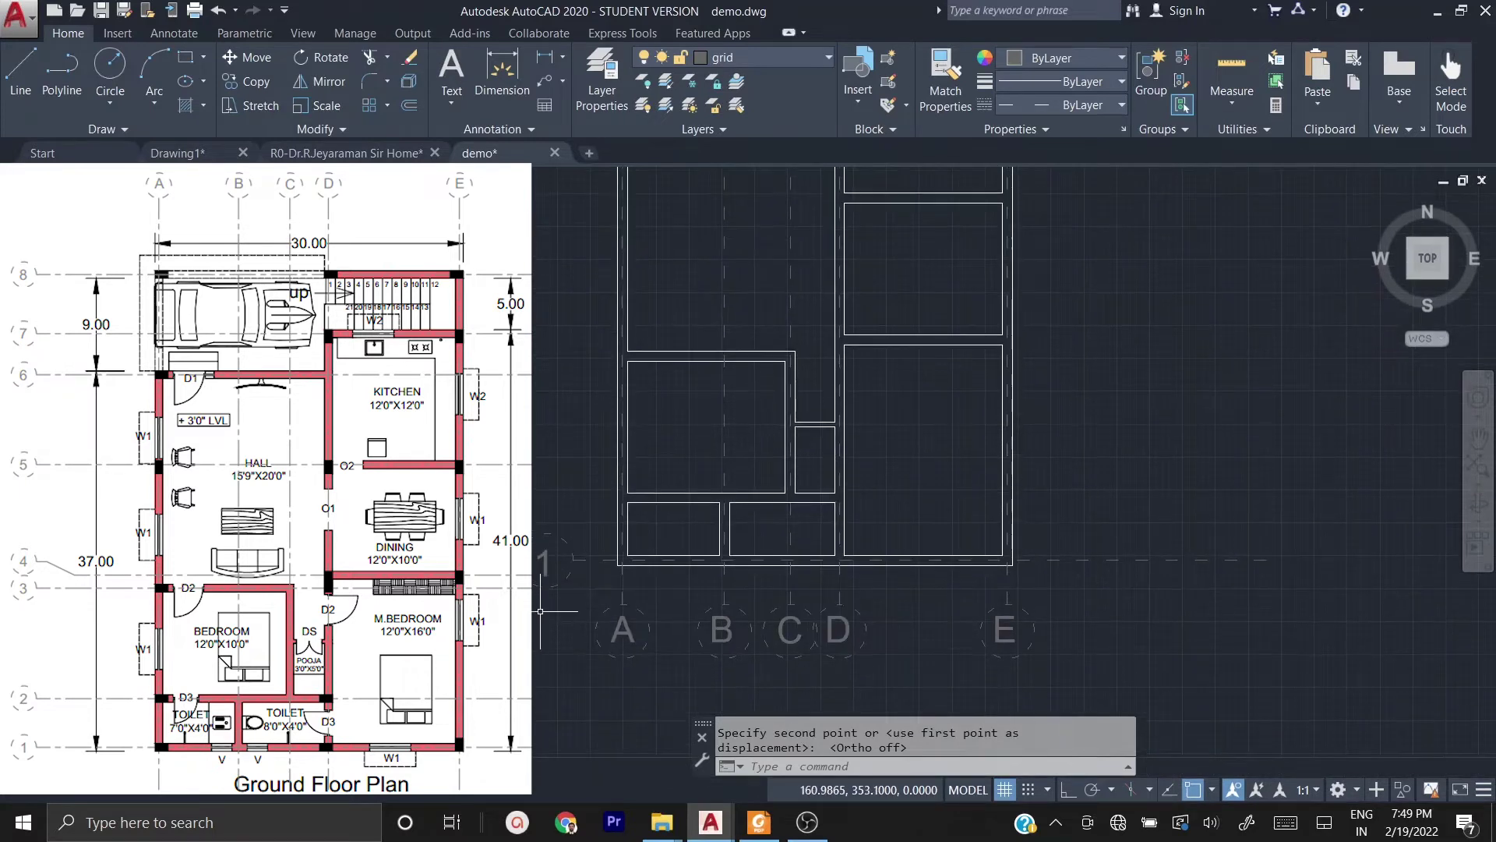
{"action": "scroll", "coordinate": [585, 577], "scroll_direction": "down", "scroll_amount": 2}
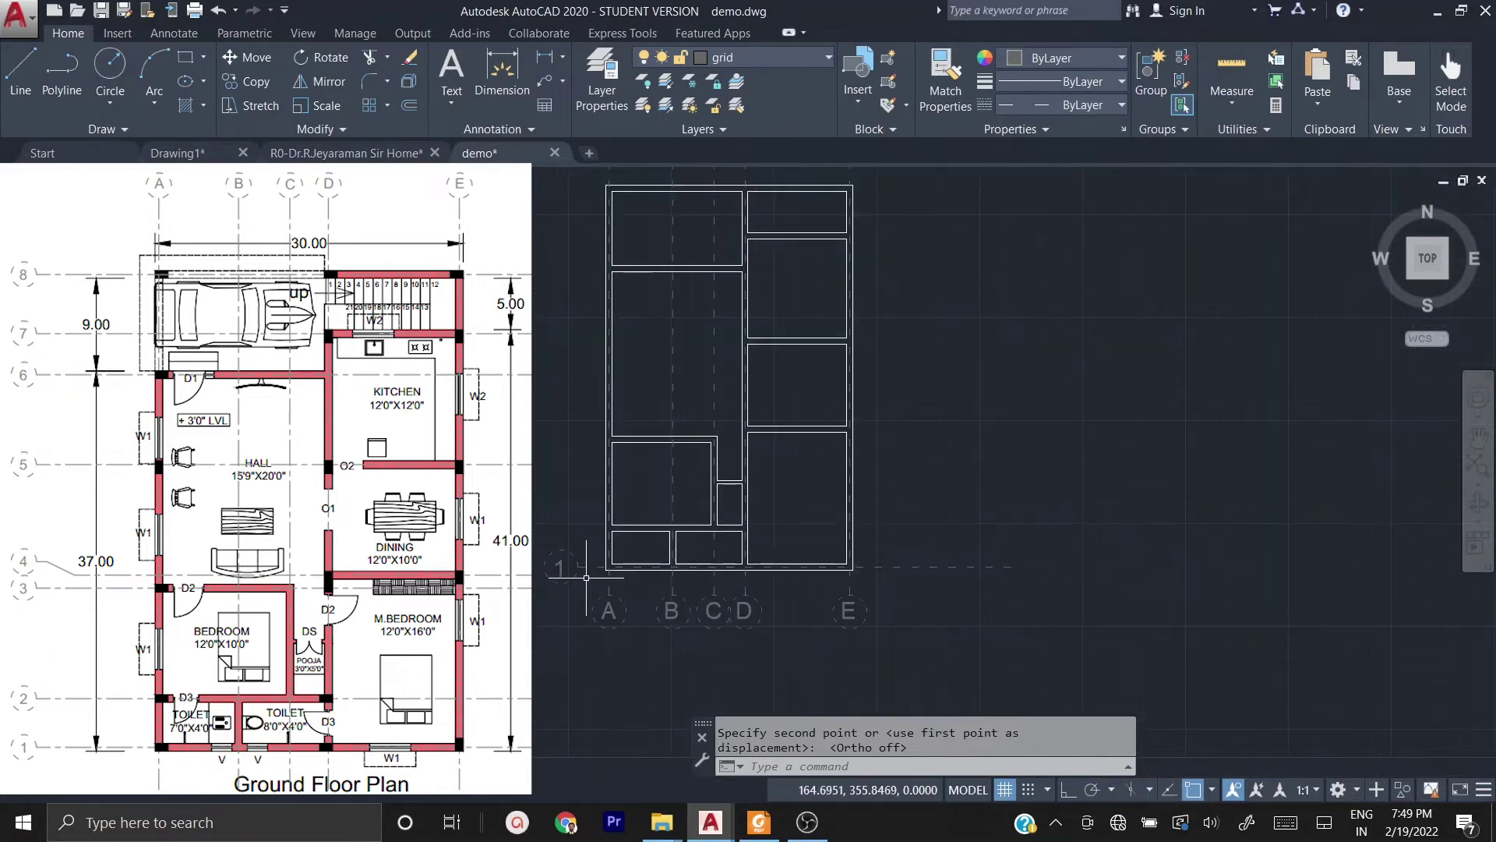
{"action": "middle_click_drag", "start_coordinate": [653, 524], "coordinate": [653, 533]}
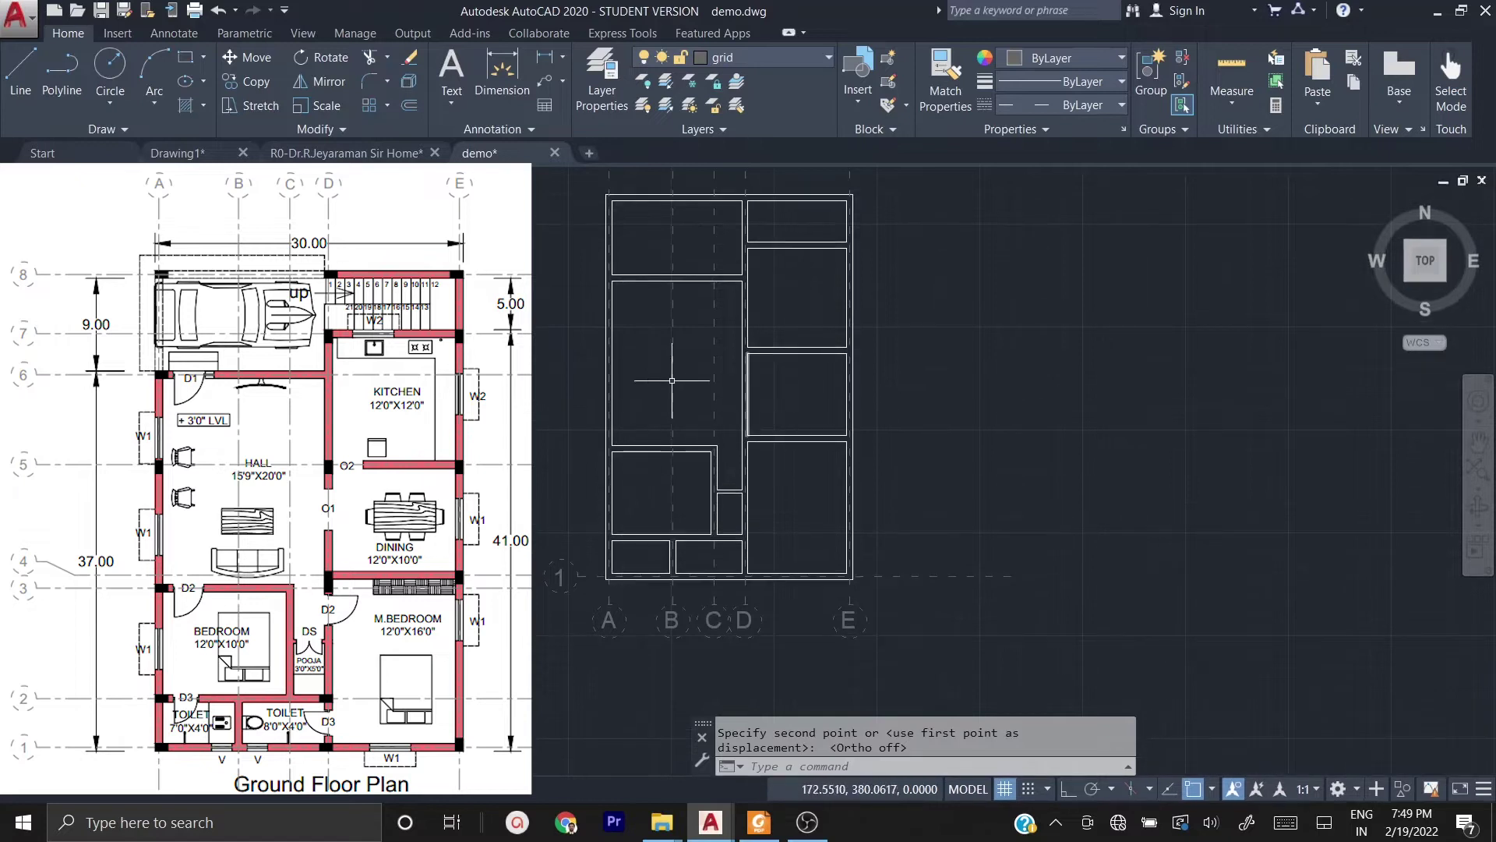
{"action": "scroll", "coordinate": [556, 595], "scroll_direction": "up", "scroll_amount": 4}
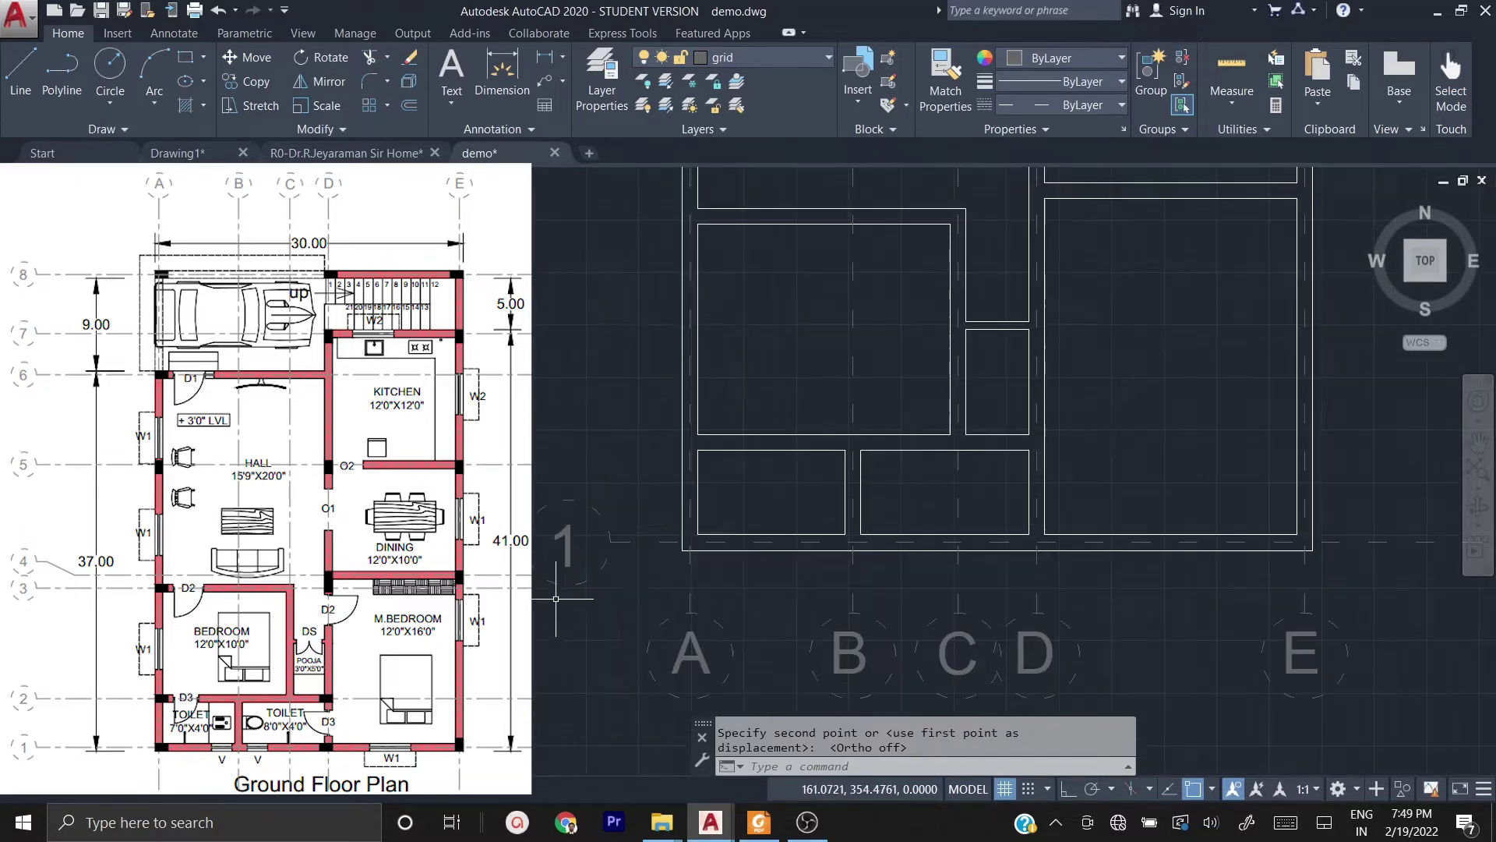
{"action": "key", "text": "Escape"}
{"action": "left_click", "coordinate": [628, 590]}
{"action": "left_click", "coordinate": [533, 448]}
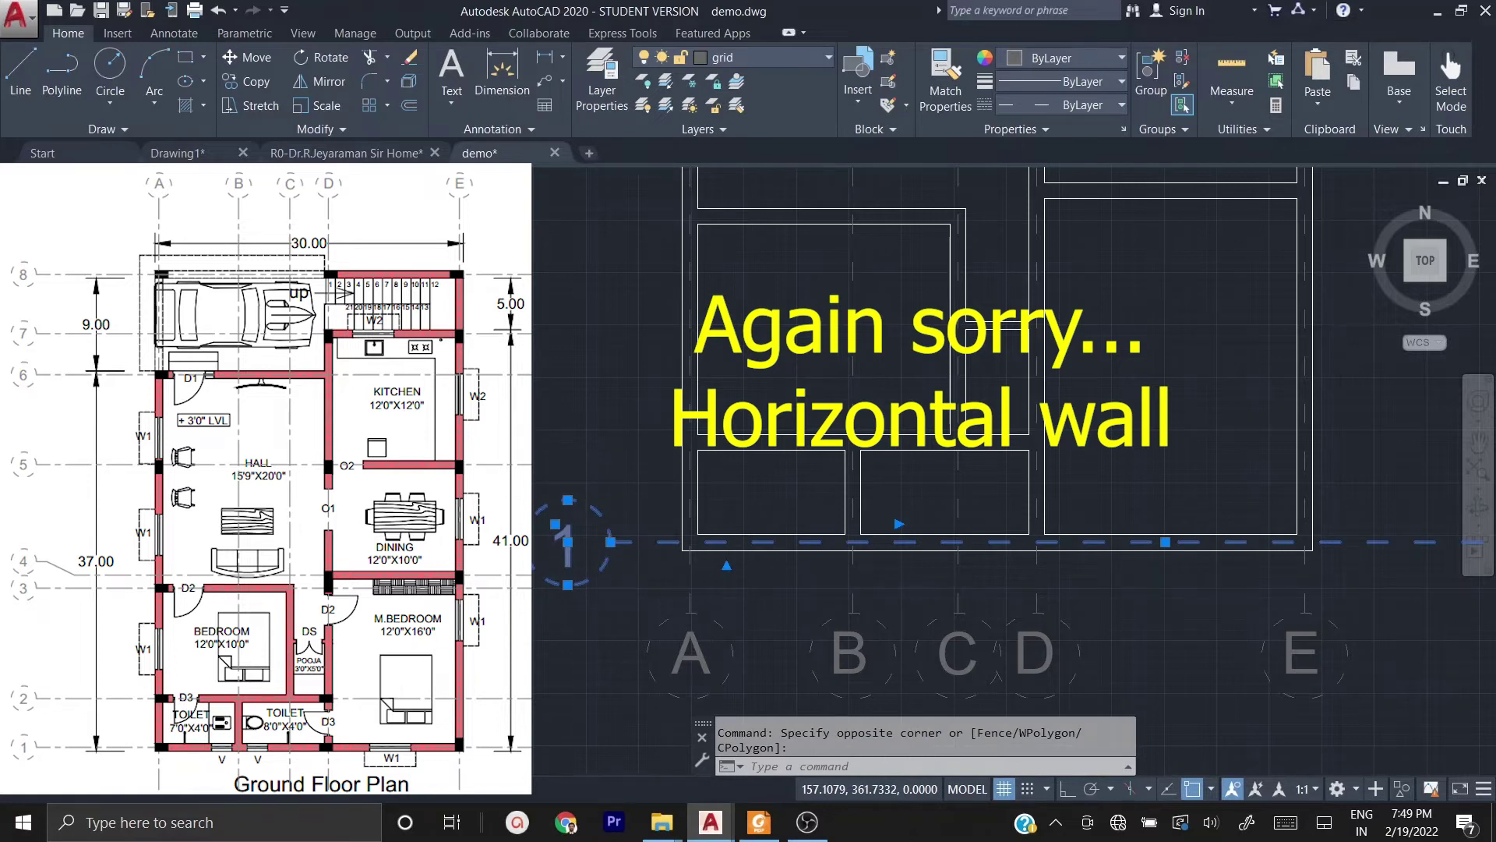
{"action": "type", "text": "co"}
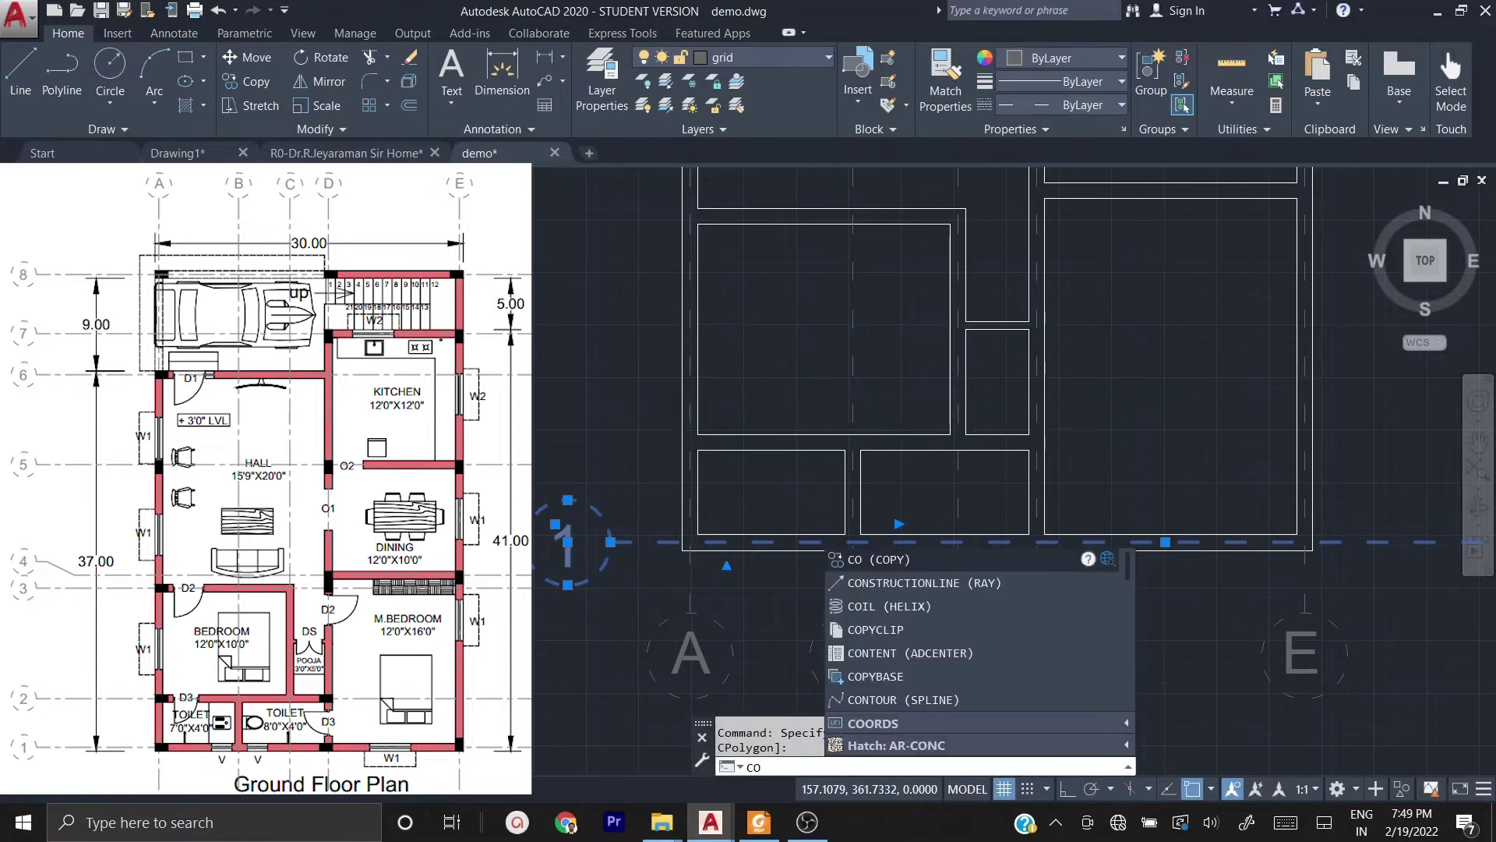
{"action": "key", "text": "Return"}
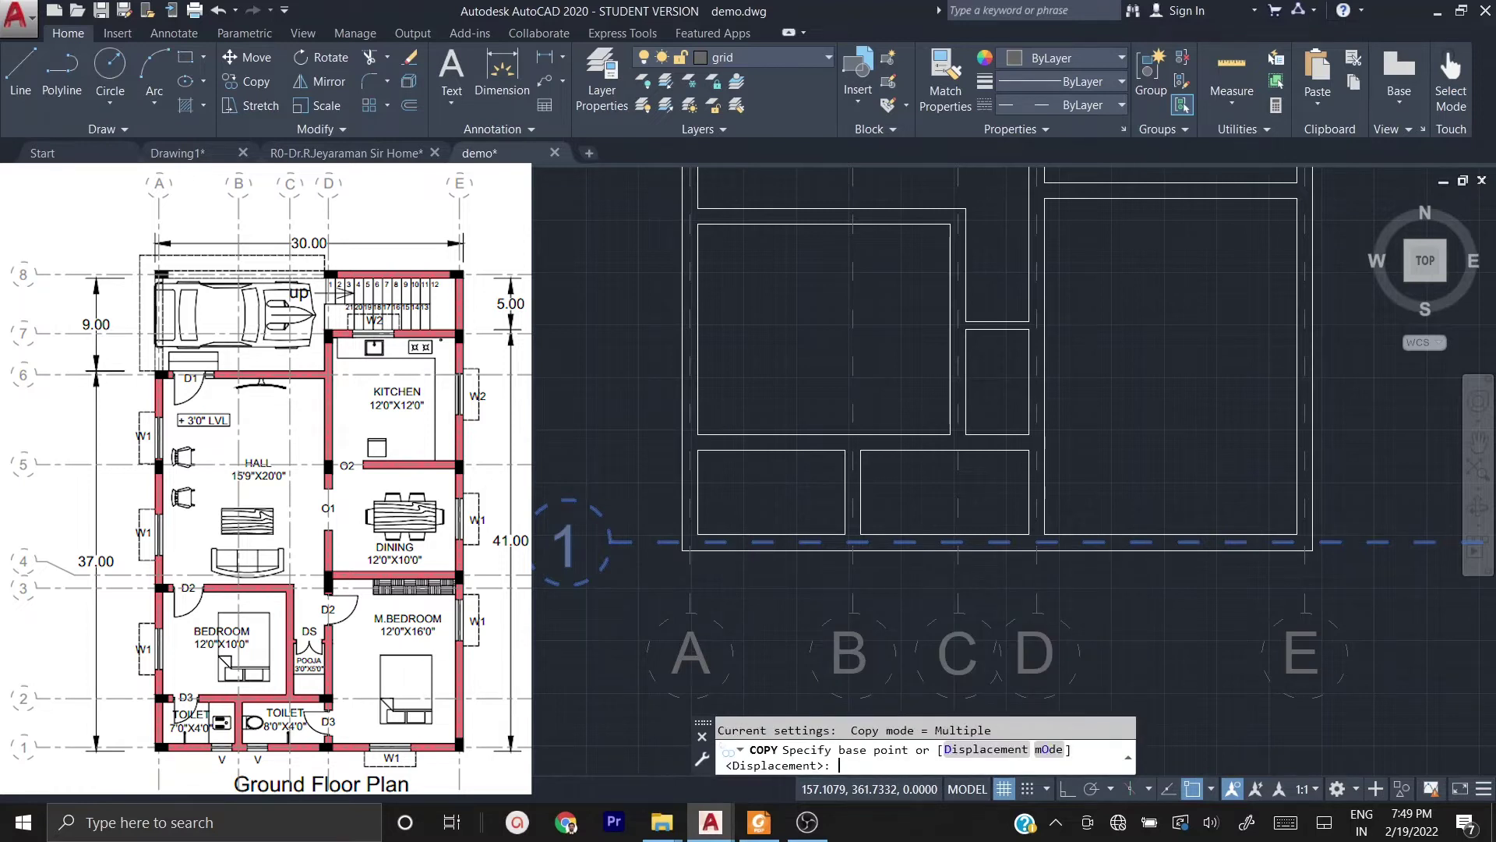
{"action": "scroll", "coordinate": [694, 549], "scroll_direction": "up", "scroll_amount": 3}
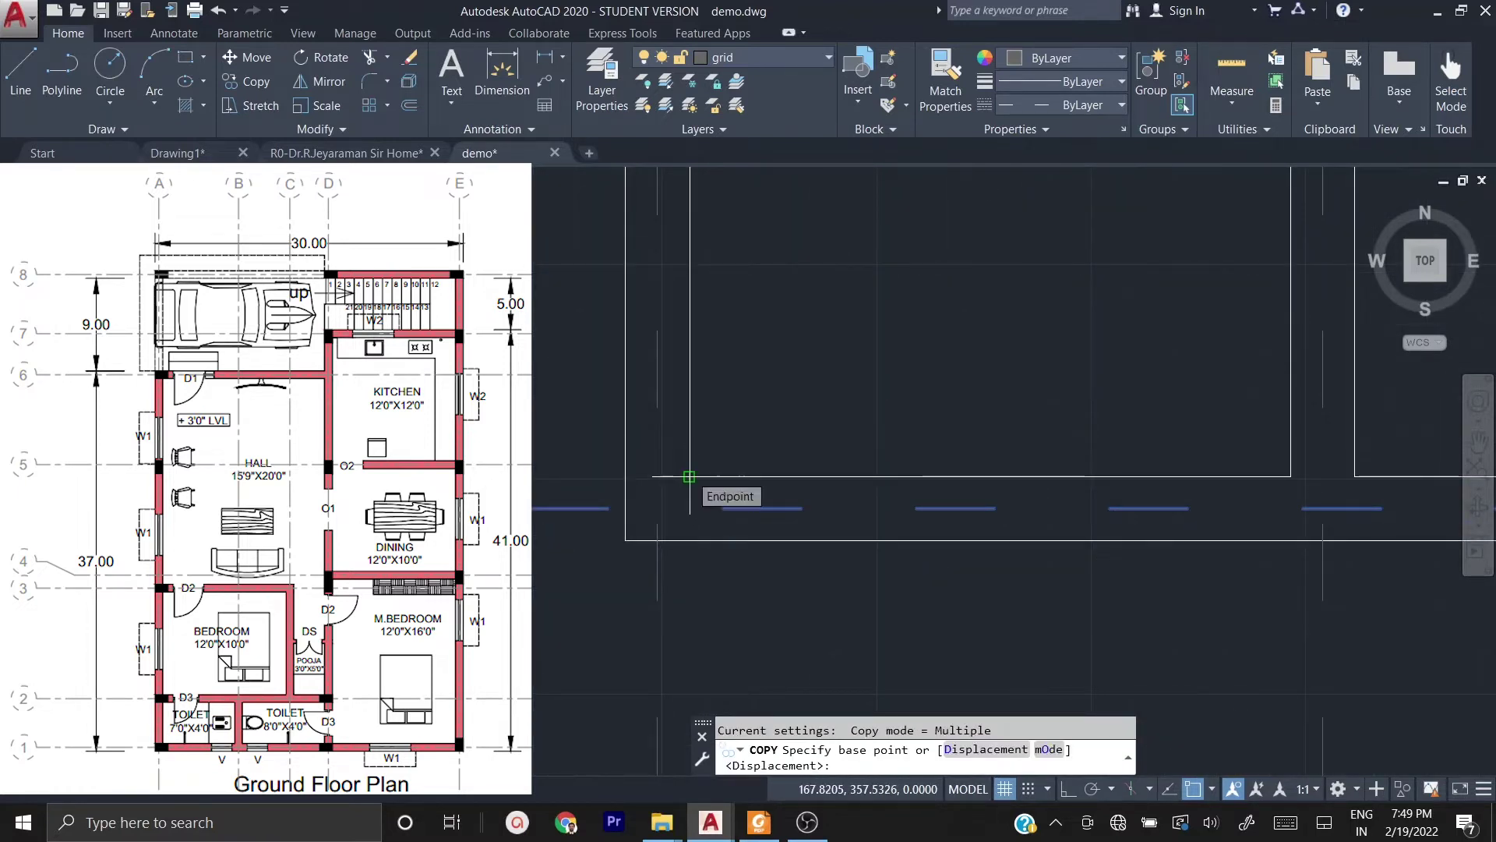
{"action": "left_click", "coordinate": [689, 476]}
{"action": "scroll", "coordinate": [729, 347], "scroll_direction": "down", "scroll_amount": 2}
{"action": "scroll", "coordinate": [708, 619], "scroll_direction": "up", "scroll_amount": 2}
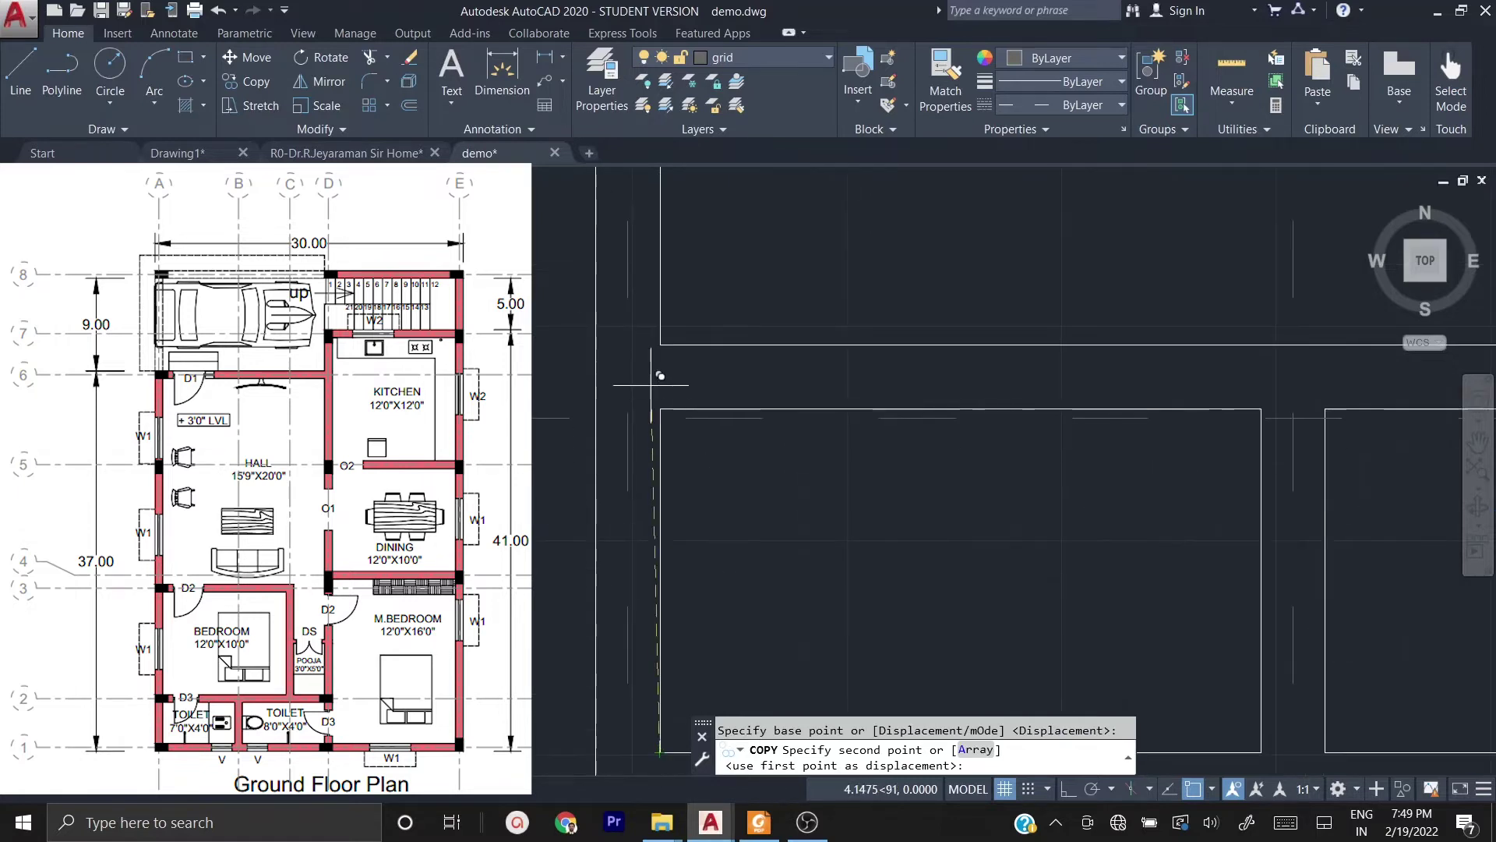
{"action": "left_click", "coordinate": [664, 341]}
{"action": "scroll", "coordinate": [733, 247], "scroll_direction": "down", "scroll_amount": 3}
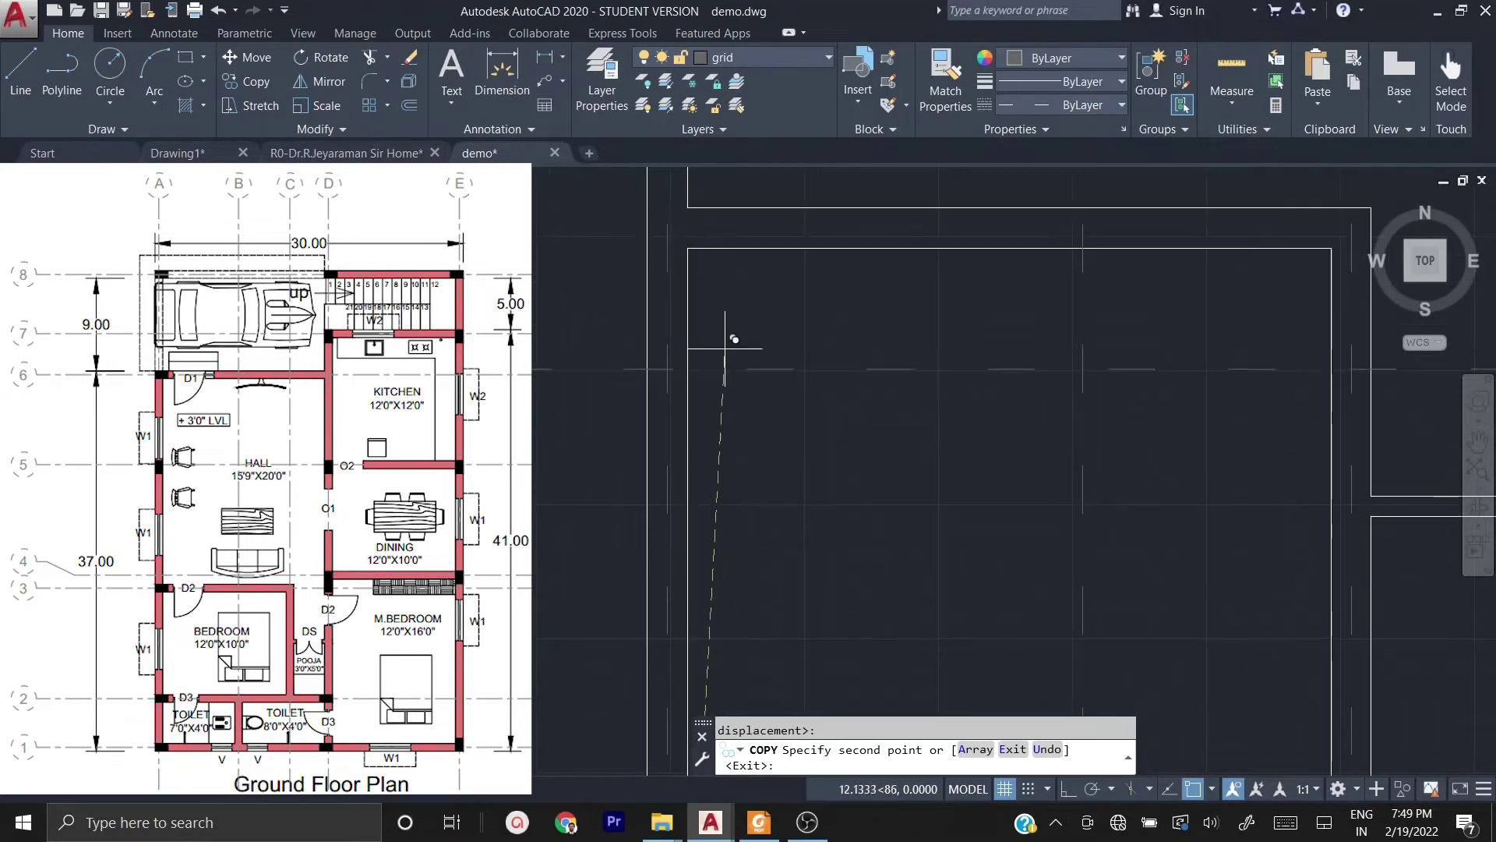
{"action": "left_click", "coordinate": [691, 204]}
- Place further copies of grid line 1 on the wall between hall and car porch and on the topmost outer wall
{"action": "scroll", "coordinate": [741, 360], "scroll_direction": "down", "scroll_amount": 2}
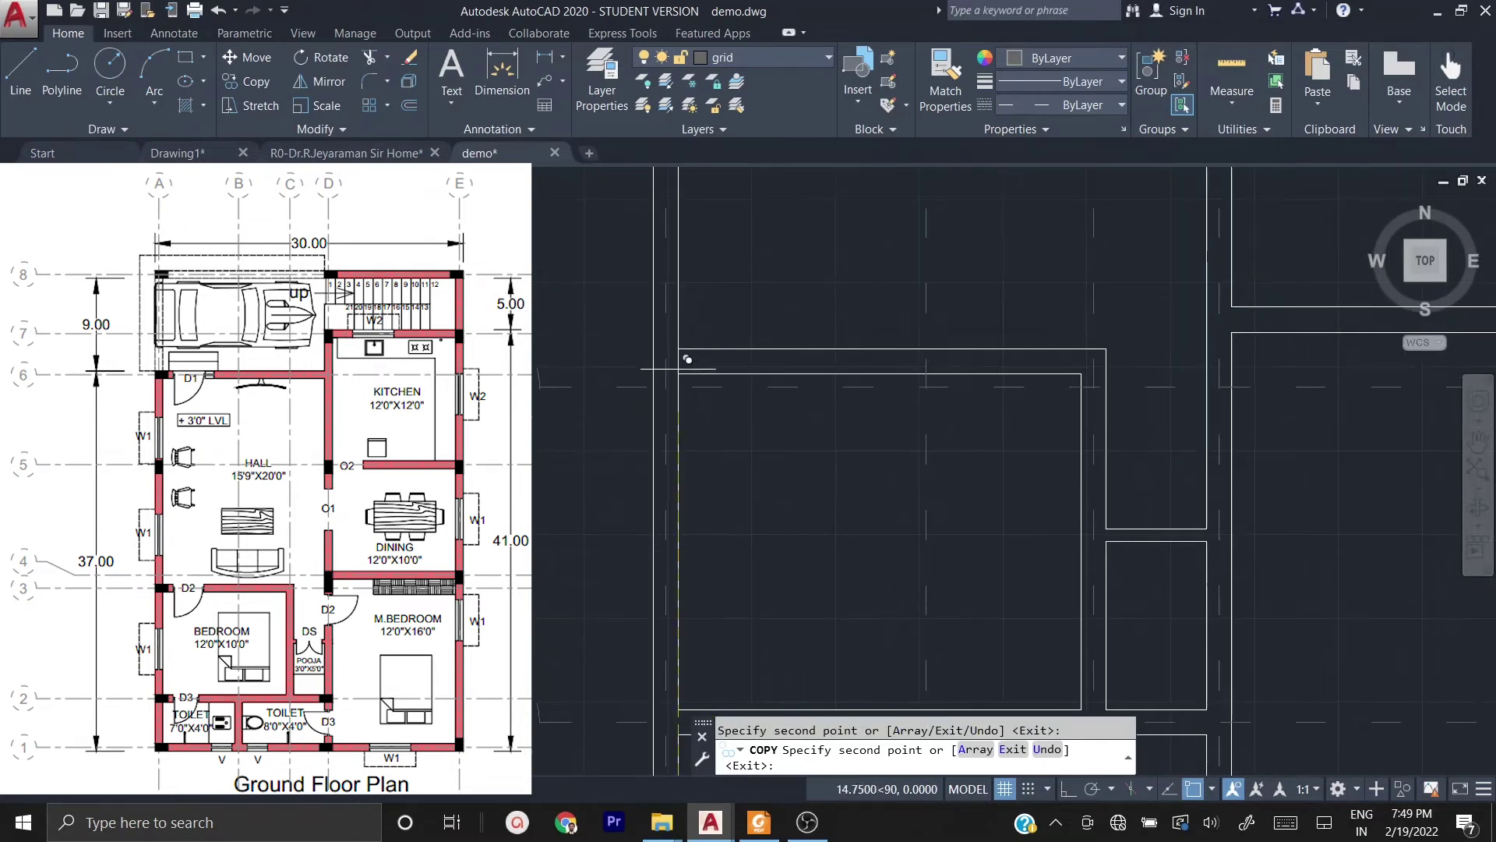
{"action": "scroll", "coordinate": [711, 324], "scroll_direction": "up", "scroll_amount": 3}
{"action": "mouse_move", "coordinate": [671, 334]}
{"action": "middle_mouse_down"}
{"action": "mouse_move", "coordinate": [726, 392]}
{"action": "mouse_move", "coordinate": [739, 570]}
{"action": "middle_mouse_up"}
{"action": "scroll", "coordinate": [739, 570], "scroll_direction": "down", "scroll_amount": 4}
{"action": "left_click", "coordinate": [696, 229]}
{"action": "middle_click_drag", "start_coordinate": [742, 253], "coordinate": [720, 662]}
{"action": "middle_click_drag", "start_coordinate": [740, 456], "coordinate": [687, 653]}
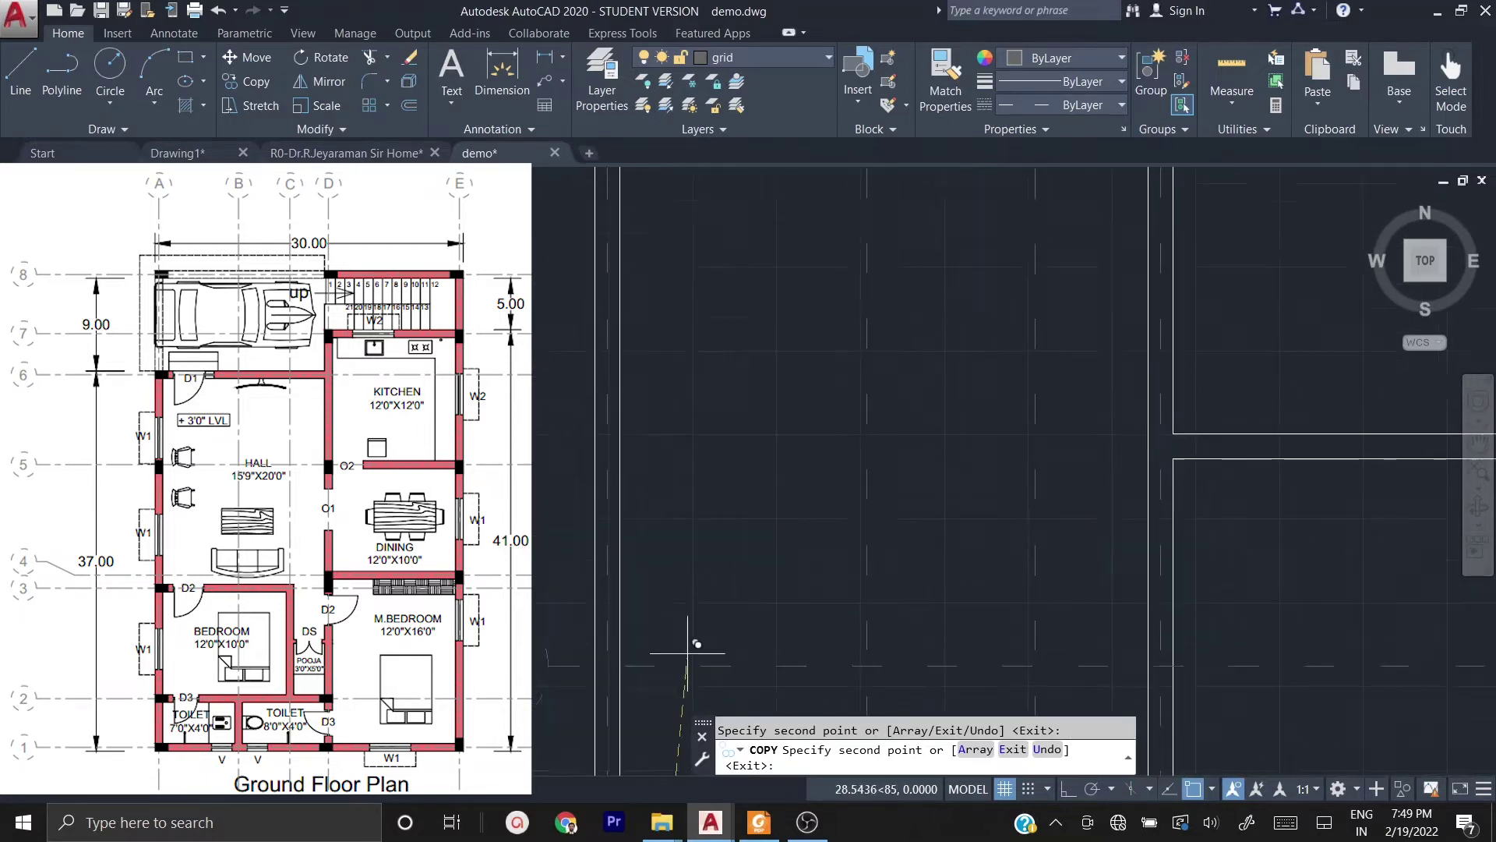
{"action": "middle_click_drag", "start_coordinate": [702, 324], "coordinate": [634, 461]}
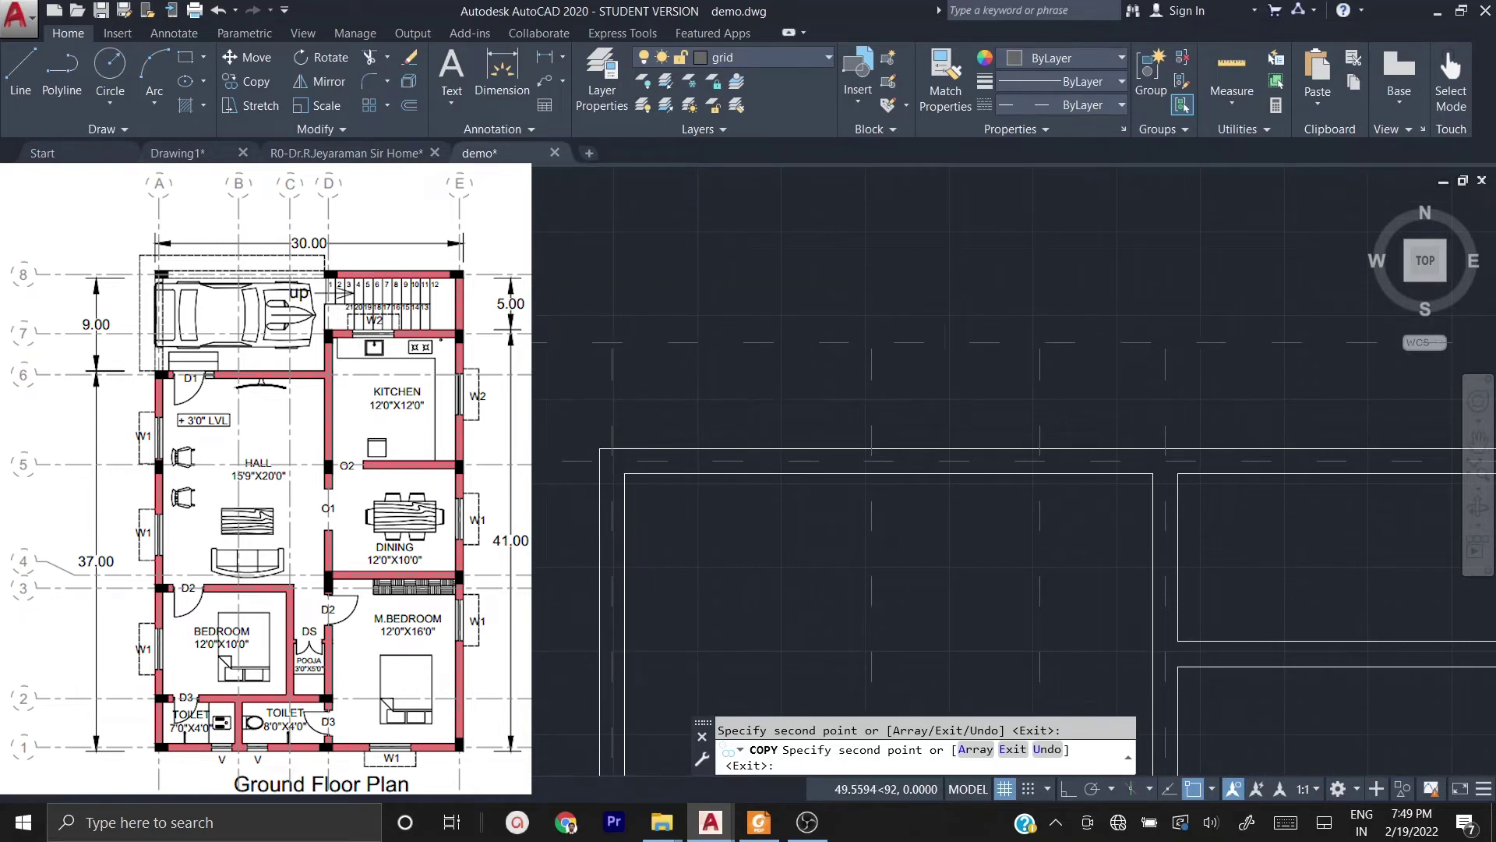
{"action": "scroll", "coordinate": [587, 324], "scroll_direction": "down", "scroll_amount": 3}
{"action": "middle_click_drag", "start_coordinate": [692, 545], "coordinate": [649, 375]}
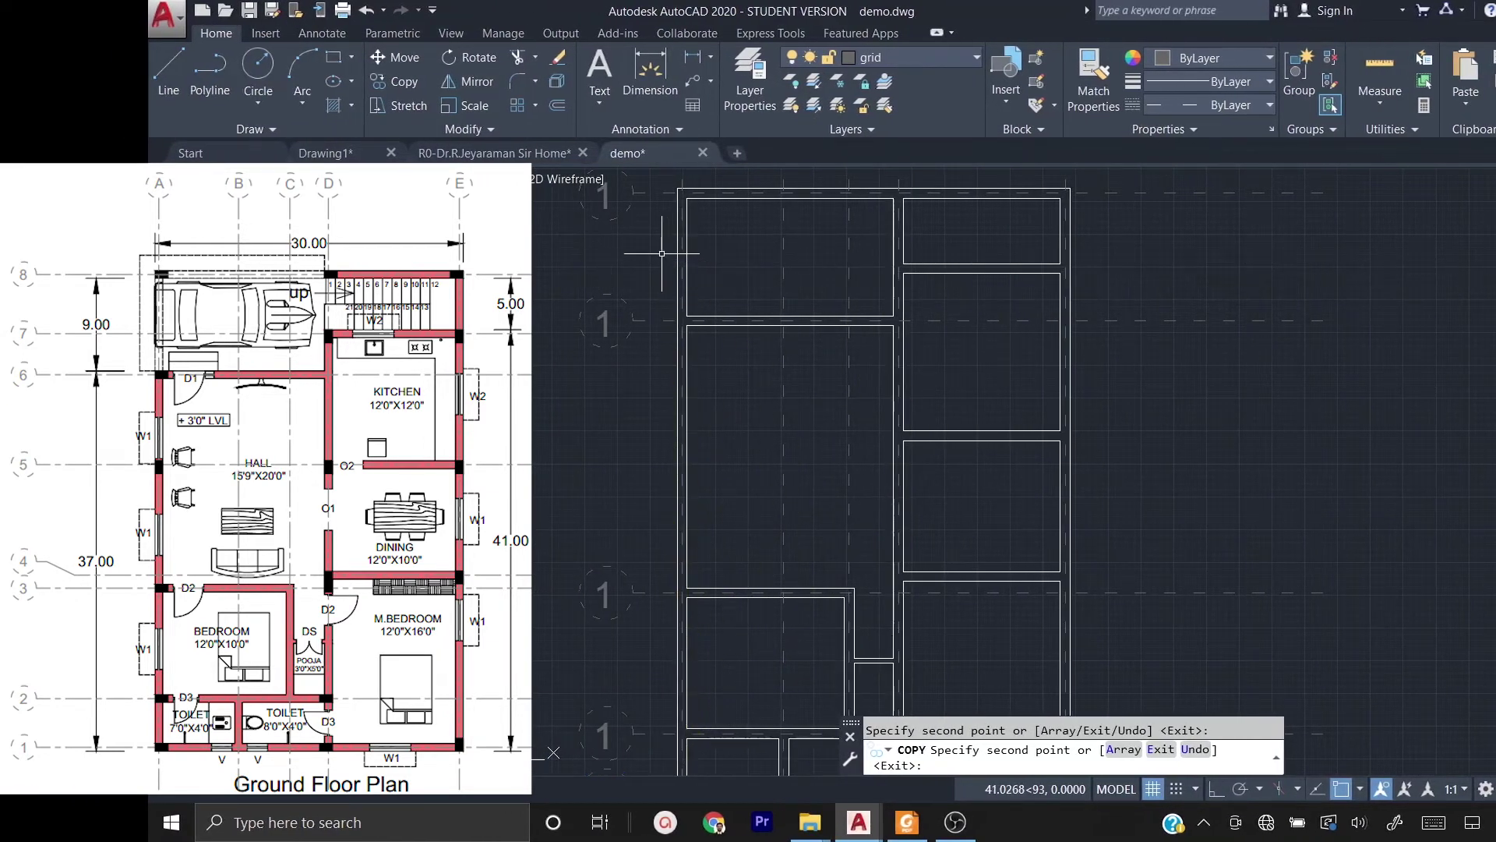
{"action": "key", "text": "Escape"}
{"action": "middle_click_drag", "start_coordinate": [989, 608], "coordinate": [1014, 356]}
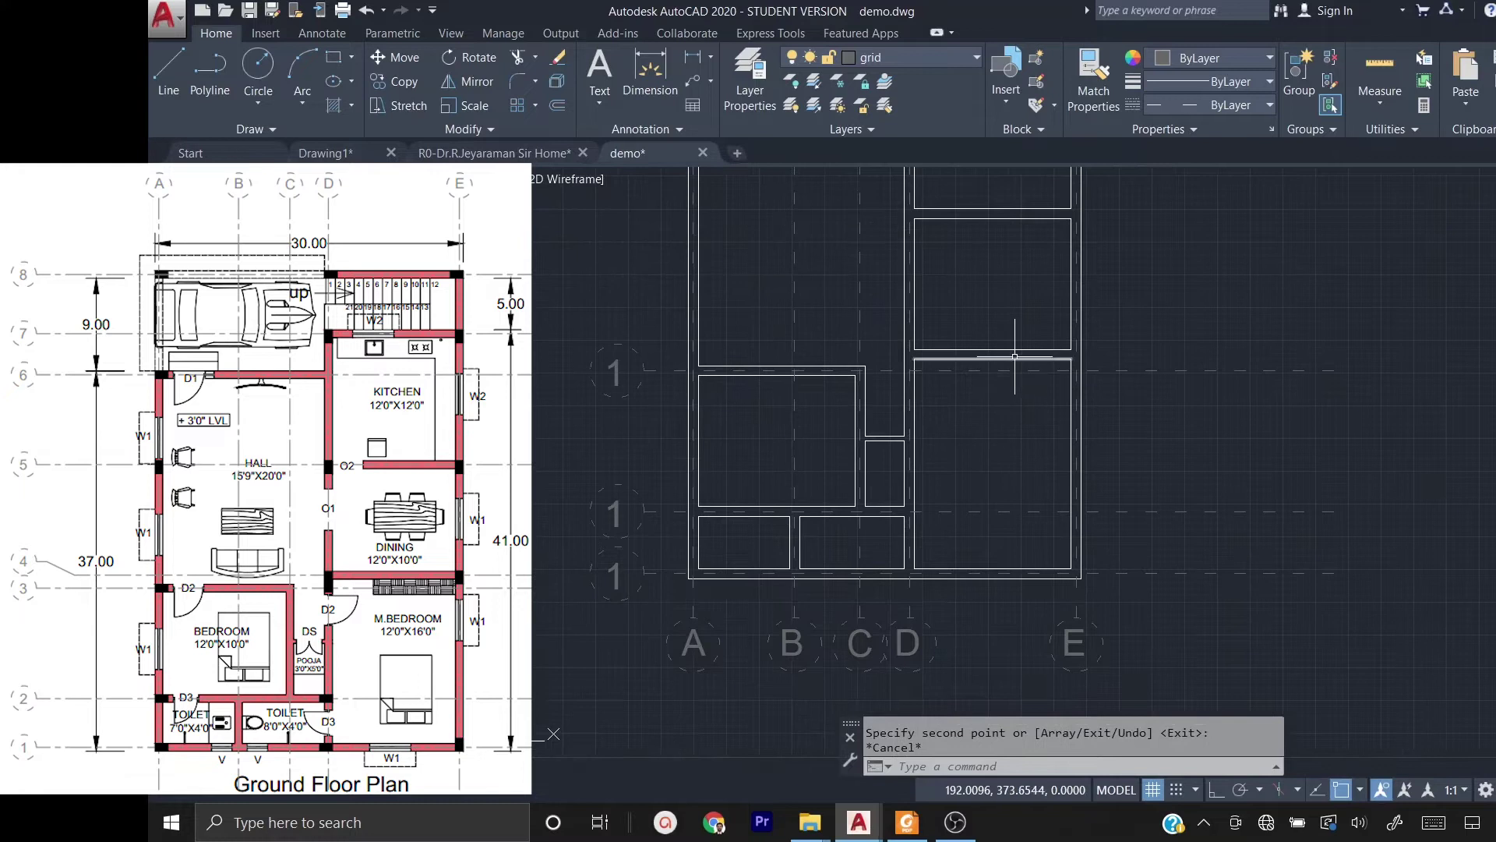
{"action": "middle_click_drag", "start_coordinate": [969, 250], "coordinate": [962, 434]}
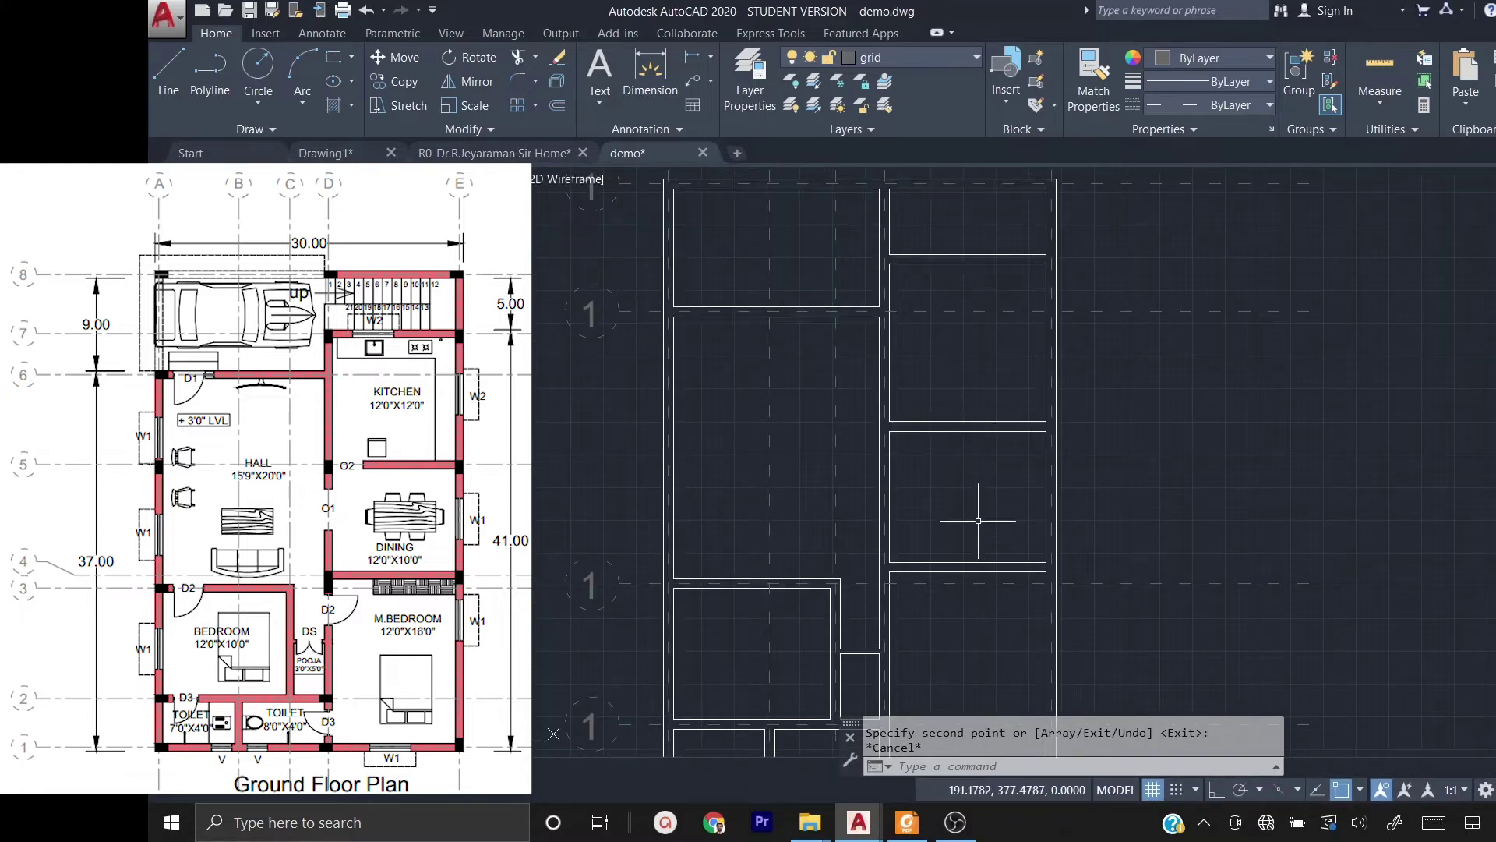
{"action": "scroll", "coordinate": [1011, 422], "scroll_direction": "down", "scroll_amount": 2}
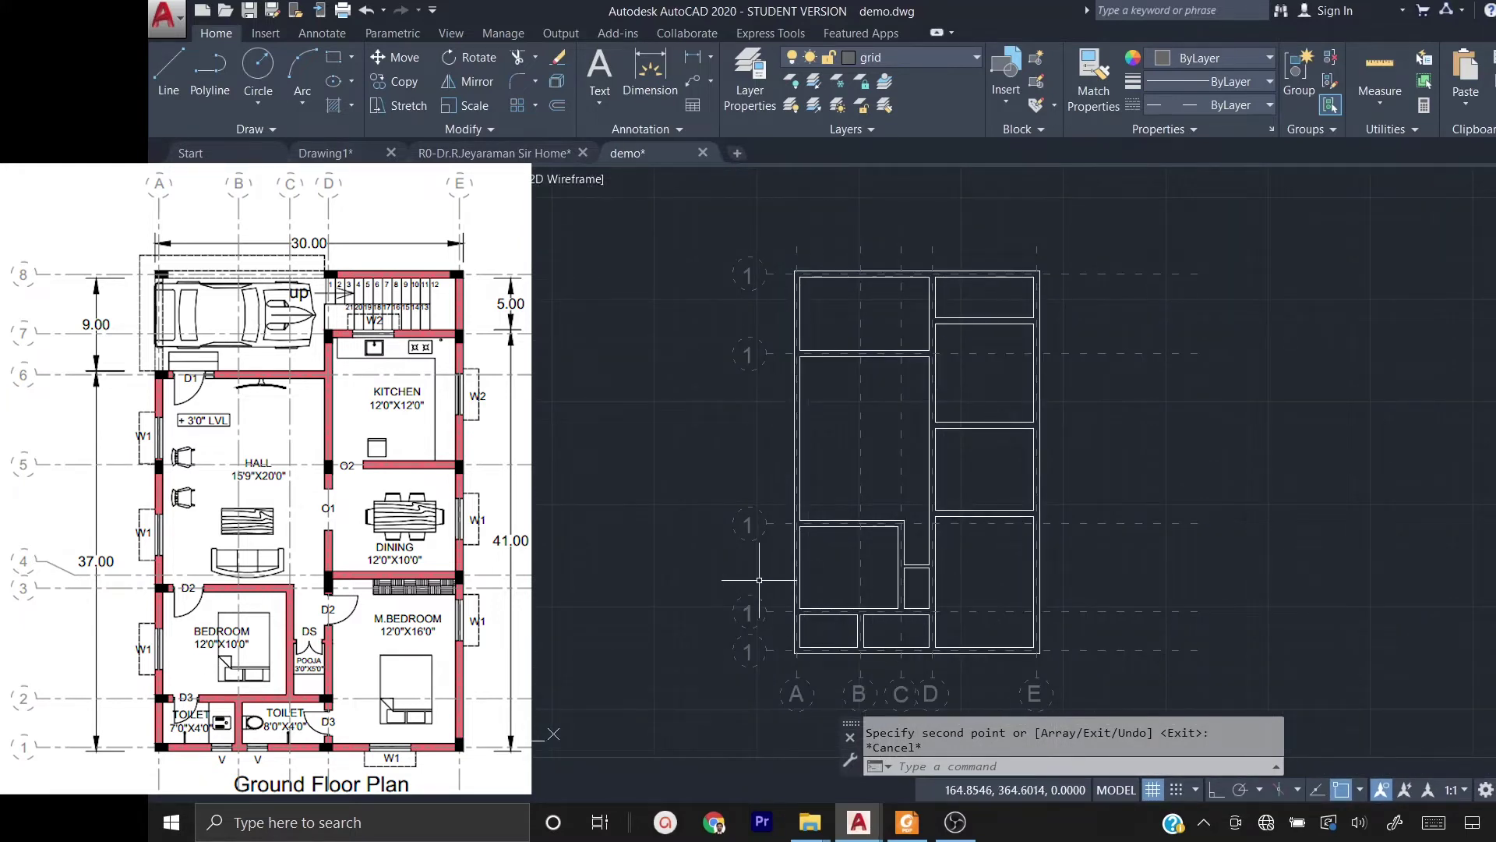
- Copy the grid line above the bedroom, with its bubble and number, onto the lower edge of the wall between dining and master bedroom
{"action": "scroll", "coordinate": [760, 548], "scroll_direction": "up", "scroll_amount": 4}
{"action": "left_click", "coordinate": [781, 551]}
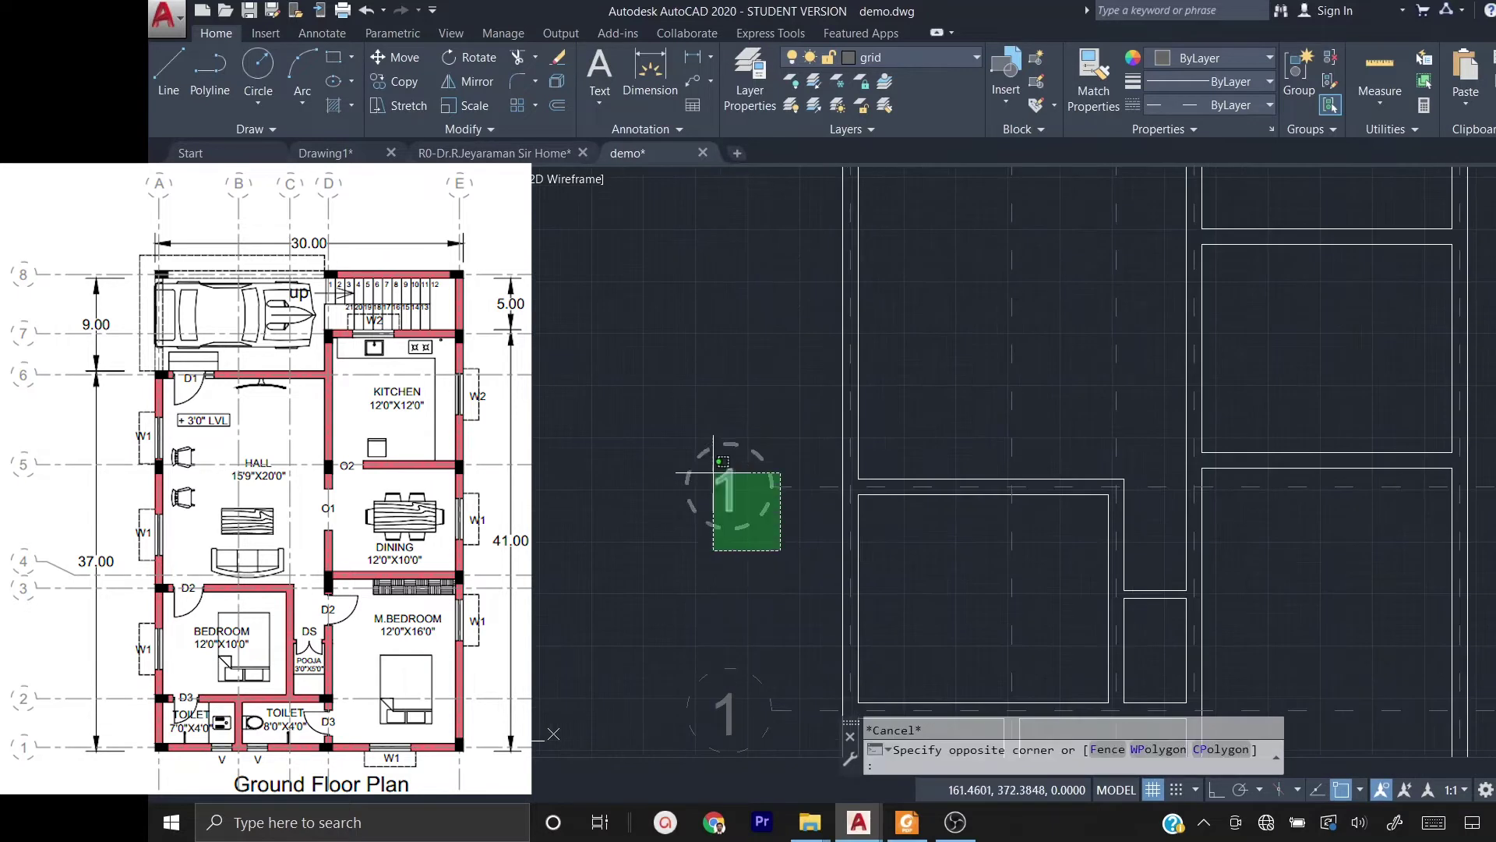
{"action": "left_click", "coordinate": [650, 383]}
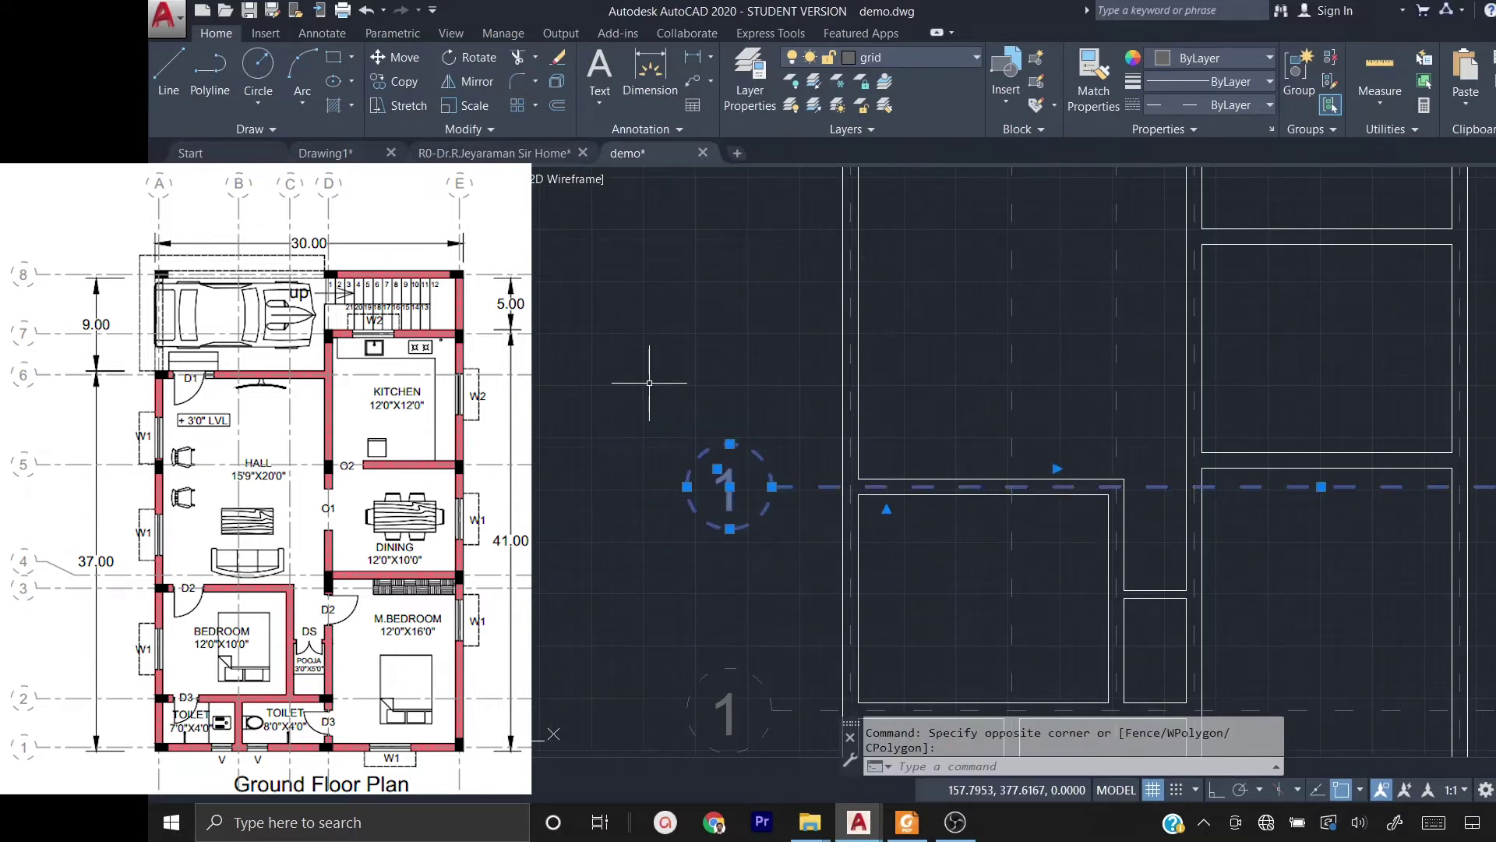
{"action": "type", "text": "Co"}
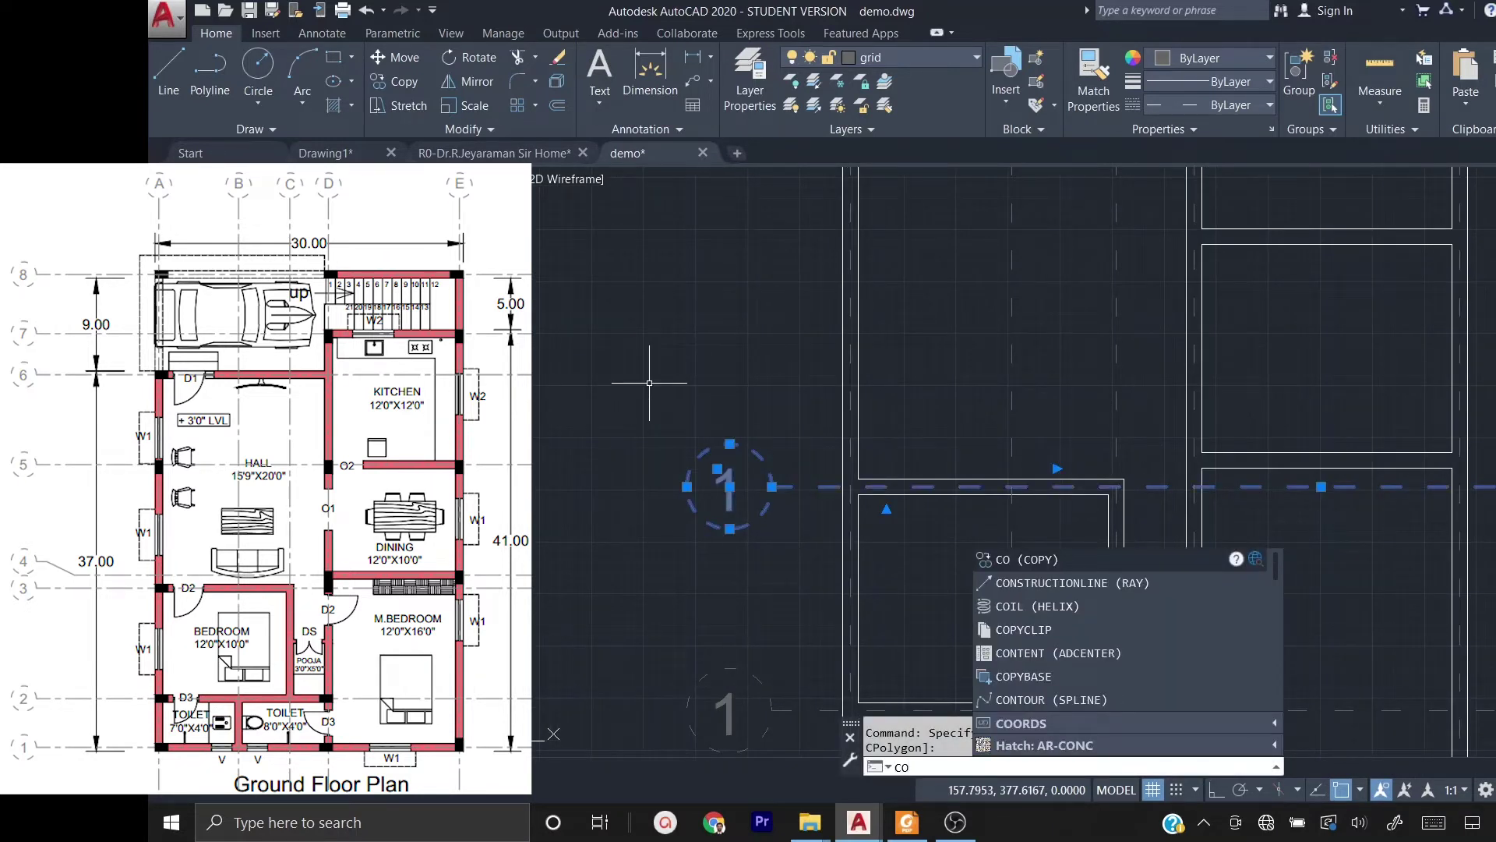
{"action": "key", "text": "Return"}
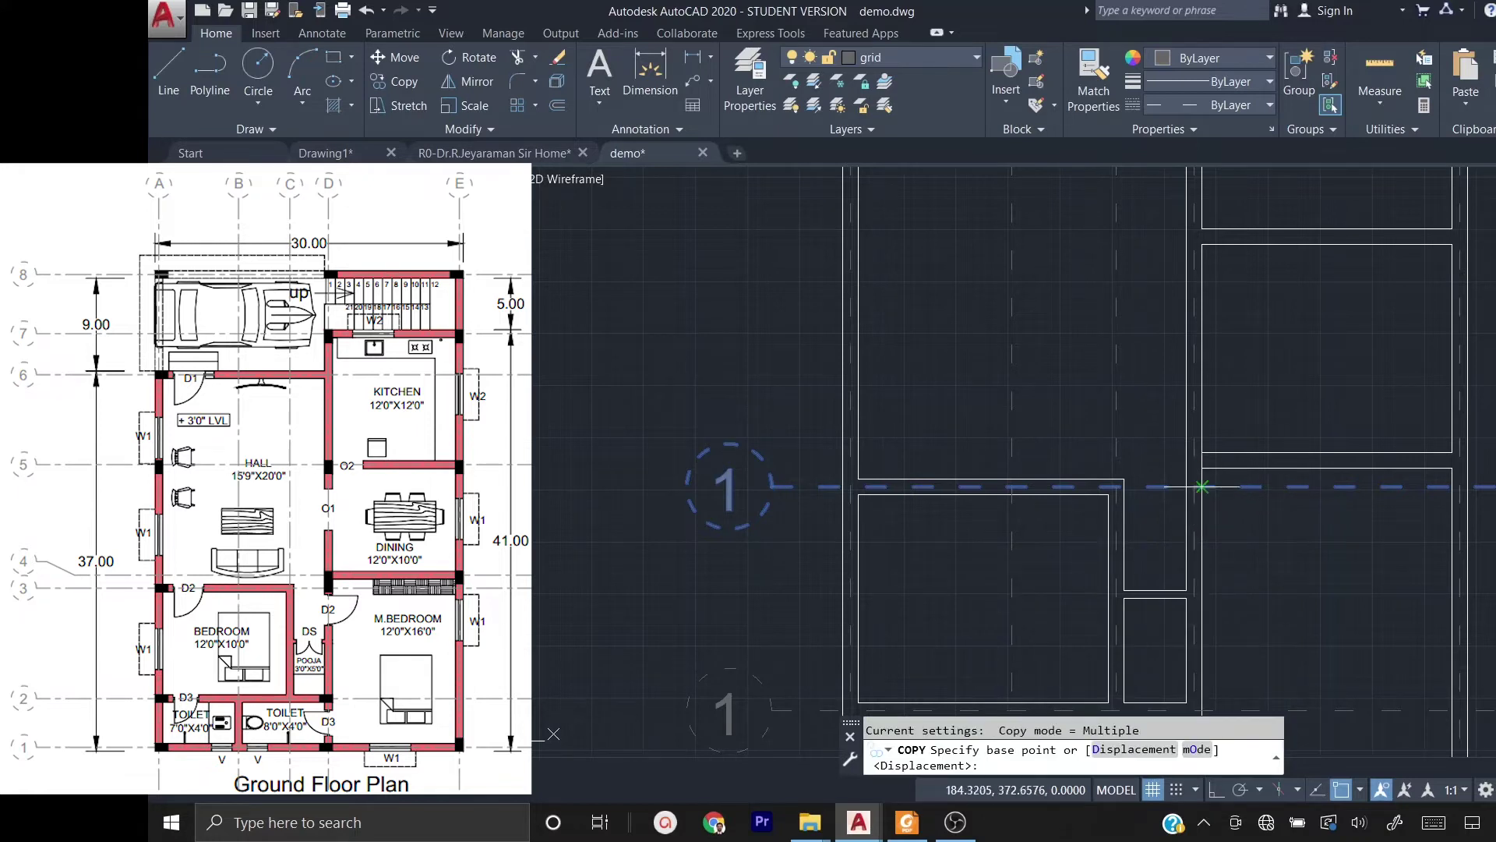
{"action": "scroll", "coordinate": [1208, 482], "scroll_direction": "up", "scroll_amount": 2}
{"action": "scroll", "coordinate": [354, 577], "scroll_direction": "down", "scroll_amount": 1}
{"action": "scroll", "coordinate": [1118, 581], "scroll_direction": "down", "scroll_amount": 1}
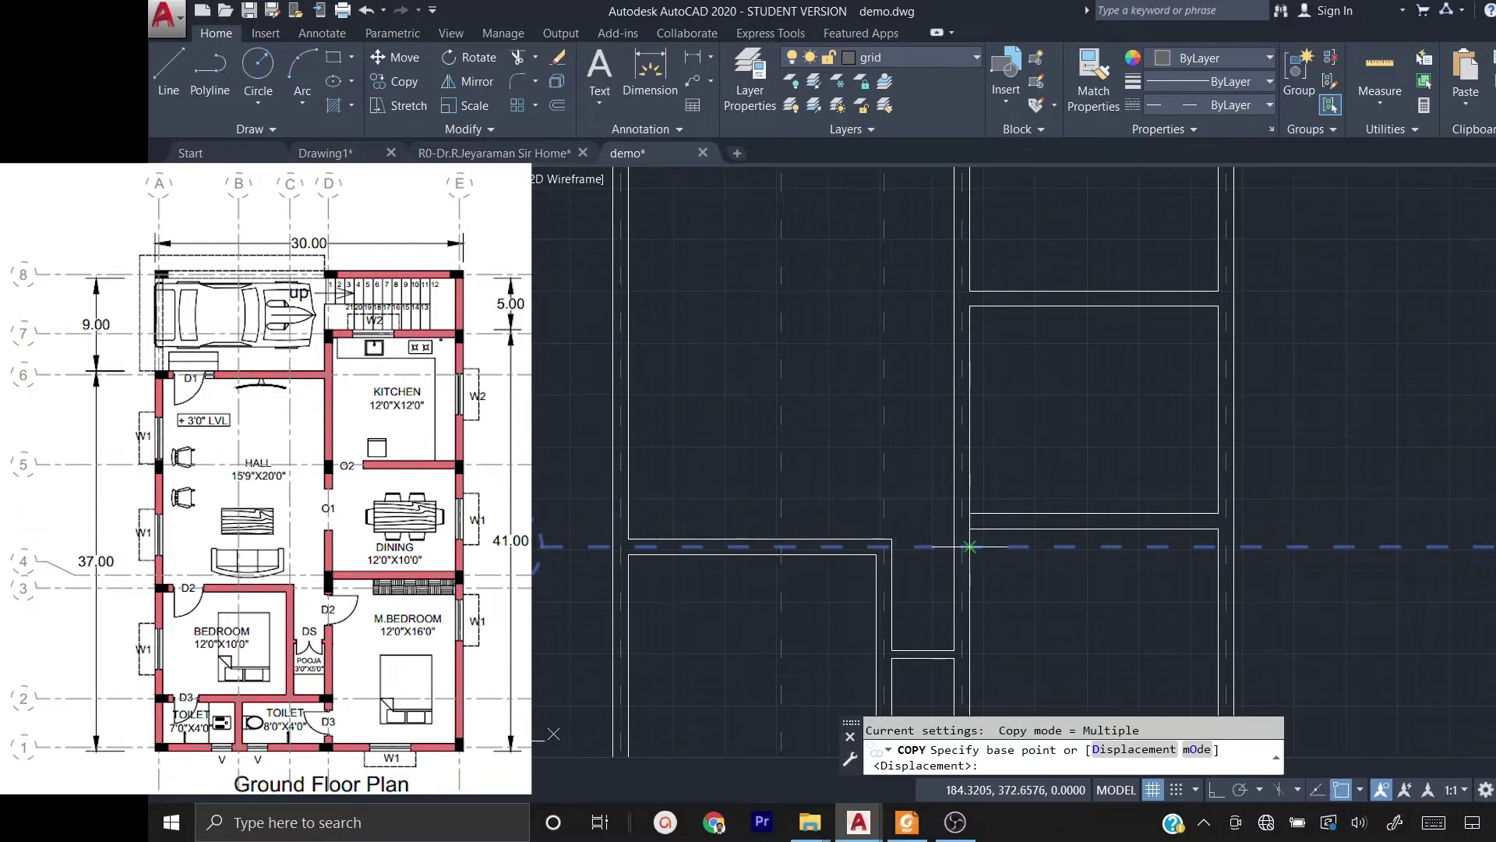
{"action": "scroll", "coordinate": [970, 546], "scroll_direction": "up", "scroll_amount": 3}
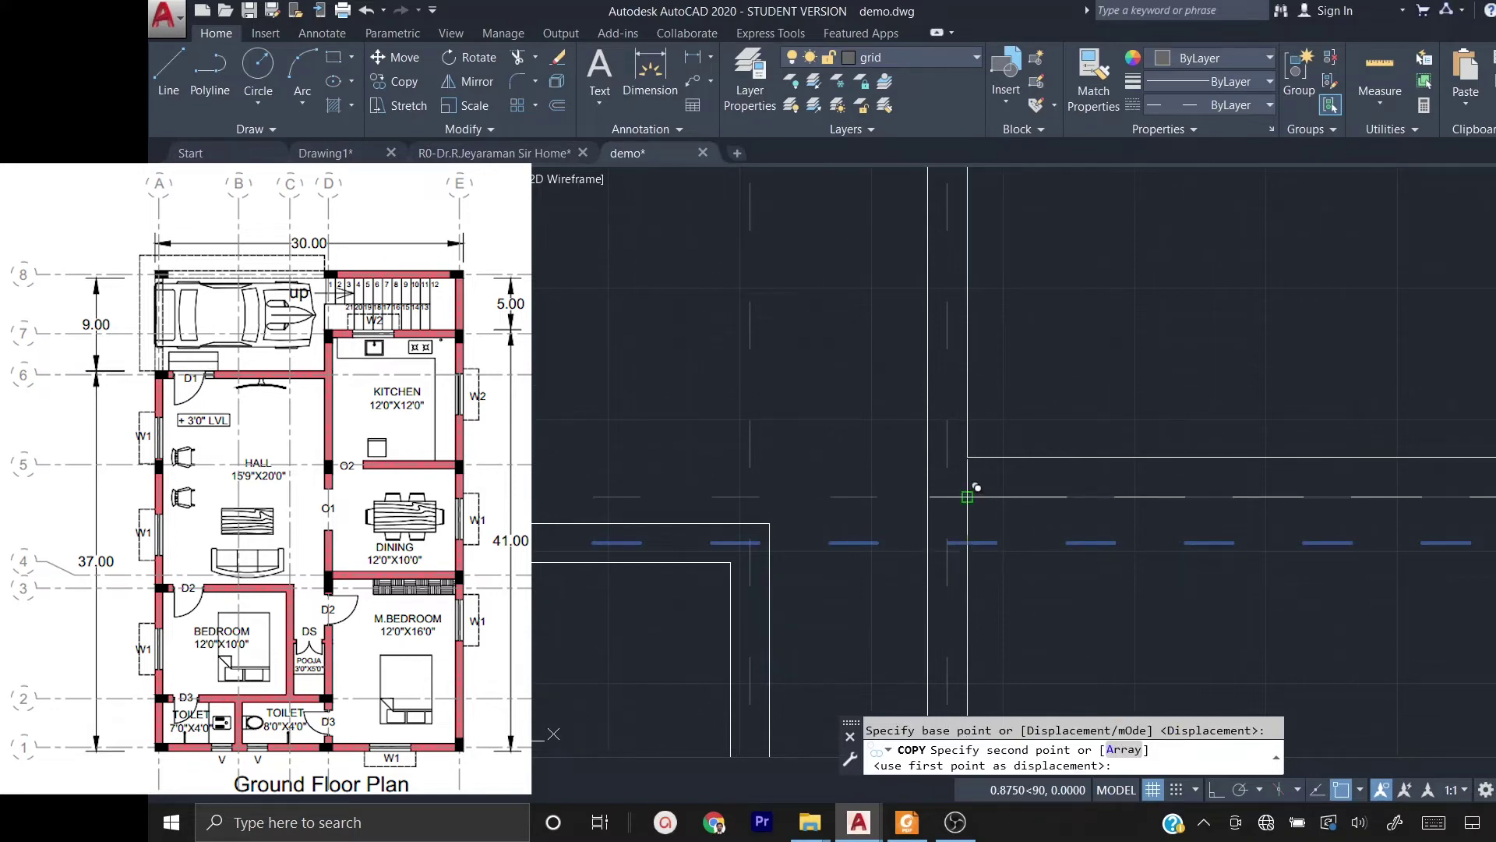
{"action": "left_click", "coordinate": [968, 542]}
{"action": "key", "text": "Escape"}
- Move the copied grid line with its bubble and number 0.375 upward to the centre of the wall between dining and master bedroom
{"action": "scroll", "coordinate": [1102, 494], "scroll_direction": "down", "scroll_amount": 2}
{"action": "left_click", "coordinate": [956, 505]}
{"action": "left_click", "coordinate": [941, 464]}
{"action": "middle_click_drag", "start_coordinate": [1046, 470], "coordinate": [1435, 536]}
{"action": "key", "text": "Escape"}
{"action": "left_click", "coordinate": [746, 540]}
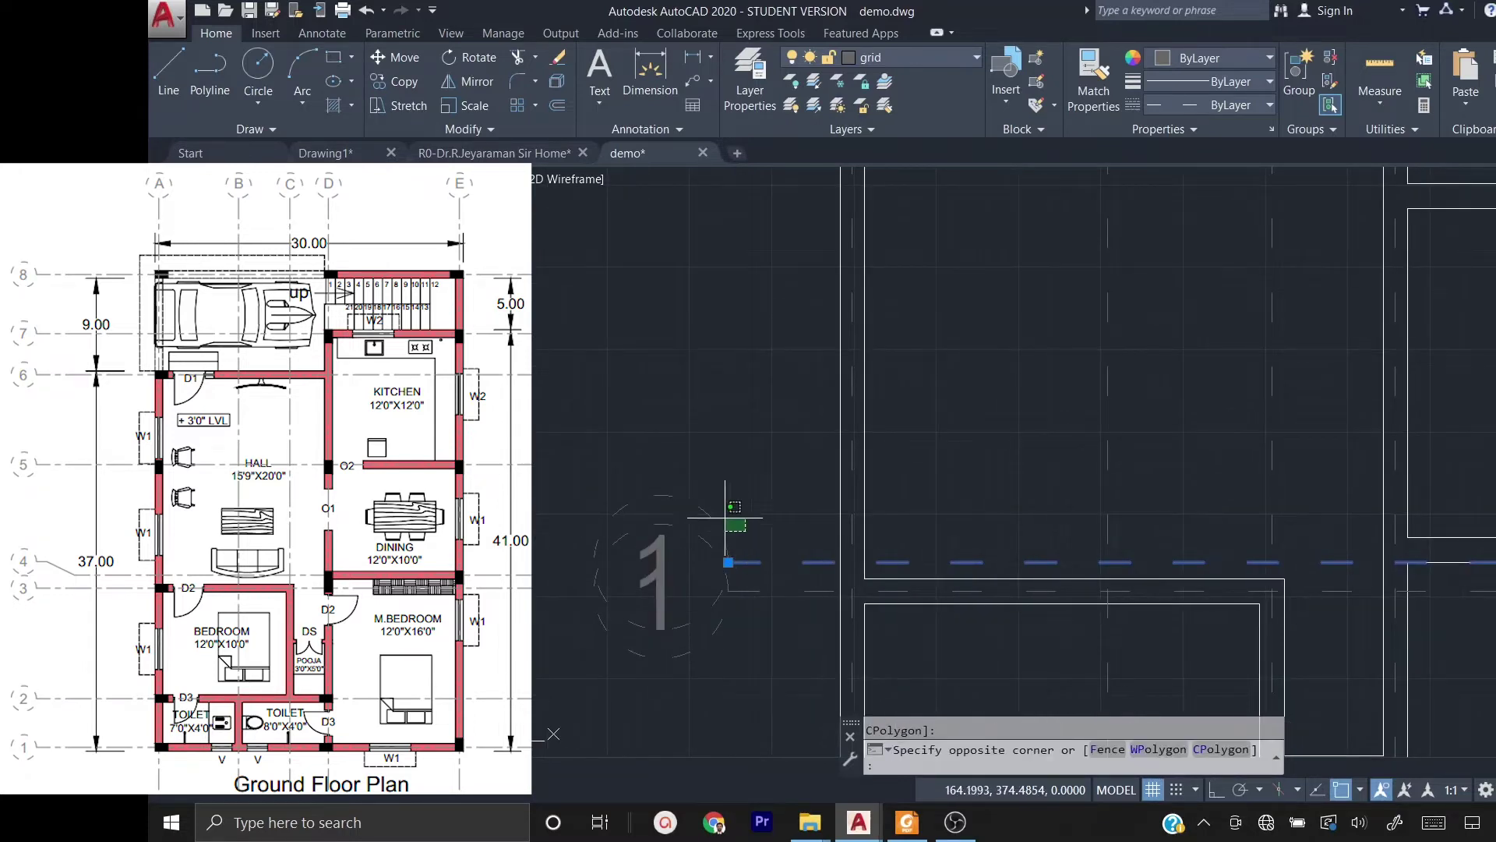
{"action": "left_click", "coordinate": [696, 470]}
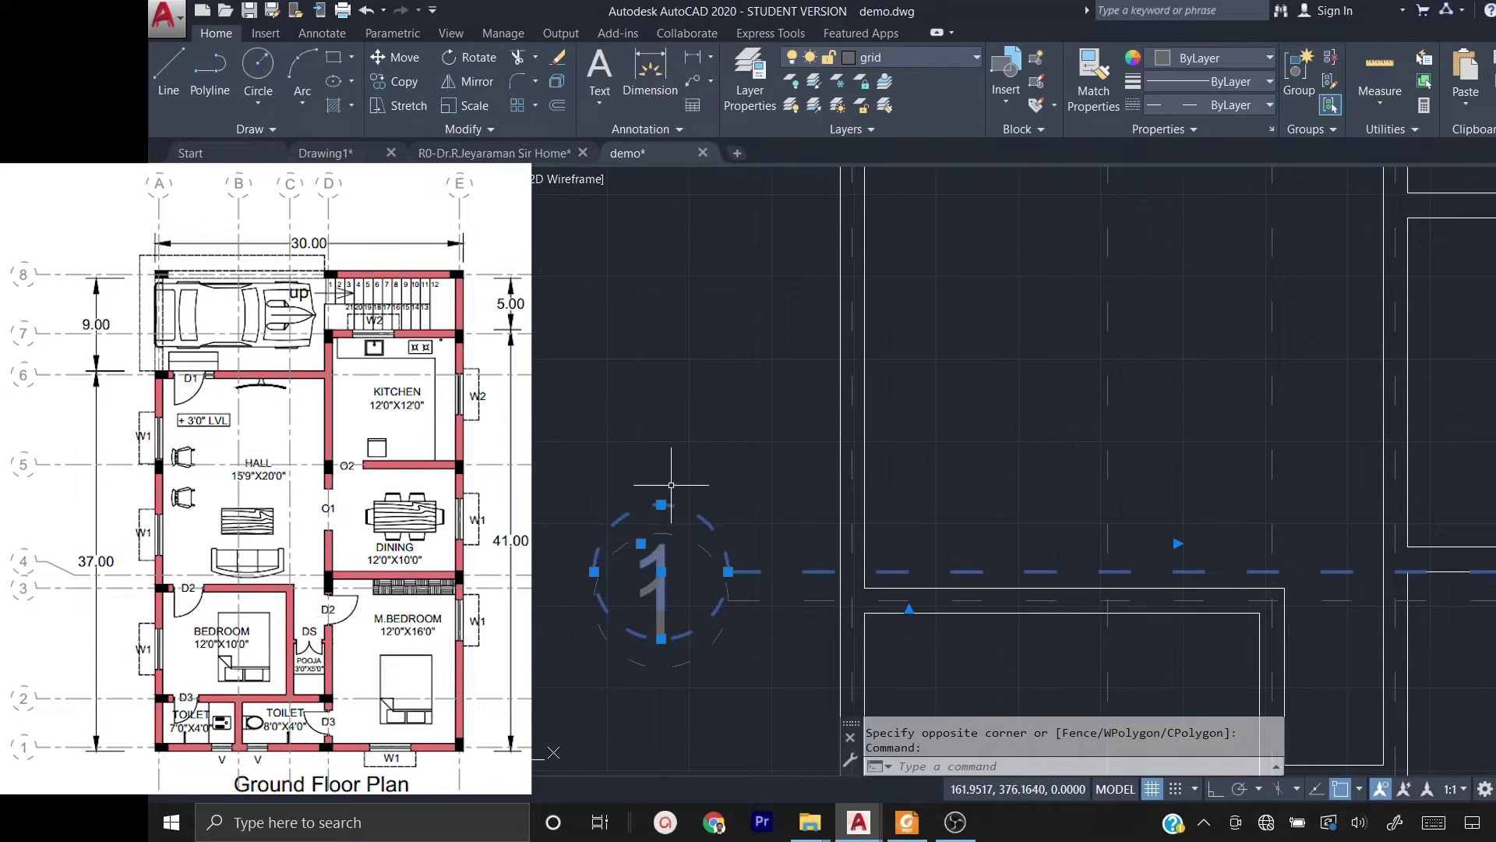
{"action": "type", "text": "m"}
{"action": "key", "text": "Return"}
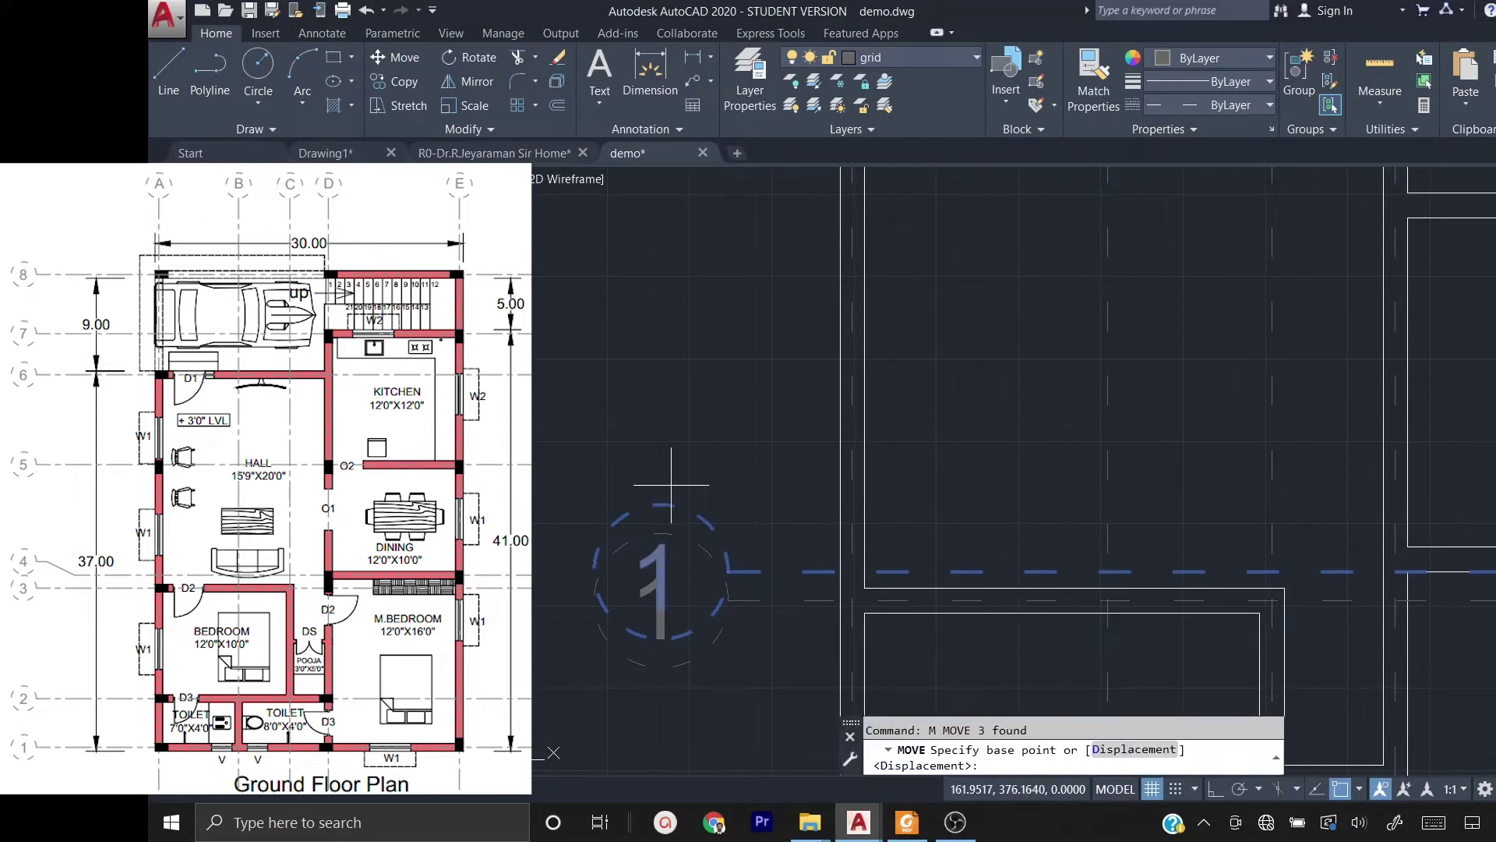
{"action": "scroll", "coordinate": [1450, 576], "scroll_direction": "up", "scroll_amount": 3}
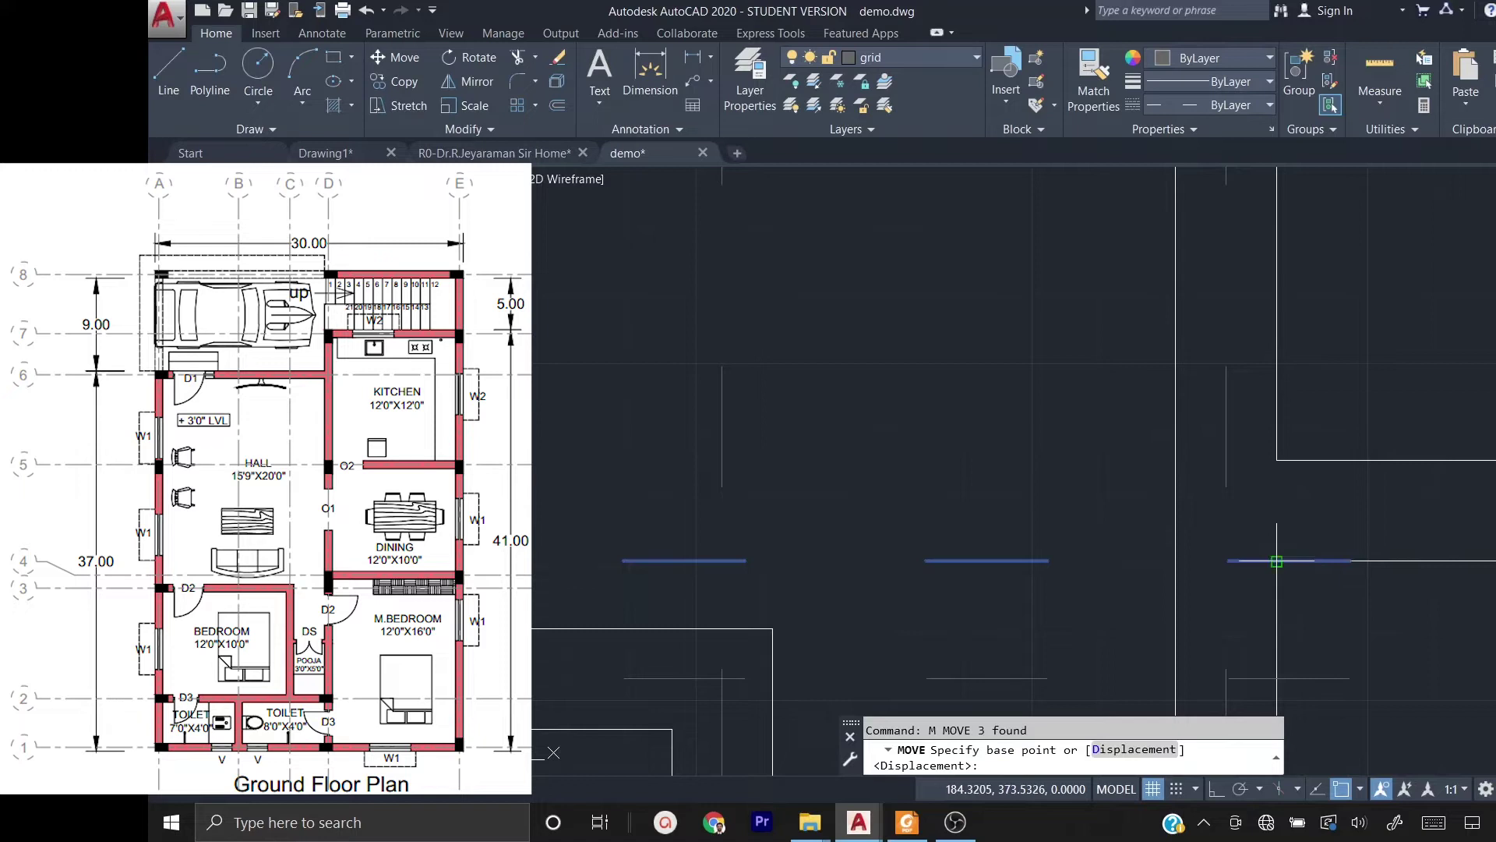
{"action": "left_click", "coordinate": [1277, 561]}
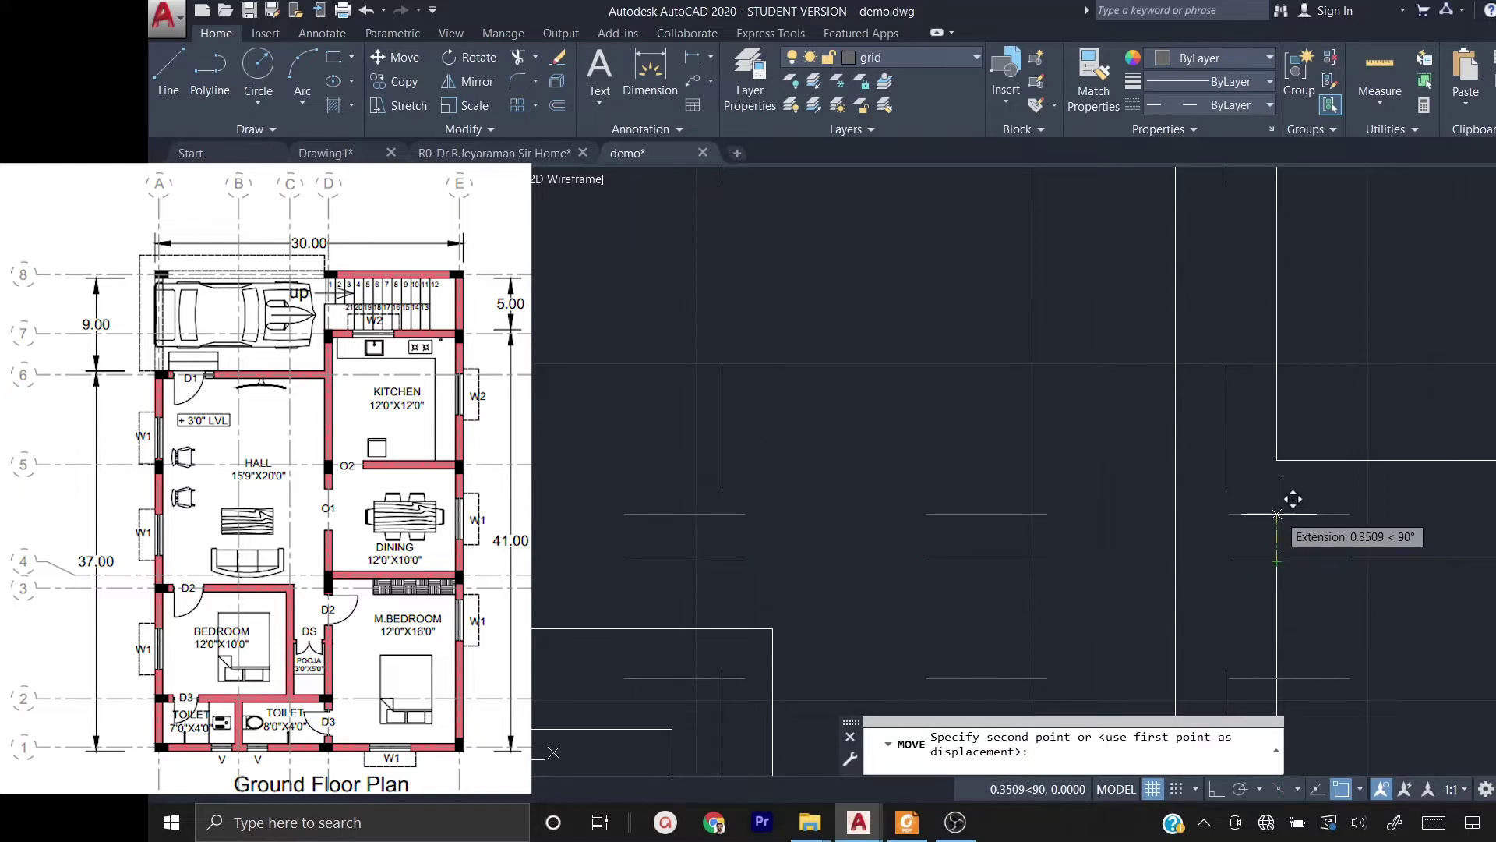
{"action": "type", "text": "0.375"}
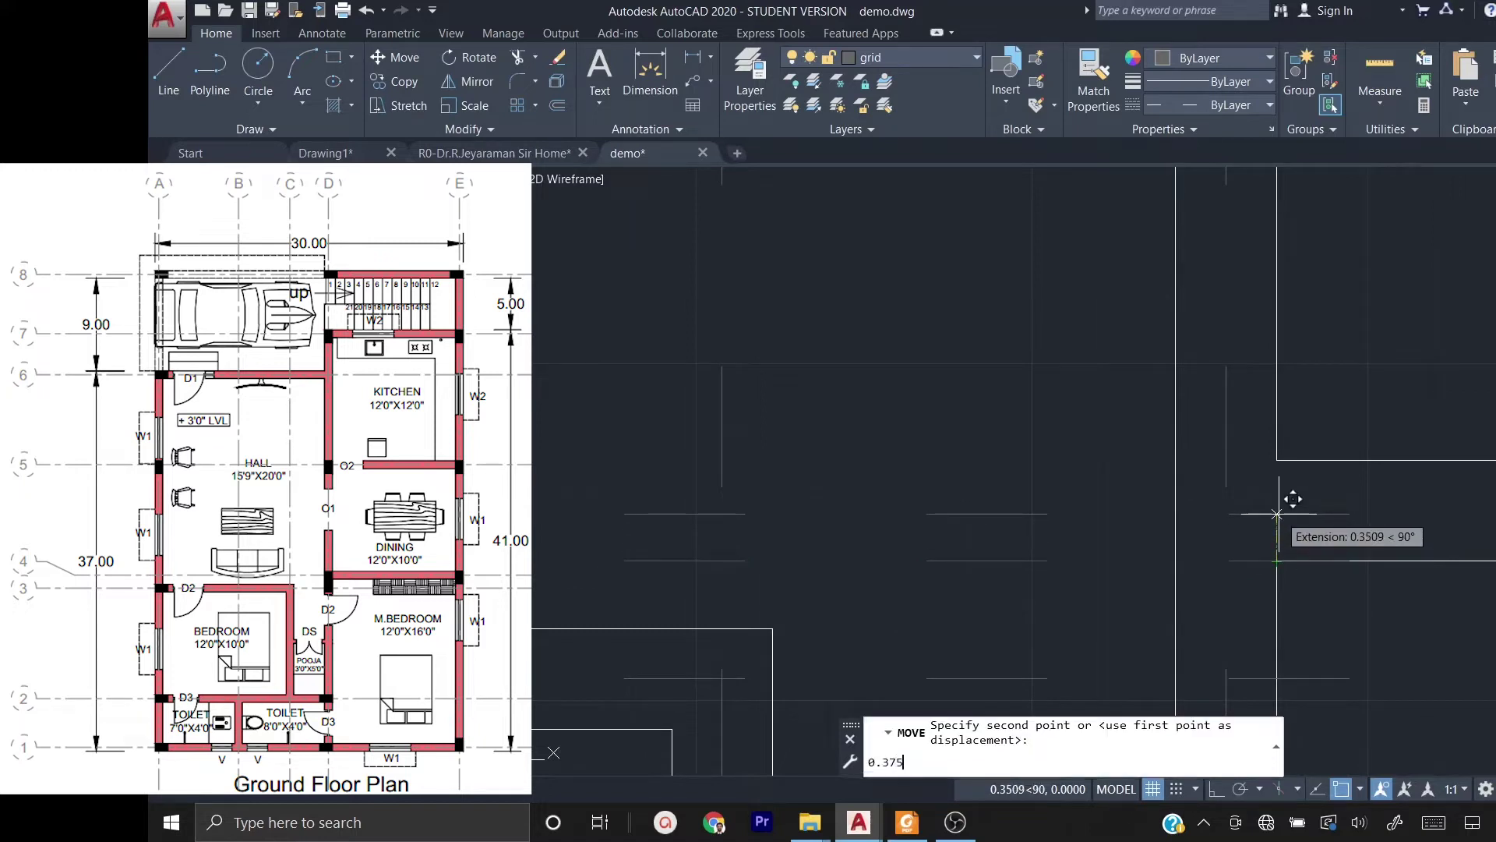
{"action": "key", "text": "Return"}
{"action": "scroll", "coordinate": [960, 477], "scroll_direction": "down", "scroll_amount": 4}
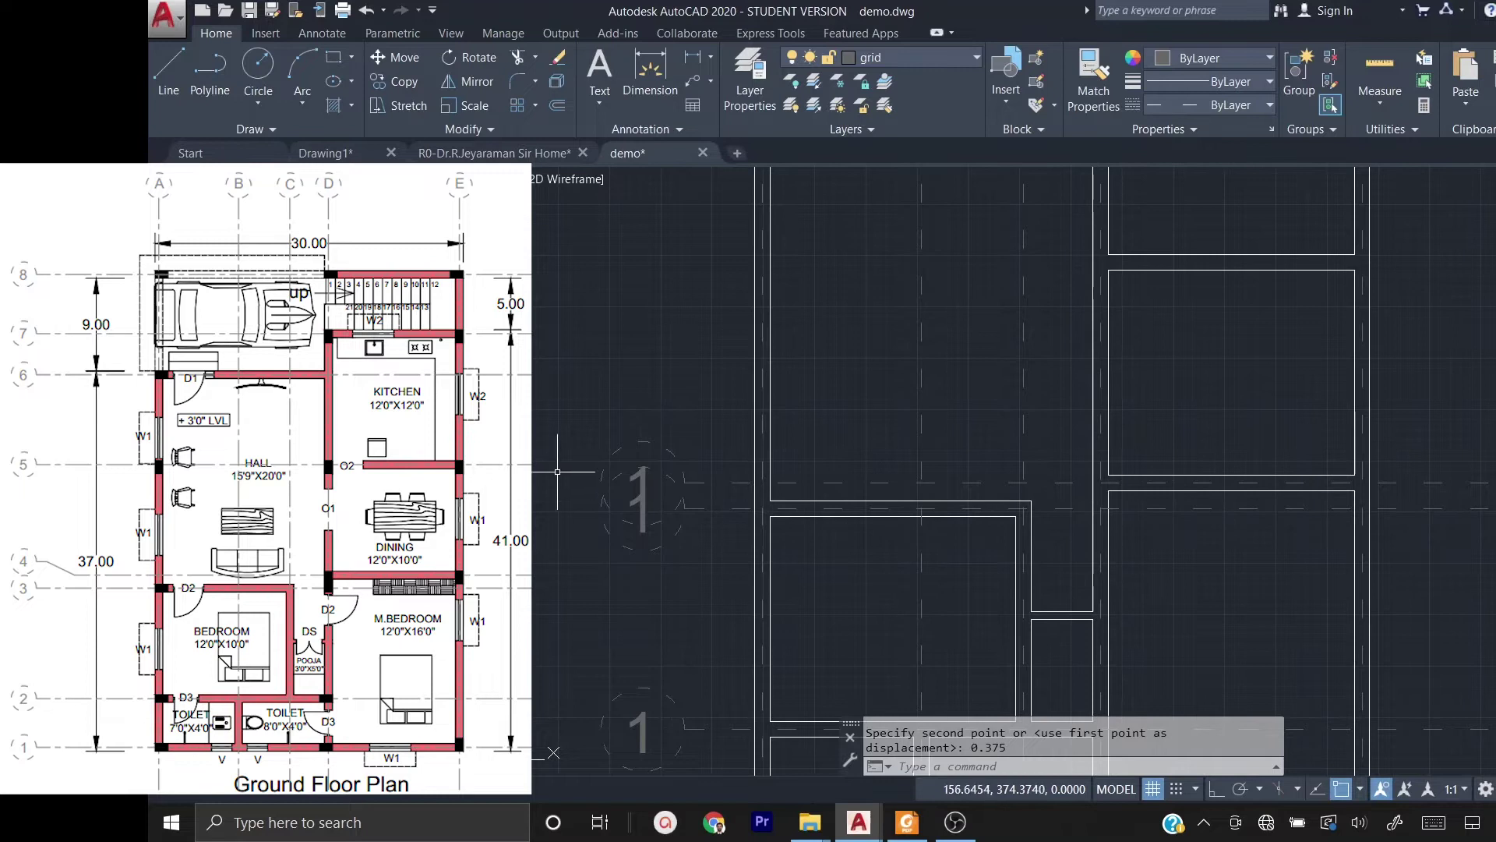
- Move the copied grid line's overlapping bubble and number straight up with Ortho on, clear of the bubble below
{"action": "scroll", "coordinate": [654, 501], "scroll_direction": "up", "scroll_amount": 3}
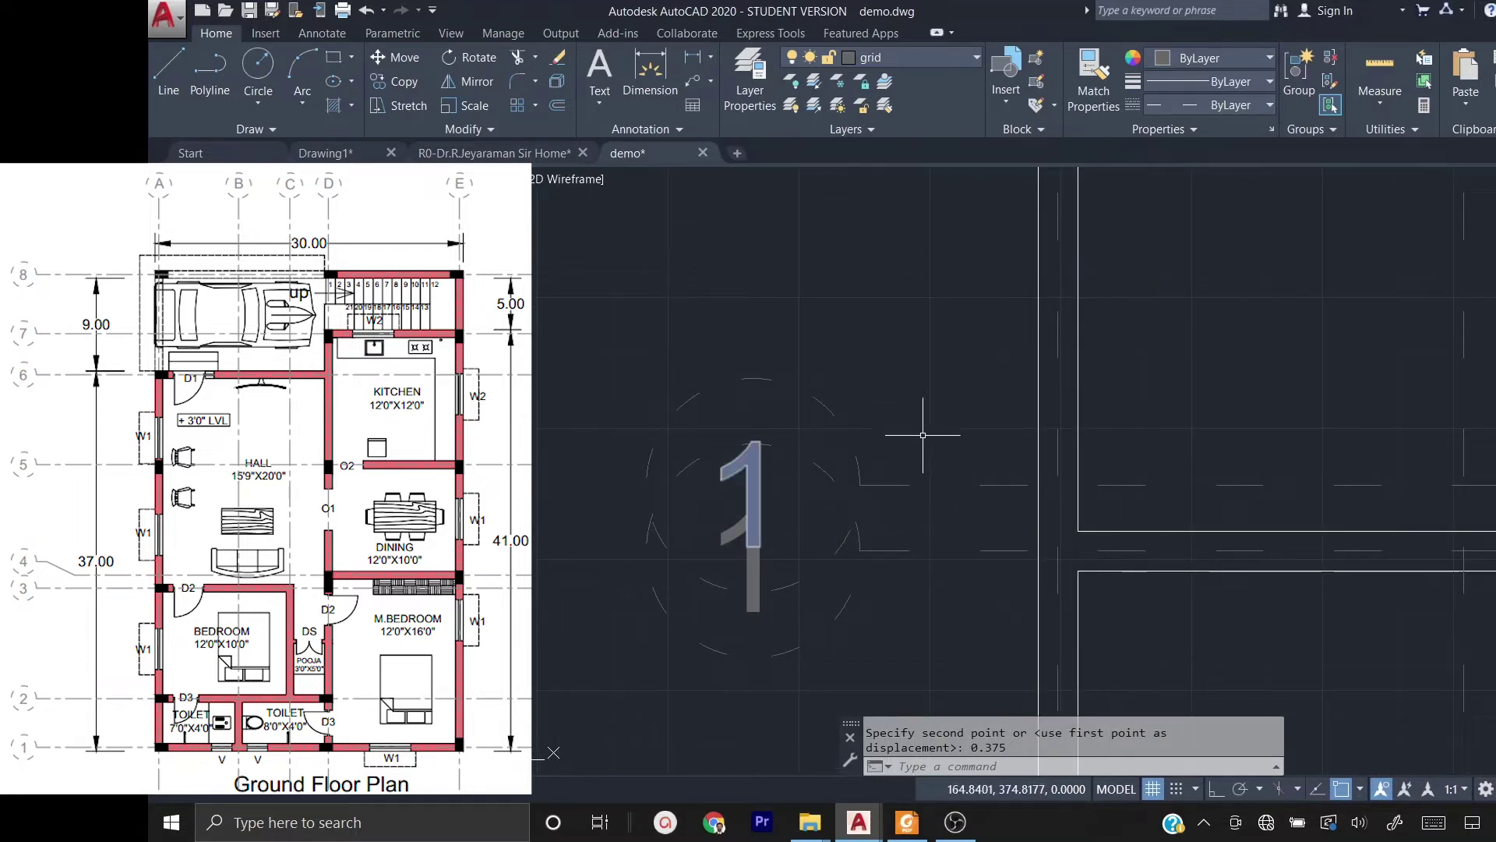
{"action": "middle_click_drag", "start_coordinate": [923, 435], "coordinate": [1095, 408]}
{"action": "left_click", "coordinate": [1093, 406]}
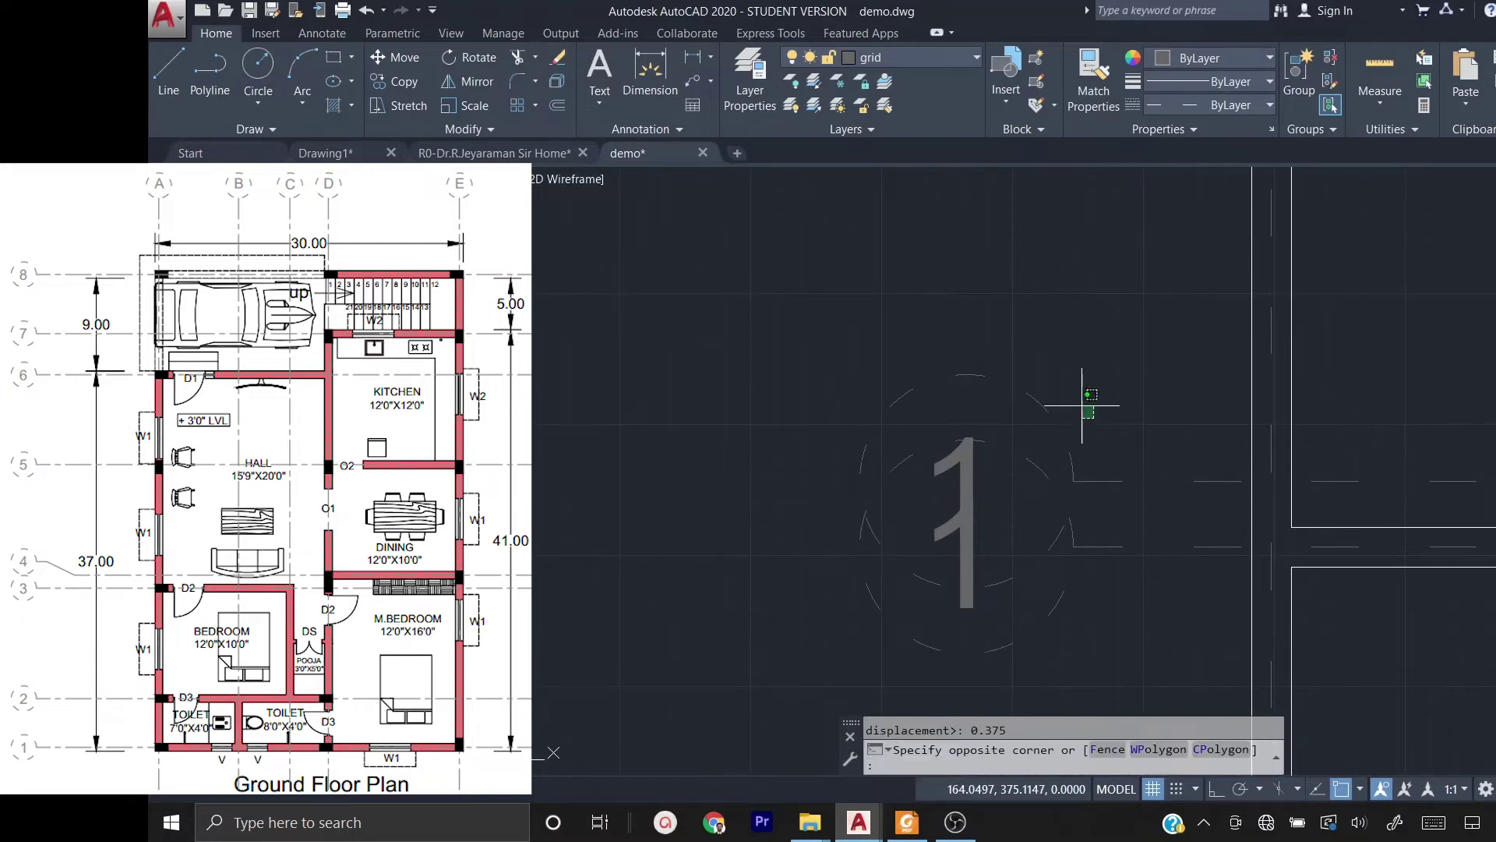
{"action": "left_click", "coordinate": [972, 319]}
{"action": "type", "text": "m"}
{"action": "key", "text": "space"}
{"action": "scroll", "coordinate": [942, 369], "scroll_direction": "down", "scroll_amount": 2}
{"action": "left_click", "coordinate": [795, 490]}
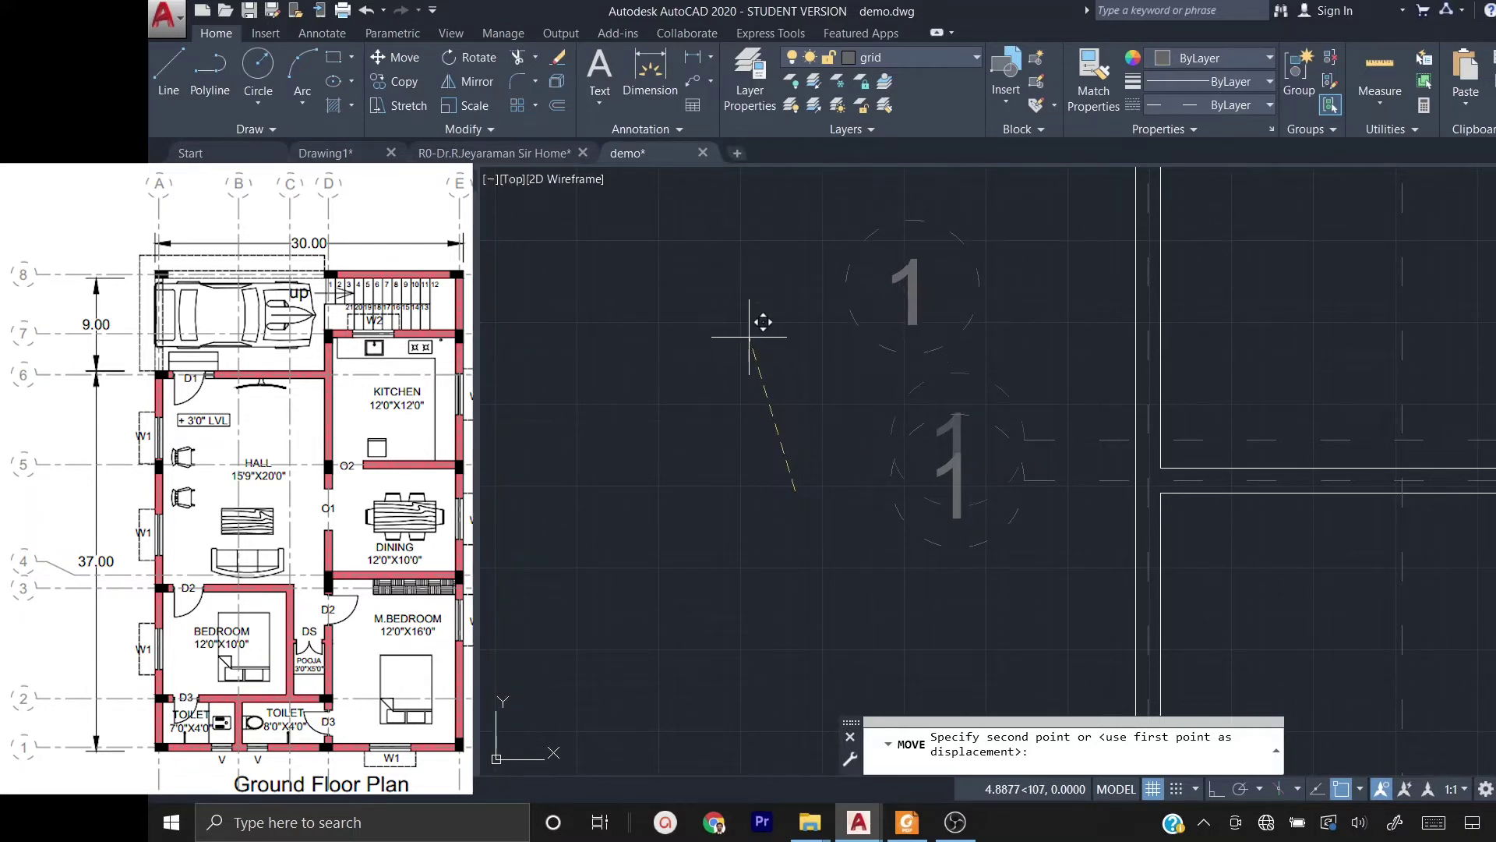
{"action": "scroll", "coordinate": [749, 336], "scroll_direction": "down", "scroll_amount": 2}
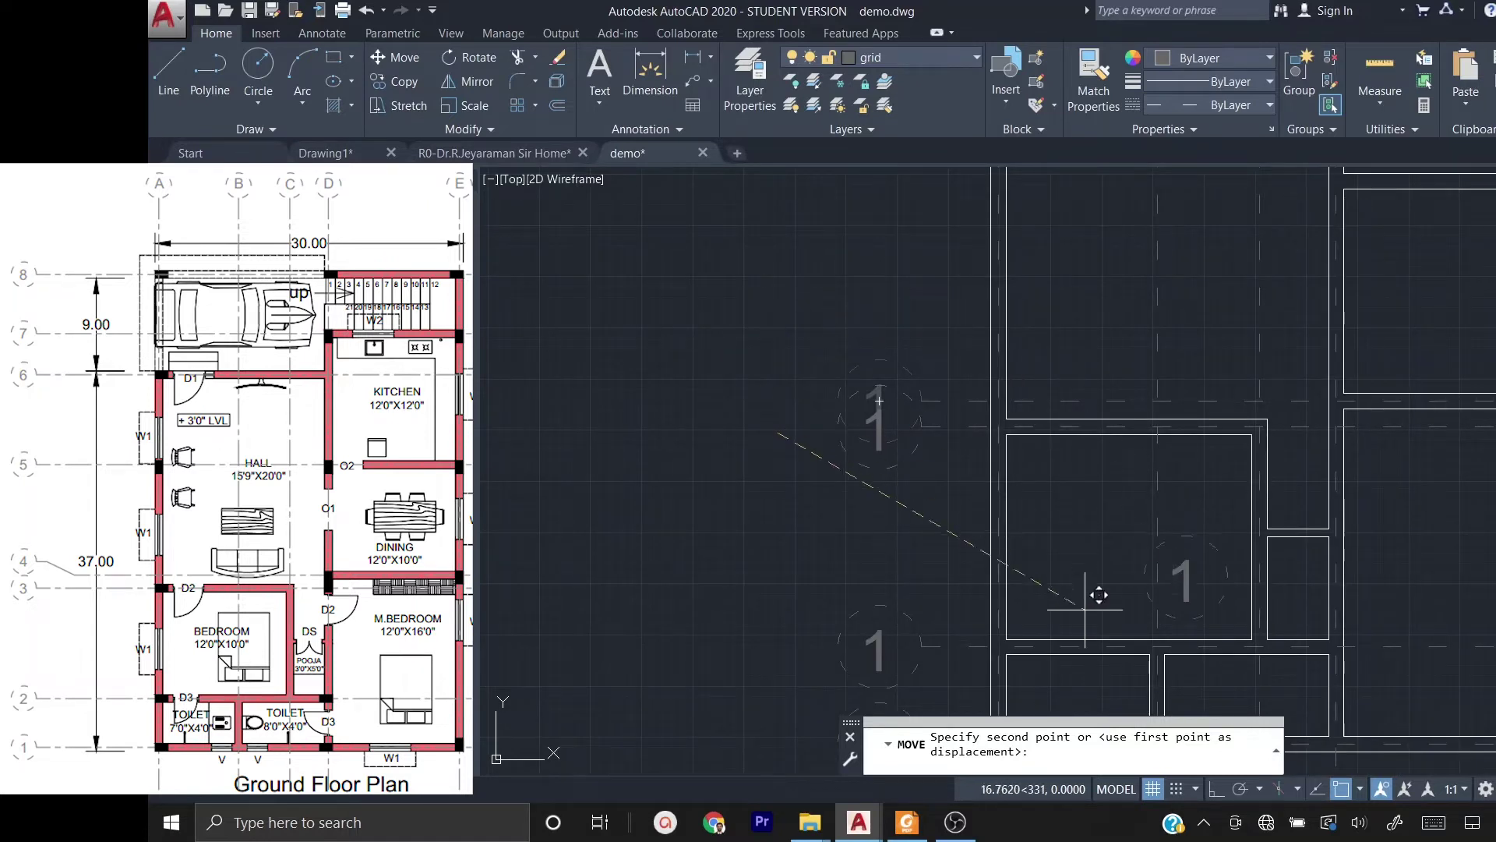
{"action": "left_click", "coordinate": [1214, 790]}
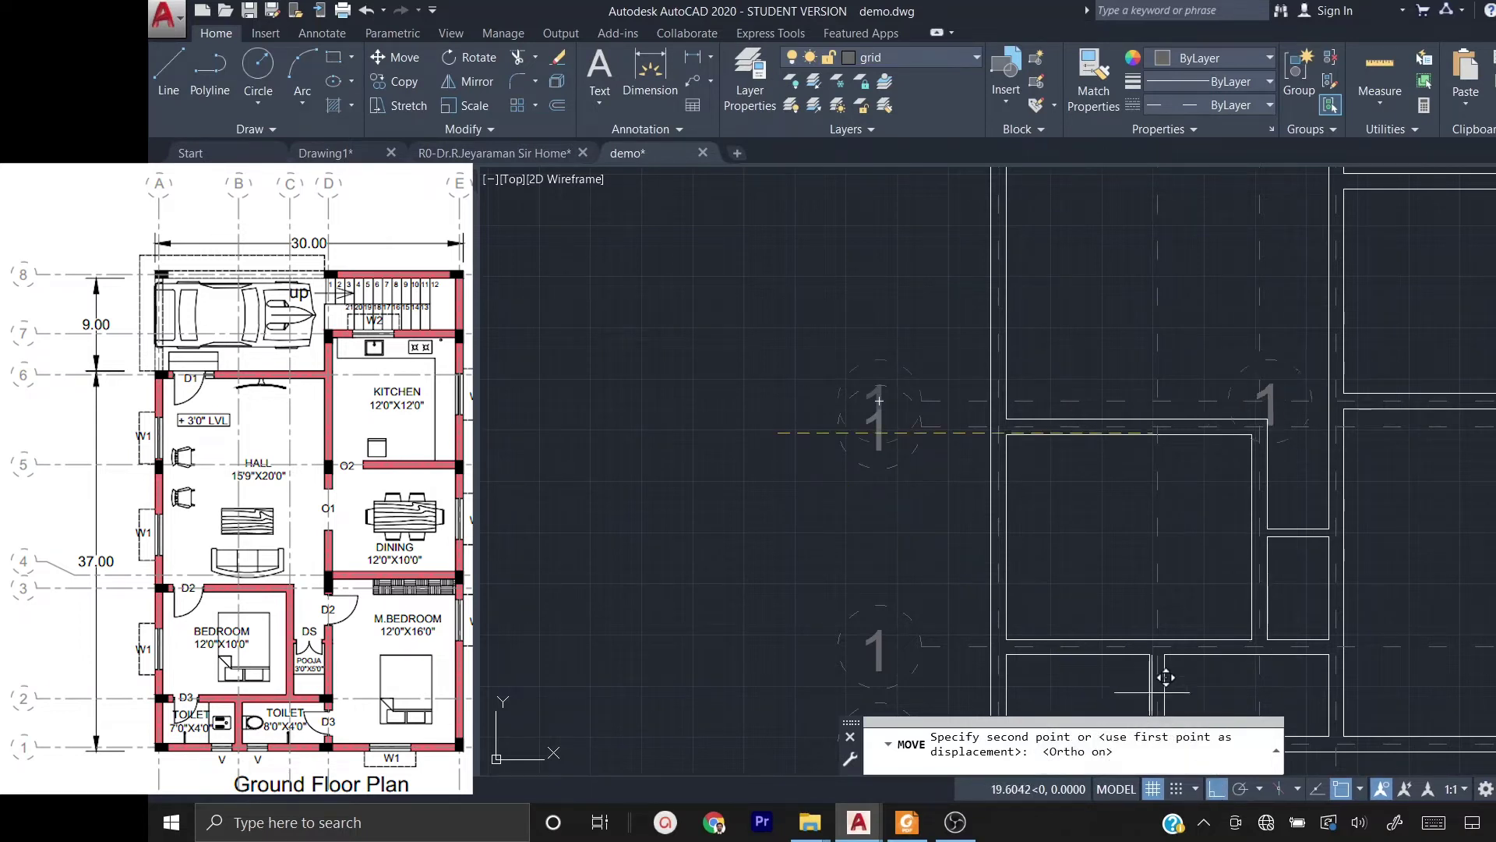
{"action": "left_click", "coordinate": [839, 325]}
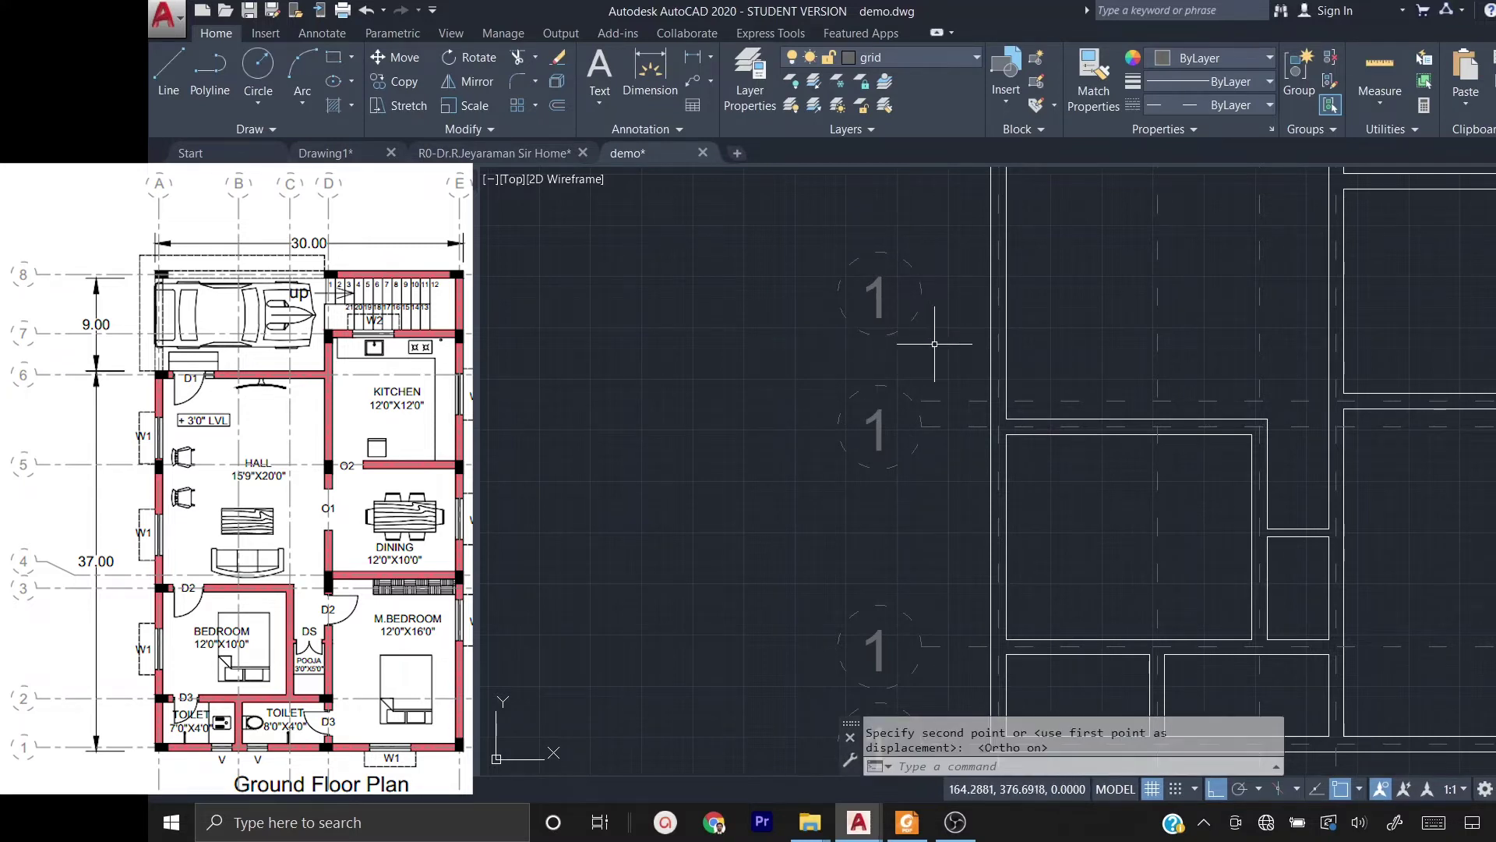
{"action": "scroll", "coordinate": [934, 344], "scroll_direction": "up", "scroll_amount": 2}
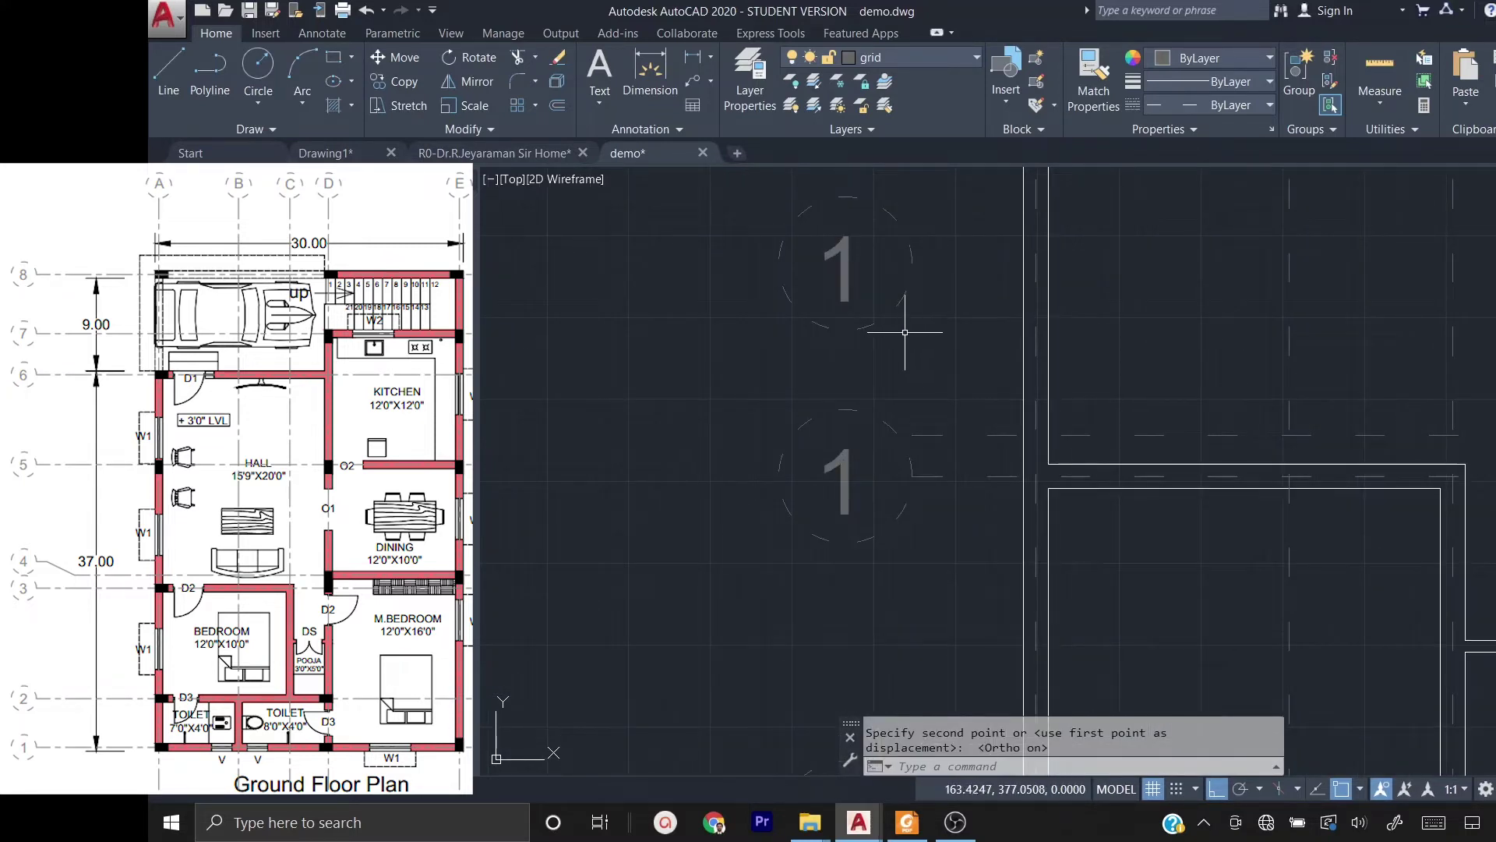
{"action": "key", "text": "Escape"}
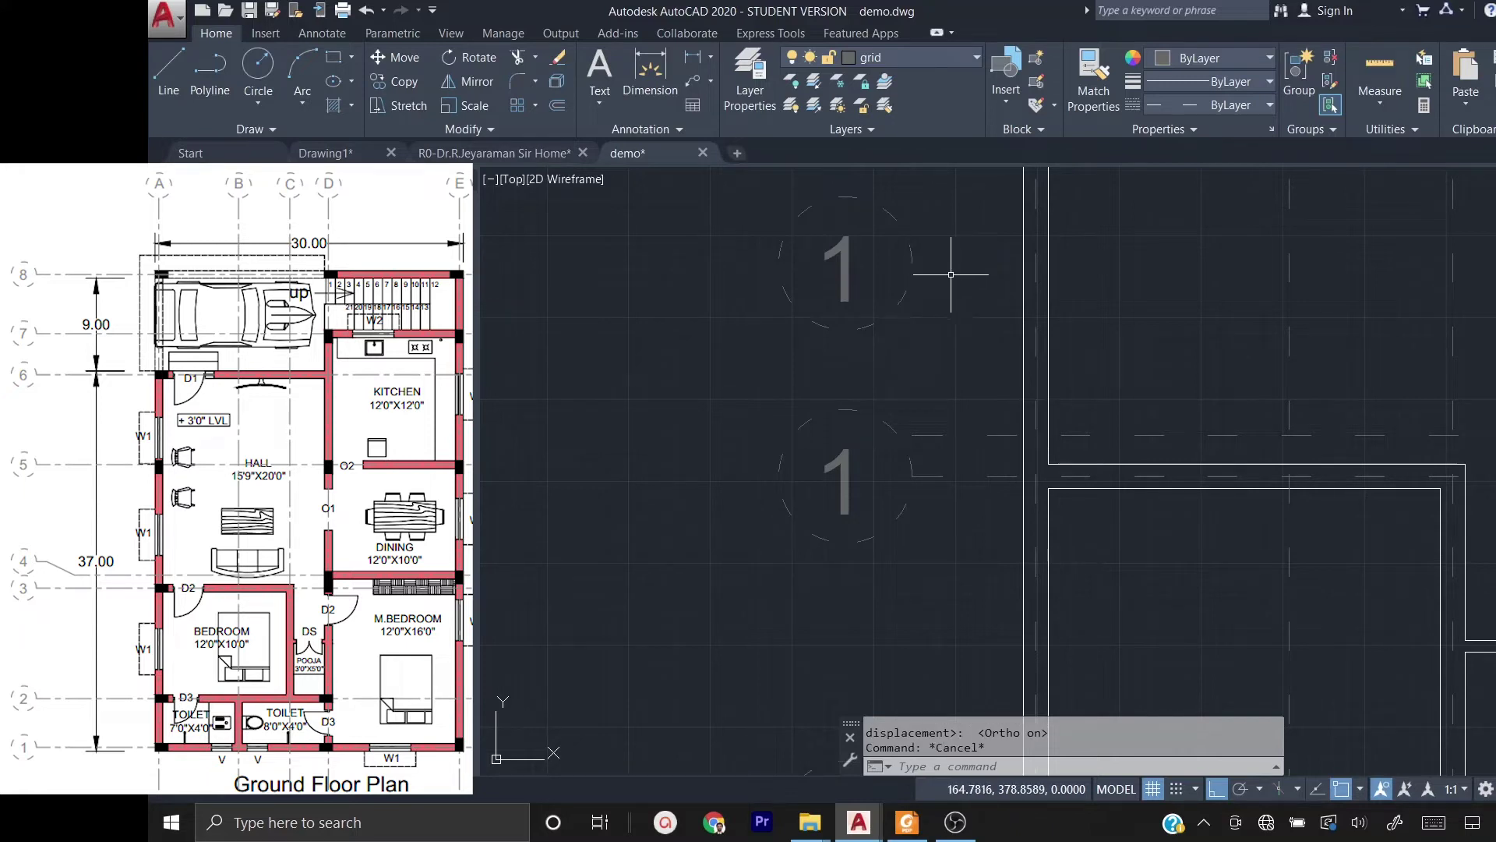
- Draw a connector from the raised bubble's centre, running horizontally and then slanting down to the dining wall's grid line
{"action": "type", "text": "L"}
{"action": "key", "text": "Return"}
{"action": "left_click", "coordinate": [845, 263]}
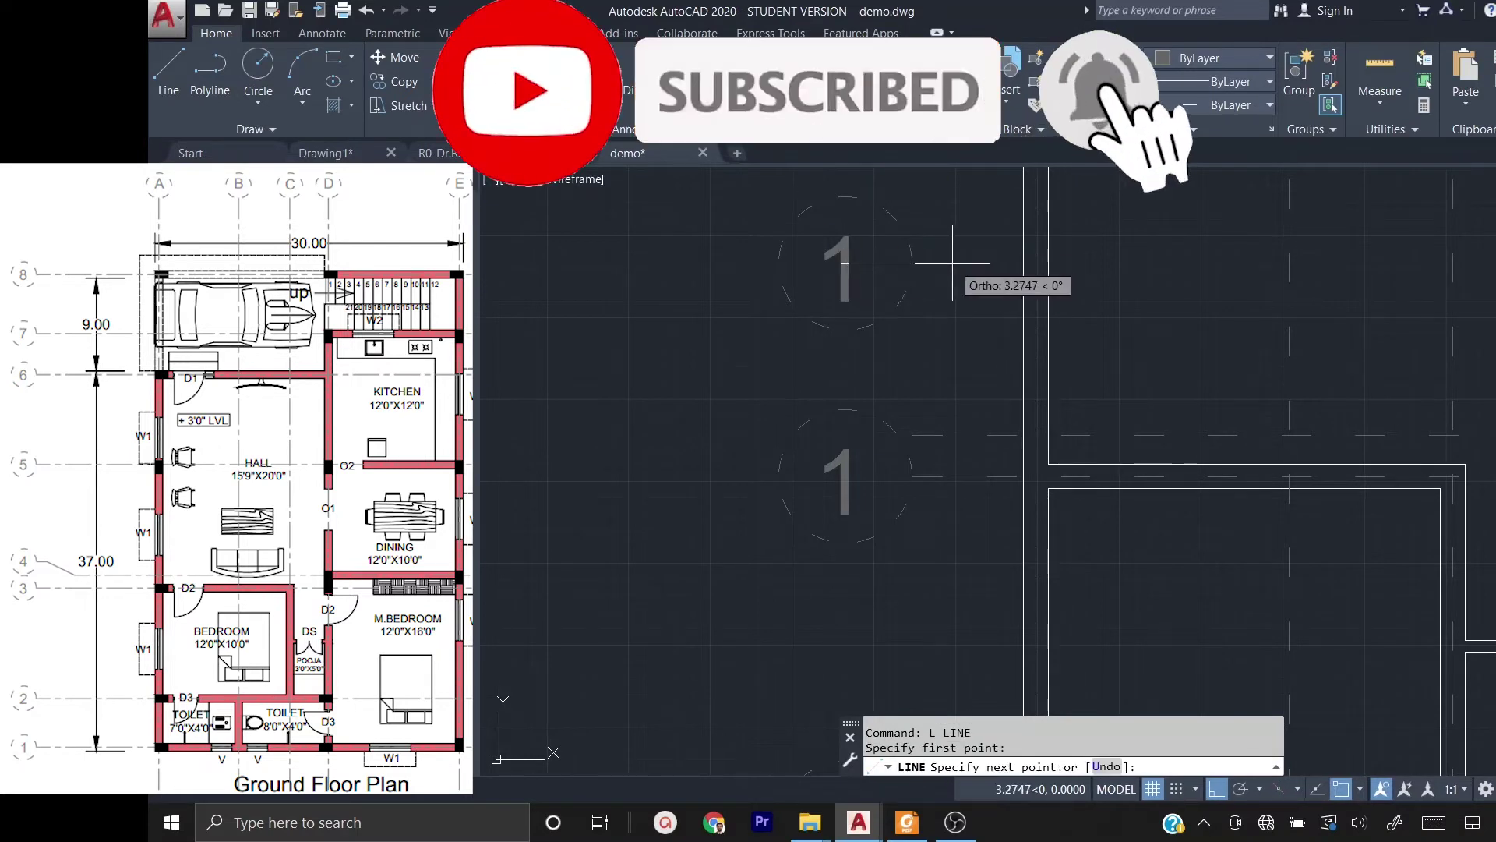
{"action": "left_click", "coordinate": [949, 264]}
{"action": "left_click", "coordinate": [993, 435]}
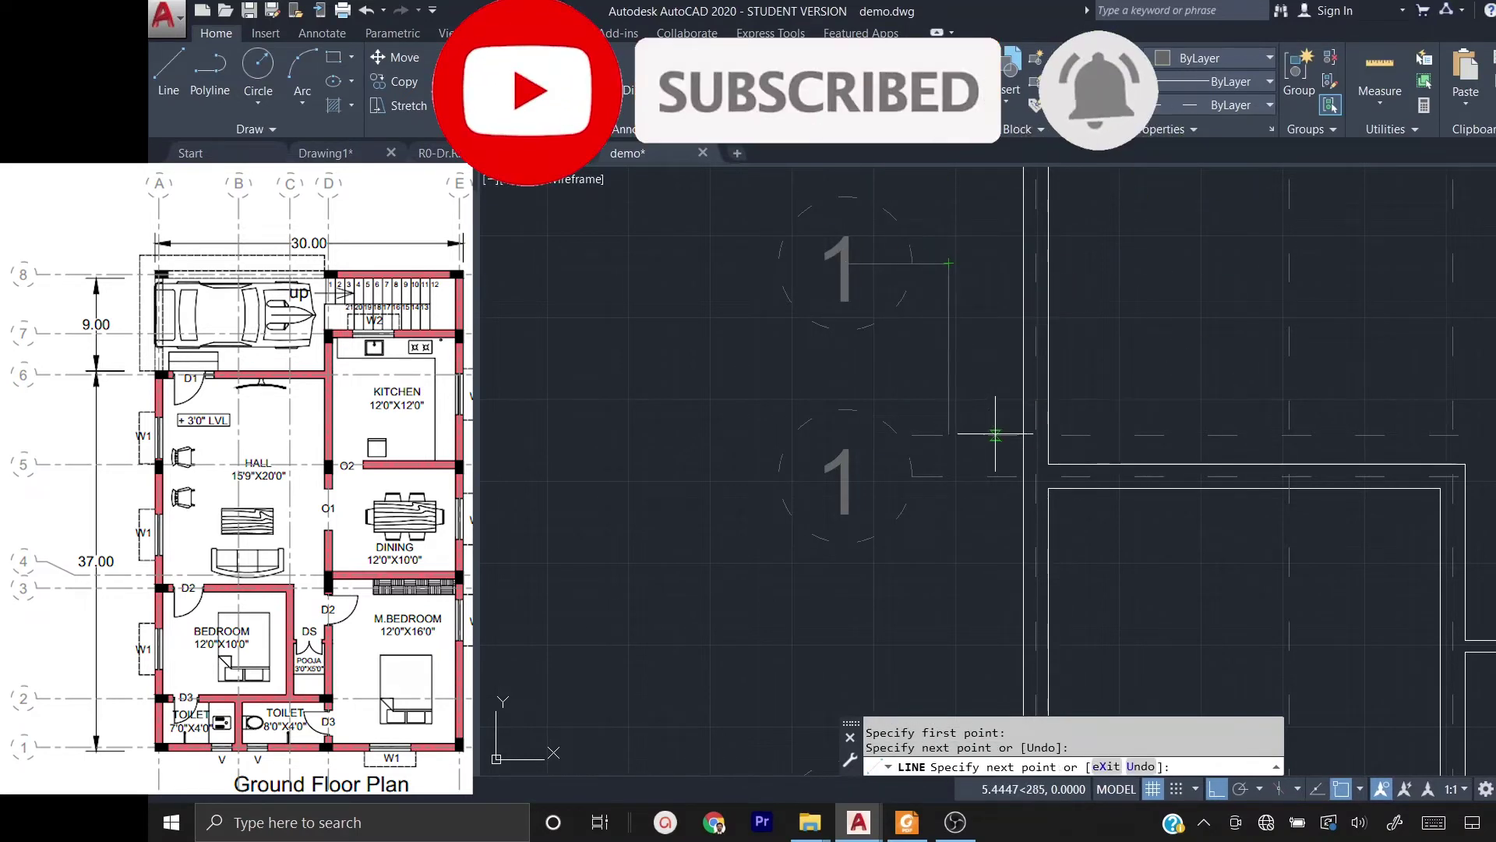
{"action": "key", "text": "Return"}
{"action": "type", "text": "TR"}
{"action": "key", "text": "Return"}
{"action": "key", "text": "Escape"}
{"action": "key", "text": "Escape"}
{"action": "left_click", "coordinate": [981, 326]}
{"action": "left_click", "coordinate": [935, 242]}
{"action": "key", "text": "Escape"}
{"action": "key", "text": "Escape"}
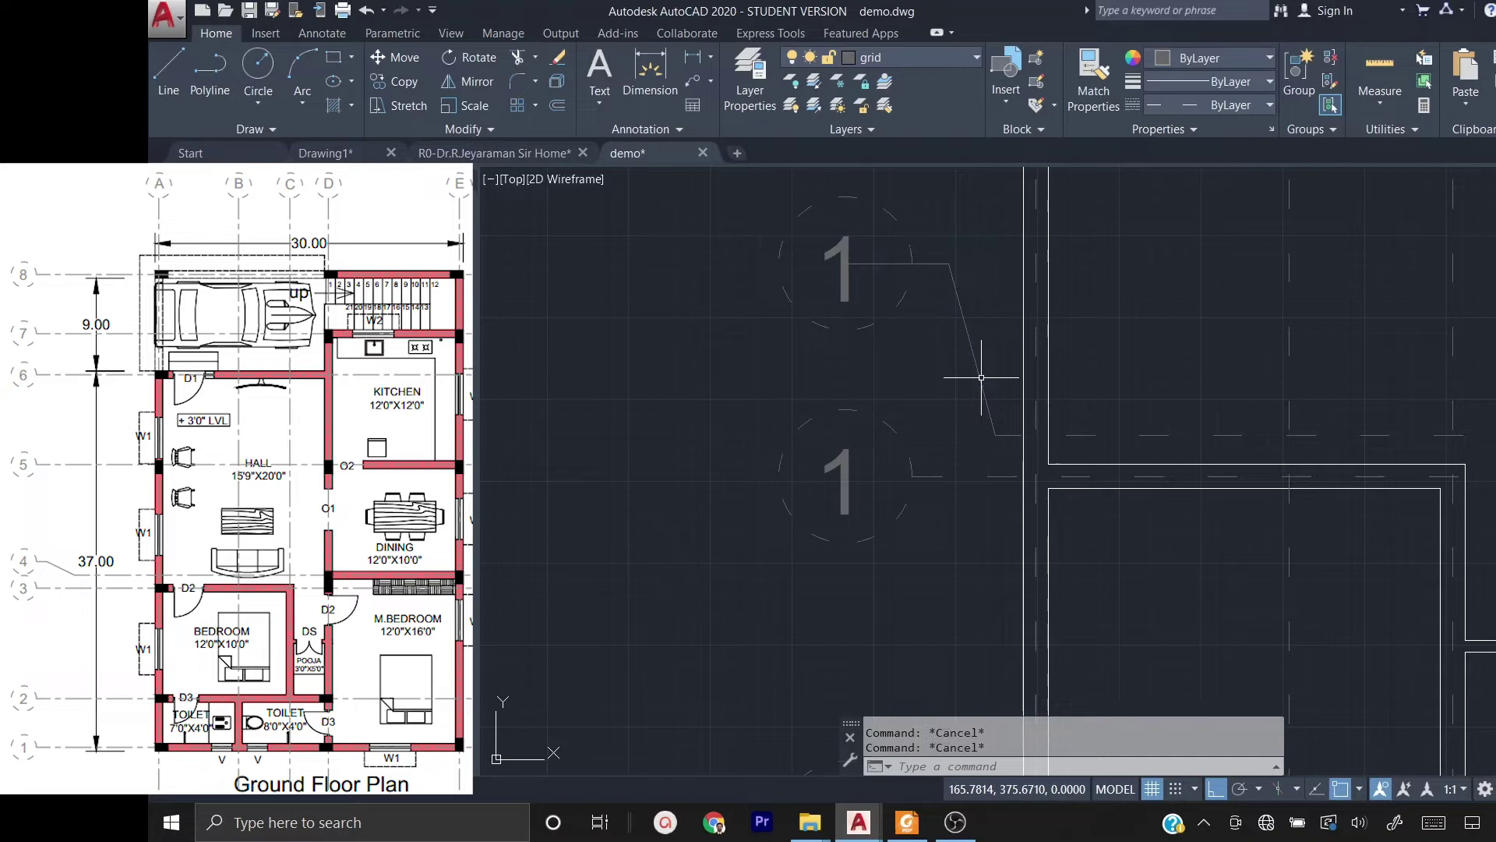
- Match the properties of the dashed grid line above the bedroom onto both segments of the connector
{"action": "type", "text": "MA"}
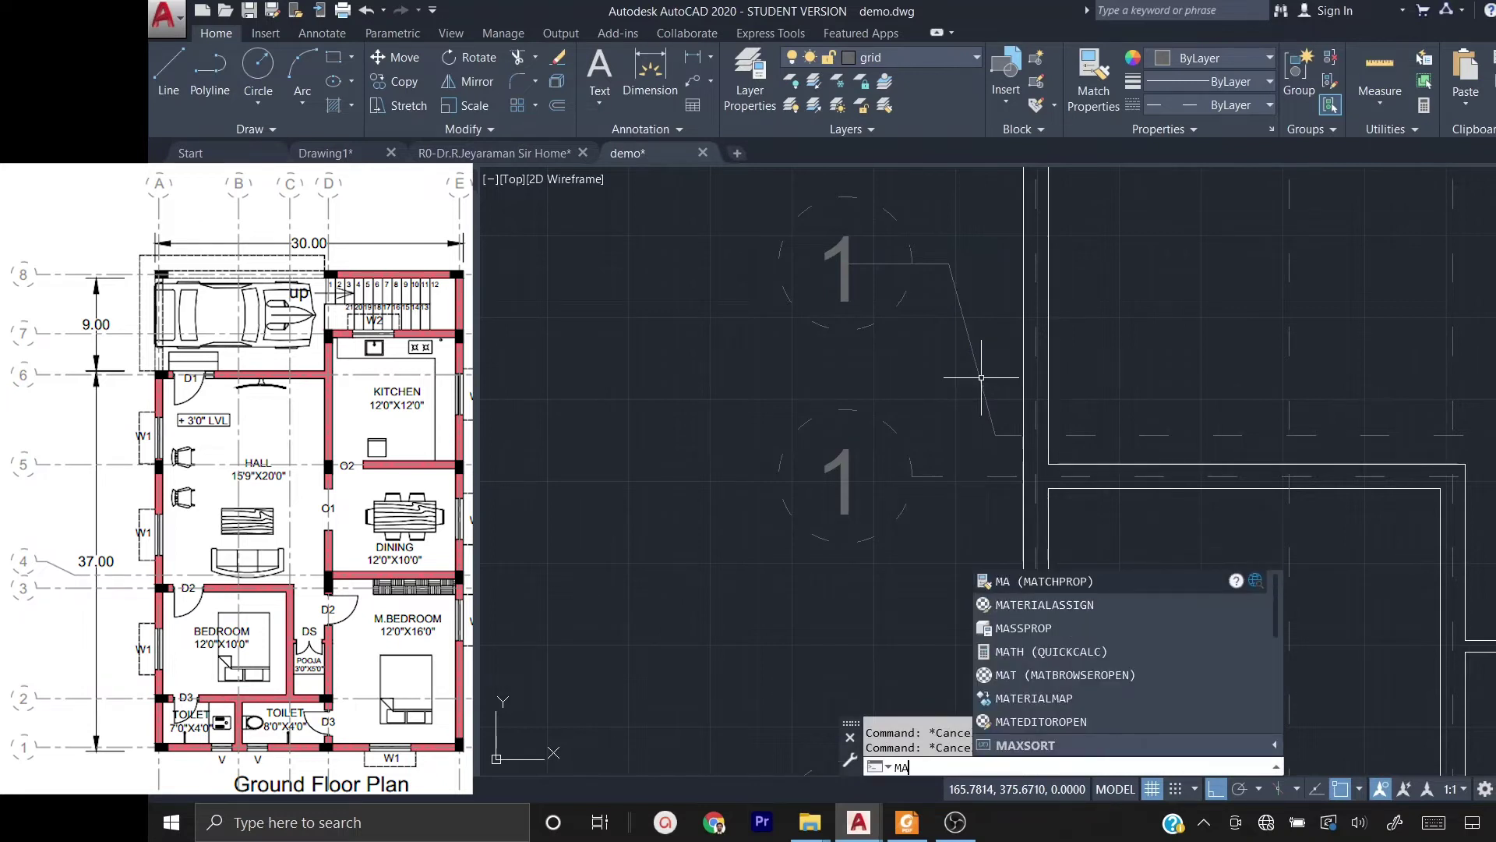
{"action": "key", "text": "Return"}
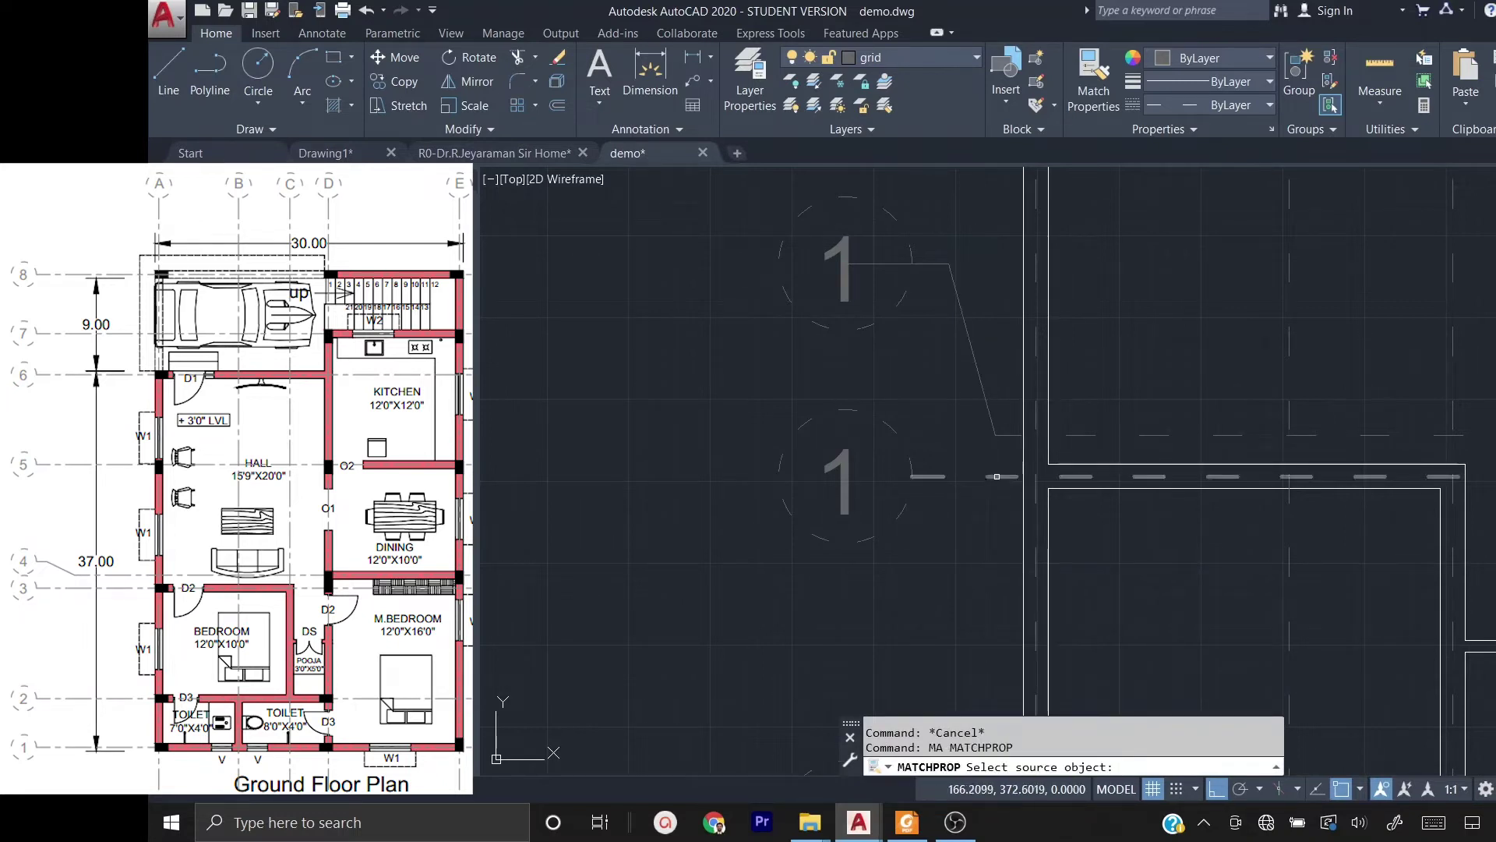
{"action": "key", "text": "Escape"}
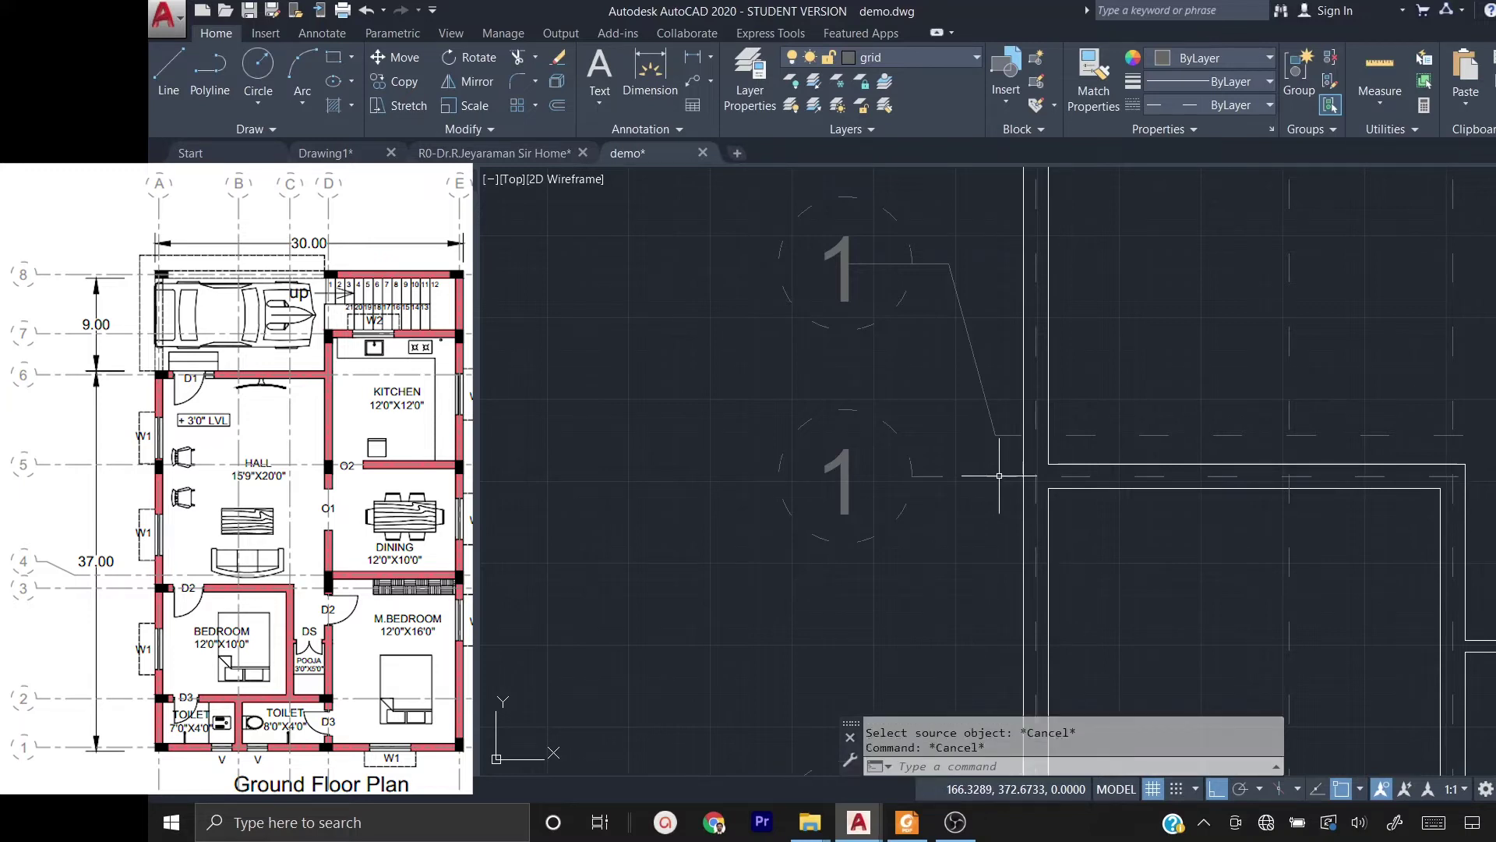
{"action": "type", "text": "MA"}
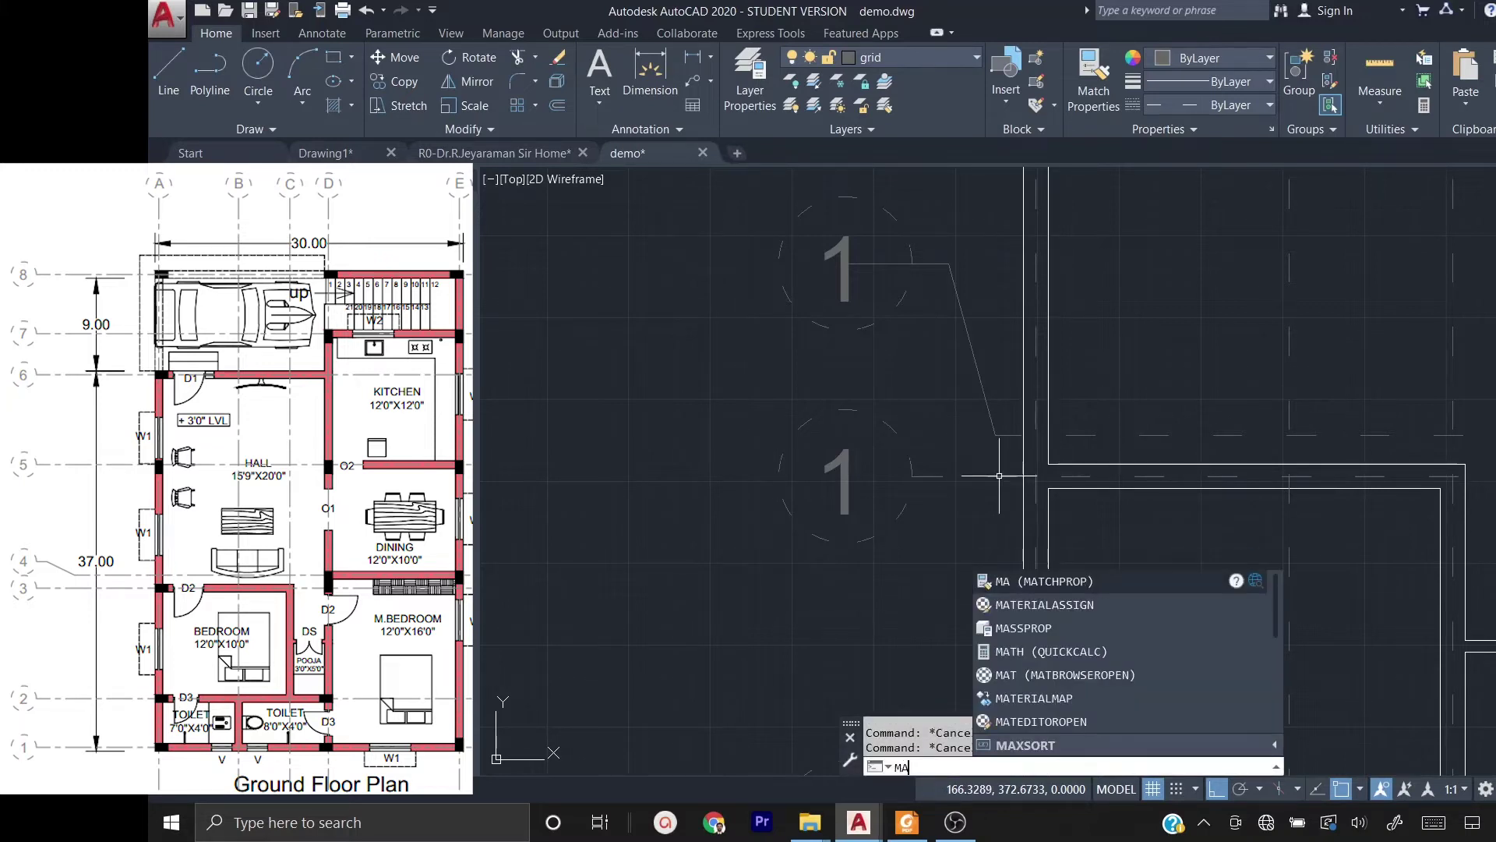
{"action": "key", "text": "Return"}
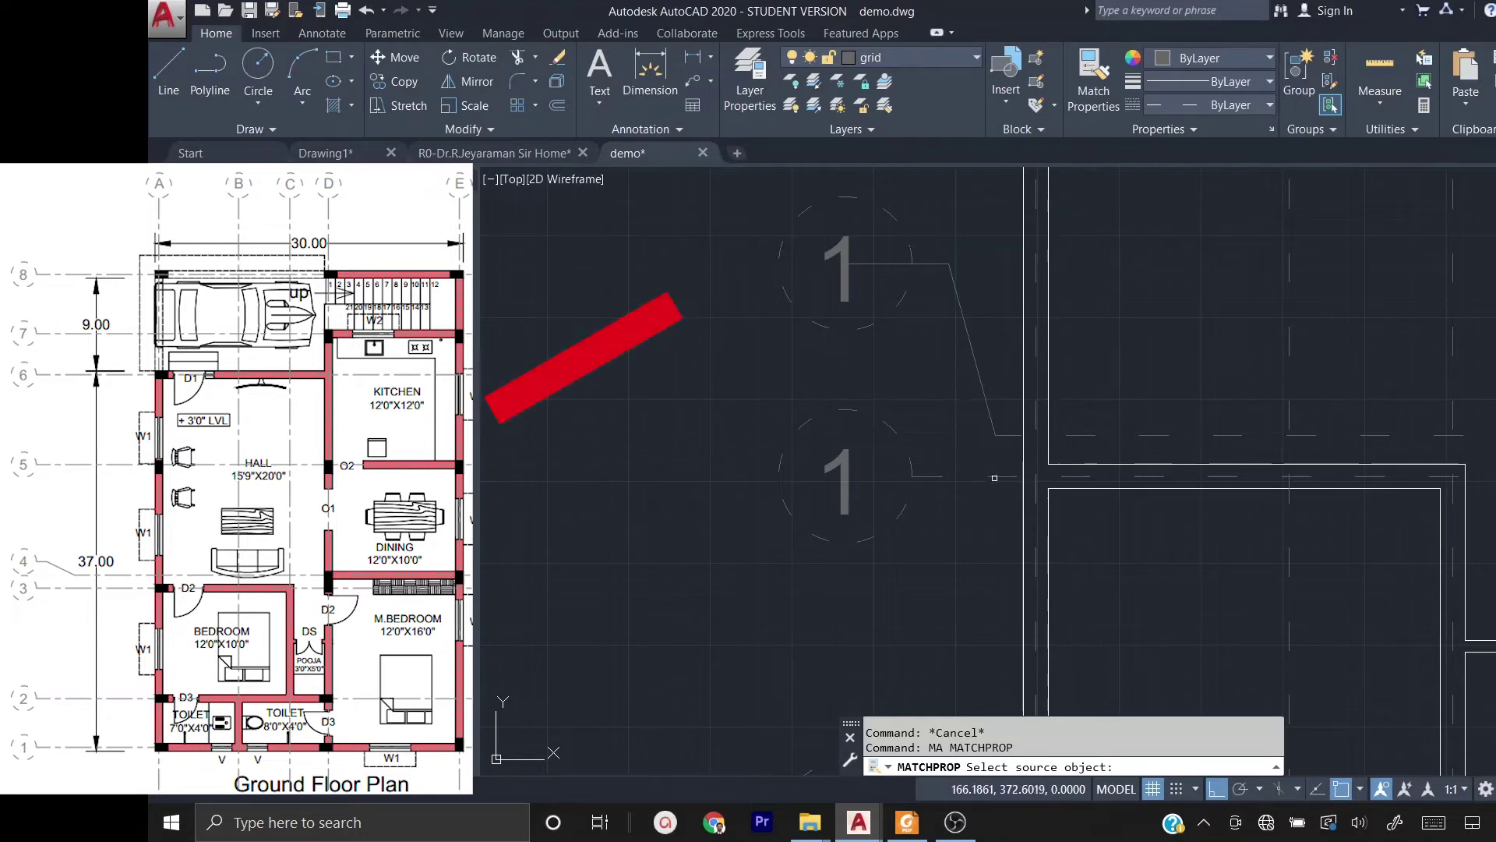
{"action": "left_click", "coordinate": [998, 476]}
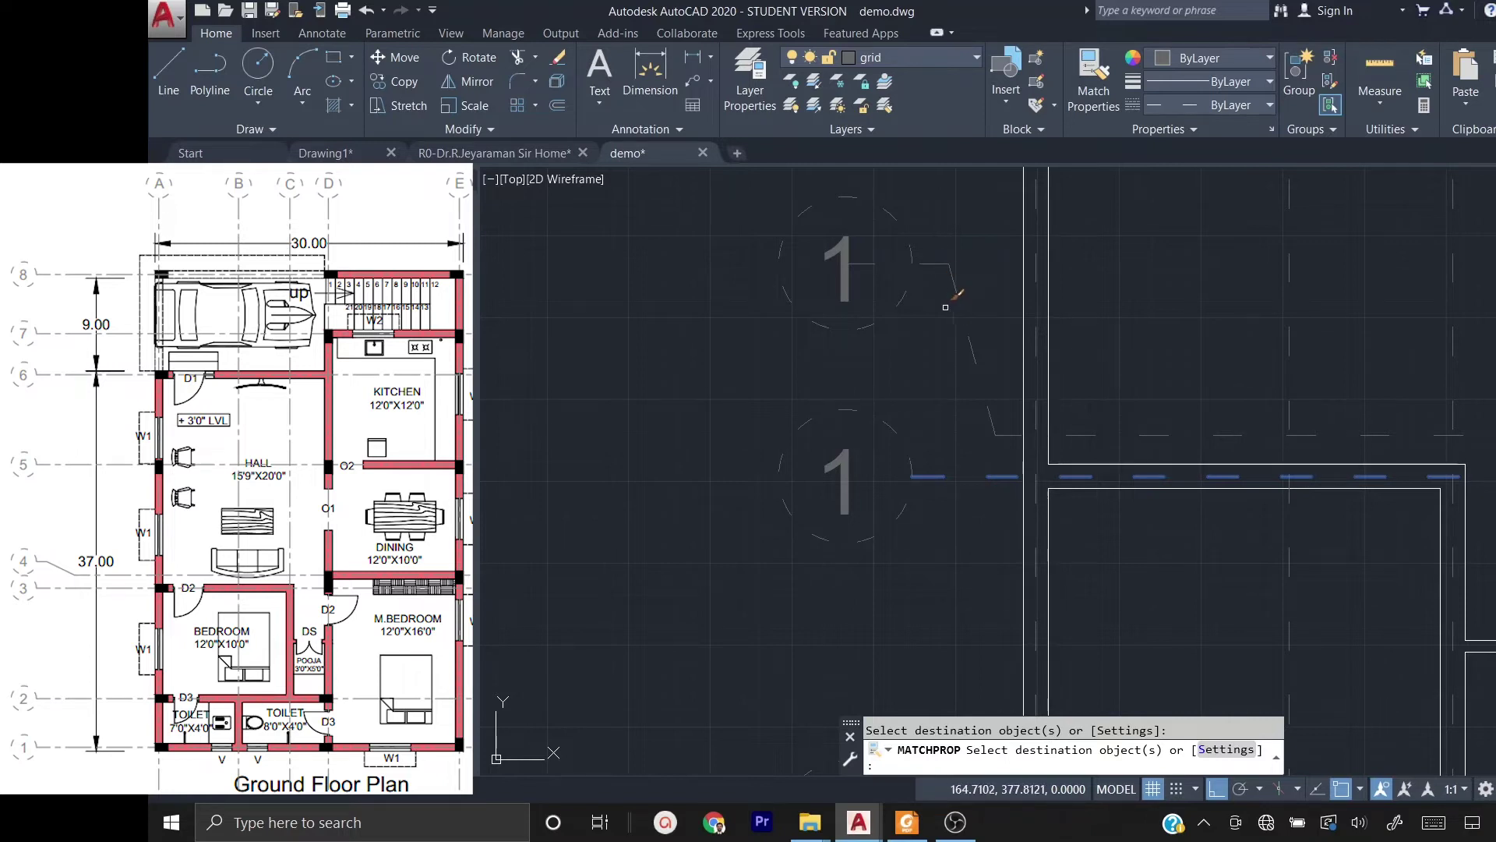
{"action": "key", "text": "Escape"}
- Shorten the connector's horizontal segment so that it starts at the edge of the raised bubble
{"action": "left_click", "coordinate": [865, 265]}
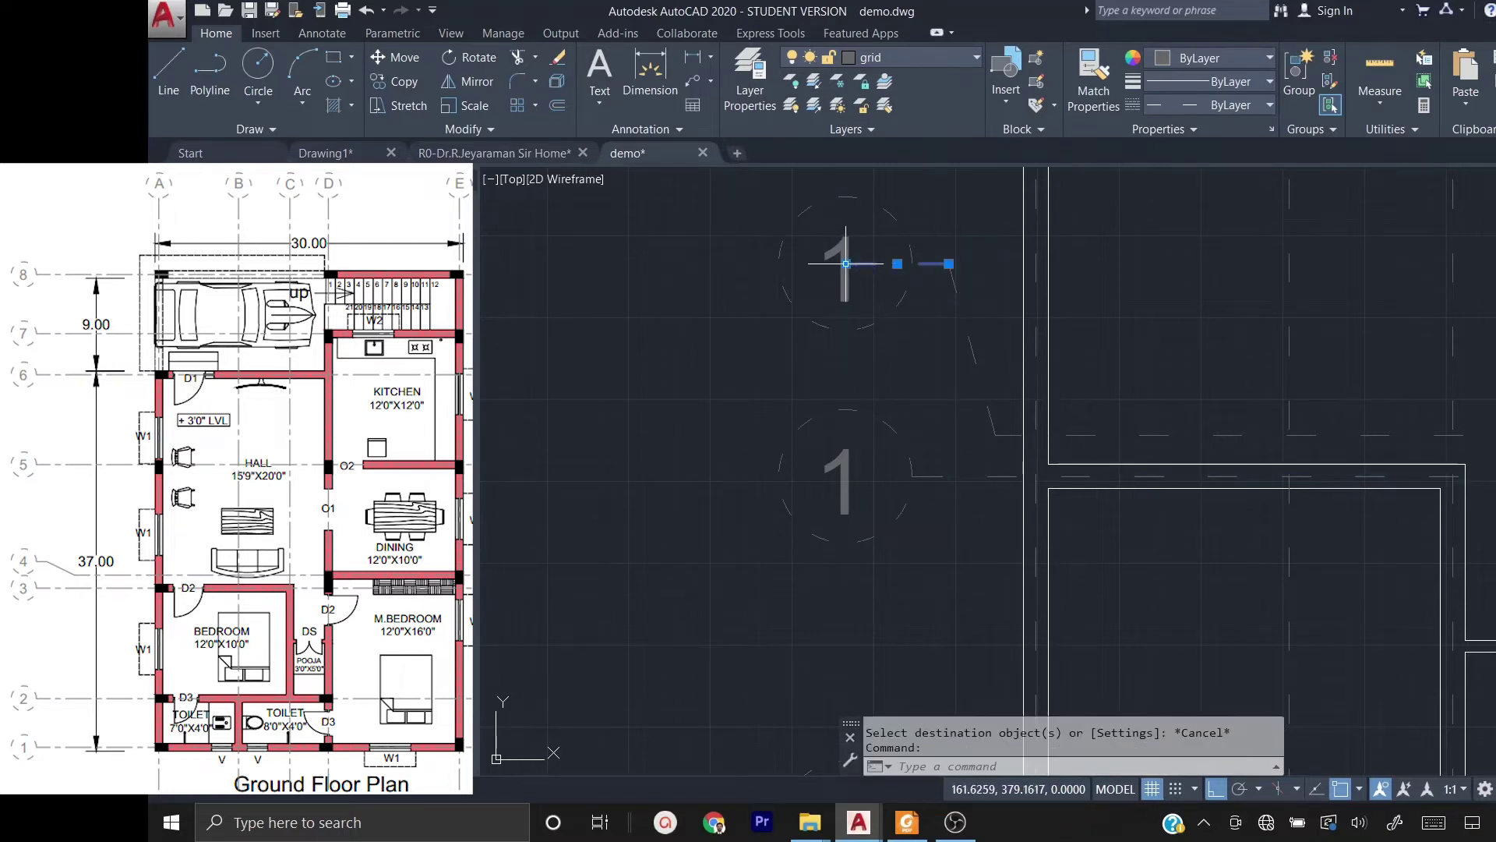
{"action": "left_click", "coordinate": [846, 263]}
{"action": "key", "text": "Escape"}
{"action": "key", "text": "Escape"}
{"action": "scroll", "coordinate": [876, 300], "scroll_direction": "down", "scroll_amount": 2}
{"action": "scroll", "coordinate": [861, 428], "scroll_direction": "down", "scroll_amount": 3}
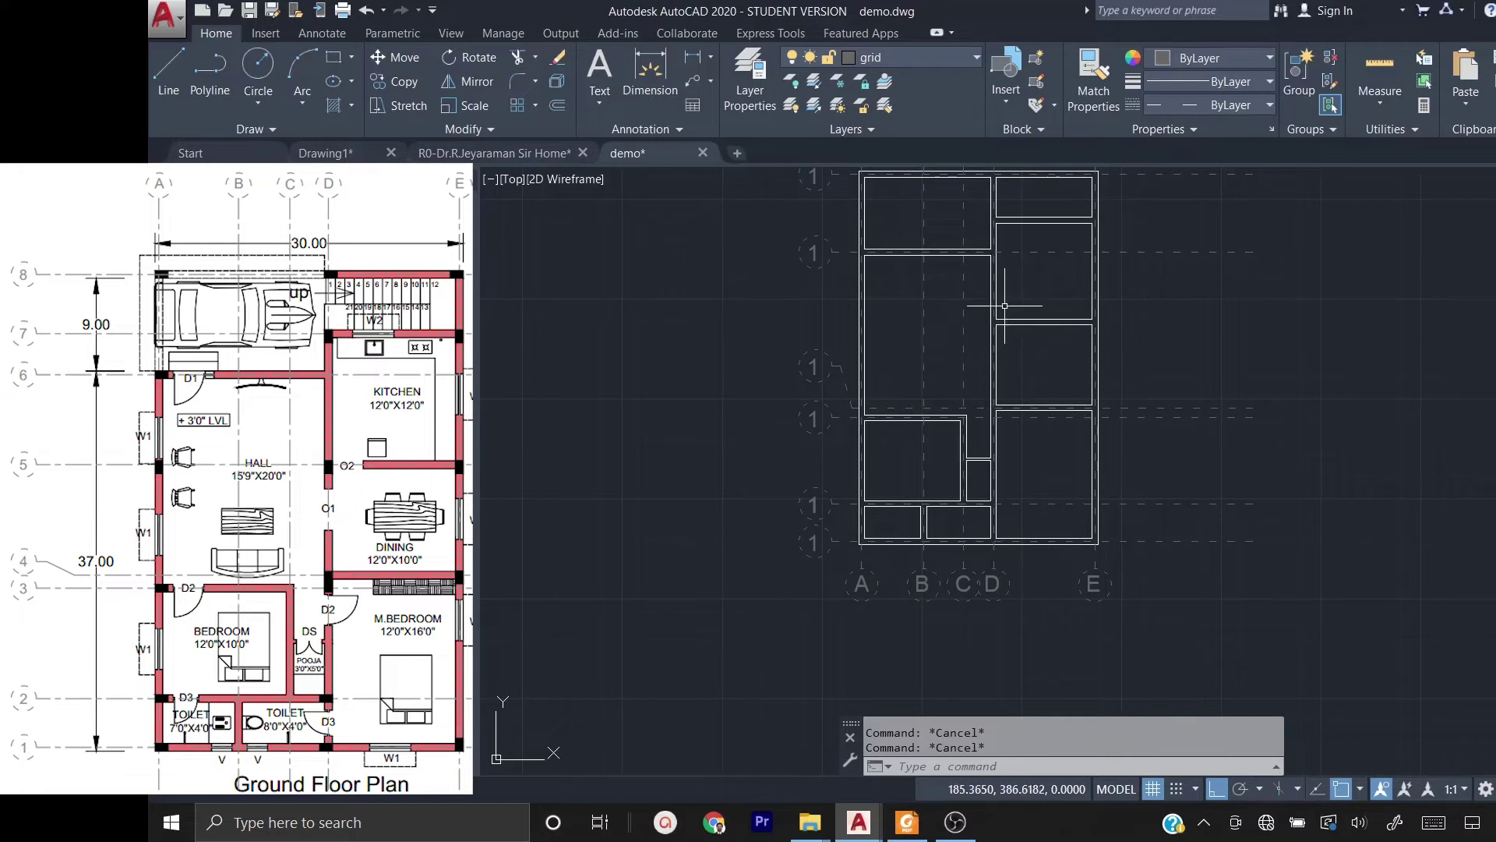
- Copy the numbered grid line above the bedroom to the lower faces of the dining-kitchen wall and the kitchen-staircase wall
{"action": "scroll", "coordinate": [908, 480], "scroll_direction": "up", "scroll_amount": 2}
{"action": "left_click", "coordinate": [799, 401]}
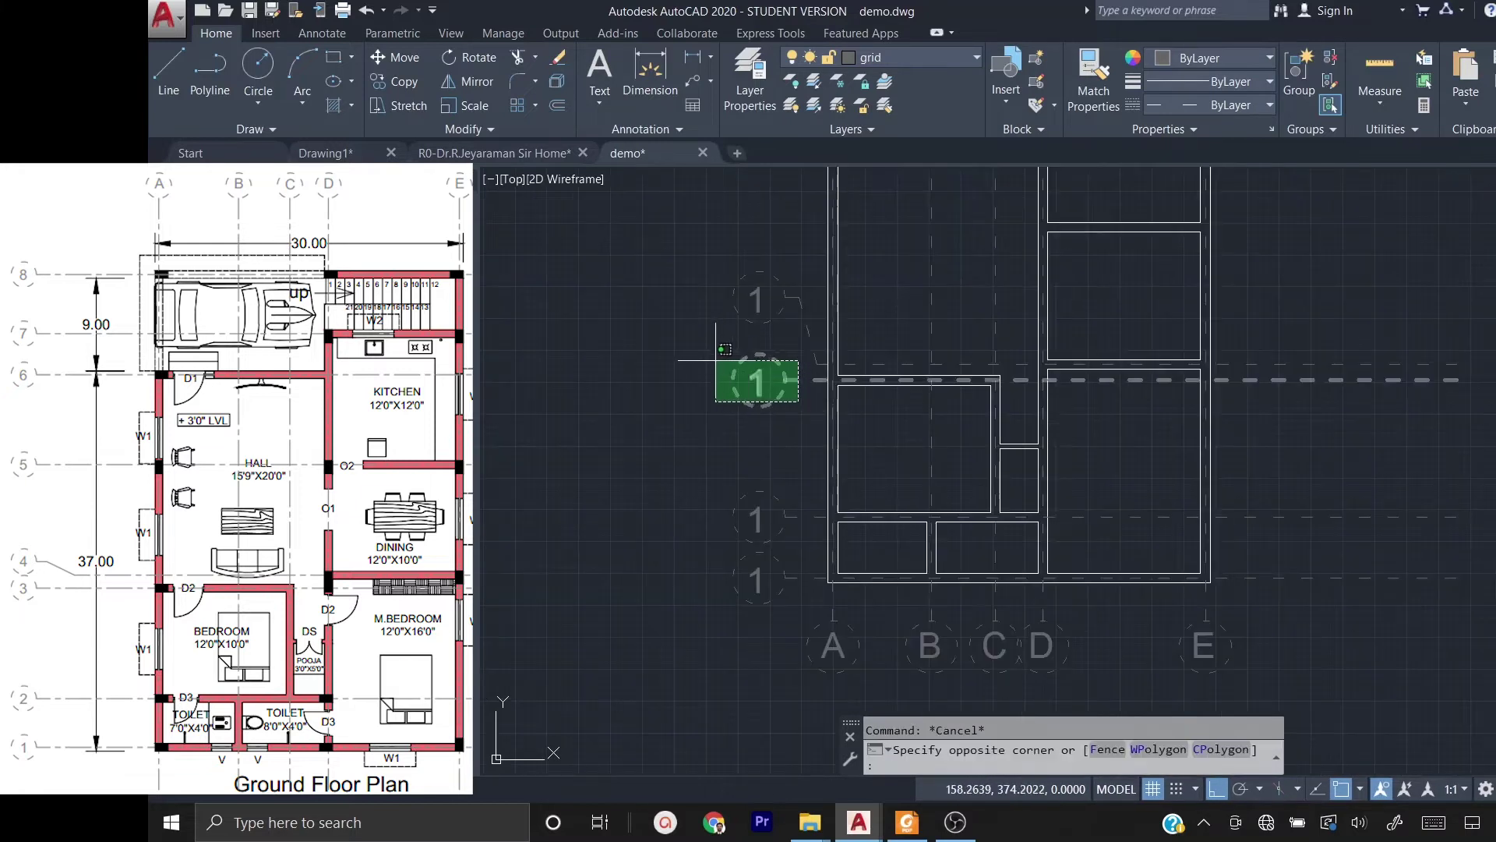
{"action": "left_click", "coordinate": [716, 360]}
{"action": "middle_click_drag", "start_coordinate": [702, 388], "coordinate": [663, 489]}
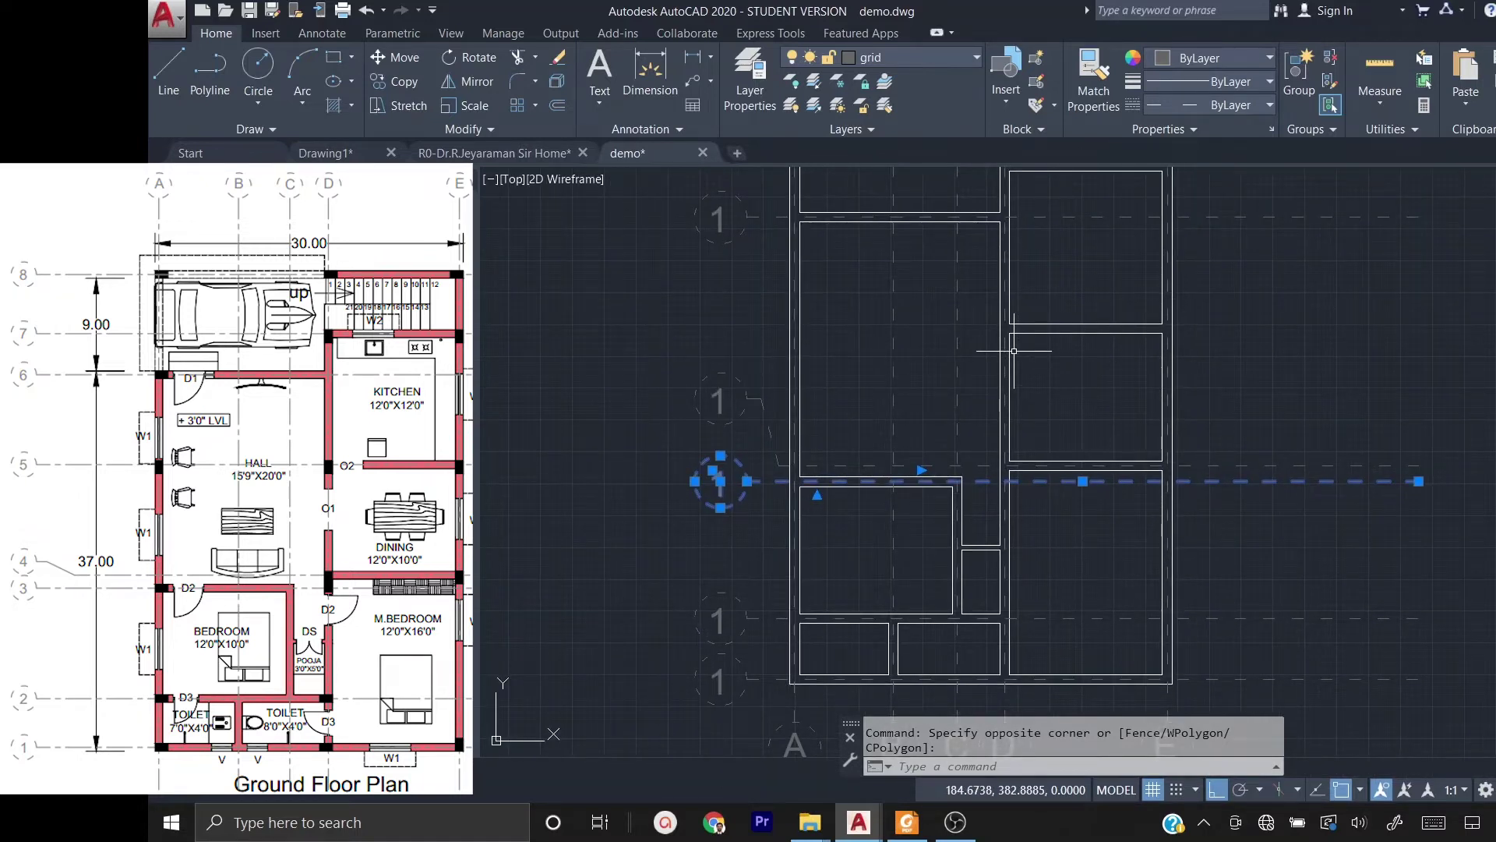
{"action": "type", "text": "co"}
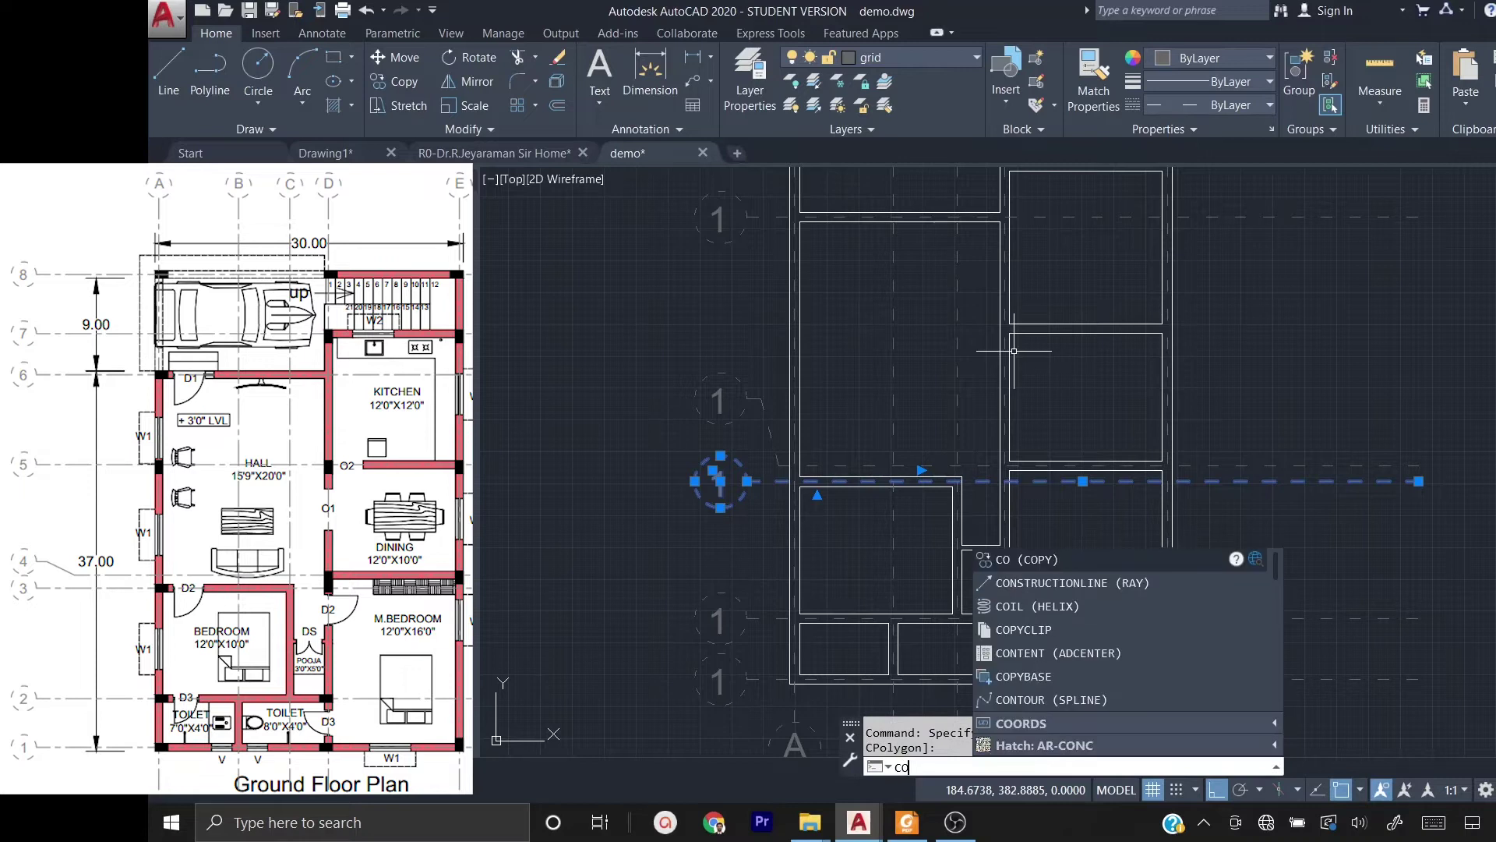
{"action": "key", "text": "Return"}
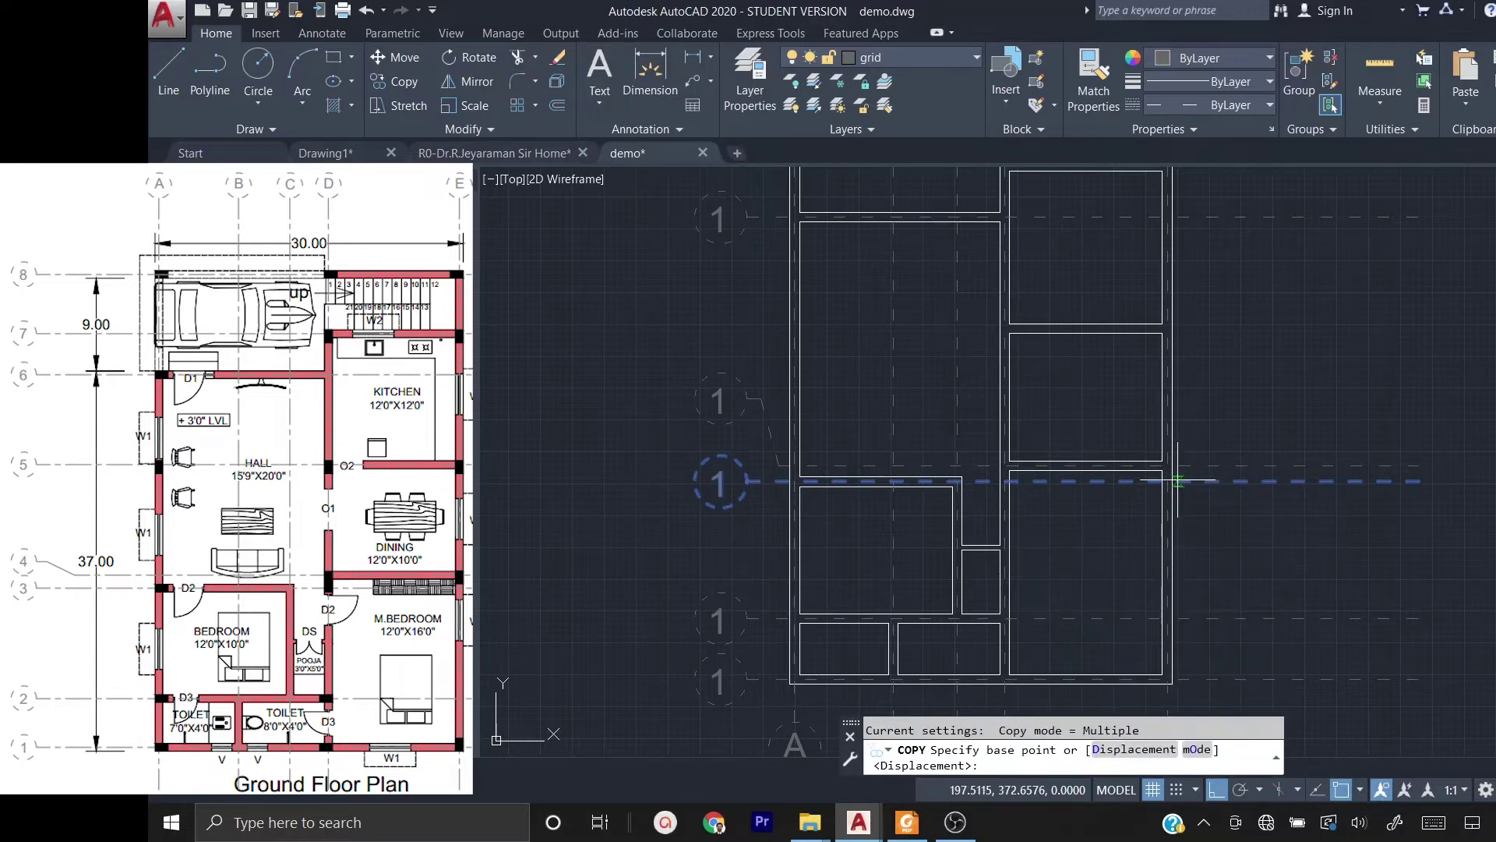
{"action": "left_click", "coordinate": [1173, 481]}
{"action": "scroll", "coordinate": [1149, 312], "scroll_direction": "up", "scroll_amount": 3}
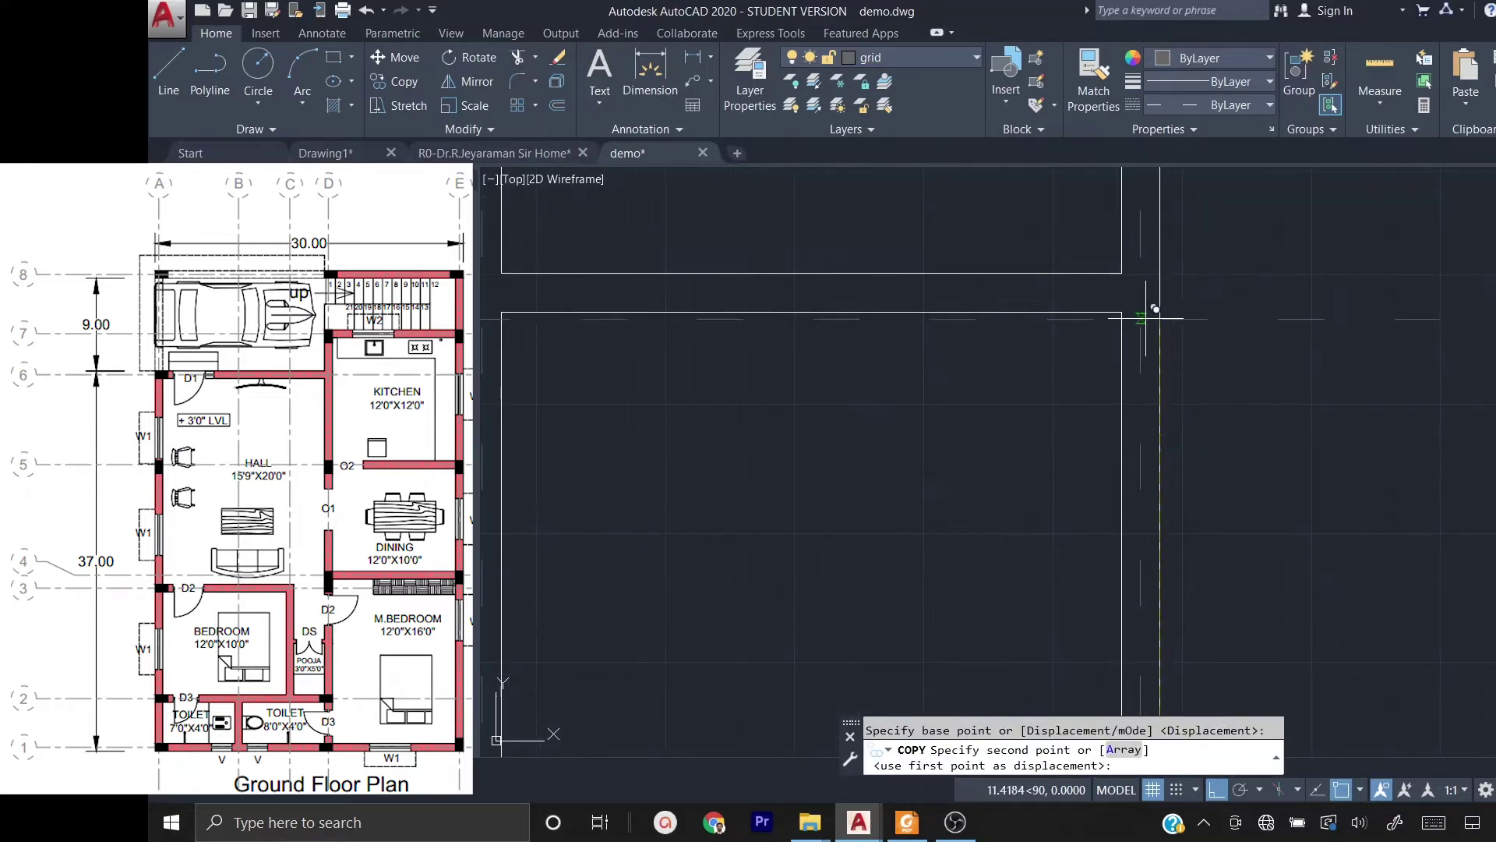
{"action": "left_click", "coordinate": [1325, 328]}
{"action": "key", "text": "Escape"}
- Move the kitchen-staircase wall's grid line, bubble and number up 0.375 to the wall's centre
{"action": "left_click", "coordinate": [1047, 294]}
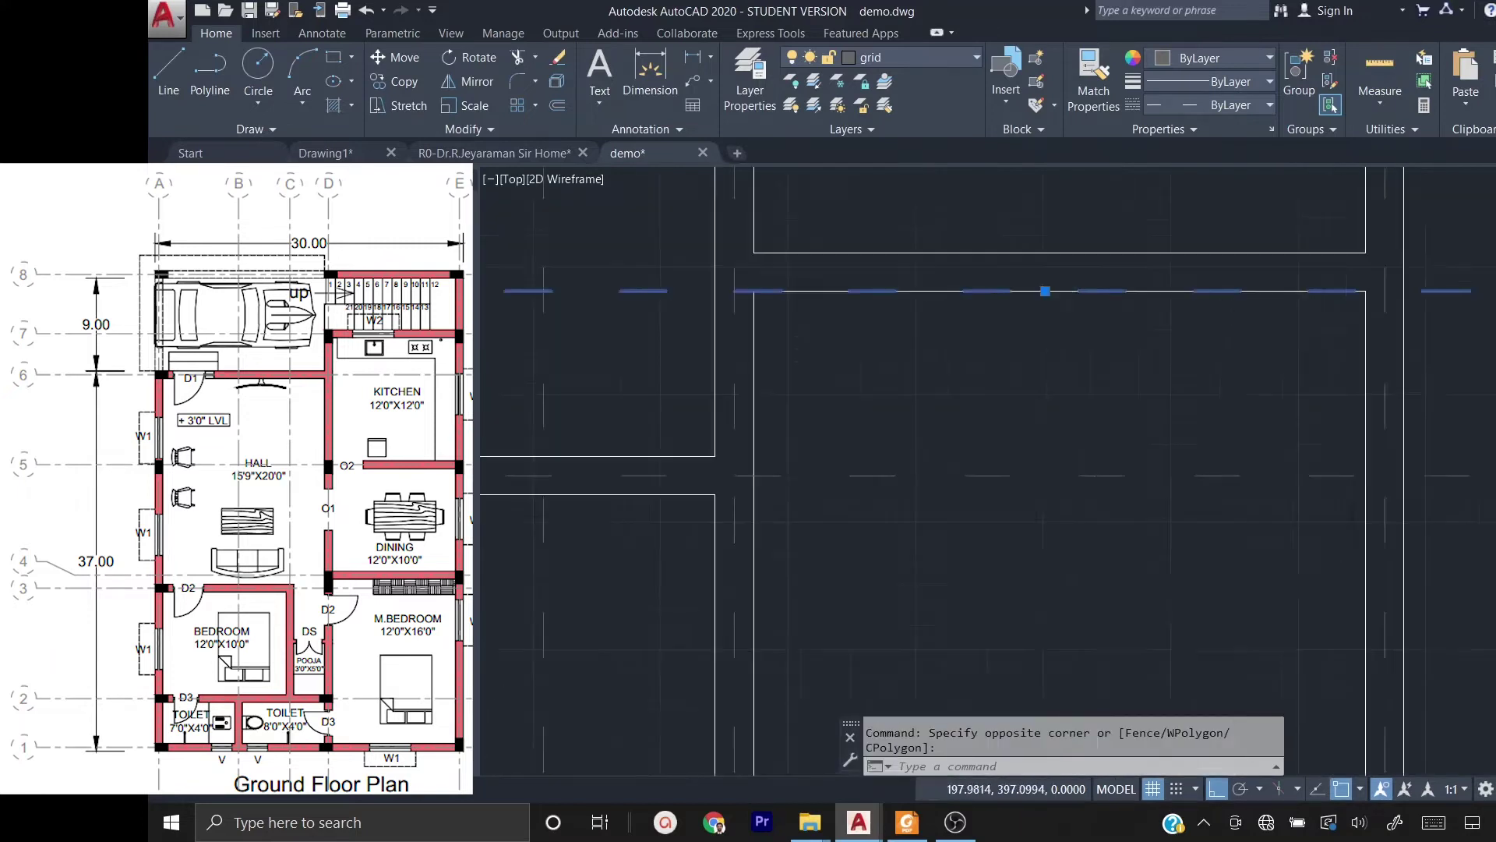
{"action": "left_click", "coordinate": [668, 241]}
{"action": "type", "text": "M"}
{"action": "key", "text": "Return"}
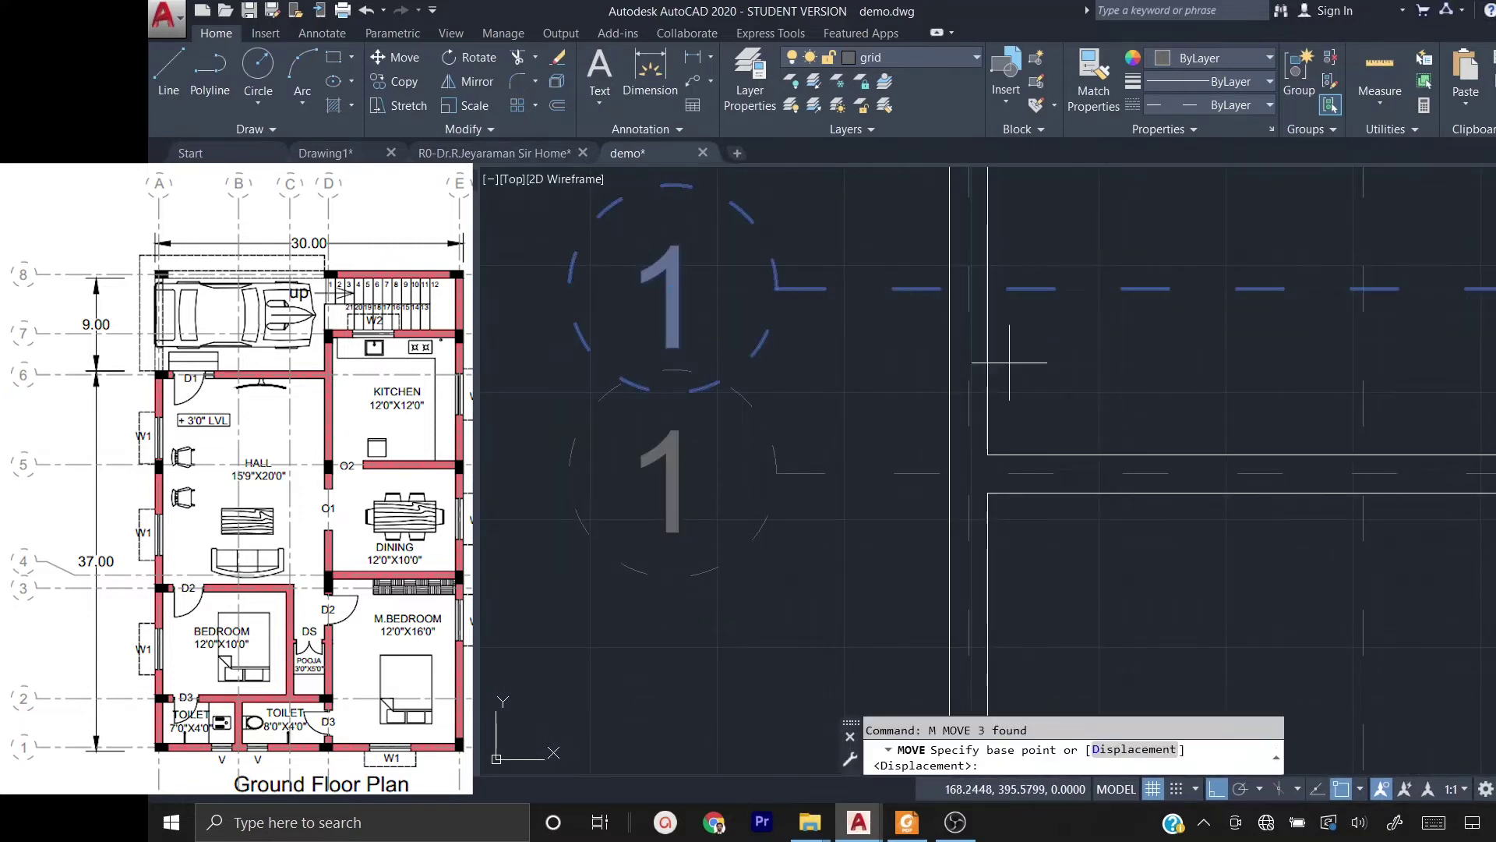
{"action": "left_click", "coordinate": [950, 288]}
{"action": "type", "text": "0.375"}
{"action": "key", "text": "Return"}
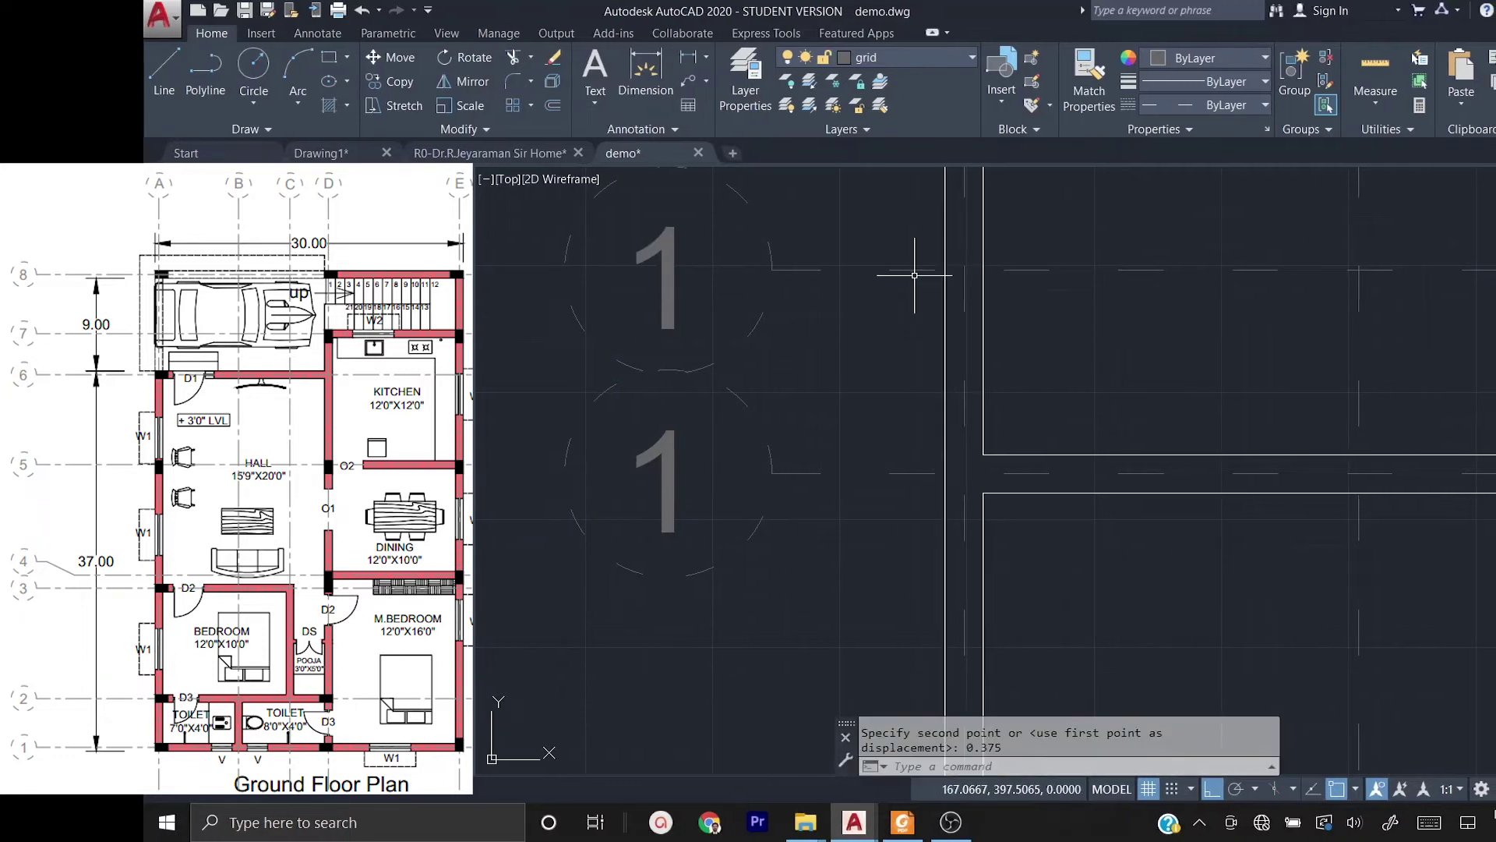
- Move the dining-kitchen wall's grid line, with its bubble and number, up 0.375 to the wall's centre
{"action": "scroll", "coordinate": [767, 427], "scroll_direction": "down", "scroll_amount": 6}
{"action": "scroll", "coordinate": [990, 541], "scroll_direction": "up", "scroll_amount": 3}
{"action": "left_click", "coordinate": [664, 530]}
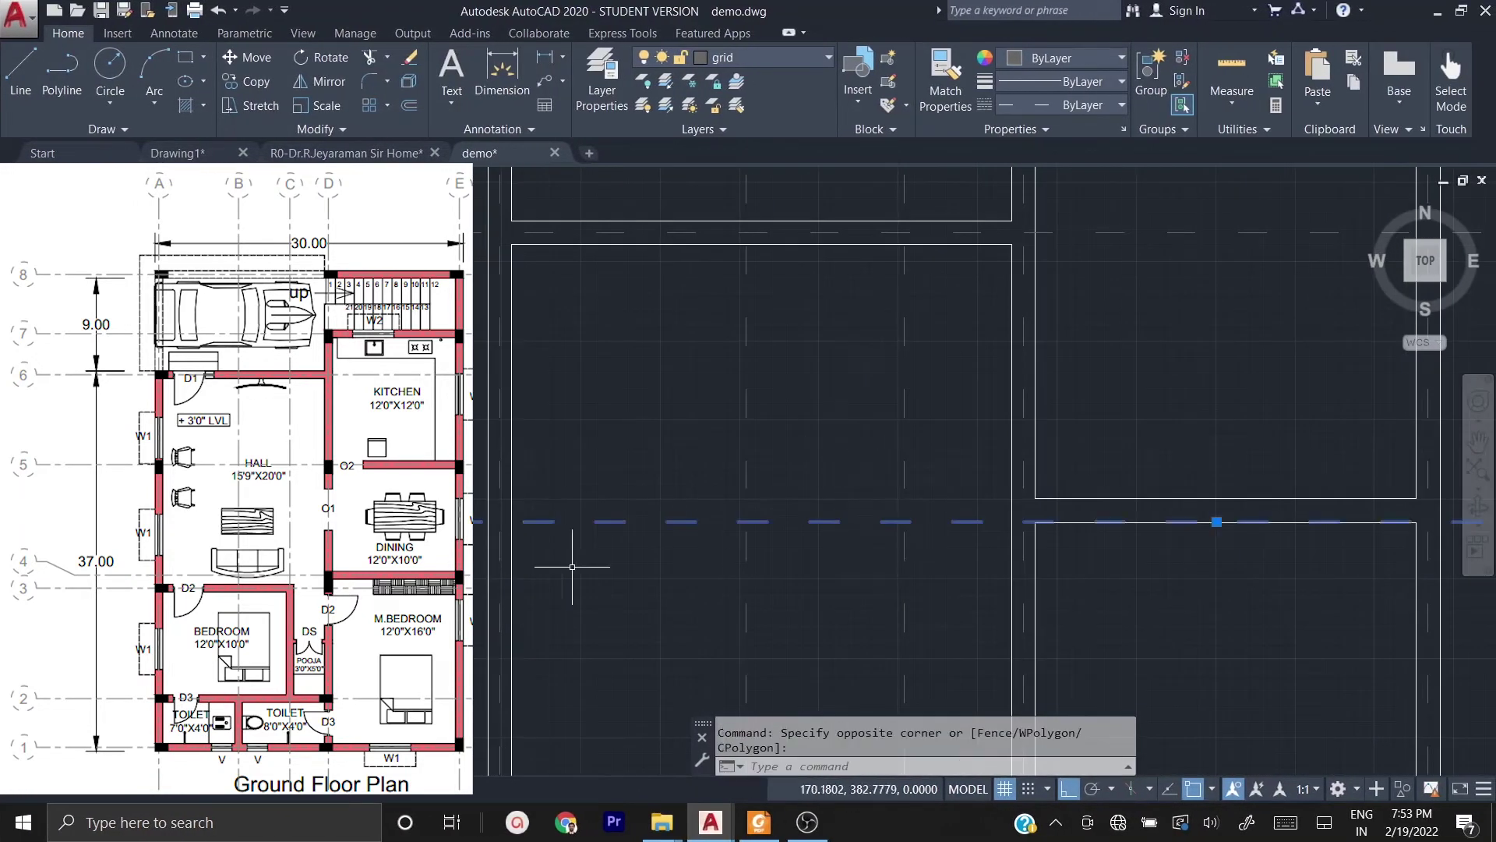
{"action": "left_click", "coordinate": [355, 509]}
{"action": "middle_click_drag", "start_coordinate": [354, 509], "coordinate": [473, 514]}
{"action": "left_click", "coordinate": [428, 521]}
{"action": "scroll", "coordinate": [652, 488], "scroll_direction": "down", "scroll_amount": 2}
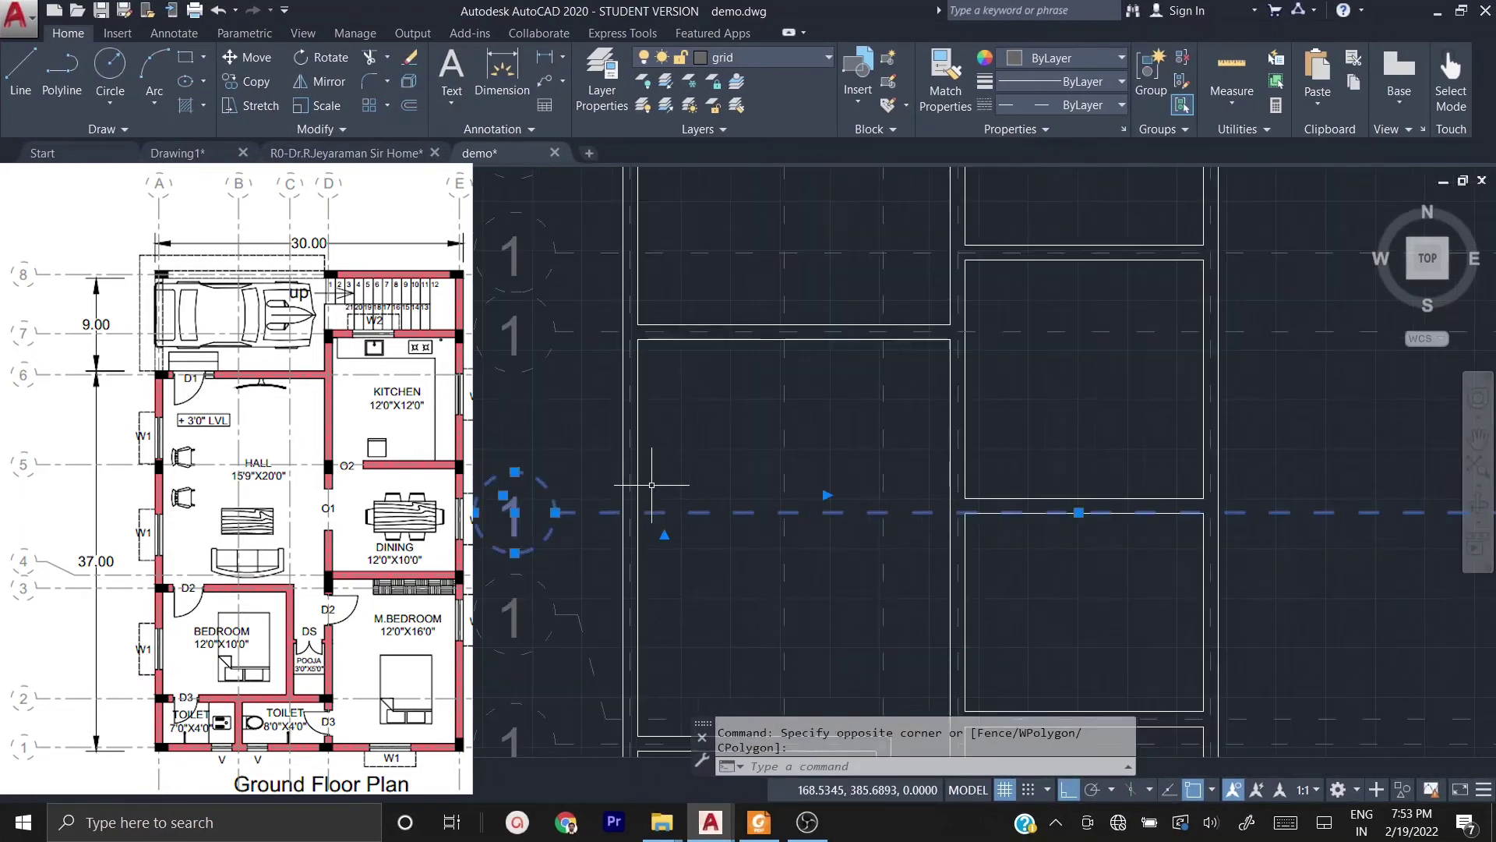
{"action": "type", "text": "M"}
{"action": "key", "text": "Return"}
{"action": "scroll", "coordinate": [920, 506], "scroll_direction": "up", "scroll_amount": 3}
{"action": "left_click", "coordinate": [924, 510]}
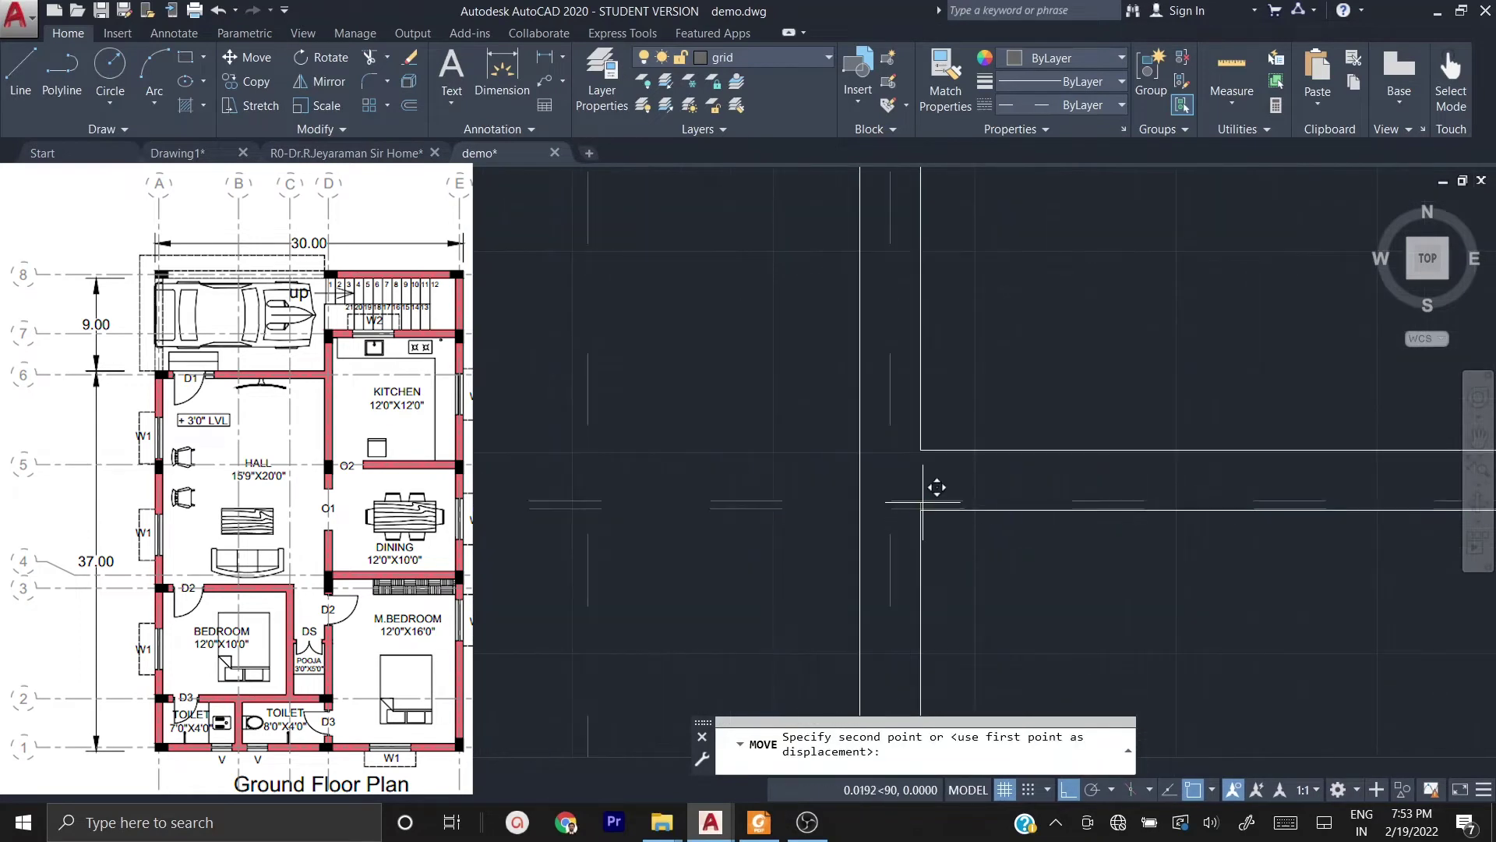
{"action": "type", "text": "0.375"}
{"action": "key", "text": "Return"}
{"action": "scroll", "coordinate": [896, 545], "scroll_direction": "down", "scroll_amount": 4}
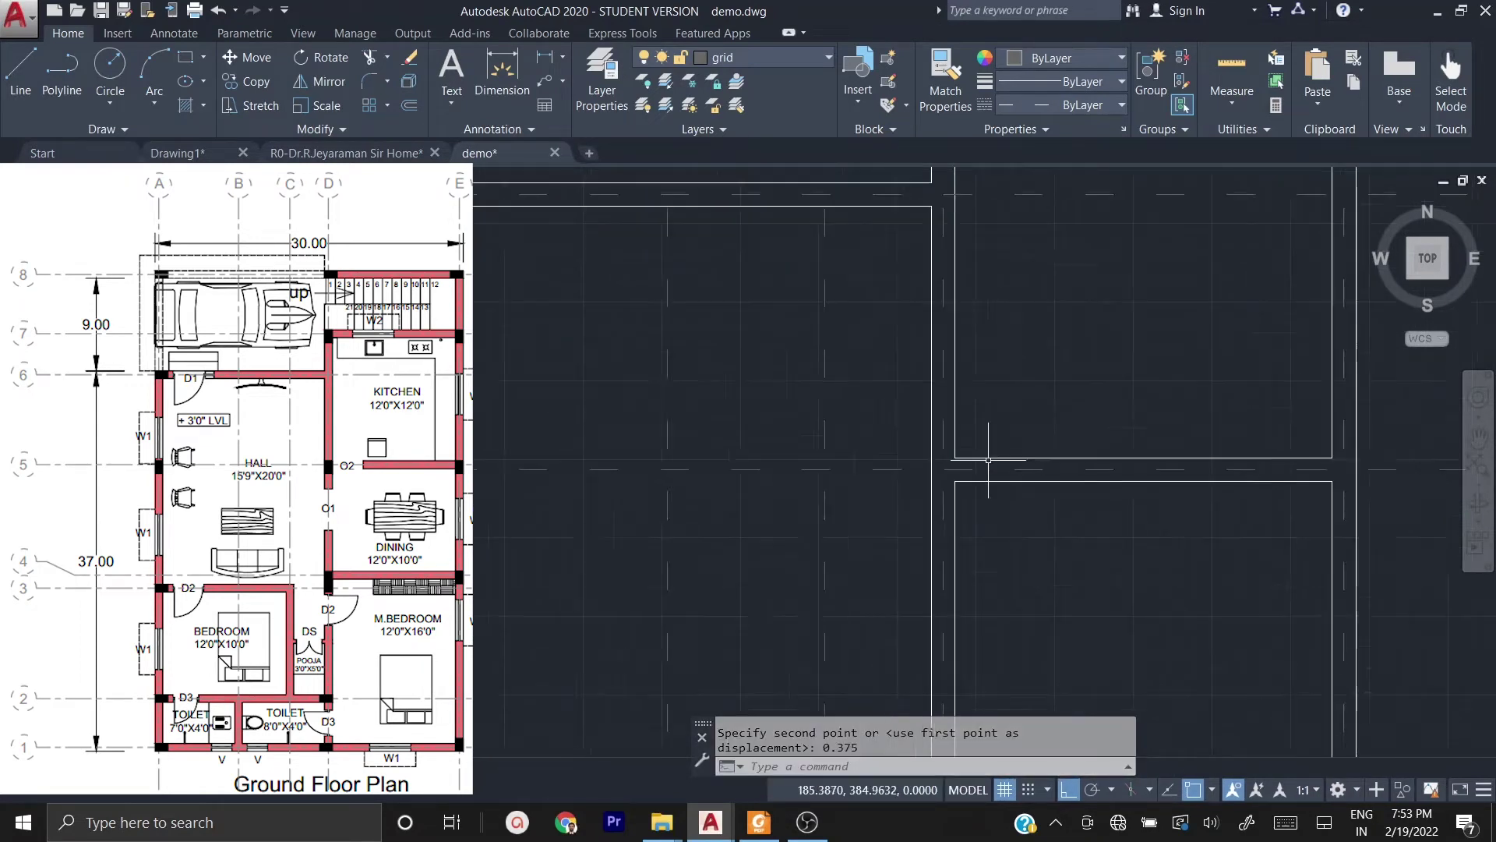
- Change the number in the second-lowest grid bubble to 2 and erase the stray object overlapping it
{"action": "scroll", "coordinate": [779, 574], "scroll_direction": "down", "scroll_amount": 2}
{"action": "middle_click_drag", "start_coordinate": [778, 574], "coordinate": [596, 428]}
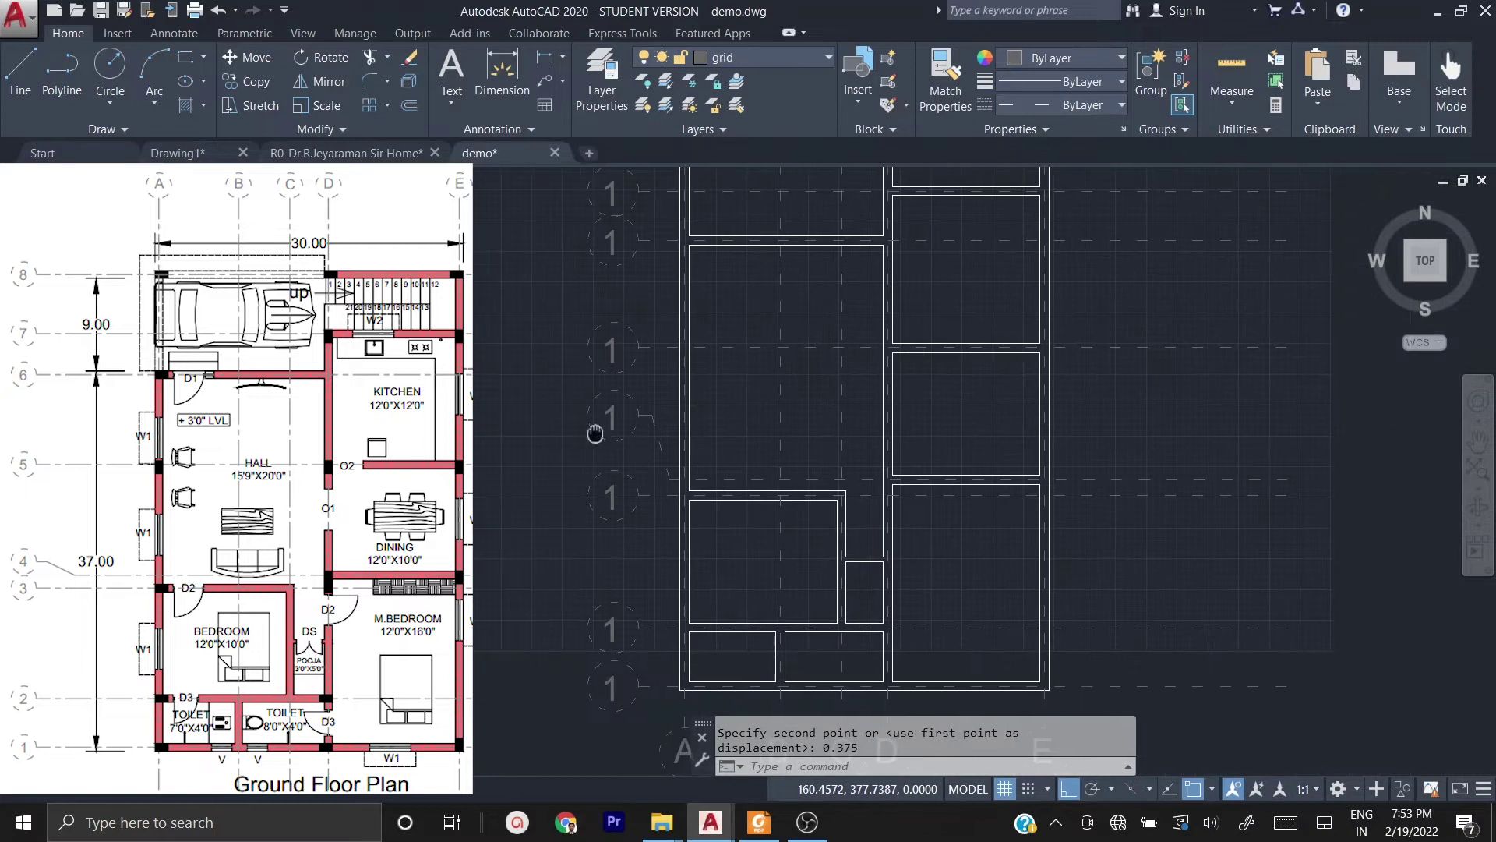
{"action": "scroll", "coordinate": [675, 463], "scroll_direction": "down", "scroll_amount": 2}
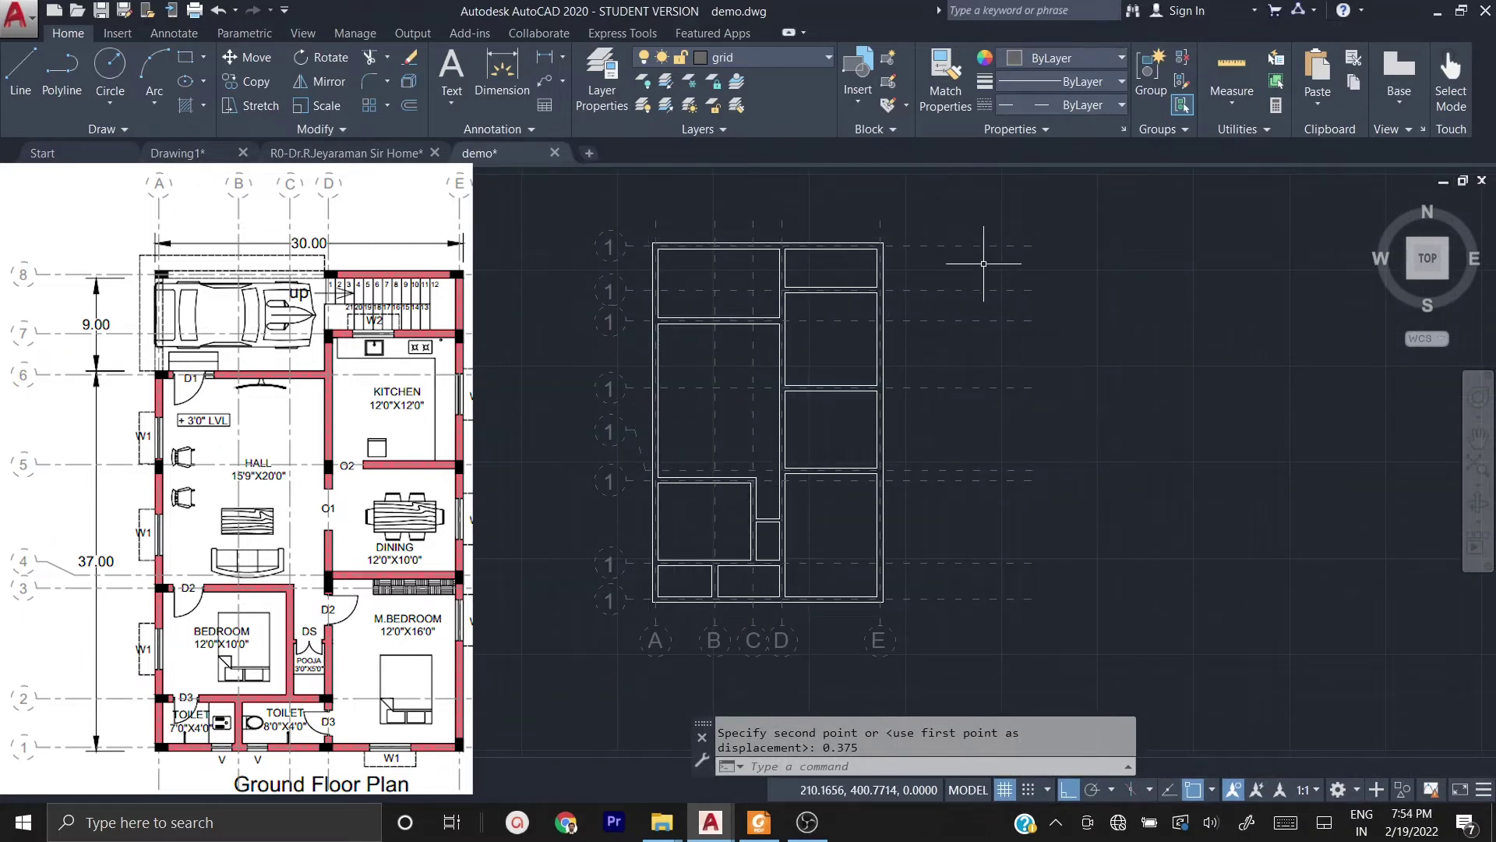
{"action": "scroll", "coordinate": [623, 581], "scroll_direction": "up", "scroll_amount": 1}
{"action": "scroll", "coordinate": [604, 616], "scroll_direction": "up", "scroll_amount": 2}
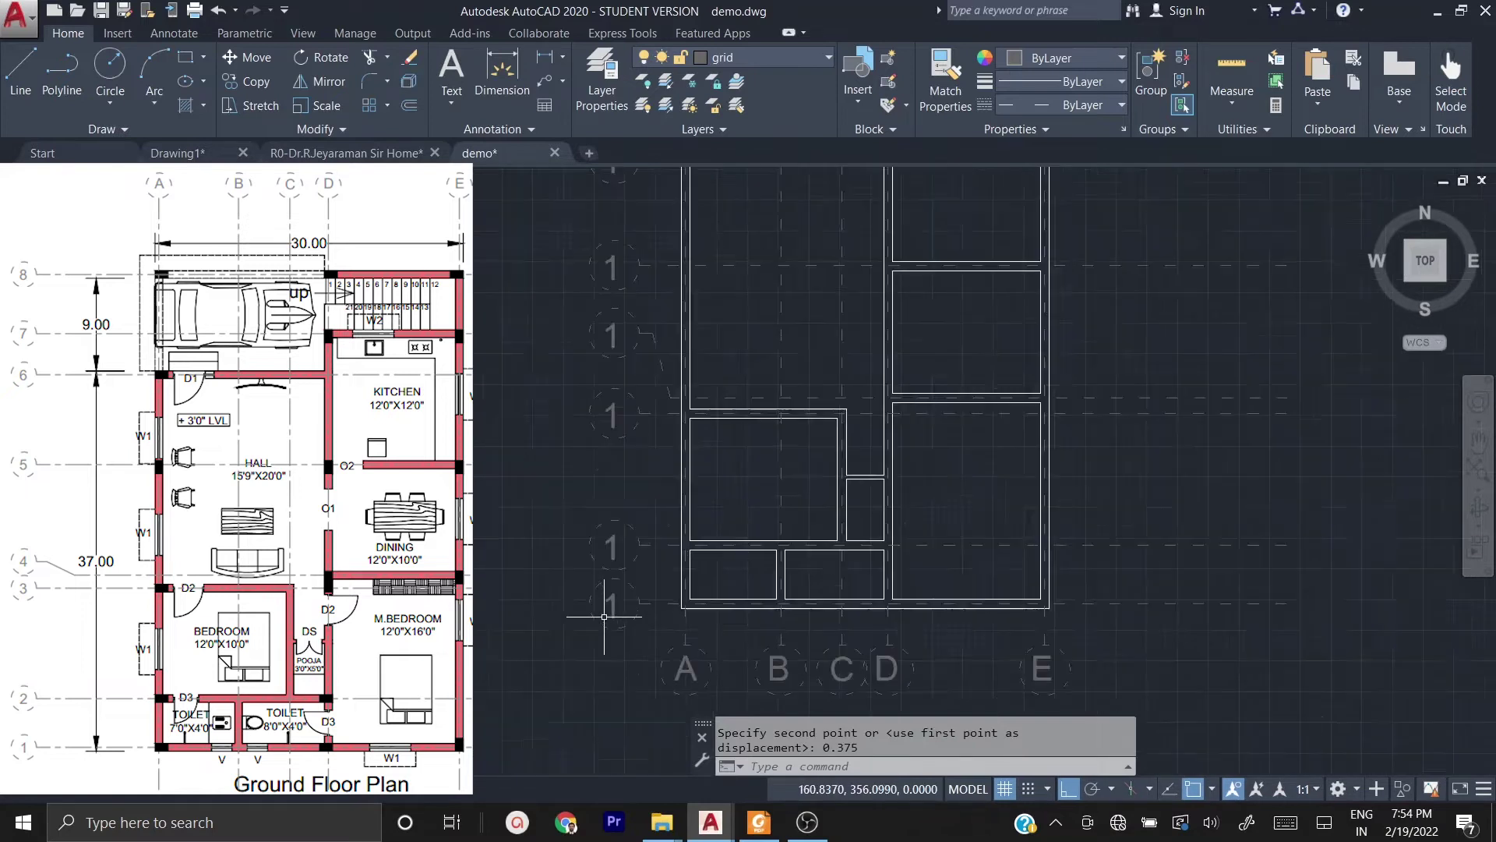
{"action": "scroll", "coordinate": [604, 616], "scroll_direction": "up", "scroll_amount": 2}
{"action": "double_click", "coordinate": [617, 553]}
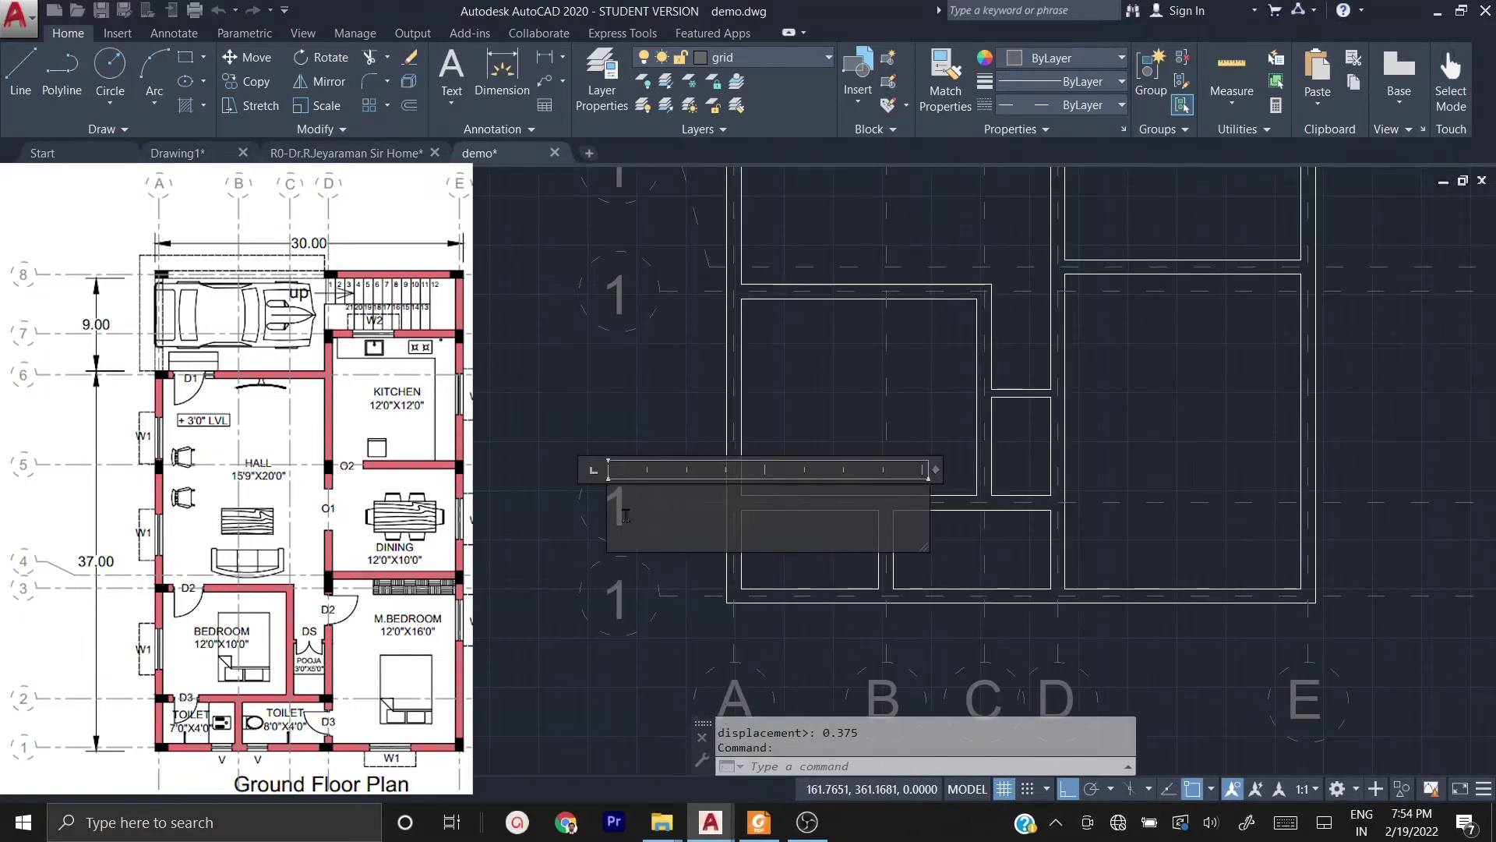
{"action": "left_click_drag", "start_coordinate": [626, 515], "coordinate": [606, 514]}
{"action": "type", "text": "2"}
{"action": "left_click", "coordinate": [561, 367]}
{"action": "middle_click_drag", "start_coordinate": [561, 369], "coordinate": [564, 600]}
{"action": "left_click", "coordinate": [620, 740]}
{"action": "key", "text": "Delete"}
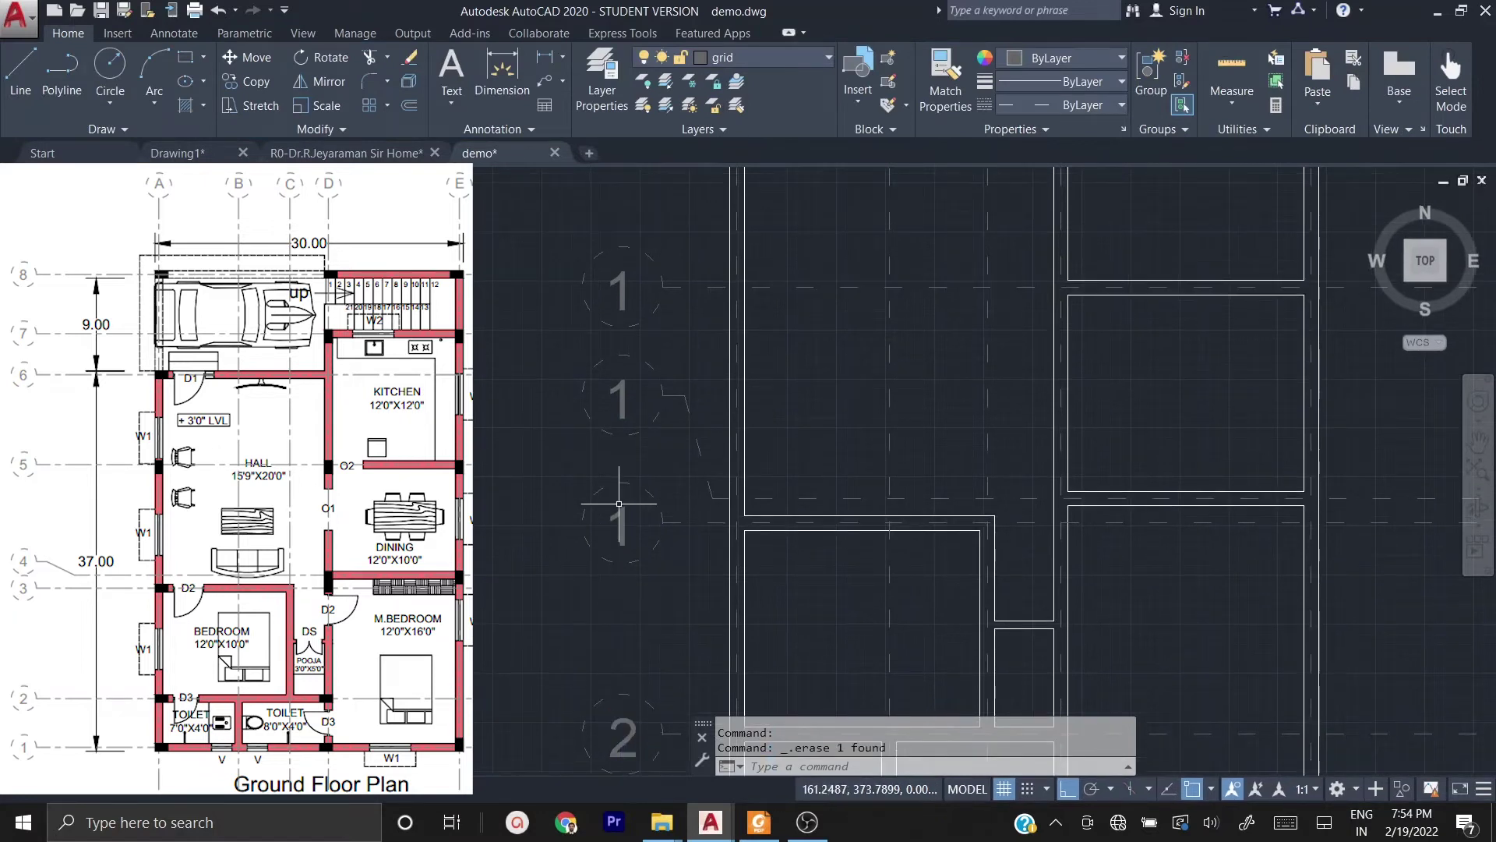
- Renumber the three grid bubbles above bubble 2 as 3, 4 and 5, working upward
{"action": "double_click", "coordinate": [622, 521]}
{"action": "type", "text": "3"}
{"action": "left_click", "coordinate": [625, 398]}
{"action": "double_click", "coordinate": [624, 397]}
{"action": "left_click_drag", "start_coordinate": [628, 403], "coordinate": [609, 407]}
{"action": "type", "text": "4"}
{"action": "left_click", "coordinate": [621, 294]}
{"action": "middle_click_drag", "start_coordinate": [621, 294], "coordinate": [623, 591]}
{"action": "double_click", "coordinate": [624, 590]}
{"action": "type", "text": "5"}
- Renumber the three uppermost horizontal grid bubbles as 6, 7 and 8, working upward
{"action": "left_click", "coordinate": [621, 409]}
{"action": "middle_click_drag", "start_coordinate": [621, 410], "coordinate": [614, 570]}
{"action": "double_click", "coordinate": [615, 570]}
{"action": "left_click_drag", "start_coordinate": [629, 579], "coordinate": [602, 580]}
{"action": "type", "text": "6"}
{"action": "left_click", "coordinate": [615, 494]}
{"action": "double_click", "coordinate": [615, 496]}
{"action": "type", "text": "7"}
{"action": "left_click", "coordinate": [502, 493]}
{"action": "double_click", "coordinate": [616, 387]}
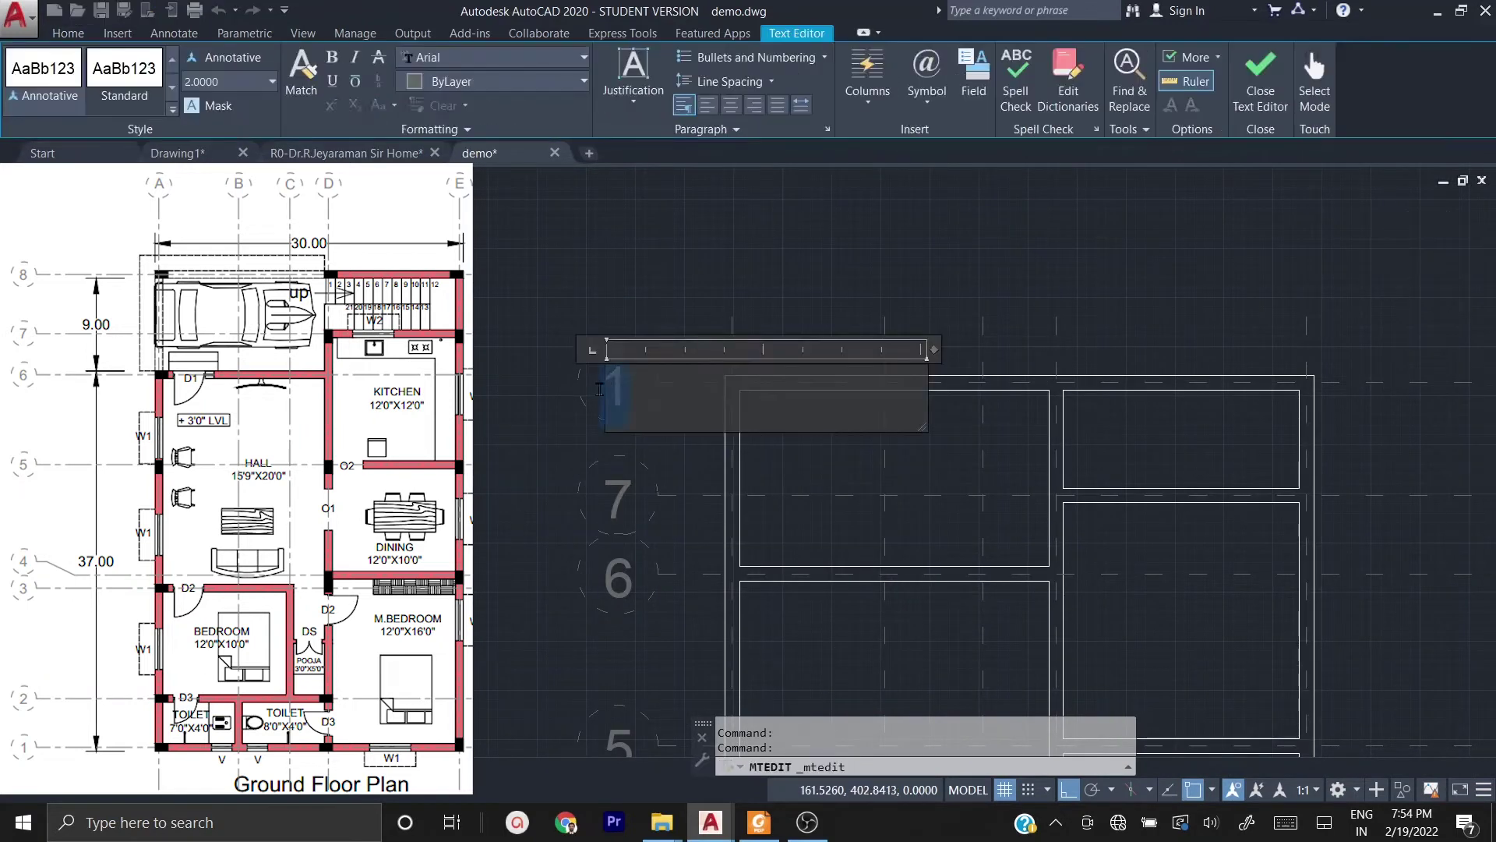
{"action": "type", "text": "8"}
{"action": "left_click", "coordinate": [494, 400]}
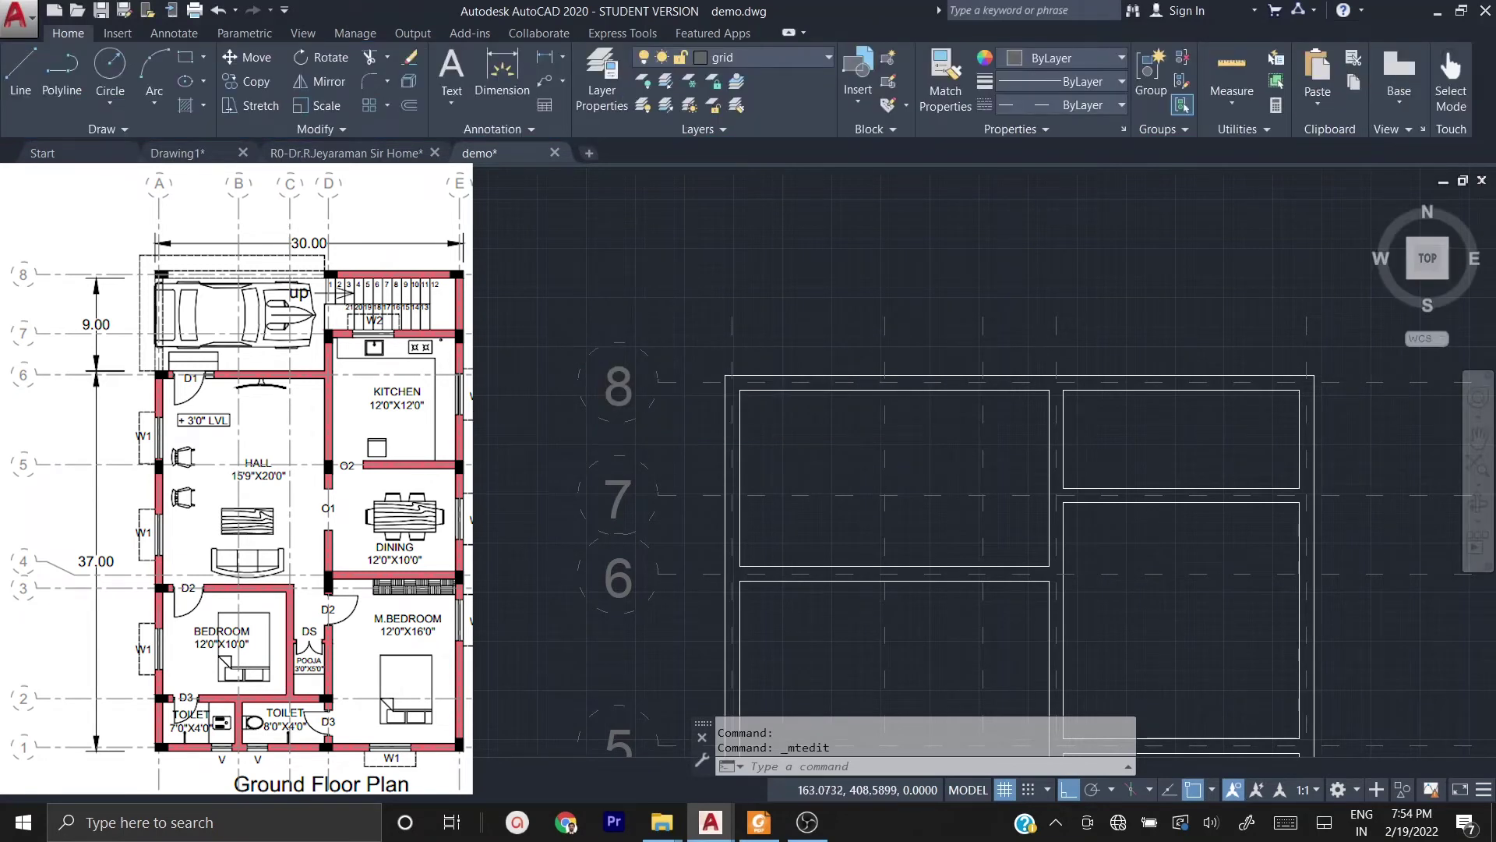
- Make the door layer current and draw a horizontal line about 25.86 units long in the empty area beside the plan
{"action": "scroll", "coordinate": [643, 280], "scroll_direction": "down", "scroll_amount": 4}
{"action": "scroll", "coordinate": [1202, 554], "scroll_direction": "down", "scroll_amount": 2}
{"action": "scroll", "coordinate": [1193, 539], "scroll_direction": "up", "scroll_amount": 2}
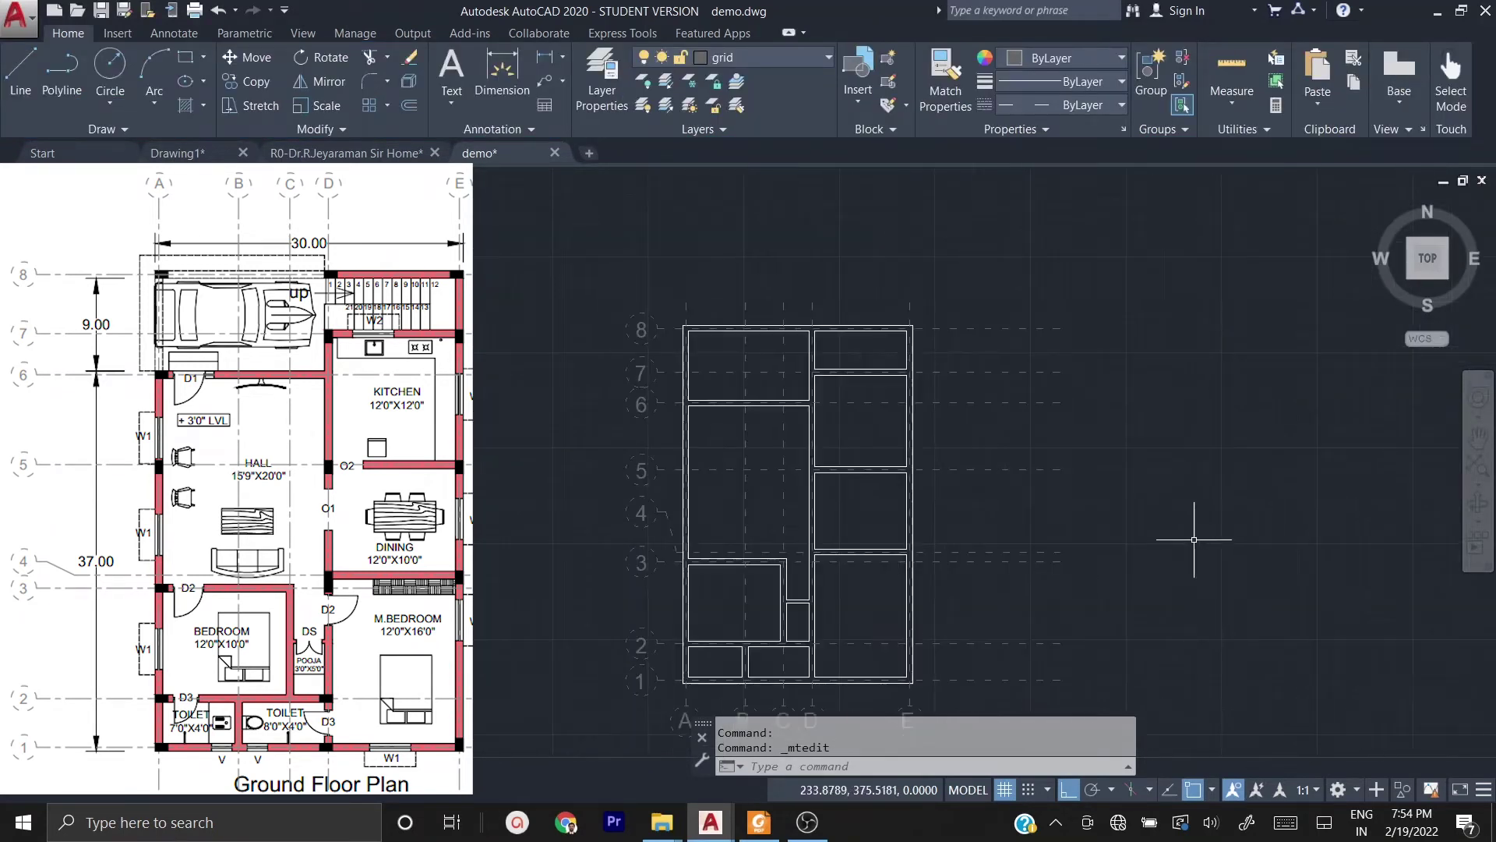
{"action": "middle_click_drag", "start_coordinate": [1193, 539], "coordinate": [1087, 465]}
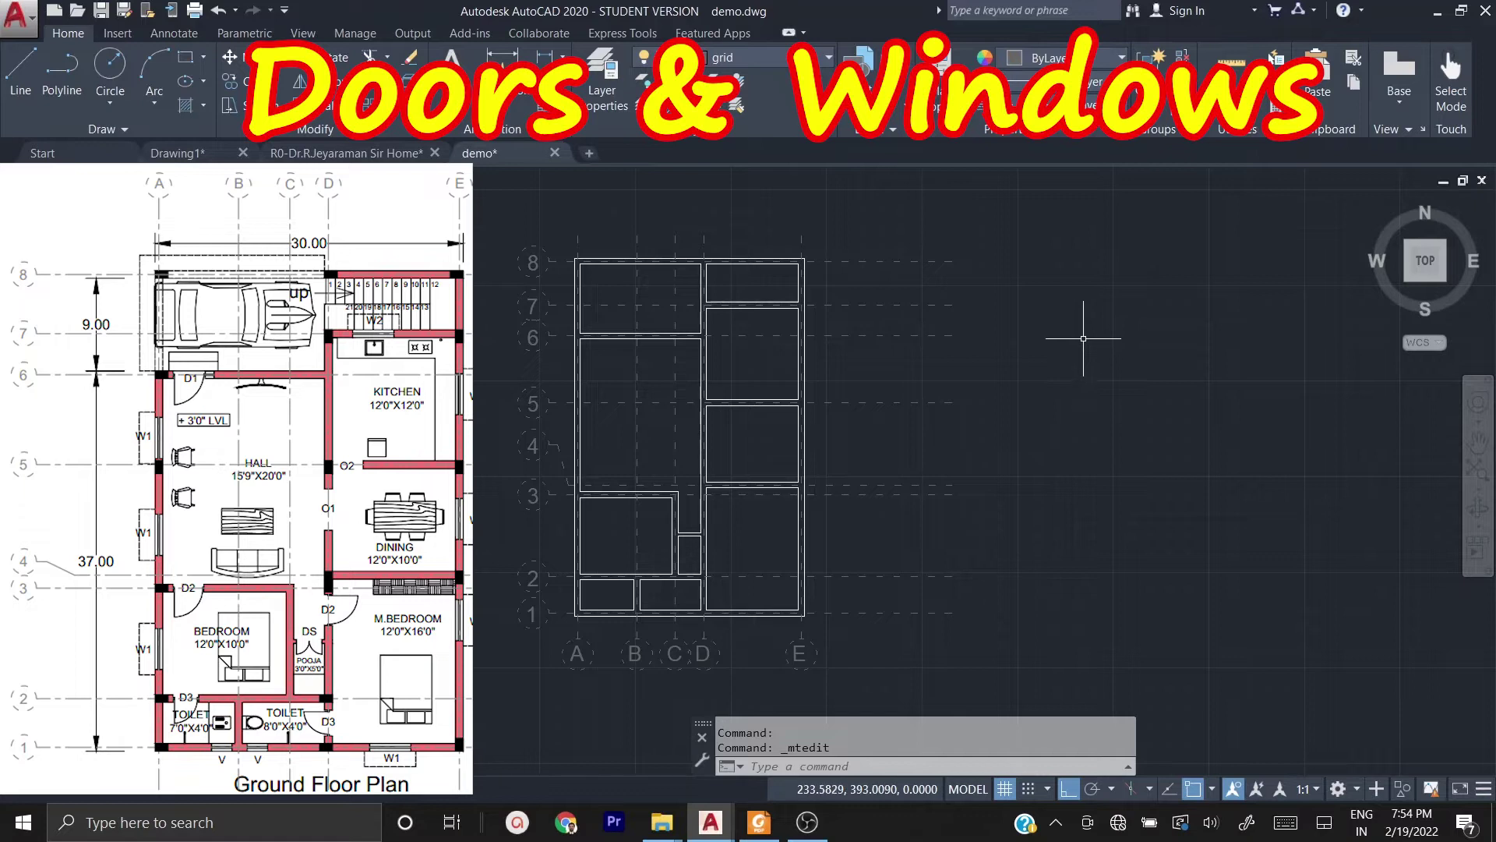
{"action": "mouse_move", "coordinate": [1041, 448]}
{"action": "middle_mouse_down"}
{"action": "mouse_move", "coordinate": [1039, 460]}
{"action": "mouse_move", "coordinate": [1089, 366]}
{"action": "mouse_move", "coordinate": [919, 507]}
{"action": "middle_mouse_up"}
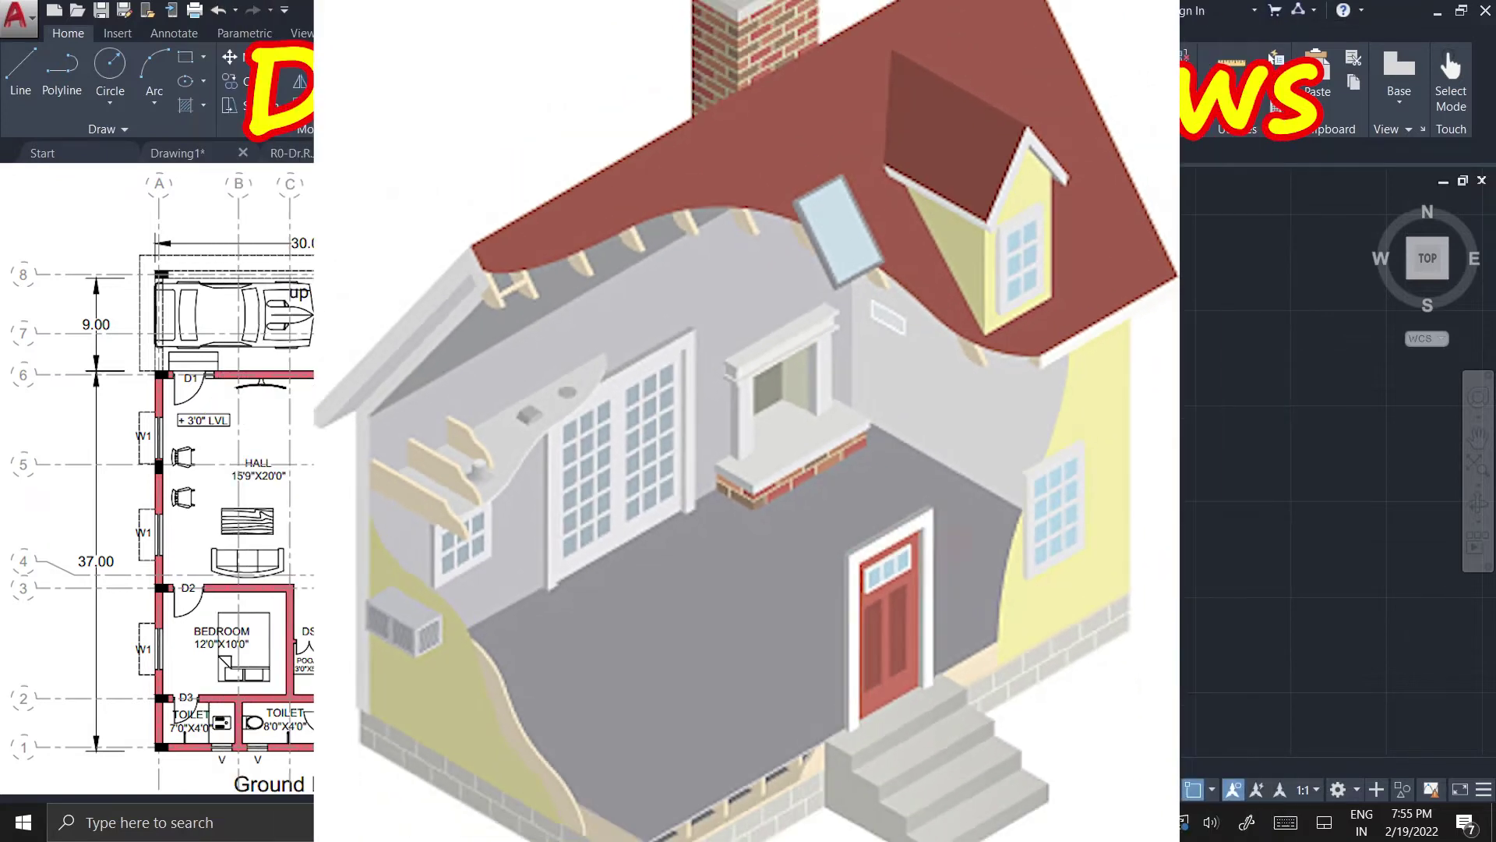
{"action": "scroll", "coordinate": [933, 402], "scroll_direction": "up", "scroll_amount": 2}
{"action": "middle_click_drag", "start_coordinate": [985, 451], "coordinate": [795, 445]}
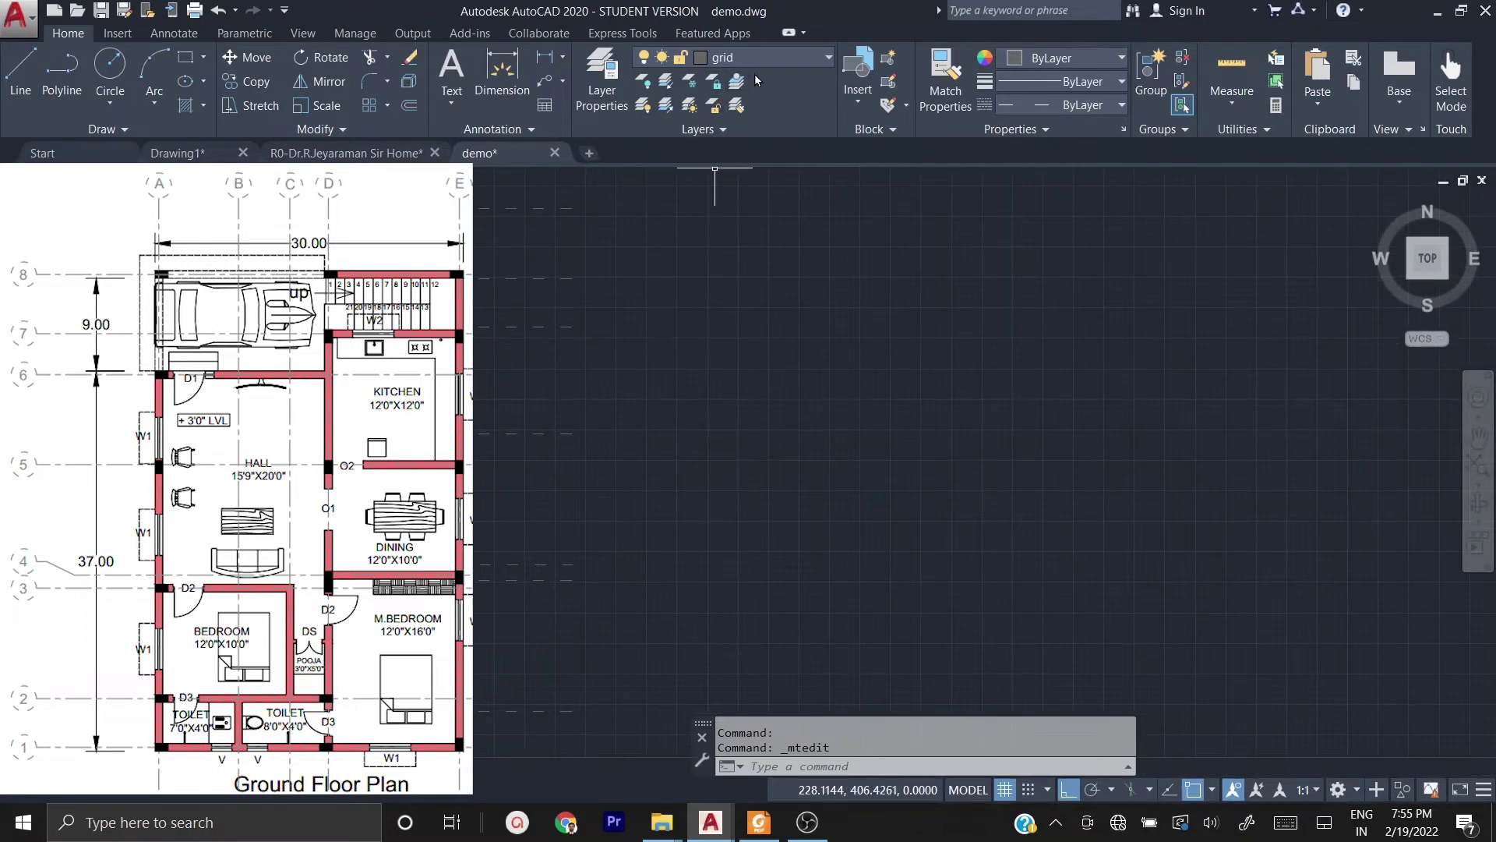
{"action": "left_click", "coordinate": [776, 58]}
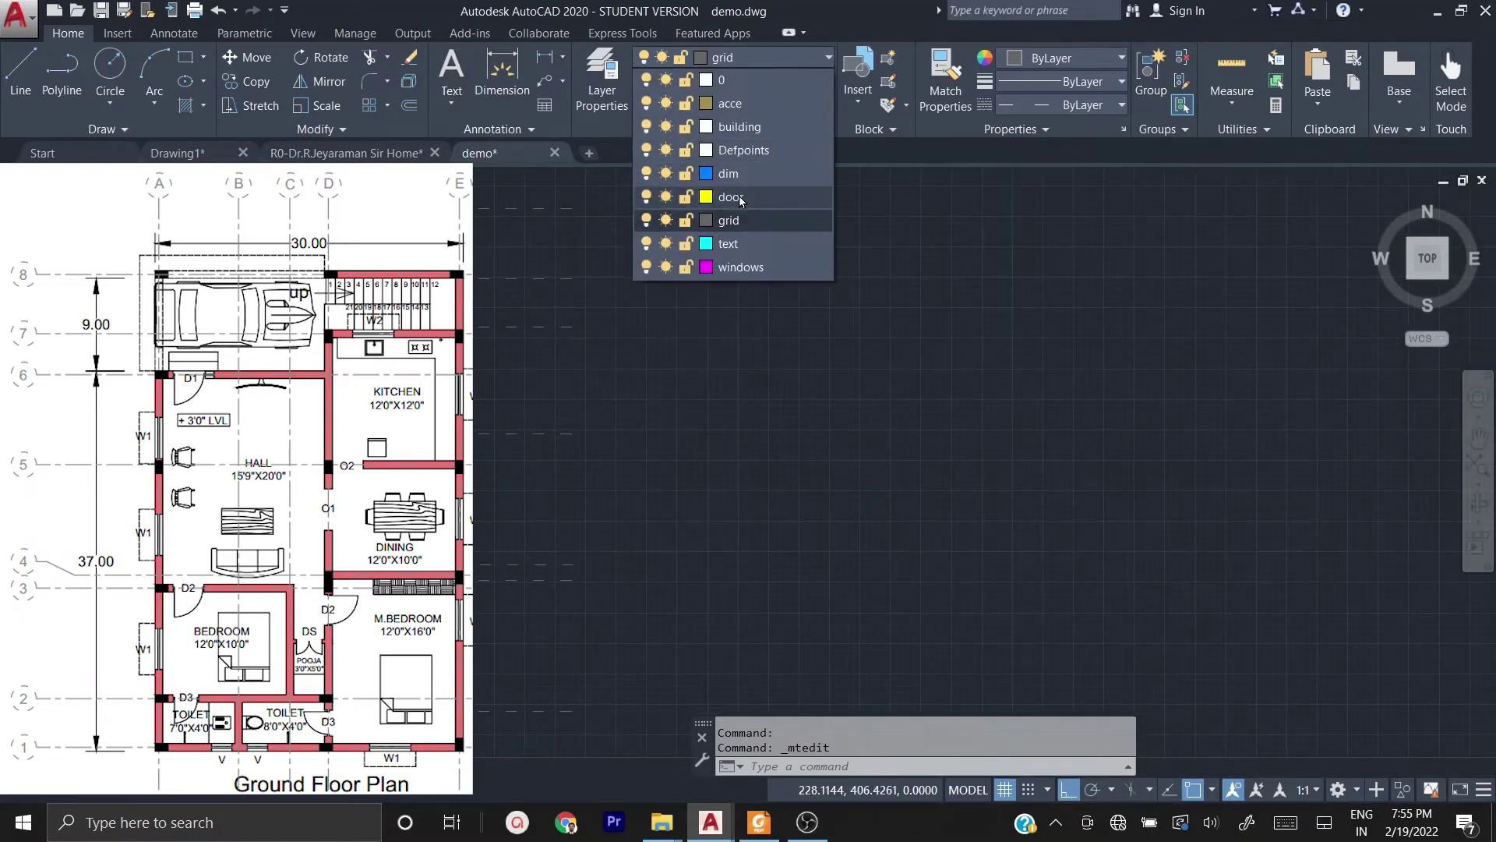
{"action": "left_click", "coordinate": [739, 195]}
{"action": "type", "text": "L"}
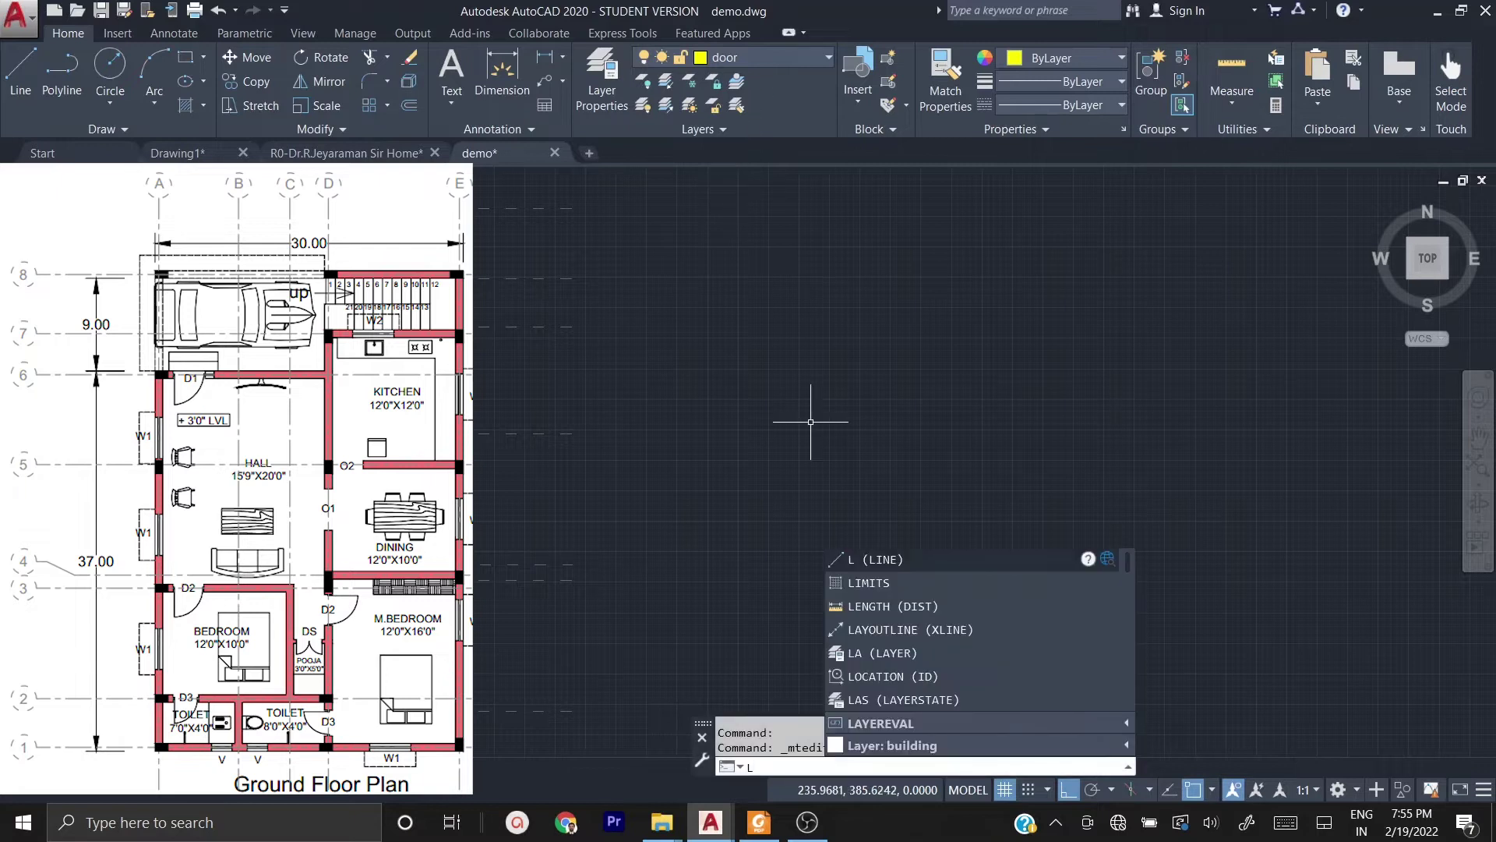
{"action": "key", "text": "Return"}
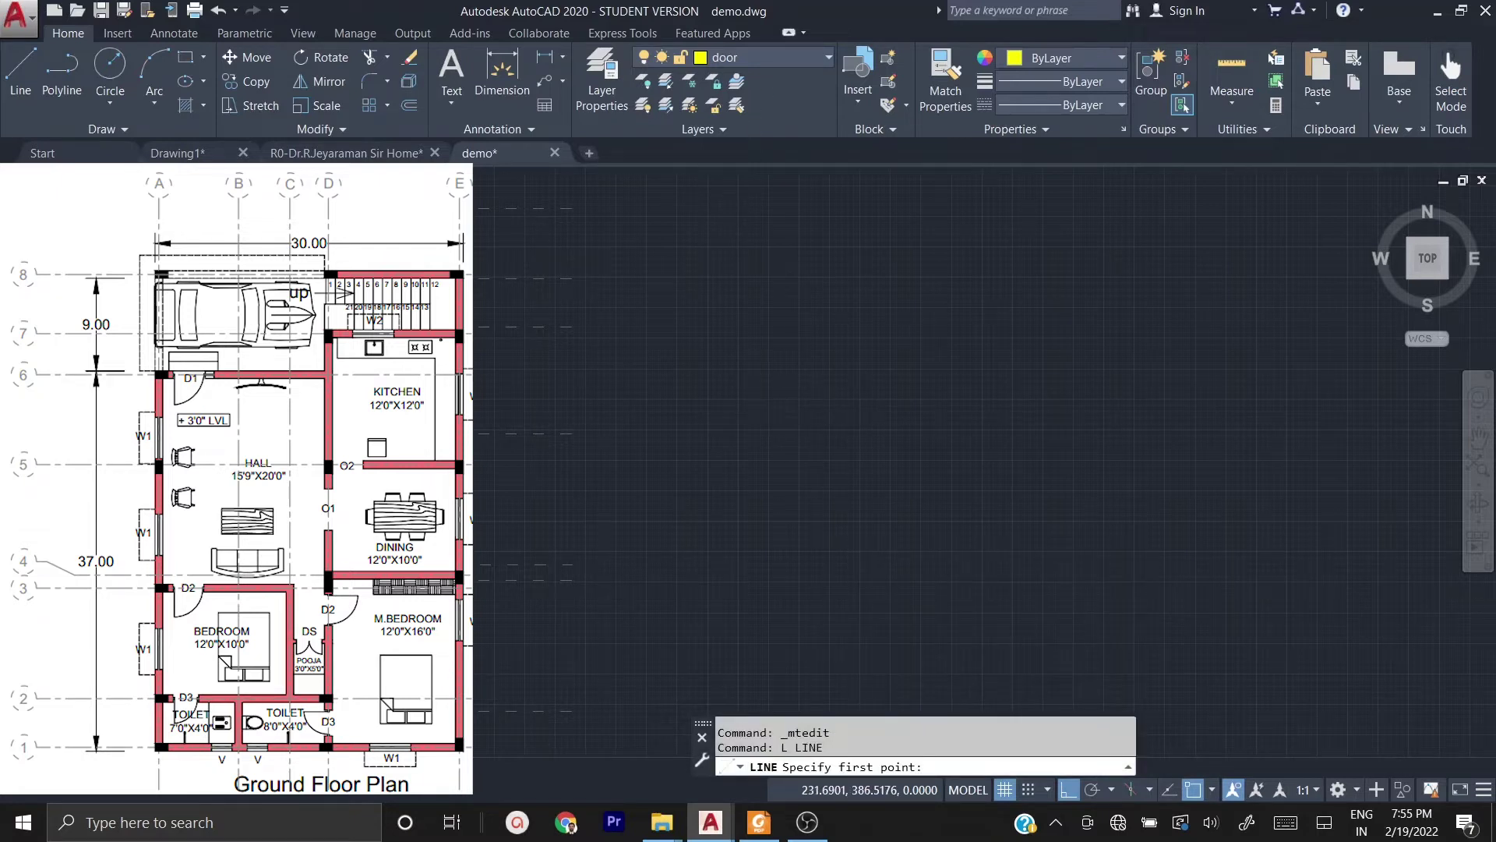
{"action": "left_click", "coordinate": [759, 411]}
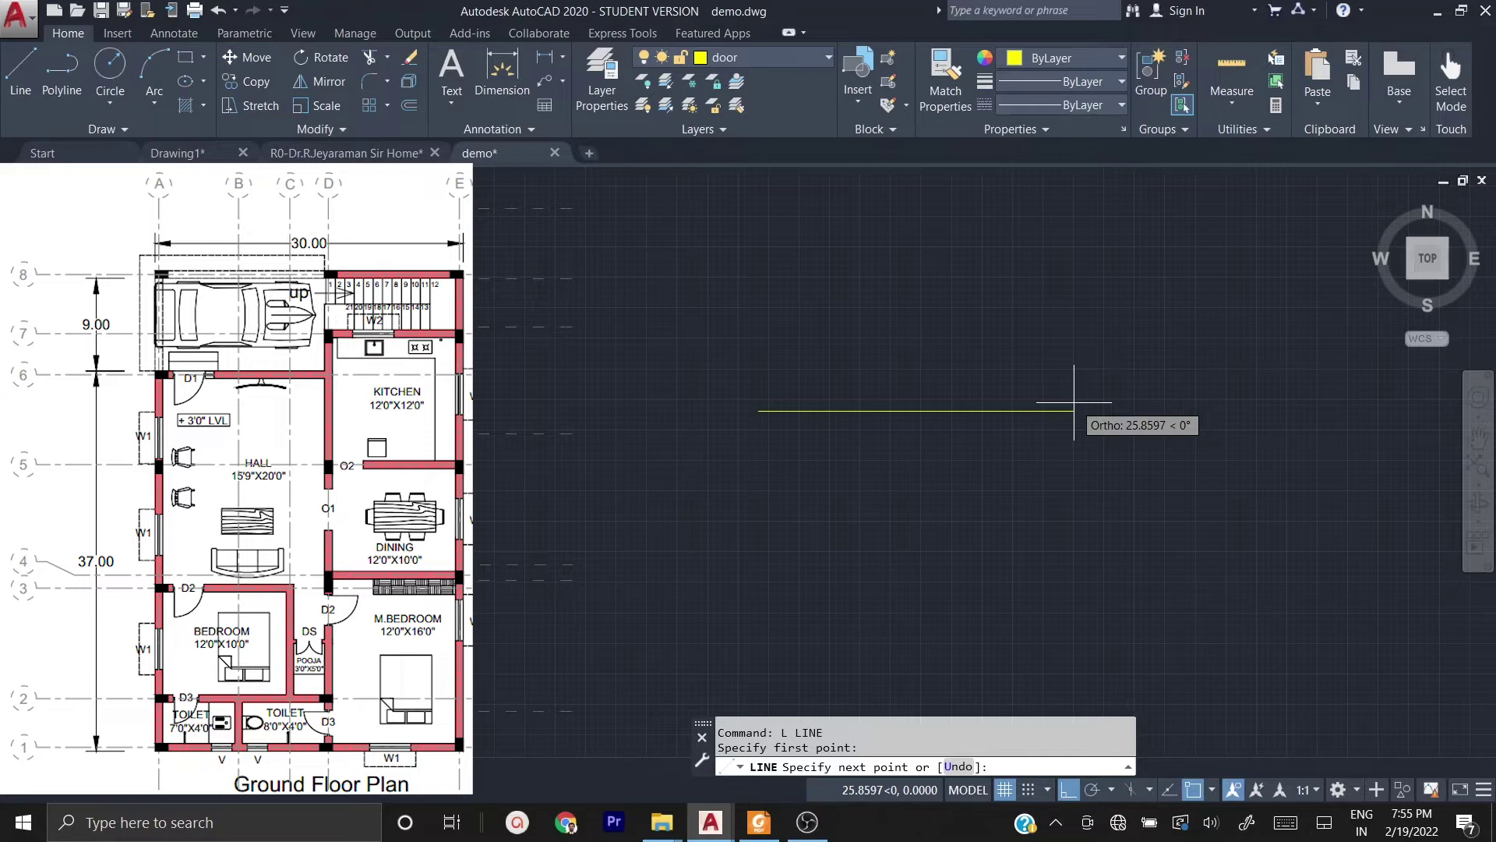
{"action": "left_click", "coordinate": [1074, 403]}
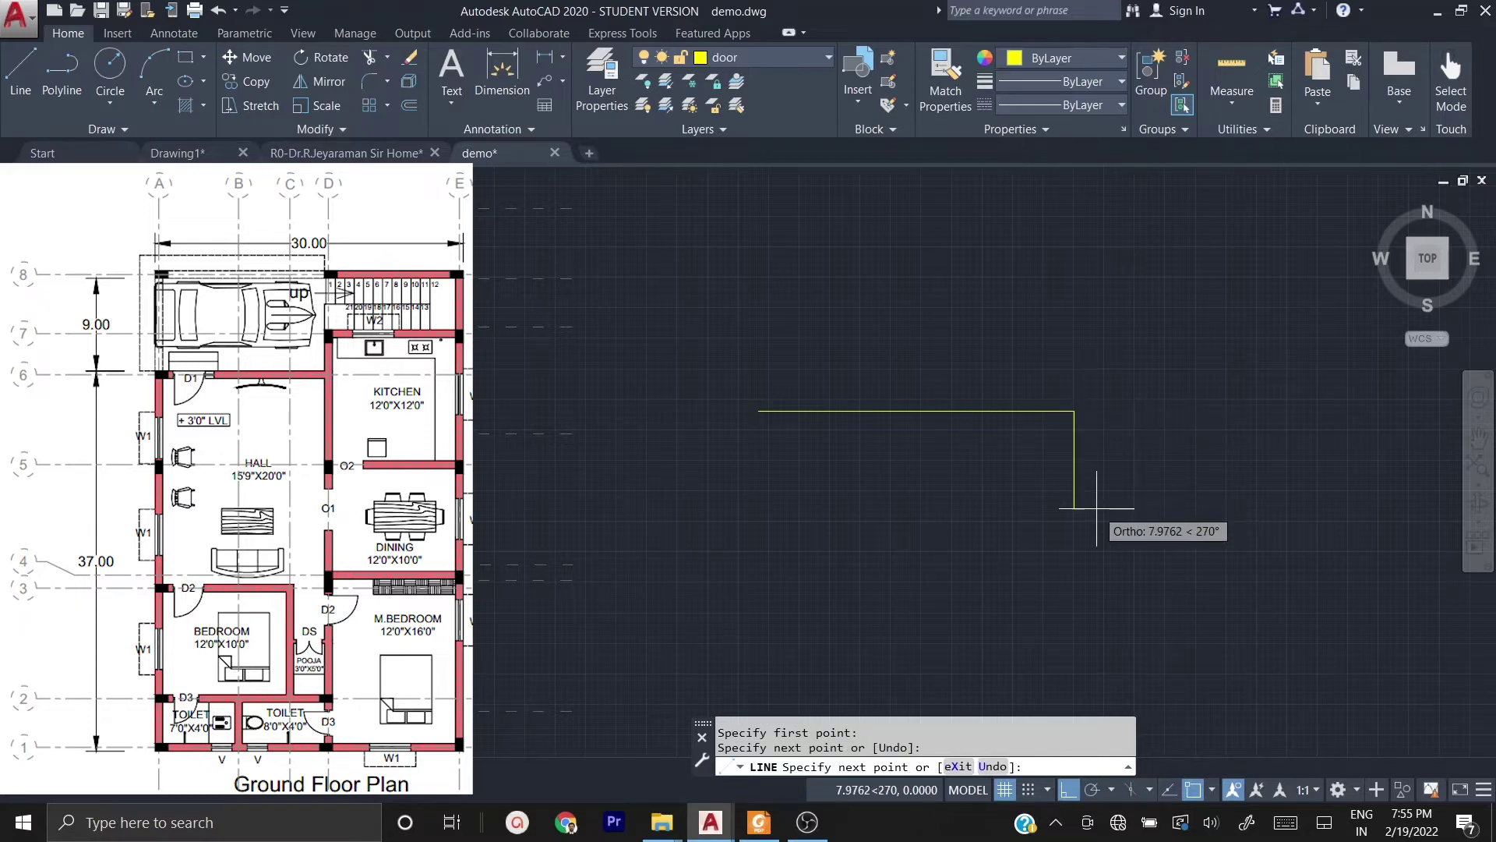
{"action": "key", "text": "Escape"}
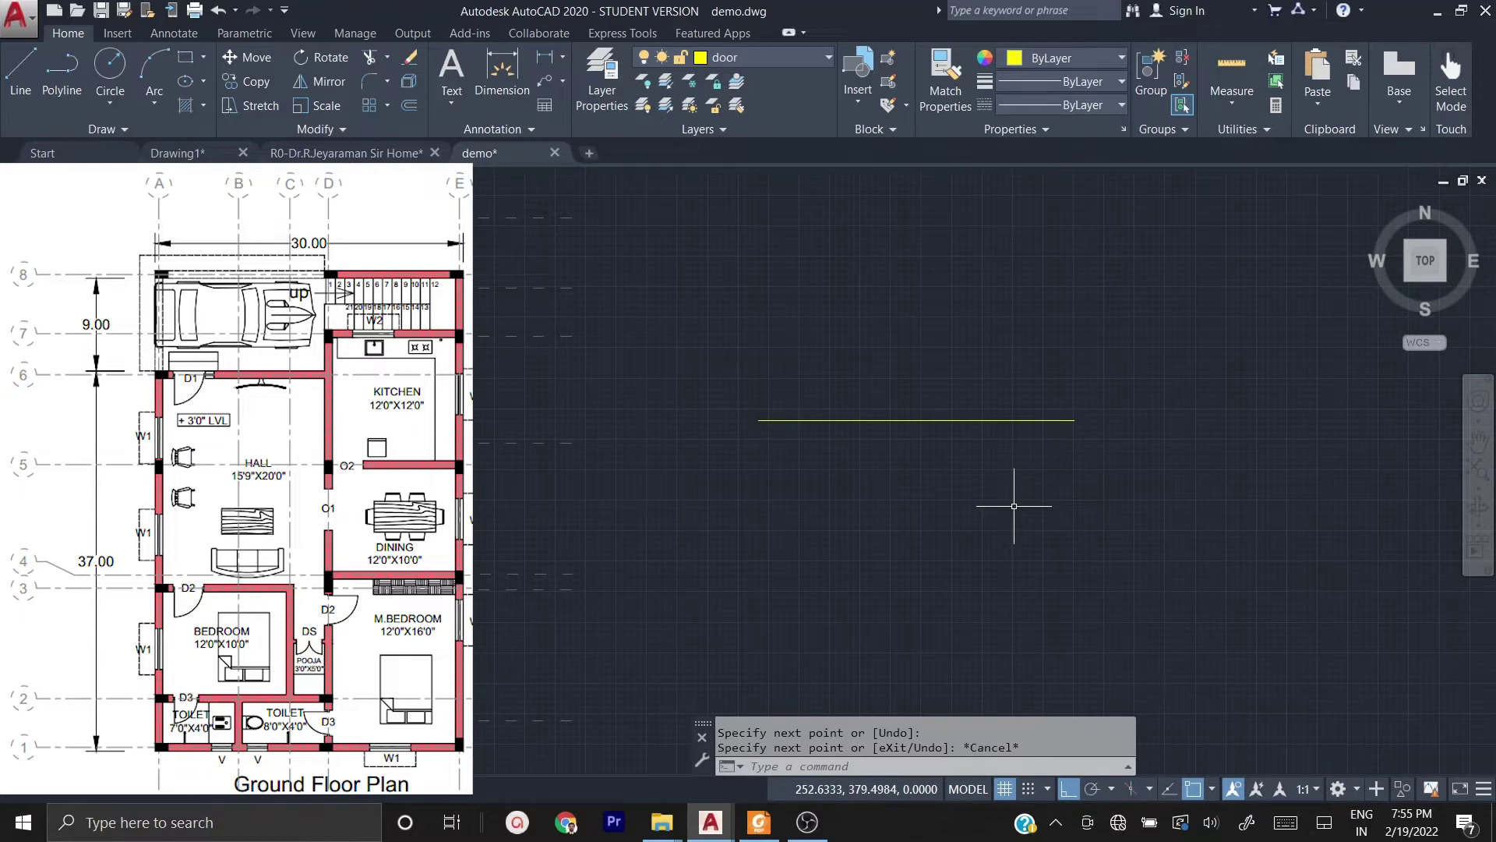
- Offset the horizontal door-layer line downward by 0.75 to form a wall-thickness pair
{"action": "type", "text": "o"}
{"action": "key", "text": "Return"}
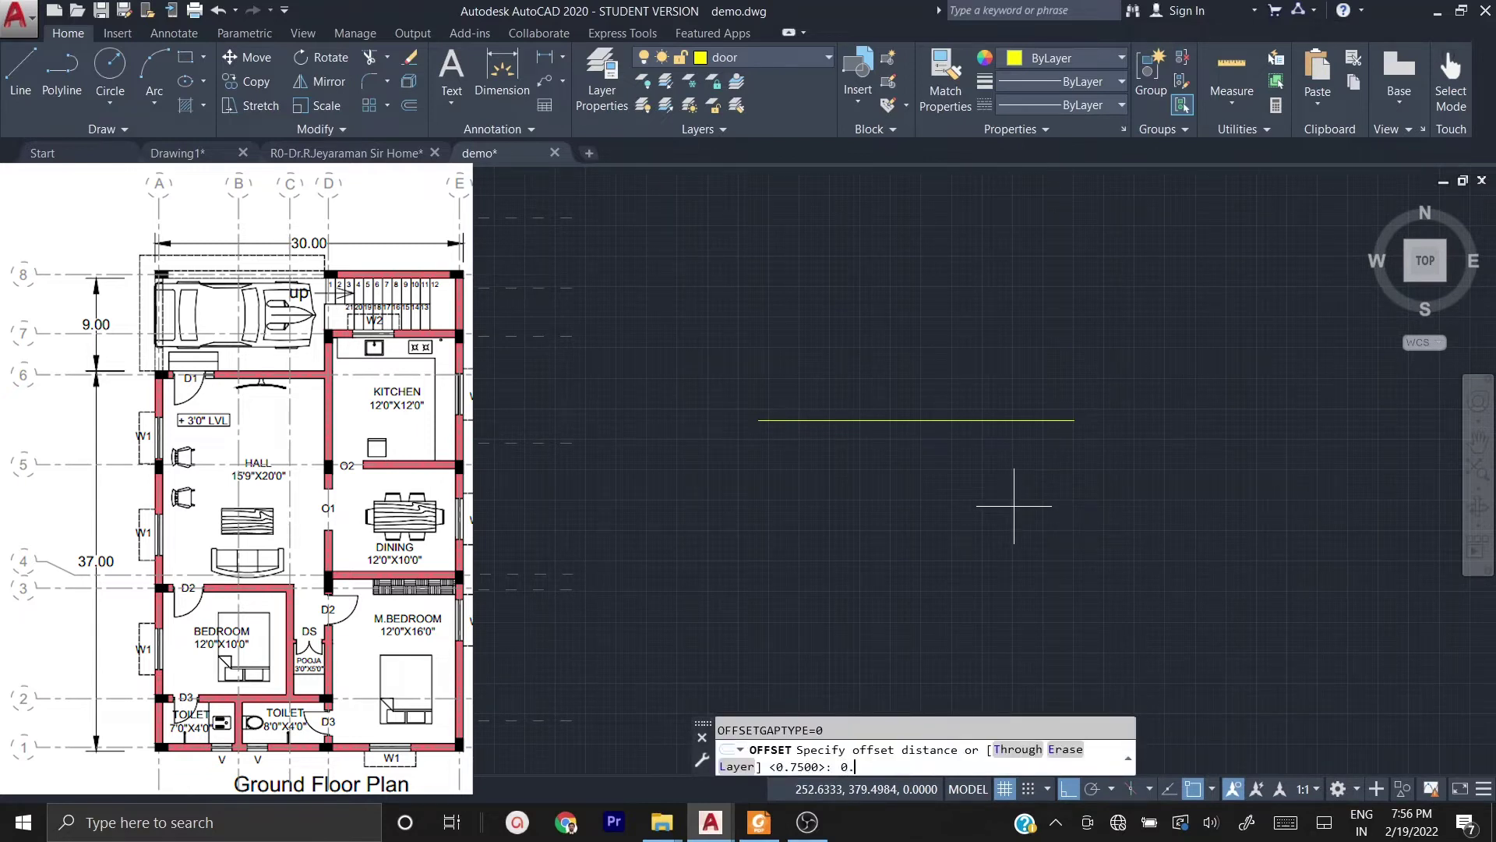
{"action": "key", "text": "Return"}
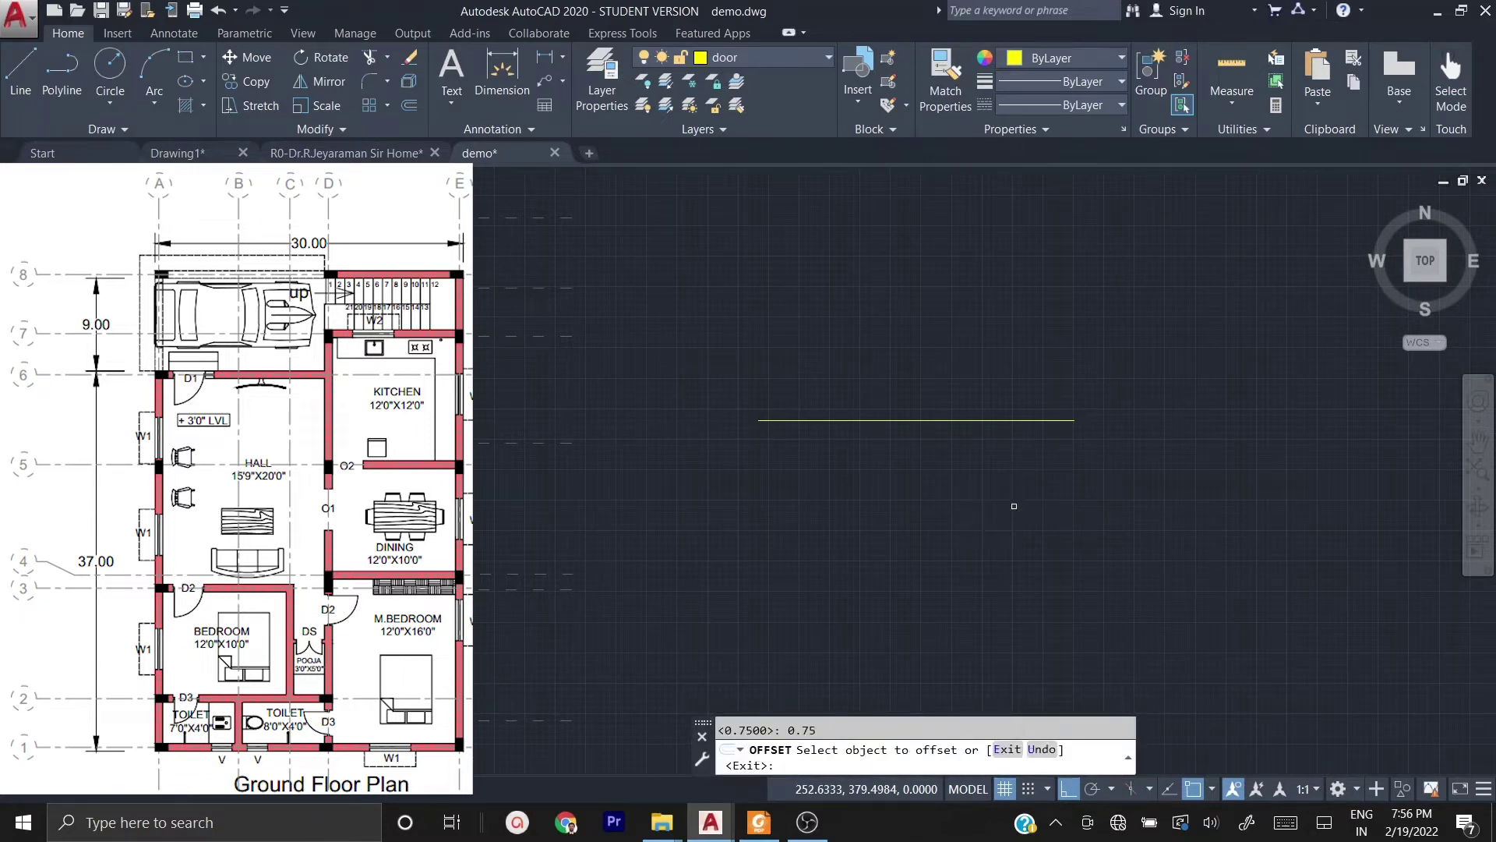
{"action": "left_click", "coordinate": [1003, 420]}
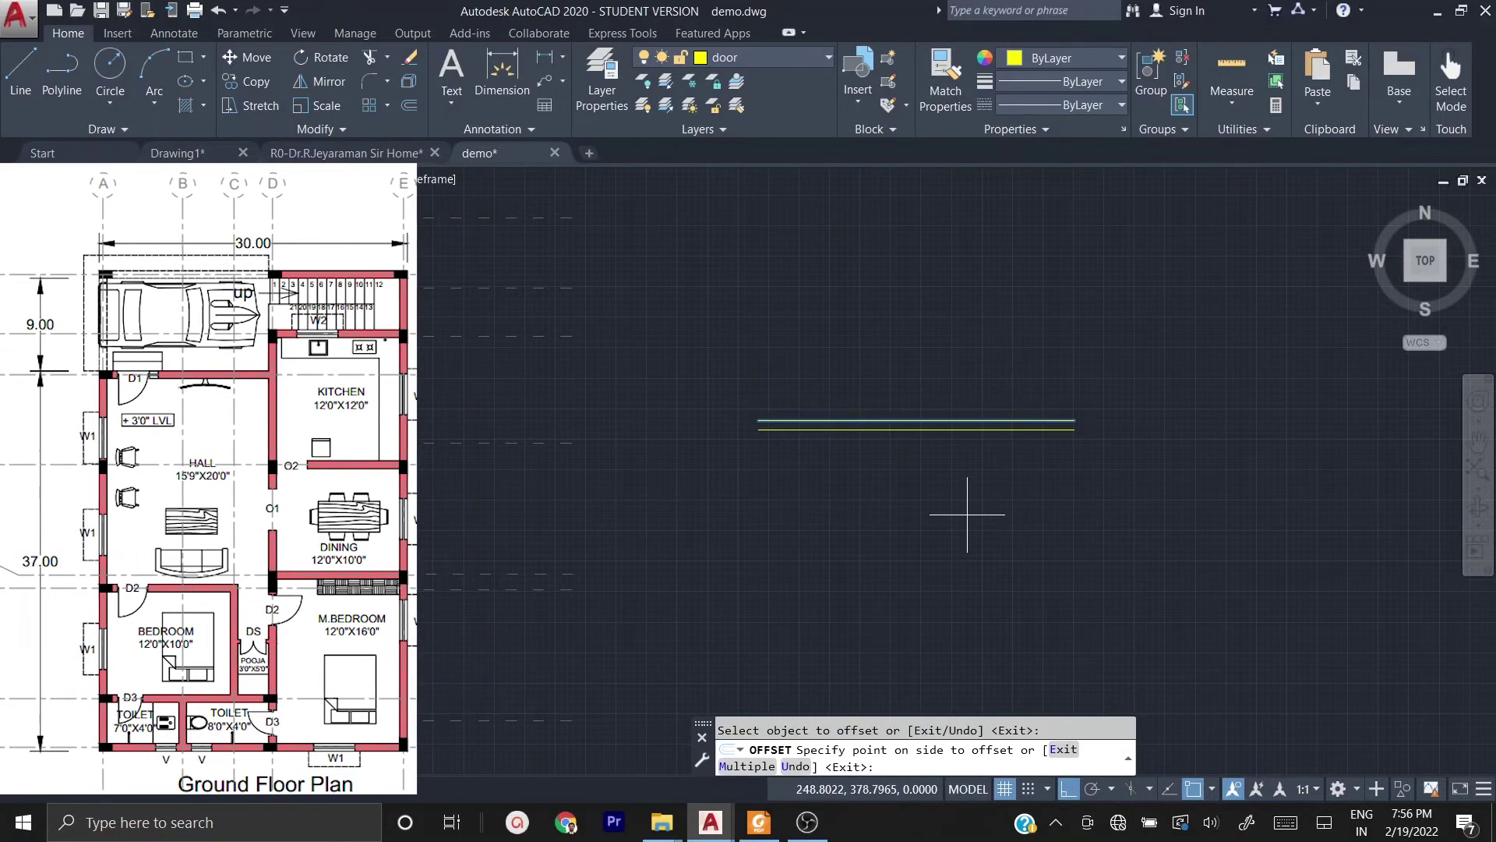
{"action": "left_click", "coordinate": [962, 477]}
{"action": "scroll", "coordinate": [747, 413], "scroll_direction": "up", "scroll_amount": 3}
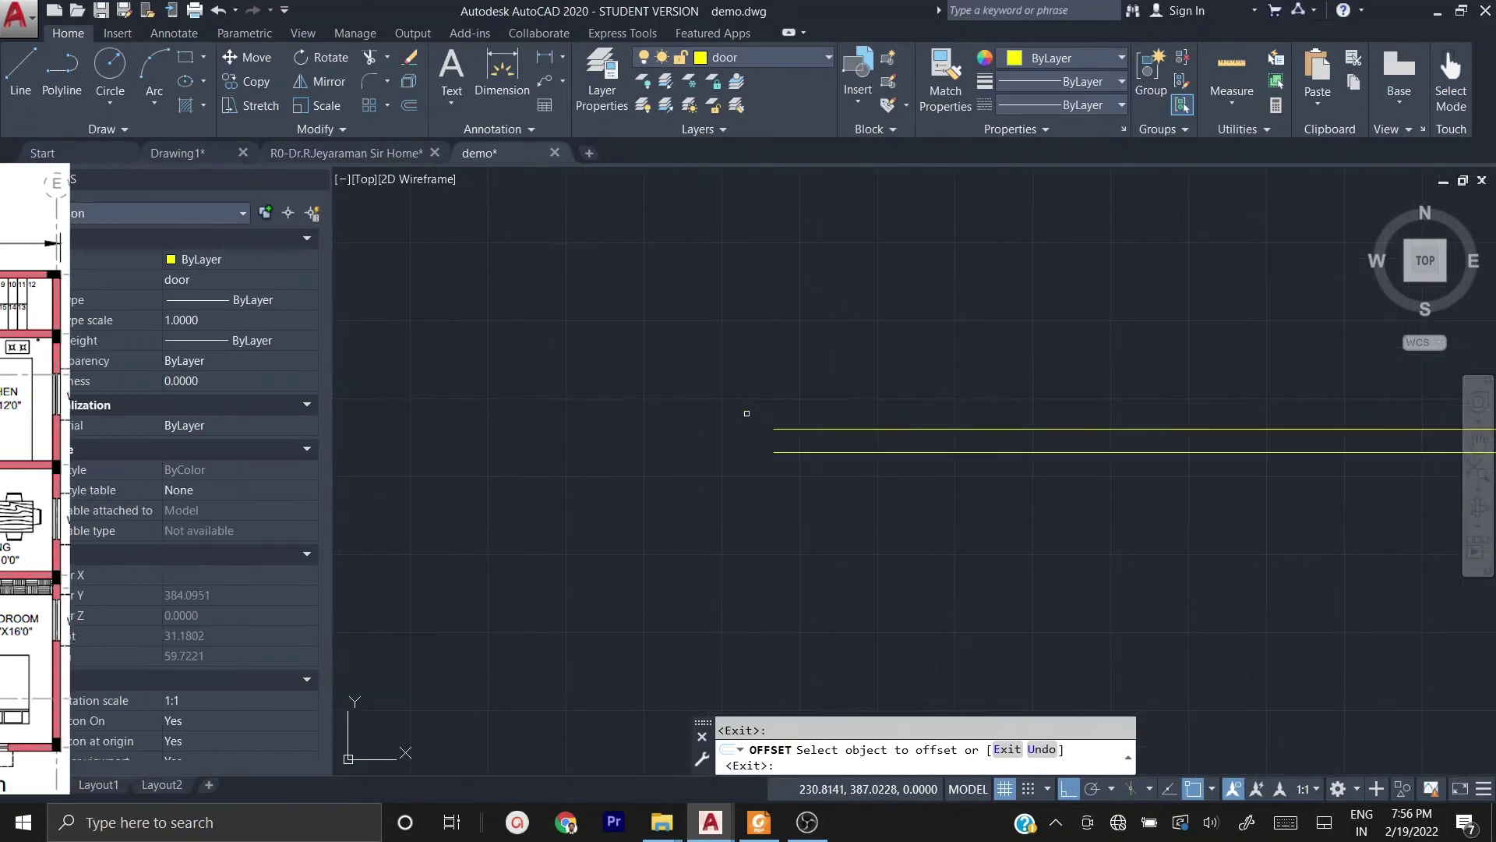
{"action": "key", "text": "Escape"}
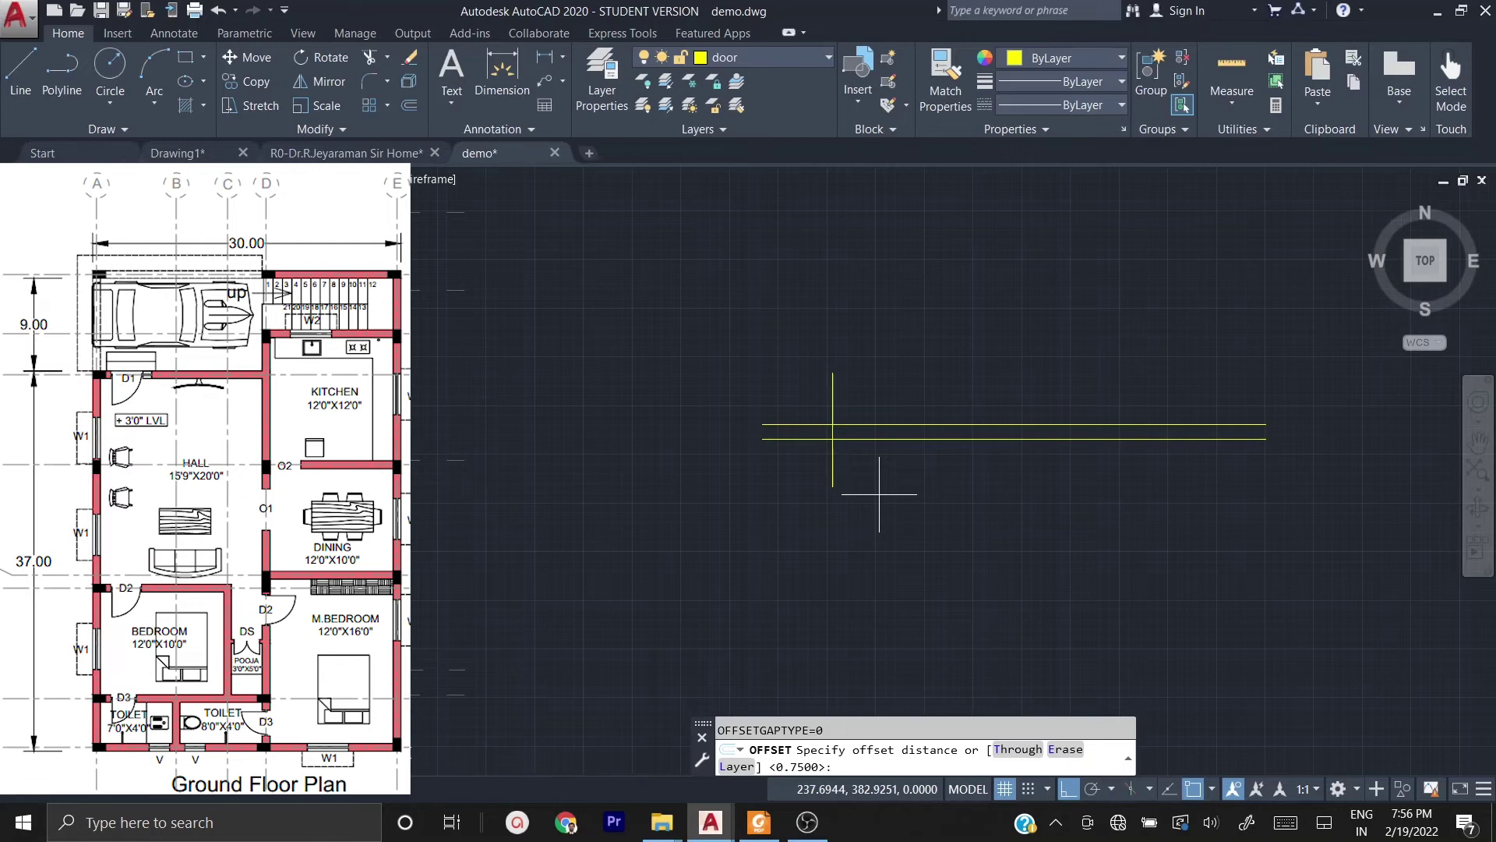
- Offset the vertical door-layer line 4 units to the right to set the door opening's width
{"action": "key", "text": "Return"}
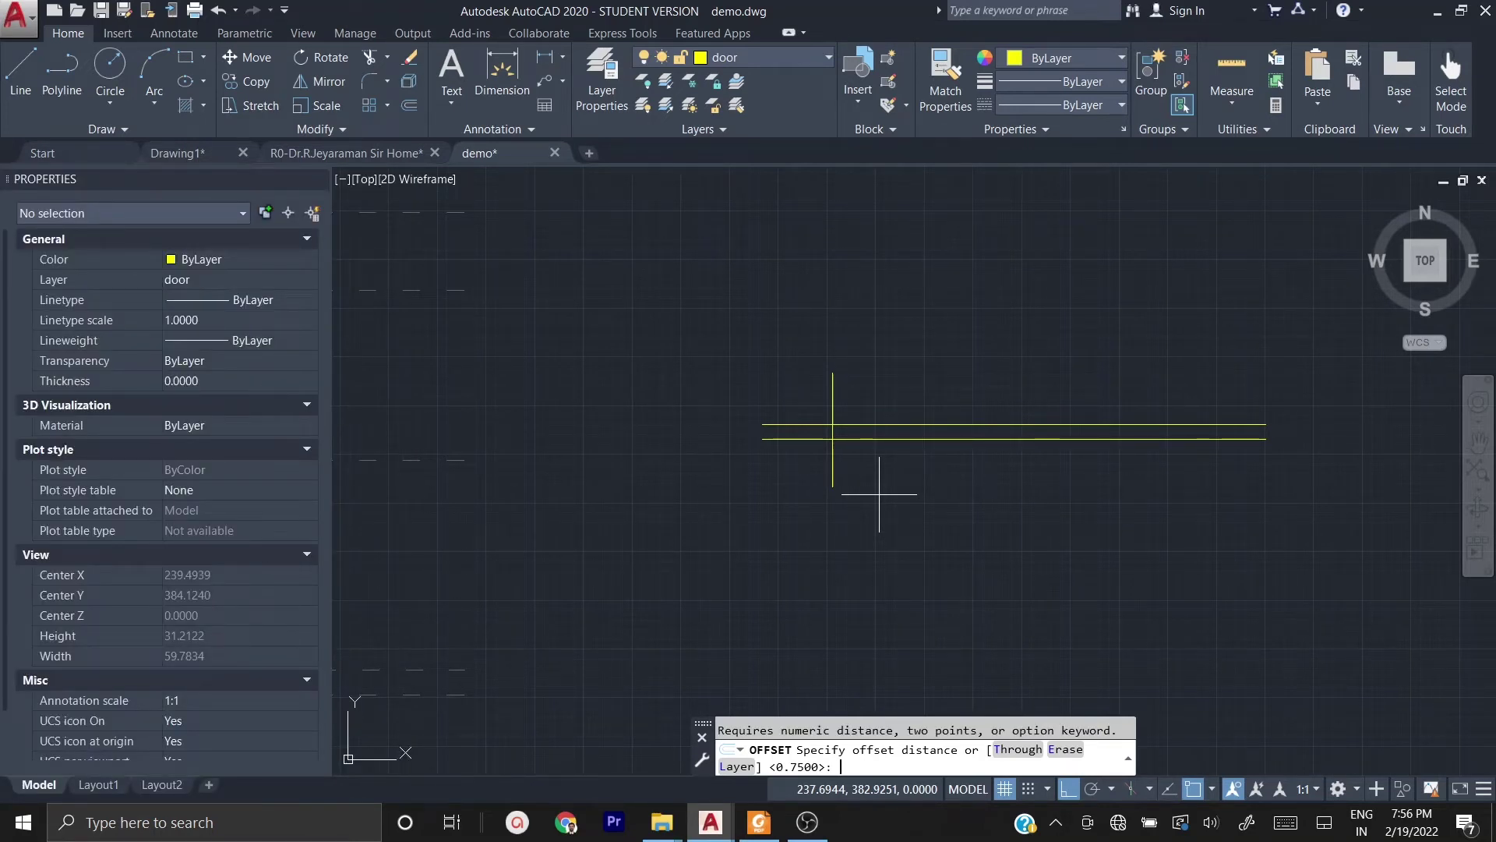
{"action": "type", "text": "4"}
{"action": "key", "text": "Return"}
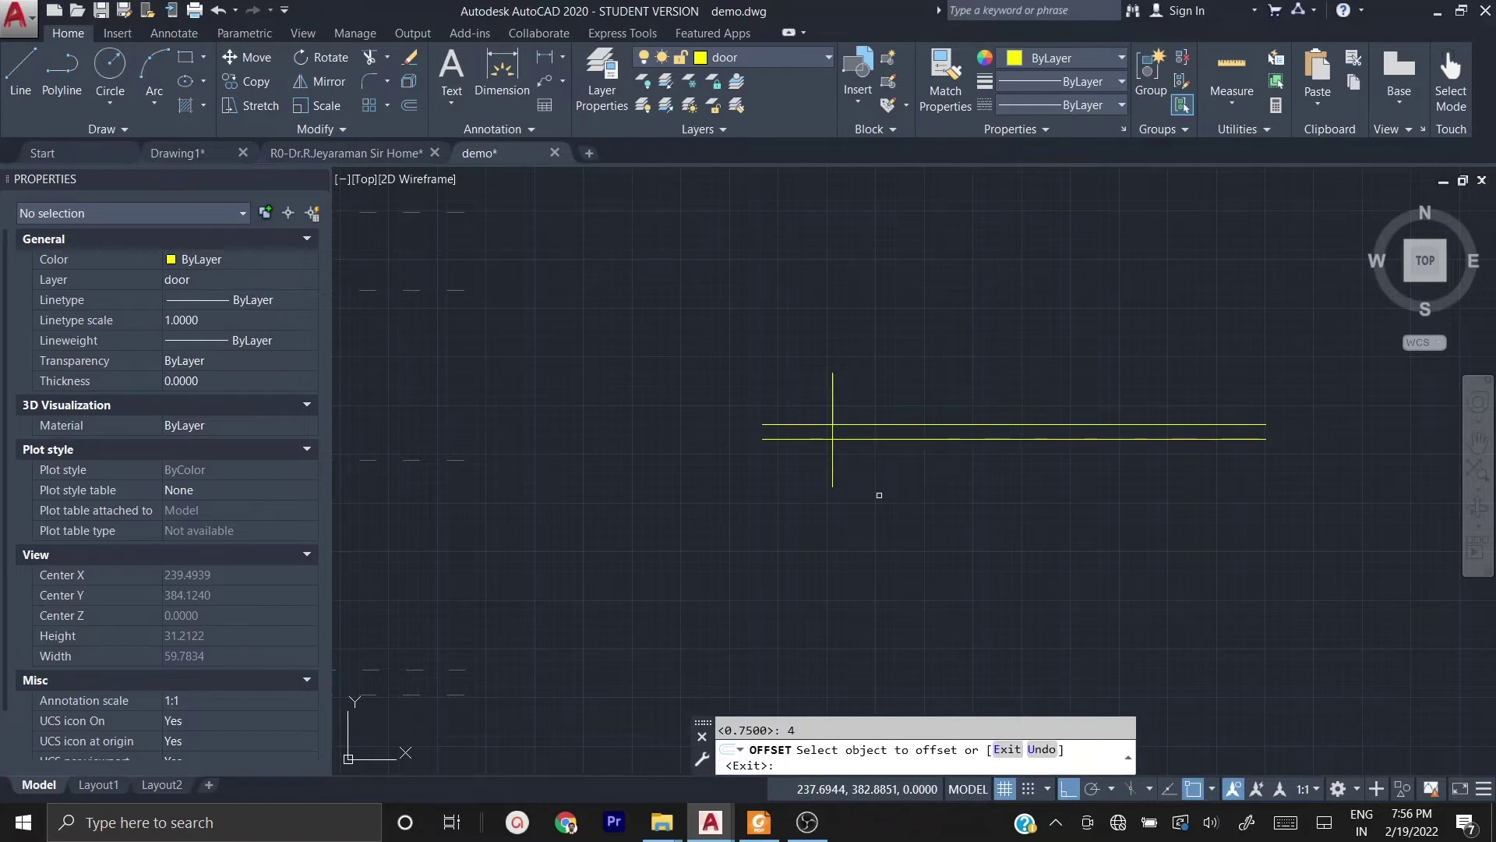
{"action": "left_click", "coordinate": [832, 440]}
{"action": "left_click", "coordinate": [1121, 369]}
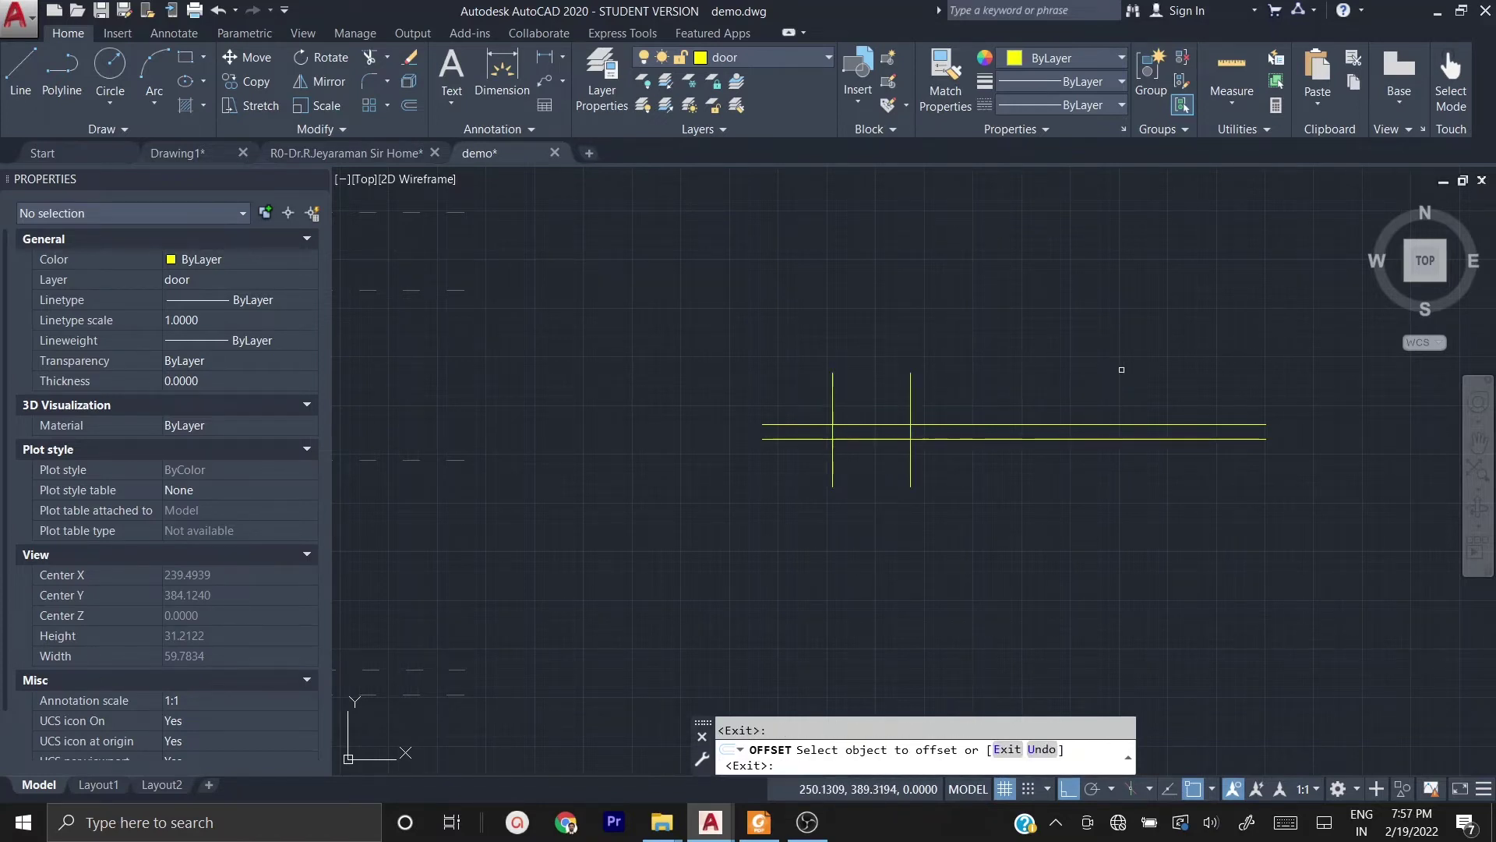
{"action": "scroll", "coordinate": [854, 413], "scroll_direction": "up", "scroll_amount": 4}
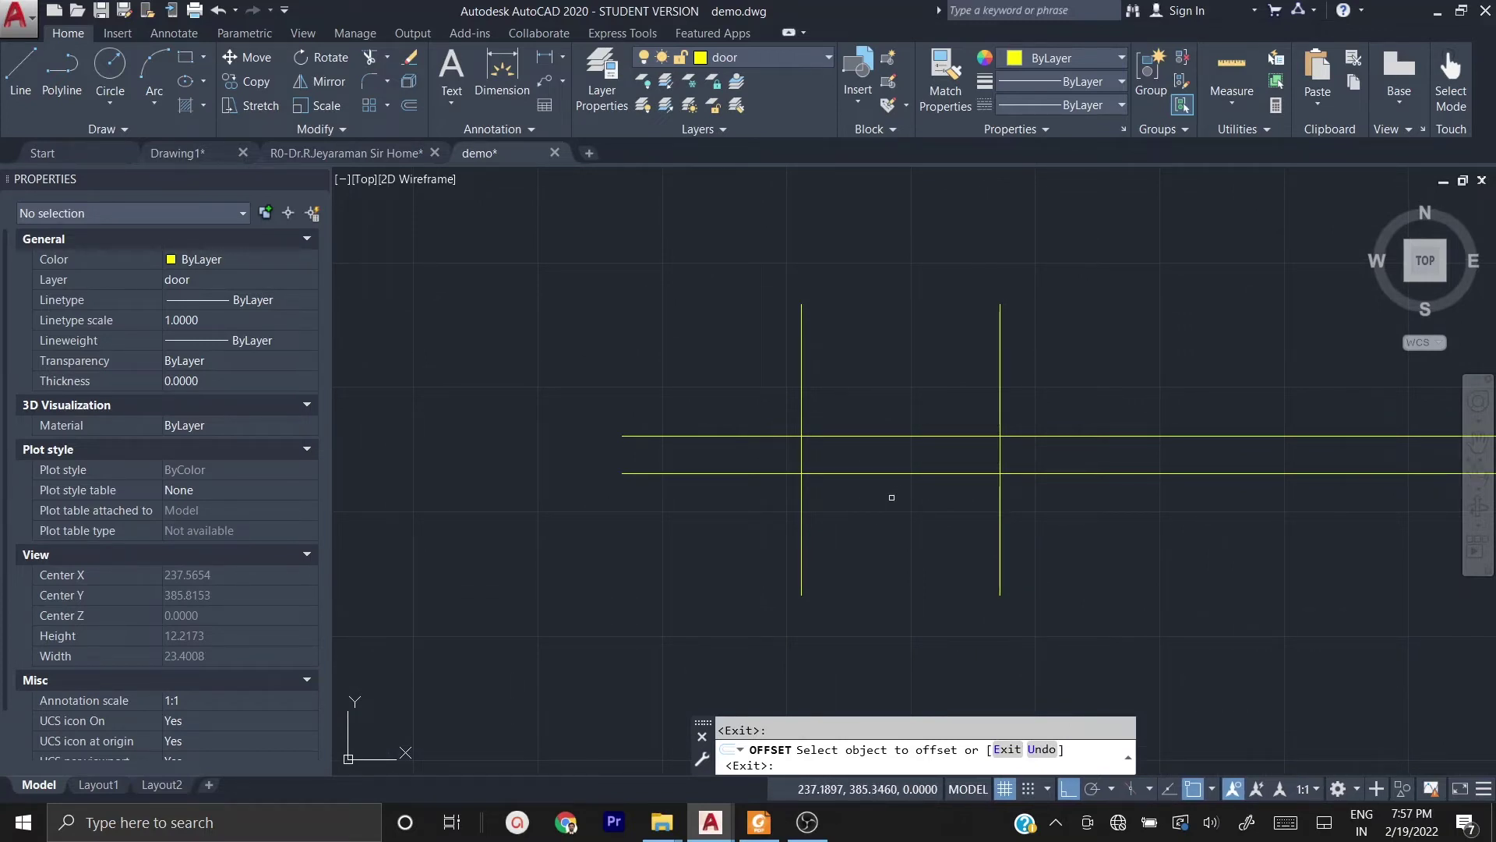
{"action": "key", "text": "Escape"}
{"action": "key", "text": "Escape"}
{"action": "key", "text": "Escape"}
- Trim all the line ends outside the crossings so only the closed door-opening rectangle remains
{"action": "type", "text": "tr"}
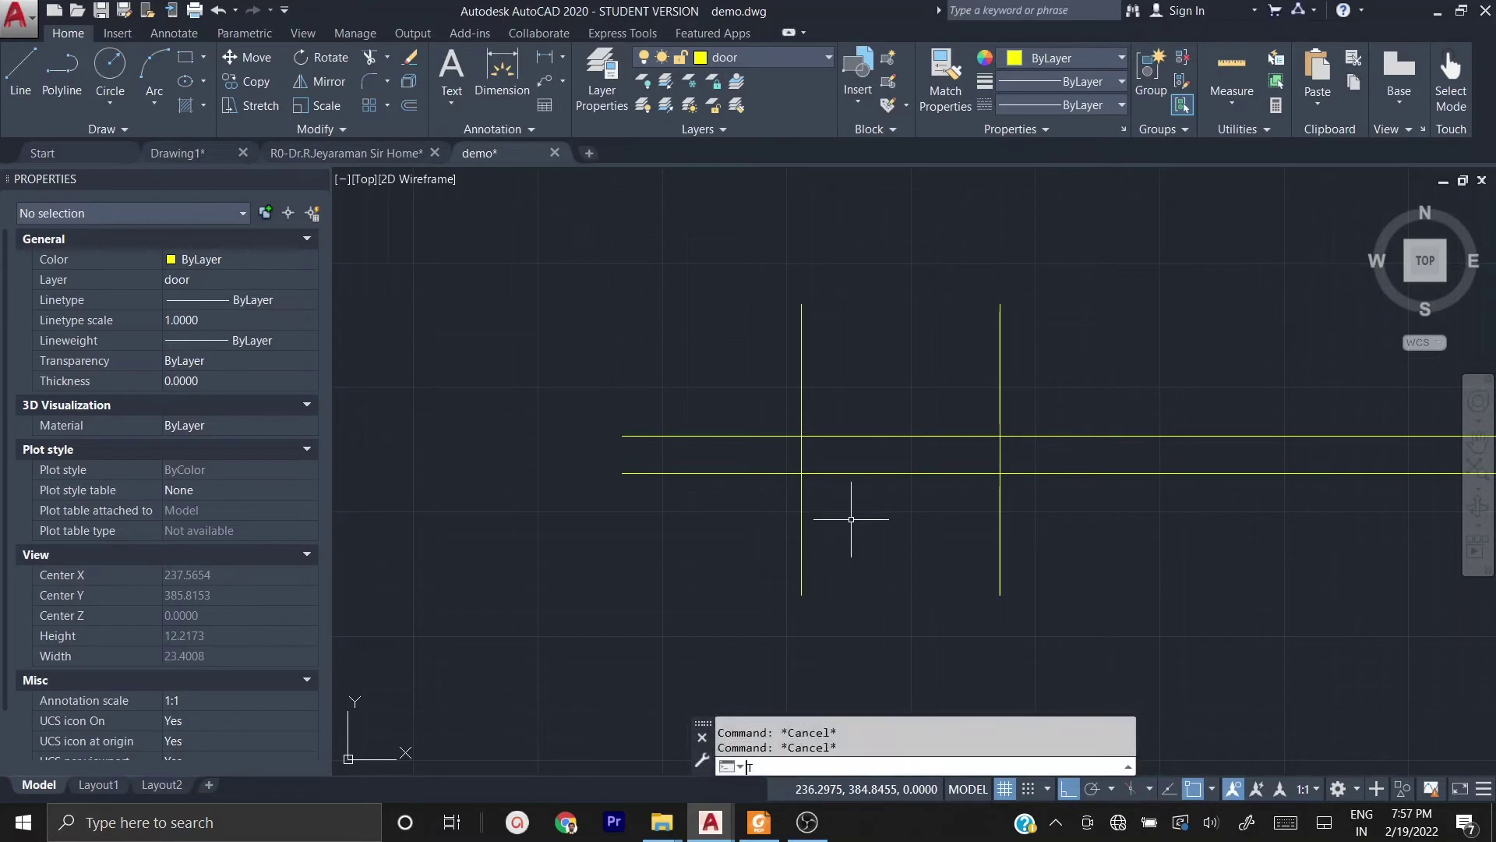
{"action": "key", "text": "Return"}
{"action": "key", "text": "Return"}
{"action": "left_click", "coordinate": [1150, 523]}
{"action": "left_click", "coordinate": [1137, 337]}
{"action": "left_click", "coordinate": [1146, 393]}
{"action": "left_click", "coordinate": [734, 281]}
{"action": "left_click", "coordinate": [738, 517]}
{"action": "left_click", "coordinate": [662, 376]}
{"action": "left_click", "coordinate": [1055, 586]}
{"action": "left_click", "coordinate": [611, 515]}
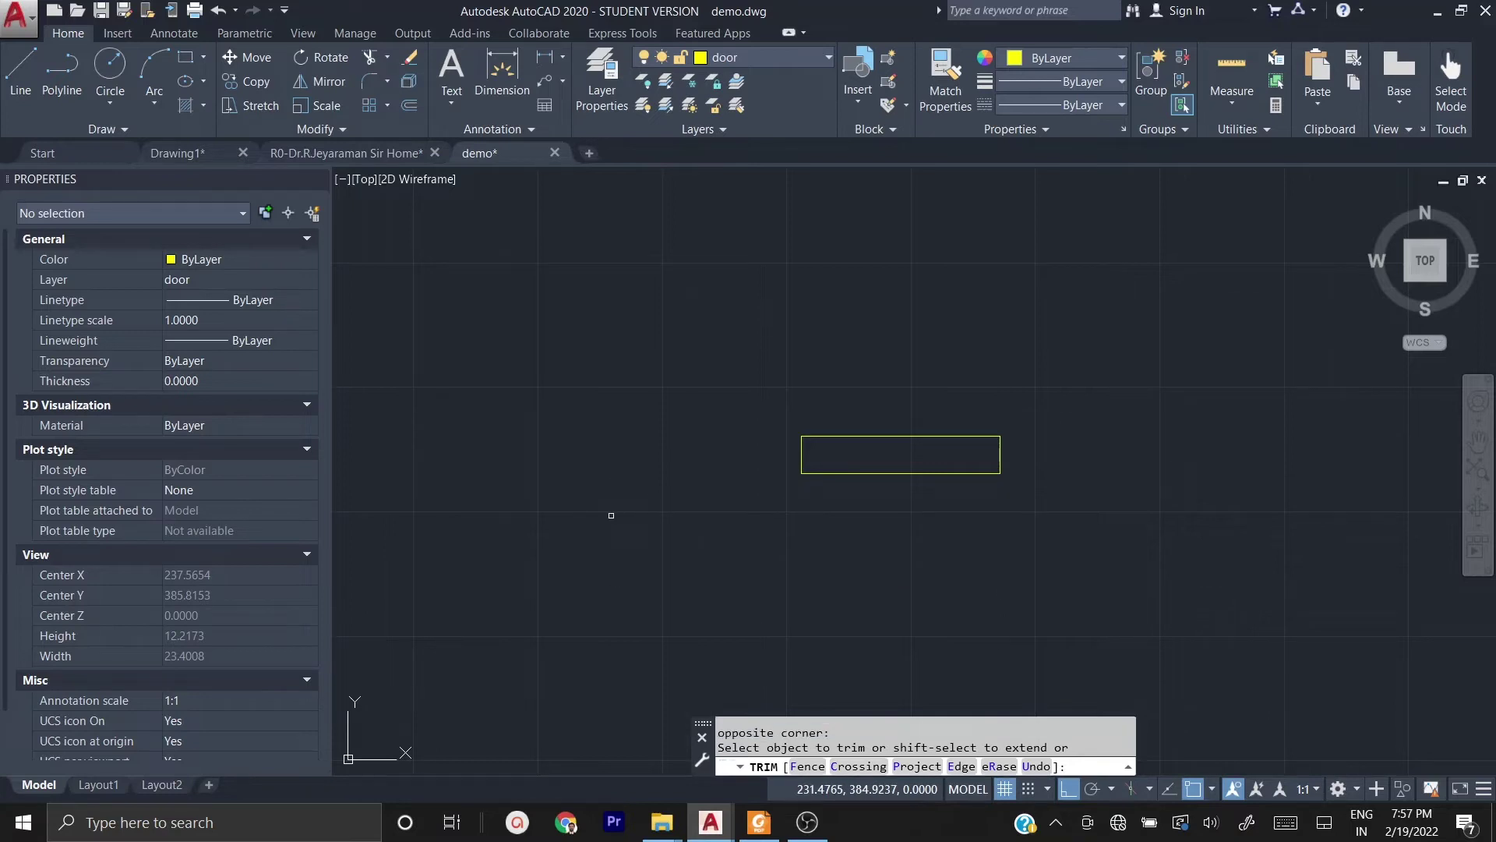
{"action": "key", "text": "Escape"}
{"action": "key", "text": "Escape"}
- Draw a small three-sided door-frame jamb with lines against the inside of the rectangle's left edge
{"action": "scroll", "coordinate": [963, 490], "scroll_direction": "up", "scroll_amount": 5}
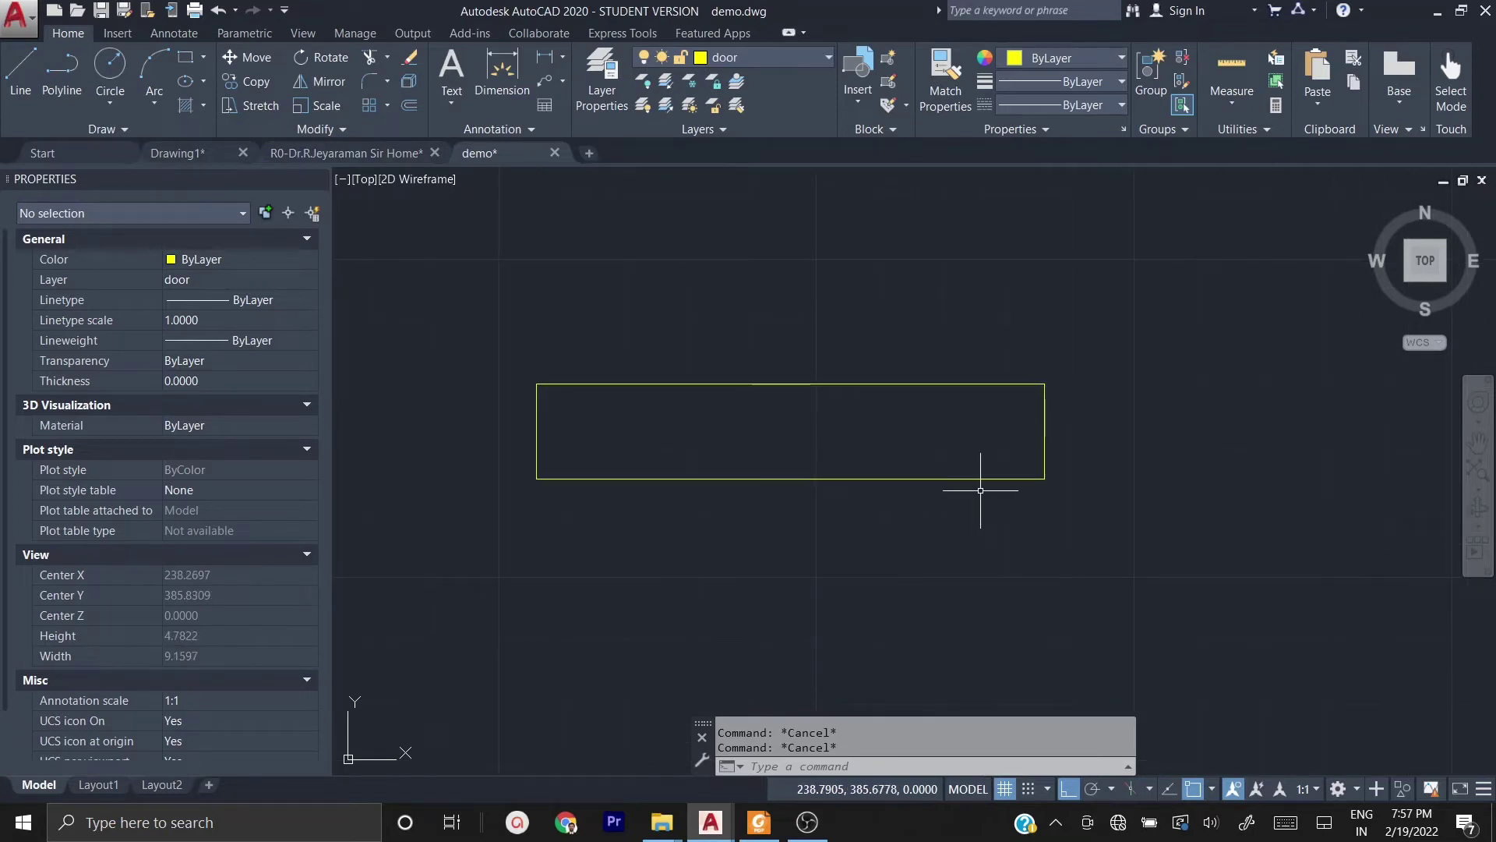
{"action": "scroll", "coordinate": [912, 305], "scroll_direction": "down", "scroll_amount": 3}
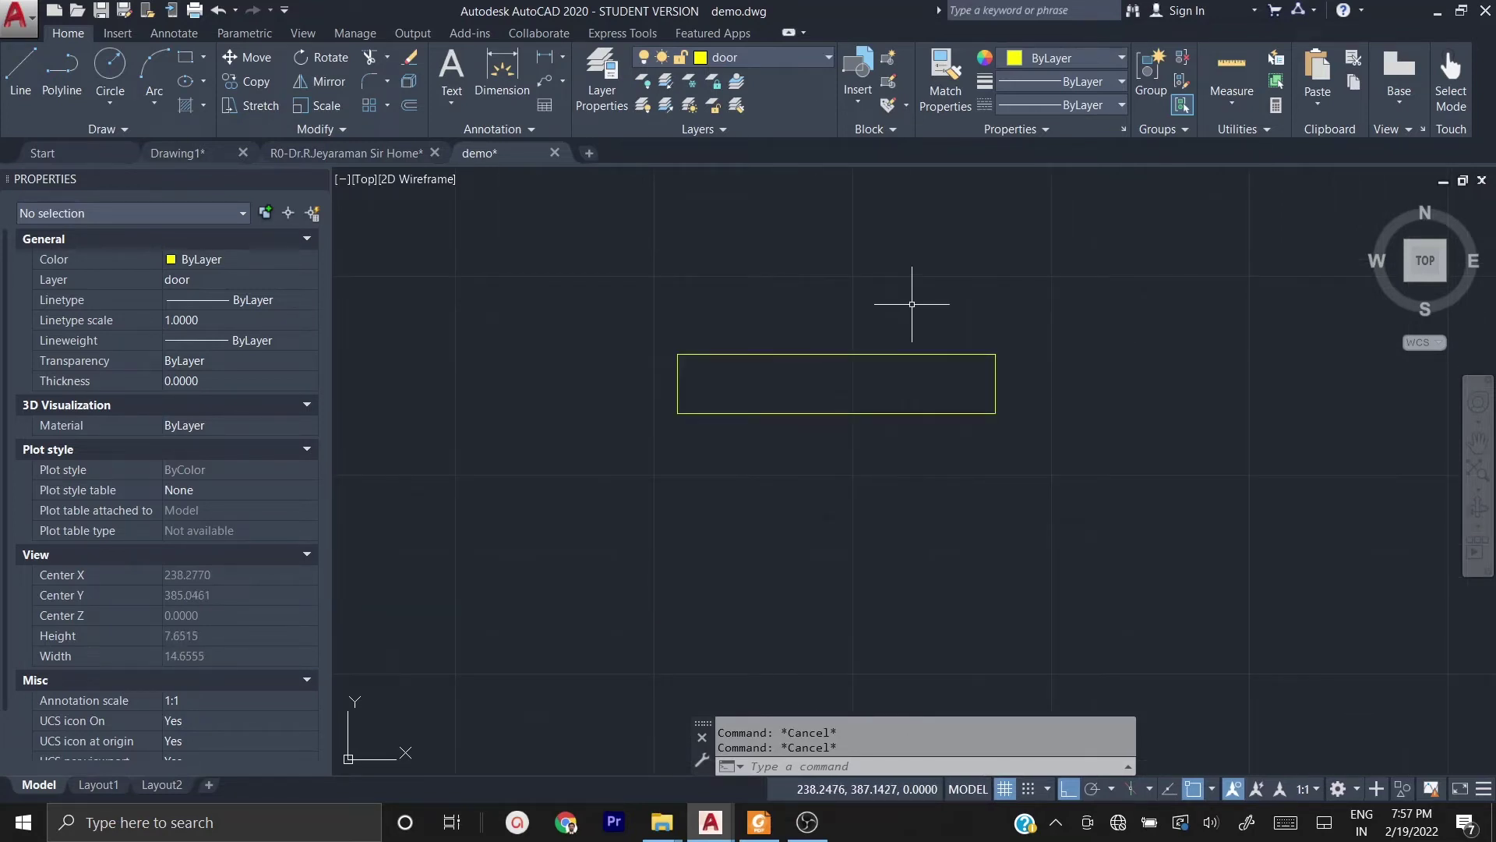
{"action": "scroll", "coordinate": [684, 364], "scroll_direction": "up", "scroll_amount": 3}
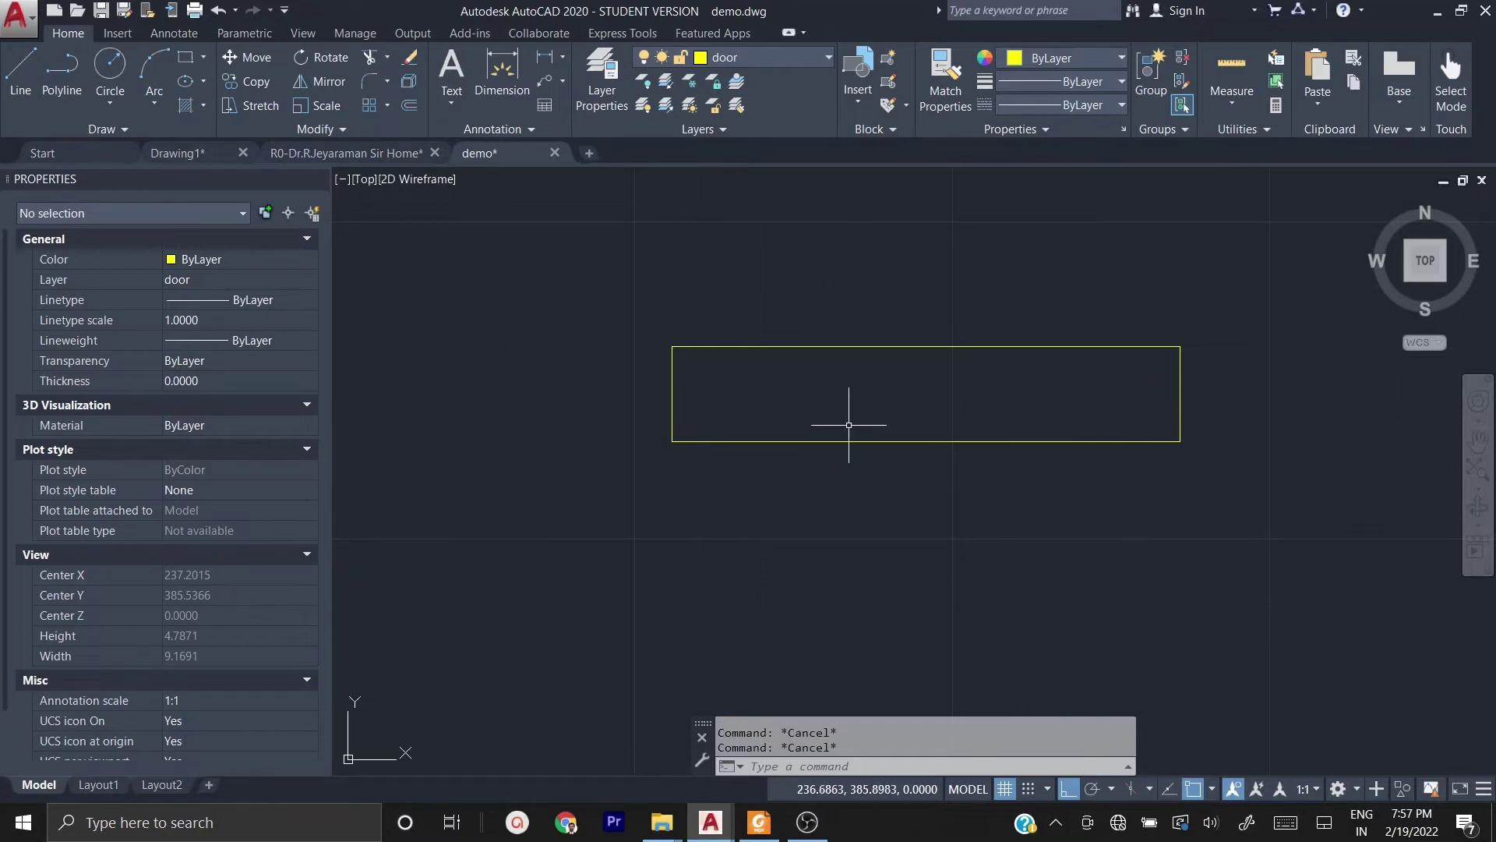
{"action": "type", "text": "L LINE"}
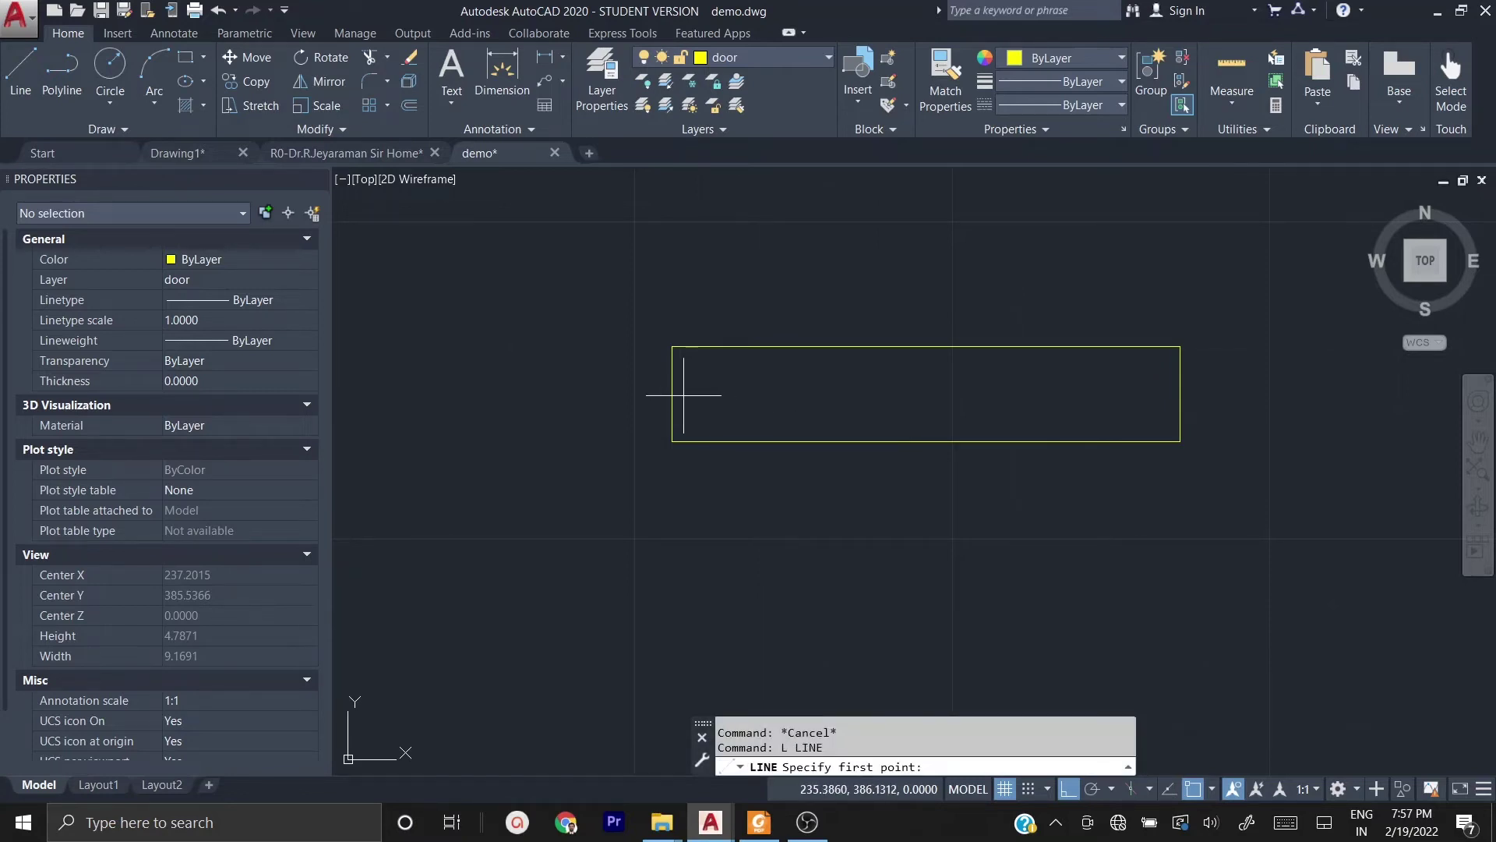
{"action": "left_click", "coordinate": [693, 381]}
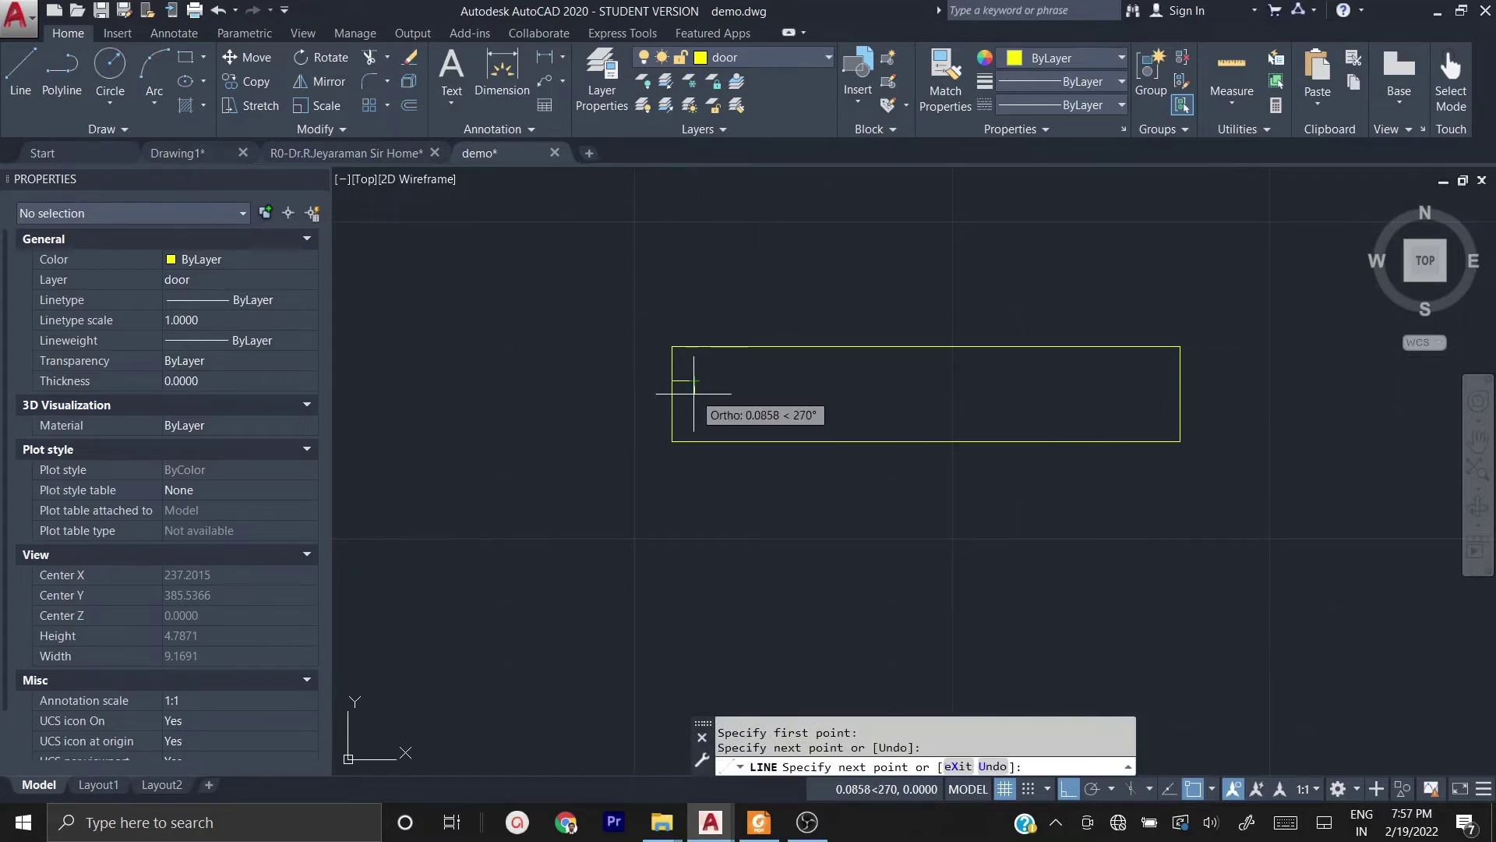
{"action": "left_click", "coordinate": [694, 402]}
{"action": "left_click", "coordinate": [676, 402]}
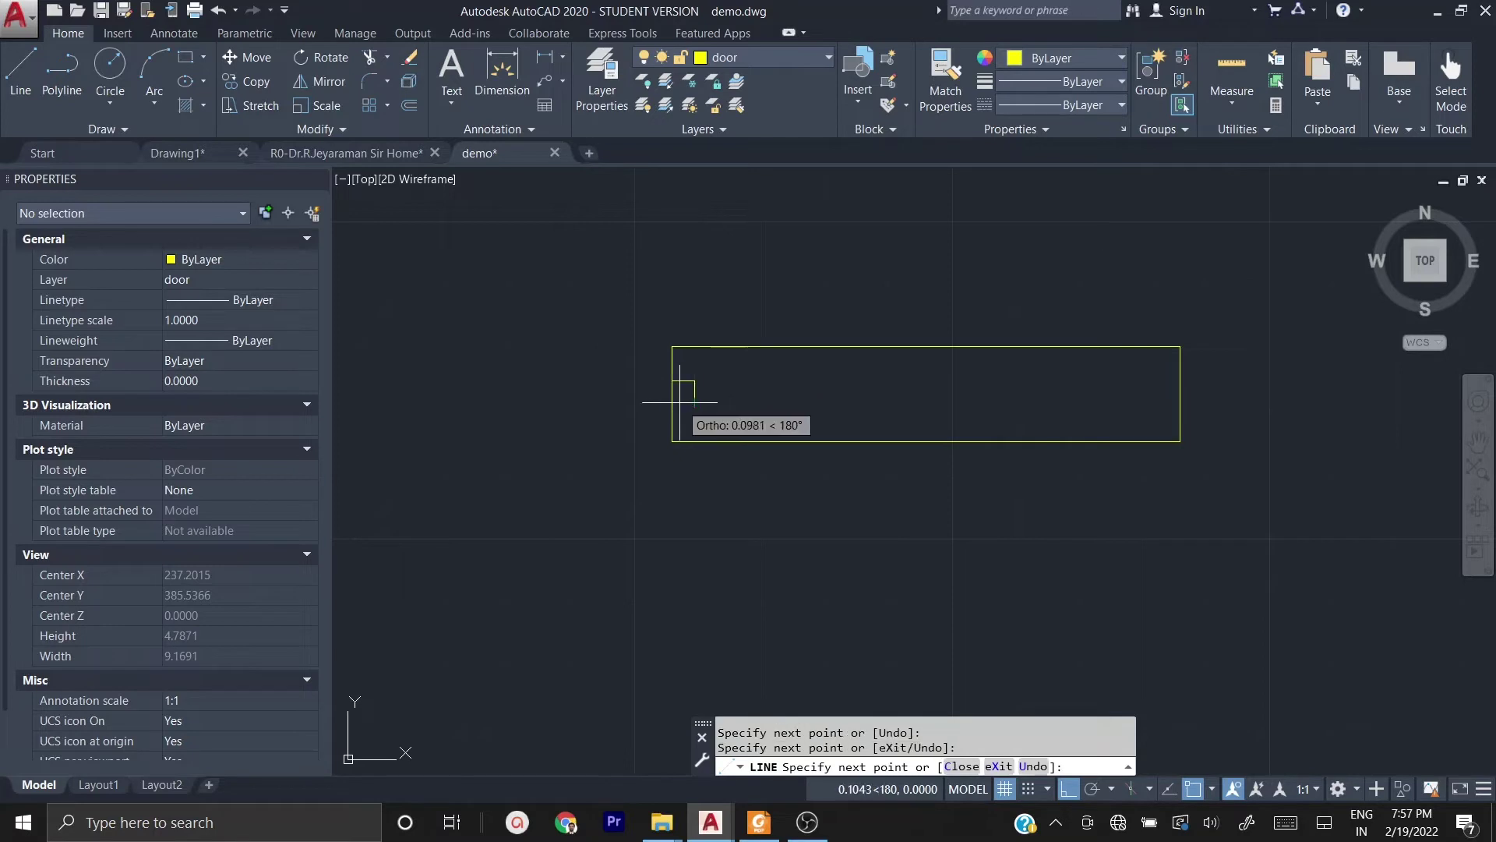
{"action": "key", "text": "Return"}
- Mirror the small jamb to the rectangle's right end about its vertical centreline, keeping the original
{"action": "scroll", "coordinate": [775, 425], "scroll_direction": "up", "scroll_amount": 2}
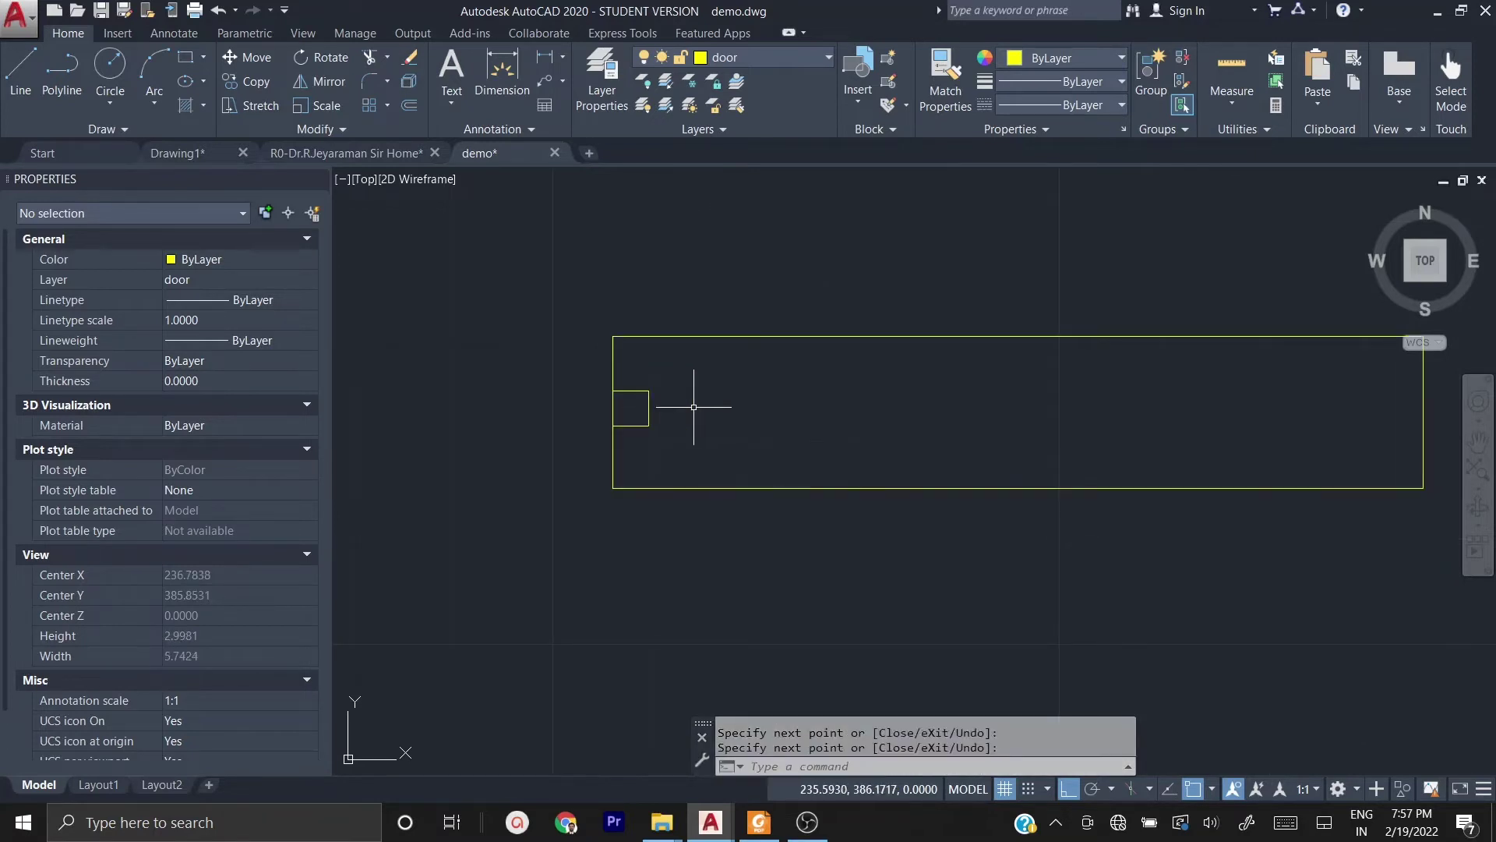
{"action": "middle_click_drag", "start_coordinate": [1004, 419], "coordinate": [861, 371]}
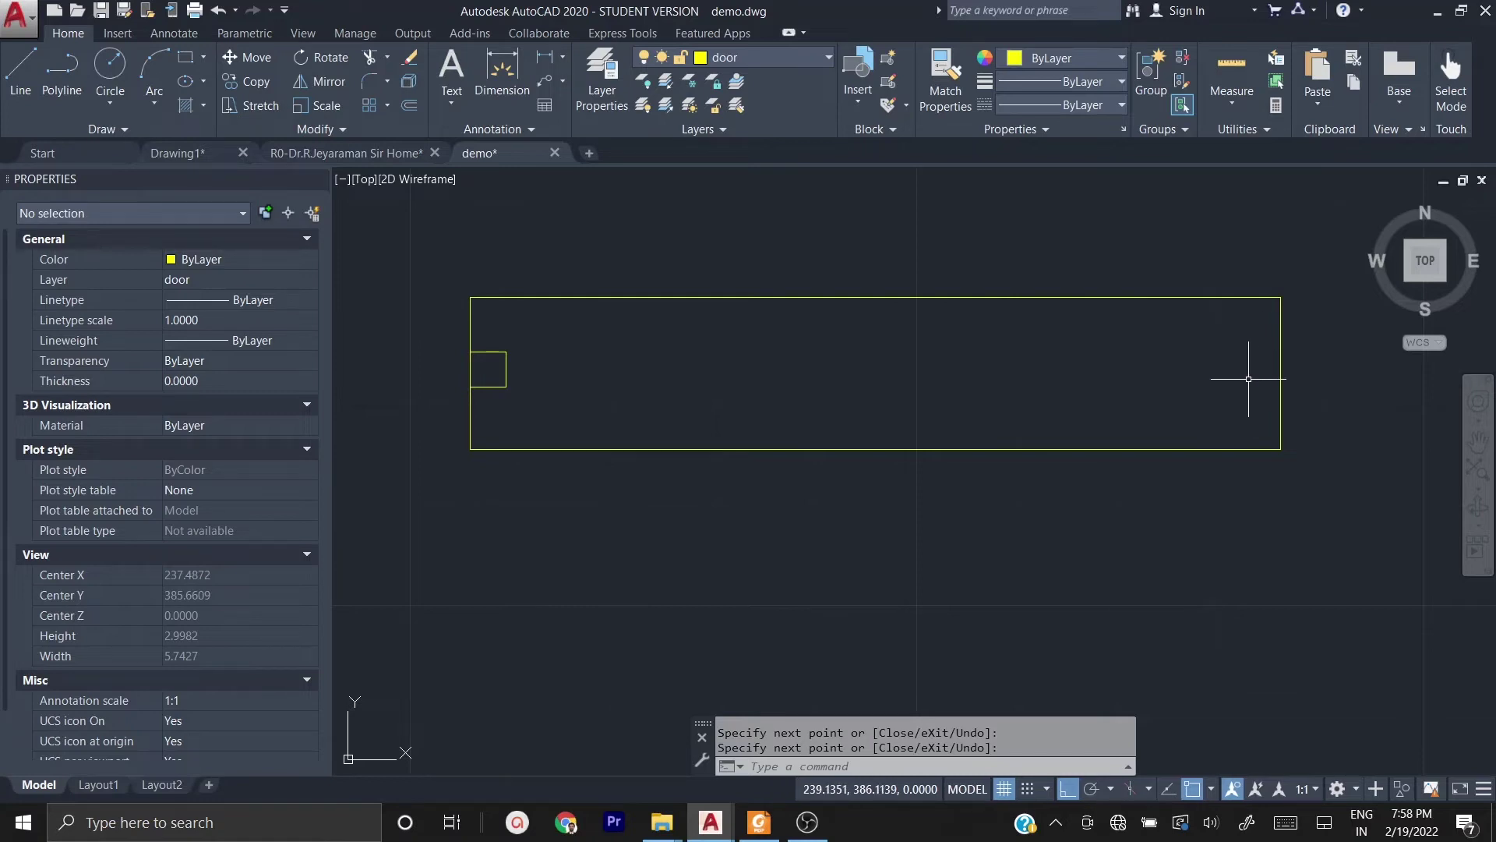
{"action": "left_click", "coordinate": [532, 400]}
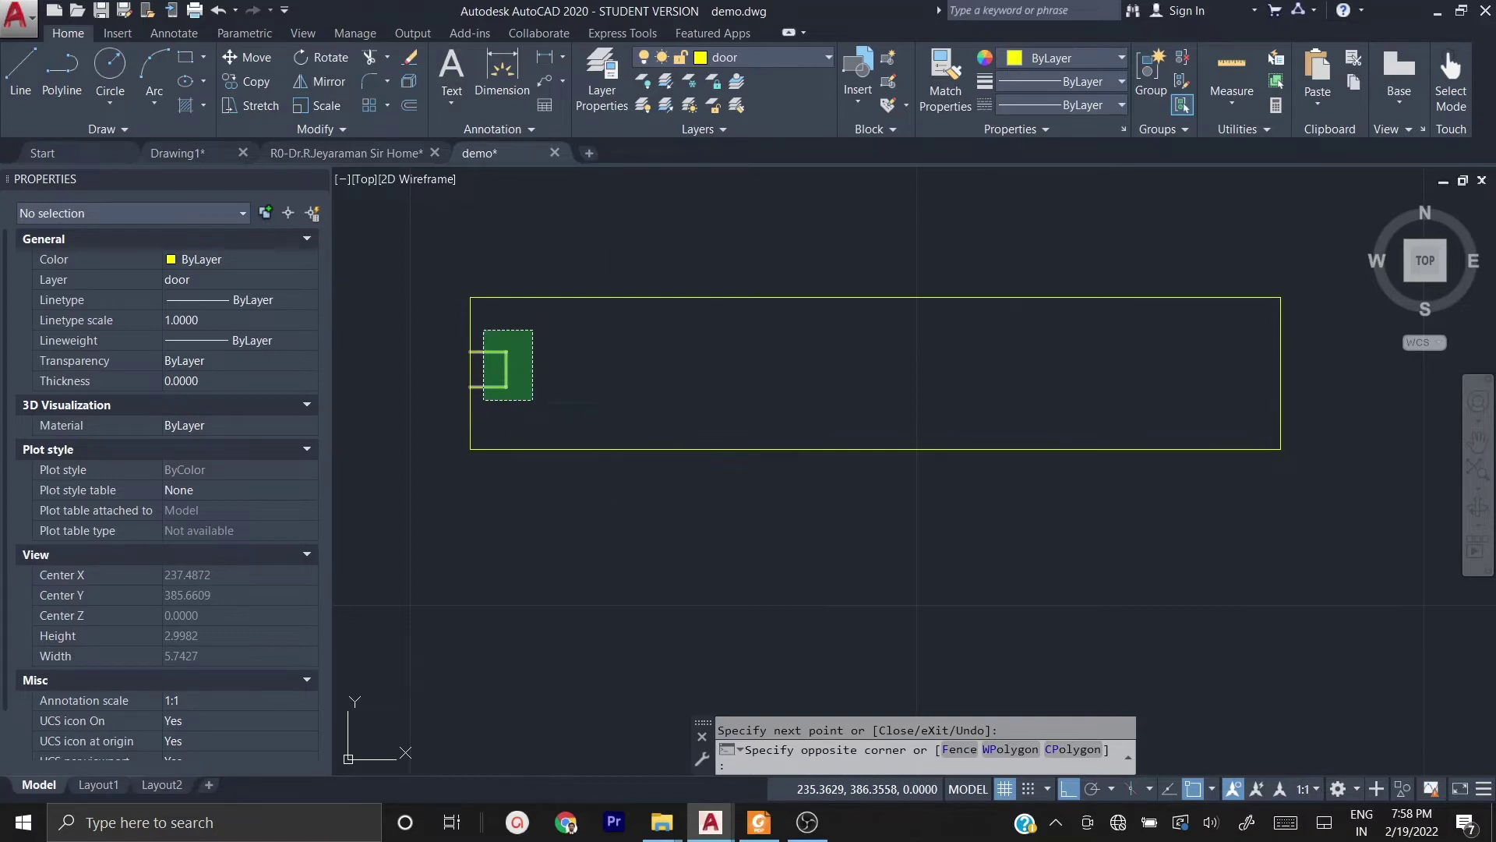
{"action": "left_click", "coordinate": [483, 330]}
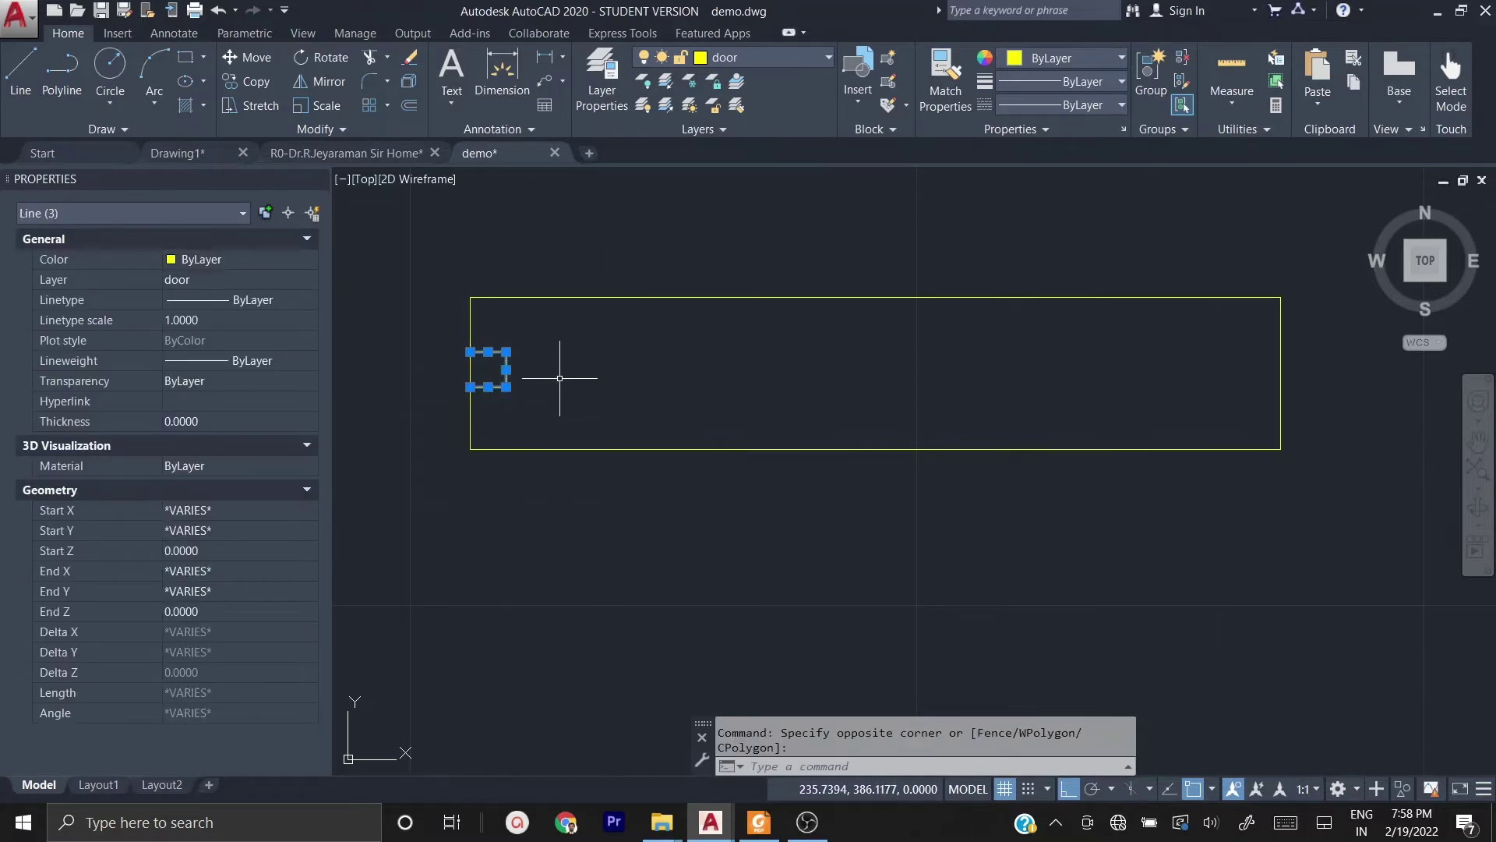
{"action": "type", "text": "M"}
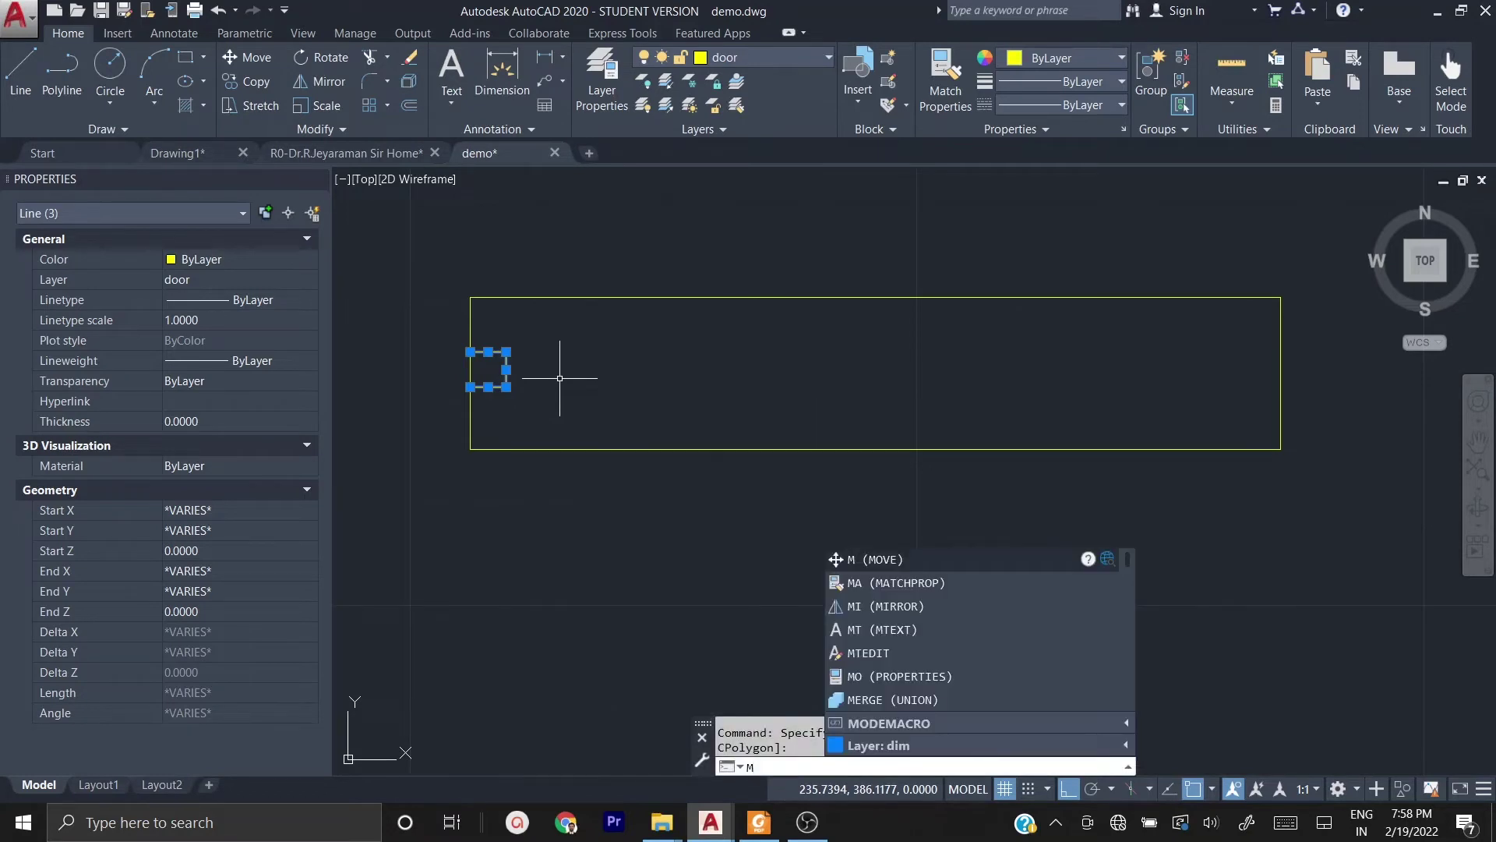
{"action": "type", "text": "I"}
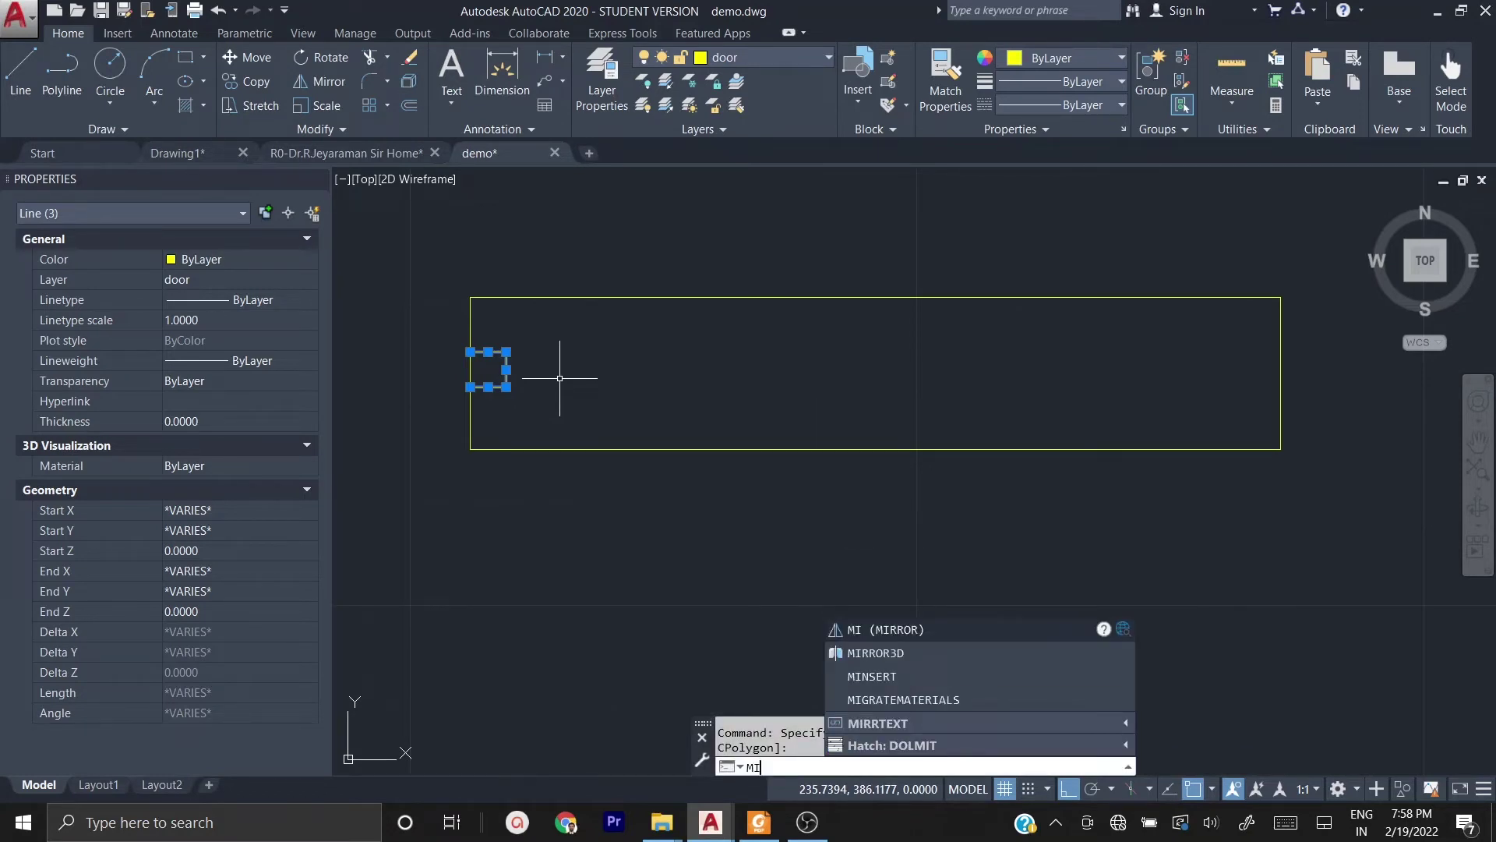
{"action": "key", "text": "Return"}
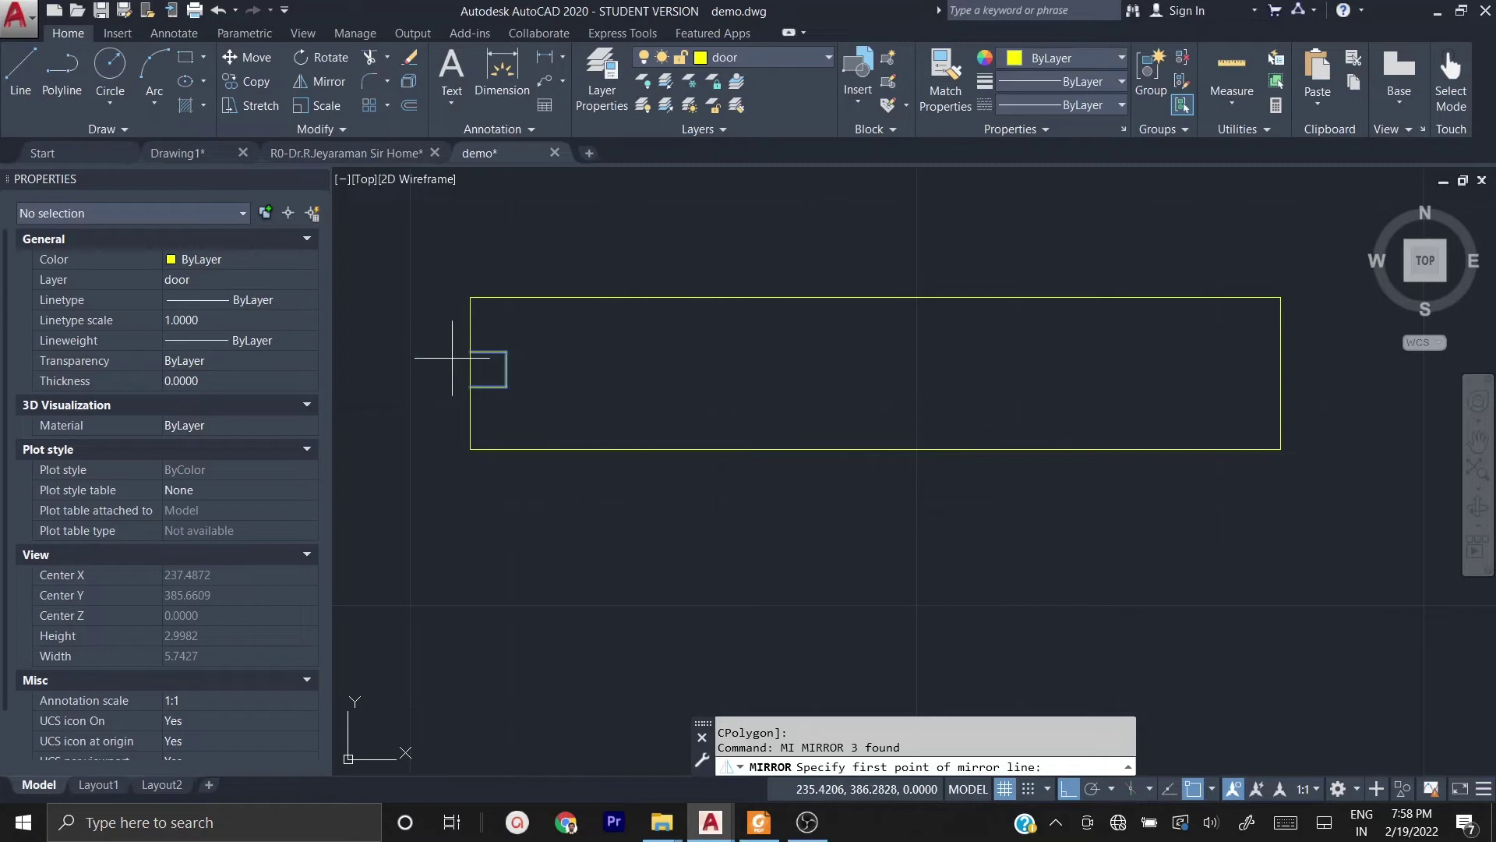
{"action": "left_click", "coordinate": [876, 450]}
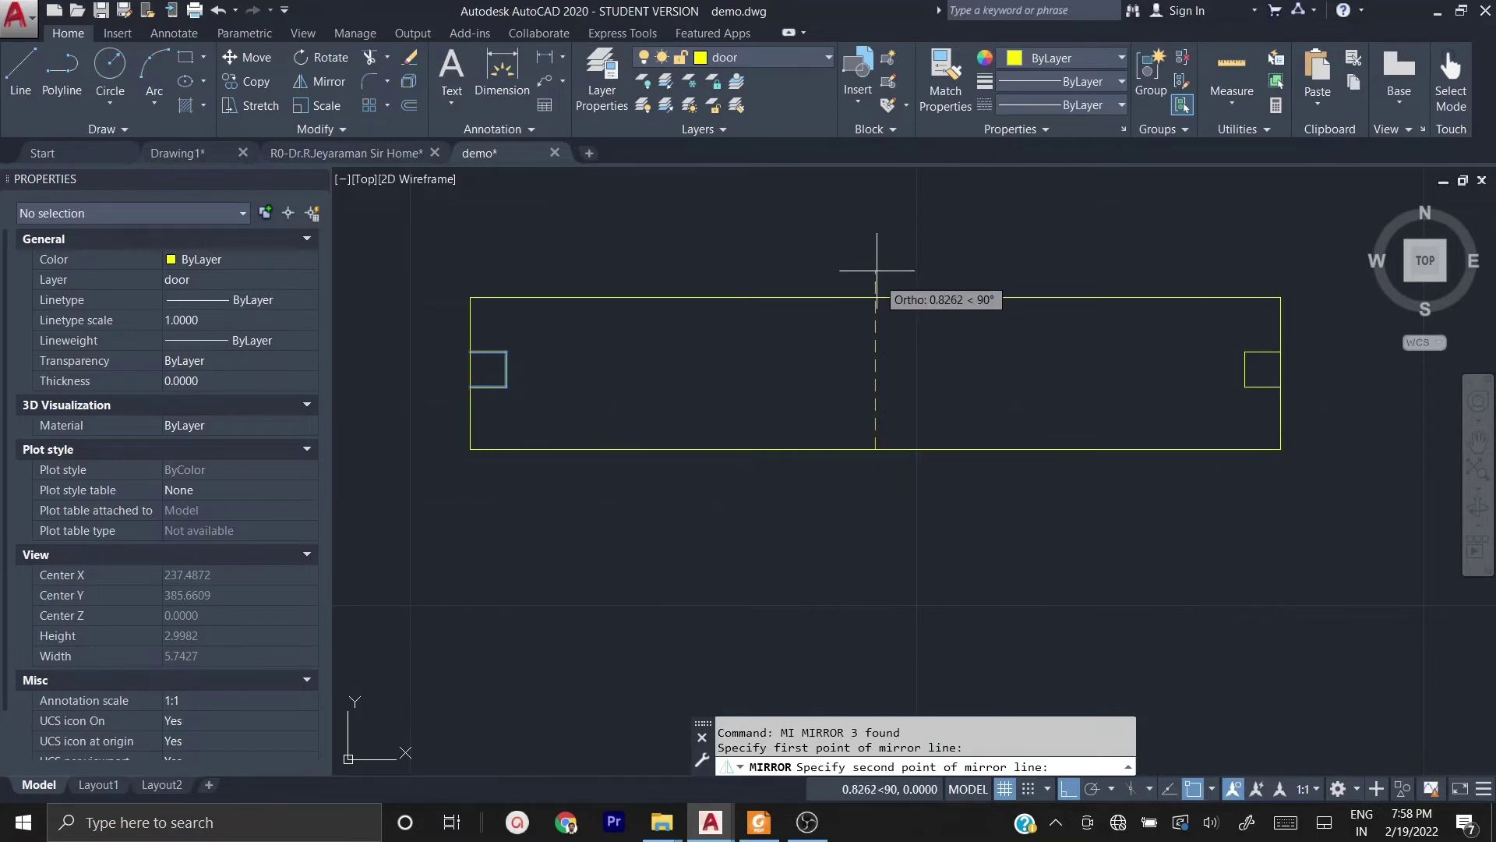
{"action": "left_click", "coordinate": [876, 202]}
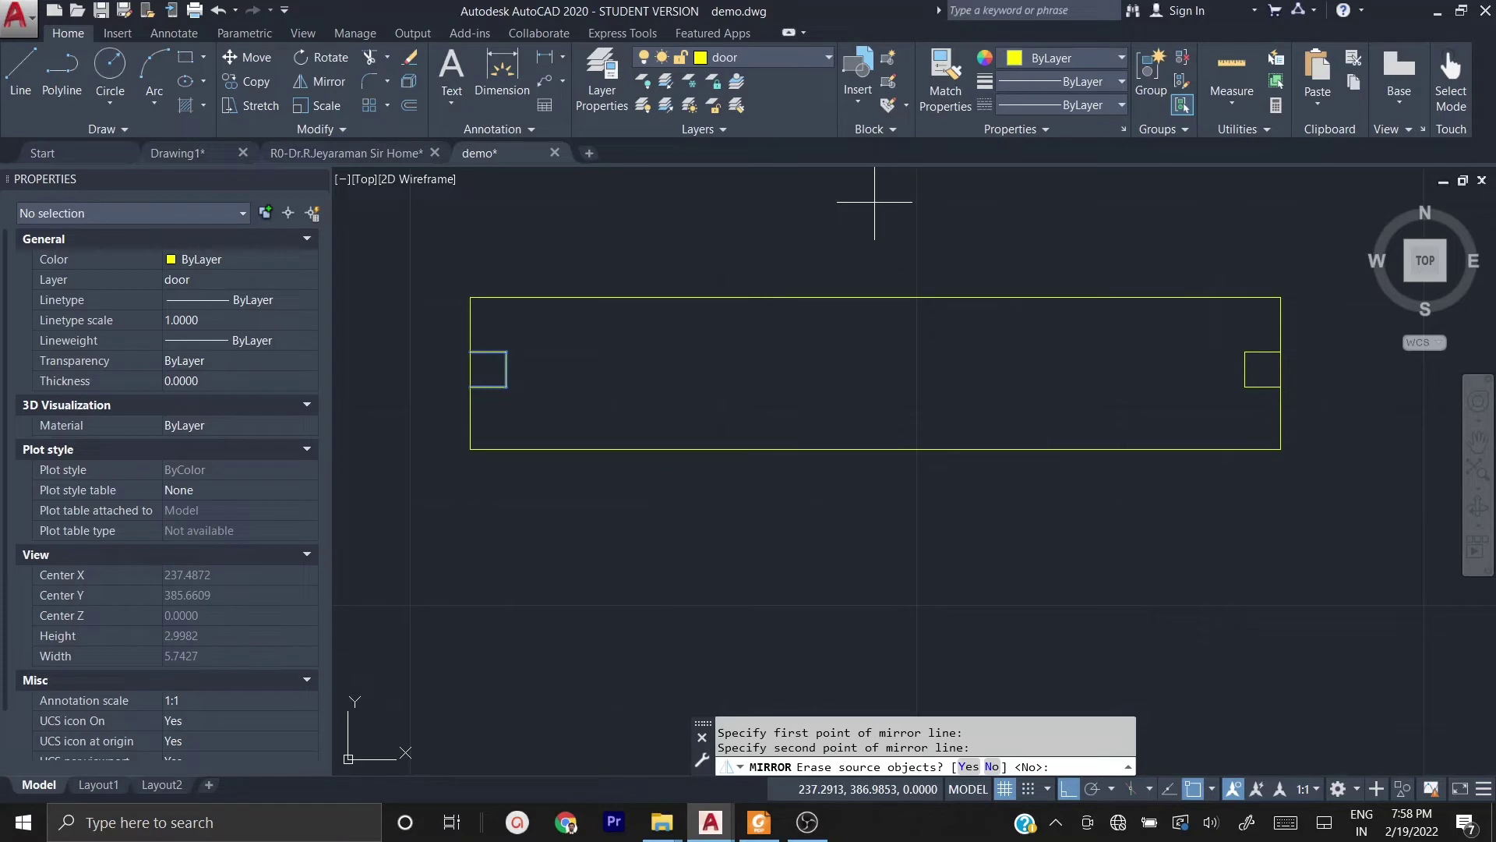
{"action": "key", "text": "Return"}
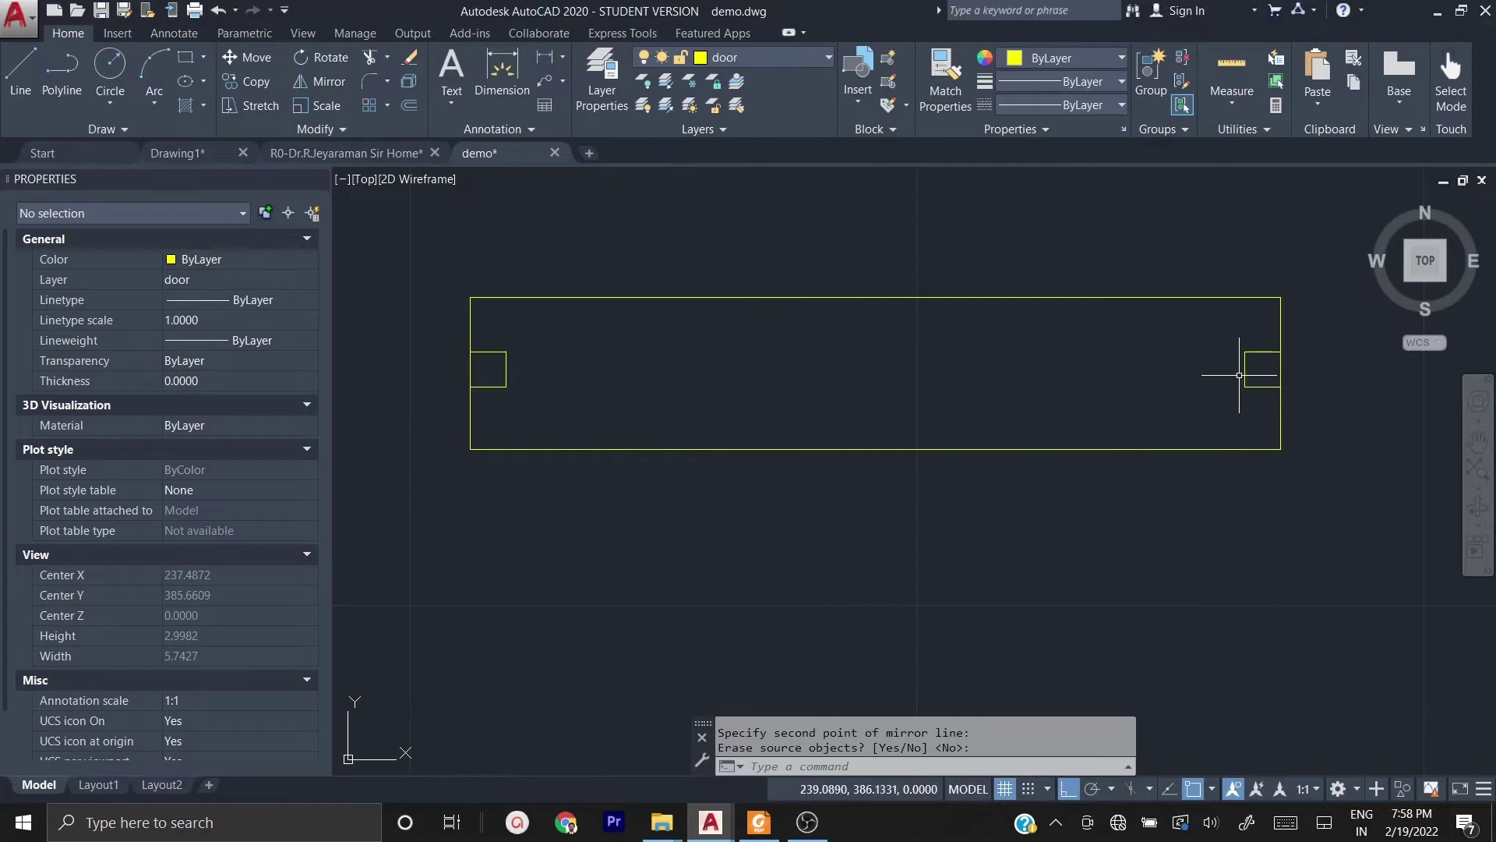
- Draw a 4-unit door leaf line straight down from the left jamb's upper inner corner
{"action": "scroll", "coordinate": [877, 366], "scroll_direction": "down", "scroll_amount": 2}
{"action": "scroll", "coordinate": [694, 448], "scroll_direction": "down", "scroll_amount": 2}
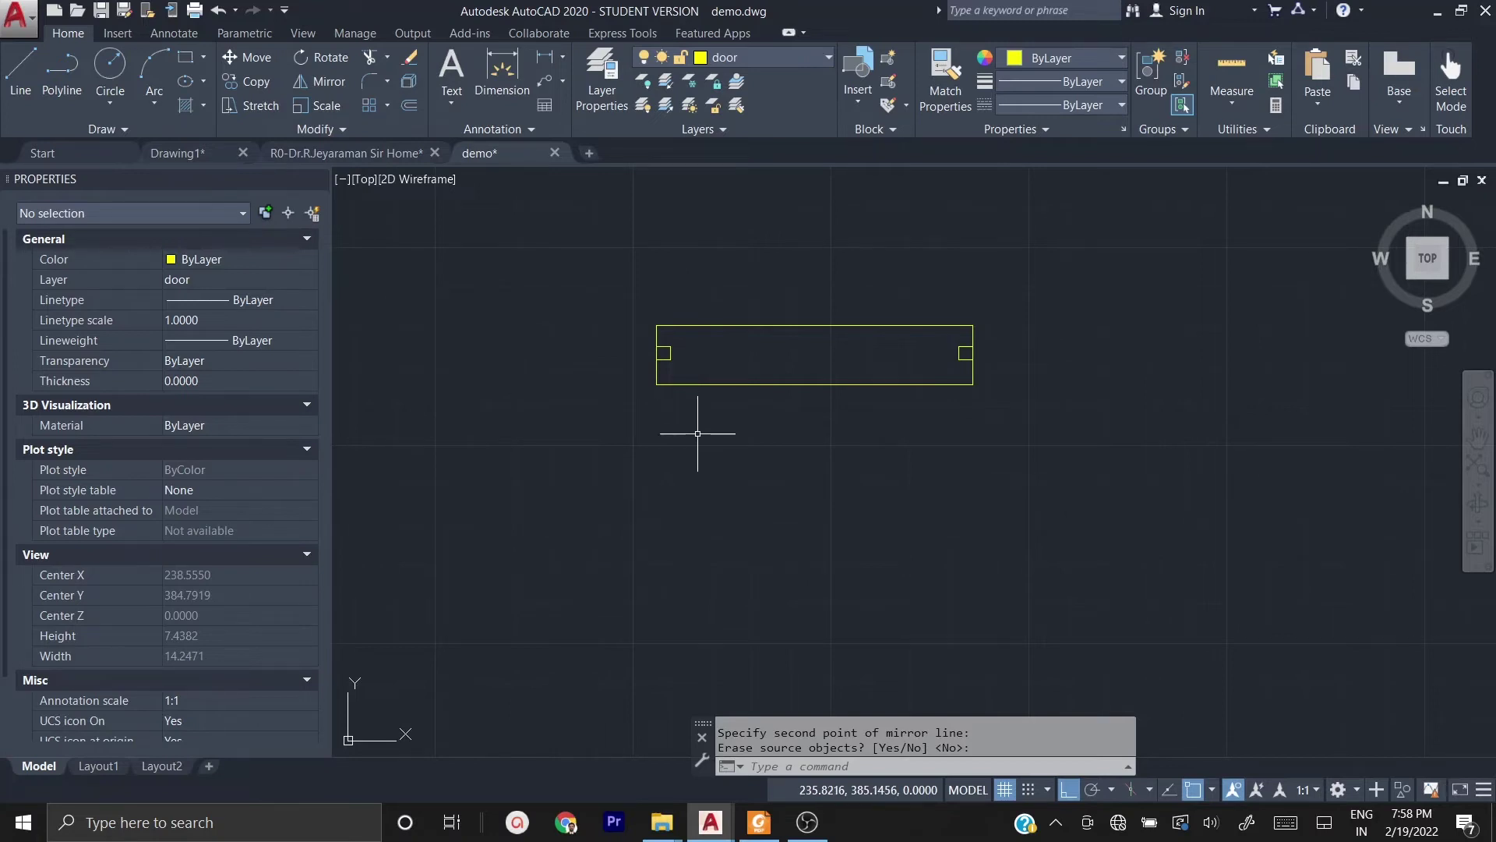
{"action": "type", "text": "l"}
{"action": "key", "text": "Return"}
{"action": "scroll", "coordinate": [681, 364], "scroll_direction": "up", "scroll_amount": 3}
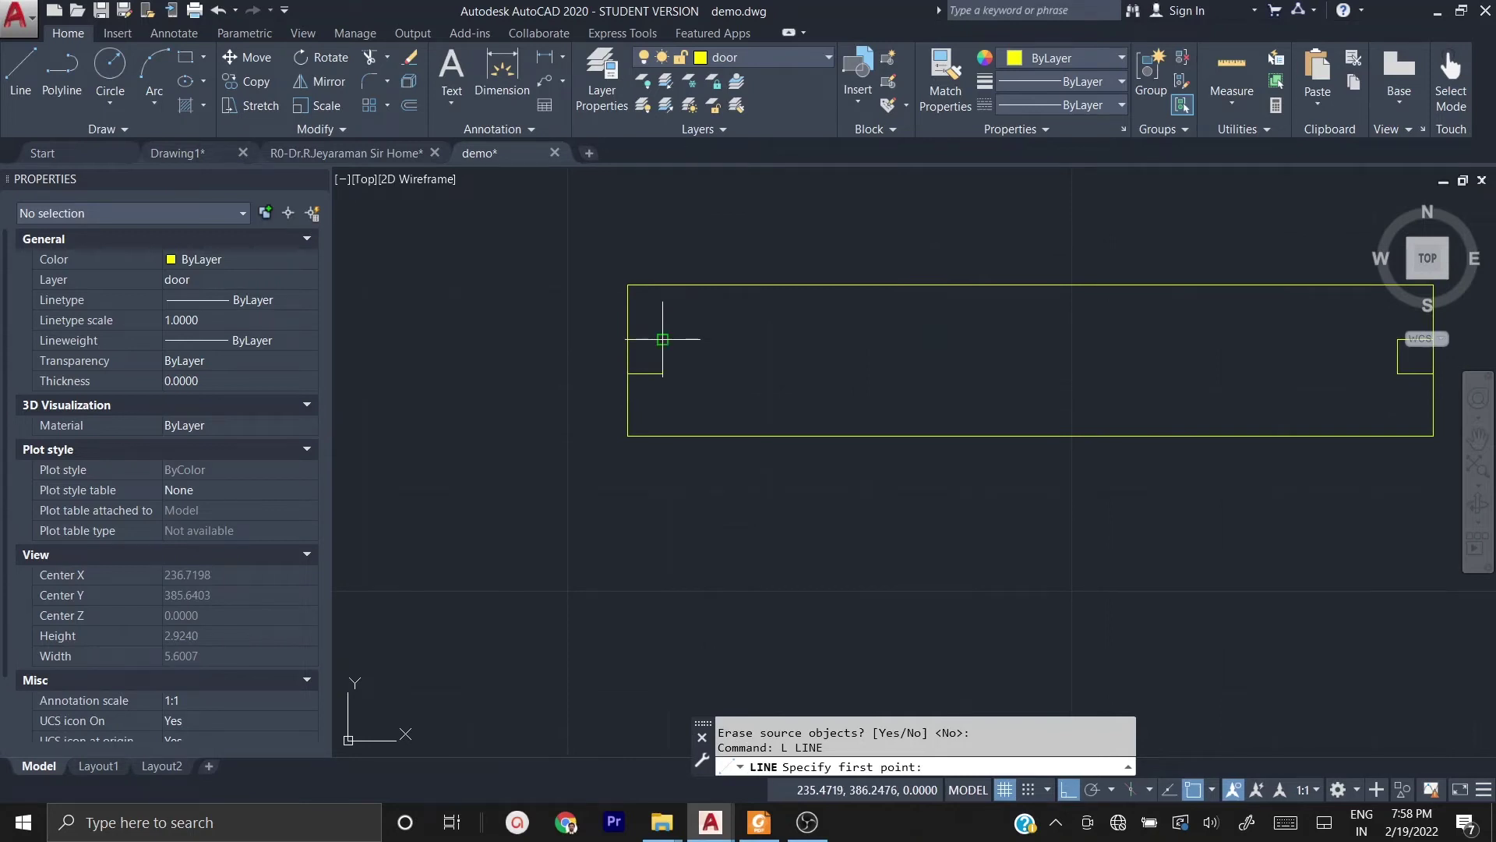
{"action": "left_click", "coordinate": [662, 339]}
{"action": "scroll", "coordinate": [662, 391], "scroll_direction": "down", "scroll_amount": 2}
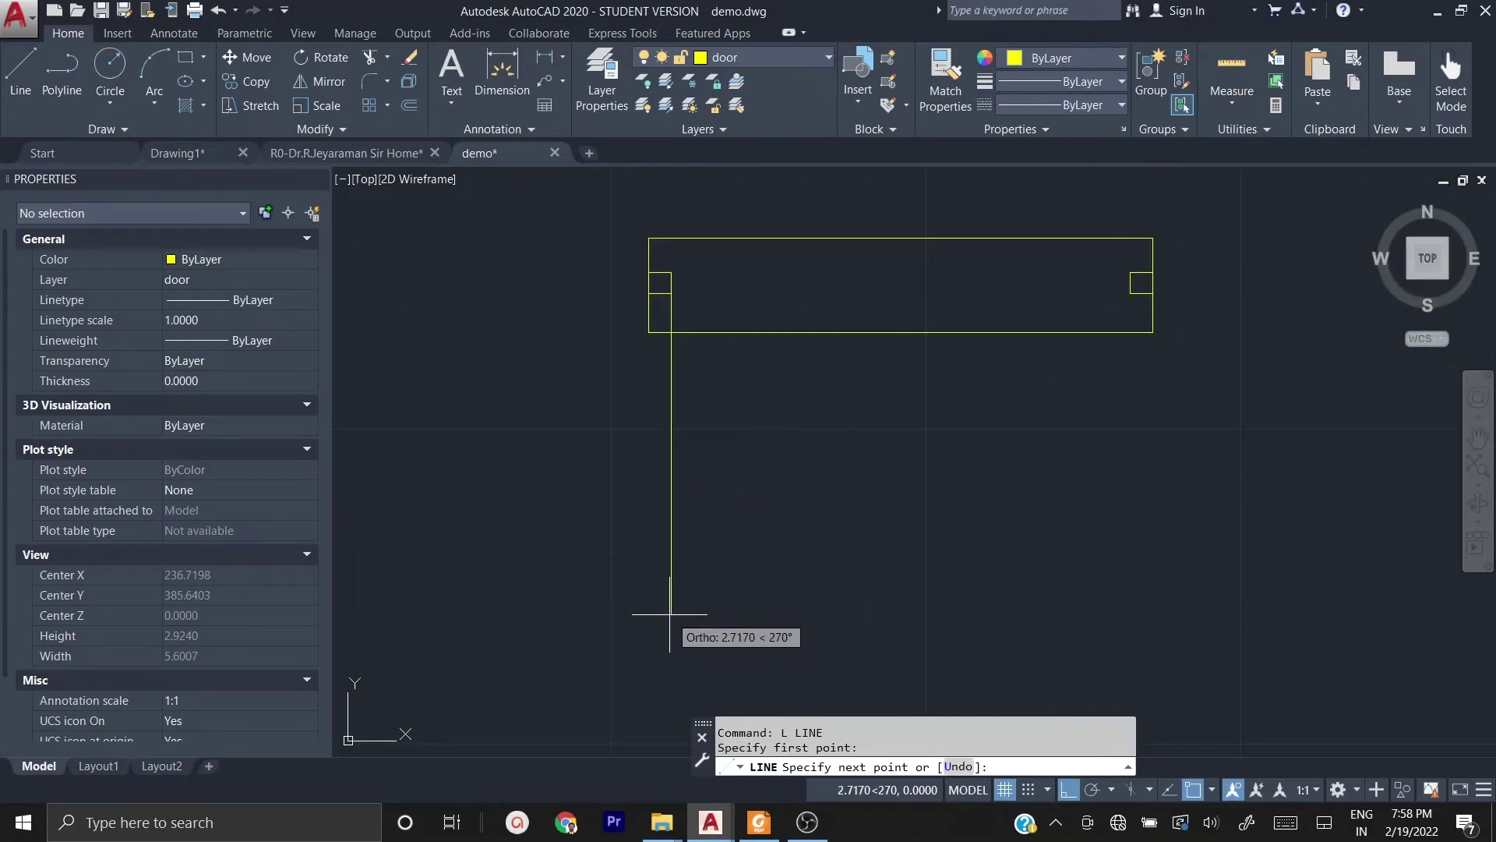
{"action": "middle_click_drag", "start_coordinate": [668, 636], "coordinate": [680, 538]}
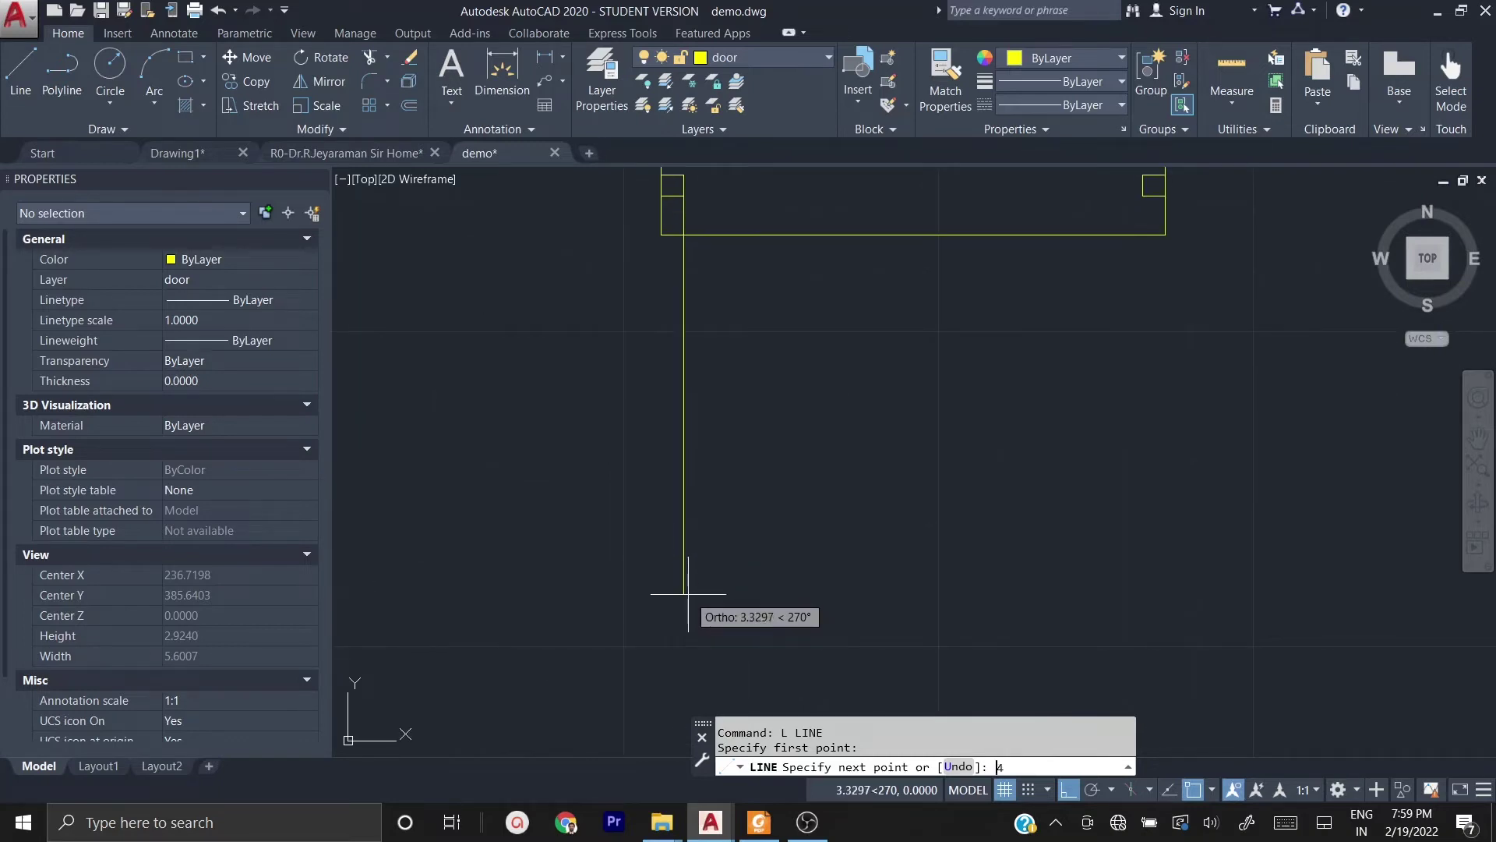
{"action": "key", "text": "Return"}
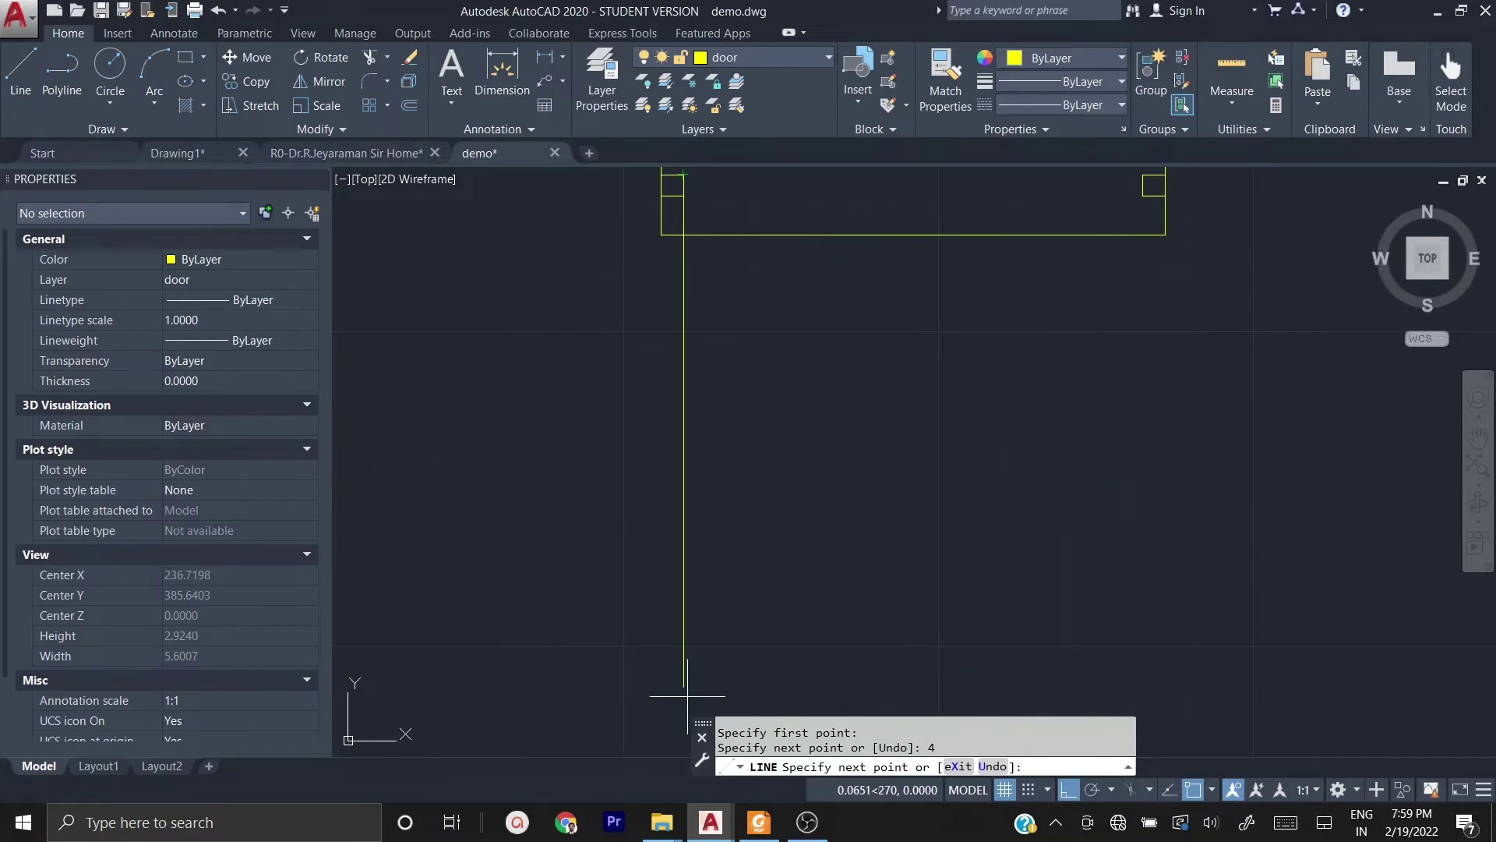
{"action": "key", "text": "Escape"}
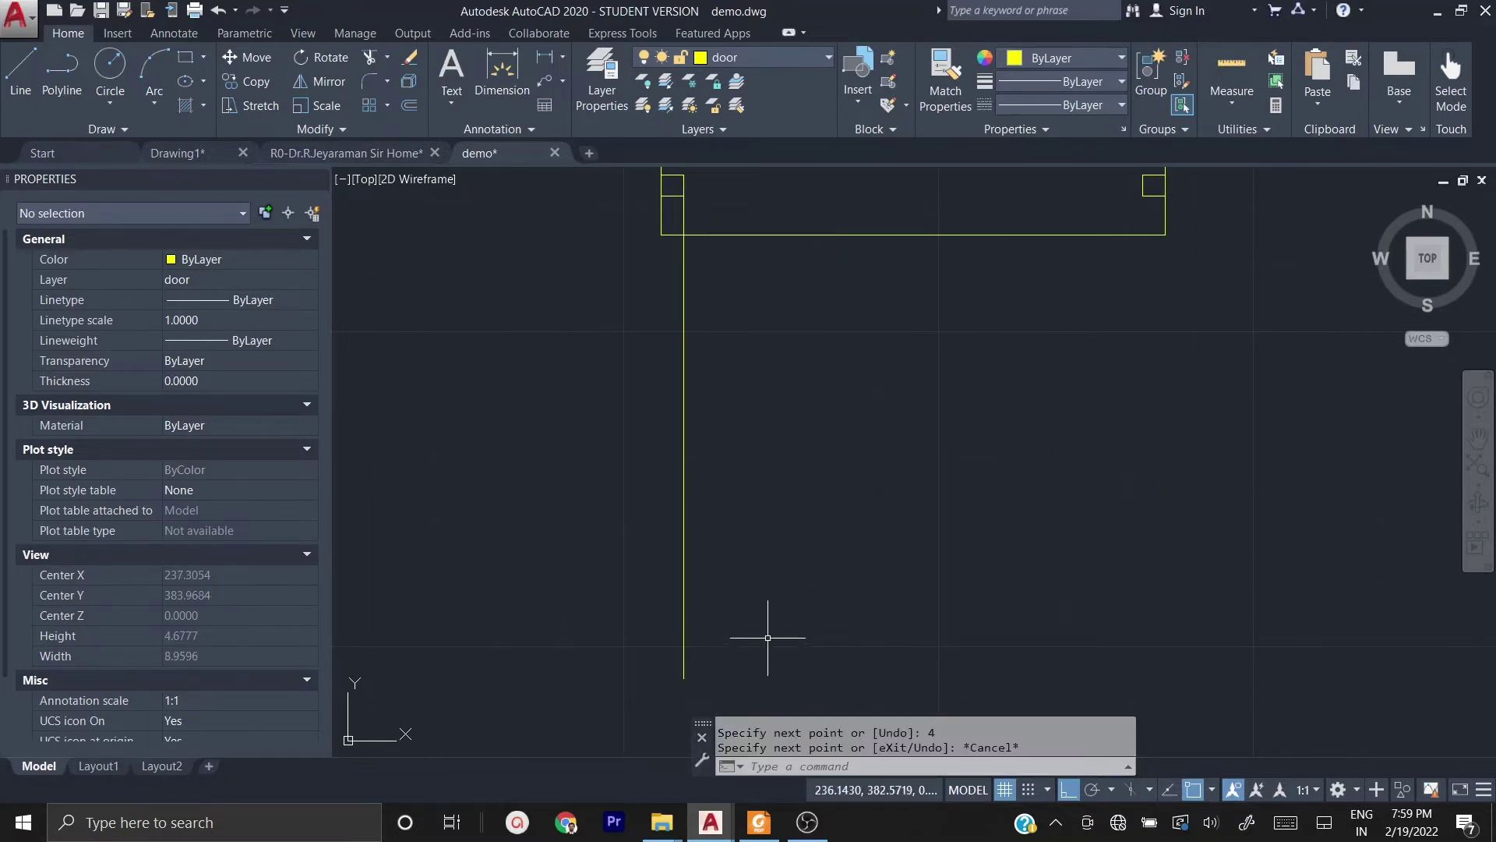
- Draw a three-point door swing arc from the leaf's lower end to the right jamb's inner edge
{"action": "scroll", "coordinate": [795, 602], "scroll_direction": "down", "scroll_amount": 3}
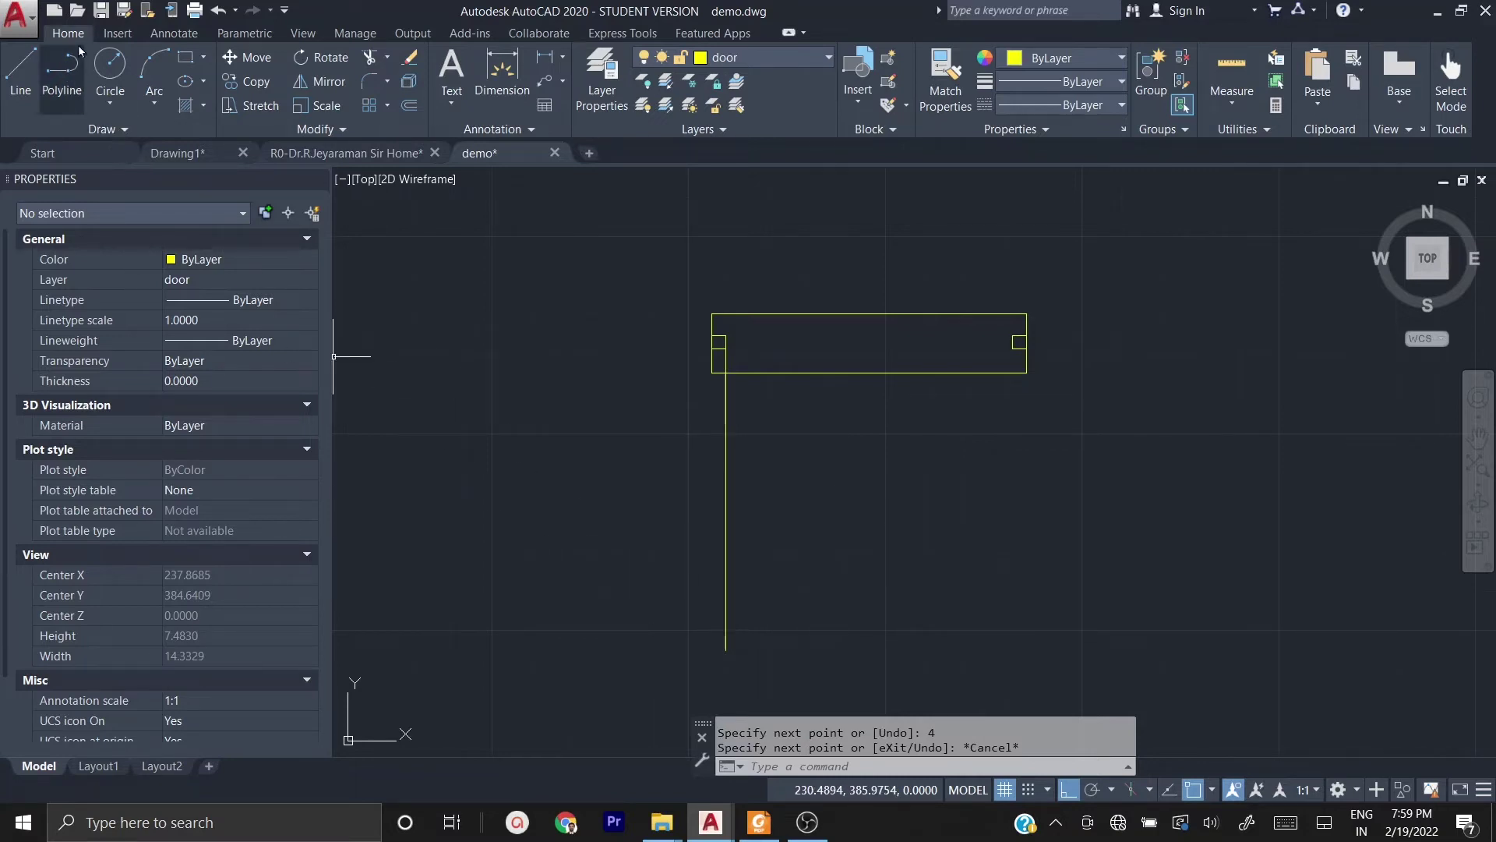
{"action": "left_click", "coordinate": [150, 62]}
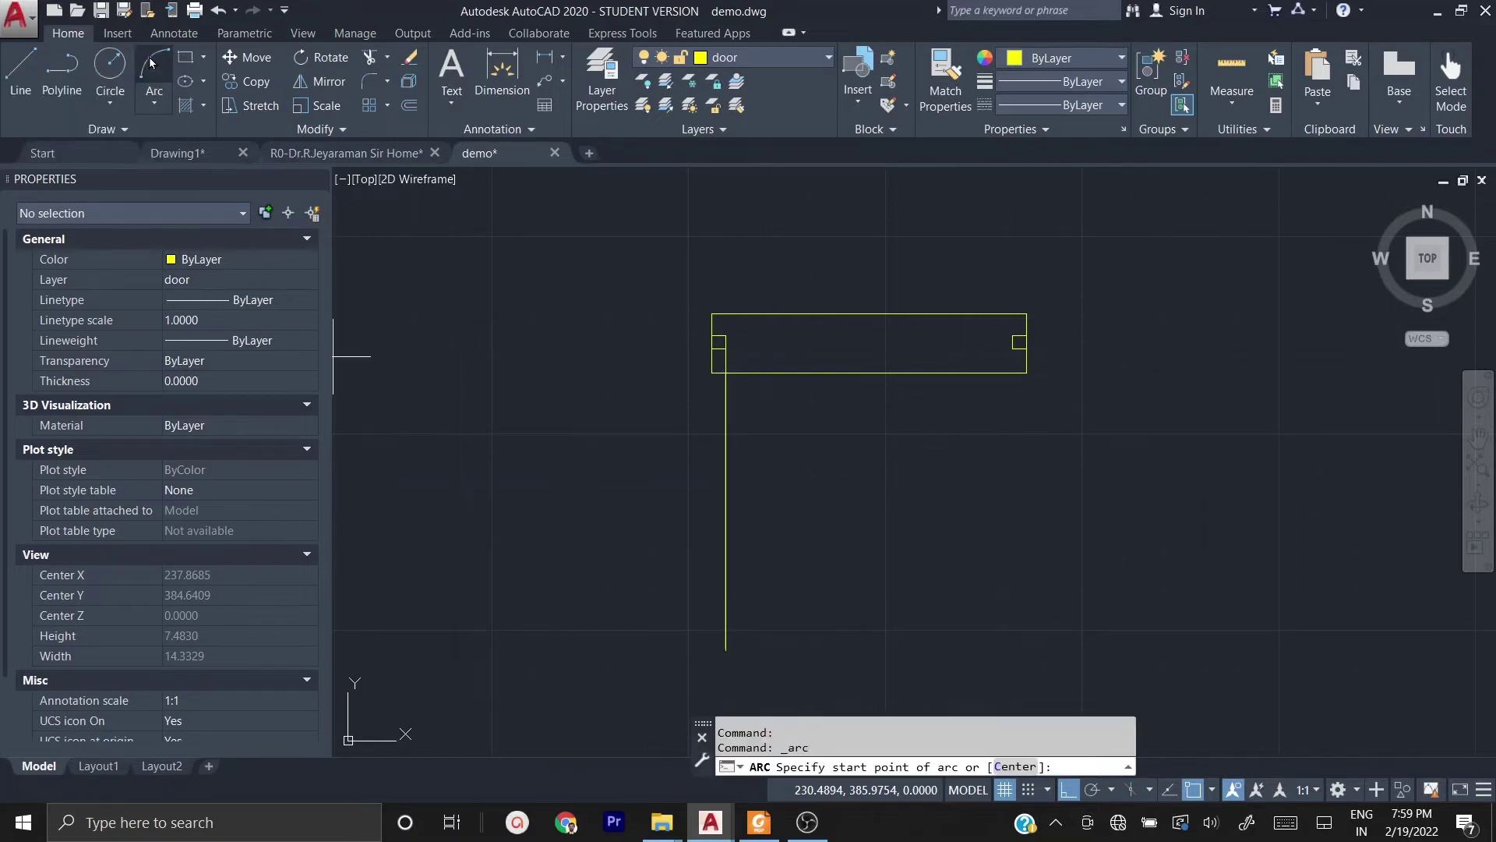
{"action": "left_click", "coordinate": [725, 650]}
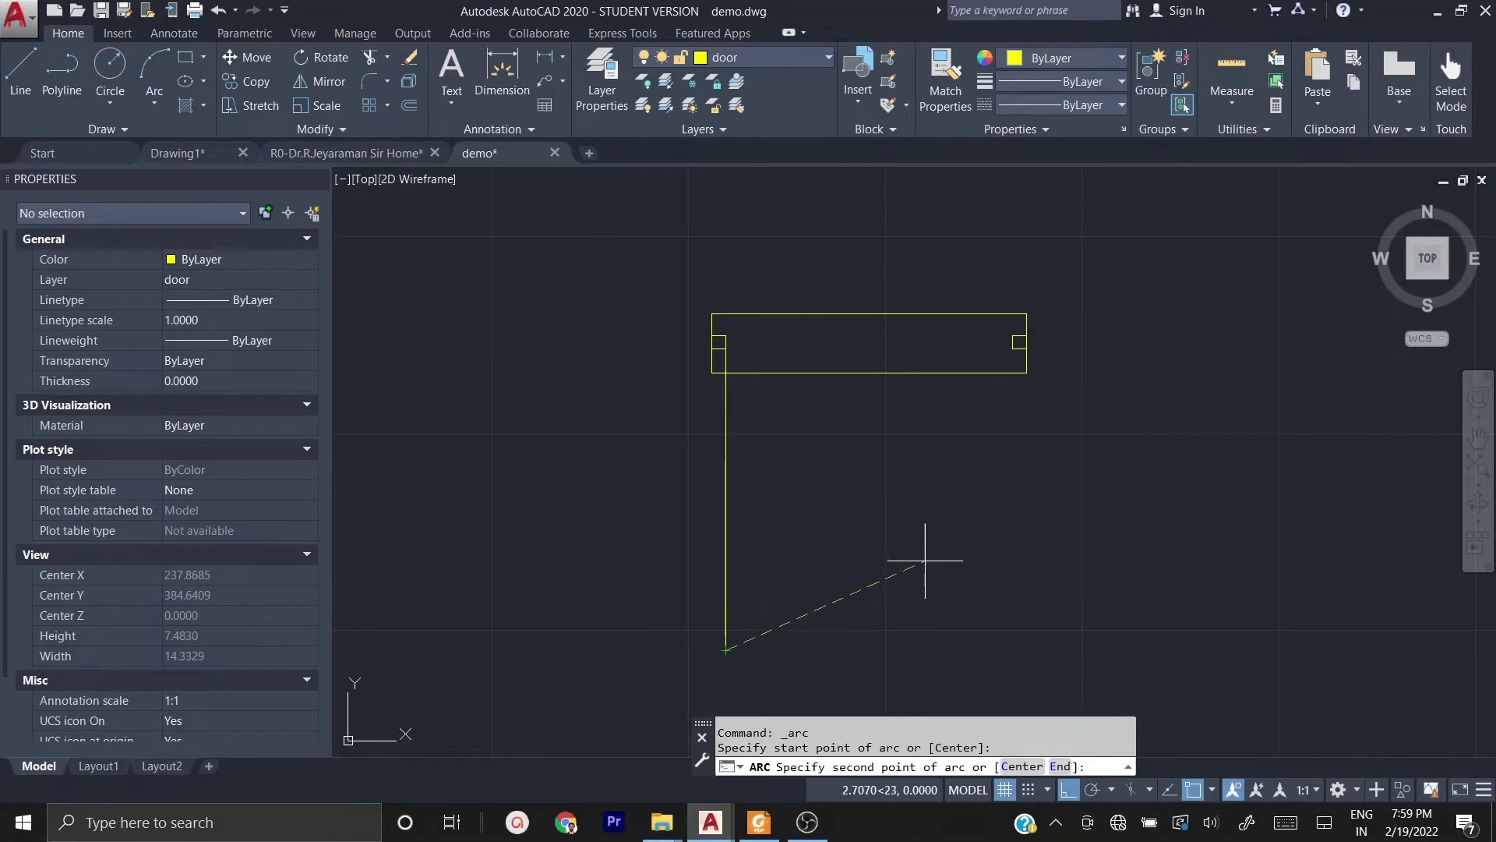
{"action": "left_click", "coordinate": [925, 534]}
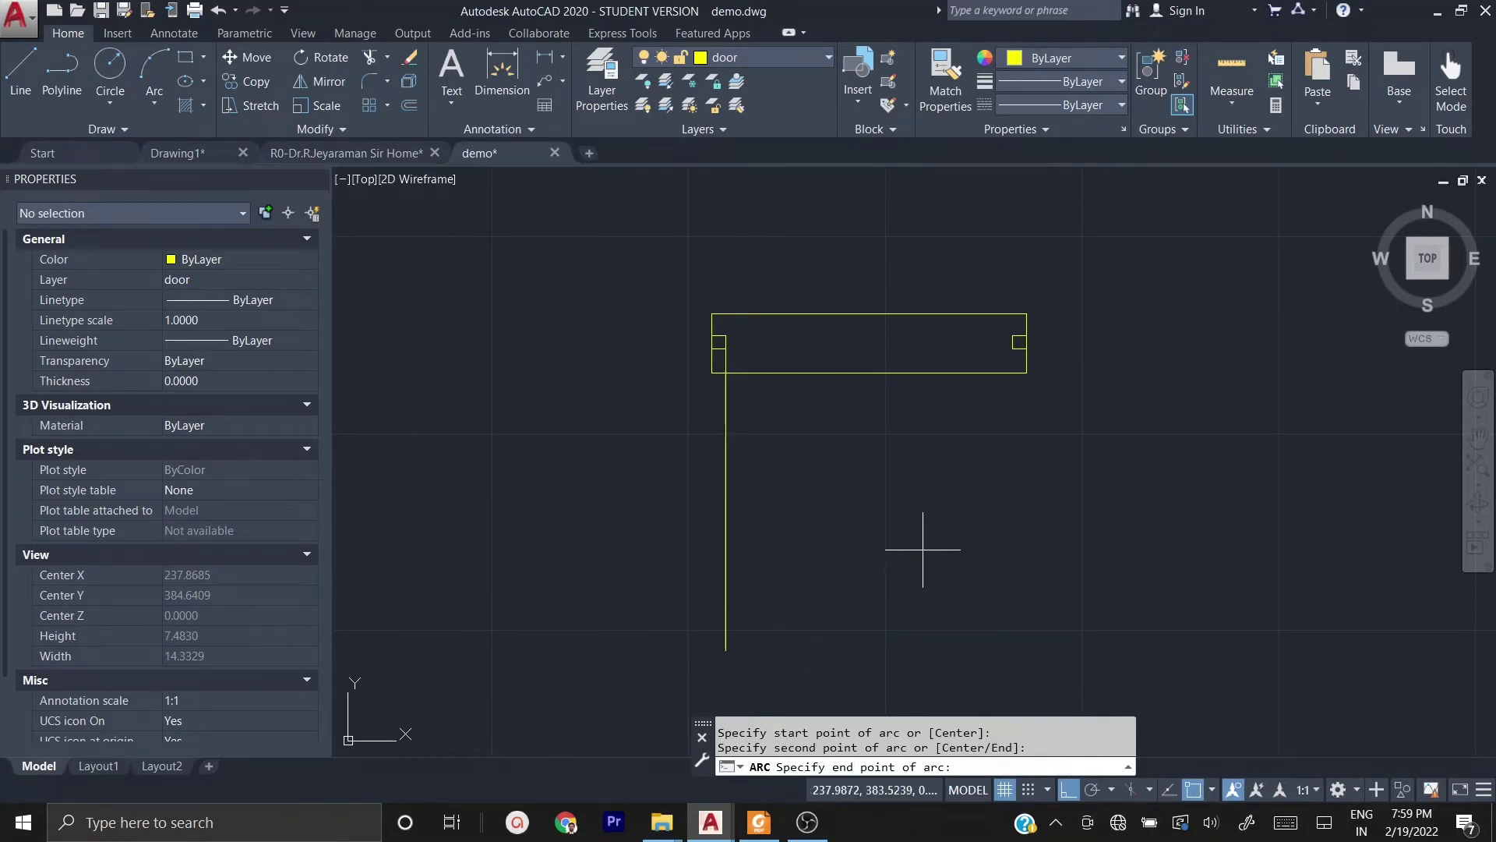
{"action": "left_click", "coordinate": [1012, 340]}
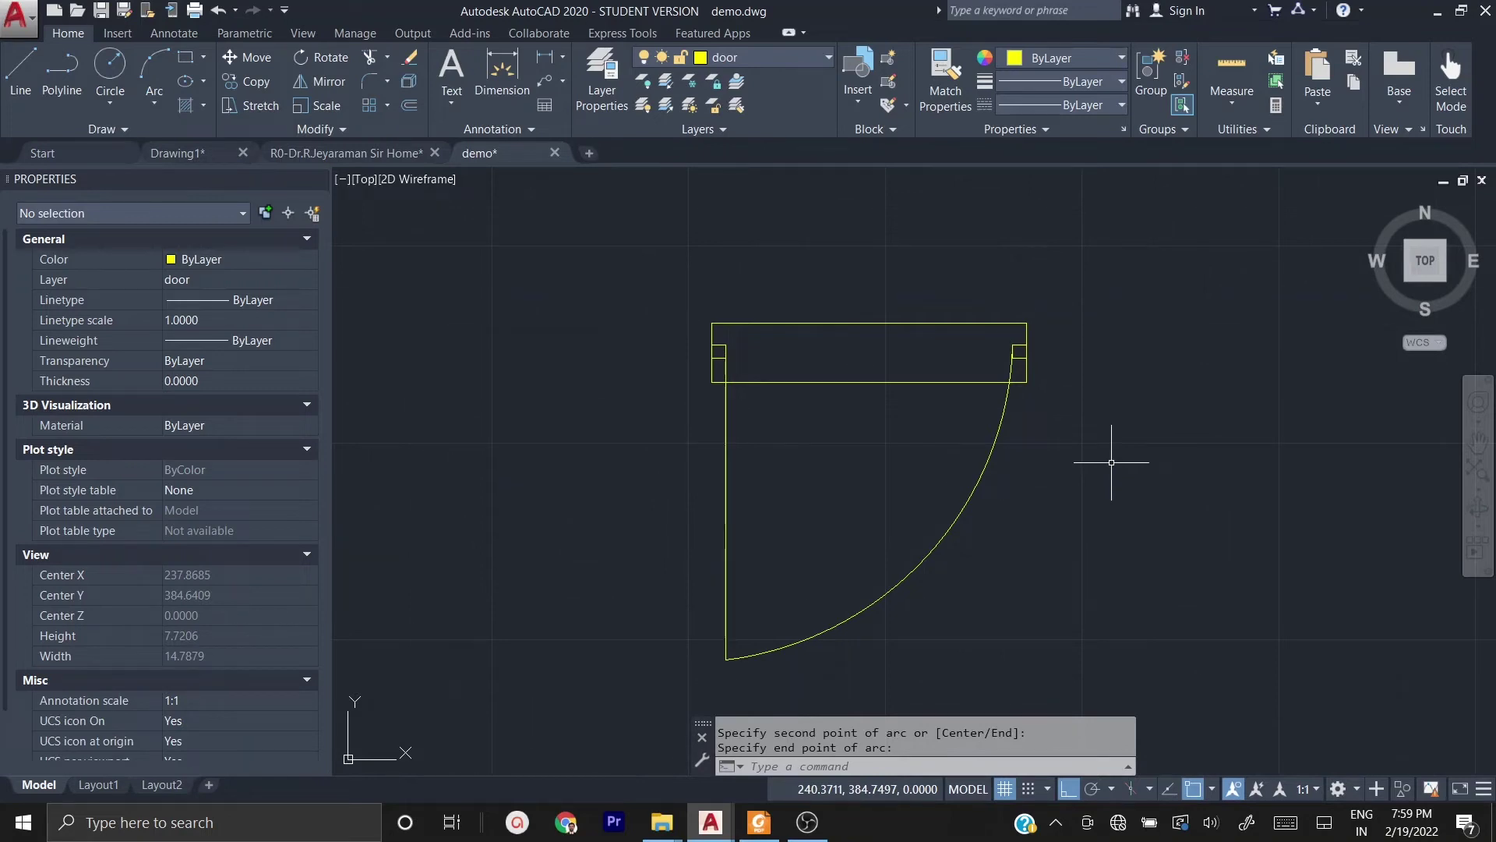
{"action": "key", "text": "Escape"}
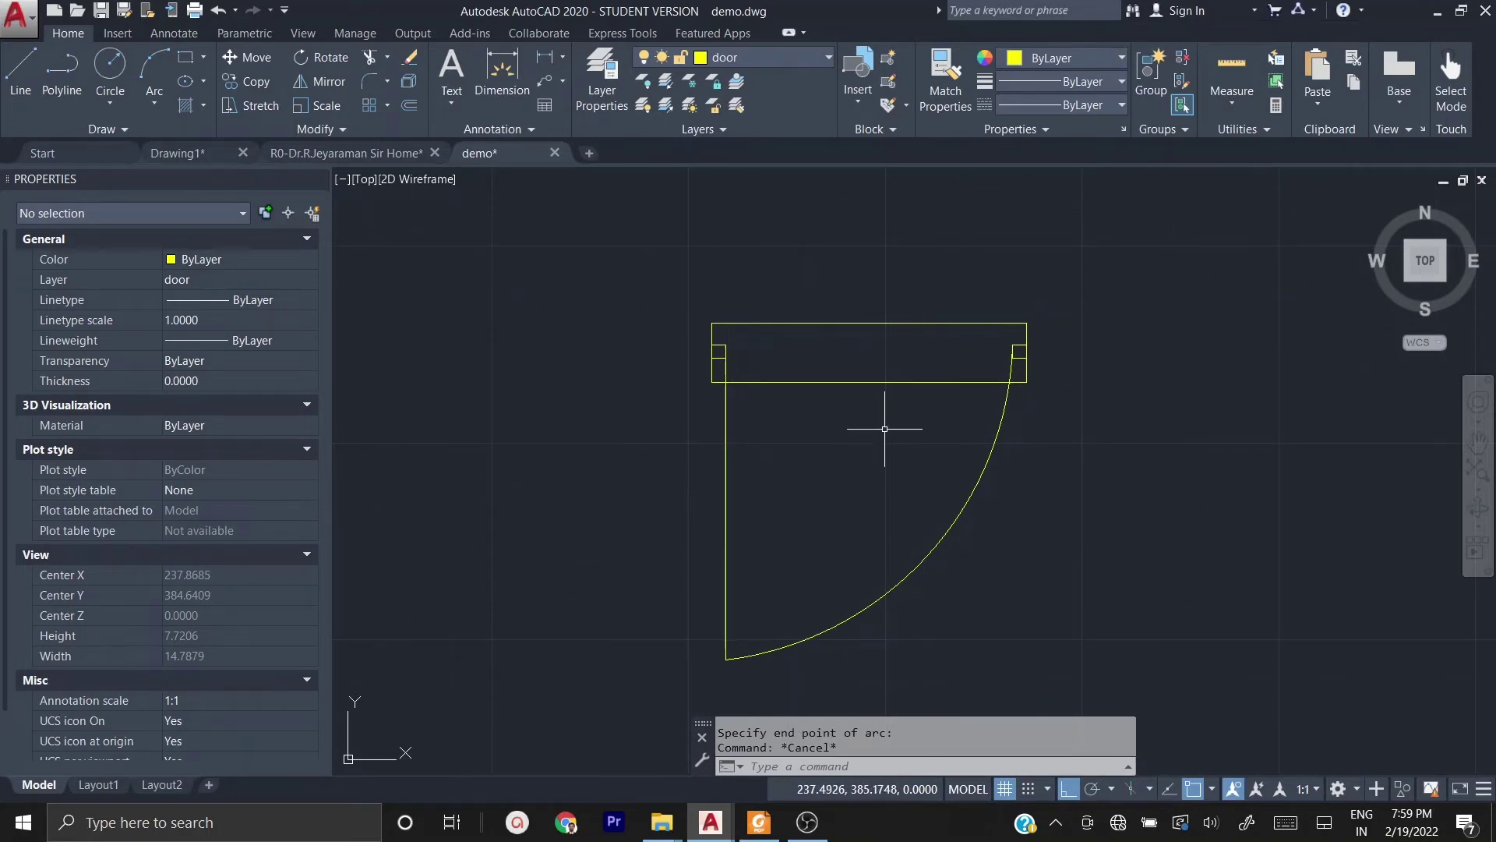
- Erase the two long horizontal lines of the door frame rectangle, keeping its short end lines
{"action": "left_click", "coordinate": [885, 428]}
{"action": "left_click", "coordinate": [834, 262]}
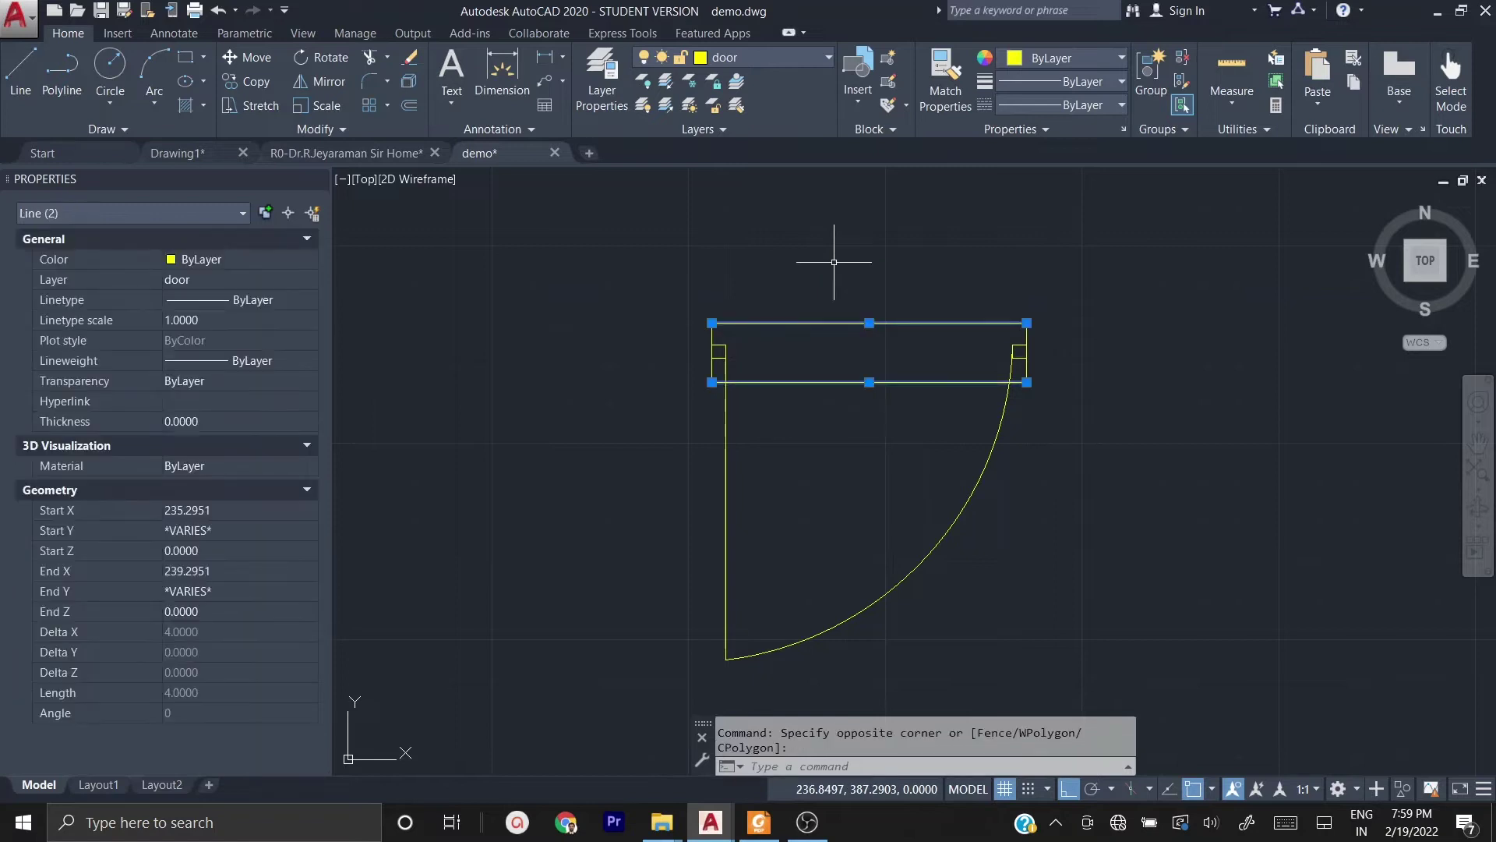
{"action": "key", "text": "Delete"}
{"action": "scroll", "coordinate": [834, 262], "scroll_direction": "down", "scroll_amount": 2}
{"action": "scroll", "coordinate": [834, 262], "scroll_direction": "down", "scroll_amount": 2}
{"action": "scroll", "coordinate": [799, 331], "scroll_direction": "down", "scroll_amount": 3}
{"action": "scroll", "coordinate": [826, 367], "scroll_direction": "up", "scroll_amount": 4}
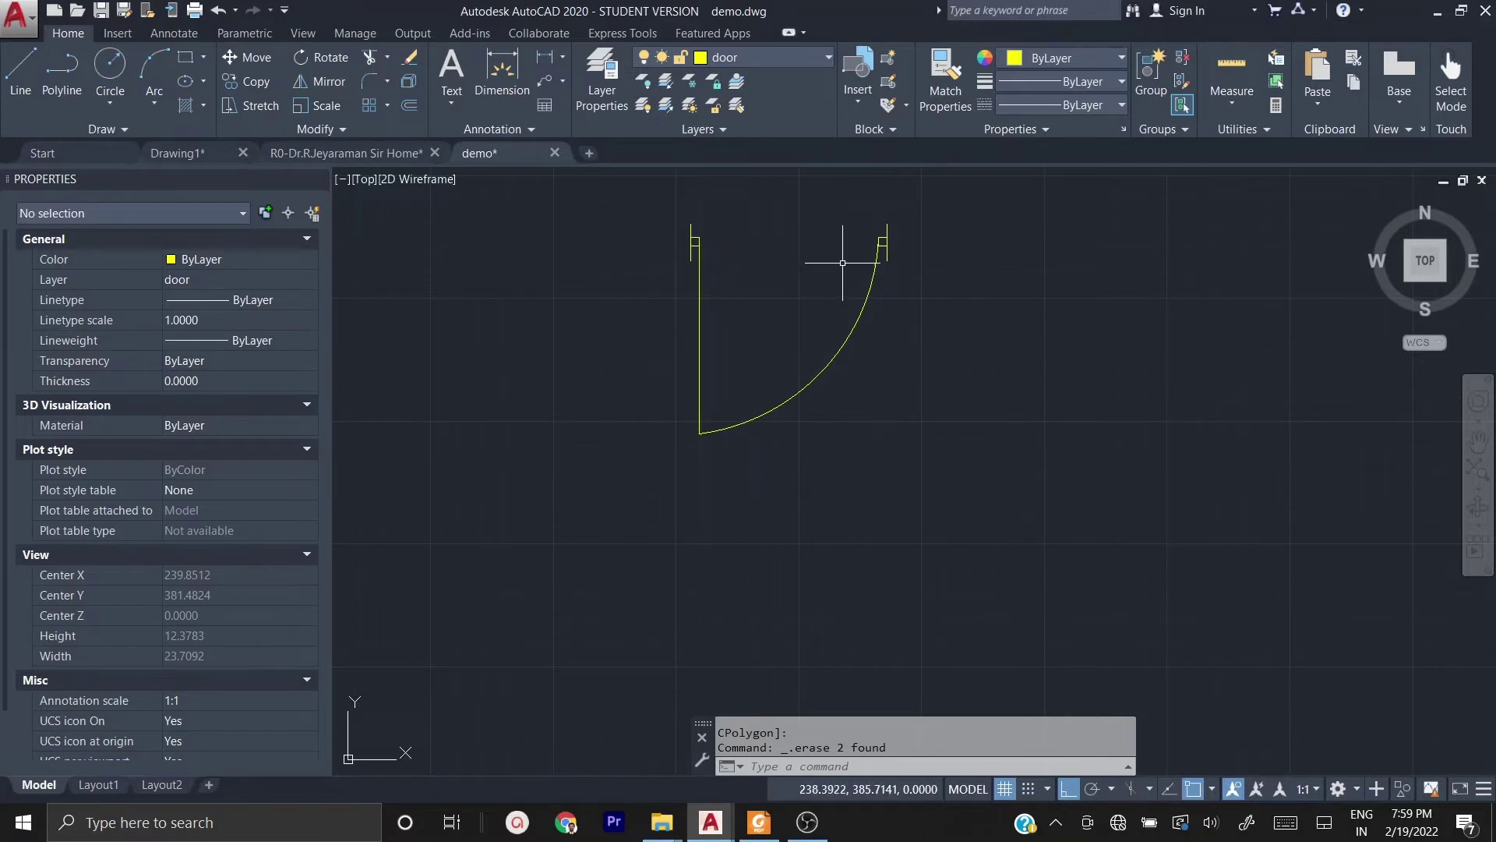
{"action": "middle_click_drag", "start_coordinate": [896, 359], "coordinate": [846, 420]}
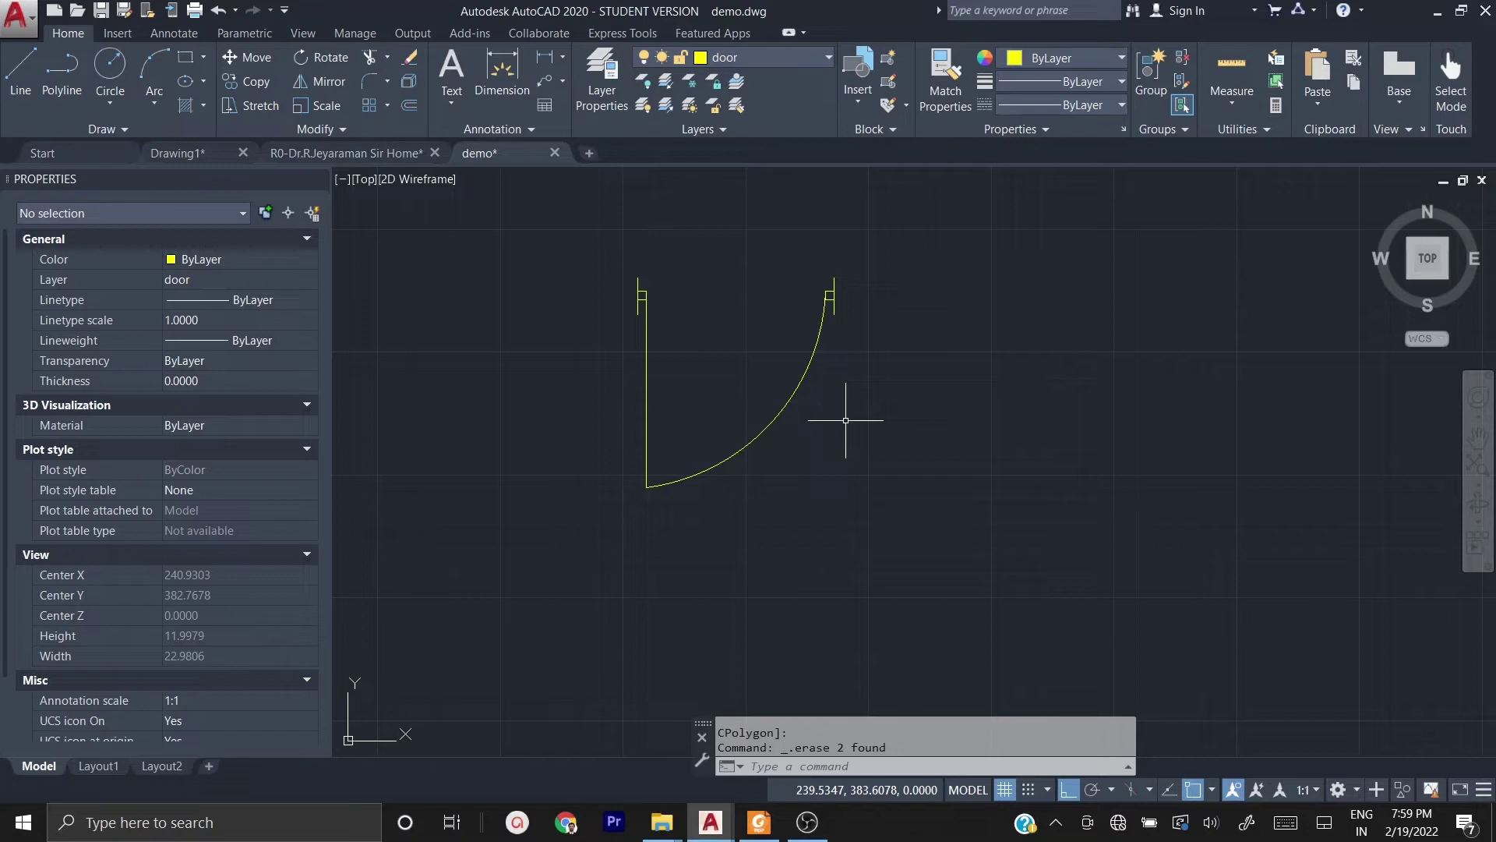
{"action": "middle_click_drag", "start_coordinate": [846, 420], "coordinate": [775, 458]}
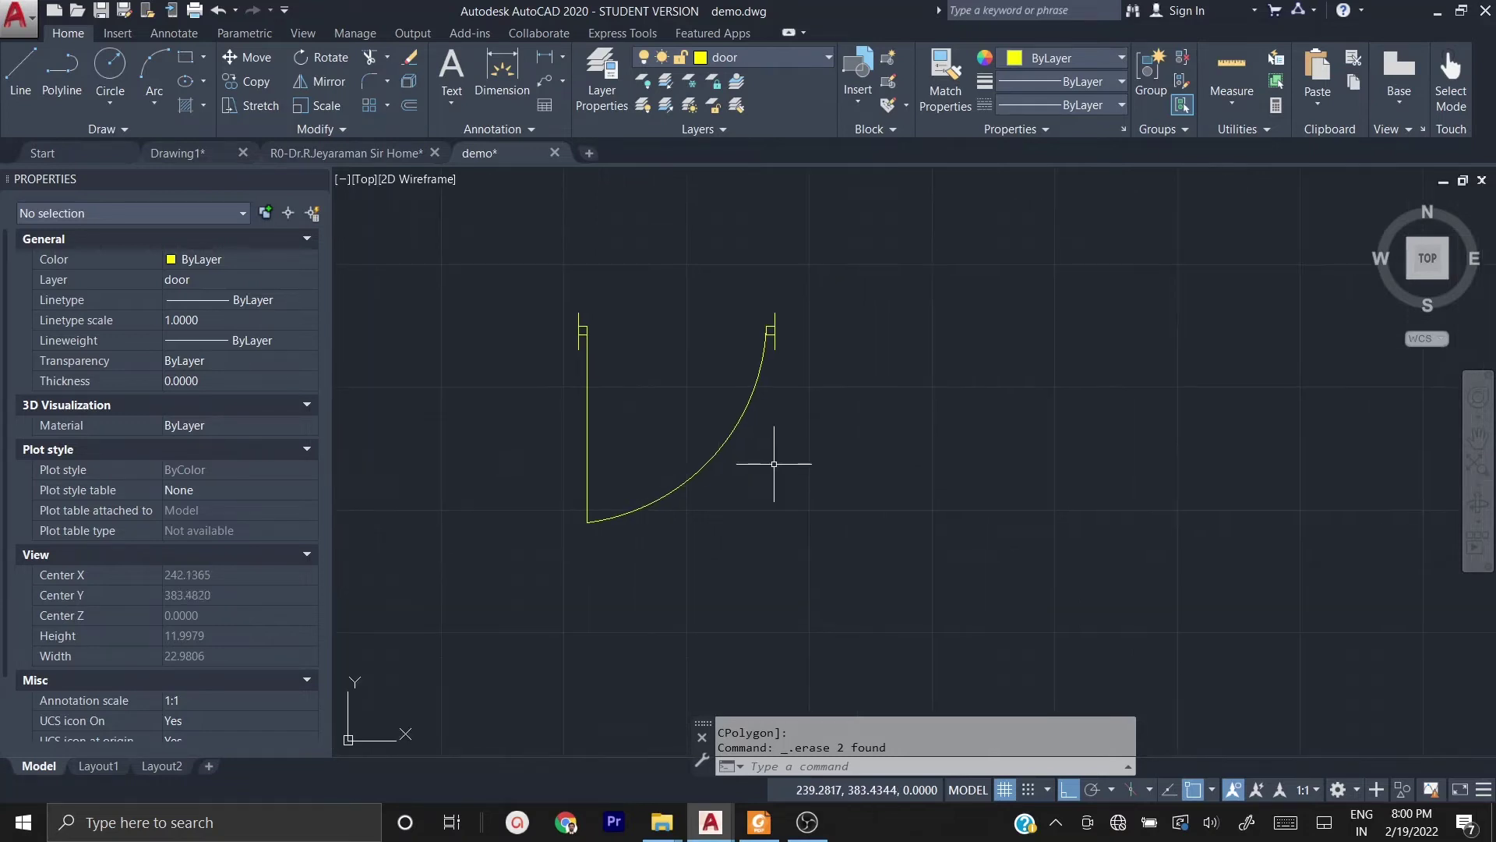
- Check the door's overall width with a temporary linear dimension between the outer frame ends, and erase that dimension
{"action": "left_click", "coordinate": [544, 57]}
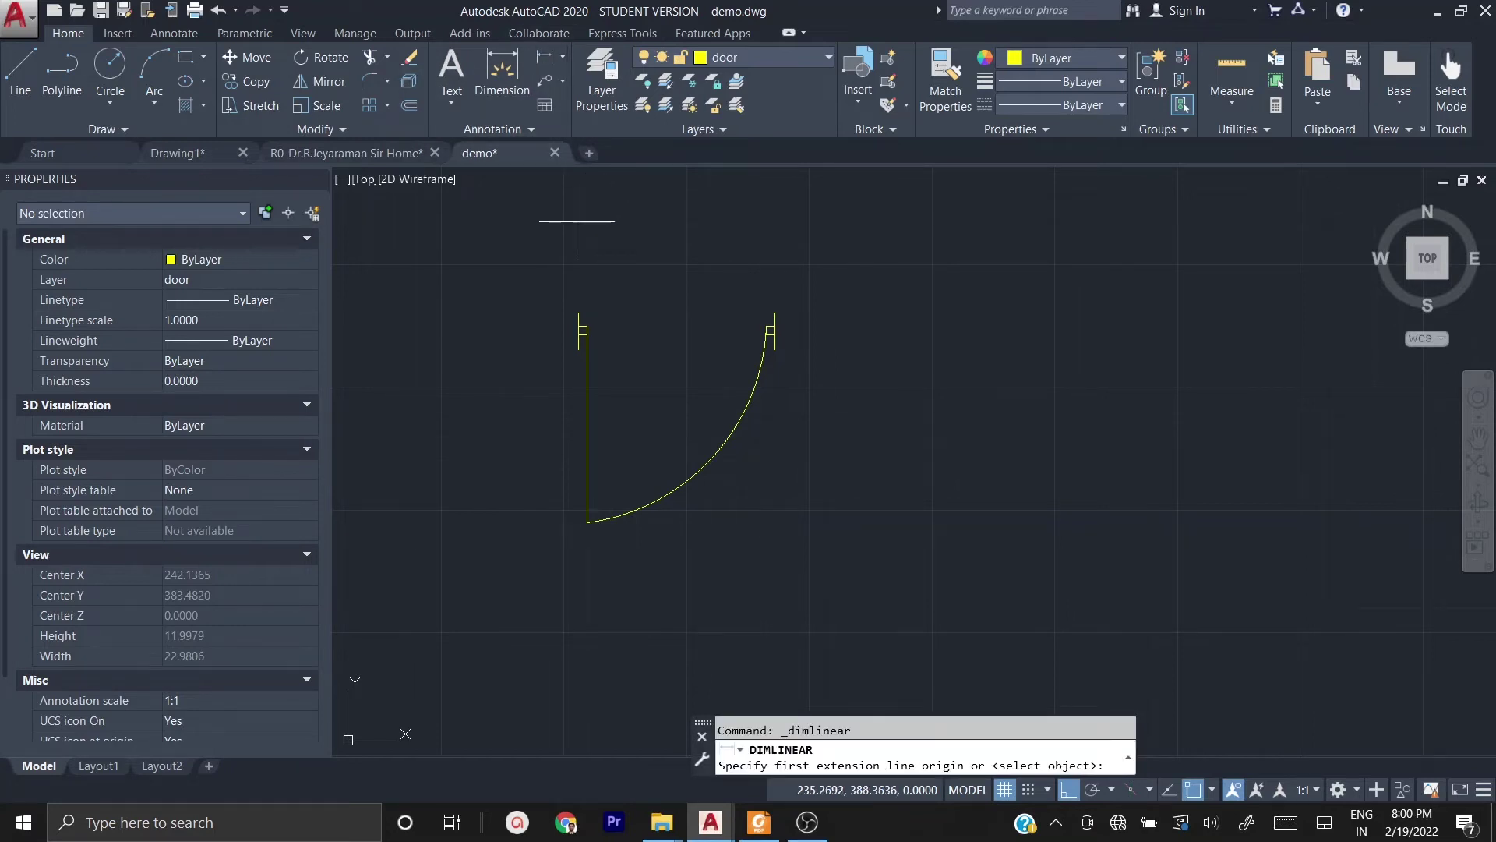
{"action": "left_click", "coordinate": [578, 312]}
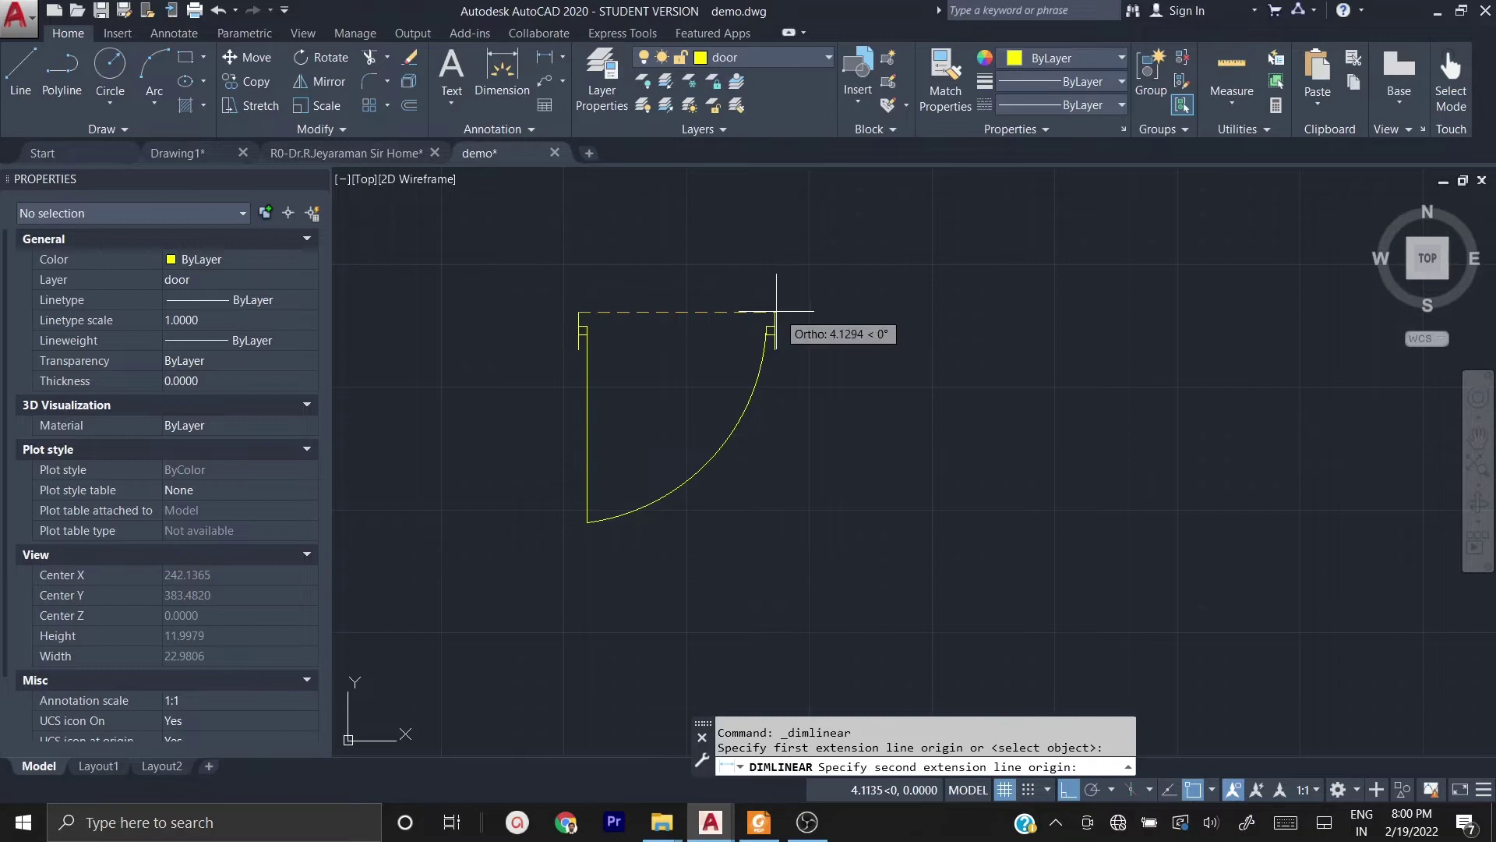
{"action": "left_click", "coordinate": [773, 313]}
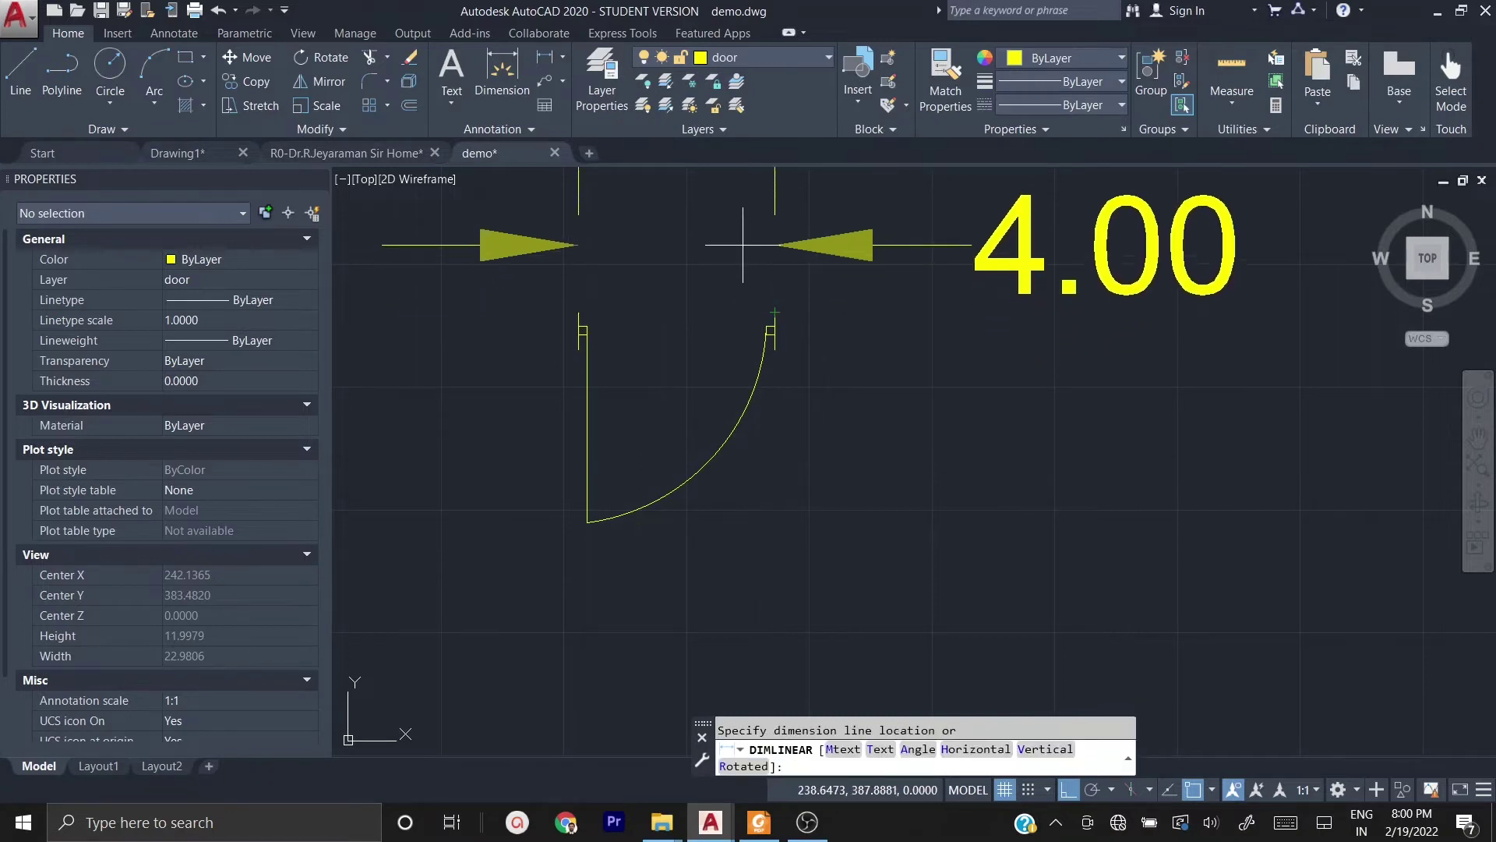
{"action": "left_click", "coordinate": [784, 253]}
{"action": "scroll", "coordinate": [791, 315], "scroll_direction": "down", "scroll_amount": 2}
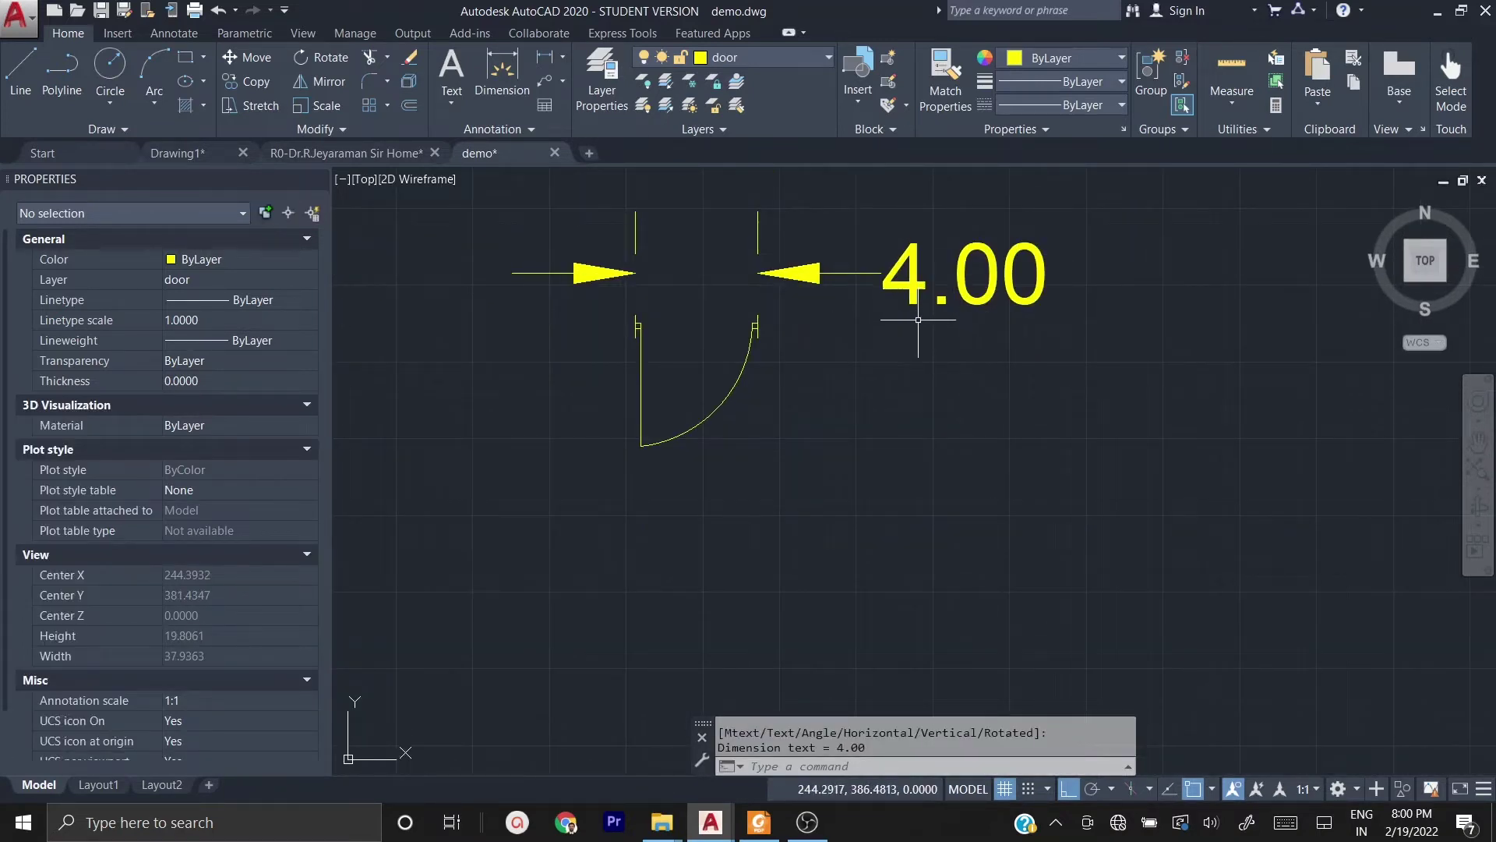
{"action": "left_click", "coordinate": [1107, 272]}
{"action": "left_click", "coordinate": [714, 210]}
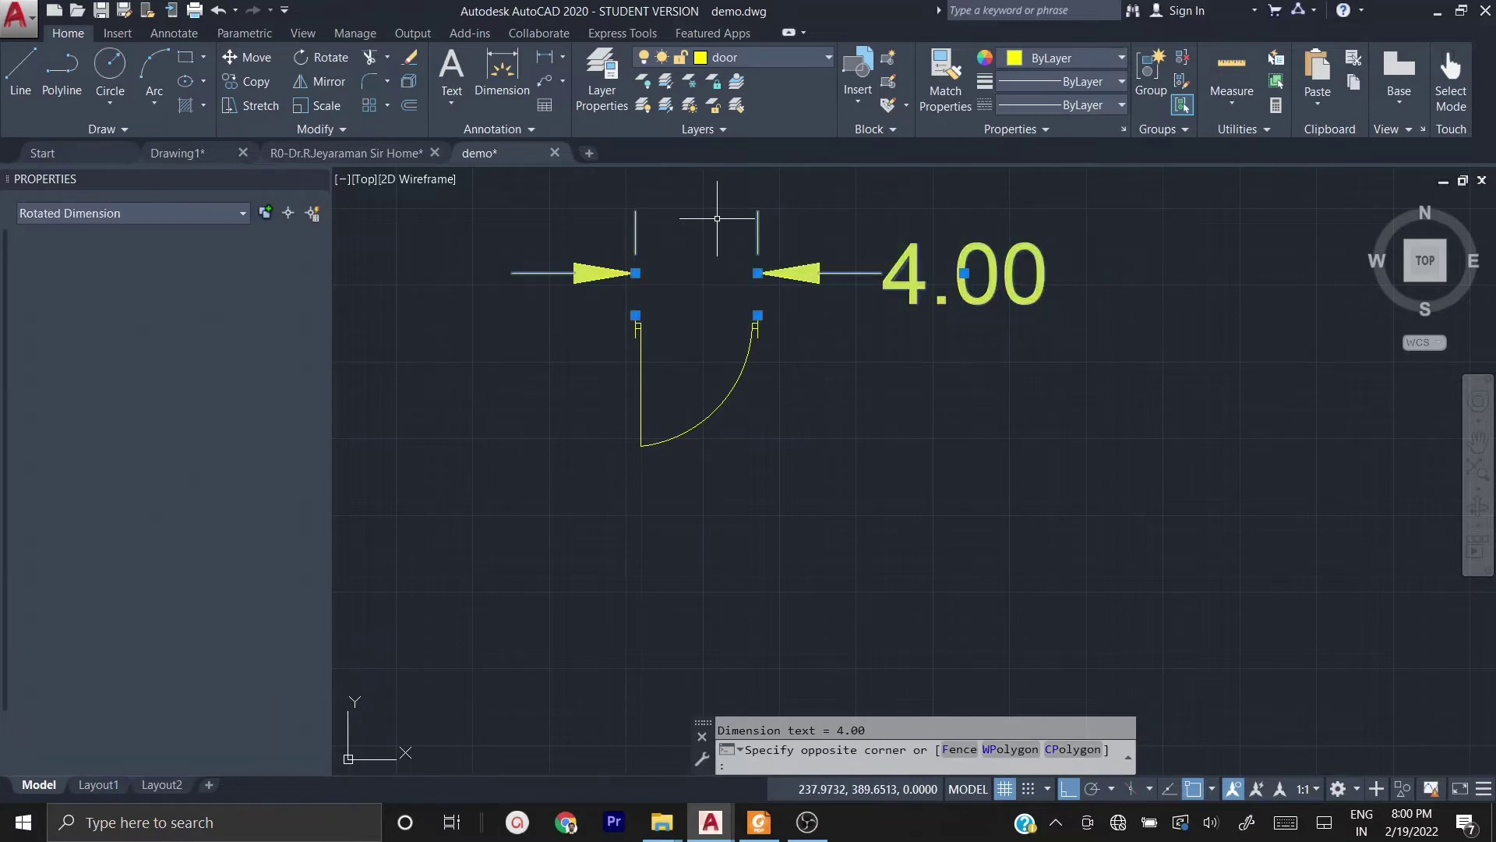
{"action": "key", "text": "Delete"}
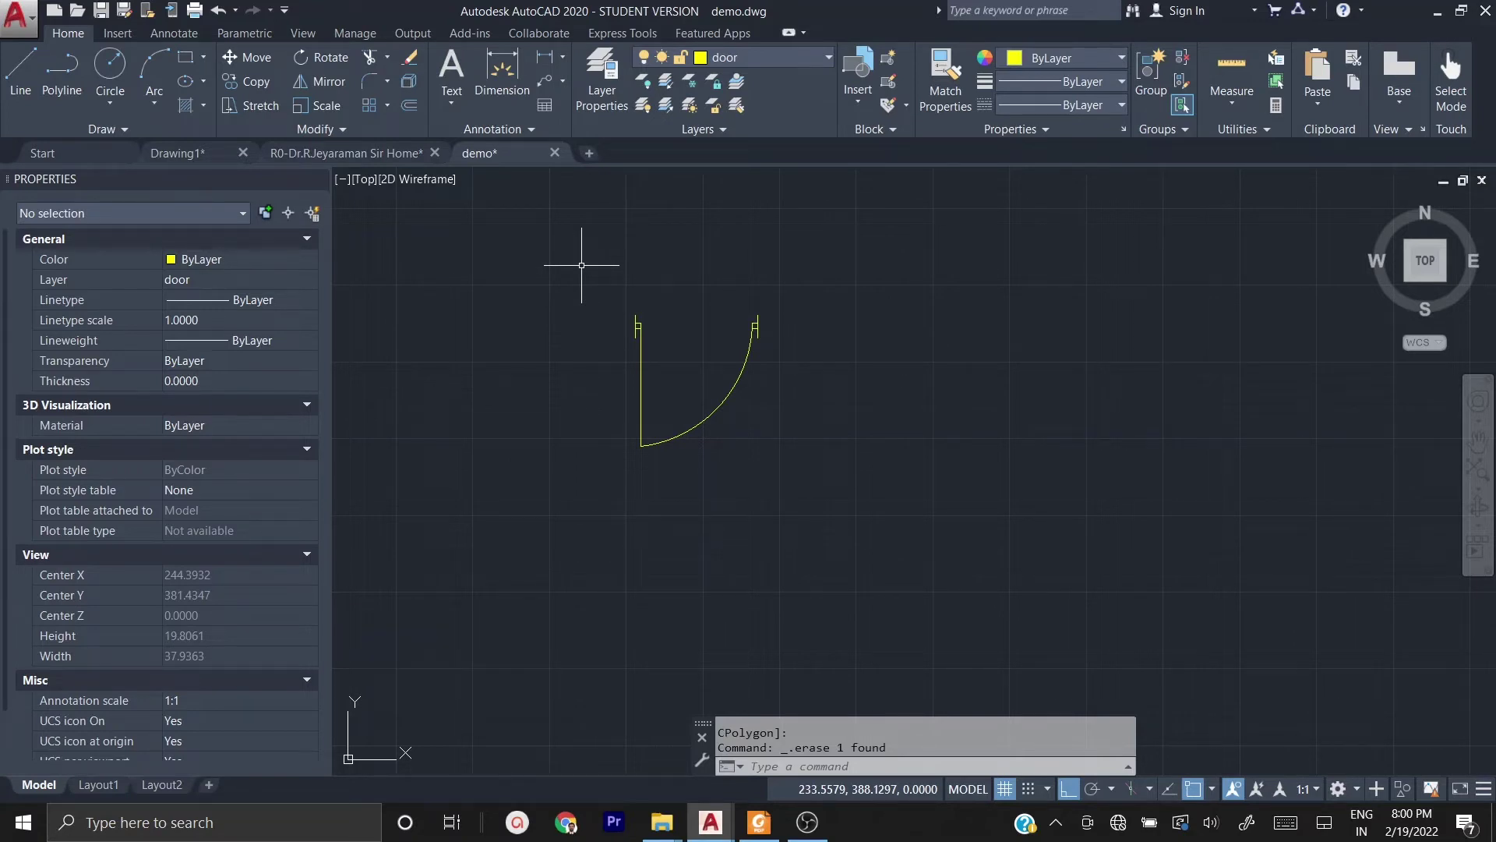
- Copy the whole door symbol twice horizontally to the right, placing the first copy about 8 units from the original
{"action": "left_click", "coordinate": [581, 265]}
{"action": "left_click", "coordinate": [829, 488]}
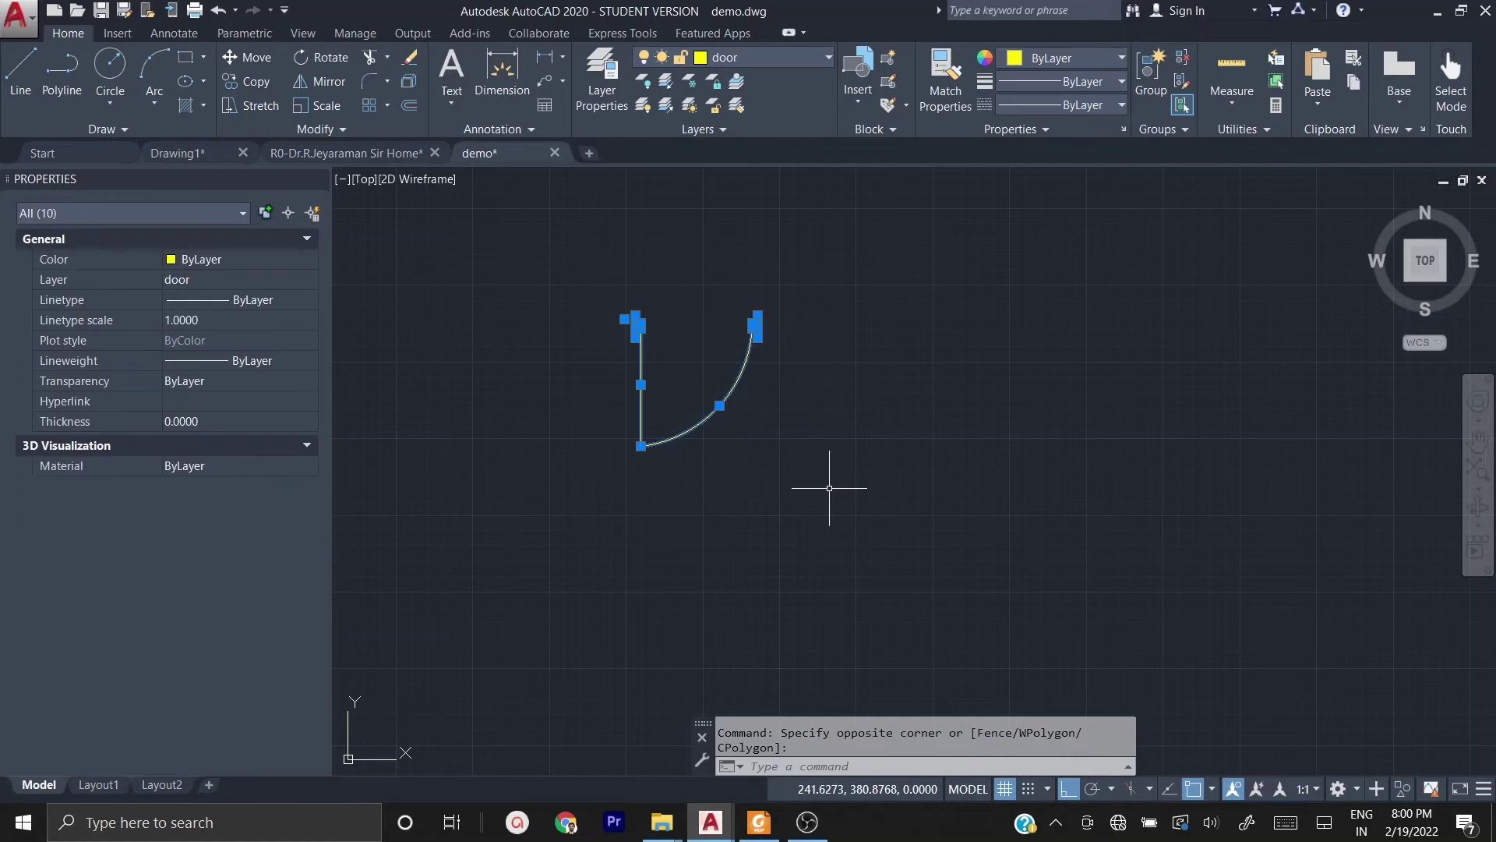
{"action": "type", "text": "co"}
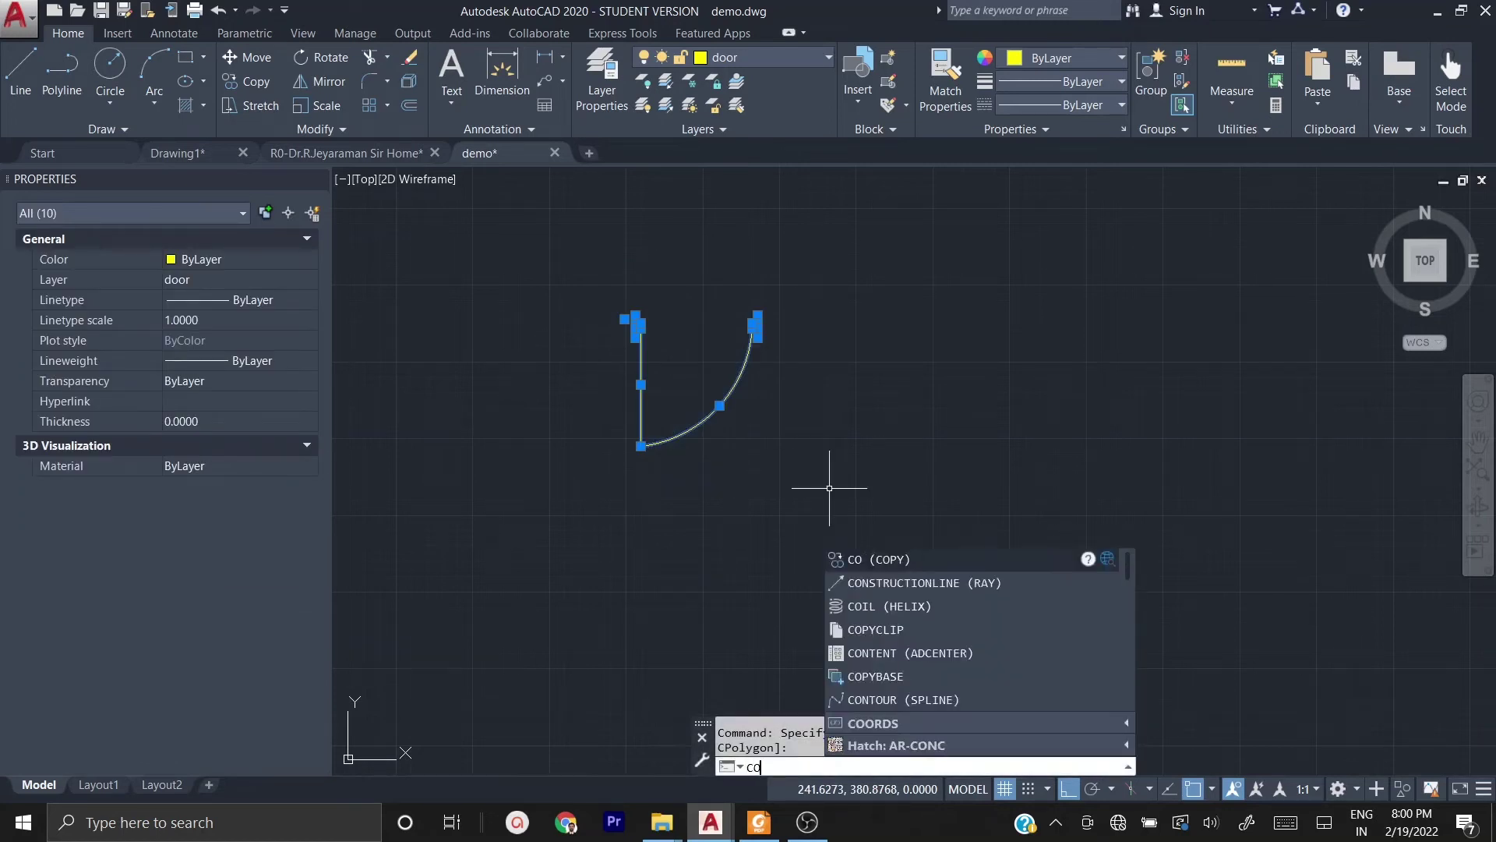
{"action": "key", "text": "Return"}
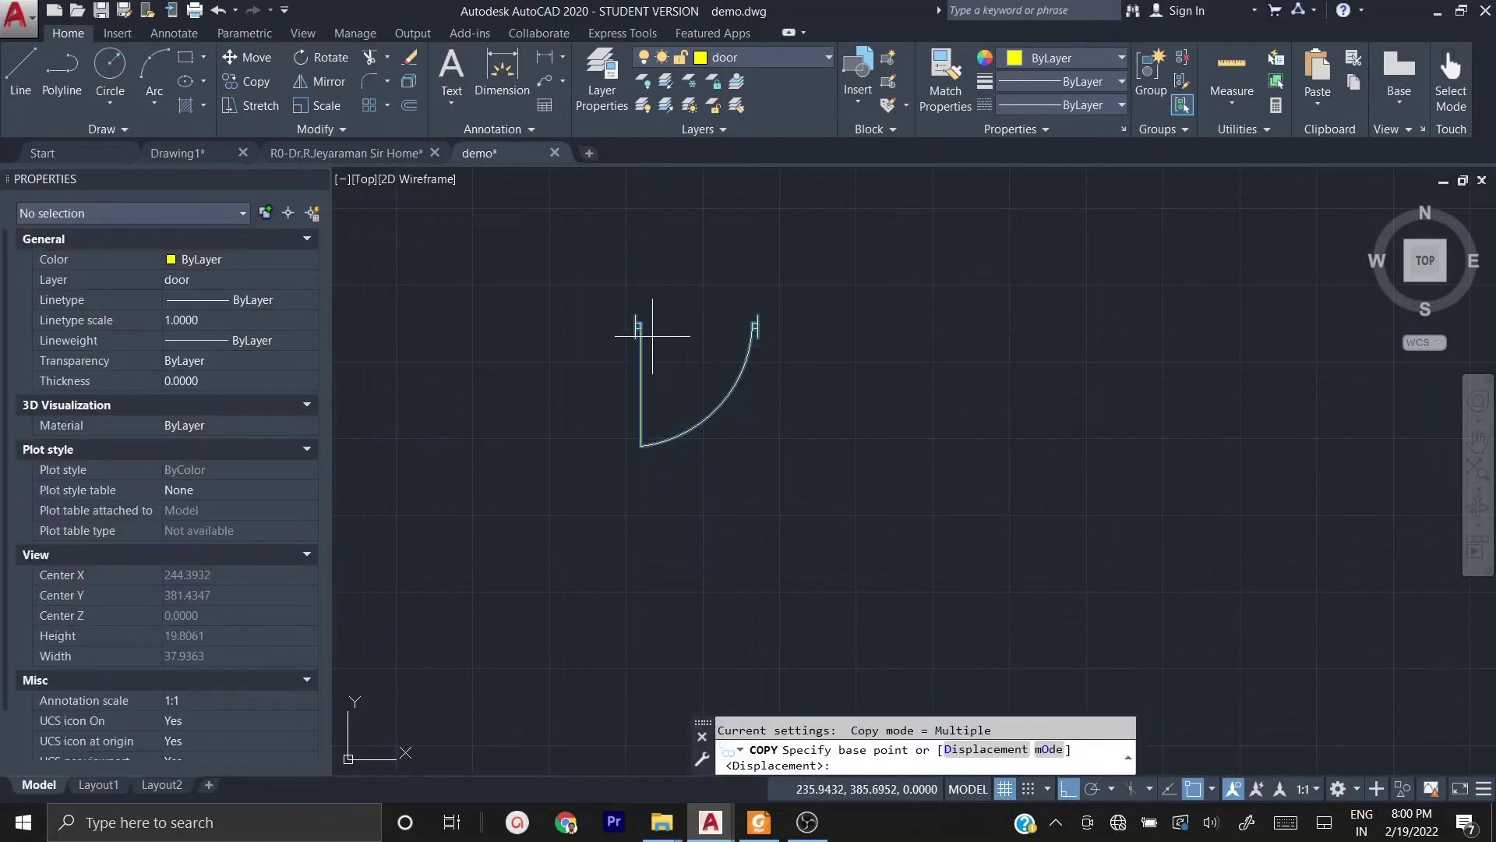
{"action": "left_click", "coordinate": [635, 315]}
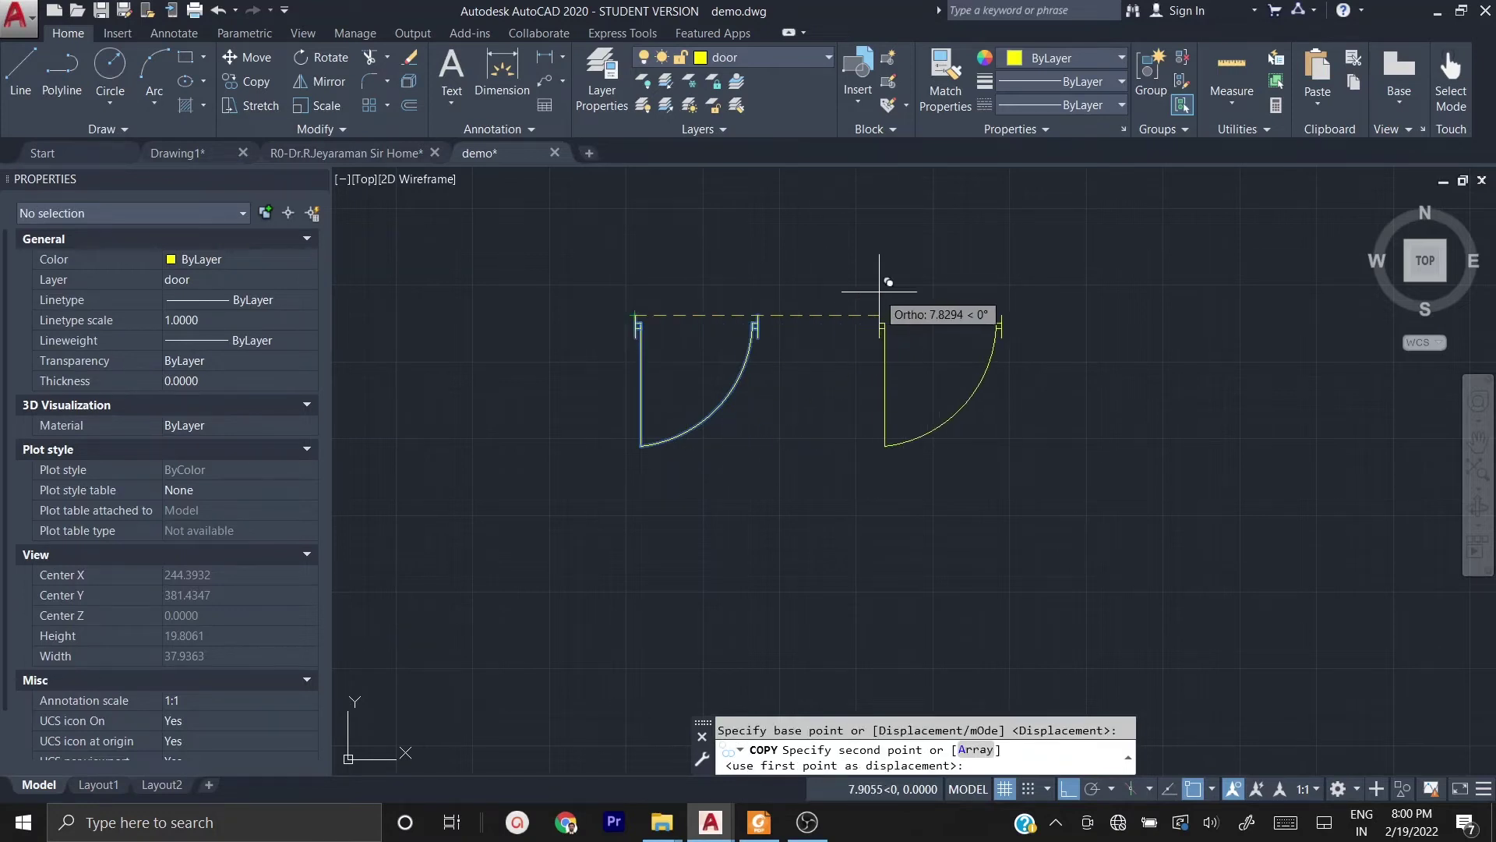
{"action": "left_click", "coordinate": [876, 315]}
{"action": "left_click", "coordinate": [1128, 314]}
{"action": "key", "text": "Escape"}
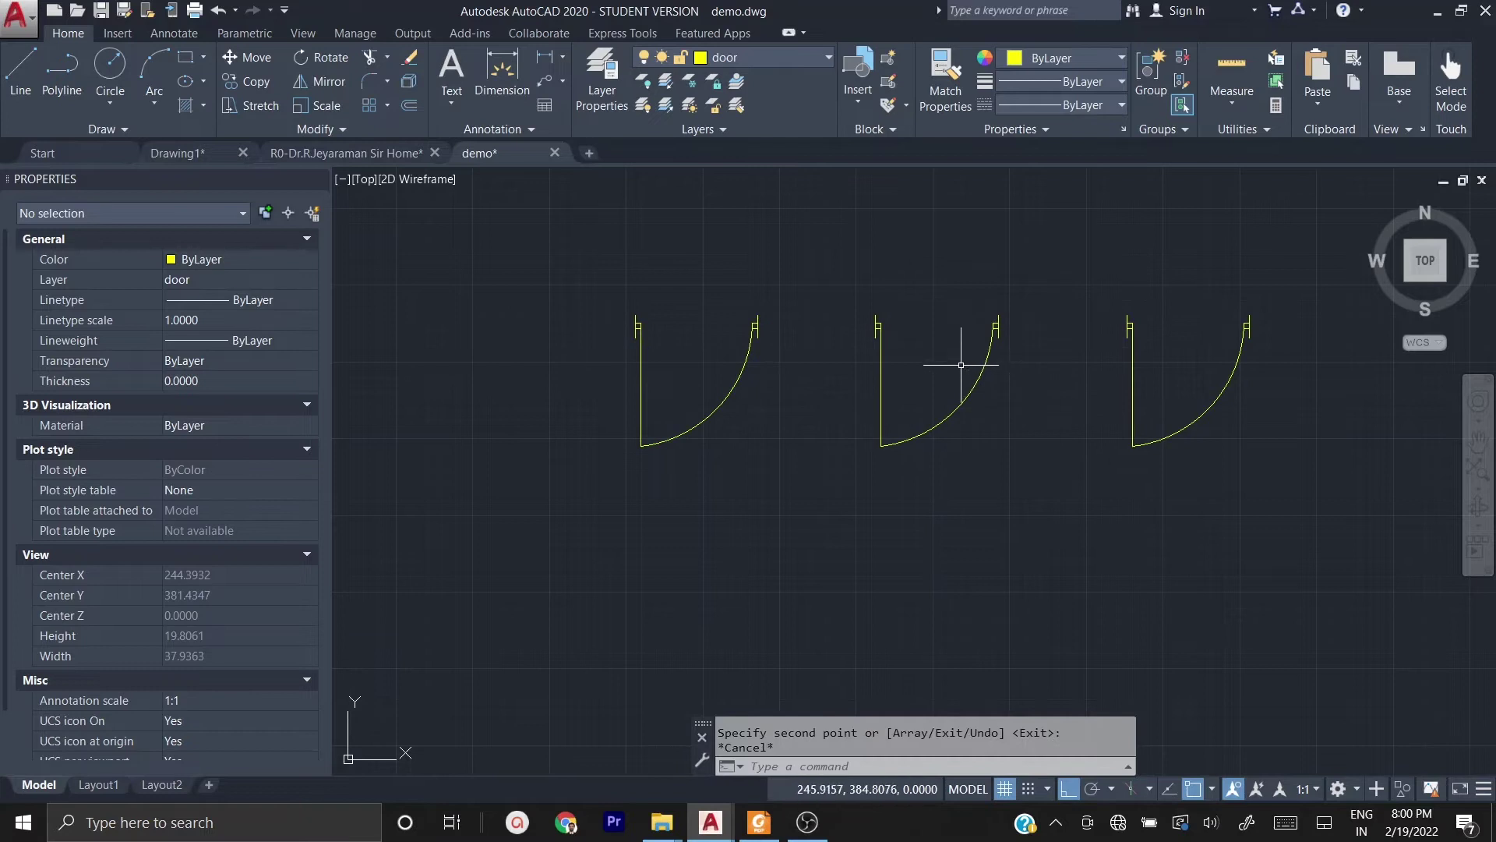
- Move the right jamb and end line of the middle door 1 unit to the left
{"action": "scroll", "coordinate": [974, 349], "scroll_direction": "up", "scroll_amount": 2}
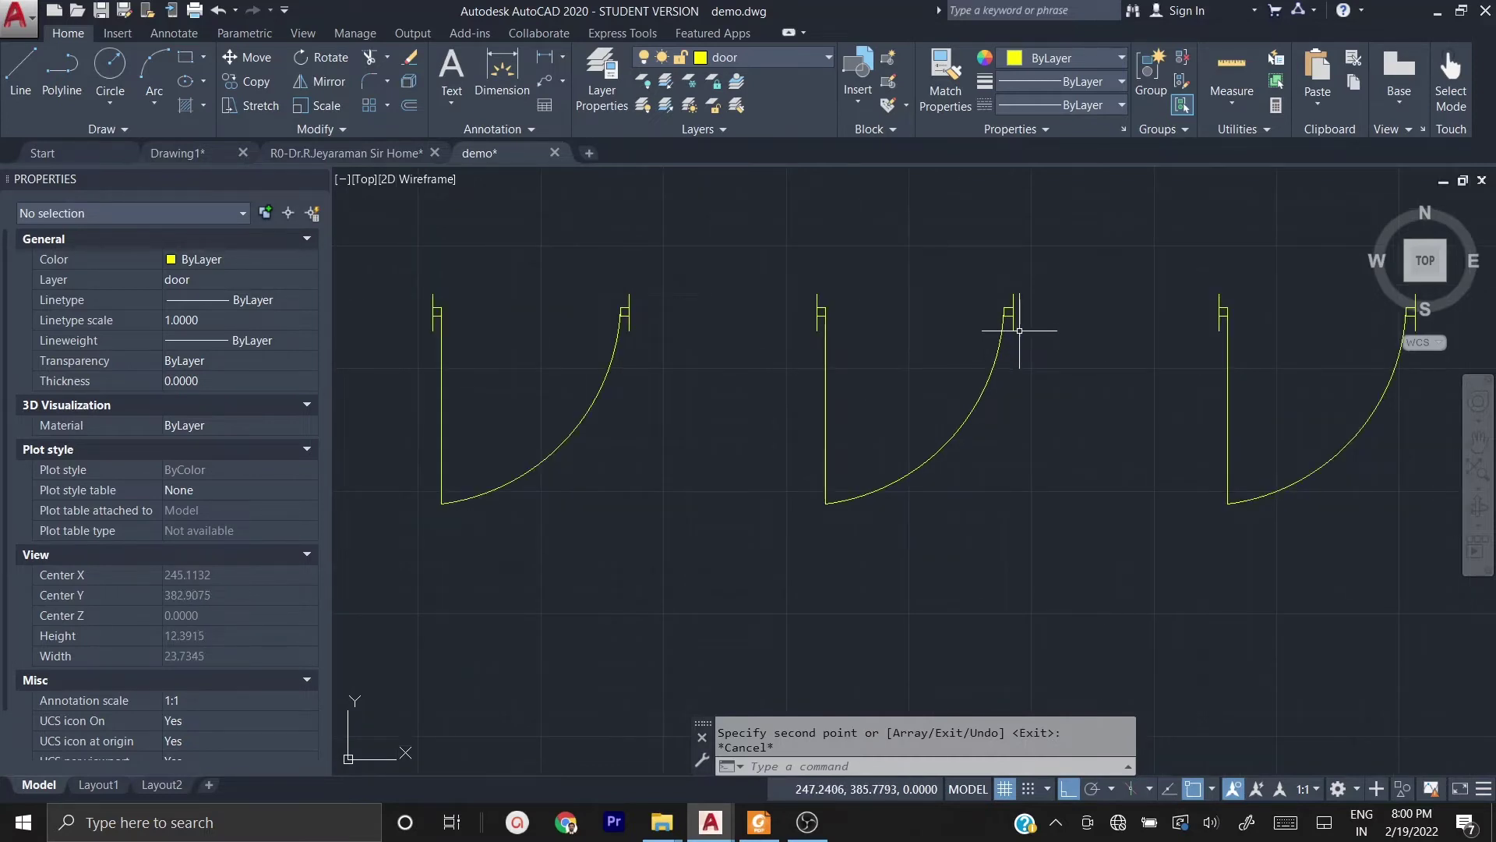
{"action": "scroll", "coordinate": [1011, 296], "scroll_direction": "up", "scroll_amount": 1}
{"action": "scroll", "coordinate": [1003, 271], "scroll_direction": "up", "scroll_amount": 1}
{"action": "left_click", "coordinate": [1070, 450]}
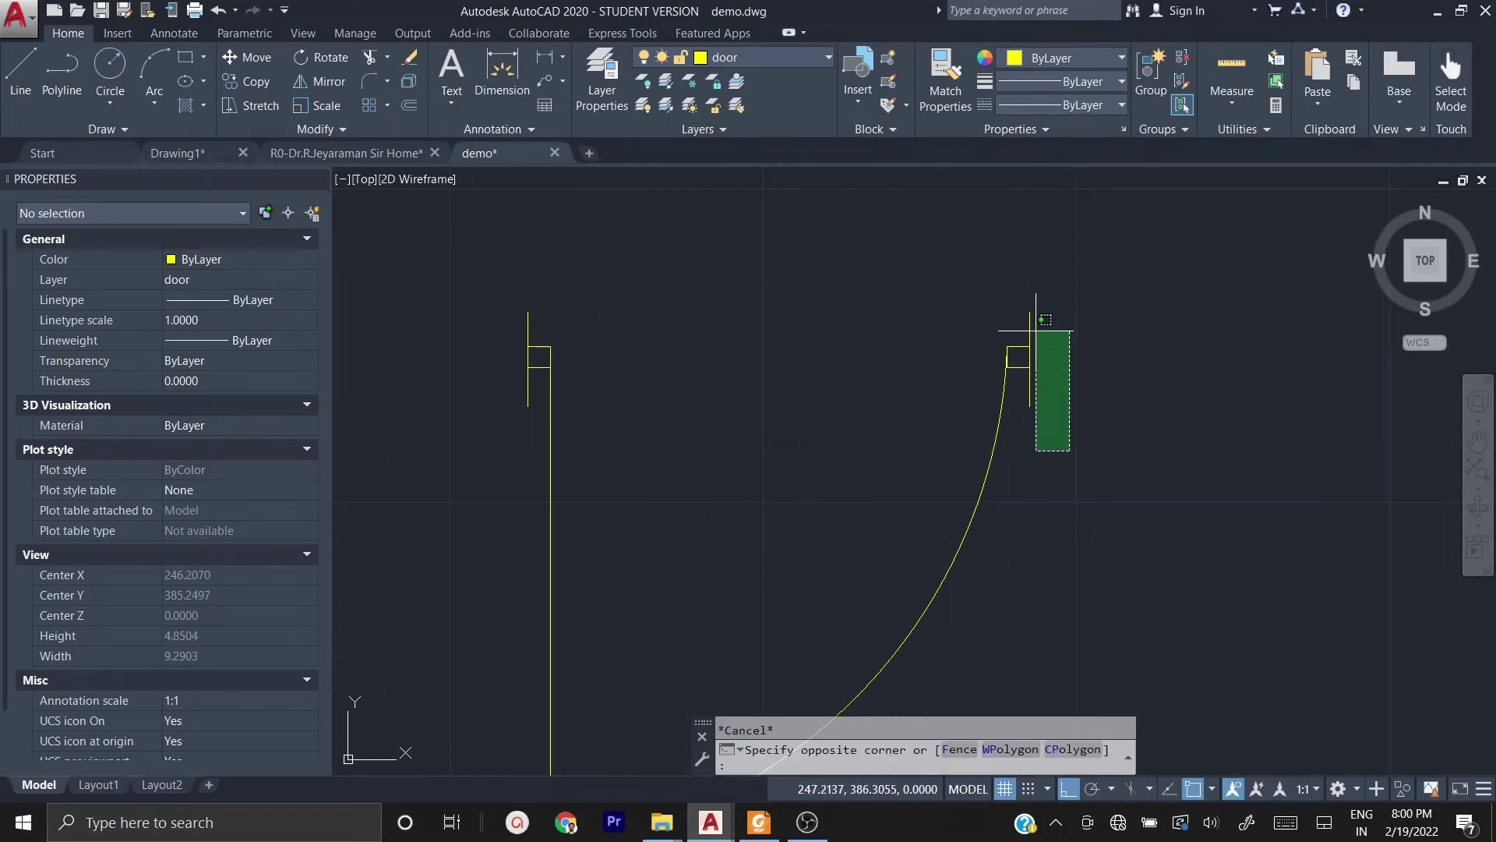
{"action": "left_click", "coordinate": [1069, 323]}
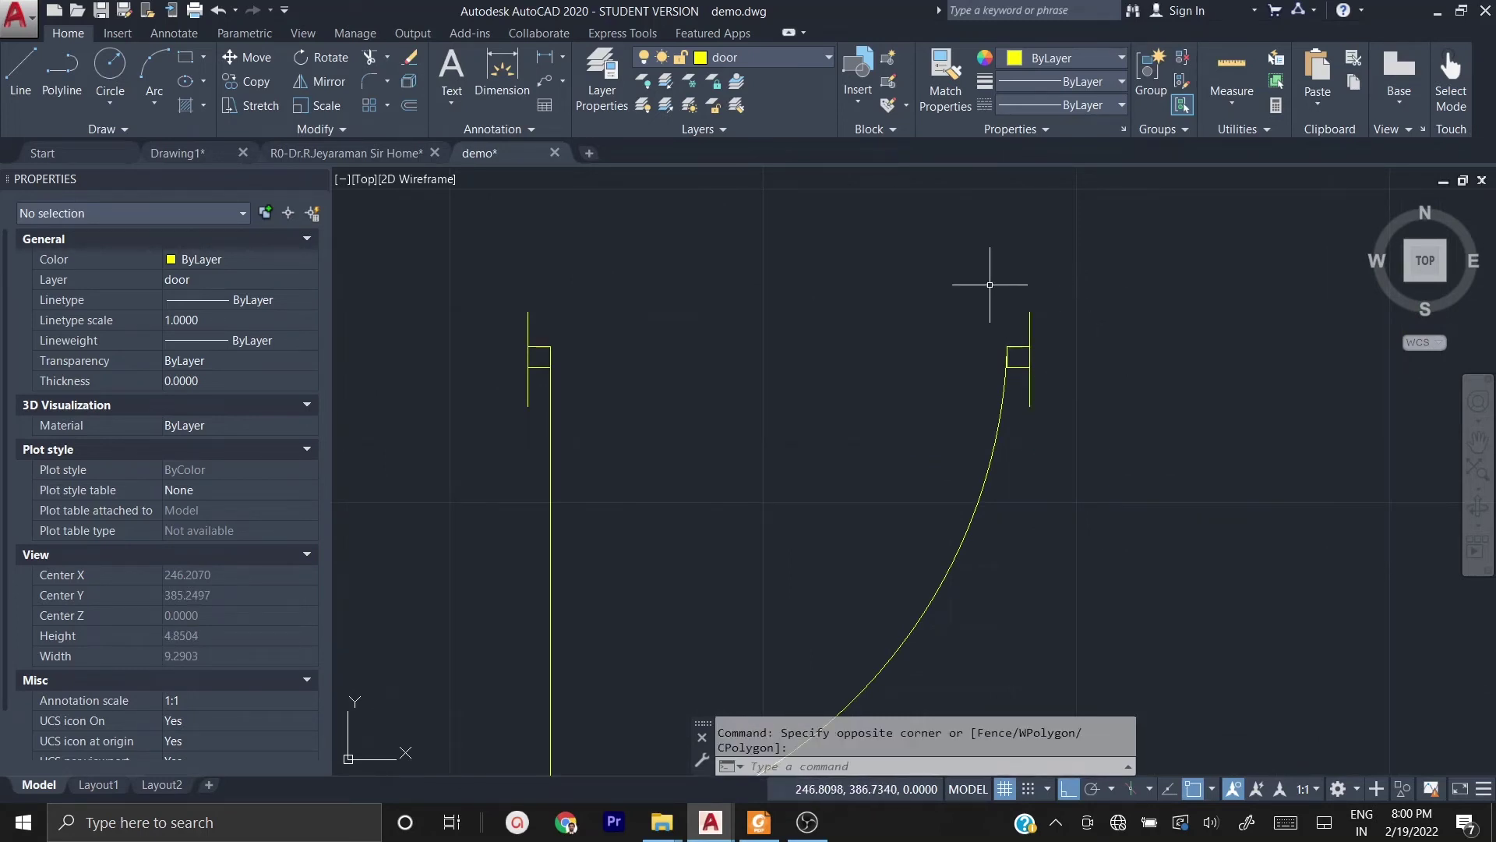
{"action": "left_click", "coordinate": [987, 284]}
{"action": "left_click", "coordinate": [1071, 438]}
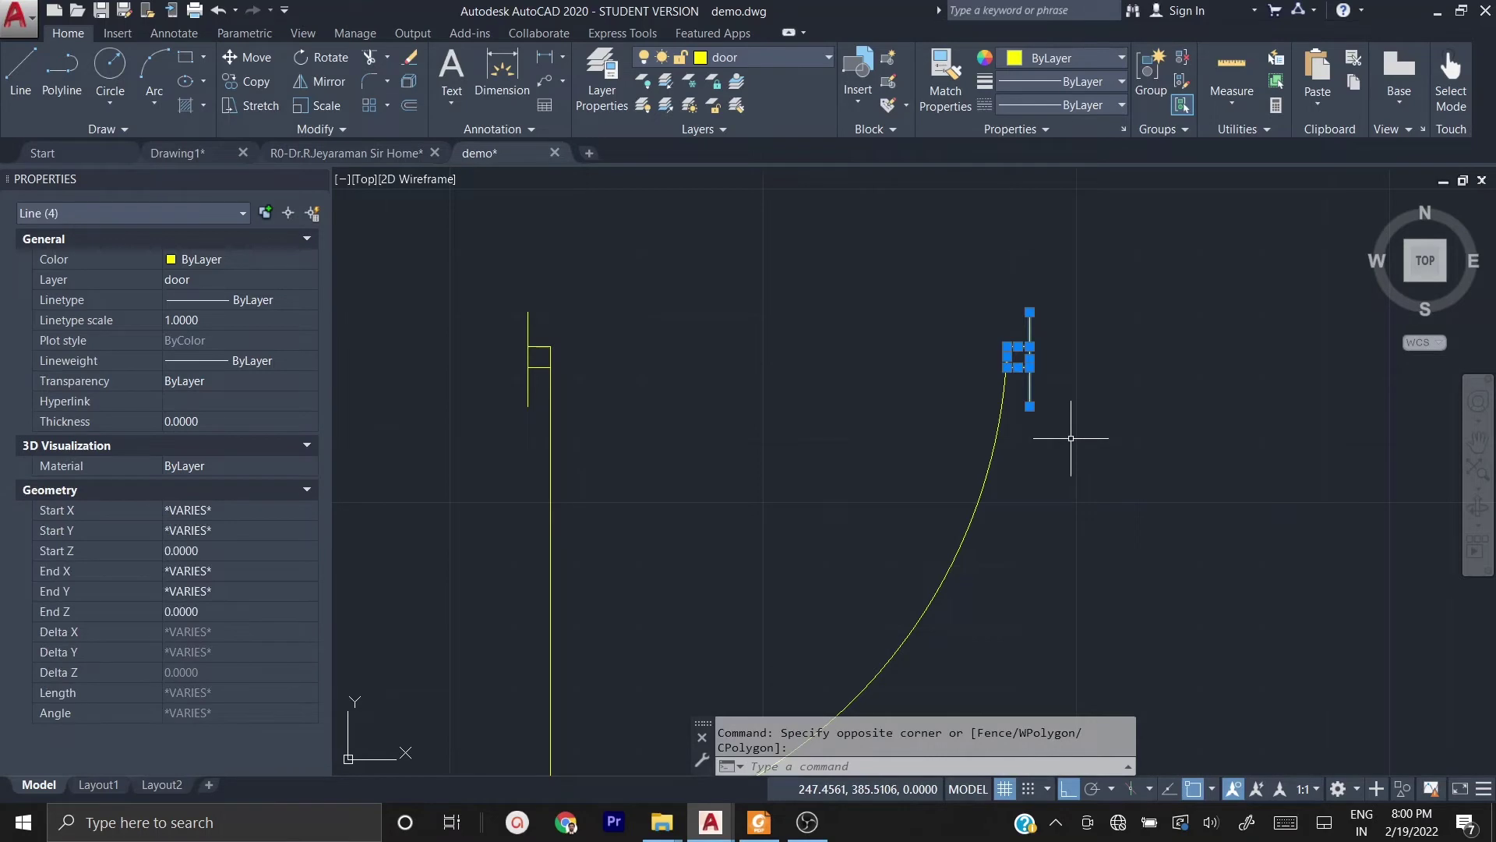
{"action": "type", "text": "m"}
{"action": "key", "text": "Return"}
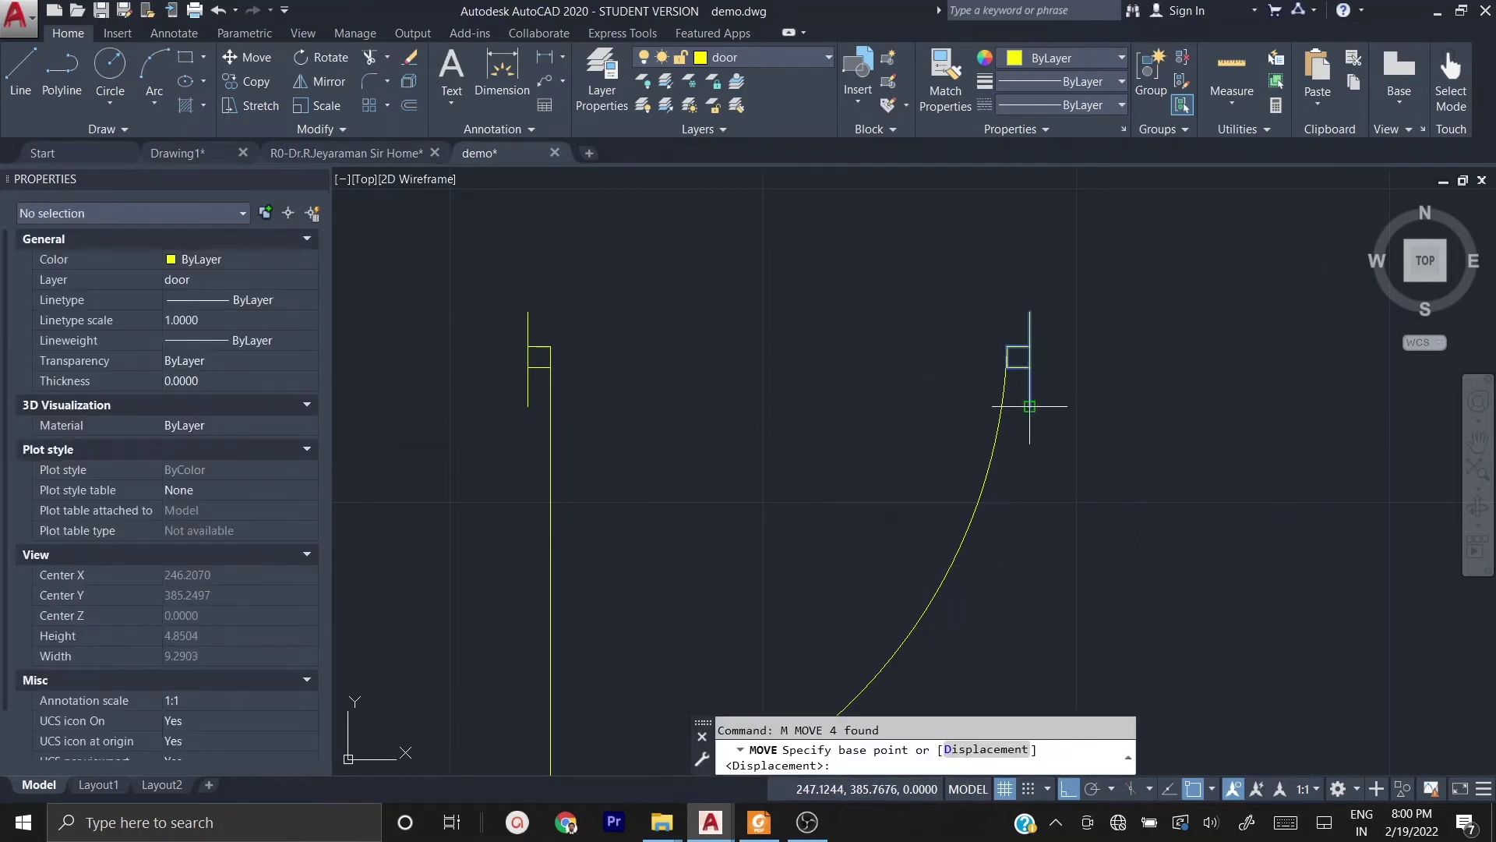
{"action": "left_click", "coordinate": [1030, 406]}
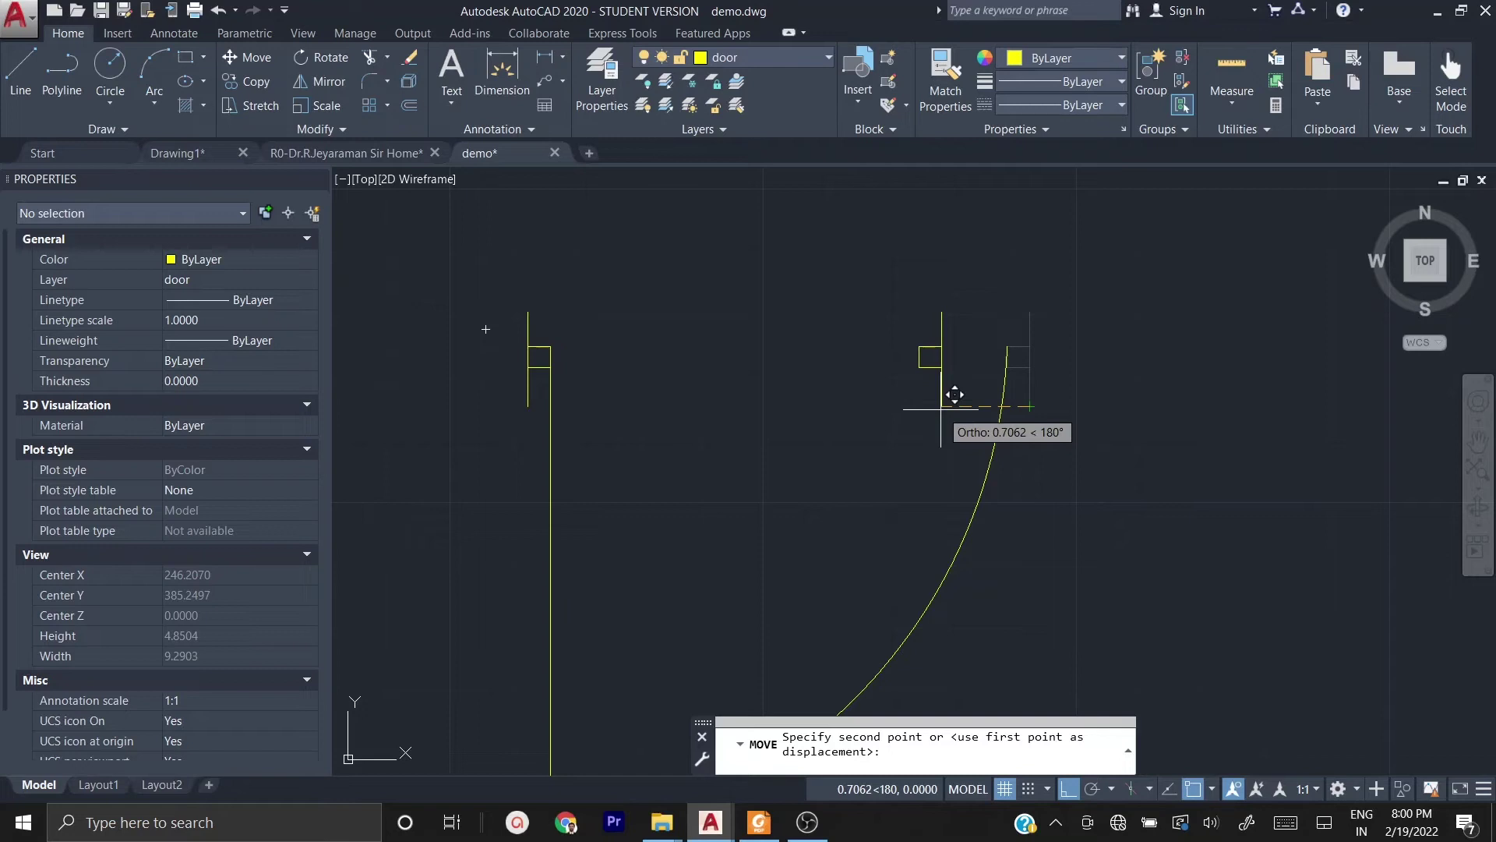
{"action": "type", "text": "1"}
{"action": "key", "text": "Return"}
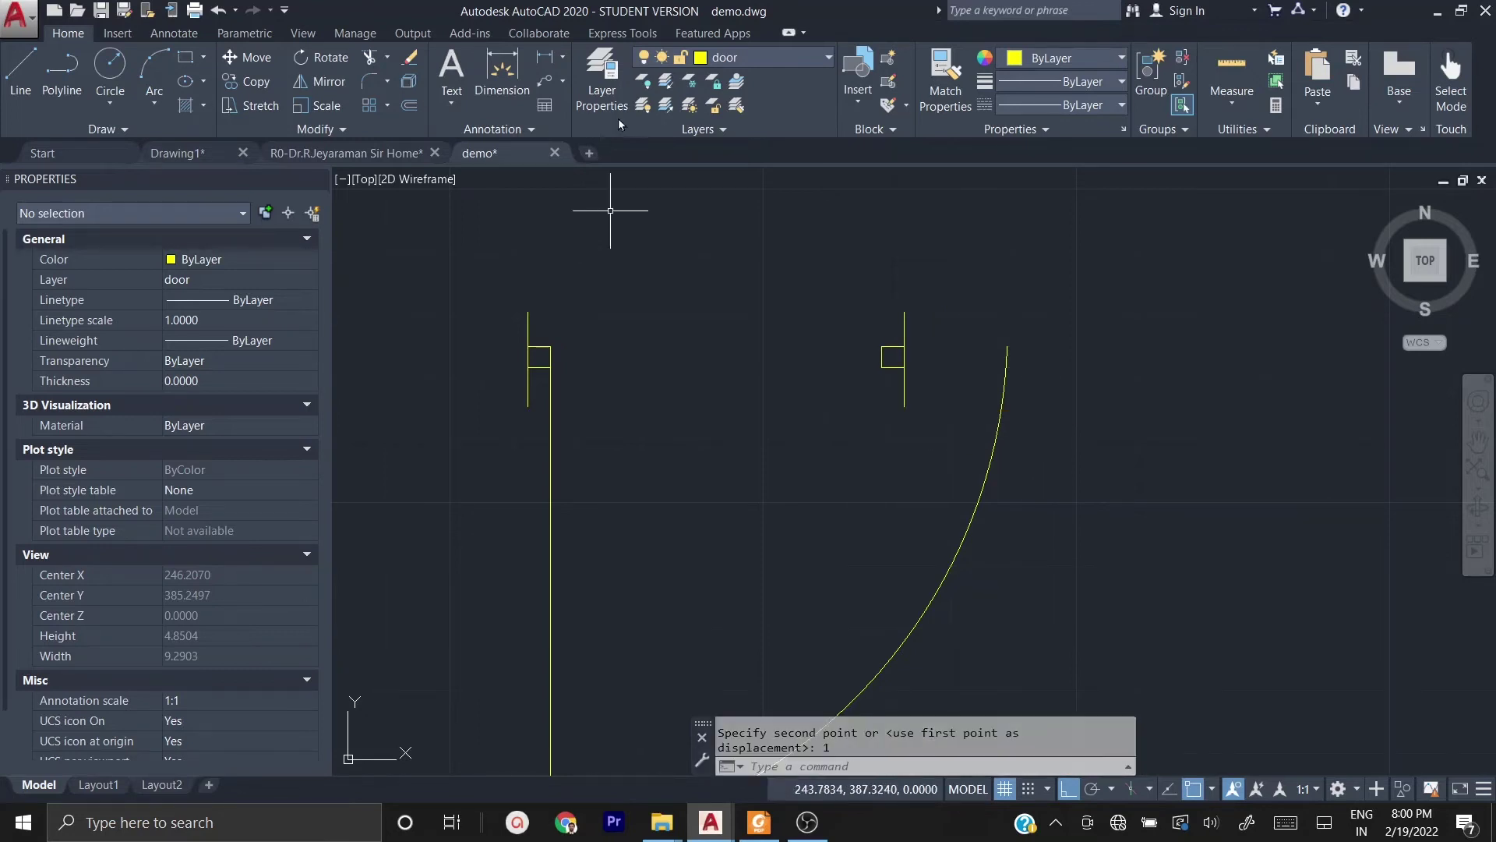
- Measure the middle door's overall width between its outer end lines with a linear dimension, without placing it
{"action": "left_click", "coordinate": [543, 58]}
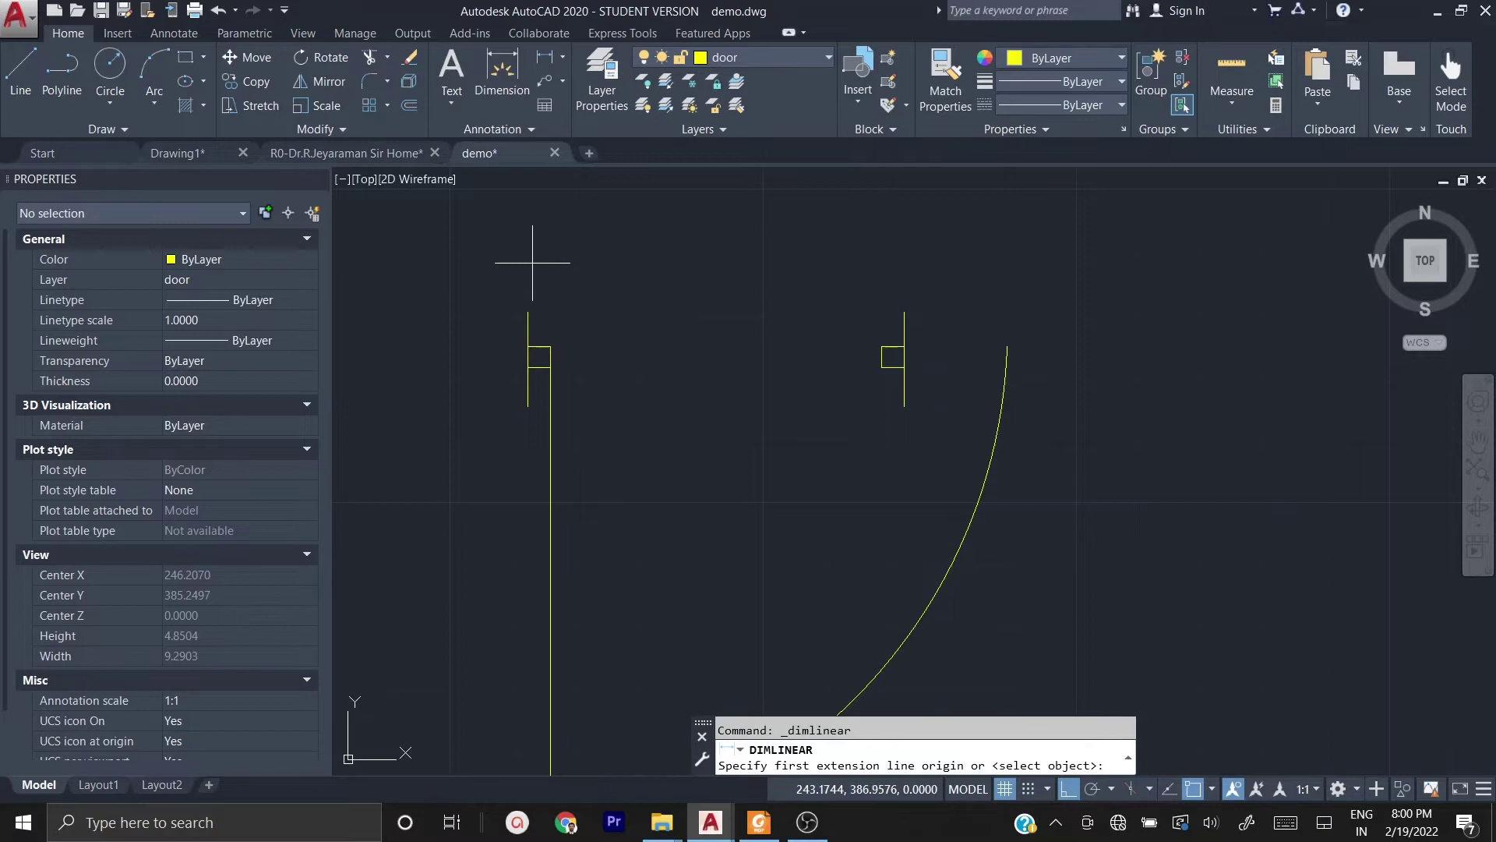
{"action": "left_click", "coordinate": [528, 312]}
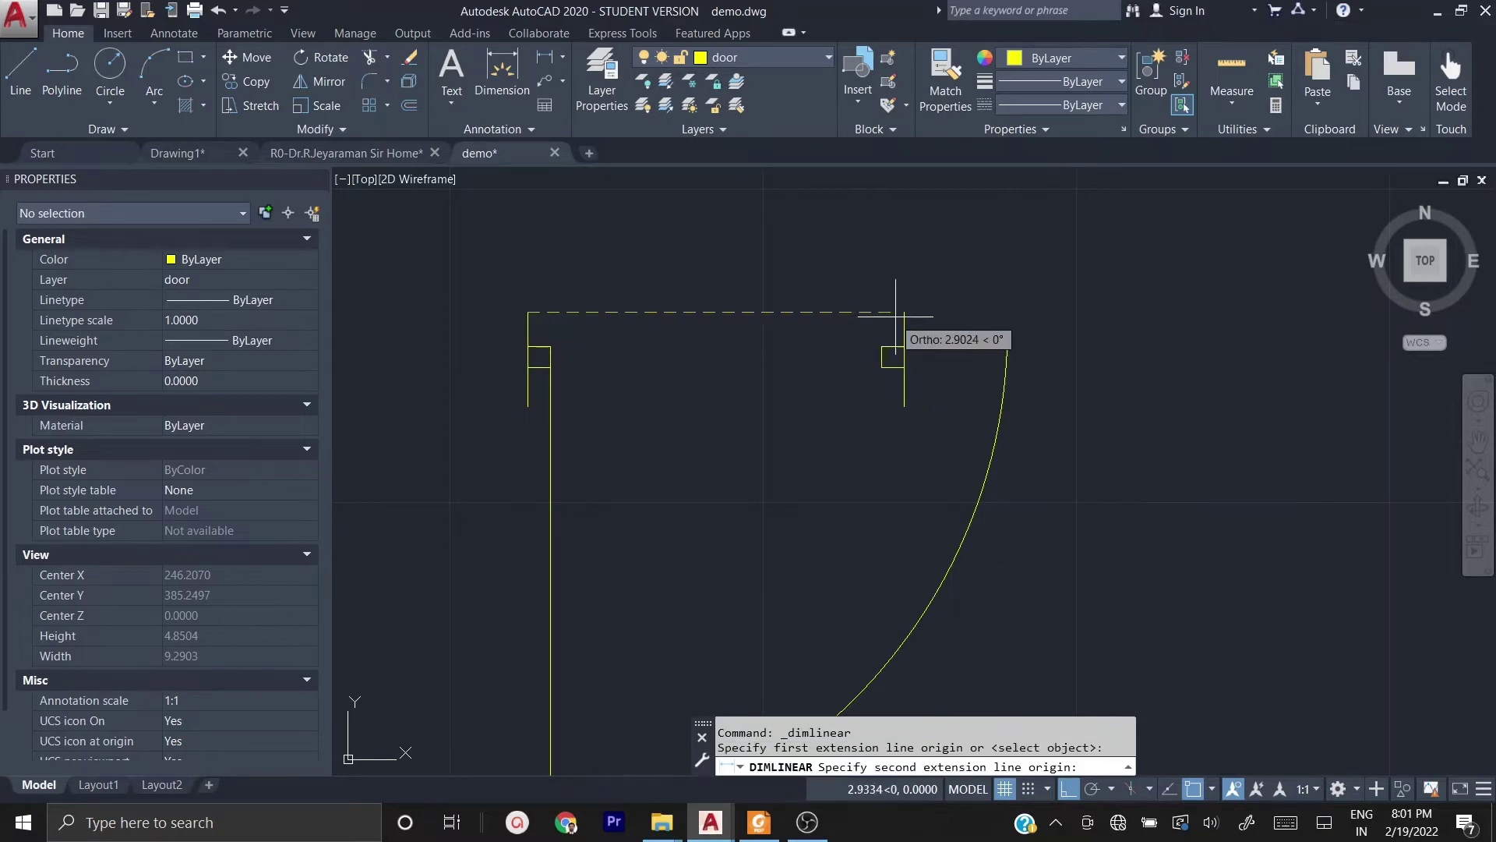
{"action": "left_click", "coordinate": [904, 312]}
{"action": "scroll", "coordinate": [826, 260], "scroll_direction": "down", "scroll_amount": 4}
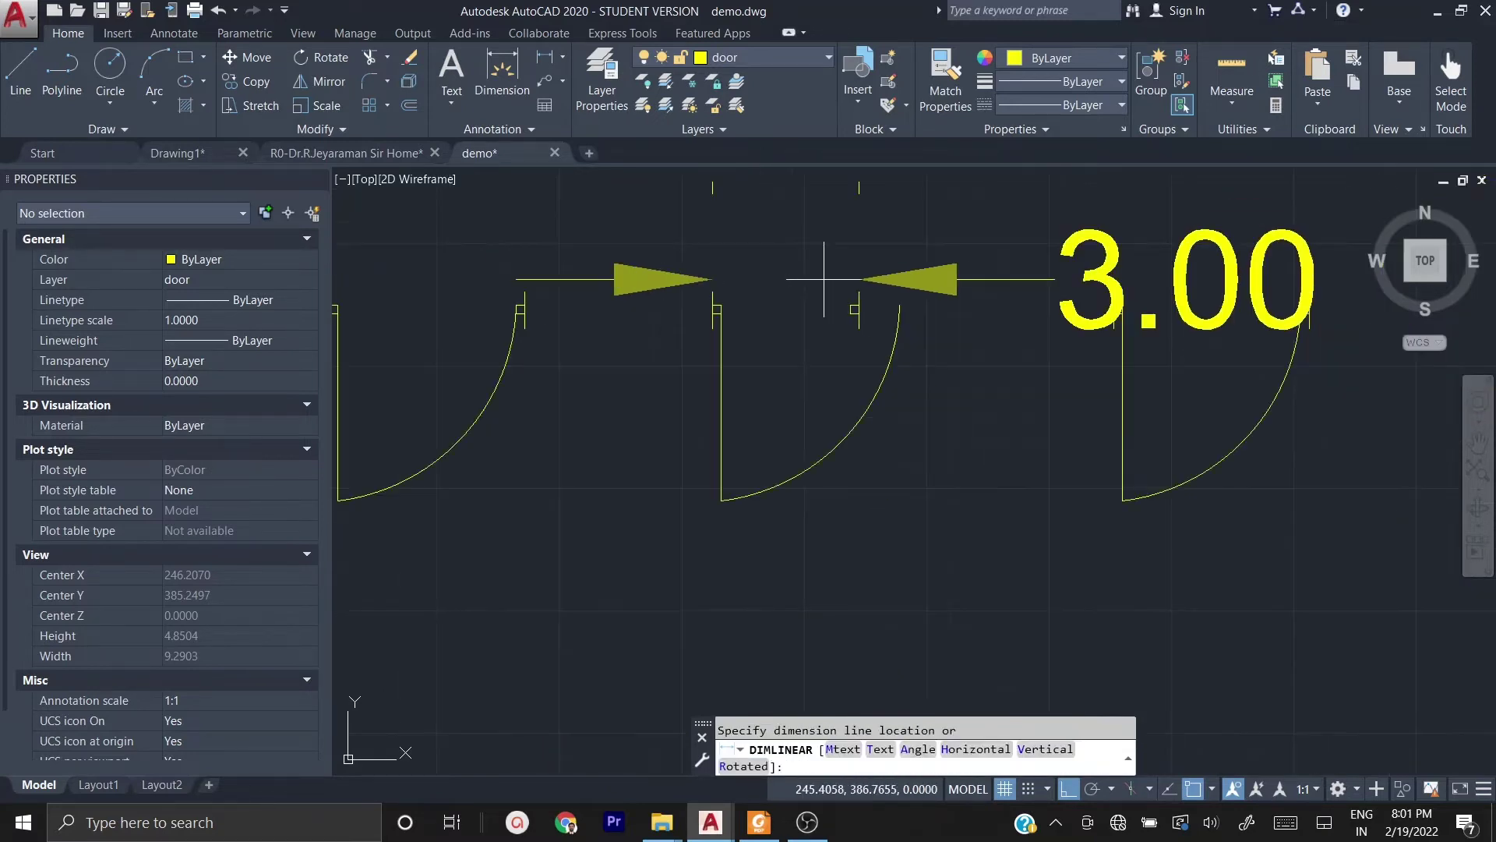
{"action": "key", "text": "Escape"}
{"action": "scroll", "coordinate": [857, 308], "scroll_direction": "up", "scroll_amount": 2}
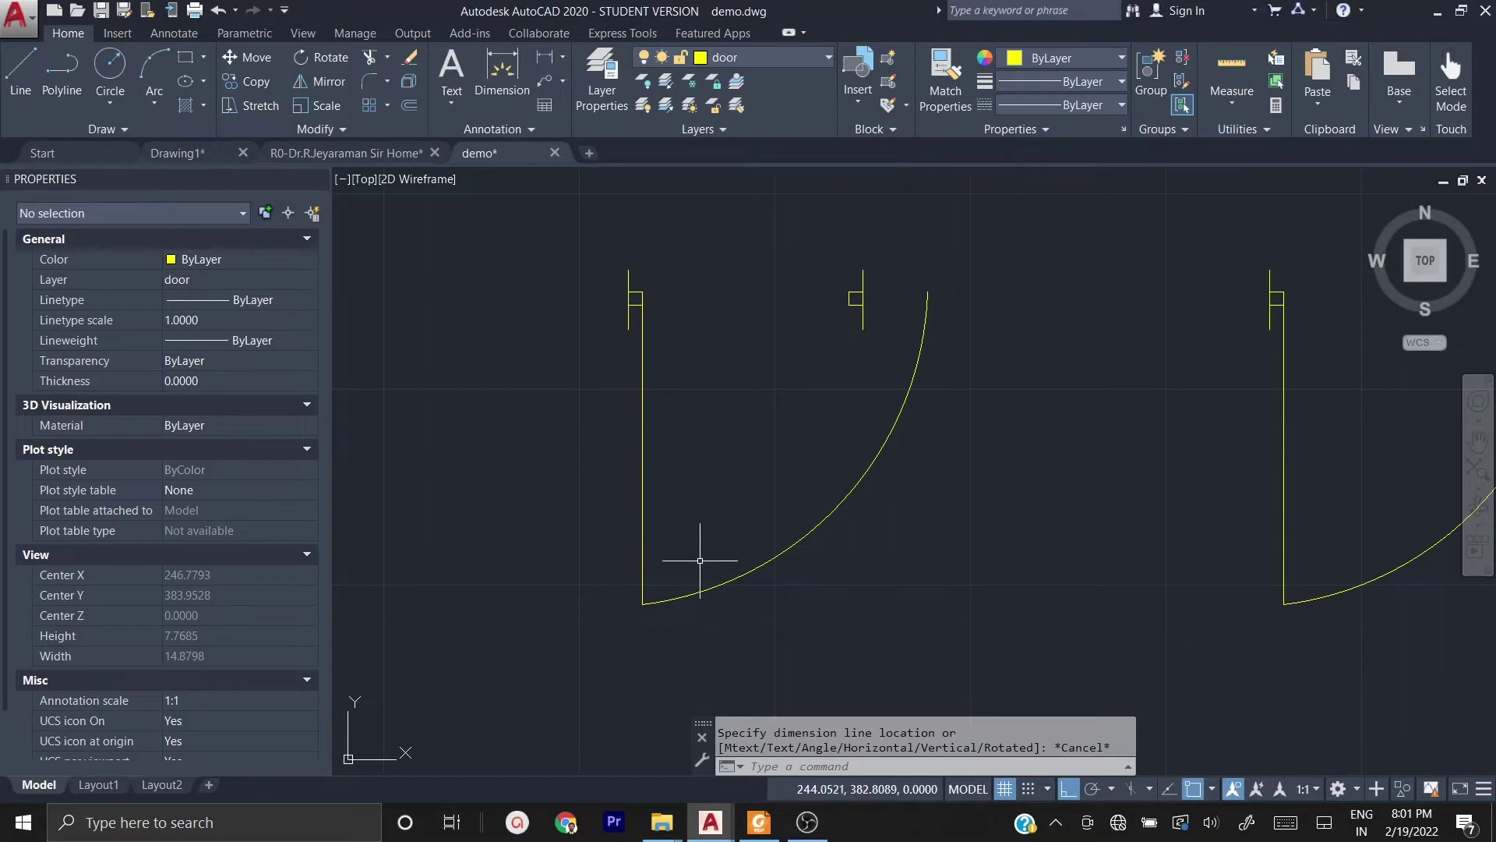
- Shorten the middle door's leaf line by 1 unit, stretching its lower end upward
{"action": "left_click", "coordinate": [666, 521]}
{"action": "left_click", "coordinate": [581, 450]}
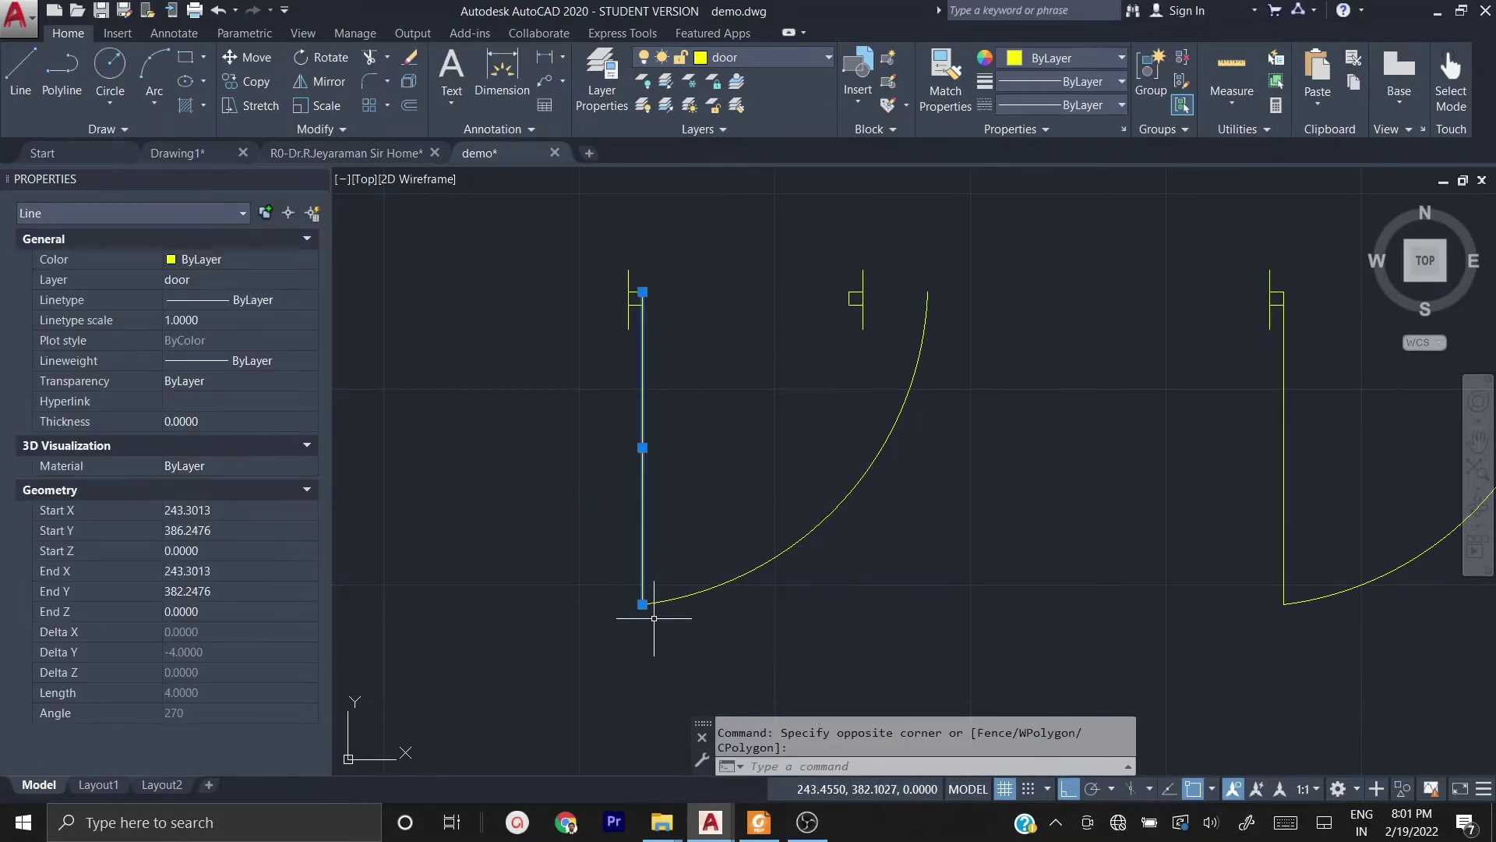
{"action": "mouse_move", "coordinate": [643, 605]}
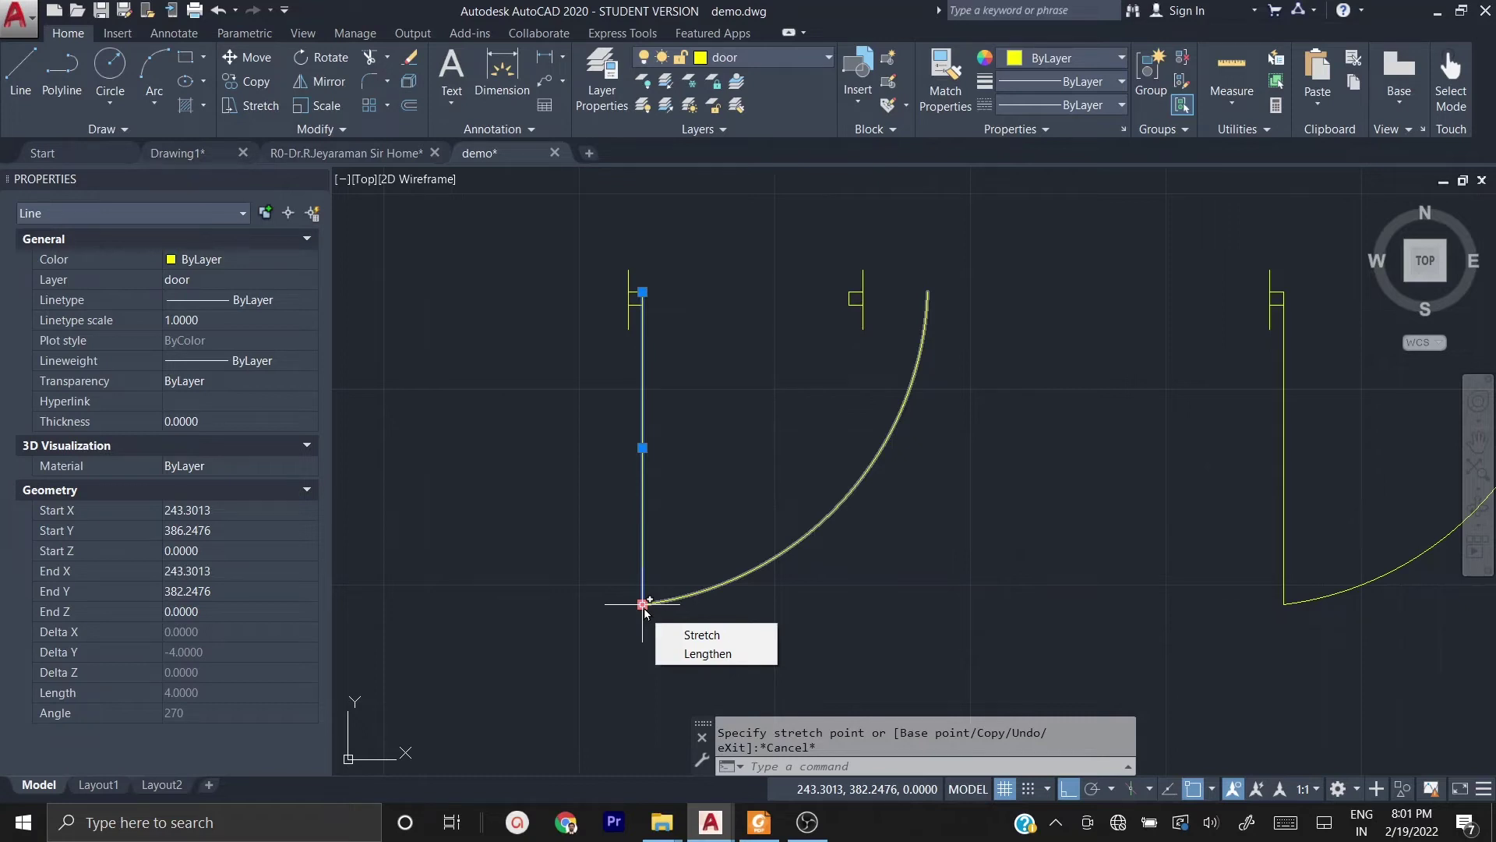
{"action": "left_click", "coordinate": [643, 605]}
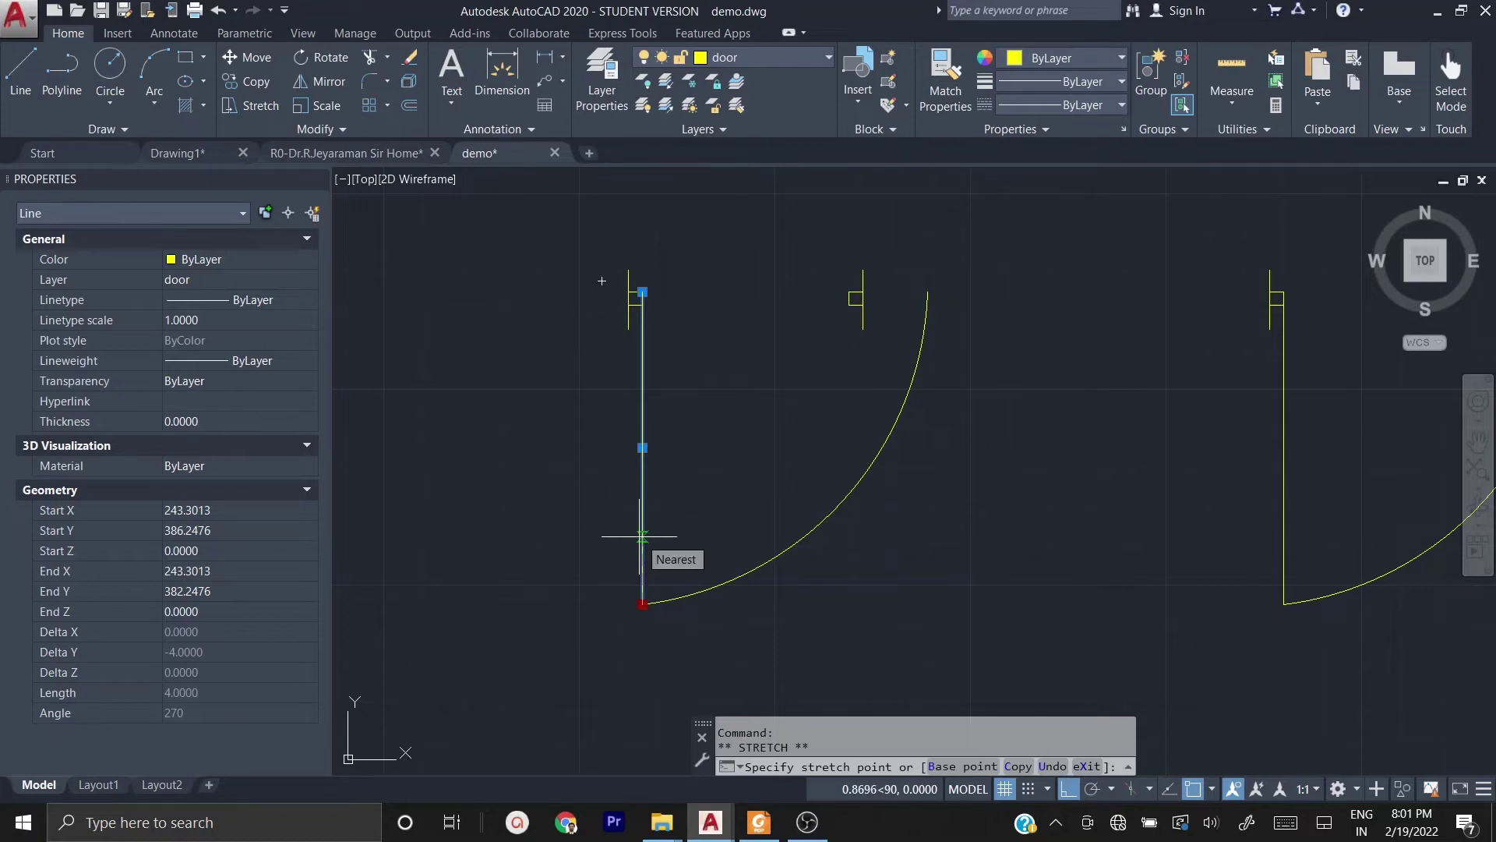
{"action": "type", "text": "1"}
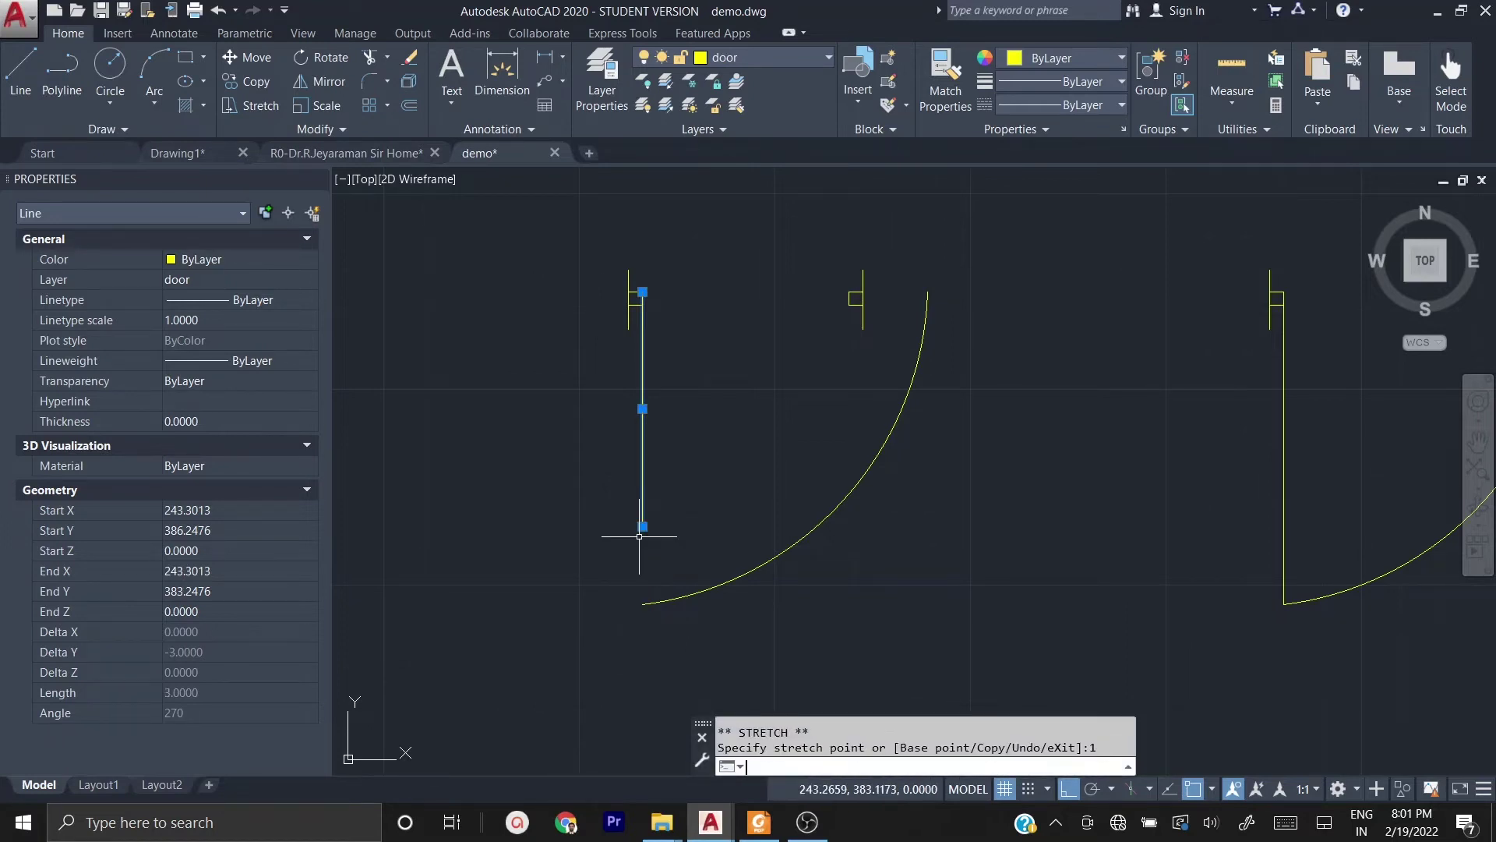
{"action": "key", "text": "Return"}
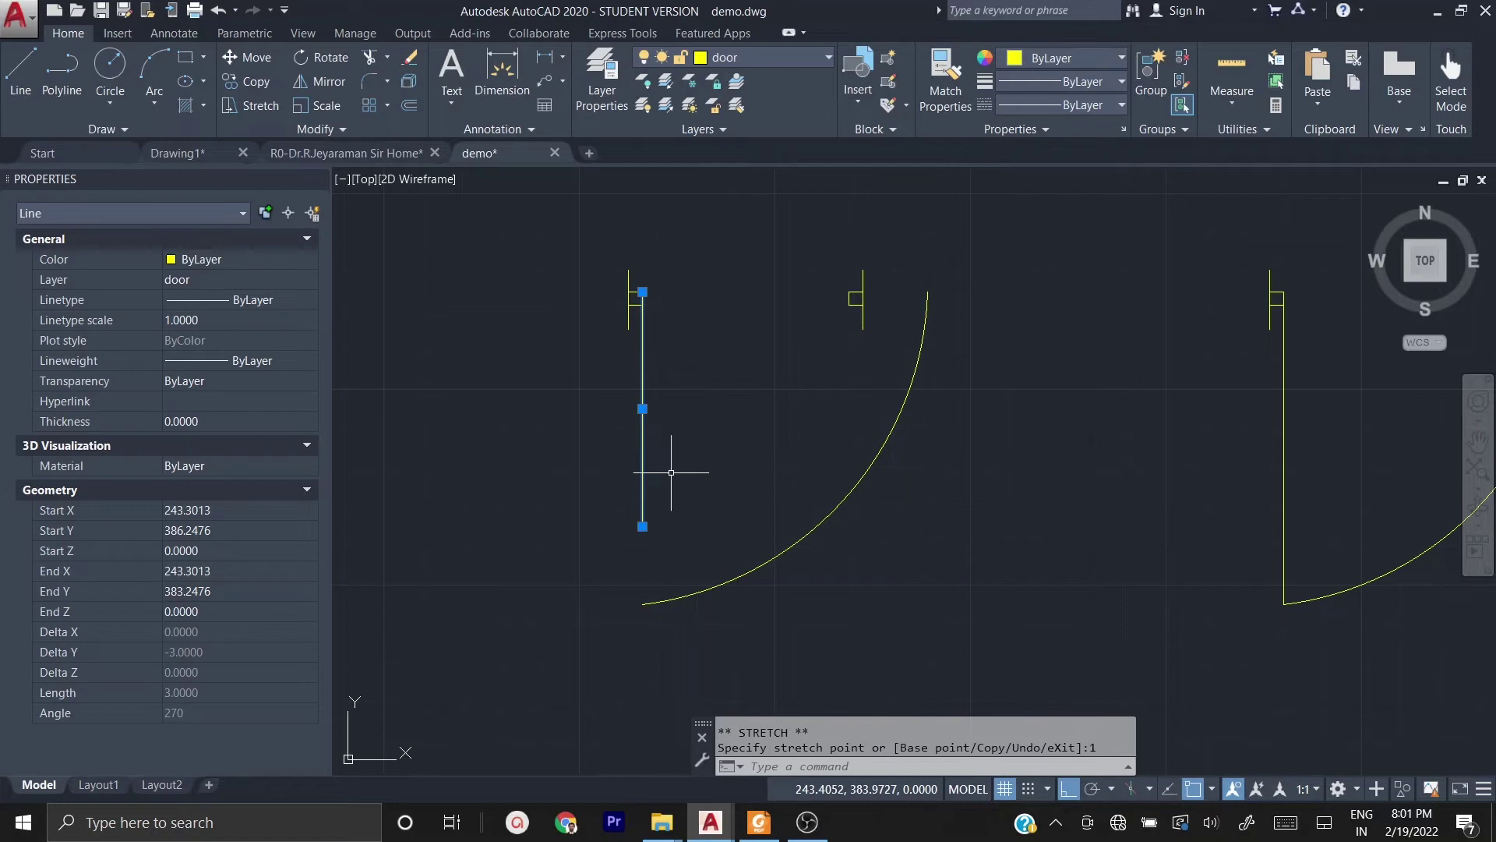
{"action": "key", "text": "Escape"}
- Erase the oversized swing arc of the middle door
{"action": "left_click", "coordinate": [862, 558]}
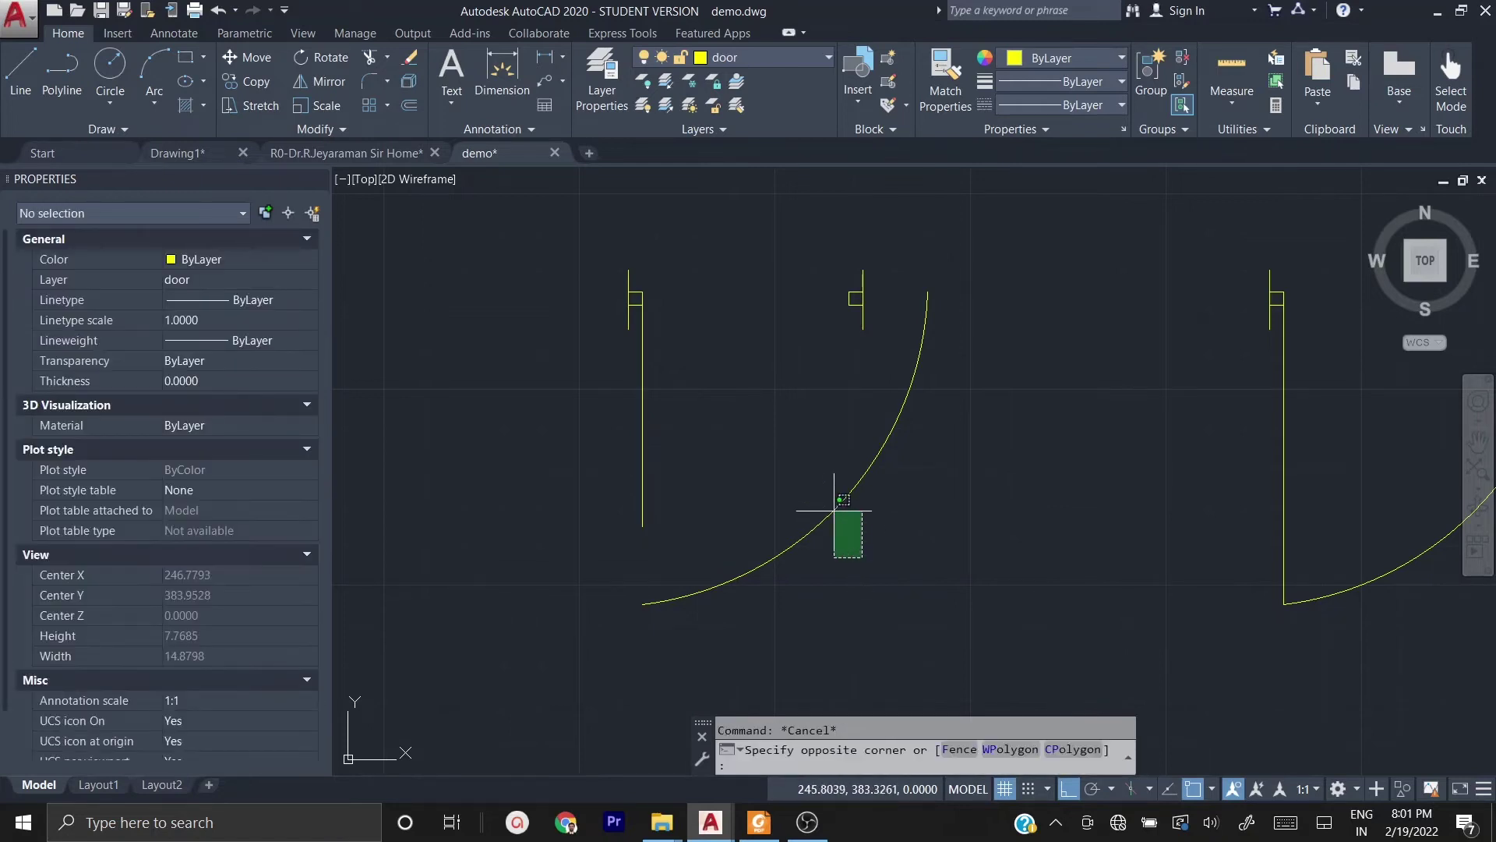
{"action": "left_click", "coordinate": [815, 461]}
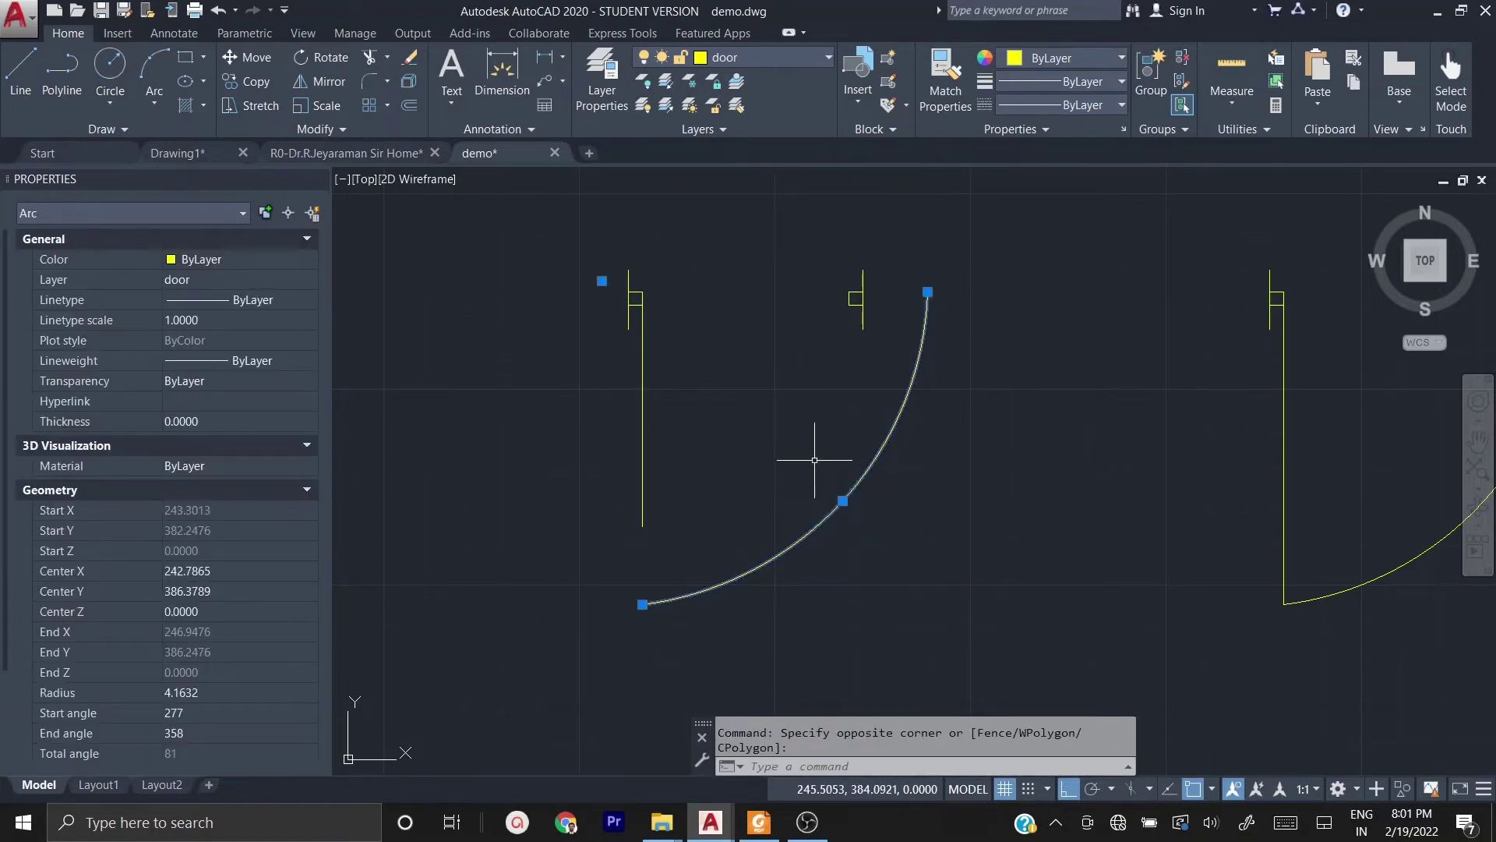
{"action": "key", "text": "Delete"}
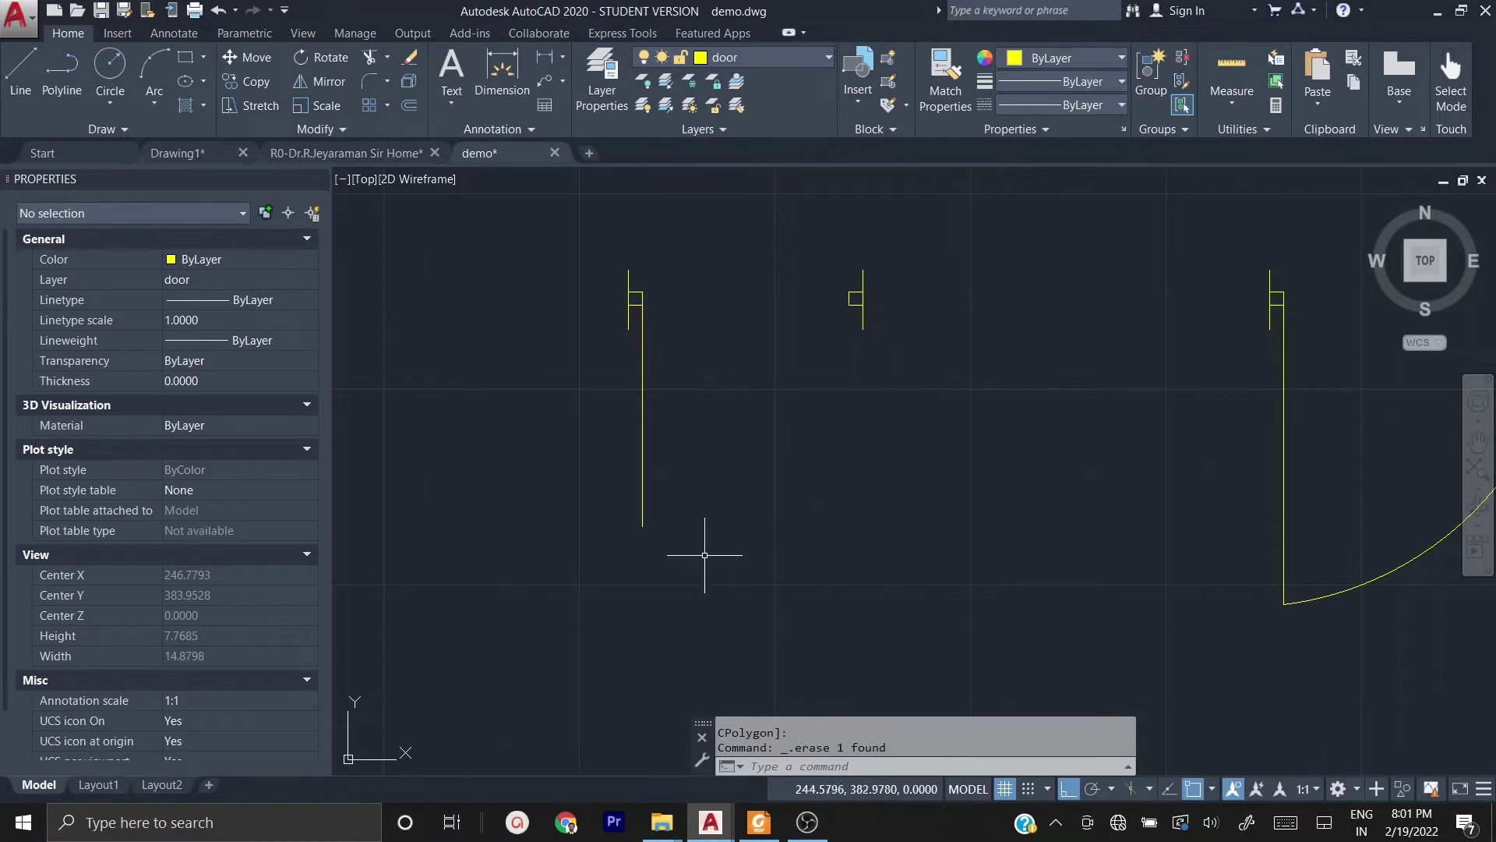
- Draw the middle door's swing arc through three points, from the leaf line's lower end to the right jamb's upper inner corner
{"action": "left_click", "coordinate": [152, 64]}
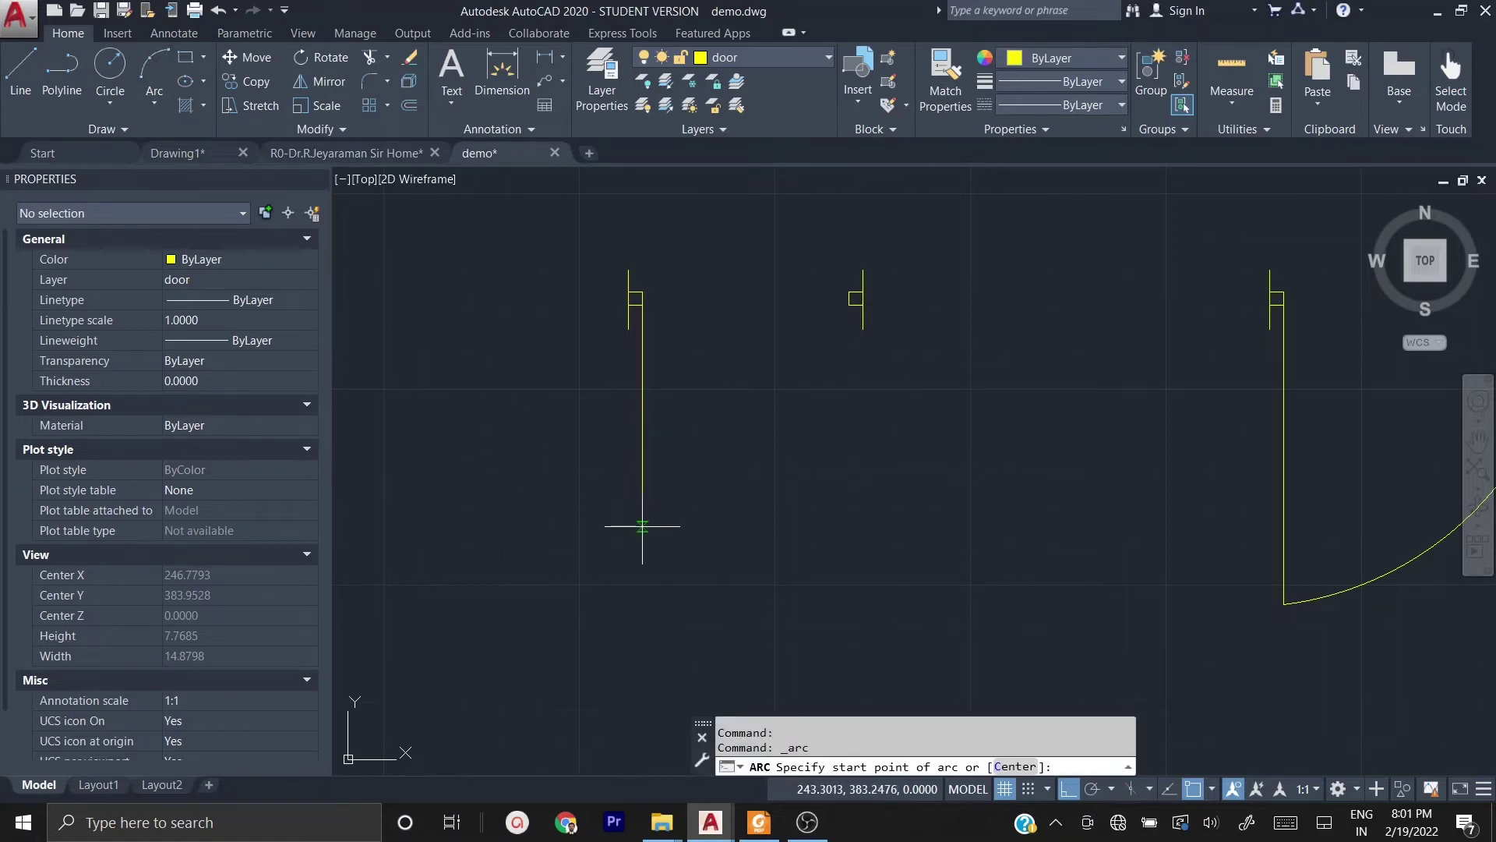
{"action": "left_click", "coordinate": [642, 526]}
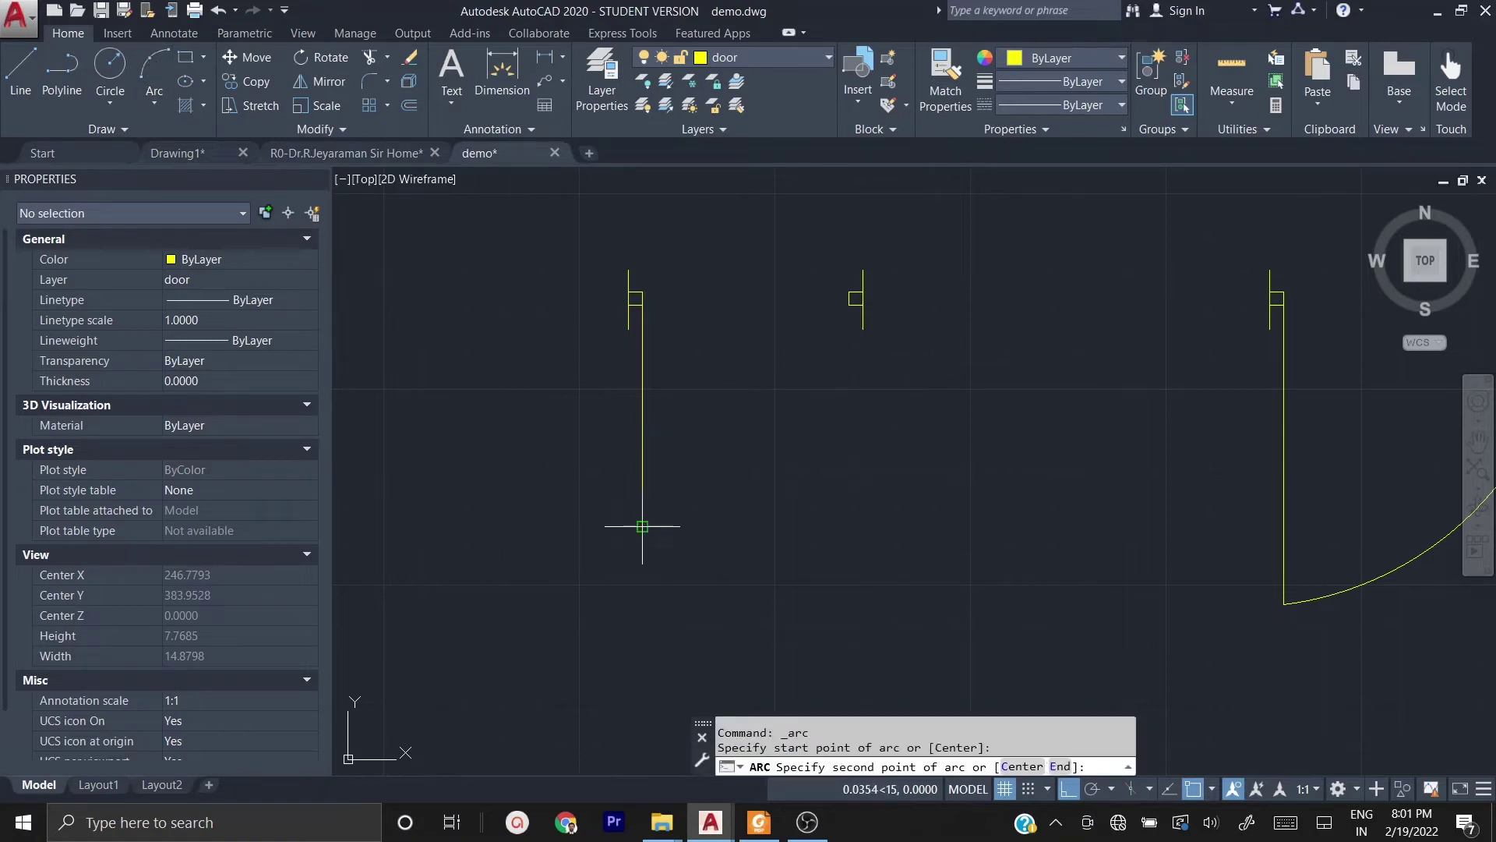
{"action": "left_click", "coordinate": [791, 440]}
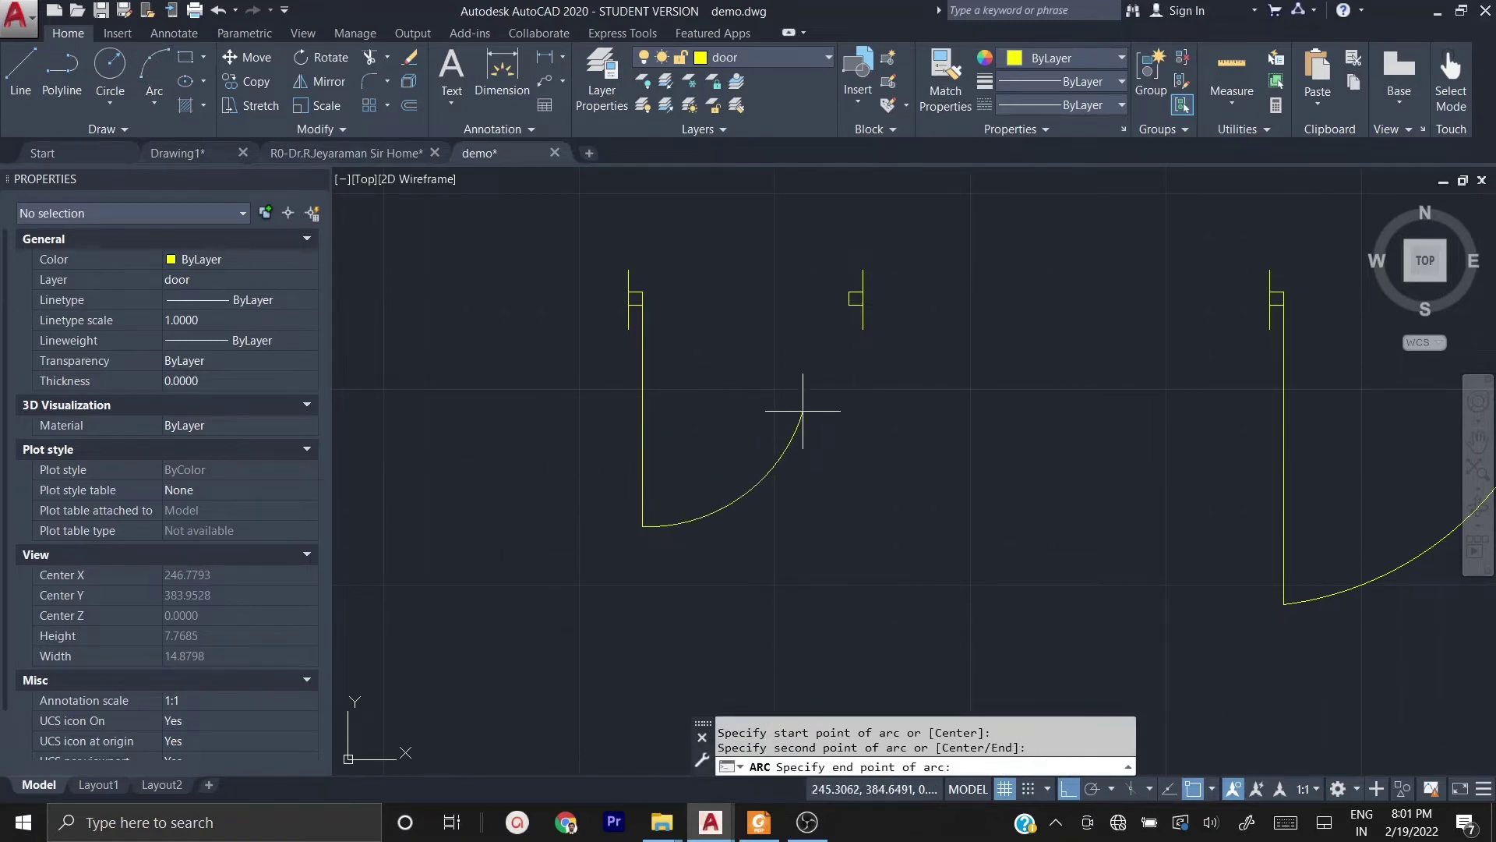
{"action": "left_click", "coordinate": [849, 294]}
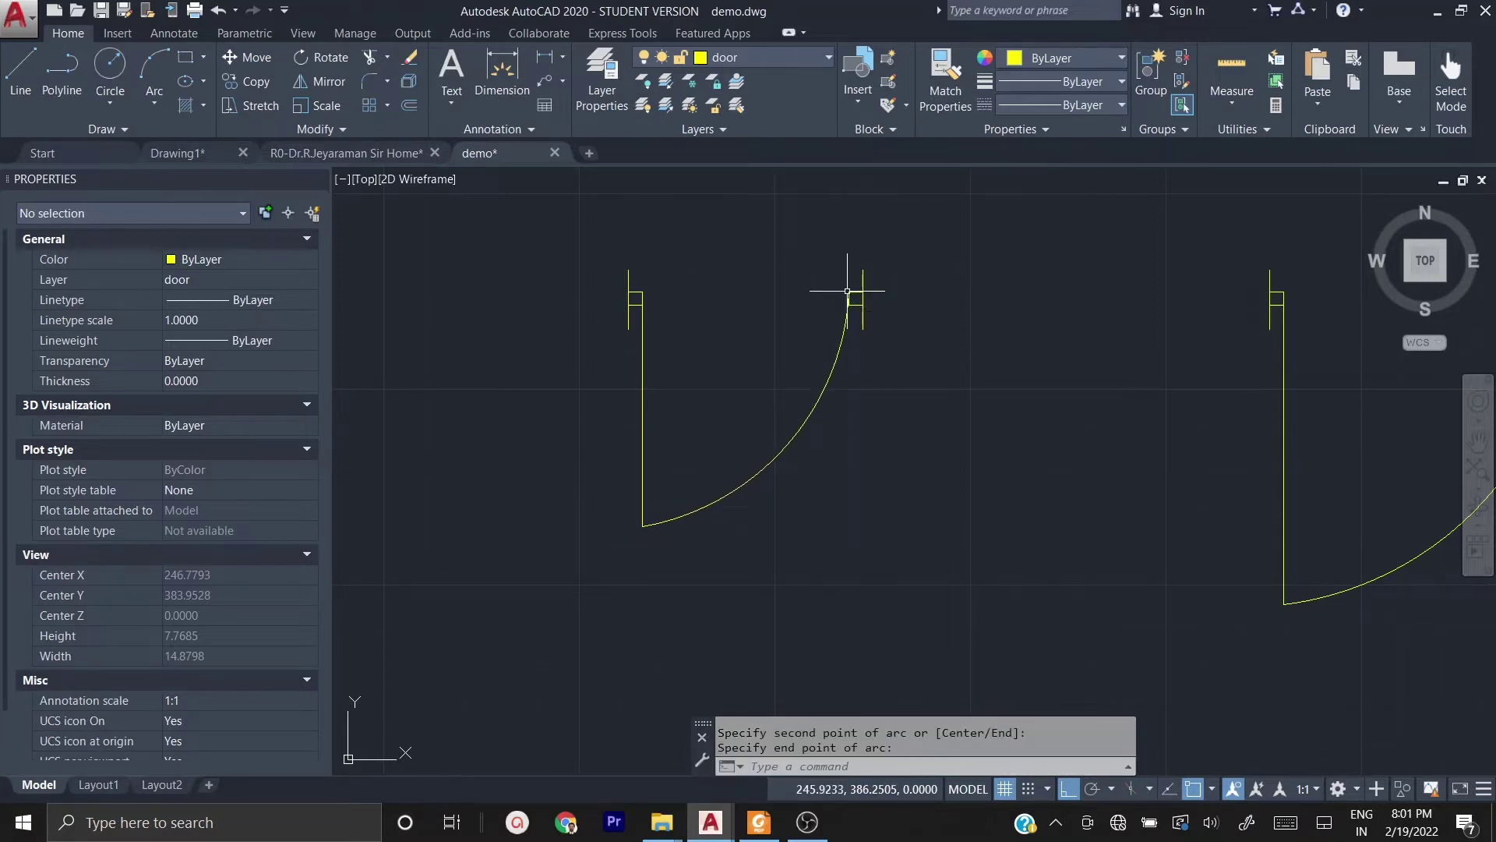
{"action": "scroll", "coordinate": [555, 477], "scroll_direction": "down", "scroll_amount": 4}
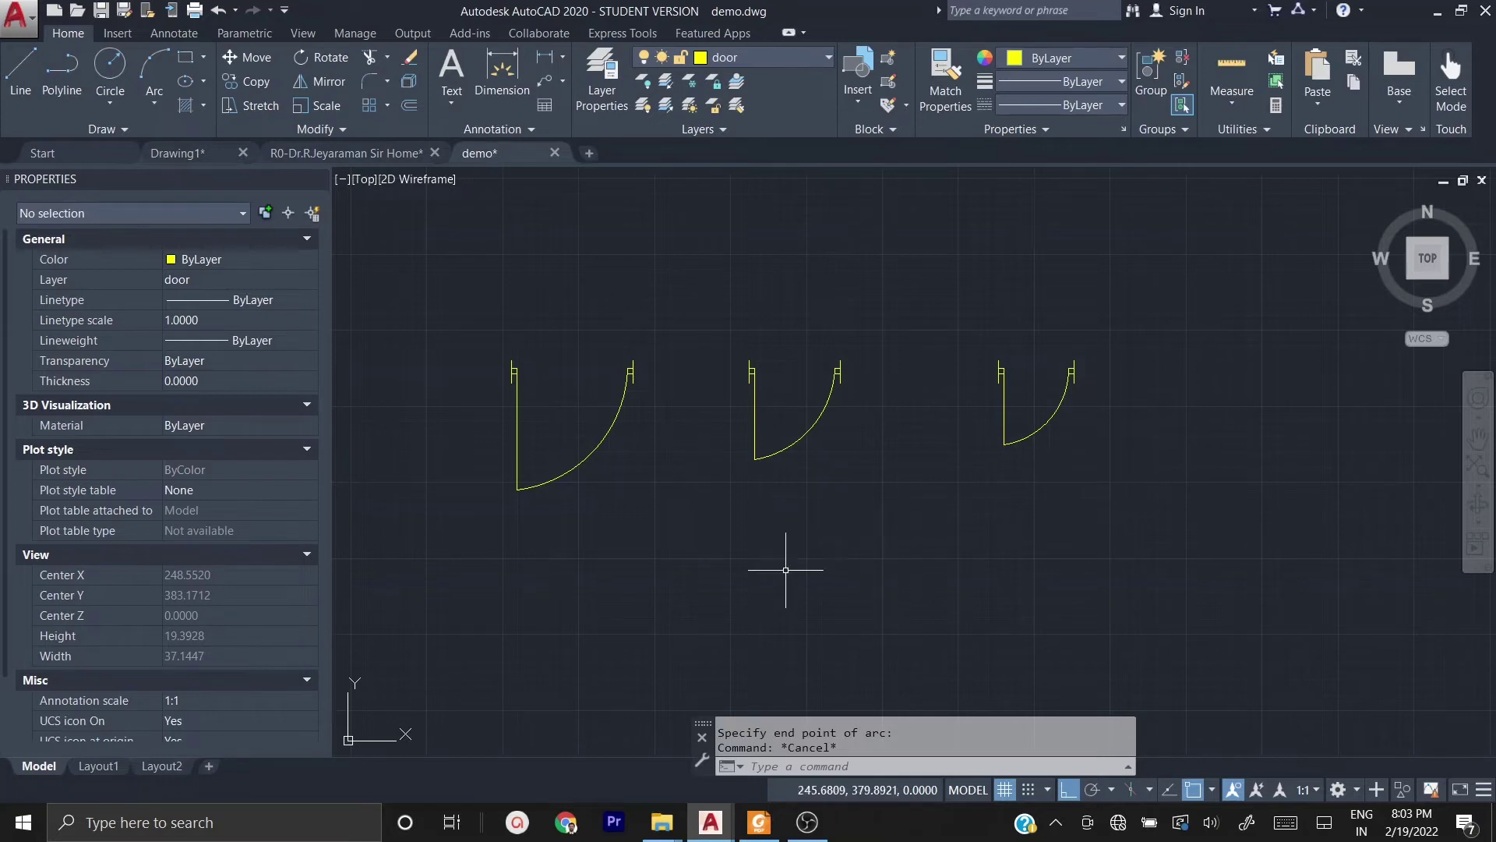
- Group all the lines and the swing arc of the largest, leftmost door into one object
{"action": "left_click", "coordinate": [576, 469]}
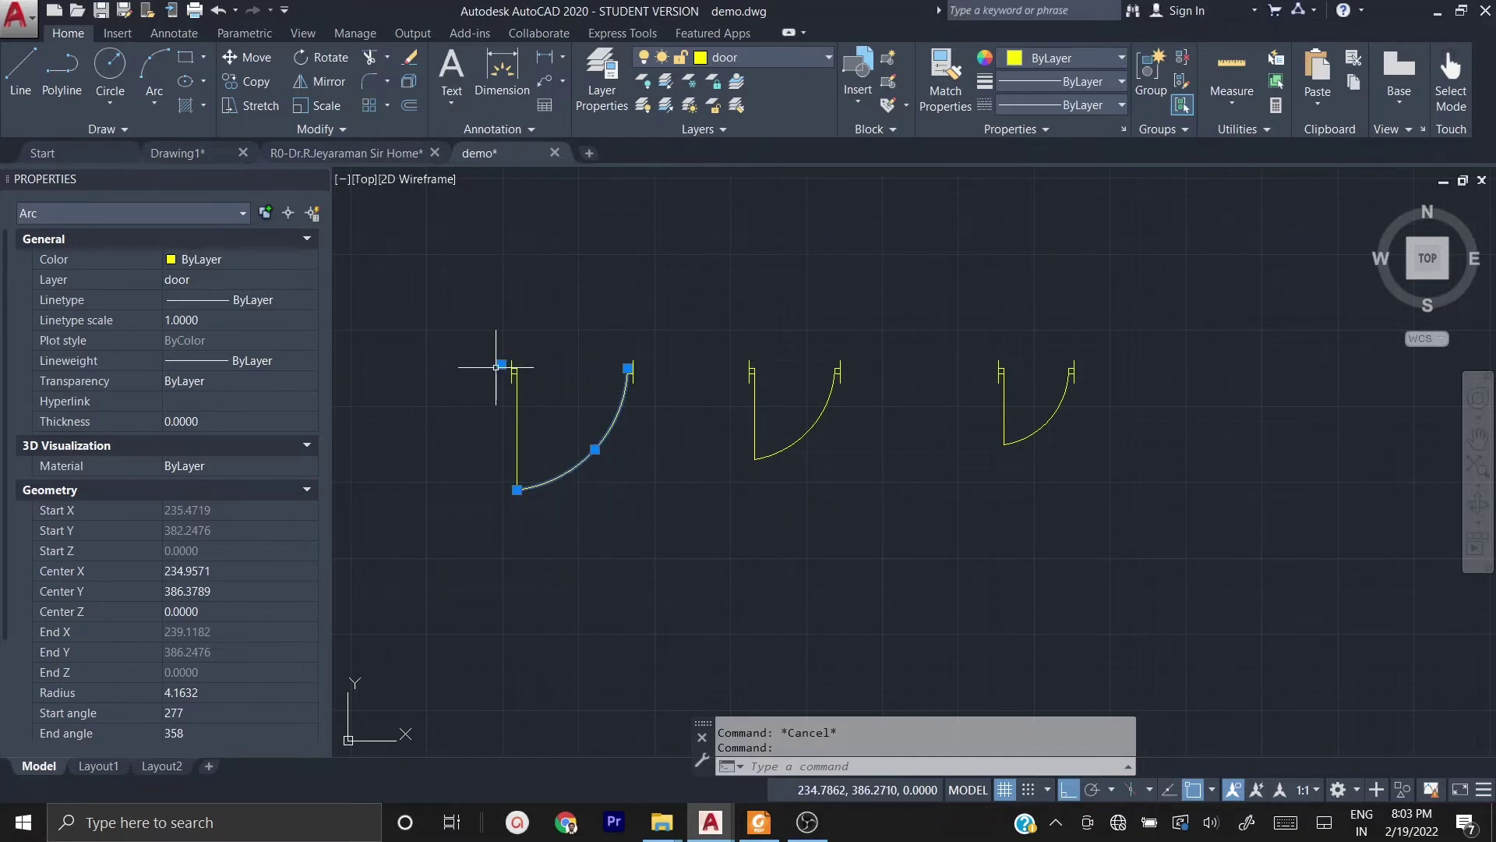
{"action": "key", "text": "Escape"}
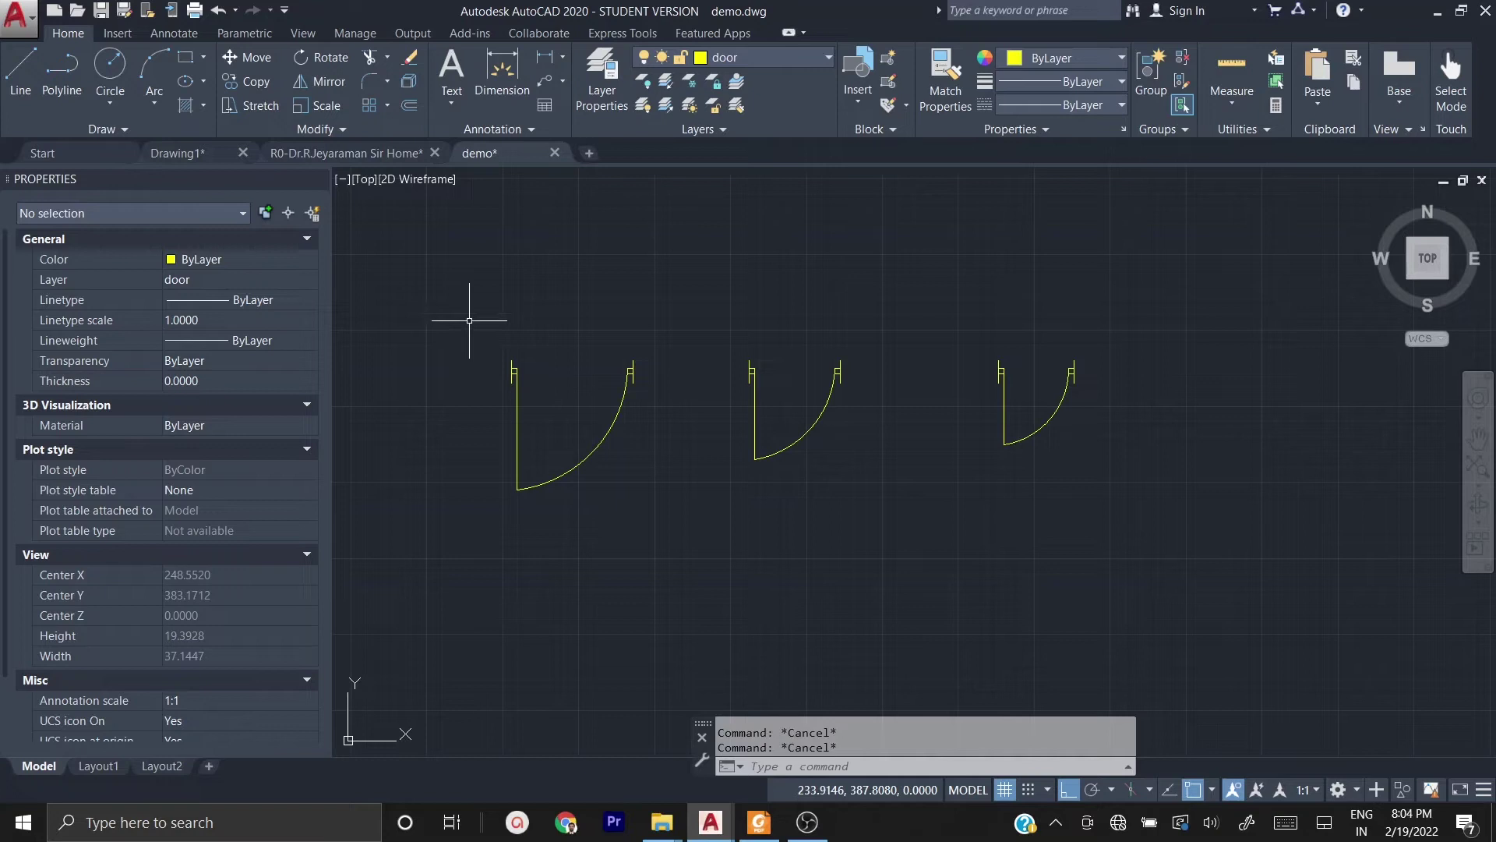
{"action": "left_click_drag", "start_coordinate": [469, 320], "coordinate": [659, 530]}
{"action": "left_click", "coordinate": [659, 530]}
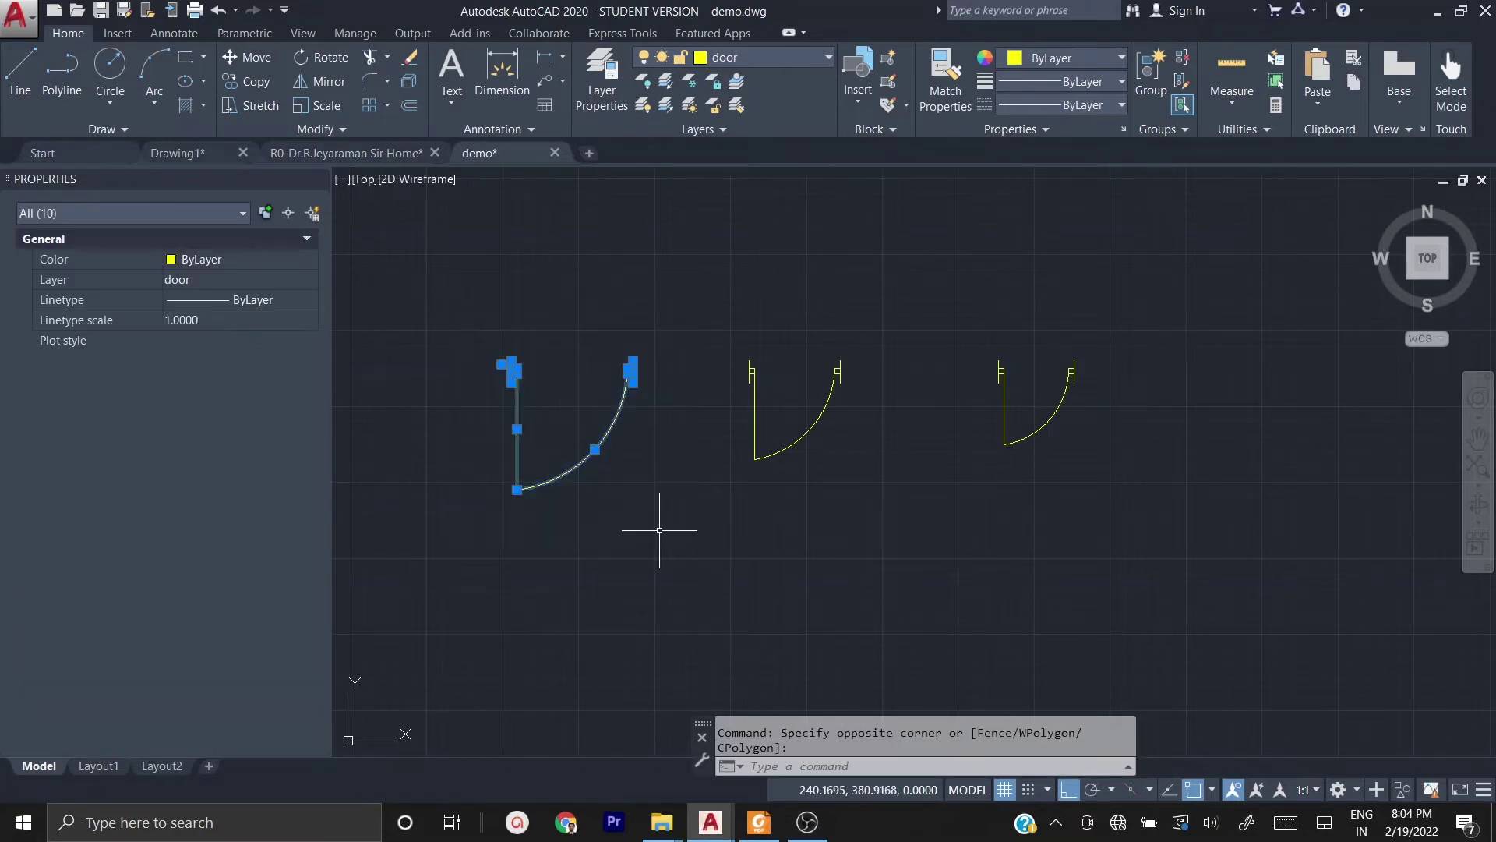
{"action": "type", "text": "GROUP"}
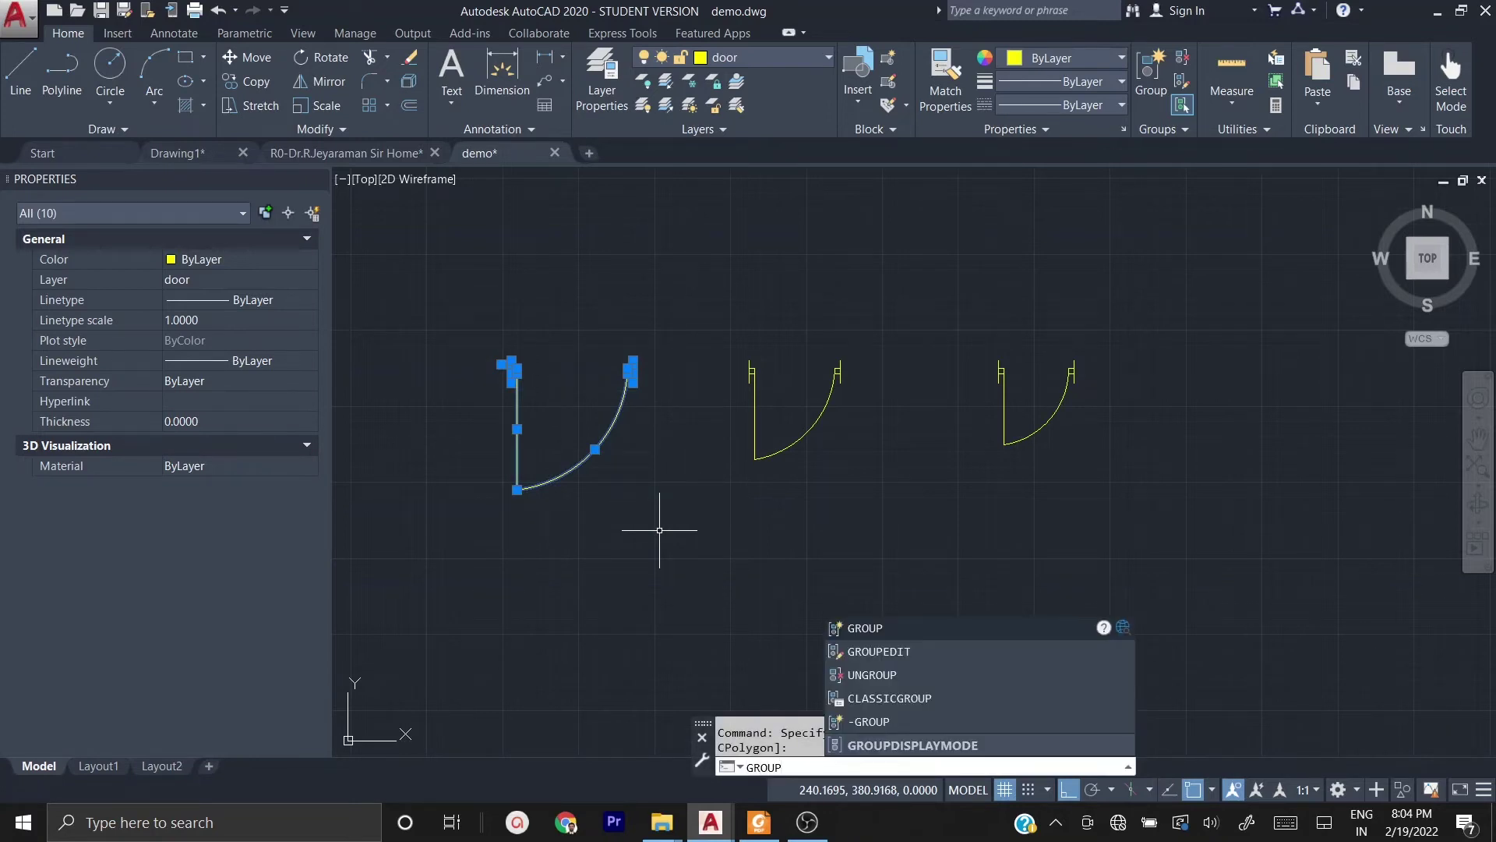
{"action": "key", "text": "Return"}
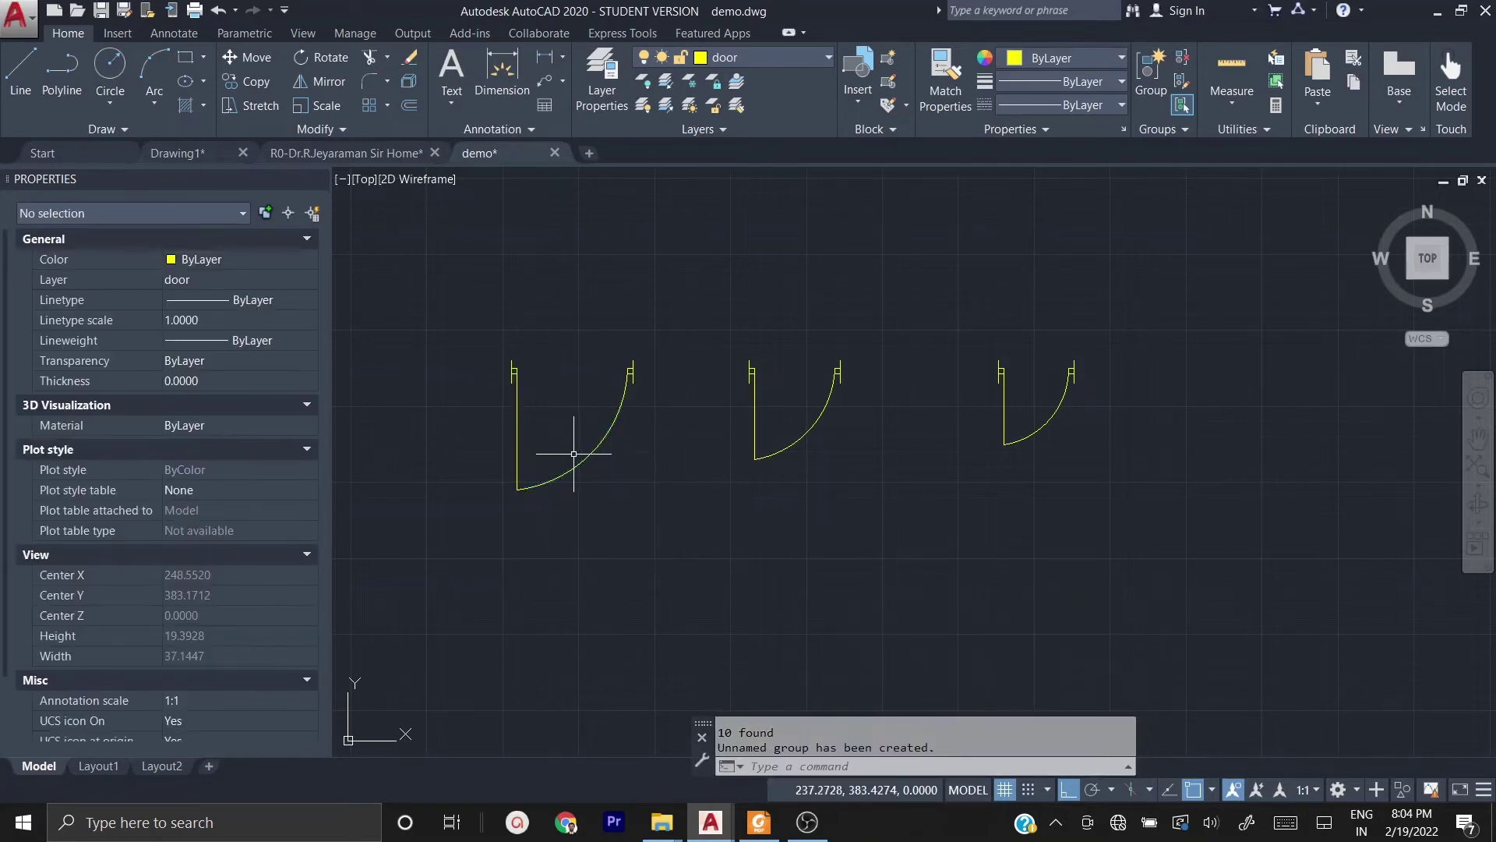
{"action": "left_click", "coordinate": [583, 460]}
{"action": "key", "text": "Escape"}
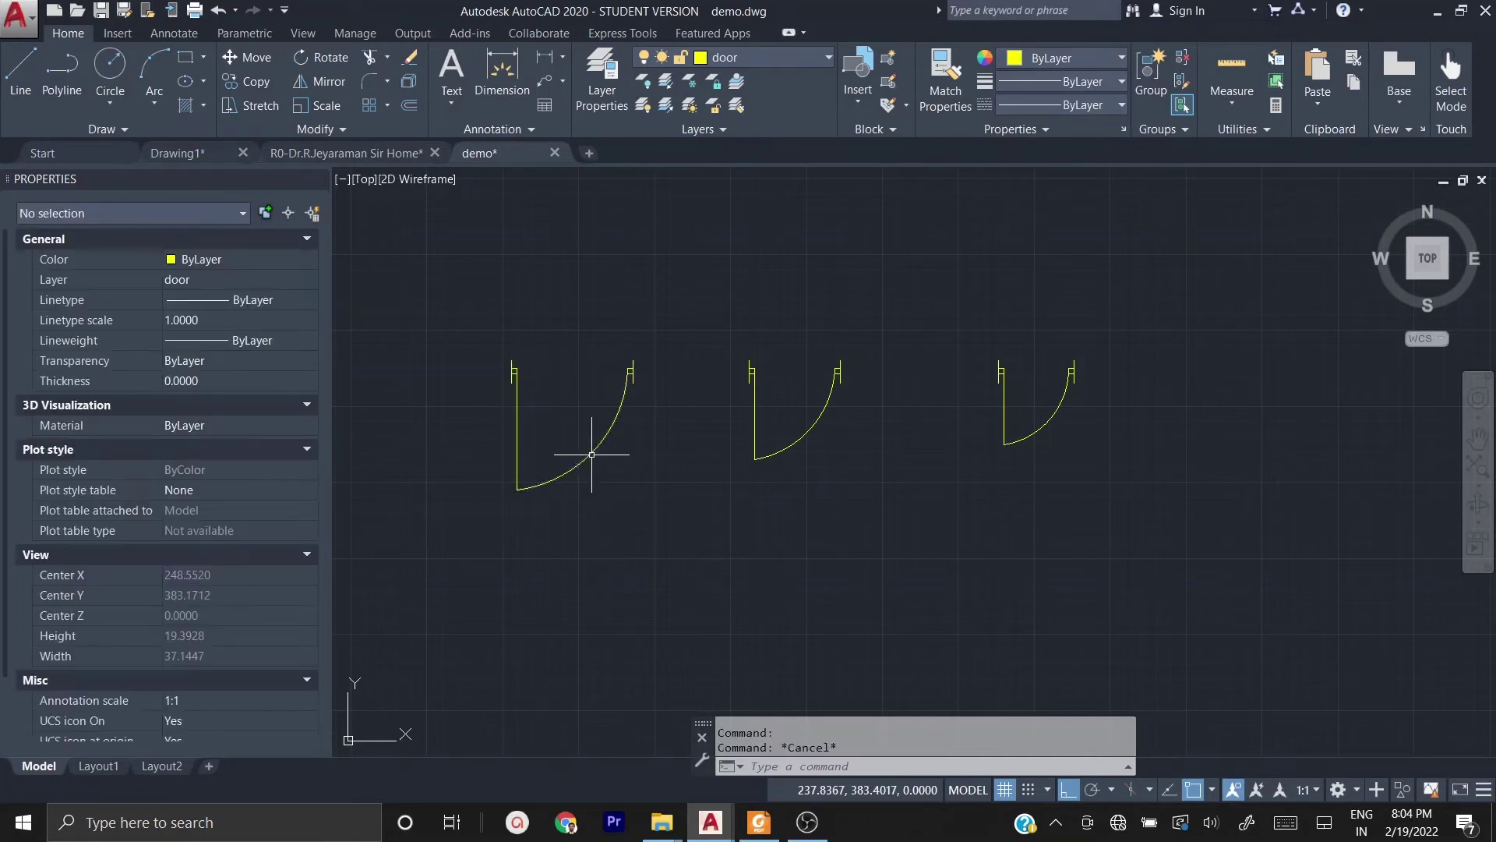
- Group all the parts of the middle door into one object
{"action": "left_click", "coordinate": [722, 323]}
{"action": "left_click", "coordinate": [882, 493]}
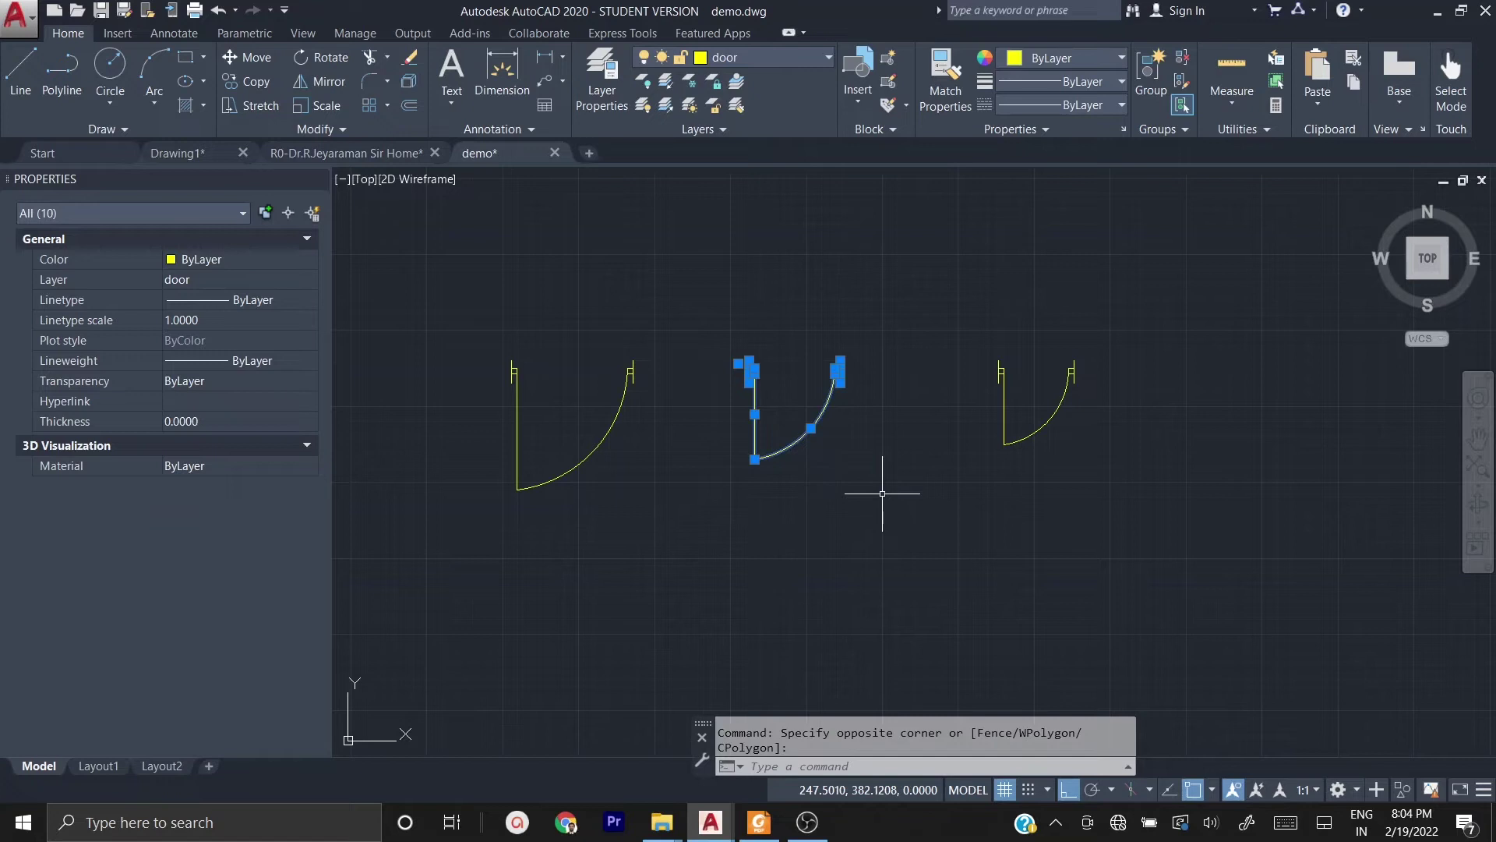
{"action": "type", "text": "GROP"}
{"action": "key", "text": "BackSpace"}
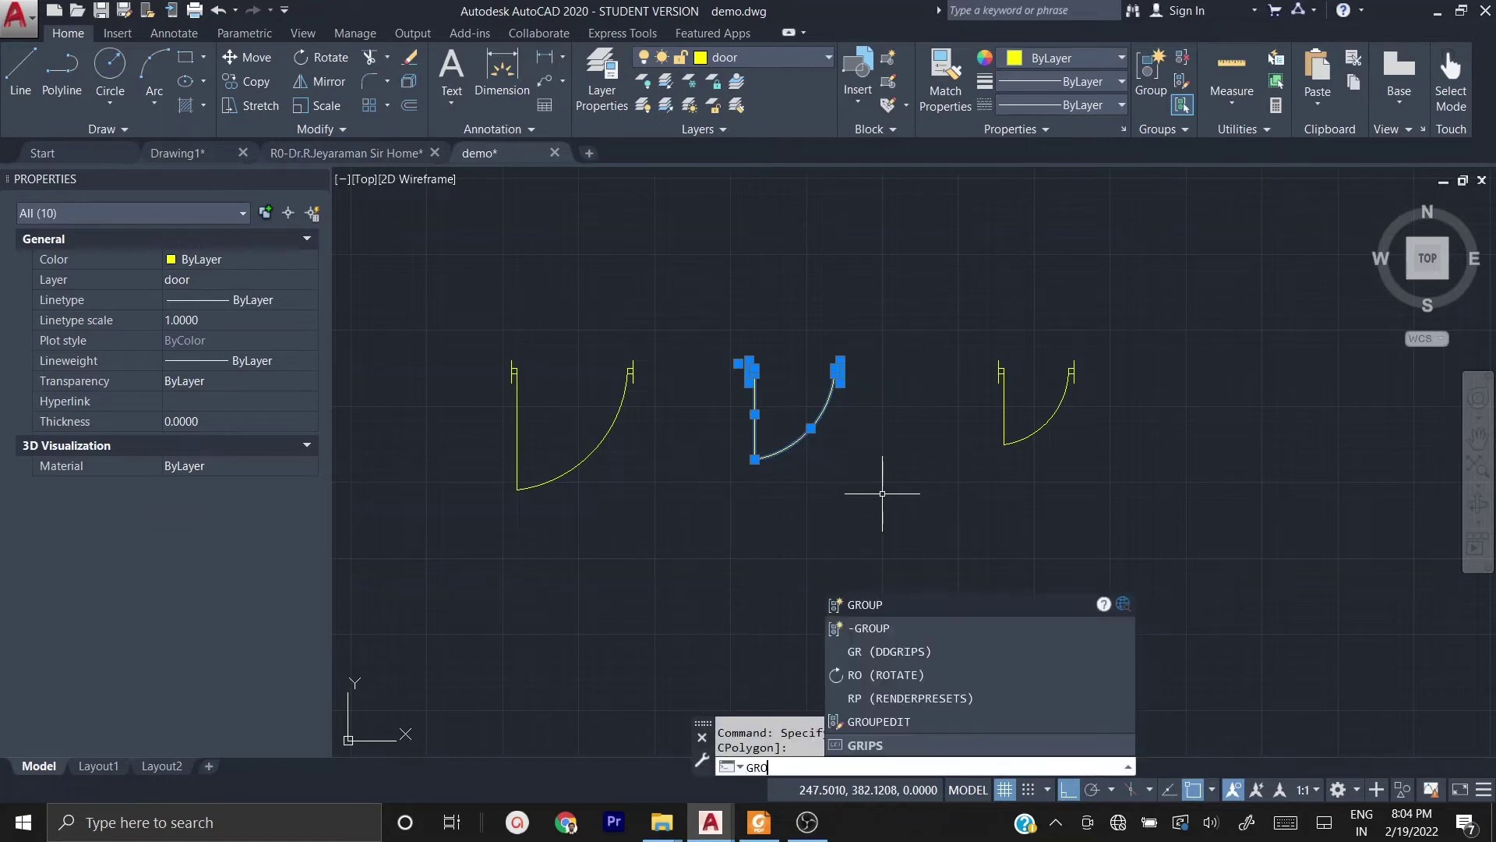
{"action": "type", "text": "UP"}
{"action": "key", "text": "Return"}
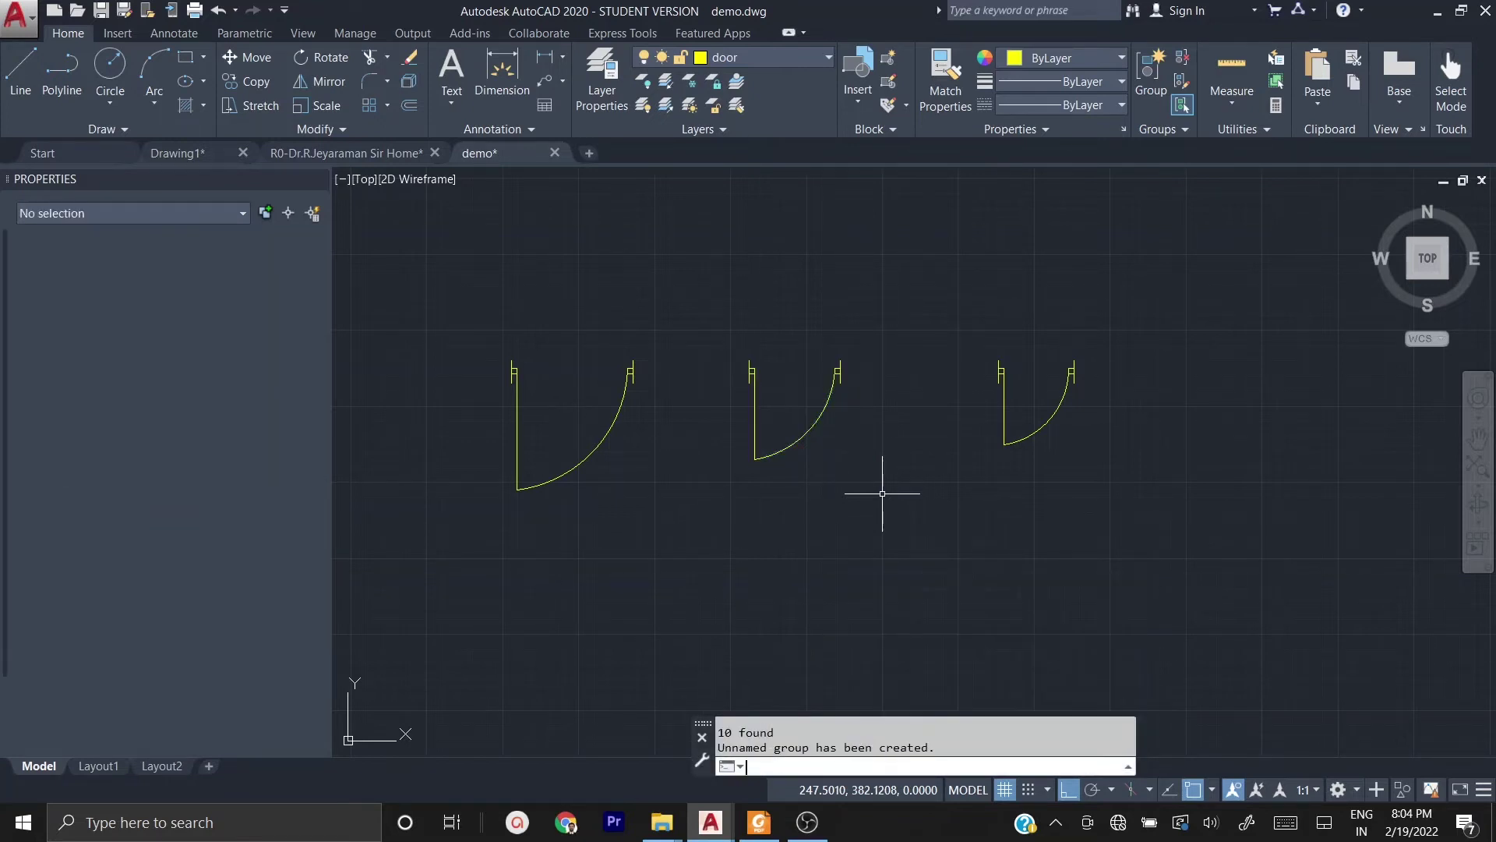
- Group all the objects of the smallest door symbol into a single group
{"action": "left_click", "coordinate": [977, 323]}
{"action": "left_click", "coordinate": [1134, 487]}
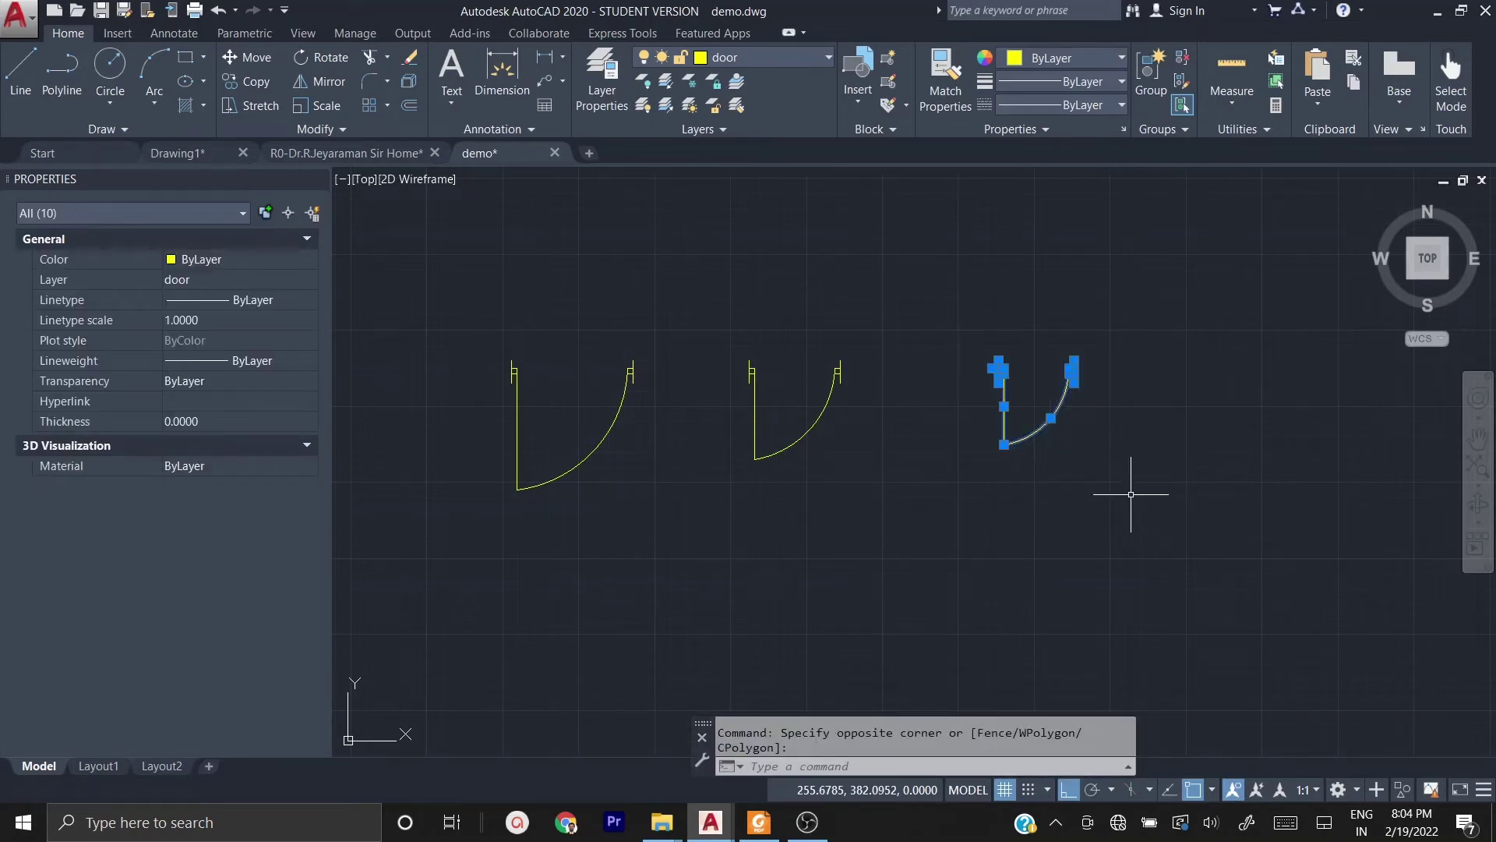
{"action": "type", "text": "GROUP"}
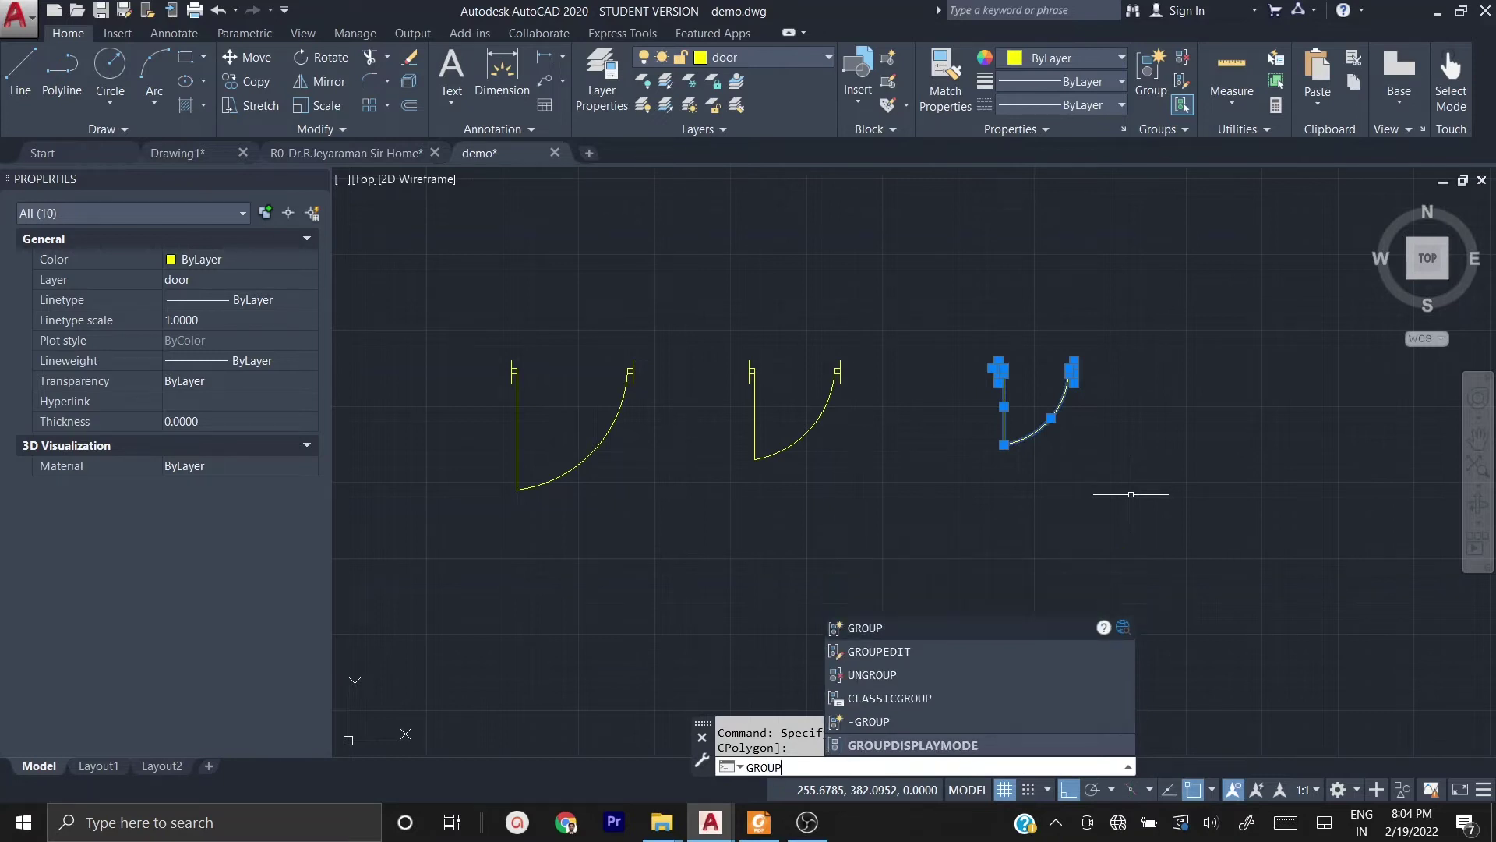
{"action": "key", "text": "Return"}
- Copy the largest door group by its hinge-side jamb corner onto the hall's wall at grid 6, near grid A, with Ortho off
{"action": "scroll", "coordinate": [939, 460], "scroll_direction": "down", "scroll_amount": 4}
{"action": "scroll", "coordinate": [937, 461], "scroll_direction": "down", "scroll_amount": 2}
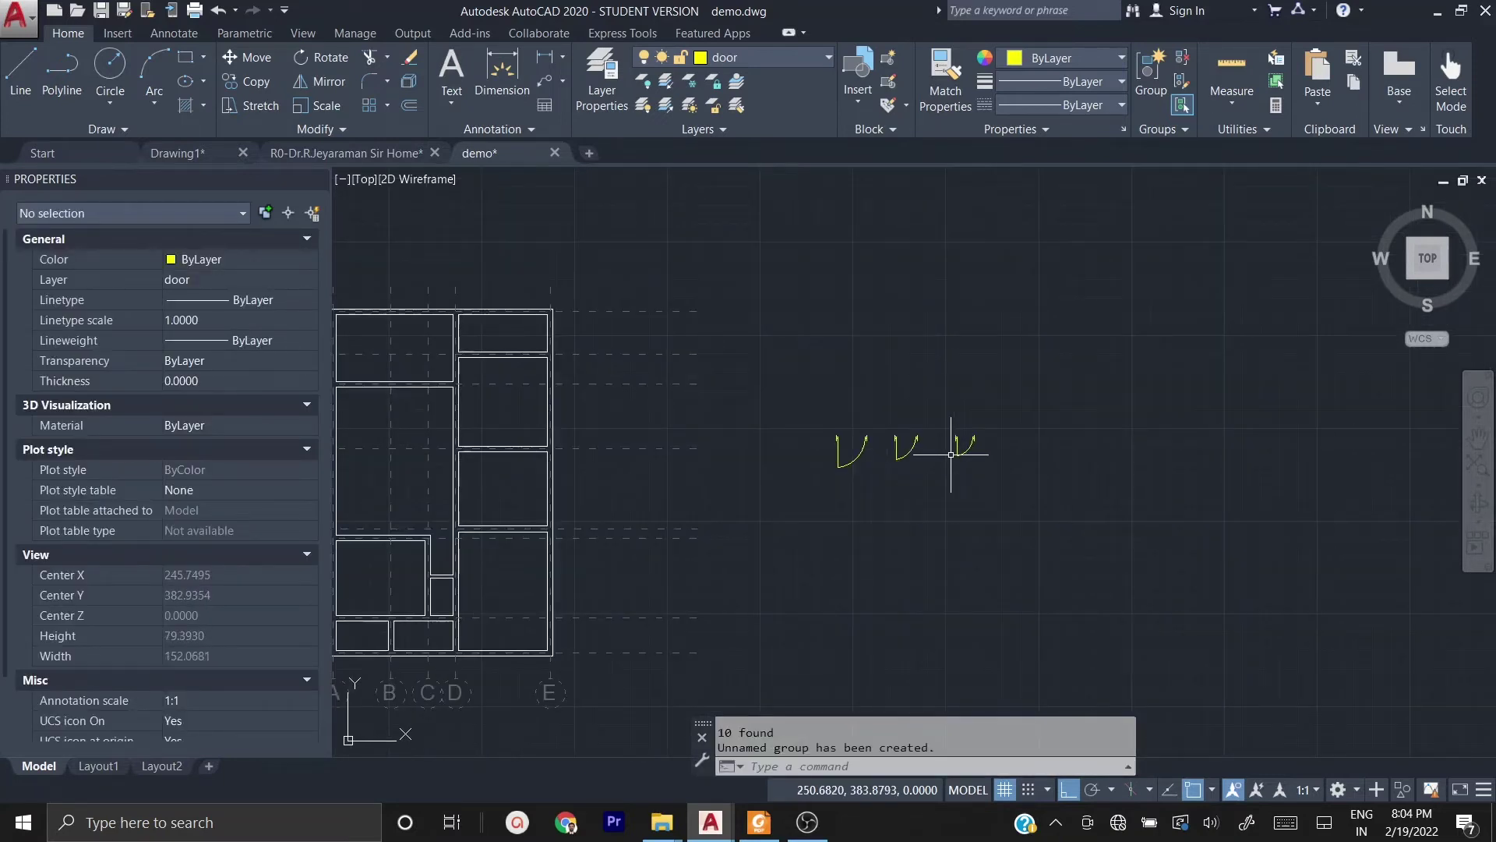
{"action": "middle_click_drag", "start_coordinate": [858, 501], "coordinate": [1031, 460]}
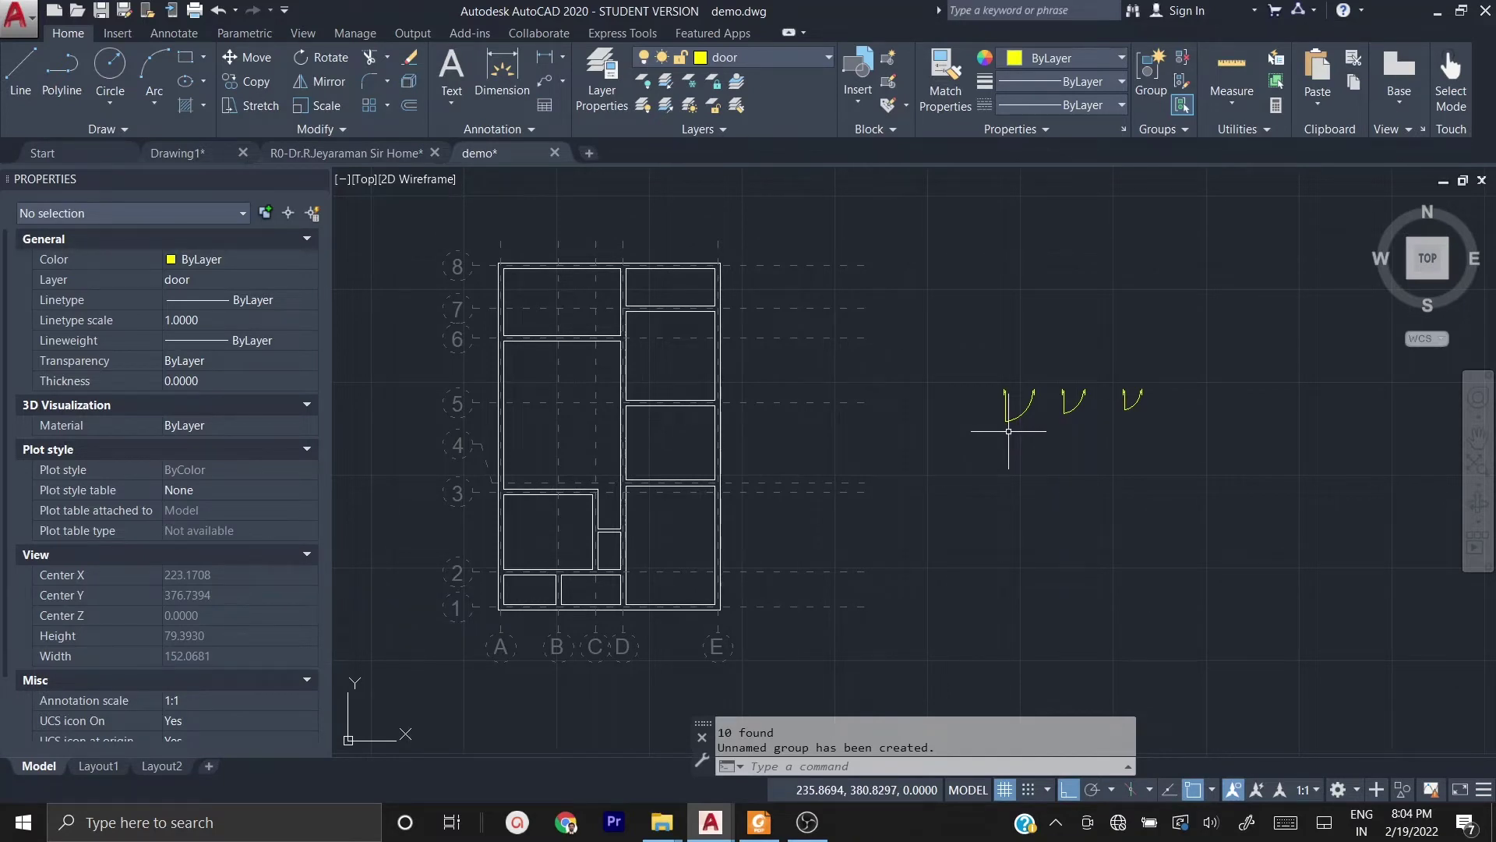
{"action": "scroll", "coordinate": [1009, 430], "scroll_direction": "up", "scroll_amount": 5}
{"action": "left_click", "coordinate": [1081, 454]}
{"action": "left_click", "coordinate": [960, 302]}
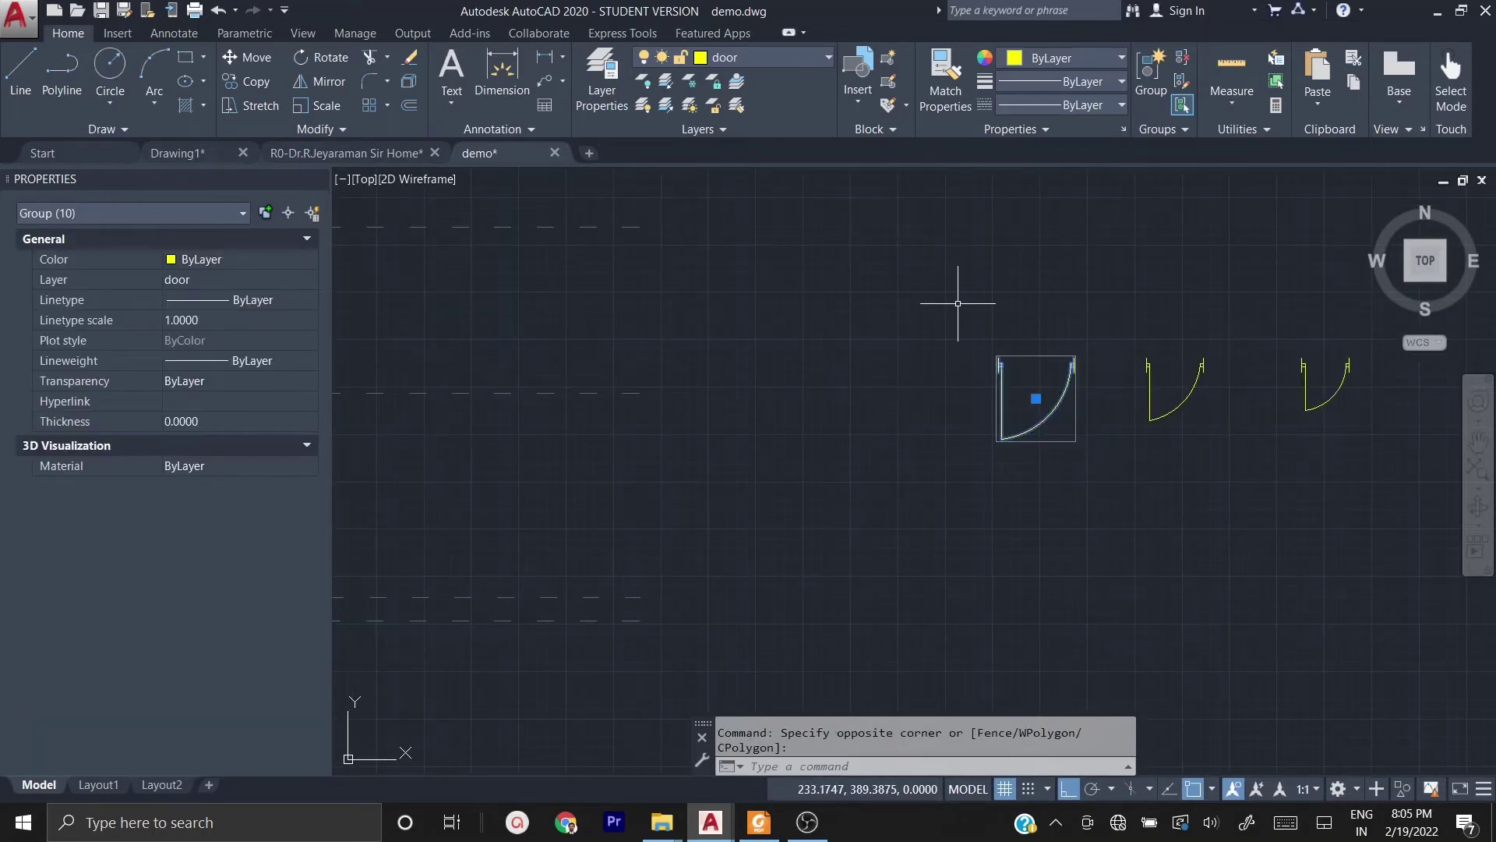
{"action": "type", "text": "co"}
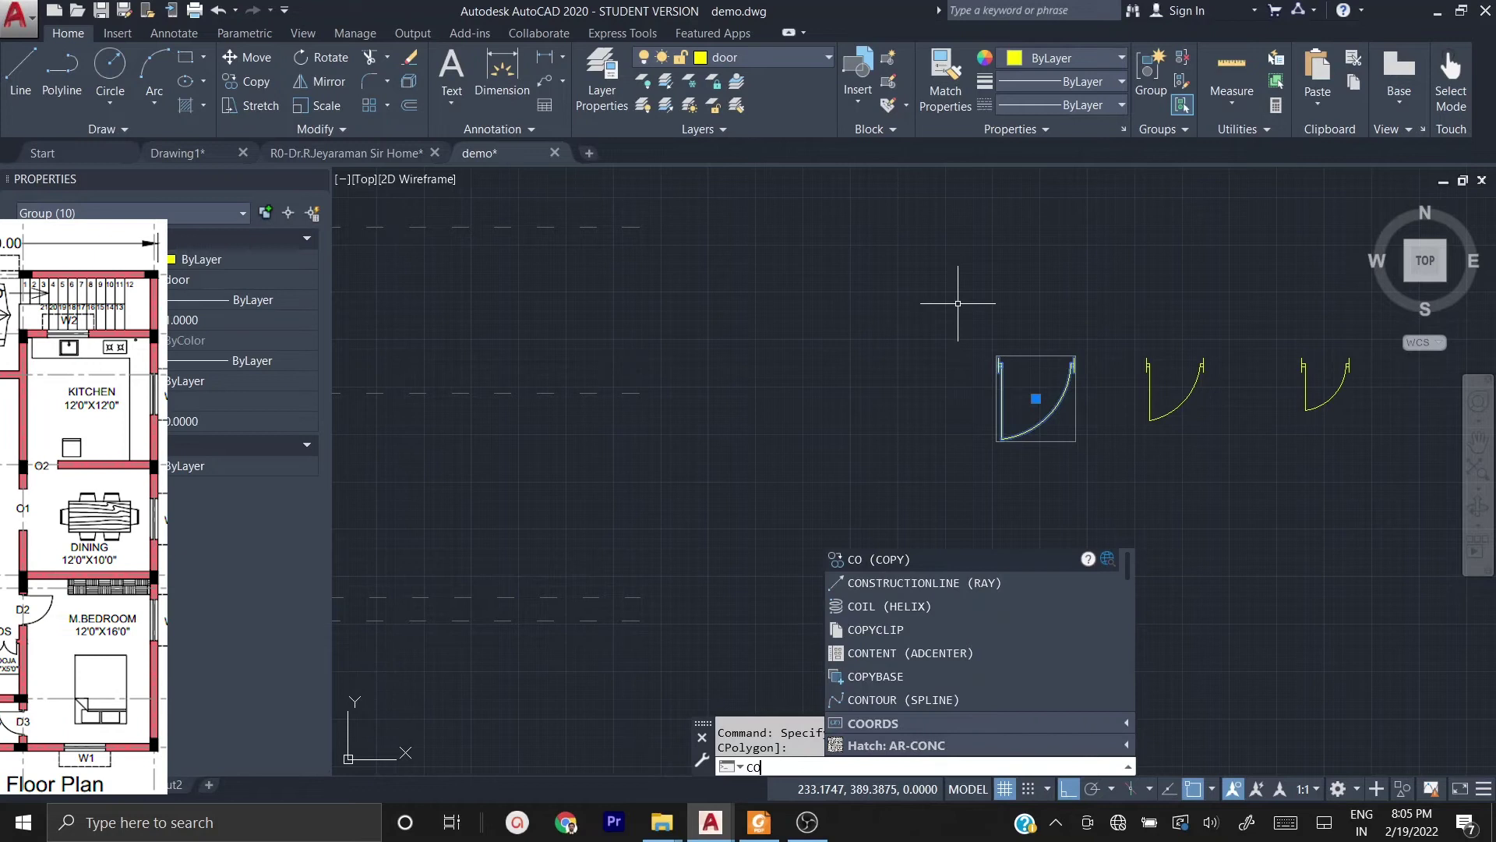
{"action": "key", "text": "Return"}
{"action": "scroll", "coordinate": [998, 359], "scroll_direction": "up", "scroll_amount": 4}
{"action": "left_click", "coordinate": [1005, 334]}
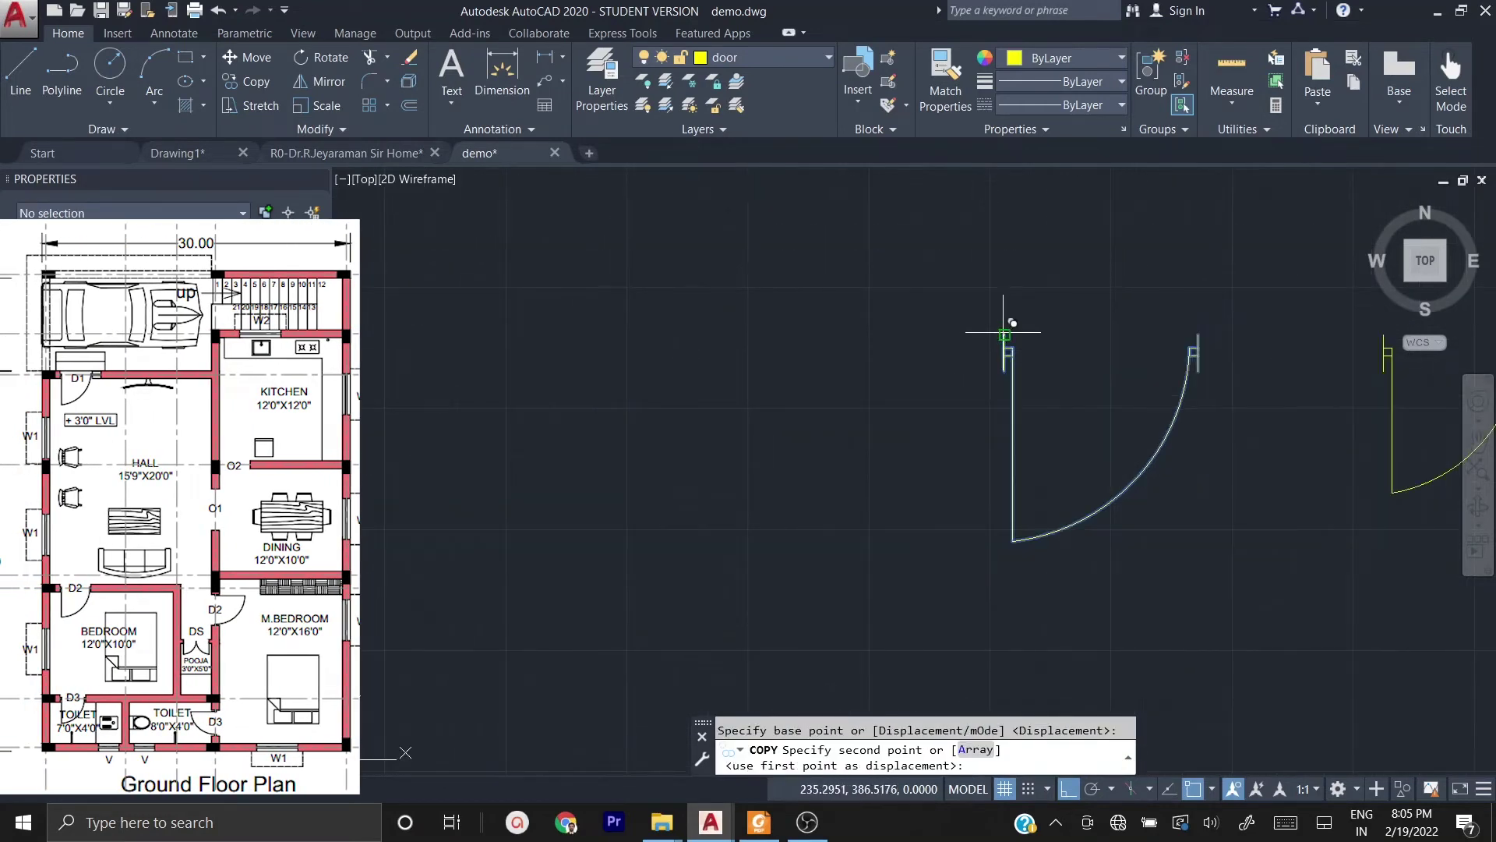
{"action": "scroll", "coordinate": [1044, 331], "scroll_direction": "down", "scroll_amount": 8}
{"action": "mouse_move", "coordinate": [1052, 333]}
{"action": "middle_mouse_down"}
{"action": "mouse_move", "coordinate": [893, 315]}
{"action": "mouse_move", "coordinate": [1057, 412]}
{"action": "middle_mouse_up"}
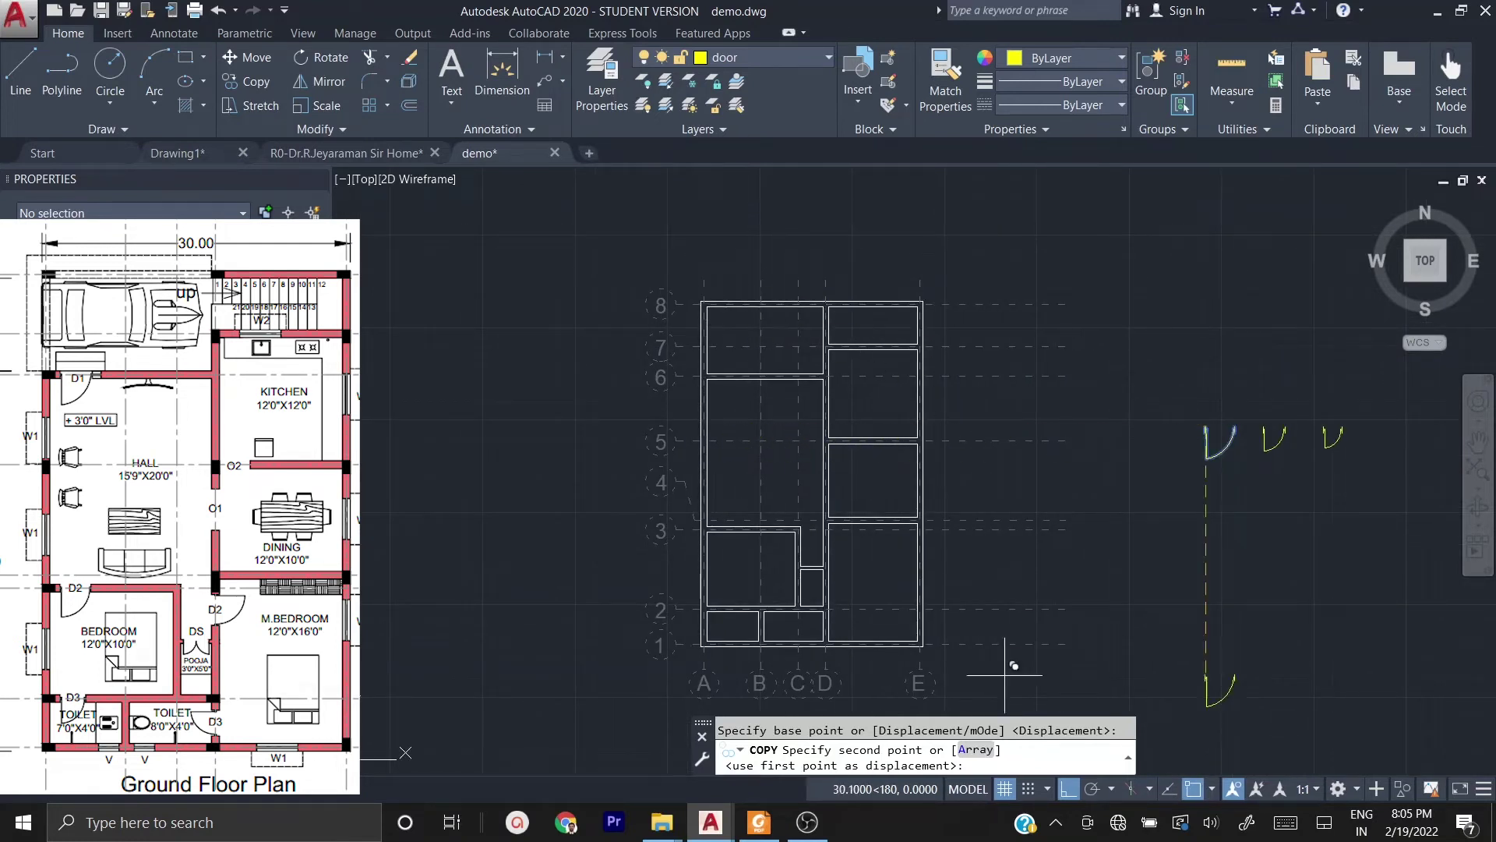
{"action": "left_click", "coordinate": [1066, 789]}
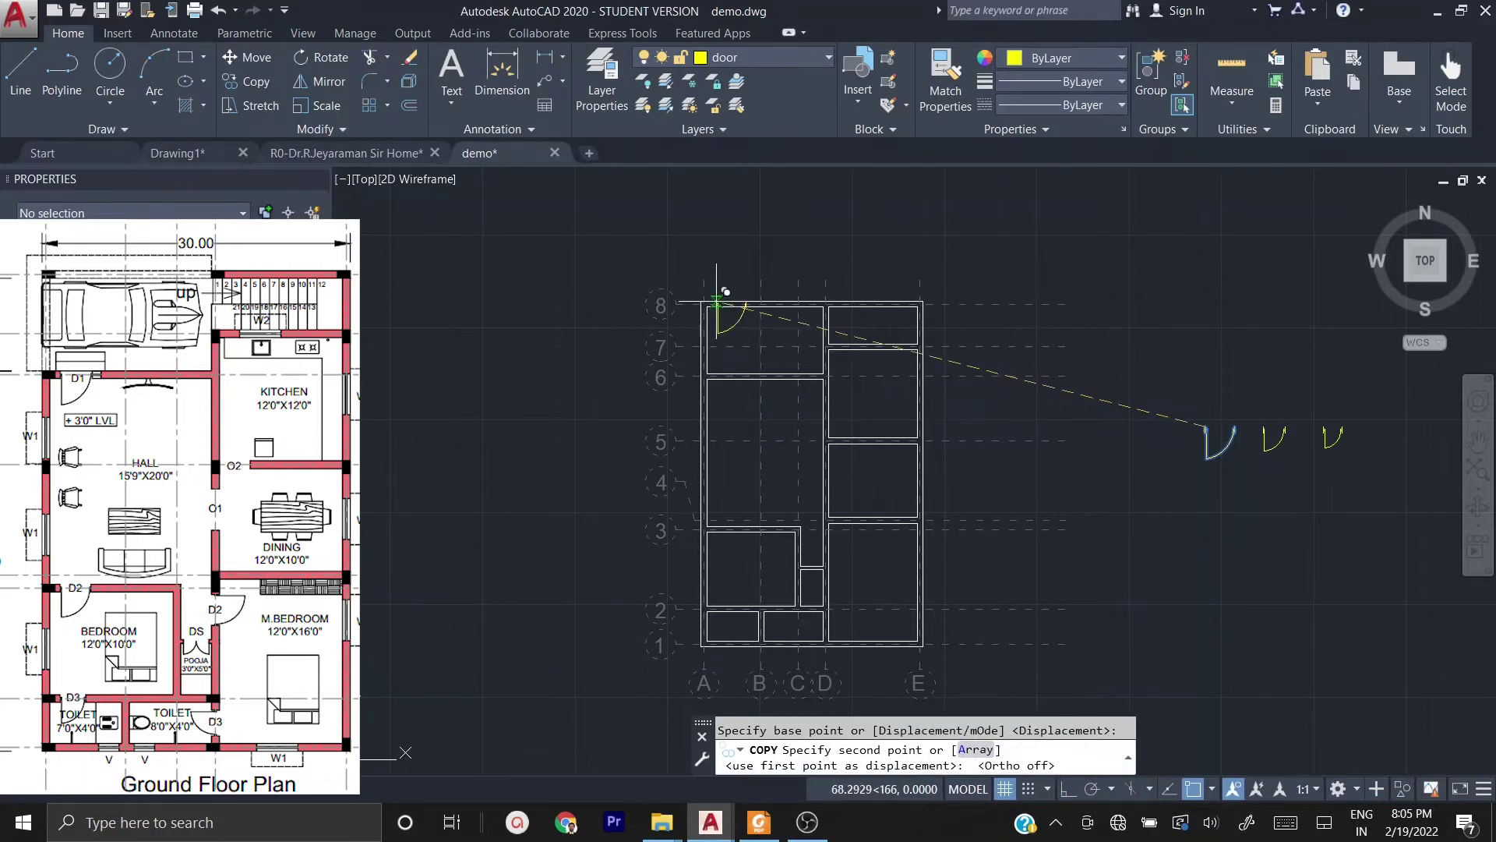
{"action": "scroll", "coordinate": [711, 374], "scroll_direction": "up", "scroll_amount": 6}
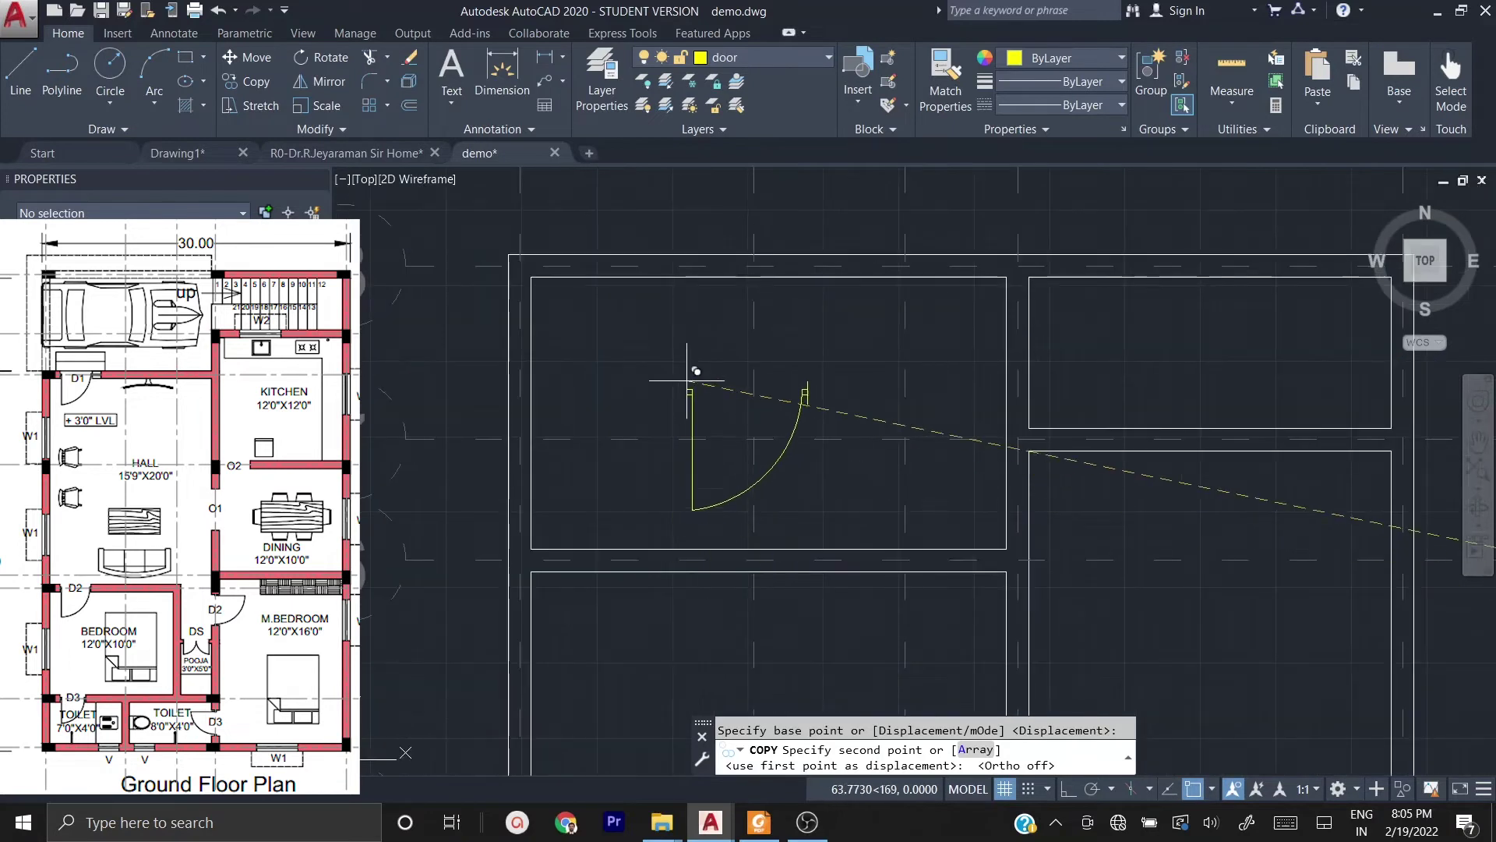
{"action": "scroll", "coordinate": [678, 378], "scroll_direction": "down", "scroll_amount": 2}
{"action": "scroll", "coordinate": [752, 464], "scroll_direction": "up", "scroll_amount": 2}
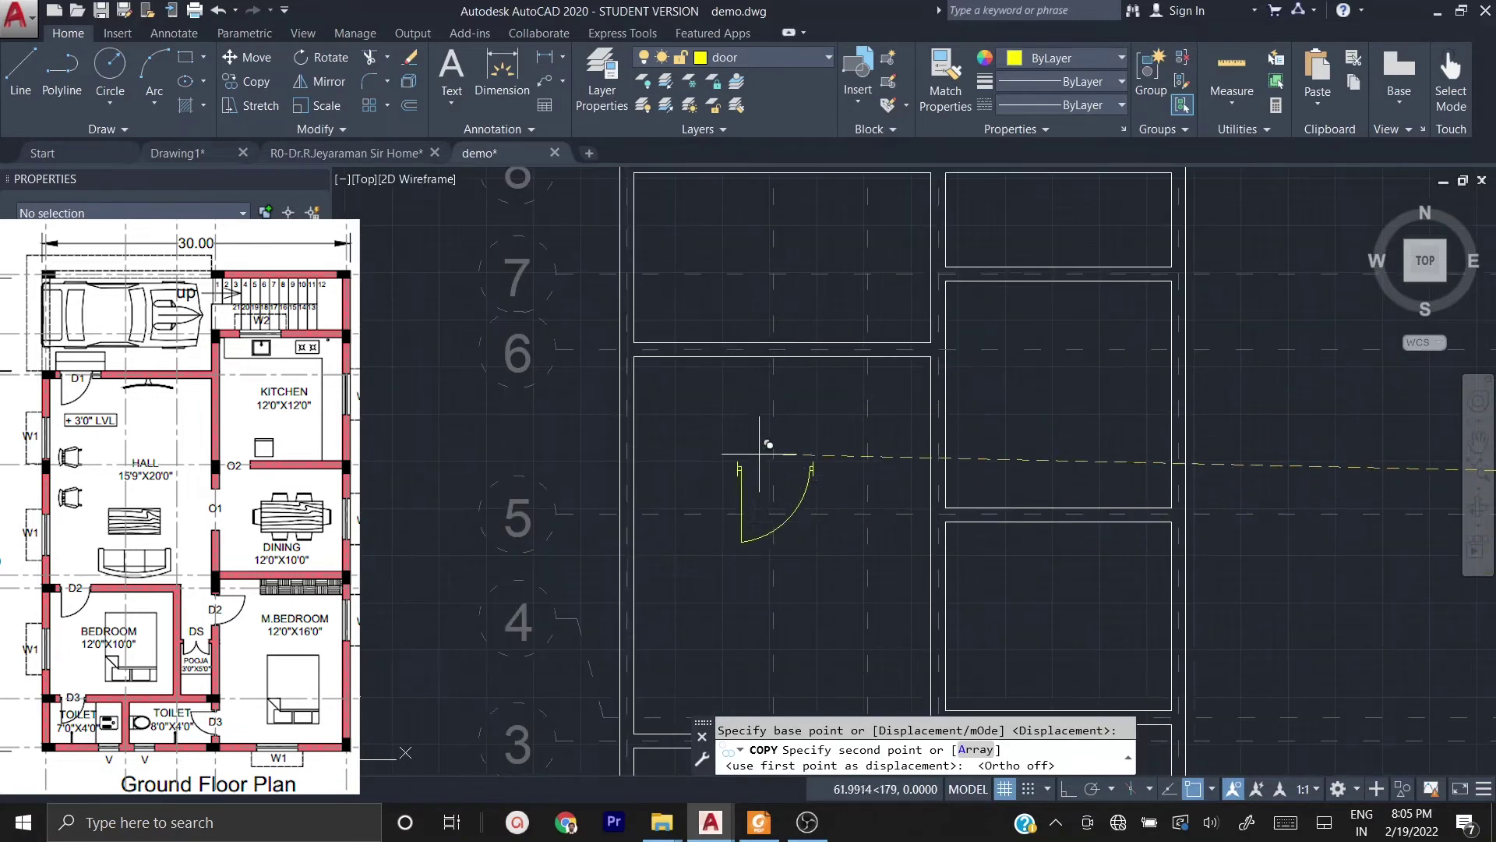
{"action": "left_click", "coordinate": [648, 340]}
{"action": "middle_click_drag", "start_coordinate": [721, 499], "coordinate": [658, 360]}
{"action": "scroll", "coordinate": [628, 407], "scroll_direction": "down", "scroll_amount": 4}
{"action": "key", "text": "Escape"}
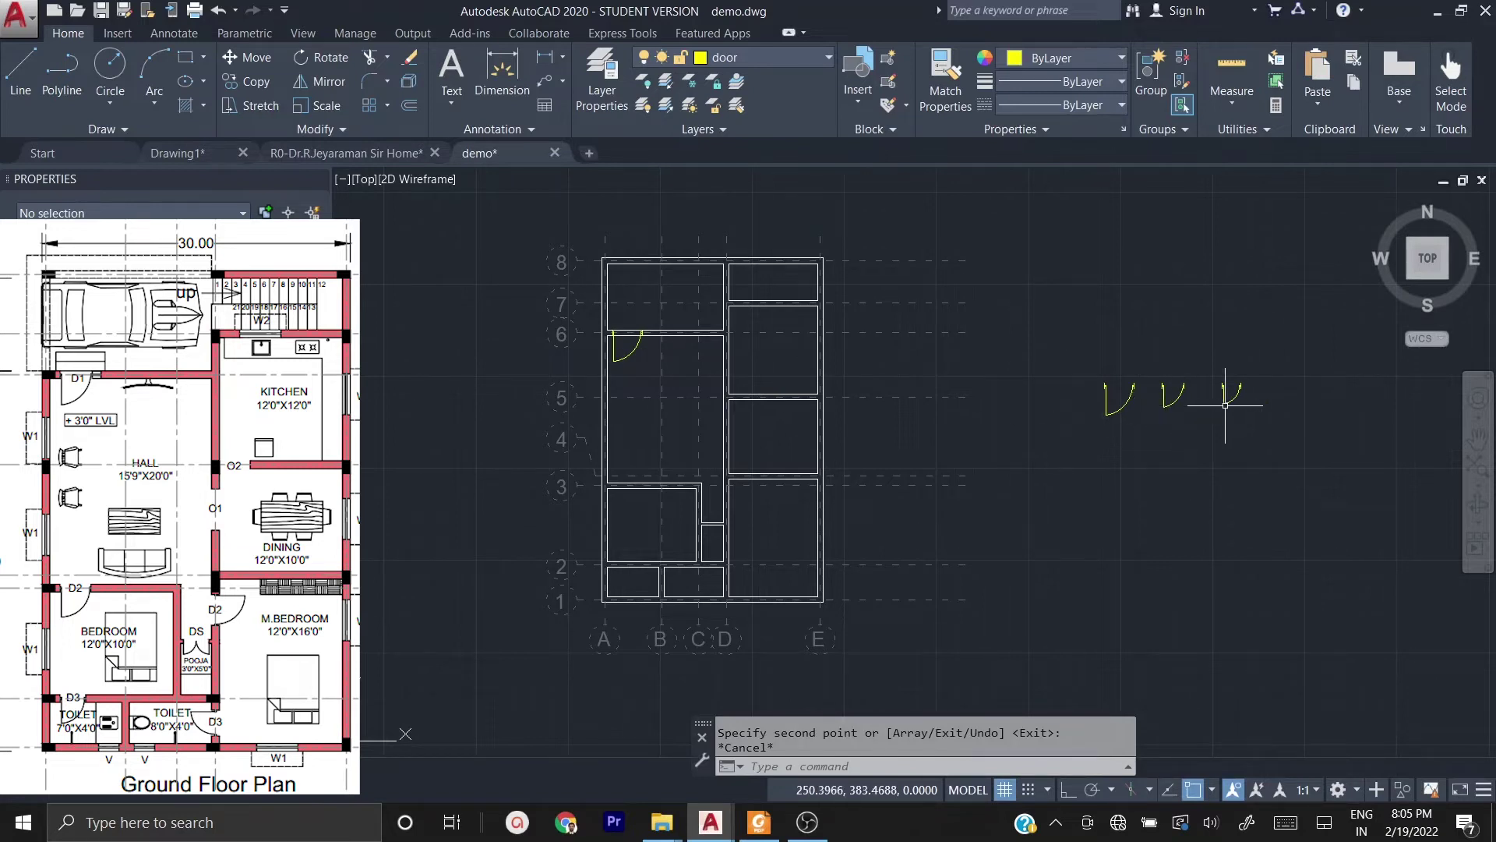
- Copy the medium door group by its hinge-side jamb corner onto the bedroom's wall at grid 3, near grid A
{"action": "scroll", "coordinate": [1166, 412], "scroll_direction": "up", "scroll_amount": 4}
{"action": "scroll", "coordinate": [1215, 412], "scroll_direction": "up", "scroll_amount": 2}
{"action": "left_click", "coordinate": [1252, 418]}
{"action": "left_click", "coordinate": [1090, 263]}
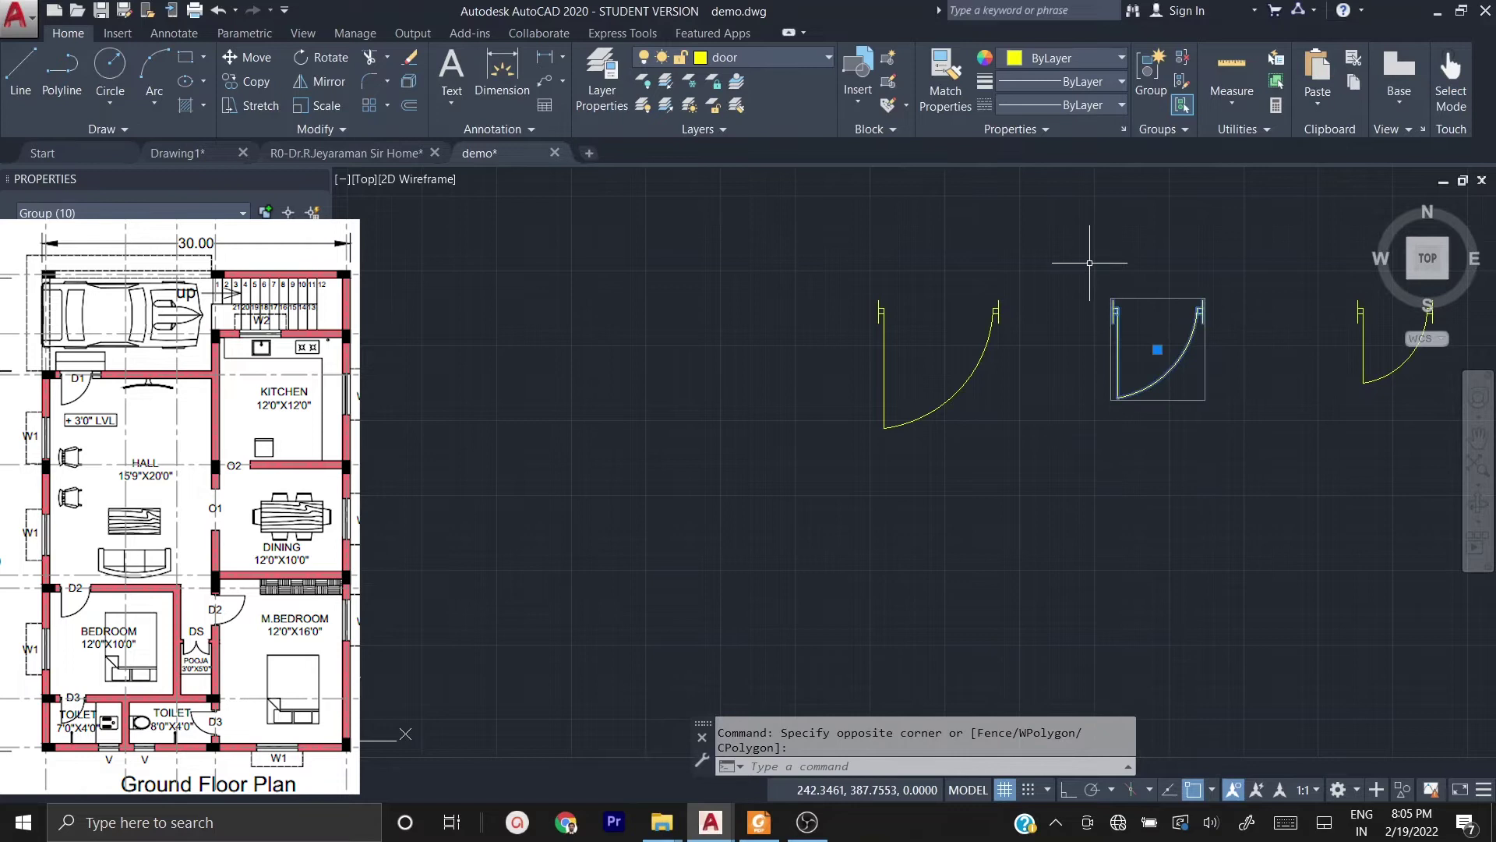
{"action": "type", "text": "co"}
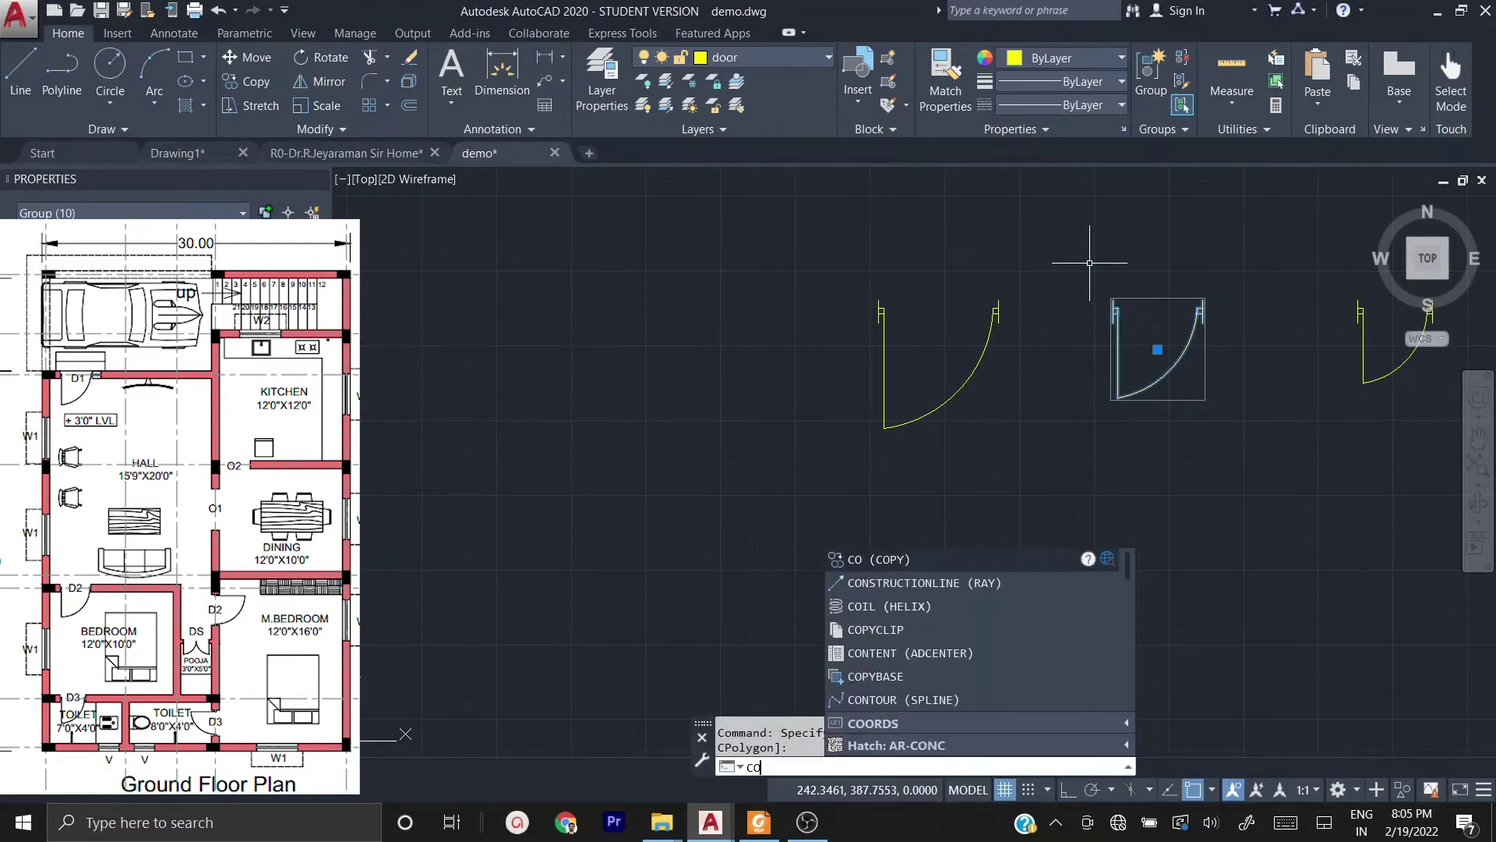
{"action": "key", "text": "space"}
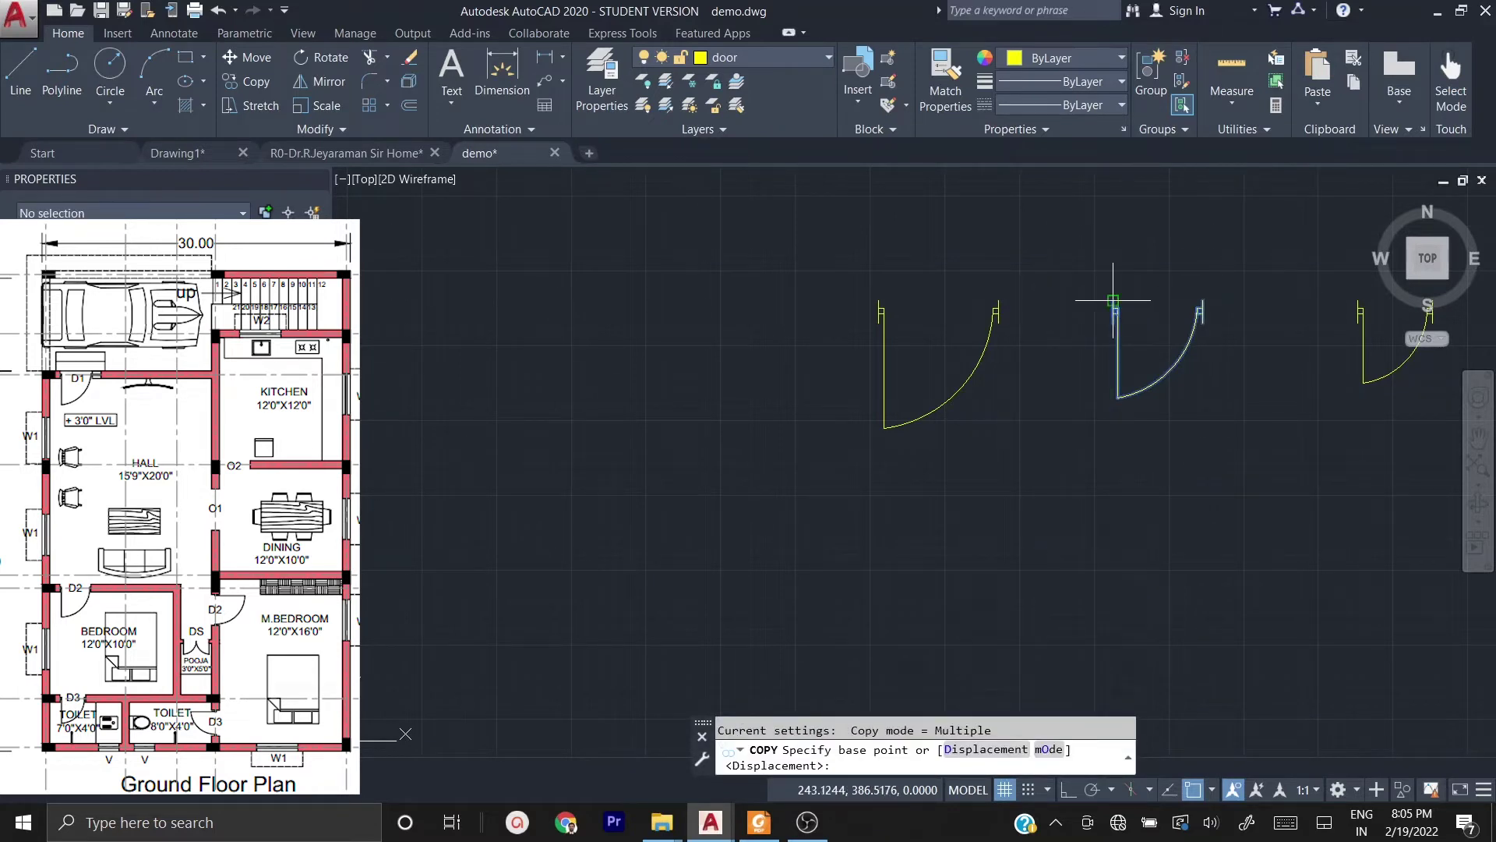
{"action": "left_click", "coordinate": [1114, 300]}
{"action": "scroll", "coordinate": [1147, 366], "scroll_direction": "down", "scroll_amount": 5}
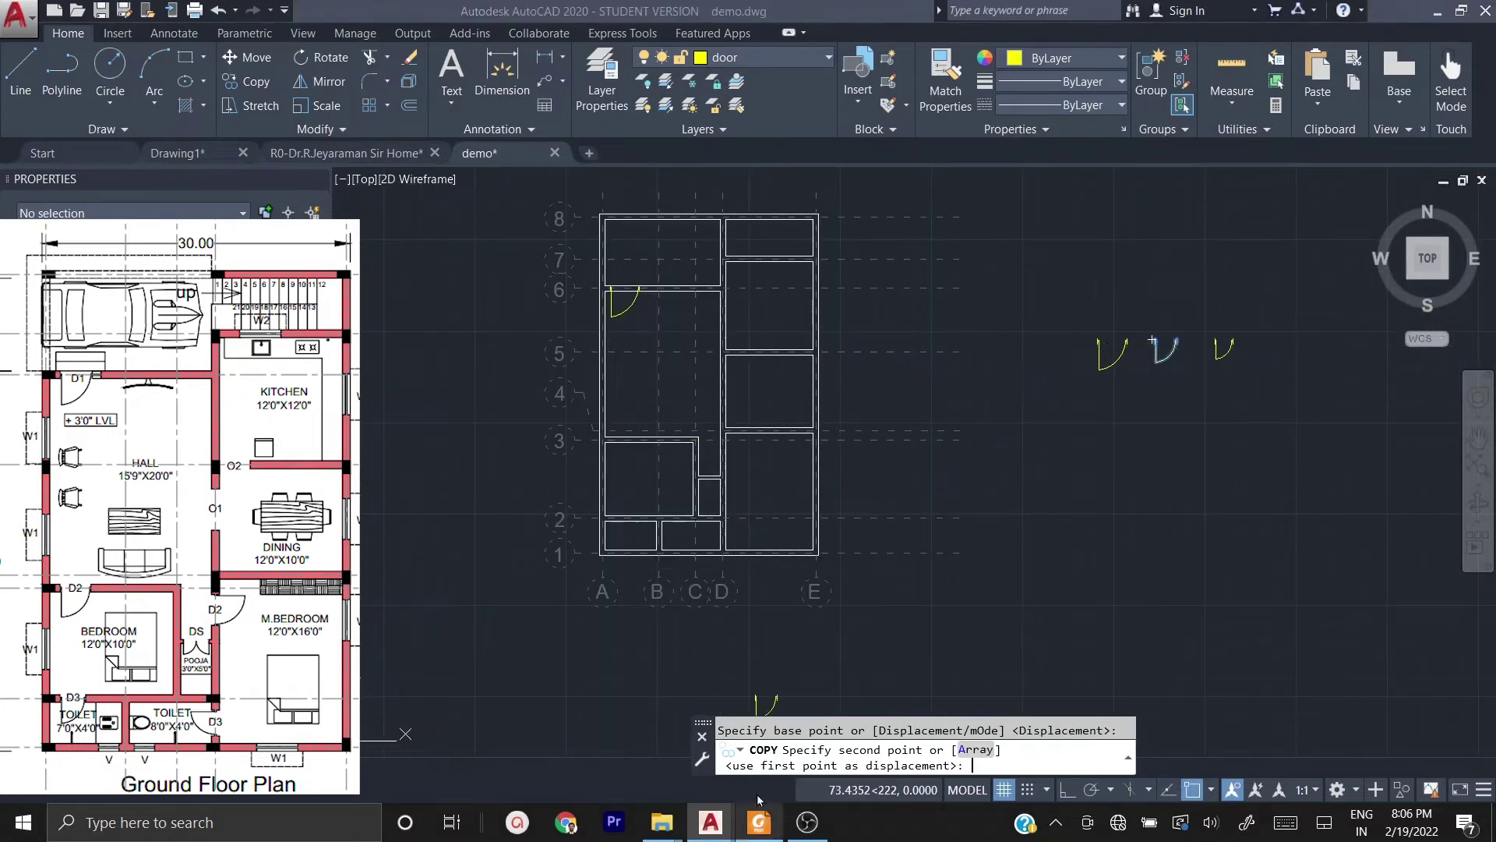
{"action": "scroll", "coordinate": [617, 429], "scroll_direction": "up", "scroll_amount": 4}
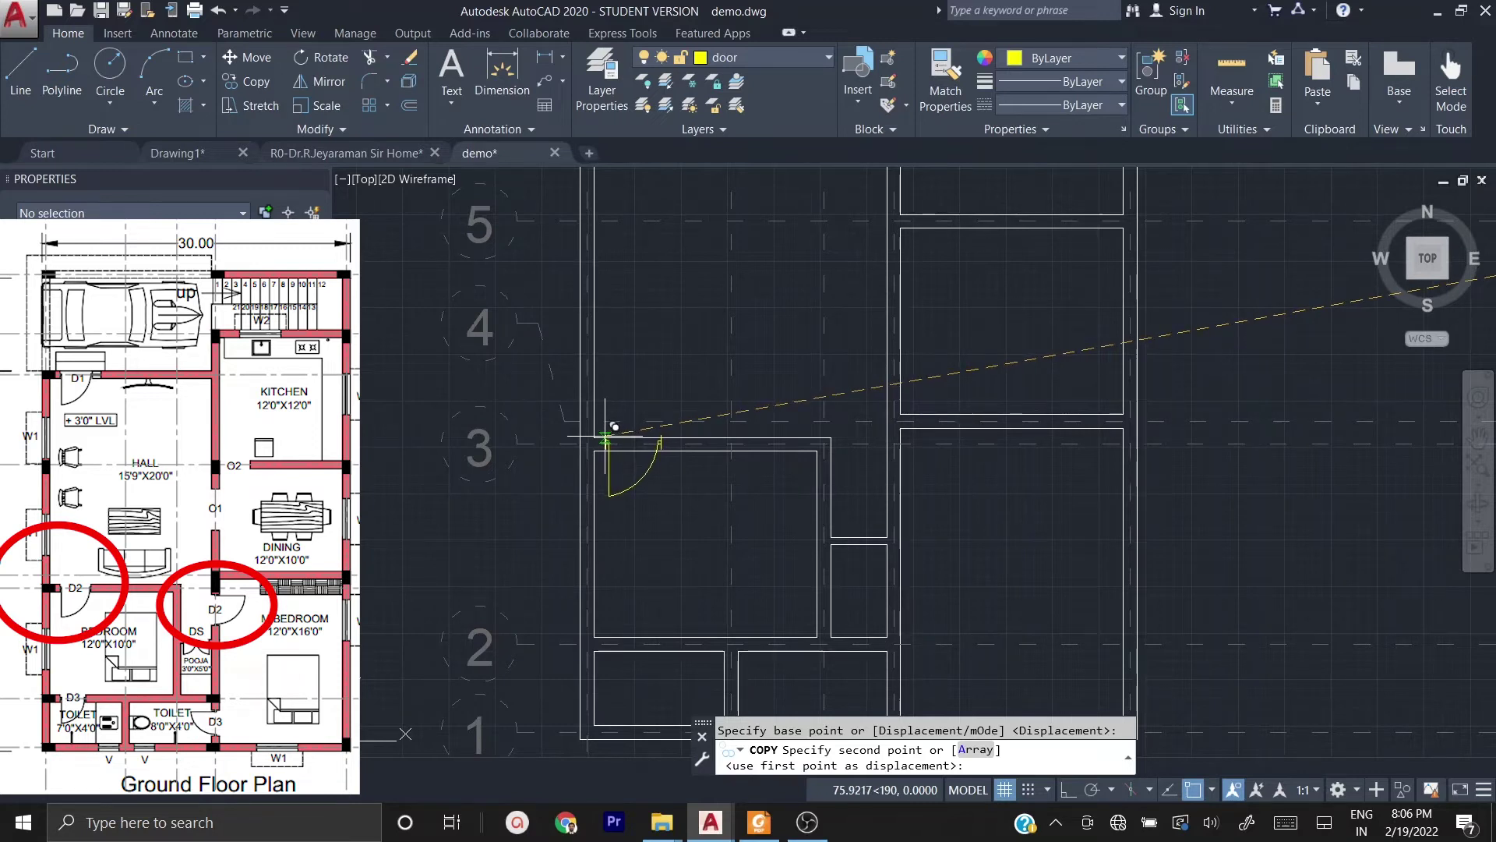
{"action": "left_click", "coordinate": [608, 438]}
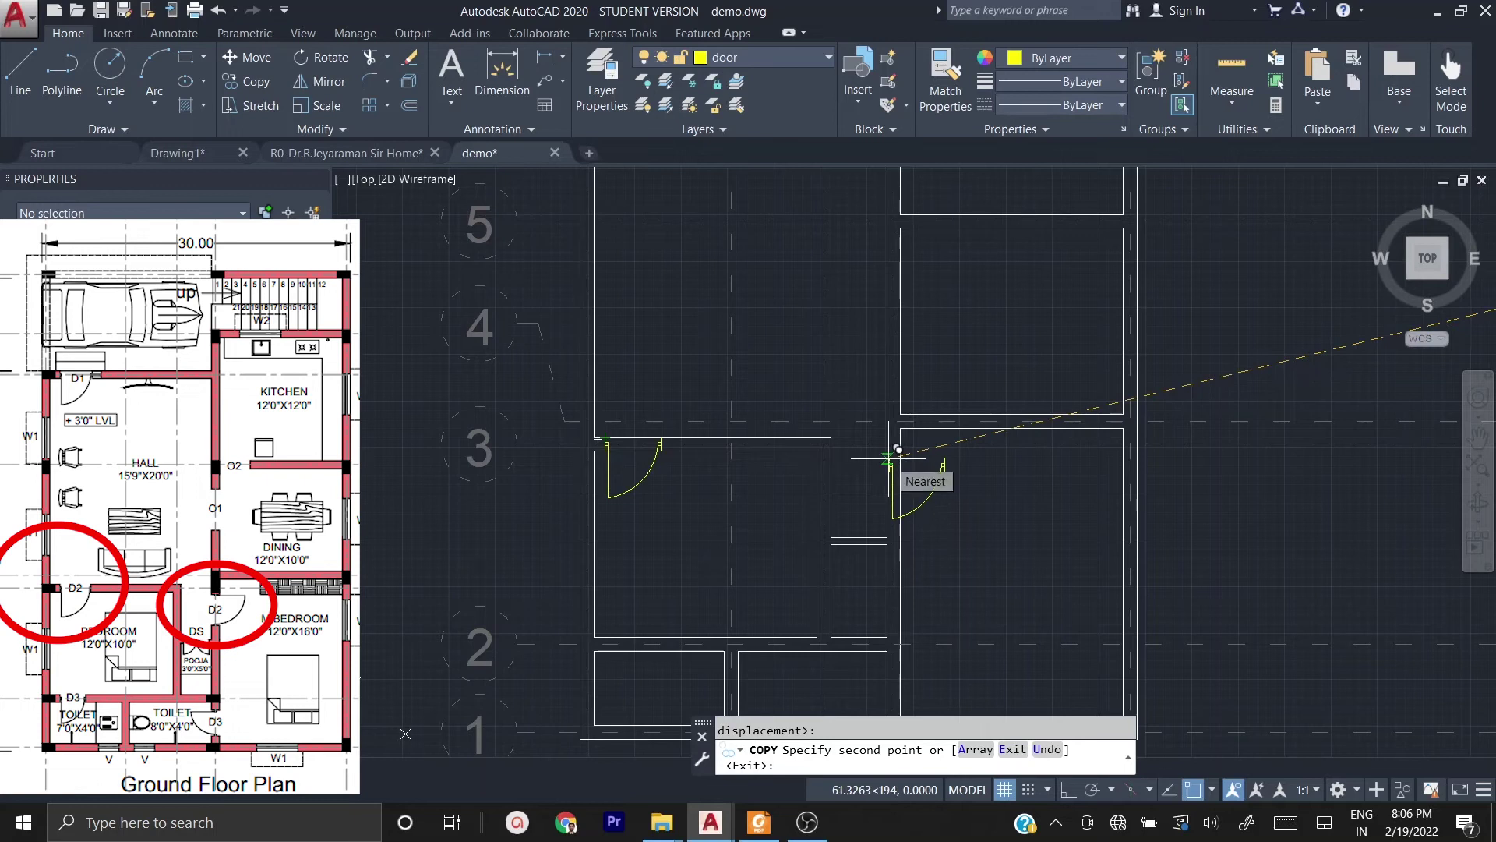
- Place a second copy of the medium door on the master bedroom's wall along grid D, just below grid 3
{"action": "scroll", "coordinate": [899, 450], "scroll_direction": "up", "scroll_amount": 2}
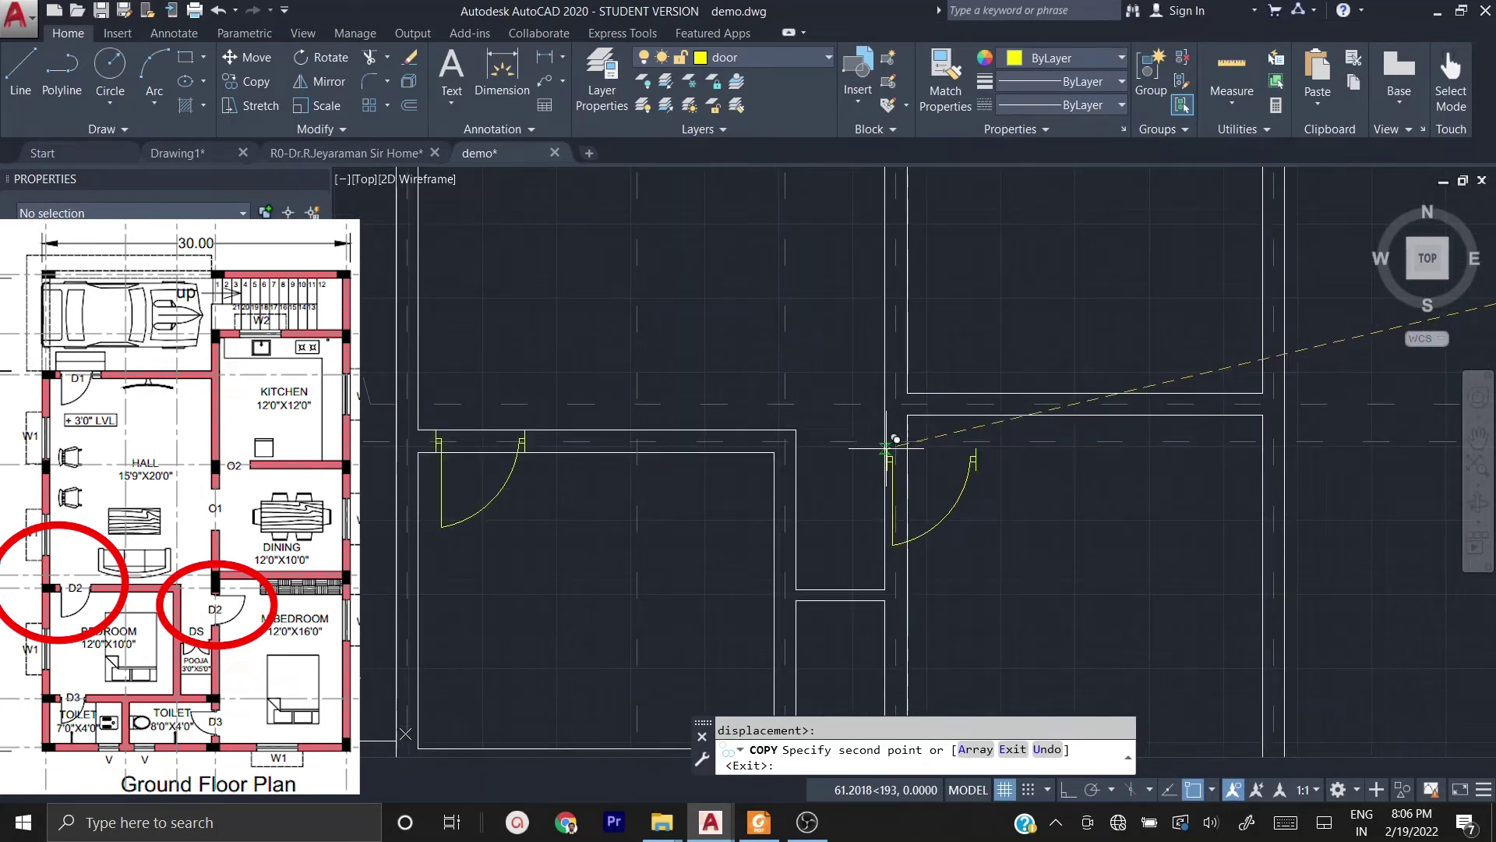
{"action": "left_click", "coordinate": [887, 452]}
{"action": "key", "text": "Escape"}
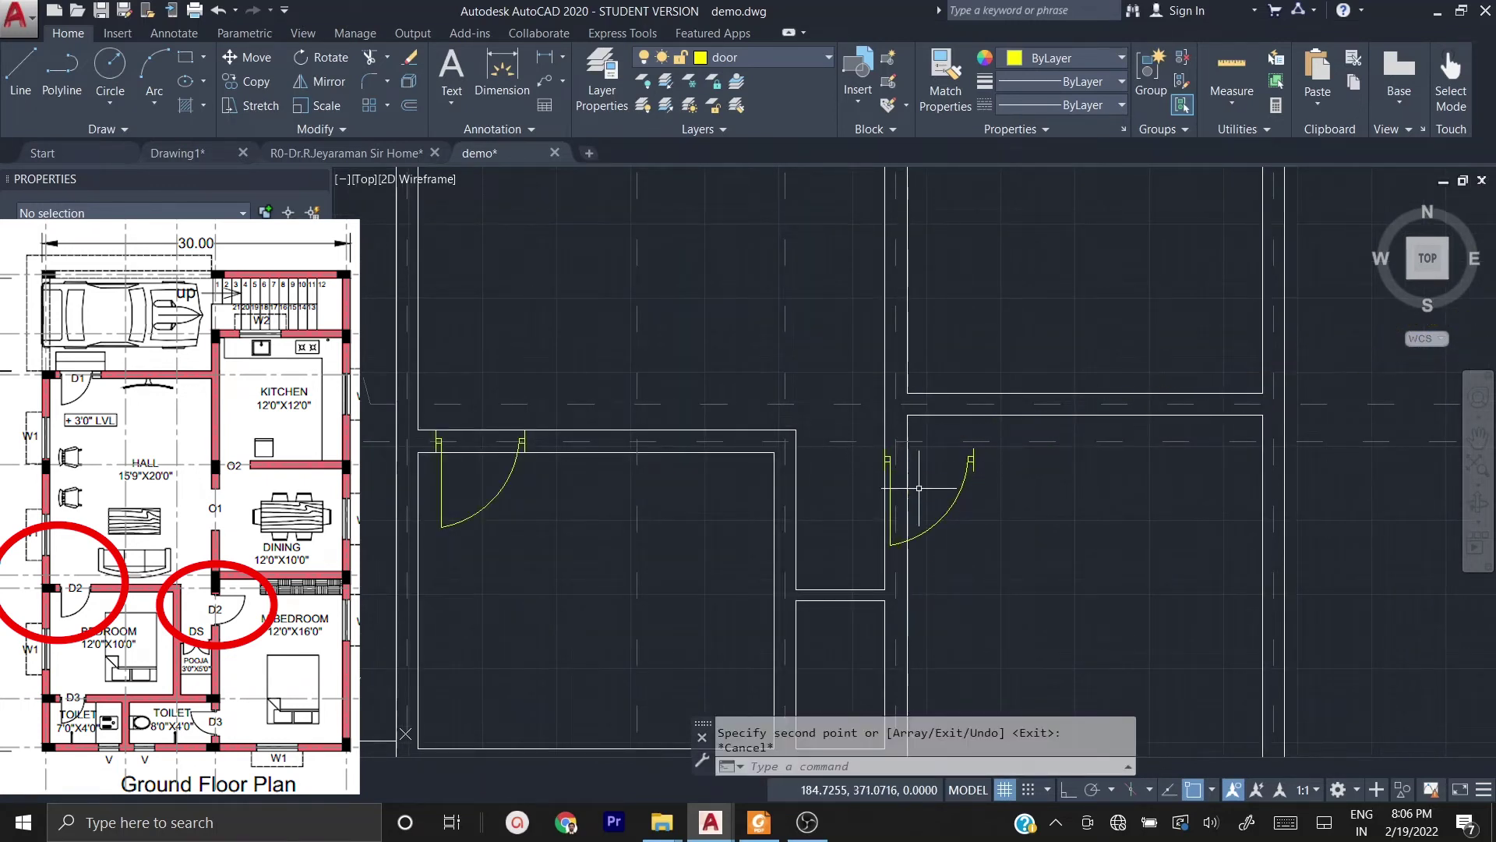
- Rotate the master bedroom door copy 90 degrees counterclockwise about its upper hinge-side jamb corner
{"action": "left_click", "coordinate": [993, 526]}
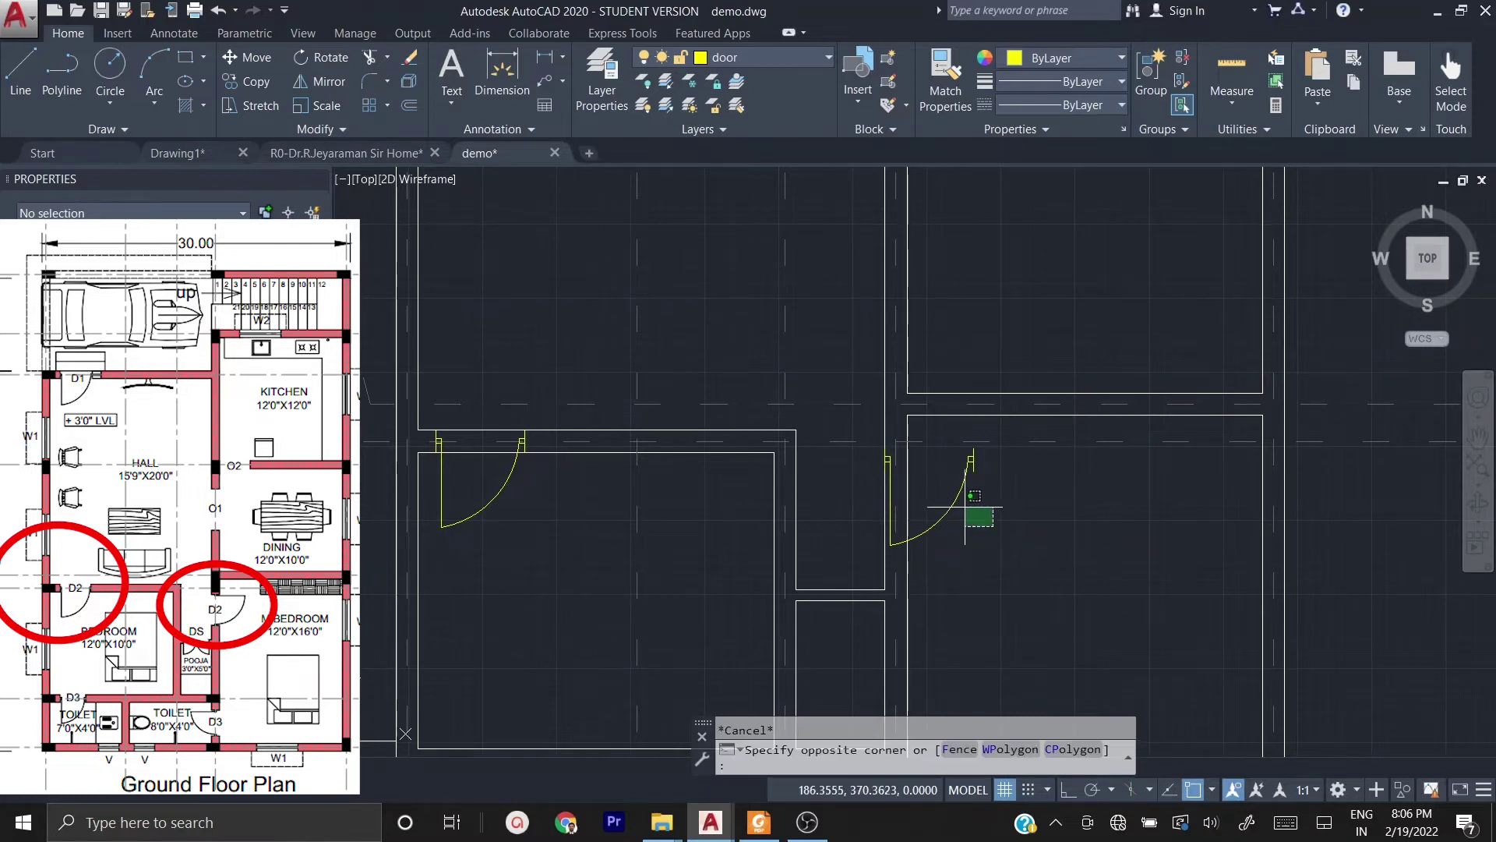
{"action": "left_click", "coordinate": [936, 479]}
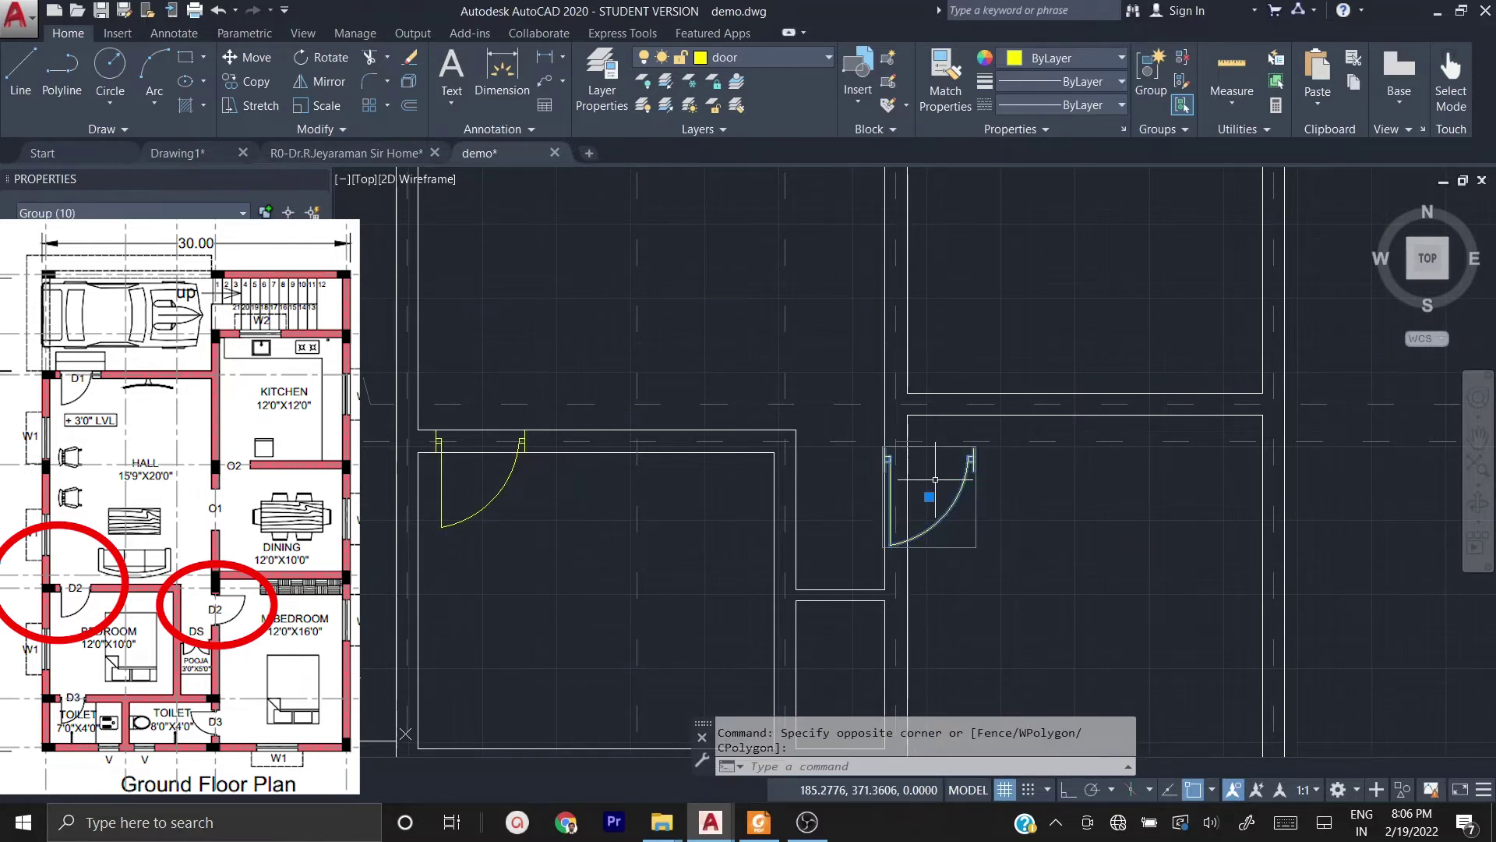
{"action": "type", "text": "RO"}
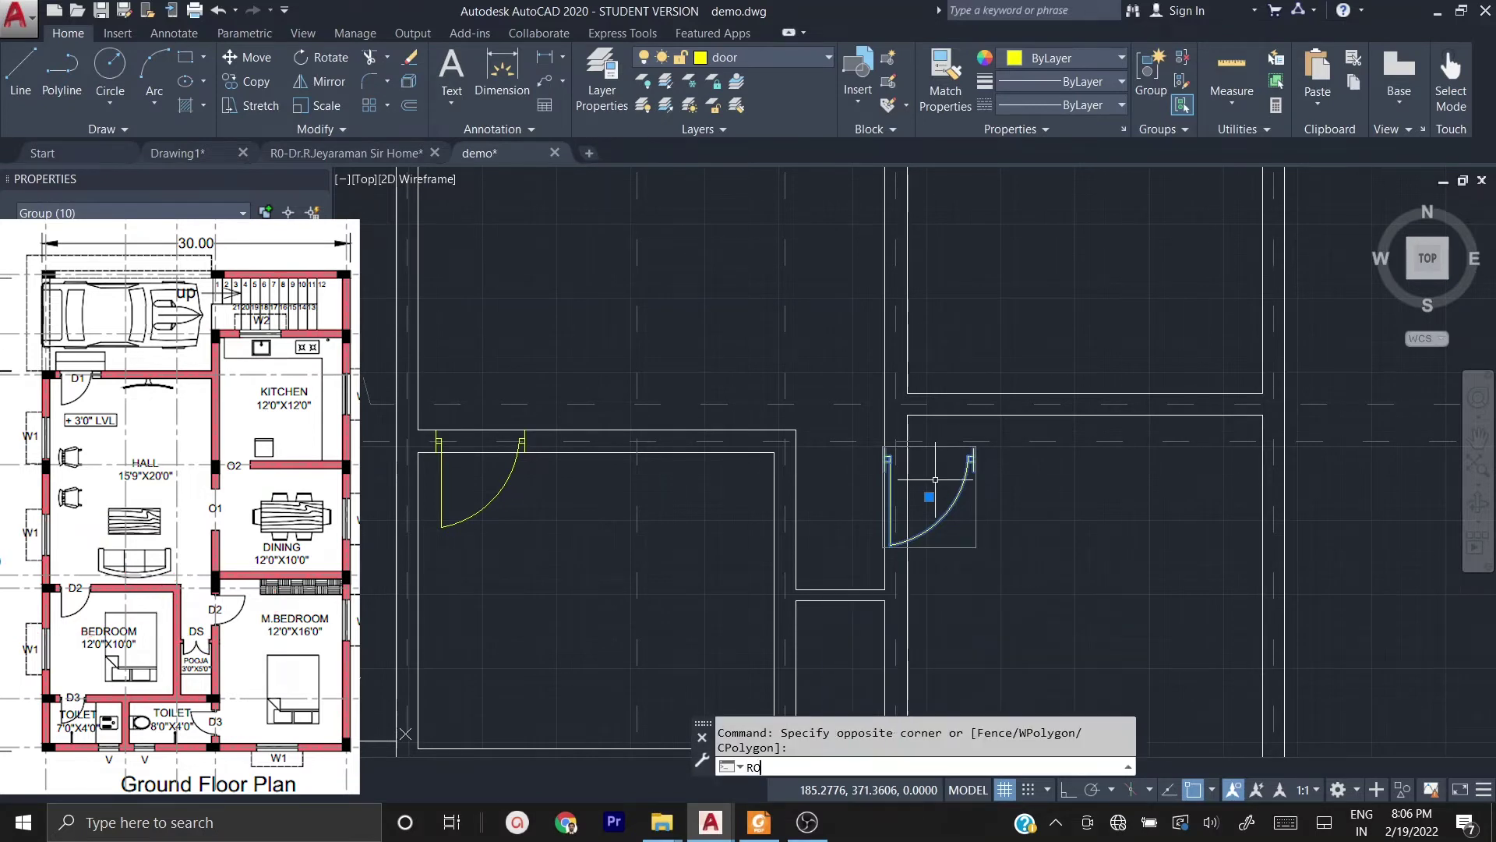
{"action": "key", "text": "Return"}
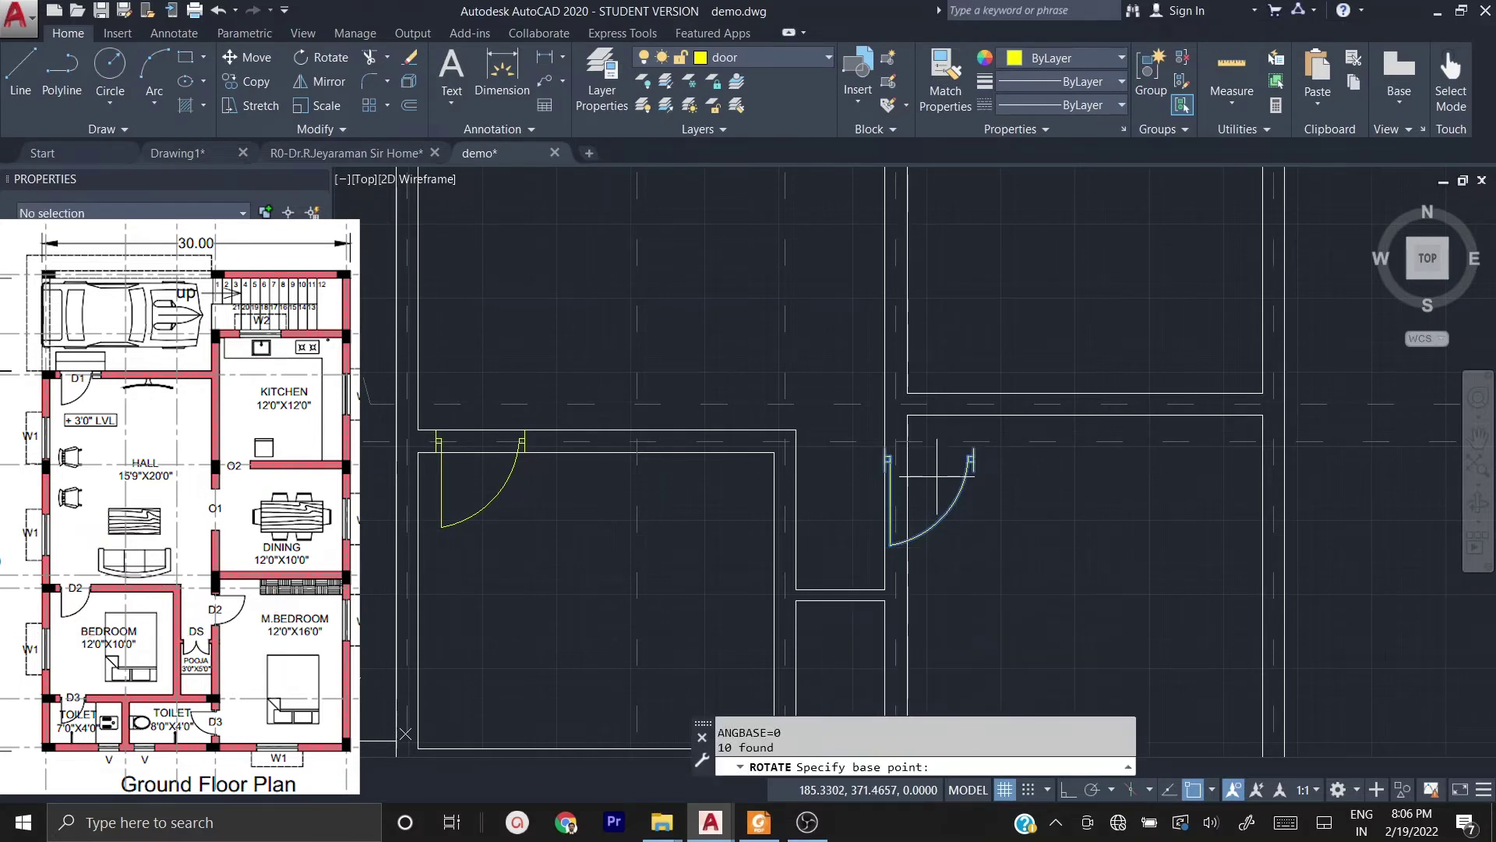
{"action": "scroll", "coordinate": [896, 460], "scroll_direction": "up", "scroll_amount": 6}
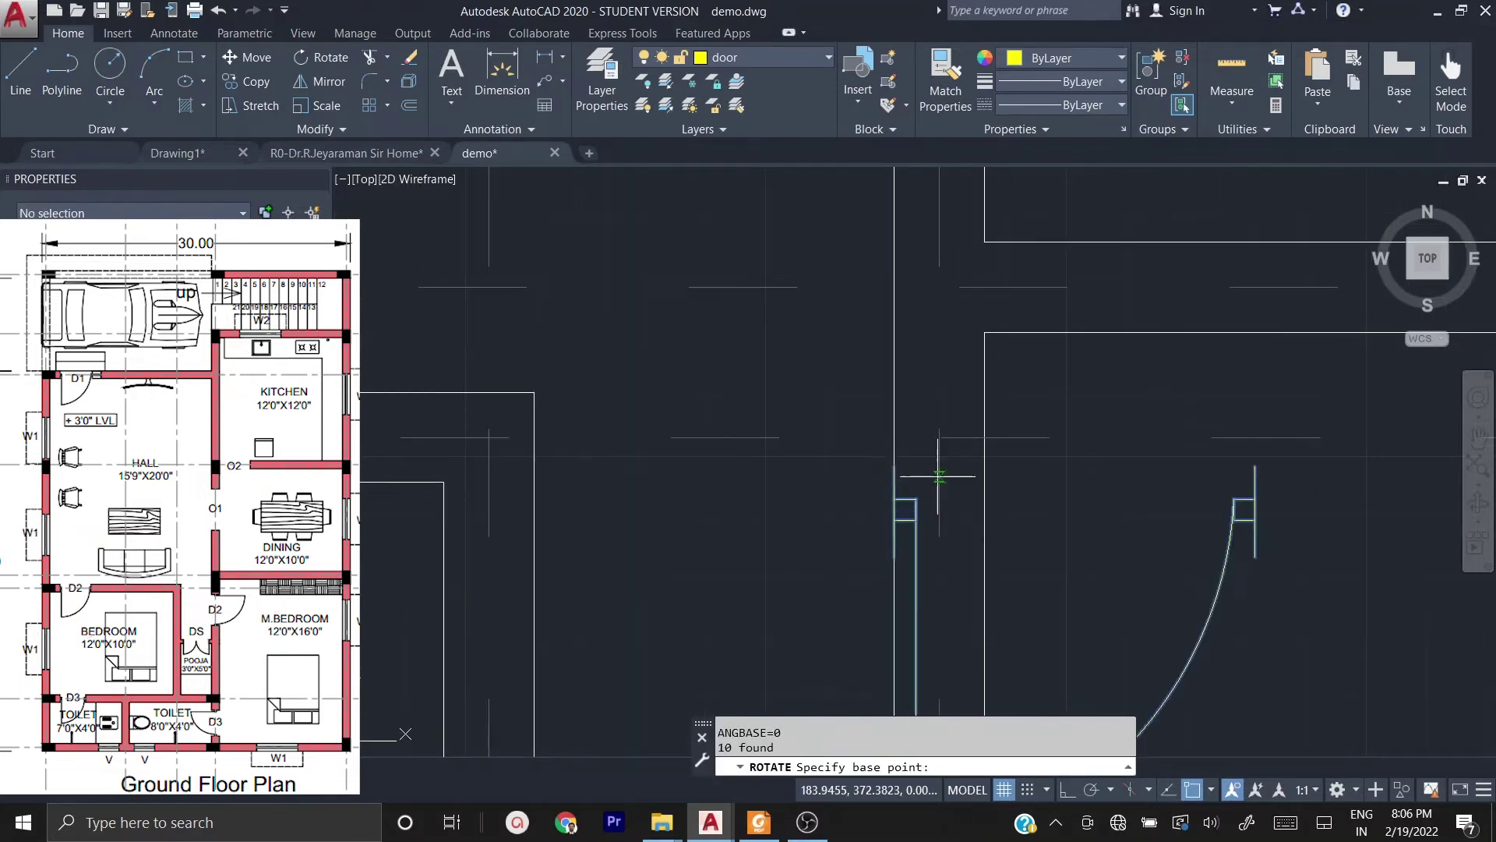
{"action": "left_click", "coordinate": [894, 466]}
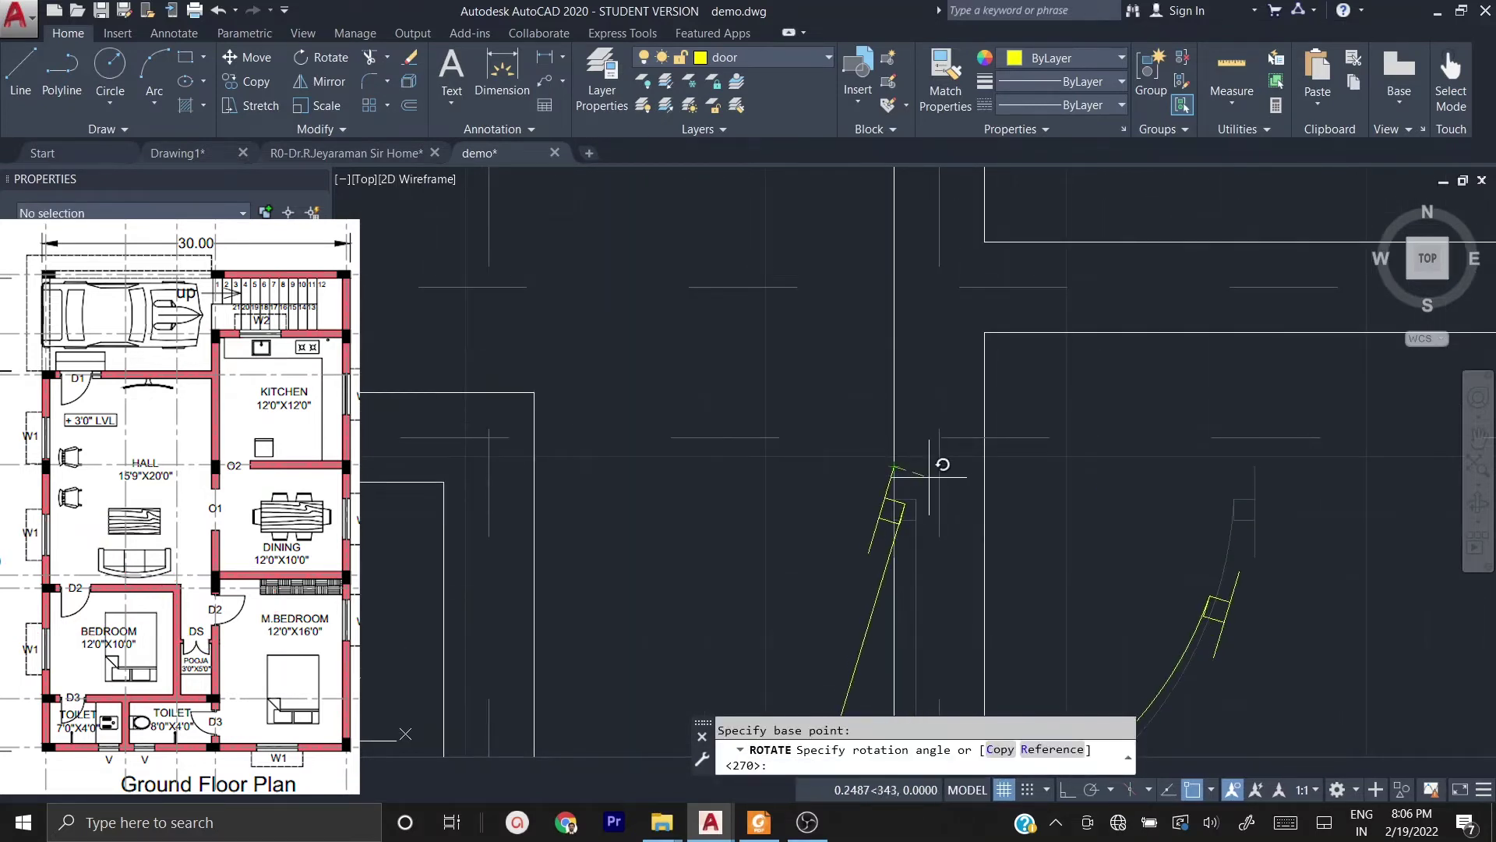
{"action": "left_click", "coordinate": [894, 258]}
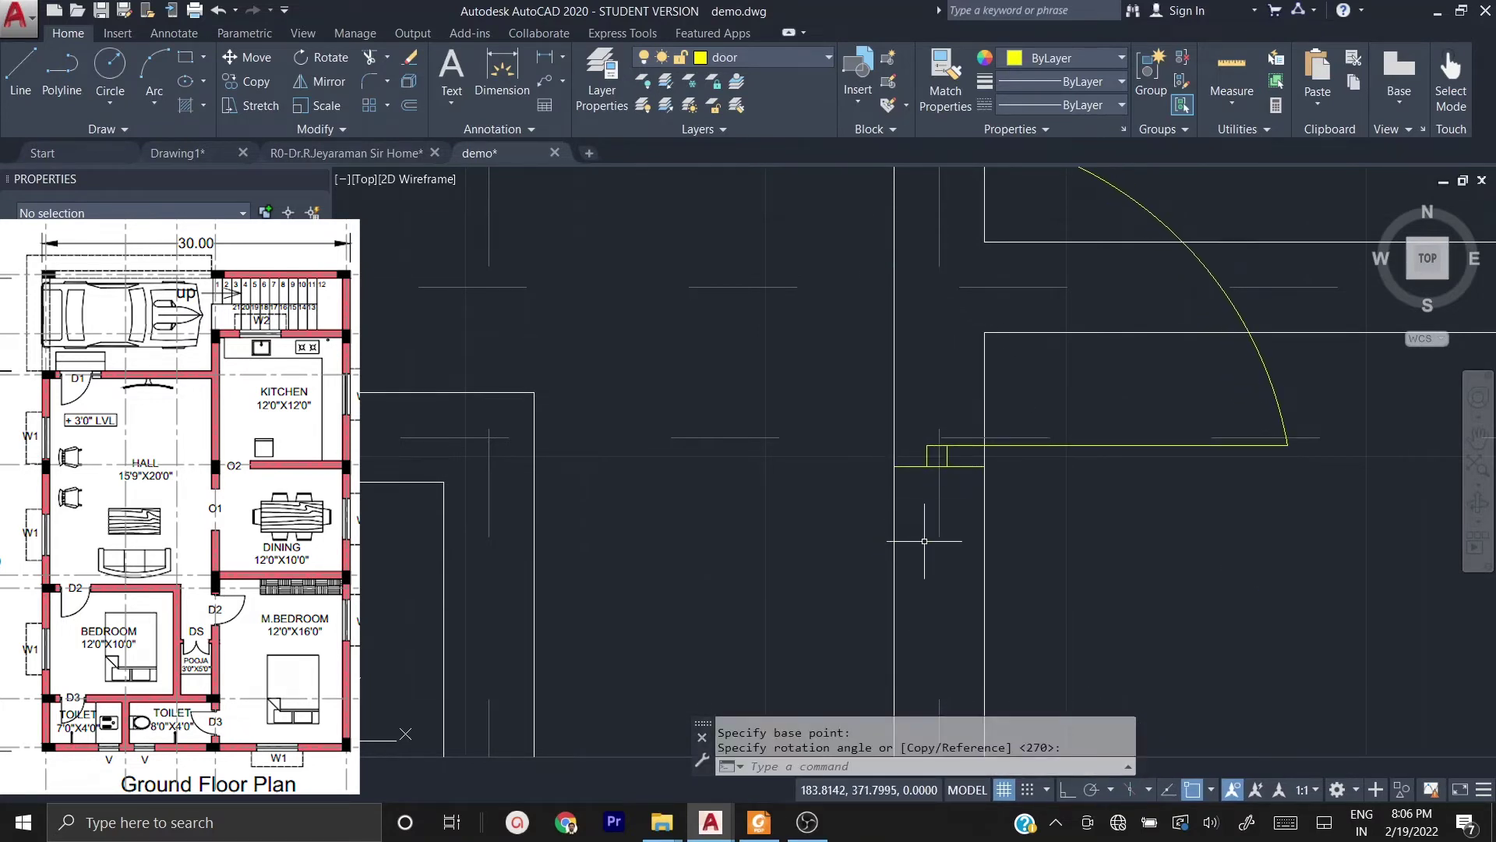
- Mirror the master bedroom door about a horizontal line just below it with Ortho on, erasing the source door
{"action": "scroll", "coordinate": [926, 546], "scroll_direction": "down", "scroll_amount": 5}
{"action": "scroll", "coordinate": [927, 546], "scroll_direction": "down", "scroll_amount": 2}
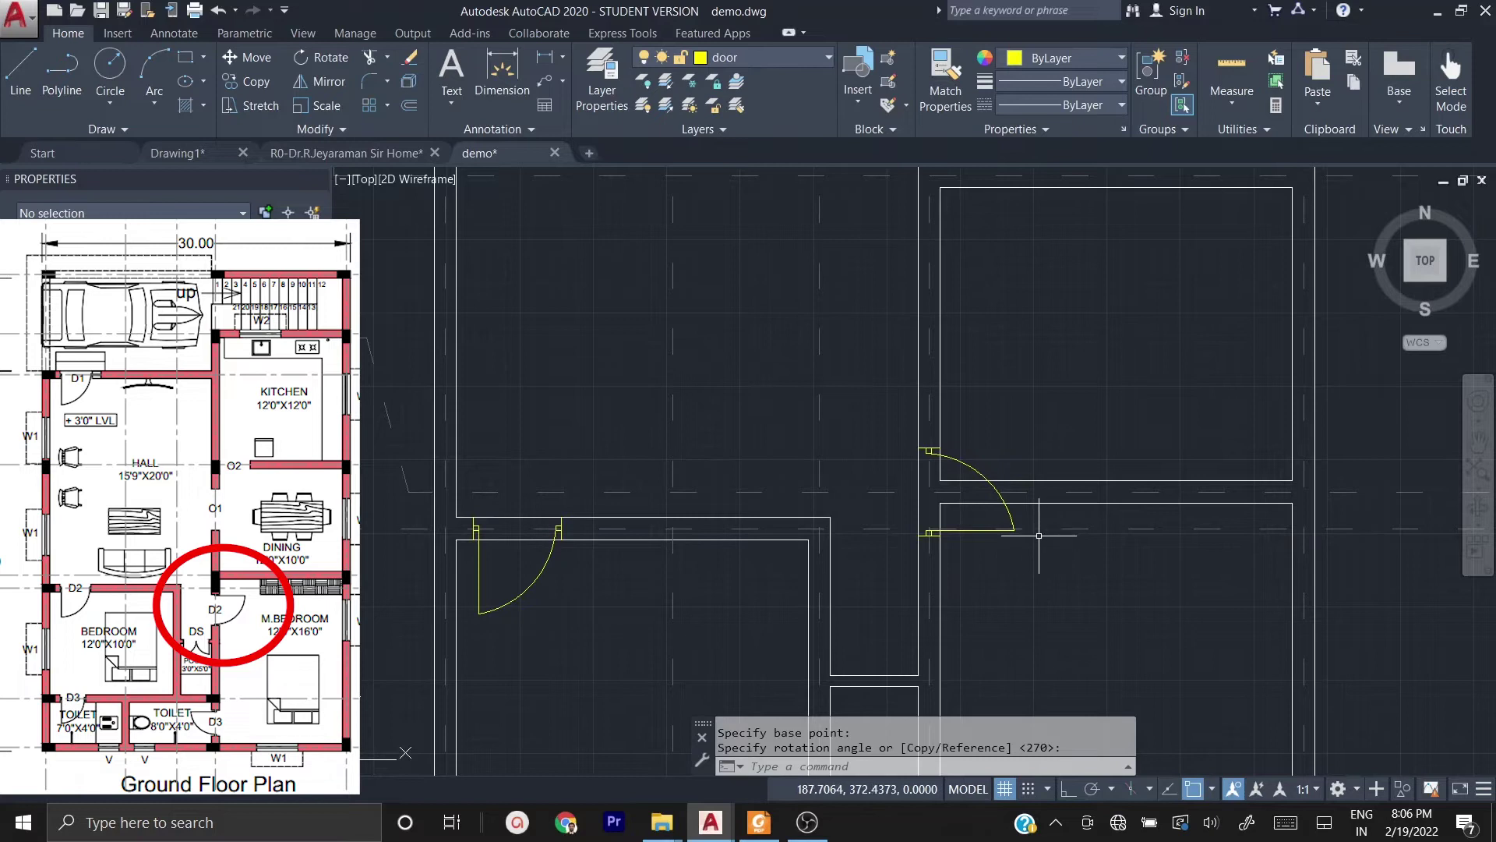
{"action": "scroll", "coordinate": [959, 474], "scroll_direction": "up", "scroll_amount": 3}
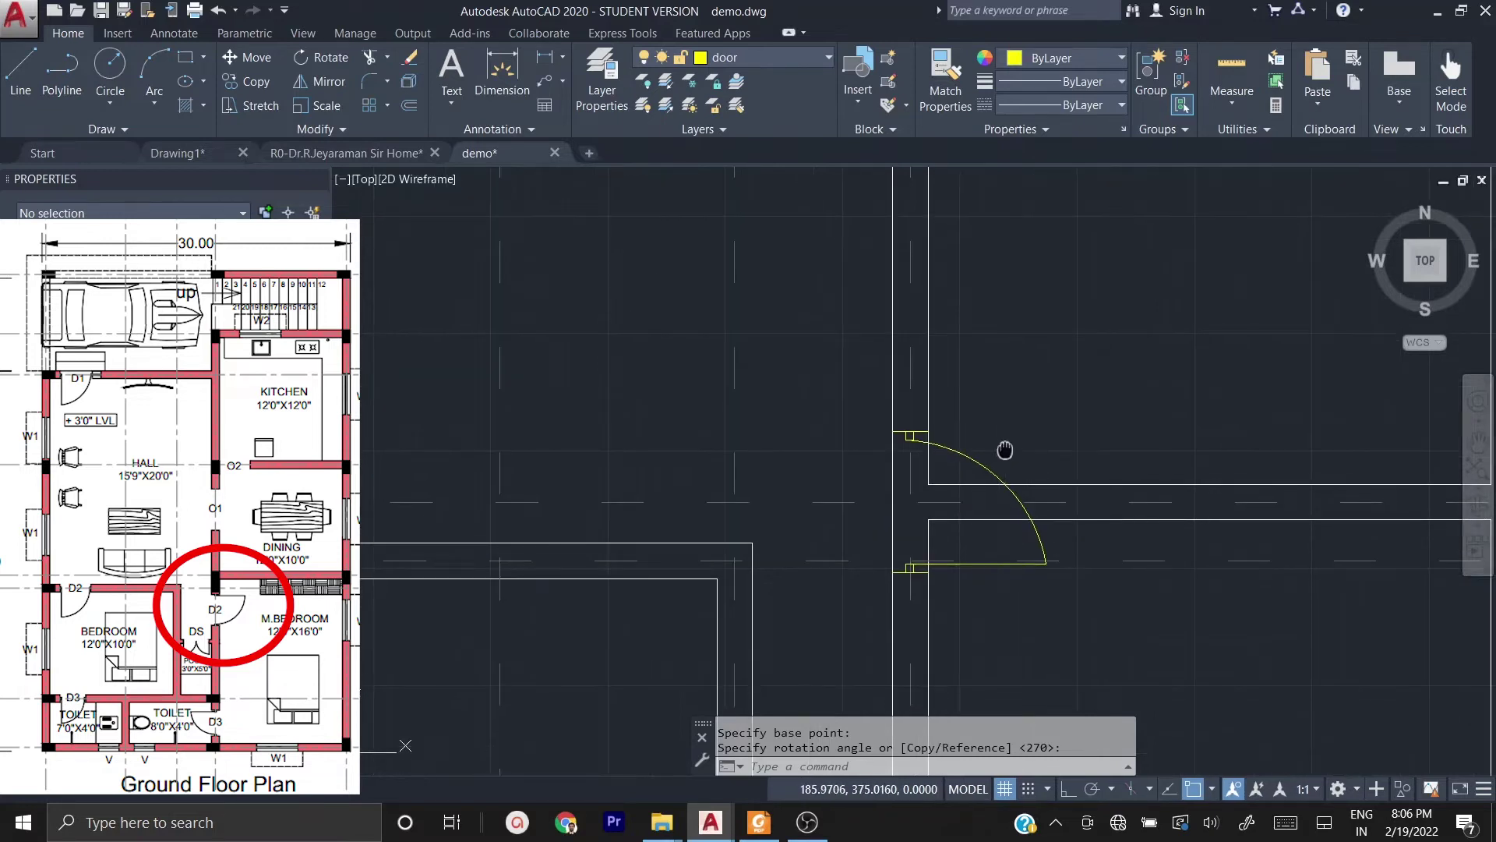
{"action": "left_click", "coordinate": [958, 394]}
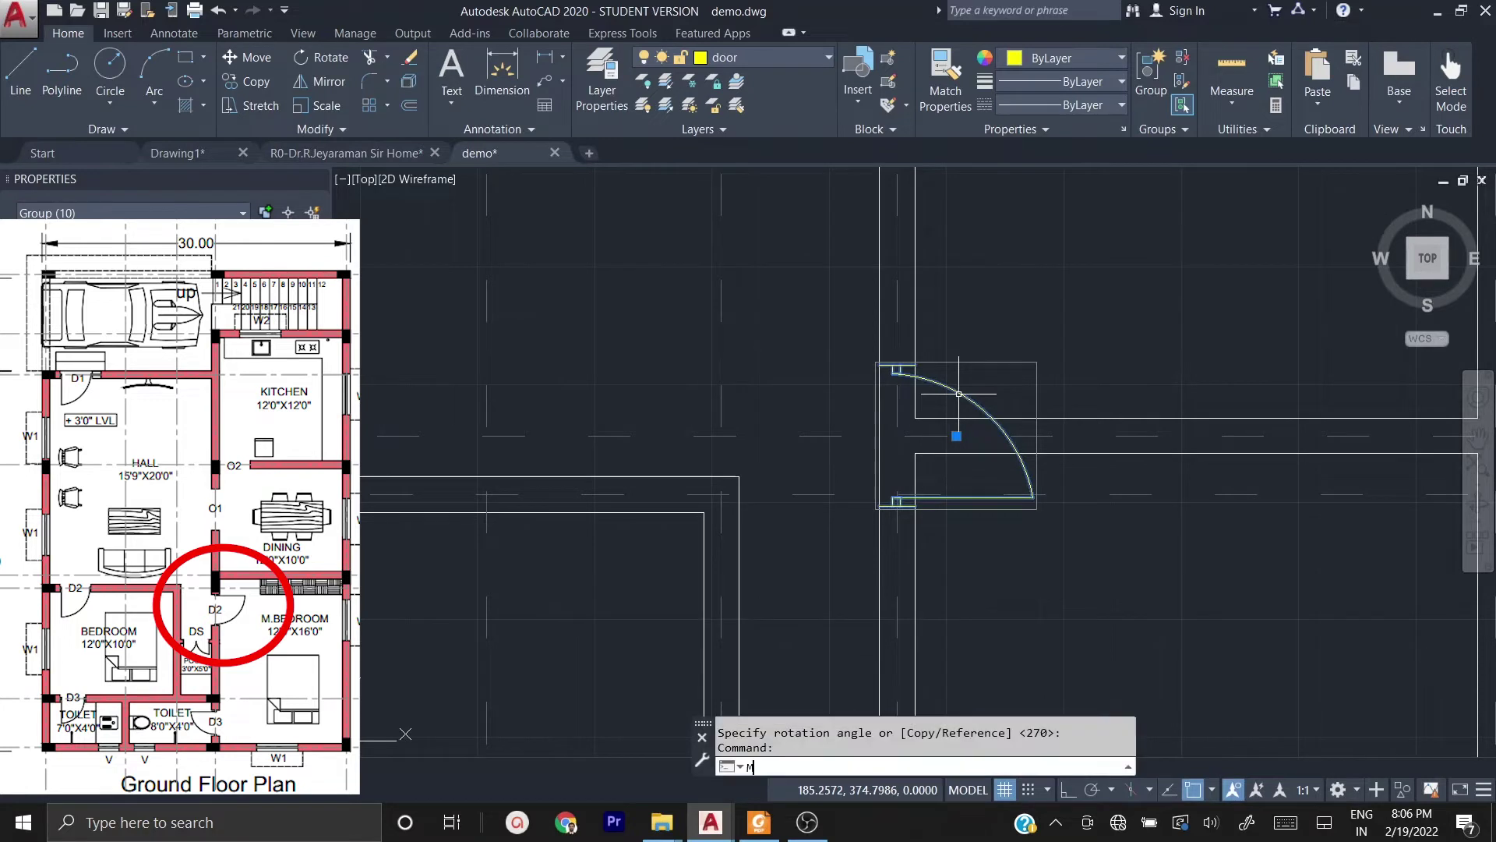
{"action": "type", "text": "MI"}
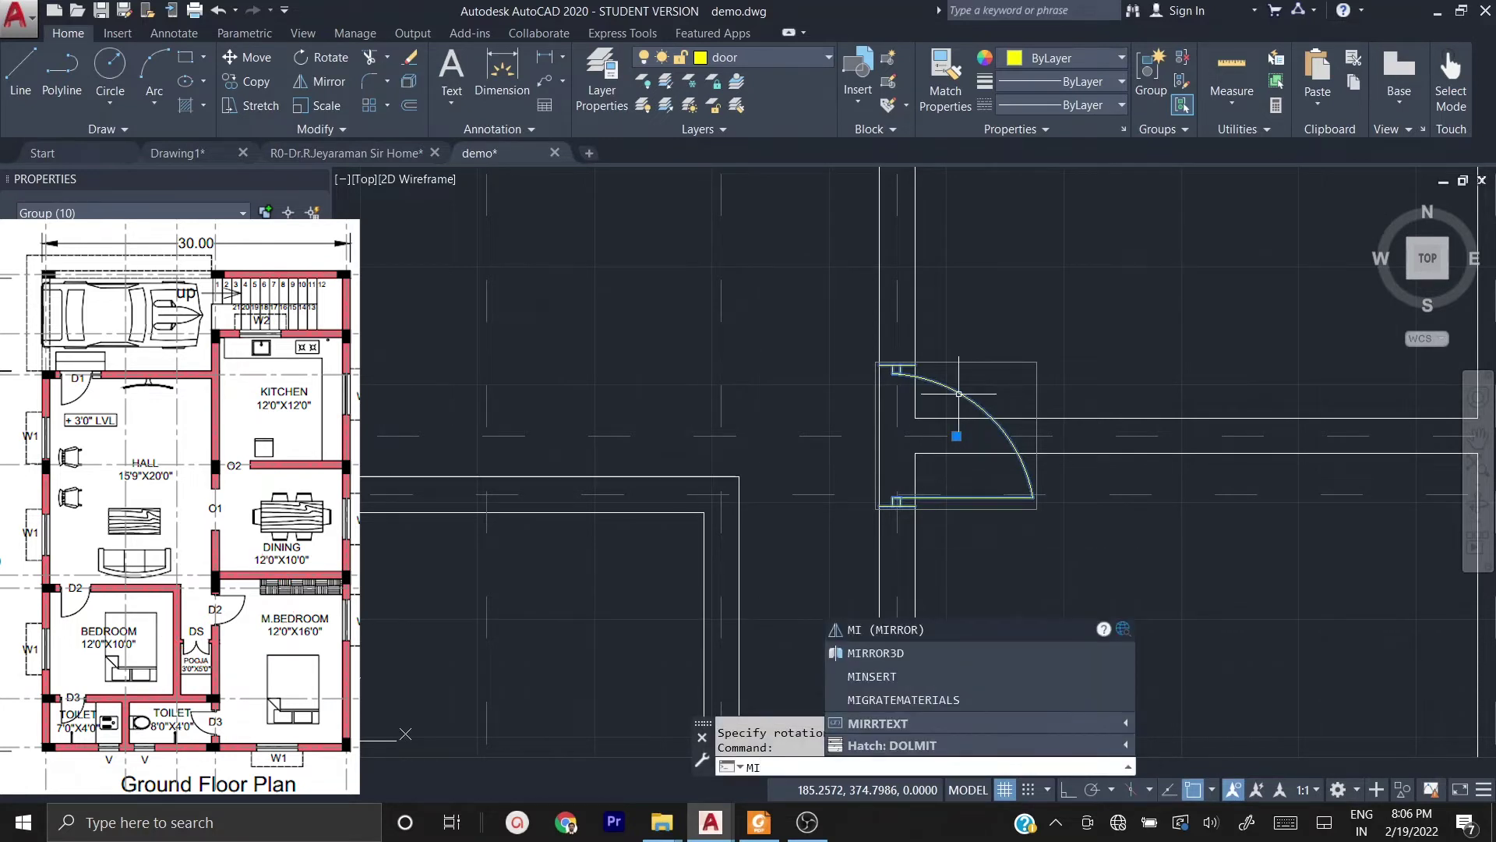
{"action": "key", "text": "Return"}
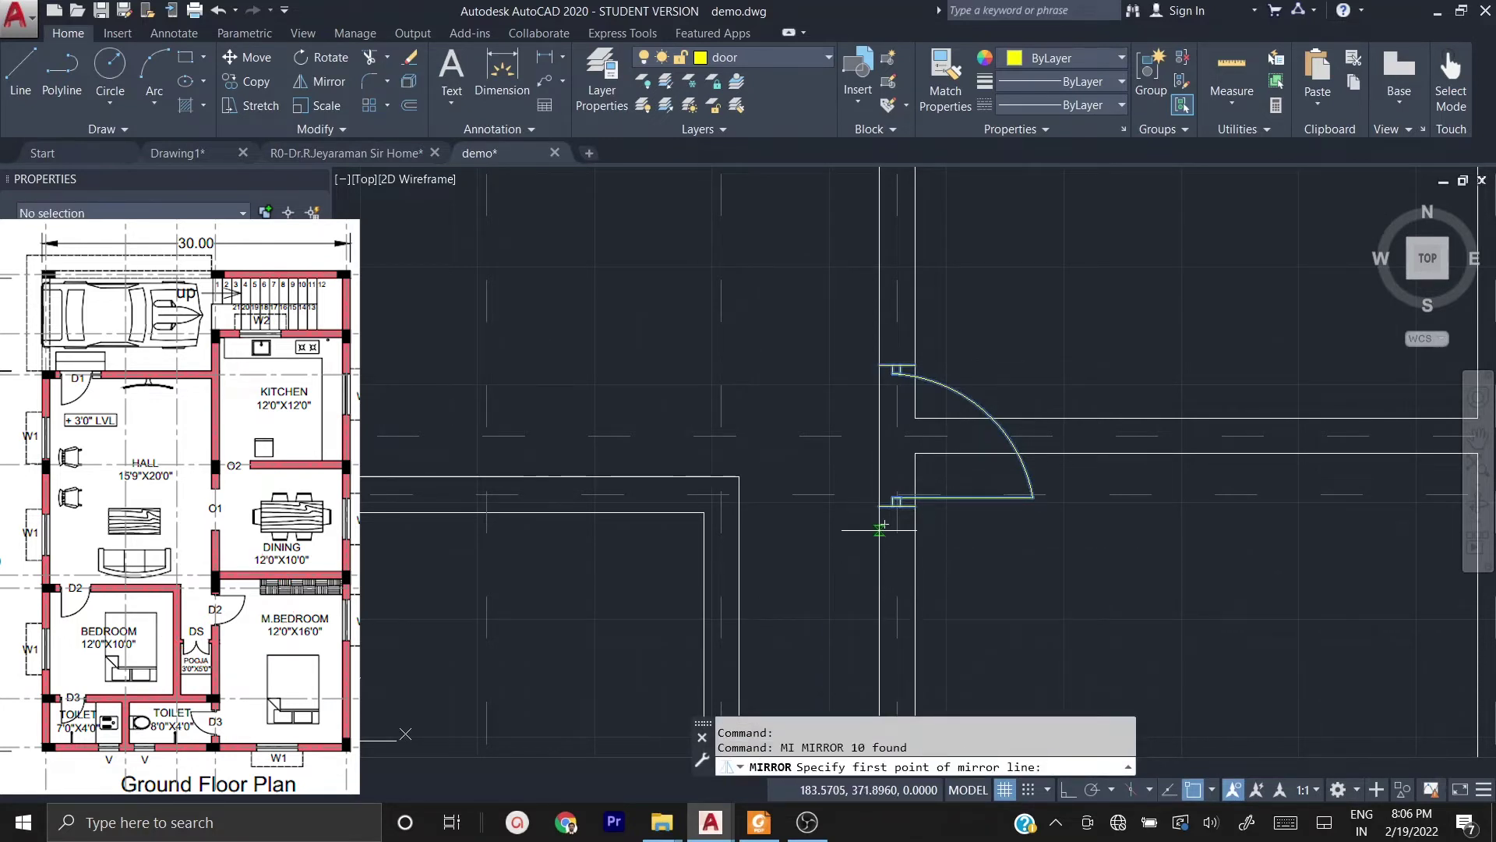
{"action": "left_click", "coordinate": [879, 548]}
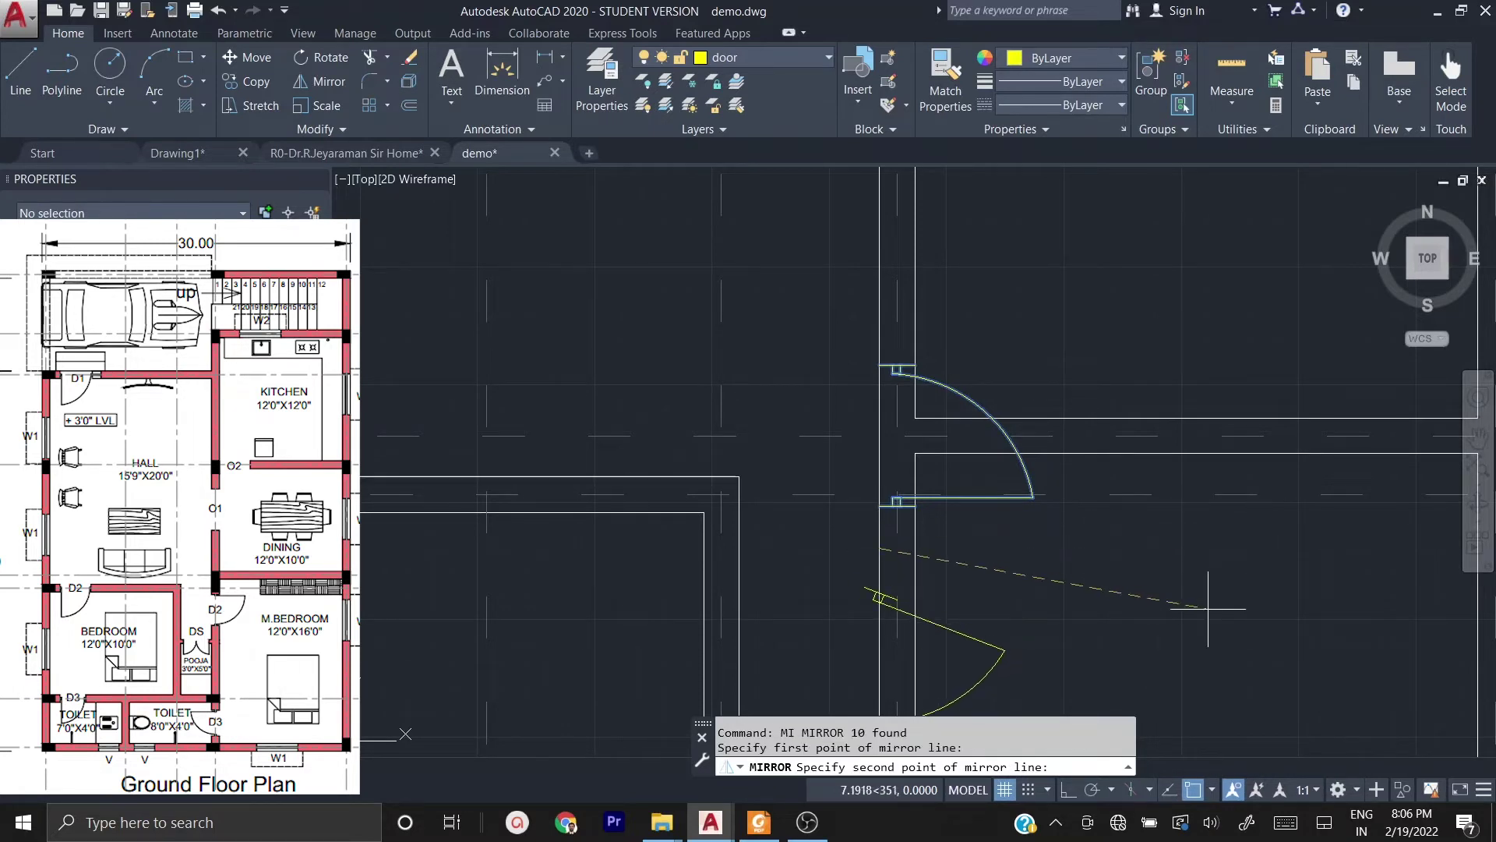
{"action": "left_click", "coordinate": [1066, 790]}
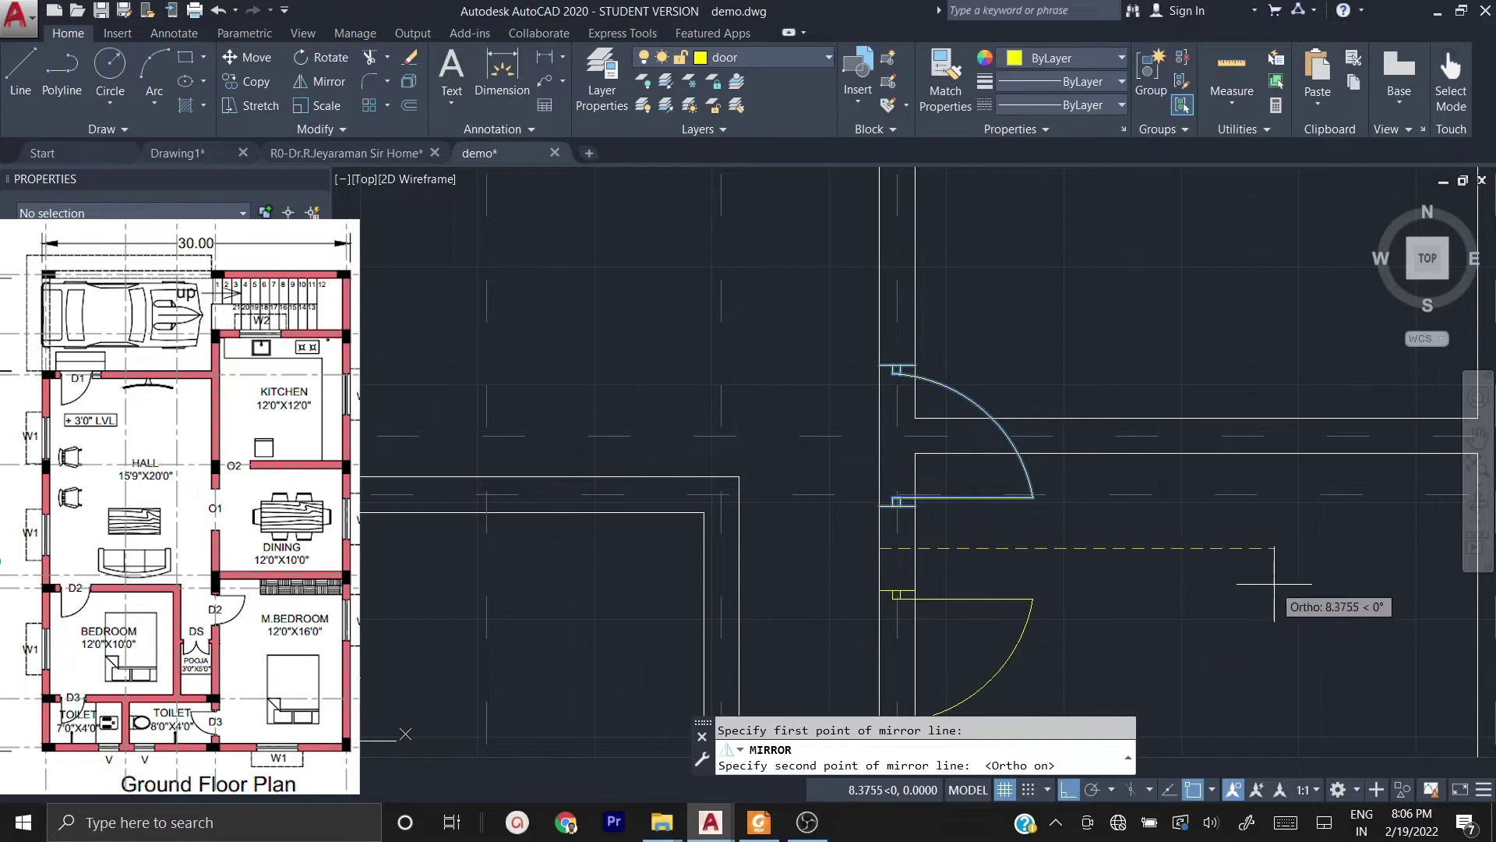
{"action": "scroll", "coordinate": [1226, 550], "scroll_direction": "down", "scroll_amount": 2}
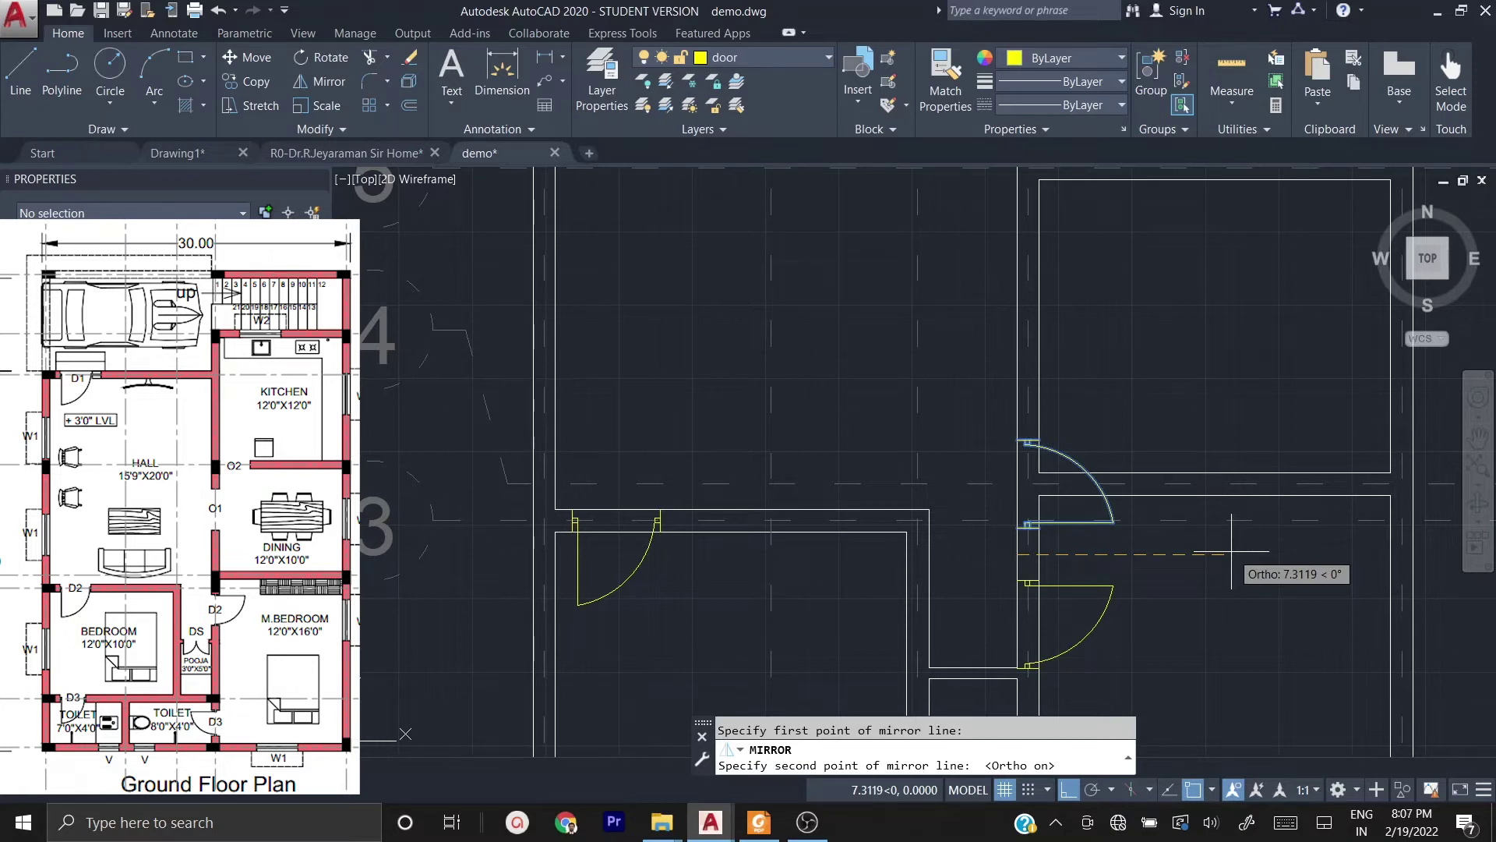
{"action": "left_click", "coordinate": [1233, 553]}
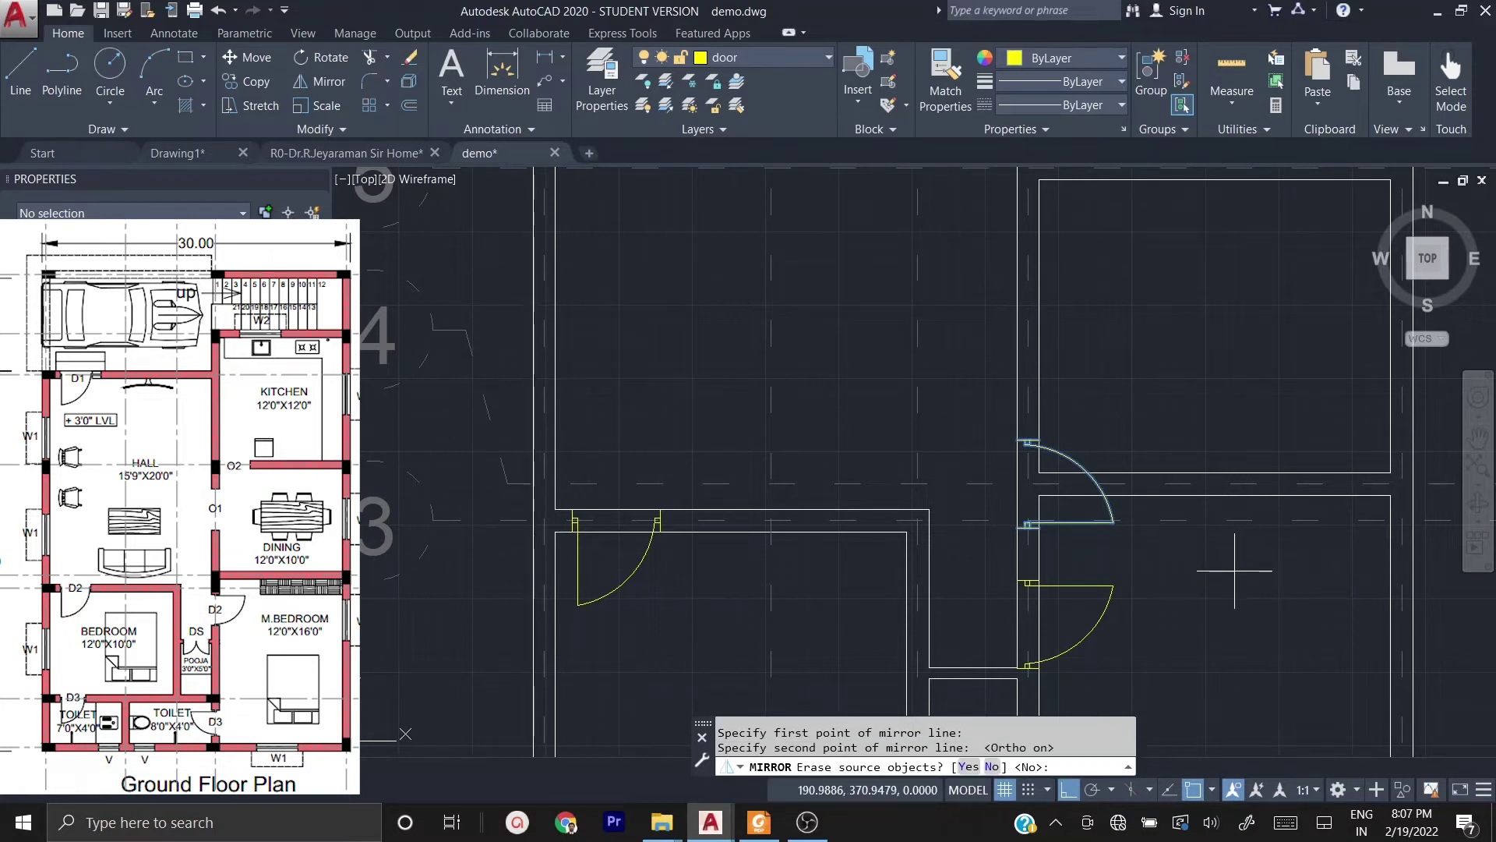
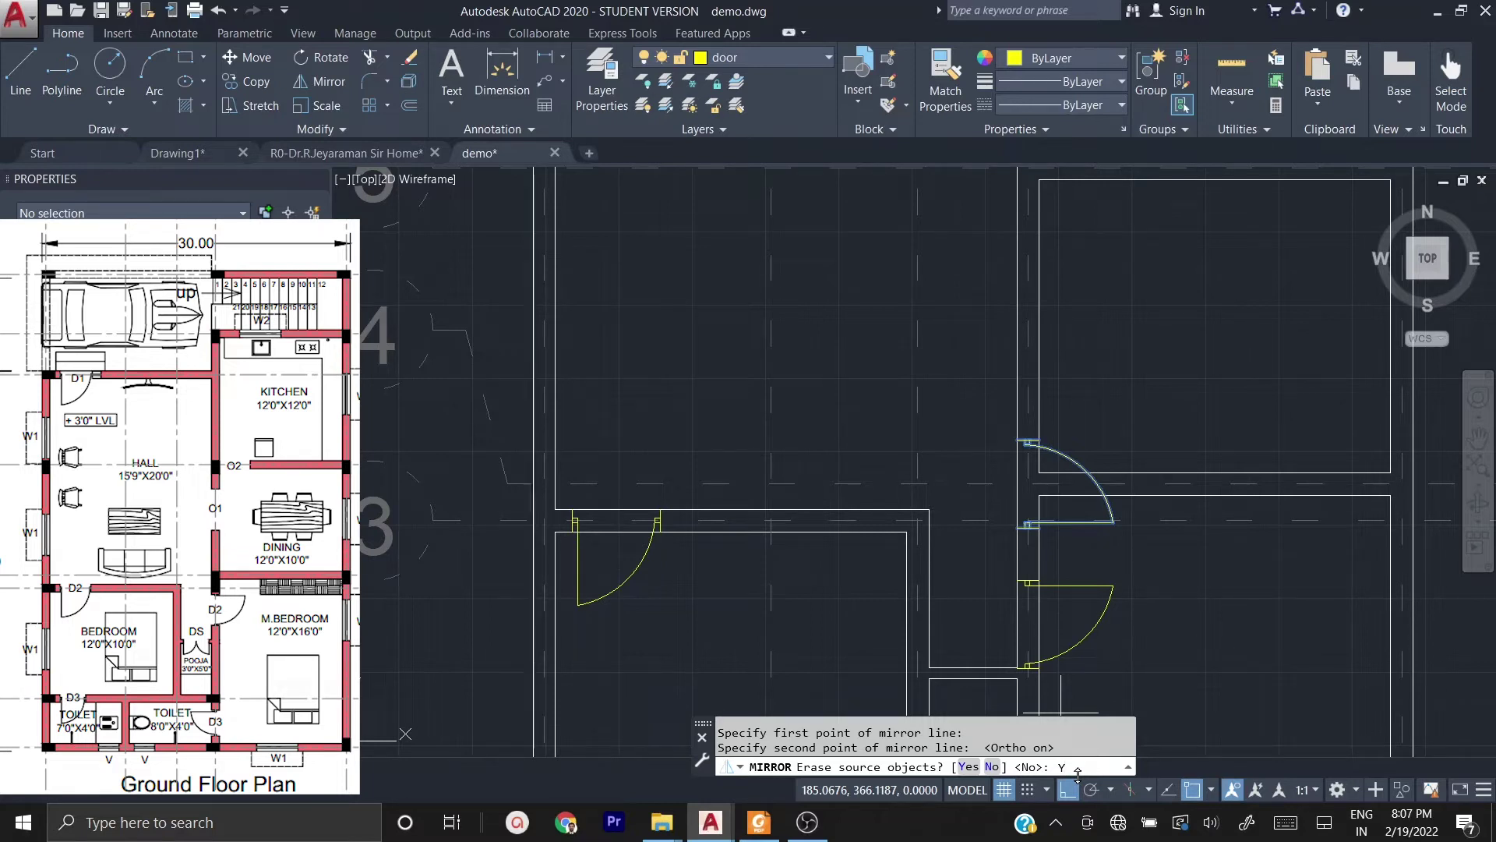
{"action": "key", "text": "Return"}
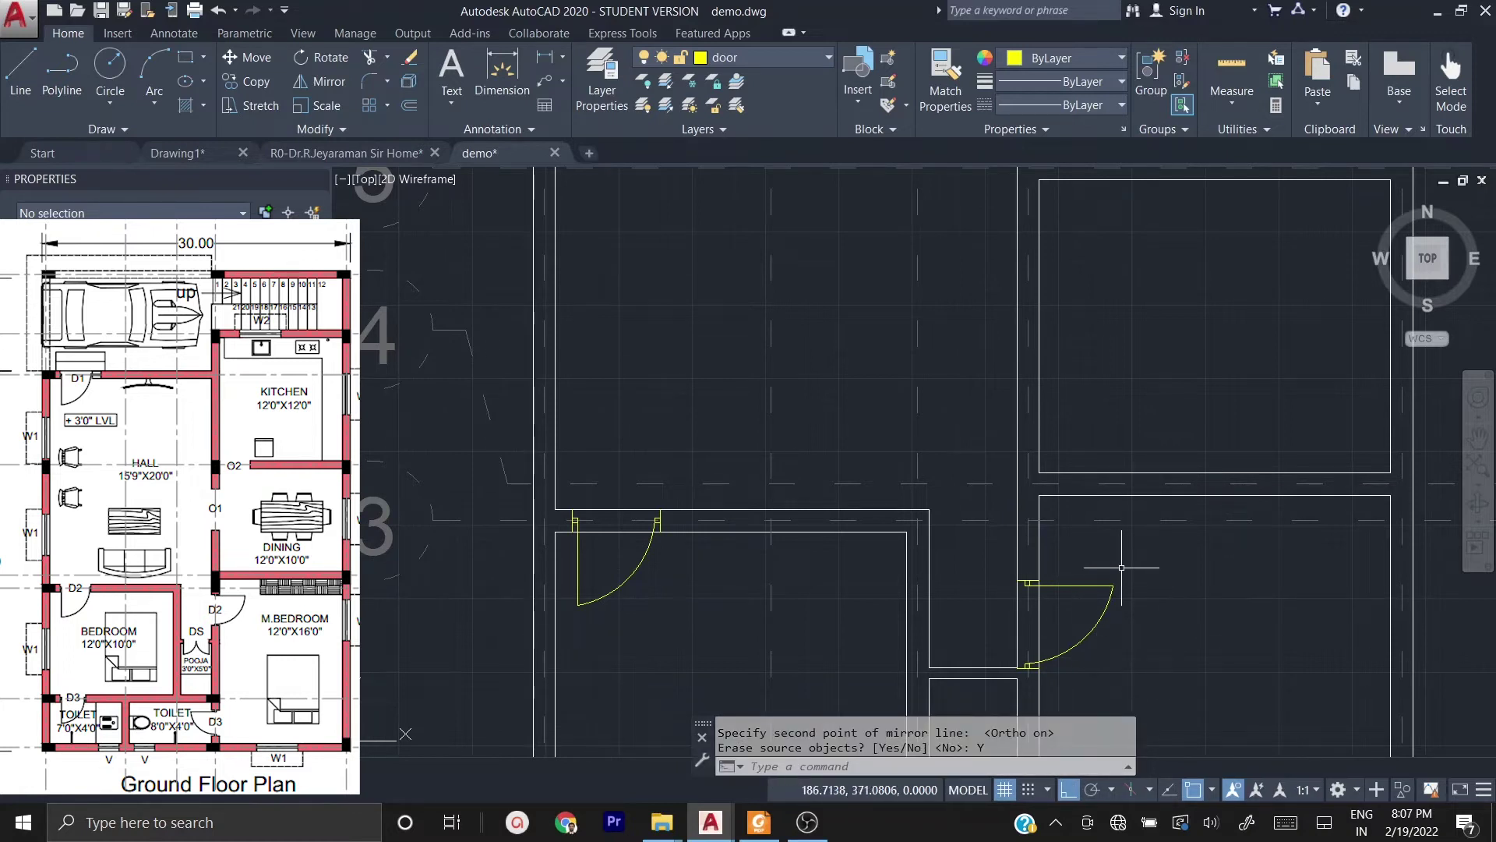
- Move the mirrored master bedroom door straight up along the grid D wall by its upper jamb corner, to just below the room's upper wall
{"action": "middle_click_drag", "start_coordinate": [1107, 593], "coordinate": [1107, 603]}
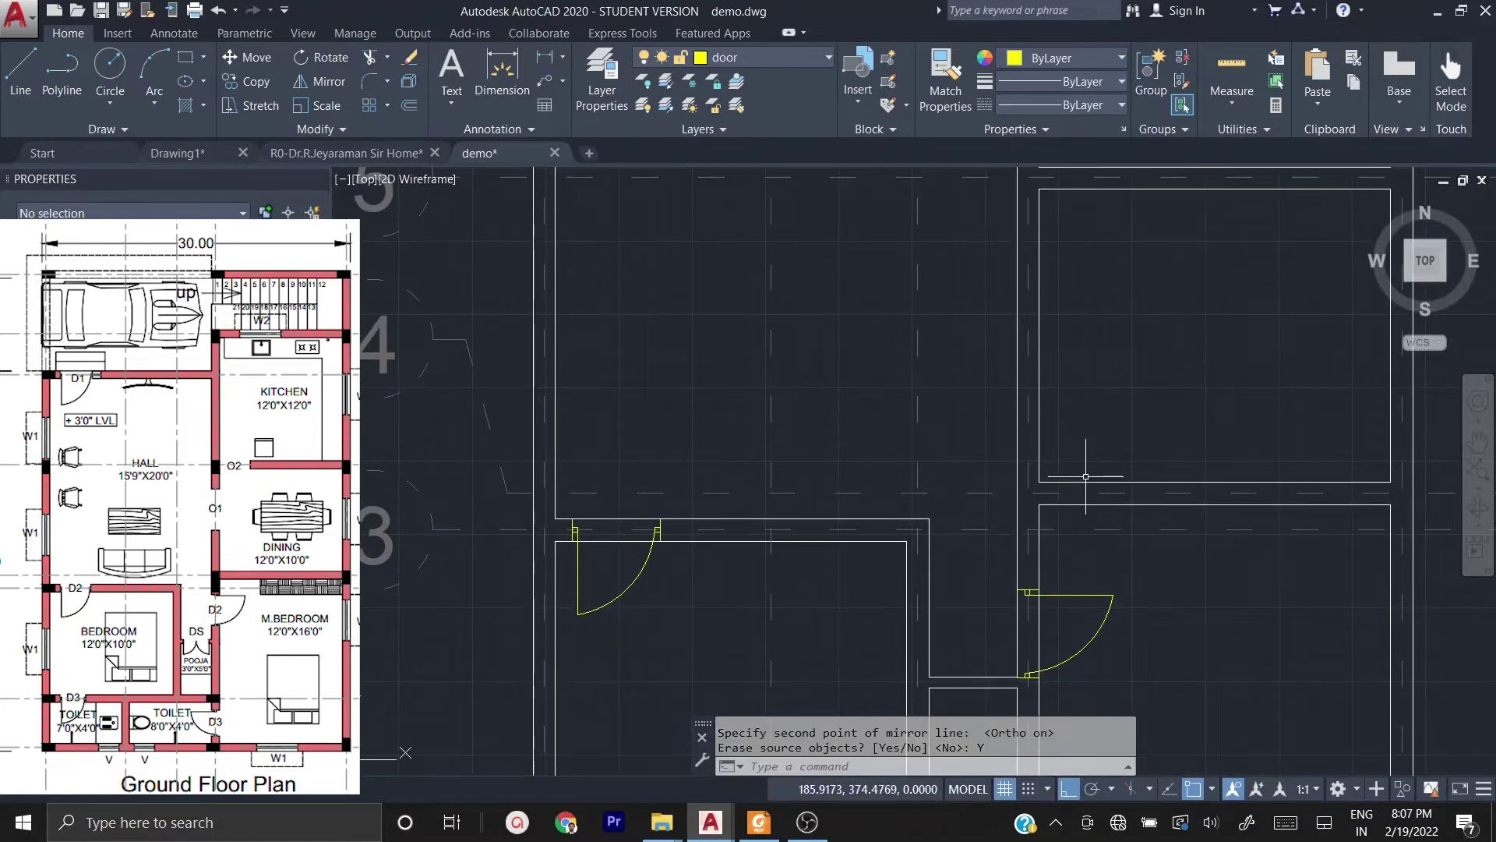
{"action": "left_click", "coordinate": [1144, 631]}
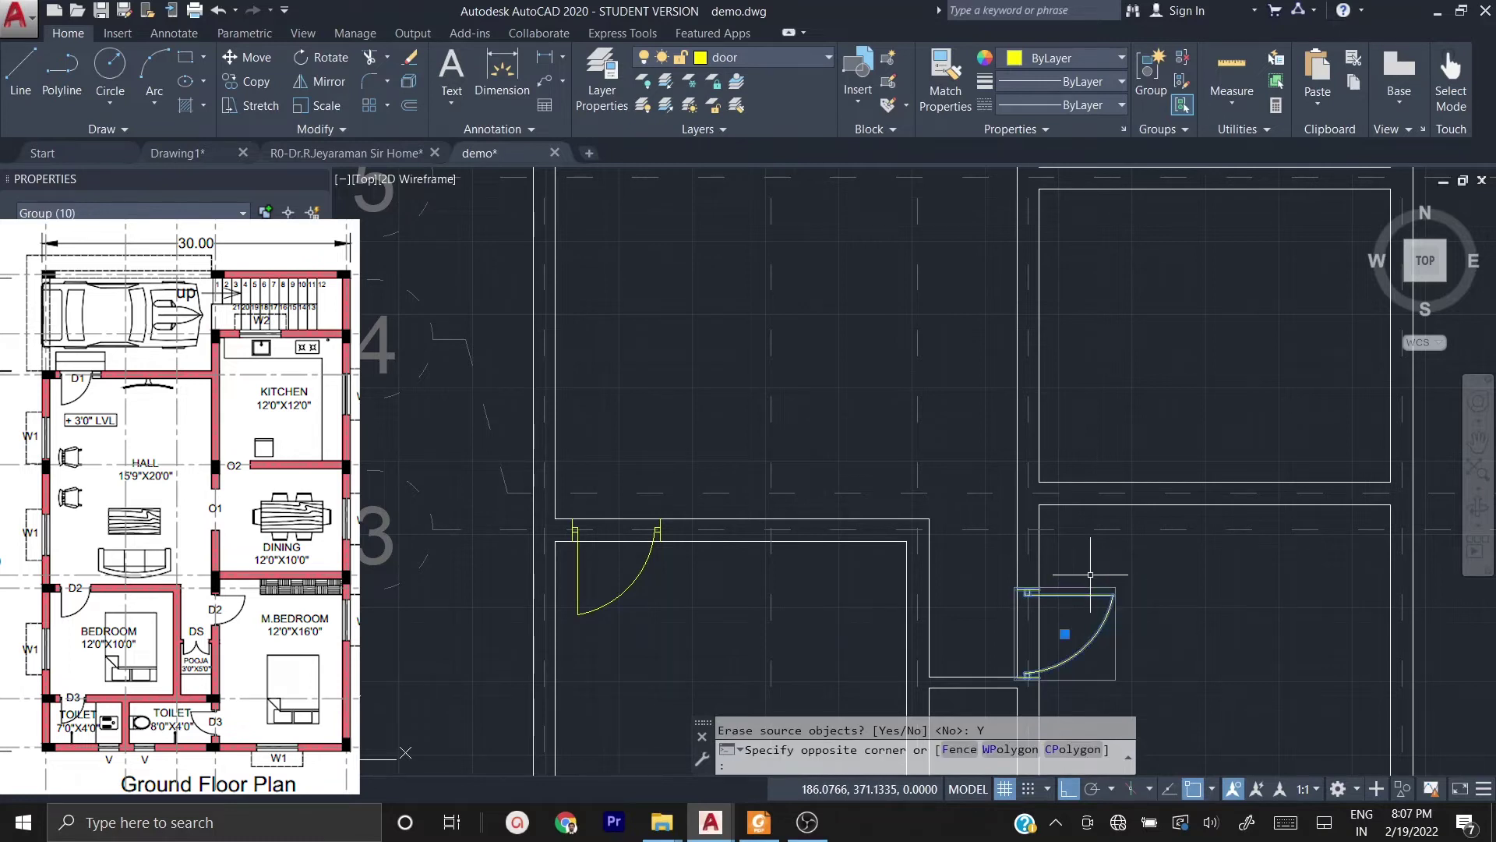
{"action": "left_click", "coordinate": [1089, 574]}
{"action": "right_click", "coordinate": [1090, 574]}
{"action": "key", "text": "Escape"}
{"action": "type", "text": "m"}
{"action": "key", "text": "Return"}
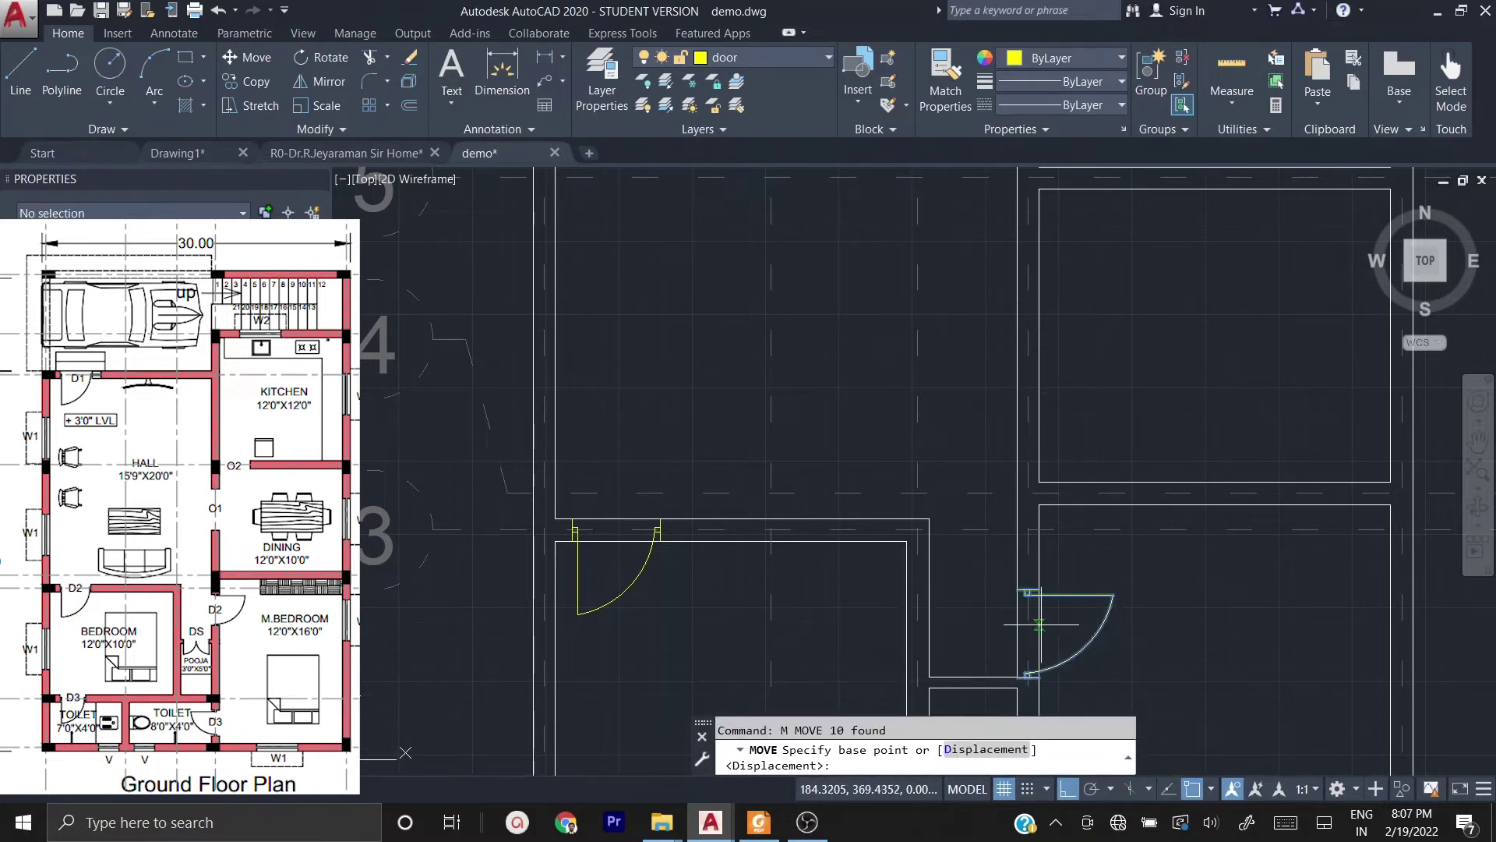
{"action": "scroll", "coordinate": [1044, 622], "scroll_direction": "up", "scroll_amount": 4}
{"action": "left_click", "coordinate": [1037, 538]}
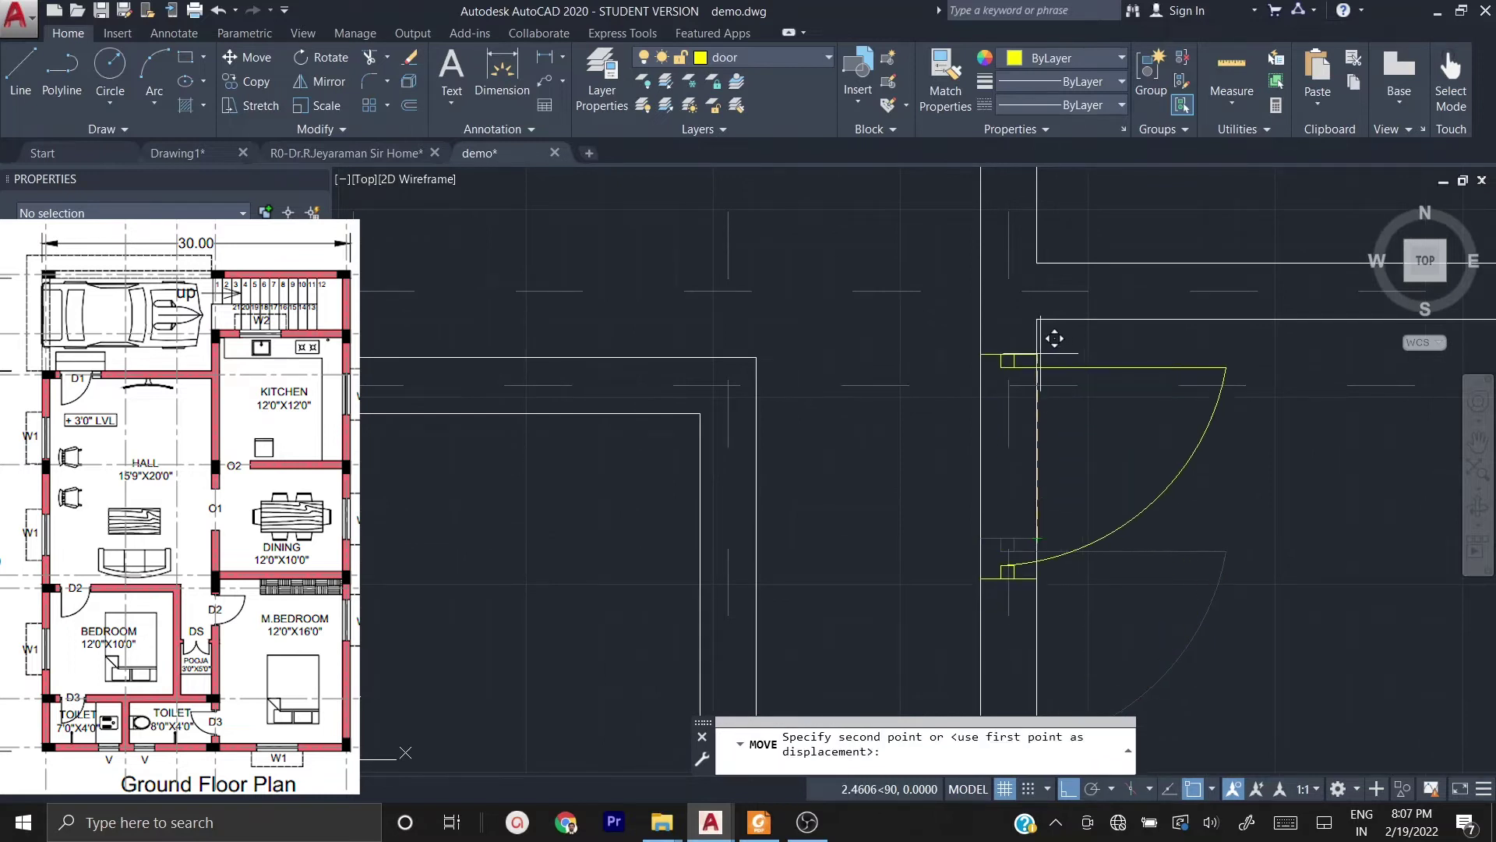
- Copy the smallest door group by its hinge-side jamb corner onto the toilet's wall at grid D, just below grid 2, with Ortho off
{"action": "scroll", "coordinate": [1085, 495], "scroll_direction": "down", "scroll_amount": 5}
{"action": "scroll", "coordinate": [912, 369], "scroll_direction": "down", "scroll_amount": 2}
{"action": "scroll", "coordinate": [967, 549], "scroll_direction": "down", "scroll_amount": 3}
{"action": "scroll", "coordinate": [1270, 476], "scroll_direction": "up", "scroll_amount": 4}
{"action": "left_click", "coordinate": [1190, 456]}
{"action": "left_click", "coordinate": [1290, 495]}
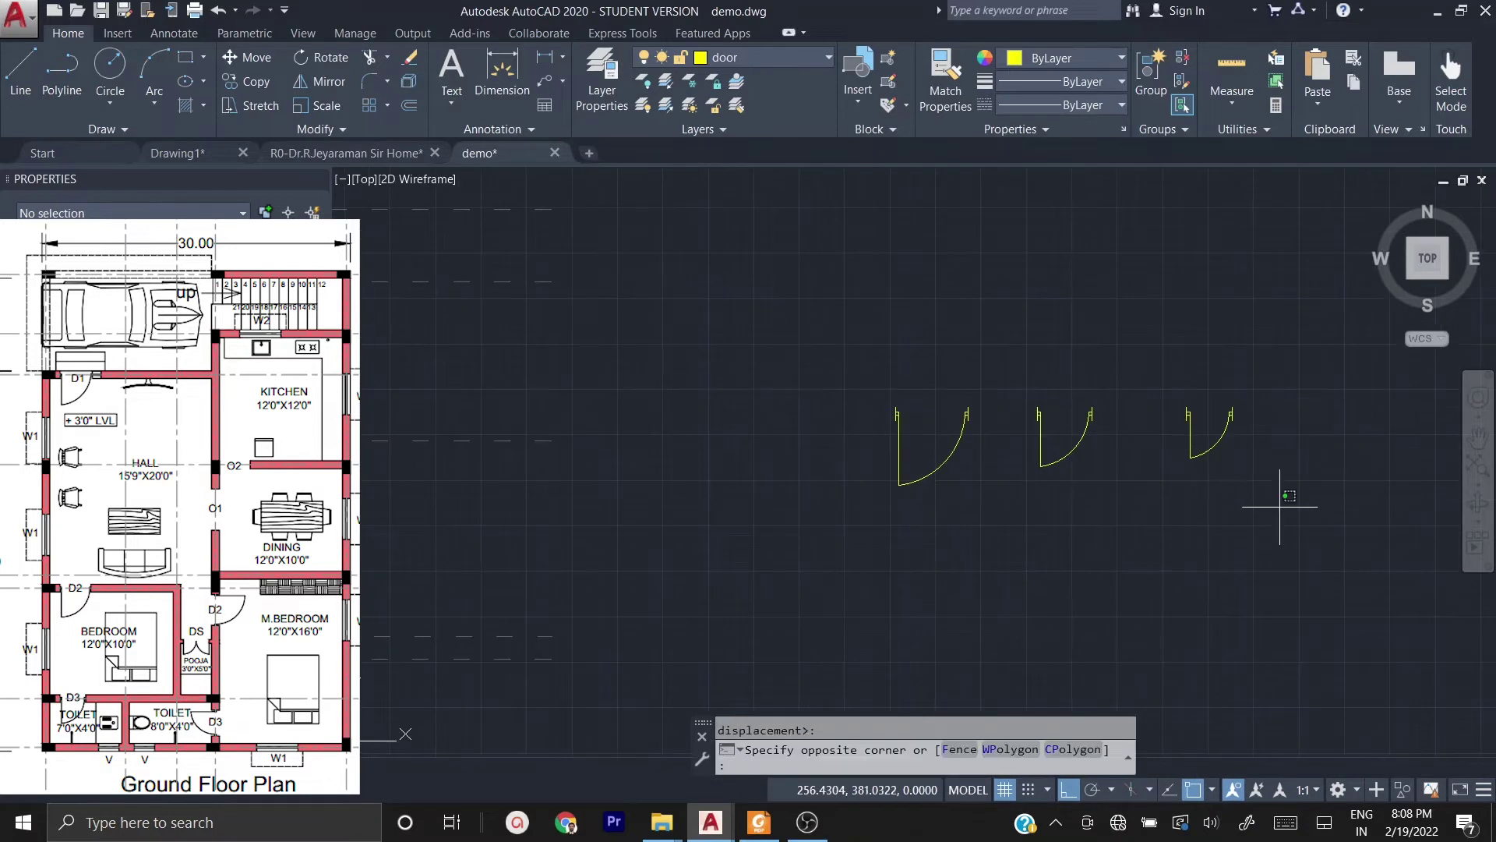
{"action": "left_click", "coordinate": [1162, 352]}
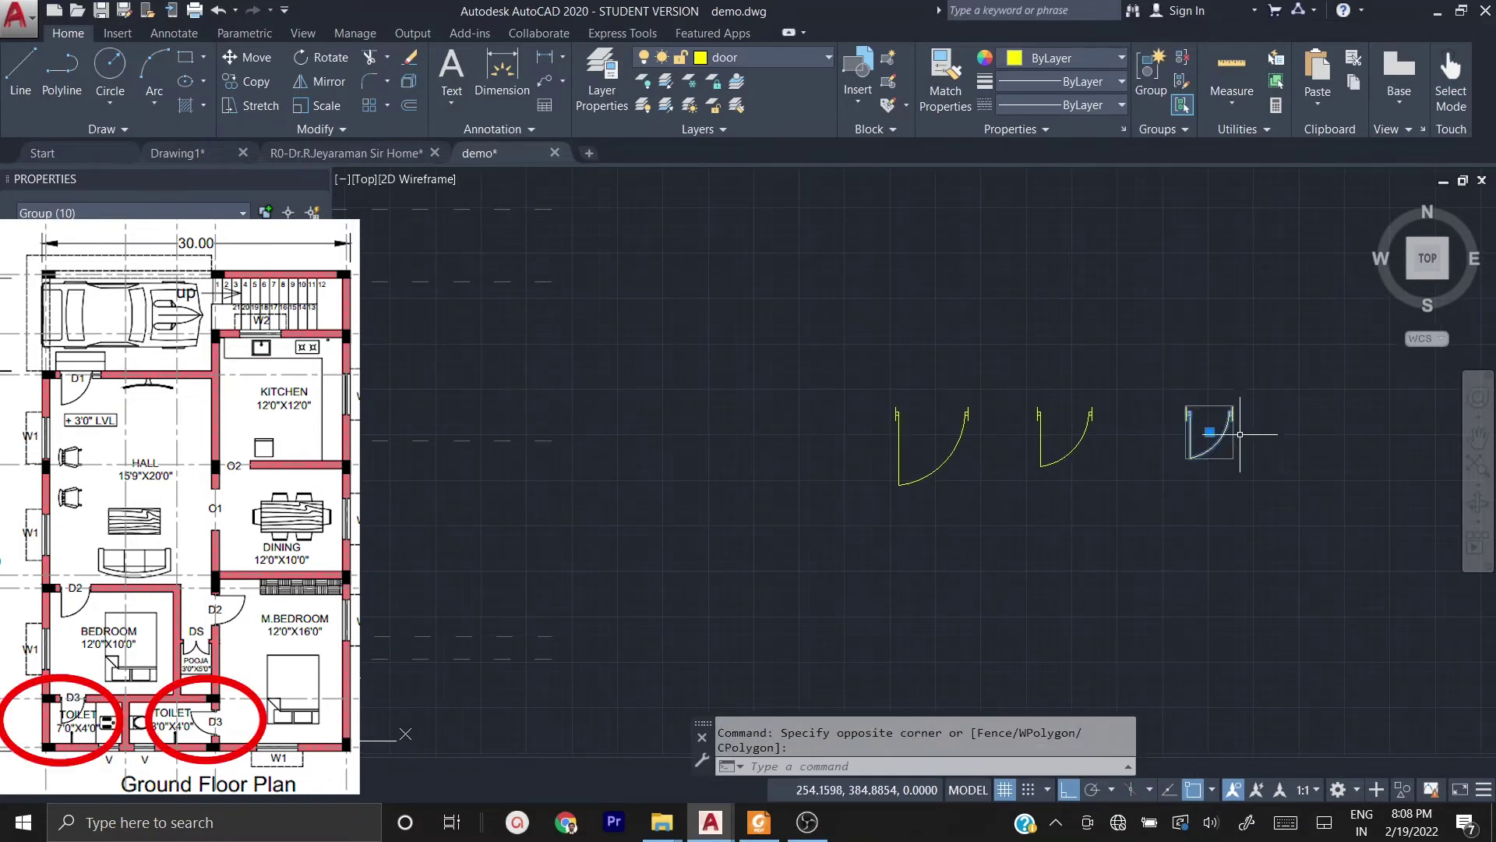
{"action": "scroll", "coordinate": [1230, 413], "scroll_direction": "up", "scroll_amount": 3}
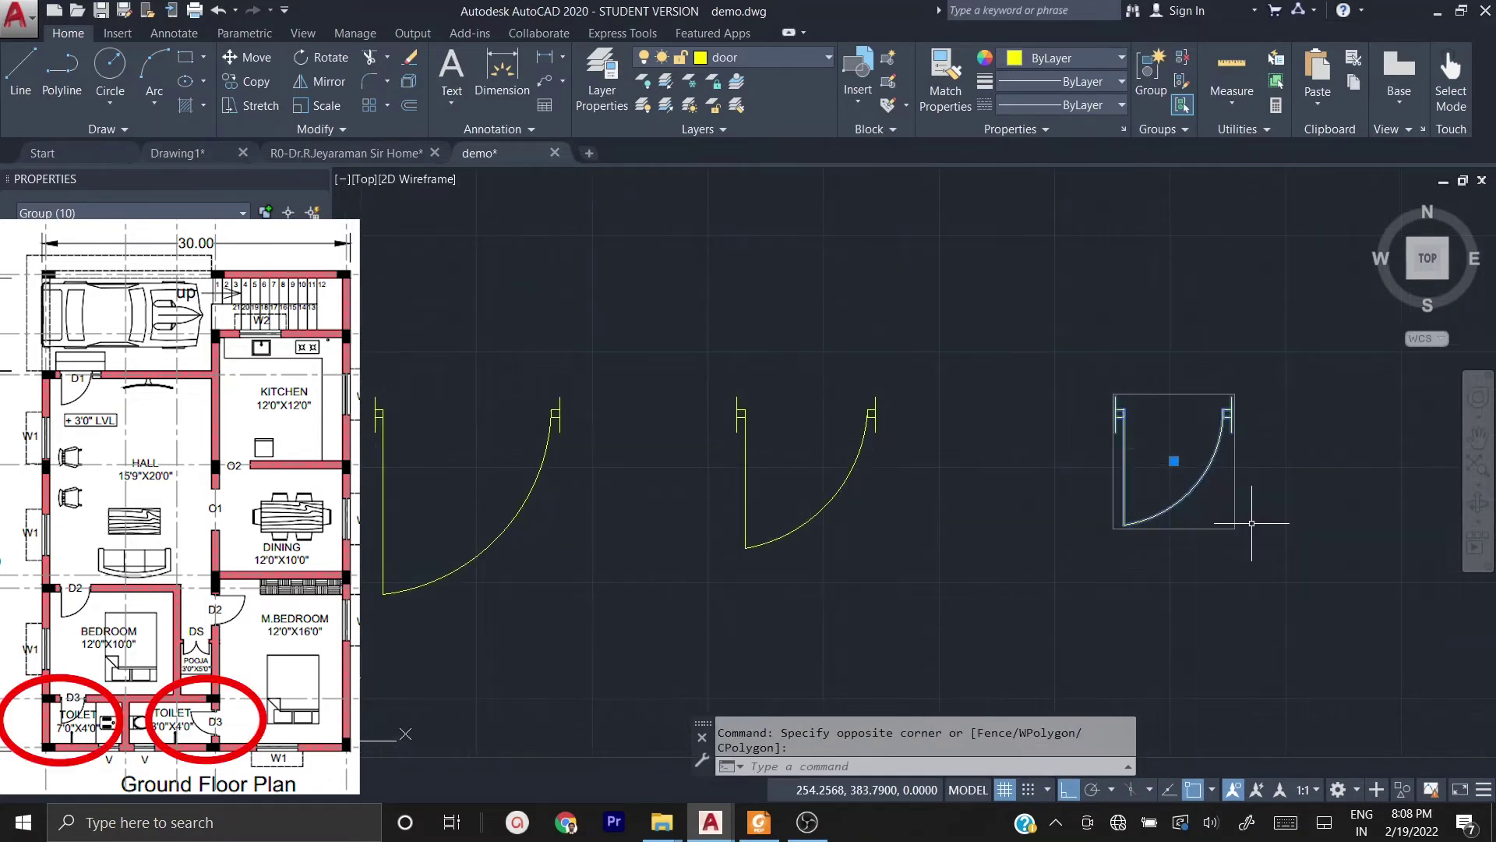
{"action": "type", "text": "co"}
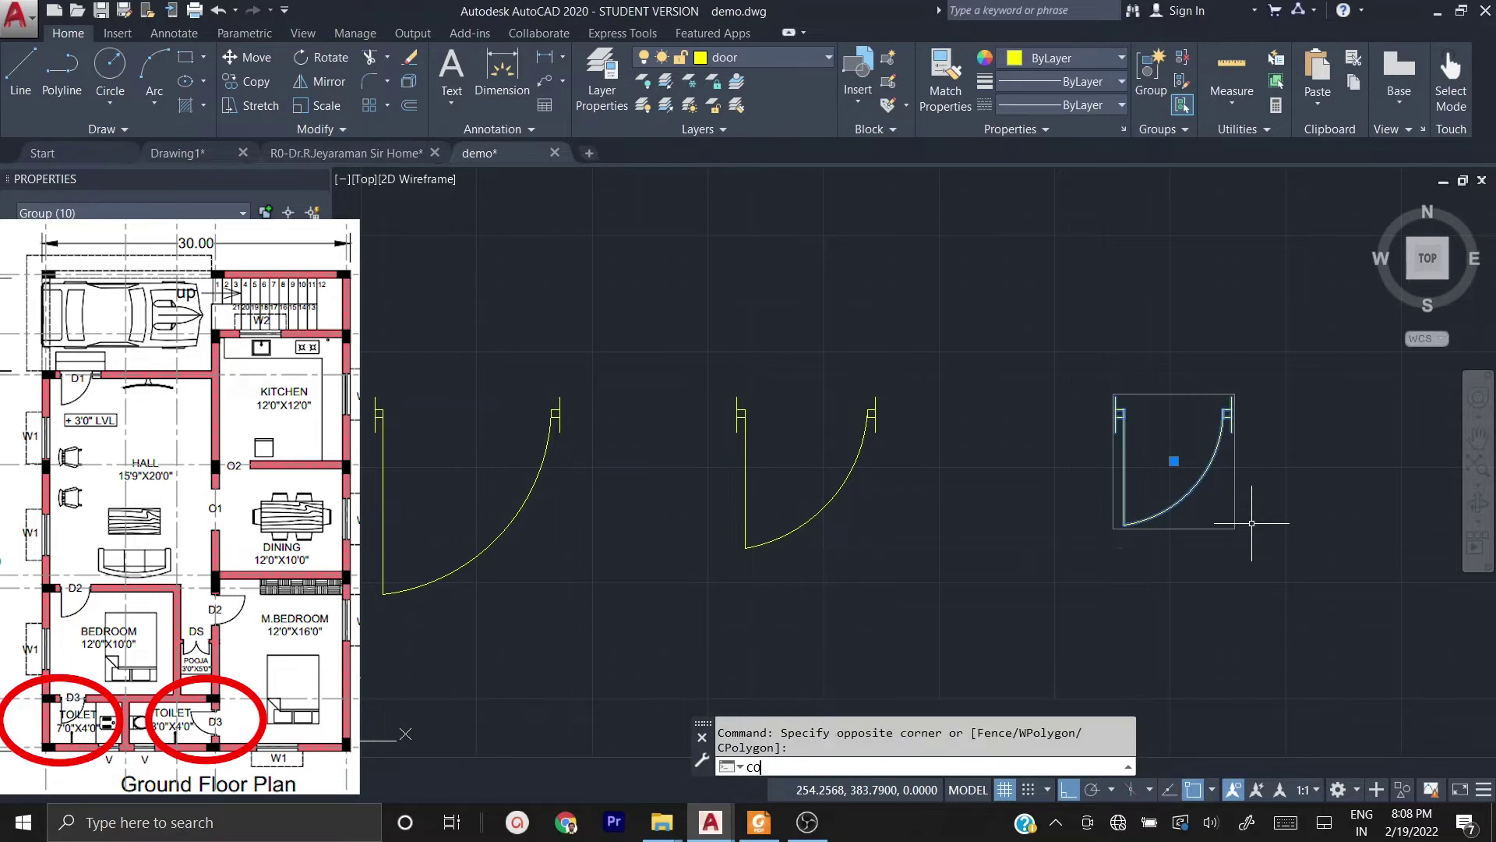
{"action": "key", "text": "Return"}
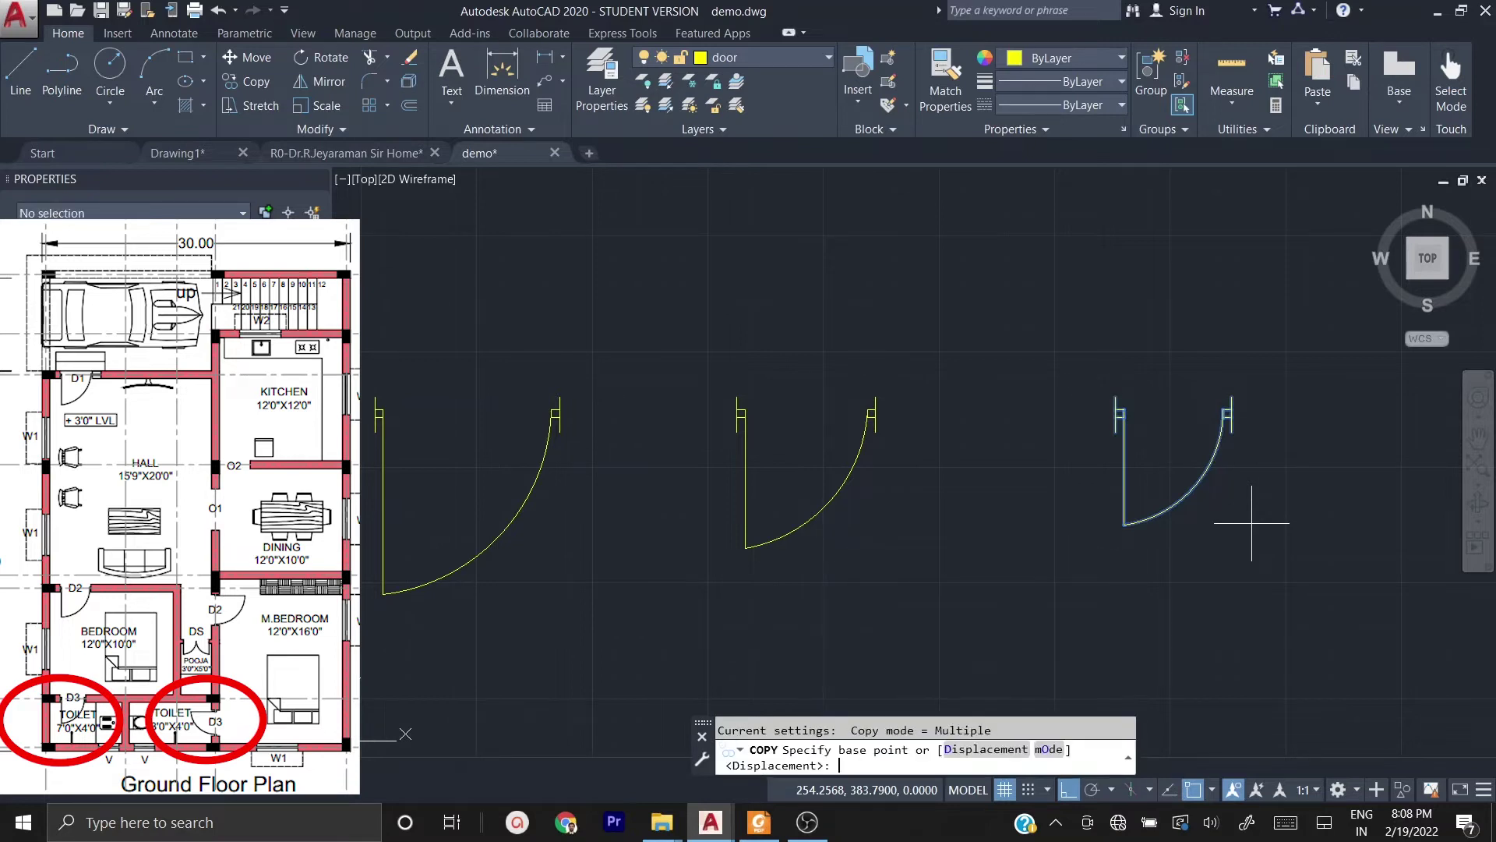
{"action": "left_click", "coordinate": [1116, 397]}
{"action": "scroll", "coordinate": [1200, 324], "scroll_direction": "down", "scroll_amount": 5}
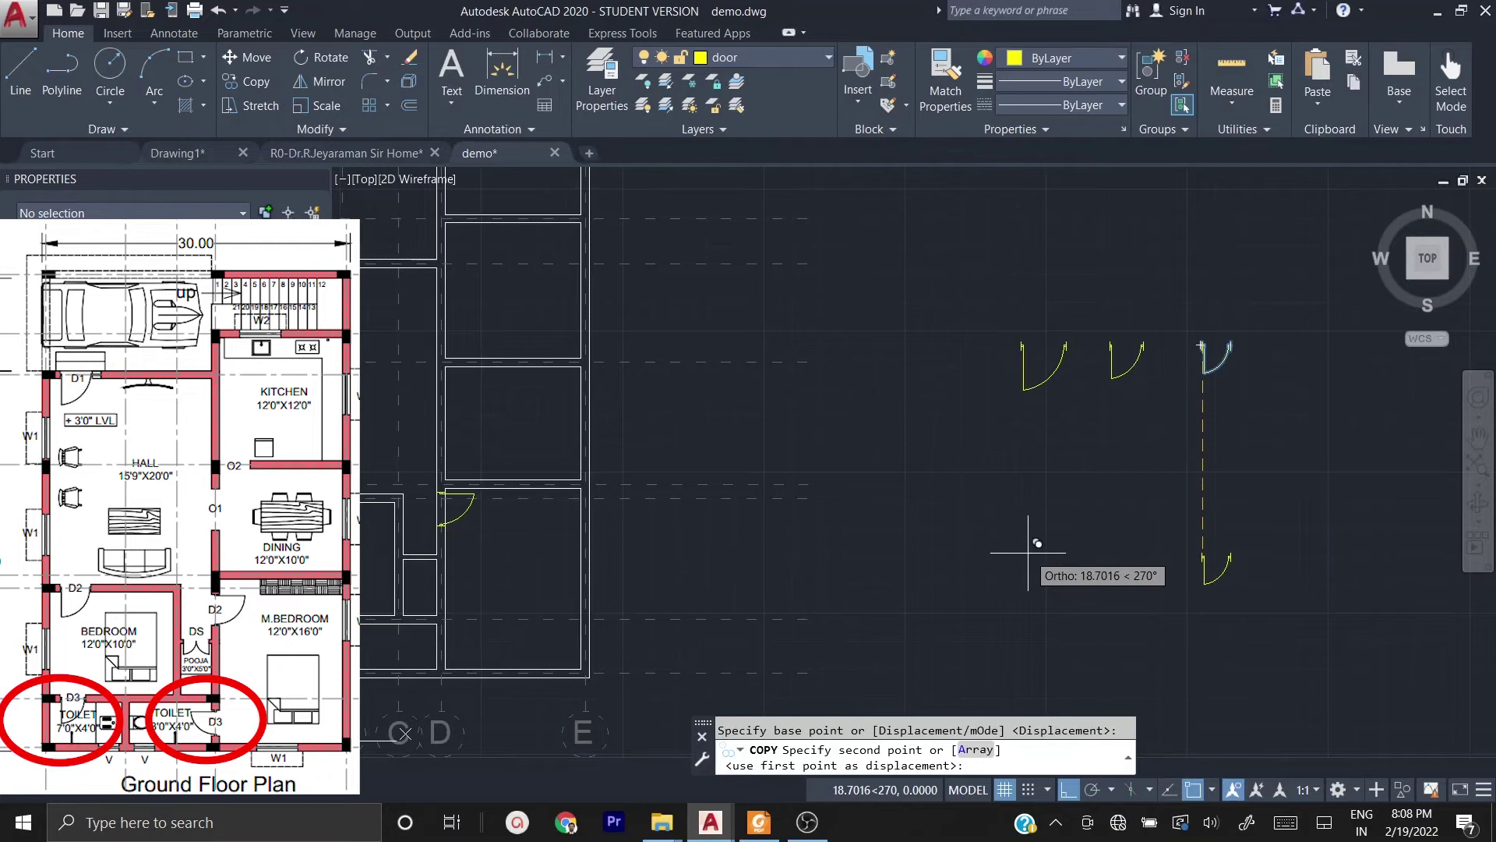
{"action": "left_click", "coordinate": [1067, 791]}
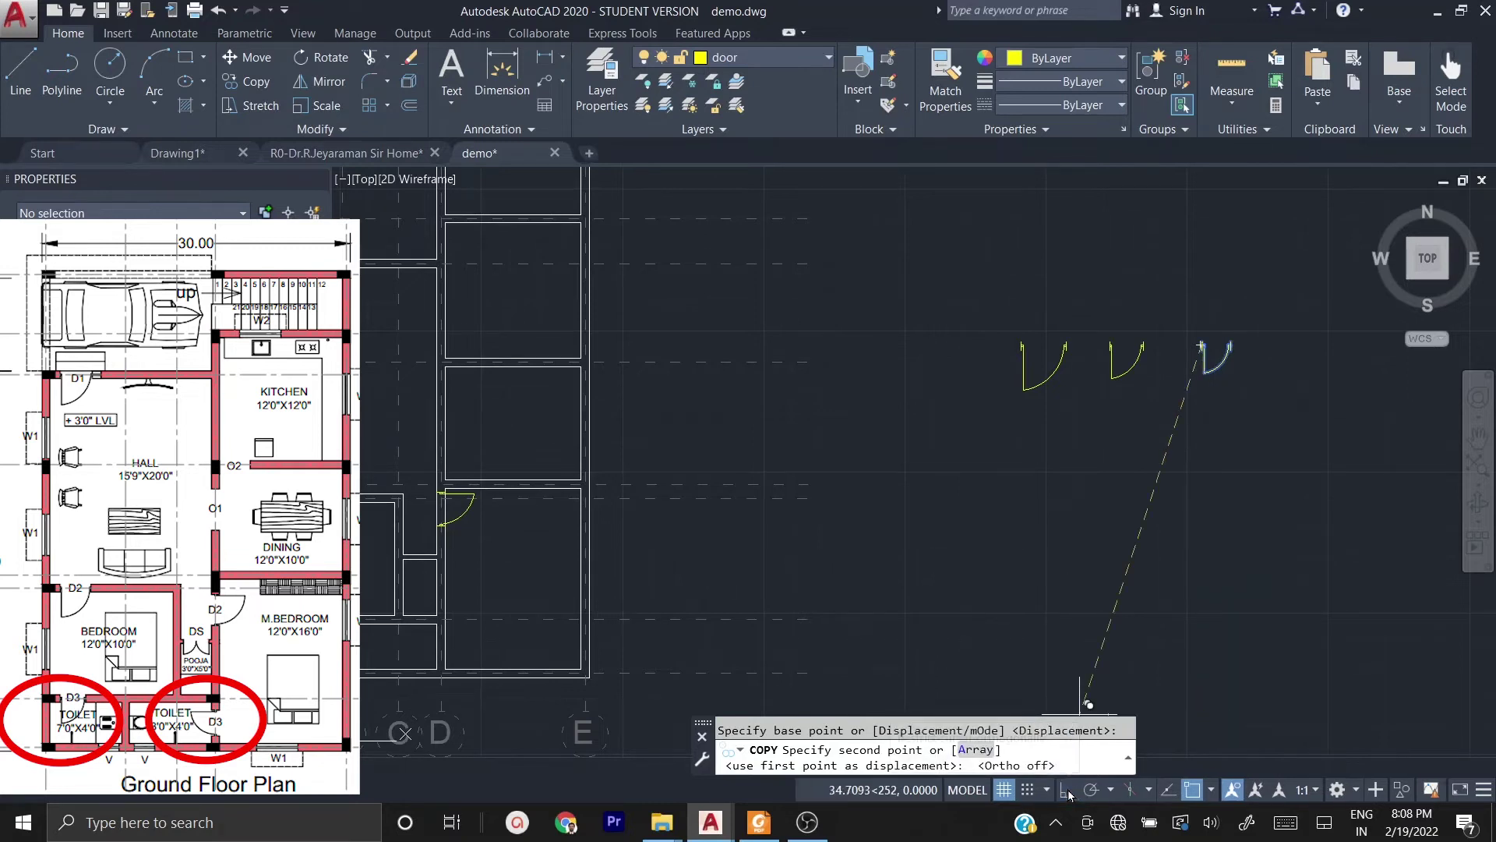
{"action": "scroll", "coordinate": [1042, 444], "scroll_direction": "down", "scroll_amount": 5}
{"action": "scroll", "coordinate": [941, 470], "scroll_direction": "up", "scroll_amount": 5}
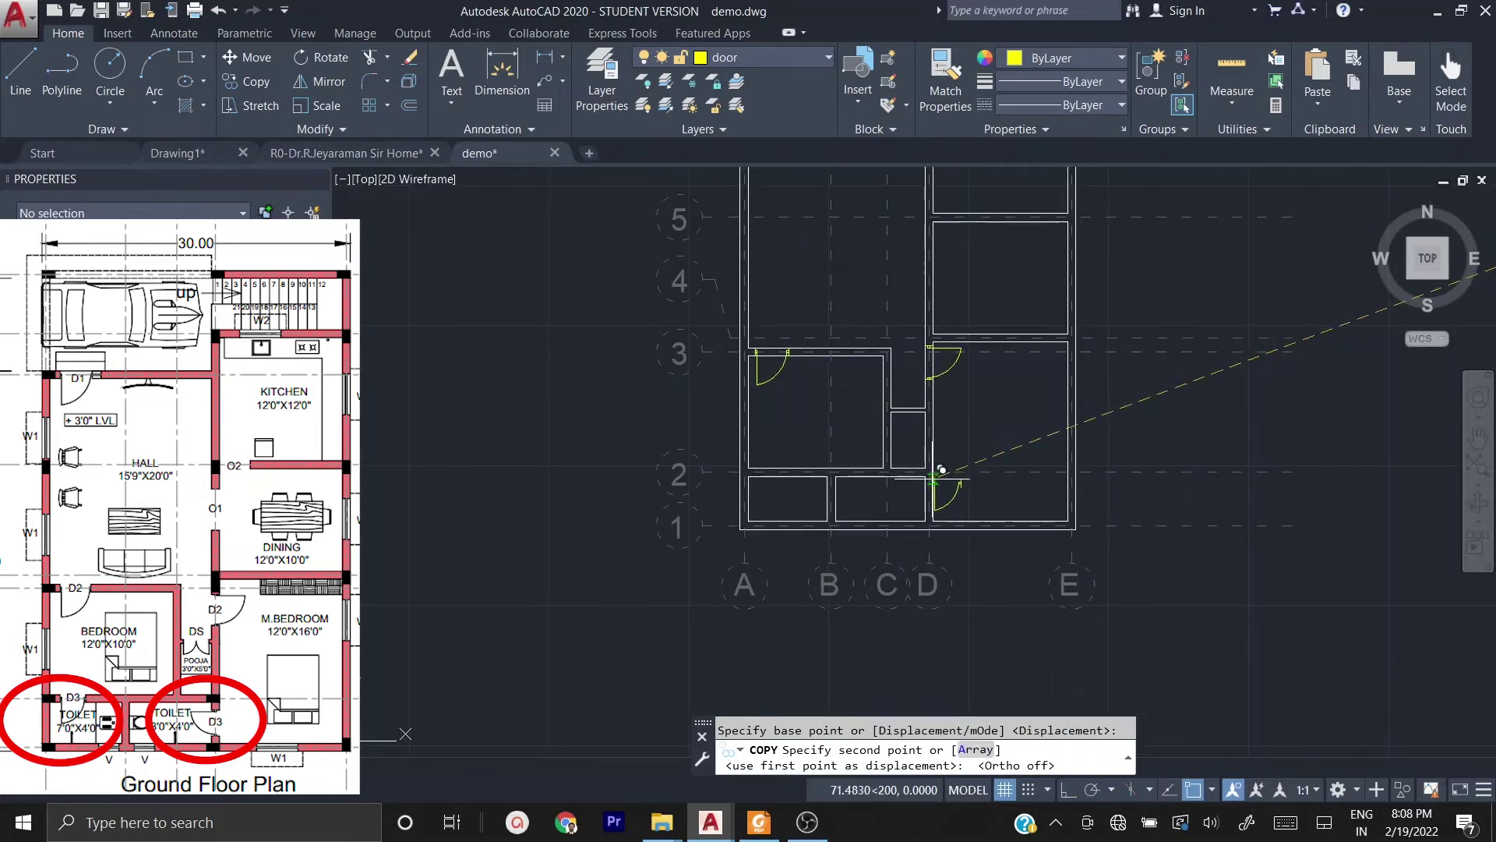
{"action": "scroll", "coordinate": [941, 470], "scroll_direction": "up", "scroll_amount": 2}
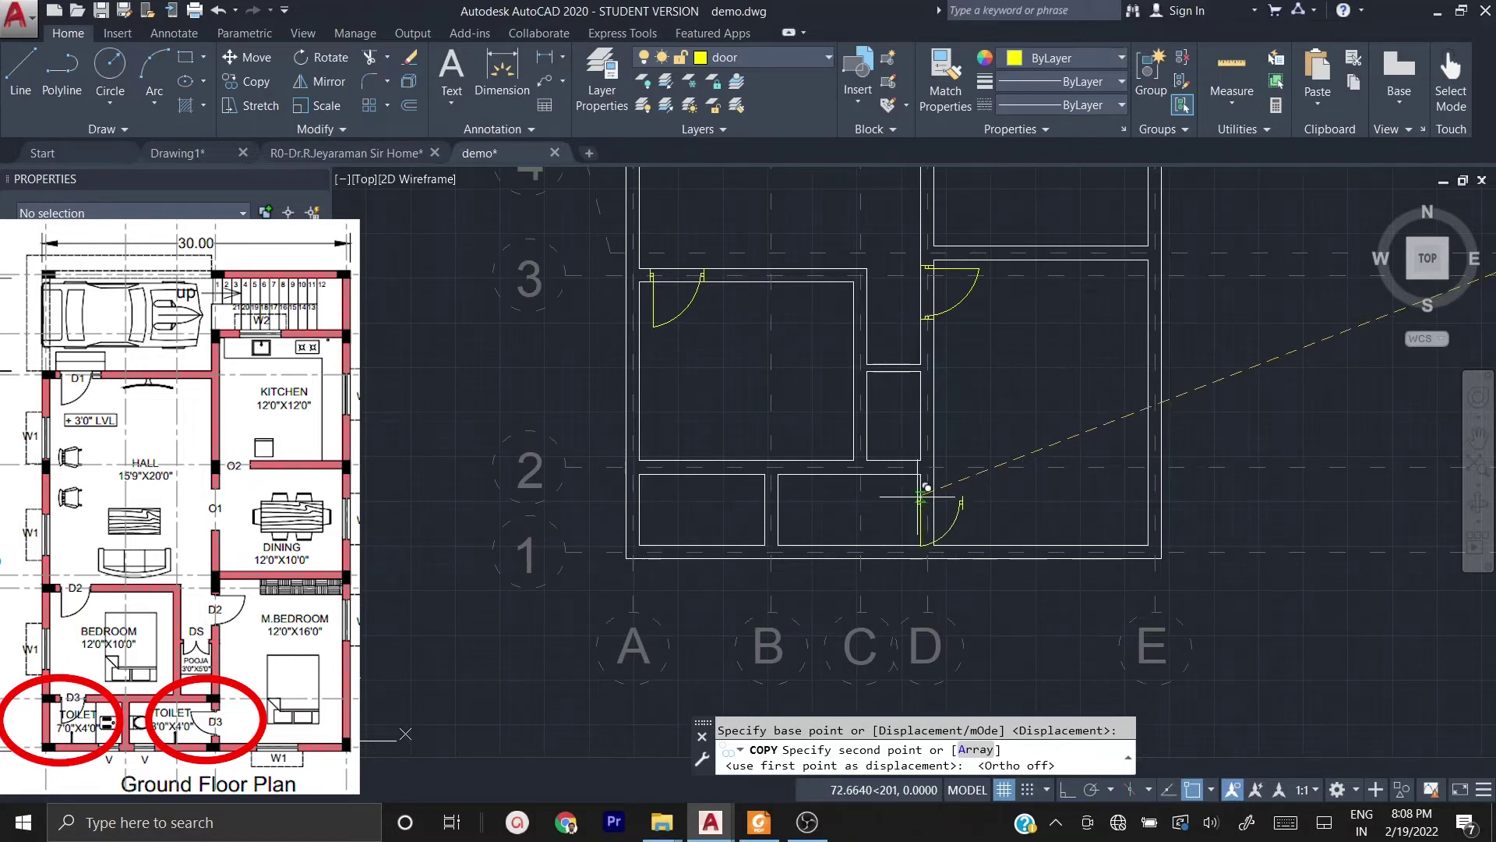
{"action": "scroll", "coordinate": [926, 483], "scroll_direction": "up", "scroll_amount": 2}
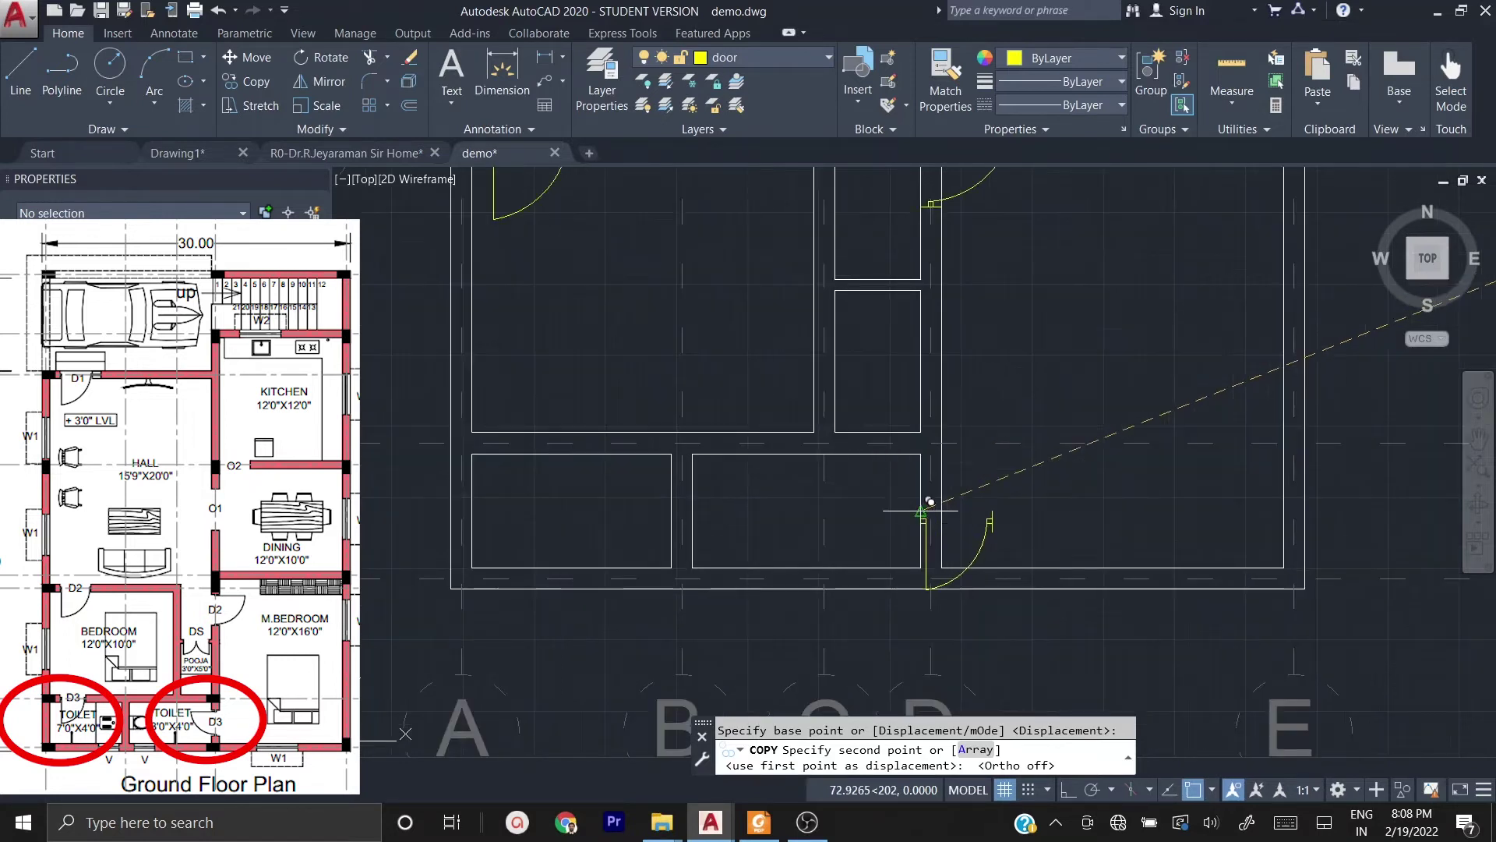
{"action": "left_click", "coordinate": [926, 452]}
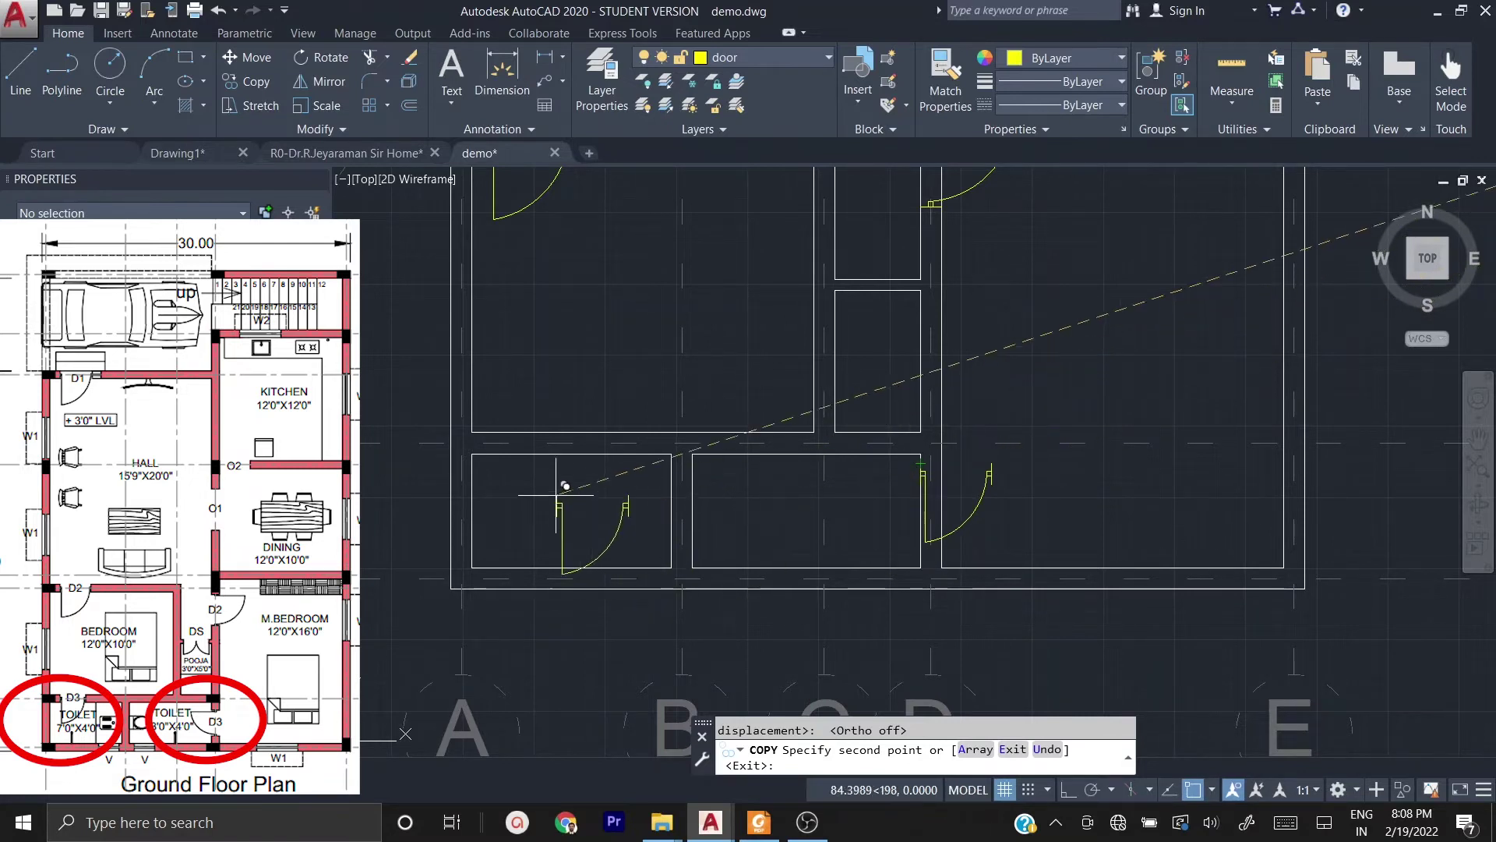
- Place a second small door on the other toilet's wall at grid 2 near grid A and move its jamb corner onto the wall's upper face
{"action": "left_click", "coordinate": [487, 431]}
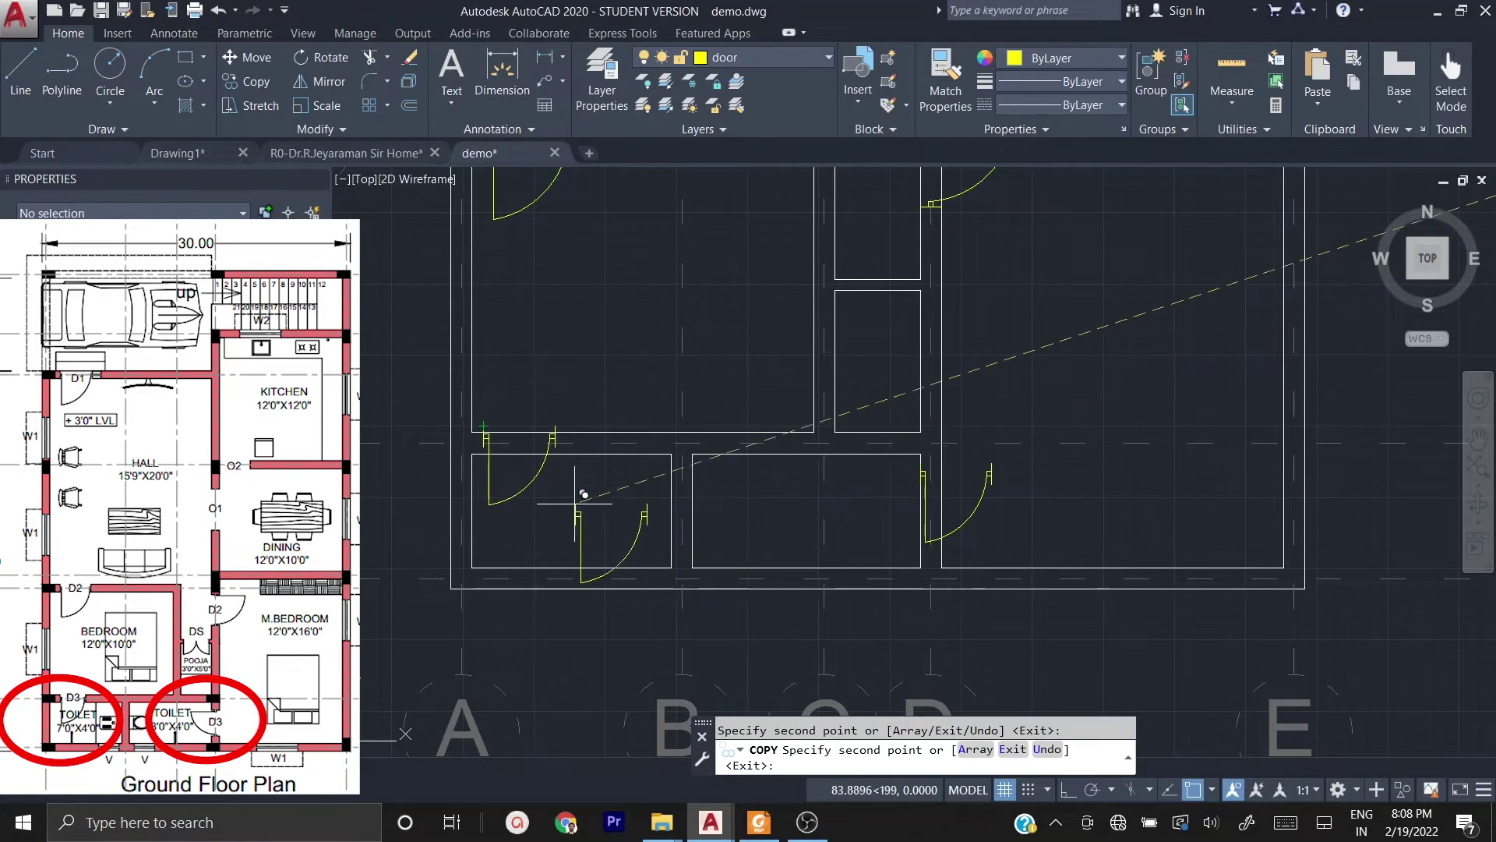
{"action": "key", "text": "Escape"}
{"action": "scroll", "coordinate": [483, 453], "scroll_direction": "up", "scroll_amount": 6}
{"action": "left_click", "coordinate": [639, 657]}
{"action": "left_click", "coordinate": [474, 540]}
{"action": "type", "text": "m"}
{"action": "key", "text": "Return"}
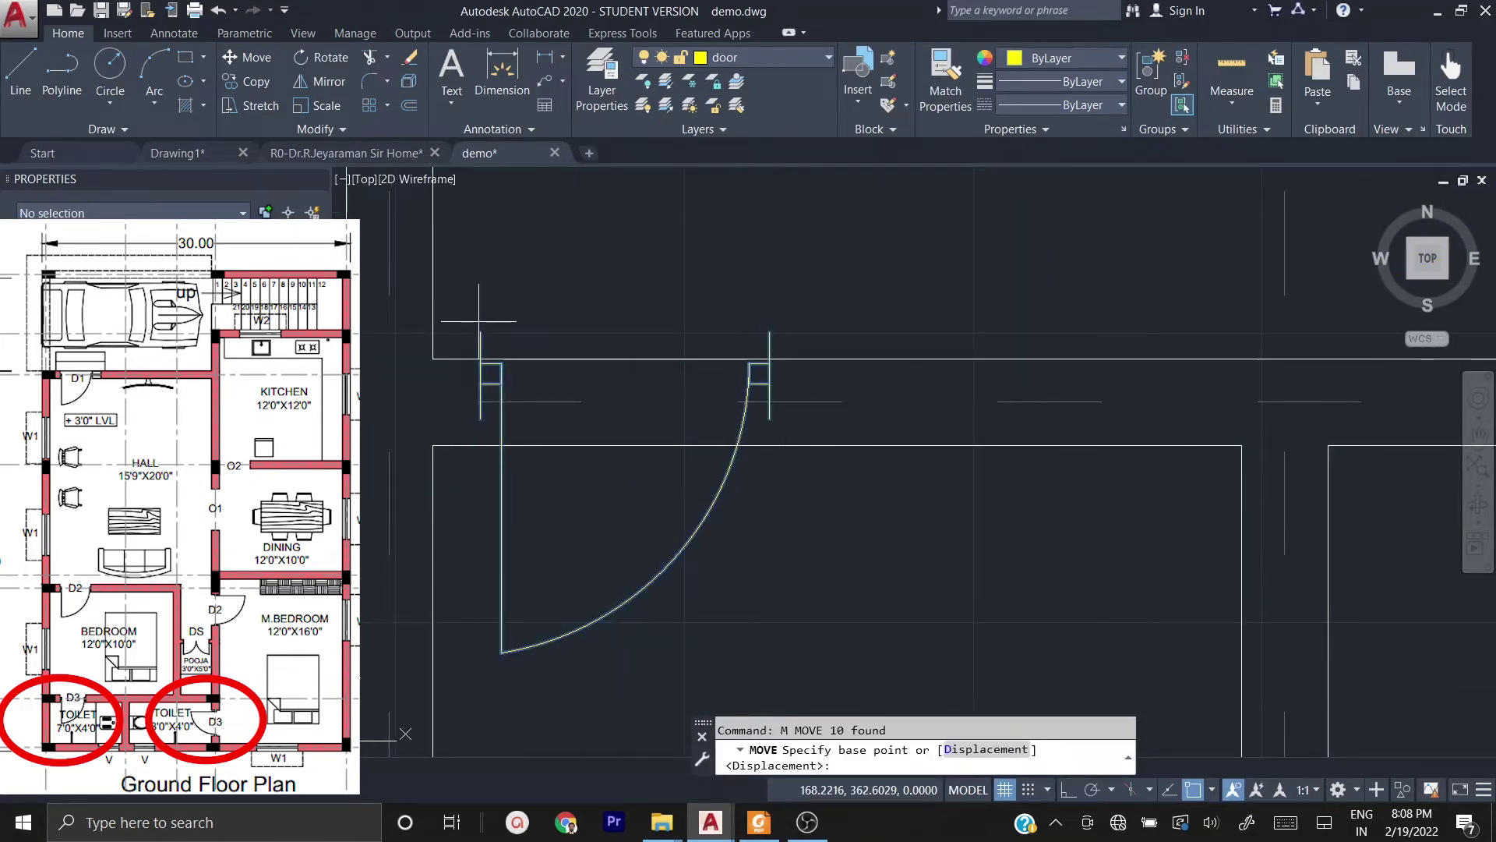
{"action": "left_click", "coordinate": [484, 333]}
{"action": "left_click", "coordinate": [481, 356]}
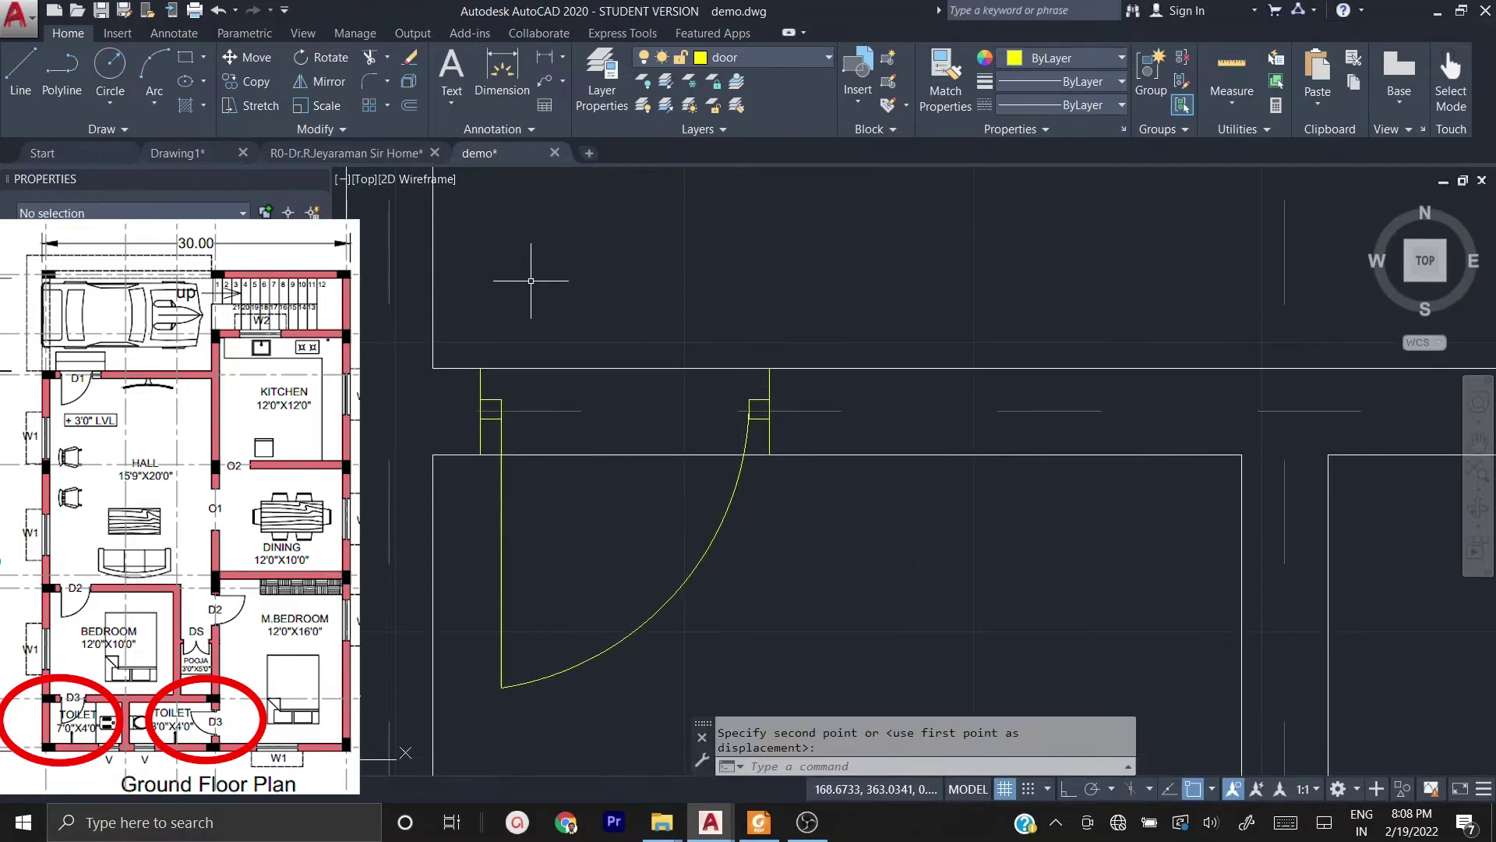
- Rotate the small toilet door at grid D by 270 degrees about its hinge-side upper jamb corner, so it swings into the toilet
{"action": "scroll", "coordinate": [545, 374], "scroll_direction": "down", "scroll_amount": 4}
{"action": "scroll", "coordinate": [628, 384], "scroll_direction": "up", "scroll_amount": 2}
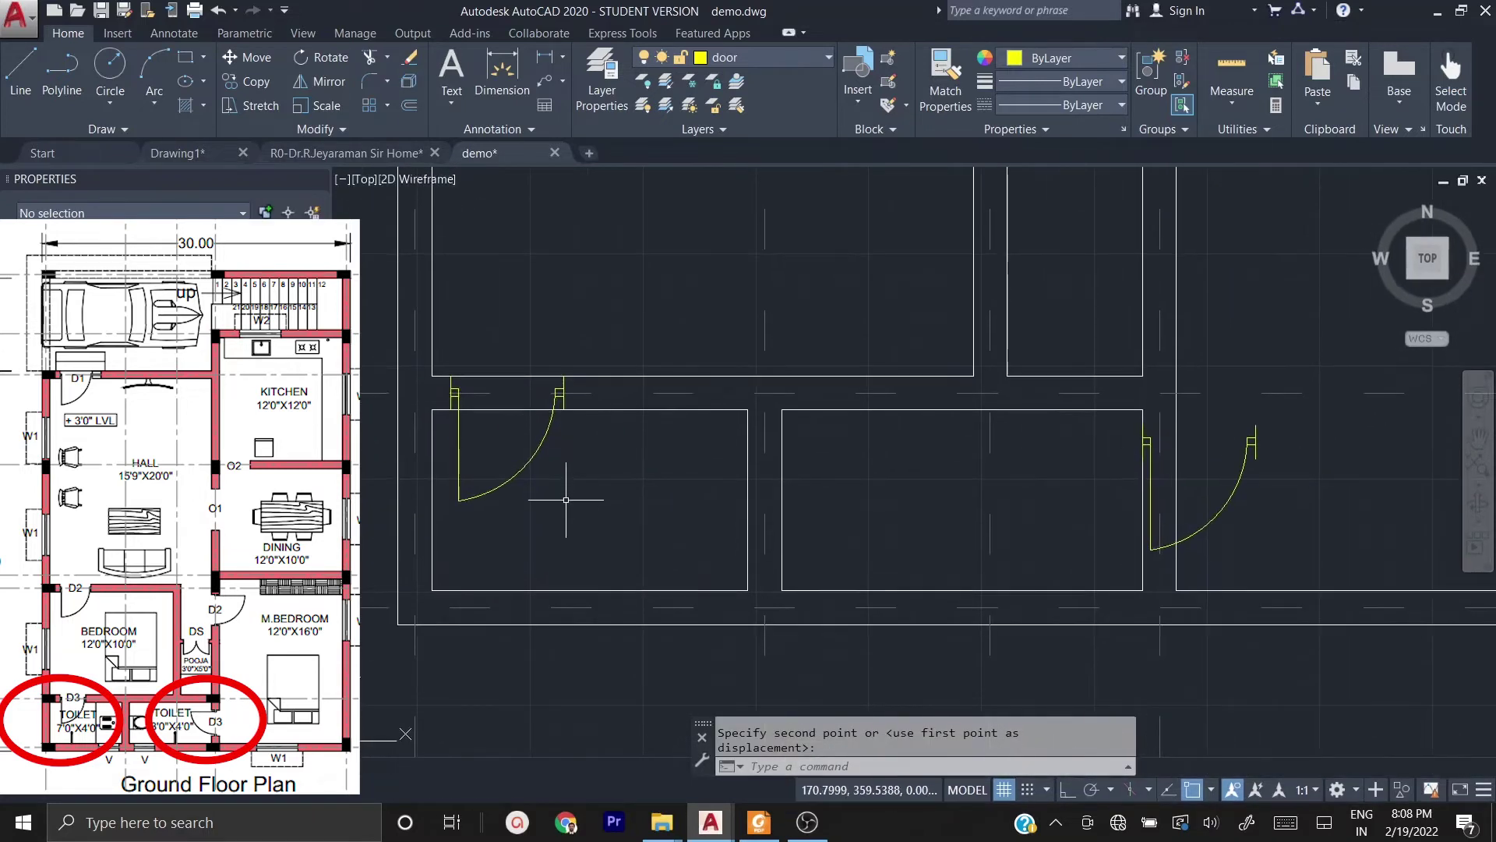
{"action": "scroll", "coordinate": [530, 477], "scroll_direction": "down", "scroll_amount": 3}
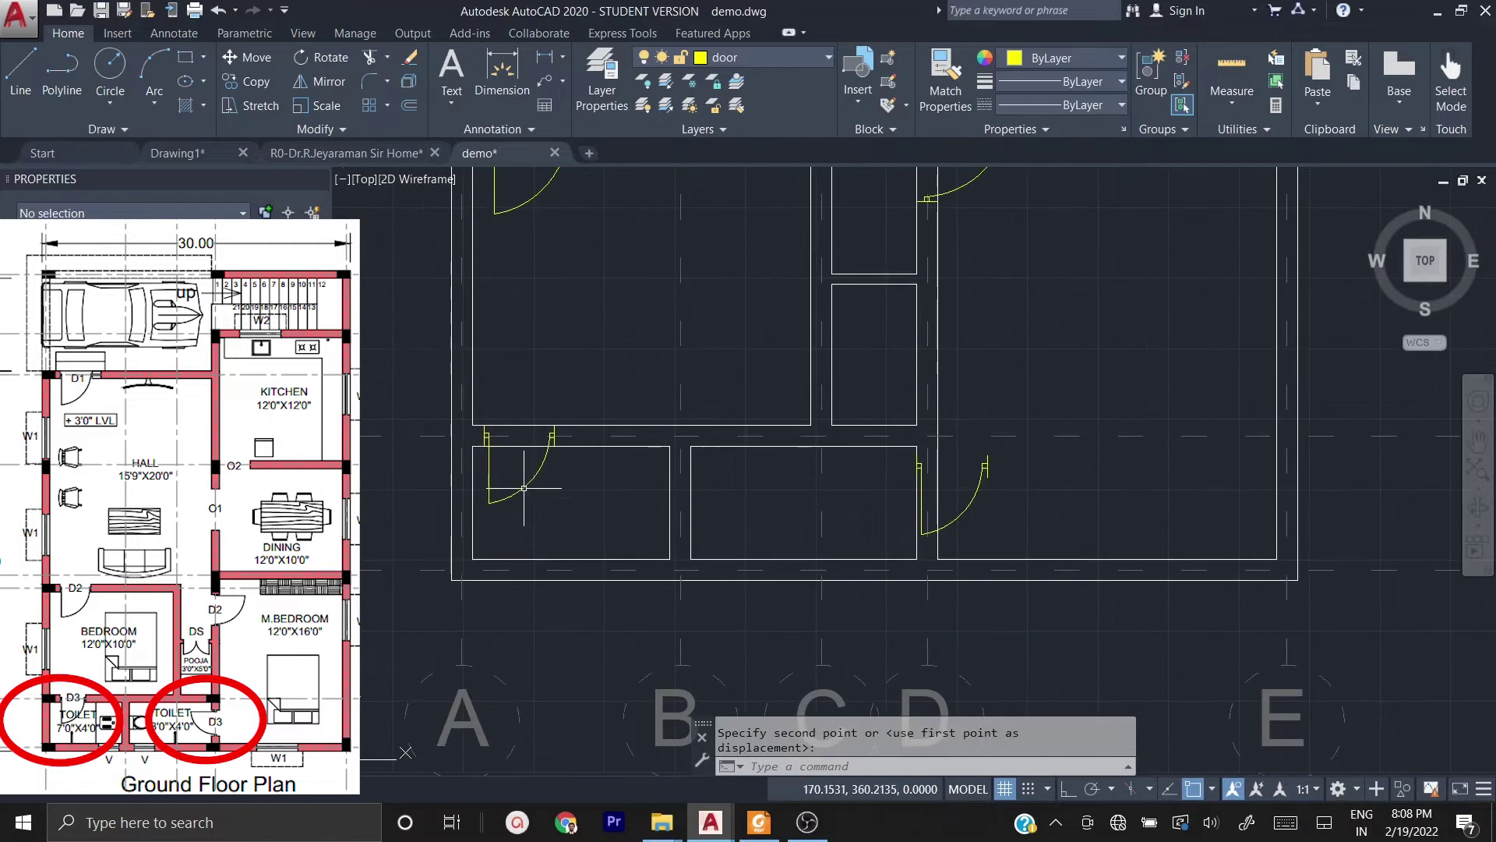
{"action": "left_click", "coordinate": [1000, 501]}
{"action": "left_click", "coordinate": [975, 476]}
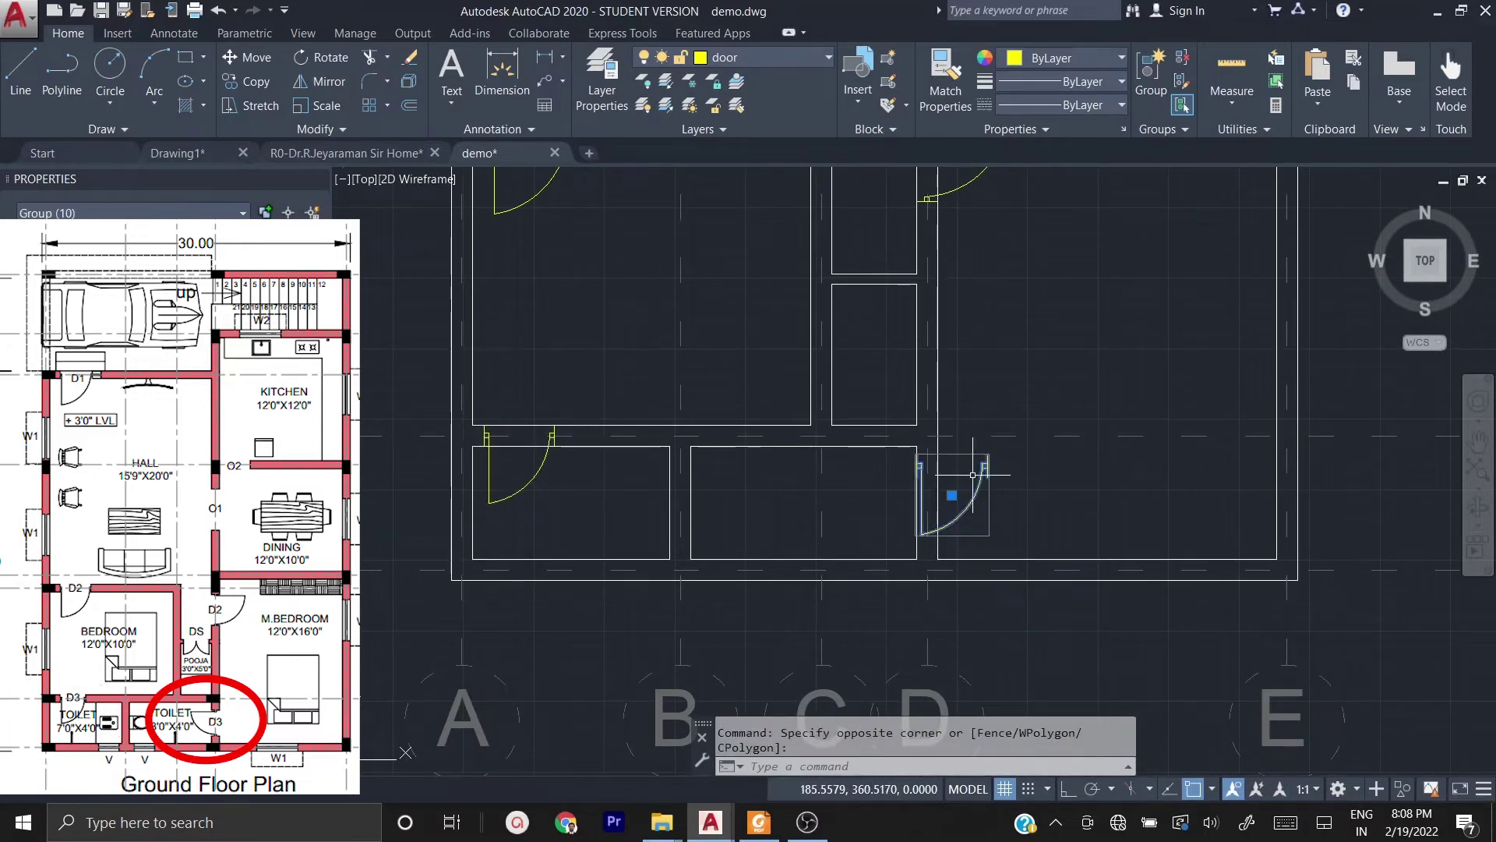
{"action": "type", "text": "RO"}
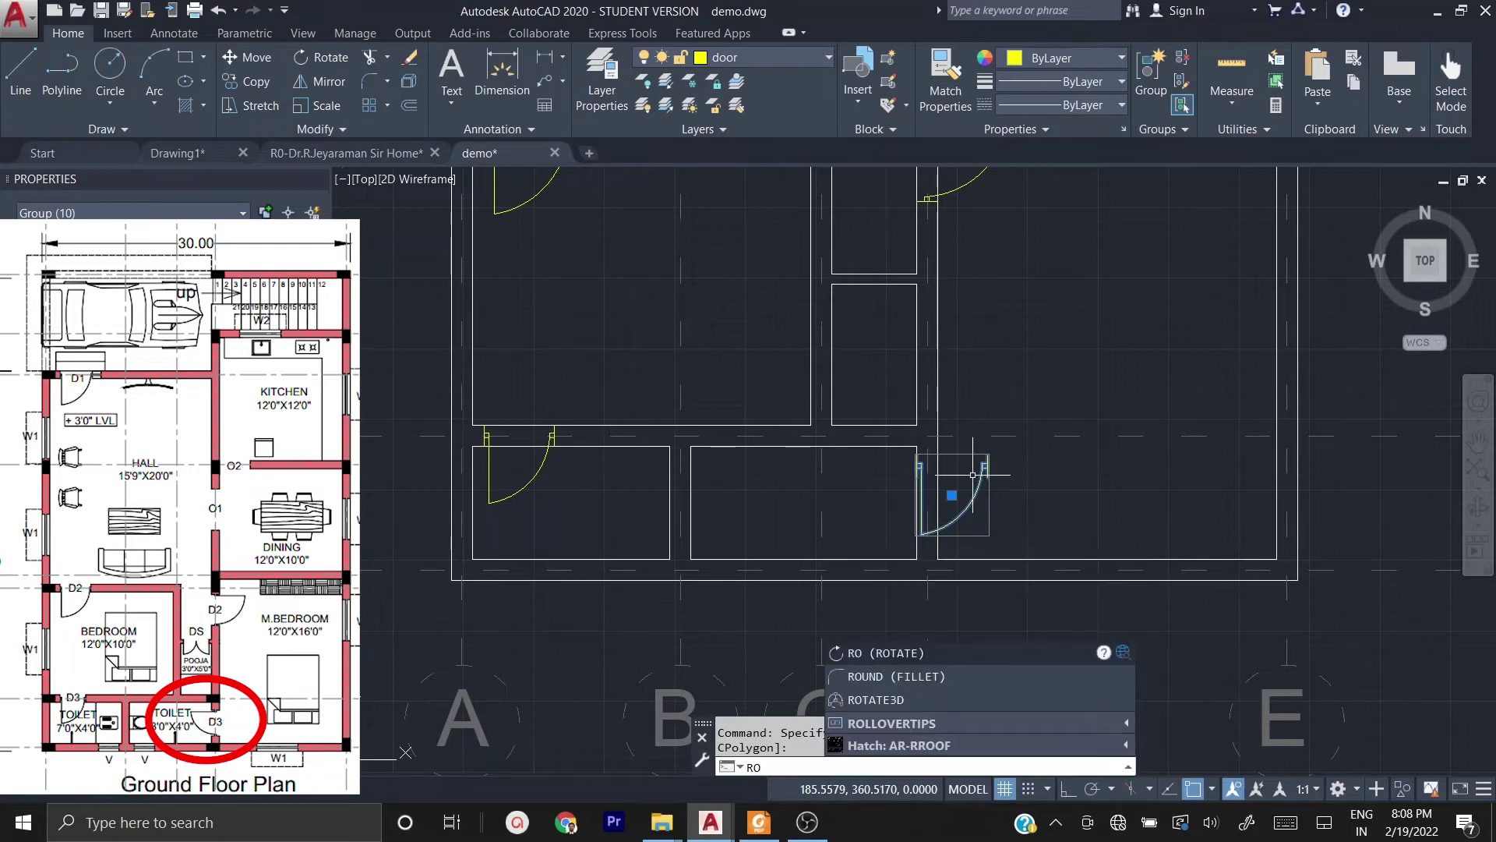
{"action": "key", "text": "Return"}
{"action": "scroll", "coordinate": [926, 471], "scroll_direction": "up", "scroll_amount": 6}
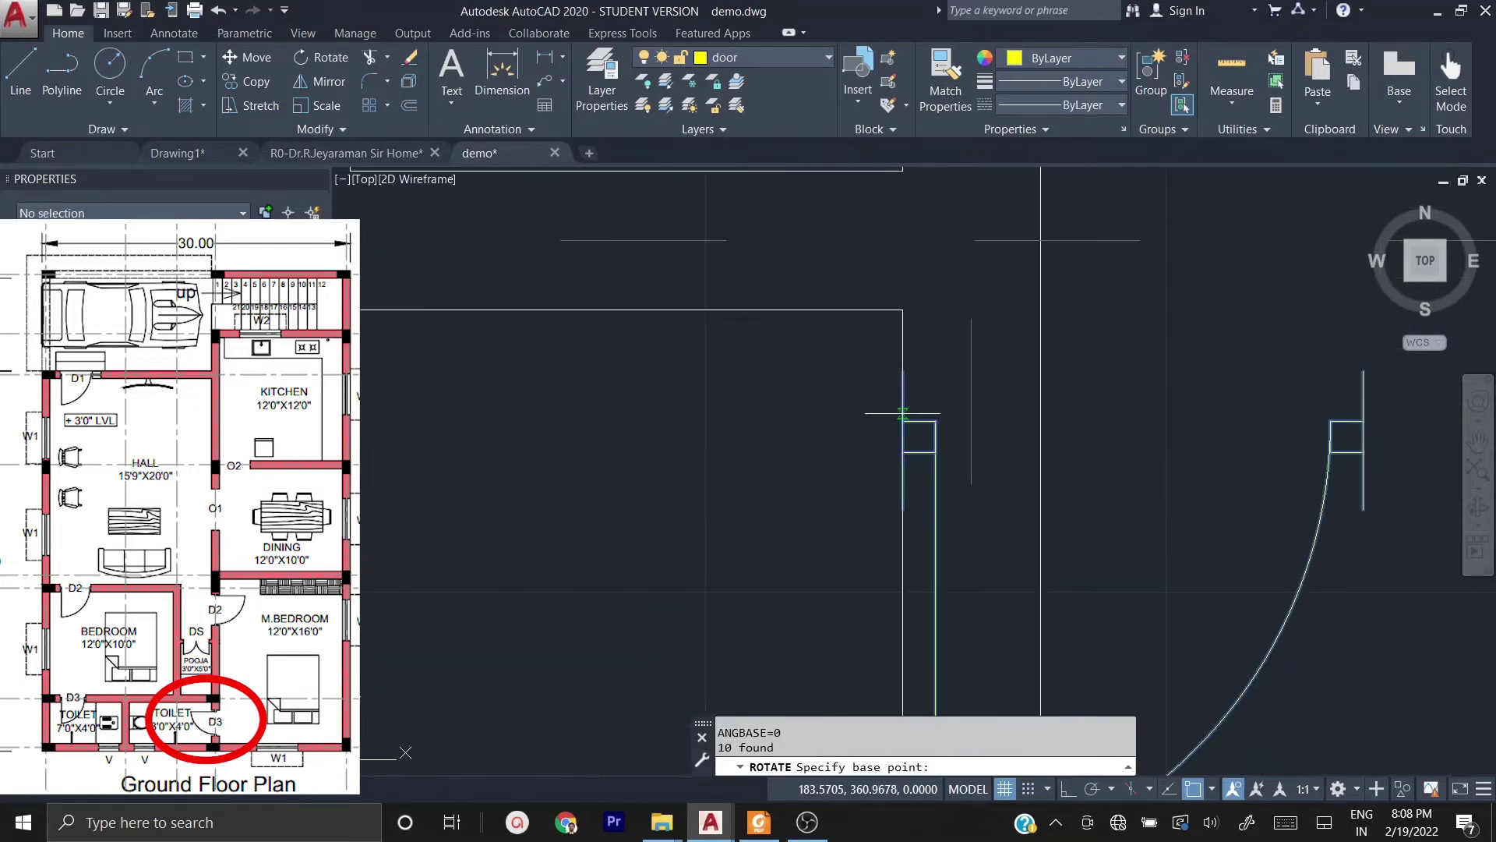
{"action": "left_click", "coordinate": [903, 381]}
{"action": "scroll", "coordinate": [1091, 424], "scroll_direction": "down", "scroll_amount": 3}
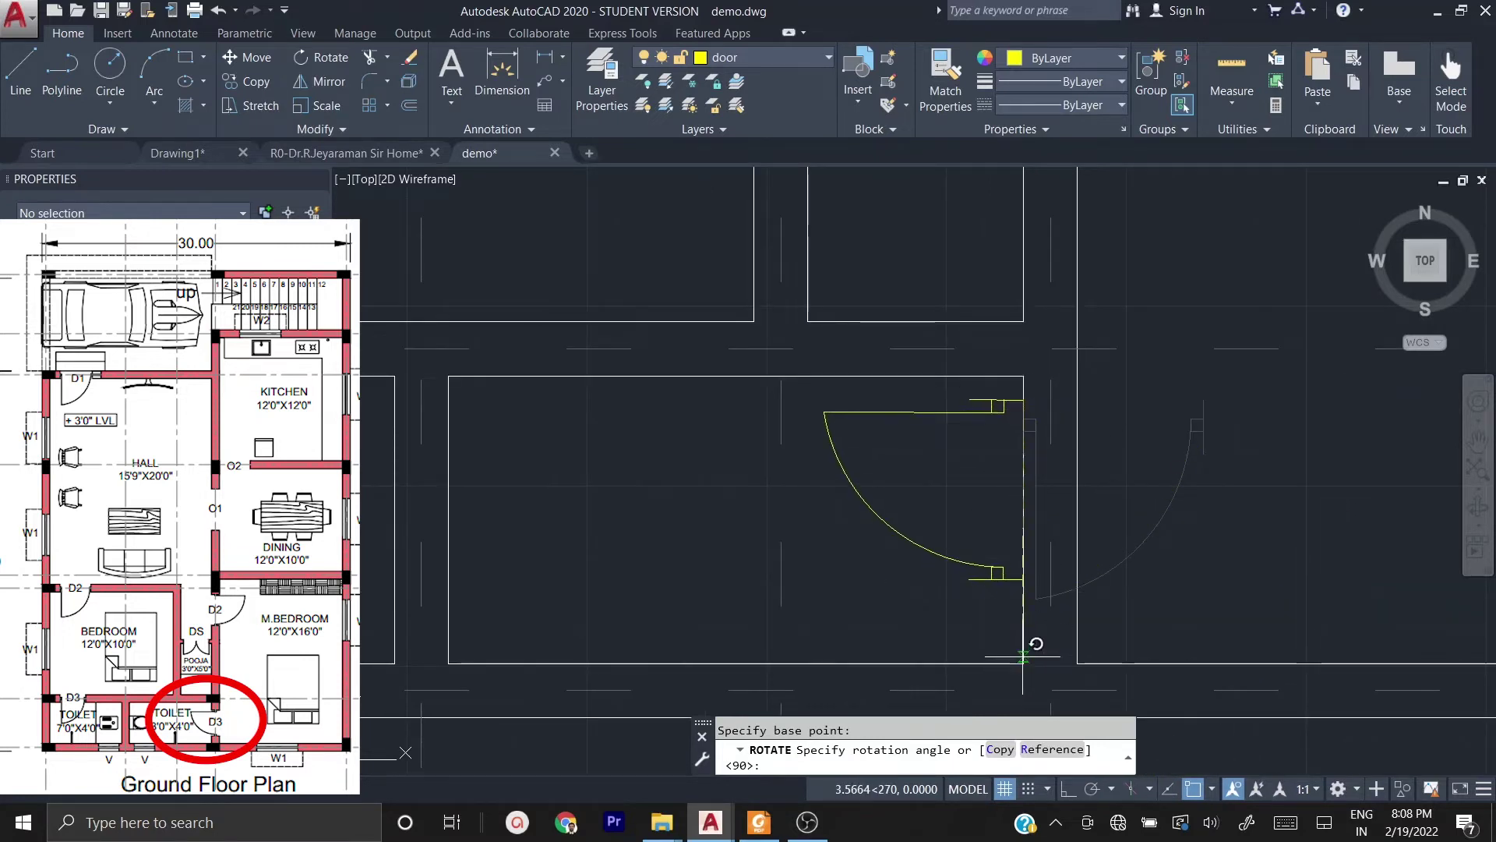
{"action": "left_click", "coordinate": [1024, 663]}
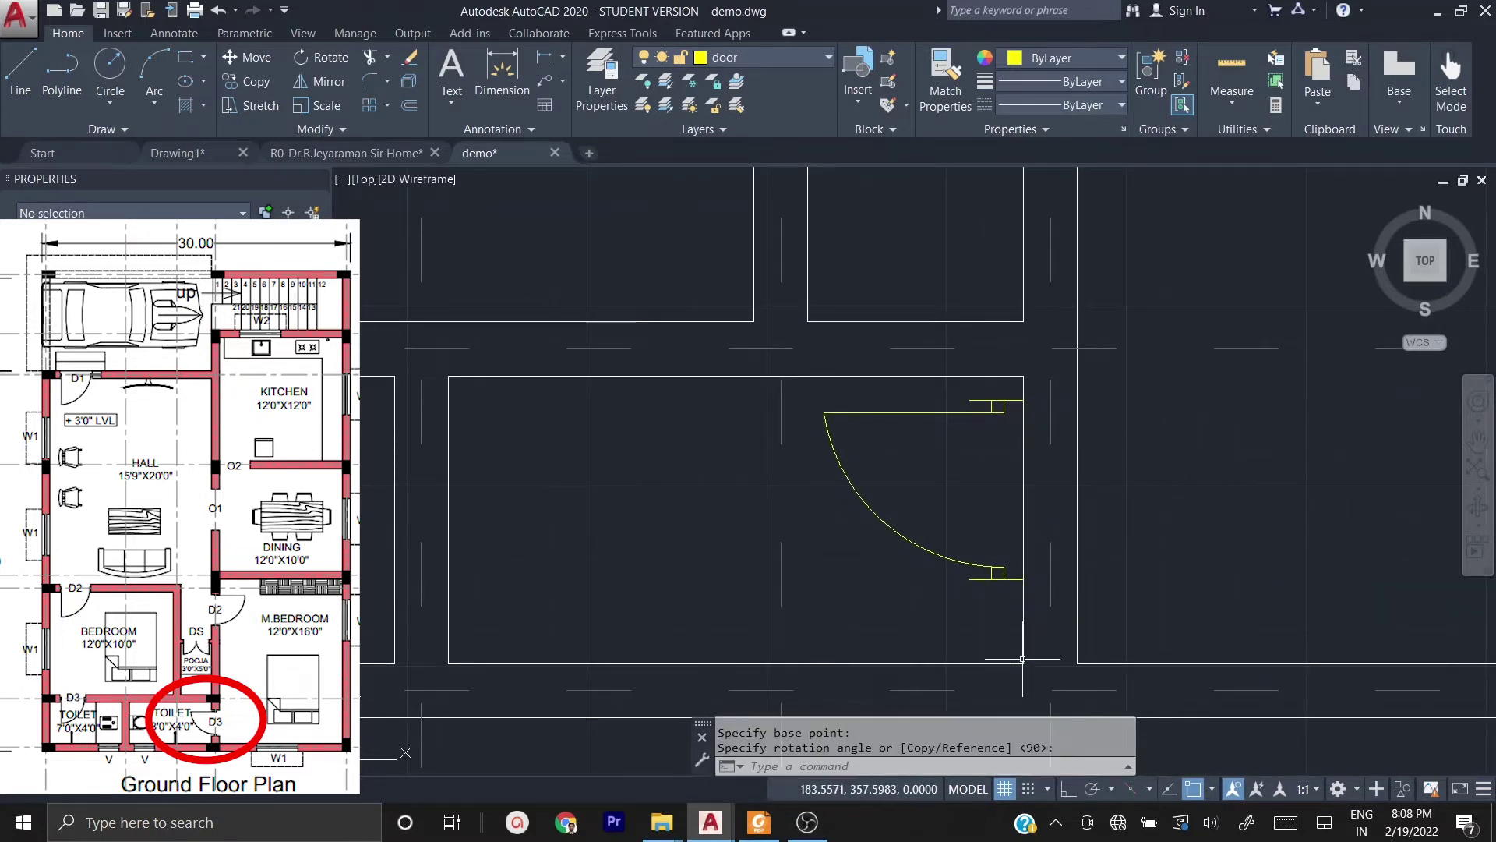
- Move the rotated toilet door 0.75 horizontally by its upper jamb's outer end onto the wall face, so its jambs span the grid D wall
{"action": "left_click", "coordinate": [1007, 608]}
{"action": "left_click", "coordinate": [964, 545]}
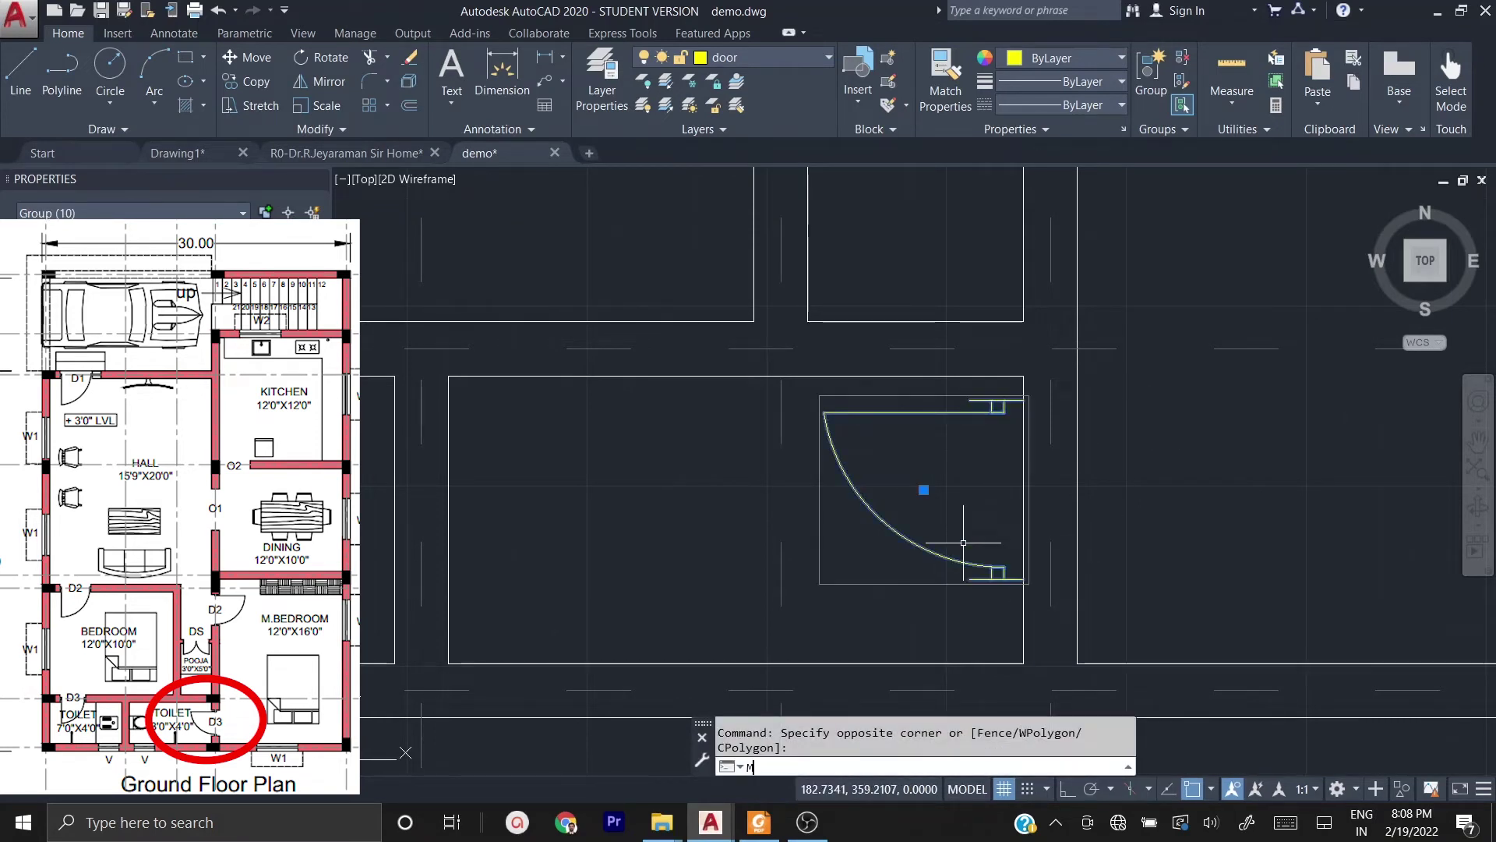
{"action": "key", "text": "Return"}
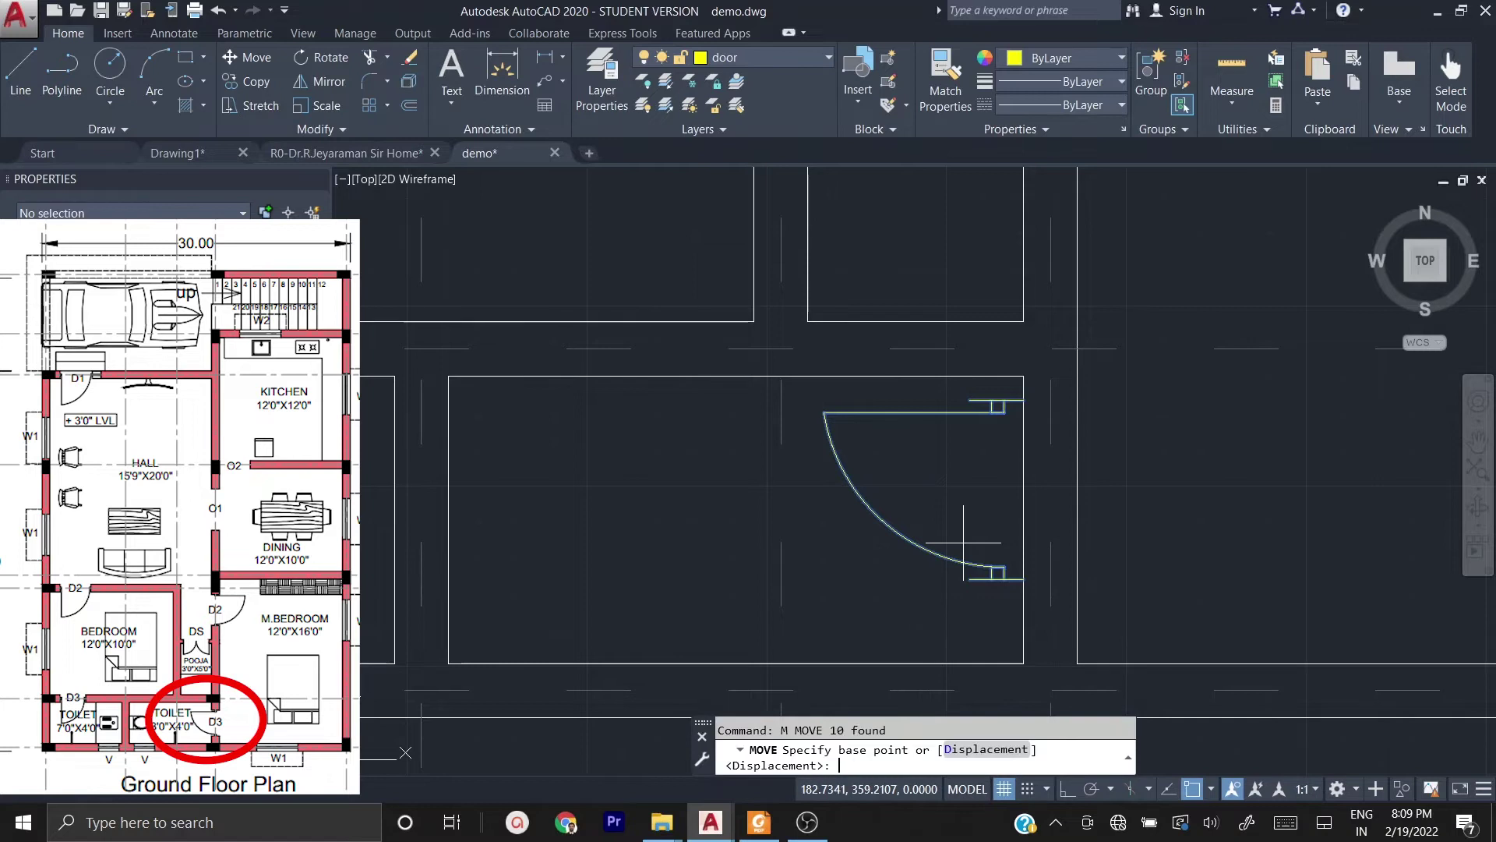
{"action": "left_click", "coordinate": [969, 400]}
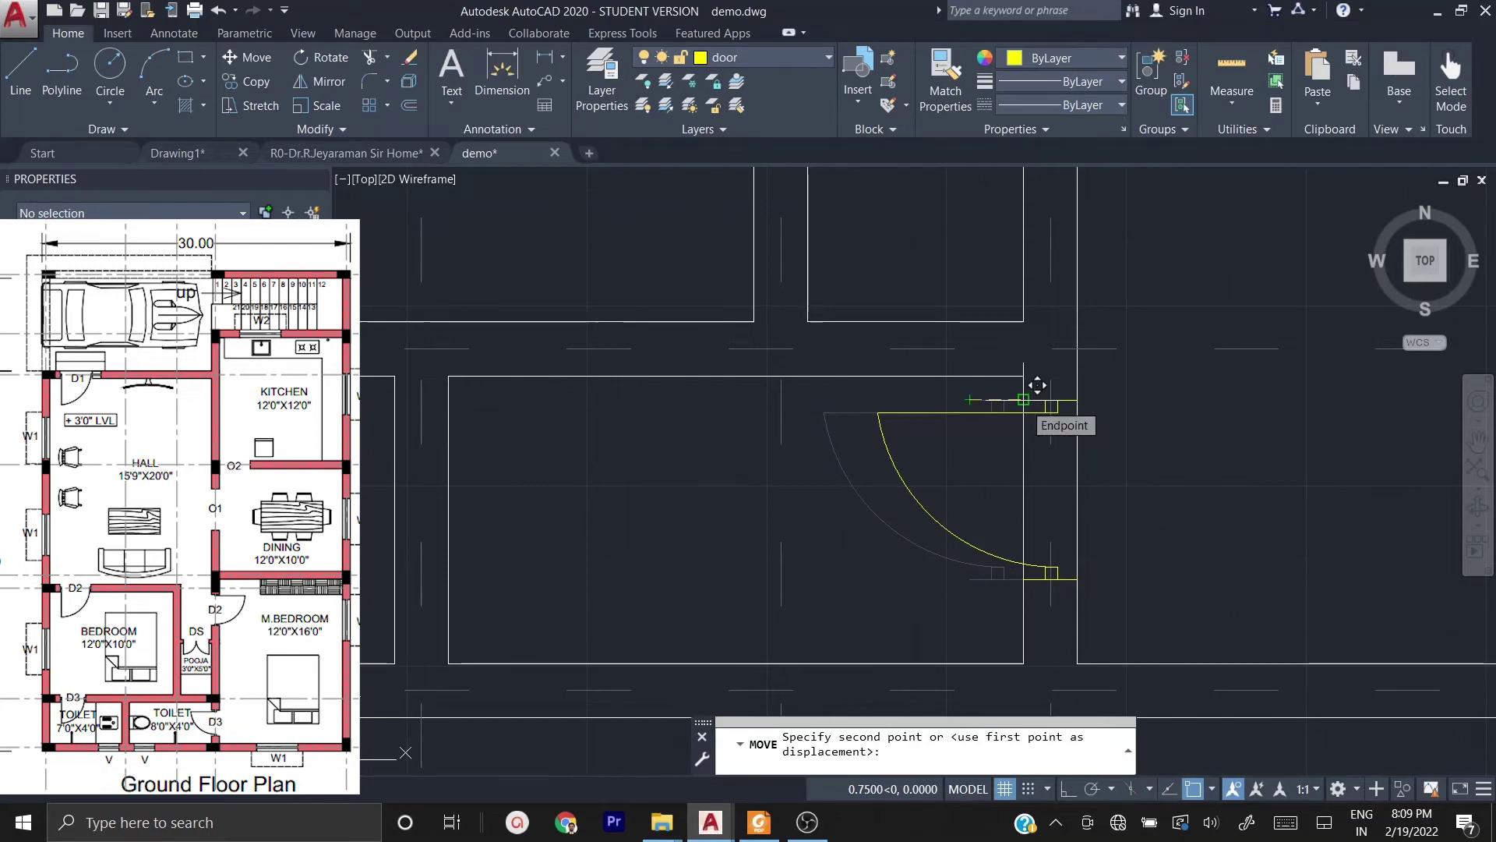
{"action": "left_click", "coordinate": [1023, 402]}
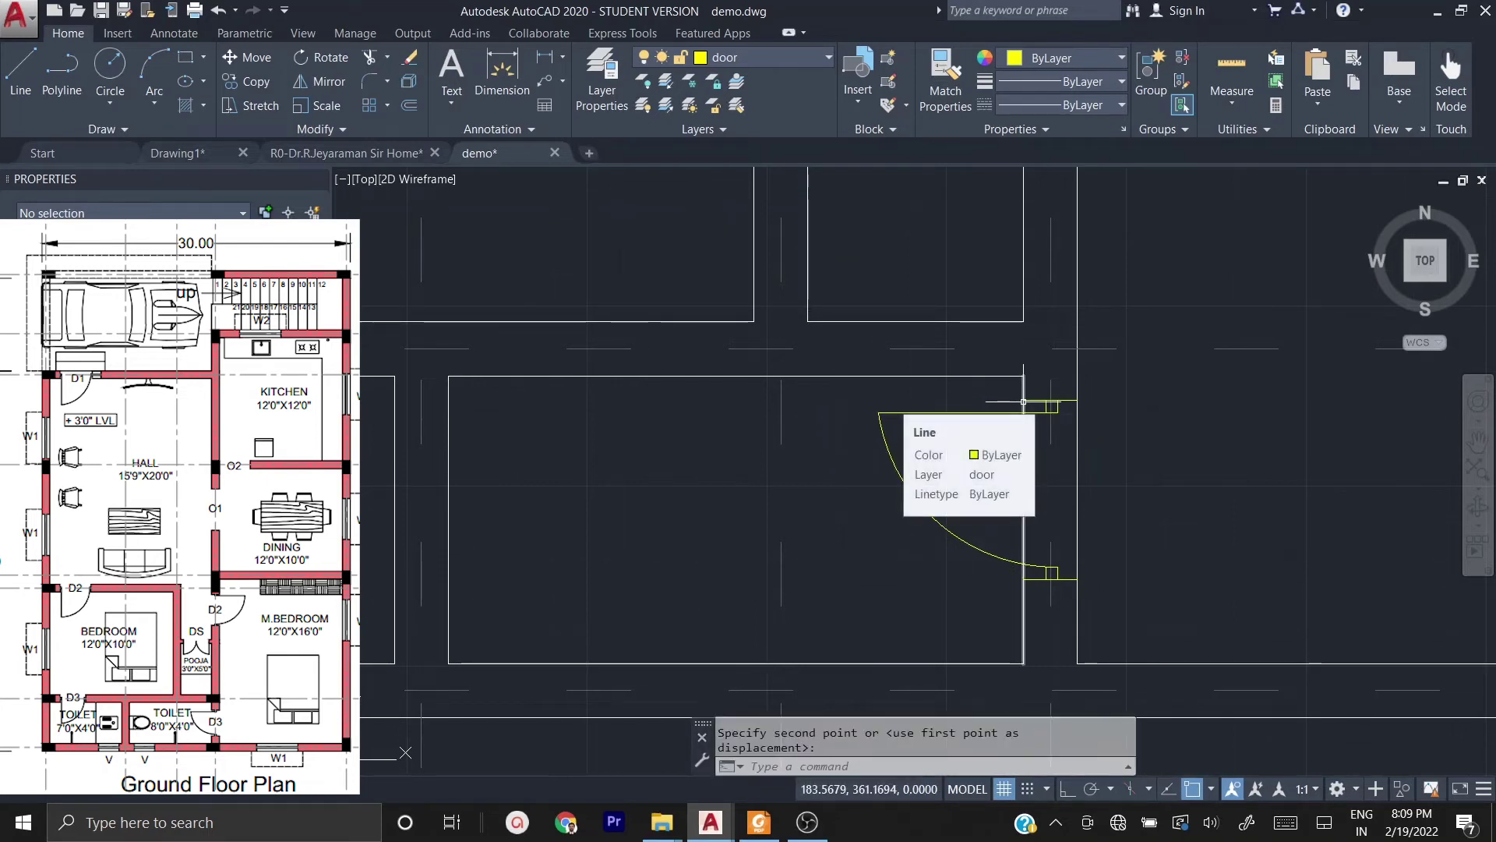
- Make building the current layer
{"action": "scroll", "coordinate": [1023, 402], "scroll_direction": "down", "scroll_amount": 3}
{"action": "scroll", "coordinate": [998, 312], "scroll_direction": "up", "scroll_amount": 1}
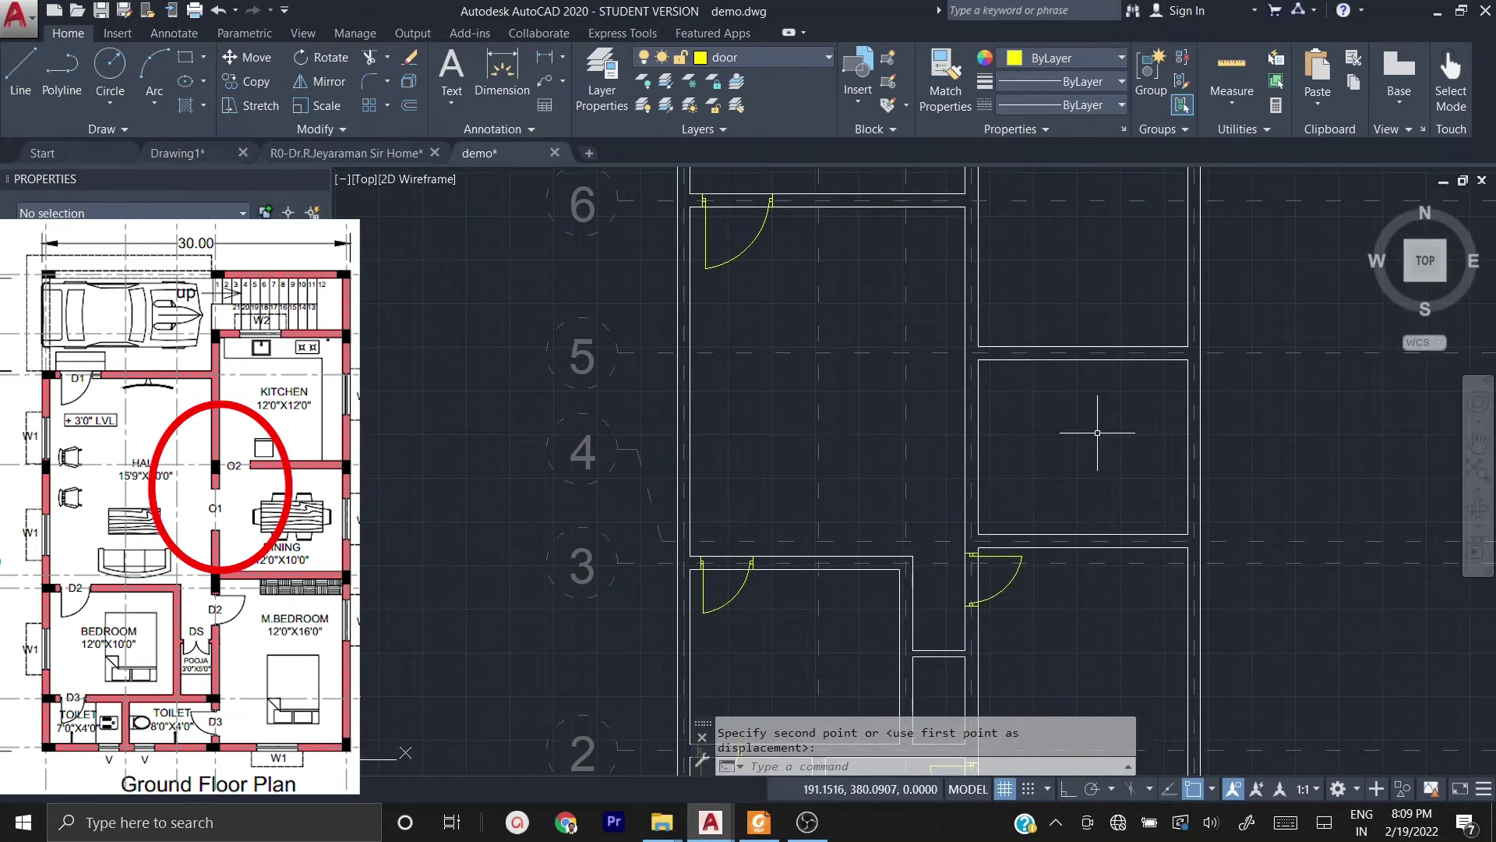
{"action": "scroll", "coordinate": [990, 372], "scroll_direction": "up", "scroll_amount": 3}
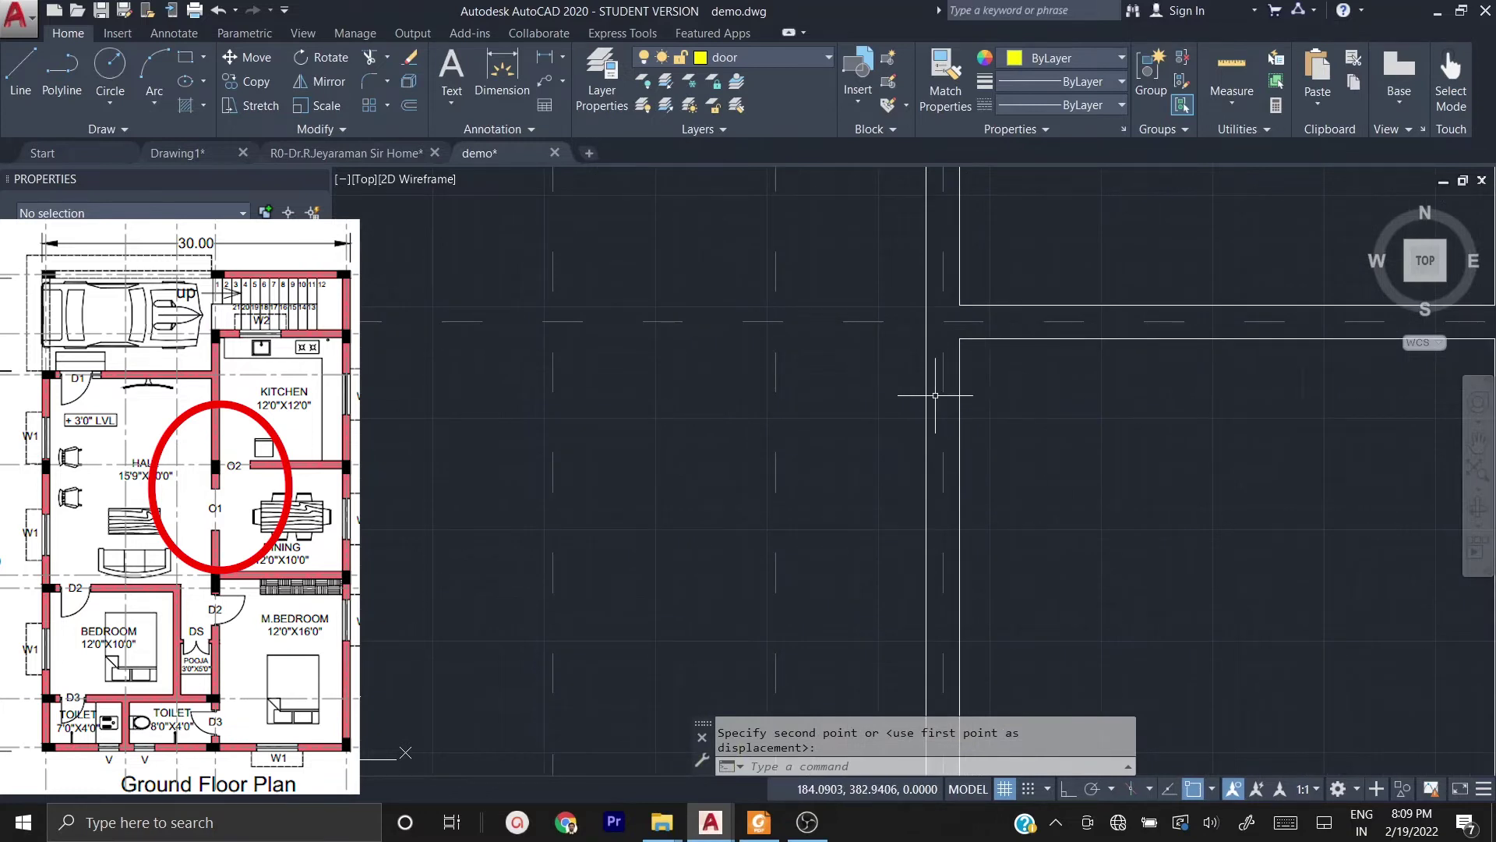
{"action": "scroll", "coordinate": [920, 392], "scroll_direction": "down", "scroll_amount": 3}
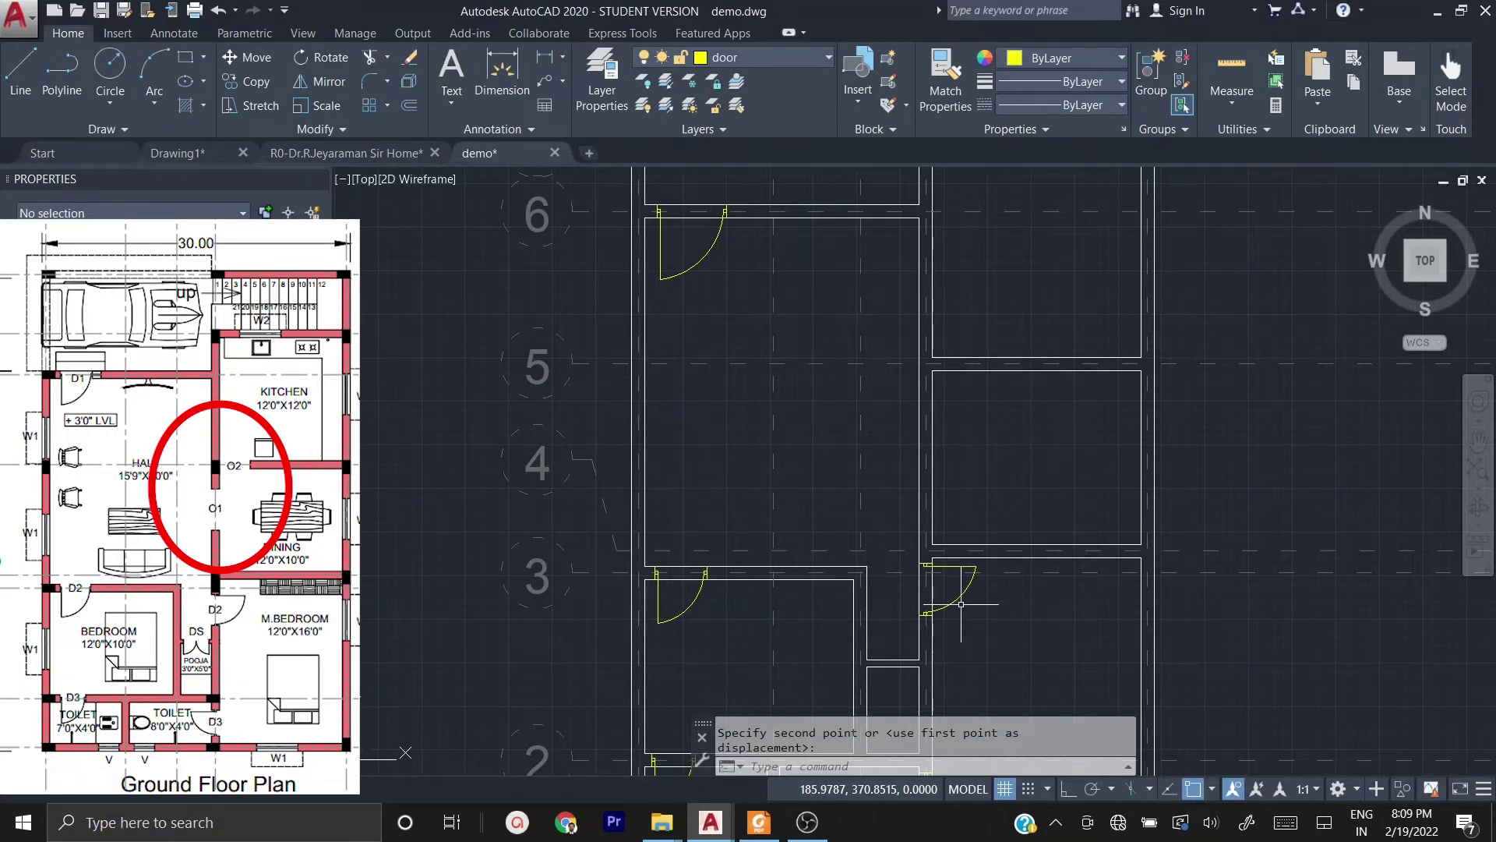
{"action": "scroll", "coordinate": [919, 390], "scroll_direction": "up", "scroll_amount": 3}
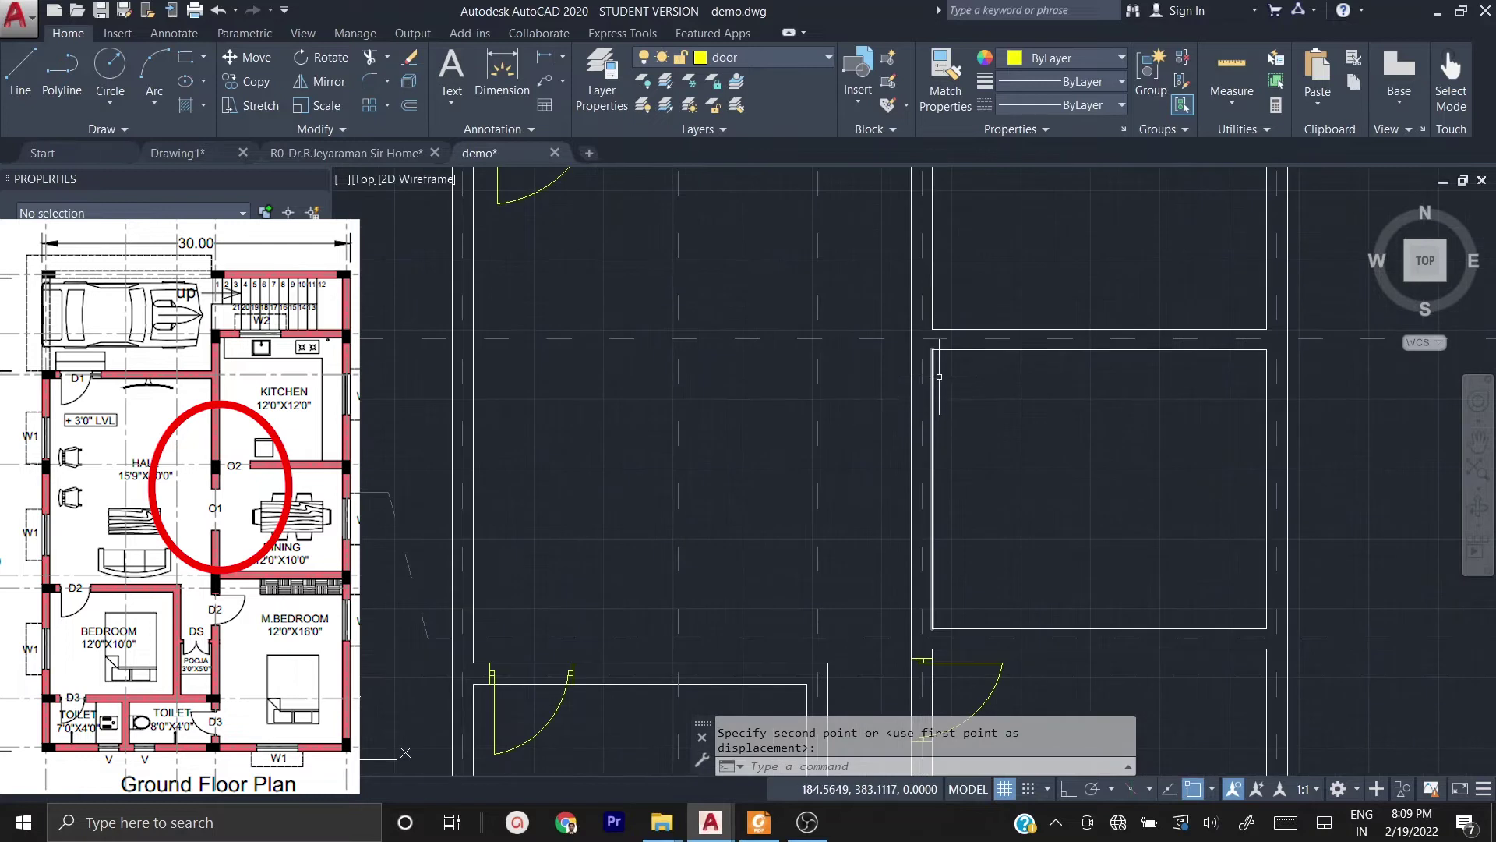
{"action": "left_click", "coordinate": [788, 55]}
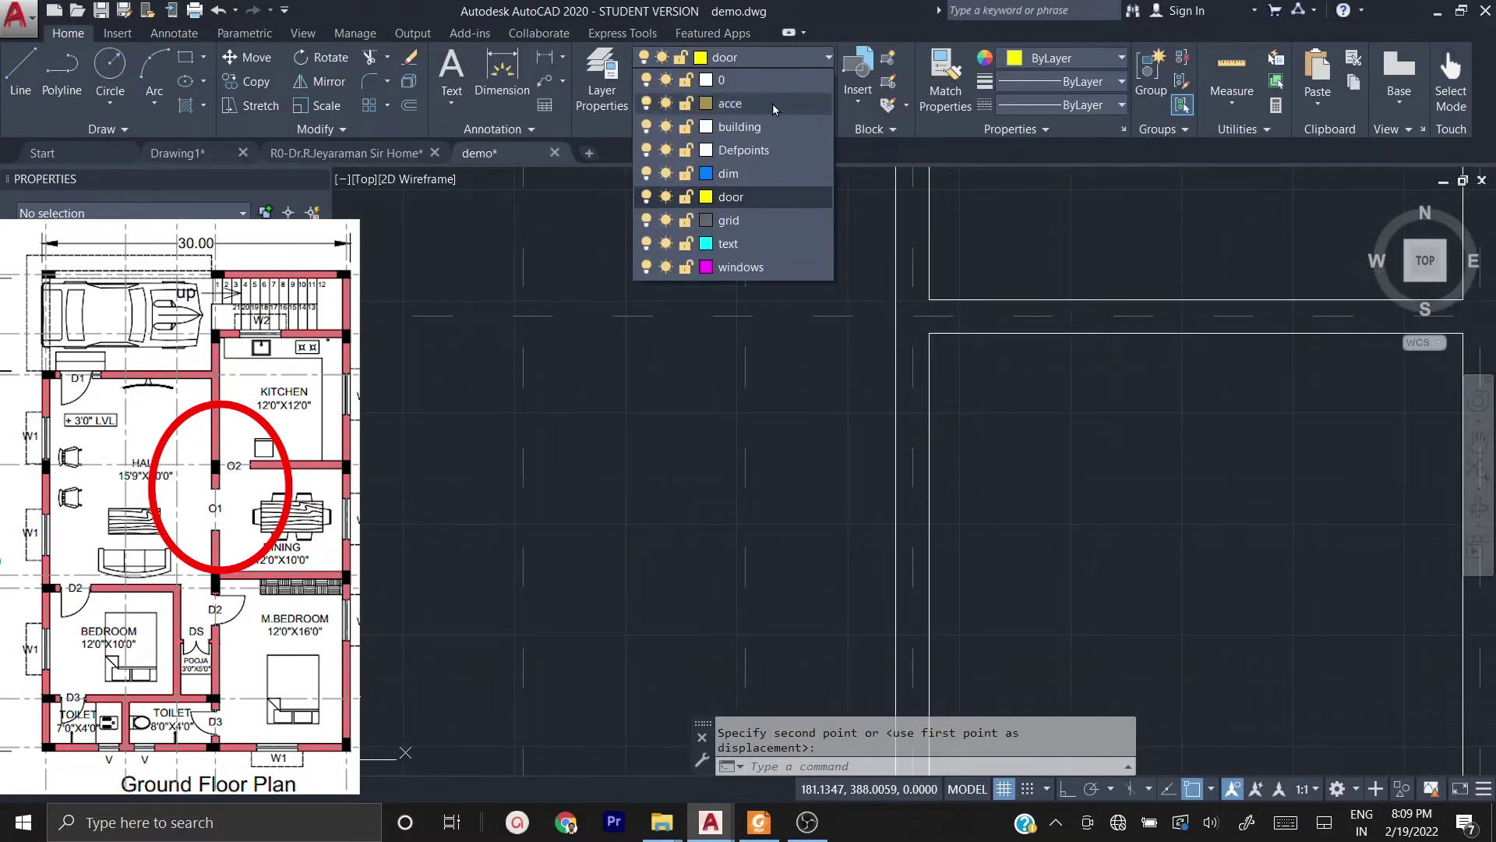
{"action": "left_click", "coordinate": [753, 128]}
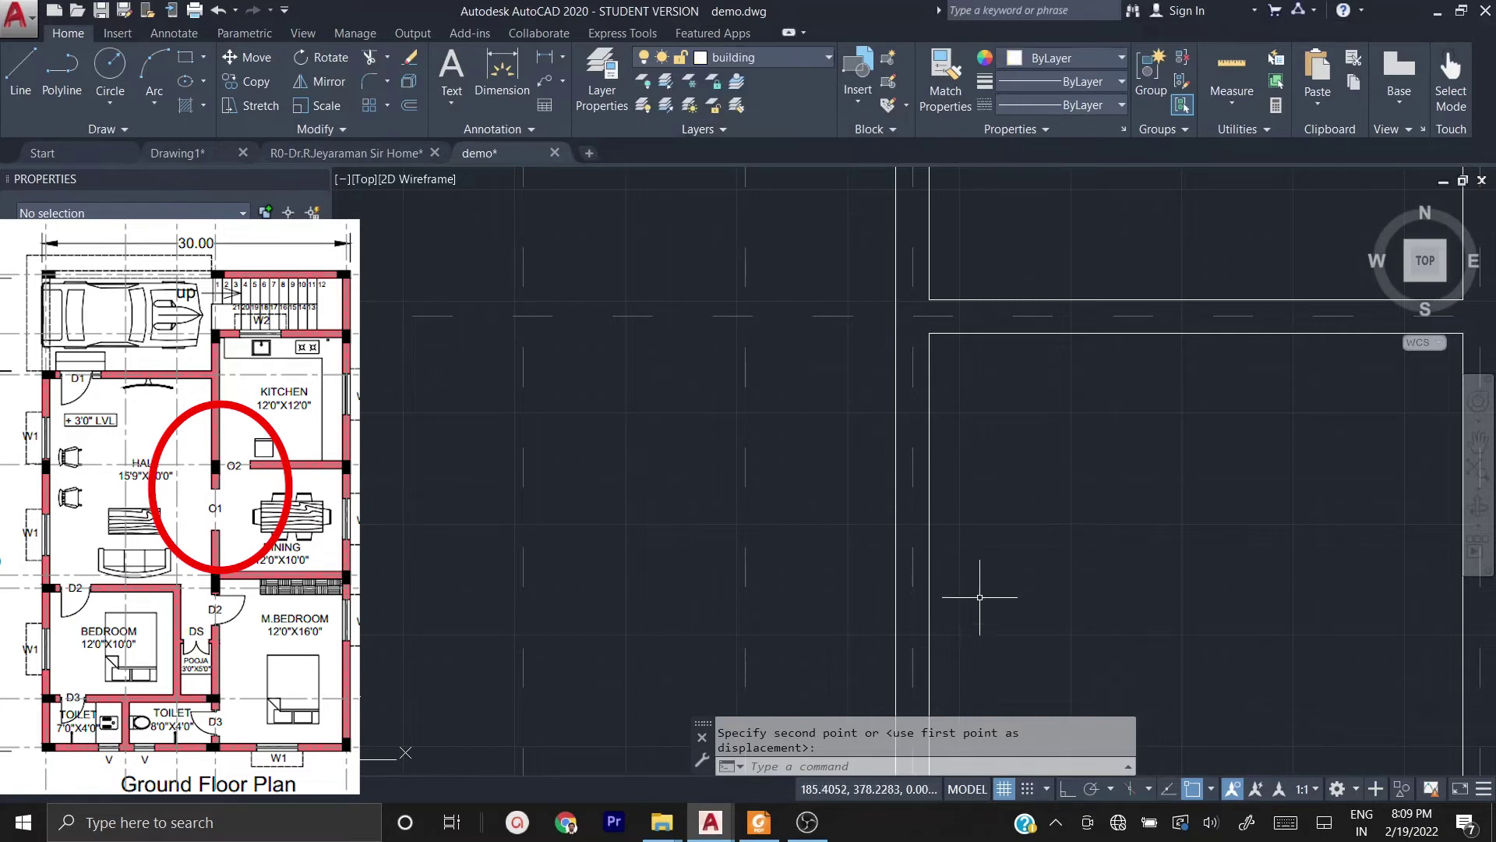
- Draw short lines across the grid D wall just below grid 5 and across the kitchen–dining wall near grid D
{"action": "key", "text": "Escape"}
{"action": "type", "text": "l"}
{"action": "key", "text": "Return"}
{"action": "left_click", "coordinate": [929, 375]}
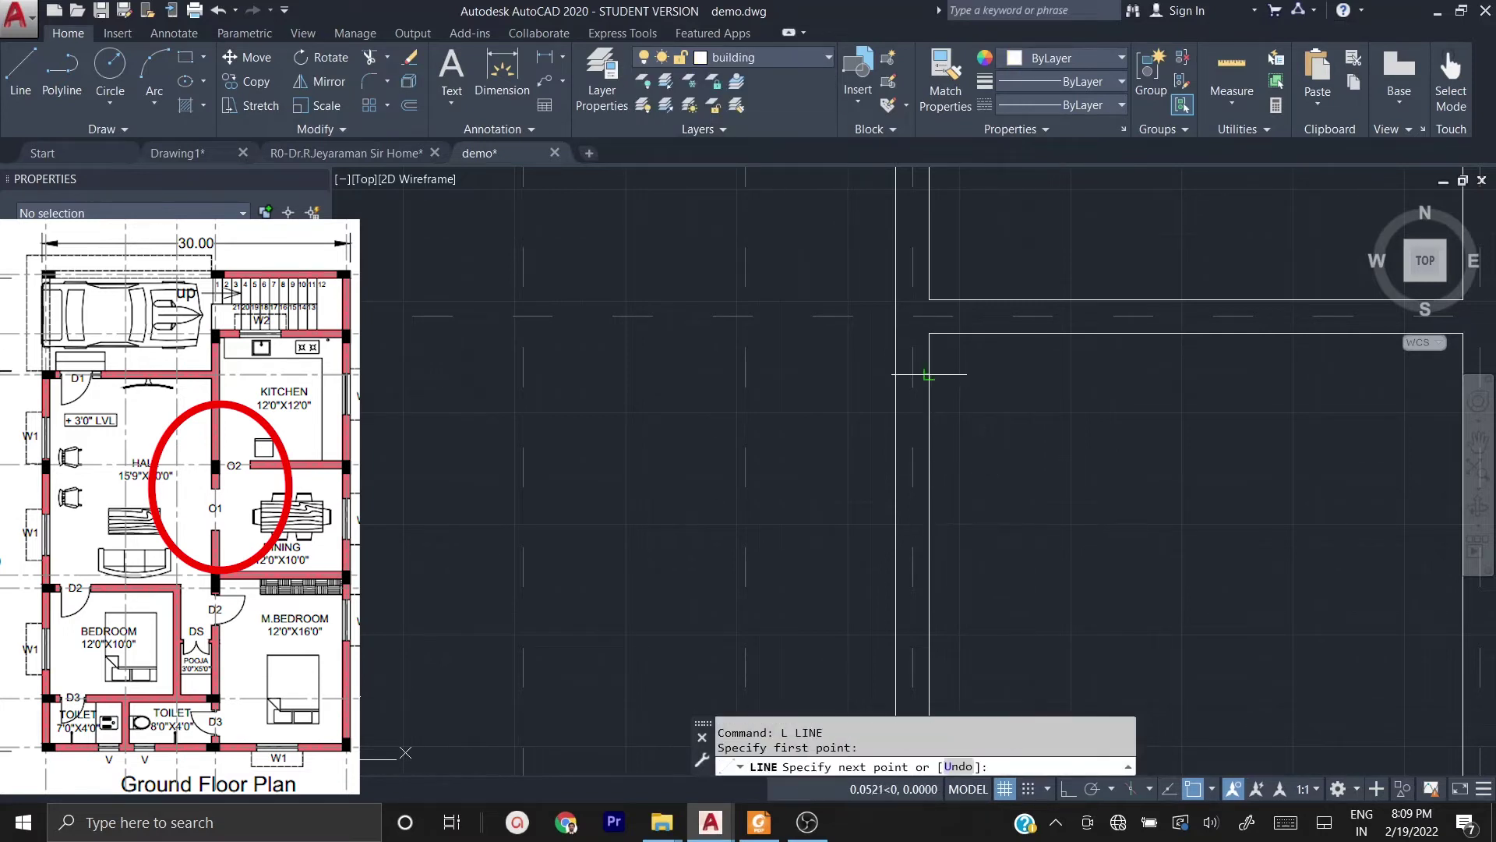
{"action": "left_click", "coordinate": [896, 375]}
{"action": "key", "text": "Return"}
{"action": "key", "text": "Return"}
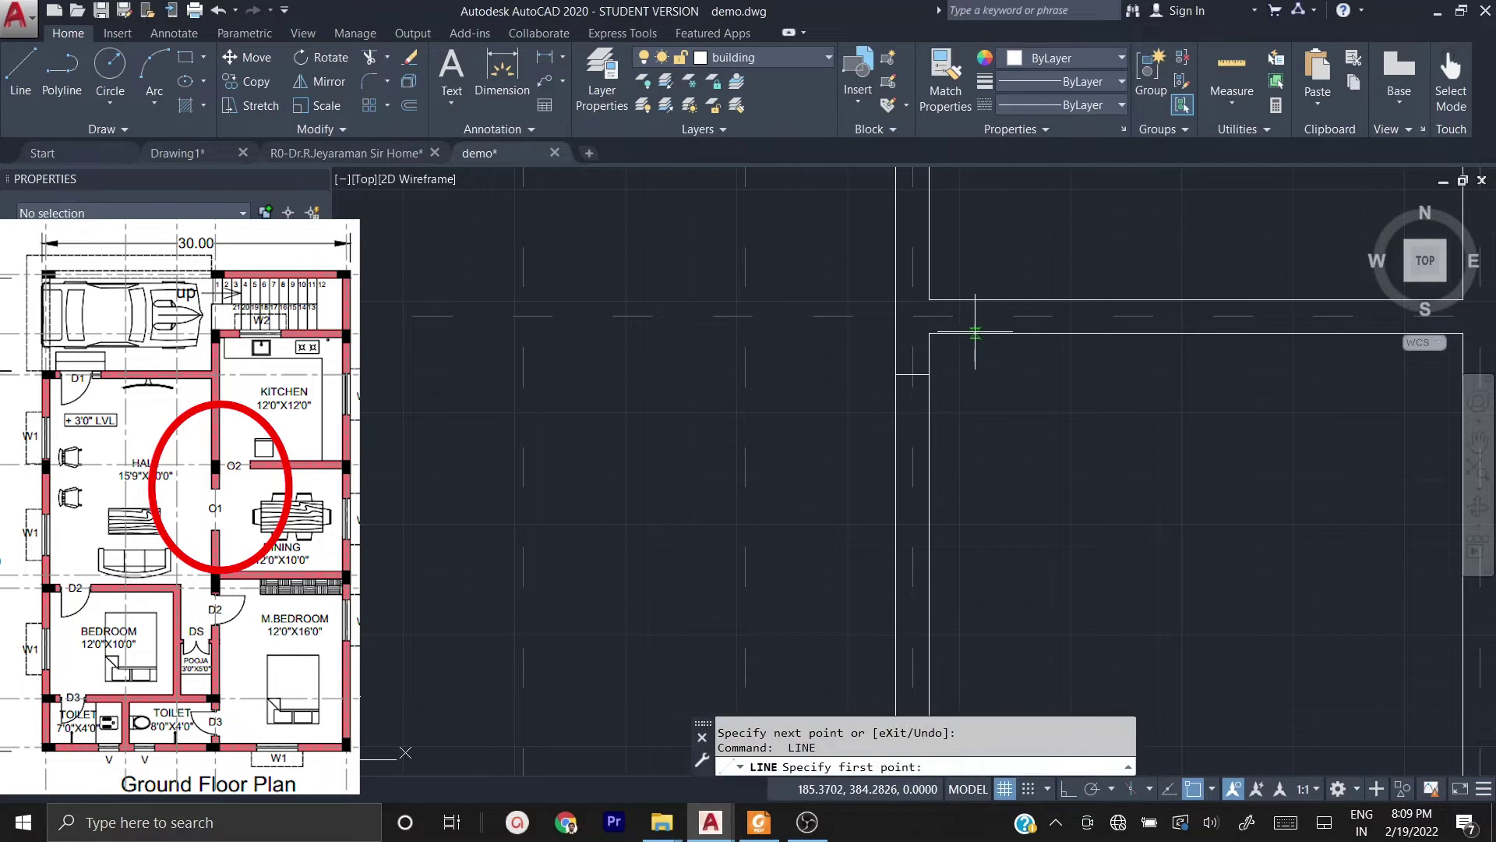
{"action": "left_click", "coordinate": [970, 333]}
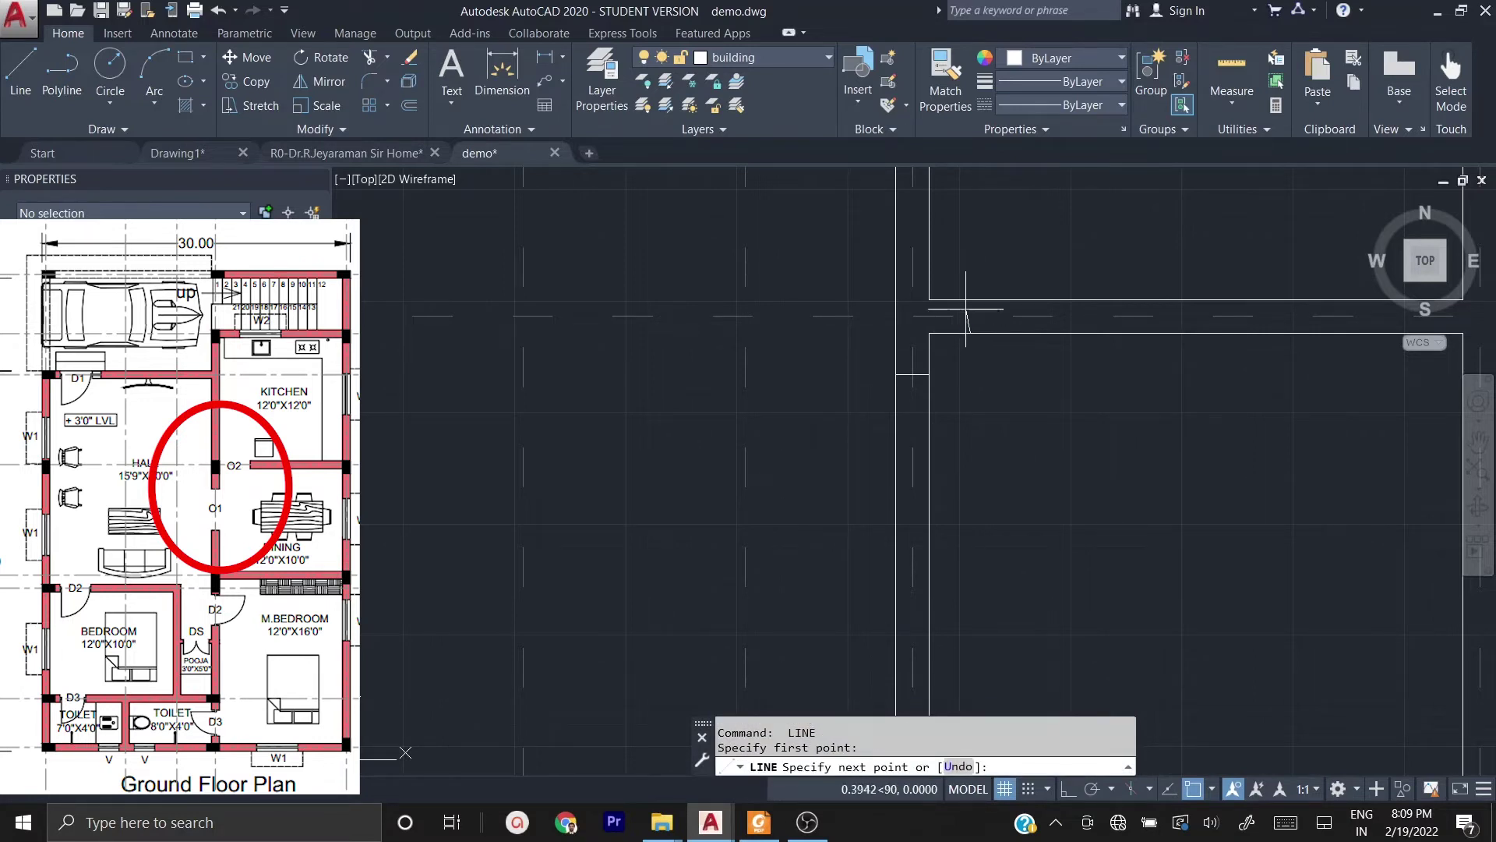
{"action": "left_click", "coordinate": [971, 300]}
{"action": "key", "text": "Escape"}
{"action": "key", "text": "Escape"}
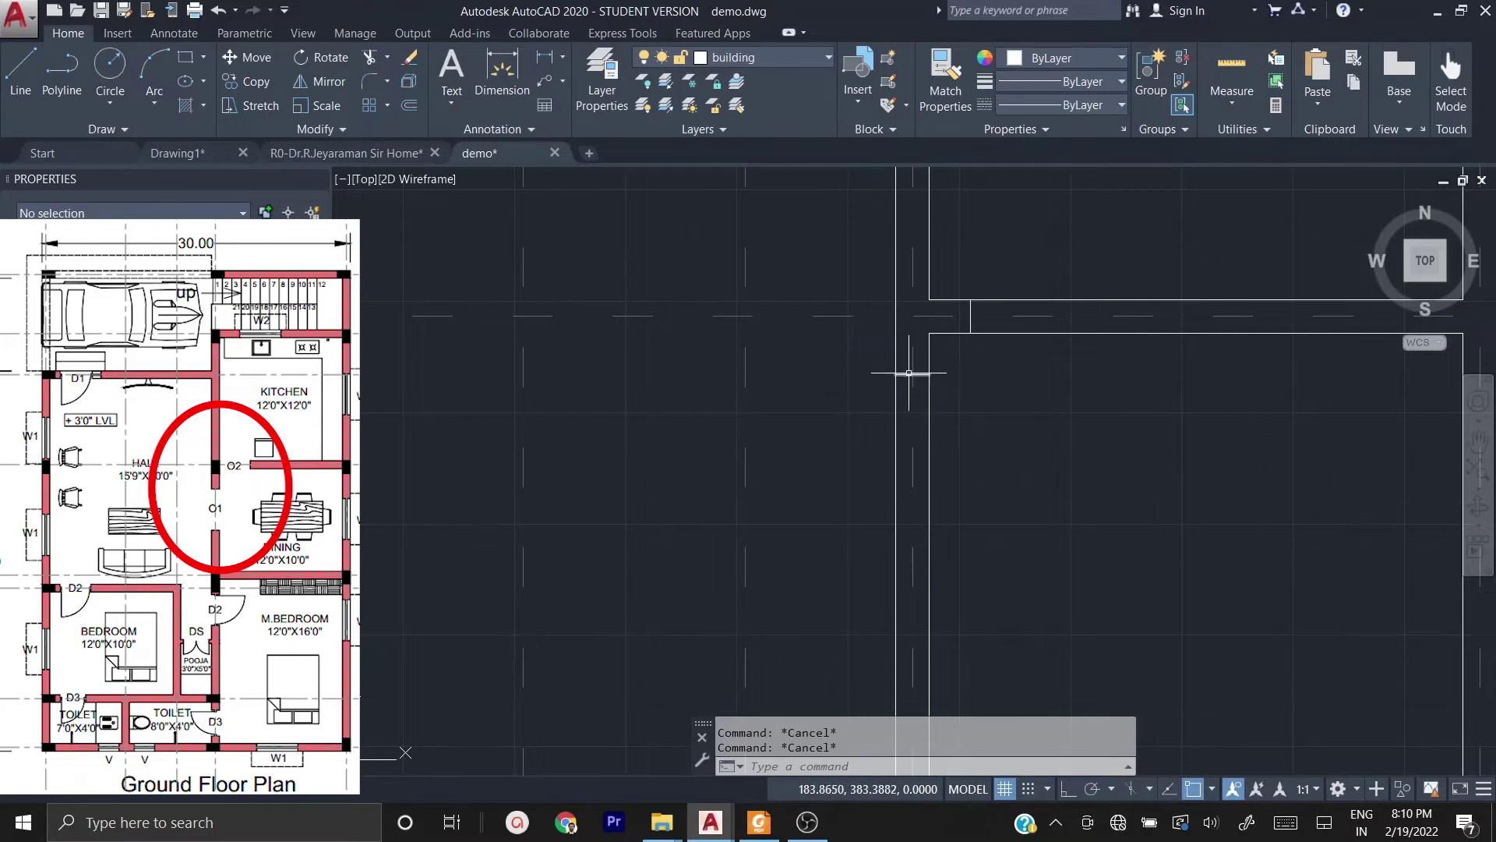
{"action": "left_click", "coordinate": [907, 374]}
{"action": "type", "text": "co"}
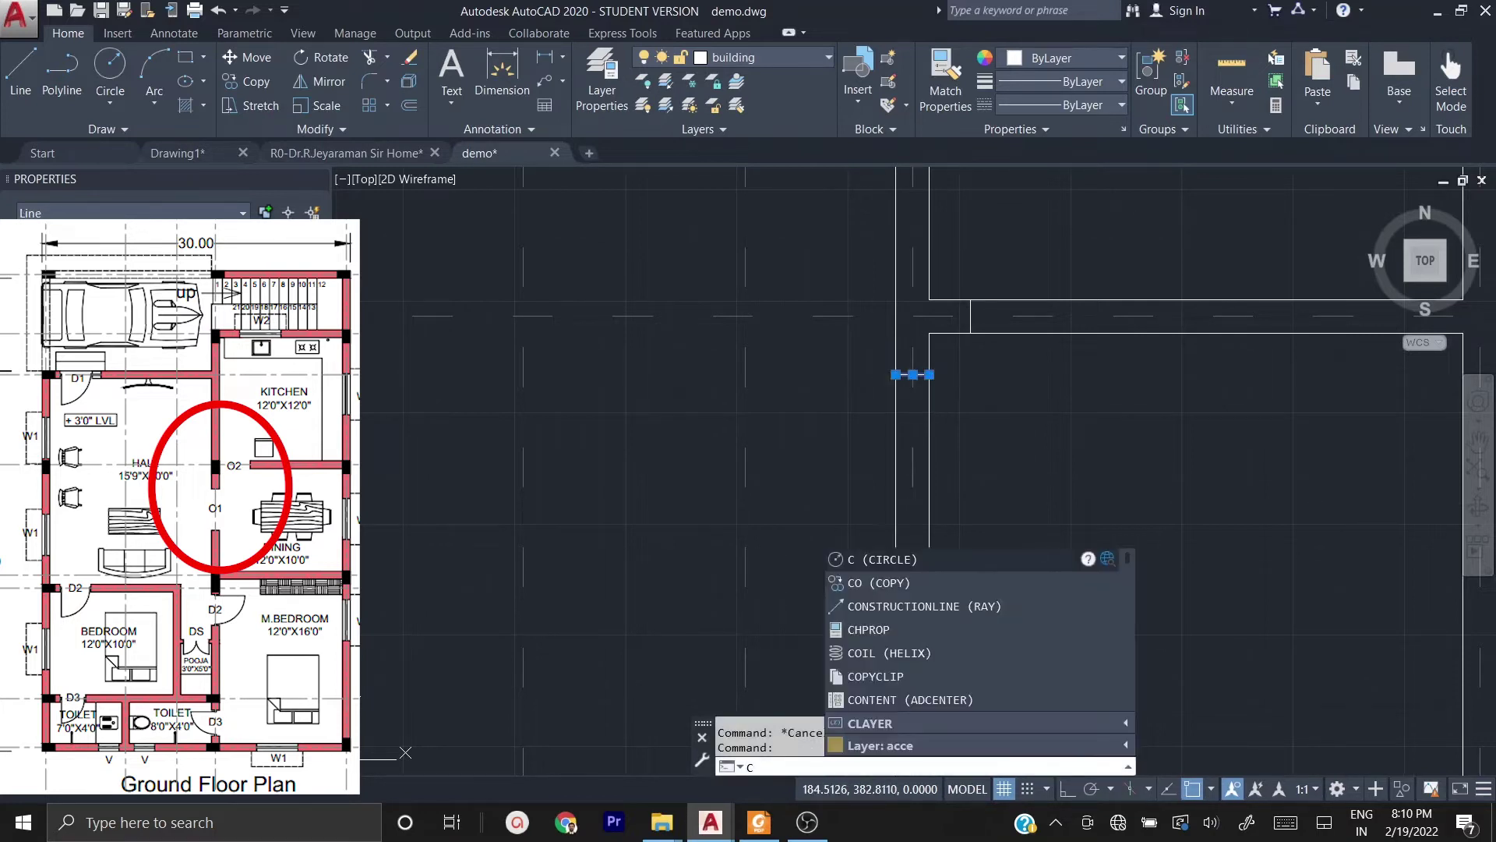
{"action": "key", "text": "Return"}
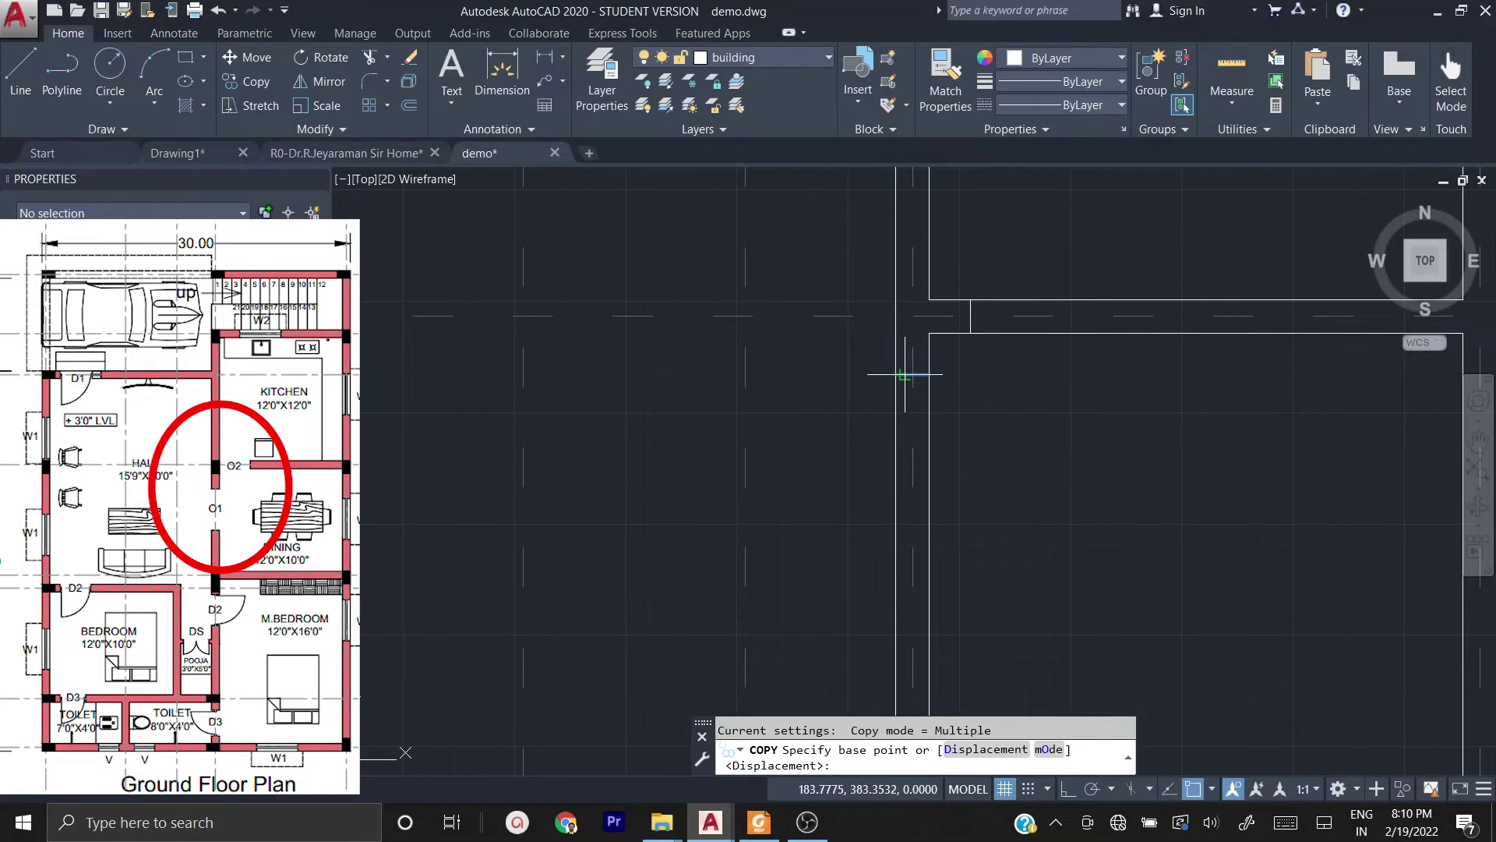
{"action": "left_click", "coordinate": [895, 375]}
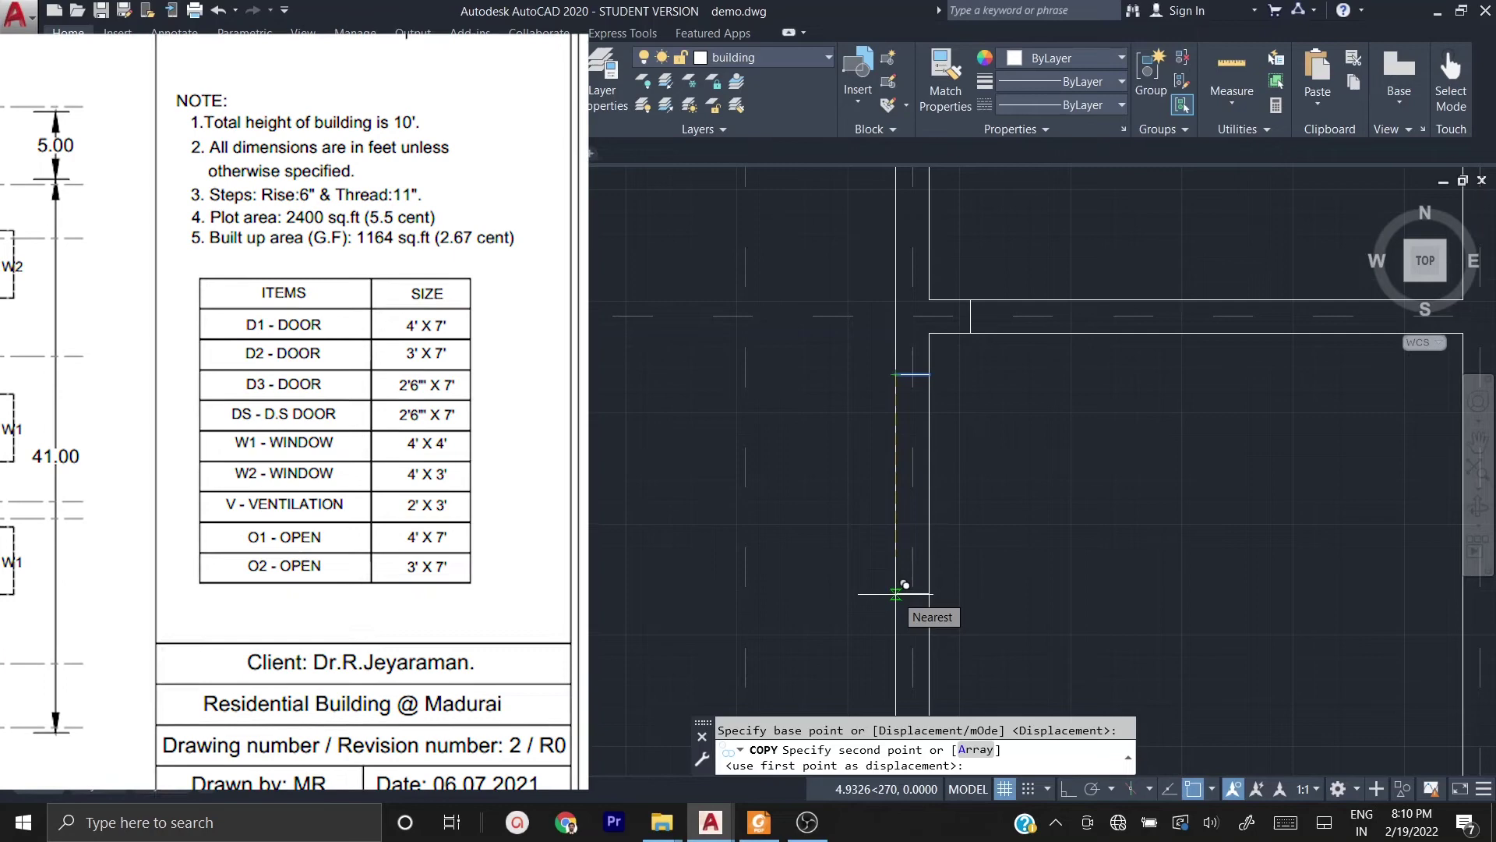
{"action": "key", "text": "Escape"}
{"action": "key", "text": "alt"}
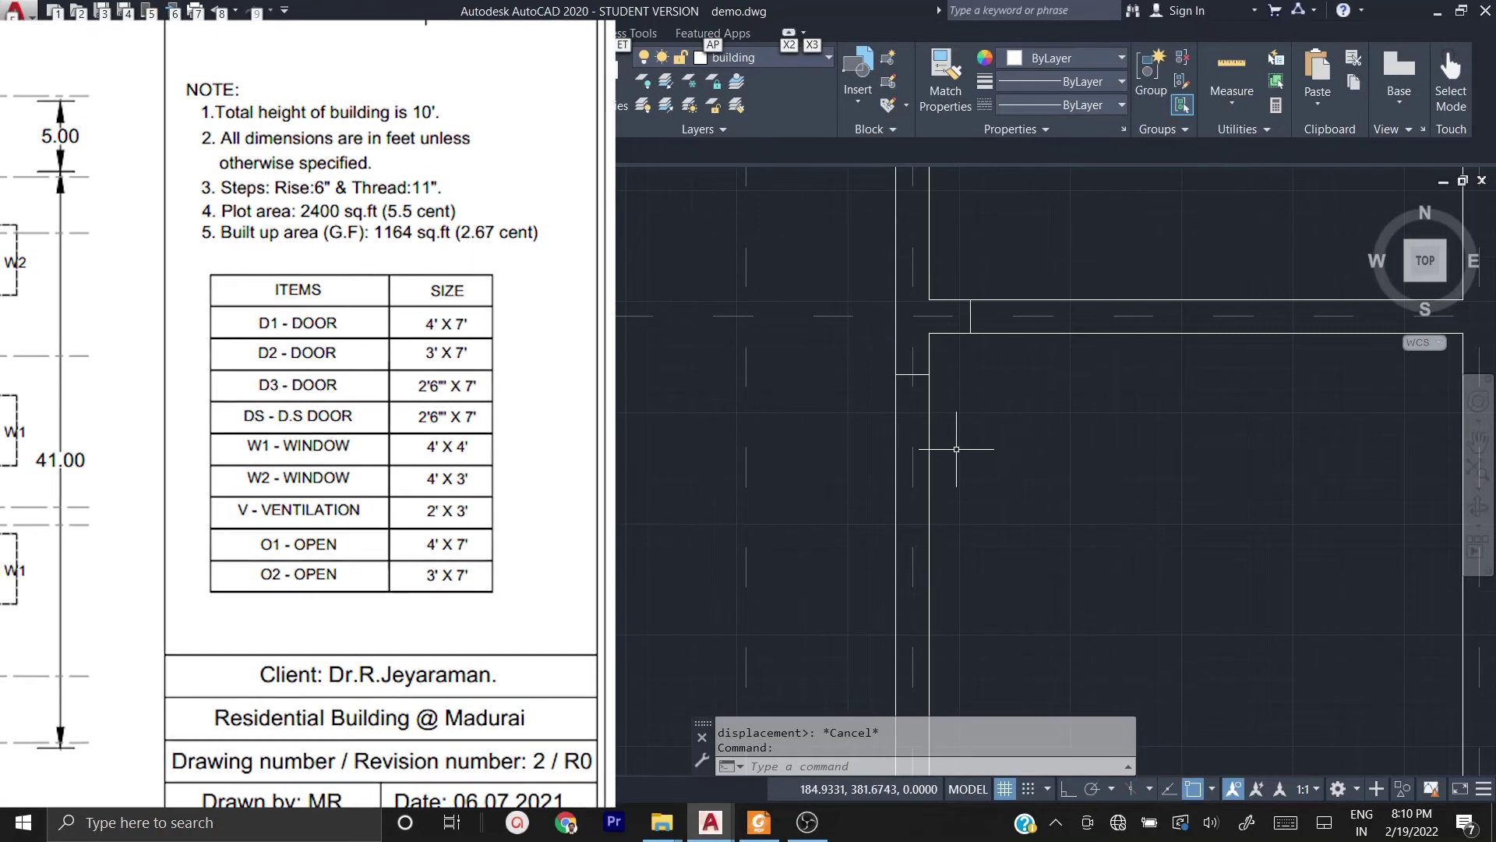
{"action": "key", "text": "Escape"}
{"action": "key", "text": "Escape"}
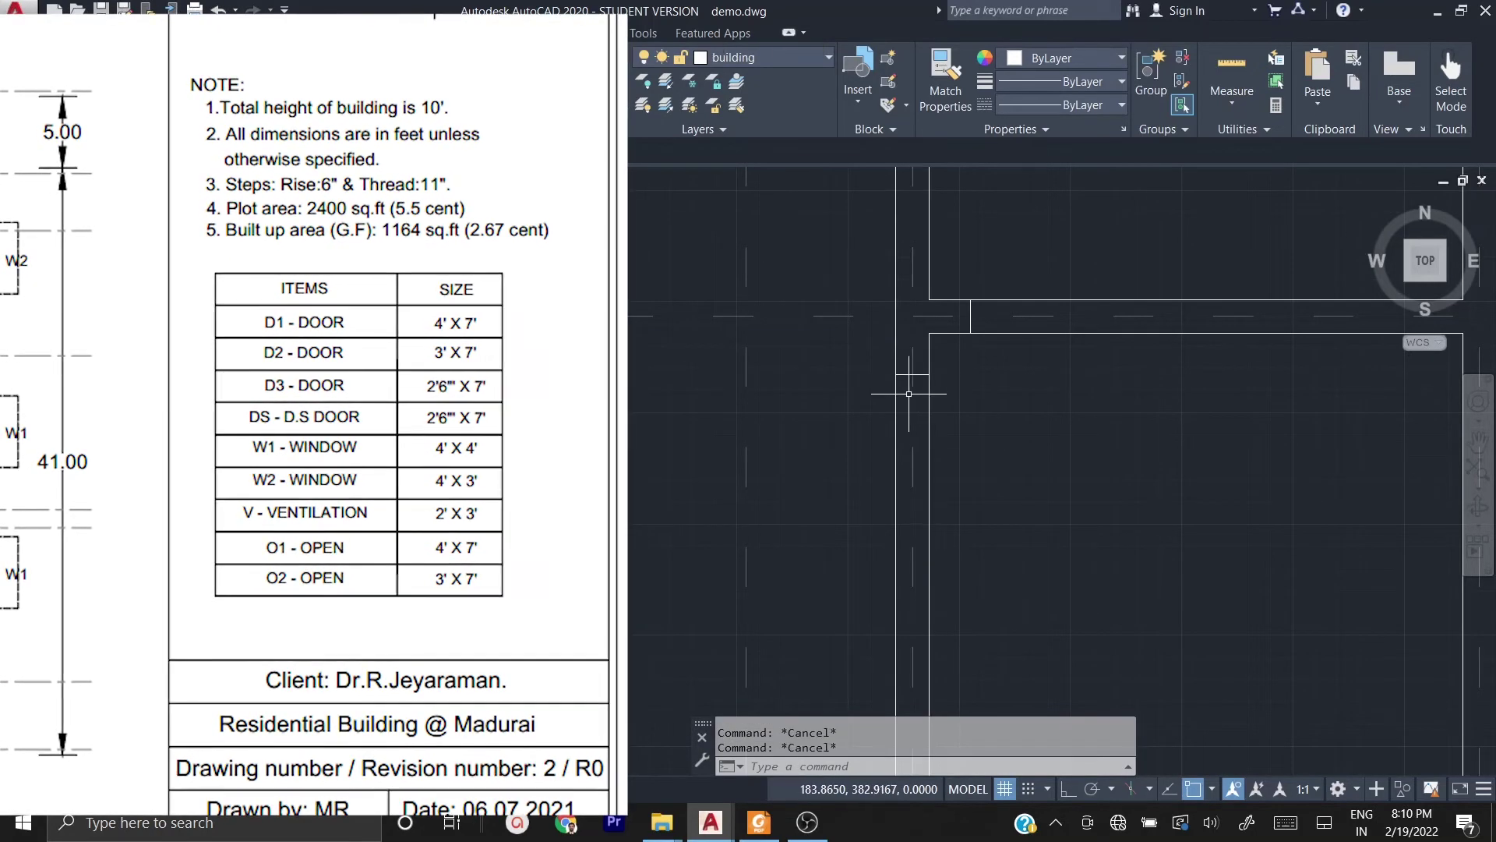
- Copy the short line across the grid D wall 4 feet straight down with Ortho on, marking the O1 opening
{"action": "left_click", "coordinate": [903, 375]}
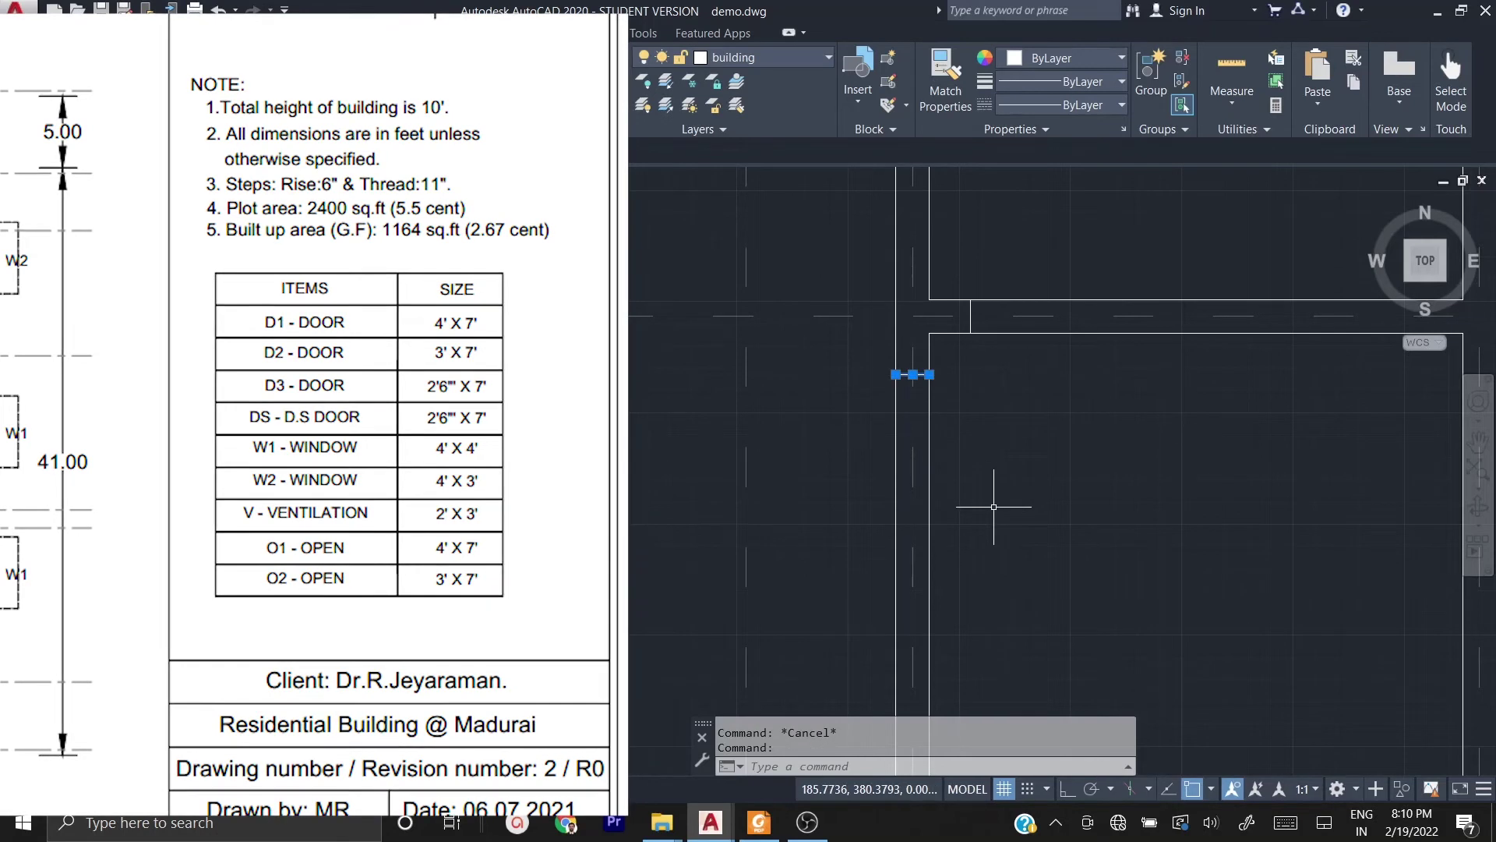
{"action": "type", "text": "co"}
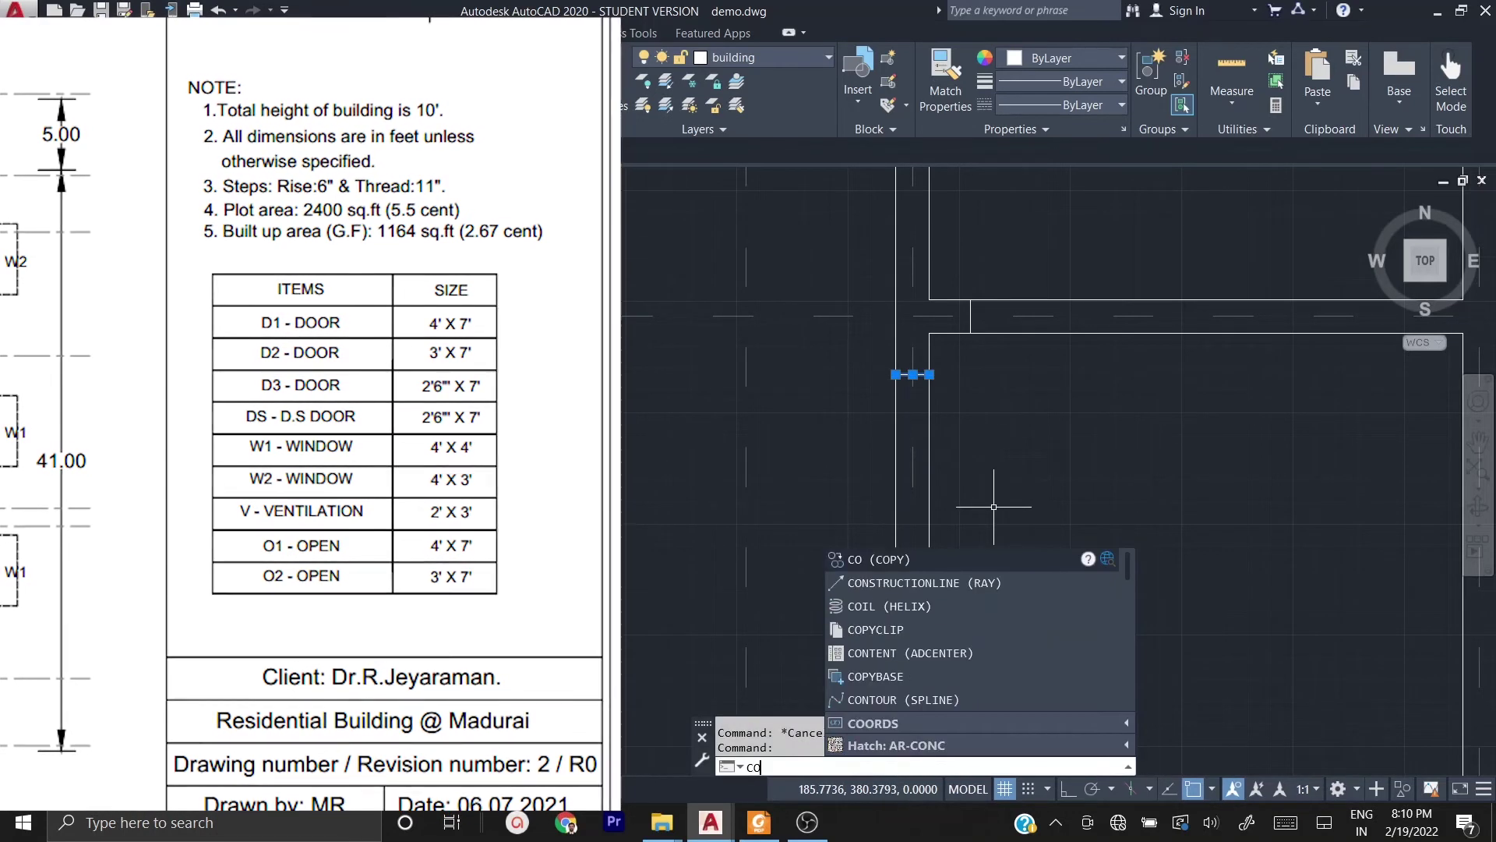
{"action": "key", "text": "Return"}
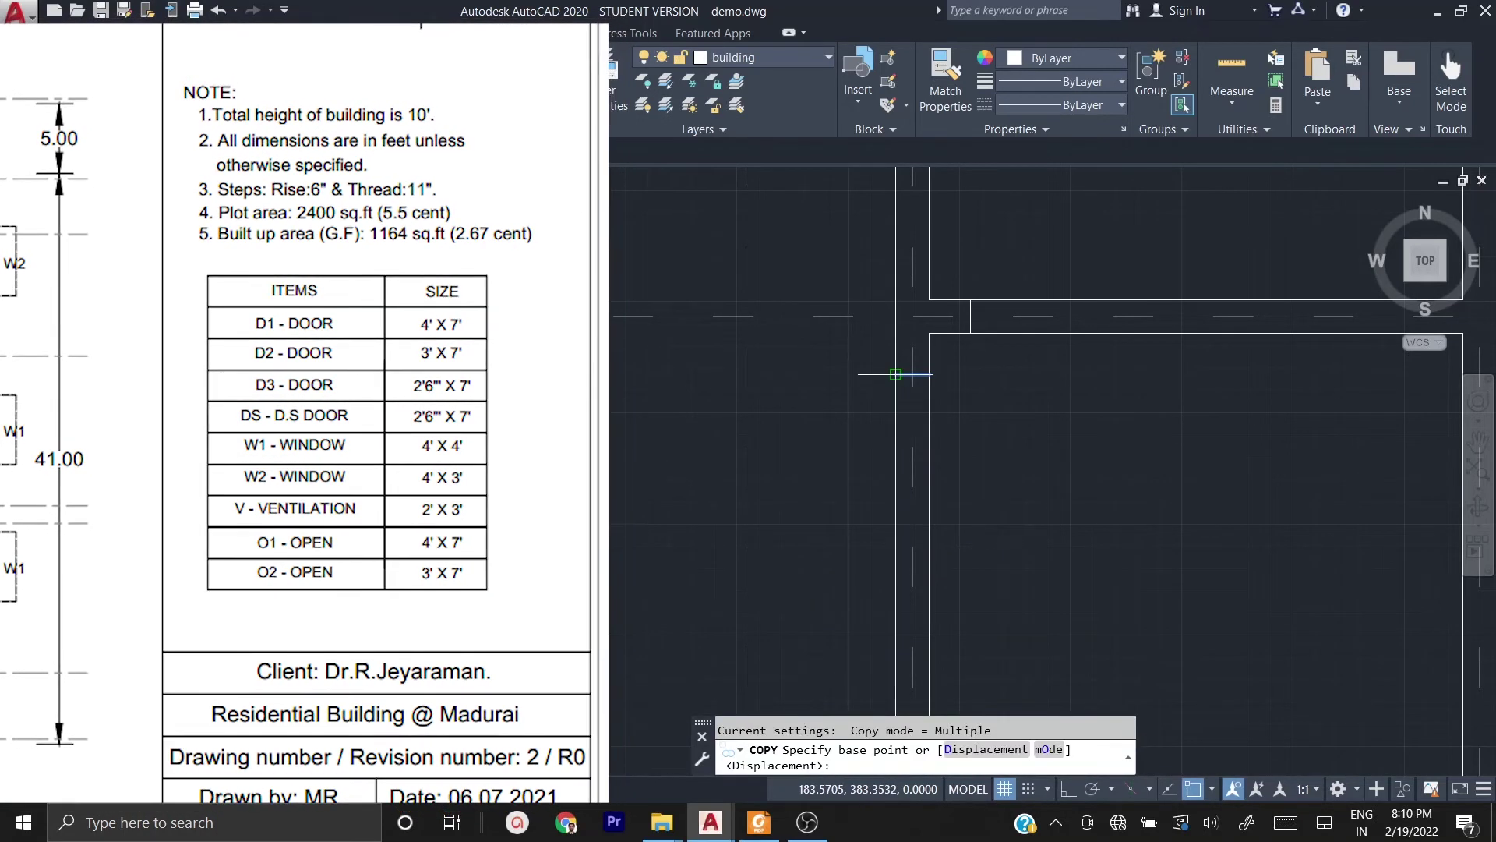
{"action": "left_click", "coordinate": [896, 374]}
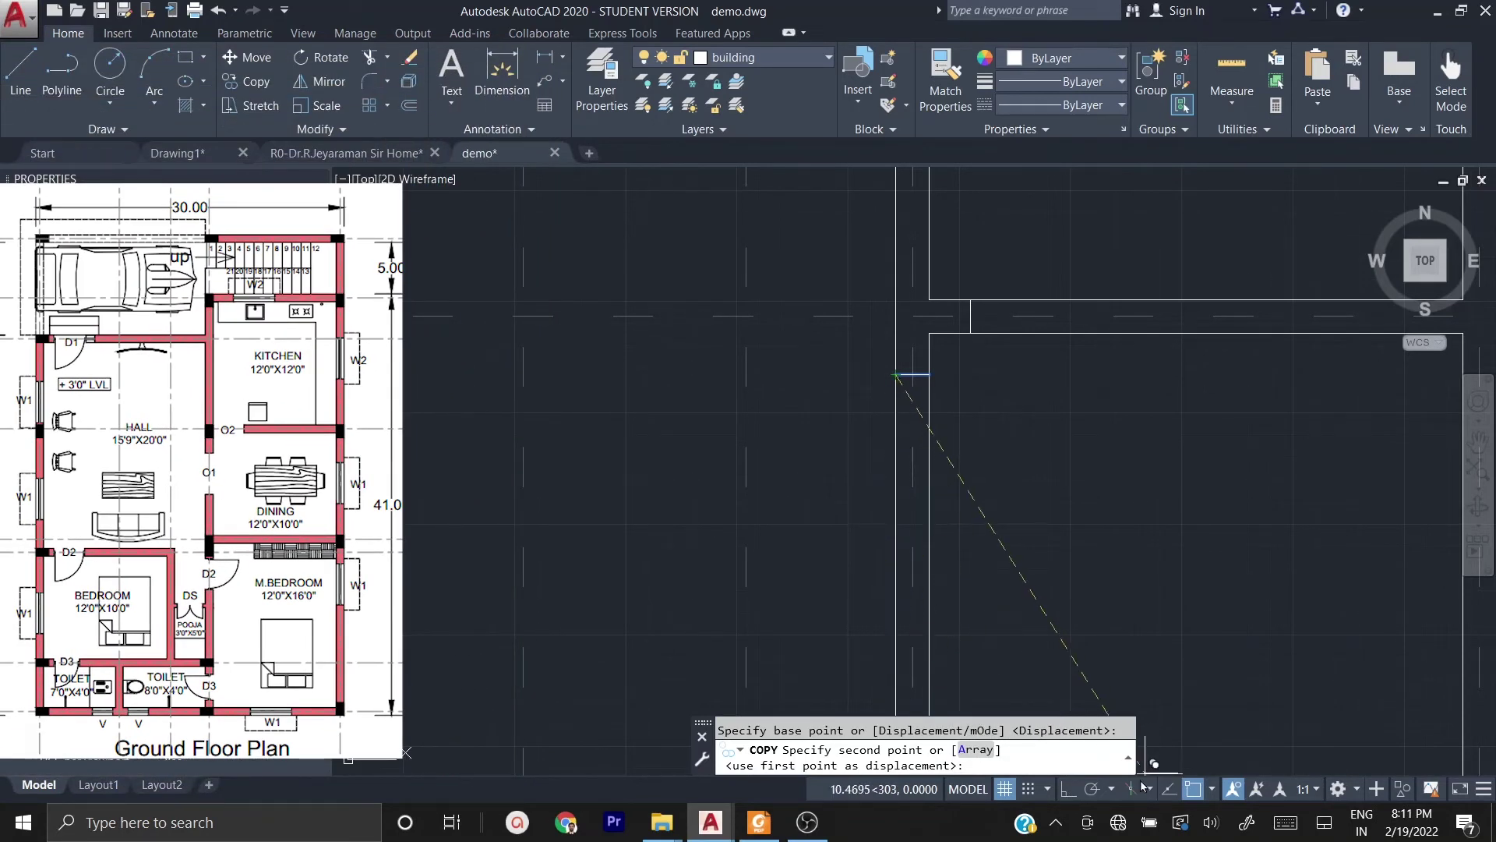
{"action": "left_click", "coordinate": [1066, 791]}
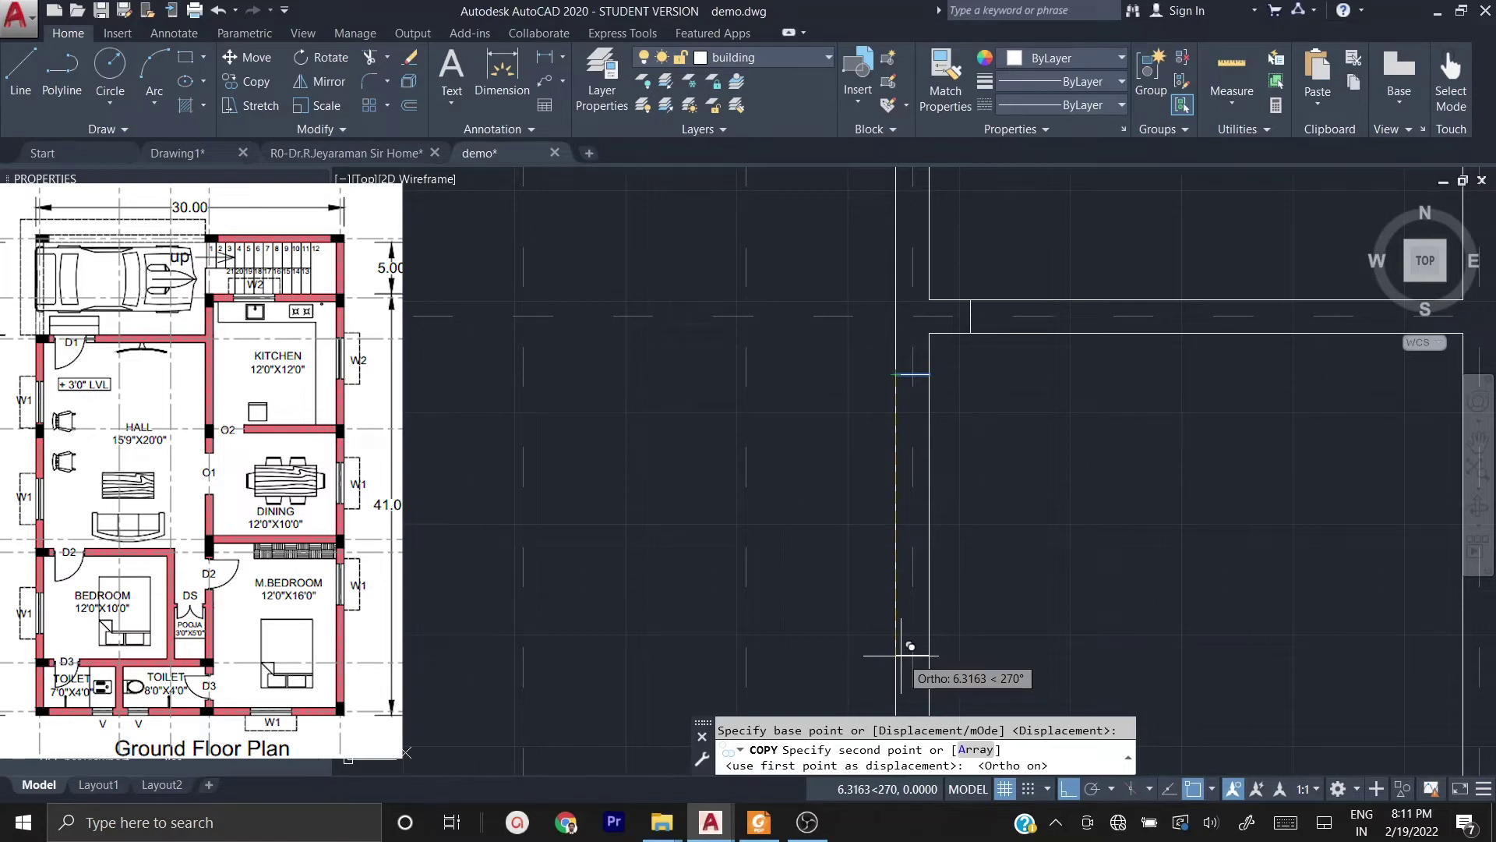
{"action": "type", "text": "4"}
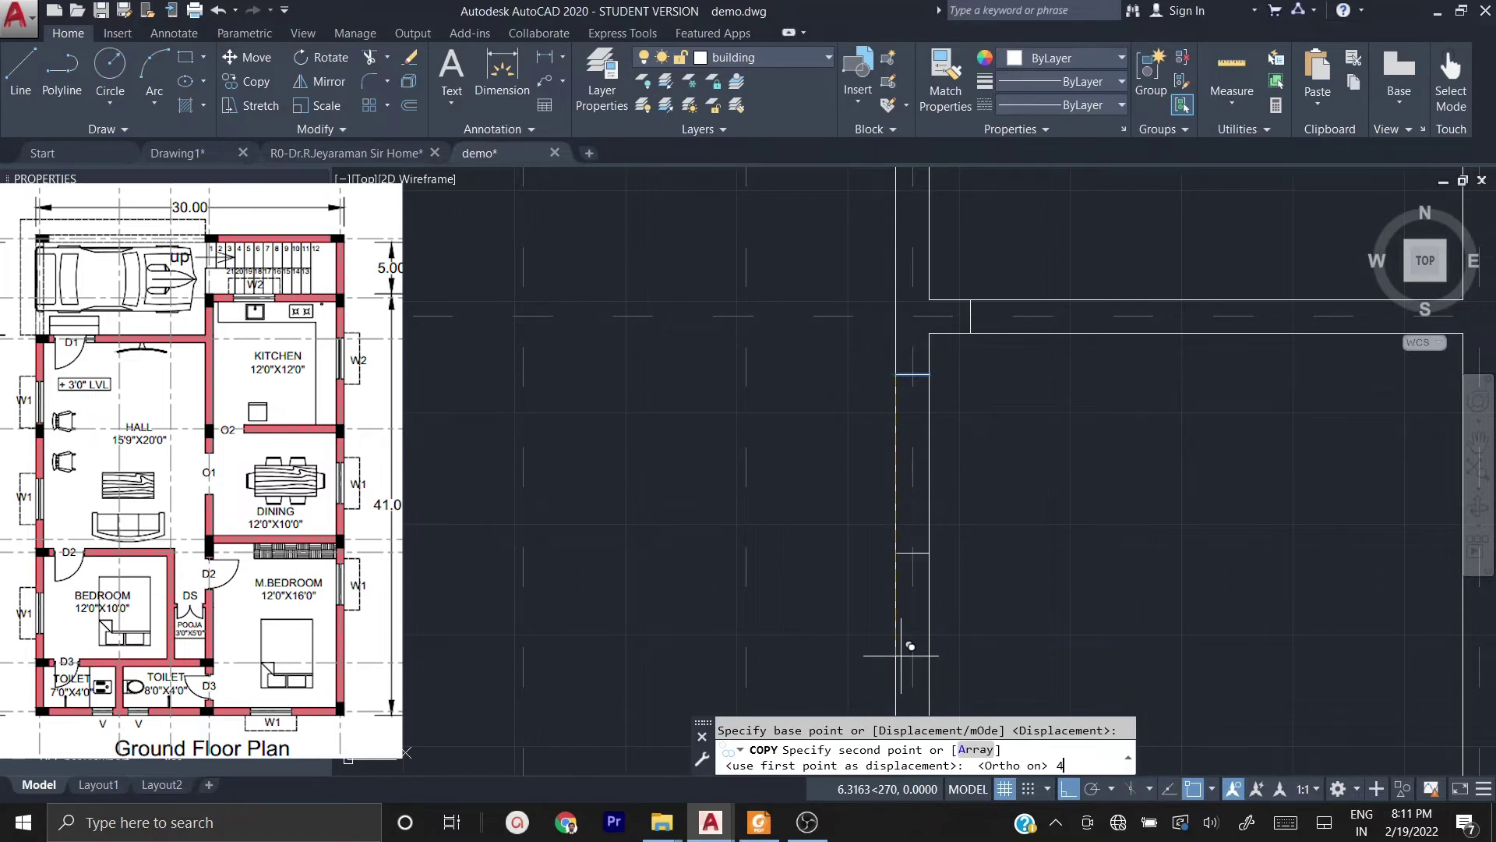
{"action": "key", "text": "Return"}
{"action": "key", "text": "Escape"}
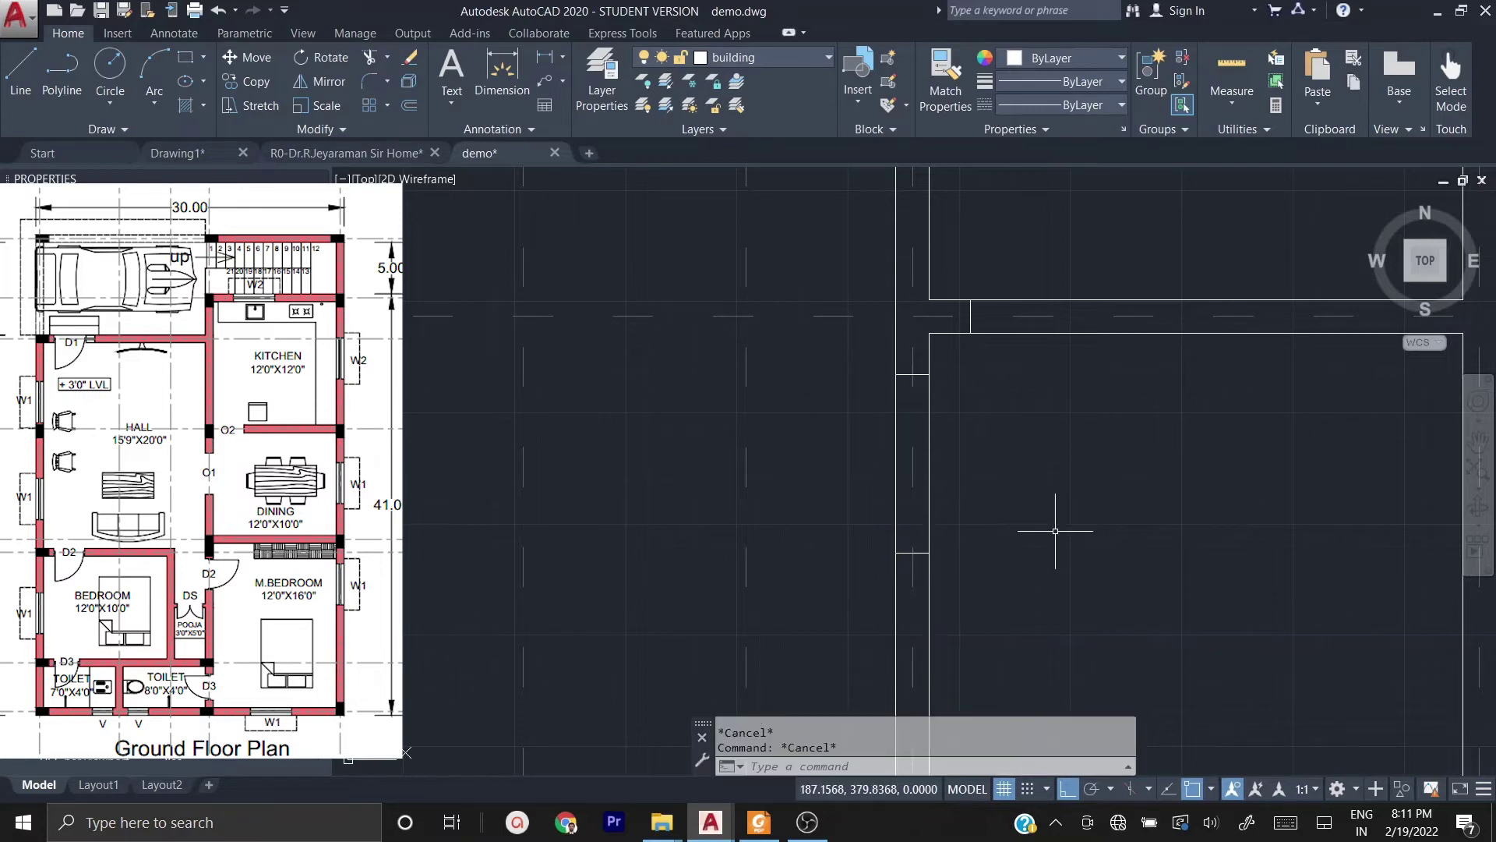
- Copy the short line across the kitchen–dining wall 3 feet horizontally away from grid D, marking the O2 opening
{"action": "mouse_move", "coordinate": [1054, 309]}
{"action": "middle_mouse_down"}
{"action": "mouse_move", "coordinate": [972, 324]}
{"action": "mouse_move", "coordinate": [770, 409]}
{"action": "middle_mouse_up"}
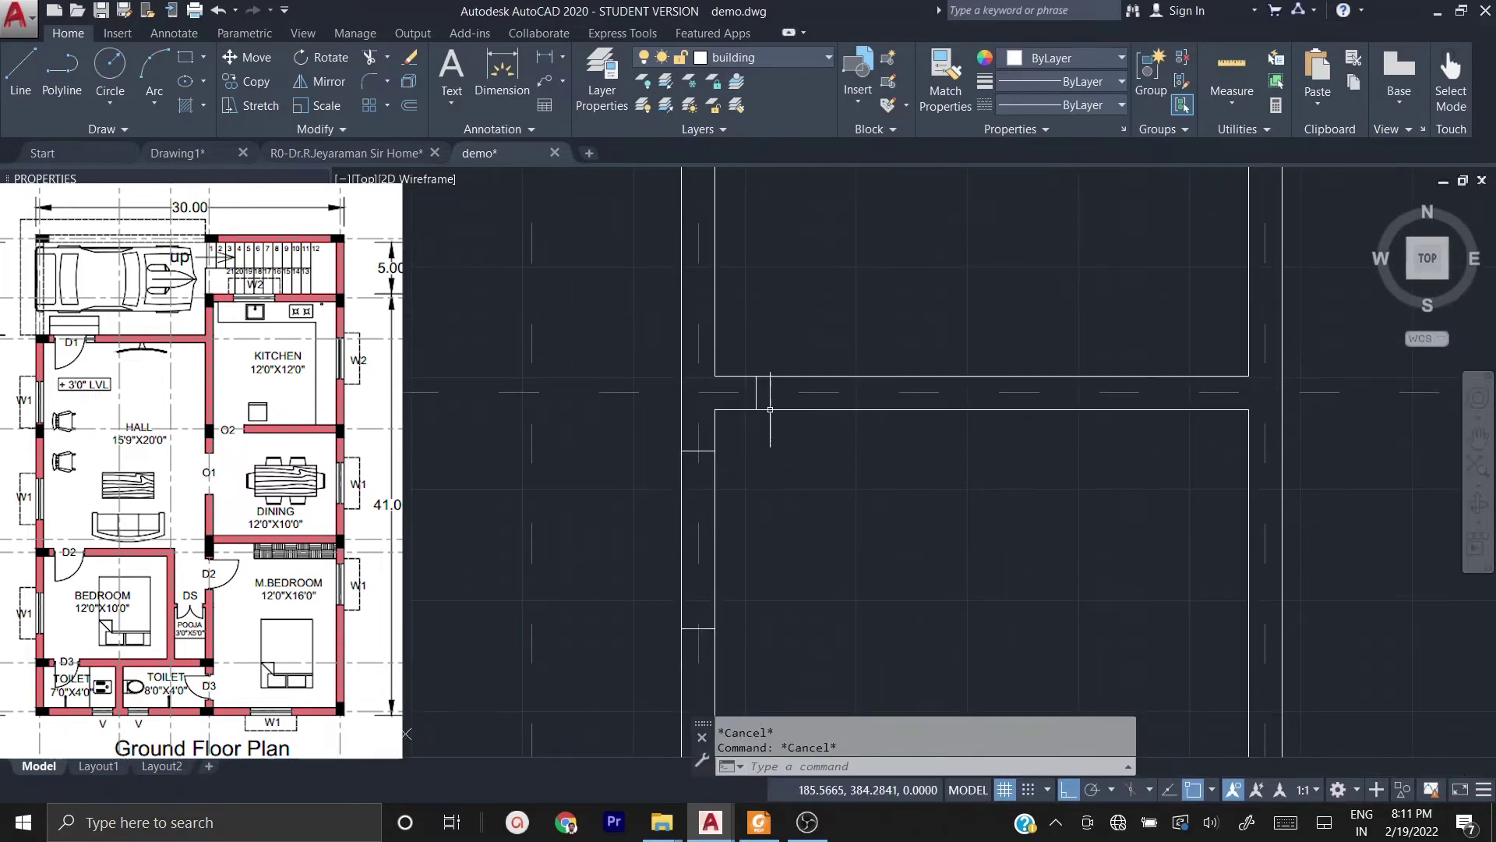
{"action": "left_click", "coordinate": [756, 402]}
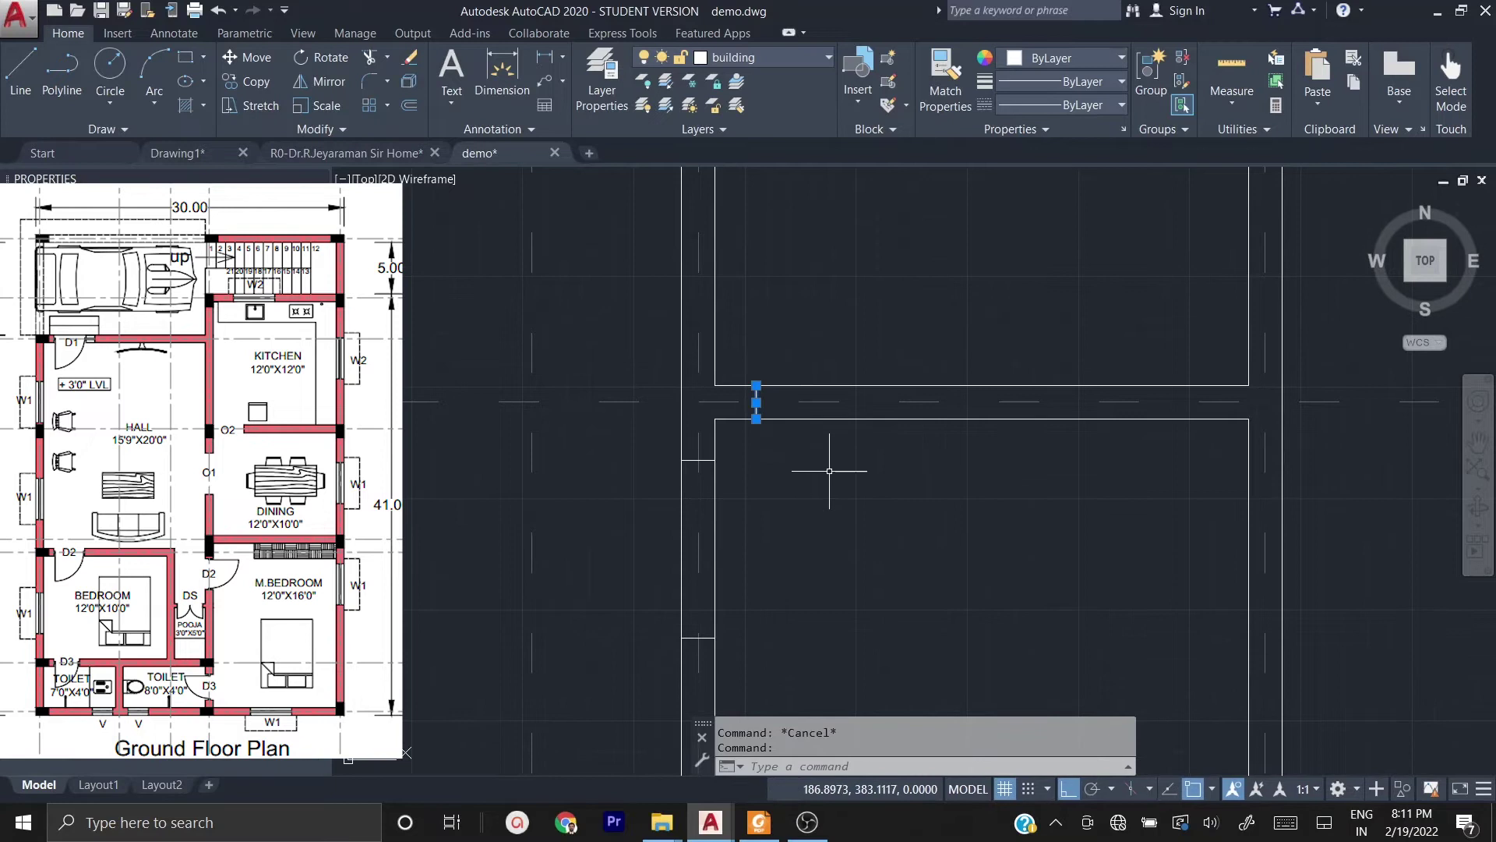
{"action": "type", "text": "co"}
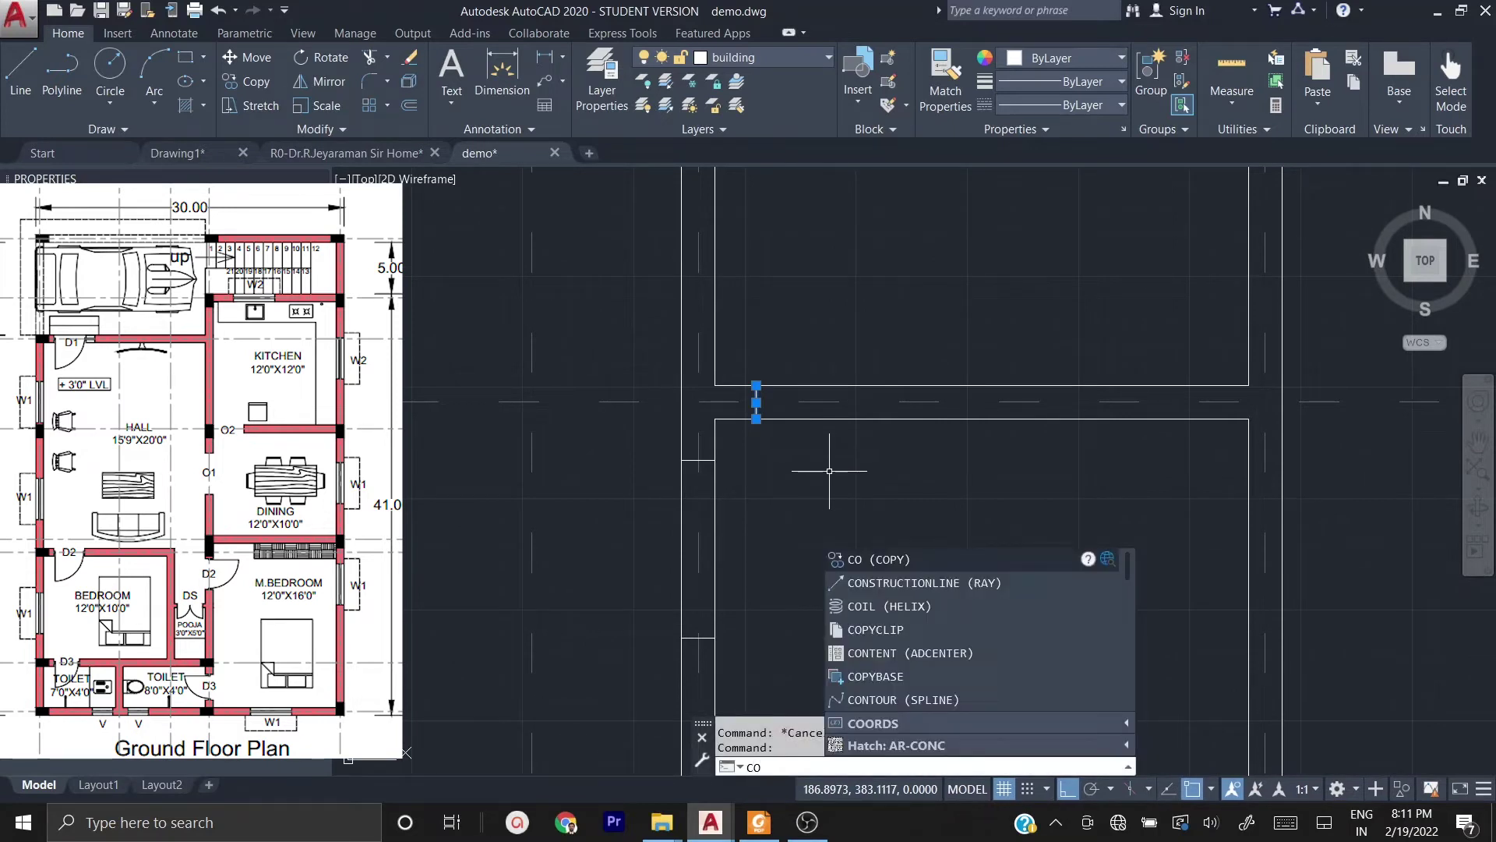
{"action": "key", "text": "Return"}
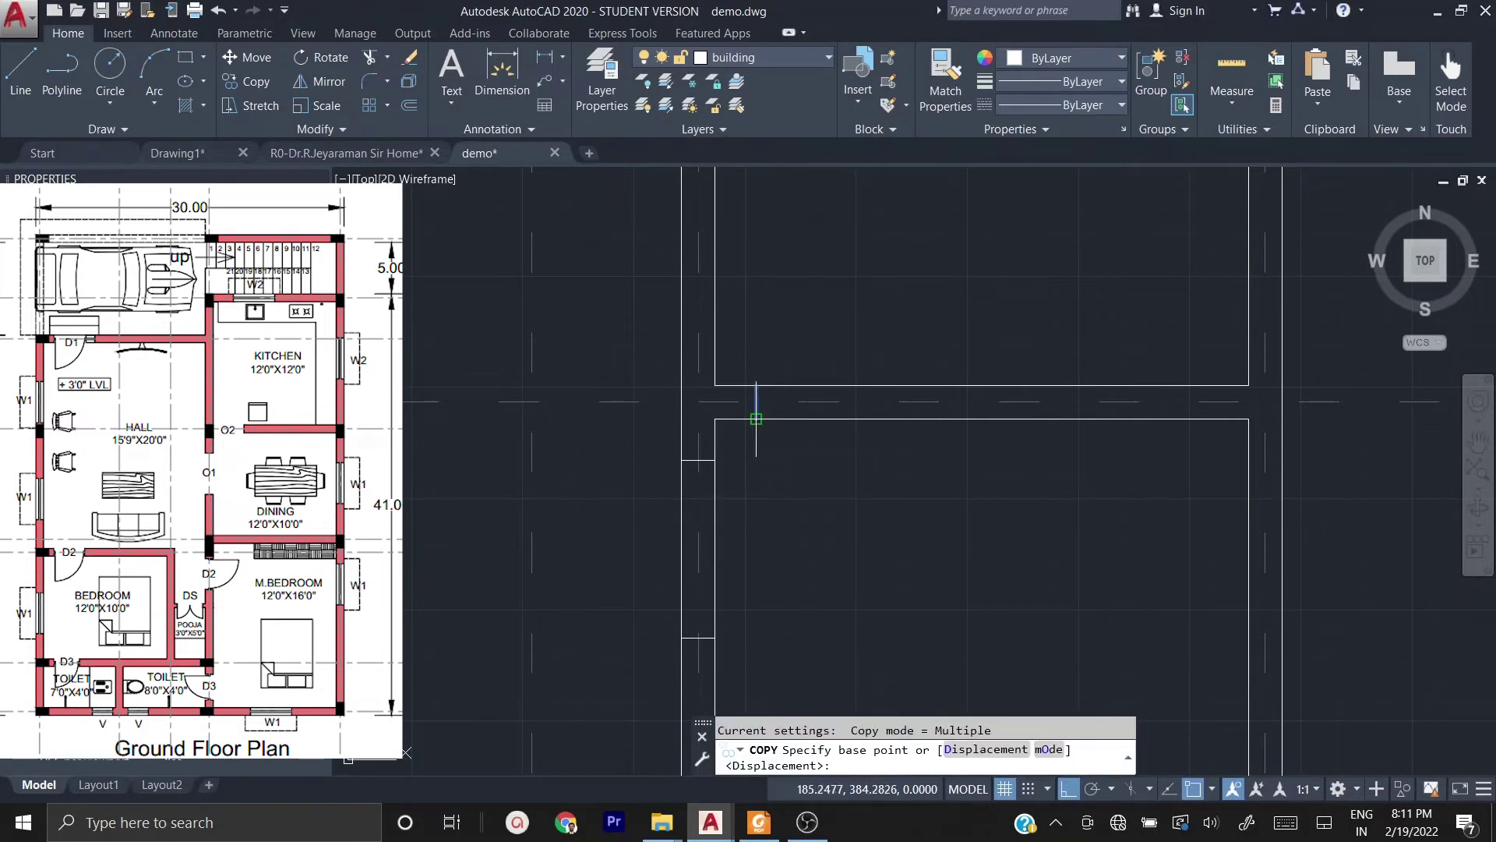
{"action": "left_click", "coordinate": [756, 419]}
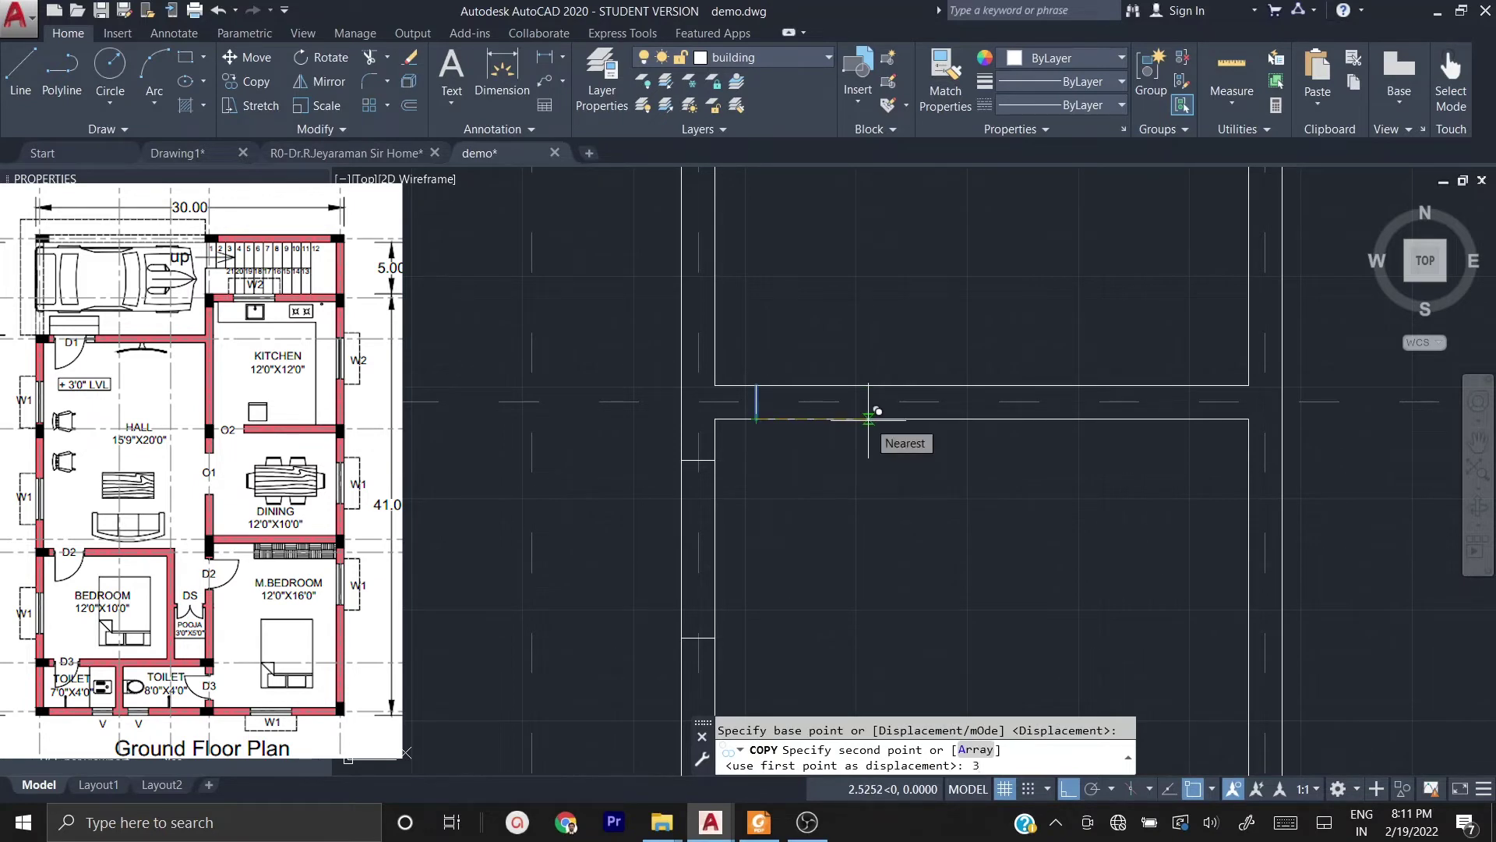
{"action": "type", "text": "3"}
{"action": "key", "text": "Return"}
{"action": "key", "text": "Escape"}
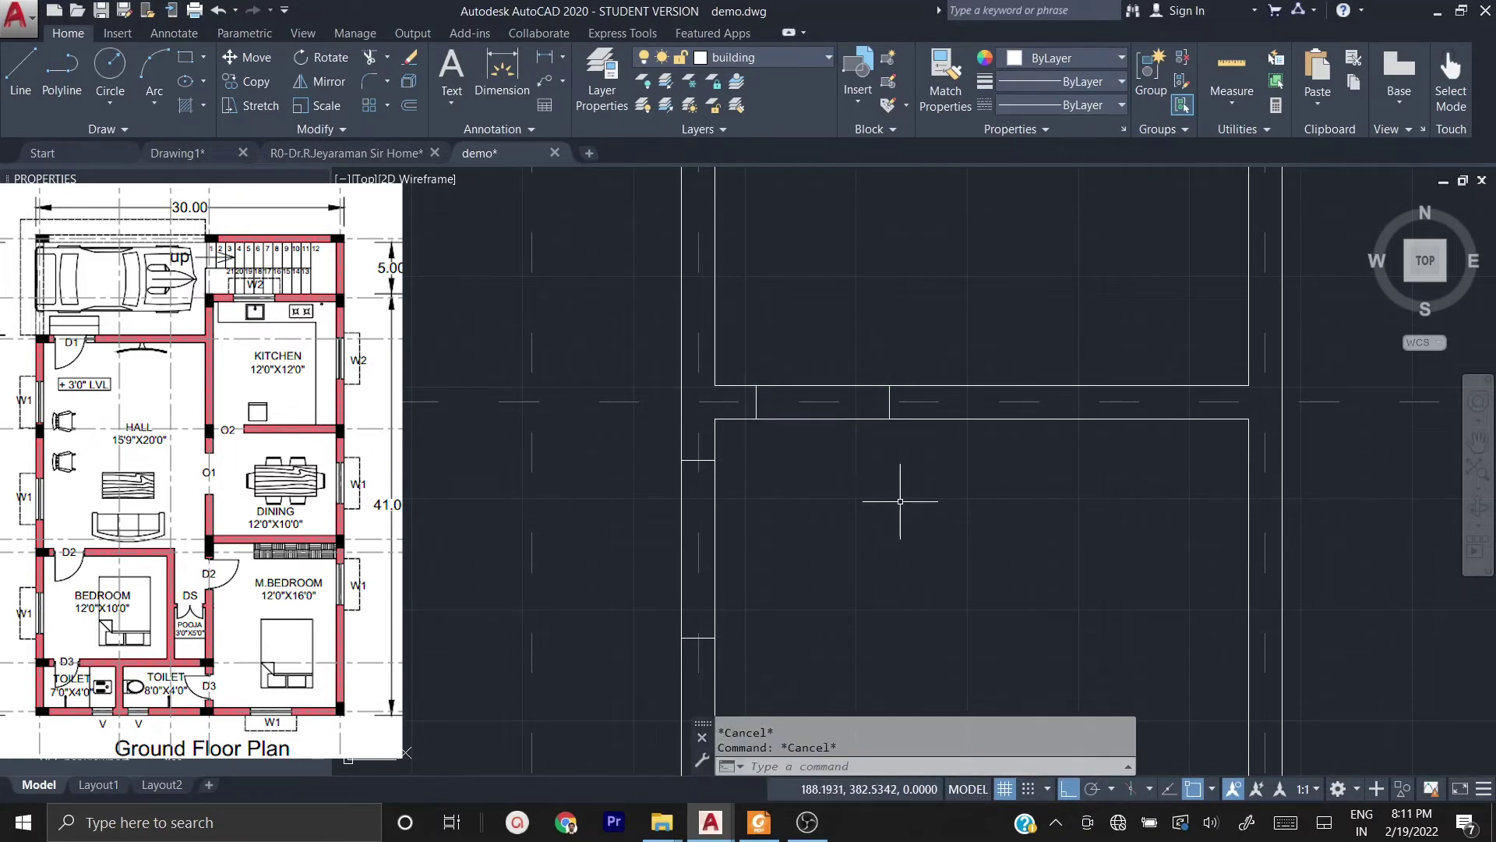
- Move both O1 marking lines about 1.6 feet straight down along the grid D wall
{"action": "scroll", "coordinate": [925, 320], "scroll_direction": "down", "scroll_amount": 2}
{"action": "middle_click_drag", "start_coordinate": [909, 476], "coordinate": [904, 328]}
{"action": "left_click", "coordinate": [752, 253]}
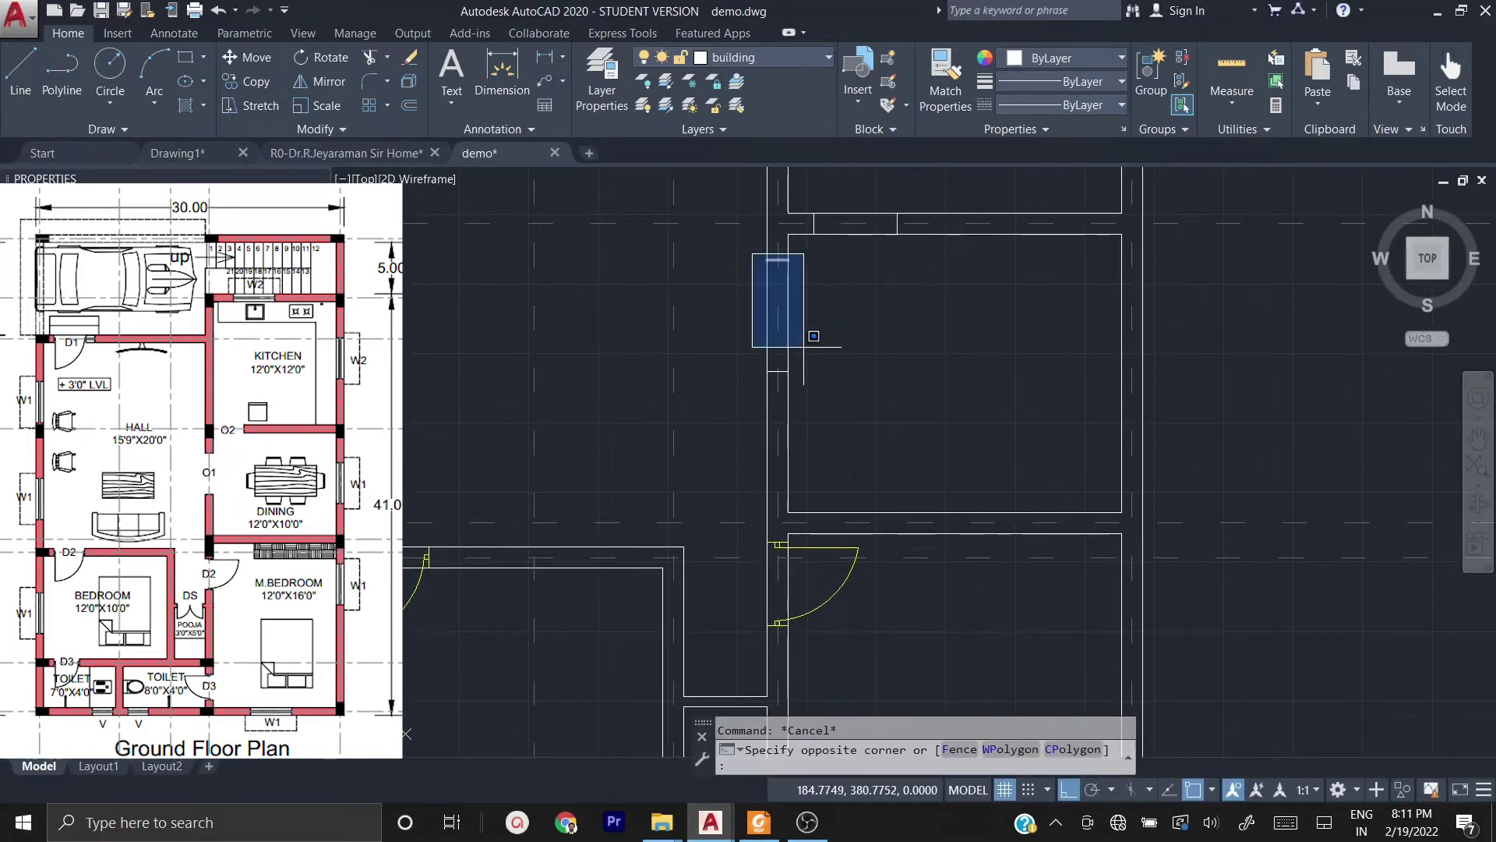
{"action": "left_click", "coordinate": [802, 344]}
{"action": "key", "text": "Return"}
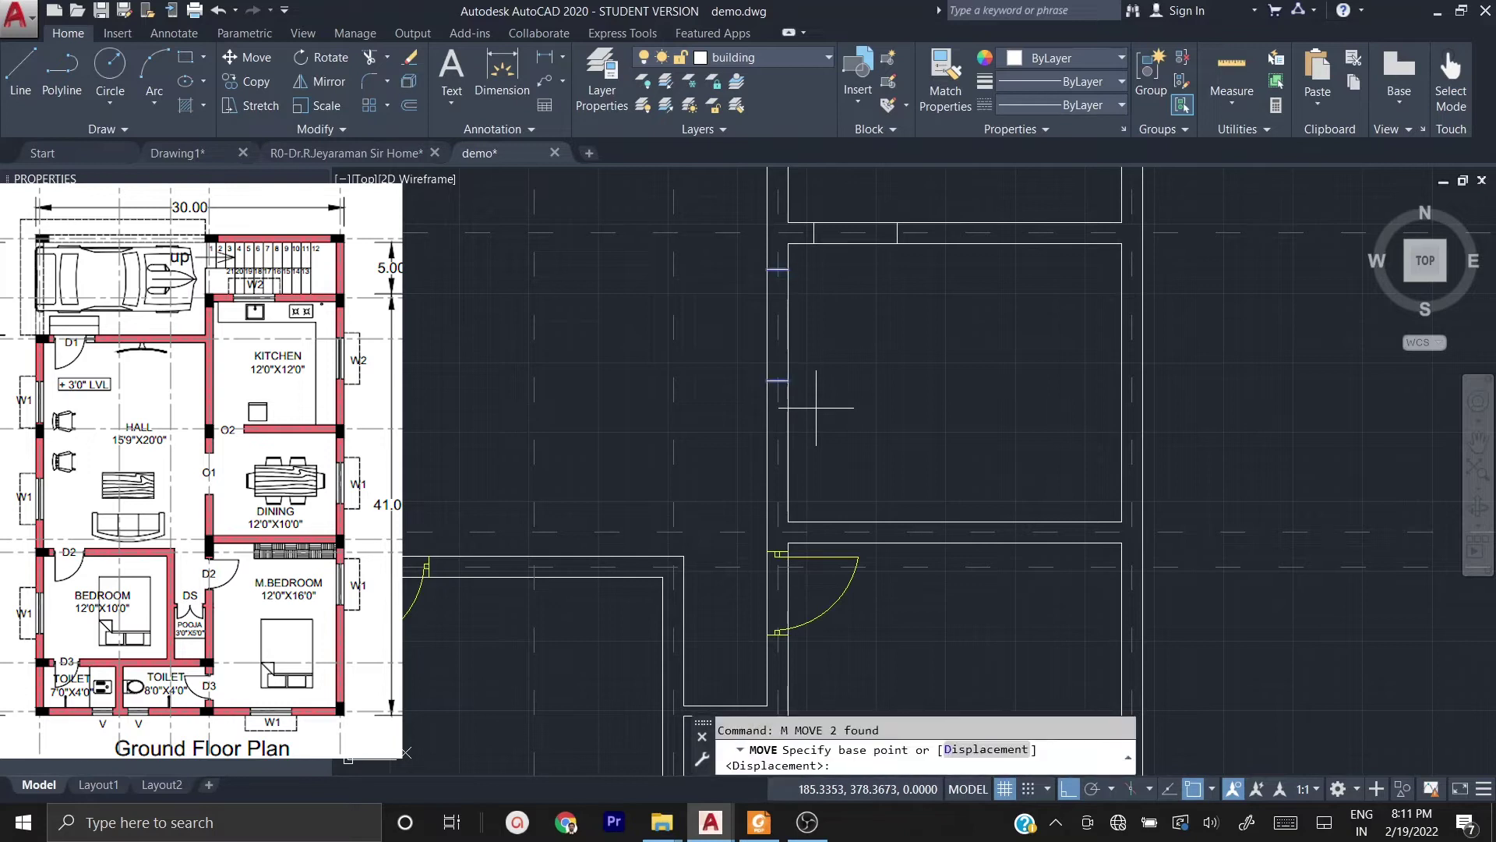
{"action": "left_click", "coordinate": [788, 268]}
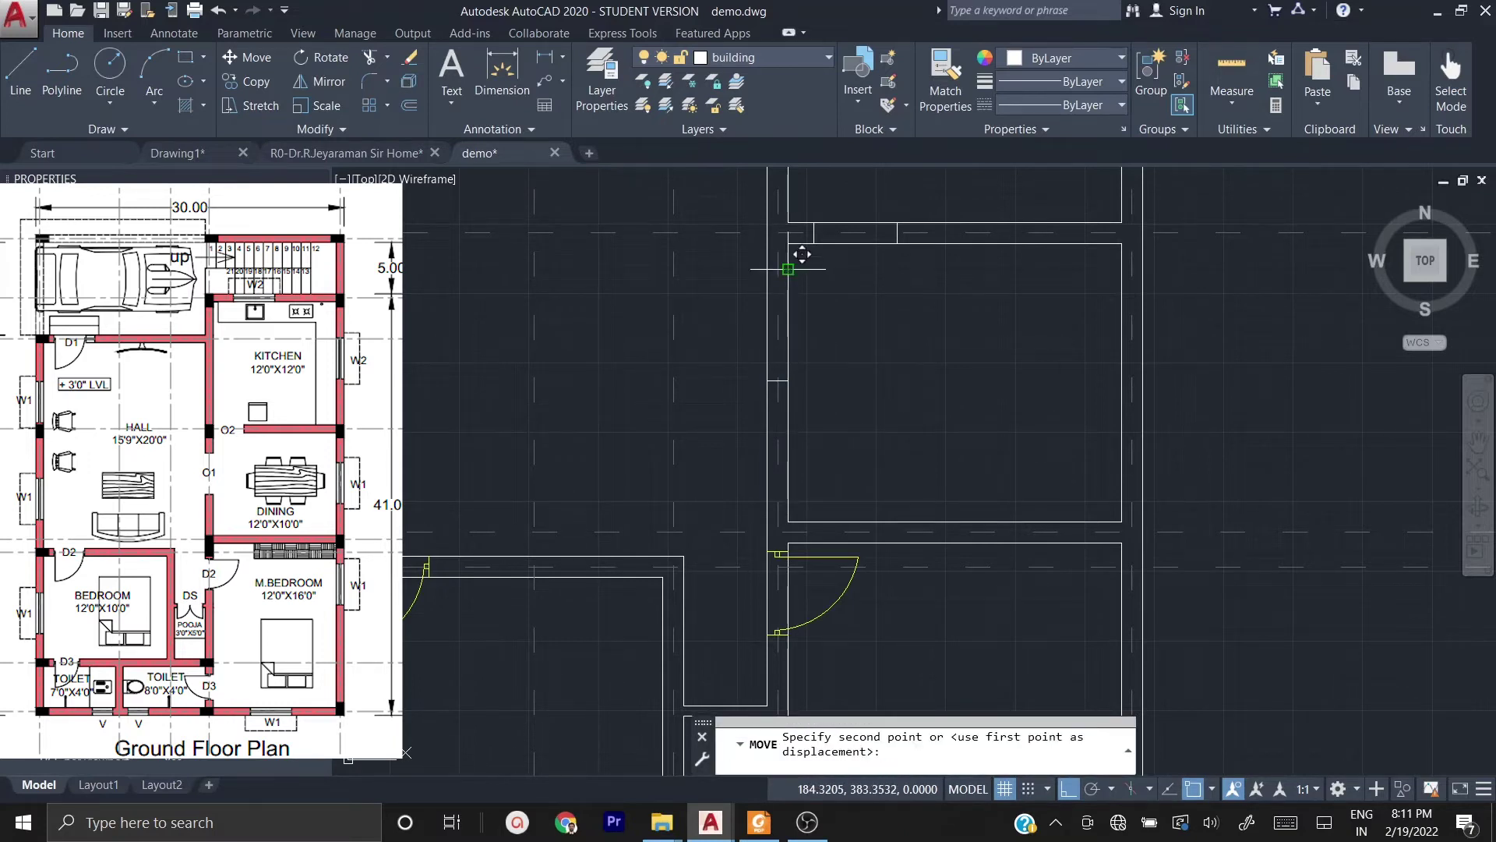
{"action": "left_click", "coordinate": [788, 314]}
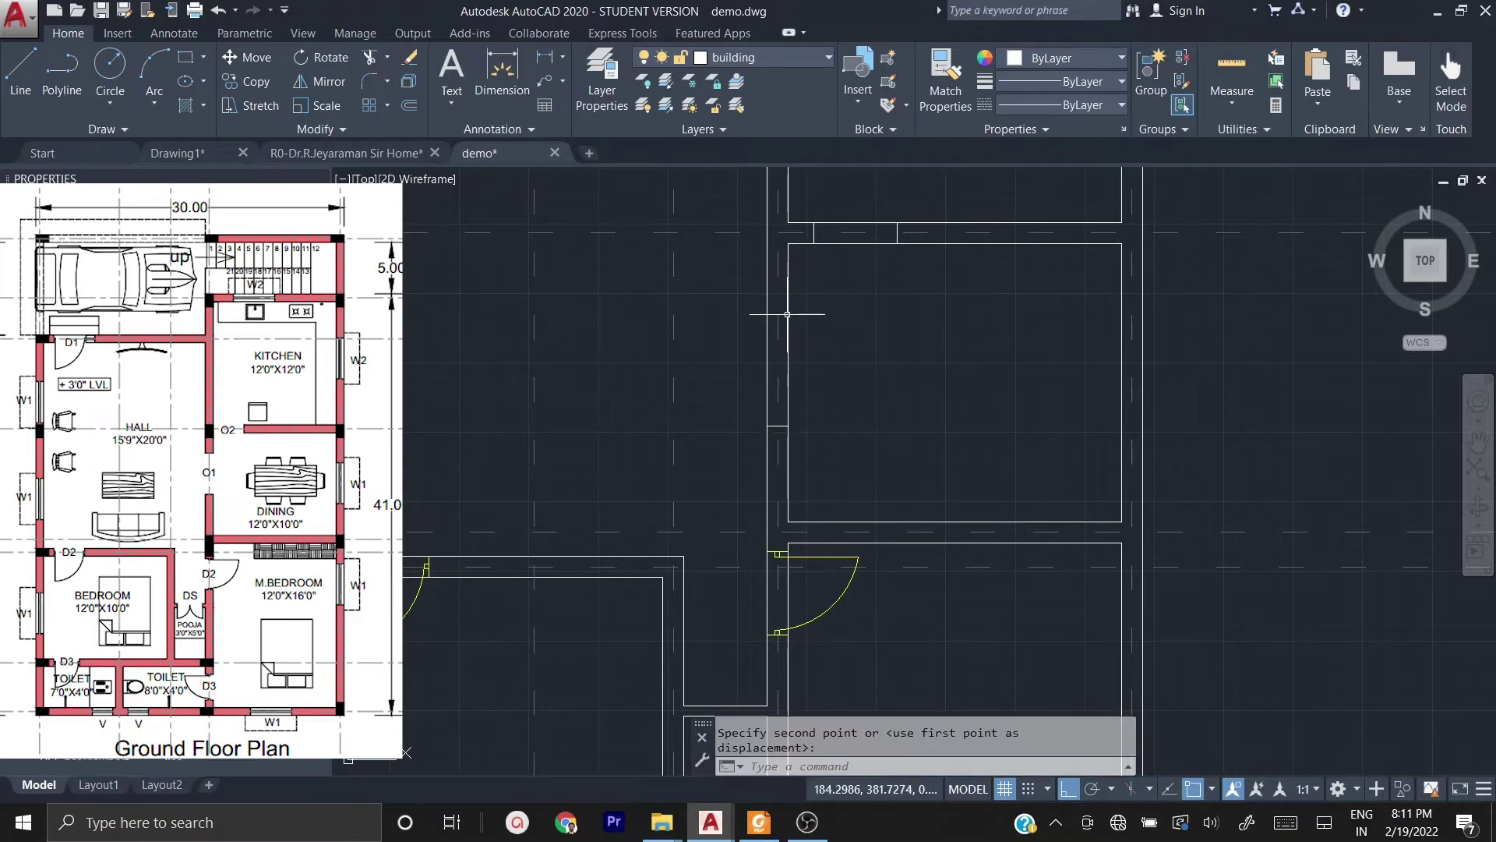
{"action": "key", "text": "Escape"}
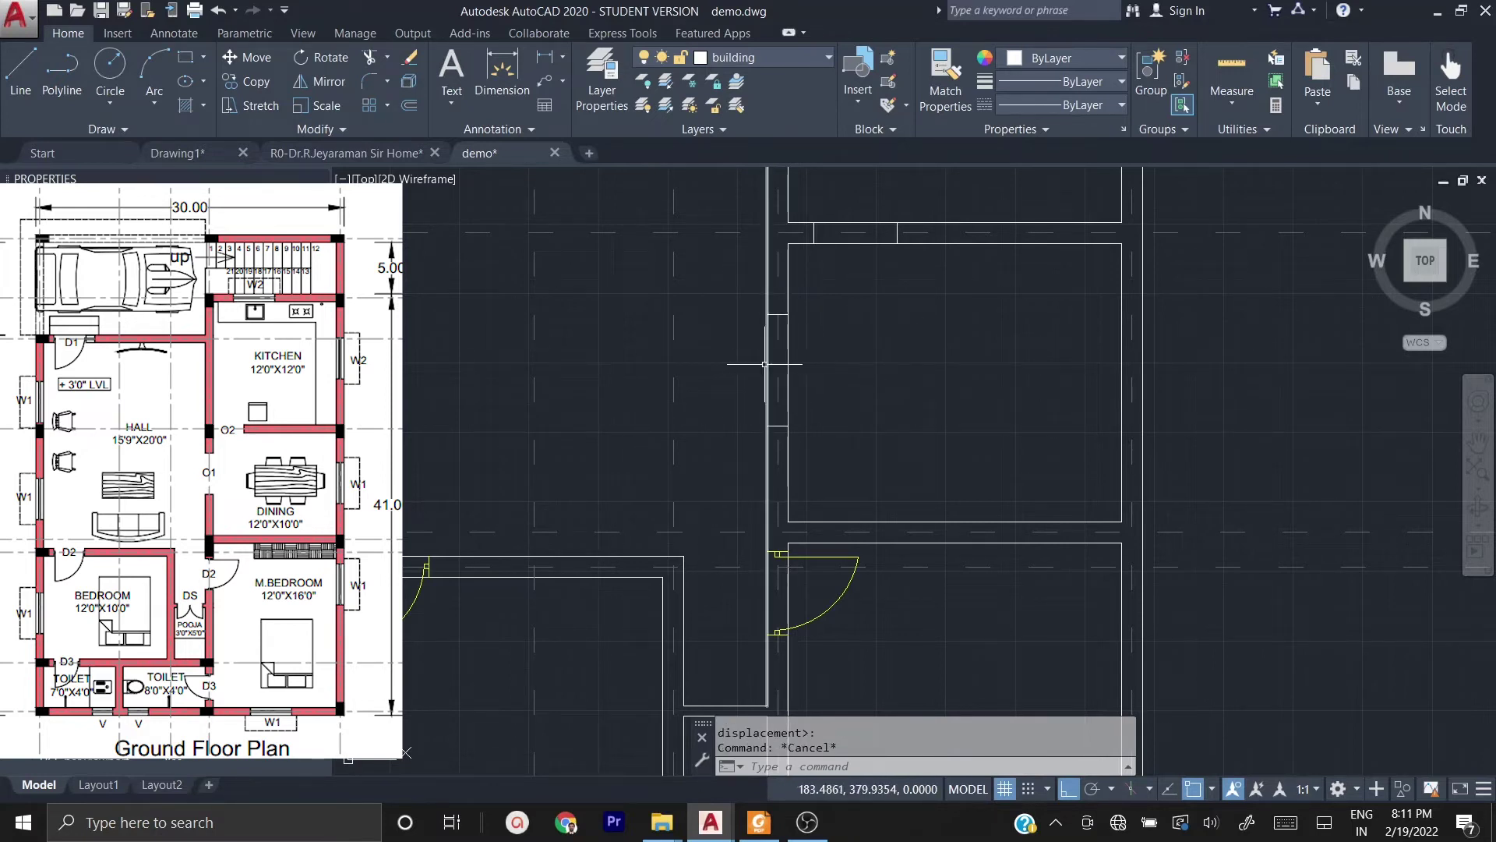
- Trim both wall faces between the marking lines at the O1 and O2 openings
{"action": "type", "text": "tr"}
{"action": "key", "text": "Return"}
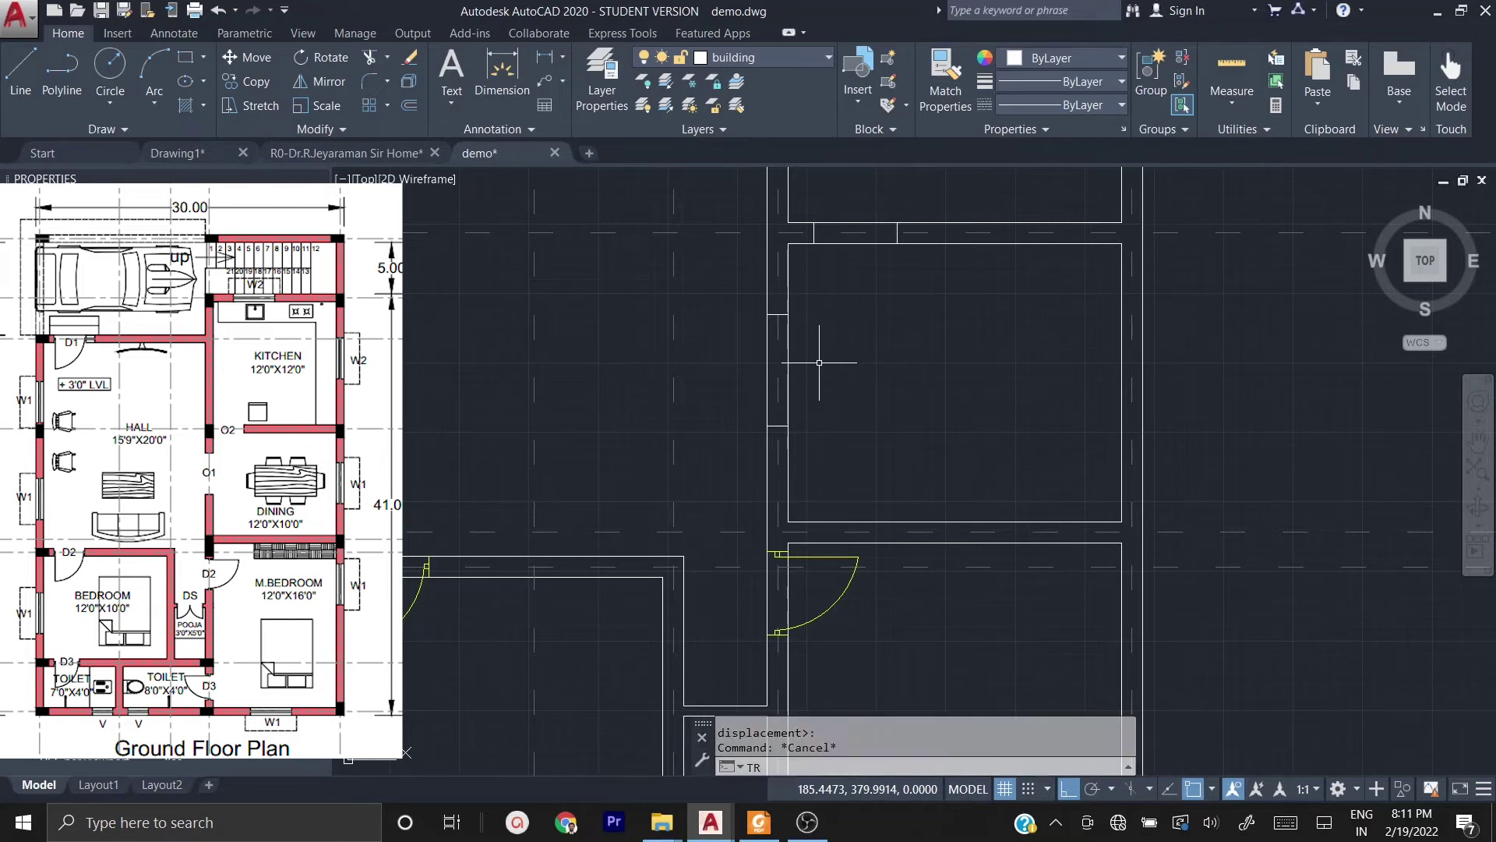
{"action": "left_click", "coordinate": [790, 369]}
{"action": "left_click", "coordinate": [769, 368]}
{"action": "left_click", "coordinate": [839, 243]}
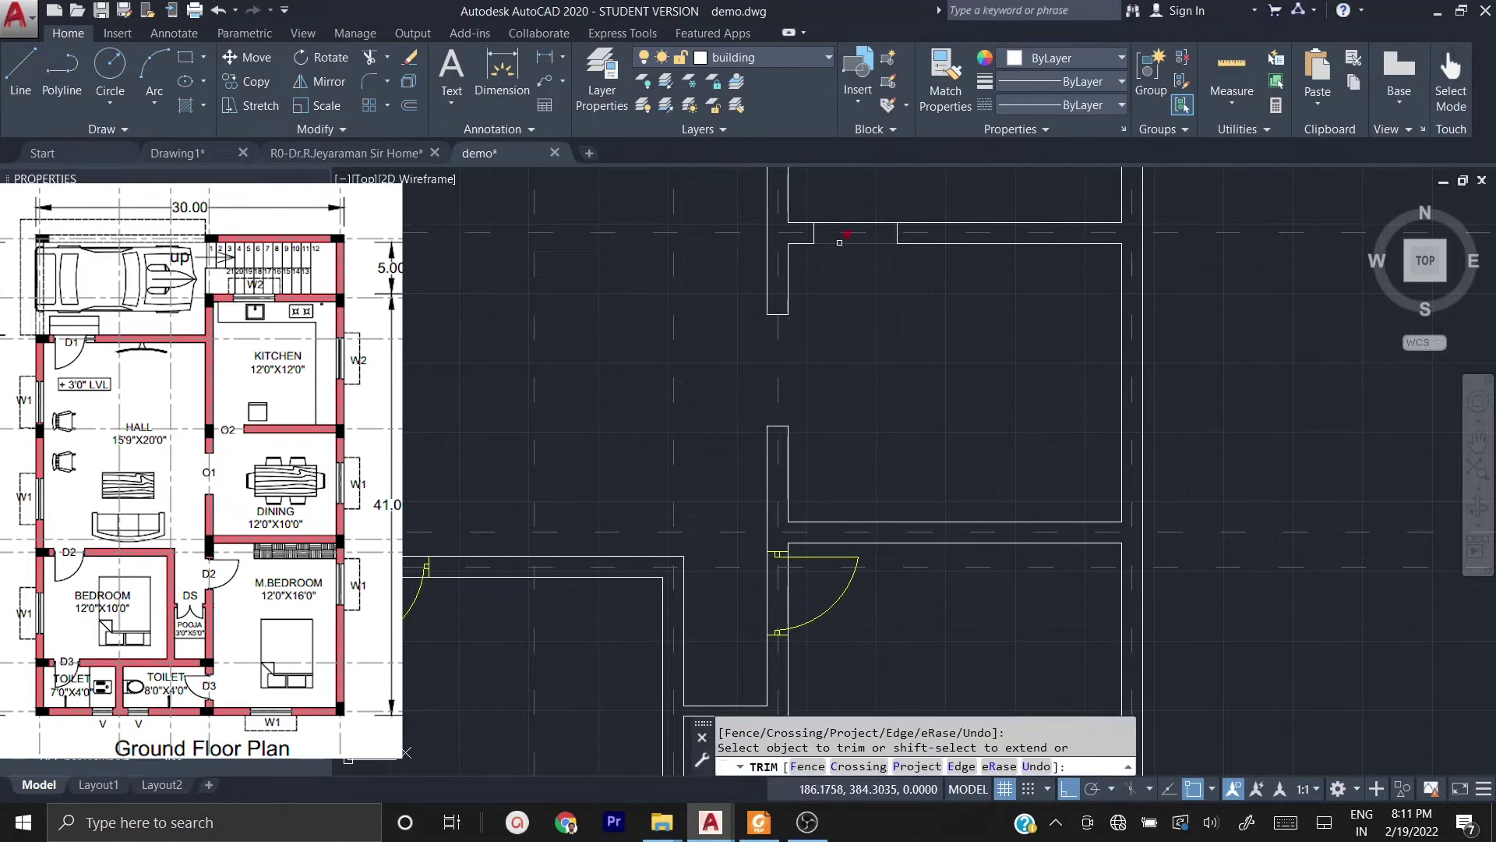
{"action": "left_click", "coordinate": [843, 224]}
{"action": "key", "text": "Escape"}
{"action": "key", "text": "Escape"}
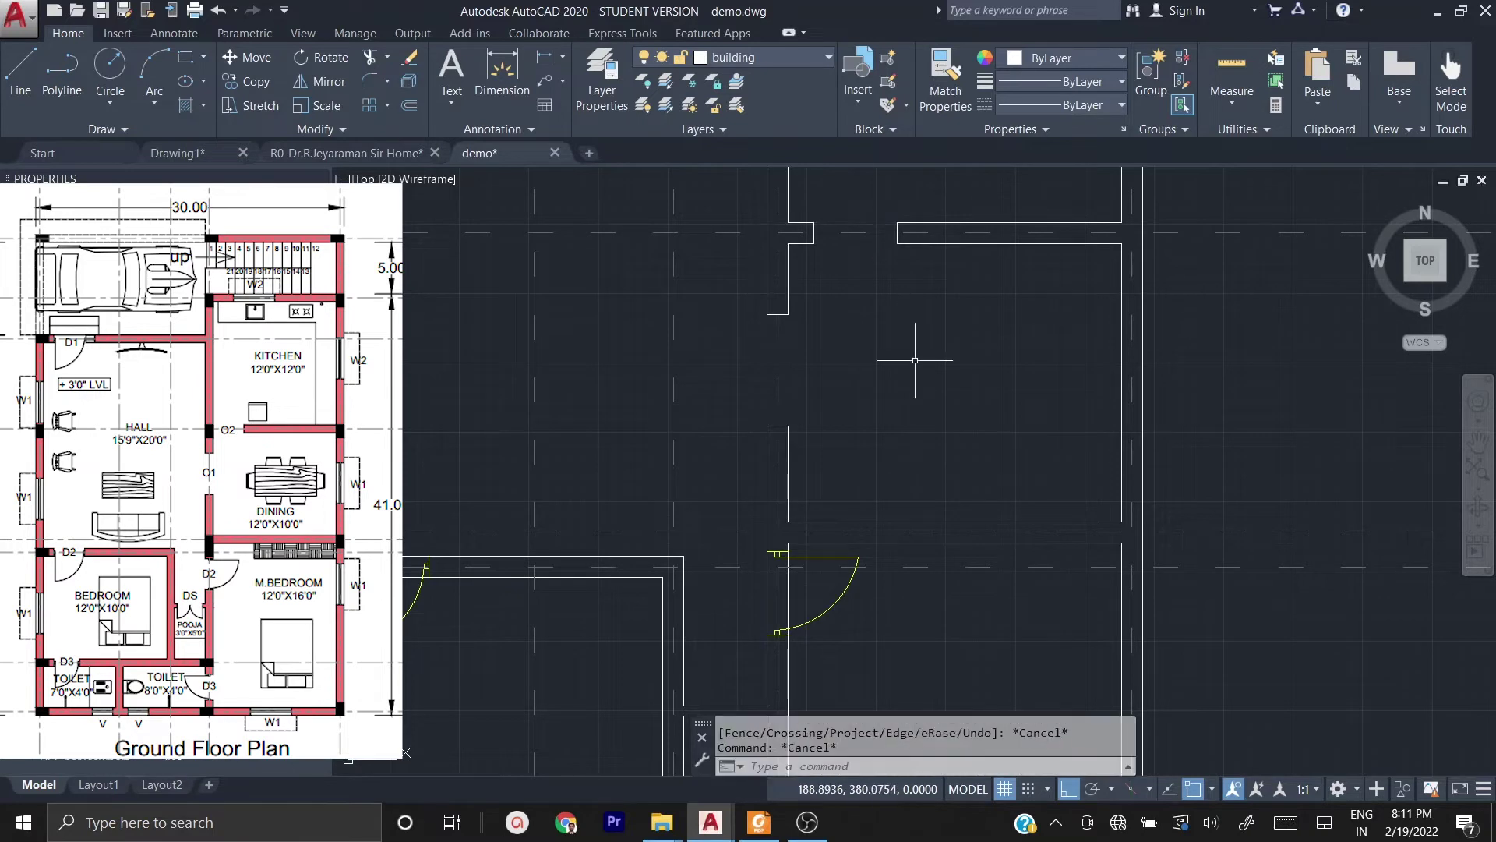
- Trim the grid D wall lines inside the master bedroom door's opening and erase the leftover wall piece between its jambs
{"action": "scroll", "coordinate": [910, 359], "scroll_direction": "down", "scroll_amount": 3}
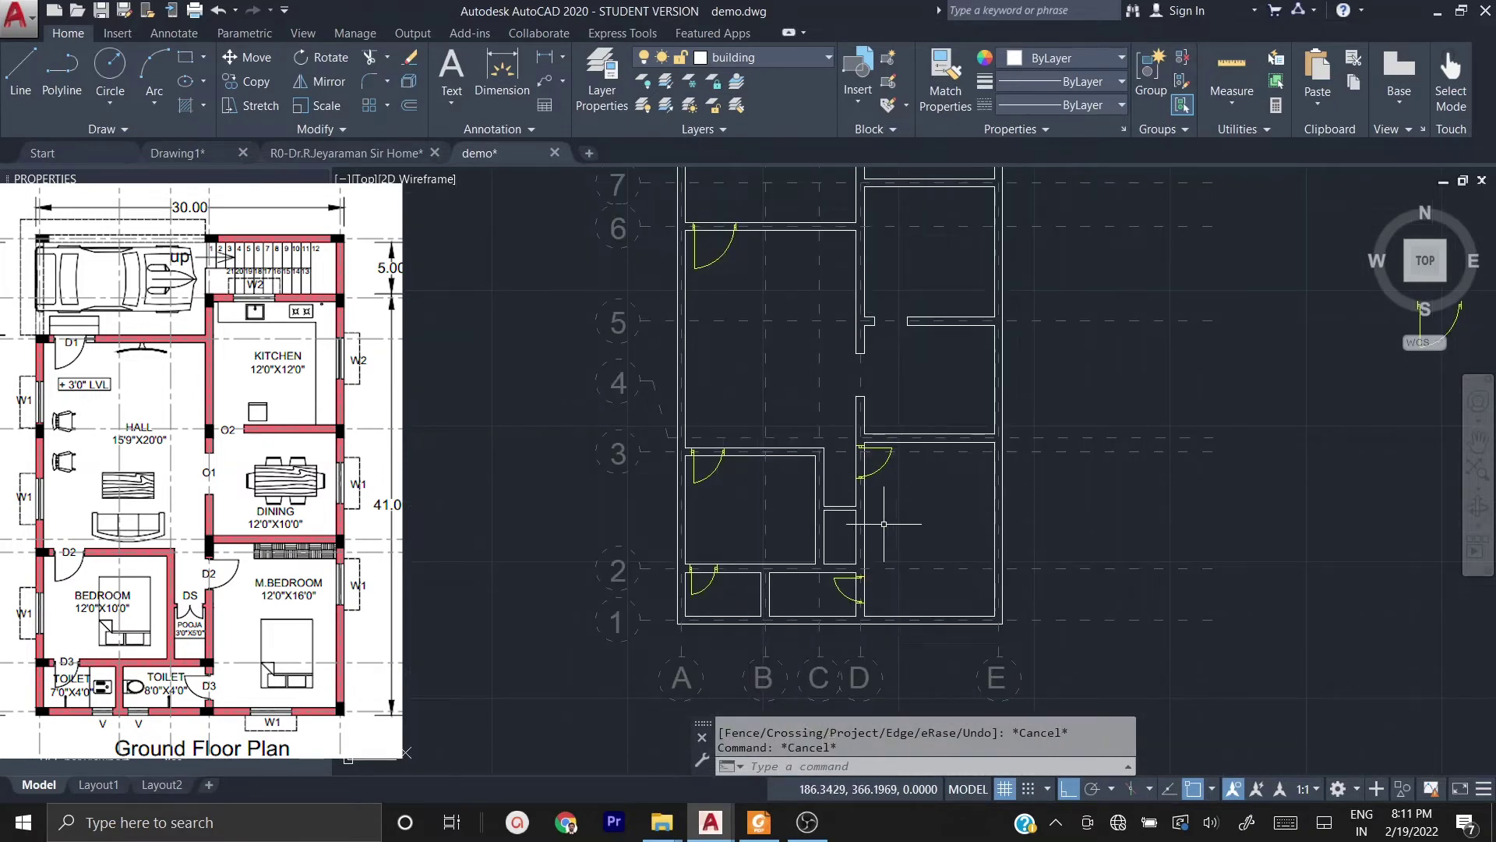
{"action": "scroll", "coordinate": [872, 460], "scroll_direction": "up", "scroll_amount": 4}
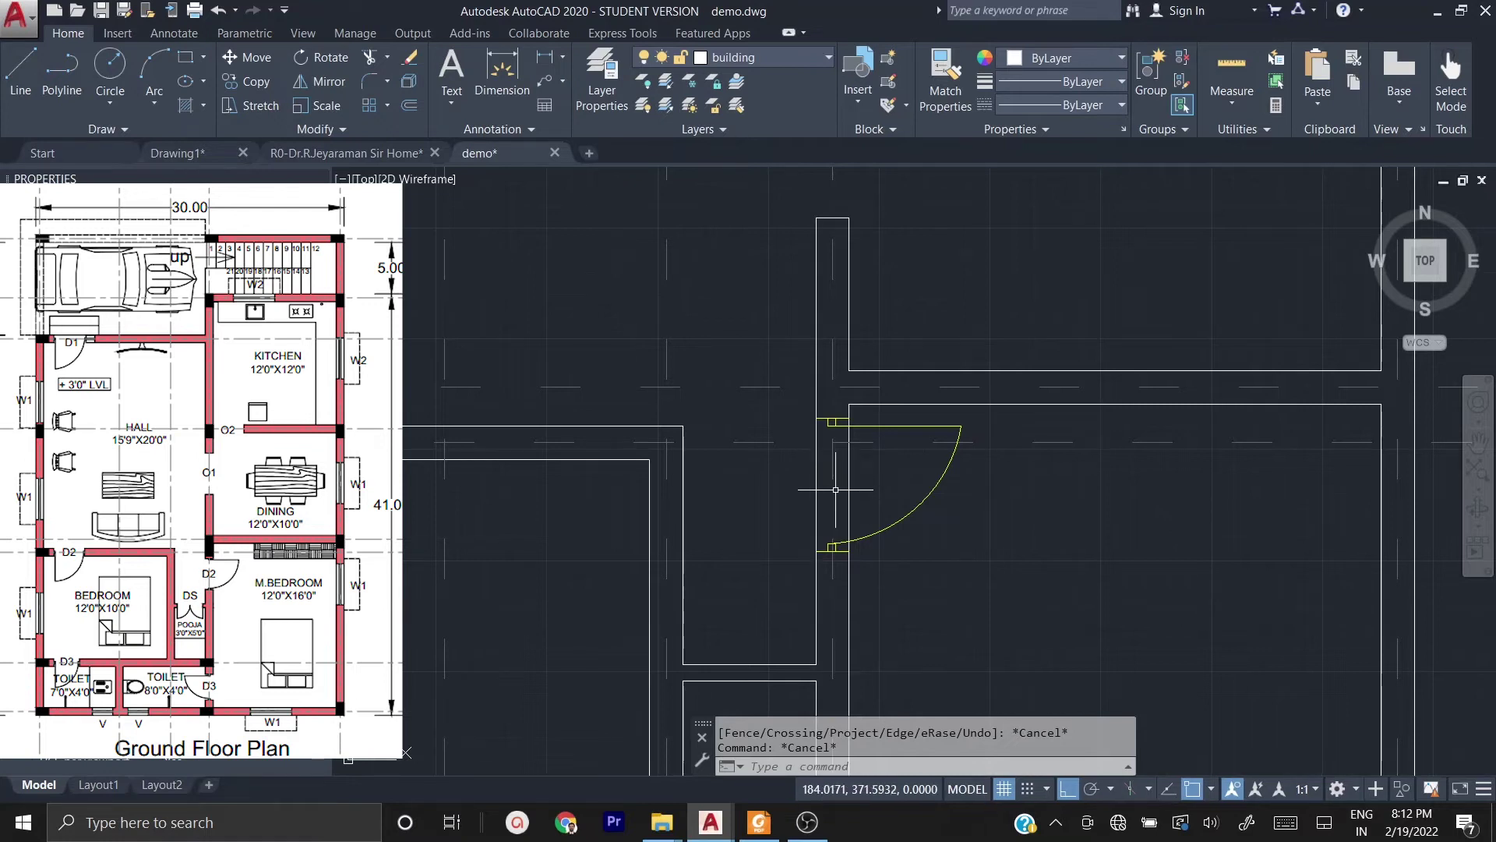
{"action": "type", "text": "tr"}
{"action": "key", "text": "Return"}
{"action": "scroll", "coordinate": [868, 400], "scroll_direction": "up", "scroll_amount": 5}
{"action": "left_click", "coordinate": [858, 408]}
{"action": "left_click", "coordinate": [689, 439]}
{"action": "left_click", "coordinate": [612, 407]}
{"action": "scroll", "coordinate": [619, 424], "scroll_direction": "down", "scroll_amount": 3}
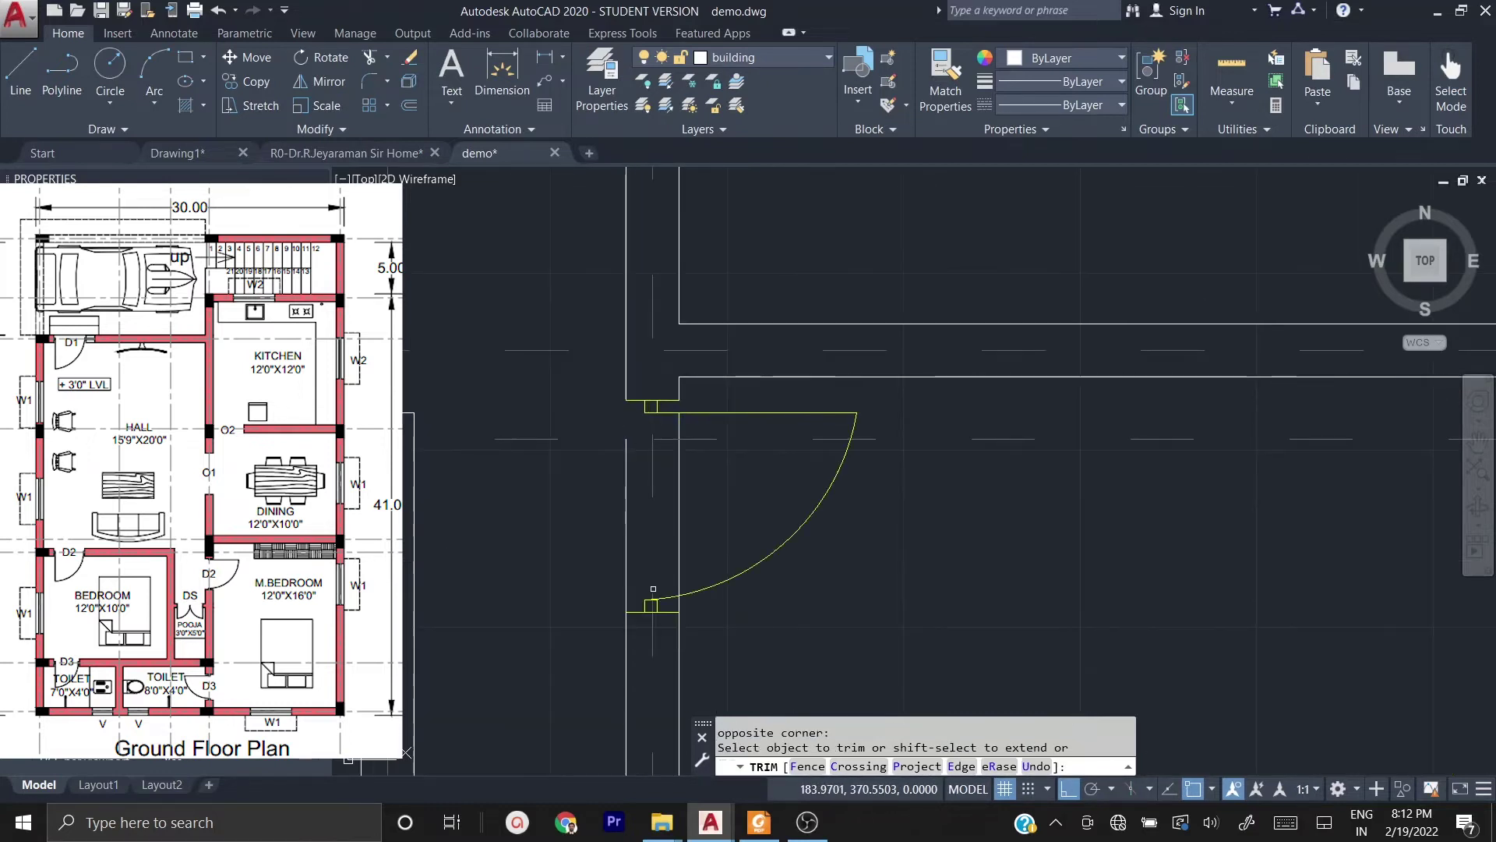
{"action": "left_click", "coordinate": [626, 561]}
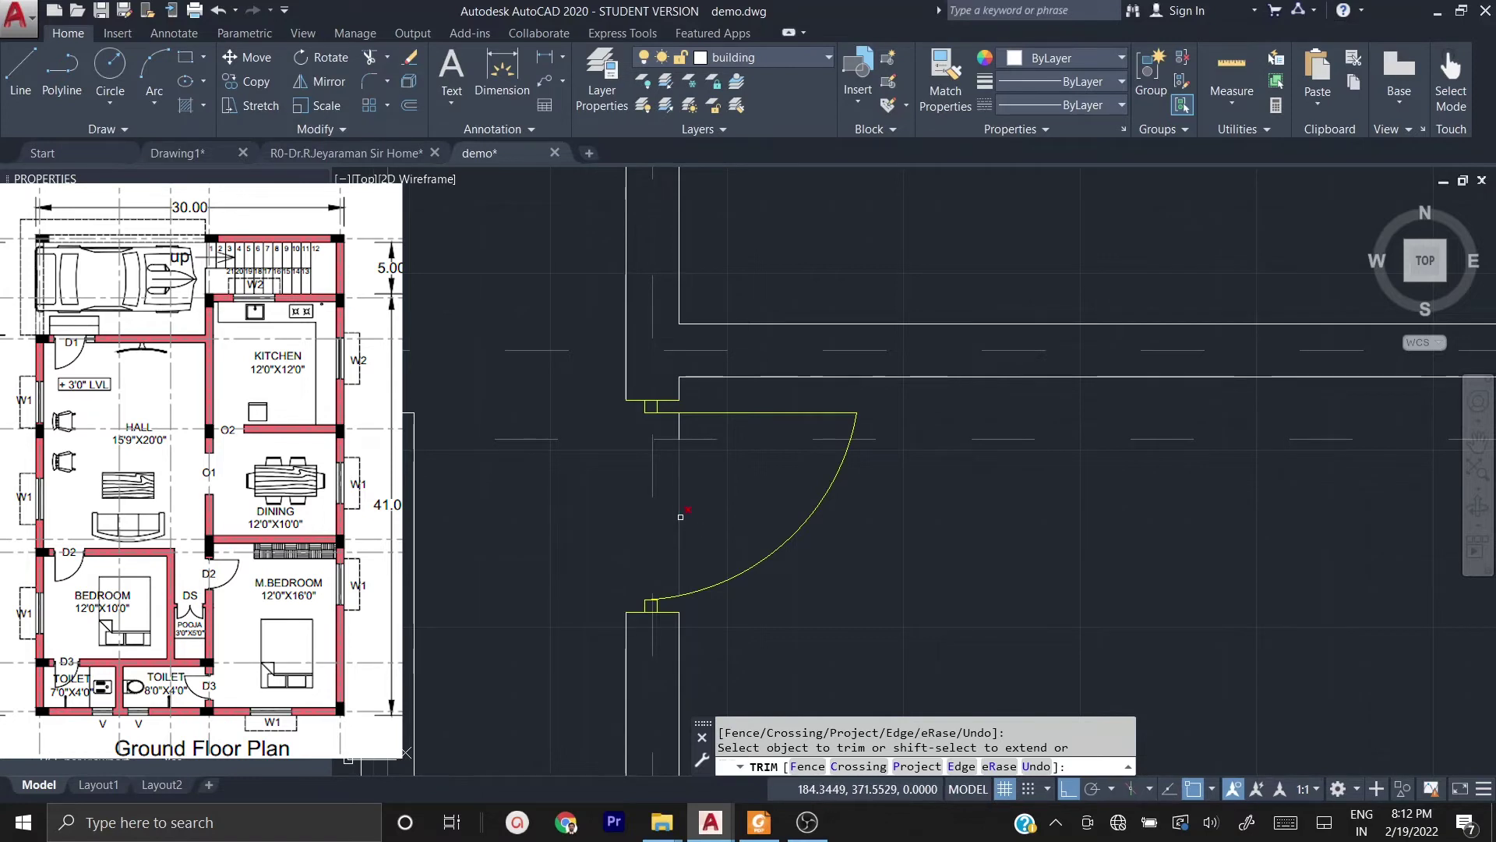
{"action": "left_click", "coordinate": [678, 431]}
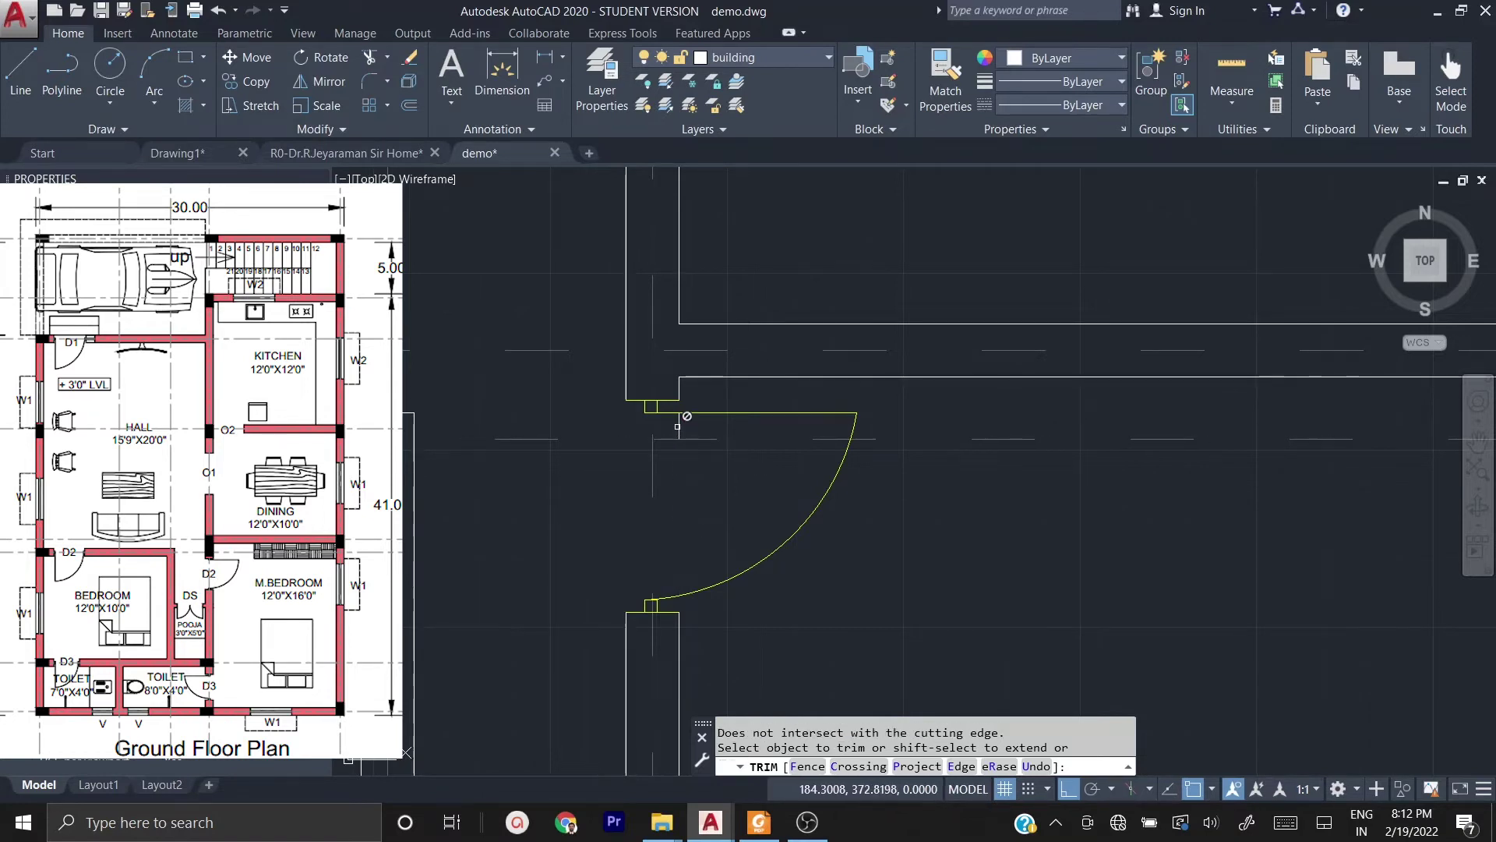
{"action": "key", "text": "Escape"}
{"action": "left_click", "coordinate": [678, 426]}
{"action": "key", "text": "Delete"}
{"action": "scroll", "coordinate": [787, 381], "scroll_direction": "down", "scroll_amount": 4}
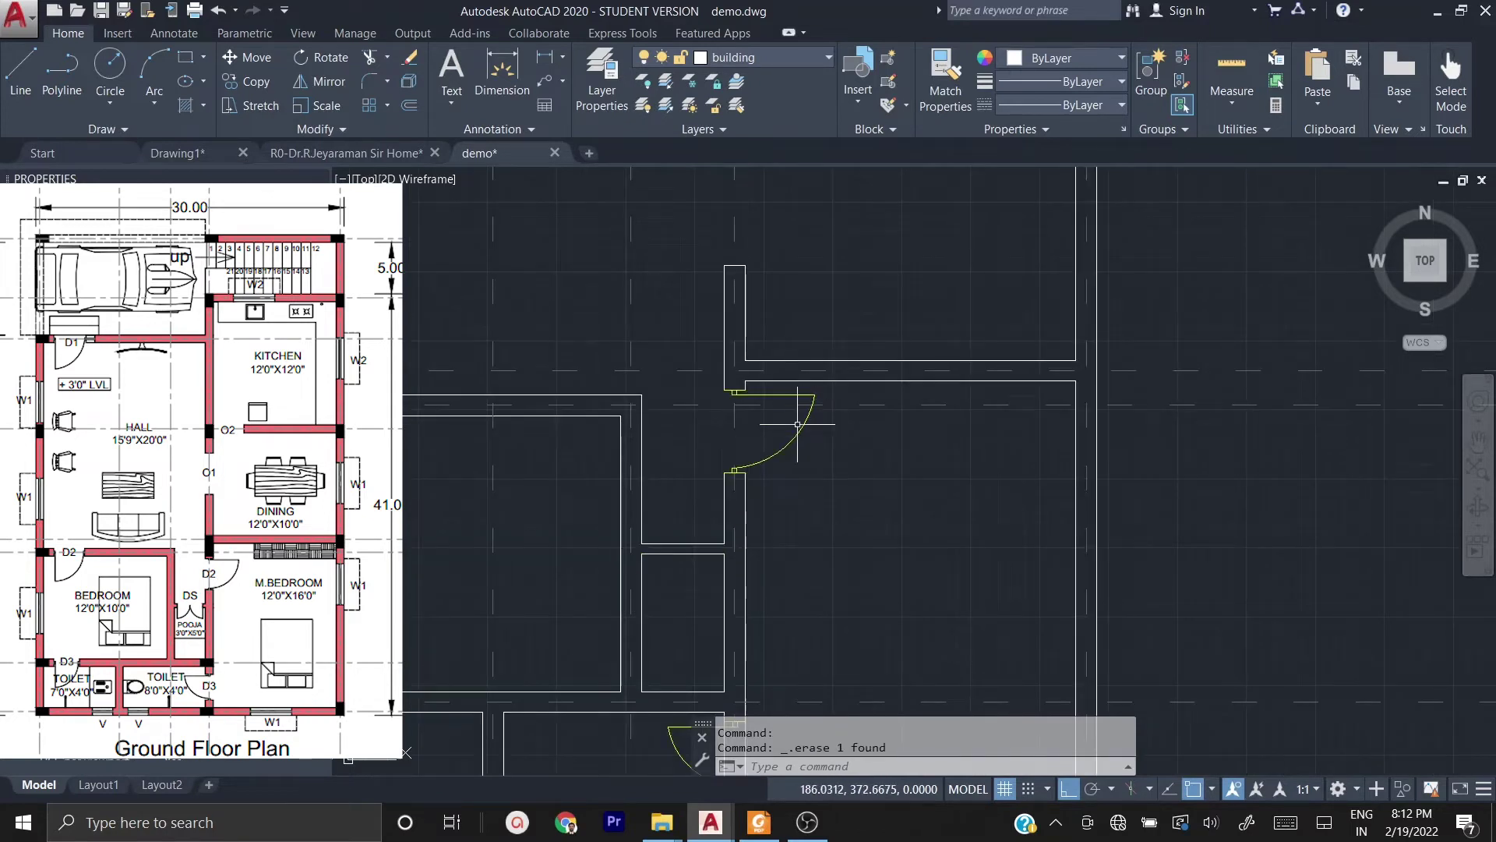
- Clear the grid D wall lines between the jambs of the toilet door below grid 2, trimming and erasing the leftover piece
{"action": "scroll", "coordinate": [819, 413], "scroll_direction": "down", "scroll_amount": 3}
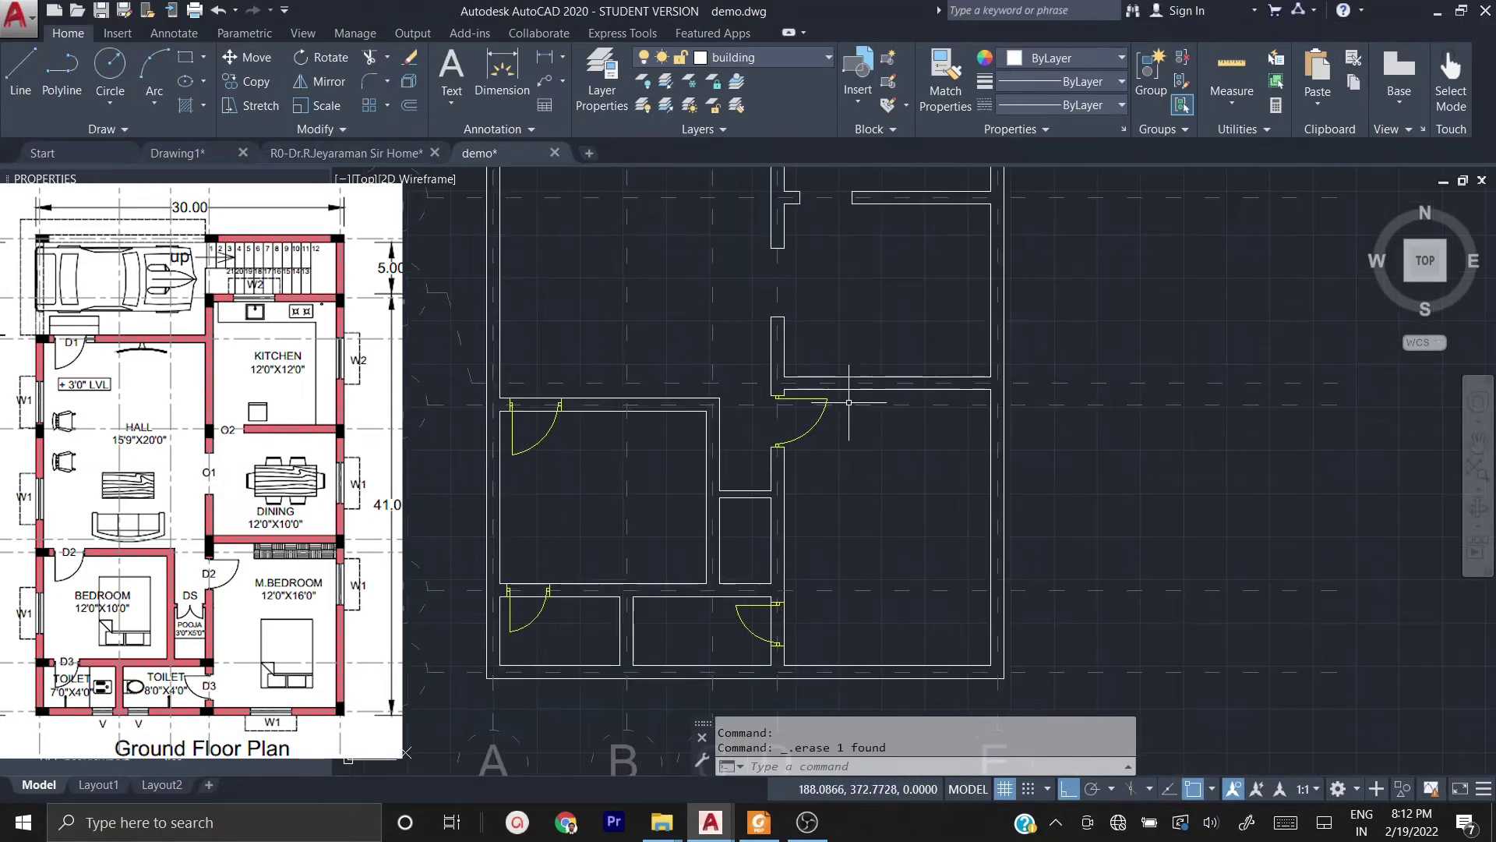
{"action": "scroll", "coordinate": [776, 641], "scroll_direction": "up", "scroll_amount": 4}
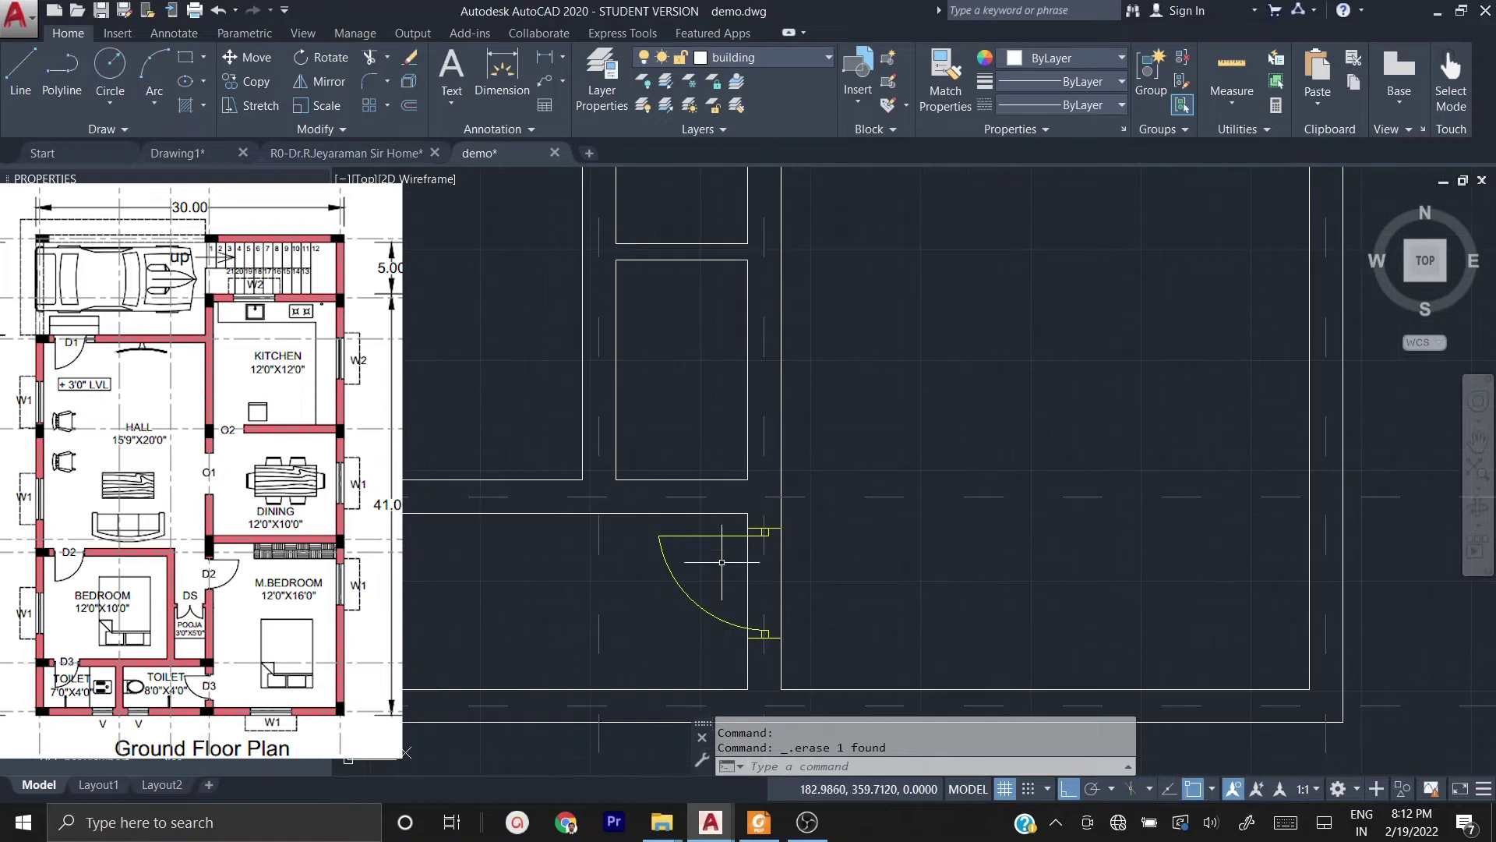
{"action": "scroll", "coordinate": [773, 628], "scroll_direction": "up", "scroll_amount": 2}
{"action": "type", "text": "tr"}
{"action": "key", "text": "Return"}
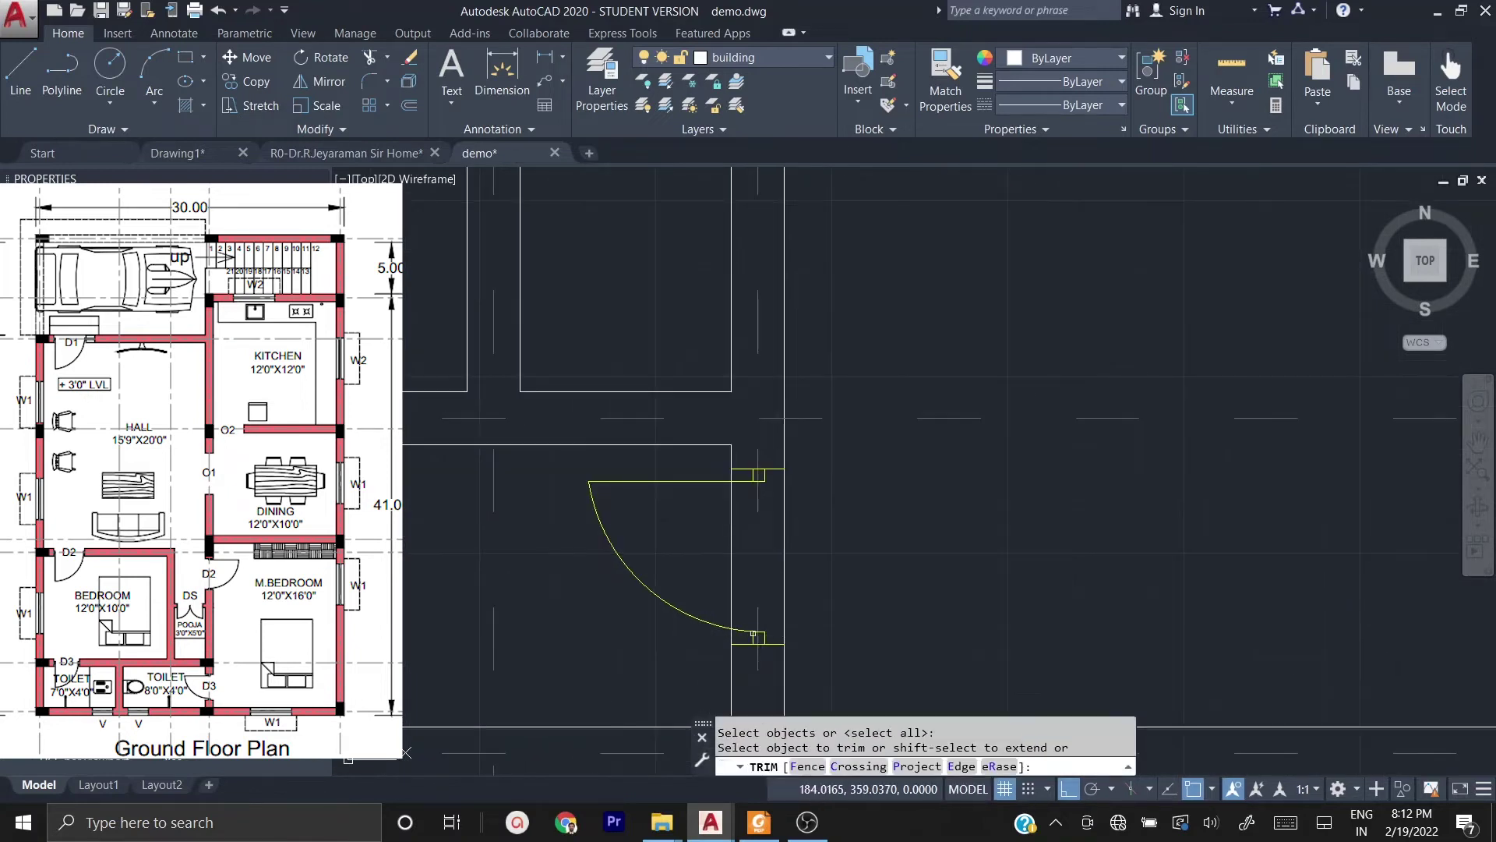
{"action": "left_click", "coordinate": [795, 558]}
{"action": "left_click", "coordinate": [778, 528]}
{"action": "left_click", "coordinate": [732, 475]}
{"action": "key", "text": "Escape"}
{"action": "left_click", "coordinate": [732, 539]}
{"action": "key", "text": "Delete"}
- Clear the grid 2 wall lines between the jambs of the toilet door near grid A, trimming and erasing the leftovers
{"action": "scroll", "coordinate": [732, 539], "scroll_direction": "down", "scroll_amount": 6}
{"action": "scroll", "coordinate": [484, 534], "scroll_direction": "up", "scroll_amount": 8}
{"action": "type", "text": "tr"}
{"action": "key", "text": "Return"}
{"action": "key", "text": "Return"}
{"action": "left_click", "coordinate": [782, 373]}
{"action": "left_click", "coordinate": [771, 307]}
{"action": "left_click", "coordinate": [686, 422]}
{"action": "left_click", "coordinate": [946, 421]}
{"action": "key", "text": "Escape"}
{"action": "left_click_drag", "start_coordinate": [853, 445], "coordinate": [822, 411]}
{"action": "key", "text": "Delete"}
- Clear the grid 3 wall lines between the bedroom door's jambs, trimming both faces and erasing the leftover piece
{"action": "scroll", "coordinate": [821, 410], "scroll_direction": "down", "scroll_amount": 6}
{"action": "middle_click_drag", "start_coordinate": [861, 326], "coordinate": [816, 608]}
{"action": "scroll", "coordinate": [790, 436], "scroll_direction": "up", "scroll_amount": 6}
{"action": "type", "text": "tr"}
{"action": "key", "text": "Return"}
{"action": "key", "text": "Return"}
{"action": "left_click", "coordinate": [772, 320]}
{"action": "left_click", "coordinate": [772, 397]}
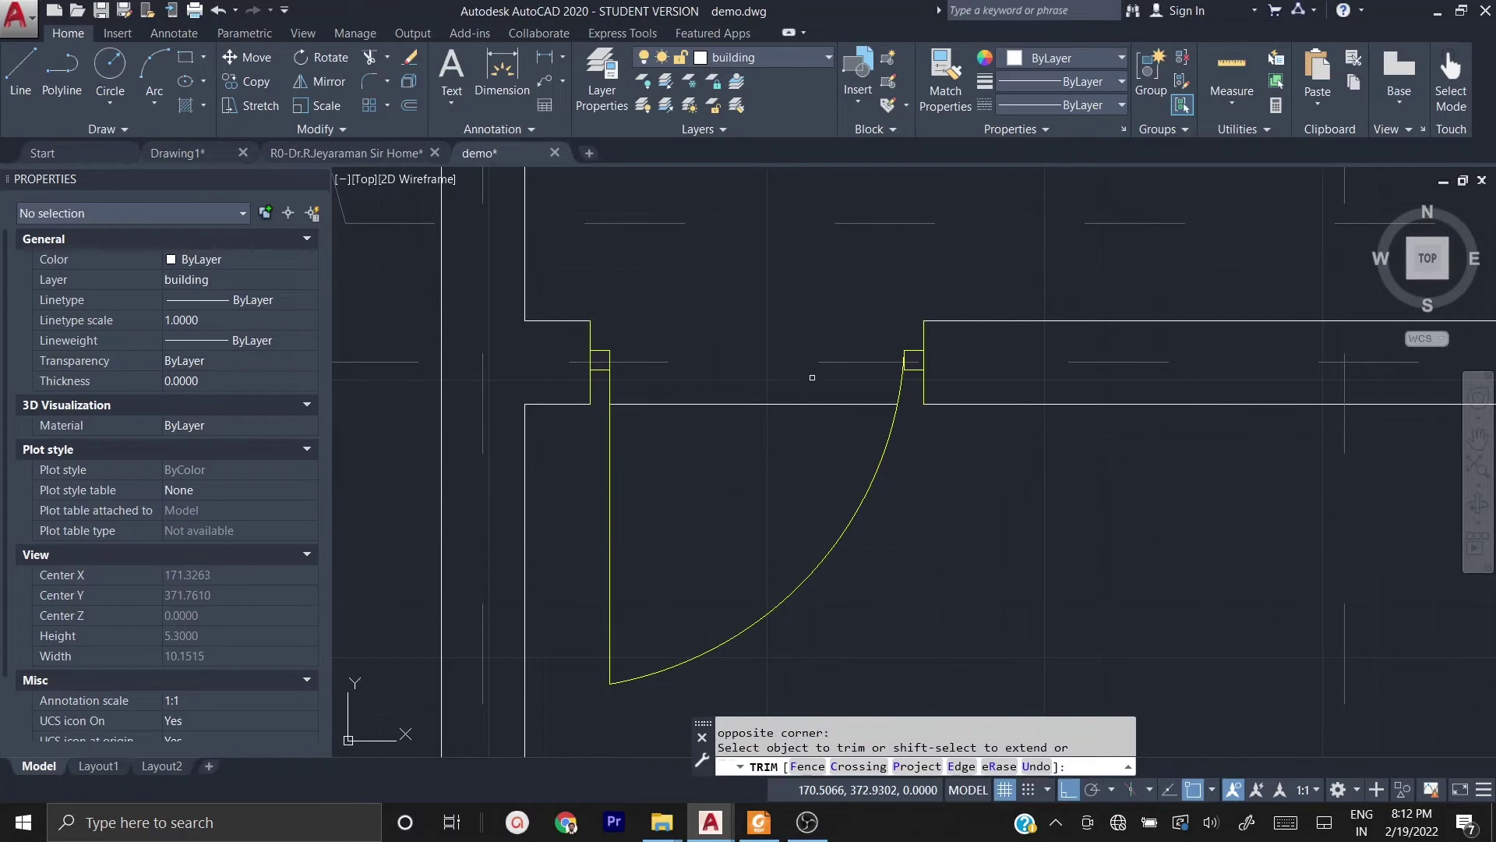
{"action": "key", "text": "Escape"}
{"action": "left_click", "coordinate": [772, 398]}
{"action": "key", "text": "Delete"}
- Clear the grid 6 wall lines between the jambs of the hall's D1 entrance door, trimming and erasing the leftover piece
{"action": "scroll", "coordinate": [742, 427], "scroll_direction": "down", "scroll_amount": 6}
{"action": "scroll", "coordinate": [760, 194], "scroll_direction": "up", "scroll_amount": 6}
{"action": "scroll", "coordinate": [760, 194], "scroll_direction": "up", "scroll_amount": 4}
{"action": "type", "text": "tr"}
{"action": "key", "text": "Return"}
{"action": "key", "text": "Return"}
{"action": "left_click", "coordinate": [749, 328]}
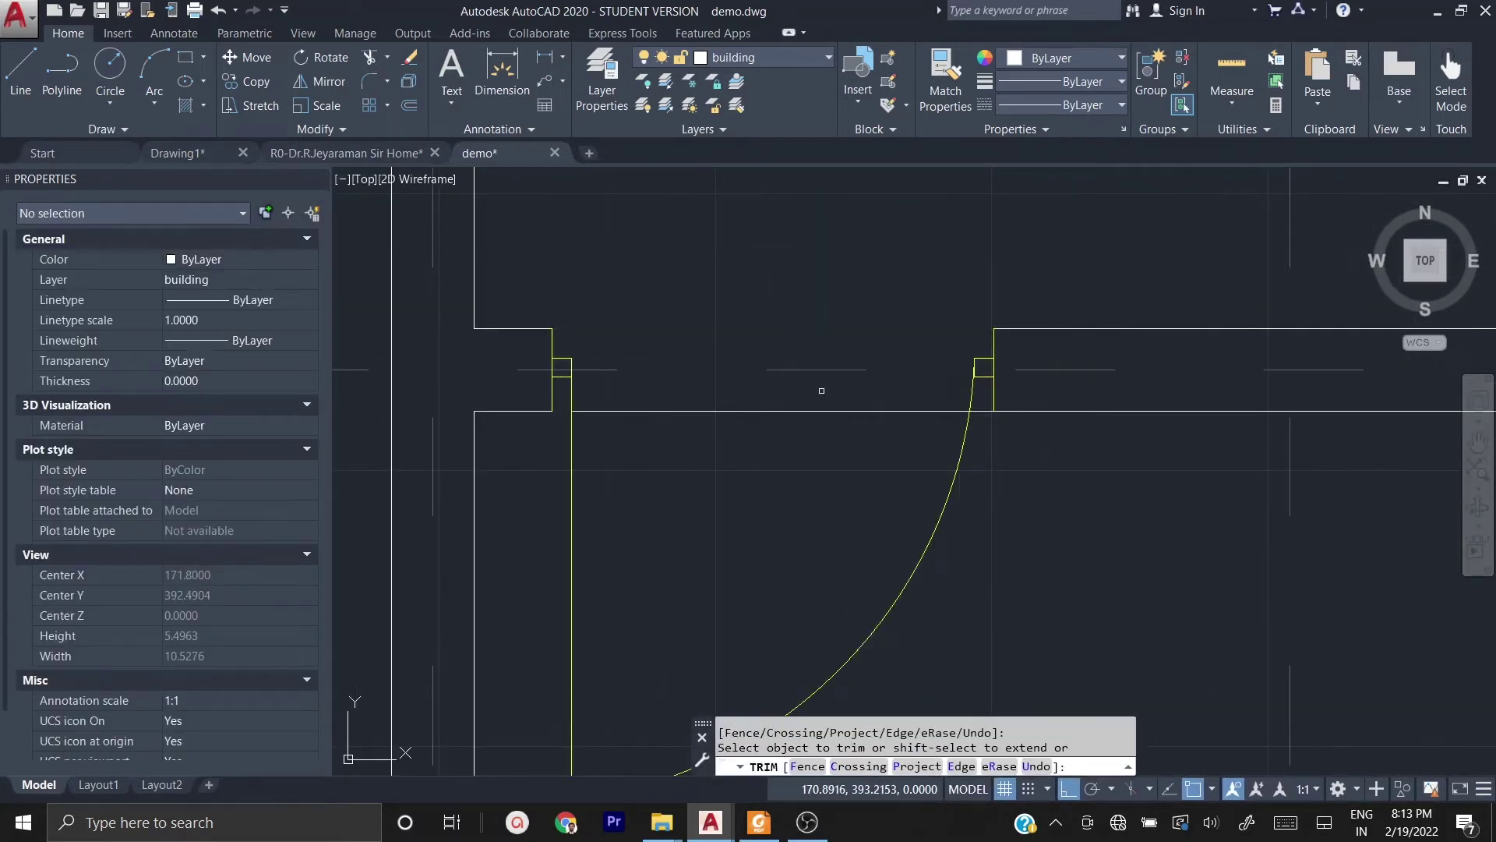
{"action": "key", "text": "Escape"}
{"action": "left_click", "coordinate": [855, 411]}
{"action": "key", "text": "Delete"}
{"action": "scroll", "coordinate": [814, 350], "scroll_direction": "down", "scroll_amount": 6}
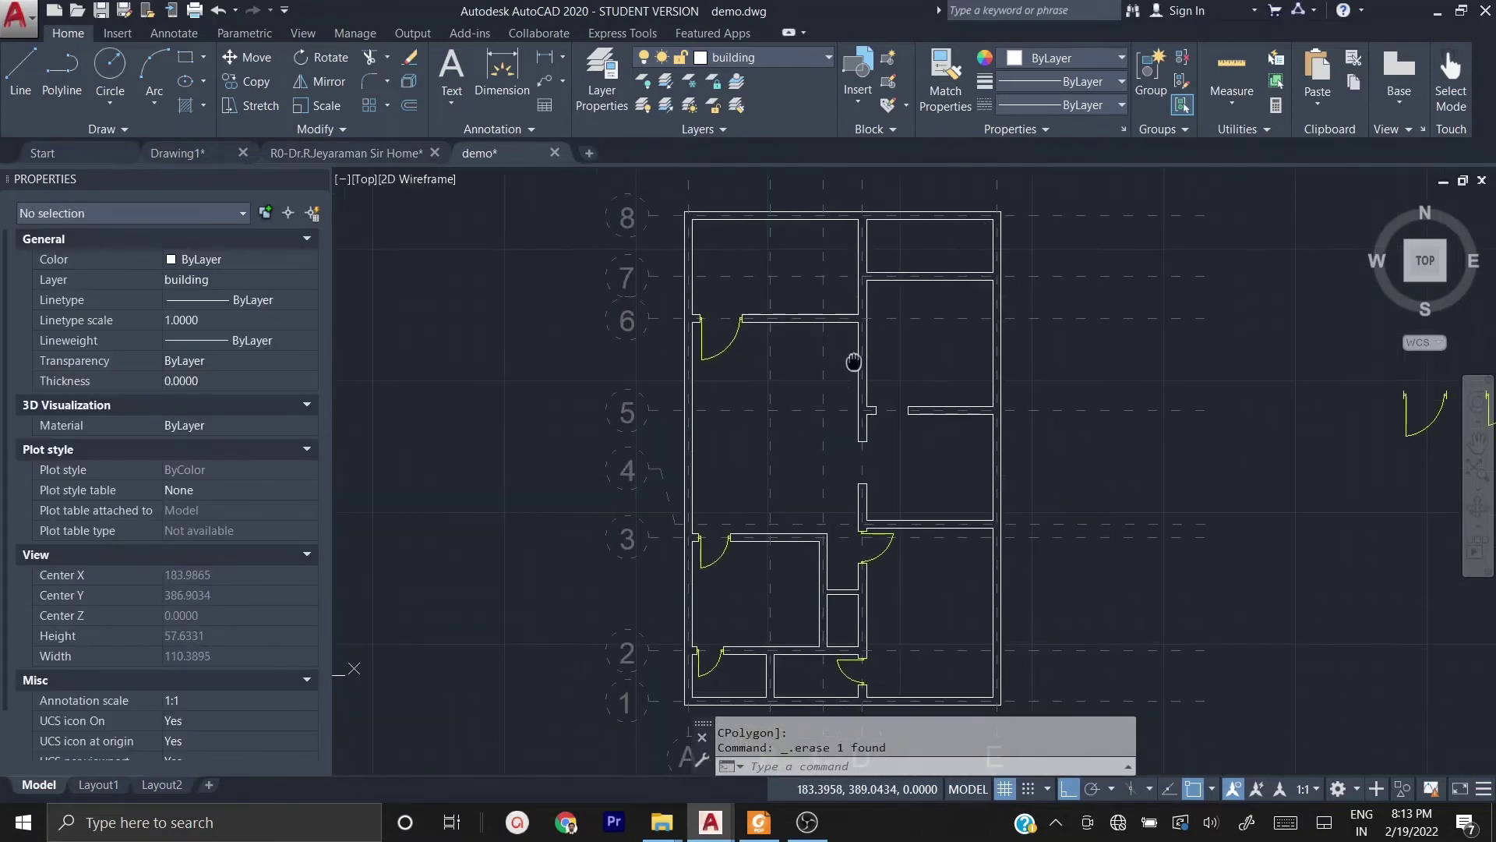
{"action": "scroll", "coordinate": [815, 351], "scroll_direction": "down", "scroll_amount": 2}
{"action": "scroll", "coordinate": [818, 382], "scroll_direction": "up", "scroll_amount": 2}
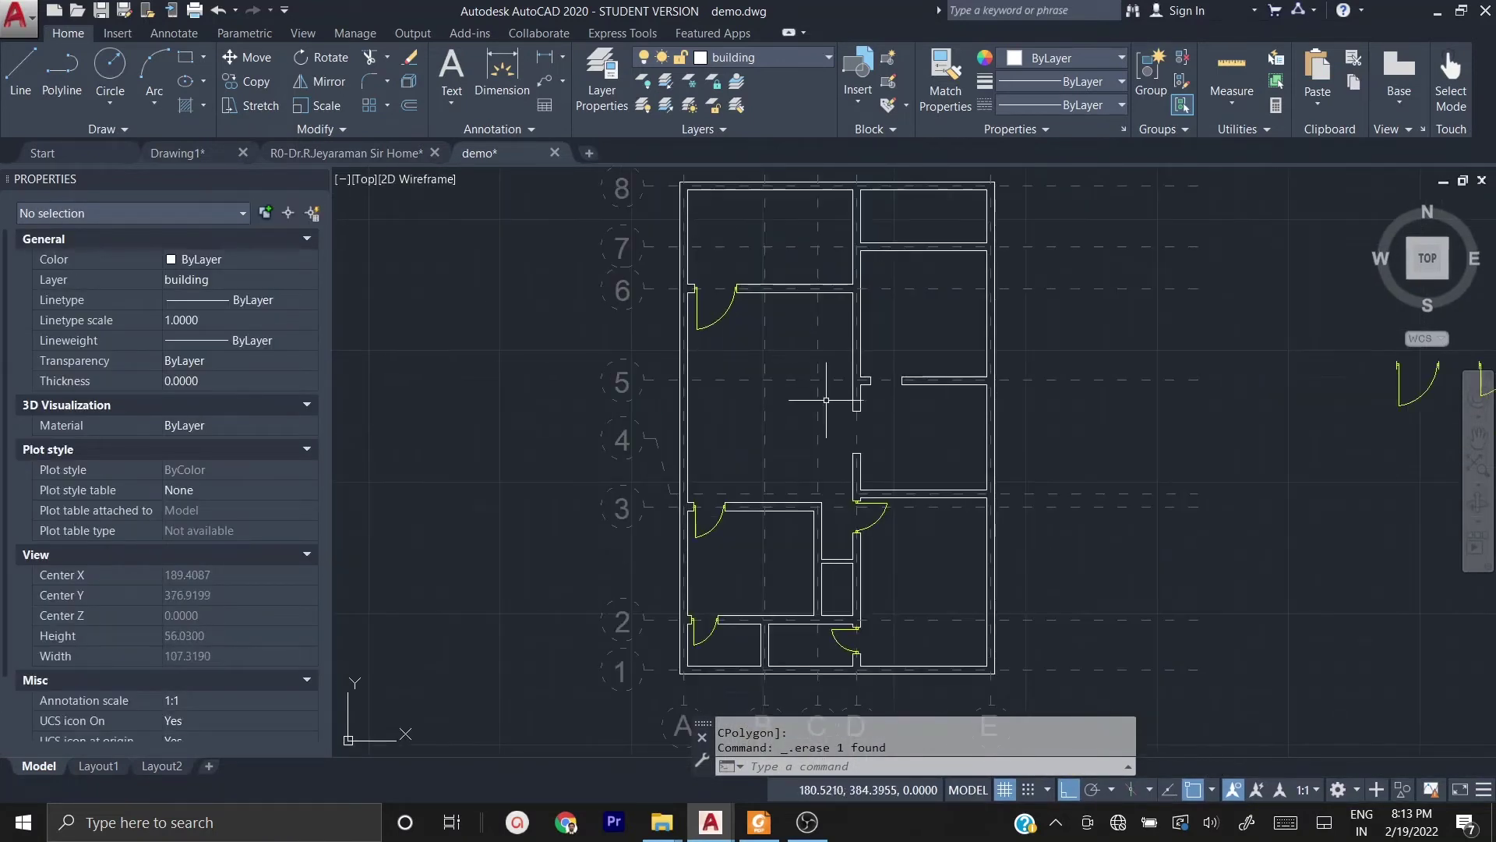
{"action": "scroll", "coordinate": [814, 437], "scroll_direction": "down", "scroll_amount": 1}
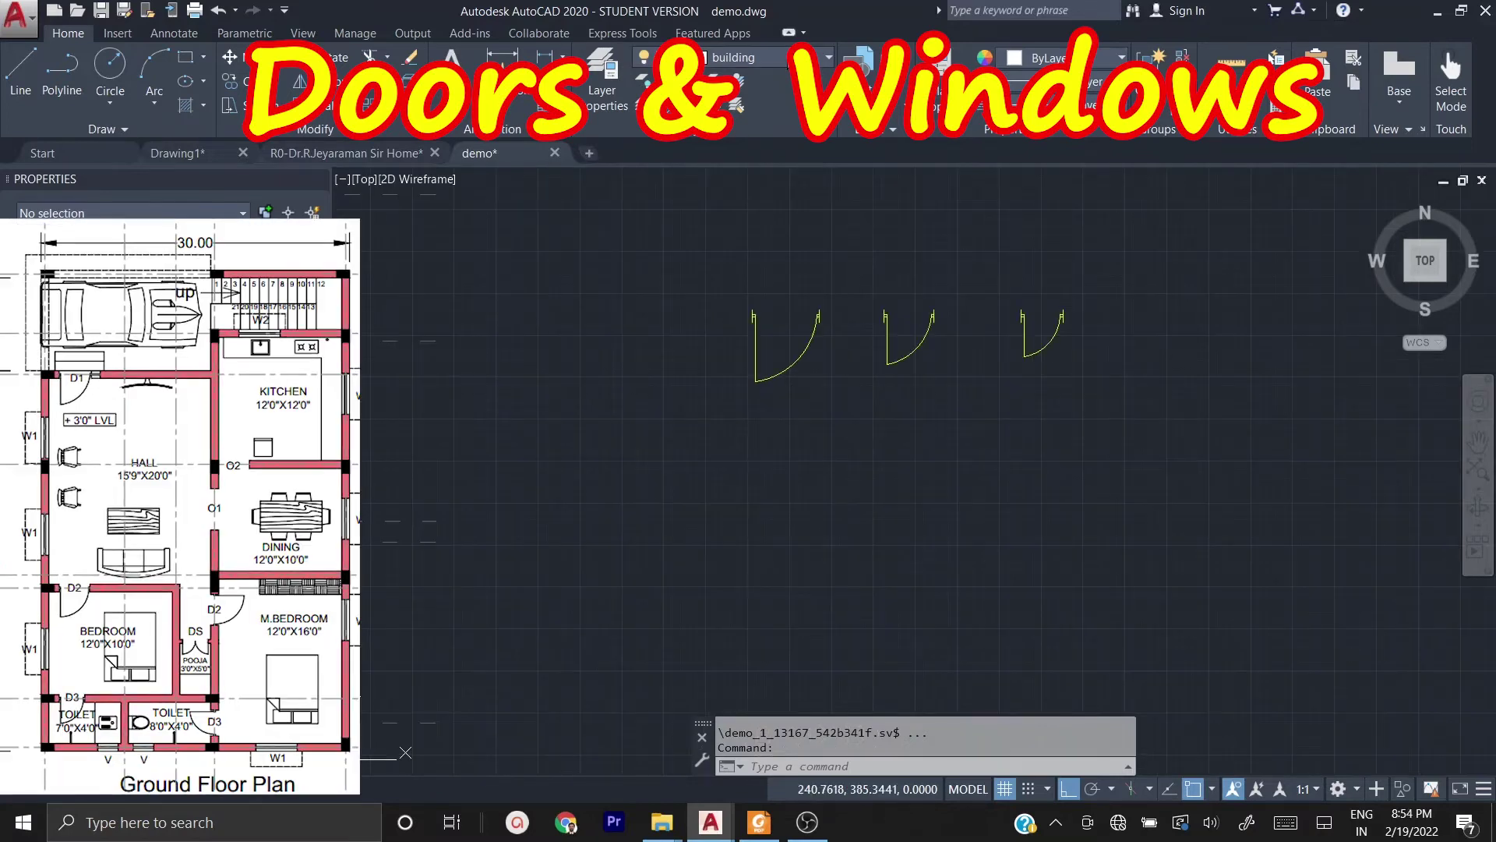
- Make windows the current layer and draw a horizontal line about 8 feet long in the empty area below the door symbols
{"action": "left_click", "coordinate": [772, 57]}
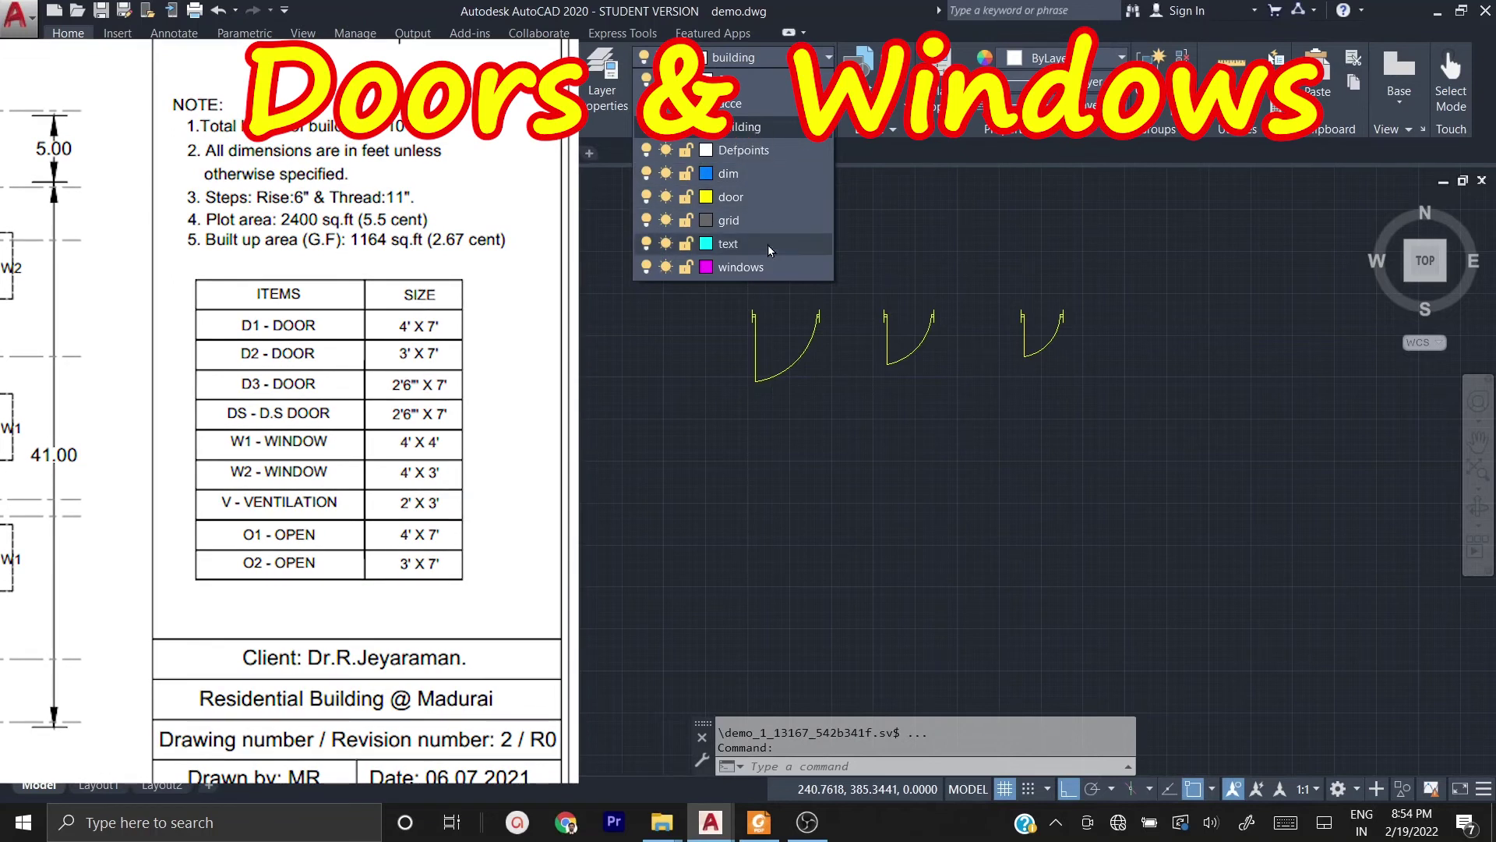
{"action": "left_click", "coordinate": [755, 268]}
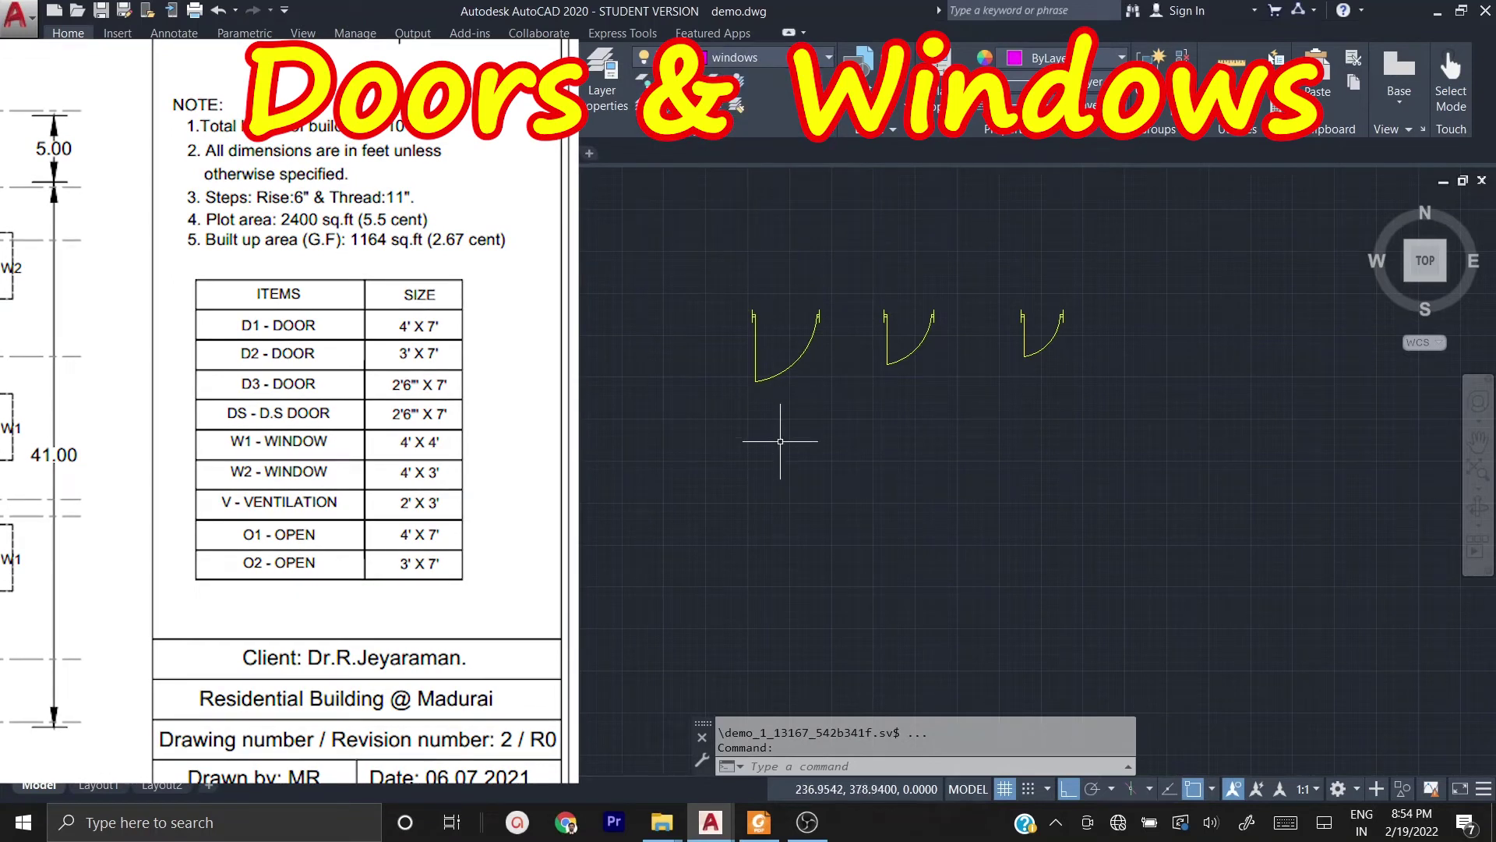
{"action": "type", "text": "L"}
{"action": "key", "text": "Return"}
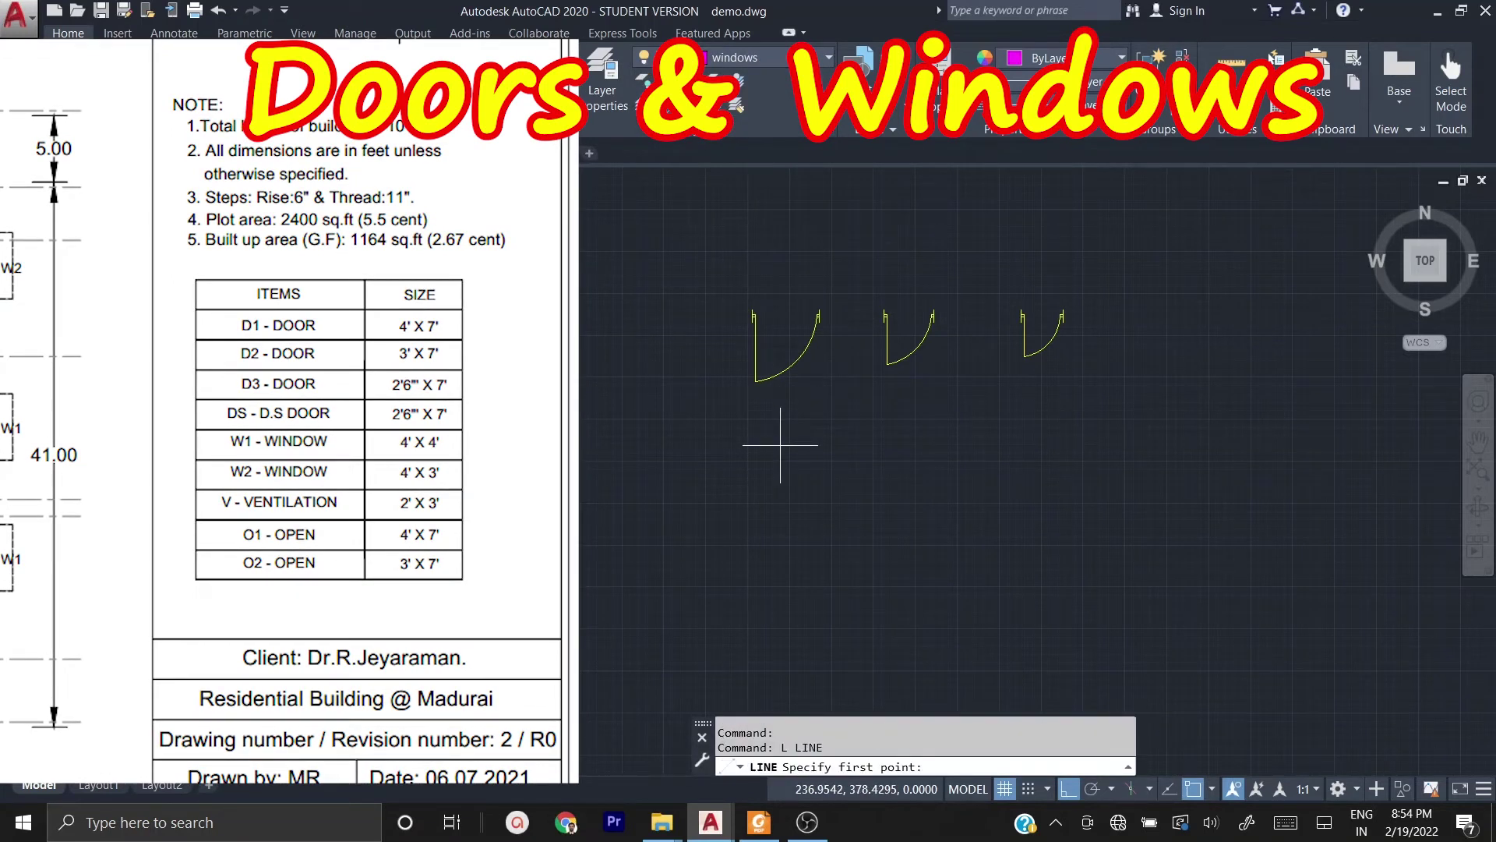
{"action": "left_click", "coordinate": [711, 491]}
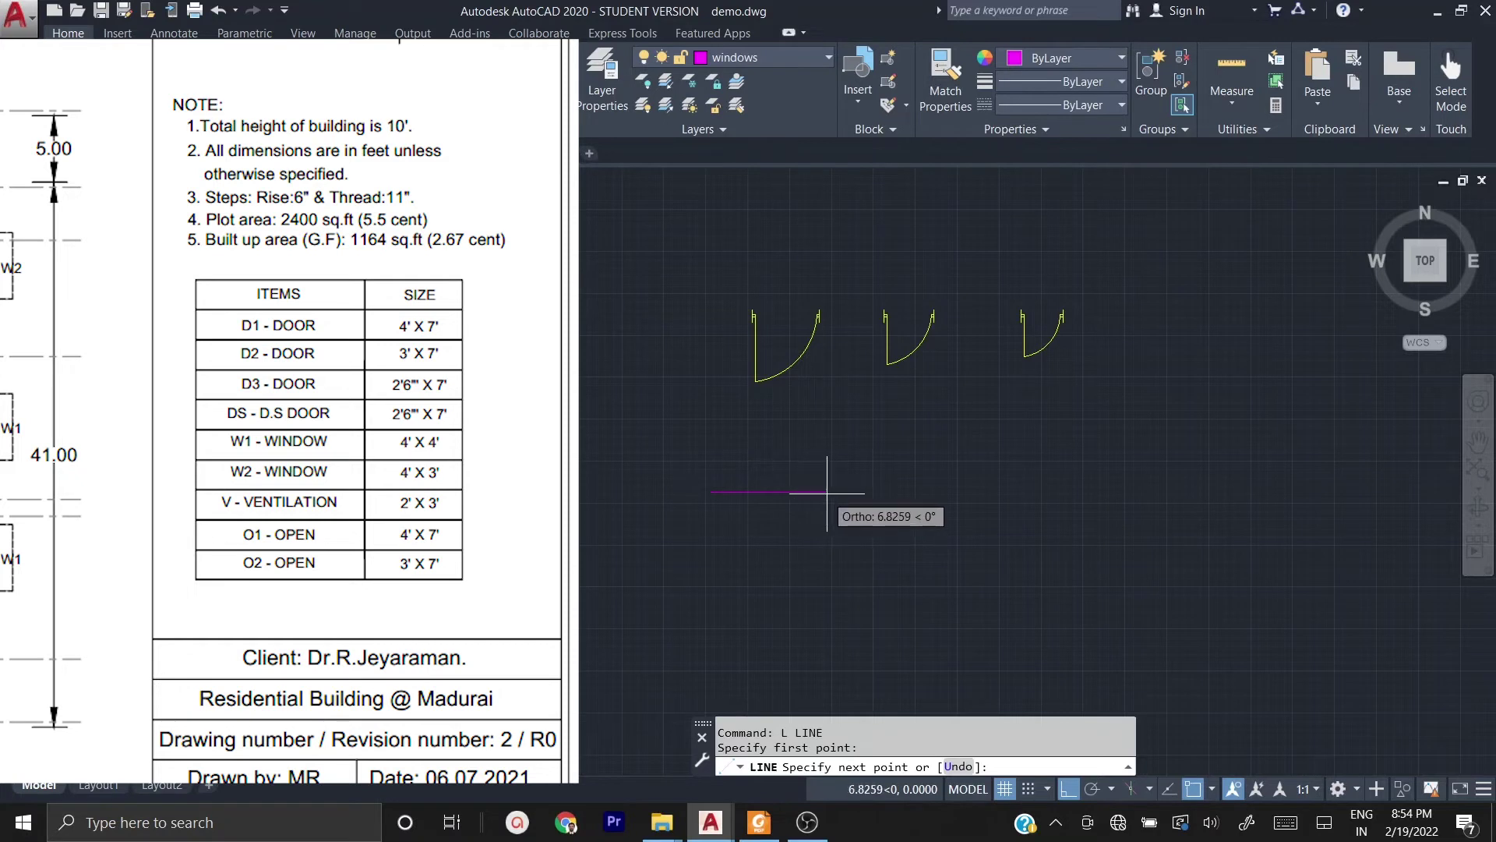
{"action": "scroll", "coordinate": [847, 492], "scroll_direction": "up", "scroll_amount": 2}
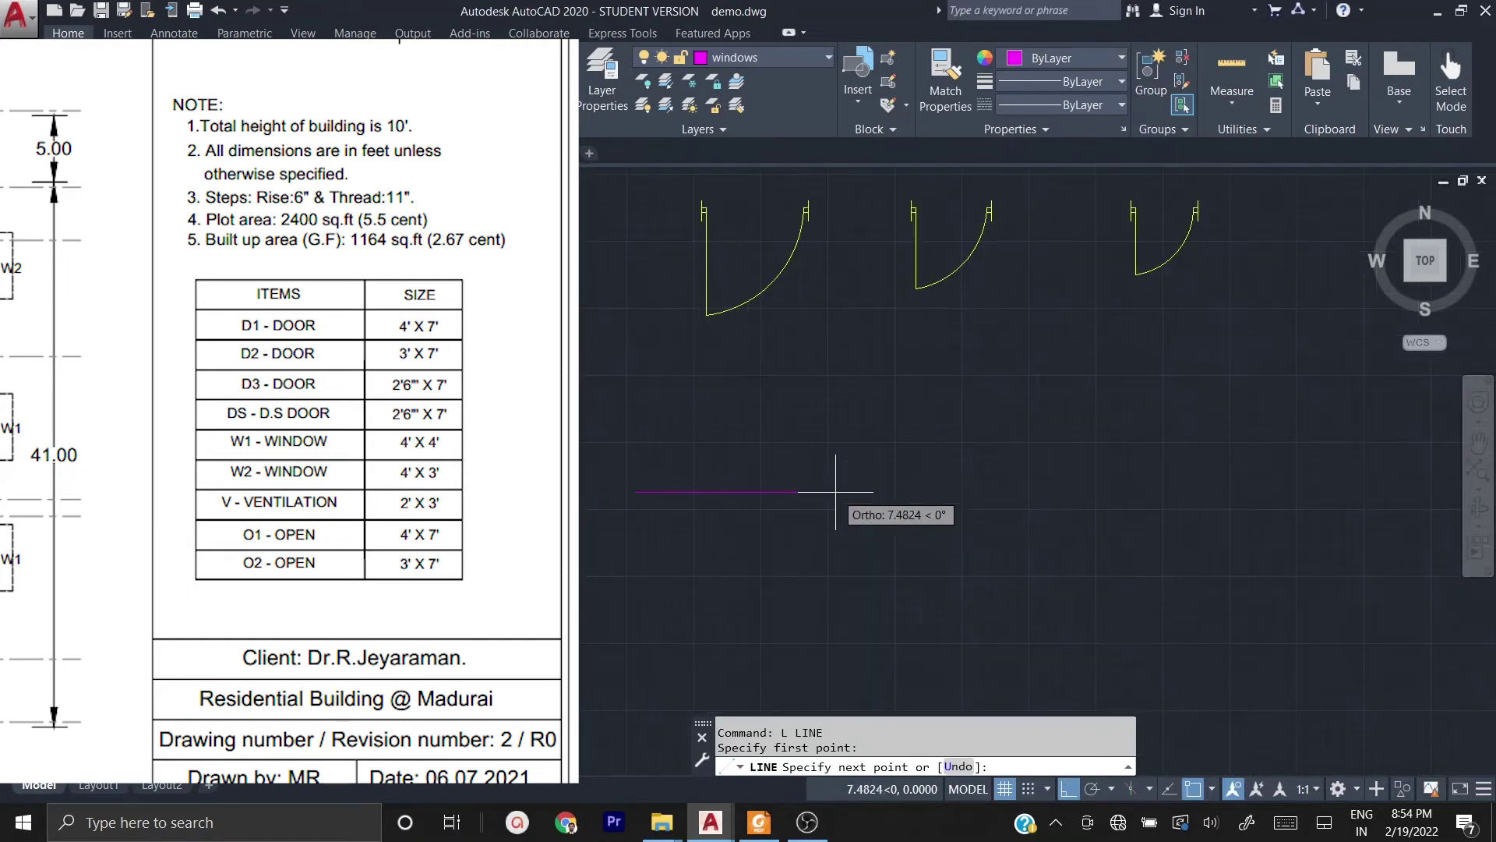
{"action": "left_click", "coordinate": [855, 492]}
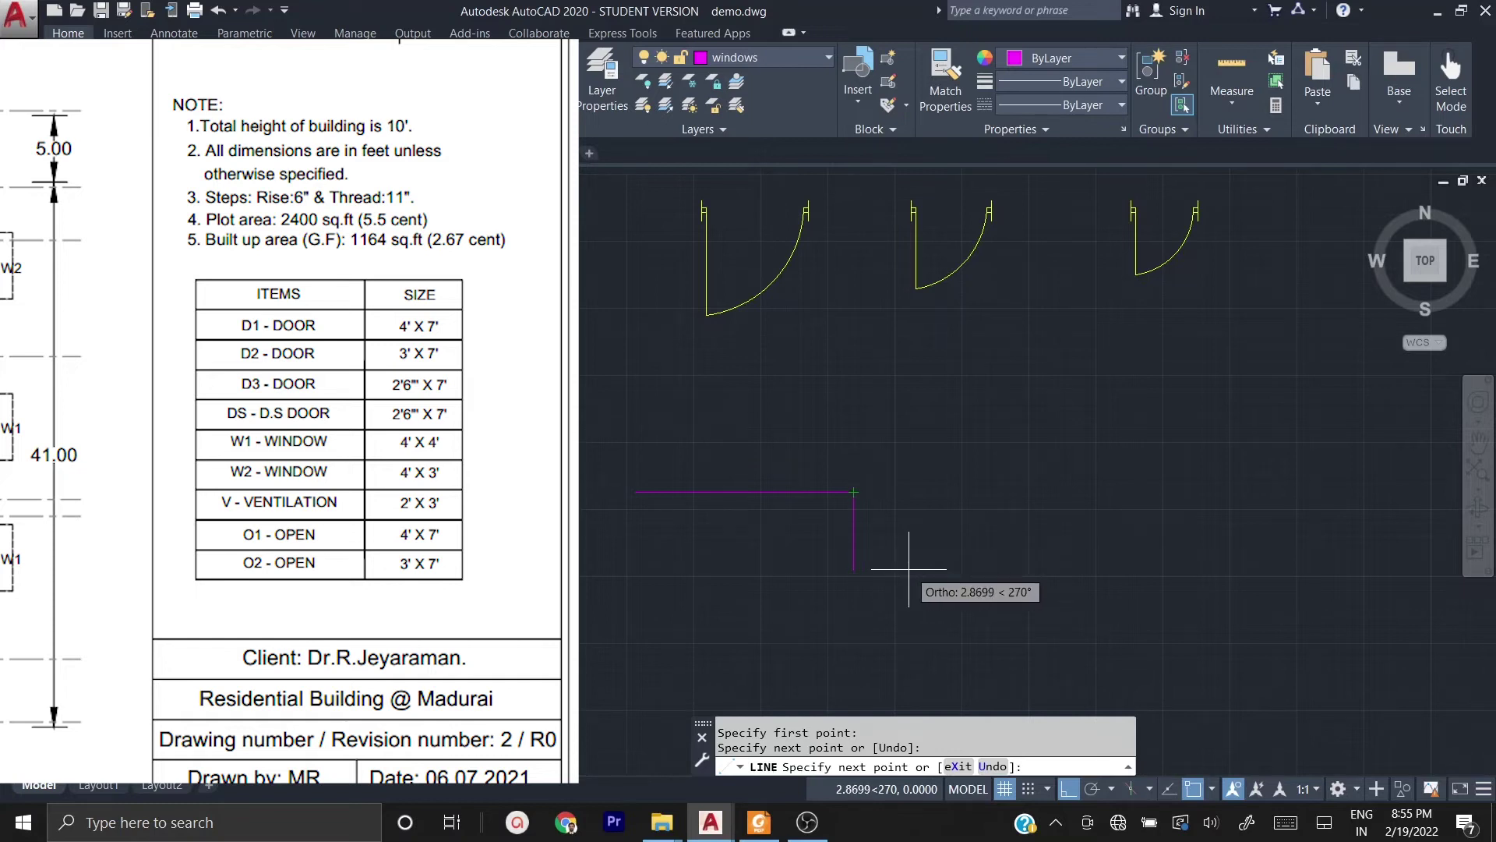
{"action": "key", "text": "Escape"}
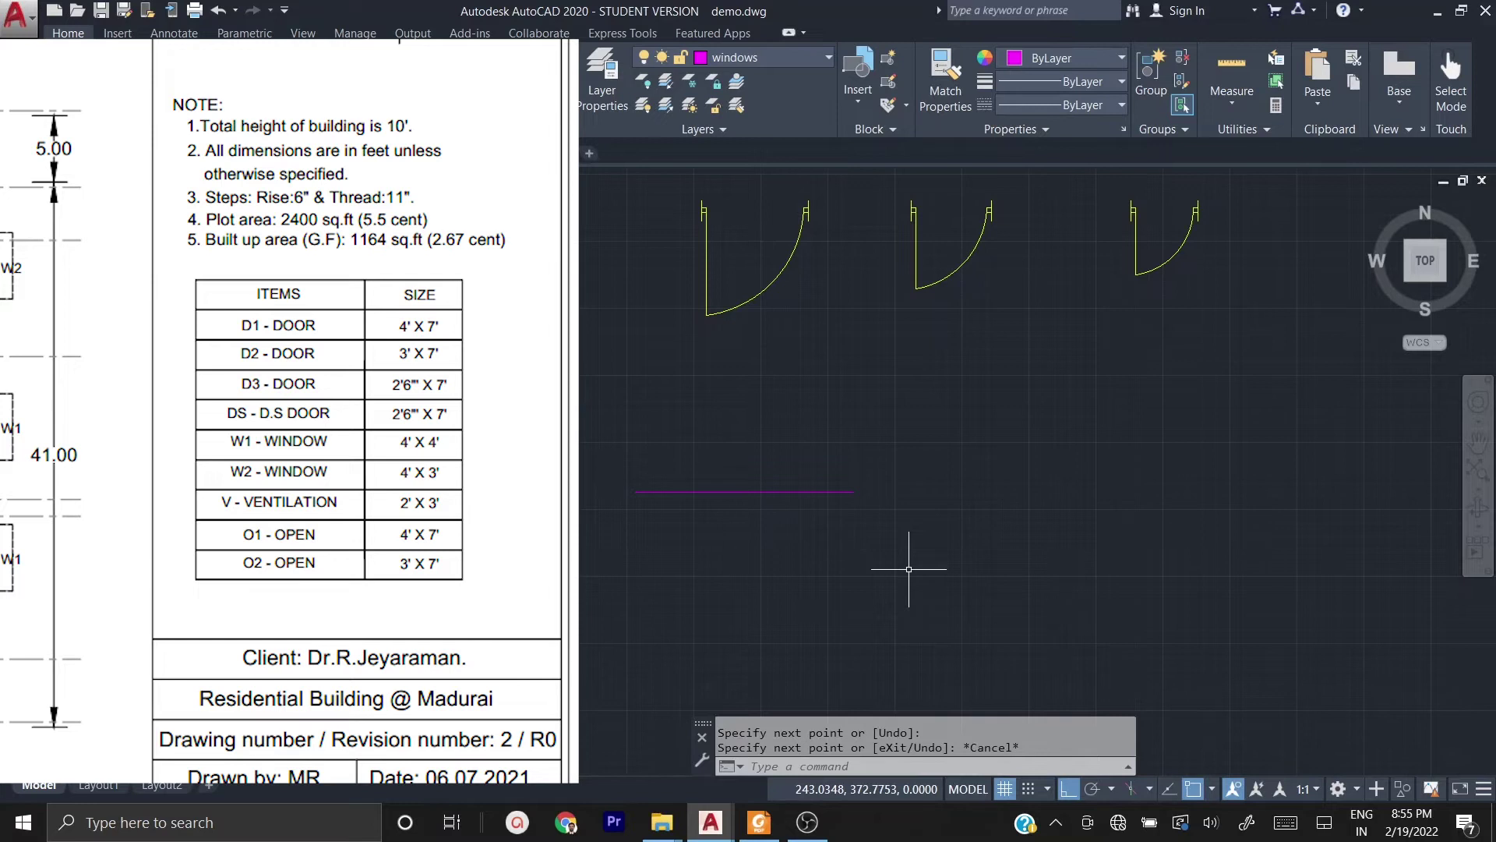
- Copy the horizontal window line 0.75 feet straight down
{"action": "left_click", "coordinate": [895, 542]}
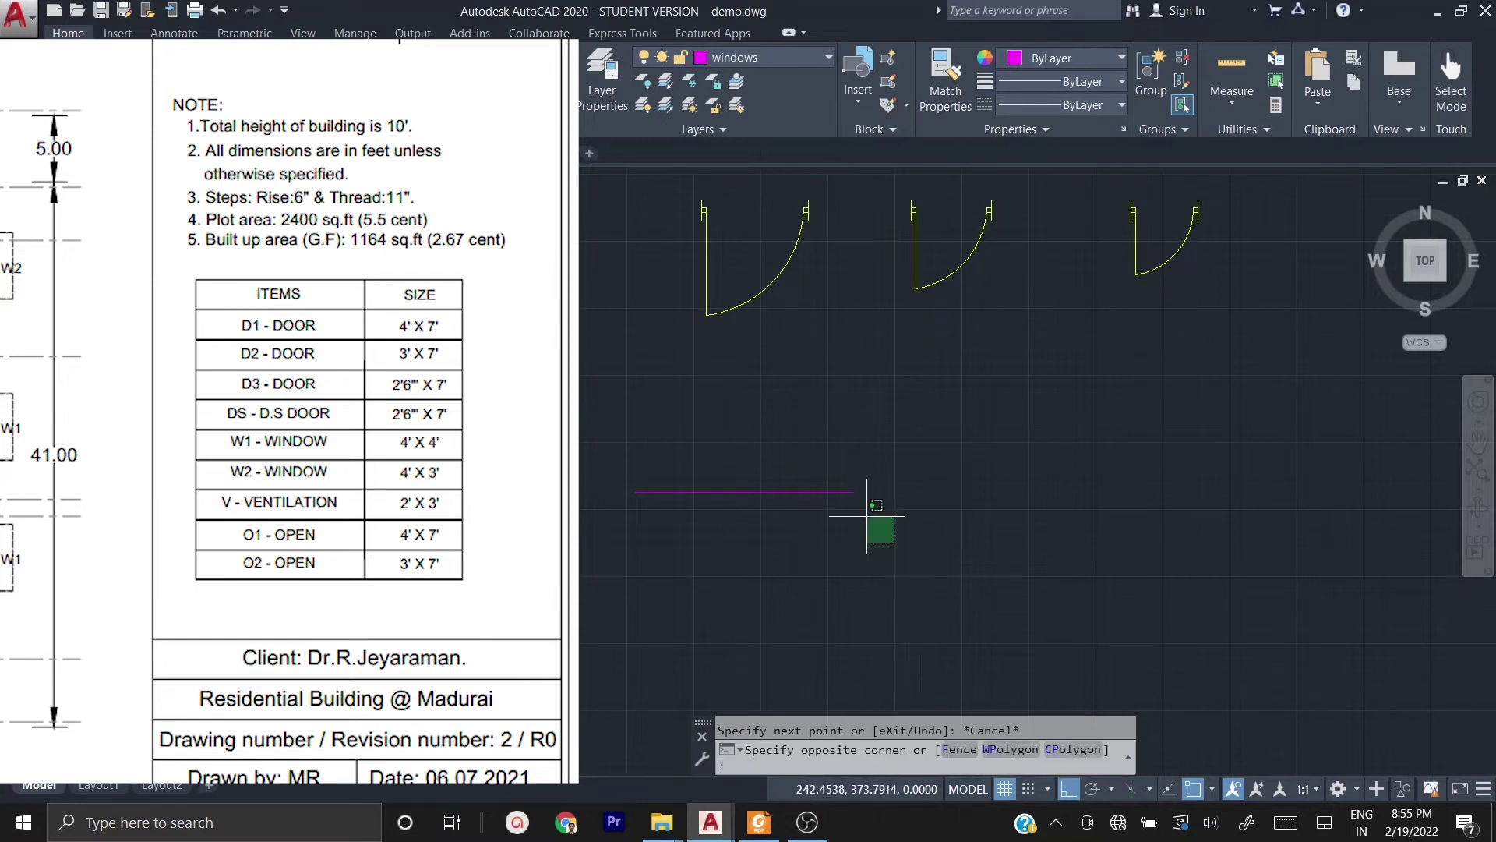
{"action": "left_click", "coordinate": [791, 434]}
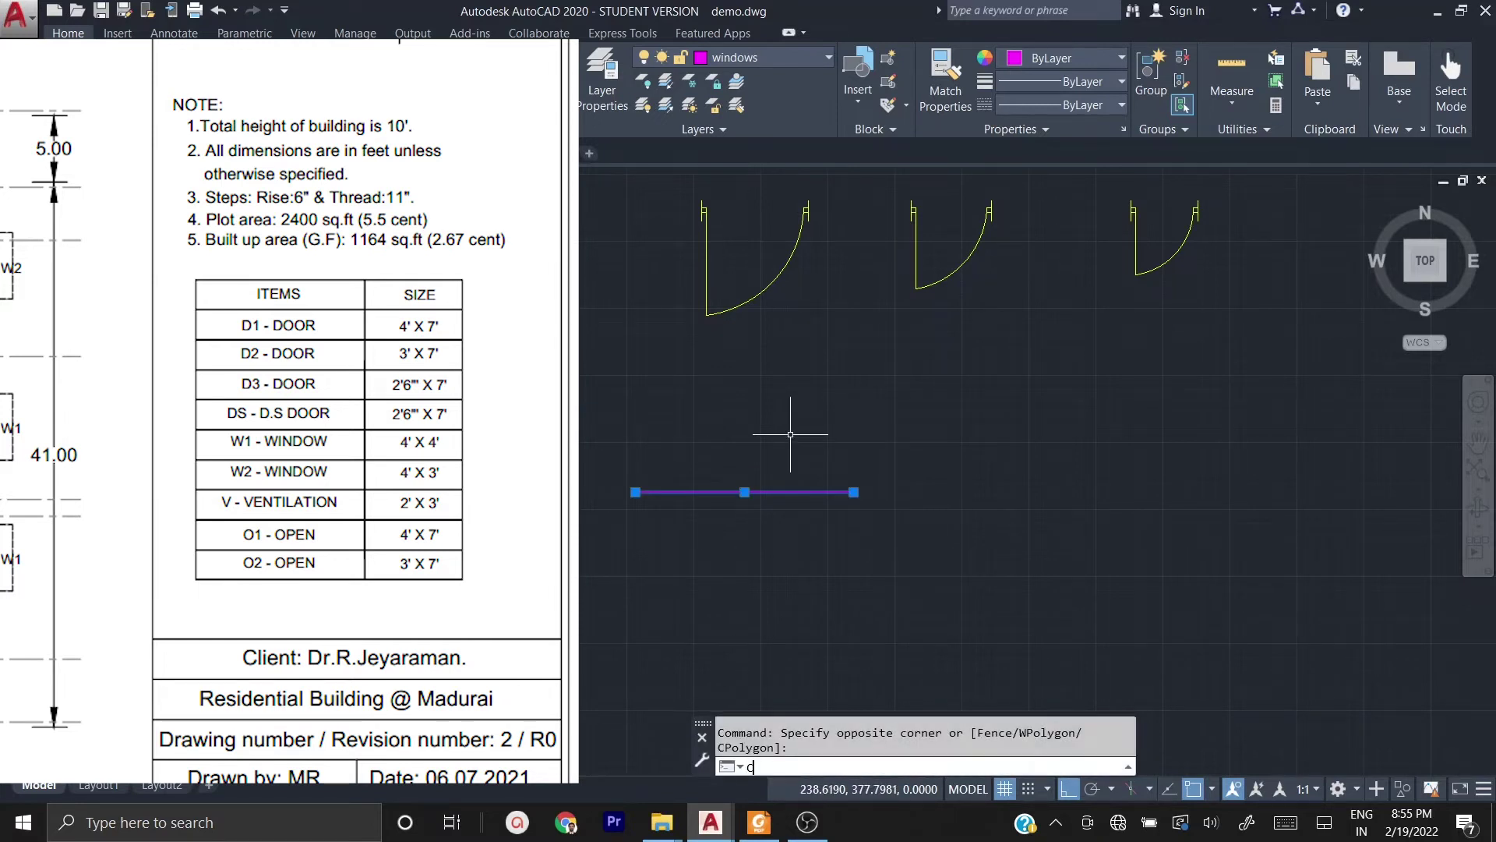
{"action": "type", "text": "co"}
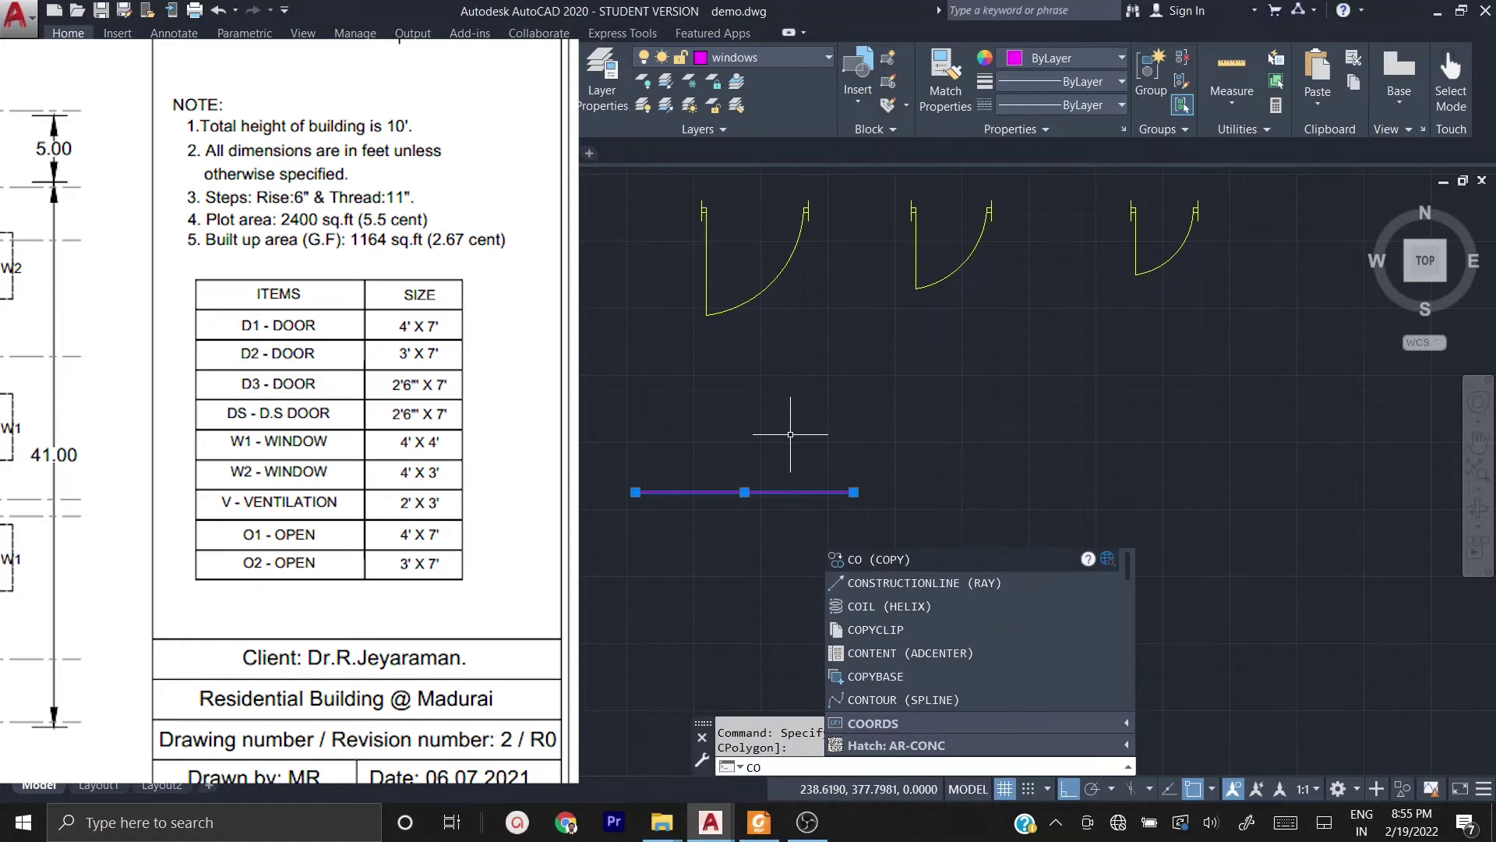
{"action": "key", "text": "Return"}
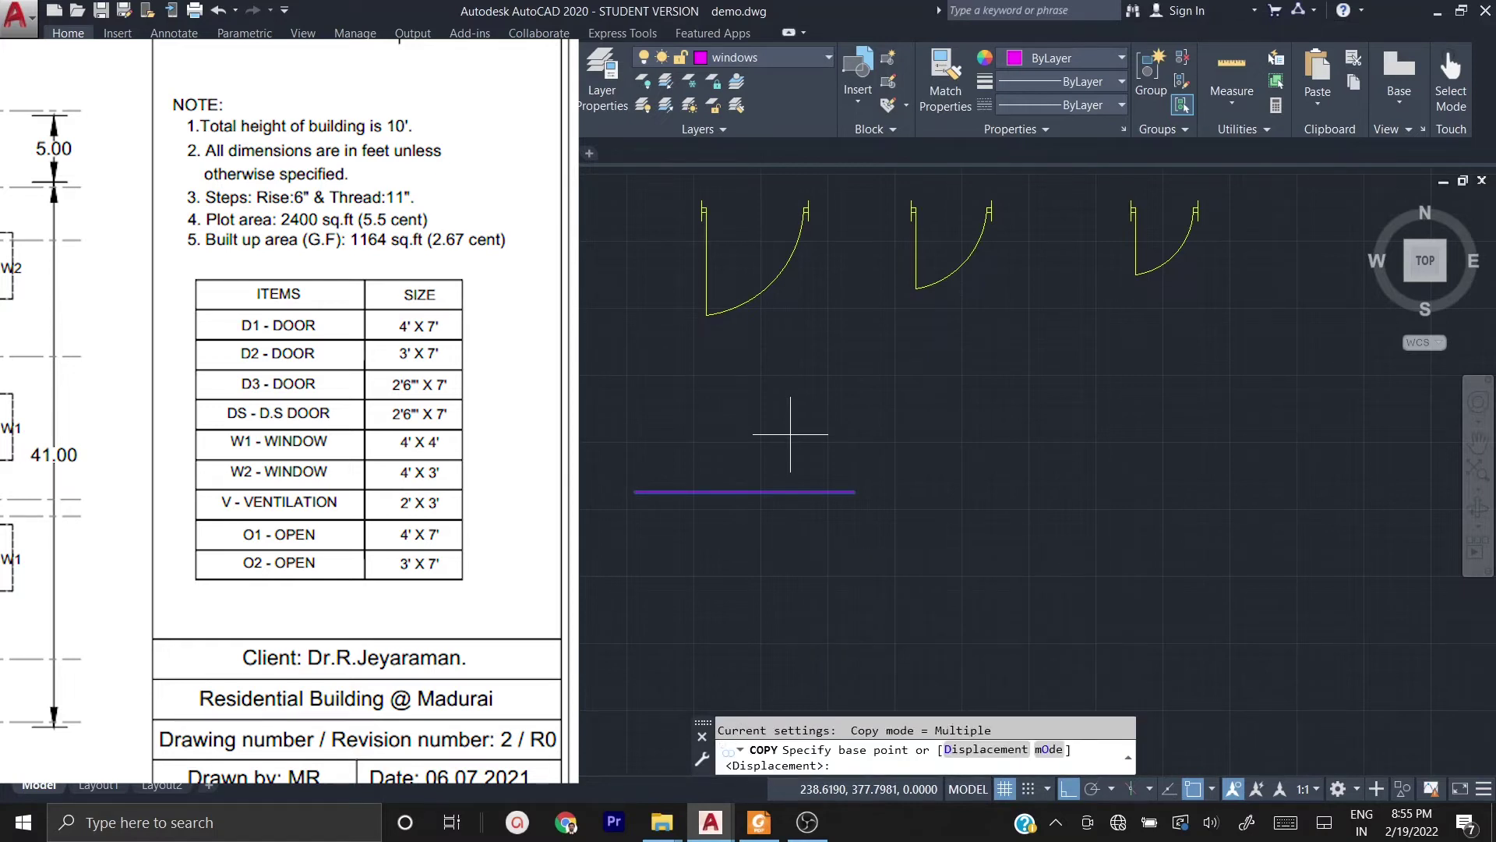
{"action": "left_click", "coordinate": [636, 492]}
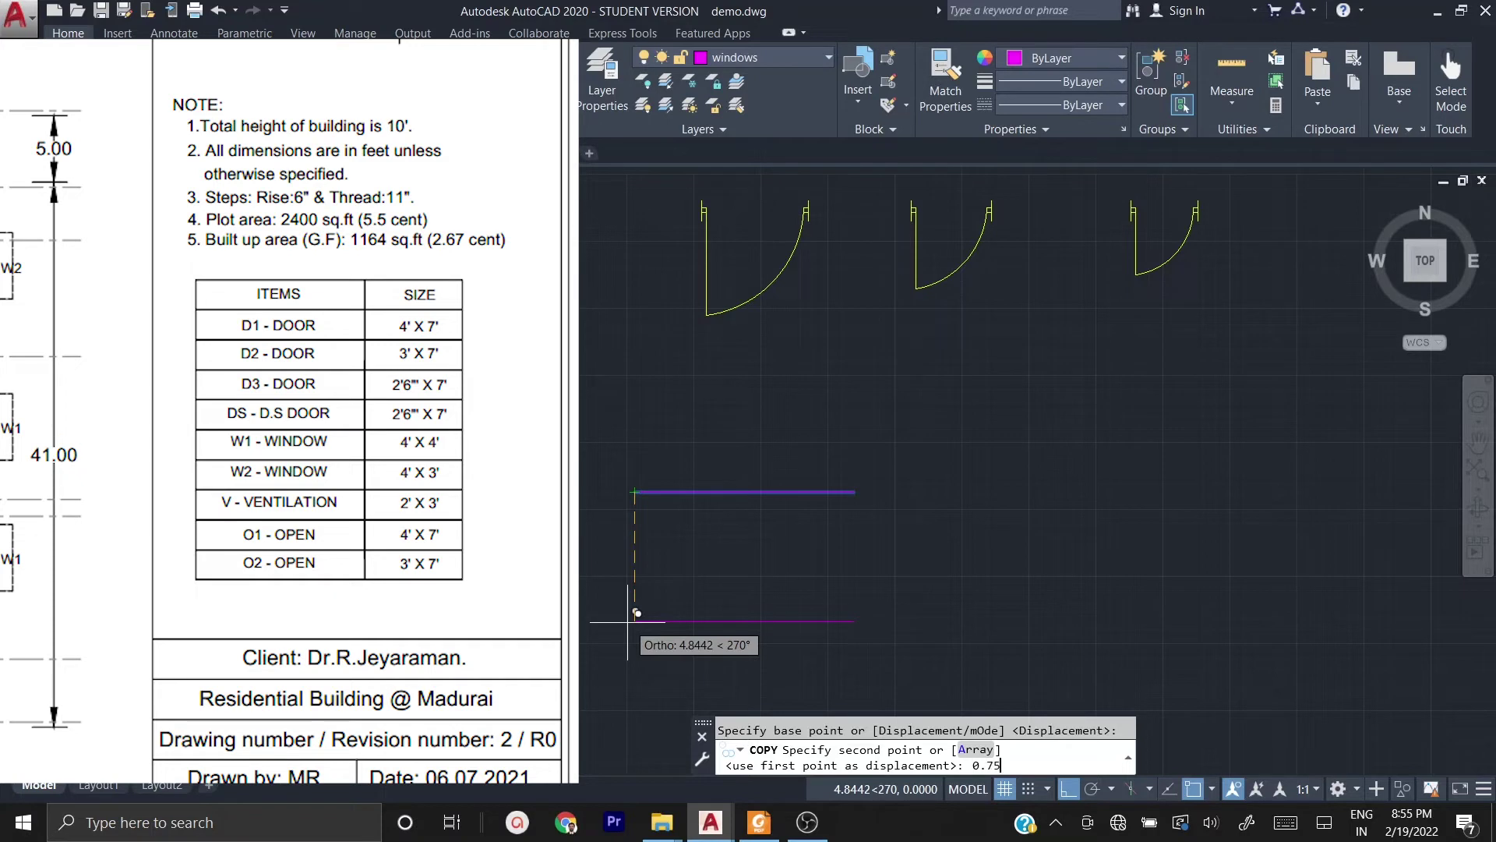
{"action": "type", "text": "0.75"}
{"action": "key", "text": "Return"}
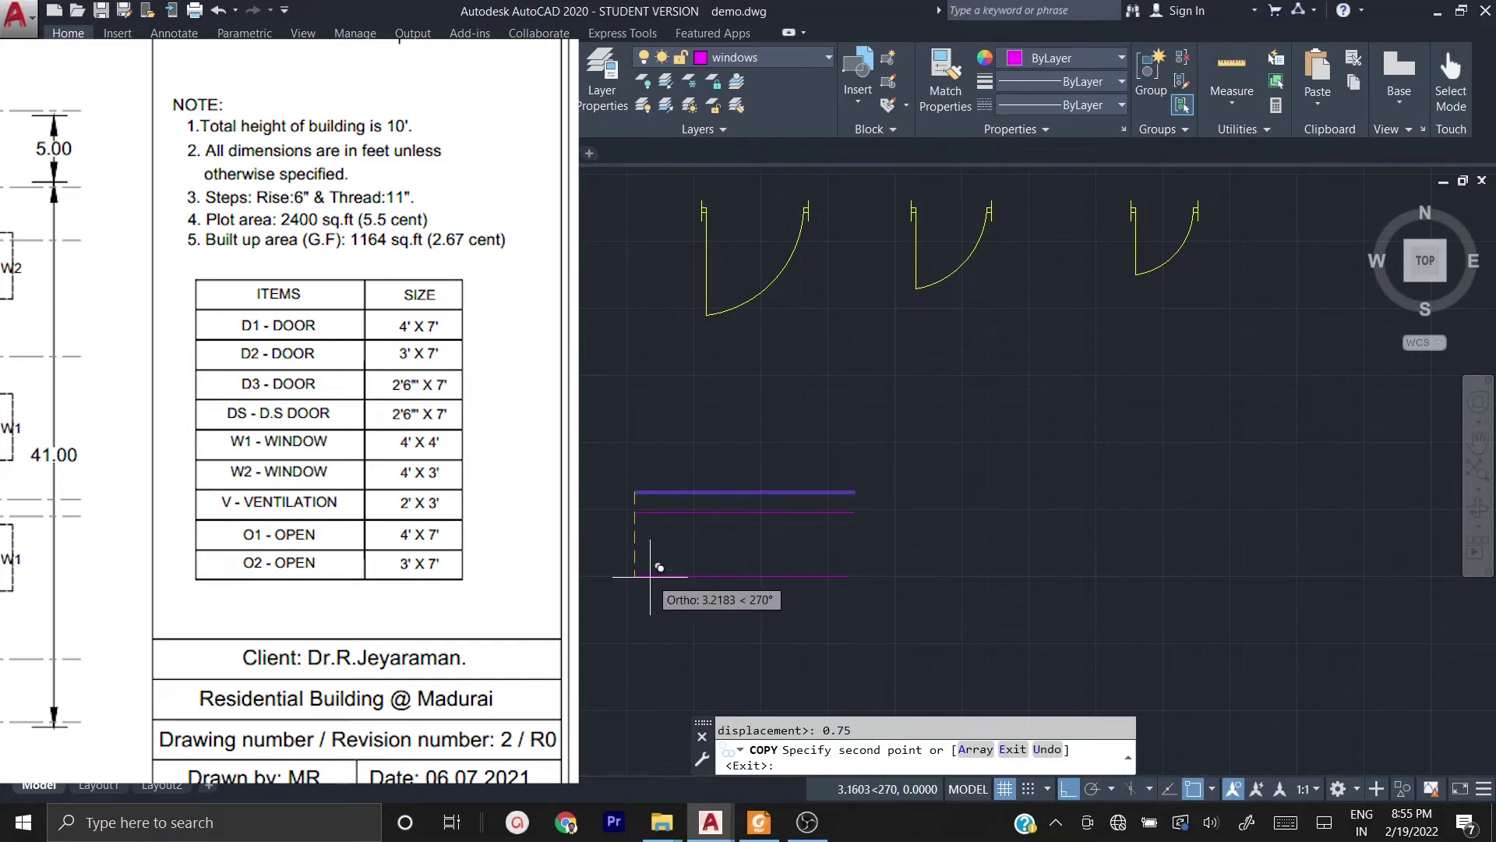
{"action": "key", "text": "Escape"}
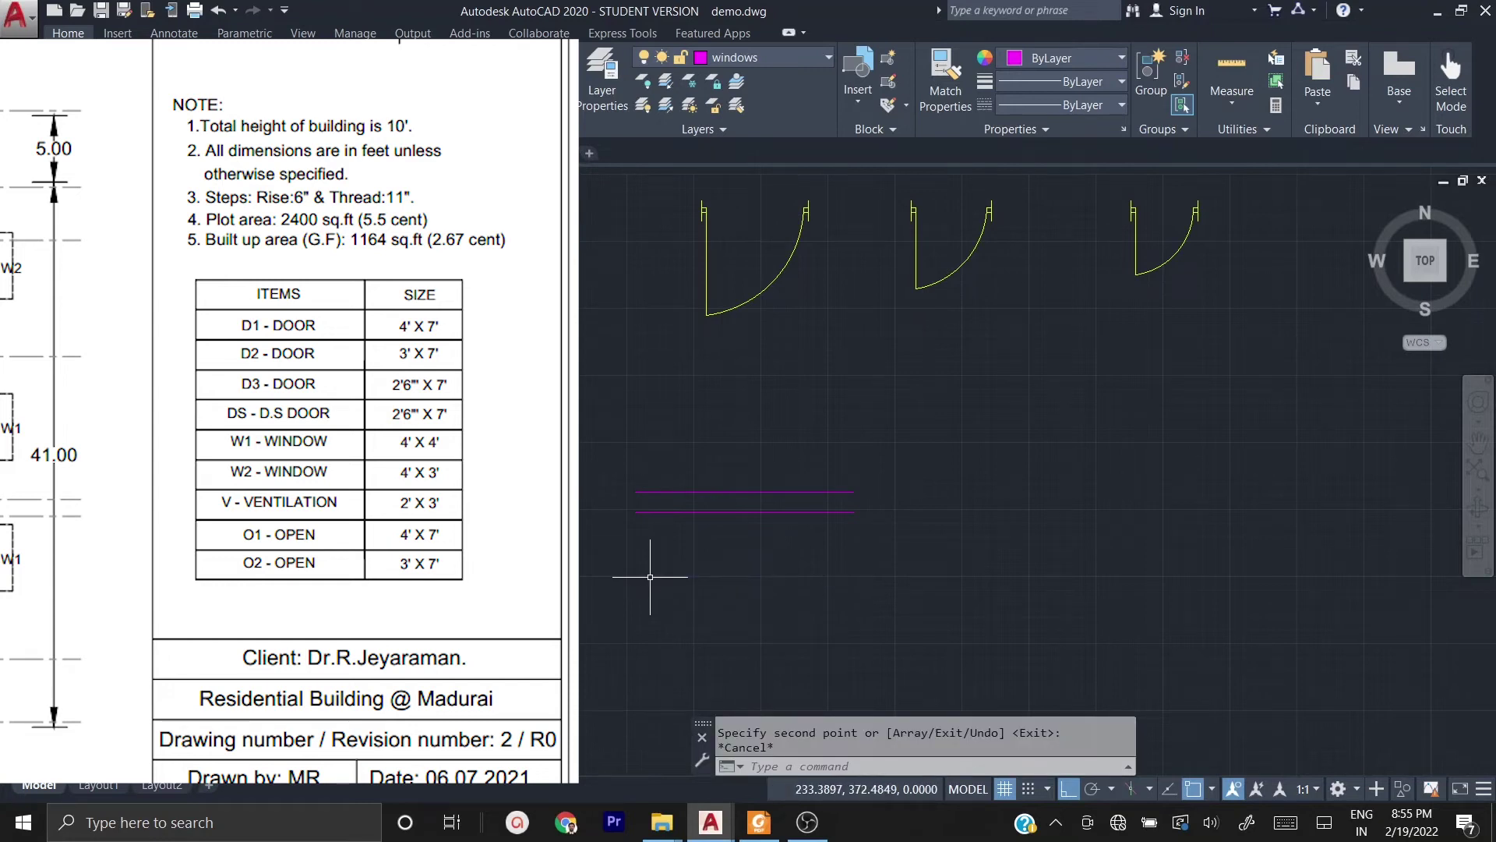
- Draw a vertical line crossing both horizontal window lines near their left ends
{"action": "type", "text": "l"}
{"action": "key", "text": "Return"}
{"action": "left_click", "coordinate": [645, 447]}
{"action": "left_click", "coordinate": [646, 541]}
{"action": "key", "text": "Escape"}
- Copy the vertical line 4 feet to the right to set the window's width
{"action": "left_click", "coordinate": [684, 539]}
{"action": "left_click", "coordinate": [601, 553]}
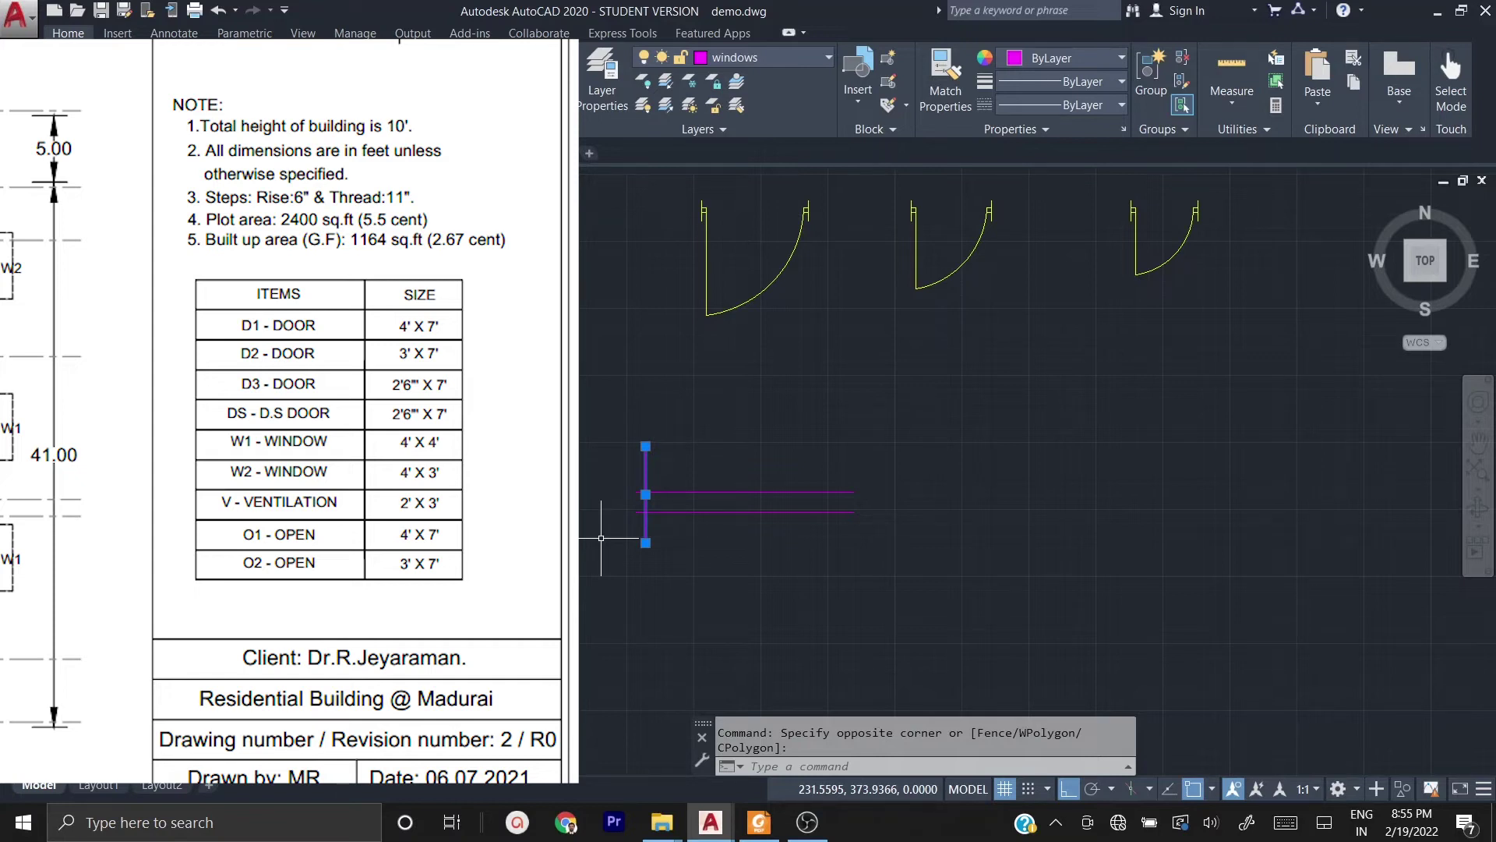
{"action": "type", "text": "co"}
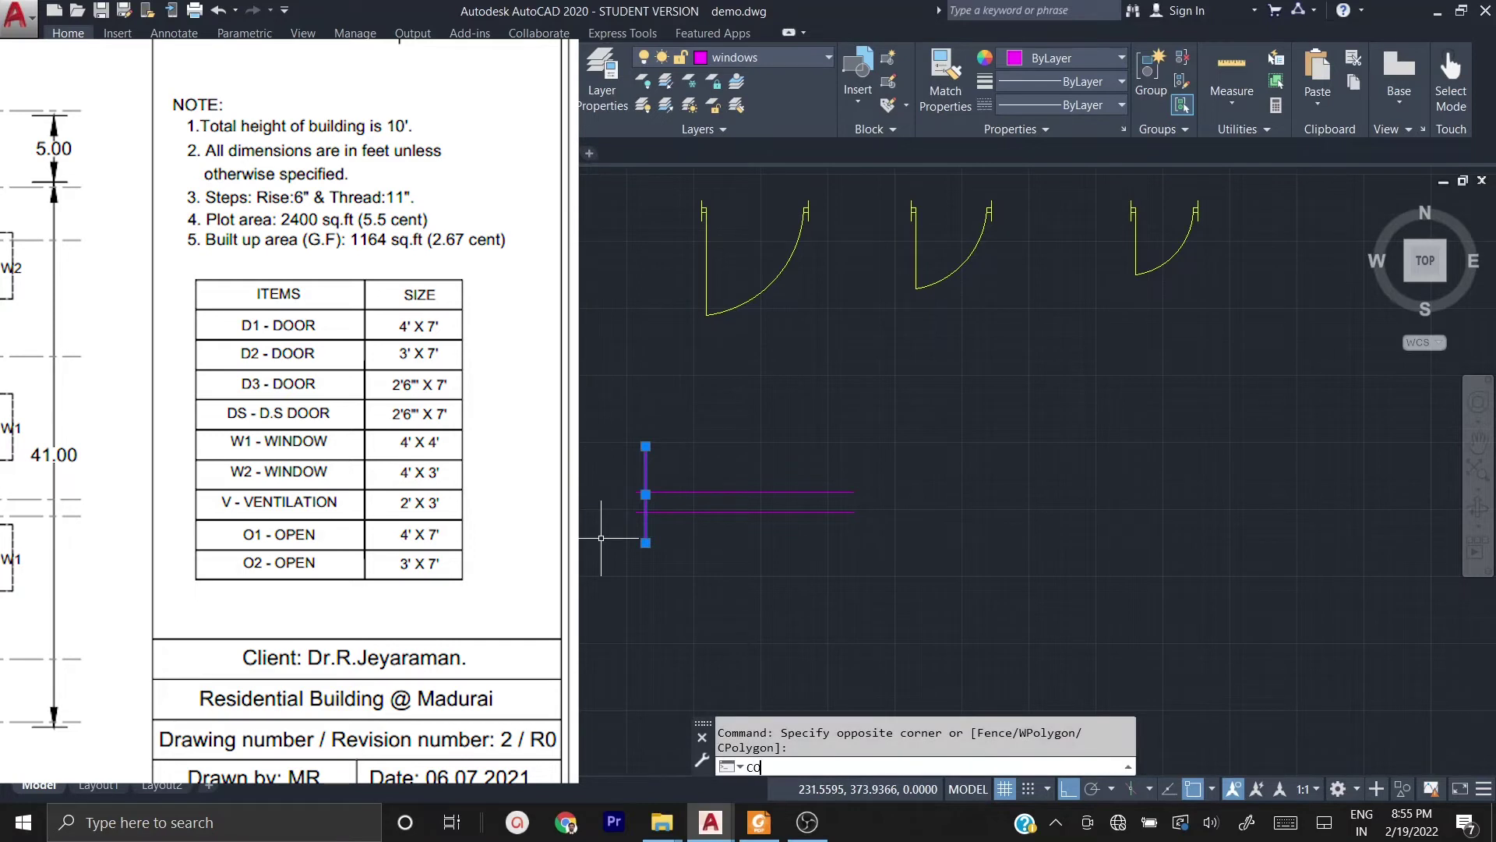
{"action": "key", "text": "Return"}
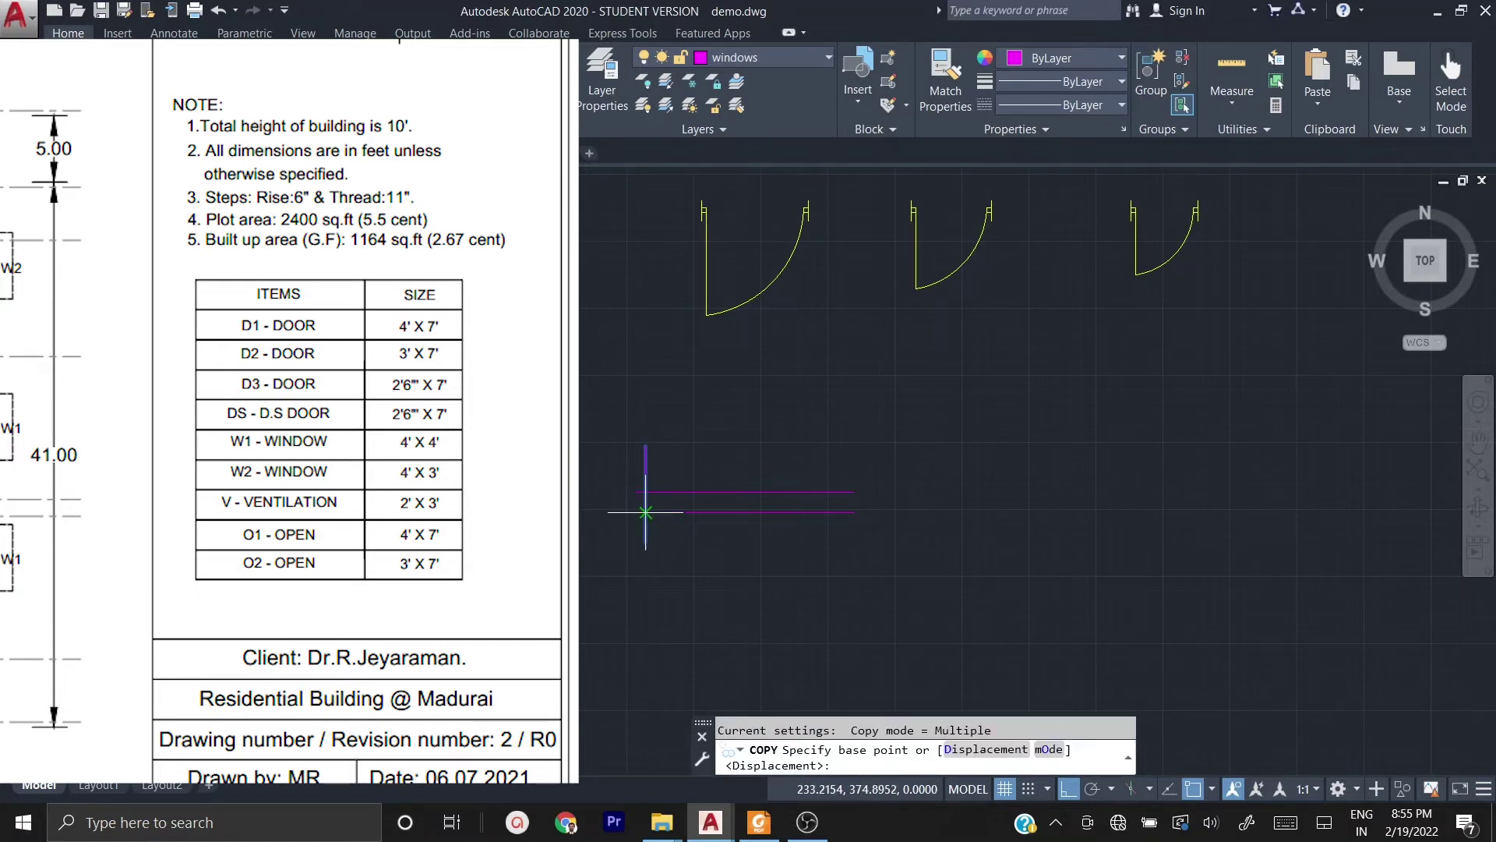
{"action": "left_click", "coordinate": [645, 512]}
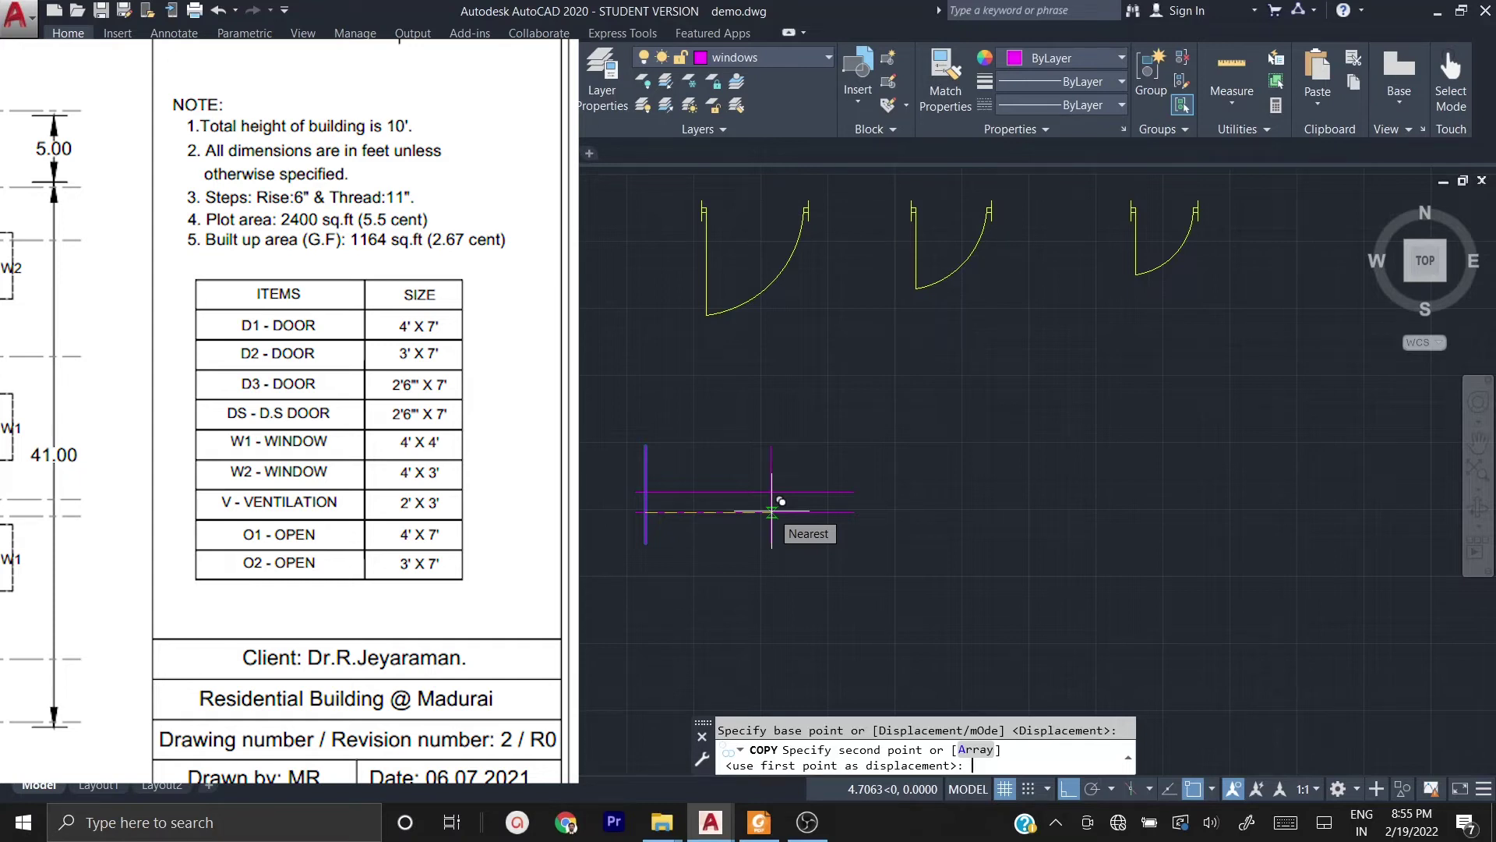
{"action": "type", "text": "4"}
{"action": "key", "text": "Return"}
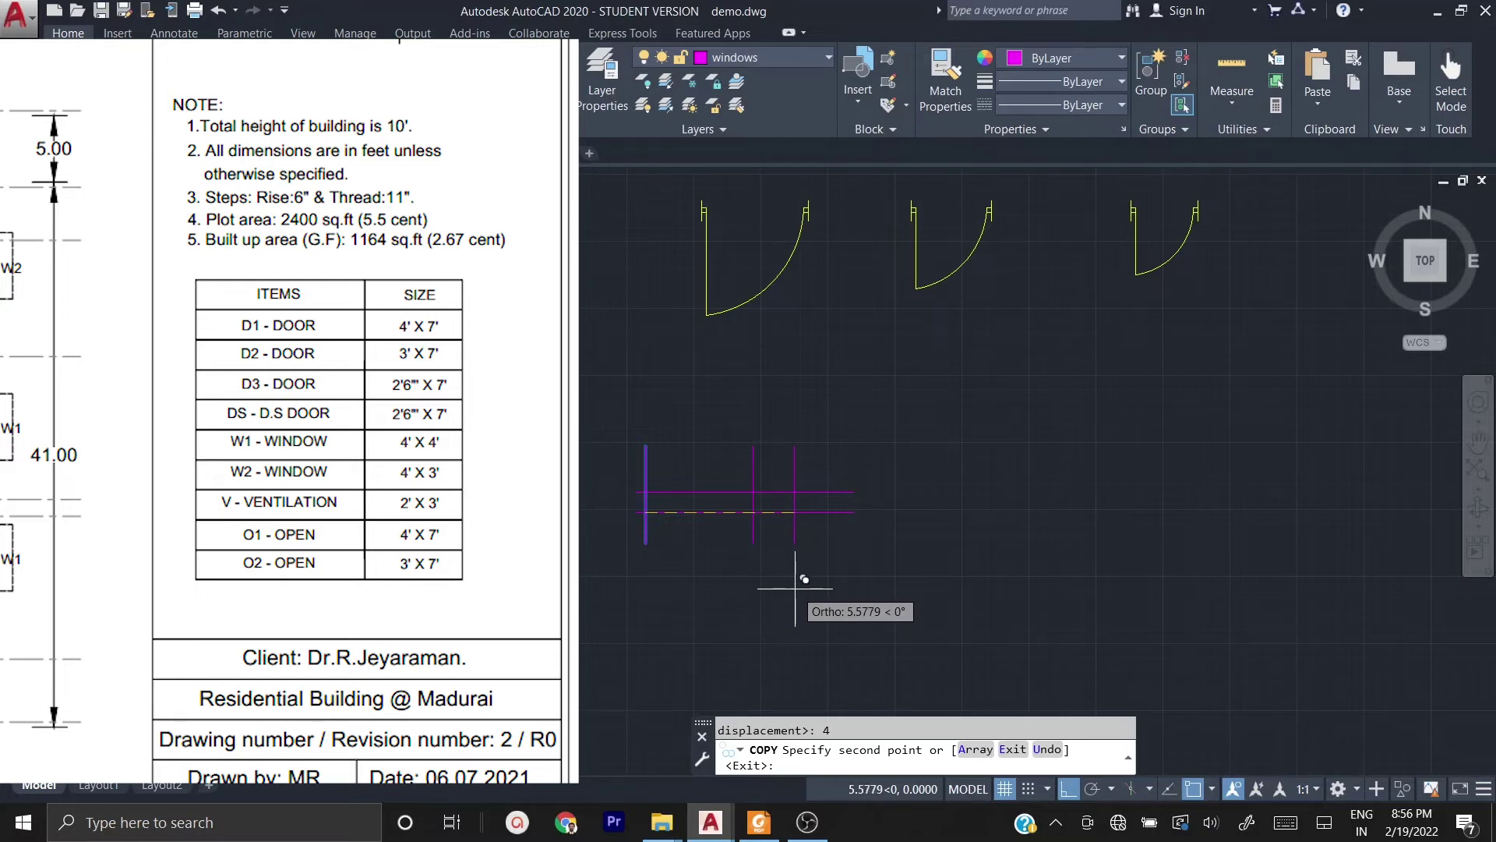
{"action": "key", "text": "Escape"}
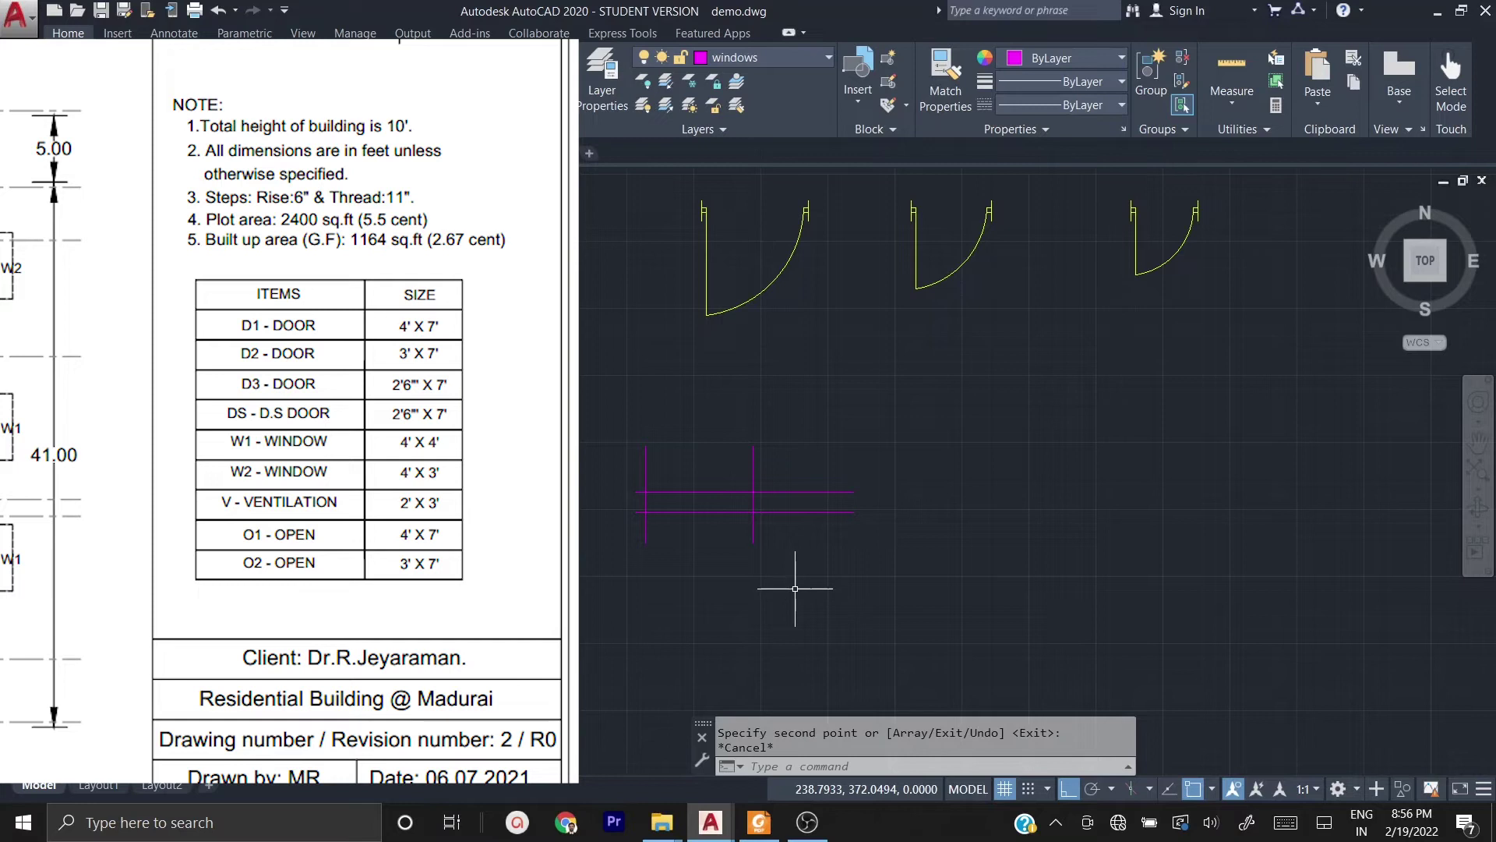
- Trim the line ends projecting beyond the crossings so a closed 4 by 0.75 foot window rectangle remains
{"action": "type", "text": "tr"}
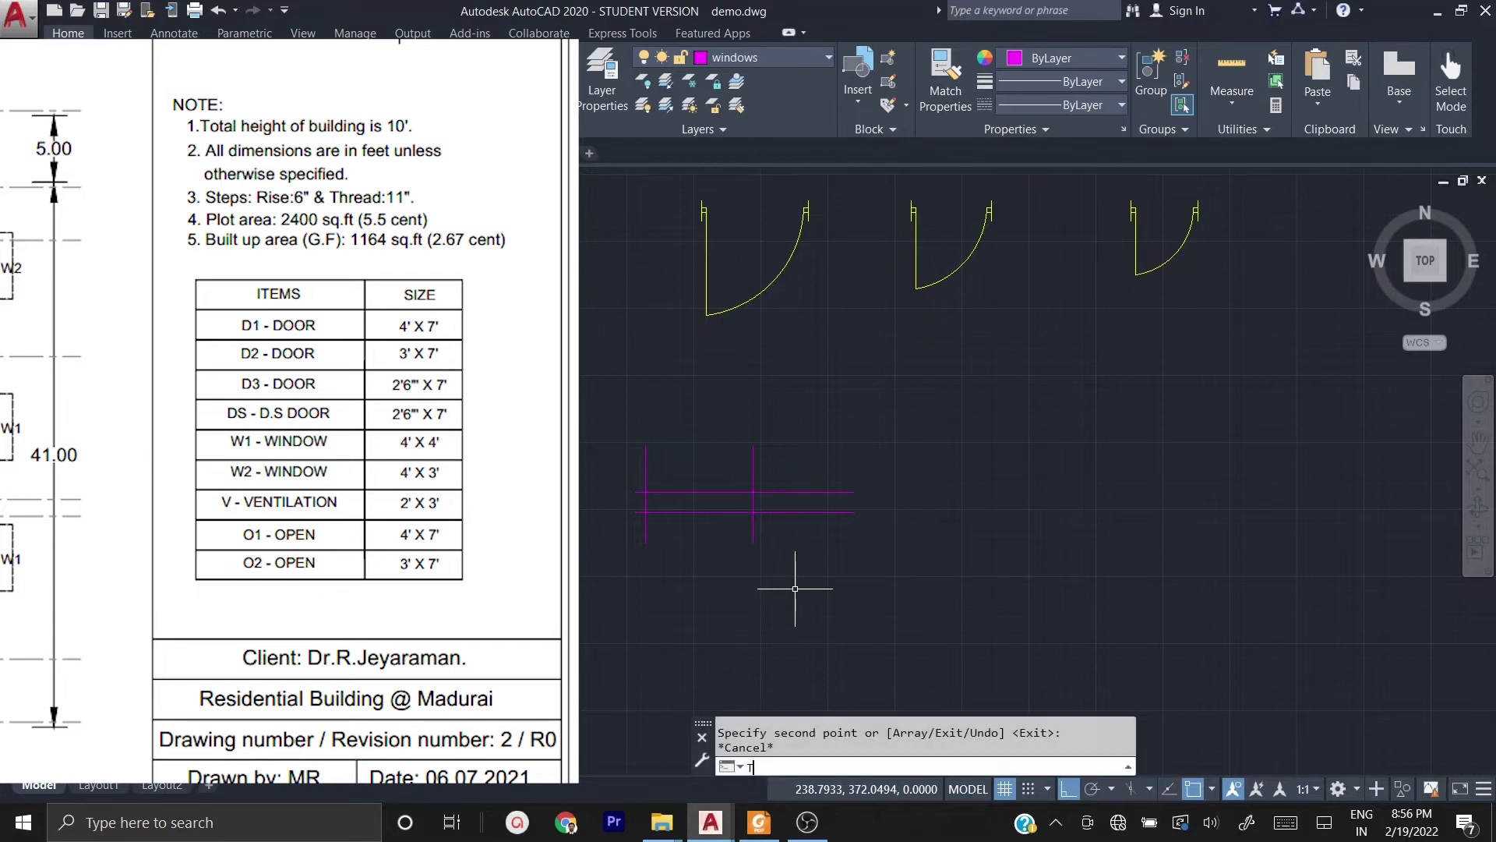
{"action": "key", "text": "Return"}
{"action": "left_click", "coordinate": [866, 571]}
{"action": "left_click", "coordinate": [808, 445]}
{"action": "left_click", "coordinate": [753, 461]}
{"action": "left_click", "coordinate": [644, 460]}
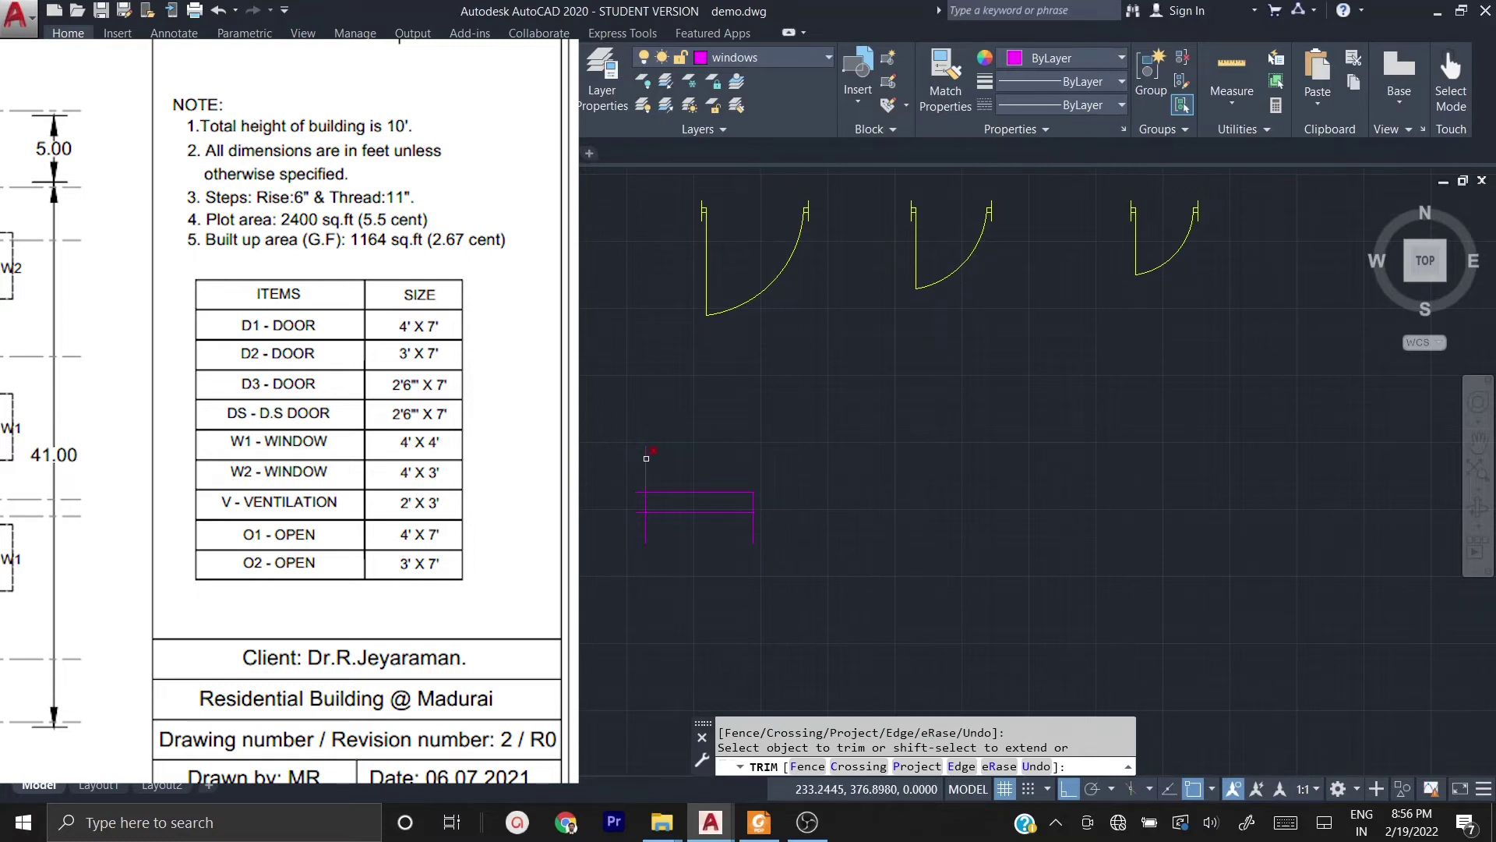
{"action": "left_click", "coordinate": [835, 552]}
{"action": "left_click", "coordinate": [585, 534]}
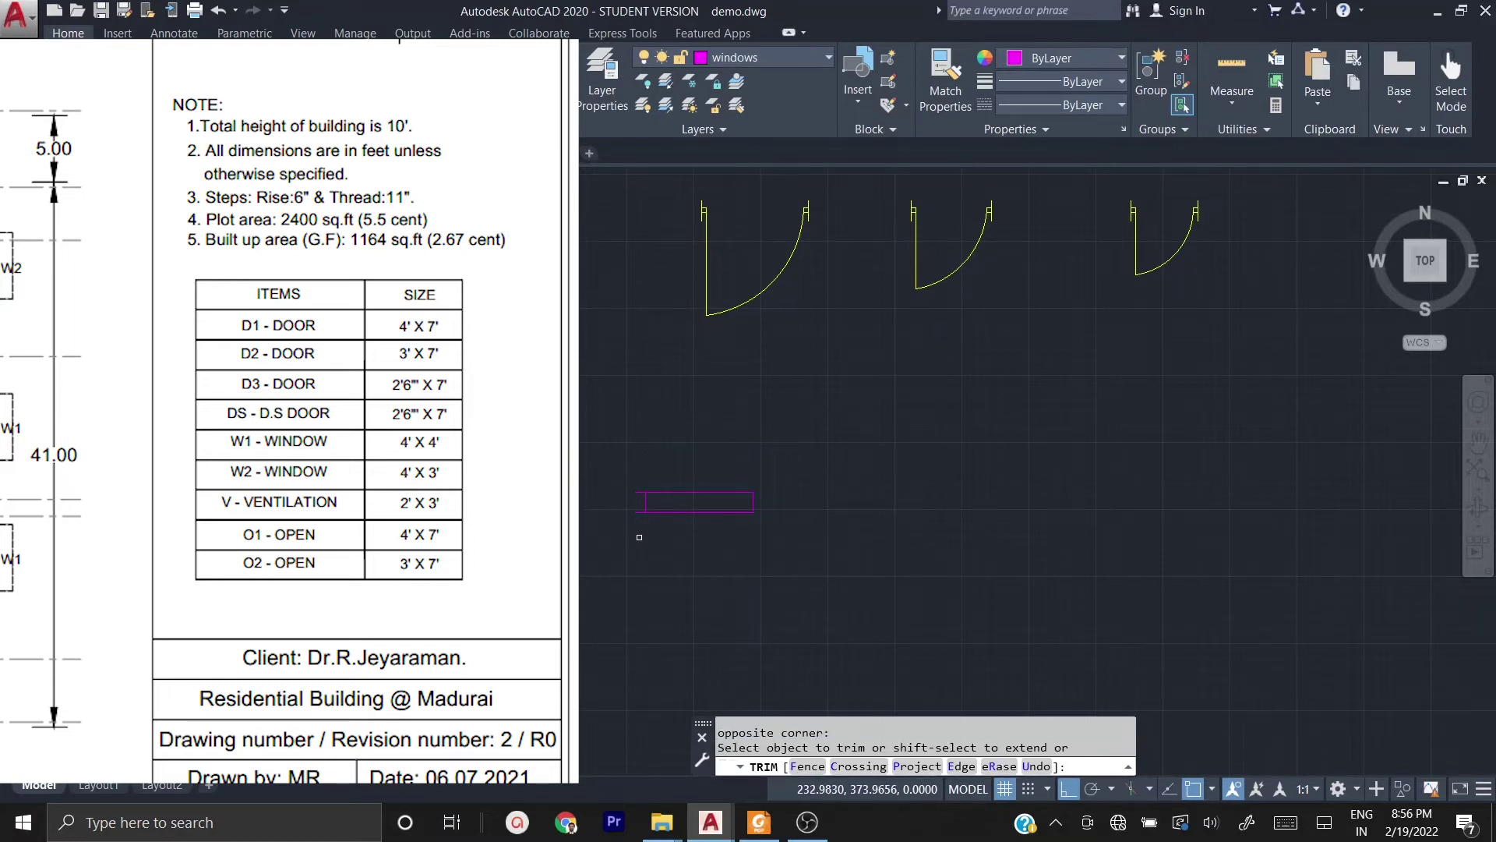
{"action": "key", "text": "Escape"}
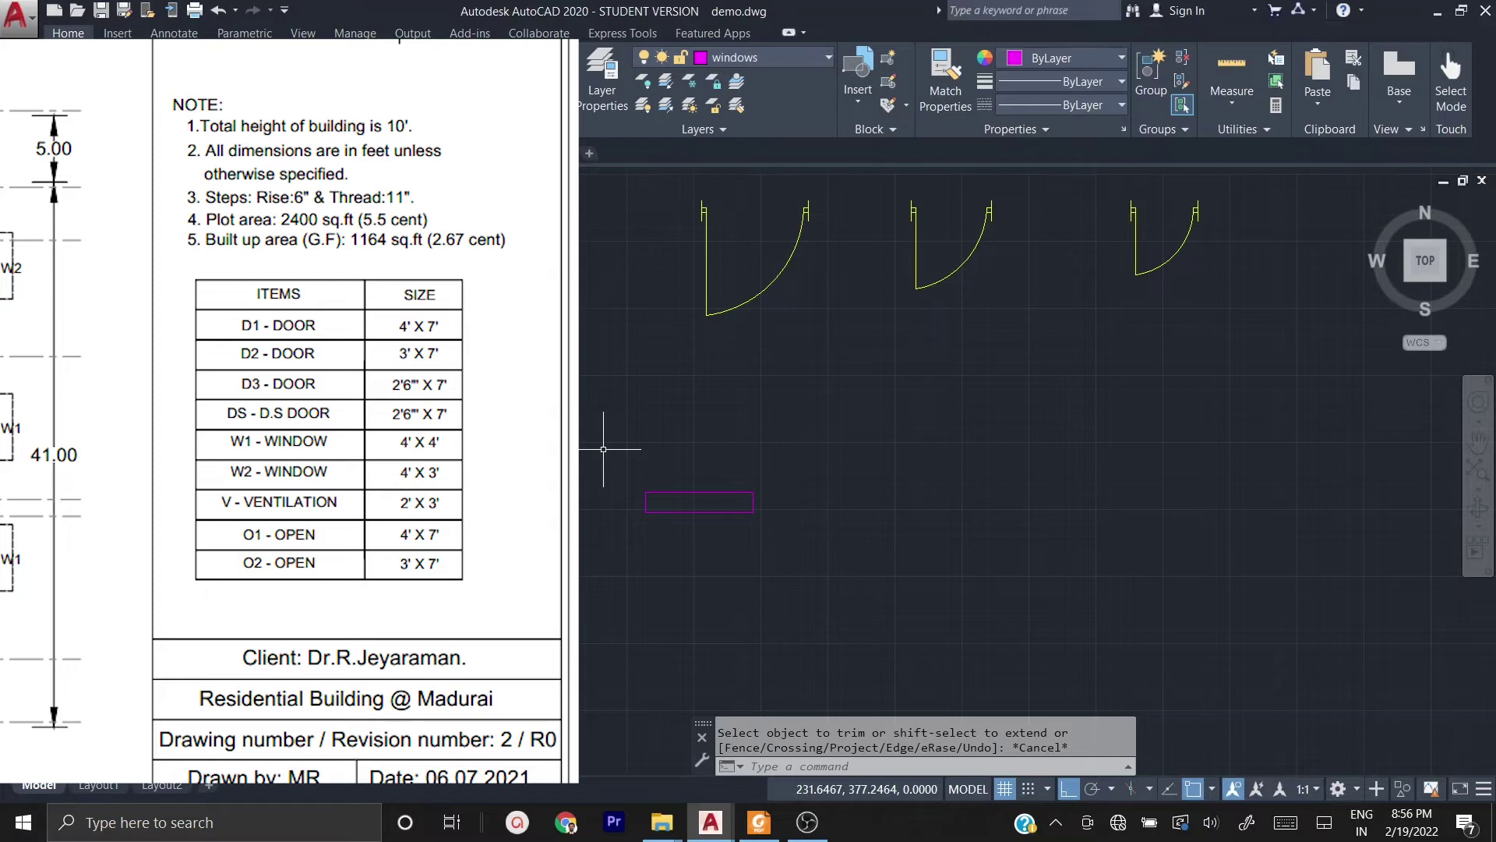
- Draw a horizontal centre line joining the midpoints of the window rectangle's two short sides
{"action": "type", "text": "l"}
{"action": "key", "text": "Return"}
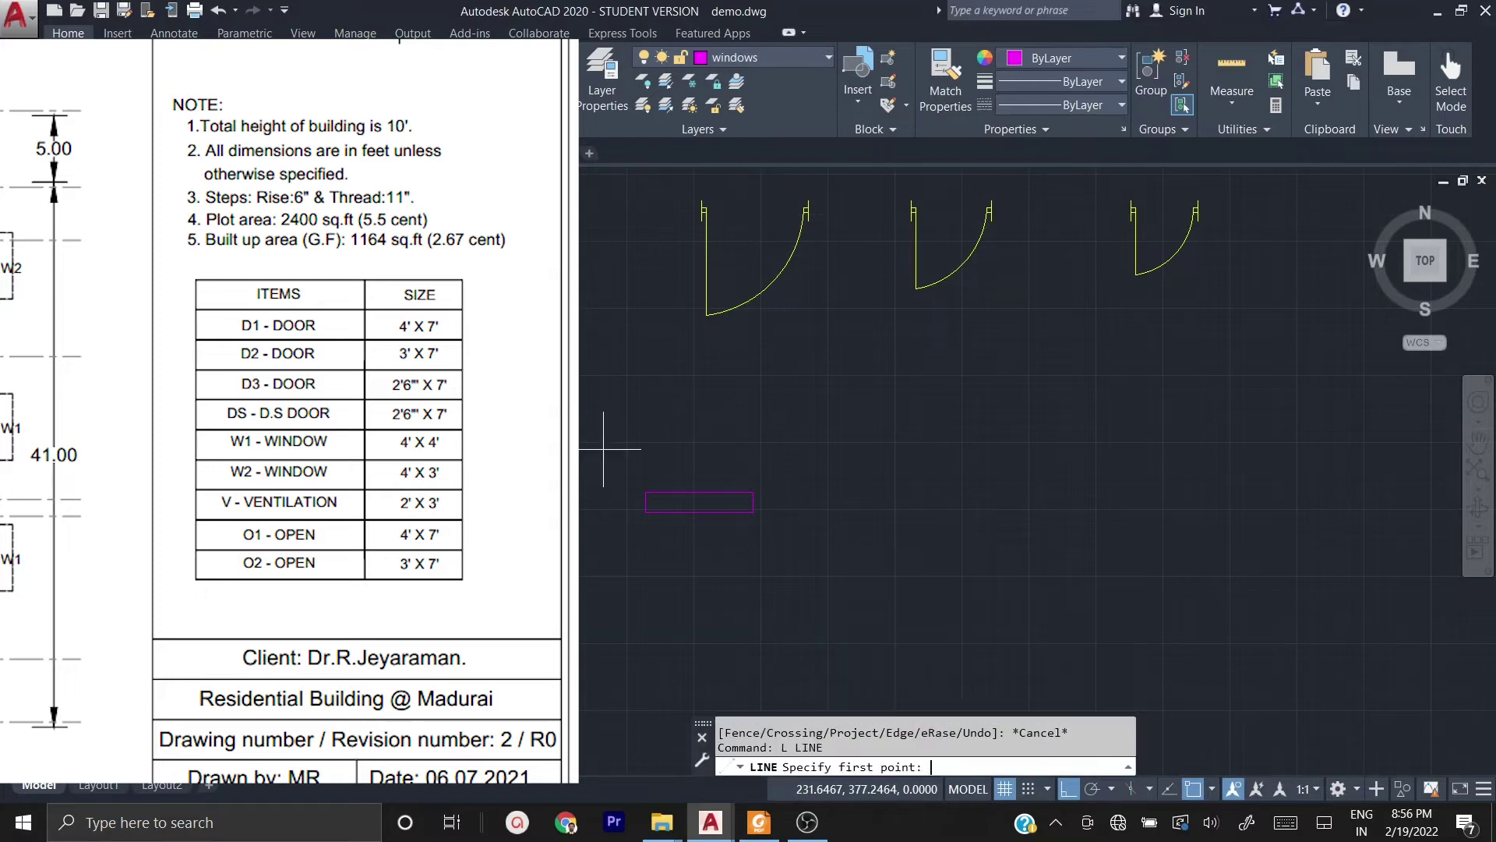
{"action": "left_click", "coordinate": [753, 502]}
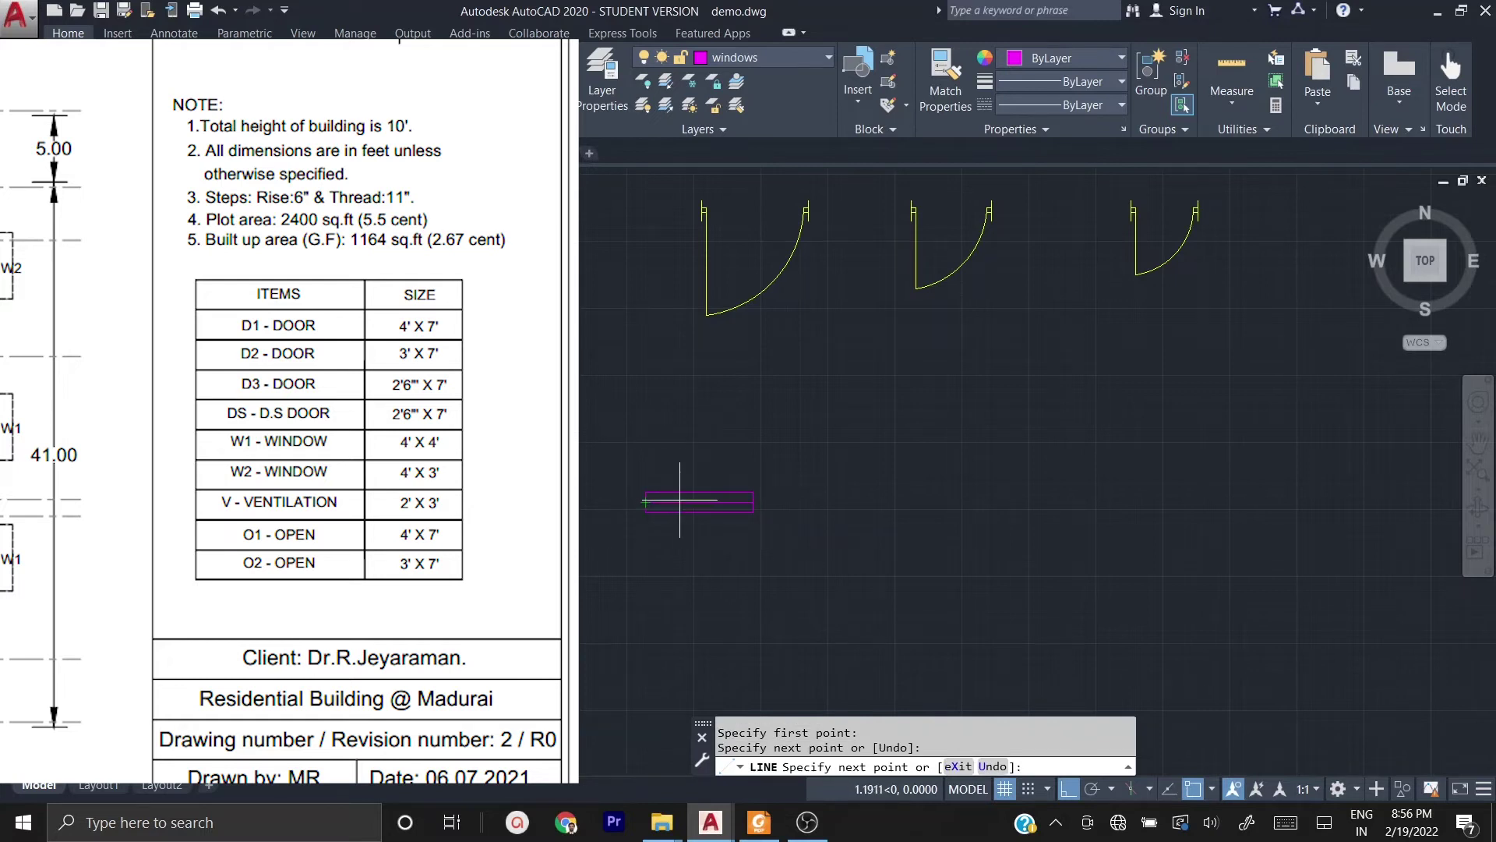
{"action": "left_click", "coordinate": [645, 503]}
{"action": "scroll", "coordinate": [684, 497], "scroll_direction": "up", "scroll_amount": 4}
{"action": "scroll", "coordinate": [675, 518], "scroll_direction": "up", "scroll_amount": 2}
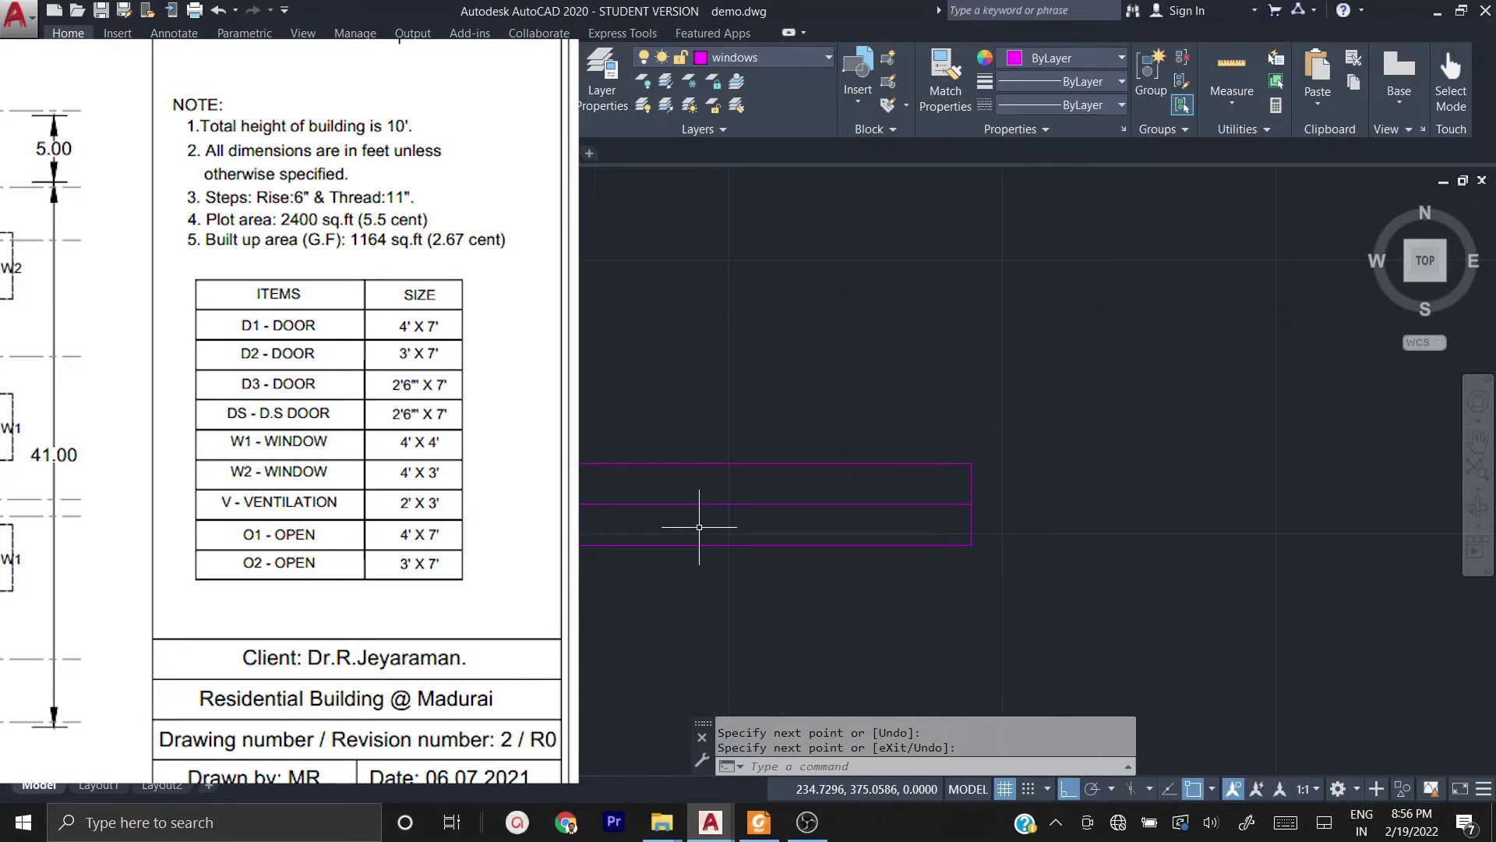
{"action": "key", "text": "Return"}
{"action": "type", "text": "co"}
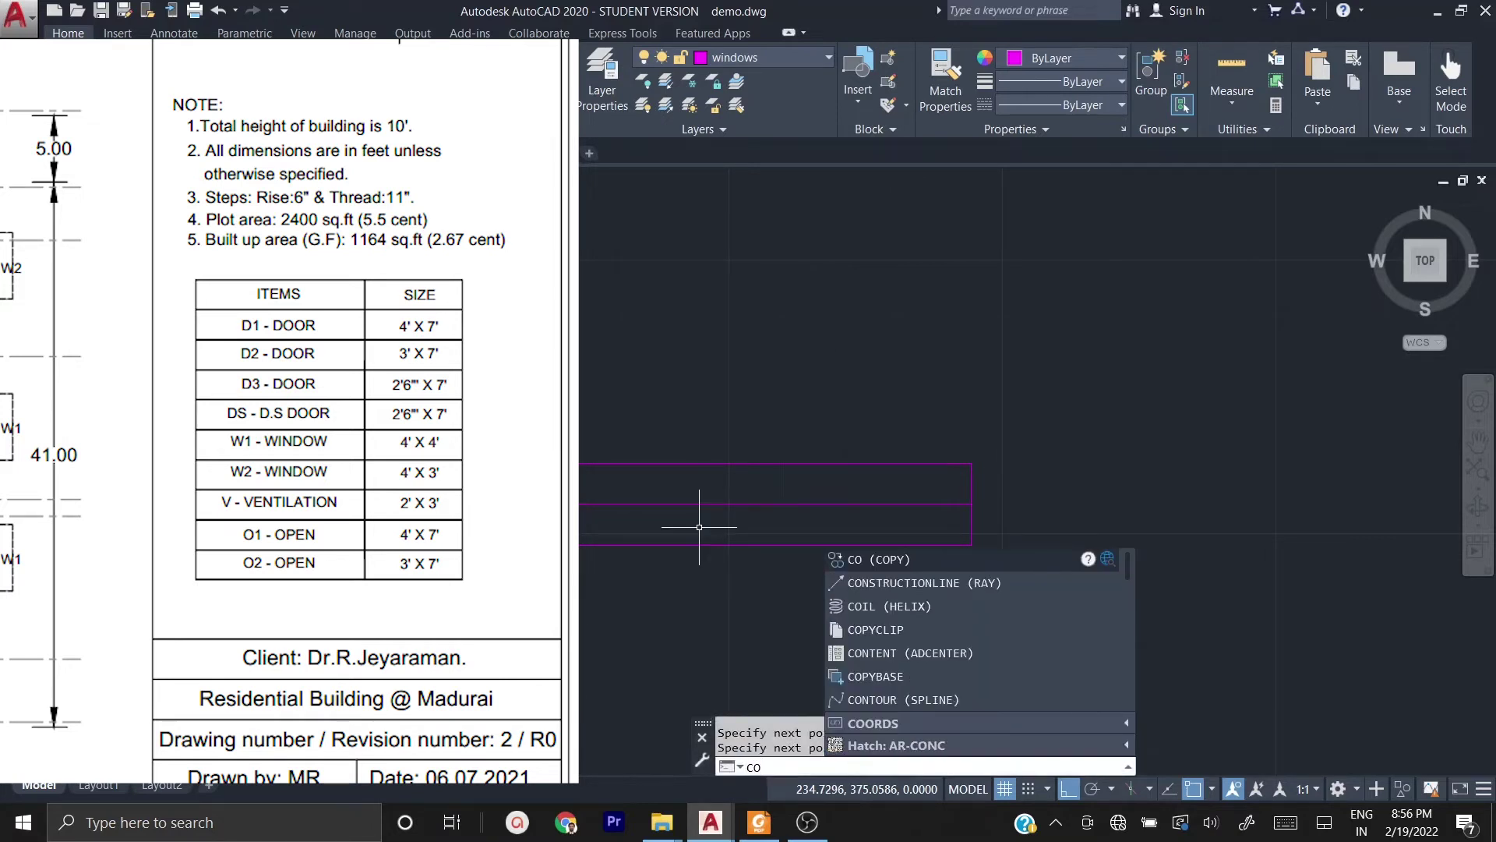
{"action": "key", "text": "Return"}
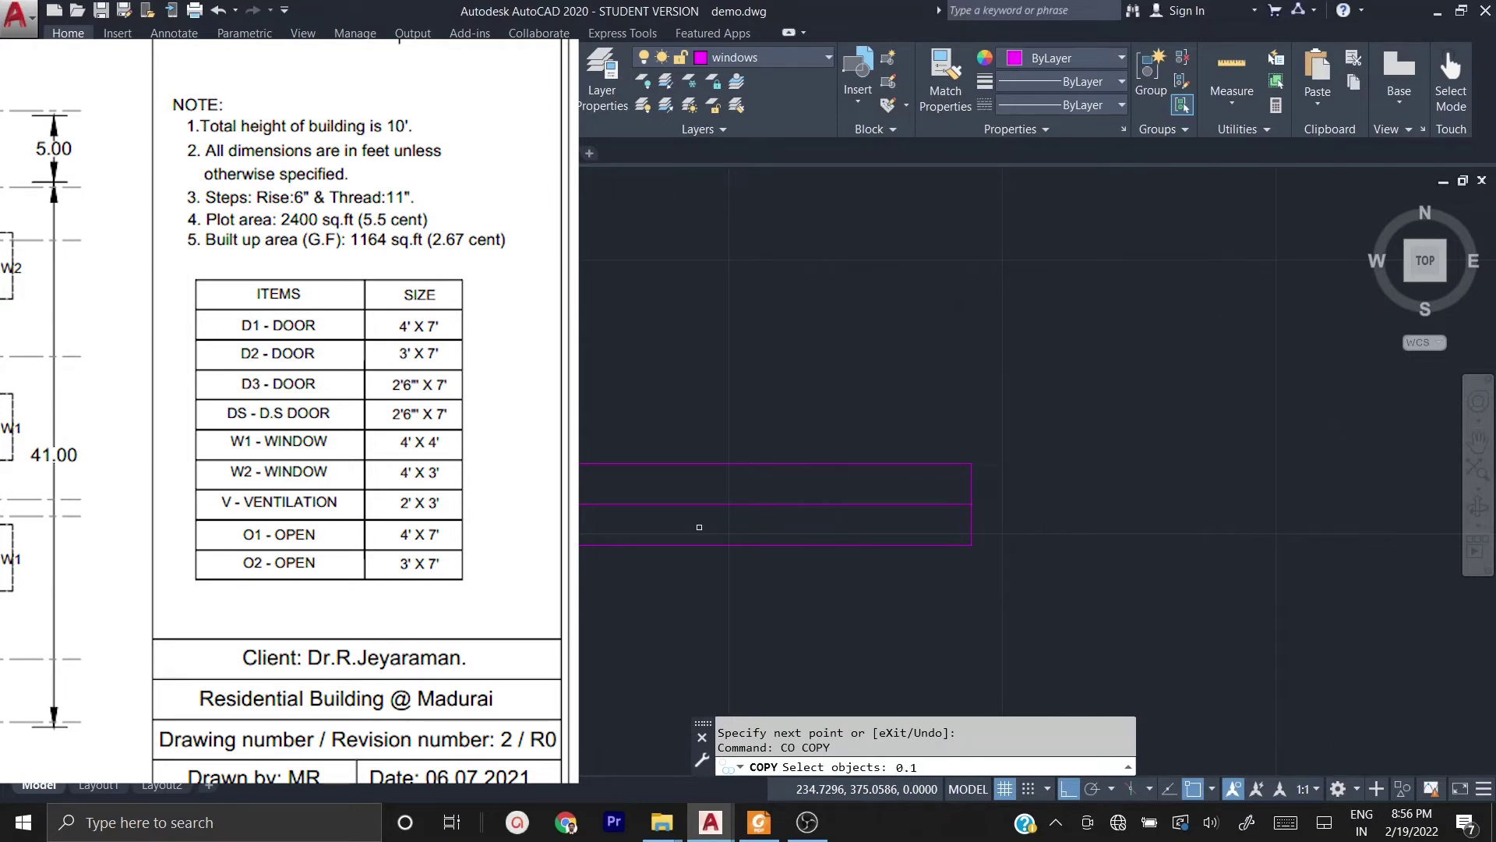
{"action": "key", "text": "Return"}
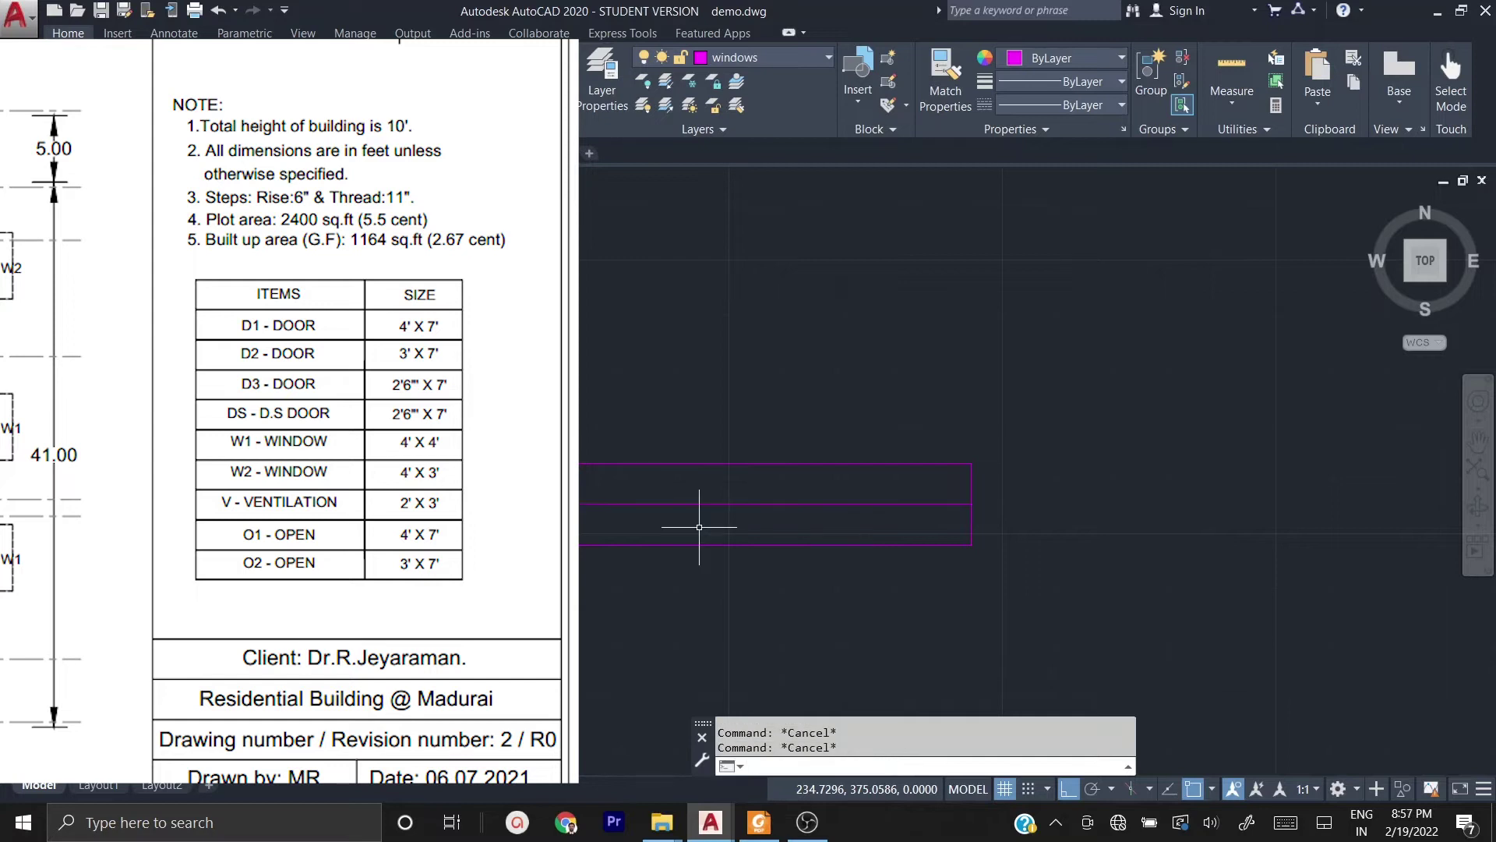
- Copy the window's centre line 0.125 feet straight up
{"action": "left_click", "coordinate": [694, 525]}
{"action": "left_click", "coordinate": [678, 491]}
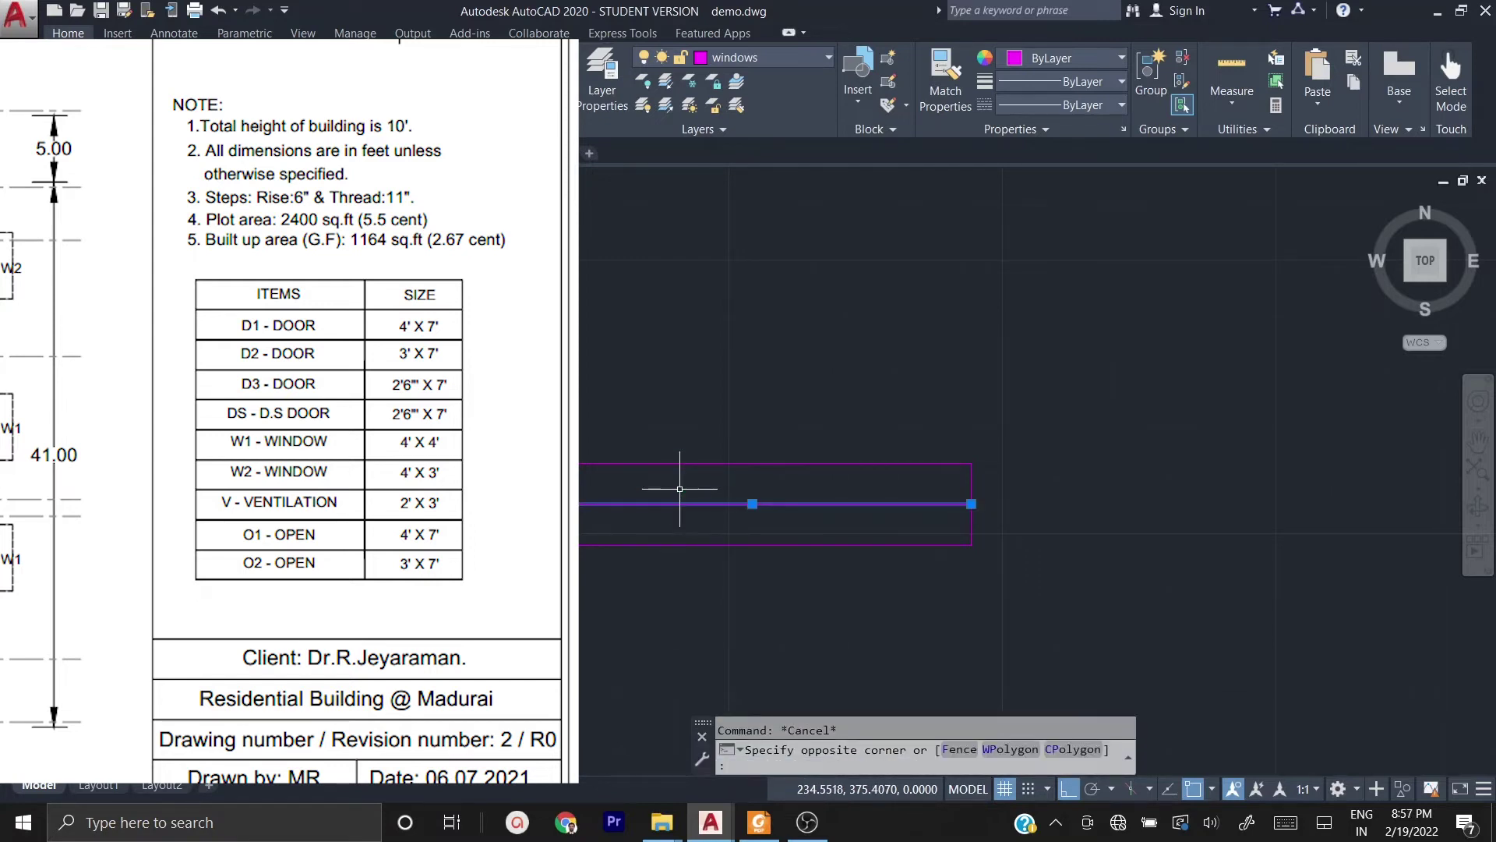
{"action": "type", "text": "co"}
{"action": "key", "text": "Return"}
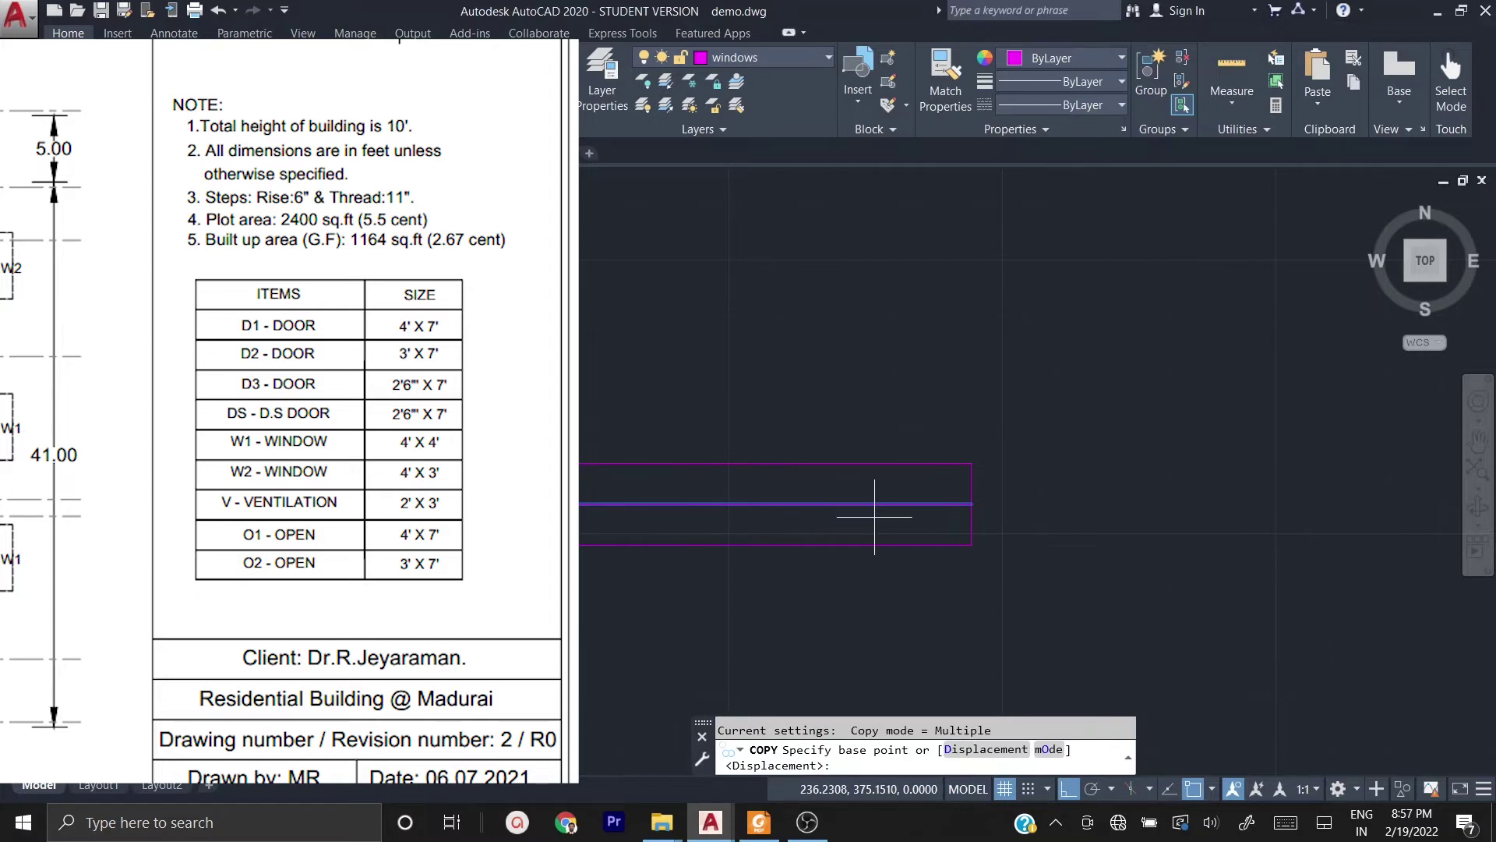
{"action": "left_click", "coordinate": [971, 503]}
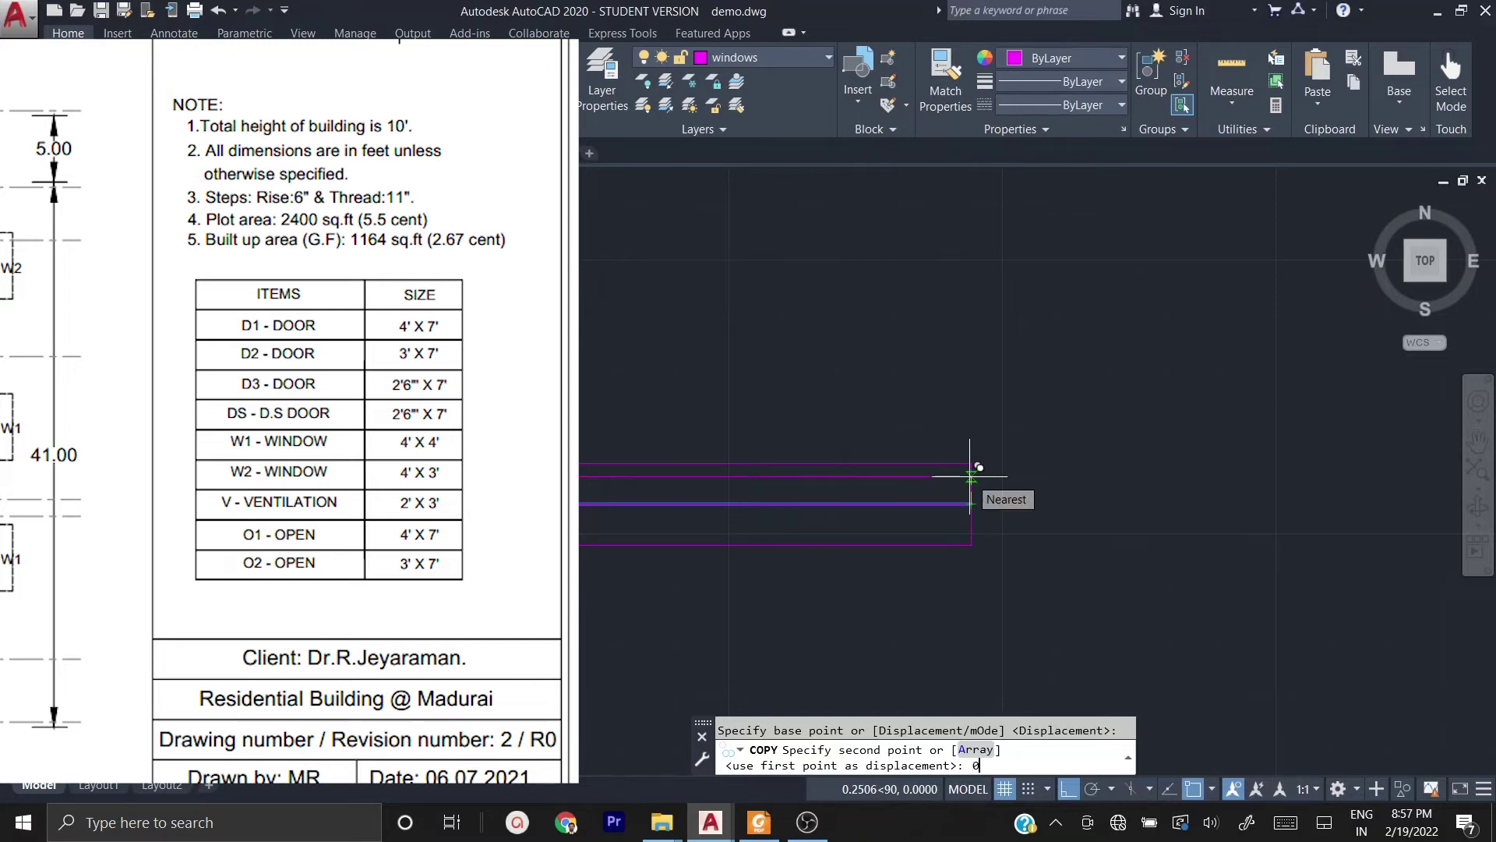
{"action": "key", "text": "Return"}
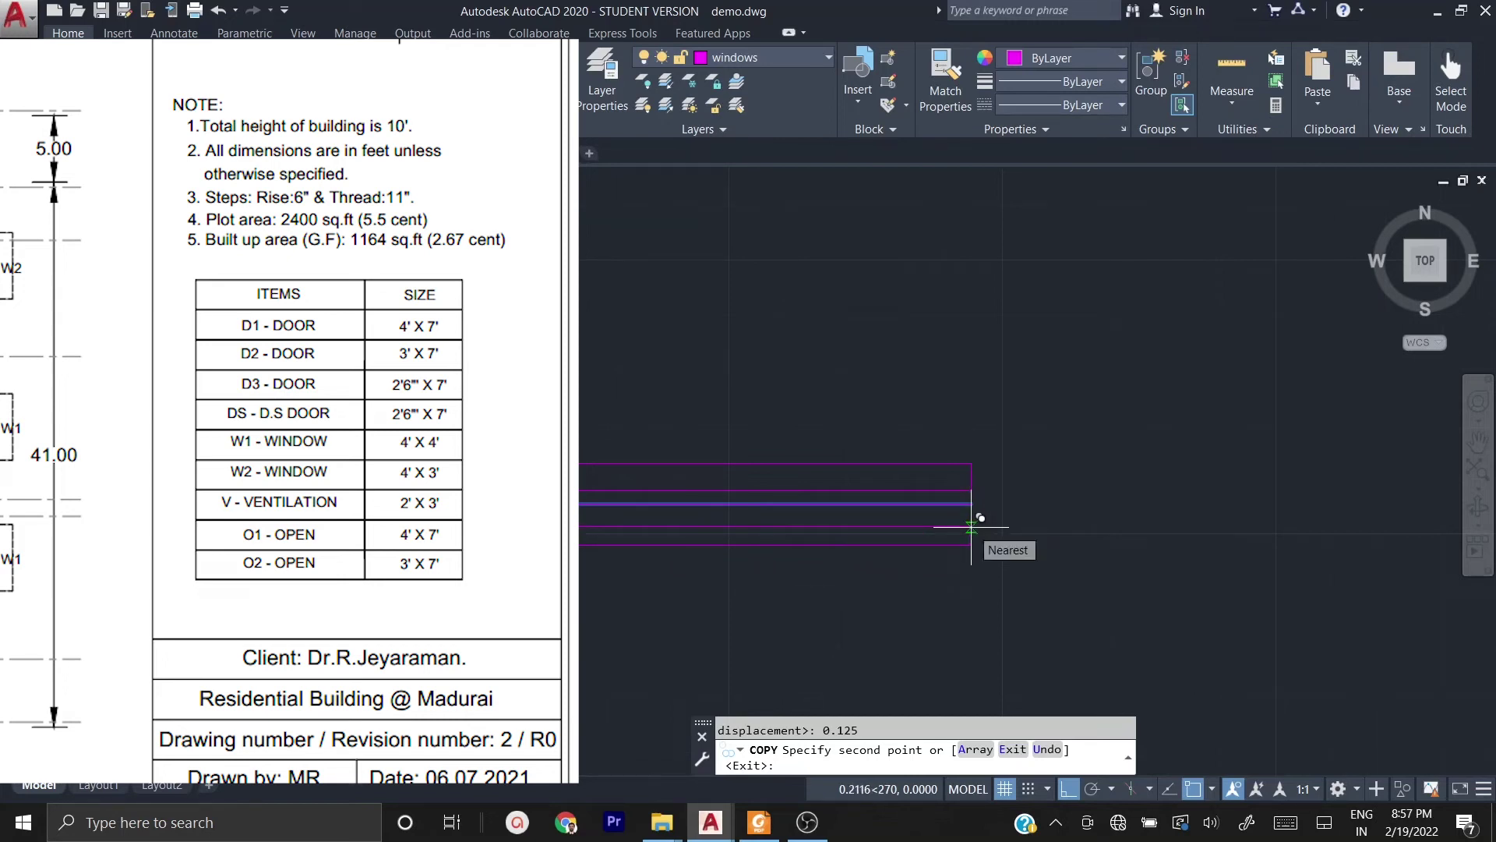
{"action": "key", "text": "Escape"}
- Copy the window's centre line 0.125 feet straight down
{"action": "left_click", "coordinate": [961, 504]}
{"action": "type", "text": "co"}
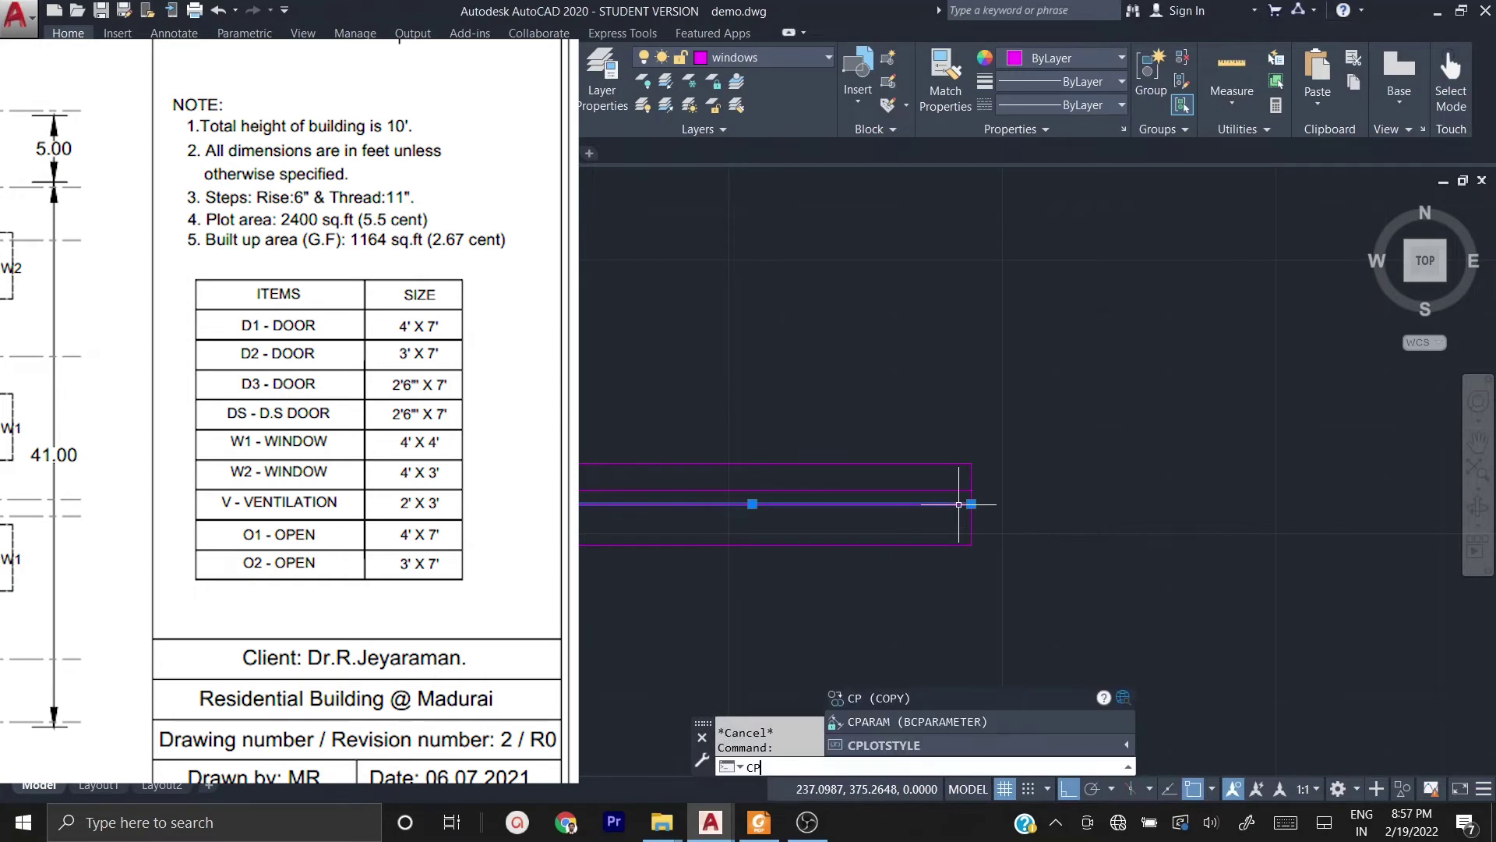
{"action": "key", "text": "Return"}
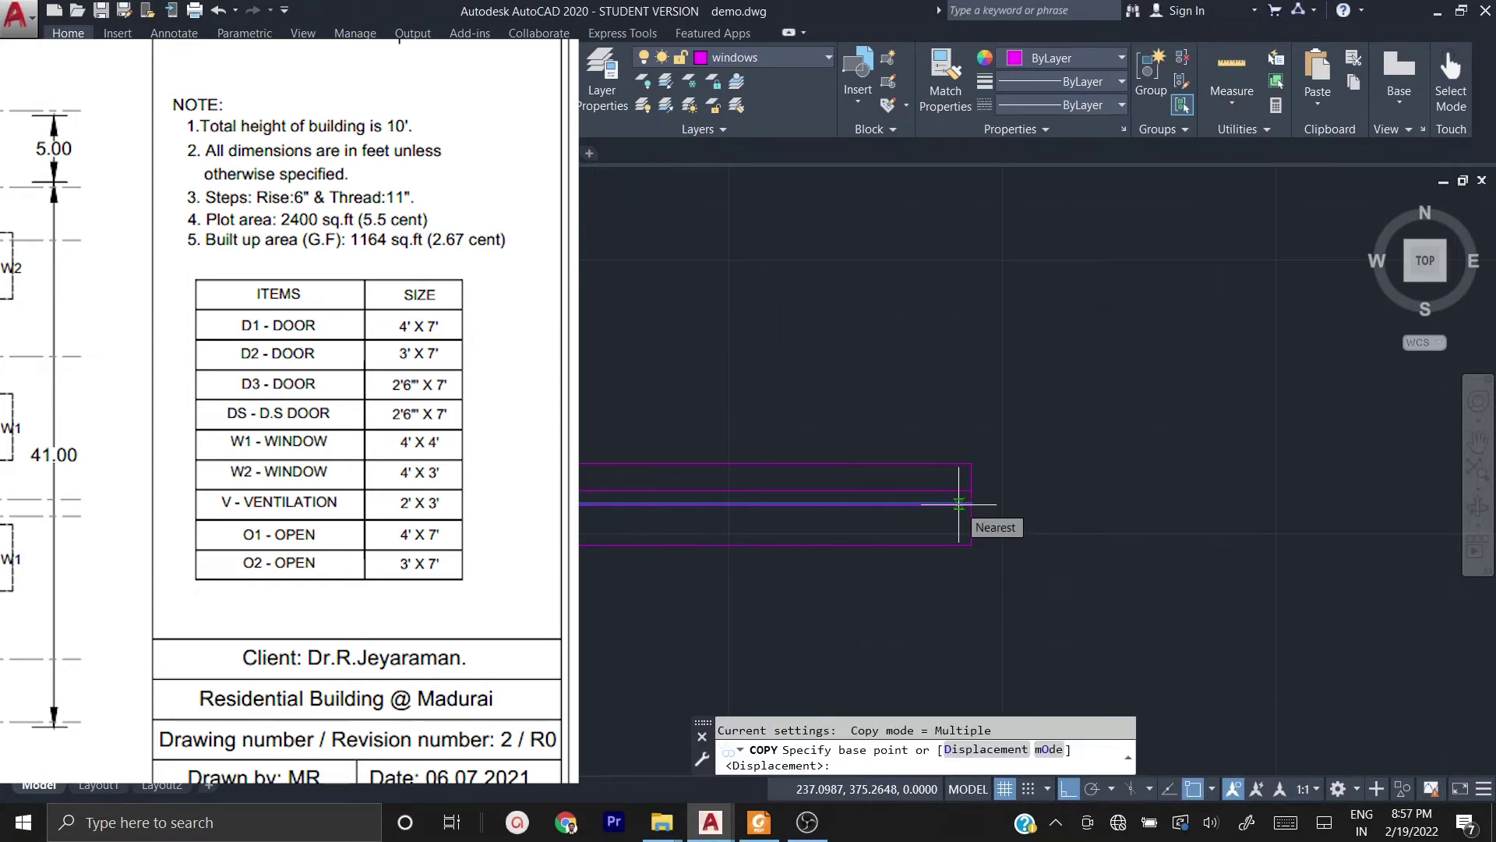
{"action": "left_click", "coordinate": [971, 506]}
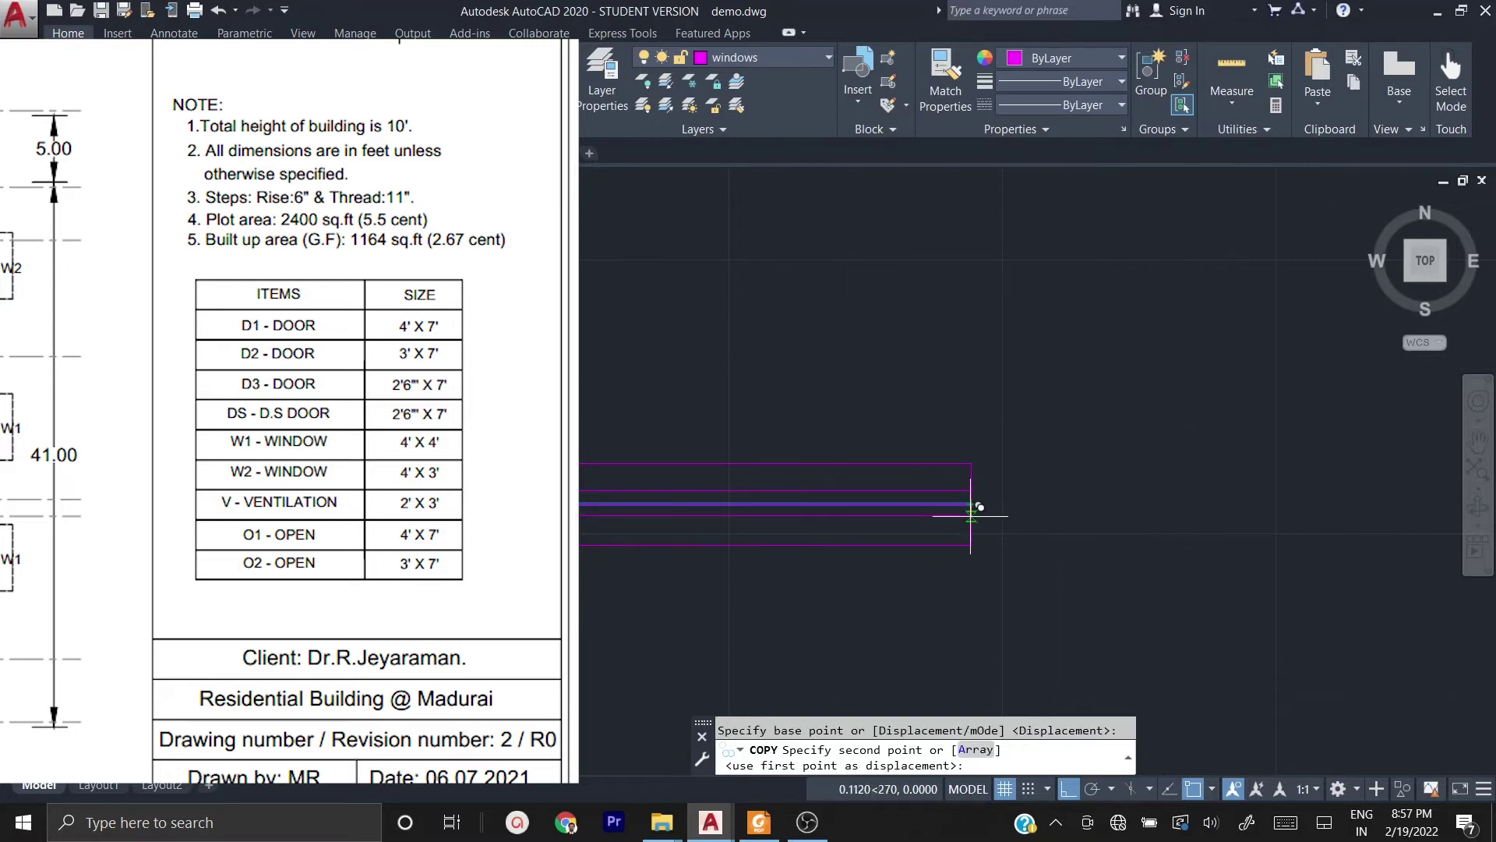
{"action": "type", "text": "0.125"}
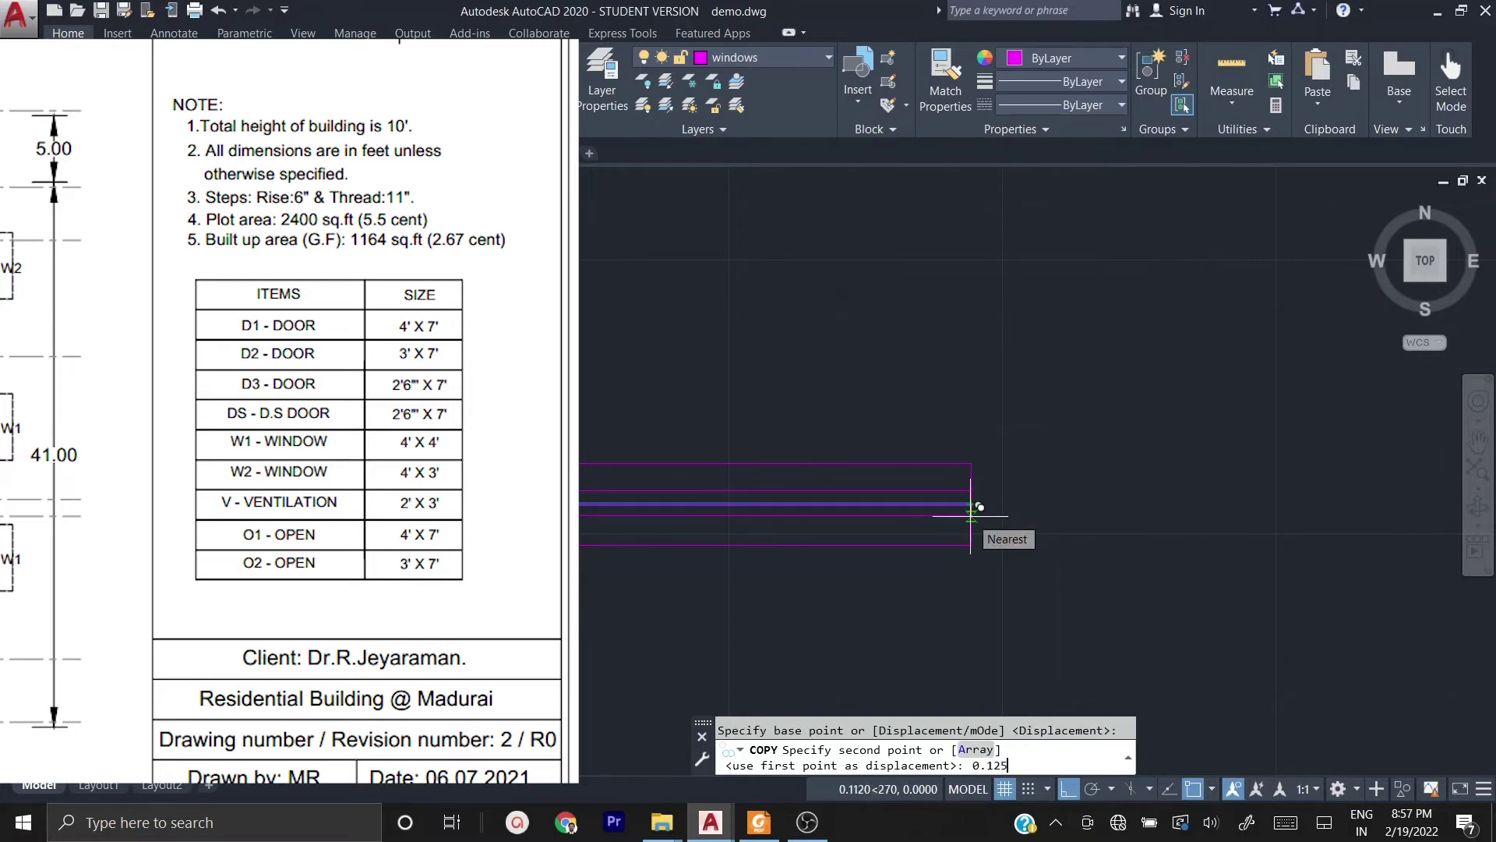
{"action": "key", "text": "Return"}
{"action": "key", "text": "Escape"}
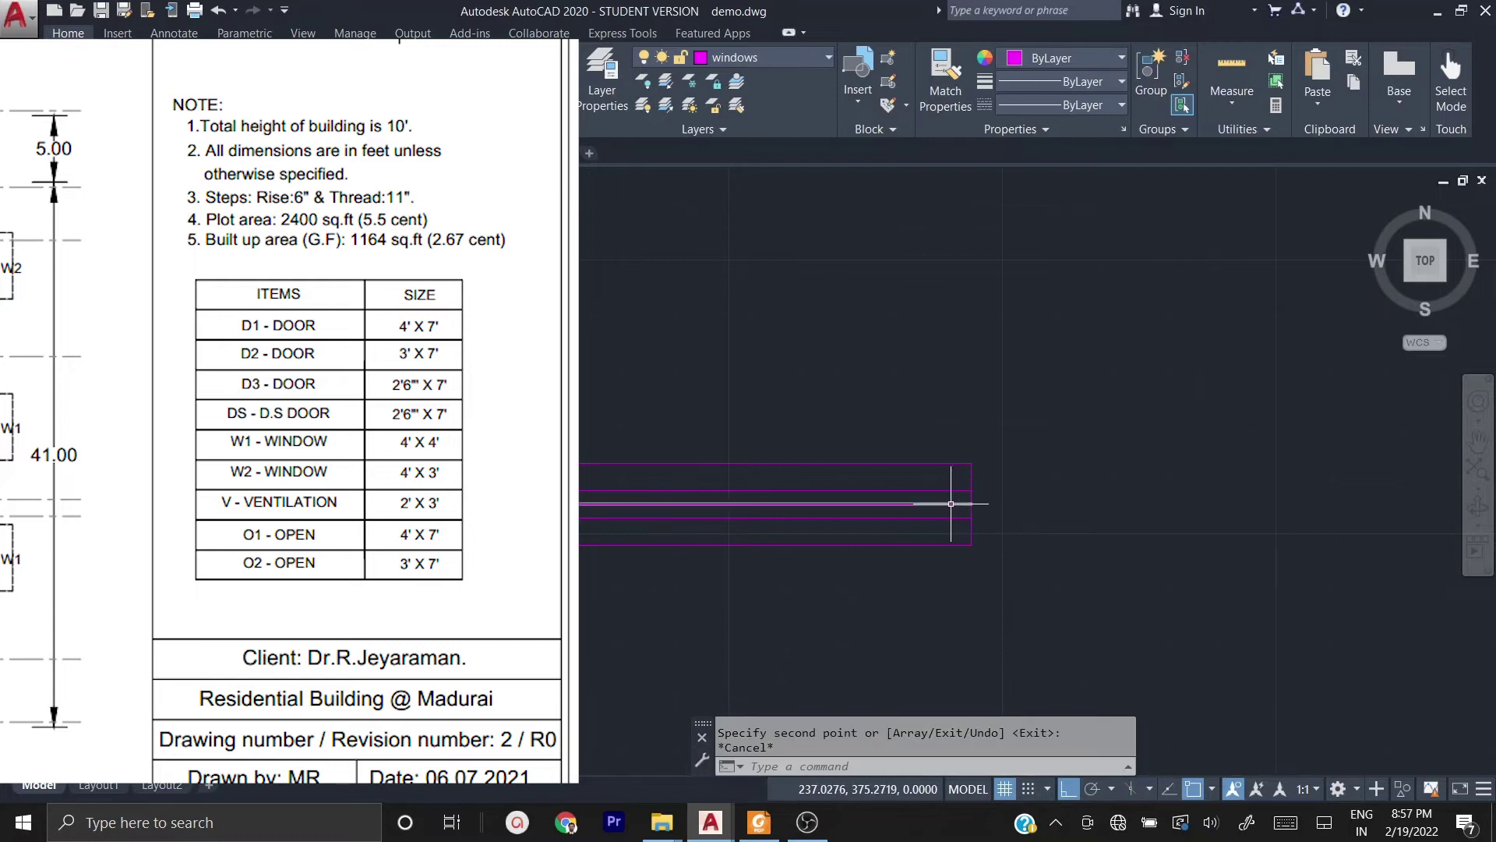
- Change the colour of the window's centre line from ByLayer to dark grey
{"action": "left_click", "coordinate": [949, 503]}
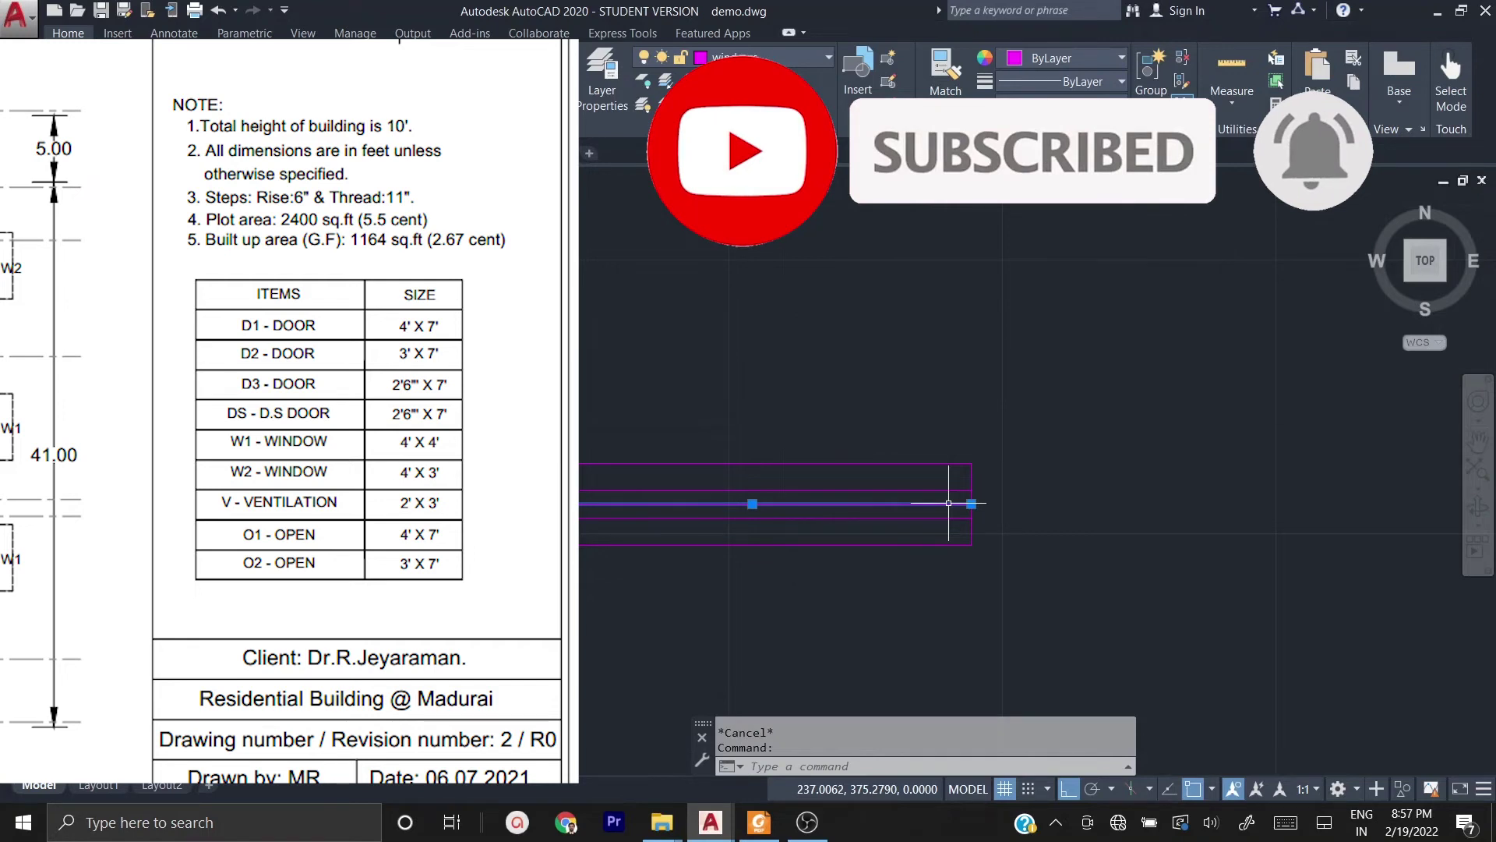
{"action": "left_click", "coordinate": [1122, 59]}
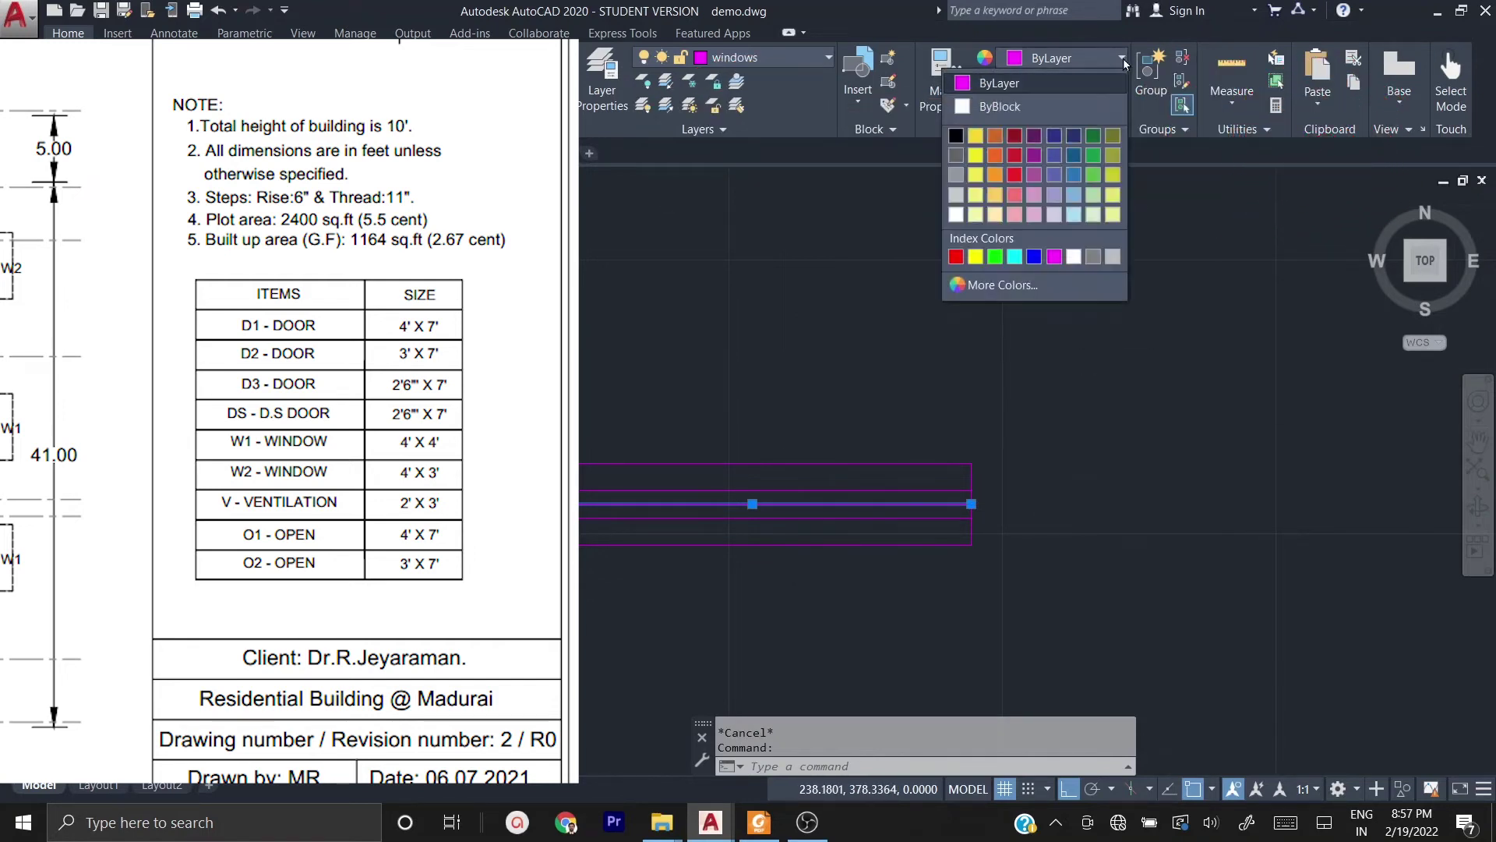
{"action": "left_click", "coordinate": [957, 155]}
{"action": "key", "text": "Escape"}
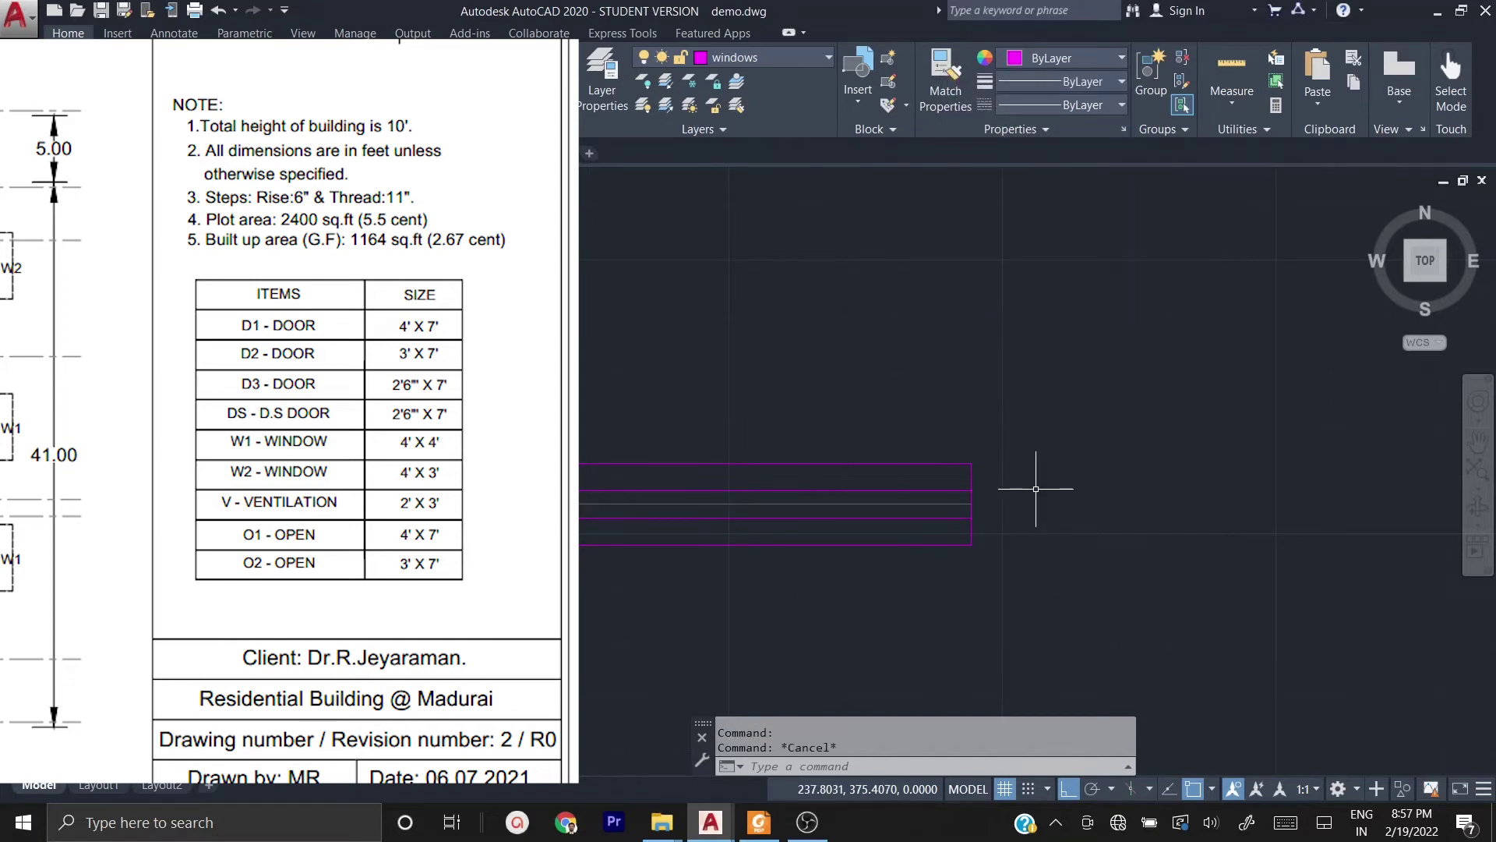
- Delete the window rectangle's two long outer edges, keeping the short sides and the three inner lines
{"action": "left_click", "coordinate": [842, 600]}
{"action": "left_click", "coordinate": [786, 539]}
{"action": "left_click", "coordinate": [895, 468]}
{"action": "left_click", "coordinate": [852, 414]}
{"action": "key", "text": "Delete"}
{"action": "scroll", "coordinate": [1020, 321], "scroll_direction": "down", "scroll_amount": 3}
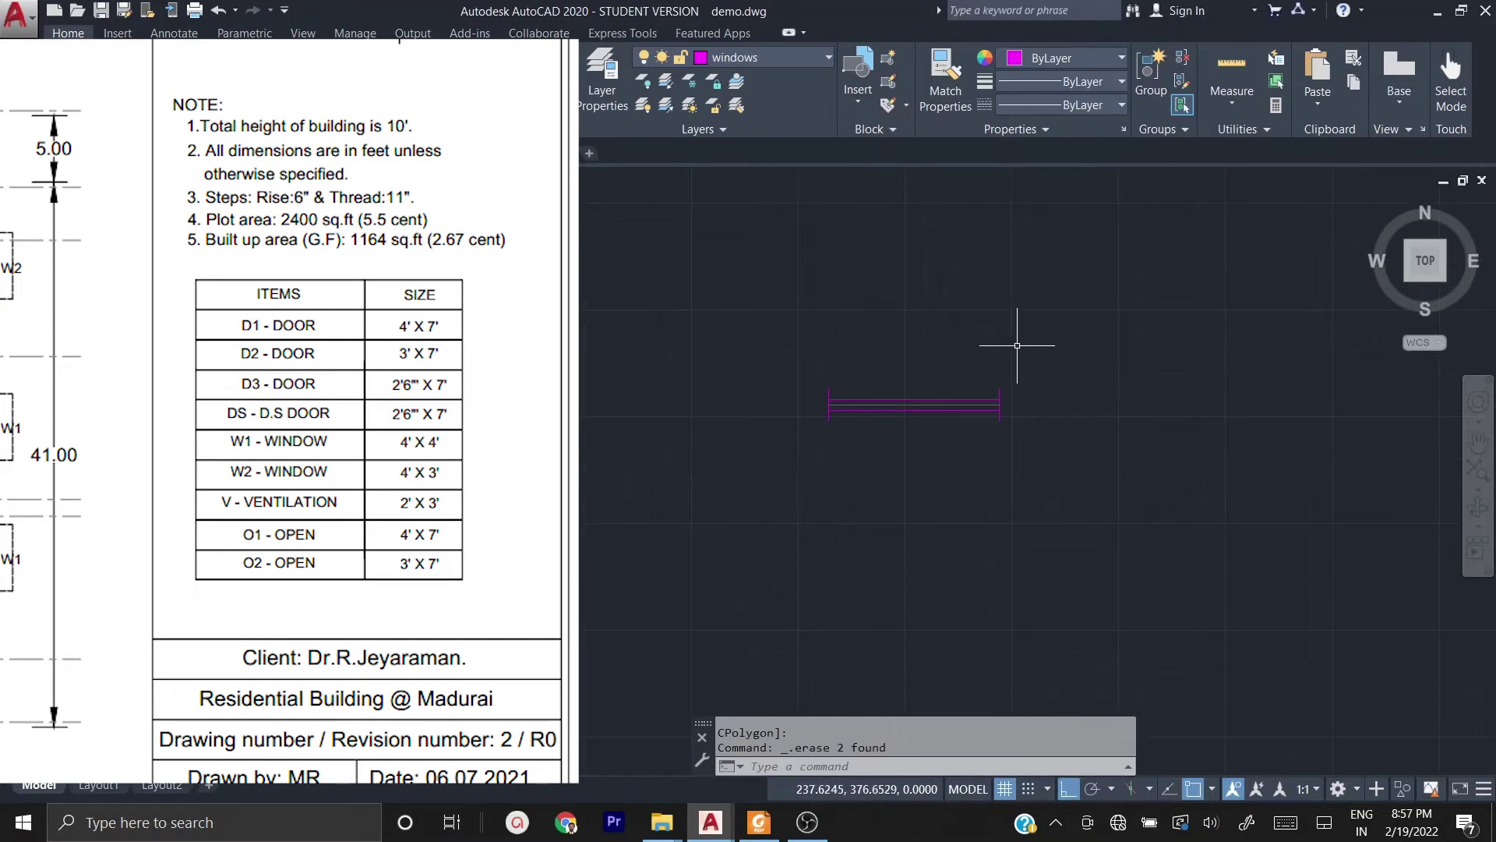
- Copy the whole window symbol about 8.17 feet horizontally to the right, using its lower-left endpoint as base point
{"action": "left_click", "coordinate": [759, 347]}
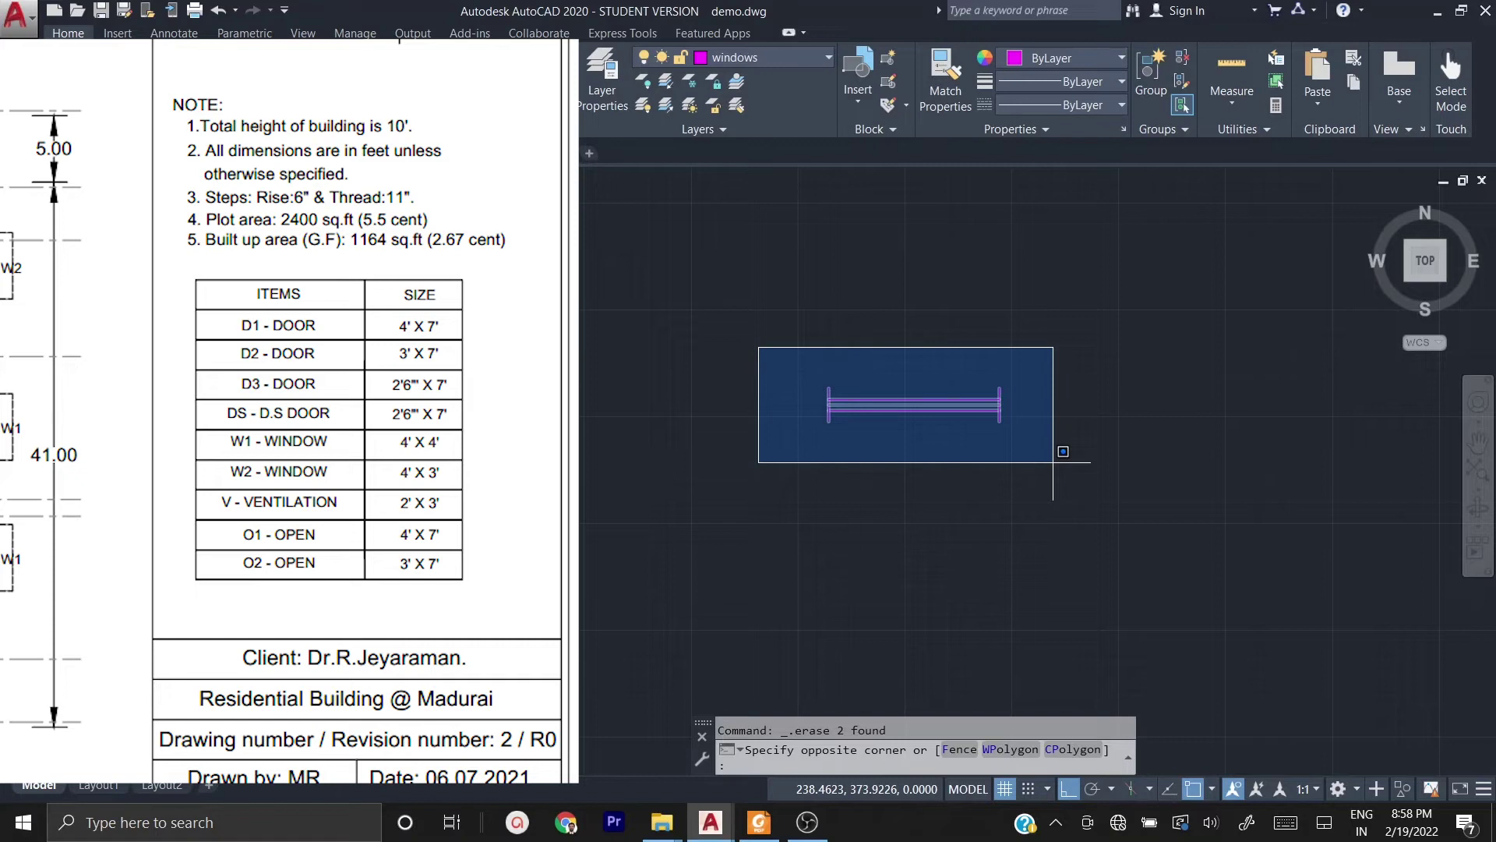
{"action": "left_click", "coordinate": [1053, 462]}
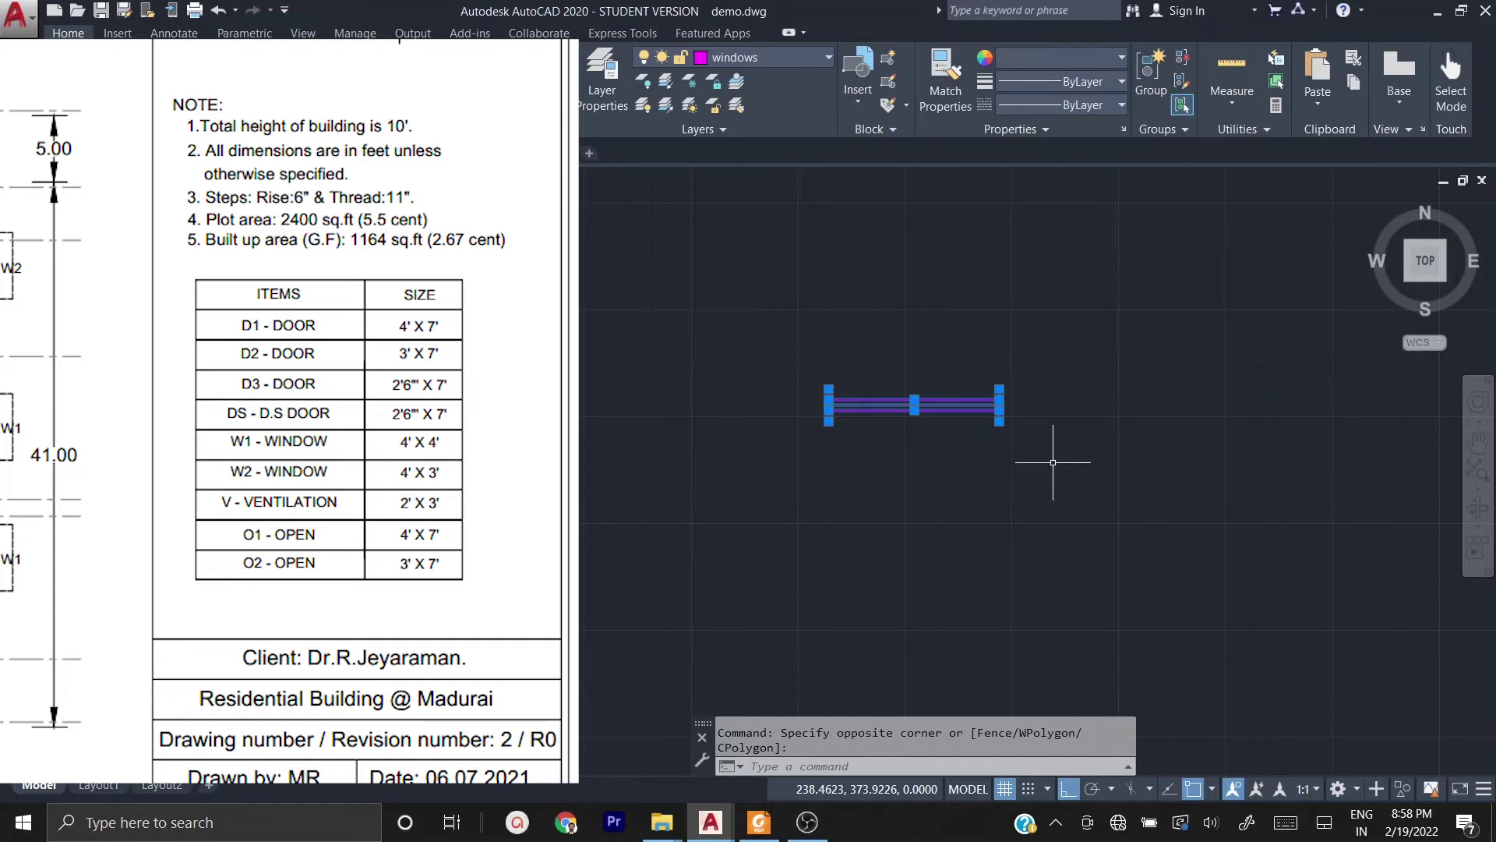
{"action": "type", "text": "co"}
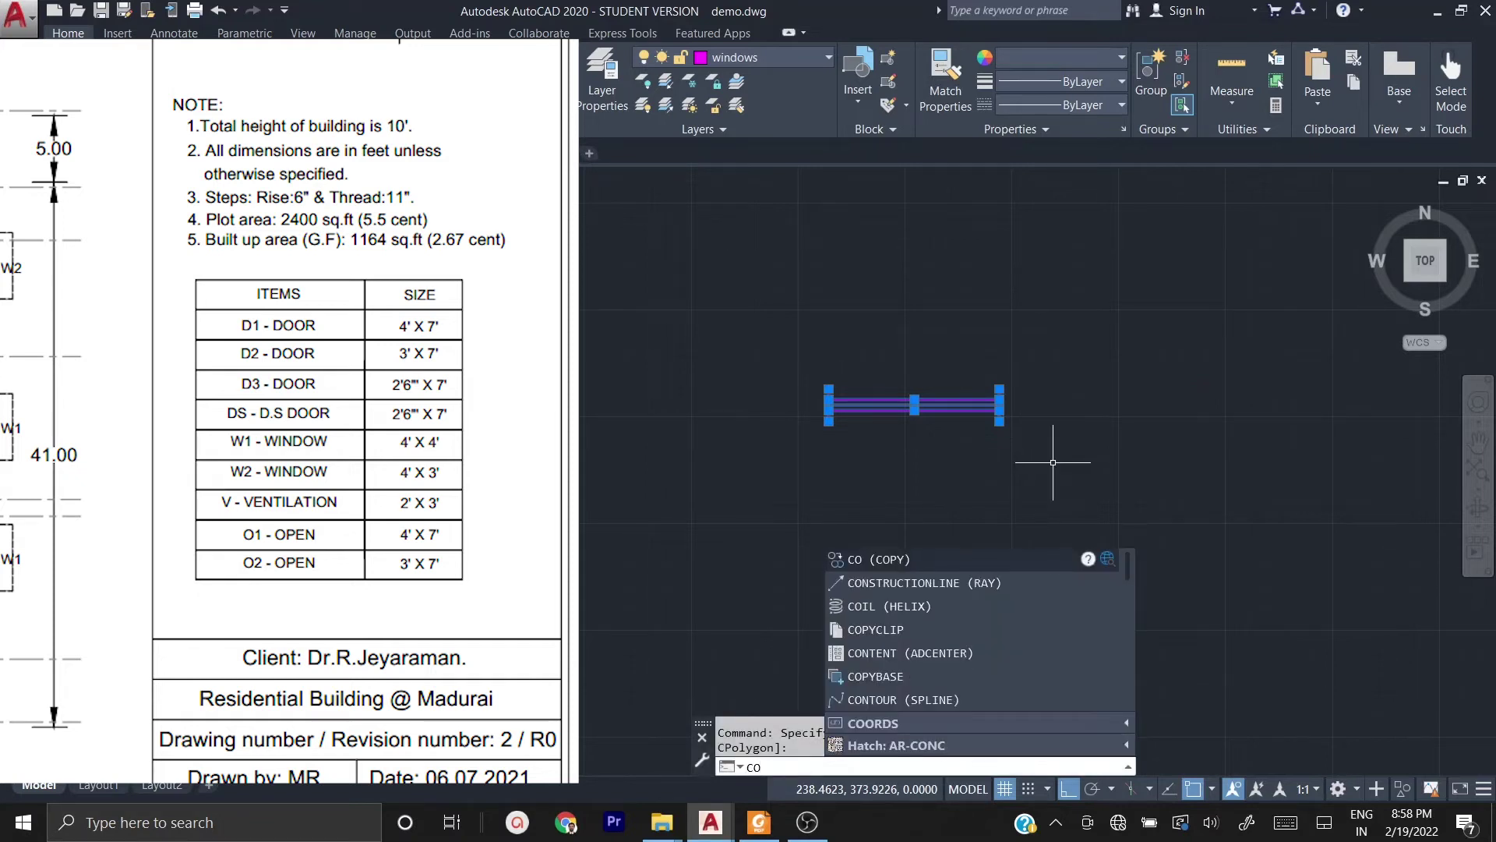
{"action": "key", "text": "Return"}
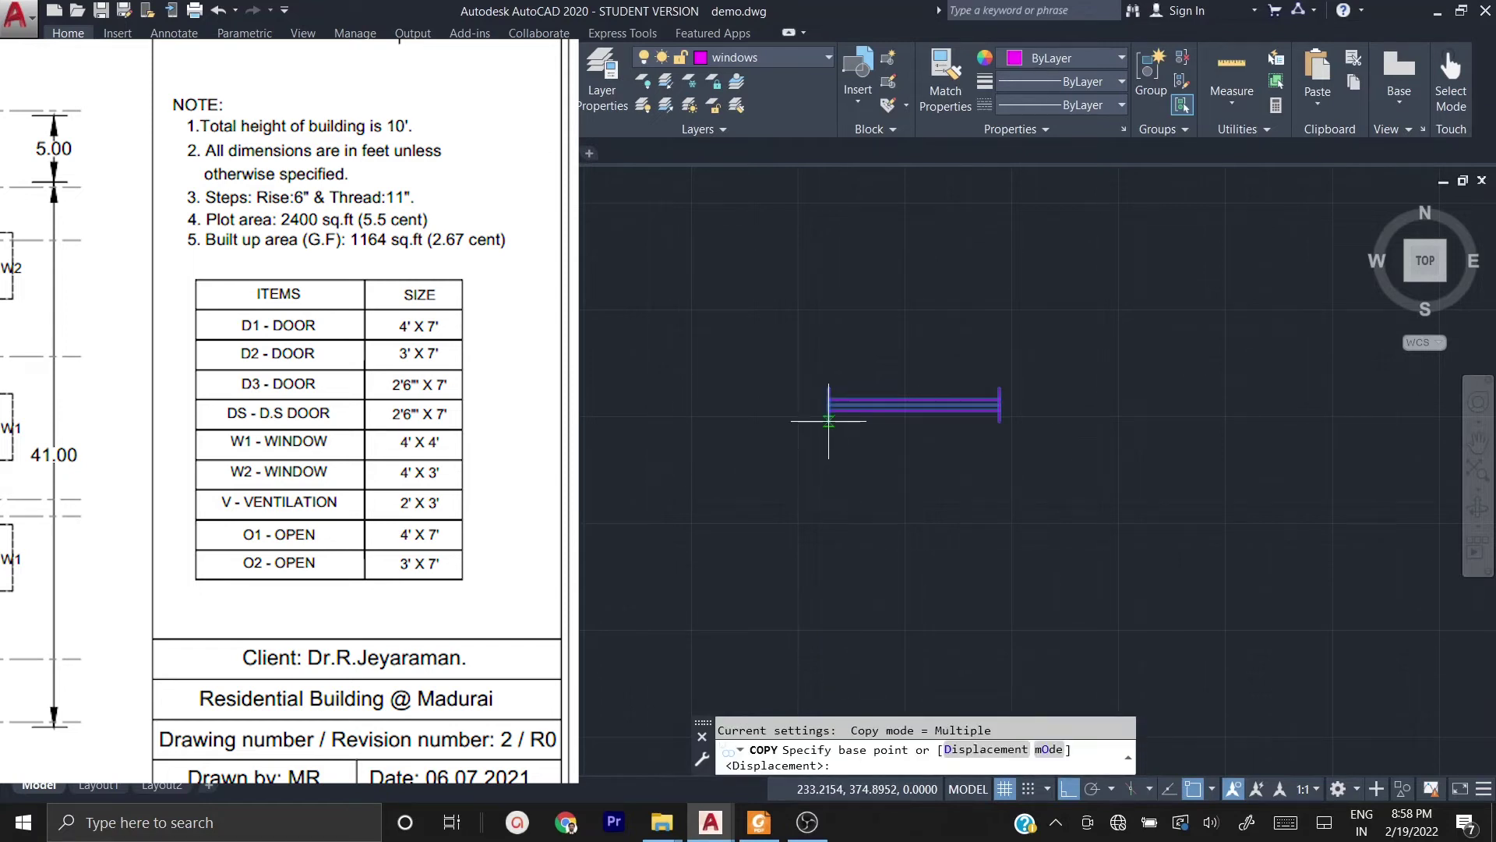
{"action": "left_click", "coordinate": [829, 420]}
{"action": "middle_click_drag", "start_coordinate": [975, 421], "coordinate": [643, 416]}
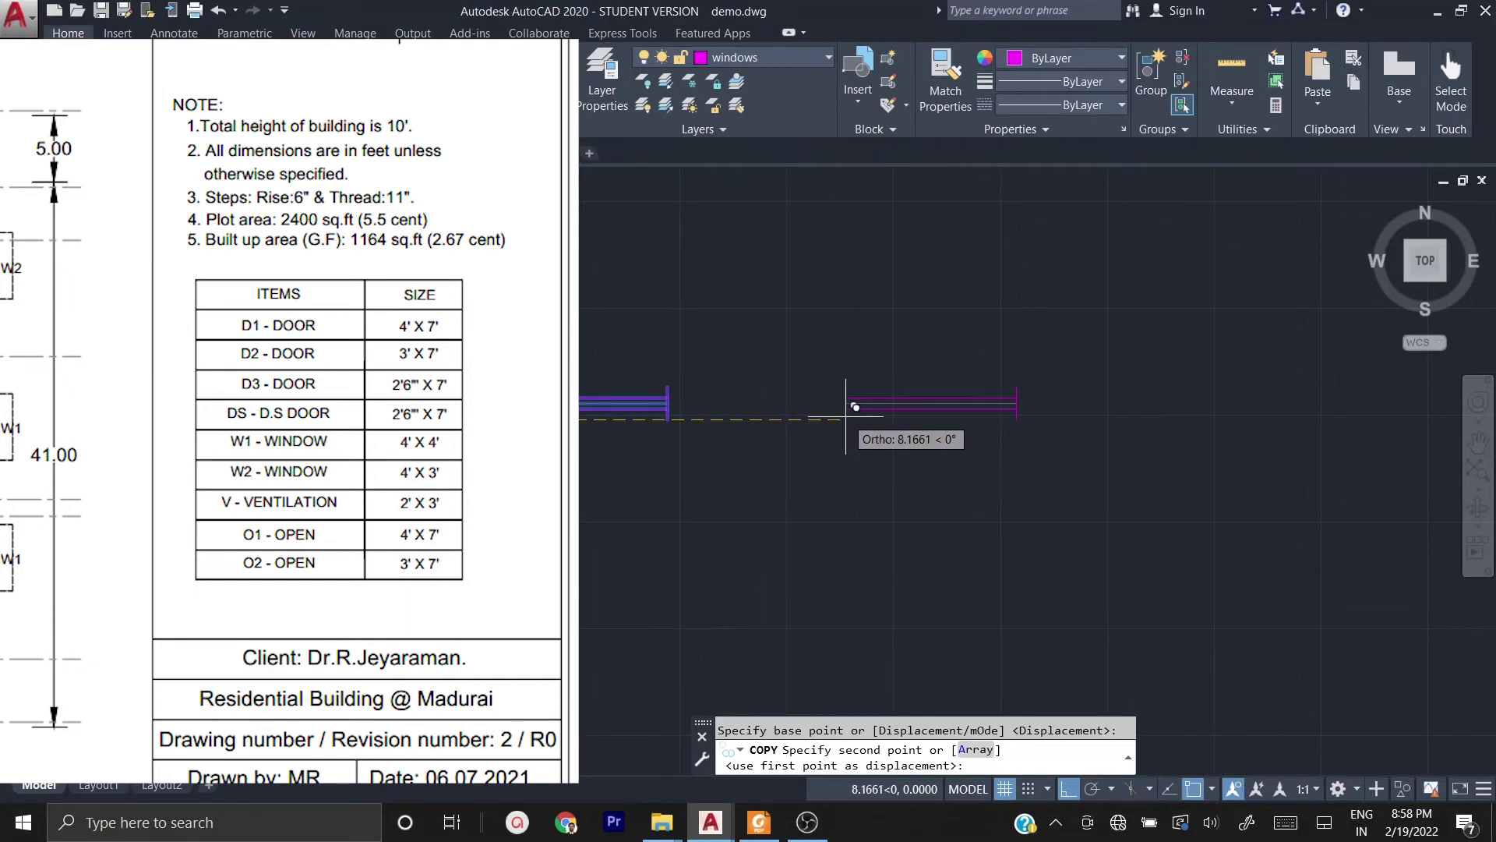
{"action": "left_click", "coordinate": [846, 417]}
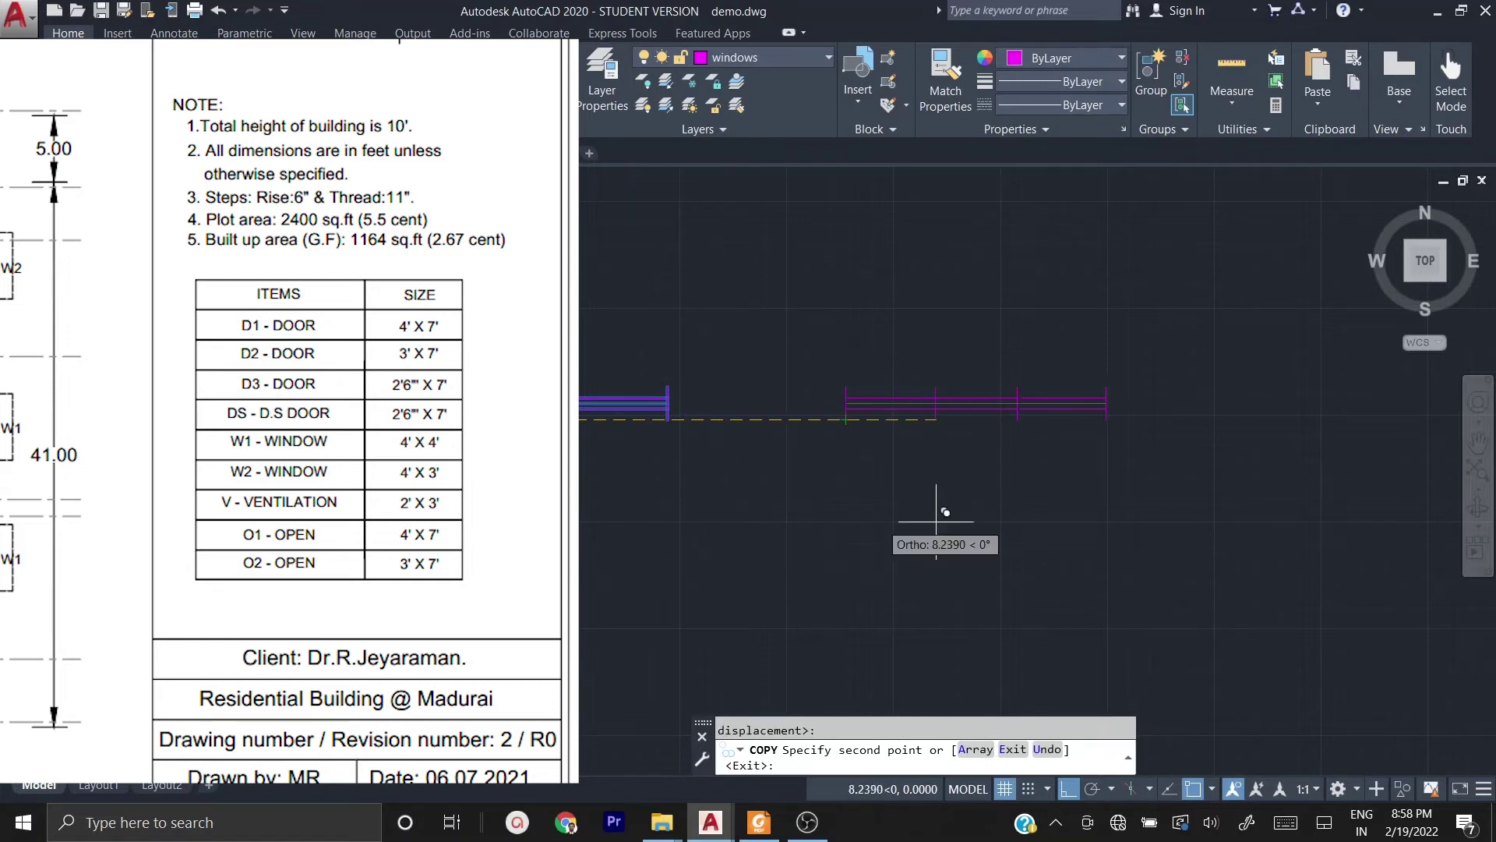
{"action": "key", "text": "Escape"}
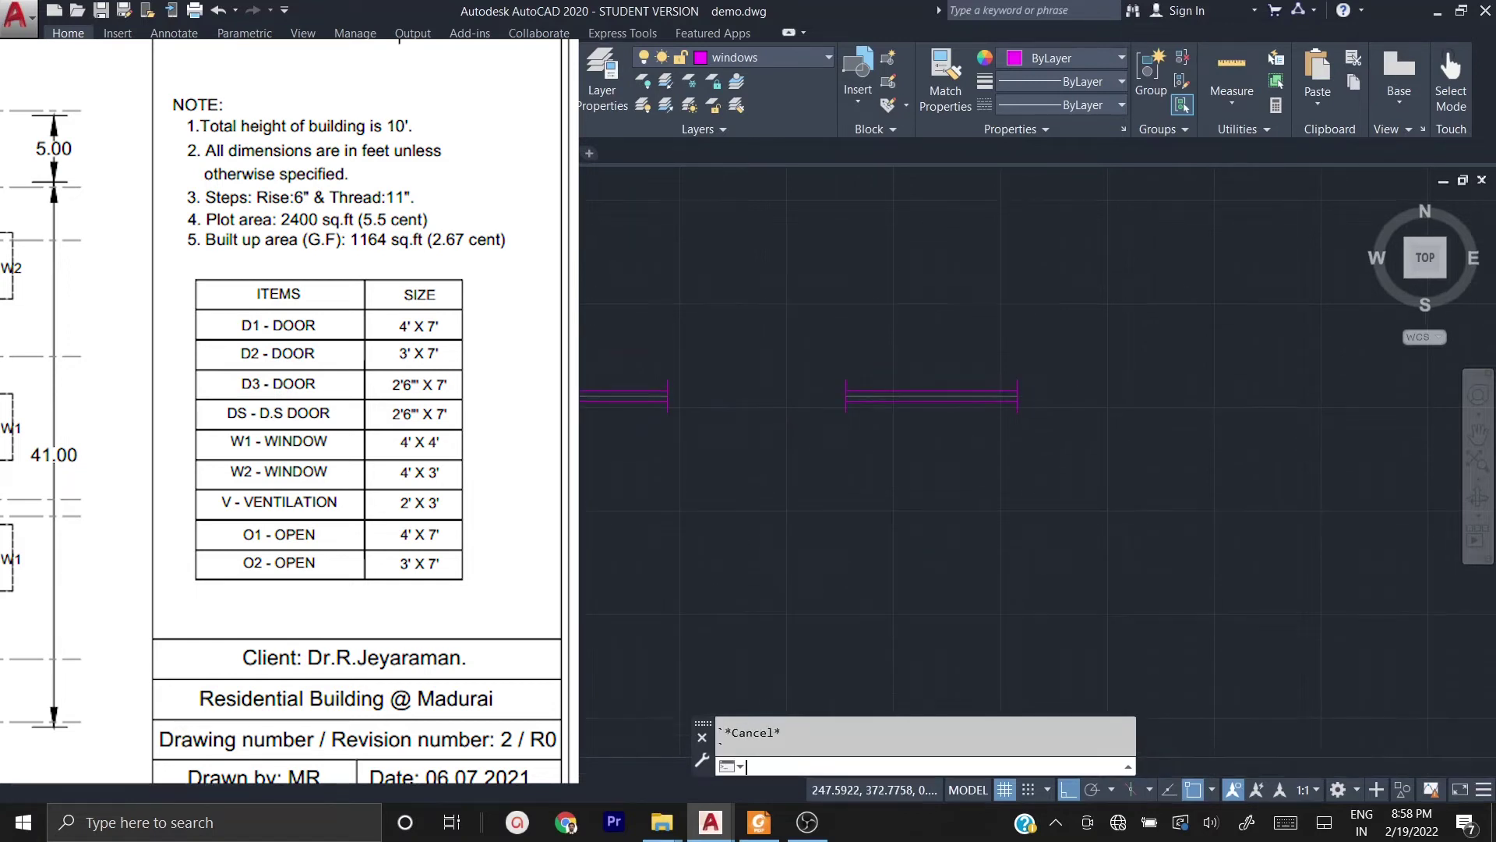
- Move the copied window symbol's right end line 2 feet to the left
{"action": "scroll", "coordinate": [957, 369], "scroll_direction": "up", "scroll_amount": 2}
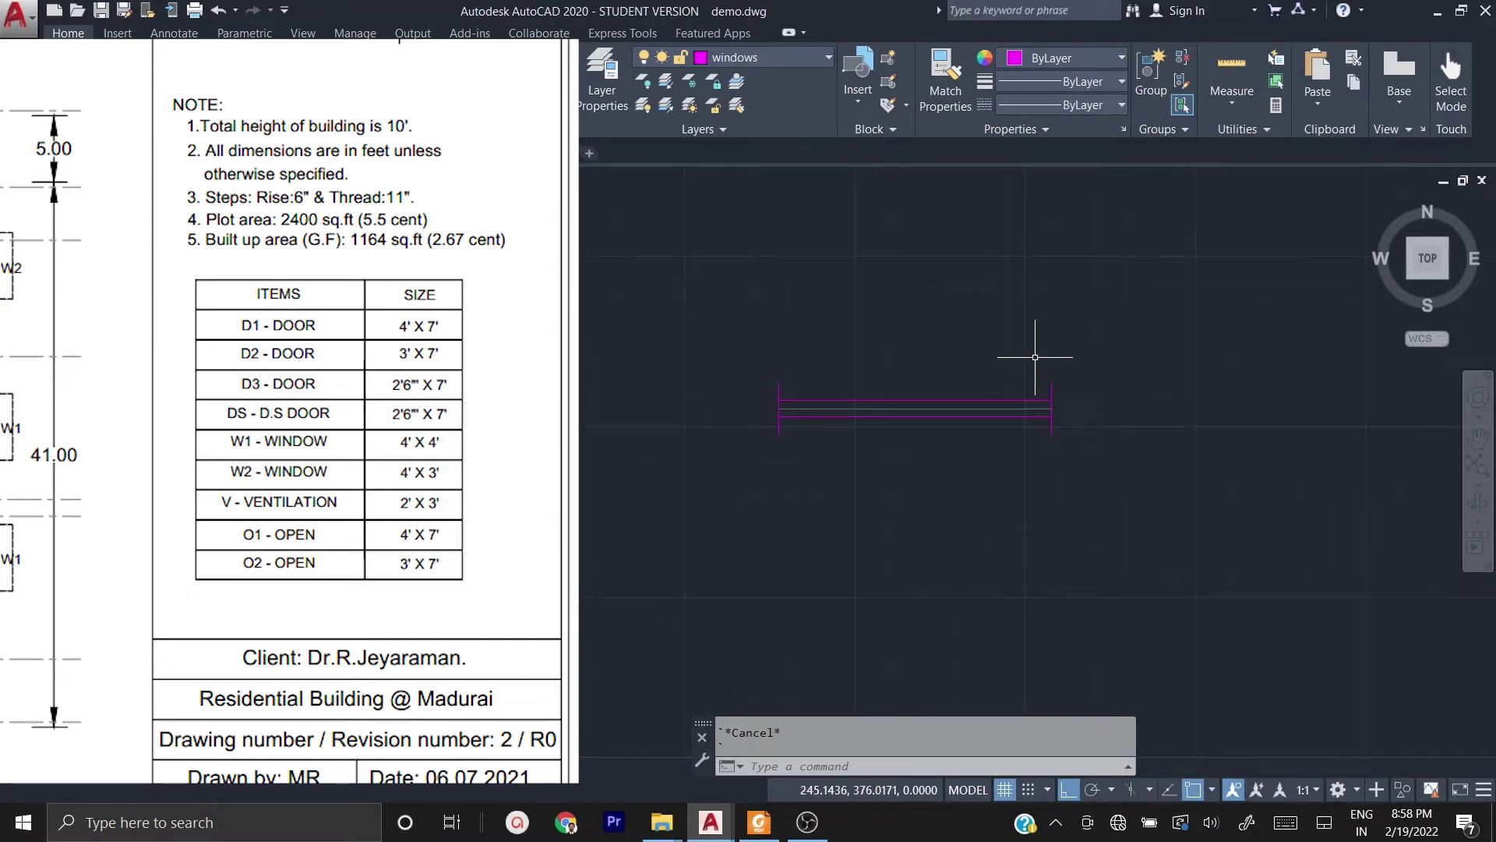
{"action": "left_click", "coordinate": [1035, 357]}
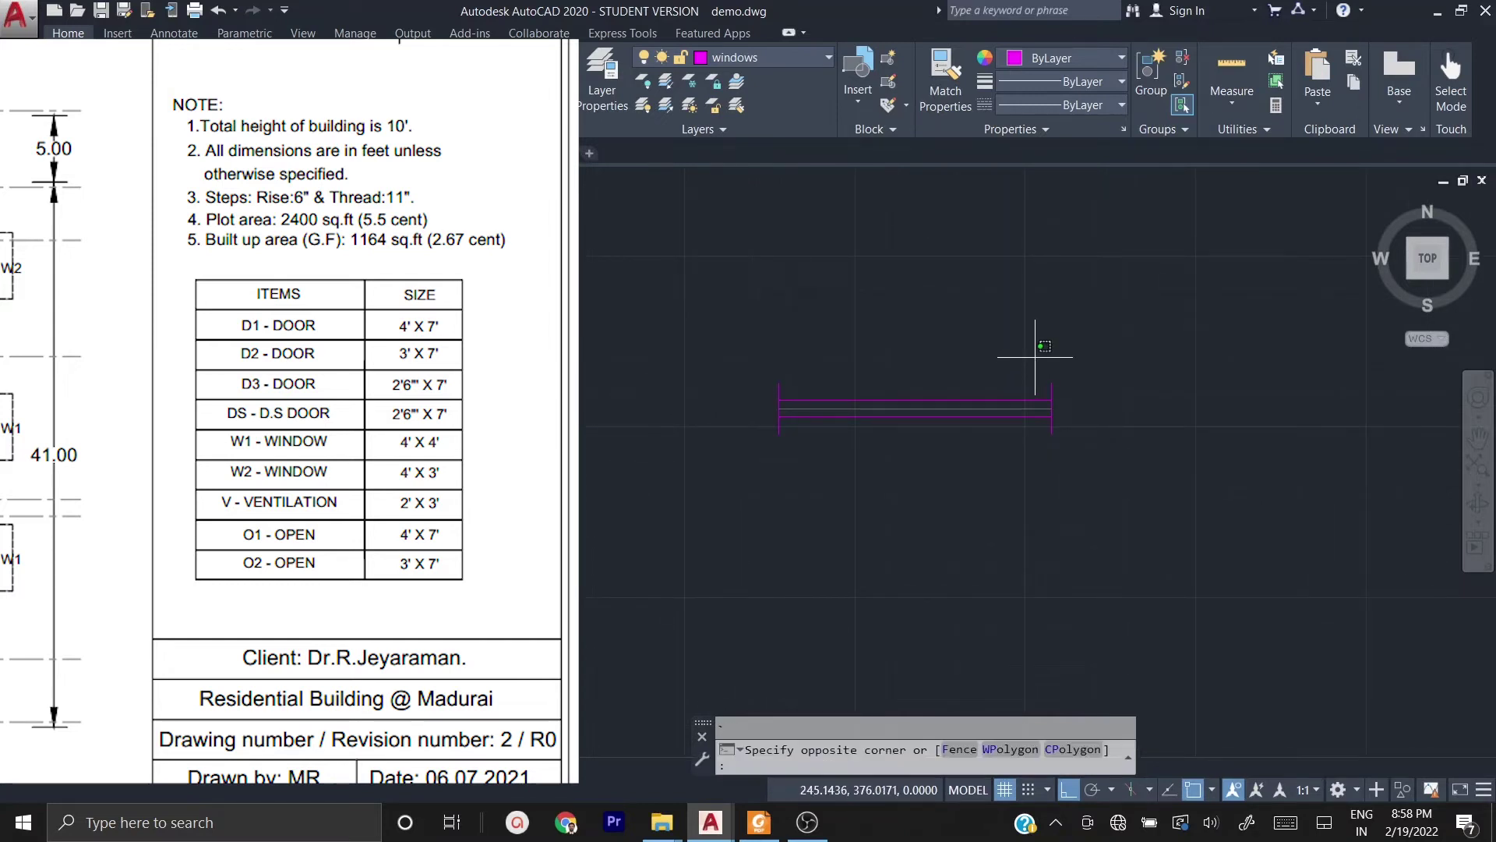
{"action": "left_click", "coordinate": [1084, 463]}
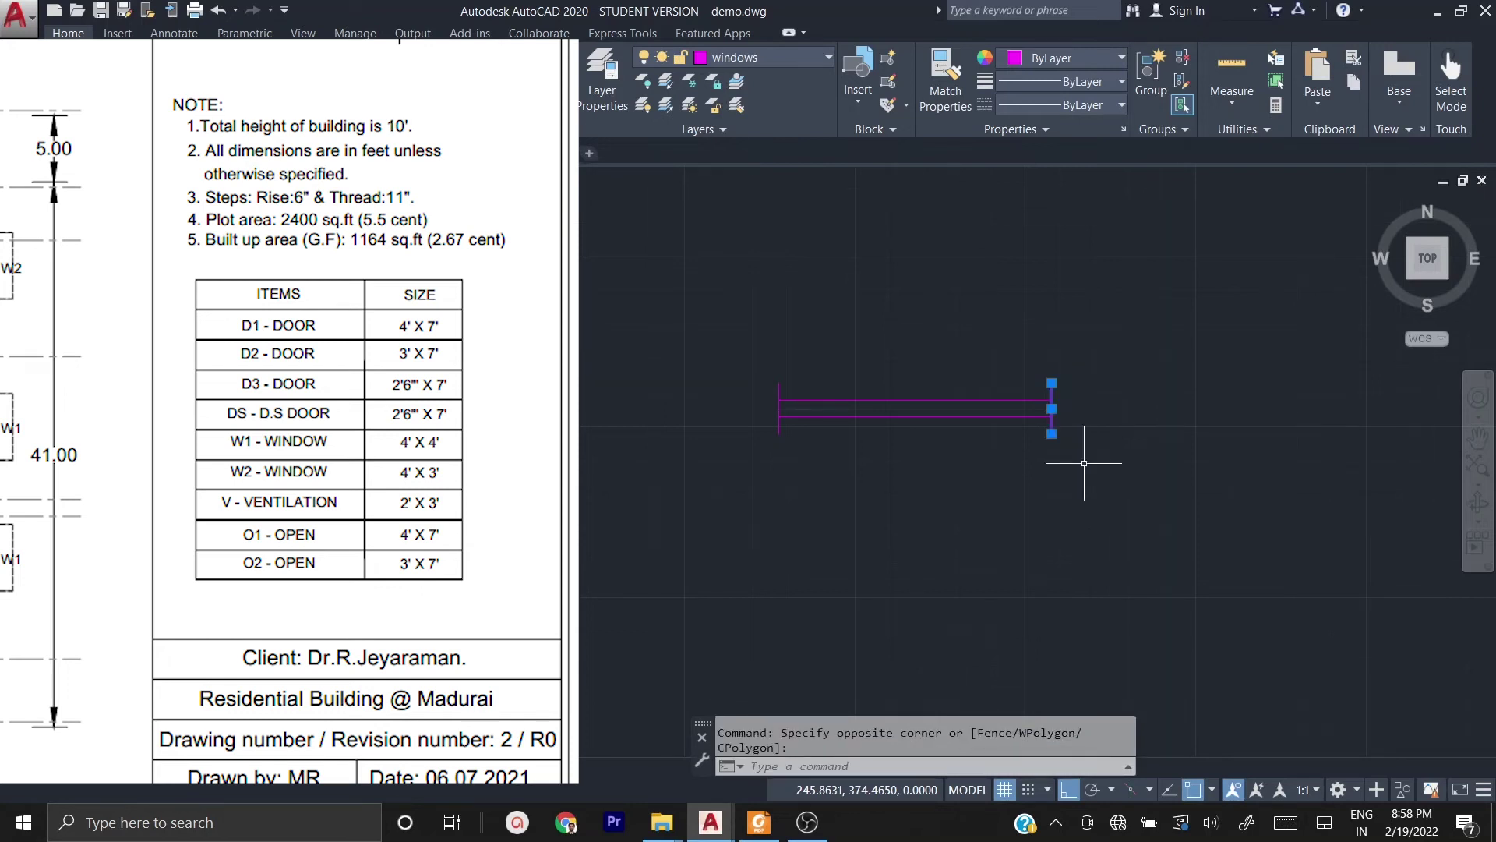
{"action": "type", "text": "m"}
{"action": "key", "text": "Return"}
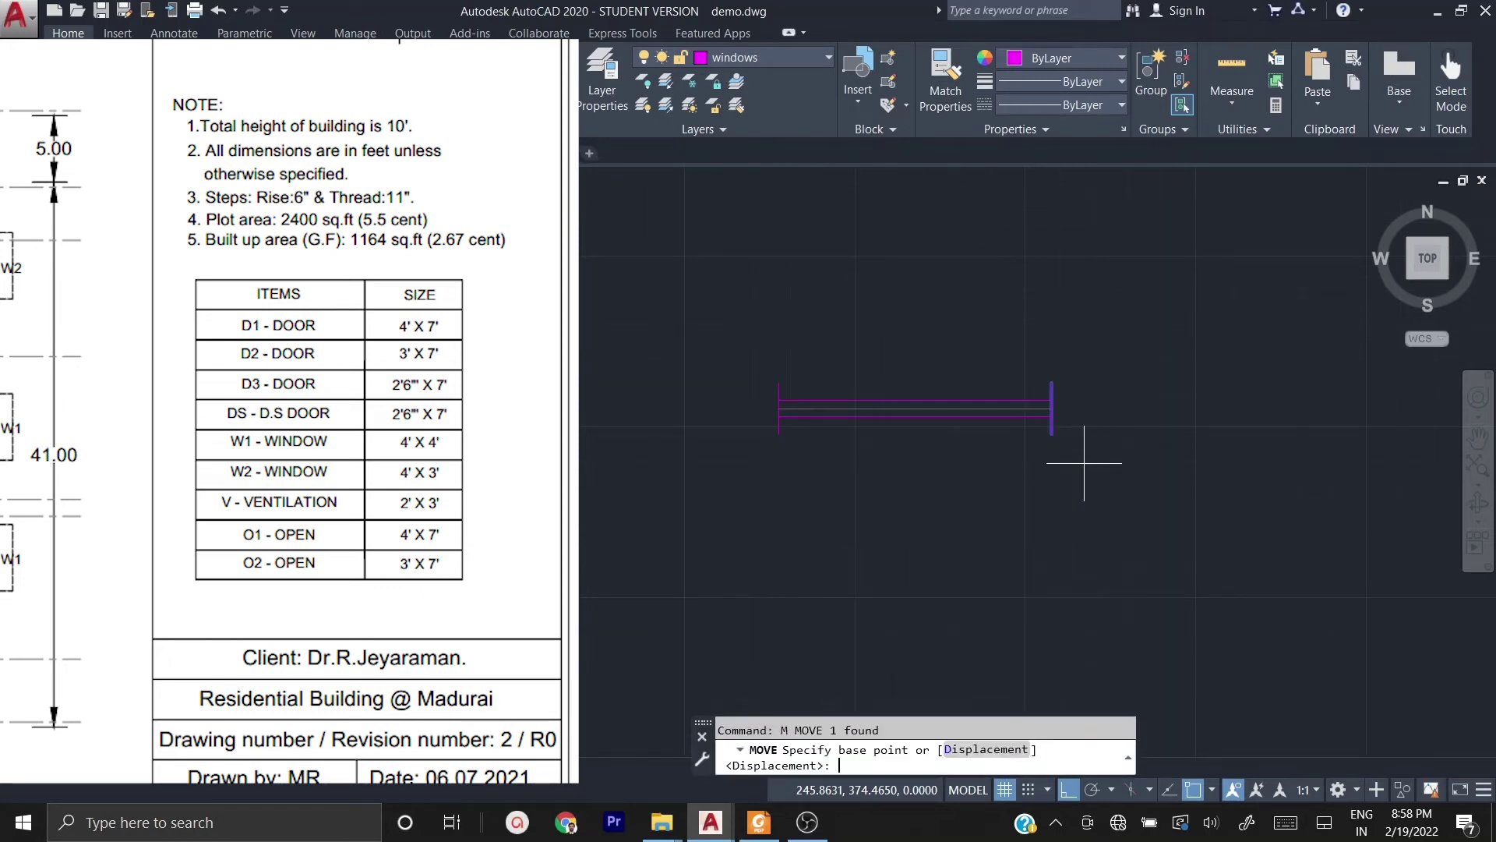
{"action": "left_click", "coordinate": [1052, 434]}
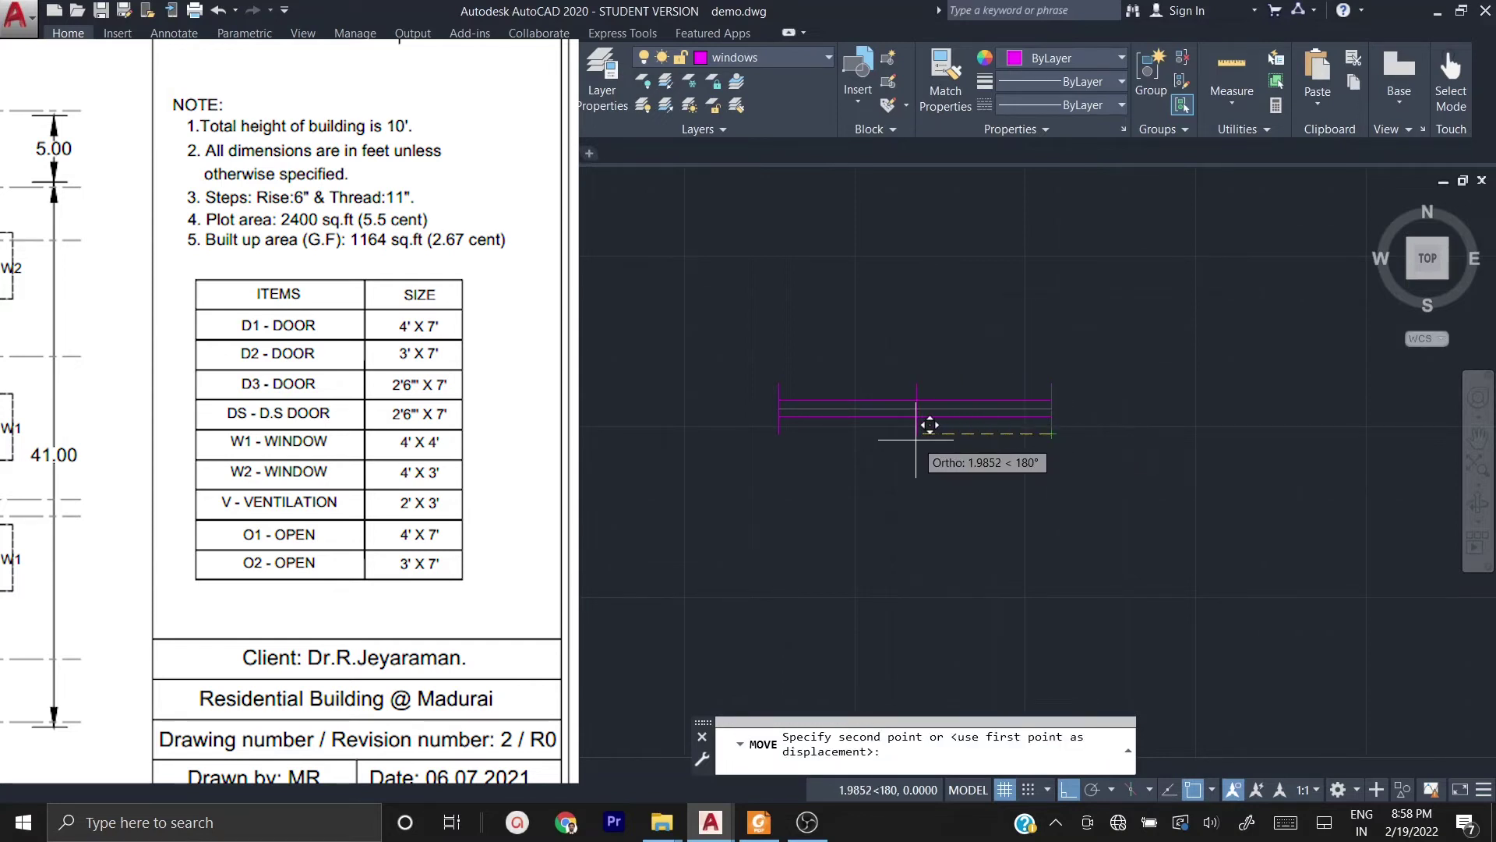
{"action": "type", "text": "2"}
{"action": "key", "text": "Return"}
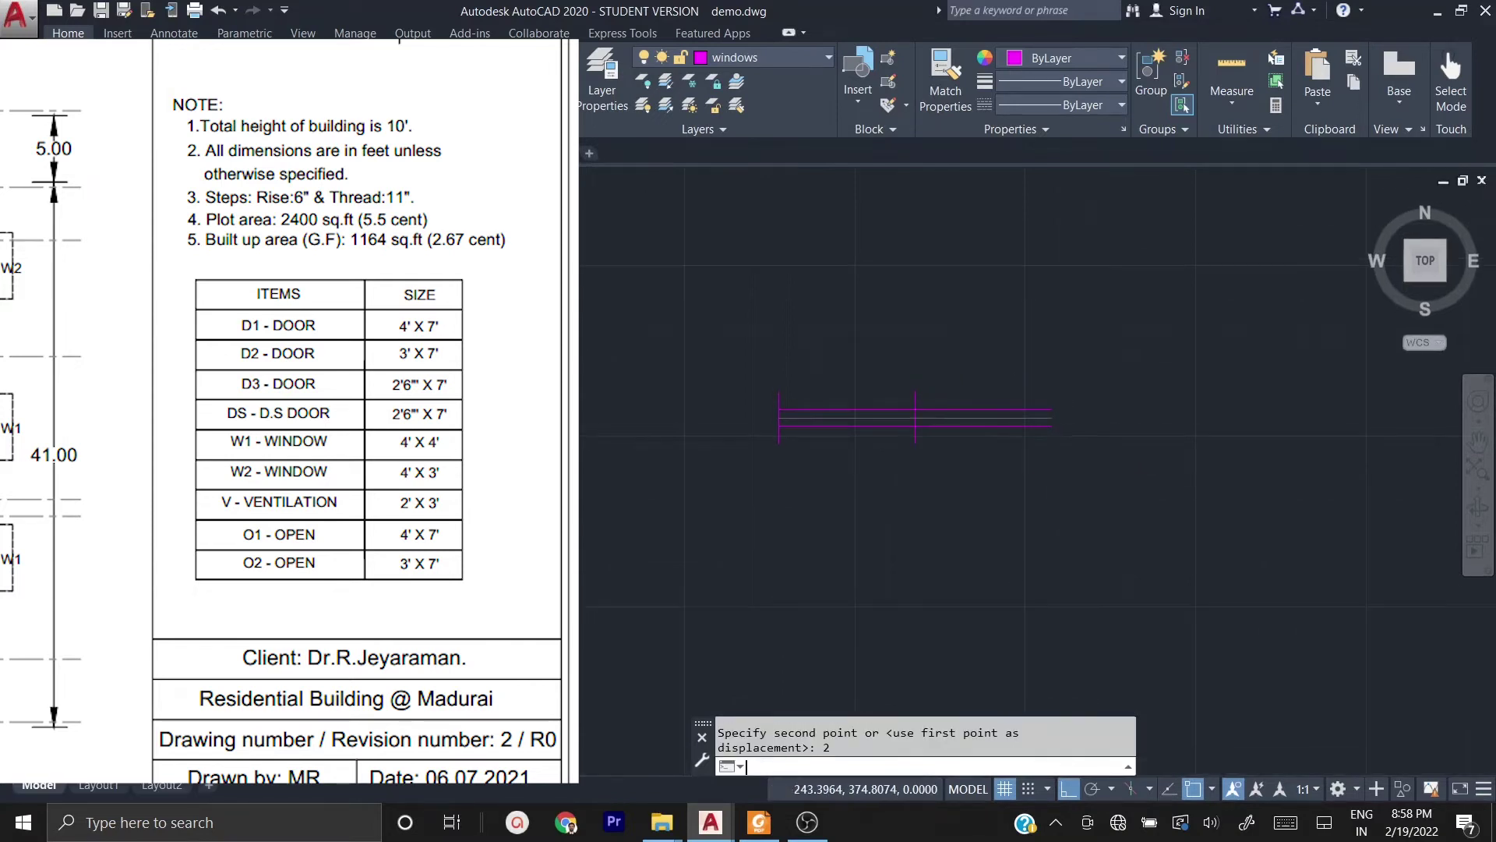
{"action": "key", "text": "Escape"}
{"action": "key", "text": "Escape"}
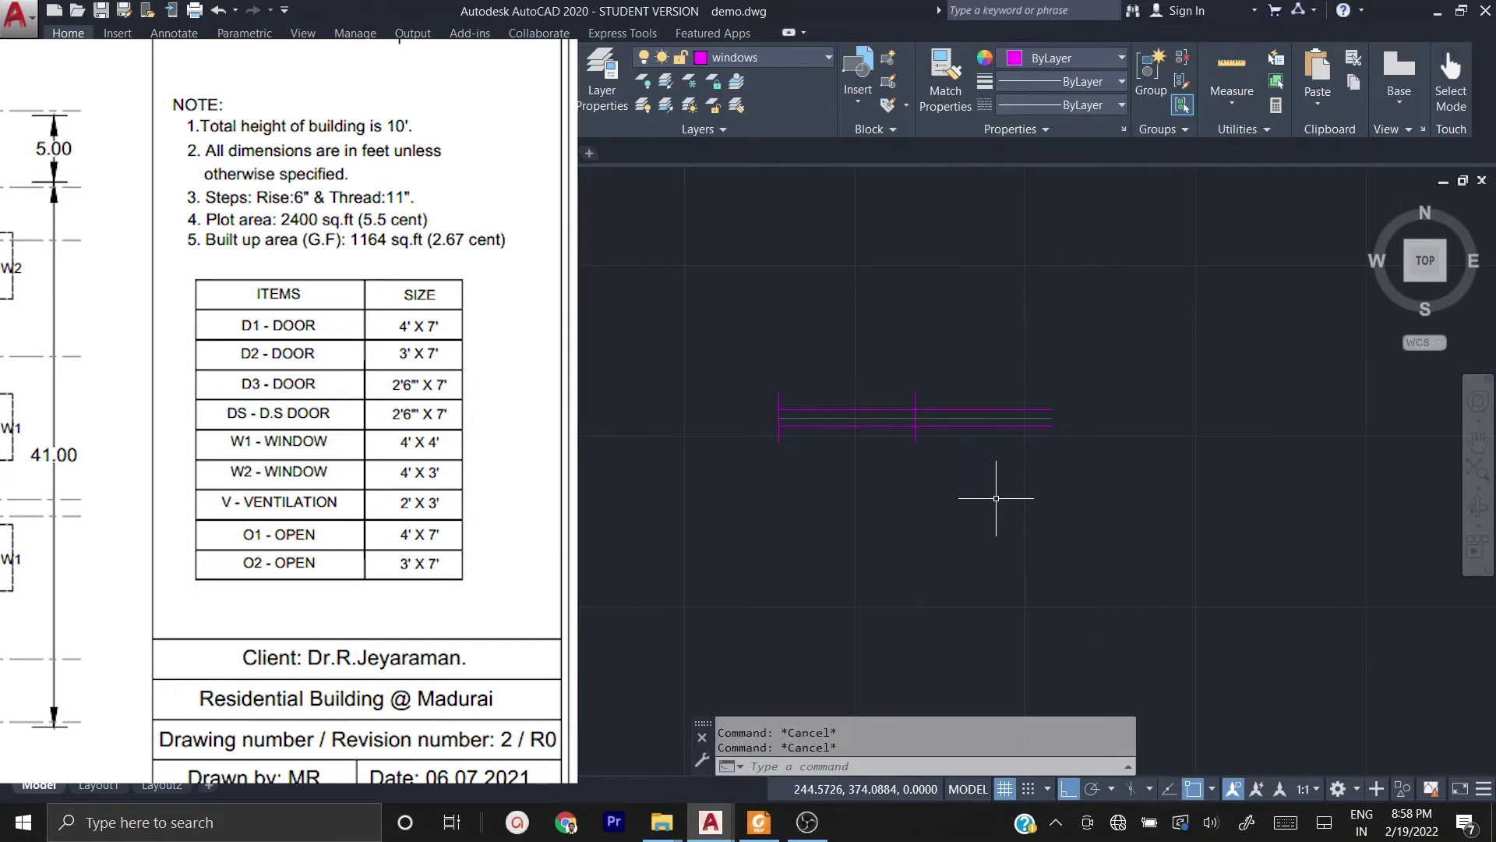
- Trim the copied symbol's three horizontal lines where they extend beyond the relocated end line
{"action": "type", "text": "TR"}
{"action": "key", "text": "Return"}
{"action": "left_click", "coordinate": [1059, 493]}
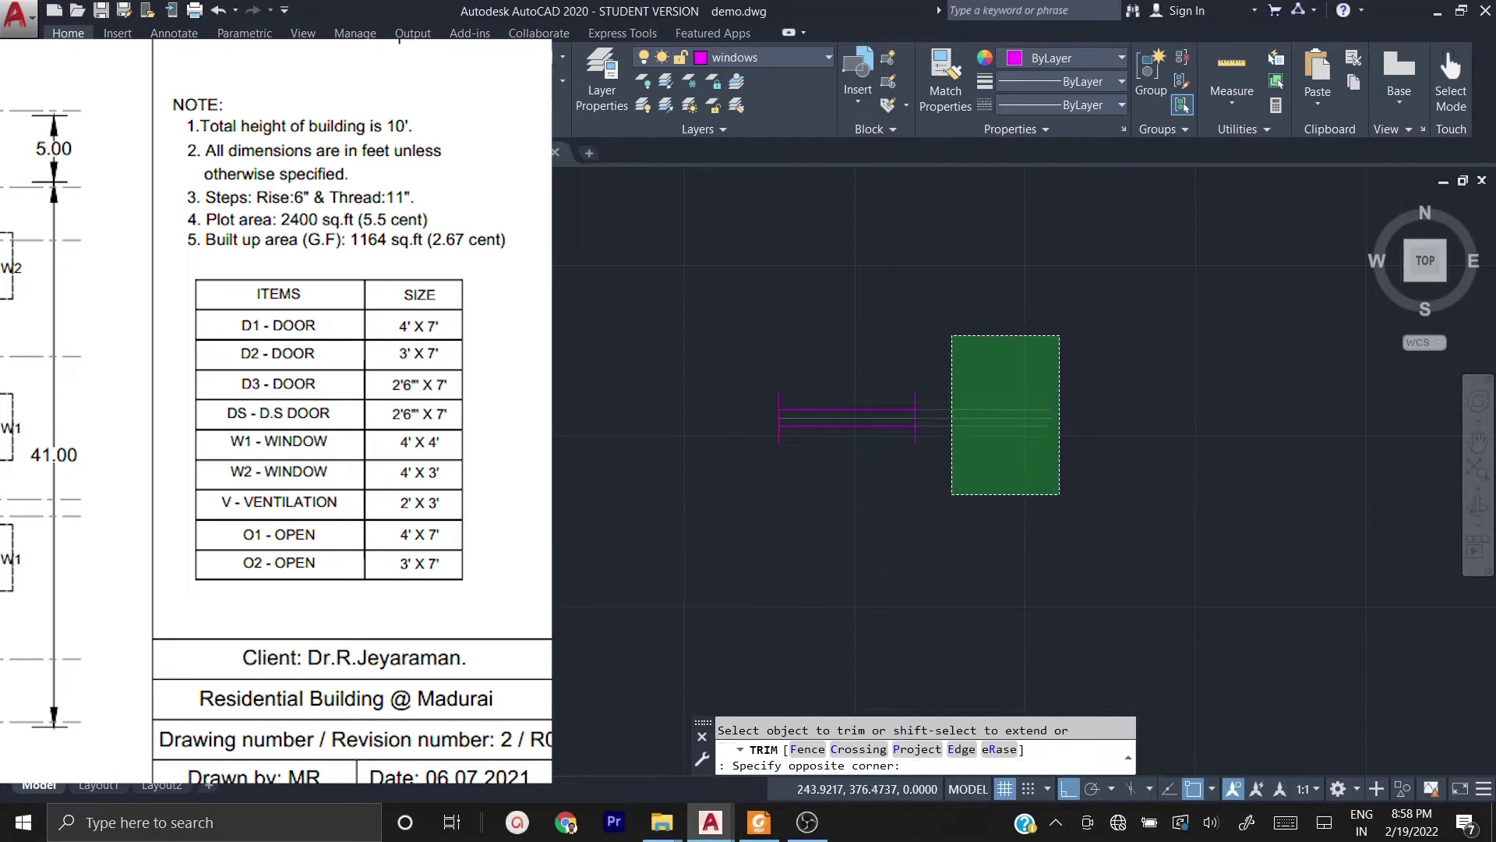
{"action": "left_click", "coordinate": [951, 336]}
{"action": "key", "text": "Escape"}
{"action": "key", "text": "Escape"}
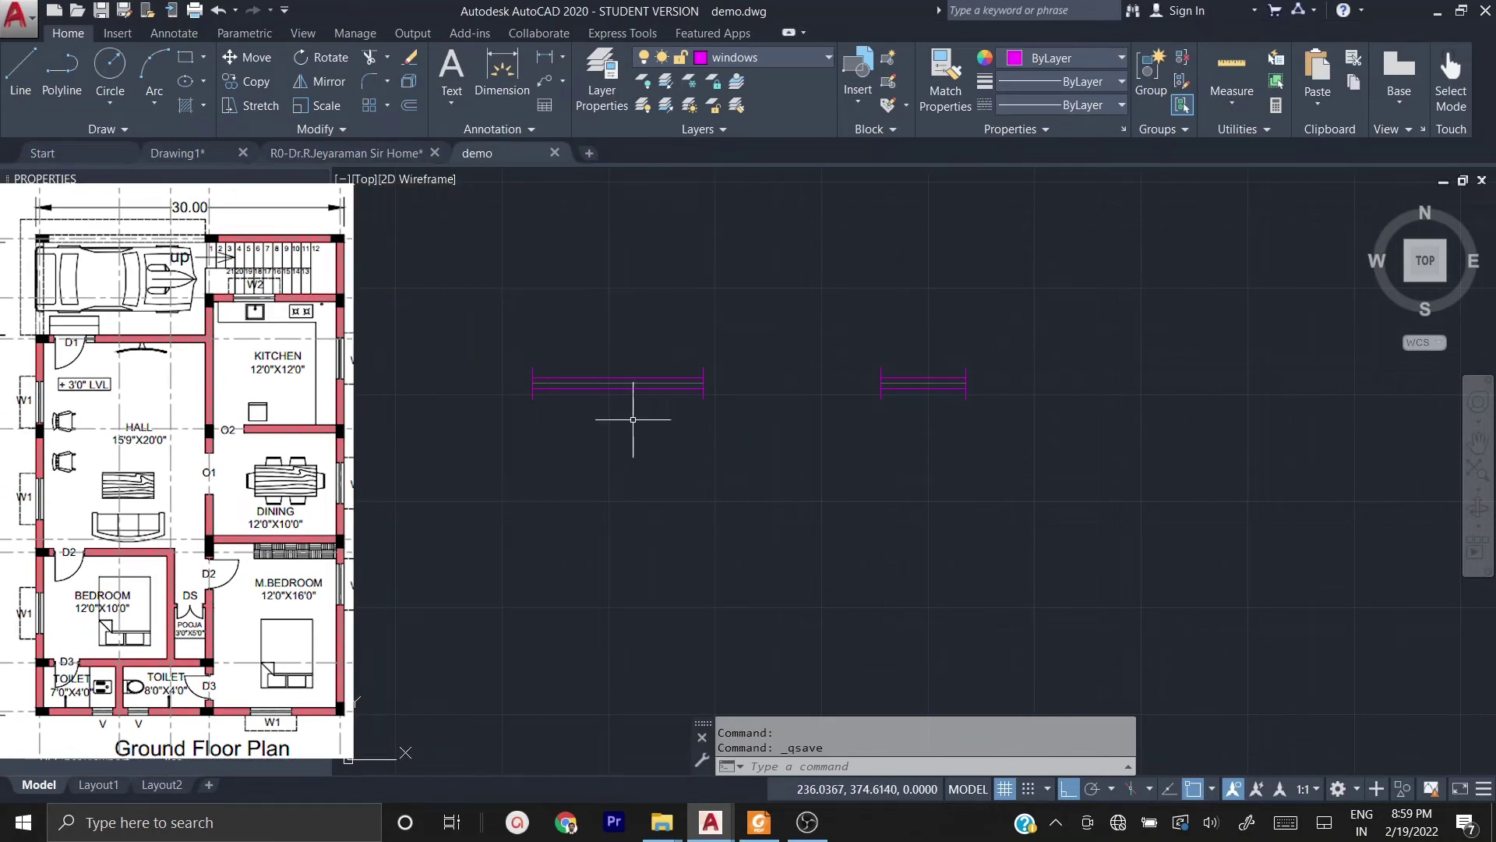
{"action": "left_click", "coordinate": [475, 333]}
{"action": "left_click", "coordinate": [769, 458]}
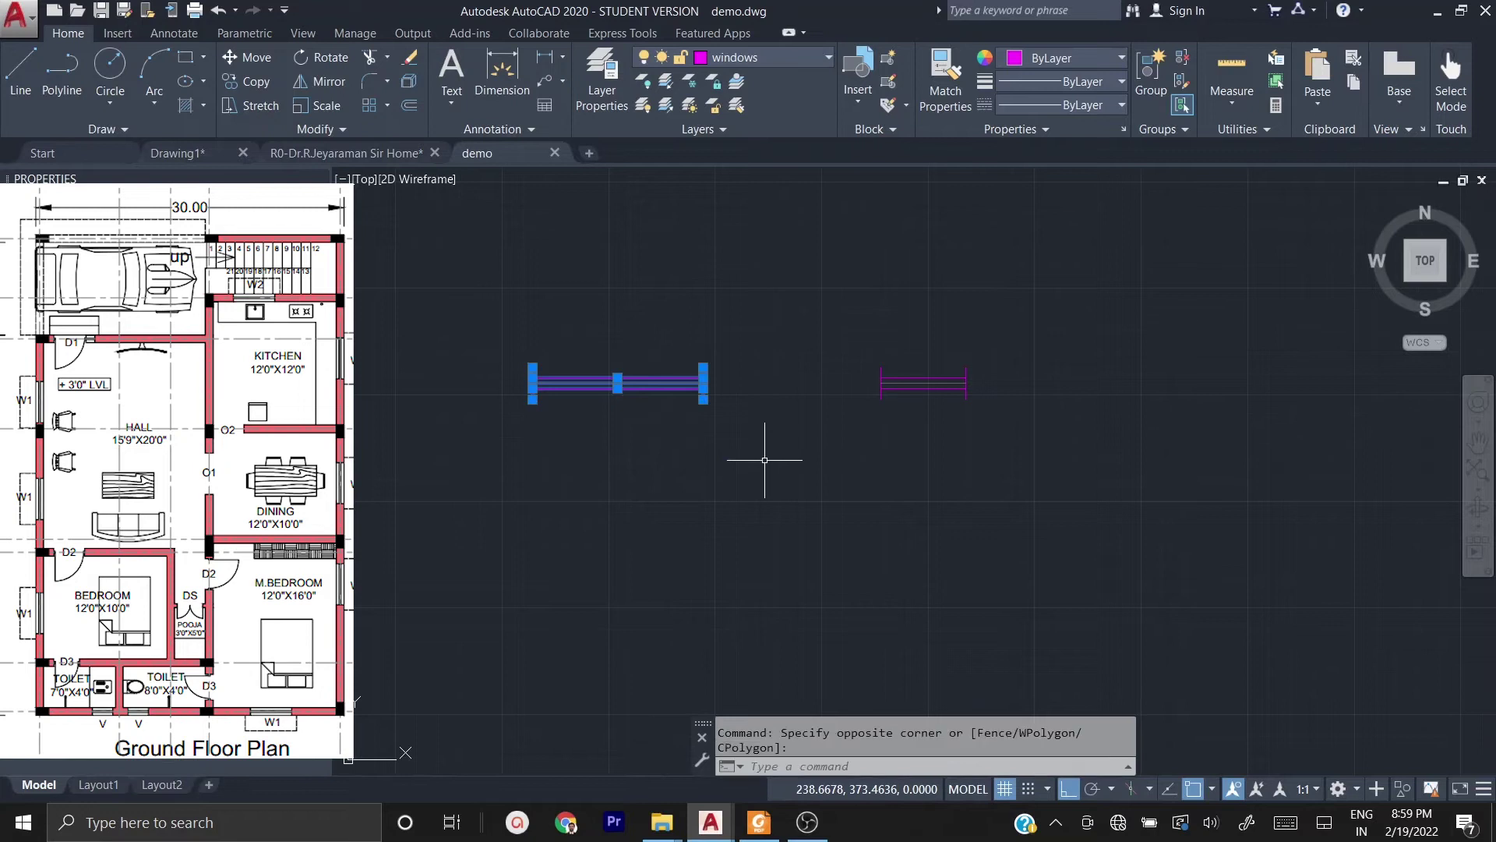
{"action": "key", "text": "Escape"}
{"action": "left_click", "coordinate": [835, 266]}
{"action": "left_click", "coordinate": [1080, 470]}
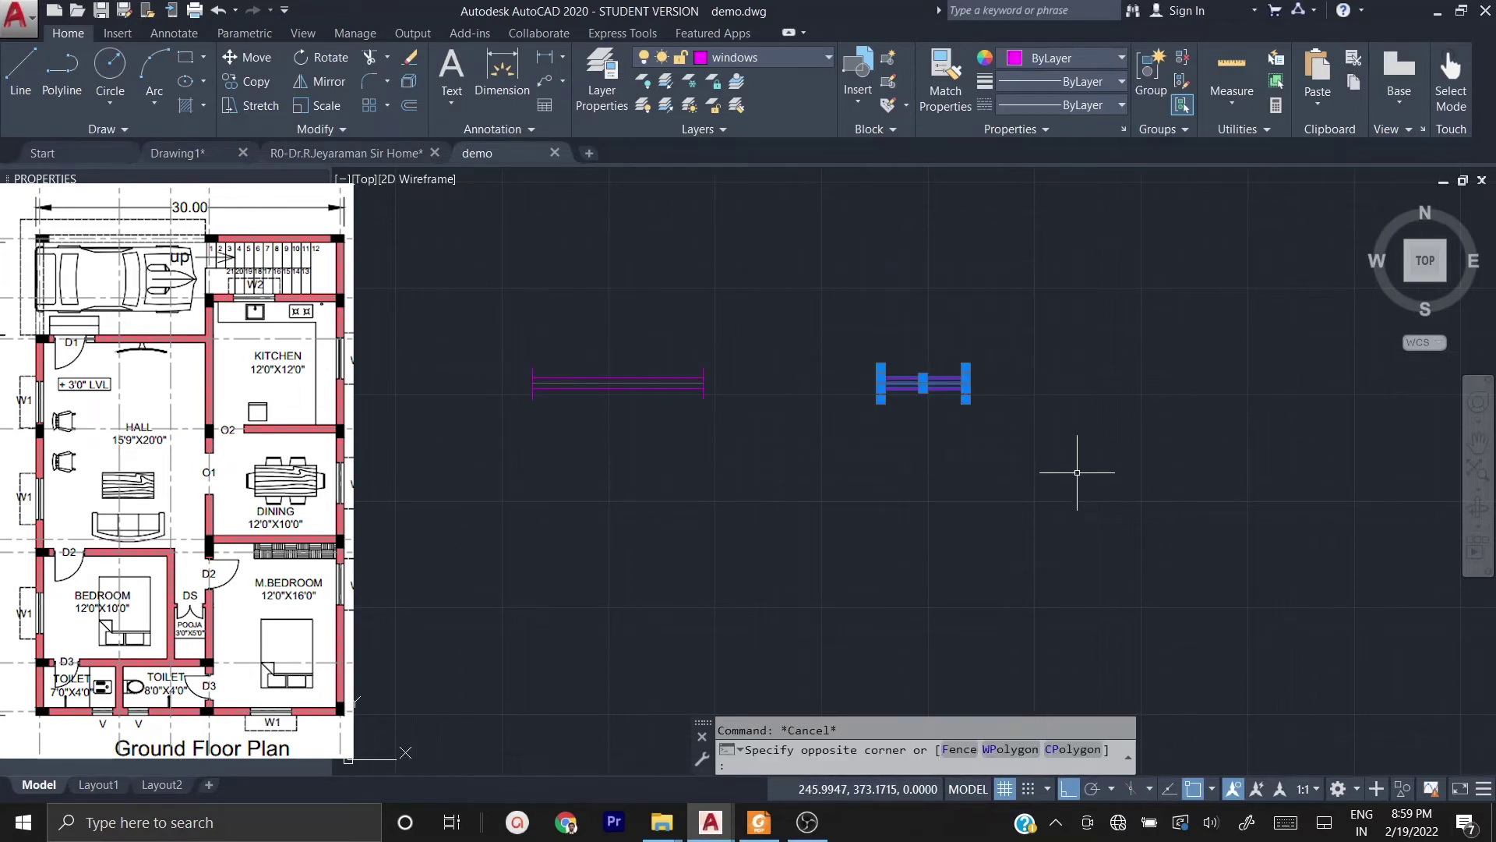
{"action": "key", "text": "Escape"}
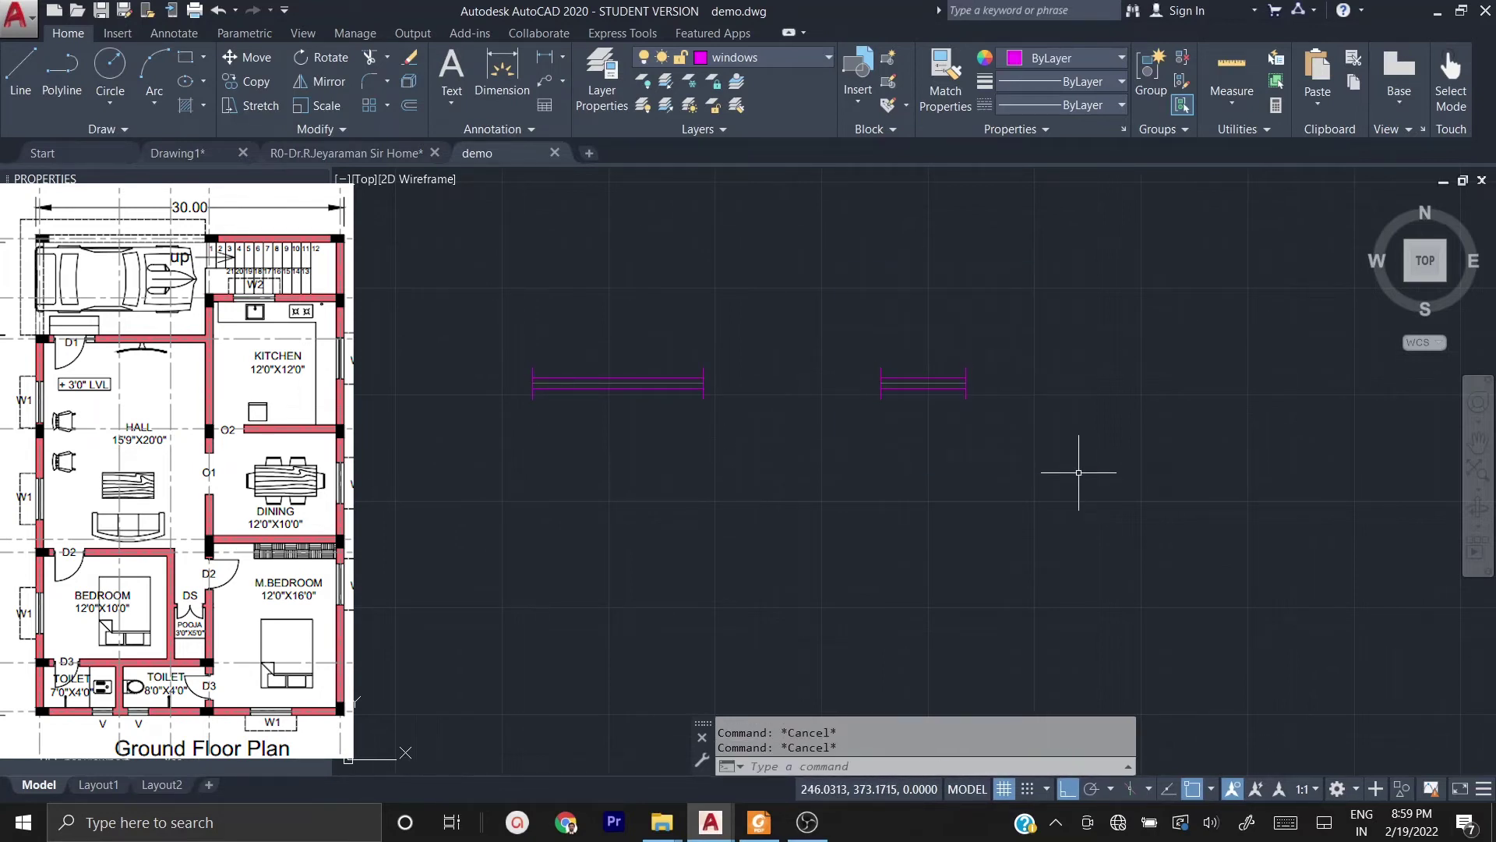
{"action": "left_click", "coordinate": [475, 315]}
{"action": "left_click", "coordinate": [615, 418]}
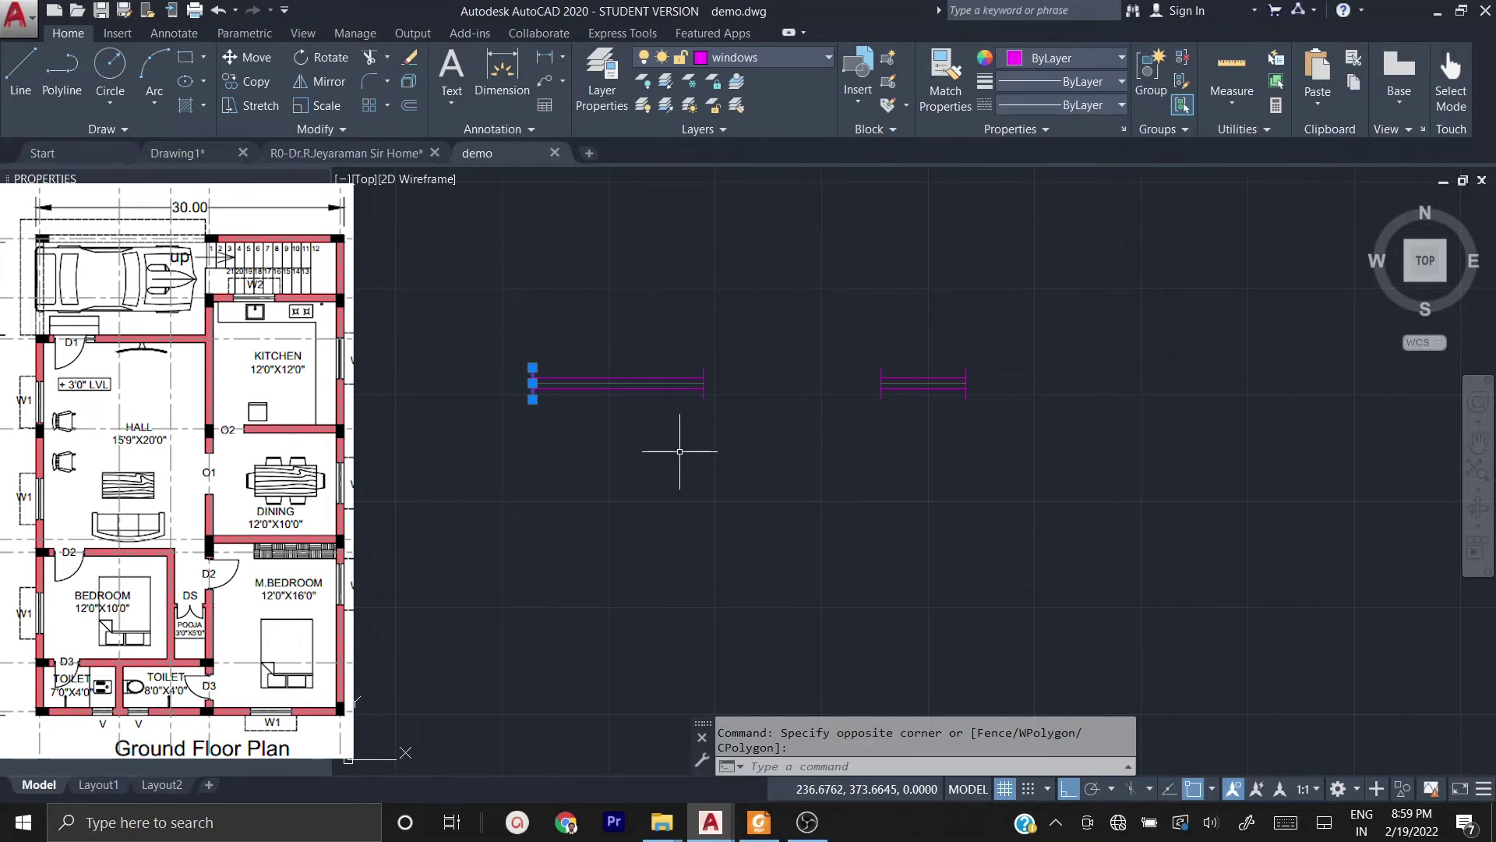
{"action": "key", "text": "Escape"}
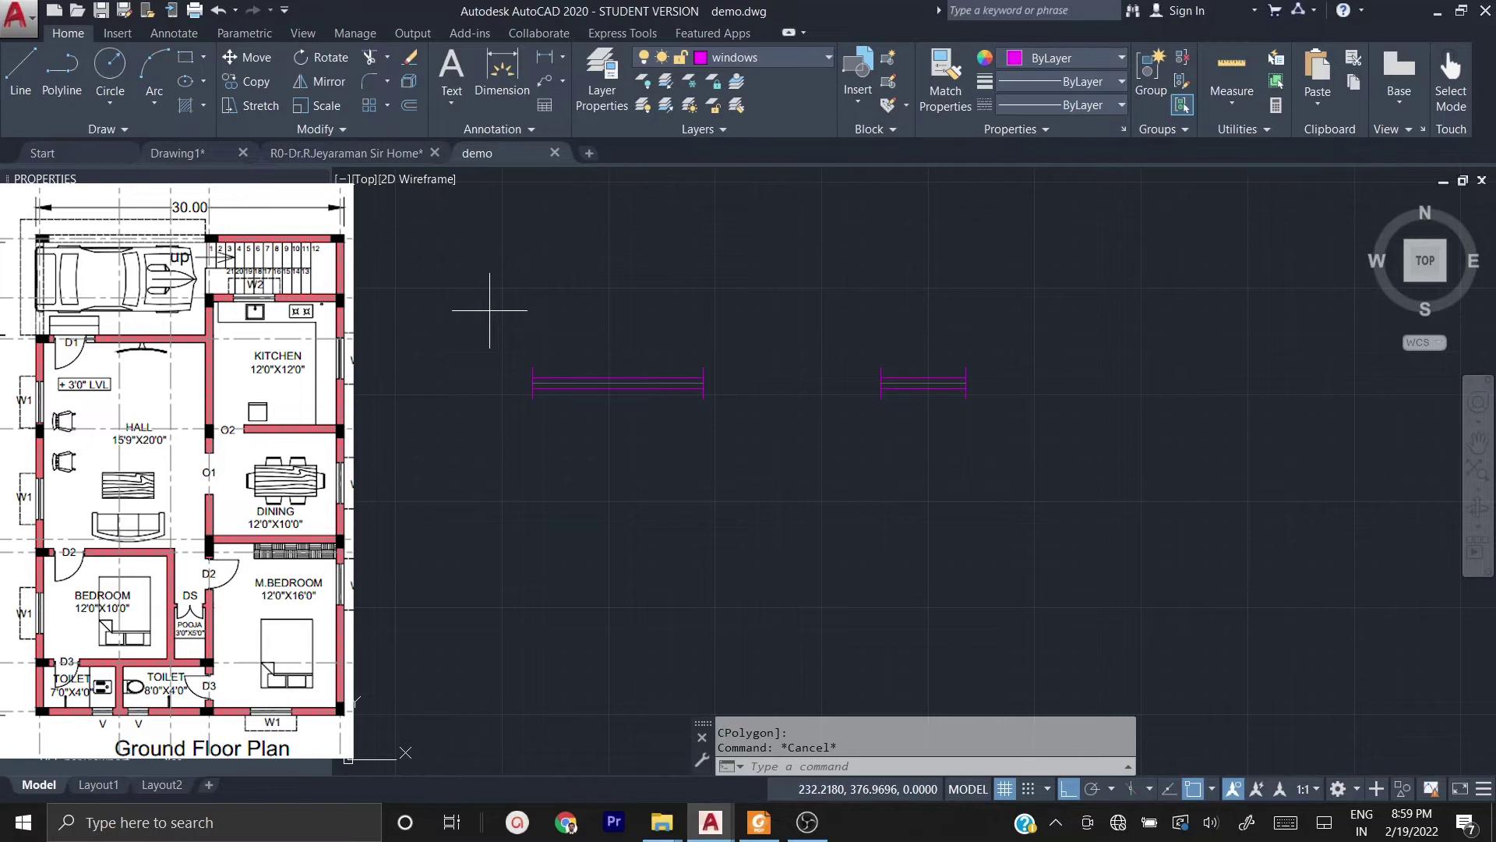
- Group all the lines of the longer 4-foot window symbol into one object
{"action": "left_click", "coordinate": [489, 310]}
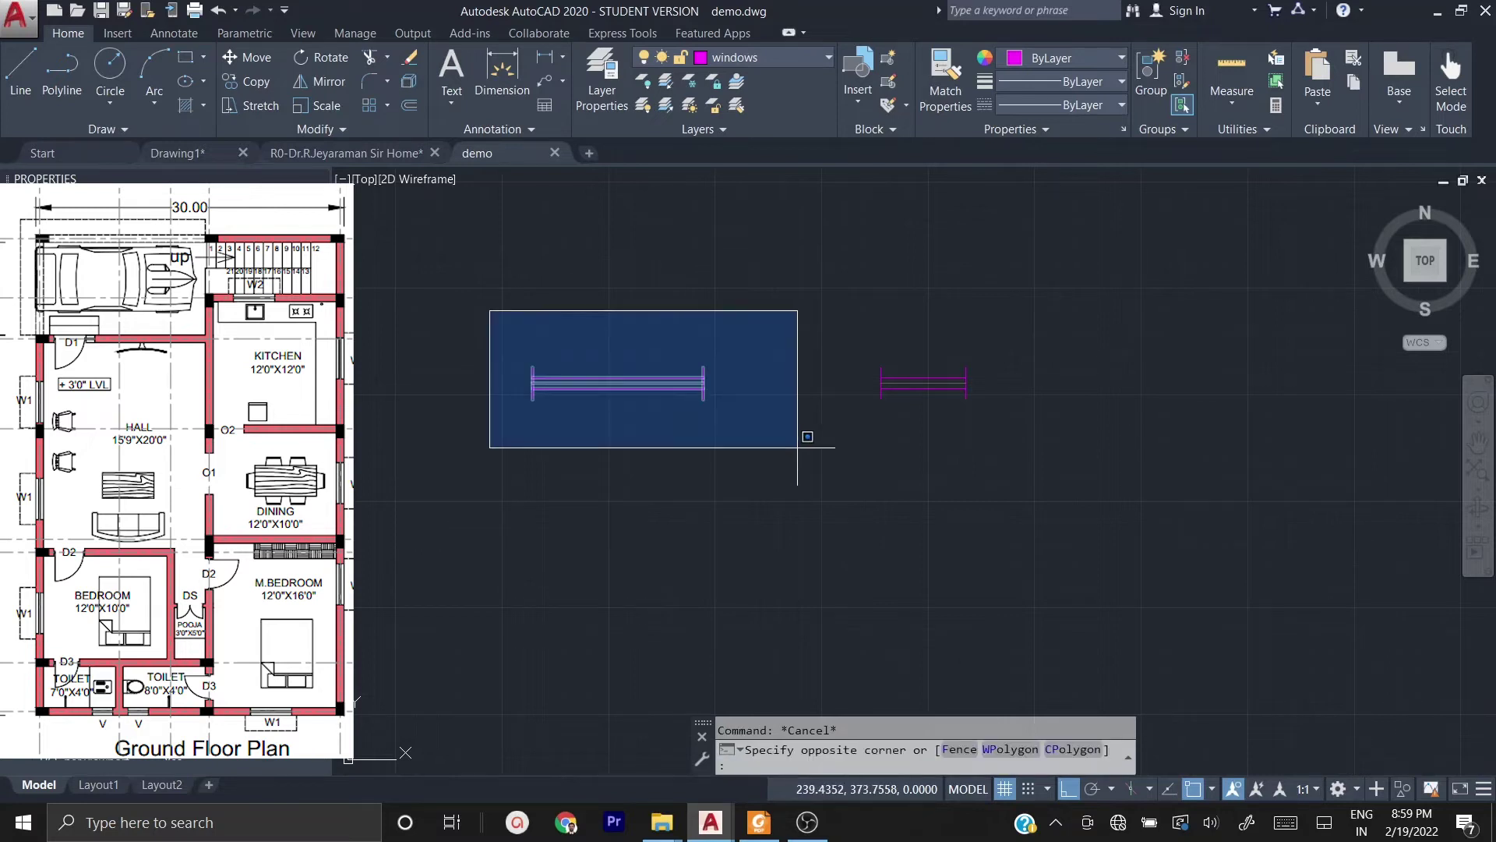
{"action": "left_click", "coordinate": [741, 452]}
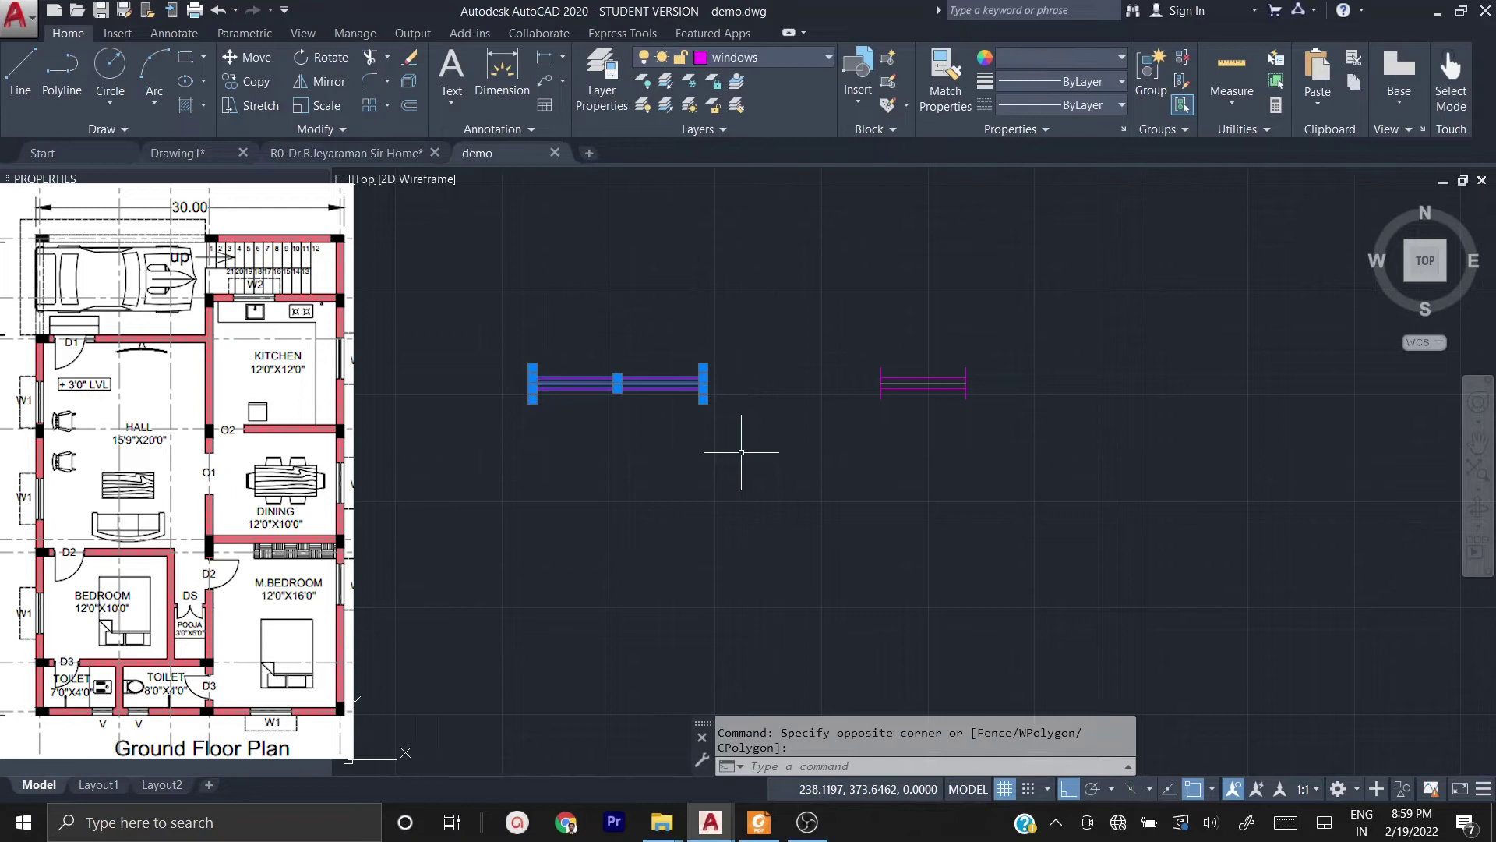
{"action": "type", "text": "GROUP"}
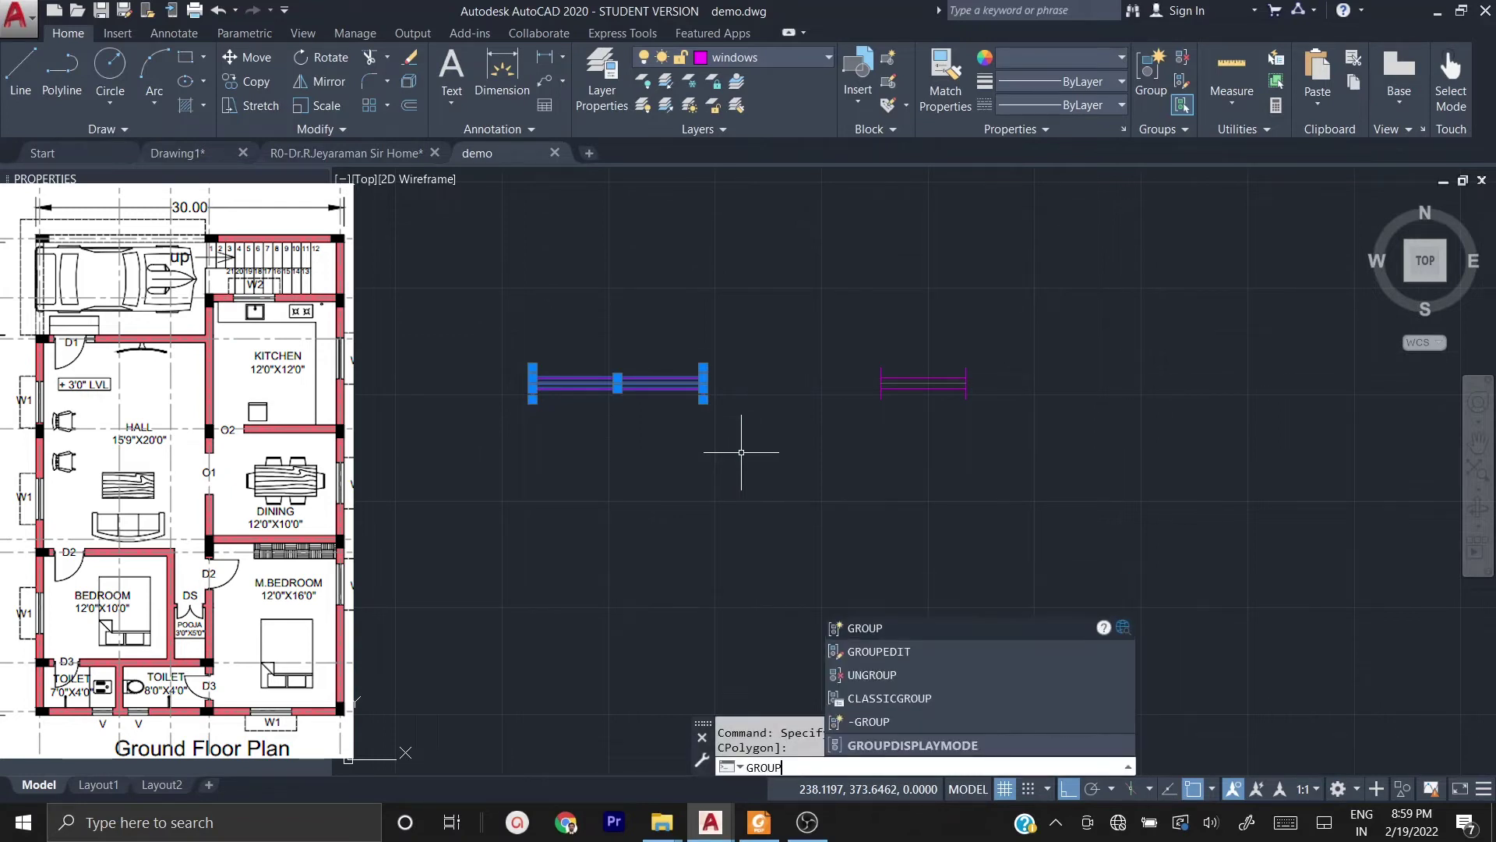
{"action": "key", "text": "Return"}
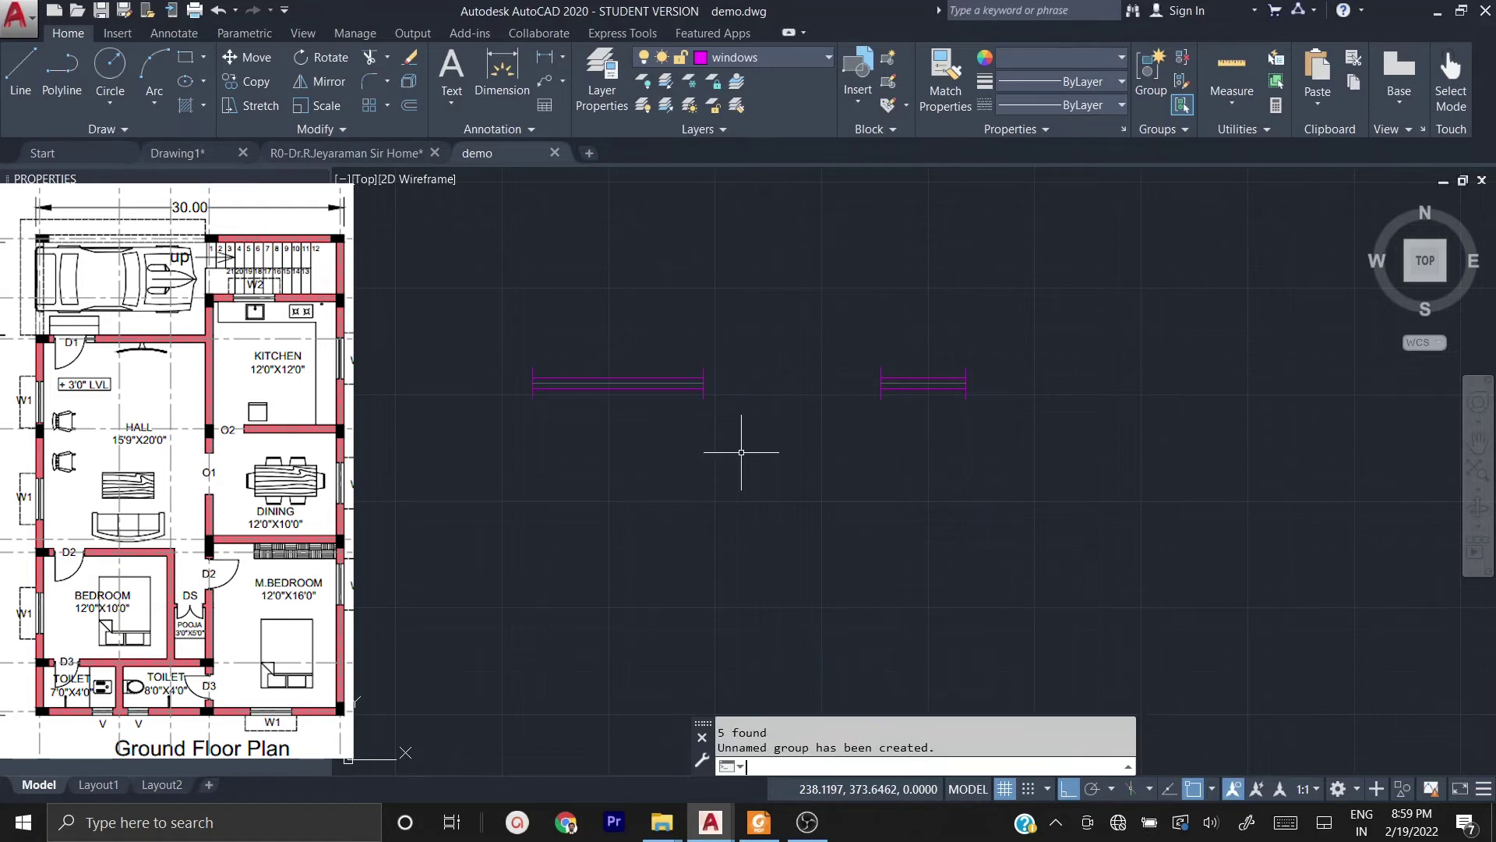
{"action": "left_click", "coordinate": [690, 390]}
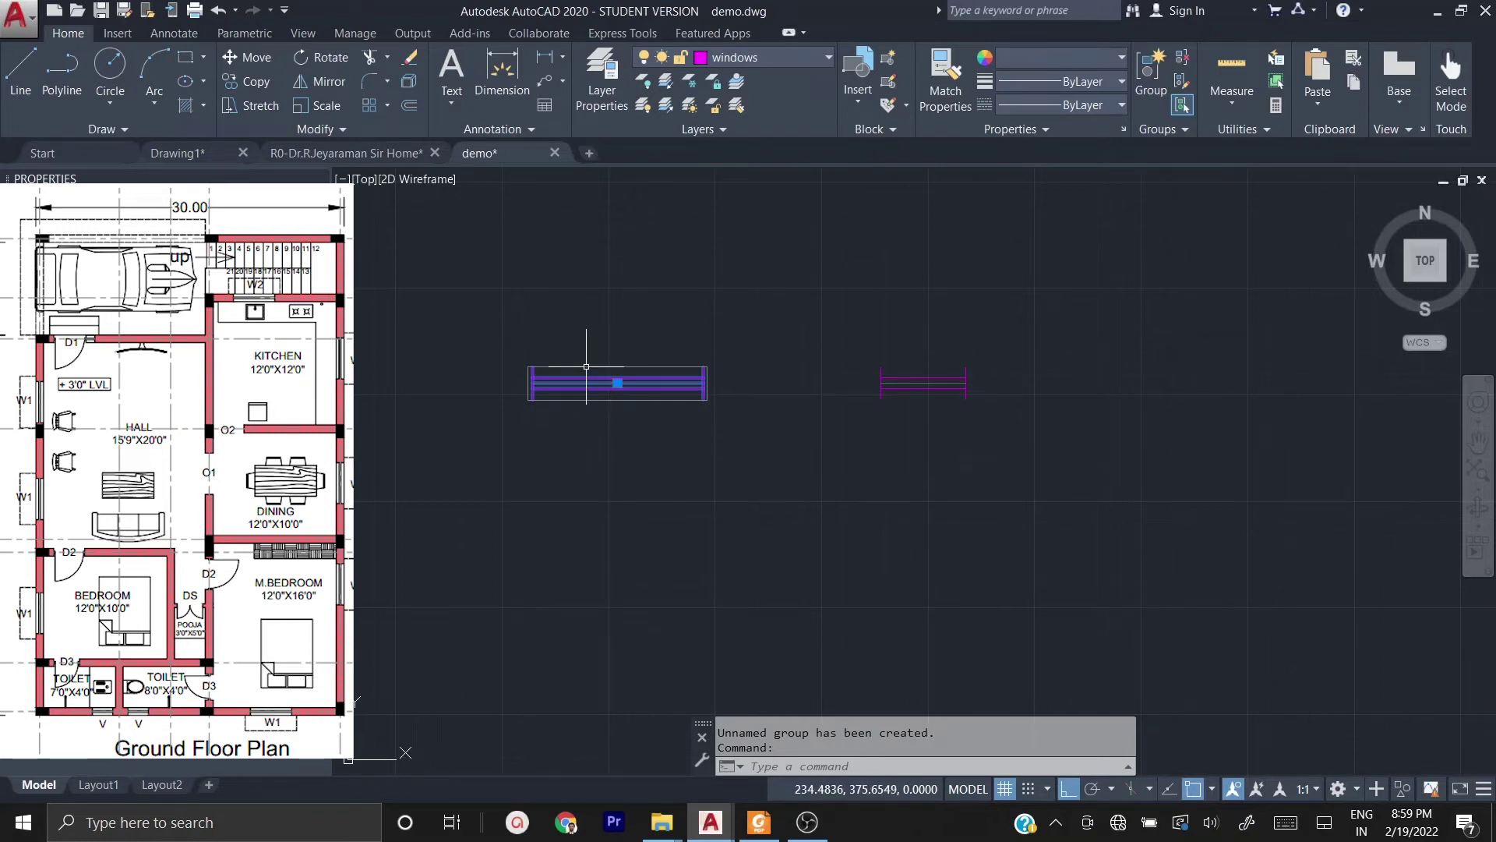
{"action": "key", "text": "Escape"}
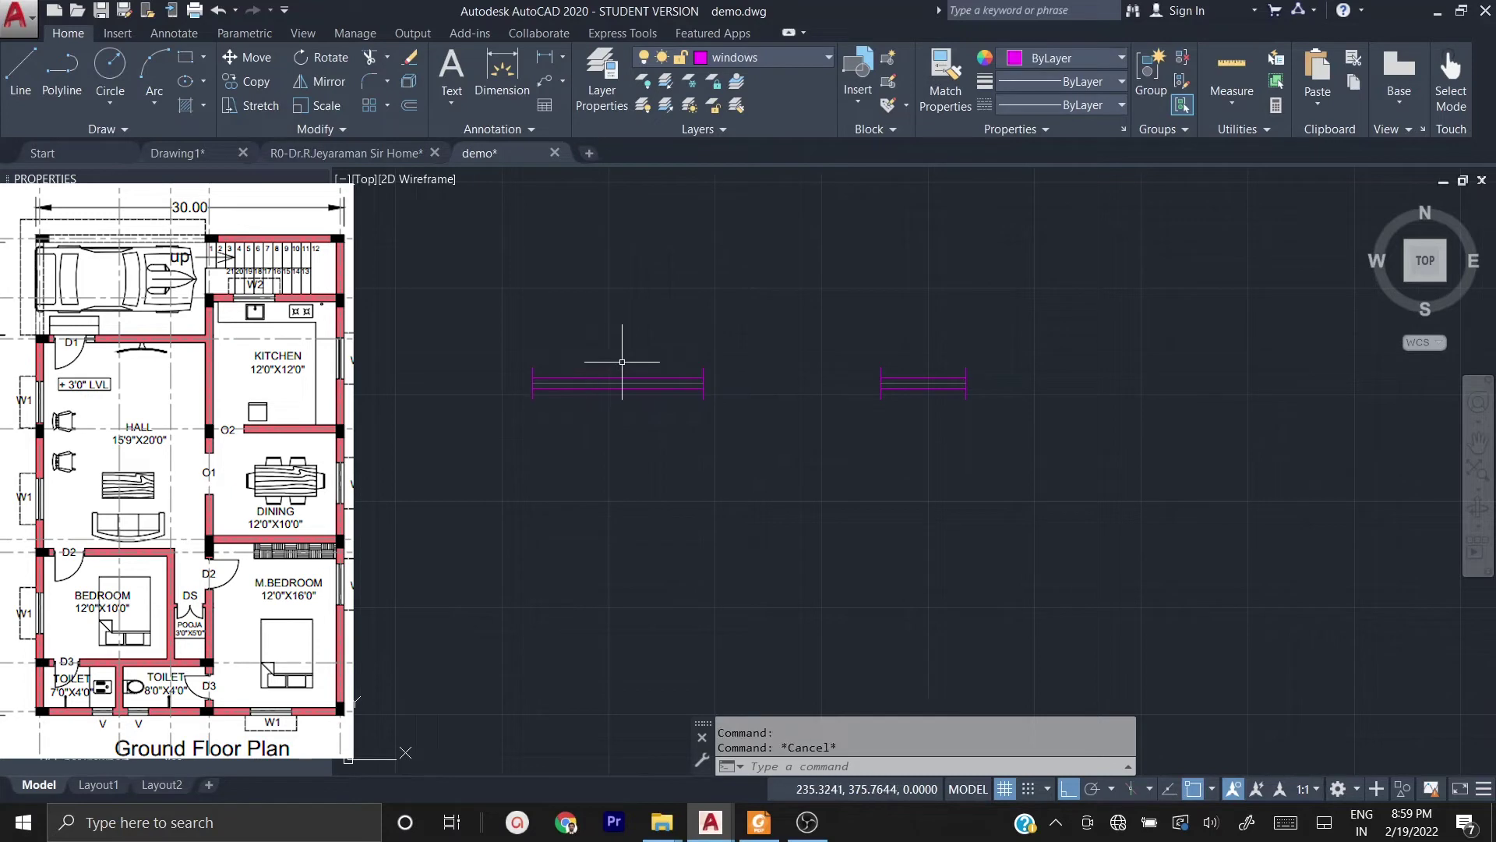
- Group all the lines of the shorter 2-foot ventilation symbol into one object
{"action": "left_click", "coordinate": [838, 323]}
{"action": "left_click", "coordinate": [1018, 446]}
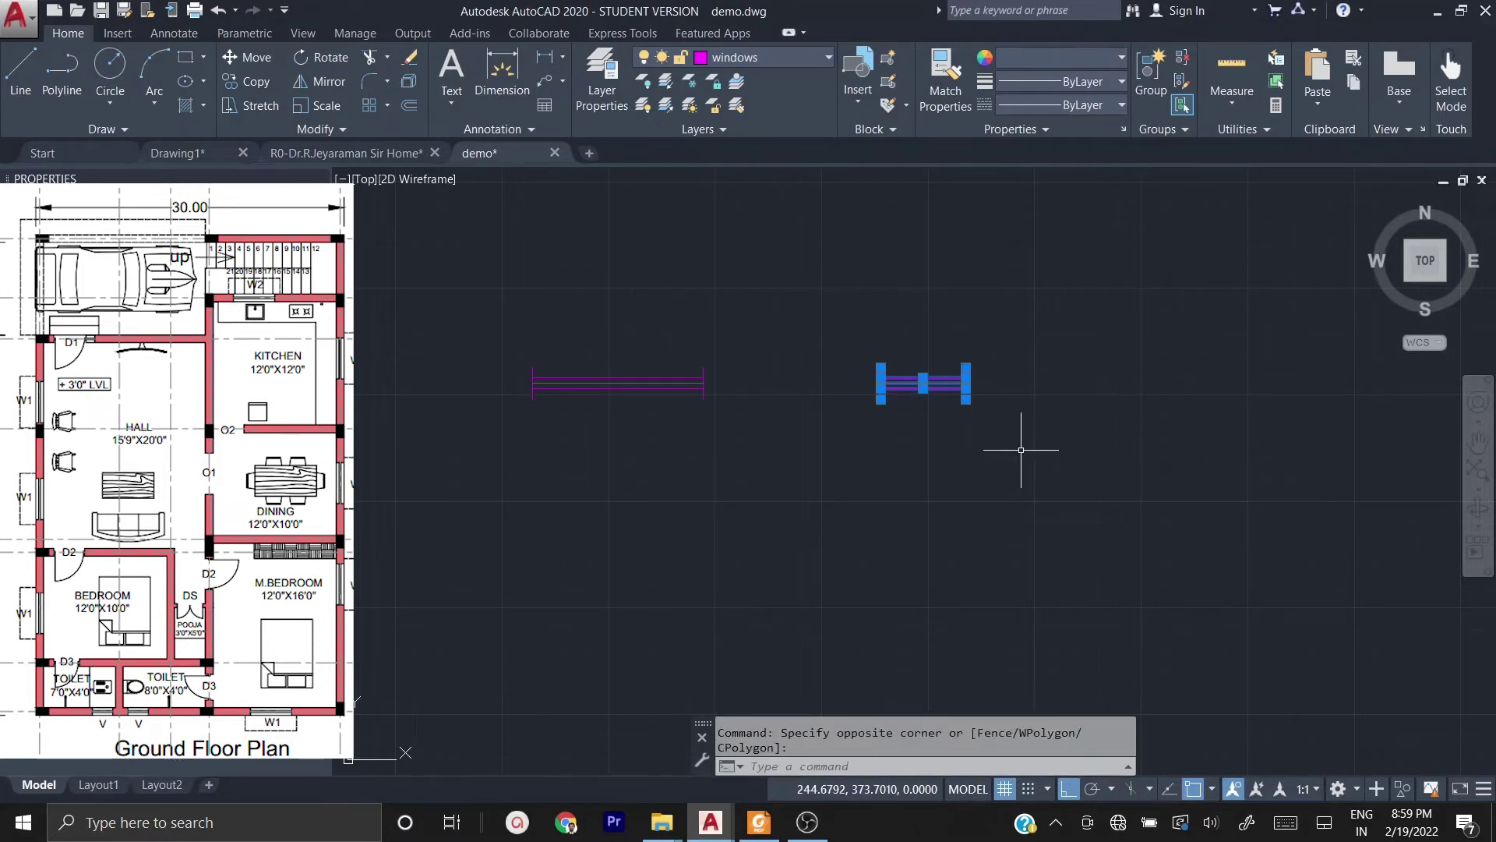
{"action": "type", "text": "group"}
{"action": "key", "text": "Return"}
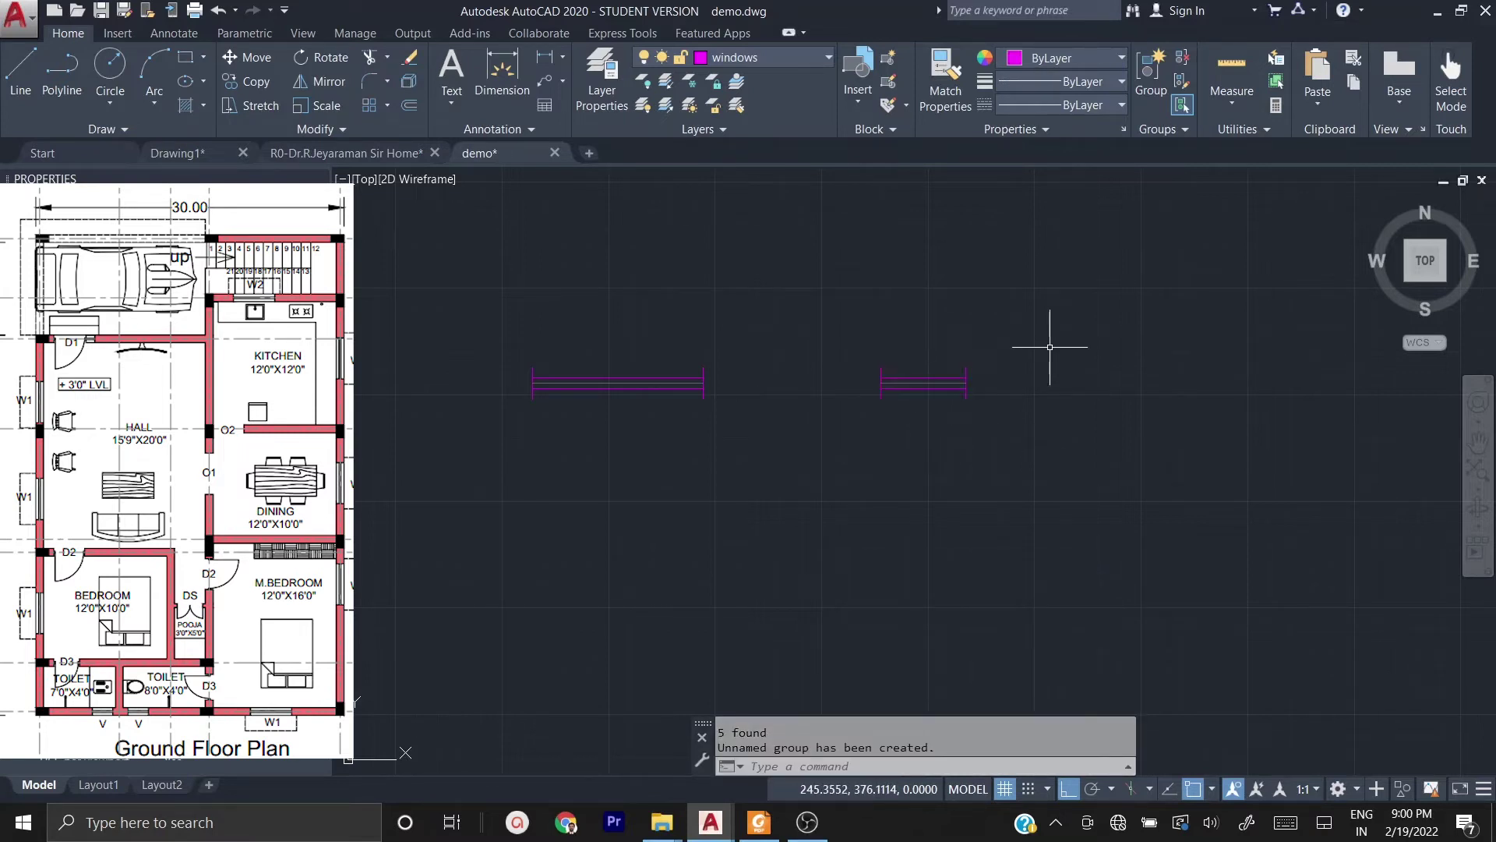
- Copy the 4-foot window symbol by its upper end corner into the wall between the staircase and the kitchen on grid line 7
{"action": "scroll", "coordinate": [1050, 347], "scroll_direction": "down", "scroll_amount": 5}
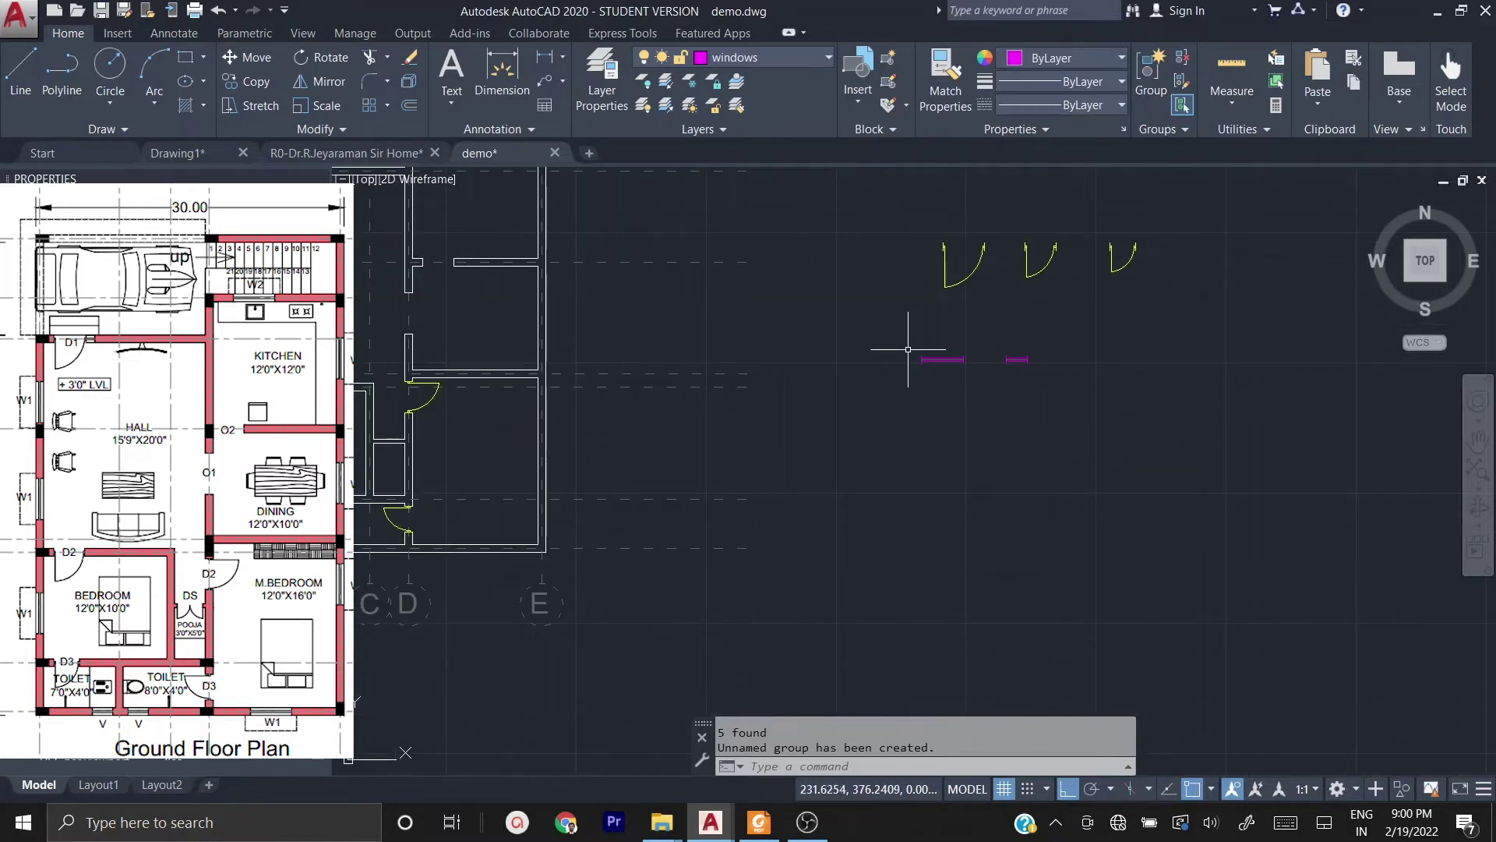
{"action": "middle_click_drag", "start_coordinate": [896, 390], "coordinate": [1091, 477]}
{"action": "scroll", "coordinate": [1078, 484], "scroll_direction": "down", "scroll_amount": 3}
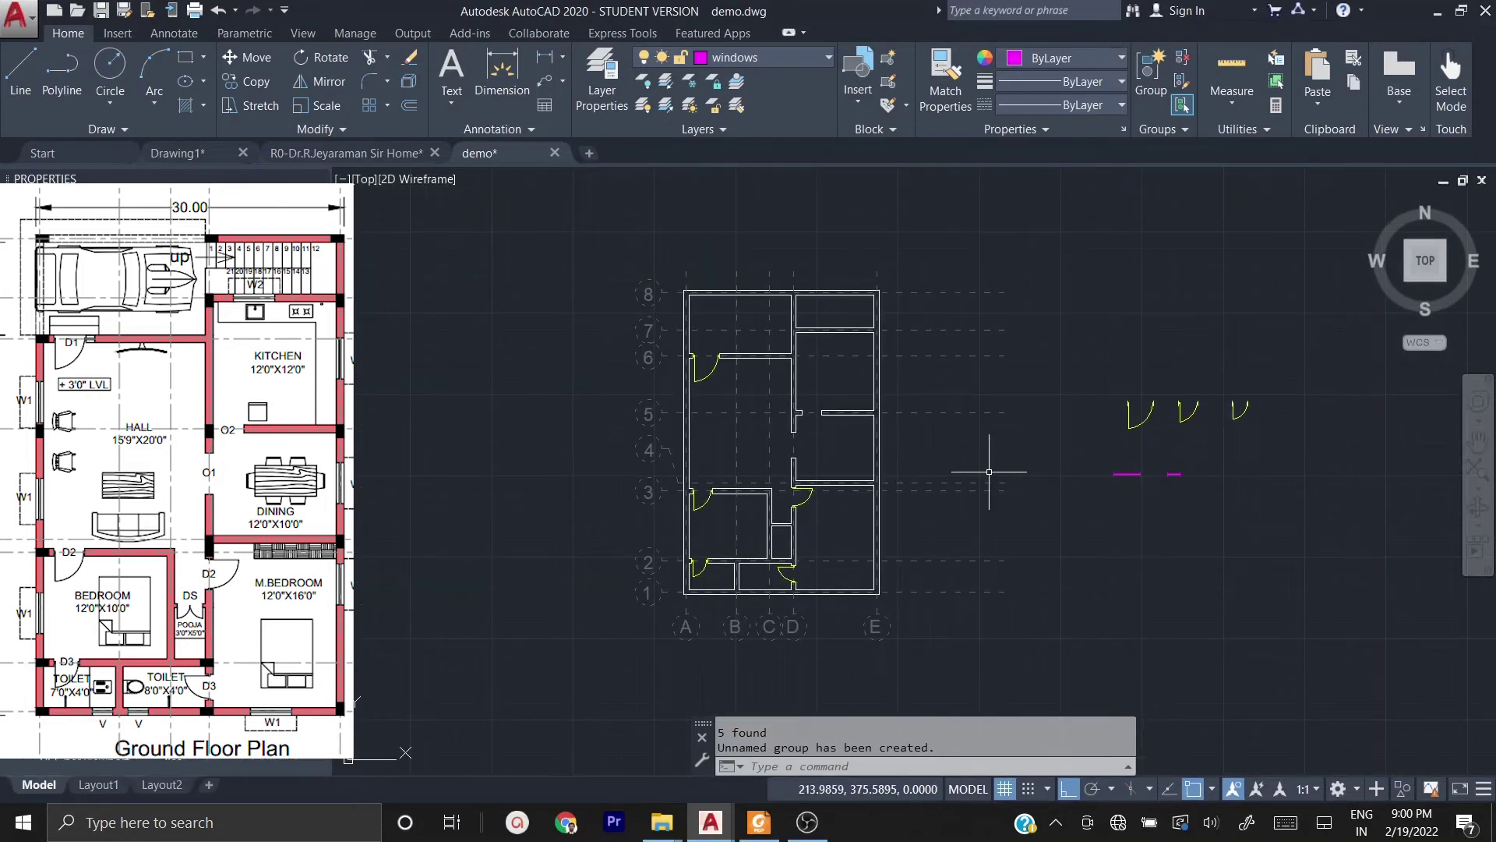
{"action": "scroll", "coordinate": [1129, 484], "scroll_direction": "up", "scroll_amount": 4}
{"action": "left_click", "coordinate": [980, 335]}
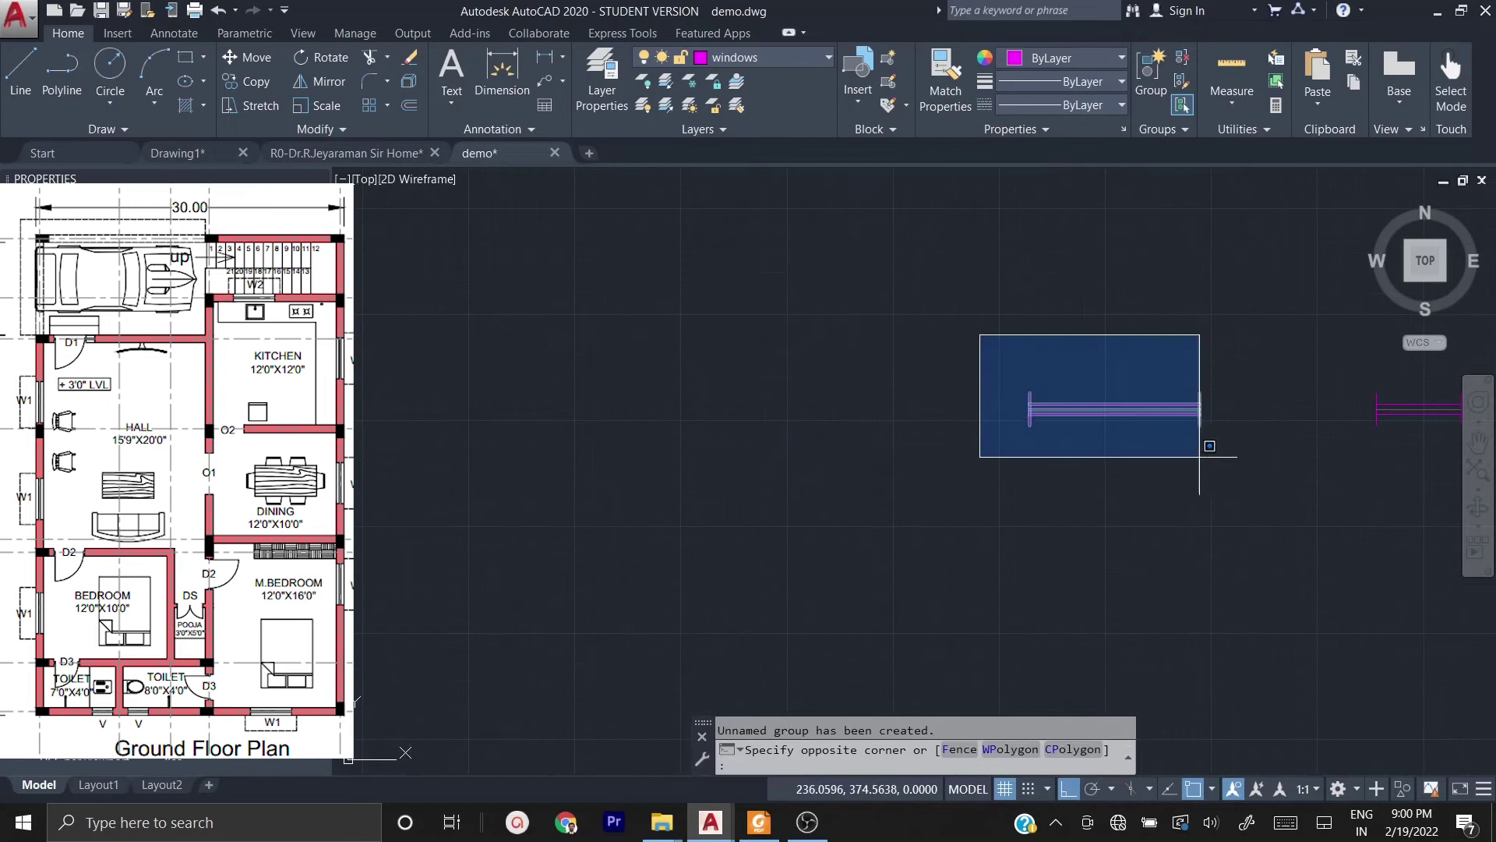
{"action": "left_click", "coordinate": [1237, 472]}
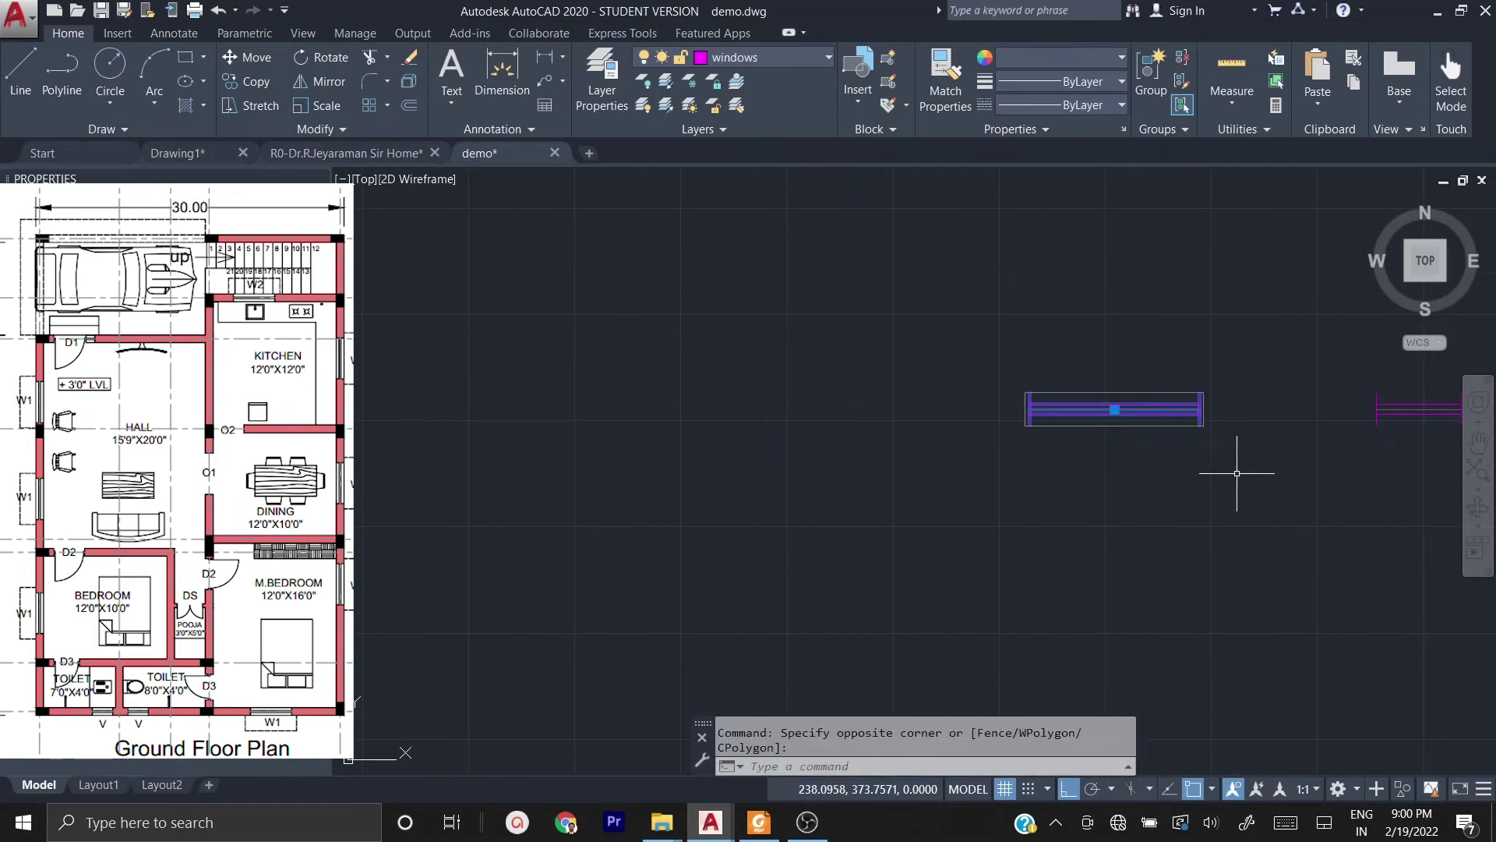
{"action": "type", "text": "co"}
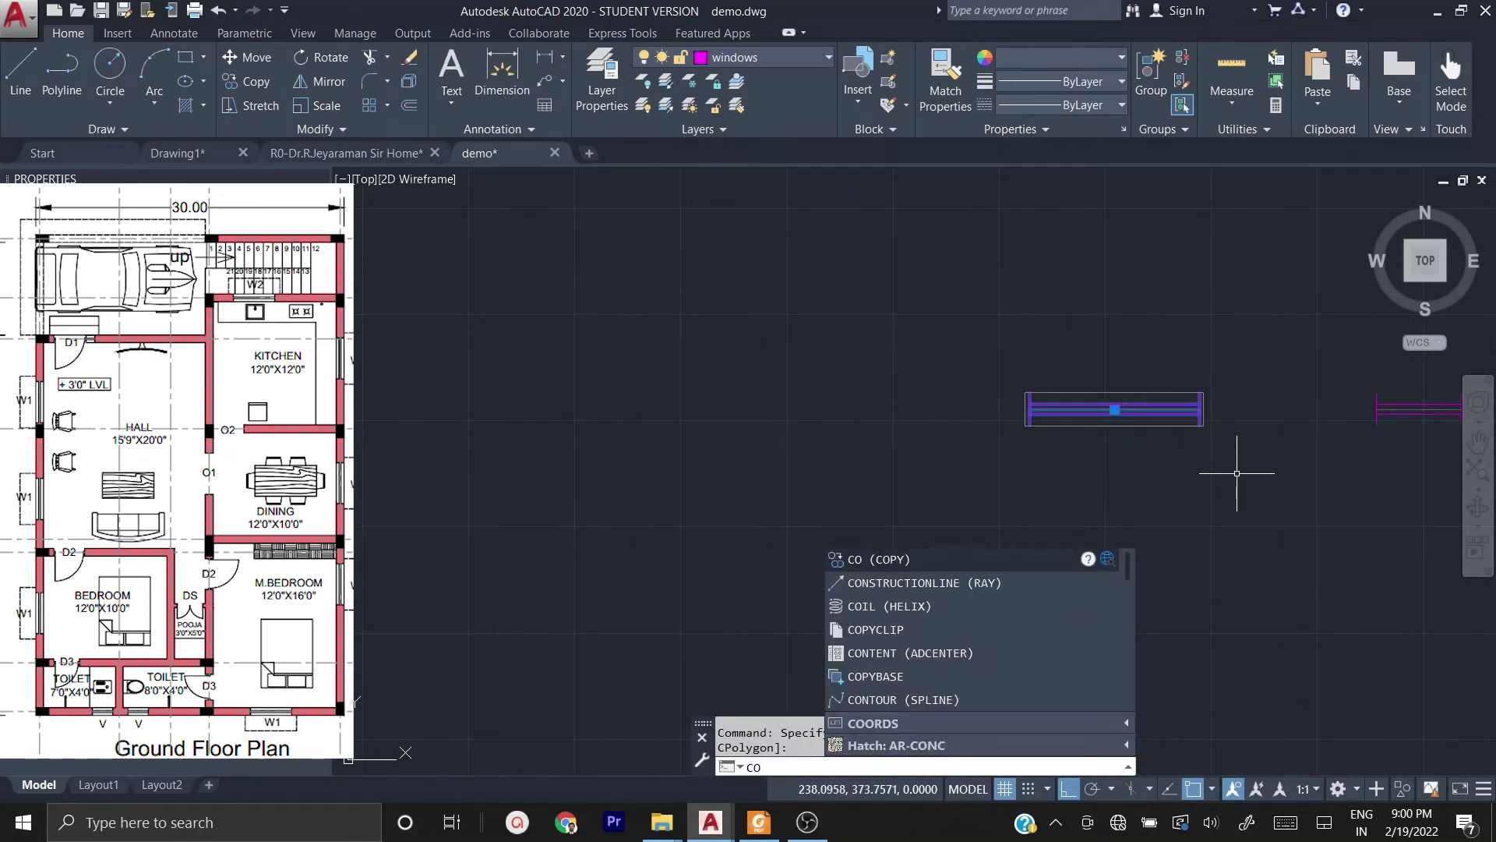
{"action": "key", "text": "Return"}
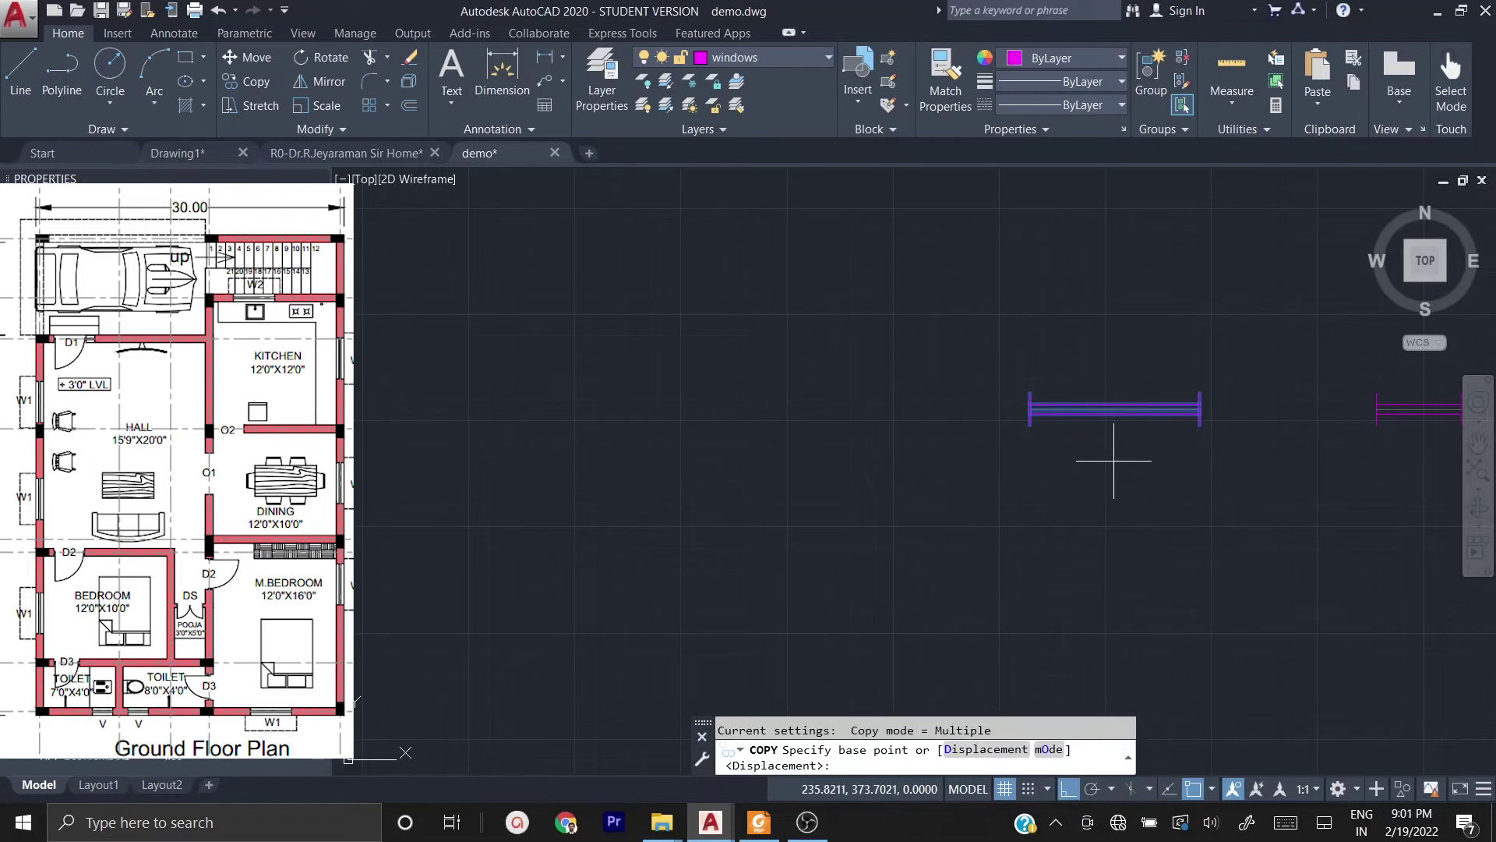
{"action": "left_click", "coordinate": [1029, 393]}
{"action": "scroll", "coordinate": [1193, 359], "scroll_direction": "down", "scroll_amount": 5}
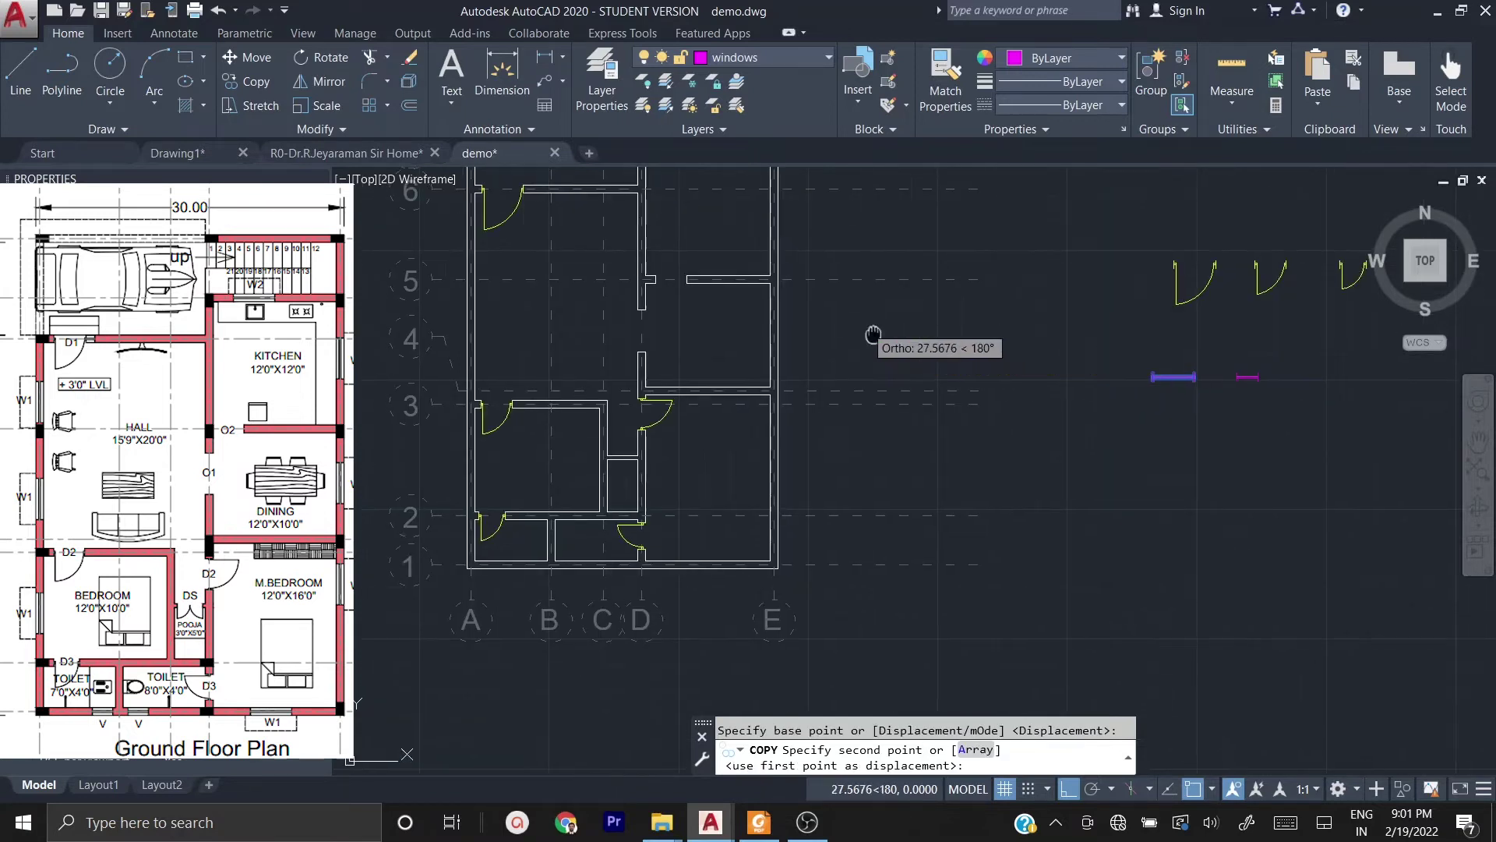
{"action": "middle_click_drag", "start_coordinate": [875, 315], "coordinate": [1061, 492]}
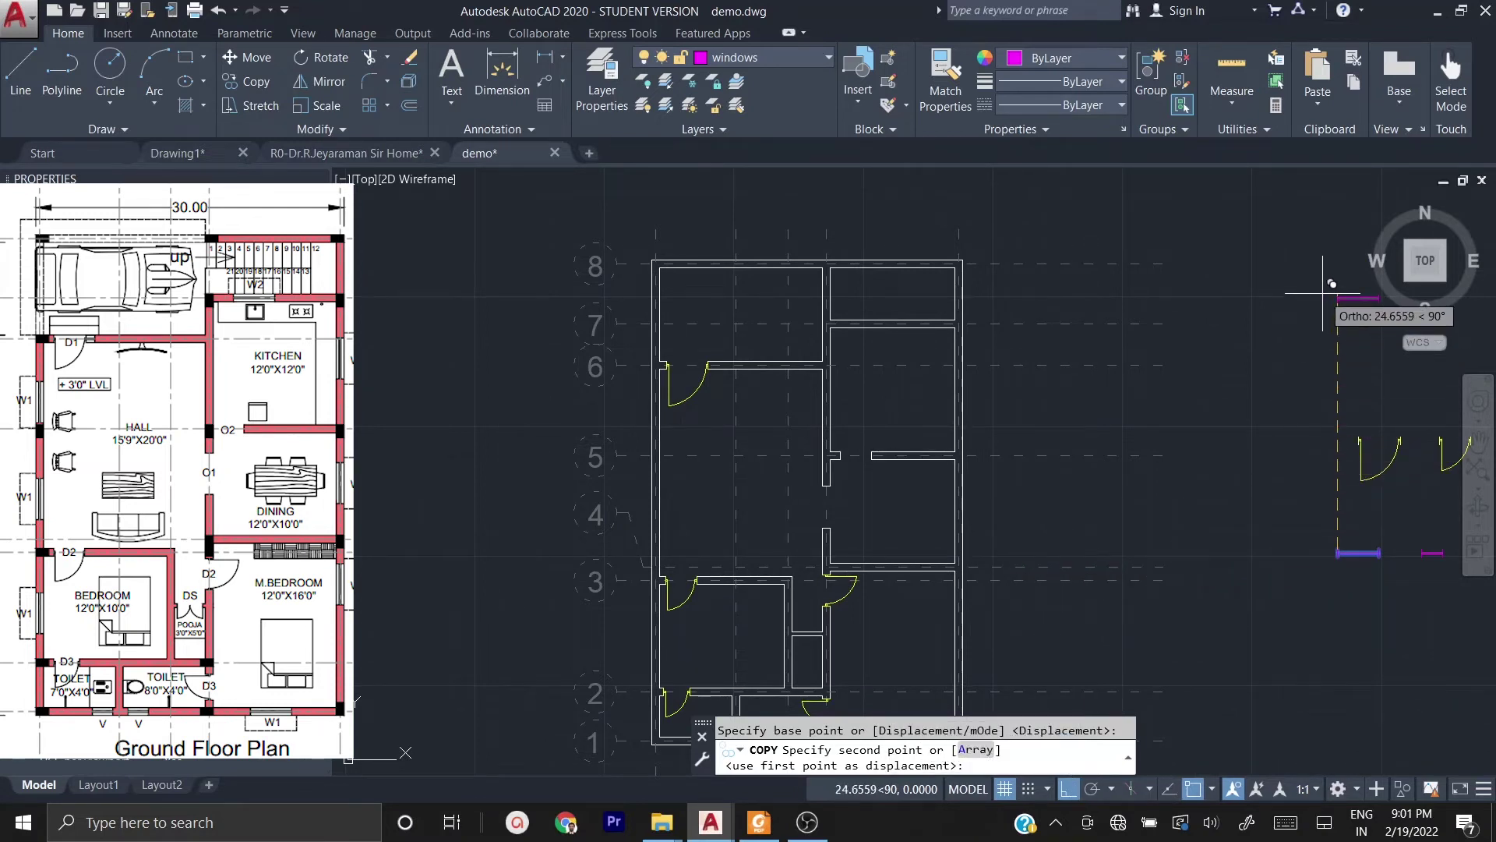
{"action": "left_click", "coordinate": [1068, 793]}
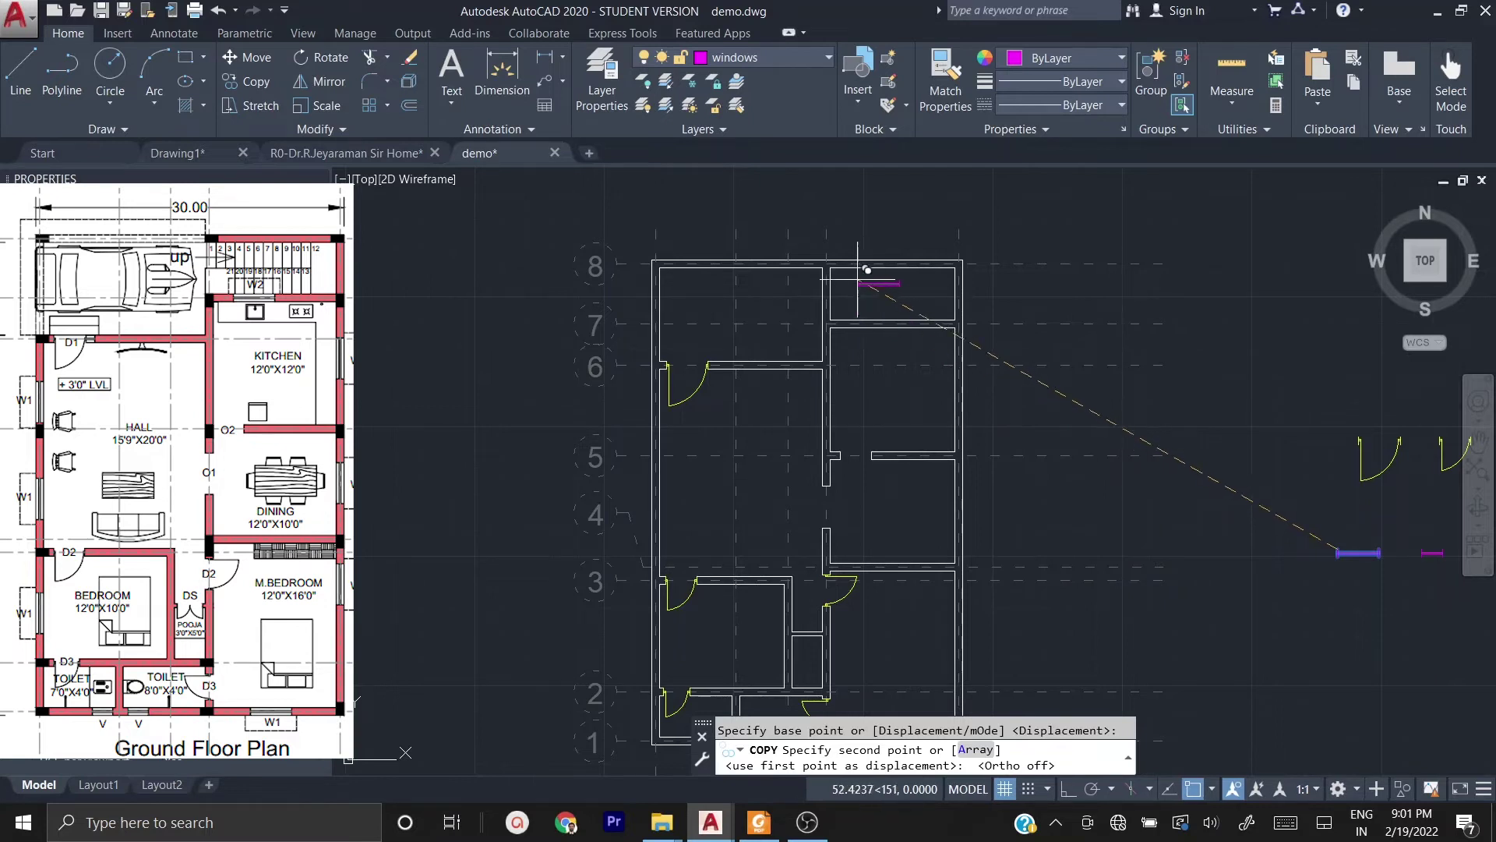
{"action": "scroll", "coordinate": [875, 324], "scroll_direction": "up", "scroll_amount": 3}
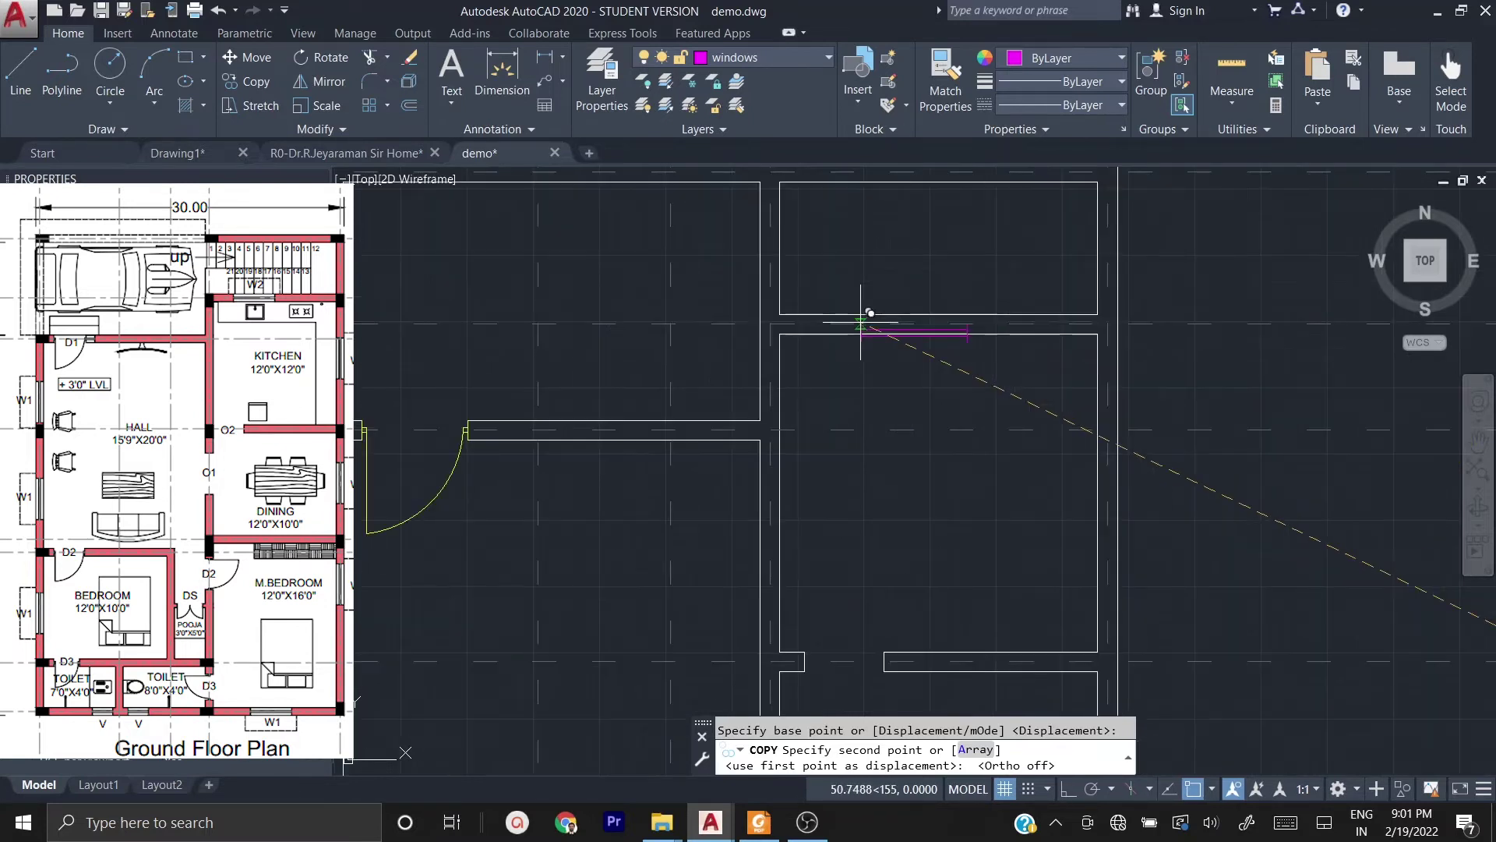
{"action": "left_click", "coordinate": [805, 314]}
- Place two more horizontal window copies, one at the kitchen's outer wall on grid E and one in the master bedroom's wall on grid line 1
{"action": "middle_click_drag", "start_coordinate": [902, 463], "coordinate": [889, 306]}
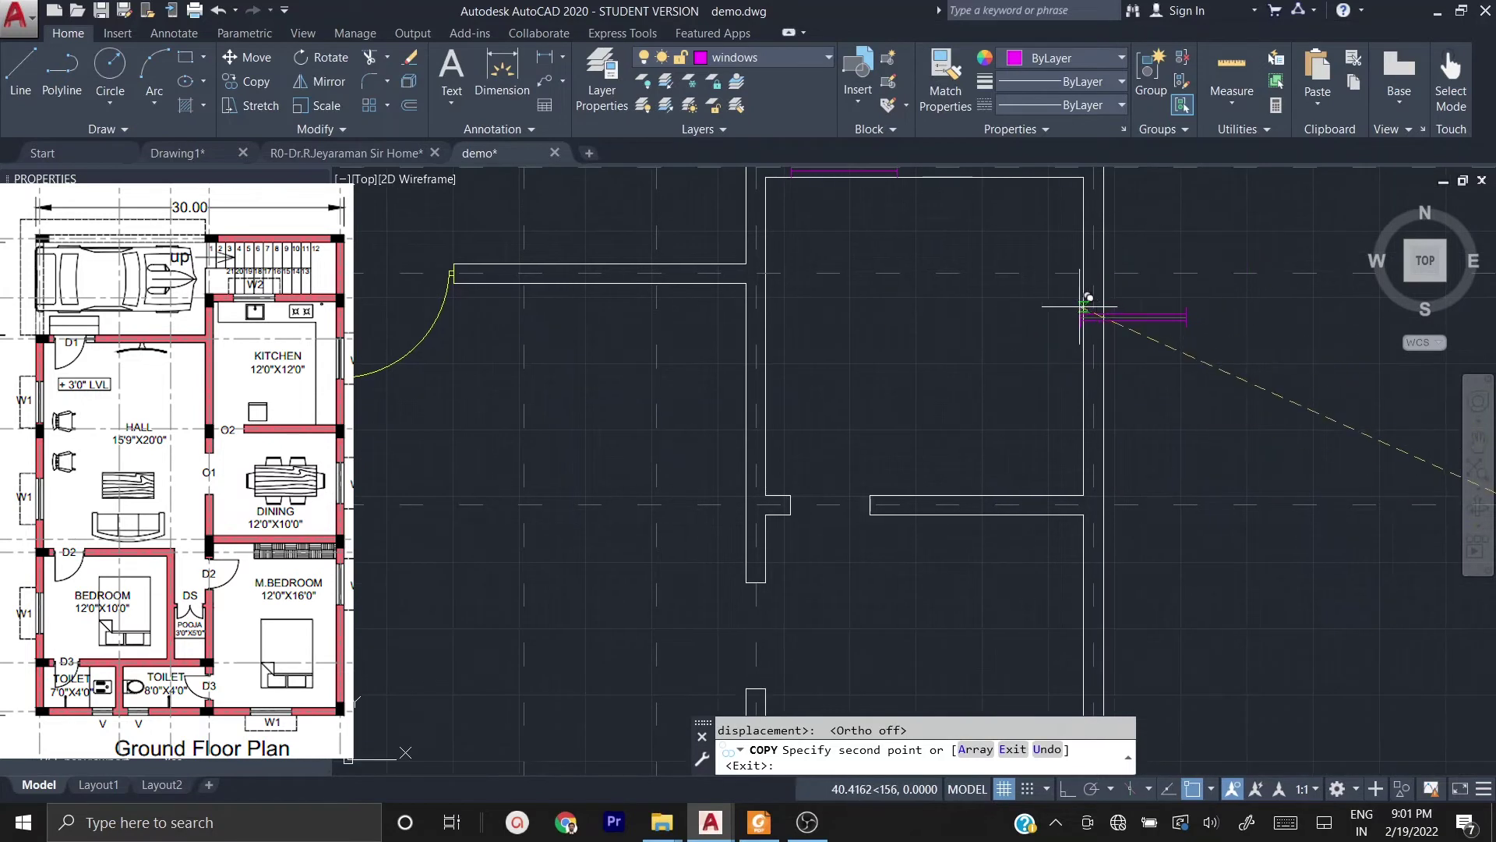
{"action": "left_click", "coordinate": [1085, 298]}
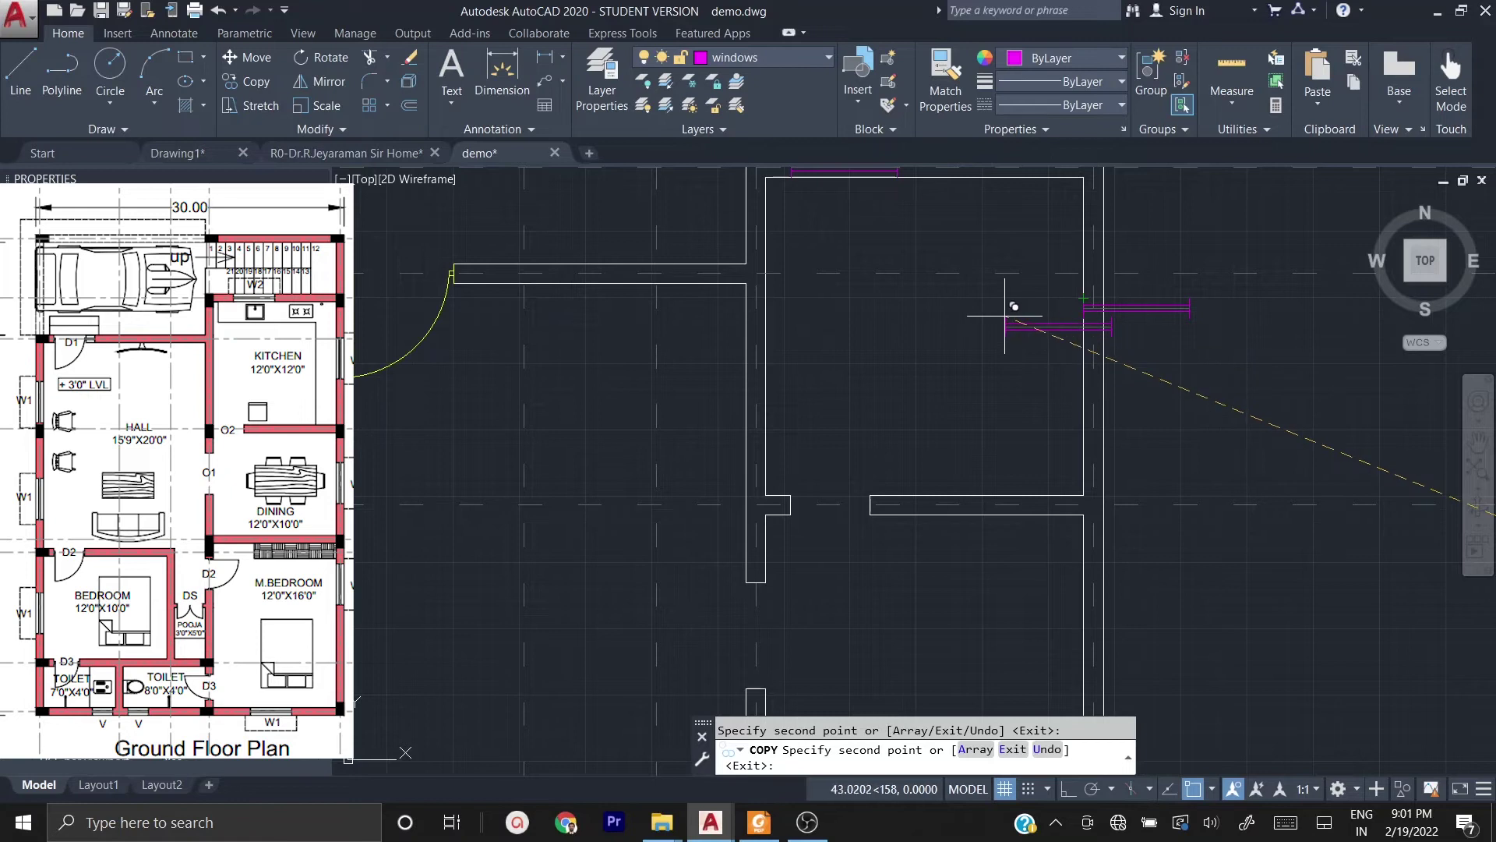
{"action": "scroll", "coordinate": [1059, 258], "scroll_direction": "down", "scroll_amount": 2}
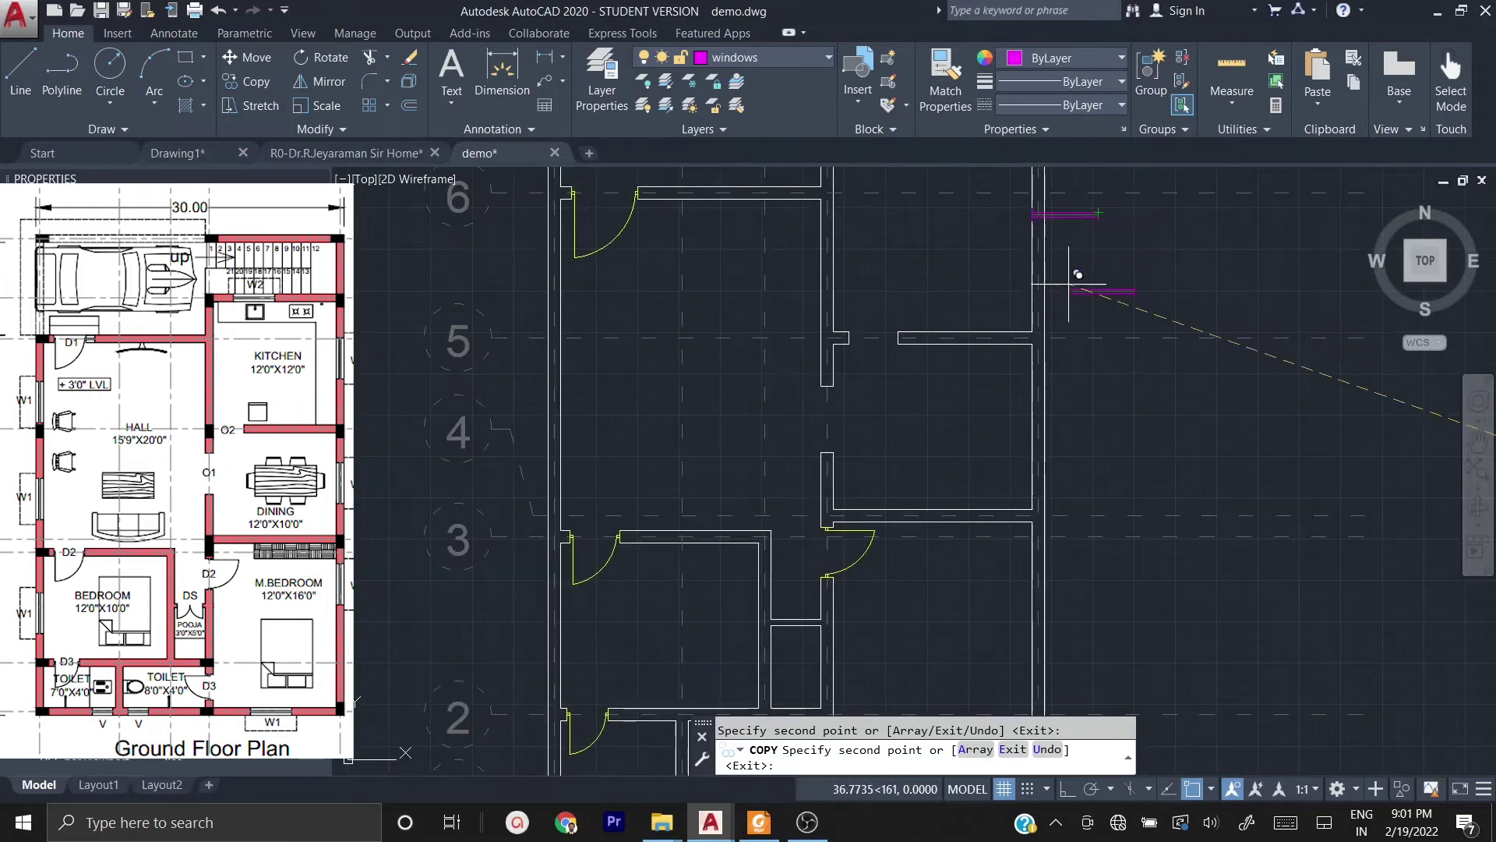
{"action": "middle_click_drag", "start_coordinate": [1052, 561], "coordinate": [1049, 565]}
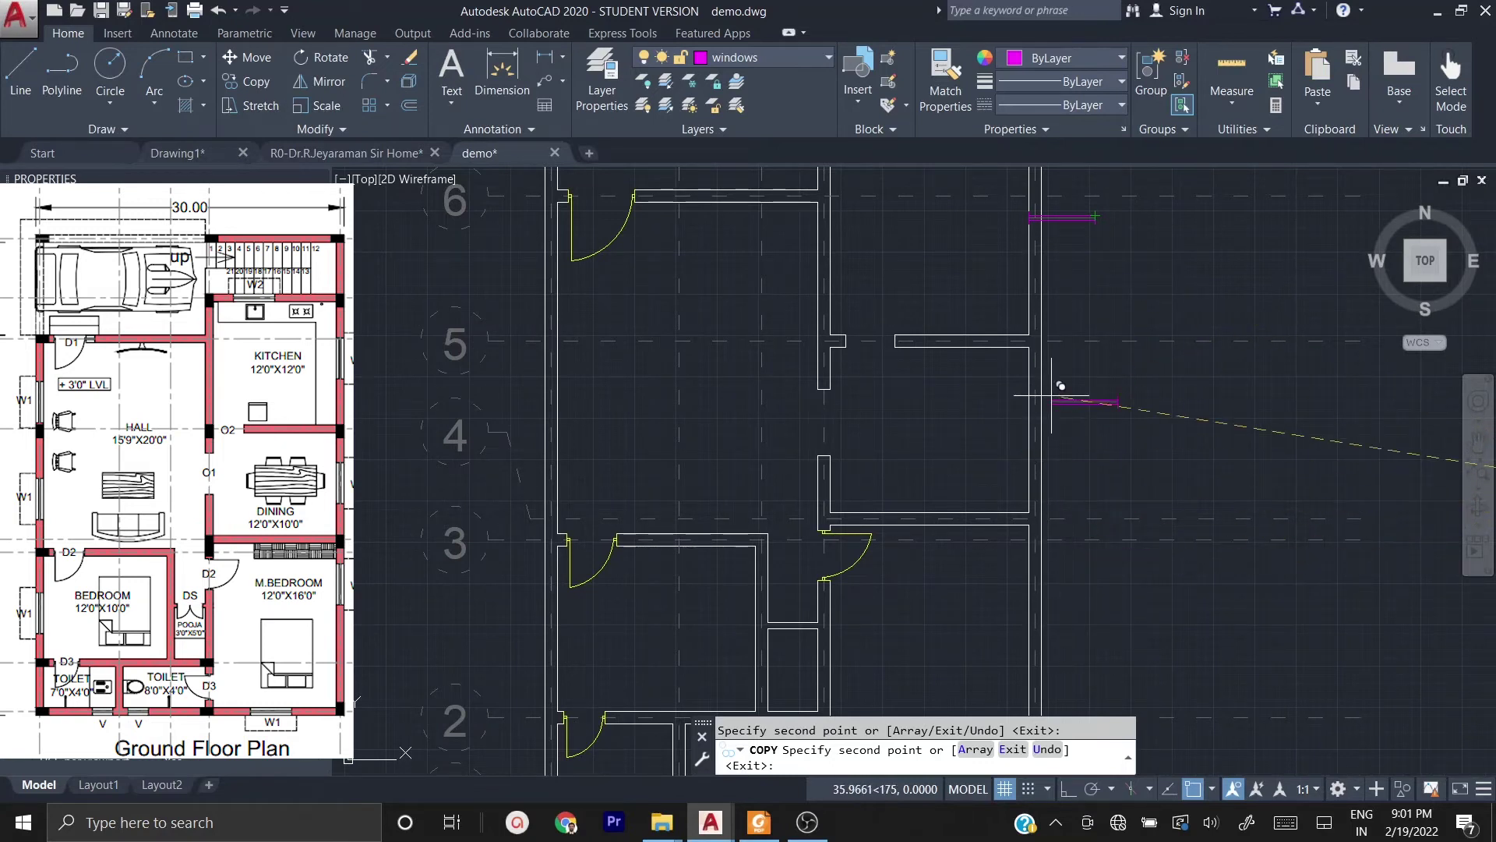
{"action": "scroll", "coordinate": [1056, 424], "scroll_direction": "down", "scroll_amount": 2}
{"action": "scroll", "coordinate": [959, 638], "scroll_direction": "up", "scroll_amount": 4}
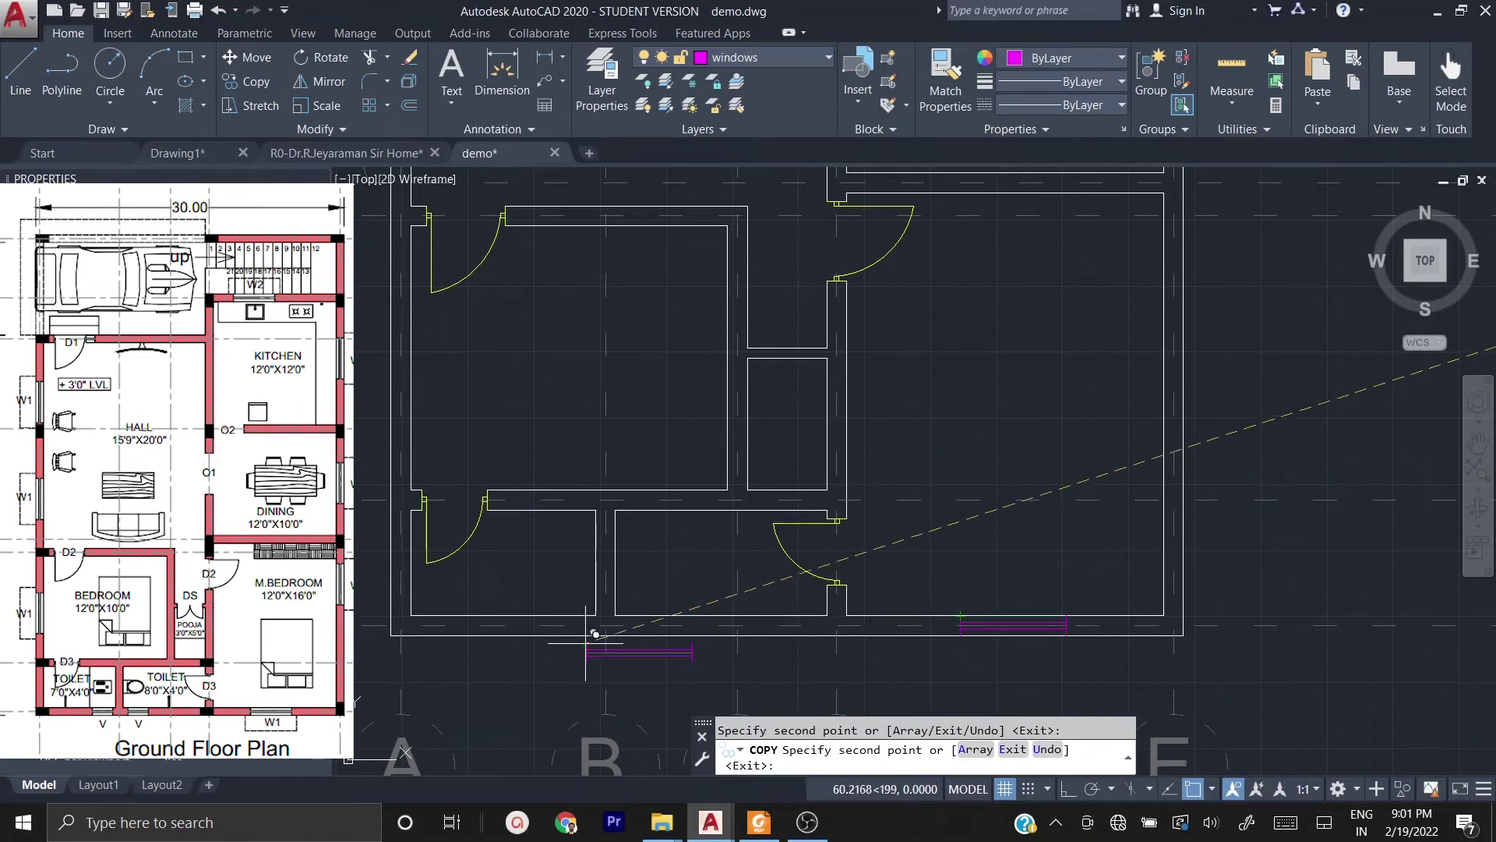
{"action": "middle_click_drag", "start_coordinate": [596, 628], "coordinate": [753, 649]}
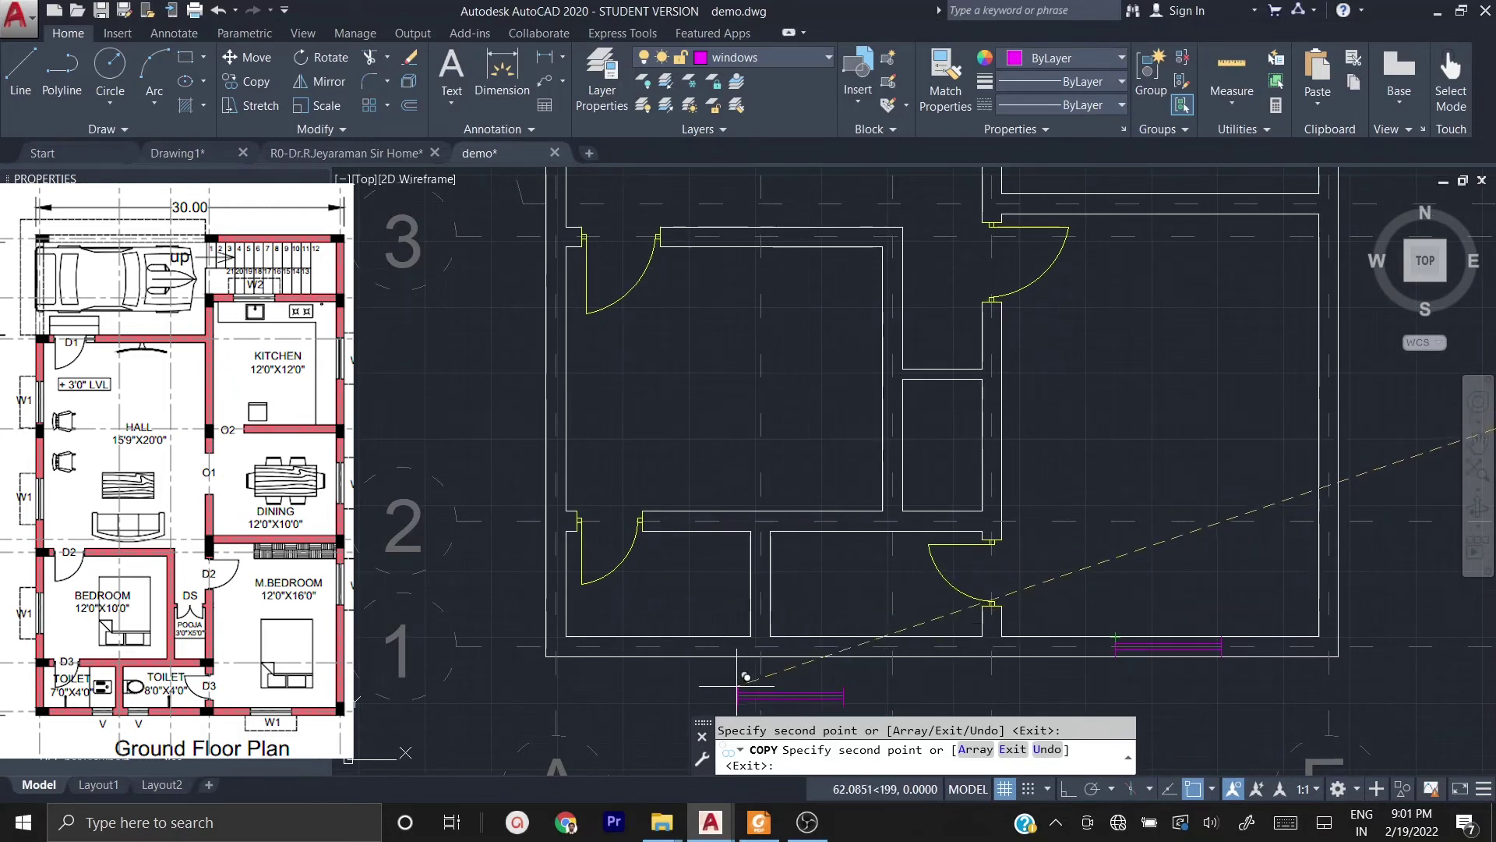
{"action": "middle_click_drag", "start_coordinate": [768, 400], "coordinate": [862, 628]}
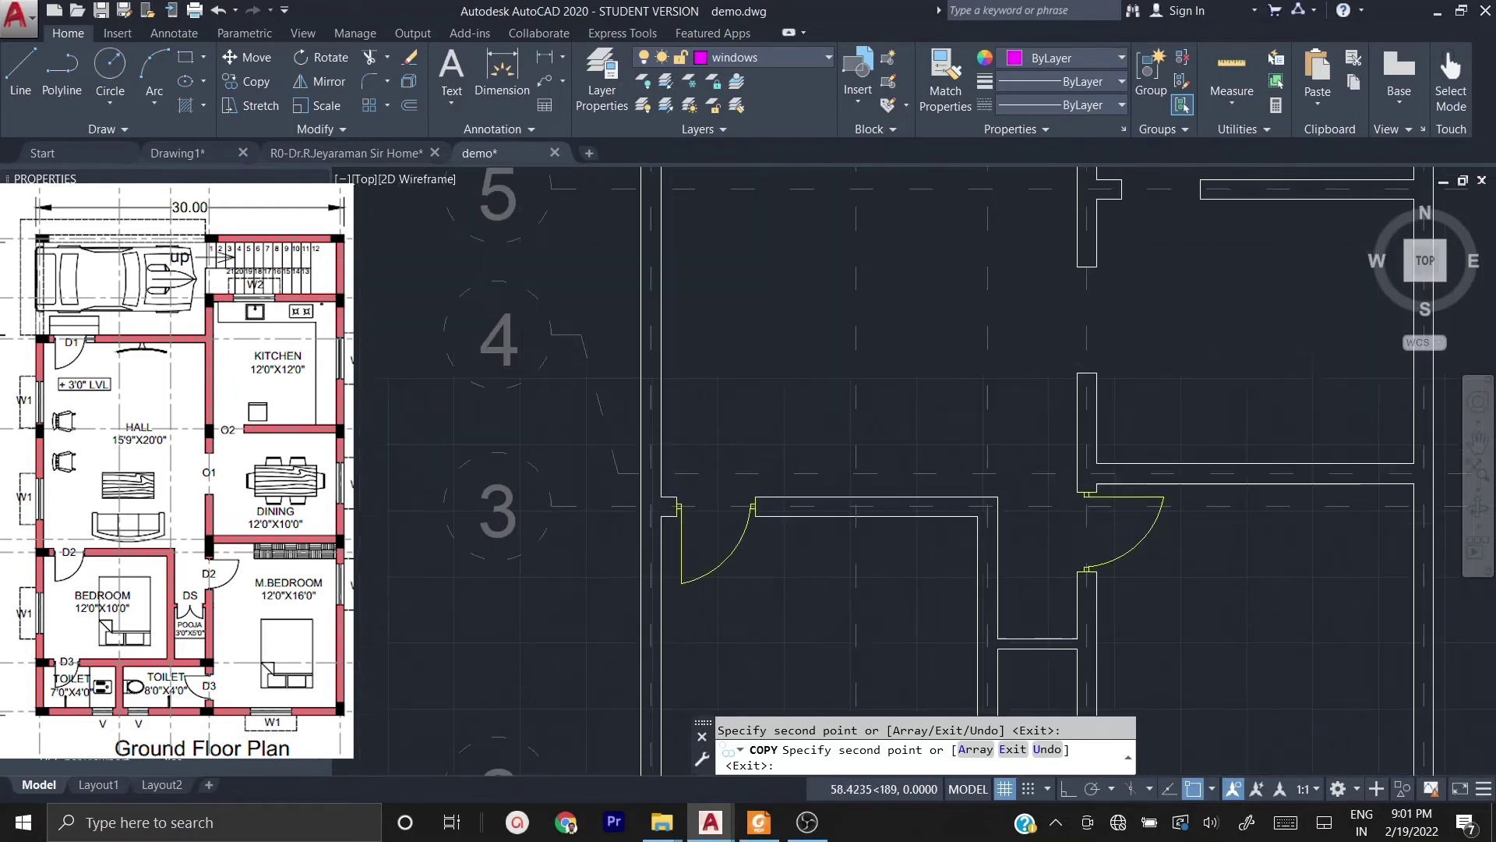
{"action": "scroll", "coordinate": [862, 628], "scroll_direction": "down", "scroll_amount": 2}
{"action": "middle_click_drag", "start_coordinate": [905, 294], "coordinate": [874, 337]}
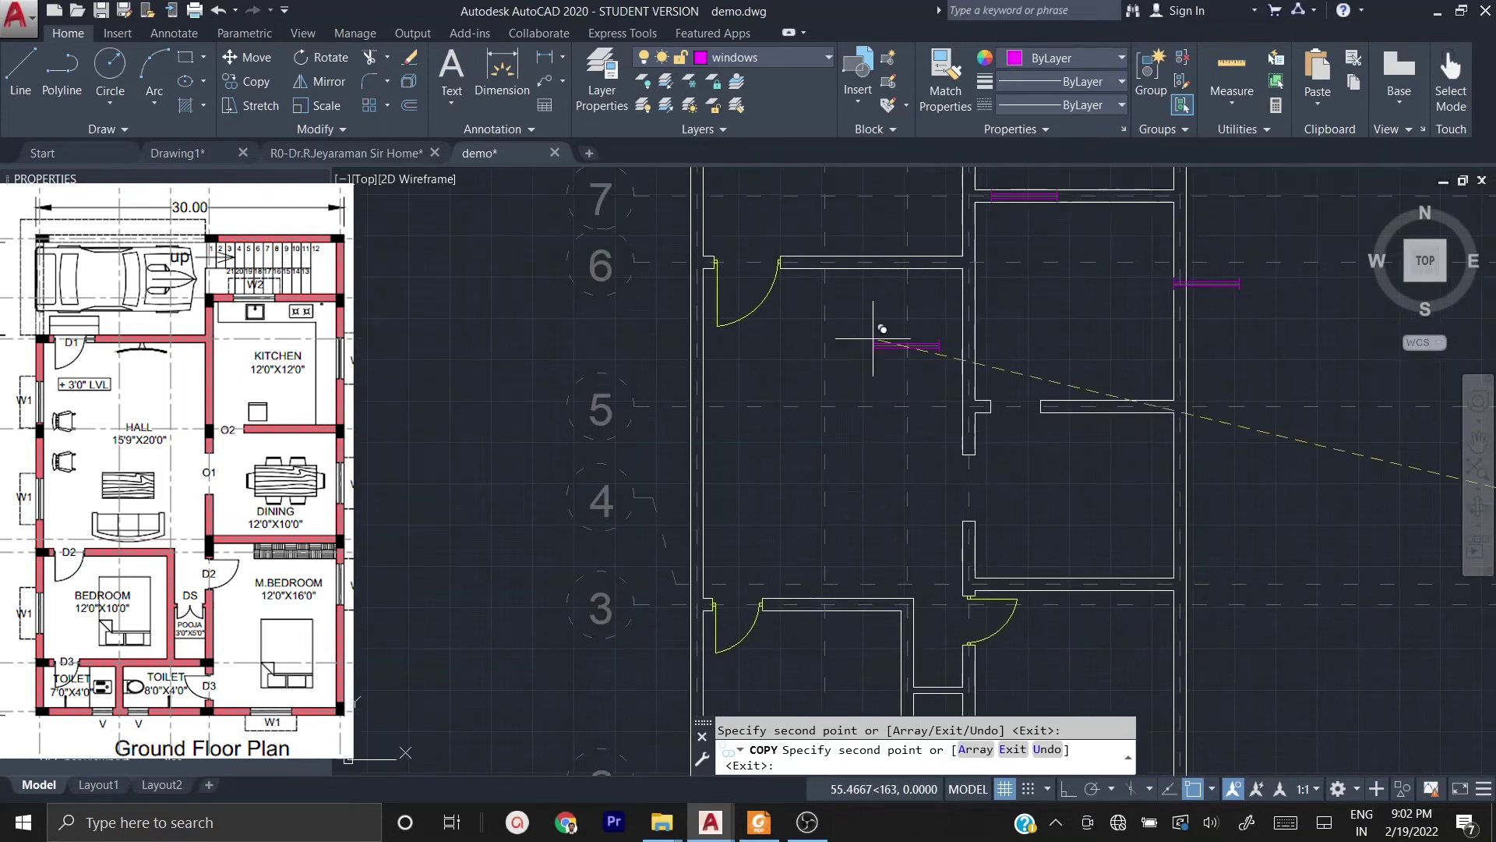
{"action": "scroll", "coordinate": [852, 391], "scroll_direction": "down", "scroll_amount": 2}
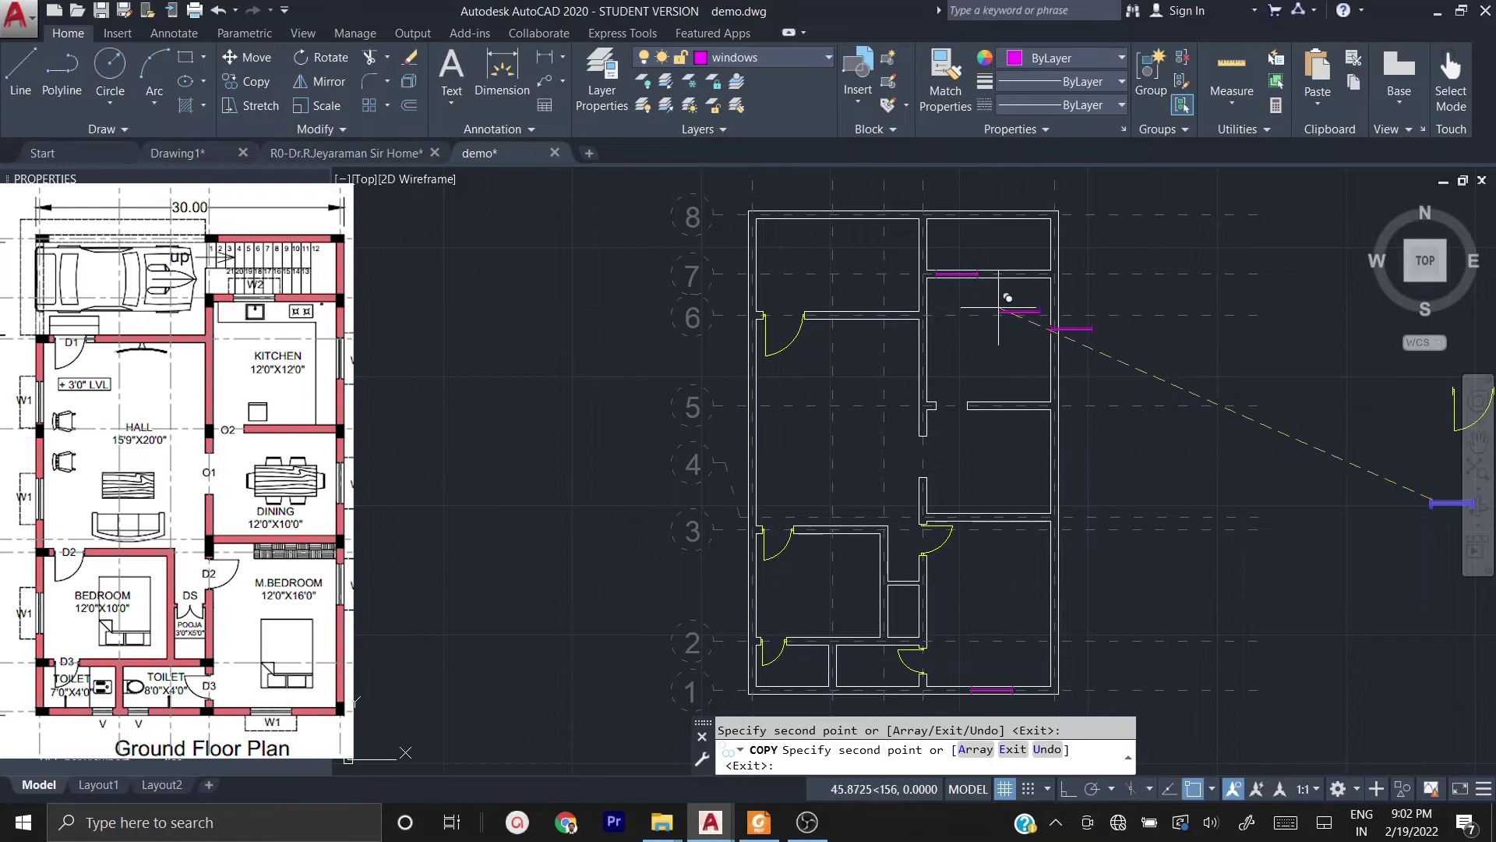
{"action": "key", "text": "Escape"}
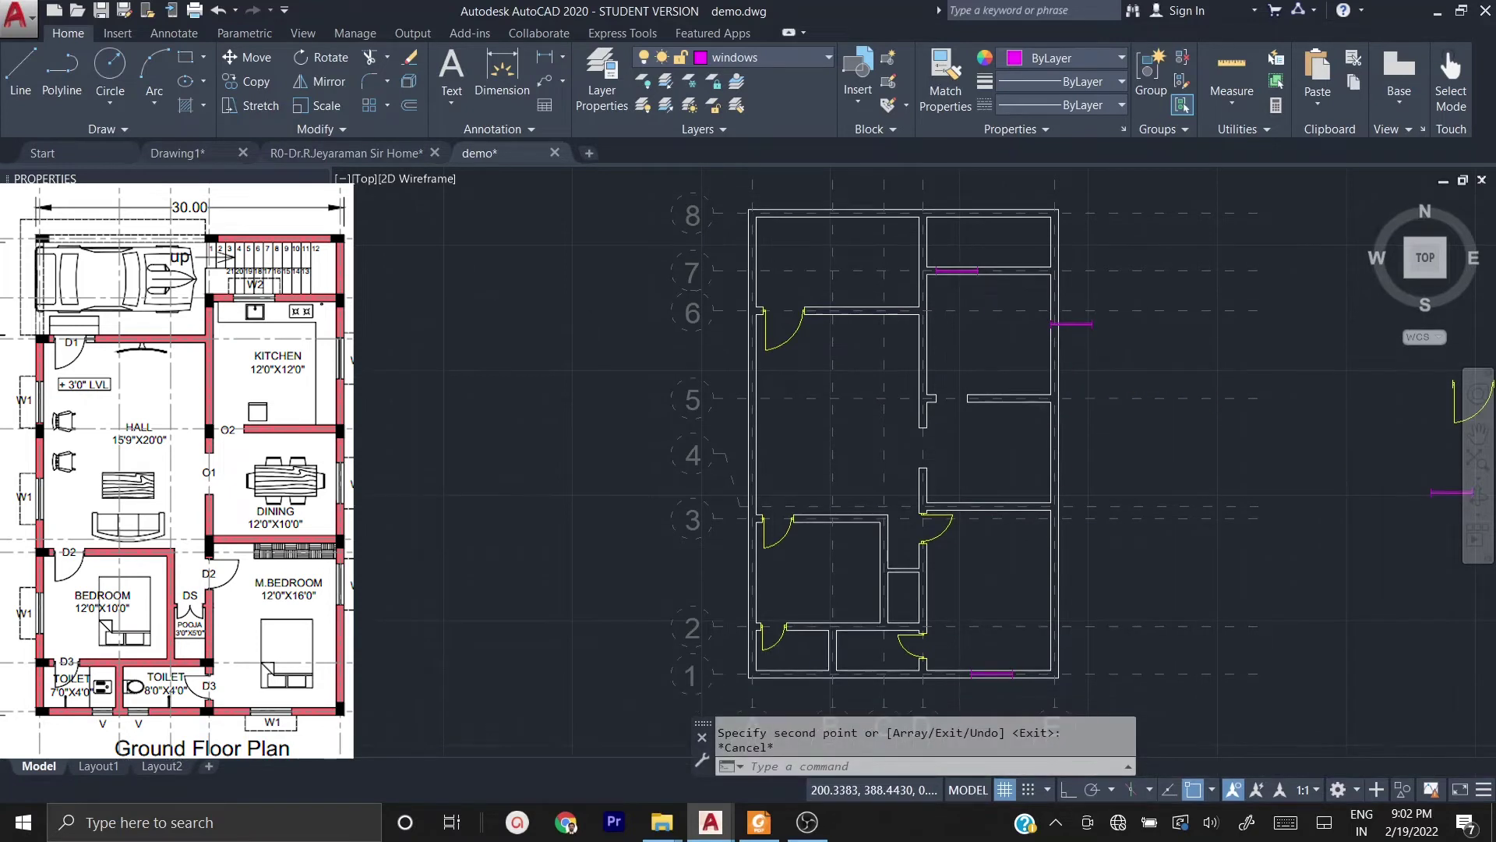
- Rotate the window copy at the kitchen's outer wall to 270° about its lower end corner so that it fits the vertical wall
{"action": "scroll", "coordinate": [1060, 349], "scroll_direction": "up", "scroll_amount": 4}
{"action": "left_click", "coordinate": [1060, 349]}
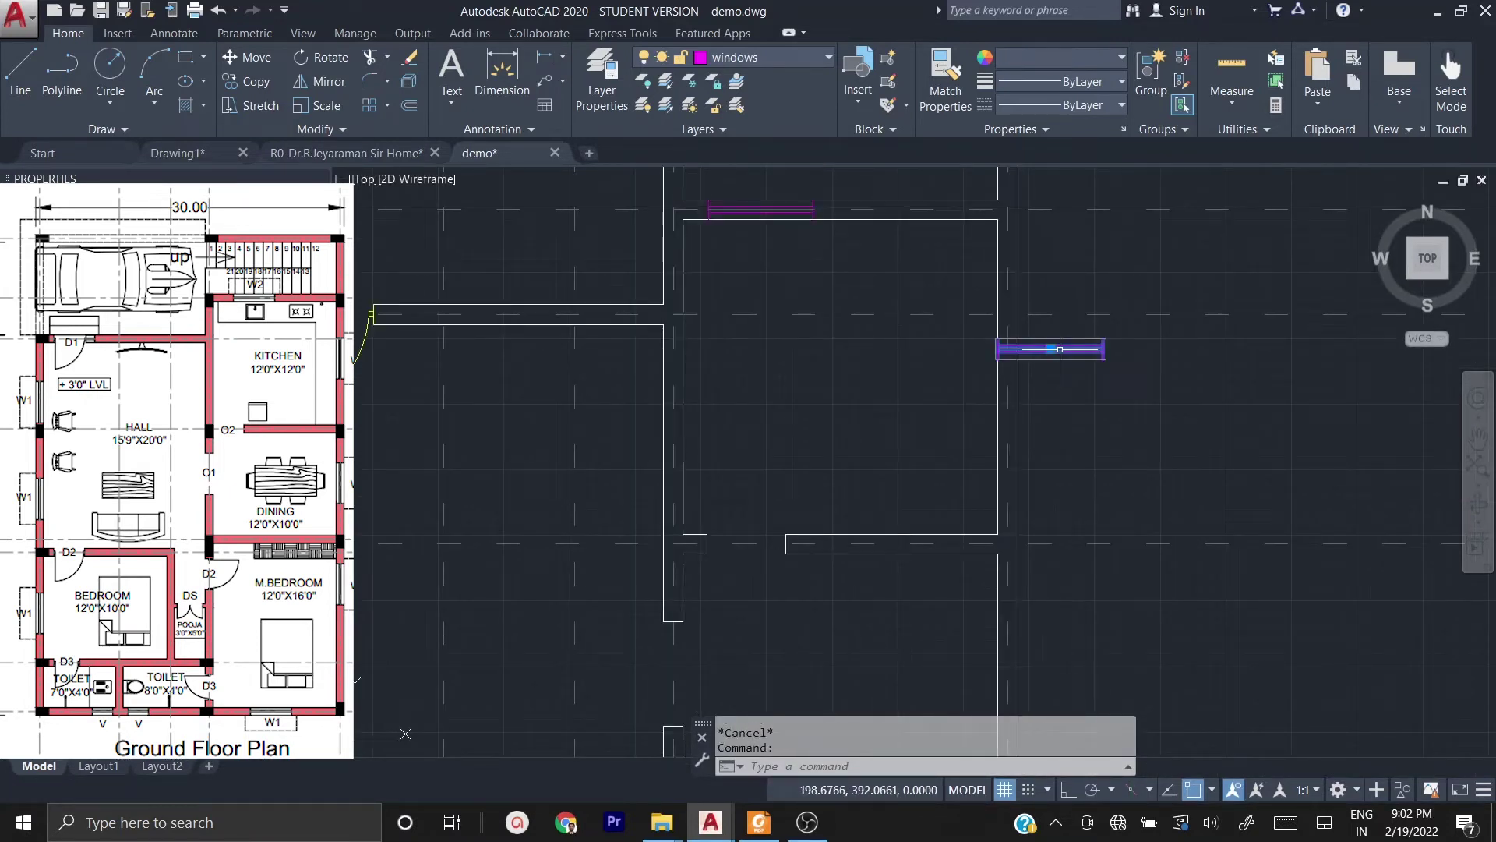
{"action": "type", "text": "RO"}
{"action": "key", "text": "Return"}
{"action": "scroll", "coordinate": [1014, 342], "scroll_direction": "up", "scroll_amount": 5}
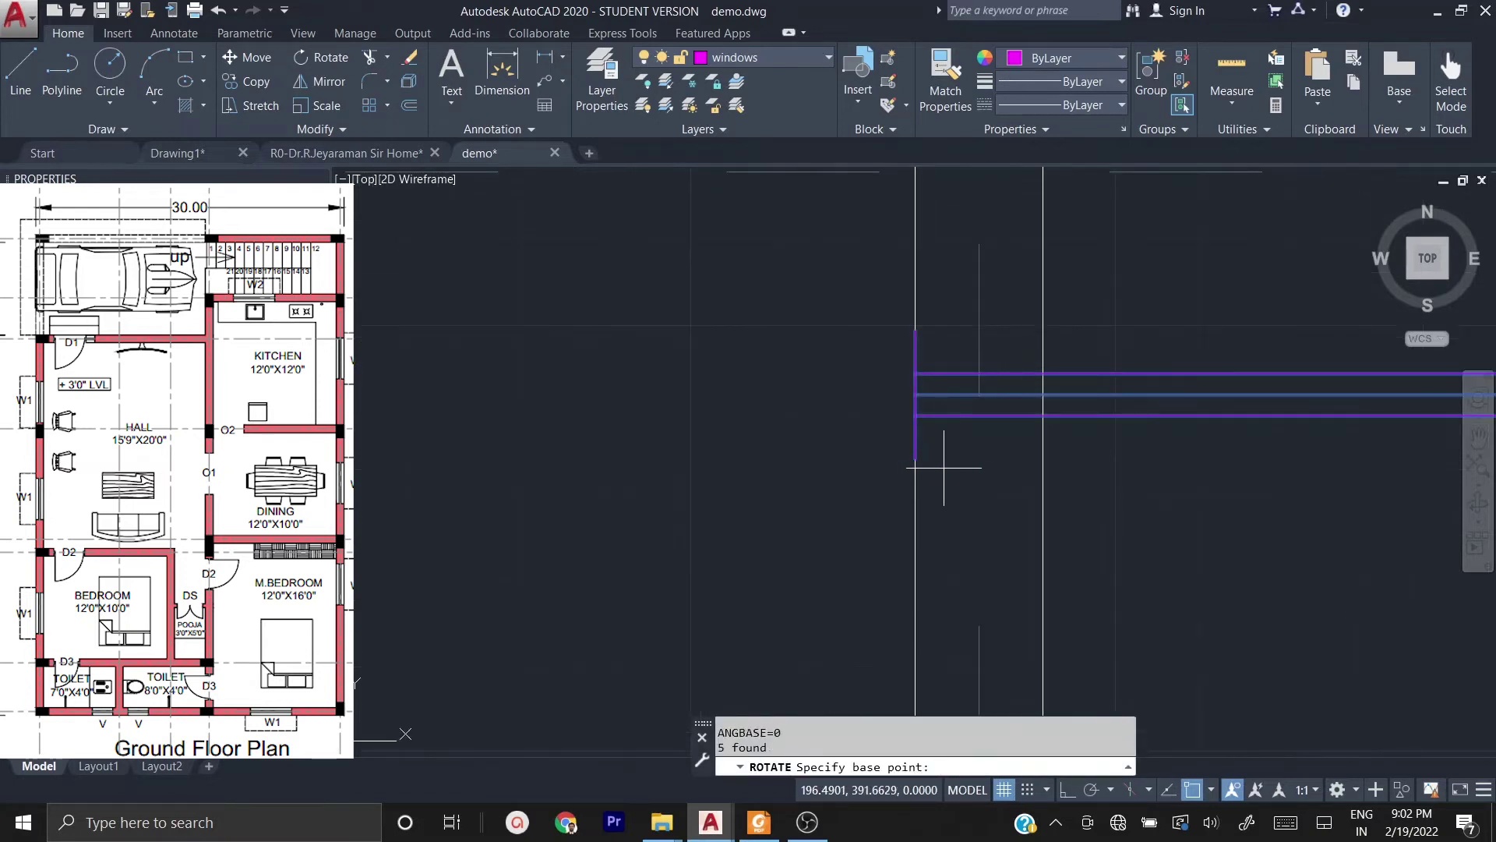
{"action": "left_click", "coordinate": [915, 458]}
{"action": "scroll", "coordinate": [924, 446], "scroll_direction": "down", "scroll_amount": 4}
{"action": "middle_click_drag", "start_coordinate": [904, 569], "coordinate": [966, 348]}
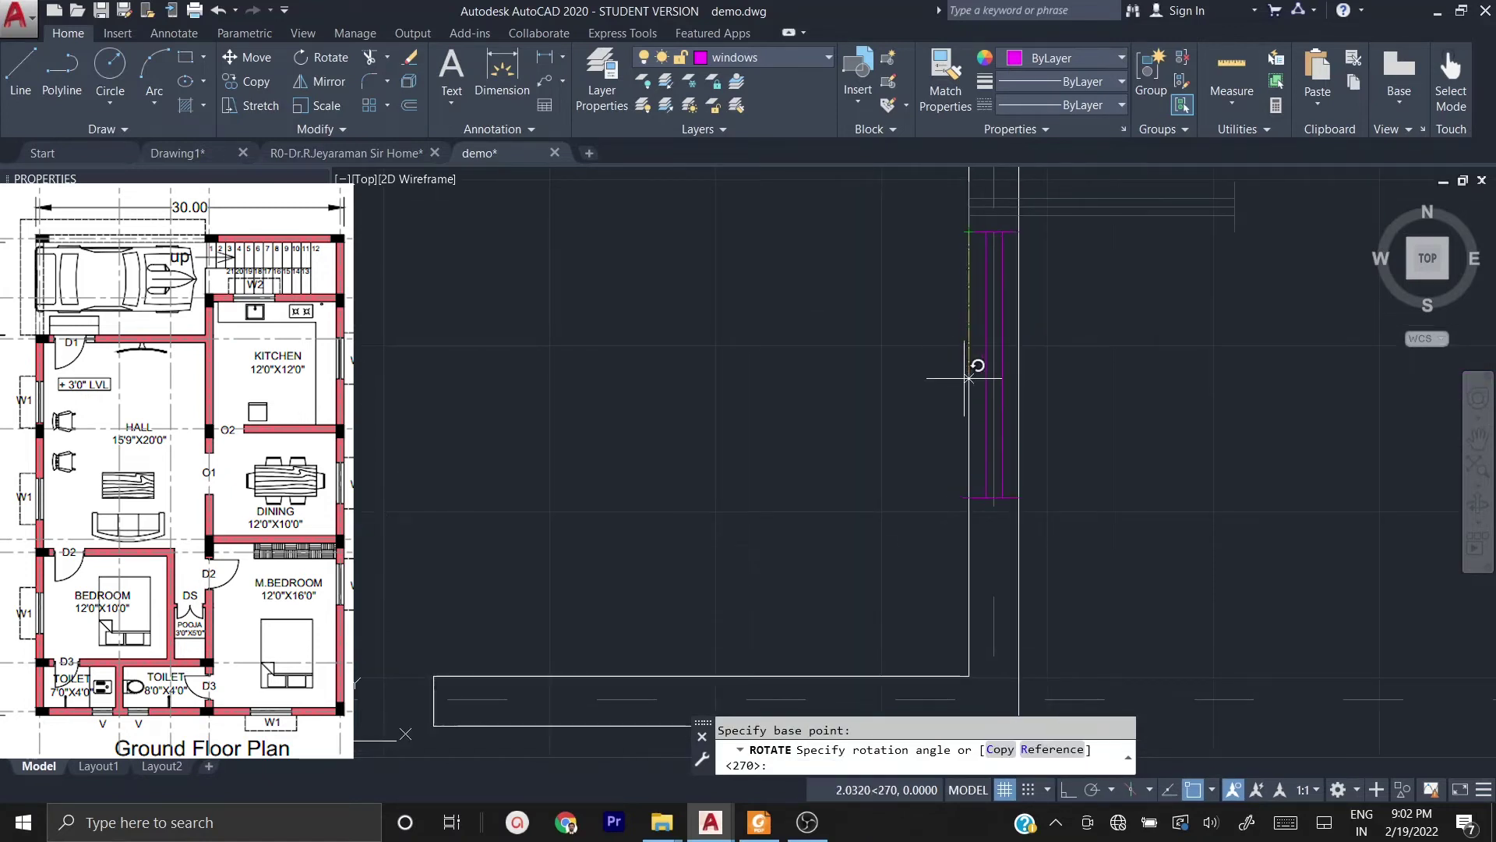
{"action": "left_click", "coordinate": [1069, 789]}
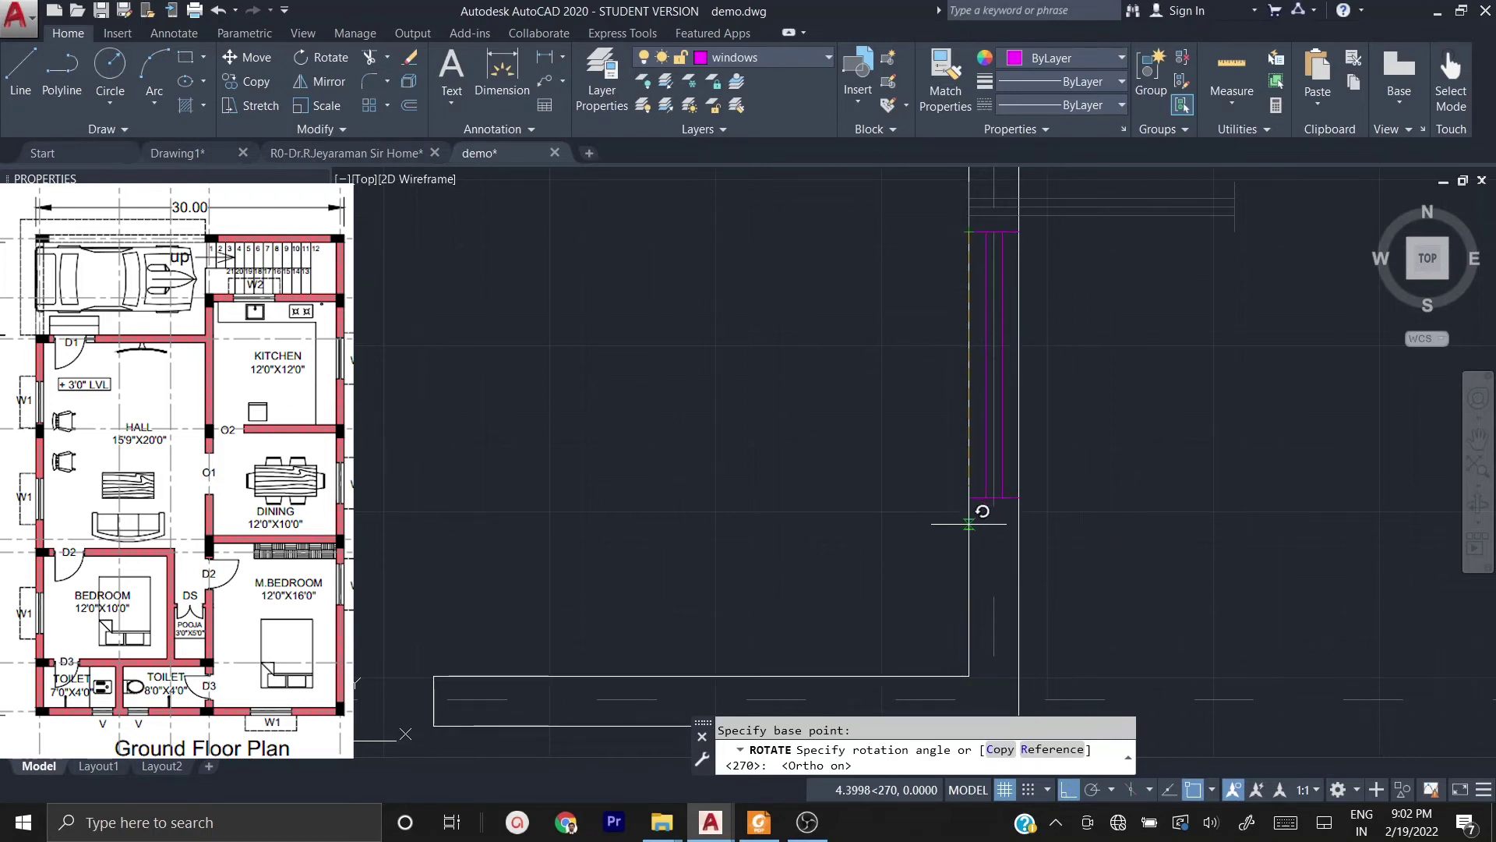
{"action": "left_click", "coordinate": [977, 519]}
{"action": "key", "text": "Return"}
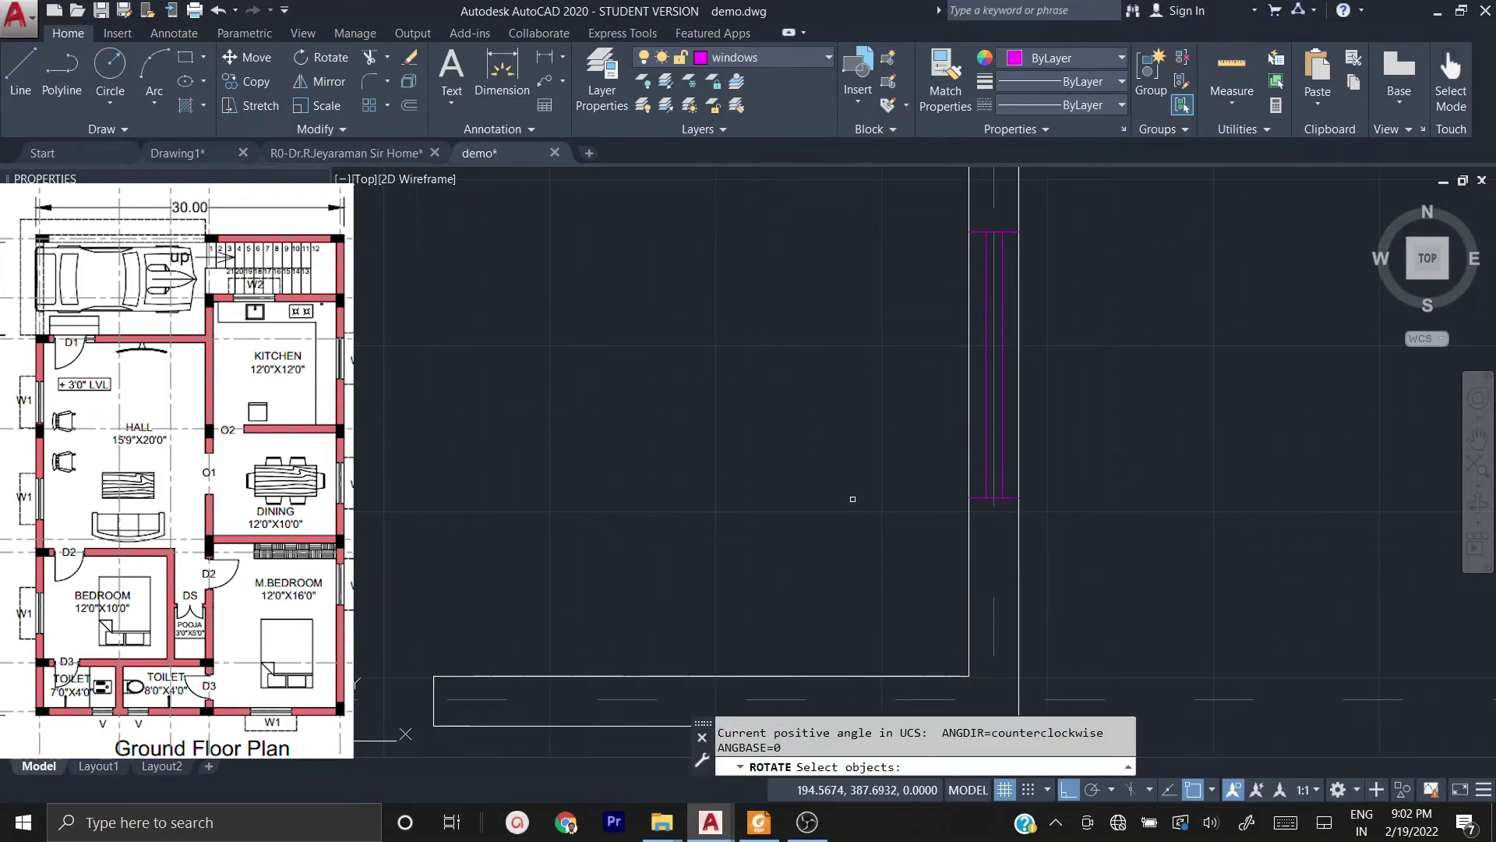
{"action": "key", "text": "Escape"}
{"action": "key", "text": "Escape"}
- Move the rotated window a short distance upward along the kitchen's outer wall on grid E
{"action": "scroll", "coordinate": [852, 499], "scroll_direction": "down", "scroll_amount": 2}
{"action": "left_click", "coordinate": [909, 463]}
{"action": "type", "text": "m"}
{"action": "key", "text": "Return"}
{"action": "left_click", "coordinate": [906, 506]}
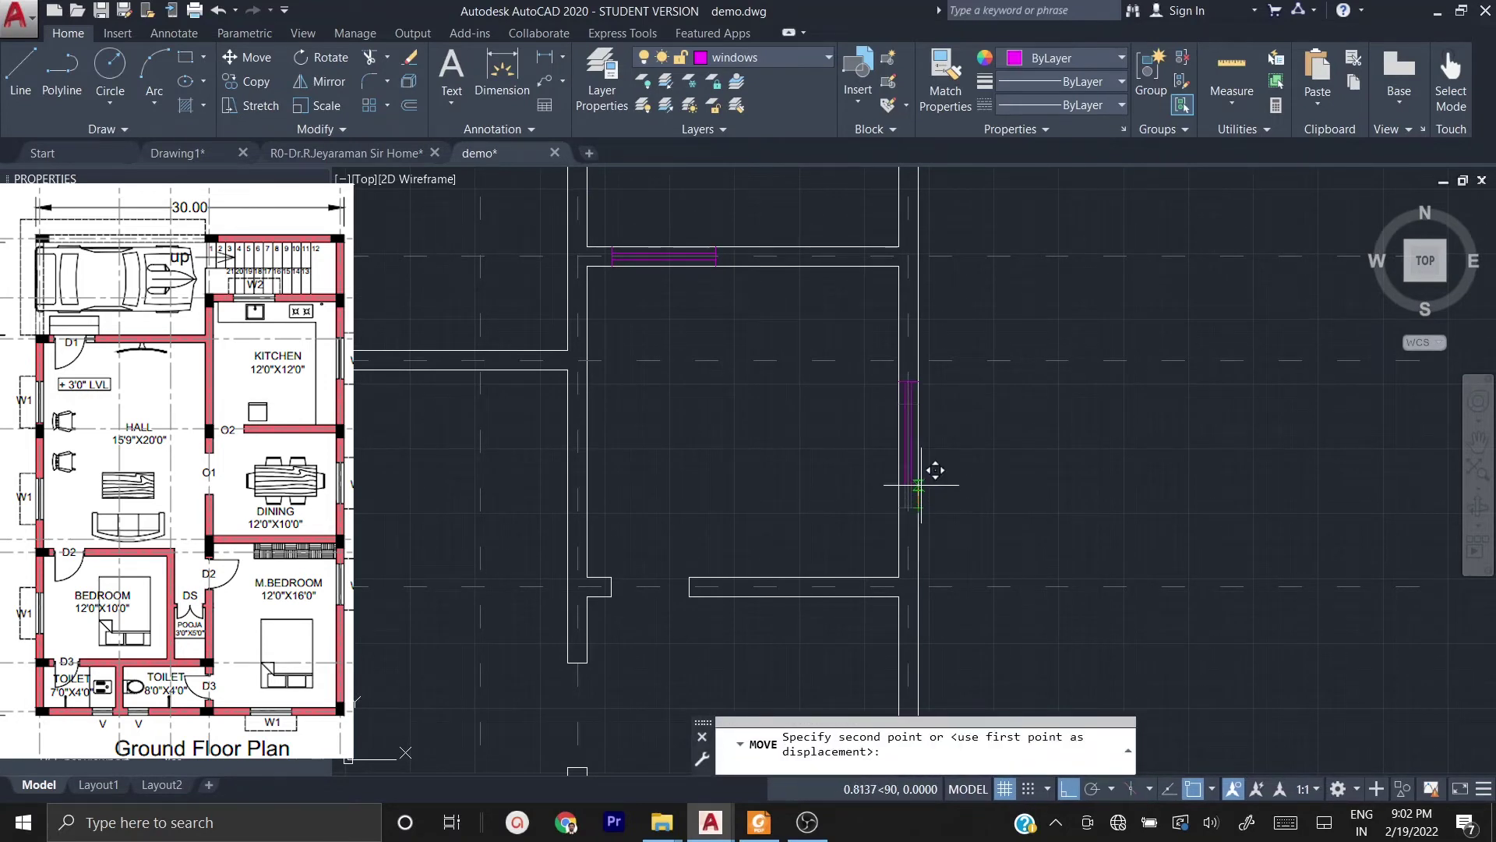
{"action": "scroll", "coordinate": [807, 378], "scroll_direction": "down", "scroll_amount": 2}
{"action": "scroll", "coordinate": [826, 386], "scroll_direction": "down", "scroll_amount": 2}
{"action": "scroll", "coordinate": [819, 384], "scroll_direction": "up", "scroll_amount": 6}
- Copy the vertical kitchen window down grid E into the outer walls of the dining room and the master bedroom
{"action": "left_click", "coordinate": [824, 377]}
{"action": "type", "text": "co"}
{"action": "key", "text": "Return"}
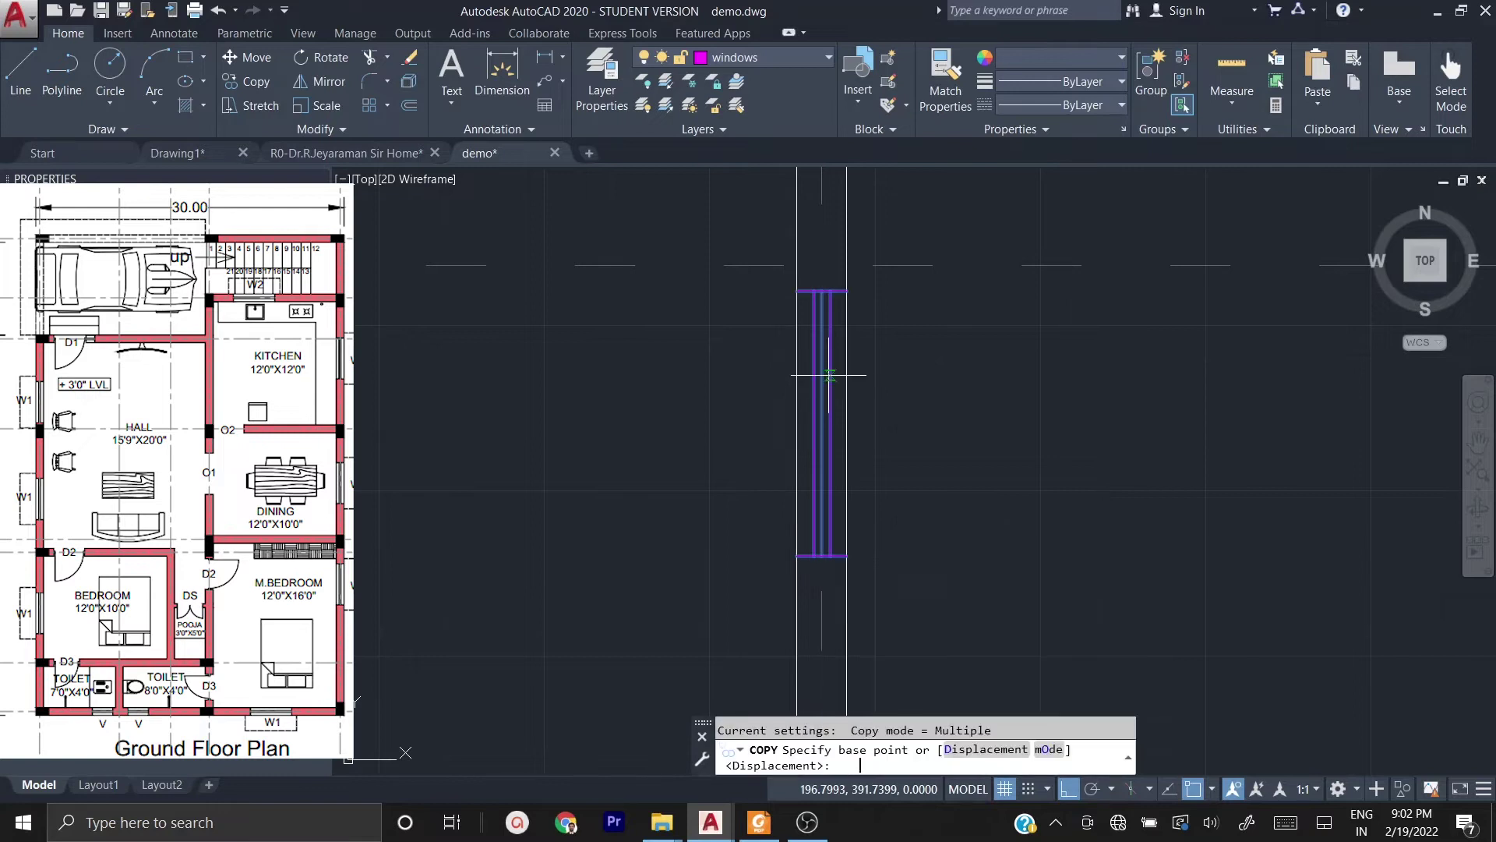
{"action": "left_click", "coordinate": [797, 291]}
{"action": "scroll", "coordinate": [876, 316], "scroll_direction": "down", "scroll_amount": 4}
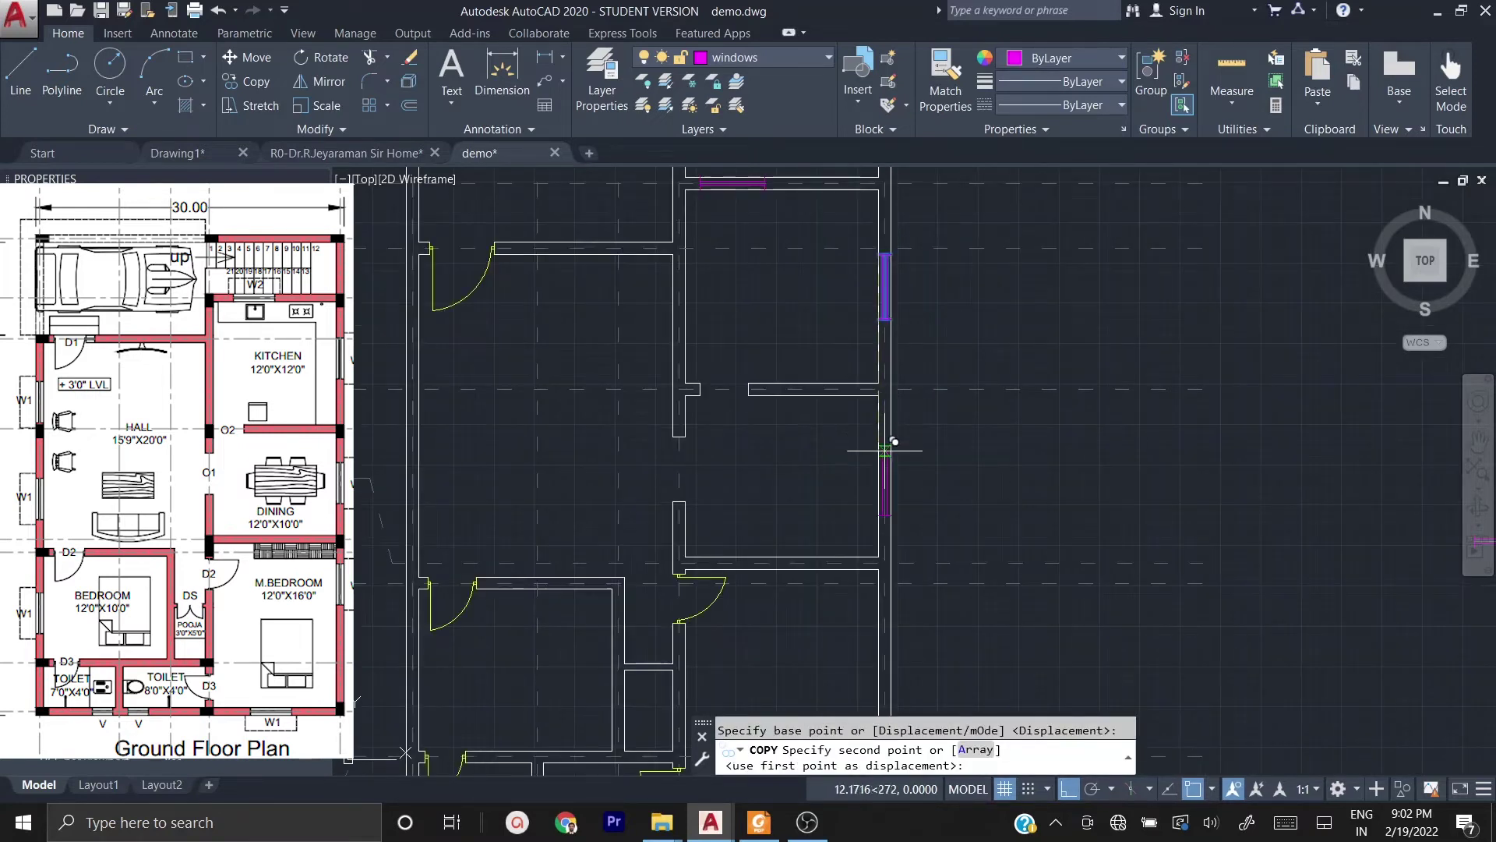
{"action": "left_click", "coordinate": [881, 315]}
{"action": "middle_click_drag", "start_coordinate": [877, 542], "coordinate": [885, 309]}
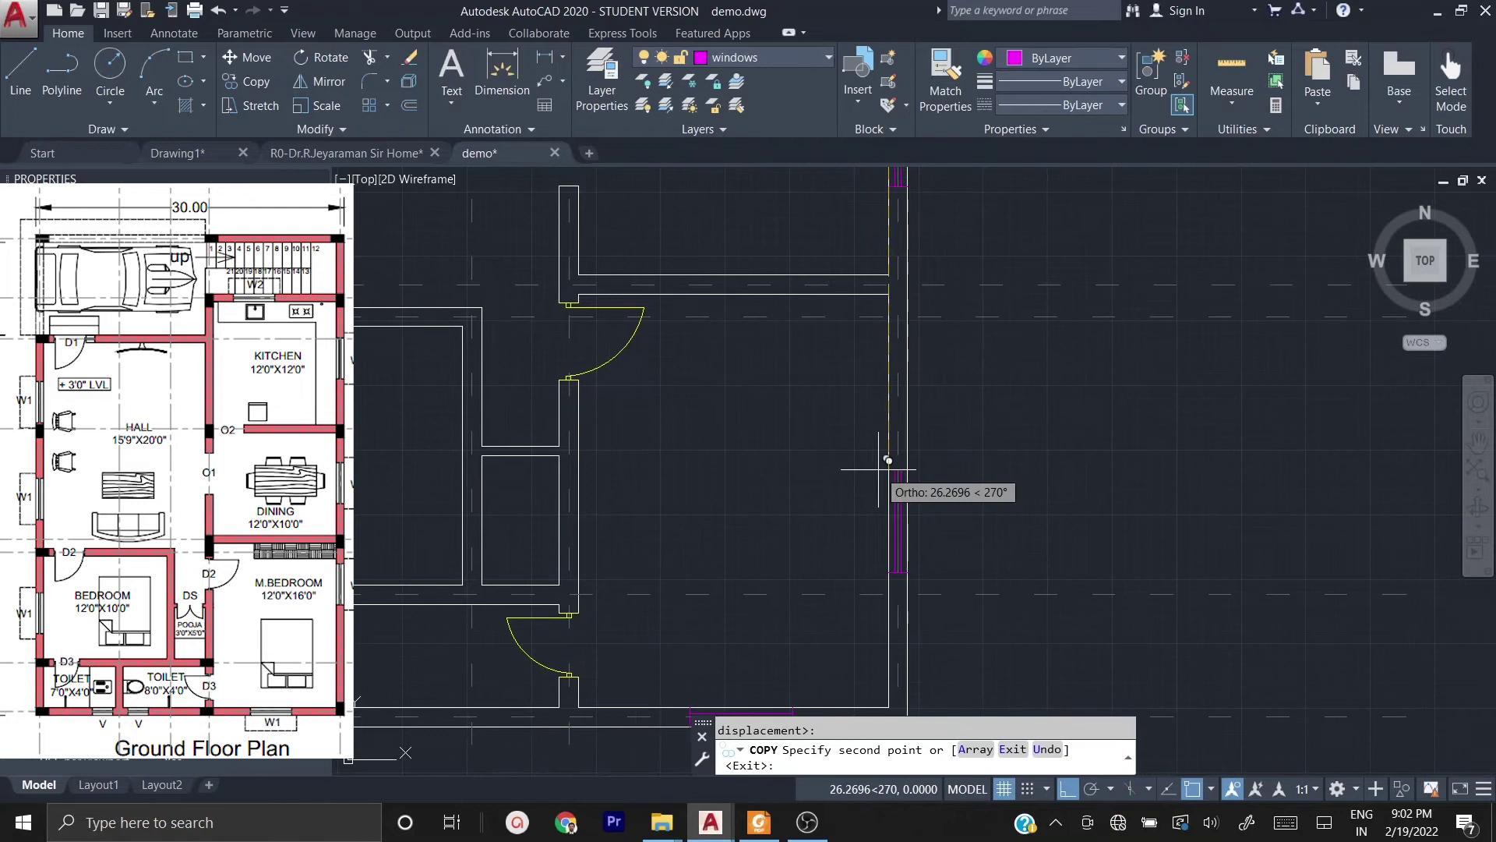
{"action": "left_click", "coordinate": [890, 313]}
- Copy the vertical window into the outer wall on grid A, once for the bedroom and twice for the hall
{"action": "scroll", "coordinate": [896, 352], "scroll_direction": "down", "scroll_amount": 7}
{"action": "scroll", "coordinate": [749, 389], "scroll_direction": "up", "scroll_amount": 5}
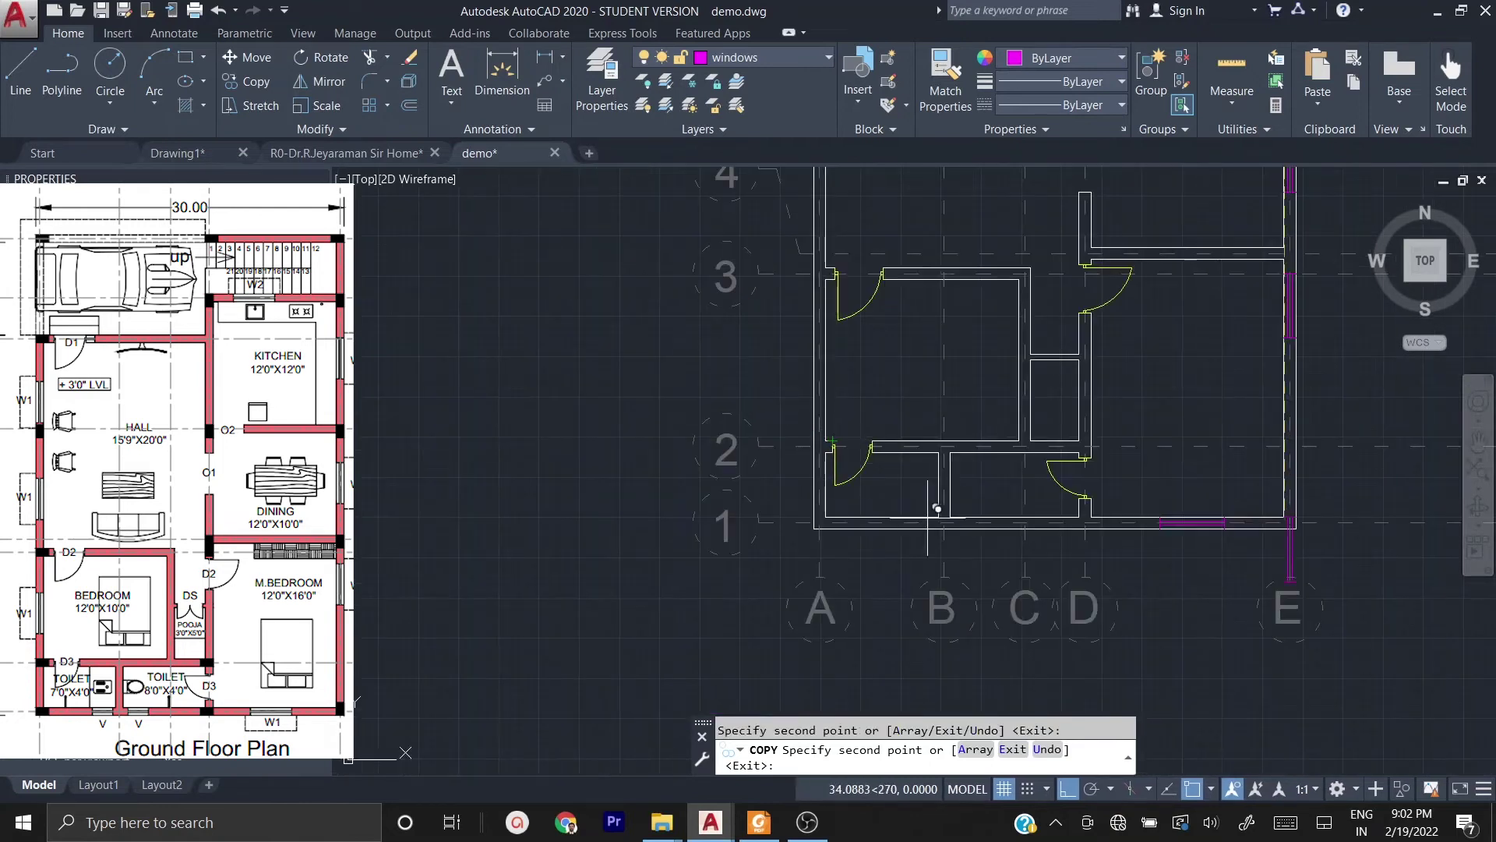
{"action": "key", "text": "F8"}
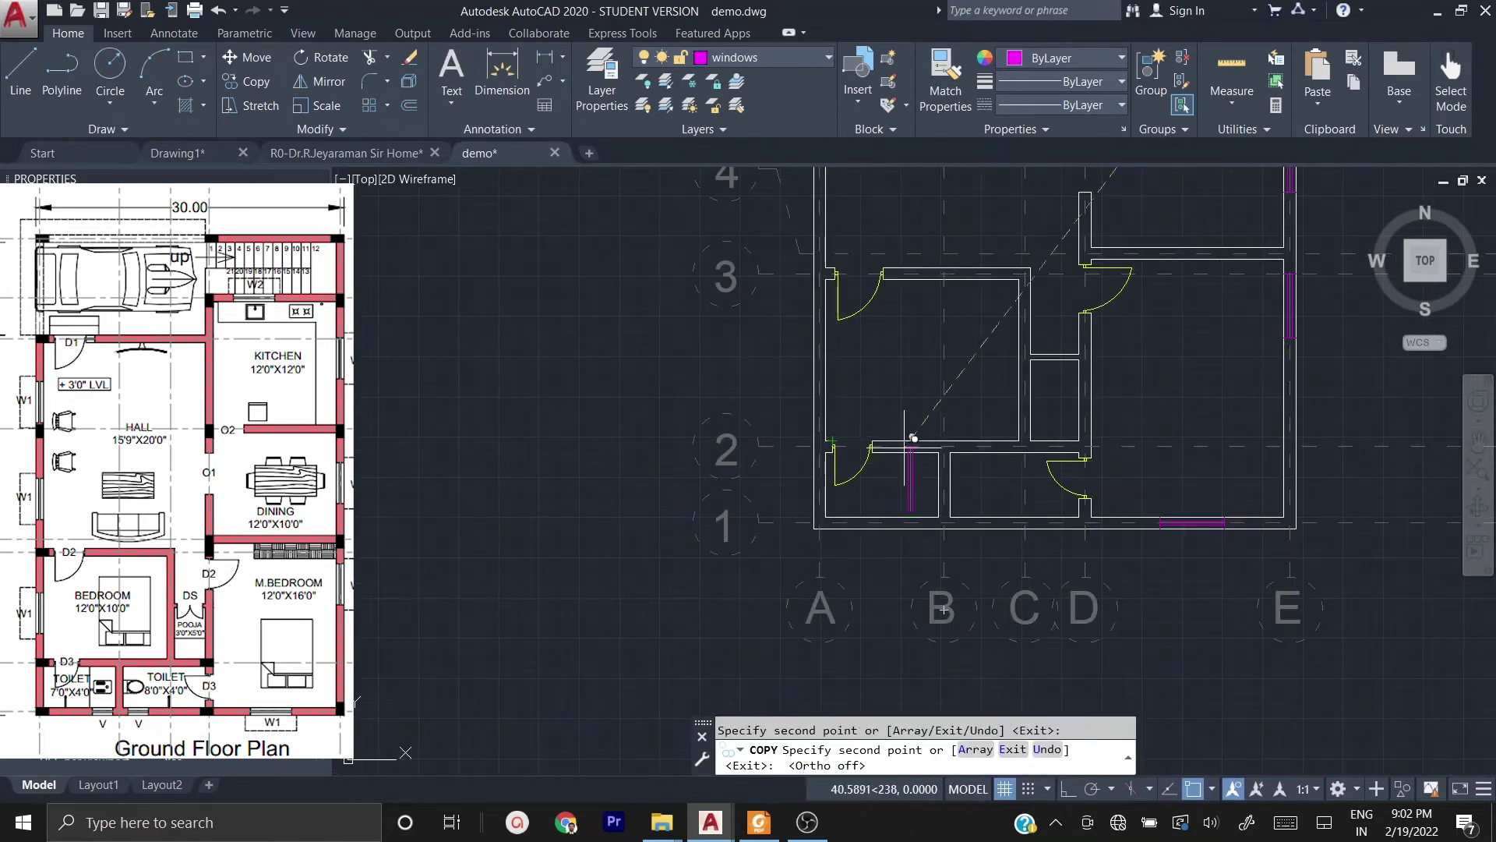
{"action": "left_click", "coordinate": [822, 319]}
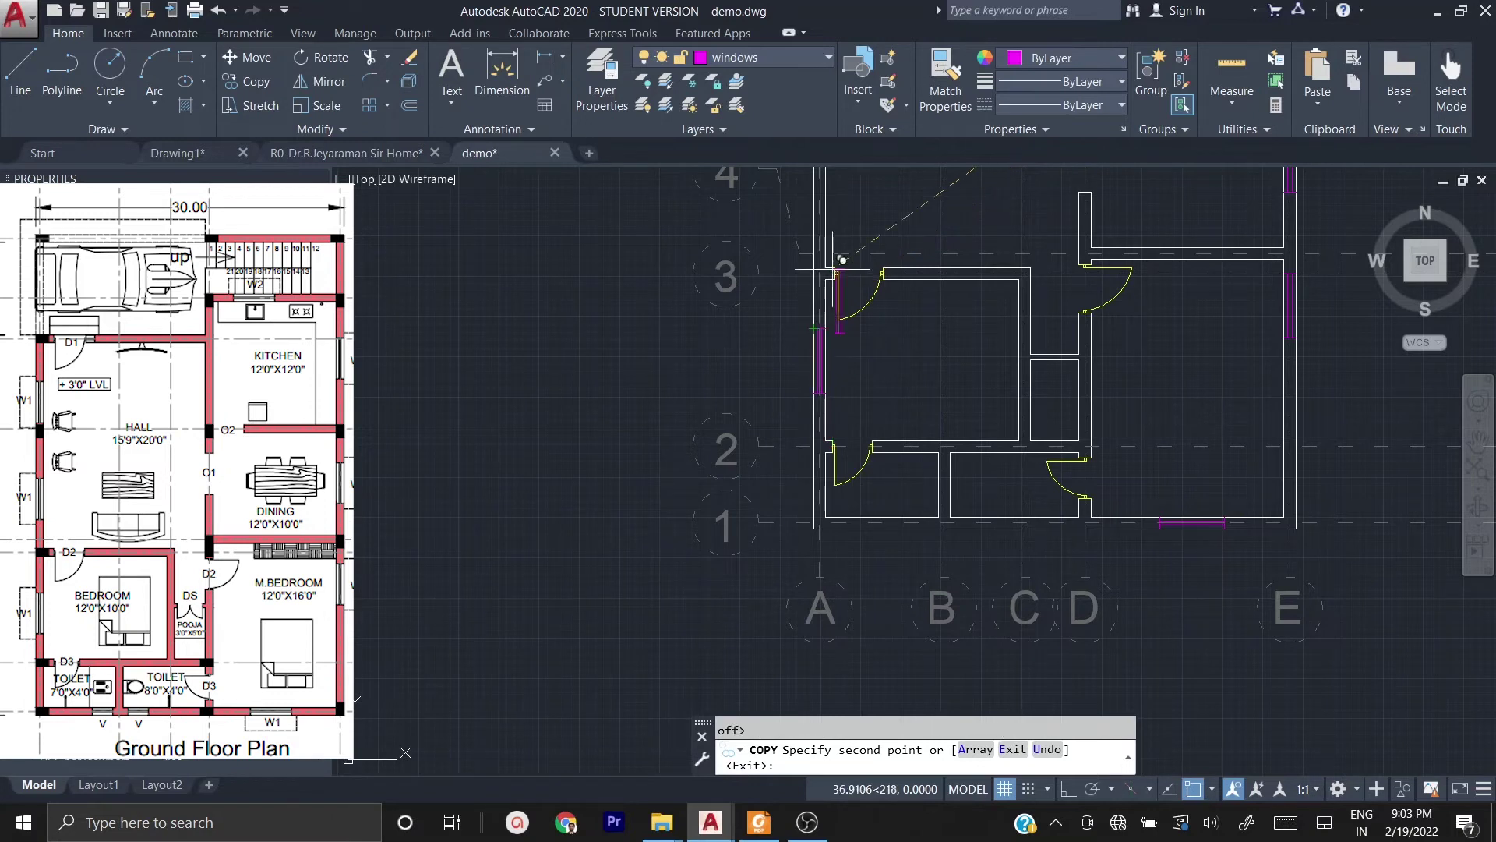
{"action": "middle_click_drag", "start_coordinate": [814, 183], "coordinate": [811, 485]}
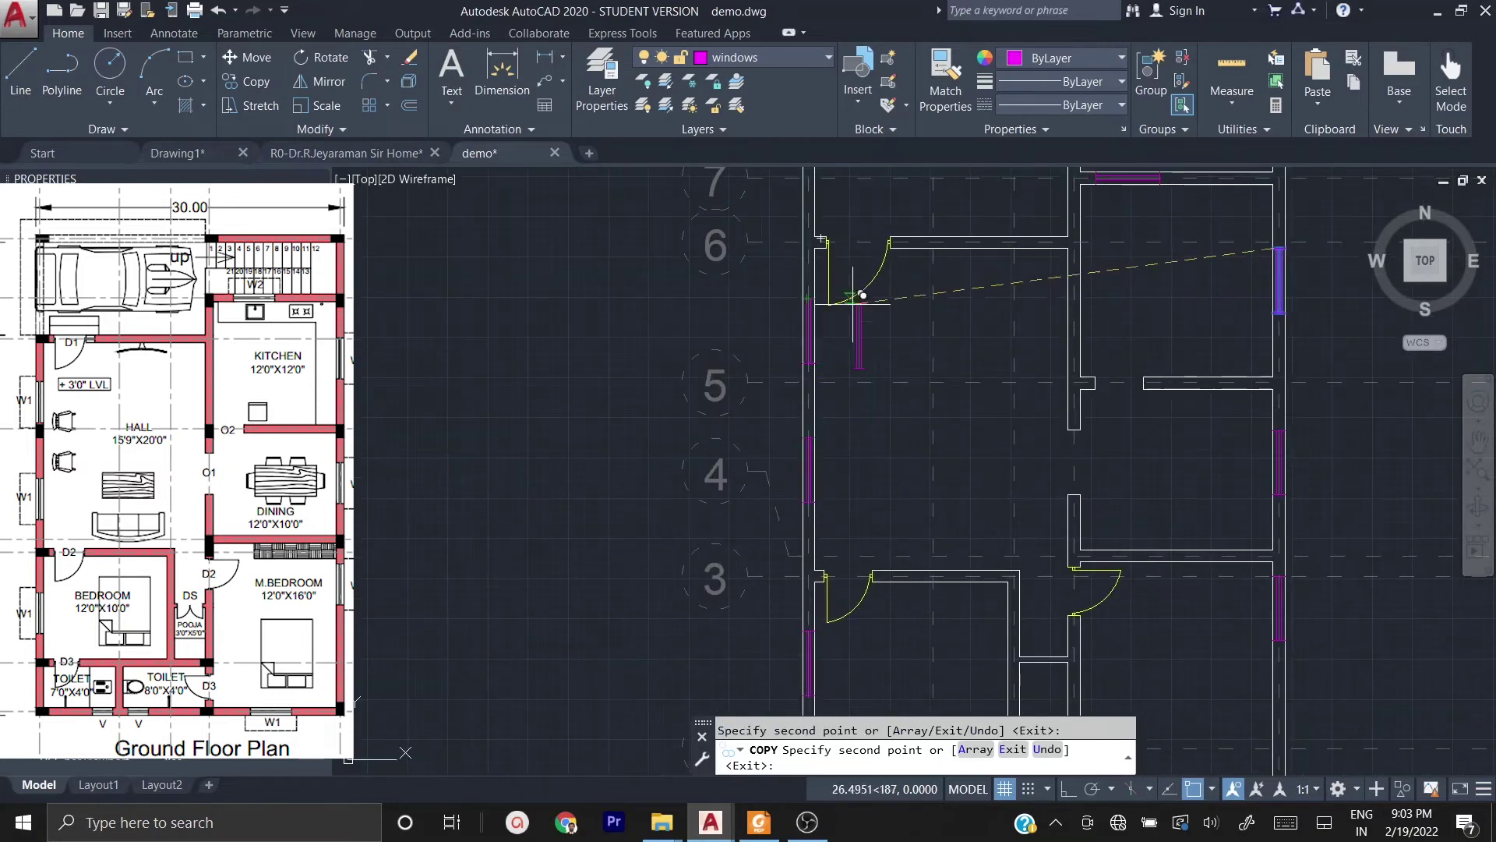
{"action": "scroll", "coordinate": [929, 327], "scroll_direction": "down", "scroll_amount": 2}
{"action": "key", "text": "Escape"}
- Save the drawing with the windows placed in the floor plan
{"action": "middle_click_drag", "start_coordinate": [909, 327], "coordinate": [673, 347]}
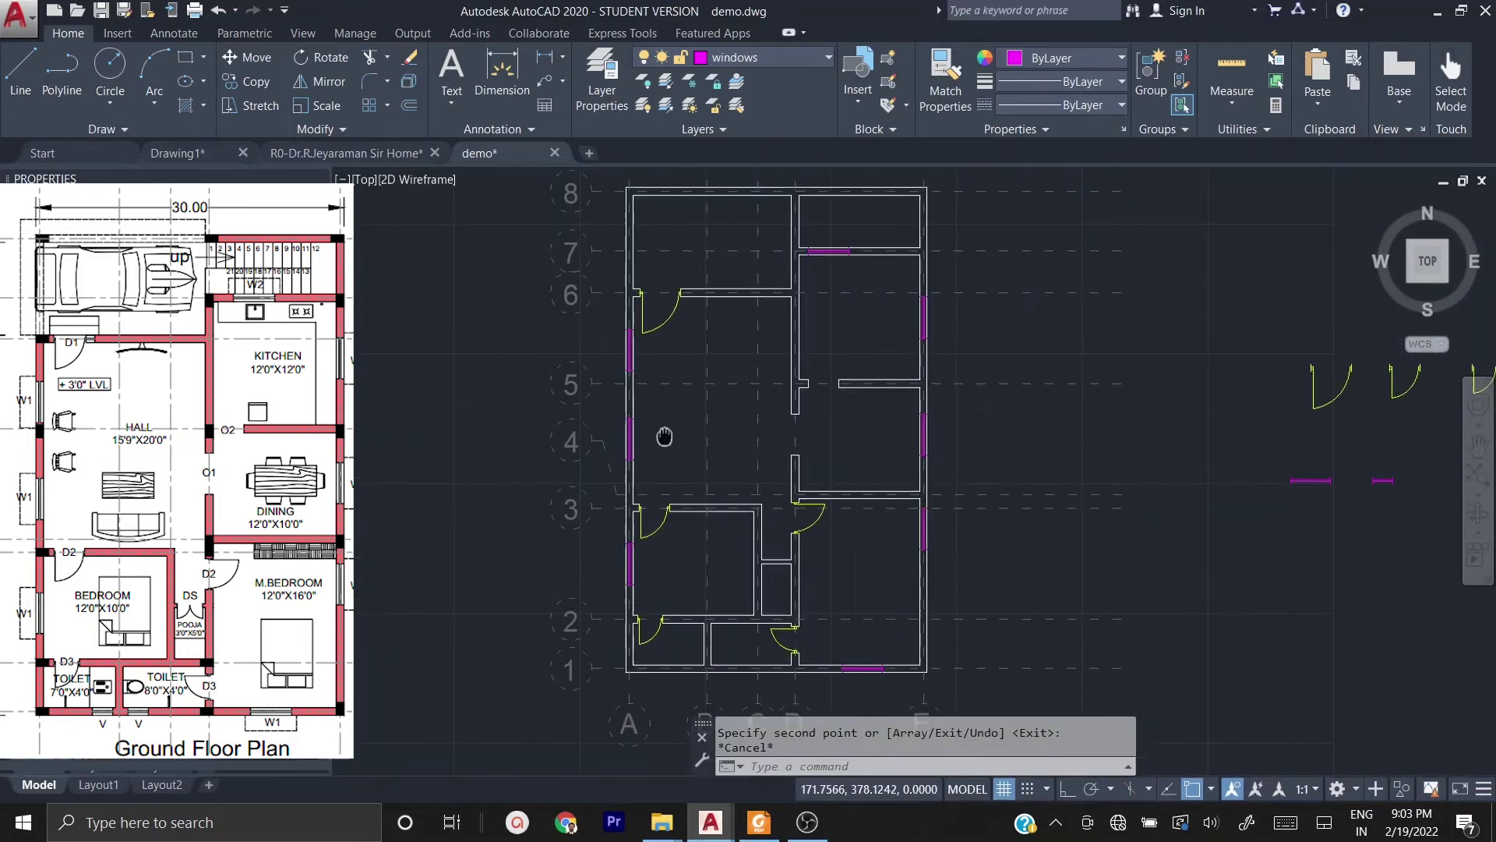
{"action": "middle_click_drag", "start_coordinate": [685, 427], "coordinate": [694, 437]}
{"action": "key", "text": "ctrl+s"}
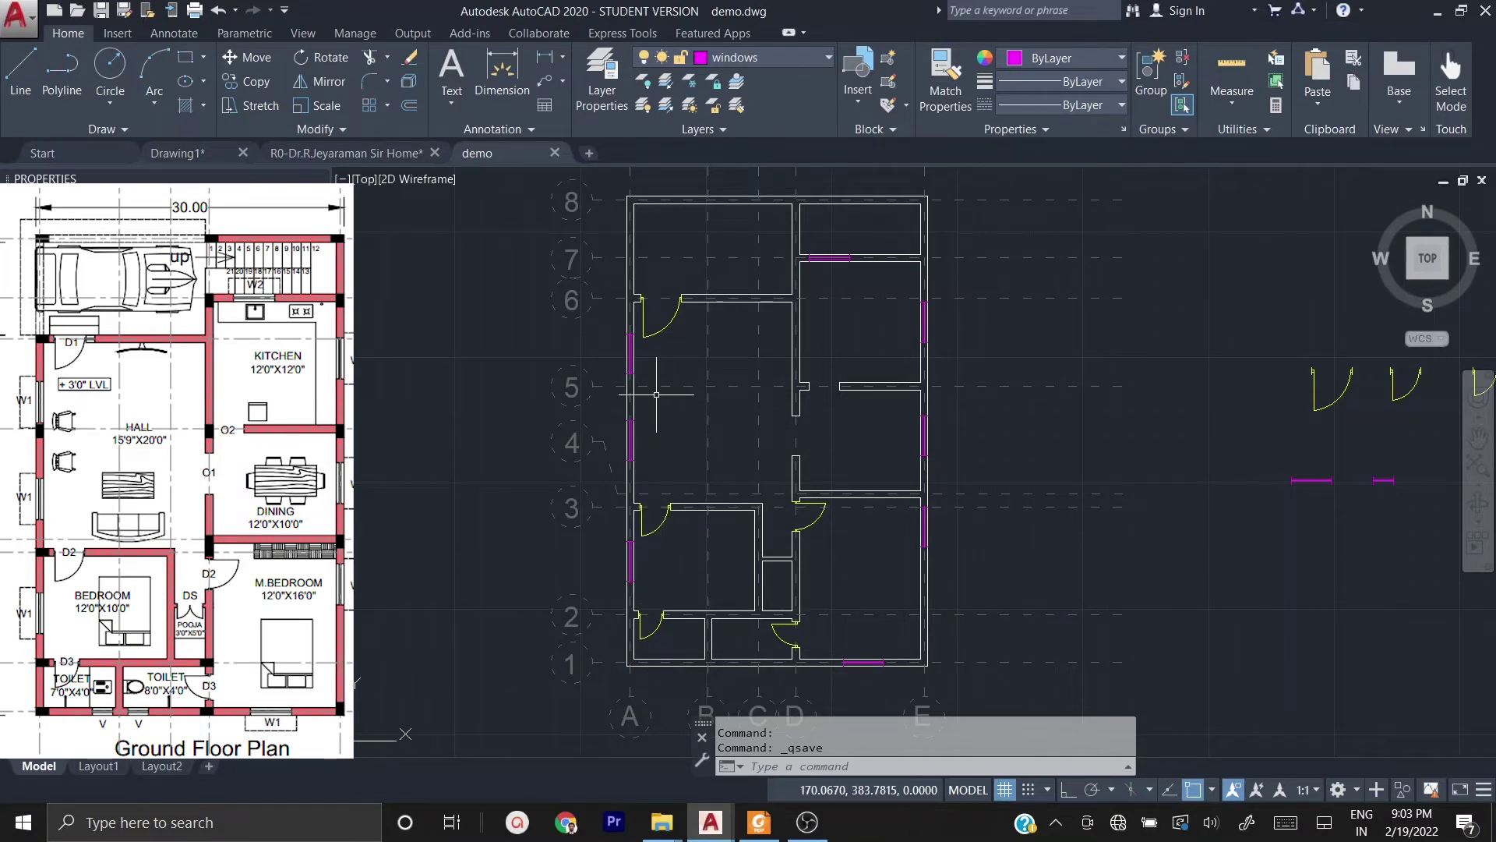
- Copy the small ventilation symbol into the outer wall on grid 1, for the toilet between grids B and D
{"action": "scroll", "coordinate": [656, 394], "scroll_direction": "down", "scroll_amount": 2}
{"action": "scroll", "coordinate": [1107, 428], "scroll_direction": "up", "scroll_amount": 4}
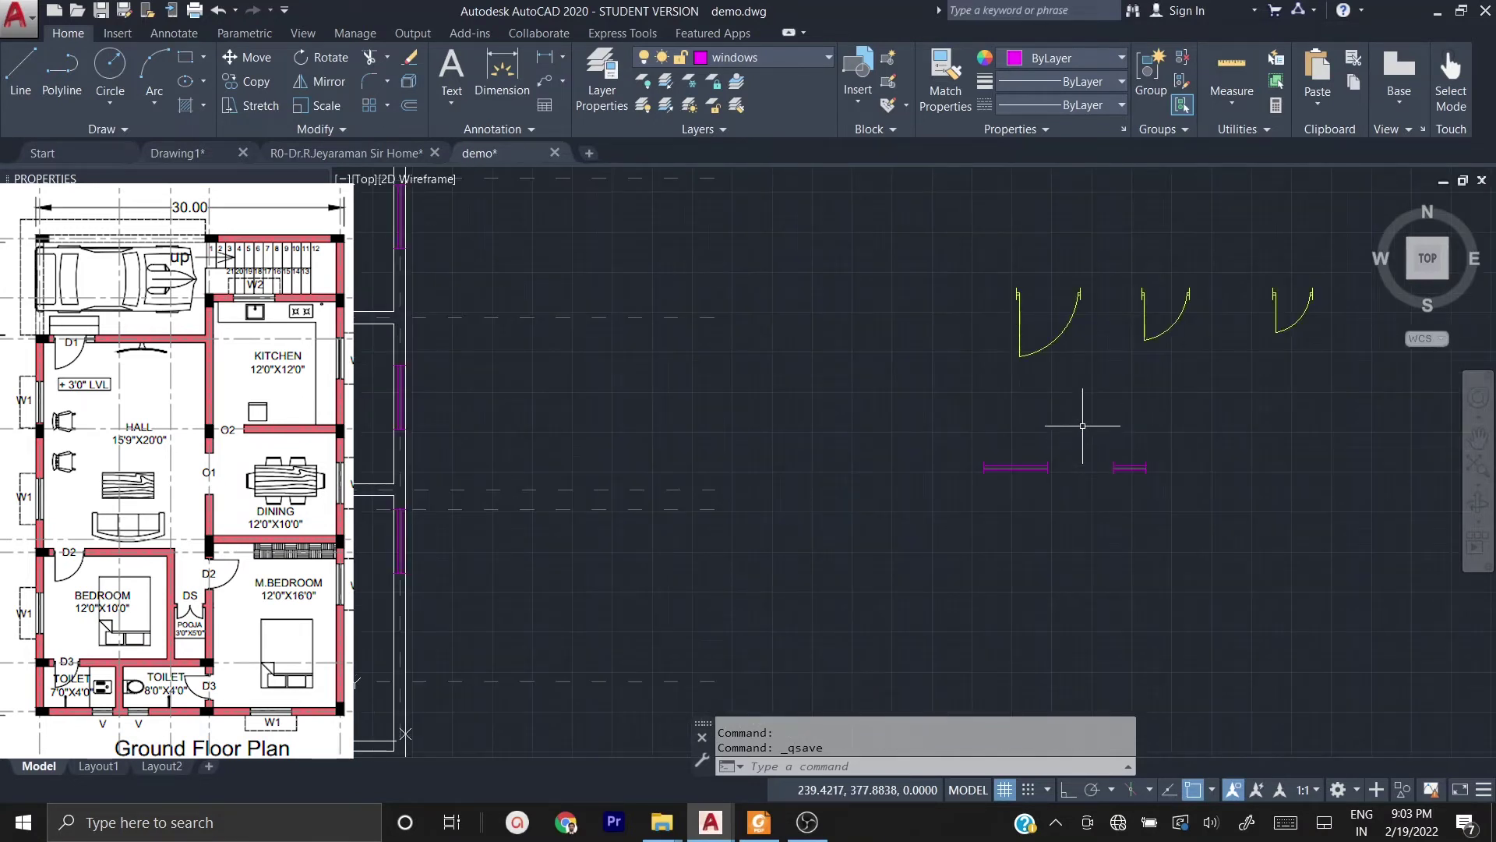
{"action": "left_click", "coordinate": [1089, 431]}
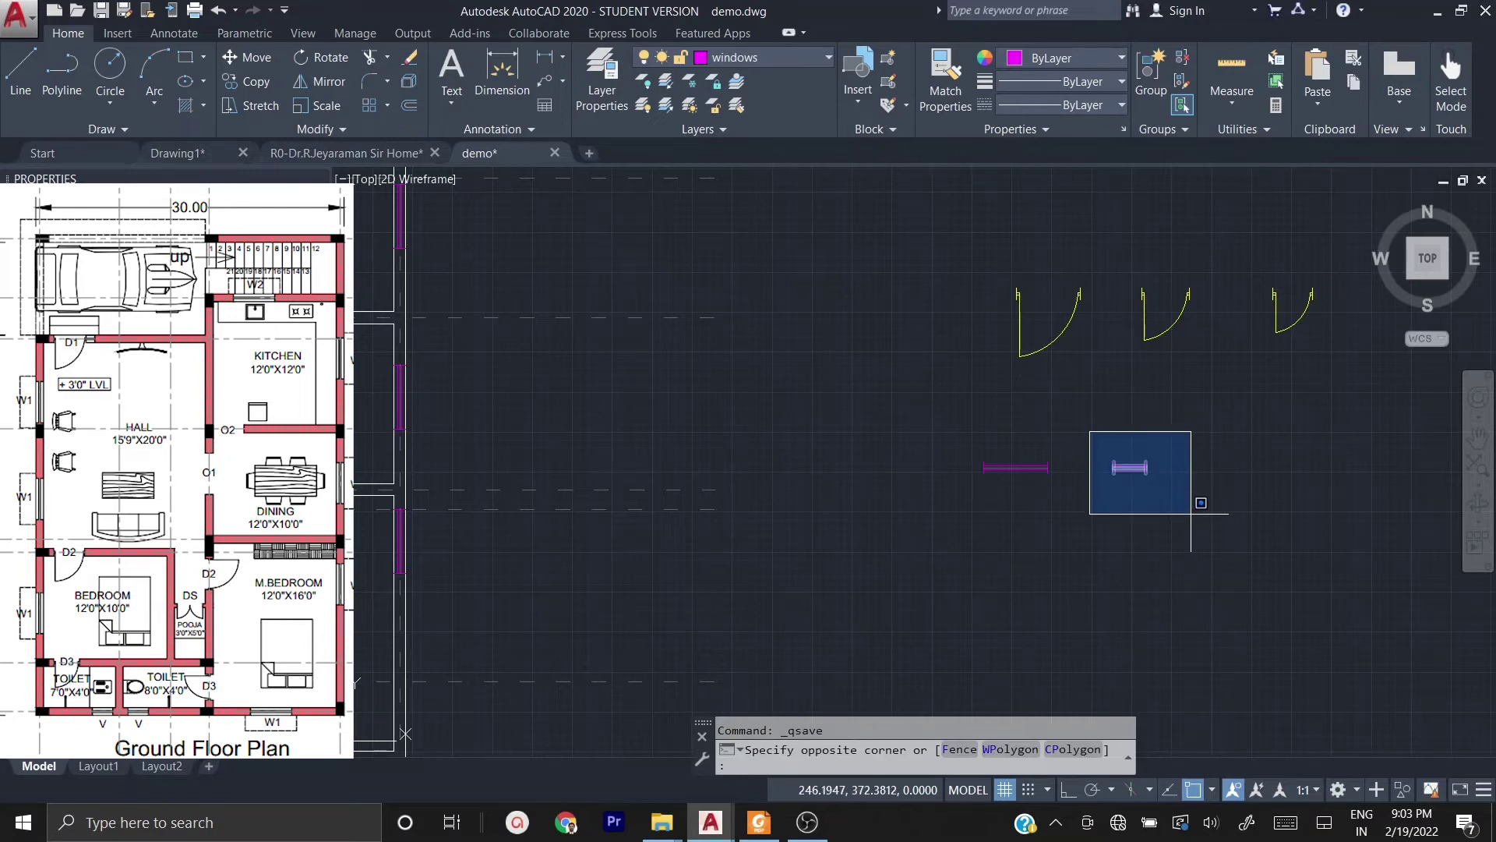
{"action": "left_click", "coordinate": [1191, 514]}
{"action": "scroll", "coordinate": [1157, 467], "scroll_direction": "up", "scroll_amount": 3}
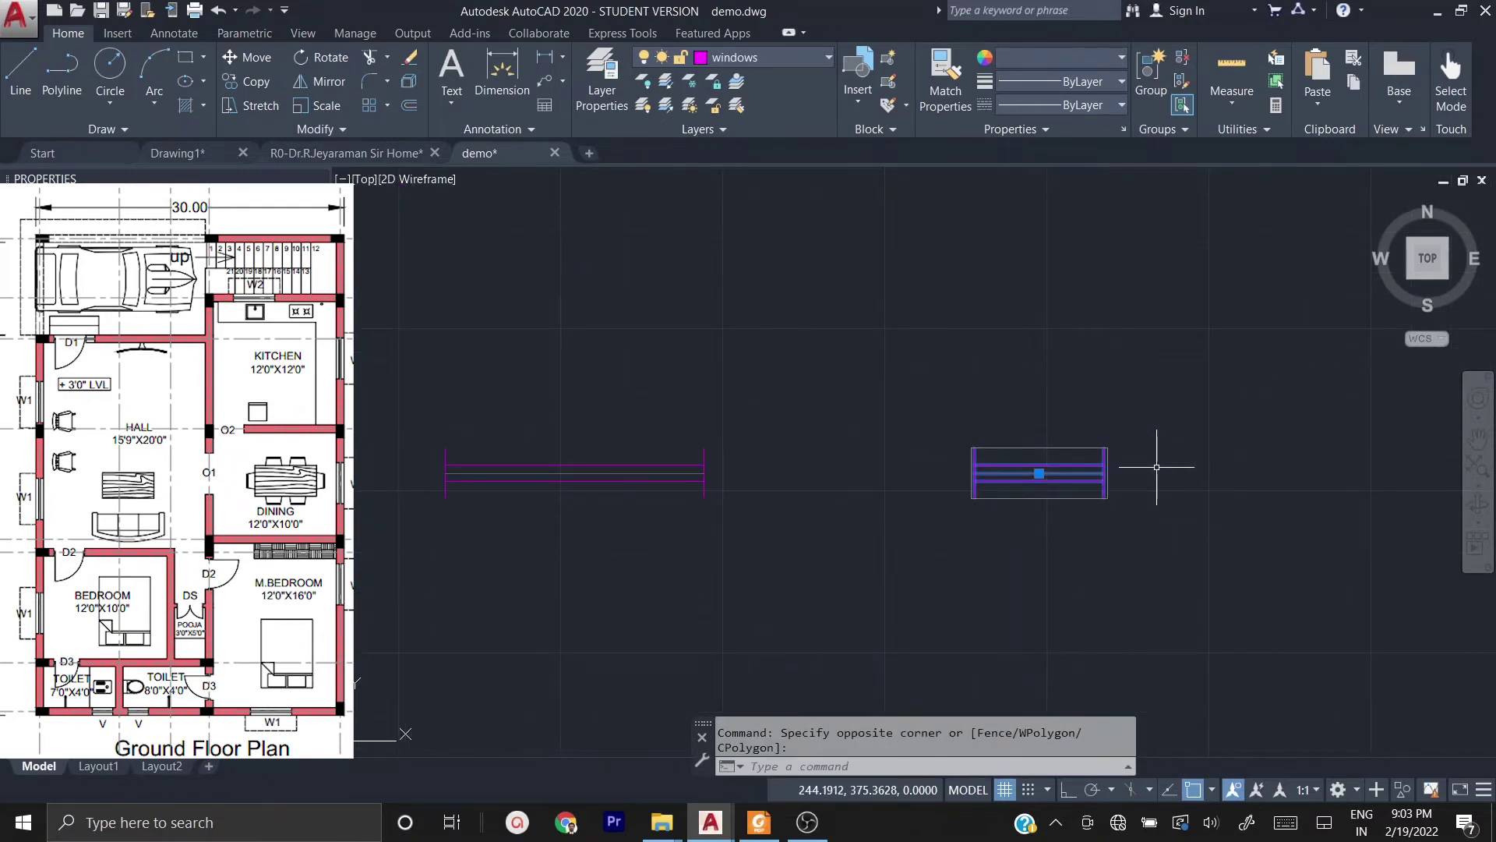
{"action": "type", "text": "co"}
{"action": "key", "text": "Return"}
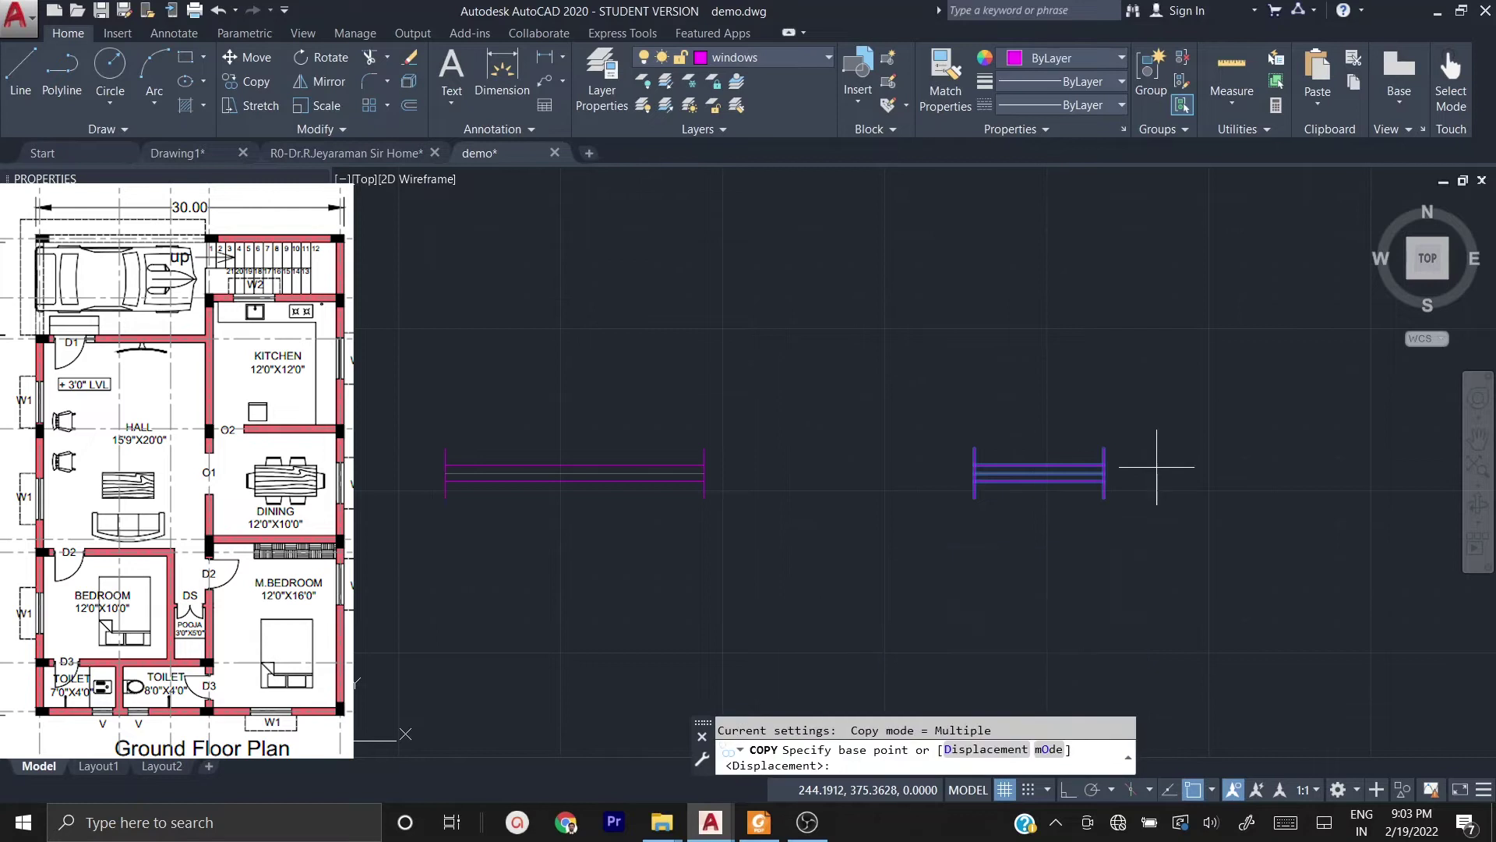
{"action": "left_click", "coordinate": [974, 448]}
{"action": "scroll", "coordinate": [1247, 350], "scroll_direction": "down", "scroll_amount": 4}
{"action": "scroll", "coordinate": [644, 437], "scroll_direction": "up", "scroll_amount": 2}
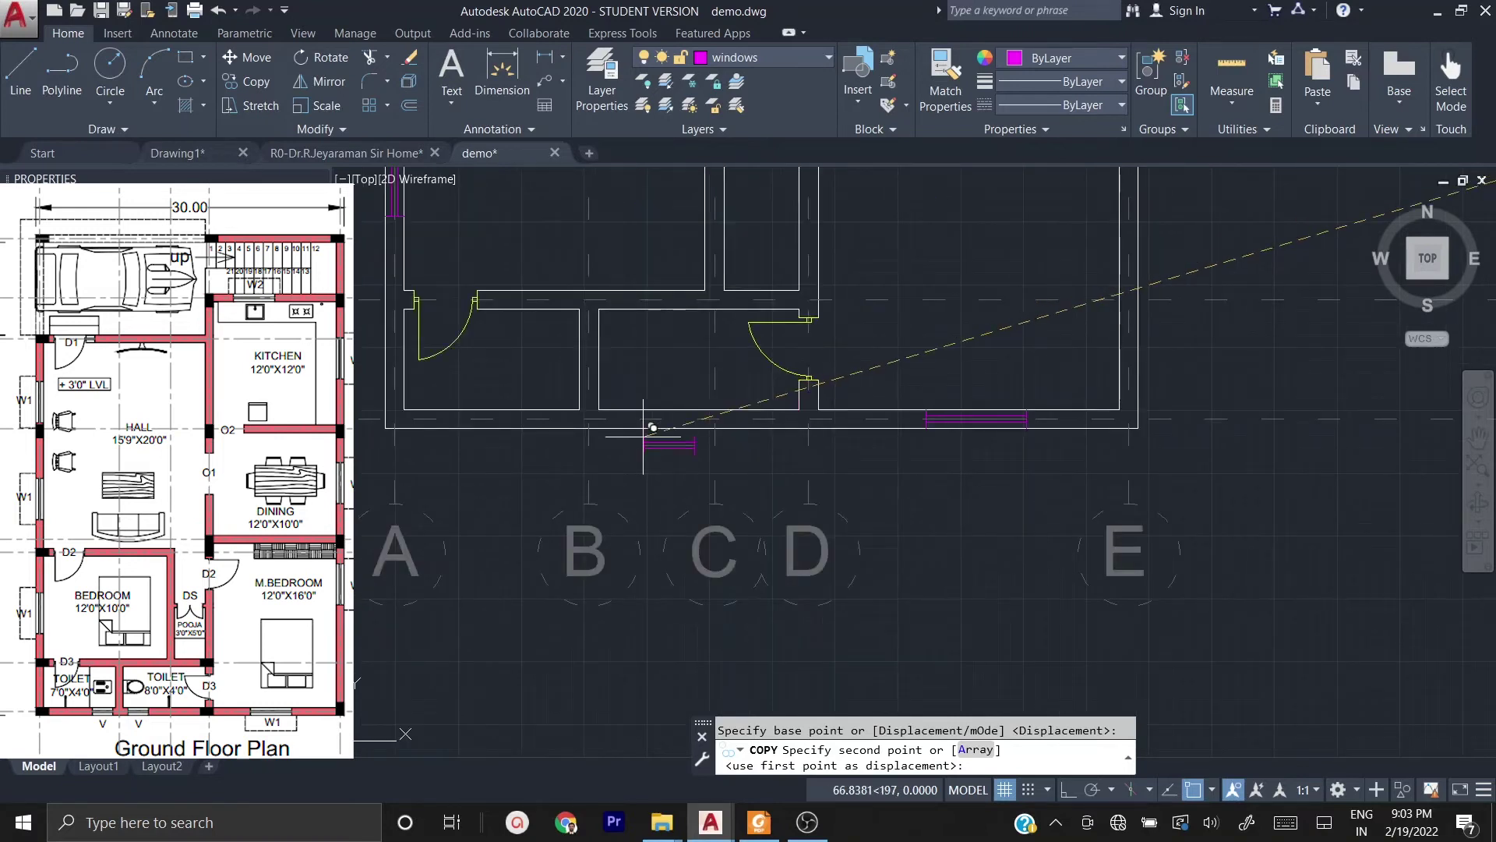
{"action": "scroll", "coordinate": [623, 413], "scroll_direction": "up", "scroll_amount": 2}
{"action": "left_click", "coordinate": [614, 408]}
- Place a second copy of the ventilation symbol in the grid 1 wall of the toilet between grids A and B
{"action": "scroll", "coordinate": [711, 427], "scroll_direction": "up", "scroll_amount": 2}
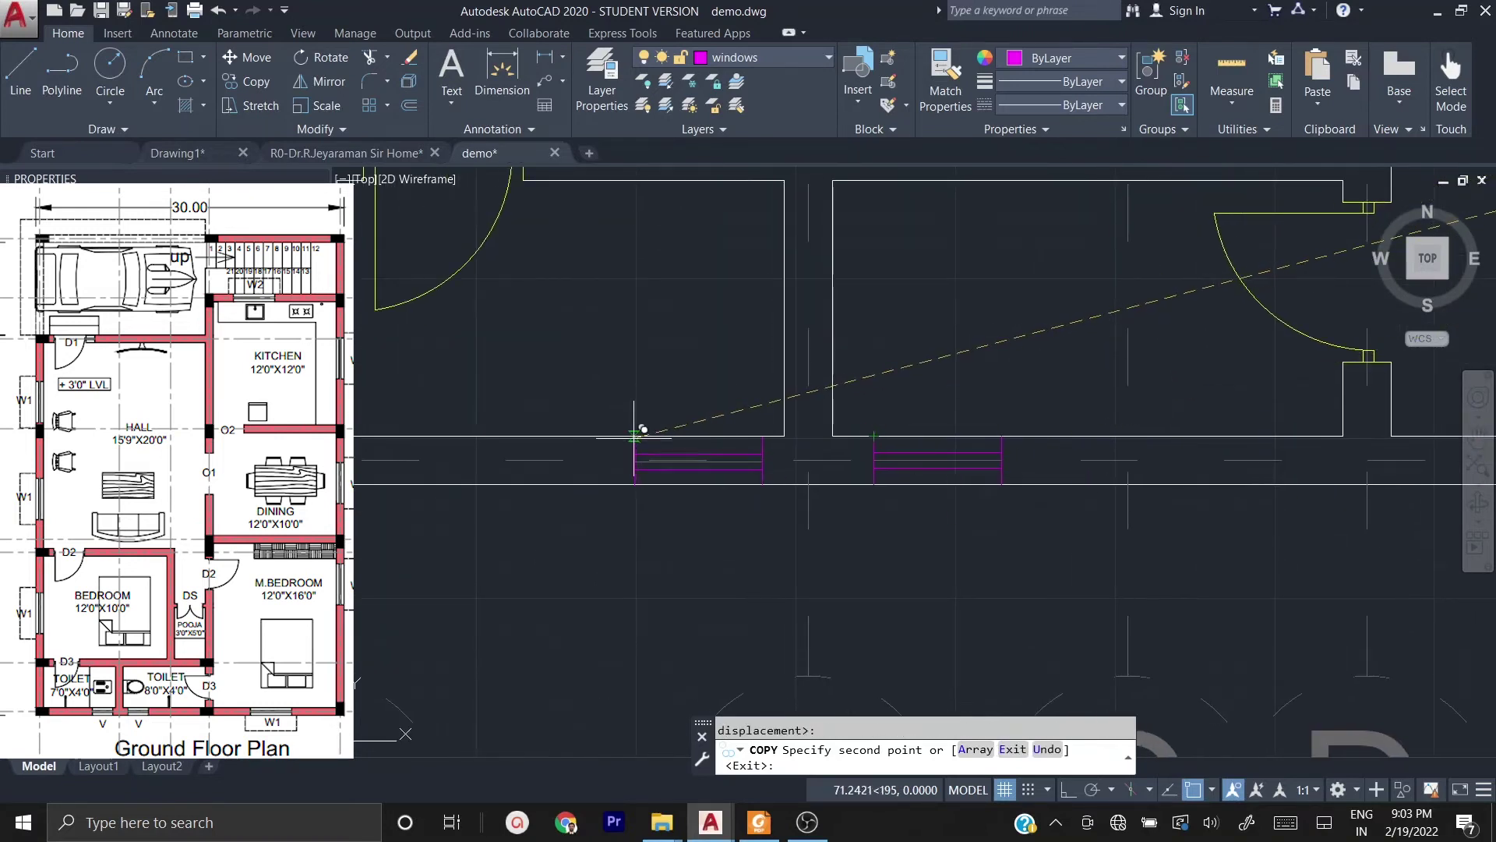
{"action": "left_click", "coordinate": [620, 434]}
{"action": "scroll", "coordinate": [766, 353], "scroll_direction": "down", "scroll_amount": 3}
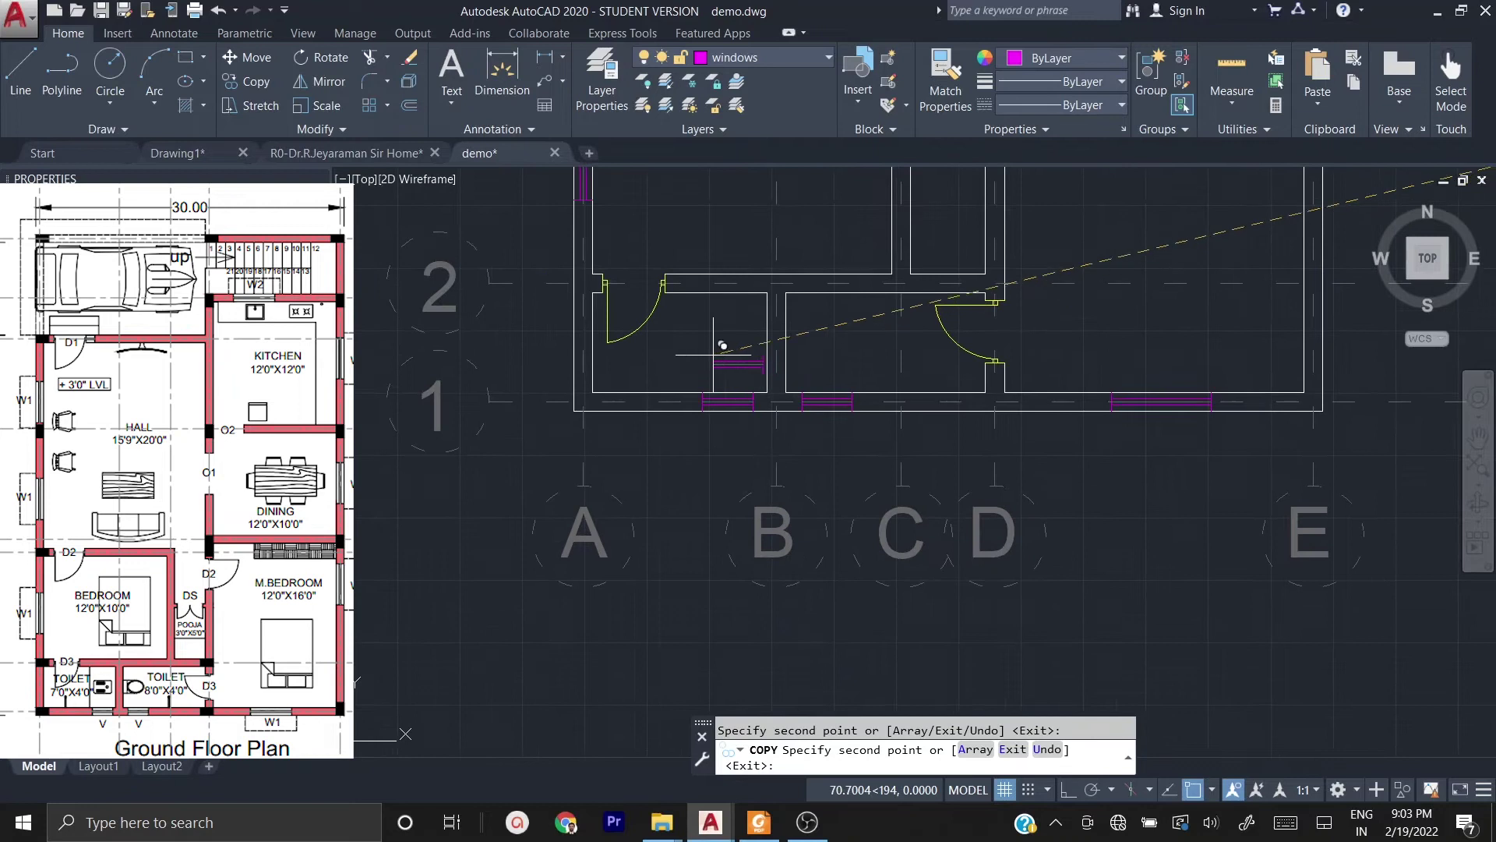
{"action": "key", "text": "Escape"}
{"action": "scroll", "coordinate": [707, 413], "scroll_direction": "down", "scroll_amount": 4}
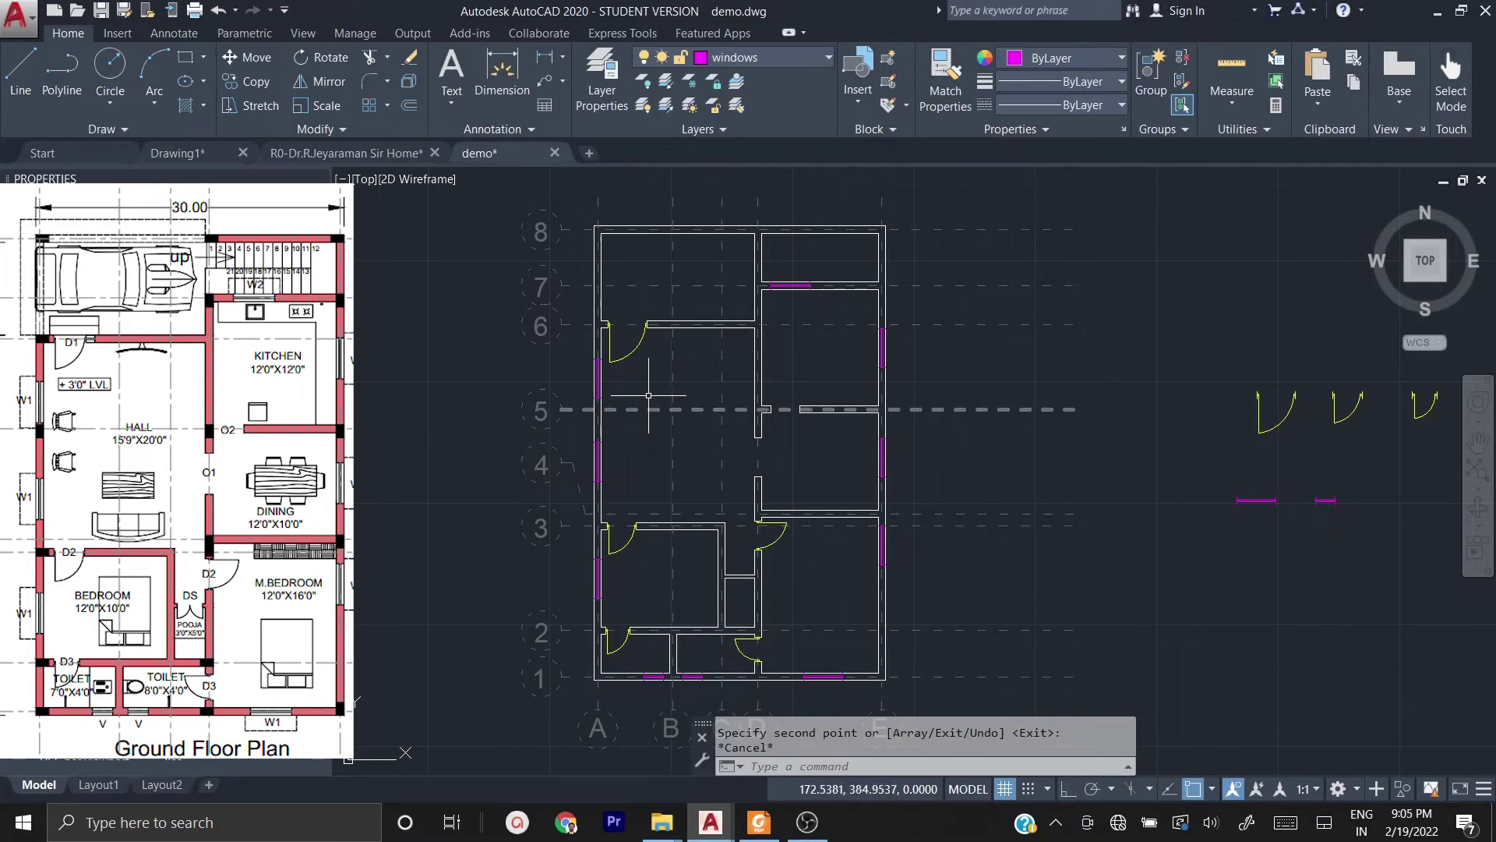
- On the text layer, add multiline text below the spare window symbols reading HALL with 15'9" 20'2" on the second line
{"action": "left_click", "coordinate": [798, 58]}
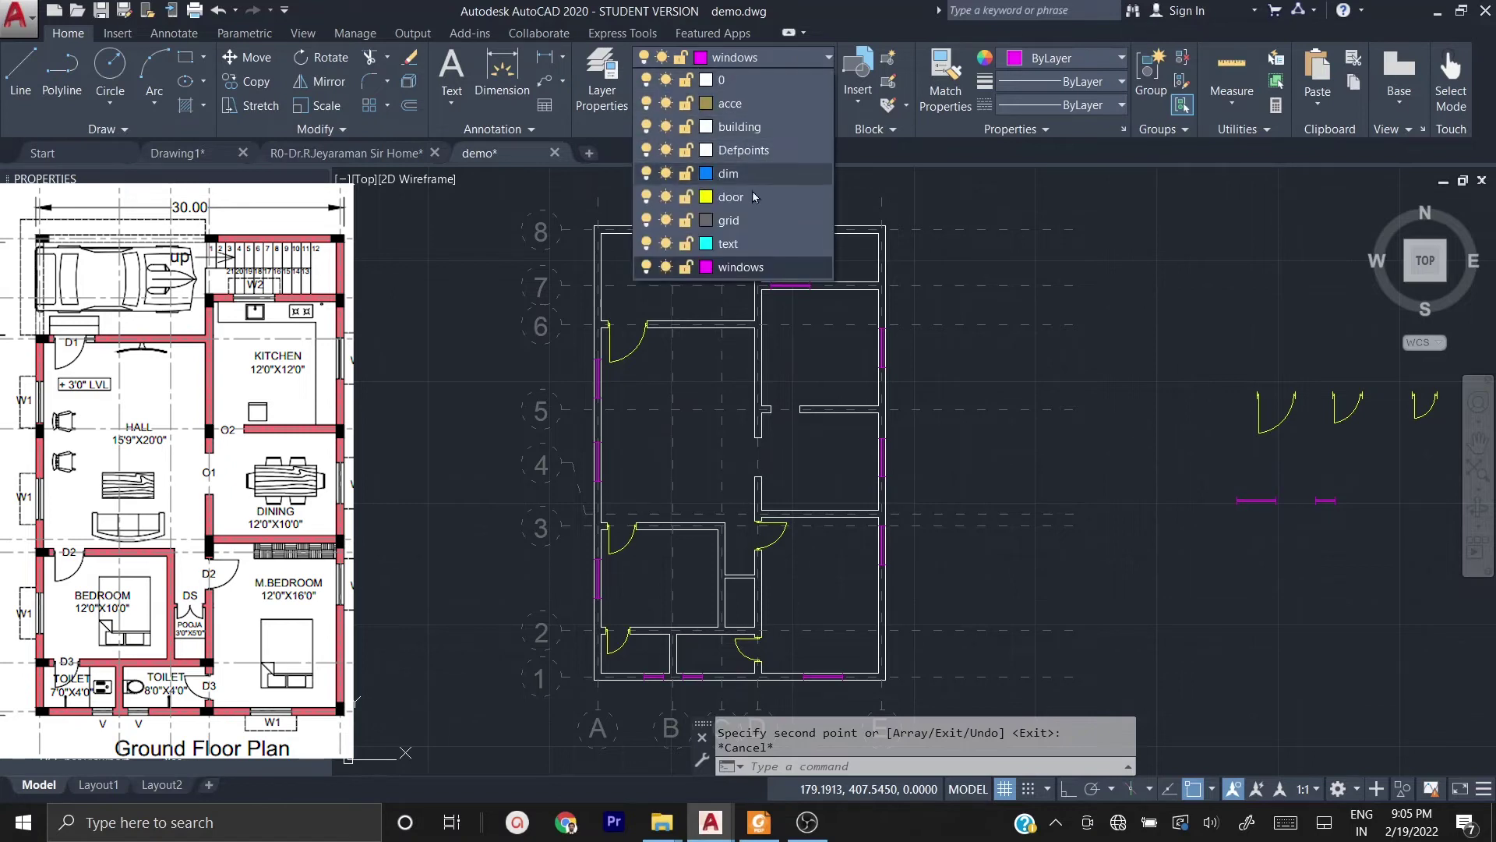
{"action": "left_click", "coordinate": [730, 244]}
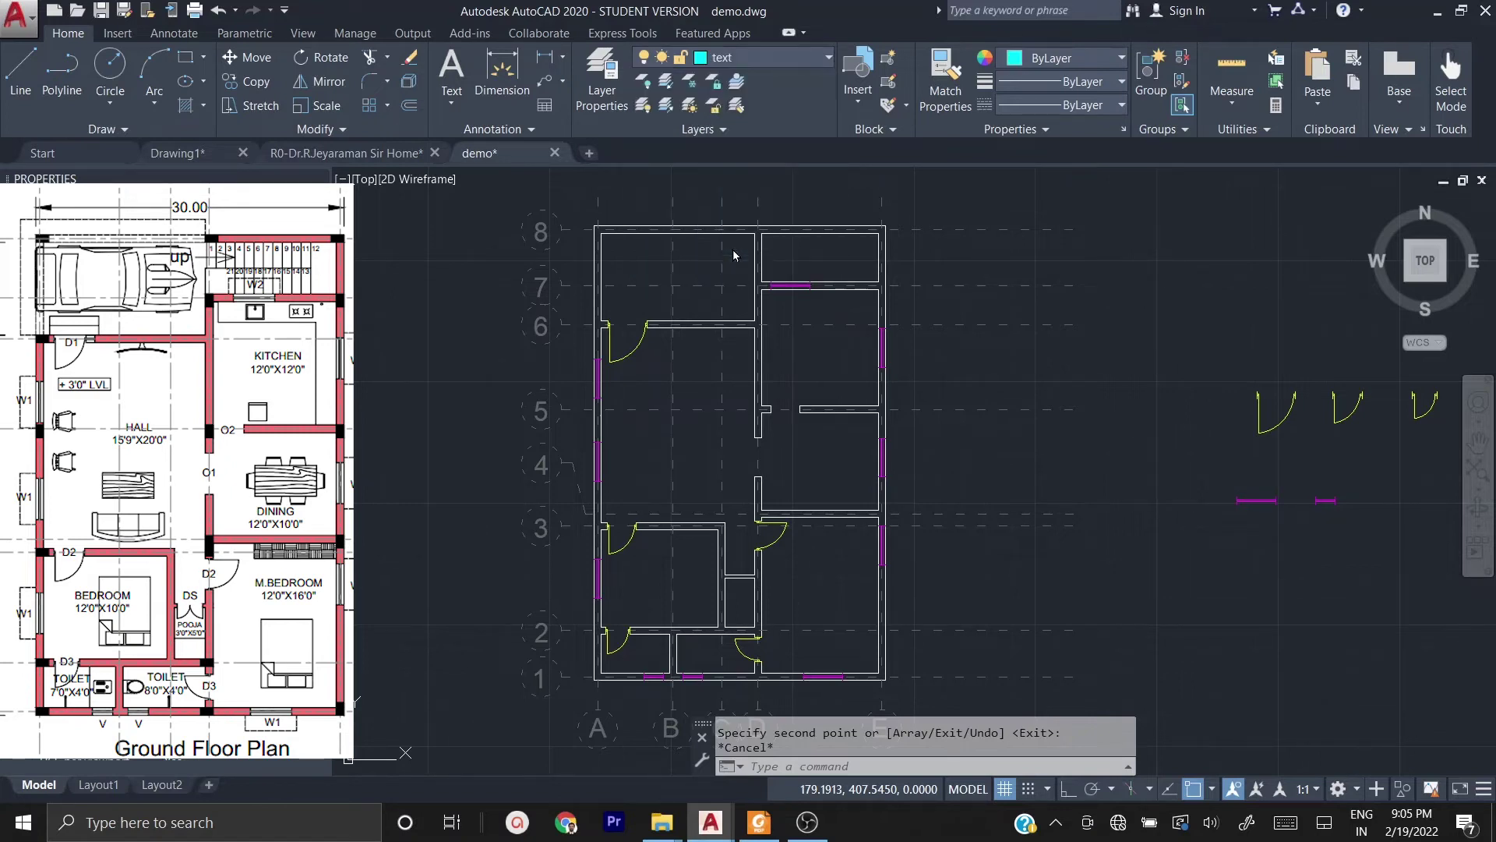
{"action": "left_click", "coordinate": [452, 67]}
{"action": "scroll", "coordinate": [499, 362], "scroll_direction": "down", "scroll_amount": 1}
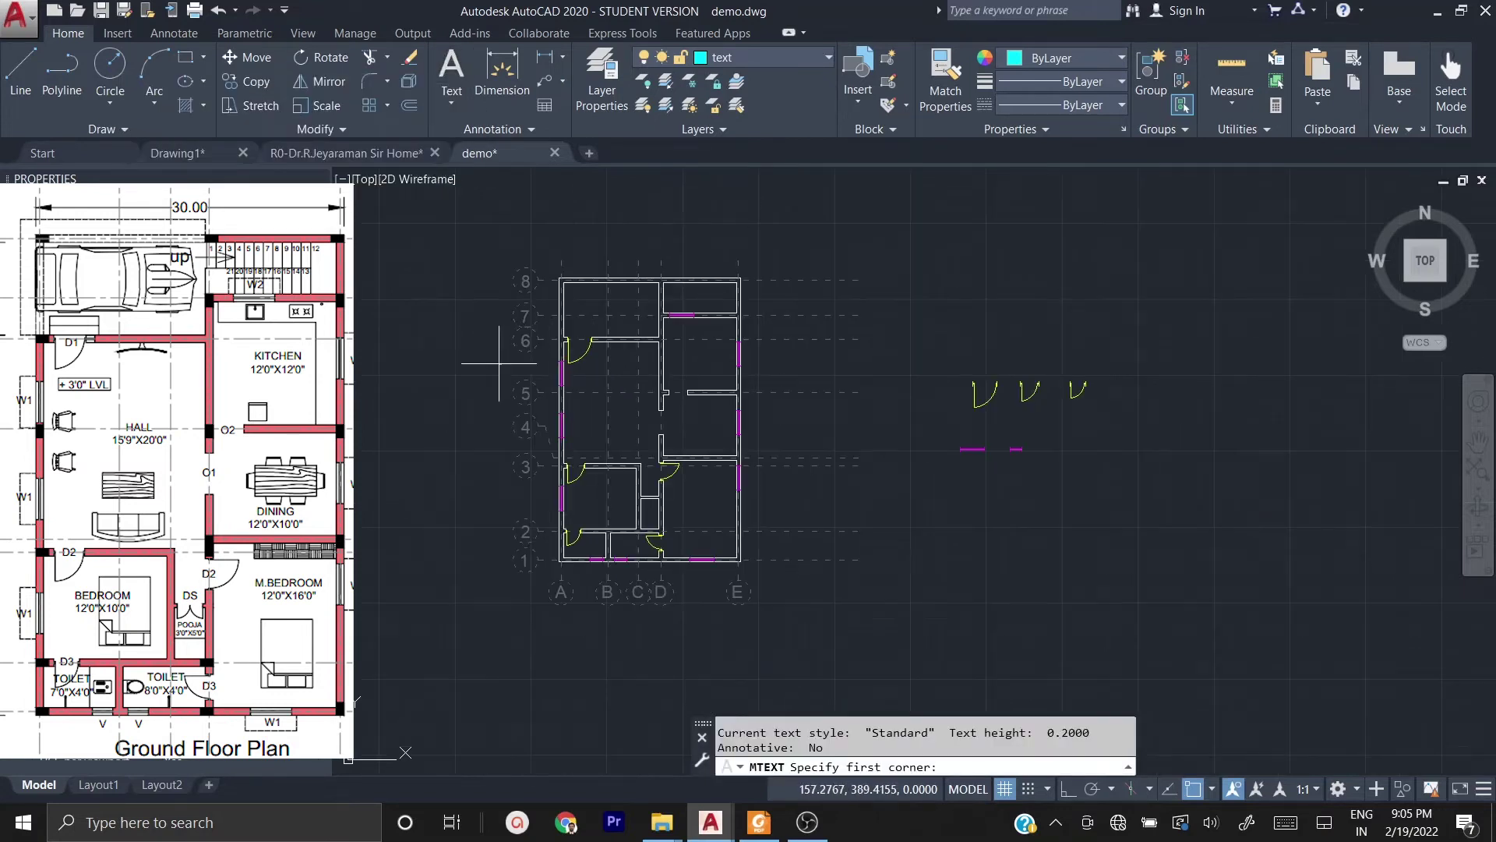
{"action": "left_click", "coordinate": [908, 528]}
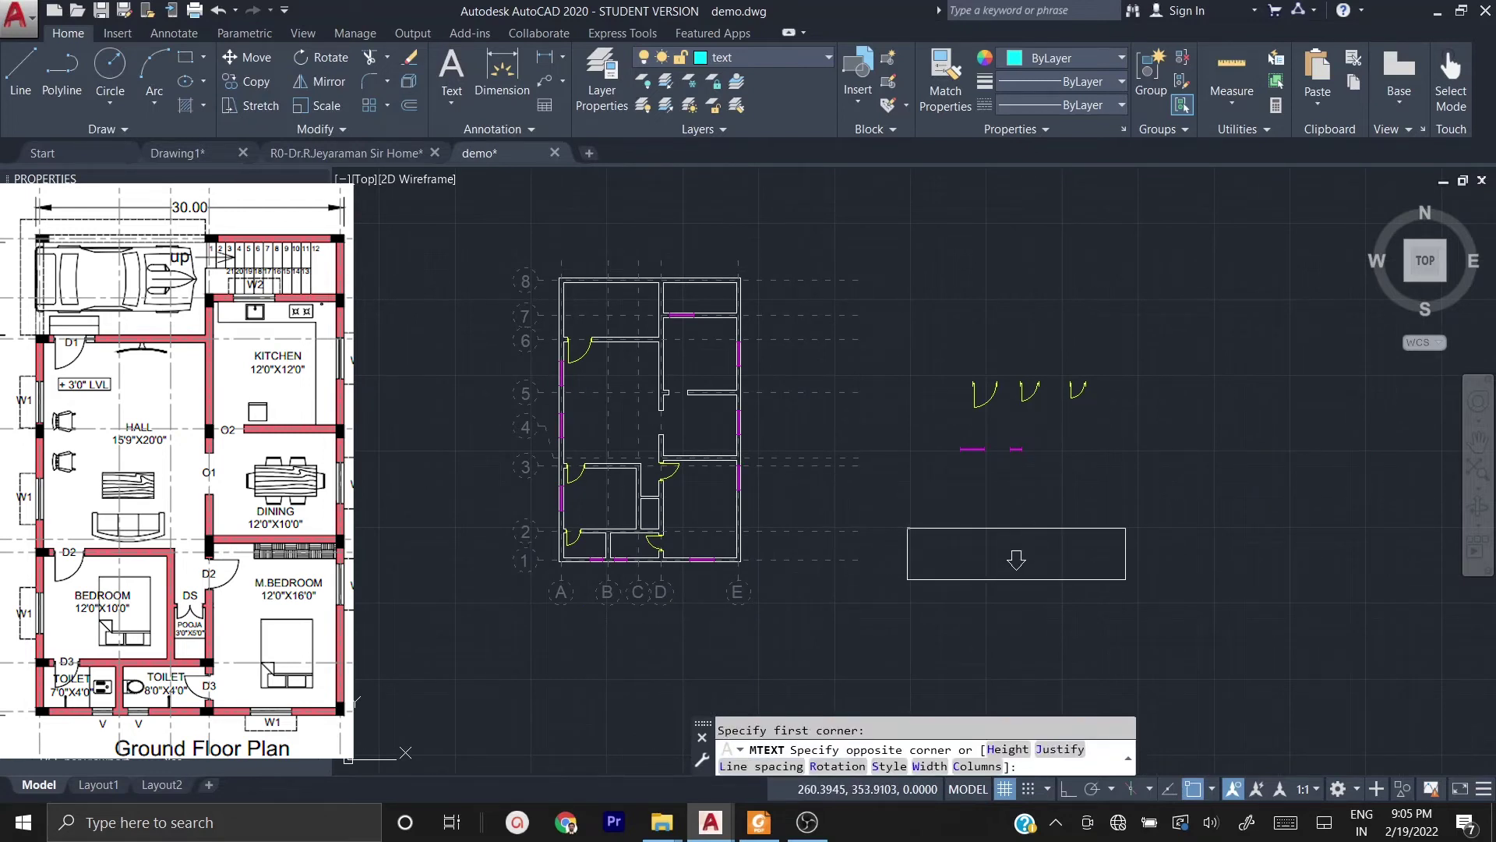
{"action": "left_click", "coordinate": [1126, 580]}
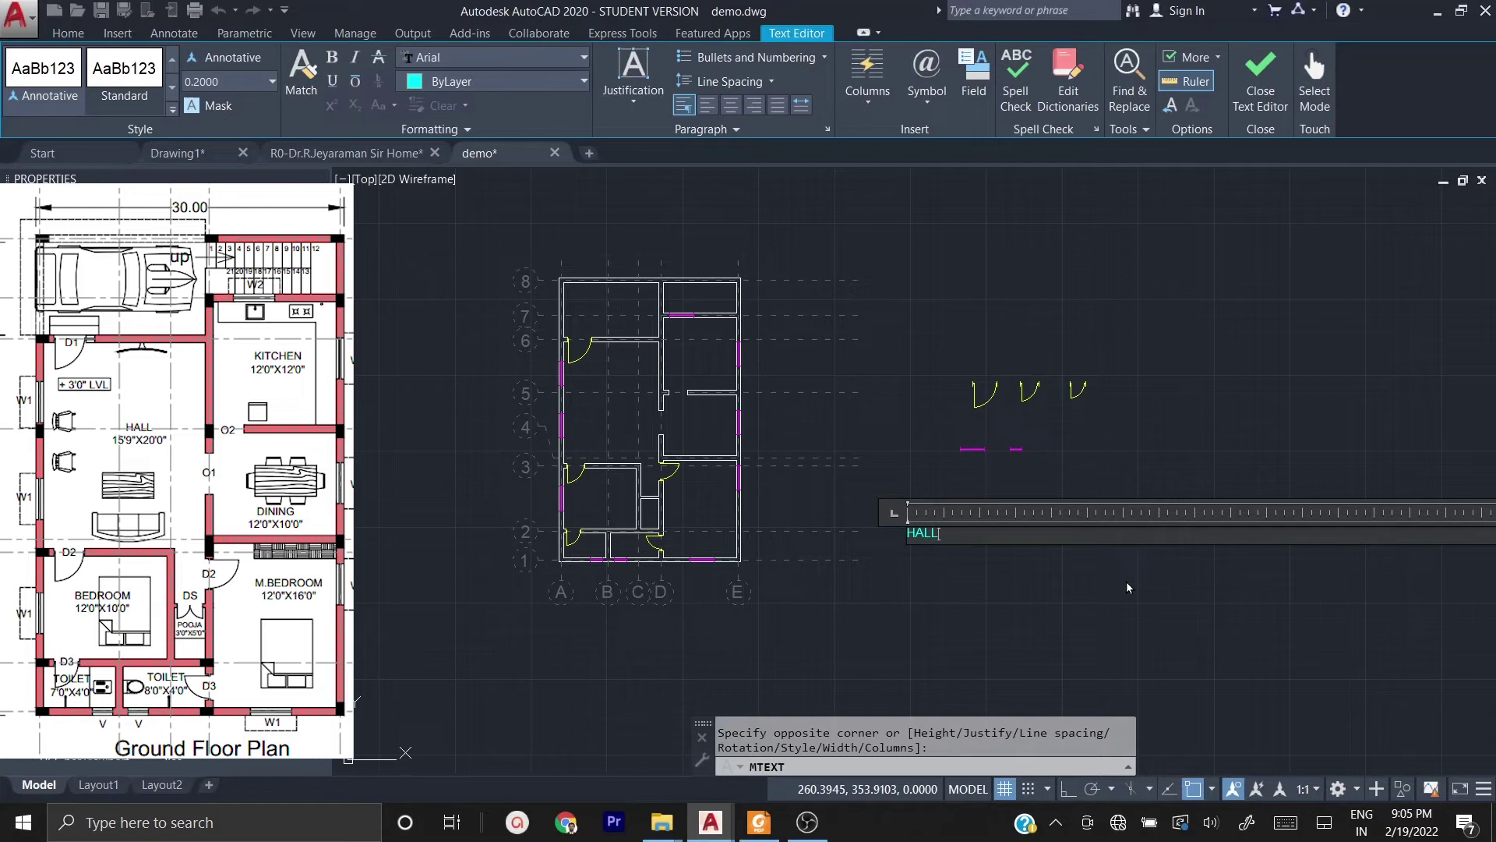
{"action": "type", "text": "HALL"}
{"action": "key", "text": "Return"}
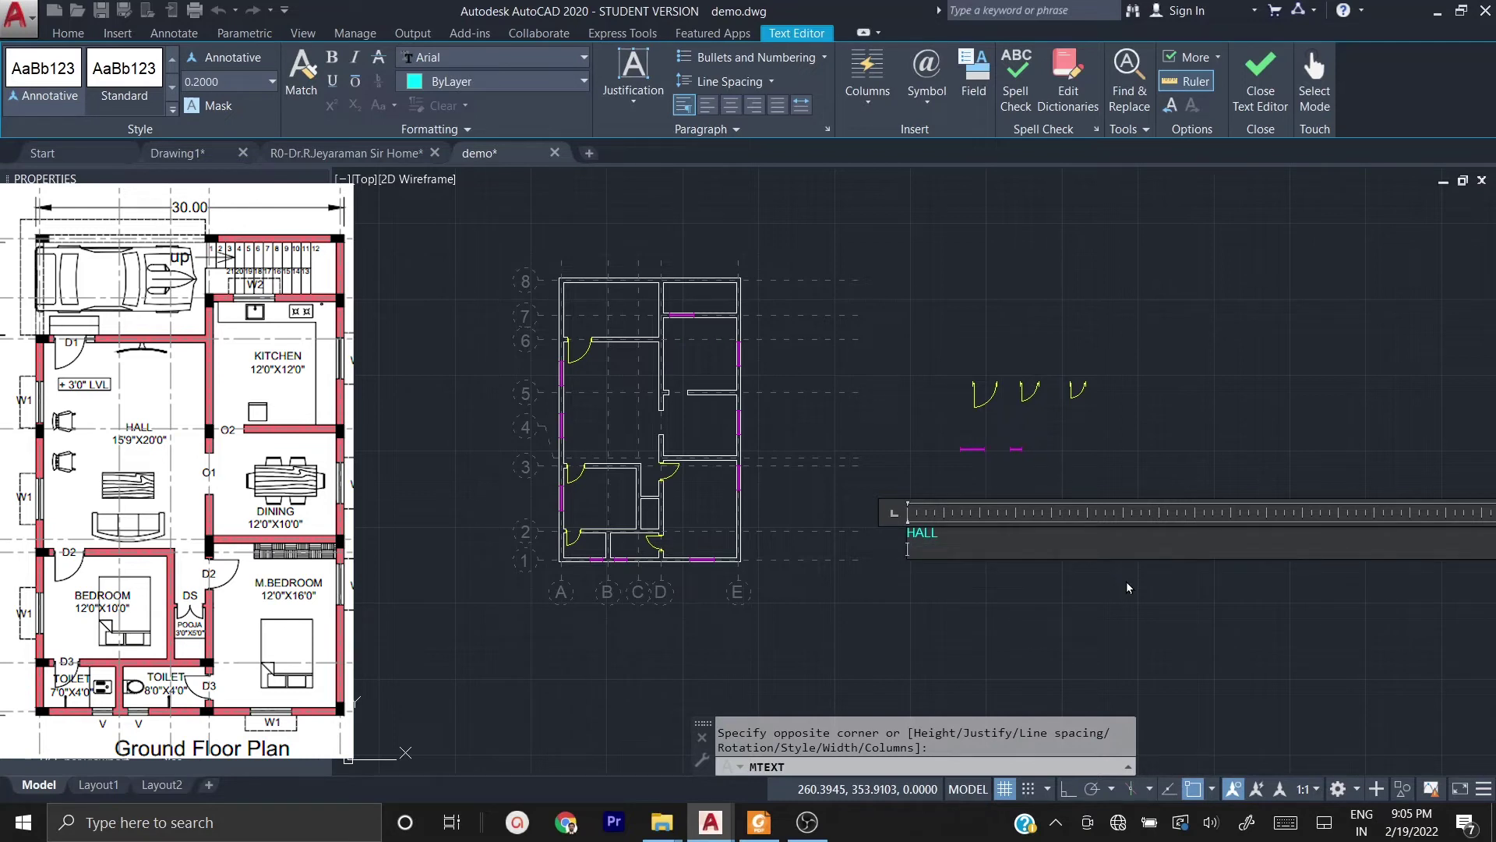
{"action": "type", "text": "15'9\"  20'2\""}
{"action": "left_click", "coordinate": [947, 600]}
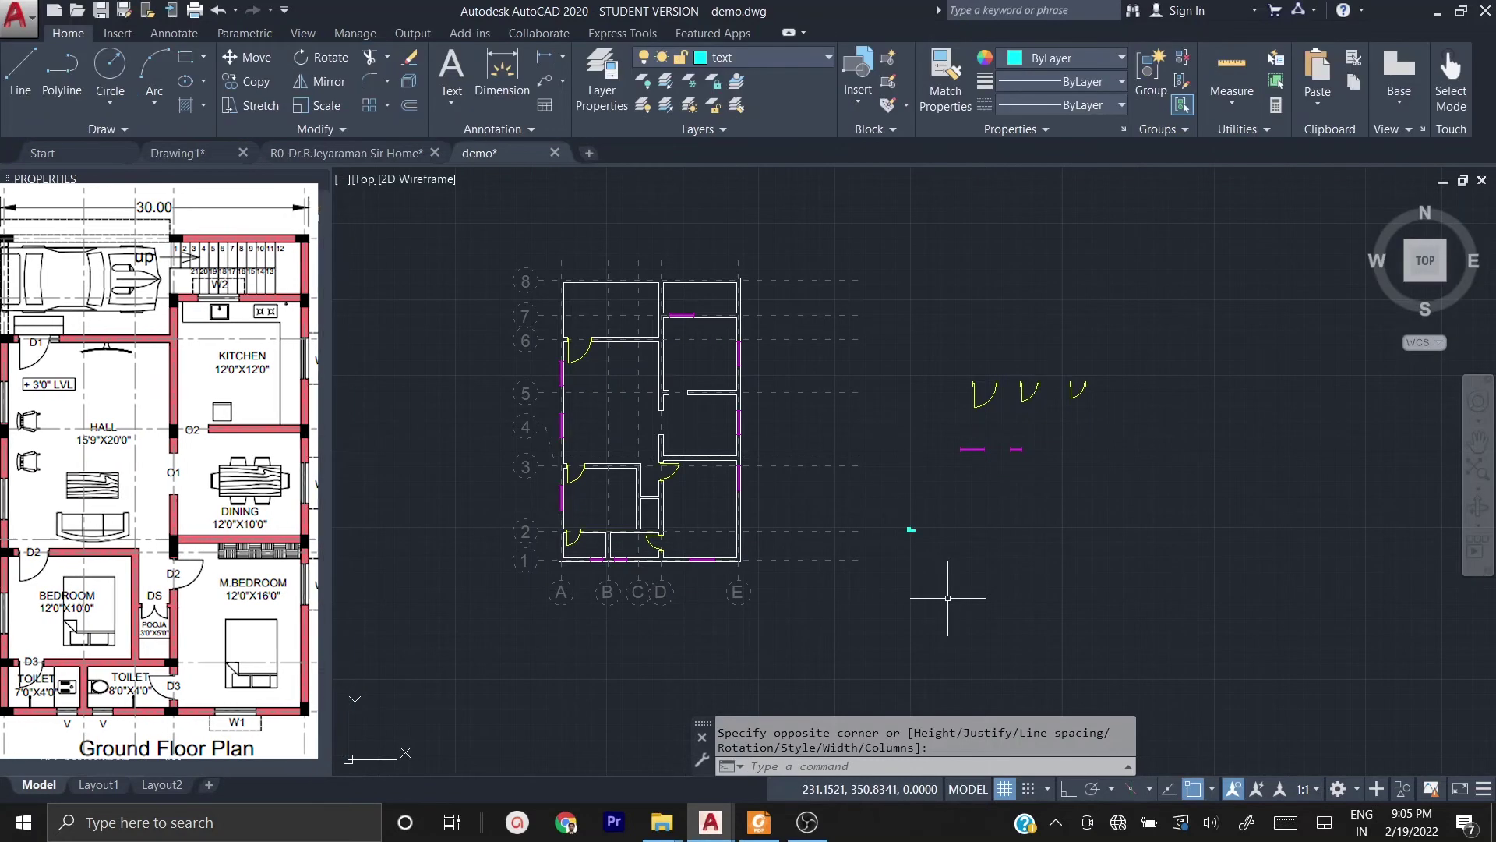
- Set the HALL label's text height to 1.25 and its justification to Middle center
{"action": "left_click", "coordinate": [910, 530]}
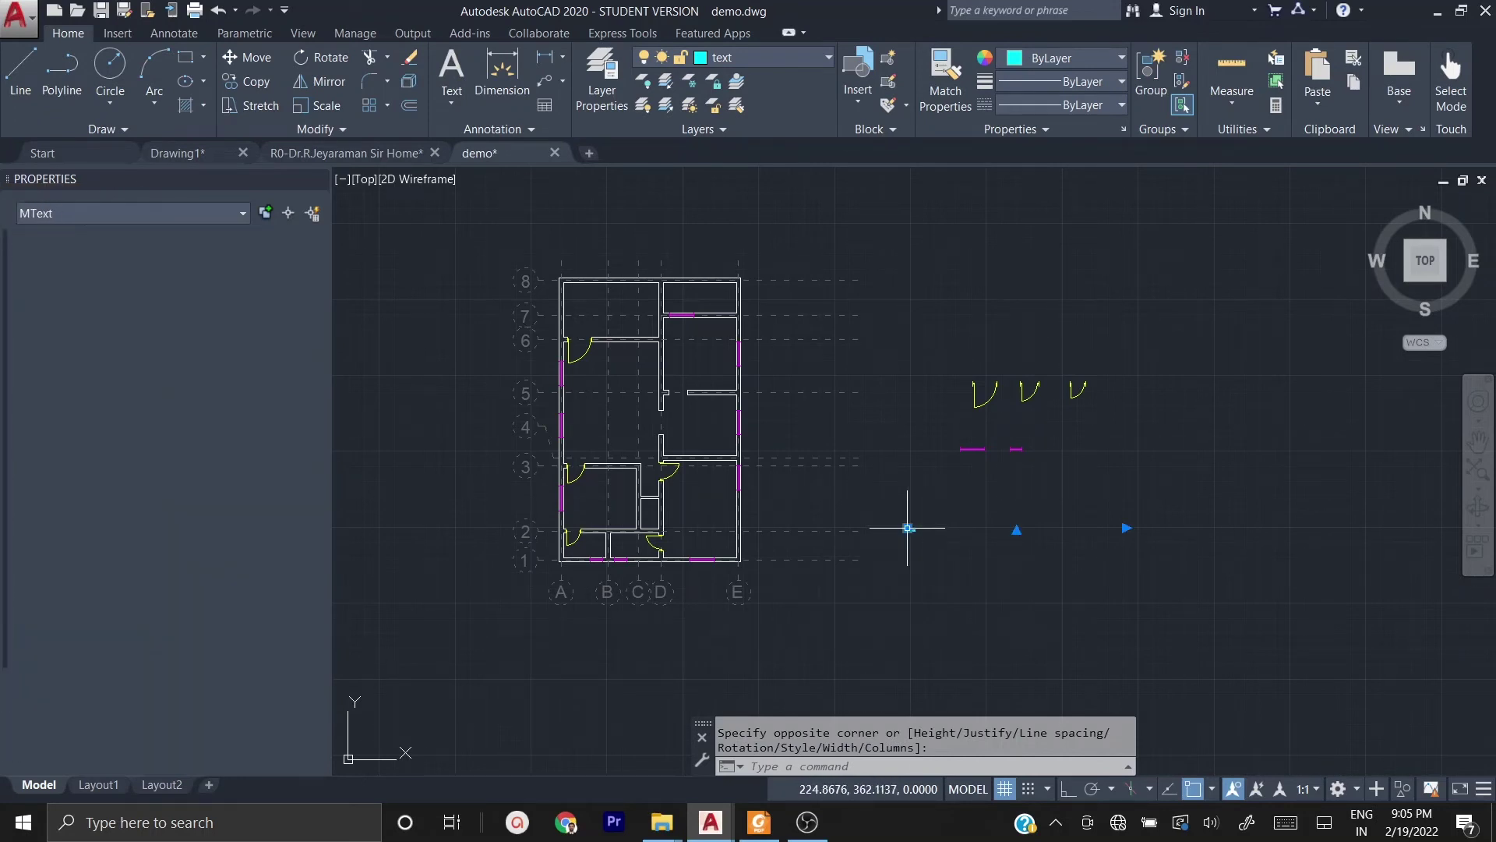
{"action": "right_click", "coordinate": [907, 527]}
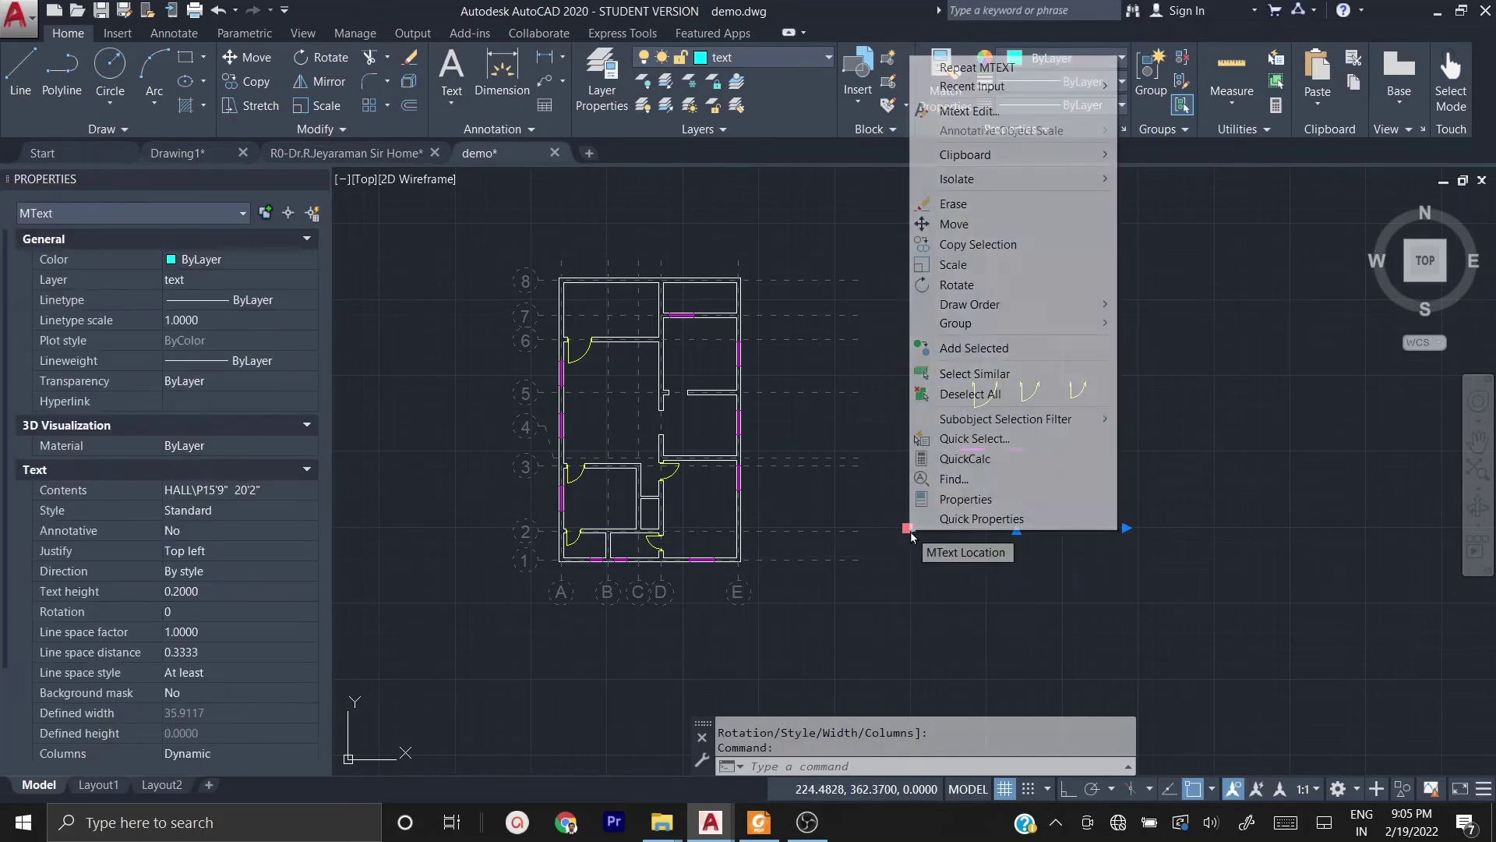
{"action": "left_click", "coordinate": [973, 503]}
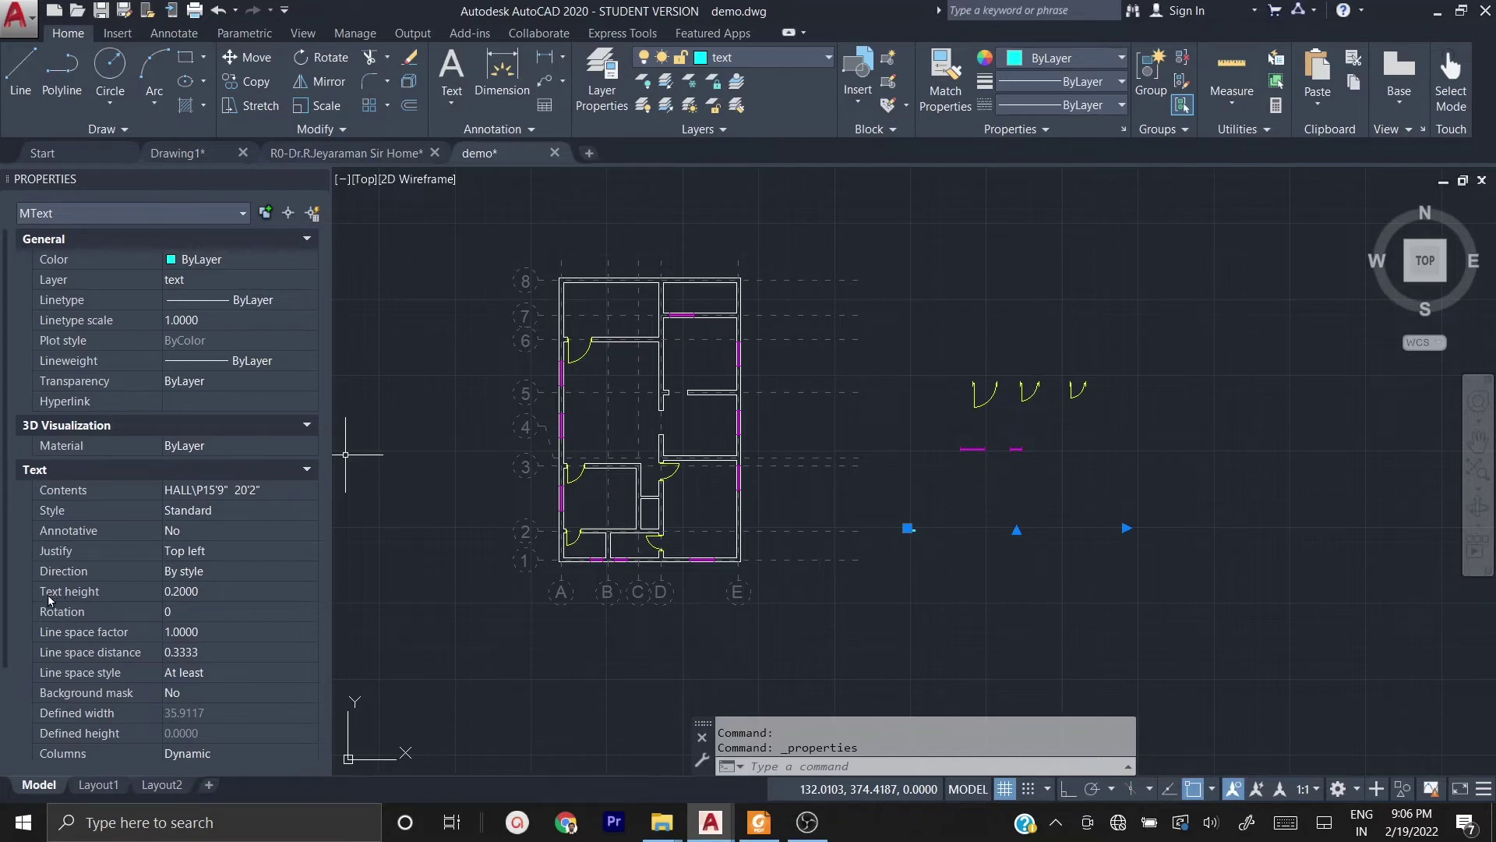
{"action": "left_click", "coordinate": [193, 593]}
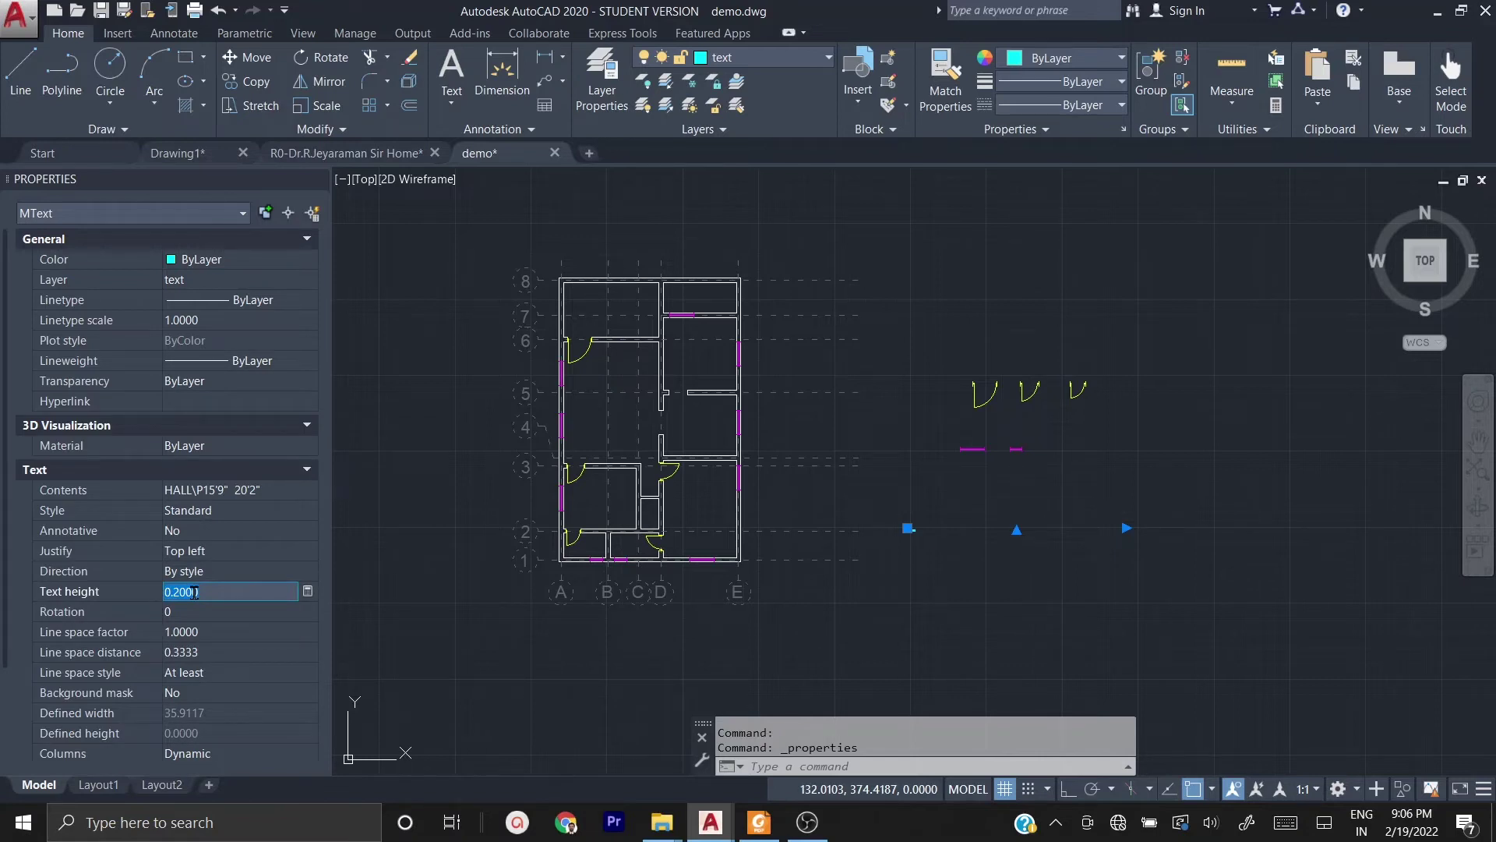
{"action": "key", "text": "Tab"}
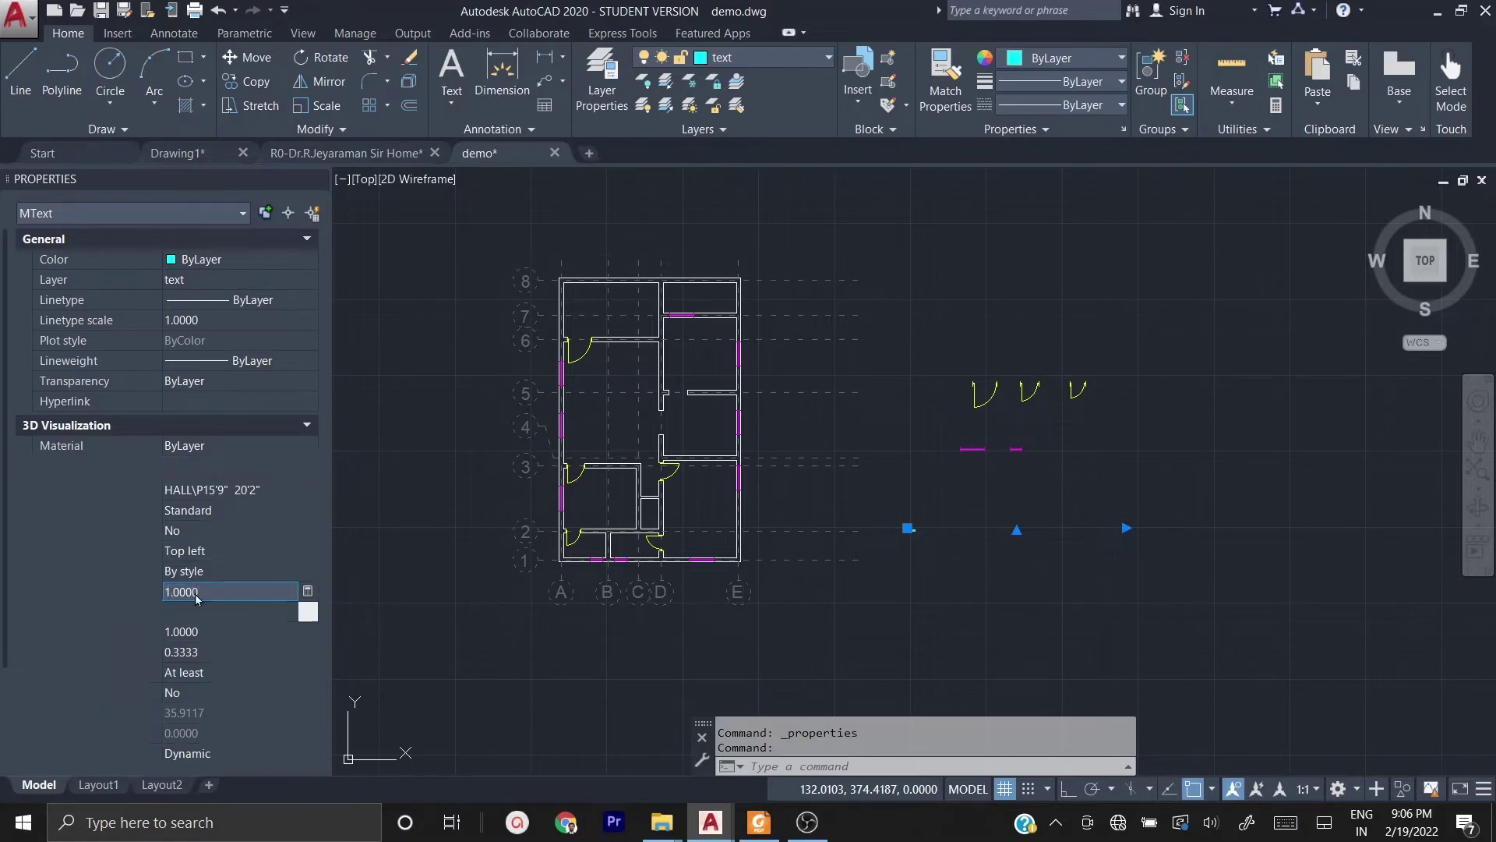
{"action": "left_click", "coordinate": [195, 594]}
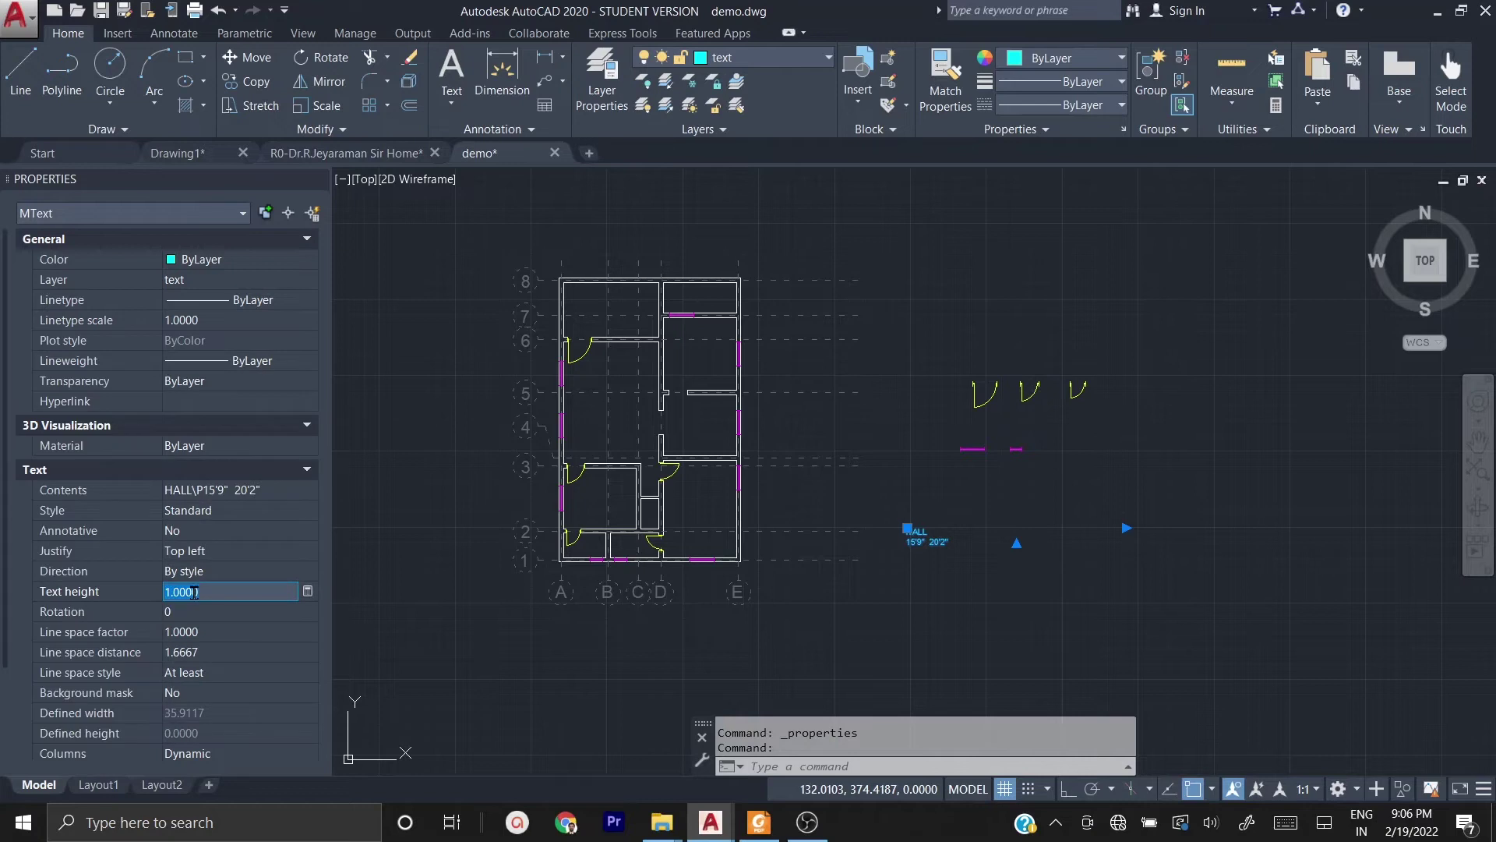
{"action": "type", "text": "1.5"}
{"action": "key", "text": "Tab"}
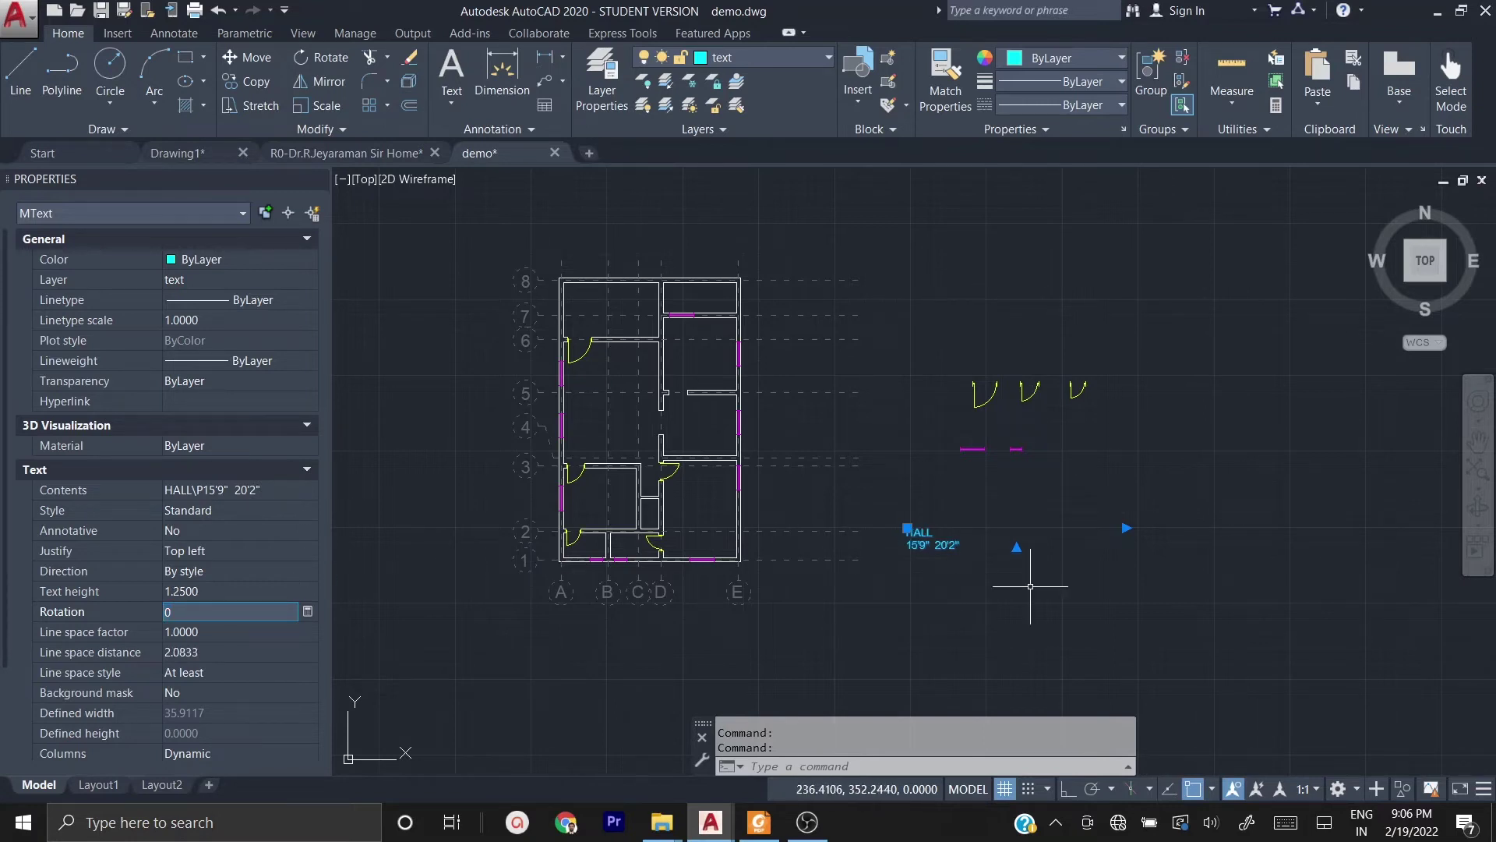
{"action": "left_click", "coordinate": [220, 550]}
{"action": "left_click", "coordinate": [219, 552]}
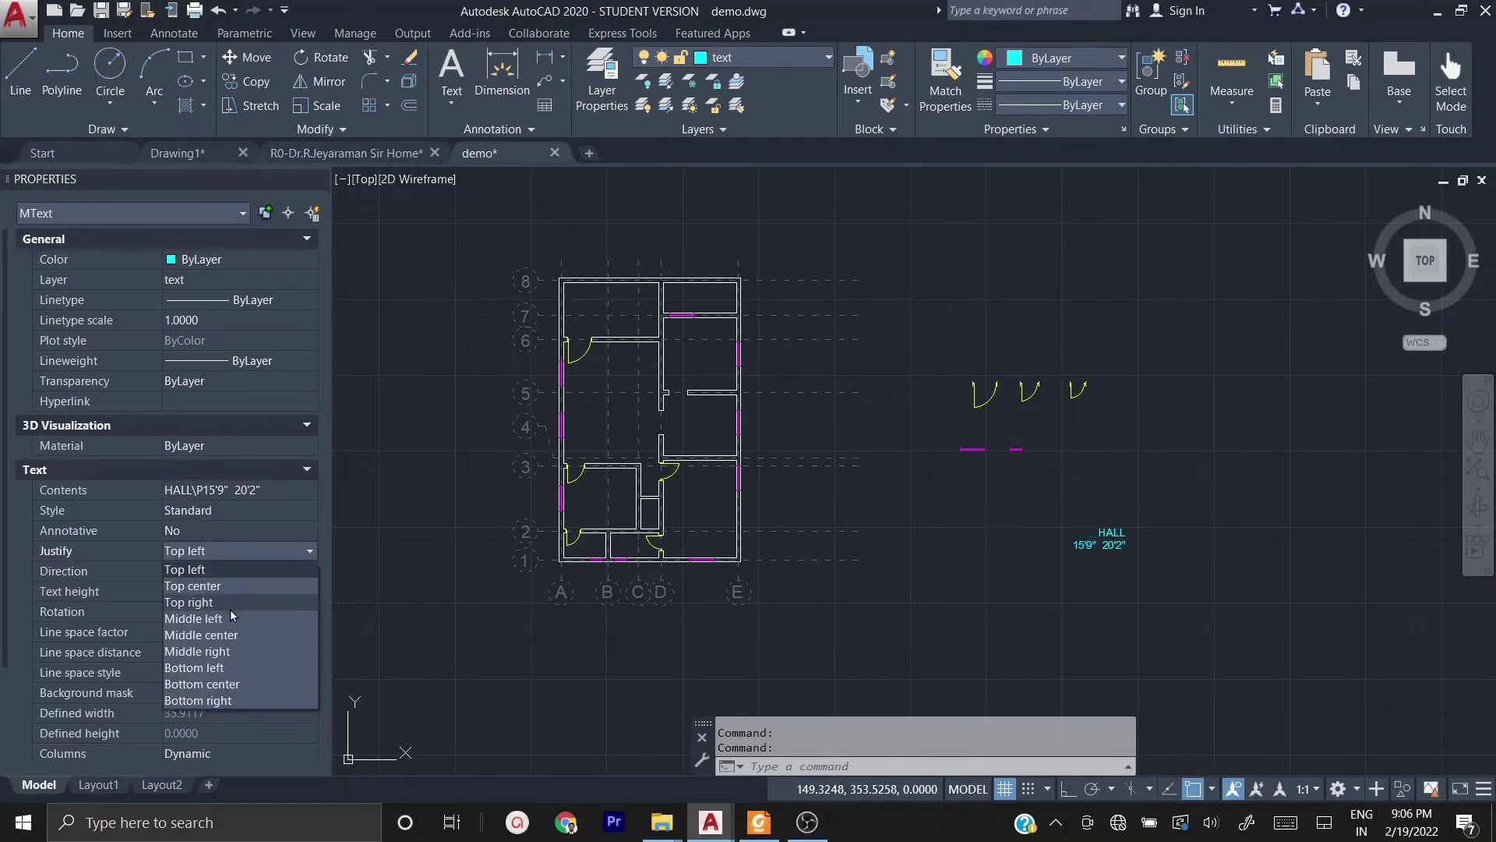
{"action": "left_click", "coordinate": [231, 634]}
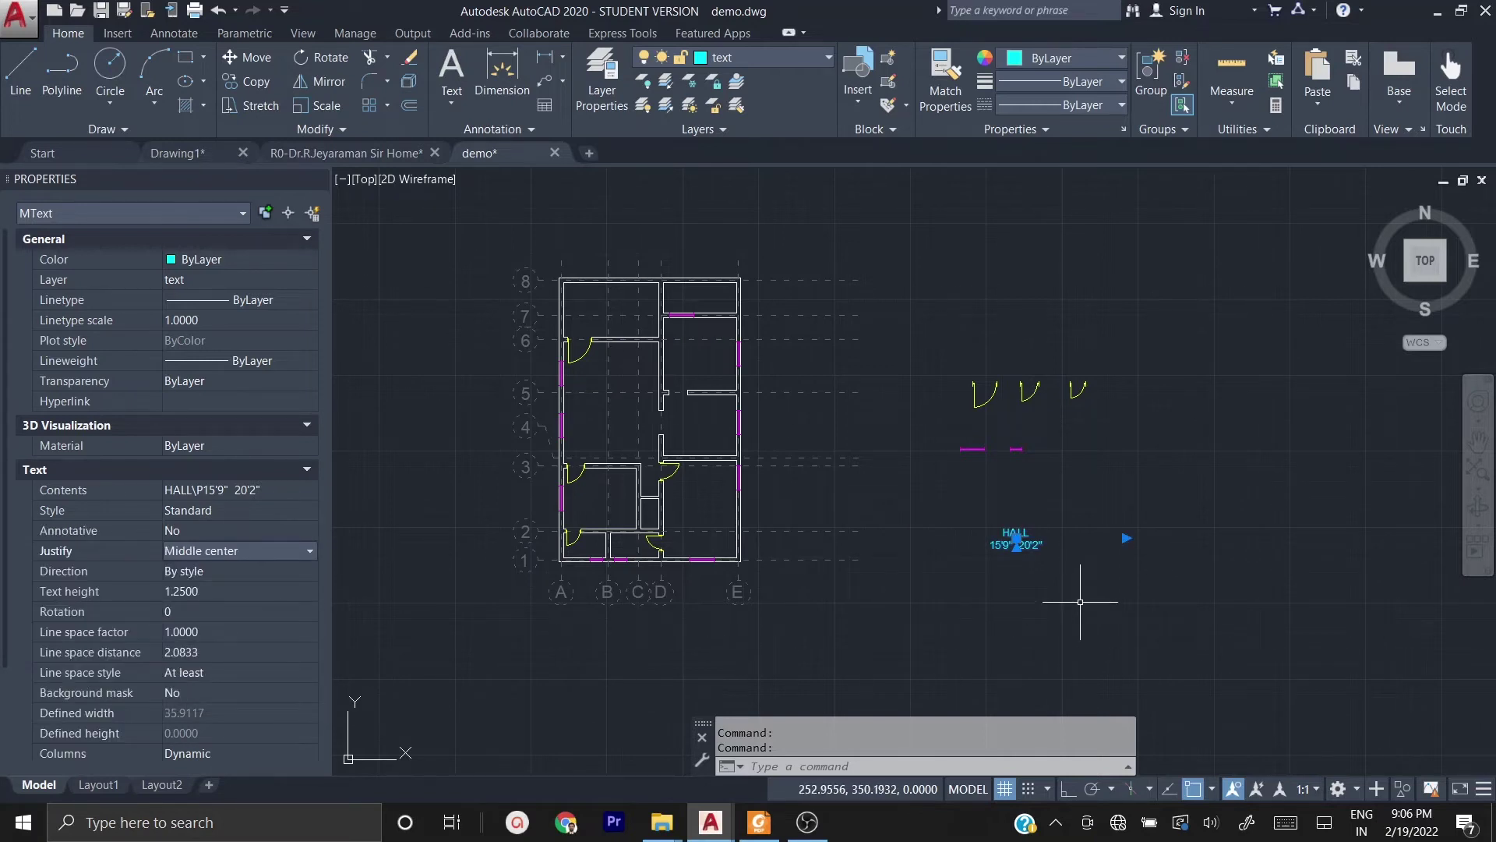
{"action": "key", "text": "Escape"}
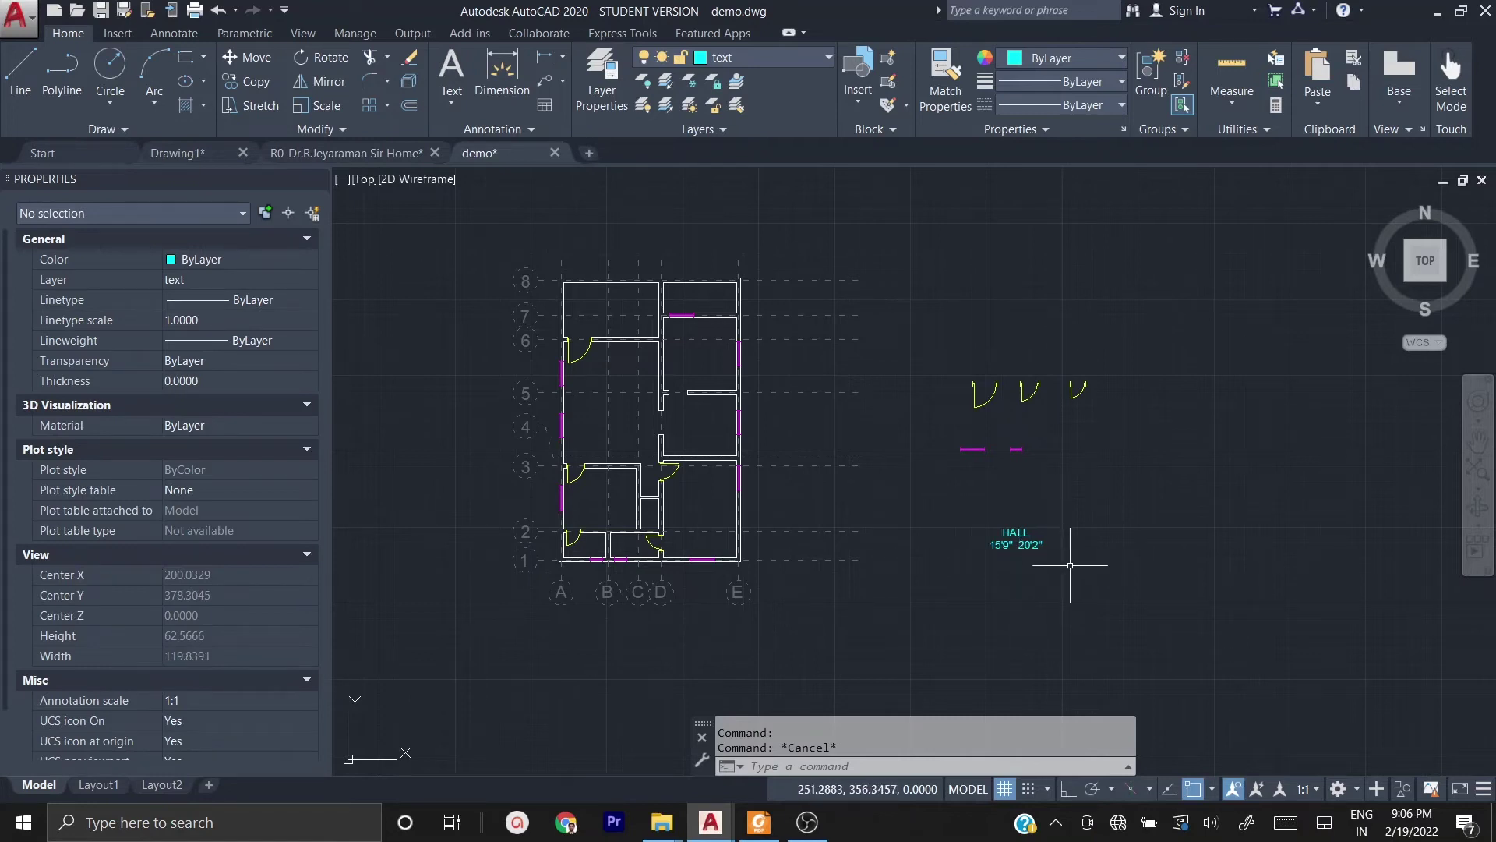
- Move the HALL label into the middle of the hall in the floor plan
{"action": "left_click", "coordinate": [1070, 565]}
{"action": "left_click", "coordinate": [974, 519]}
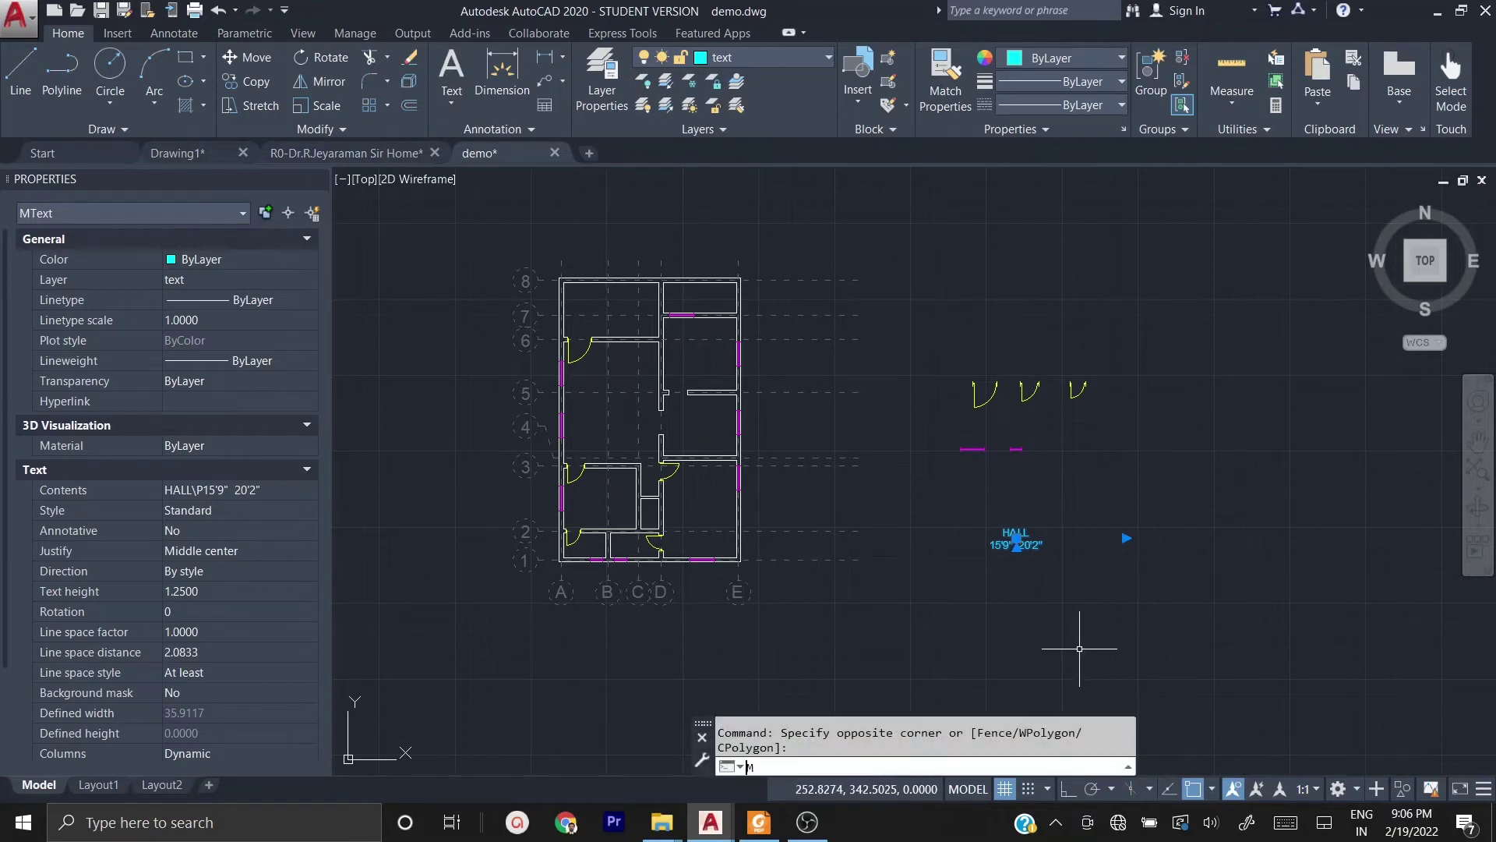
{"action": "type", "text": "m"}
{"action": "key", "text": "Return"}
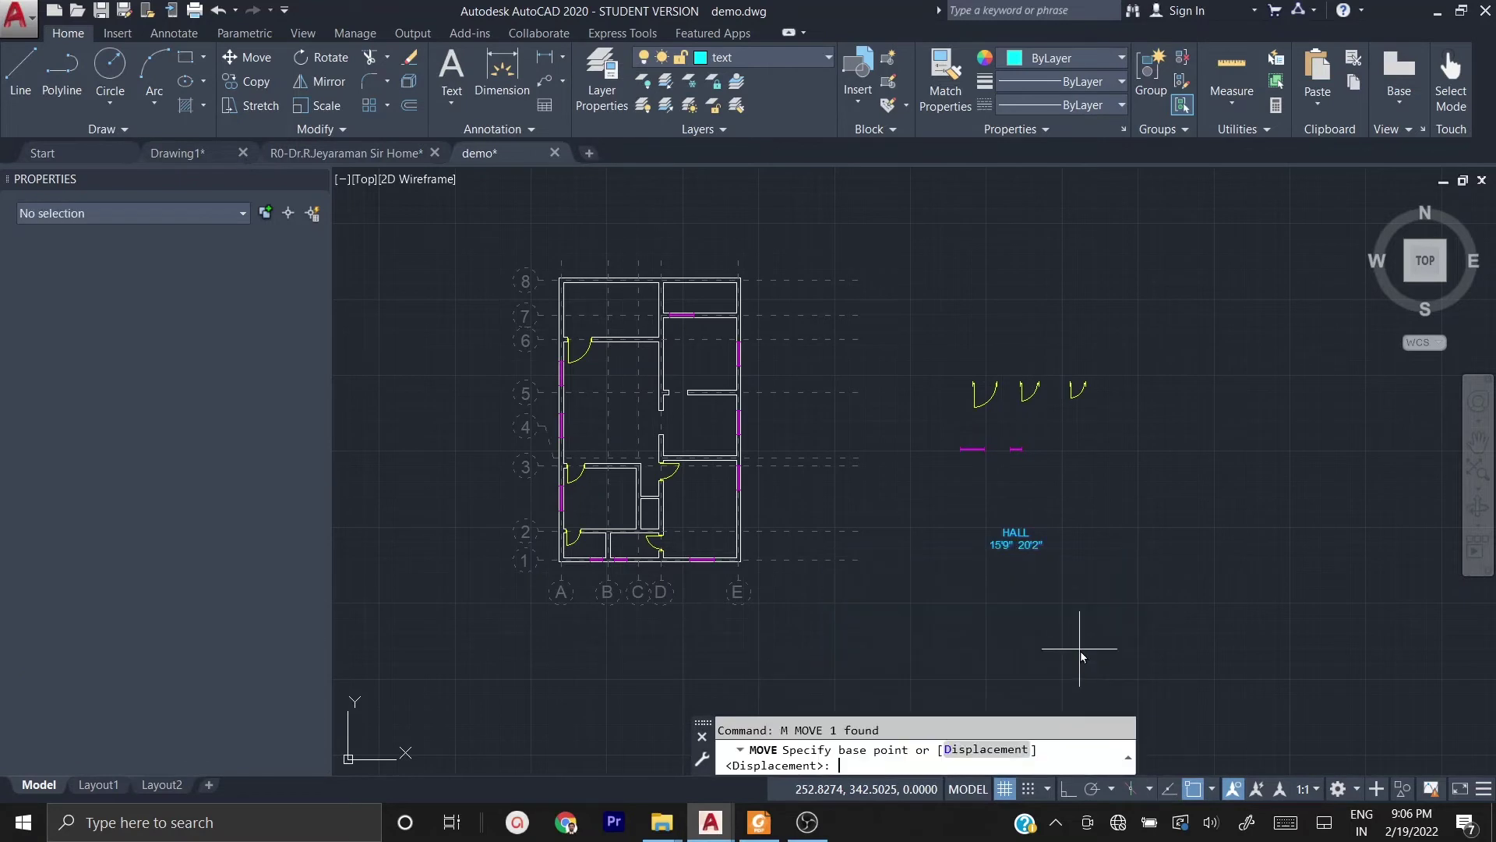
{"action": "left_click", "coordinate": [1039, 563]}
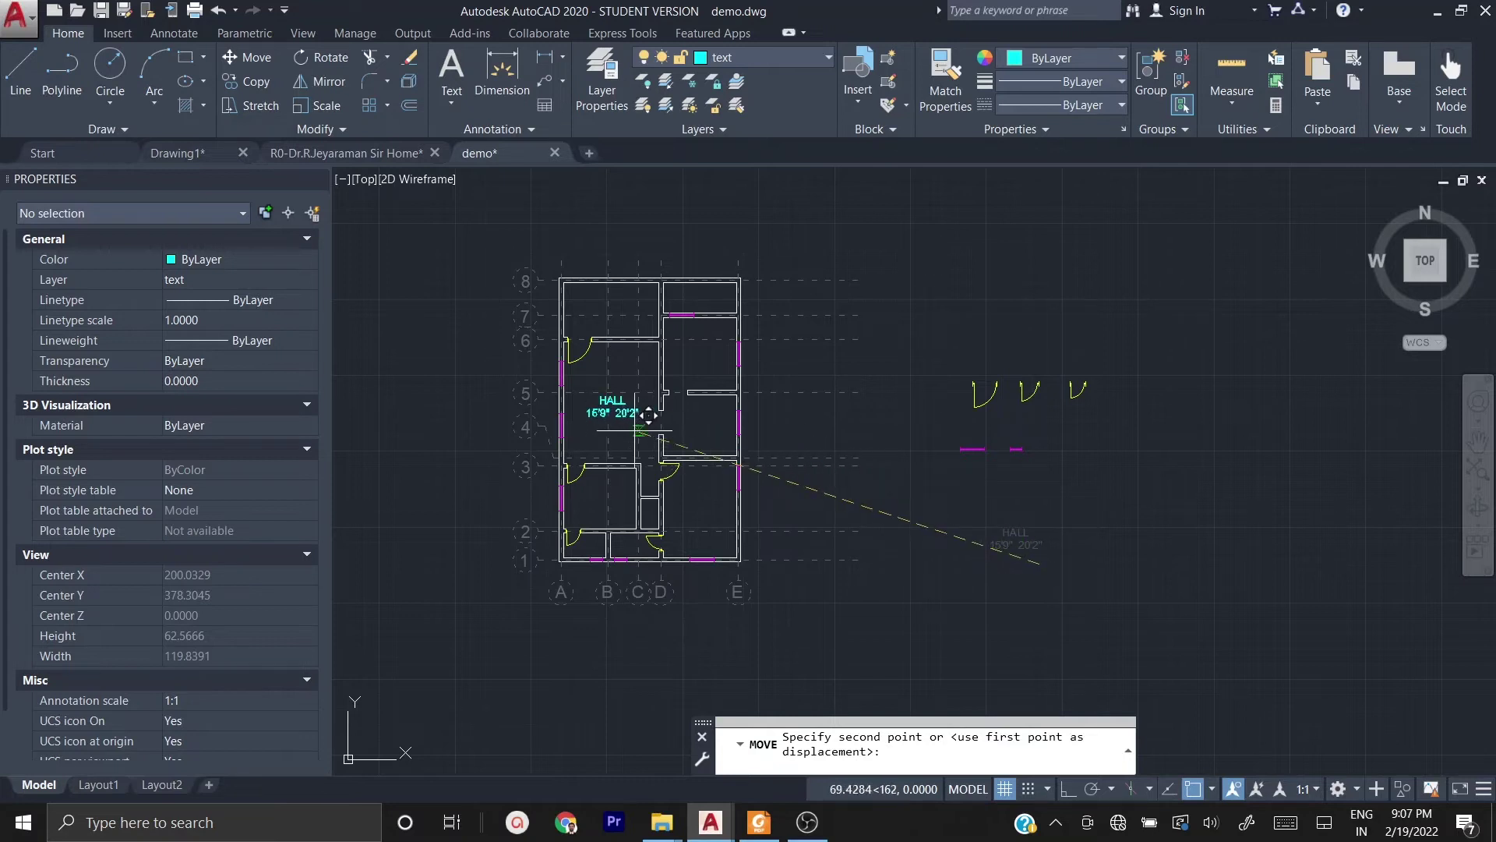
{"action": "scroll", "coordinate": [652, 417], "scroll_direction": "up", "scroll_amount": 4}
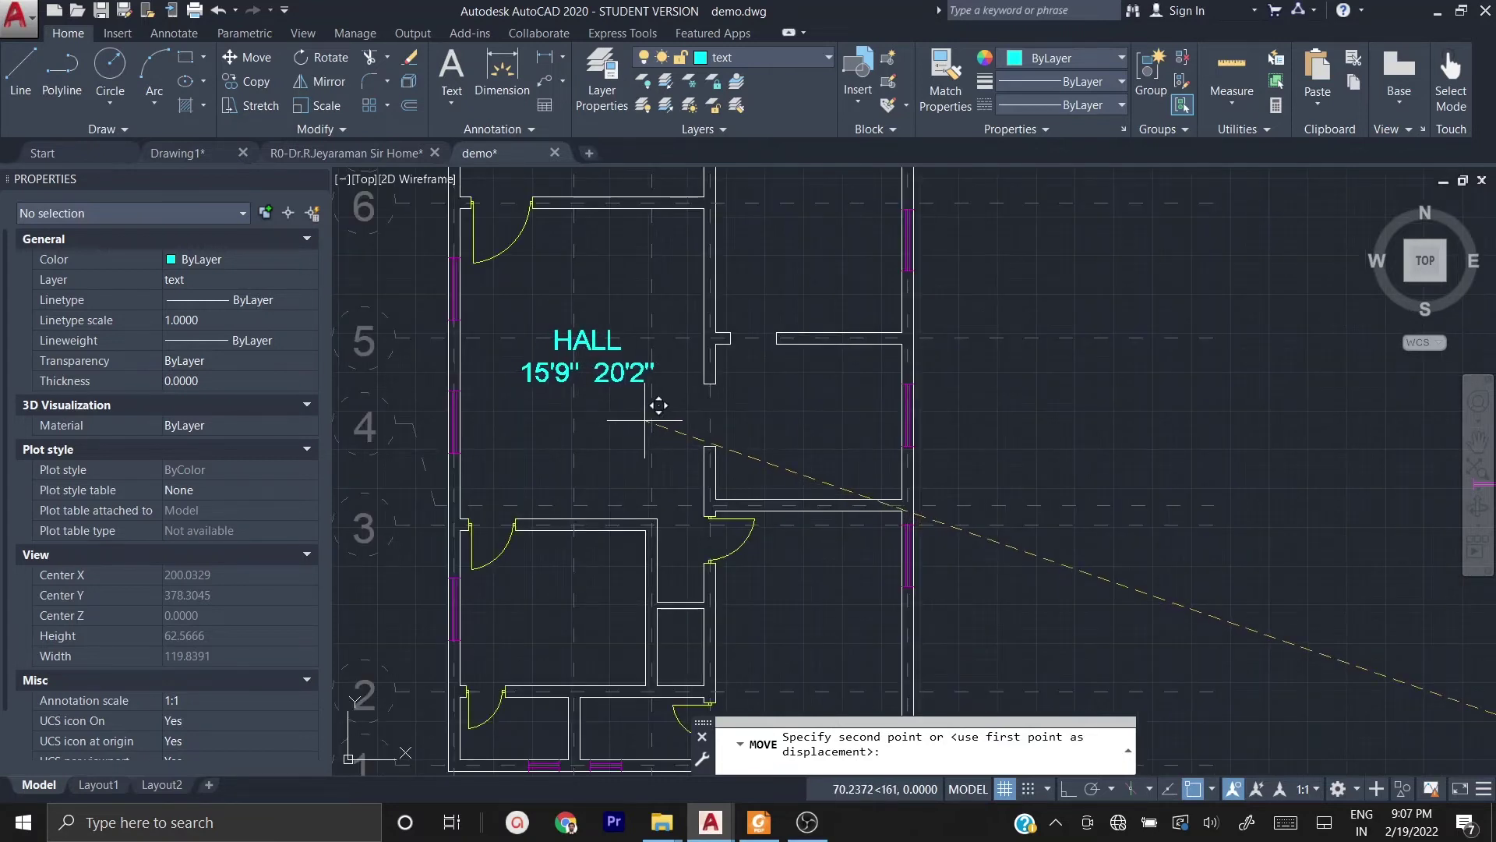
{"action": "key", "text": "Escape"}
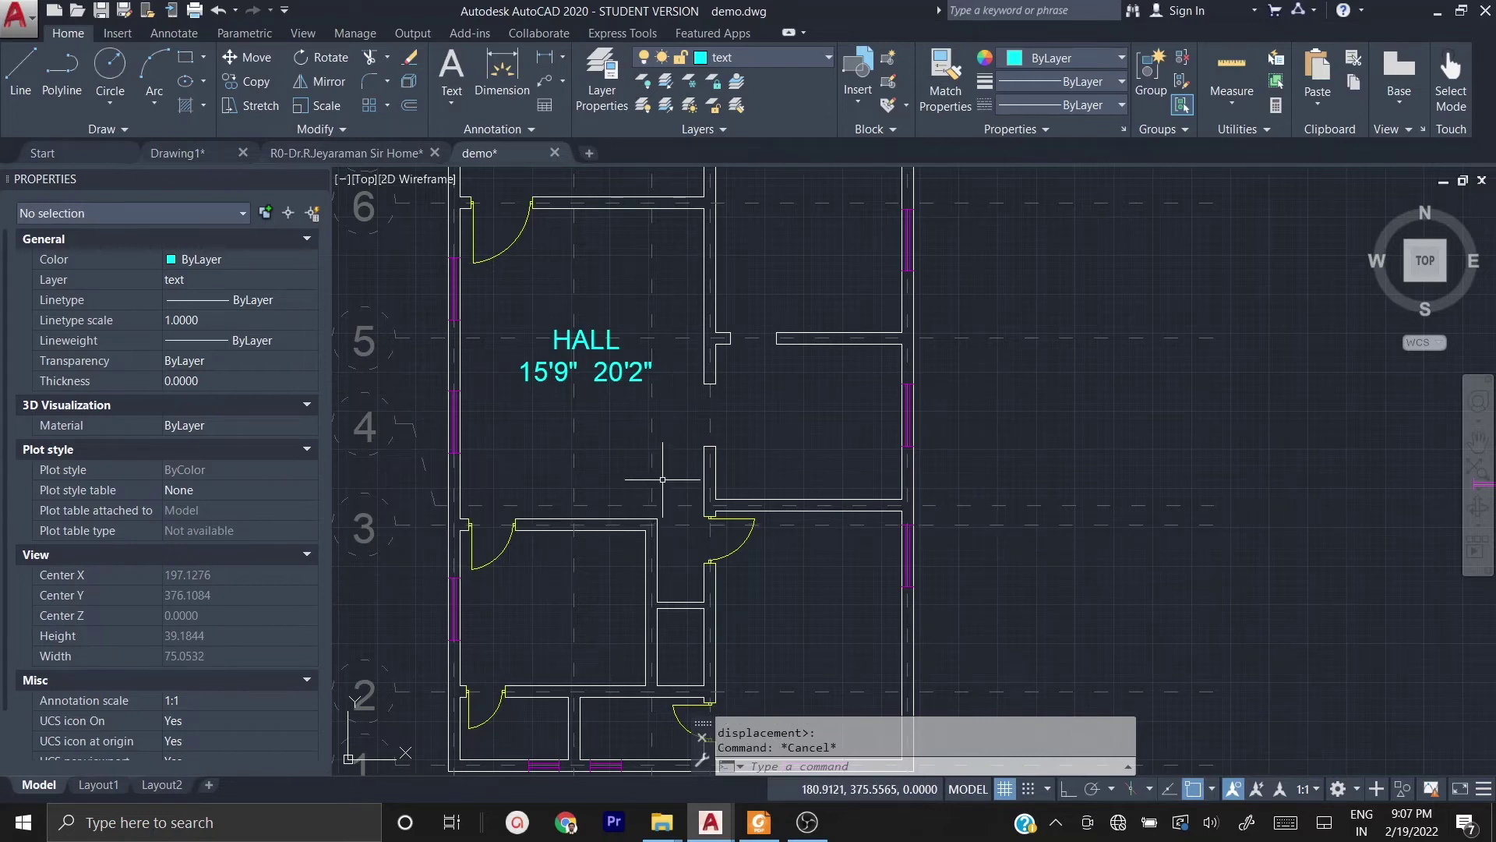
- Reduce the HALL label's text height, trying 1.1 first and settling on 1
{"action": "middle_click_drag", "start_coordinate": [668, 434], "coordinate": [737, 460]}
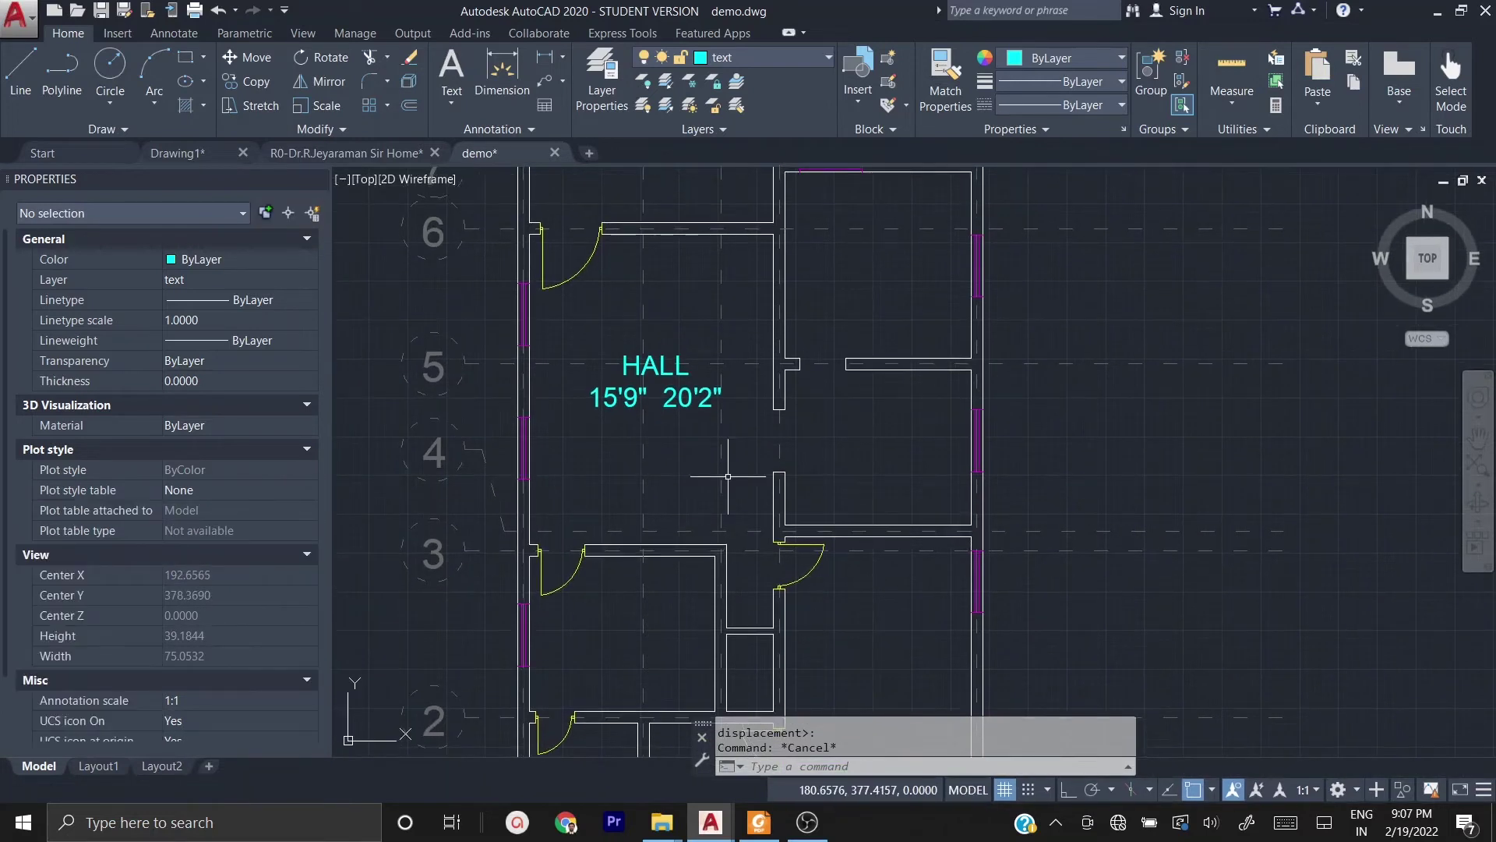
{"action": "left_click", "coordinate": [671, 401]}
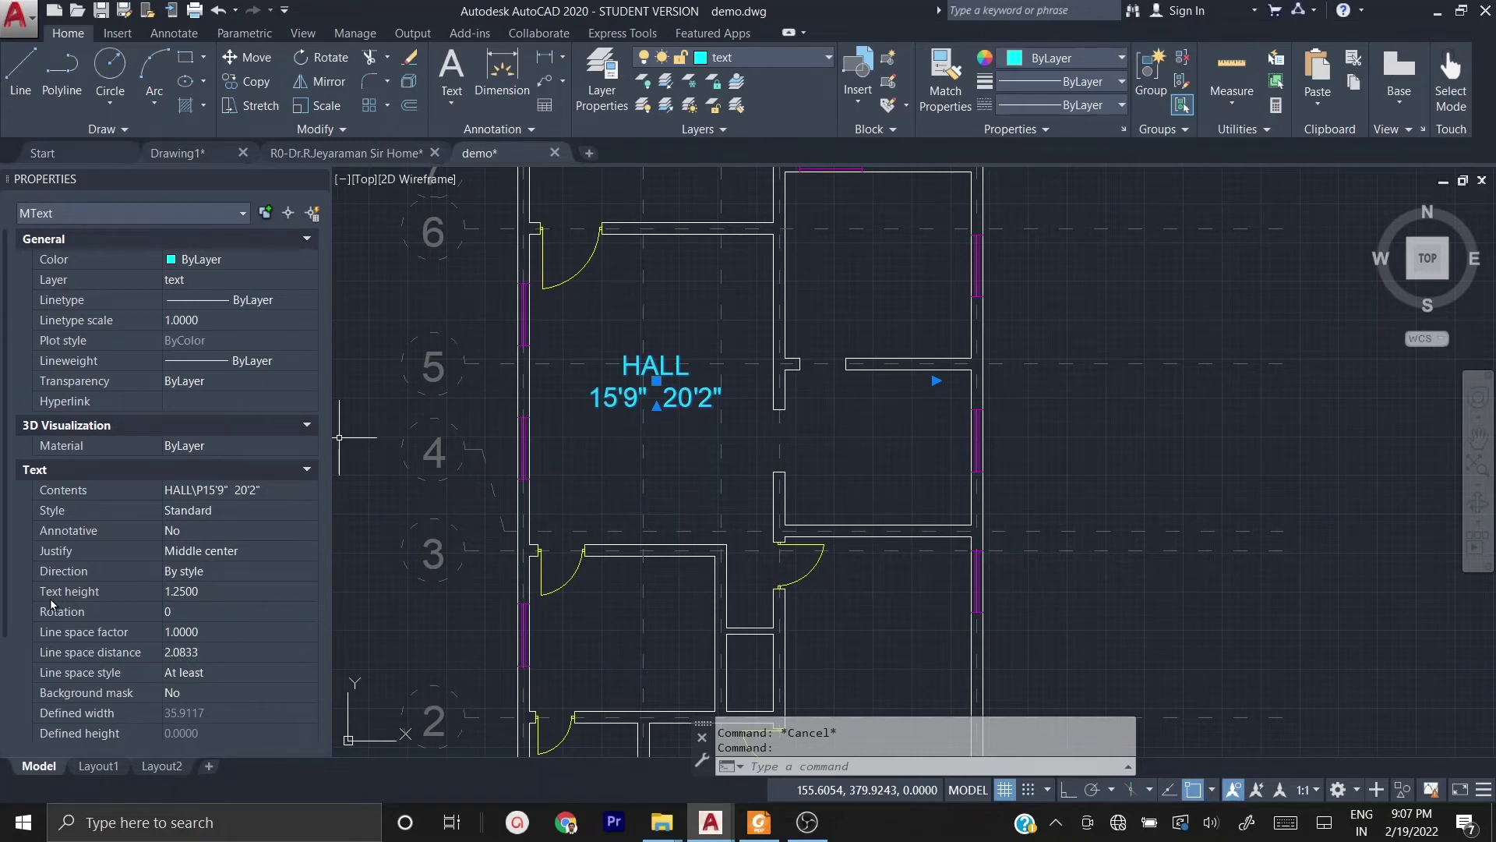
{"action": "left_click", "coordinate": [183, 592]}
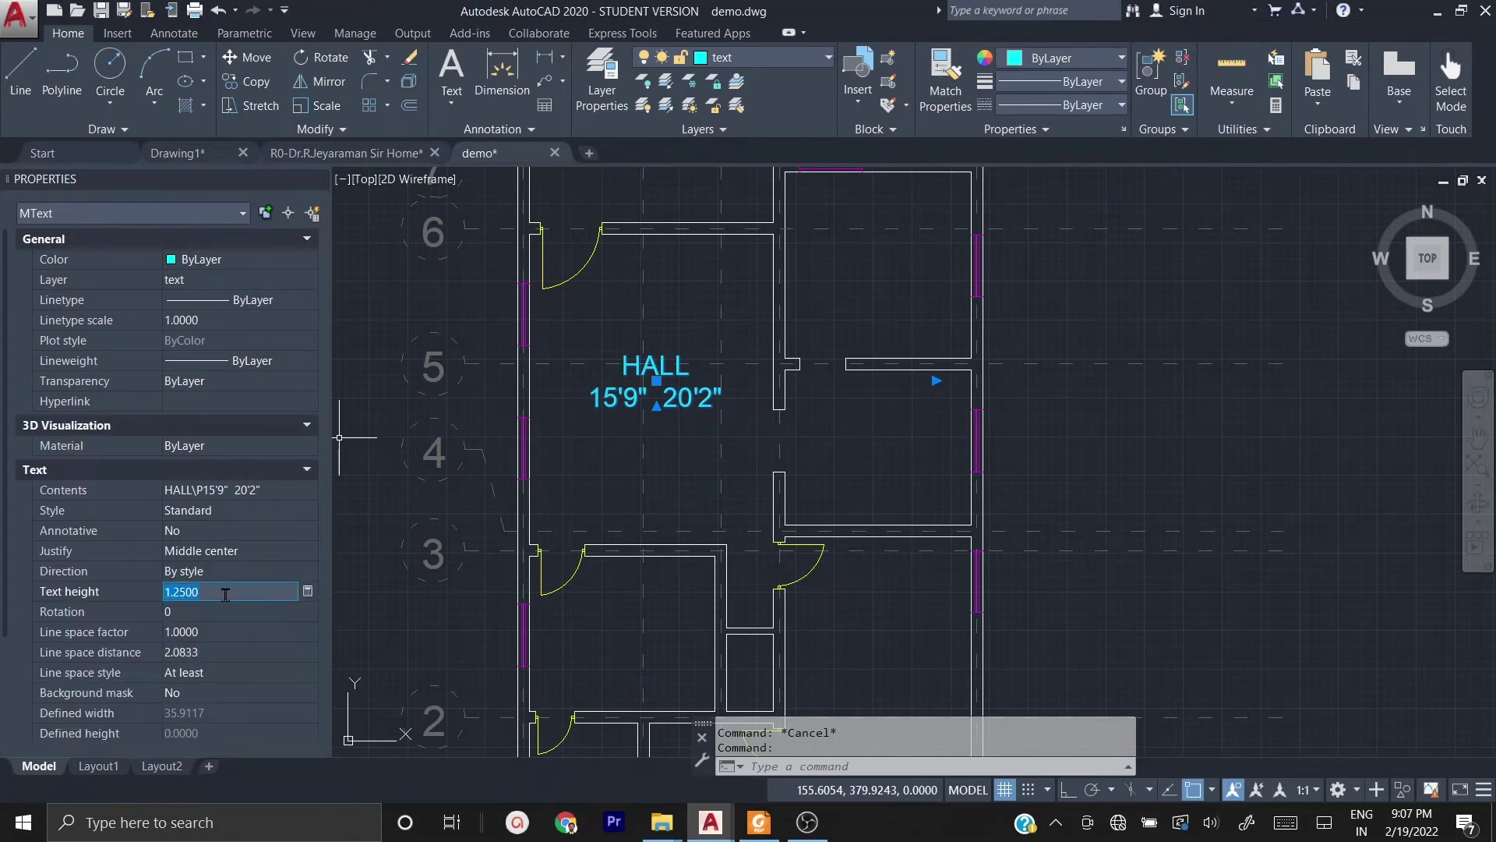
{"action": "type", "text": "1"}
{"action": "type", "text": "1.1"}
{"action": "left_click", "coordinate": [259, 605]}
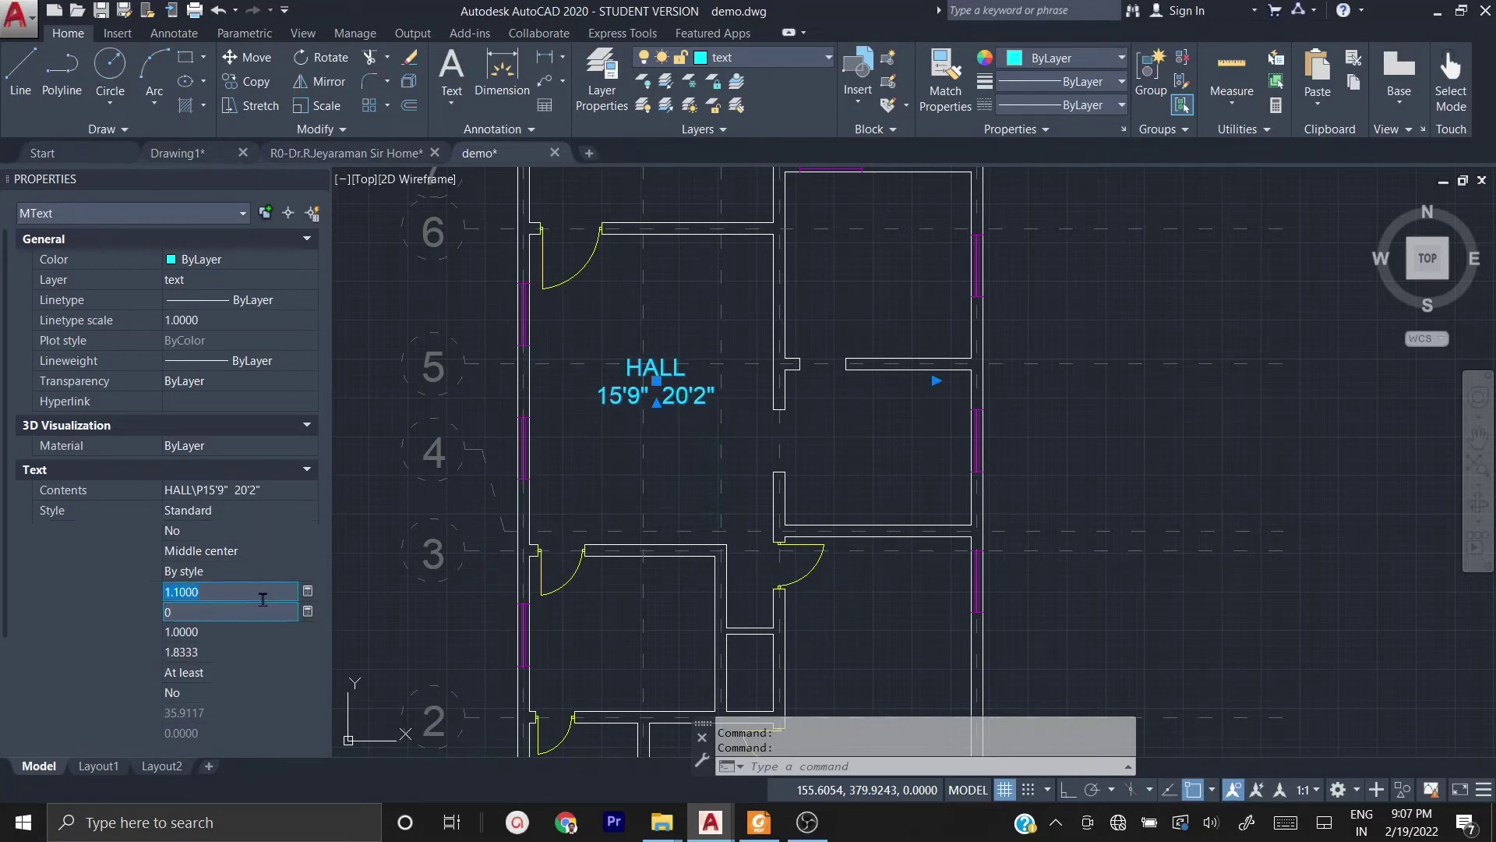
{"action": "left_click", "coordinate": [264, 592]}
{"action": "type", "text": "1"}
{"action": "left_click", "coordinate": [265, 605]}
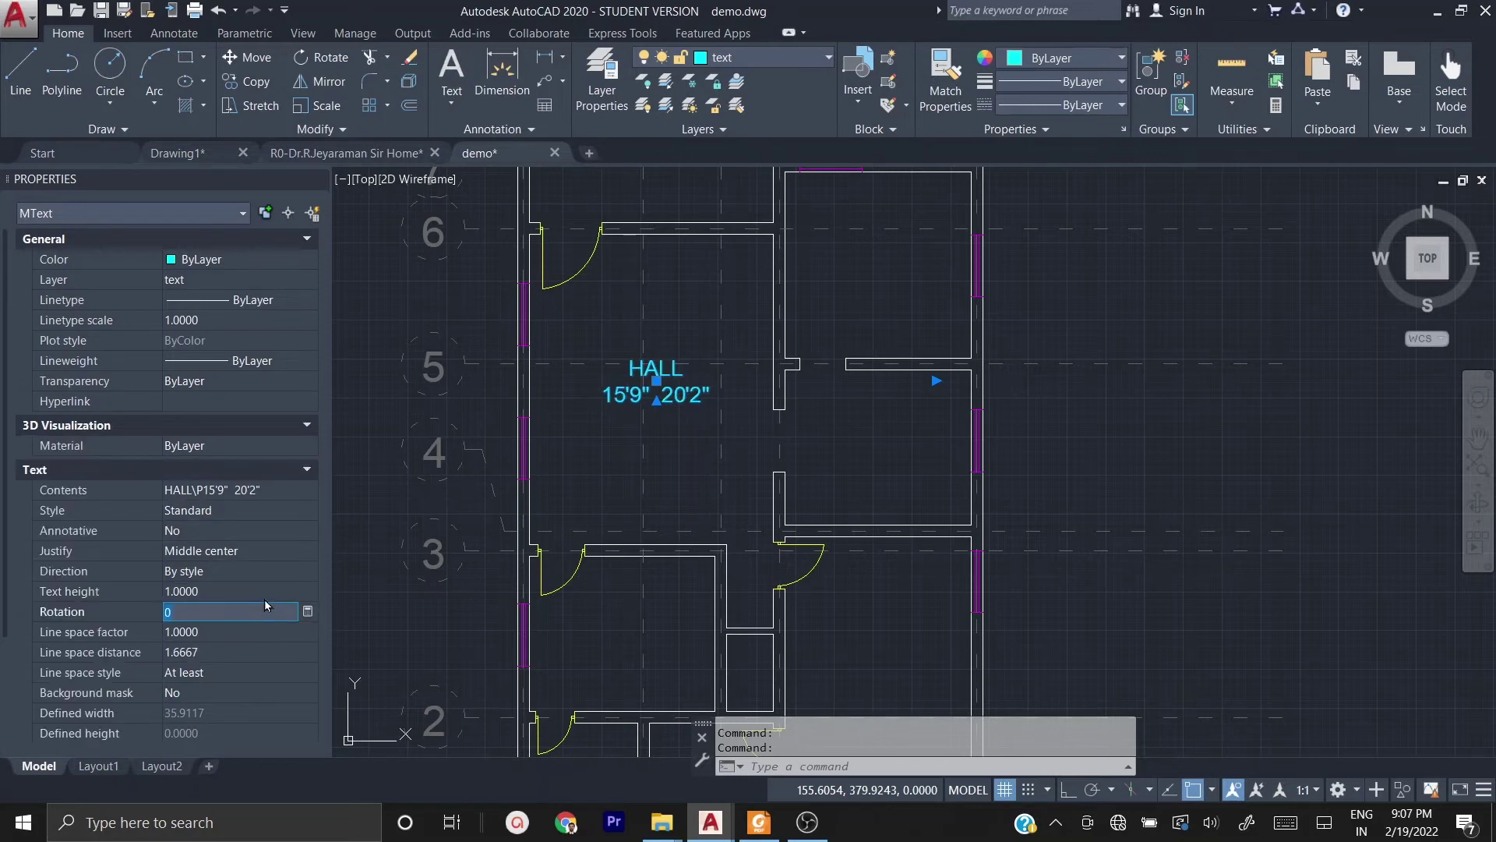
- Edit the HALL label so that its second line reads 15'-9" X 20'-0"
{"action": "key", "text": "Escape"}
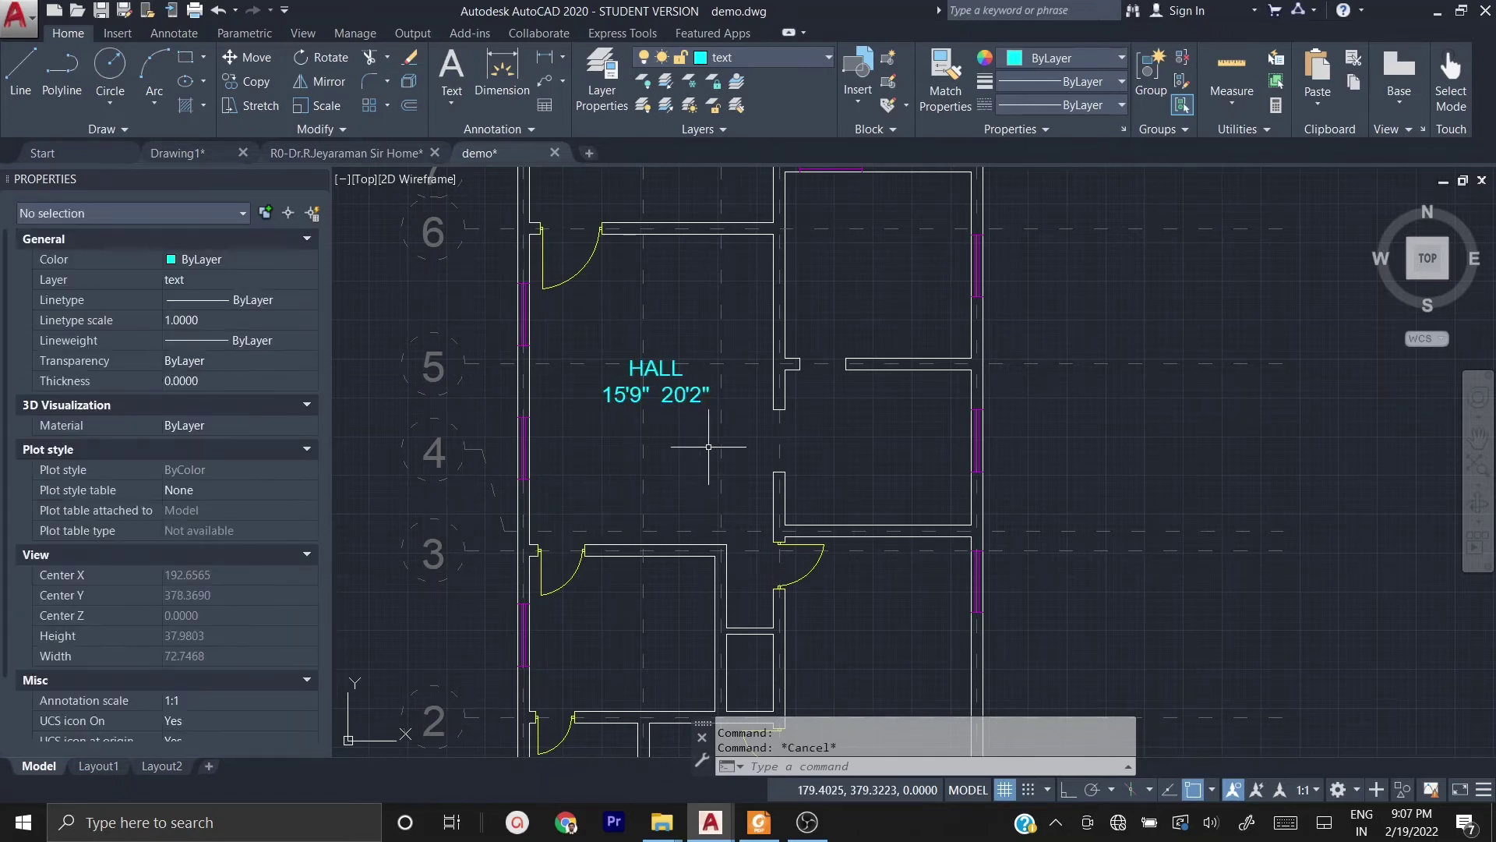
{"action": "left_click", "coordinate": [663, 392]}
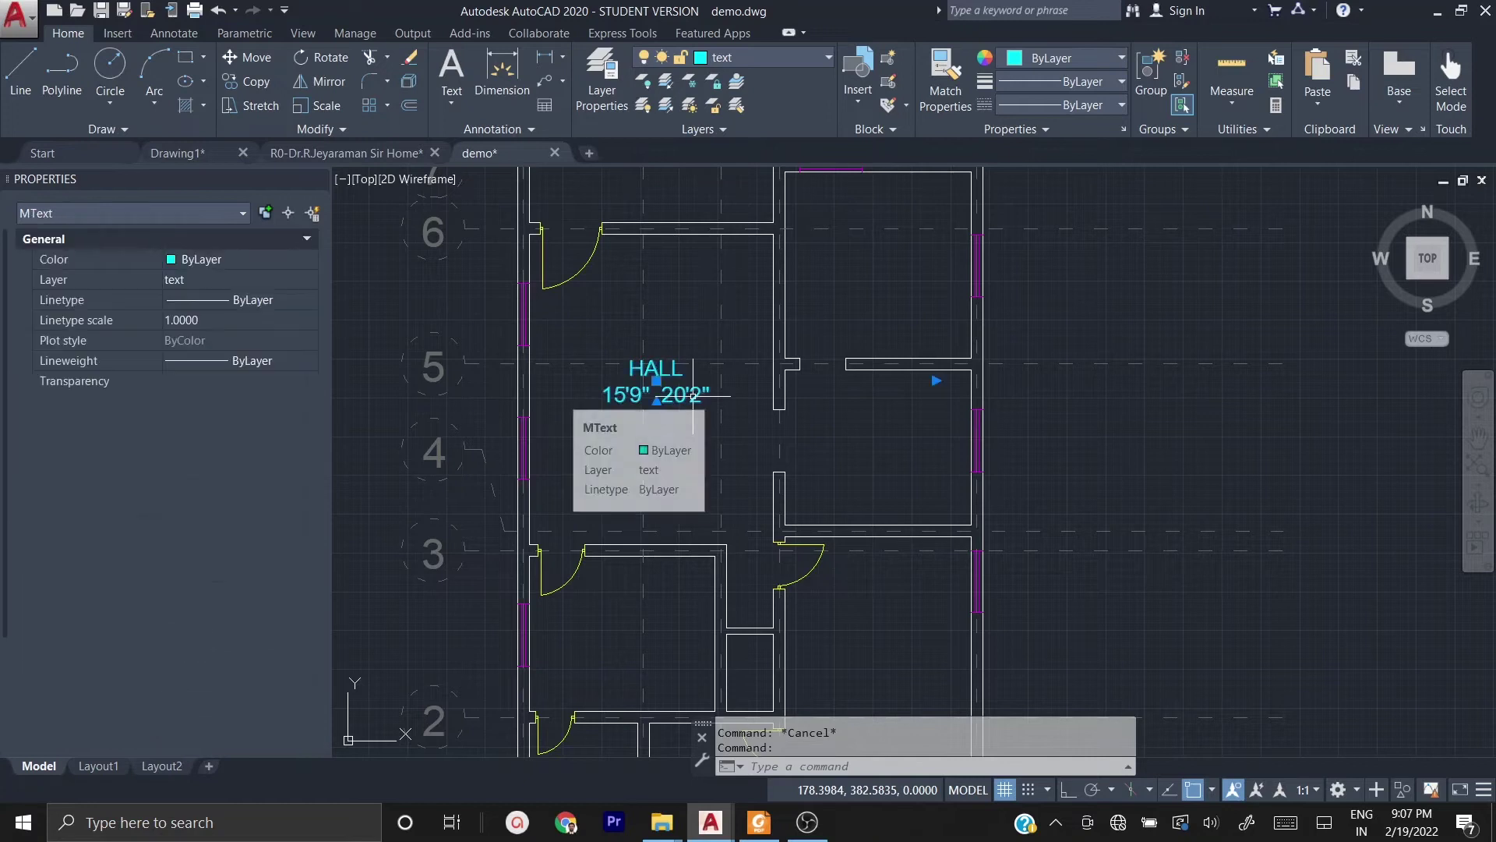
{"action": "double_click", "coordinate": [702, 394]}
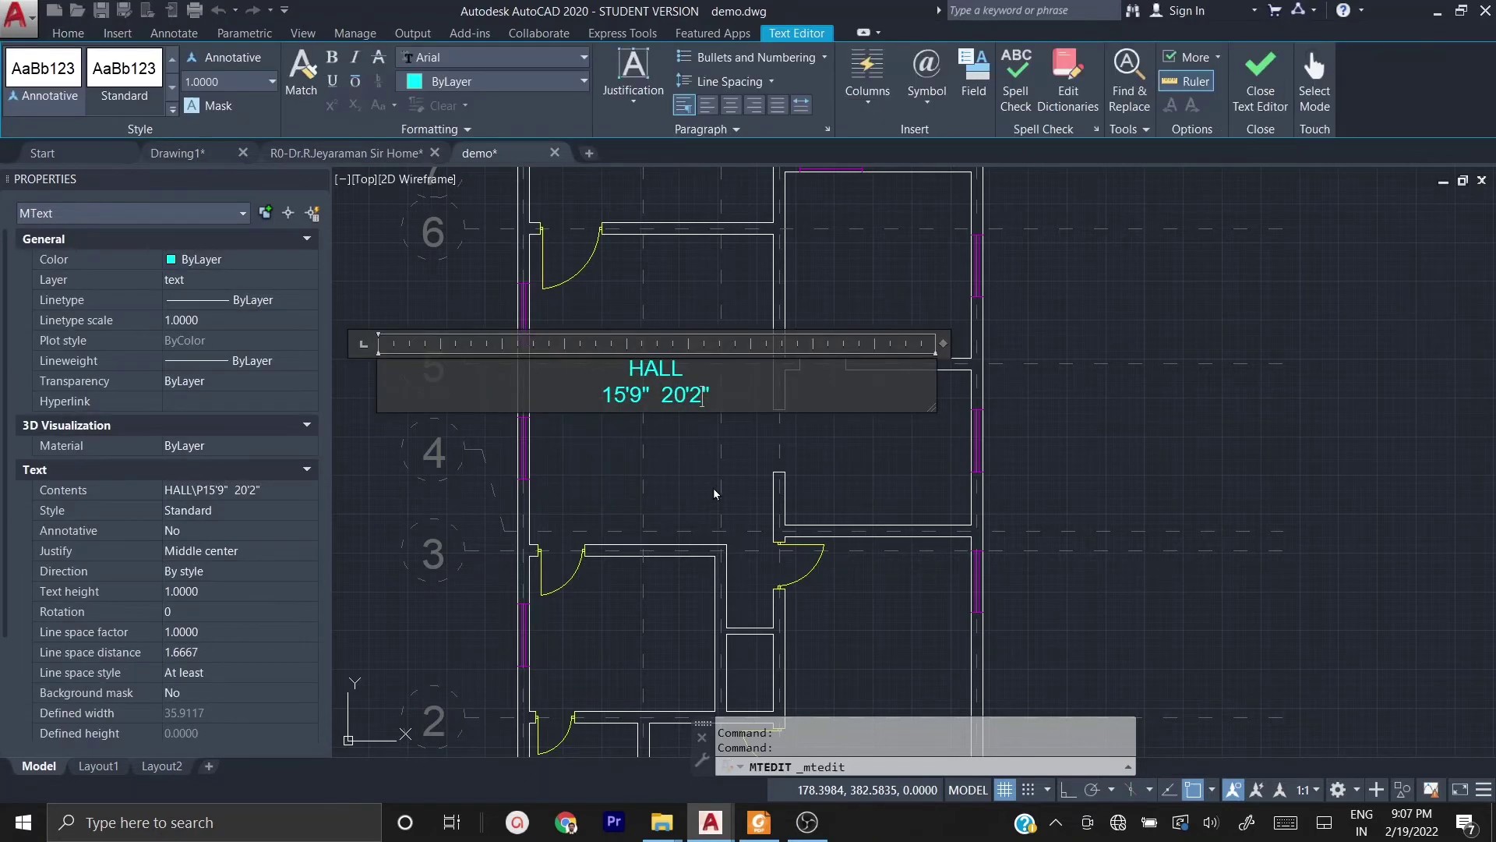
{"action": "key", "text": "BackSpace"}
{"action": "type", "text": "0"}
{"action": "key", "text": "BackSpace"}
{"action": "type", "text": "0"}
{"action": "left_click", "coordinate": [663, 400]}
{"action": "type", "text": "x"}
{"action": "key", "text": "BackSpace"}
{"action": "type", "text": "X"}
{"action": "key", "text": "Right"}
{"action": "key", "text": "Right"}
{"action": "key", "text": "Right"}
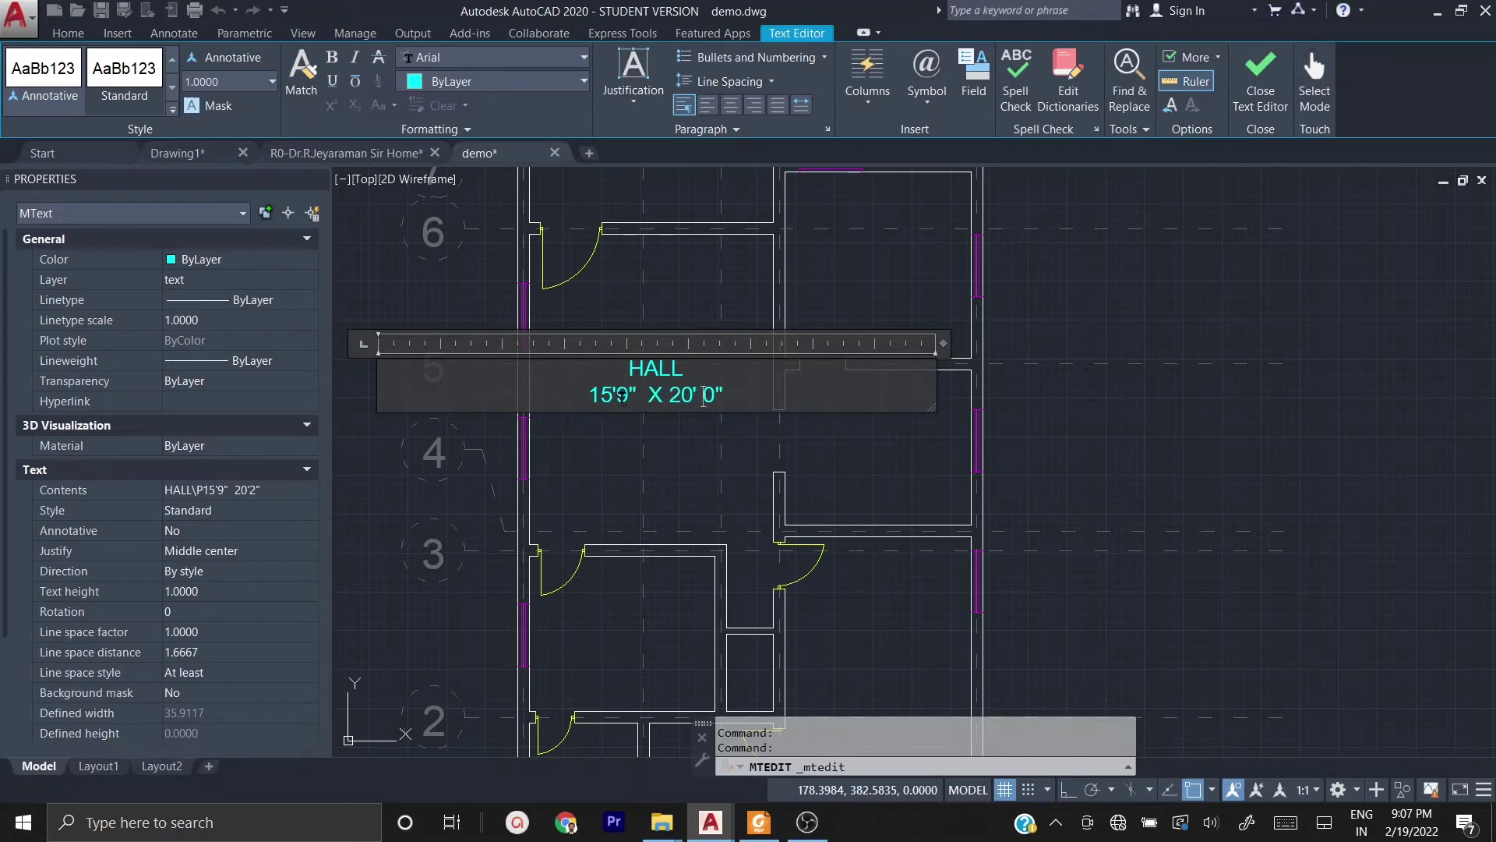
{"action": "type", "text": "-"}
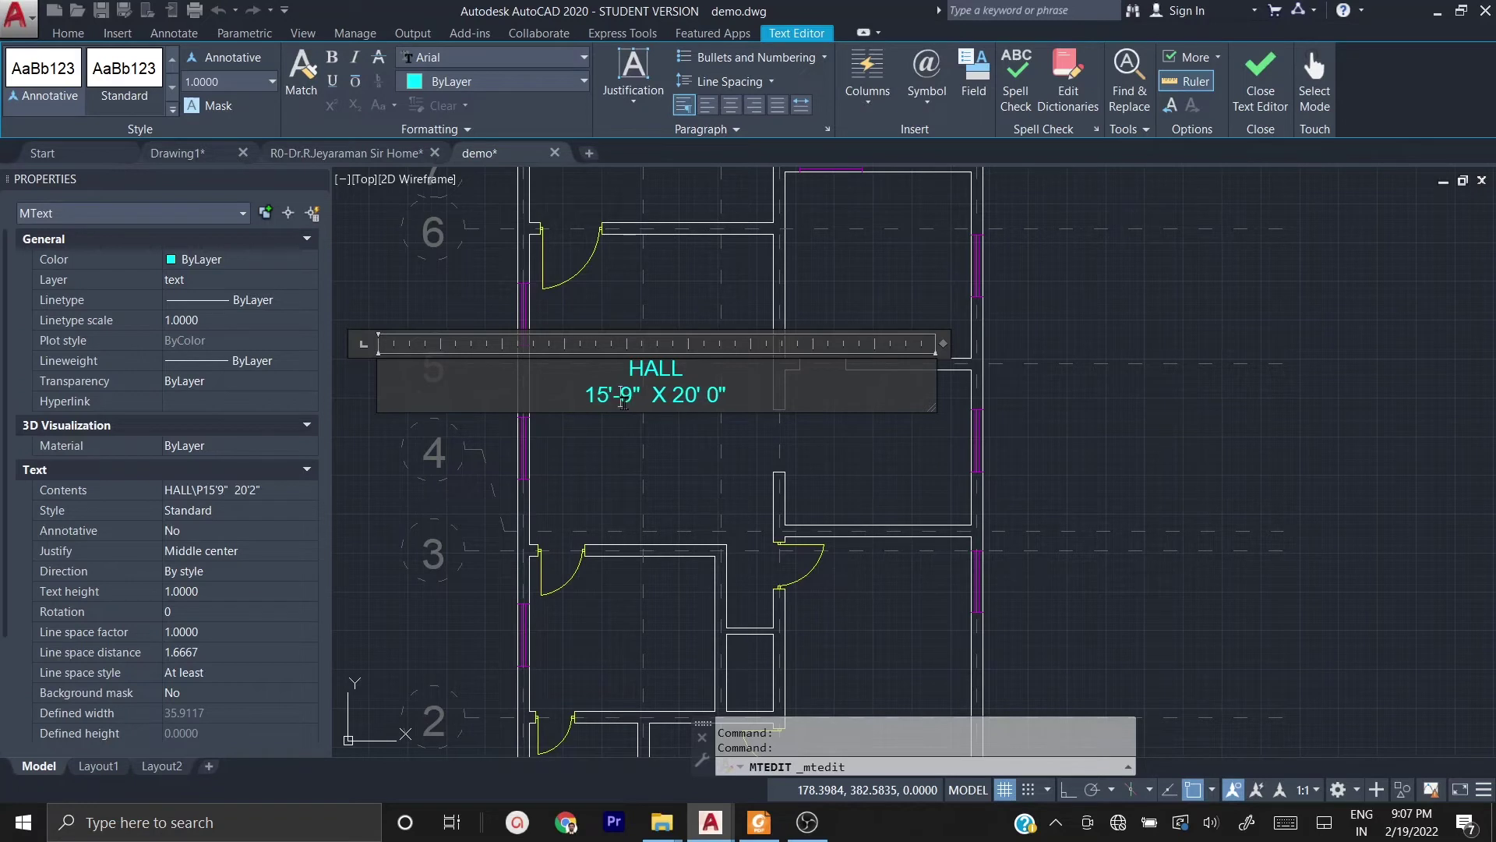
{"action": "key", "text": "BackSpace"}
{"action": "type", "text": "-"}
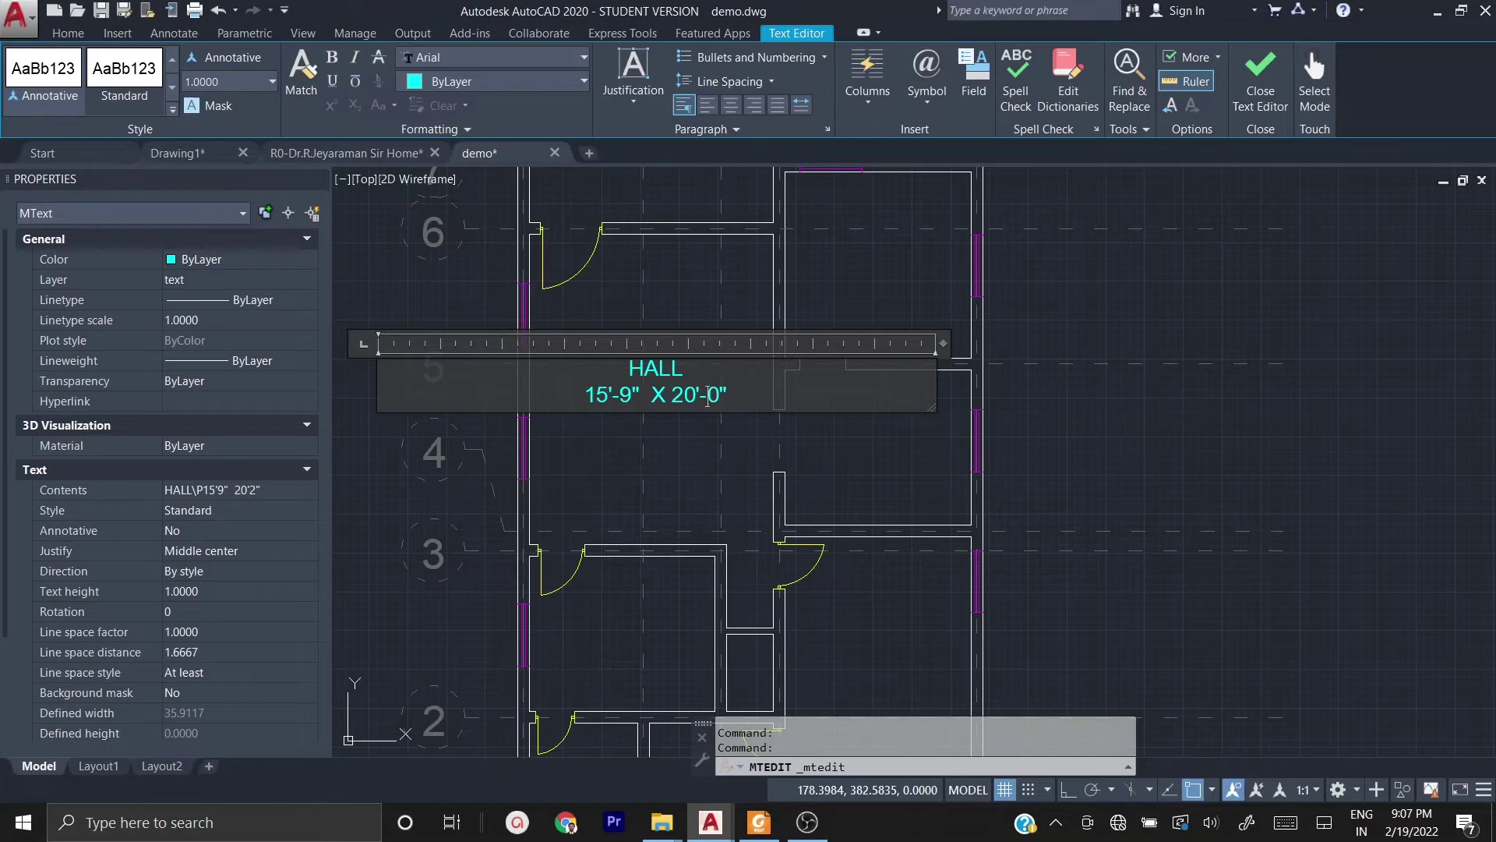
{"action": "left_click", "coordinate": [1127, 411]}
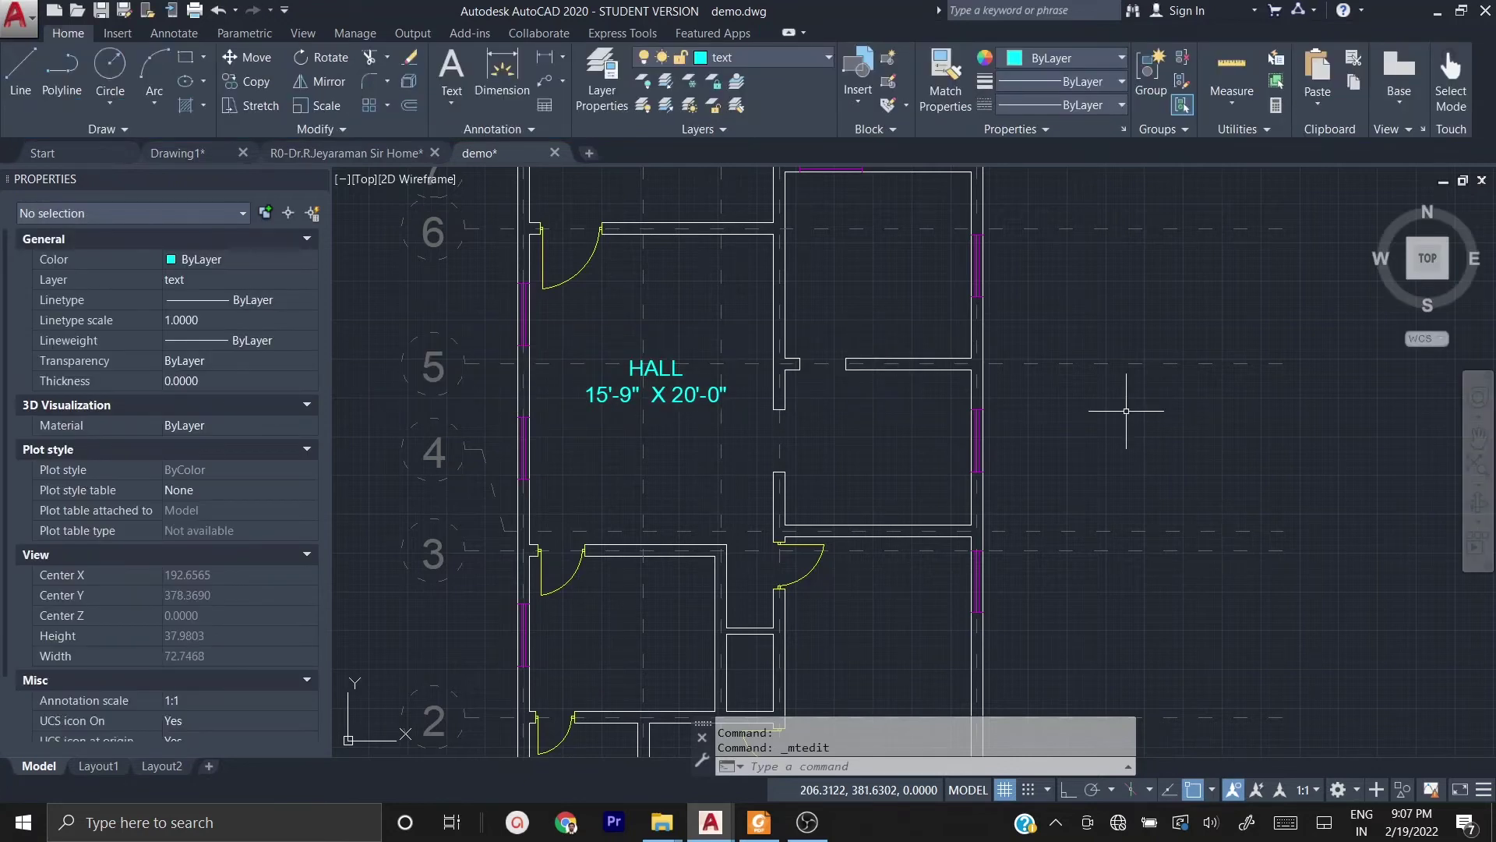
{"action": "left_click", "coordinate": [661, 403]}
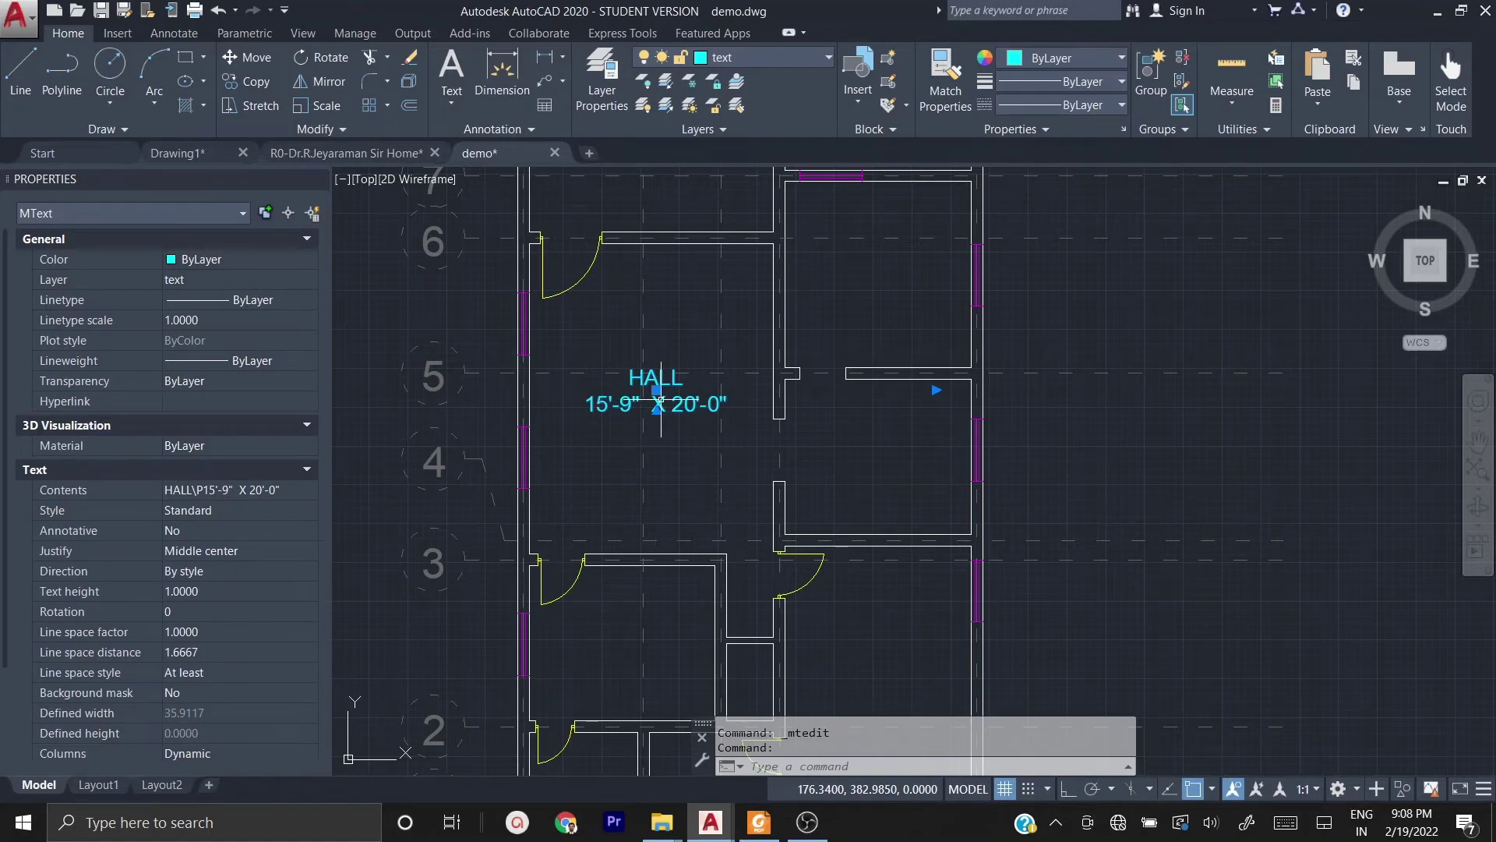
{"action": "type", "text": "co"}
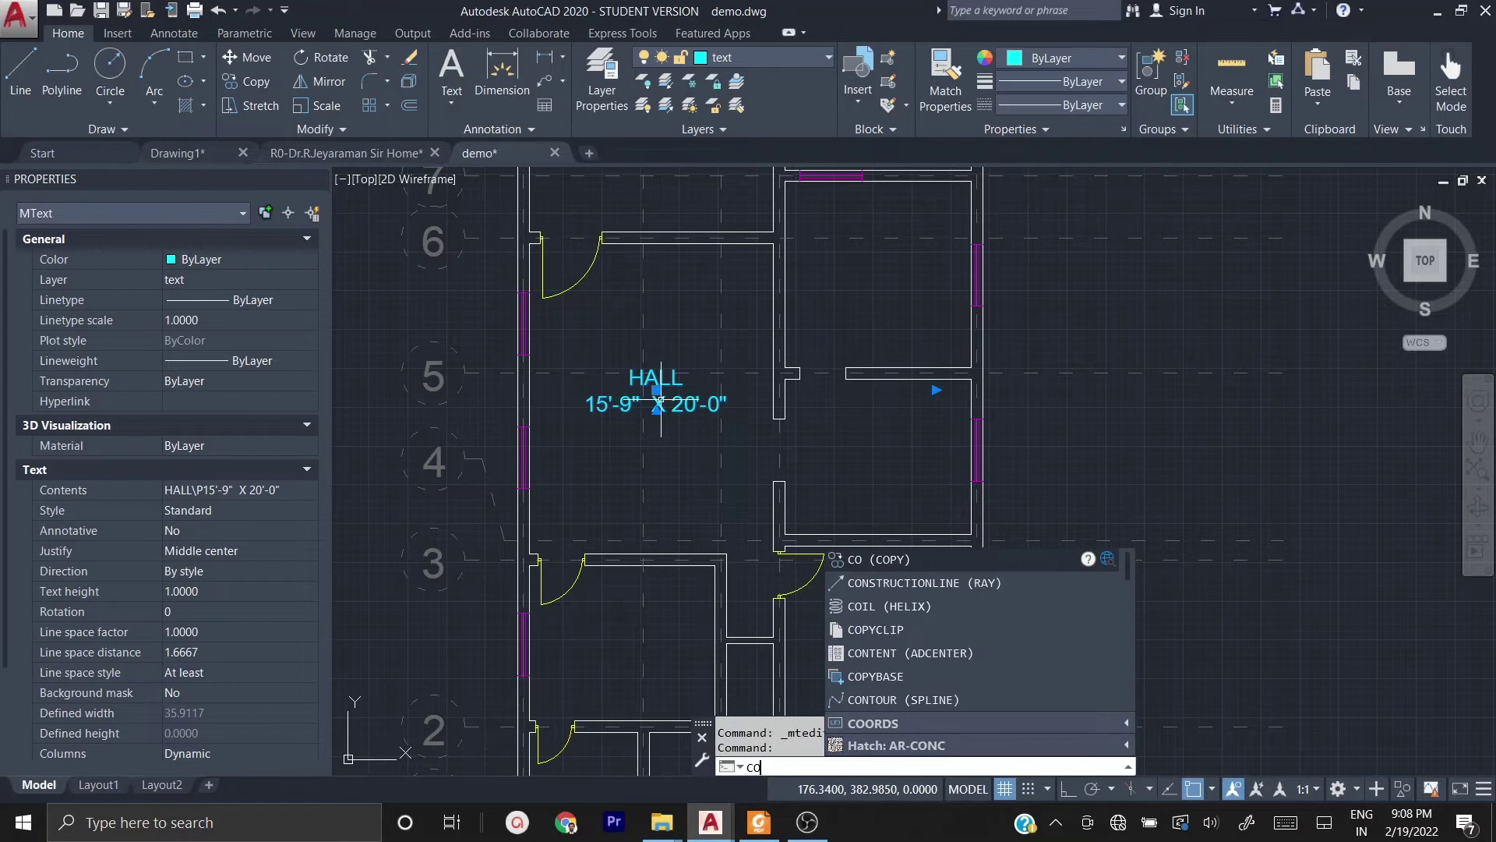
{"action": "key", "text": "Return"}
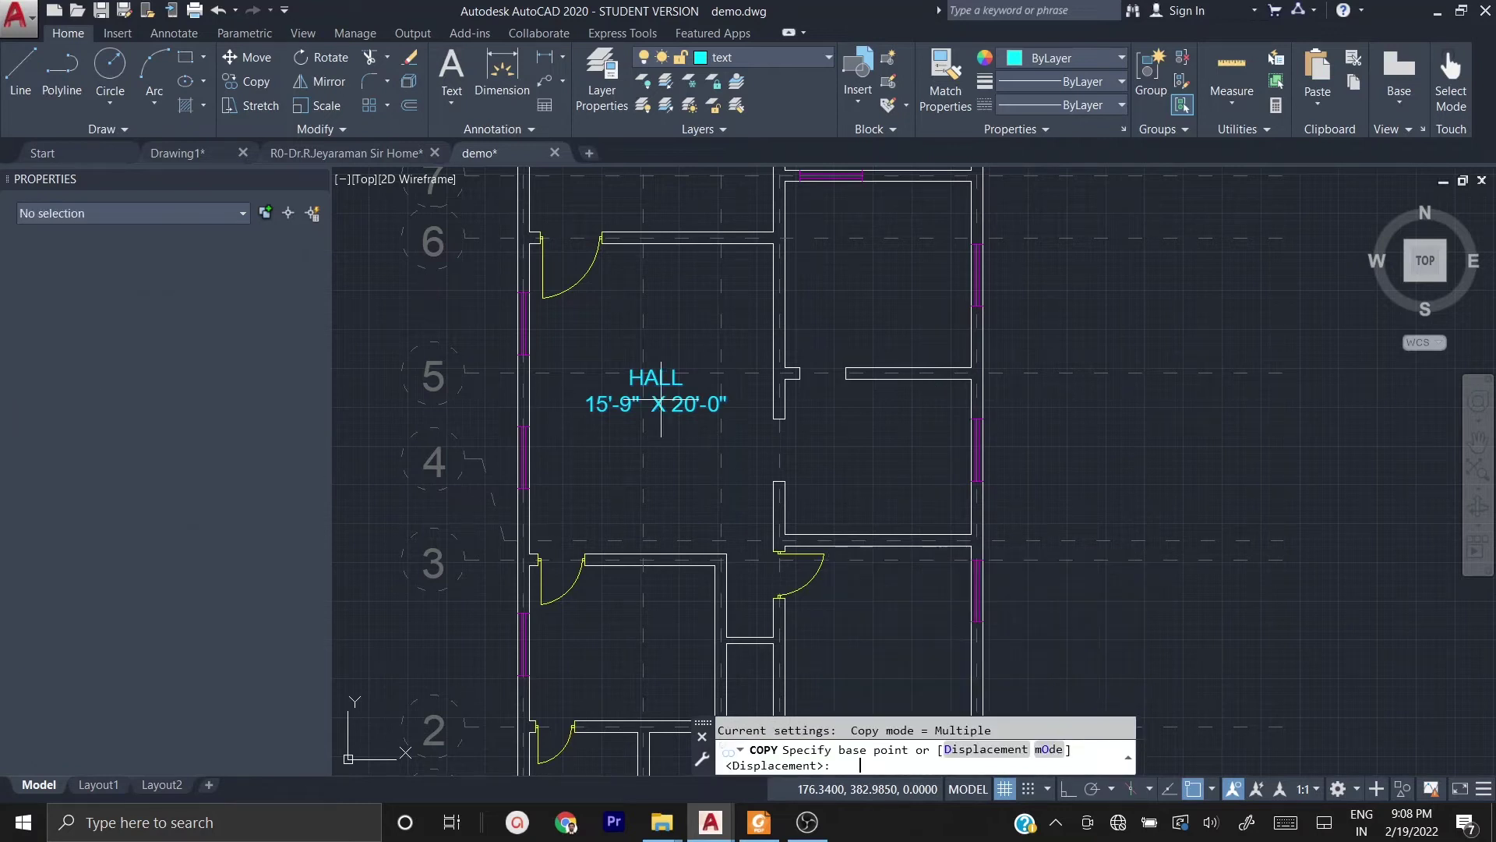
{"action": "left_click", "coordinate": [596, 432]}
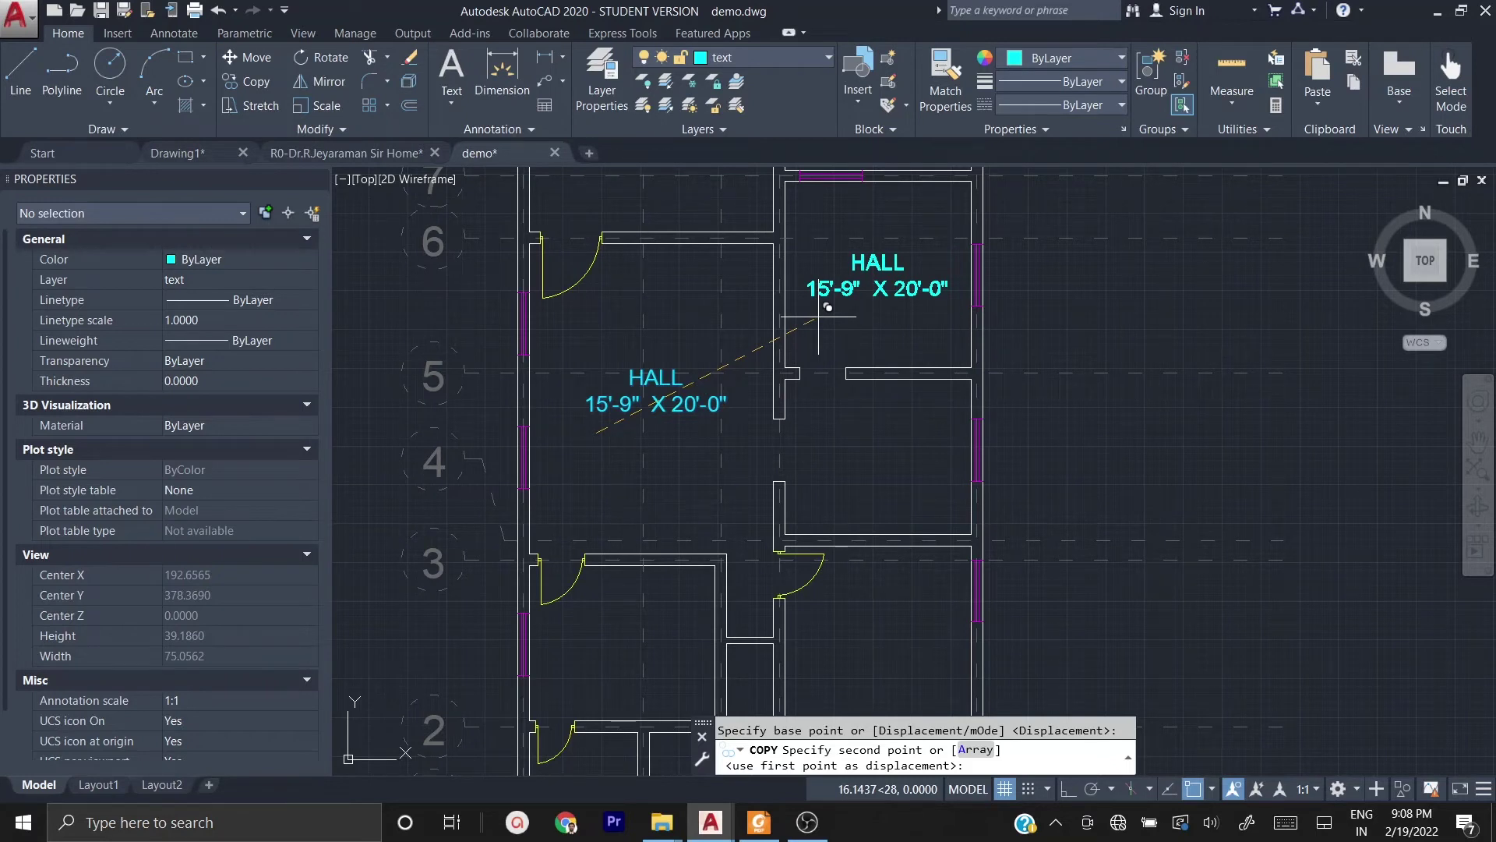
{"action": "key", "text": "Escape"}
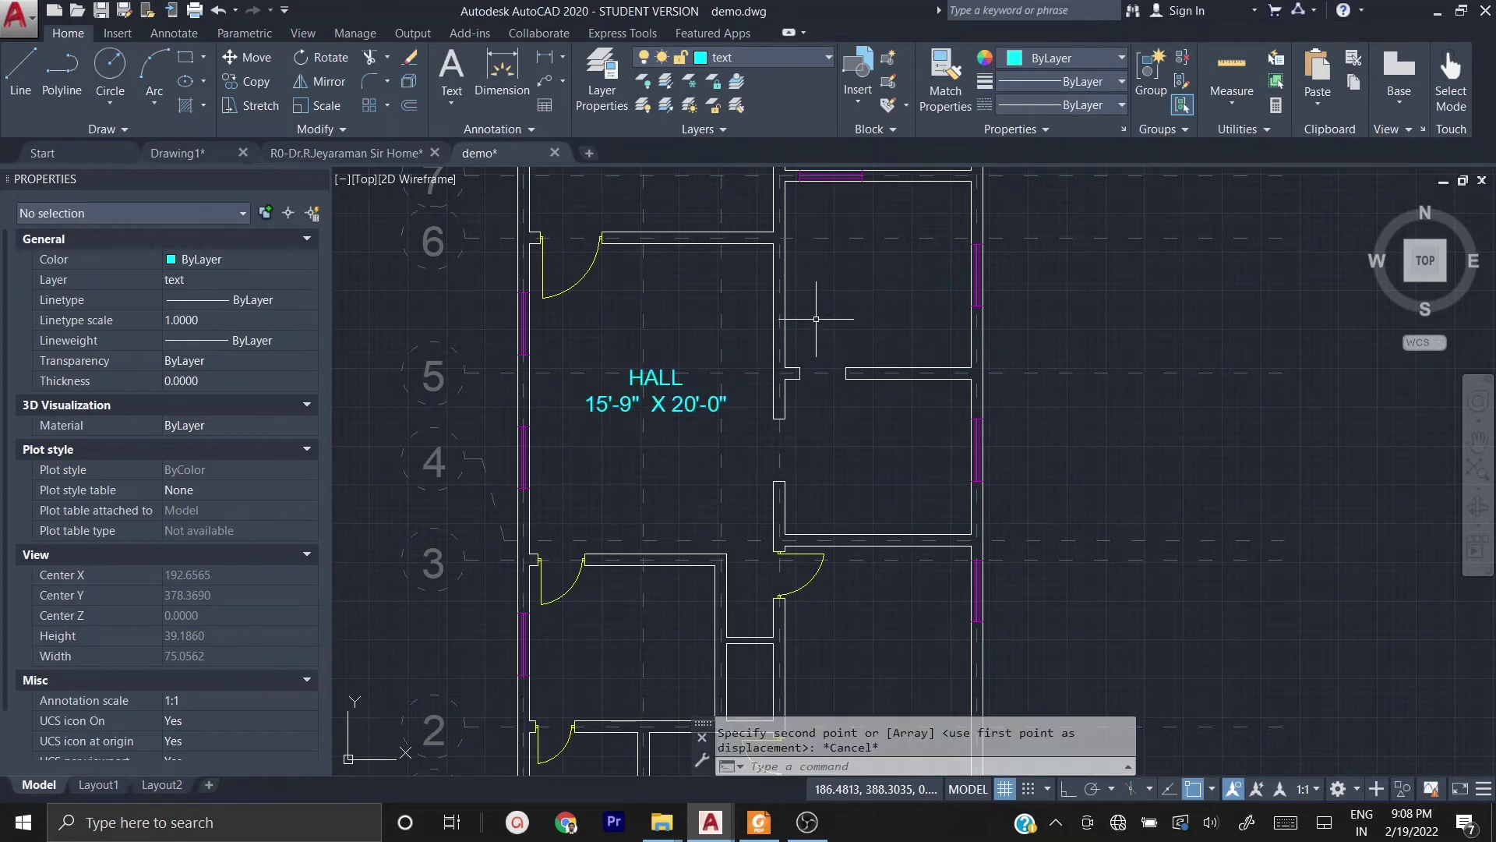
- Set the HALL label's text height to 0.75
{"action": "left_click", "coordinate": [692, 404]}
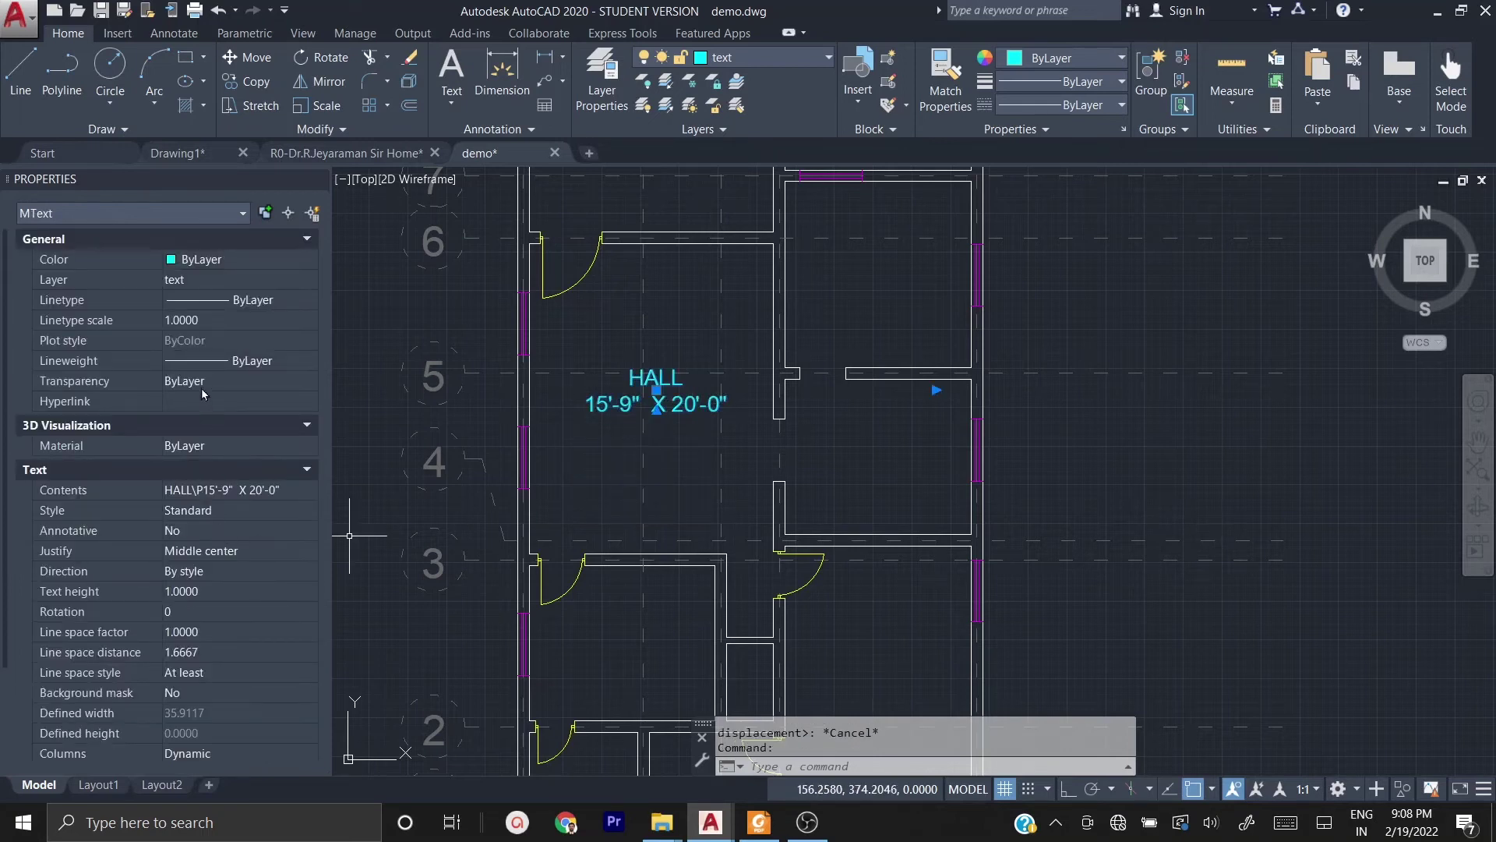
{"action": "left_click", "coordinate": [208, 595]}
{"action": "type", "text": "0.75"}
{"action": "key", "text": "Tab"}
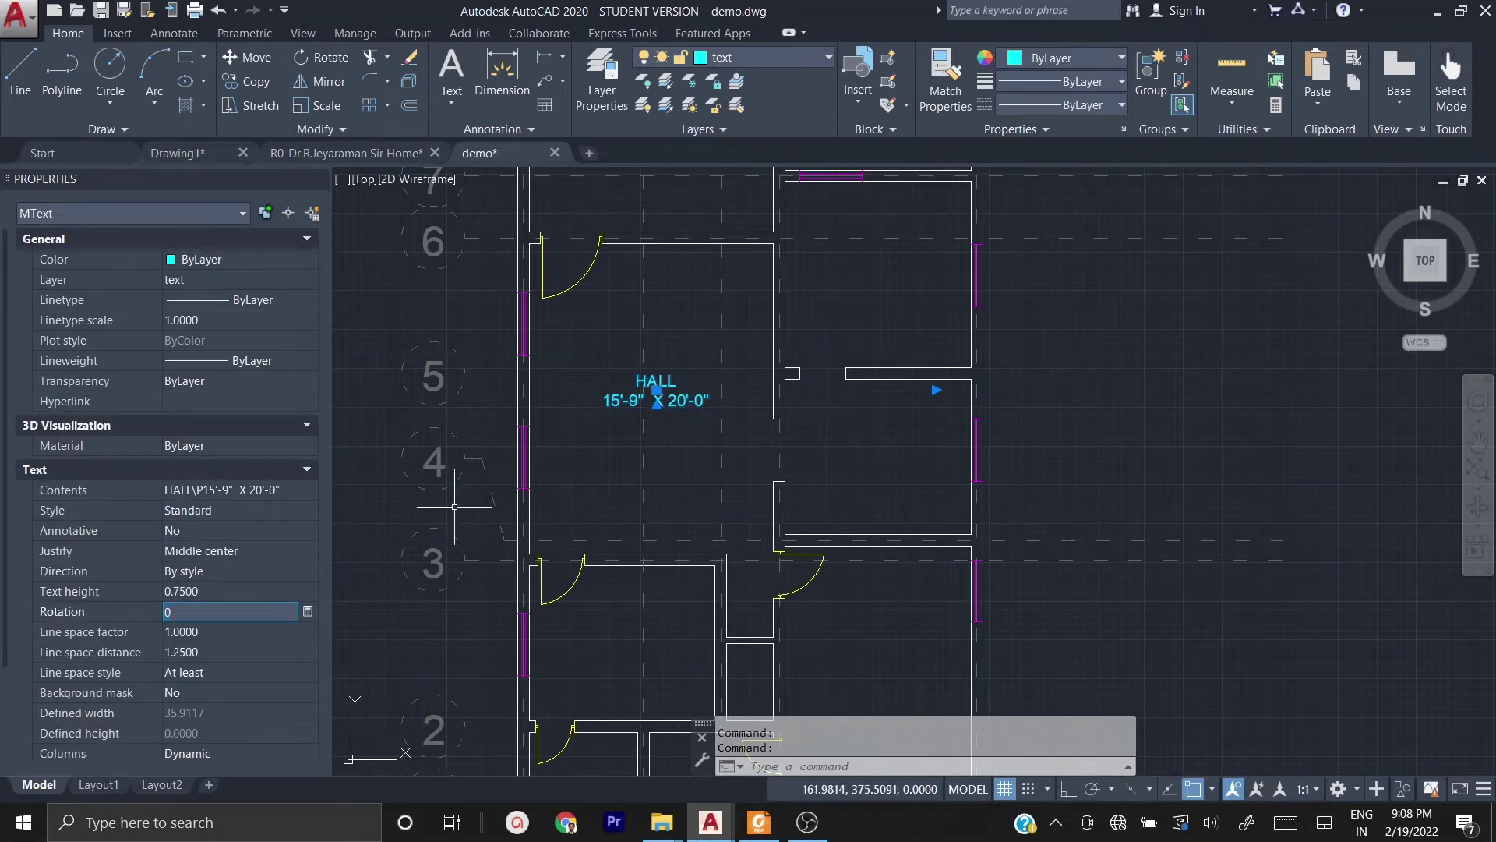
{"action": "key", "text": "Escape"}
{"action": "key", "text": "Escape"}
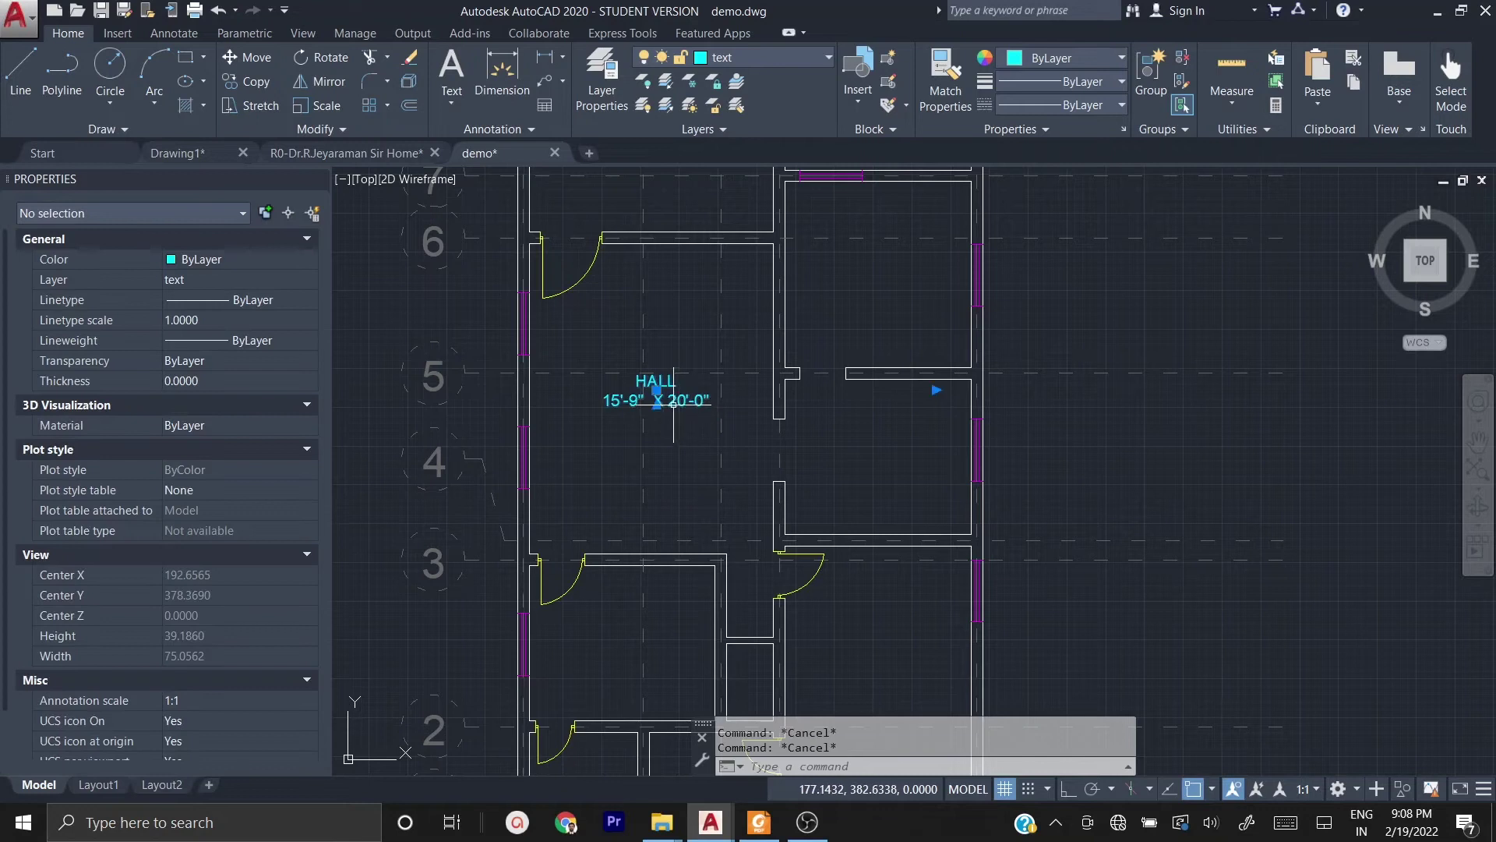
- Copy the HALL label into the three rooms between grid lines D and E and the large room between grid lines 2 and 3
{"action": "left_click", "coordinate": [674, 404]}
{"action": "type", "text": "co"}
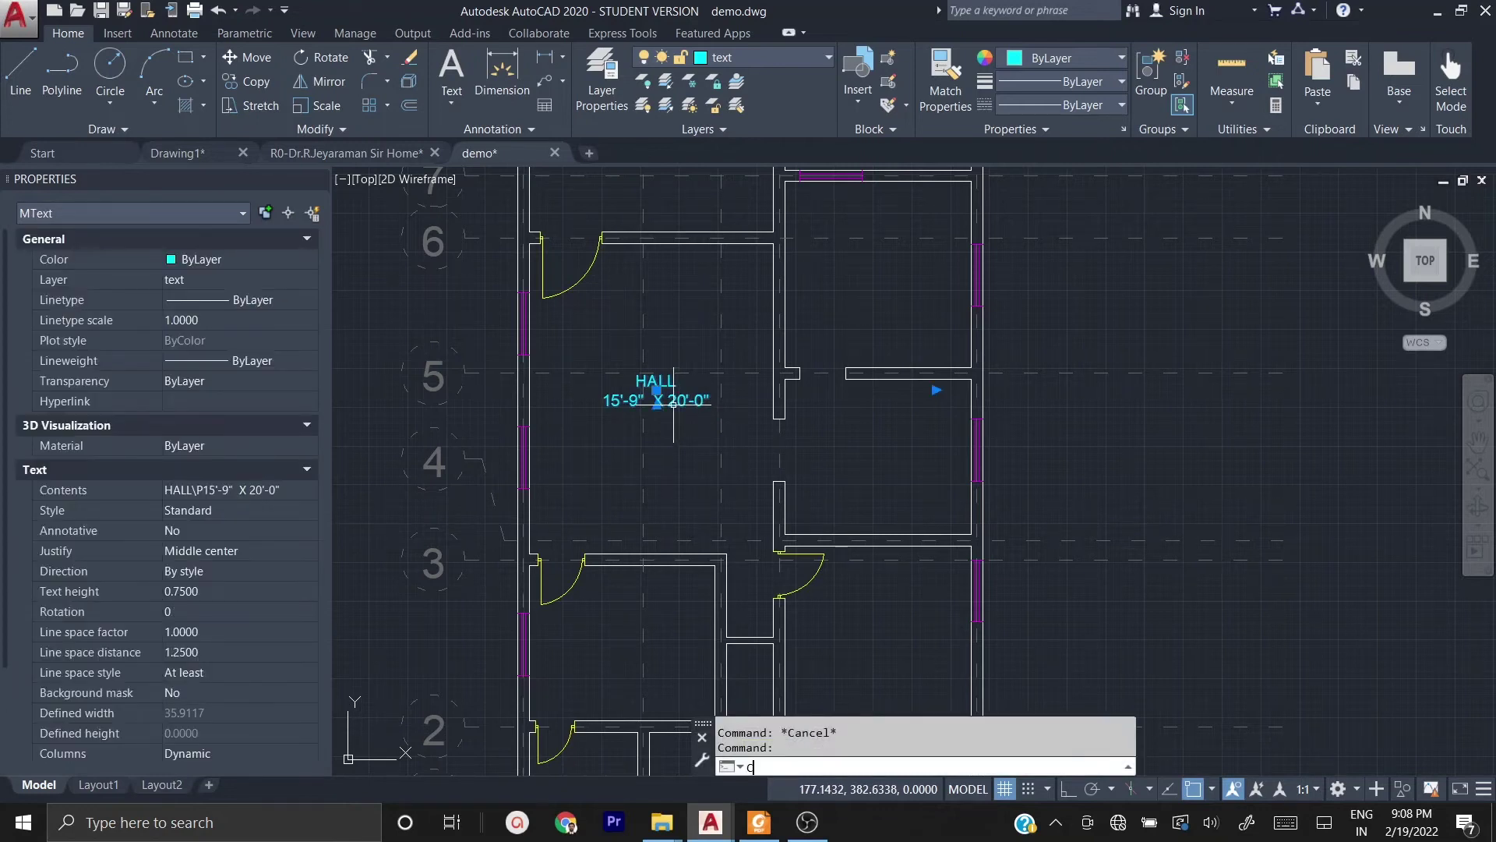
{"action": "key", "text": "Return"}
{"action": "left_click", "coordinate": [614, 421]}
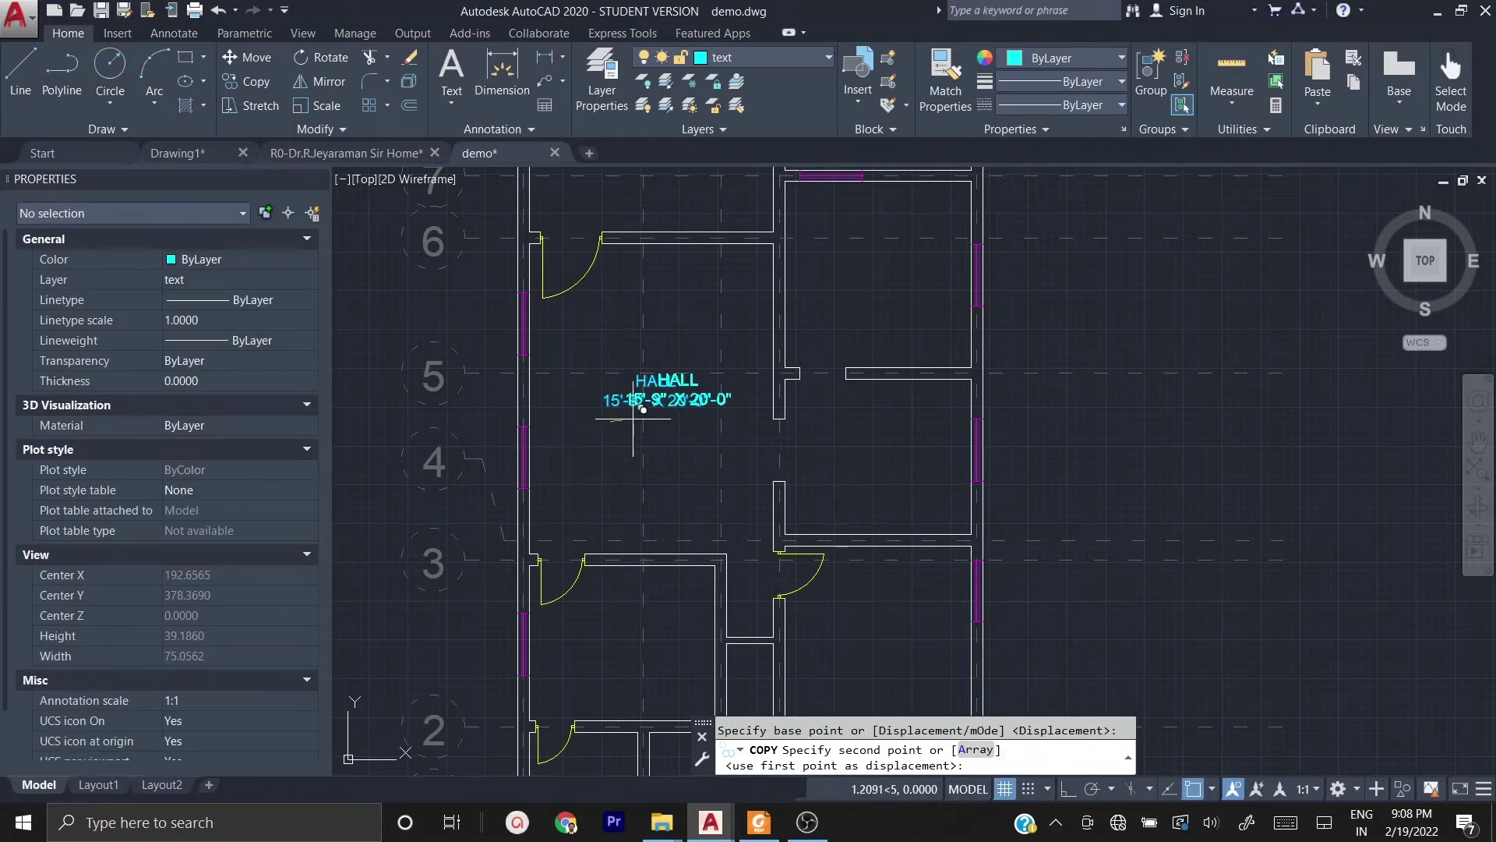
{"action": "left_click", "coordinate": [809, 315]}
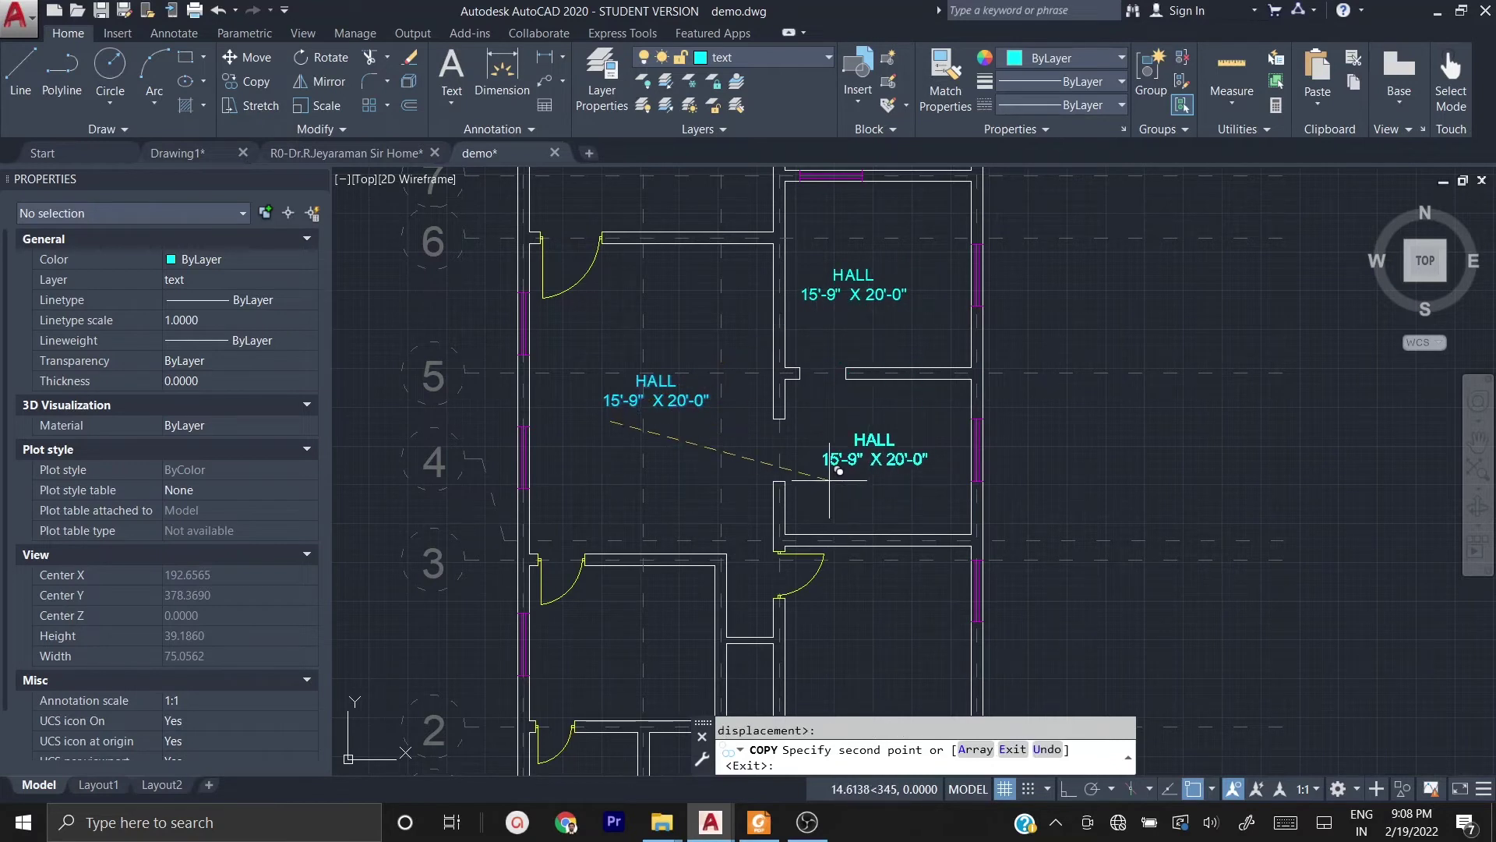
{"action": "middle_click_drag", "start_coordinate": [818, 611], "coordinate": [794, 412]}
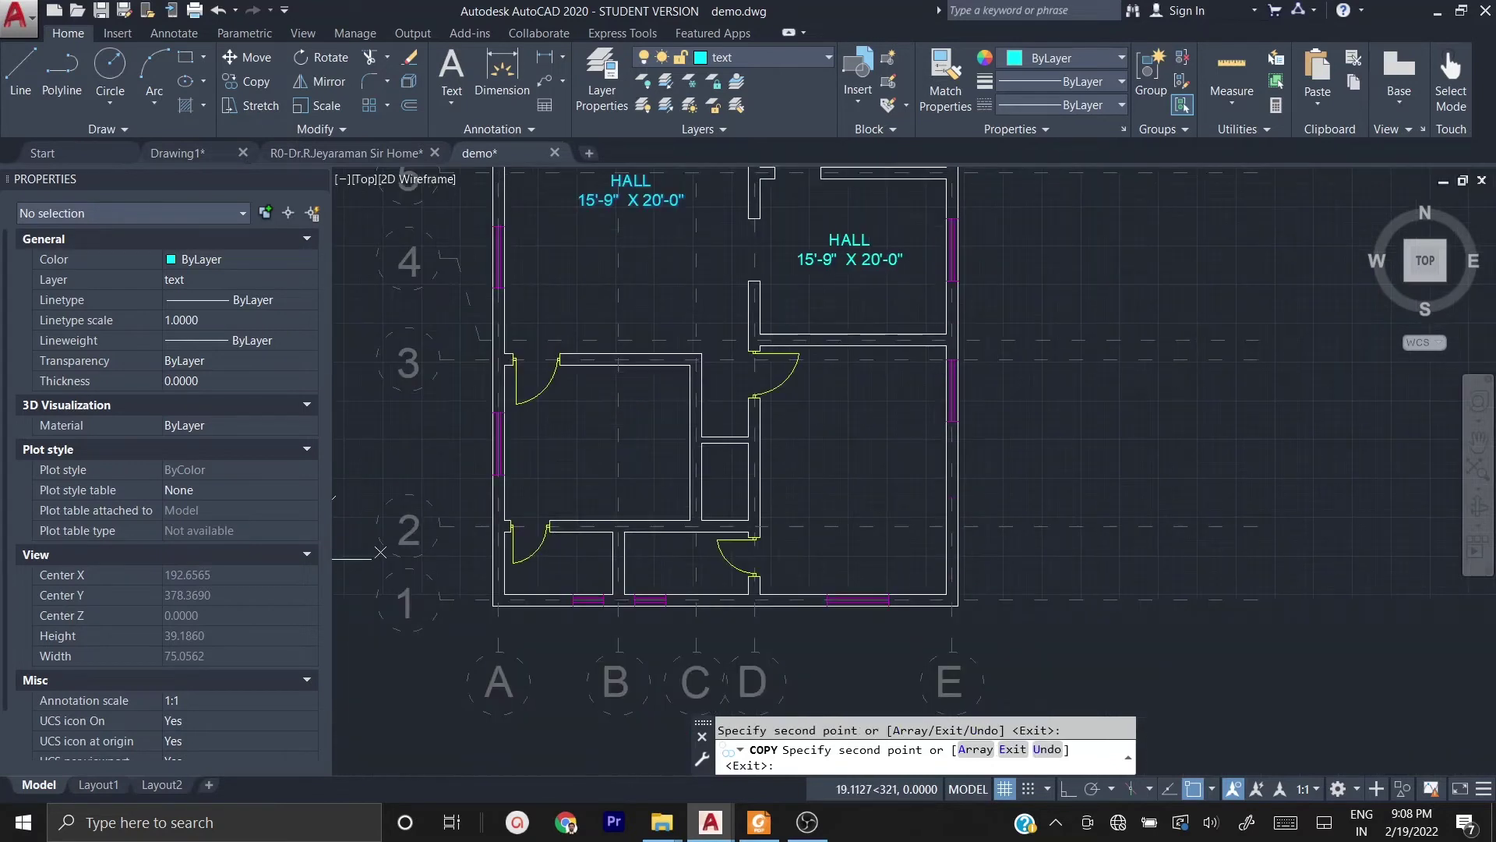
{"action": "left_click", "coordinate": [805, 483]}
{"action": "left_click", "coordinate": [565, 466]}
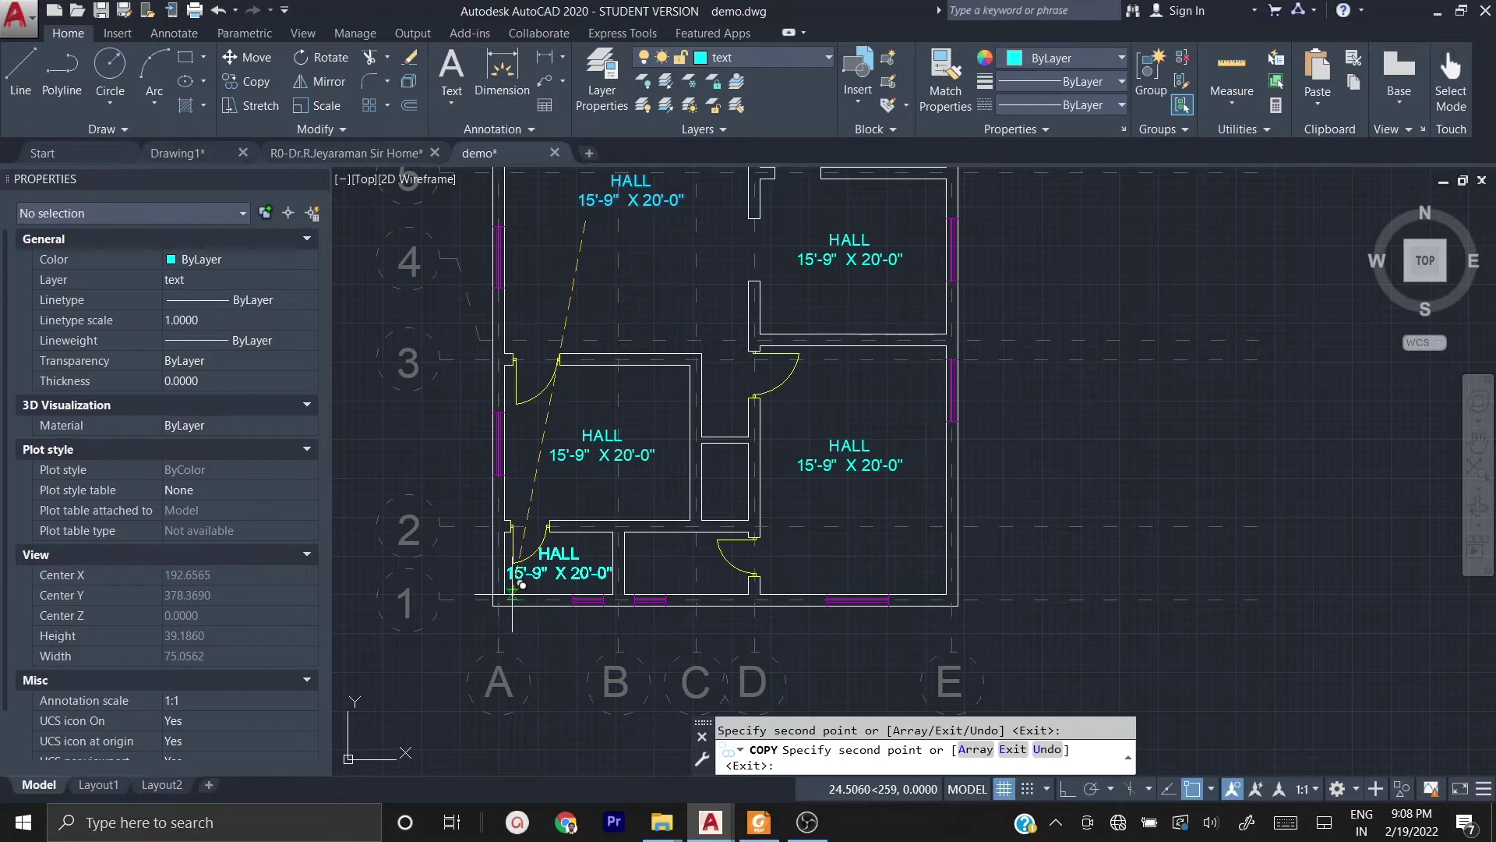
- Place further HALL label copies in the two small rooms between grid lines 1 and 2 and the narrow space between C and D
{"action": "left_click", "coordinate": [520, 584]}
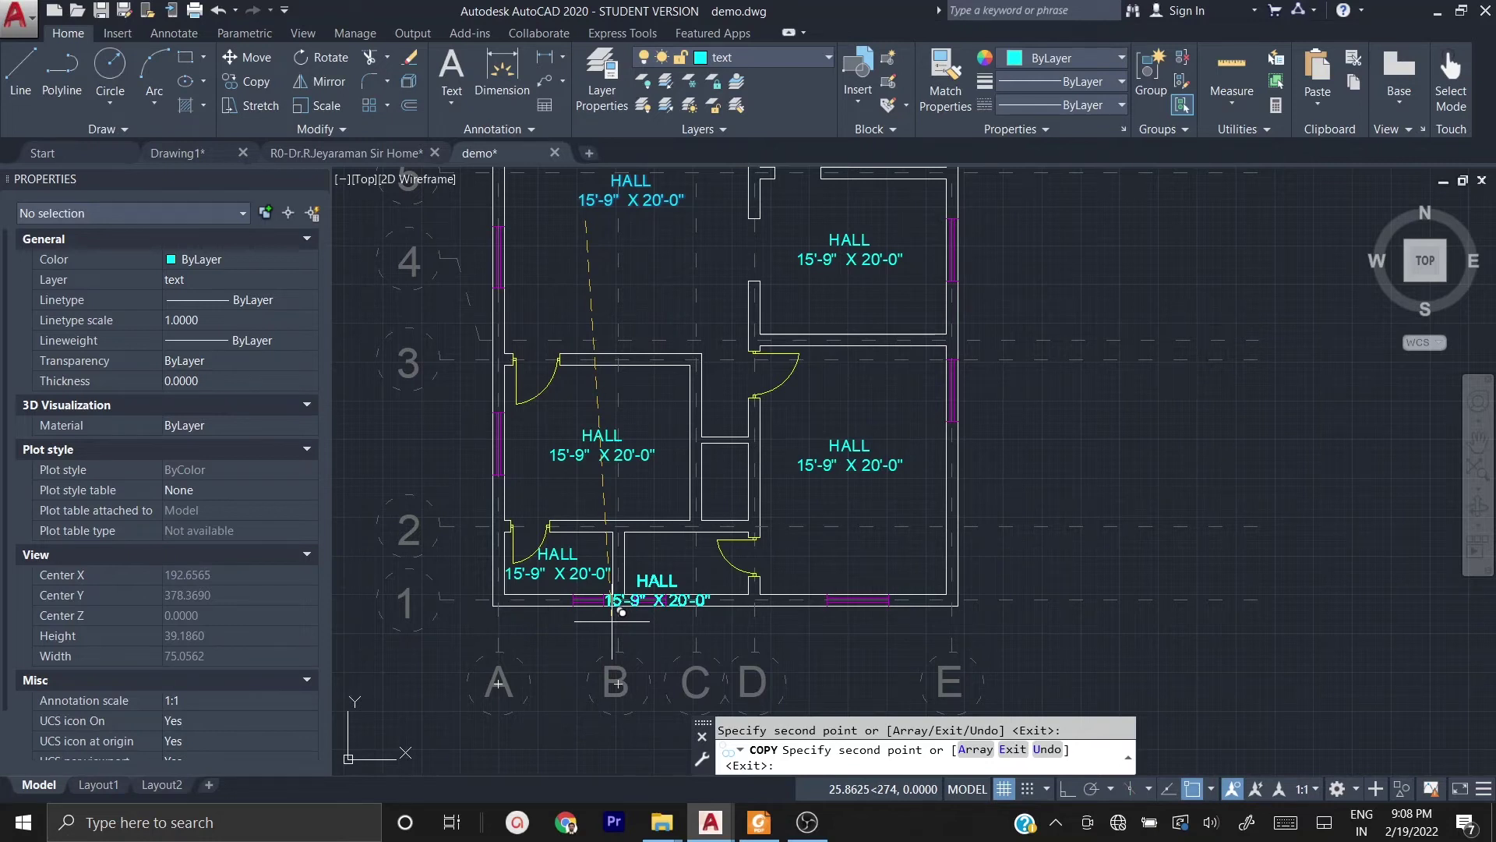
{"action": "left_click", "coordinate": [645, 585]}
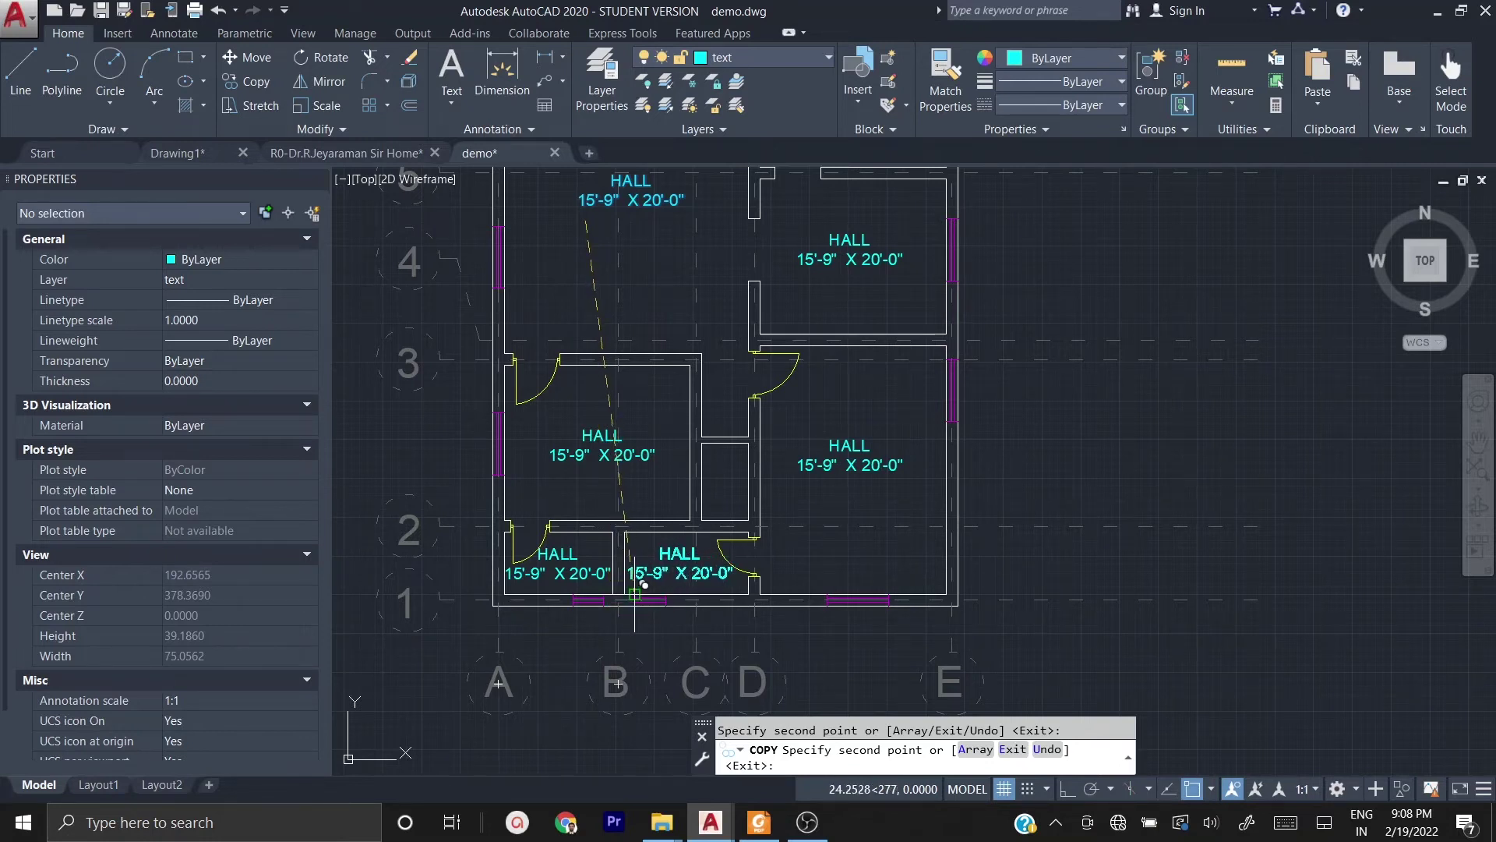
{"action": "left_click", "coordinate": [692, 496]}
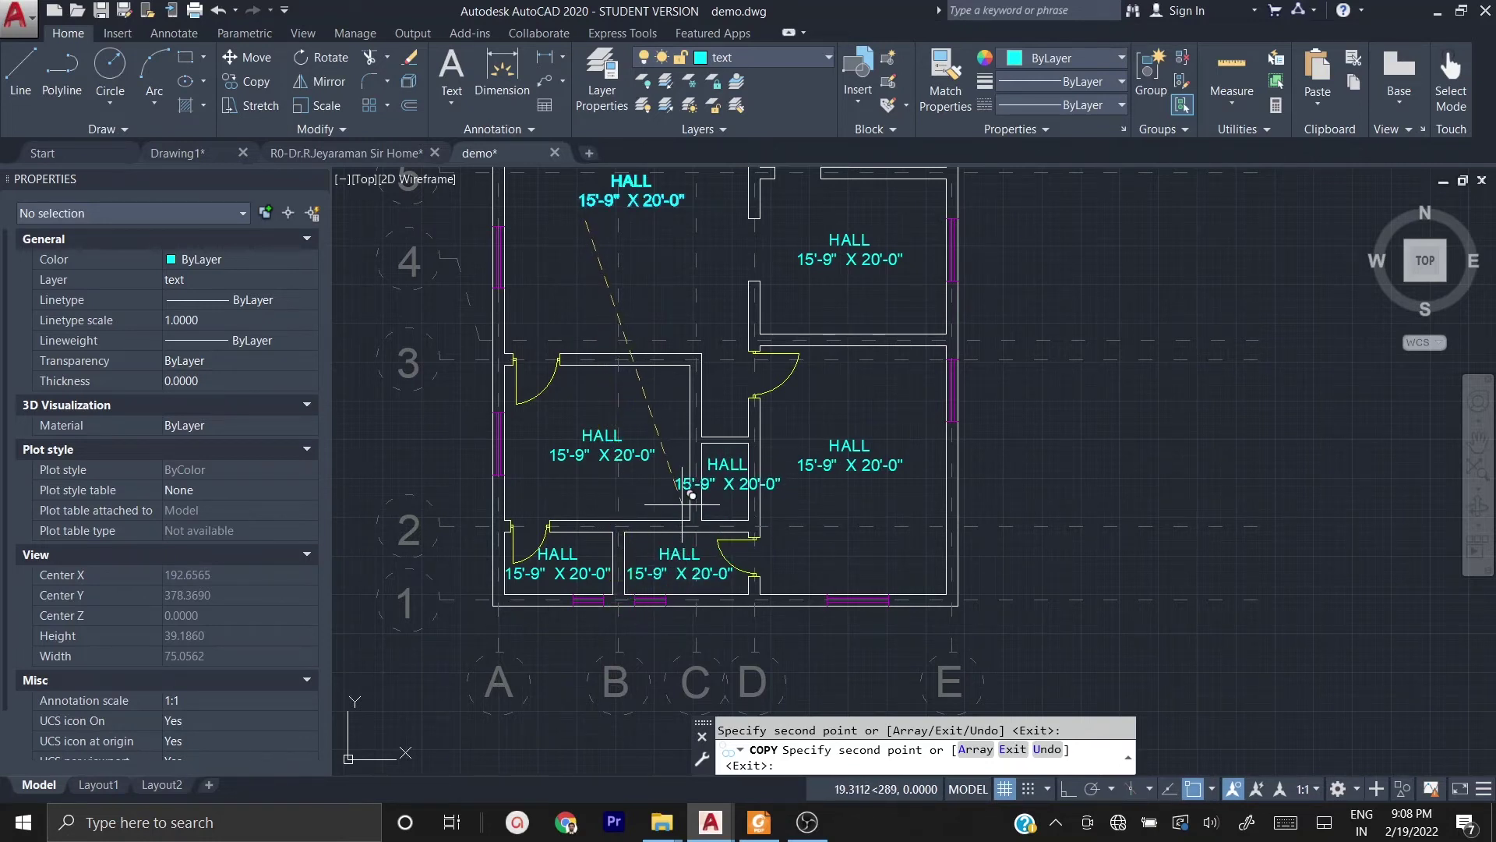
{"action": "key", "text": "Escape"}
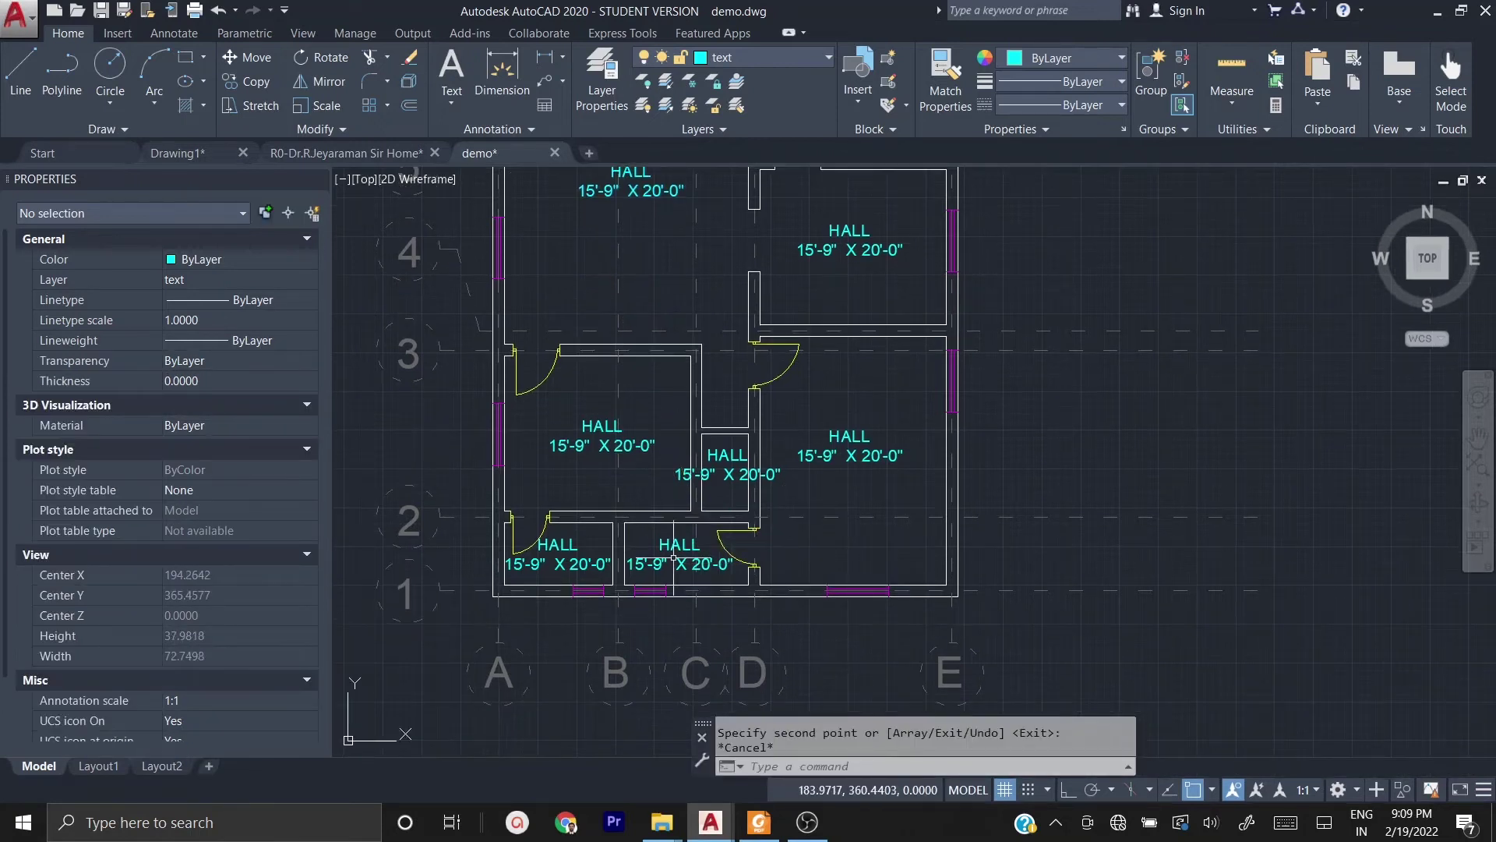
- Try text heights of 0.5 and 0.6 on the label in the small room between grid lines A and B
{"action": "left_click", "coordinate": [565, 553]}
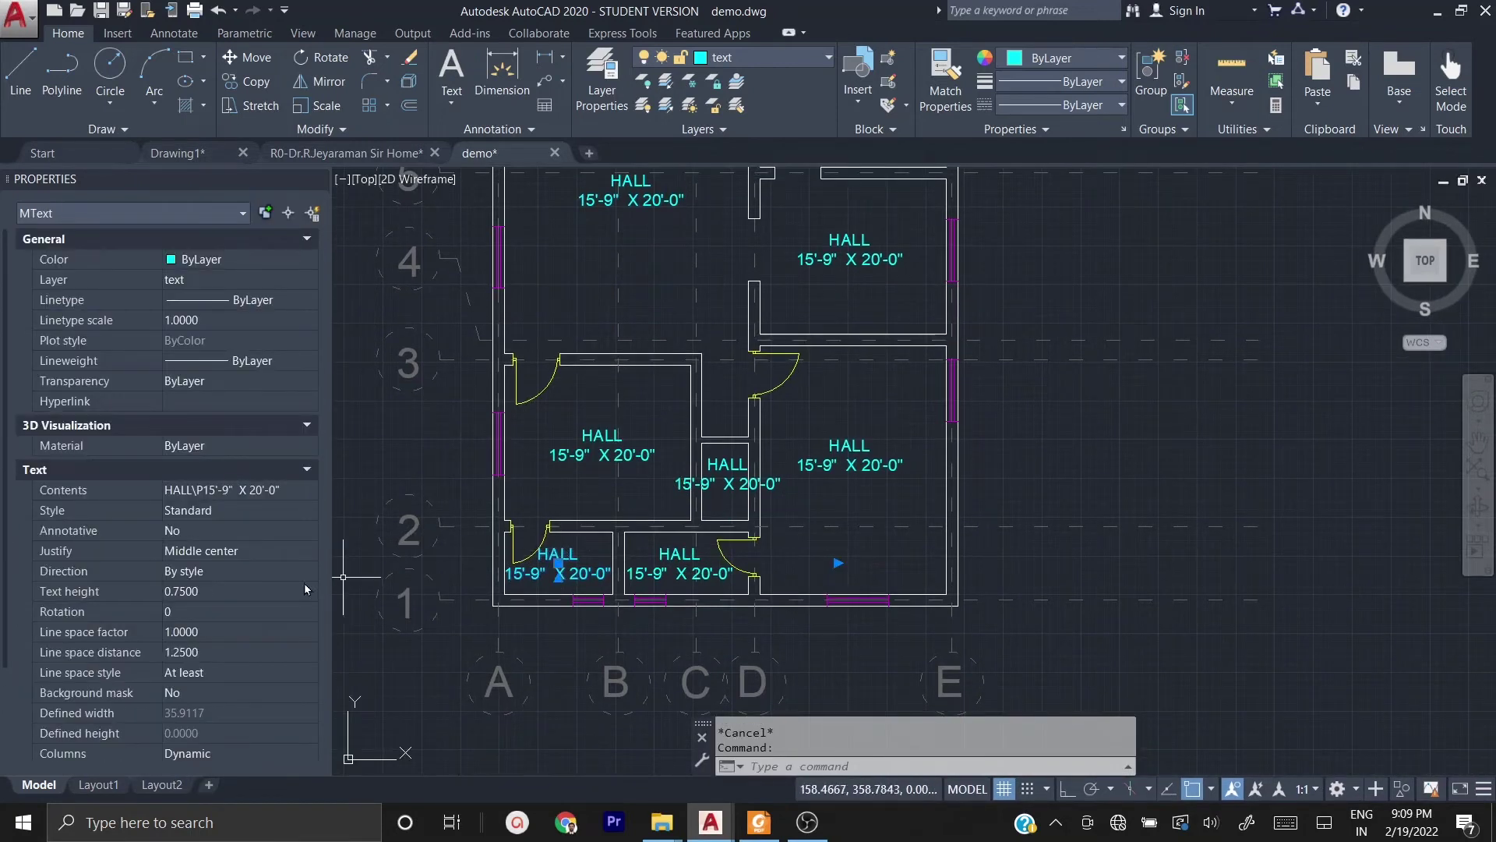
{"action": "left_click", "coordinate": [211, 593]}
{"action": "type", "text": "0"}
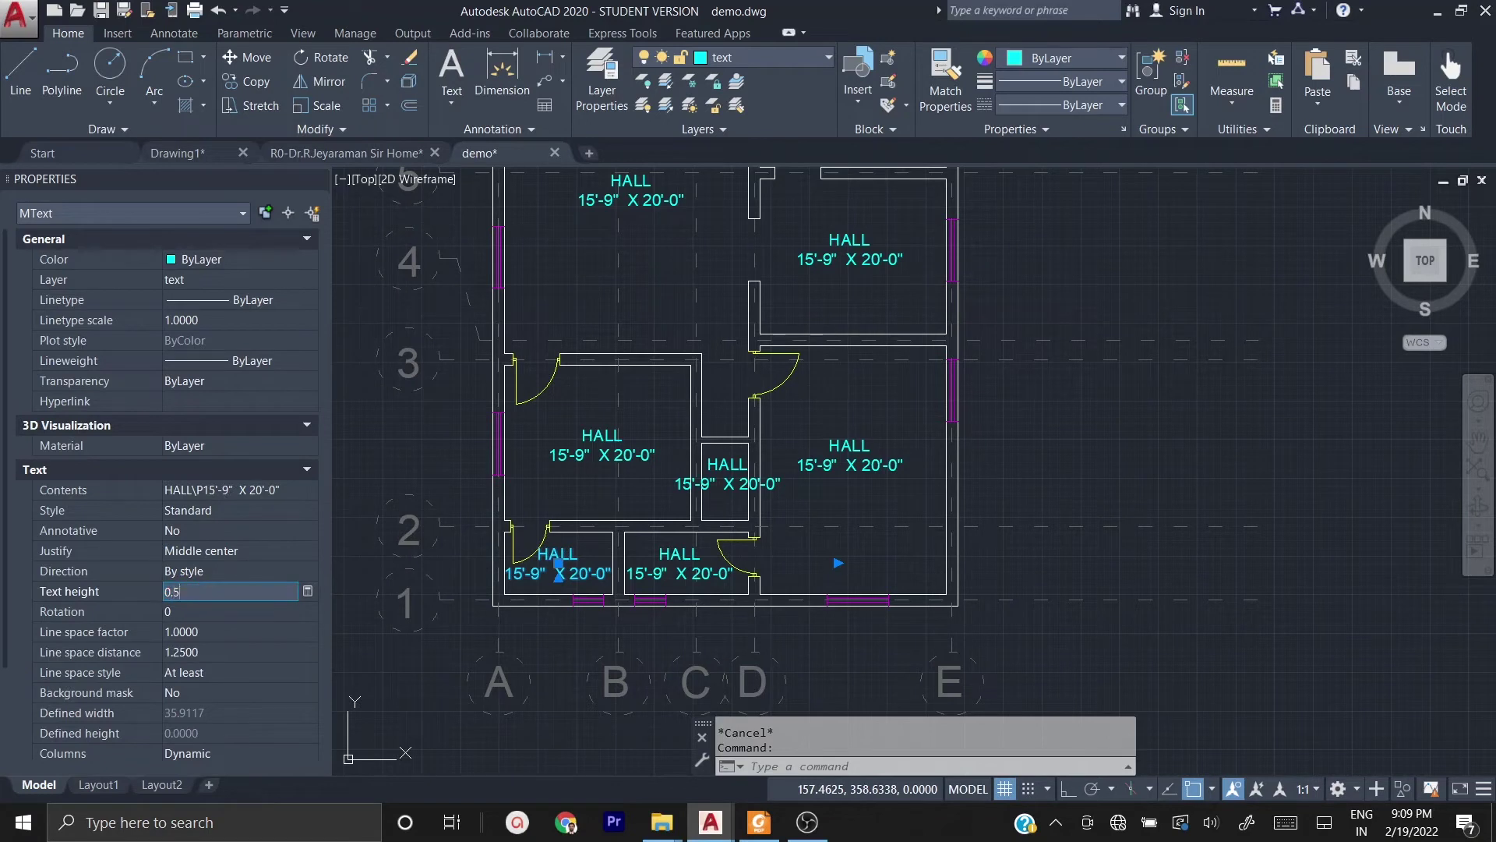
{"action": "type", "text": ".5"}
{"action": "key", "text": "Tab"}
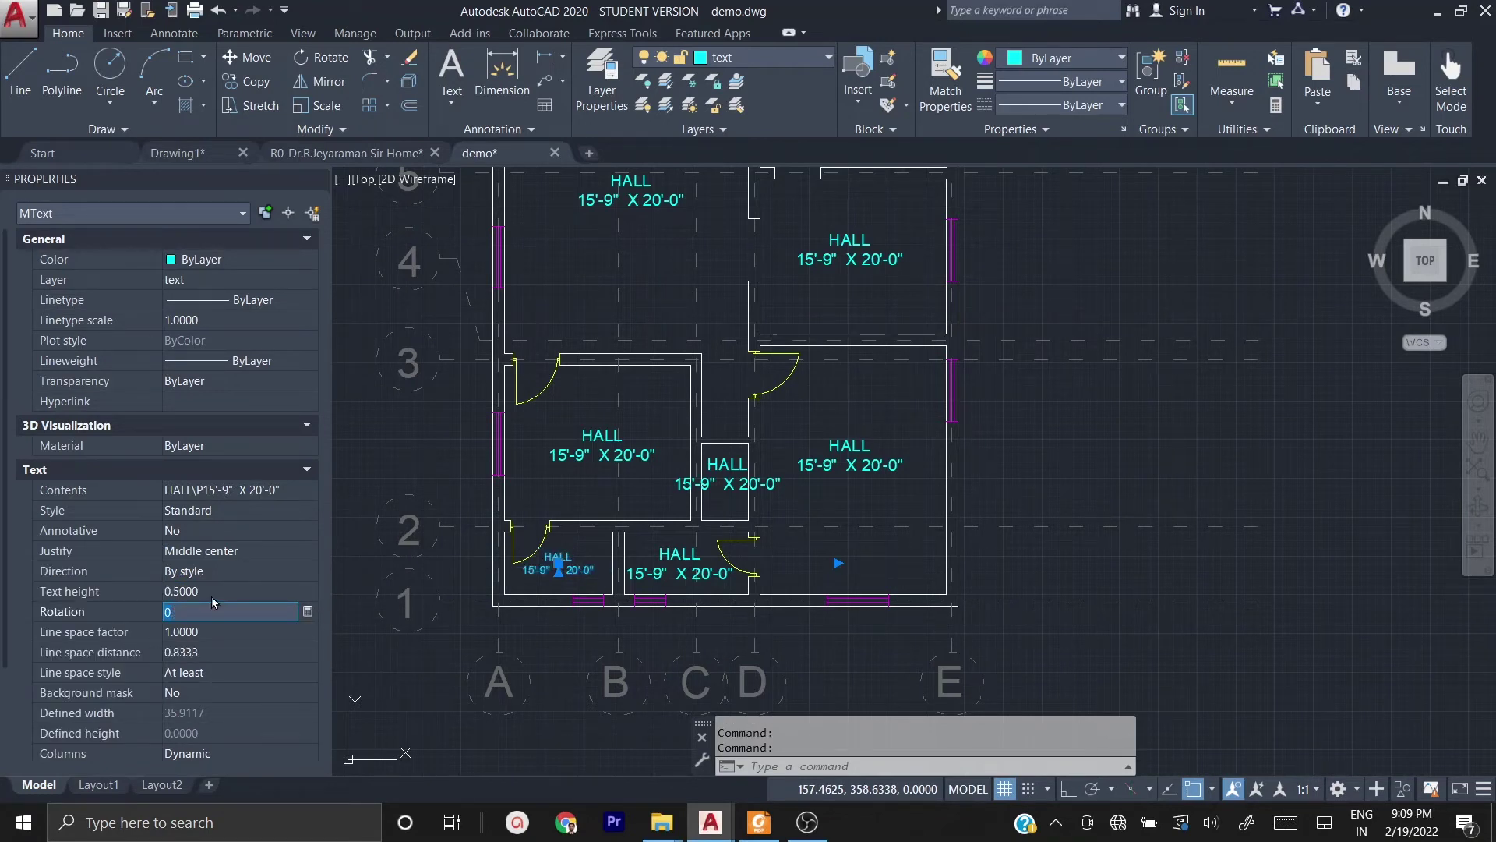
{"action": "left_click", "coordinate": [211, 593]}
{"action": "type", "text": "0.6"}
{"action": "key", "text": "Tab"}
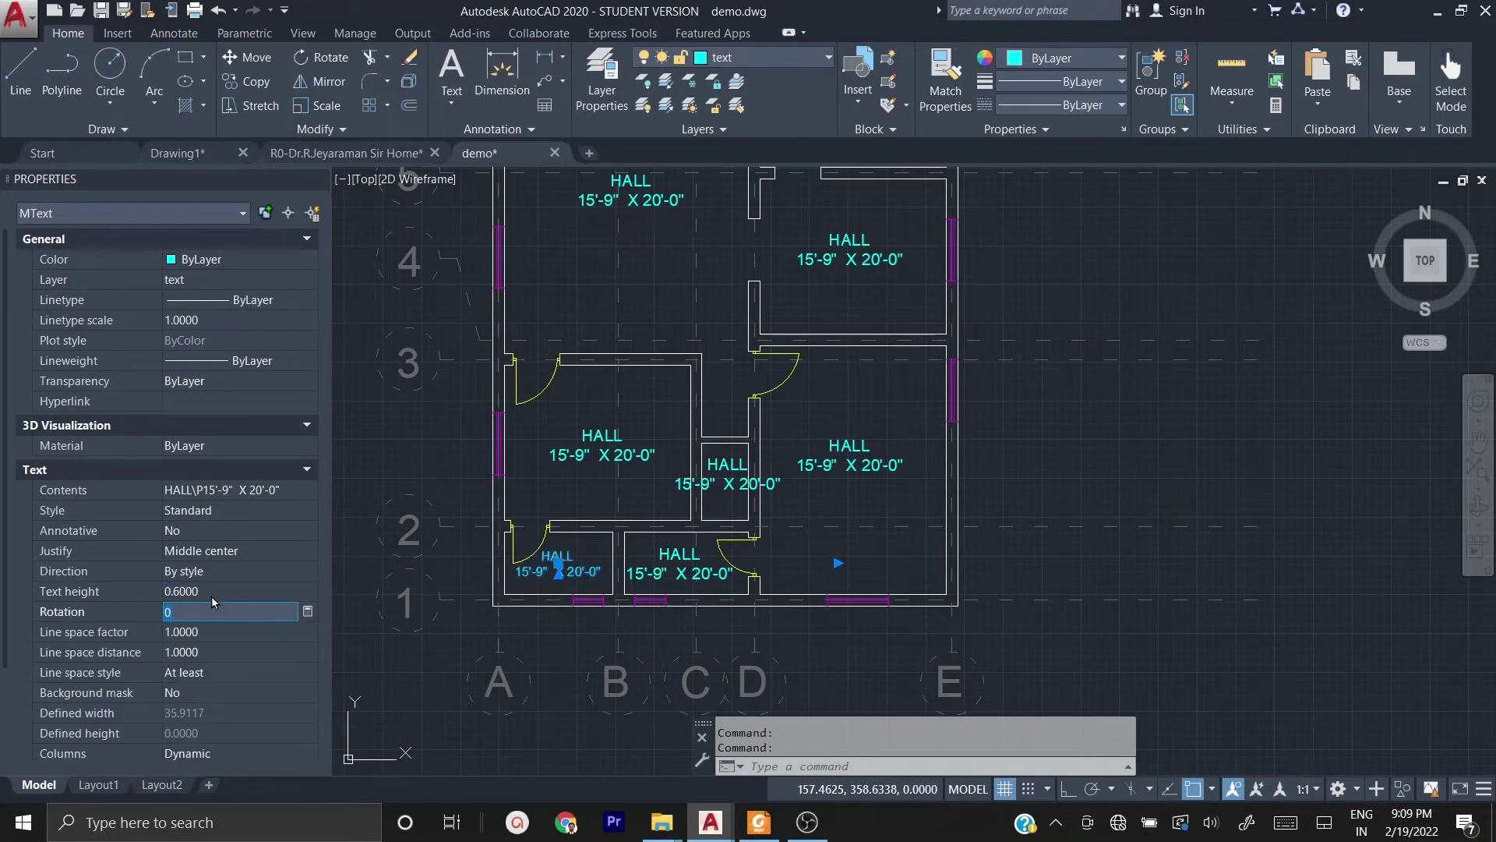
{"action": "key", "text": "Escape"}
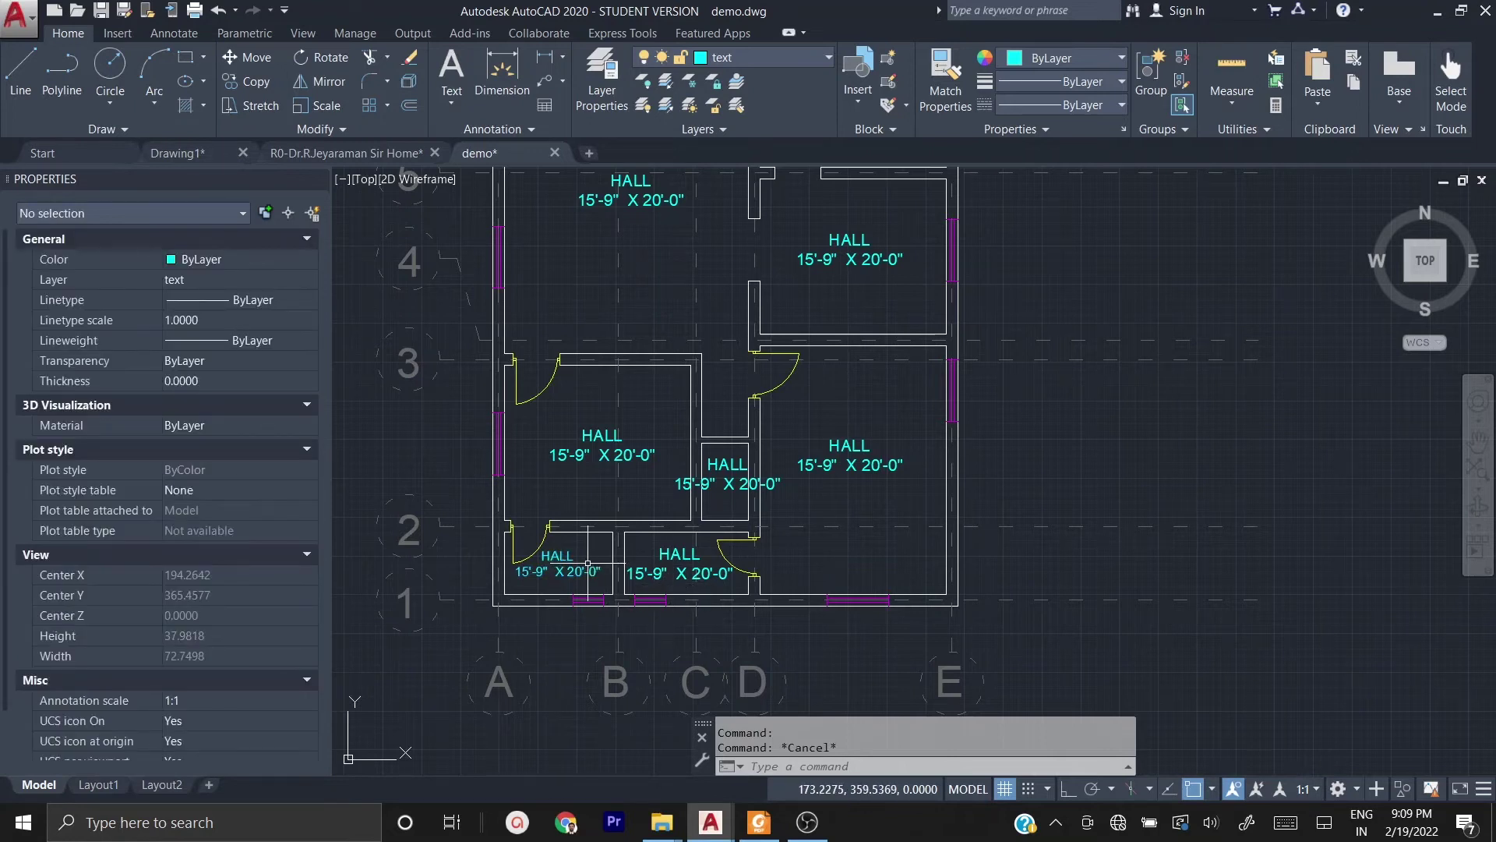
- Set the text height of the label in the small room between grid lines A and B to 0.5
{"action": "left_click", "coordinate": [560, 571]}
{"action": "left_click", "coordinate": [224, 591]}
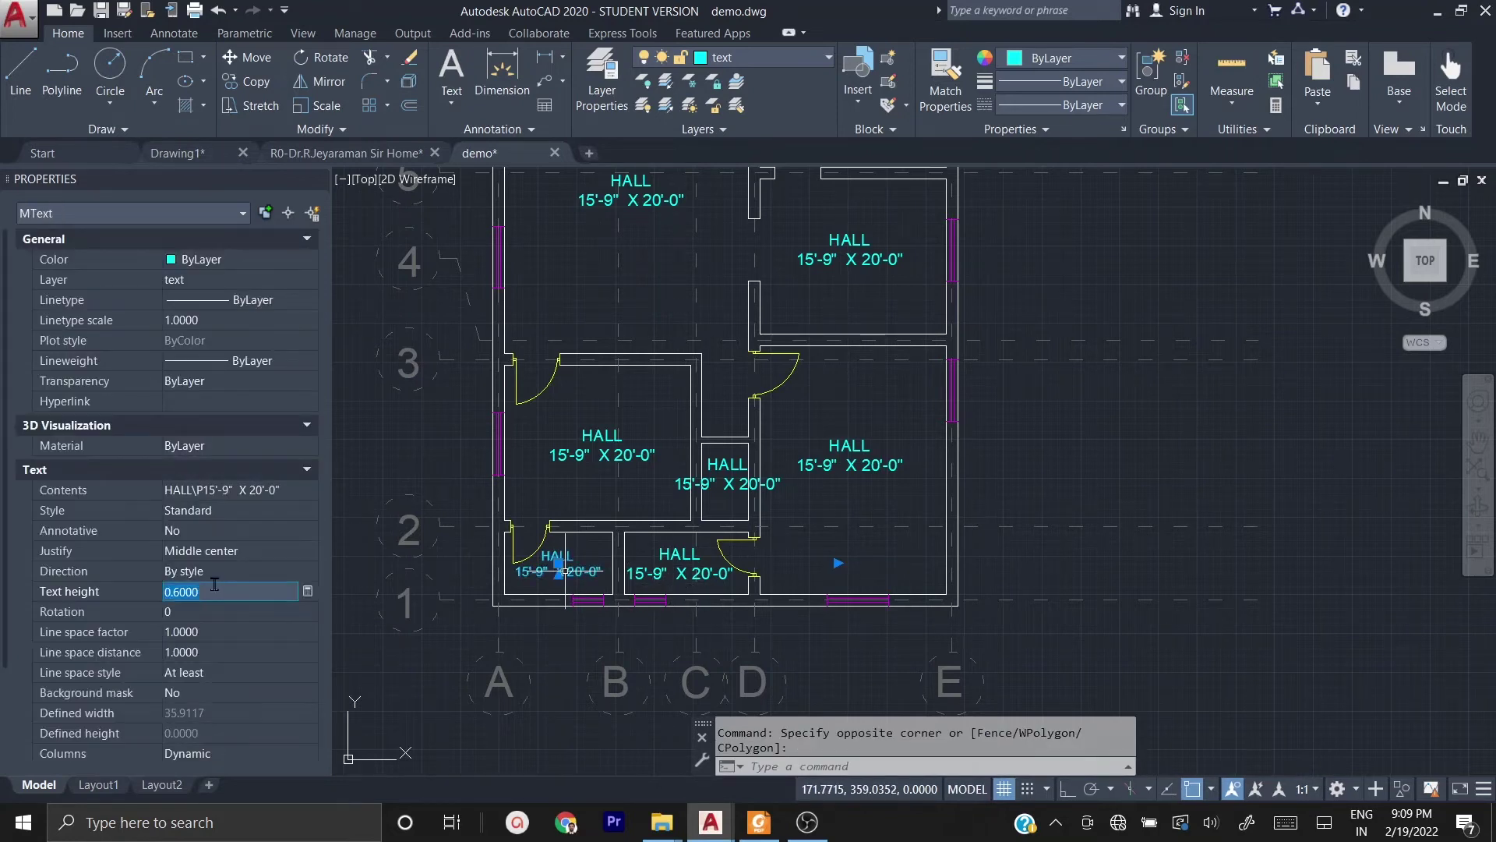
{"action": "type", "text": "0.5"}
{"action": "key", "text": "Tab"}
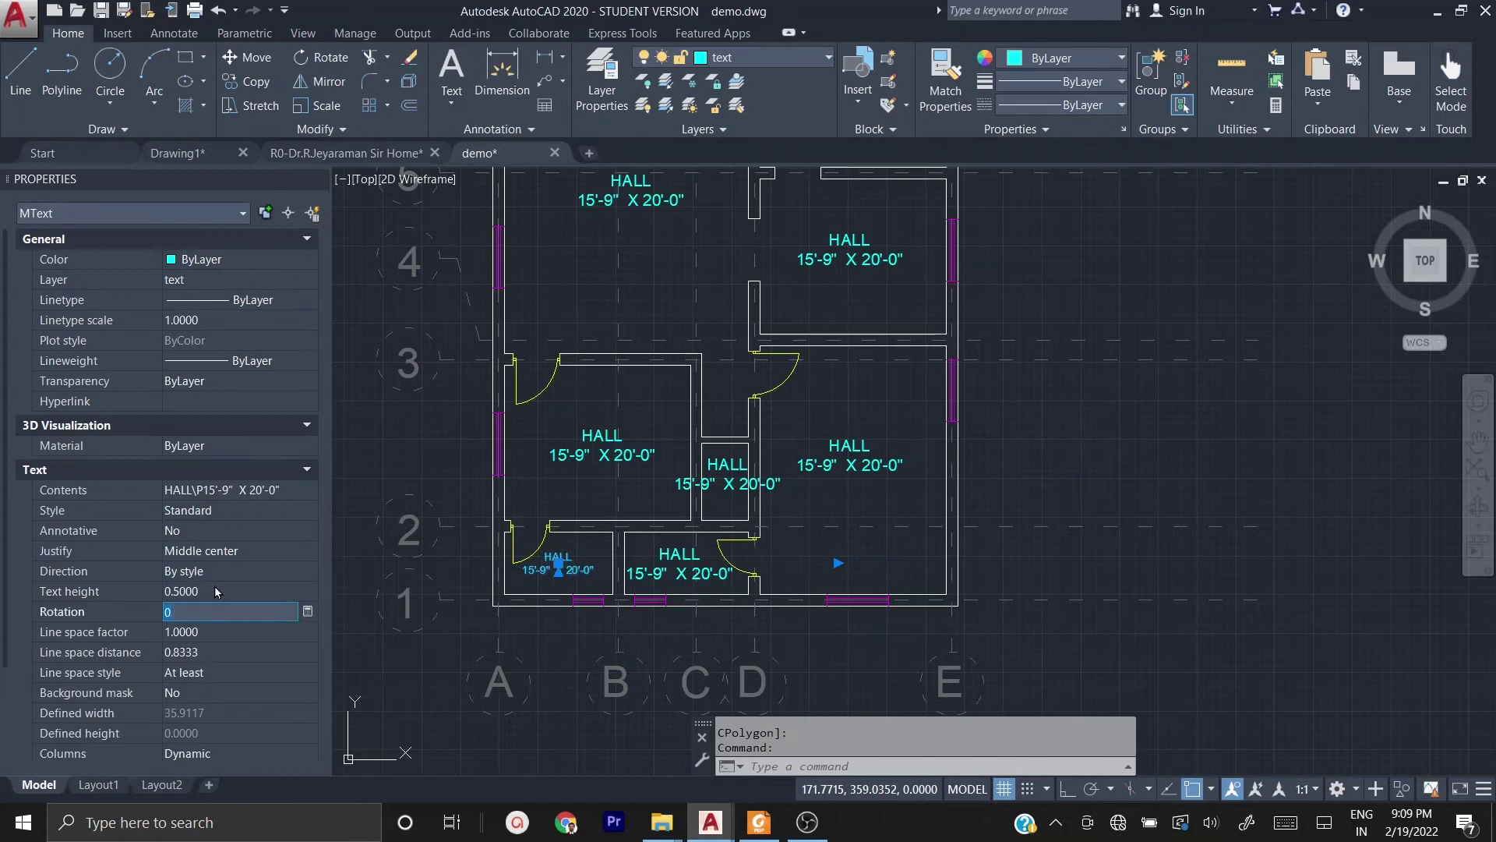
{"action": "key", "text": "Escape"}
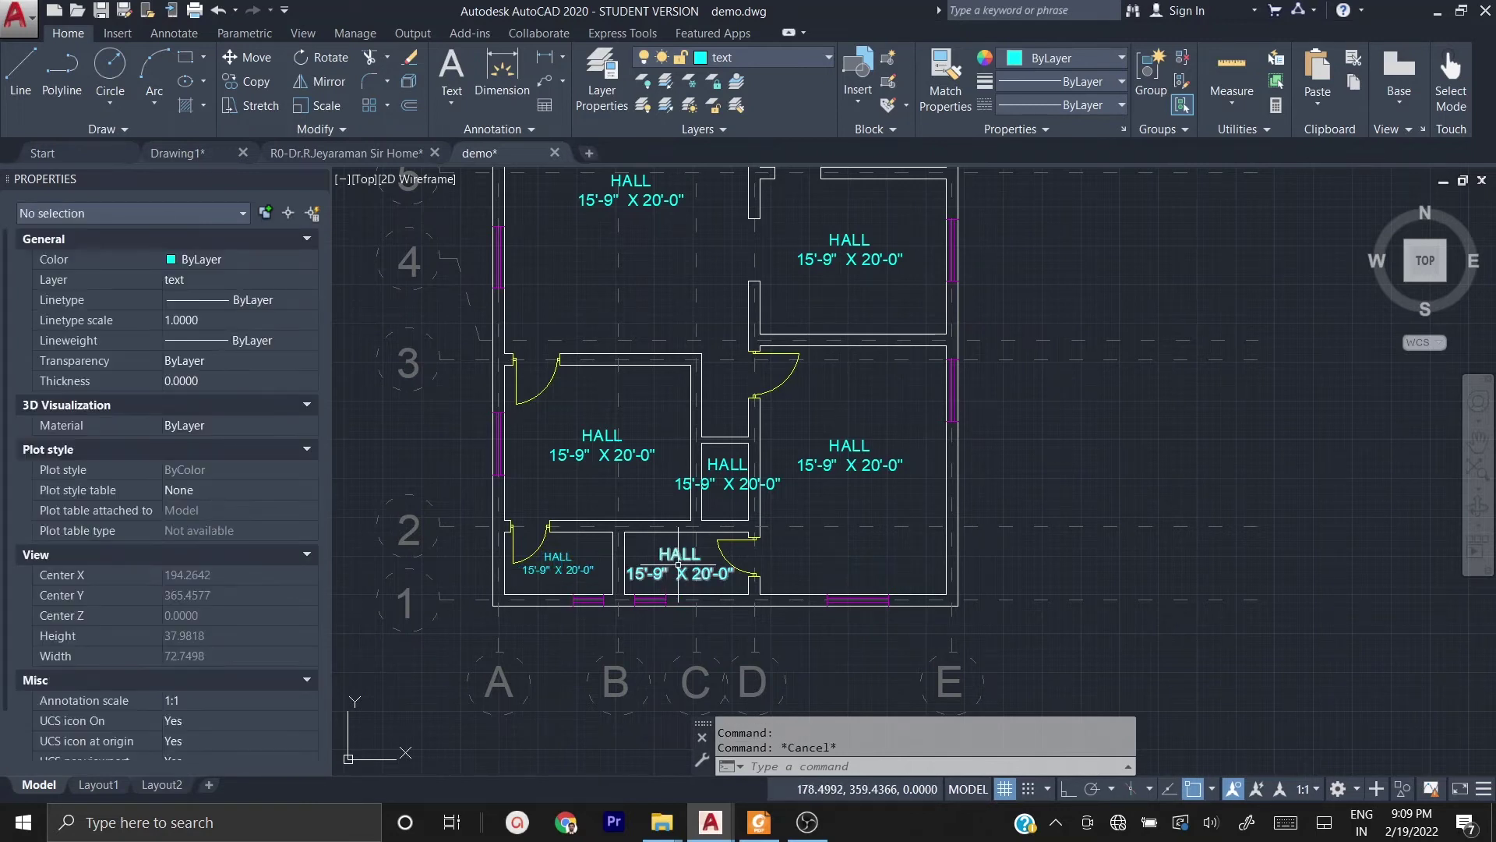
- Set the text height of the label in the small room between grid lines B and D to 0.5
{"action": "left_click", "coordinate": [674, 562]}
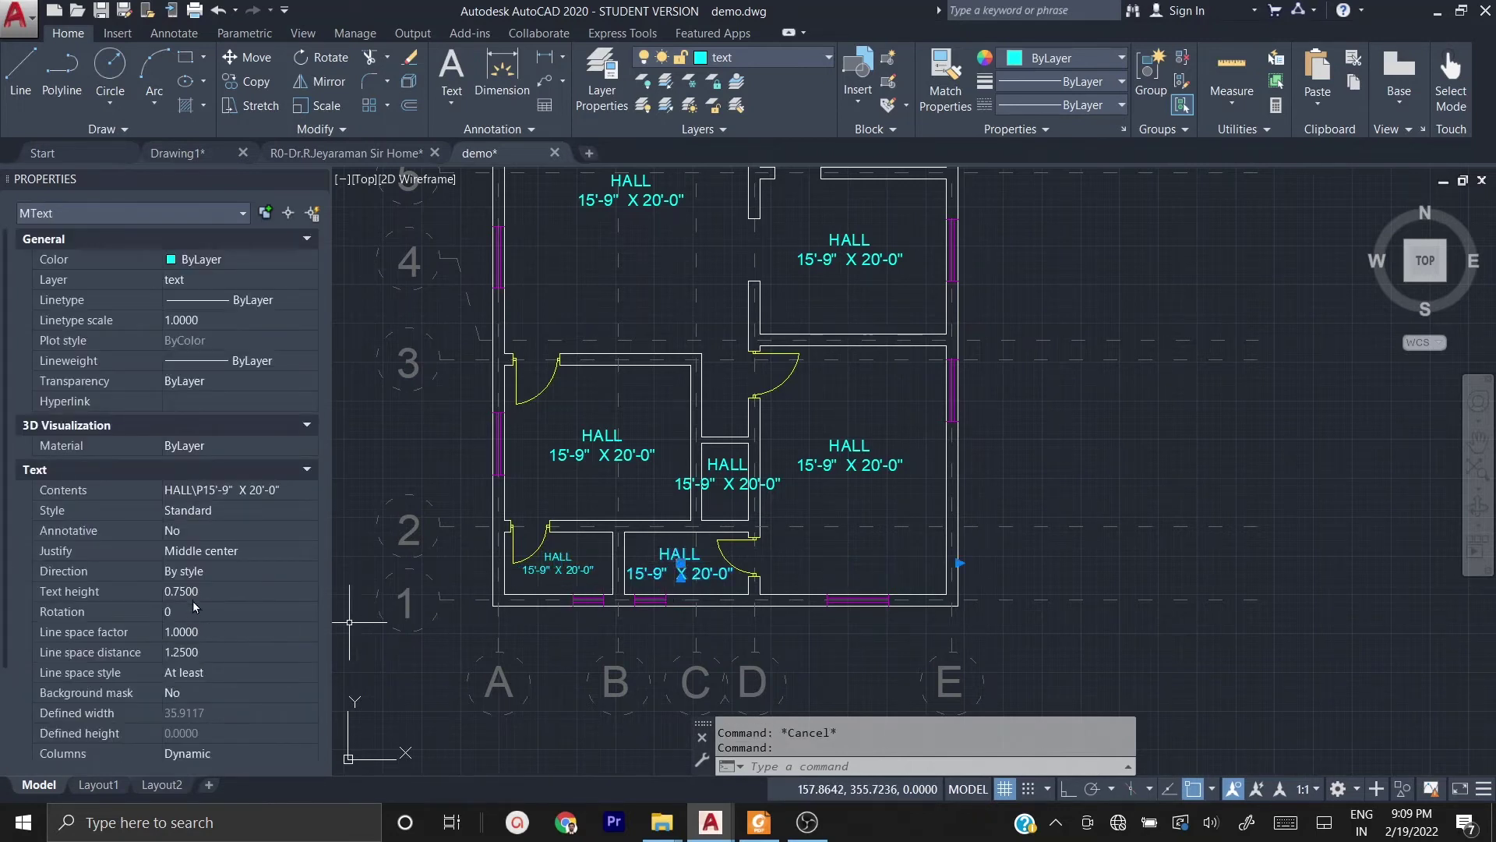
{"action": "left_click", "coordinate": [205, 592]}
{"action": "type", "text": "0.5"}
{"action": "key", "text": "Tab"}
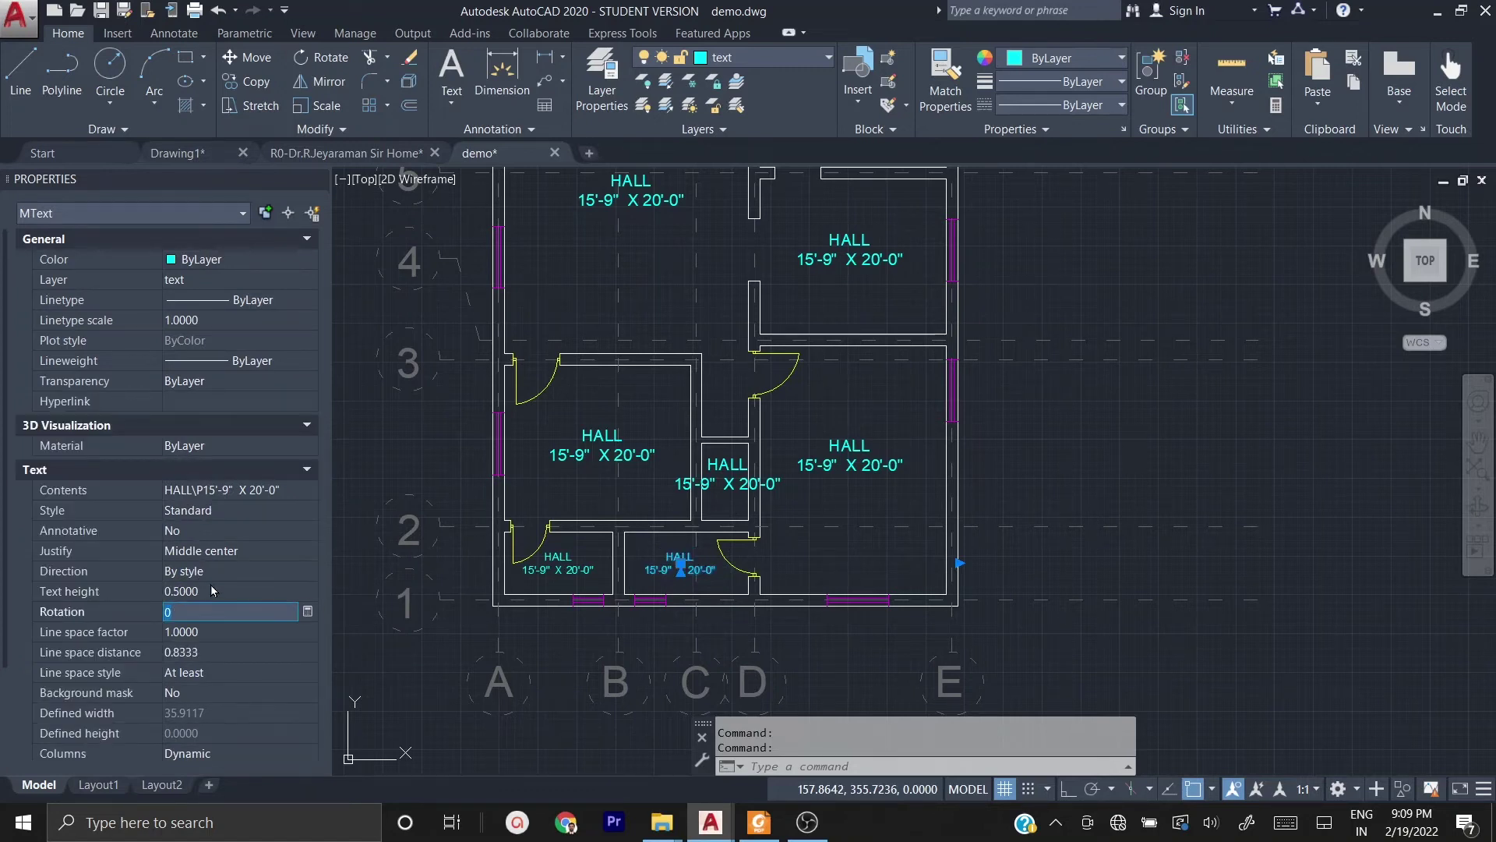
{"action": "key", "text": "Escape"}
{"action": "key", "text": "Escape"}
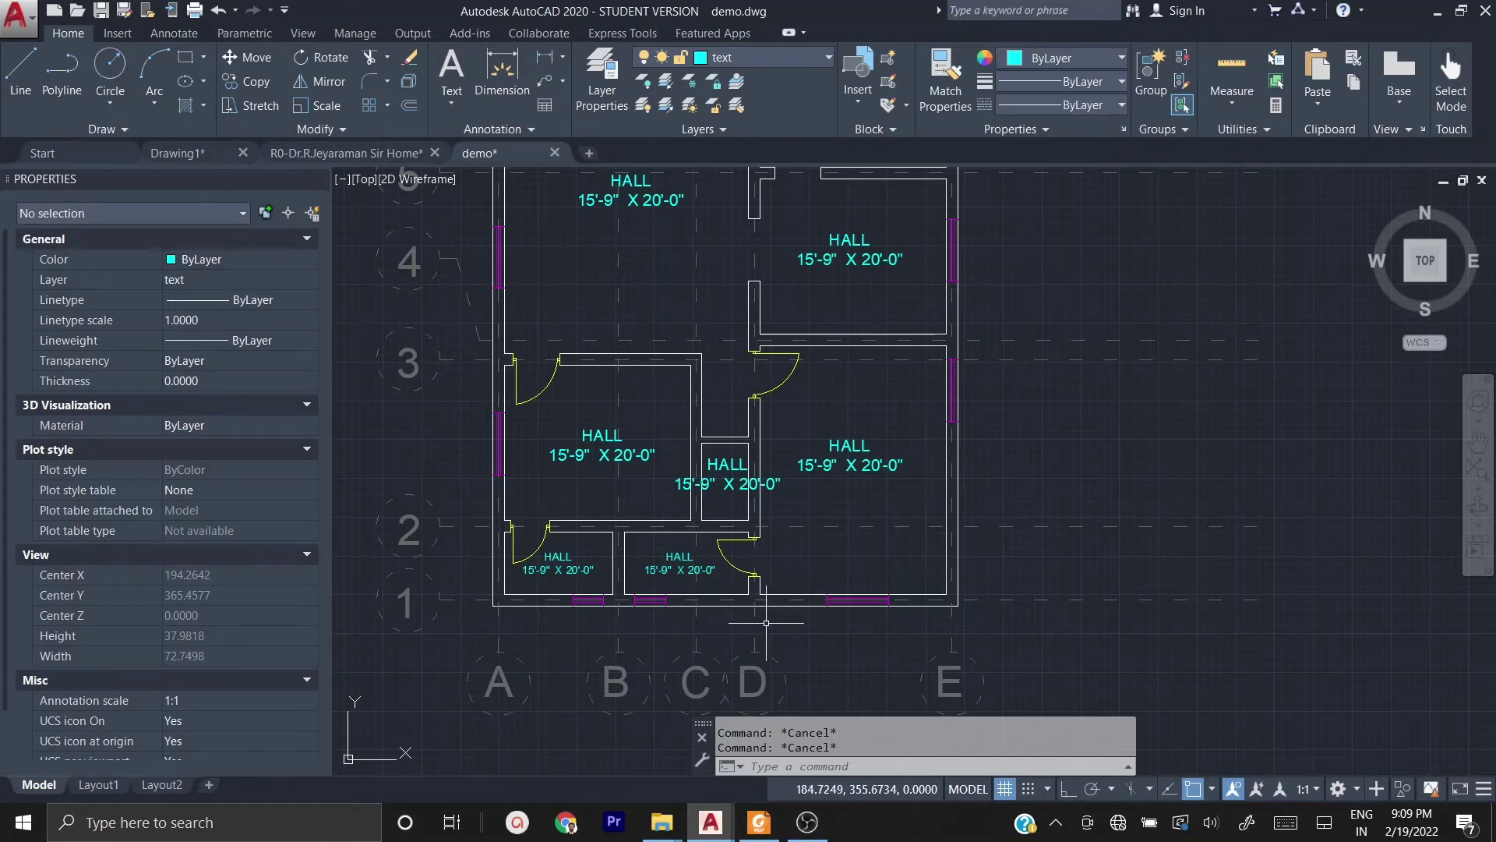
- Match the properties of the HALL label in the small room between grid lines B and D onto the label in the narrow room between C and D
{"action": "type", "text": "MA"}
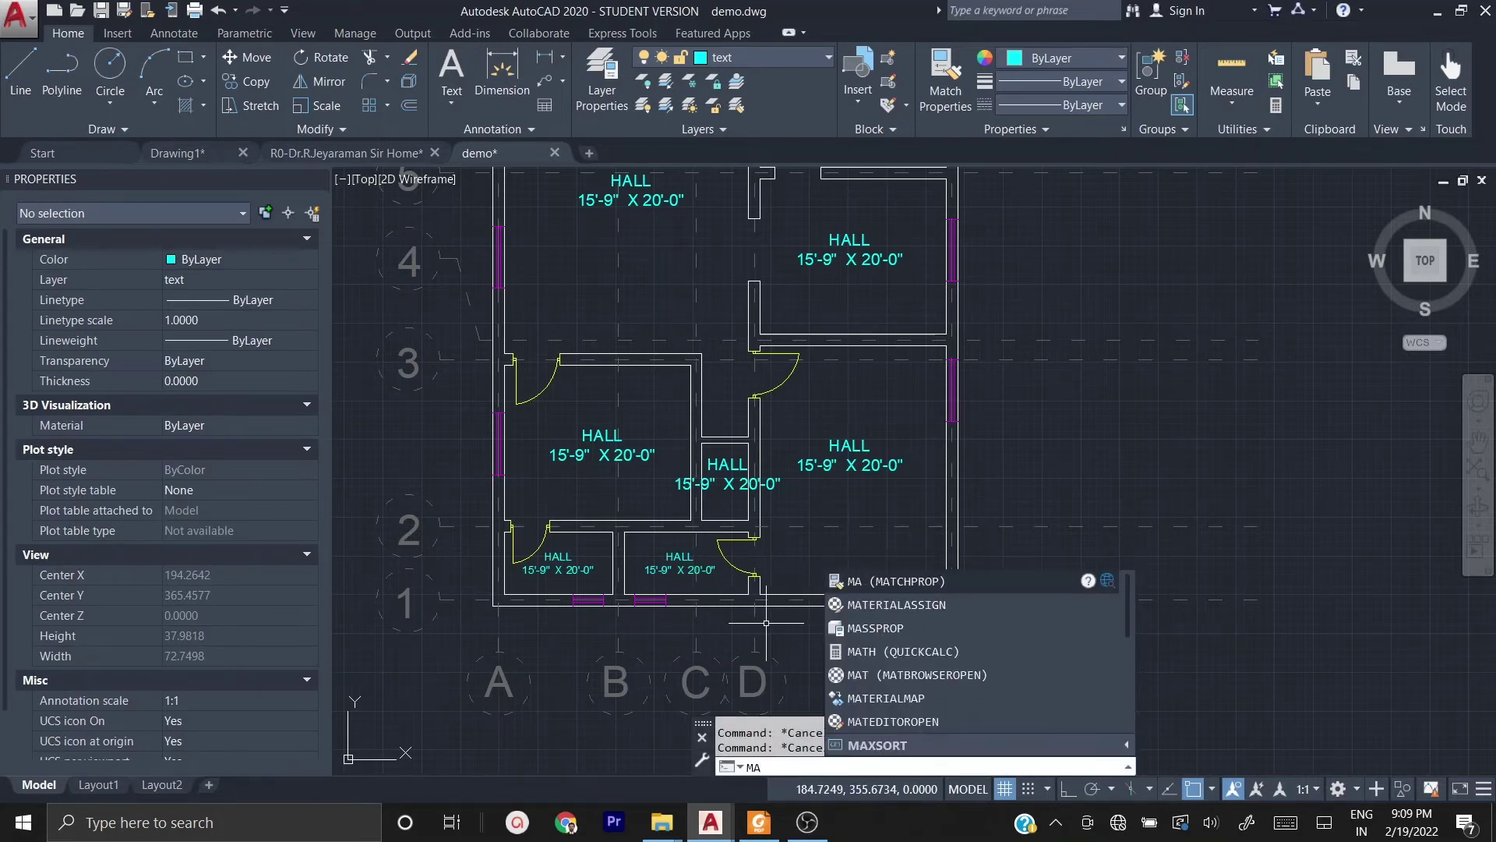
{"action": "key", "text": "Return"}
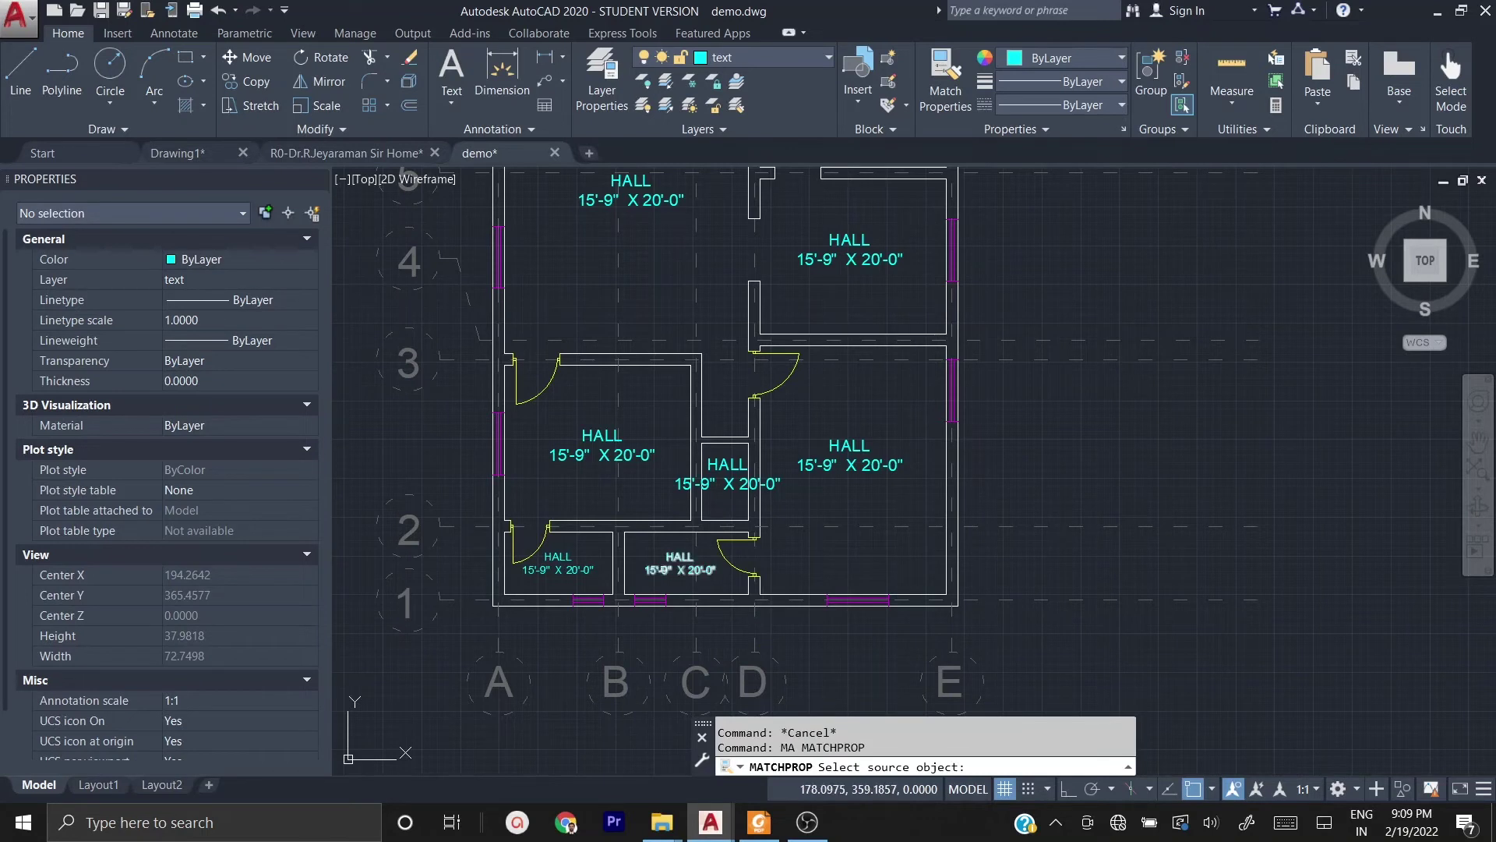
{"action": "left_click", "coordinate": [662, 564]}
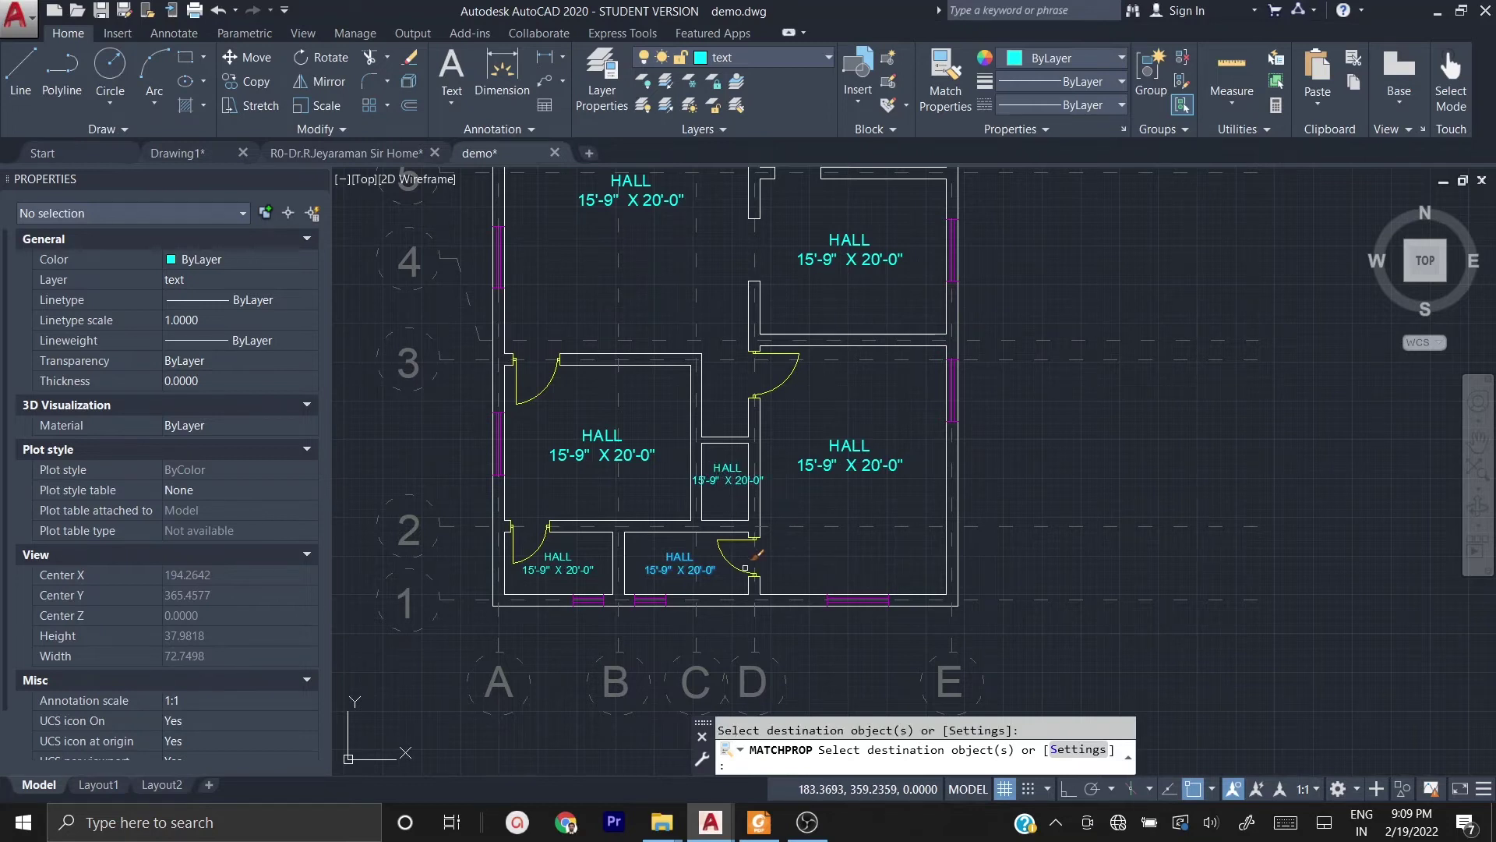
{"action": "key", "text": "Escape"}
{"action": "key", "text": "Escape"}
{"action": "key", "text": "Escape"}
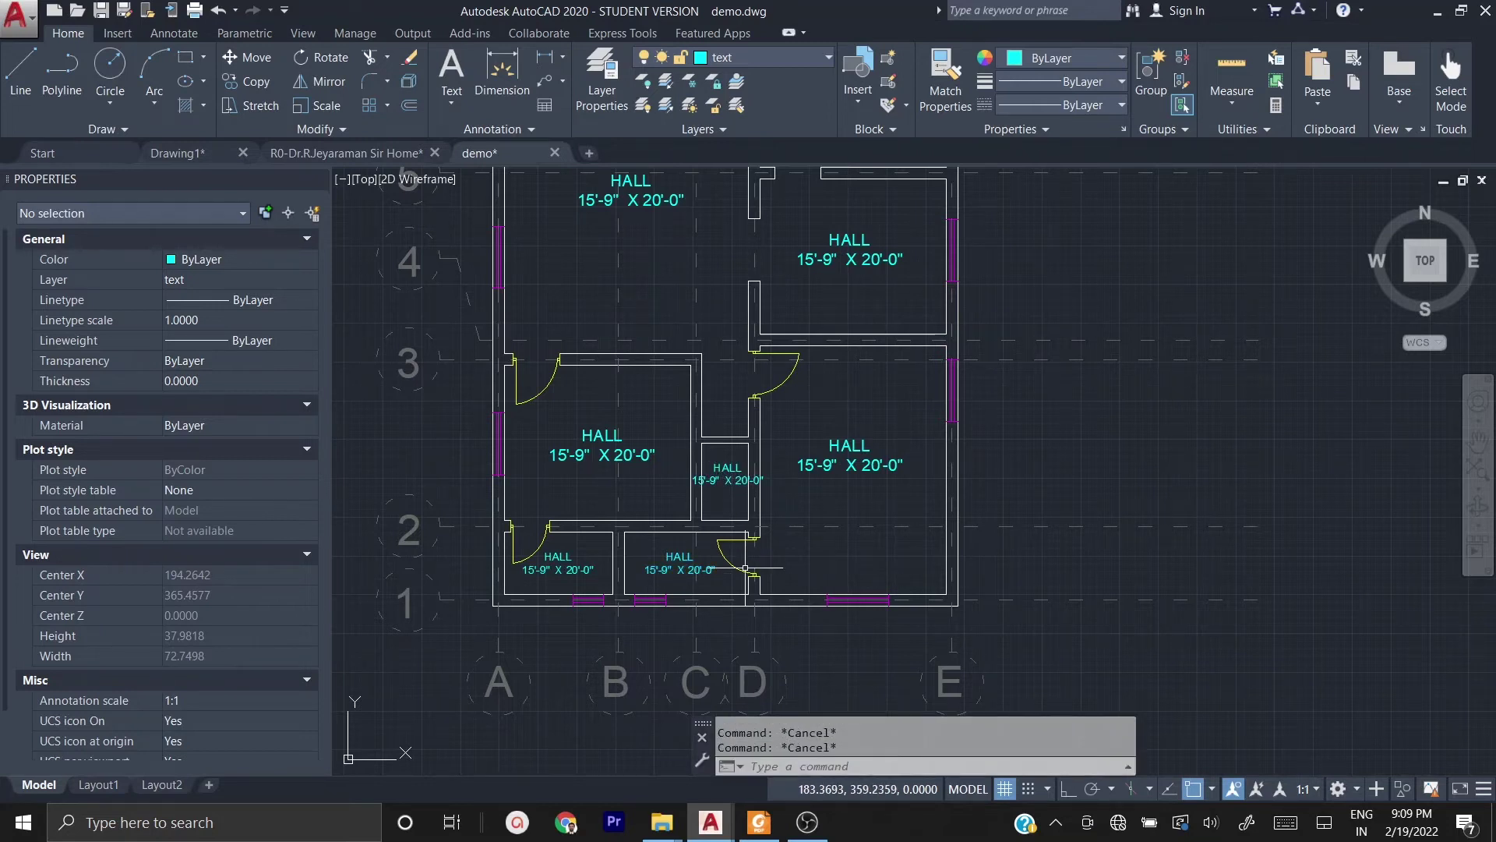
- Change the HALL name to KITCHEN in the label of the room between grid lines D and E, above grid line 5
{"action": "middle_click_drag", "start_coordinate": [859, 551], "coordinate": [860, 645]}
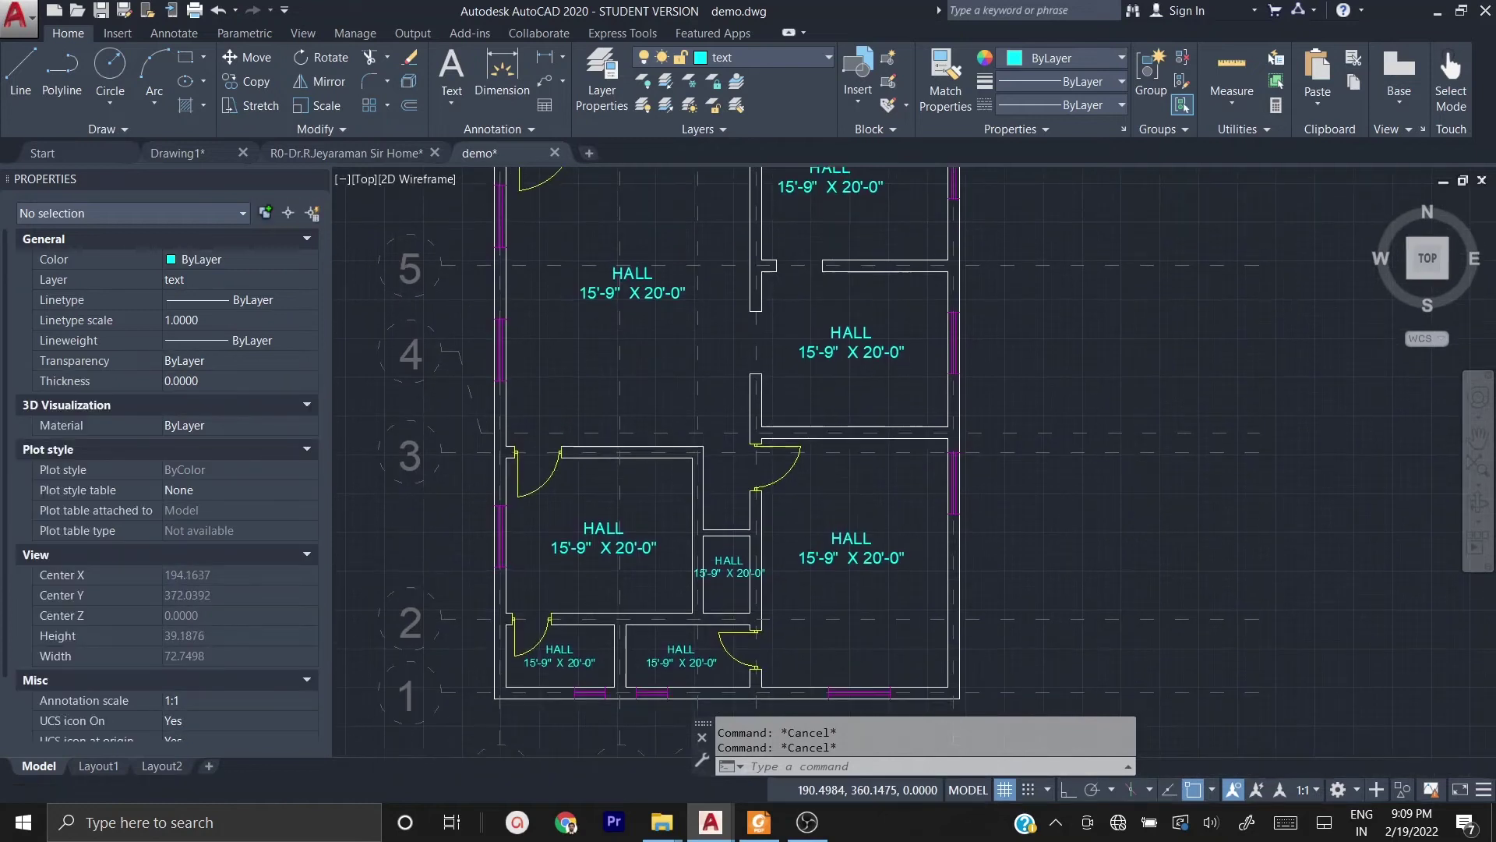
{"action": "scroll", "coordinate": [818, 600], "scroll_direction": "down", "scroll_amount": 2}
{"action": "scroll", "coordinate": [834, 327], "scroll_direction": "up", "scroll_amount": 2}
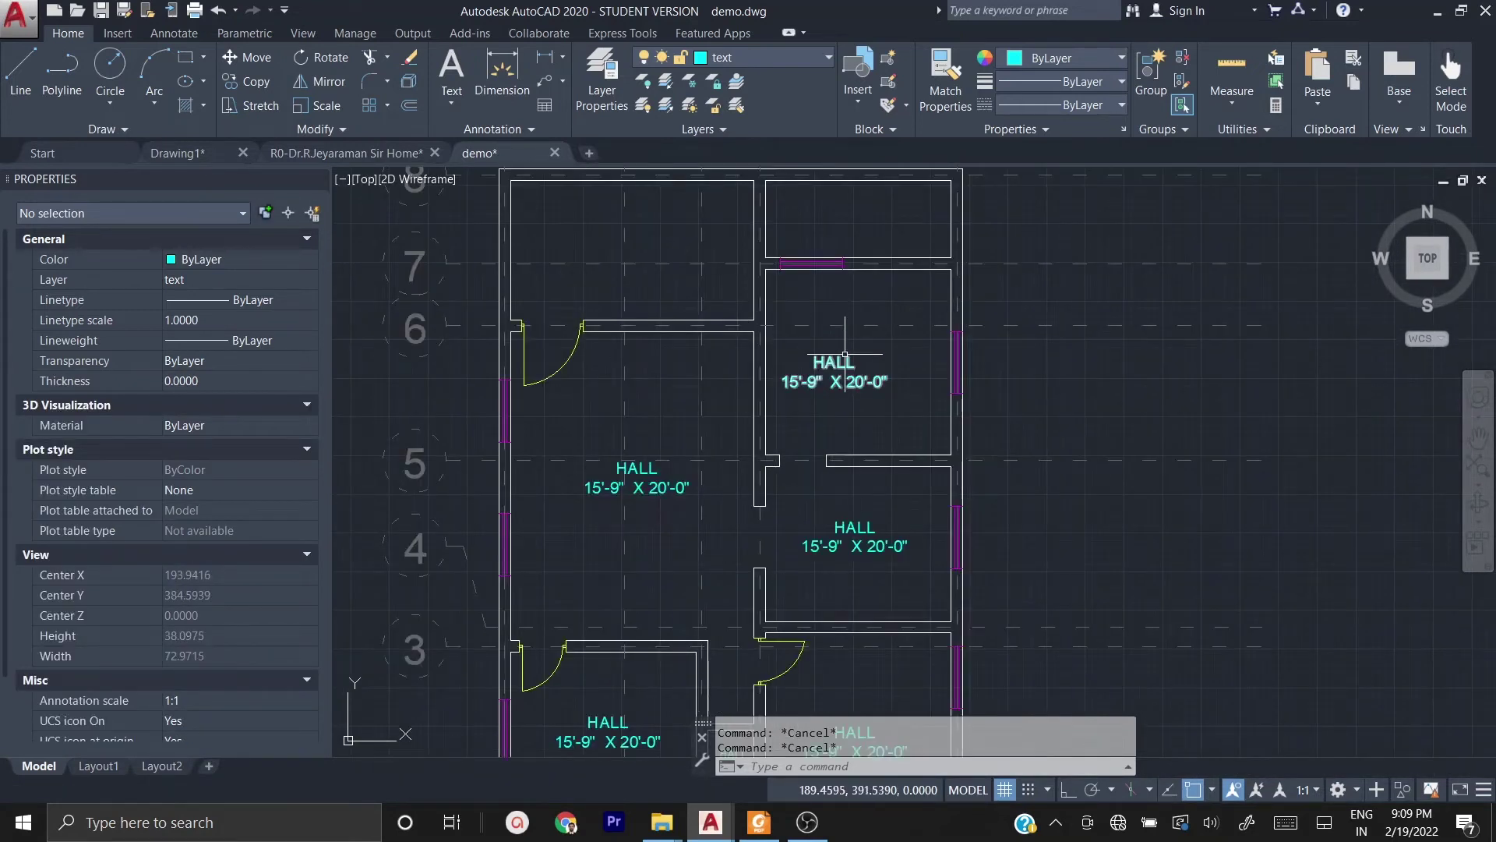
{"action": "scroll", "coordinate": [814, 374], "scroll_direction": "up", "scroll_amount": 2}
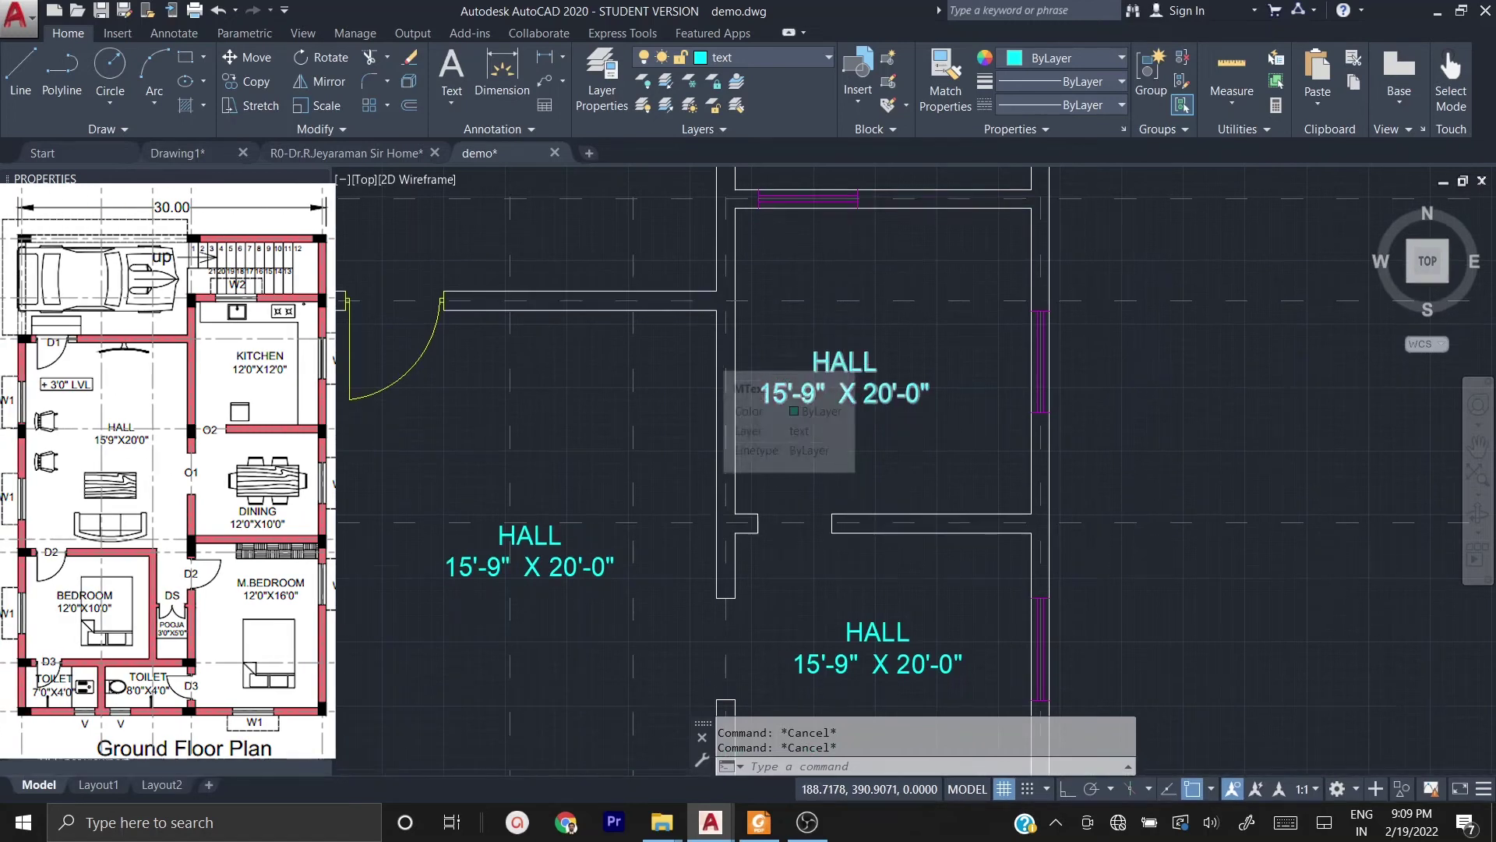
{"action": "double_click", "coordinate": [844, 363]}
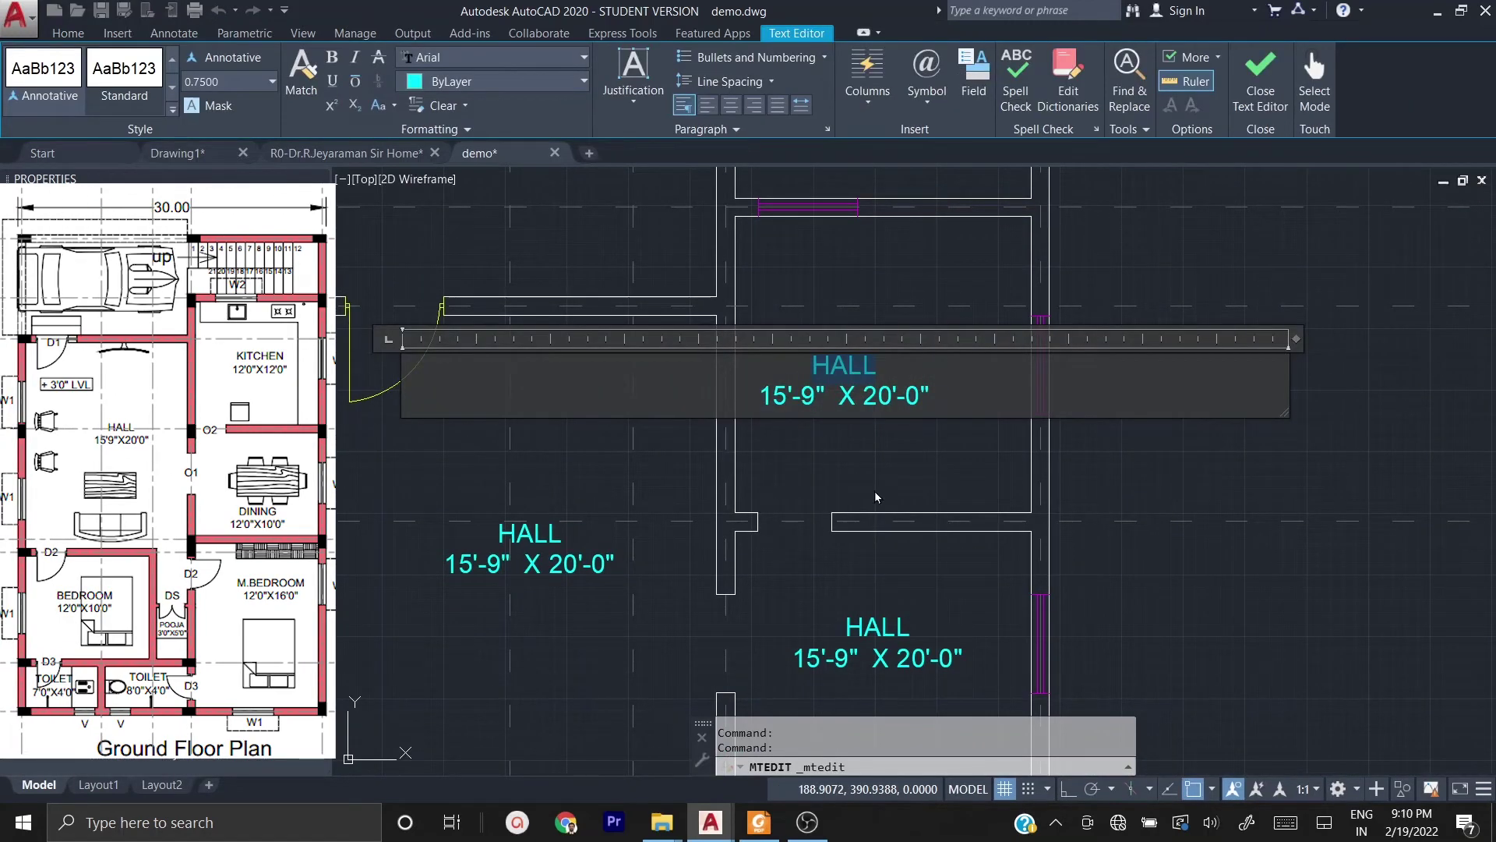
{"action": "type", "text": "KITC"}
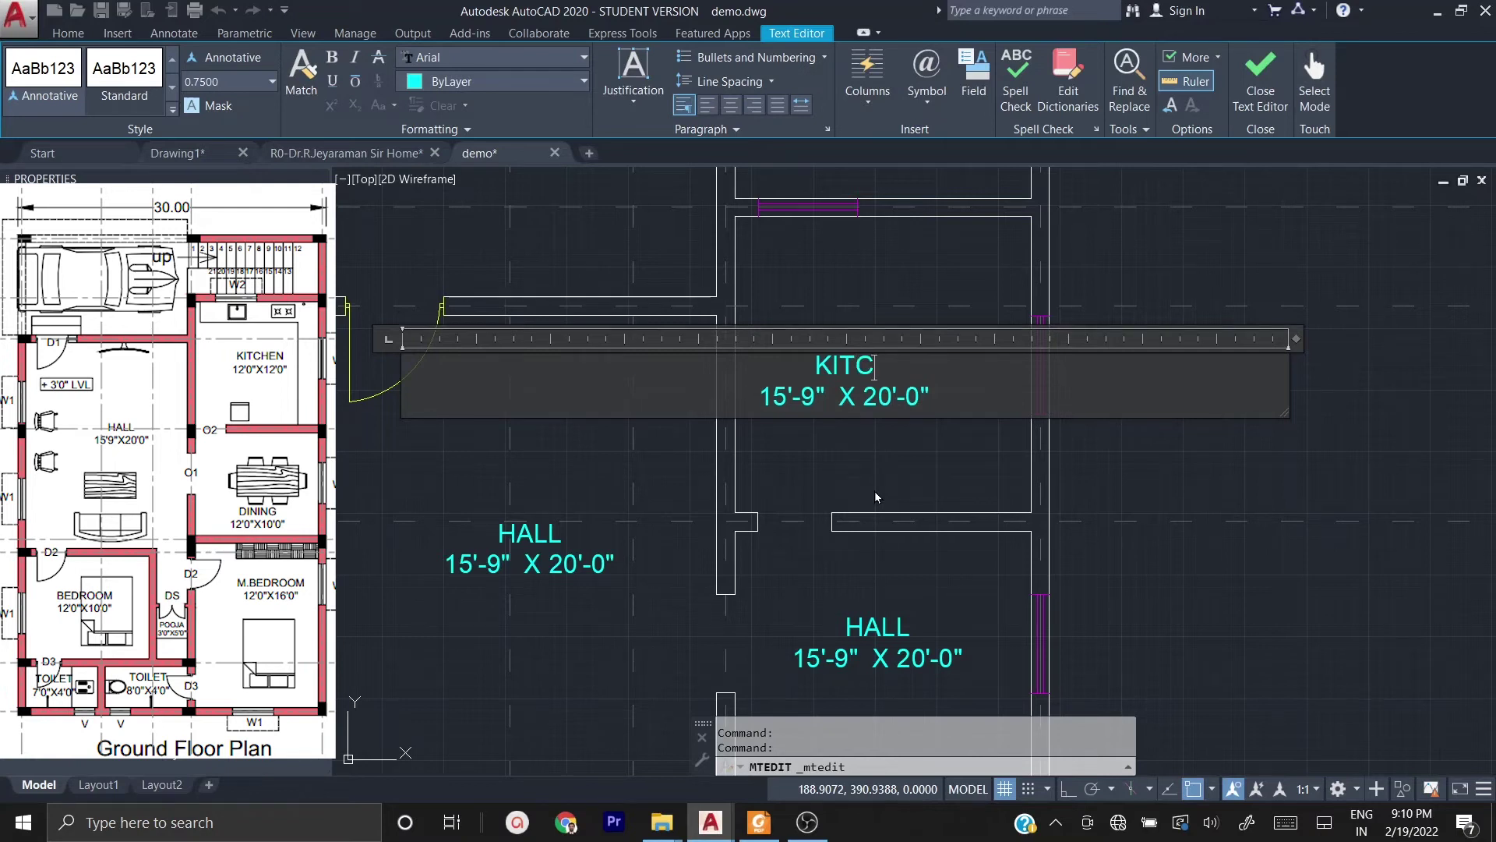
{"action": "type", "text": "HEN"}
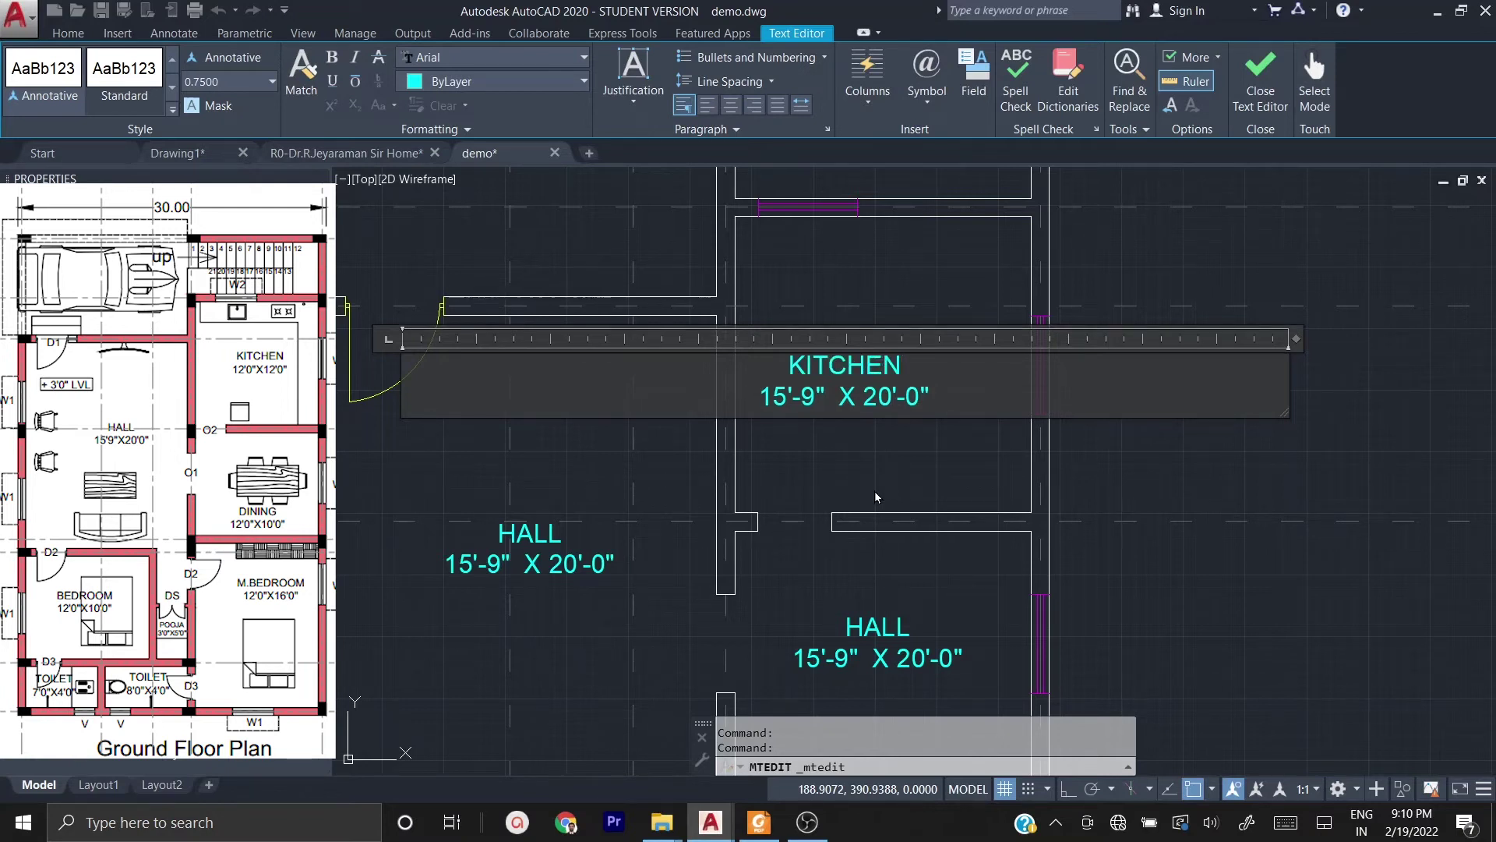
- Set the size text in the KITCHEN label to 12'-0" X 12'-0" and finish editing it
{"action": "left_click", "coordinate": [773, 399]}
{"action": "key", "text": "Delete"}
{"action": "type", "text": "2"}
{"action": "key", "text": "Right"}
{"action": "key", "text": "Right"}
{"action": "key", "text": "Right"}
{"action": "key", "text": "BackSpace"}
{"action": "type", "text": "0"}
{"action": "key", "text": "Right"}
{"action": "key", "text": "Right"}
{"action": "key", "text": "Right"}
{"action": "key", "text": "Right"}
{"action": "key", "text": "Right"}
{"action": "type", "text": "1"}
{"action": "key", "text": "Right"}
{"action": "key", "text": "Delete"}
{"action": "left_click", "coordinate": [1138, 478]}
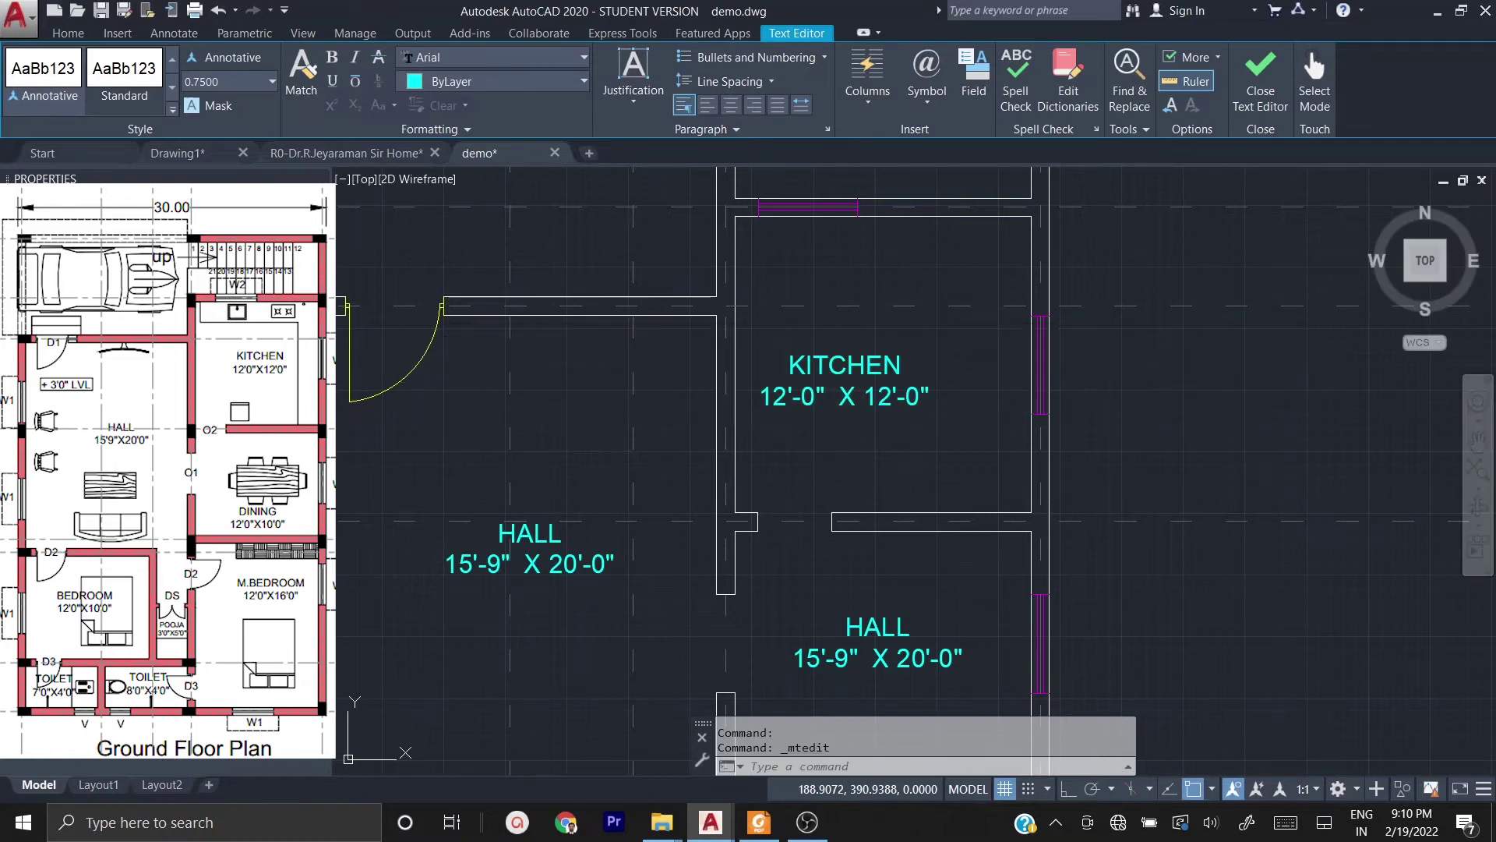
- Change the HALL name to DINING in the label of the room directly below the kitchen
{"action": "scroll", "coordinate": [984, 339], "scroll_direction": "down", "scroll_amount": 2}
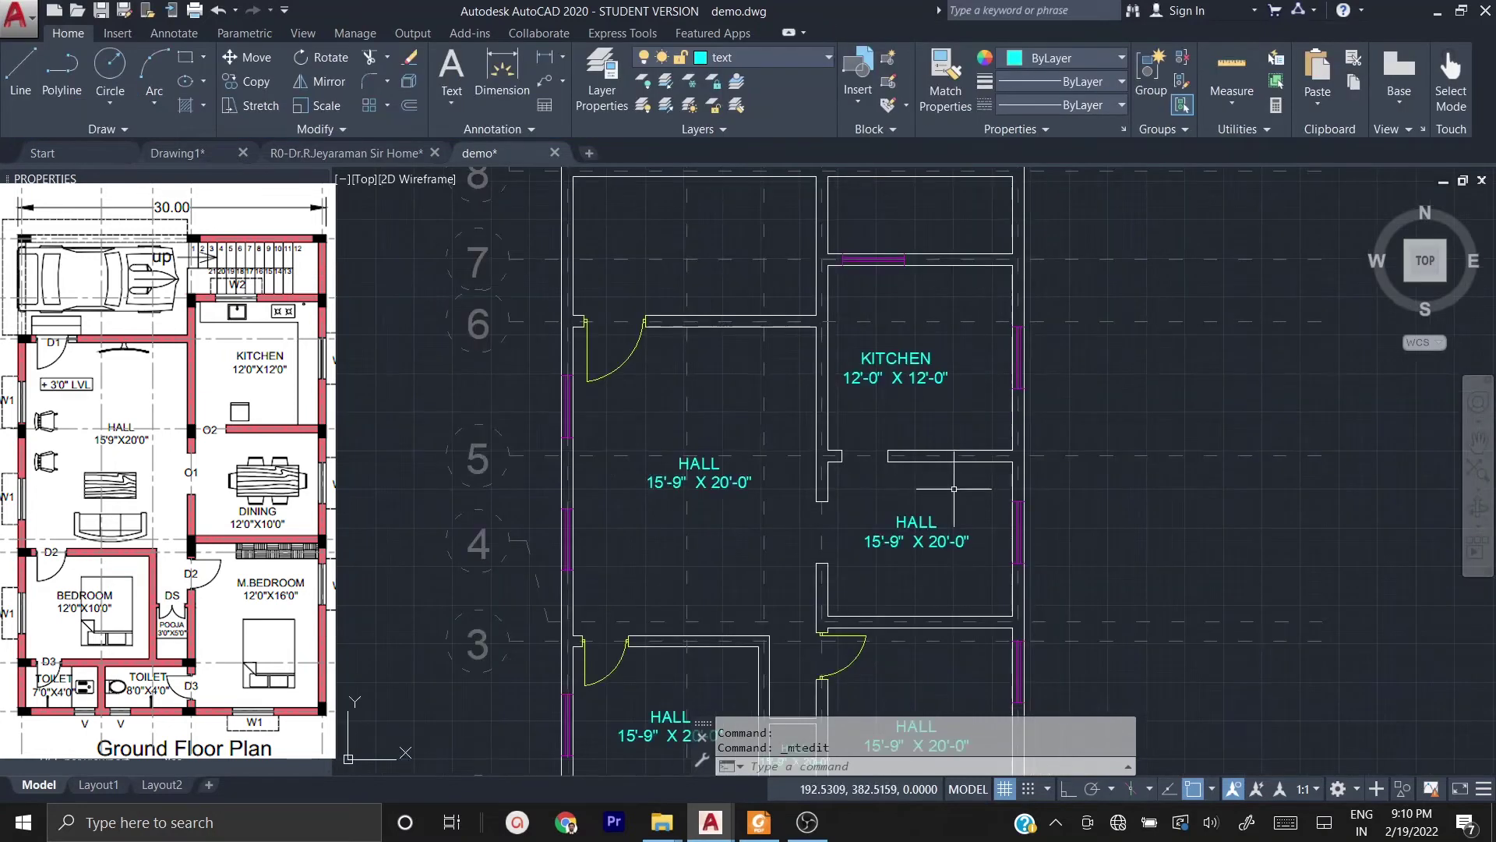
{"action": "scroll", "coordinate": [922, 558], "scroll_direction": "up", "scroll_amount": 2}
{"action": "left_click", "coordinate": [918, 527]}
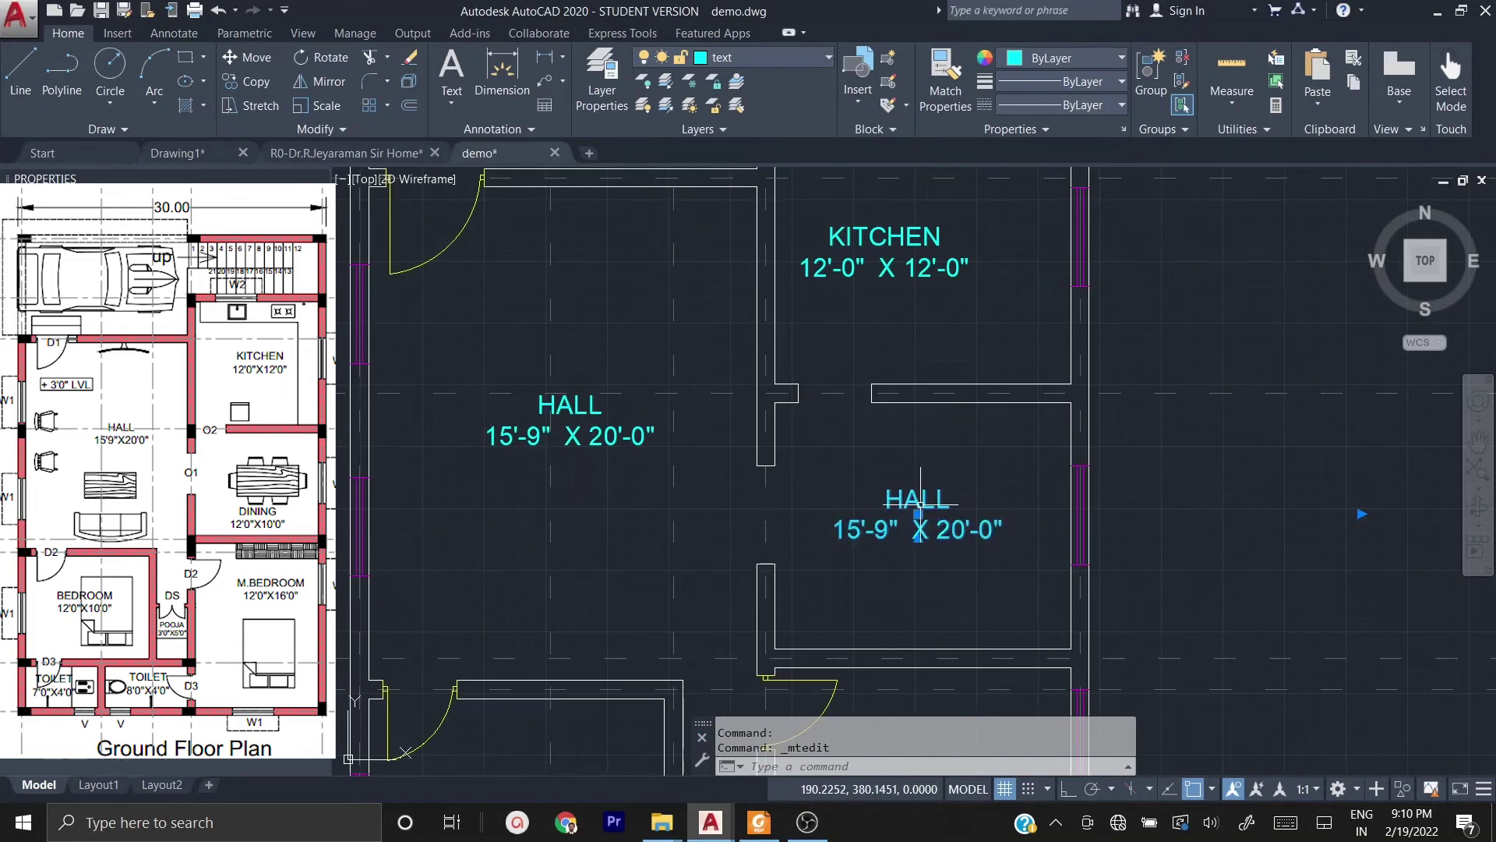
{"action": "double_click", "coordinate": [885, 501]}
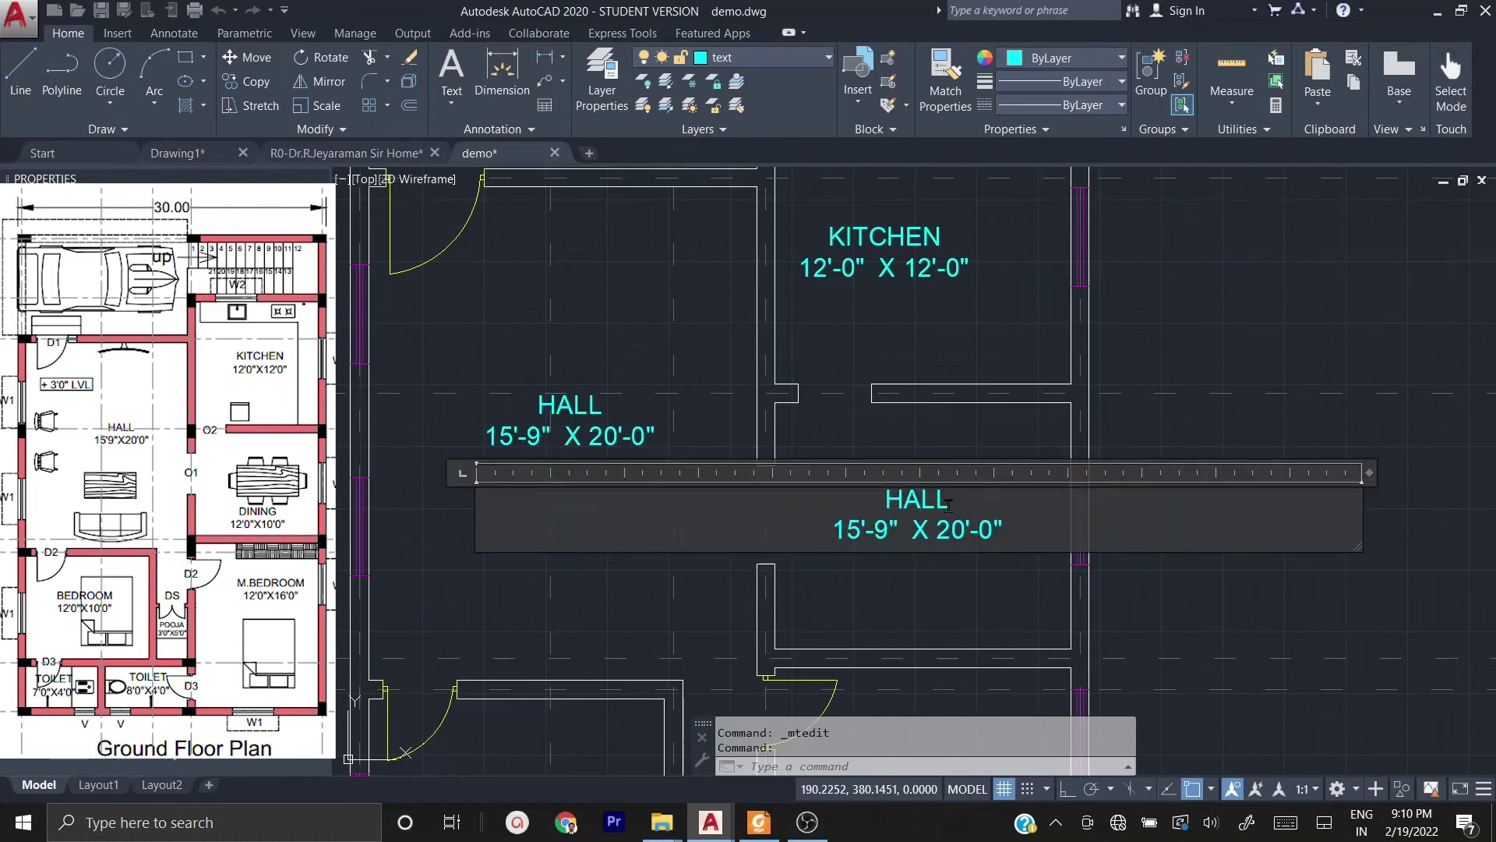
{"action": "double_click", "coordinate": [885, 501]}
{"action": "type", "text": "DINING"}
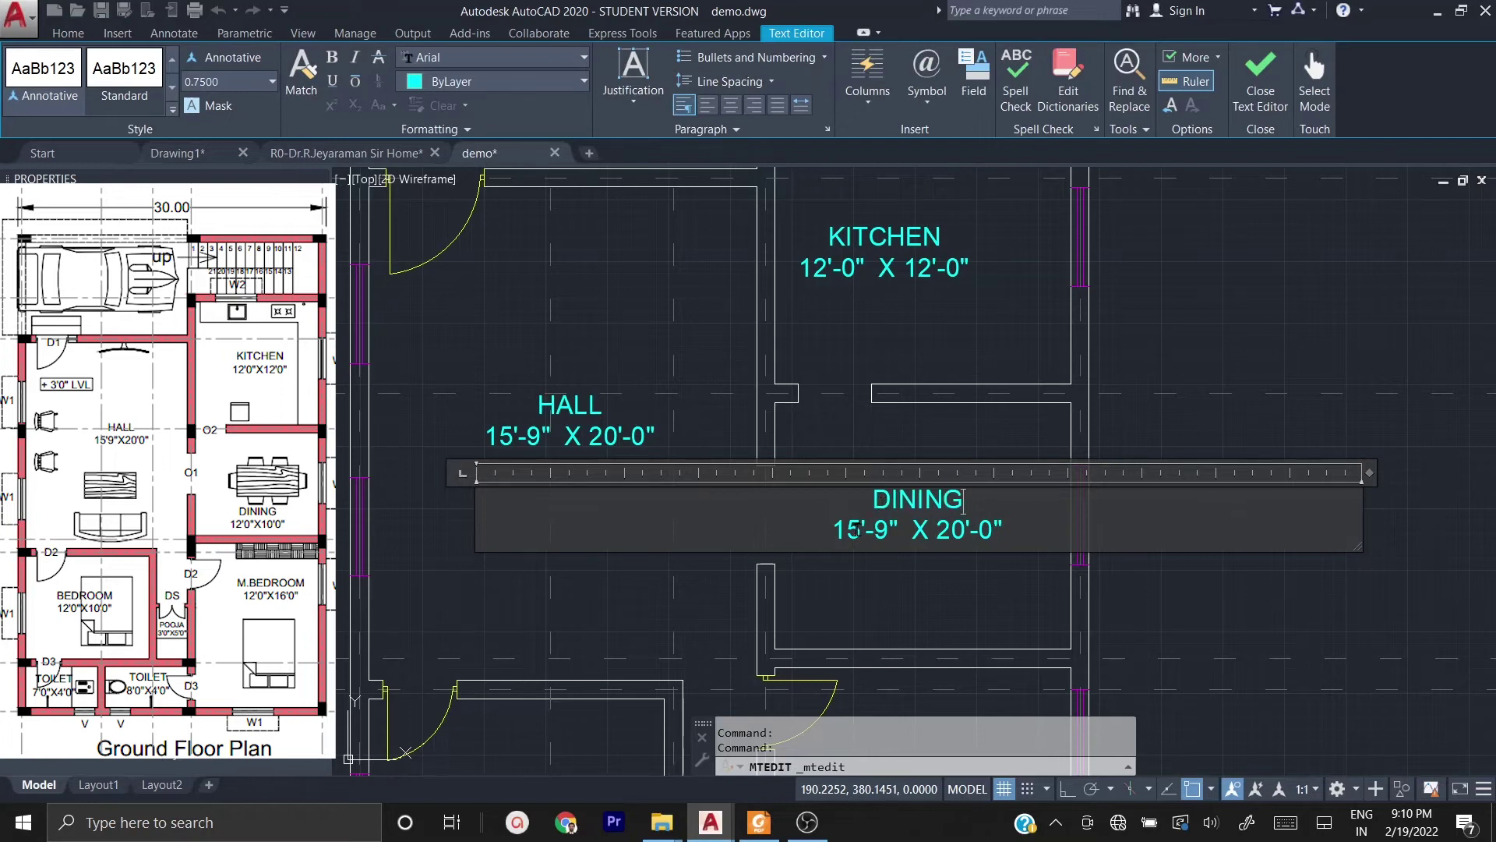
- Set the size text in the DINING label to 12'-0" X 10'-0" and finish editing it
{"action": "key", "text": "BackSpace"}
{"action": "type", "text": "2"}
{"action": "key", "text": "Right"}
{"action": "key", "text": "Right"}
{"action": "key", "text": "Right"}
{"action": "key", "text": "BackSpace"}
{"action": "type", "text": "0"}
{"action": "key", "text": "Right"}
{"action": "key", "text": "Right"}
{"action": "key", "text": "Right"}
{"action": "key", "text": "Right"}
{"action": "key", "text": "Right"}
{"action": "key", "text": "Right"}
{"action": "key", "text": "BackSpace"}
{"action": "type", "text": "1"}
{"action": "key", "text": "Right"}
{"action": "left_click", "coordinate": [1177, 591]}
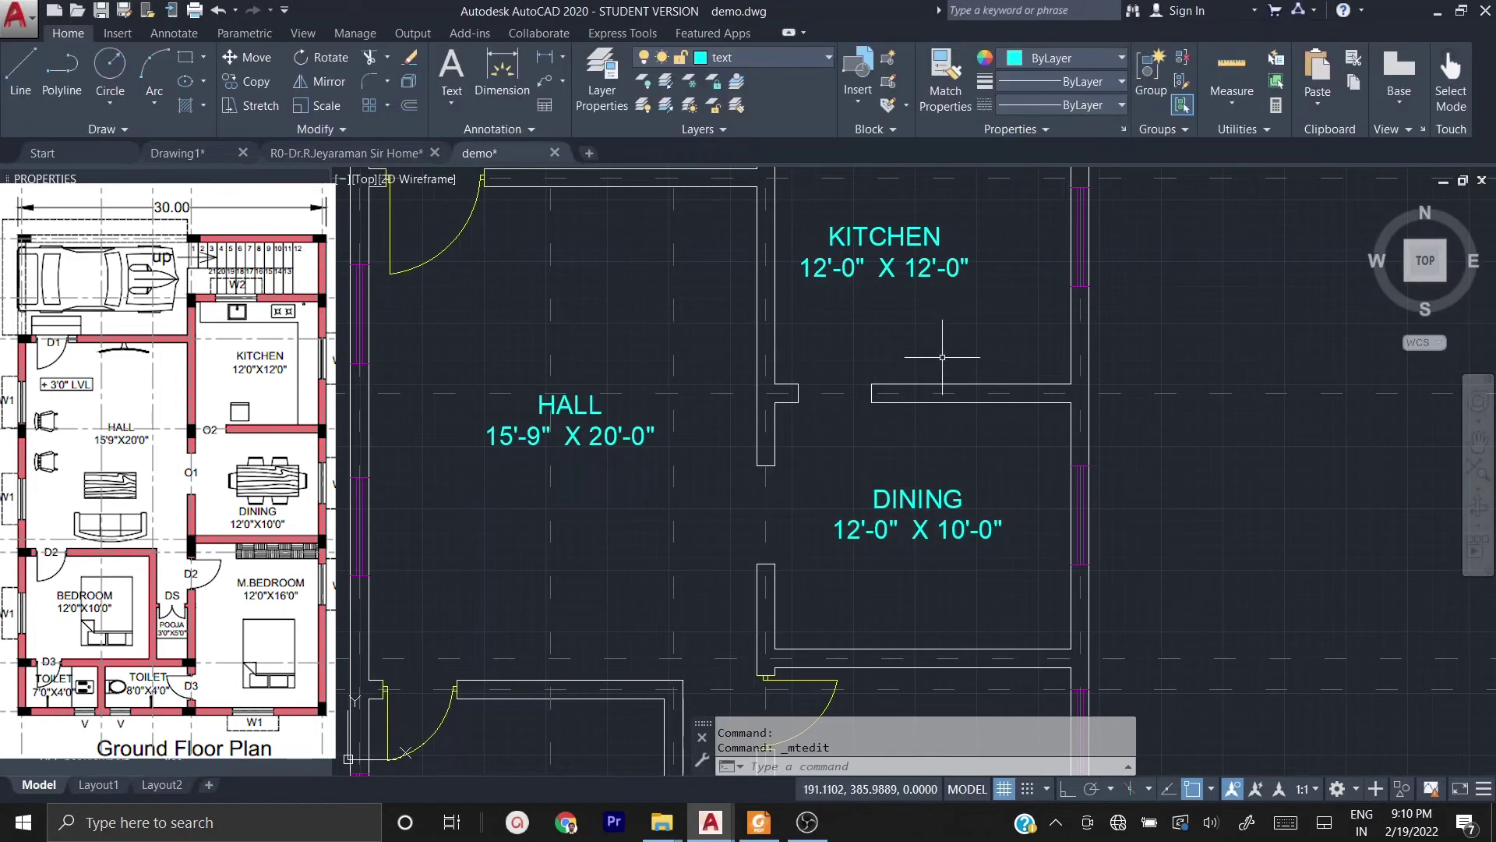
- Change the HALL name to M BEDROOM in the label of the large room below the dining room
{"action": "scroll", "coordinate": [945, 352], "scroll_direction": "down", "scroll_amount": 1}
{"action": "middle_click_drag", "start_coordinate": [951, 474], "coordinate": [951, 249]}
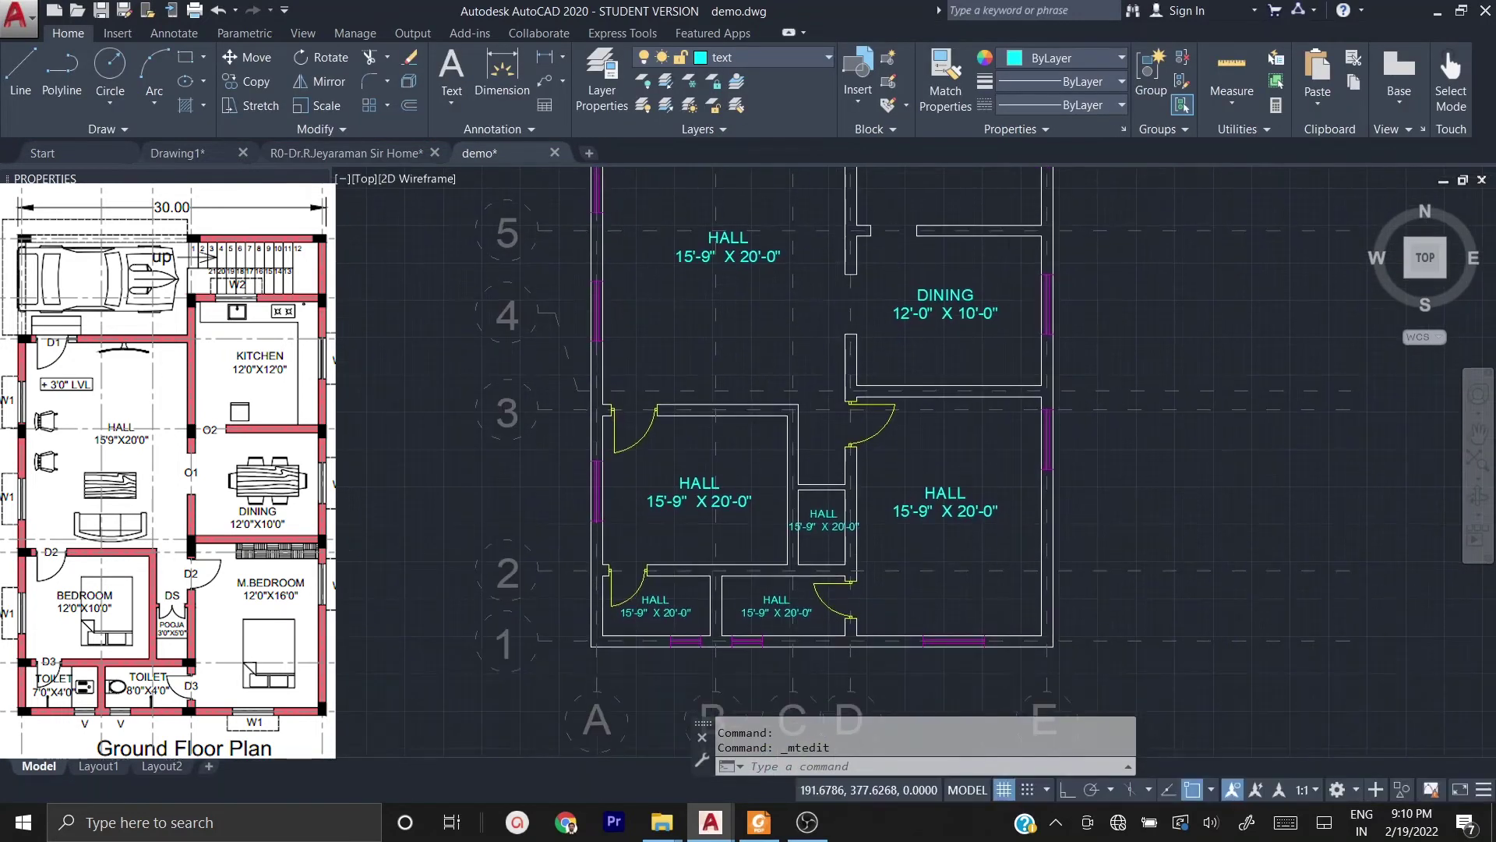
{"action": "scroll", "coordinate": [945, 544], "scroll_direction": "up", "scroll_amount": 2}
{"action": "left_click", "coordinate": [949, 476]}
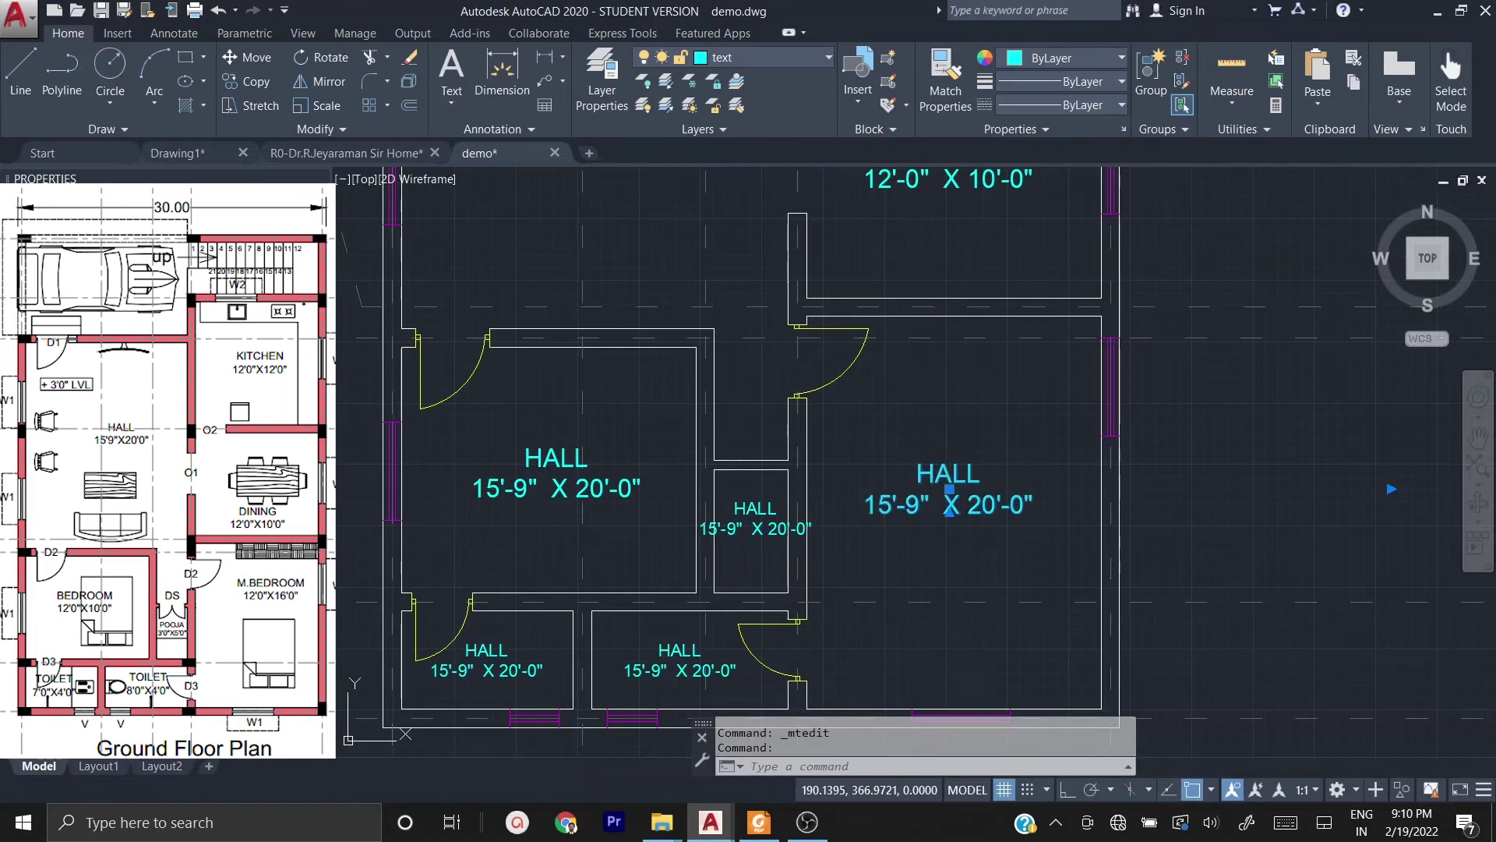
{"action": "double_click", "coordinate": [925, 473]}
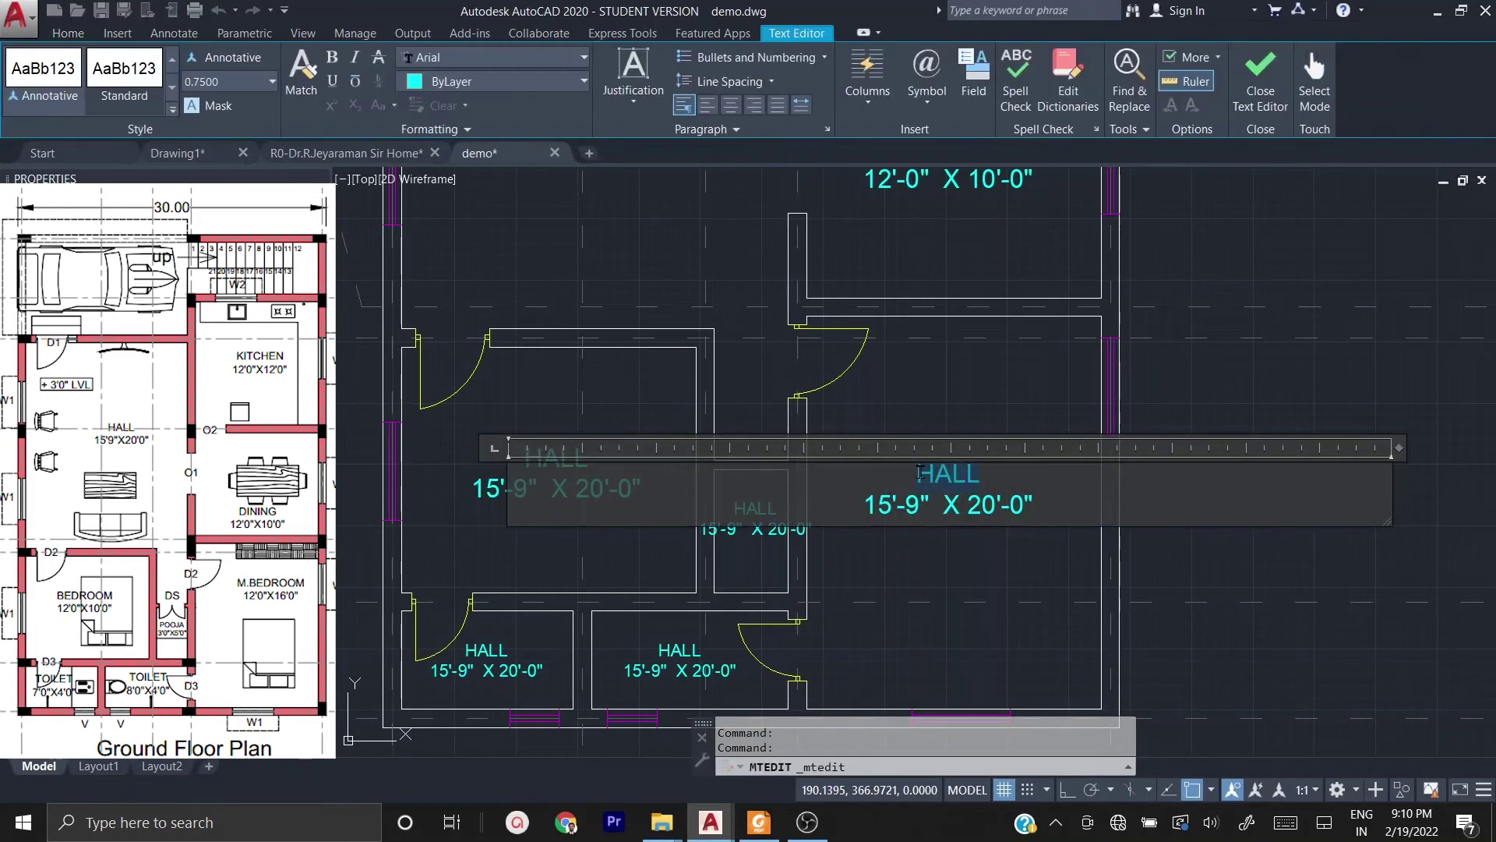
{"action": "type", "text": "M BEDROOM"}
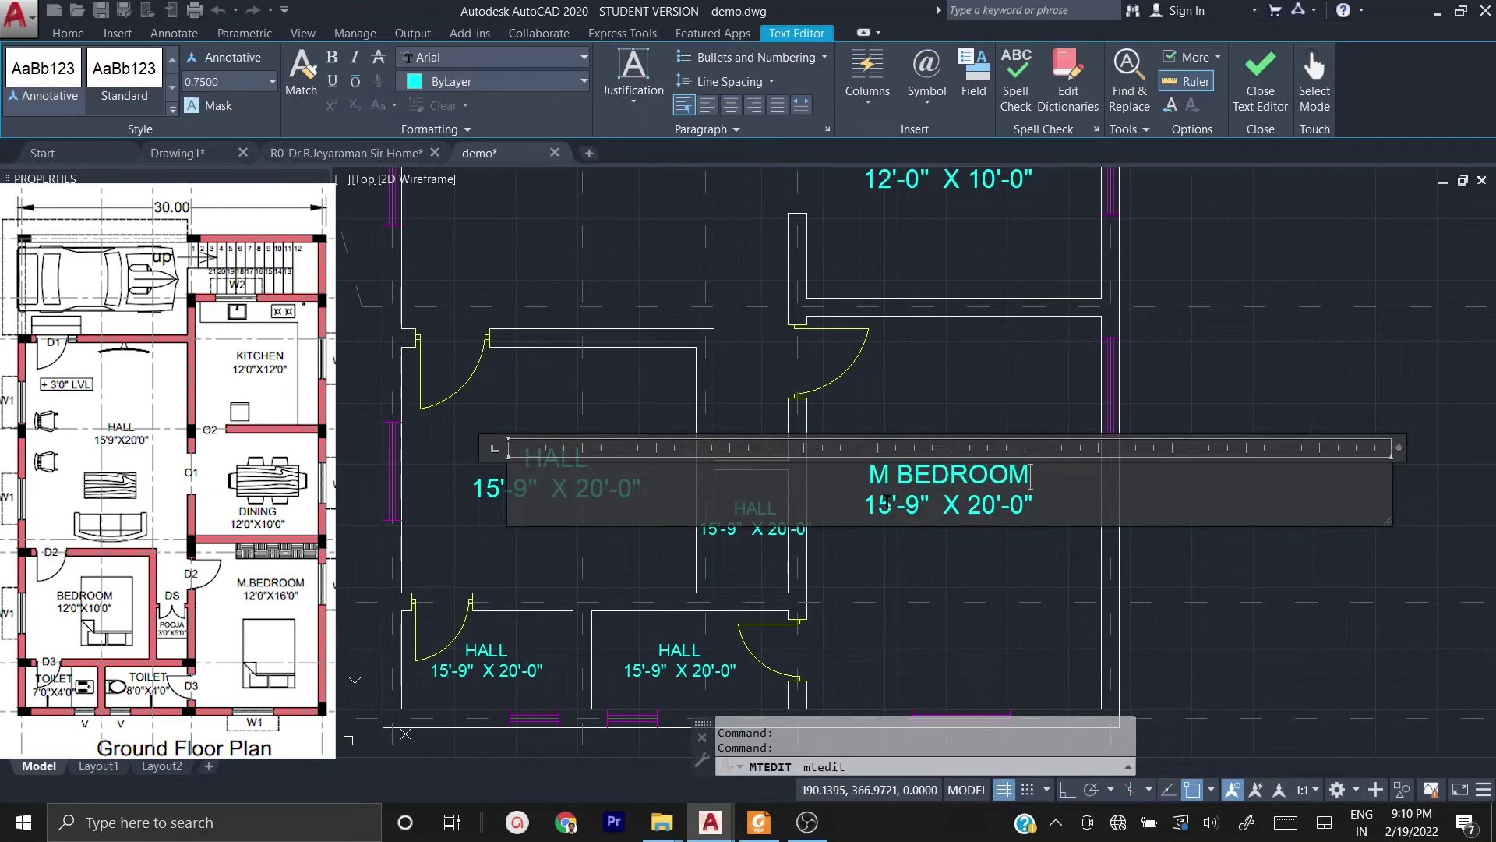
- Set the size text in the M BEDROOM label to 12'-0" X 16'-0" and finish editing it
{"action": "key", "text": "BackSpace"}
{"action": "type", "text": "2"}
{"action": "key", "text": "BackSpace"}
{"action": "type", "text": "0"}
{"action": "key", "text": "End"}
{"action": "key", "text": "Left"}
{"action": "key", "text": "Left"}
{"action": "key", "text": "Left"}
{"action": "key", "text": "Left"}
{"action": "key", "text": "BackSpace"}
{"action": "key", "text": "BackSpace"}
{"action": "type", "text": "16"}
{"action": "left_click", "coordinate": [1176, 556]}
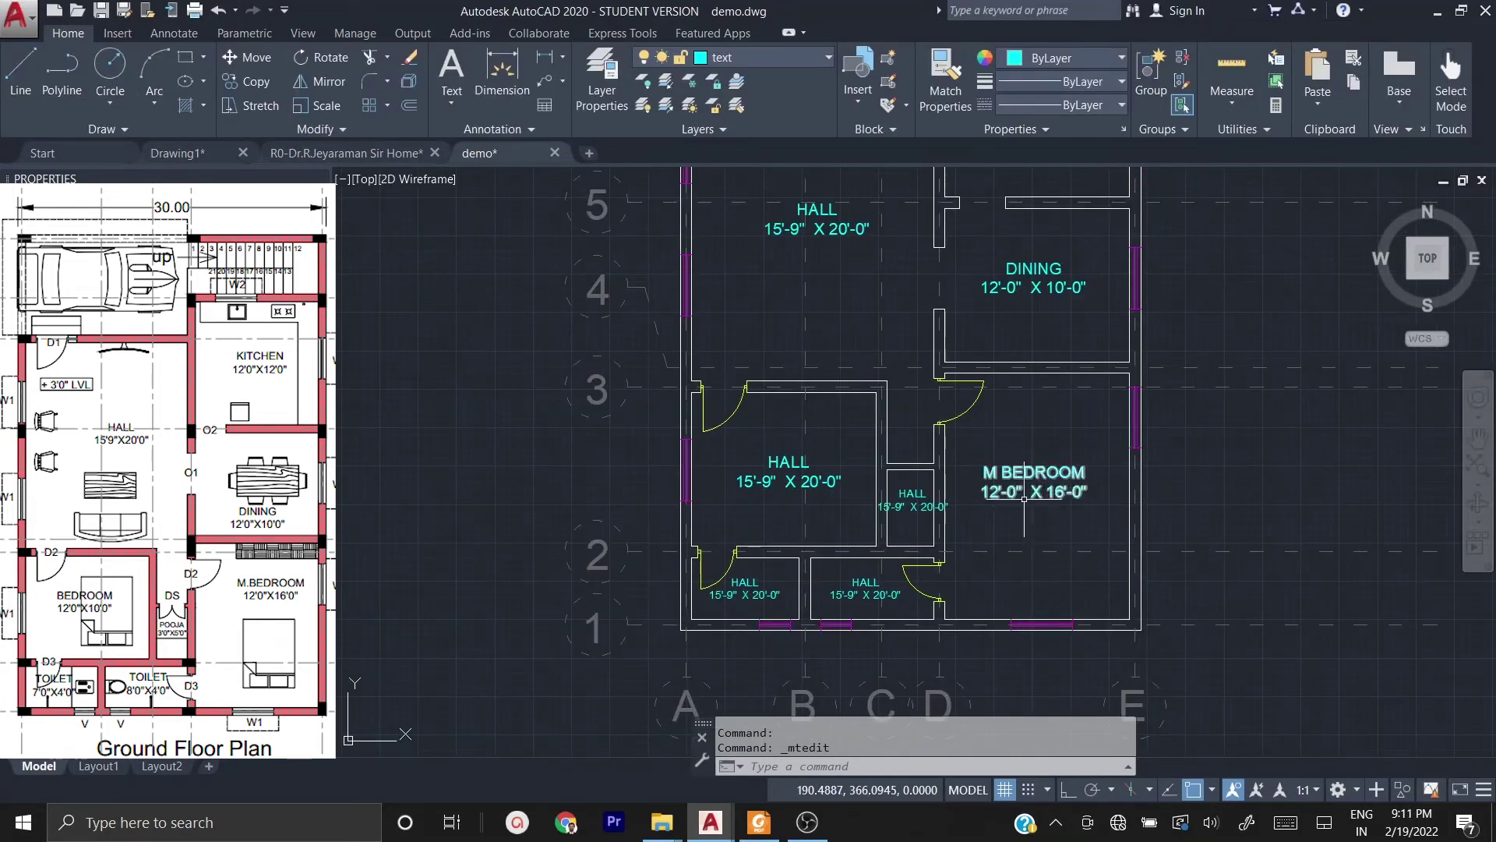
- Rotate the HALL label in the narrow room between grid lines C and D to vertical with Ortho on, and reduce its text height to 0.35
{"action": "scroll", "coordinate": [1037, 495], "scroll_direction": "up", "scroll_amount": 4}
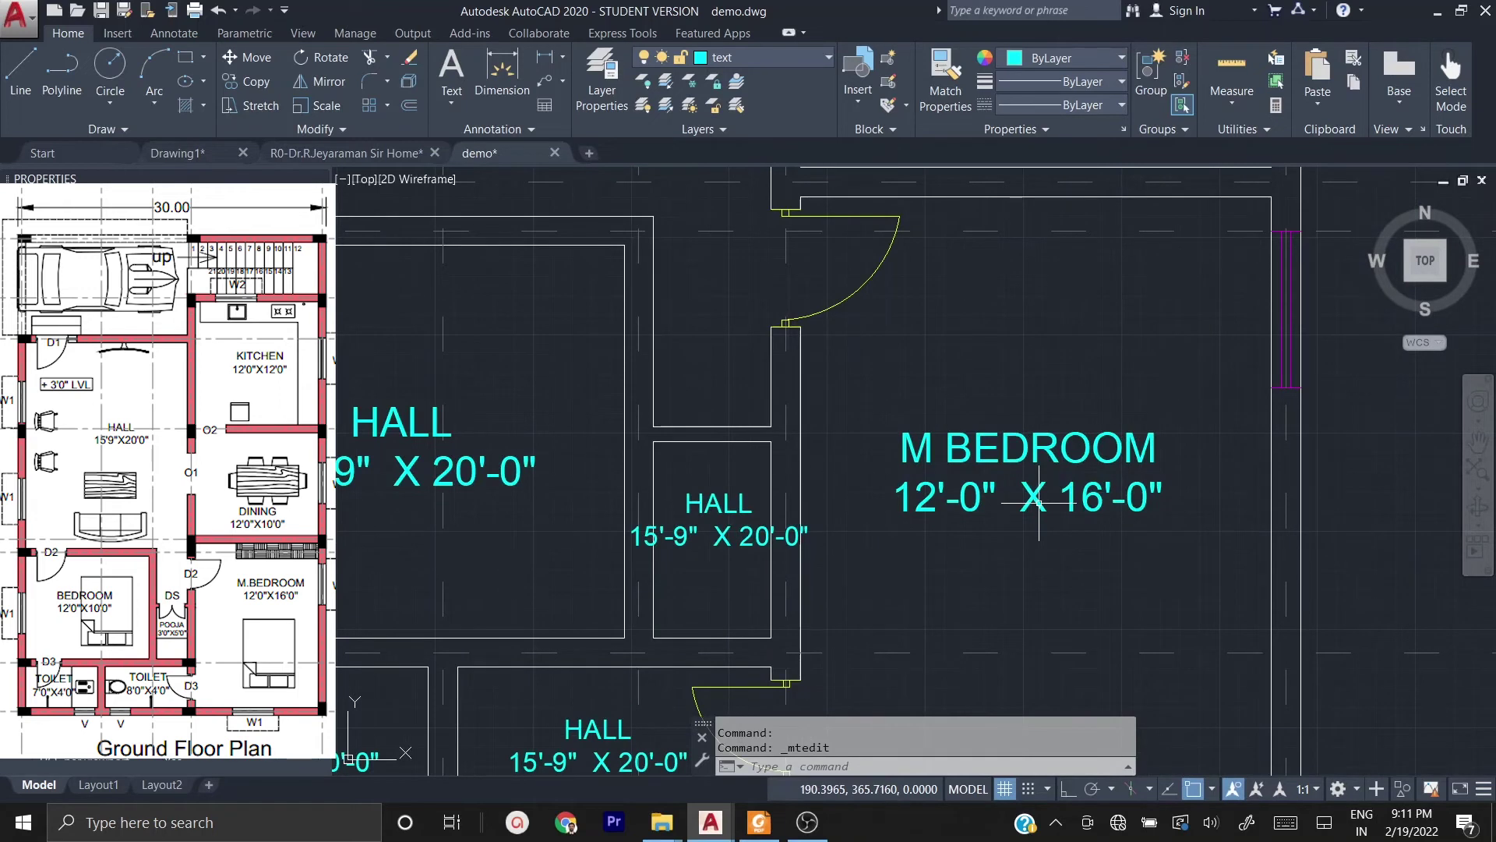
{"action": "scroll", "coordinate": [952, 369], "scroll_direction": "down", "scroll_amount": 3}
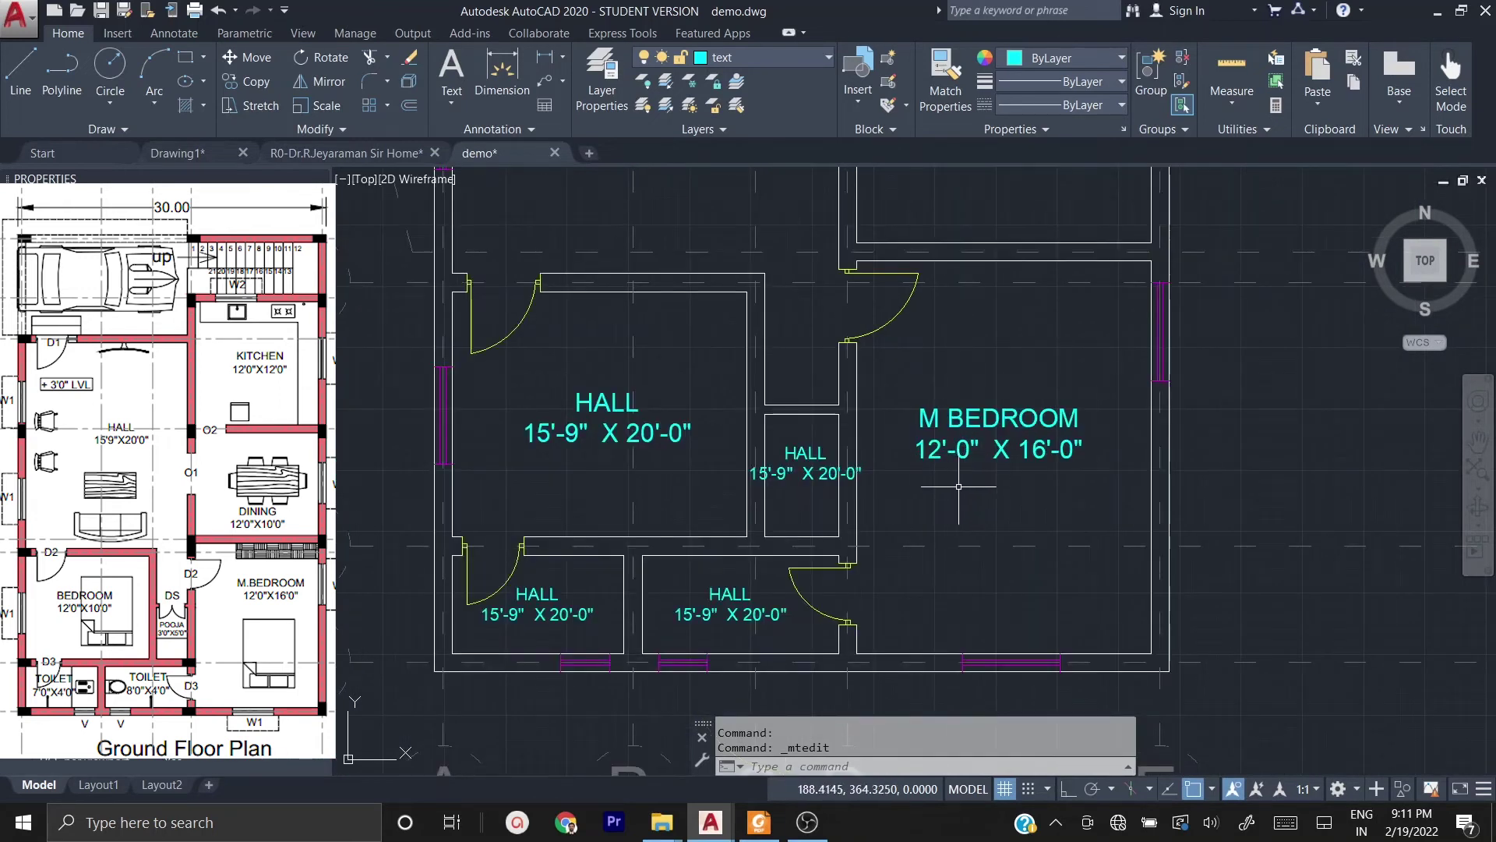
{"action": "mouse_move", "coordinate": [1008, 456]}
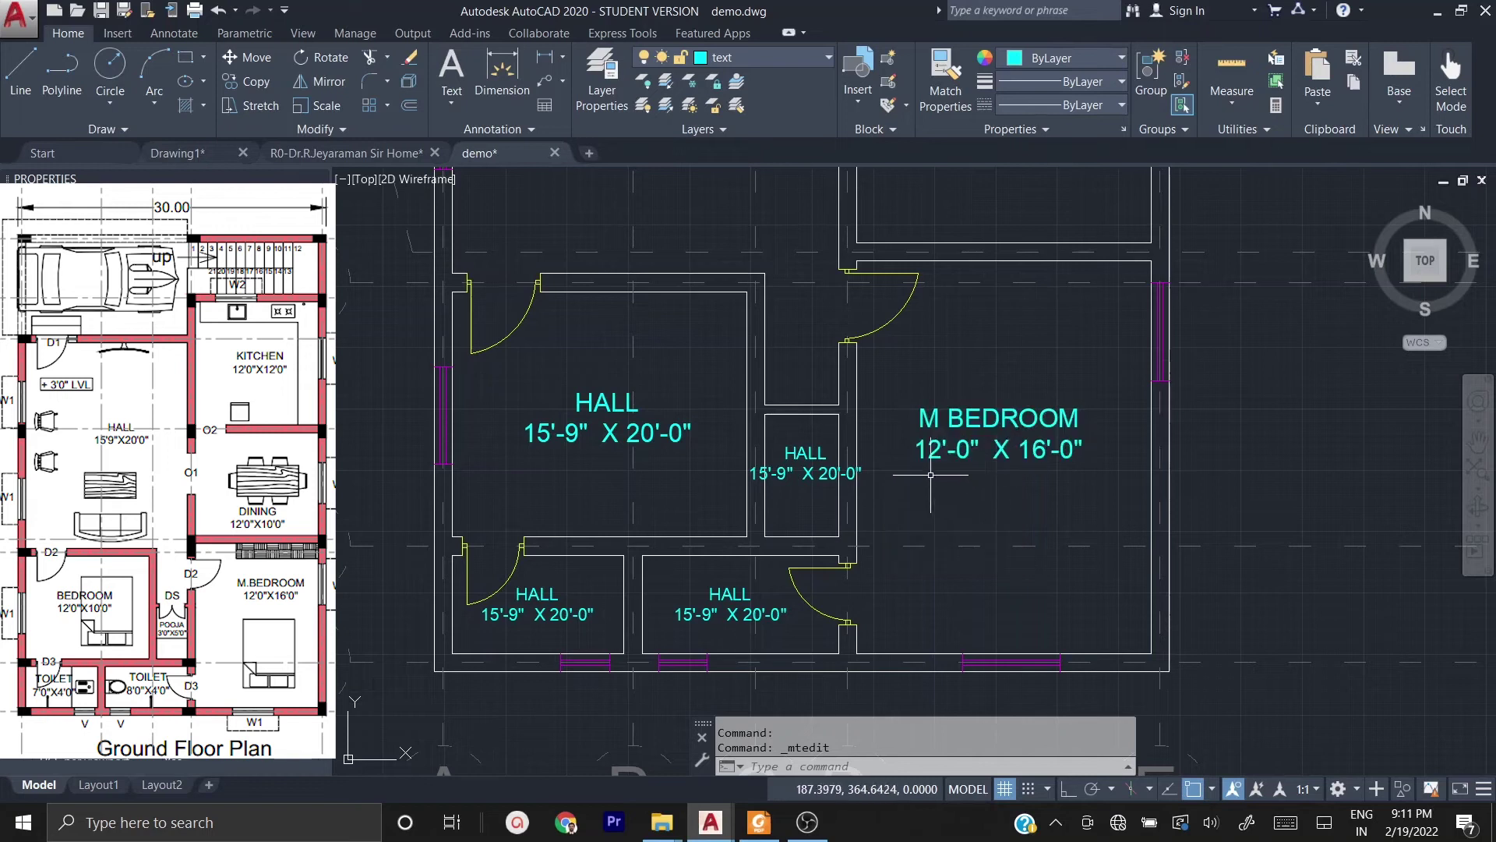
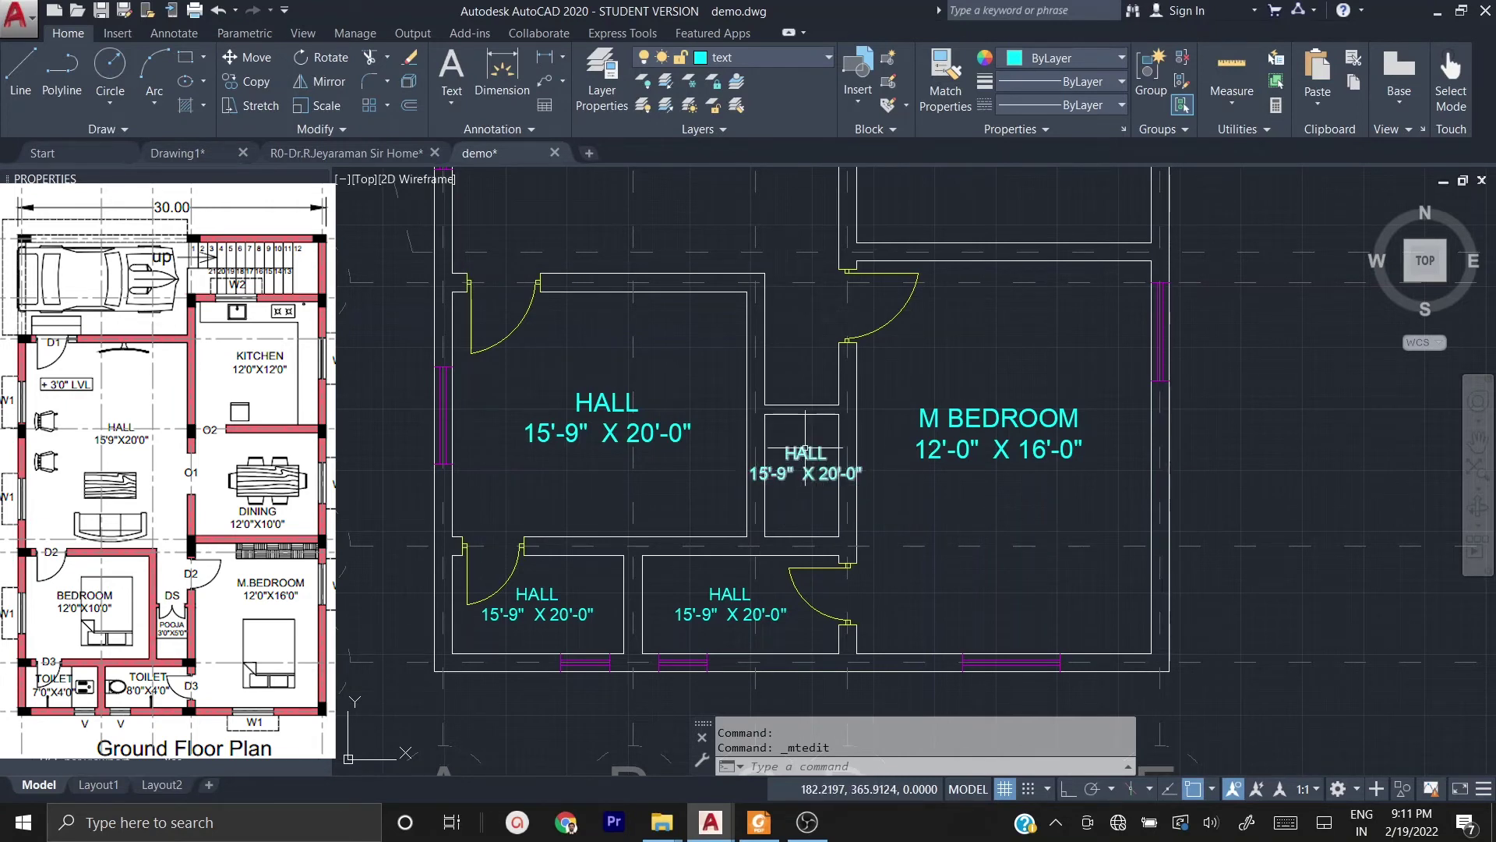
{"action": "left_click", "coordinate": [815, 473]}
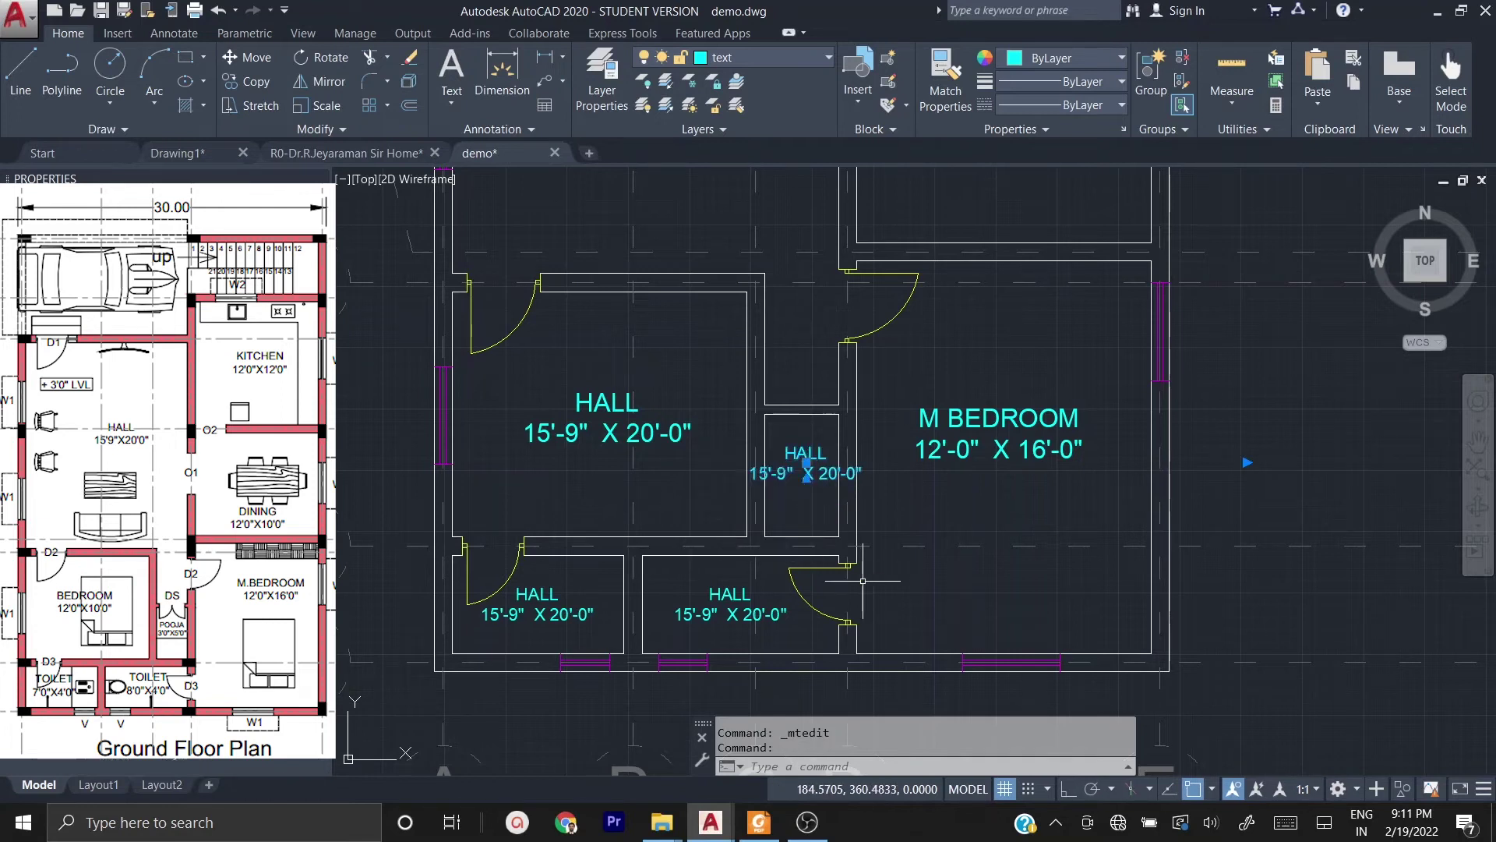
{"action": "type", "text": "RO"}
{"action": "key", "text": "Return"}
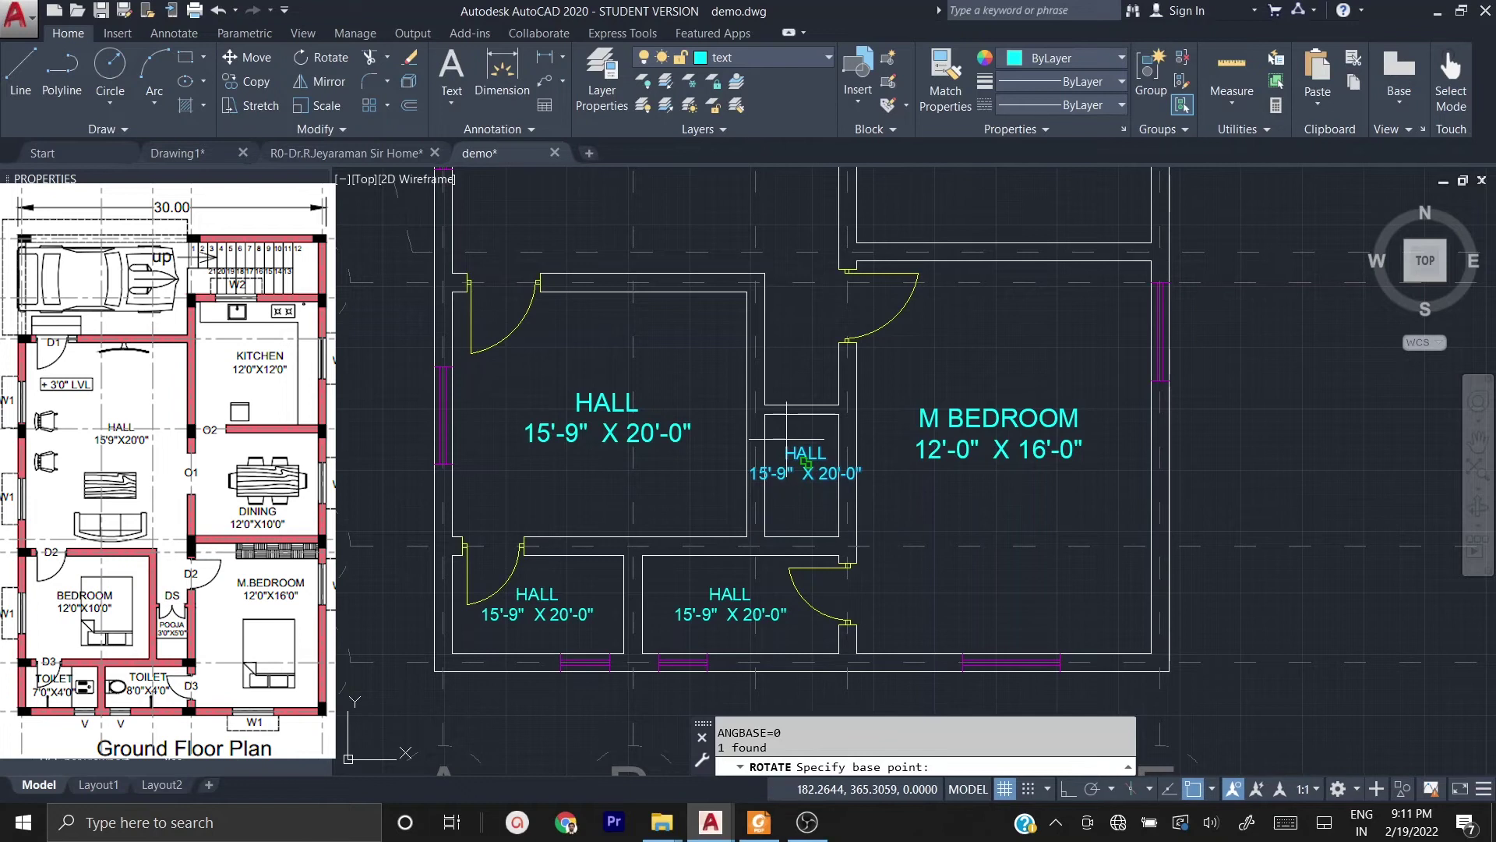
{"action": "left_click", "coordinate": [803, 462]}
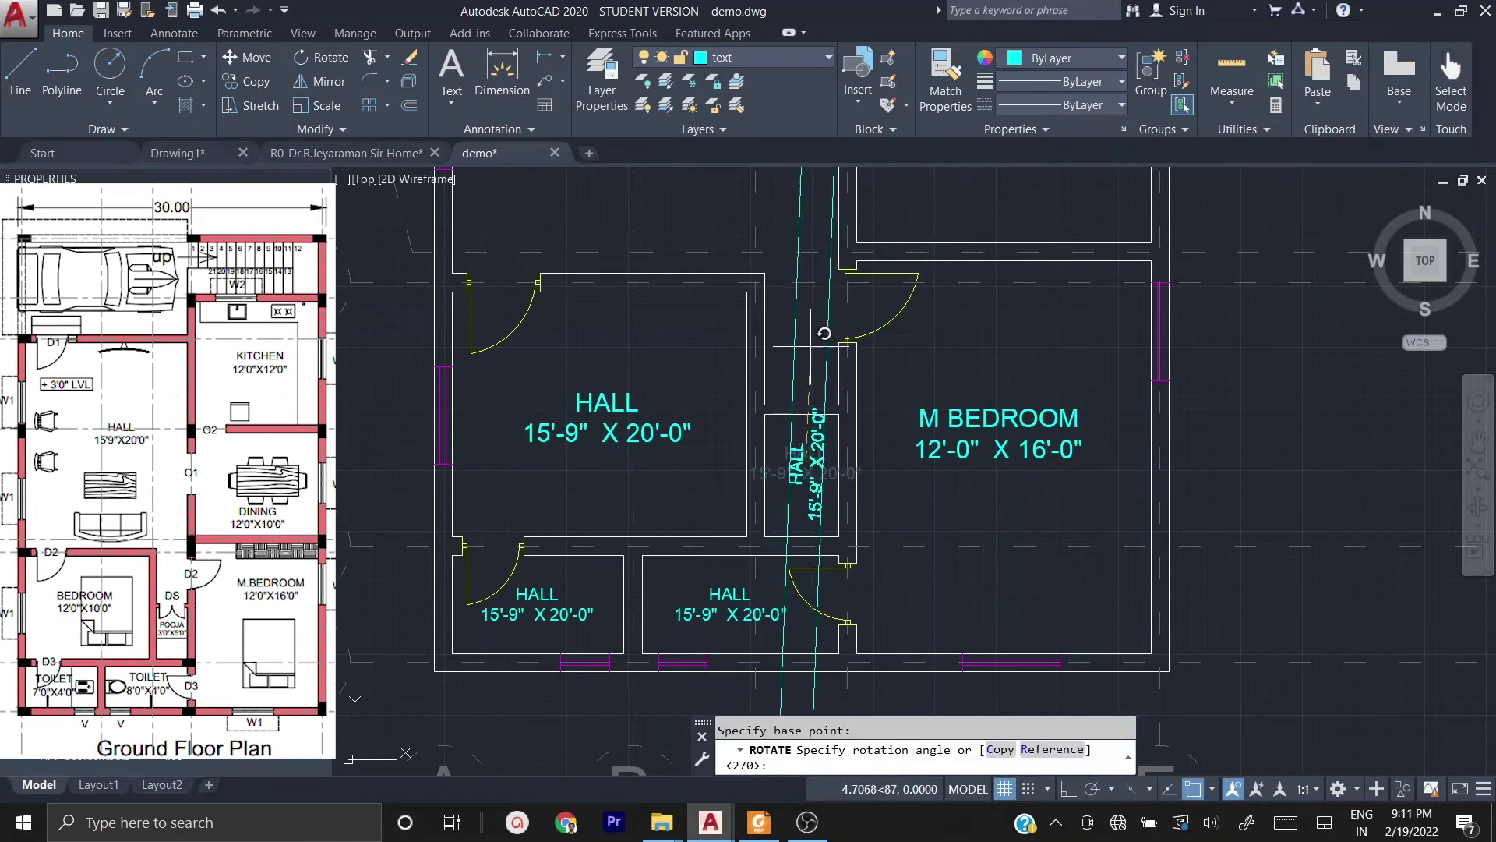
{"action": "left_click", "coordinate": [1069, 789]}
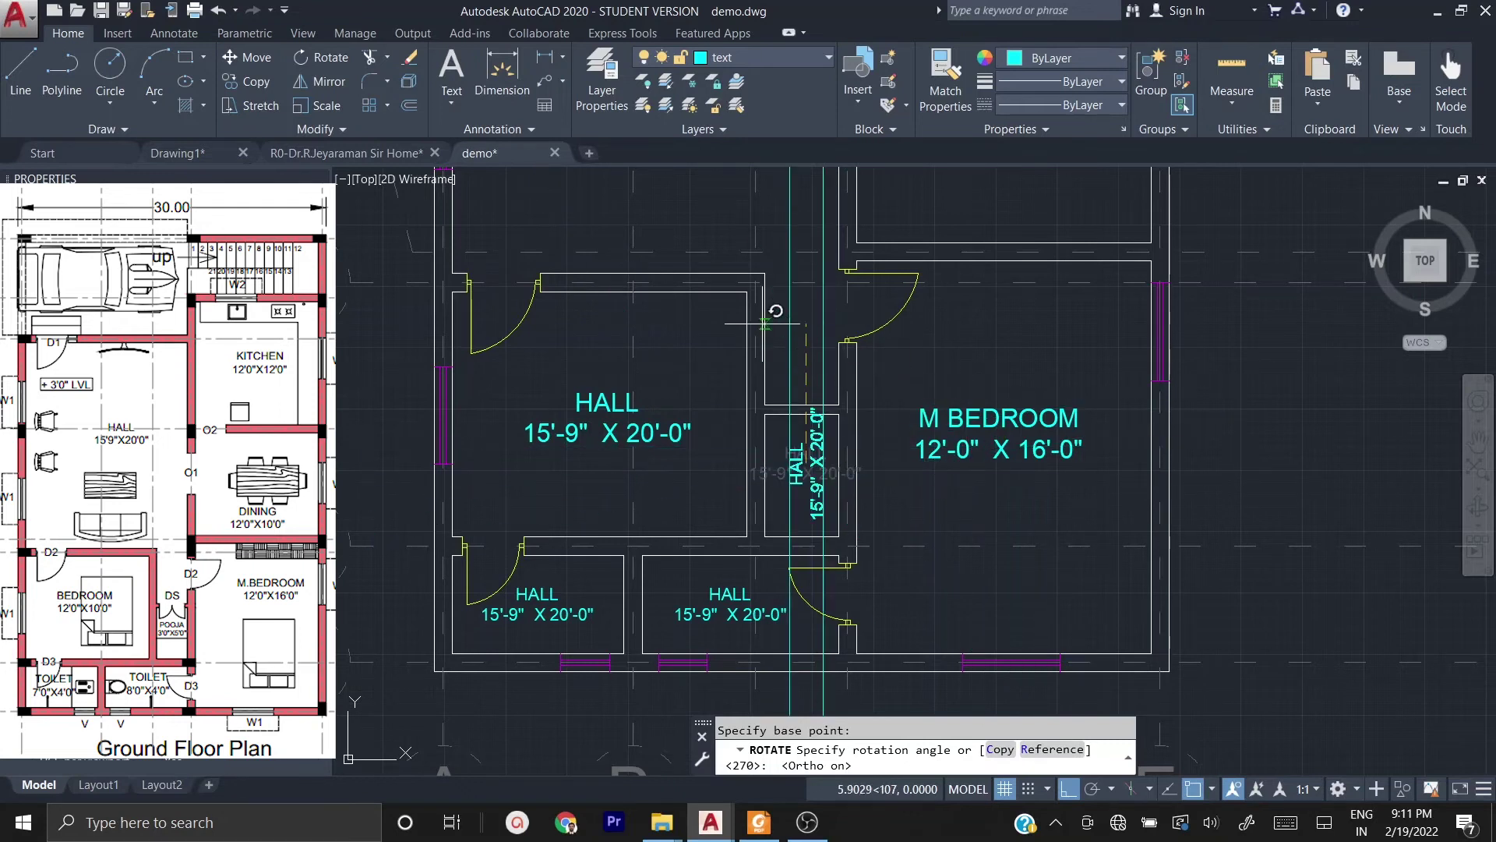
{"action": "left_click", "coordinate": [804, 318]}
{"action": "key", "text": "Escape"}
{"action": "scroll", "coordinate": [819, 491], "scroll_direction": "up", "scroll_amount": 4}
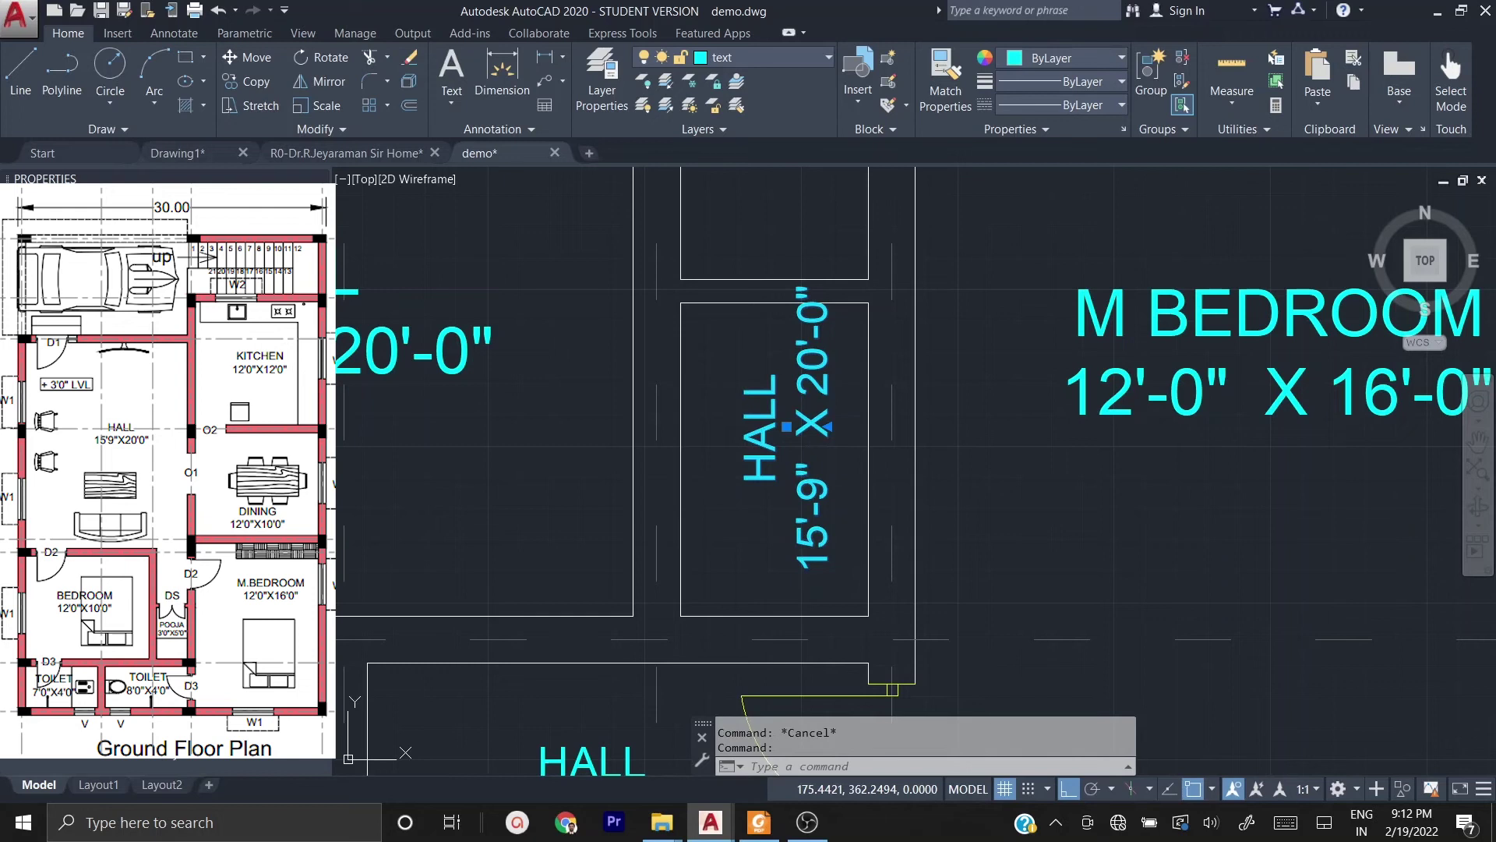
{"action": "key", "text": "Escape"}
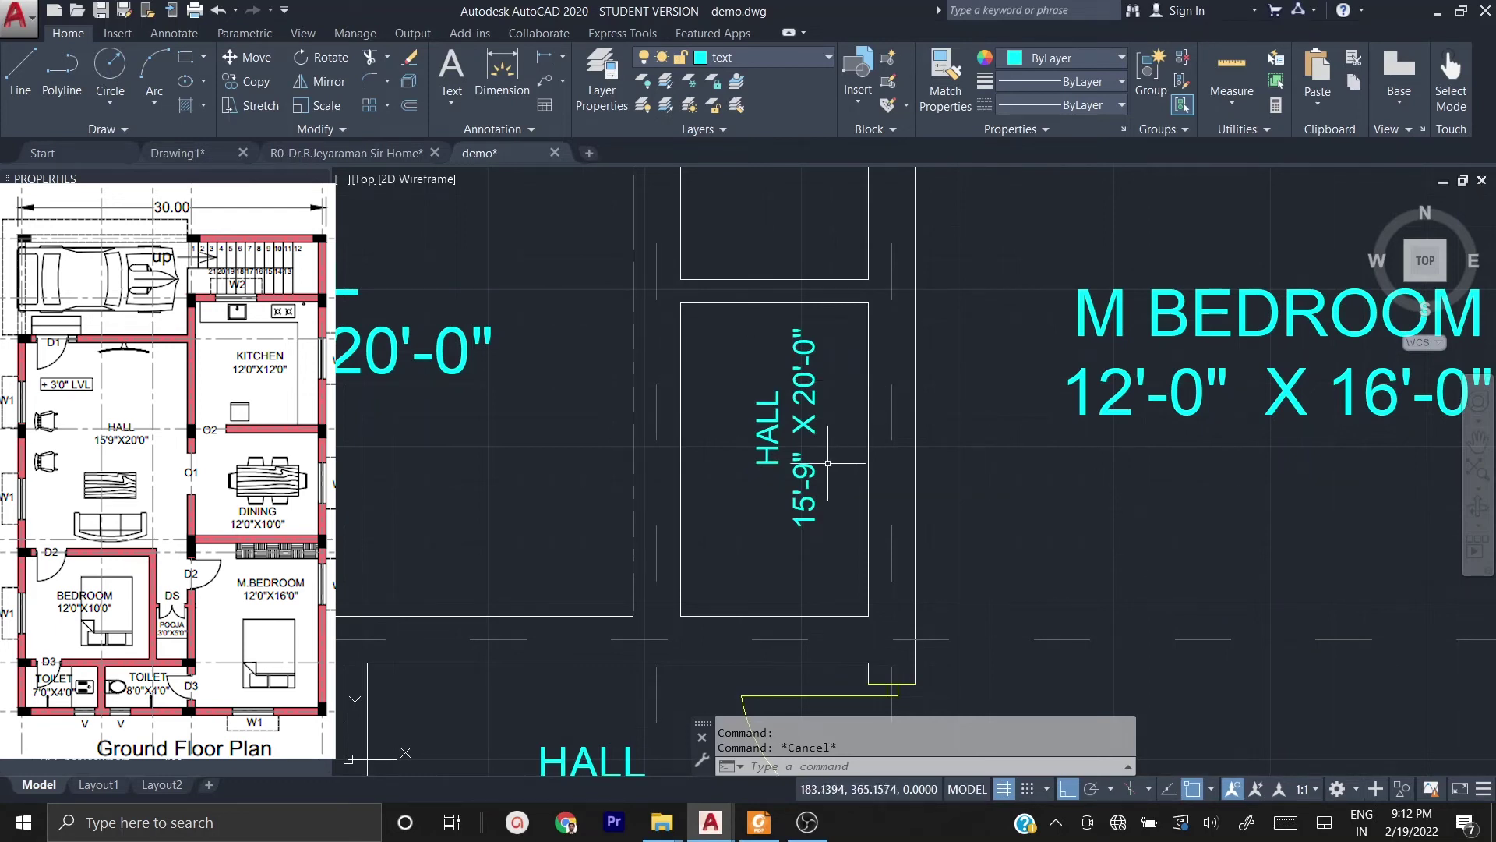
- Set the size text in the vertical HALL label between grid lines C and D to 5'-0" X 3'-0" and finish editing
{"action": "left_click", "coordinate": [803, 506]}
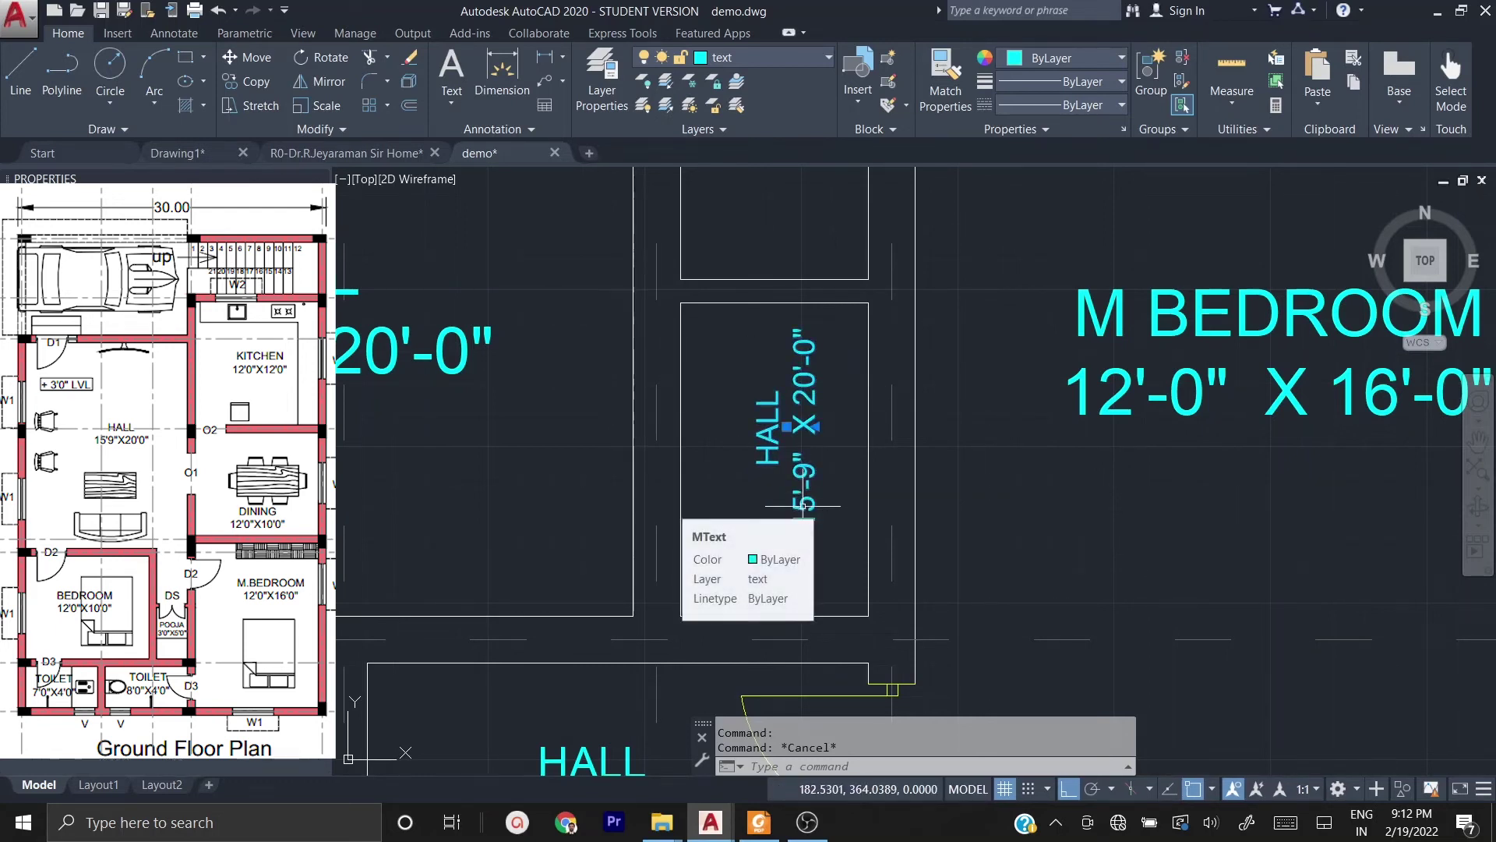
{"action": "double_click", "coordinate": [848, 522]}
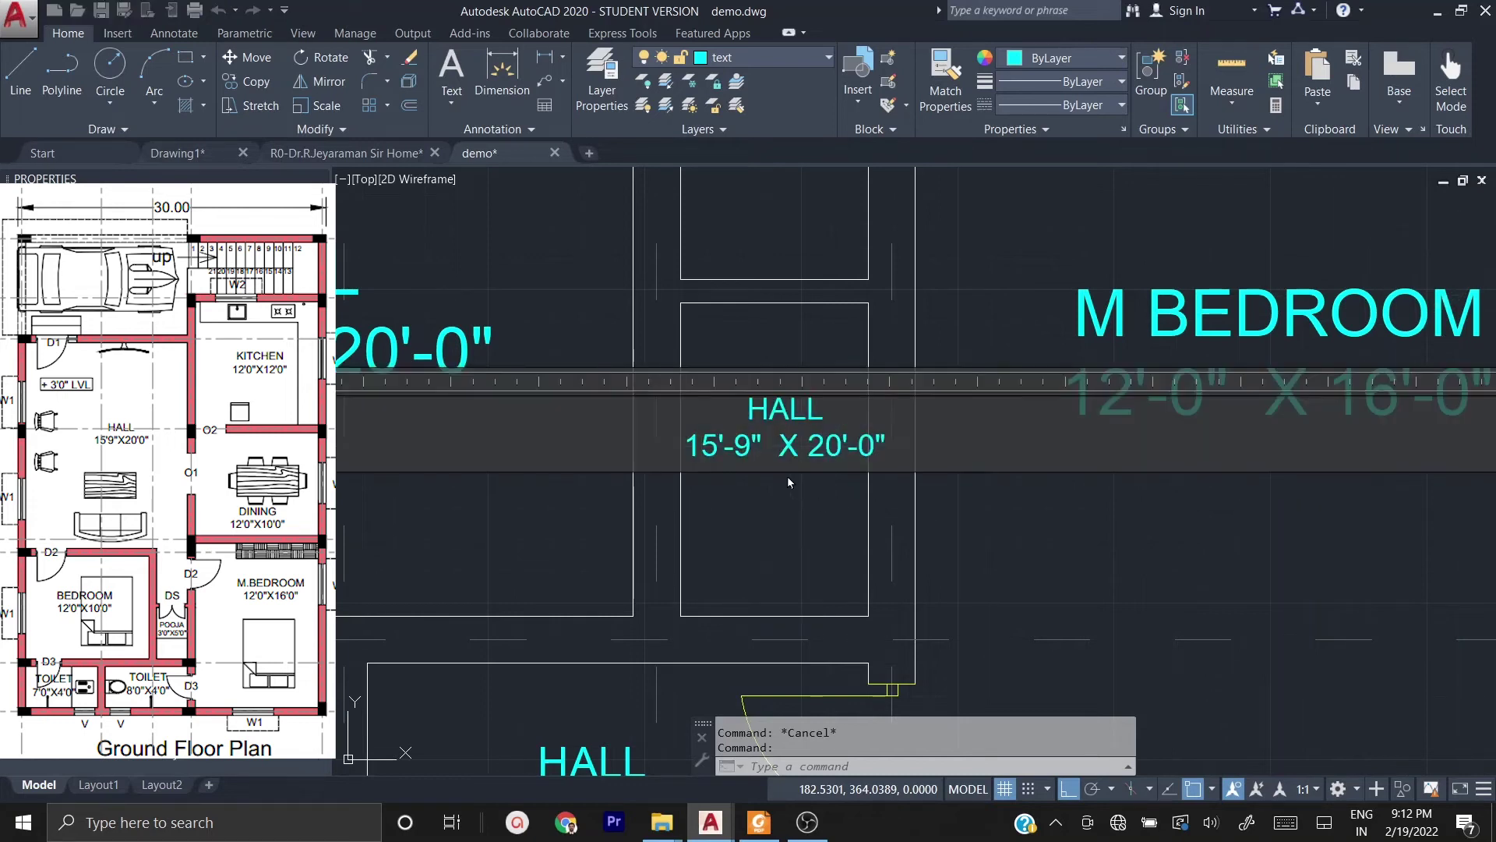
{"action": "double_click", "coordinate": [751, 454]}
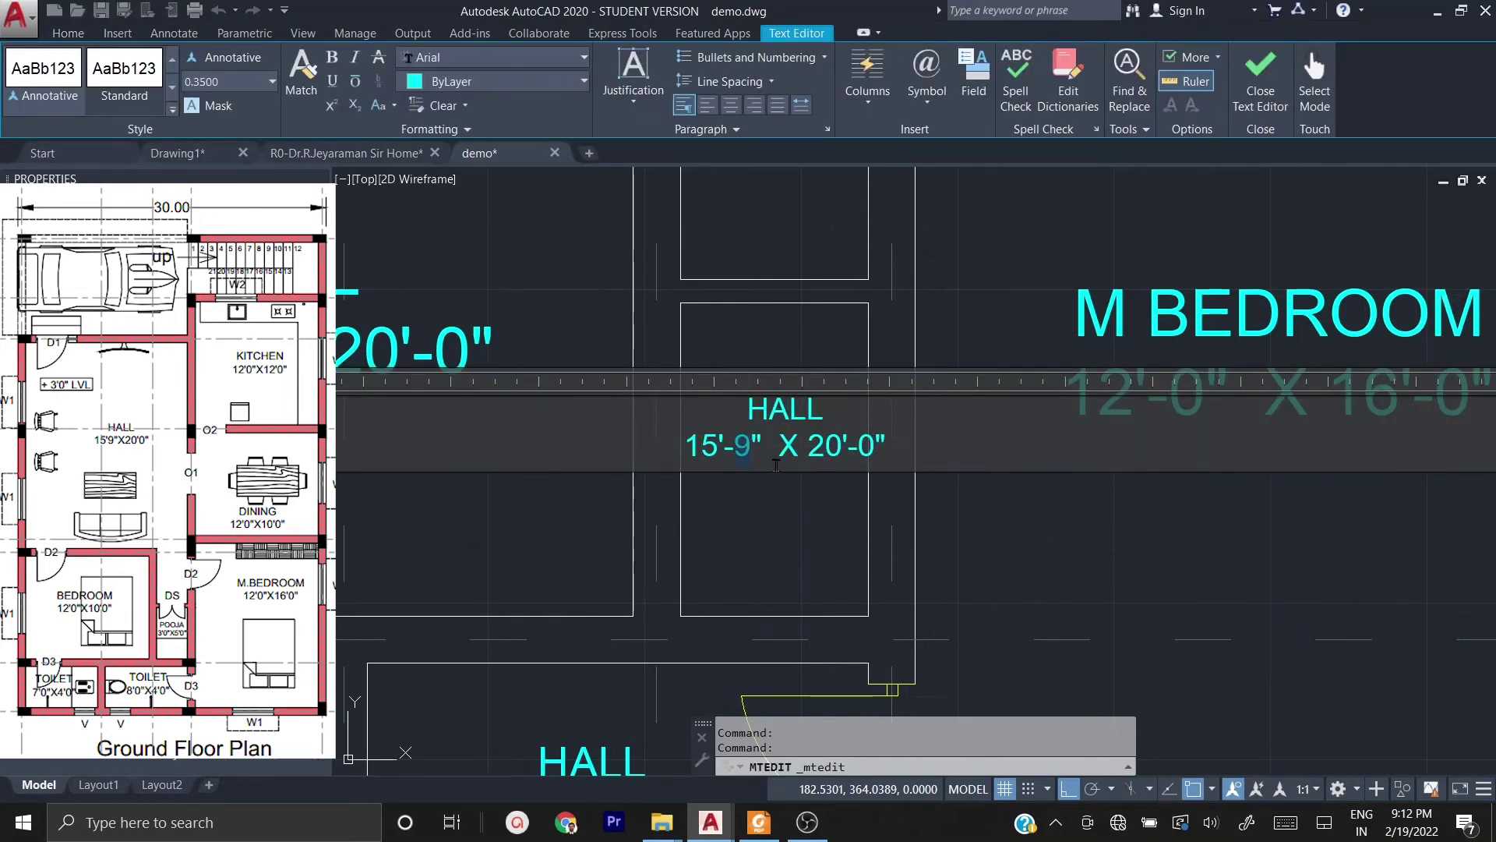
{"action": "key", "text": "Left"}
{"action": "key", "text": "Left"}
{"action": "key", "text": "BackSpace"}
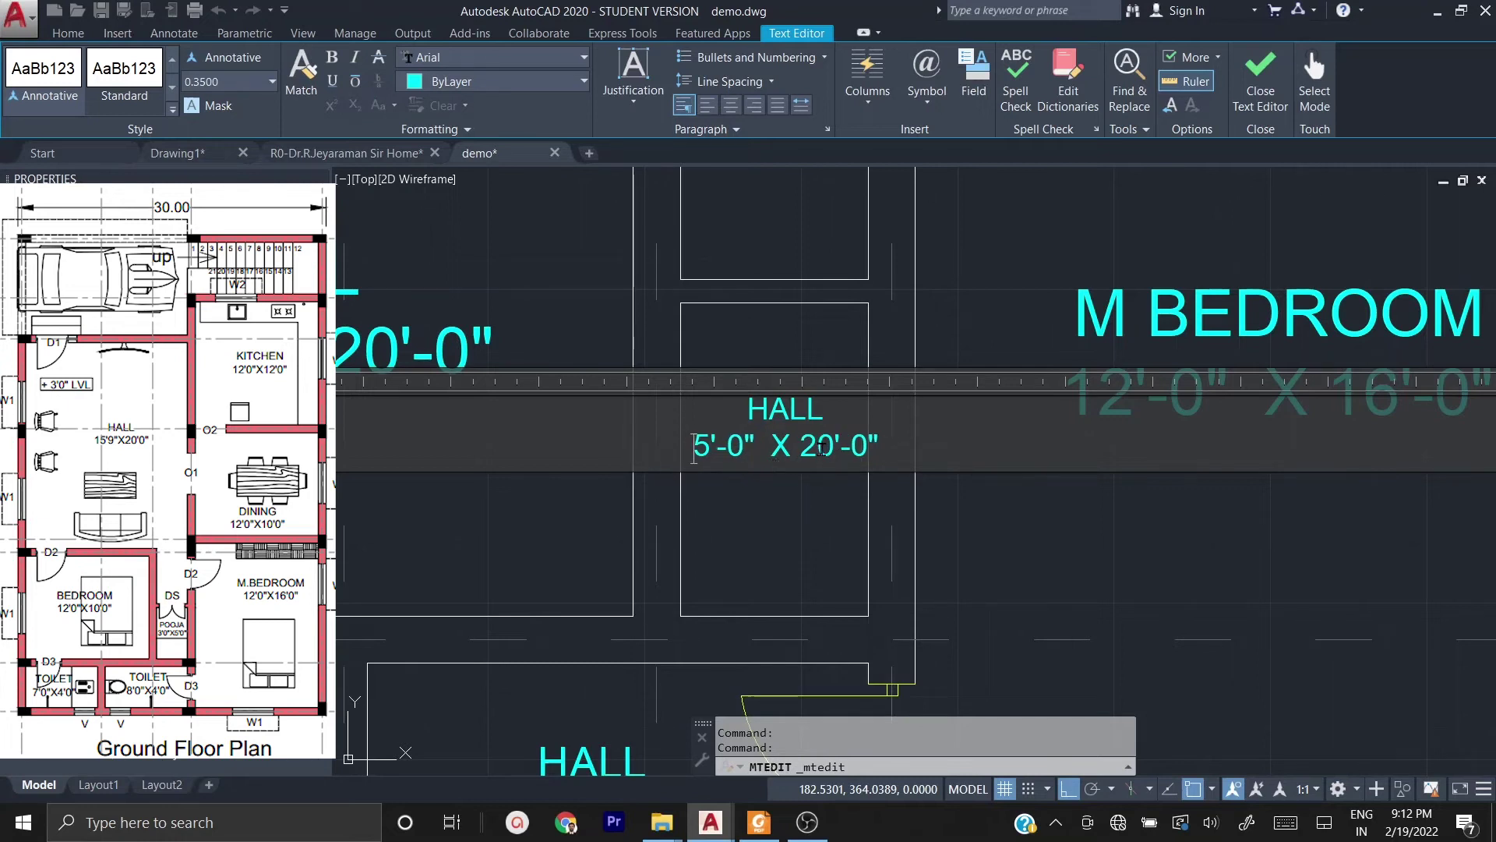
{"action": "key", "text": "BackSpace"}
{"action": "type", "text": "3"}
{"action": "key", "text": "Right"}
{"action": "key", "text": "BackSpace"}
{"action": "left_click", "coordinate": [990, 522]}
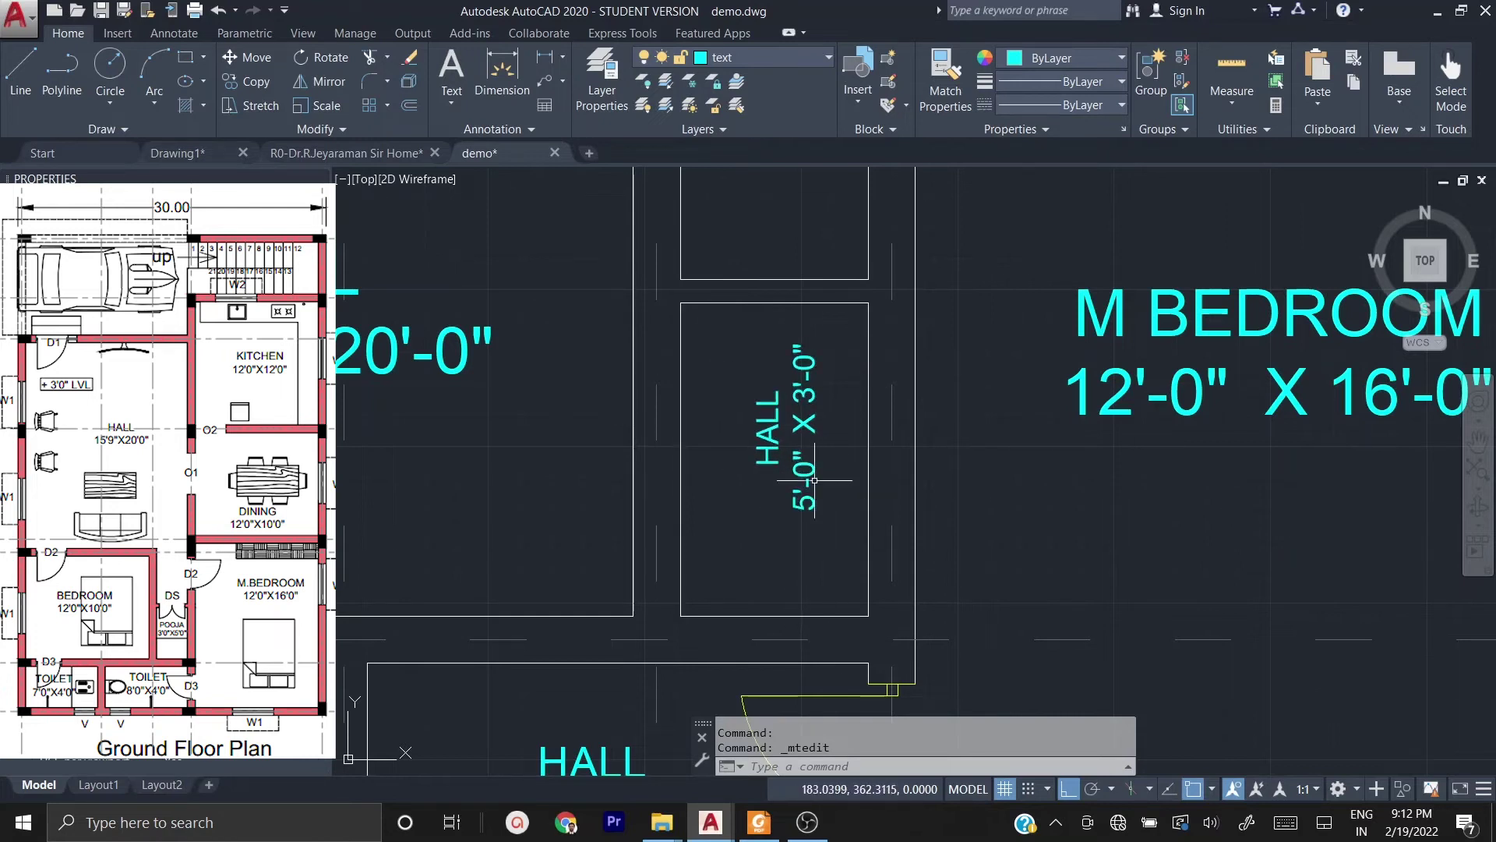
- Change the HALL name to TOILET in the label of the small room between grid lines B and D, keeping the size on its own line
{"action": "scroll", "coordinate": [679, 355], "scroll_direction": "down", "scroll_amount": 2}
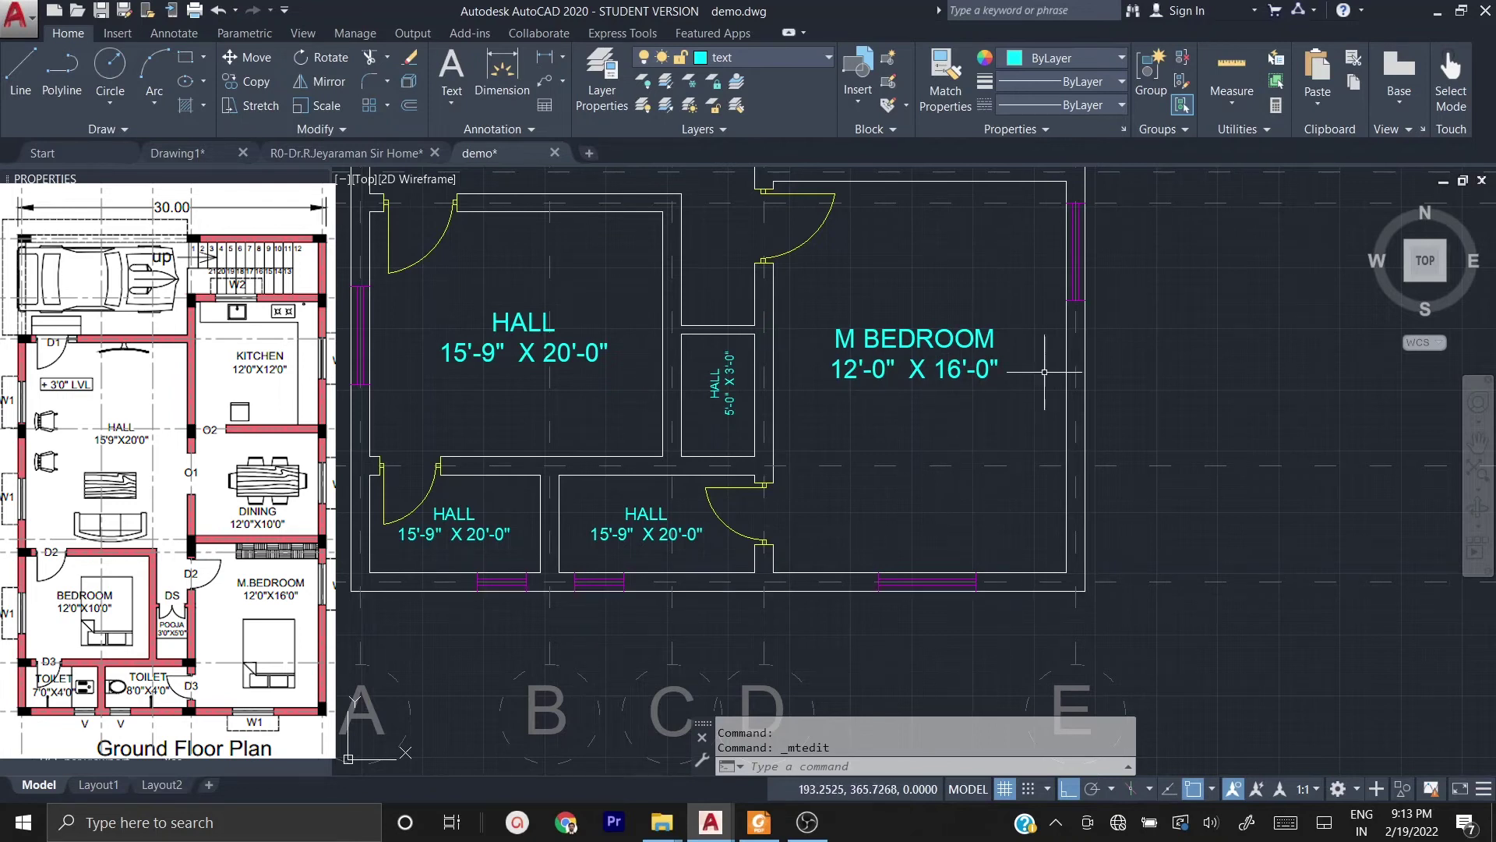
{"action": "middle_click_drag", "start_coordinate": [650, 515], "coordinate": [879, 451]}
{"action": "double_click", "coordinate": [878, 451]}
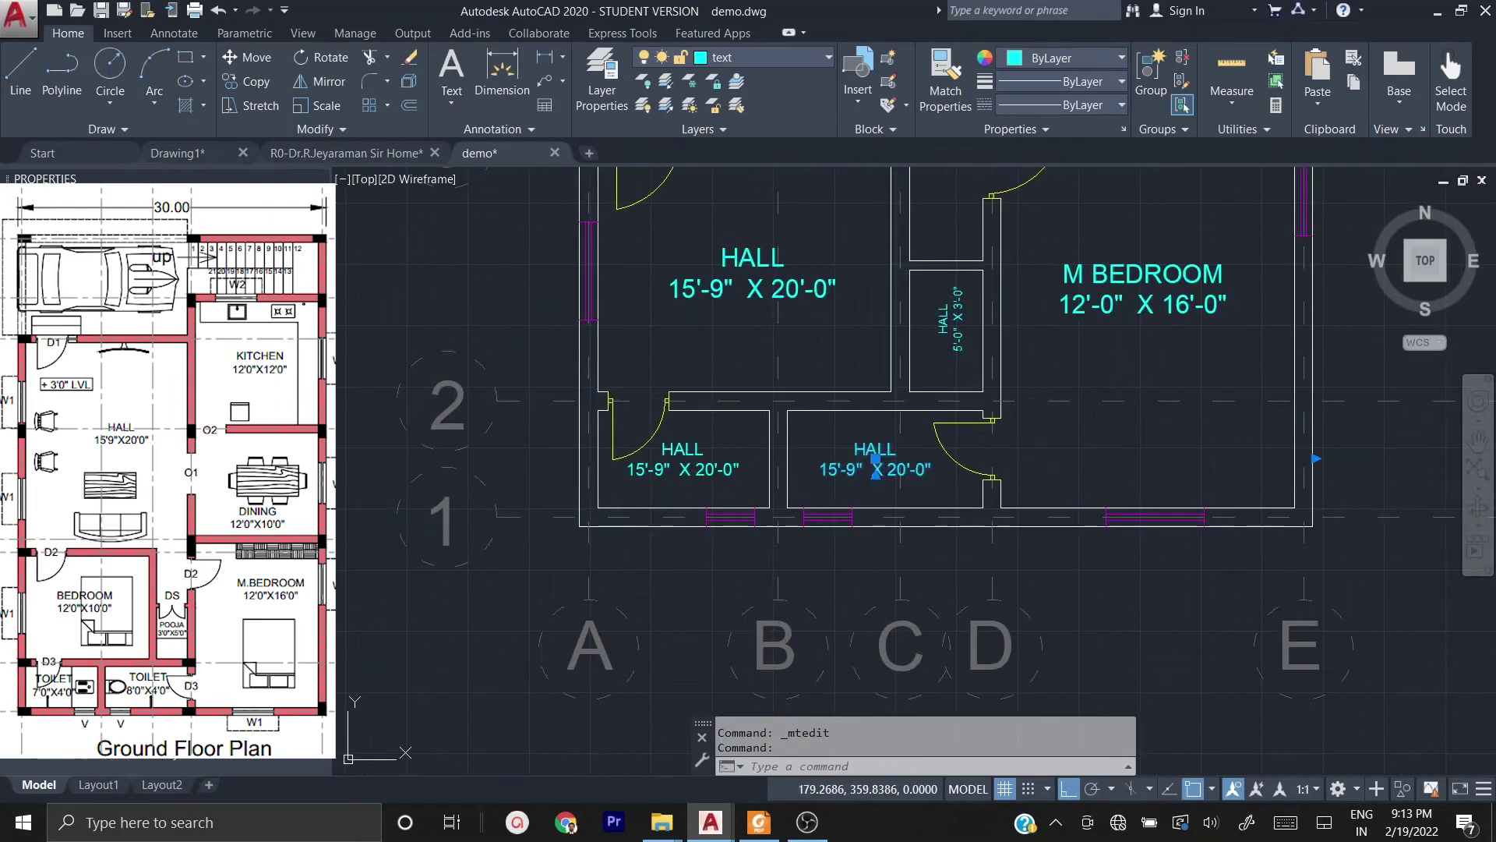
{"action": "left_click_drag", "start_coordinate": [909, 451], "coordinate": [829, 448]}
{"action": "type", "text": "TOILET15'-9\"  X 20'-0"}
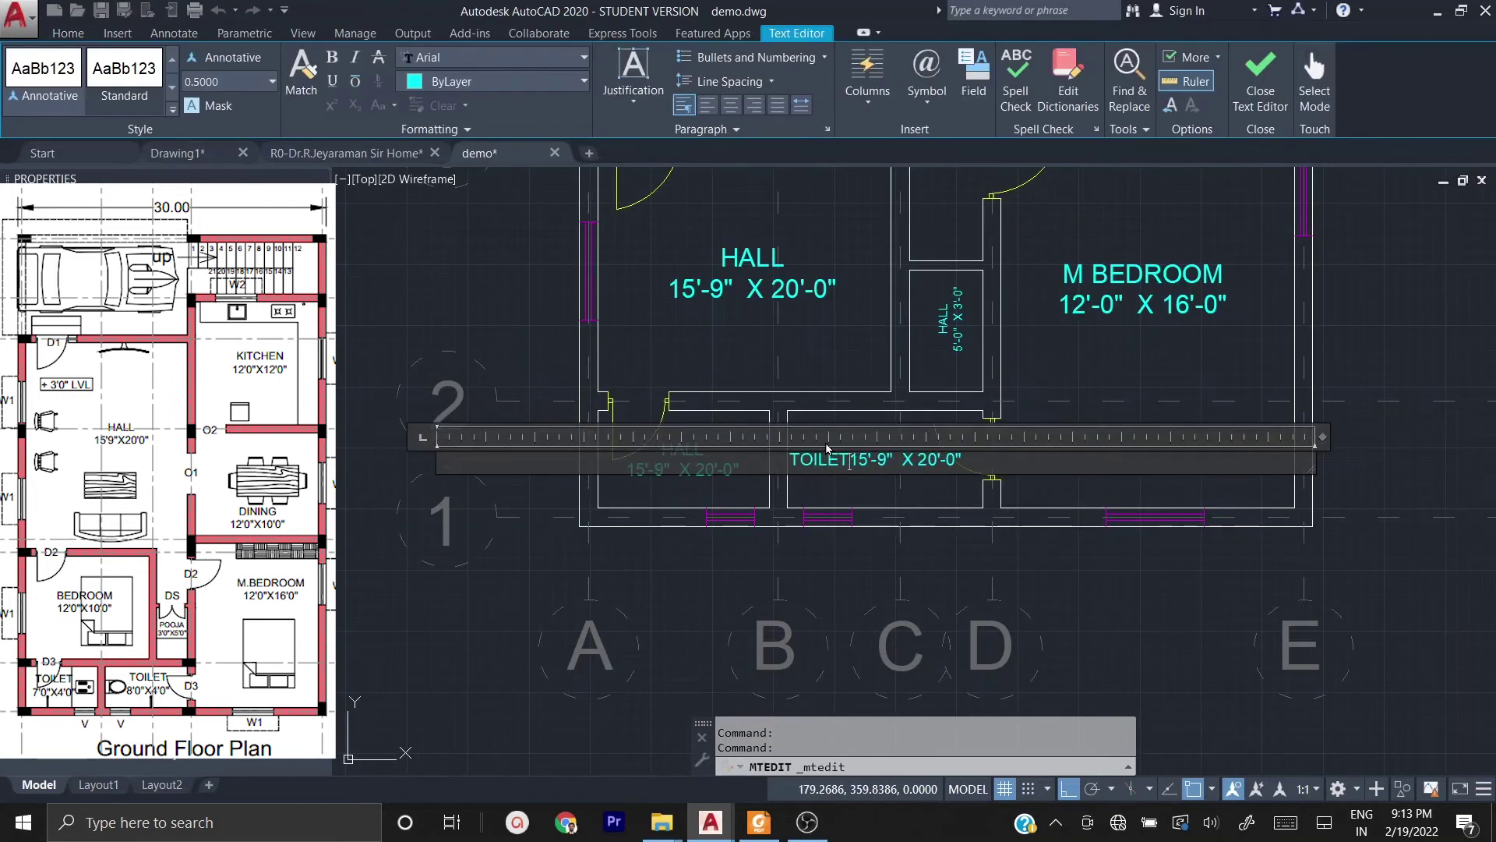
{"action": "key", "text": "Return"}
- Set the size text in that TOILET label to 8'-0" X 4'-0" and finish editing it
{"action": "key", "text": "Delete"}
{"action": "key", "text": "Delete"}
{"action": "type", "text": "8"}
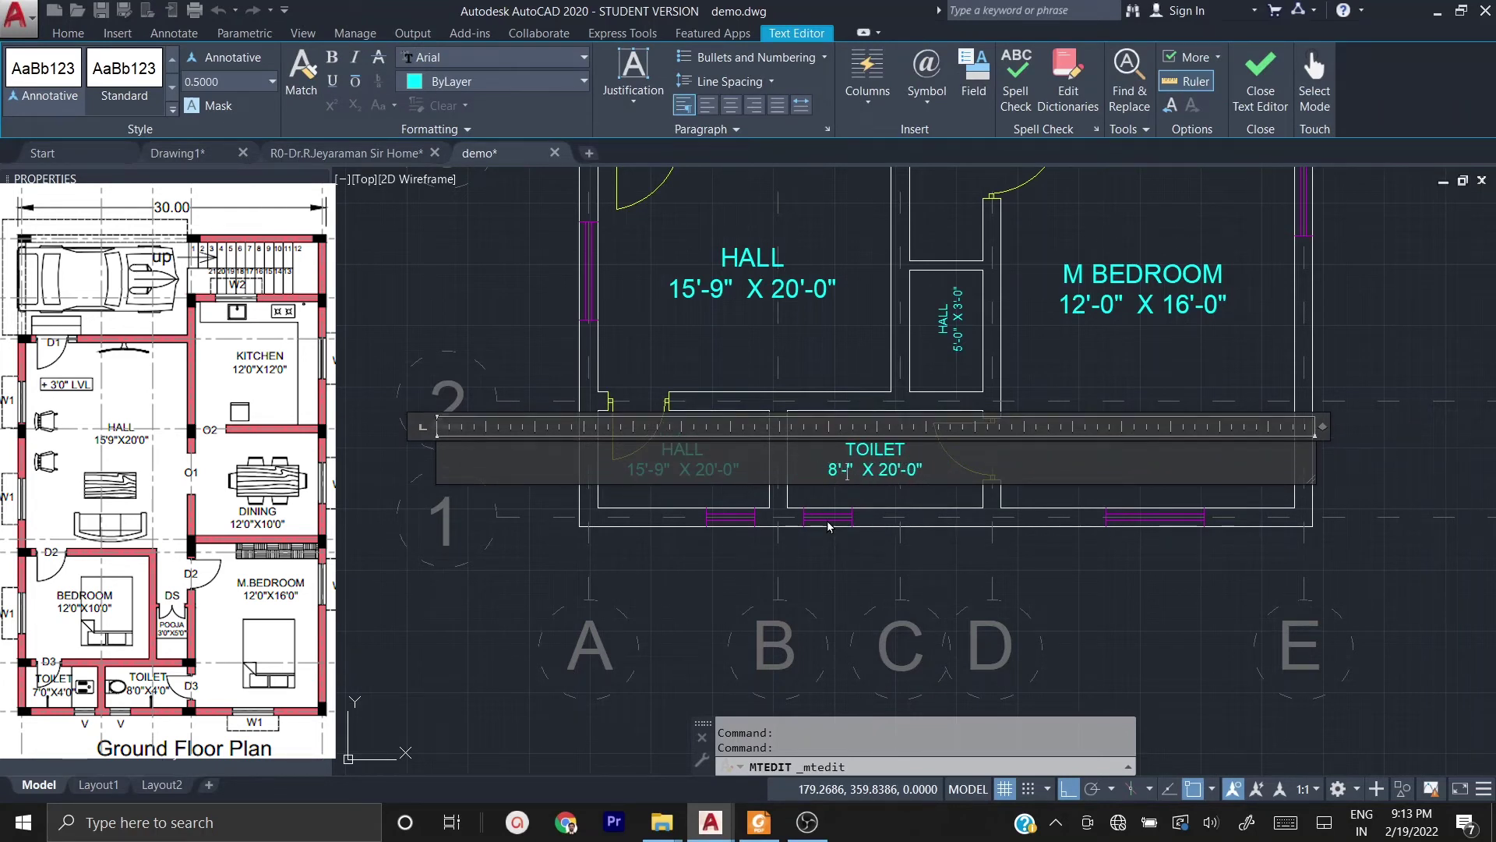
{"action": "key", "text": "BackSpace"}
{"action": "key", "text": "Delete"}
{"action": "type", "text": "4"}
{"action": "key", "text": "Escape"}
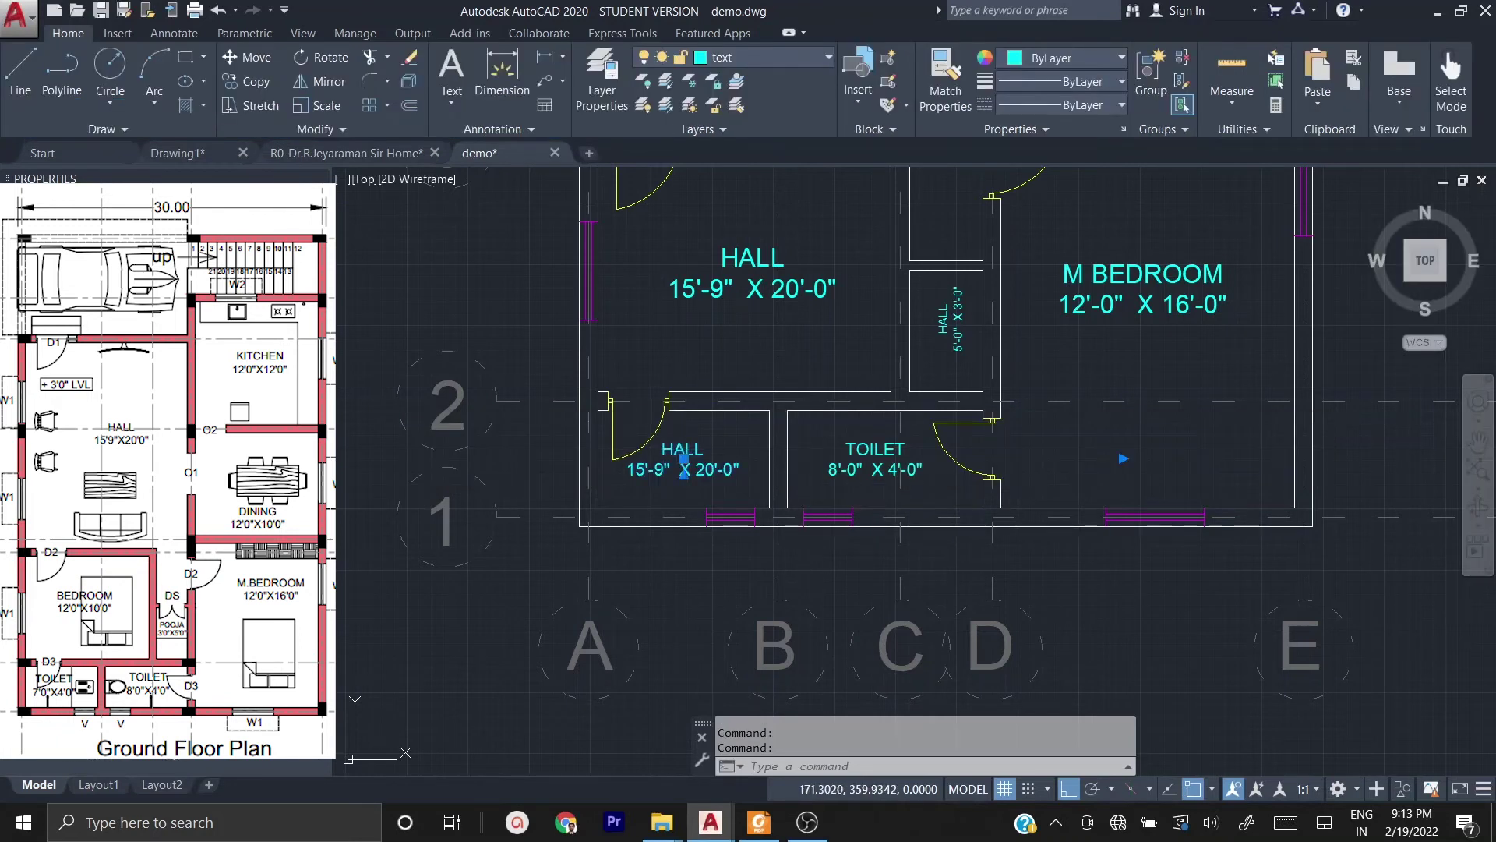
- Change the HALL name to TOILET in the label of the small room between grid lines A and B
{"action": "double_click", "coordinate": [699, 449]}
{"action": "type", "text": "TOILET"}
{"action": "key", "text": "Return"}
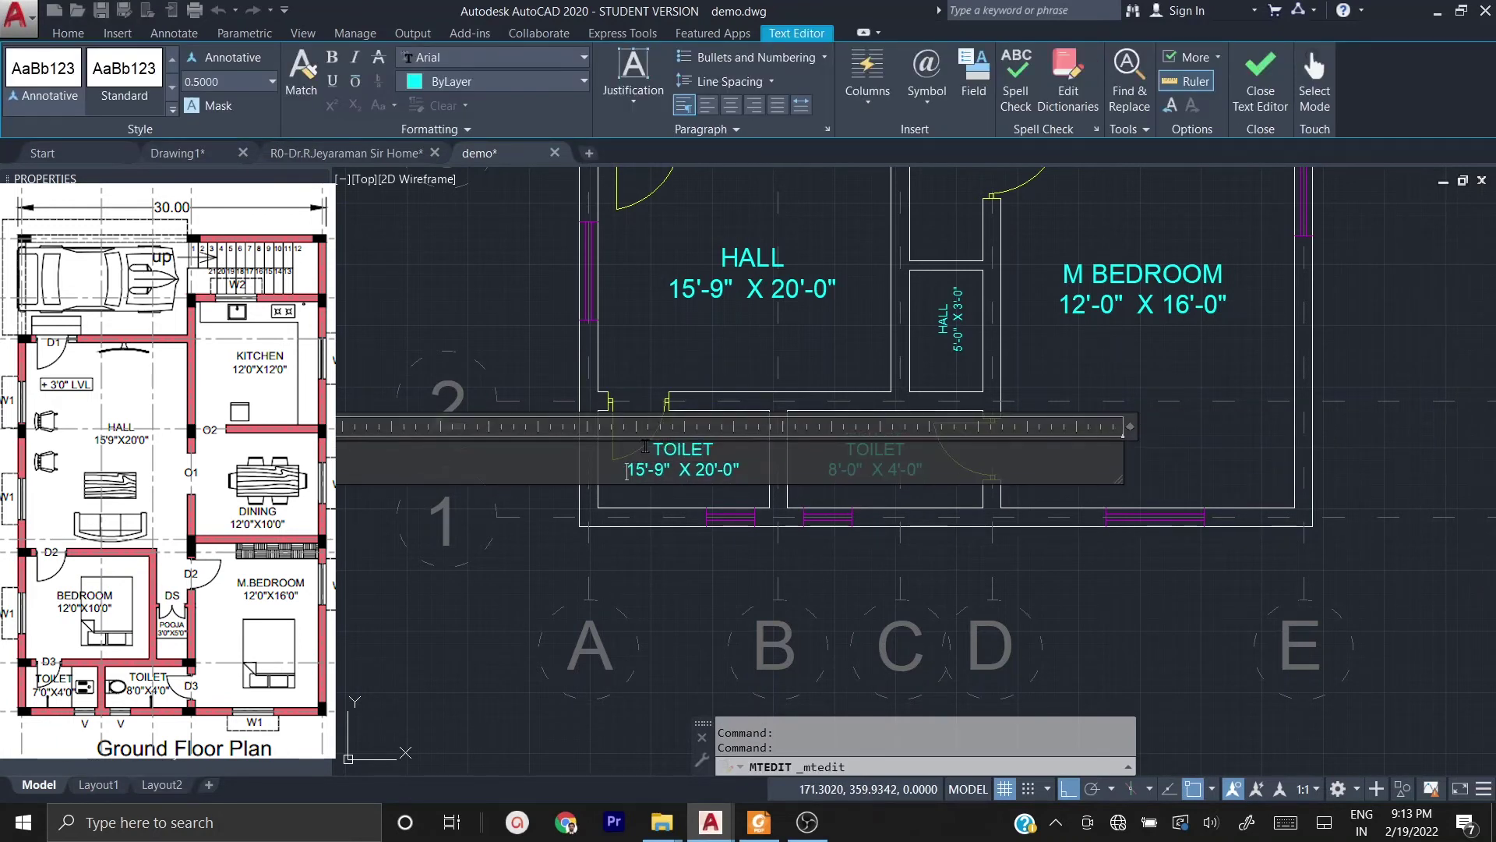
- Set the size text in the TOILET label between grid lines A and B to 7'-0" X 4'-0" and finish editing it
{"action": "key", "text": "Delete"}
{"action": "key", "text": "Delete"}
{"action": "type", "text": "7"}
{"action": "key", "text": "Right"}
{"action": "key", "text": "Right"}
{"action": "key", "text": "Delete"}
{"action": "type", "text": "0"}
{"action": "key", "text": "Right"}
{"action": "key", "text": "Right"}
{"action": "key", "text": "Right"}
{"action": "key", "text": "Right"}
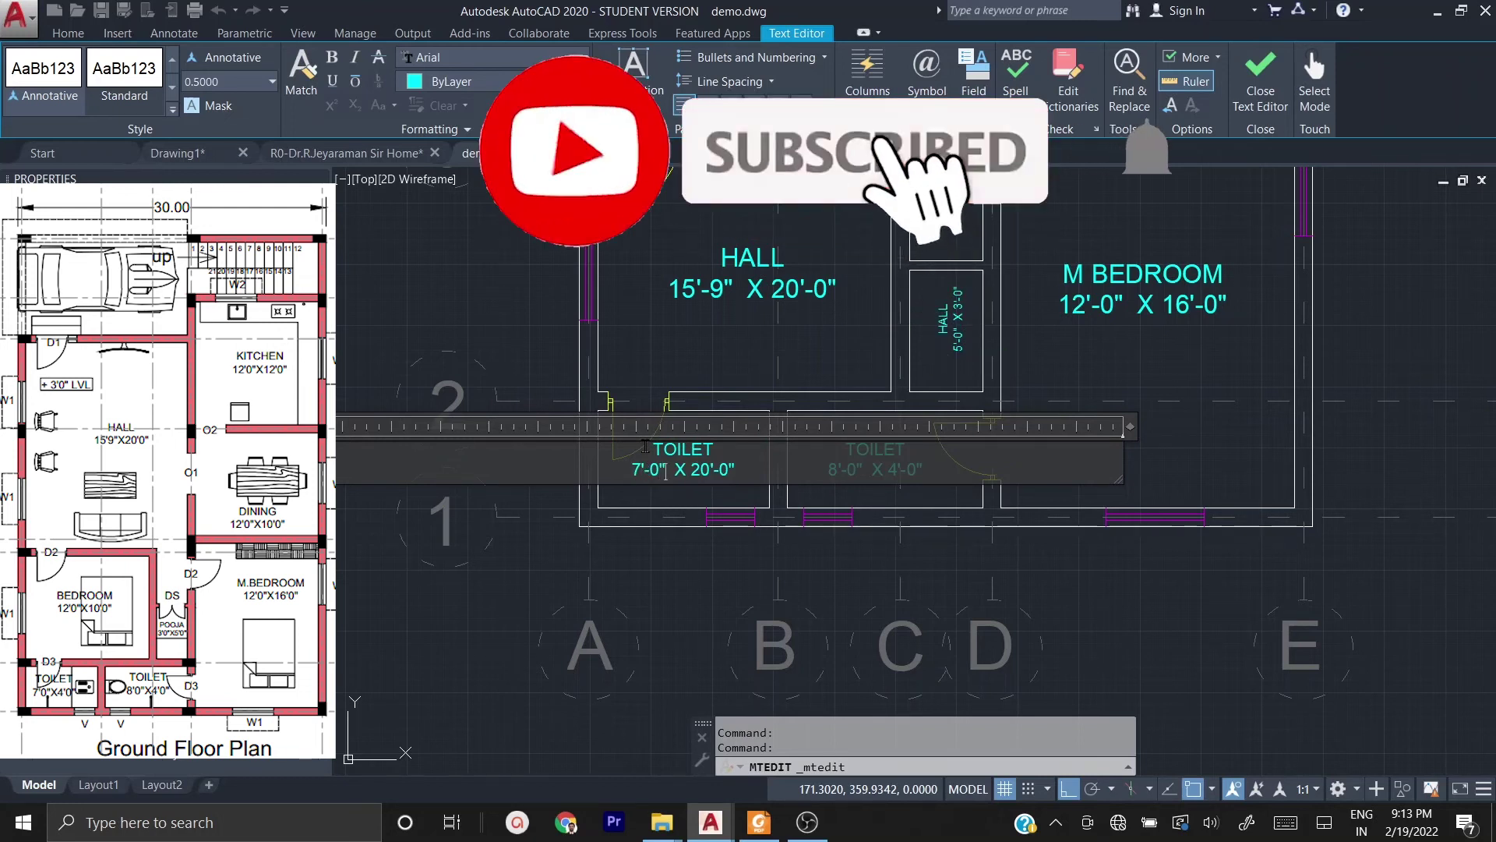
{"action": "key", "text": "Delete"}
{"action": "key", "text": "Delete"}
{"action": "type", "text": "4"}
{"action": "key", "text": "Escape"}
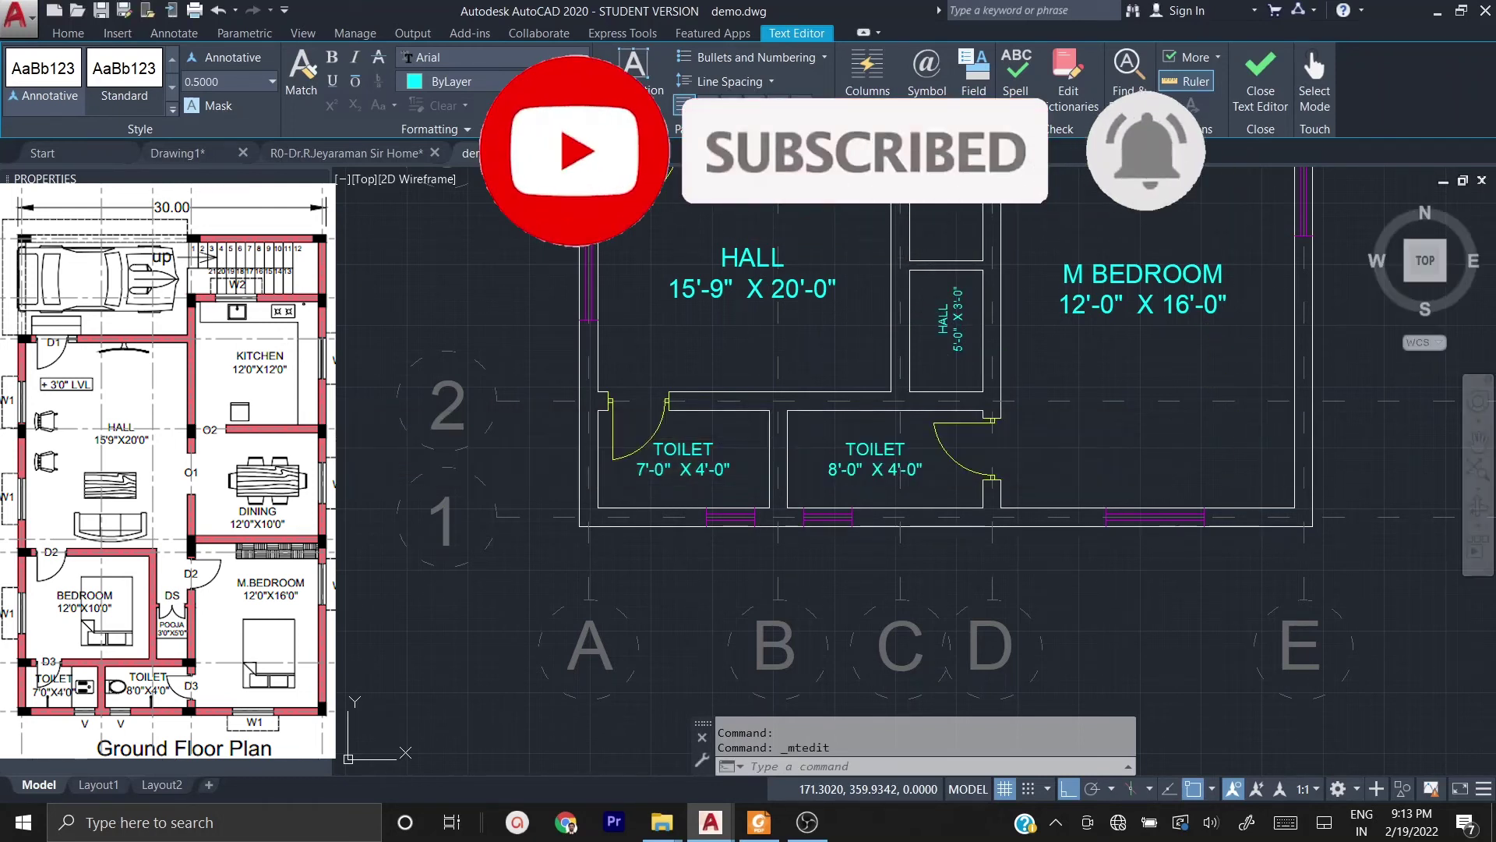
- Change the HALL name to BEDROOM in the label of the room directly above the two toilets
{"action": "middle_click_drag", "start_coordinate": [770, 385], "coordinate": [791, 481]}
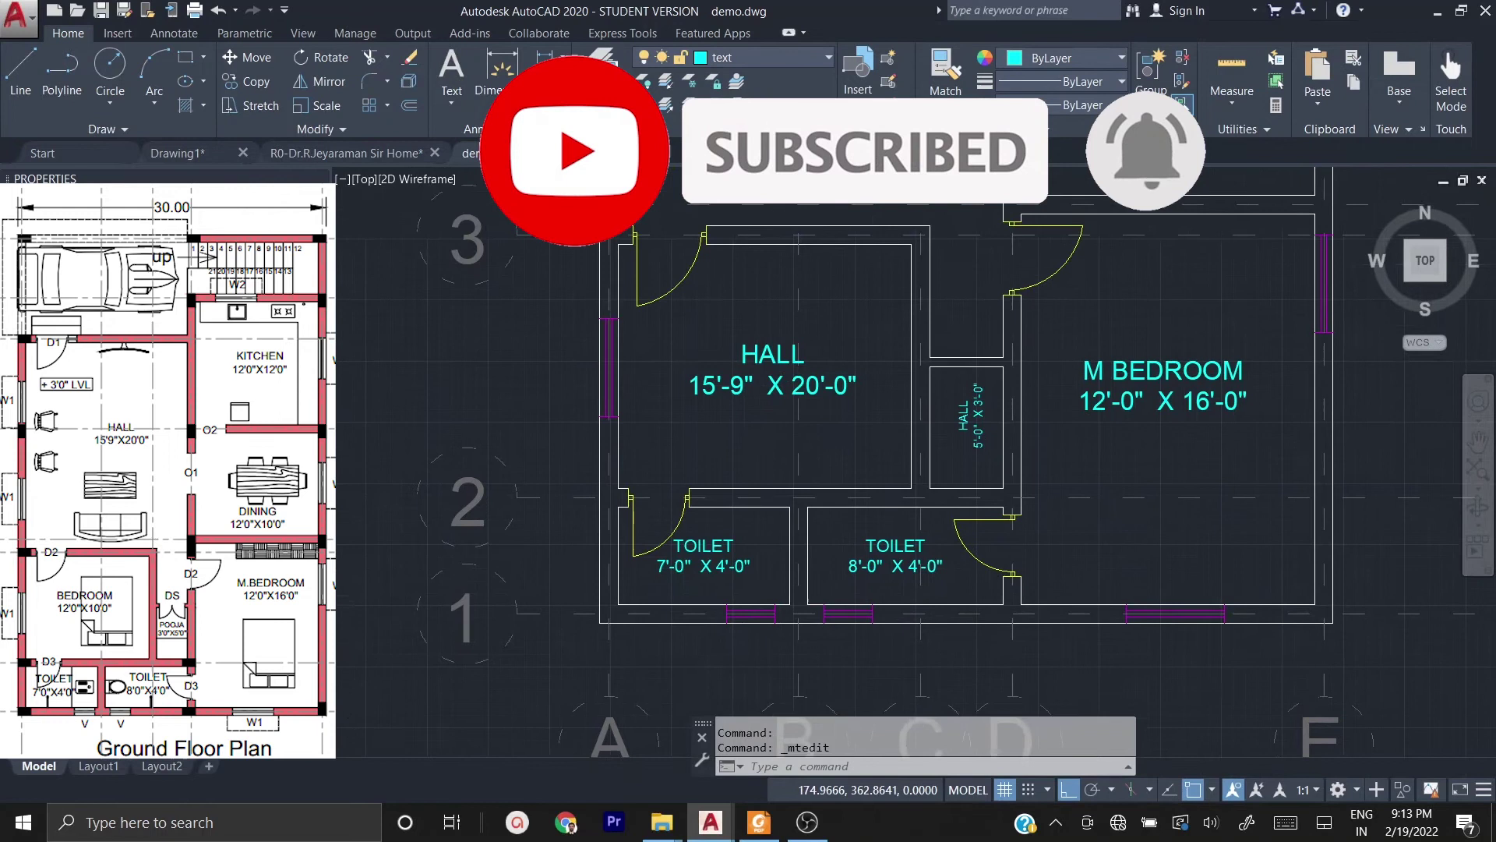
{"action": "double_click", "coordinate": [759, 350]}
{"action": "left_click_drag", "start_coordinate": [737, 345], "coordinate": [840, 345]}
{"action": "type", "text": "BEDROOM"}
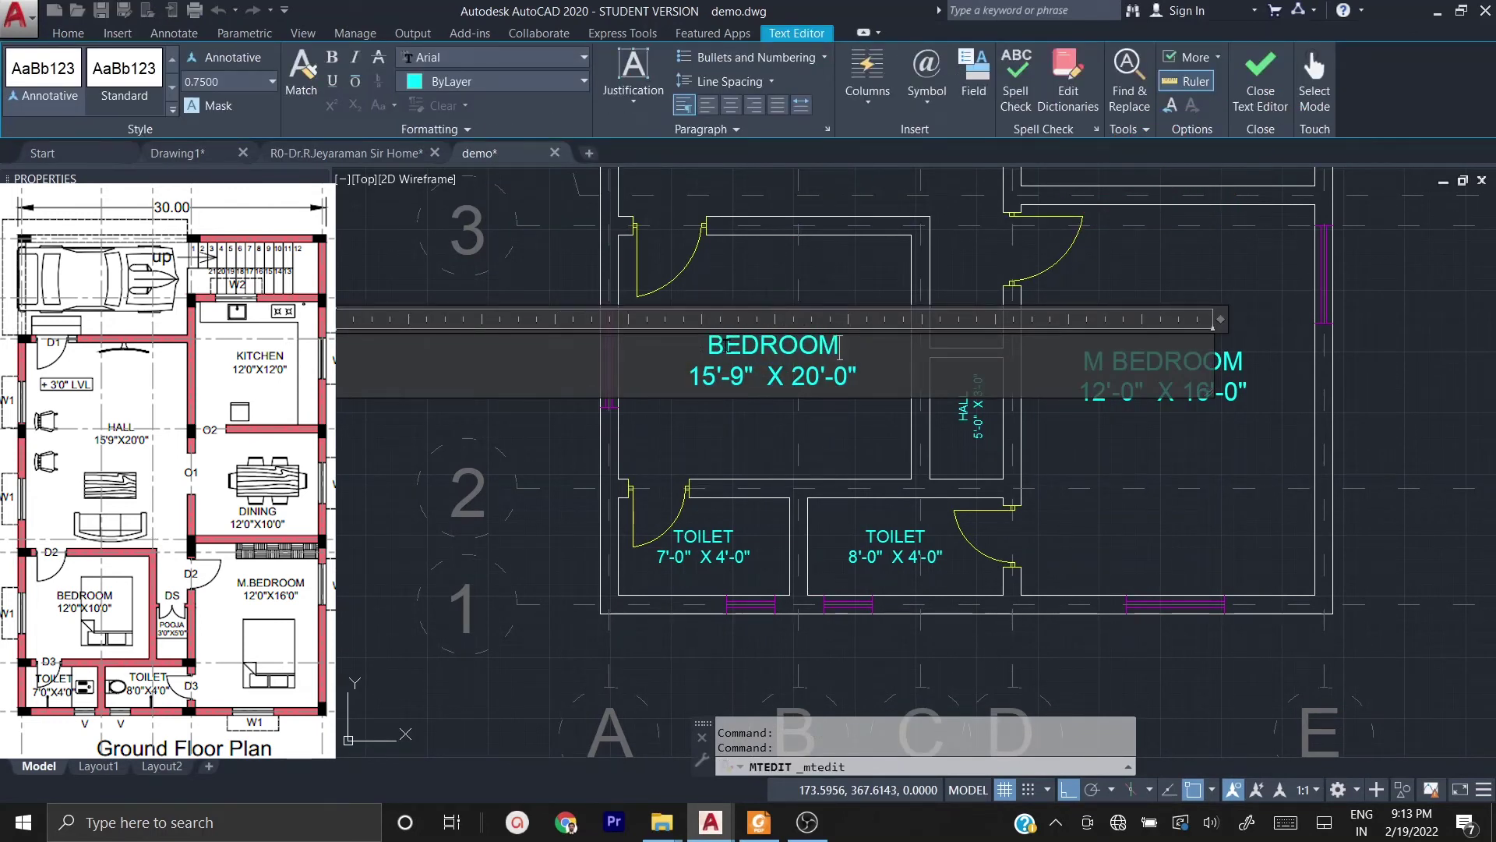
- Set the size text in the BEDROOM label to 12'-0" X 10'-0" and finish editing it
{"action": "key", "text": "BackSpace"}
{"action": "type", "text": "2"}
{"action": "key", "text": "Right"}
{"action": "key", "text": "Right"}
{"action": "key", "text": "Delete"}
{"action": "type", "text": "0"}
{"action": "left_click", "coordinate": [806, 380]}
{"action": "key", "text": "BackSpace"}
{"action": "type", "text": "1"}
{"action": "left_click", "coordinate": [863, 446]}
- Change the HALL name to POOJA in the vertical label of the narrow room between grid lines C and D
{"action": "scroll", "coordinate": [863, 446], "scroll_direction": "down", "scroll_amount": 2}
{"action": "scroll", "coordinate": [863, 446], "scroll_direction": "up", "scroll_amount": 1}
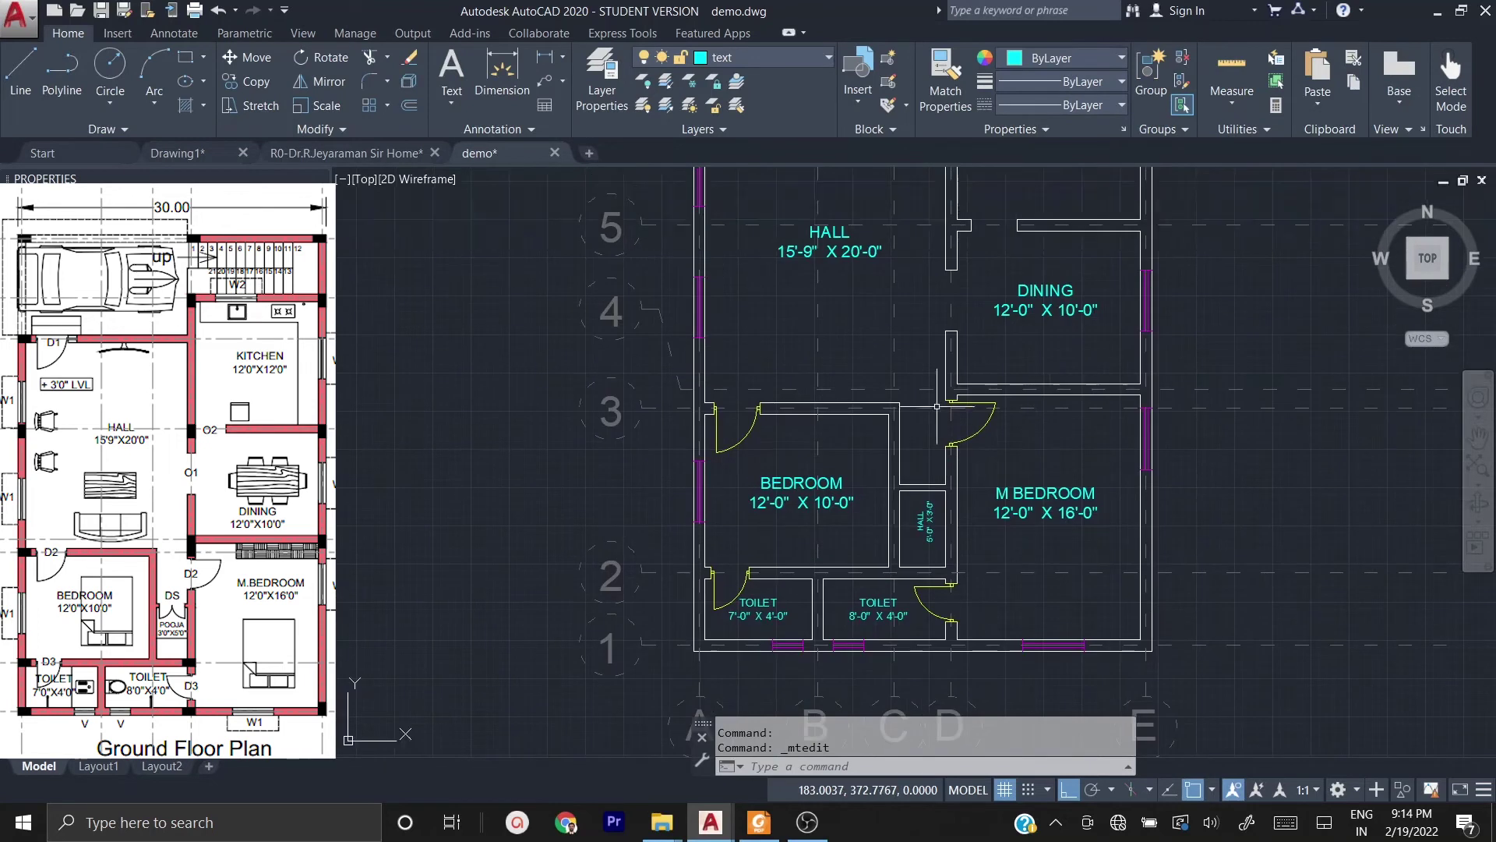
{"action": "scroll", "coordinate": [926, 526], "scroll_direction": "up", "scroll_amount": 5}
{"action": "double_click", "coordinate": [900, 509]}
{"action": "left_click_drag", "start_coordinate": [984, 463], "coordinate": [858, 462]}
{"action": "type", "text": "POOJA"}
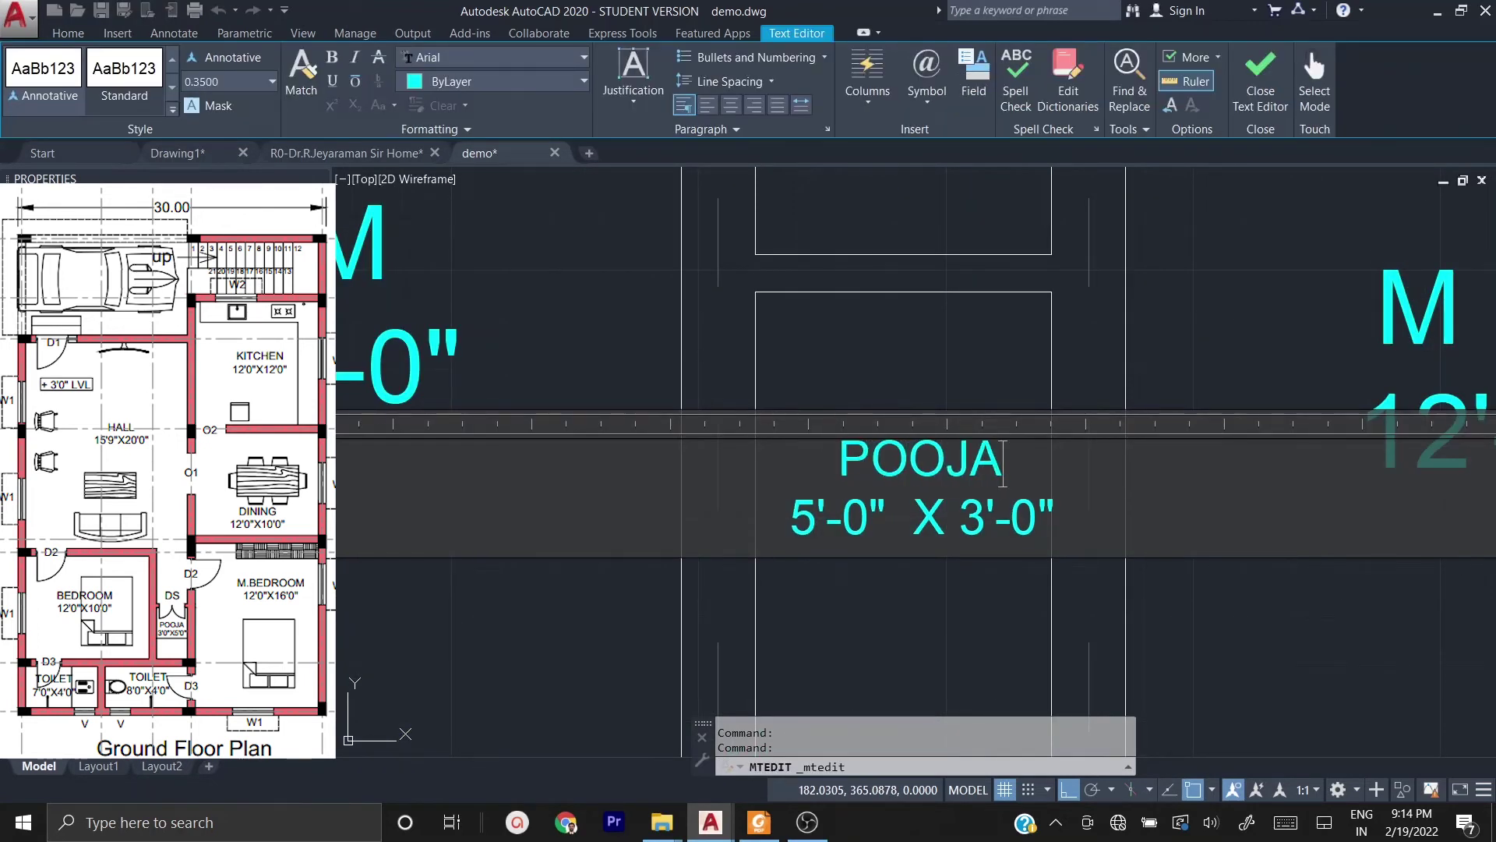
{"action": "left_click", "coordinate": [643, 318]}
- Copy the KITCHEN label with Ortho off to just above the hall entrance door near grid line 6
{"action": "scroll", "coordinate": [1021, 537], "scroll_direction": "down", "scroll_amount": 3}
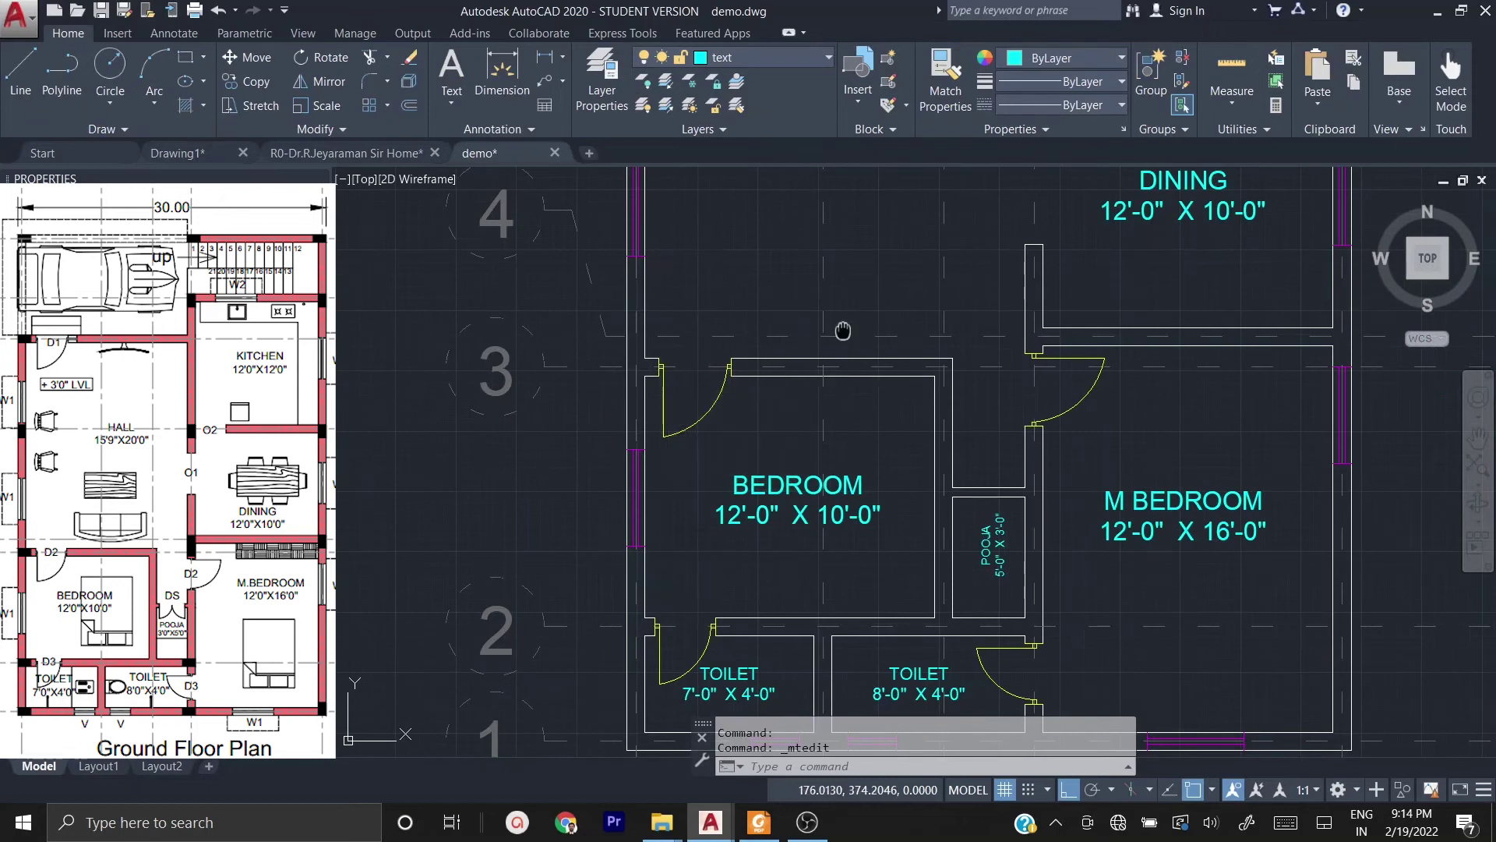
{"action": "scroll", "coordinate": [842, 329], "scroll_direction": "down", "scroll_amount": 4}
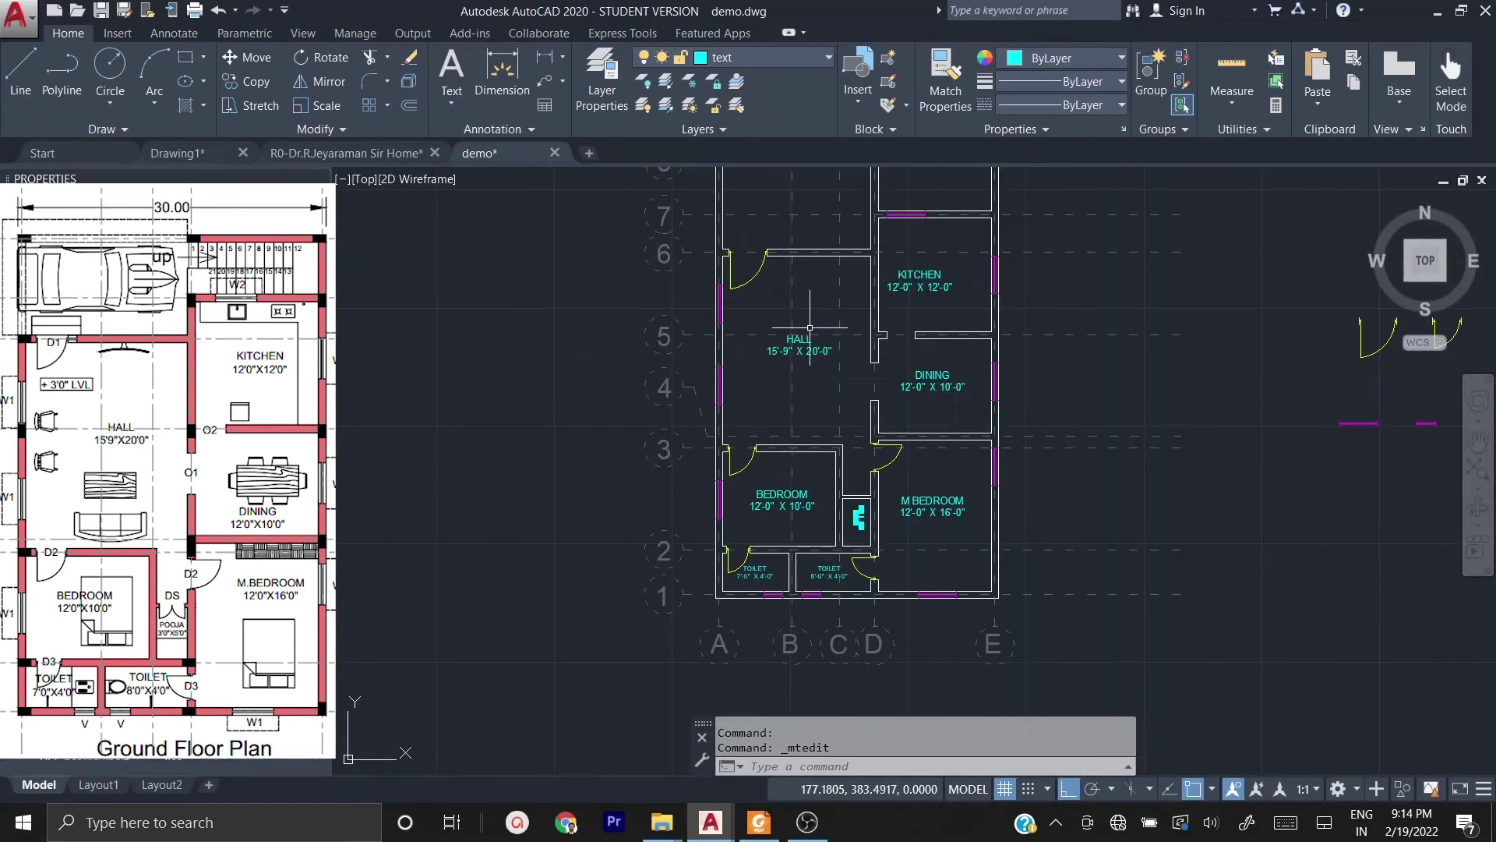
{"action": "mouse_move", "coordinate": [963, 287]}
{"action": "middle_mouse_down"}
{"action": "mouse_move", "coordinate": [943, 370]}
{"action": "mouse_move", "coordinate": [950, 293]}
{"action": "mouse_move", "coordinate": [949, 306]}
{"action": "middle_mouse_up"}
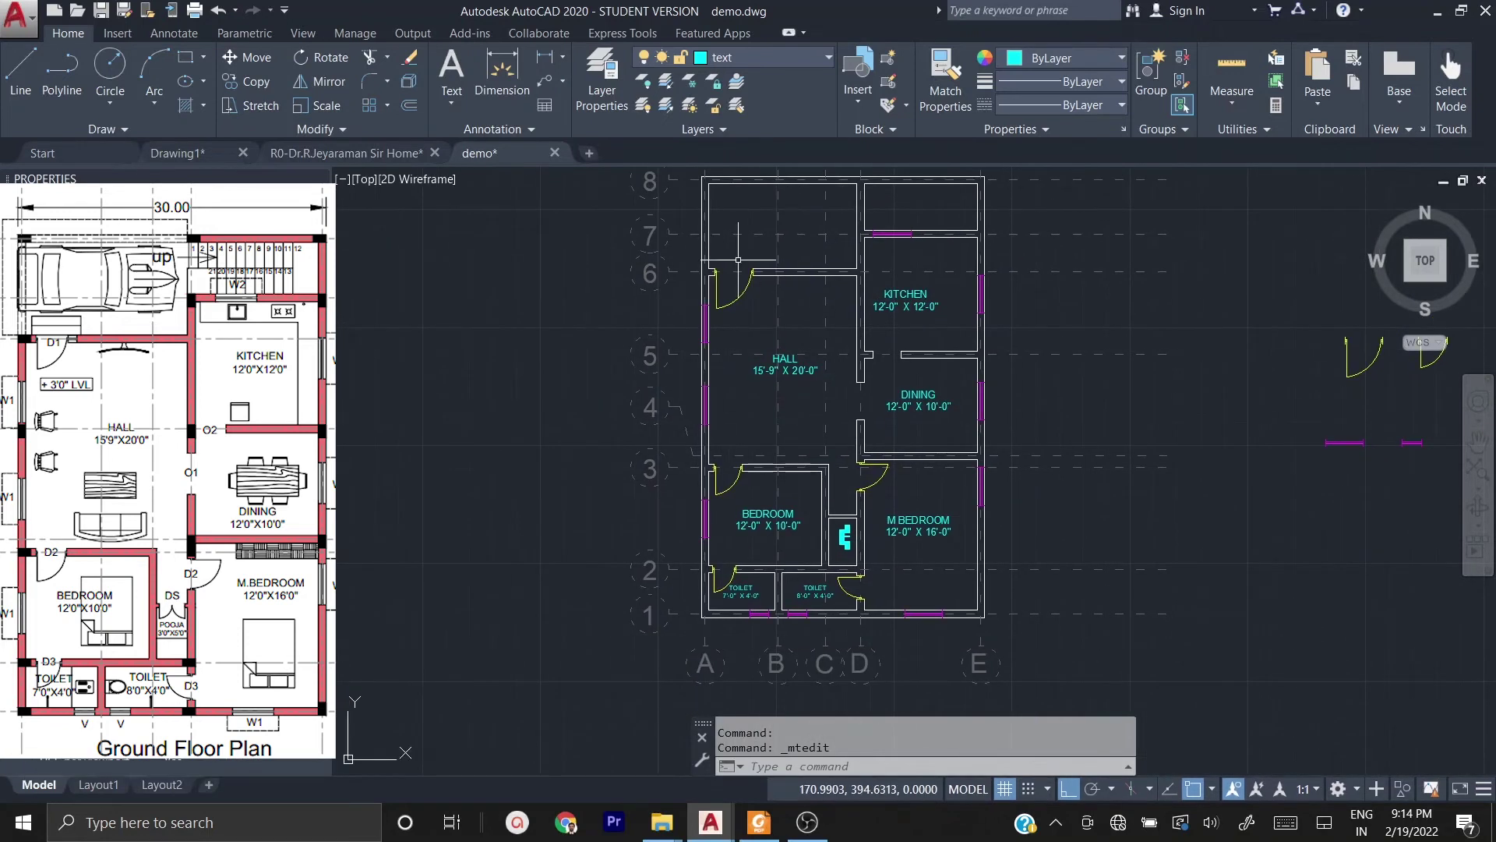
{"action": "type", "text": "co"}
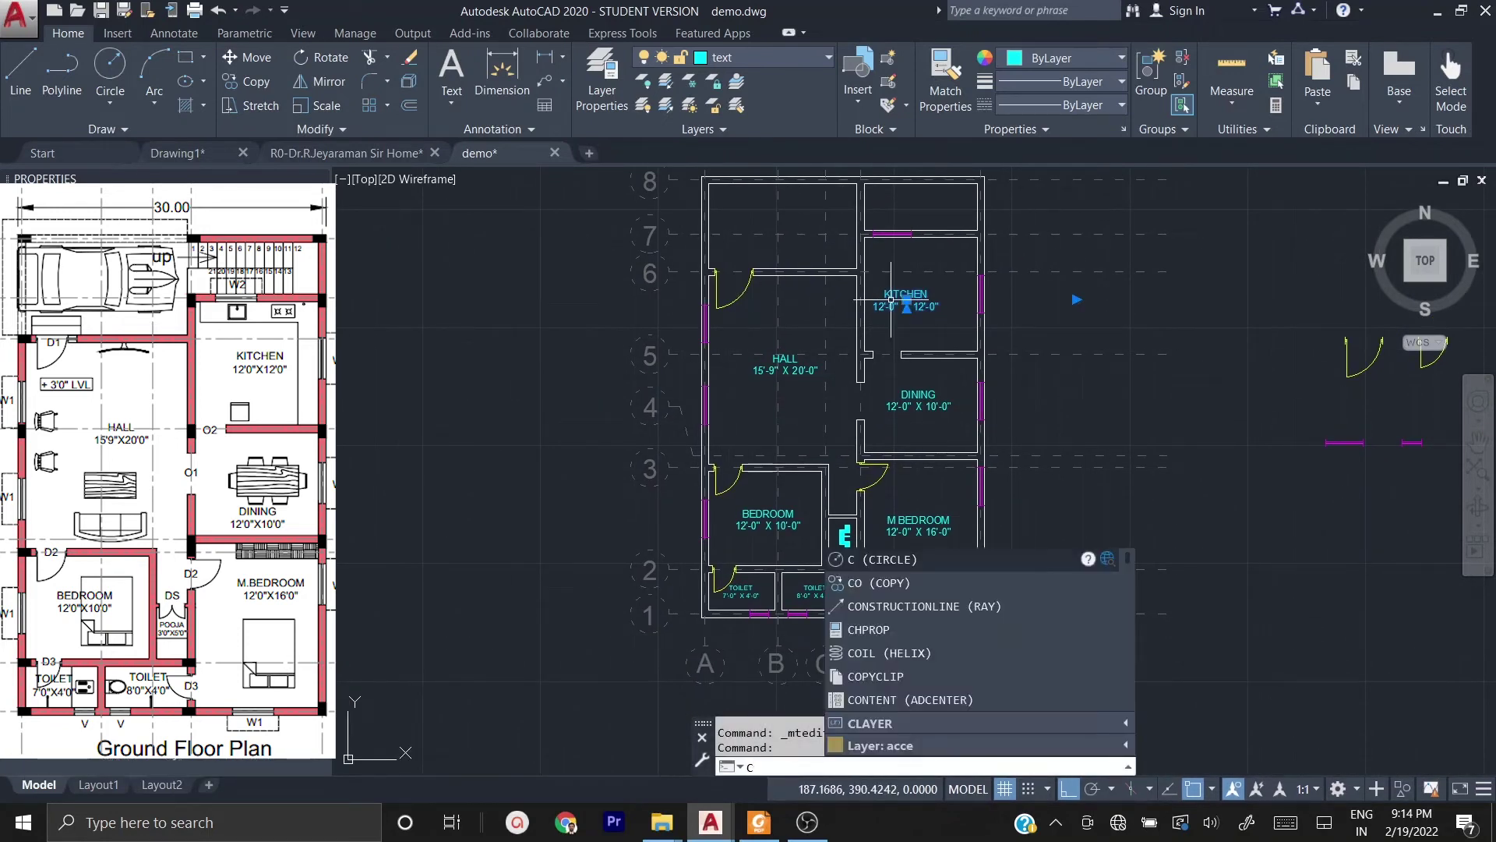
{"action": "key", "text": "Return"}
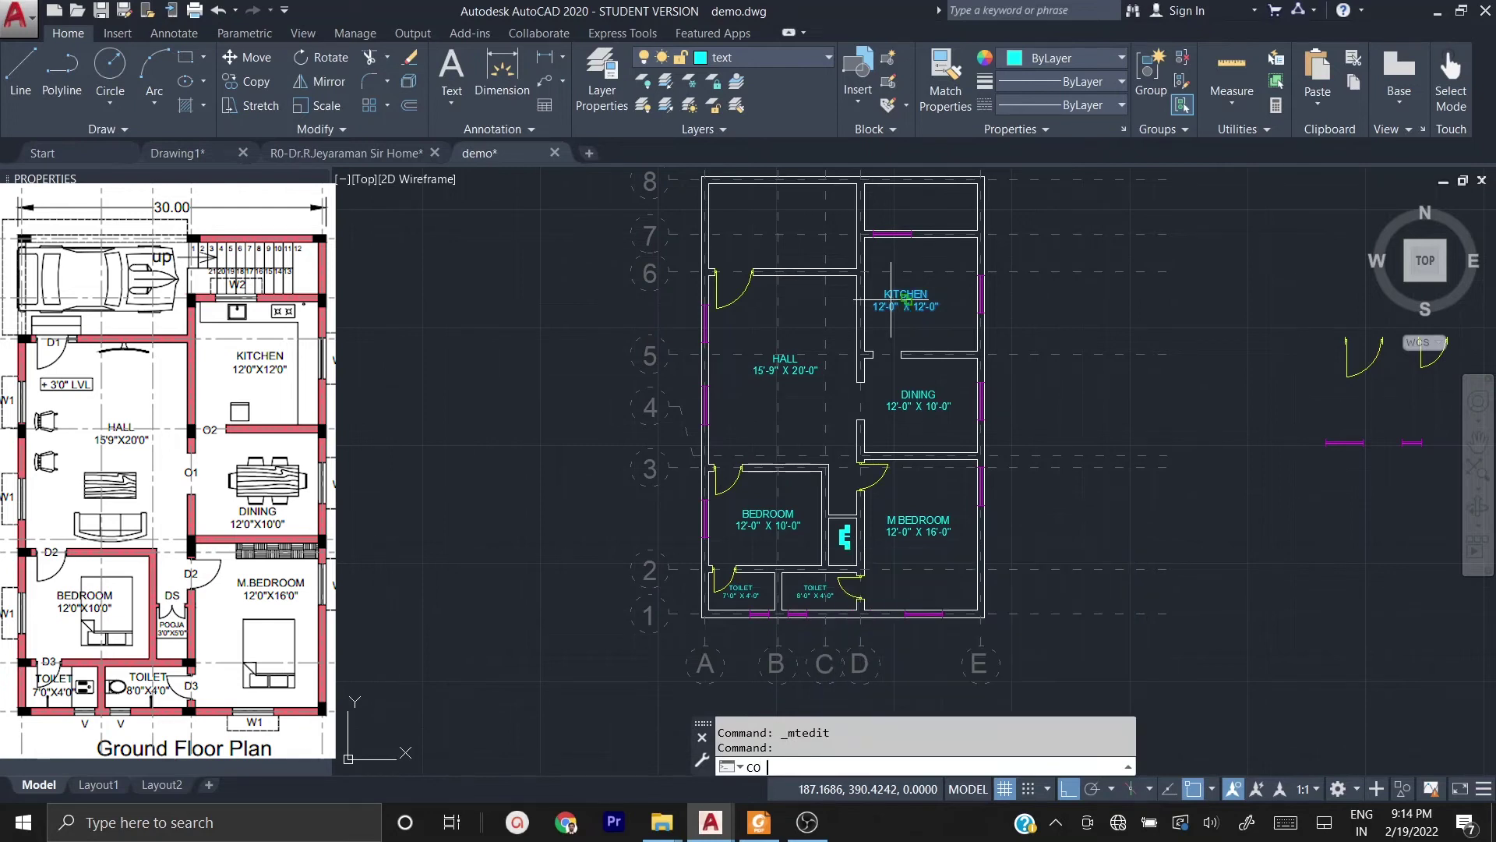
{"action": "left_click", "coordinate": [1051, 333]}
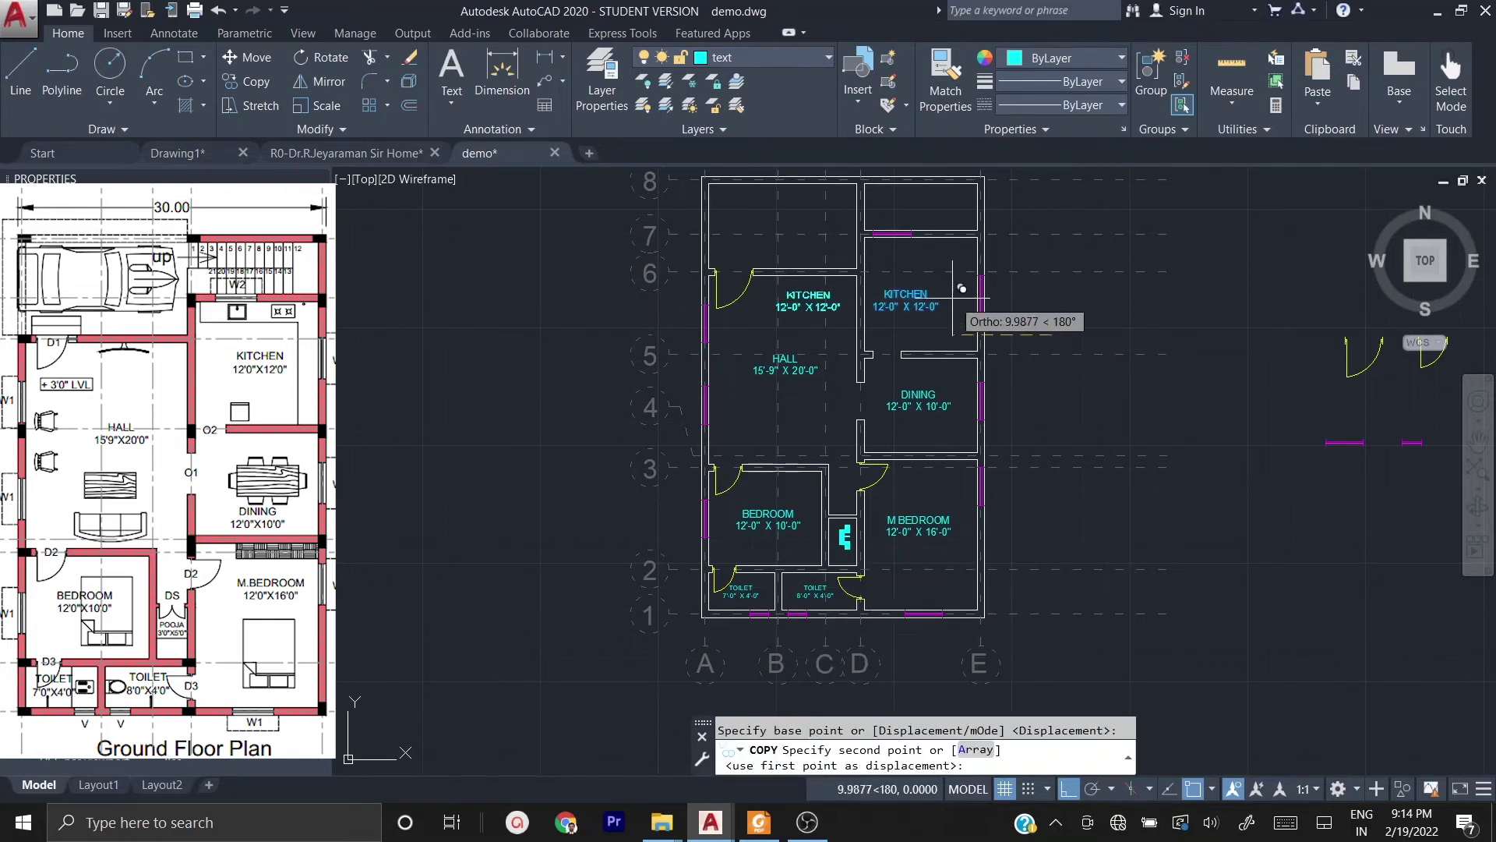
{"action": "left_click", "coordinate": [1069, 788]}
{"action": "left_click", "coordinate": [731, 247]}
{"action": "key", "text": "Escape"}
- Replace the whole text of the copied KITCHEN label above the entrance door with D1
{"action": "scroll", "coordinate": [725, 240], "scroll_direction": "up", "scroll_amount": 5}
{"action": "double_click", "coordinate": [752, 265]}
{"action": "left_click_drag", "start_coordinate": [958, 315], "coordinate": [662, 257]}
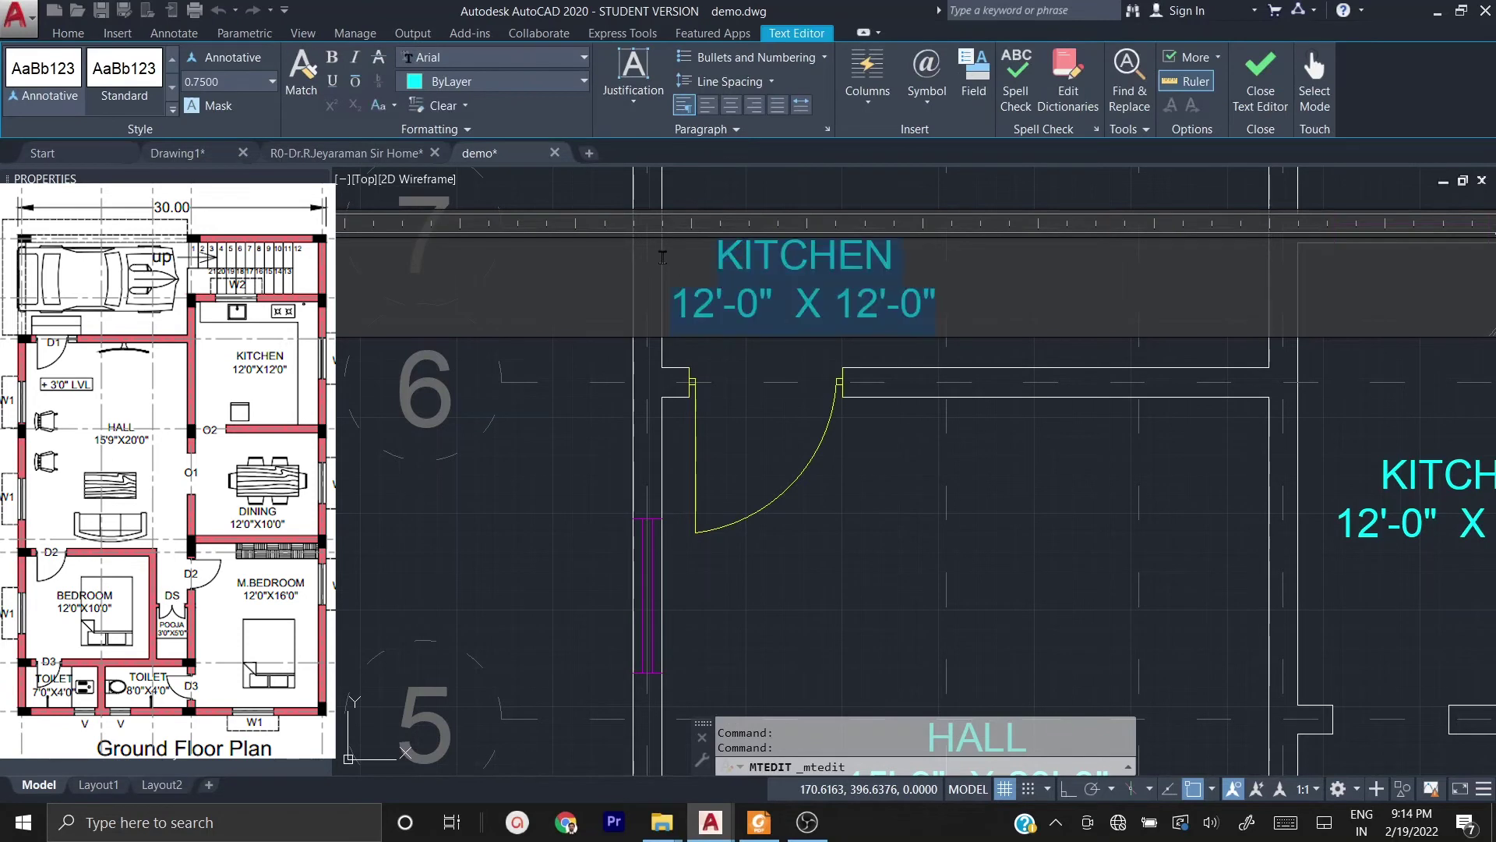
{"action": "type", "text": "D1"}
{"action": "left_click", "coordinate": [725, 334]}
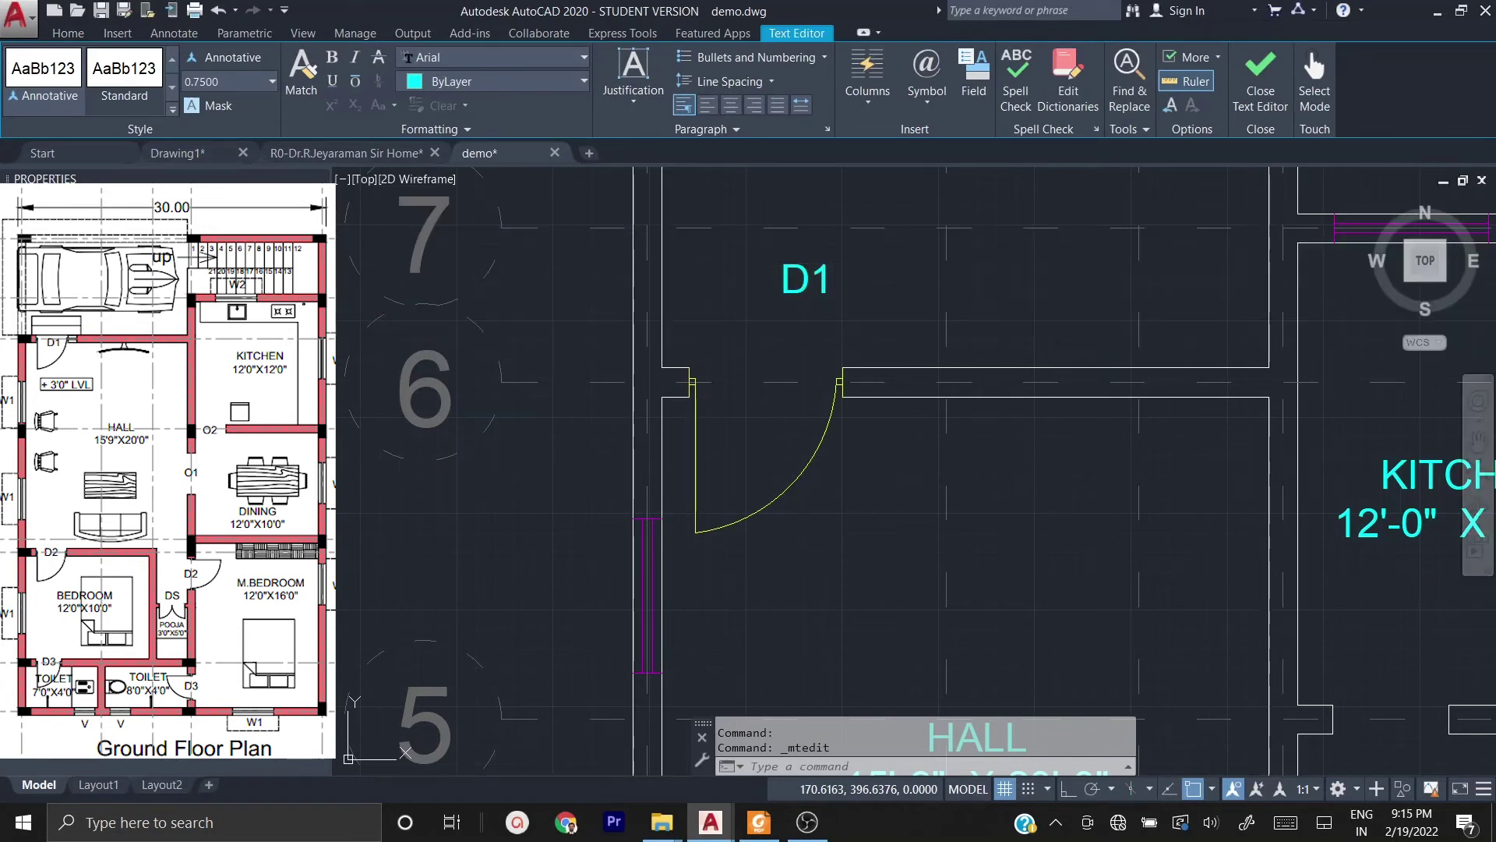
- Narrow the D1 label's text box to fit closely around its text
{"action": "double_click", "coordinate": [803, 279]}
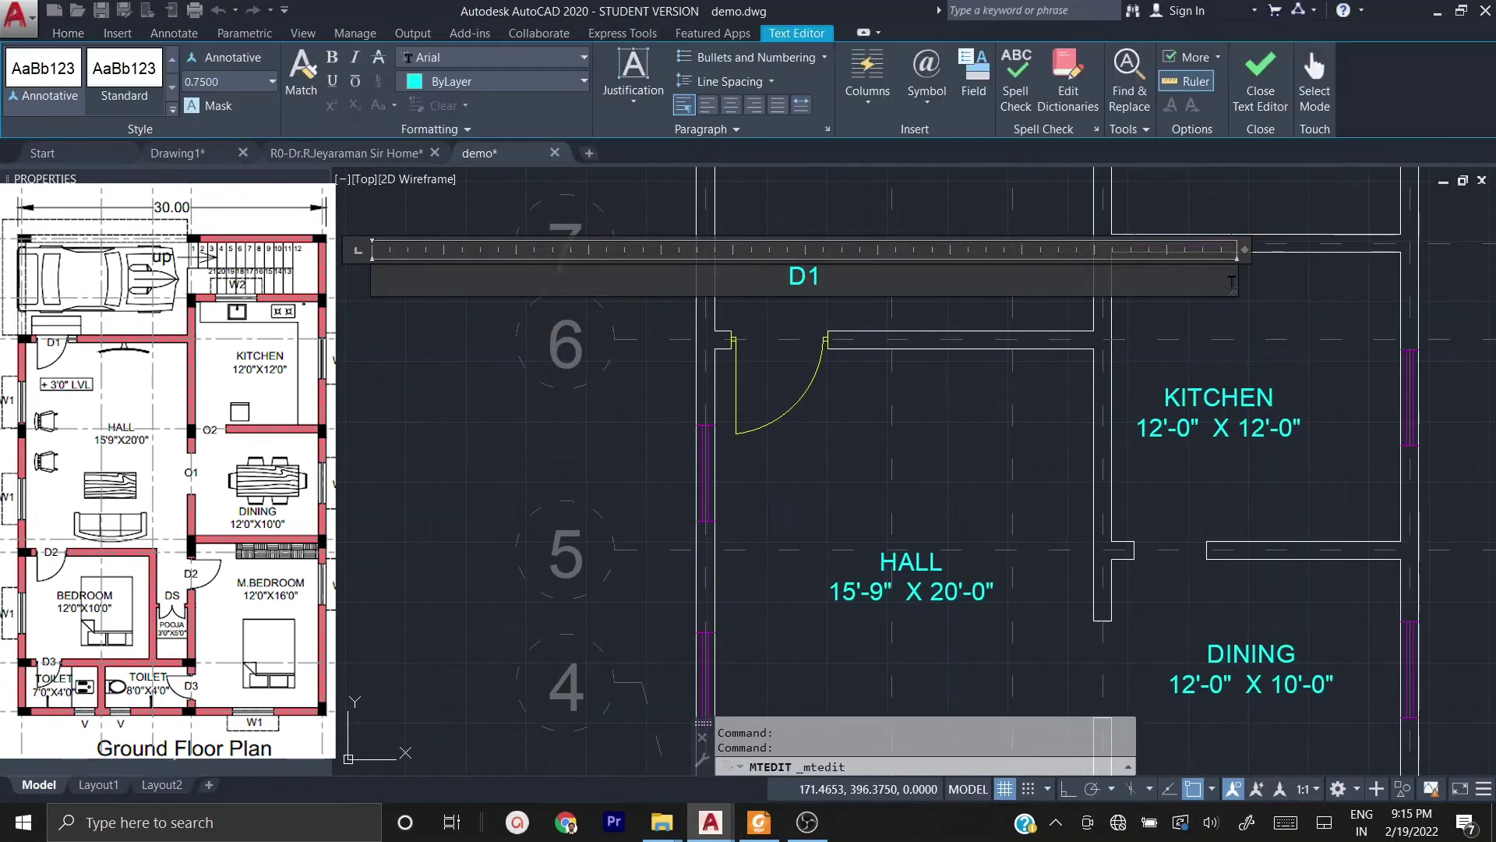
{"action": "left_click_drag", "start_coordinate": [1225, 248], "coordinate": [835, 250]}
{"action": "left_click", "coordinate": [845, 277]}
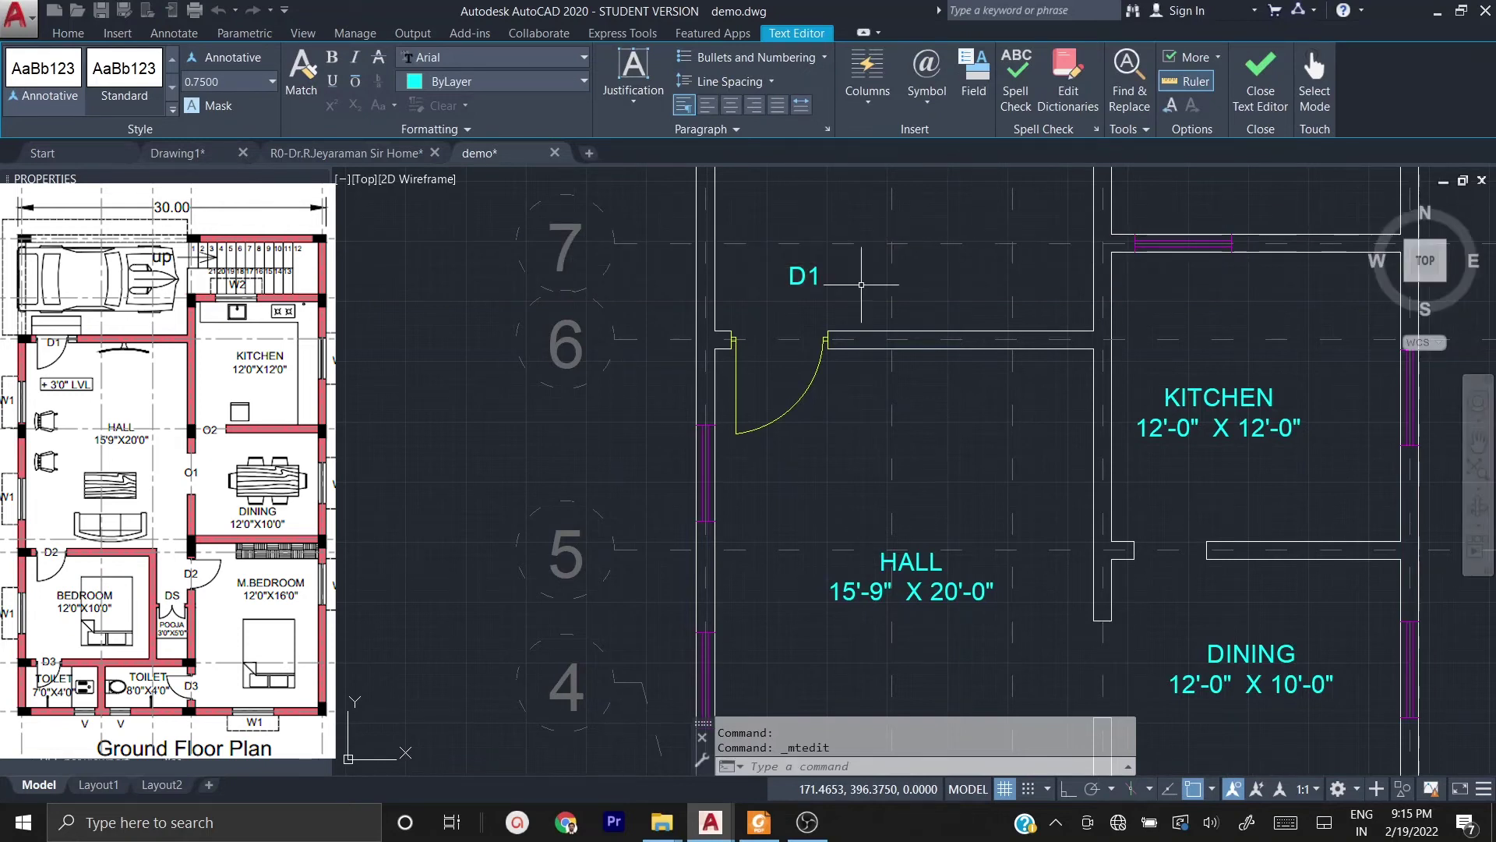
- Move the D1 label so it sits centred just above the hall entrance door
{"action": "left_click", "coordinate": [795, 267]}
{"action": "type", "text": "m"}
{"action": "key", "text": "Return"}
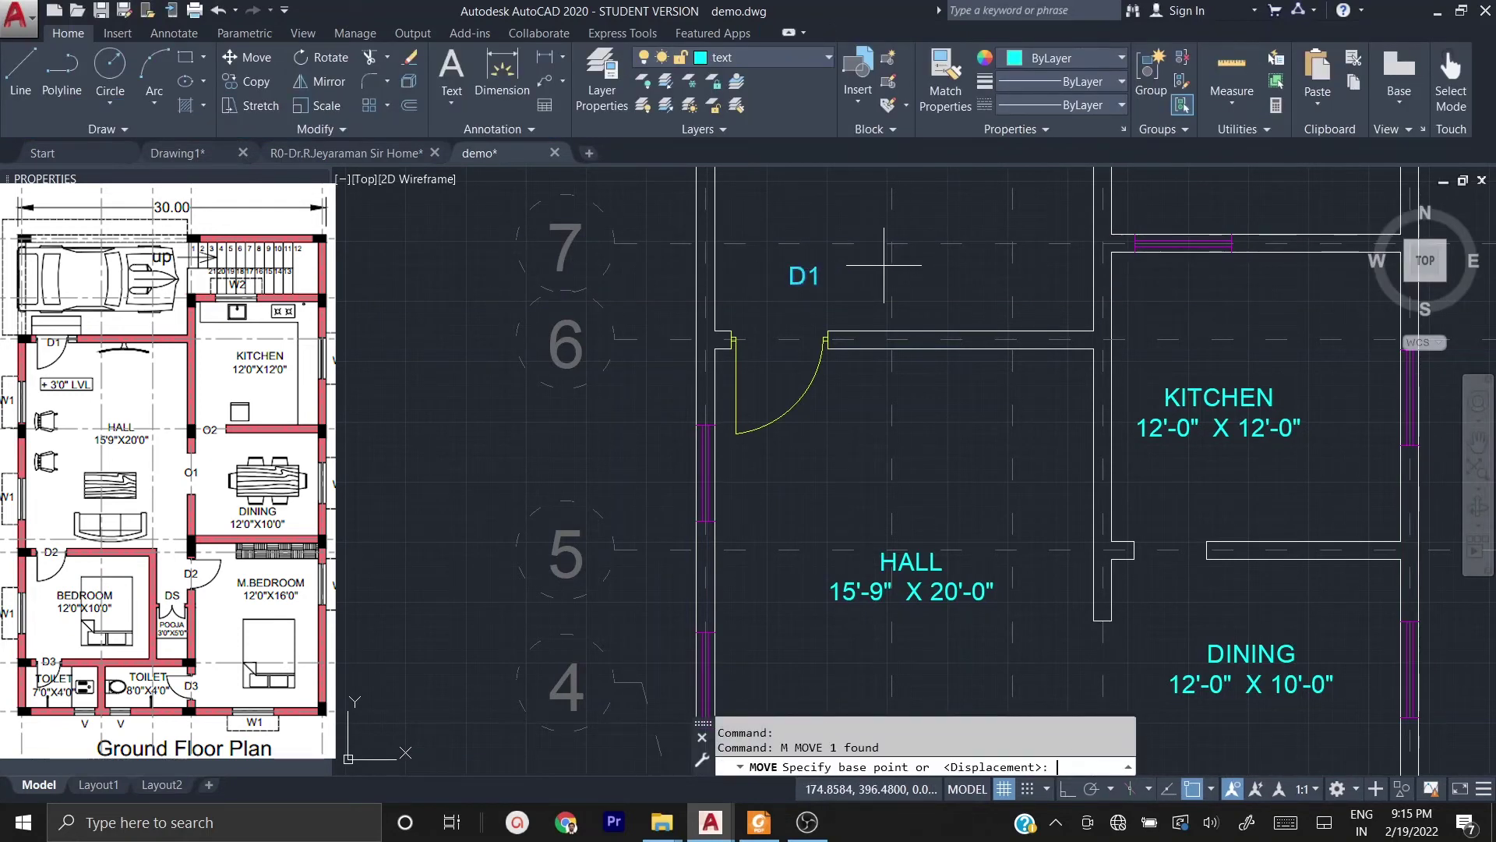
{"action": "left_click", "coordinate": [739, 281]}
{"action": "scroll", "coordinate": [701, 321], "scroll_direction": "down", "scroll_amount": 2}
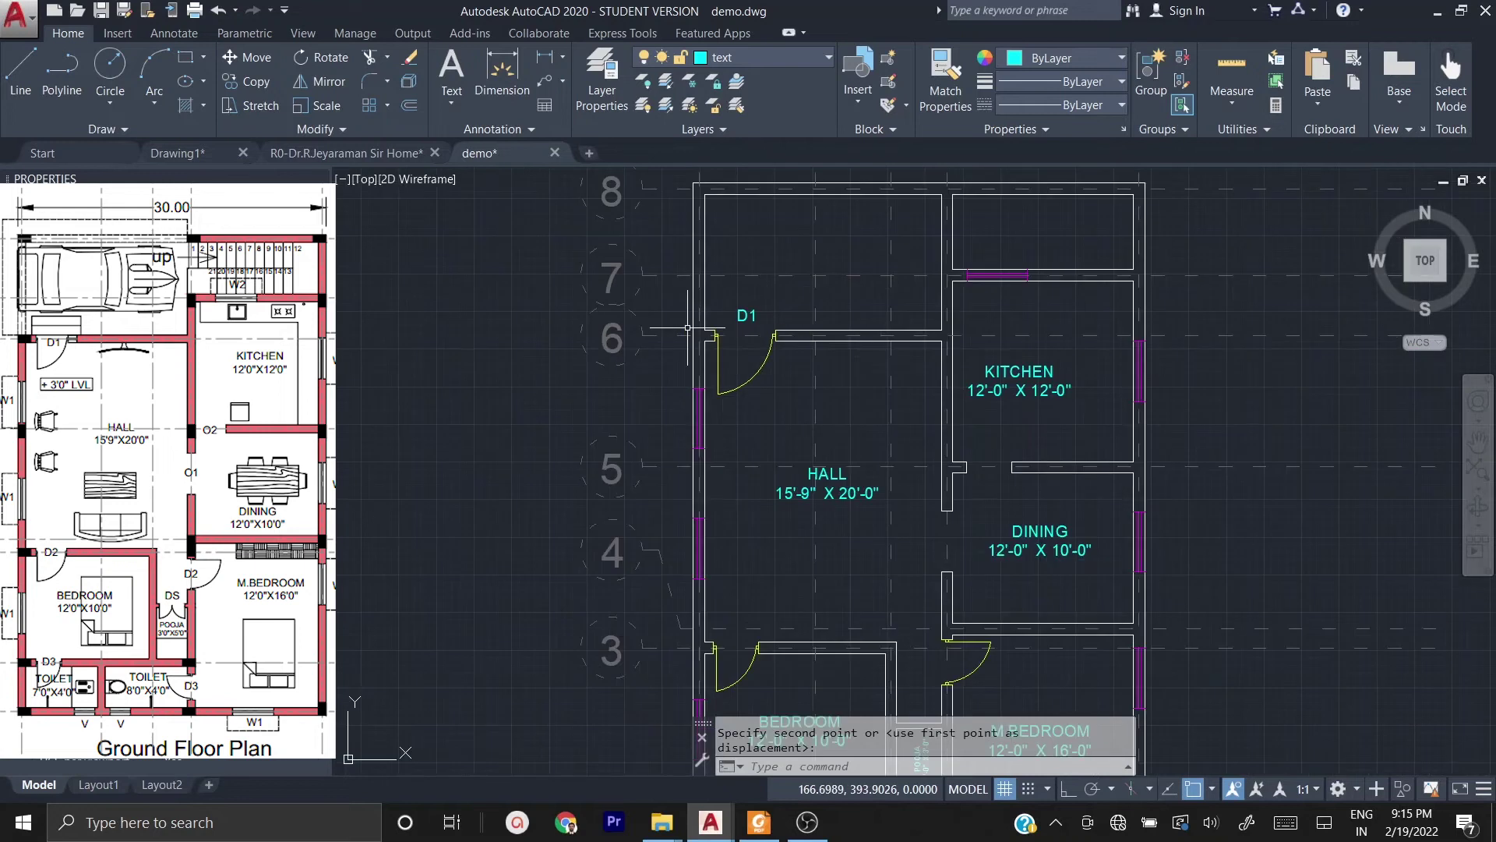
{"action": "left_click", "coordinate": [739, 316]}
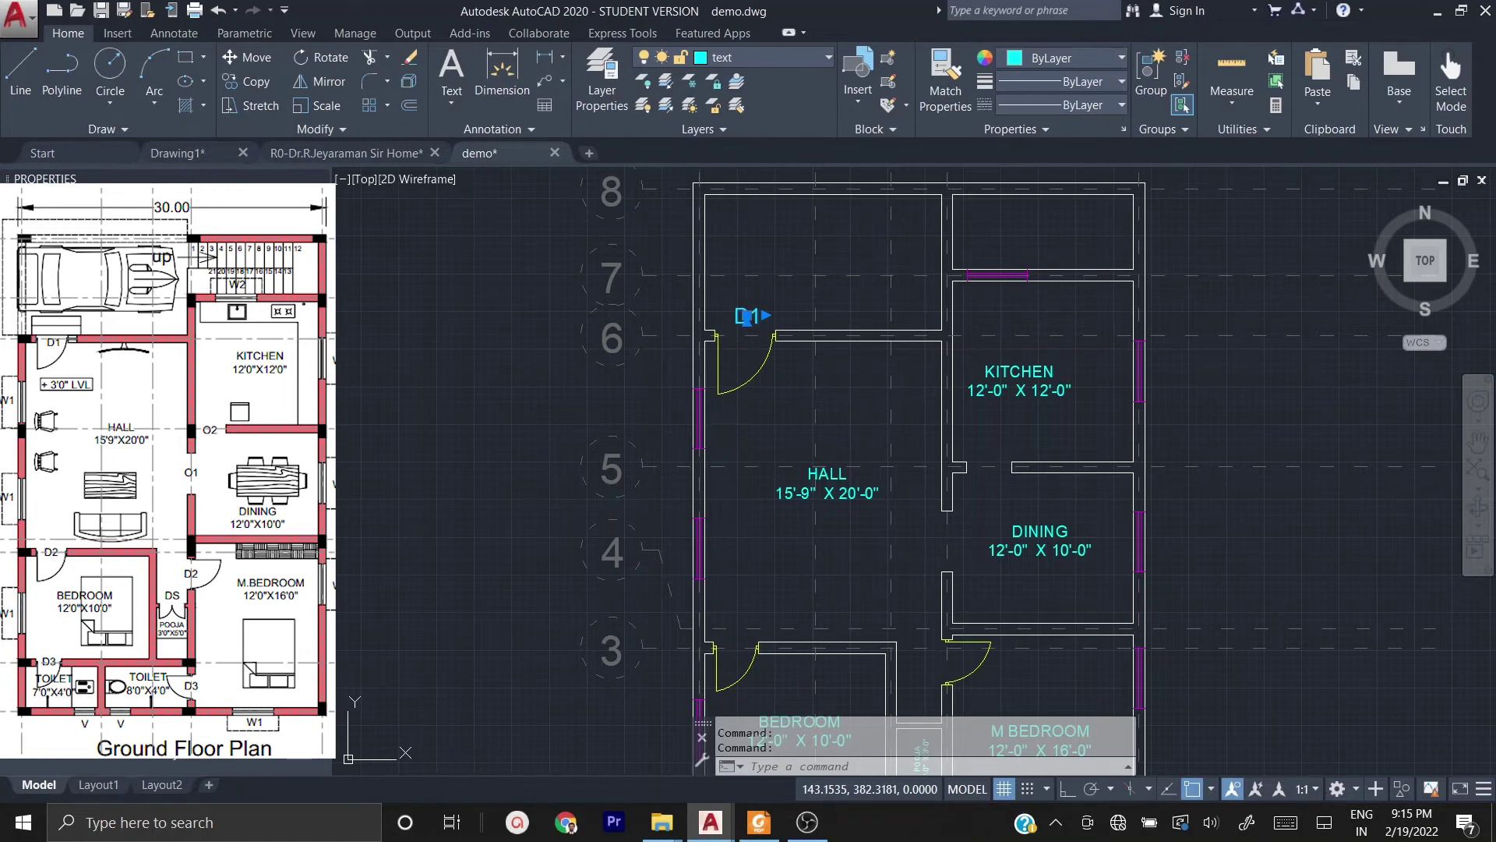
{"action": "key", "text": "Escape"}
{"action": "key", "text": "Escape"}
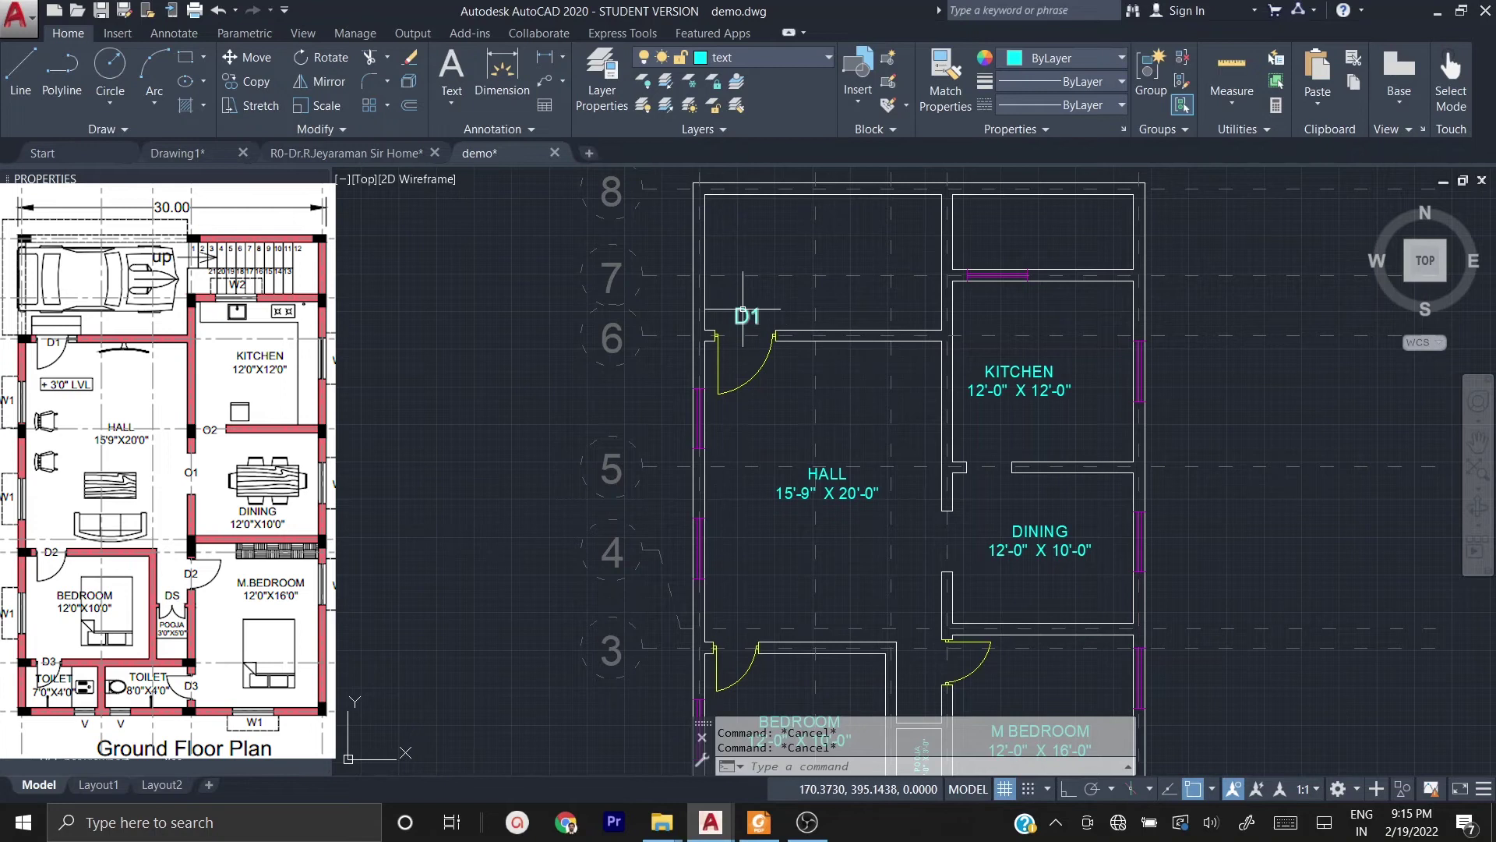
- Copy the D1 label from the hall entrance door to the BEDROOM and M BEDROOM doors
{"action": "type", "text": "co"}
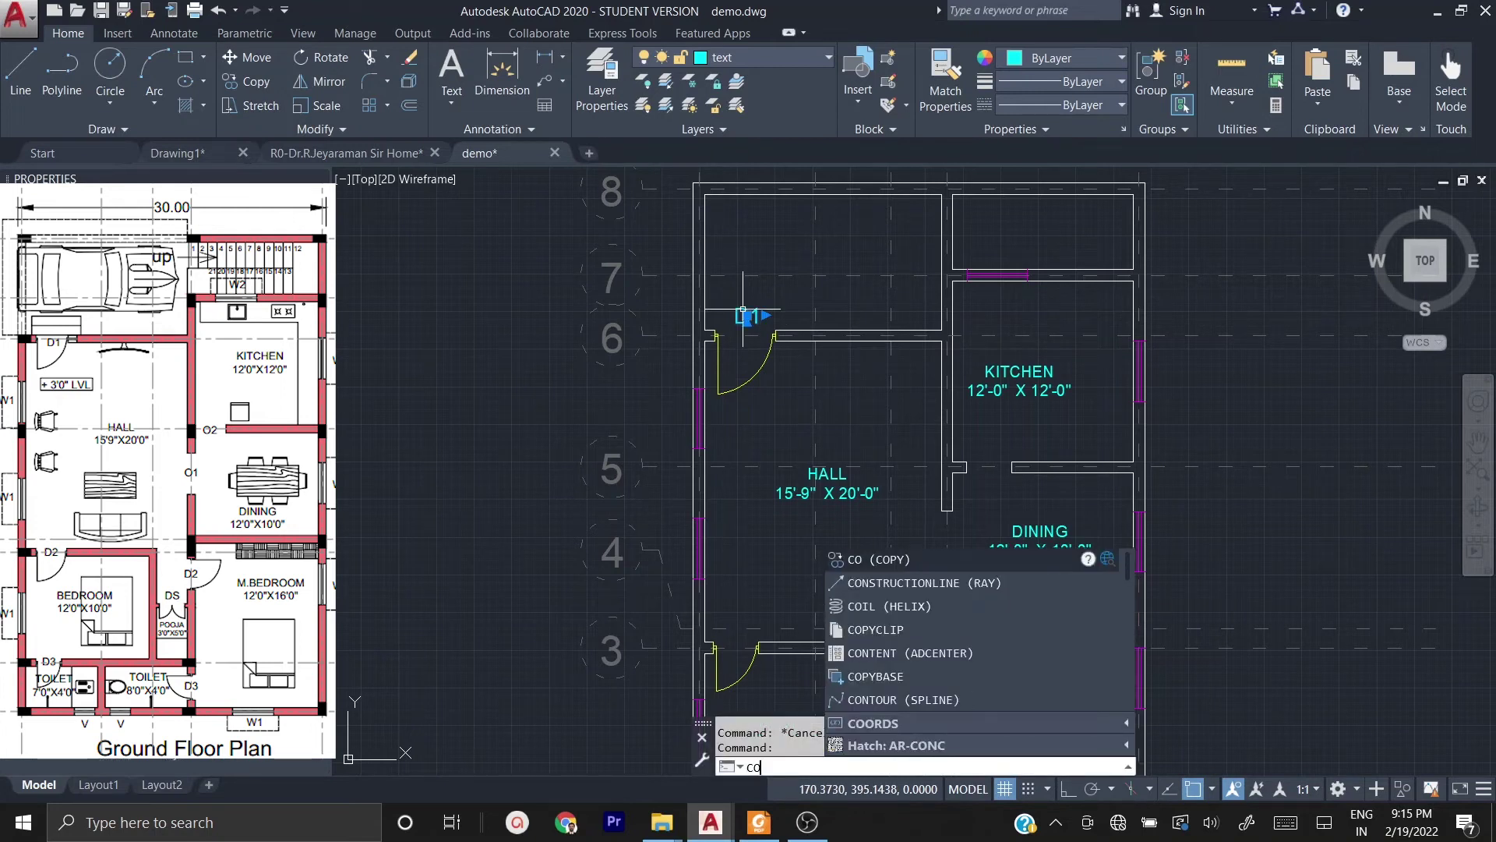
{"action": "scroll", "coordinate": [748, 312], "scroll_direction": "up", "scroll_amount": 2}
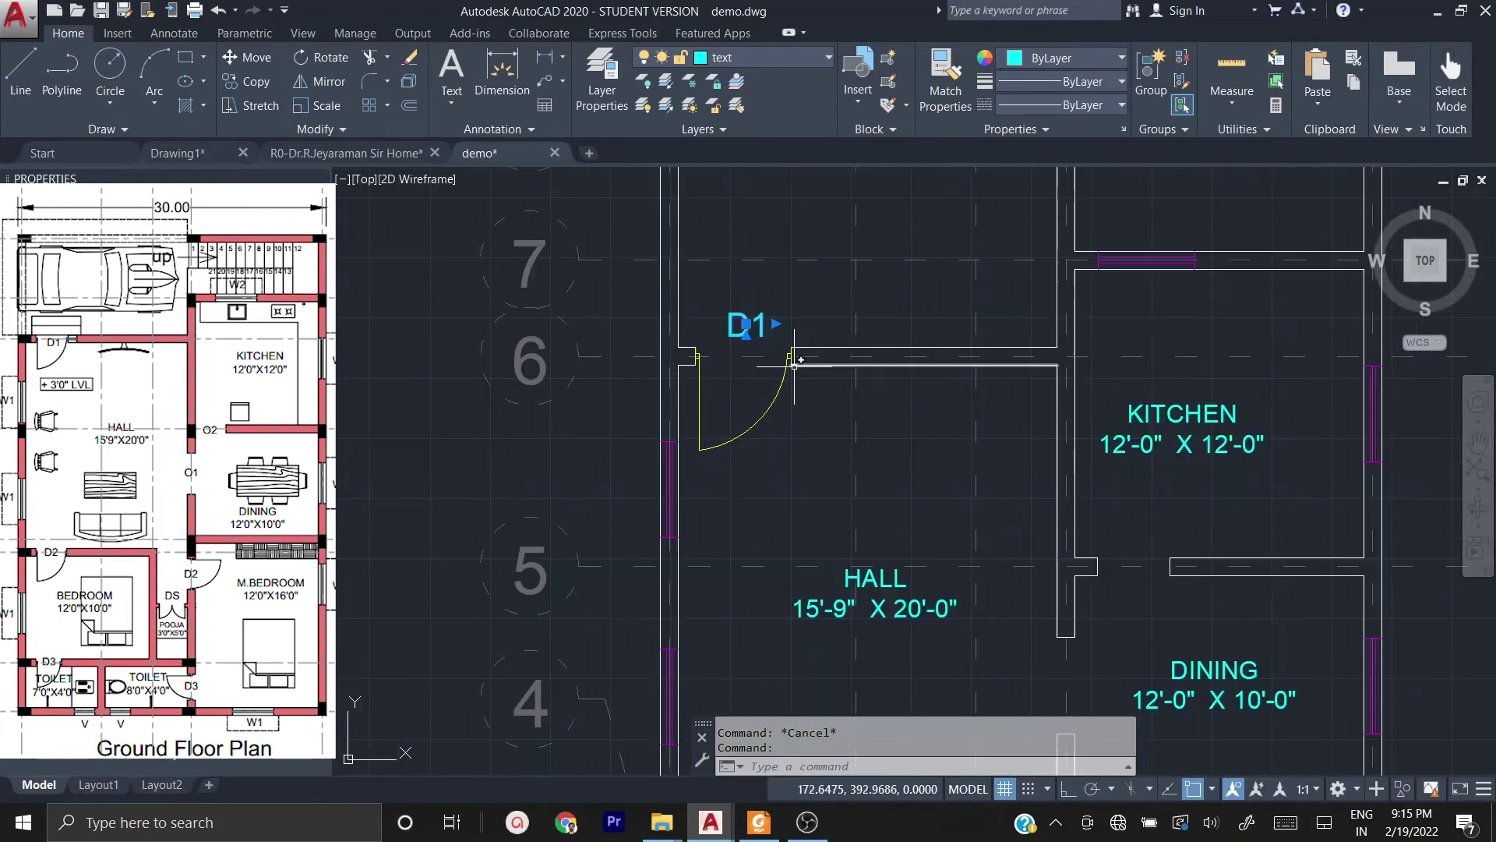
{"action": "key", "text": "Escape"}
{"action": "type", "text": "co"}
{"action": "key", "text": "Return"}
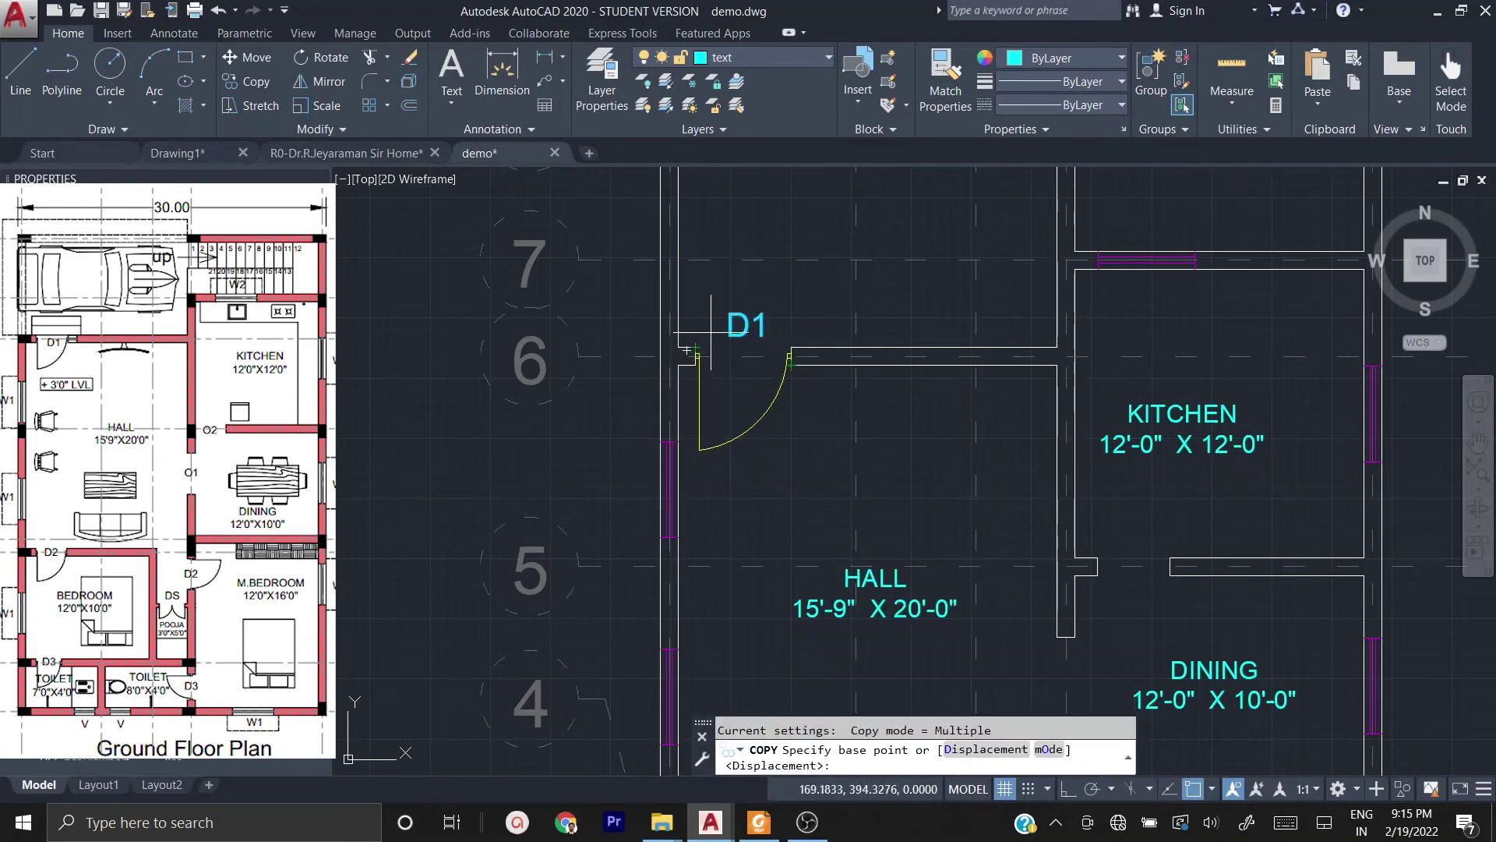
{"action": "left_click", "coordinate": [742, 327]}
{"action": "middle_click_drag", "start_coordinate": [952, 413], "coordinate": [935, 421]}
{"action": "scroll", "coordinate": [935, 421], "scroll_direction": "down", "scroll_amount": 4}
{"action": "scroll", "coordinate": [848, 390], "scroll_direction": "up", "scroll_amount": 8}
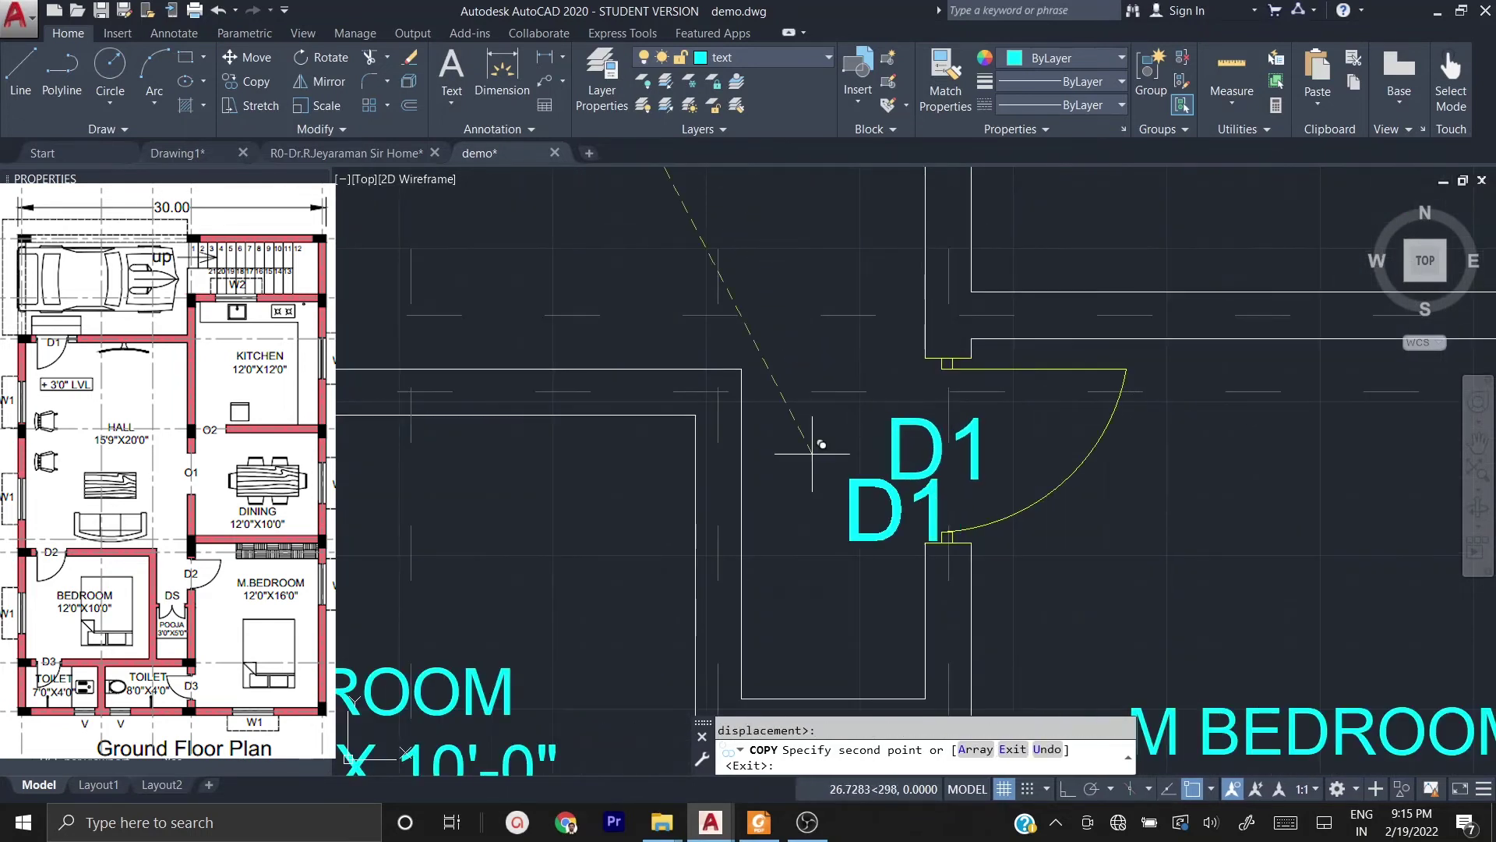
- Place further copies of the D1 label at the doors of the 8'-0" X 4'-0" and 7'-0" X 4'-0" toilets
{"action": "scroll", "coordinate": [857, 382], "scroll_direction": "down", "scroll_amount": 4}
{"action": "scroll", "coordinate": [621, 294], "scroll_direction": "up", "scroll_amount": 5}
{"action": "scroll", "coordinate": [815, 436], "scroll_direction": "down", "scroll_amount": 3}
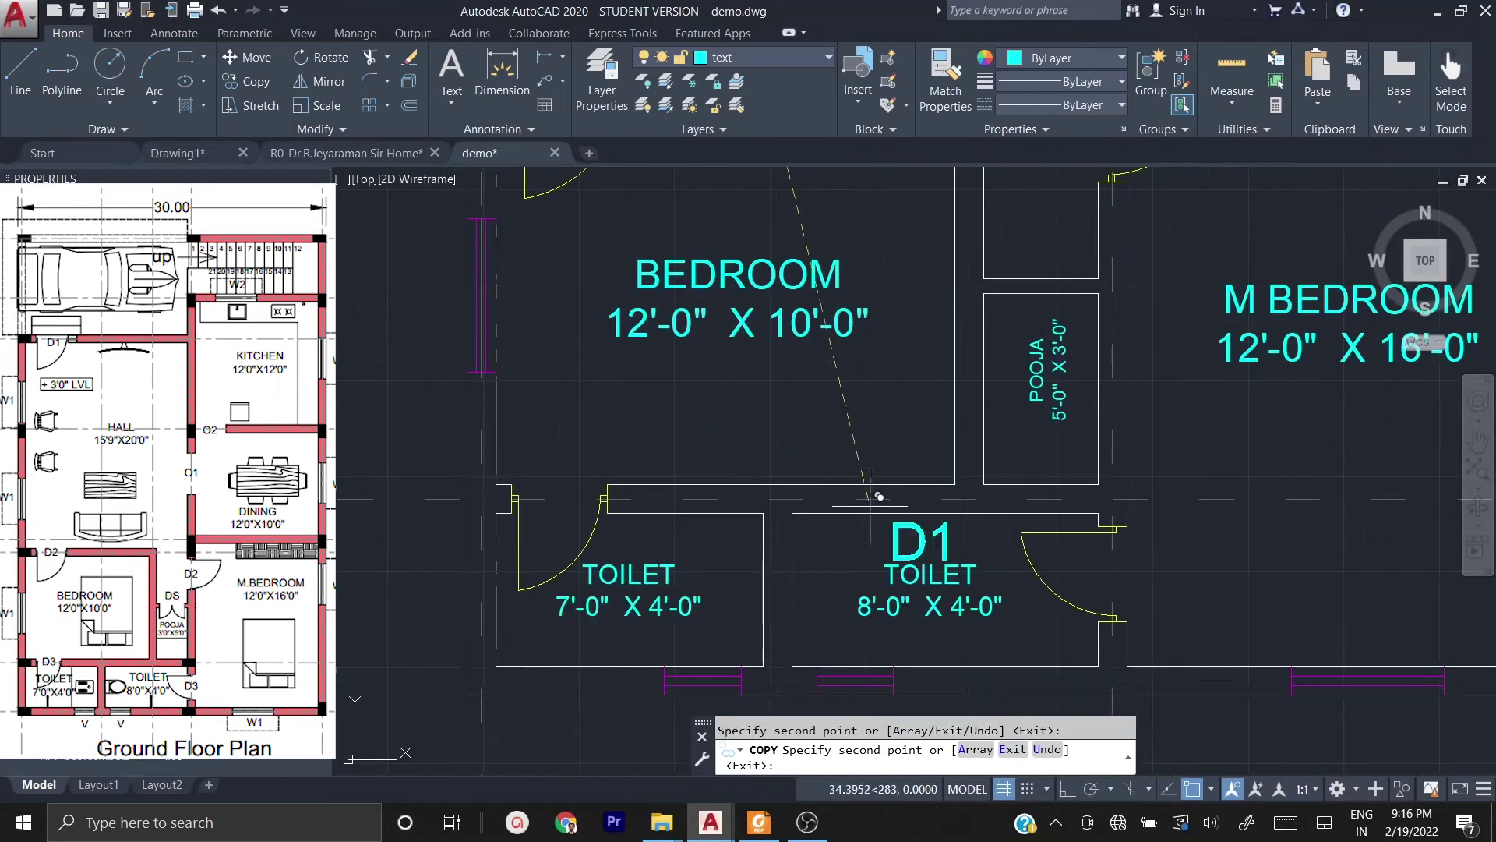
{"action": "left_click", "coordinate": [1057, 536]}
{"action": "left_click", "coordinate": [510, 460]}
- Copy the D1 label into the hall-dining and kitchen-dining openings and above the kitchen's upper window
{"action": "scroll", "coordinate": [702, 405], "scroll_direction": "down", "scroll_amount": 2}
{"action": "middle_click_drag", "start_coordinate": [732, 358], "coordinate": [548, 772]}
{"action": "scroll", "coordinate": [791, 416], "scroll_direction": "down", "scroll_amount": 2}
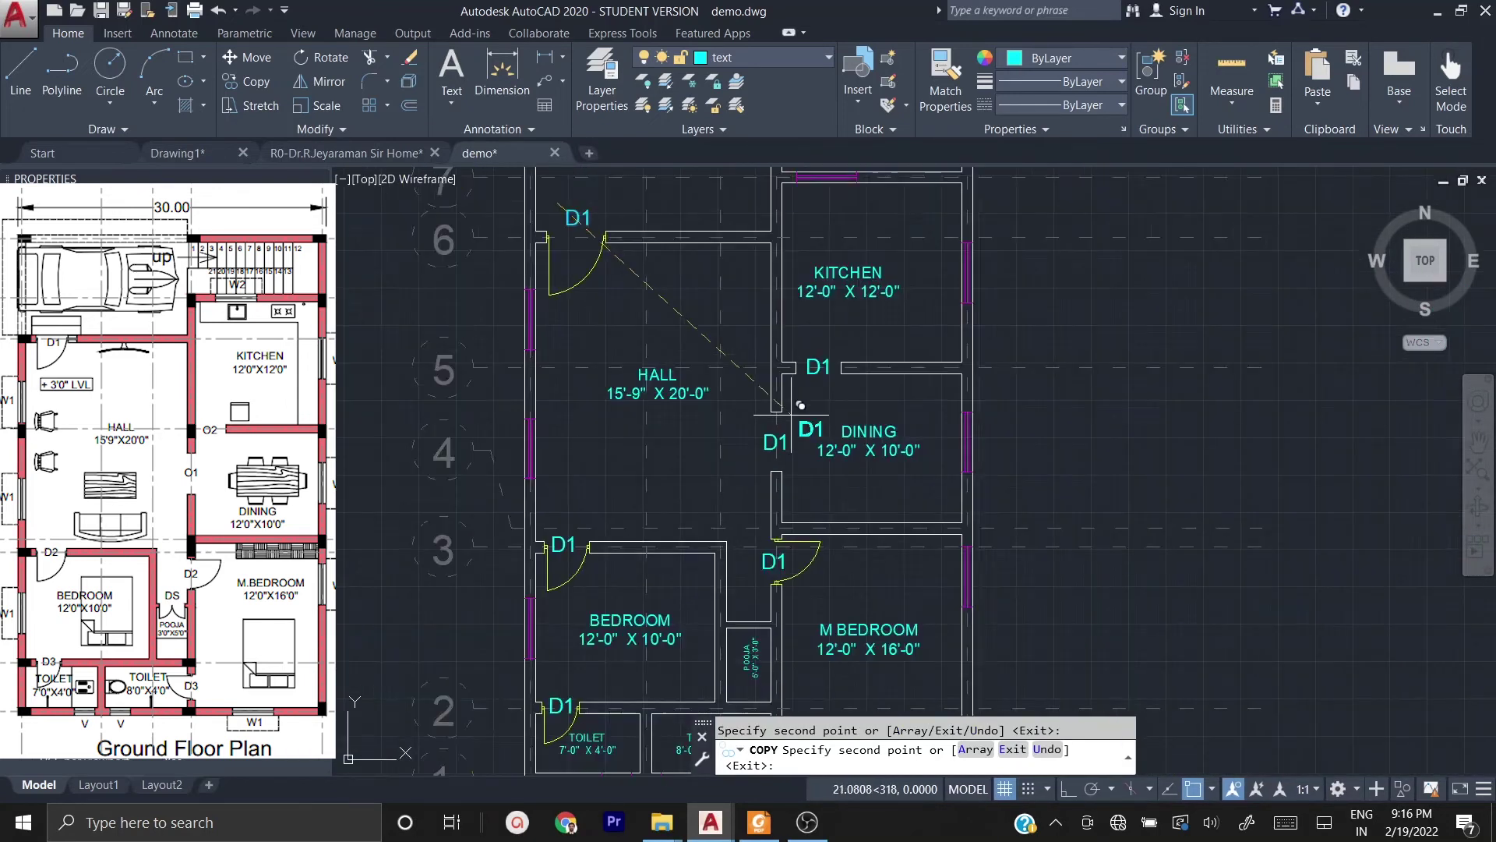
{"action": "scroll", "coordinate": [811, 327], "scroll_direction": "up", "scroll_amount": 2}
{"action": "left_click", "coordinate": [782, 241]}
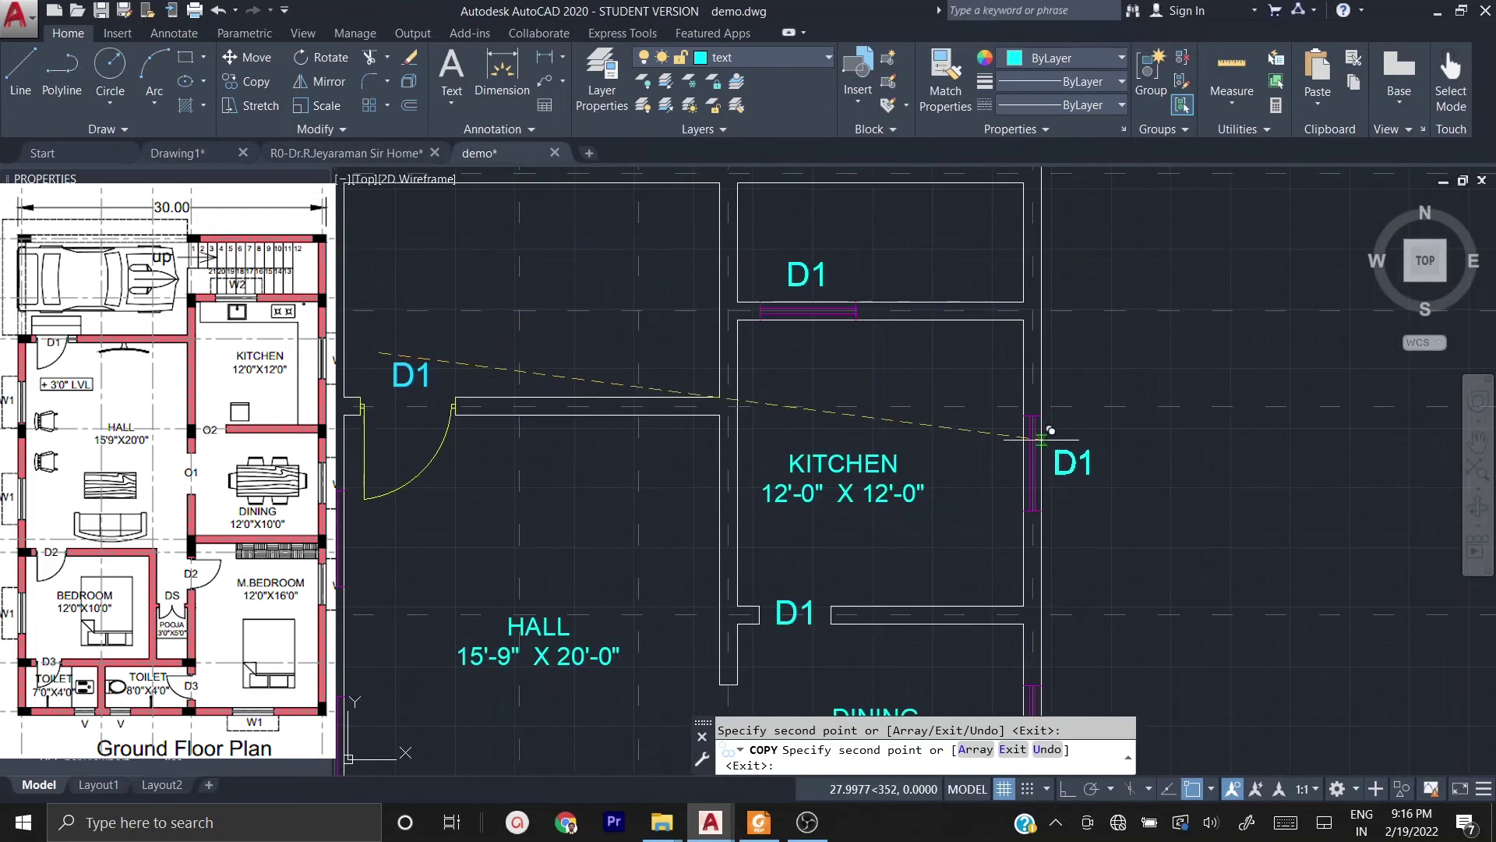
- Place D1 copies just outside the outer side-wall windows of the kitchen, dining room and M BEDROOM
{"action": "left_click", "coordinate": [1042, 440]}
{"action": "middle_click_drag", "start_coordinate": [1050, 597], "coordinate": [1015, 337]}
{"action": "left_click", "coordinate": [1008, 448]}
{"action": "middle_click_drag", "start_coordinate": [1022, 548], "coordinate": [1022, 327]}
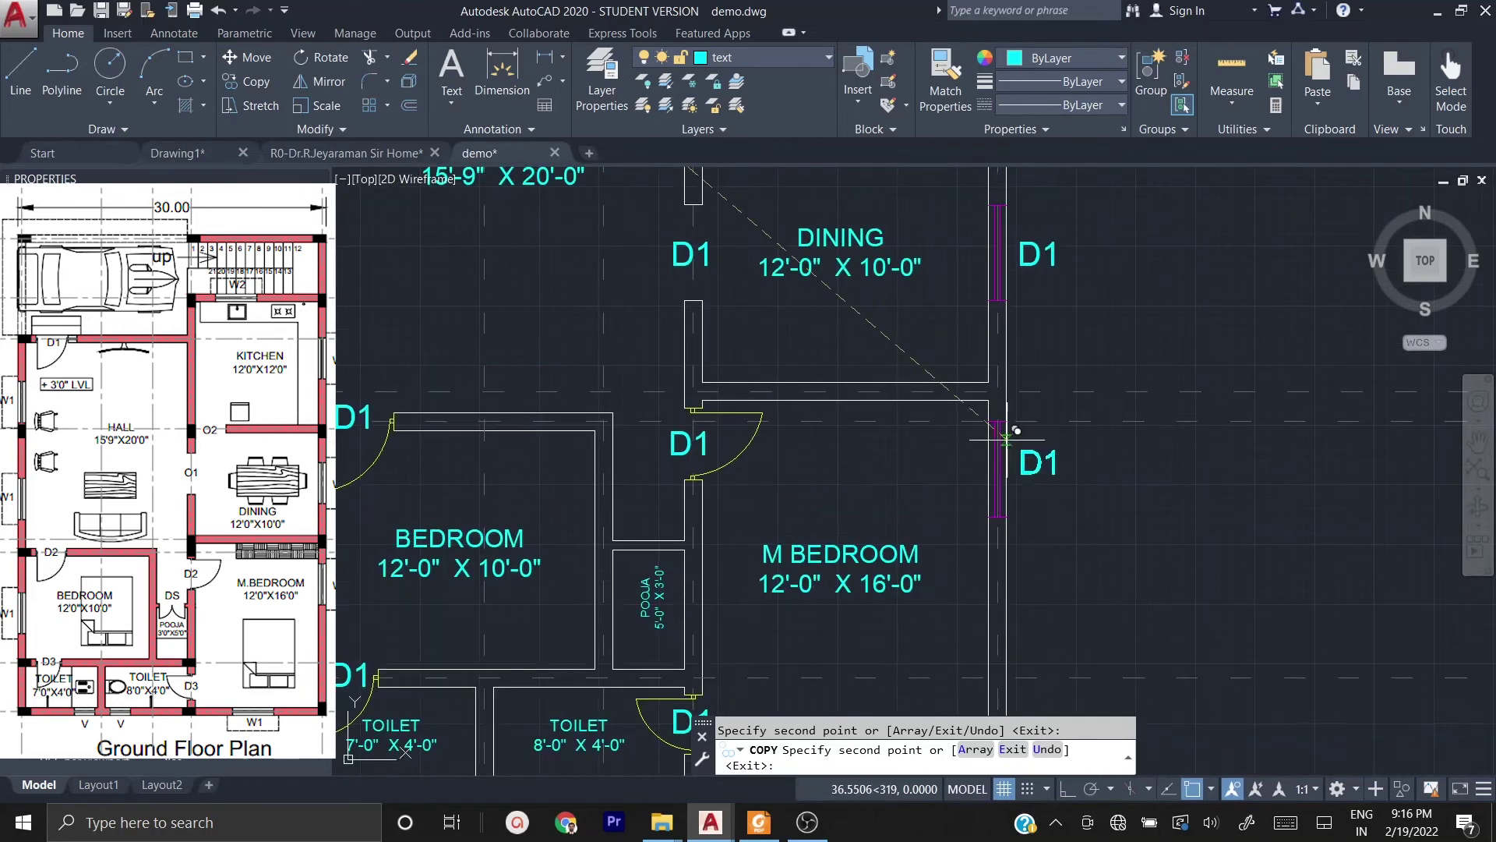
{"action": "middle_click_drag", "start_coordinate": [1005, 643], "coordinate": [1005, 368]}
- Place D1 copies below the M BEDROOM's lower window and below the two toilet ventilators
{"action": "left_click", "coordinate": [822, 516]}
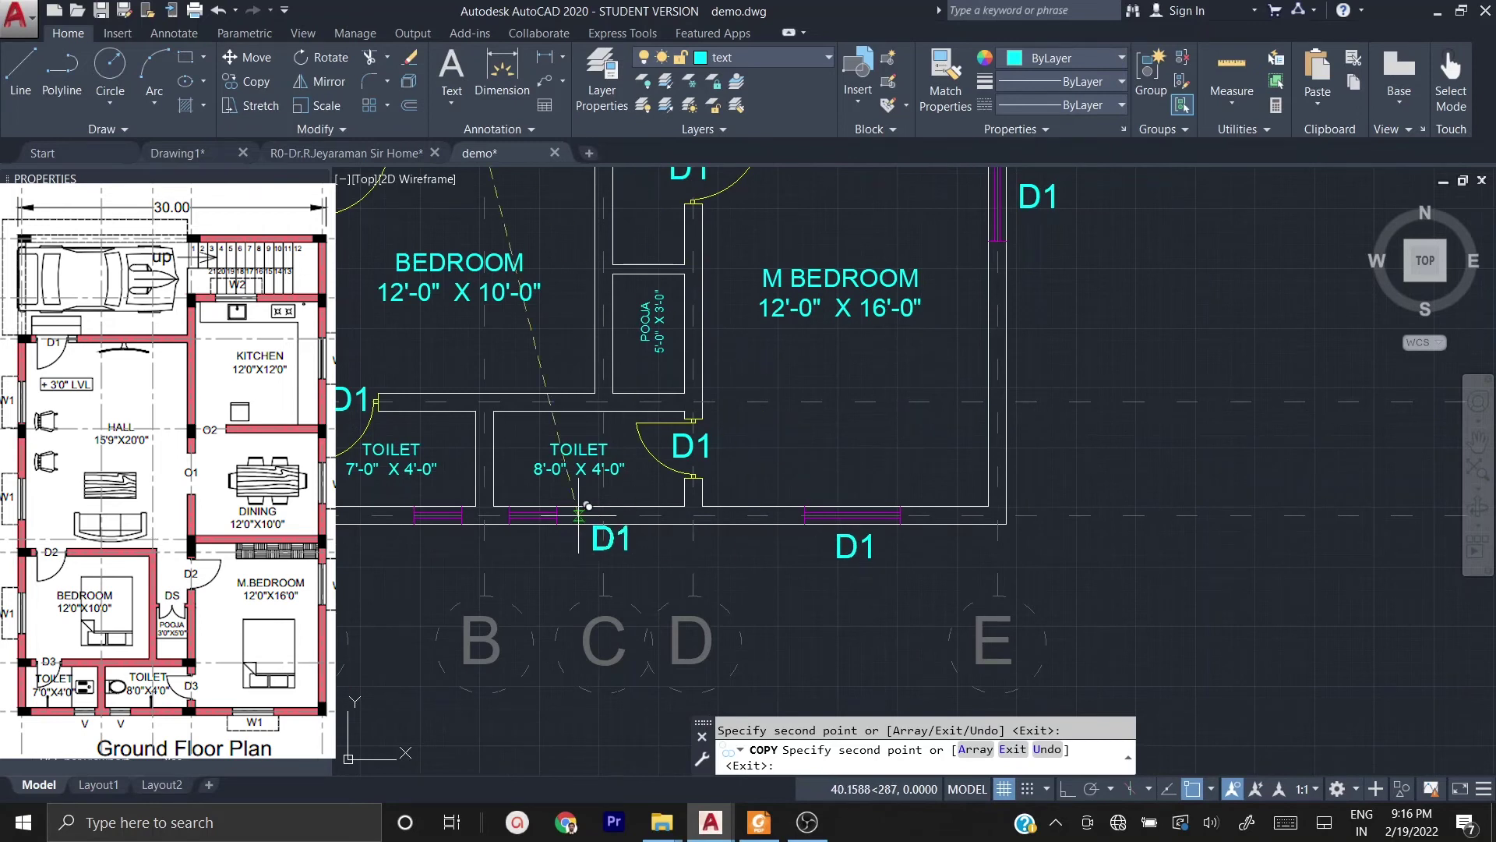
{"action": "left_click", "coordinate": [516, 513]}
{"action": "left_click", "coordinate": [423, 514]}
{"action": "scroll", "coordinate": [422, 514], "scroll_direction": "up", "scroll_amount": 2}
{"action": "middle_click_drag", "start_coordinate": [423, 513], "coordinate": [955, 600]}
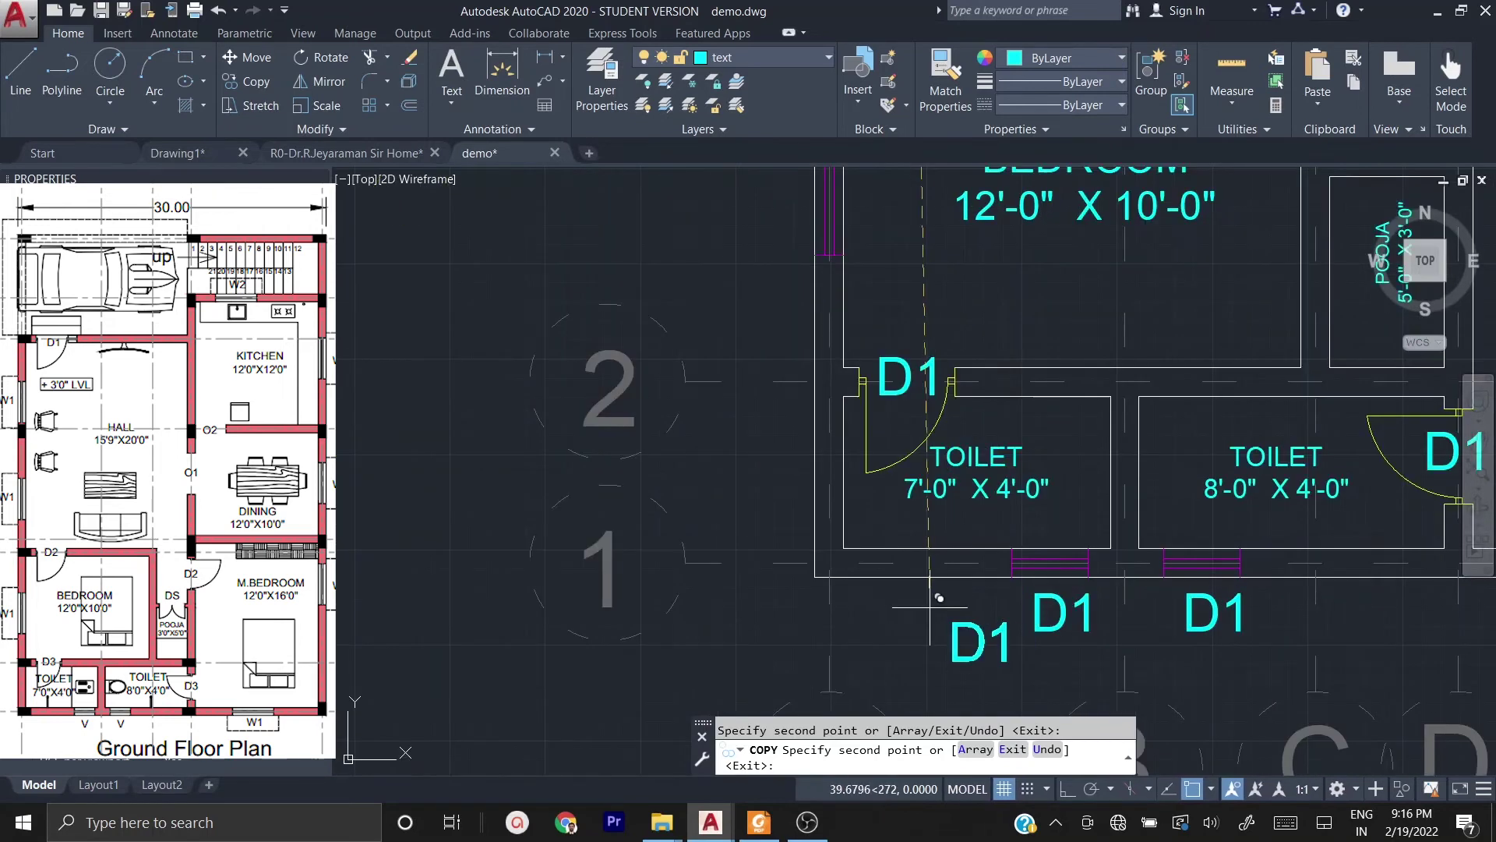
- Place D1 copies outside the BEDROOM window and the two HALL windows on the outer wall, and end the copying
{"action": "middle_click_drag", "start_coordinate": [748, 204], "coordinate": [746, 431]}
{"action": "left_click", "coordinate": [721, 364]}
{"action": "scroll", "coordinate": [842, 249], "scroll_direction": "down", "scroll_amount": 2}
{"action": "middle_click_drag", "start_coordinate": [842, 195], "coordinate": [750, 520]}
{"action": "left_click", "coordinate": [678, 347]}
{"action": "middle_click_drag", "start_coordinate": [698, 161], "coordinate": [695, 394]}
{"action": "left_click", "coordinate": [686, 384]}
{"action": "scroll", "coordinate": [806, 390], "scroll_direction": "down", "scroll_amount": 2}
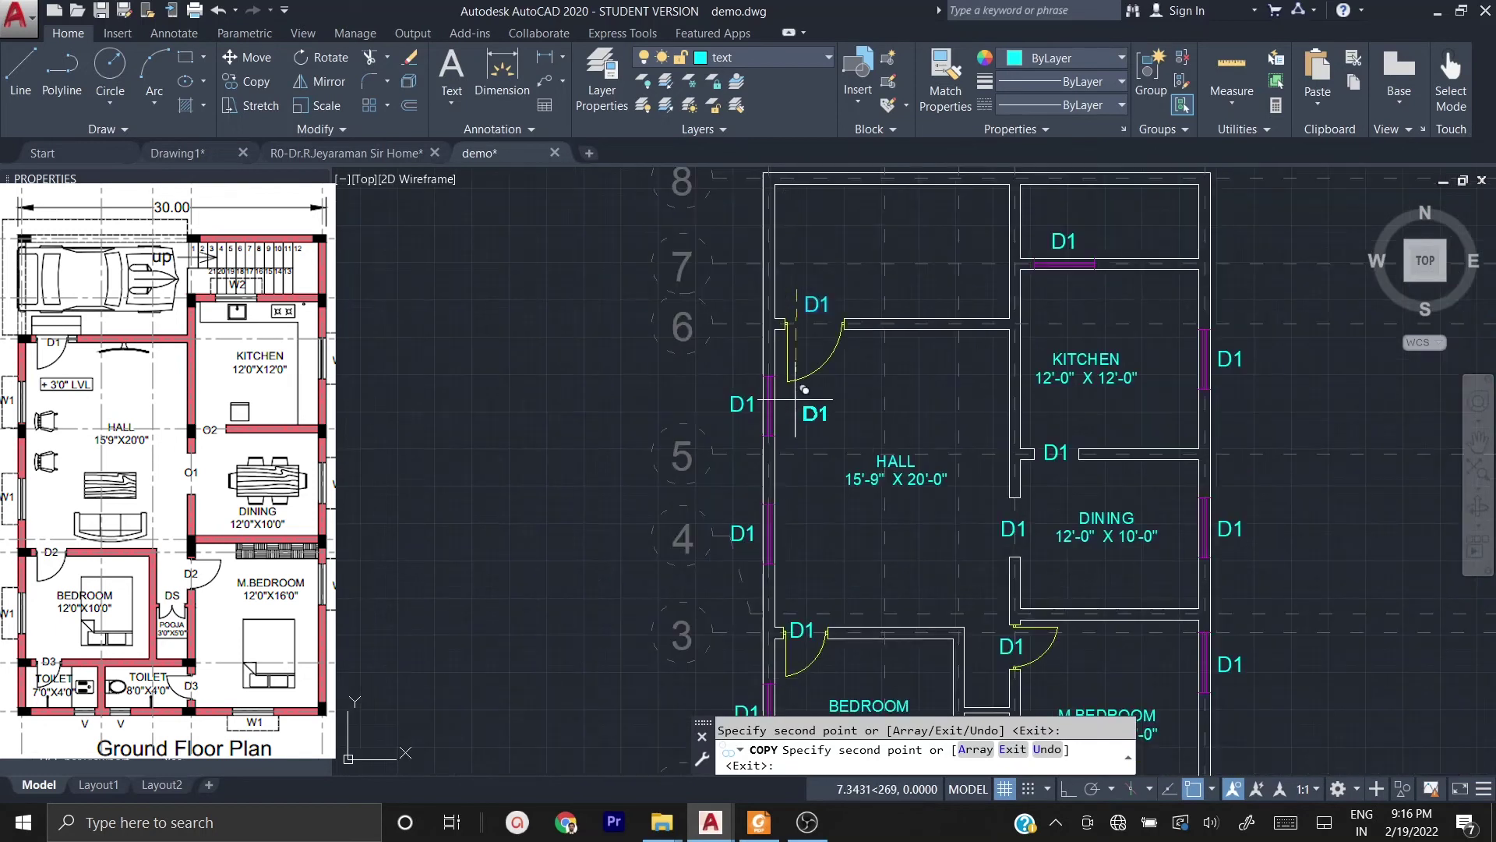
{"action": "scroll", "coordinate": [1084, 235], "scroll_direction": "up", "scroll_amount": 4}
{"action": "key", "text": "Escape"}
- Replace the D1 text at the kitchen's upper window and outer side-wall window with W2
{"action": "double_click", "coordinate": [993, 255]}
{"action": "type", "text": "W2"}
{"action": "left_click", "coordinate": [1091, 429]}
{"action": "scroll", "coordinate": [1092, 437], "scroll_direction": "down", "scroll_amount": 2}
{"action": "middle_click_drag", "start_coordinate": [1091, 436], "coordinate": [968, 349]}
{"action": "left_click", "coordinate": [1194, 408]}
{"action": "double_click", "coordinate": [1196, 408]}
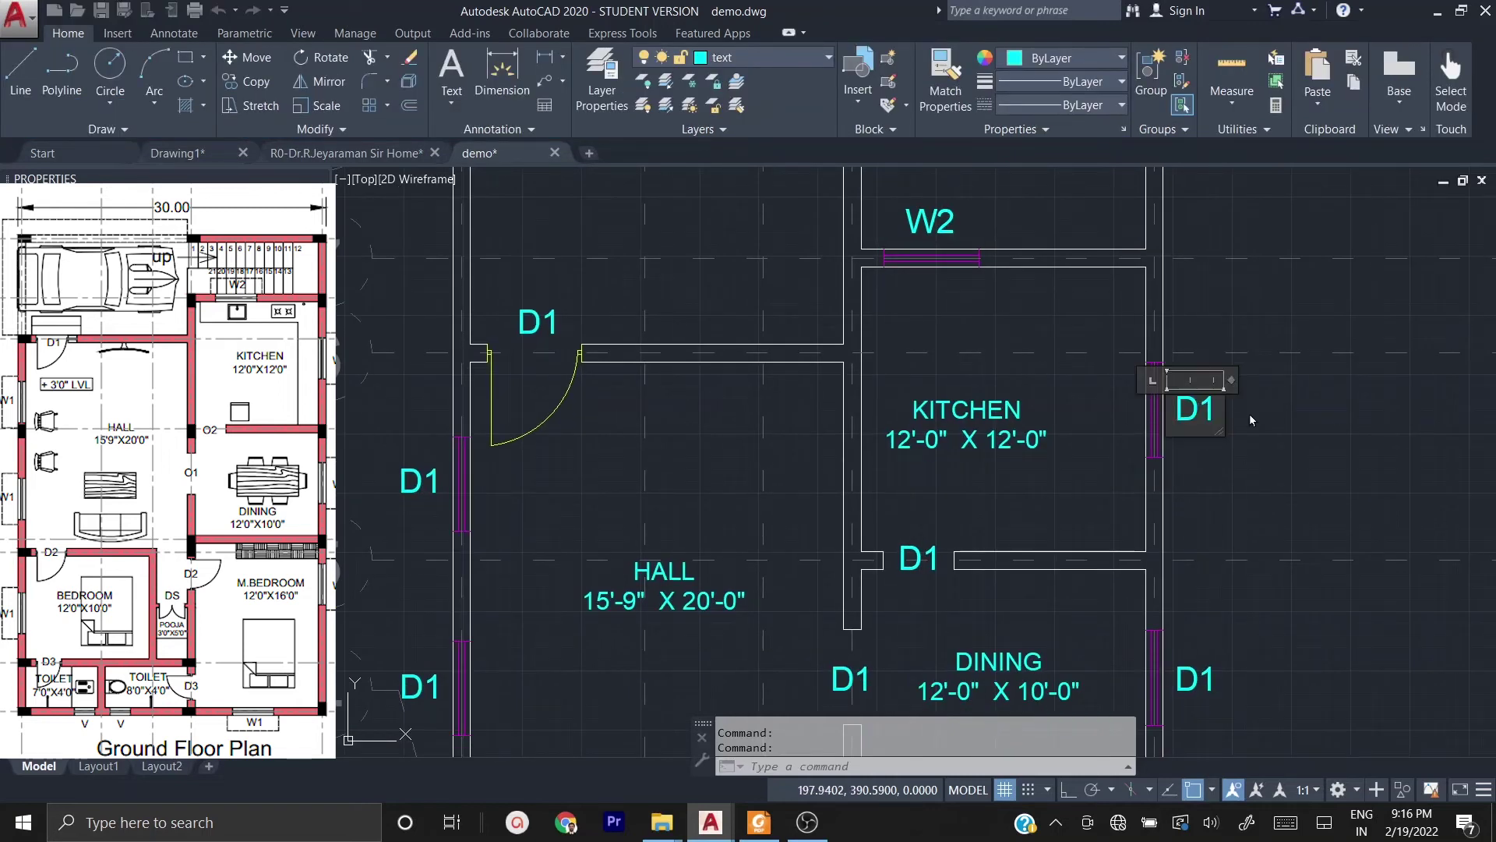
{"action": "type", "text": "W2"}
{"action": "left_click", "coordinate": [1013, 390]}
- Change the D1 labels outside the dining room and M BEDROOM side-wall windows to W1
{"action": "scroll", "coordinate": [862, 367], "scroll_direction": "down", "scroll_amount": 4}
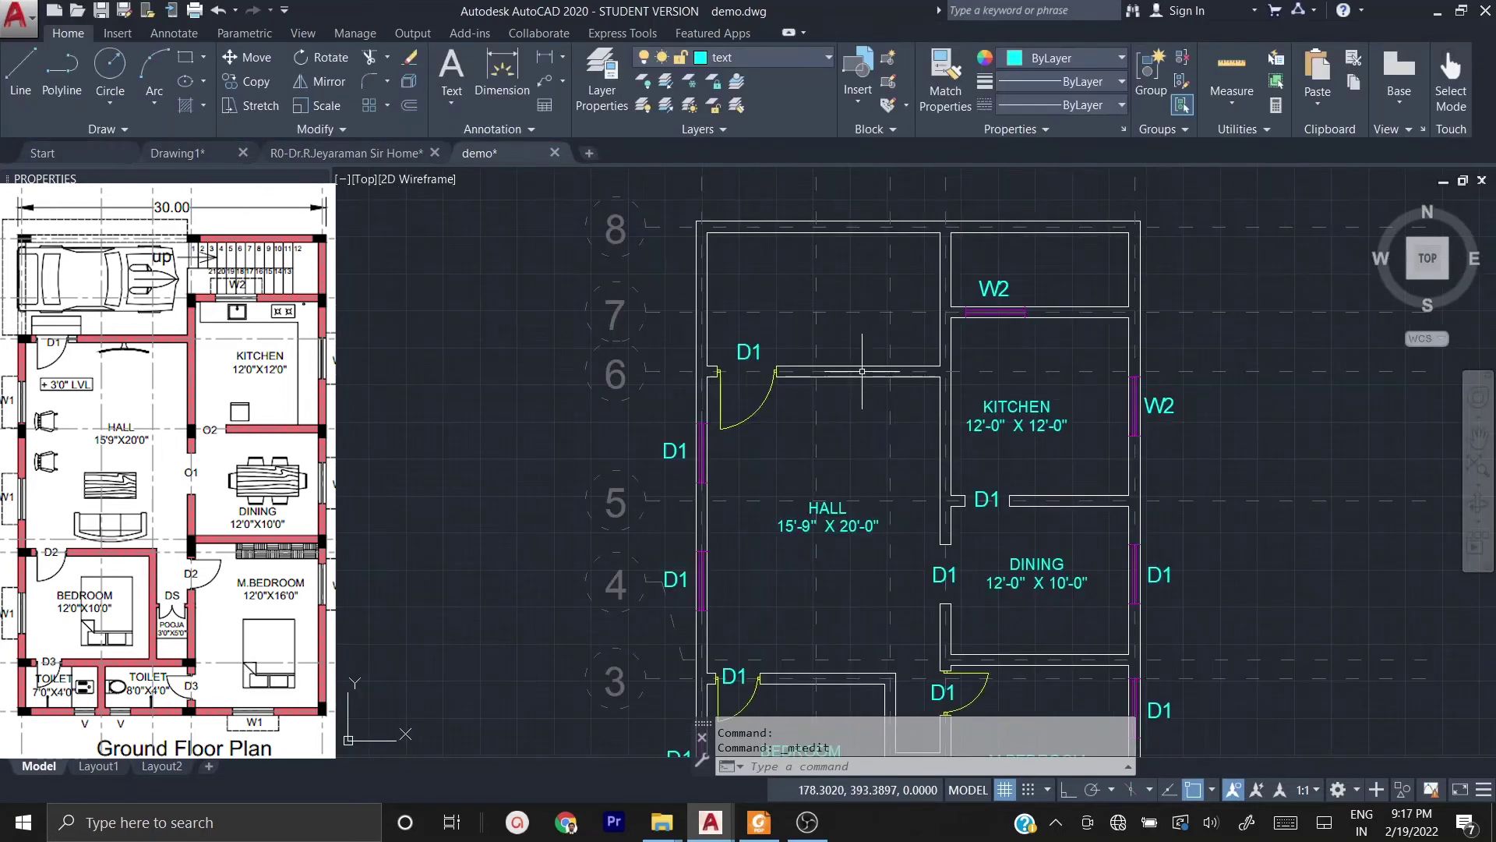
{"action": "scroll", "coordinate": [1037, 499], "scroll_direction": "up", "scroll_amount": 4}
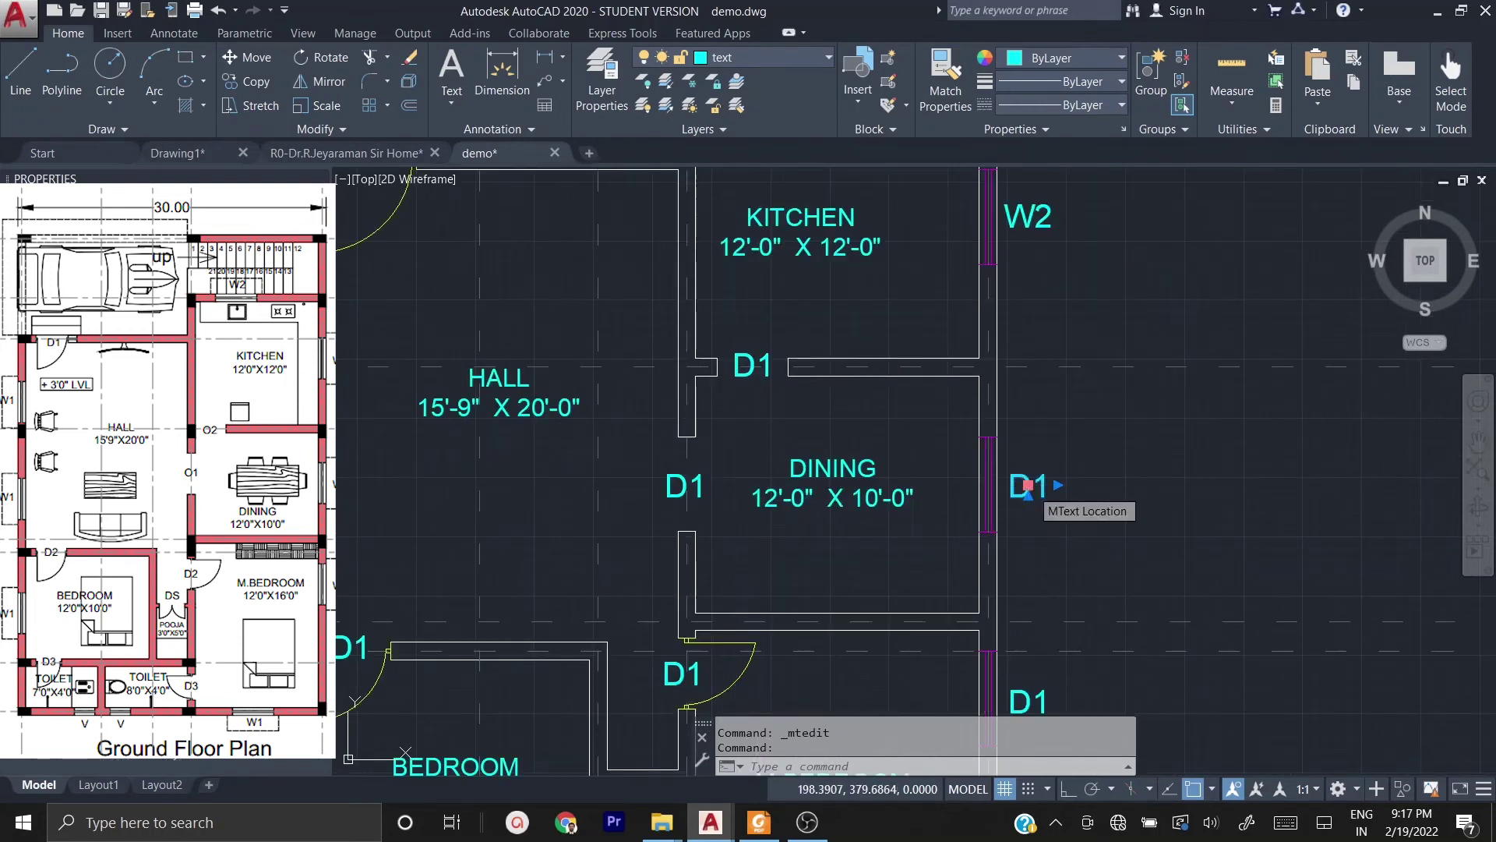
{"action": "double_click", "coordinate": [1029, 490]}
{"action": "type", "text": "W"}
{"action": "left_click", "coordinate": [1113, 518]}
{"action": "middle_click_drag", "start_coordinate": [1013, 702], "coordinate": [1000, 387]}
{"action": "double_click", "coordinate": [1017, 391]}
{"action": "type", "text": "E"}
{"action": "key", "text": "BackSpace"}
{"action": "type", "text": "W"}
{"action": "left_click", "coordinate": [1120, 428]}
- Change the D1 label below the M BEDROOM's lower window to W1
{"action": "scroll", "coordinate": [1005, 364], "scroll_direction": "down", "scroll_amount": 3}
{"action": "scroll", "coordinate": [891, 609], "scroll_direction": "up", "scroll_amount": 3}
{"action": "double_click", "coordinate": [928, 575]}
{"action": "type", "text": "W"}
{"action": "left_click", "coordinate": [1092, 507]}
- Replace the D1 labels below the two toilet ventilators with V
{"action": "middle_click_drag", "start_coordinate": [483, 577], "coordinate": [788, 576]}
{"action": "double_click", "coordinate": [789, 575]}
{"action": "left_click_drag", "start_coordinate": [789, 575], "coordinate": [723, 580]}
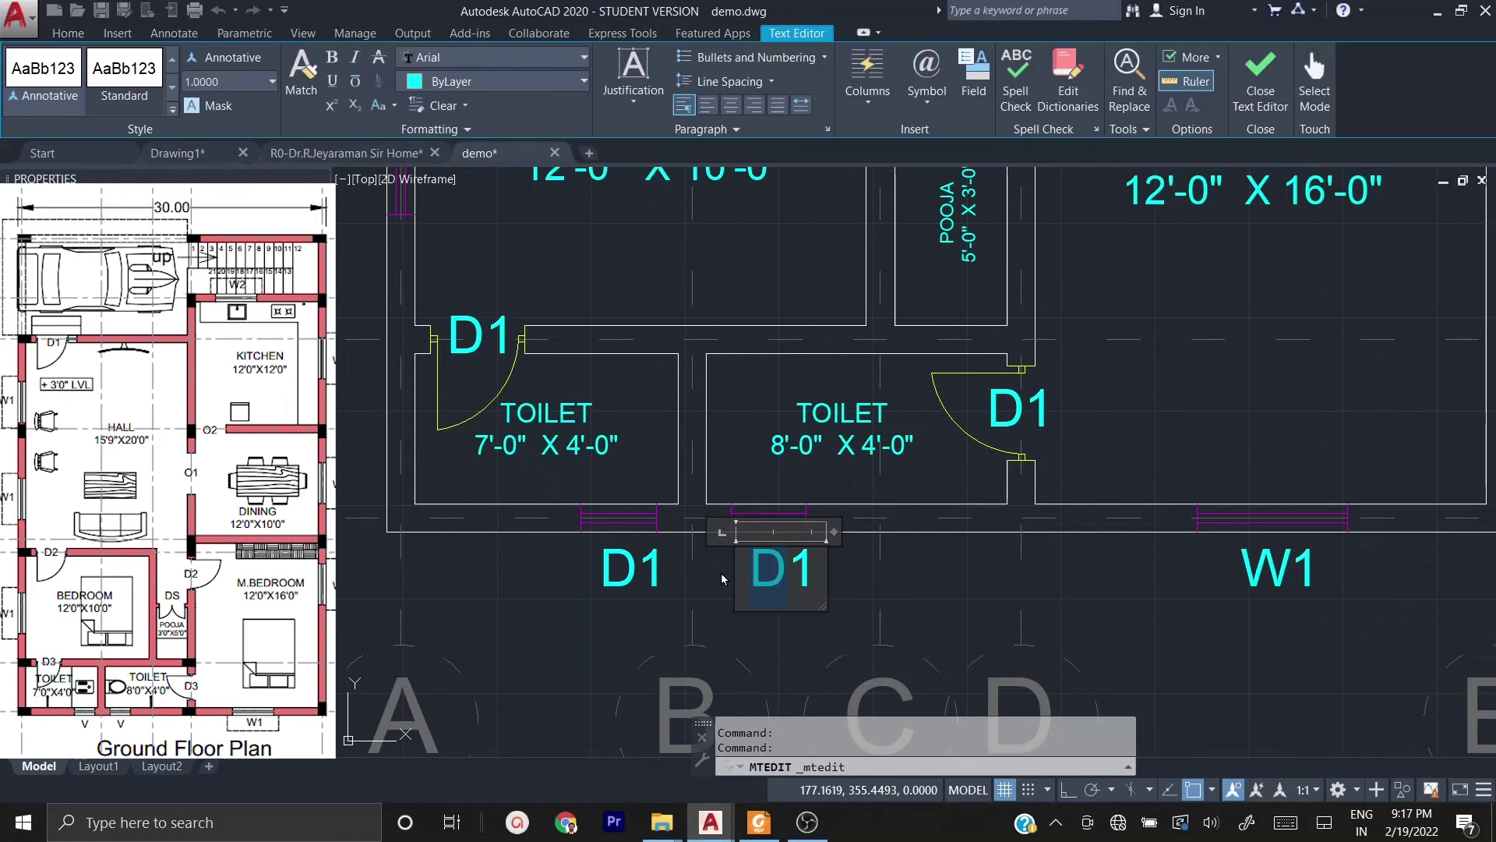
{"action": "type", "text": "V"}
{"action": "key", "text": "Delete"}
{"action": "left_click", "coordinate": [629, 574]}
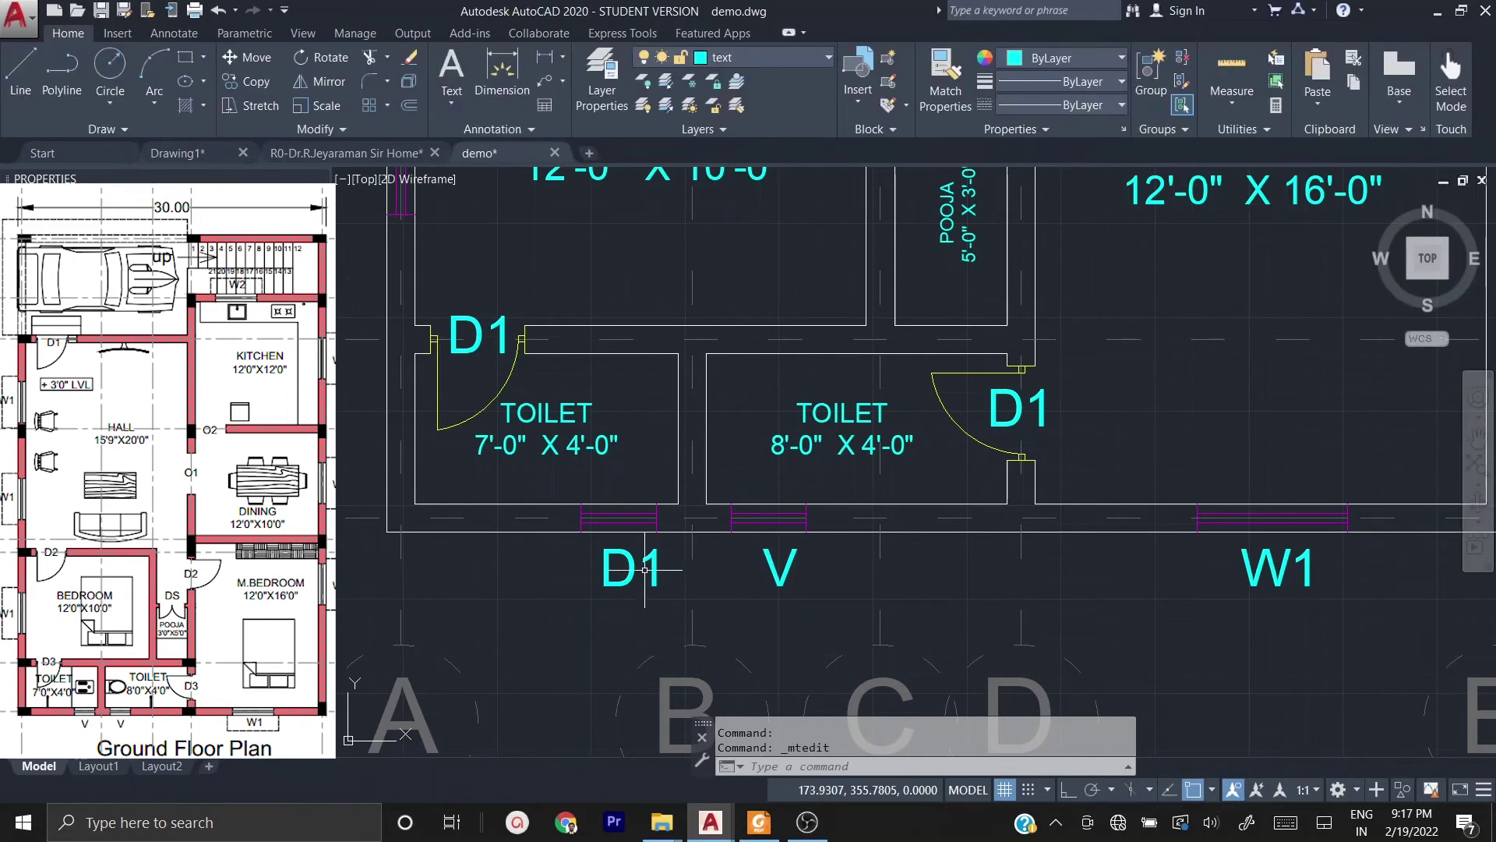
{"action": "double_click", "coordinate": [630, 574]}
{"action": "type", "text": "V"}
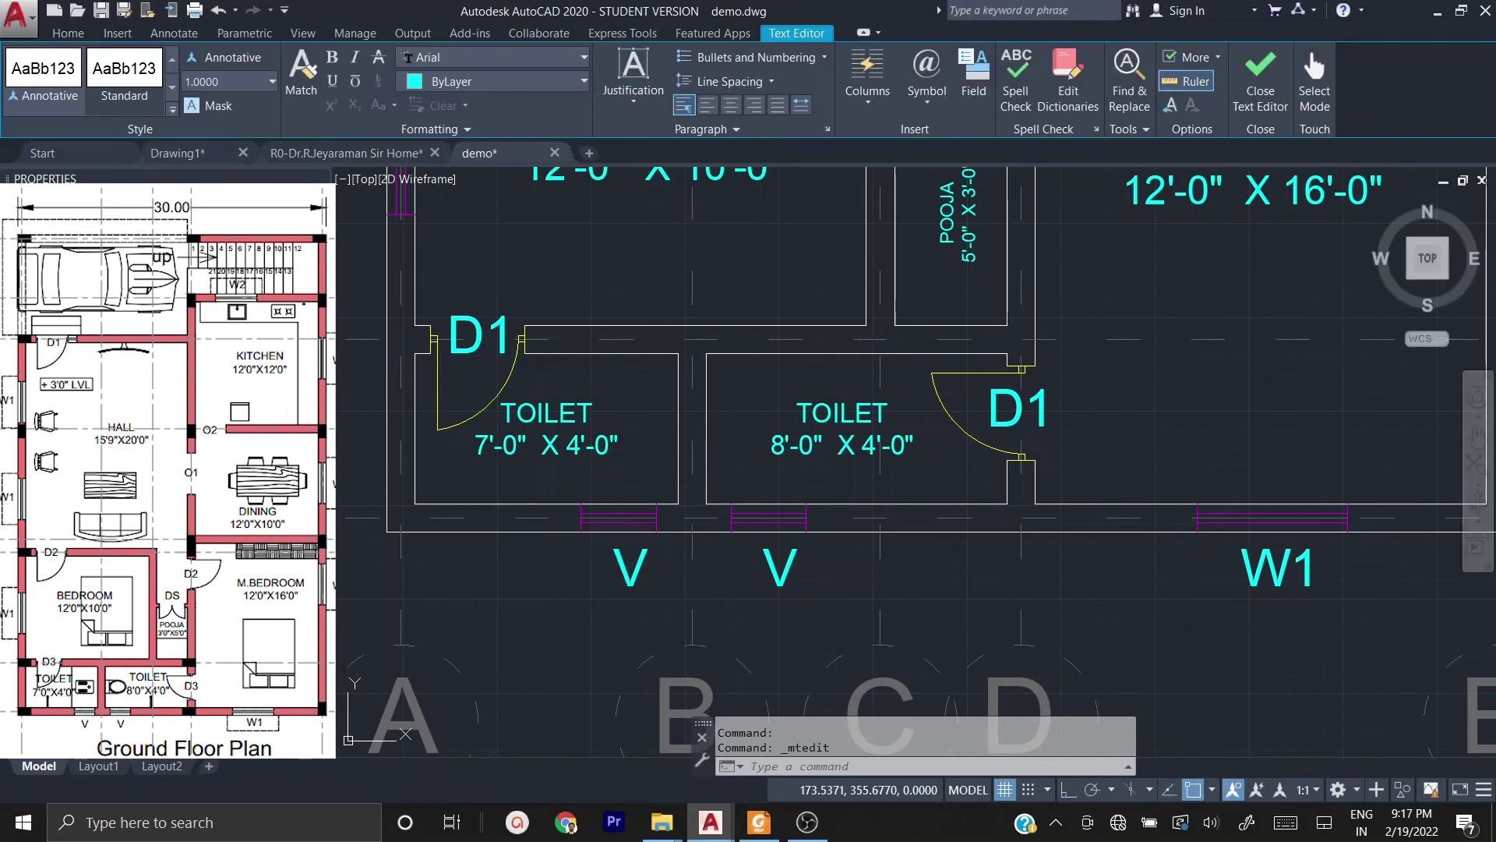
{"action": "left_click", "coordinate": [842, 508]}
- Open the D1 label beside the BEDROOM's outer-wall window for editing
{"action": "scroll", "coordinate": [842, 507], "scroll_direction": "down", "scroll_amount": 4}
{"action": "scroll", "coordinate": [644, 364], "scroll_direction": "up", "scroll_amount": 4}
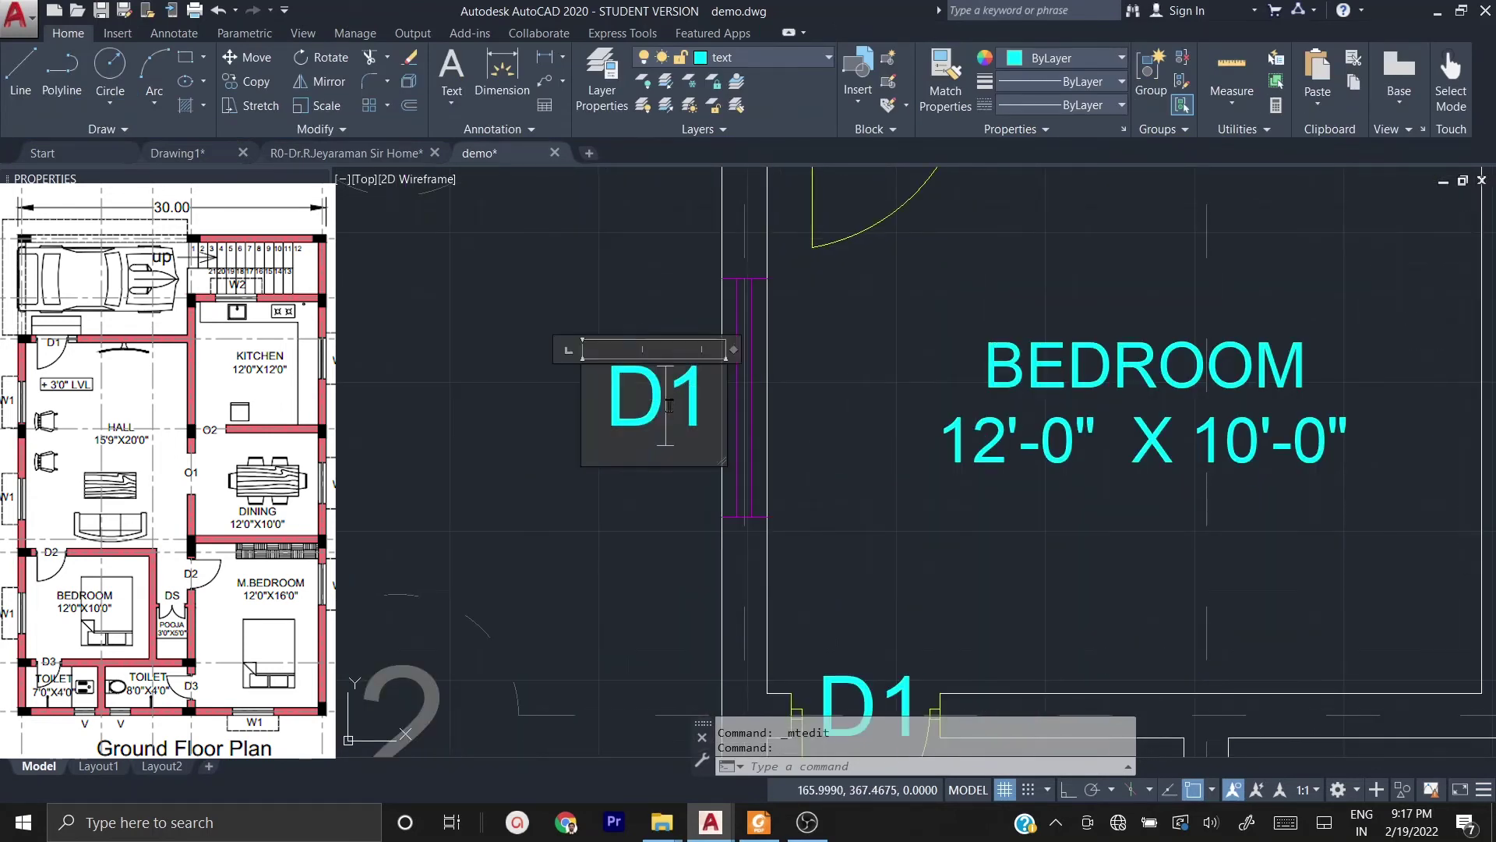
- Change the D1 label beside the 12'-0" X 10'-0" bedroom's outer window to W1
{"action": "double_click", "coordinate": [655, 397]}
{"action": "left_click_drag", "start_coordinate": [665, 406], "coordinate": [594, 409]}
{"action": "type", "text": "W"}
{"action": "left_click", "coordinate": [666, 514]}
- Change the D1 label beside the hall's lower outer window, near grid line 4, to W1
{"action": "scroll", "coordinate": [685, 468], "scroll_direction": "down", "scroll_amount": 4}
{"action": "middle_click_drag", "start_coordinate": [687, 316], "coordinate": [692, 622]}
{"action": "scroll", "coordinate": [659, 480], "scroll_direction": "up", "scroll_amount": 2}
{"action": "double_click", "coordinate": [663, 477]}
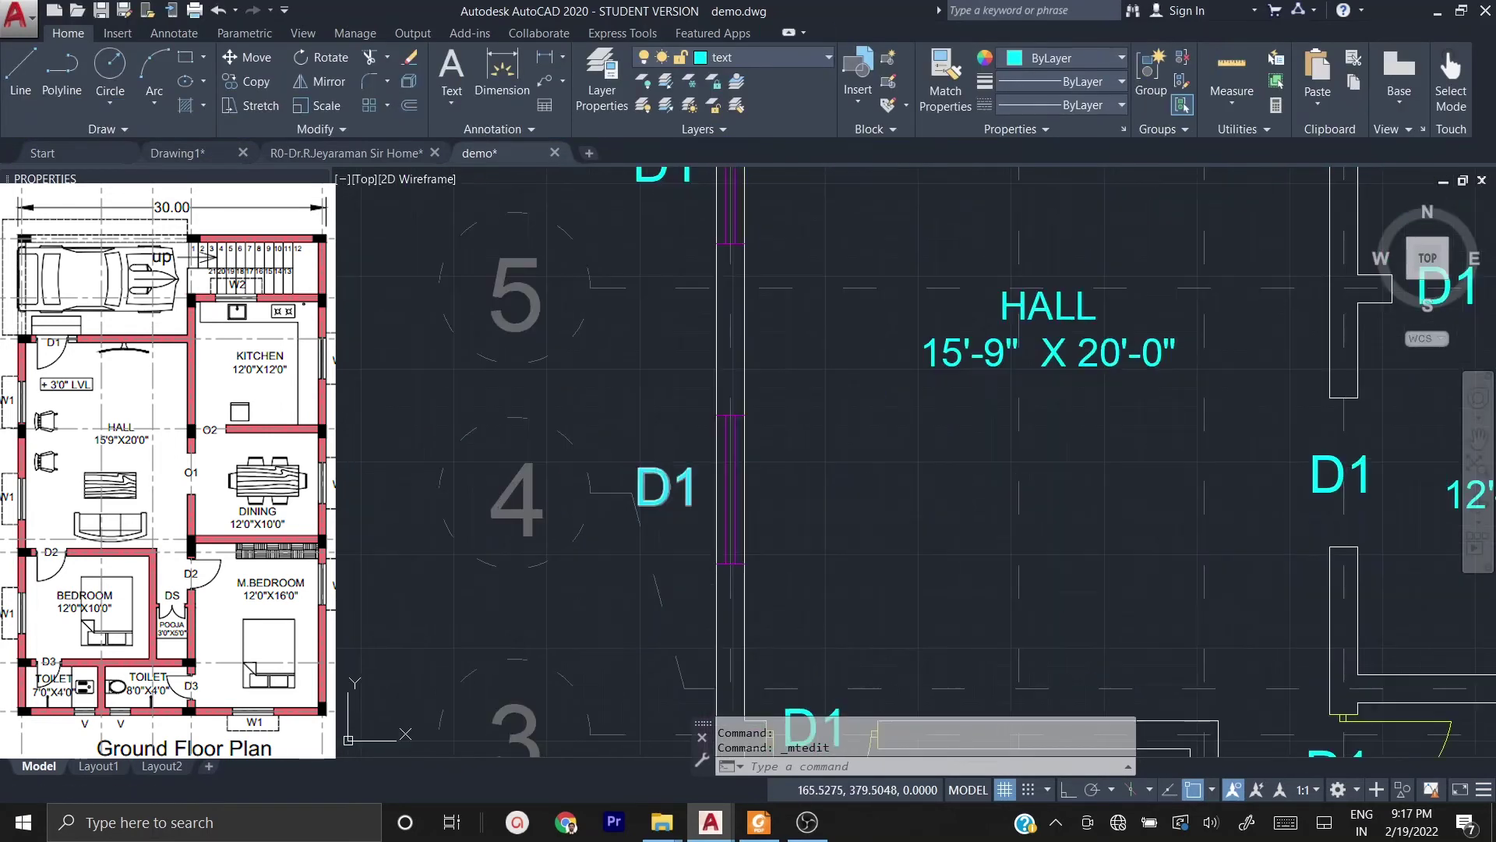
{"action": "left_click_drag", "start_coordinate": [666, 489], "coordinate": [604, 499]}
{"action": "type", "text": "W"}
{"action": "left_click", "coordinate": [585, 585]}
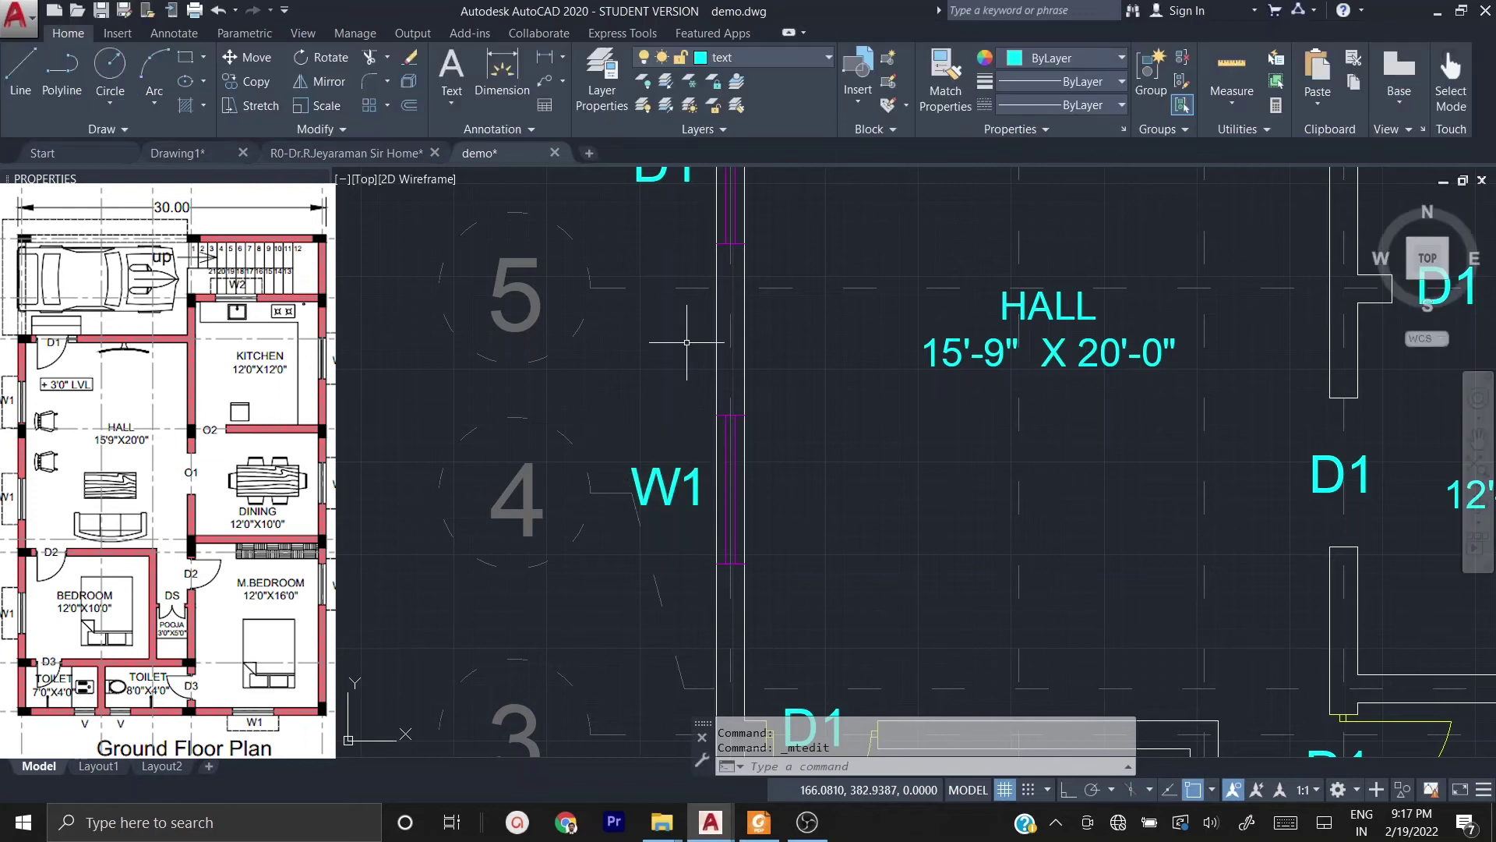
{"action": "middle_click_drag", "start_coordinate": [661, 187], "coordinate": [649, 375]}
{"action": "scroll", "coordinate": [710, 376], "scroll_direction": "down", "scroll_amount": 6}
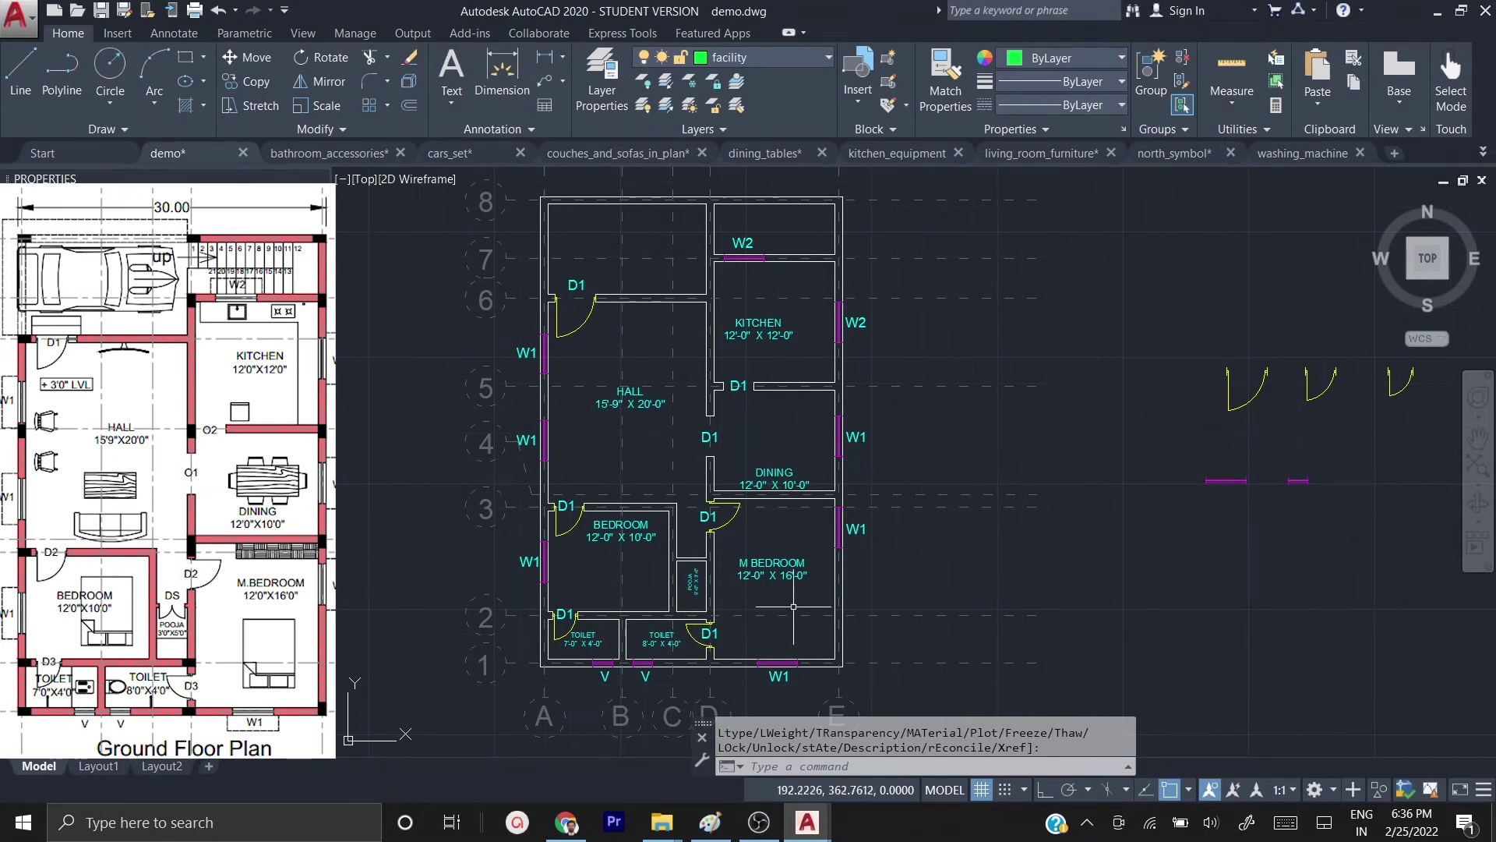
- Review the facility layer in the Layer Properties Manager, including its colour setting
{"action": "left_click", "coordinate": [803, 59]}
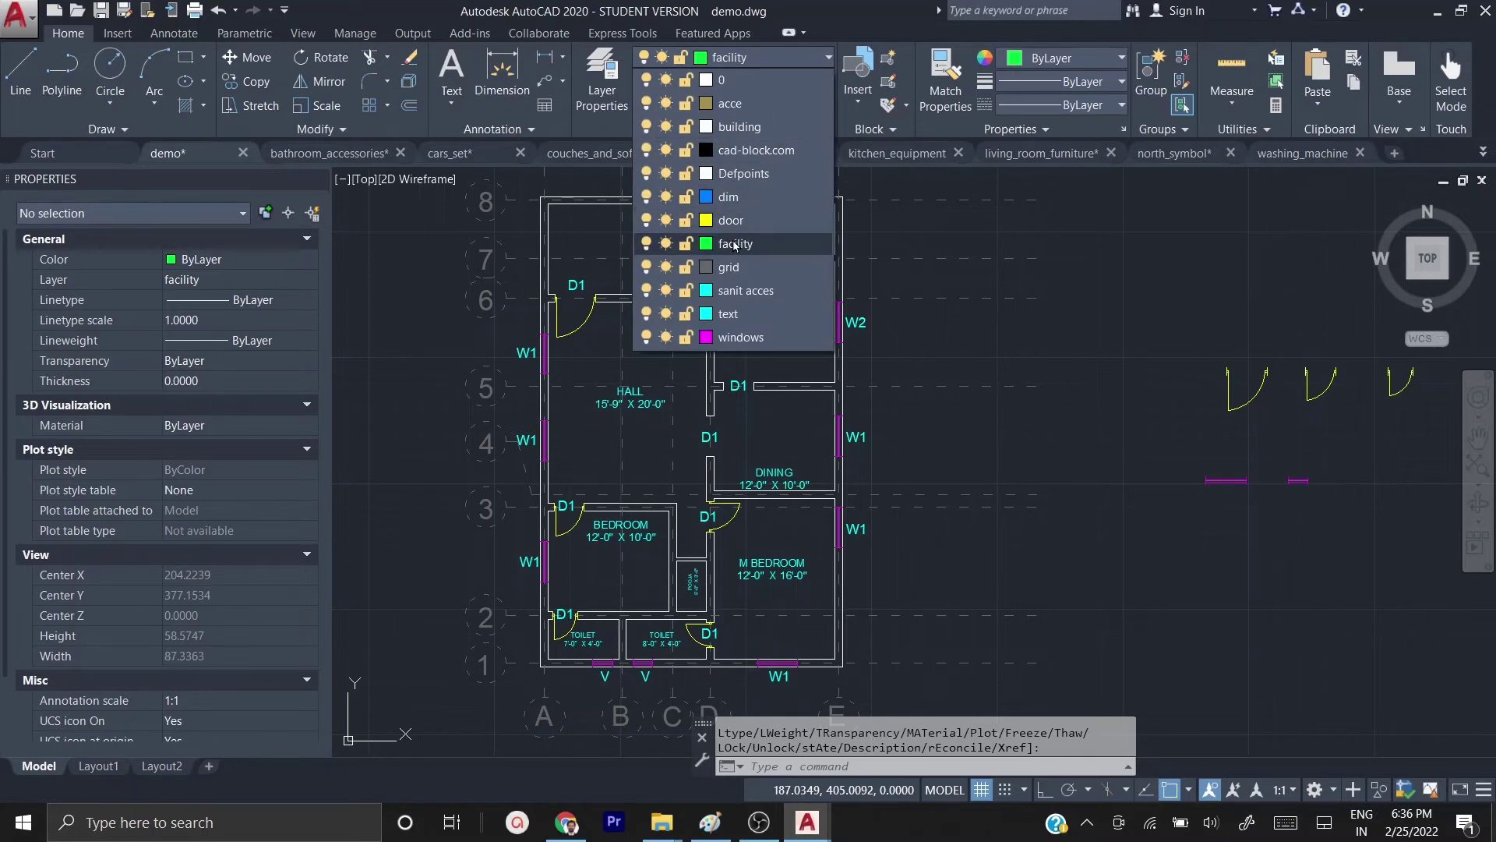
{"action": "left_click", "coordinate": [599, 78]}
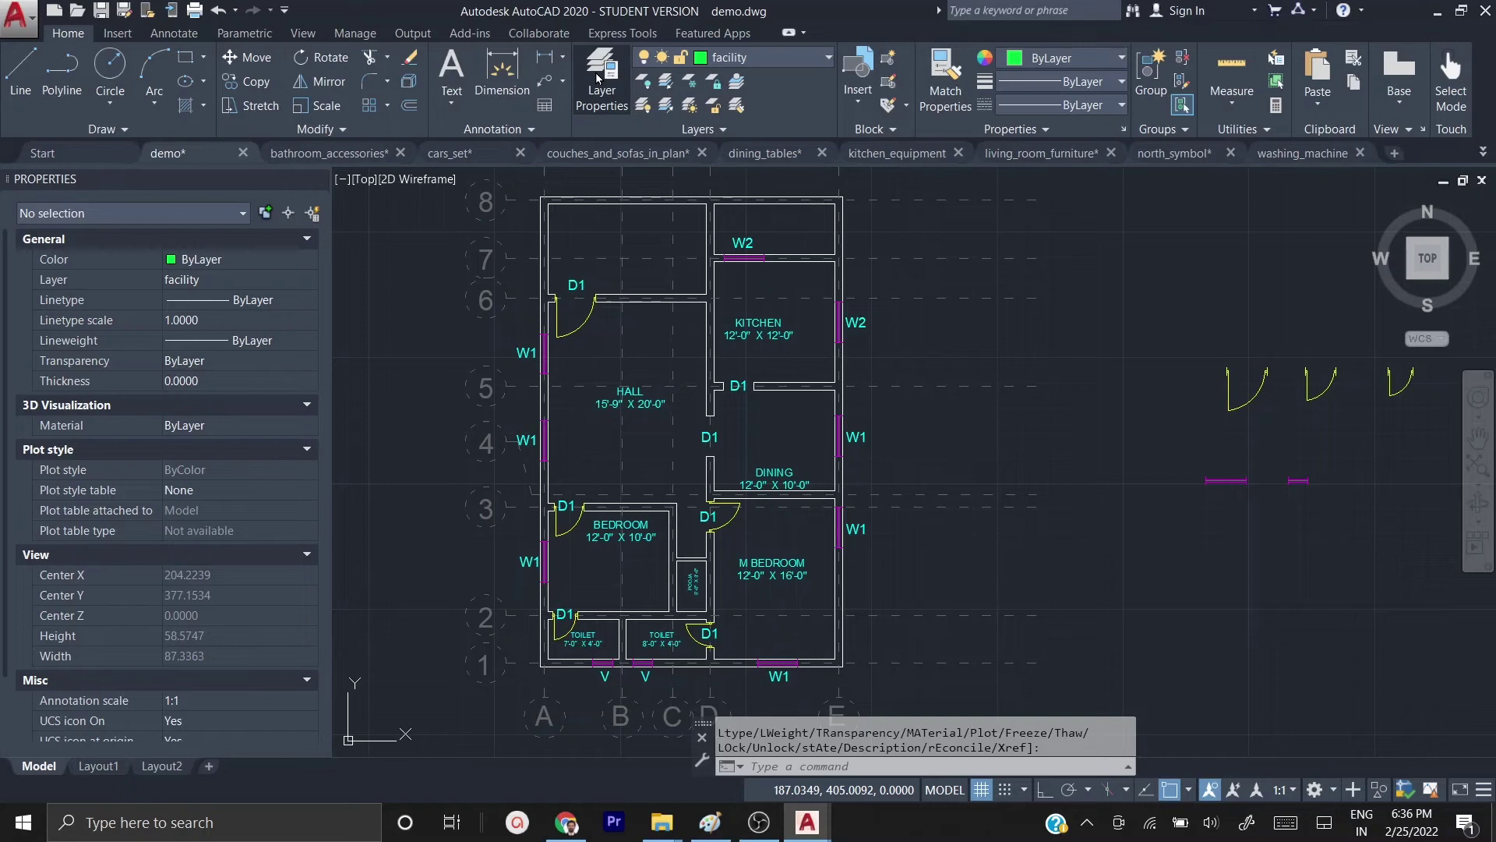
{"action": "left_click", "coordinate": [599, 78]}
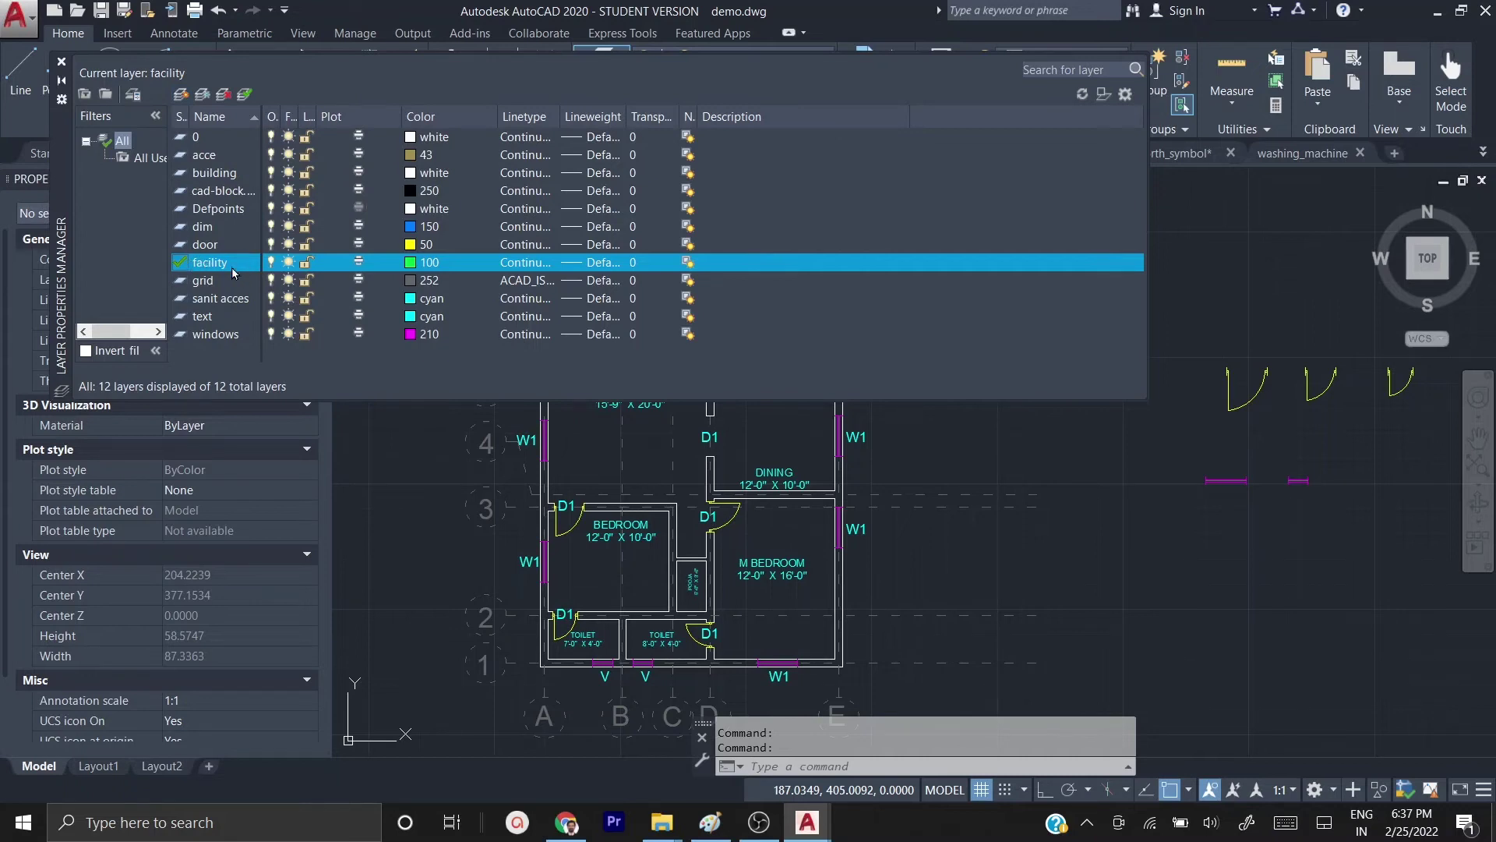
{"action": "left_click", "coordinate": [411, 267]}
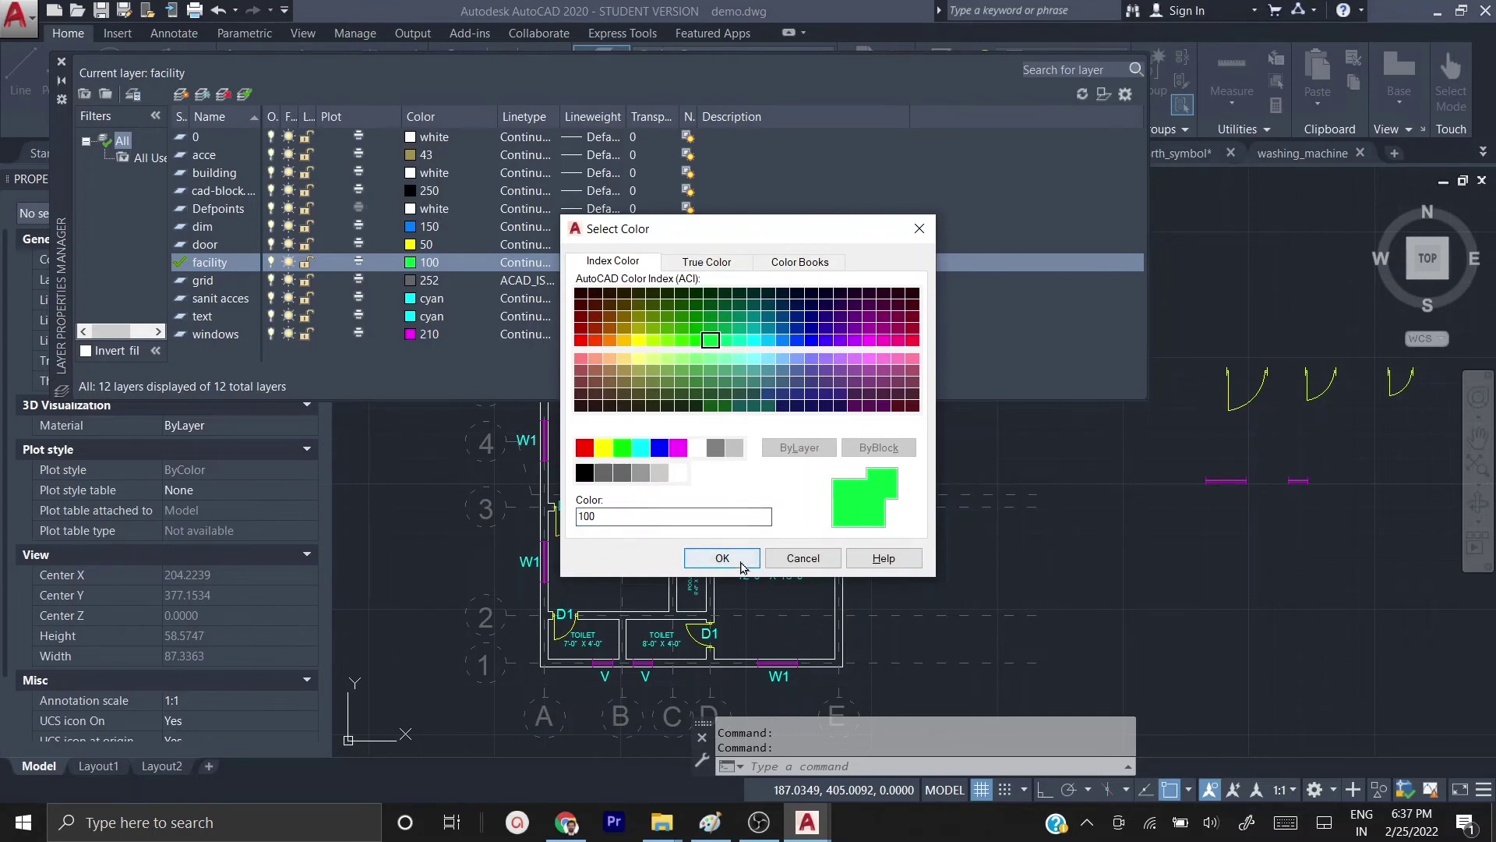
{"action": "left_click", "coordinate": [736, 558]}
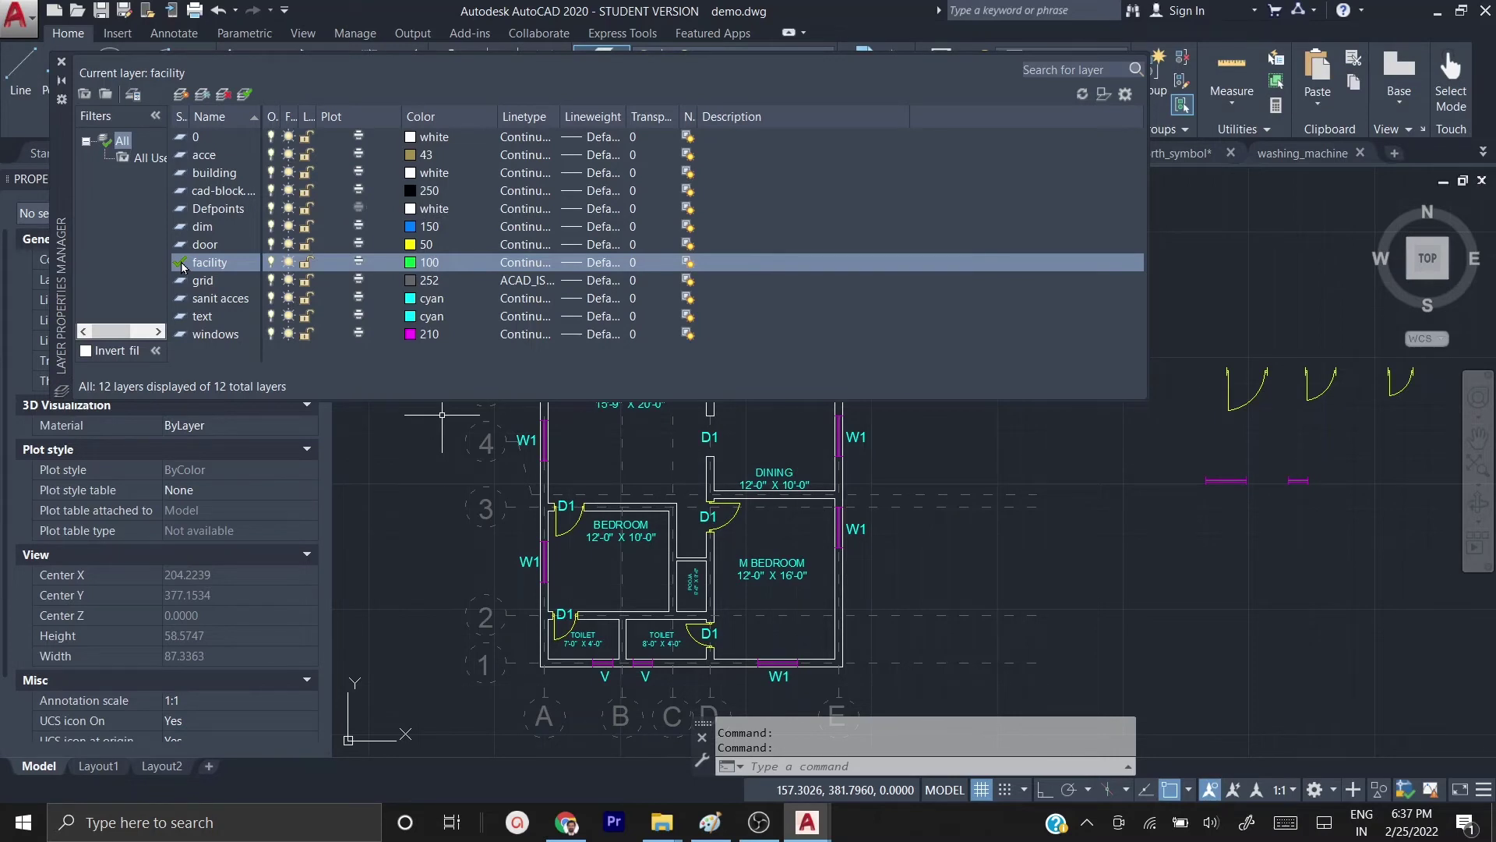
{"action": "left_click", "coordinate": [61, 61]}
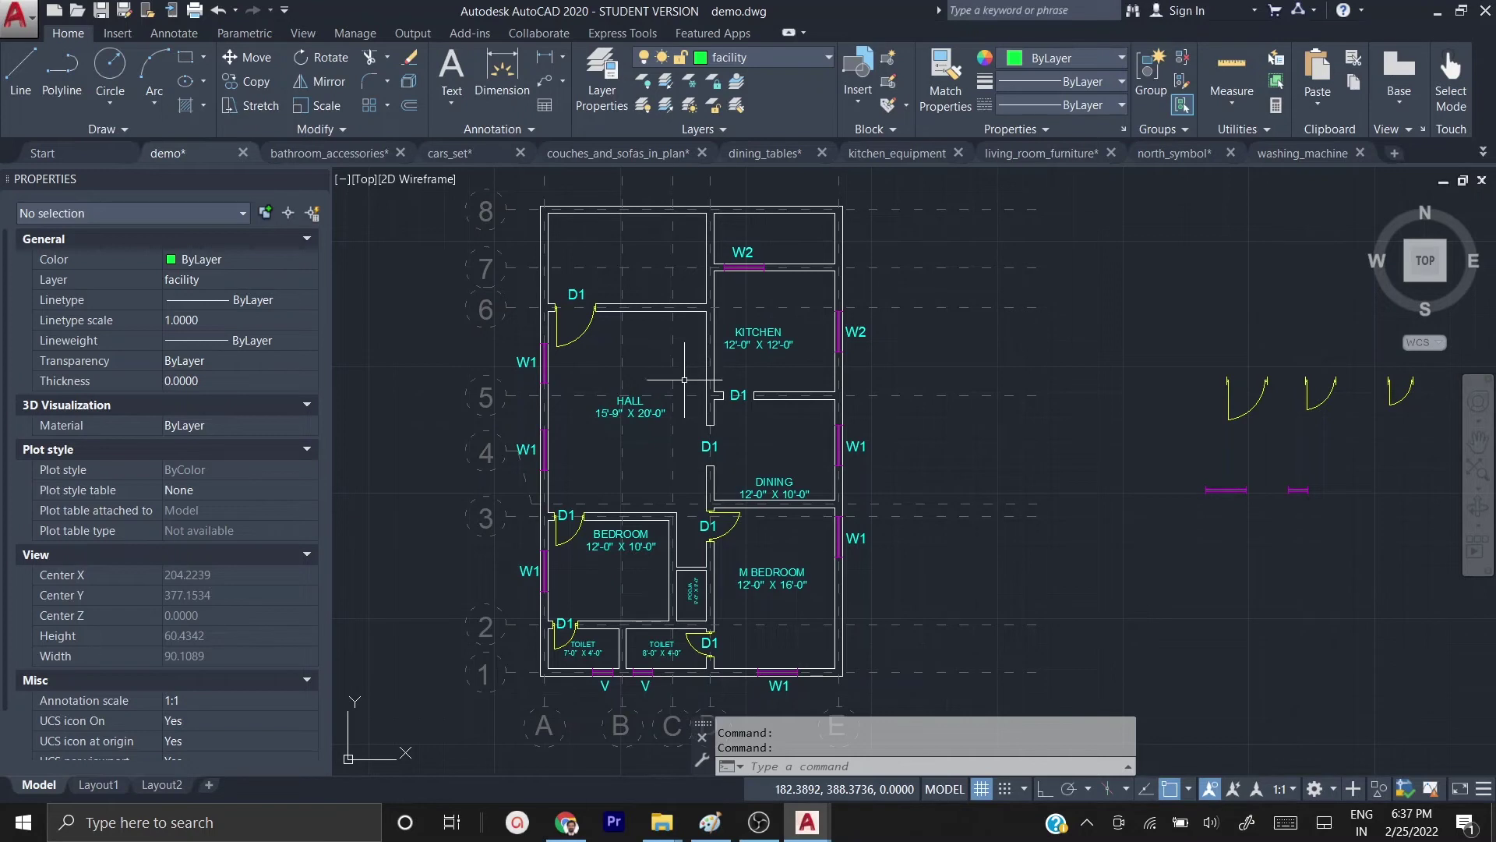
- Switch to File Explorer and browse the drawing files in the Autocadd blocks folder under Consultancy
{"action": "left_click", "coordinate": [668, 826]}
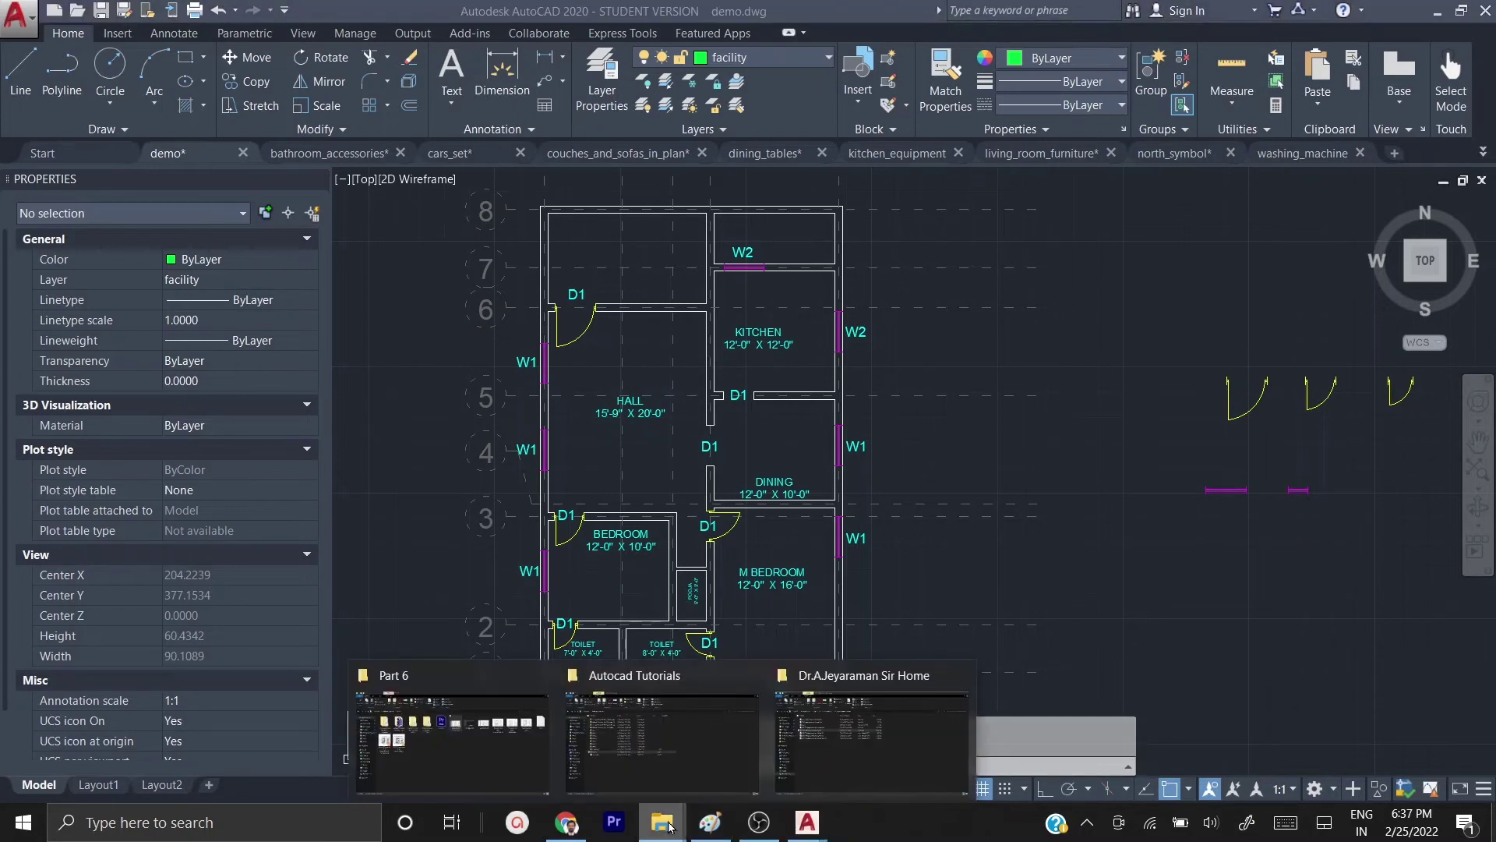
{"action": "left_click", "coordinate": [858, 746]}
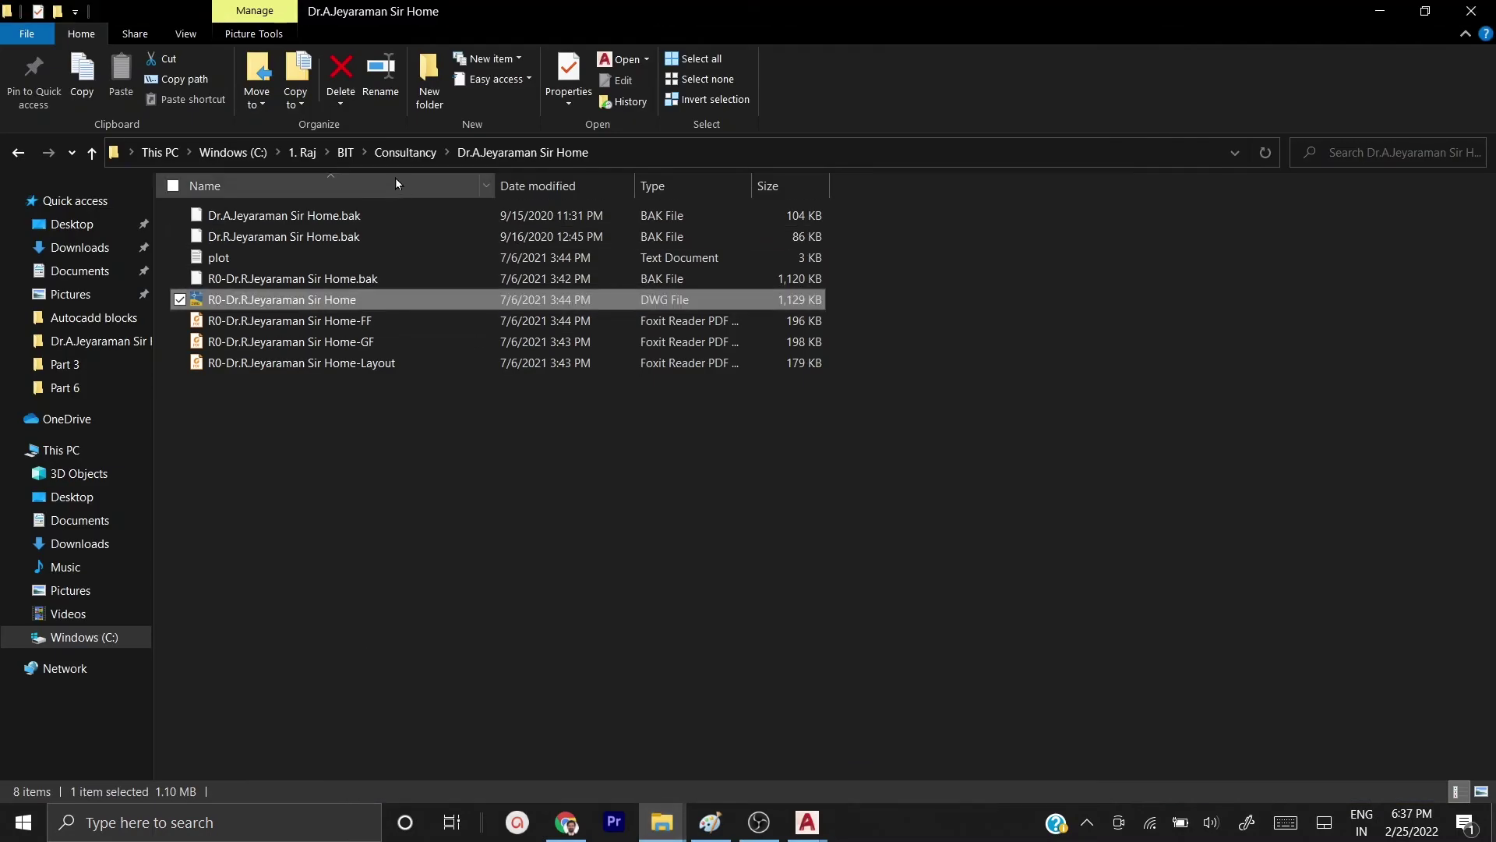
{"action": "left_click", "coordinate": [399, 152]}
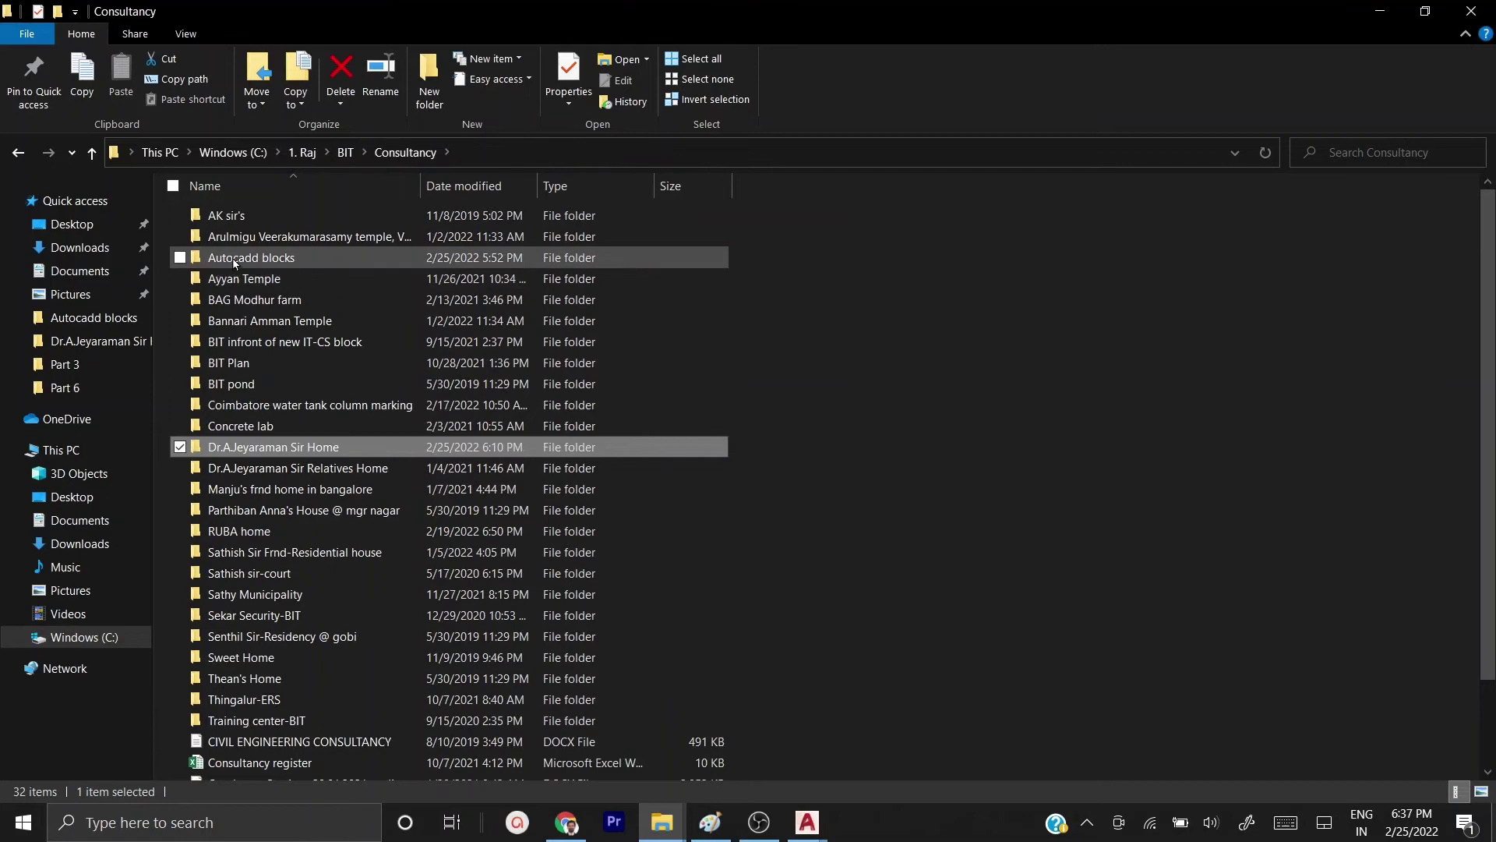
{"action": "double_click", "coordinate": [234, 261]}
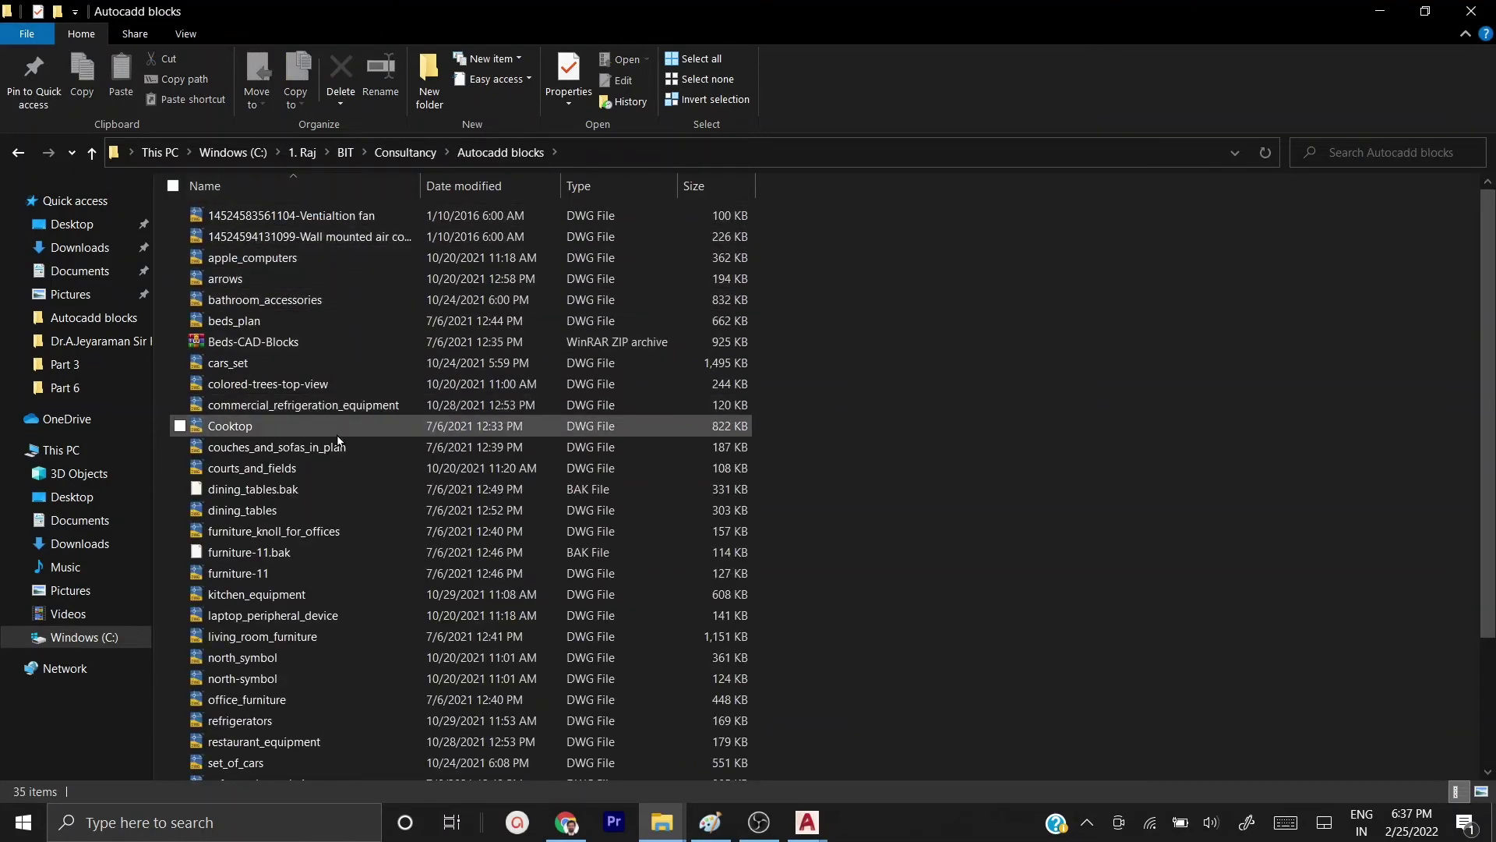
{"action": "scroll", "coordinate": [338, 444], "scroll_direction": "down", "scroll_amount": 3}
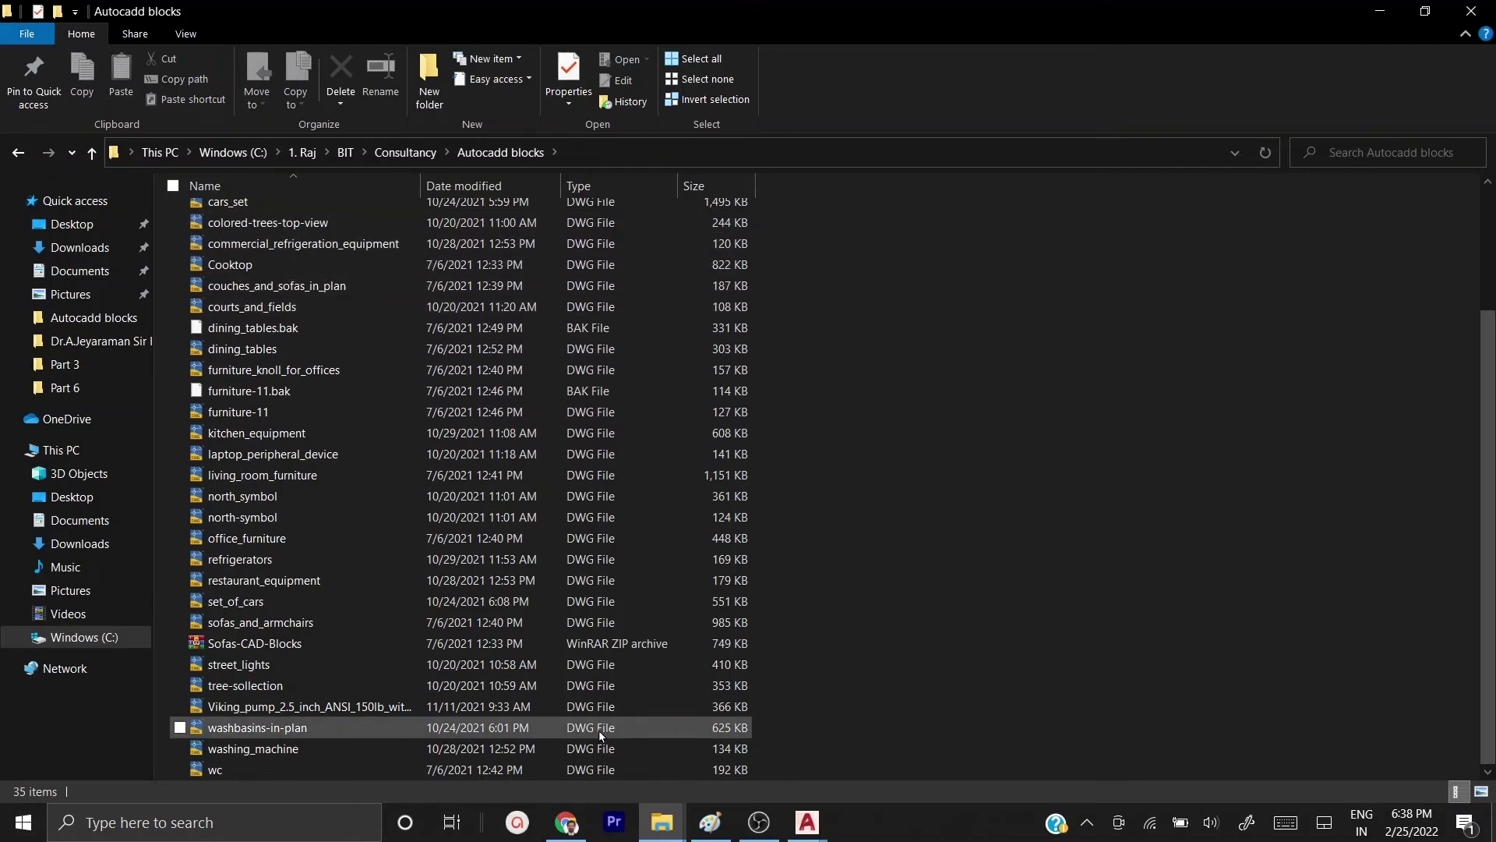
- Switch to Chrome and open the cad-blocks.net library from the "autocad blocks free download" search results
{"action": "left_click", "coordinate": [566, 831]}
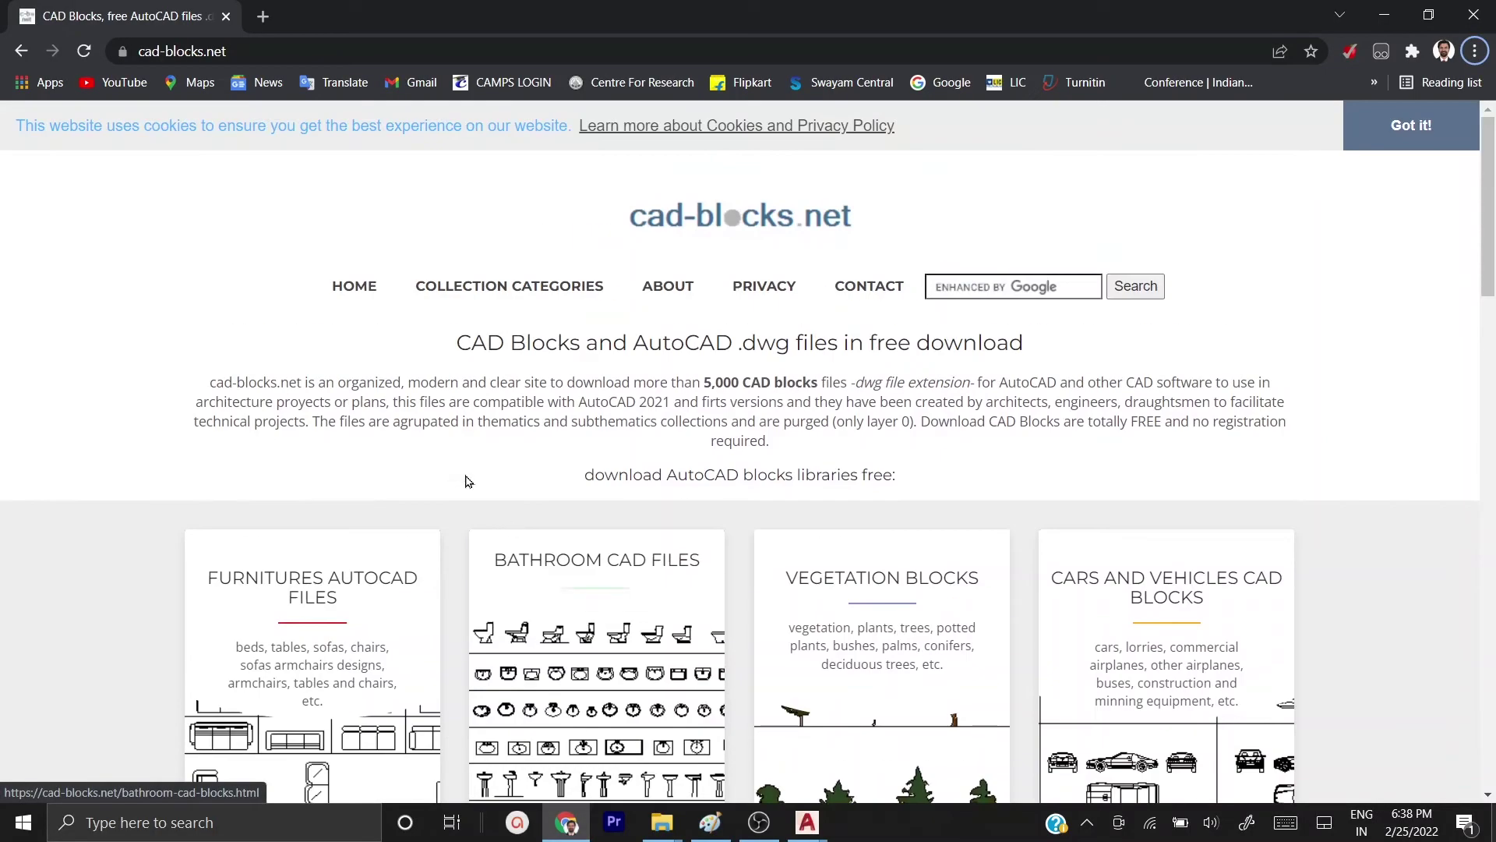
{"action": "left_click", "coordinate": [18, 51]}
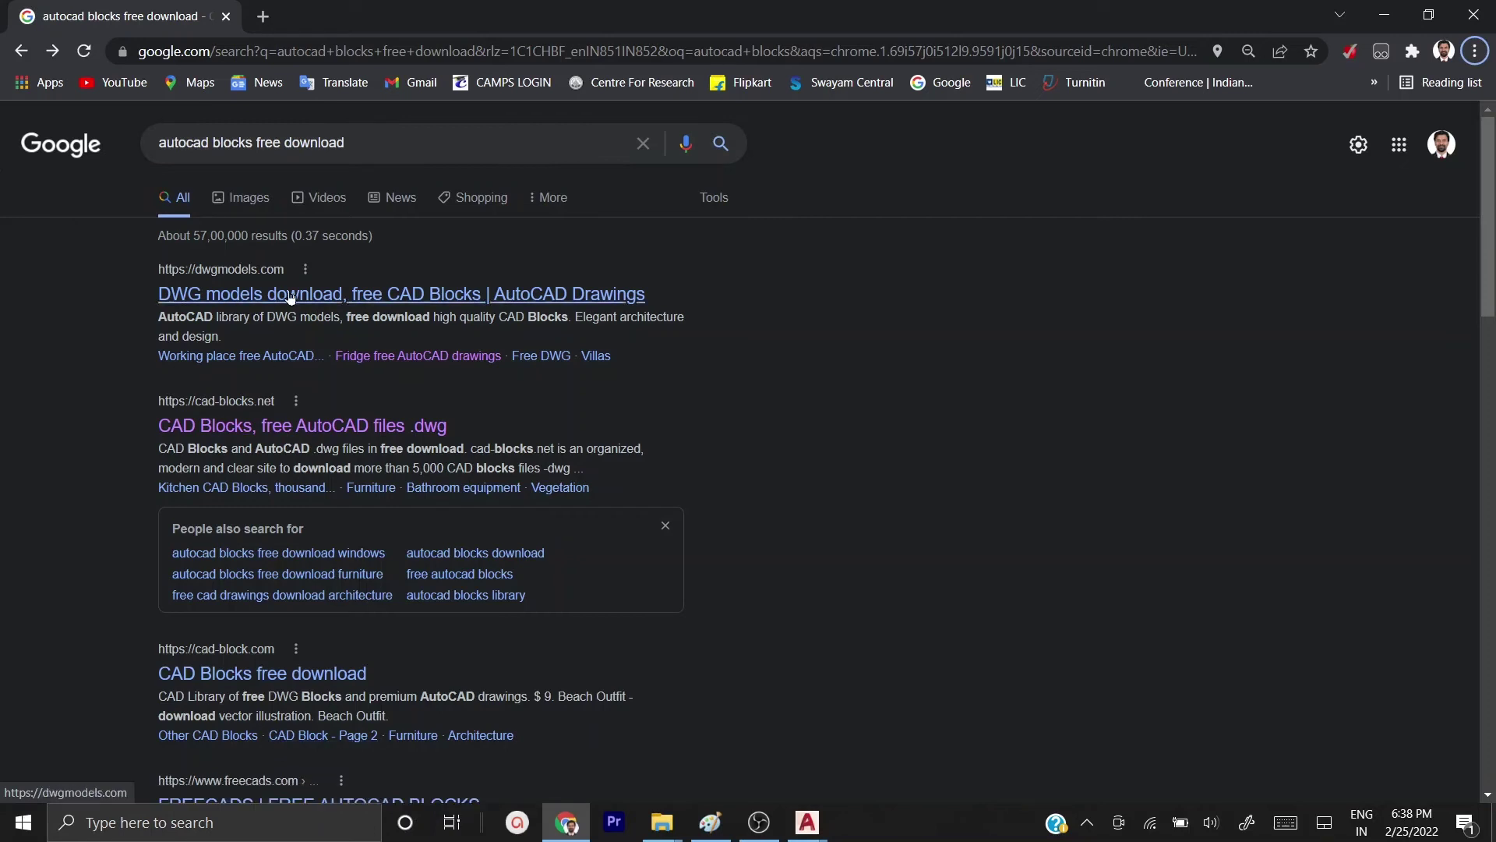
{"action": "left_click", "coordinate": [307, 427]}
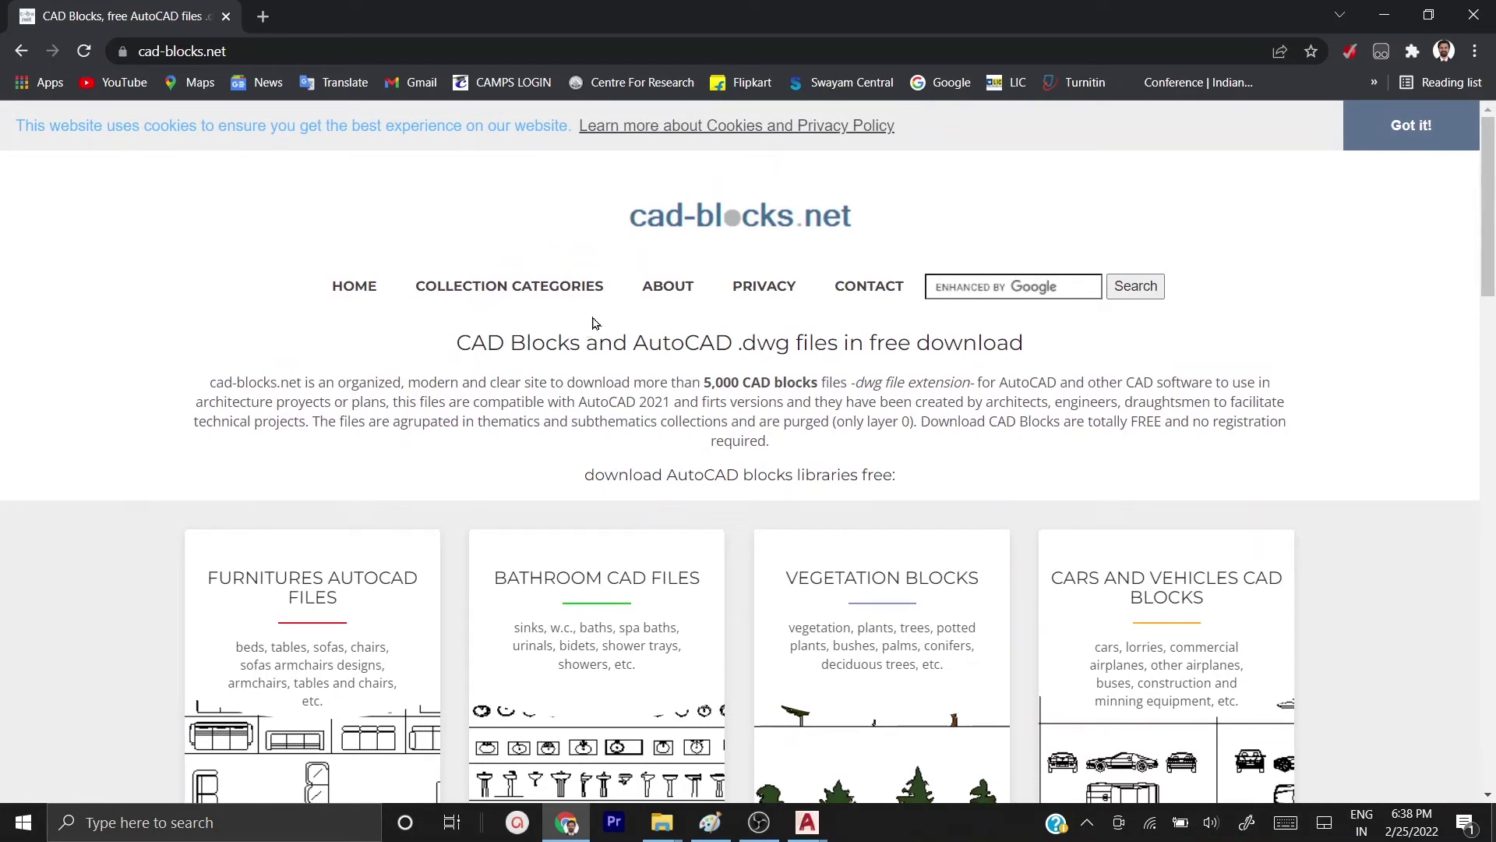
{"action": "scroll", "coordinate": [744, 284], "scroll_direction": "down", "scroll_amount": 3}
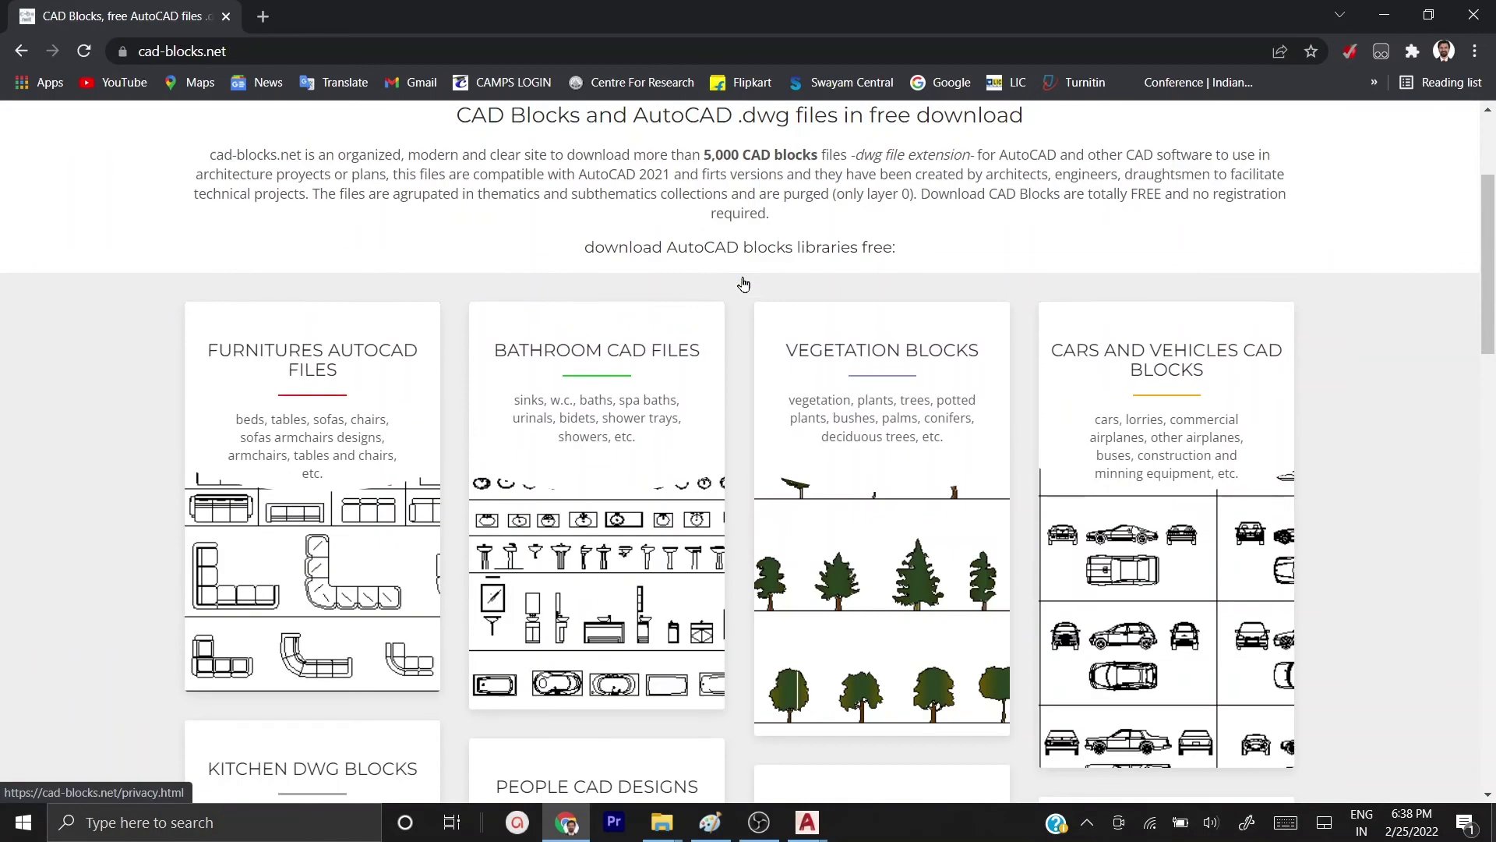
- Open the furniture blocks page and examine the sofa plan blocks, their download link and the related collections
{"action": "mouse_move", "coordinate": [351, 369]}
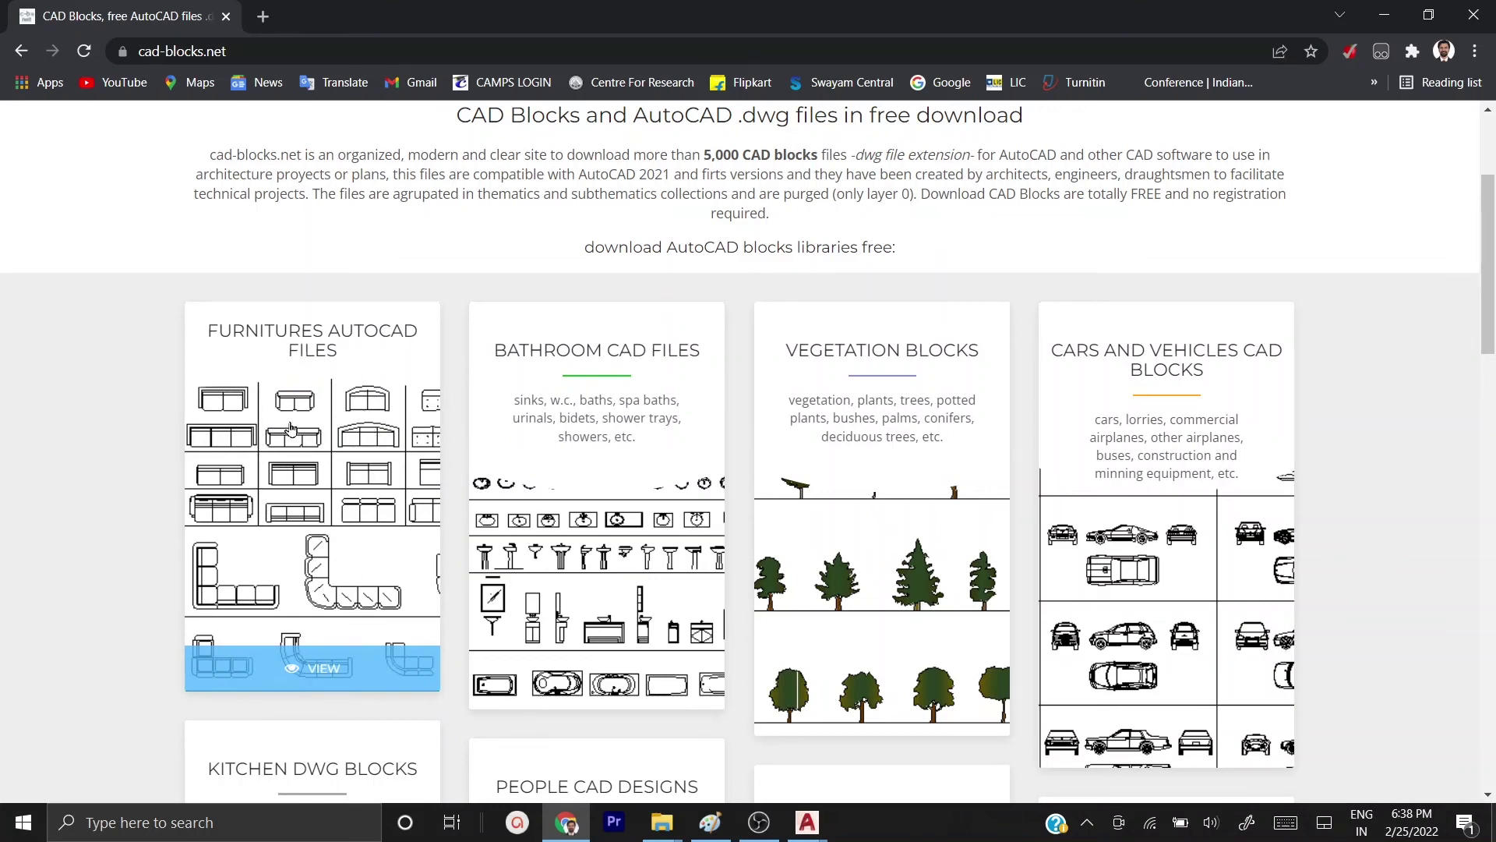
{"action": "left_click", "coordinate": [322, 340]}
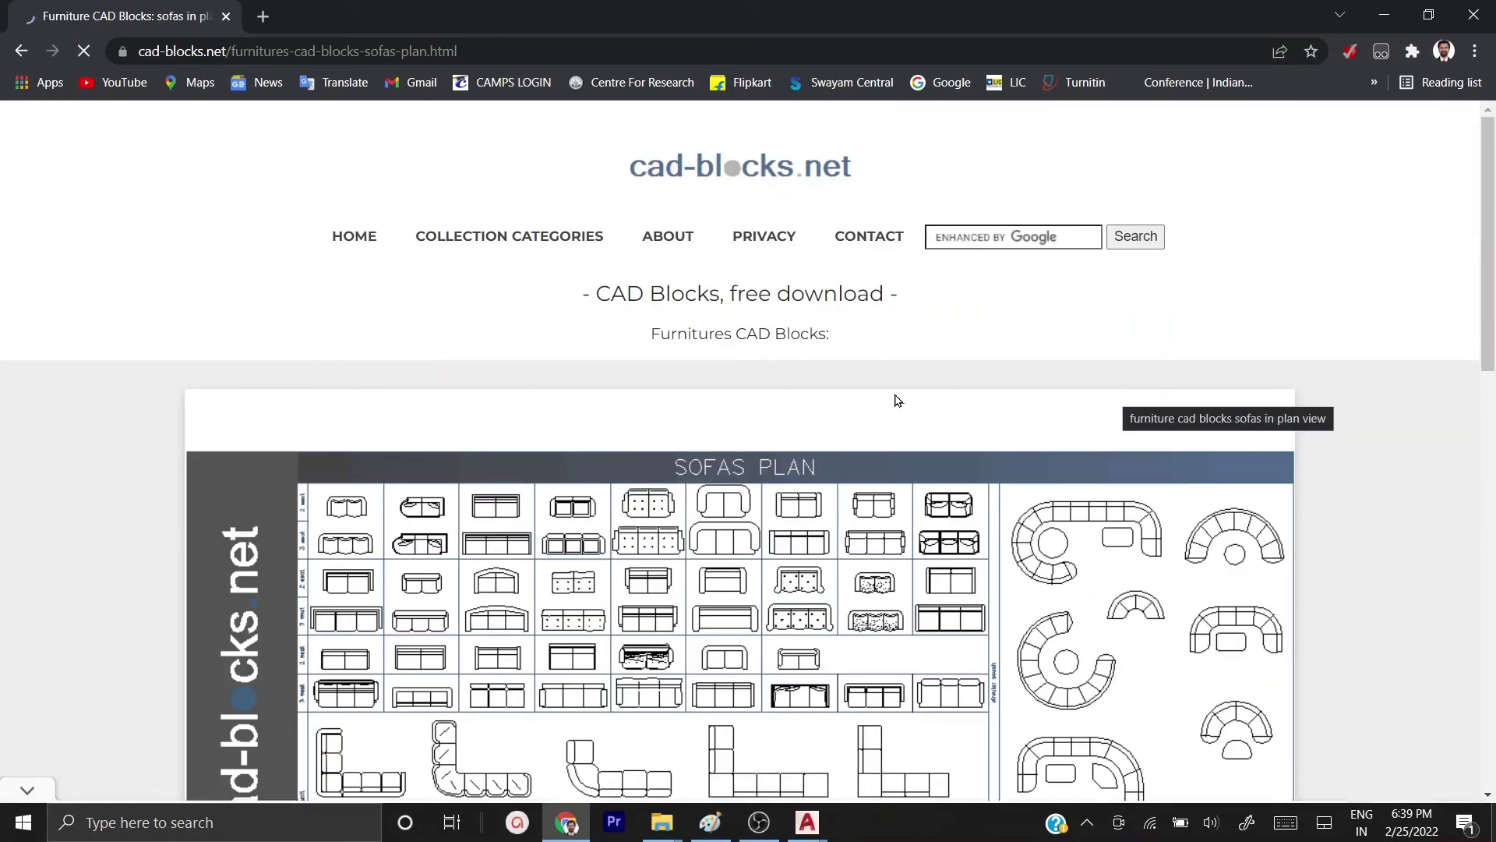
{"action": "scroll", "coordinate": [857, 403], "scroll_direction": "down", "scroll_amount": 3}
{"action": "scroll", "coordinate": [791, 404], "scroll_direction": "down", "scroll_amount": 6}
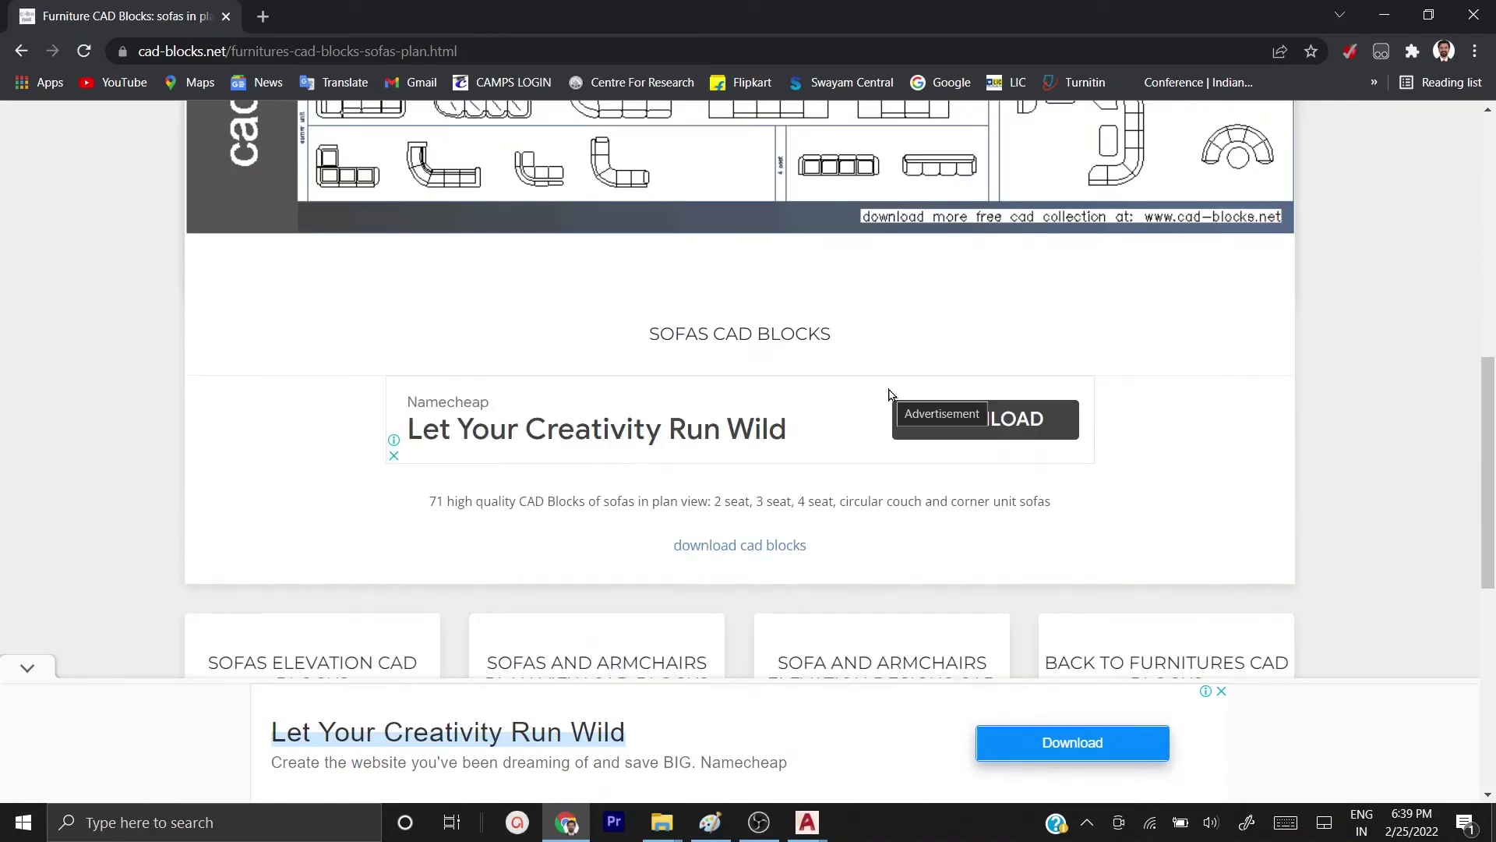
{"action": "scroll", "coordinate": [889, 394], "scroll_direction": "down", "scroll_amount": 3}
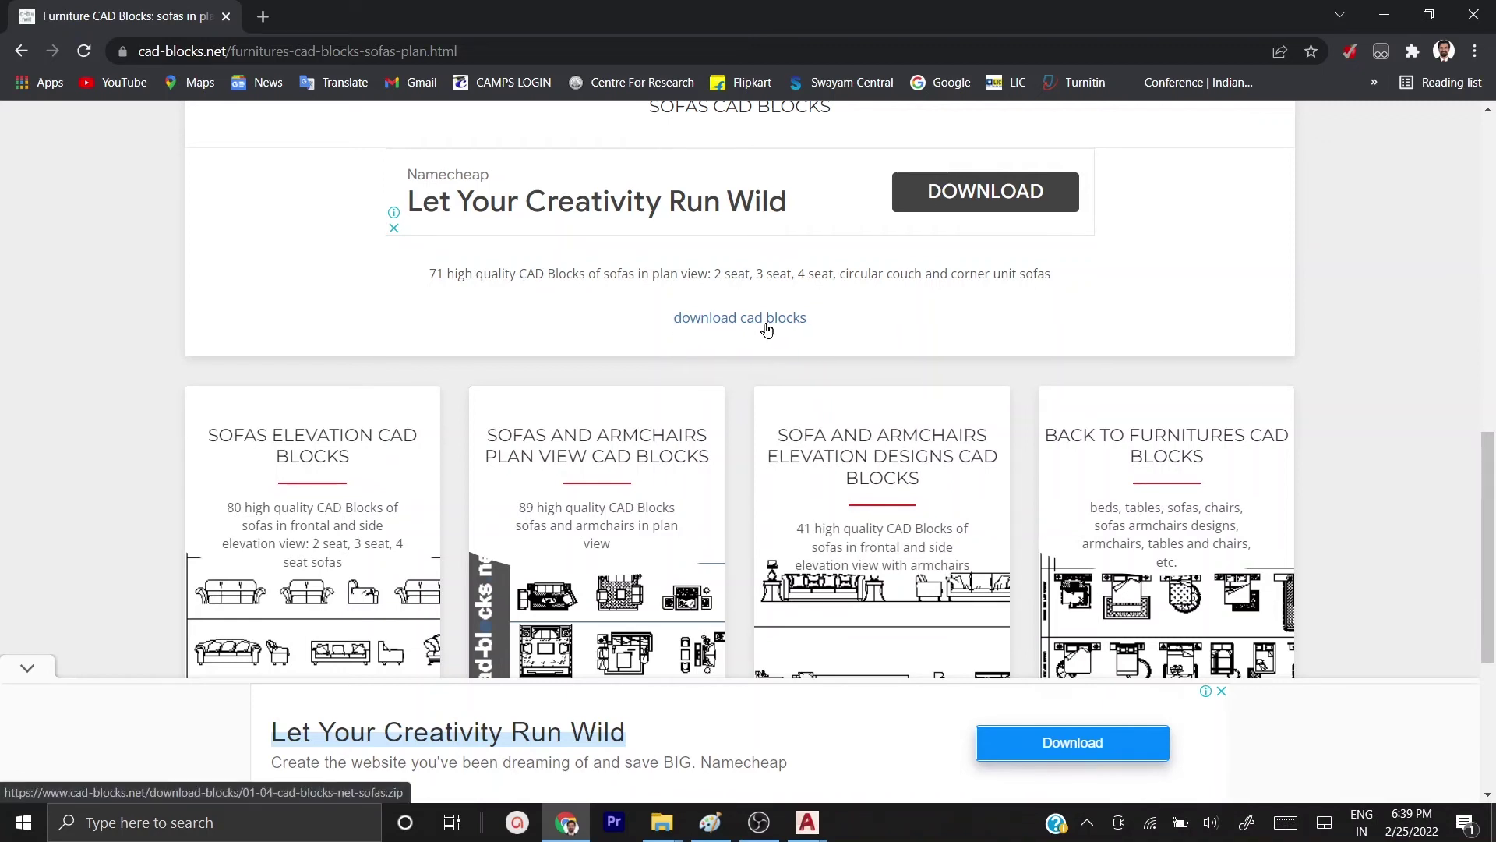
{"action": "scroll", "coordinate": [767, 330], "scroll_direction": "down", "scroll_amount": 3}
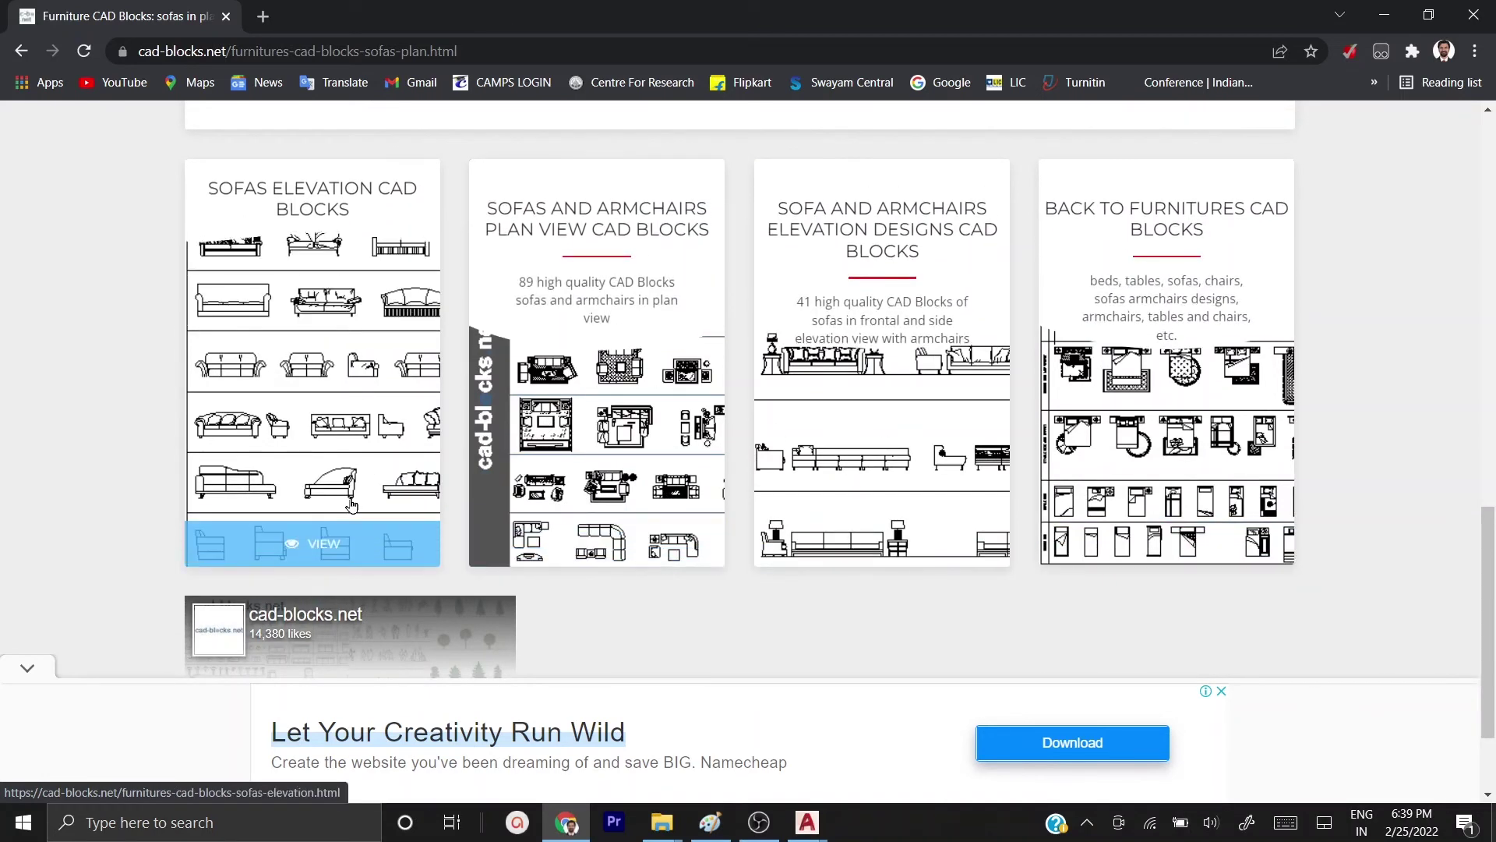
{"action": "scroll", "coordinate": [352, 506], "scroll_direction": "up", "scroll_amount": 6}
{"action": "scroll", "coordinate": [353, 505], "scroll_direction": "up", "scroll_amount": 3}
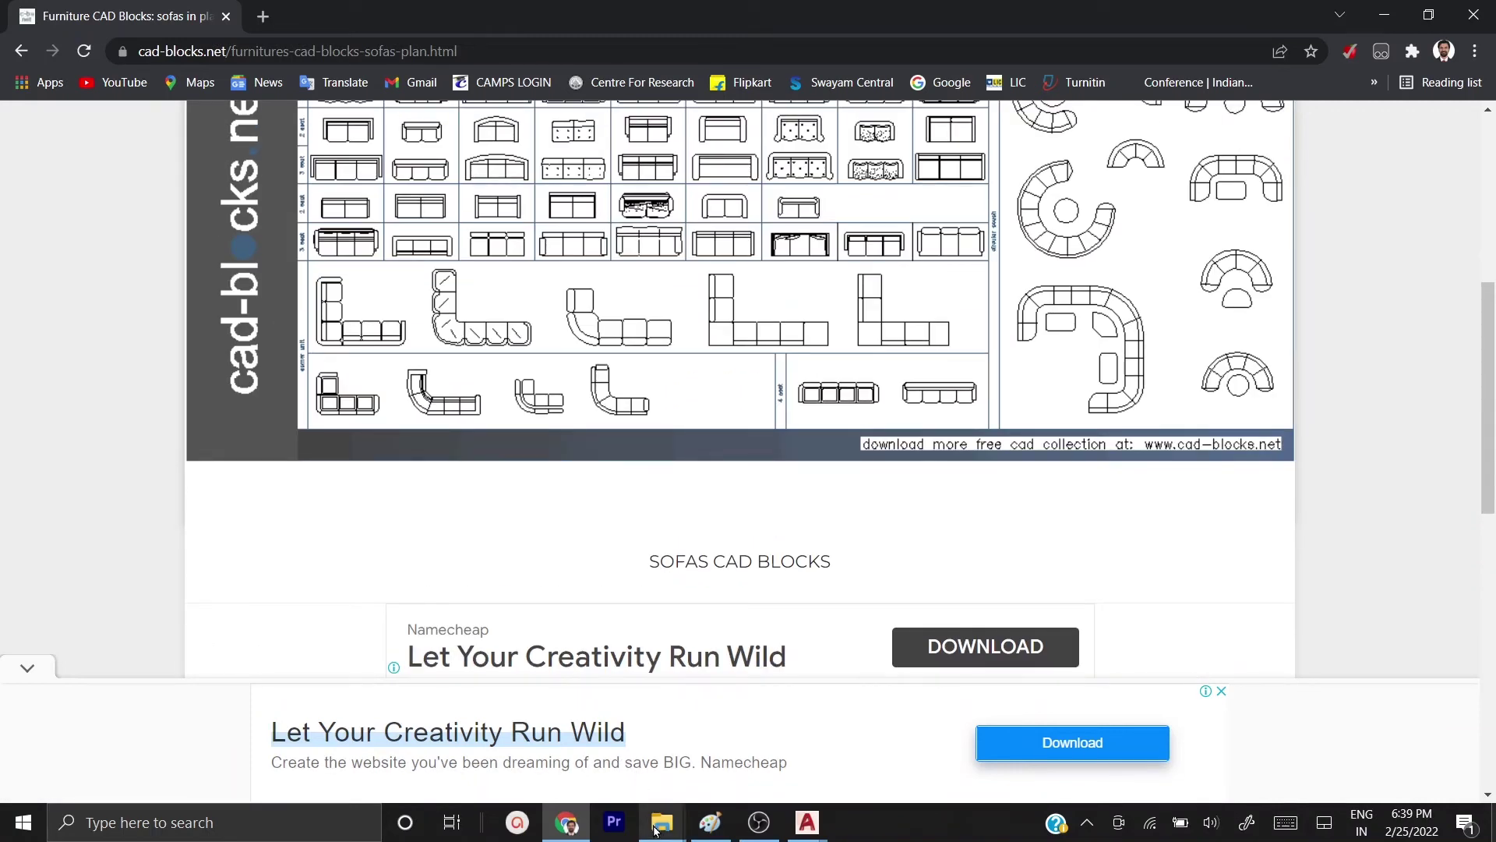
- Switch back to File Explorer and review the block drawings stored in the Autocadd blocks folder
{"action": "mouse_move", "coordinate": [662, 822]}
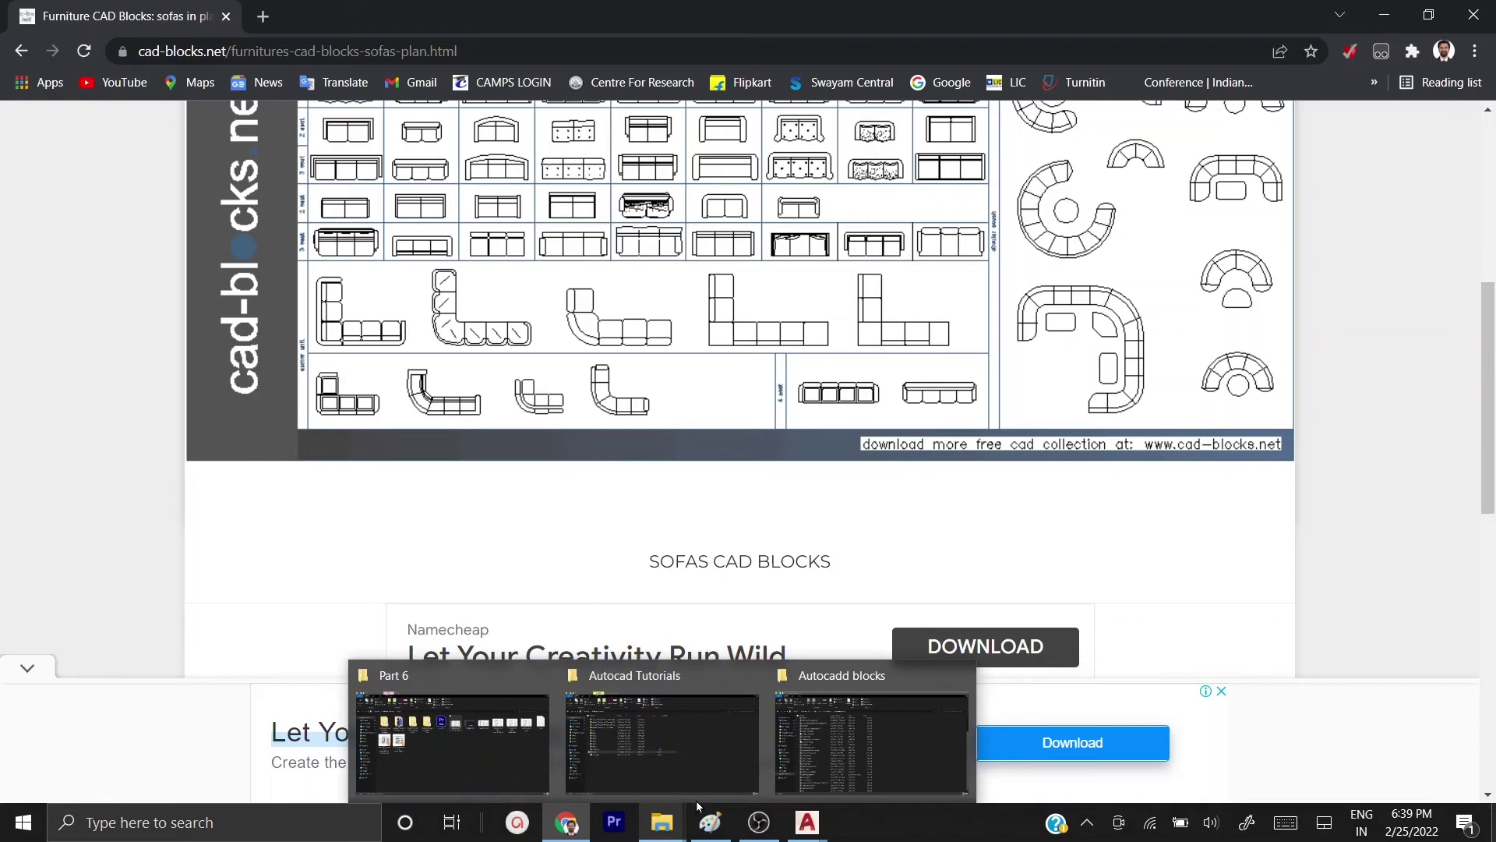
{"action": "left_click", "coordinate": [863, 754]}
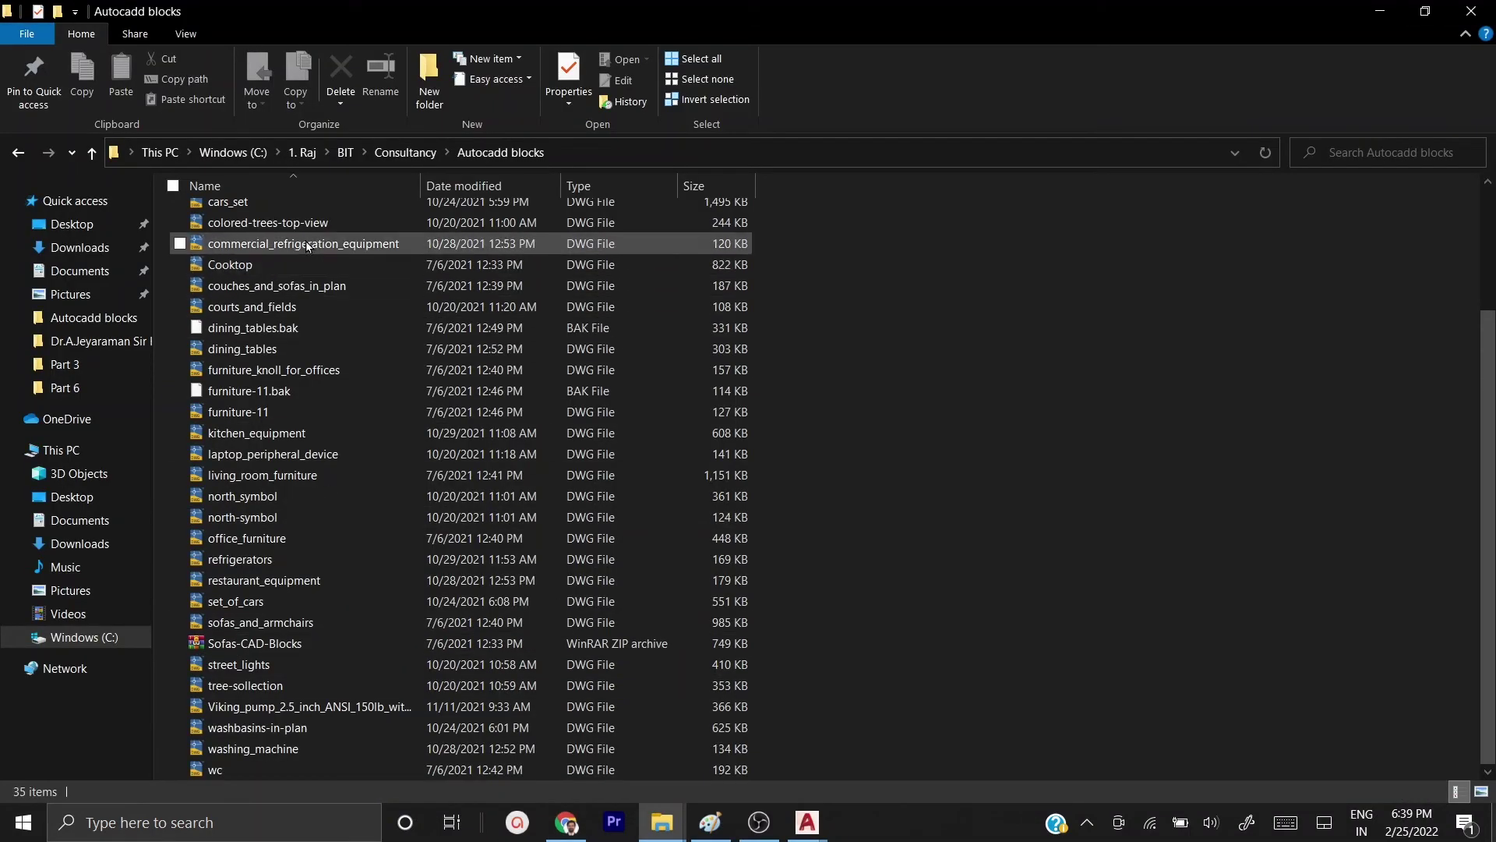
{"action": "mouse_move", "coordinate": [277, 580]}
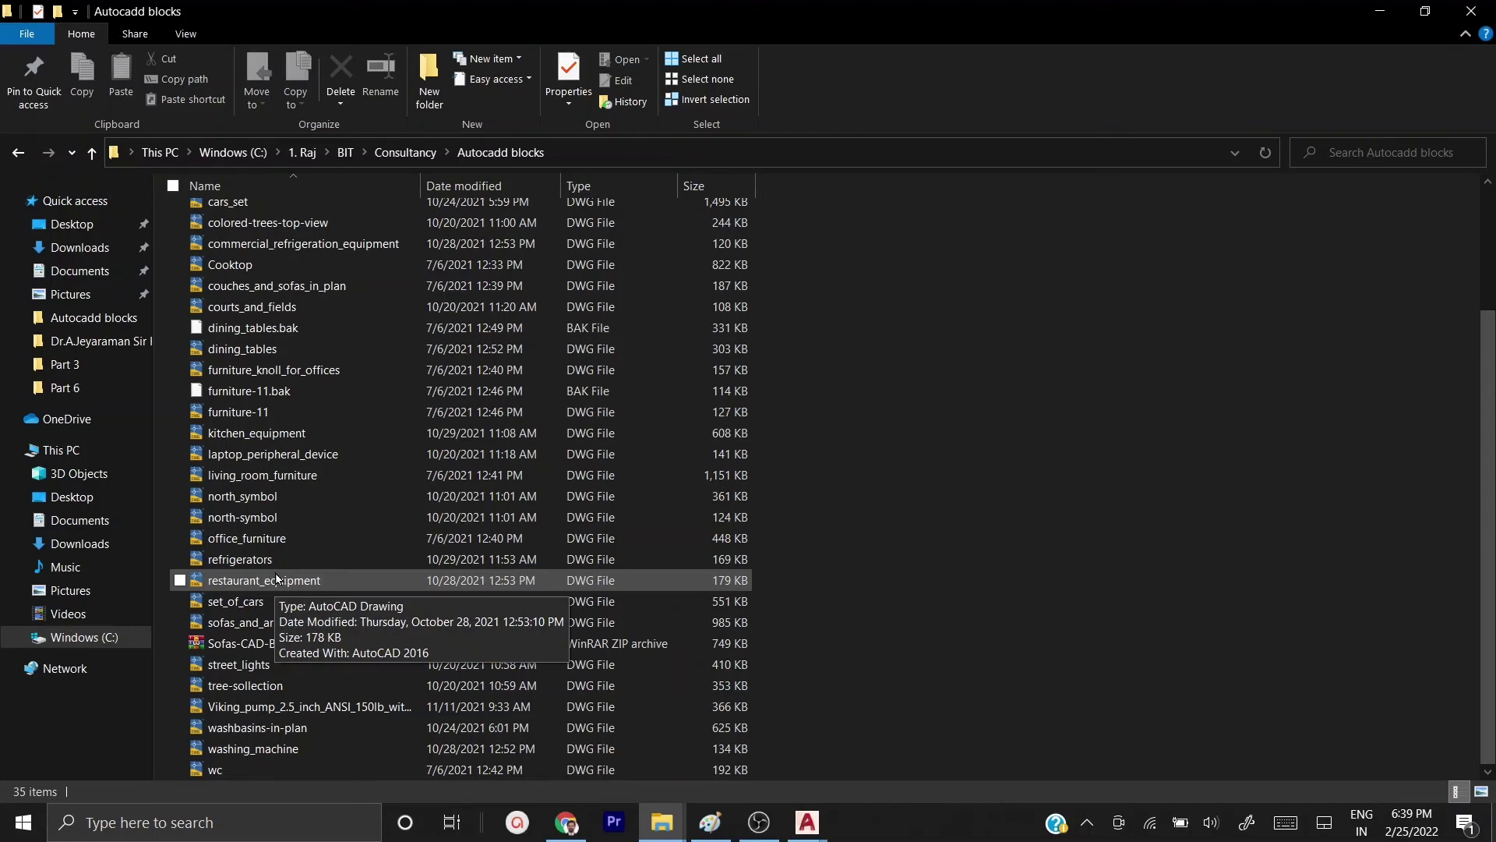
{"action": "mouse_move", "coordinate": [338, 558]}
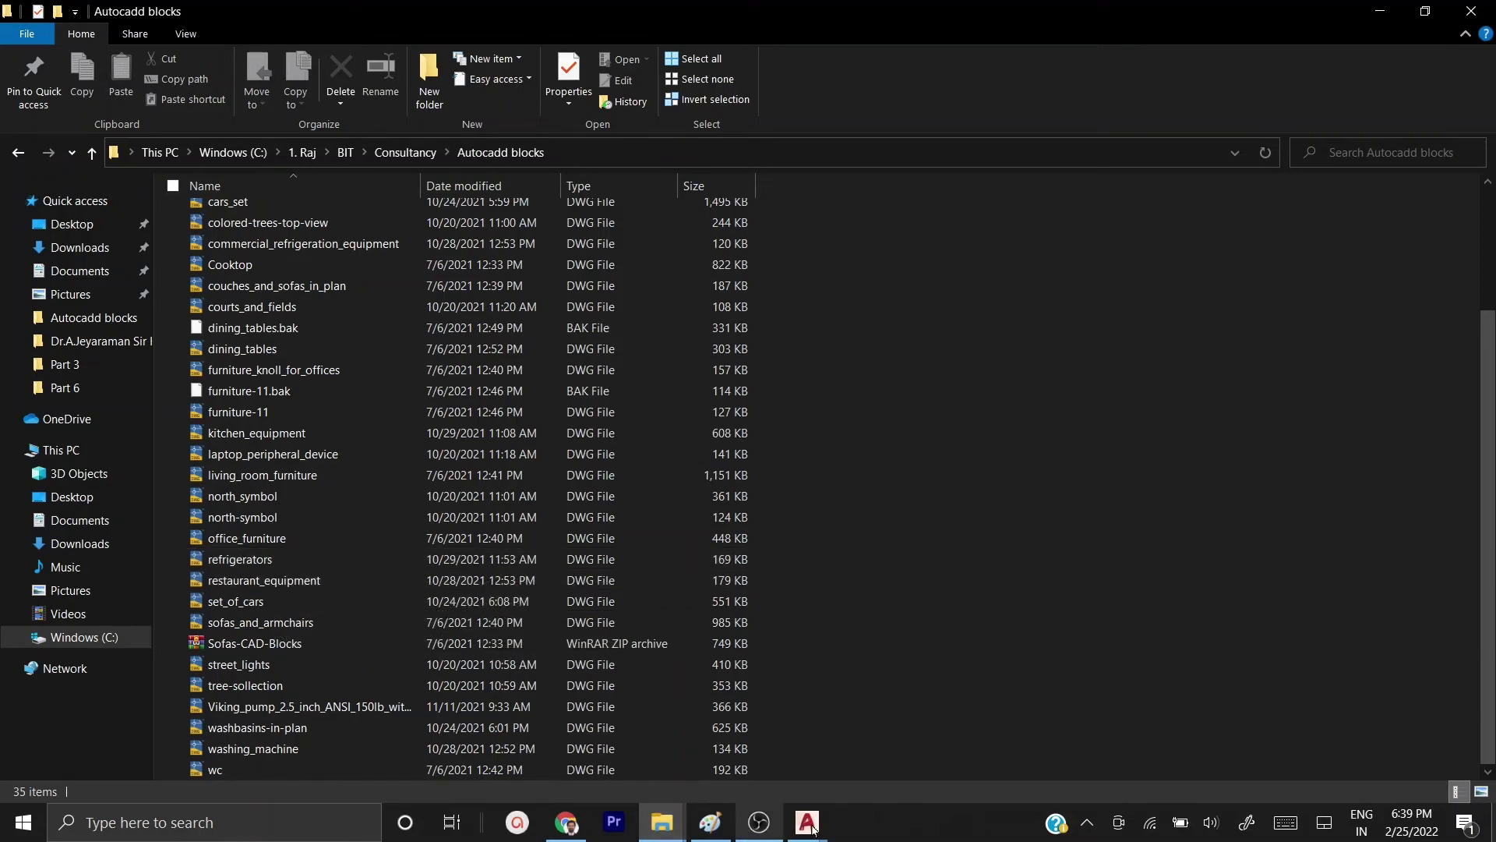
- Switch to AutoCAD and review the open block drawings in turn, from bathroom_accessories through dining_tables and living_room_furniture to washing_machine
{"action": "mouse_move", "coordinate": [807, 822]}
{"action": "left_click", "coordinate": [66, 767]}
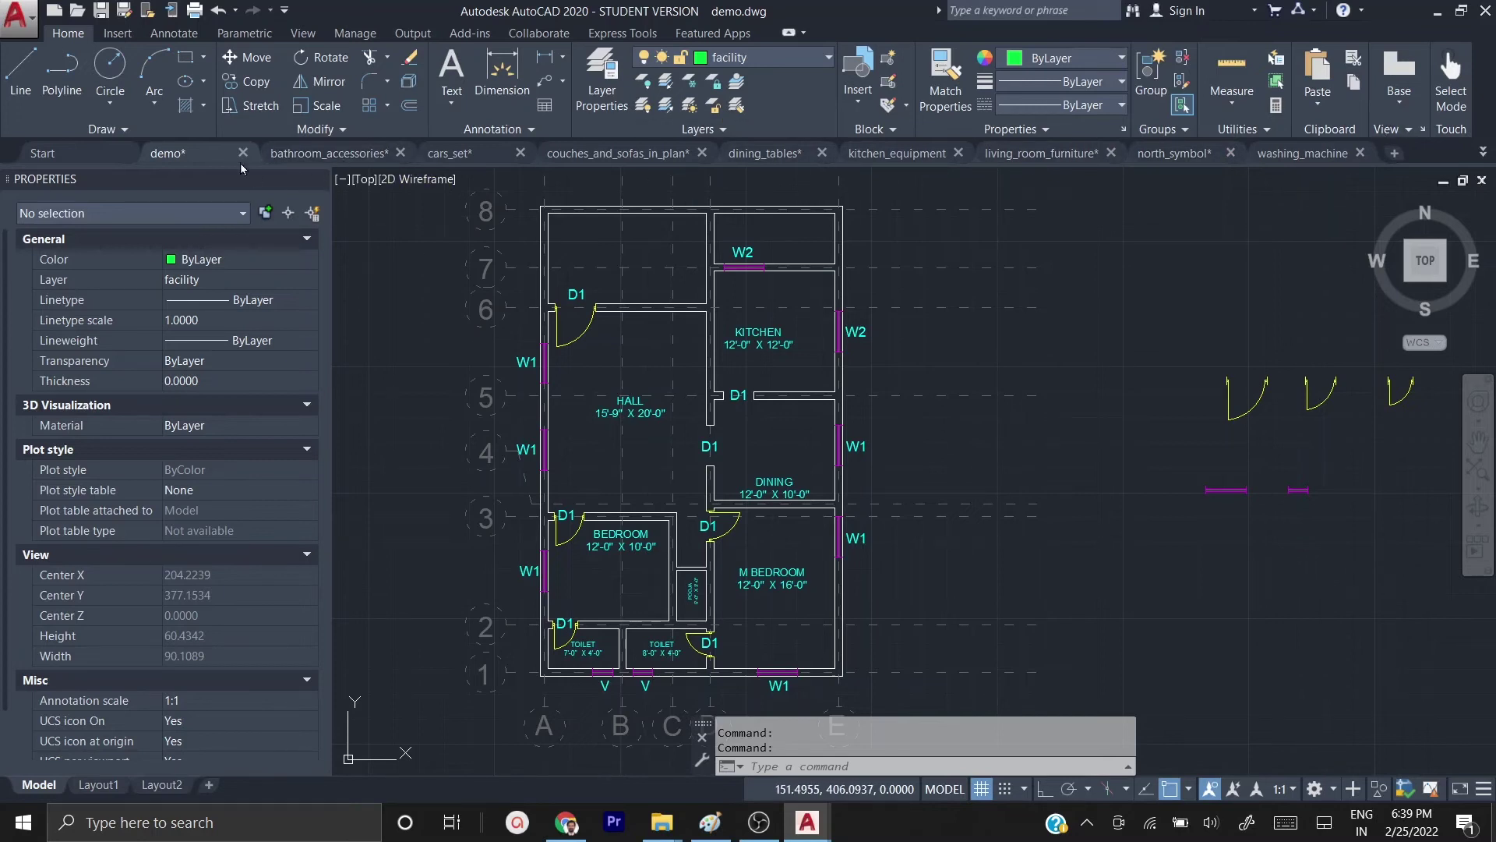
{"action": "left_click", "coordinate": [350, 158]}
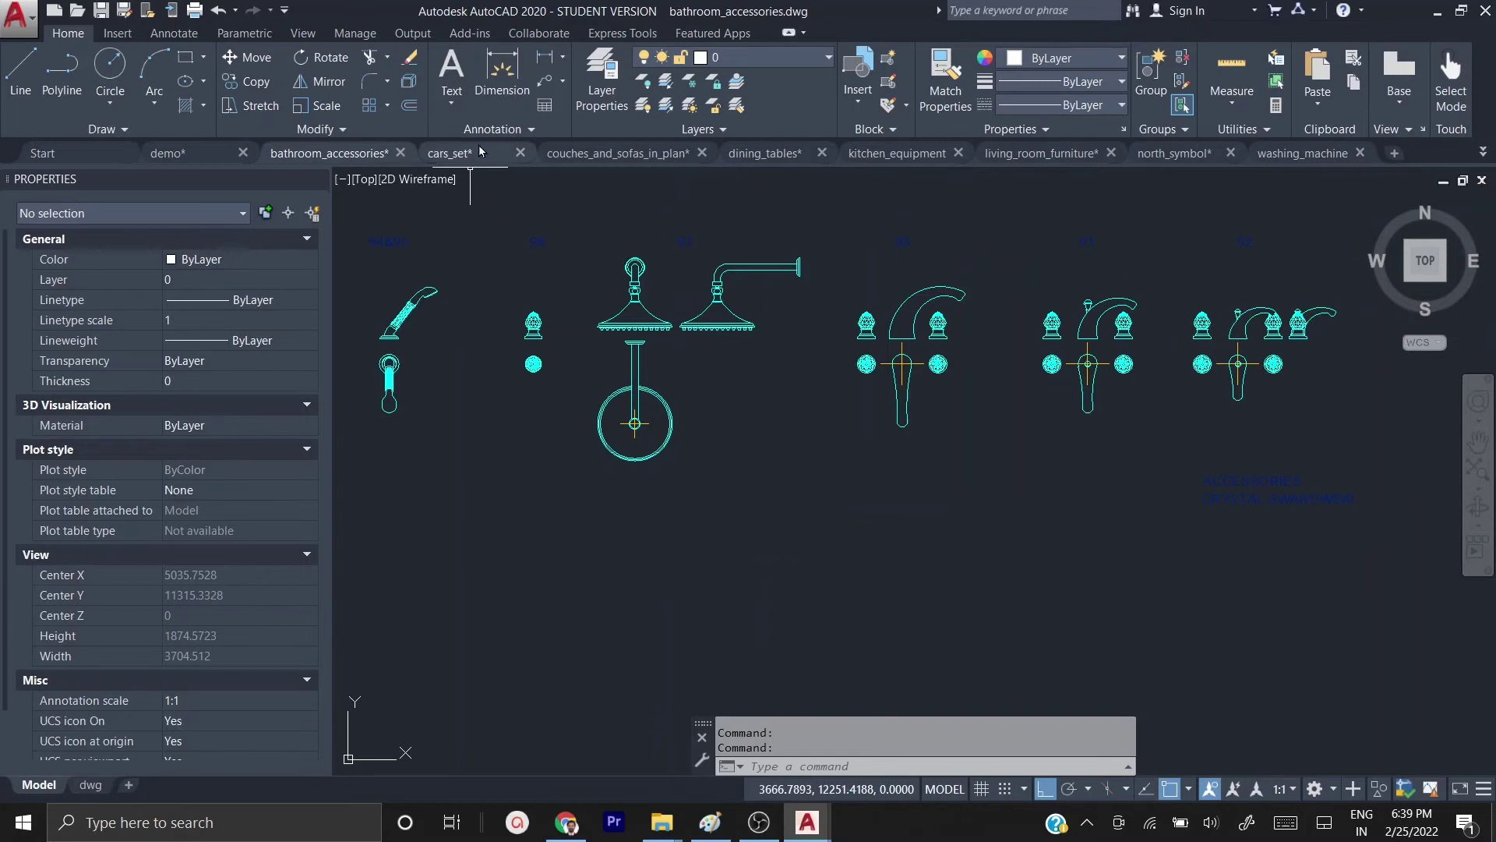
{"action": "left_click", "coordinate": [481, 153]}
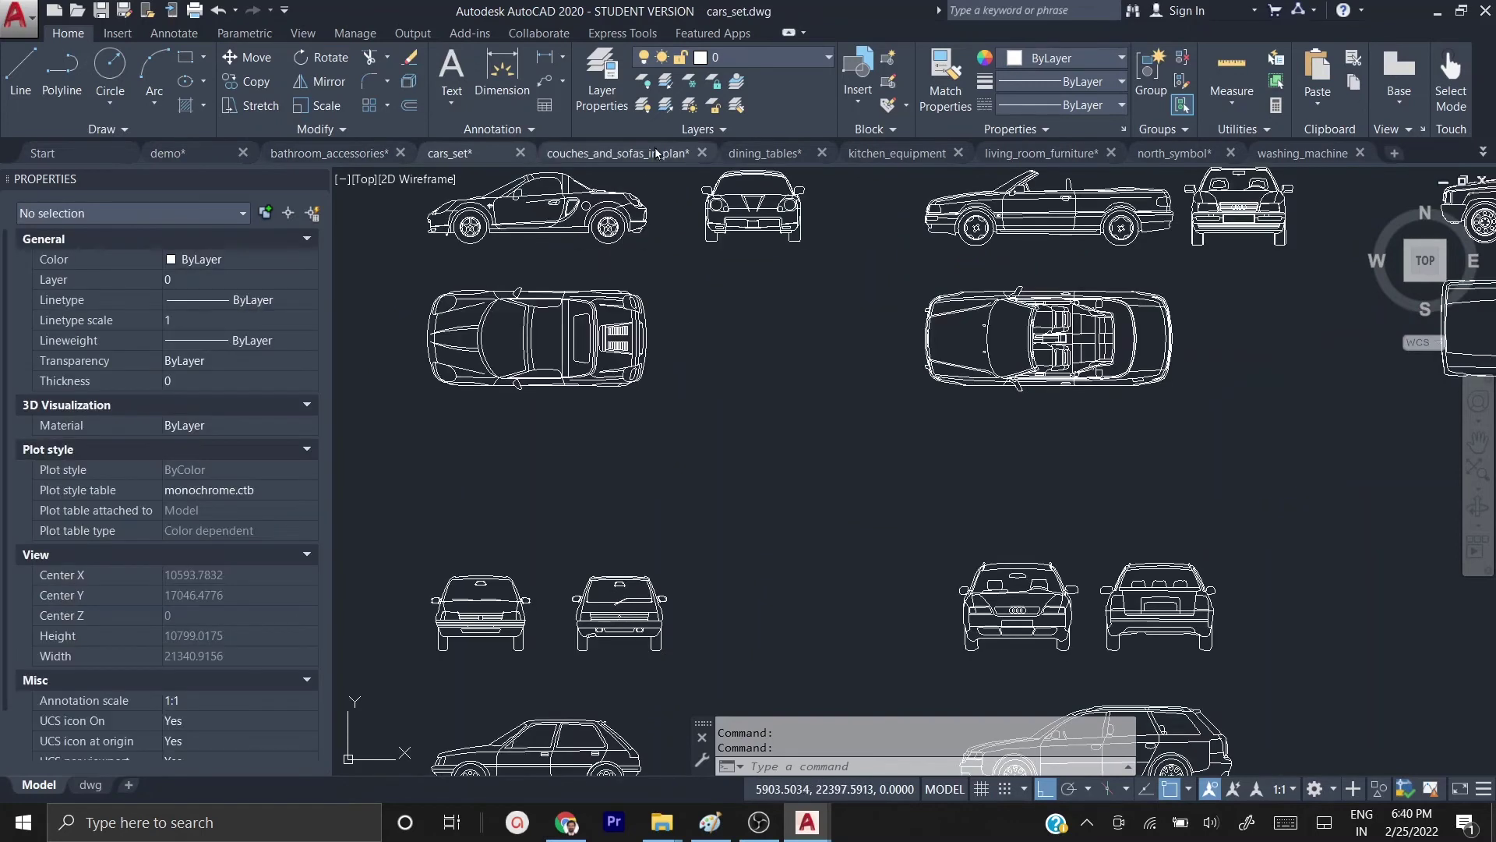
{"action": "left_click", "coordinate": [656, 154]}
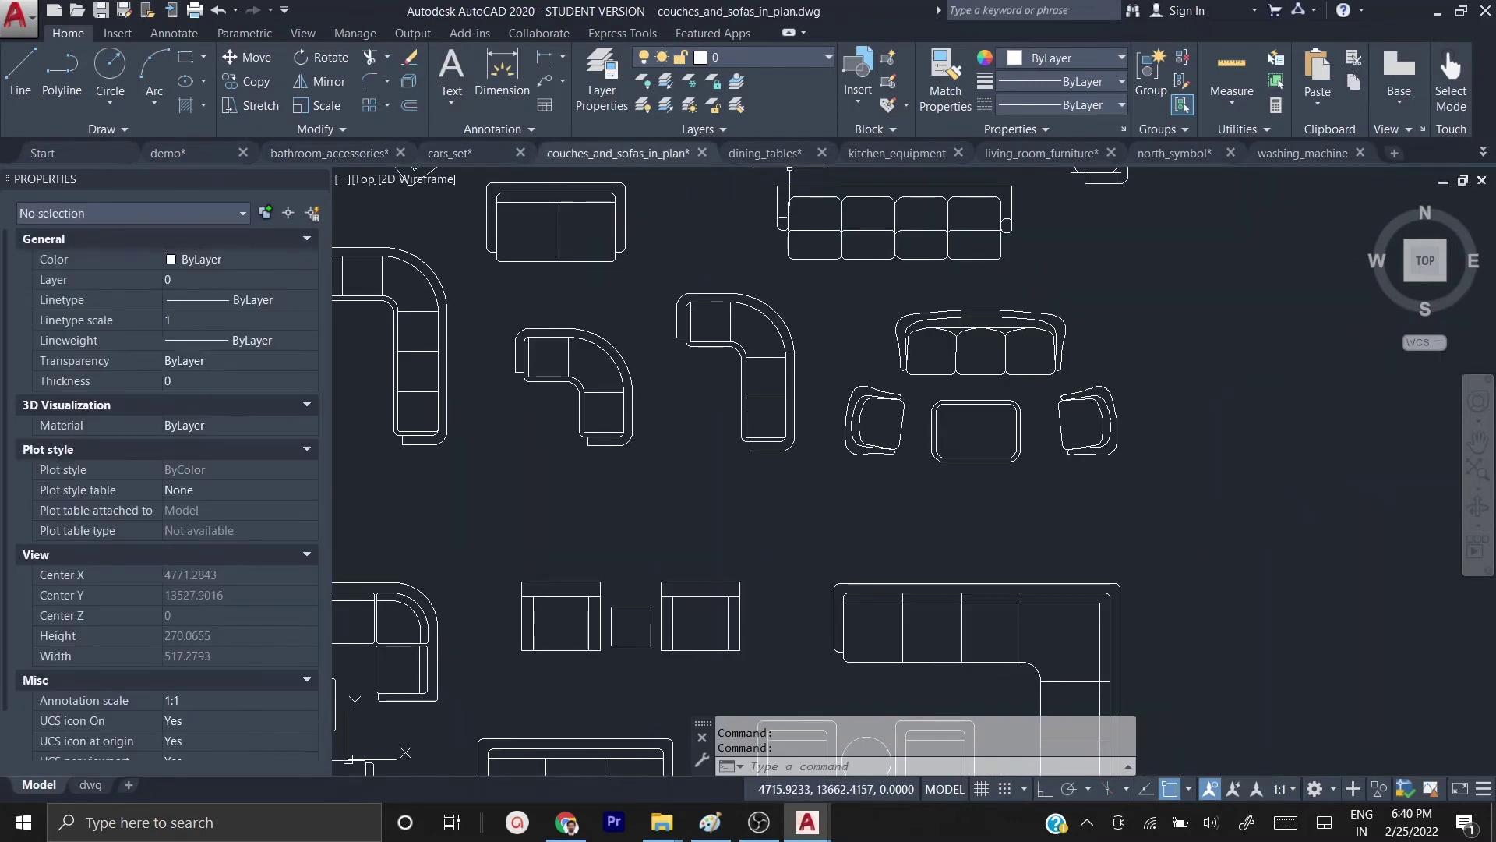
{"action": "left_click", "coordinate": [783, 155]}
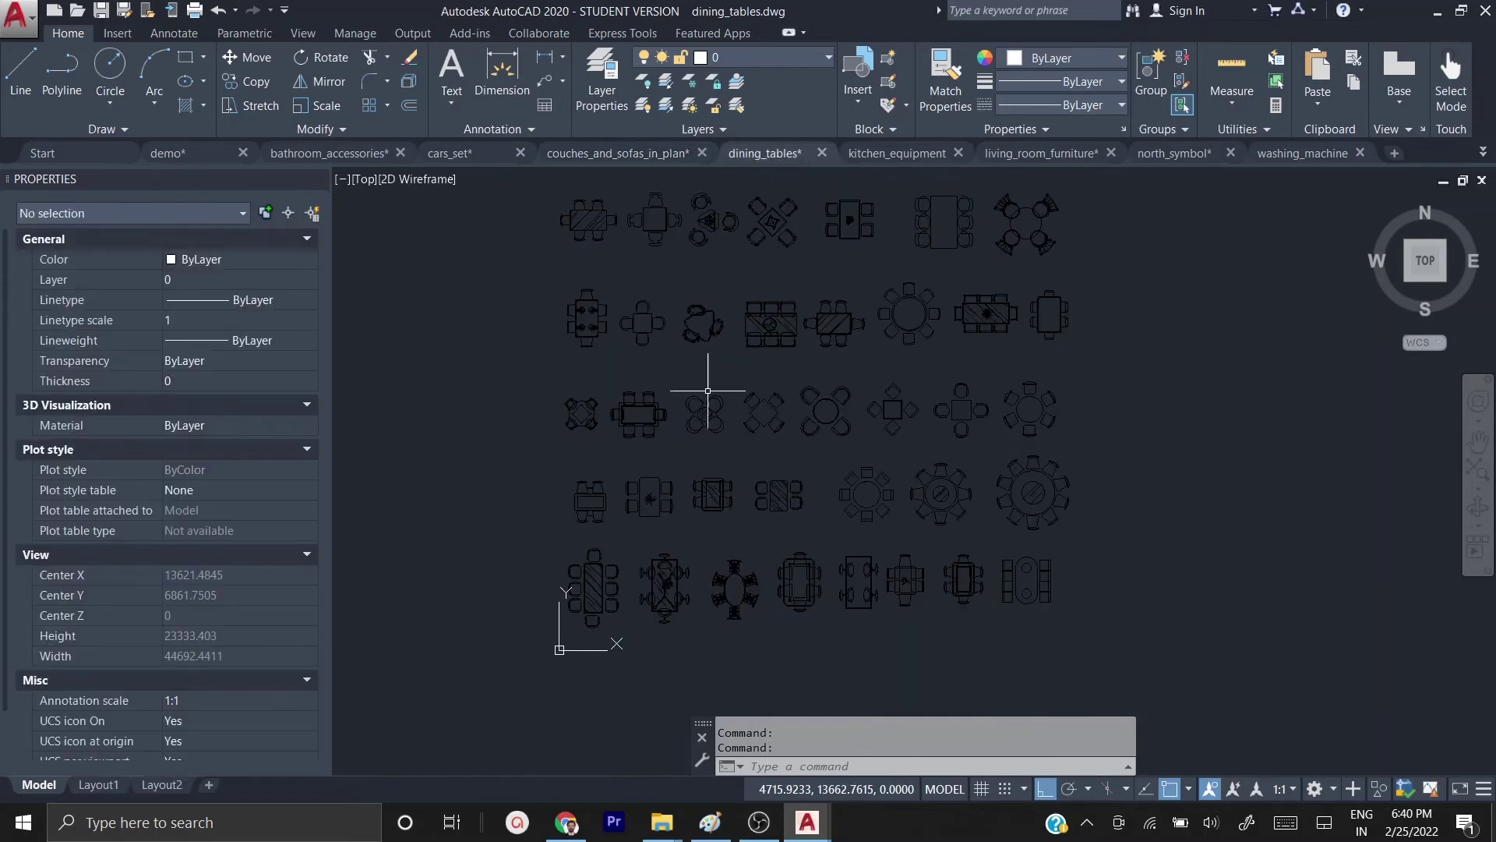
{"action": "scroll", "coordinate": [752, 327], "scroll_direction": "up", "scroll_amount": 4}
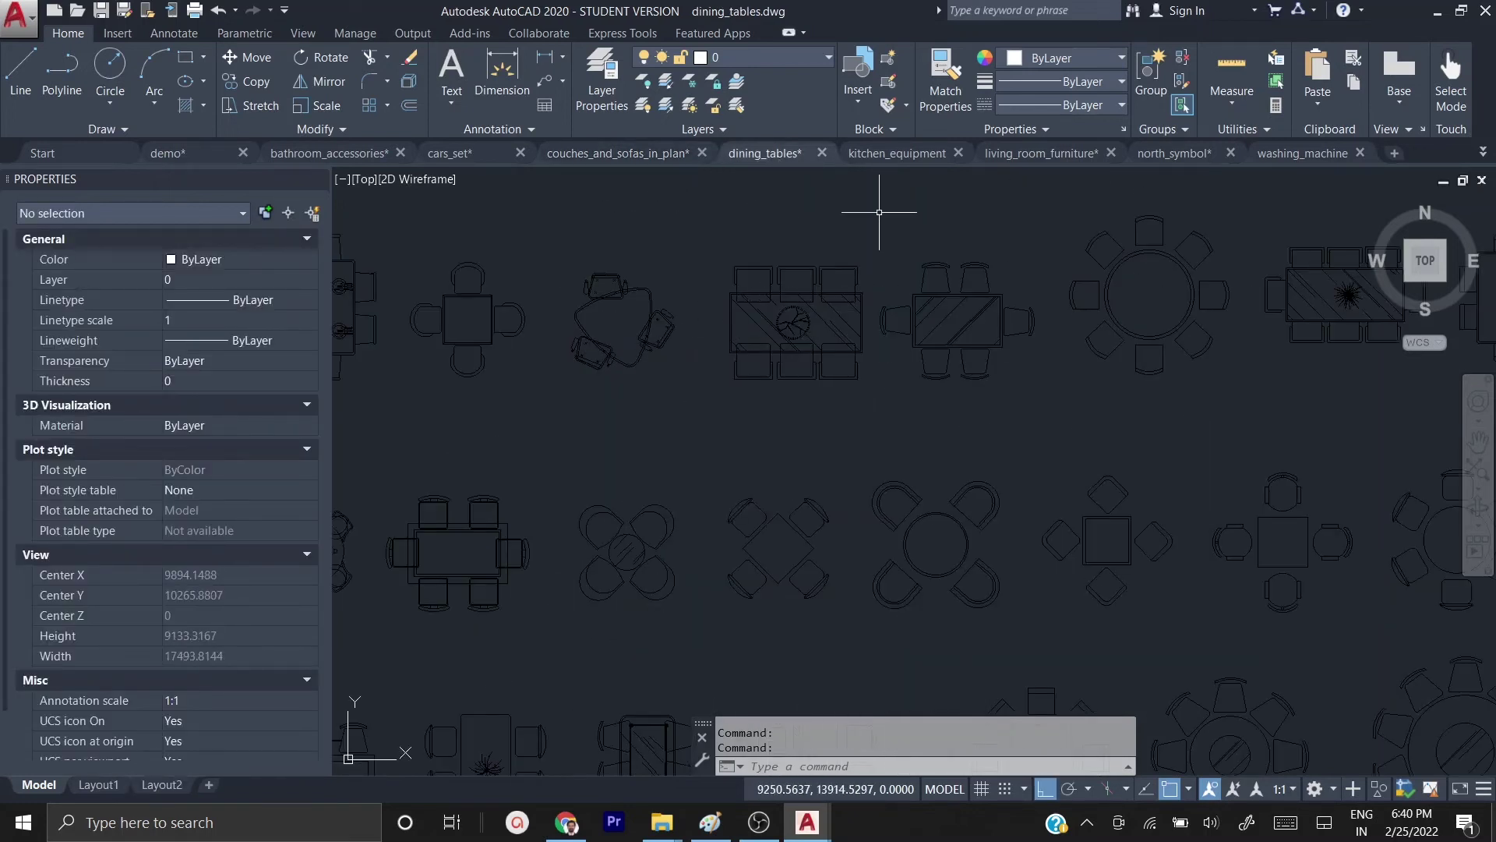
{"action": "left_click", "coordinate": [896, 154]}
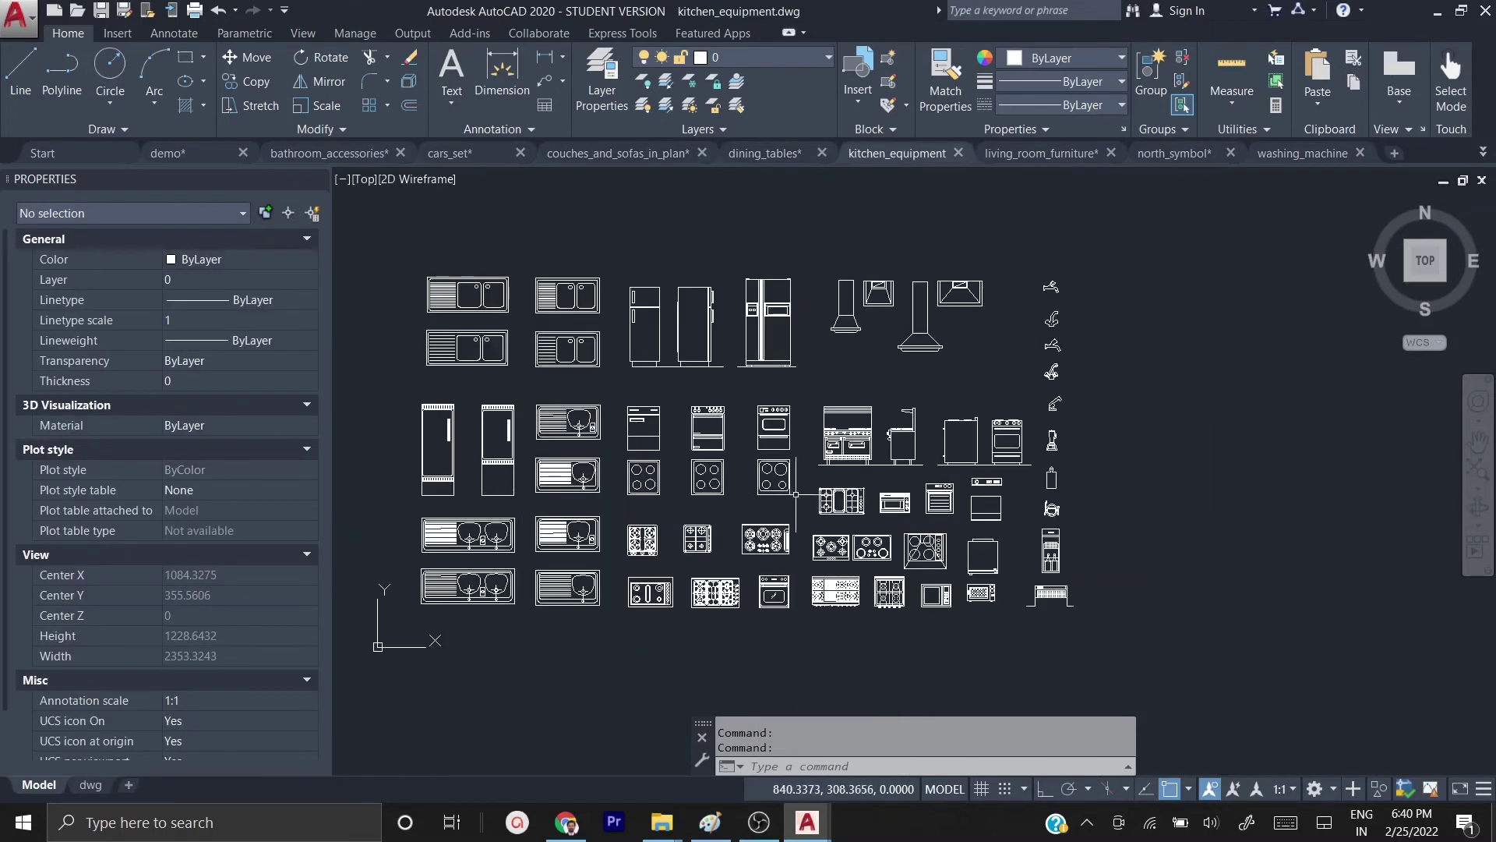
{"action": "left_click", "coordinate": [1049, 158]}
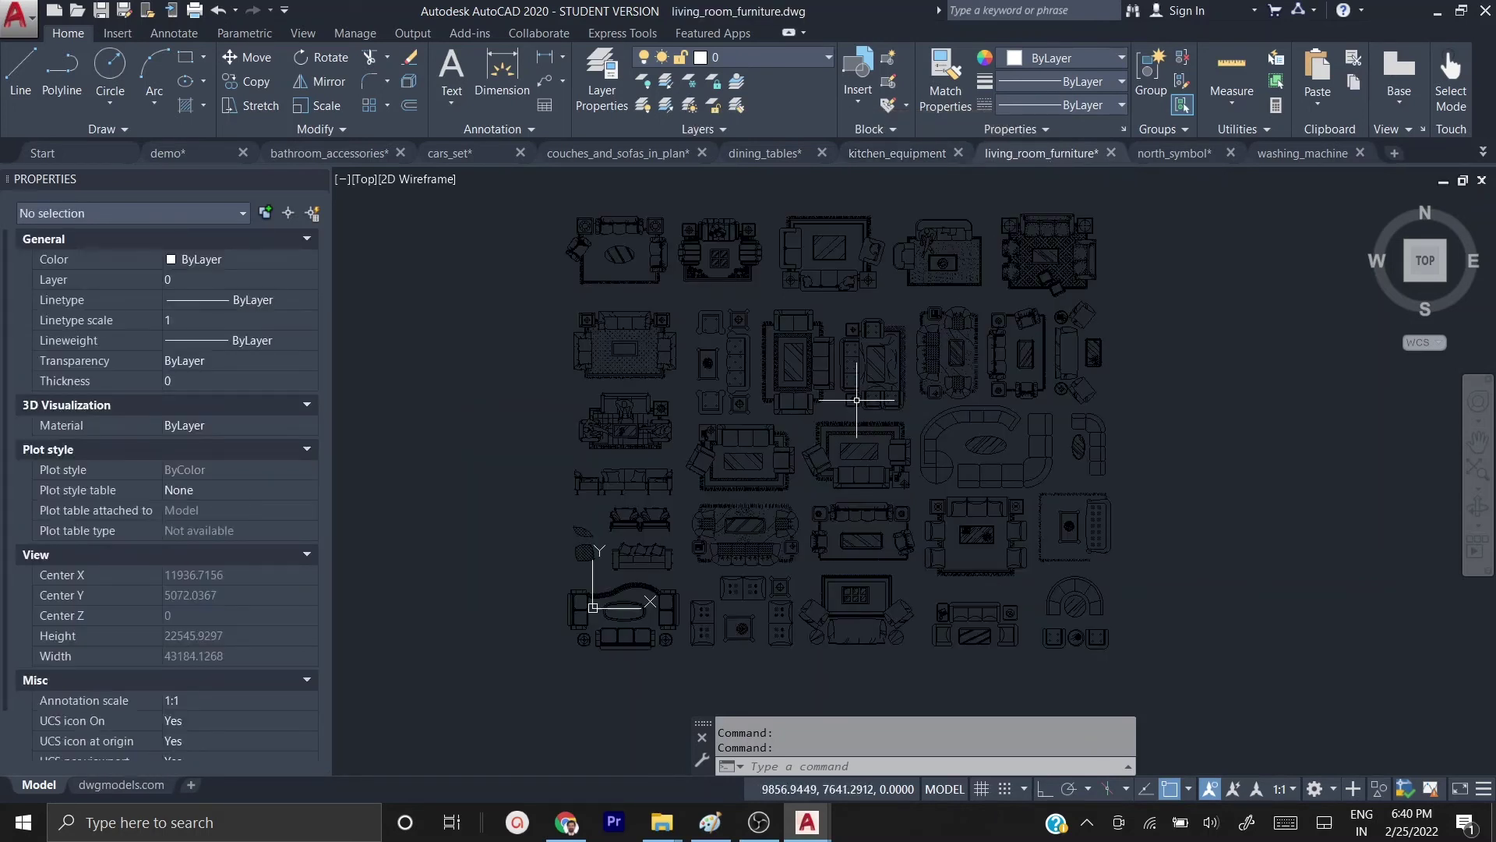
{"action": "left_click", "coordinate": [1176, 154]}
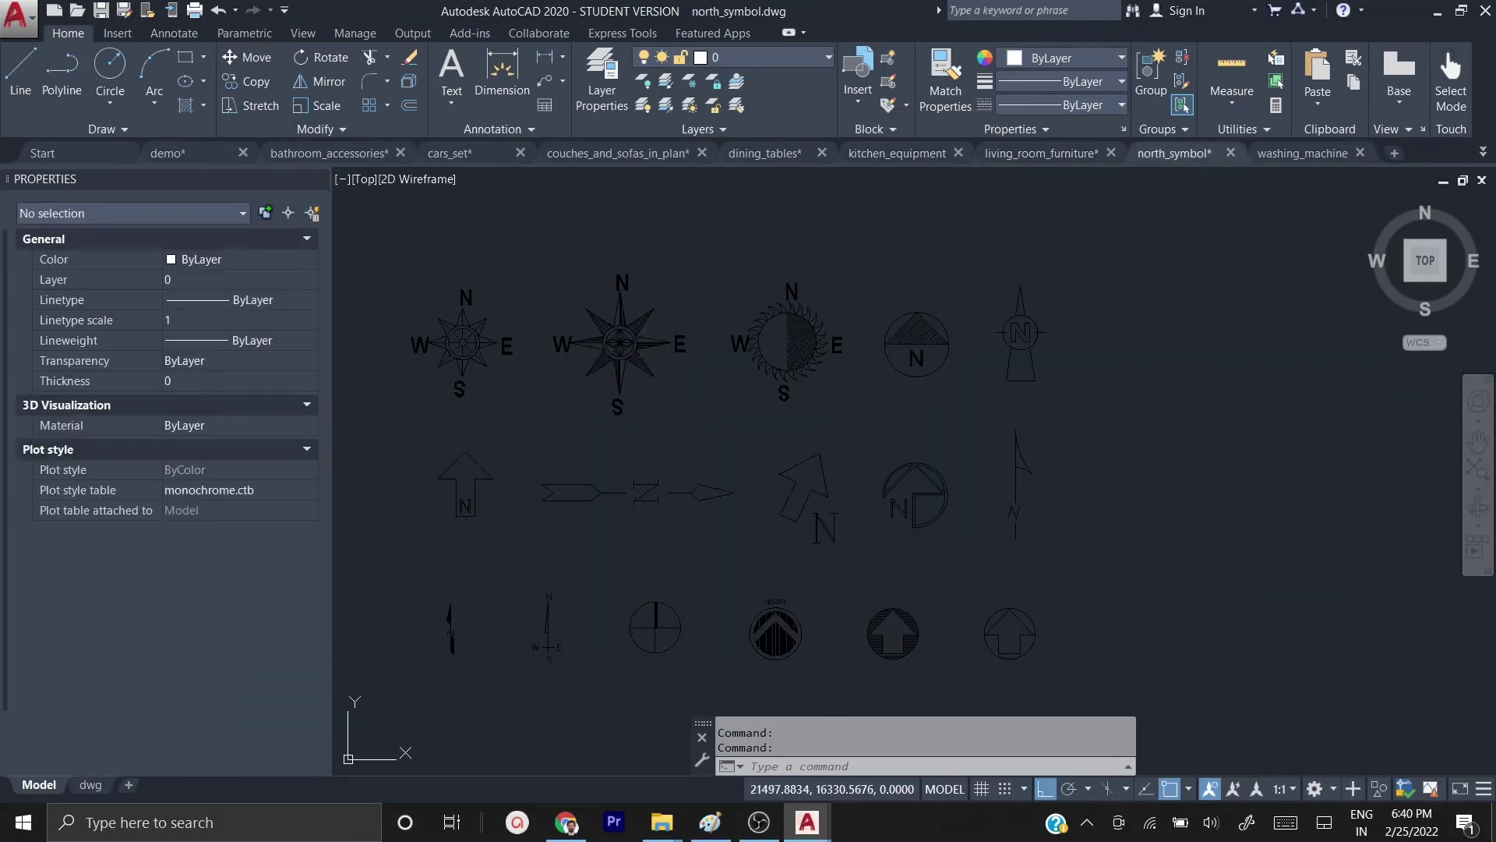
{"action": "left_click", "coordinate": [1304, 154]}
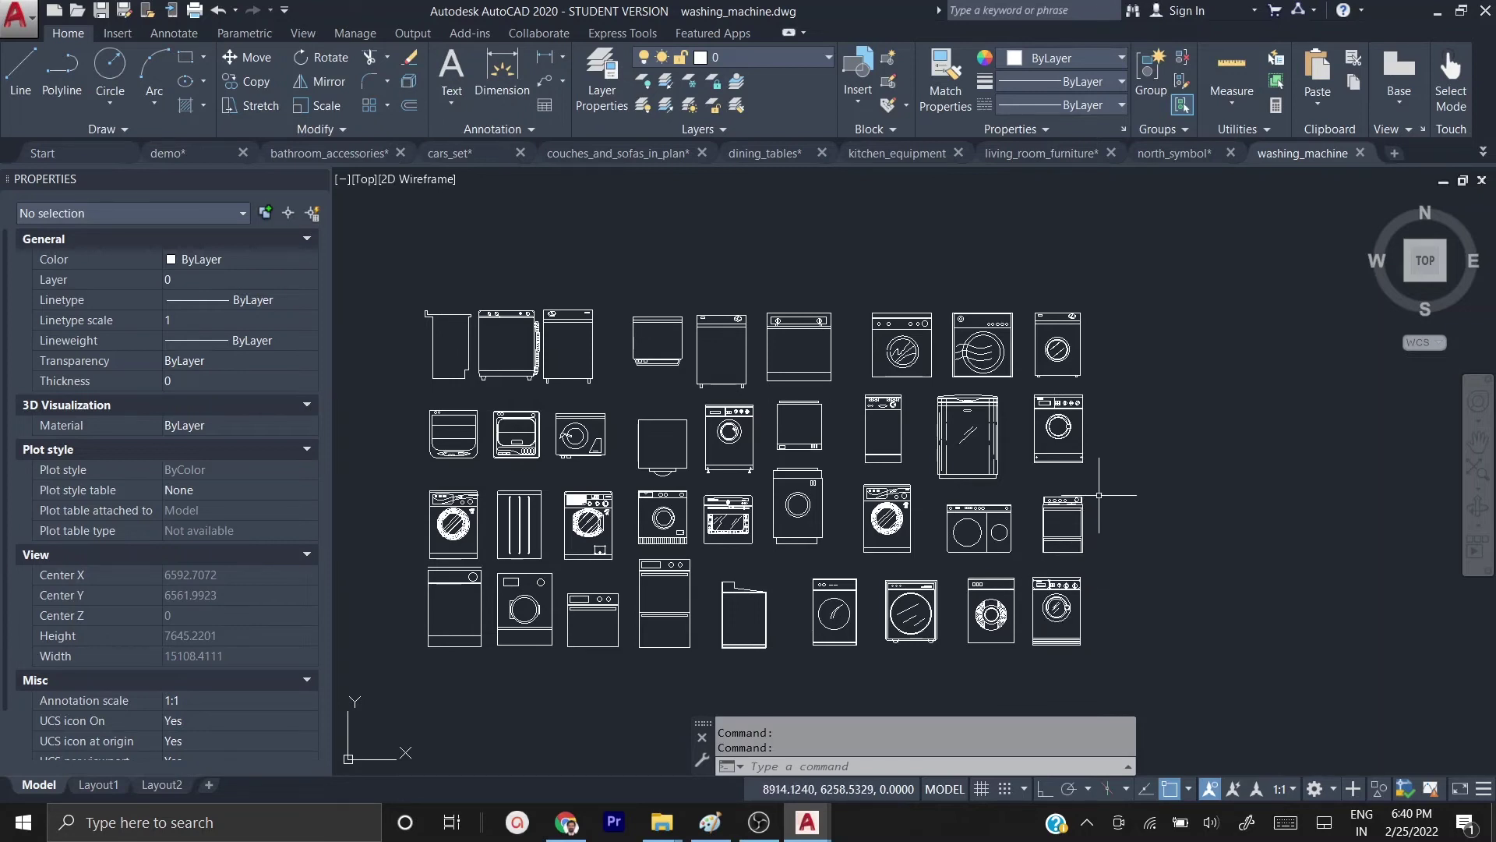
- Copy the second appliance block in the second row of the washing_machine drawing to the clipboard
{"action": "scroll", "coordinate": [553, 452], "scroll_direction": "up", "scroll_amount": 2}
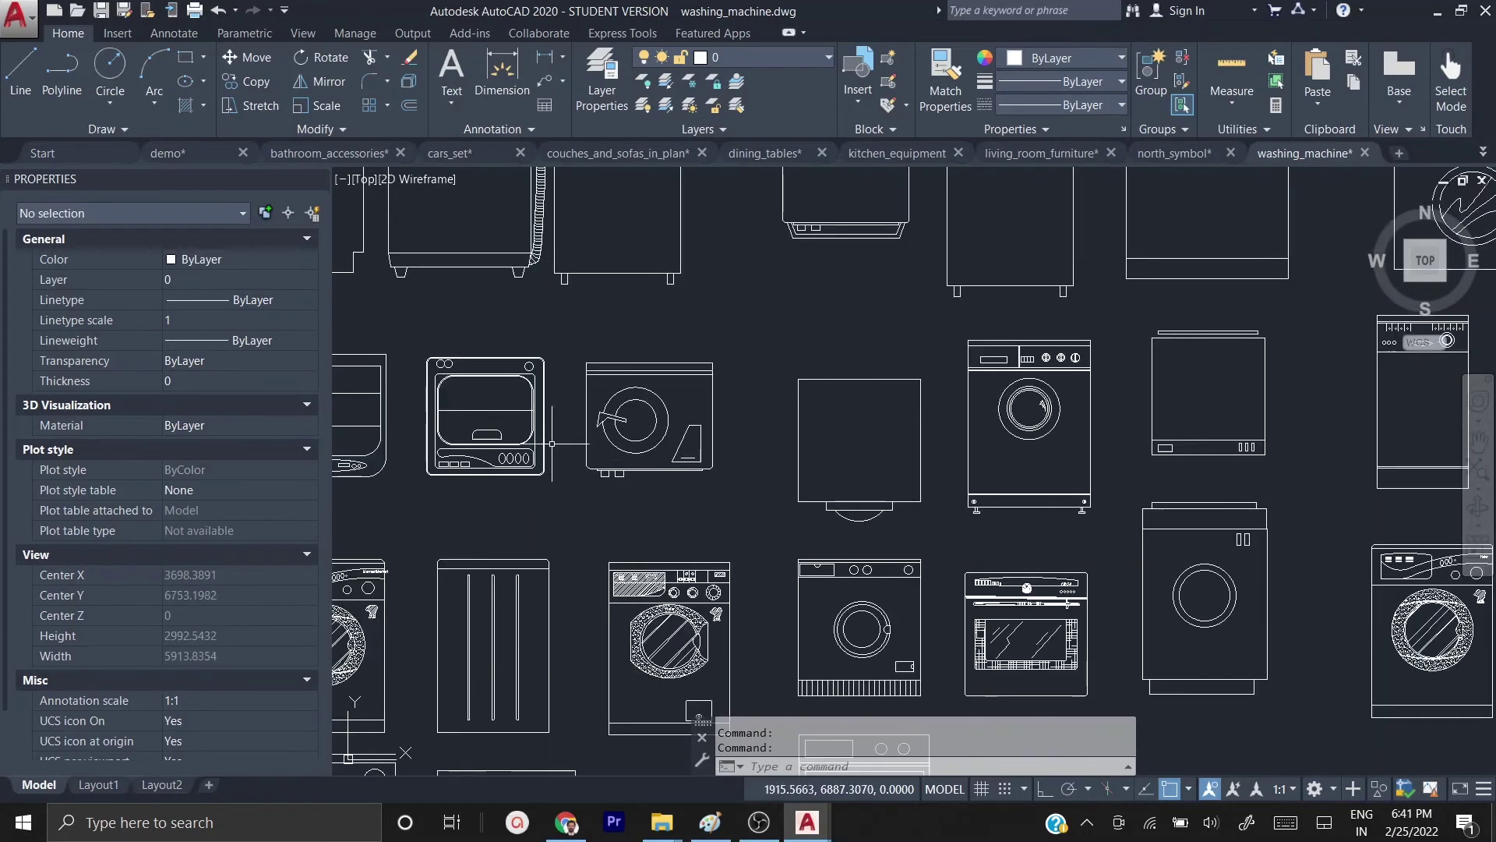
{"action": "left_click", "coordinate": [405, 332]}
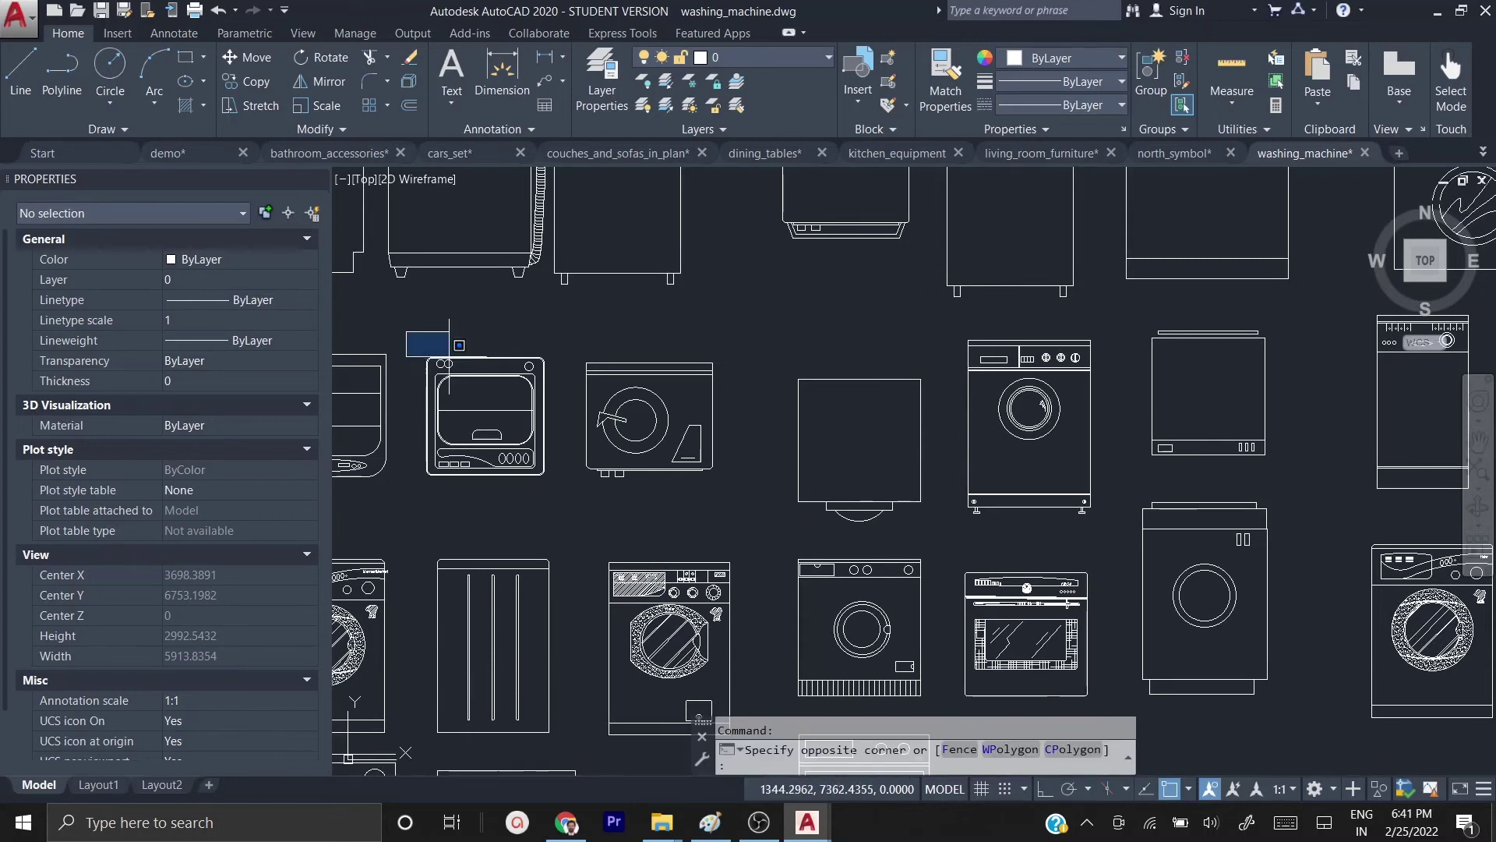
{"action": "left_click", "coordinate": [562, 510]}
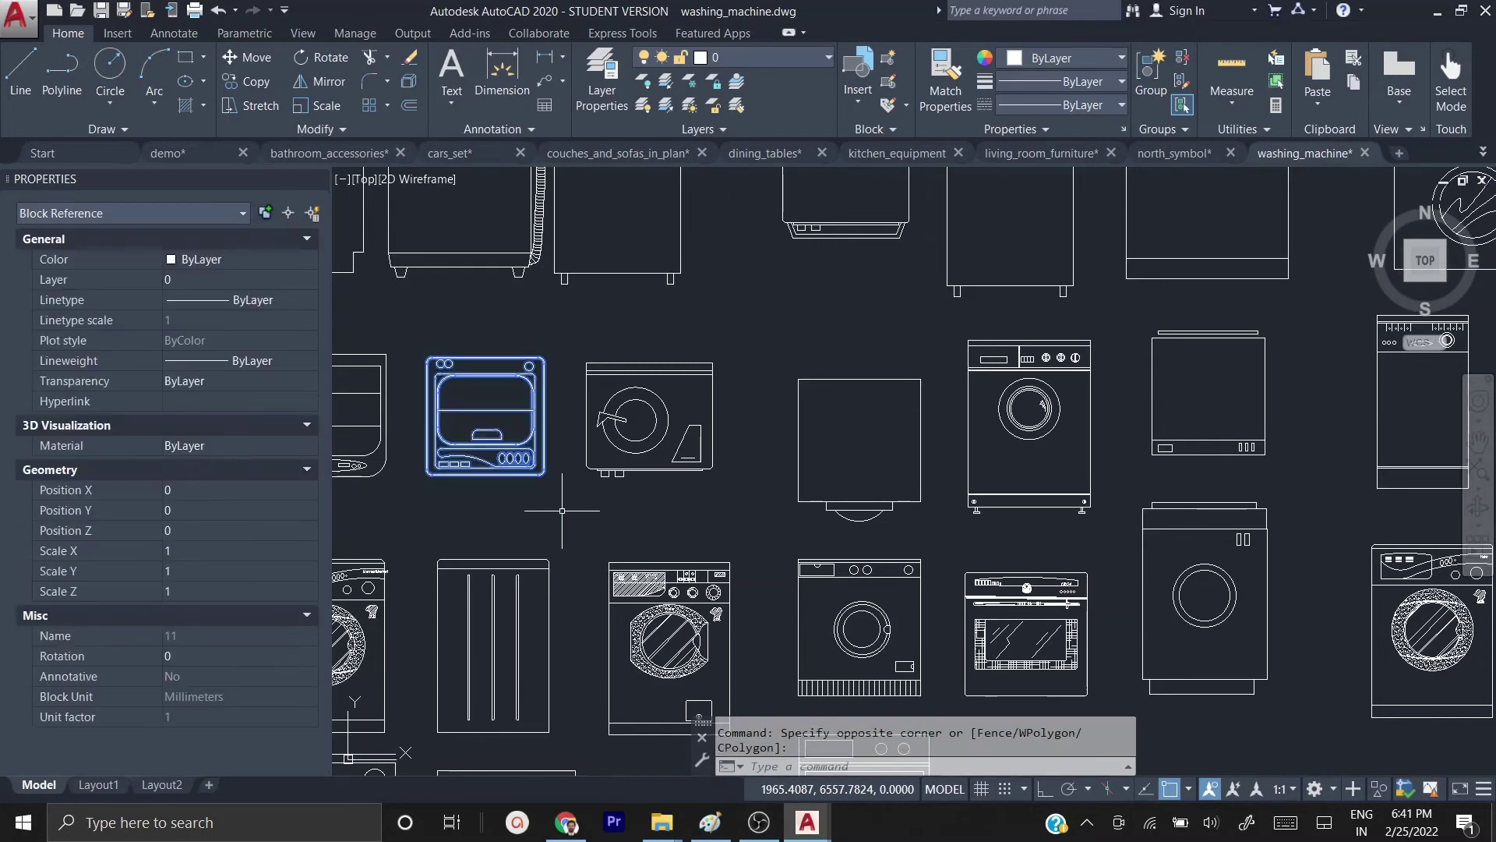
{"action": "right_click", "coordinate": [515, 473]}
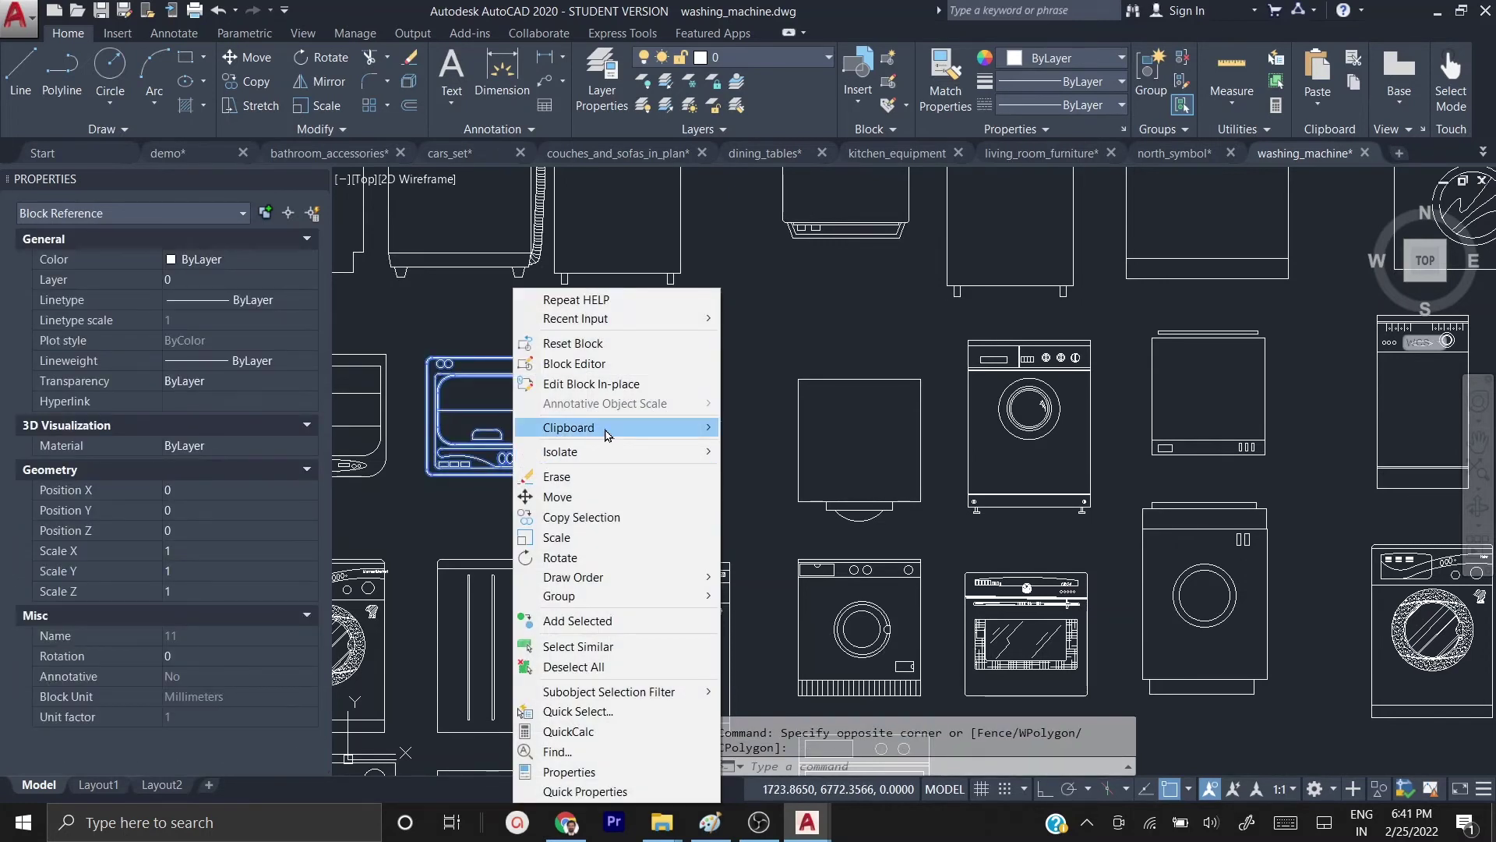
{"action": "mouse_move", "coordinate": [608, 435]}
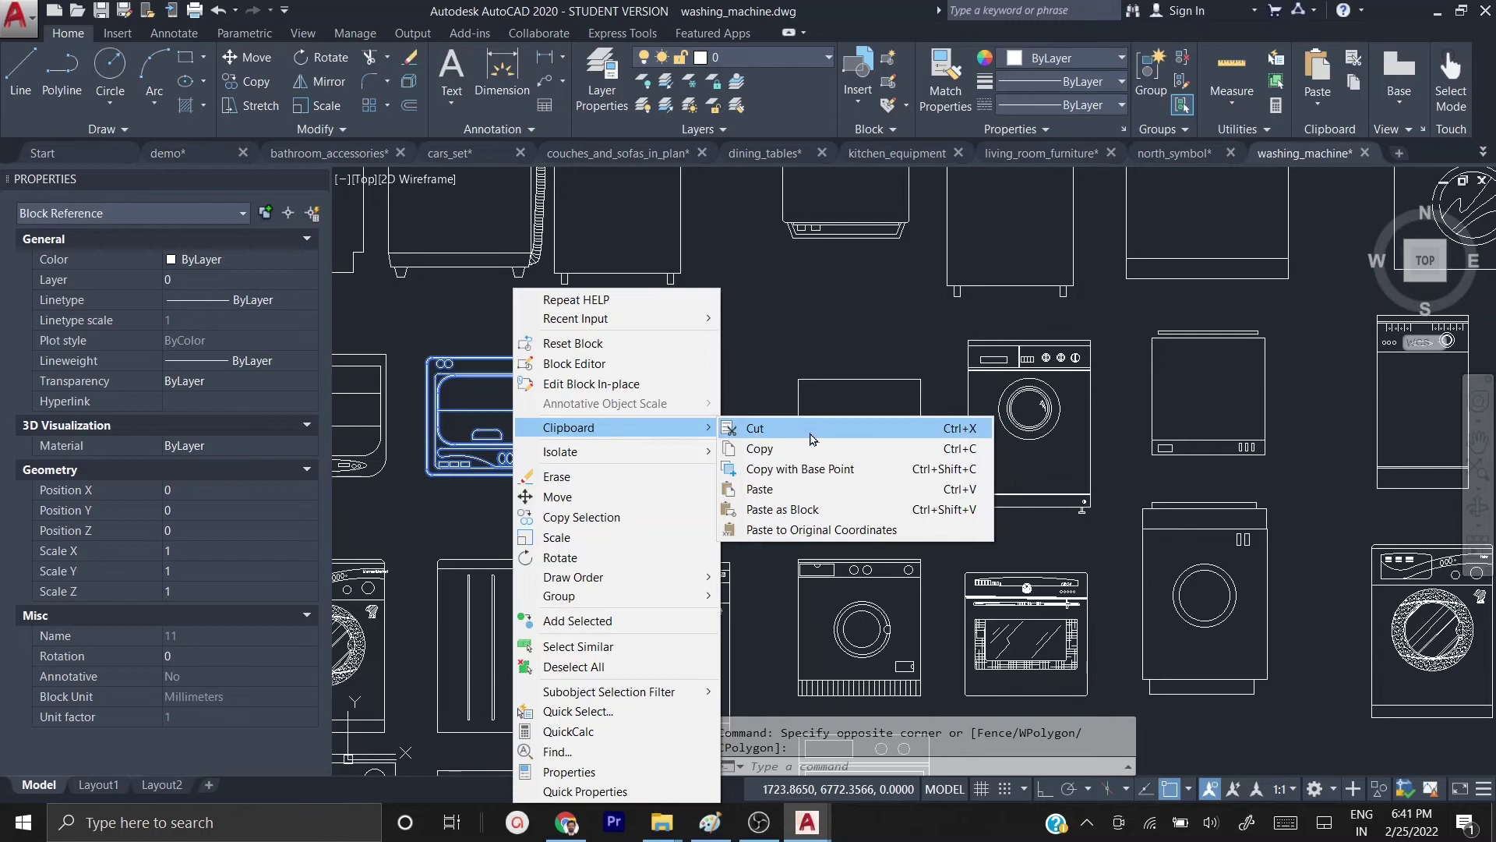
{"action": "left_click", "coordinate": [802, 457]}
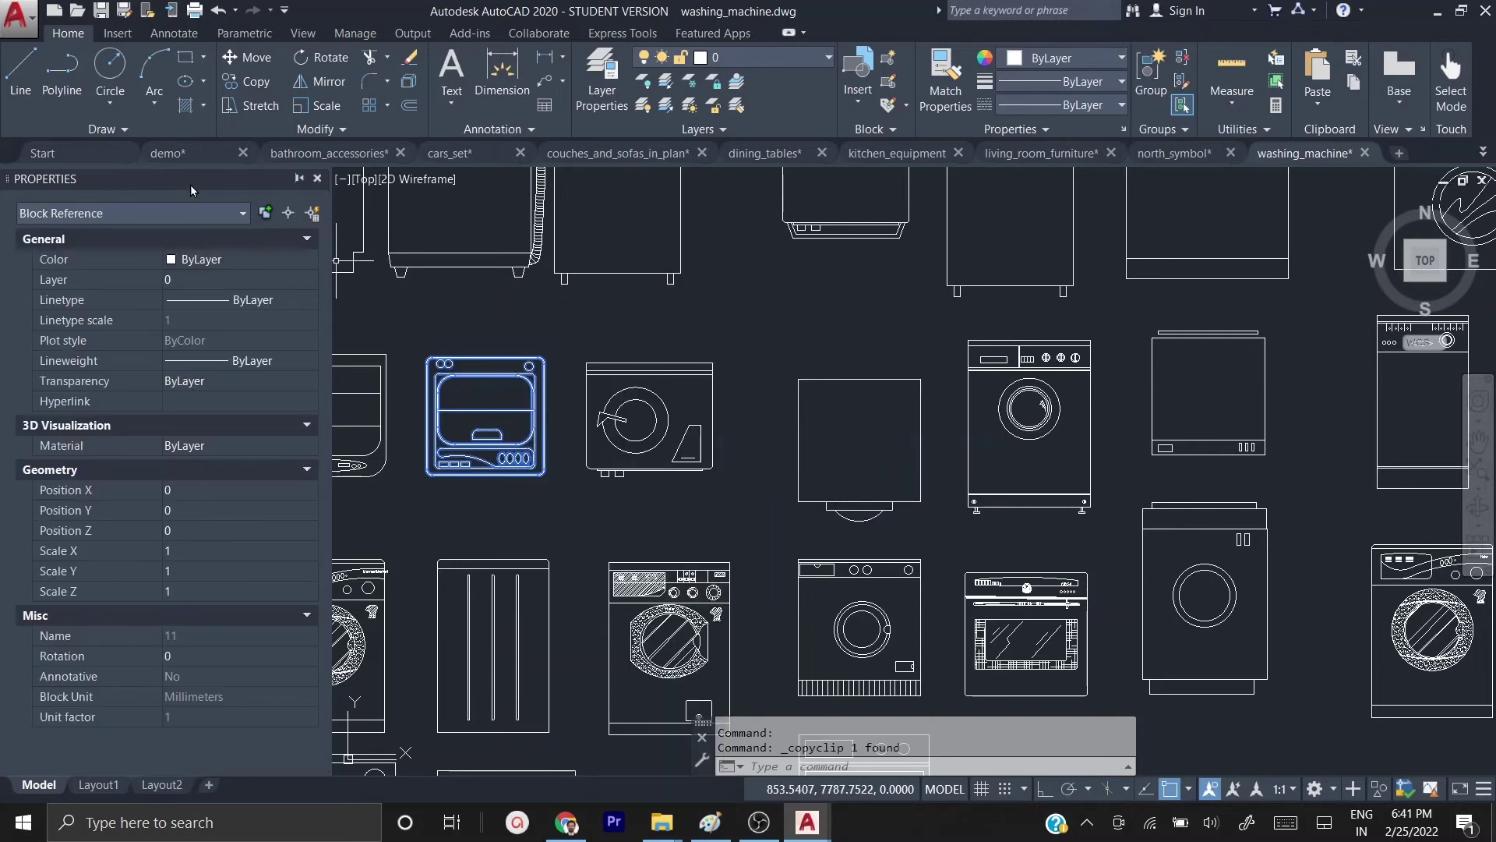
- Paste the copied washing machine block into the demo drawing, in the empty area to the right of the floor plan
{"action": "left_click", "coordinate": [198, 154]}
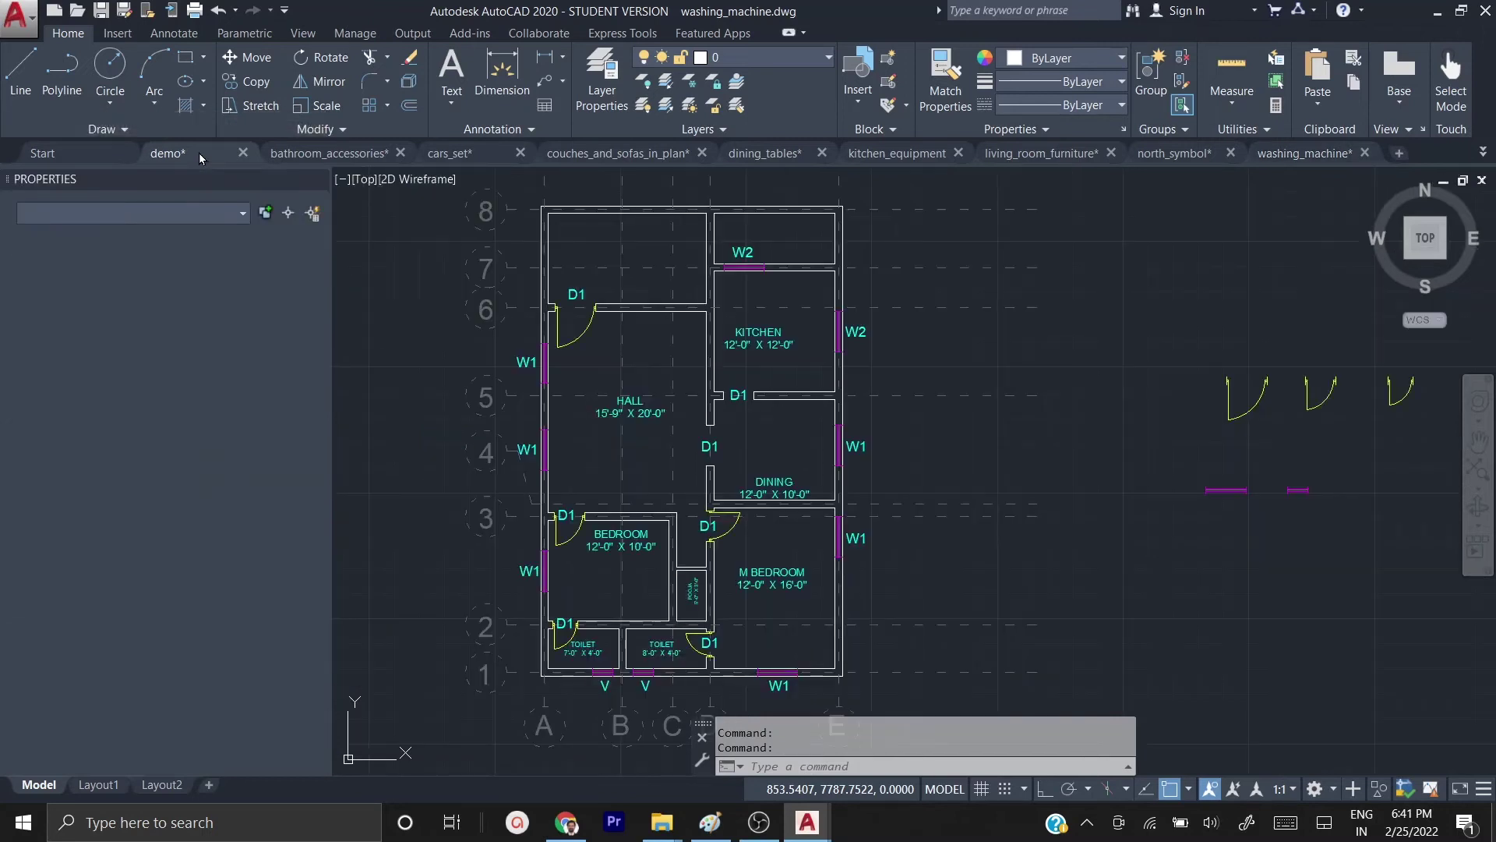
{"action": "right_click", "coordinate": [928, 432]}
{"action": "mouse_move", "coordinate": [1011, 491]}
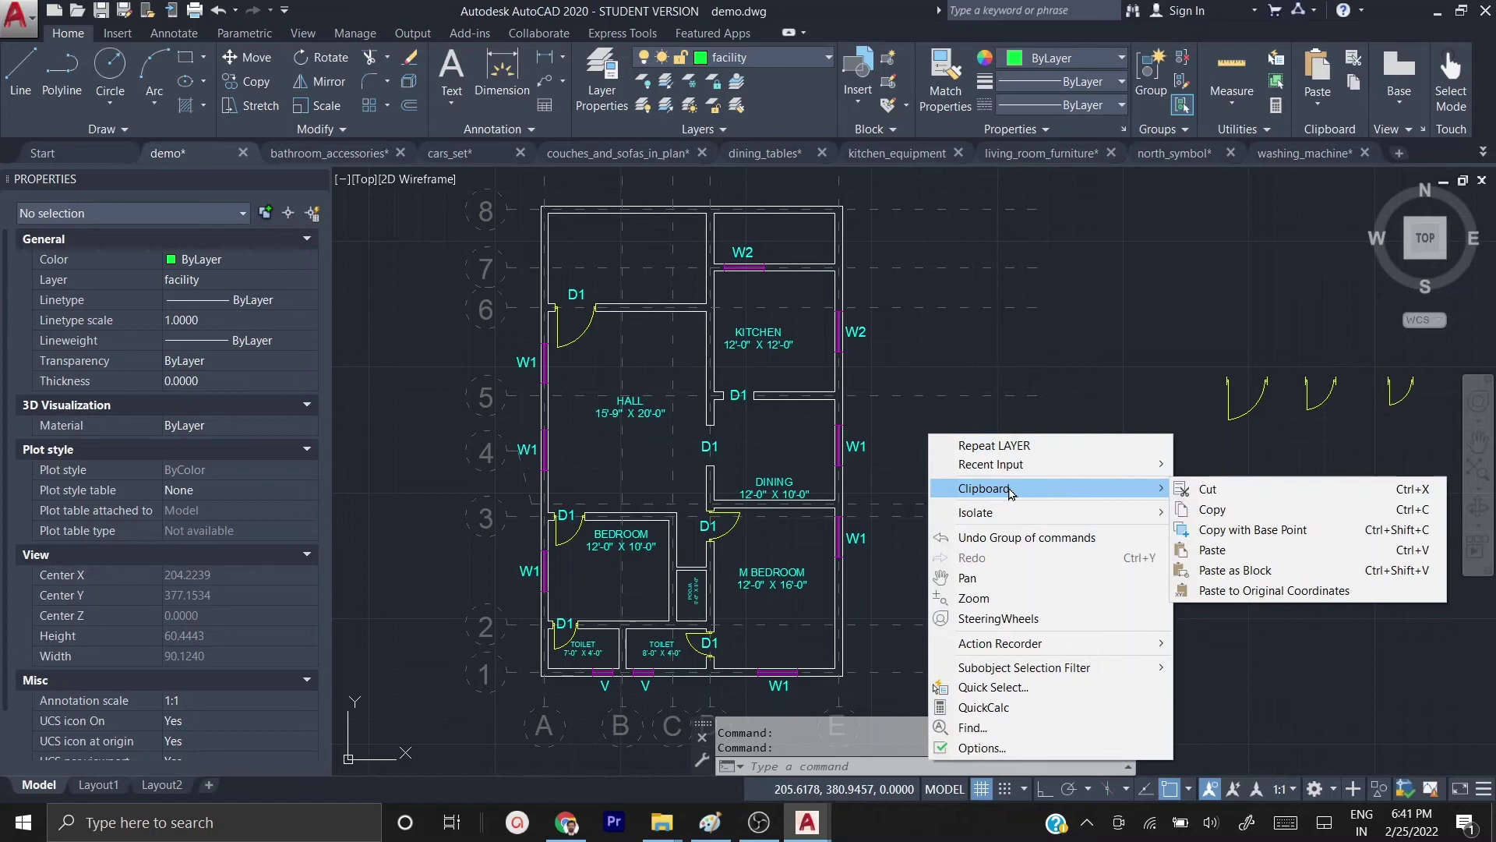
{"action": "left_click", "coordinate": [1234, 559]}
{"action": "scroll", "coordinate": [779, 452], "scroll_direction": "down", "scroll_amount": 8}
{"action": "scroll", "coordinate": [854, 493], "scroll_direction": "down", "scroll_amount": 2}
{"action": "left_click", "coordinate": [951, 552]}
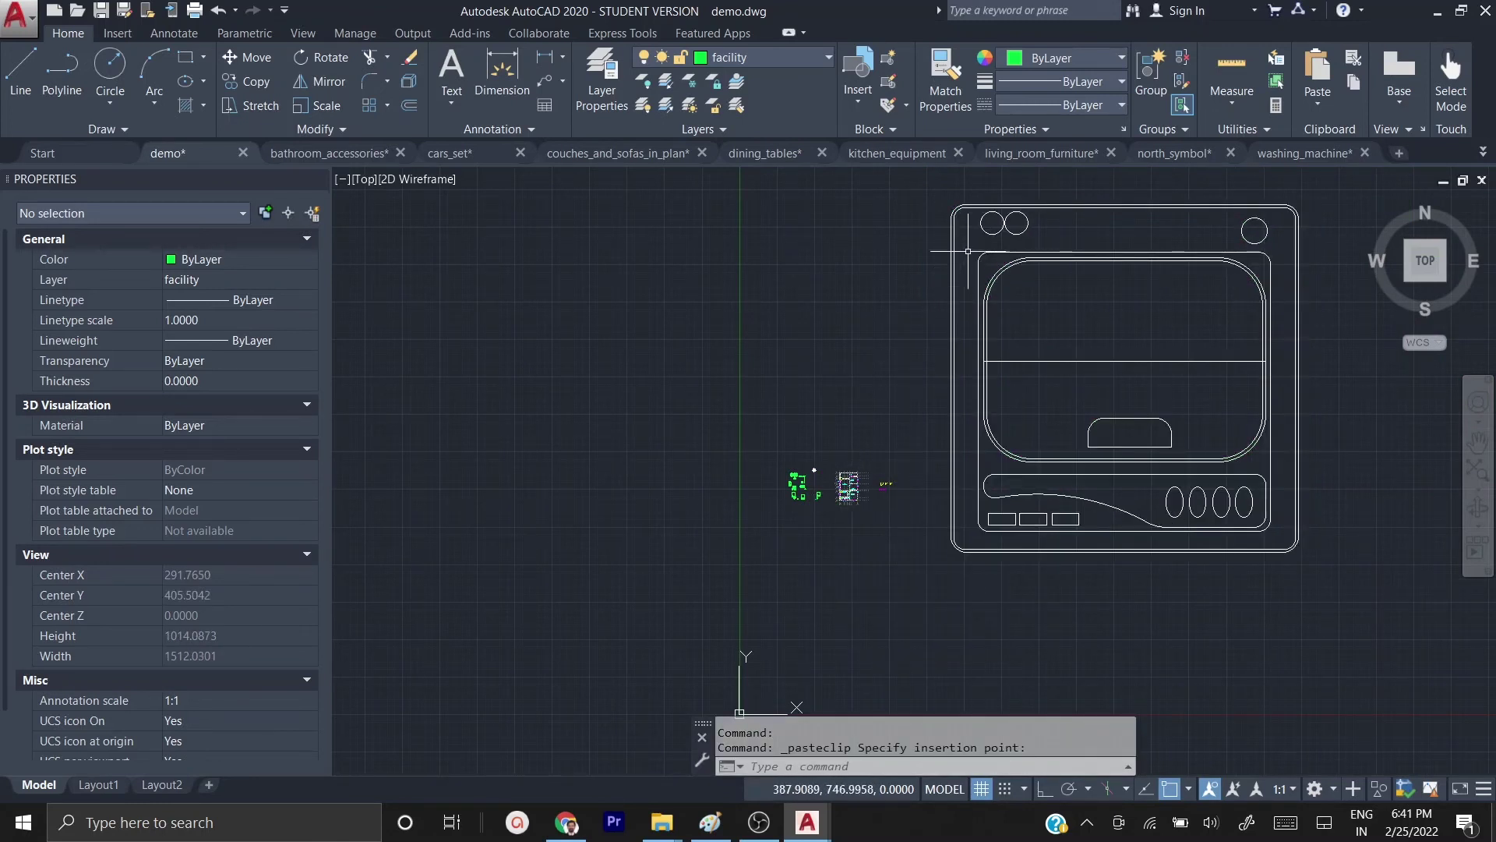
- Scale the pasted washing machine block by a factor of 0.01 about its lower-left corner
{"action": "left_click", "coordinate": [927, 185]}
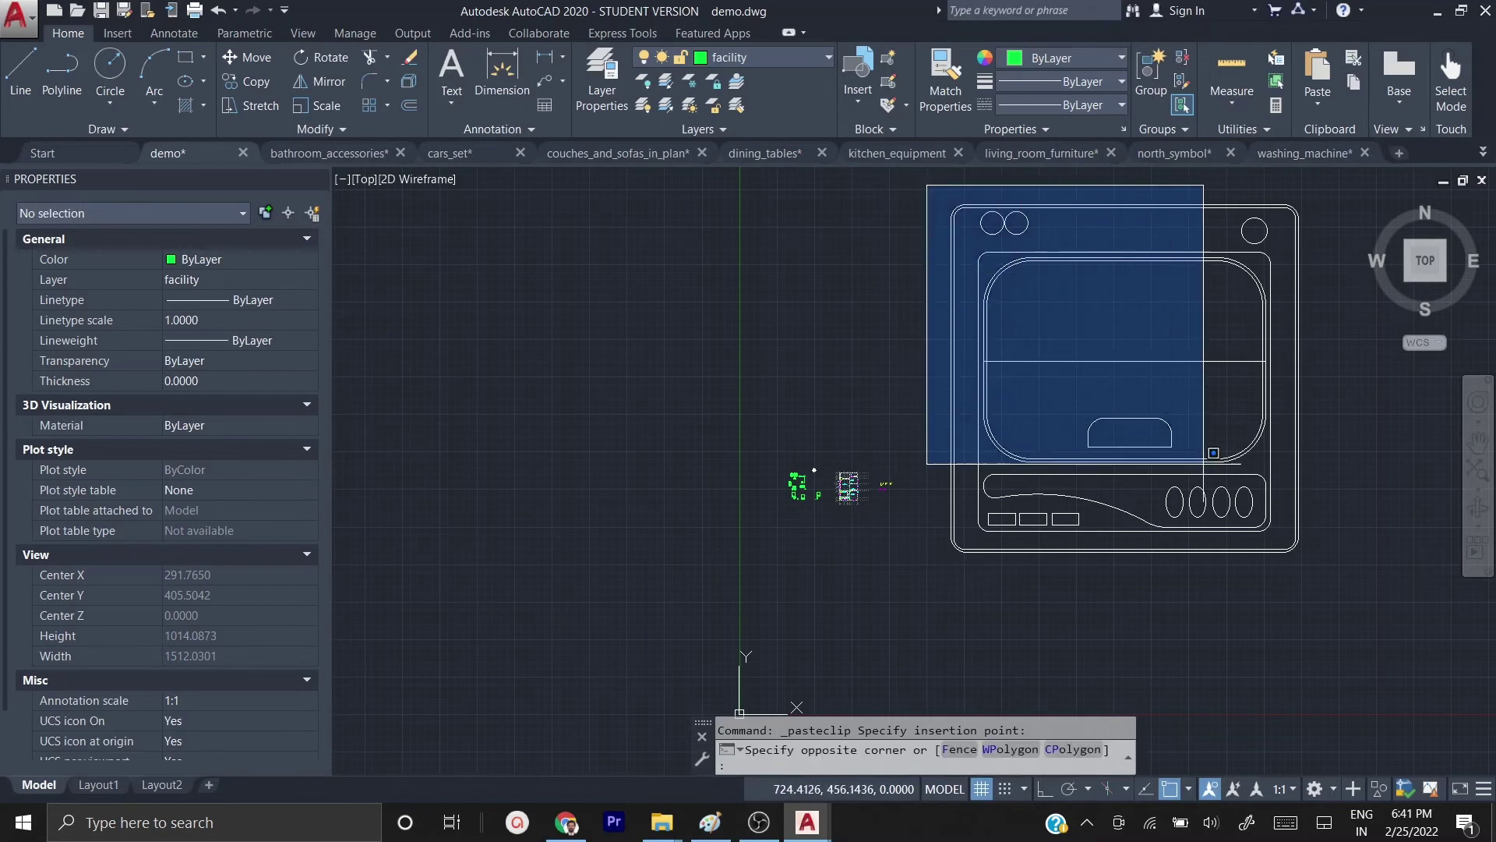
{"action": "left_click", "coordinate": [1327, 575]}
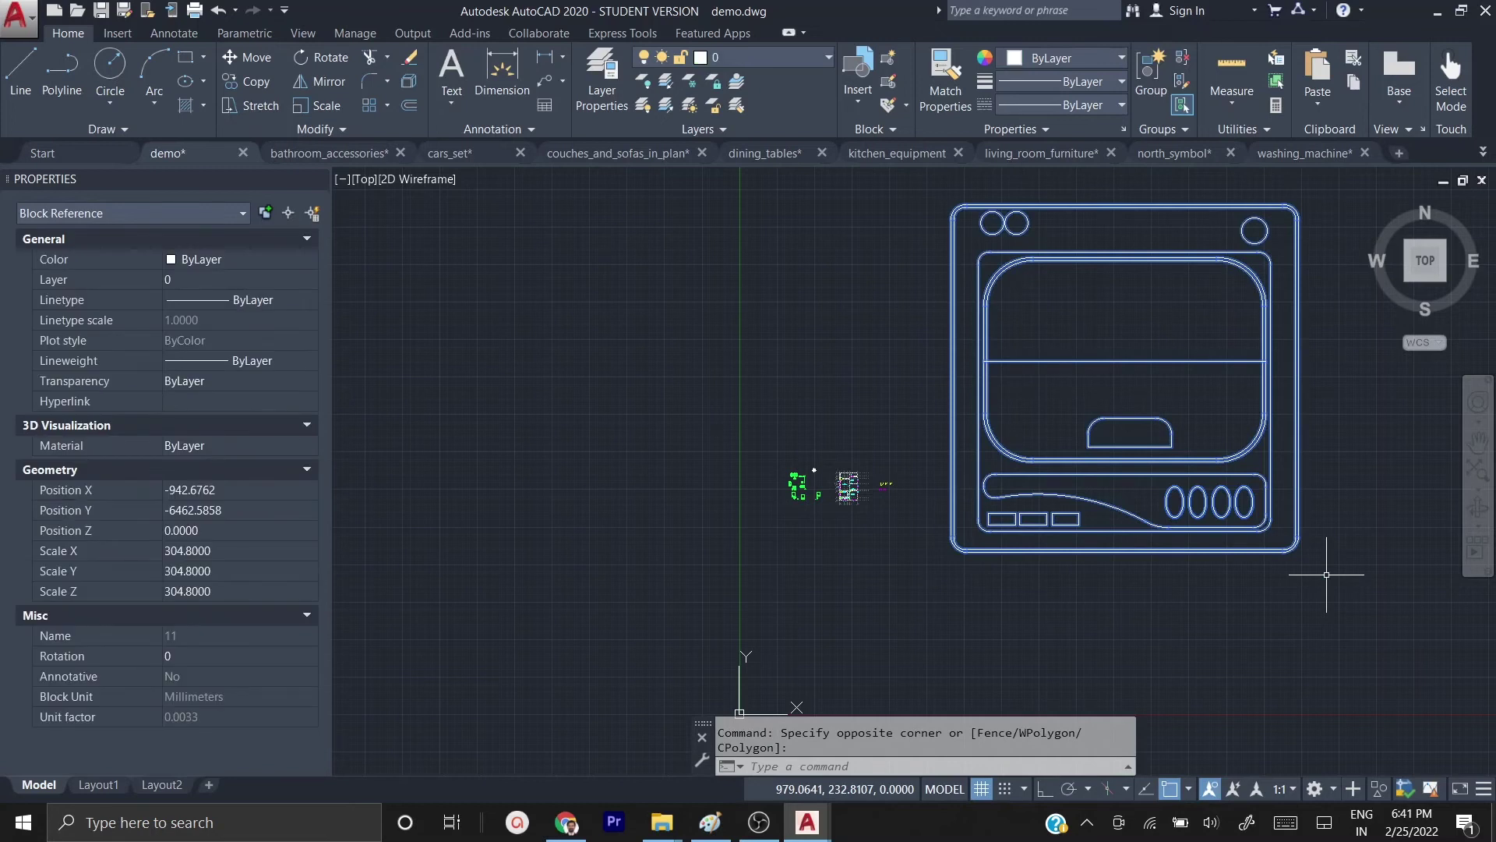
{"action": "type", "text": "scale"}
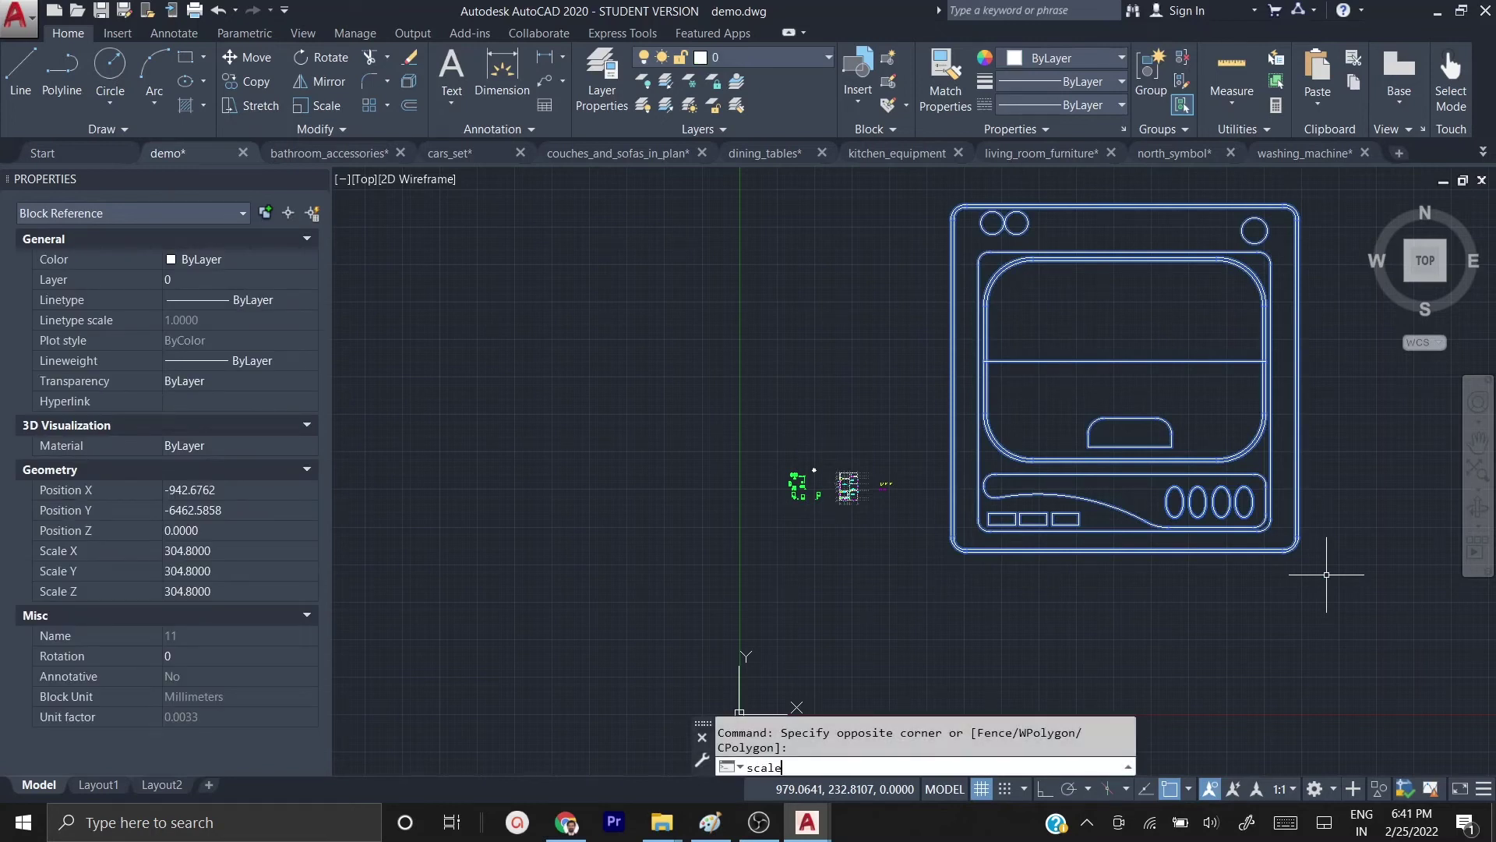
{"action": "key", "text": "Return"}
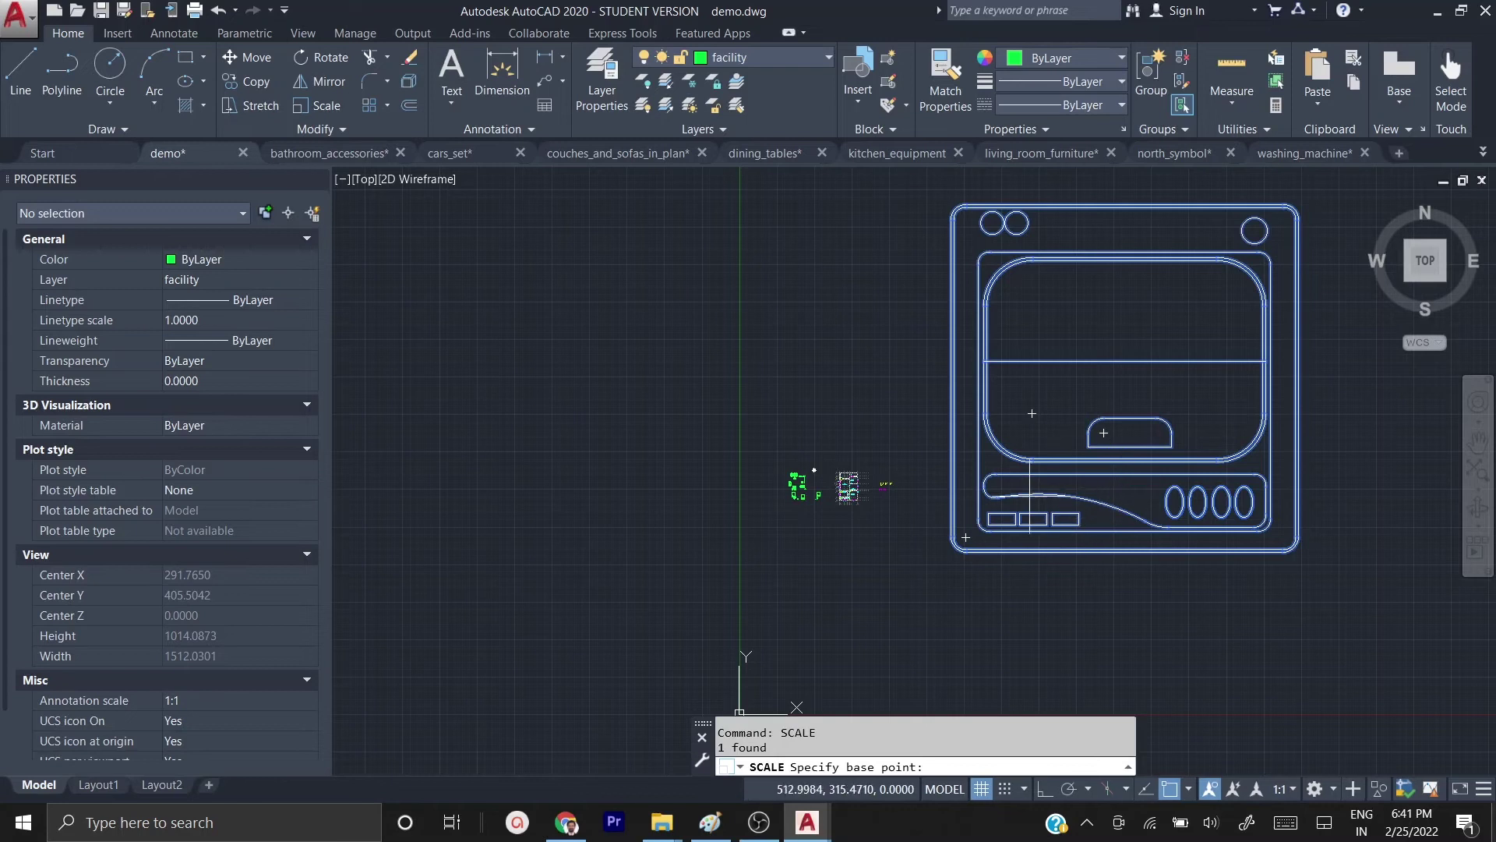
{"action": "left_click", "coordinate": [955, 548]}
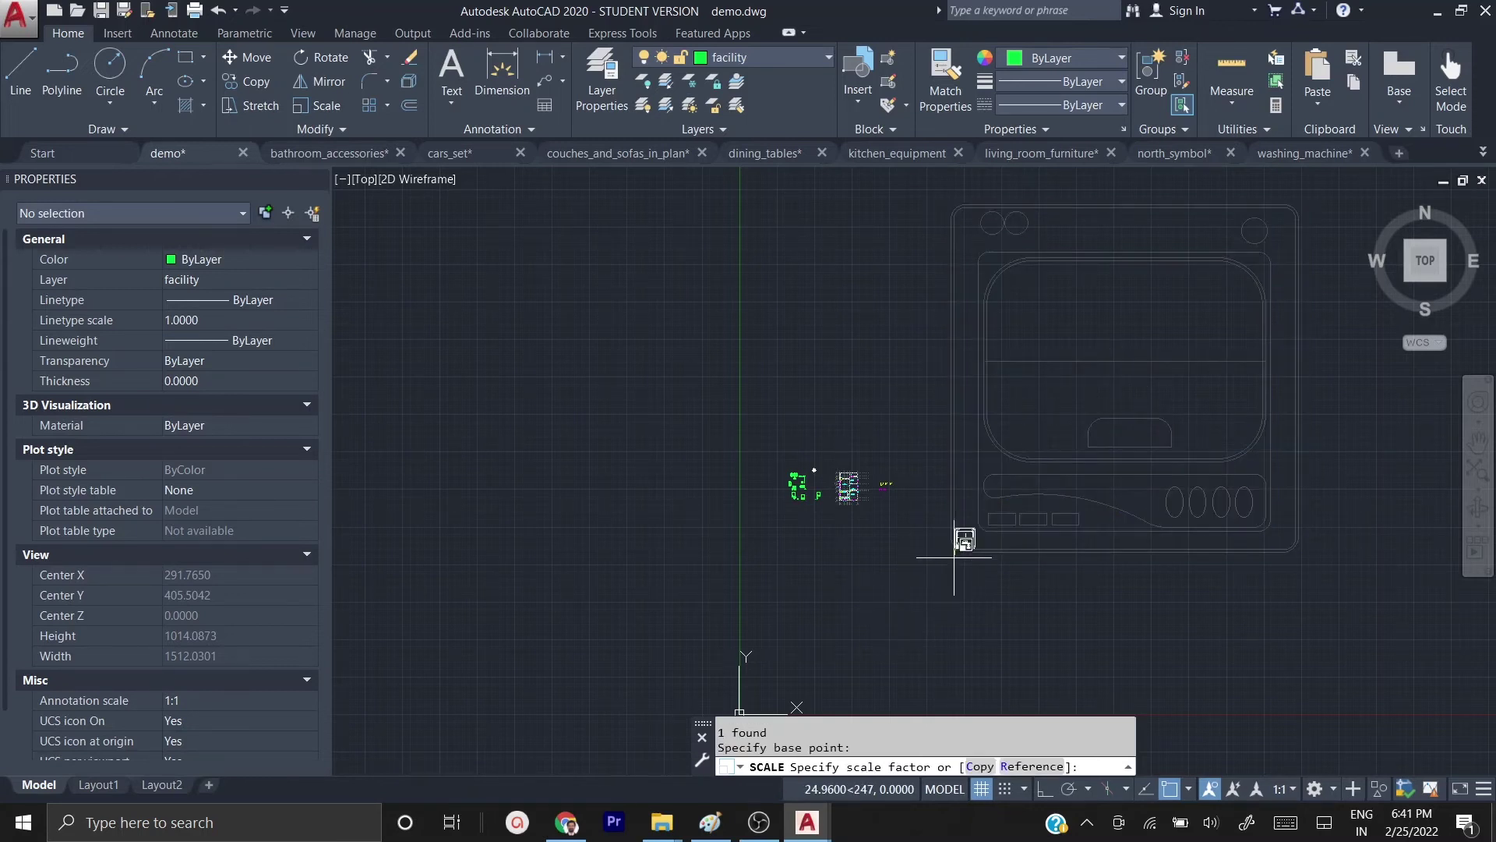
{"action": "scroll", "coordinate": [952, 566], "scroll_direction": "up", "scroll_amount": 4}
{"action": "scroll", "coordinate": [959, 515], "scroll_direction": "up", "scroll_amount": 5}
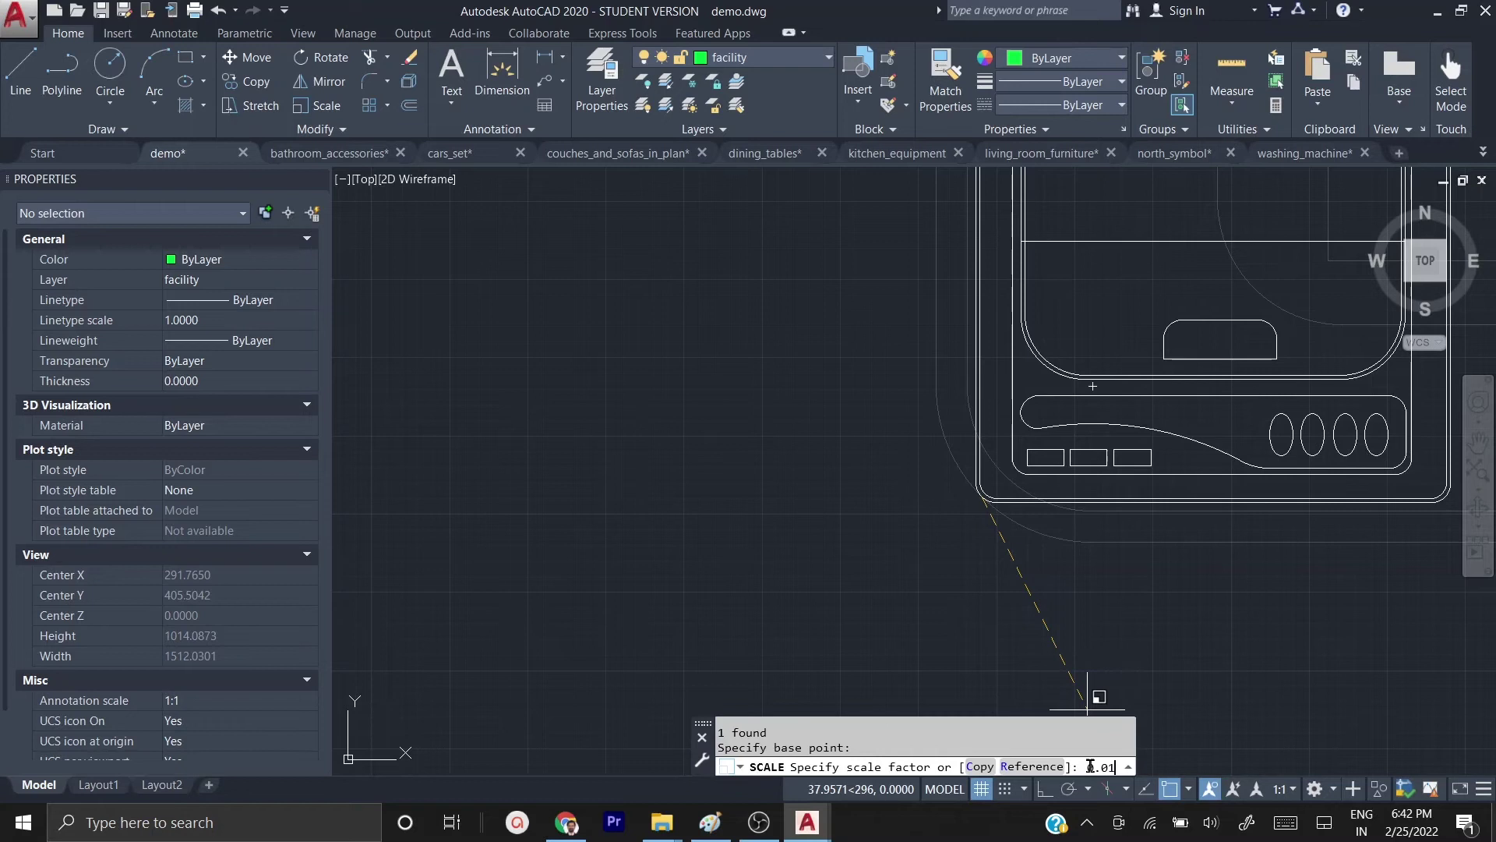
{"action": "key", "text": "Return"}
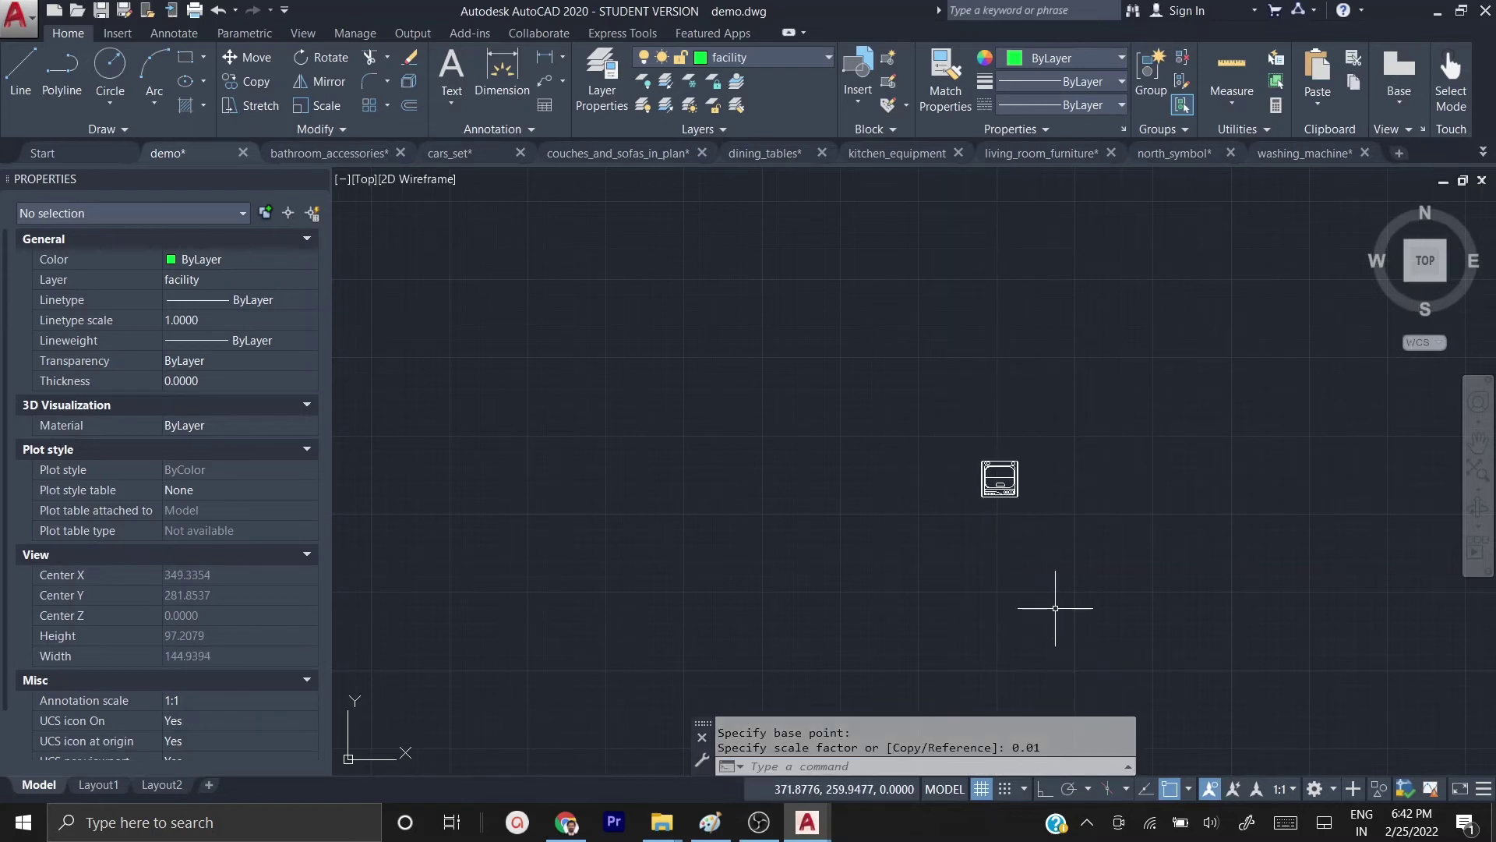
- Move the scaled washing machine block by its lower-right corner into the lower part of the M BEDROOM on the floor plan
{"action": "scroll", "coordinate": [1051, 492], "scroll_direction": "down", "scroll_amount": 4}
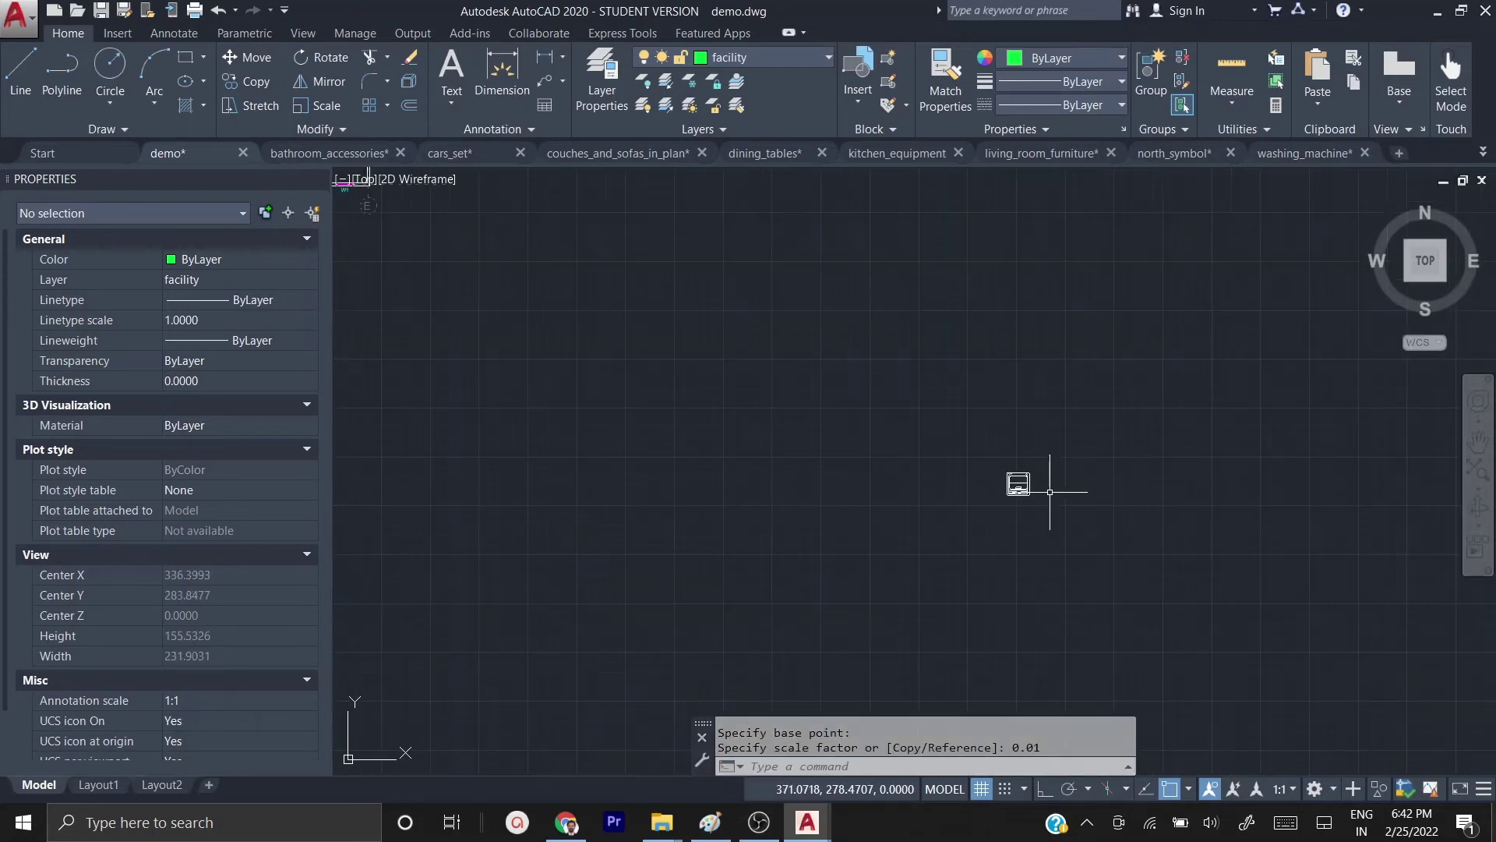
{"action": "scroll", "coordinate": [1005, 473], "scroll_direction": "up", "scroll_amount": 4}
{"action": "left_click", "coordinate": [1110, 536]}
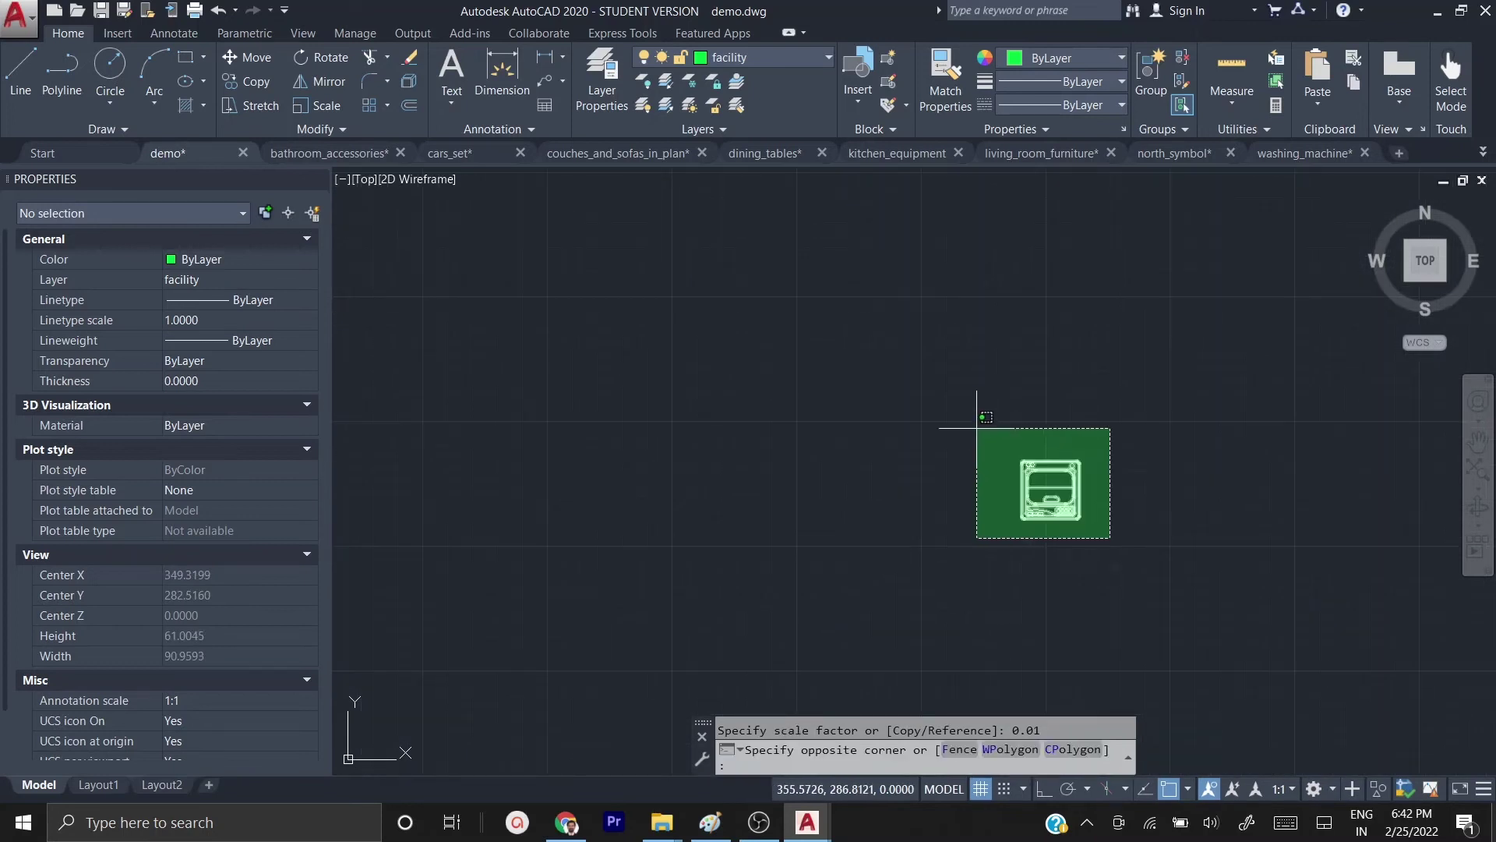
{"action": "left_click", "coordinate": [977, 428]}
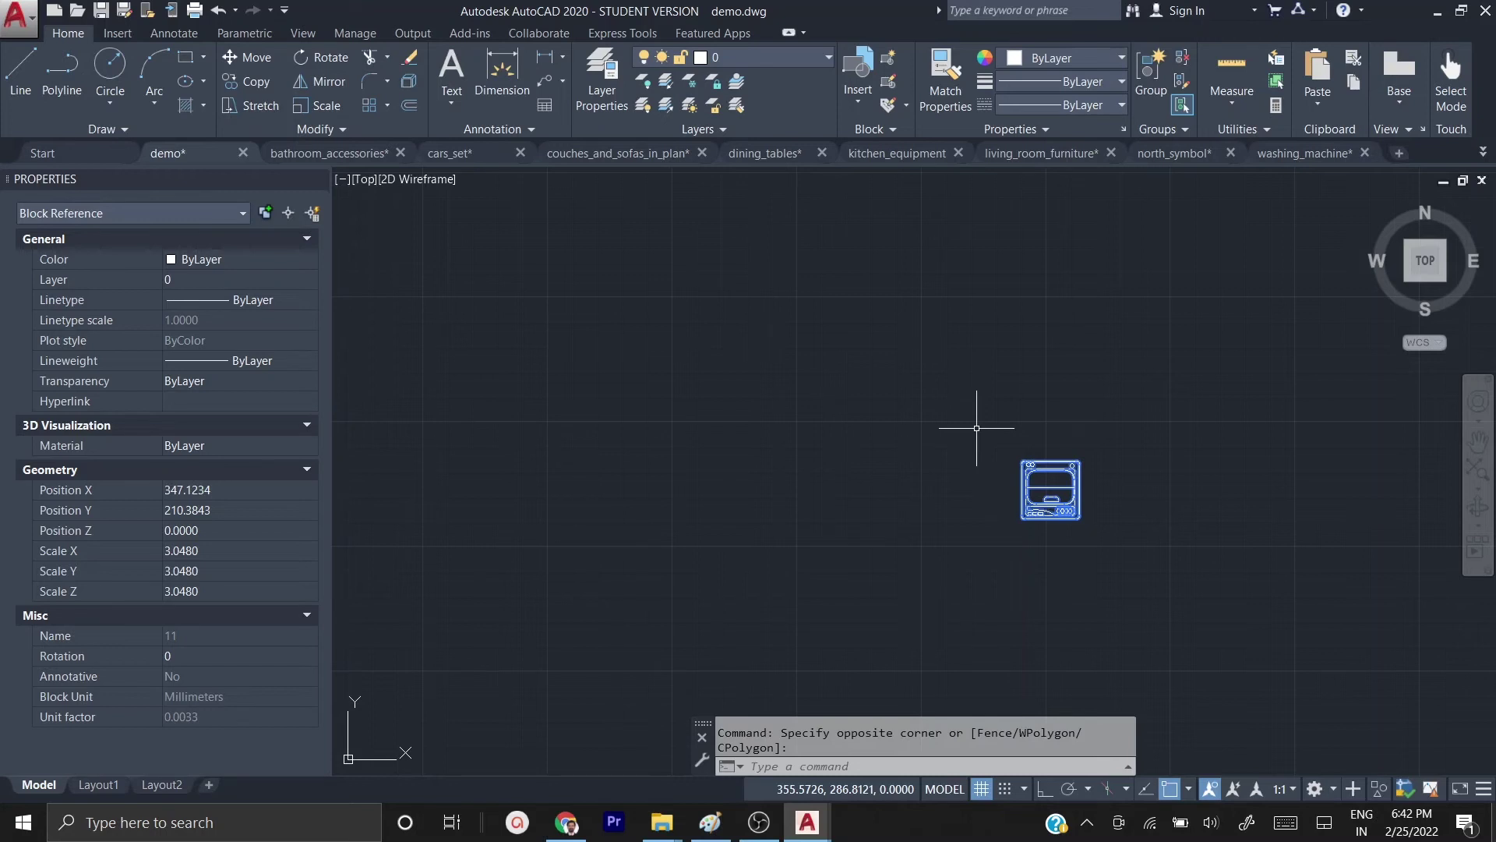
{"action": "type", "text": "m"}
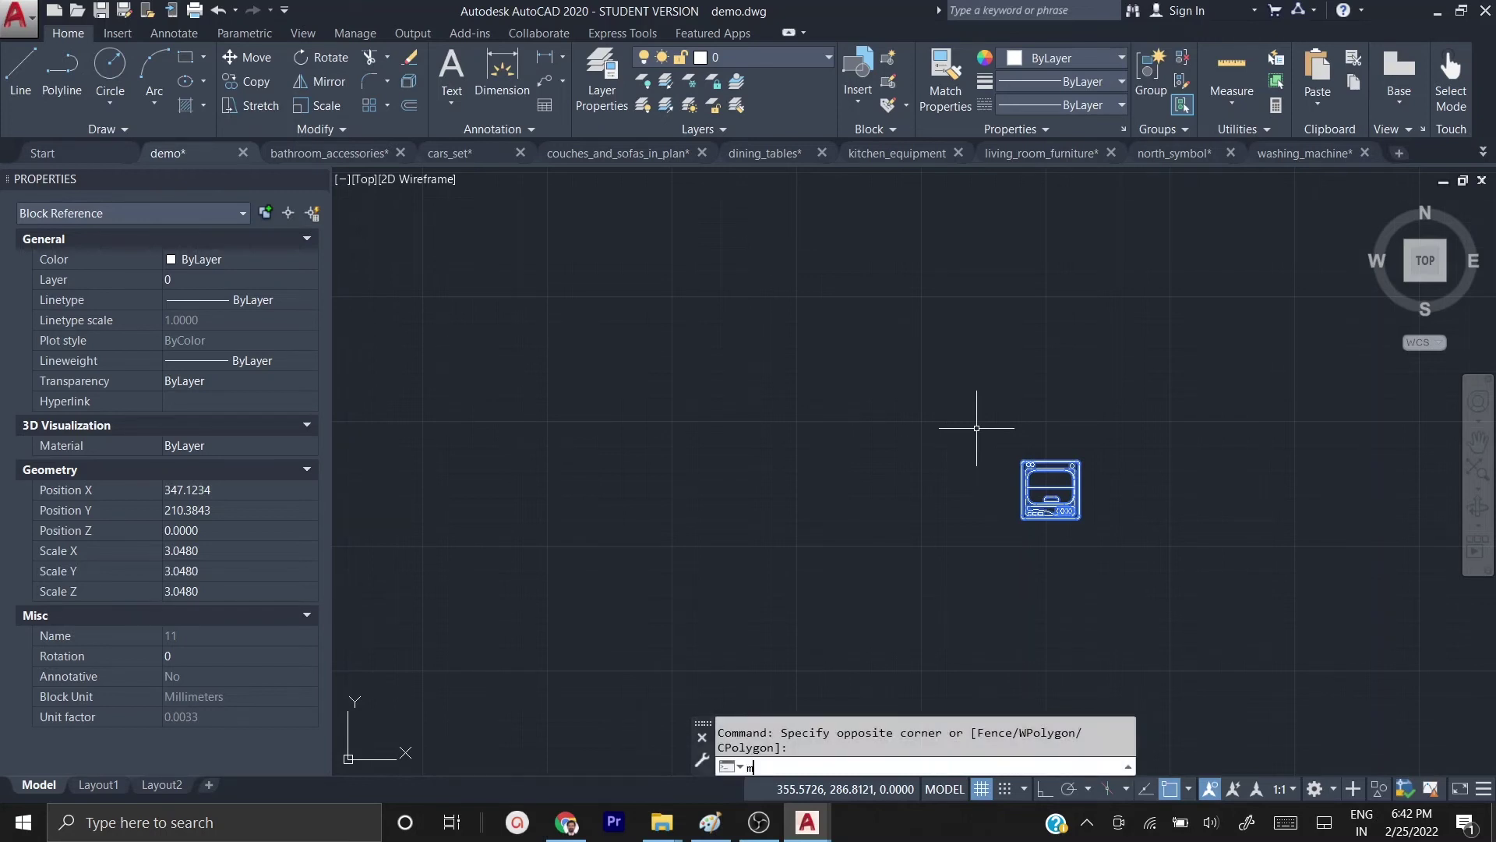
{"action": "key", "text": "Return"}
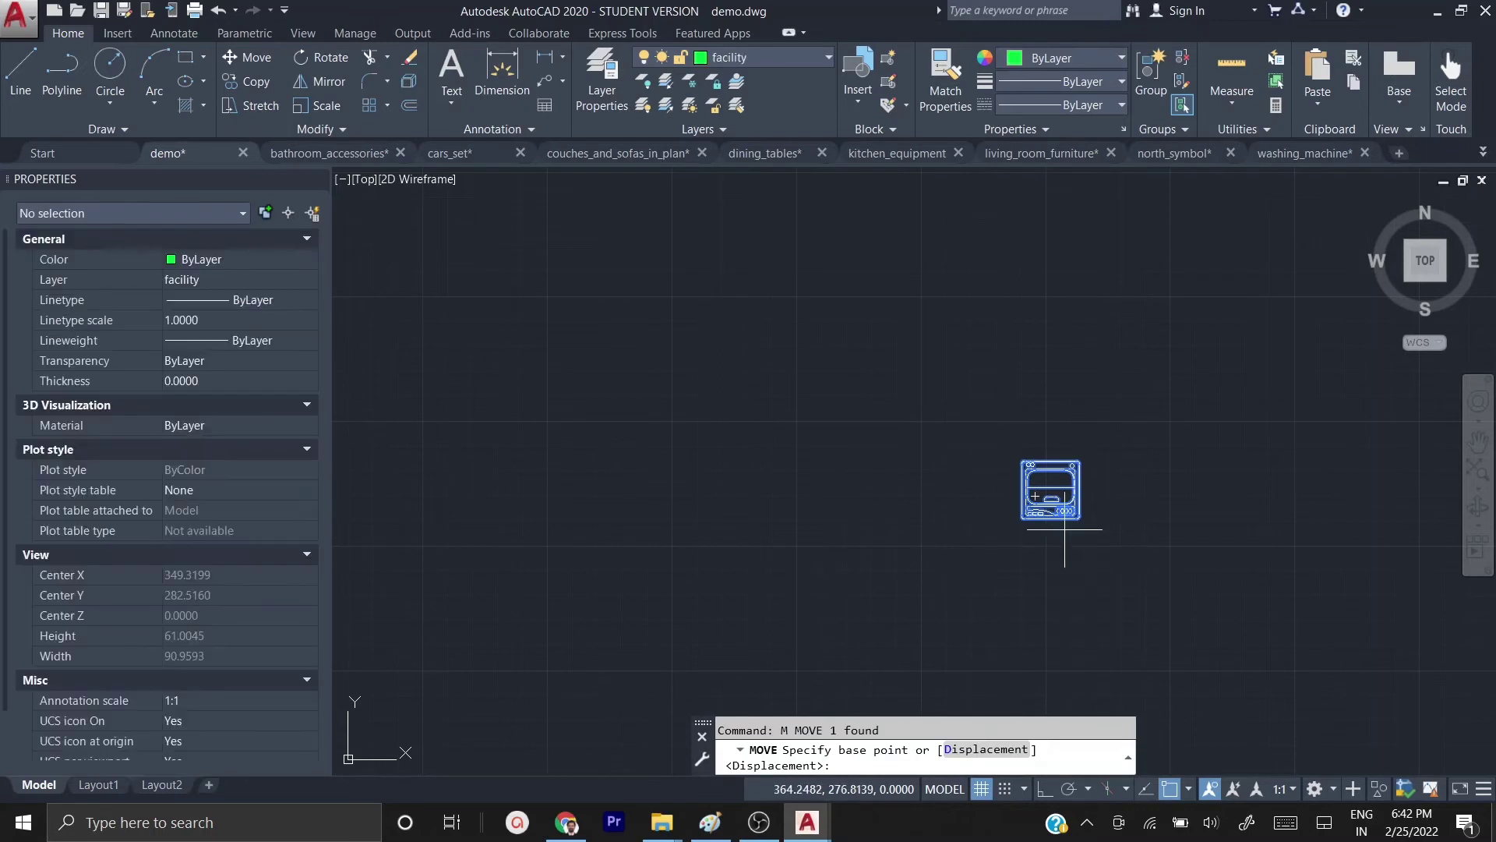
{"action": "left_click", "coordinate": [1083, 516]}
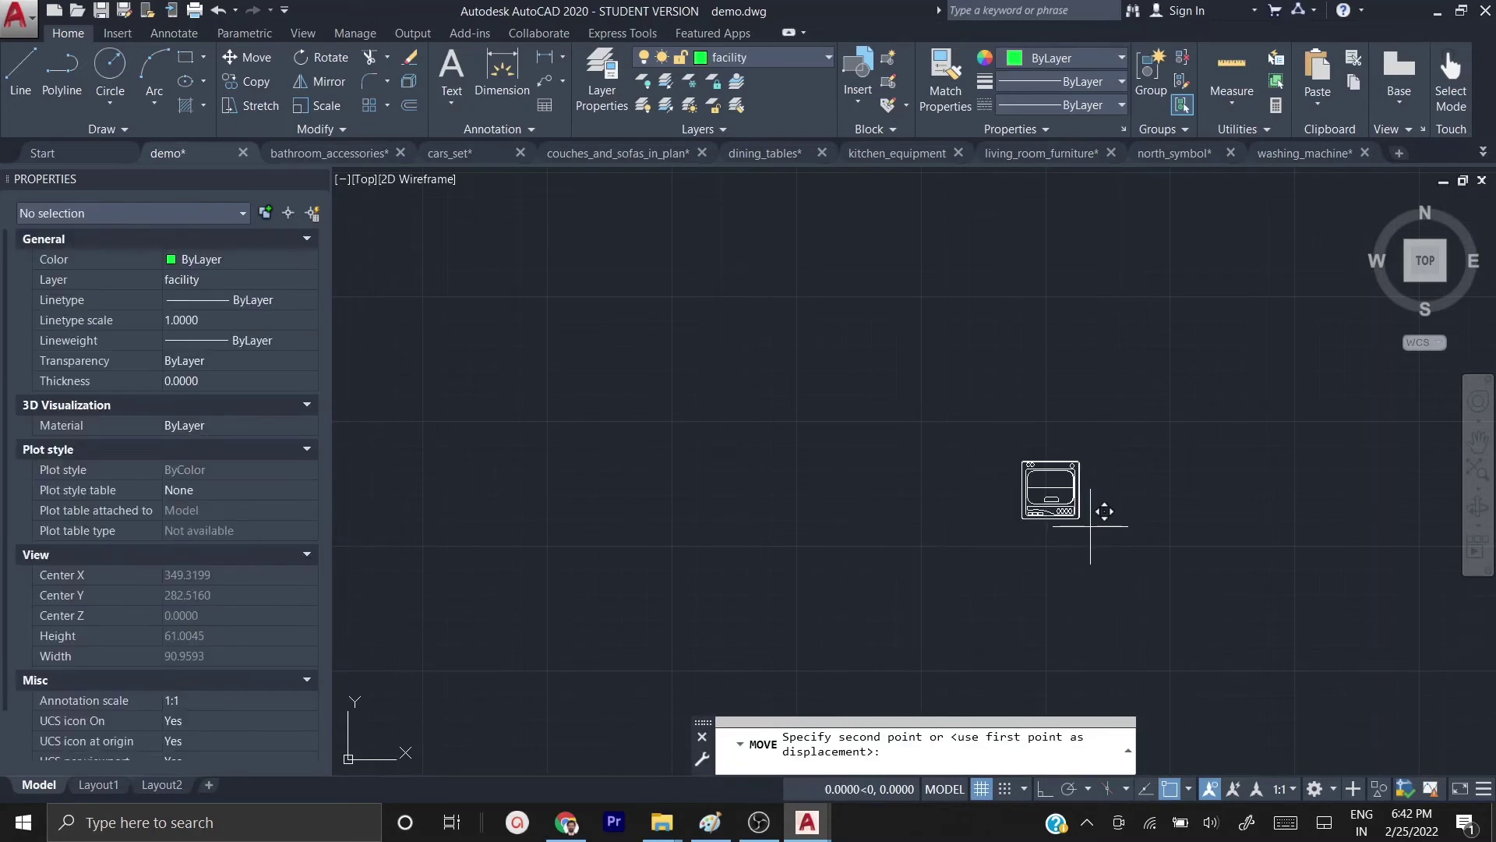
{"action": "scroll", "coordinate": [1085, 518], "scroll_direction": "down", "scroll_amount": 3}
{"action": "scroll", "coordinate": [850, 387], "scroll_direction": "up", "scroll_amount": 3}
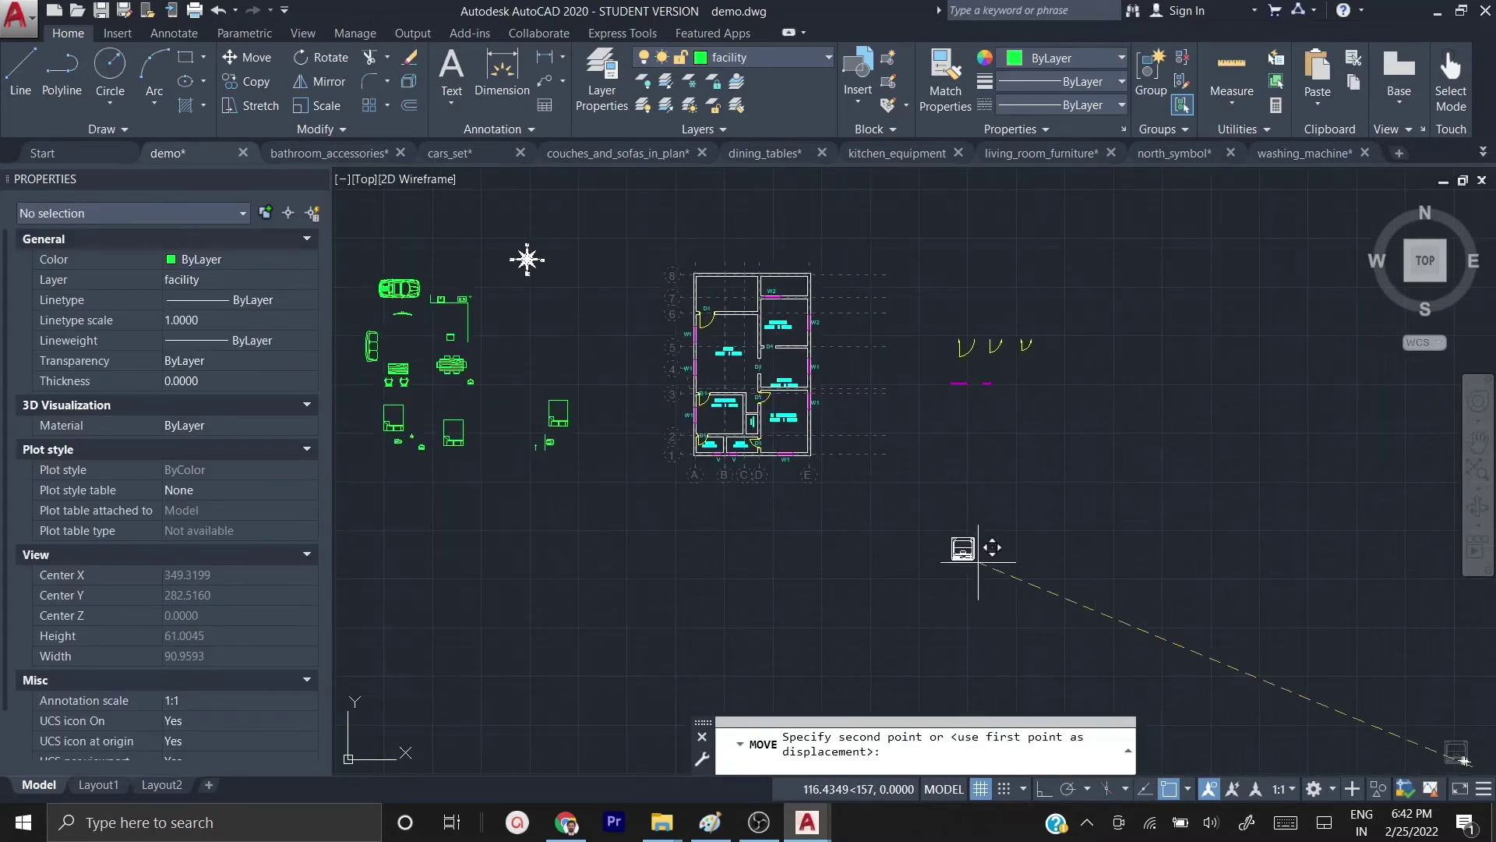
{"action": "scroll", "coordinate": [816, 364], "scroll_direction": "up", "scroll_amount": 4}
{"action": "middle_click_drag", "start_coordinate": [794, 463], "coordinate": [885, 608]}
{"action": "middle_click_drag", "start_coordinate": [871, 543], "coordinate": [888, 420]}
{"action": "middle_click_drag", "start_coordinate": [904, 653], "coordinate": [925, 546]}
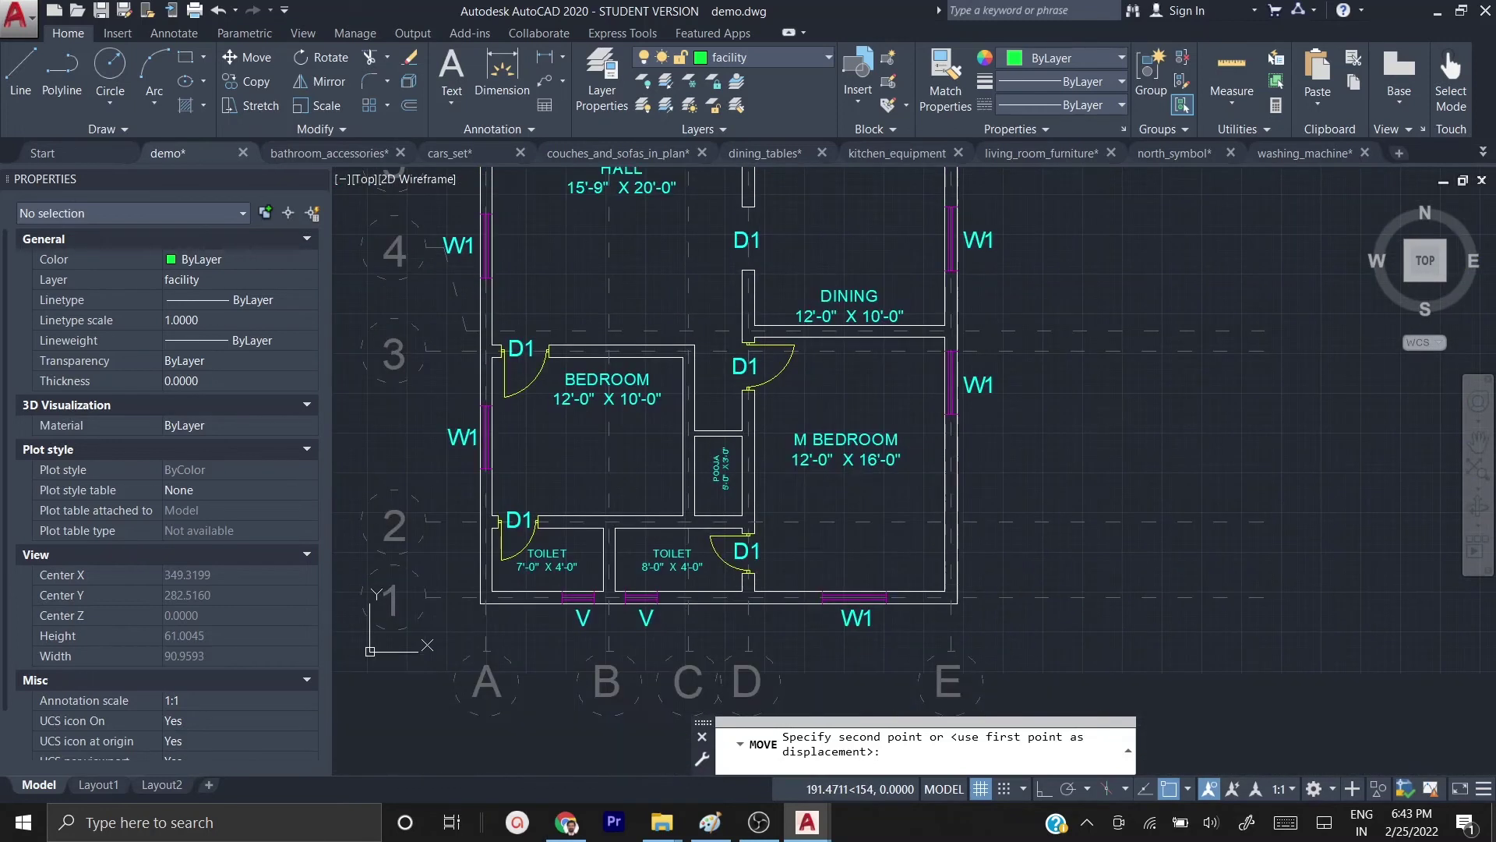
{"action": "left_click", "coordinate": [889, 563]}
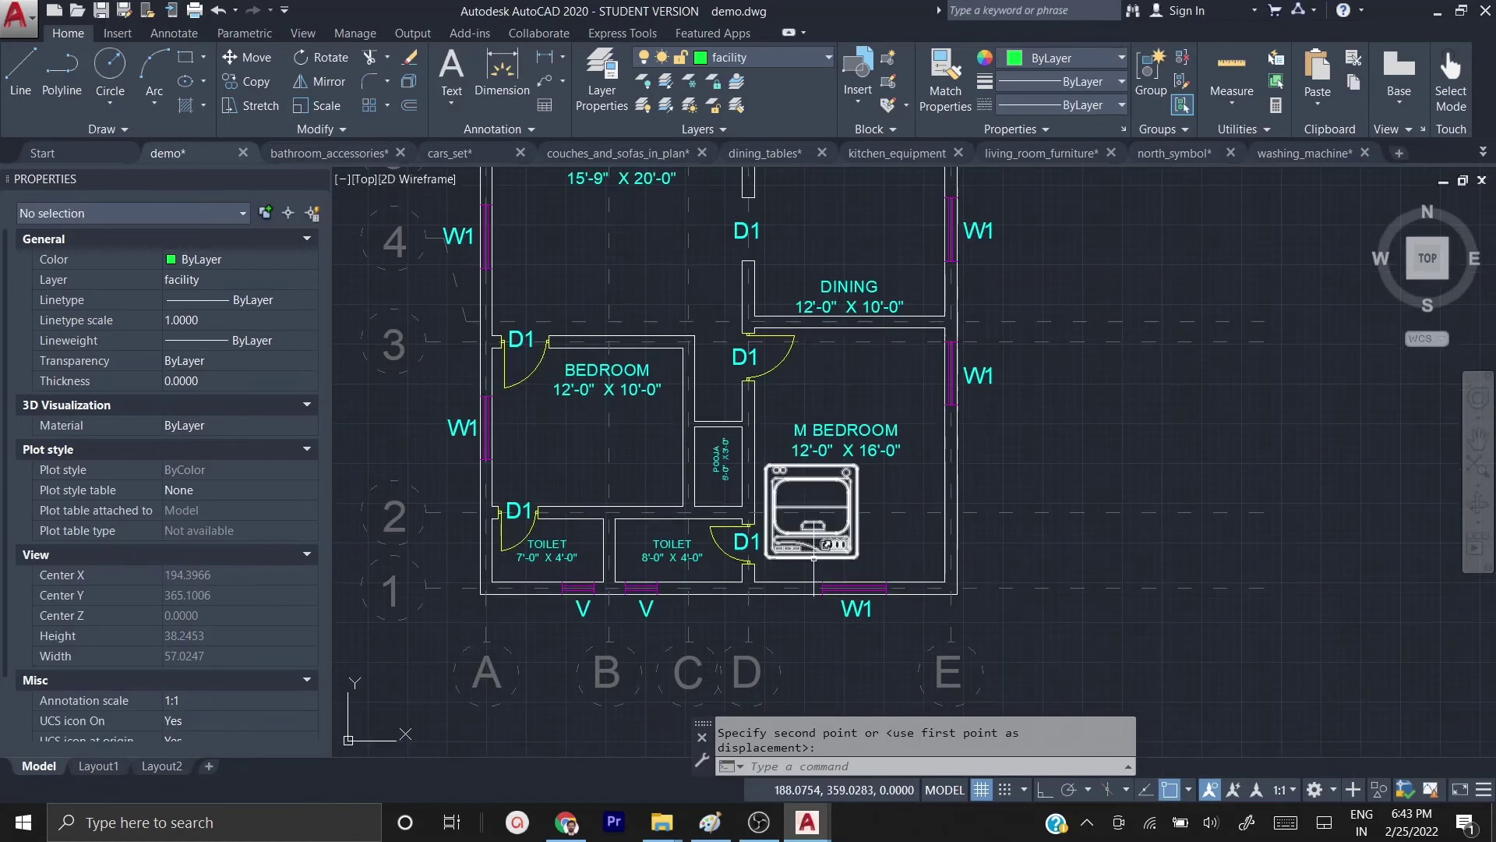
- Scale the washing machine block in the M BEDROOM down to about one third of its size about its lower-left corner
{"action": "scroll", "coordinate": [879, 579], "scroll_direction": "up", "scroll_amount": 4}
{"action": "left_click", "coordinate": [906, 566]}
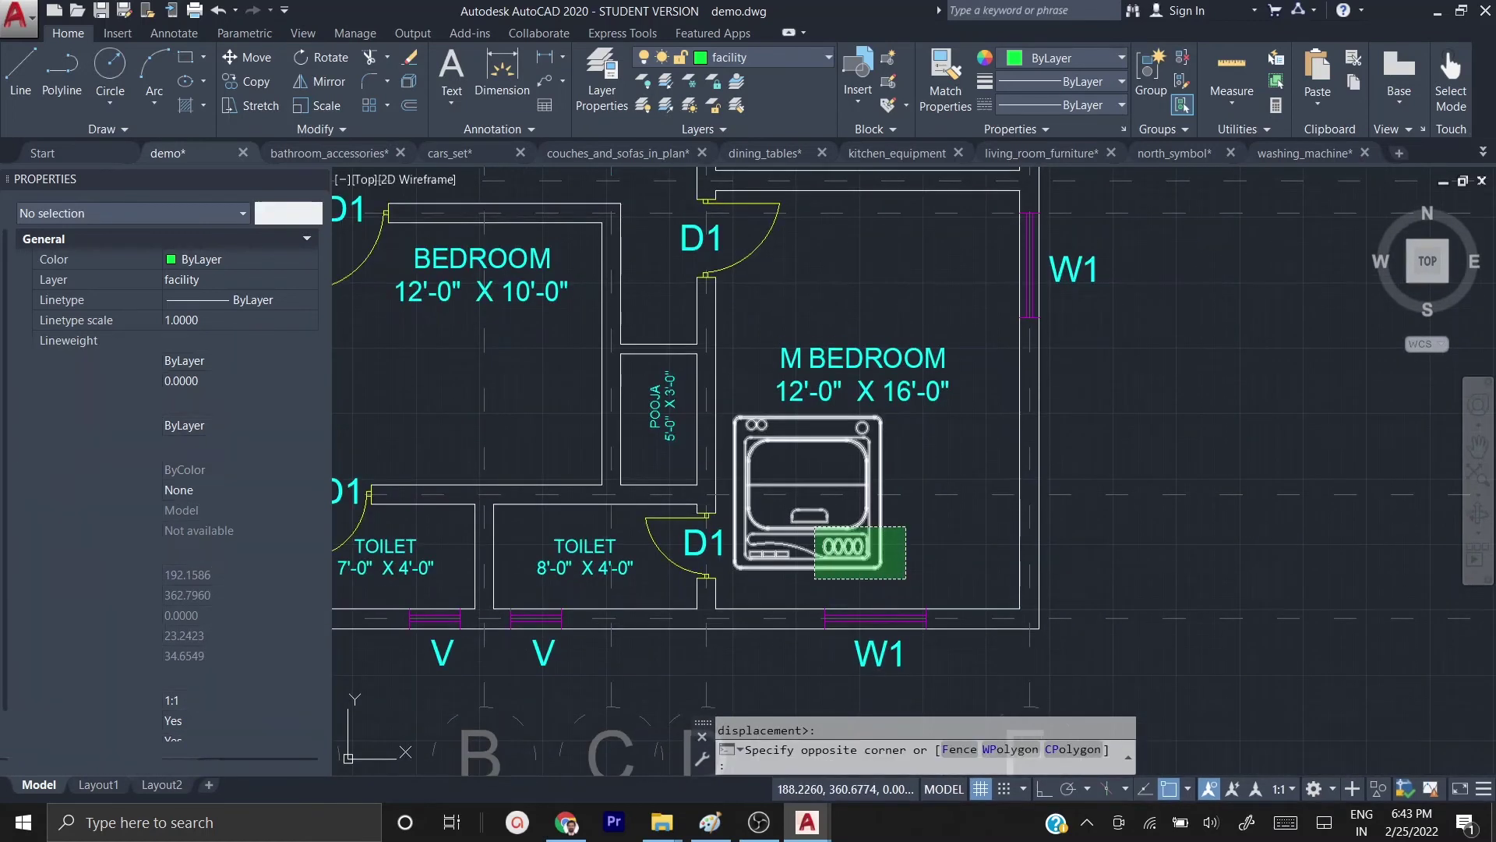
{"action": "left_click", "coordinate": [780, 496]}
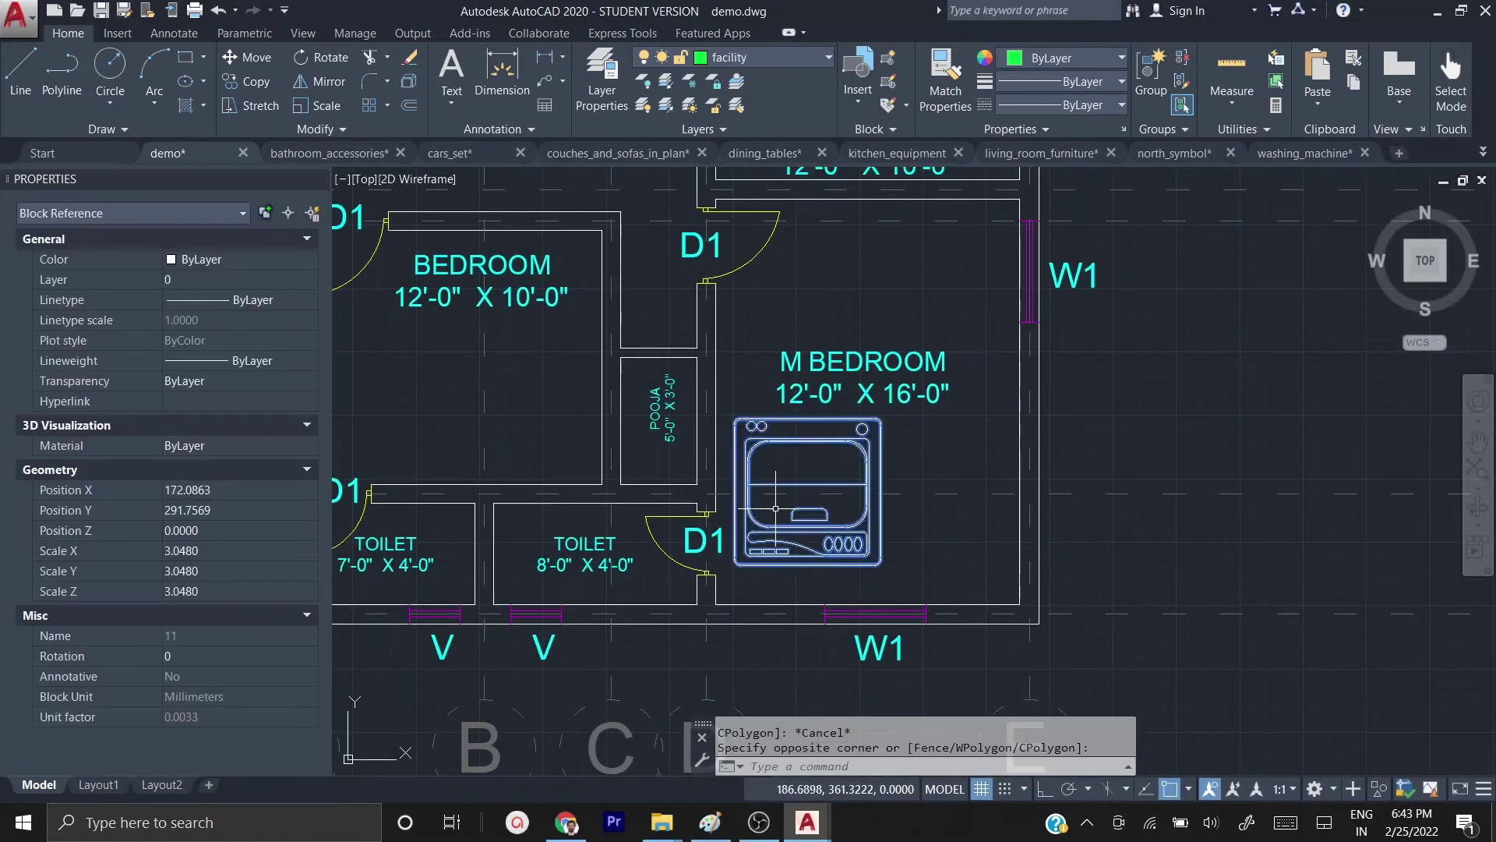
{"action": "type", "text": "scal"}
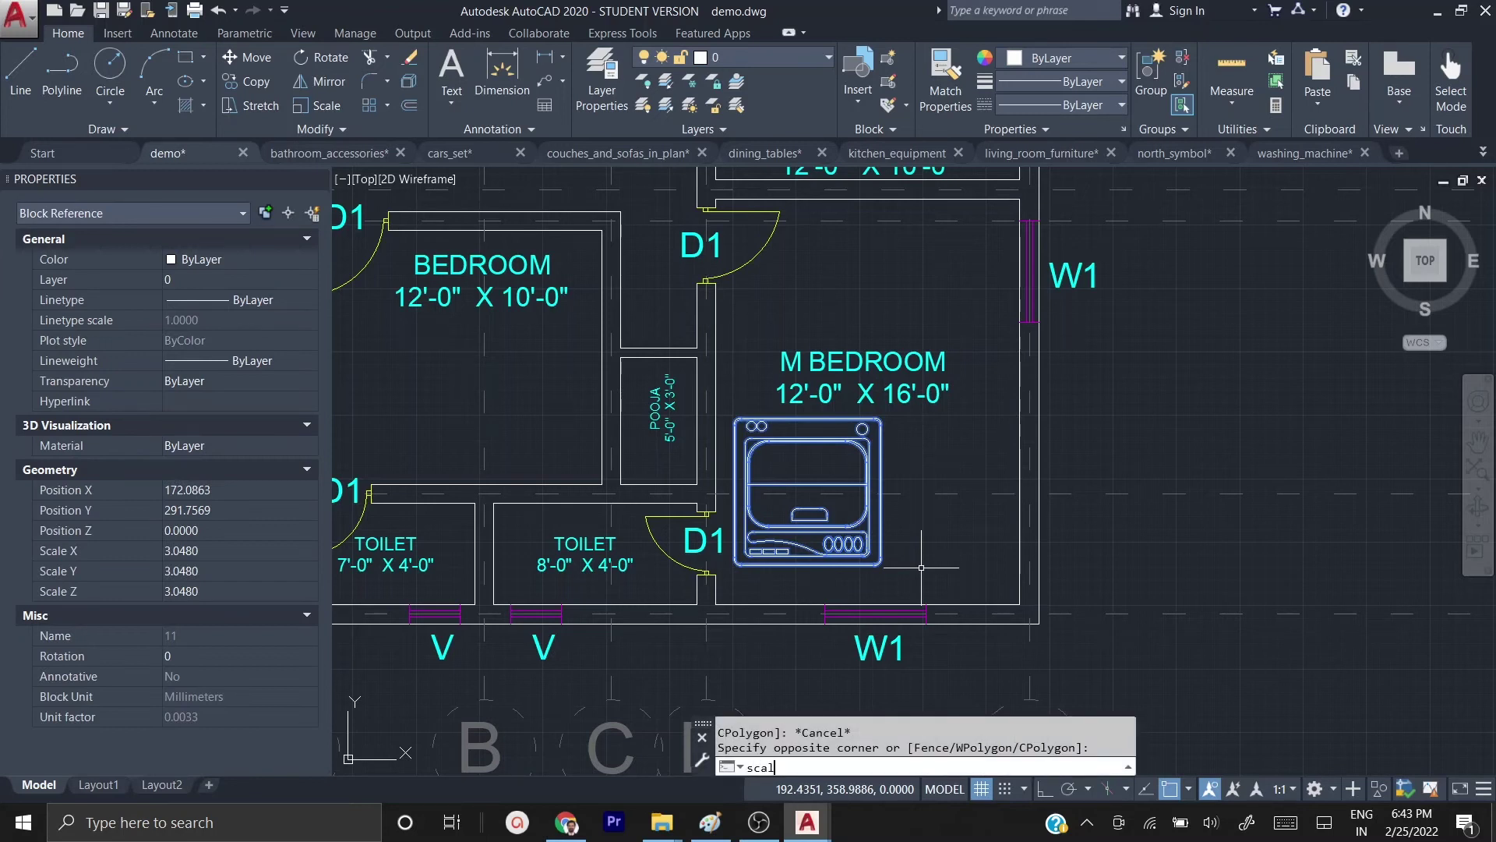
{"action": "type", "text": "e"}
{"action": "key", "text": "Return"}
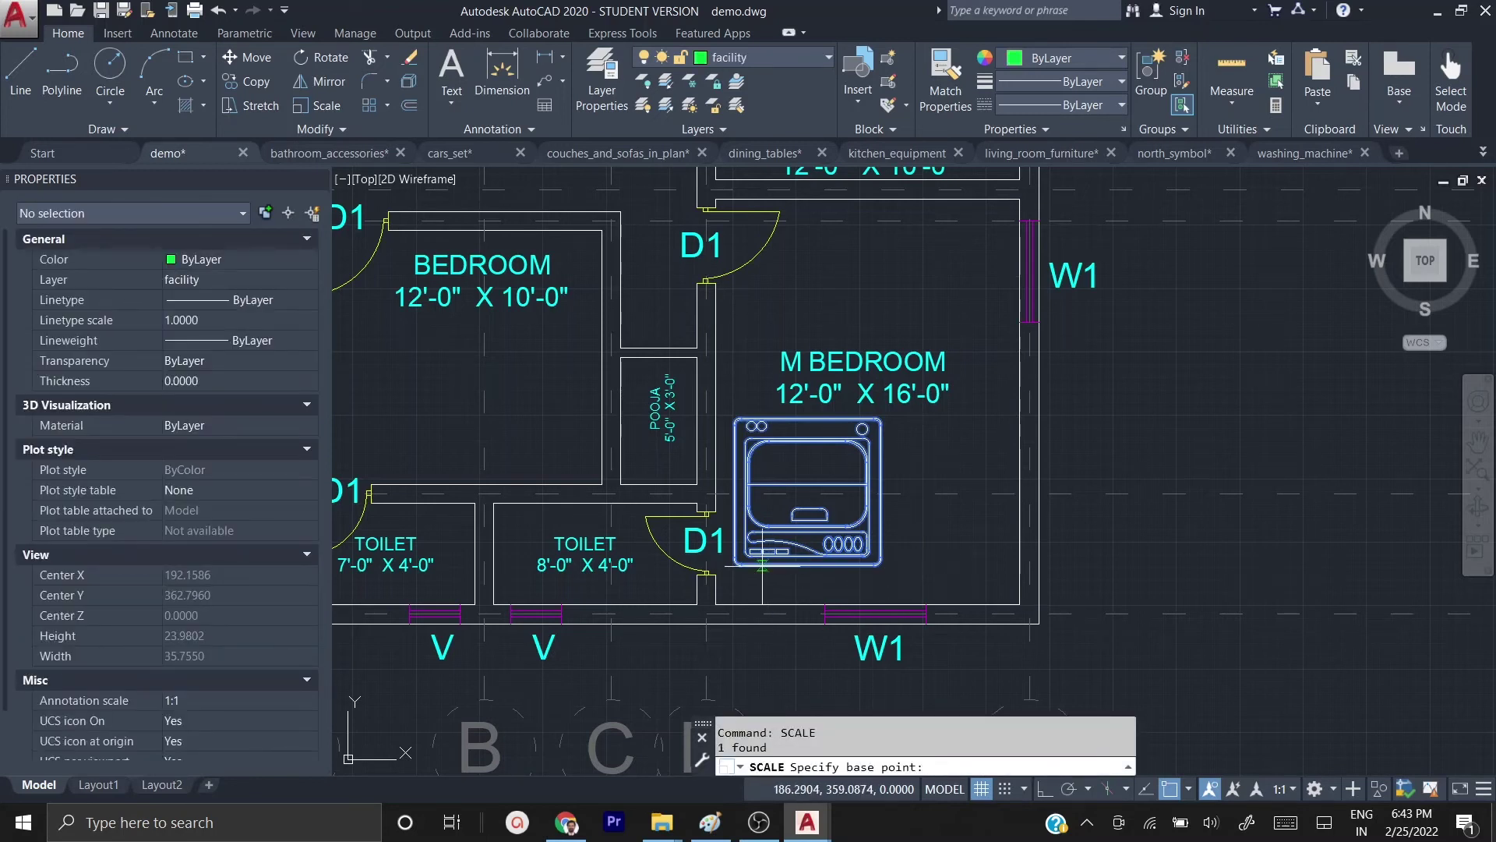
{"action": "left_click", "coordinate": [735, 559]}
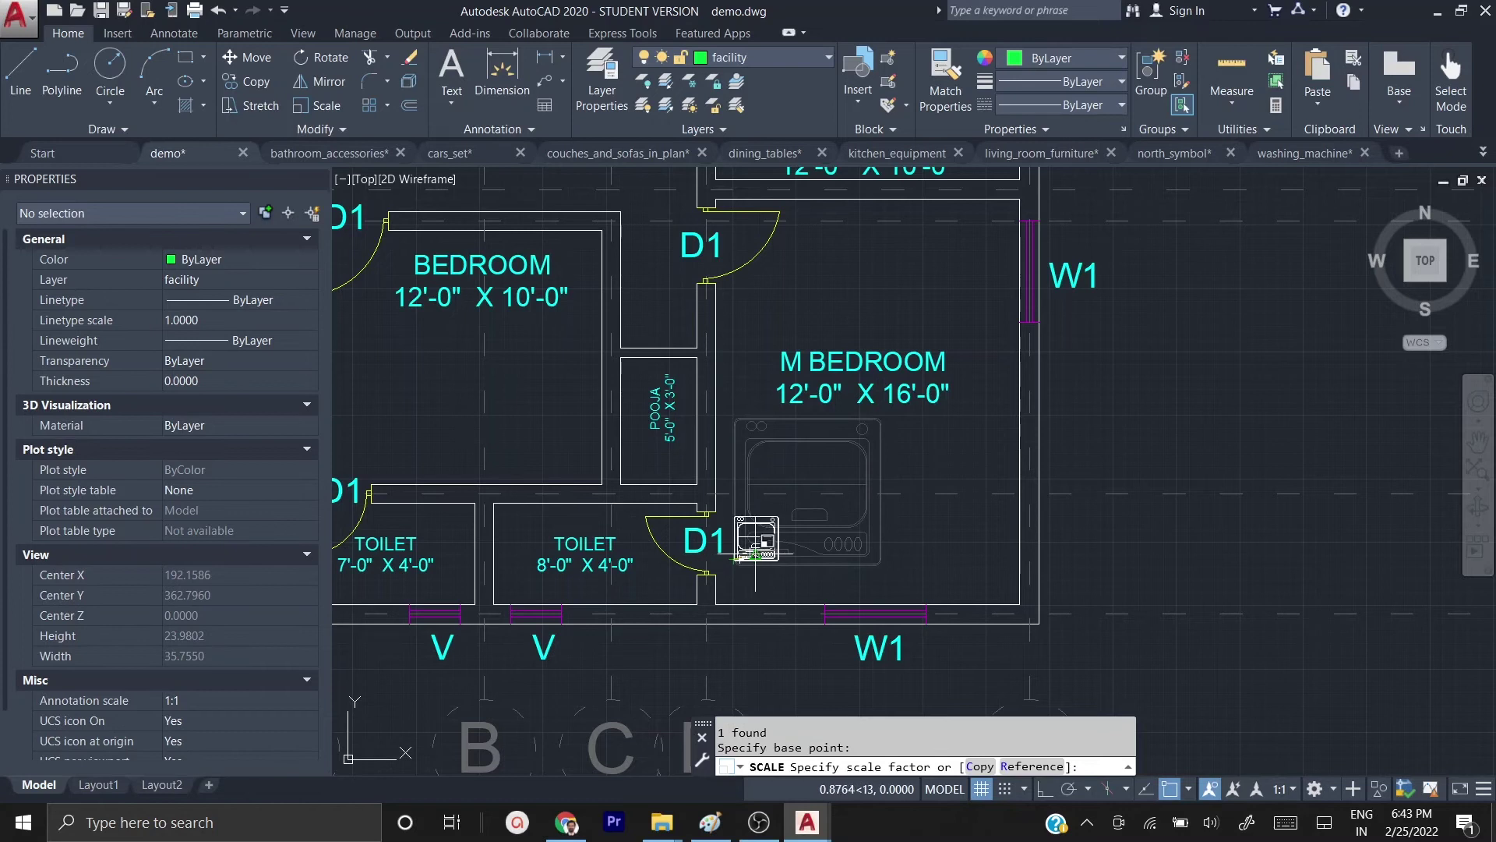
{"action": "scroll", "coordinate": [737, 559], "scroll_direction": "up", "scroll_amount": 4}
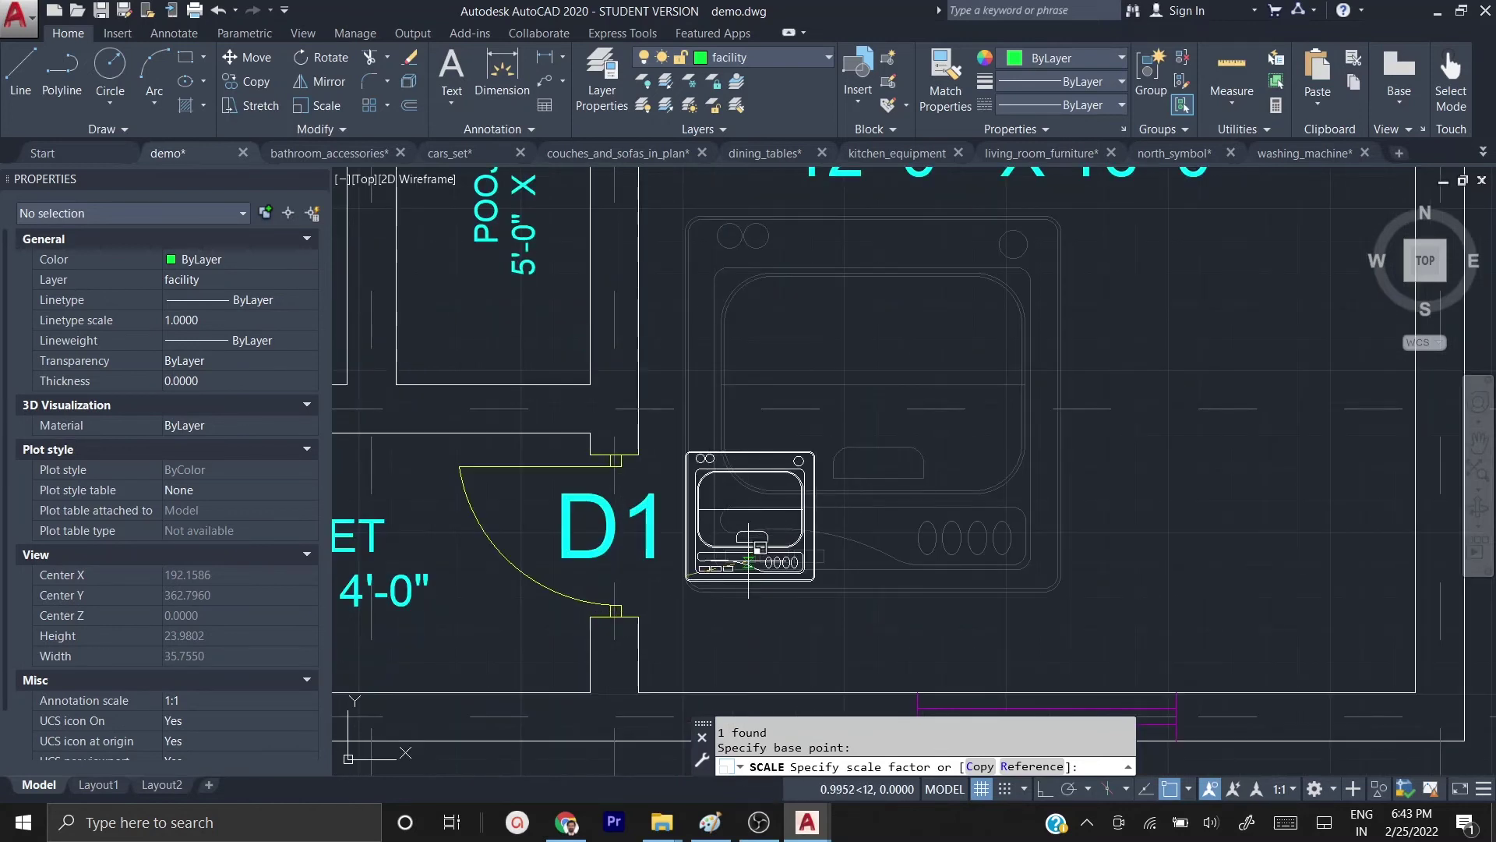
{"action": "left_click", "coordinate": [749, 561]}
- Rotate the washing machine block to 270° about the midpoint of its bottom edge, with Ortho switched on
{"action": "left_click", "coordinate": [849, 607]}
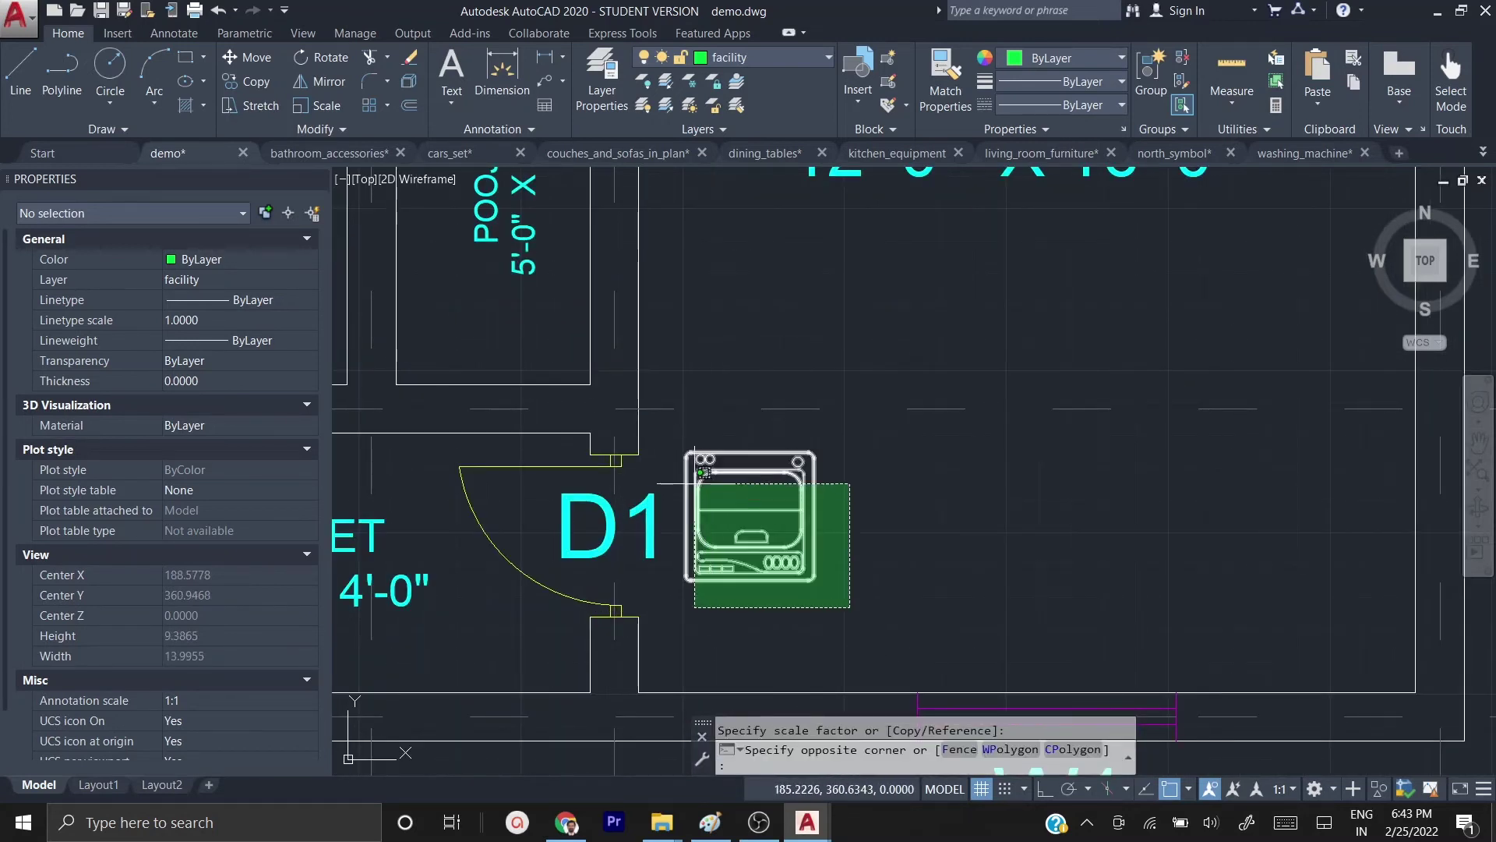
{"action": "left_click", "coordinate": [672, 444]}
{"action": "type", "text": "r"}
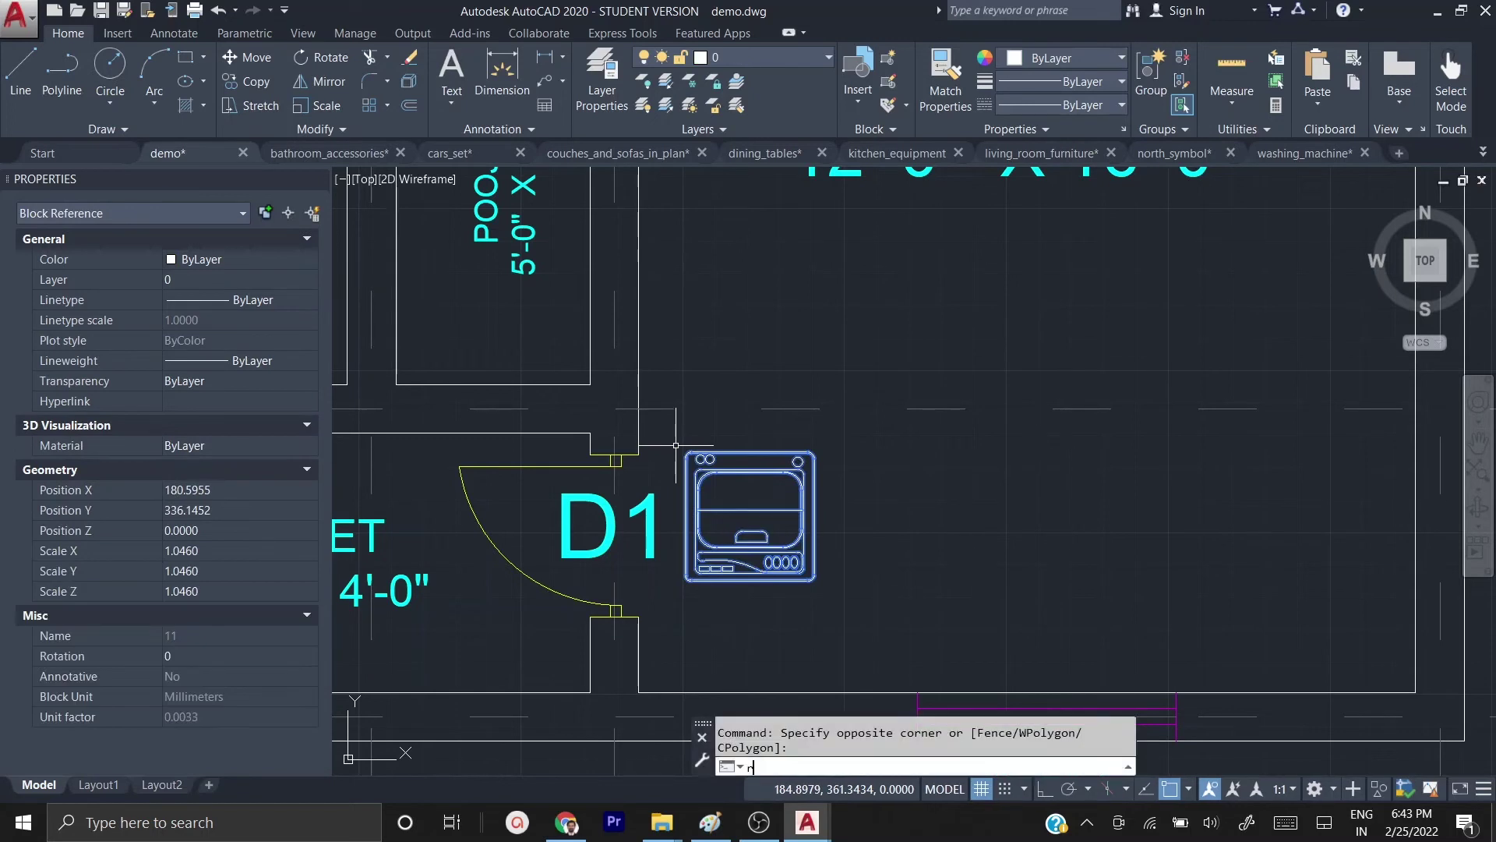
{"action": "key", "text": "Return"}
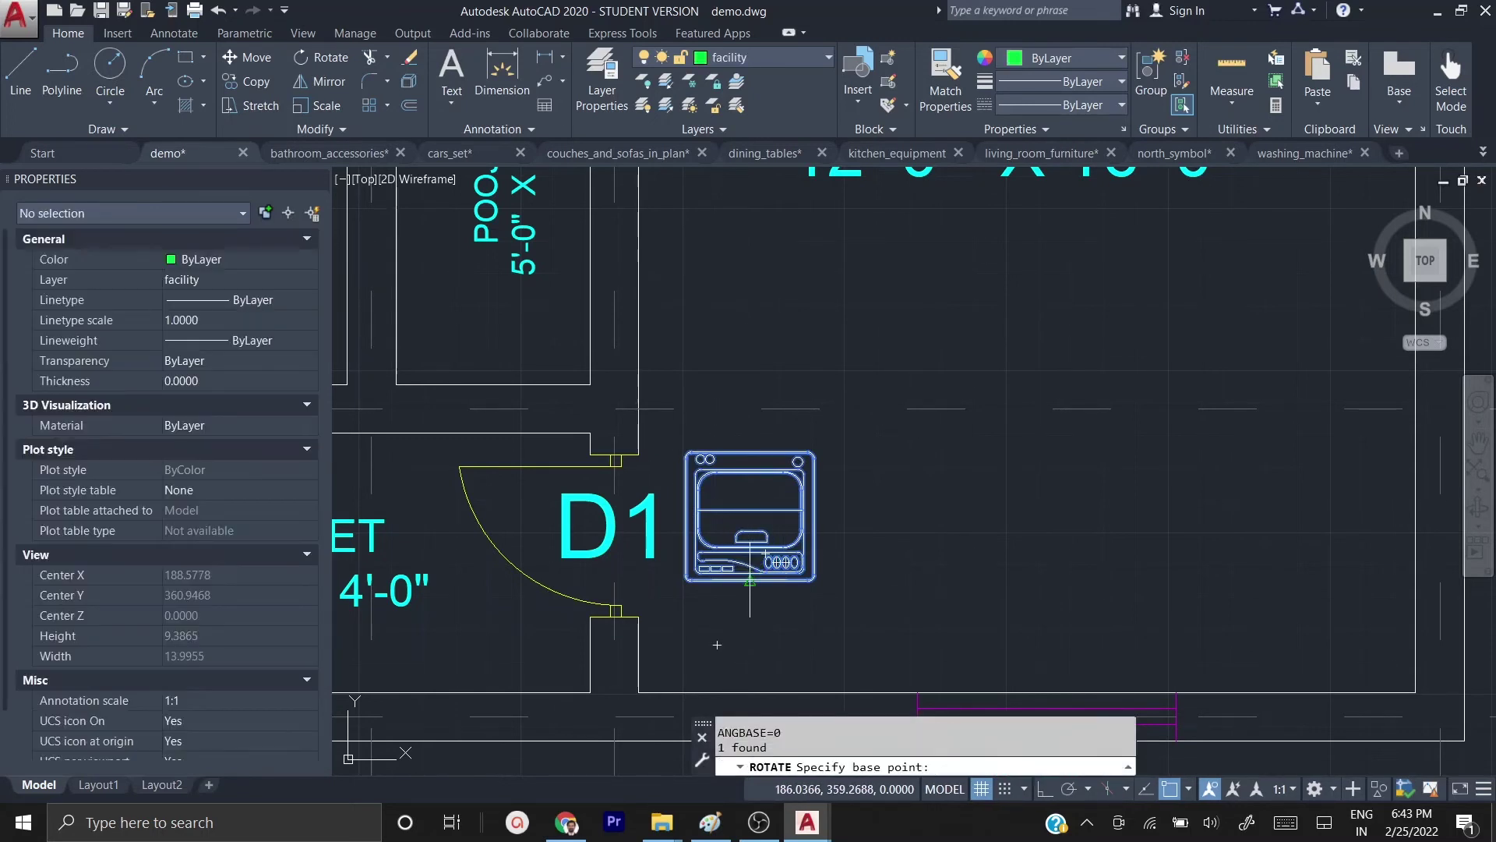
{"action": "left_click", "coordinate": [757, 569]}
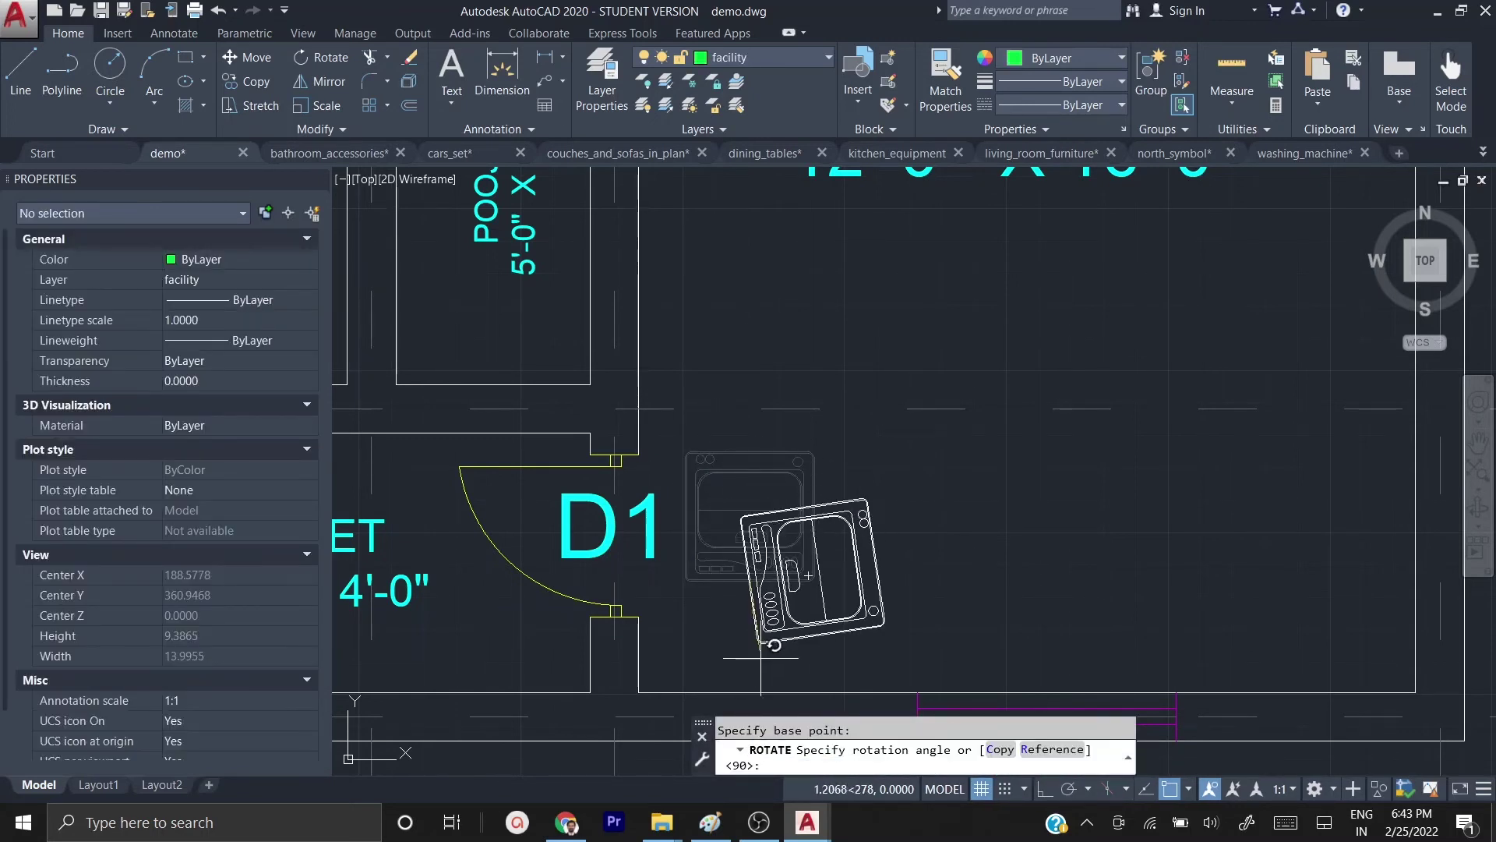
{"action": "left_click", "coordinate": [1045, 793]}
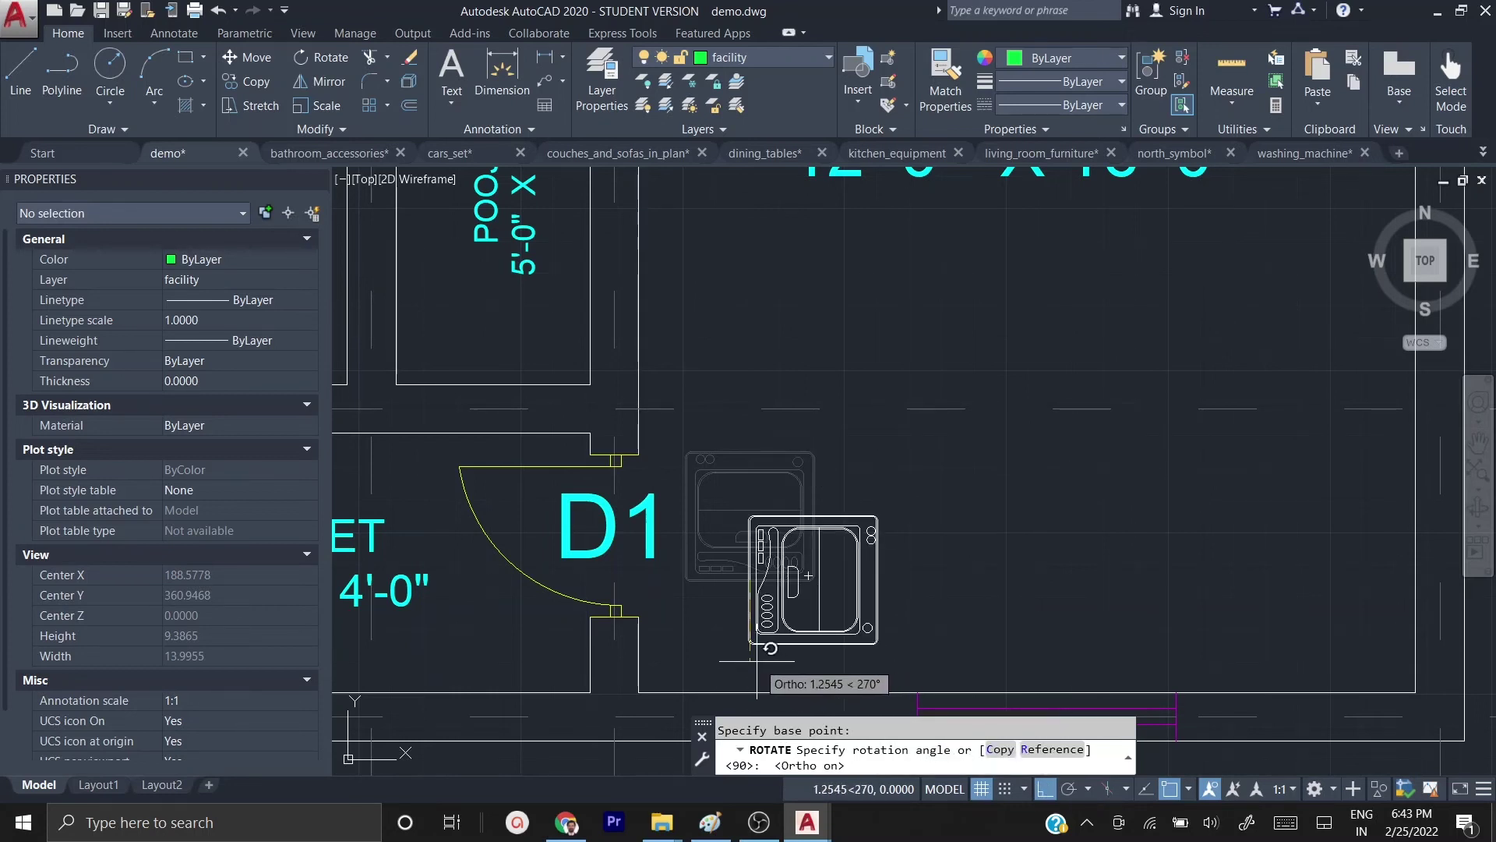
{"action": "left_click", "coordinate": [768, 592]}
- Move the washing machine block by its left edge against the M BEDROOM's left wall, just above the toilet door D1
{"action": "left_click", "coordinate": [805, 659]}
{"action": "left_click", "coordinate": [768, 585]}
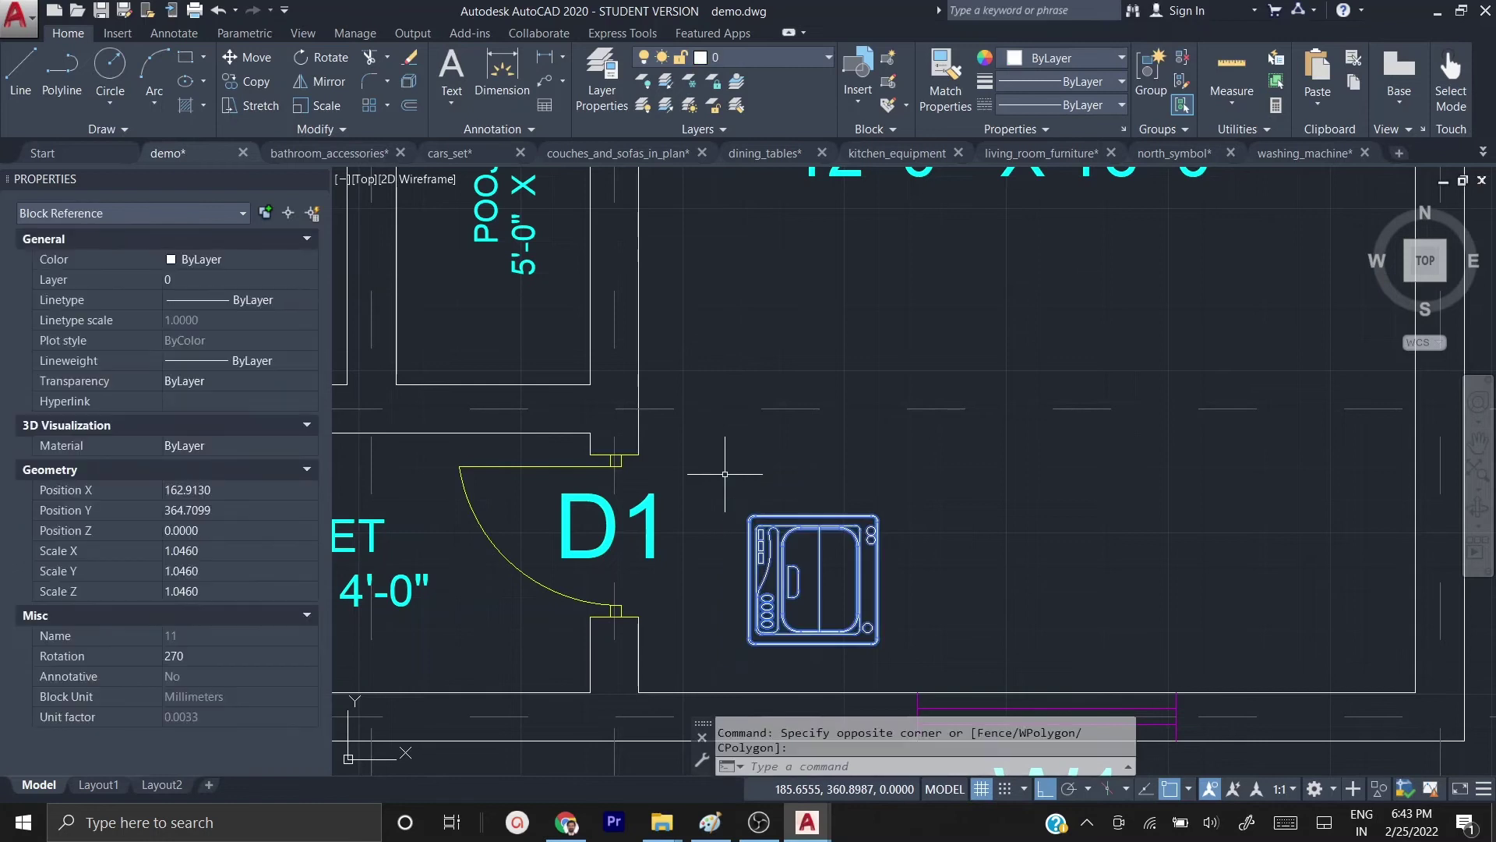
{"action": "type", "text": "m"}
{"action": "key", "text": "Return"}
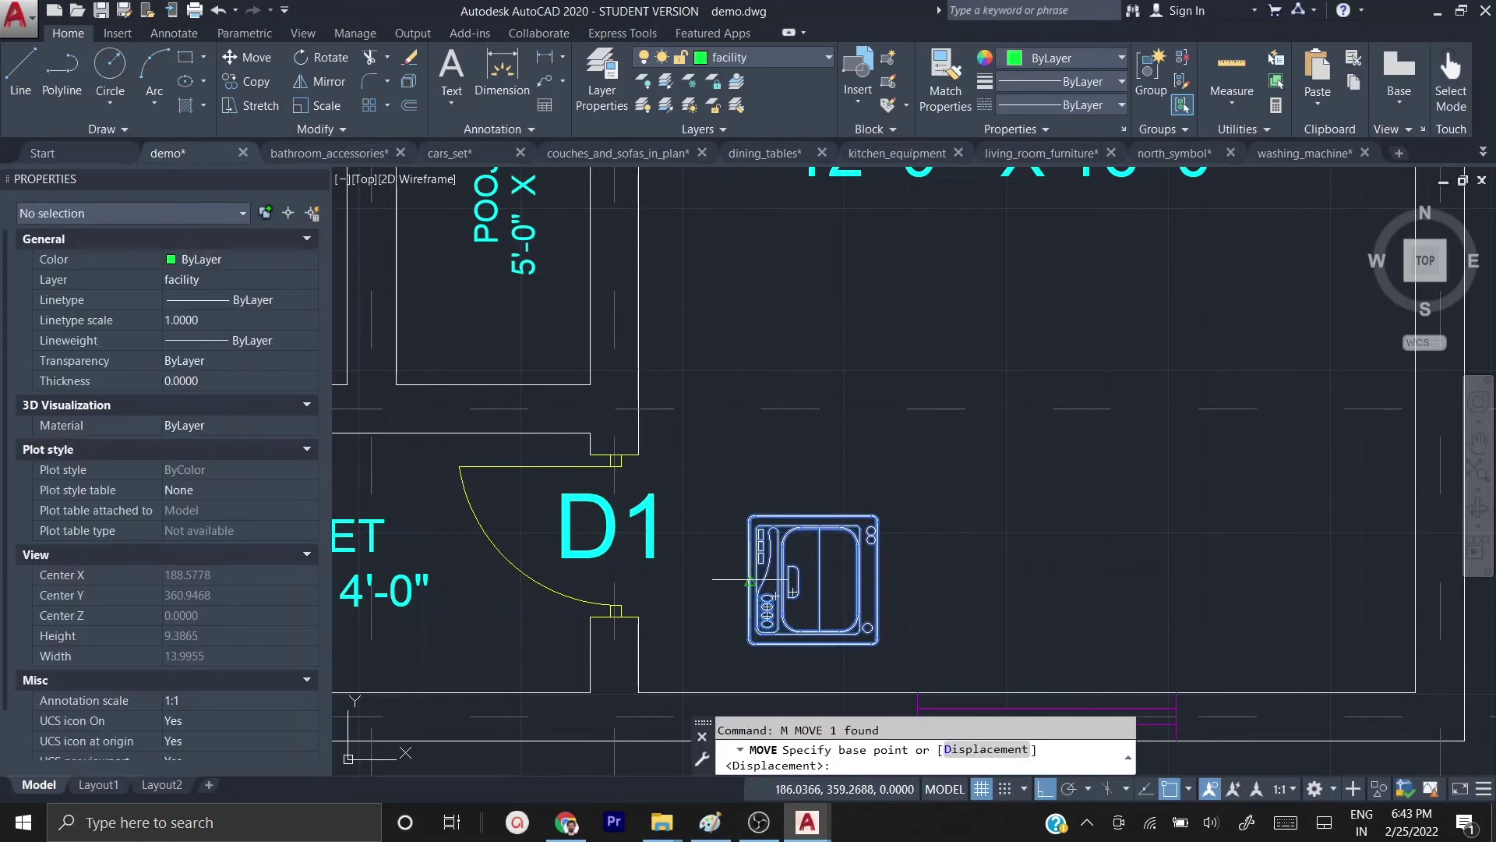
{"action": "left_click", "coordinate": [749, 581]}
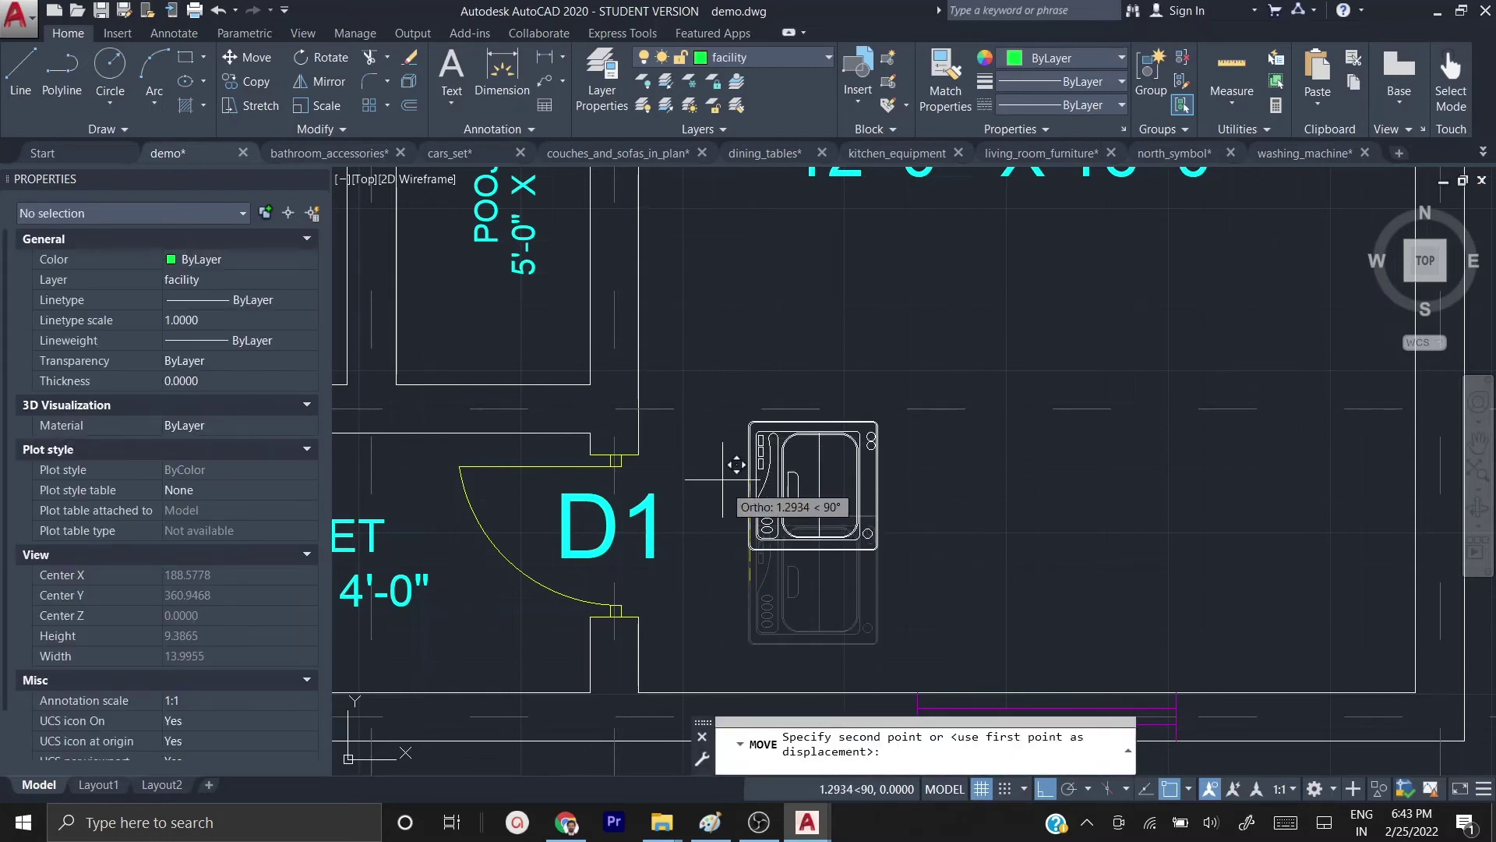
{"action": "left_click", "coordinate": [654, 372]}
{"action": "scroll", "coordinate": [782, 478], "scroll_direction": "down", "scroll_amount": 2}
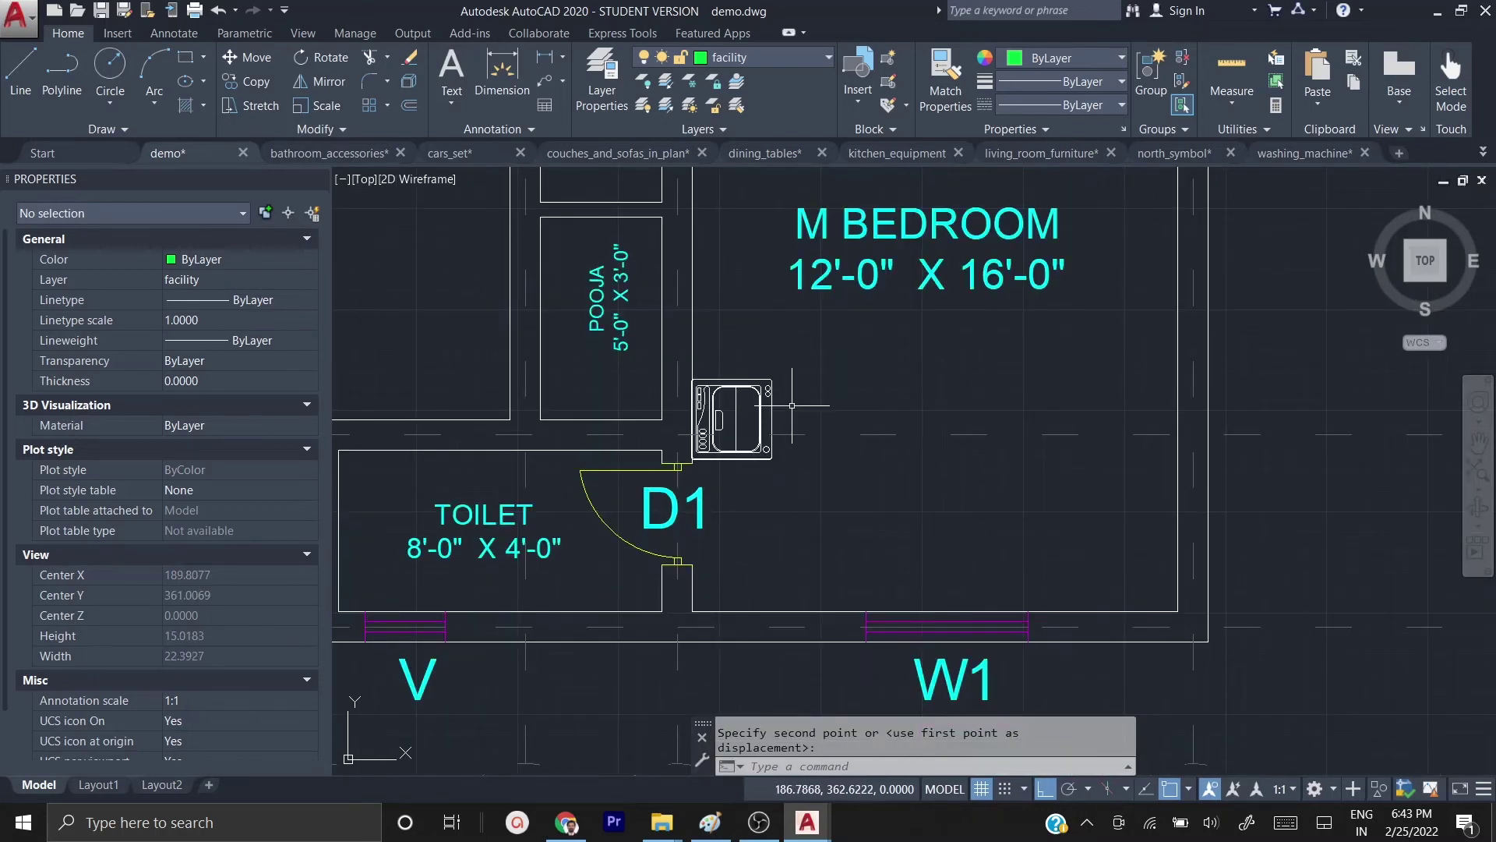
- Change the washing machine block's layer to facility and clear the selection
{"action": "left_click", "coordinate": [792, 405]}
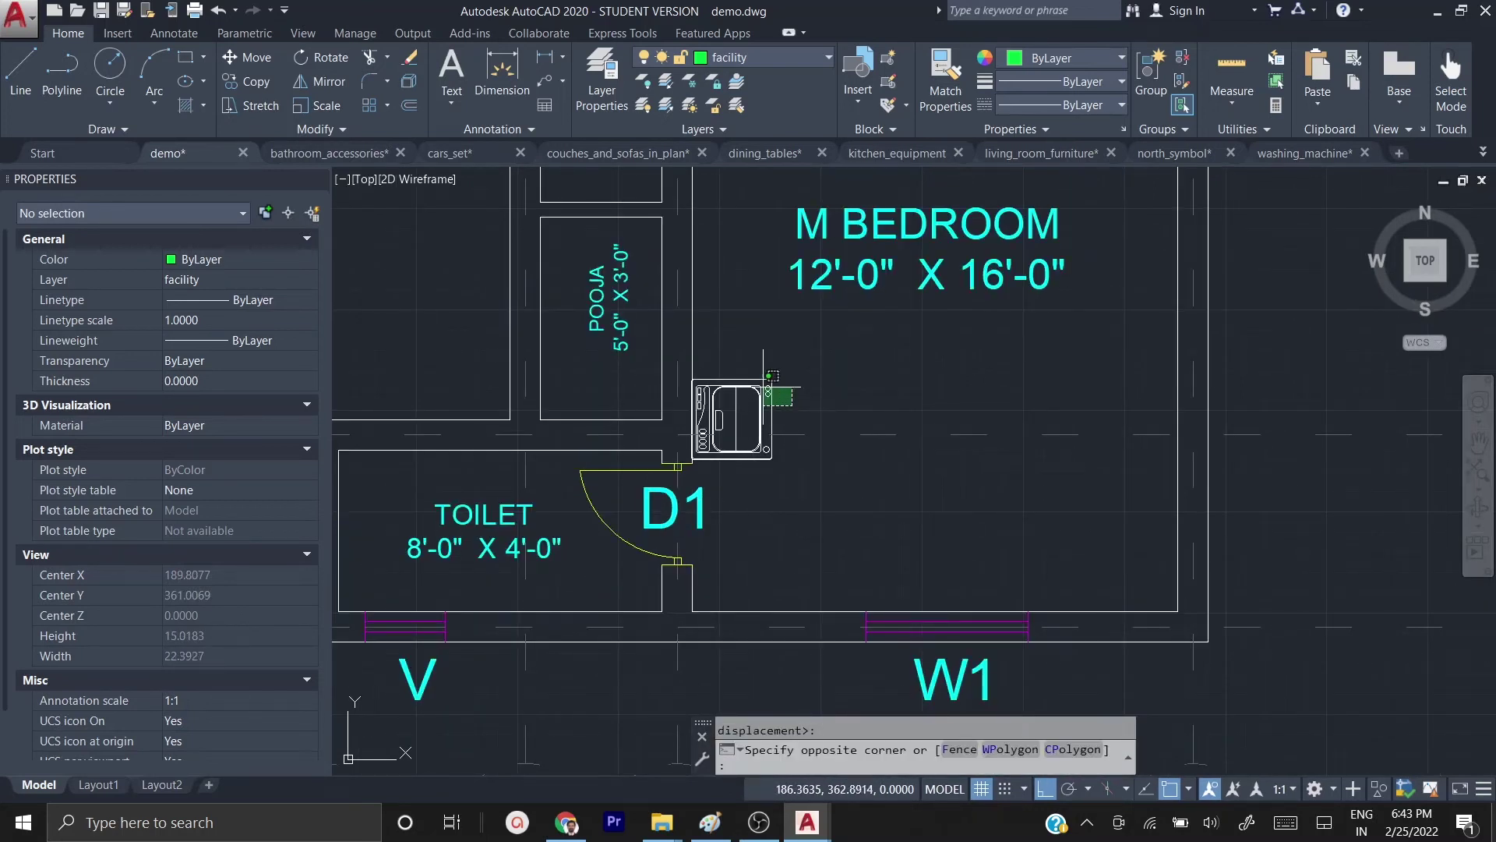
{"action": "left_click", "coordinate": [735, 344]}
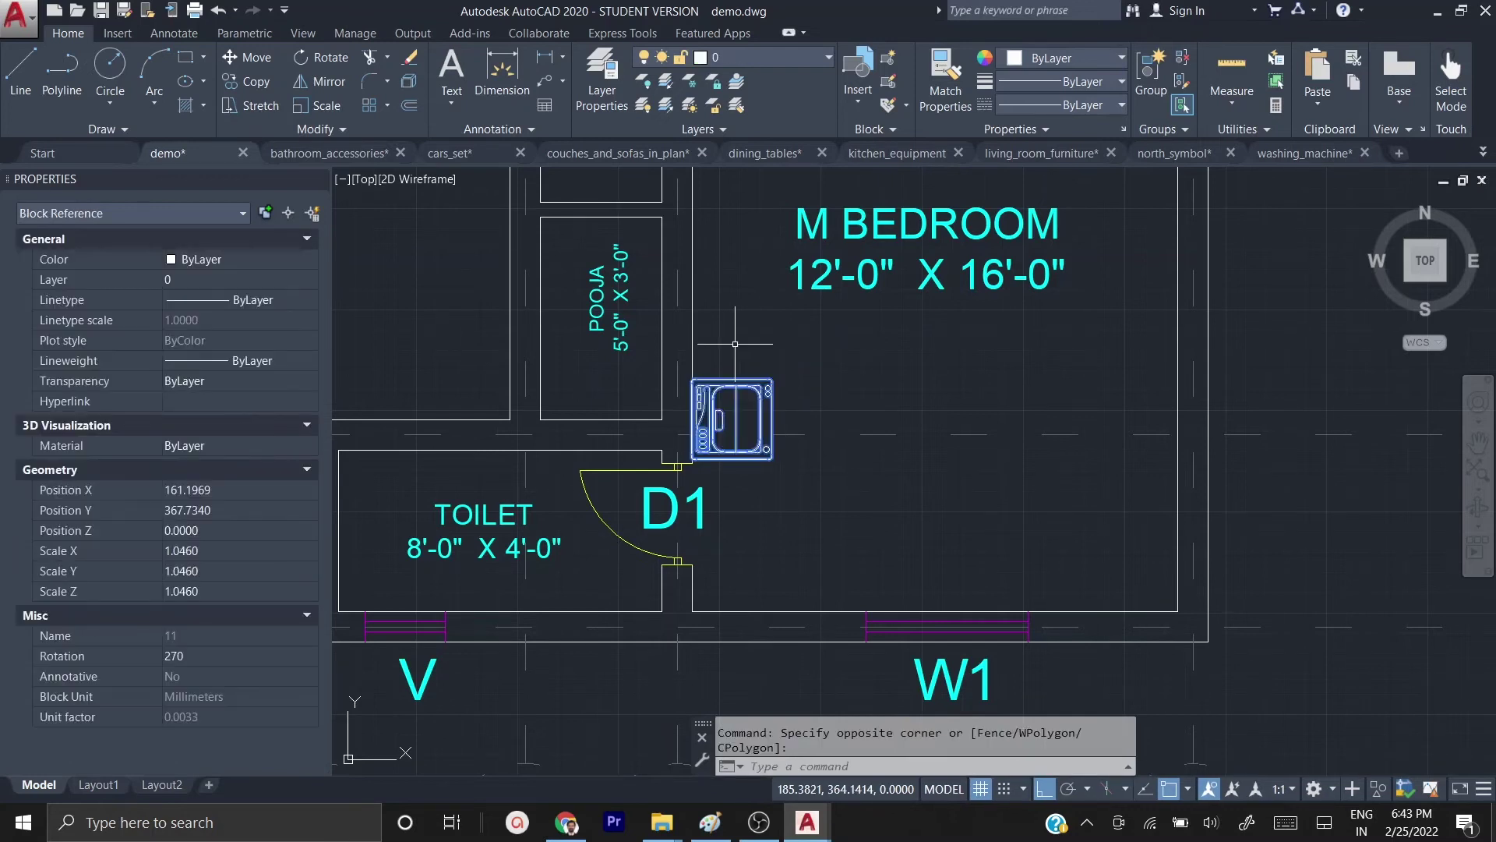
{"action": "left_click", "coordinate": [827, 61]}
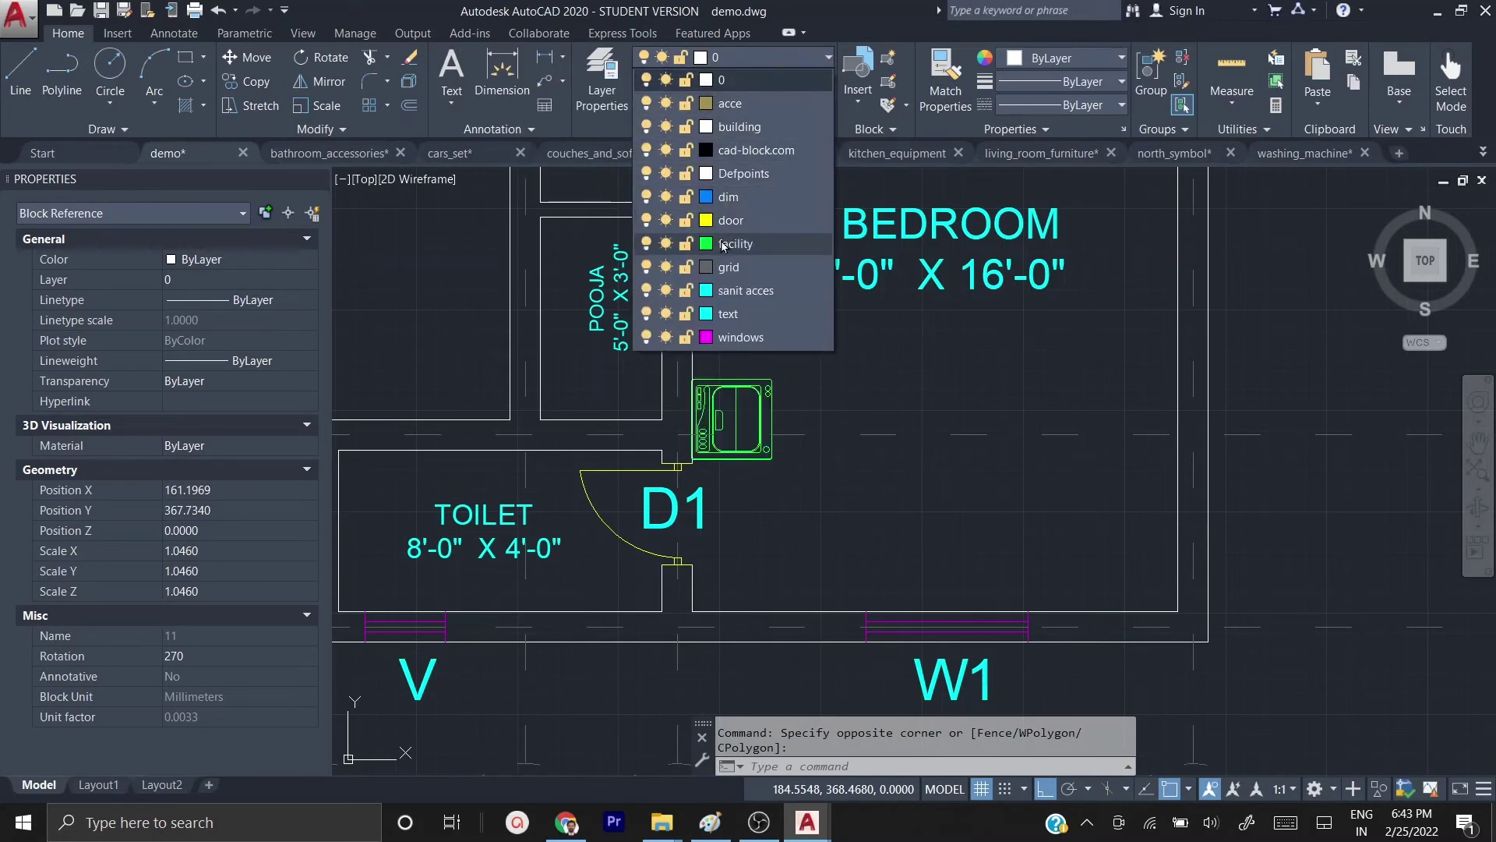
{"action": "left_click", "coordinate": [723, 245]}
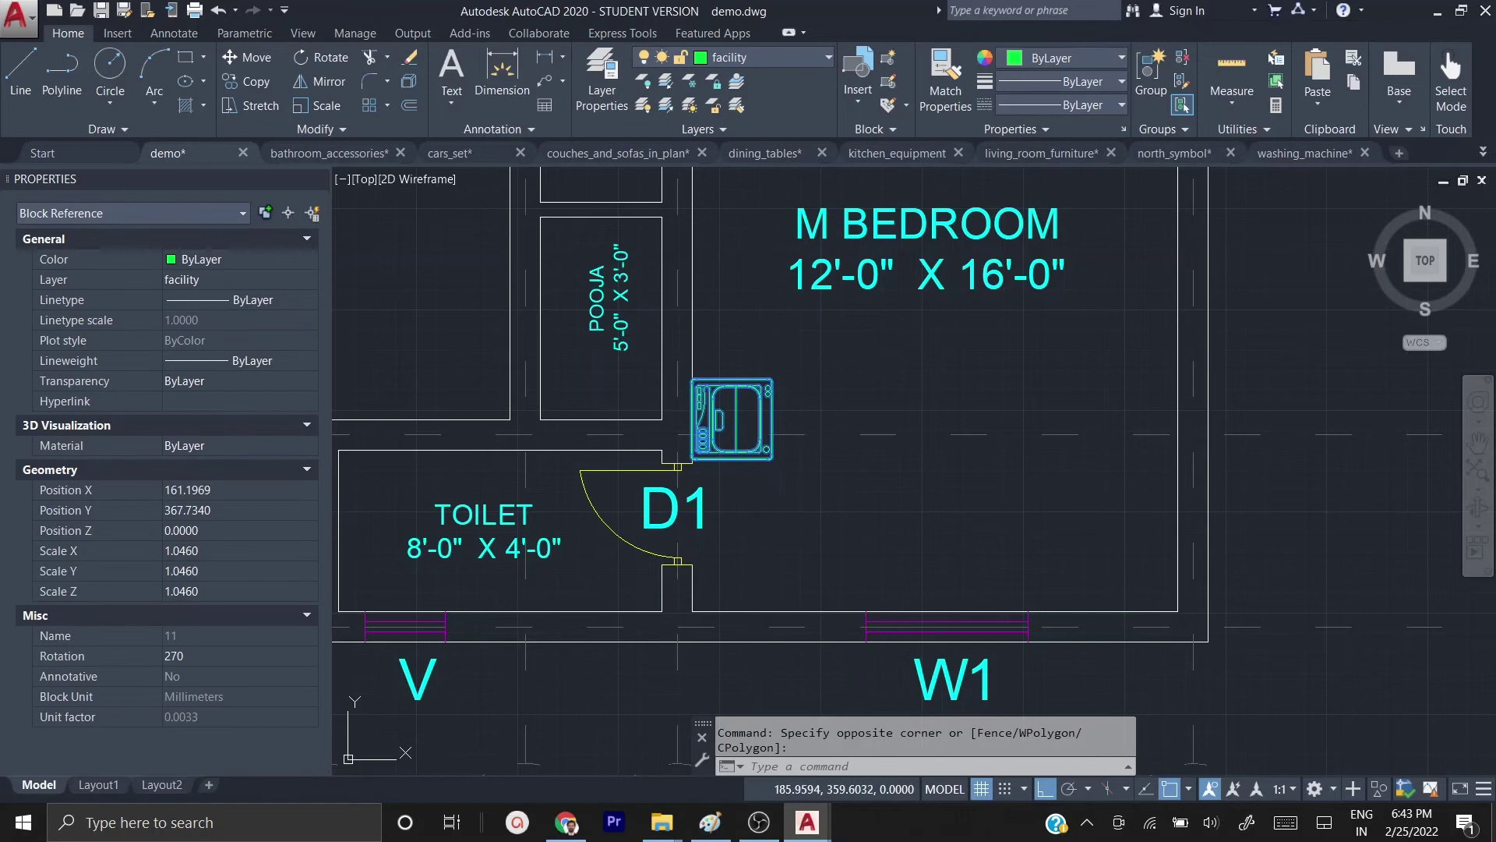
{"action": "key", "text": "Escape"}
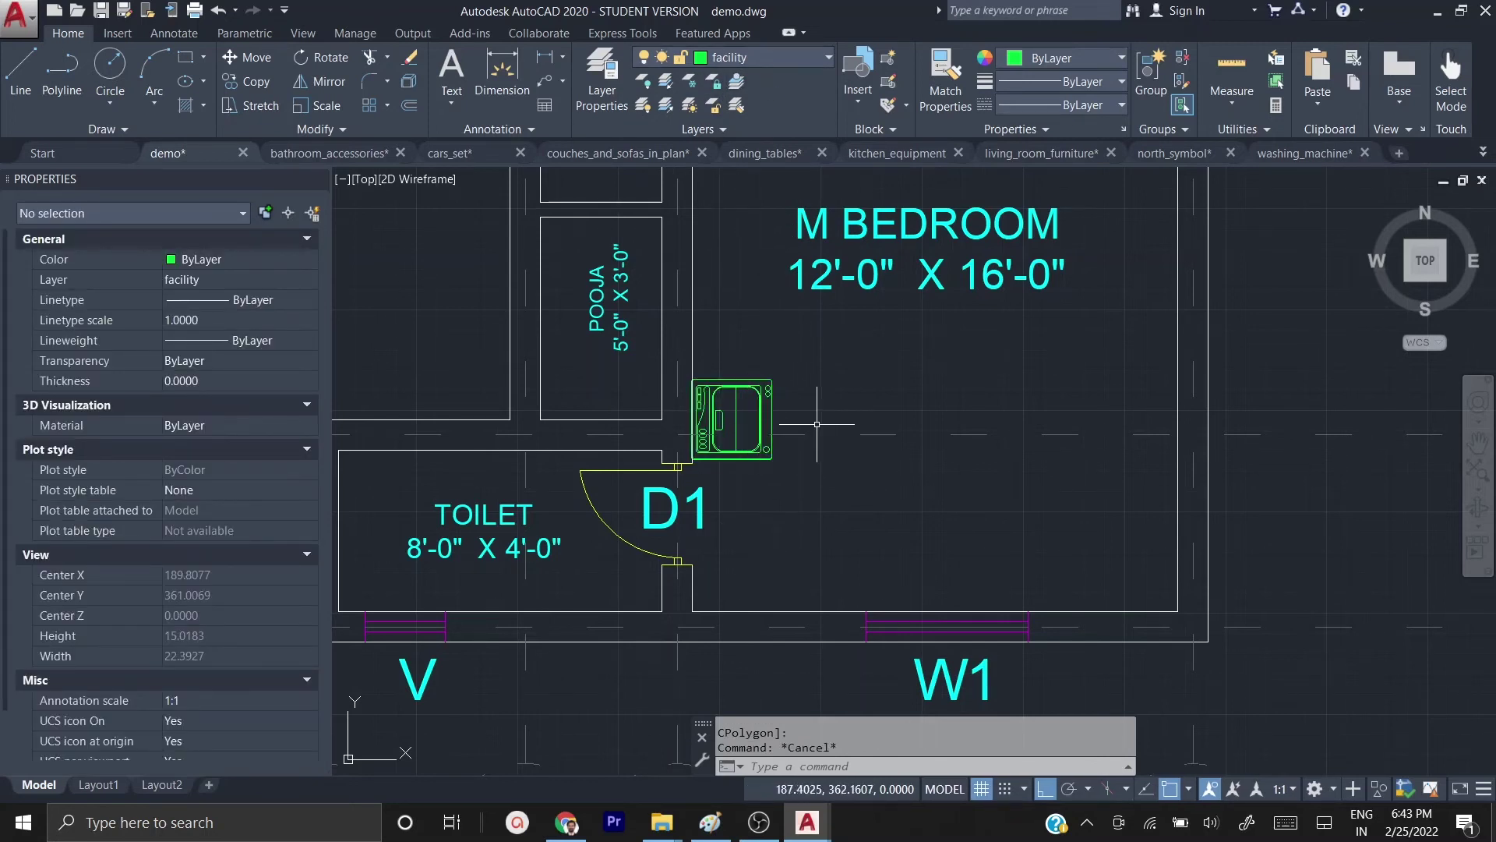
- Look over the prepared furniture, kitchen, car and sanitary blocks laid out to the left of the floor plan
{"action": "scroll", "coordinate": [817, 424], "scroll_direction": "down", "scroll_amount": 3}
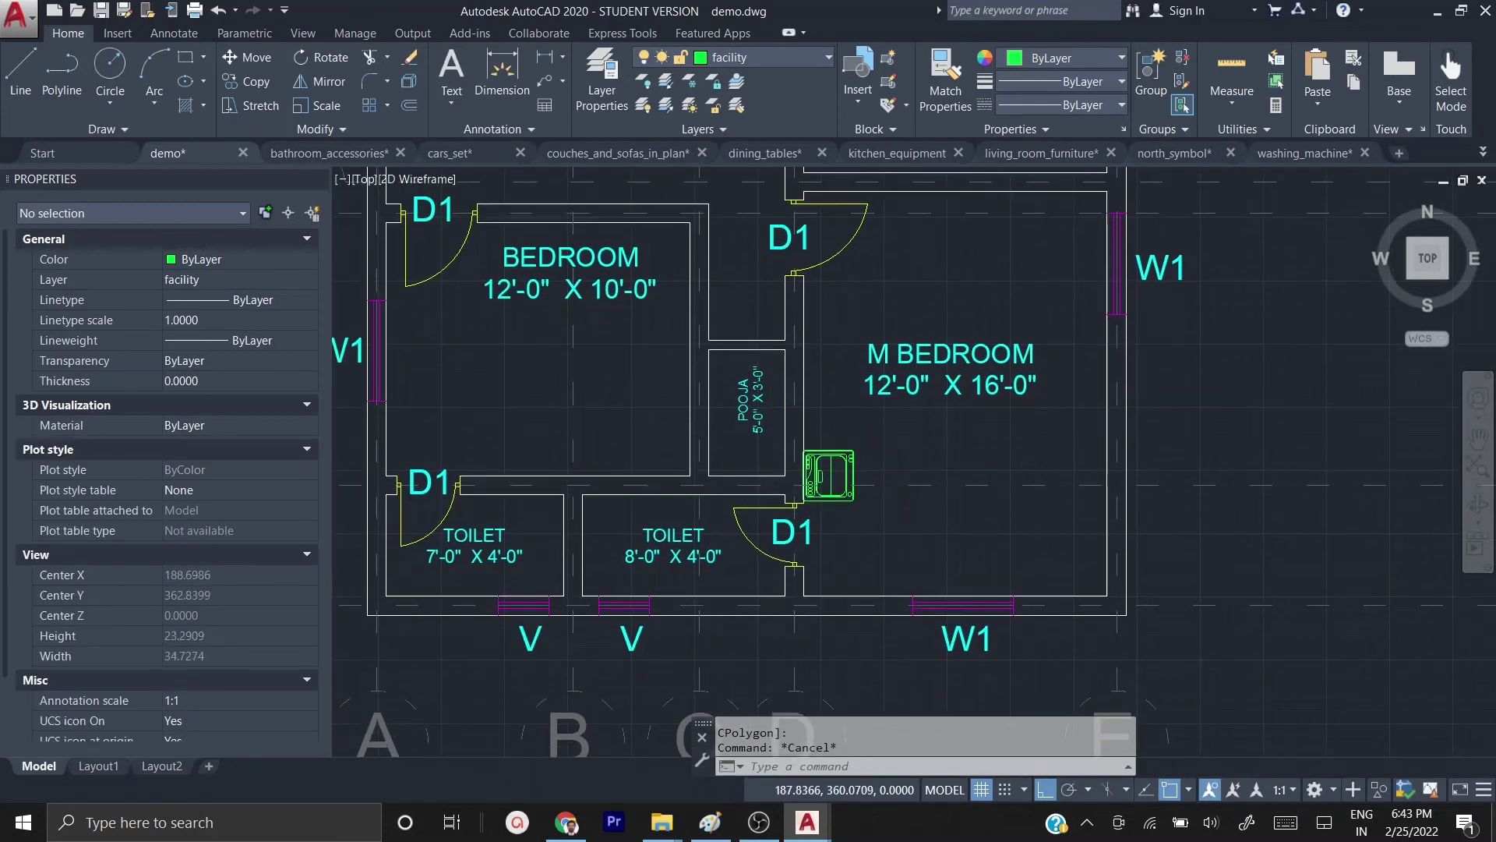
{"action": "scroll", "coordinate": [892, 531], "scroll_direction": "down", "scroll_amount": 3}
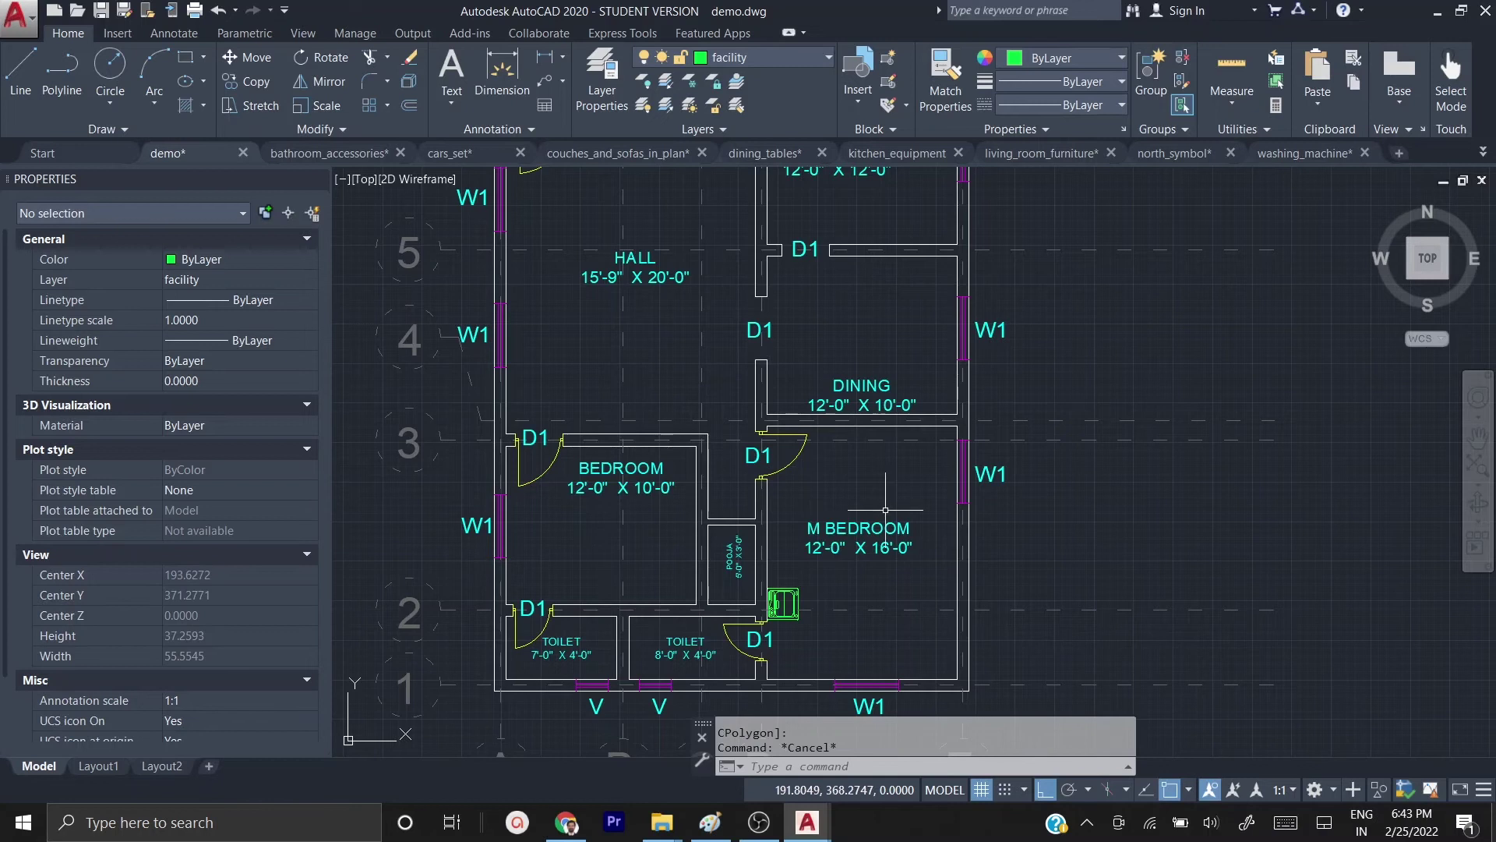
{"action": "scroll", "coordinate": [1065, 399], "scroll_direction": "down", "scroll_amount": 3}
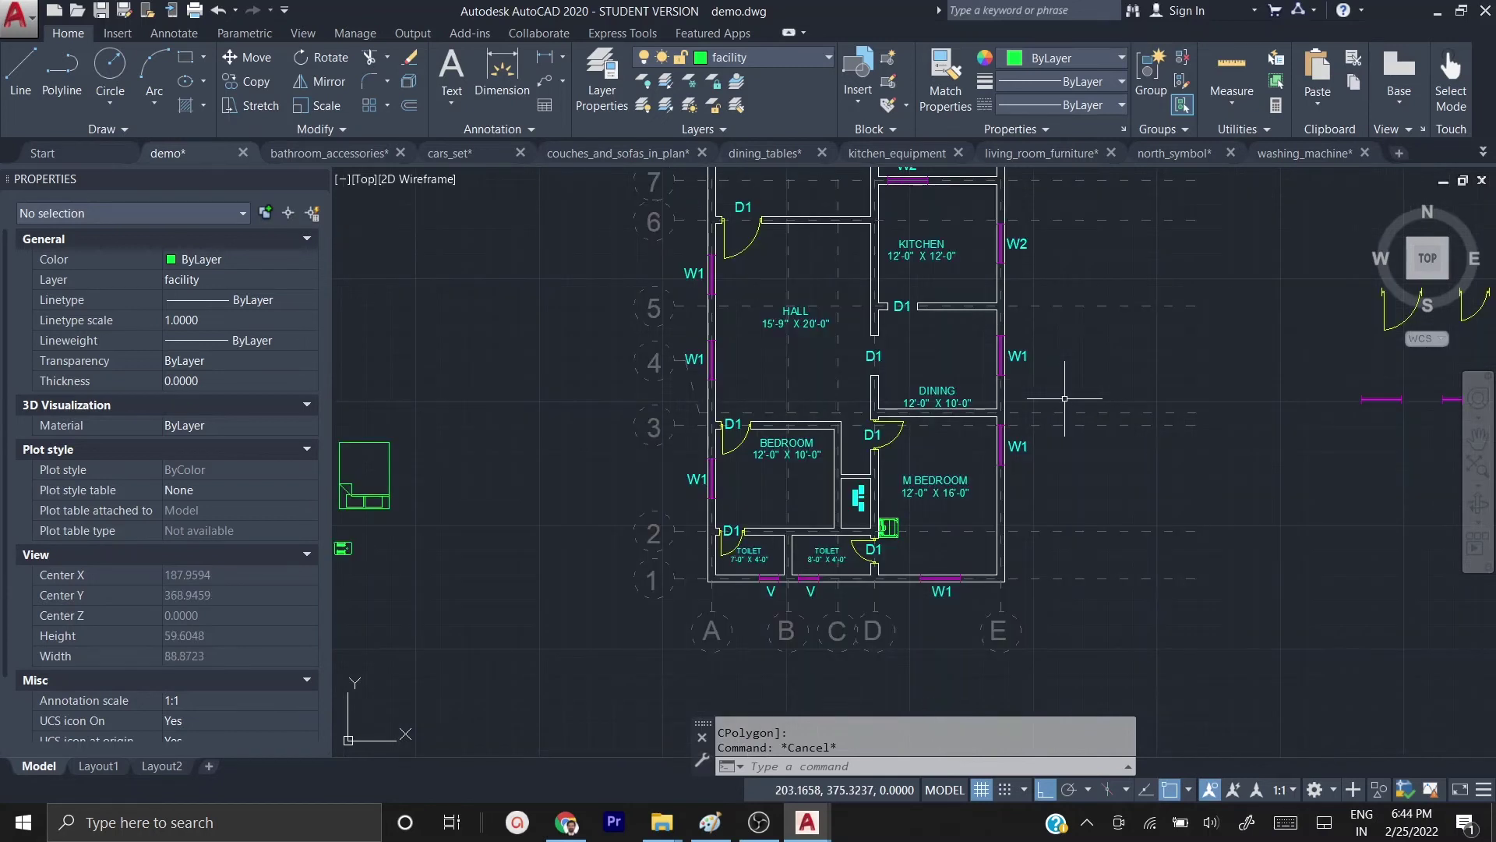
{"action": "scroll", "coordinate": [1110, 374], "scroll_direction": "down", "scroll_amount": 5}
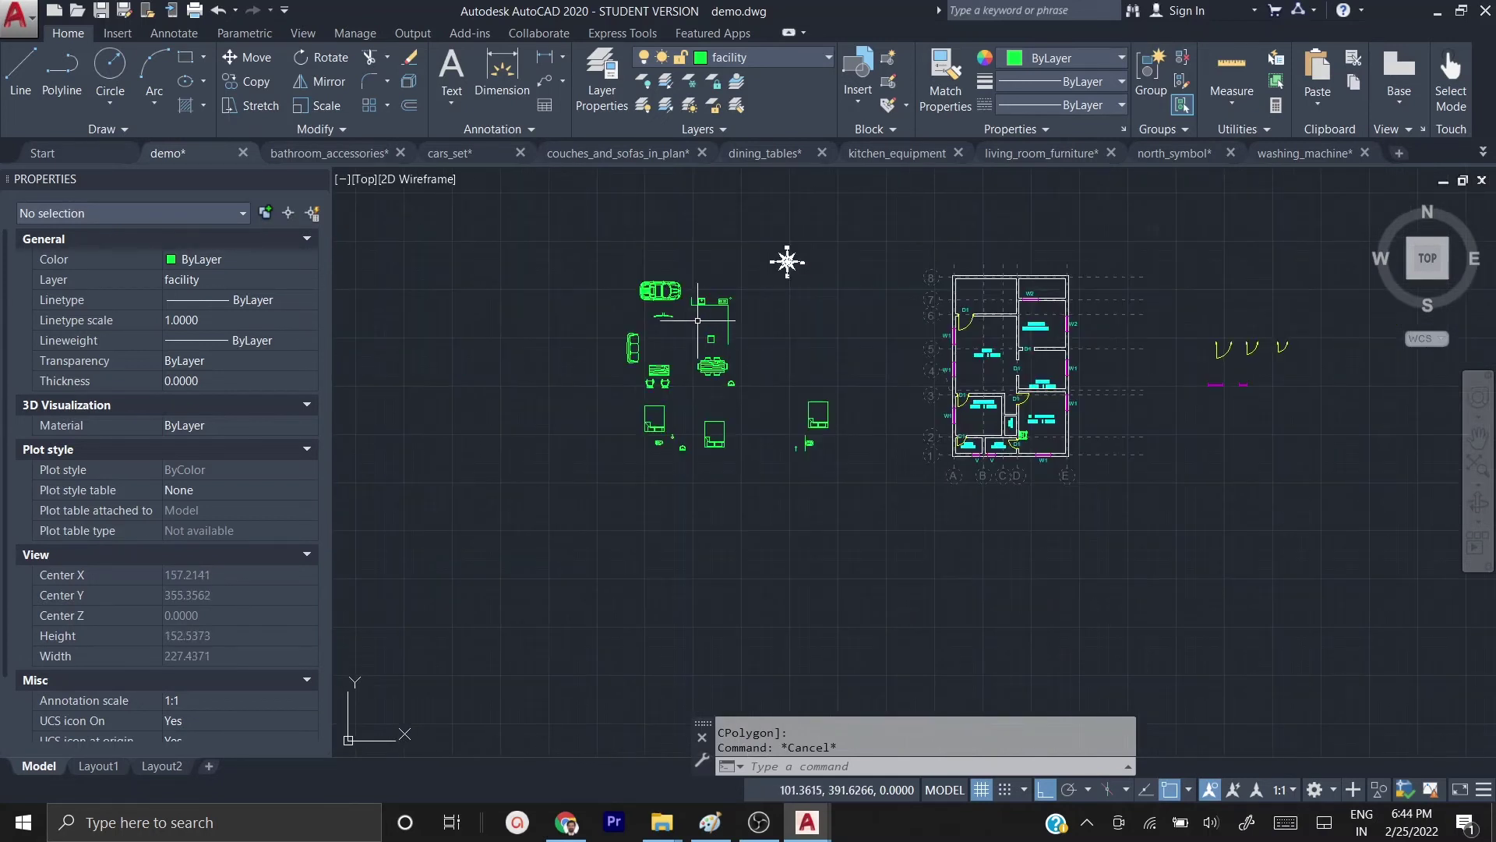
{"action": "scroll", "coordinate": [691, 317], "scroll_direction": "up", "scroll_amount": 5}
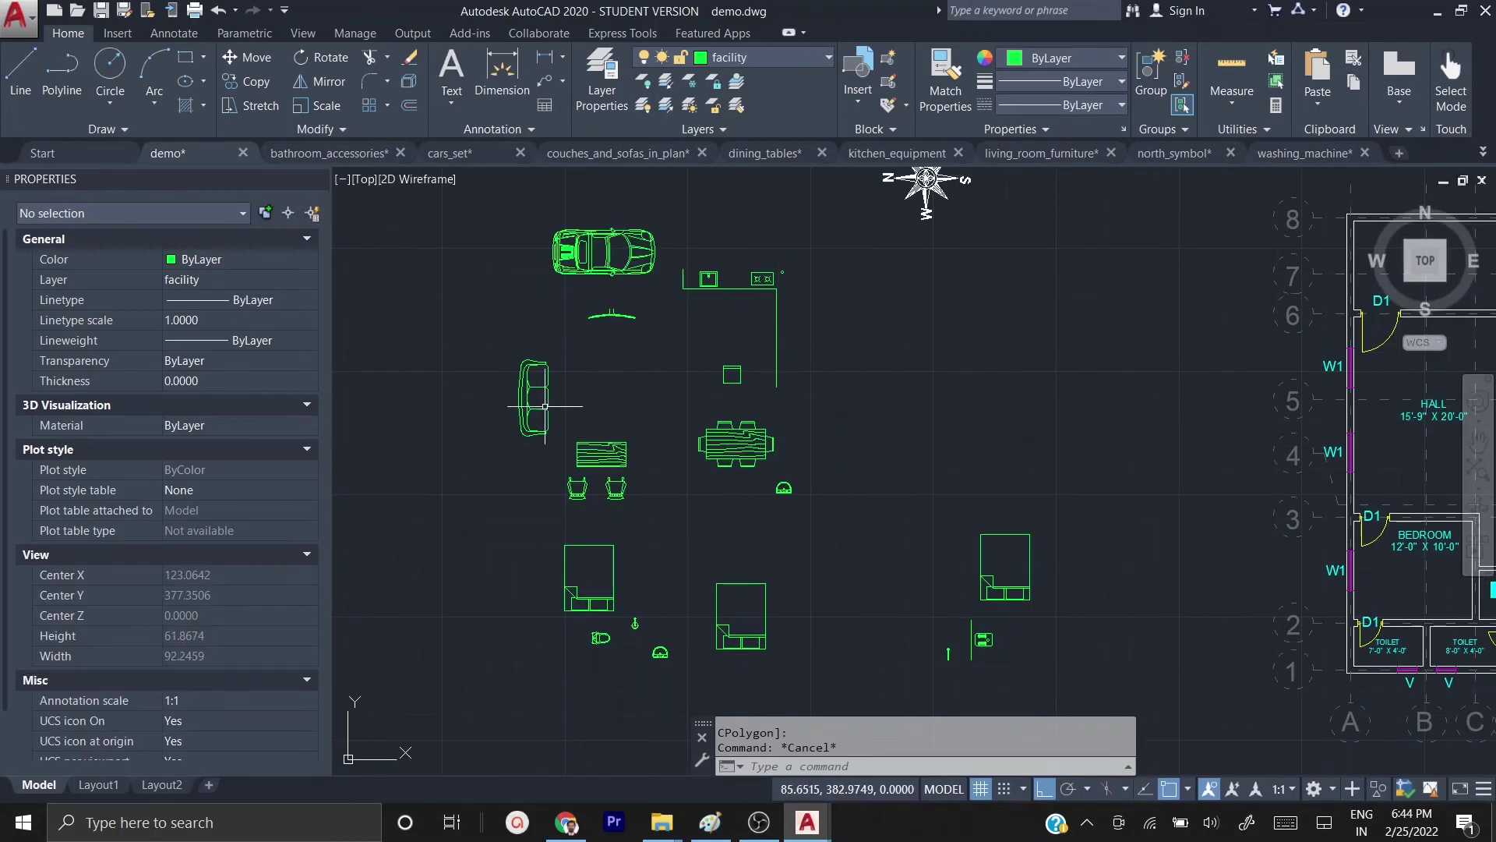
{"action": "left_click", "coordinate": [603, 452]}
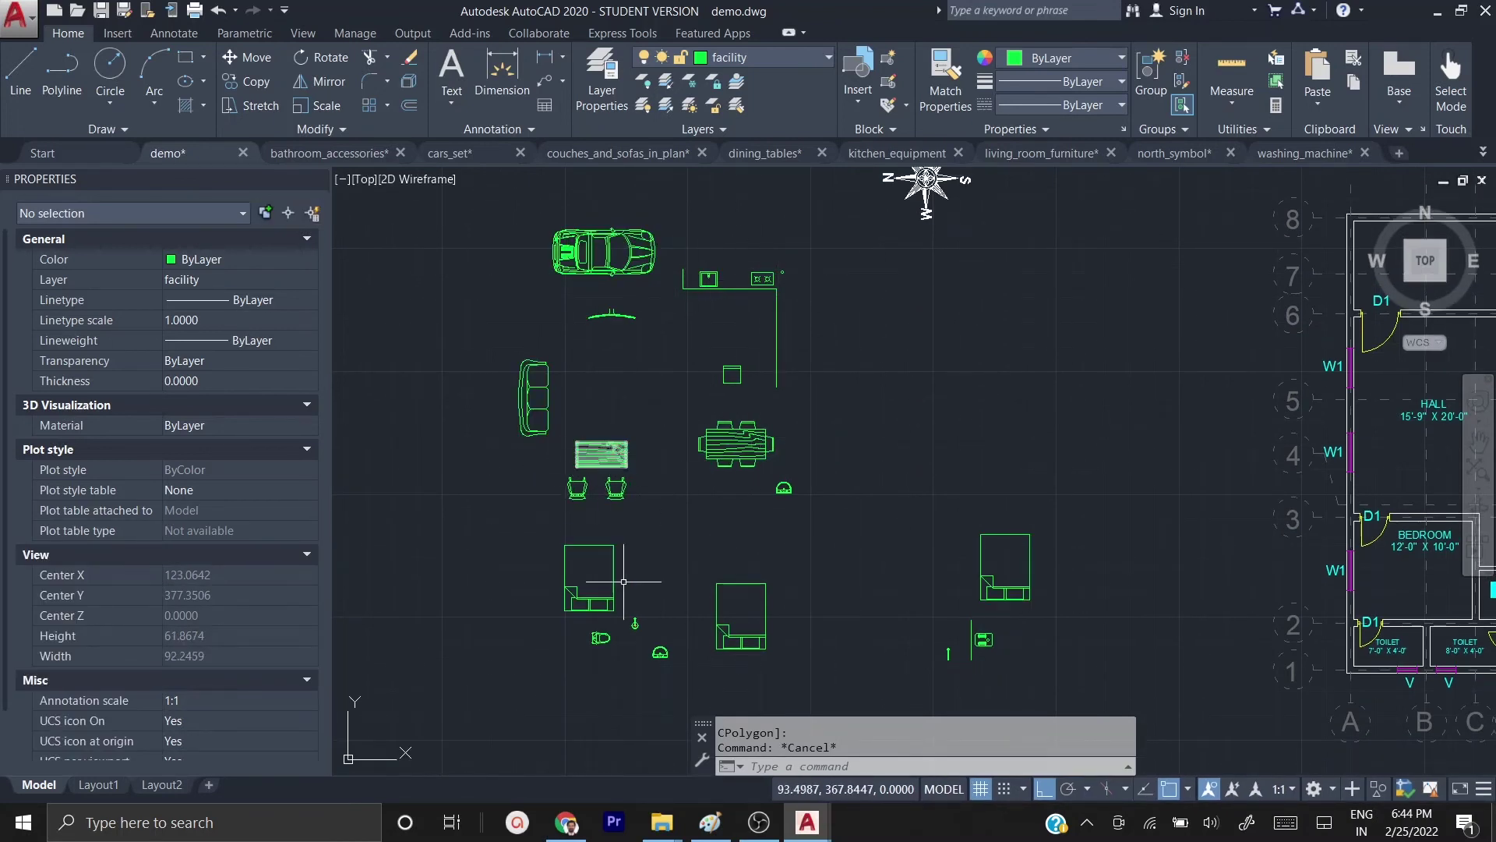
{"action": "scroll", "coordinate": [616, 682], "scroll_direction": "up", "scroll_amount": 4}
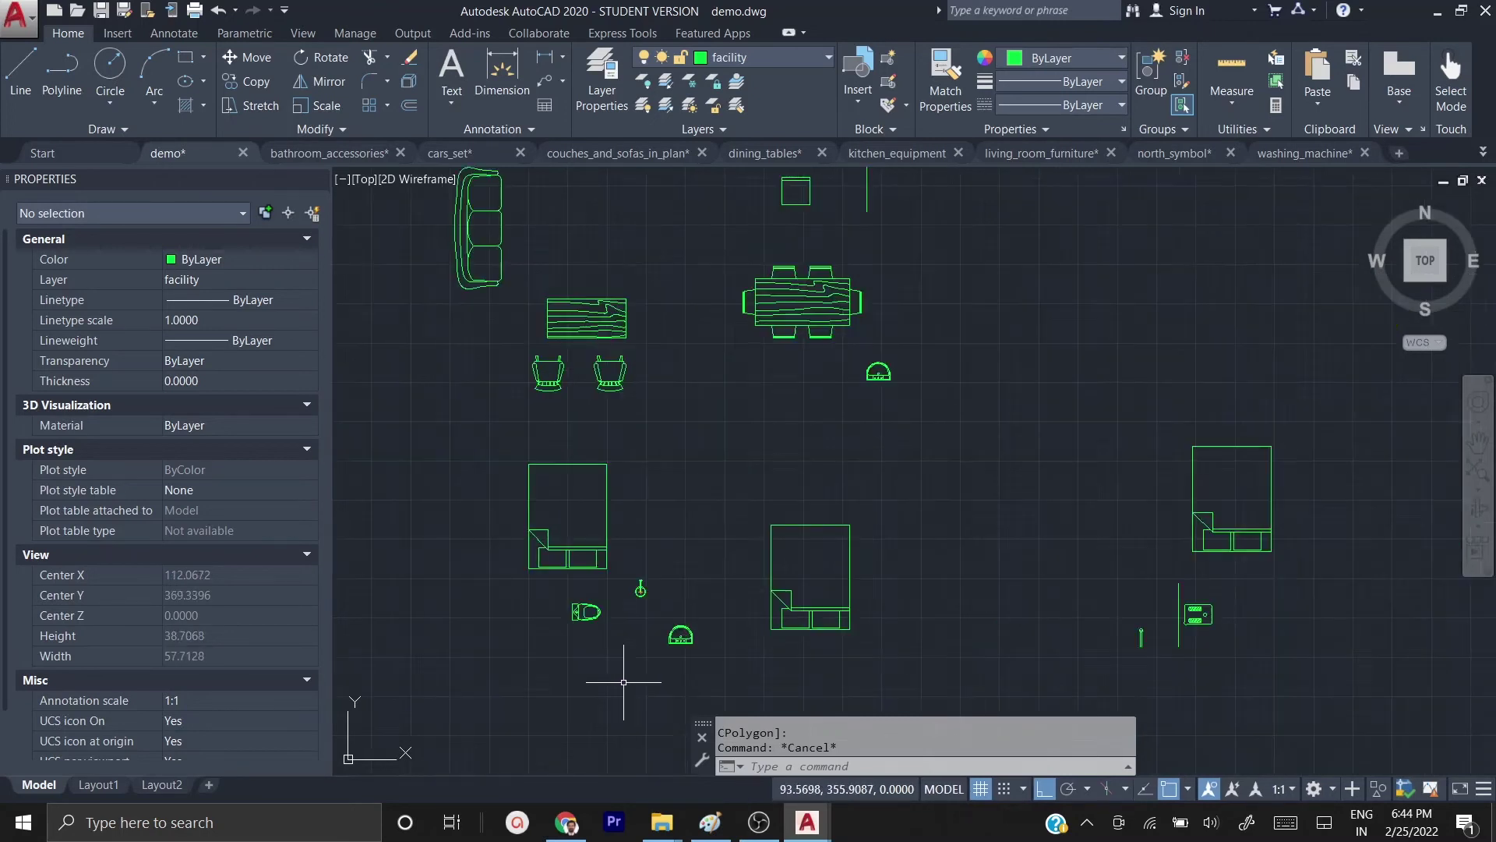
{"action": "scroll", "coordinate": [668, 569], "scroll_direction": "down", "scroll_amount": 4}
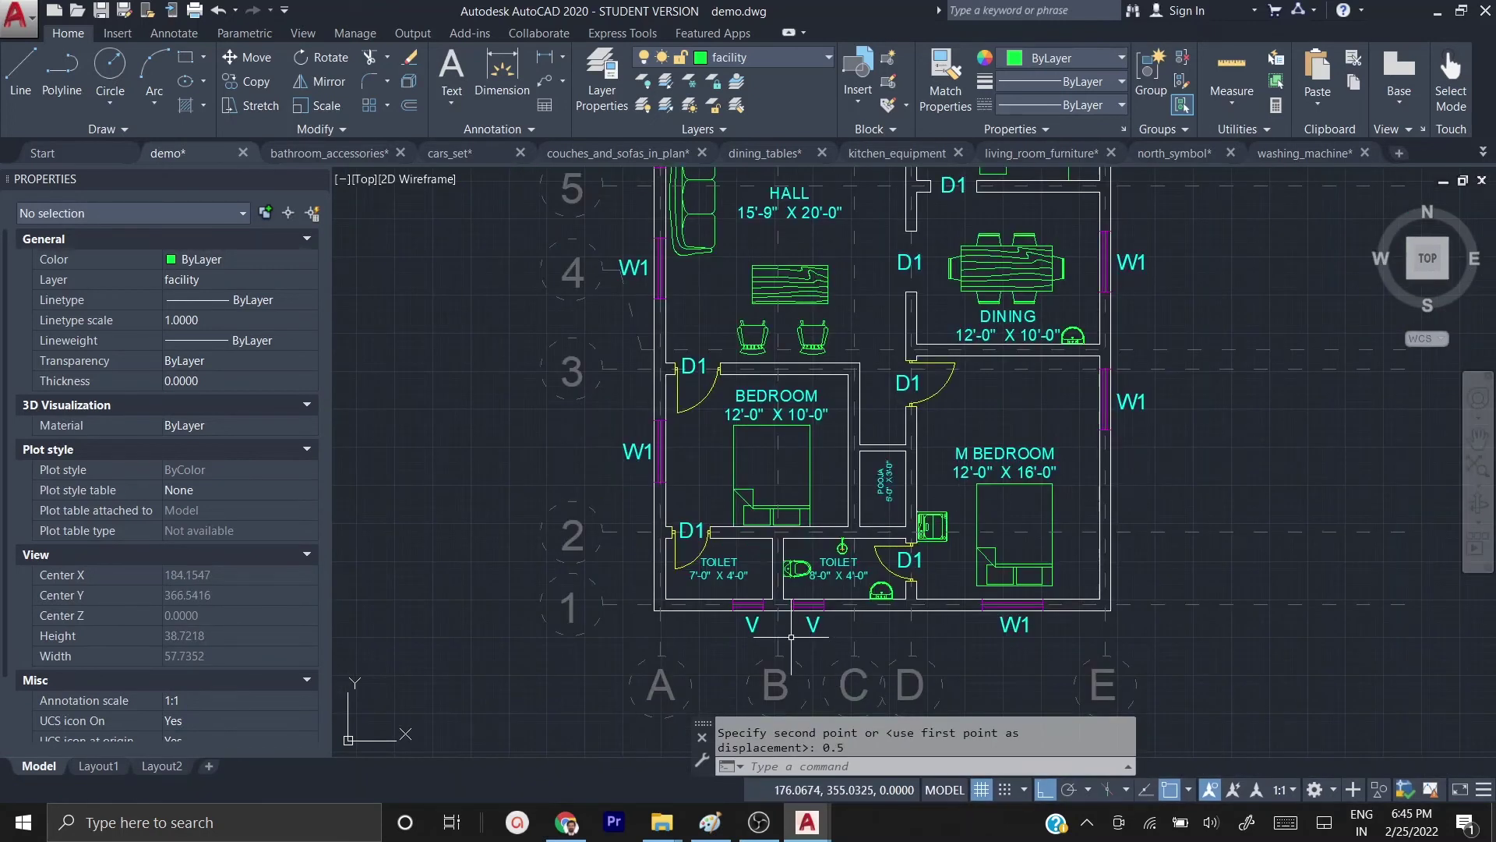
- Inspect the furnished floor plan, from the toilets and bedrooms up to the hall, kitchen, car area and room above the kitchen
{"action": "scroll", "coordinate": [791, 637], "scroll_direction": "up", "scroll_amount": 4}
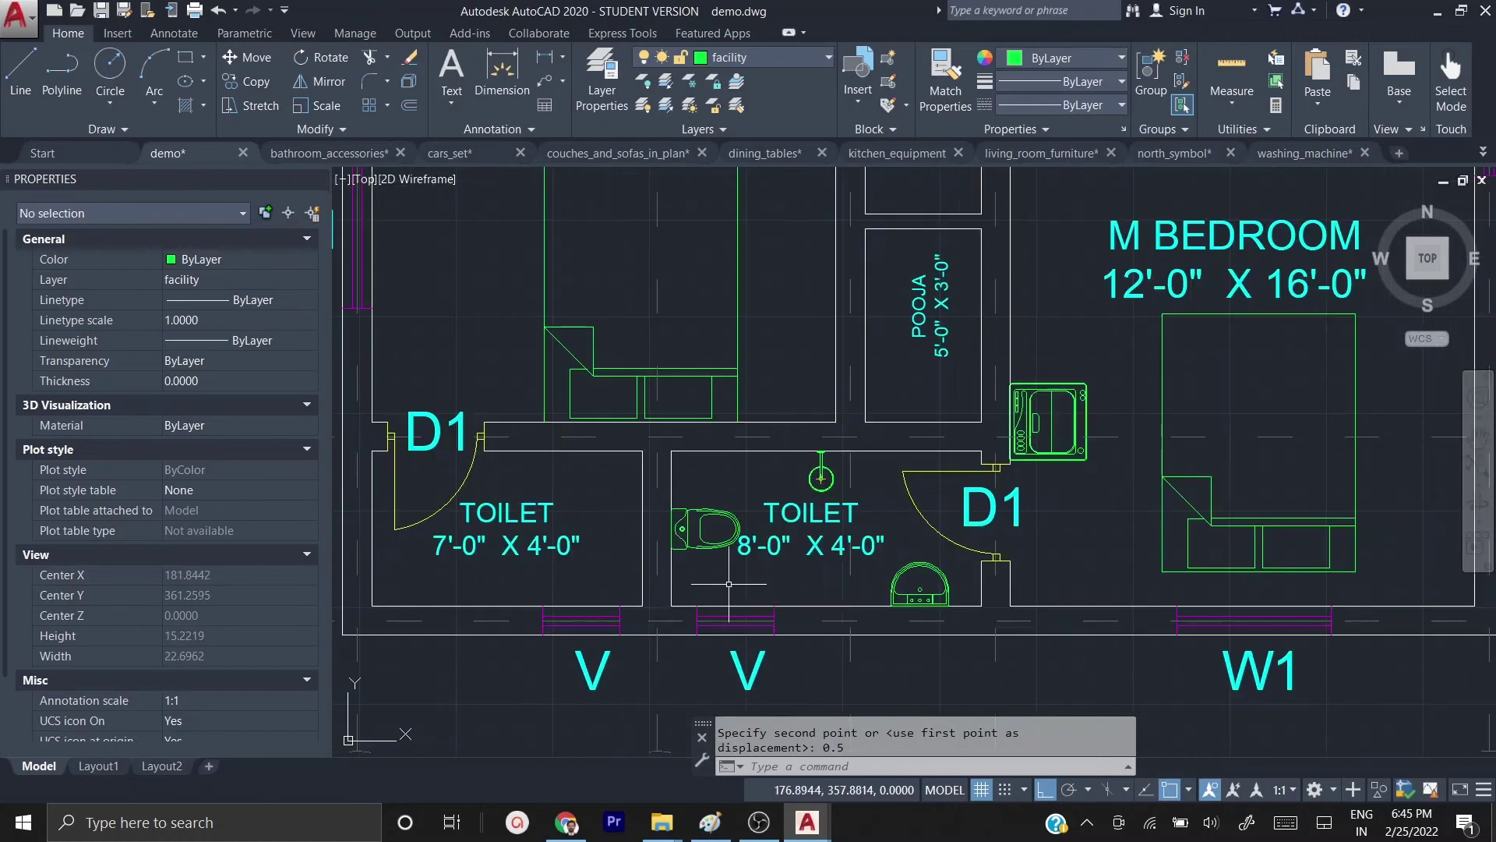
{"action": "scroll", "coordinate": [845, 505], "scroll_direction": "down", "scroll_amount": 2}
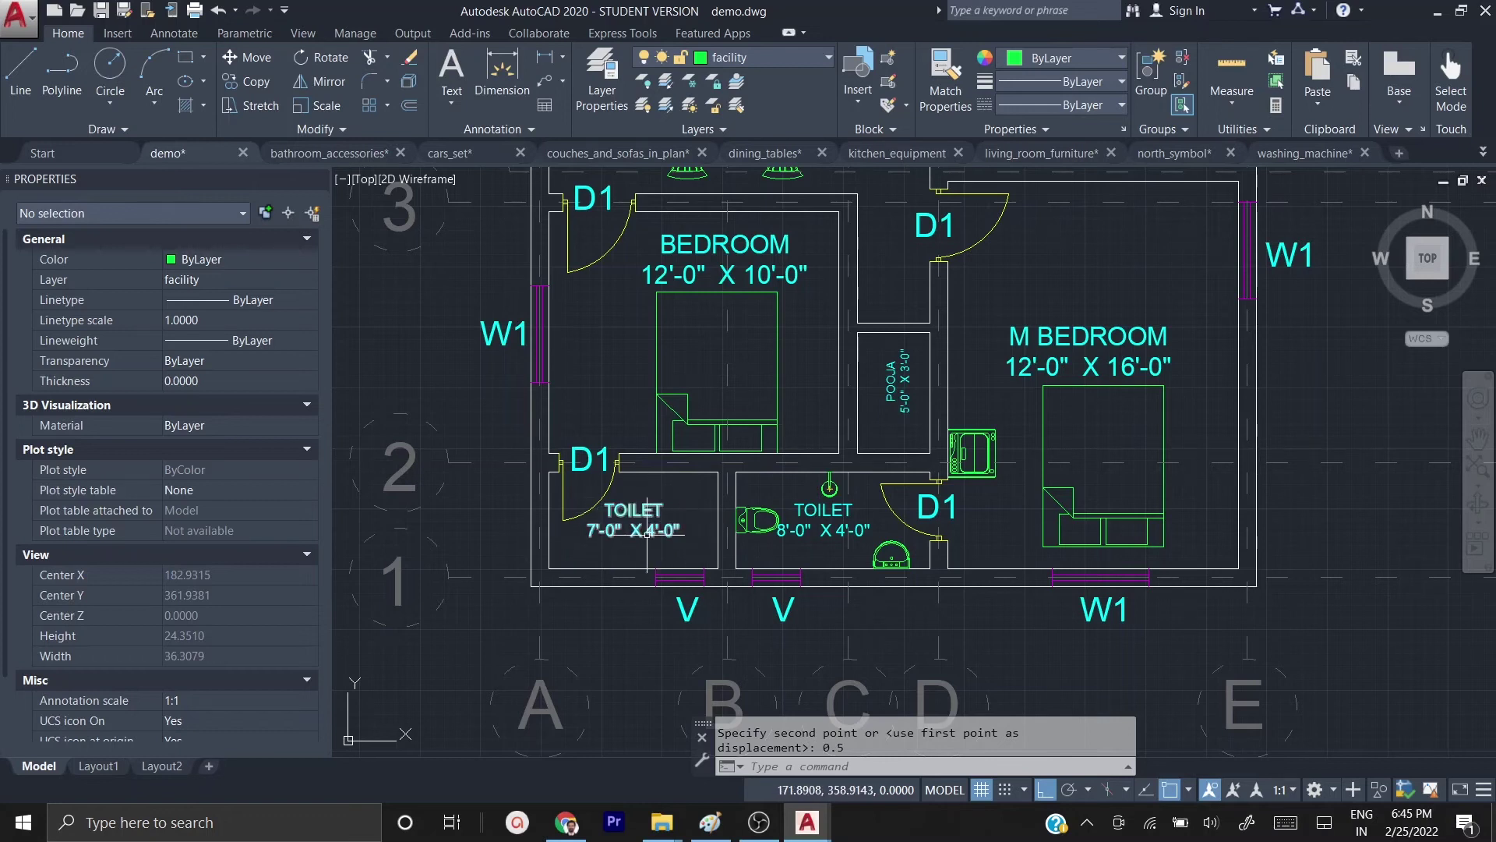
{"action": "scroll", "coordinate": [678, 509], "scroll_direction": "down", "scroll_amount": 3}
{"action": "middle_click_drag", "start_coordinate": [732, 441], "coordinate": [661, 503]}
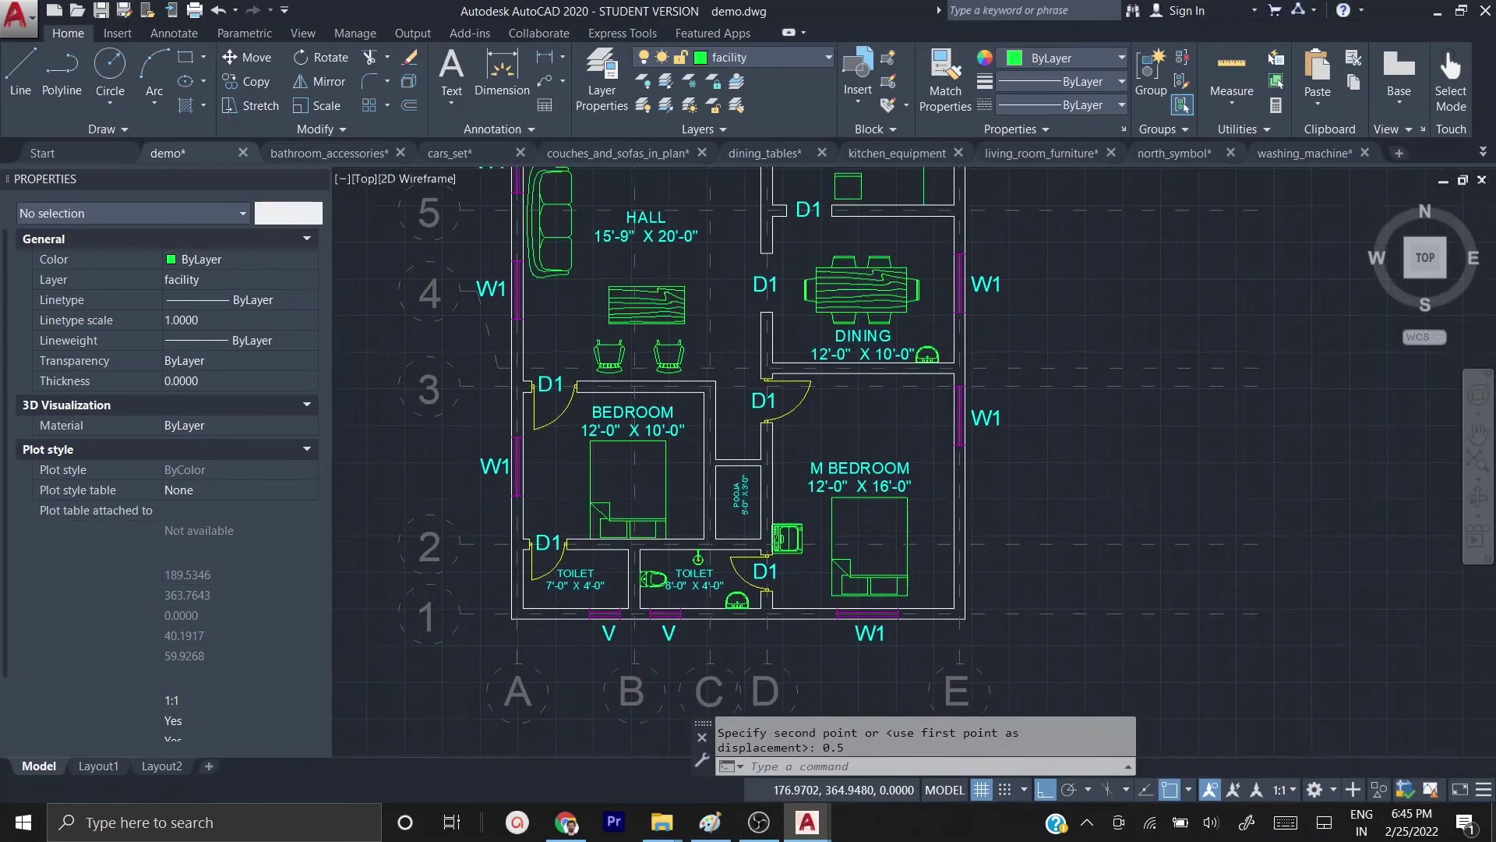
{"action": "scroll", "coordinate": [789, 313], "scroll_direction": "down", "scroll_amount": 2}
{"action": "middle_click_drag", "start_coordinate": [789, 312], "coordinate": [827, 406]}
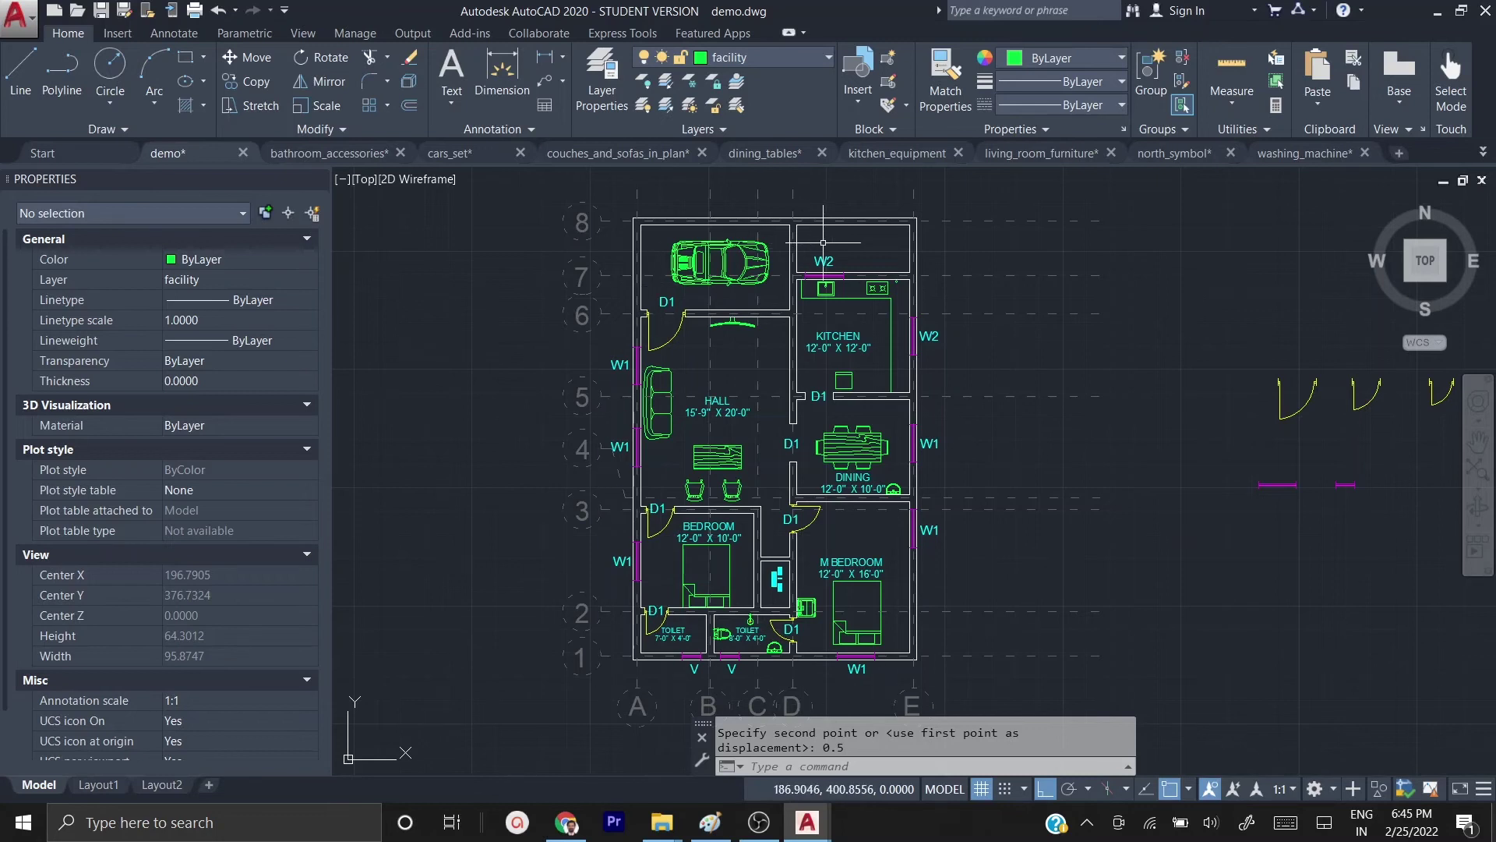
{"action": "scroll", "coordinate": [818, 243], "scroll_direction": "up", "scroll_amount": 4}
{"action": "mouse_move", "coordinate": [856, 242]}
{"action": "middle_mouse_down"}
{"action": "mouse_move", "coordinate": [811, 283]}
{"action": "mouse_move", "coordinate": [869, 271]}
{"action": "middle_mouse_up"}
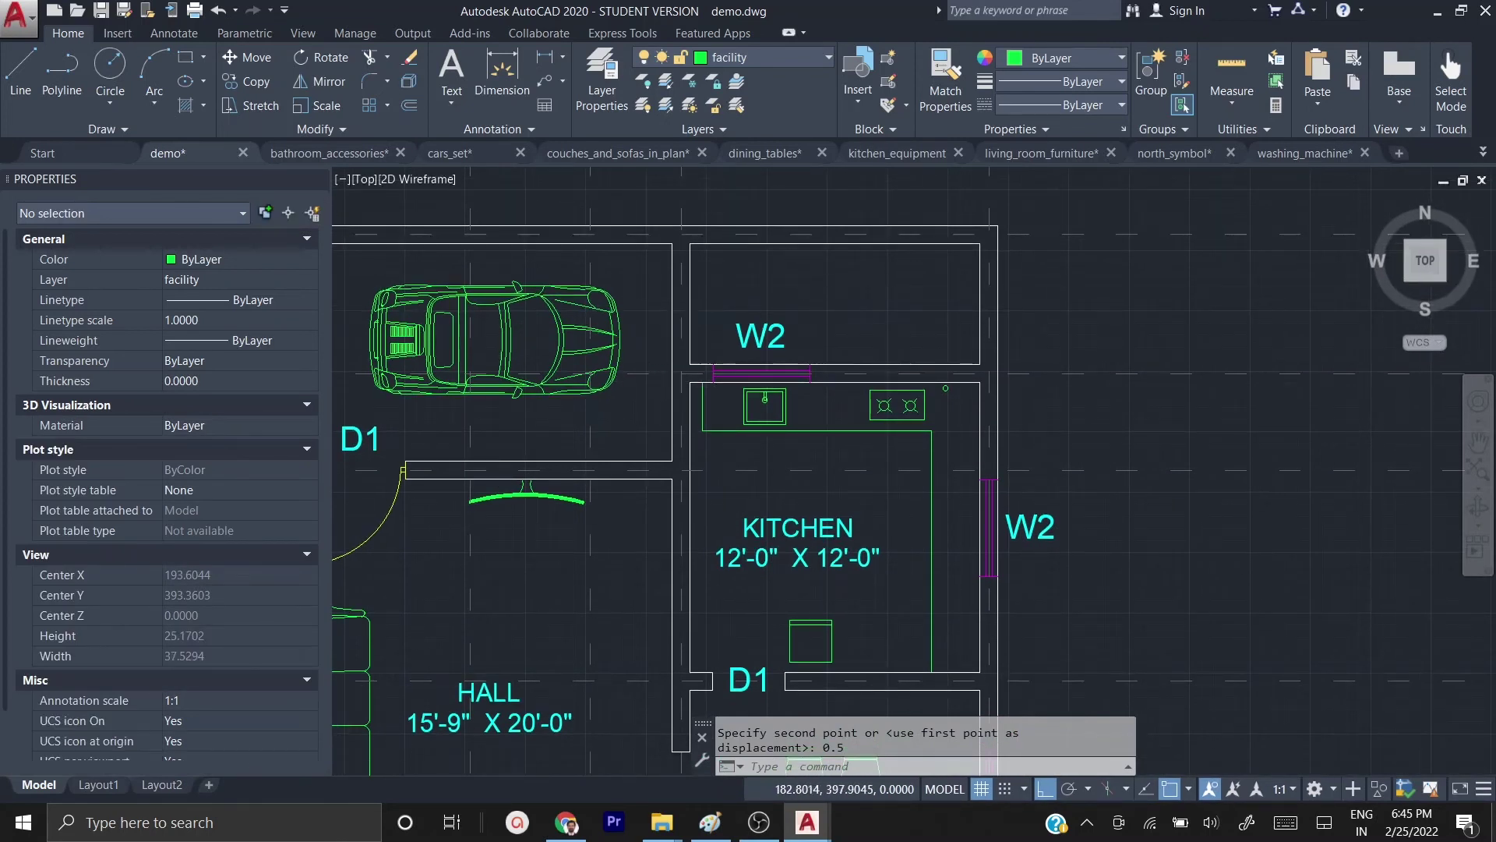
{"action": "scroll", "coordinate": [653, 361], "scroll_direction": "up", "scroll_amount": 2}
{"action": "scroll", "coordinate": [660, 359], "scroll_direction": "down", "scroll_amount": 2}
{"action": "middle_click_drag", "start_coordinate": [660, 359], "coordinate": [827, 419]}
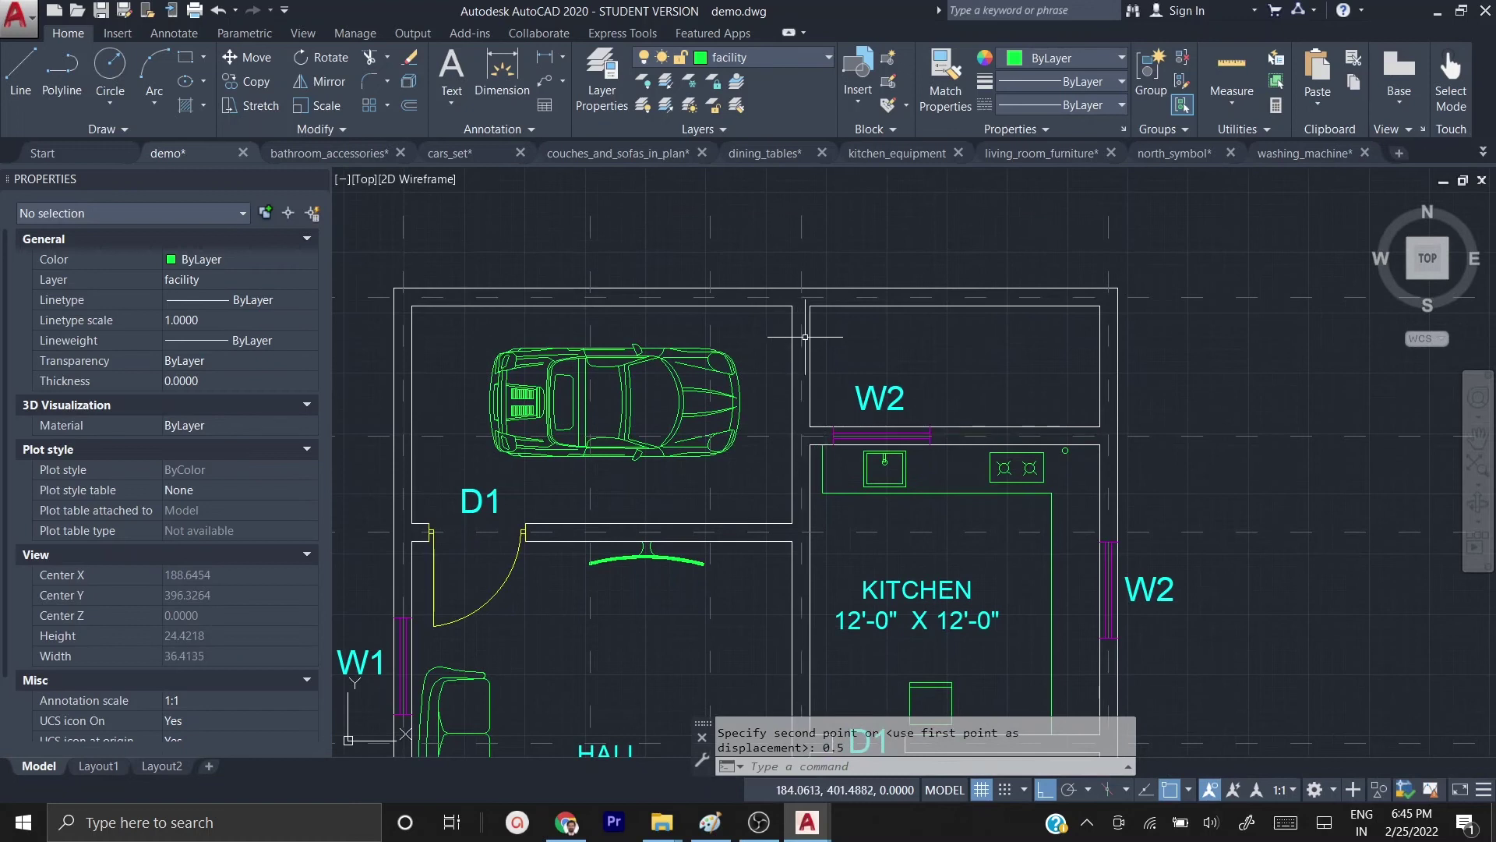
{"action": "scroll", "coordinate": [815, 411], "scroll_direction": "up", "scroll_amount": 2}
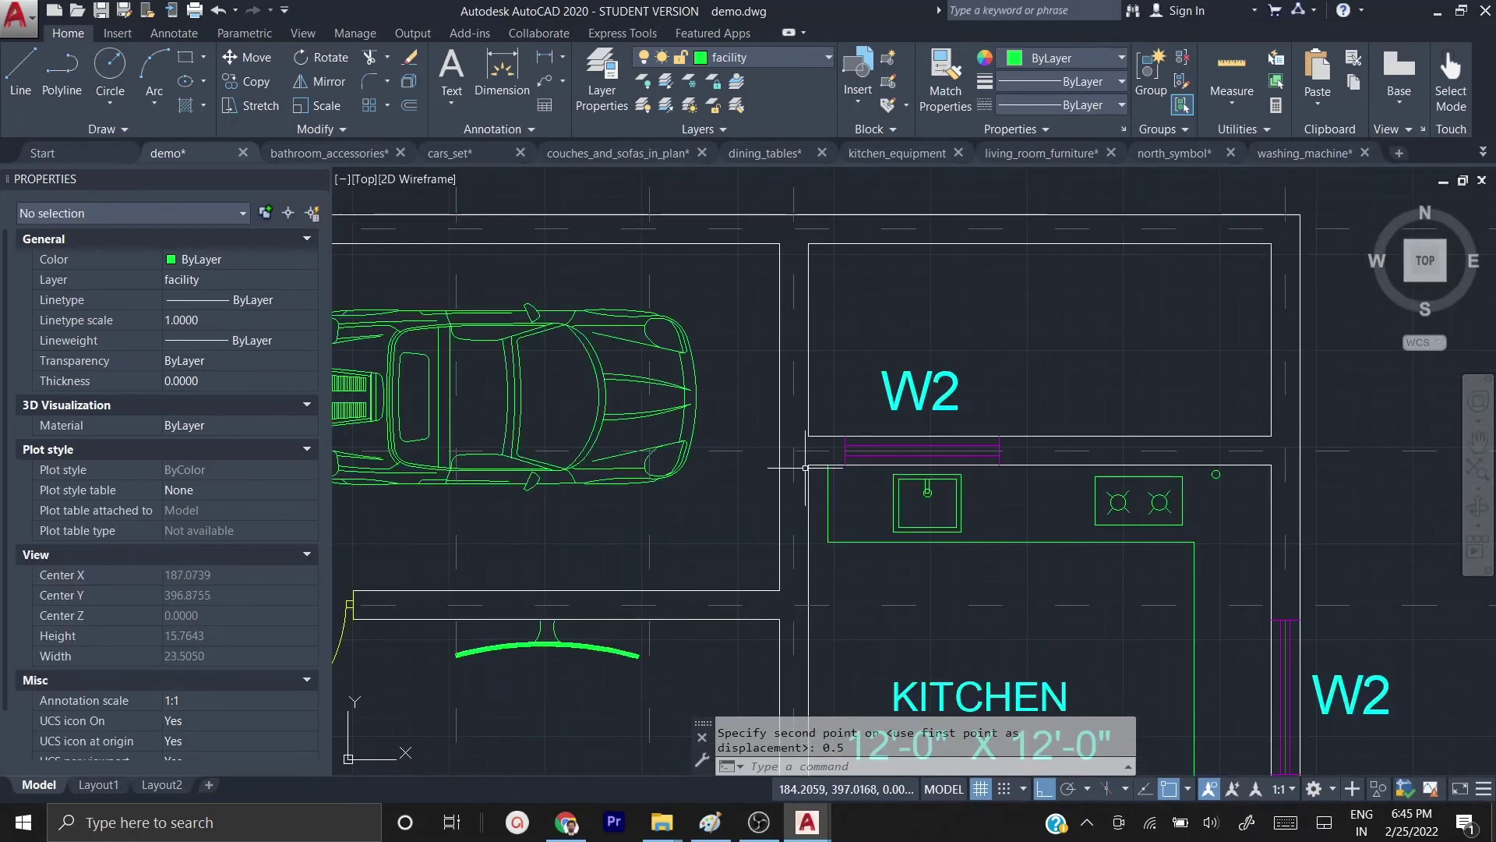
- Extend the upper line of the kitchen's top wall leftward to the car-side face of the vertical wall
{"action": "type", "text": "ex"}
{"action": "key", "text": "Return"}
{"action": "key", "text": "Return"}
{"action": "left_click", "coordinate": [824, 435]}
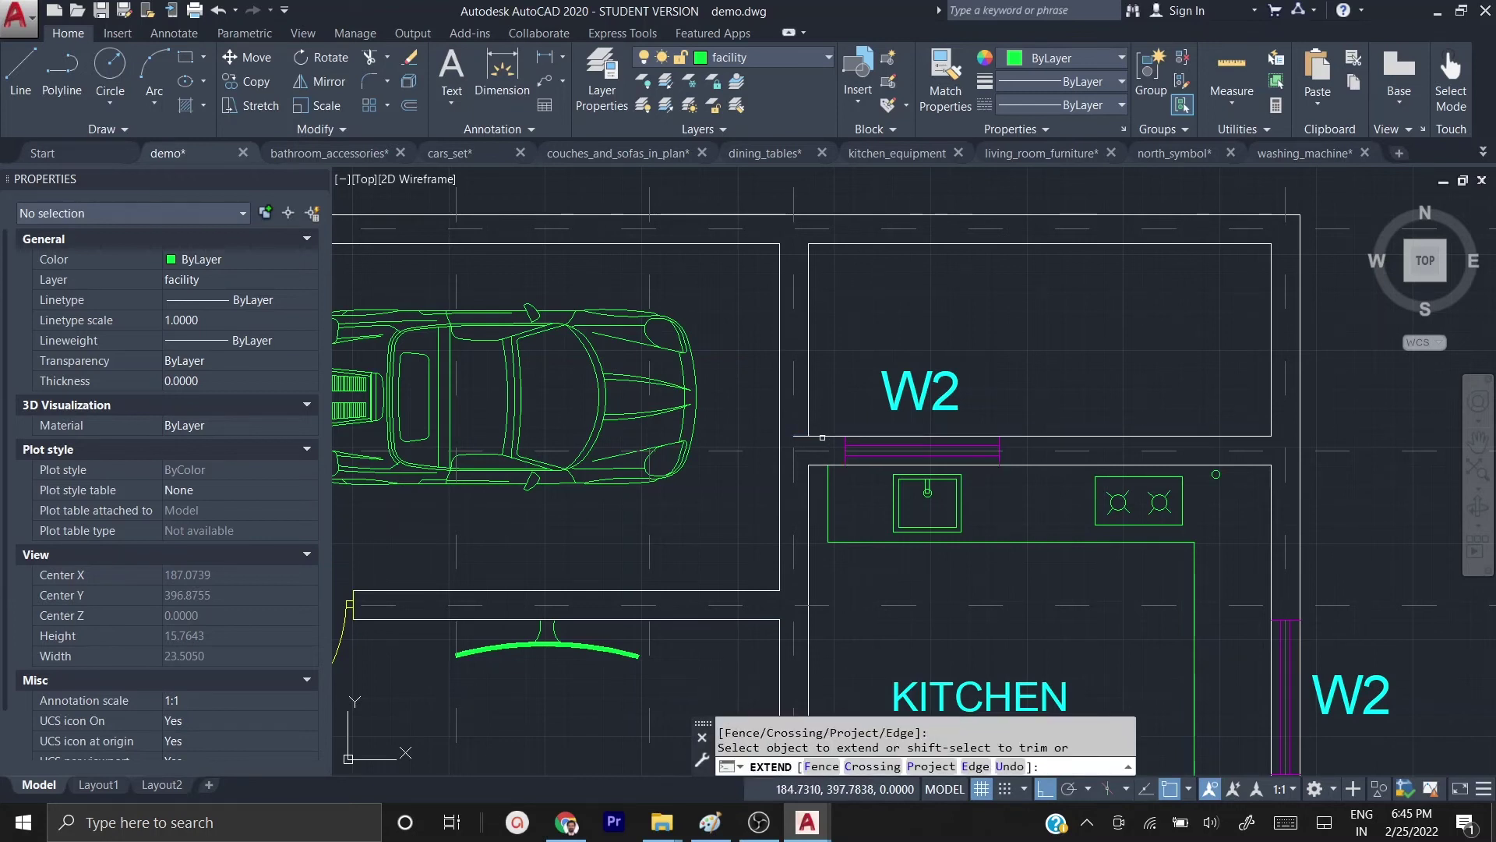
{"action": "left_click", "coordinate": [793, 472]}
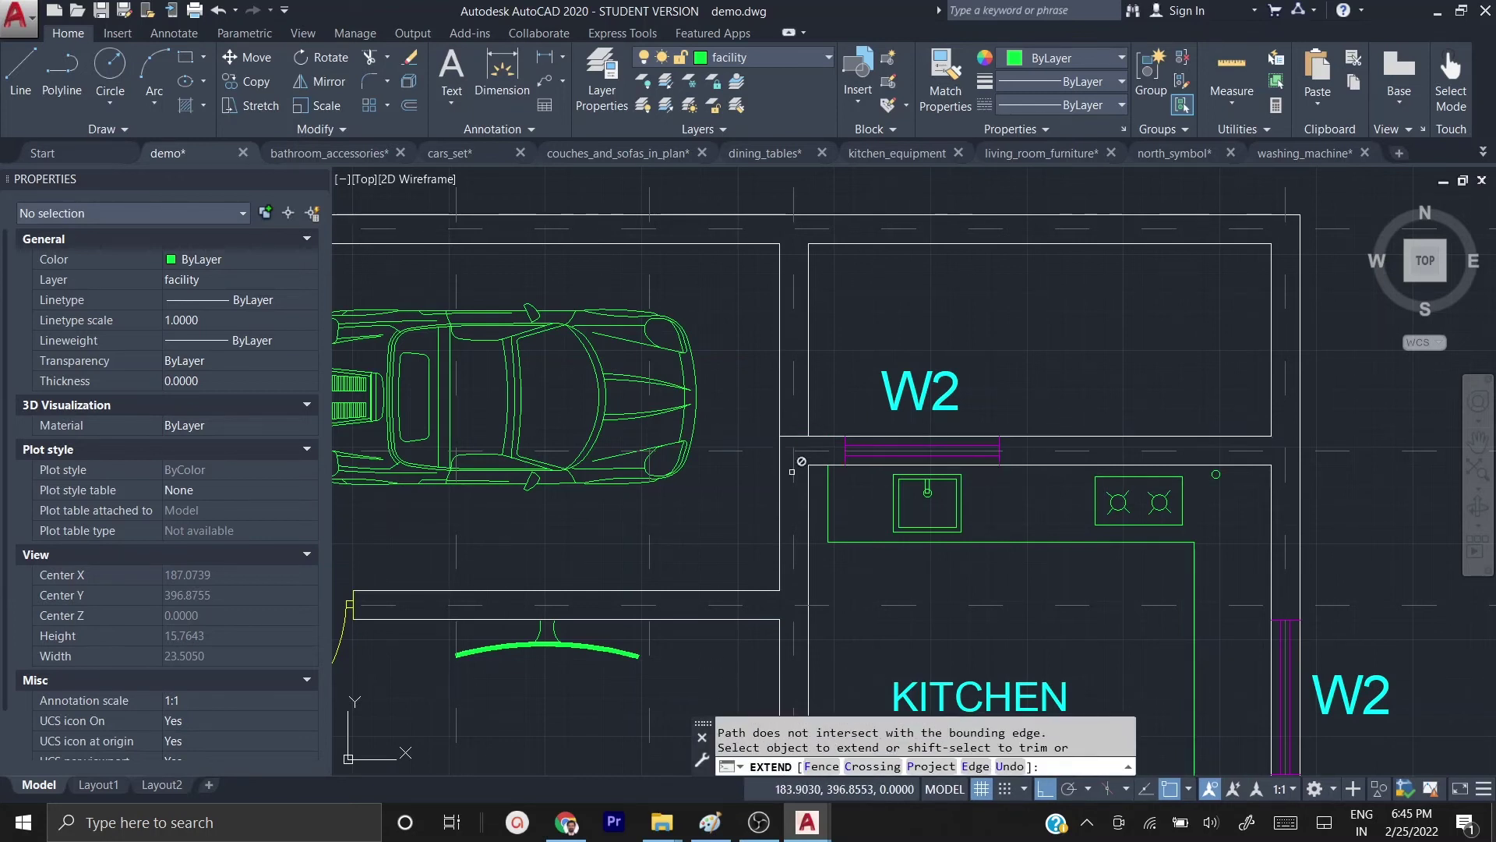
- Remove the wall between the car area and the room above the kitchen by trimming its car-side line and deleting its inner line
{"action": "key", "text": "Escape"}
{"action": "type", "text": "tr"}
{"action": "key", "text": "Return"}
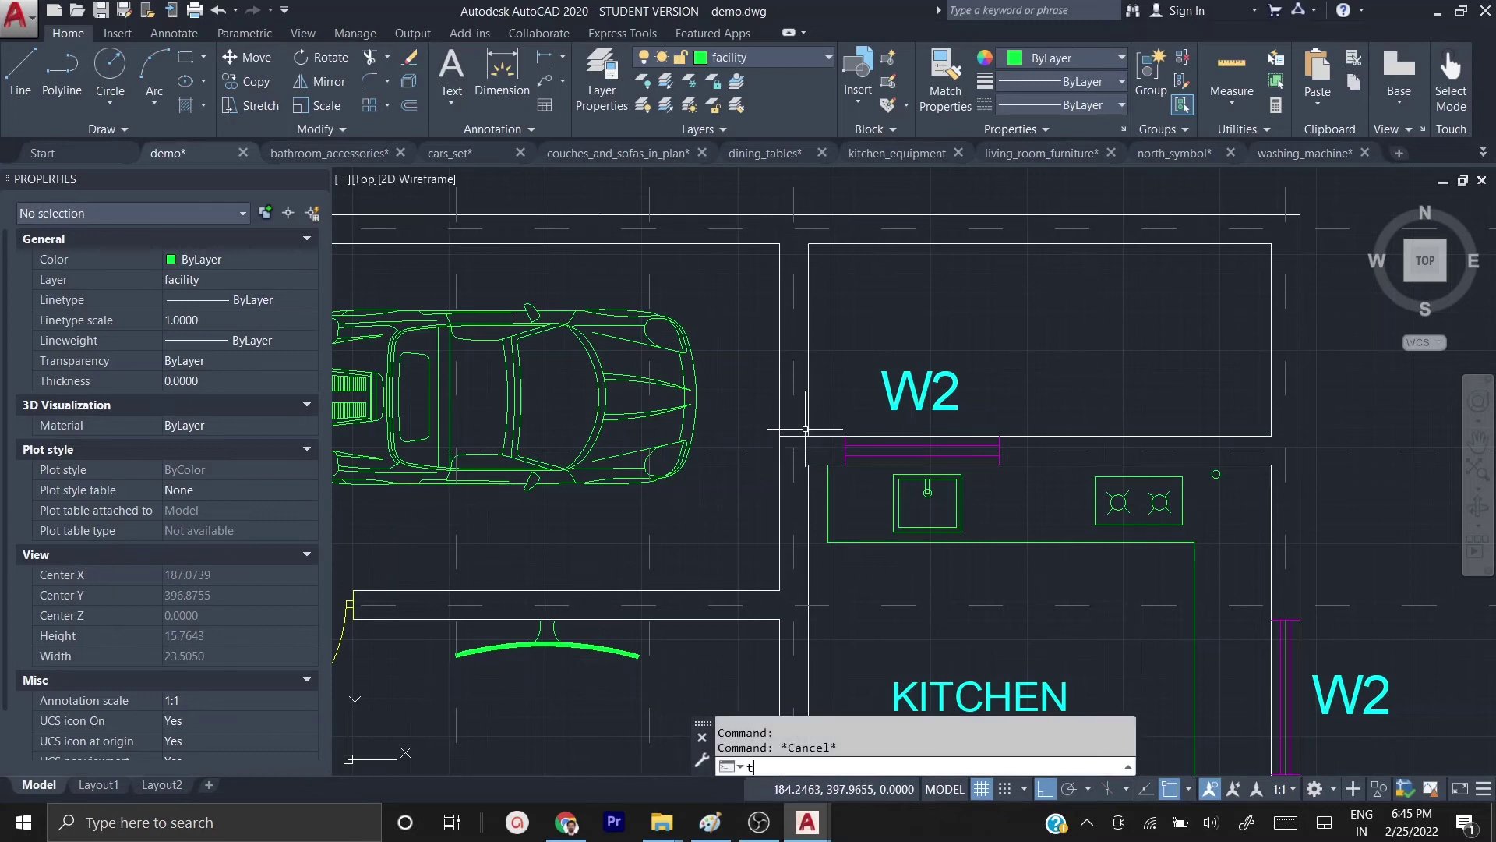
{"action": "key", "text": "Return"}
{"action": "left_click", "coordinate": [776, 350]}
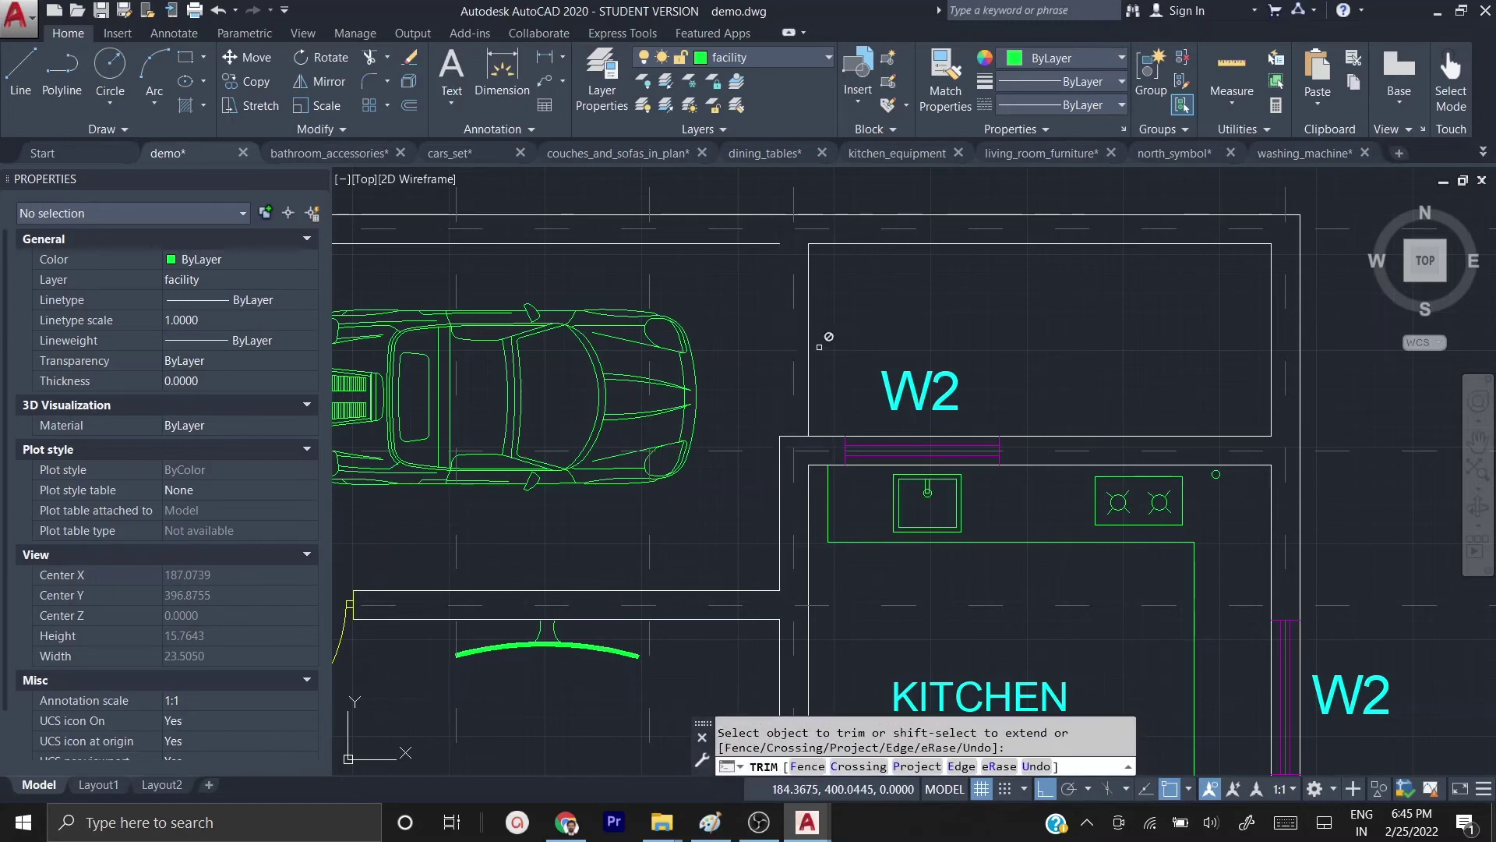
{"action": "key", "text": "Escape"}
{"action": "left_click", "coordinate": [808, 339]}
{"action": "key", "text": "Delete"}
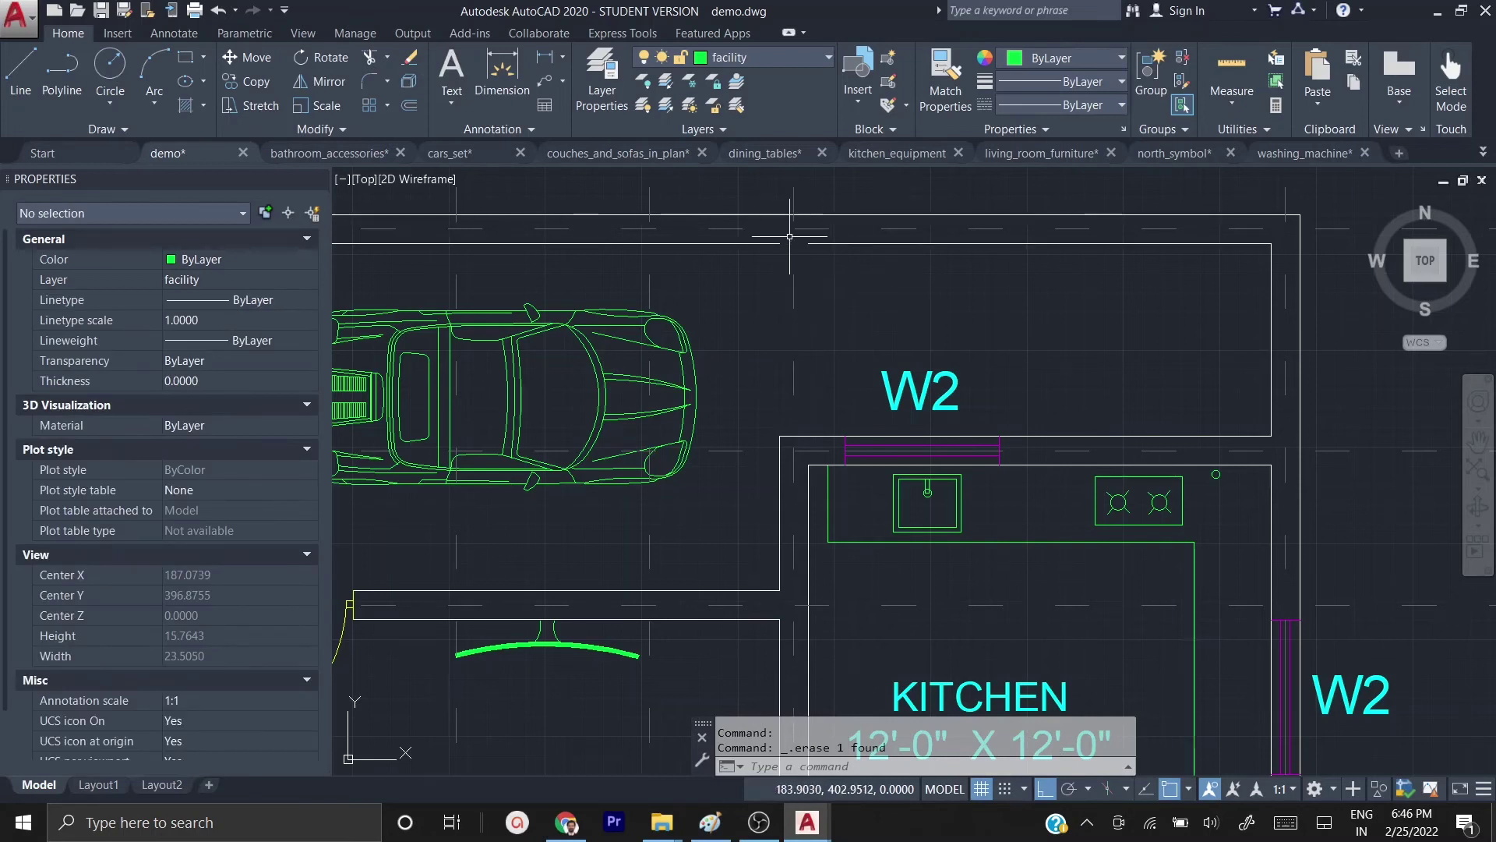
- Stretch the upper line of the short wall stub beside the hall entrance door D1 to the outer face of the left wall
{"action": "scroll", "coordinate": [1263, 329], "scroll_direction": "down", "scroll_amount": 2}
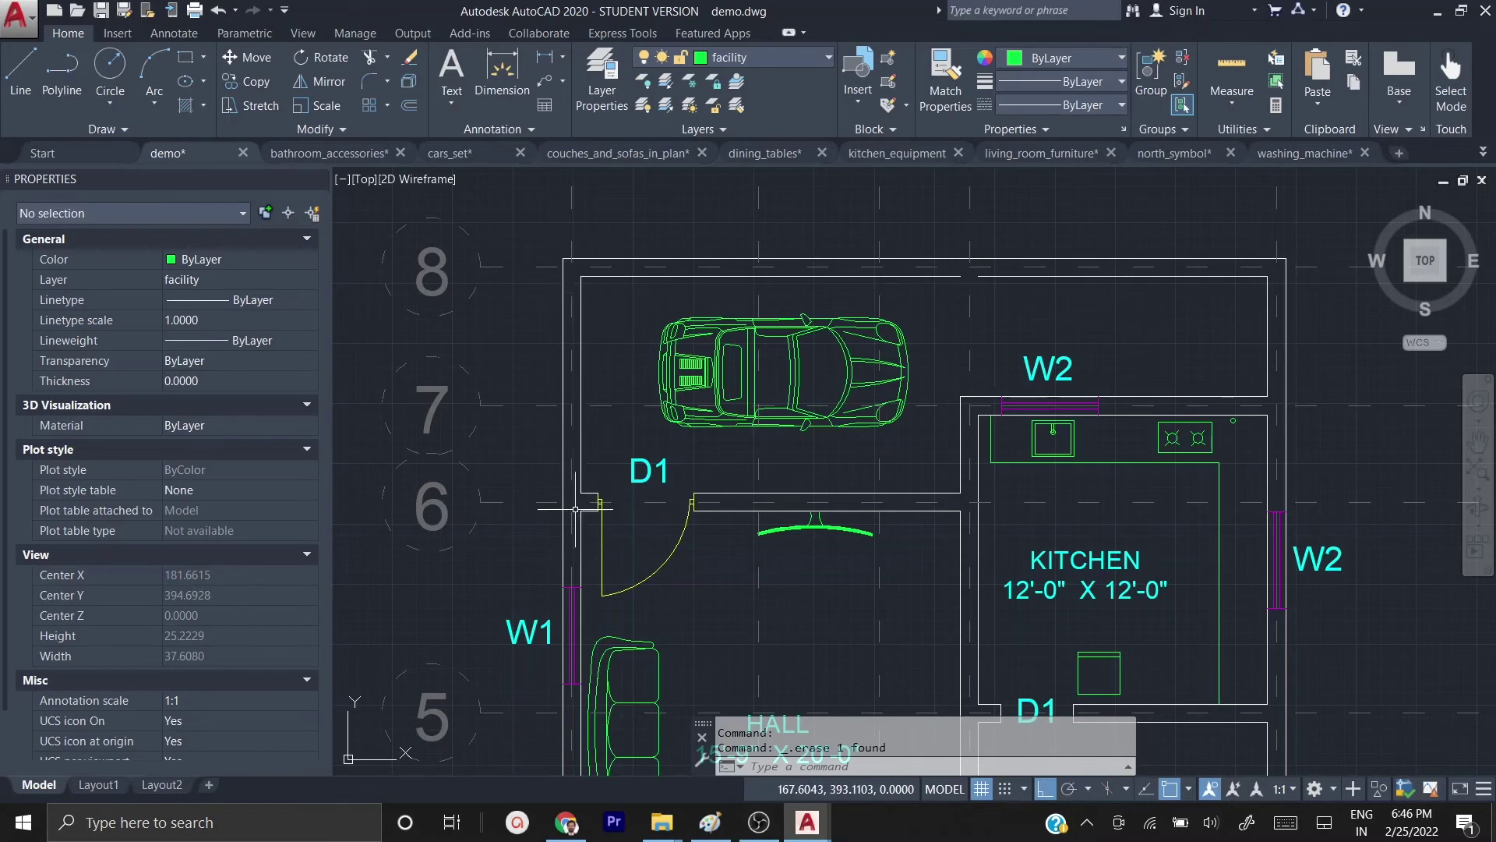
{"action": "scroll", "coordinate": [576, 509], "scroll_direction": "up", "scroll_amount": 2}
{"action": "scroll", "coordinate": [575, 505], "scroll_direction": "up", "scroll_amount": 4}
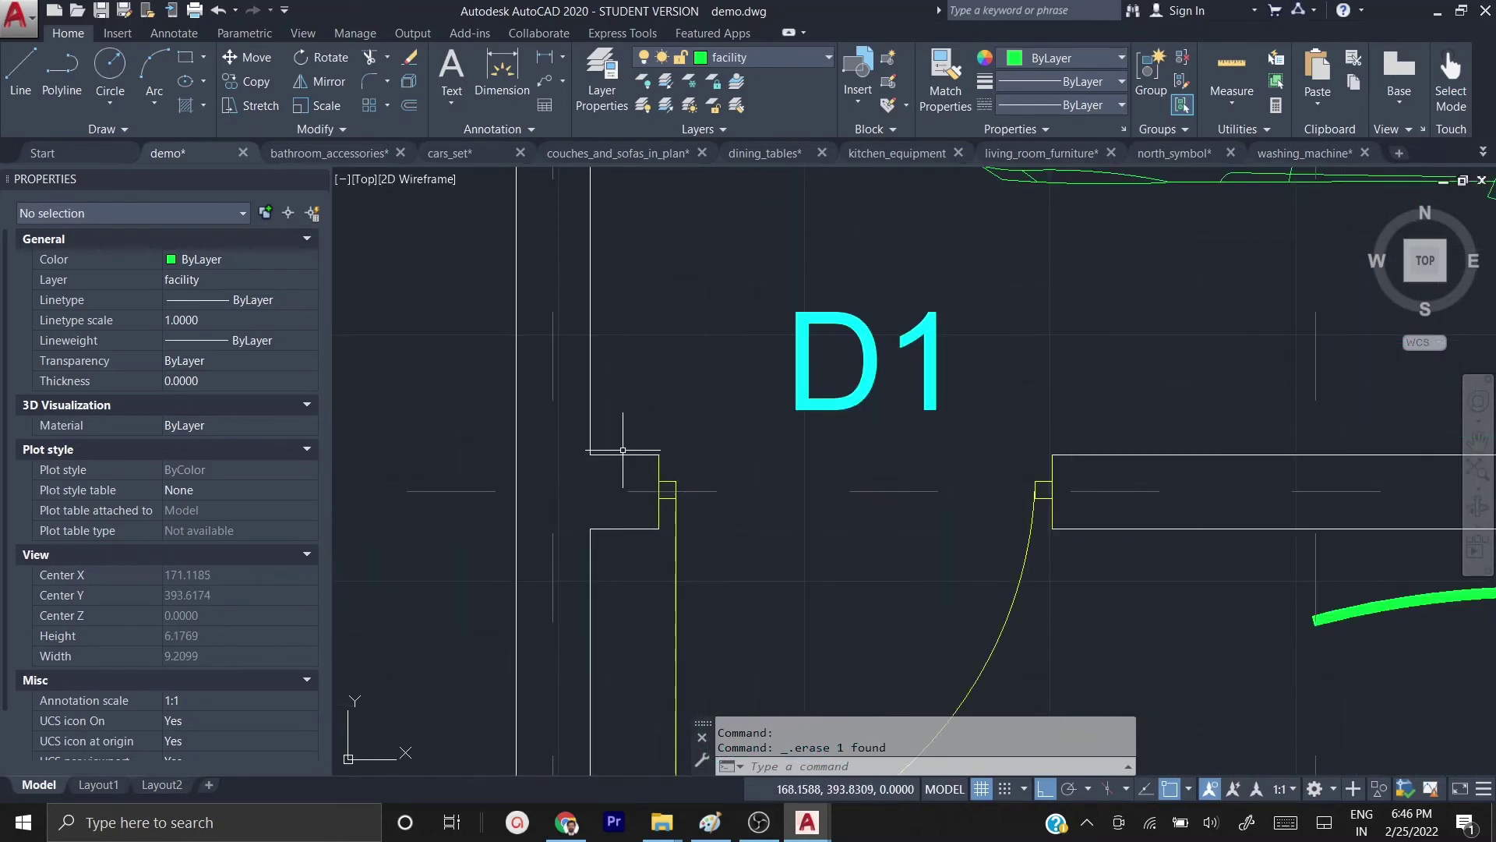
{"action": "left_click", "coordinate": [623, 451]}
{"action": "left_click", "coordinate": [591, 452]}
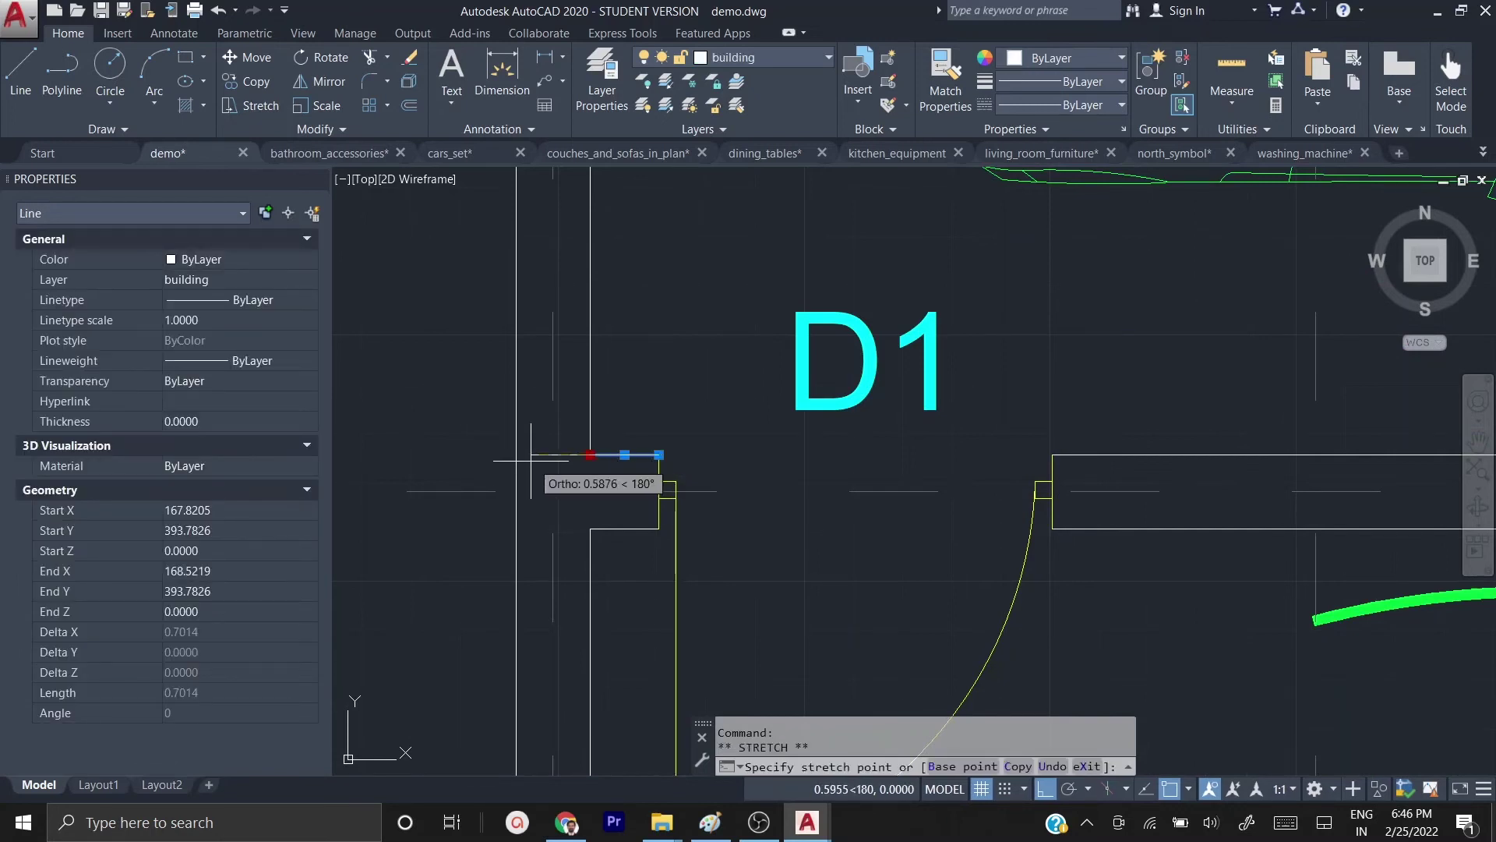
{"action": "left_click", "coordinate": [516, 454]}
- Draw a rectangular column at the car area's top-left outer corner, spanning the thickness of the left wall
{"action": "scroll", "coordinate": [547, 450], "scroll_direction": "down", "scroll_amount": 2}
{"action": "scroll", "coordinate": [548, 450], "scroll_direction": "down", "scroll_amount": 1}
{"action": "middle_click_drag", "start_coordinate": [603, 366], "coordinate": [605, 535]}
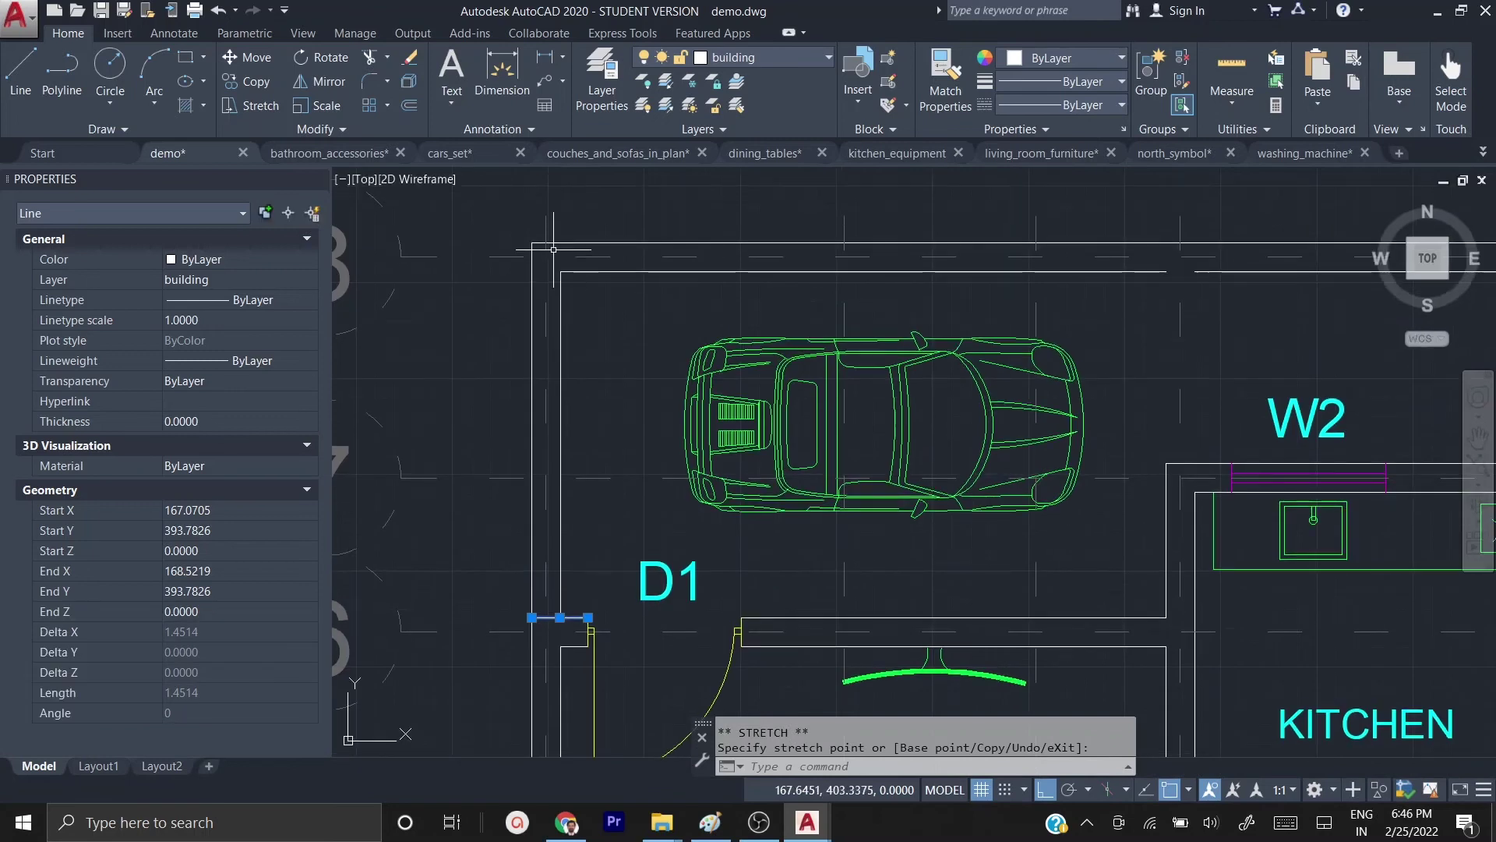
{"action": "scroll", "coordinate": [554, 249], "scroll_direction": "up", "scroll_amount": 2}
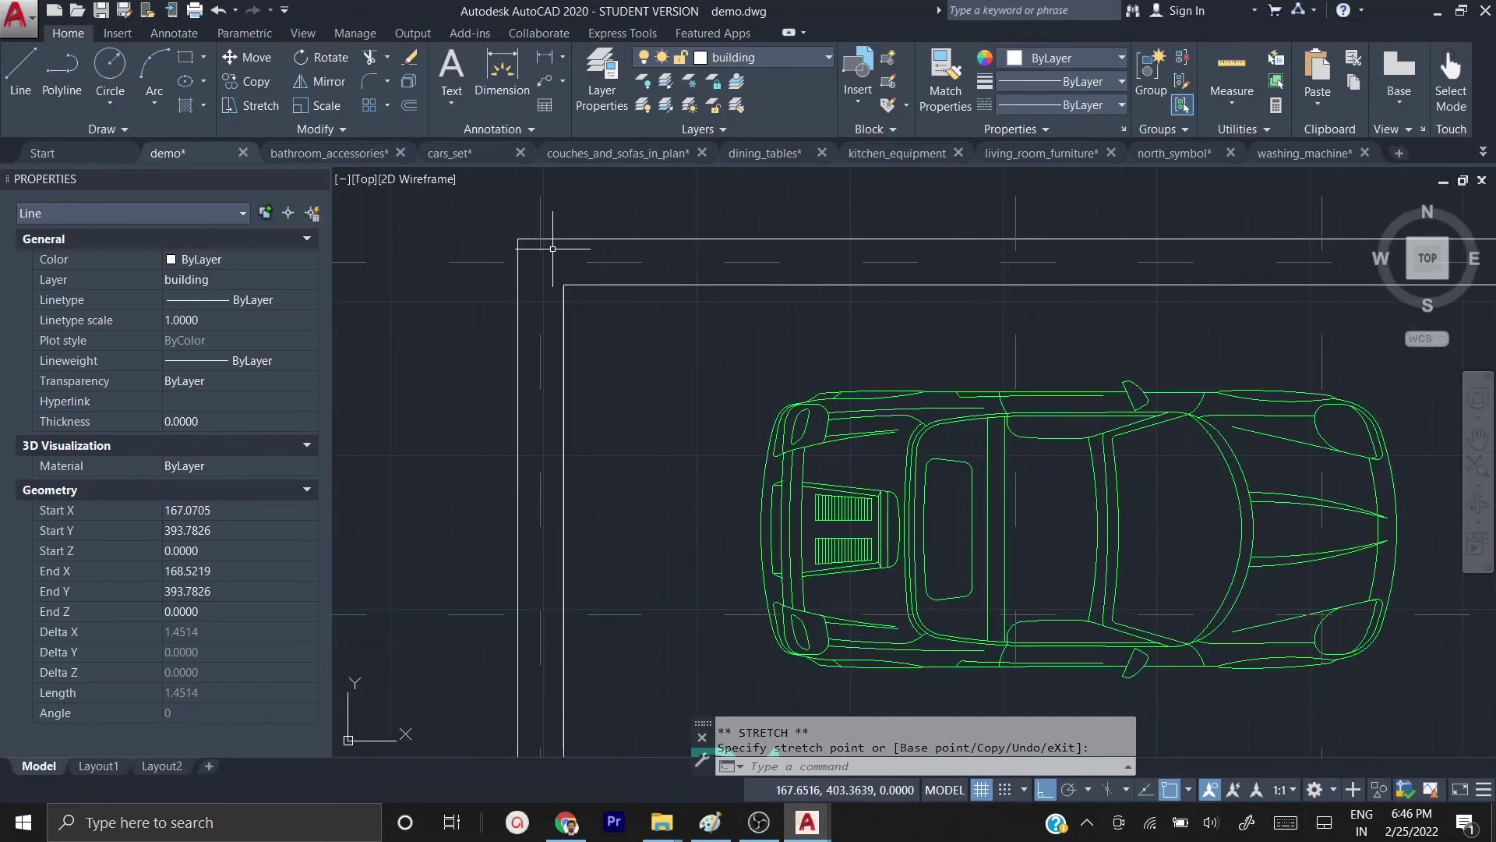
{"action": "type", "text": "re"}
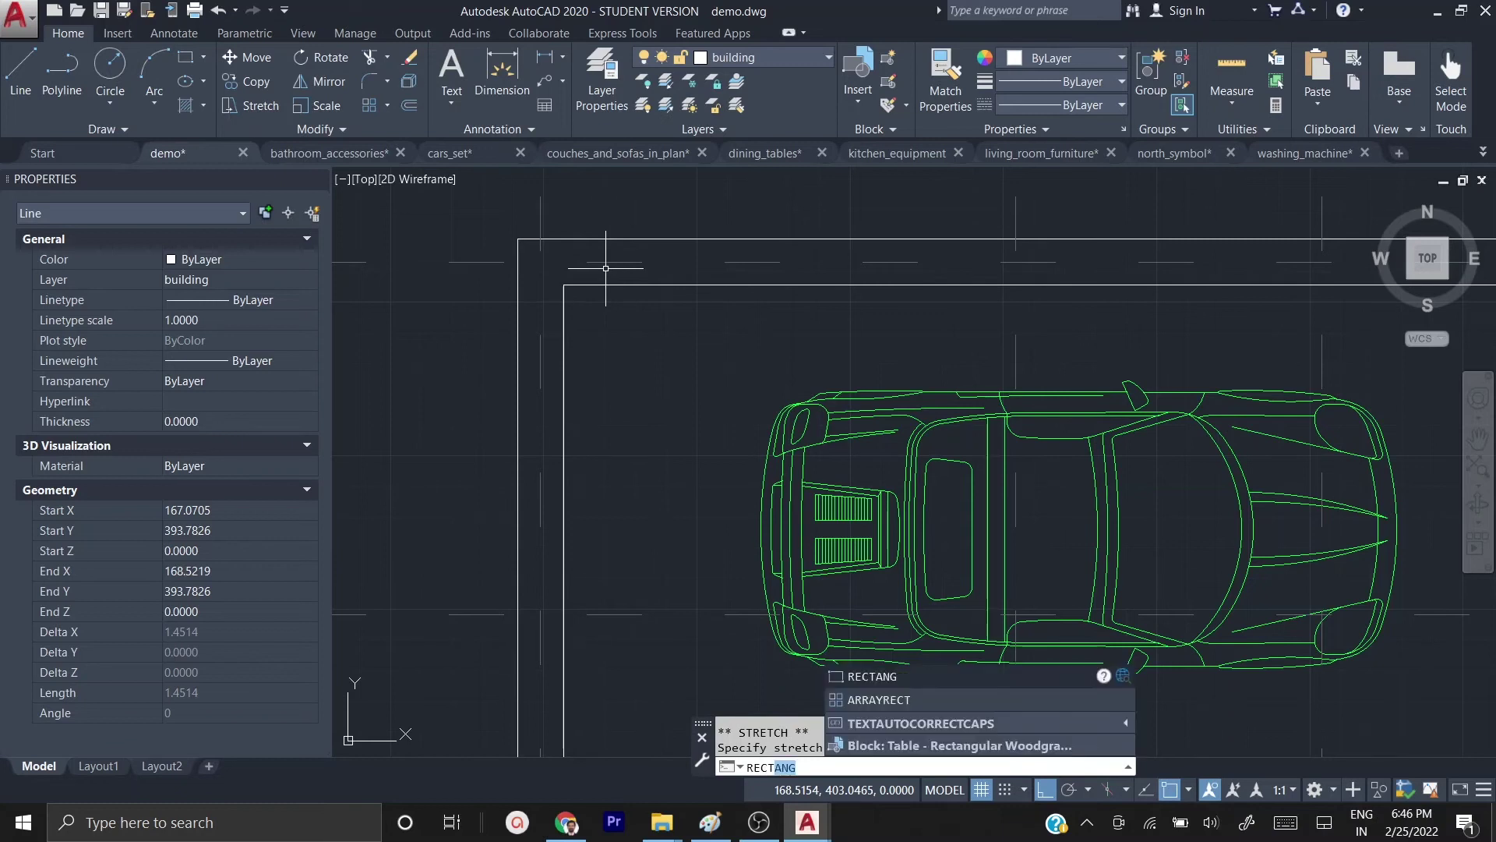
{"action": "key", "text": "Return"}
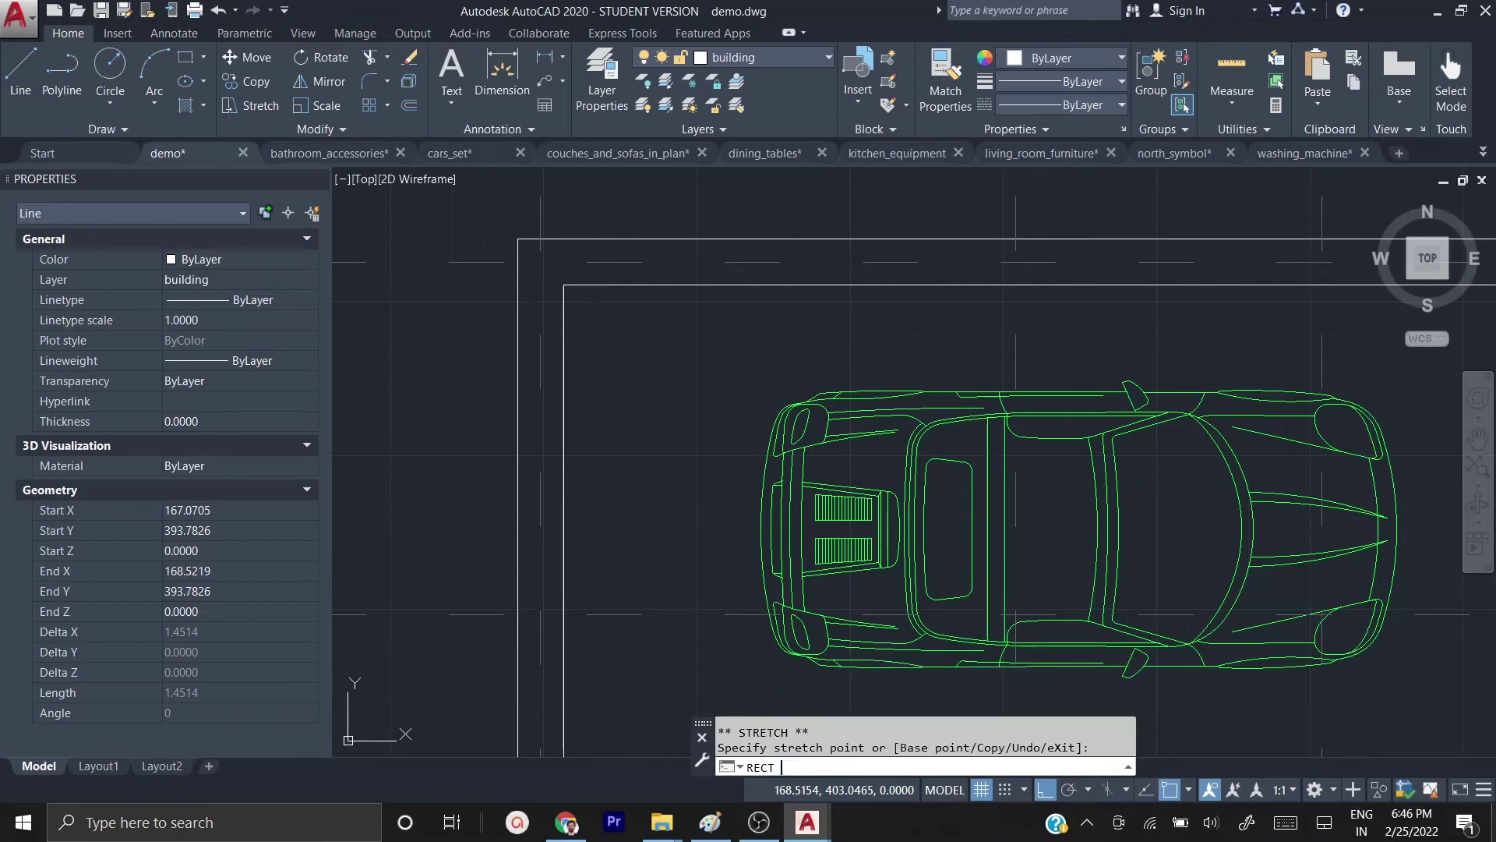
{"action": "left_click", "coordinate": [517, 239]}
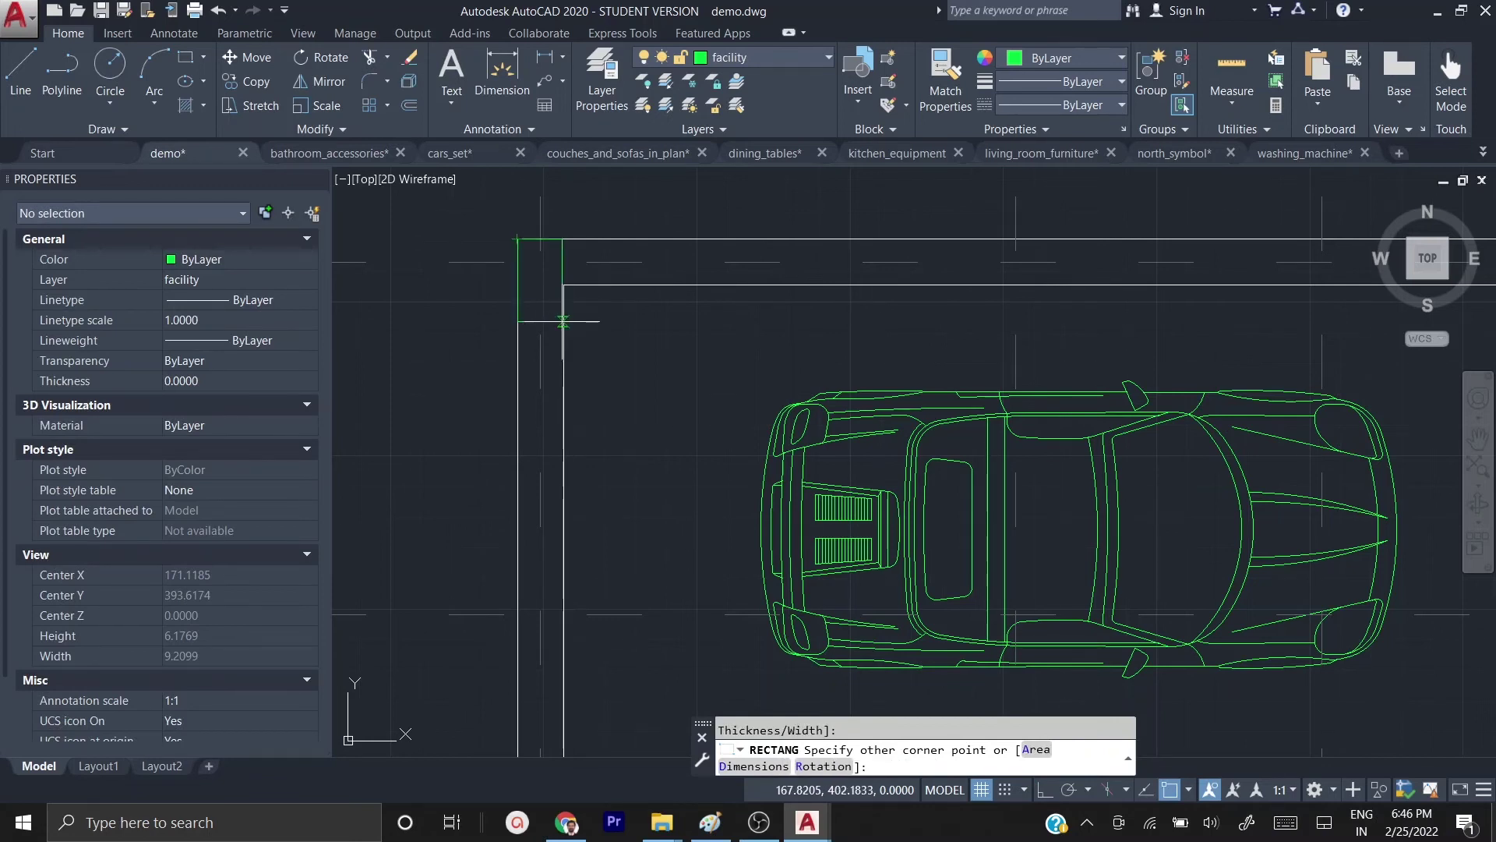
{"action": "left_click", "coordinate": [563, 321]}
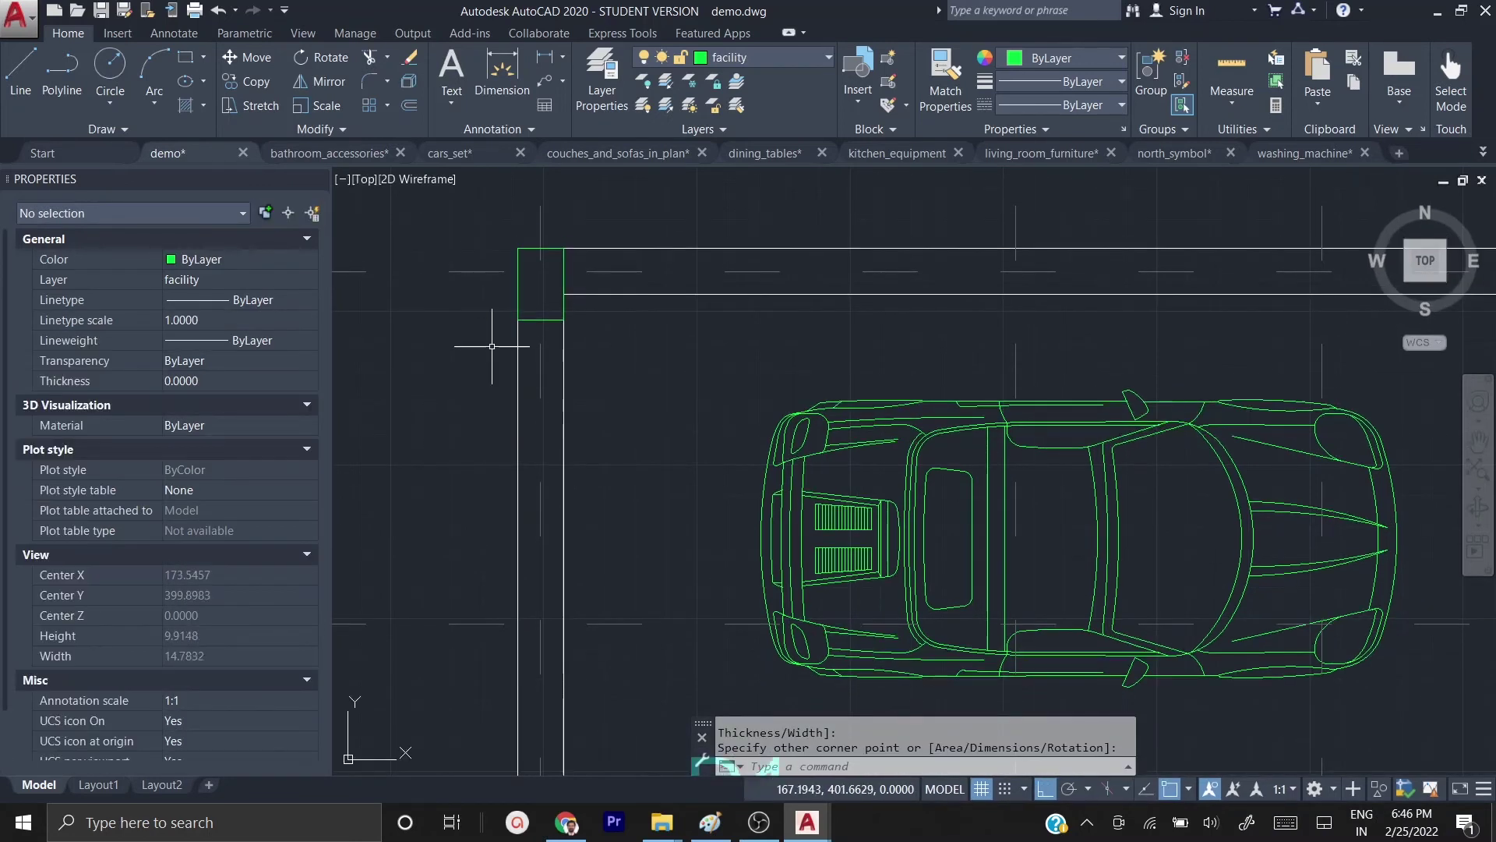
- Break the left wall's outer line just above the entrance door D1, with the second break point at the stub wall's upper corner
{"action": "scroll", "coordinate": [525, 362], "scroll_direction": "down", "scroll_amount": 2}
{"action": "scroll", "coordinate": [448, 329], "scroll_direction": "down", "scroll_amount": 2}
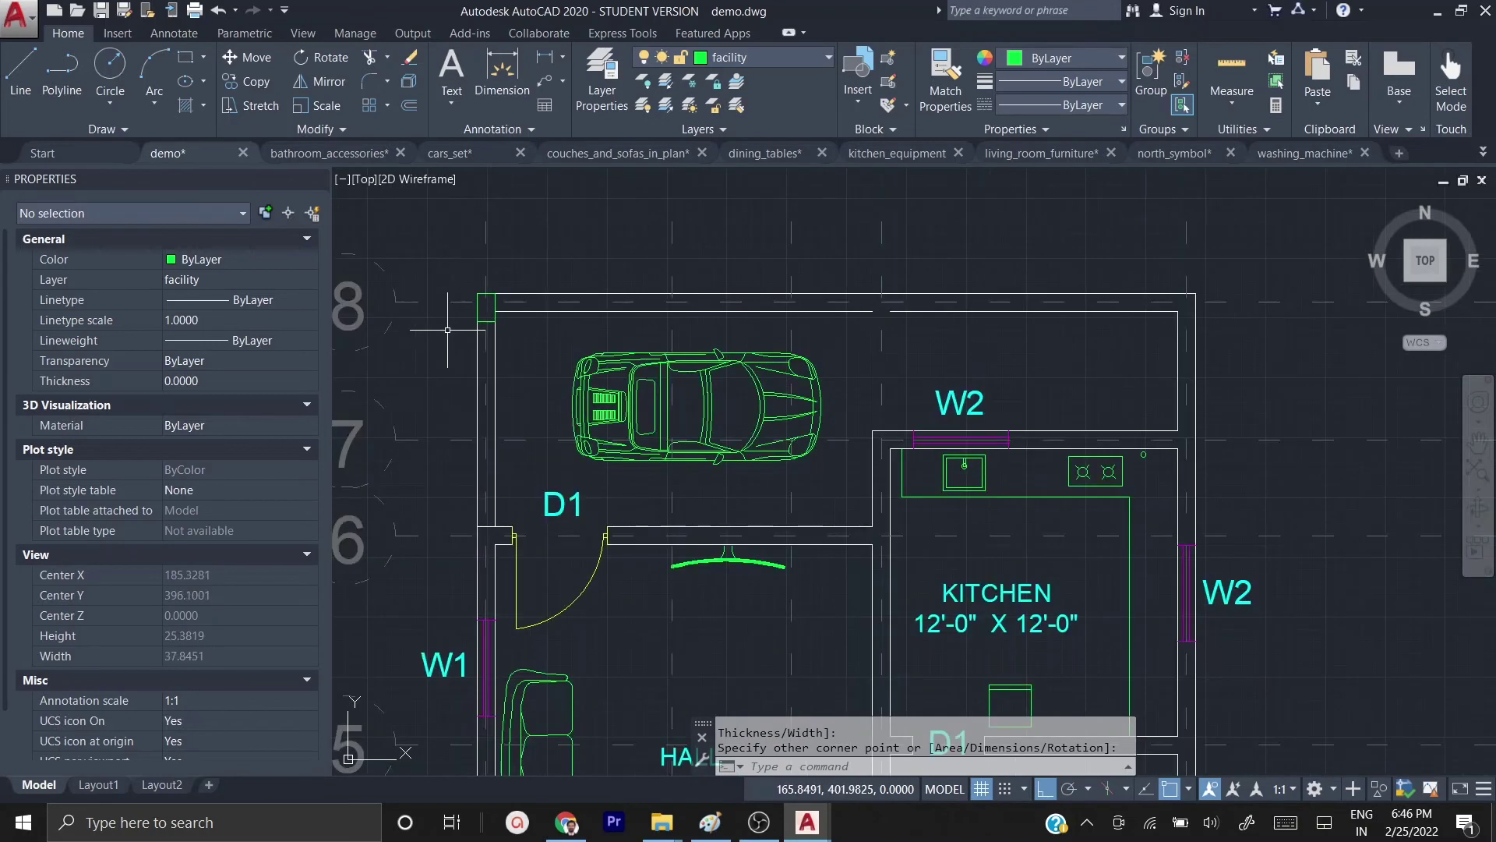
{"action": "scroll", "coordinate": [487, 394], "scroll_direction": "up", "scroll_amount": 2}
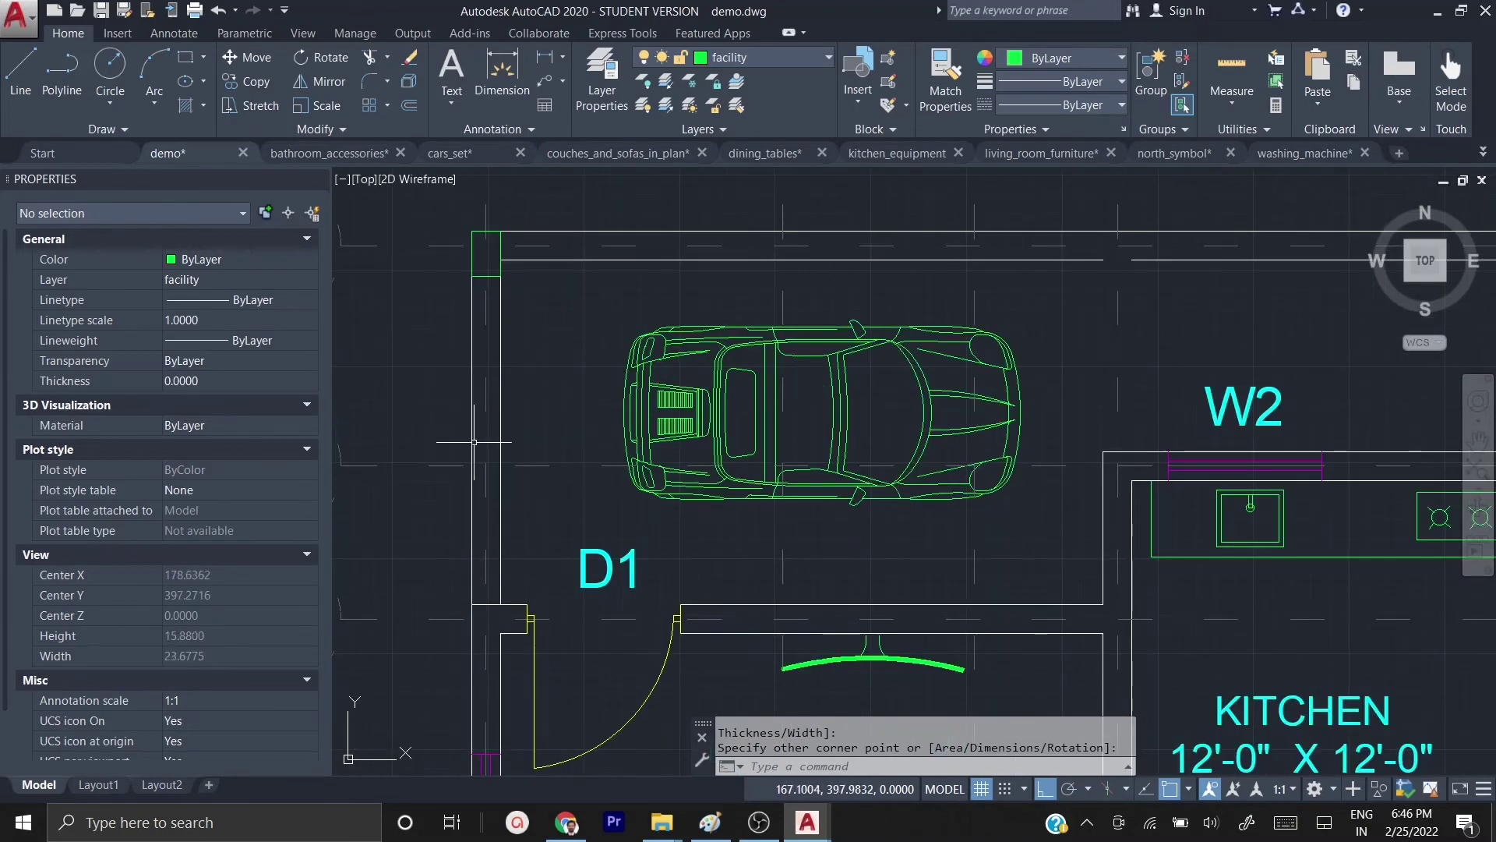
{"action": "mouse_move", "coordinate": [473, 442]}
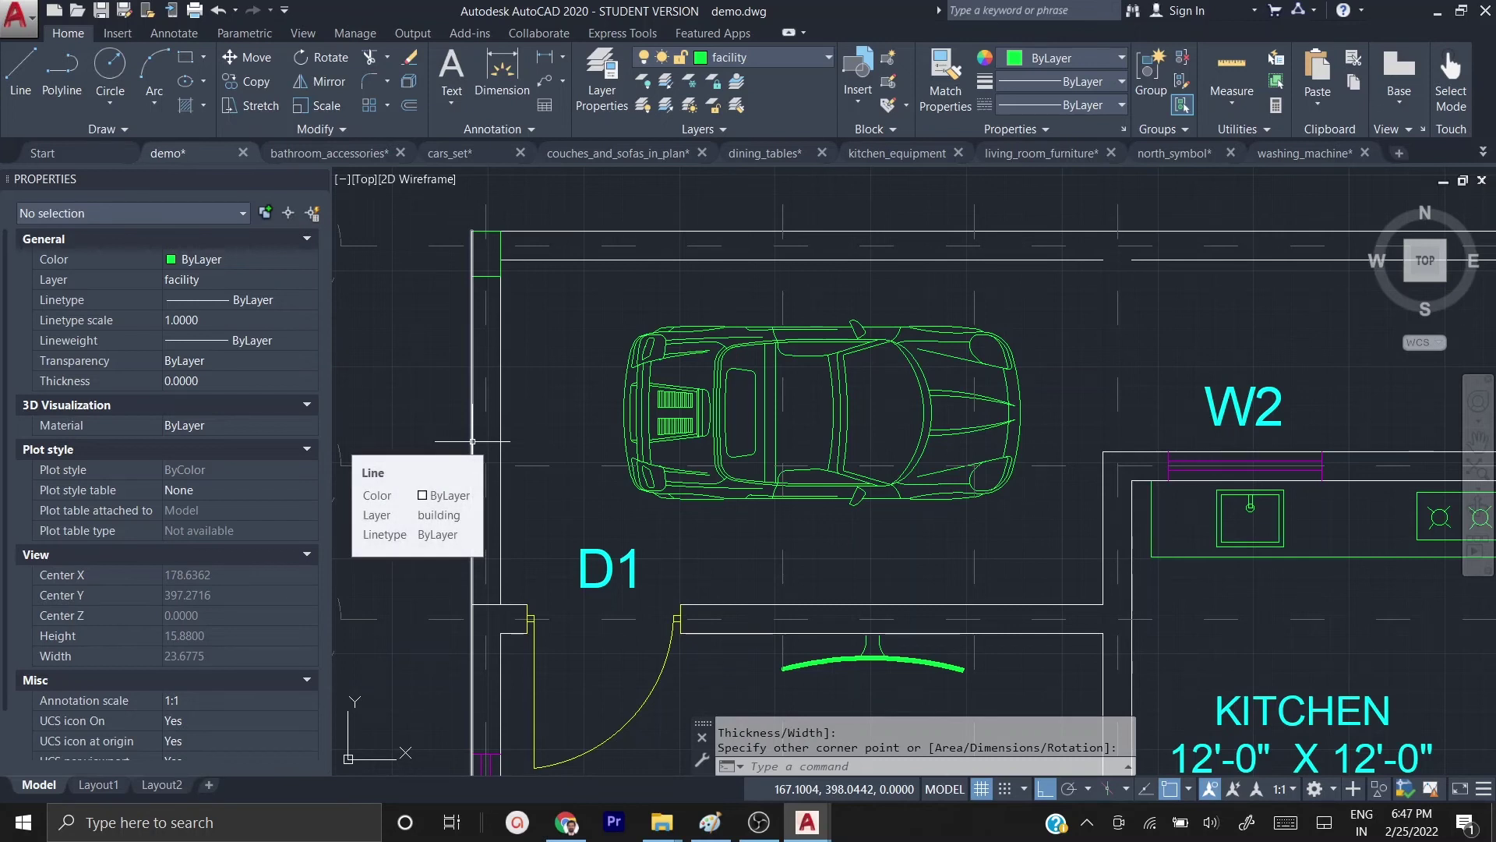
{"action": "key", "text": "Escape"}
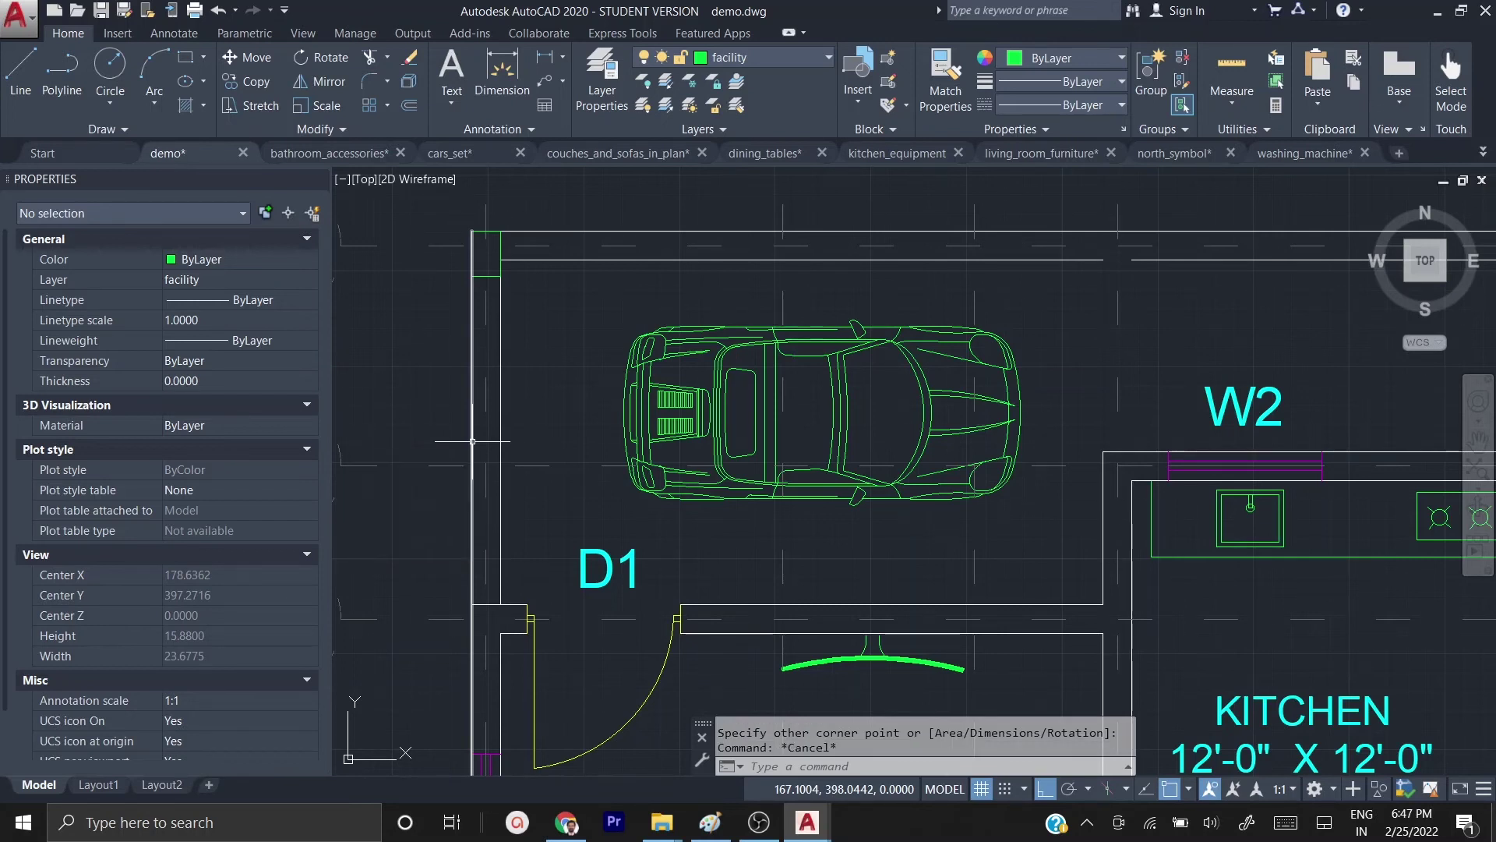
{"action": "middle_click_drag", "start_coordinate": [551, 476], "coordinate": [572, 429]}
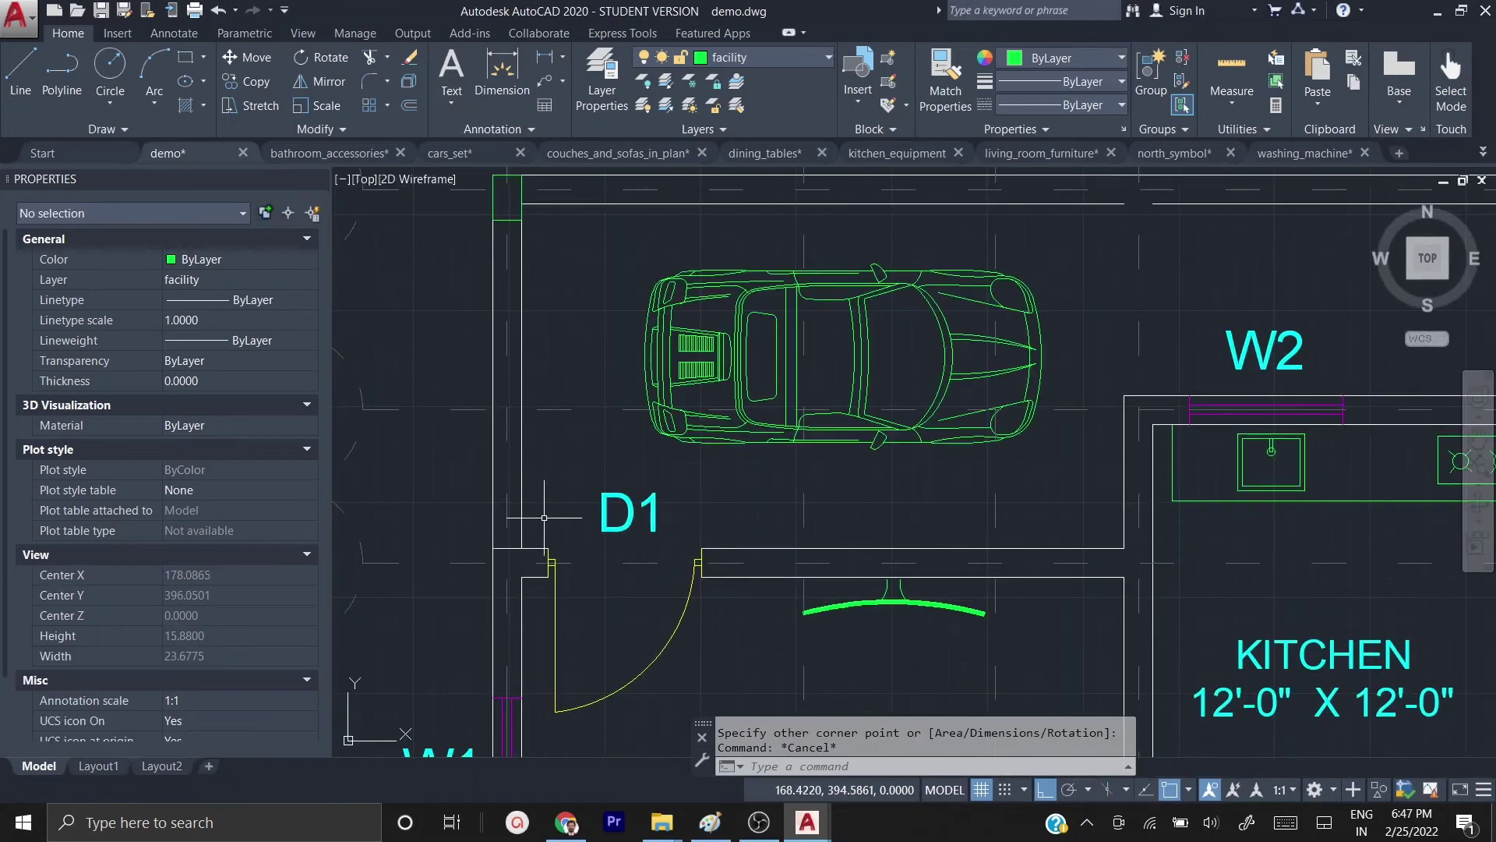
{"action": "left_click", "coordinate": [495, 474]}
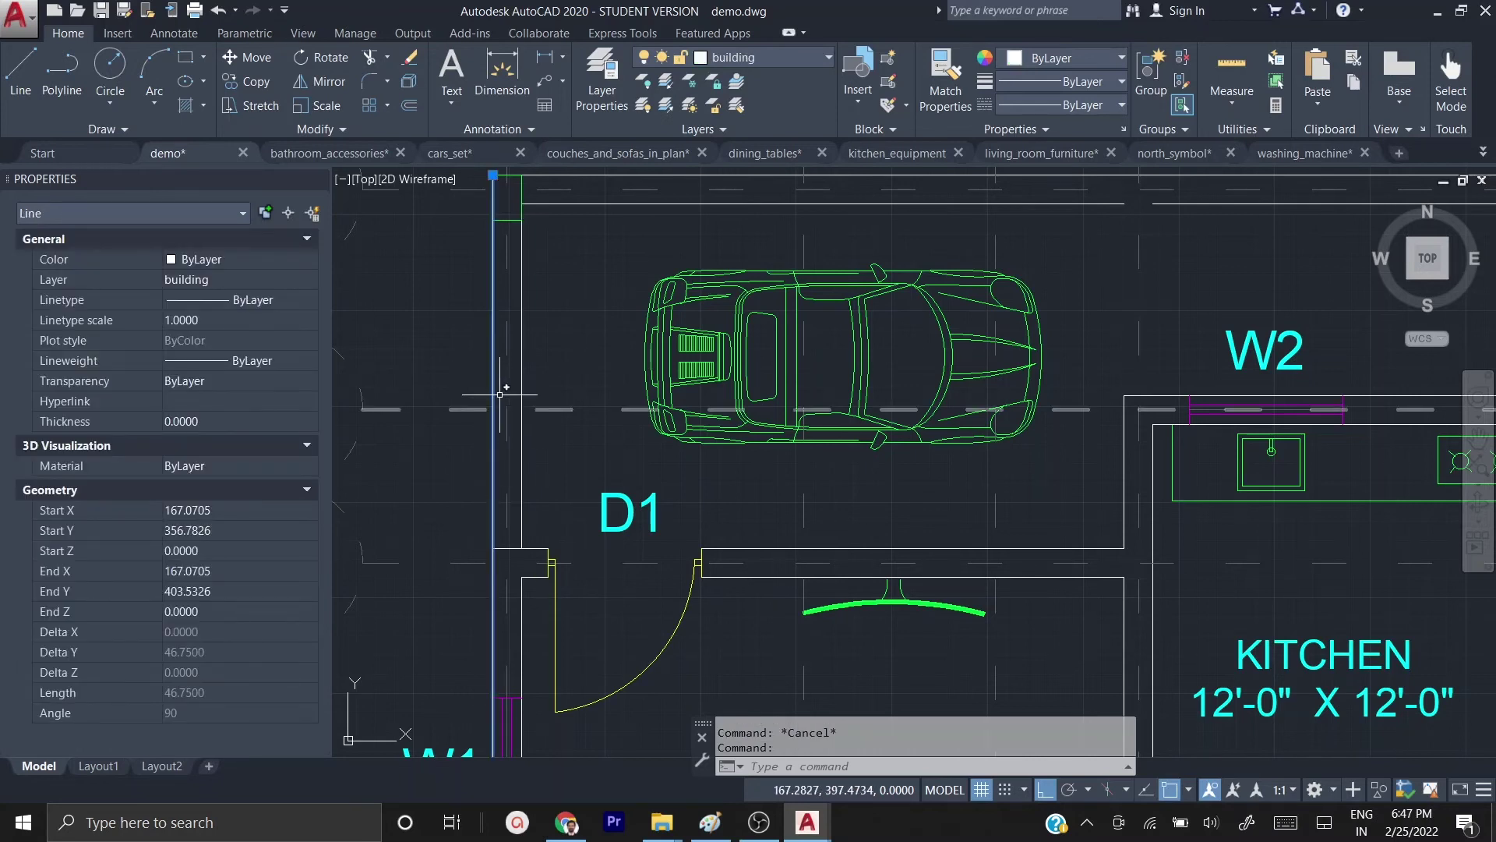
{"action": "scroll", "coordinate": [507, 301], "scroll_direction": "down", "scroll_amount": 4}
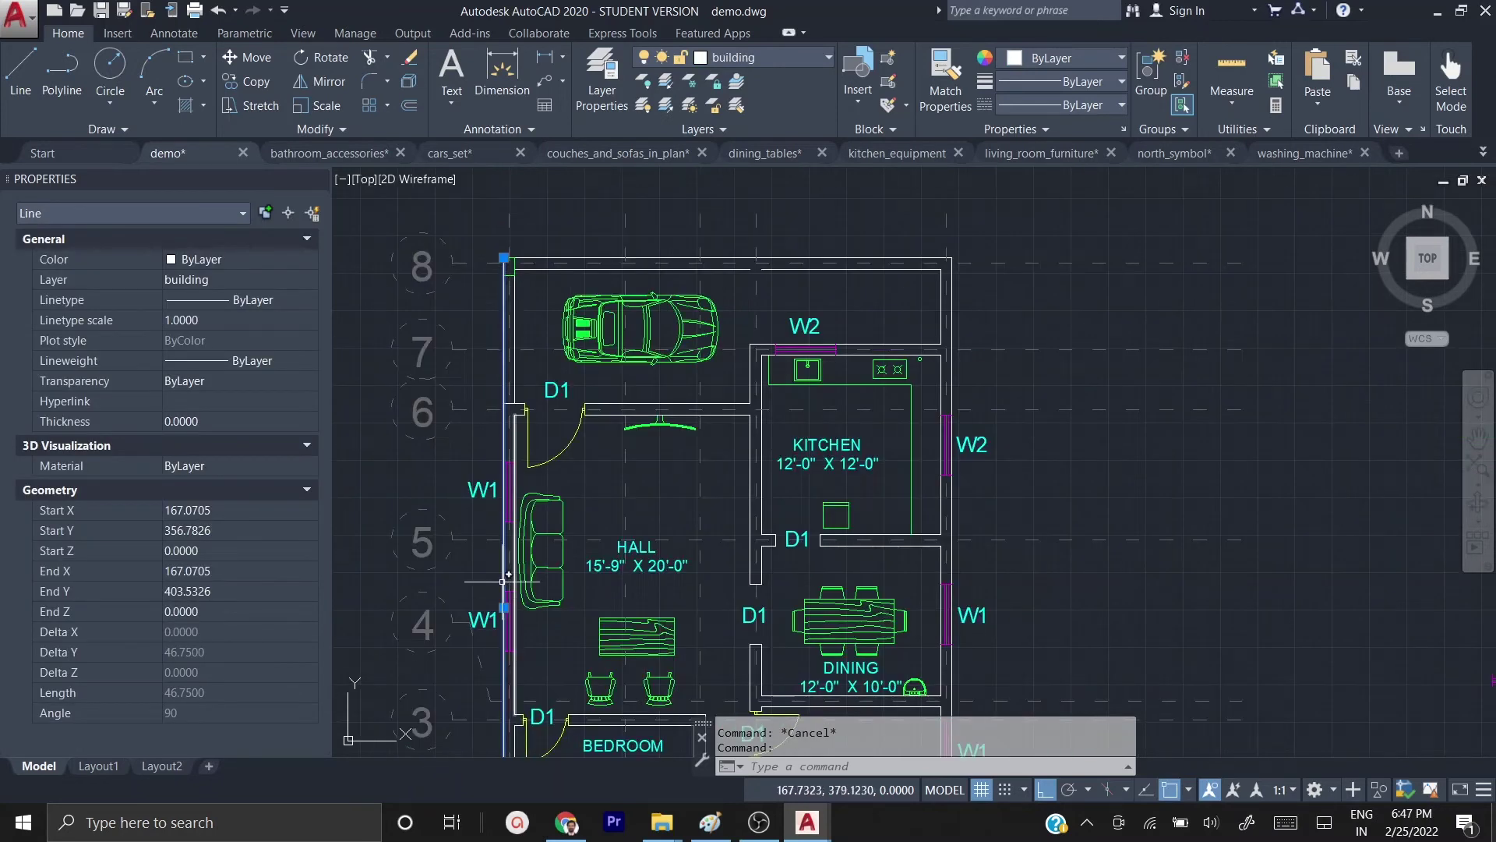
{"action": "scroll", "coordinate": [498, 569], "scroll_direction": "up", "scroll_amount": 3}
{"action": "middle_click_drag", "start_coordinate": [507, 379], "coordinate": [460, 565]}
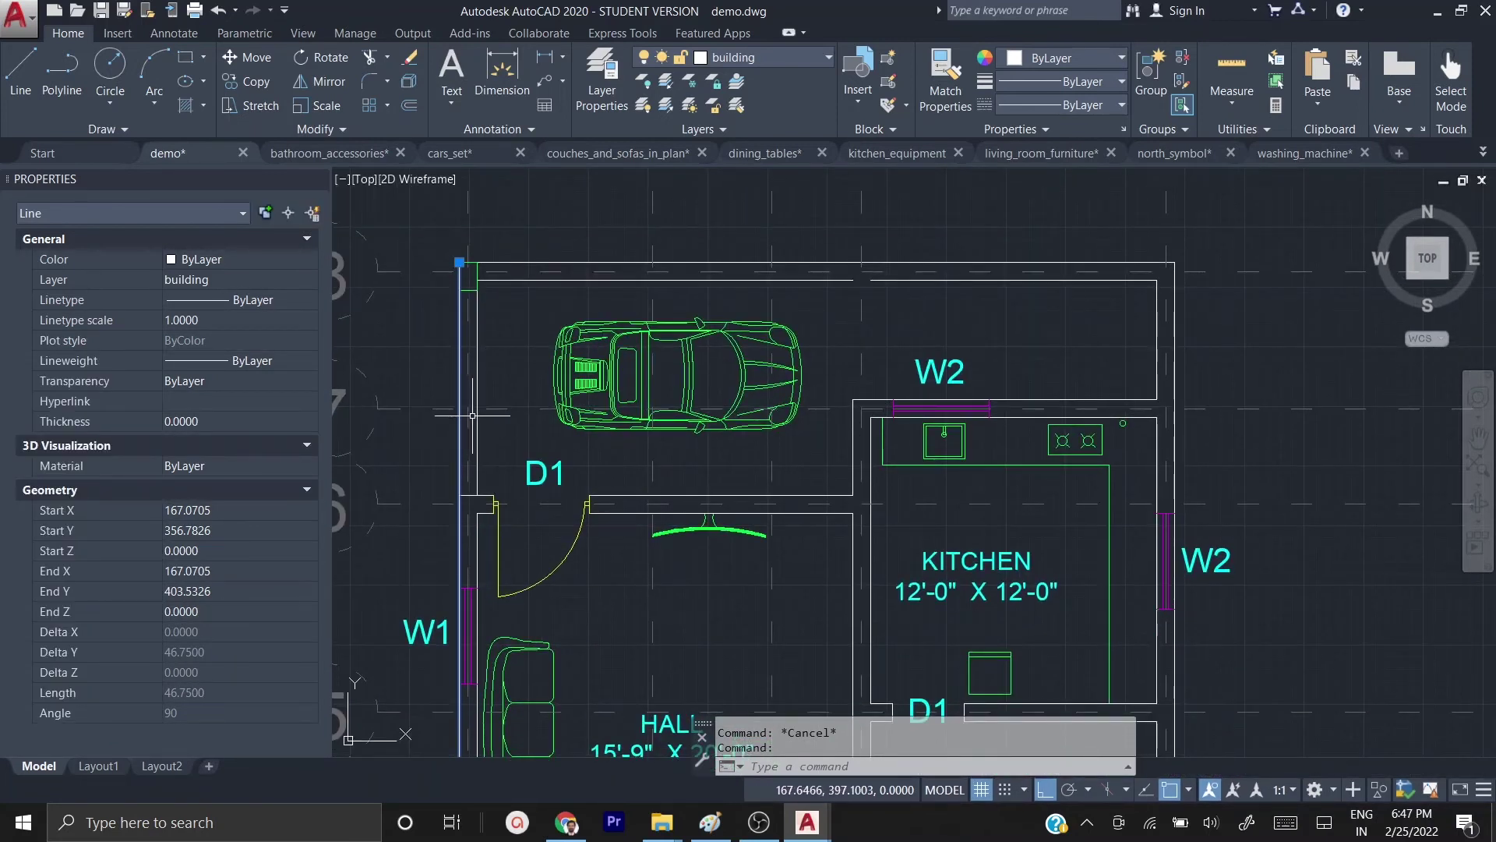
{"action": "scroll", "coordinate": [452, 510], "scroll_direction": "up", "scroll_amount": 2}
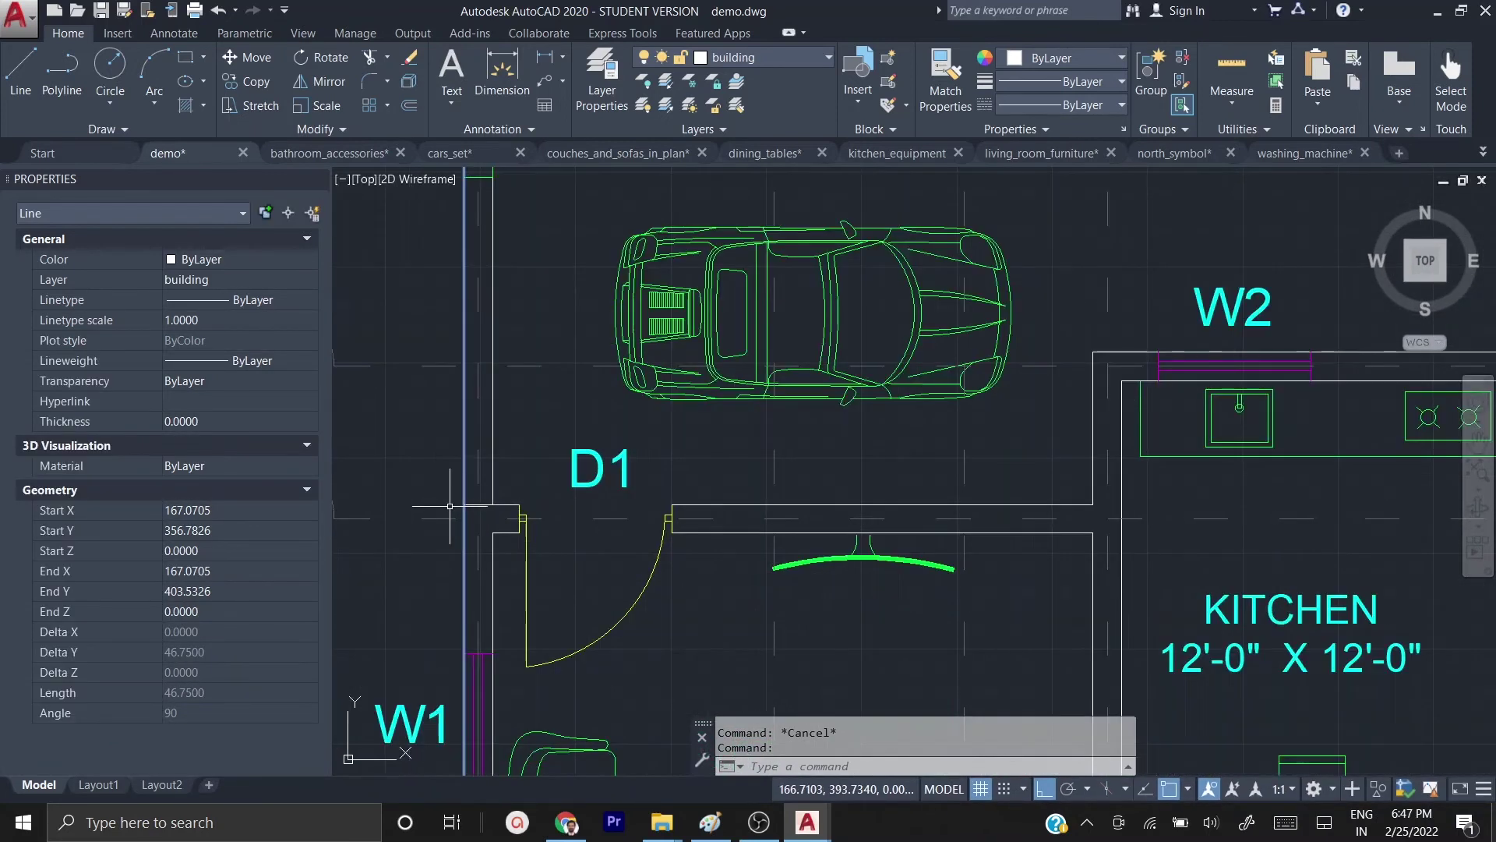
{"action": "scroll", "coordinate": [446, 523], "scroll_direction": "up", "scroll_amount": 2}
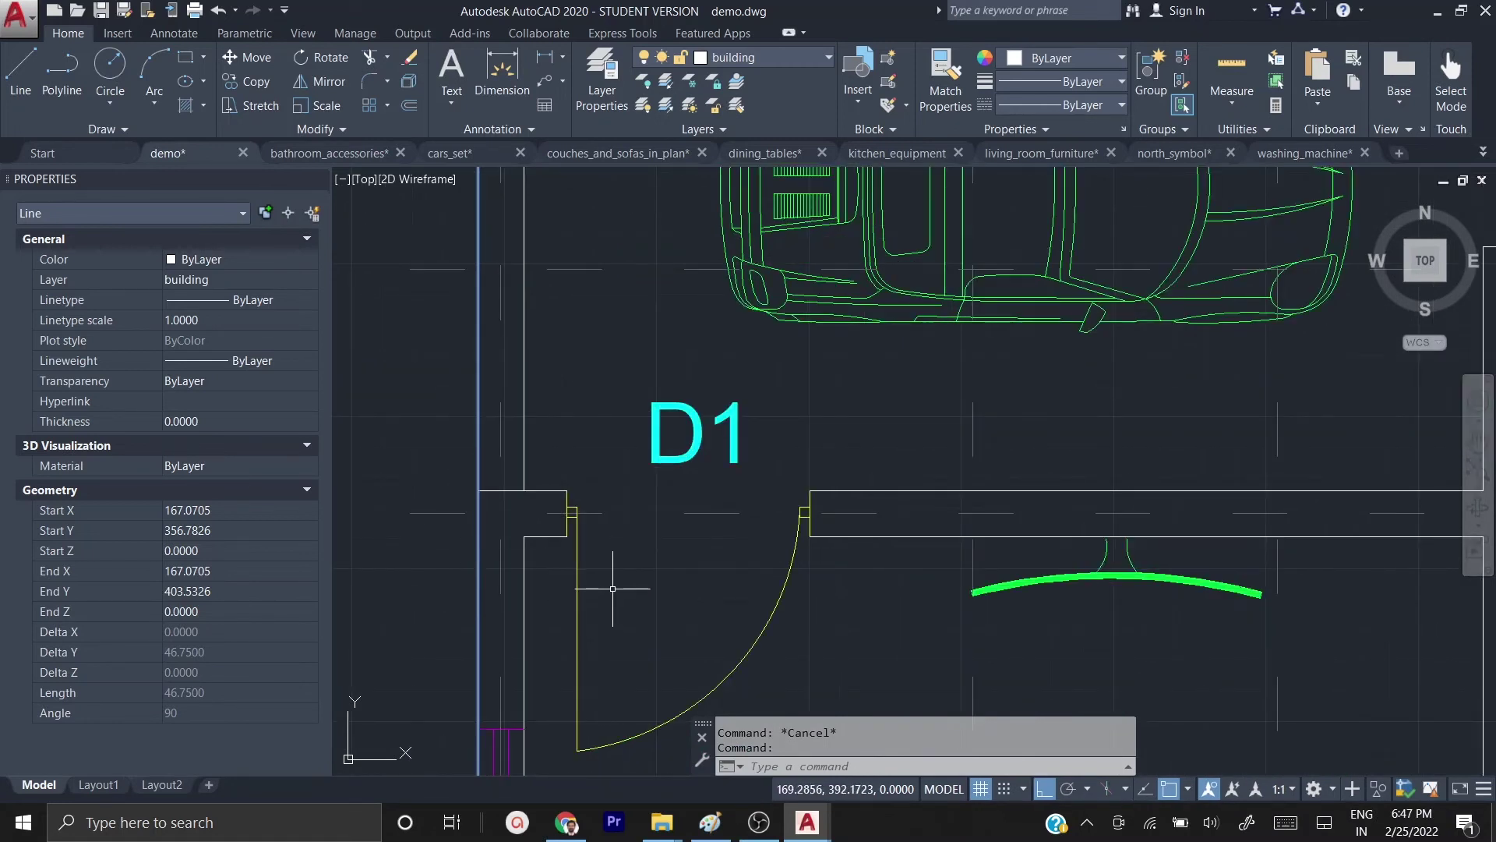
{"action": "type", "text": "b"}
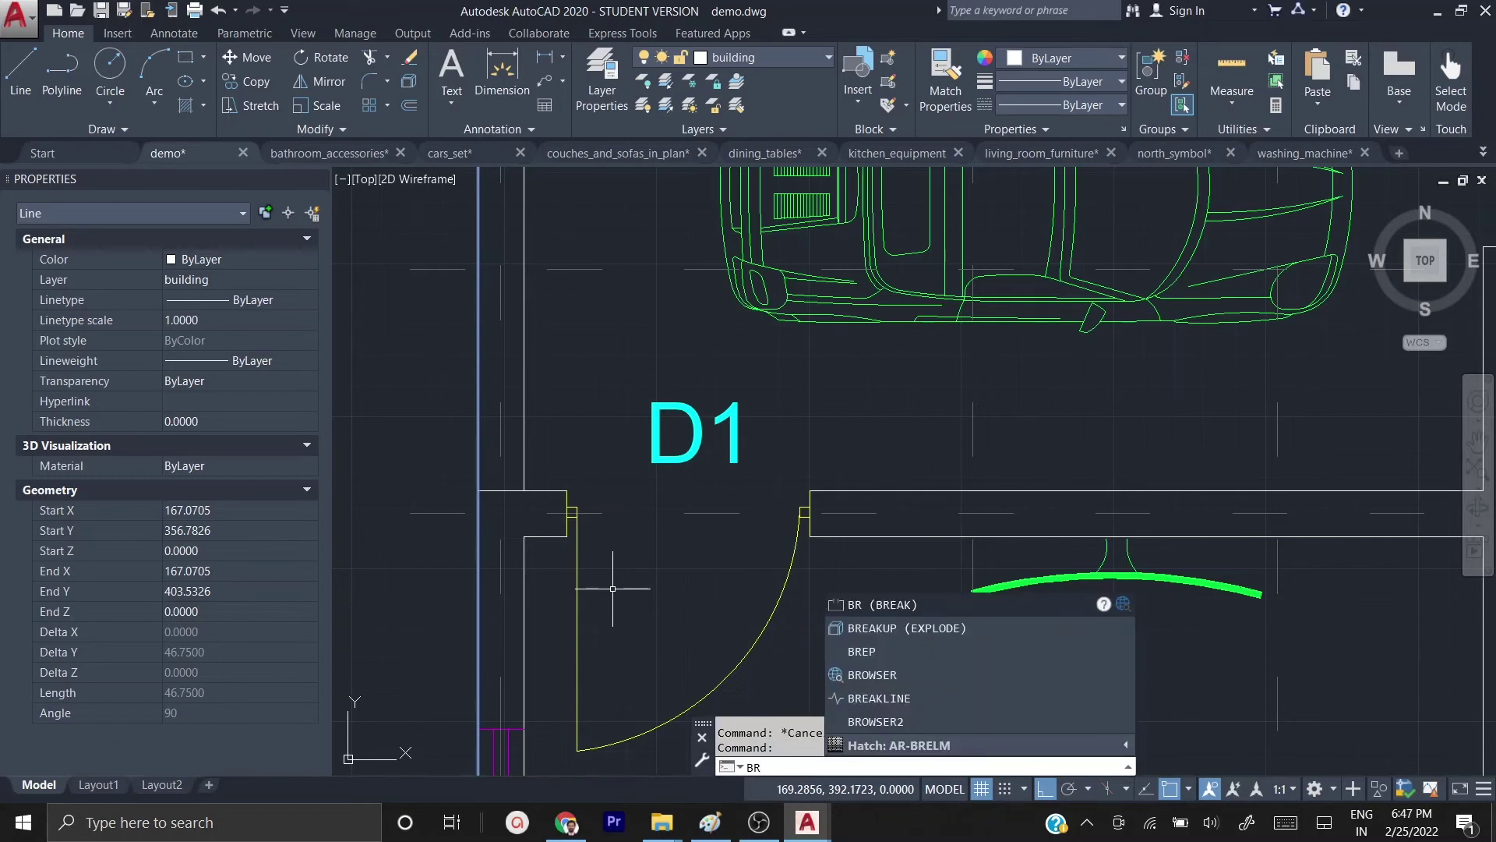
{"action": "key", "text": "Return"}
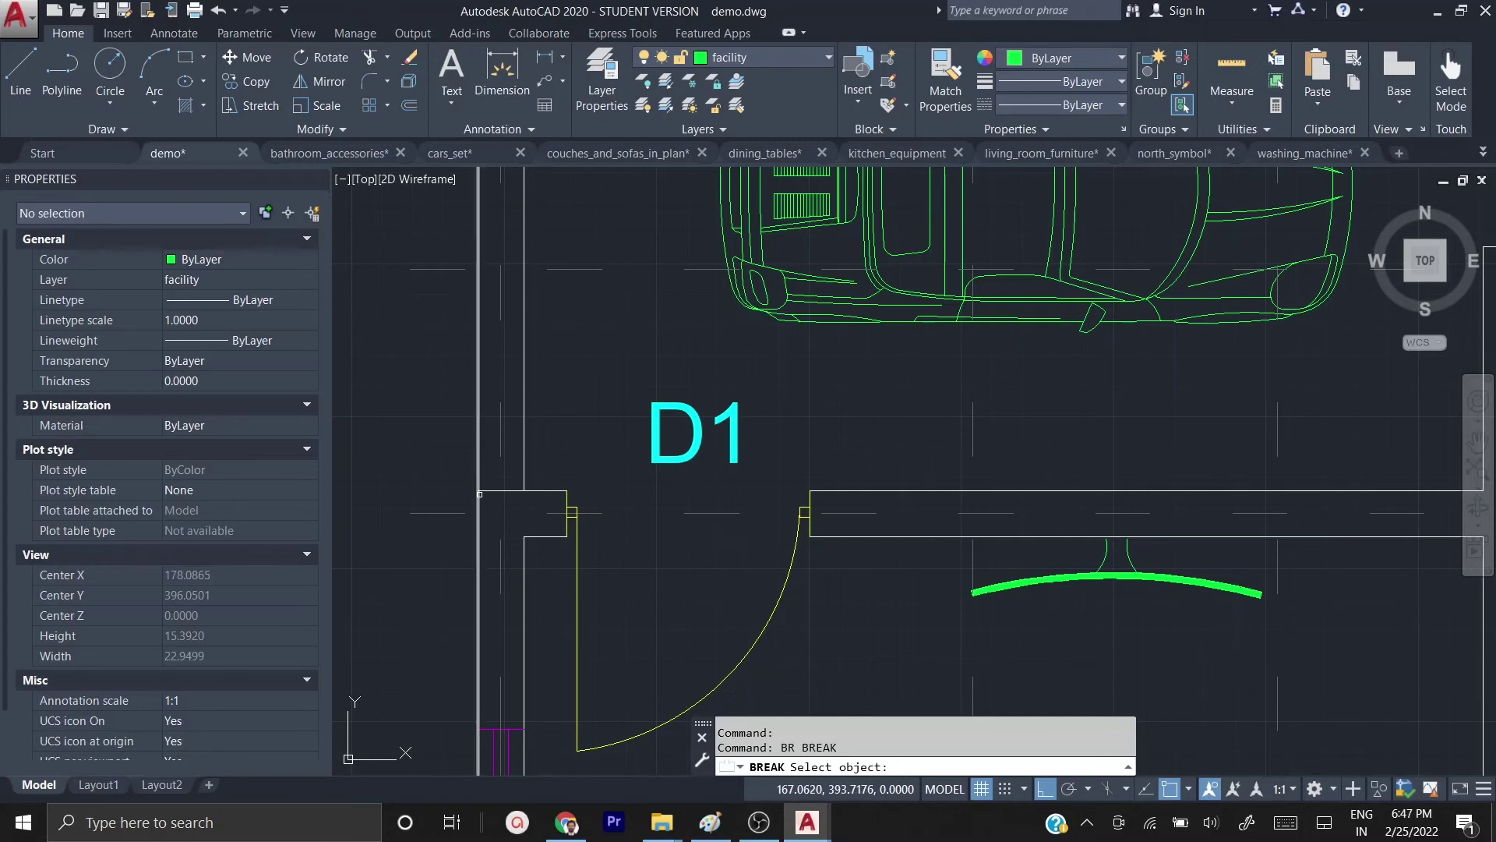
{"action": "left_click", "coordinate": [478, 460]}
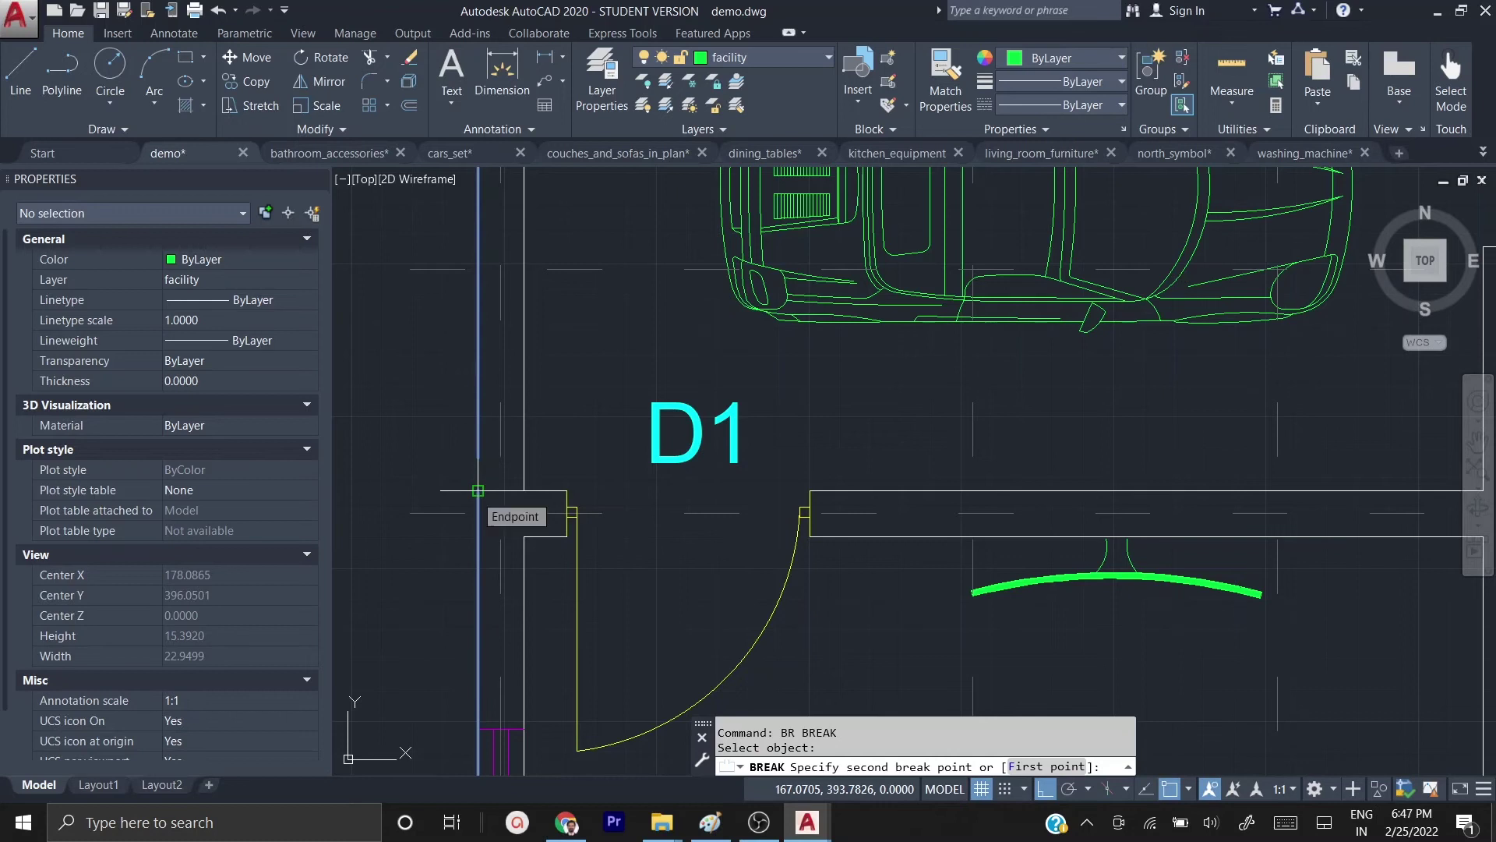
{"action": "left_click", "coordinate": [478, 490]}
- Extend the upper piece of the broken outer wall line down to the stub wall's upper line to close the gap
{"action": "type", "text": "ex"}
{"action": "key", "text": "Return"}
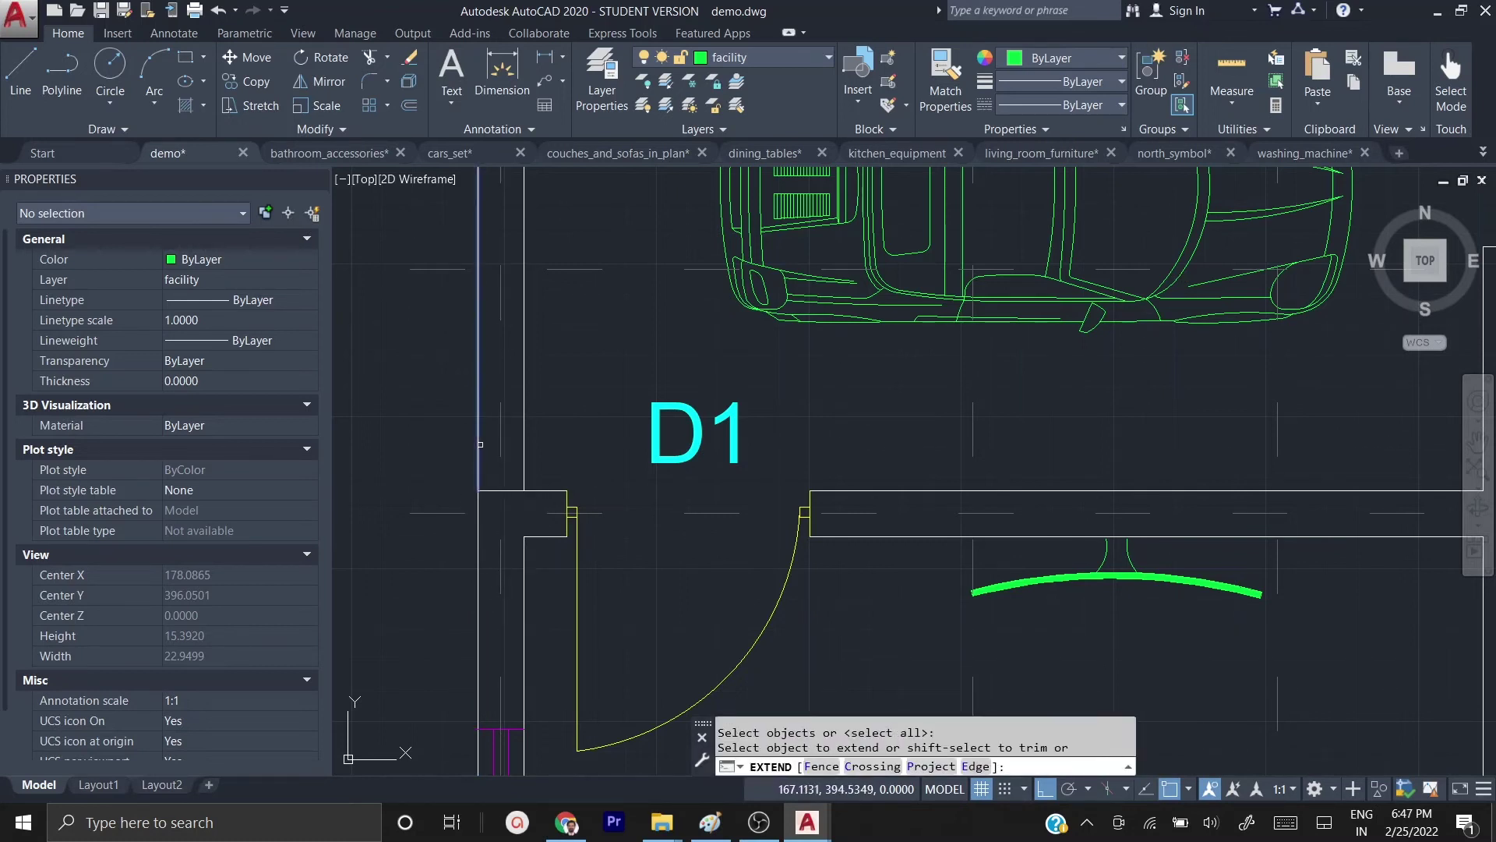
{"action": "left_click", "coordinate": [587, 520]}
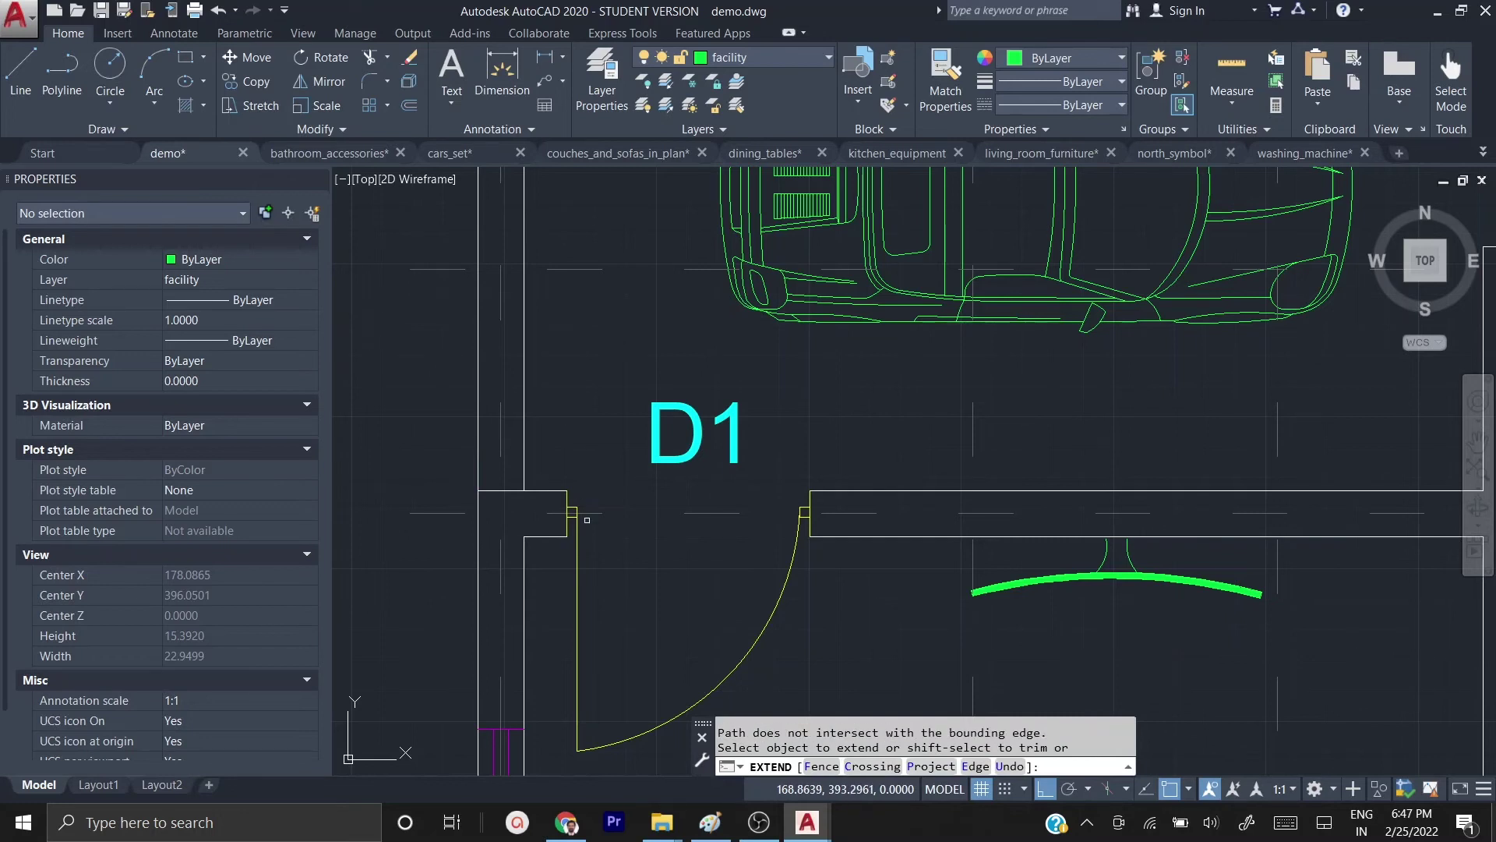
{"action": "key", "text": "Escape"}
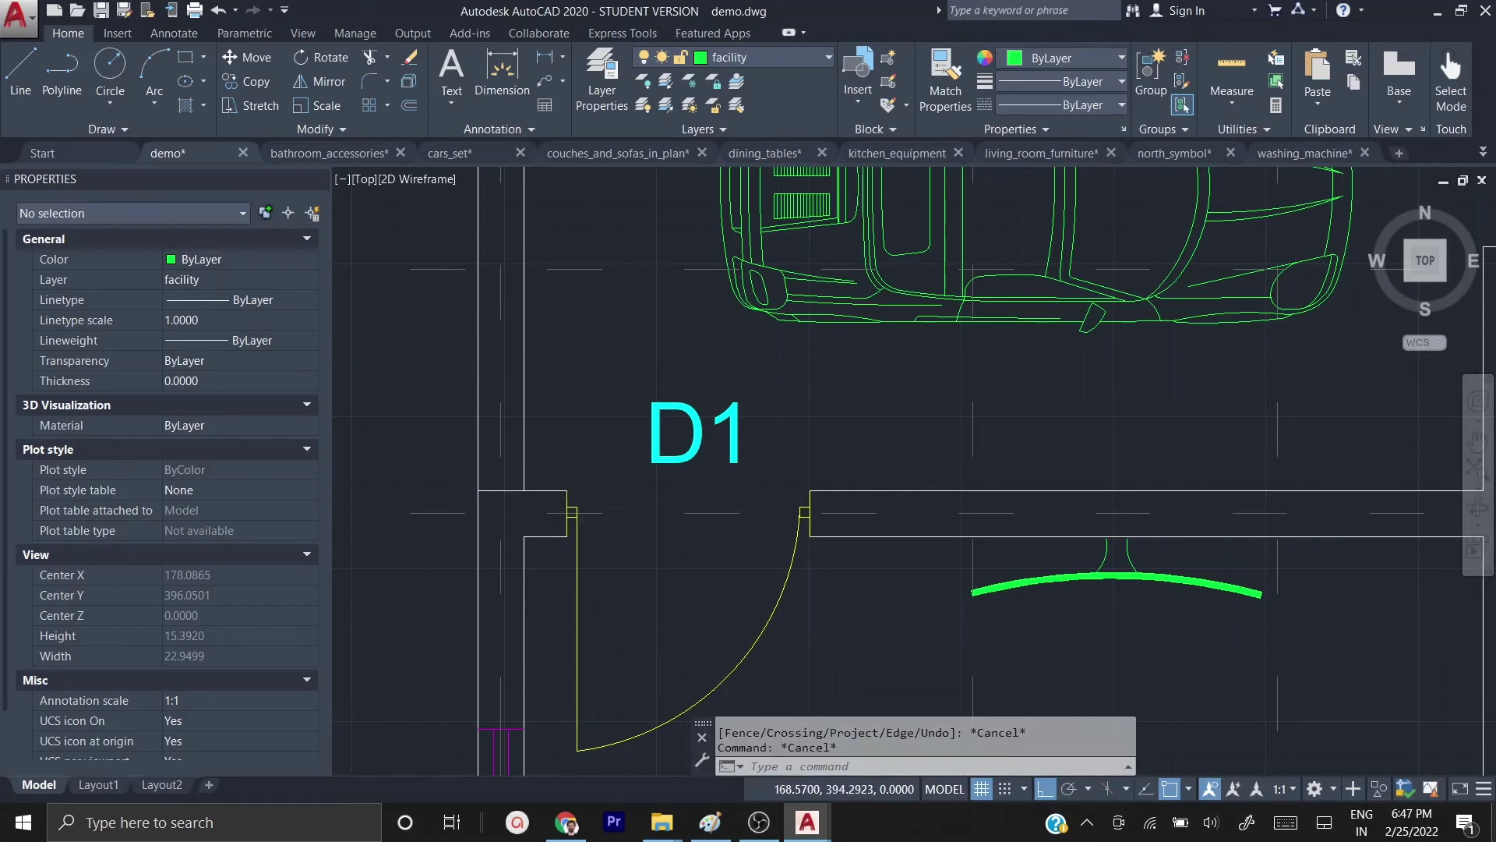
- Set the linetype of the car area's two left wall lines to ACAD_ISO03W100
{"action": "scroll", "coordinate": [572, 462], "scroll_direction": "down", "scroll_amount": 2}
{"action": "left_click", "coordinate": [513, 414]}
{"action": "mouse_move", "coordinate": [513, 414]}
{"action": "middle_mouse_down"}
{"action": "mouse_move", "coordinate": [516, 447]}
{"action": "mouse_move", "coordinate": [524, 420]}
{"action": "middle_mouse_up"}
{"action": "left_click", "coordinate": [532, 425]}
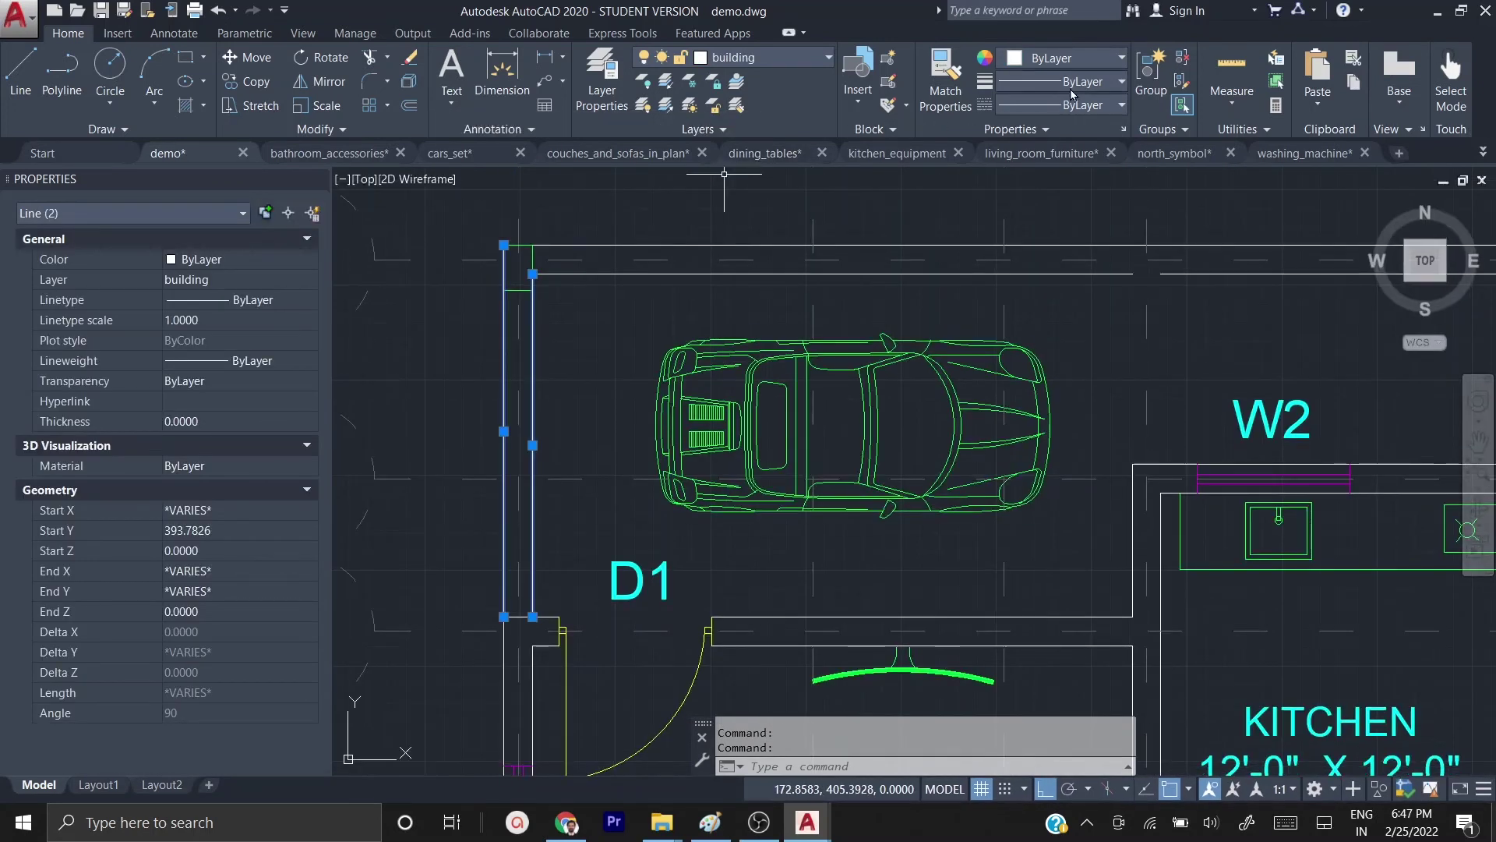
{"action": "left_click", "coordinate": [1122, 105]}
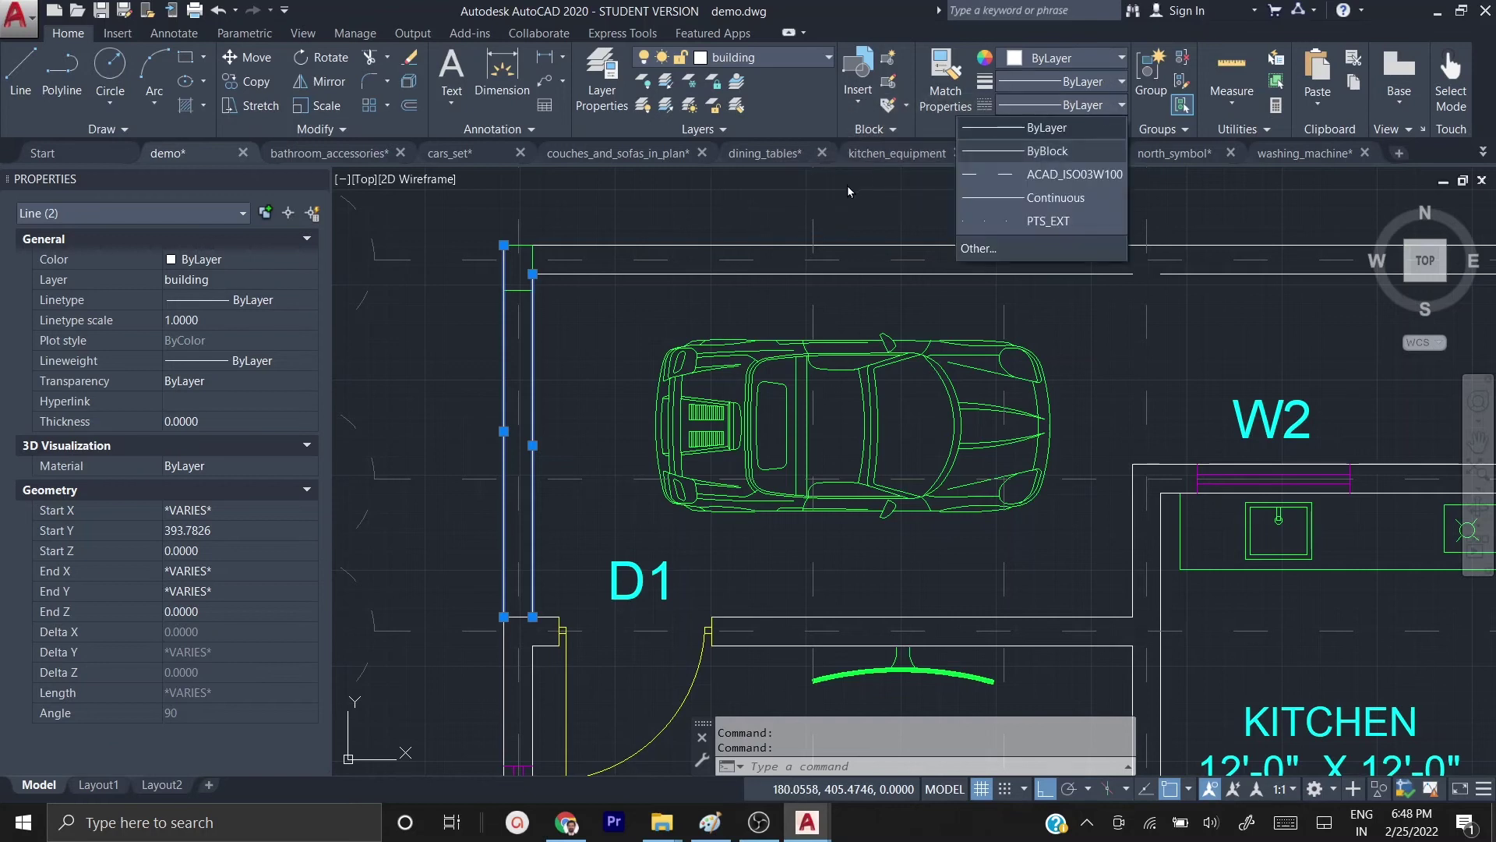
{"action": "left_click", "coordinate": [1037, 152]}
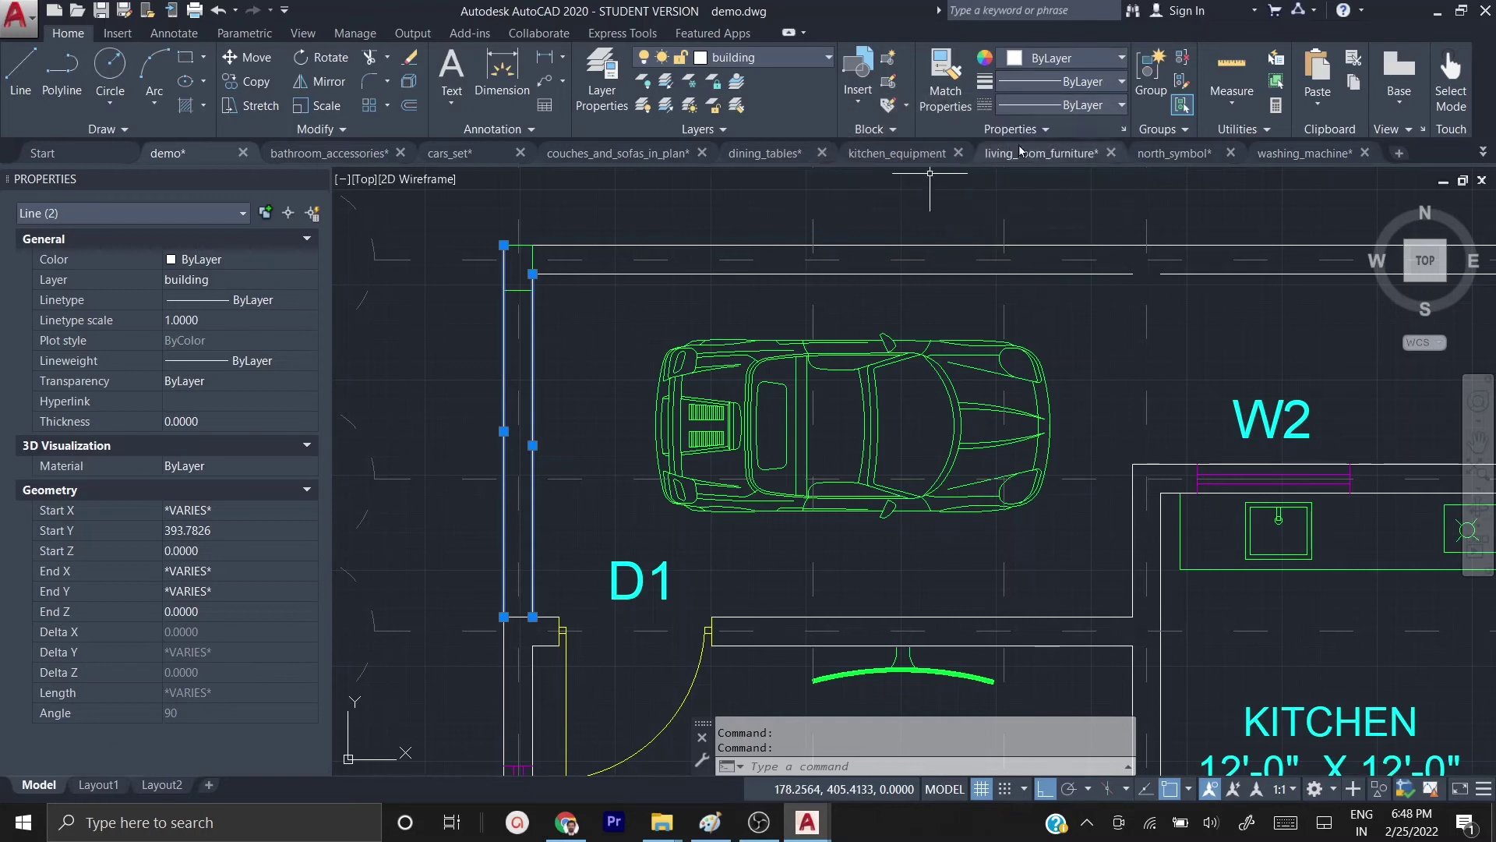
{"action": "left_click", "coordinate": [1122, 106]}
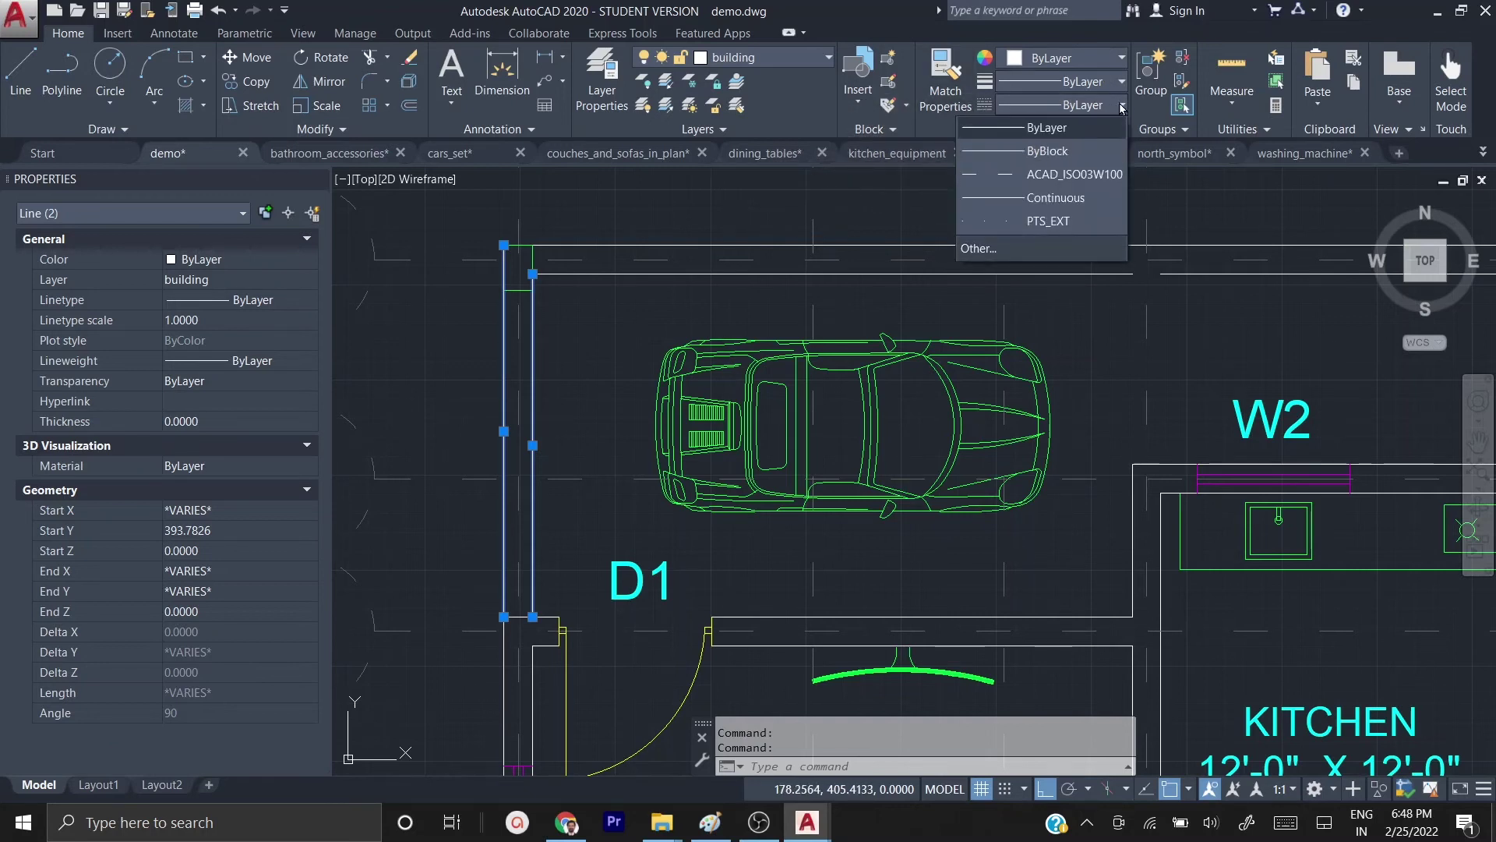
{"action": "left_click", "coordinate": [1046, 175]}
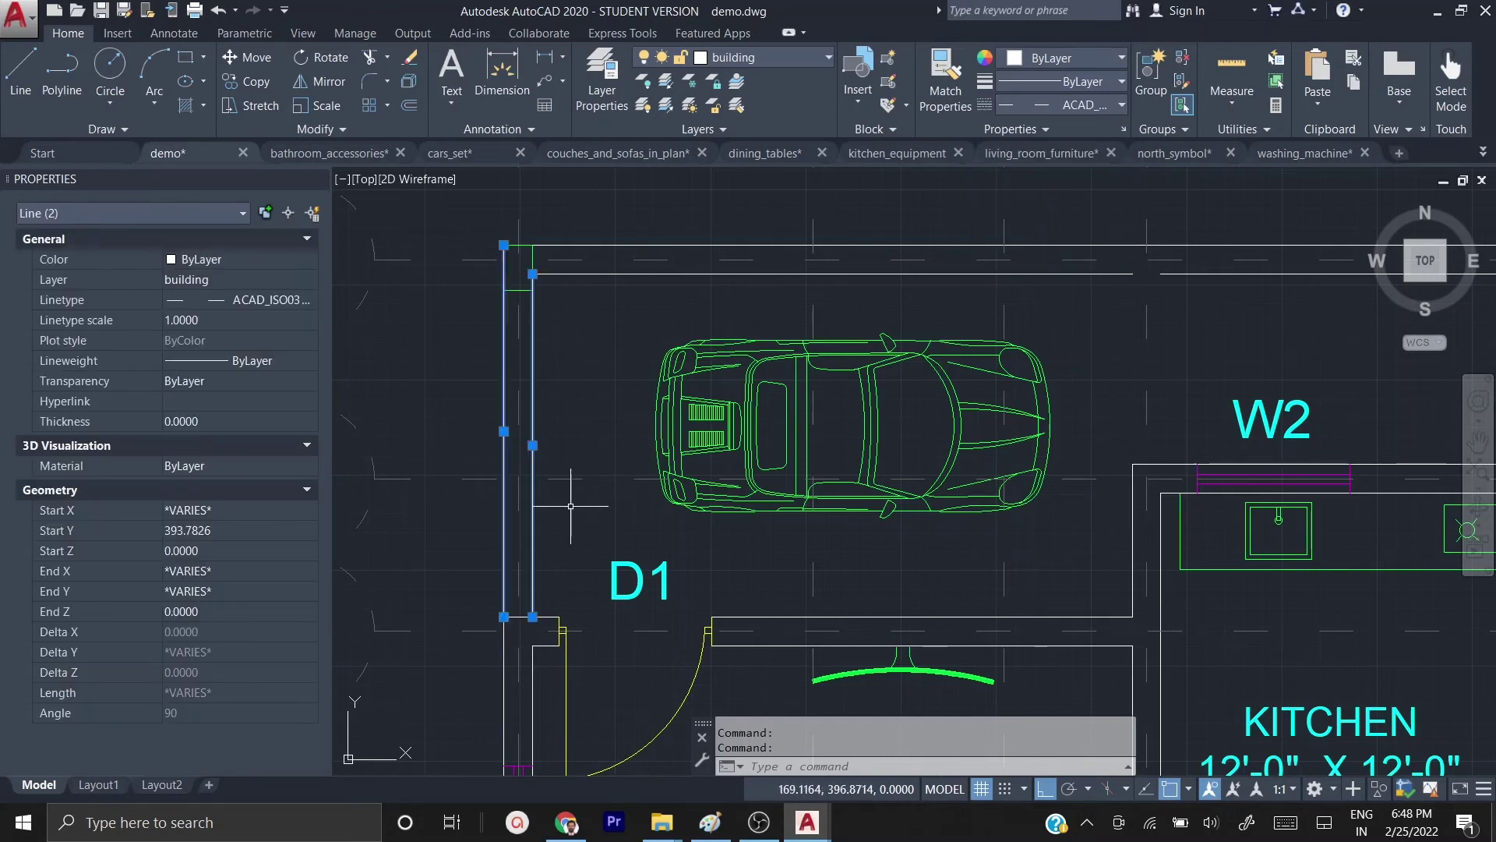
- Try a linetype scale of 0.1 on the car area's outer left wall line, and settle on 0.05
{"action": "key", "text": "Escape"}
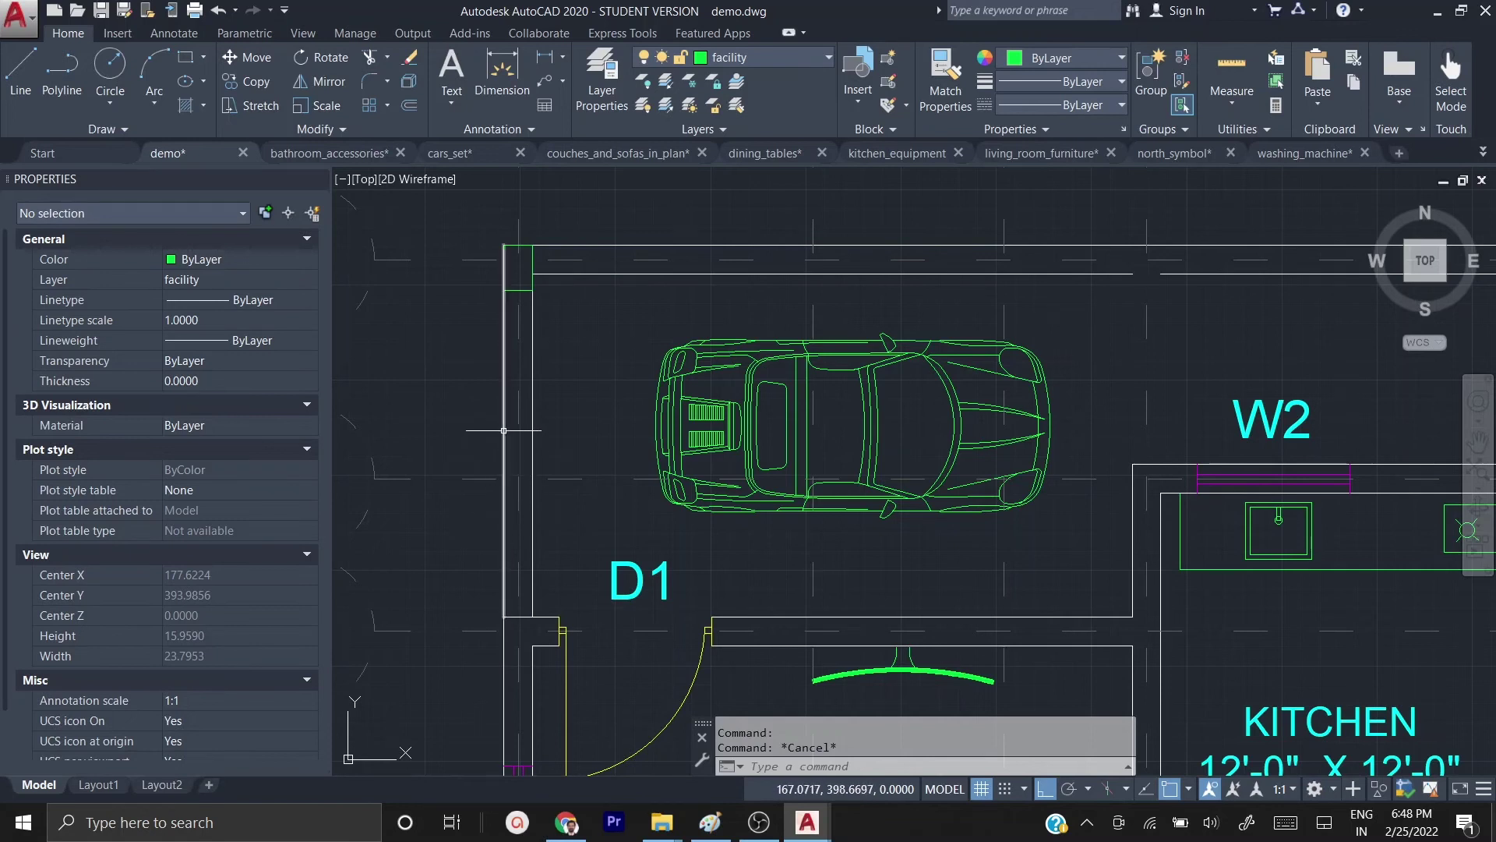
{"action": "mouse_move", "coordinate": [504, 428]}
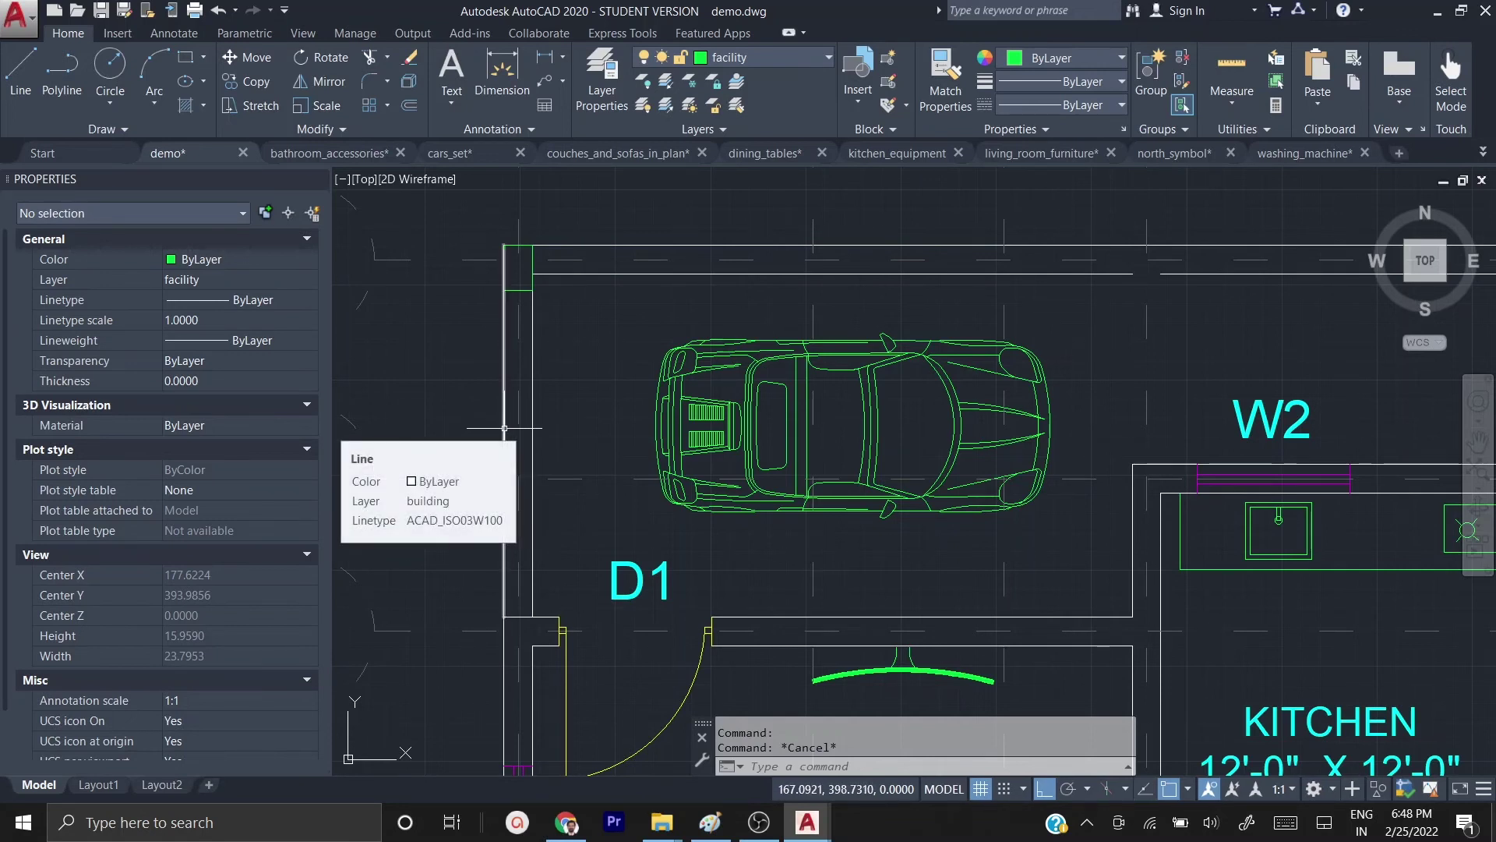
{"action": "left_click", "coordinate": [504, 428]}
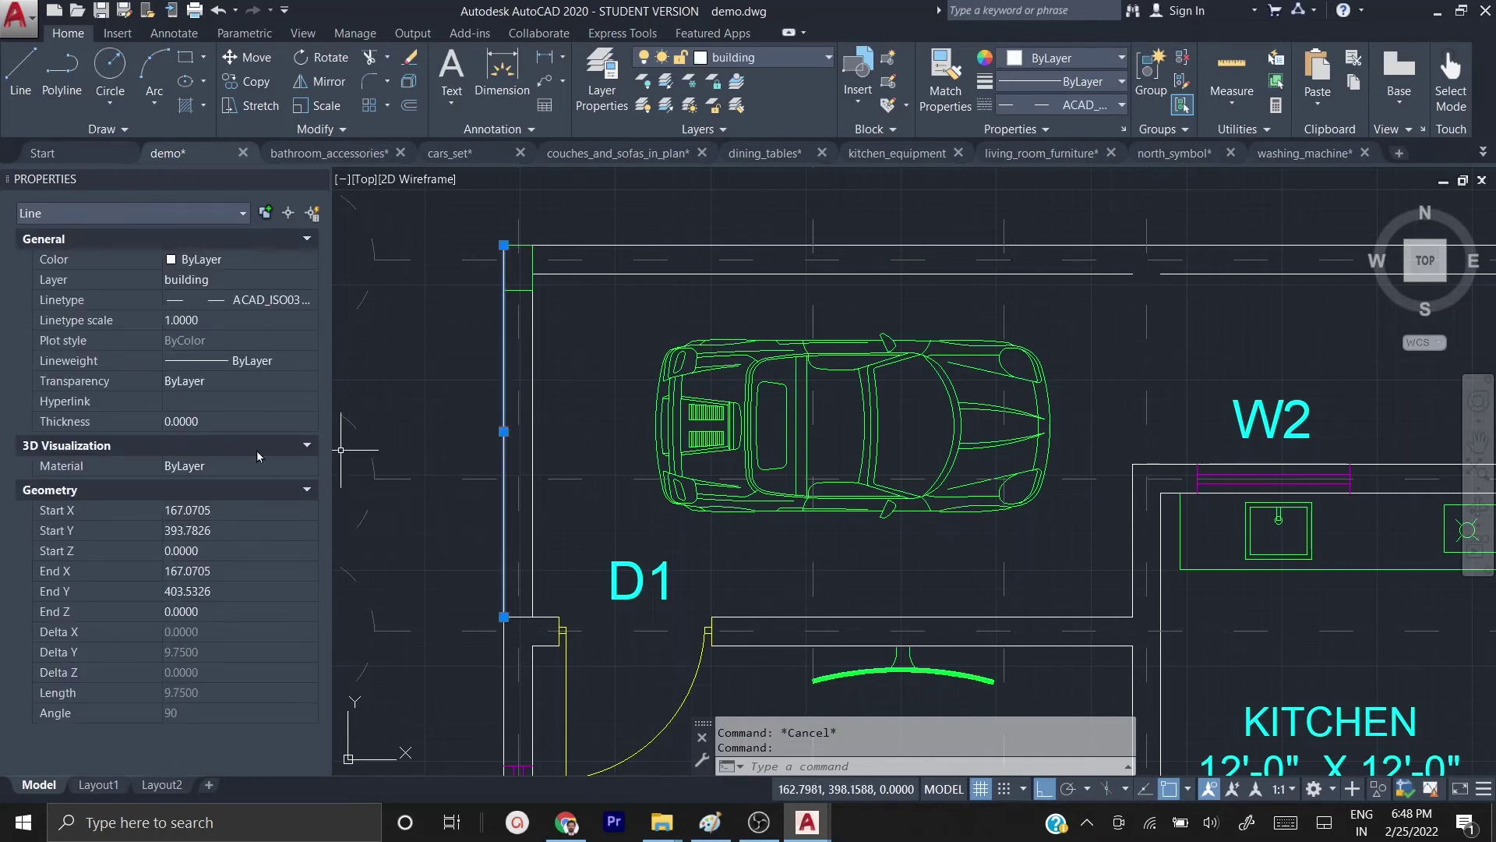
{"action": "left_click", "coordinate": [203, 319]}
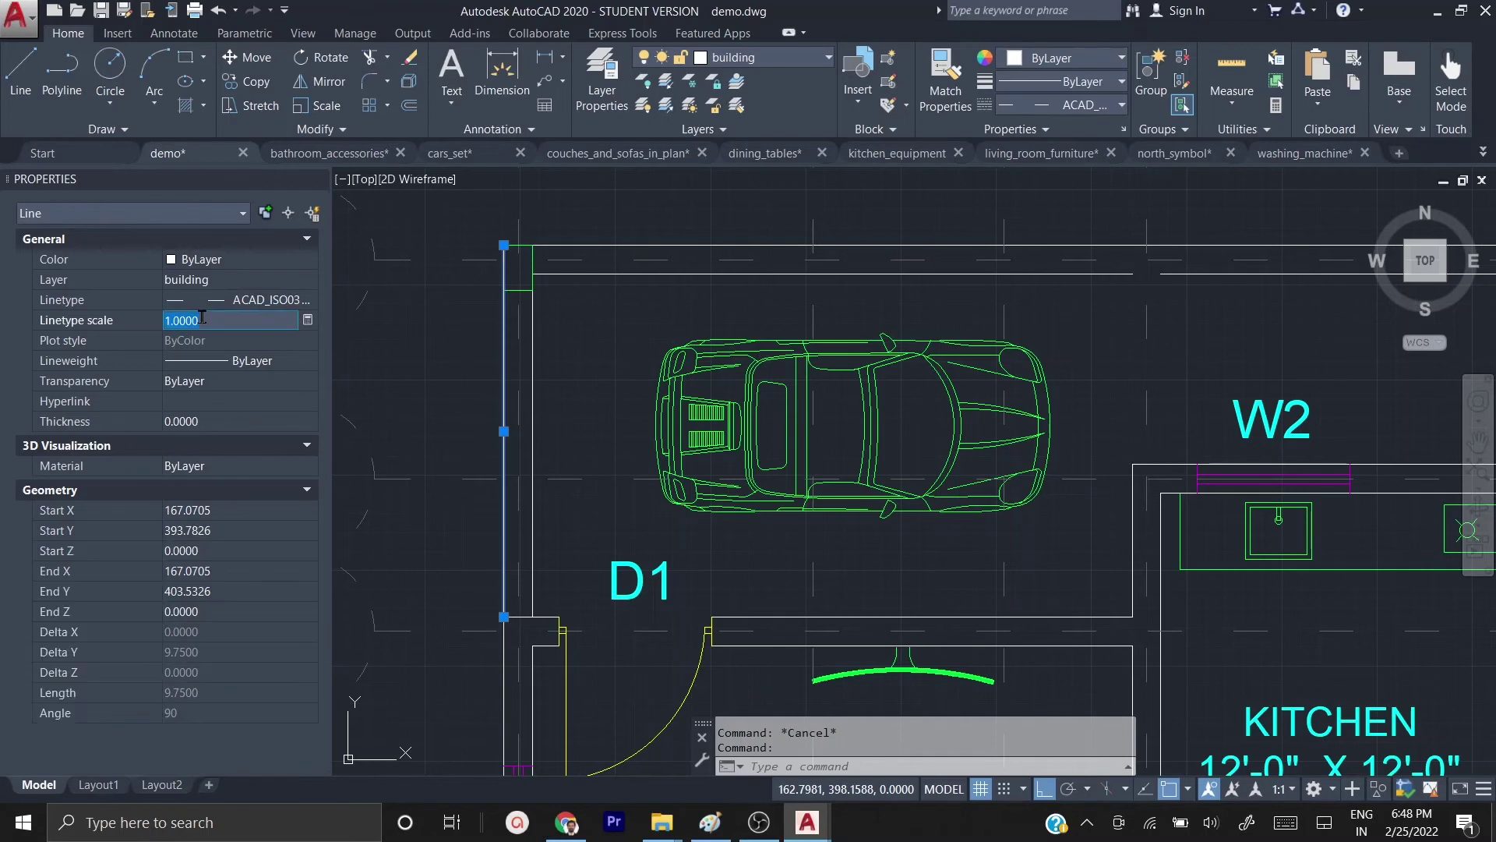
{"action": "type", "text": "0.1"}
{"action": "key", "text": "Return"}
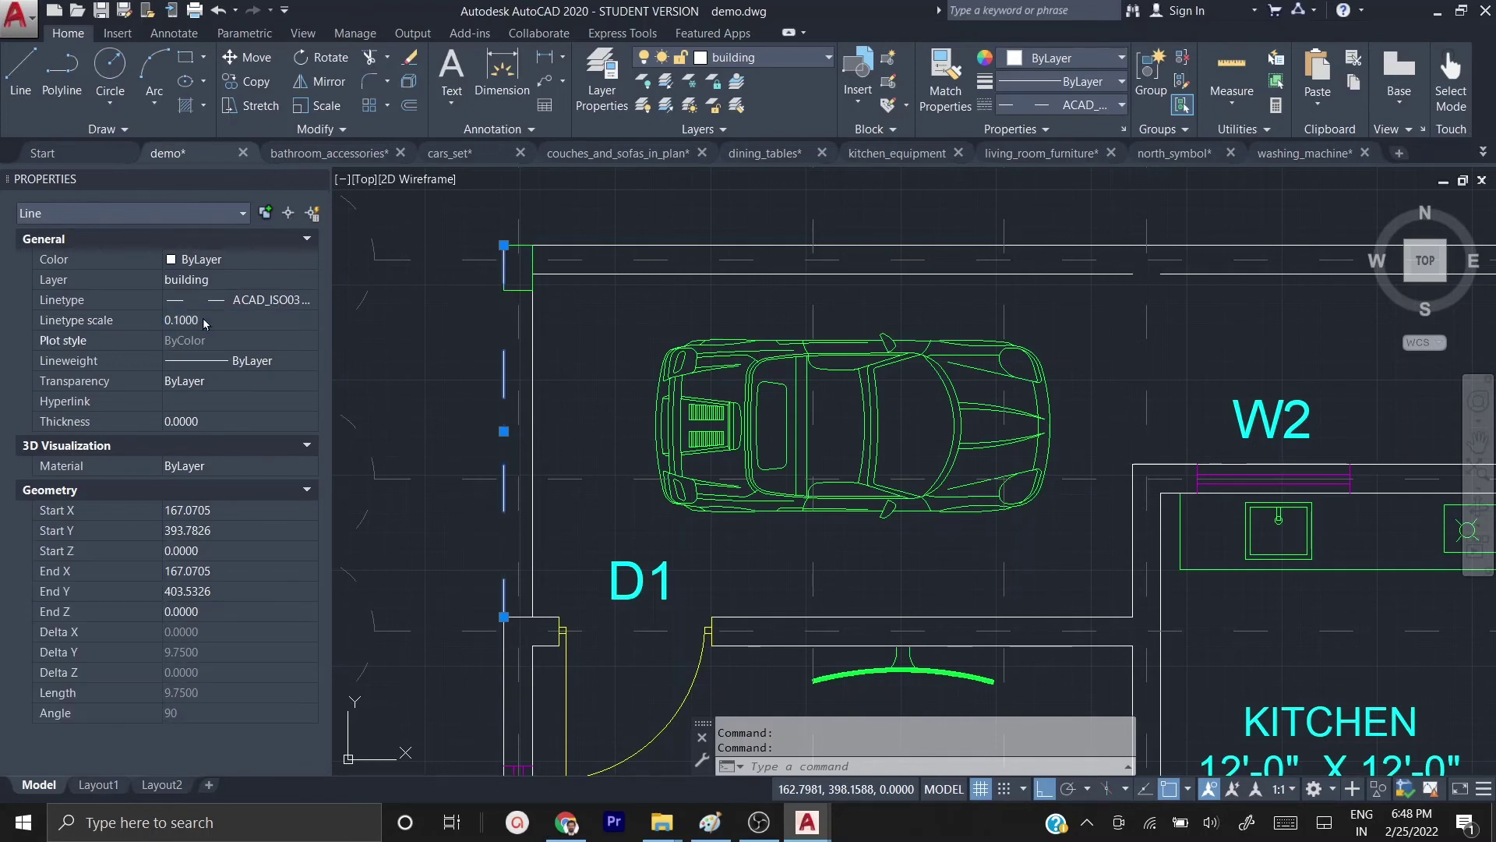
{"action": "left_click", "coordinate": [203, 318]}
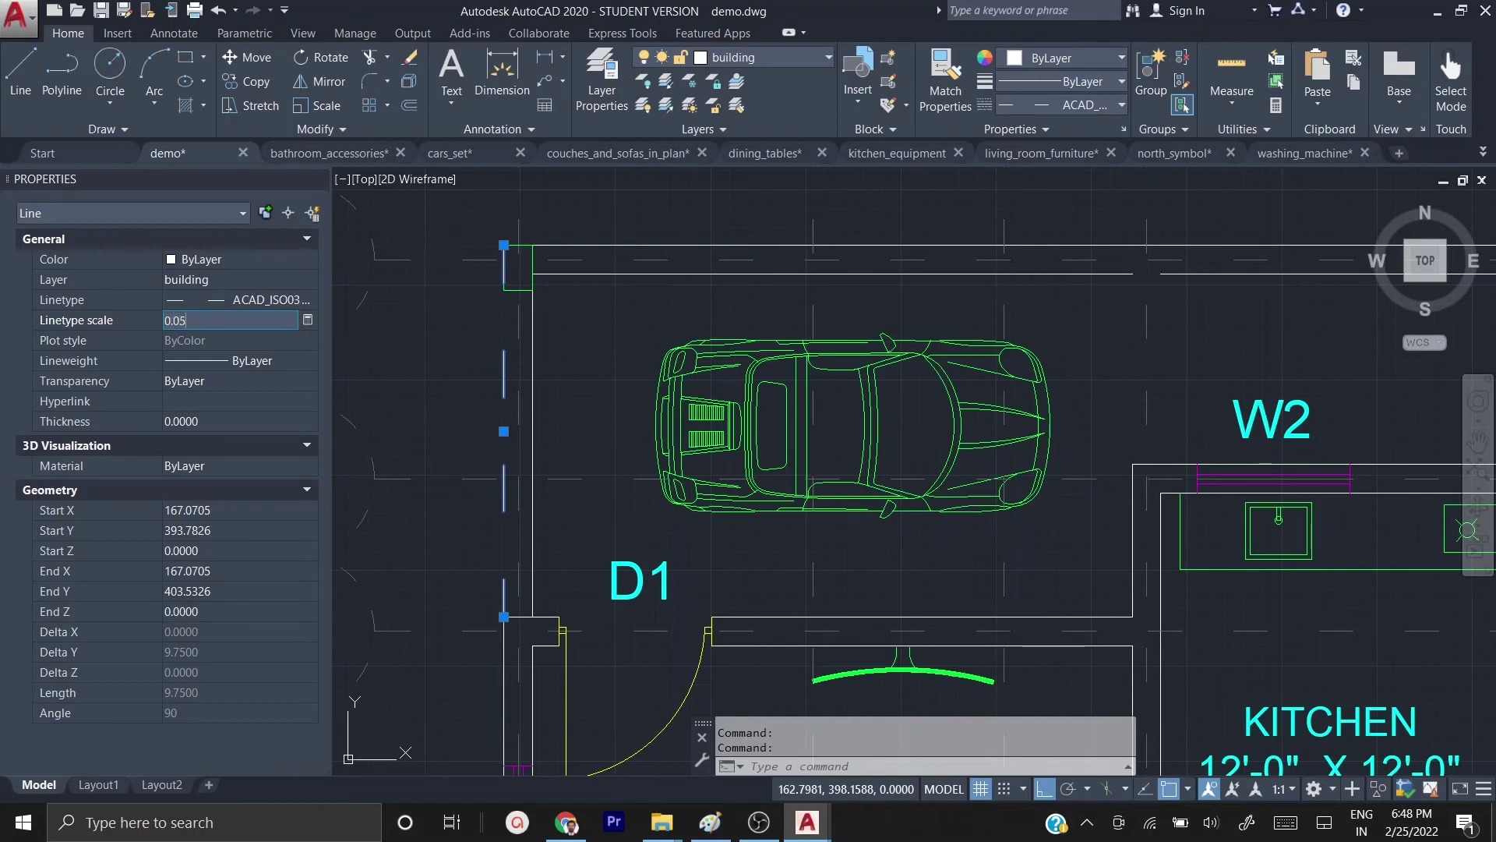
{"action": "type", "text": "0.05"}
{"action": "key", "text": "Return"}
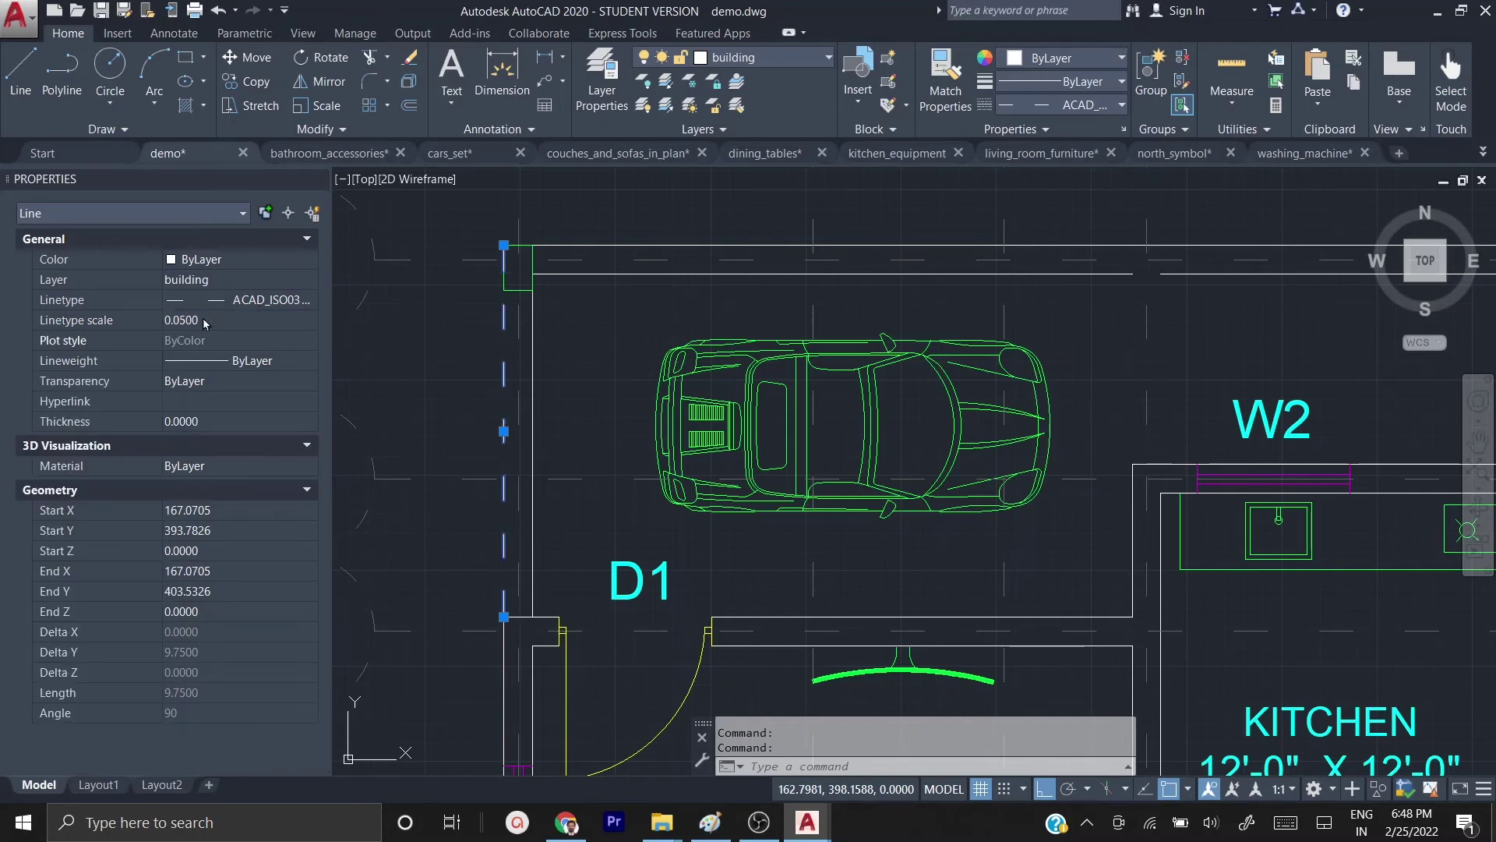
{"action": "key", "text": "Escape"}
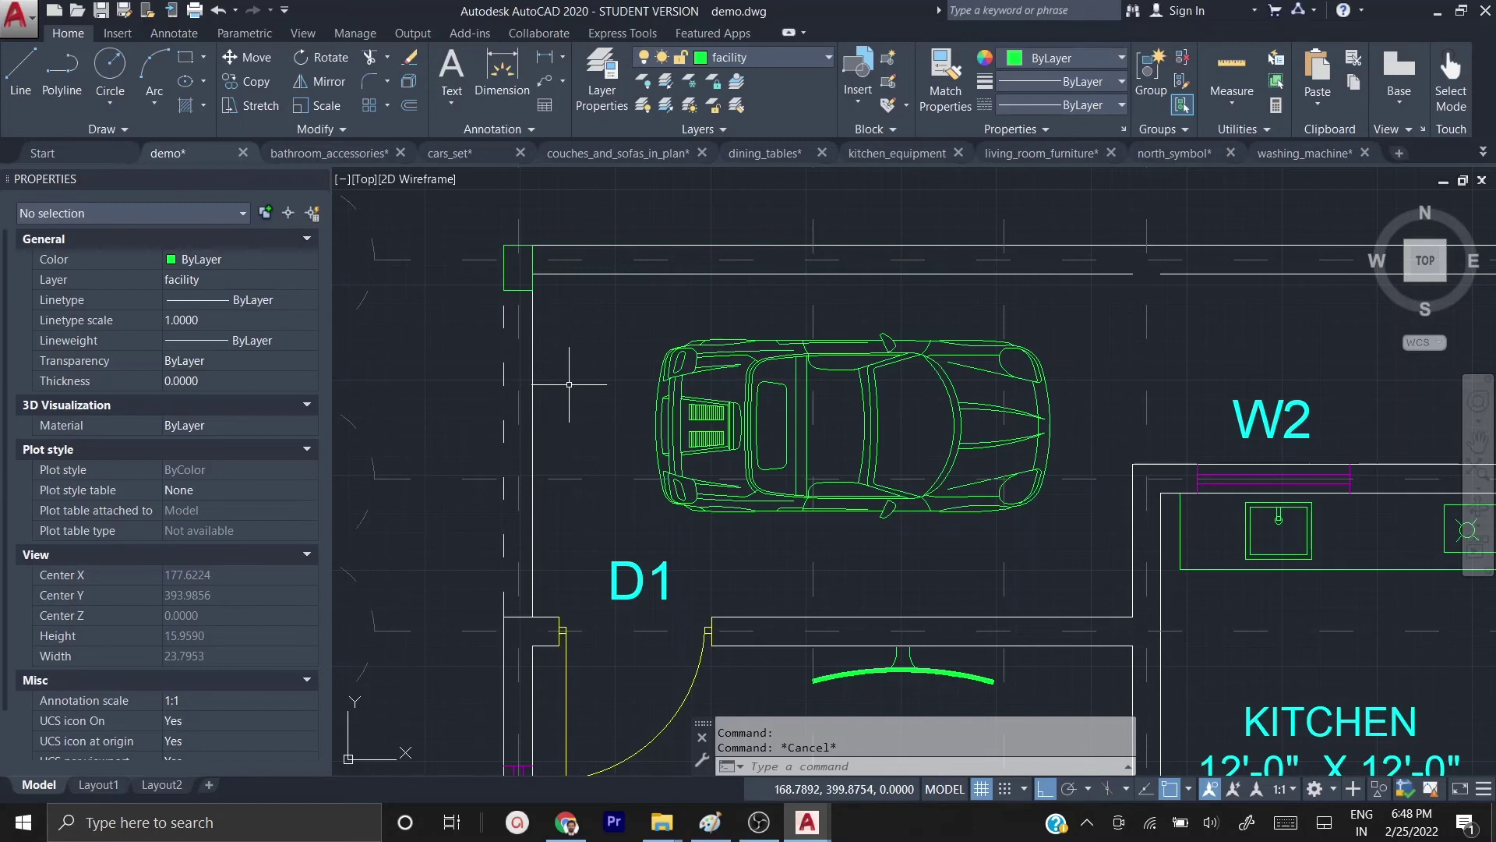
- Stretch the open end of the top wall's inner line above the kitchen to meet the car area's inner line, closing the gap
{"action": "scroll", "coordinate": [578, 386], "scroll_direction": "down", "scroll_amount": 2}
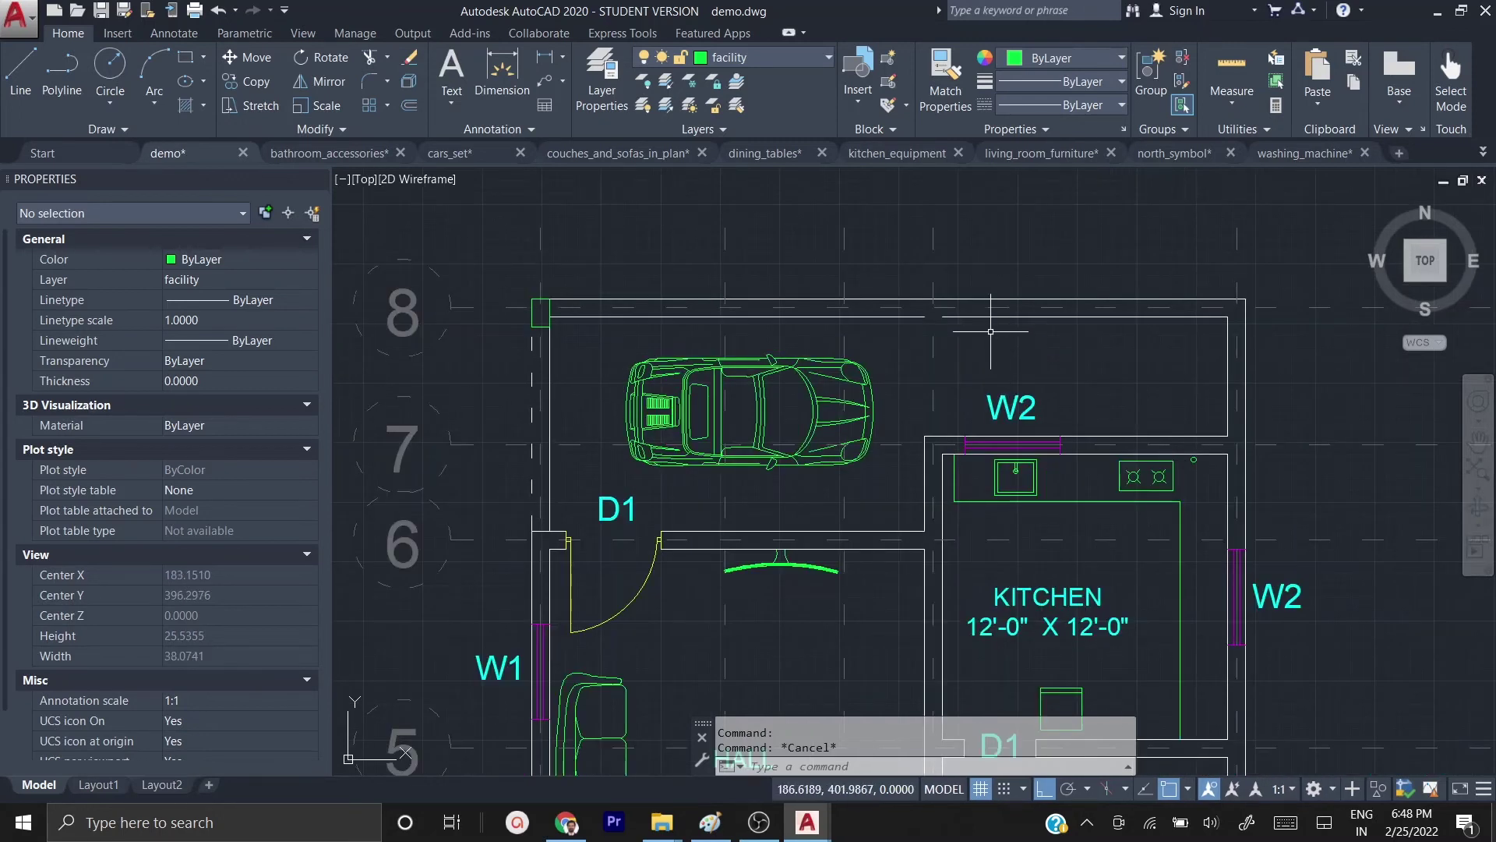
{"action": "scroll", "coordinate": [989, 331], "scroll_direction": "up", "scroll_amount": 2}
{"action": "left_click", "coordinate": [962, 315]}
{"action": "left_click", "coordinate": [953, 299]}
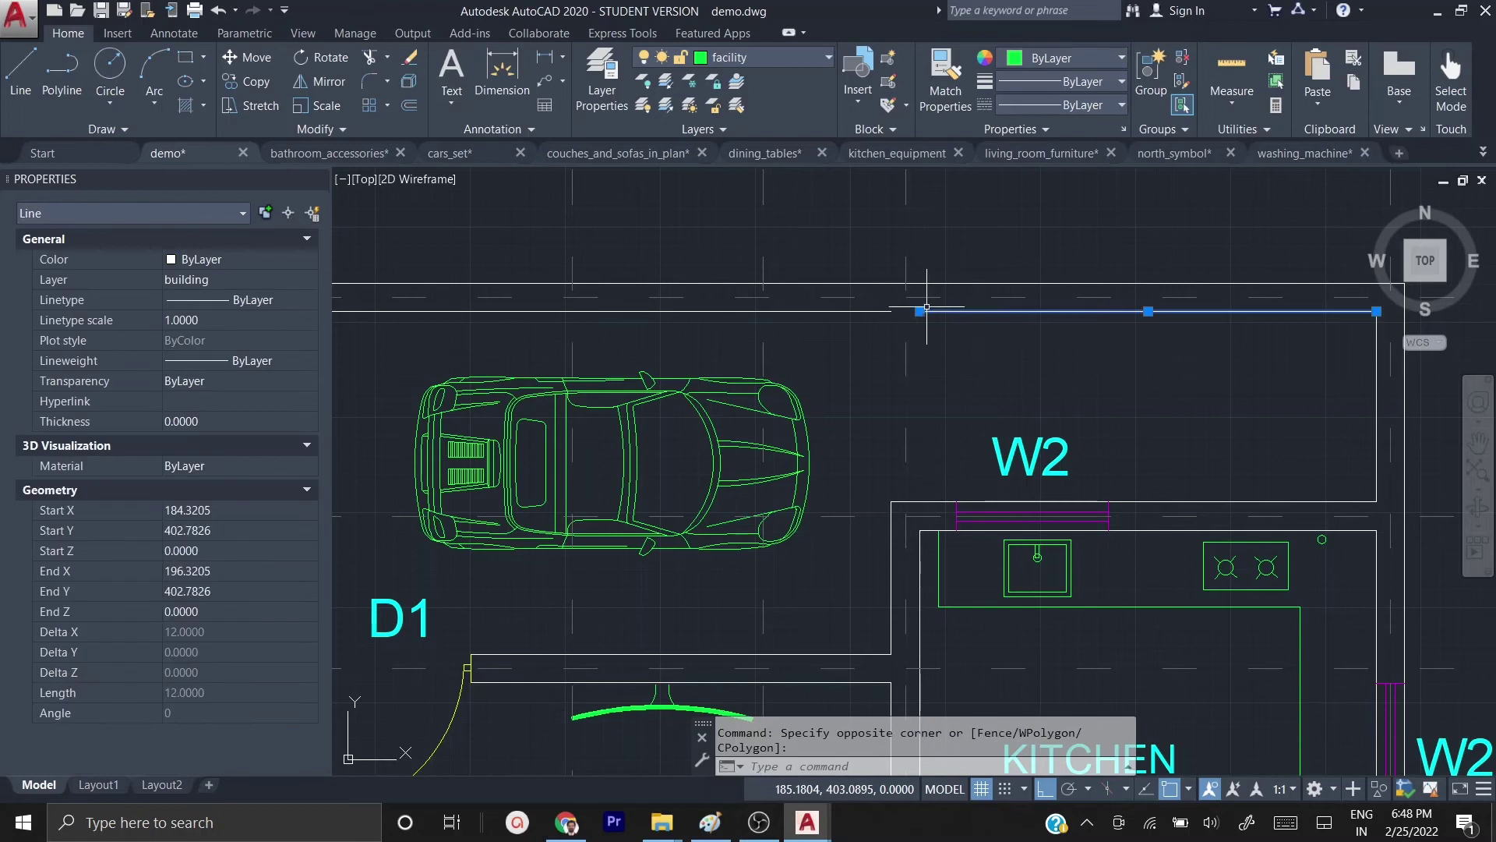
{"action": "left_click", "coordinate": [920, 311]}
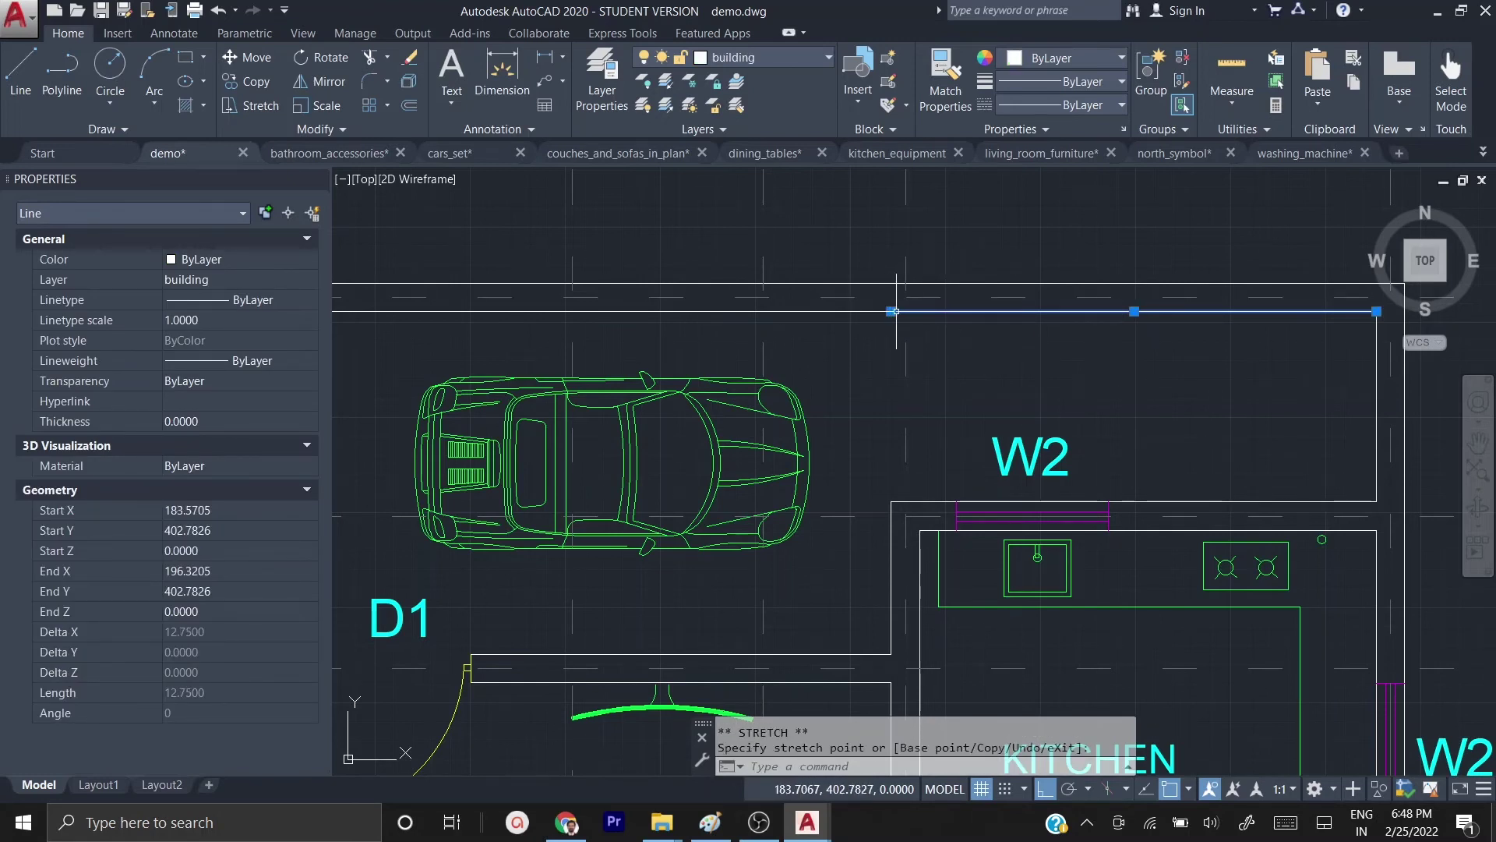
{"action": "key", "text": "Escape"}
{"action": "key", "text": "Escape"}
- Make the building layer current and draw a short line across the top wall's thickness, in line with the kitchen's left wall
{"action": "left_click", "coordinate": [788, 64]}
{"action": "left_click", "coordinate": [721, 80]}
{"action": "left_click", "coordinate": [784, 59]}
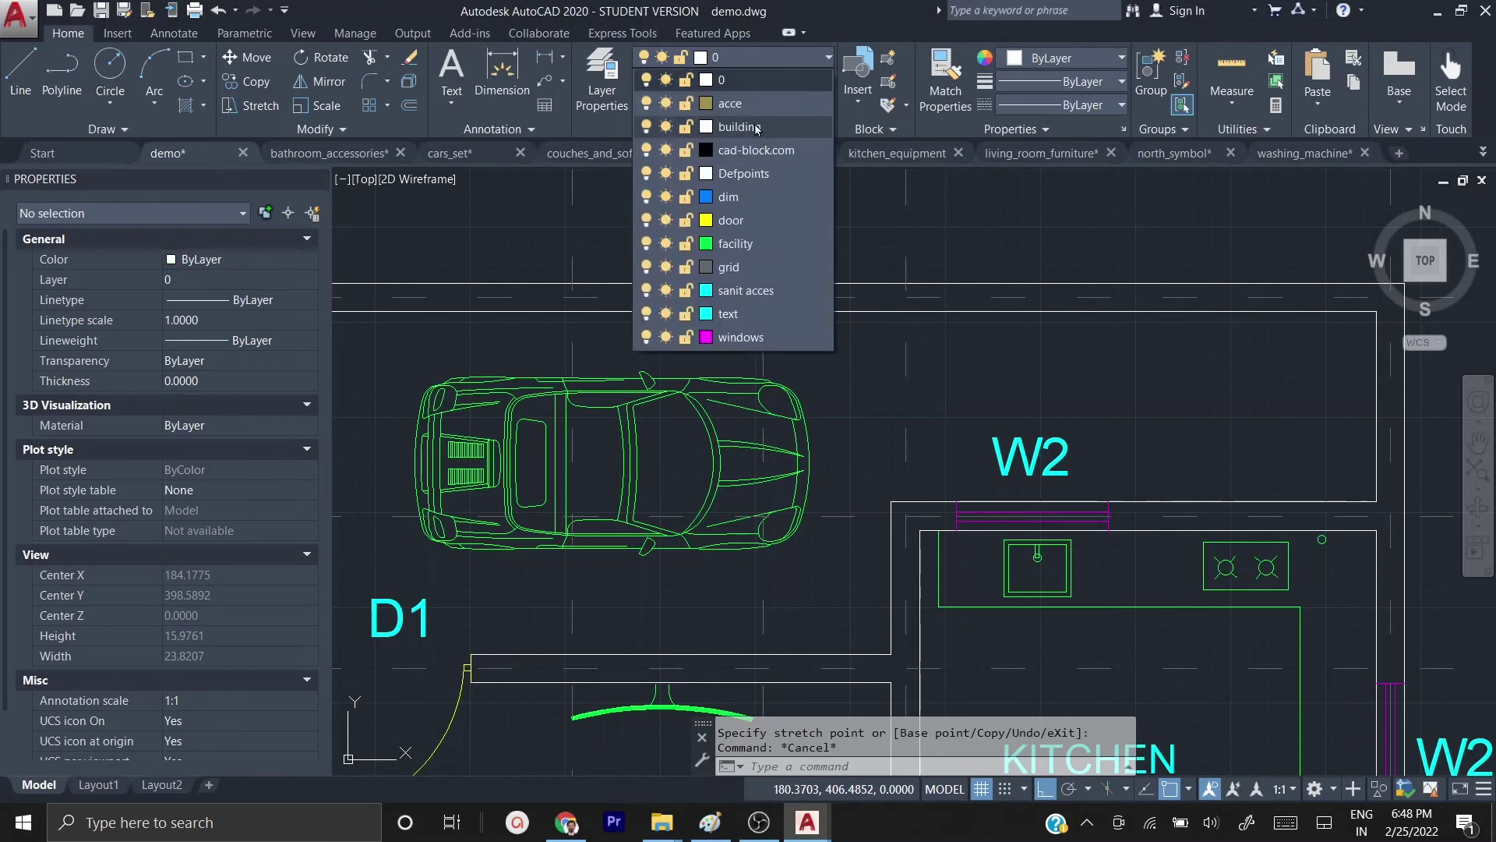
{"action": "left_click", "coordinate": [740, 128]}
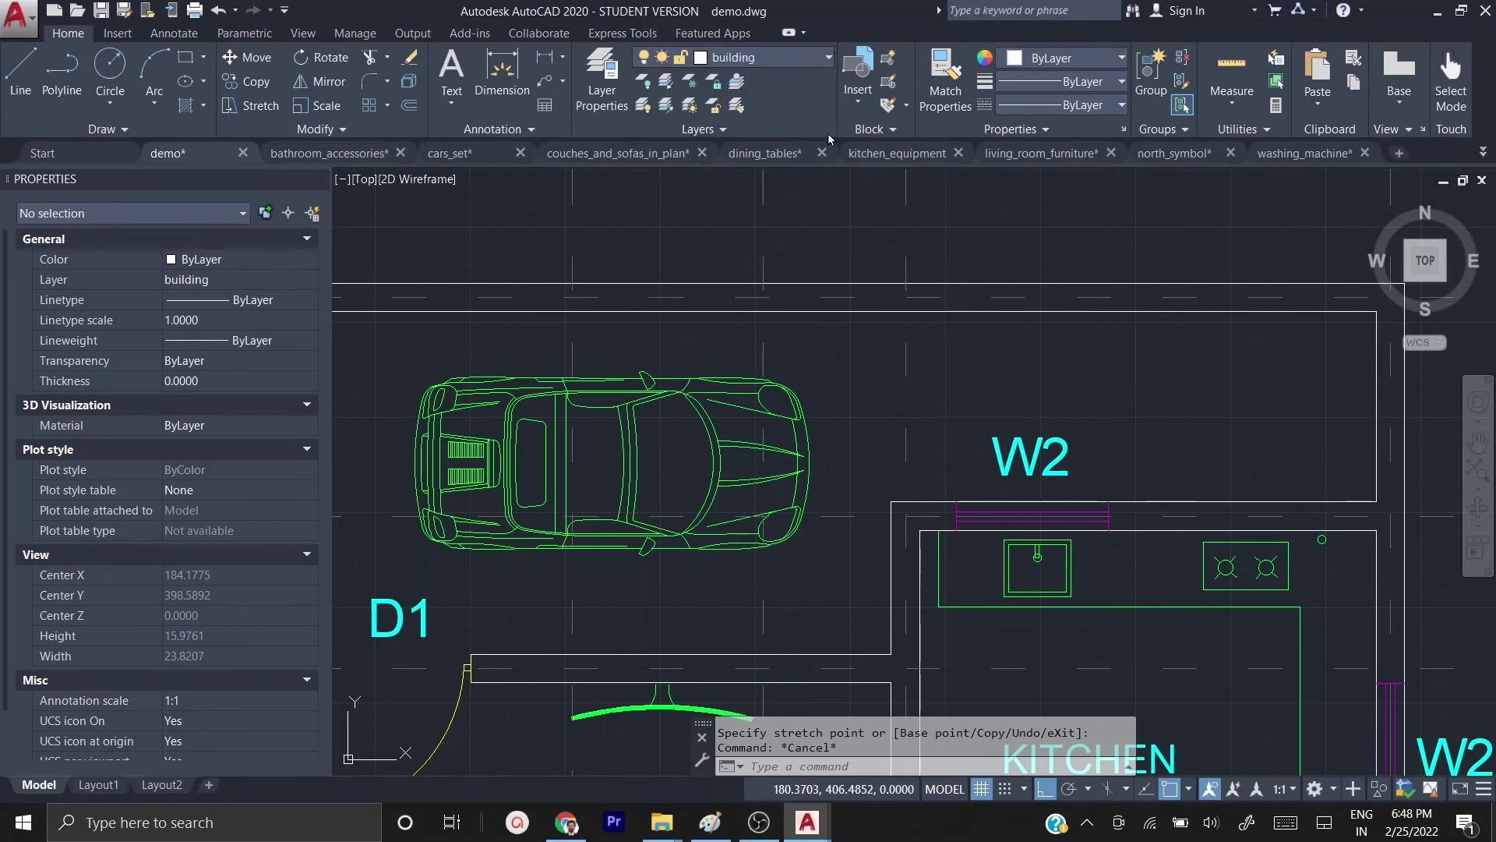
{"action": "key", "text": "Return"}
{"action": "left_click", "coordinate": [890, 283]}
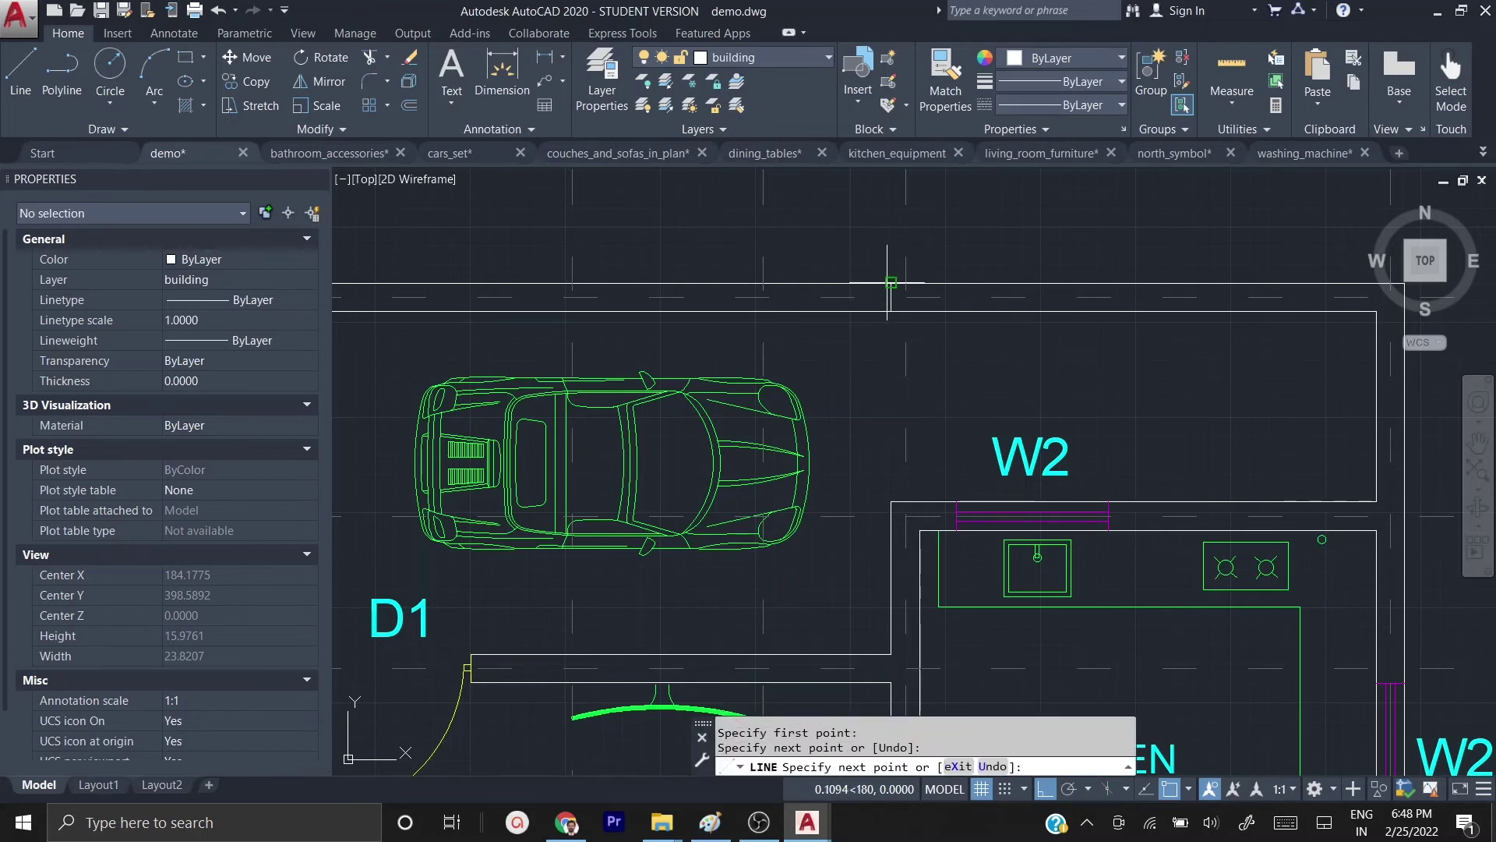
{"action": "left_click", "coordinate": [891, 284]}
{"action": "key", "text": "Return"}
- Break the top wall's outer line just beside the short cross line on the car side, with the second break point at the cross line
{"action": "left_click", "coordinate": [865, 283]}
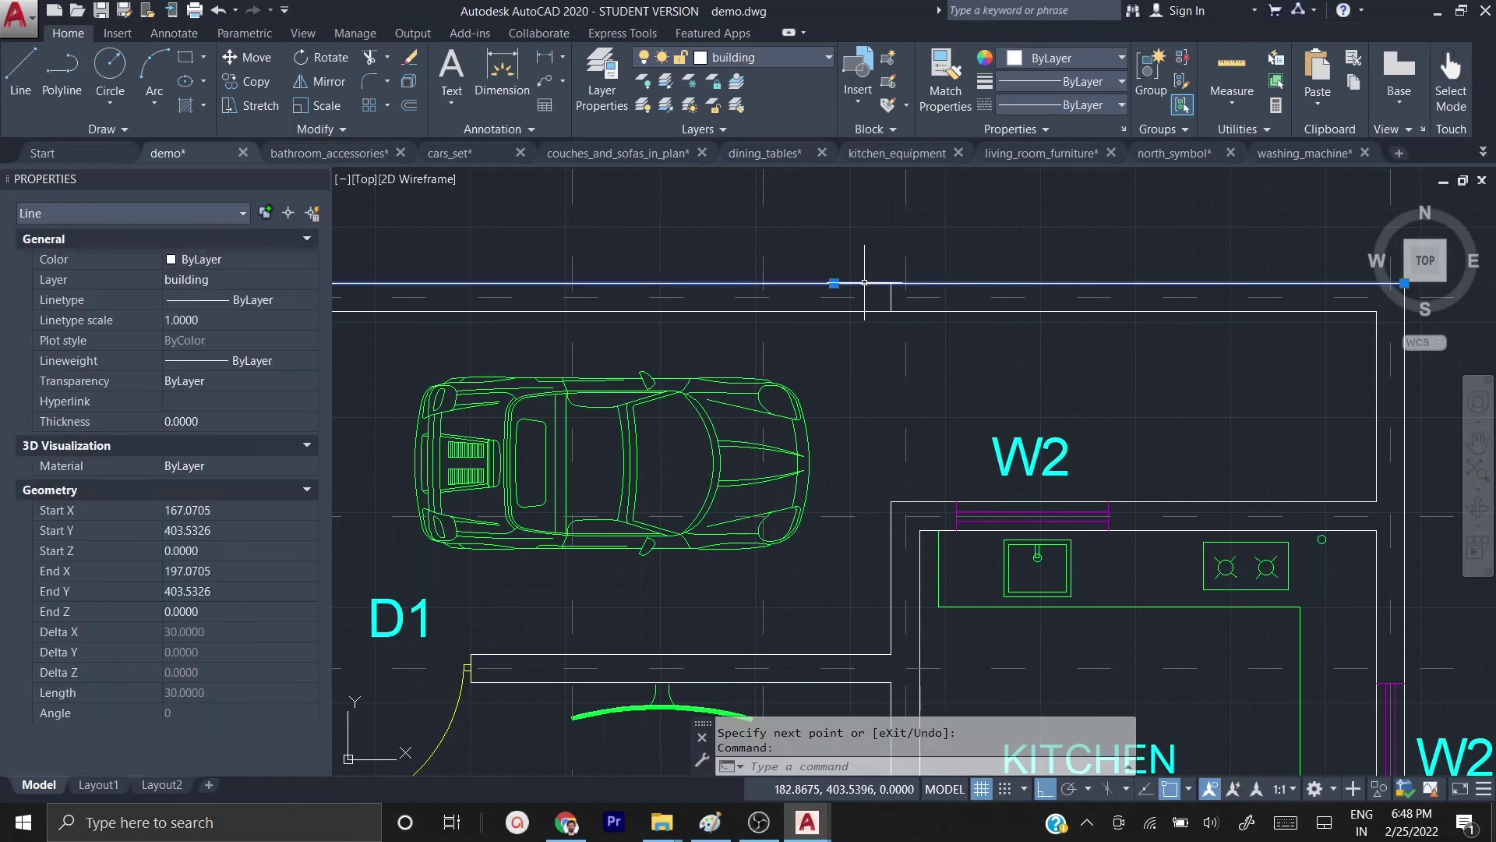
{"action": "key", "text": "Escape"}
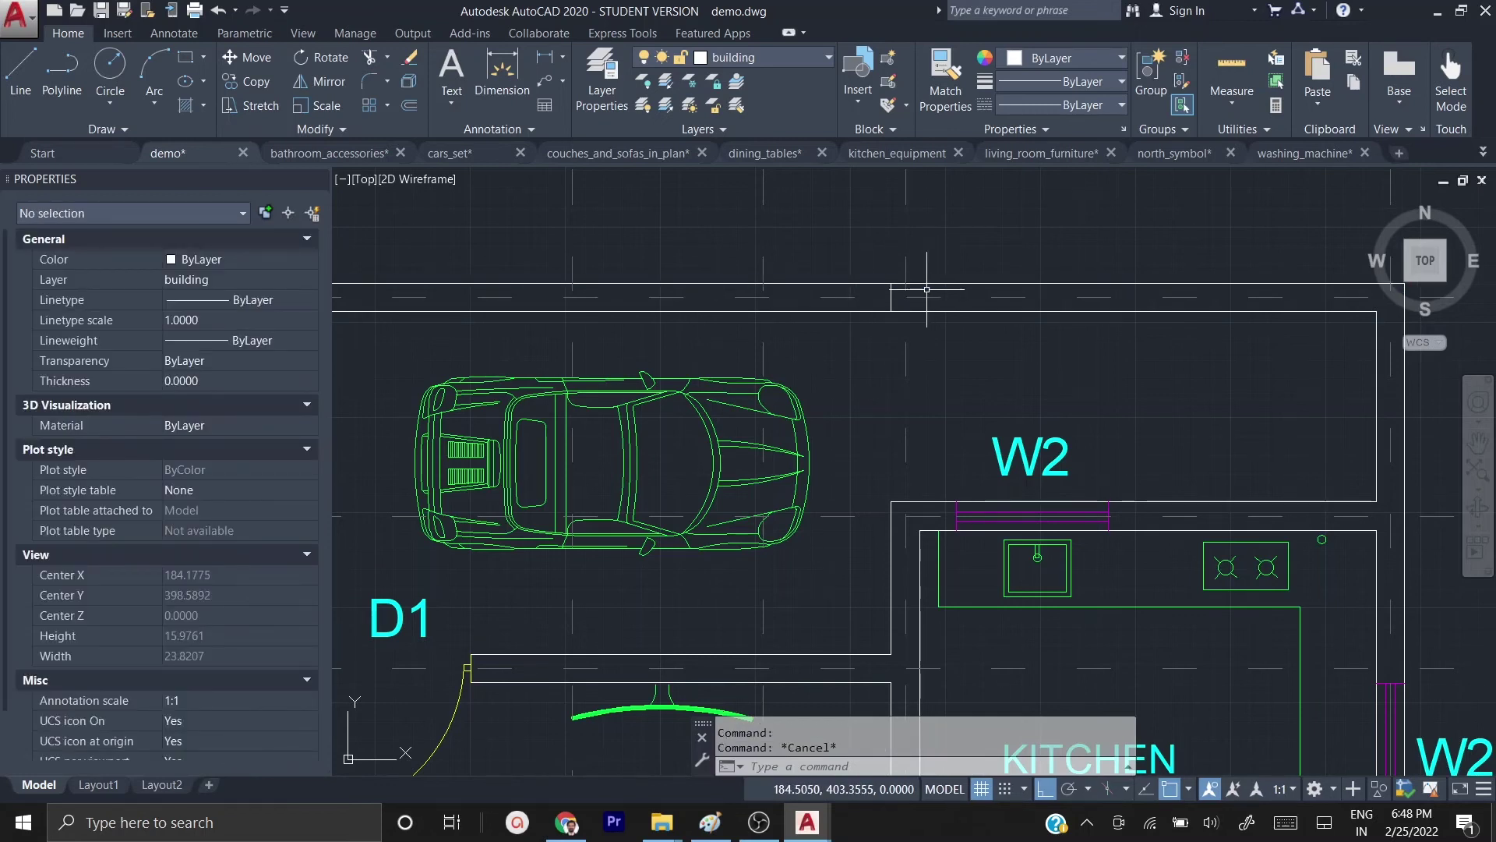
{"action": "type", "text": "br"}
{"action": "key", "text": "Return"}
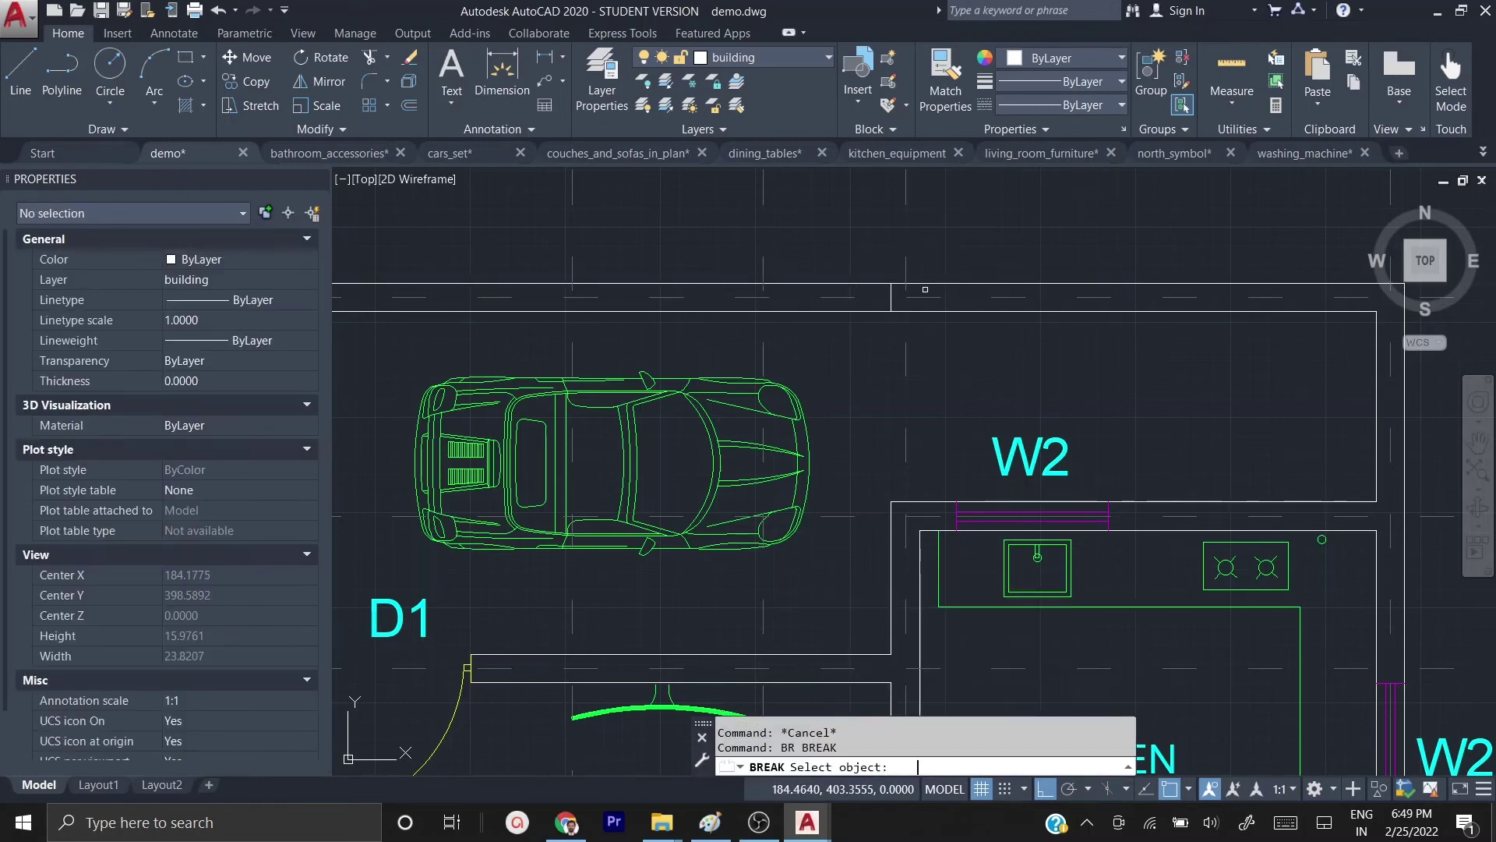
{"action": "left_click", "coordinate": [862, 283]}
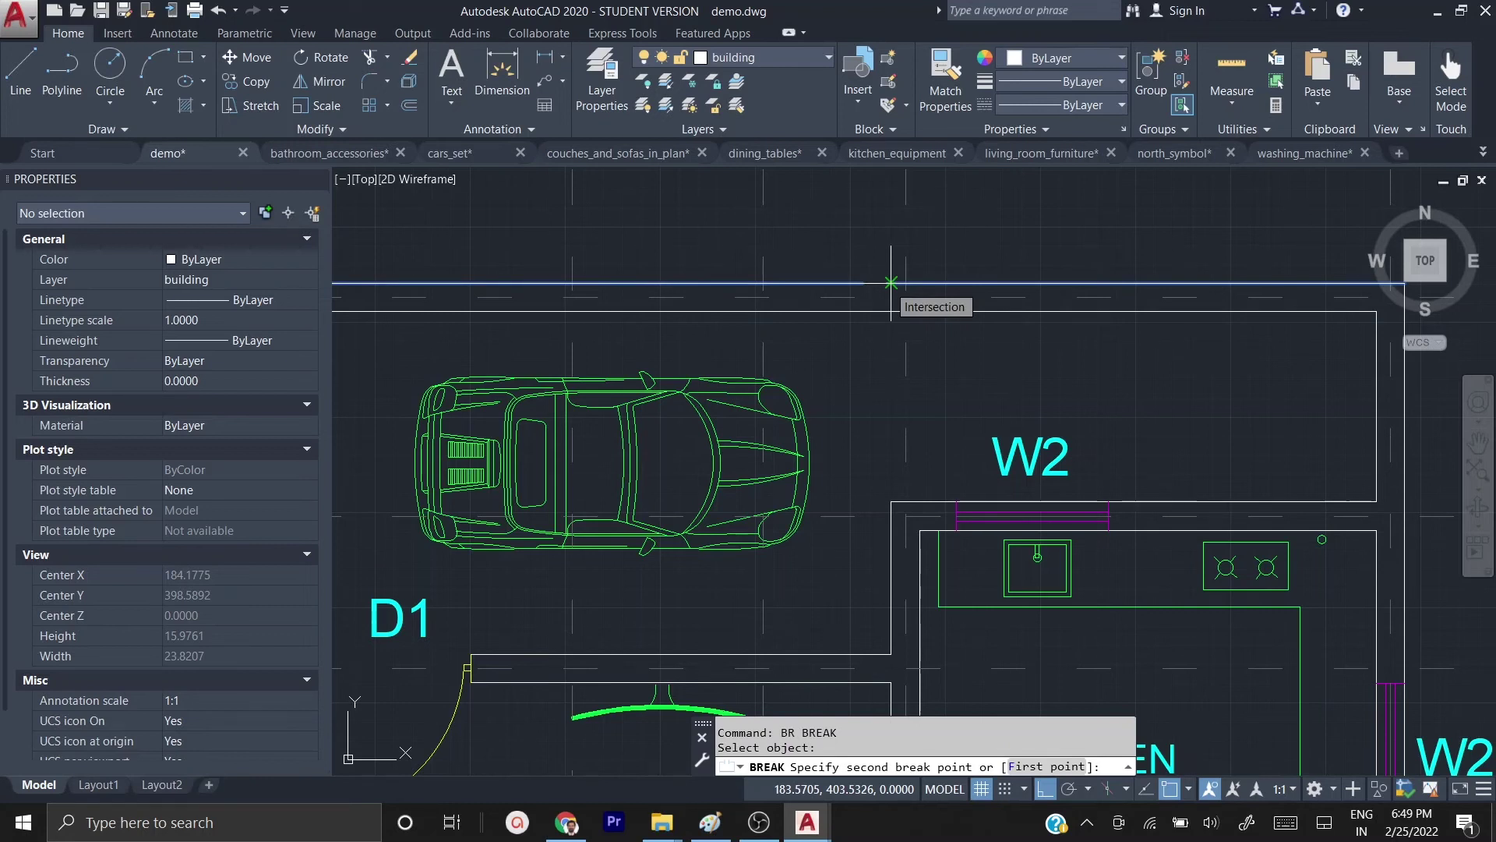
{"action": "left_click", "coordinate": [891, 282]}
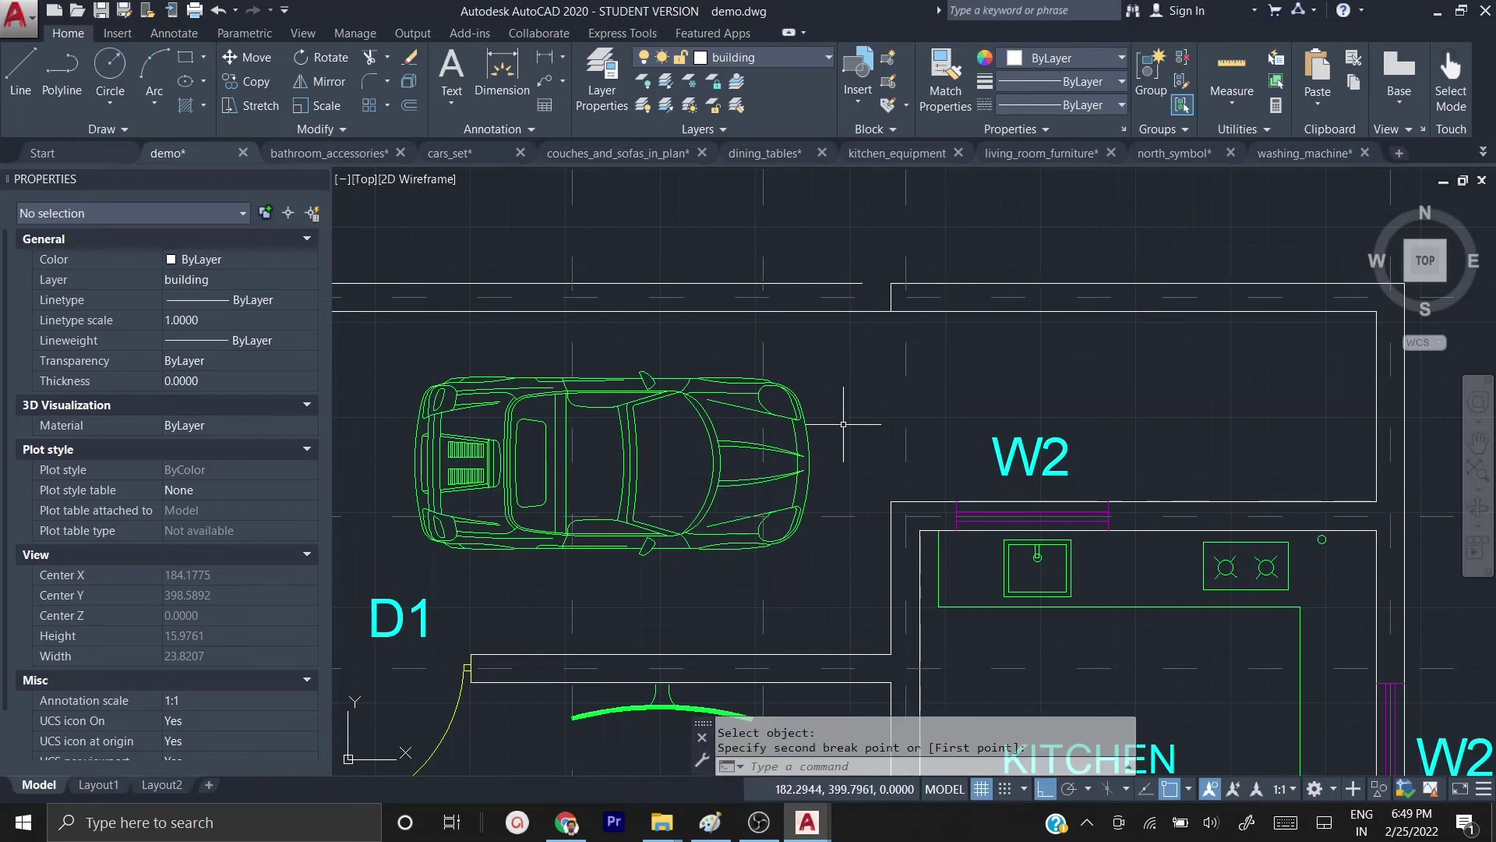
- Extend the car area's piece of the broken outer top wall line to the short cross line to close the gap
{"action": "type", "text": "ex"}
{"action": "key", "text": "Return"}
{"action": "key", "text": "Return"}
{"action": "left_click", "coordinate": [840, 283]}
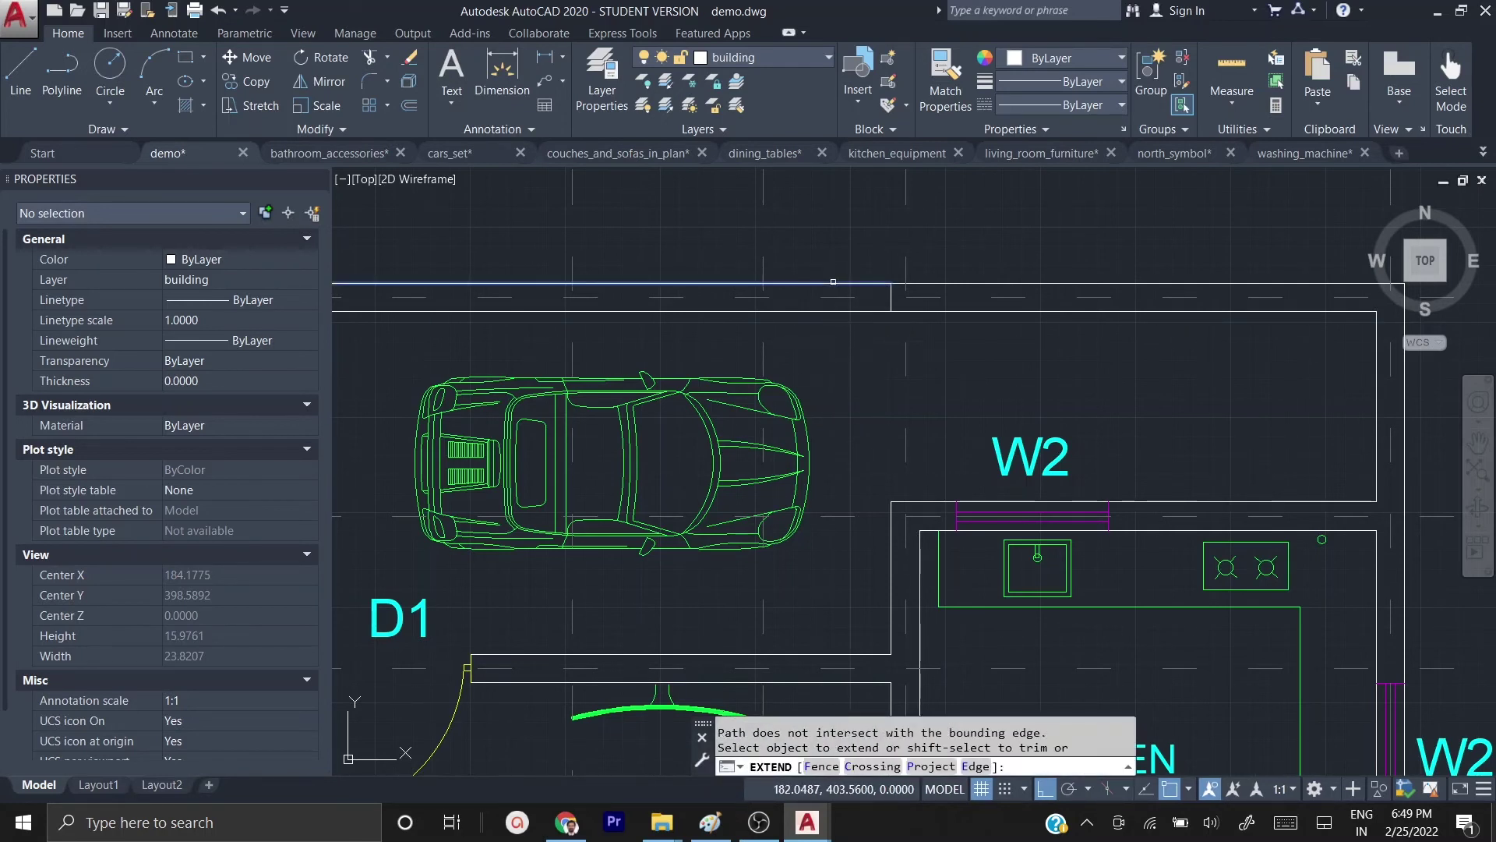
{"action": "key", "text": "Escape"}
{"action": "scroll", "coordinate": [842, 282], "scroll_direction": "down", "scroll_amount": 2}
{"action": "left_click", "coordinate": [840, 284]}
{"action": "left_click", "coordinate": [839, 270]}
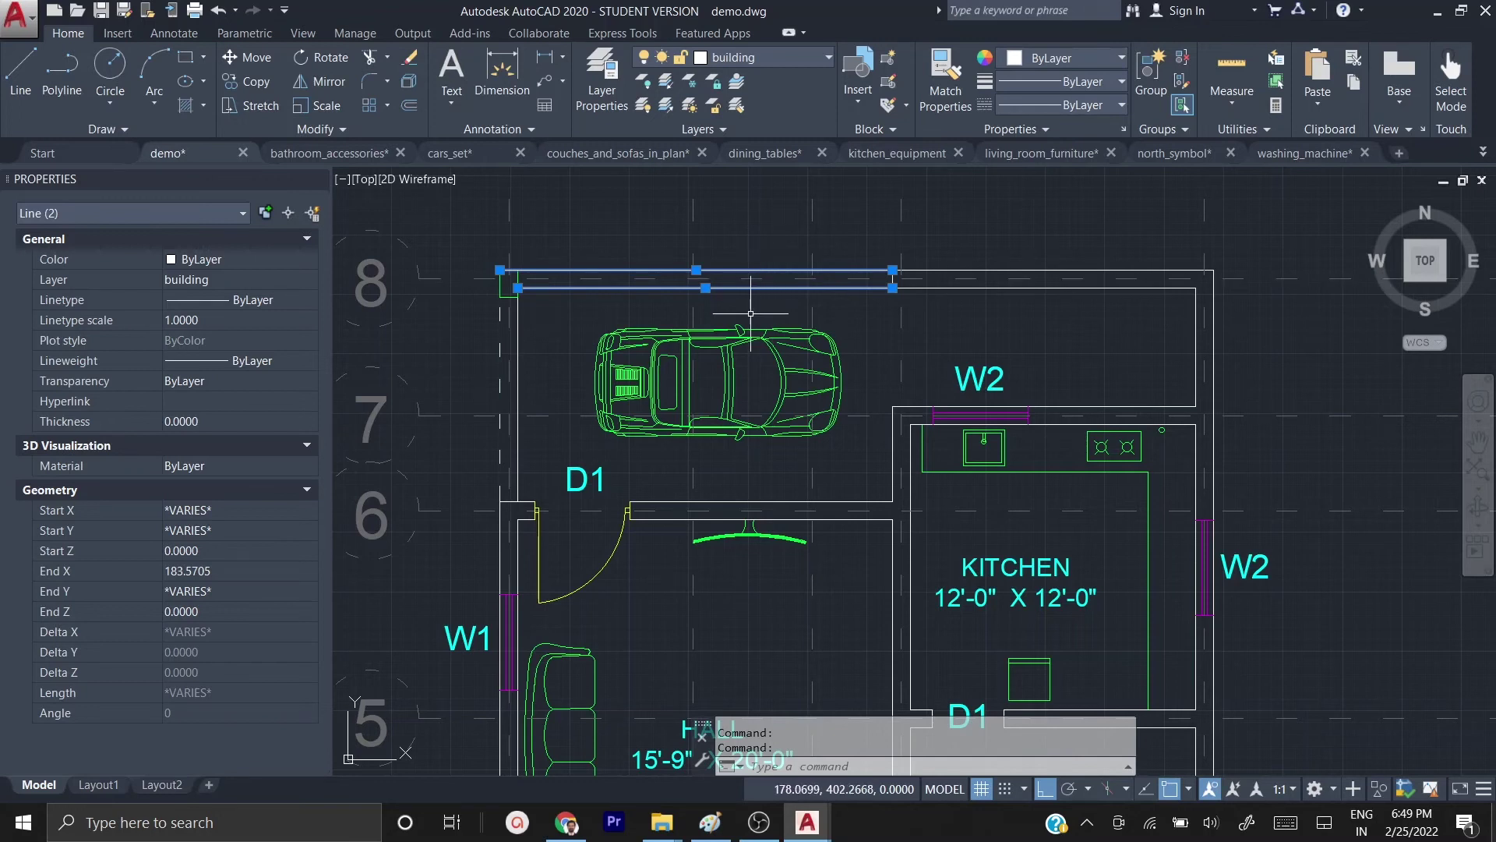
{"action": "key", "text": "Escape"}
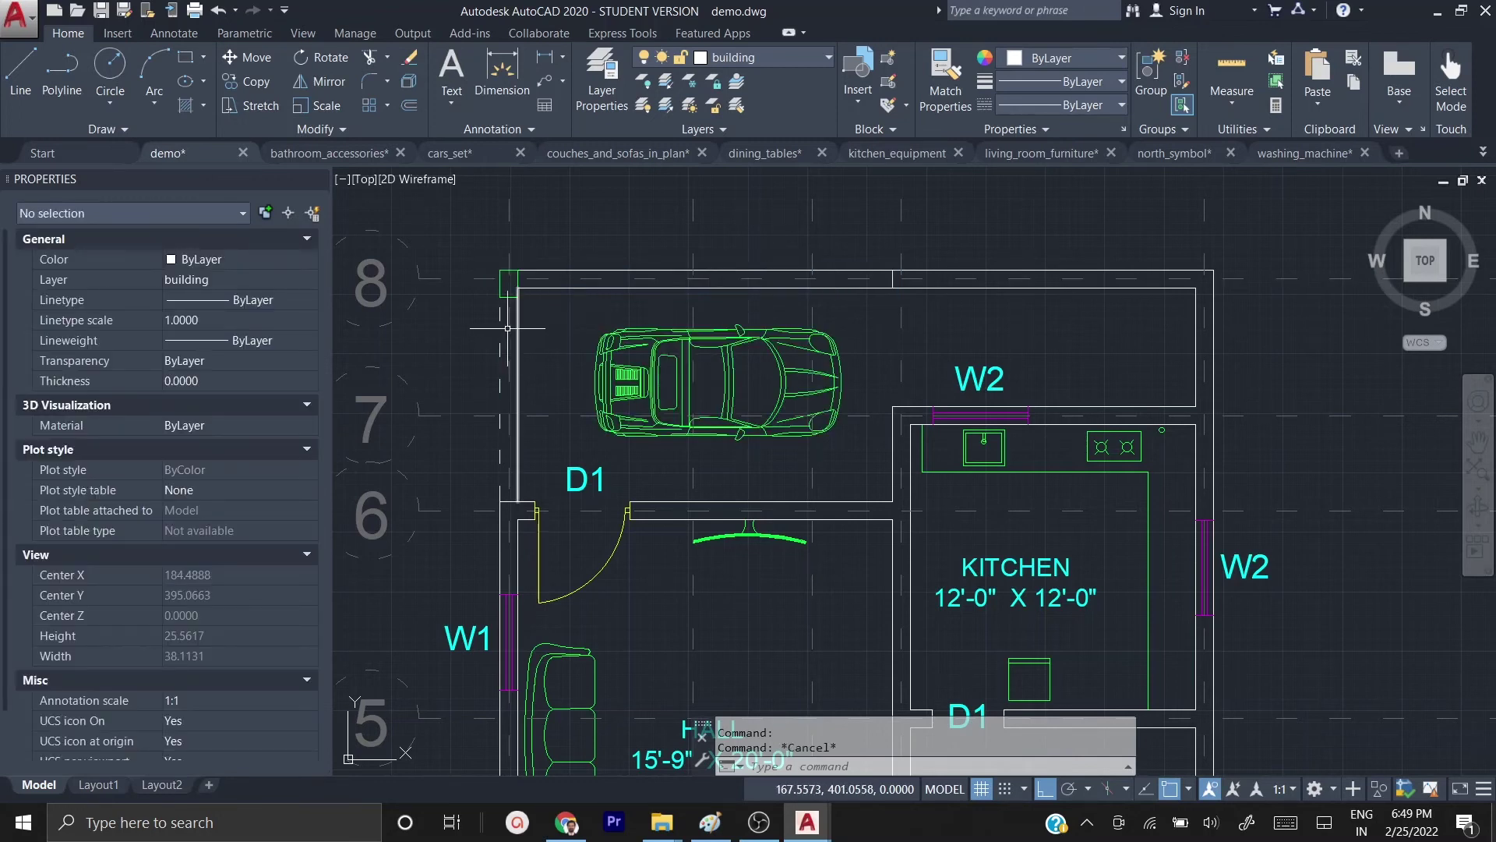
- Match the dashed outer left line's properties onto the car area's inner left wall line and its two top wall lines
{"action": "mouse_move", "coordinate": [500, 321]}
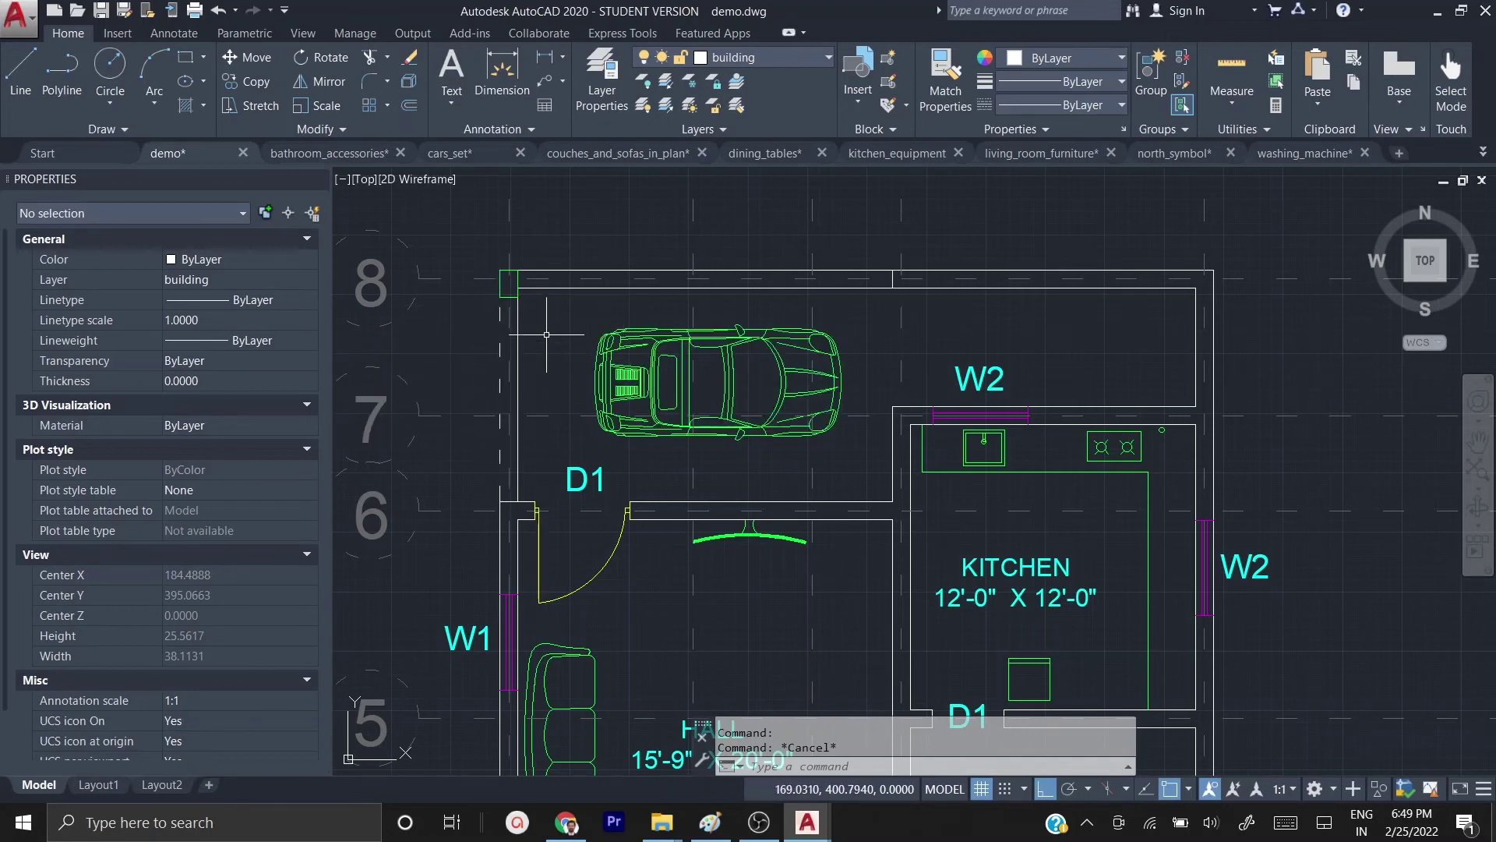
{"action": "type", "text": "Ma"}
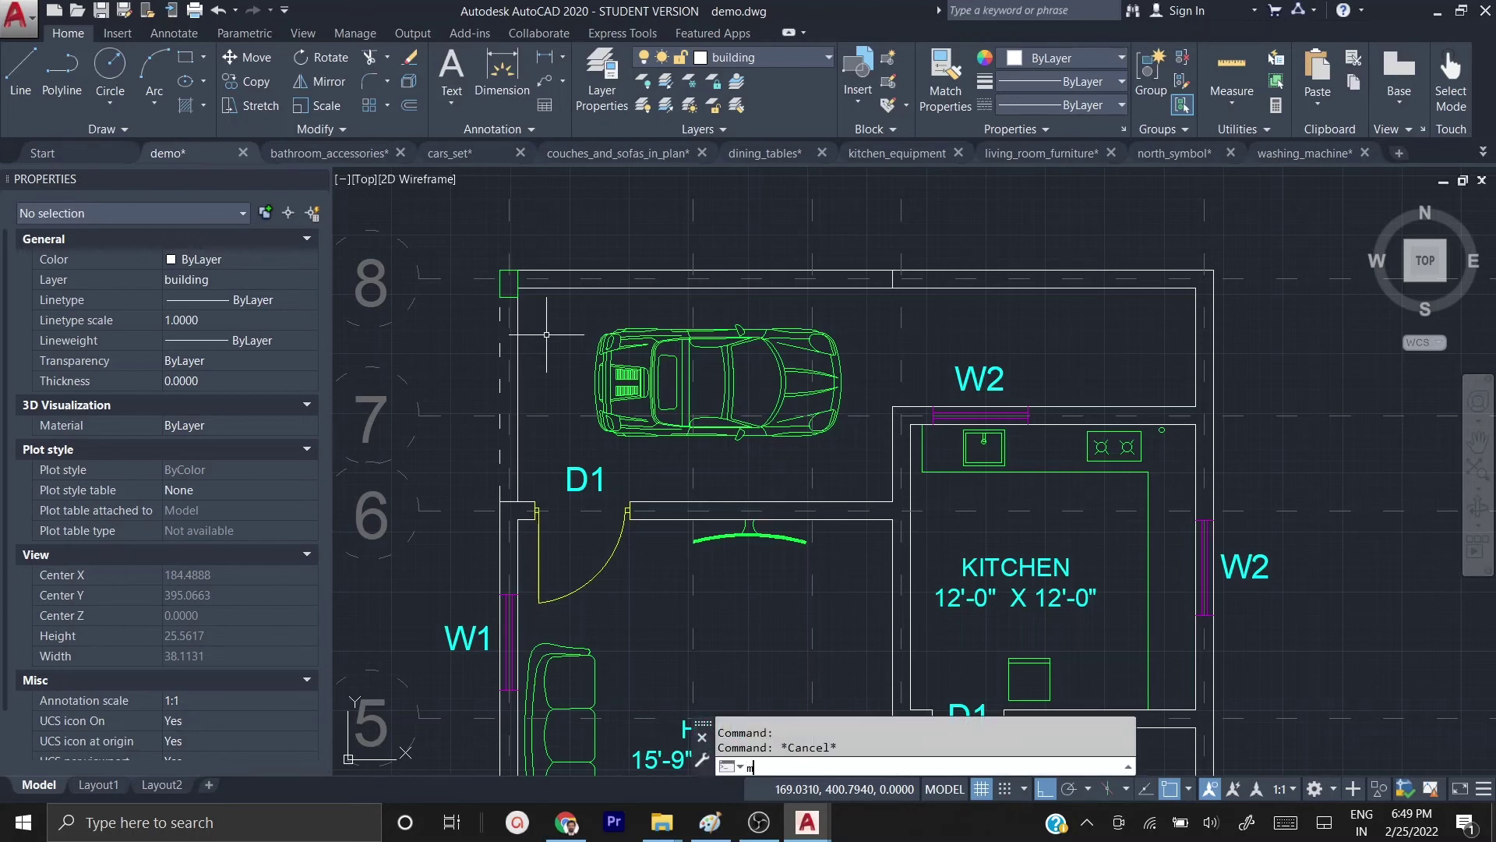
{"action": "key", "text": "Return"}
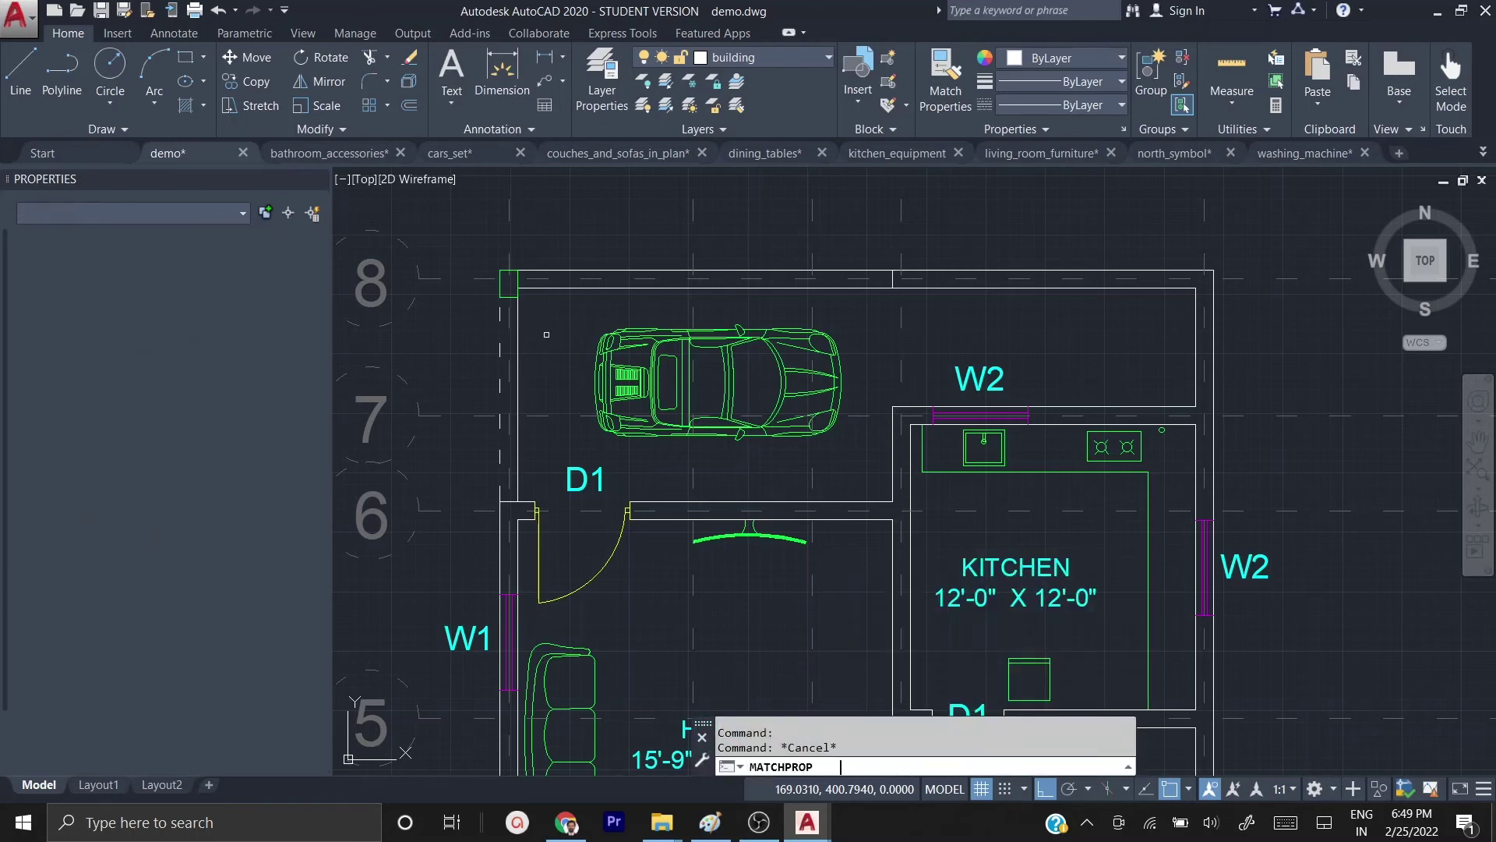
{"action": "left_click", "coordinate": [498, 350]}
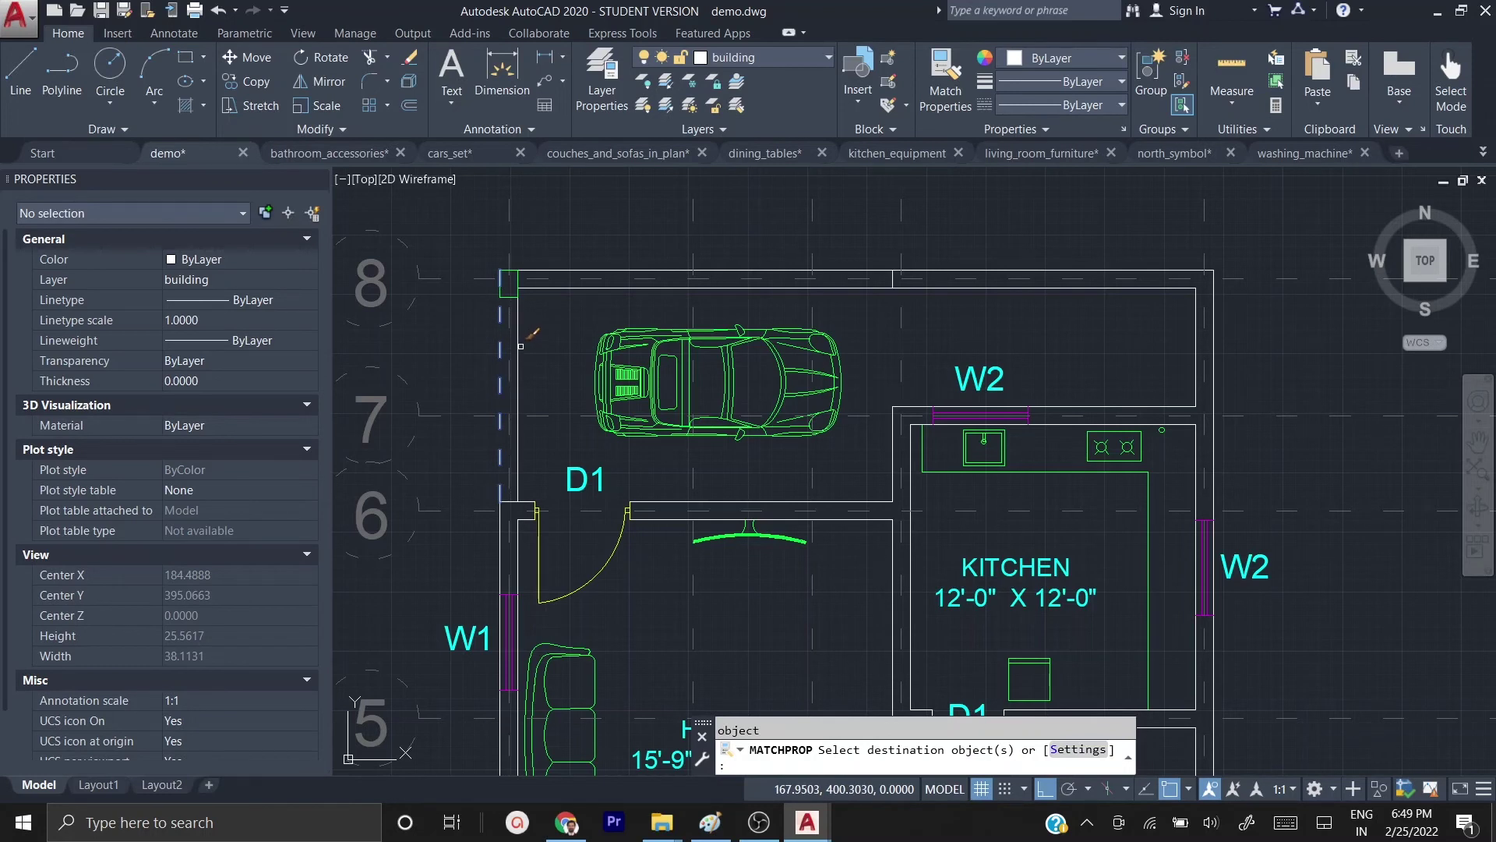
{"action": "left_click", "coordinate": [573, 270]}
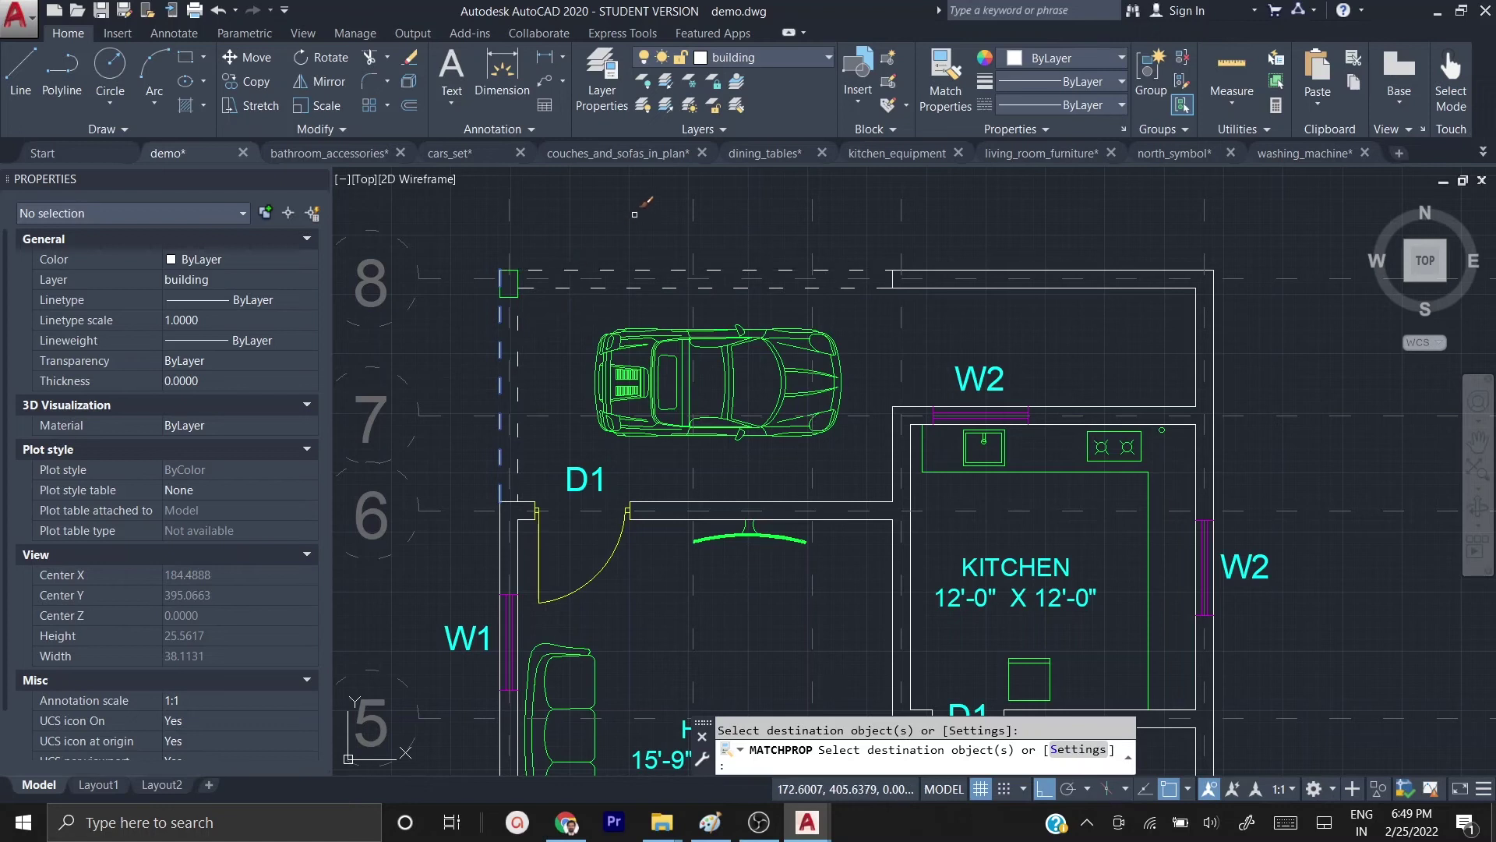
{"action": "key", "text": "Escape"}
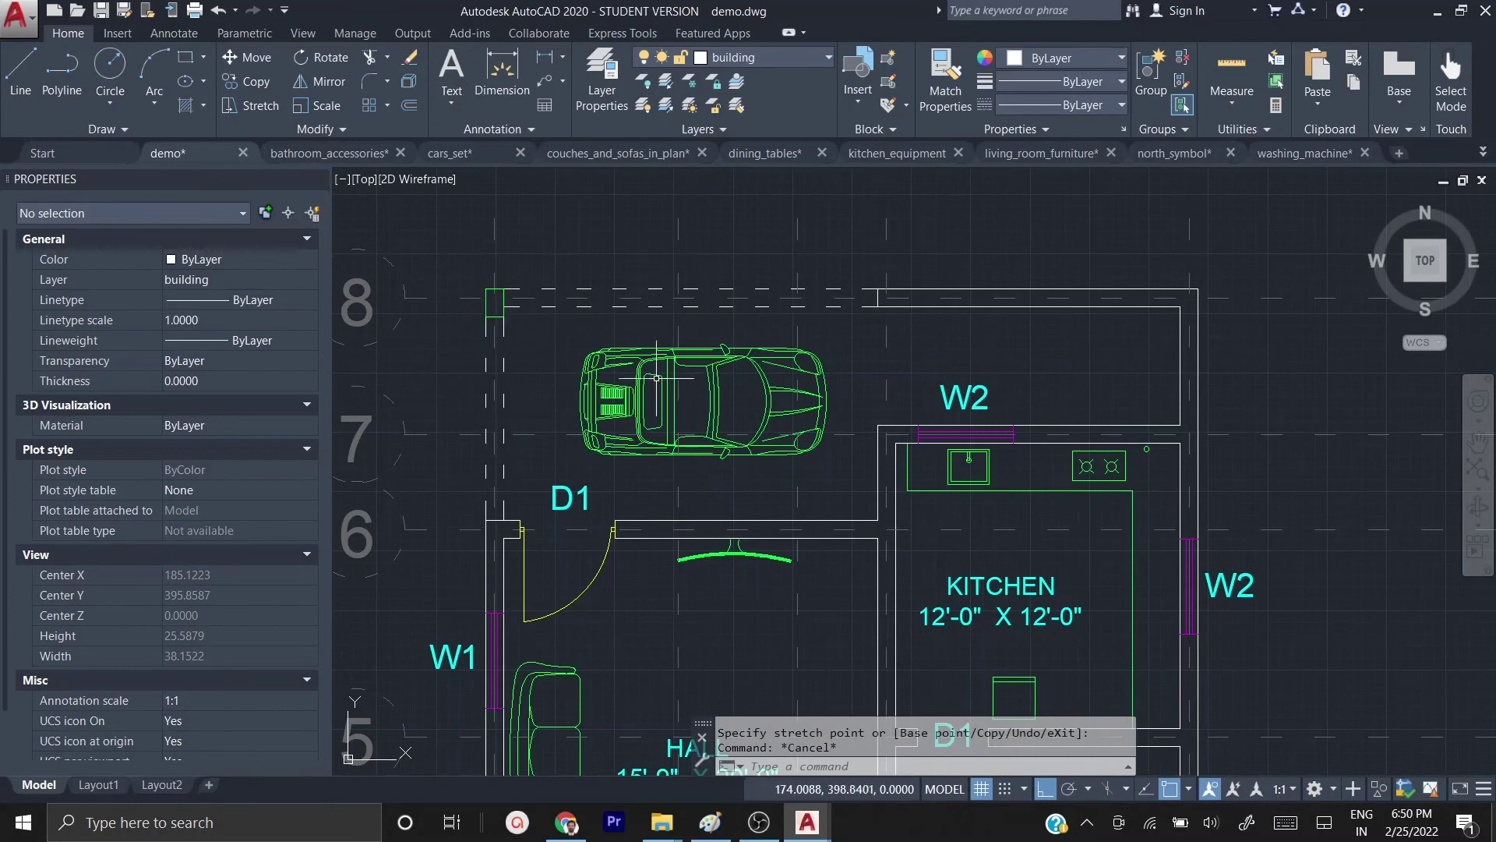
{"action": "scroll", "coordinate": [497, 310], "scroll_direction": "up", "scroll_amount": 4}
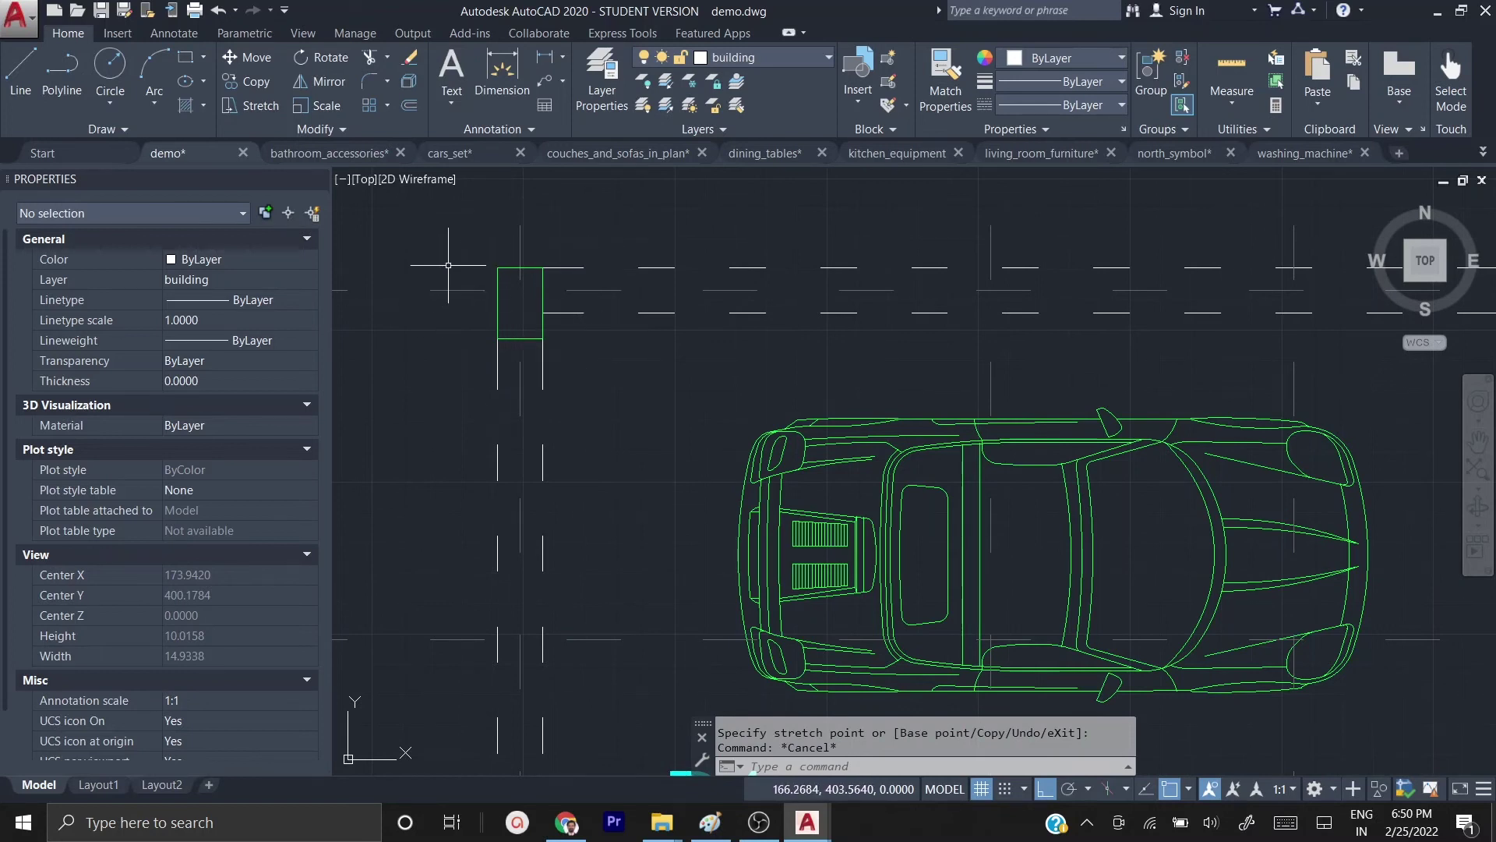
{"action": "scroll", "coordinate": [474, 282], "scroll_direction": "up", "scroll_amount": 2}
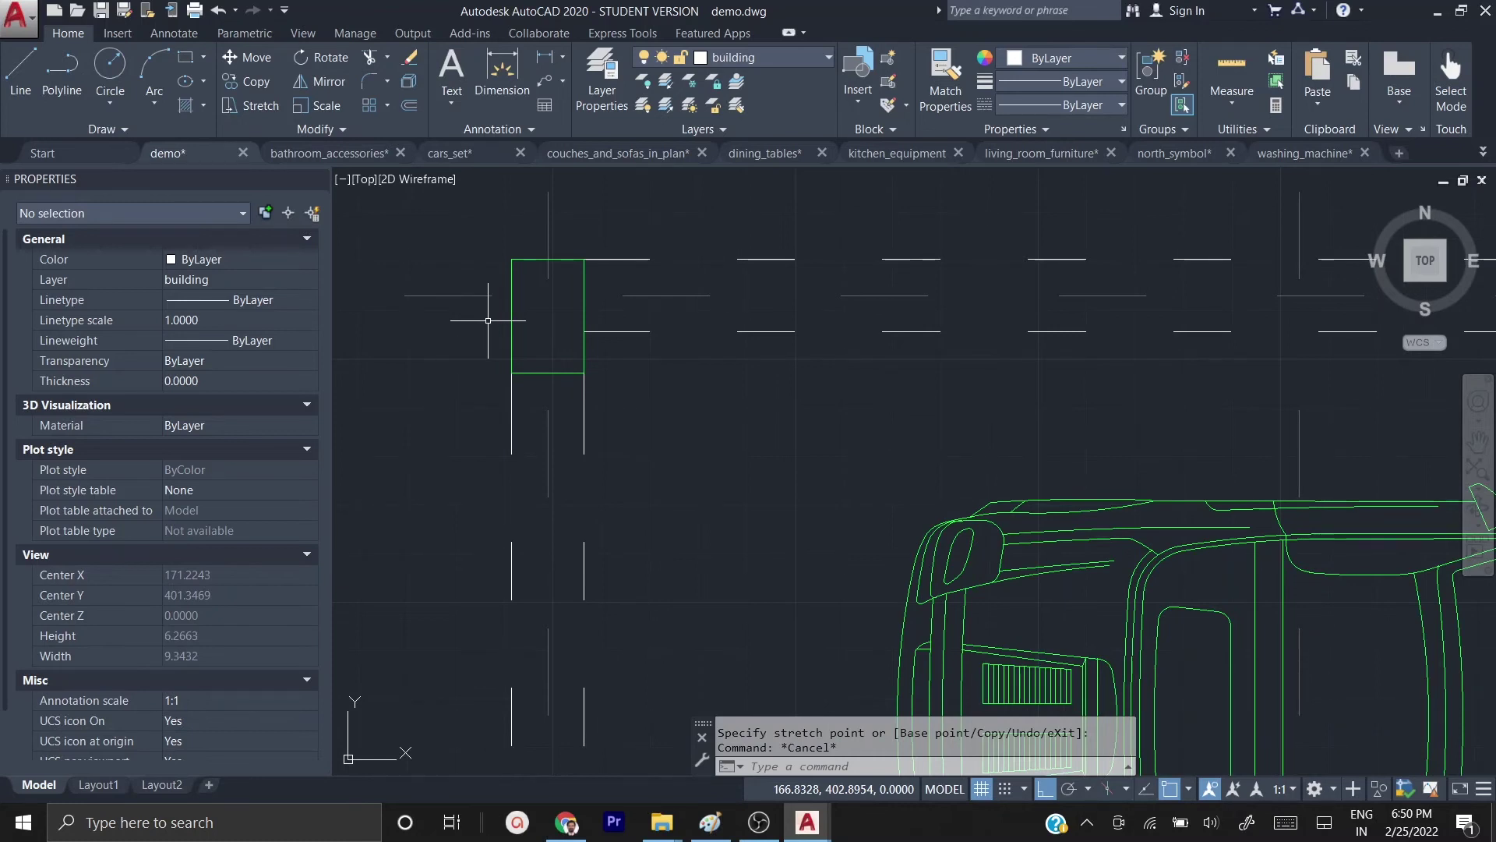
{"action": "type", "text": "h"}
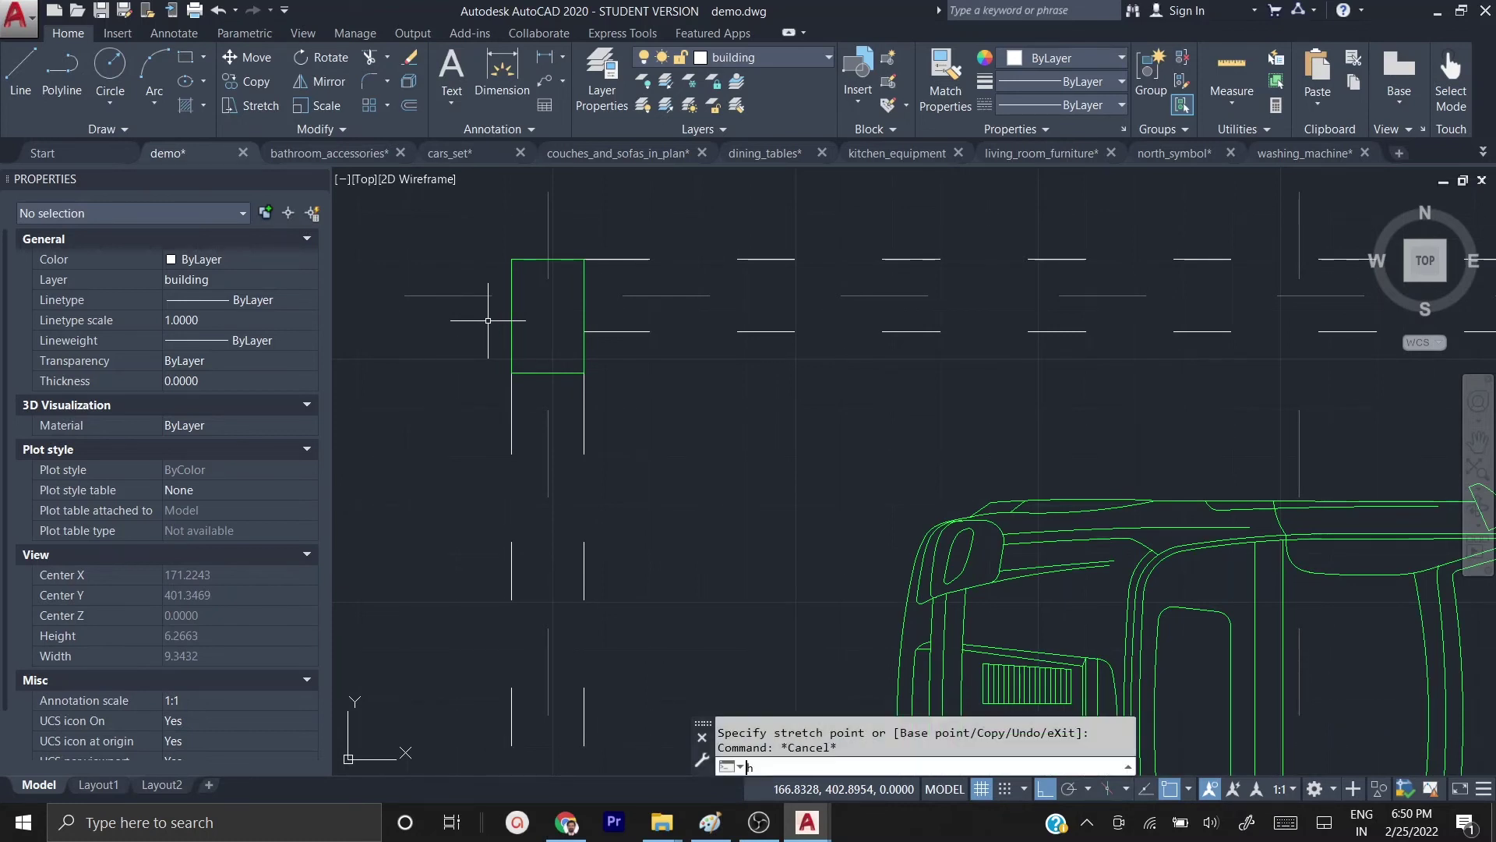
{"action": "type", "text": "atch"}
{"action": "key", "text": "Return"}
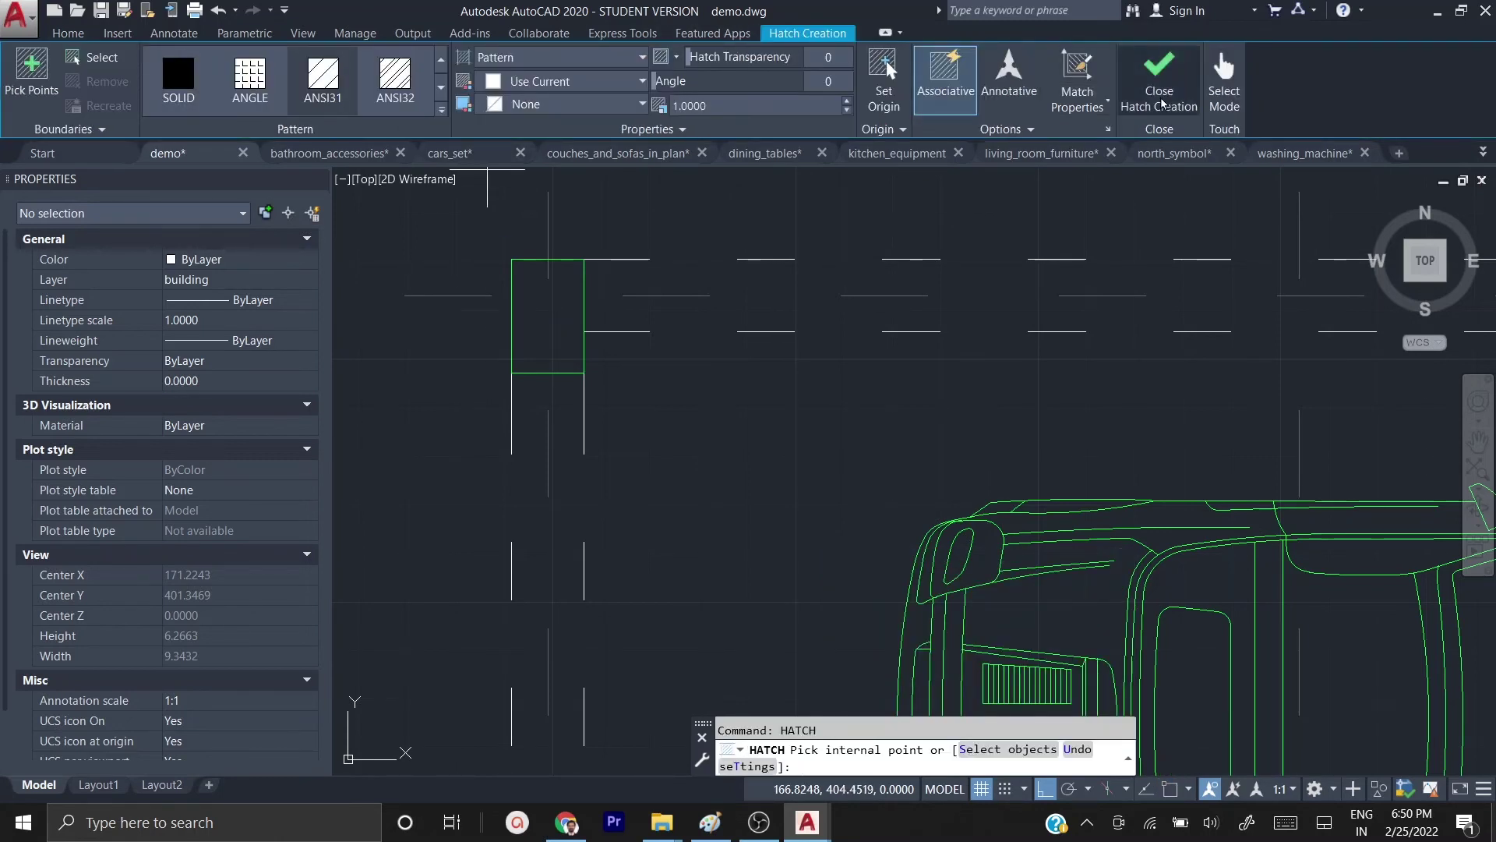
{"action": "left_click", "coordinate": [182, 78]}
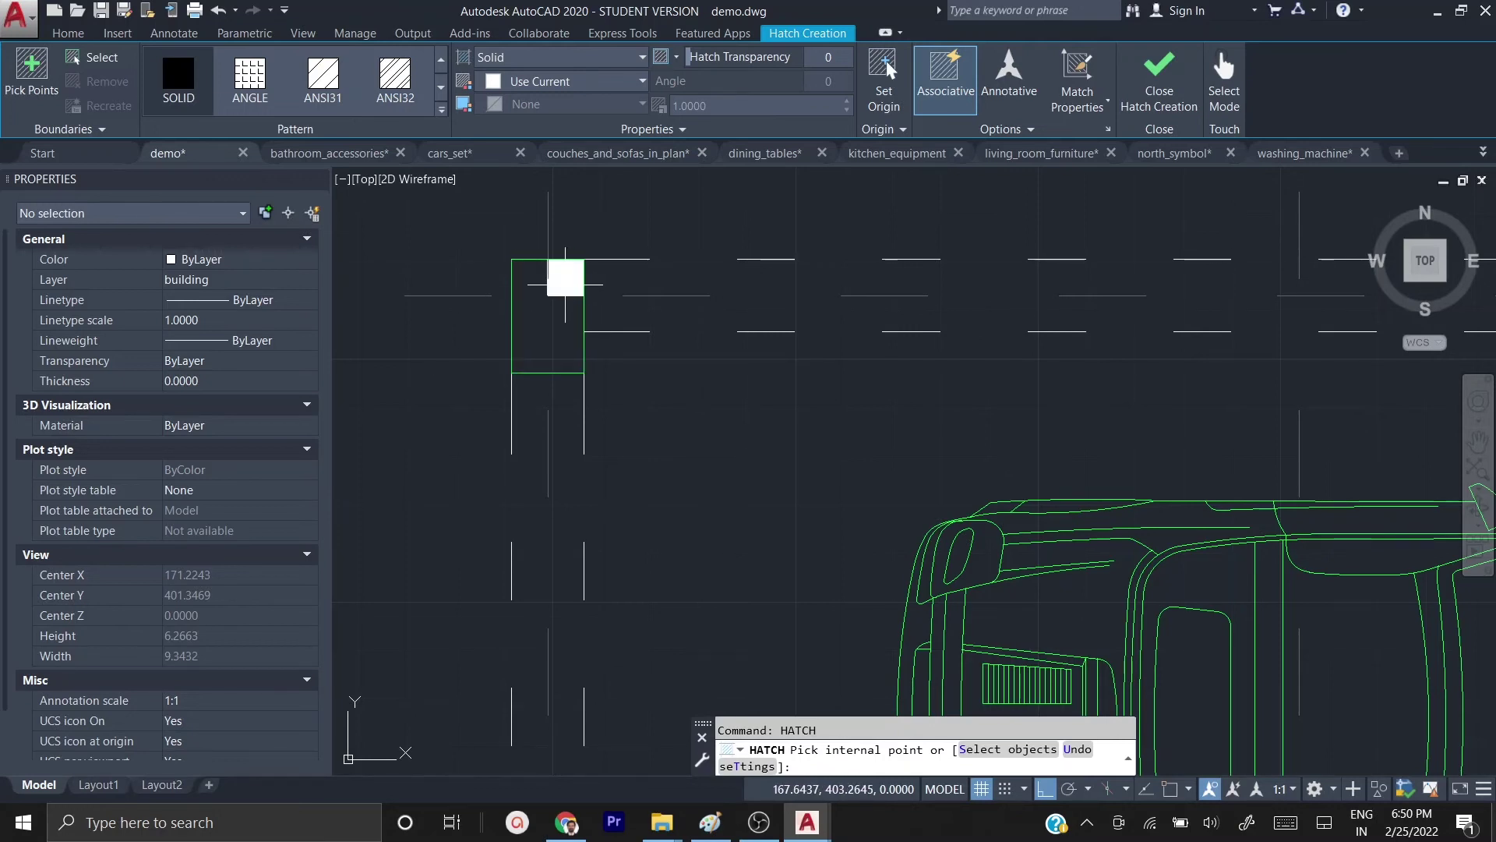
{"action": "scroll", "coordinate": [529, 283], "scroll_direction": "down", "scroll_amount": 2}
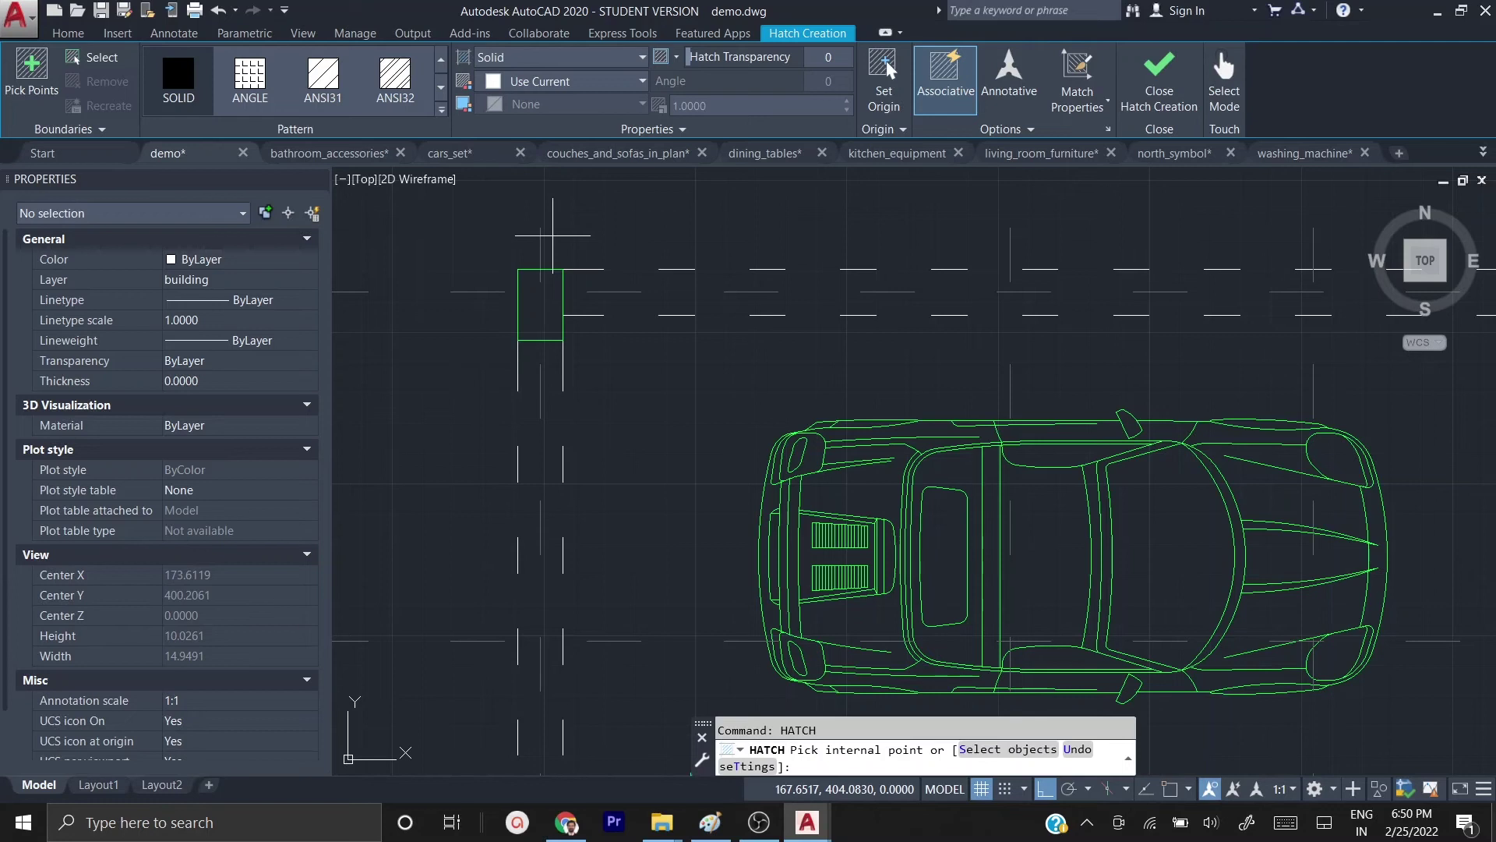
{"action": "key", "text": "Escape"}
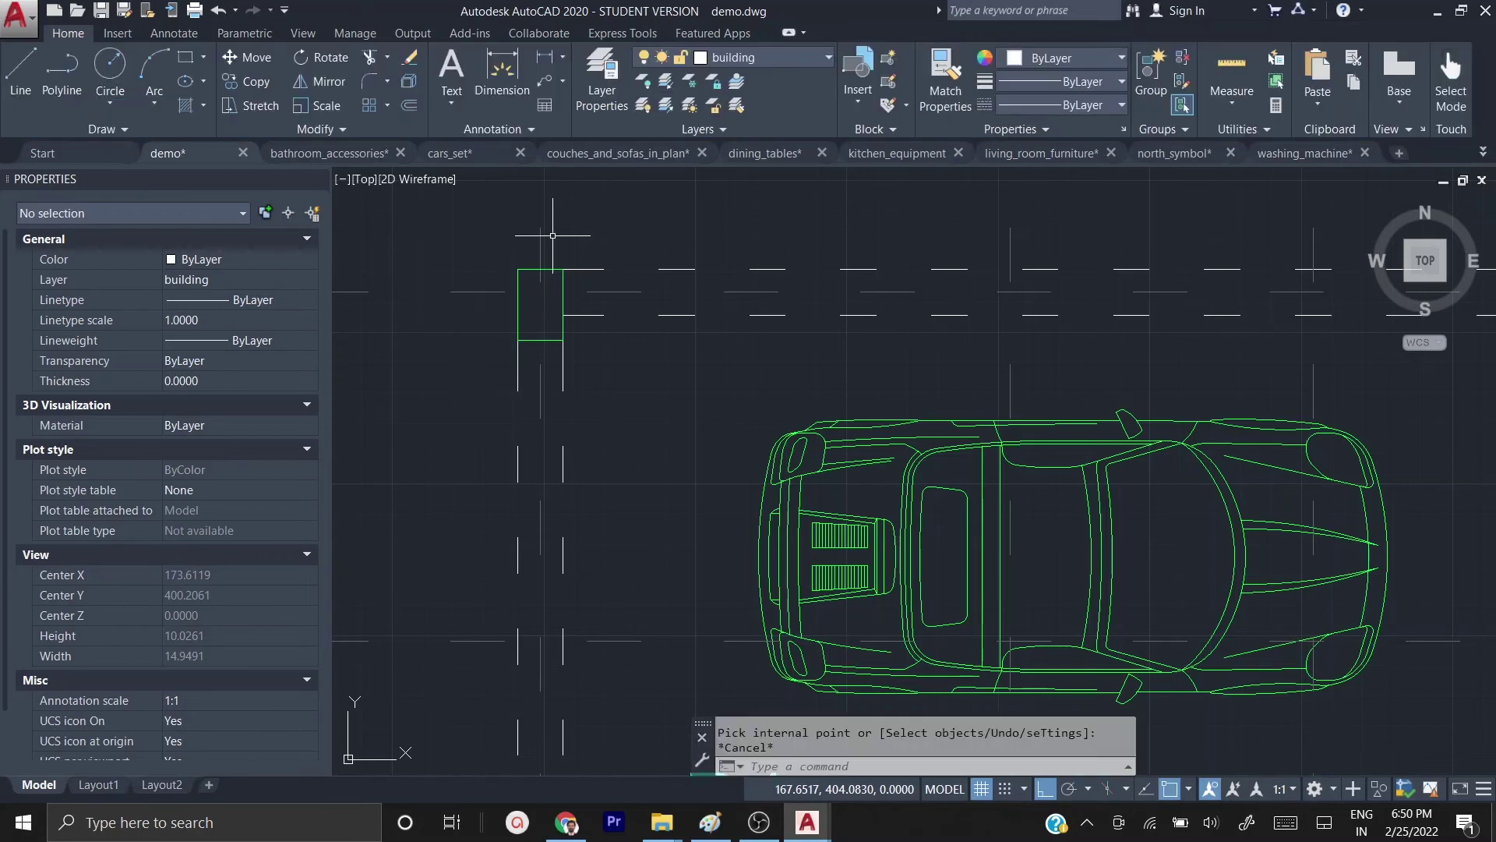
- Turn off the grid layer so the centre lines are hidden across the floor plan
{"action": "key", "text": "Escape"}
{"action": "key", "text": "Escape"}
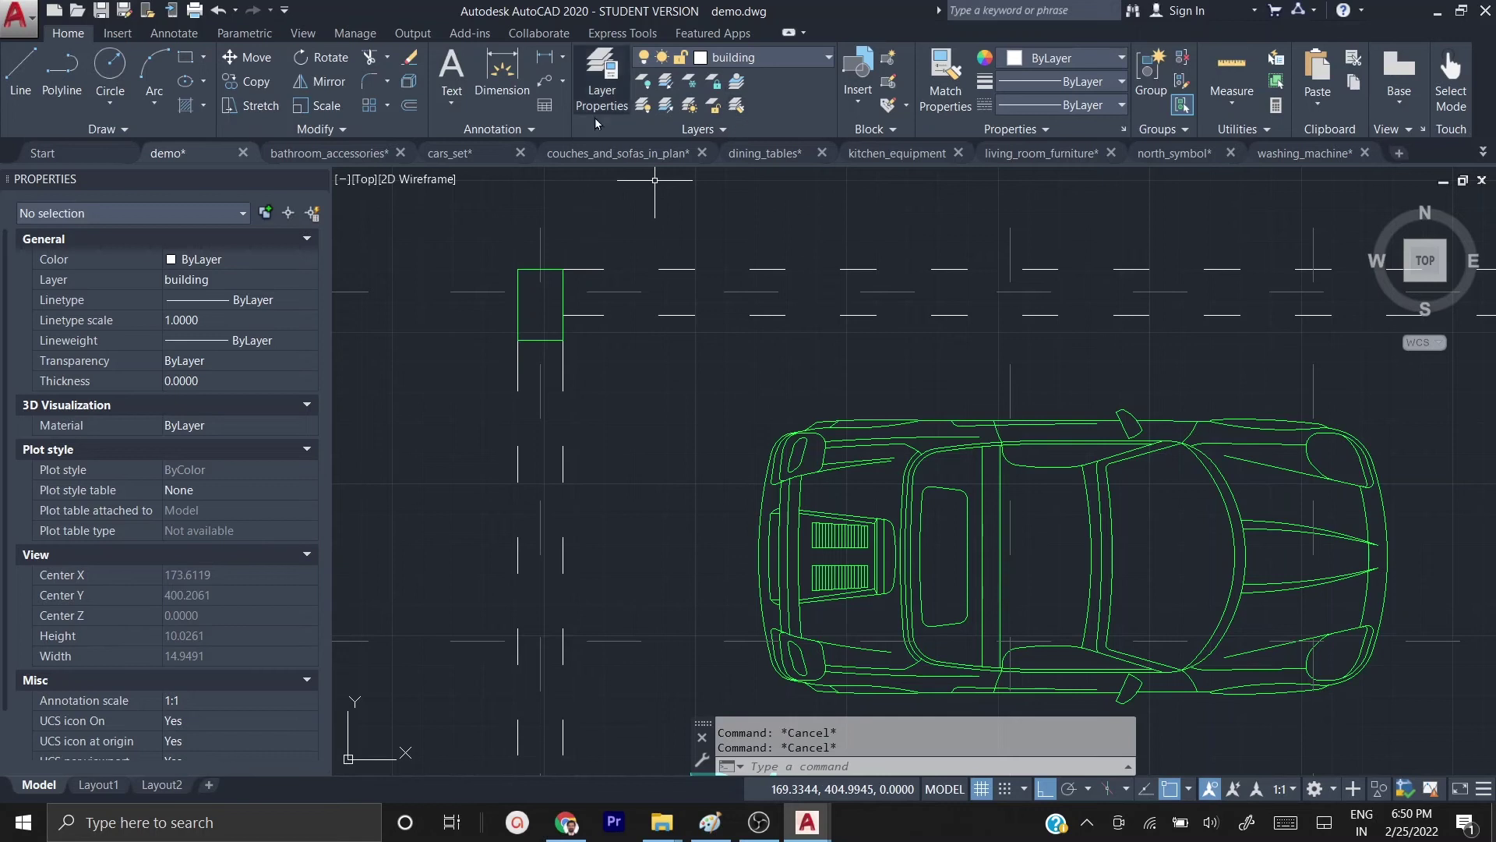
{"action": "left_click", "coordinate": [830, 58]}
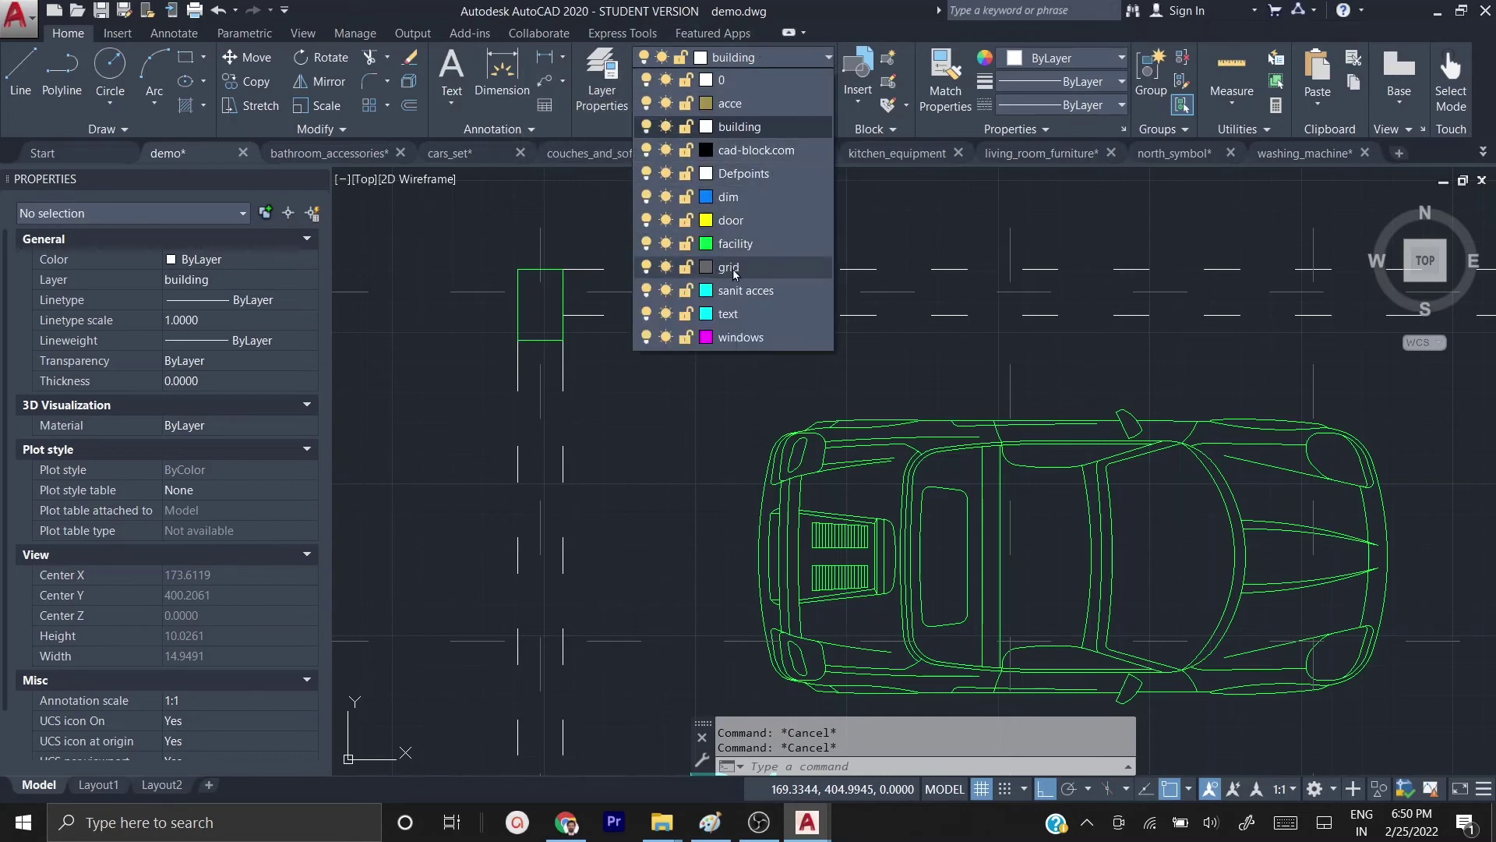
{"action": "left_click", "coordinate": [646, 268]}
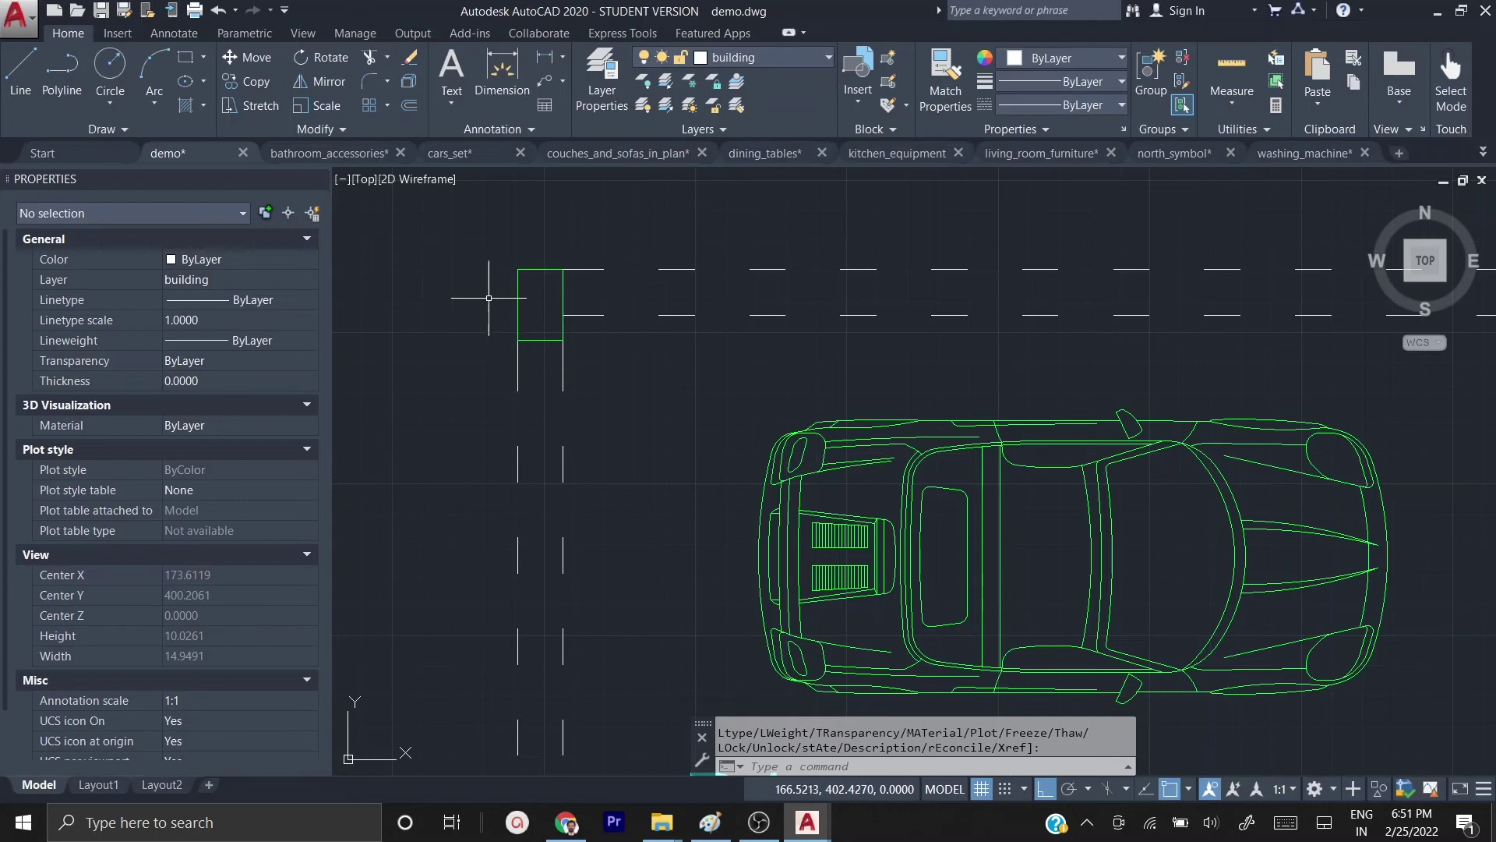
{"action": "scroll", "coordinate": [586, 307], "scroll_direction": "down", "scroll_amount": 6}
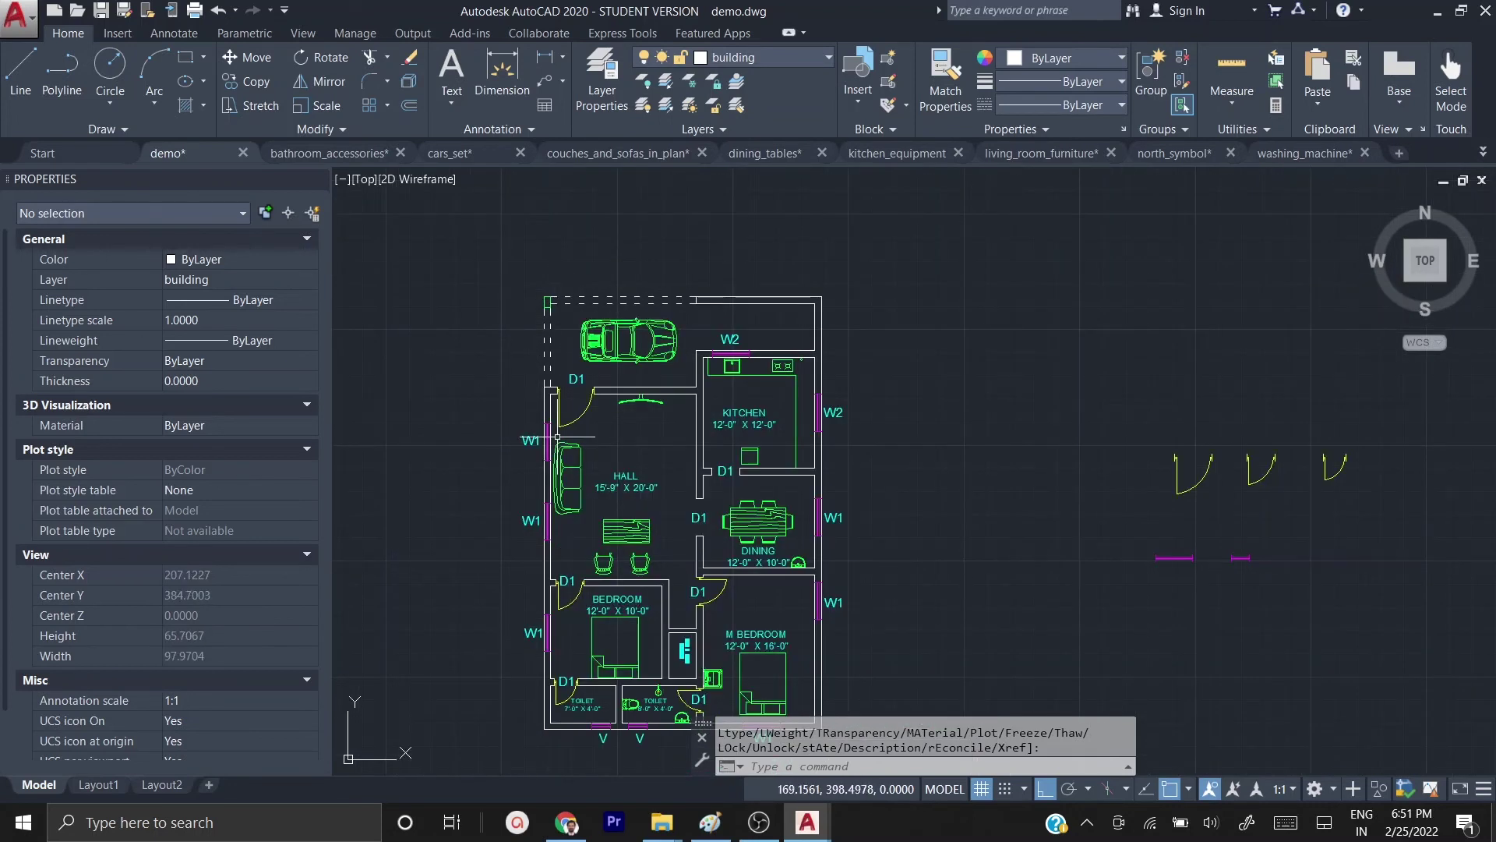
{"action": "middle_click_drag", "start_coordinate": [654, 317], "coordinate": [652, 271]}
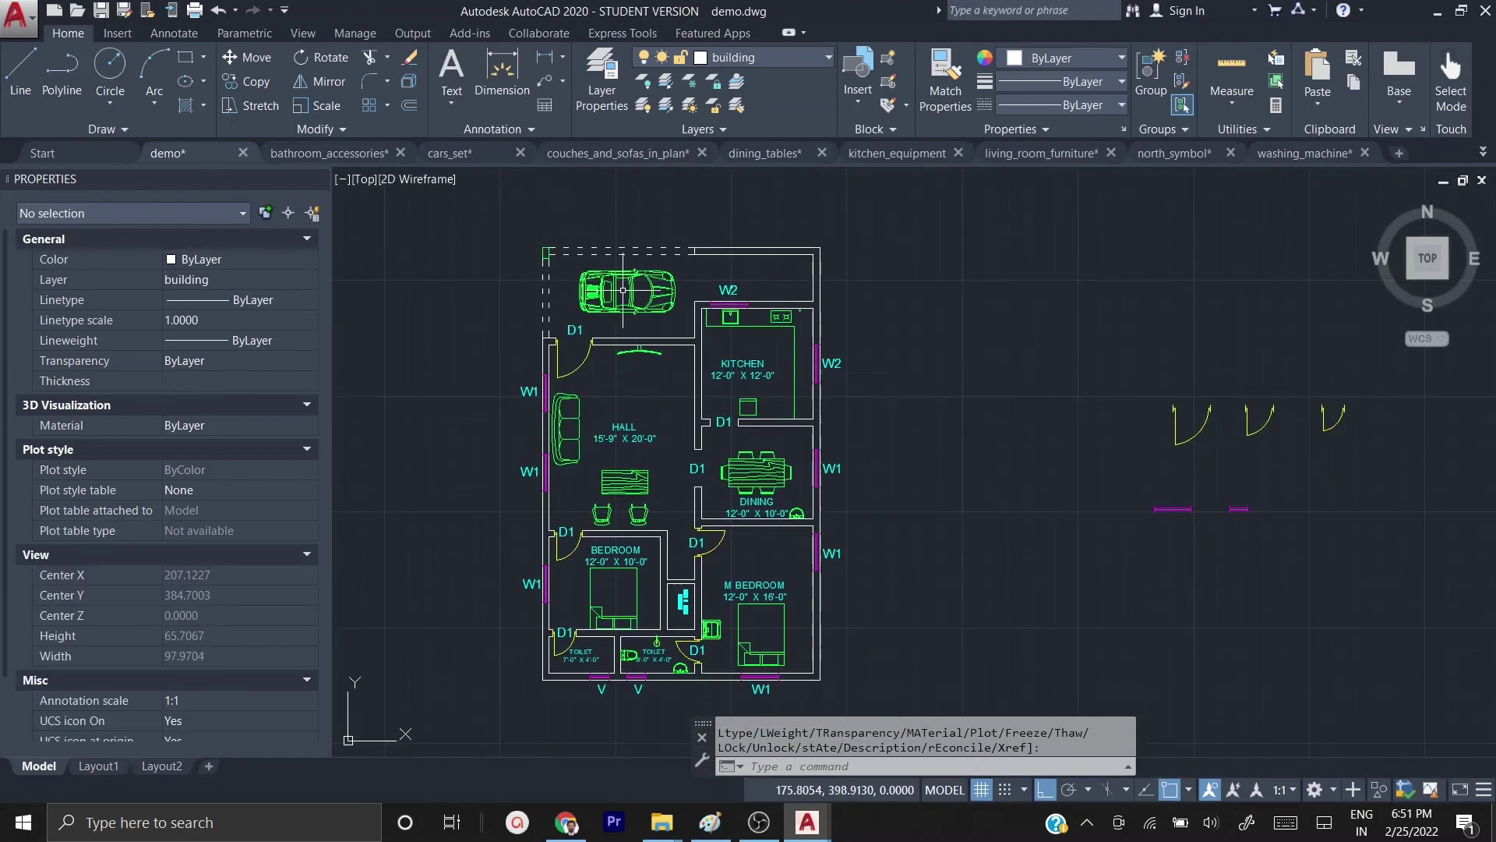
- Fill the corner column of the car parking area with a solid hatch
{"action": "scroll", "coordinate": [538, 247], "scroll_direction": "up", "scroll_amount": 5}
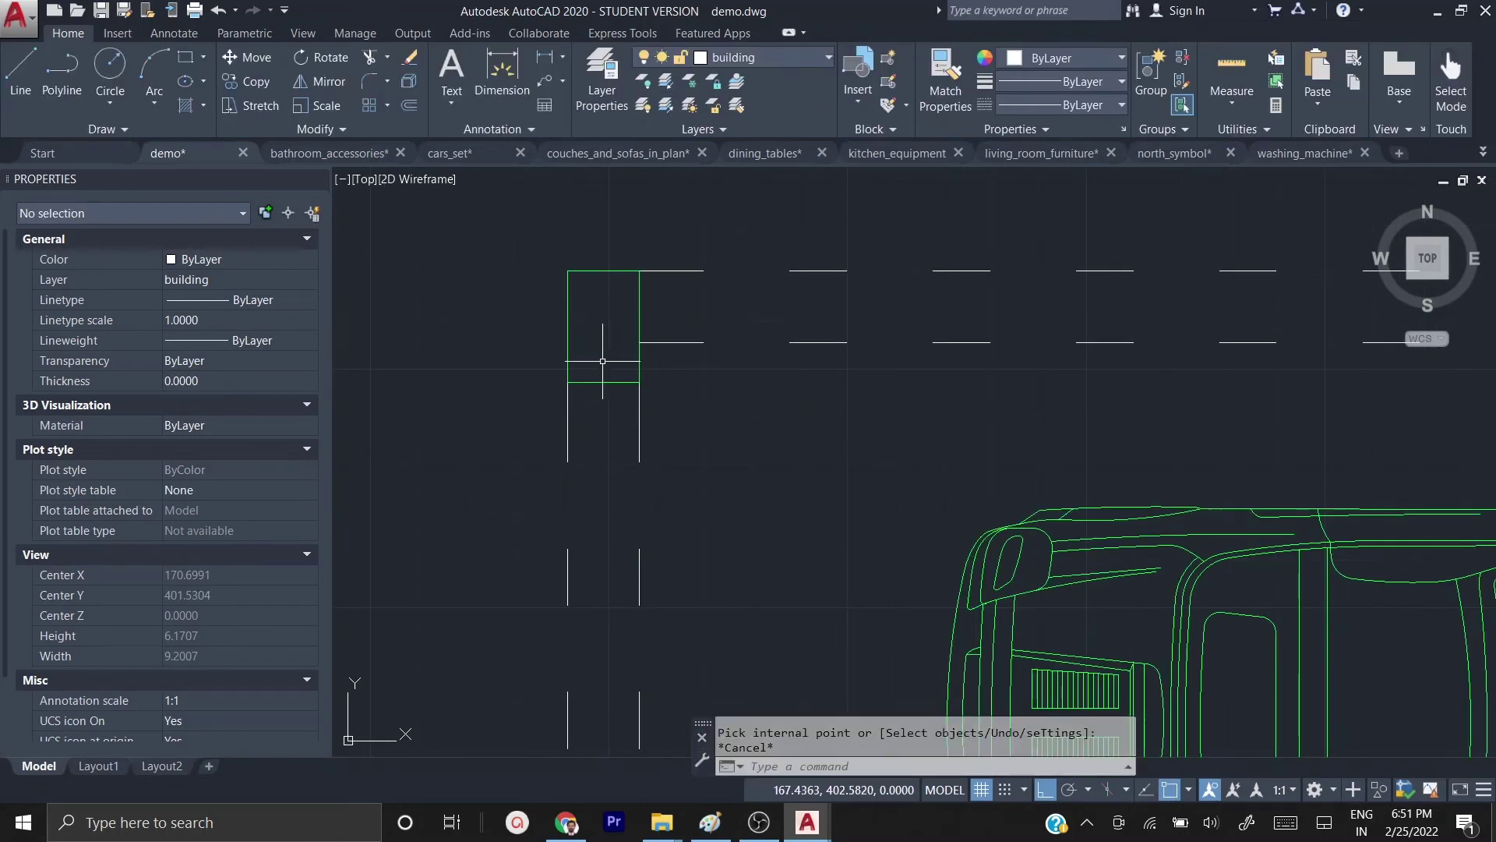
{"action": "type", "text": "hatch"}
{"action": "key", "text": "Return"}
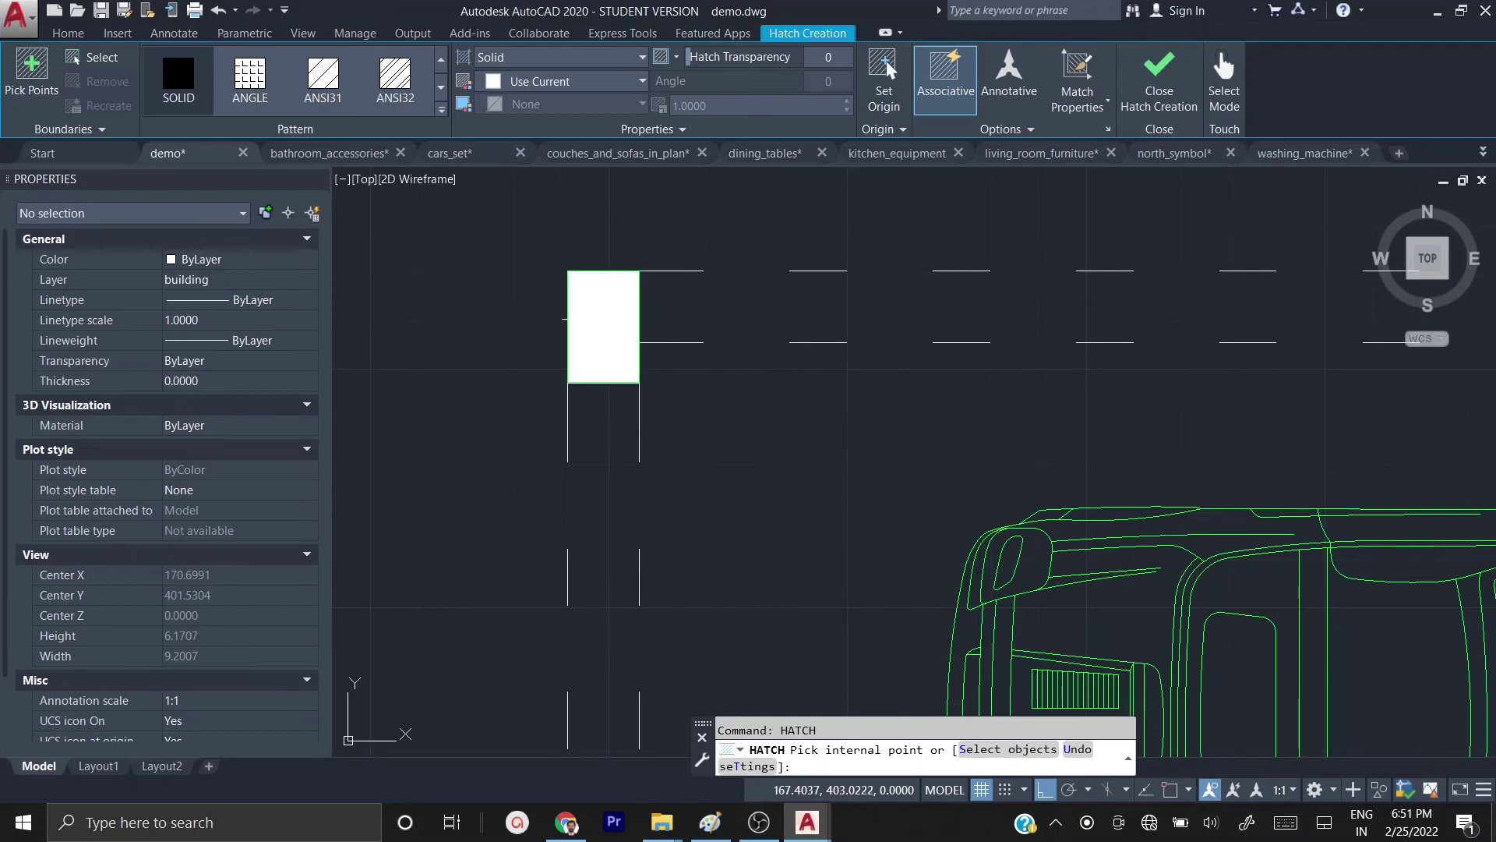
{"action": "left_click", "coordinate": [600, 318]}
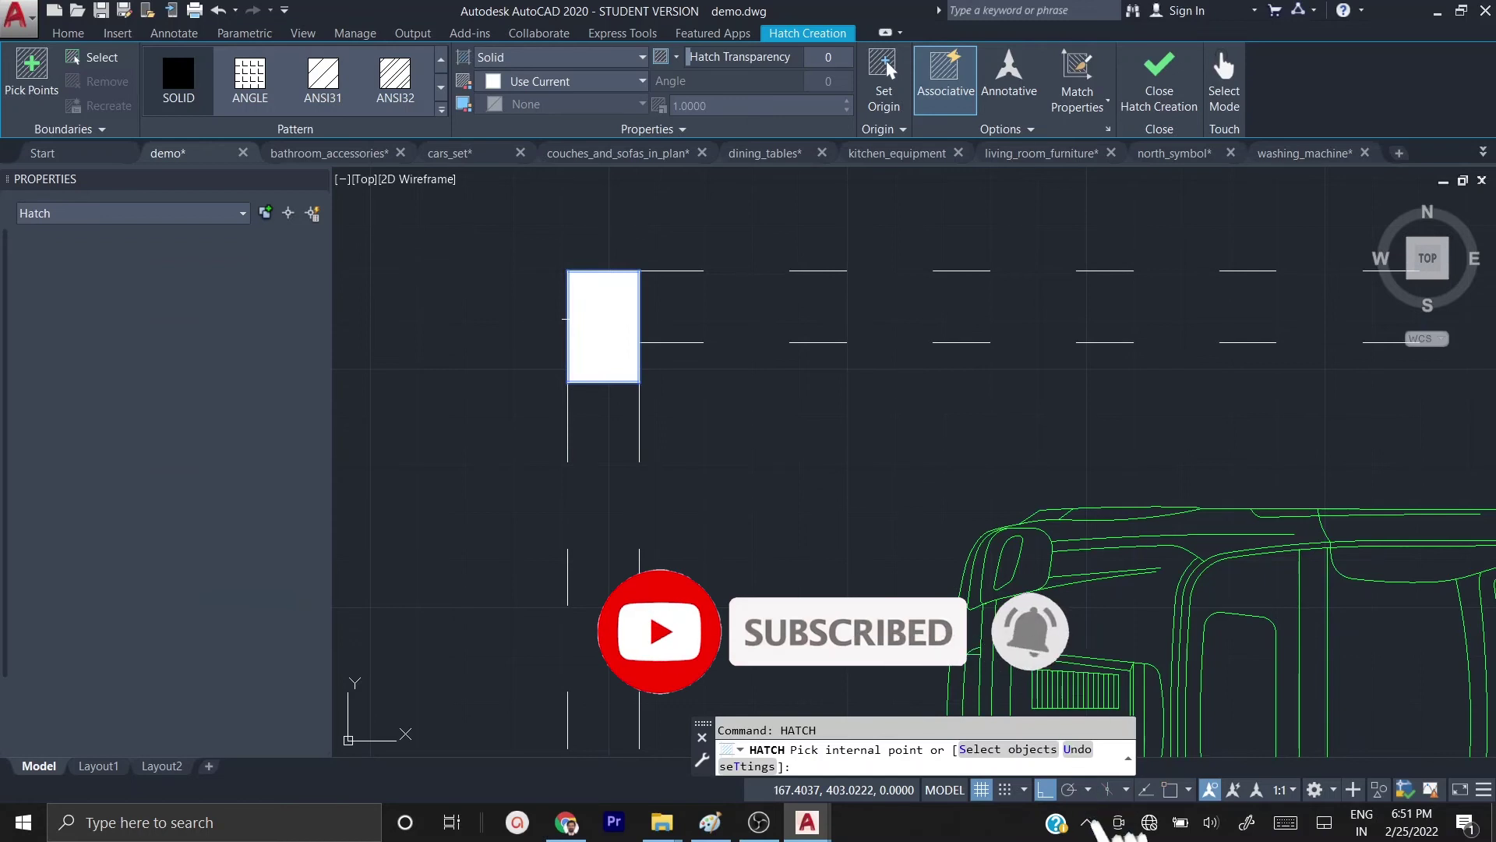
{"action": "key", "text": "Escape"}
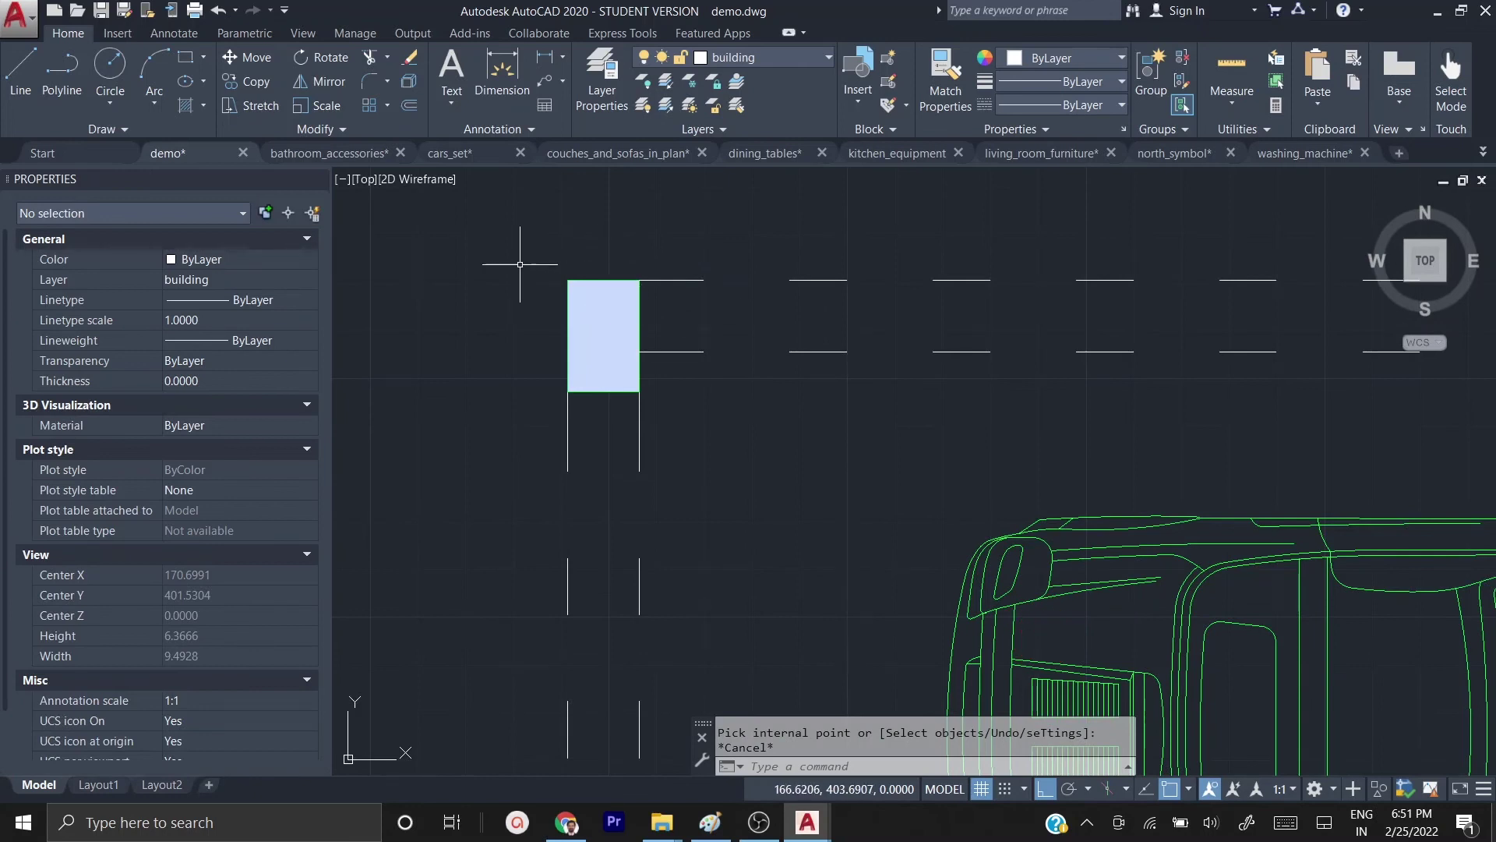
- Measure the inside width of the staircase space above the kitchen with a linear dimension along its right wall, without placing it
{"action": "scroll", "coordinate": [524, 261], "scroll_direction": "down", "scroll_amount": 6}
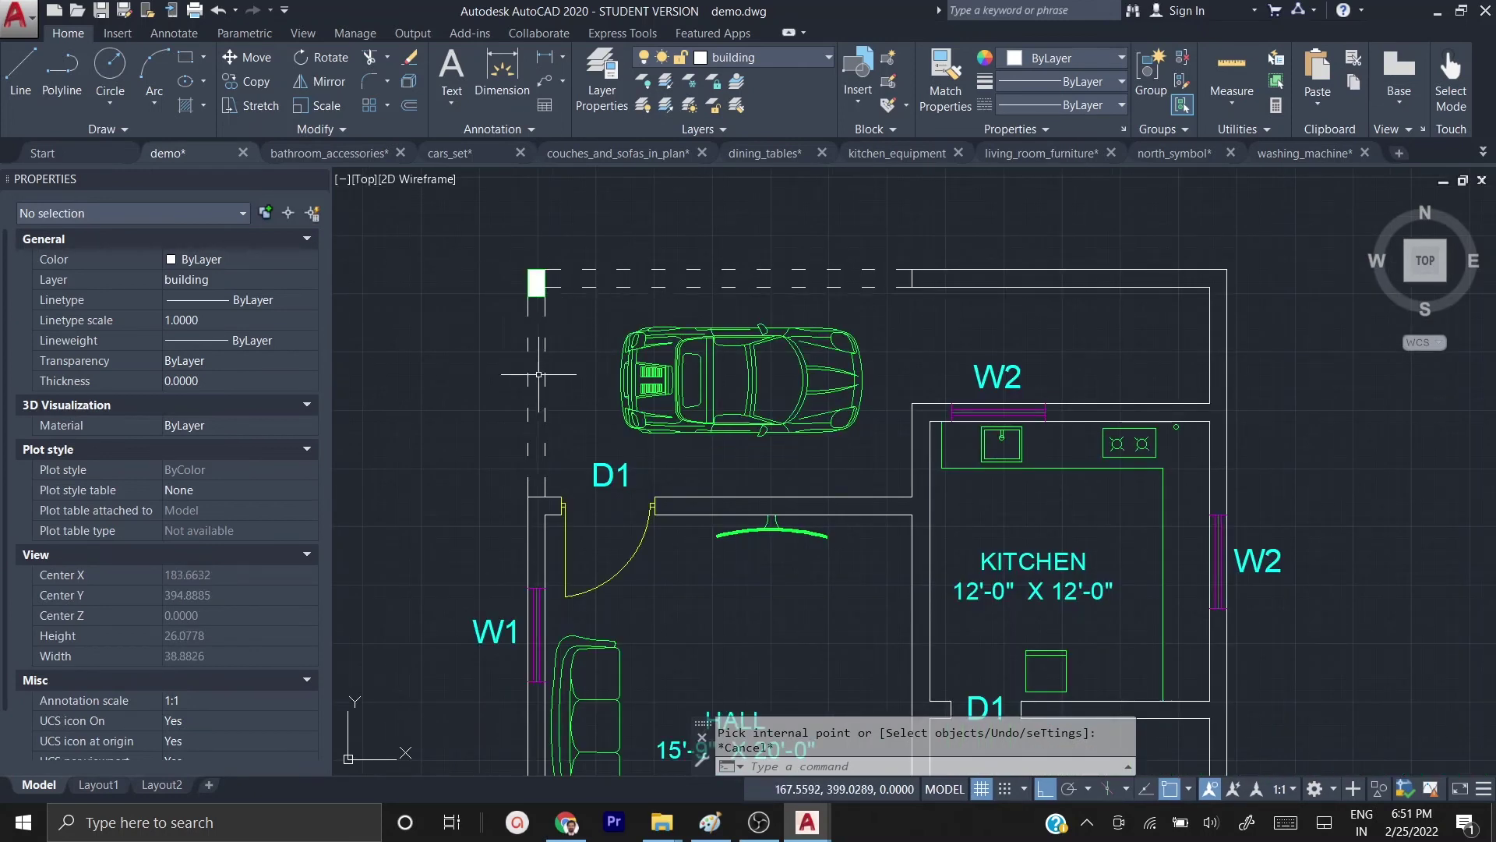
{"action": "scroll", "coordinate": [706, 327], "scroll_direction": "down", "scroll_amount": 2}
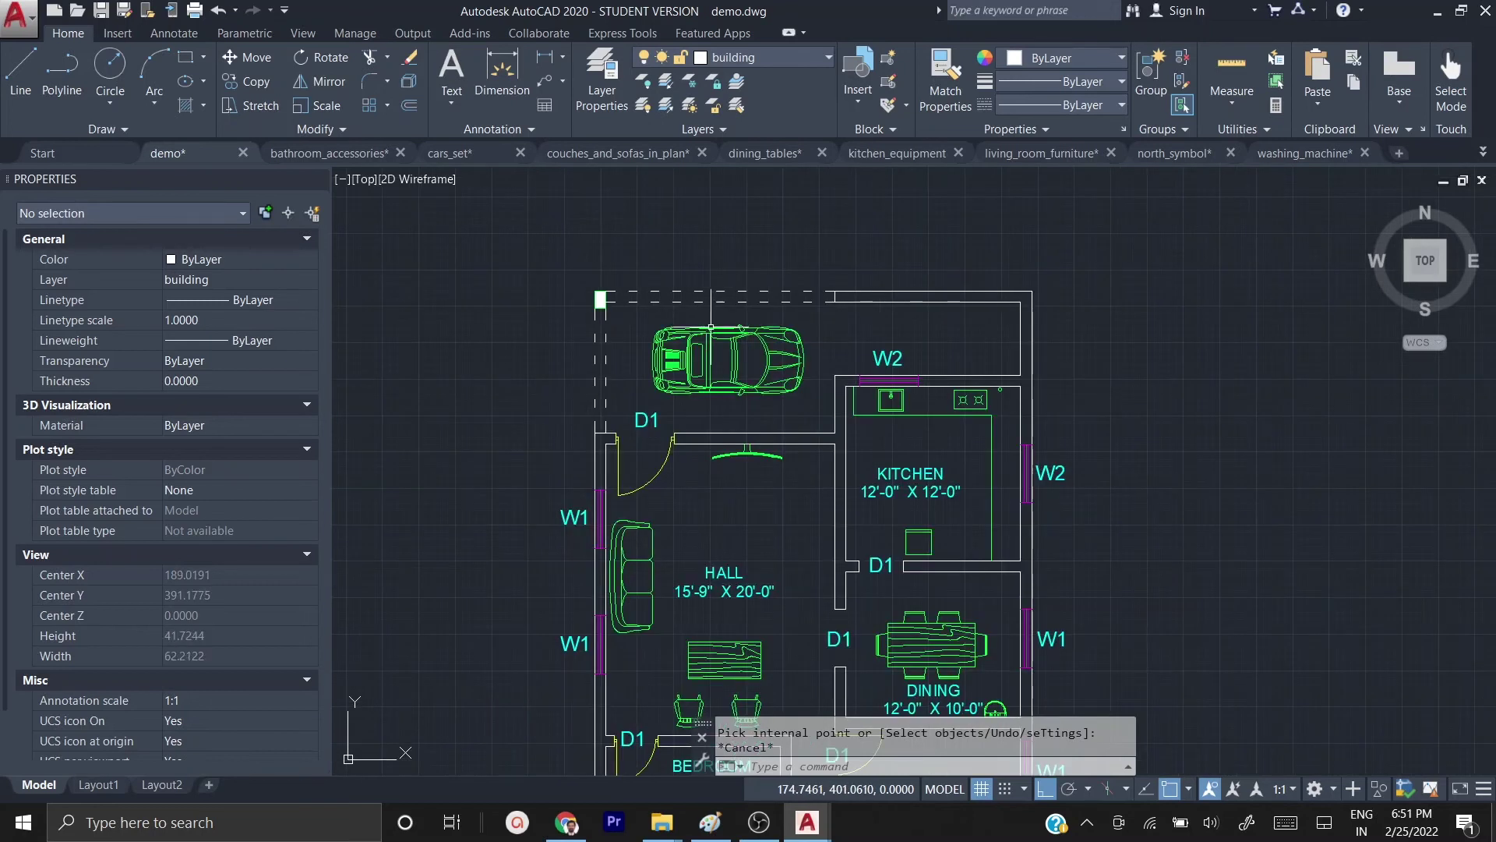
{"action": "scroll", "coordinate": [957, 327], "scroll_direction": "up", "scroll_amount": 2}
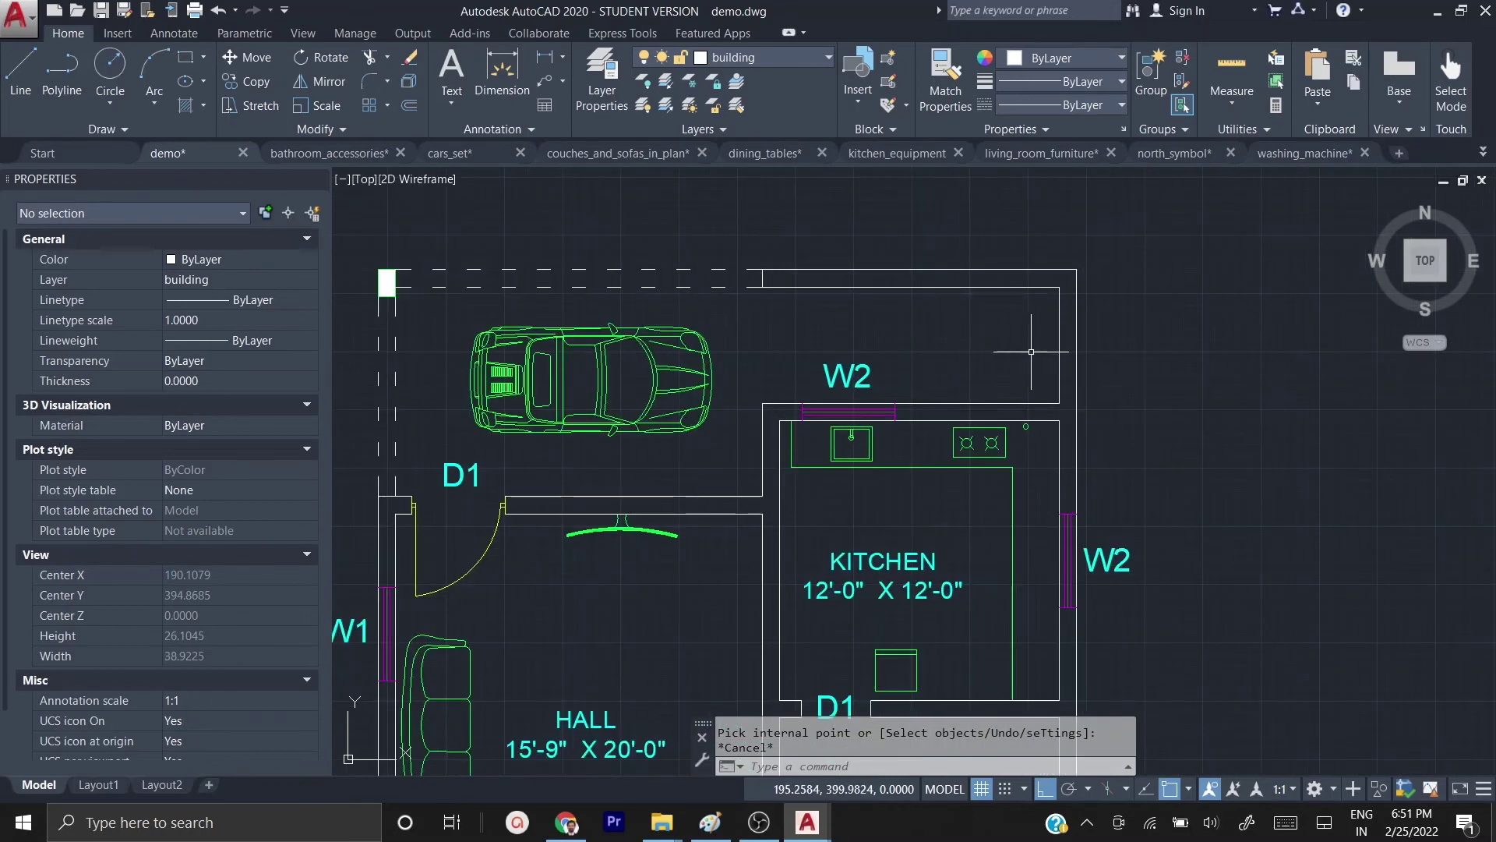
{"action": "scroll", "coordinate": [954, 349], "scroll_direction": "up", "scroll_amount": 2}
{"action": "middle_click_drag", "start_coordinate": [954, 349], "coordinate": [940, 387]}
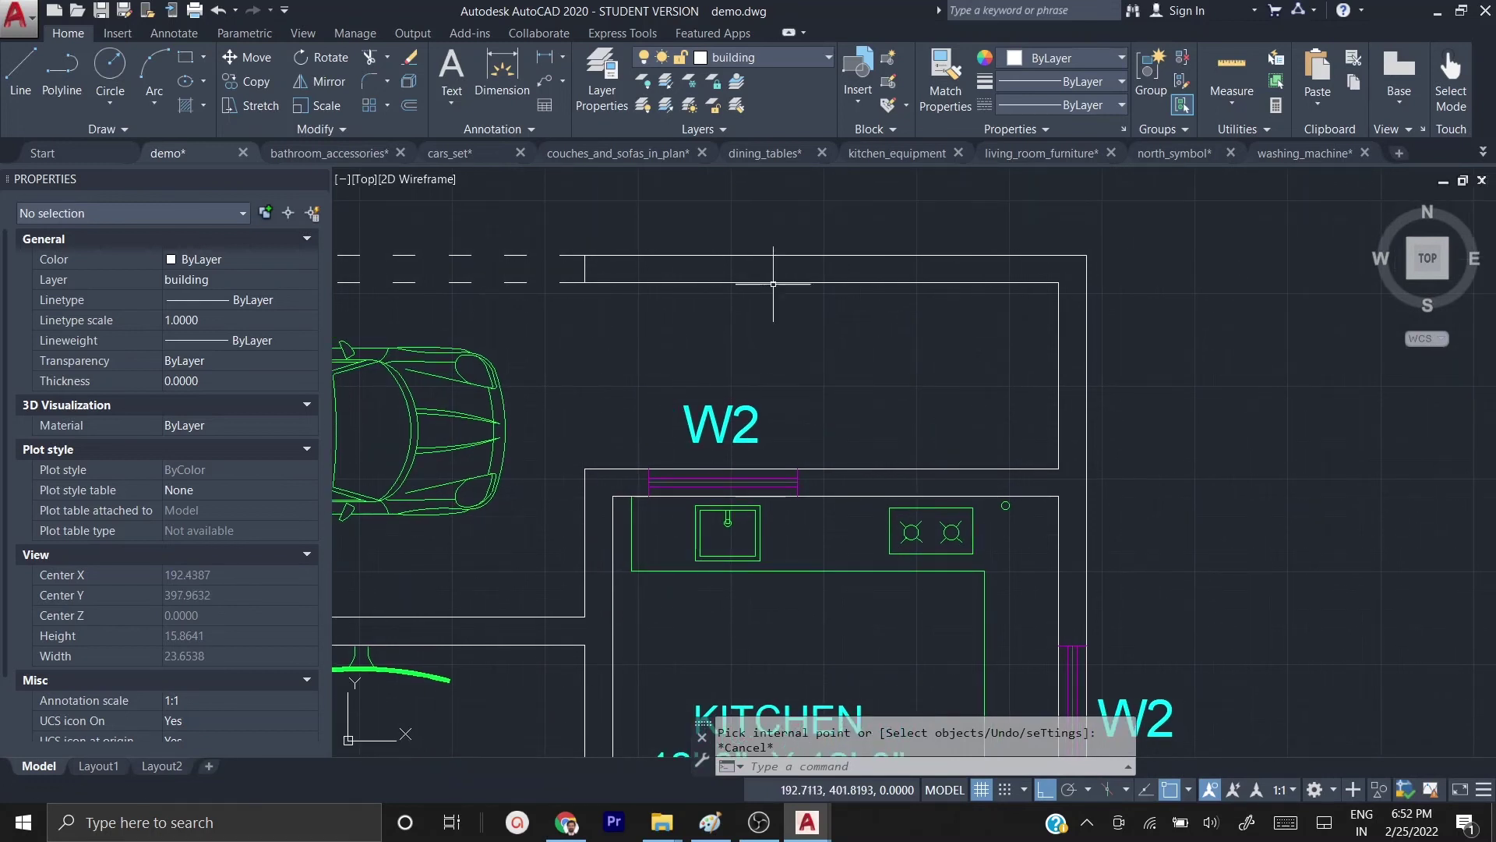
{"action": "type", "text": "dli"}
{"action": "key", "text": "space"}
{"action": "left_click", "coordinate": [1059, 282]}
{"action": "left_click", "coordinate": [1059, 469]}
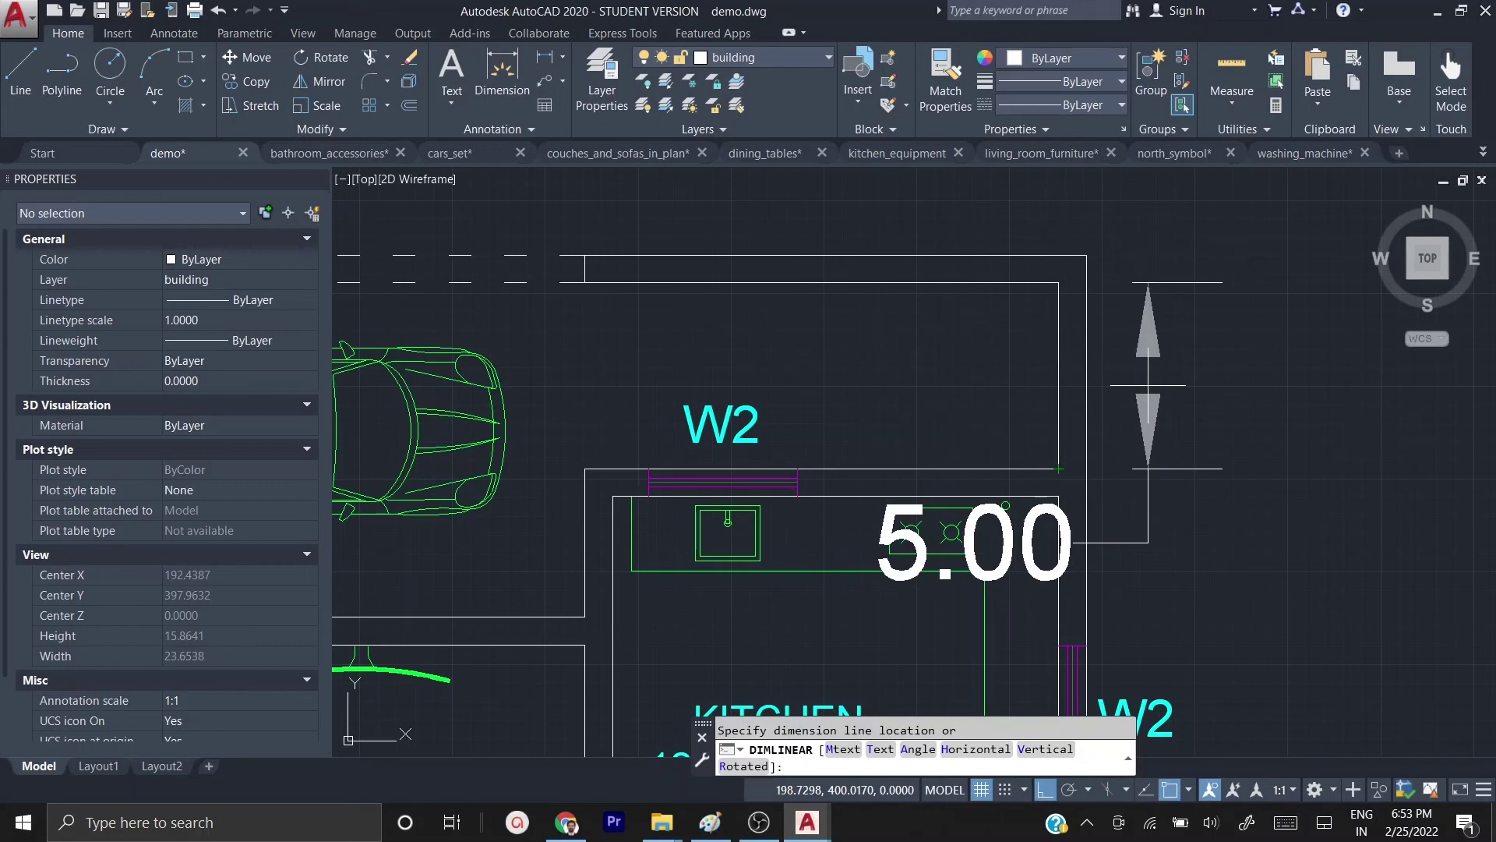
{"action": "key", "text": "Escape"}
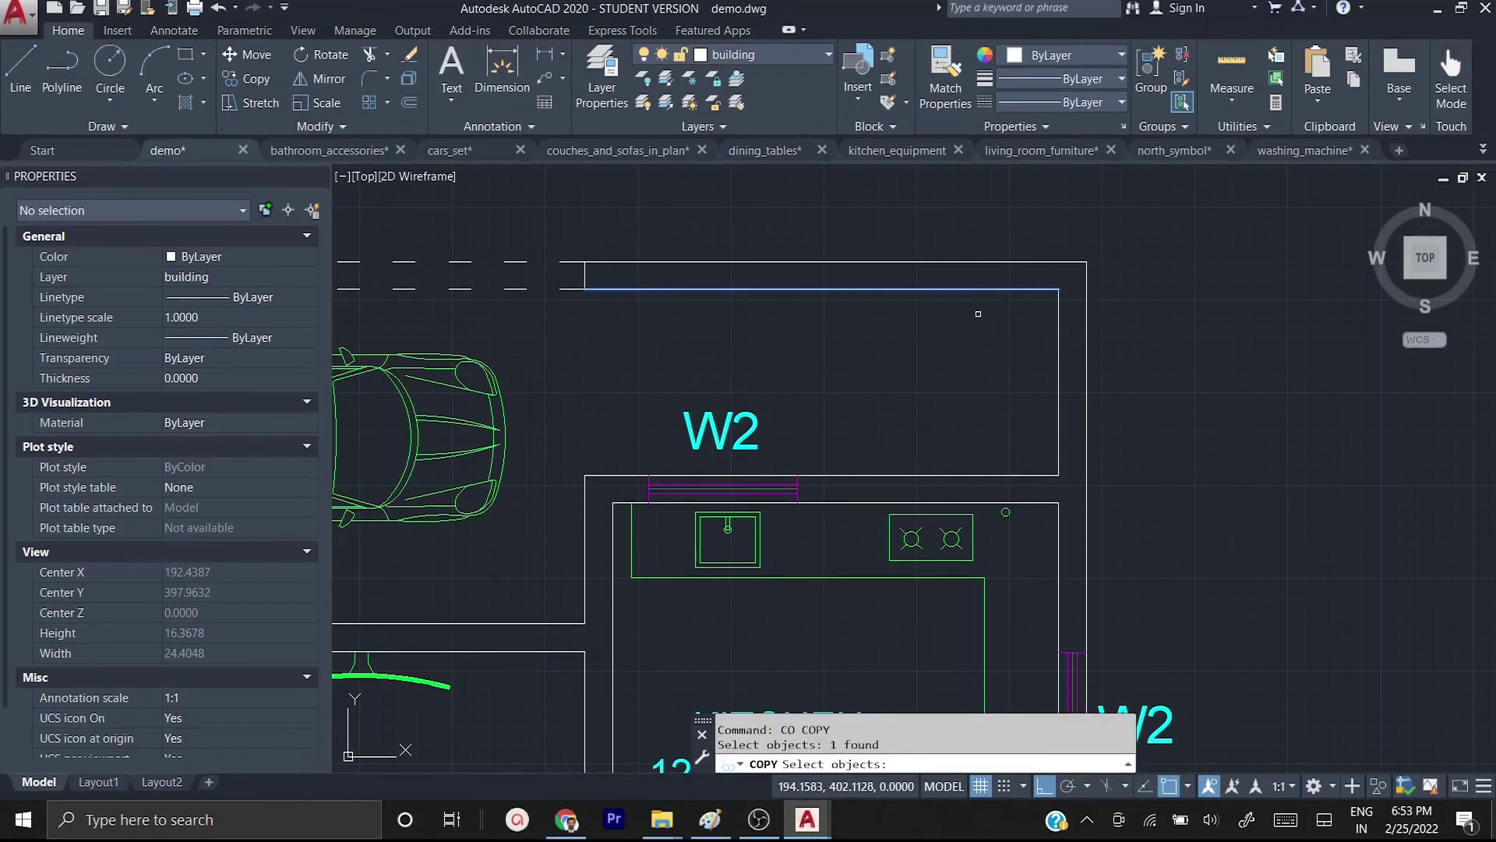
- Copy the staircase space's inner top wall line from its right end down to the midpoint of the inner right wall line
{"action": "left_click", "coordinate": [941, 278]}
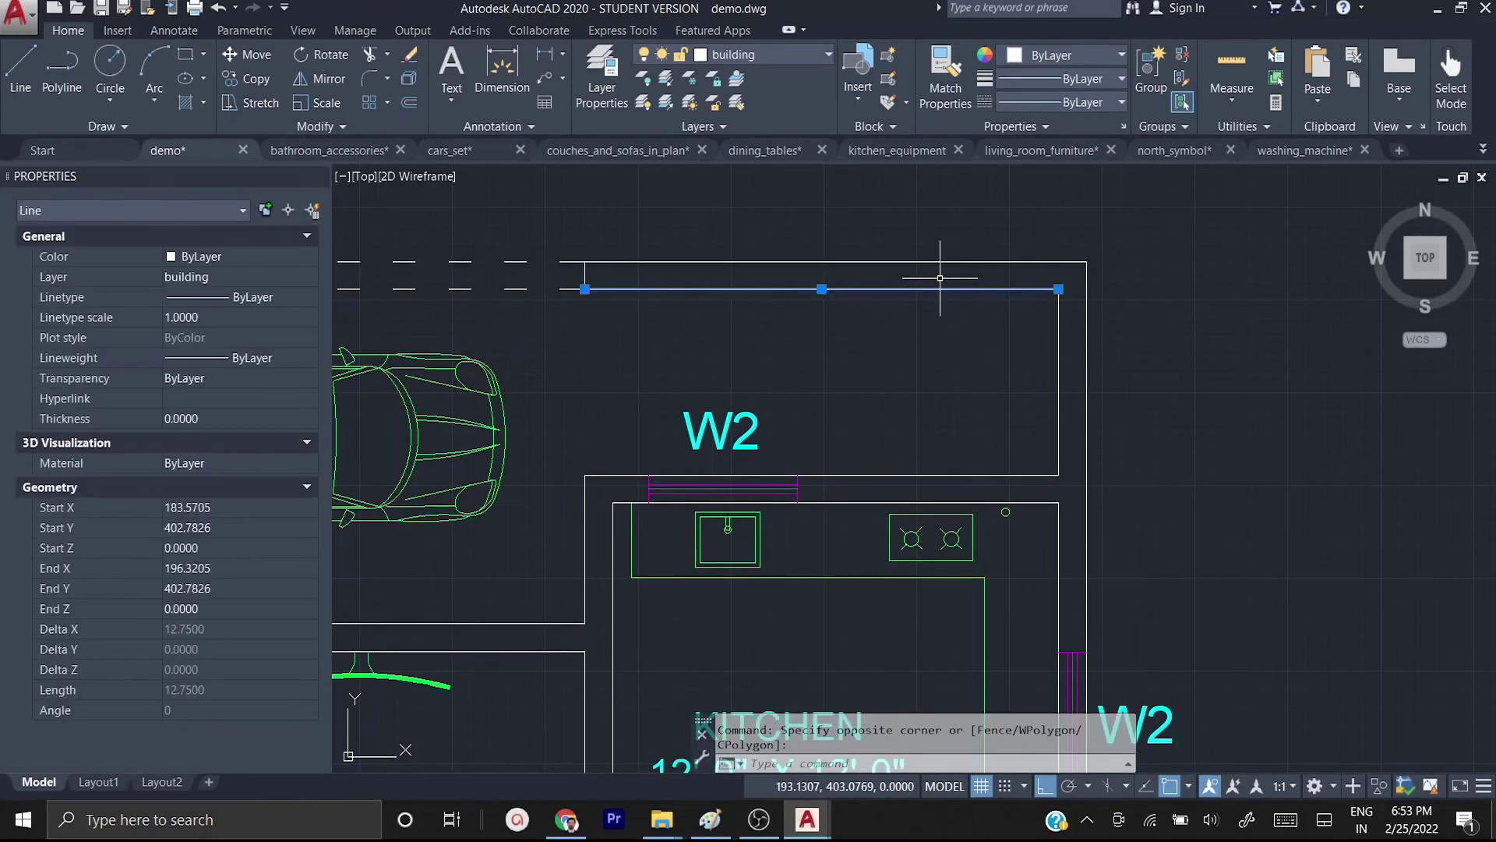
{"action": "type", "text": "co"}
{"action": "key", "text": "Return"}
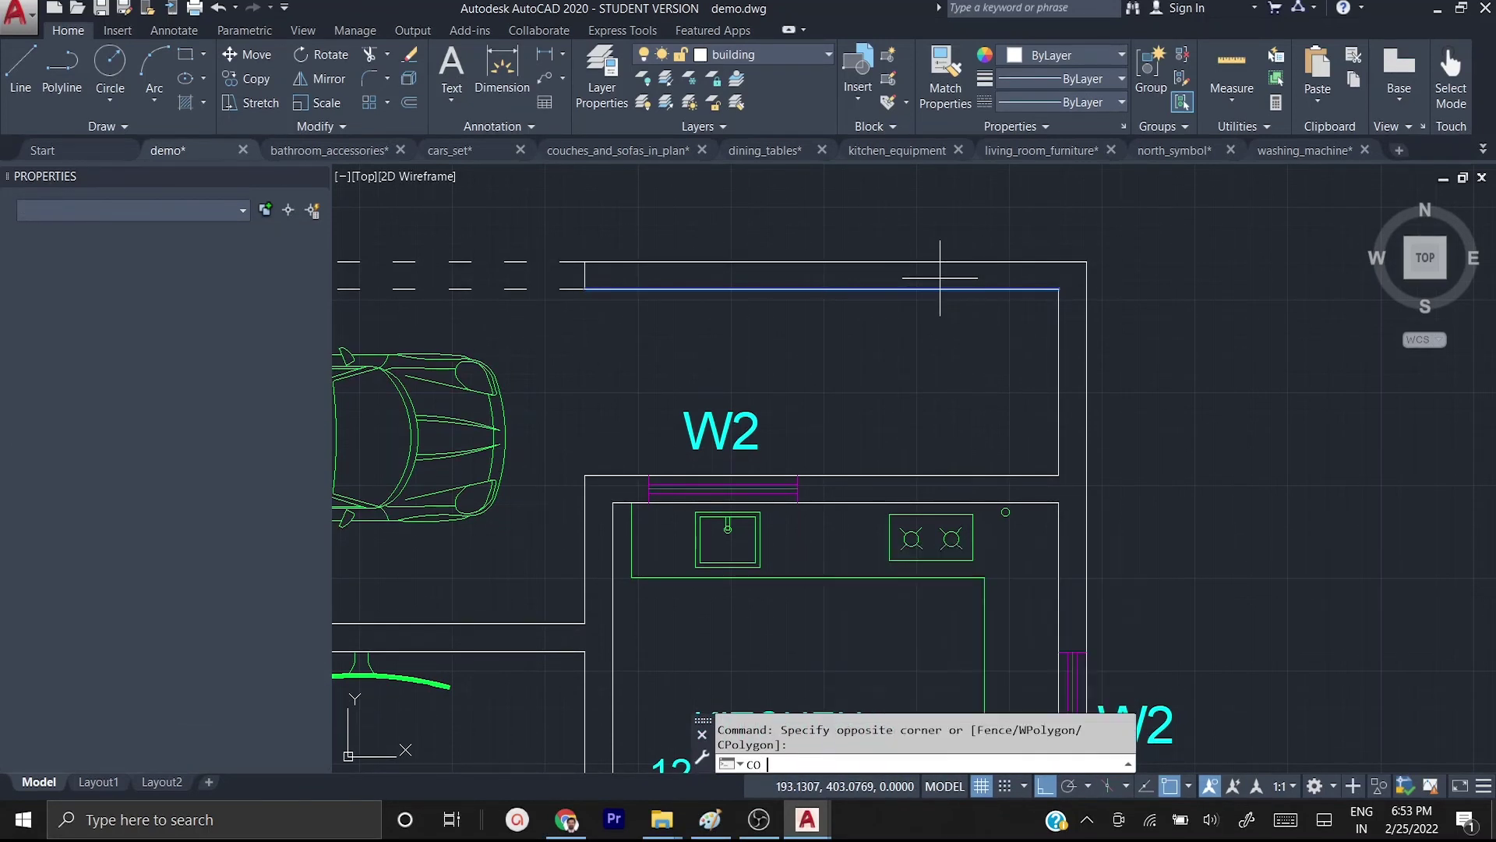
{"action": "left_click", "coordinate": [1059, 289]}
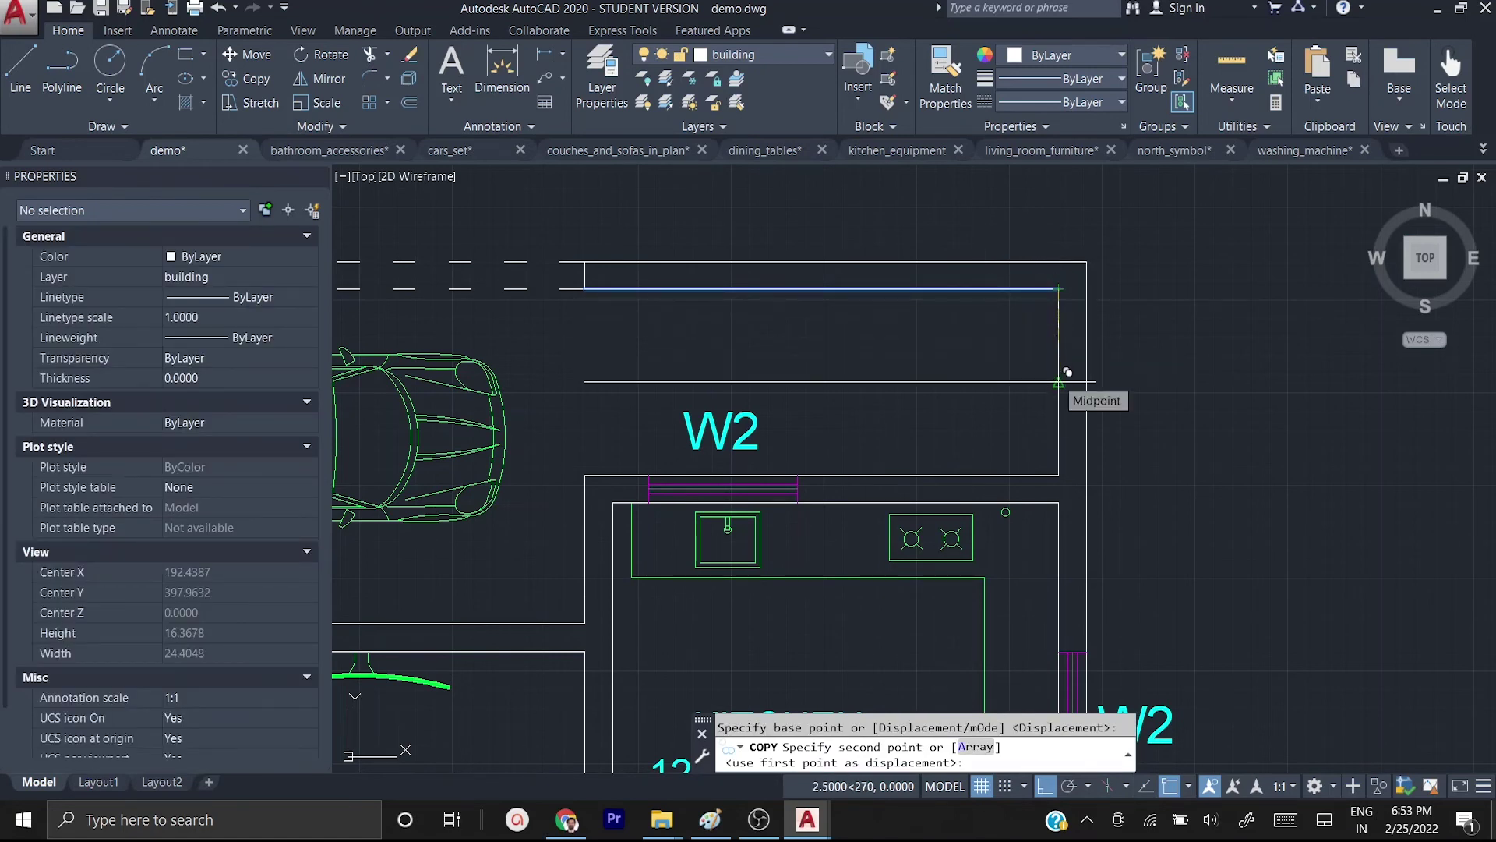
{"action": "left_click", "coordinate": [1059, 381]}
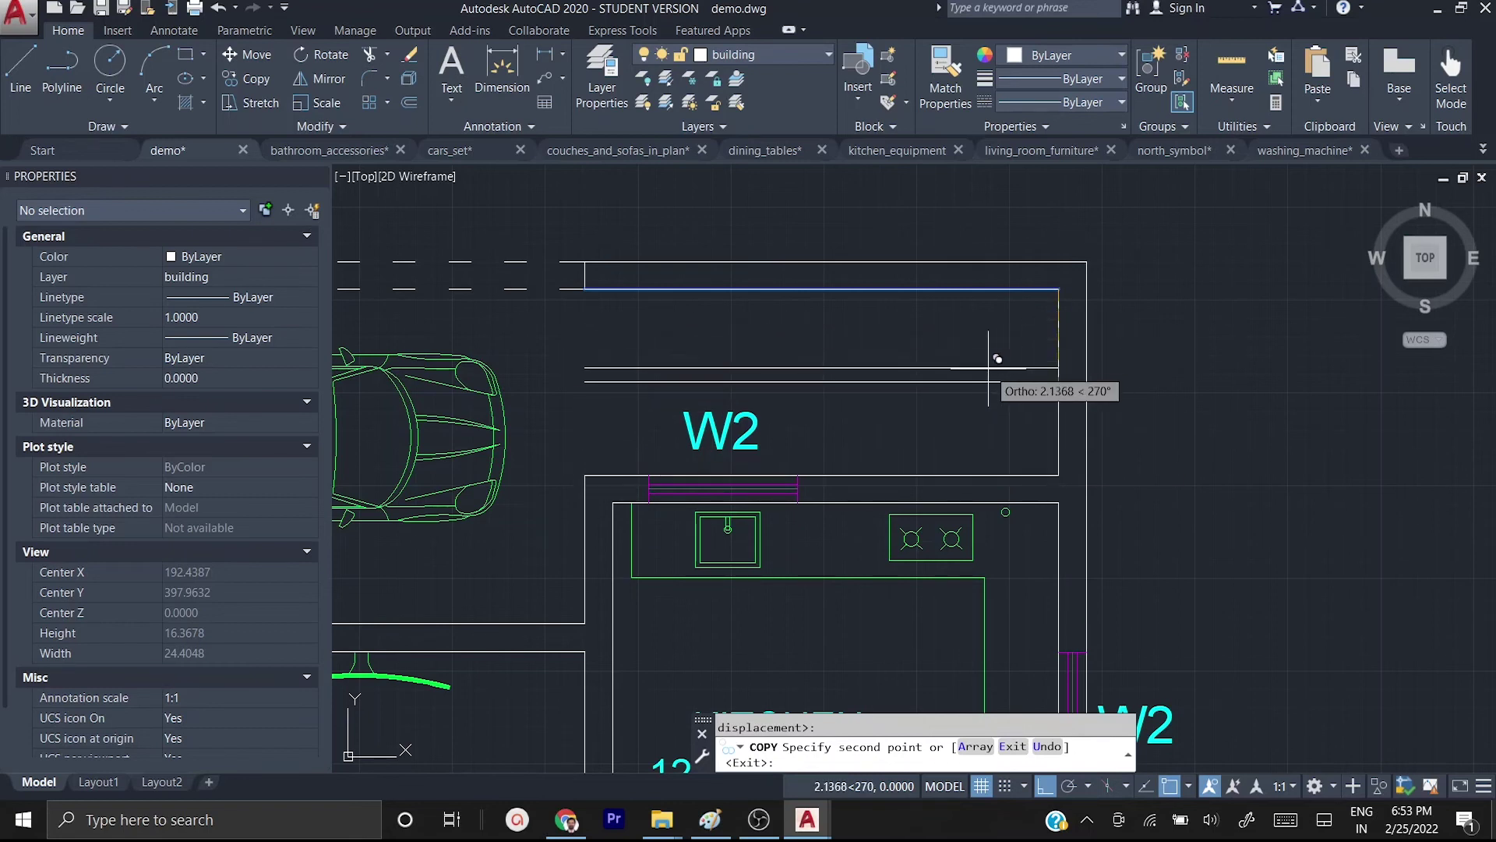
{"action": "key", "text": "Escape"}
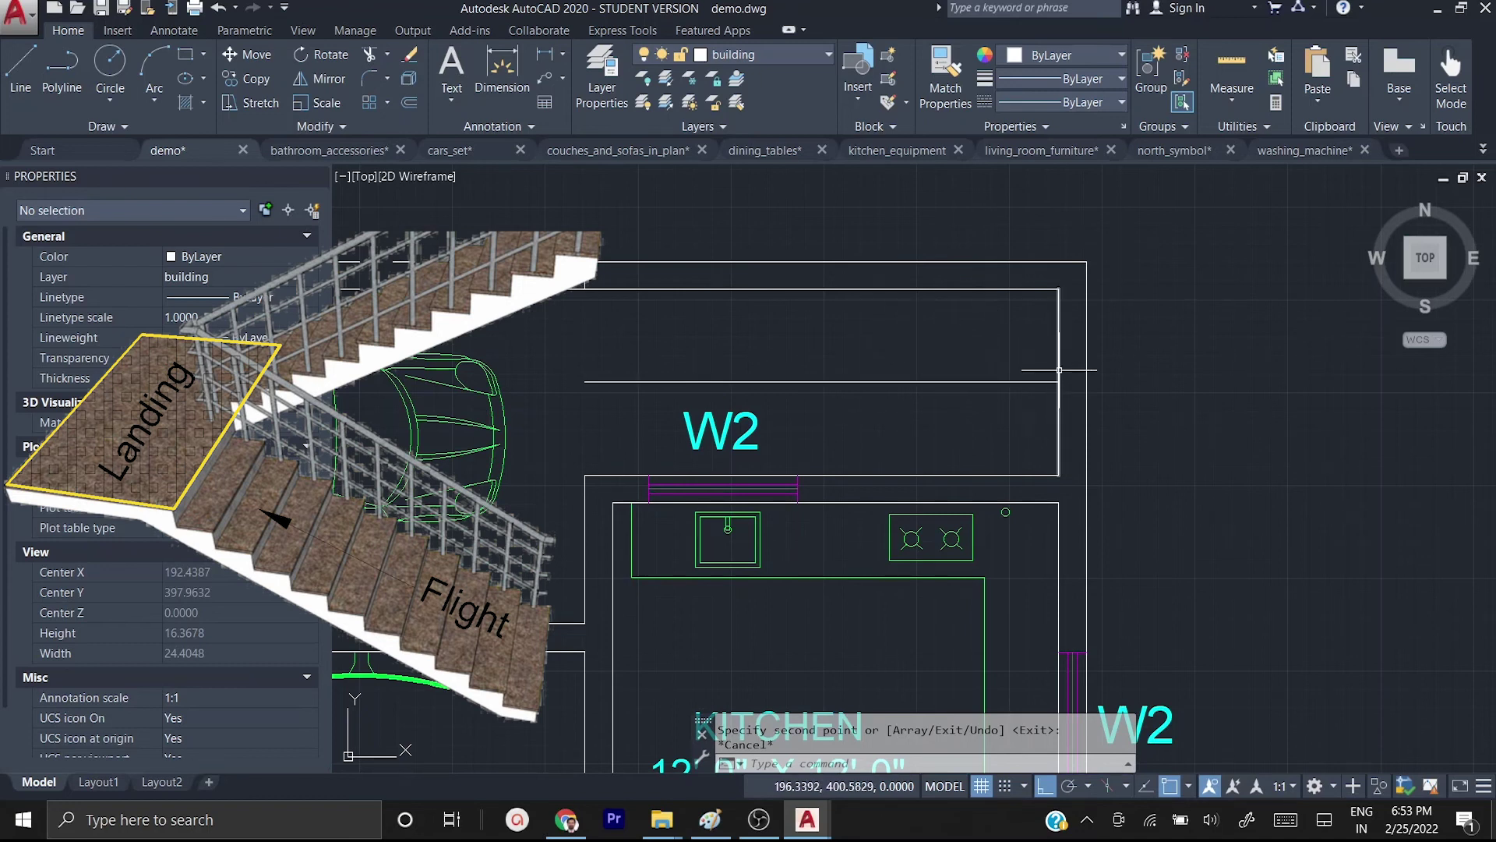
{"action": "key", "text": "Escape"}
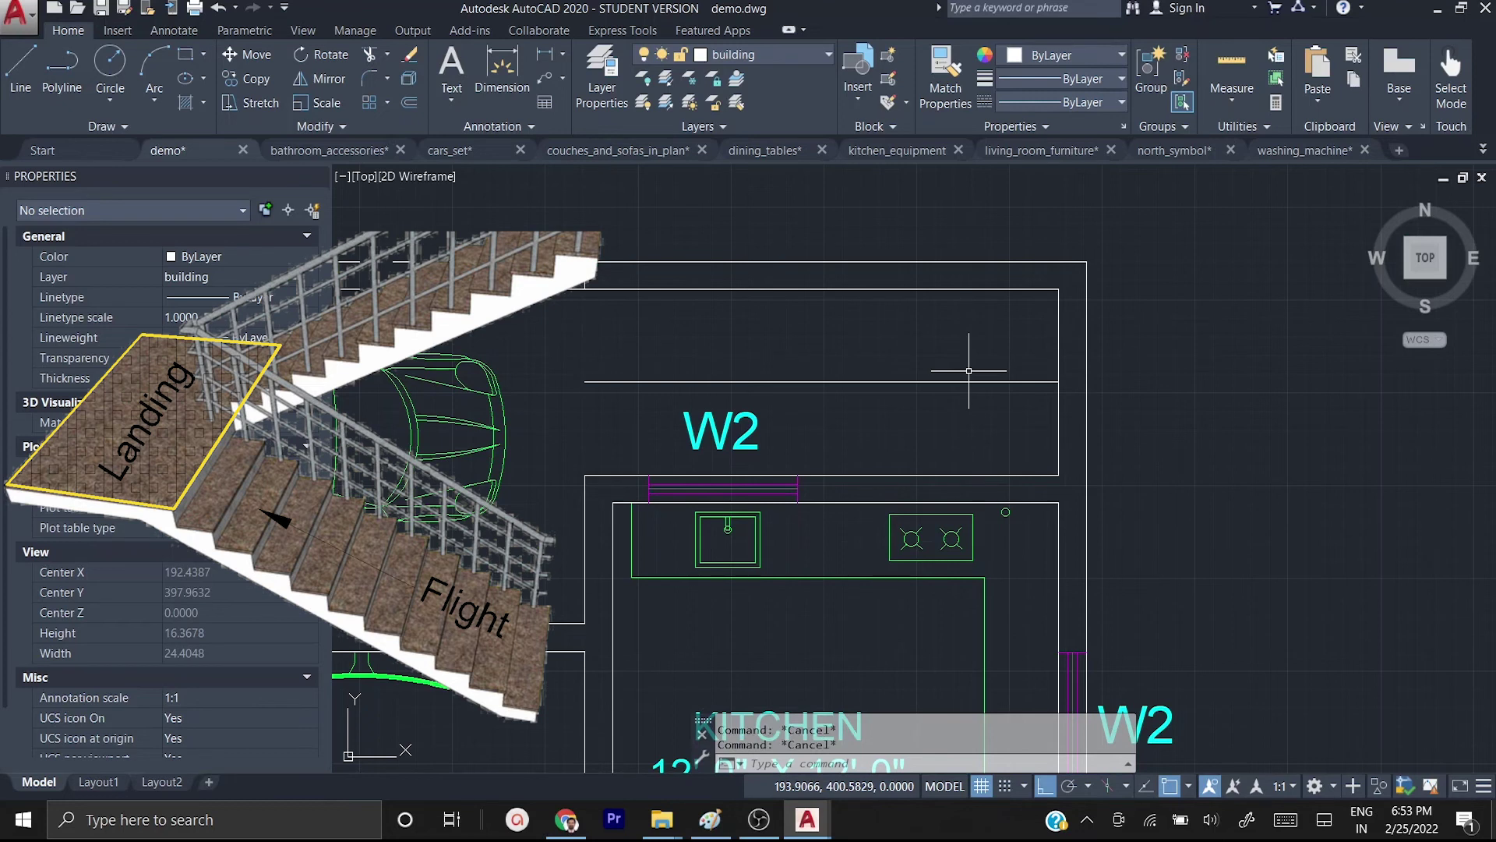
- Copy the staircase space's inner right wall line 2.5 to the left to form the landing edge
{"action": "left_click", "coordinate": [1058, 313]}
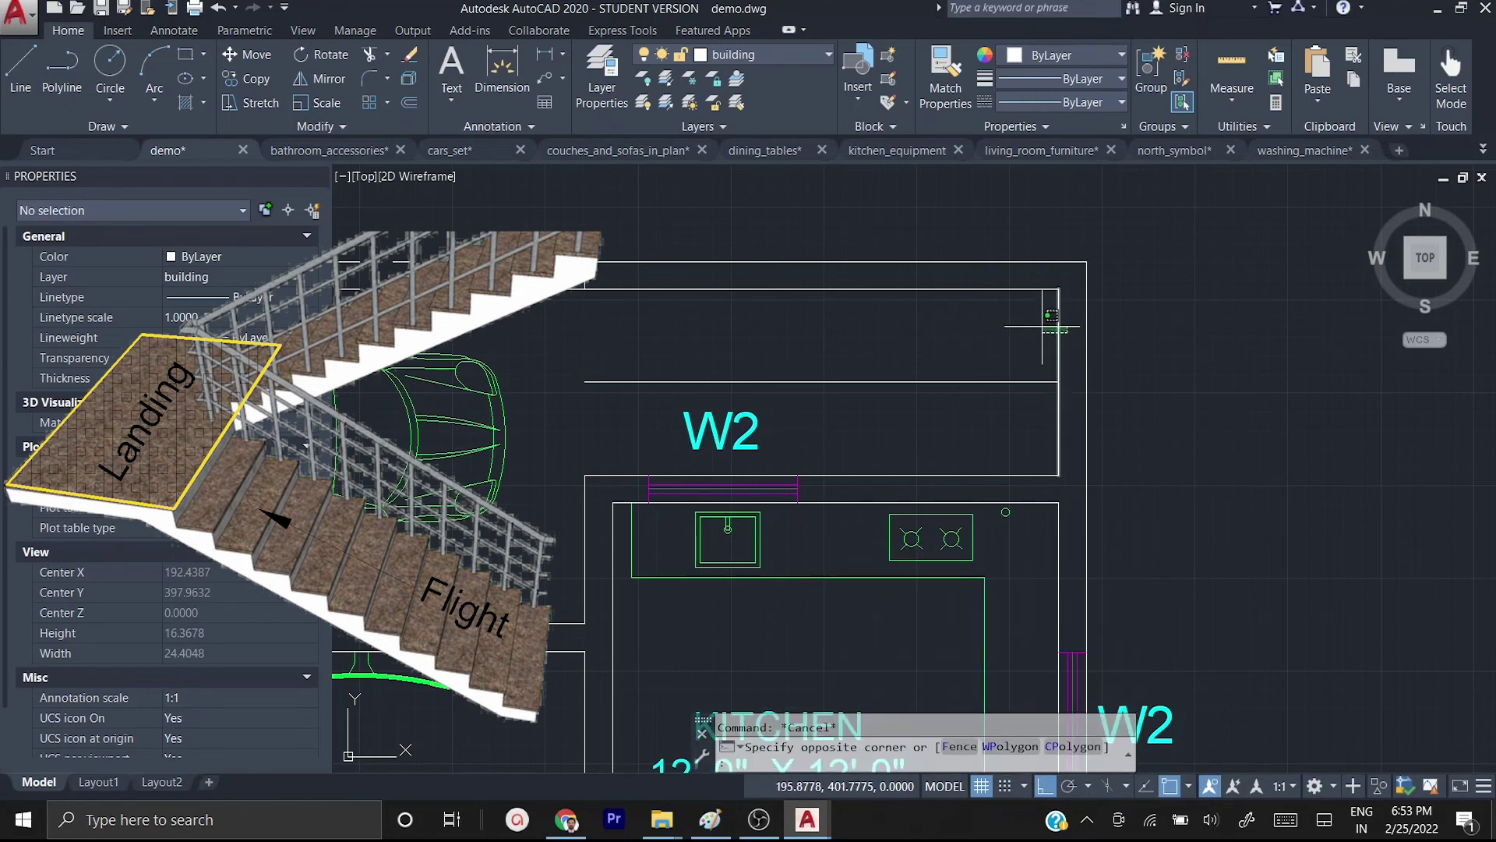
{"action": "left_click", "coordinate": [1043, 326]}
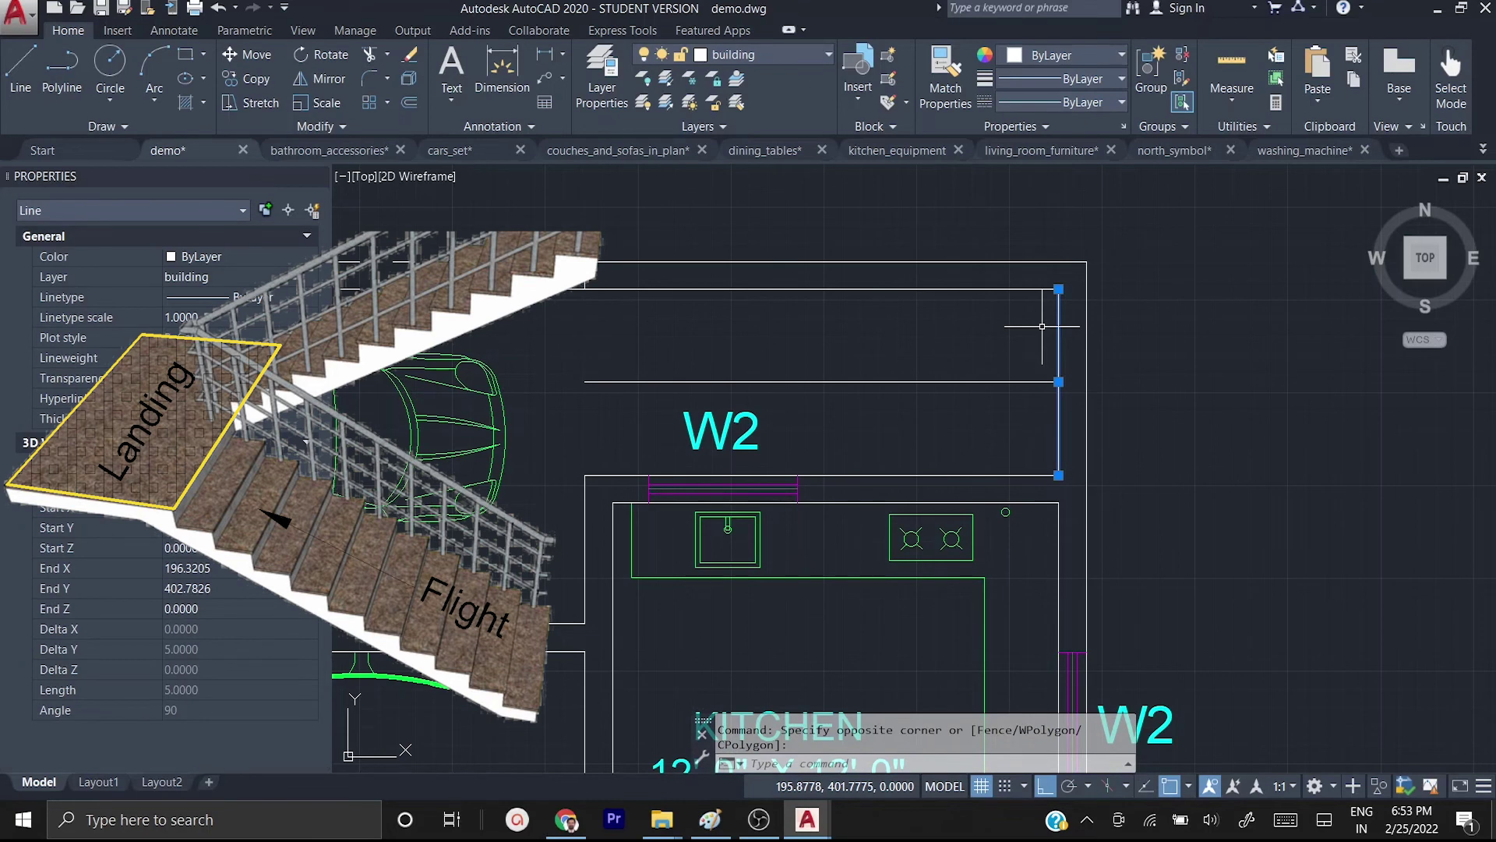
{"action": "type", "text": "co"}
{"action": "key", "text": "Return"}
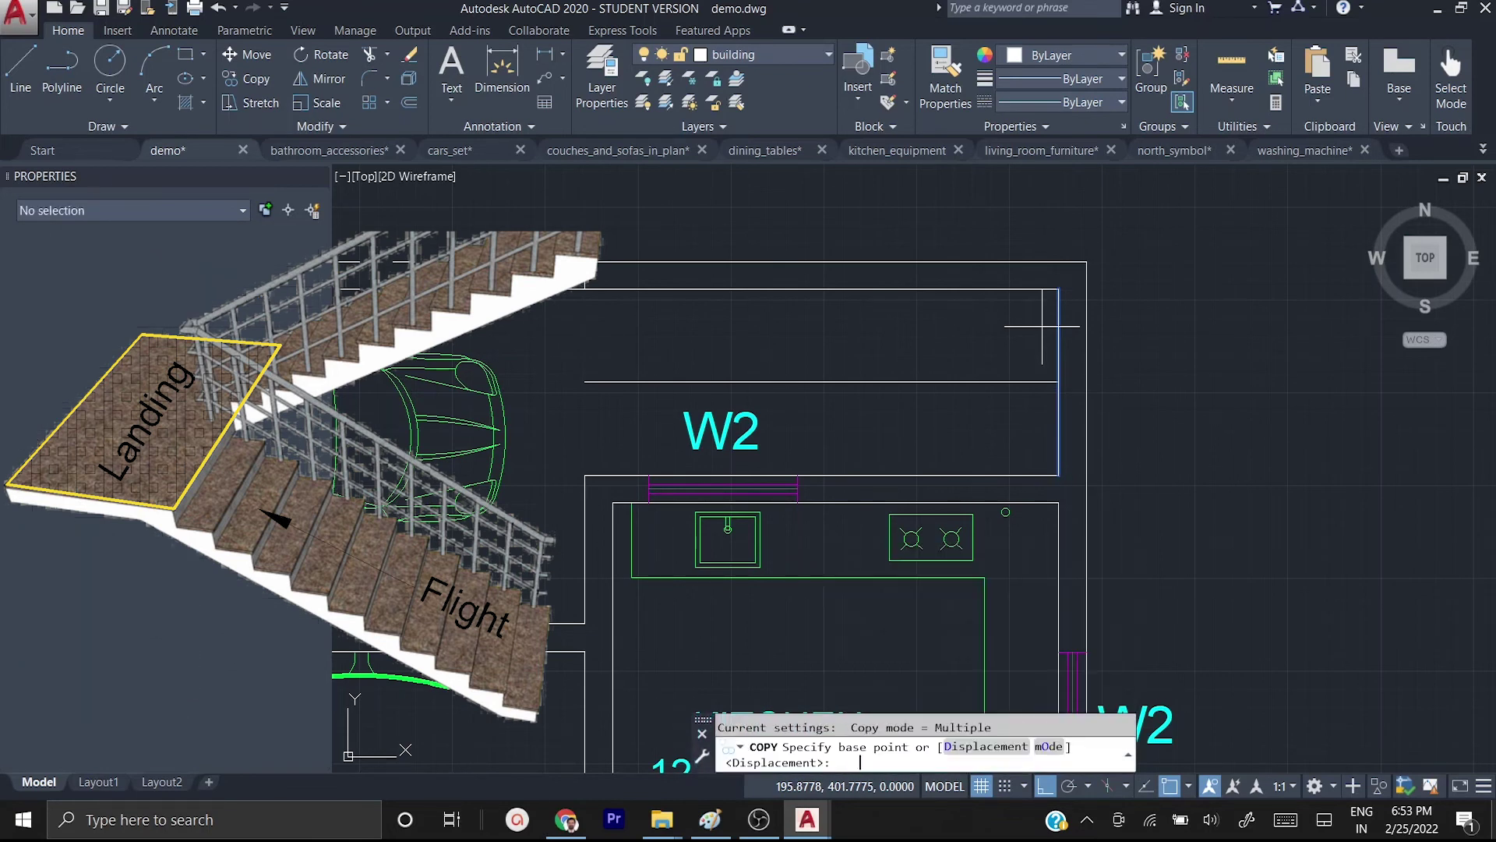
{"action": "left_click", "coordinate": [1041, 289]}
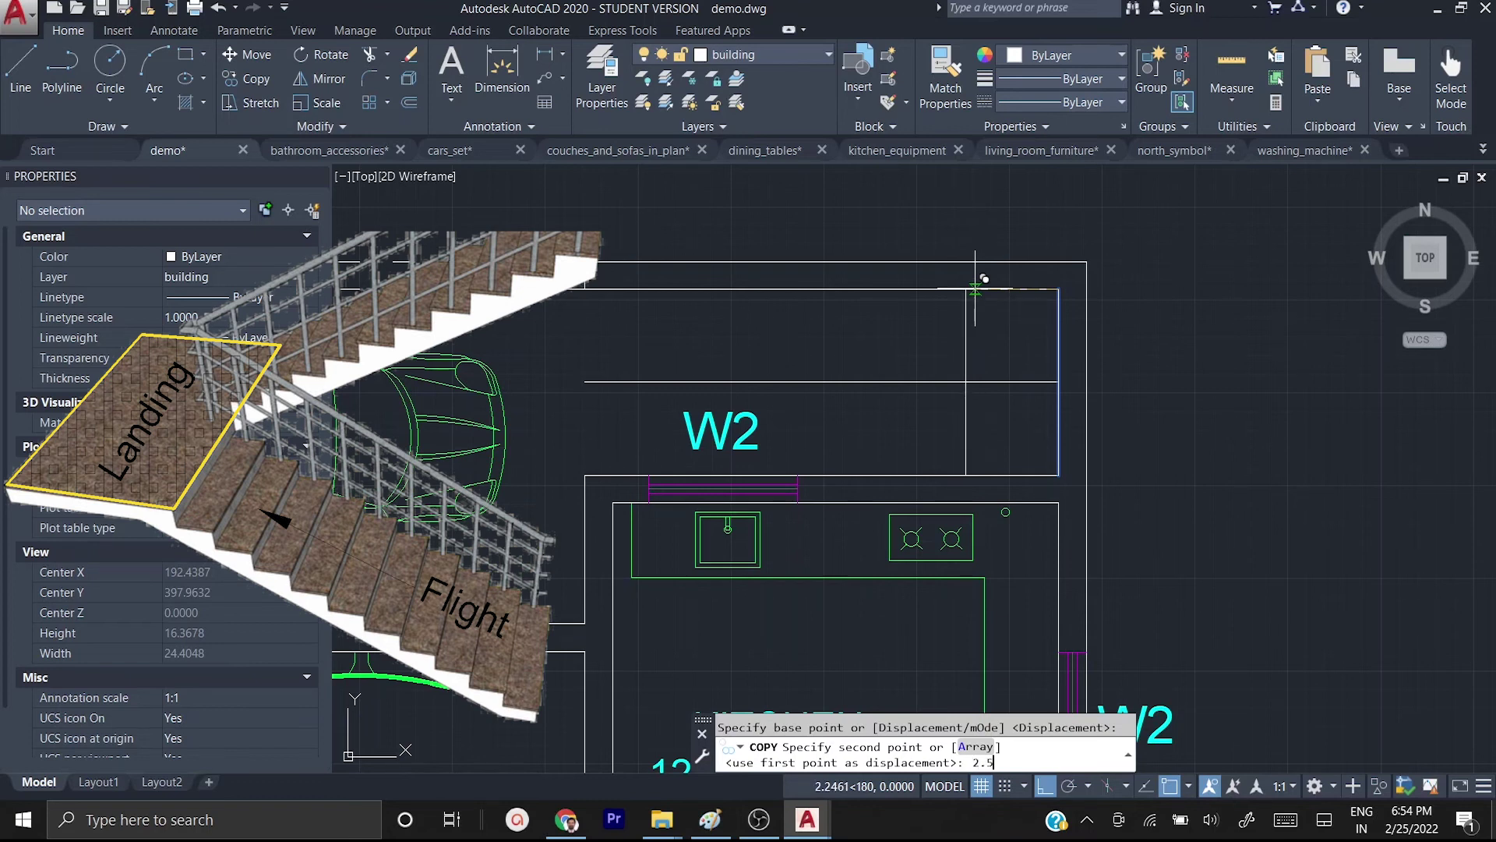
{"action": "key", "text": "Return"}
{"action": "key", "text": "Escape"}
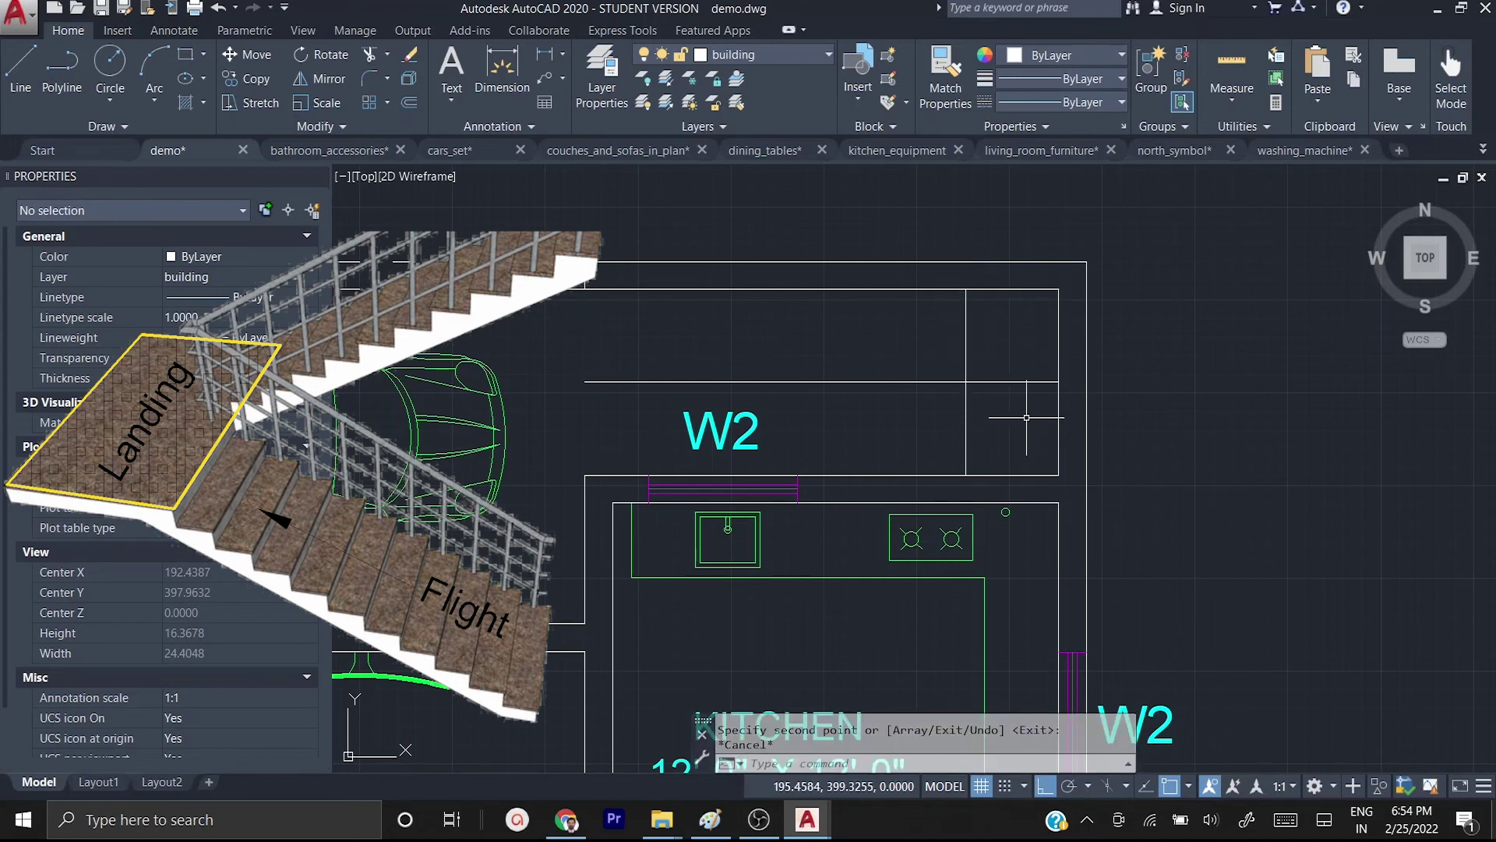
- Trim the middle flight line's piece inside the landing, between the landing edge and the right wall
{"action": "type", "text": "tr"}
{"action": "key", "text": "Return"}
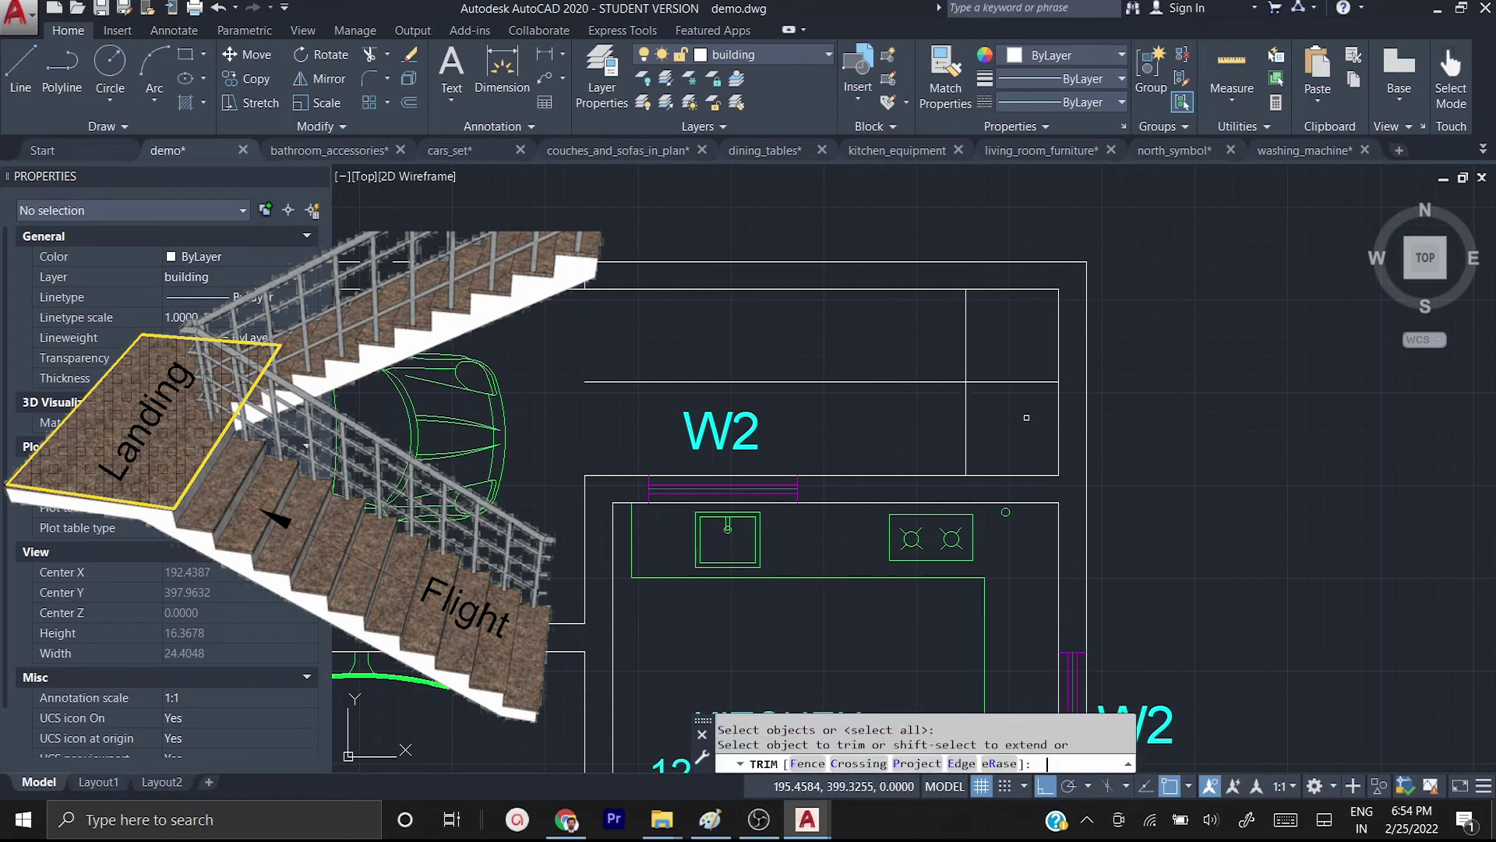
{"action": "left_click", "coordinate": [1010, 383]}
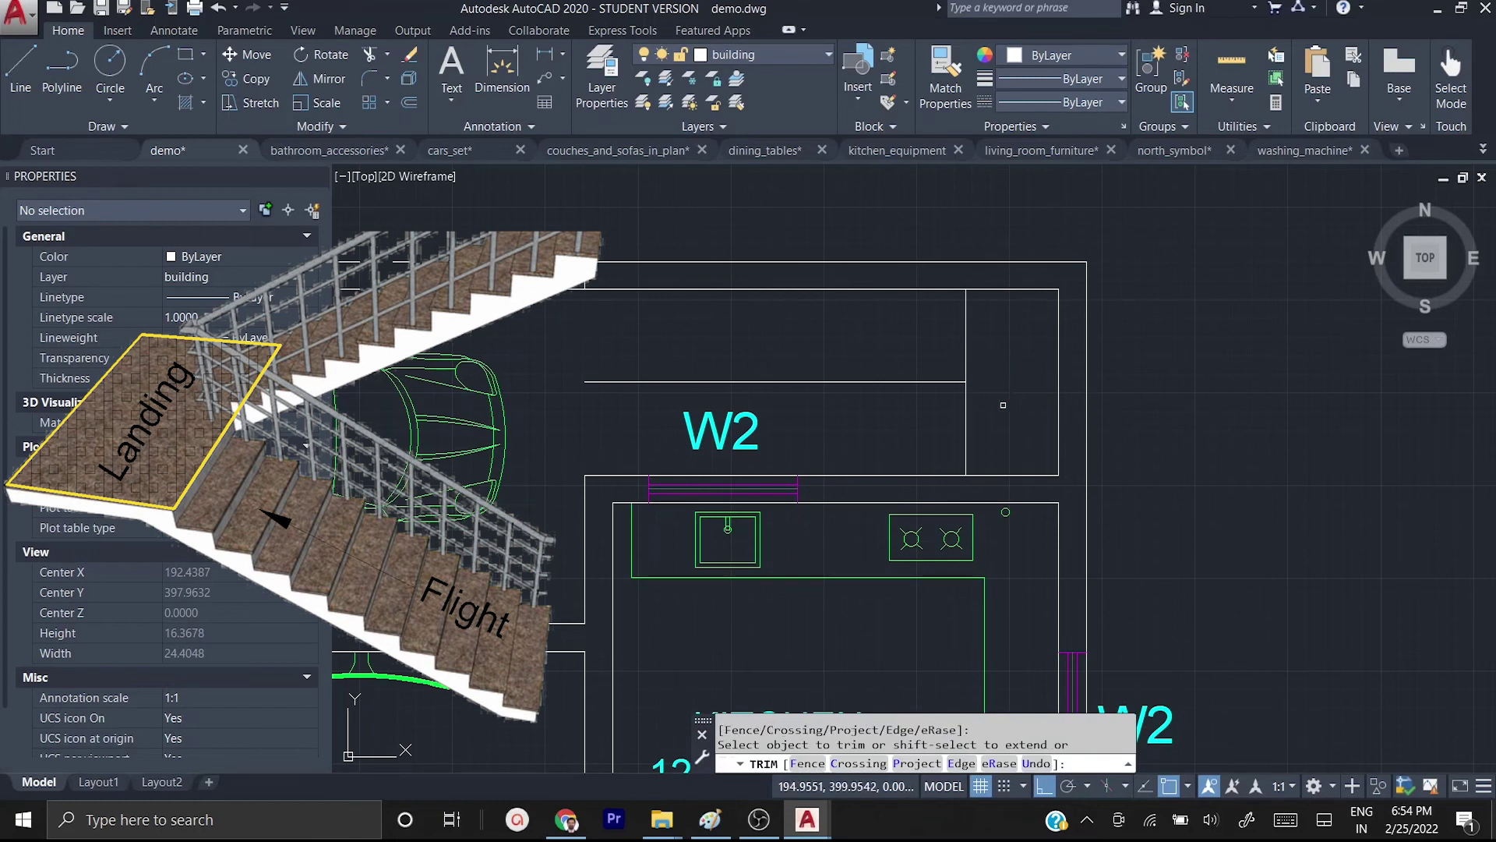
{"action": "key", "text": "Escape"}
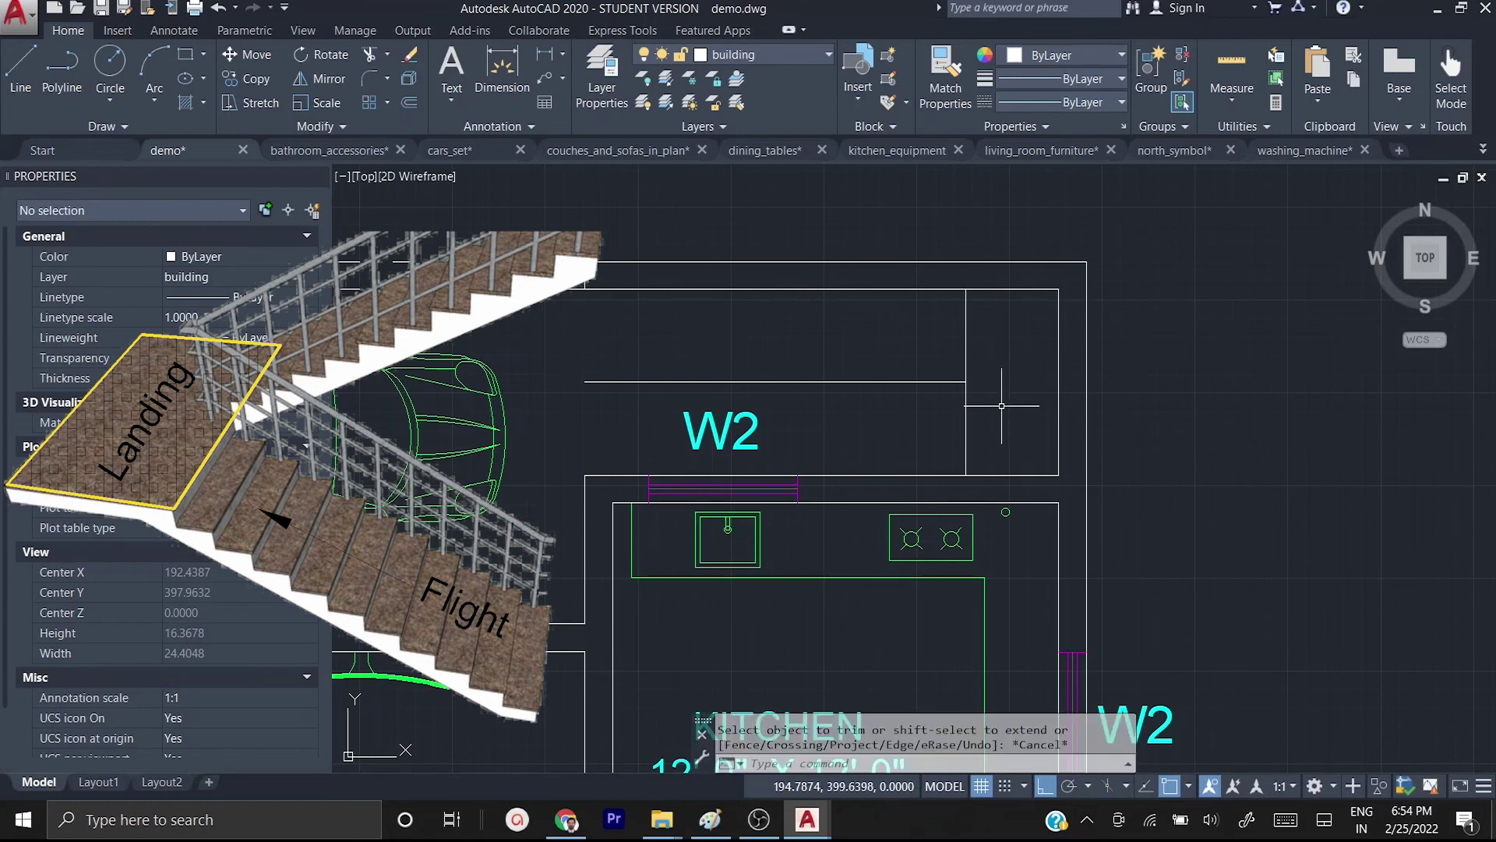
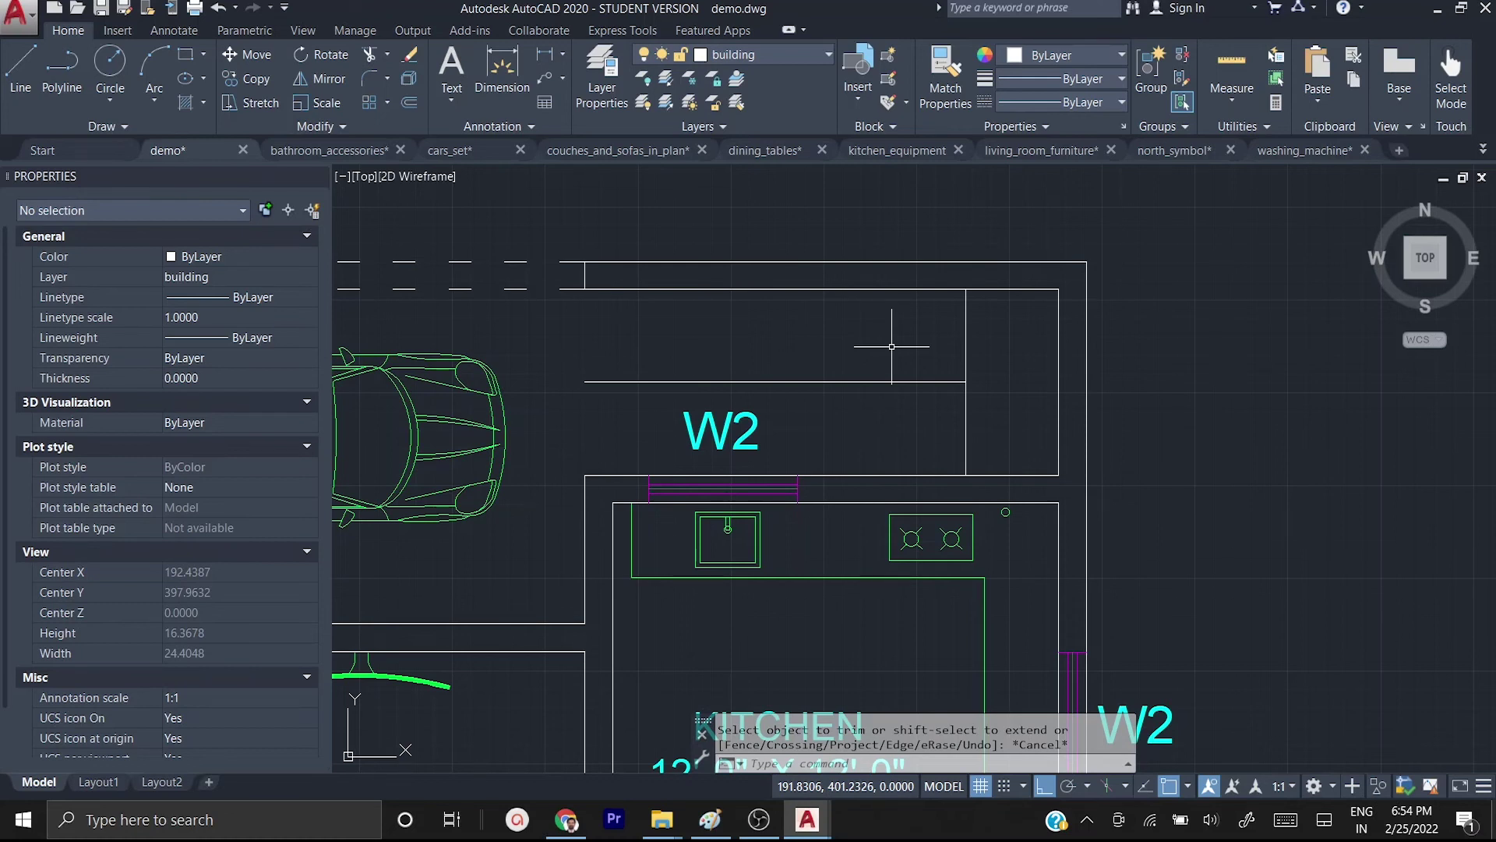
{"action": "key", "text": "Escape"}
{"action": "key", "text": "Escape"}
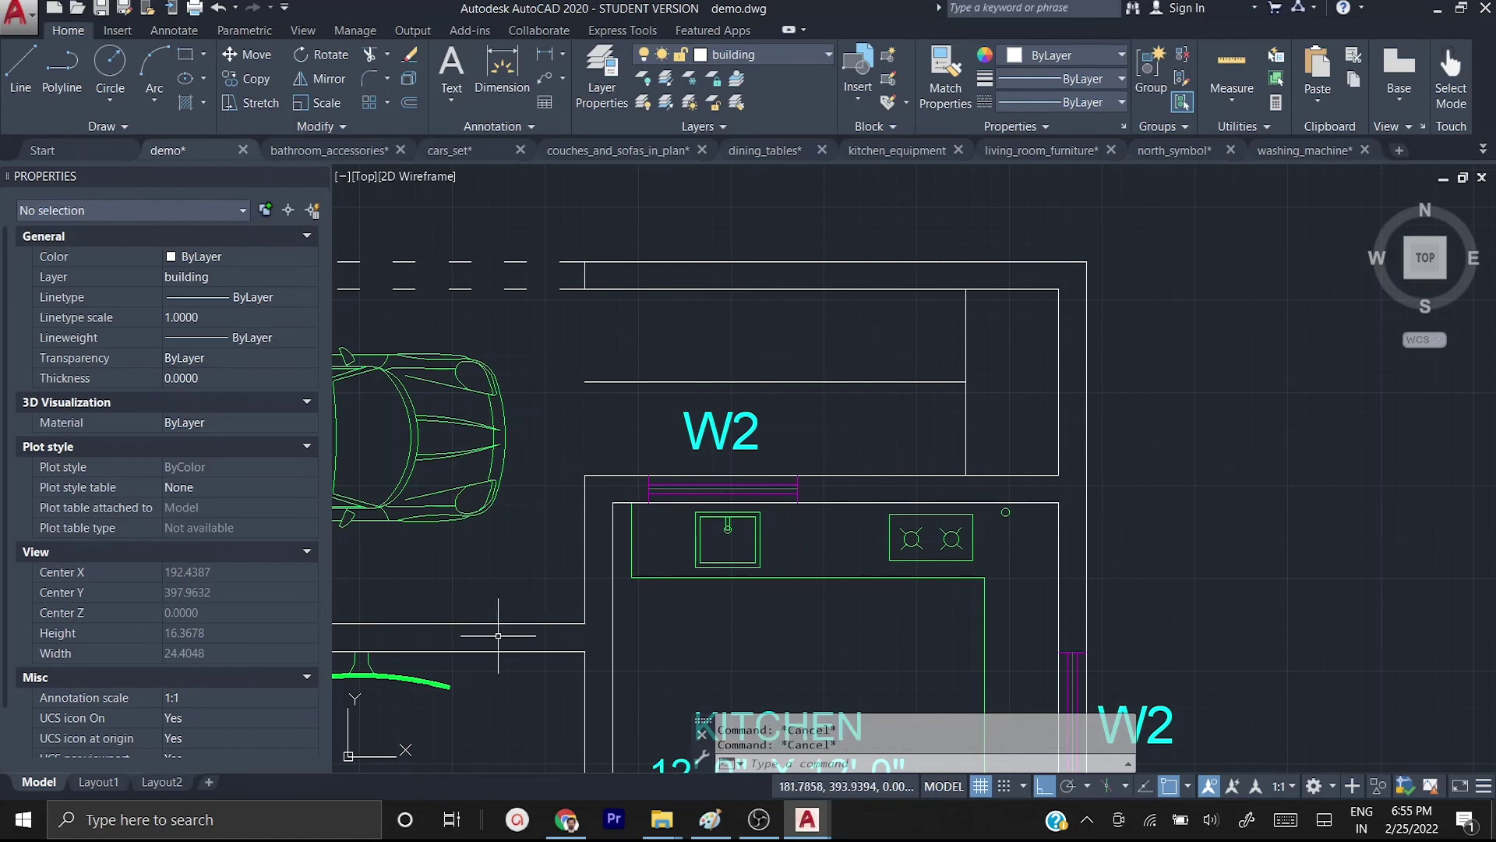
- Switch to the Windows Calculator and divide 11 by 12
{"action": "left_click", "coordinate": [260, 827]}
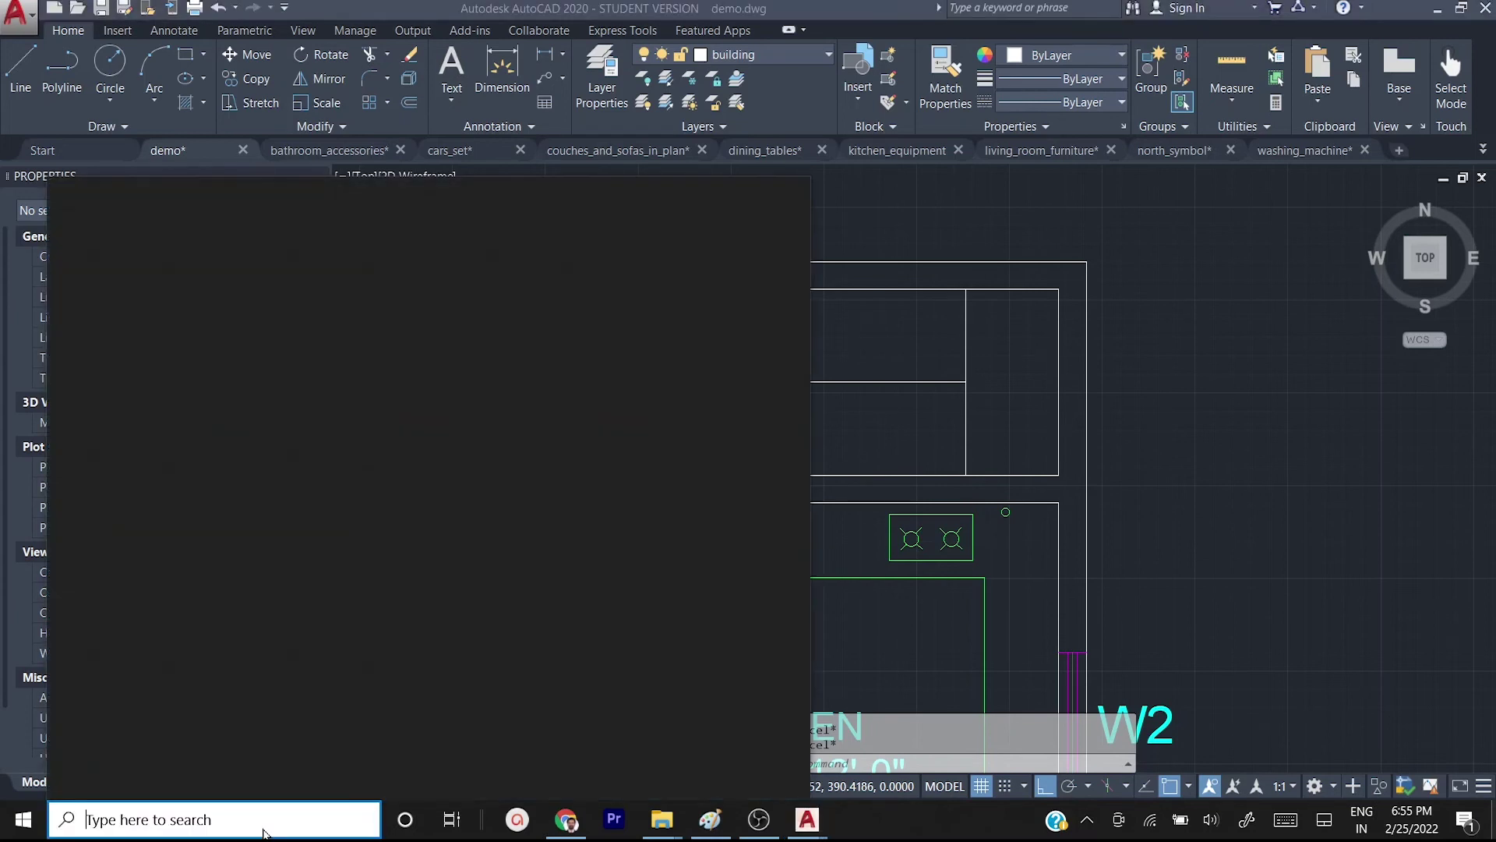
{"action": "type", "text": "calc"}
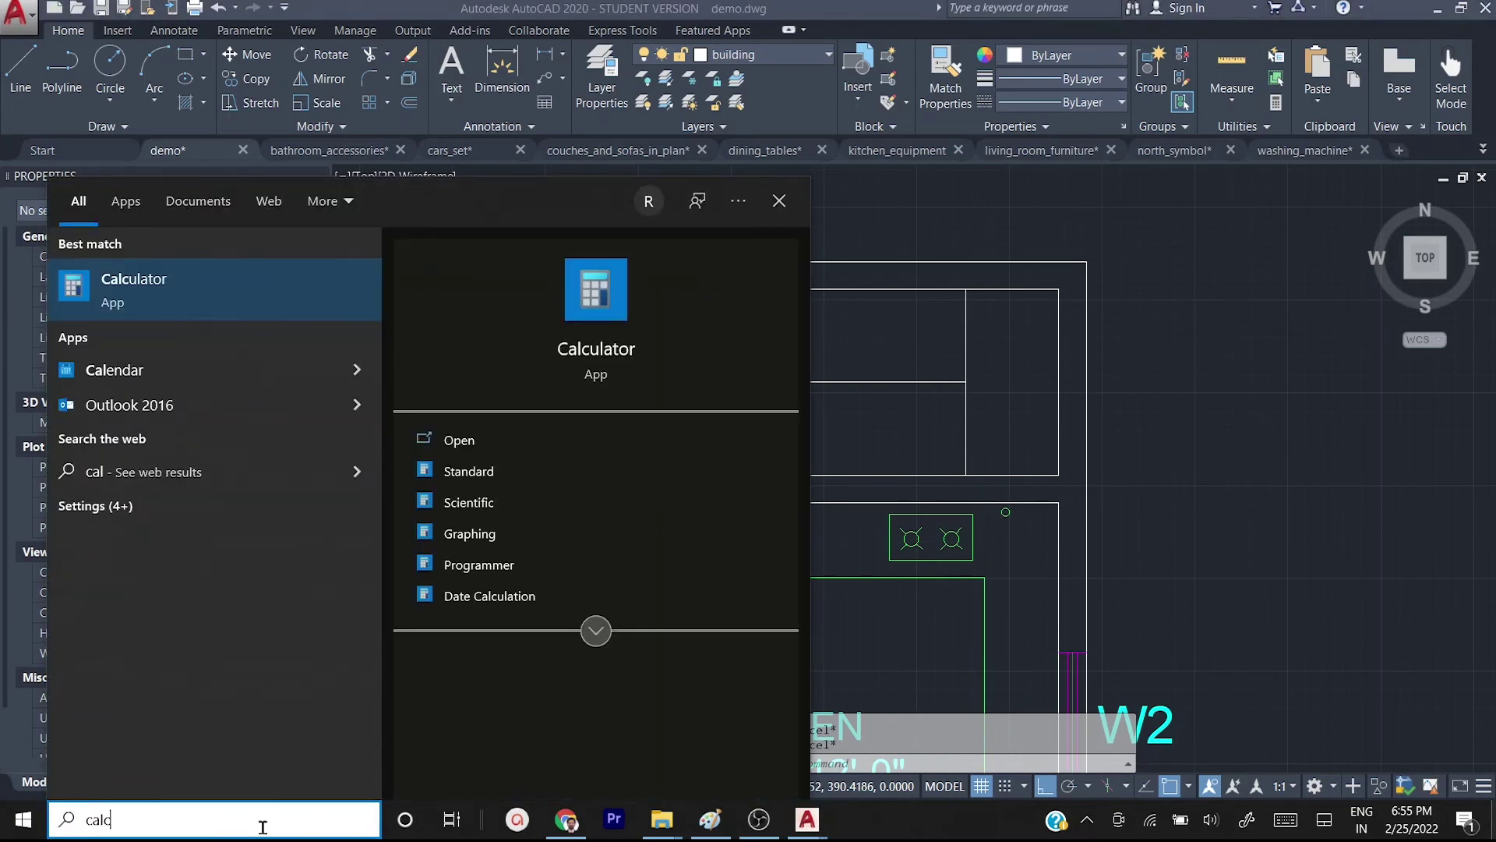
{"action": "key", "text": "Return"}
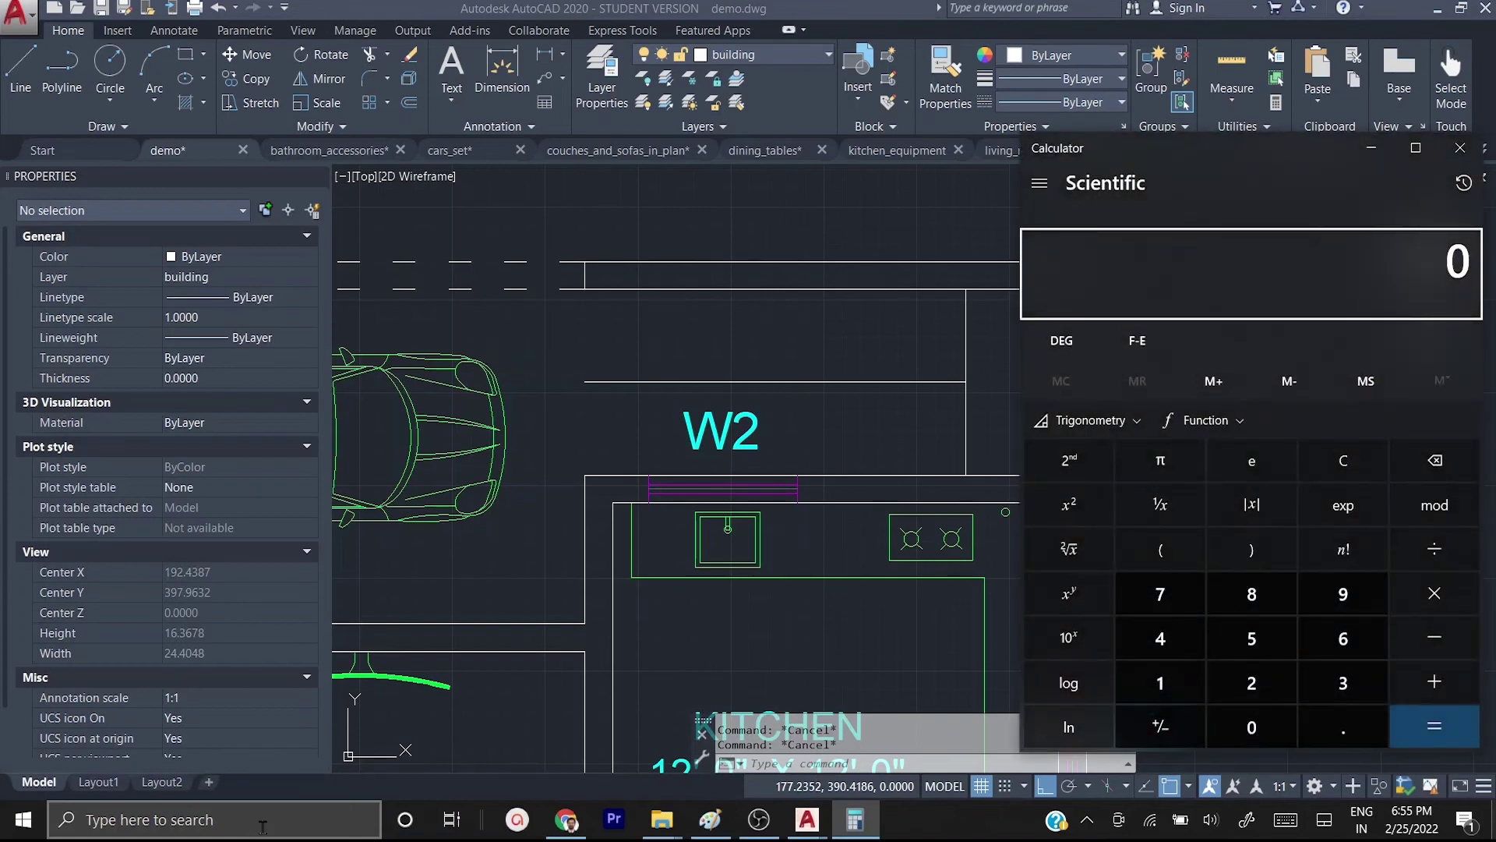
{"action": "type", "text": "11/12"}
{"action": "key", "text": "Return"}
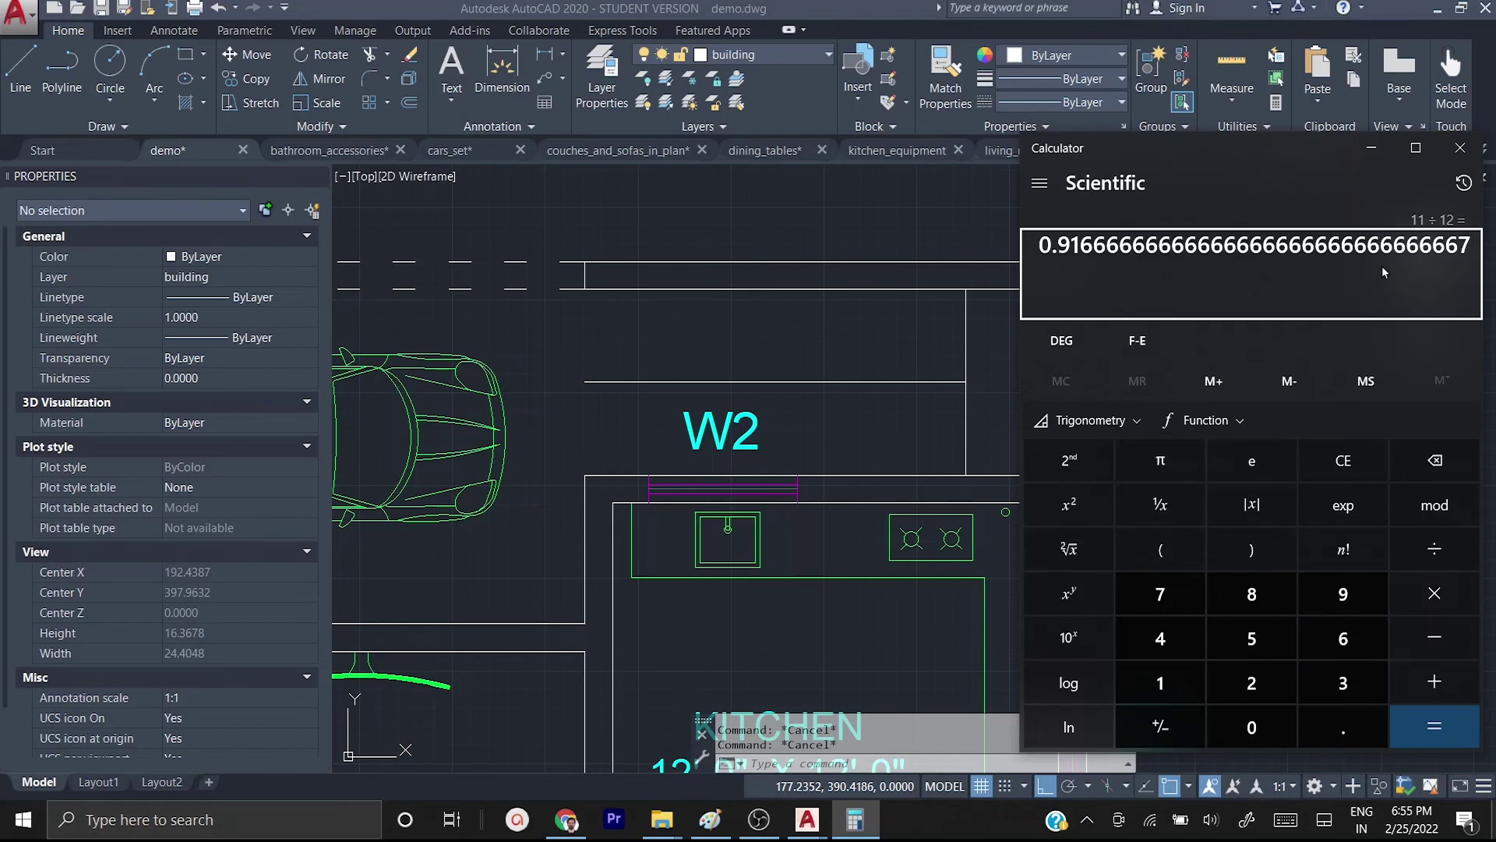
- Close the calculator and copy the landing edge line 0.92 to the left as the first tread line of the staircase
{"action": "left_click", "coordinate": [1460, 148]}
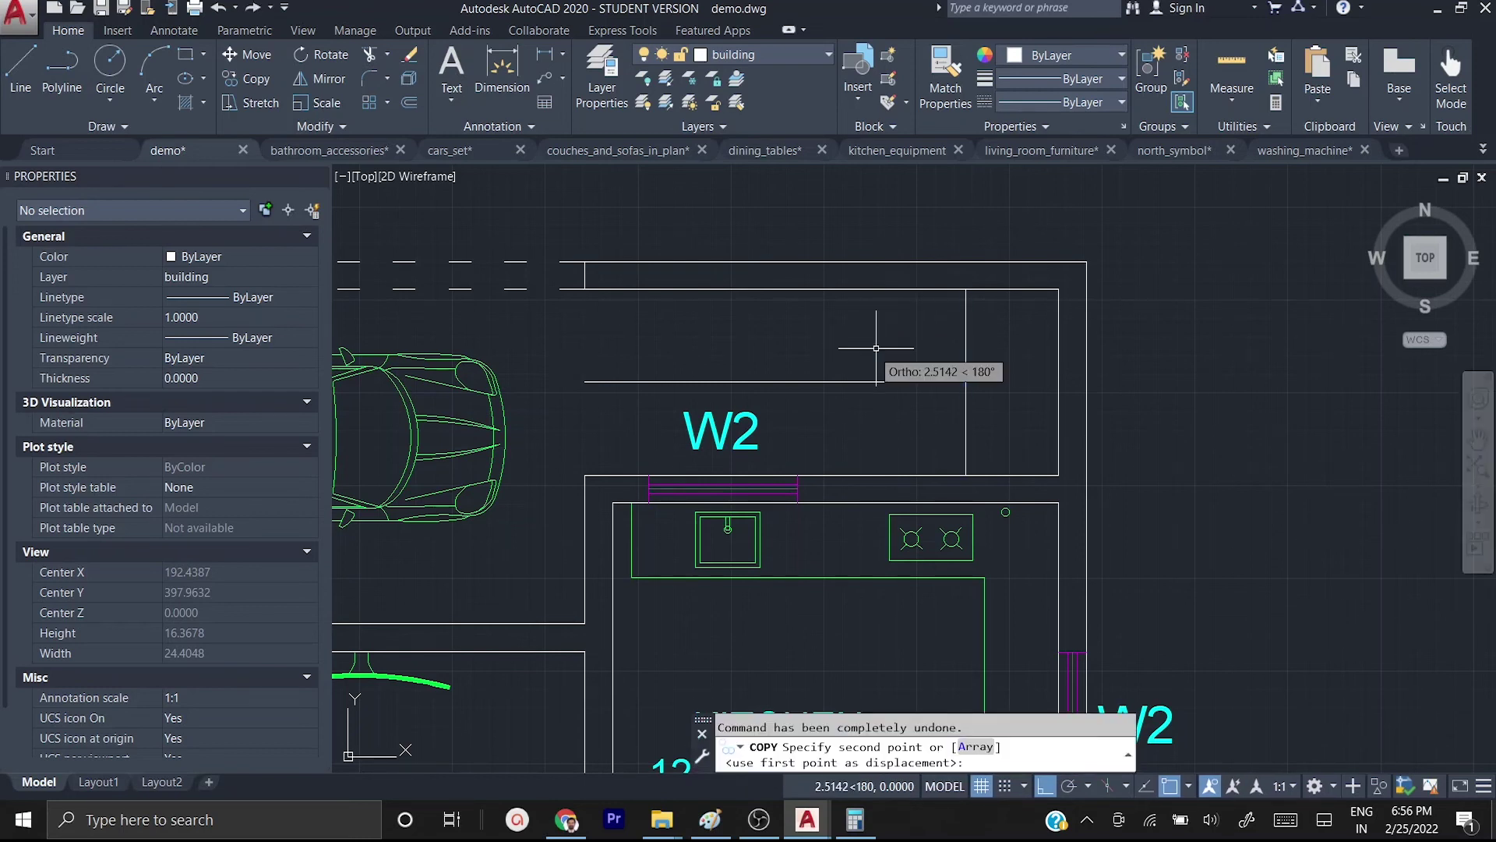
{"action": "key", "text": "Escape"}
{"action": "key", "text": "Escape"}
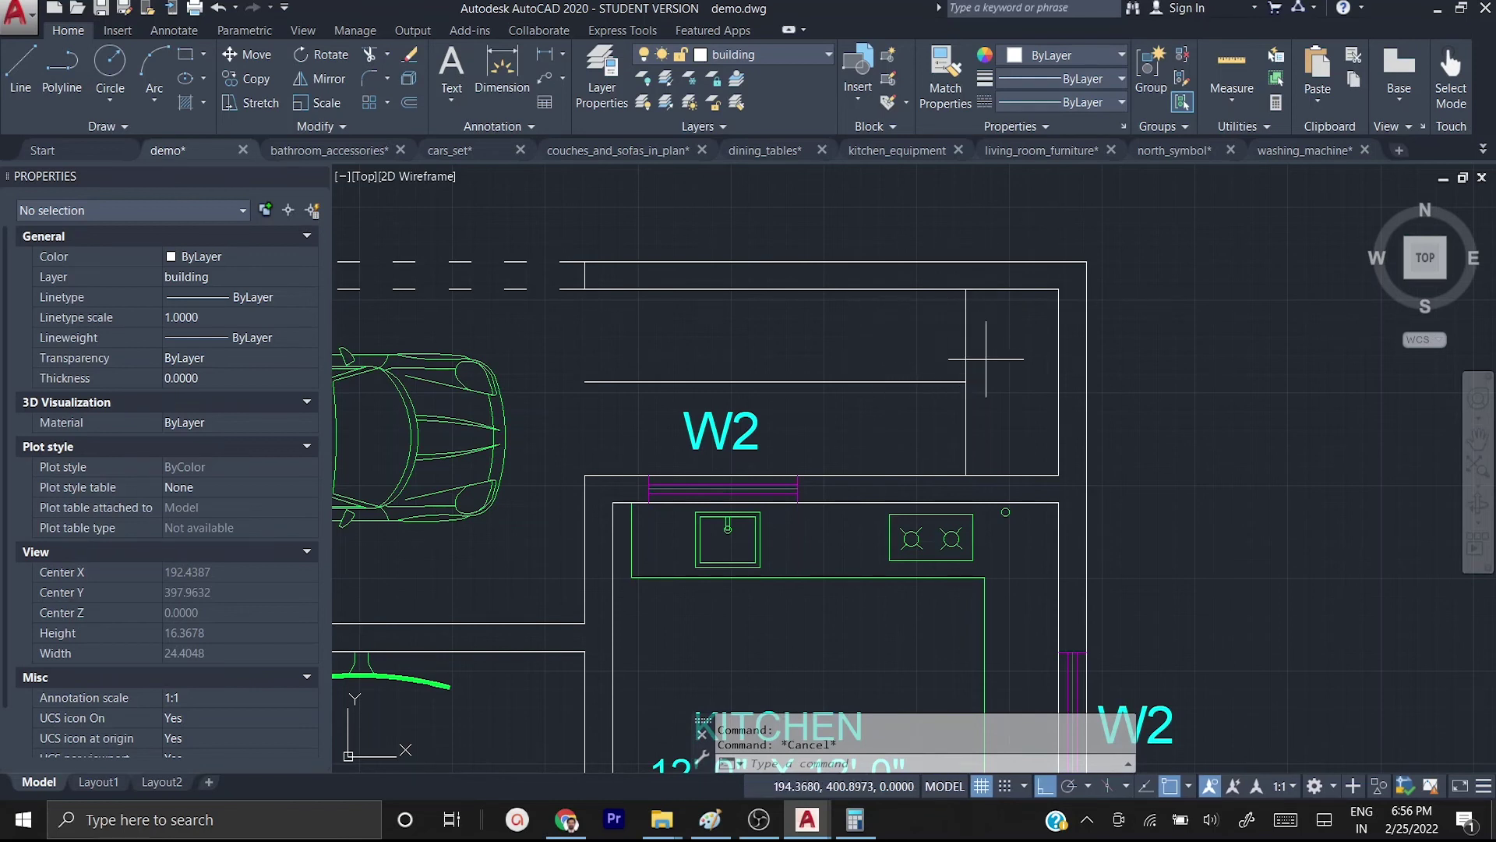
{"action": "left_click", "coordinate": [965, 351]}
{"action": "left_click", "coordinate": [926, 336]}
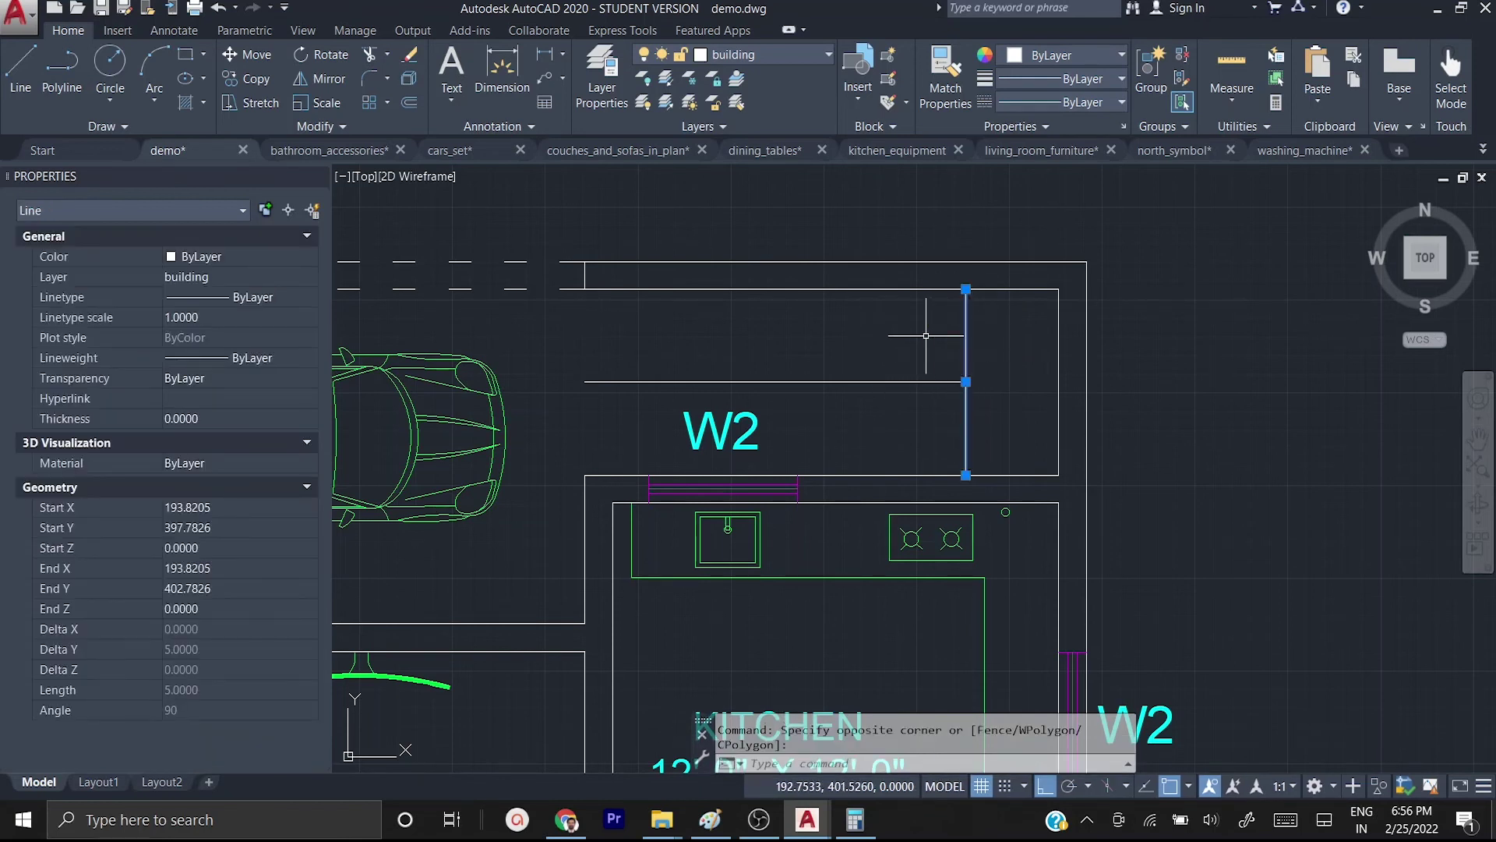
{"action": "type", "text": "co"}
{"action": "key", "text": "Return"}
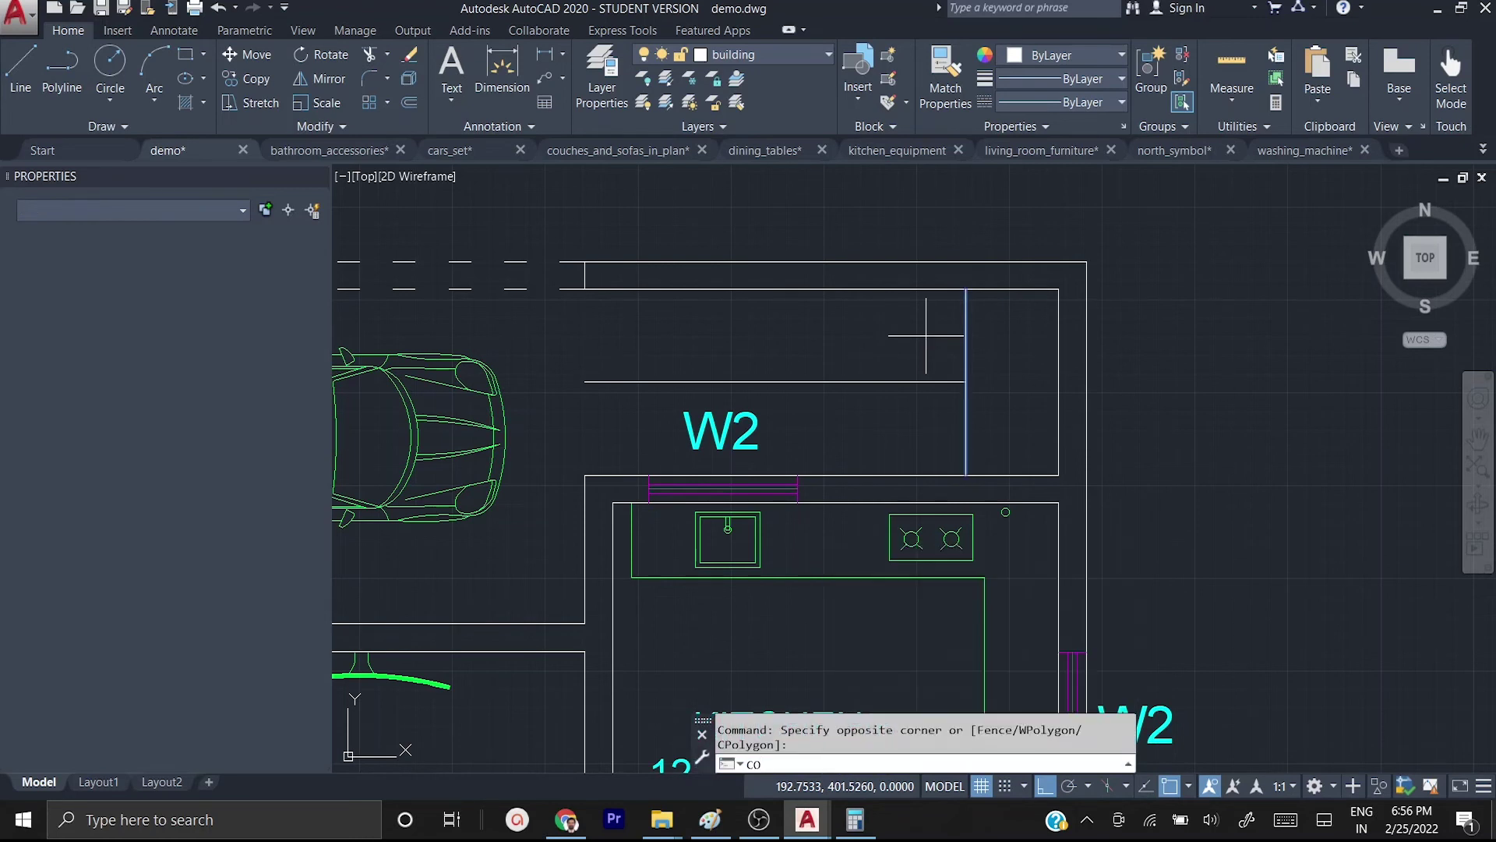
{"action": "left_click", "coordinate": [965, 289]}
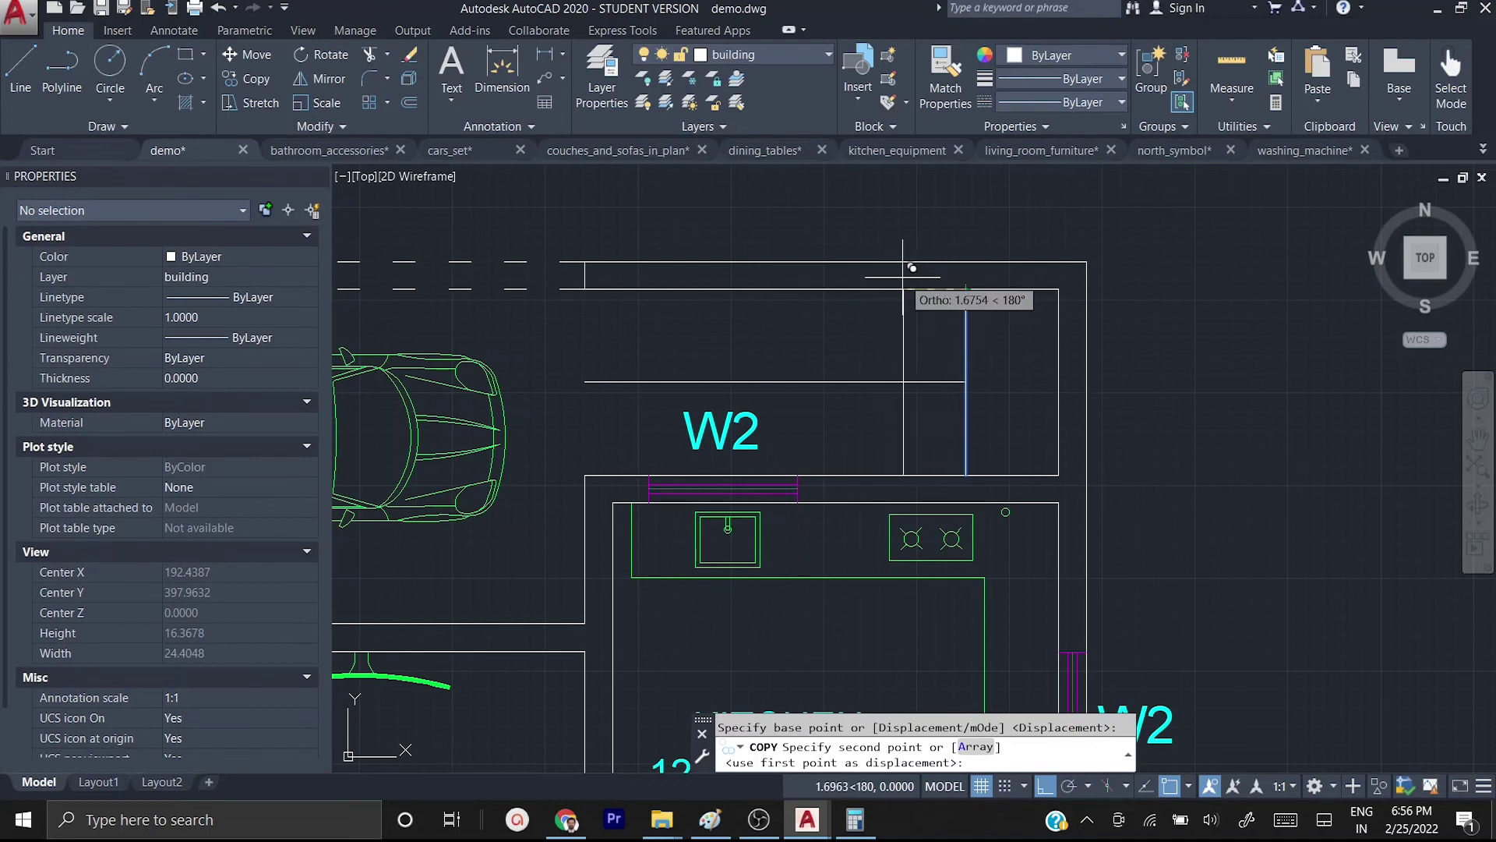
{"action": "type", "text": "0.9"}
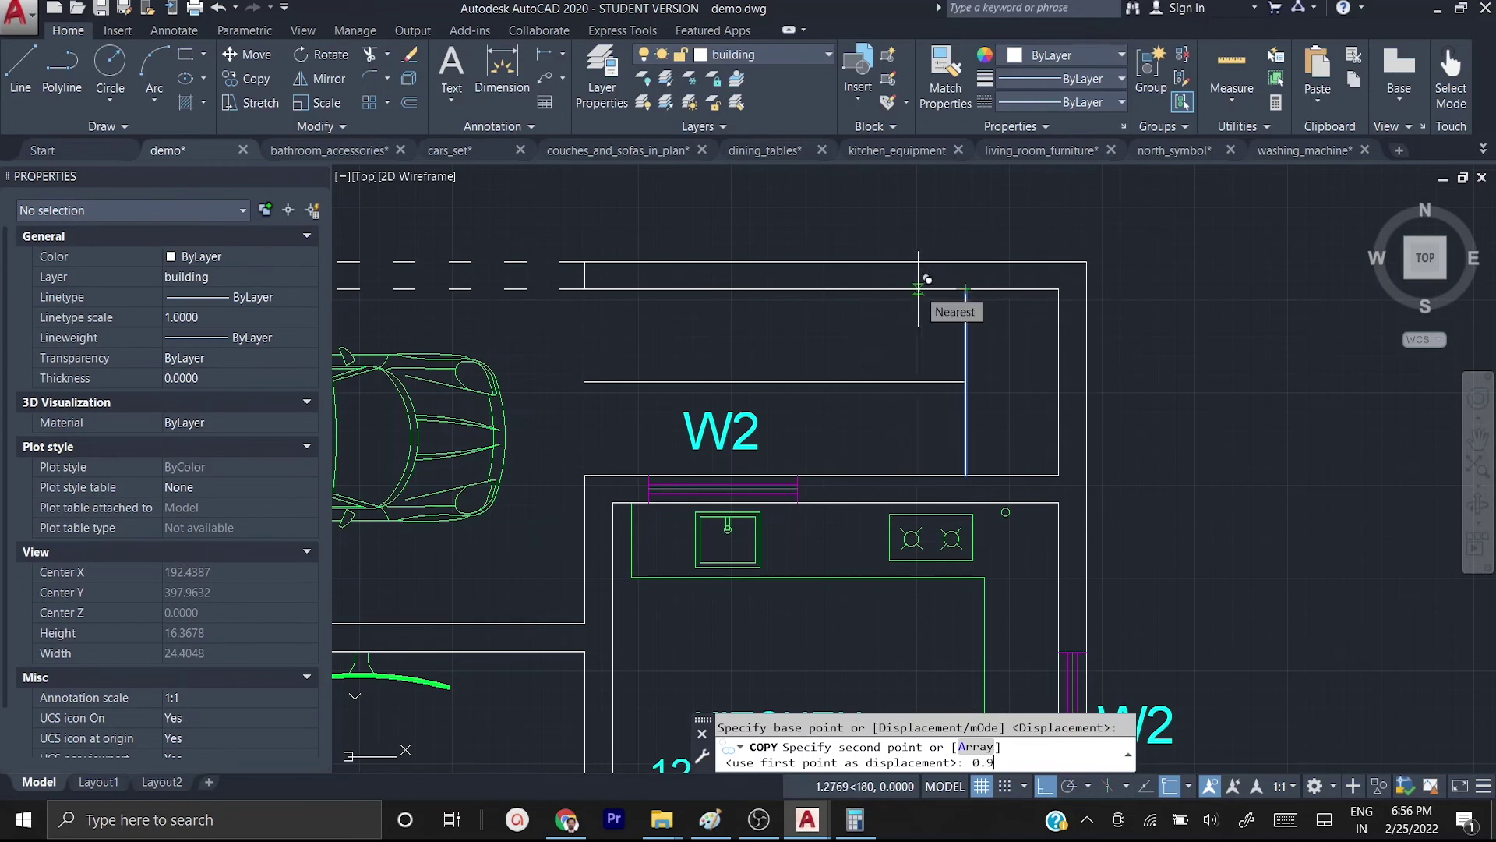
{"action": "type", "text": "2"}
{"action": "key", "text": "Return"}
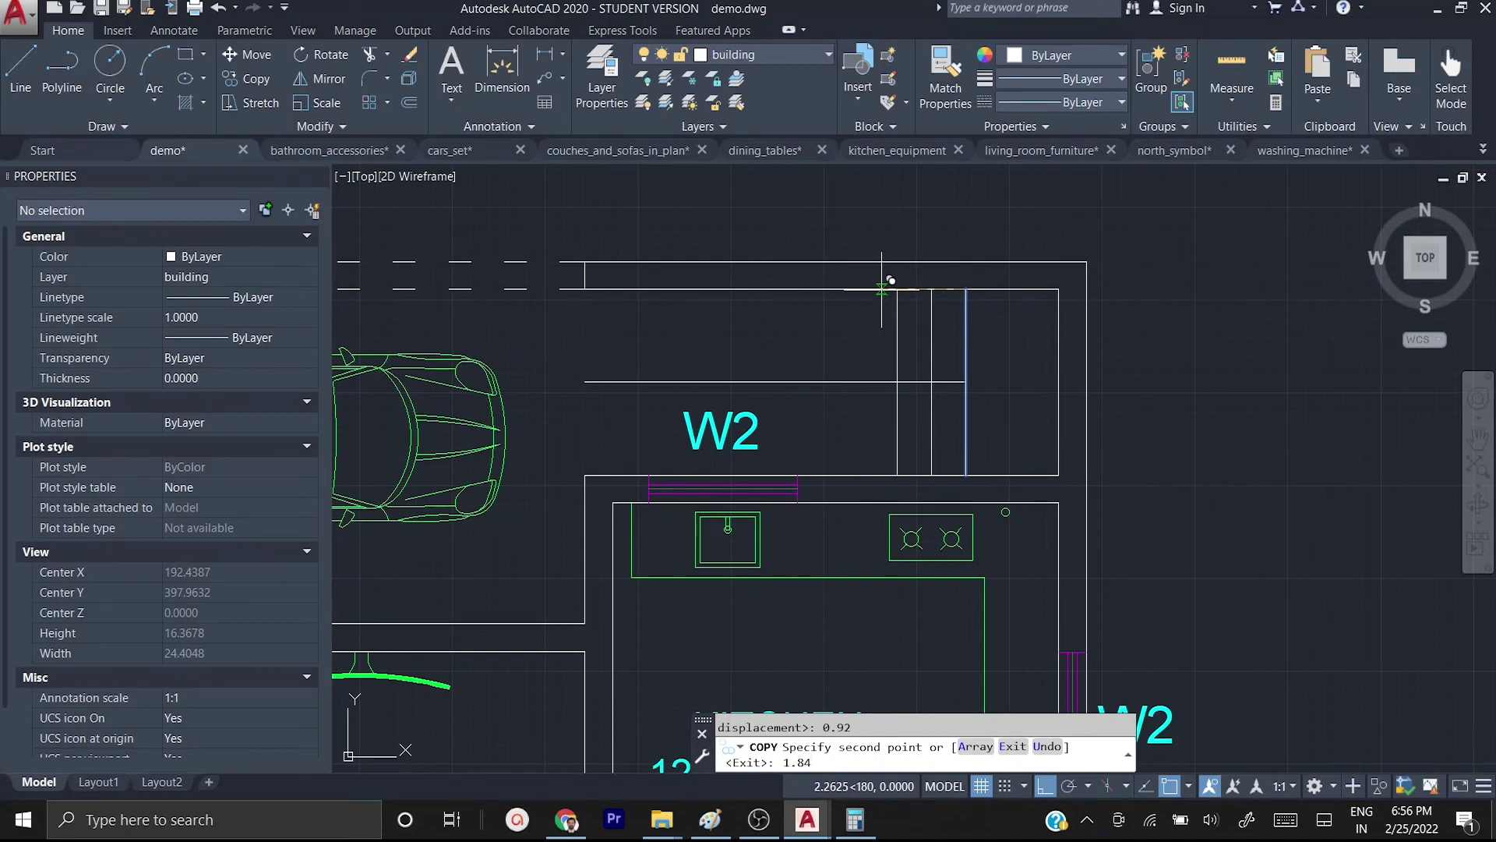
- Place two more copies of the landing edge line at 1.84 and 2.76 to the left
{"action": "type", "text": "1.84"}
{"action": "key", "text": "Return"}
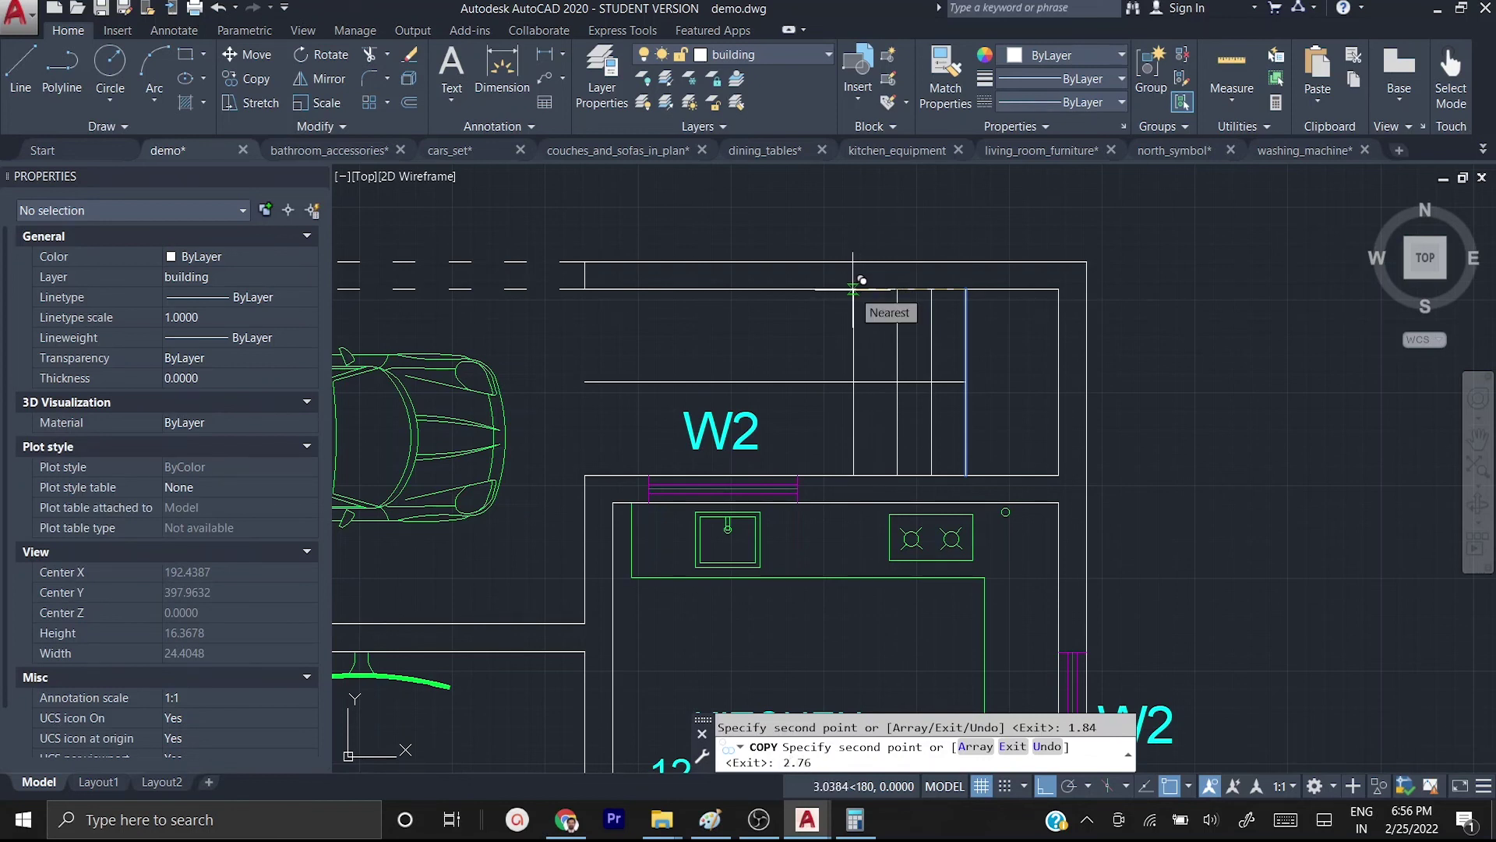
{"action": "type", "text": "2.76"}
{"action": "key", "text": "Return"}
{"action": "key", "text": "Escape"}
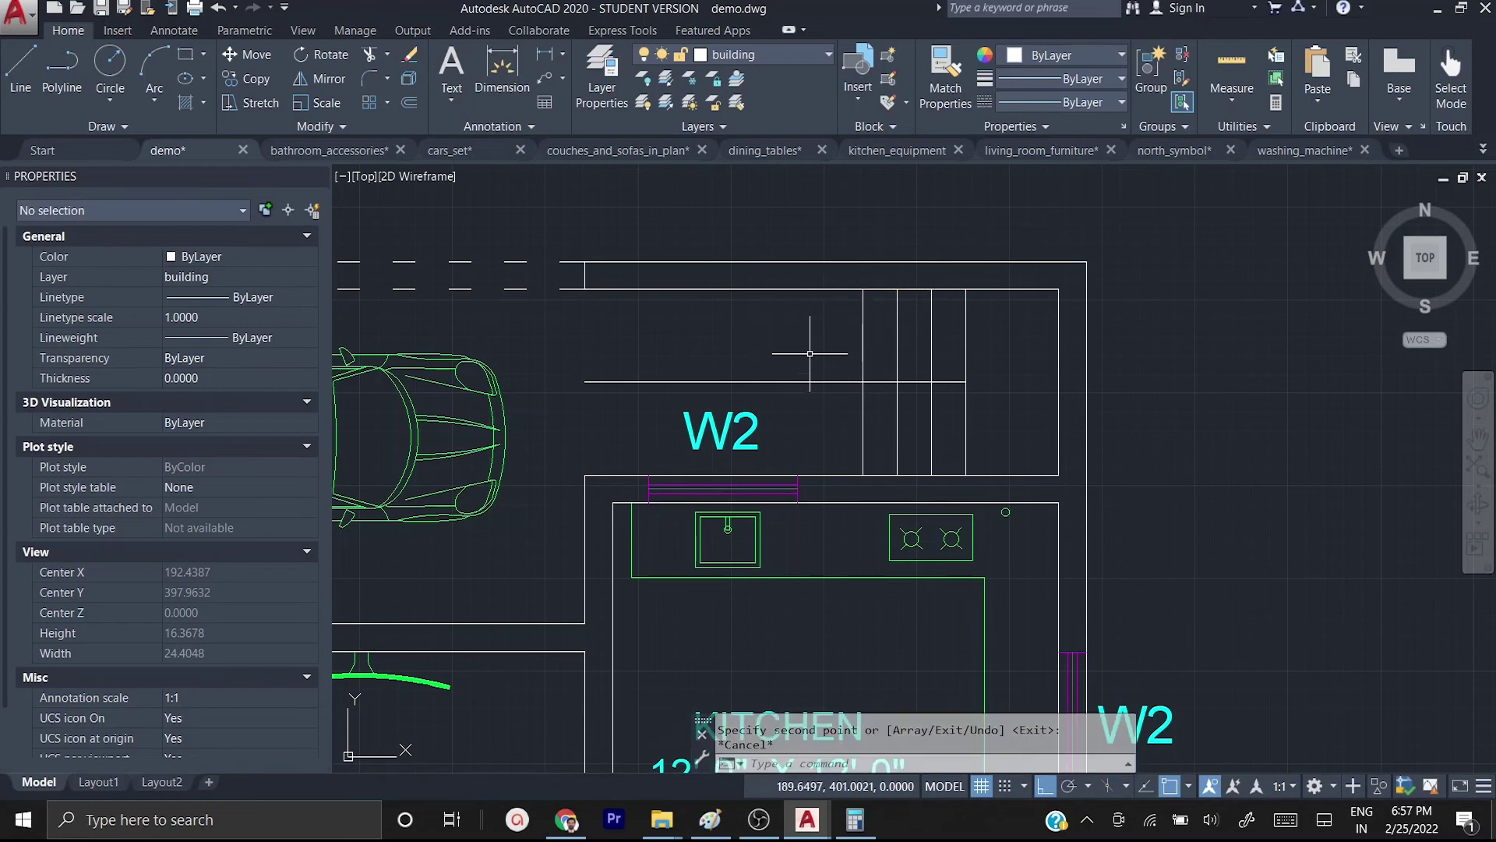
- Copy the three tread lines as a group from the landing edge's upper end three times leftward, each set adjoining the last, to fill the flights
{"action": "left_click", "coordinate": [949, 354]}
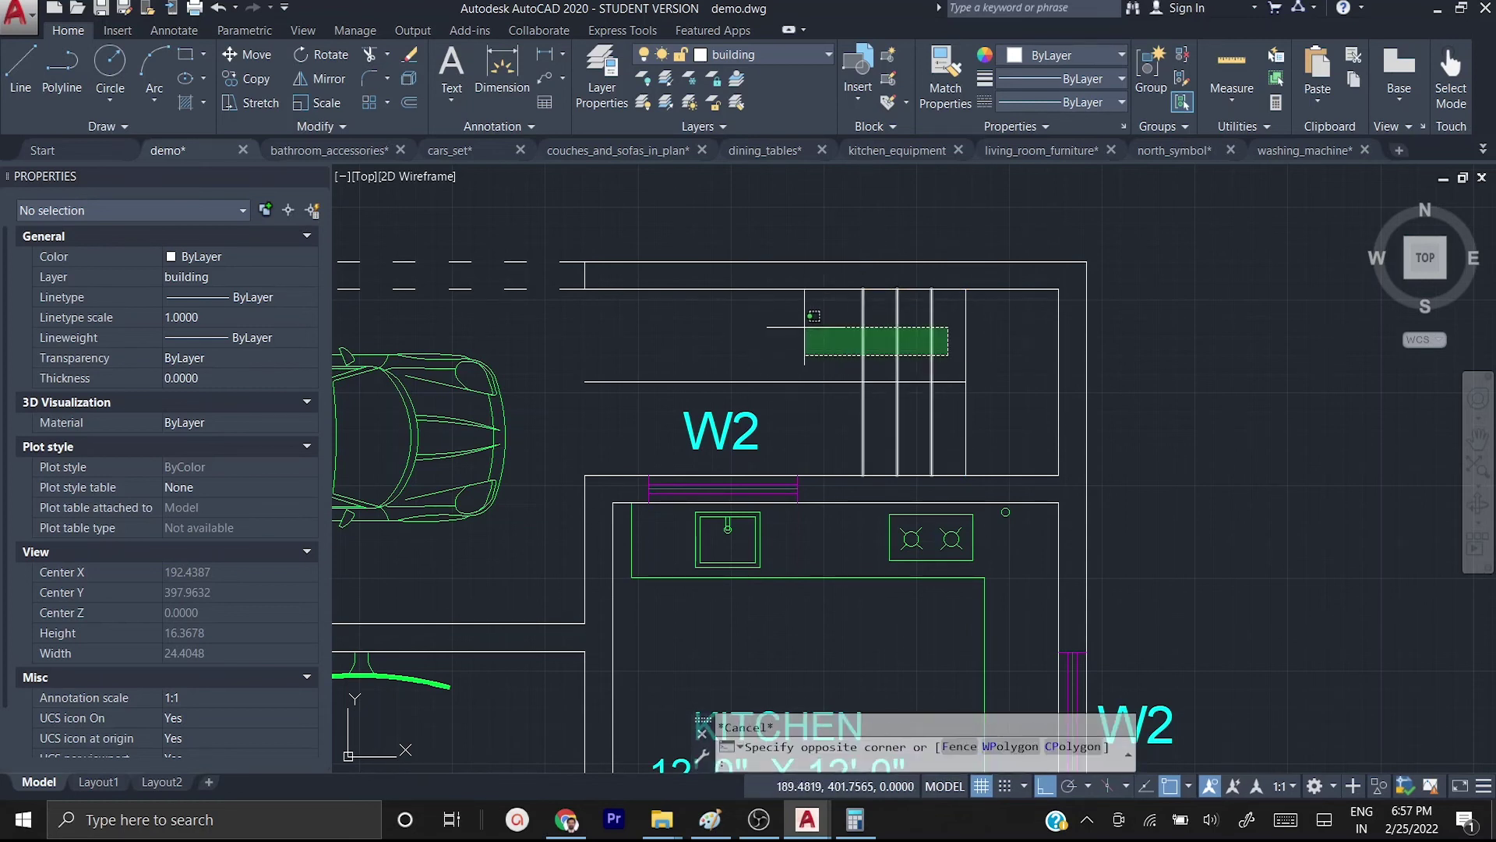
{"action": "left_click", "coordinate": [805, 327]}
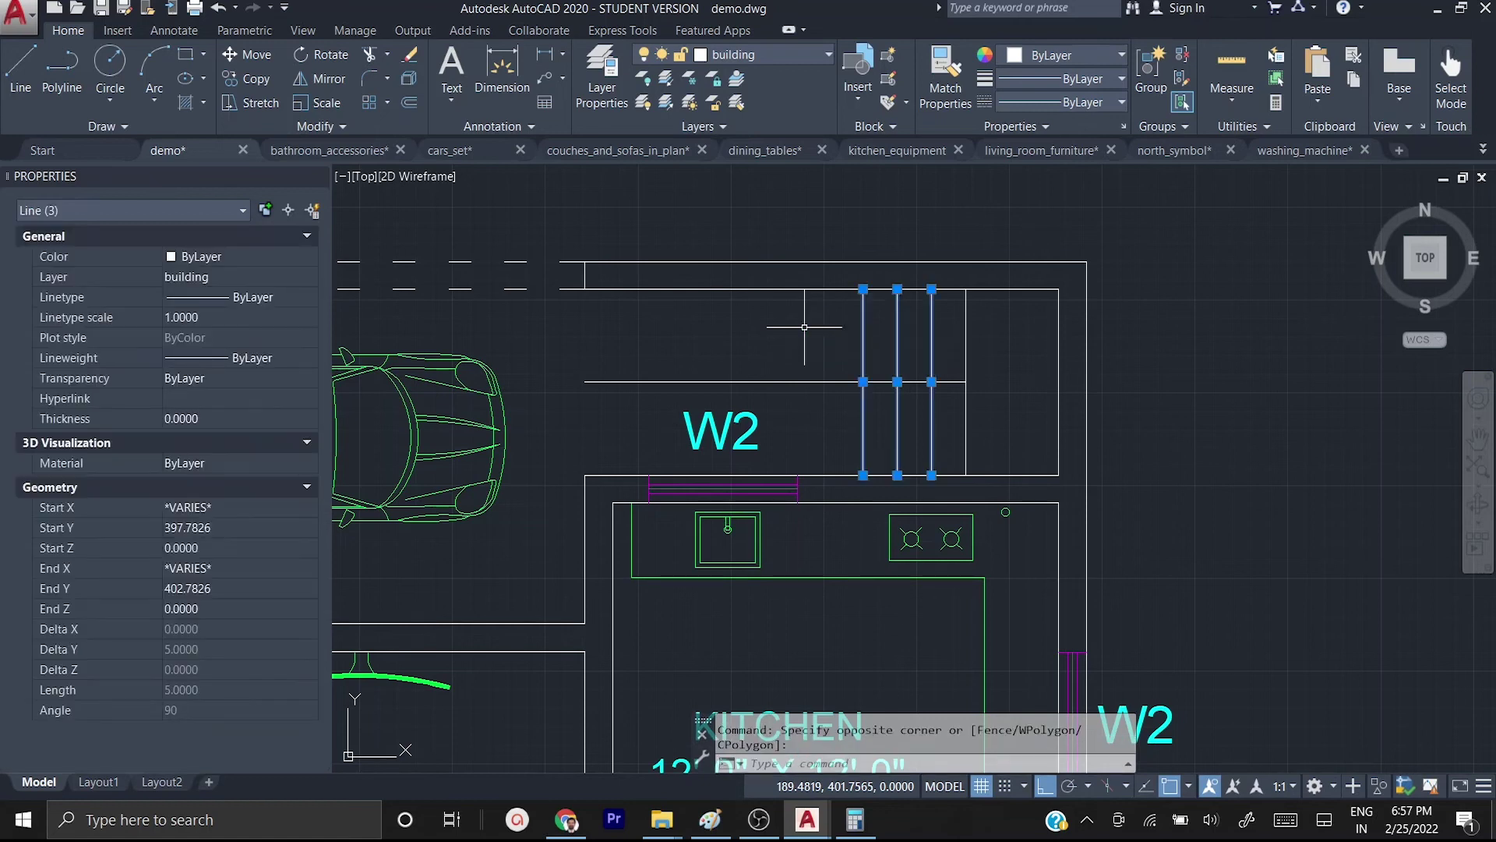
{"action": "type", "text": "co"}
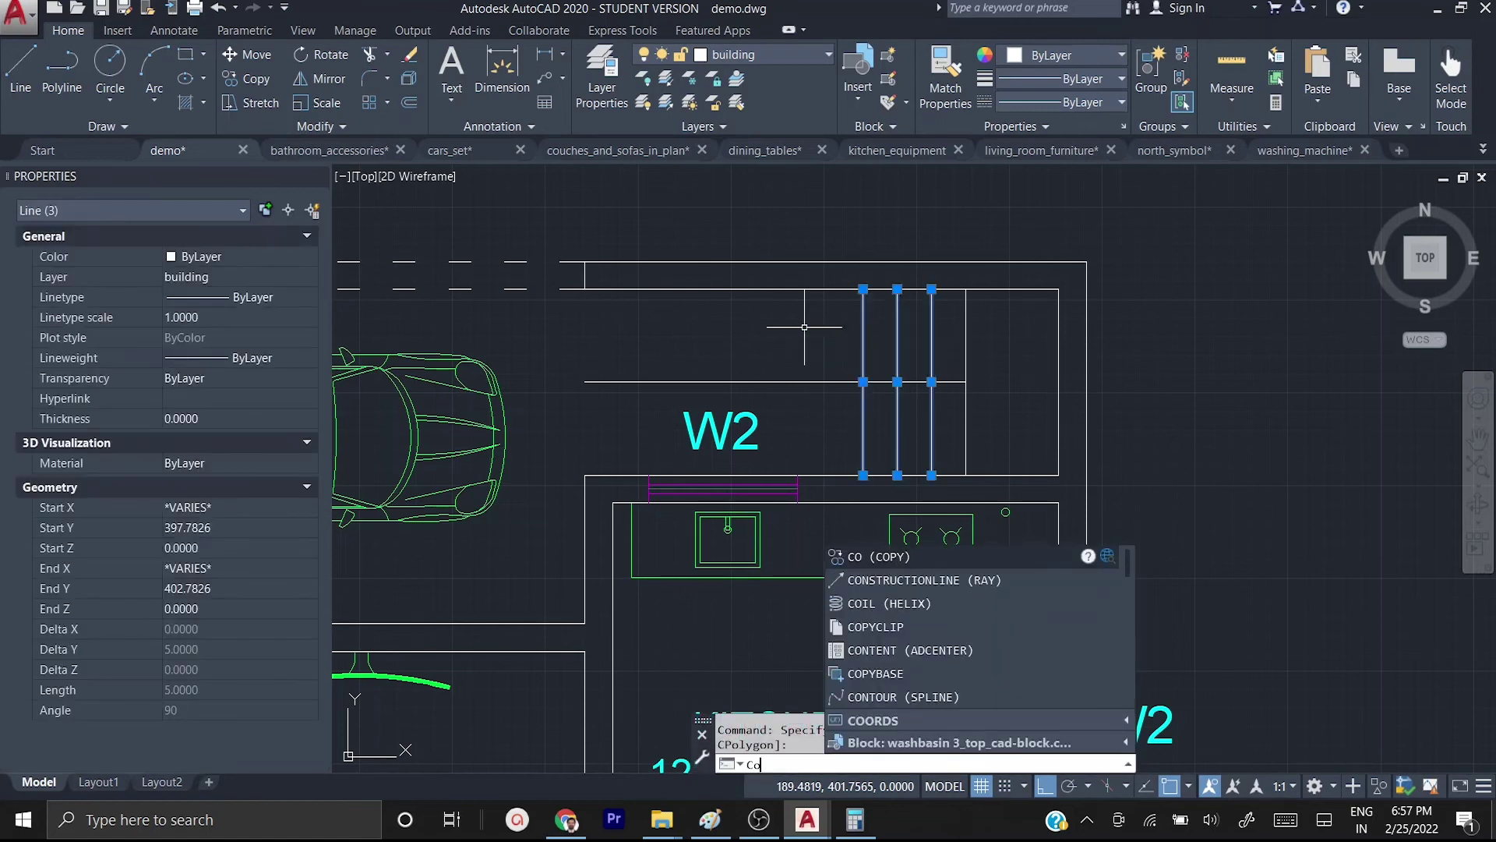
{"action": "key", "text": "Return"}
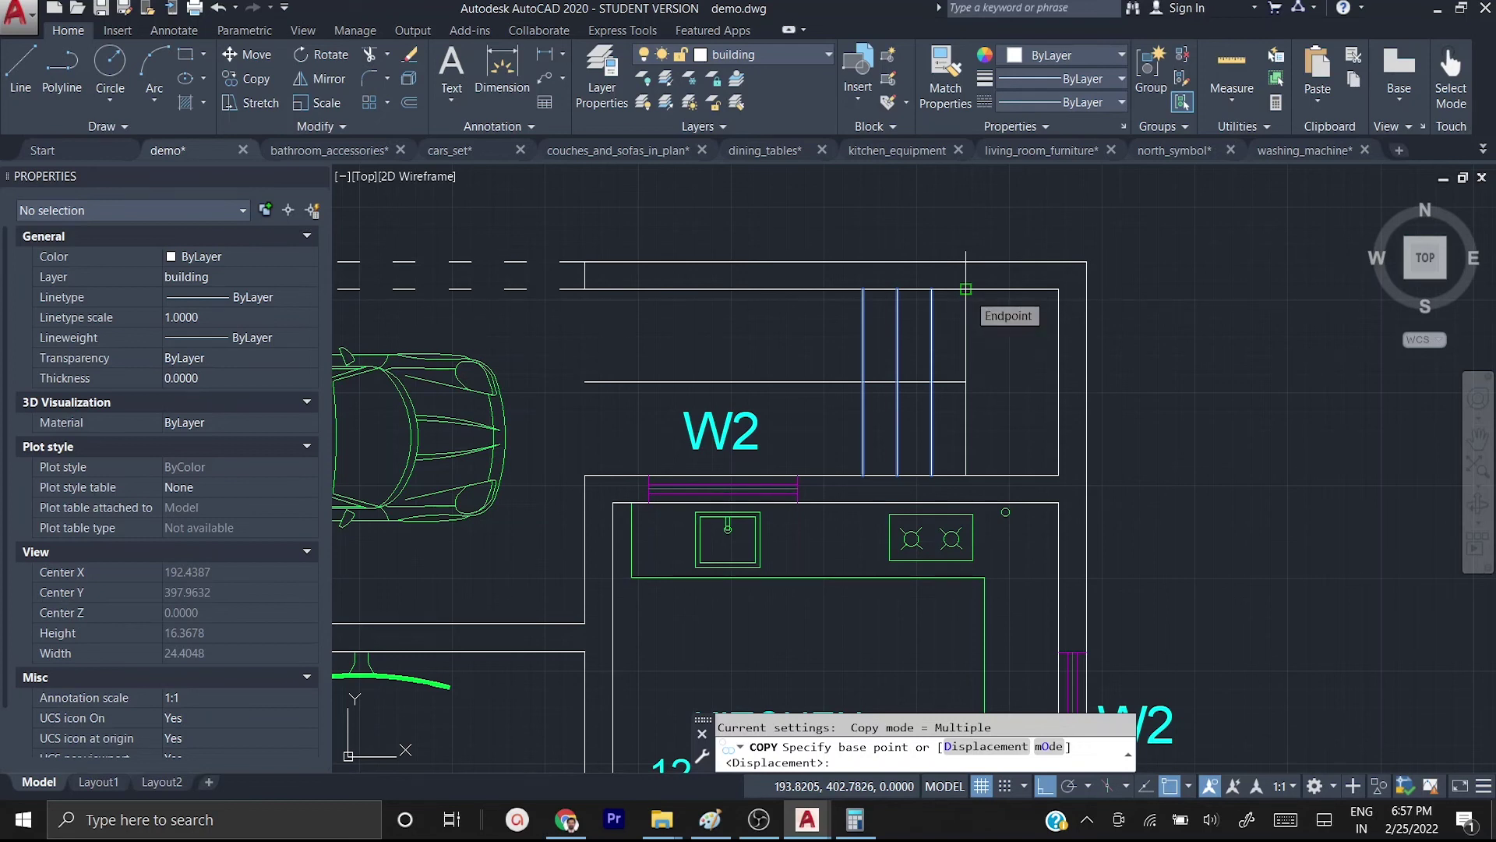
{"action": "left_click", "coordinate": [966, 289]}
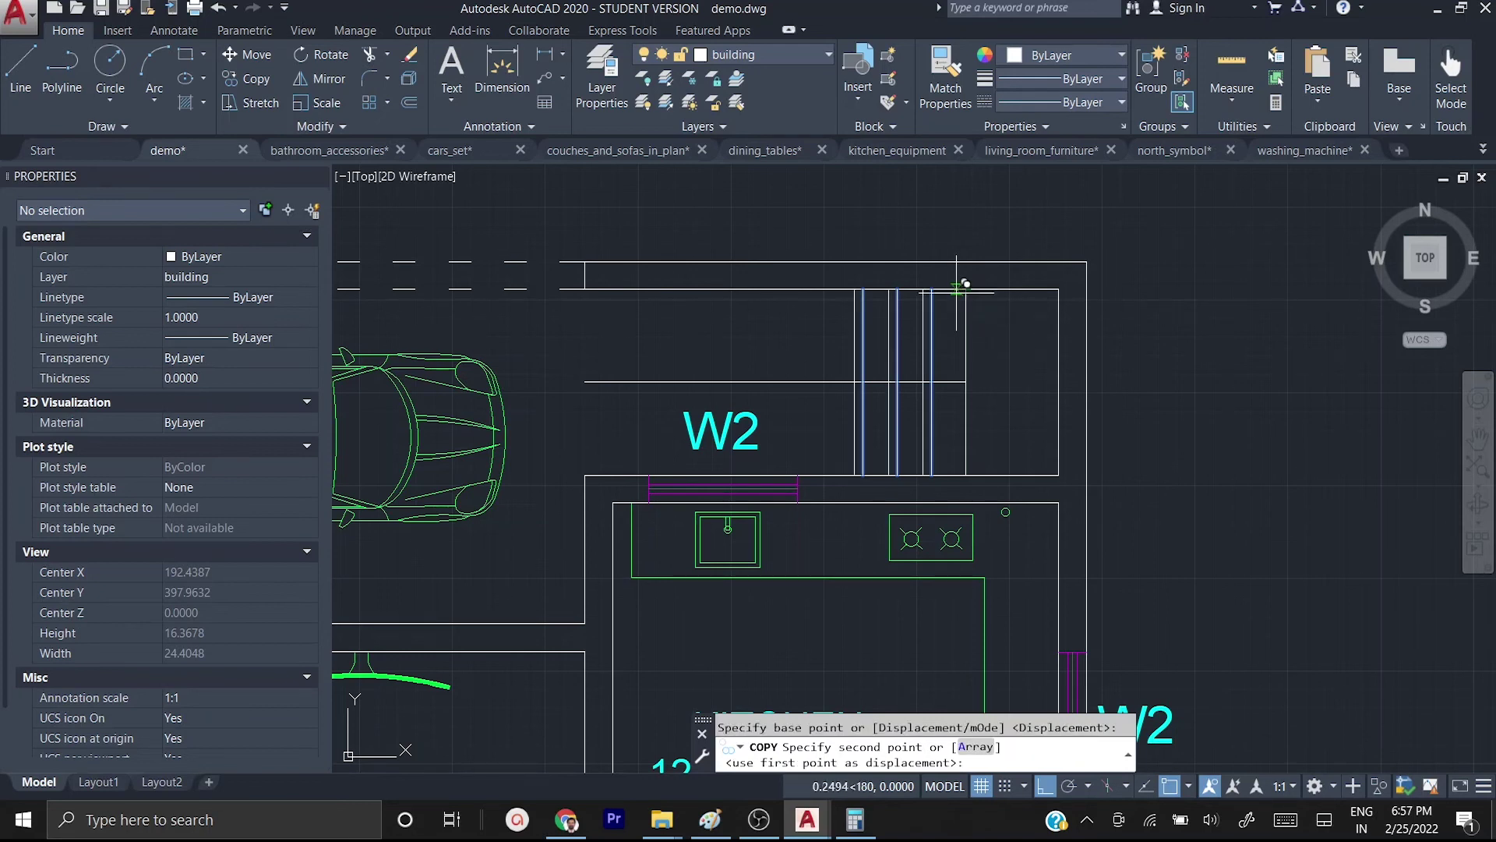
{"action": "left_click", "coordinate": [863, 289]}
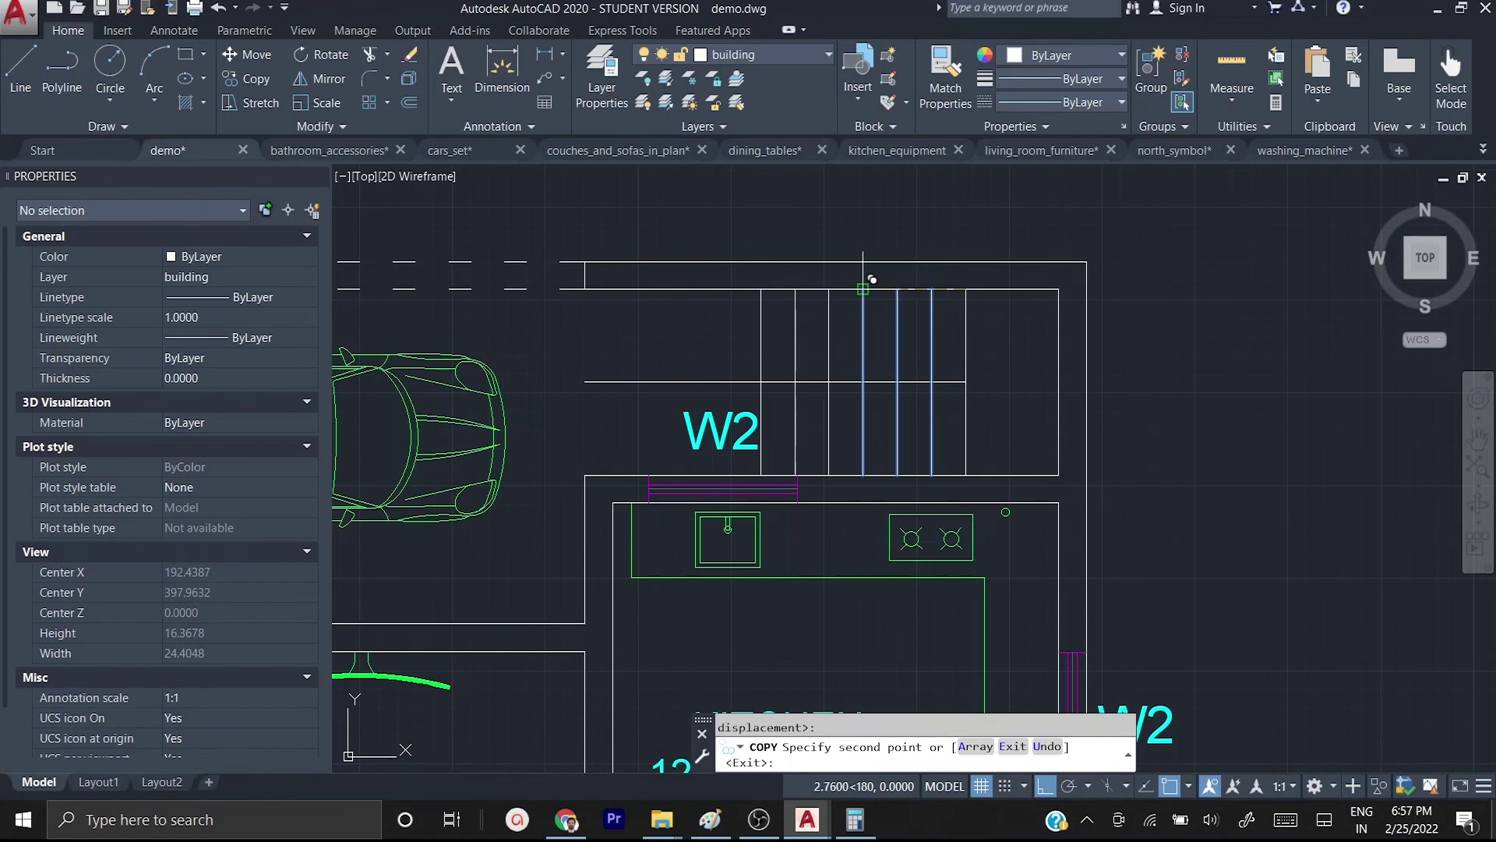
{"action": "left_click", "coordinate": [762, 291]}
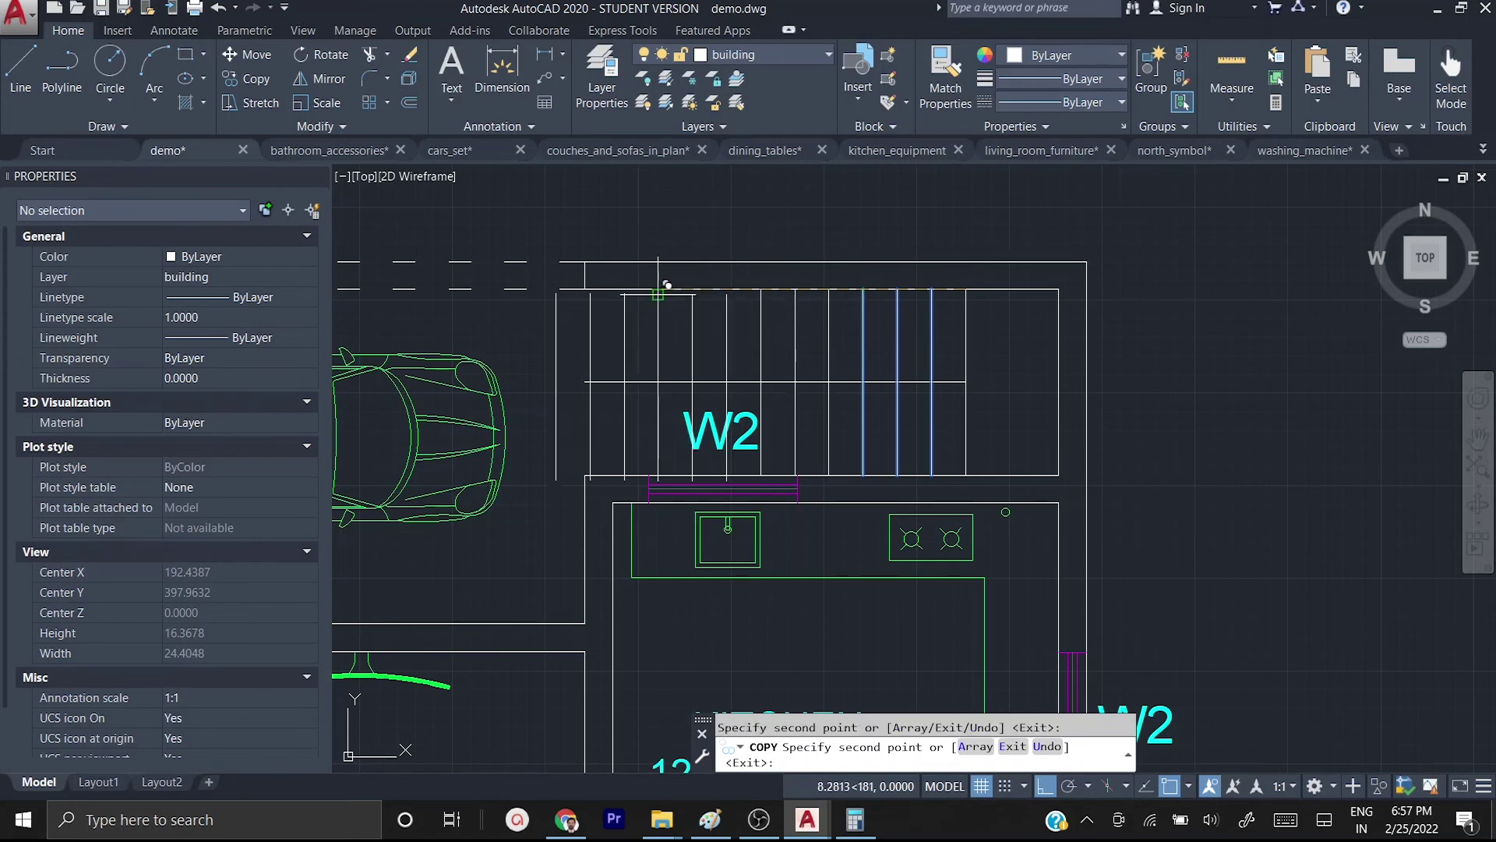
{"action": "key", "text": "ctrl+z"}
{"action": "left_click", "coordinate": [762, 289]}
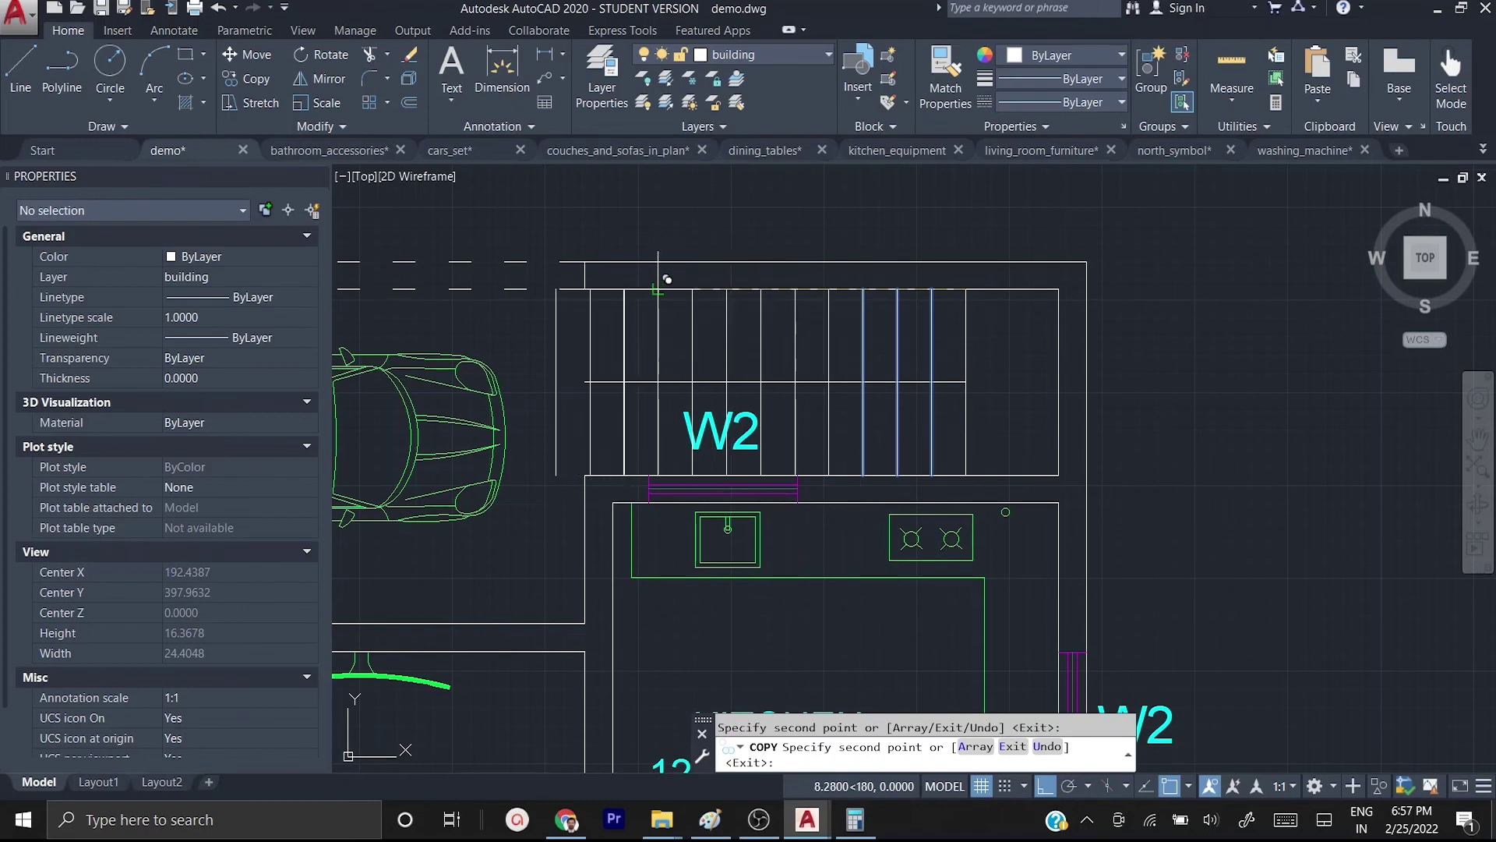
{"action": "key", "text": "Escape"}
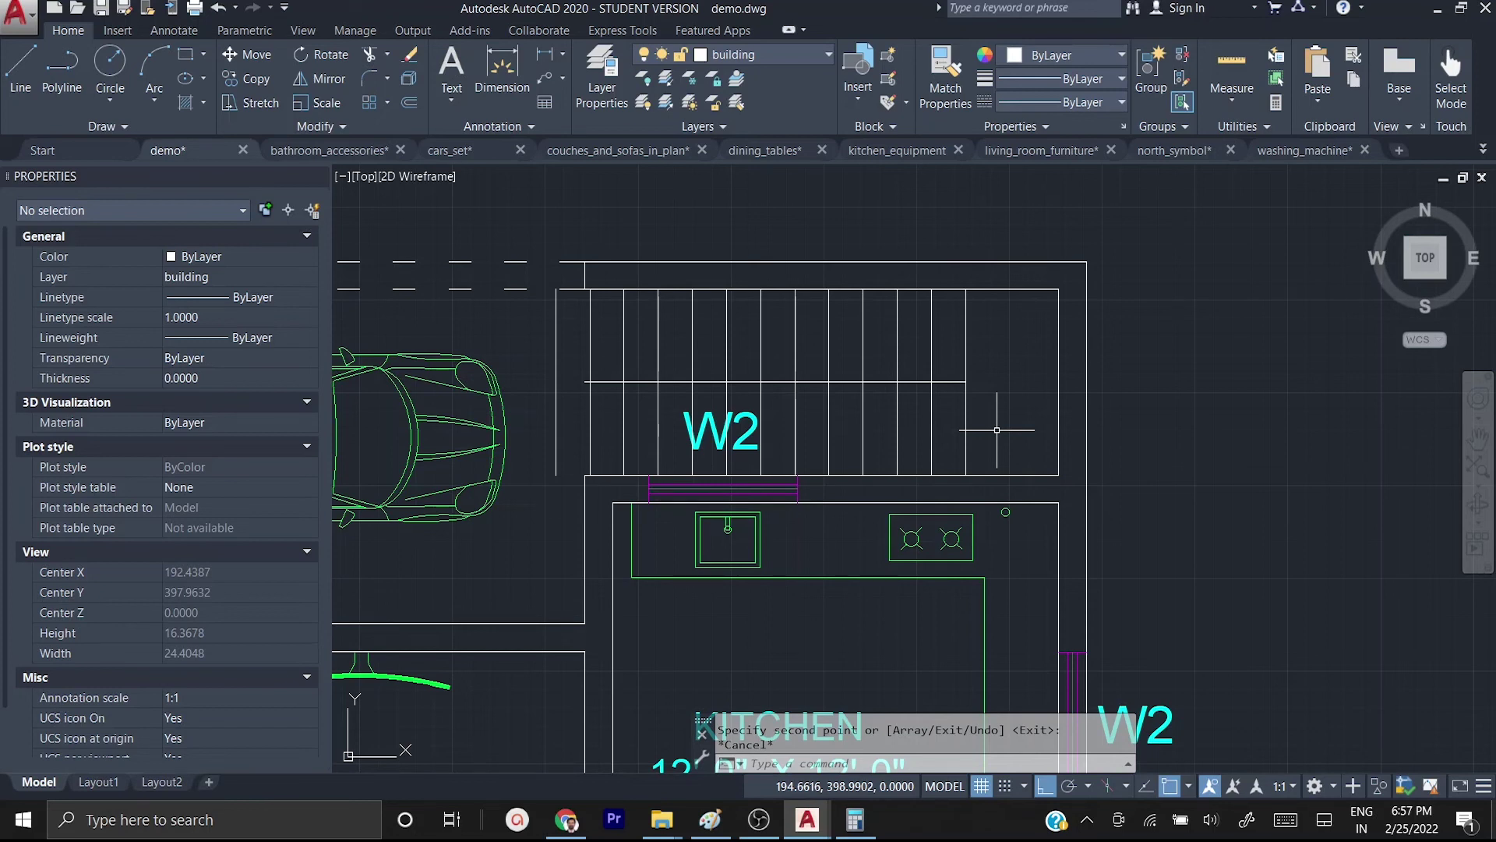
- Erase the surplus leftmost tread line that lies outside the staircase, in the car parking
{"action": "left_click", "coordinate": [574, 359]}
{"action": "left_click", "coordinate": [553, 324]}
{"action": "key", "text": "Delete"}
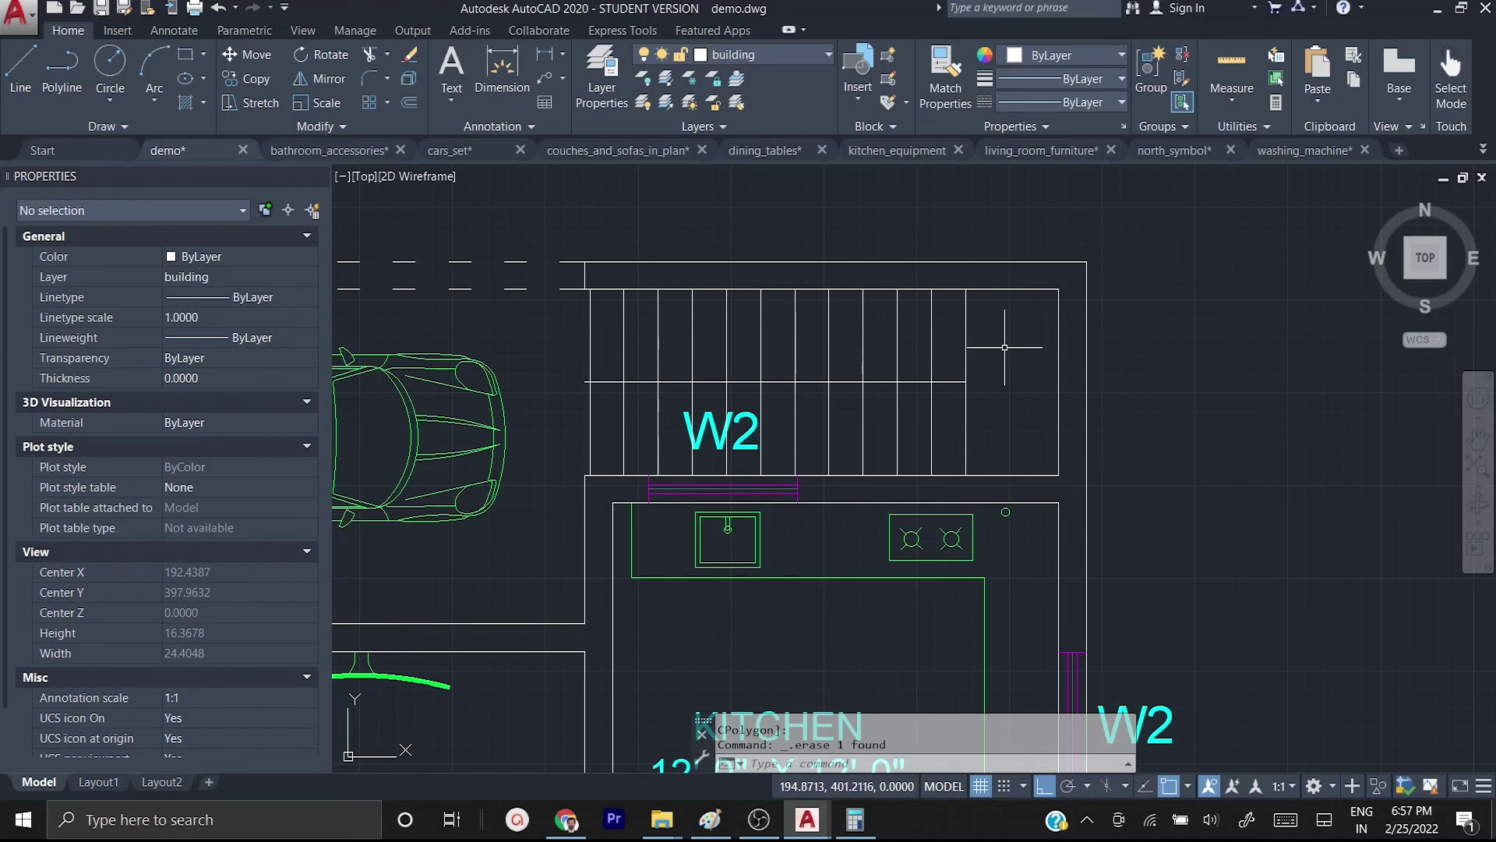
- Copy the D1 label beside the car parking door freely, with Ortho off, onto the first treads of the upper flight
{"action": "scroll", "coordinate": [1005, 347], "scroll_direction": "down", "scroll_amount": 2}
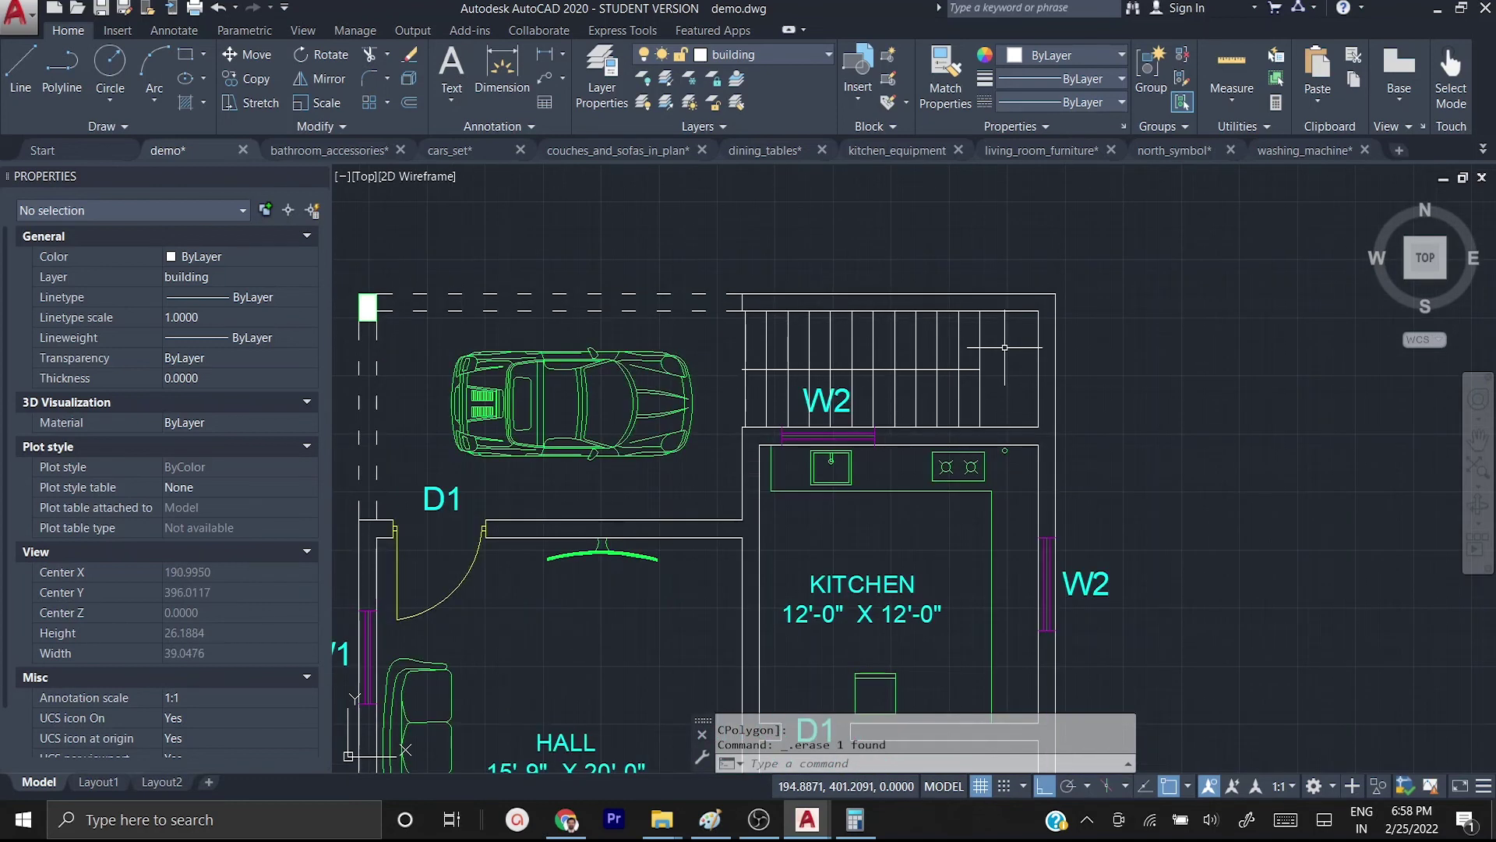
{"action": "left_click", "coordinate": [438, 498]}
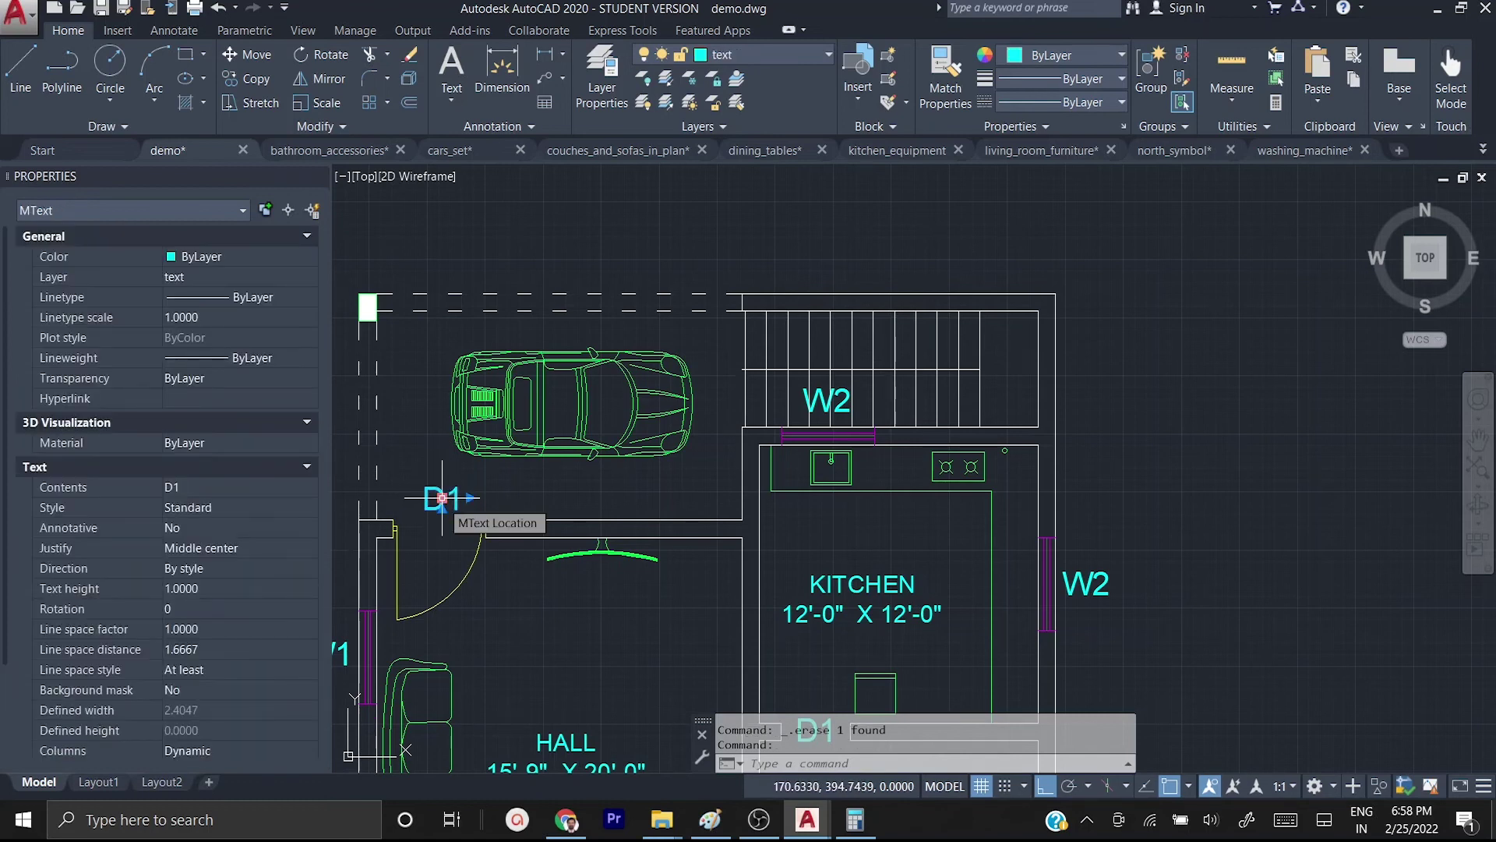
{"action": "type", "text": "co"}
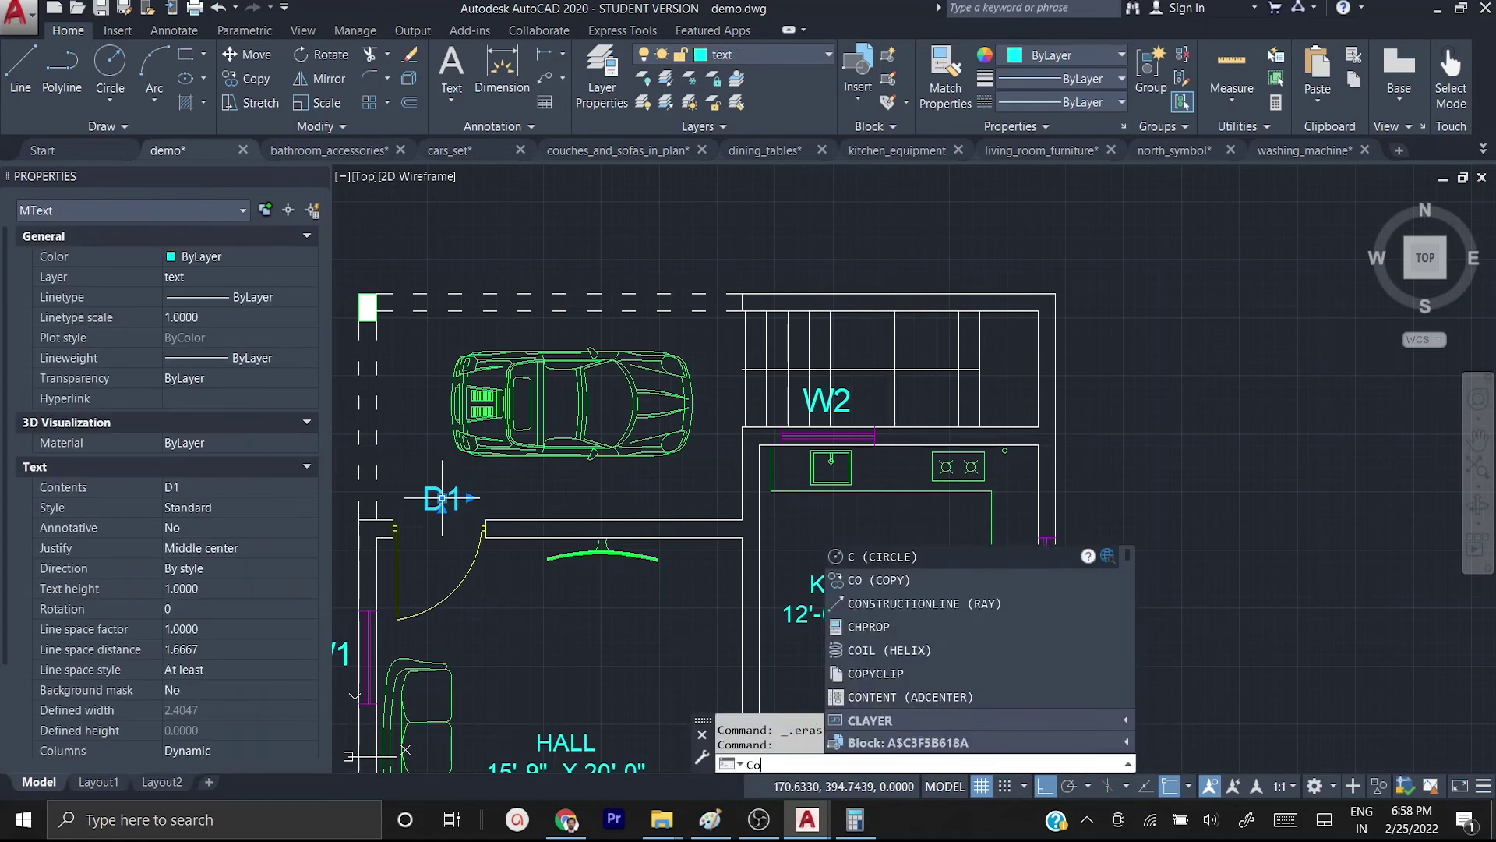
{"action": "key", "text": "Return"}
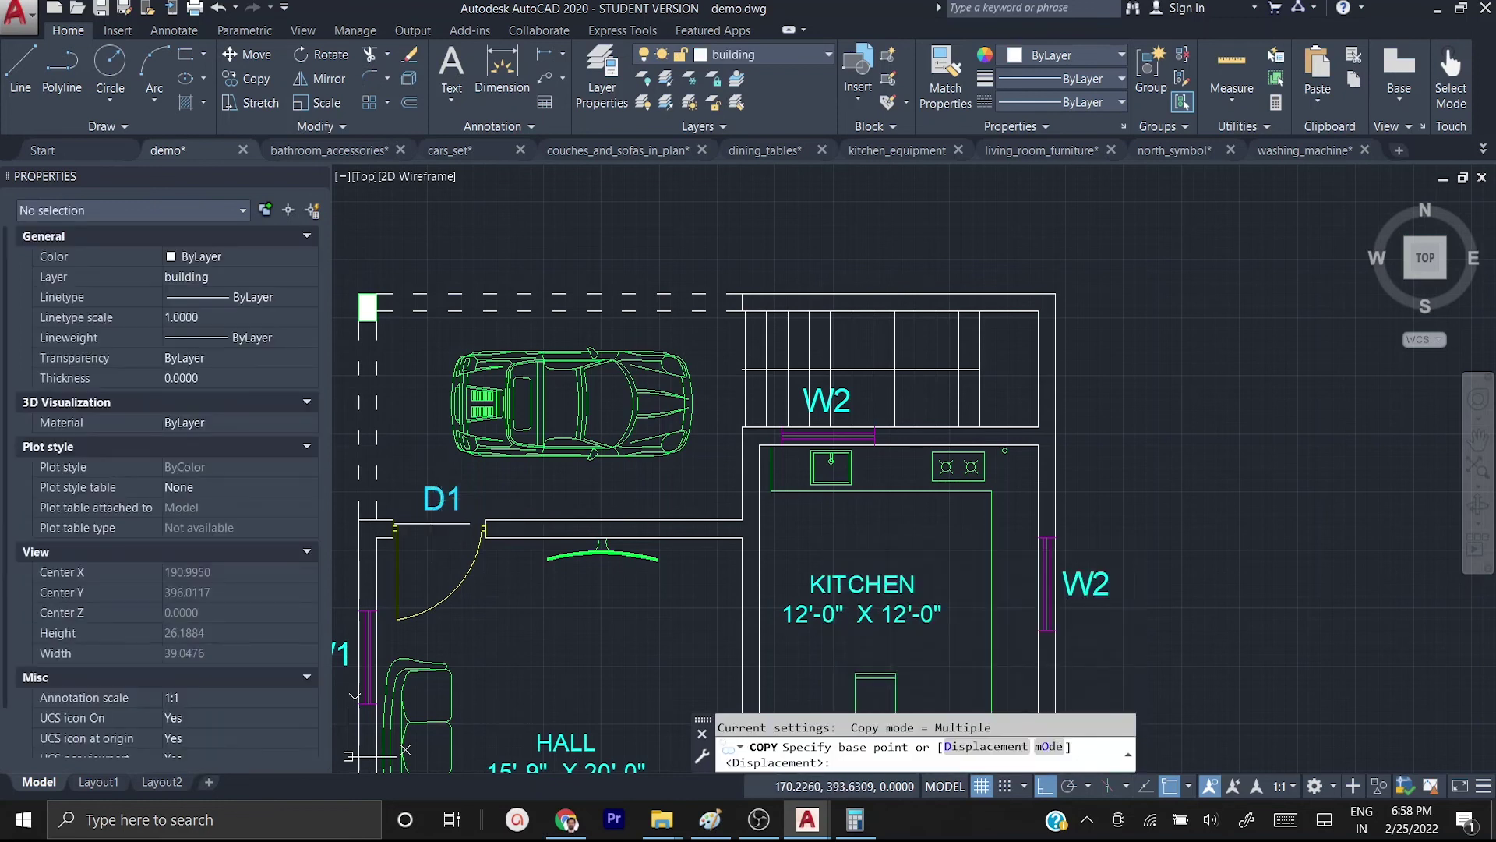
{"action": "left_click", "coordinate": [425, 438]}
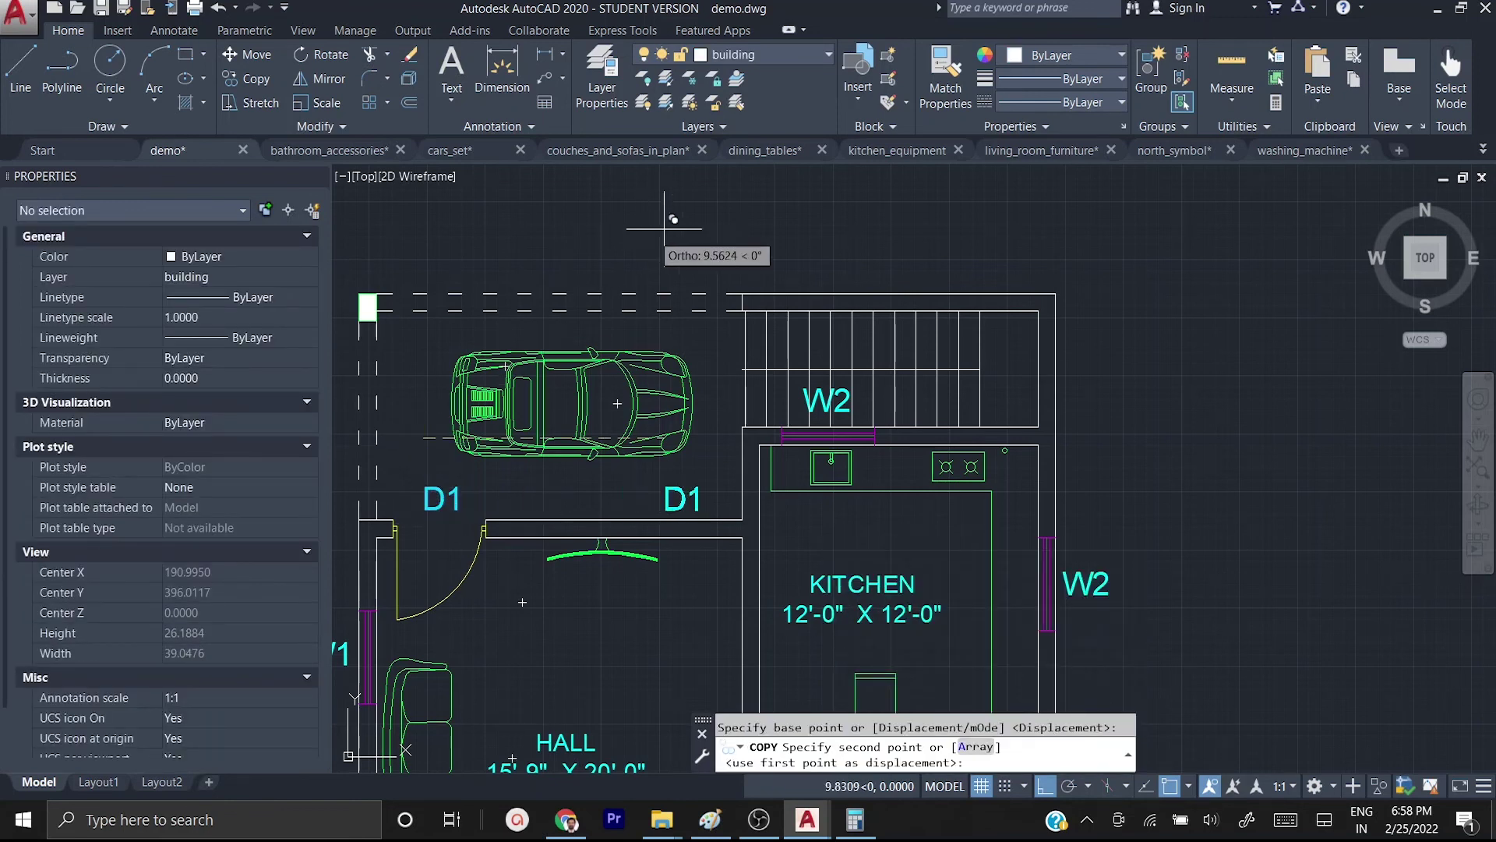
{"action": "left_click", "coordinate": [1046, 787]}
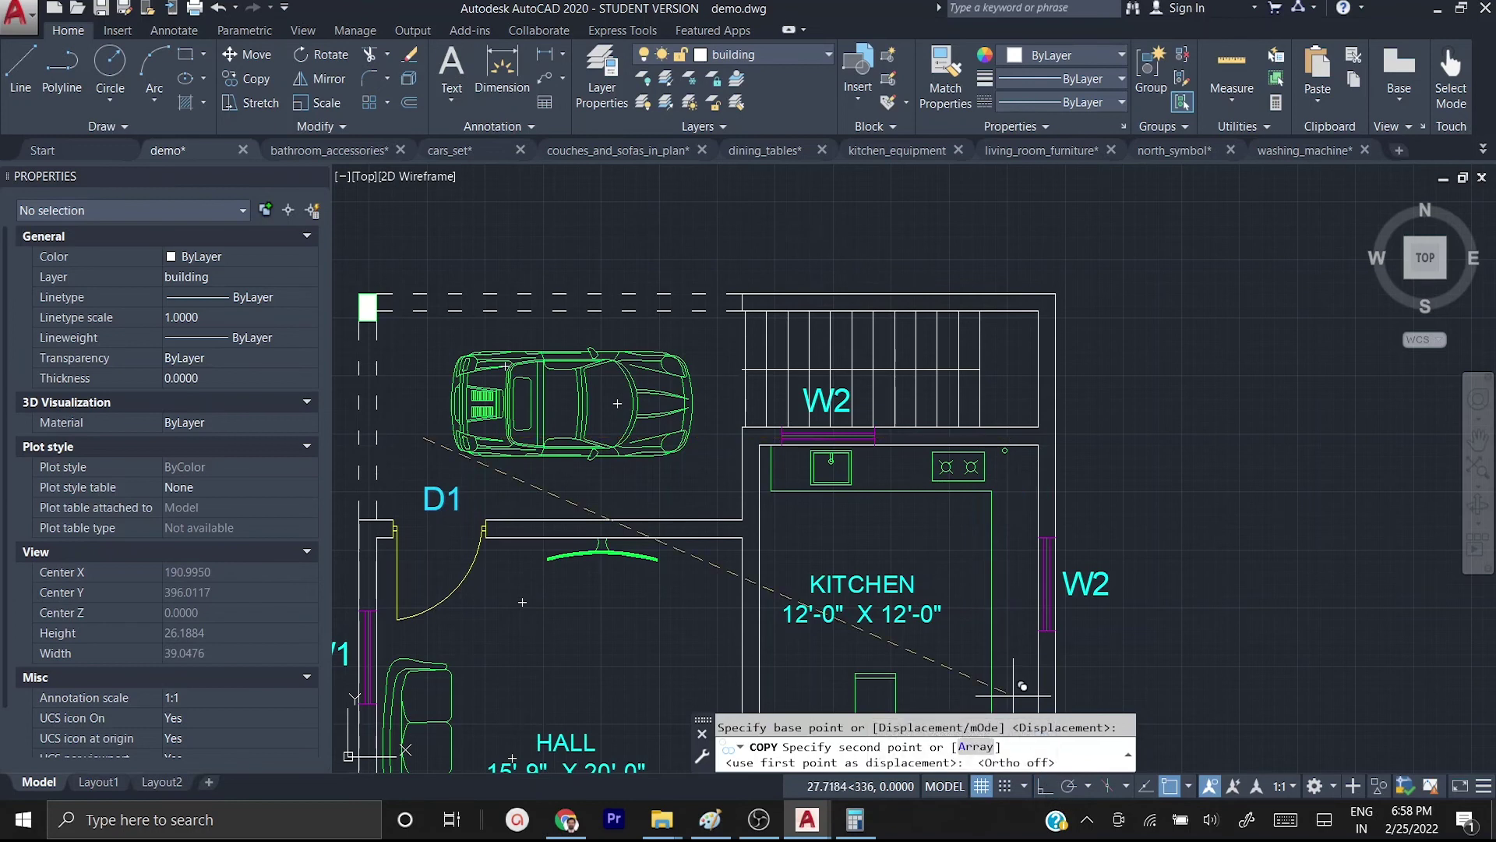
{"action": "left_click", "coordinate": [748, 259]}
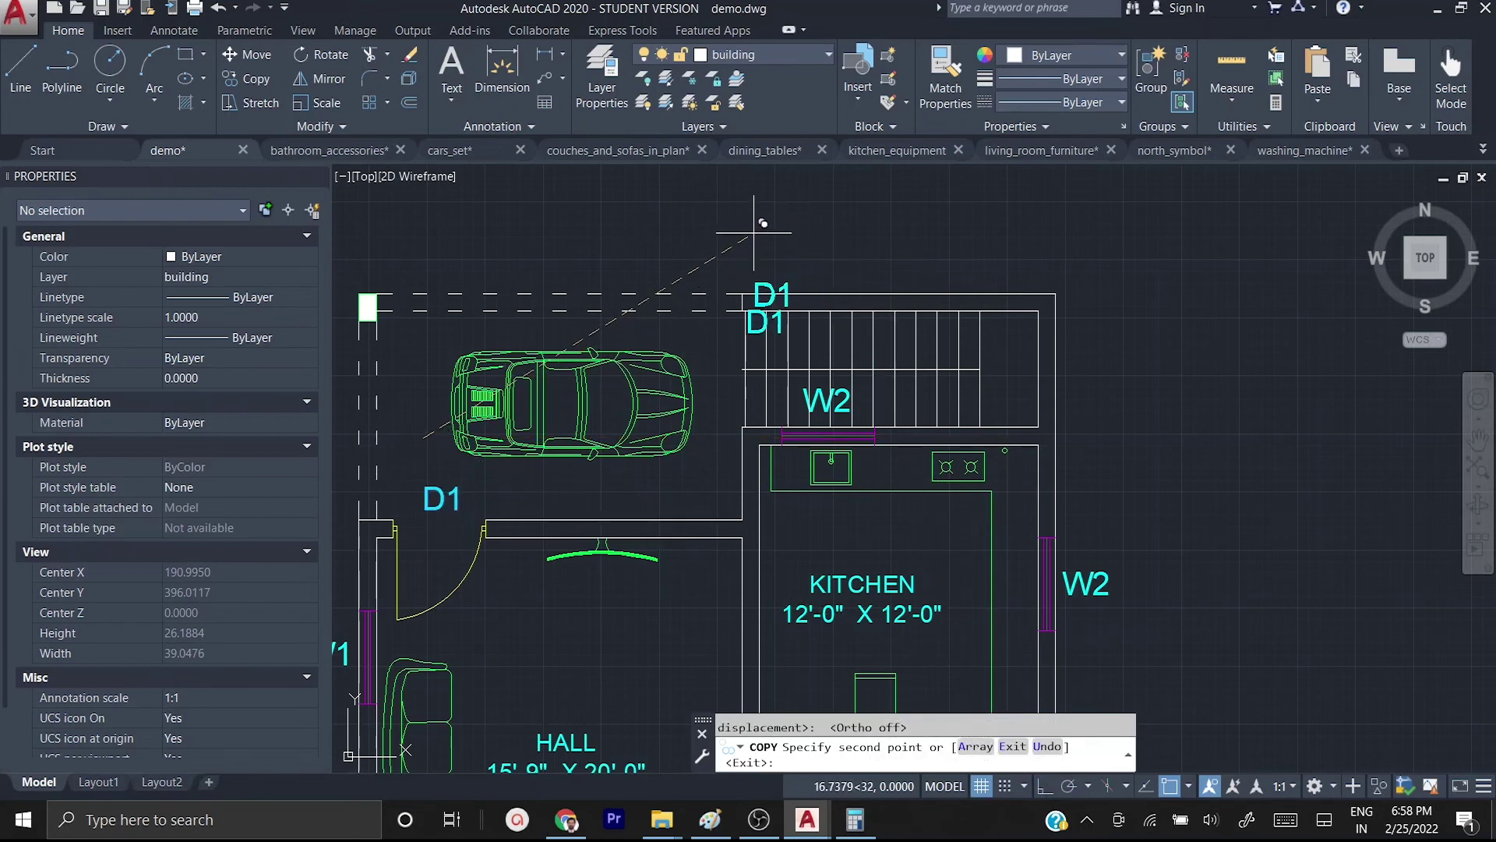
{"action": "key", "text": "Escape"}
- Set the text height of the copied D1 label on the staircase to 0.5
{"action": "scroll", "coordinate": [758, 340], "scroll_direction": "up", "scroll_amount": 2}
{"action": "left_click", "coordinate": [759, 333]}
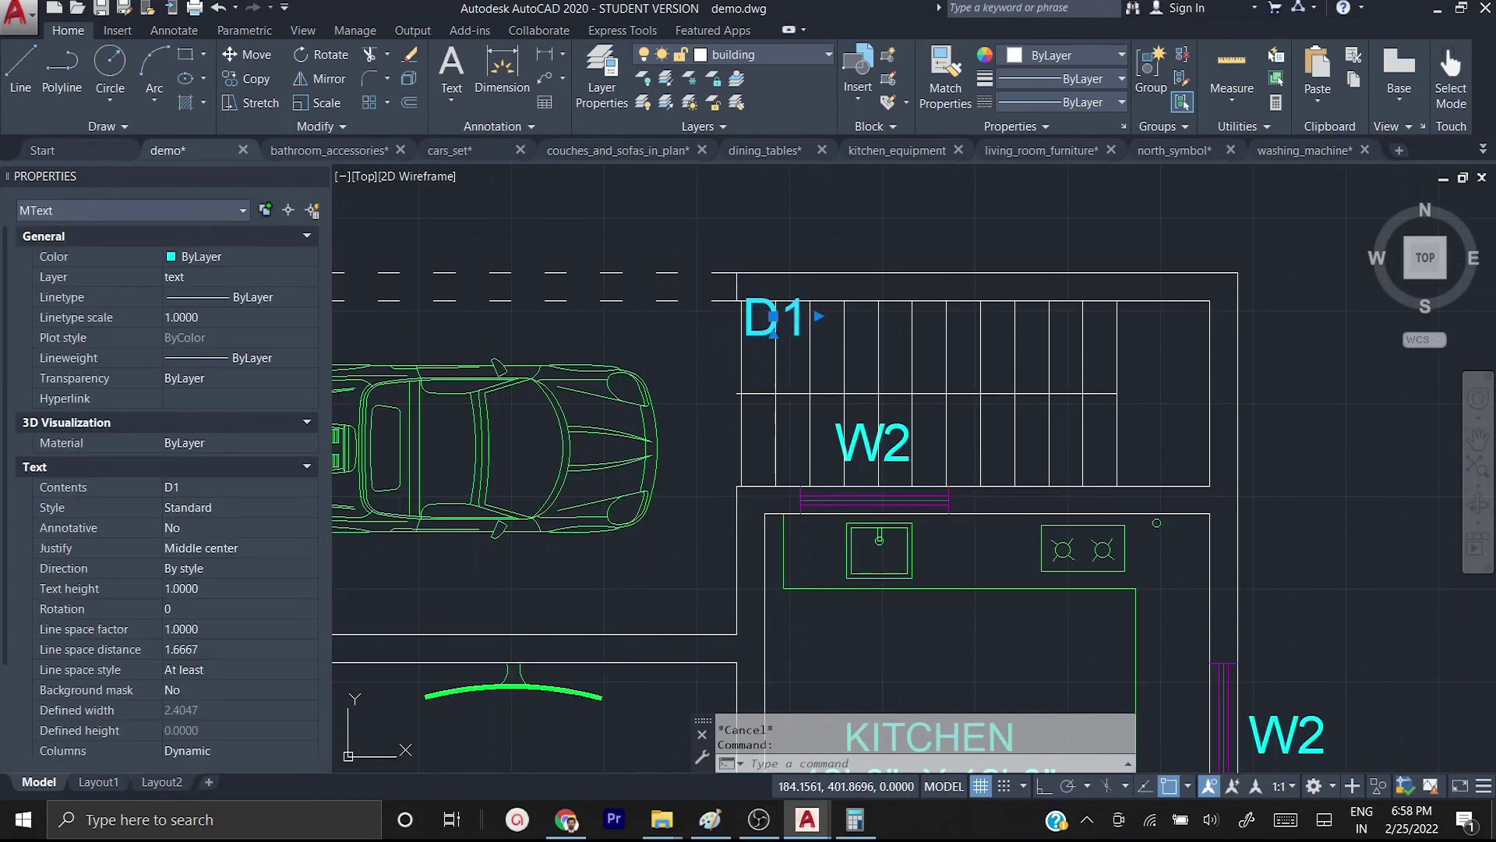
{"action": "double_click", "coordinate": [759, 331]}
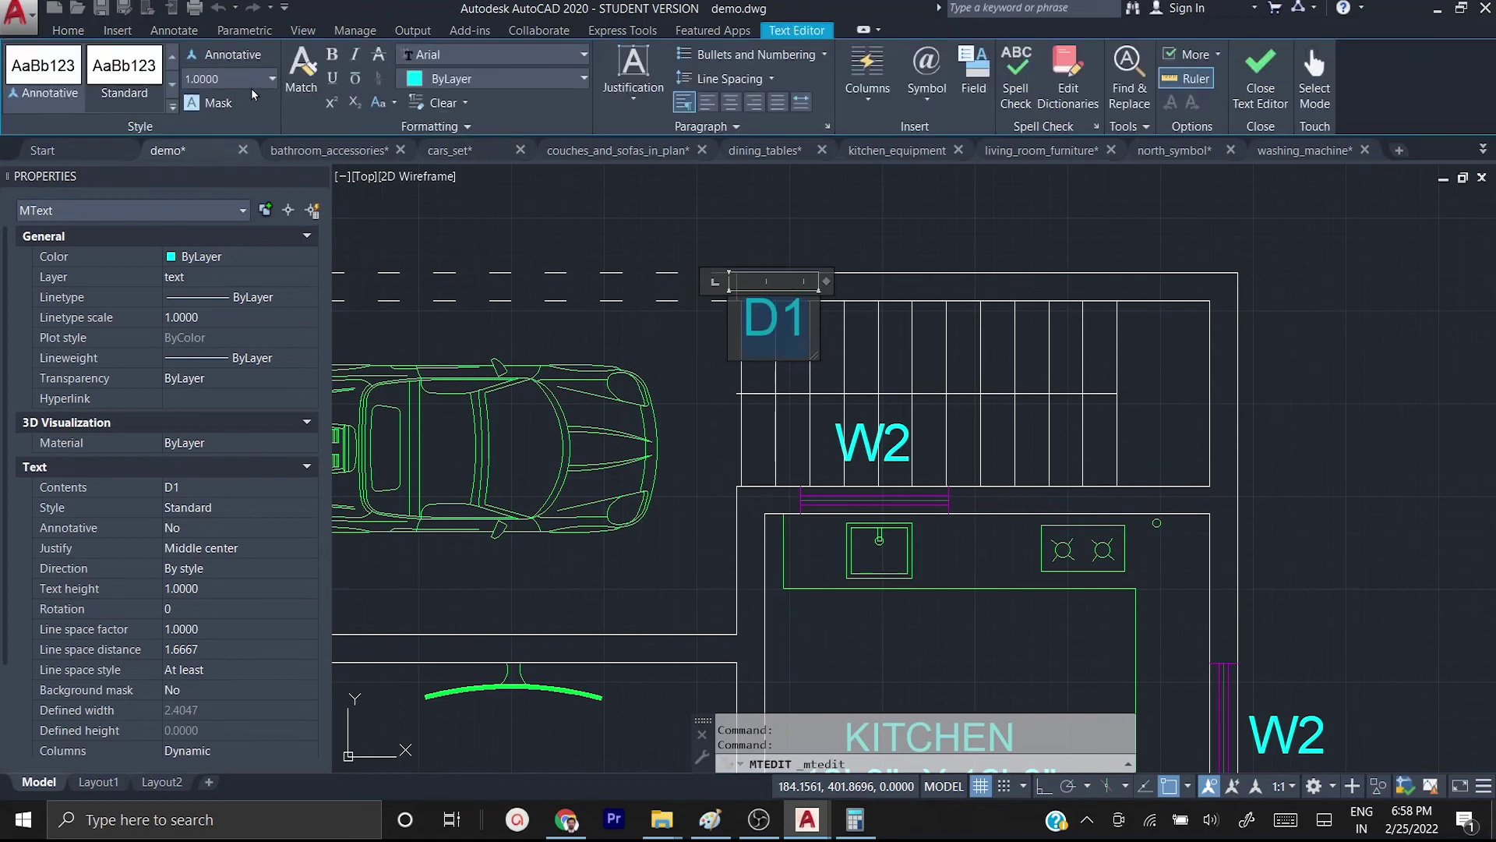
{"action": "left_click", "coordinate": [668, 288]}
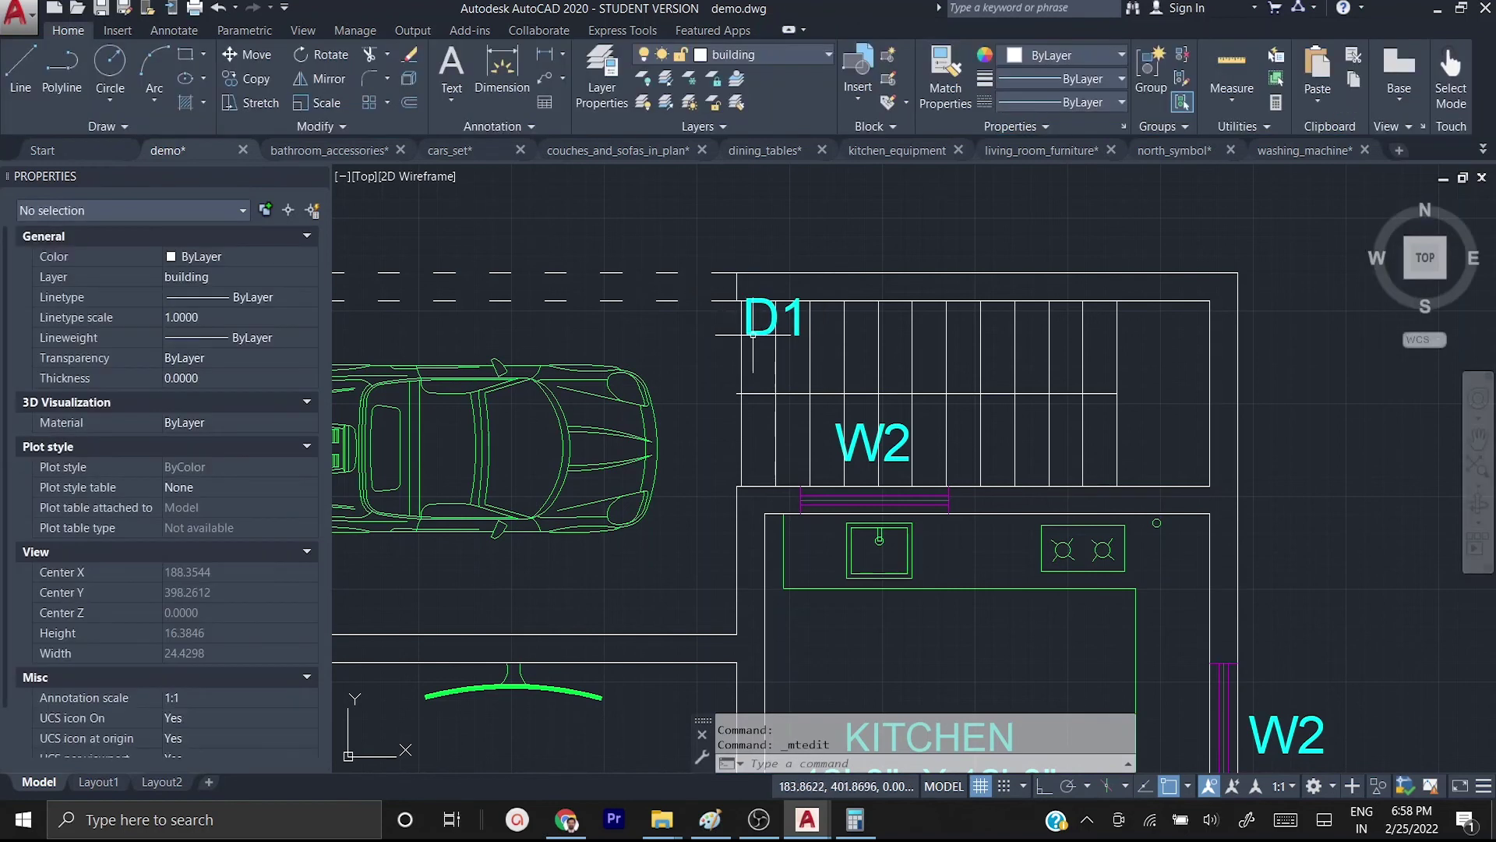
{"action": "left_click", "coordinate": [763, 333]}
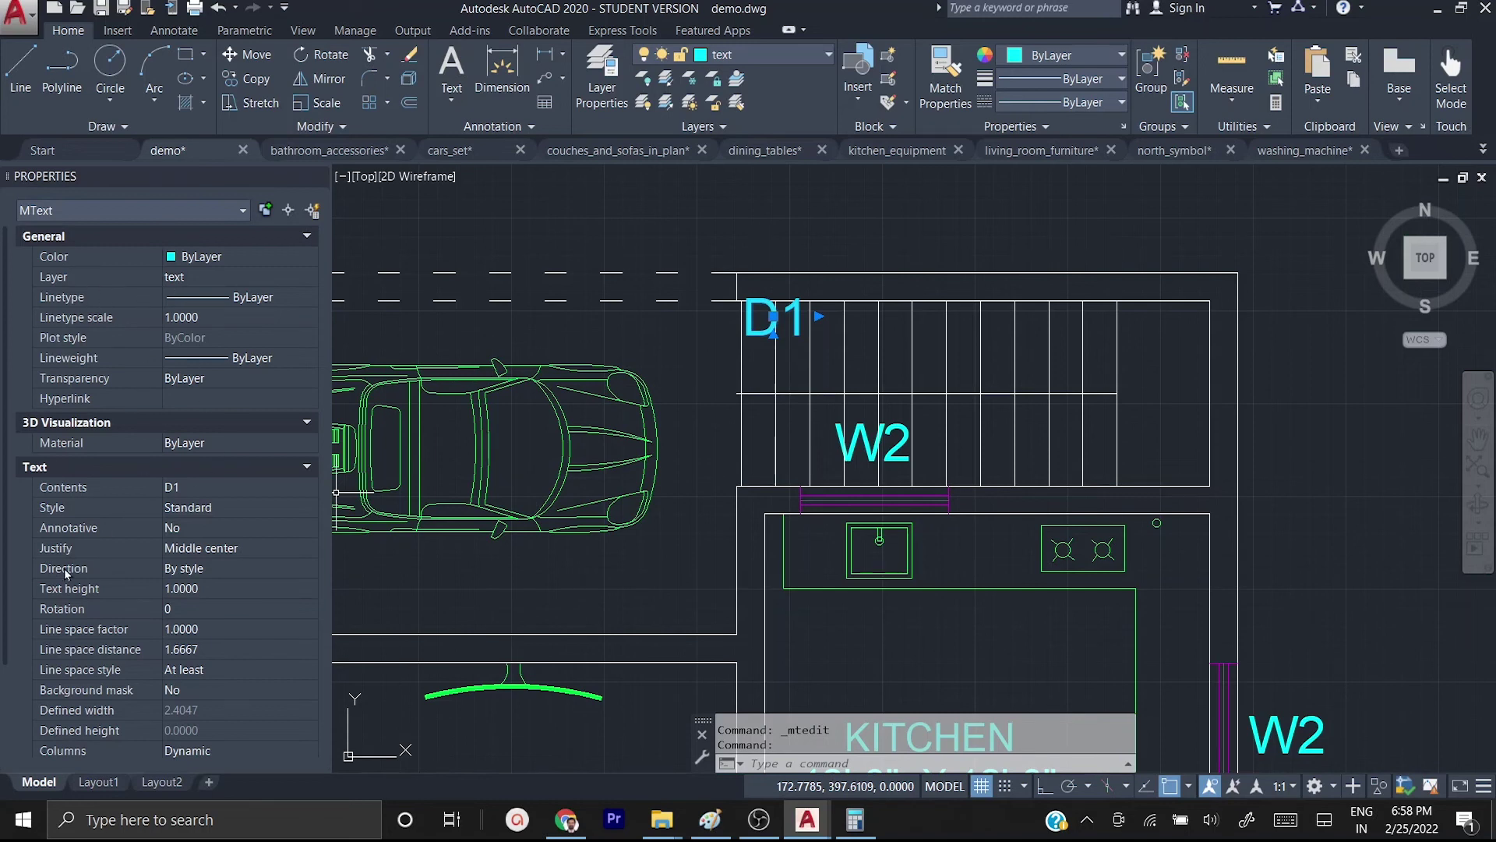
{"action": "left_click", "coordinate": [208, 588]}
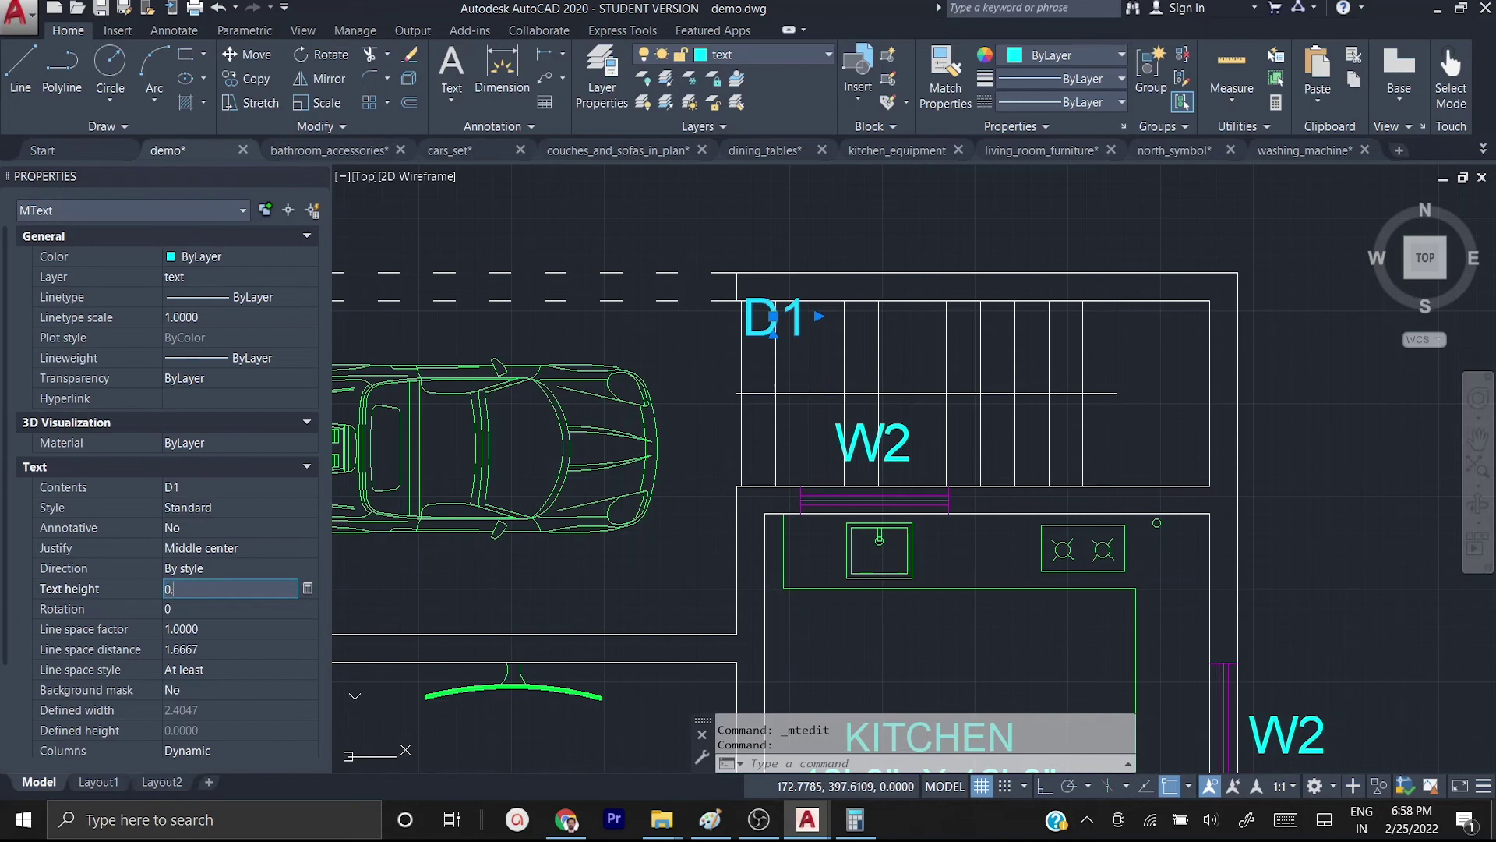
{"action": "key", "text": "Tab"}
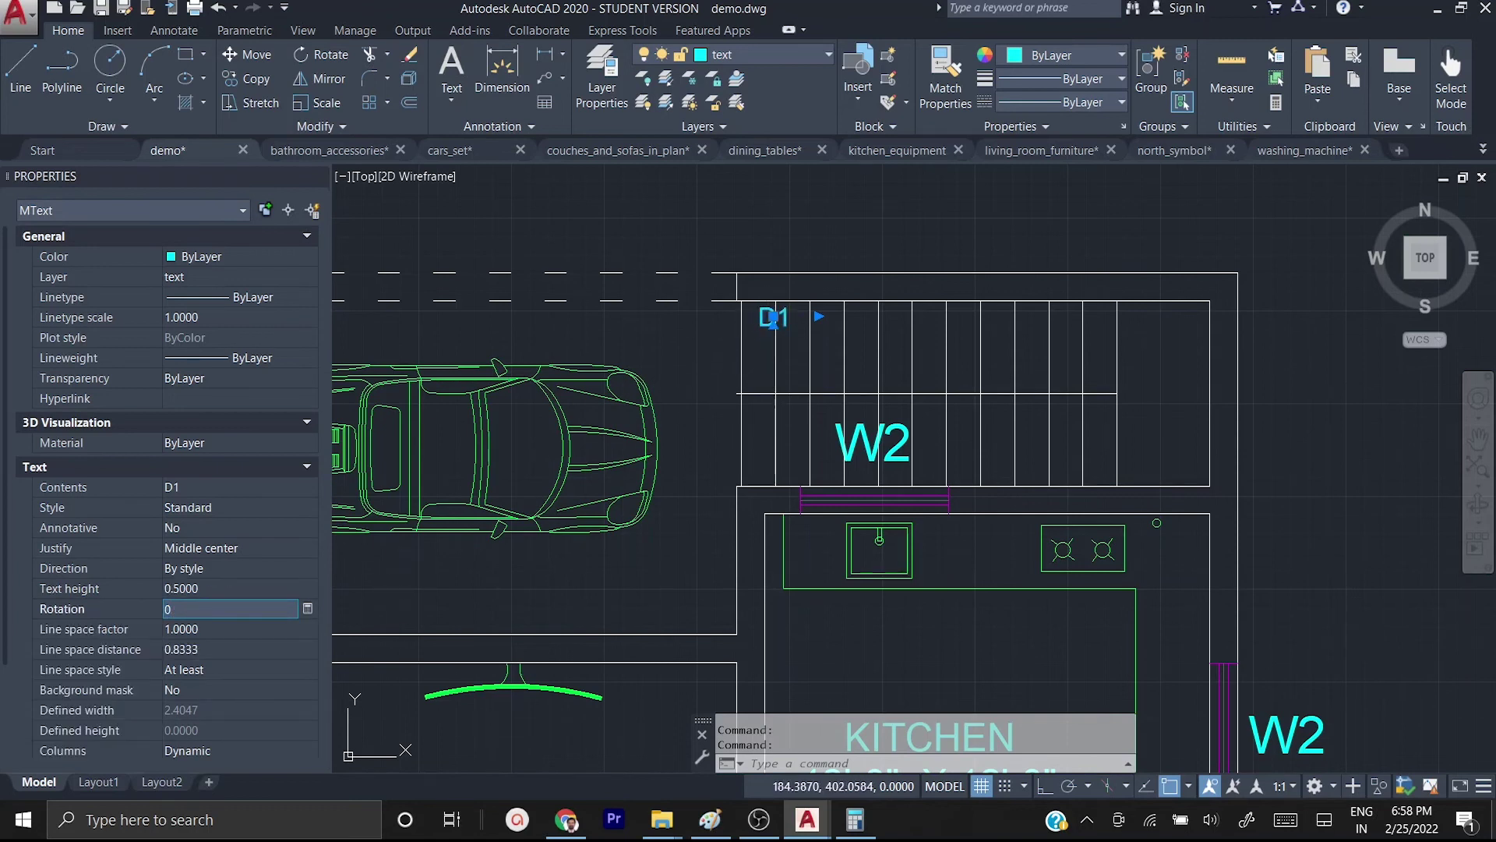
- Change the small staircase label's text to 1 and select the label
{"action": "double_click", "coordinate": [772, 318]}
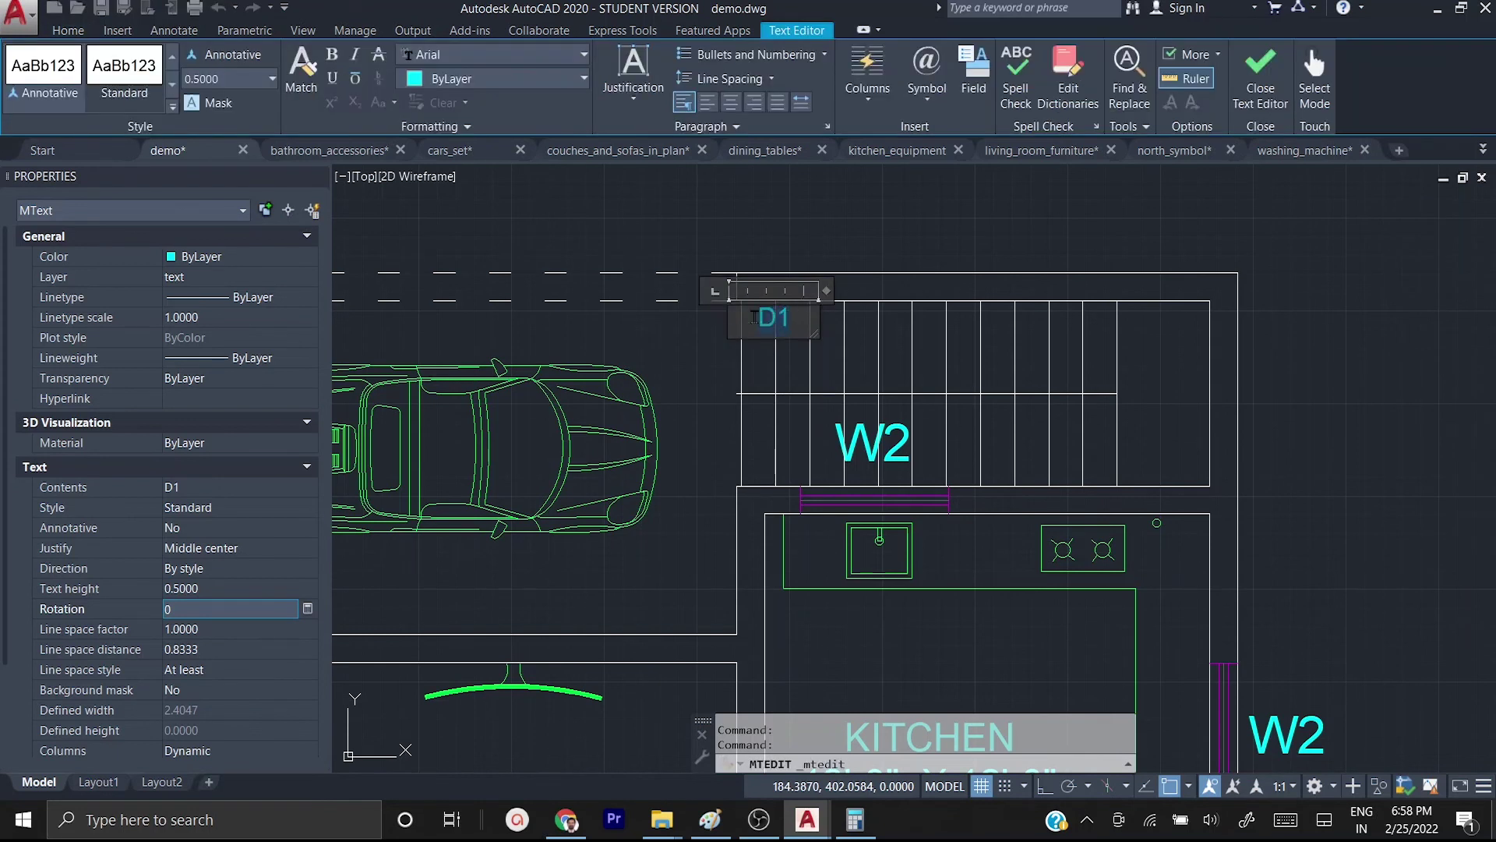
{"action": "type", "text": "1"}
{"action": "left_click", "coordinate": [790, 239]}
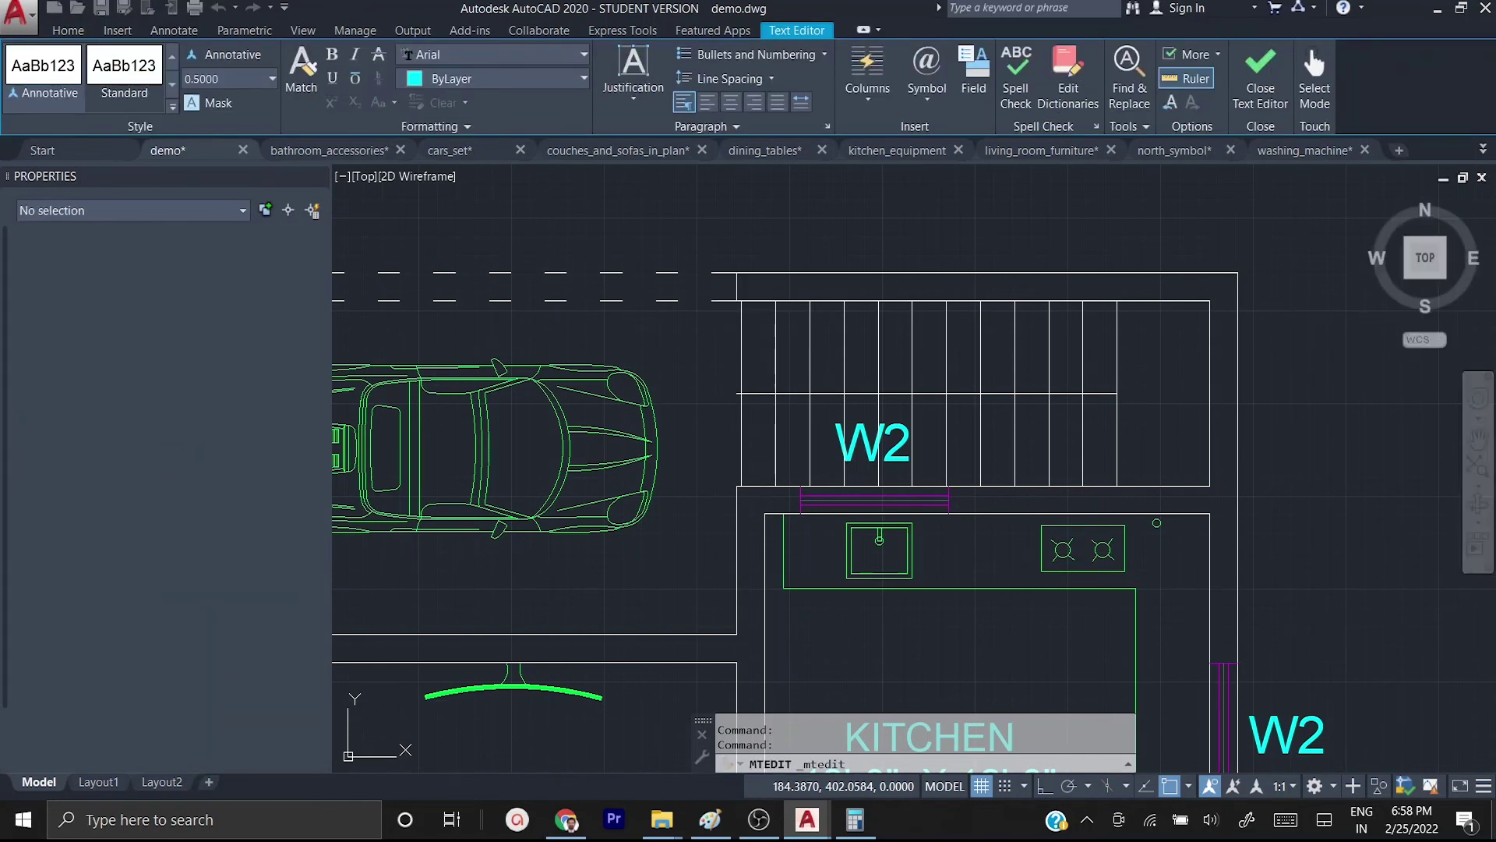
{"action": "left_click", "coordinate": [779, 320]}
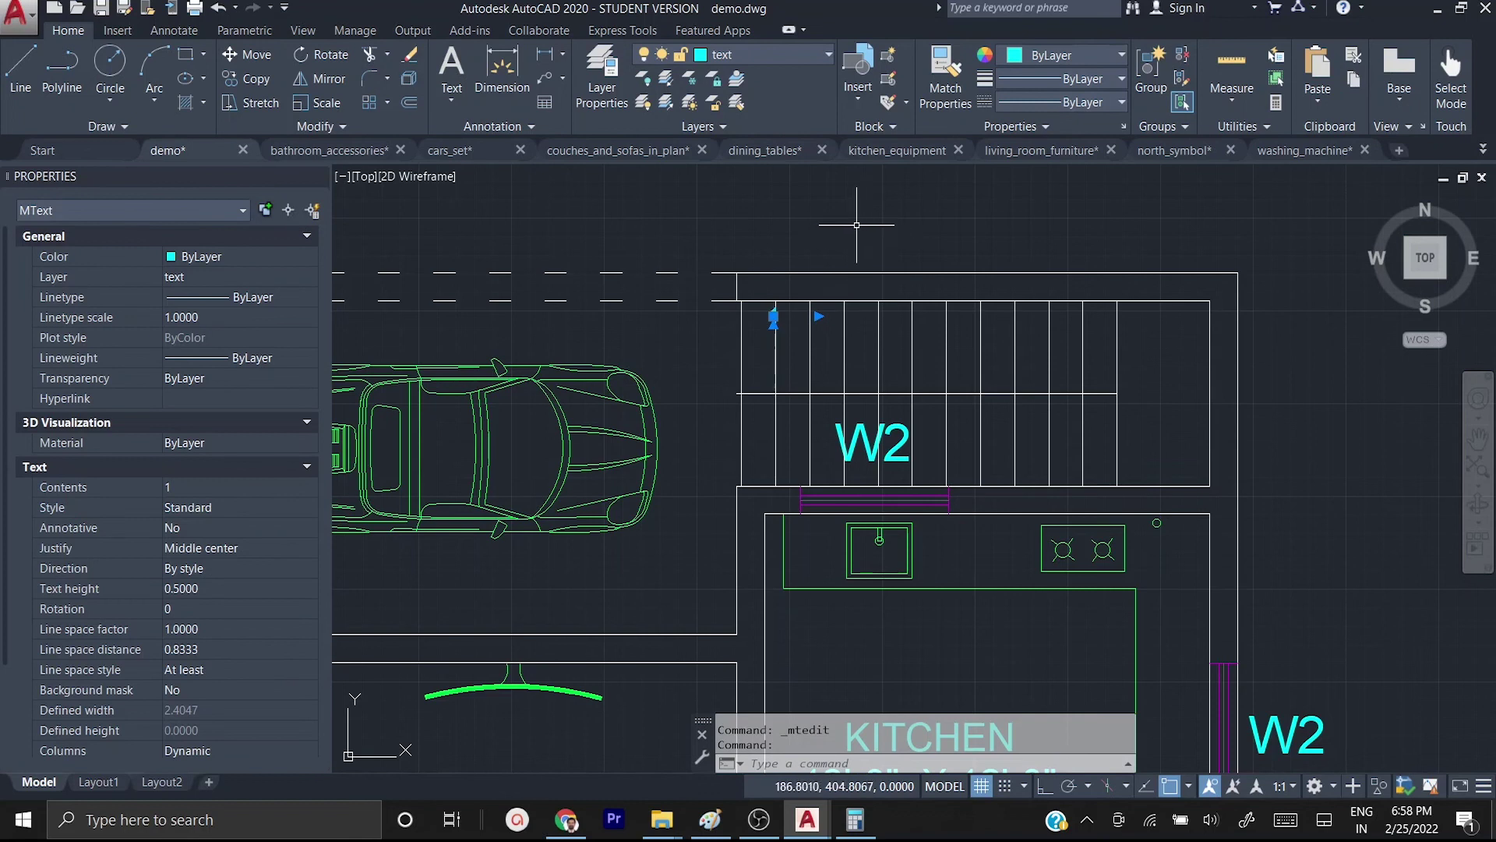
- Move the small label 1 so it sits within the first tread of the staircase's upper flight
{"action": "type", "text": "m"}
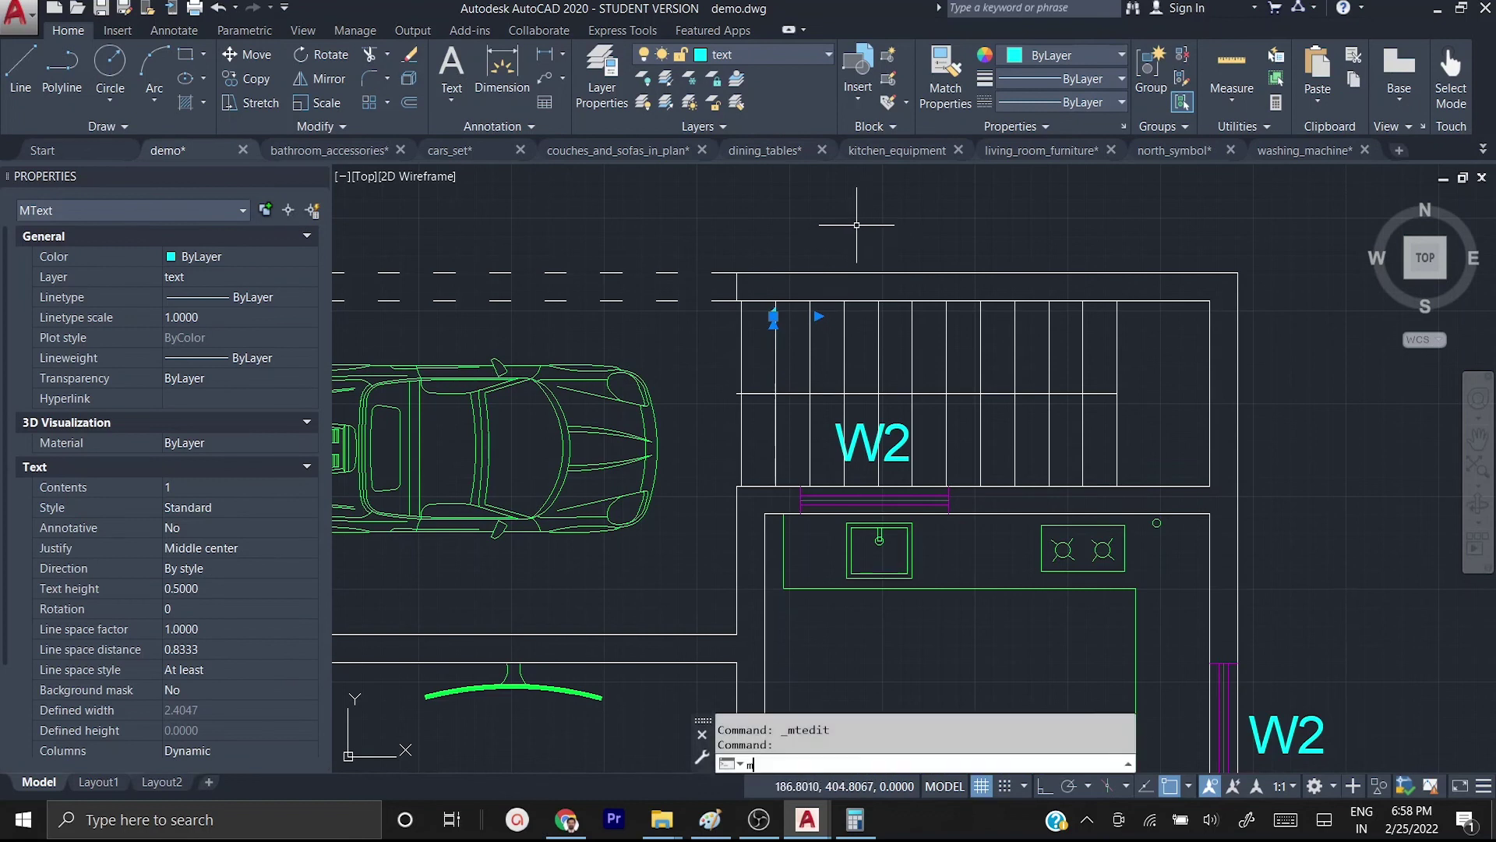
{"action": "key", "text": "Return"}
{"action": "left_click", "coordinate": [861, 217]}
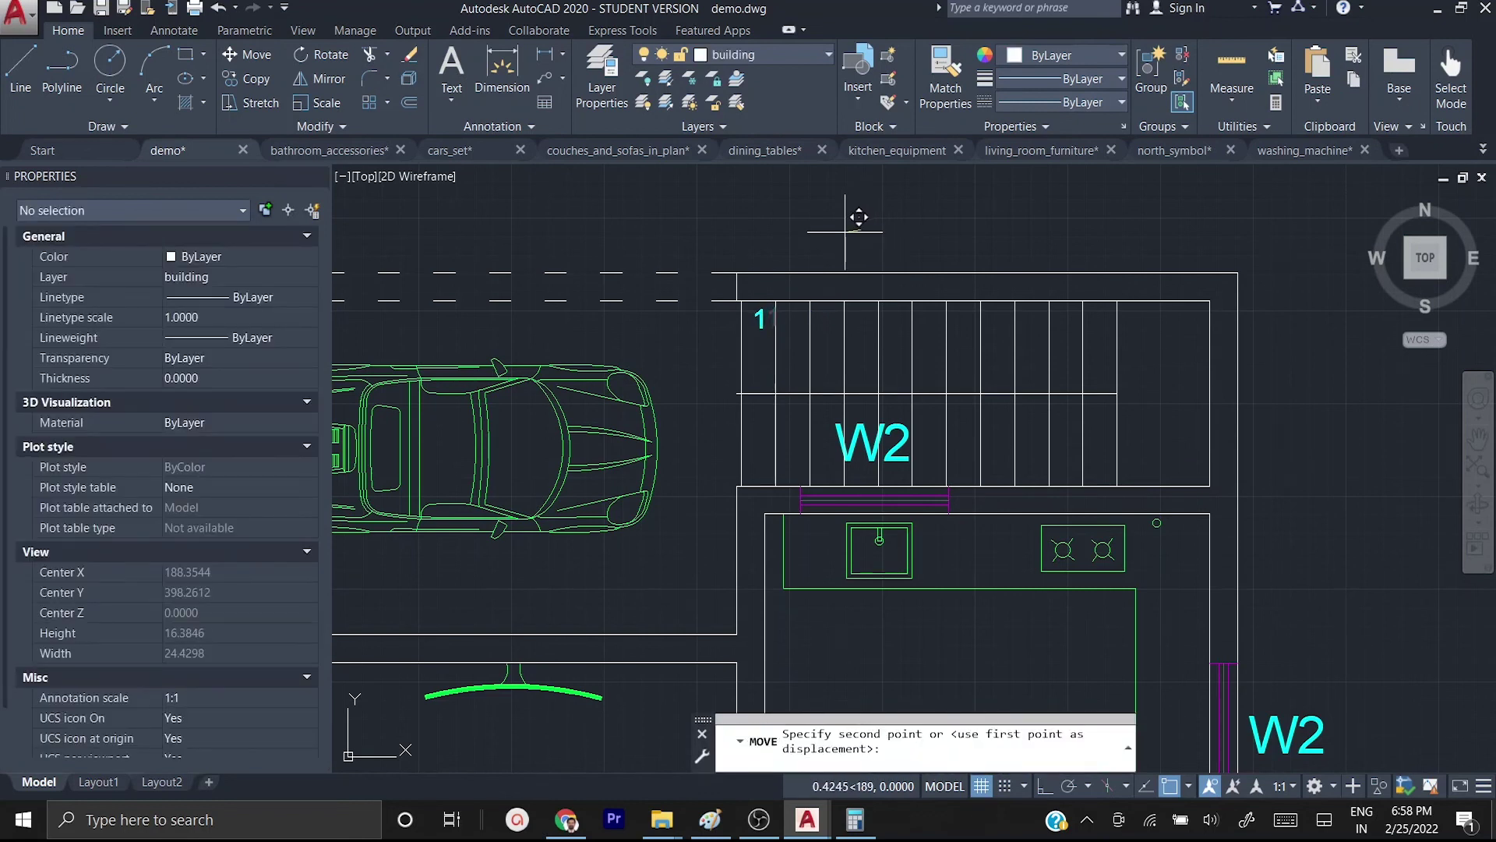
{"action": "left_click", "coordinate": [847, 230]}
- Copy label 1 from the first tread's corner onto every following tread of the upper flight and onto the landing start
{"action": "left_click", "coordinate": [757, 318]}
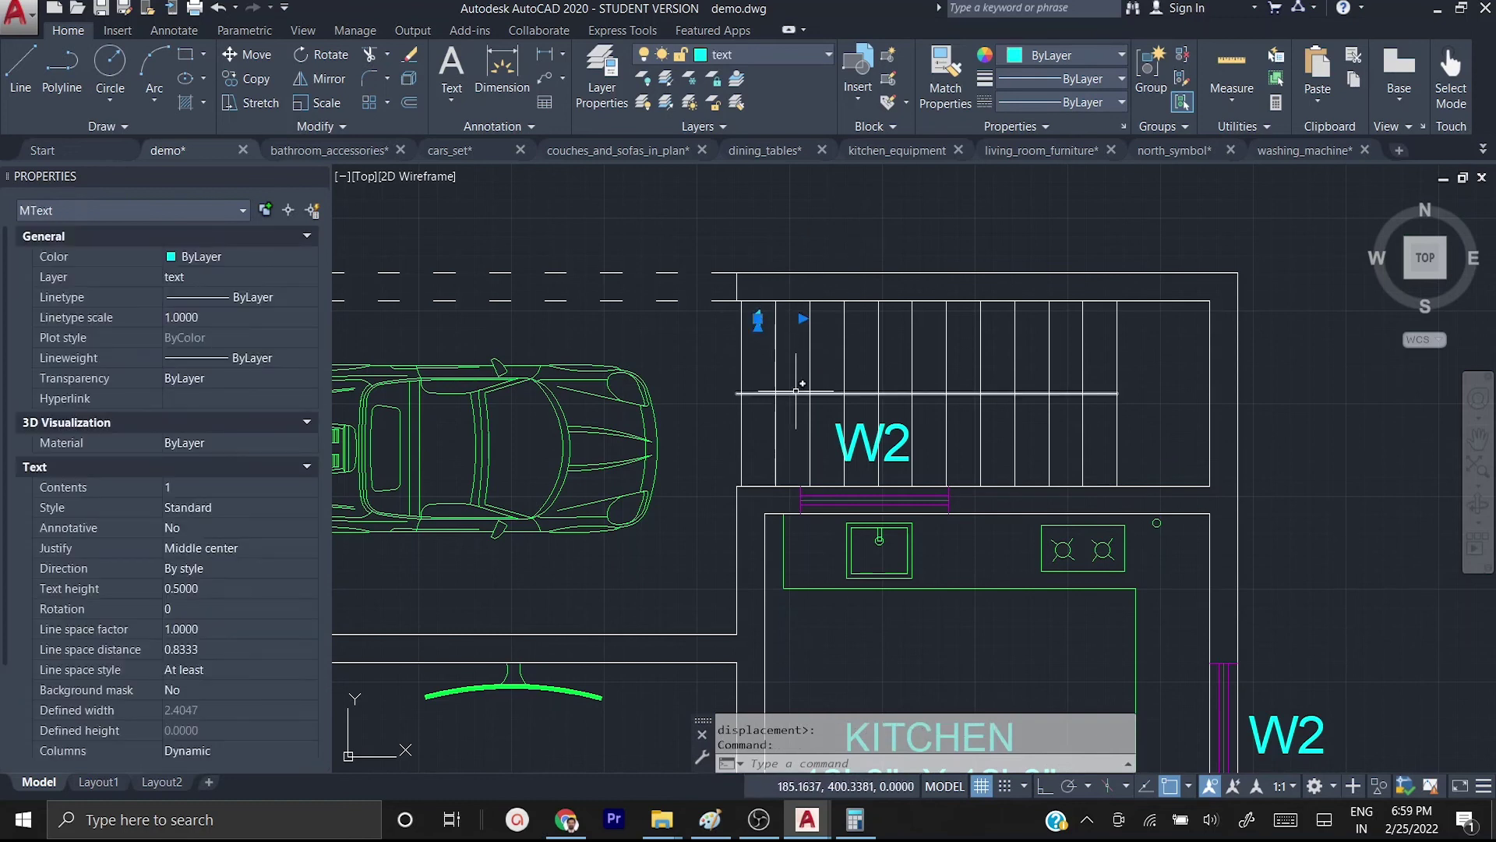
{"action": "type", "text": "co"}
{"action": "key", "text": "Return"}
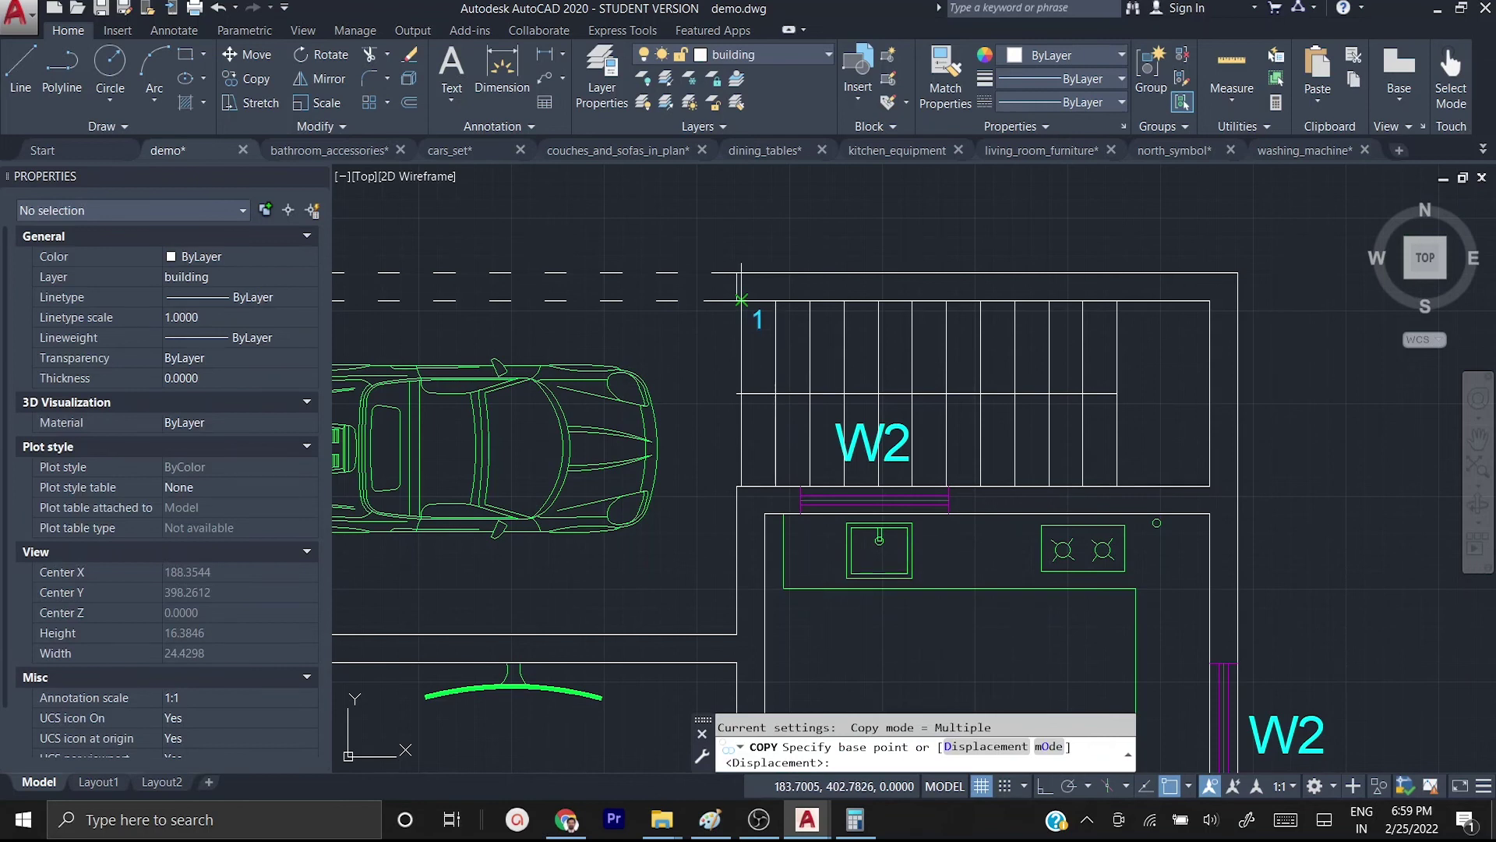
{"action": "left_click", "coordinate": [741, 300]}
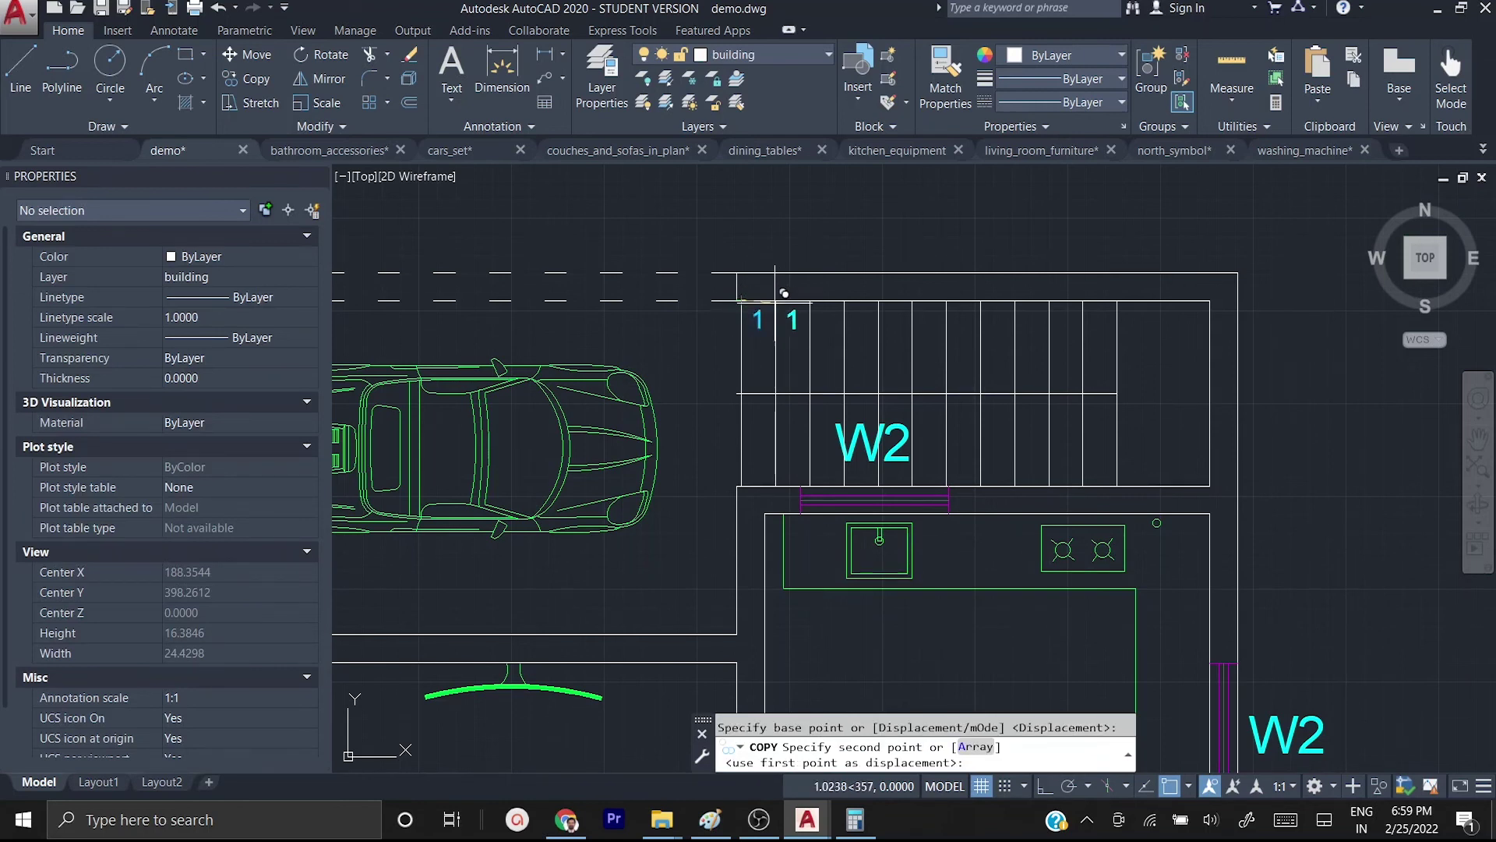
{"action": "left_click", "coordinate": [776, 300]}
{"action": "left_click", "coordinate": [809, 300]}
{"action": "left_click", "coordinate": [844, 300]}
{"action": "left_click", "coordinate": [878, 300]}
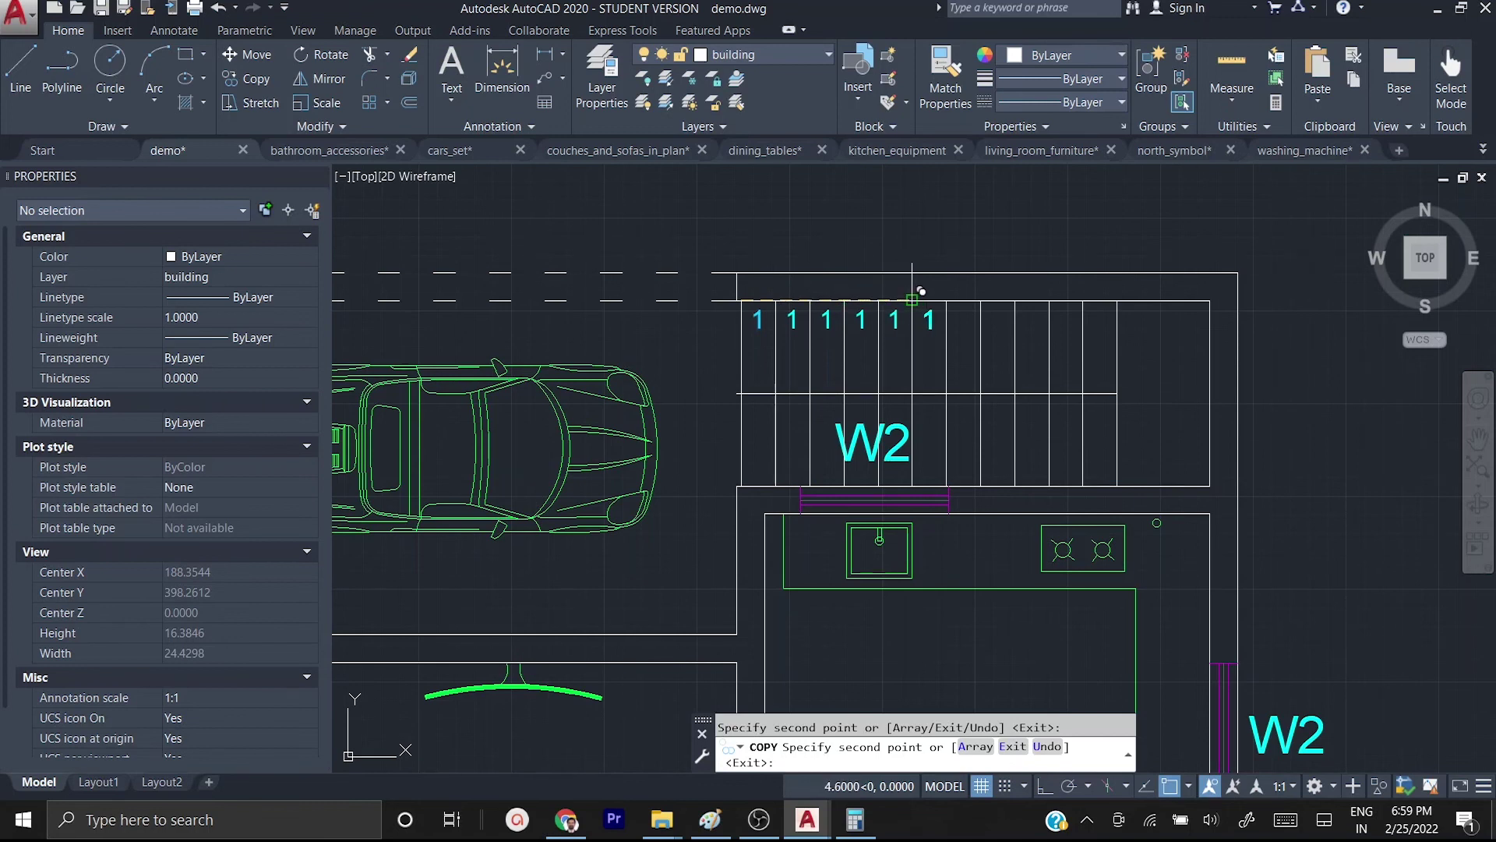
{"action": "left_click", "coordinate": [947, 301]}
{"action": "left_click", "coordinate": [982, 300]}
{"action": "left_click", "coordinate": [1016, 300]}
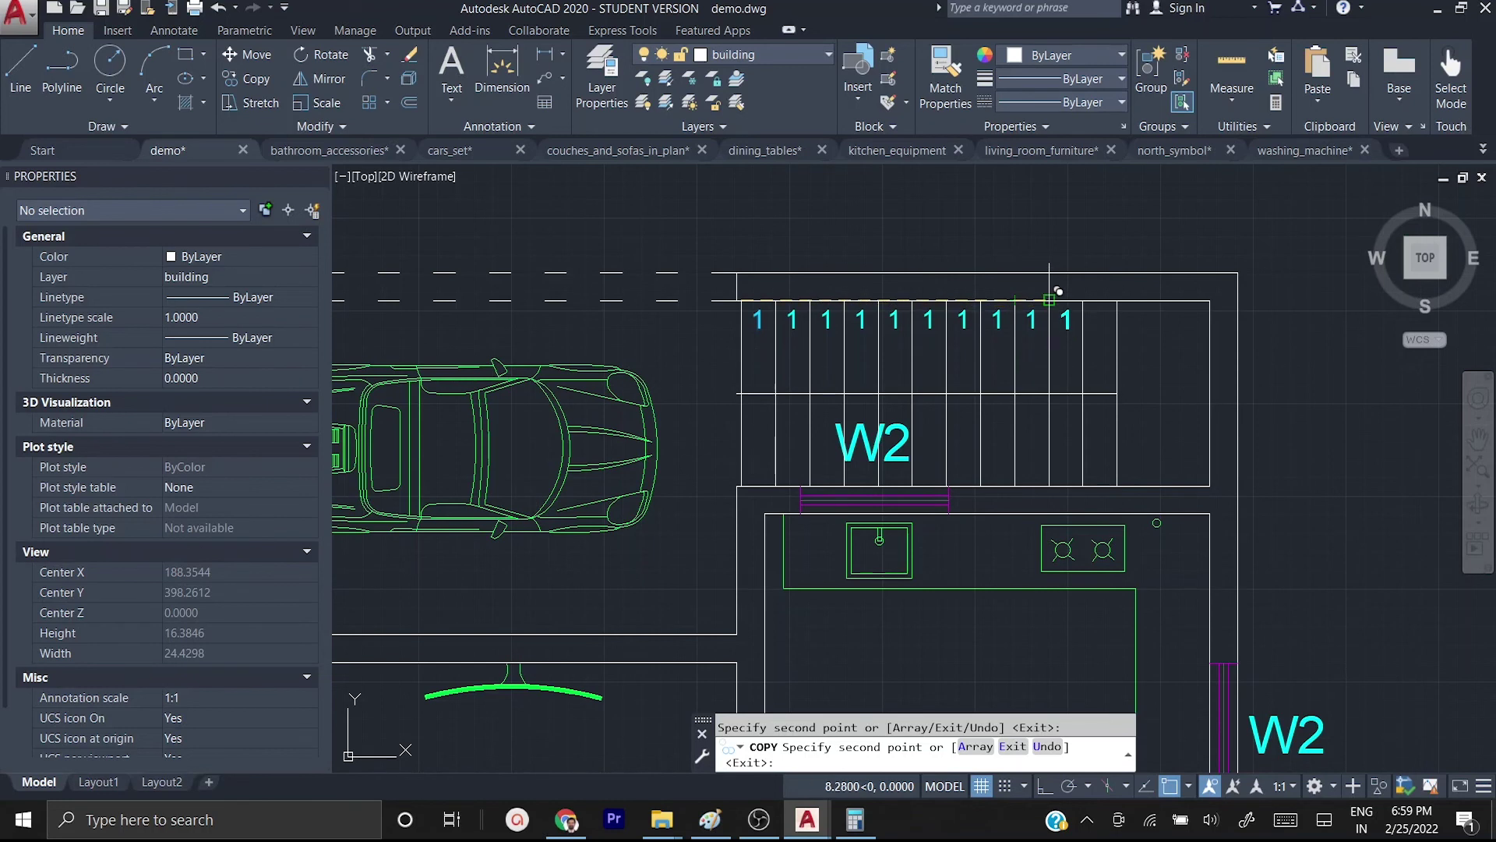
{"action": "left_click", "coordinate": [1050, 300]}
{"action": "left_click", "coordinate": [1084, 300]}
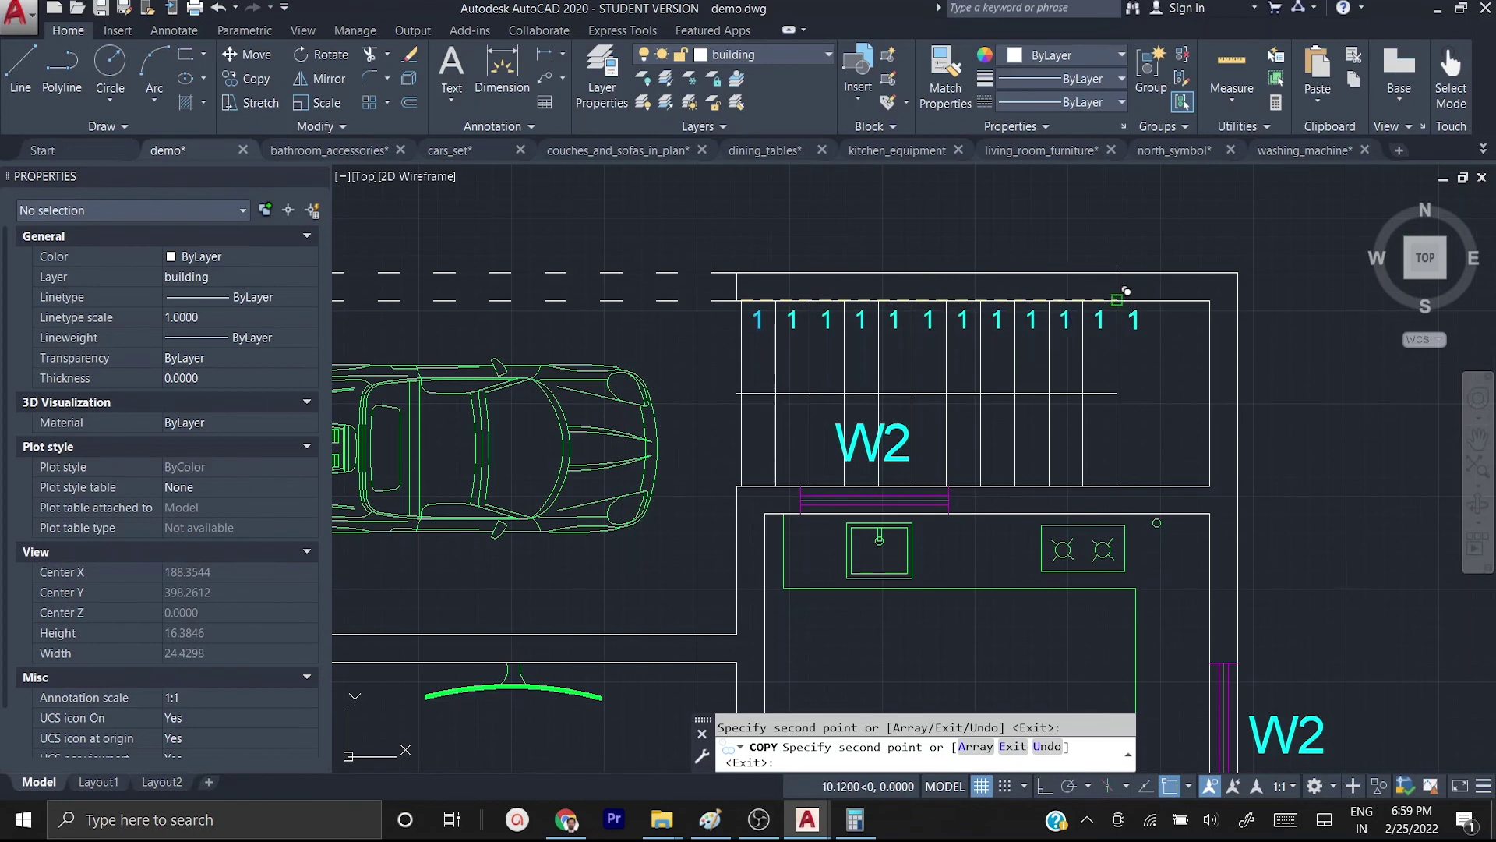
{"action": "left_click", "coordinate": [1117, 301]}
{"action": "key", "text": "Escape"}
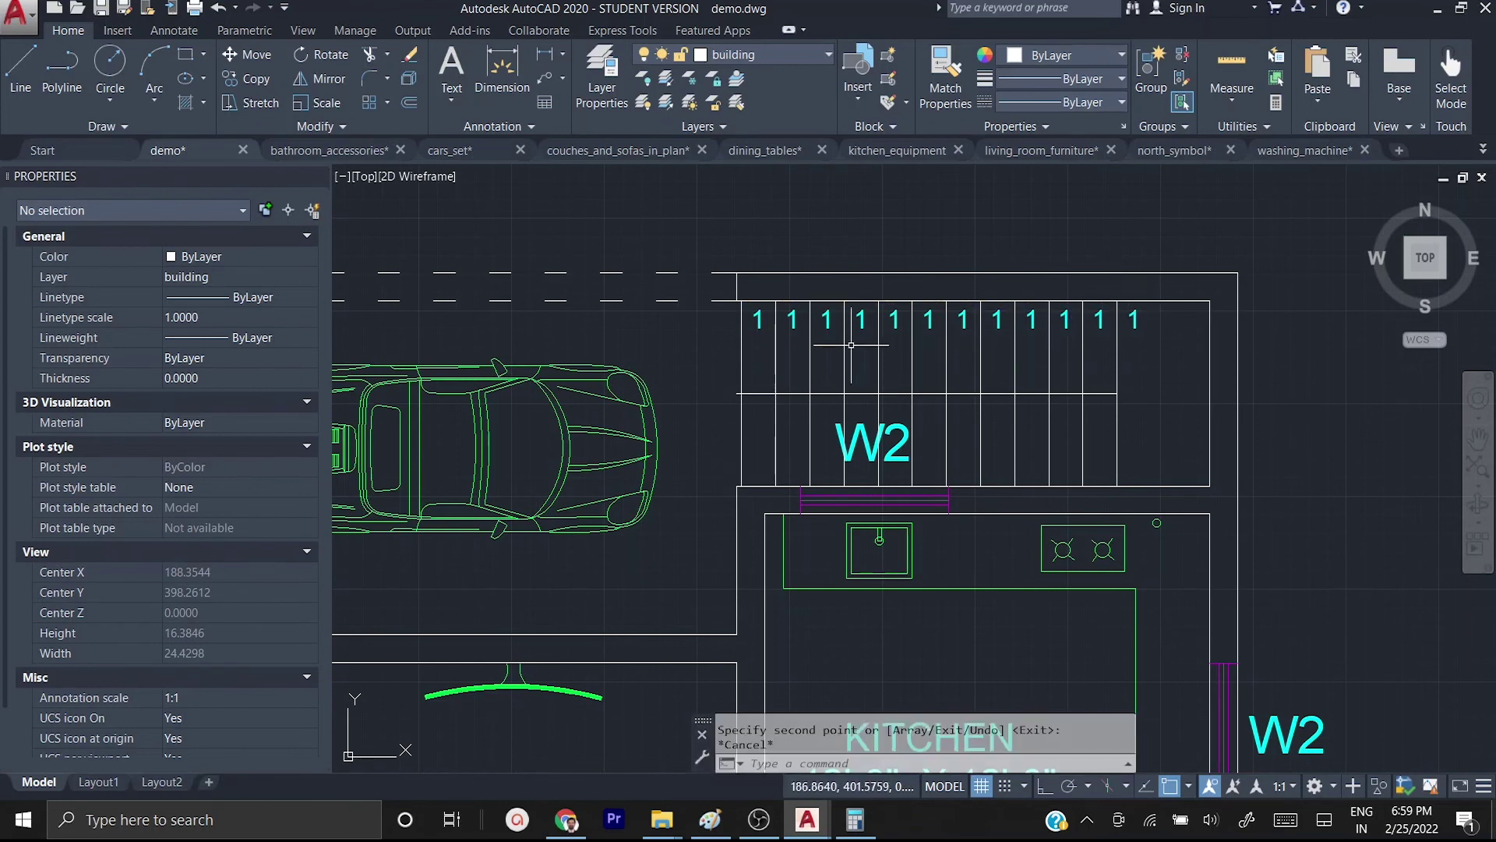
- Renumber the labels on the second, third and fourth treads of the upper flight as 2, 3 and 4
{"action": "left_click", "coordinate": [791, 320]}
{"action": "double_click", "coordinate": [792, 320]}
{"action": "type", "text": "2"}
{"action": "key", "text": "Escape"}
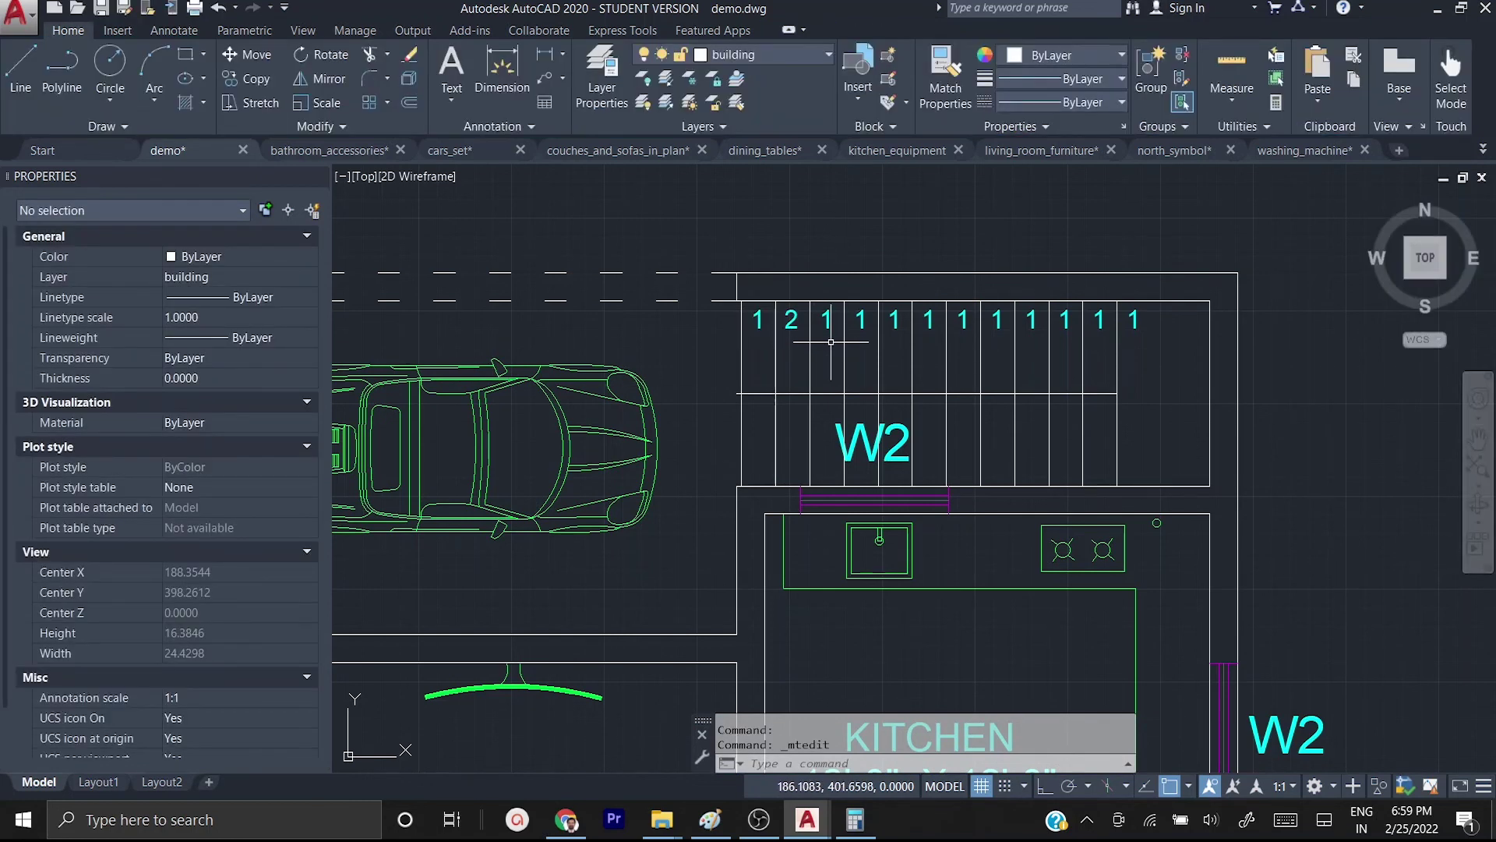
{"action": "left_click", "coordinate": [831, 325]}
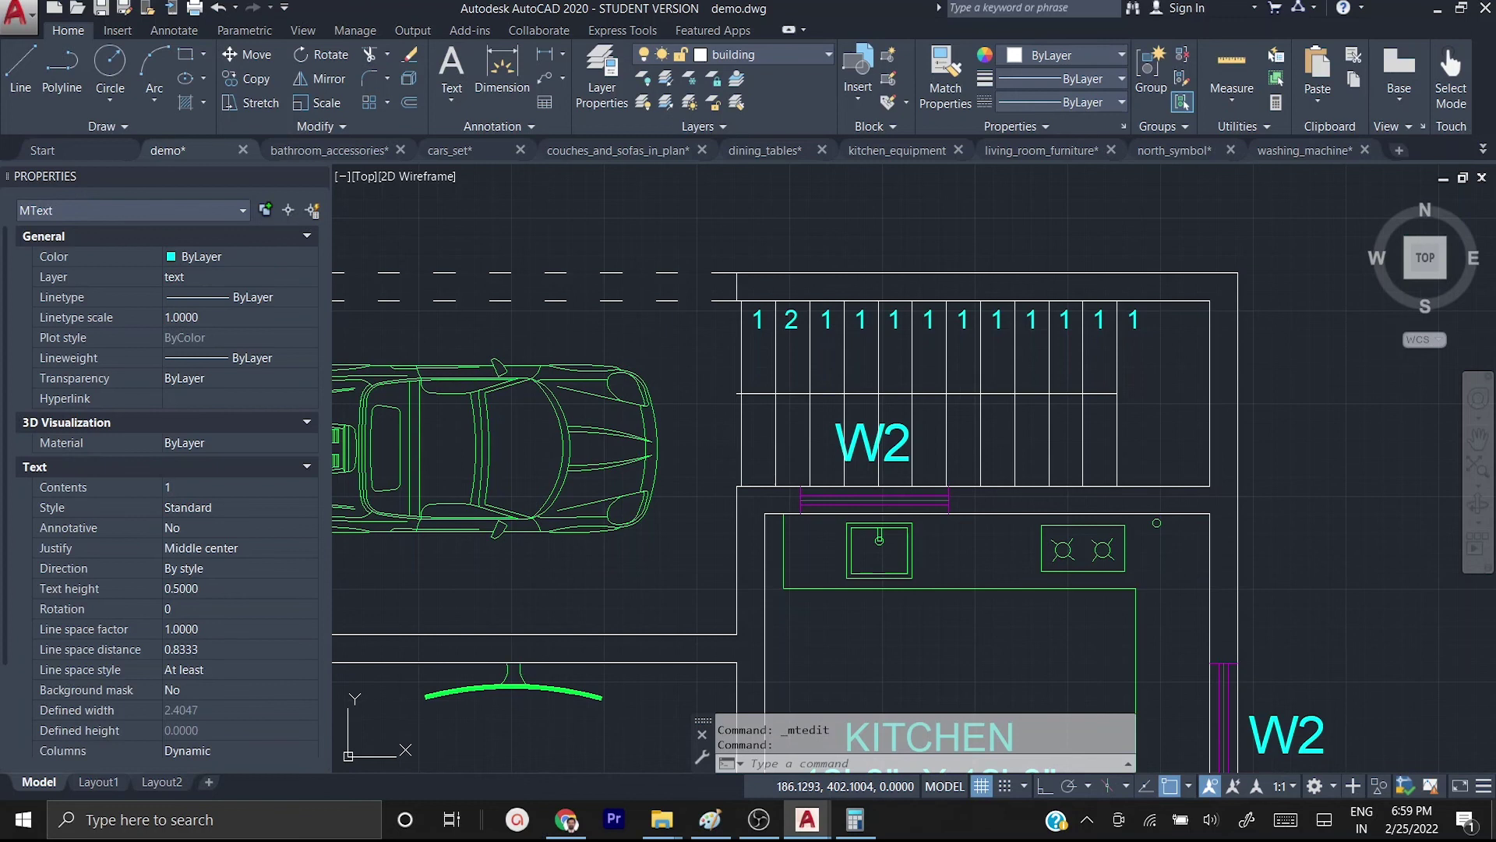
{"action": "double_click", "coordinate": [827, 319]}
{"action": "type", "text": "3"}
{"action": "key", "text": "Escape"}
{"action": "left_click", "coordinate": [861, 320]}
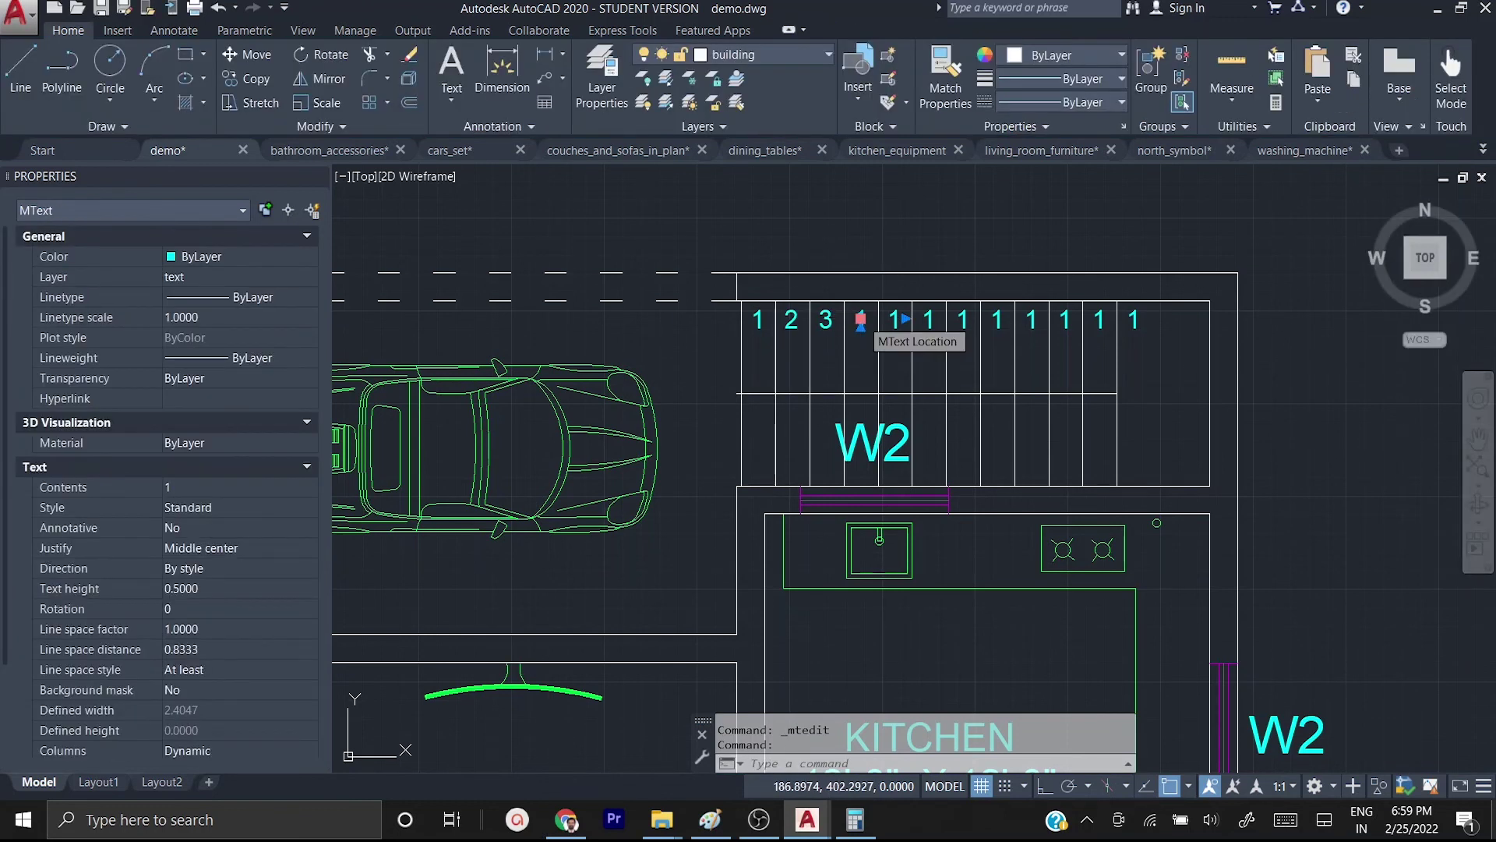
{"action": "double_click", "coordinate": [860, 320]}
{"action": "type", "text": "4"}
{"action": "key", "text": "Escape"}
- Renumber the labels on the fifth, sixth and seventh treads of the upper flight as 5, 6 and 7
{"action": "left_click", "coordinate": [894, 319]}
{"action": "double_click", "coordinate": [887, 319]}
{"action": "type", "text": "5"}
{"action": "key", "text": "Escape"}
{"action": "left_click", "coordinate": [928, 319]}
{"action": "double_click", "coordinate": [928, 319]}
{"action": "type", "text": "6"}
{"action": "key", "text": "Escape"}
{"action": "left_click", "coordinate": [963, 320]}
{"action": "double_click", "coordinate": [963, 319]}
{"action": "type", "text": "7"}
{"action": "key", "text": "Escape"}
- Renumber the labels on the eighth, ninth and tenth treads of the upper flight as 8, 9 and 10
{"action": "left_click", "coordinate": [997, 320]}
{"action": "double_click", "coordinate": [997, 319]}
{"action": "type", "text": "8"}
{"action": "key", "text": "Escape"}
{"action": "left_click", "coordinate": [1031, 319]}
{"action": "double_click", "coordinate": [1031, 319]}
{"action": "type", "text": "9"}
{"action": "key", "text": "Escape"}
{"action": "left_click", "coordinate": [1065, 319]}
{"action": "double_click", "coordinate": [1065, 320]}
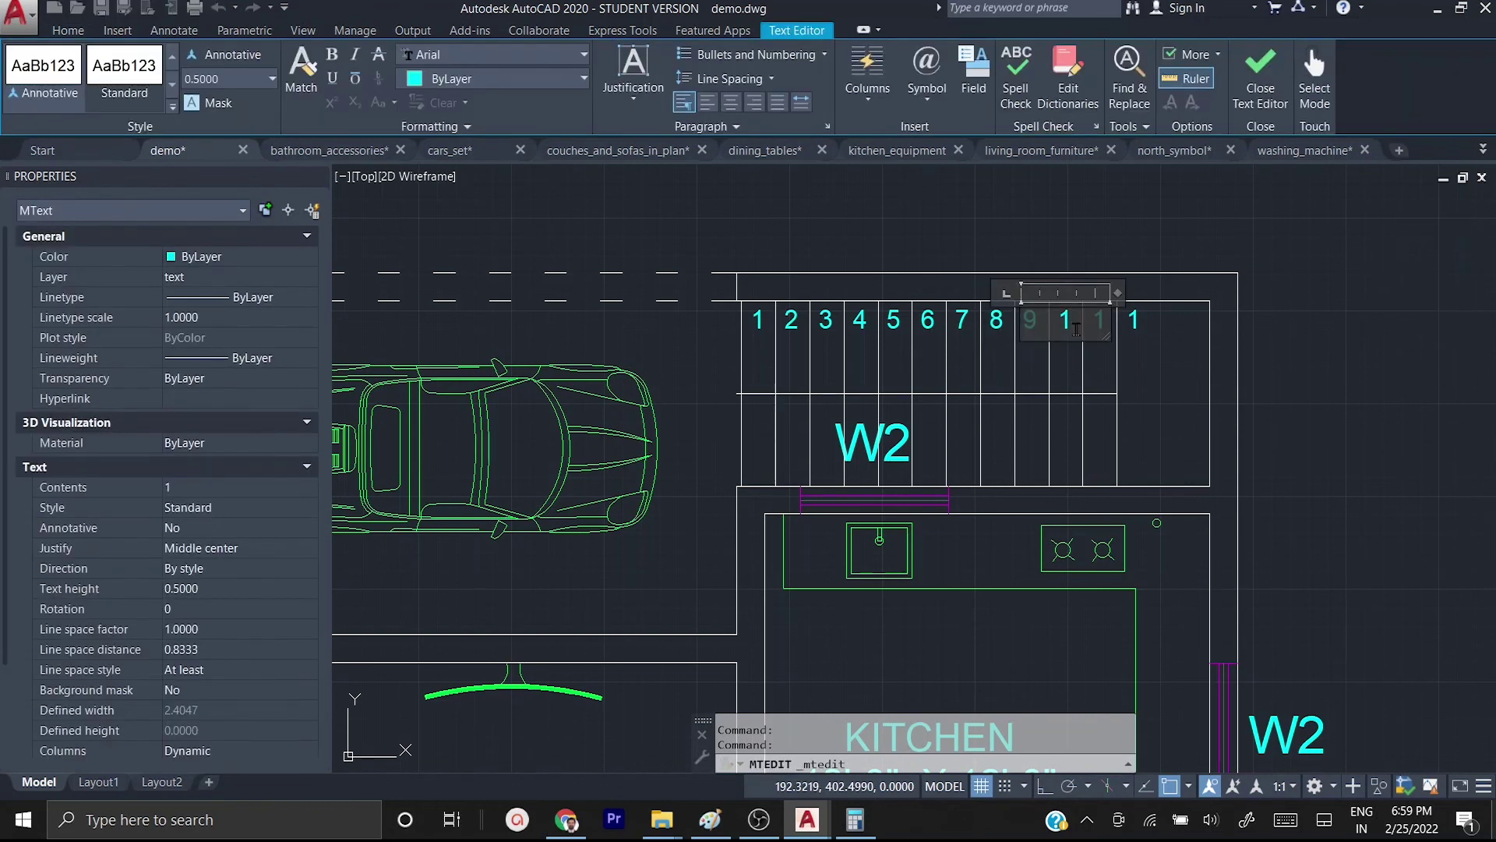
{"action": "type", "text": "10"}
{"action": "key", "text": "Escape"}
- Change the label on the upper flight's last tread to 11 and the one on the landing to 12
{"action": "left_click", "coordinate": [1100, 319]}
{"action": "double_click", "coordinate": [1099, 319]}
{"action": "type", "text": "11"}
{"action": "key", "text": "Escape"}
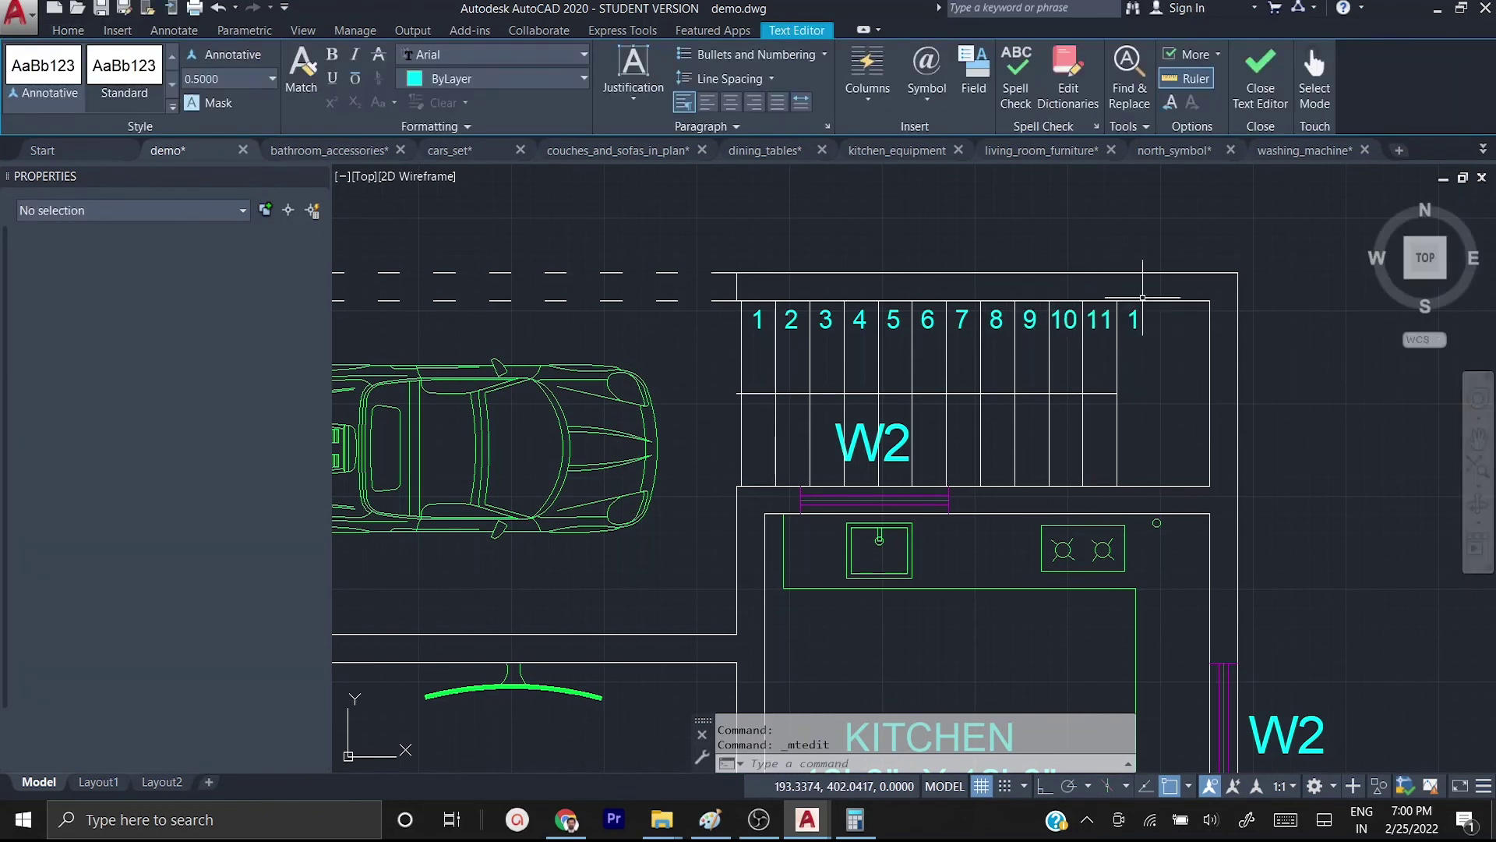
{"action": "left_click", "coordinate": [1134, 319]}
{"action": "double_click", "coordinate": [1134, 319]}
{"action": "type", "text": "12"}
{"action": "key", "text": "Escape"}
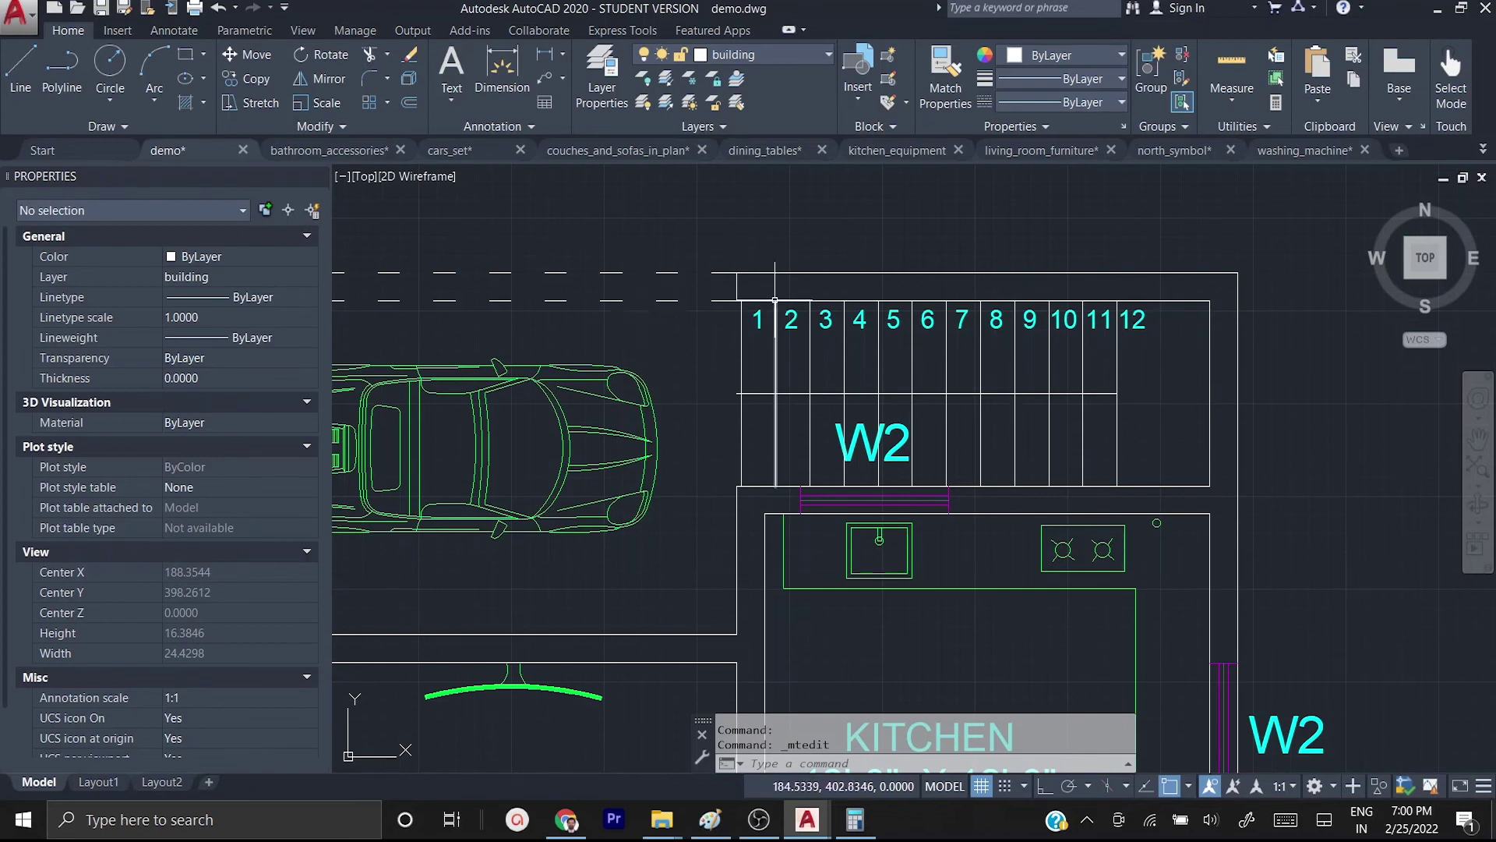
{"action": "left_click", "coordinate": [742, 294]}
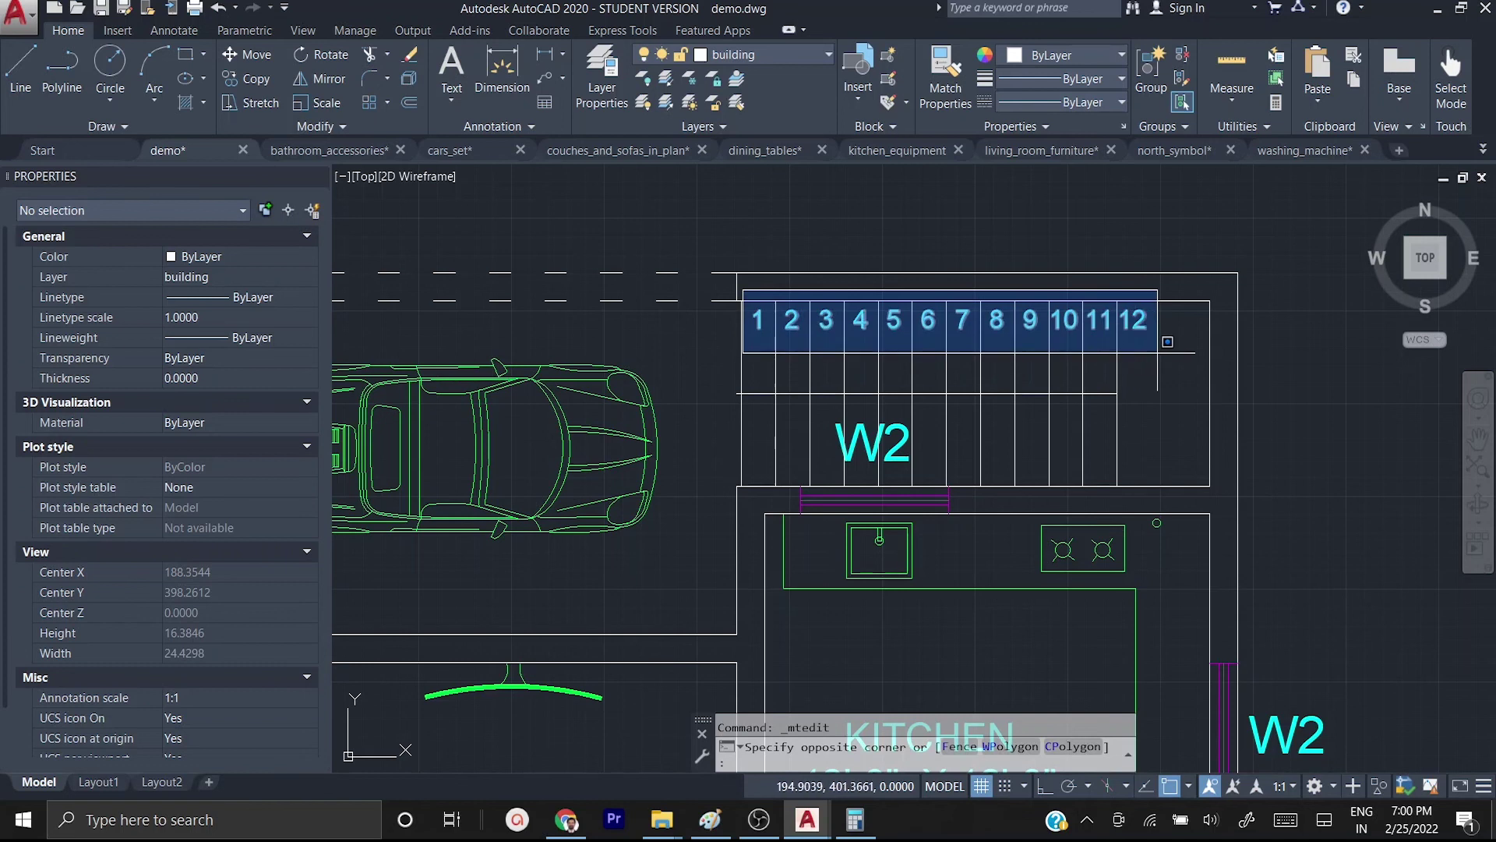
{"action": "left_click", "coordinate": [758, 281]}
{"action": "left_click", "coordinate": [748, 283]}
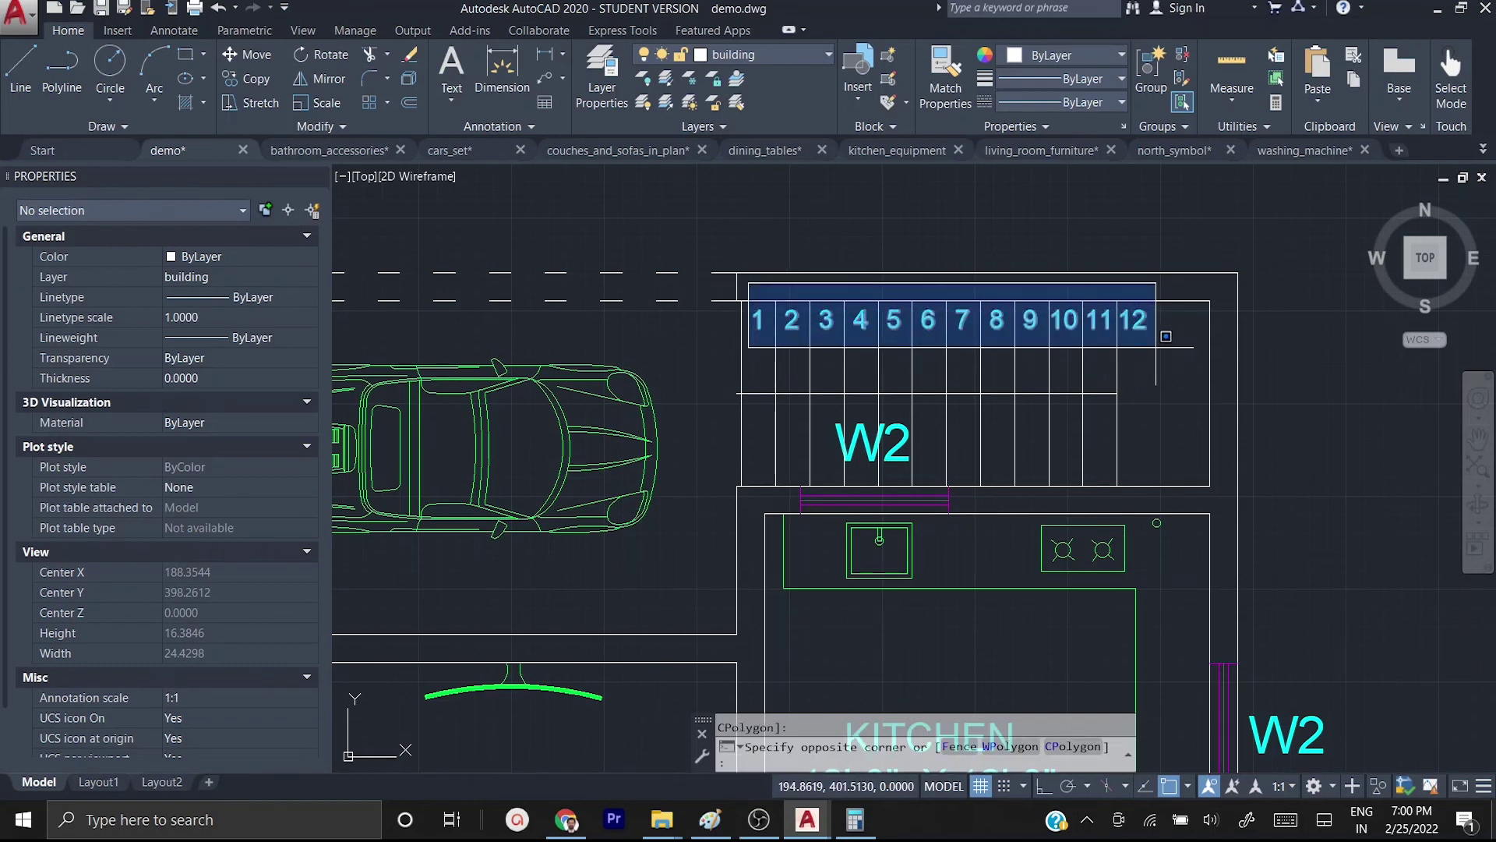
{"action": "left_click", "coordinate": [787, 300]}
{"action": "left_click", "coordinate": [1183, 350]}
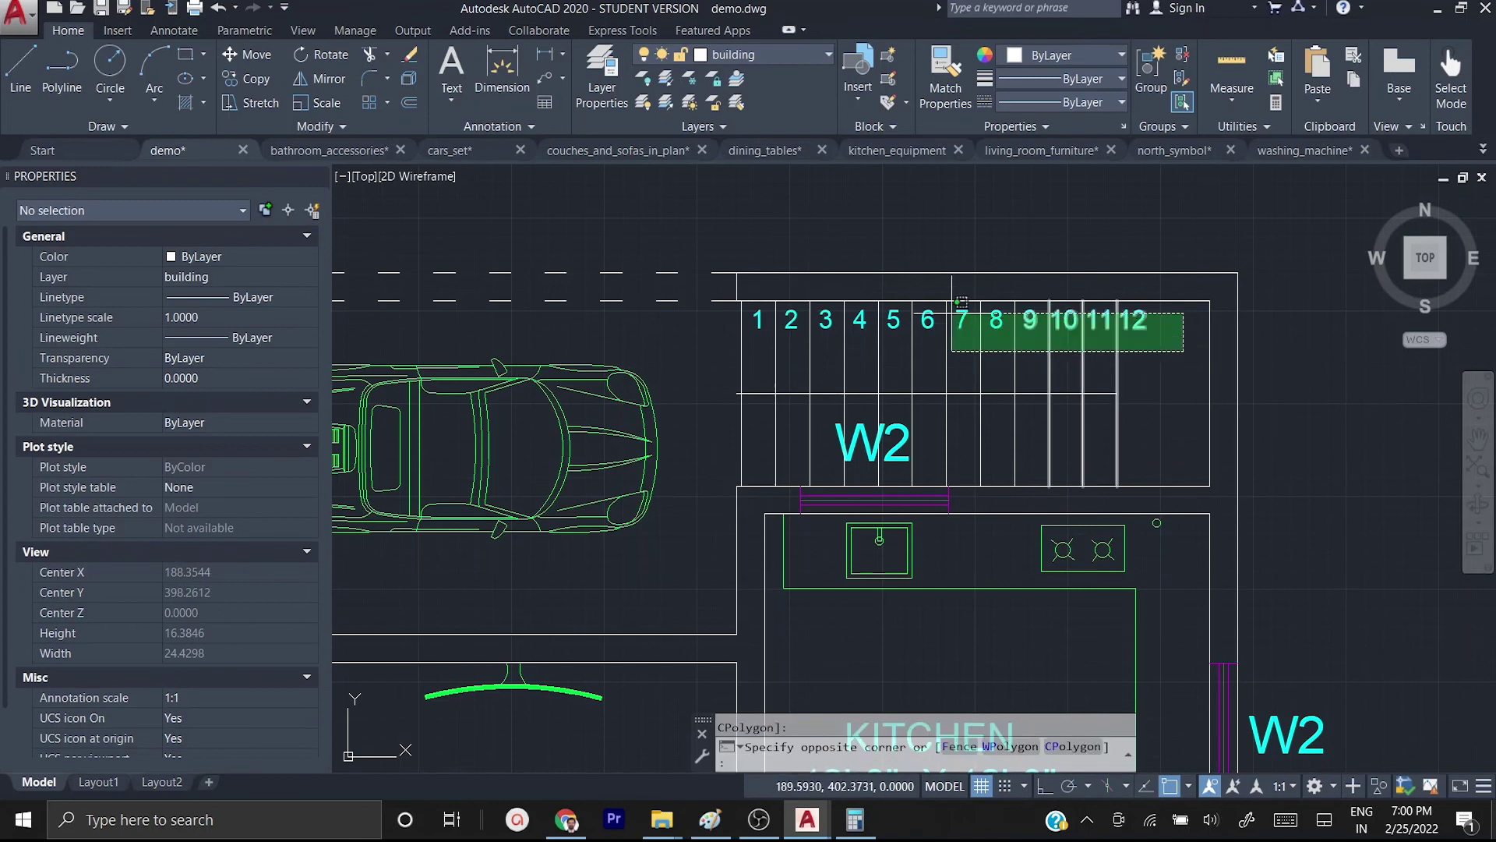
{"action": "left_click", "coordinate": [715, 223]}
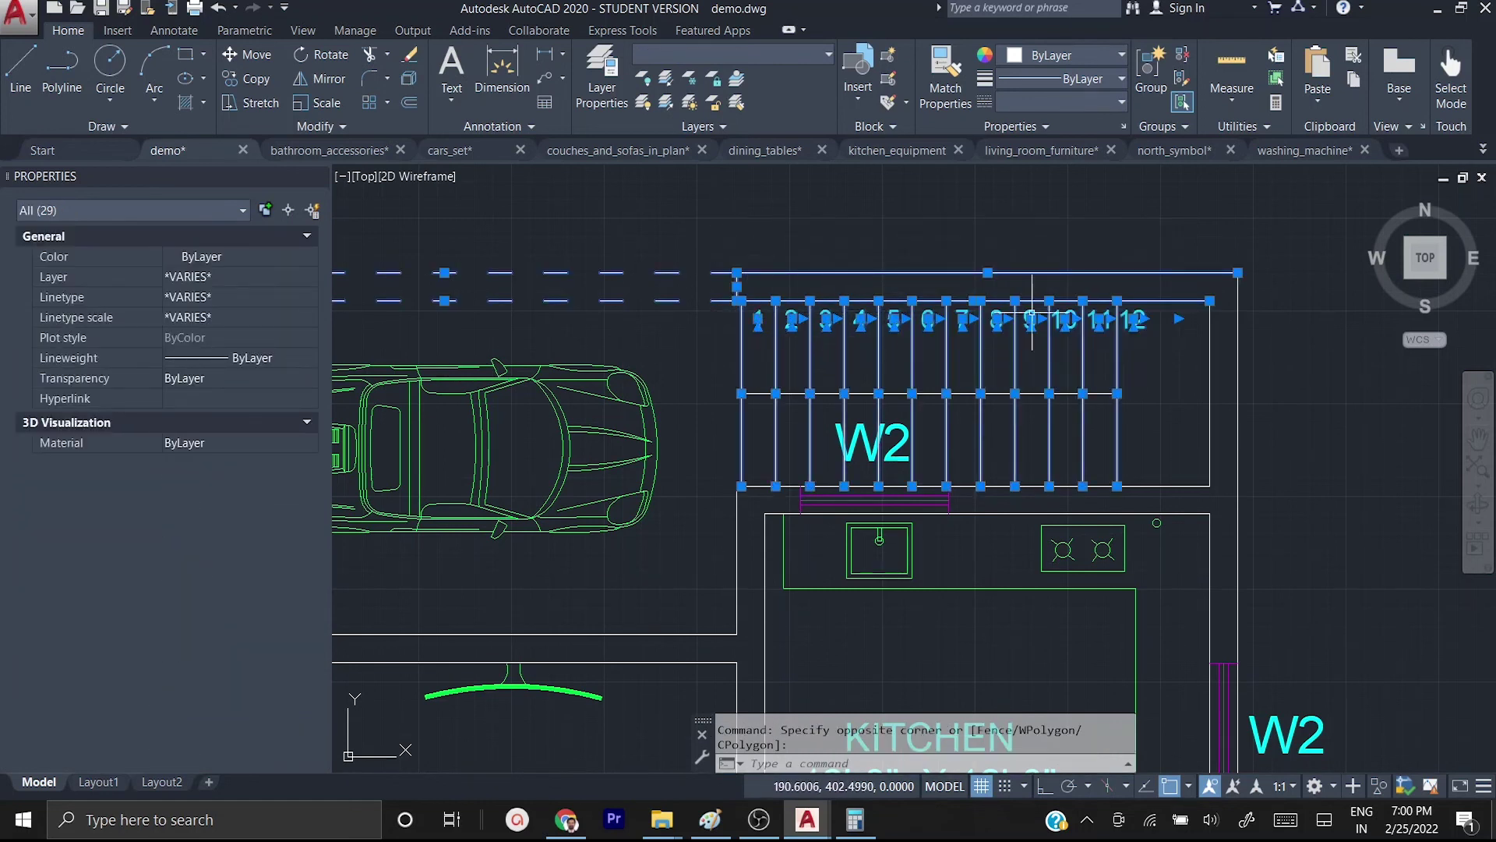
{"action": "left_click", "coordinate": [1177, 345]}
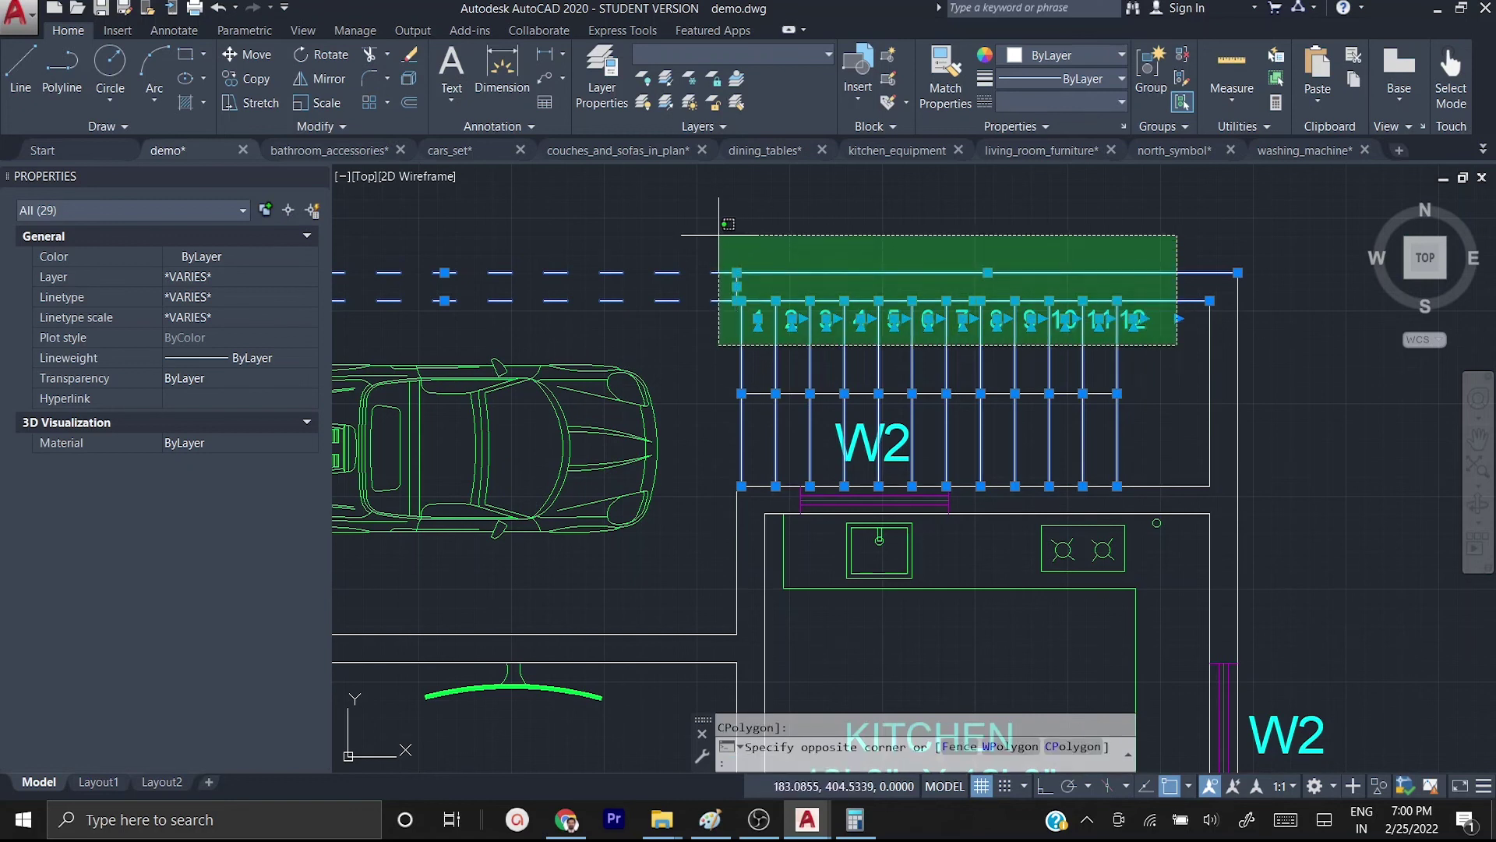
{"action": "left_click", "coordinate": [719, 234]}
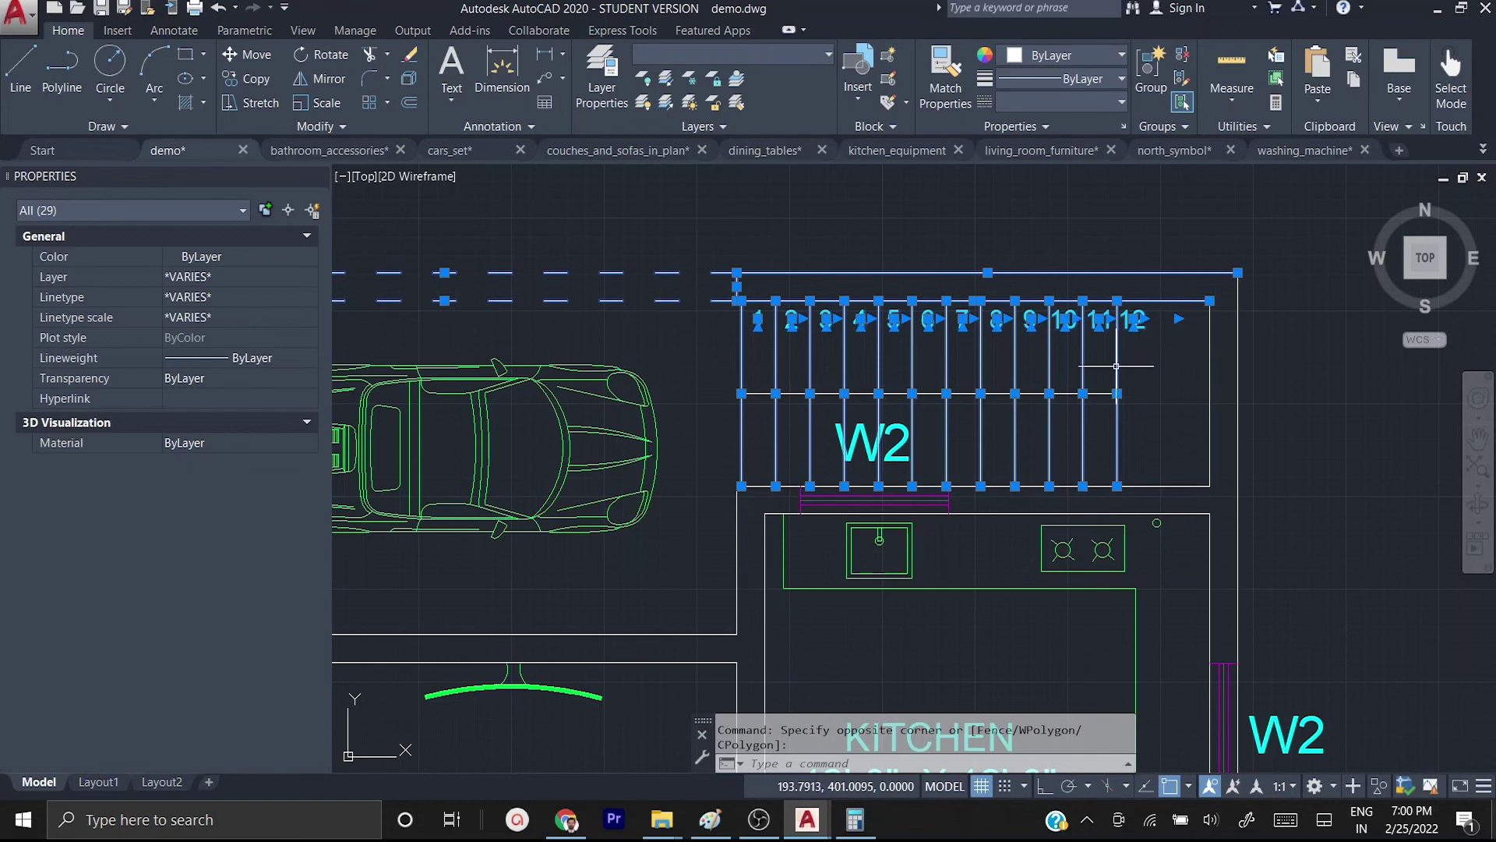
{"action": "key", "text": "Escape"}
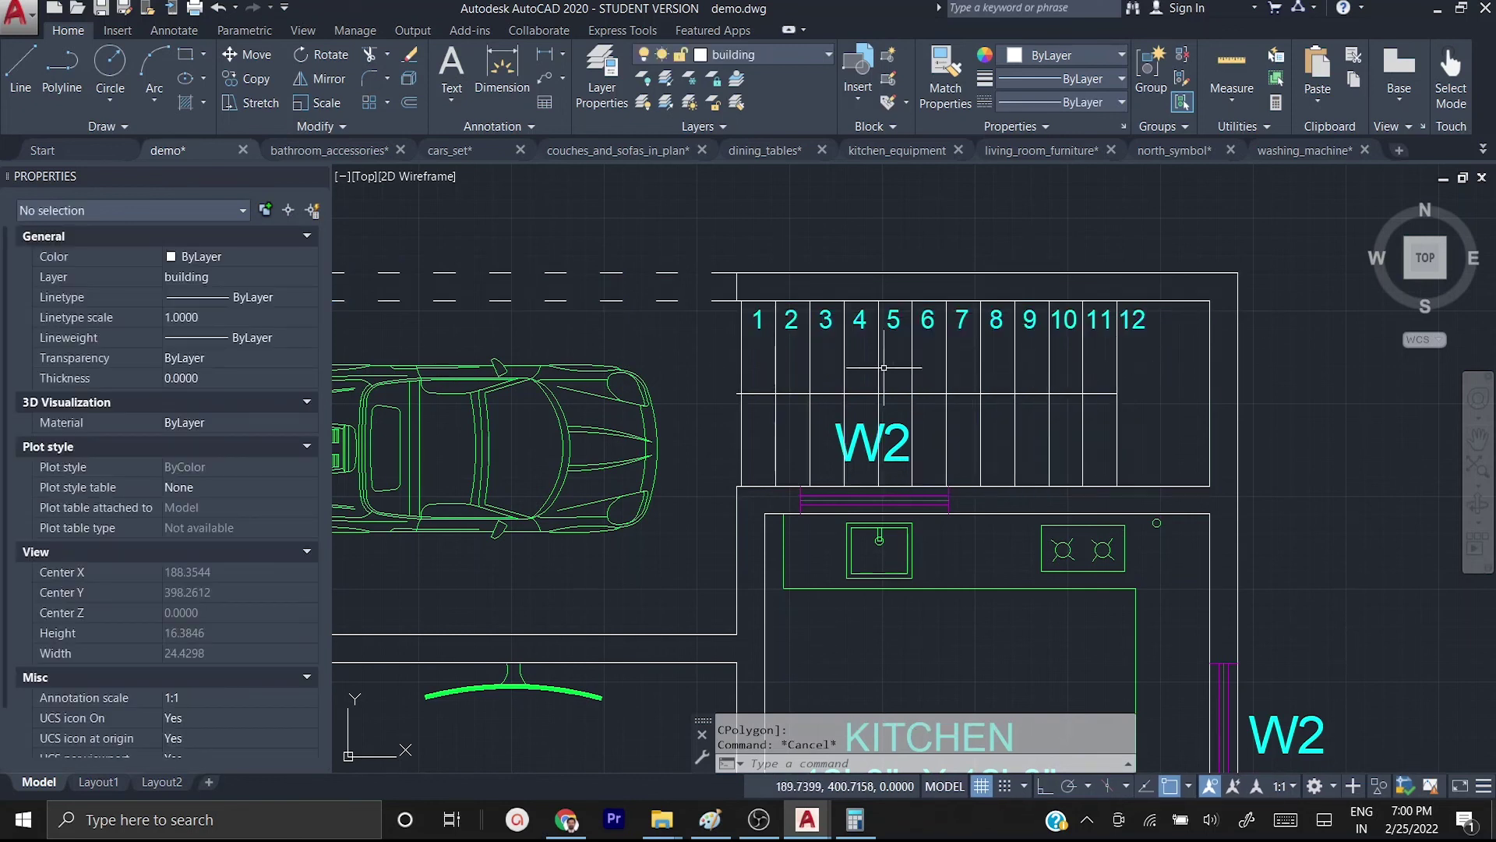
- Copy the whole row of step numbers 1 to 12 straight down onto the treads of the lower flight
{"action": "left_click", "coordinate": [747, 279]}
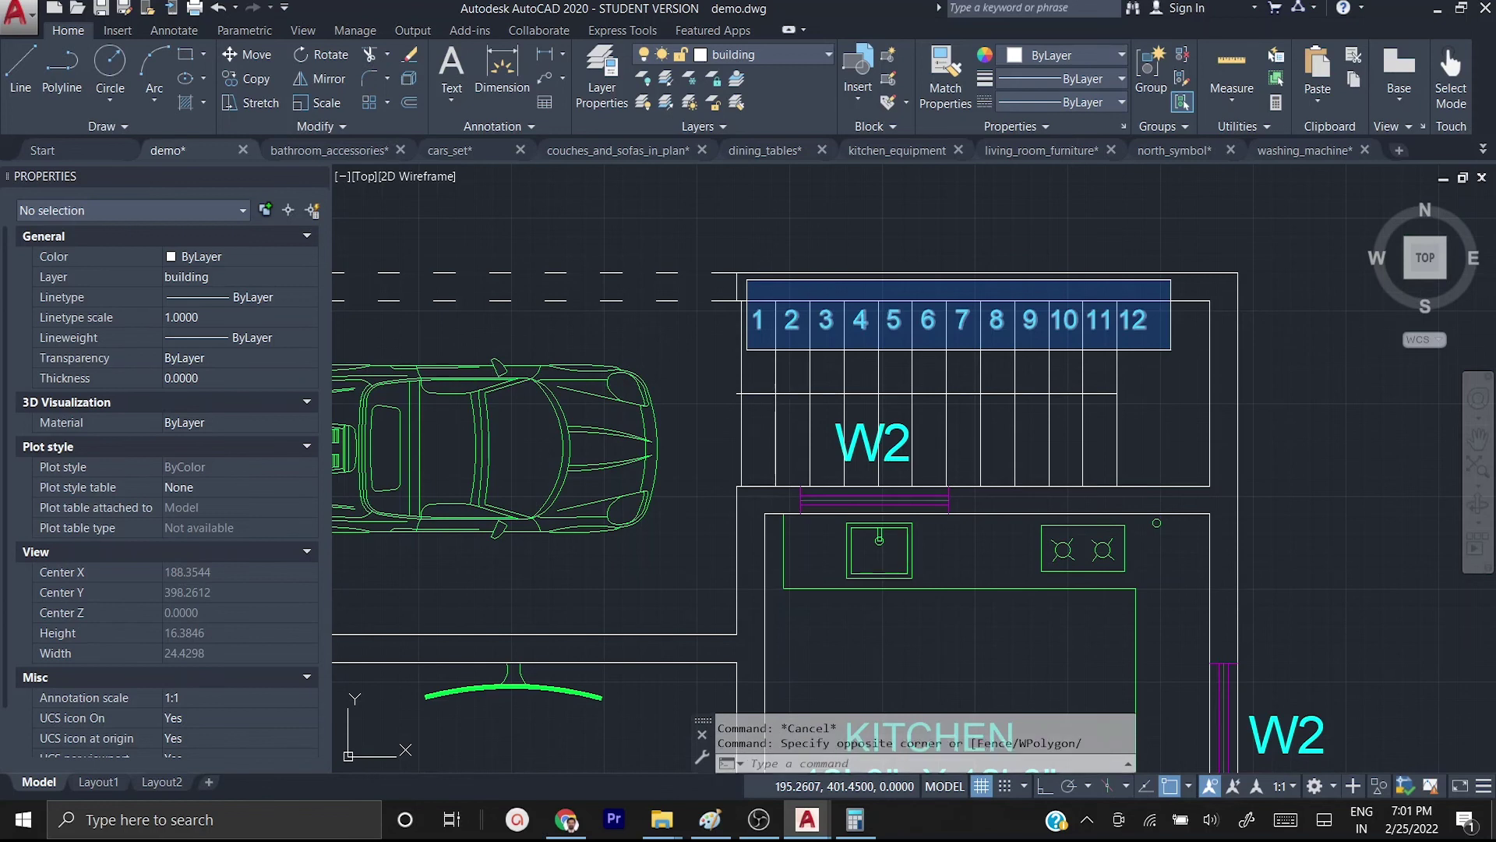
{"action": "left_click", "coordinate": [1171, 349]}
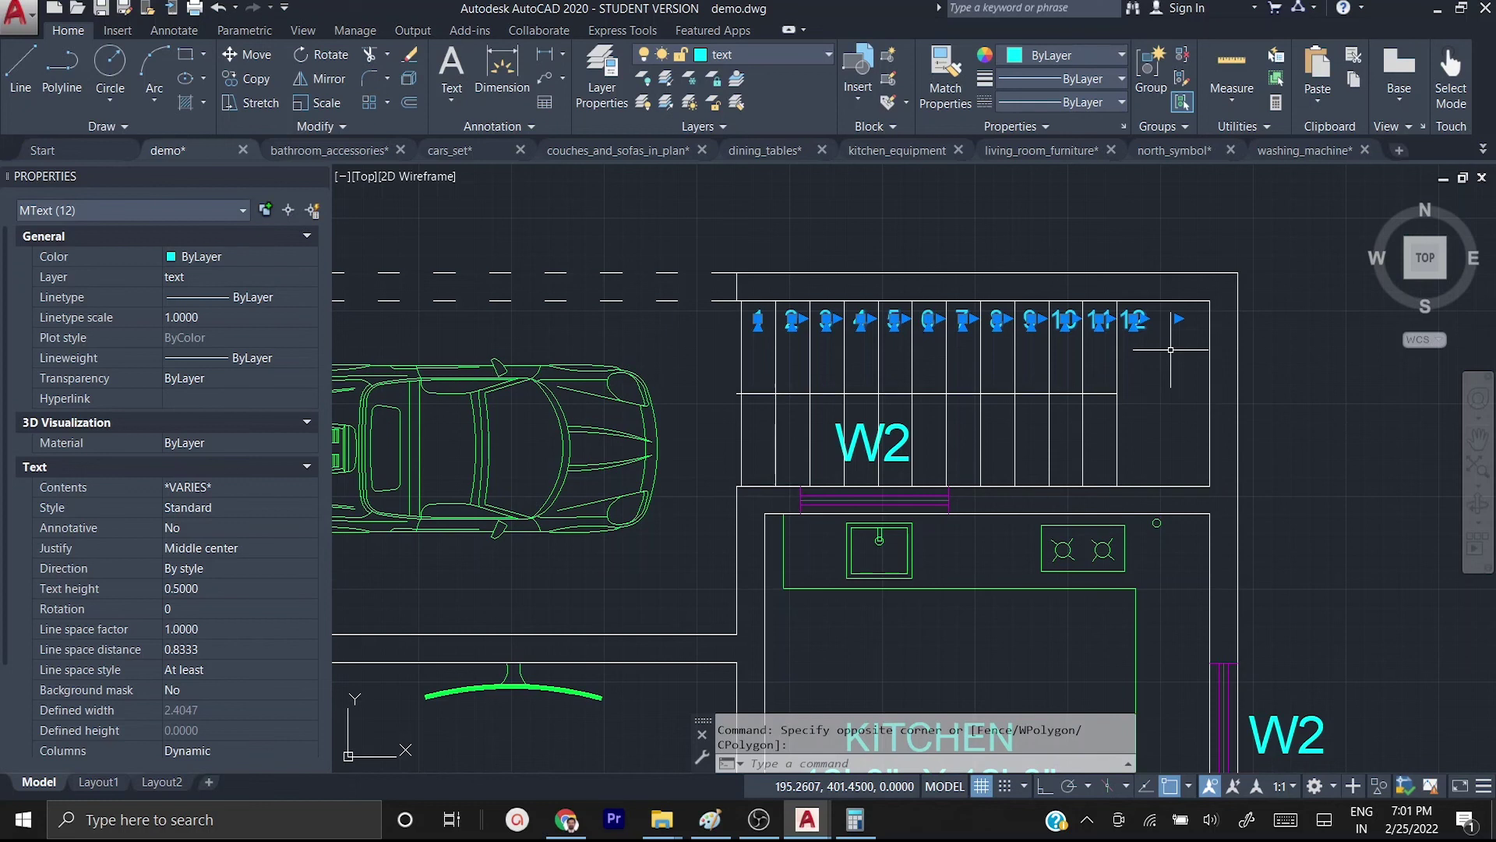
{"action": "type", "text": "co"}
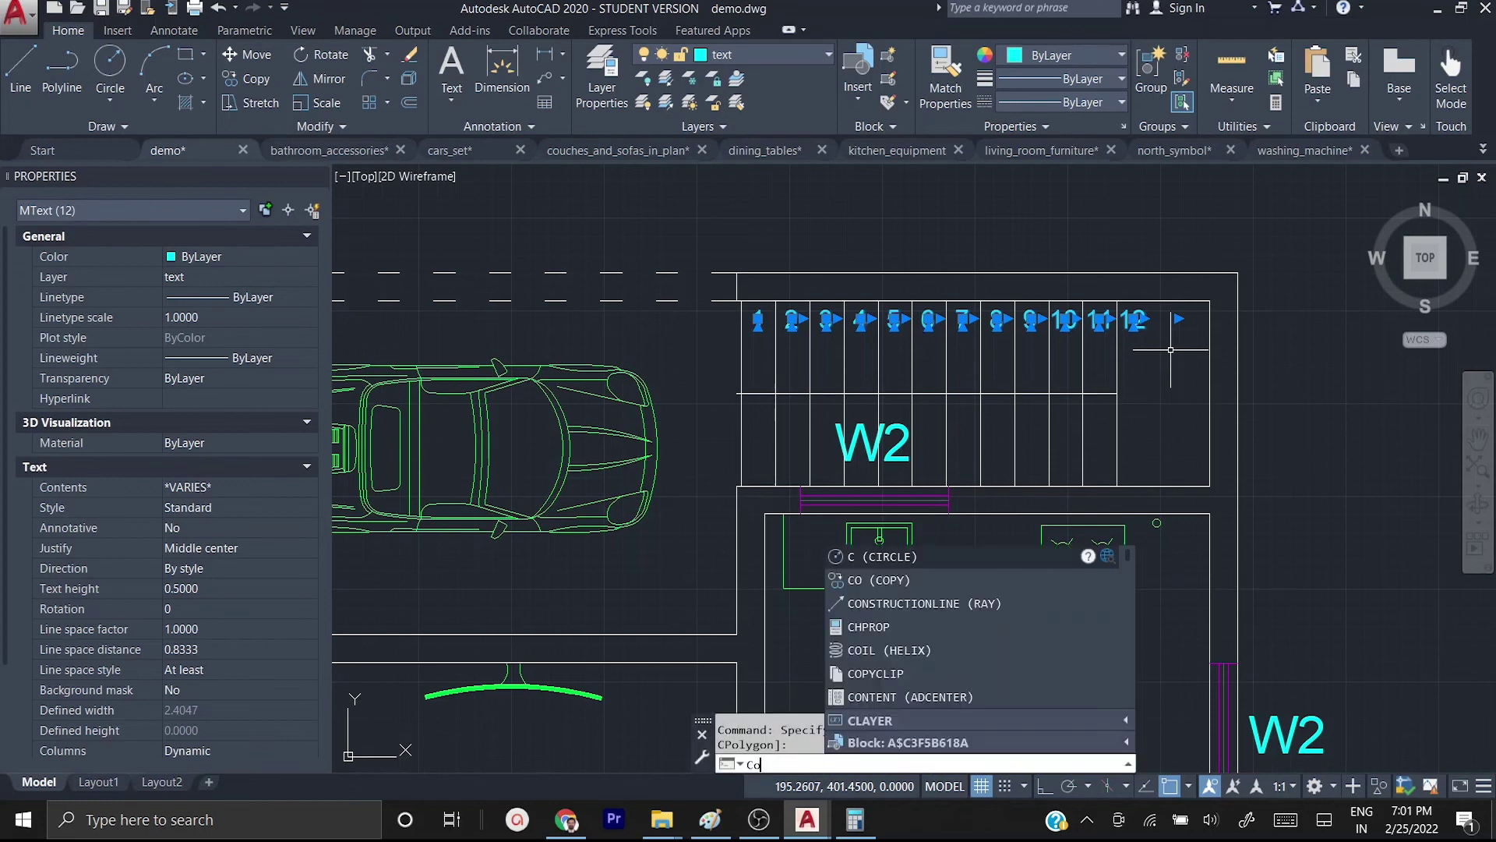
{"action": "key", "text": "Return"}
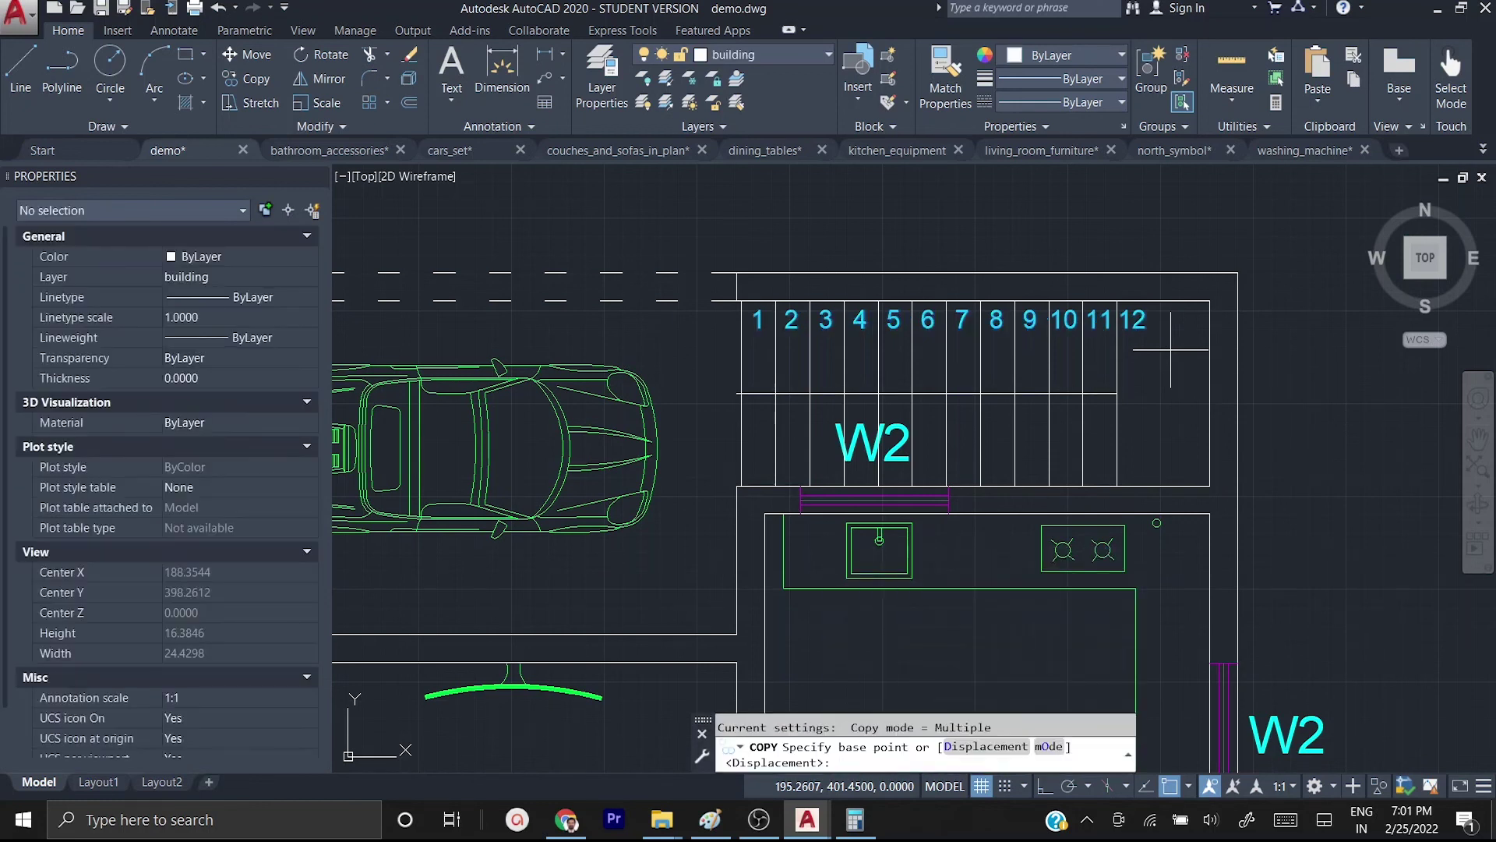
{"action": "left_click", "coordinate": [1117, 300]}
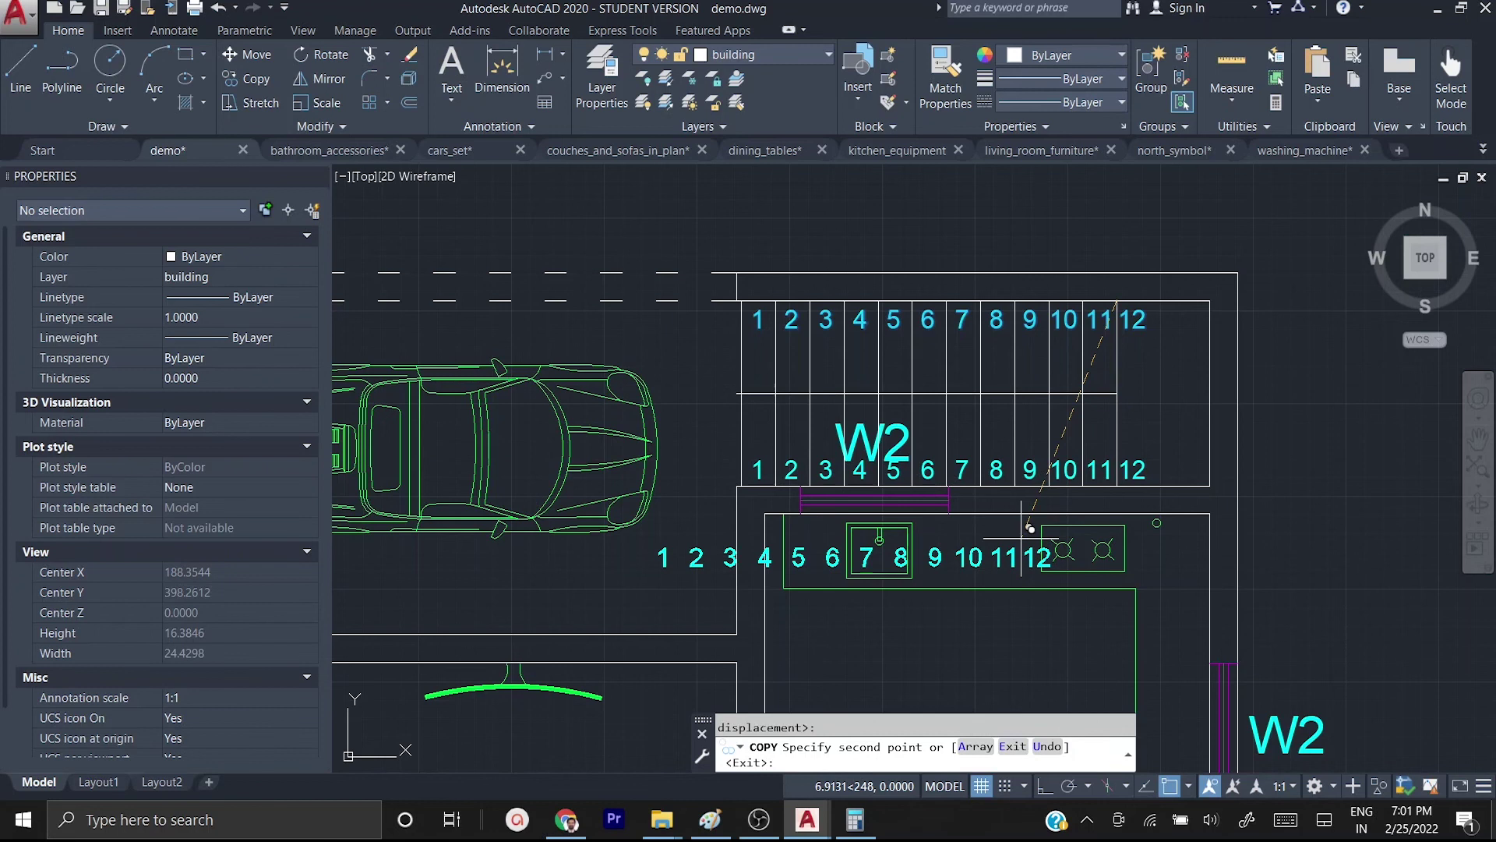
{"action": "left_click", "coordinate": [1119, 450]}
{"action": "key", "text": "Escape"}
- Erase the copied 12 beyond the lower flight and change the copied 11 beside it to 13
{"action": "left_click", "coordinate": [1145, 474]}
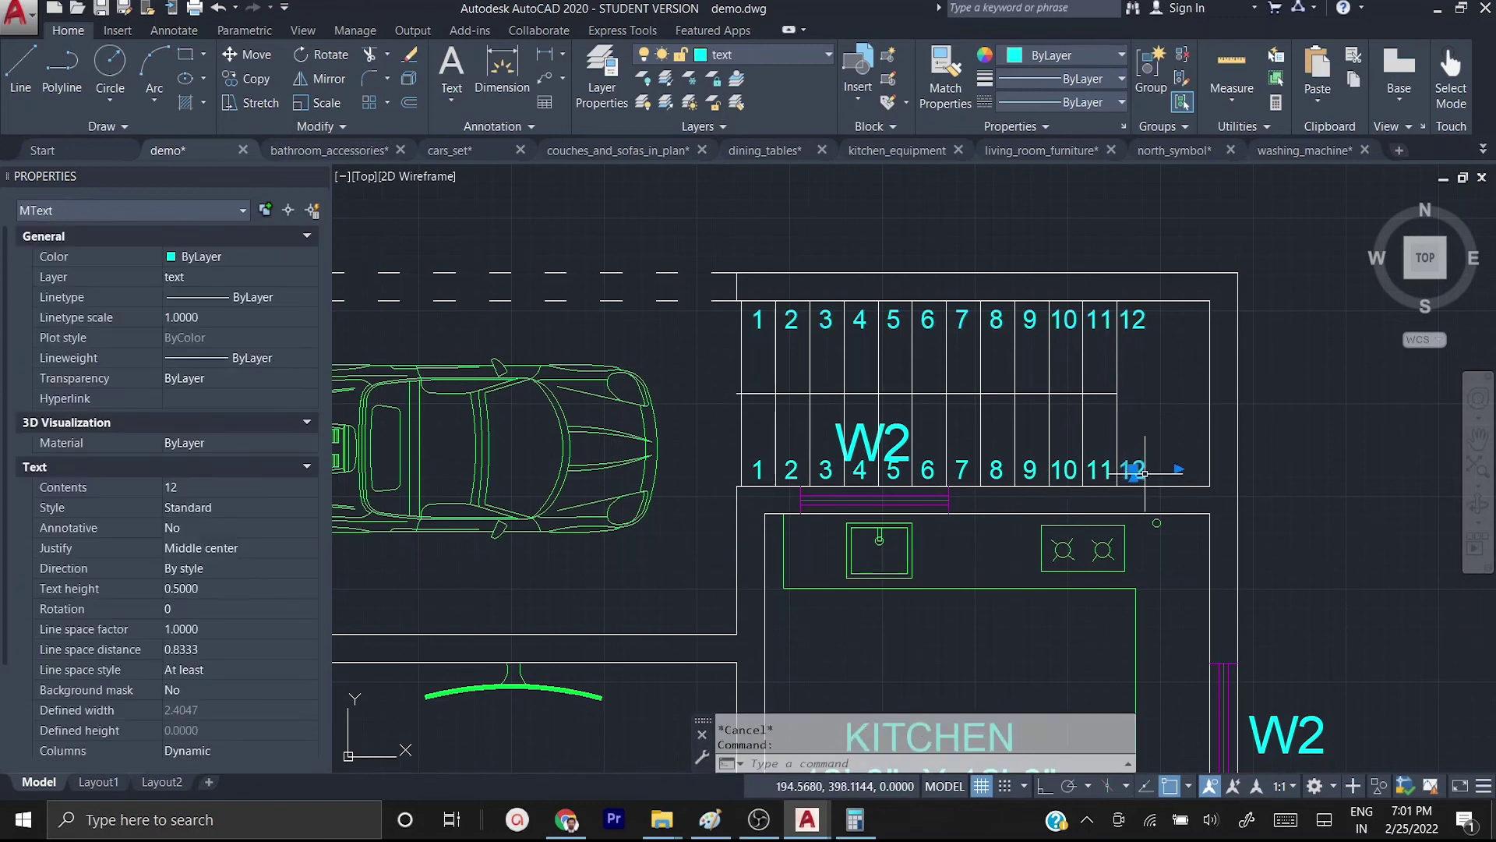
{"action": "key", "text": "Delete"}
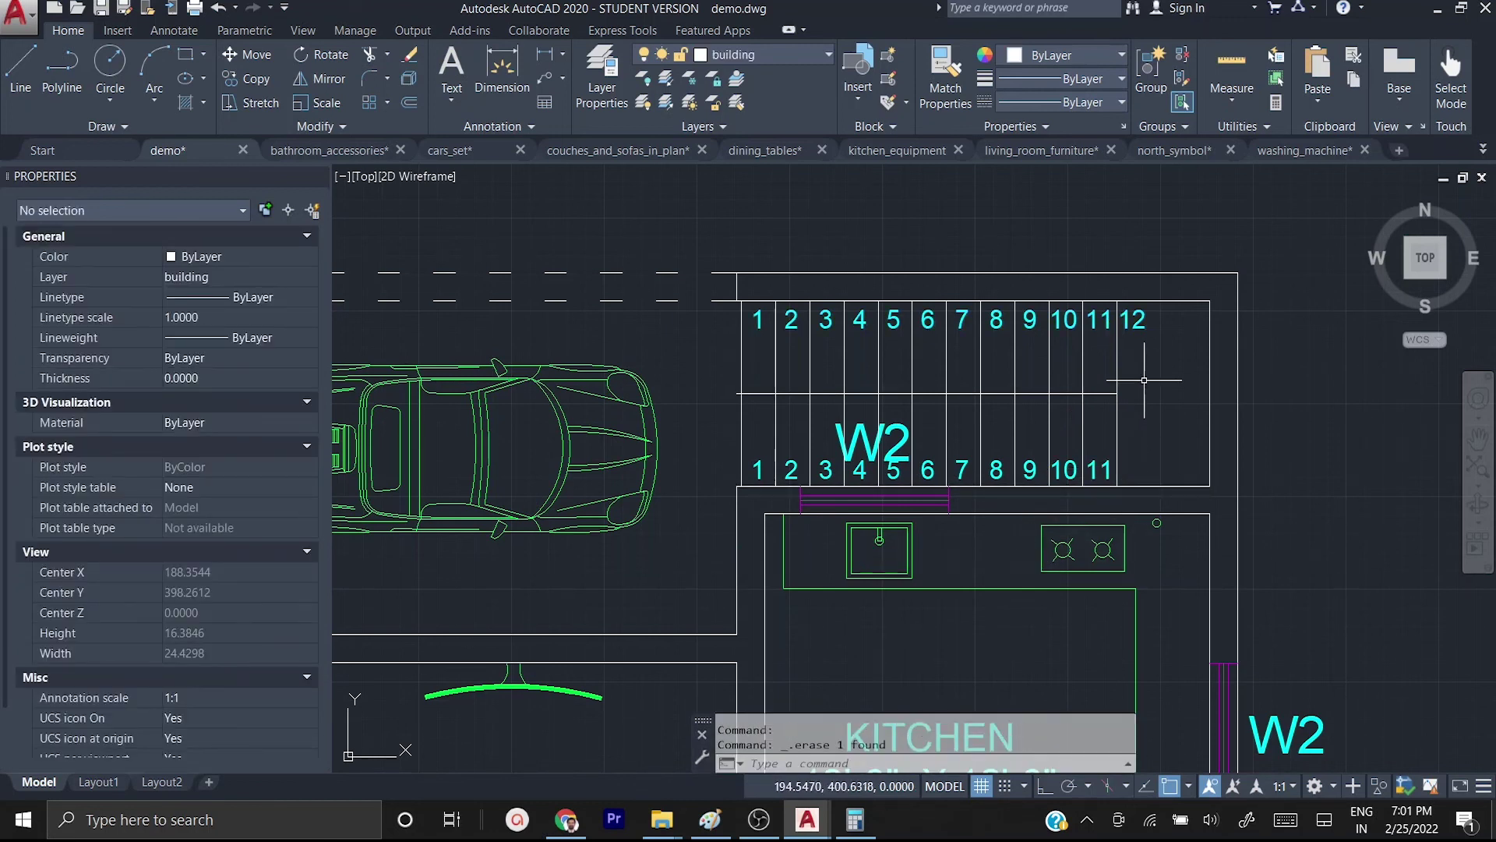
{"action": "double_click", "coordinate": [1110, 469]}
{"action": "key", "text": "BackSpace"}
{"action": "type", "text": "3"}
{"action": "left_click", "coordinate": [1145, 539]}
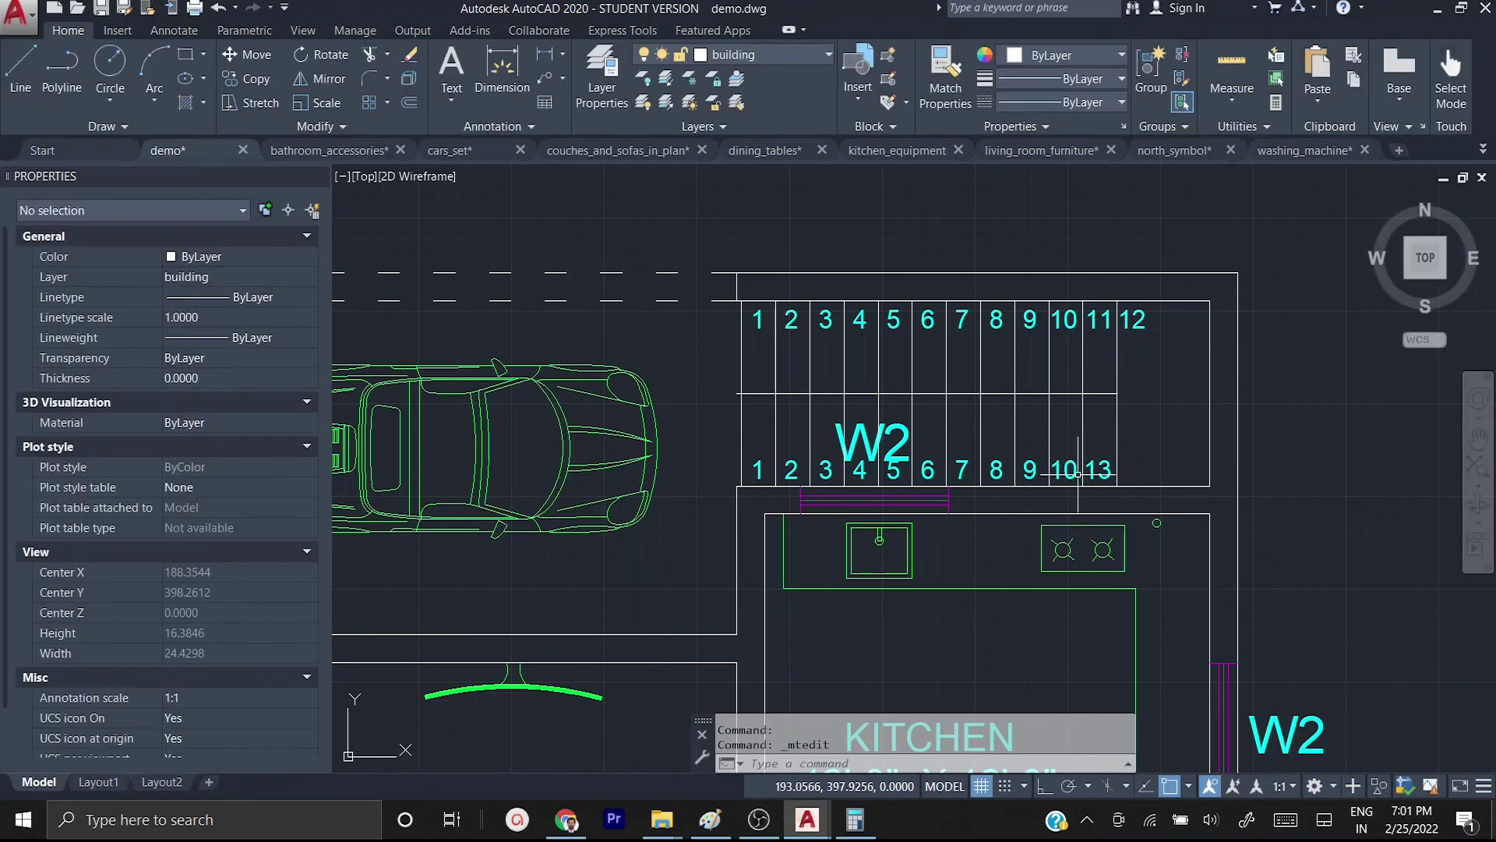
- Renumber the lower-flight labels 10, 9 and 8 as 14, 15 and 16
{"action": "double_click", "coordinate": [1029, 469]}
{"action": "key", "text": "Escape"}
{"action": "double_click", "coordinate": [1031, 470]}
{"action": "type", "text": "15"}
{"action": "left_click", "coordinate": [990, 507]}
{"action": "double_click", "coordinate": [996, 469]}
{"action": "type", "text": "16"}
{"action": "left_click", "coordinate": [991, 507]}
- Renumber the lower-flight labels 7, 6 and 5 as 17, 18 and 19
{"action": "double_click", "coordinate": [962, 469]}
{"action": "type", "text": "17"}
{"action": "left_click", "coordinate": [990, 507]}
{"action": "double_click", "coordinate": [928, 469]}
{"action": "type", "text": "18"}
{"action": "left_click", "coordinate": [990, 507]}
{"action": "double_click", "coordinate": [894, 469]}
{"action": "type", "text": "19"}
{"action": "left_click", "coordinate": [991, 507]}
- Renumber the lower-flight labels 4 and 3 as 20 and 21
{"action": "left_click", "coordinate": [860, 470]}
{"action": "double_click", "coordinate": [861, 469]}
{"action": "type", "text": "20"}
{"action": "left_click", "coordinate": [737, 438]}
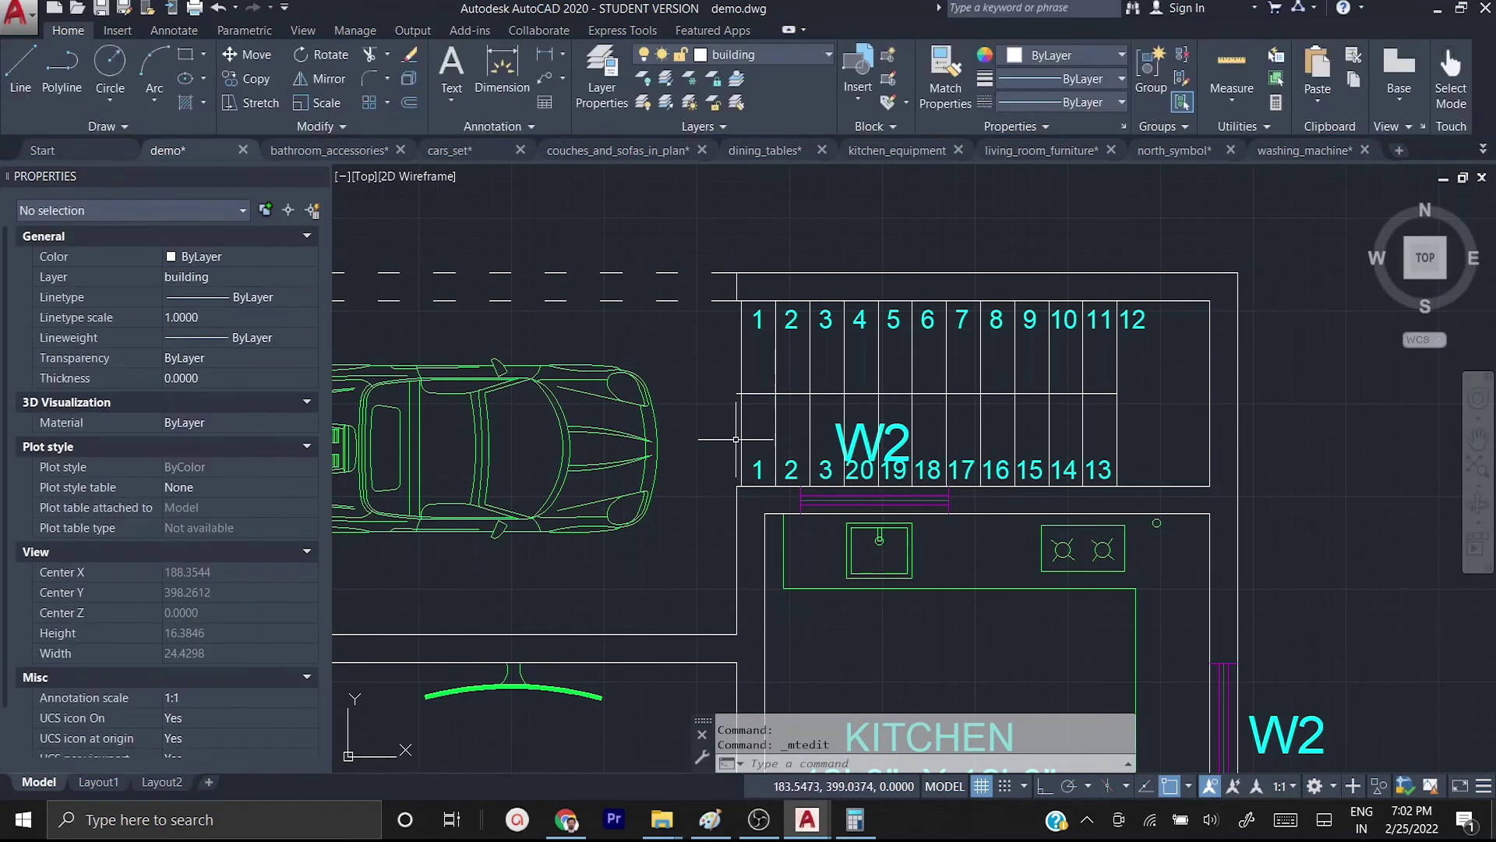
{"action": "left_click", "coordinate": [826, 469]}
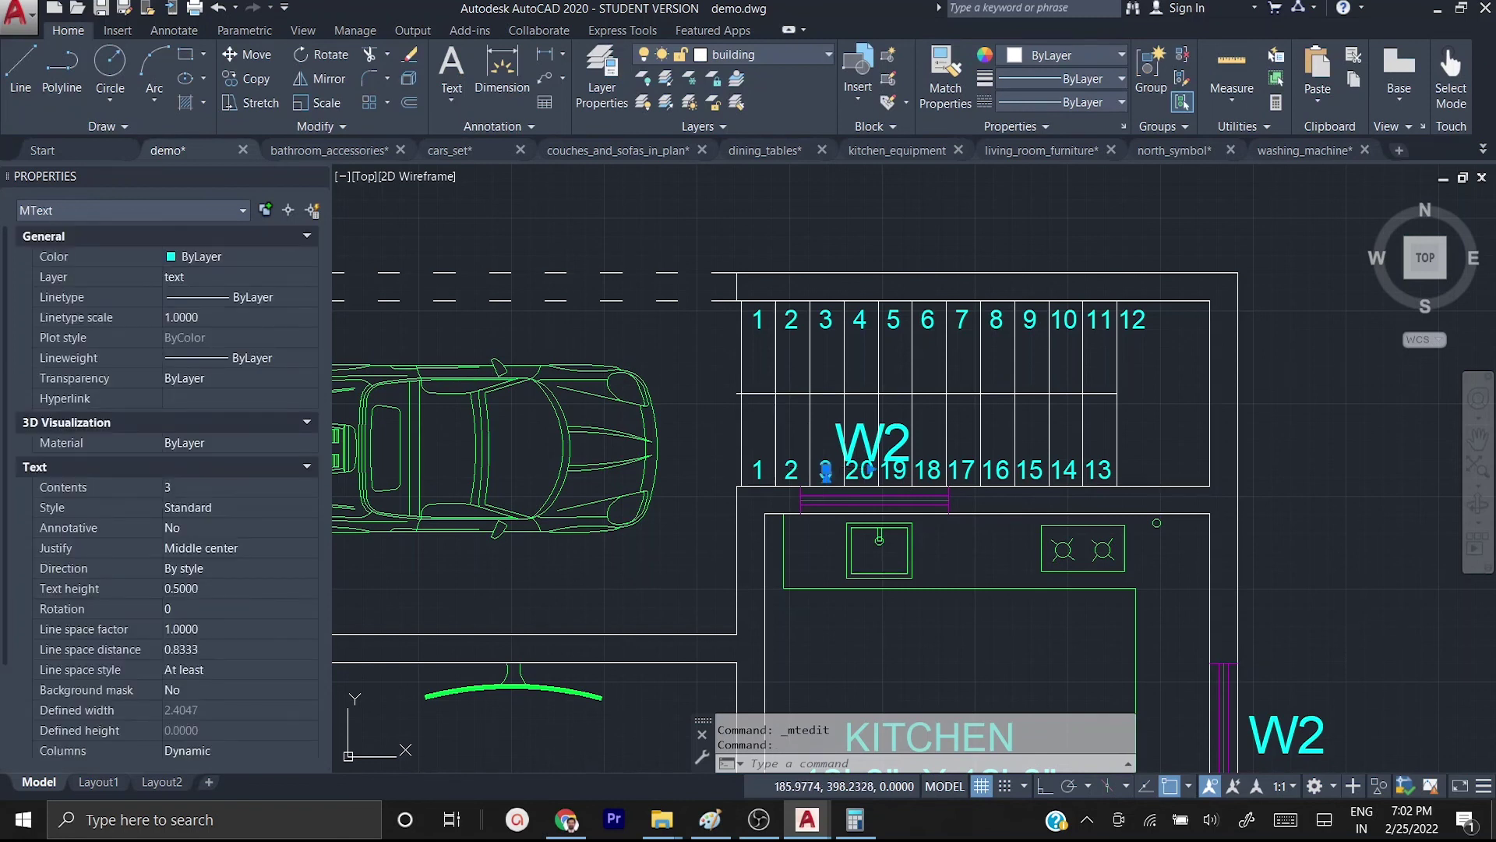
{"action": "double_click", "coordinate": [826, 470]}
{"action": "type", "text": "21"}
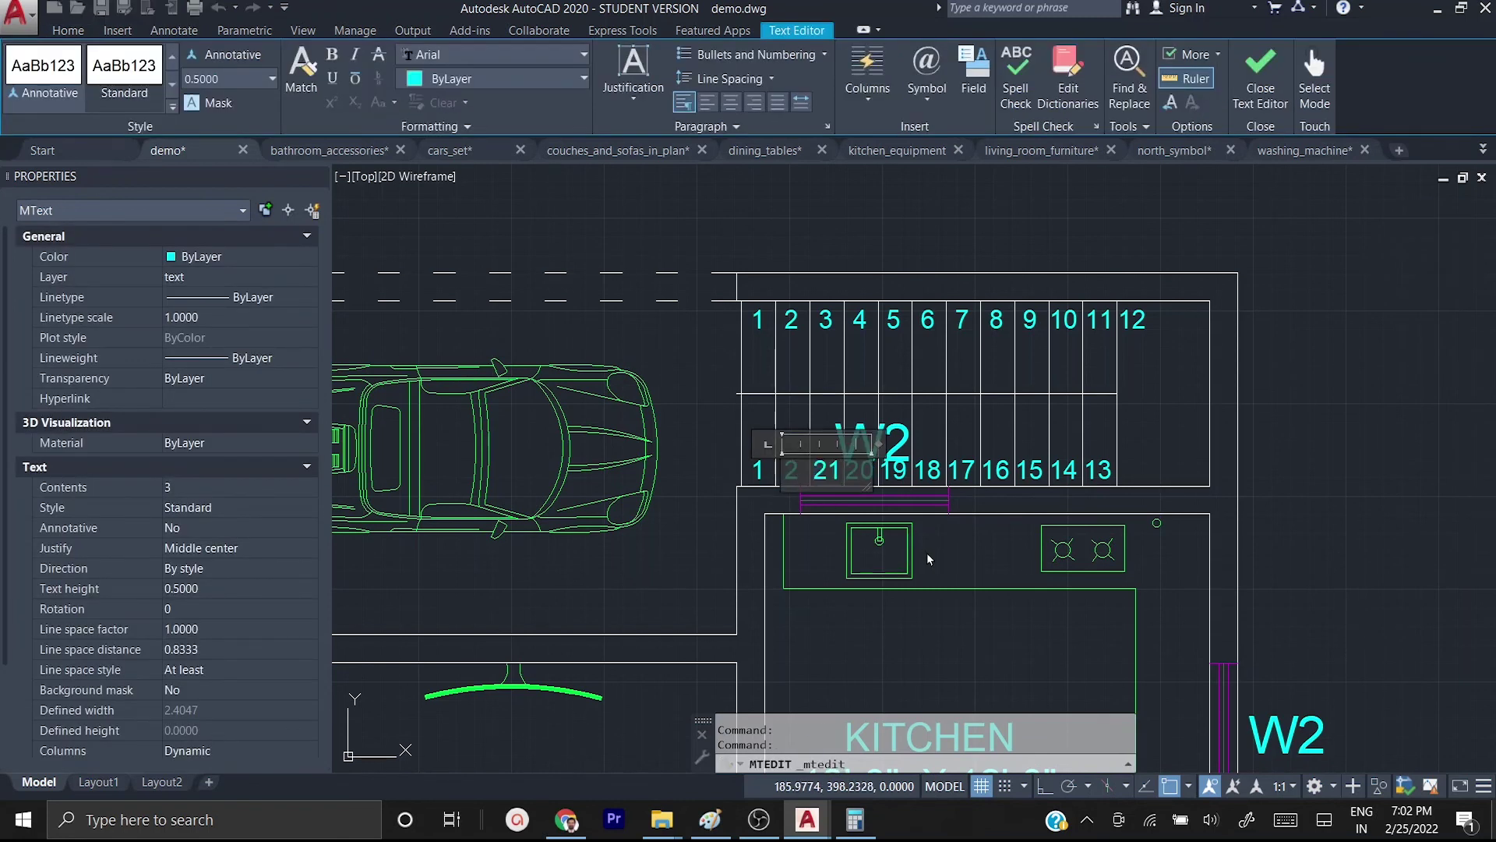
{"action": "left_click", "coordinate": [959, 564]}
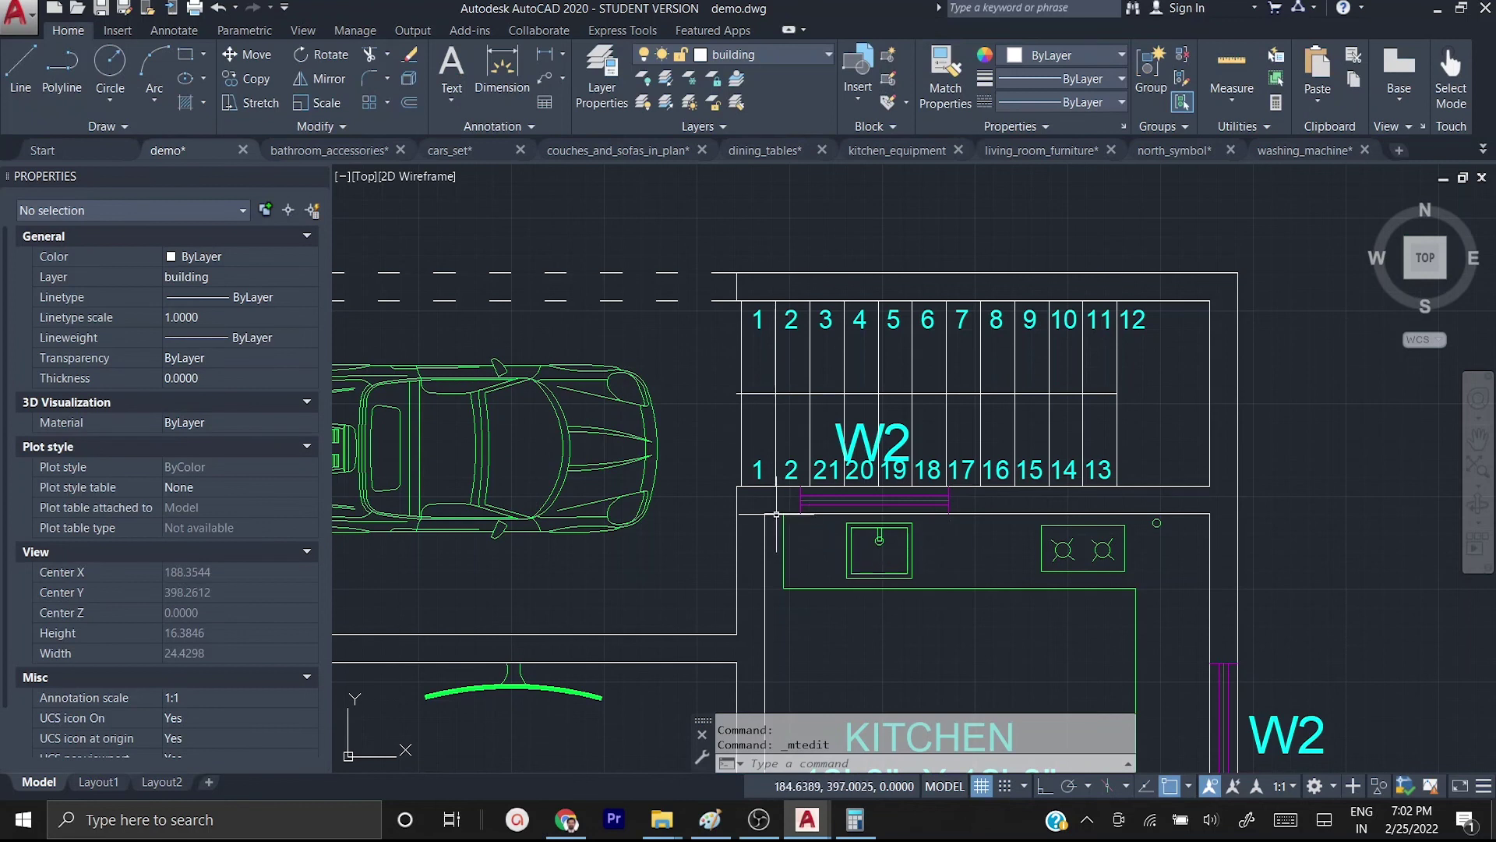
- Trim away the lower-flight part of the staircase line between steps 1 and 2
{"action": "left_click", "coordinate": [790, 441]}
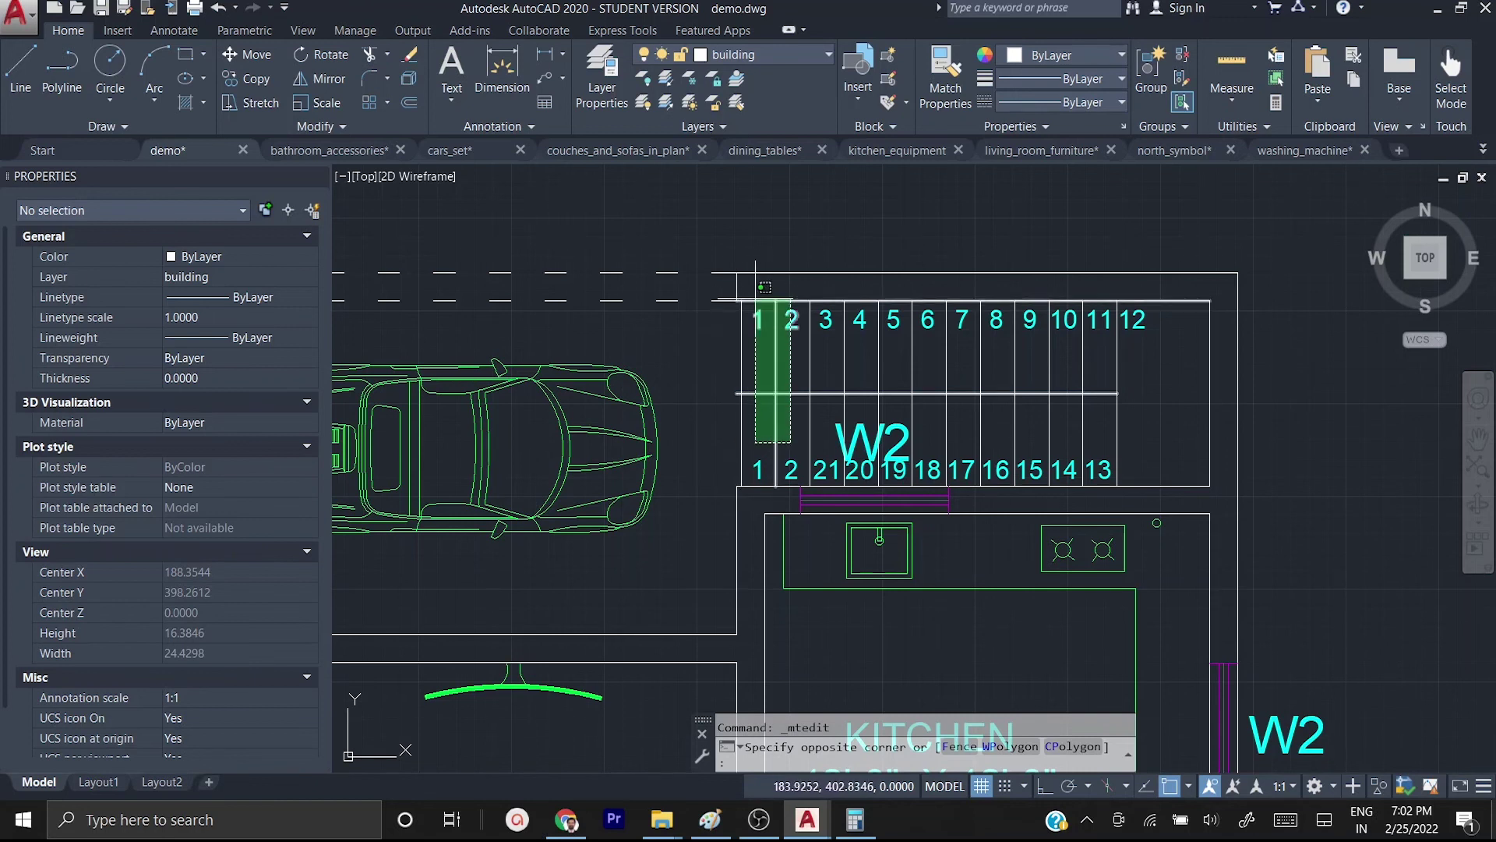
{"action": "left_click", "coordinate": [795, 438]}
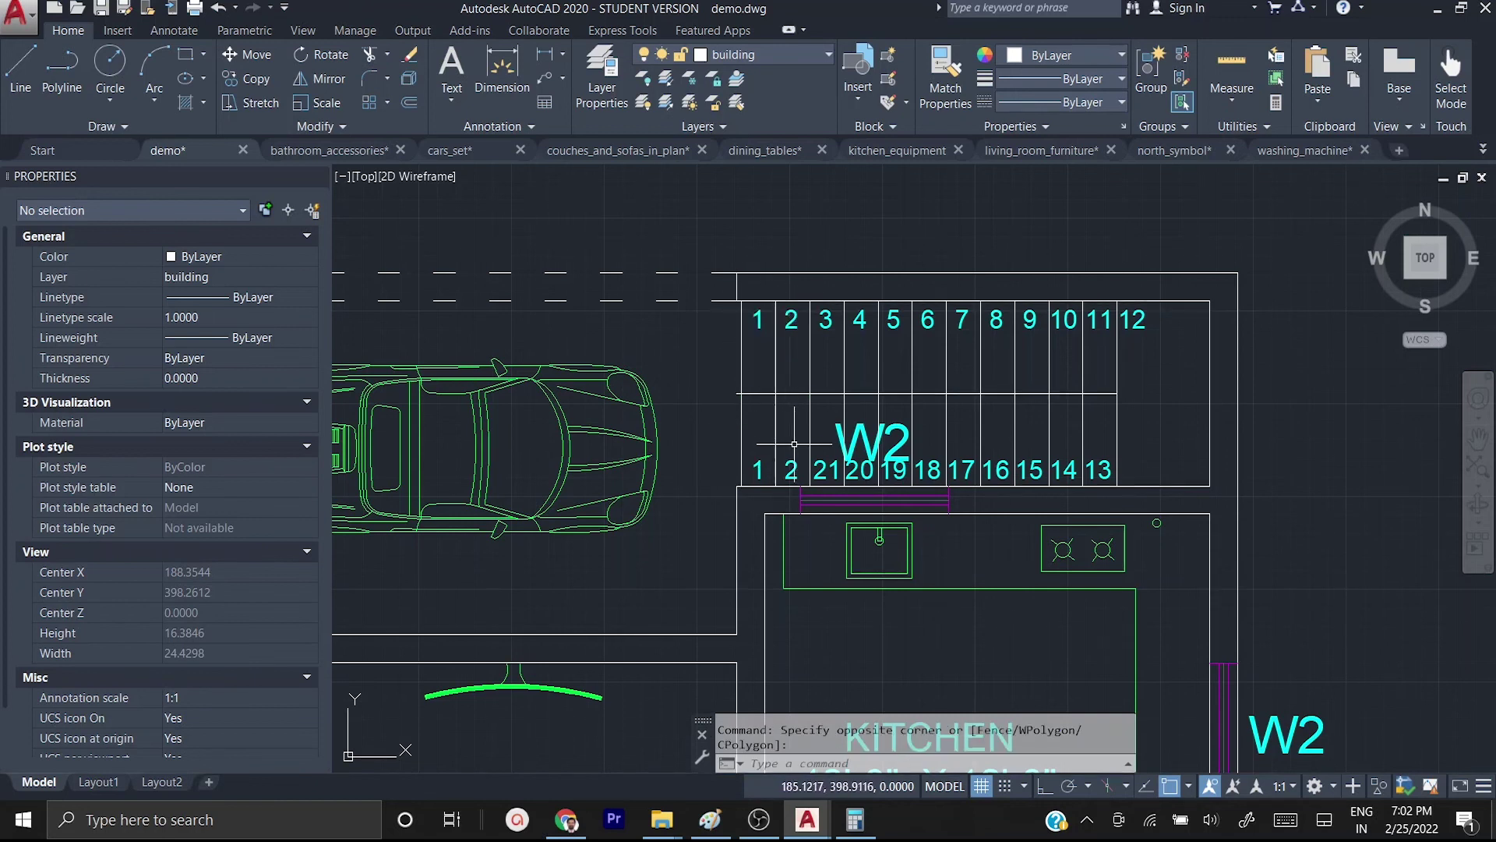
{"action": "type", "text": "tr"}
{"action": "key", "text": "Return"}
{"action": "key", "text": "Return"}
{"action": "left_click", "coordinate": [795, 441]}
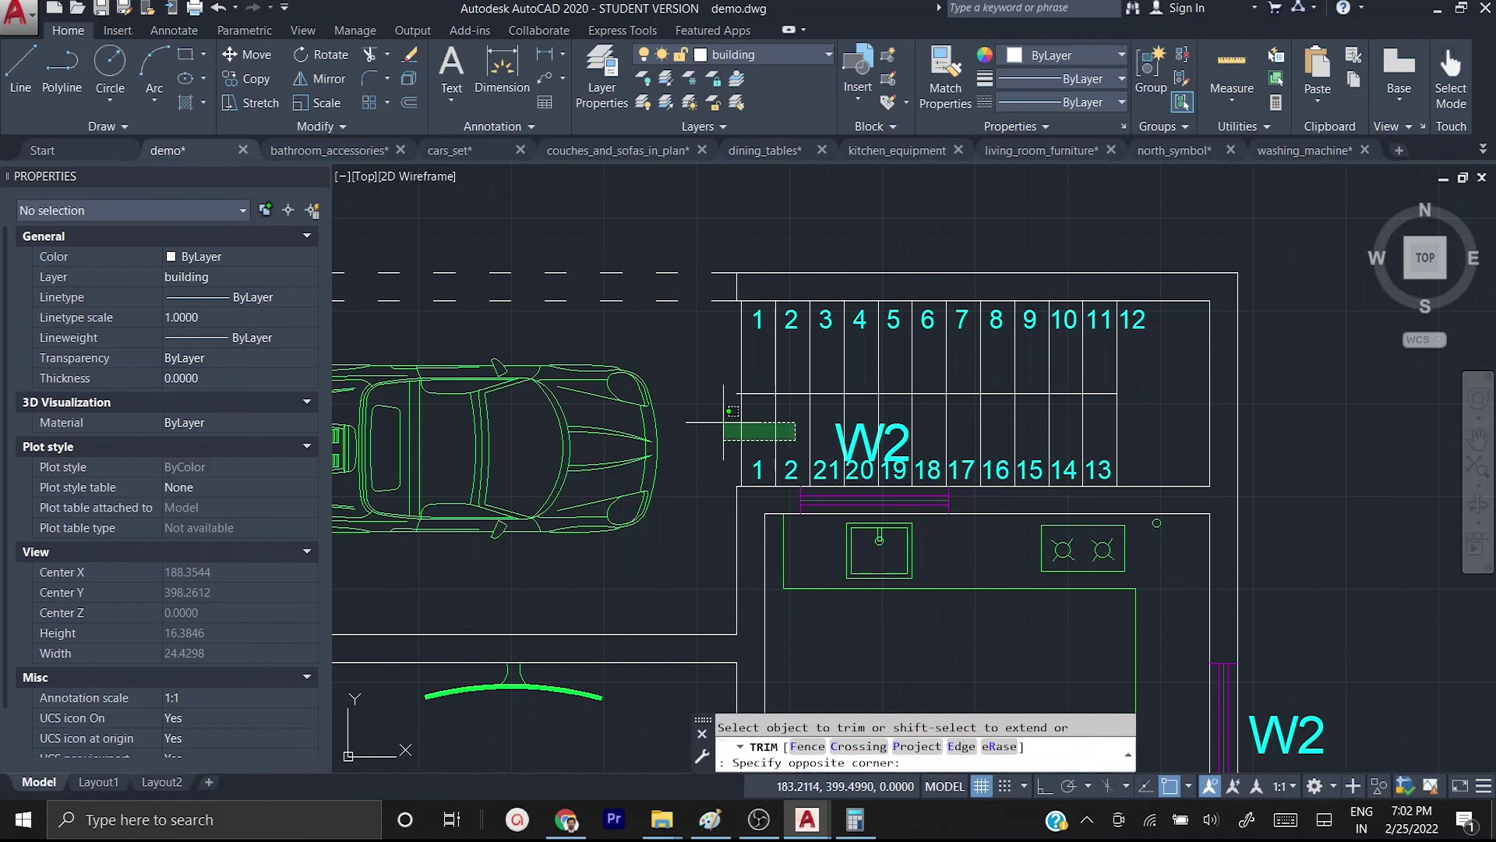
{"action": "left_click", "coordinate": [724, 423]}
{"action": "key", "text": "Escape"}
- Erase the number labels 1 and 2 from the lower stair flight
{"action": "left_click", "coordinate": [730, 438]}
{"action": "left_click", "coordinate": [780, 491]}
{"action": "key", "text": "Escape"}
{"action": "scroll", "coordinate": [738, 446], "scroll_direction": "up", "scroll_amount": 2}
{"action": "left_click", "coordinate": [738, 446]}
{"action": "left_click", "coordinate": [768, 565]}
{"action": "left_click", "coordinate": [817, 450]}
{"action": "left_click", "coordinate": [850, 568]}
{"action": "key", "text": "Delete"}
{"action": "left_click", "coordinate": [886, 543]}
{"action": "left_click", "coordinate": [715, 460]}
{"action": "key", "text": "Delete"}
{"action": "scroll", "coordinate": [717, 460], "scroll_direction": "down", "scroll_amount": 2}
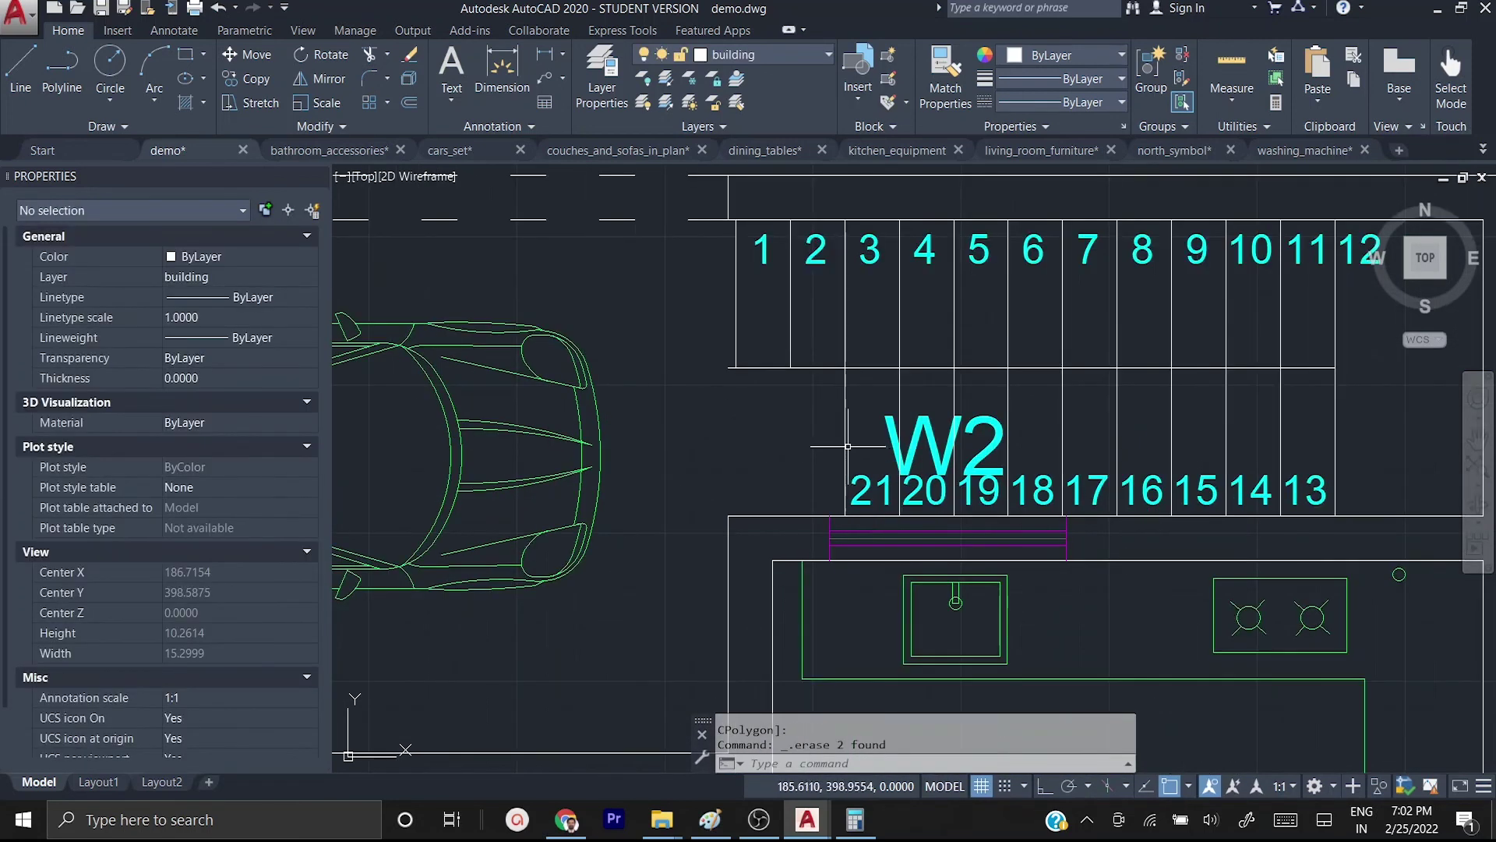
- Break the staircase line between steps 2 and 3 at the divider between the flights and delete its lower-flight part
{"action": "type", "text": "br"}
{"action": "key", "text": "Return"}
{"action": "left_click", "coordinate": [849, 448]}
{"action": "key", "text": "Escape"}
{"action": "left_click", "coordinate": [849, 450]}
{"action": "key", "text": "Delete"}
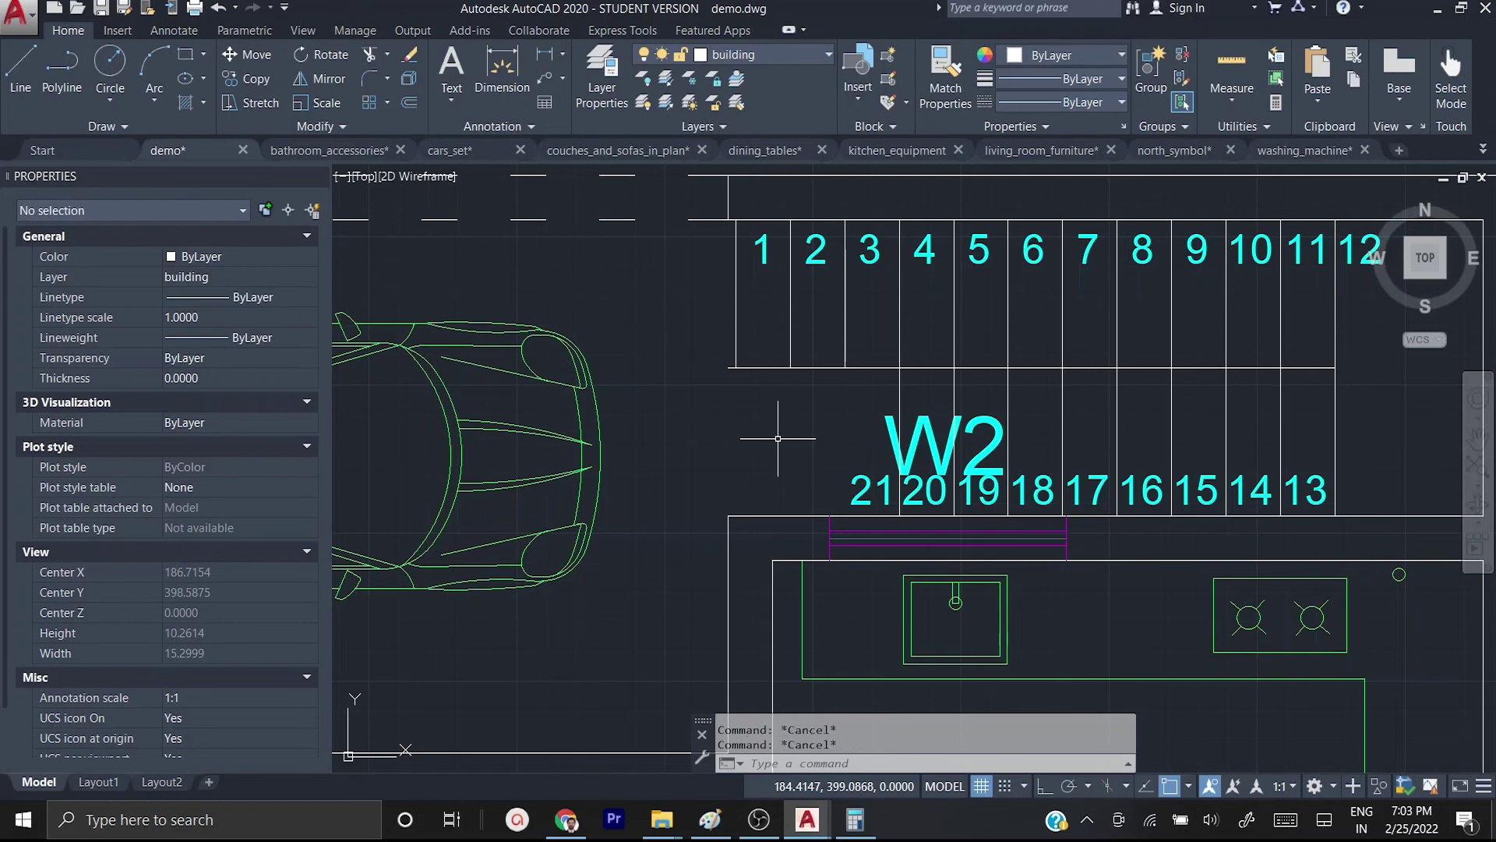
- Copy the staircase line between steps 3 and 4 horizontally by 2.5 toward the car, with Ortho turned on
{"action": "left_click", "coordinate": [899, 375]}
{"action": "type", "text": "co"}
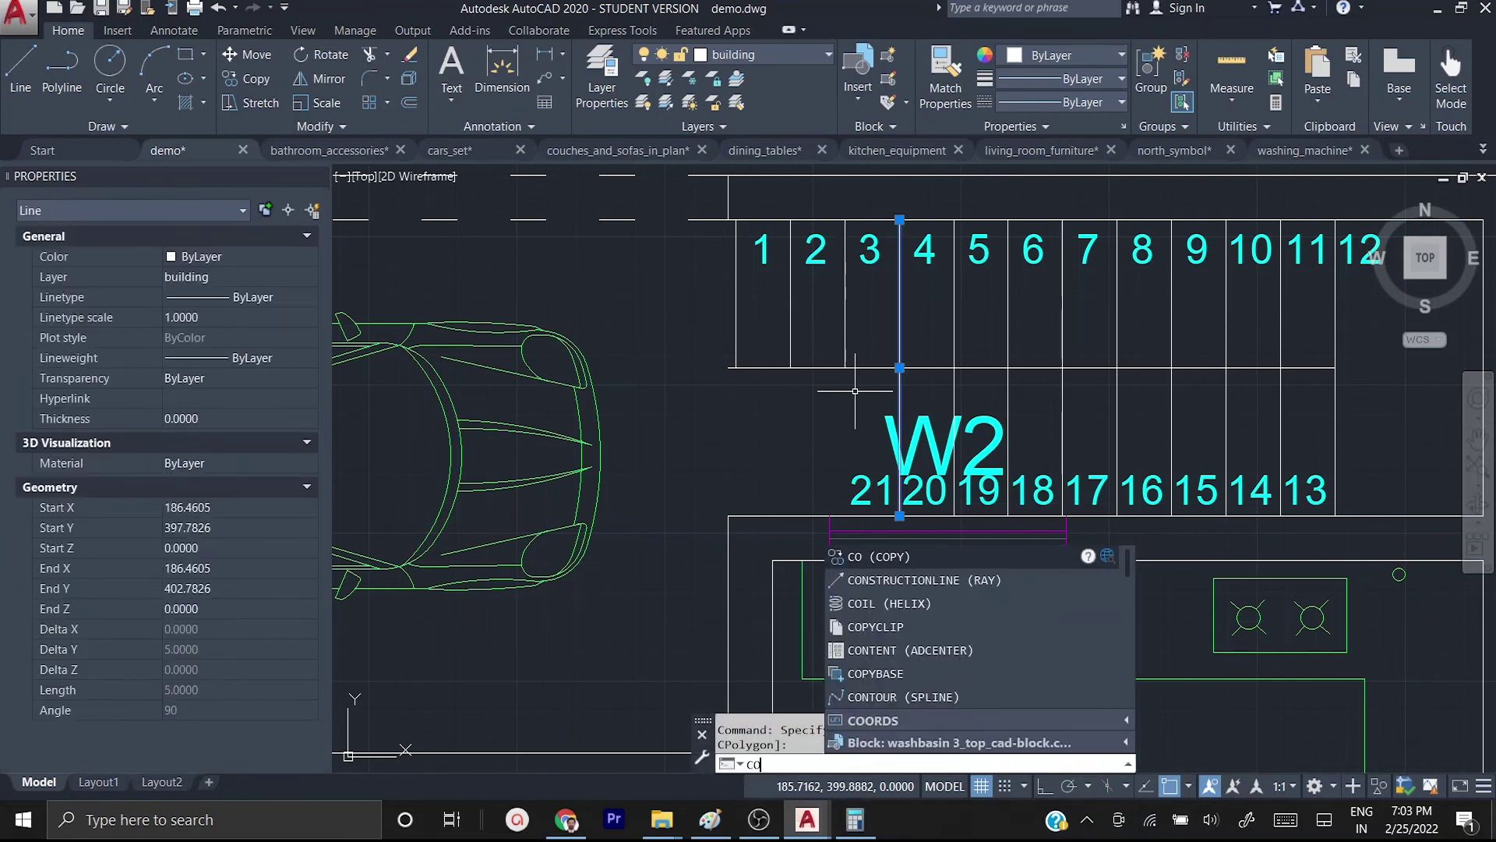
{"action": "key", "text": "Return"}
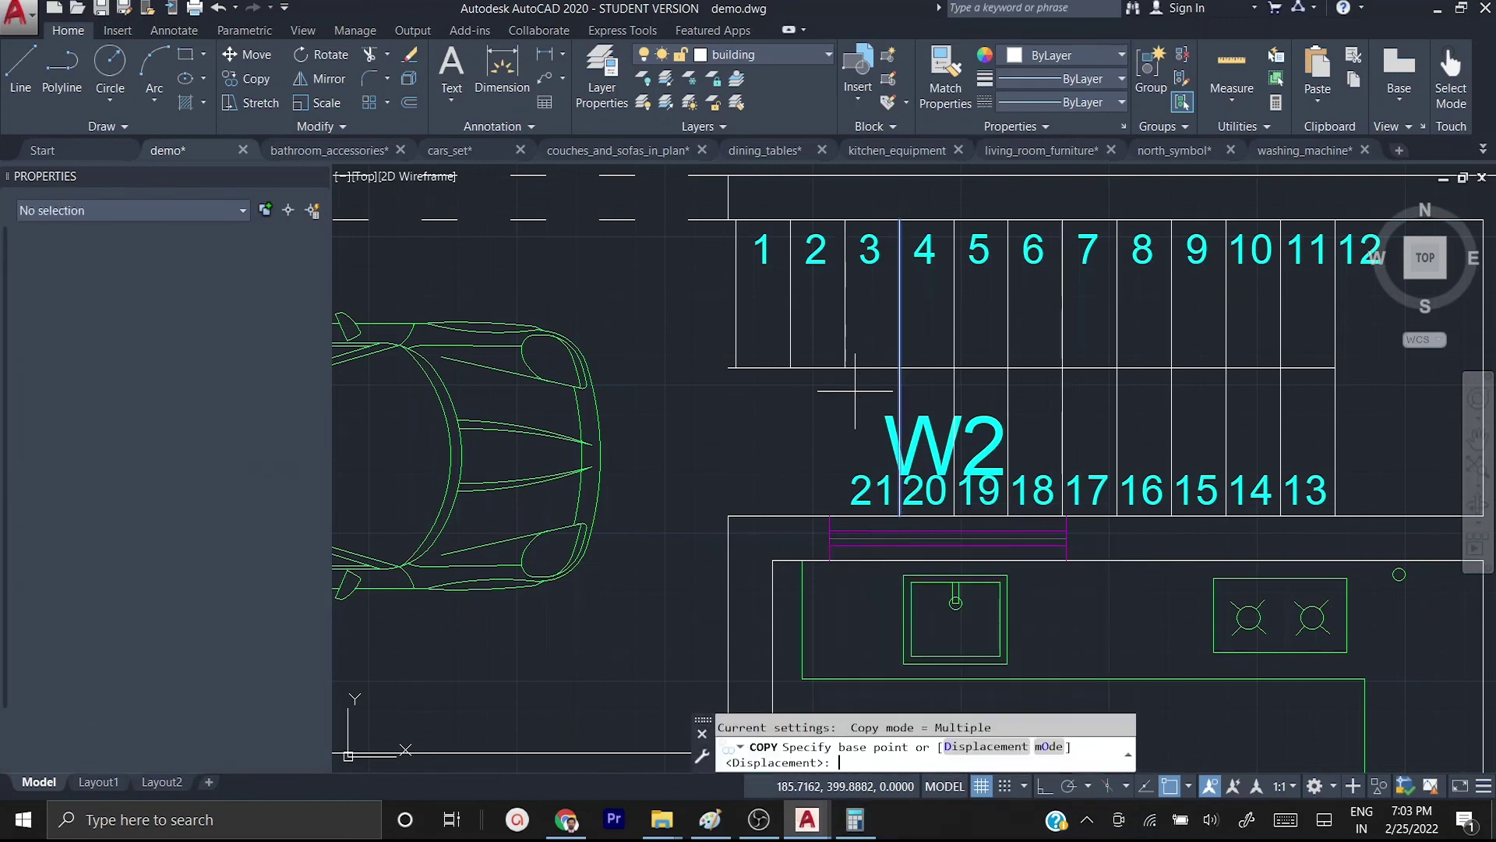
{"action": "left_click", "coordinate": [899, 367]}
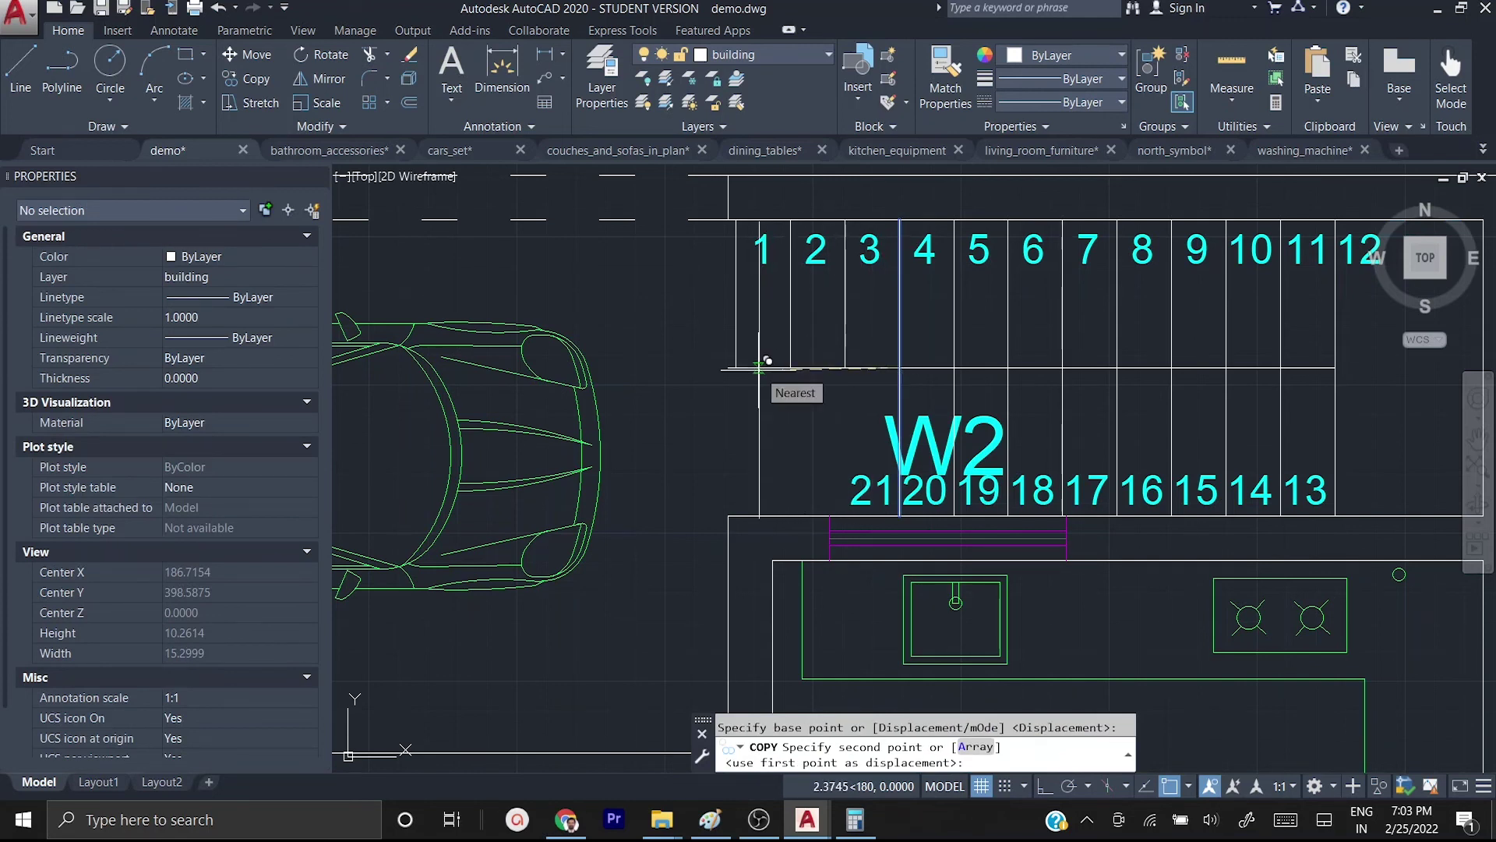
{"action": "left_click", "coordinate": [1048, 792]}
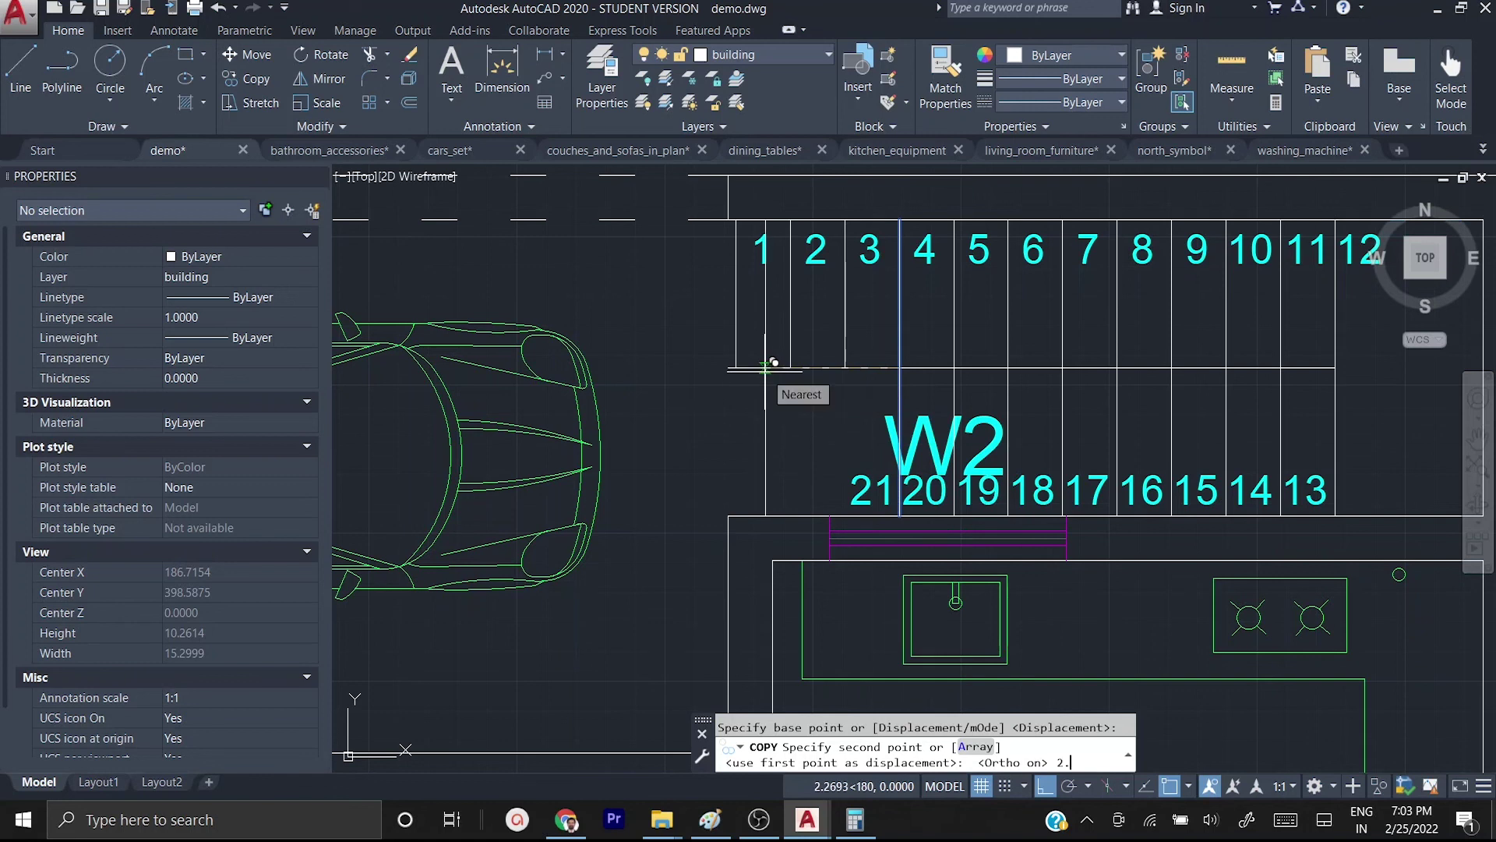
{"action": "type", "text": "2.5"}
{"action": "key", "text": "Return"}
{"action": "key", "text": "Escape"}
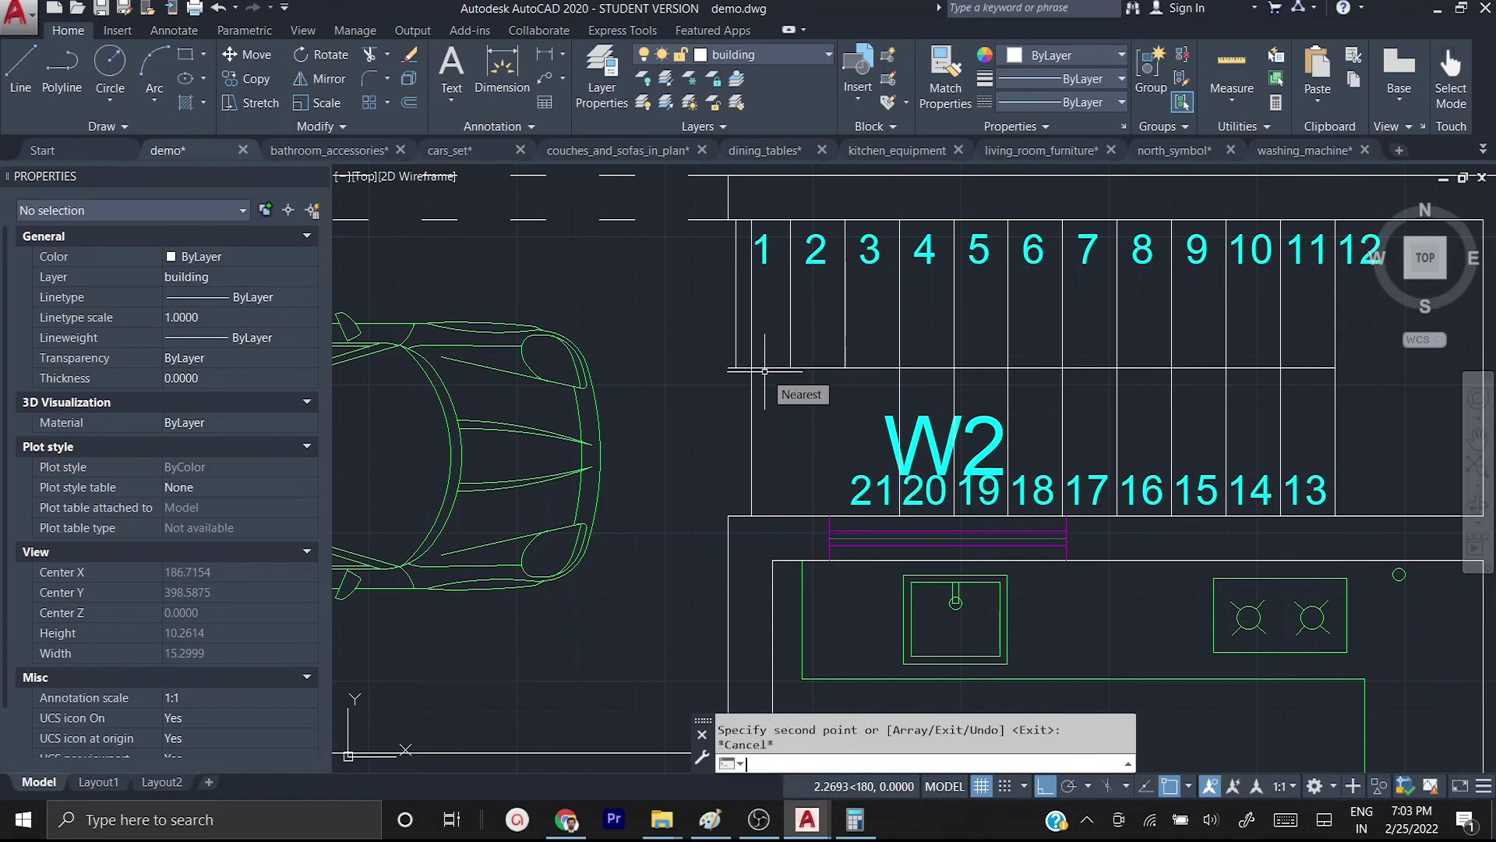
- Shorten the copied staircase line by stretching its upper end down to the divider between the two flights
{"action": "left_click", "coordinate": [752, 292]}
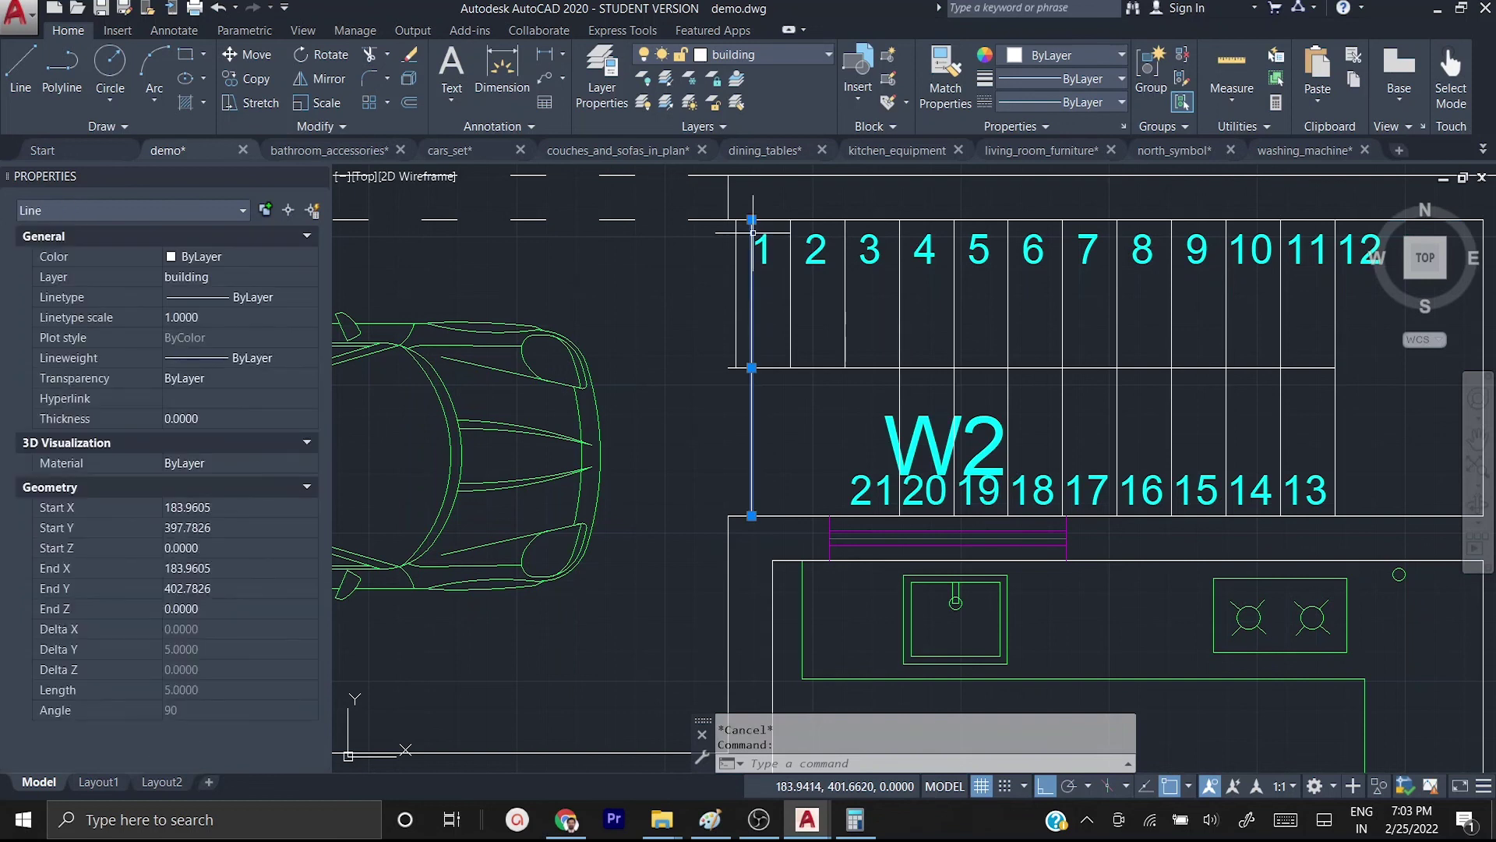
{"action": "left_click", "coordinate": [751, 220]}
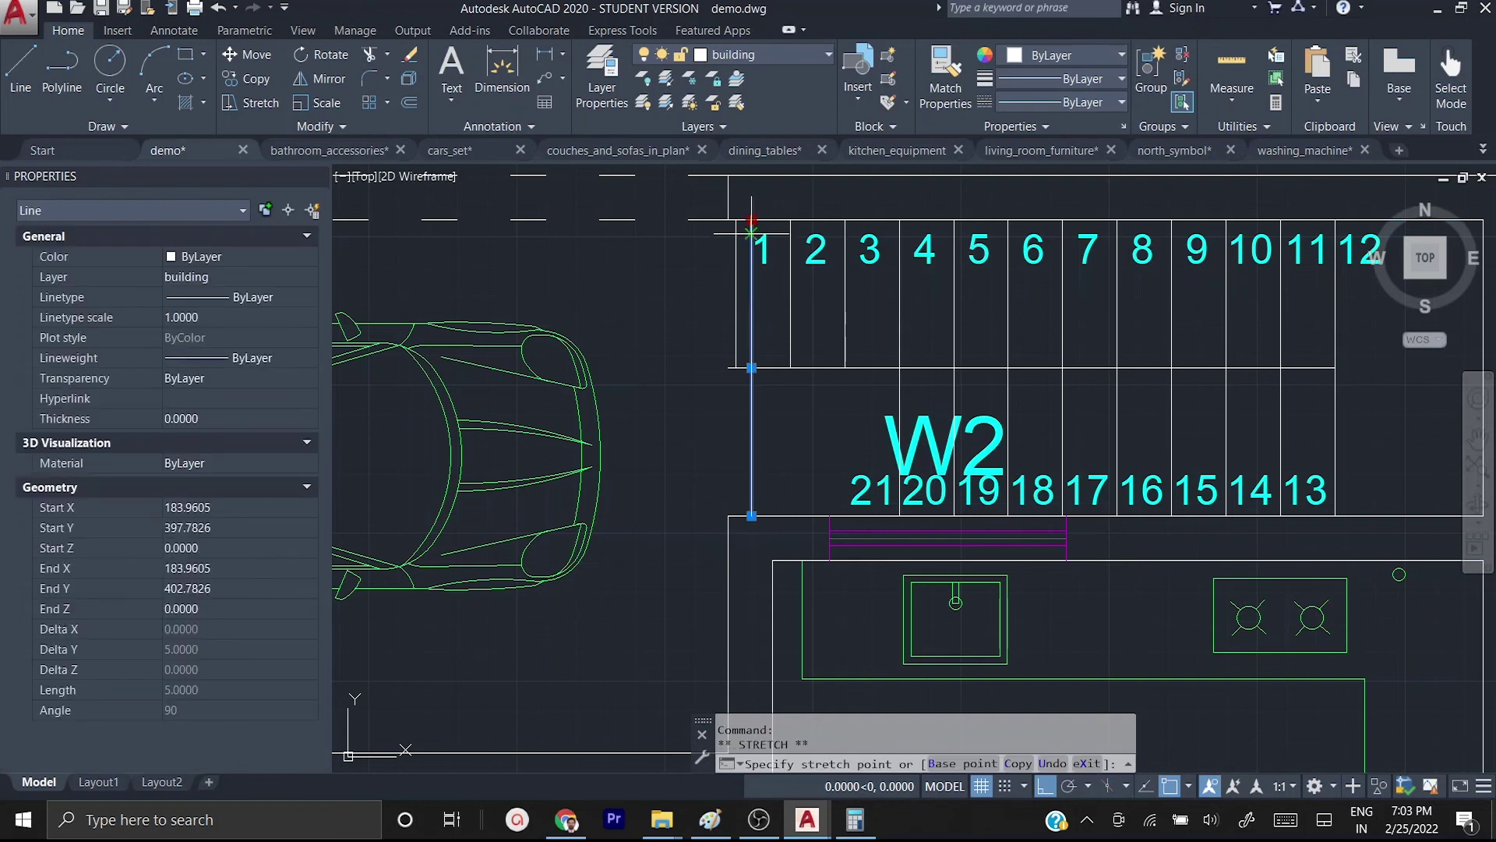
{"action": "left_click", "coordinate": [758, 360]}
{"action": "key", "text": "Escape"}
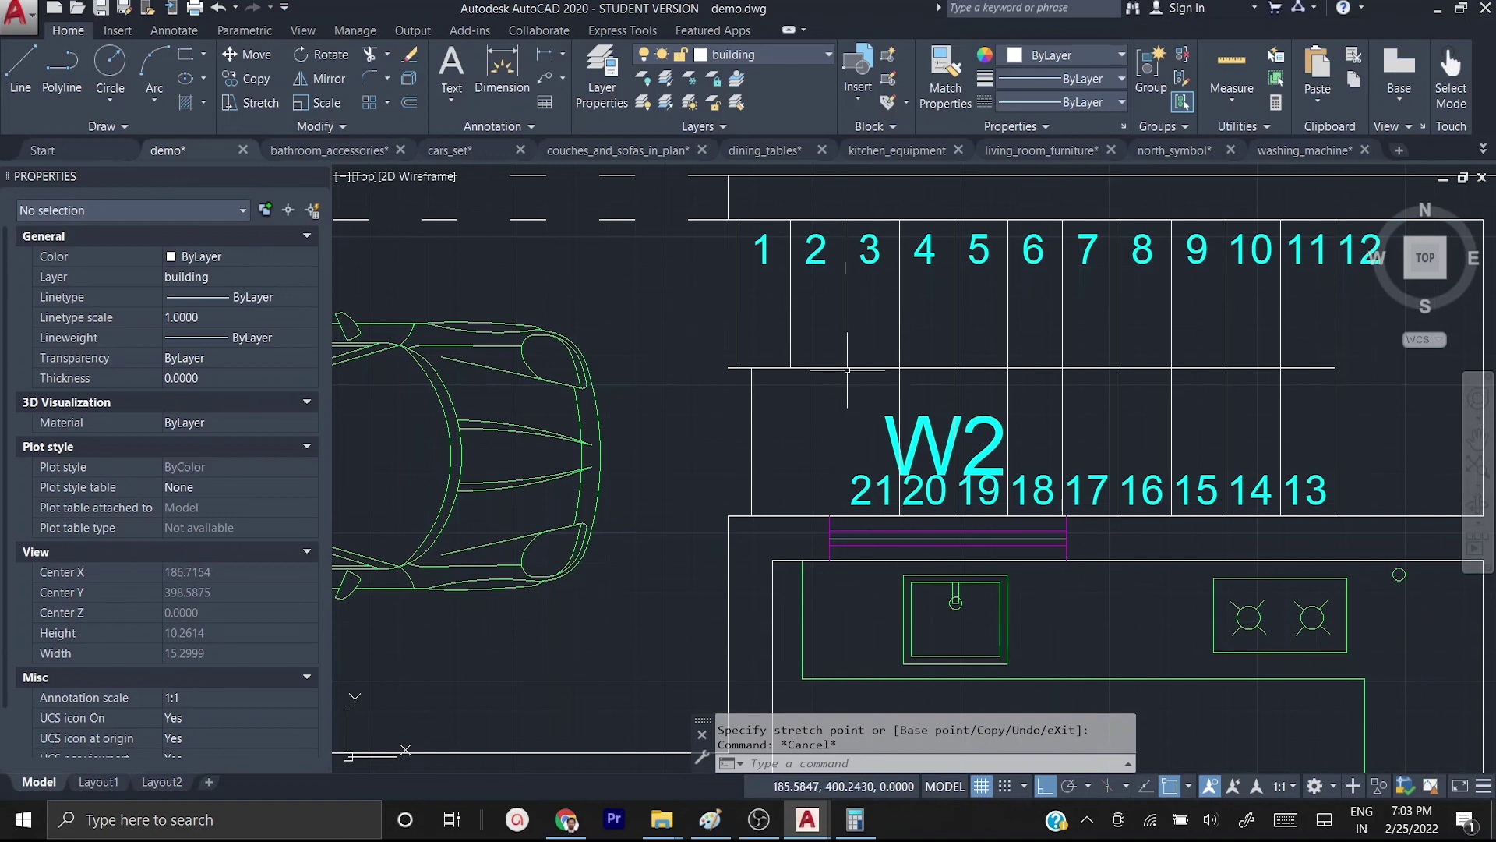
- Save the floor plan drawing
{"action": "scroll", "coordinate": [847, 369], "scroll_direction": "down", "scroll_amount": 2}
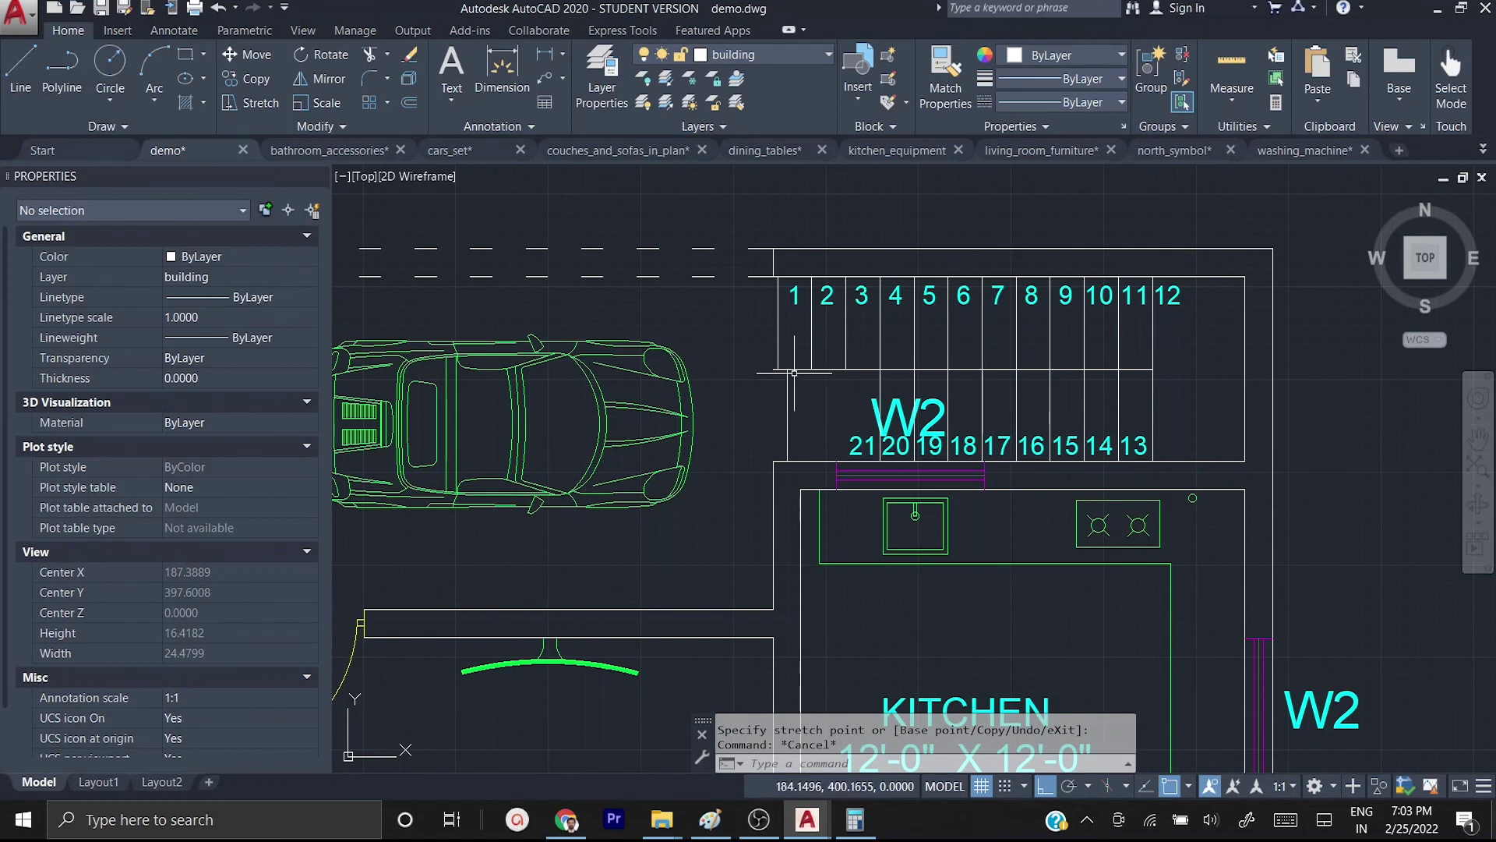
{"action": "scroll", "coordinate": [772, 381], "scroll_direction": "up", "scroll_amount": 6}
{"action": "scroll", "coordinate": [766, 398], "scroll_direction": "down", "scroll_amount": 8}
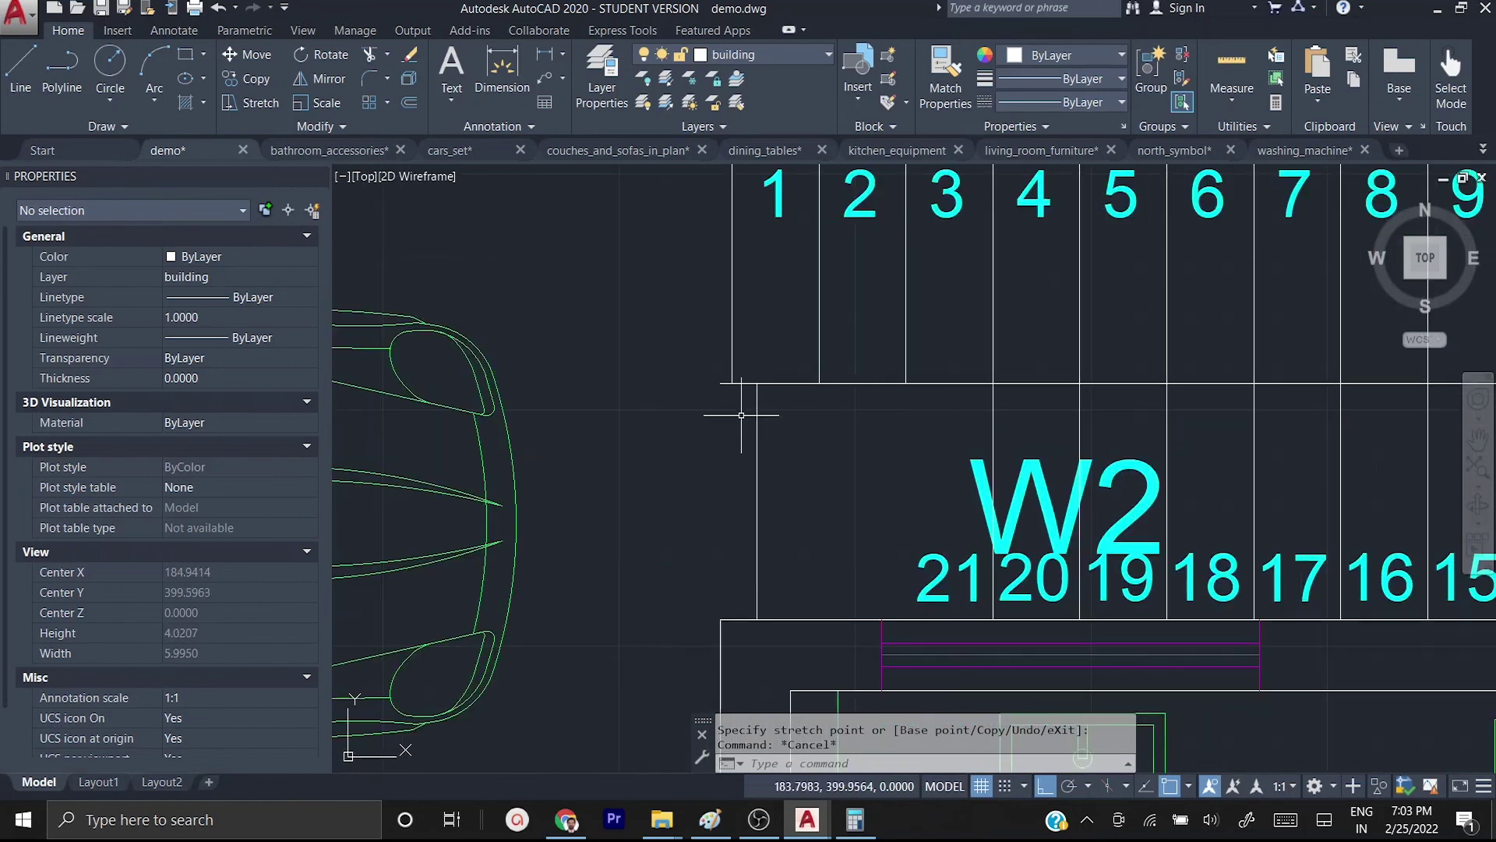
{"action": "key", "text": "ctrl+s"}
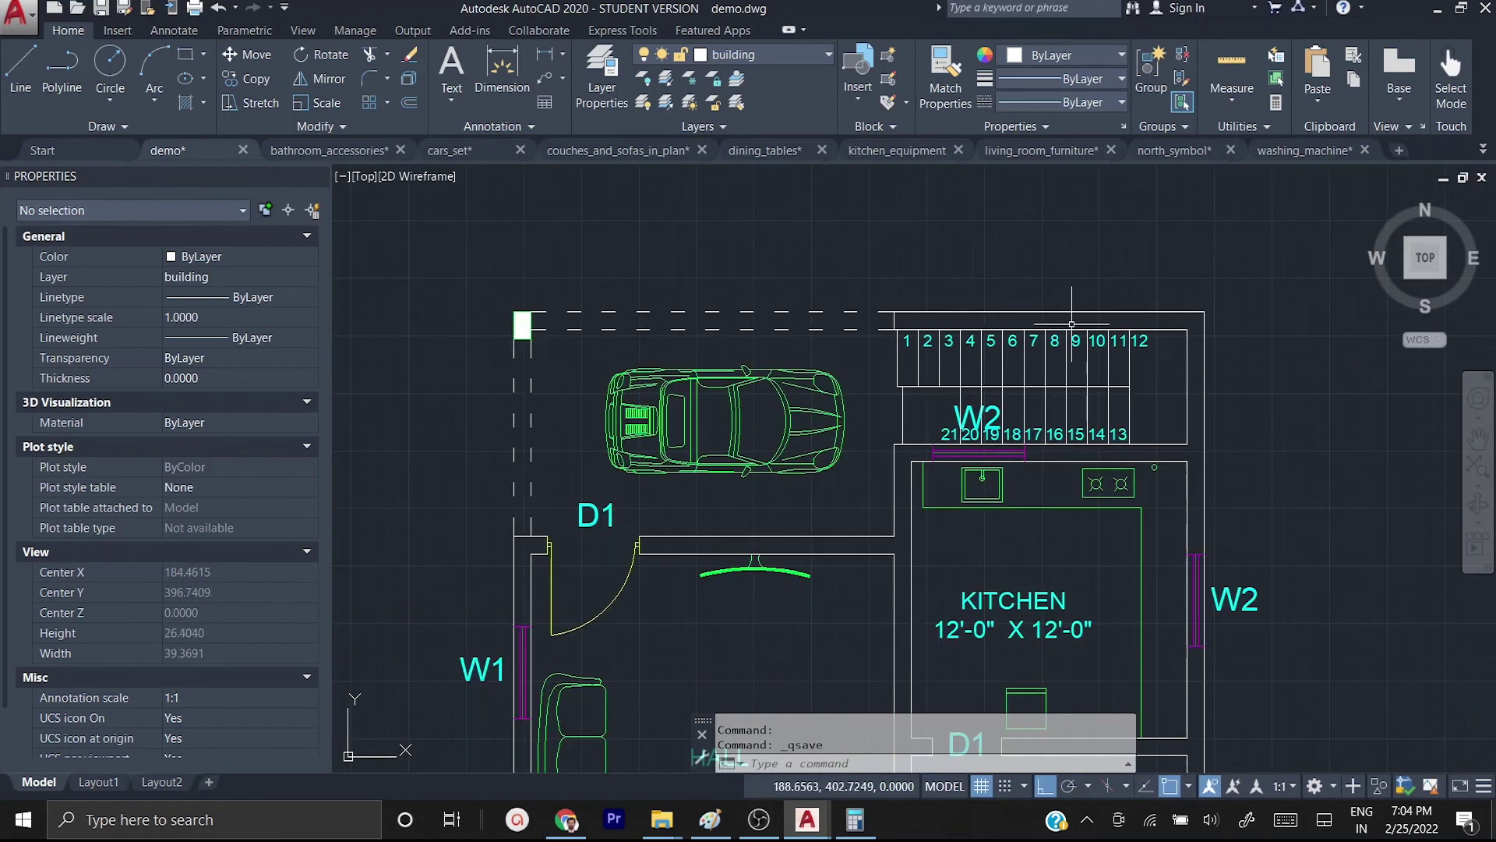
{"action": "scroll", "coordinate": [1162, 427], "scroll_direction": "up", "scroll_amount": 4}
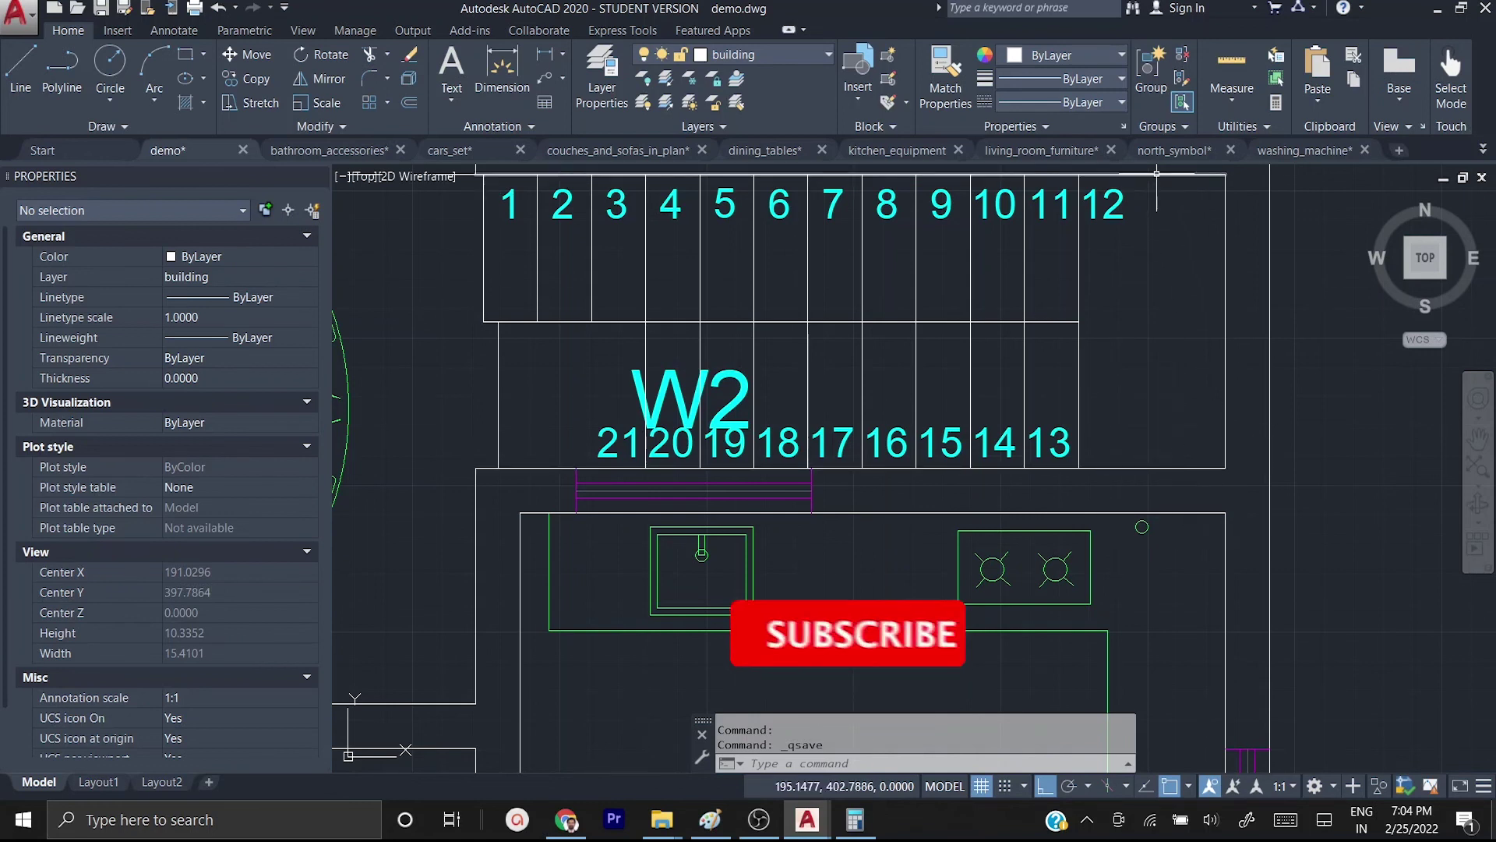
{"action": "scroll", "coordinate": [1185, 321], "scroll_direction": "down", "scroll_amount": 4}
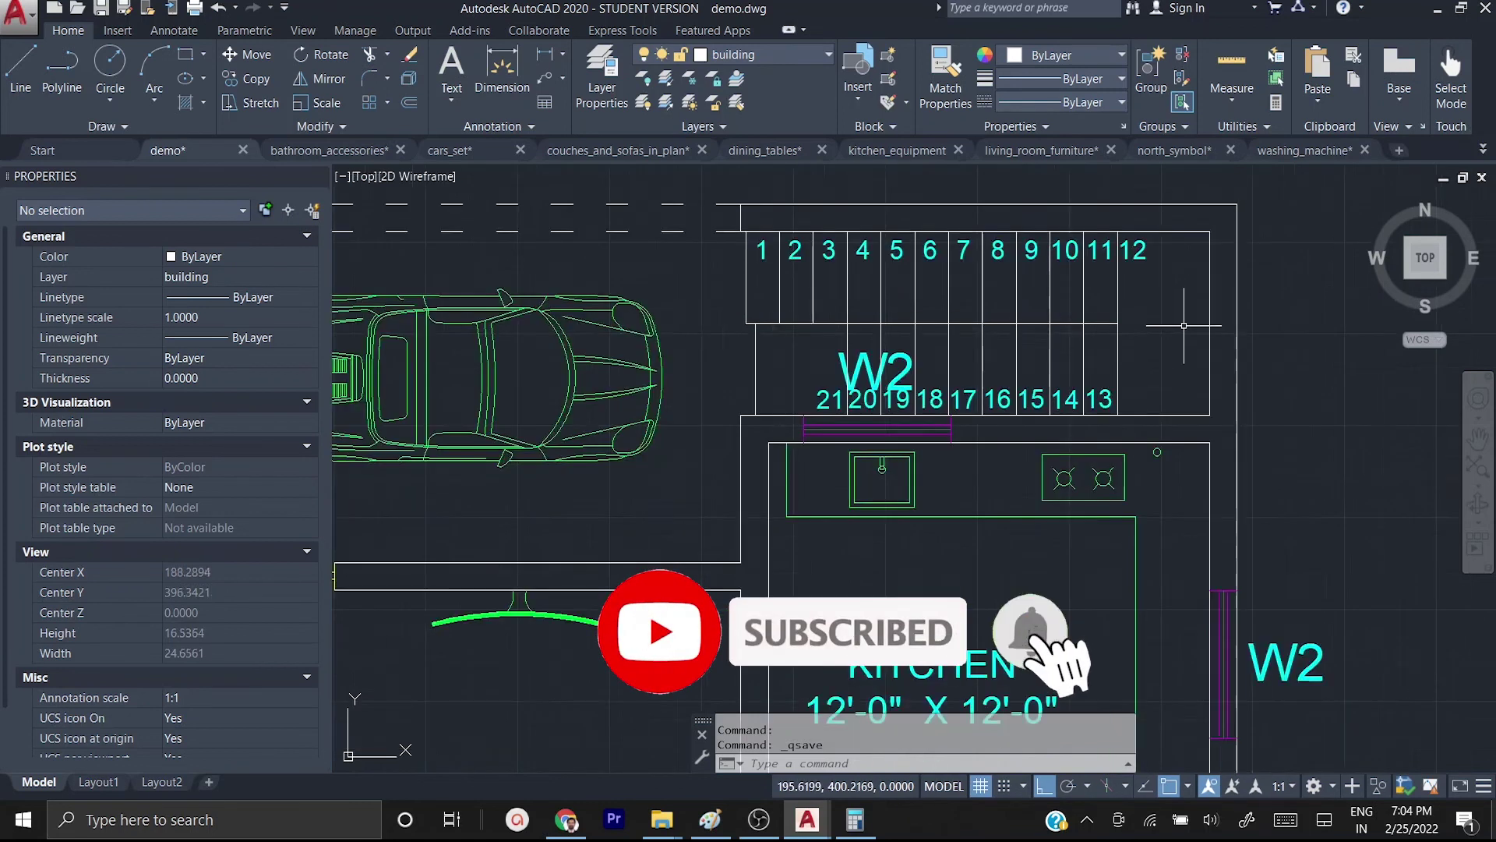
{"action": "scroll", "coordinate": [1185, 321], "scroll_direction": "down", "scroll_amount": 2}
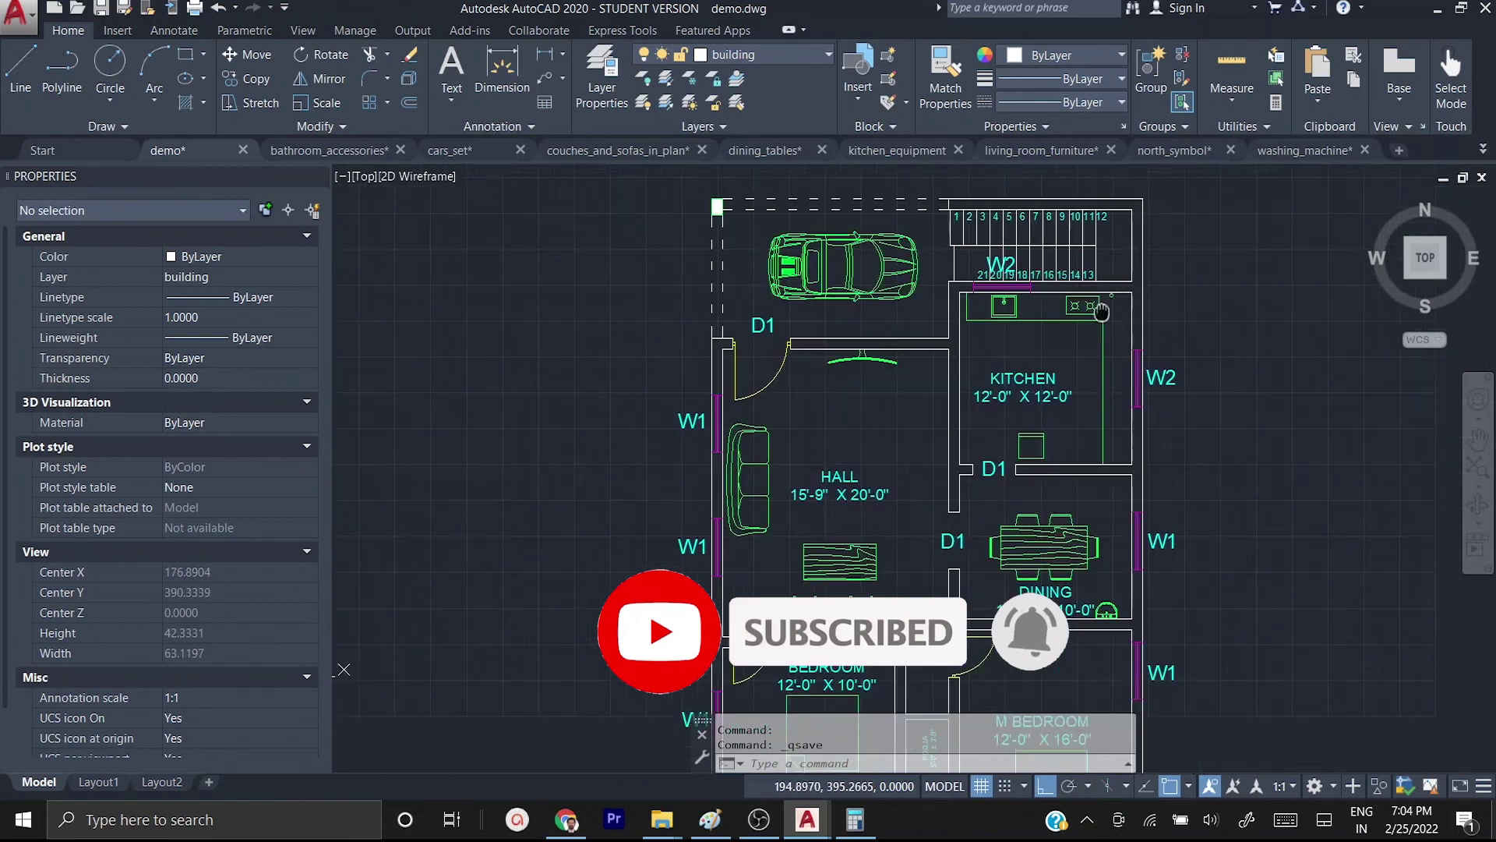
{"action": "scroll", "coordinate": [1046, 363], "scroll_direction": "down", "scroll_amount": 3}
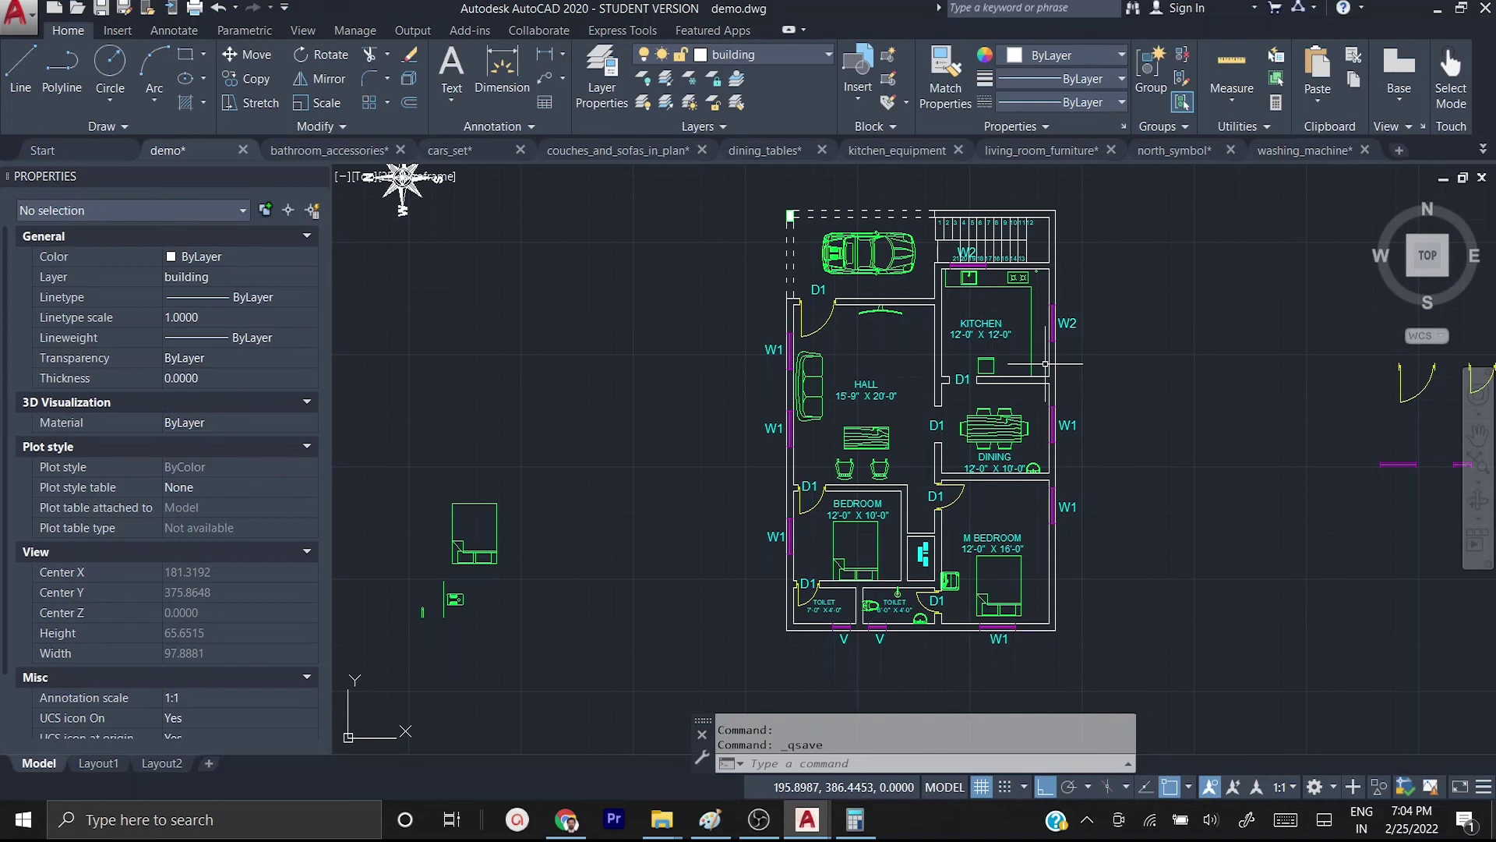
- Move the compass symbol from the empty area beyond the car porch to beside the plan's upper staircase corner
{"action": "scroll", "coordinate": [1052, 363], "scroll_direction": "up", "scroll_amount": 3}
{"action": "middle_click_drag", "start_coordinate": [854, 364], "coordinate": [1042, 540]}
{"action": "scroll", "coordinate": [1042, 541], "scroll_direction": "down", "scroll_amount": 3}
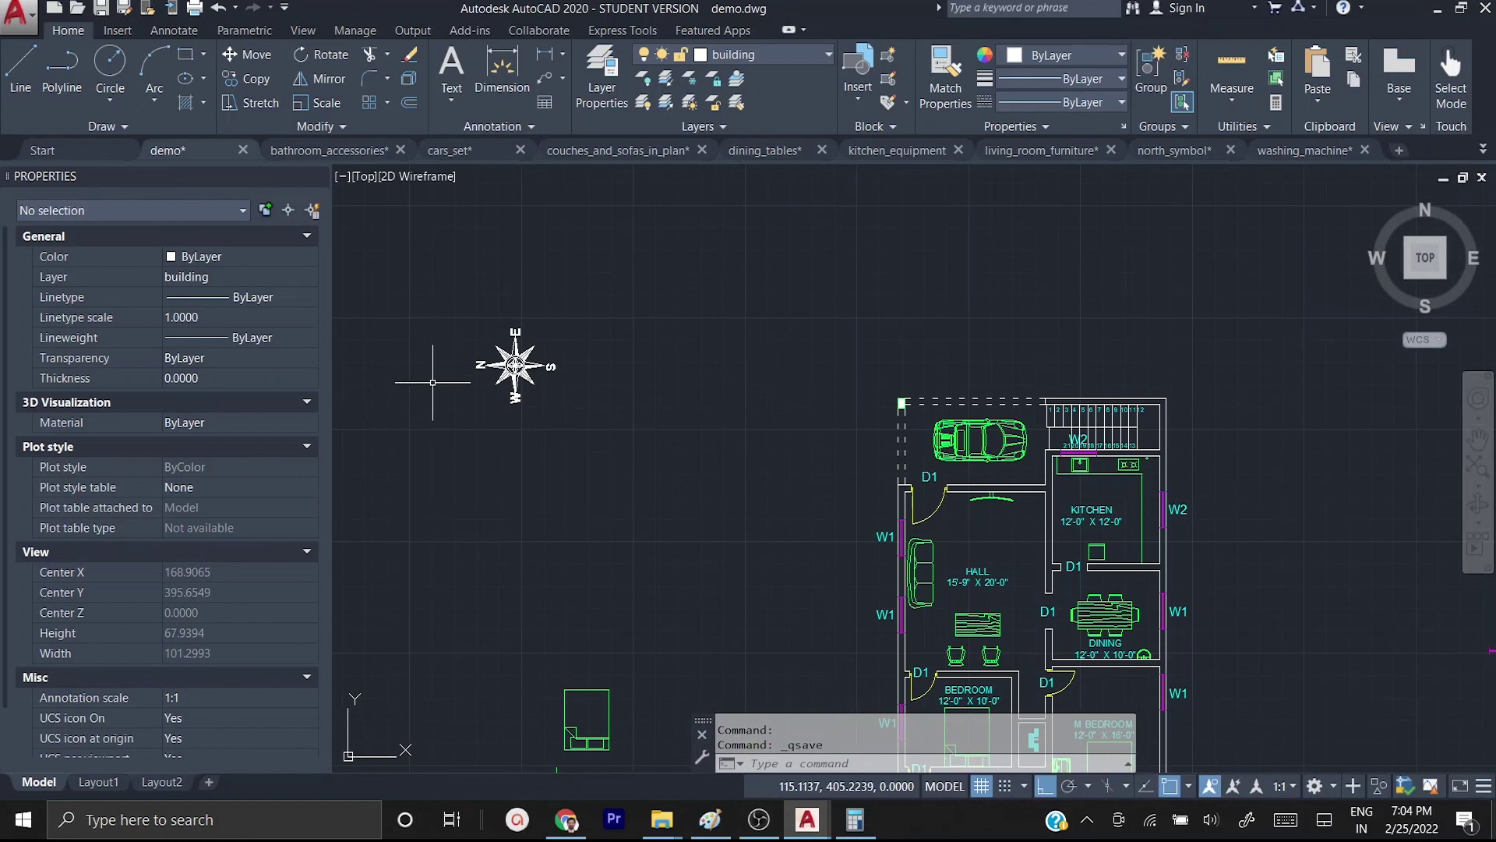
{"action": "scroll", "coordinate": [433, 382], "scroll_direction": "up", "scroll_amount": 3}
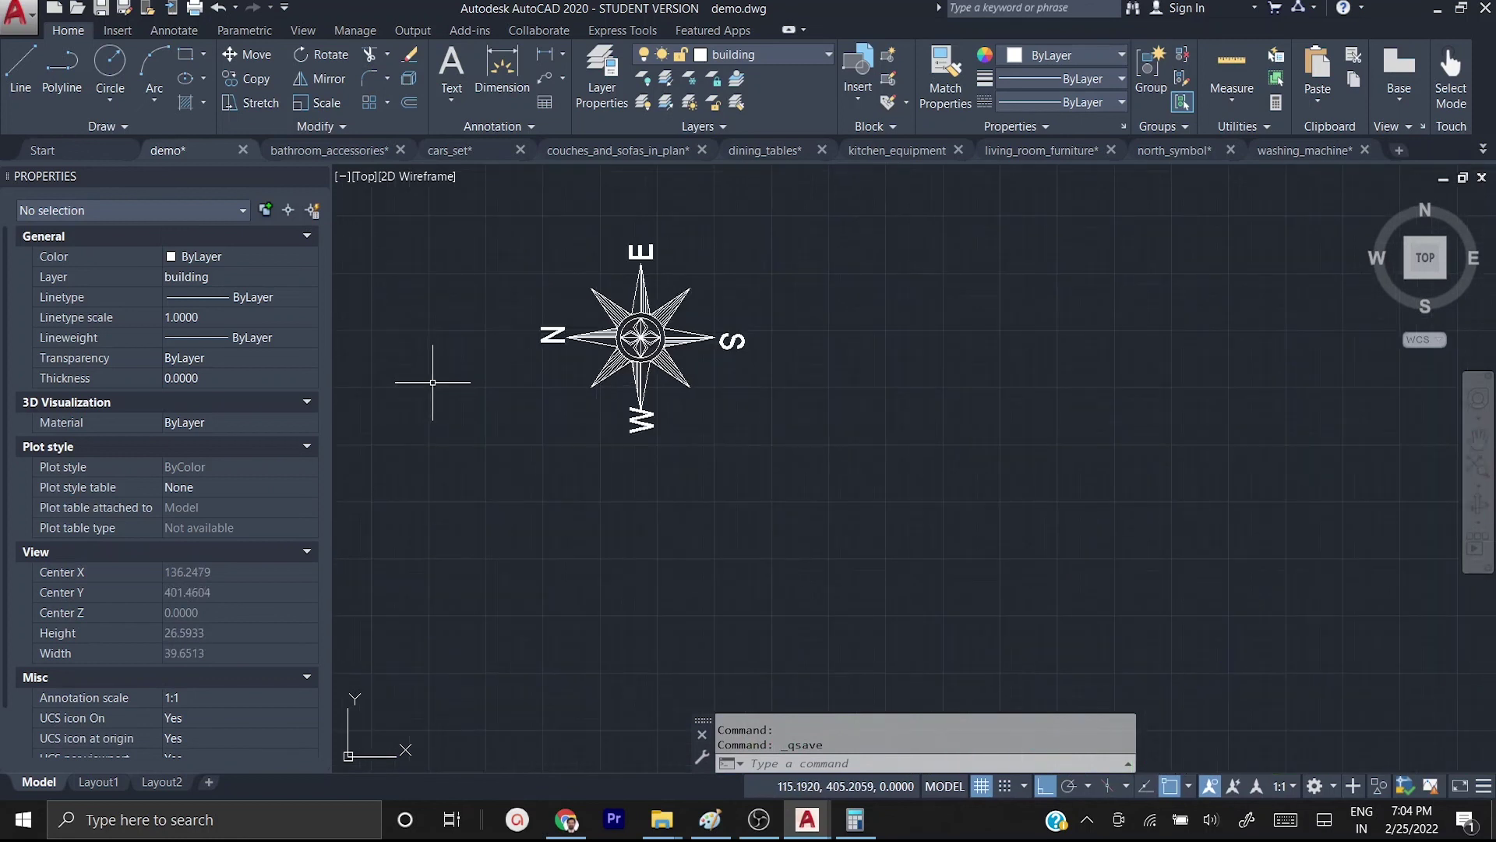
{"action": "left_click", "coordinate": [507, 207]}
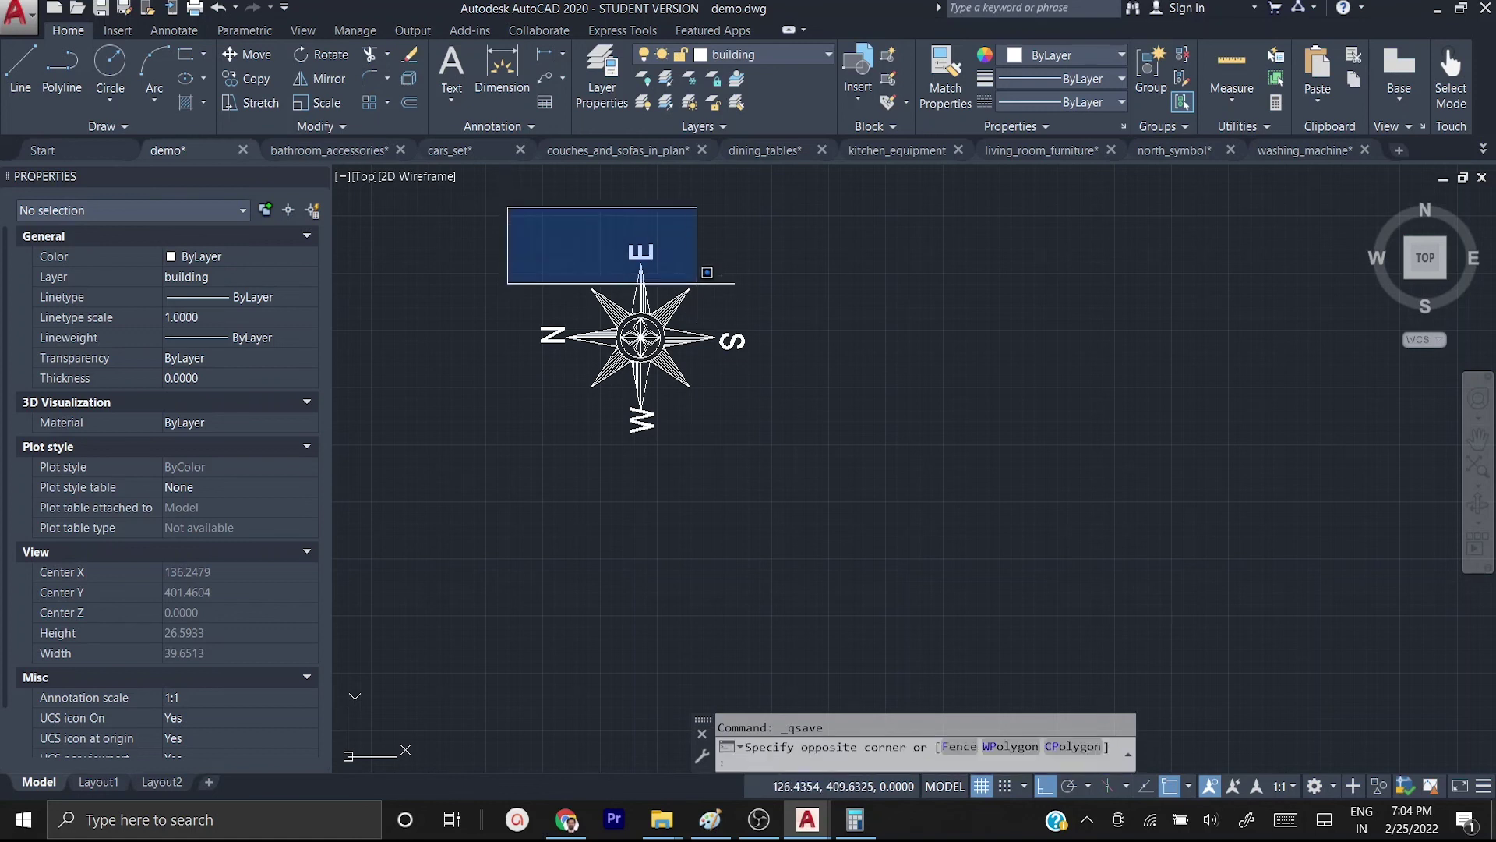
{"action": "left_click", "coordinate": [814, 468]}
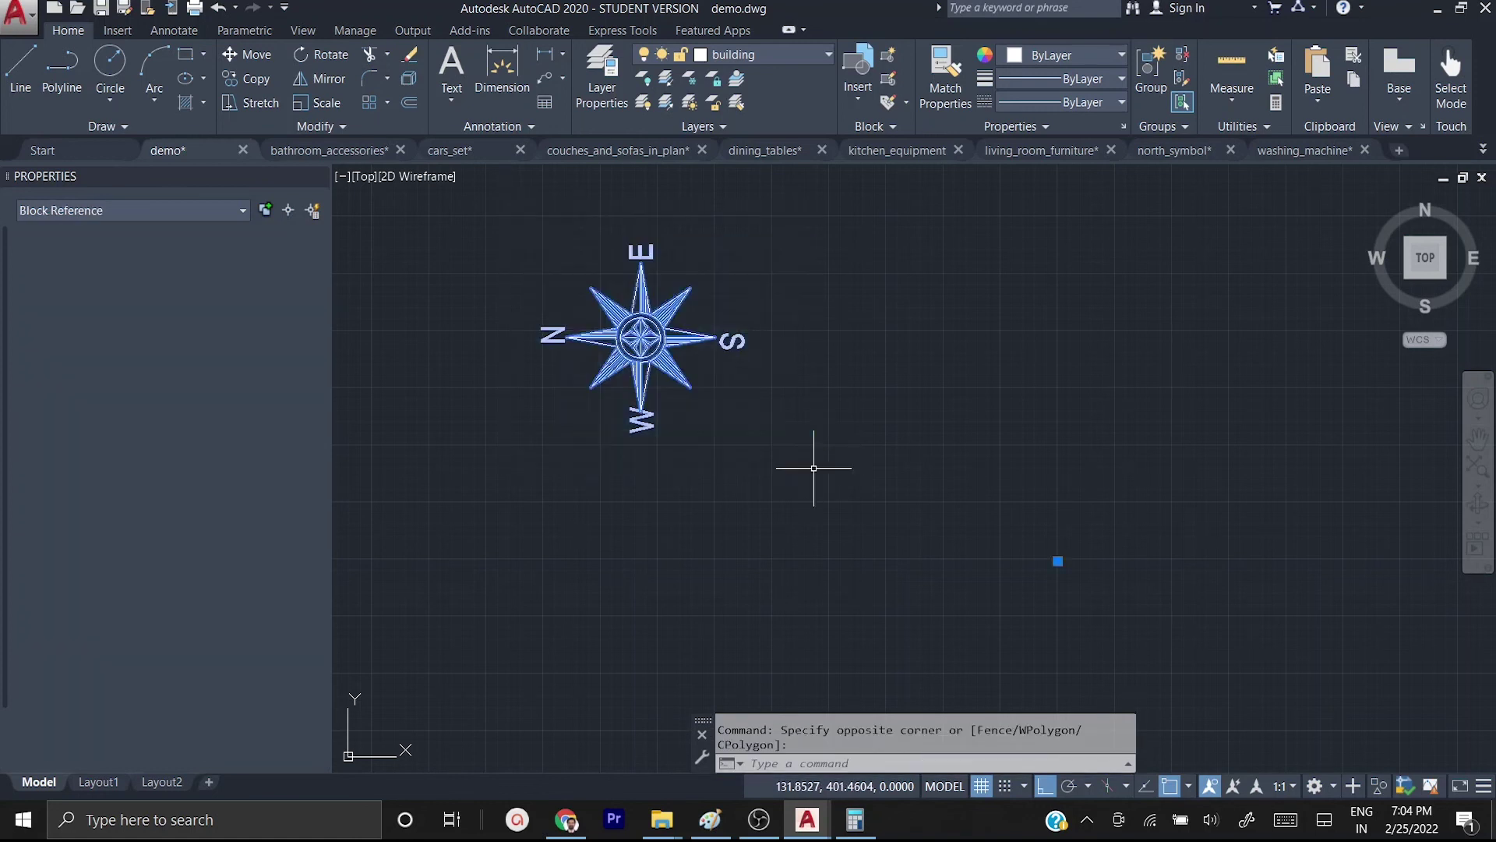
{"action": "type", "text": "m"}
{"action": "key", "text": "Return"}
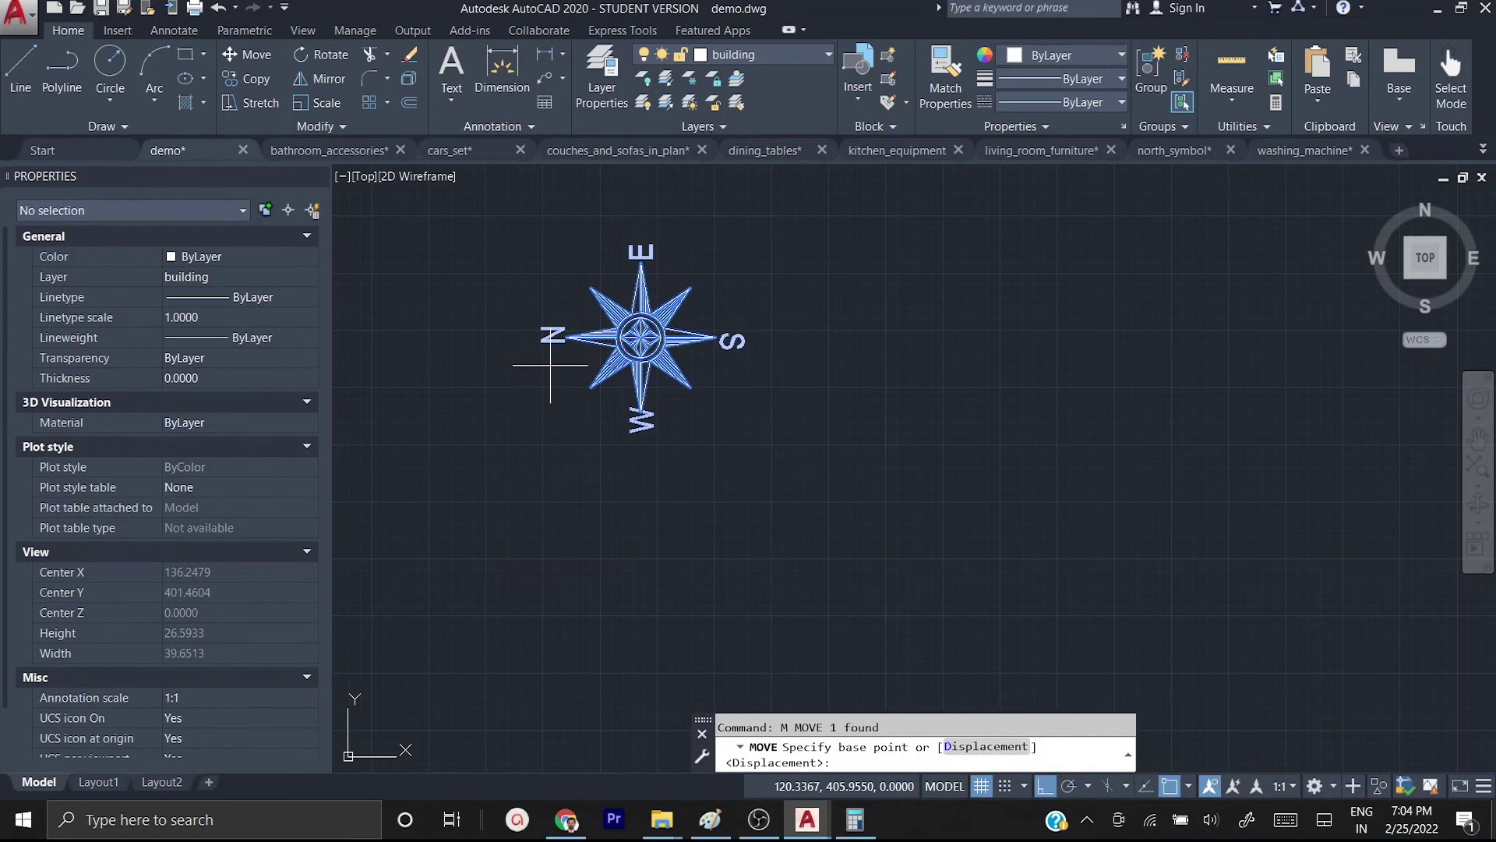
{"action": "left_click", "coordinate": [545, 367]}
{"action": "scroll", "coordinate": [670, 374], "scroll_direction": "down", "scroll_amount": 5}
{"action": "left_click", "coordinate": [1130, 402]}
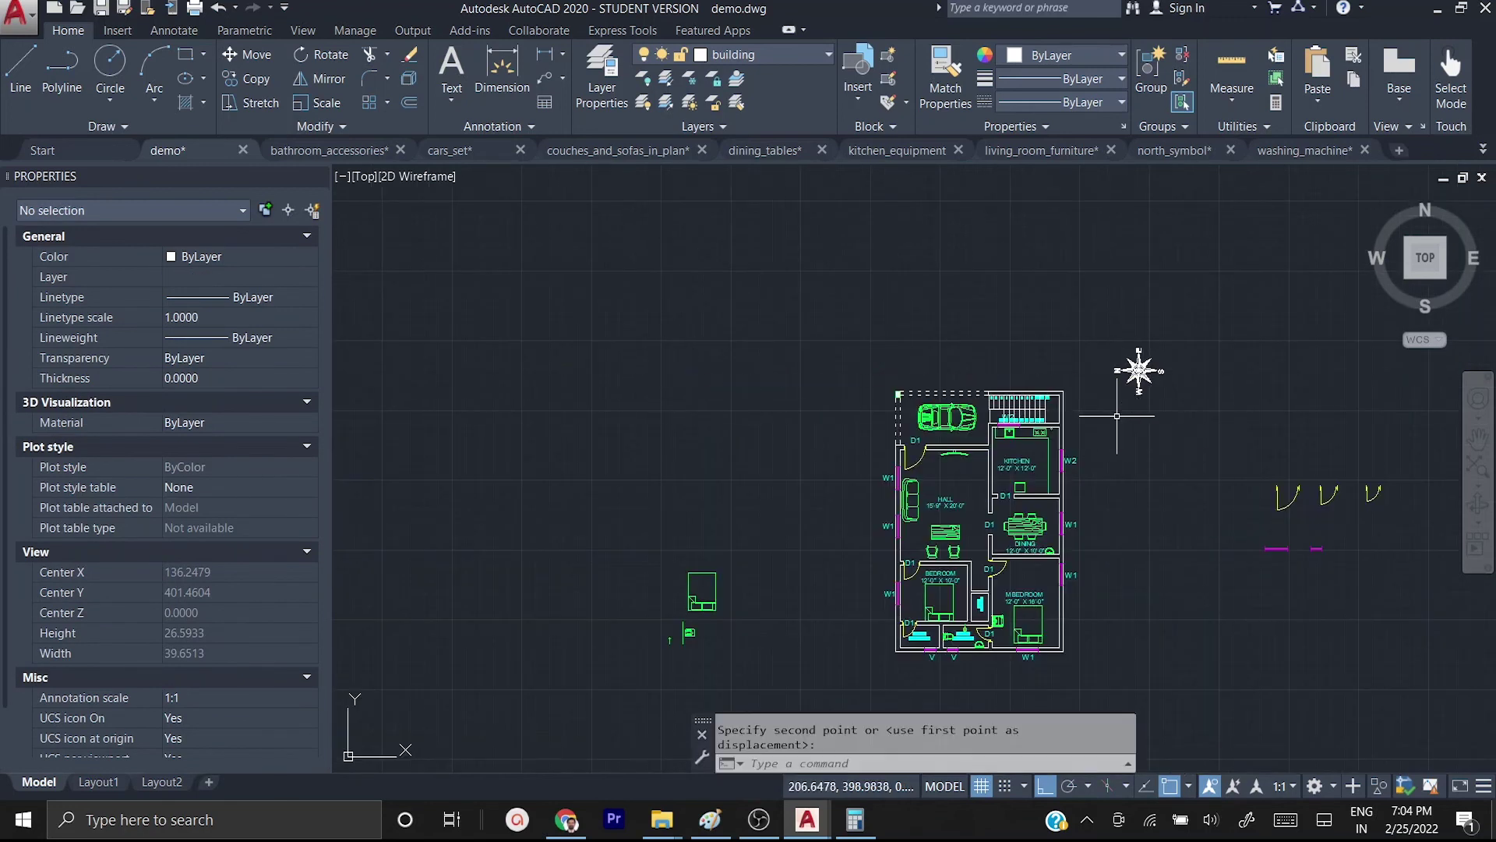
- Hatch the outer wall along the bedroom and hall and the bedroom's inner walls with a solid fill coloured 242,113,114
{"action": "scroll", "coordinate": [1013, 499], "scroll_direction": "up", "scroll_amount": 6}
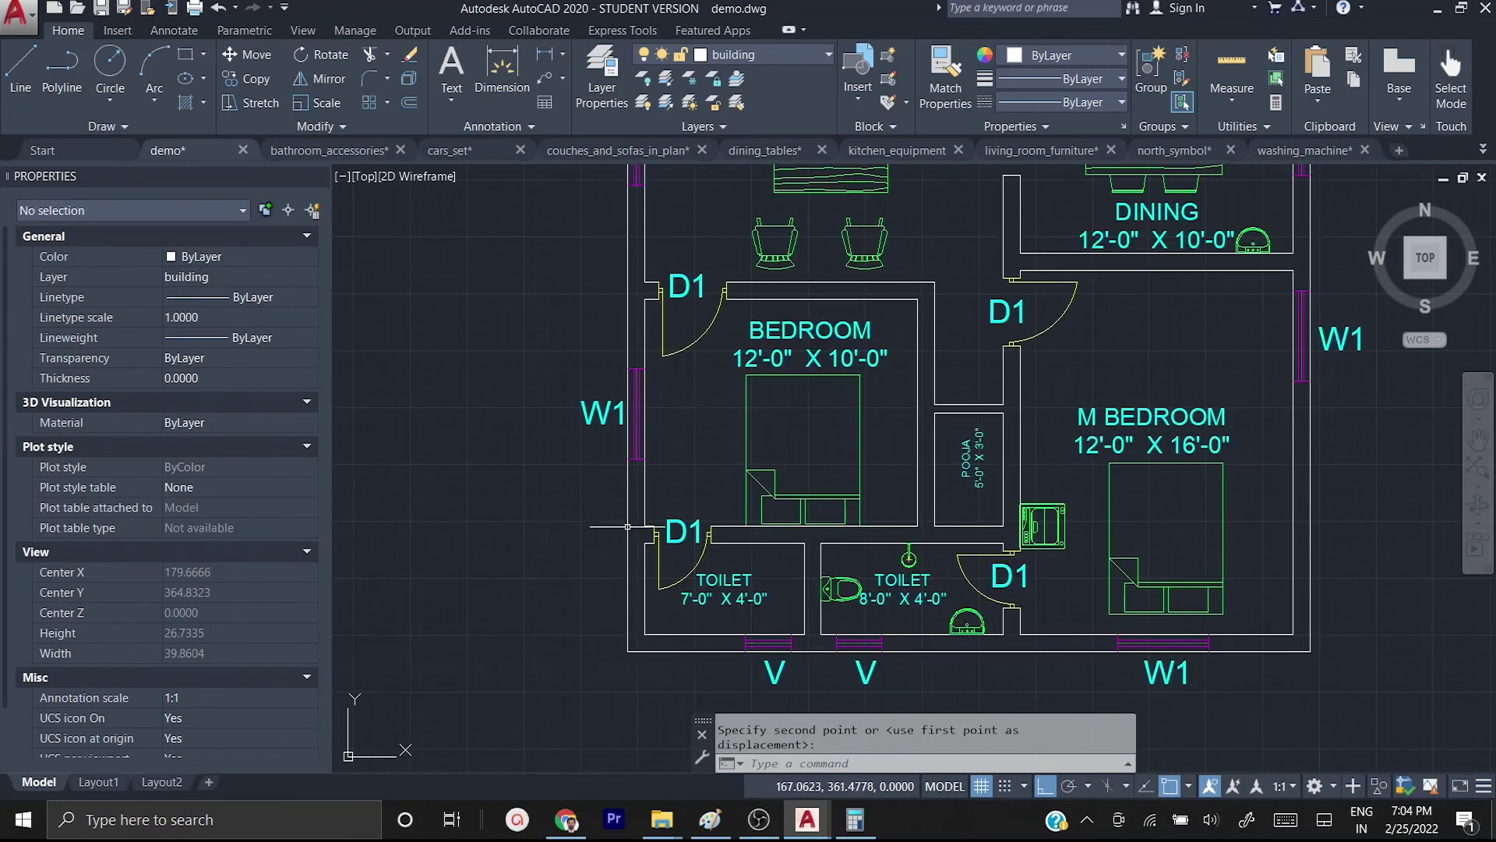
{"action": "scroll", "coordinate": [520, 629], "scroll_direction": "down", "scroll_amount": 4}
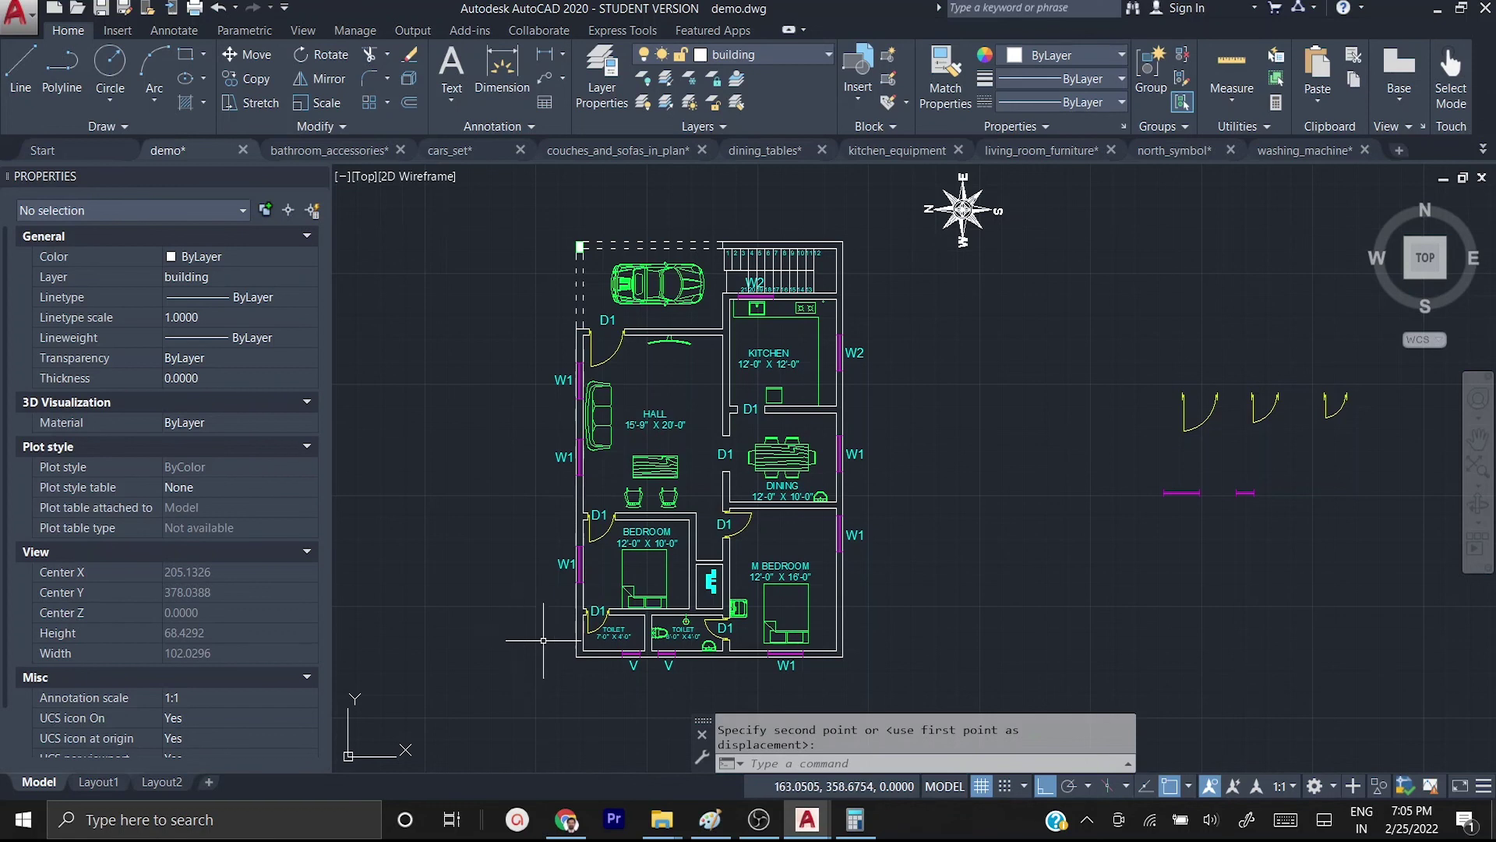
{"action": "scroll", "coordinate": [546, 639], "scroll_direction": "up", "scroll_amount": 2}
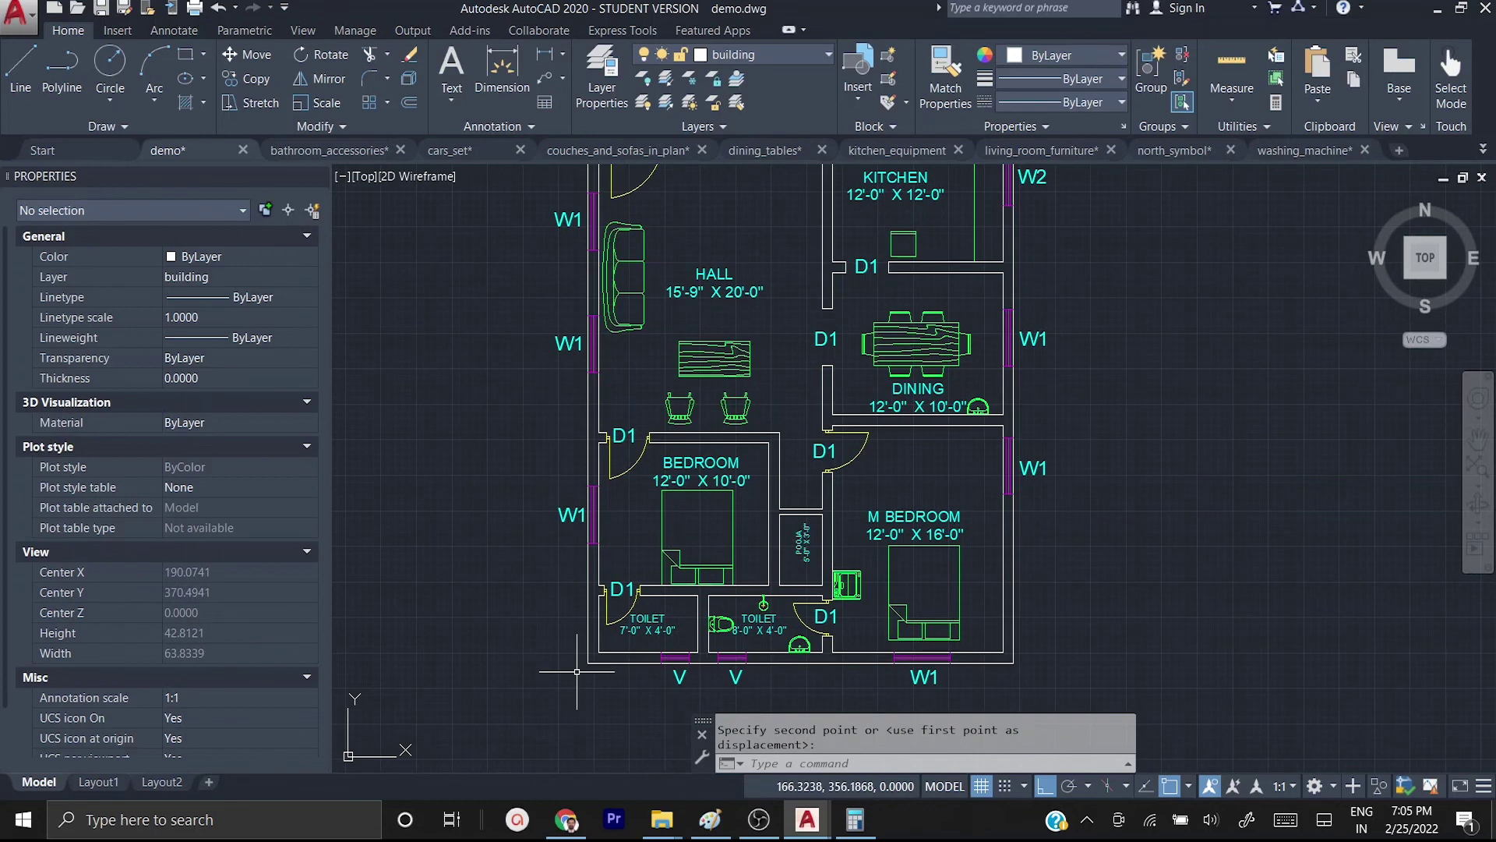
{"action": "type", "text": "hatch"}
{"action": "key", "text": "Return"}
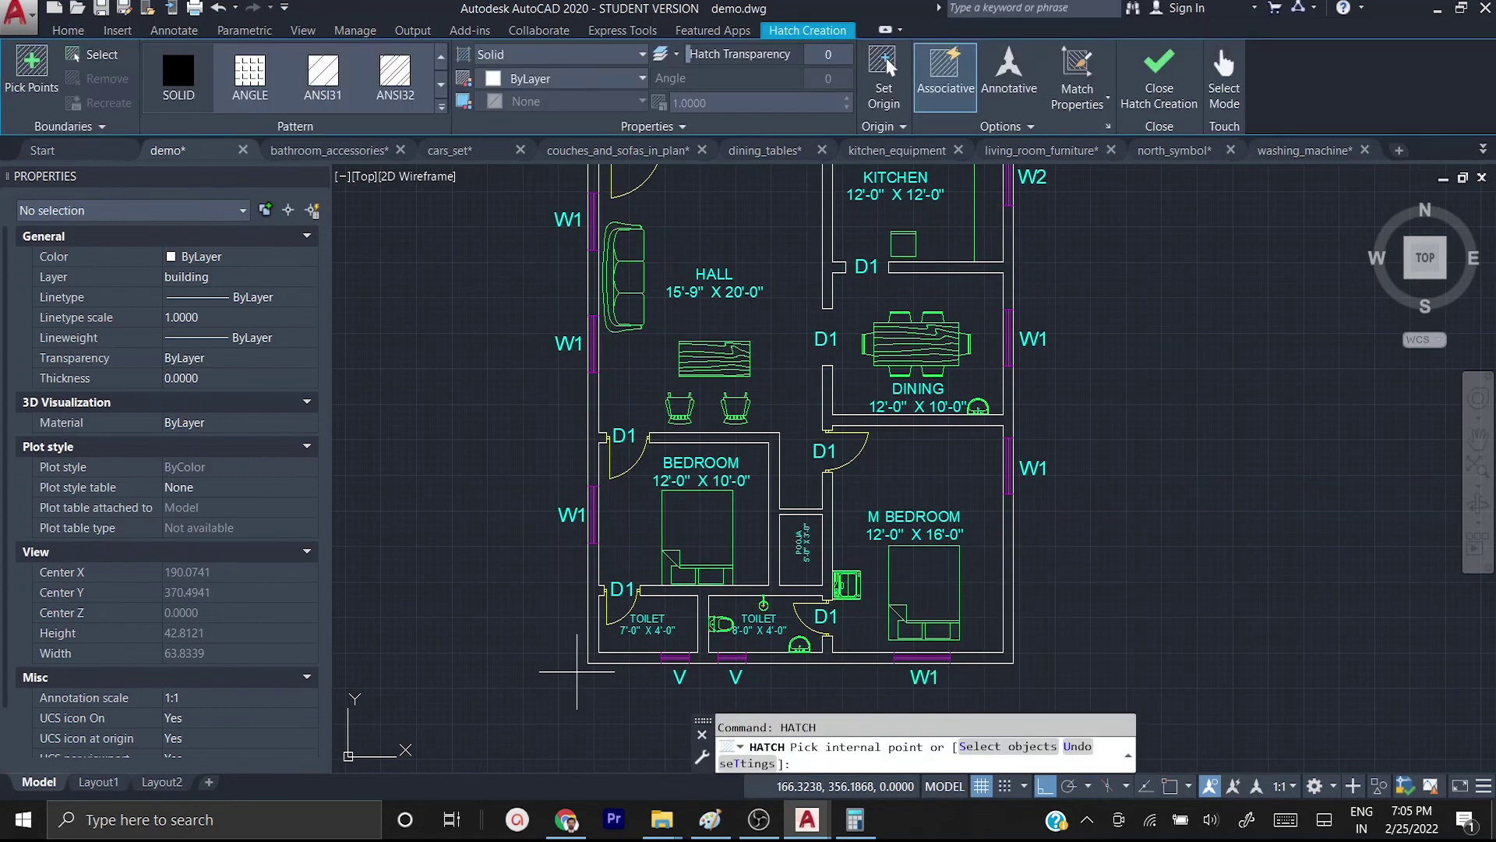
{"action": "left_click", "coordinate": [595, 81]}
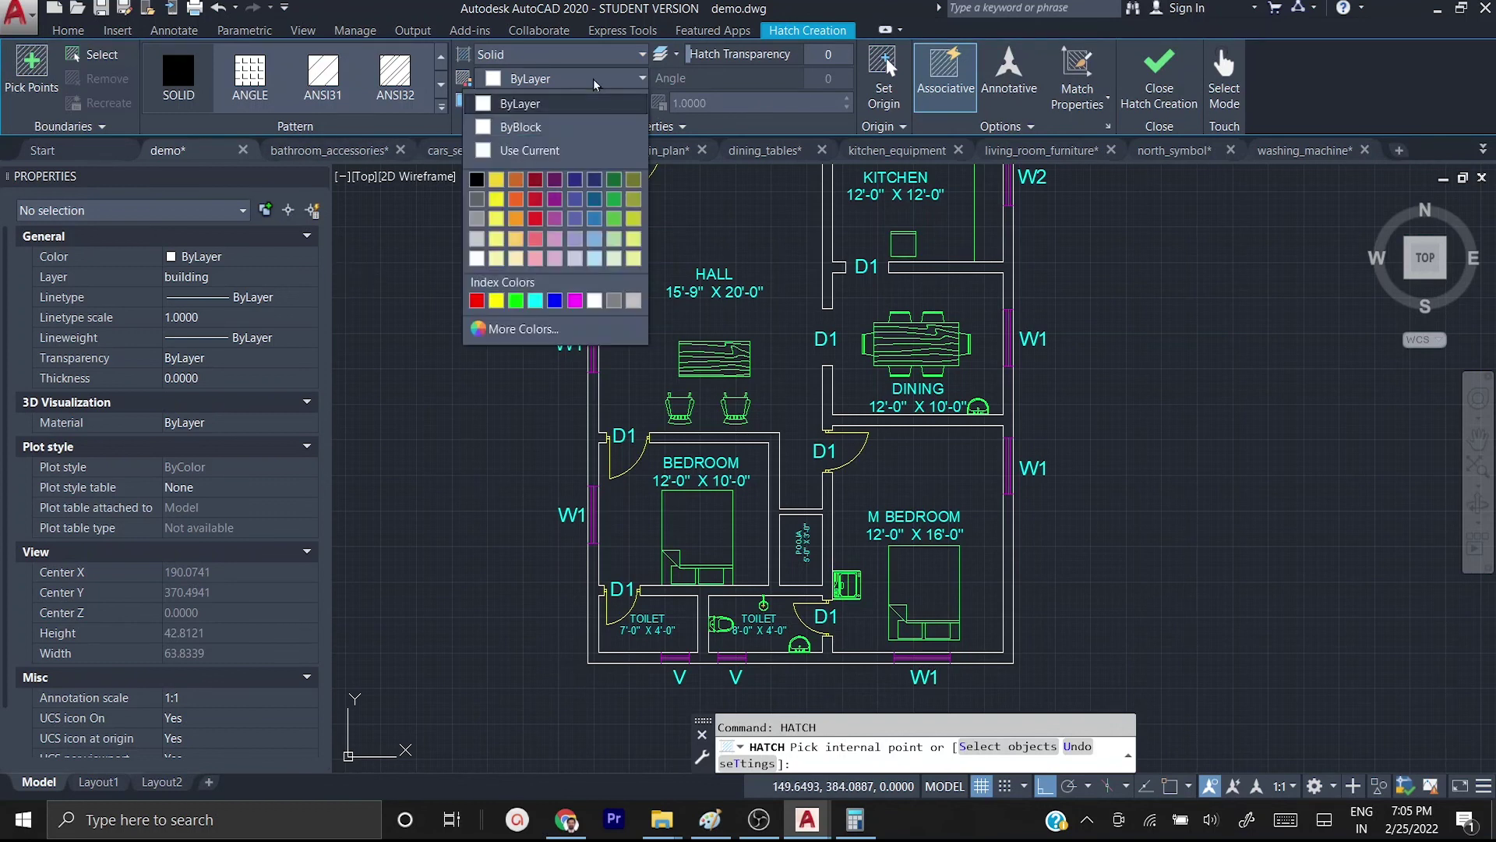
{"action": "left_click", "coordinate": [537, 241]}
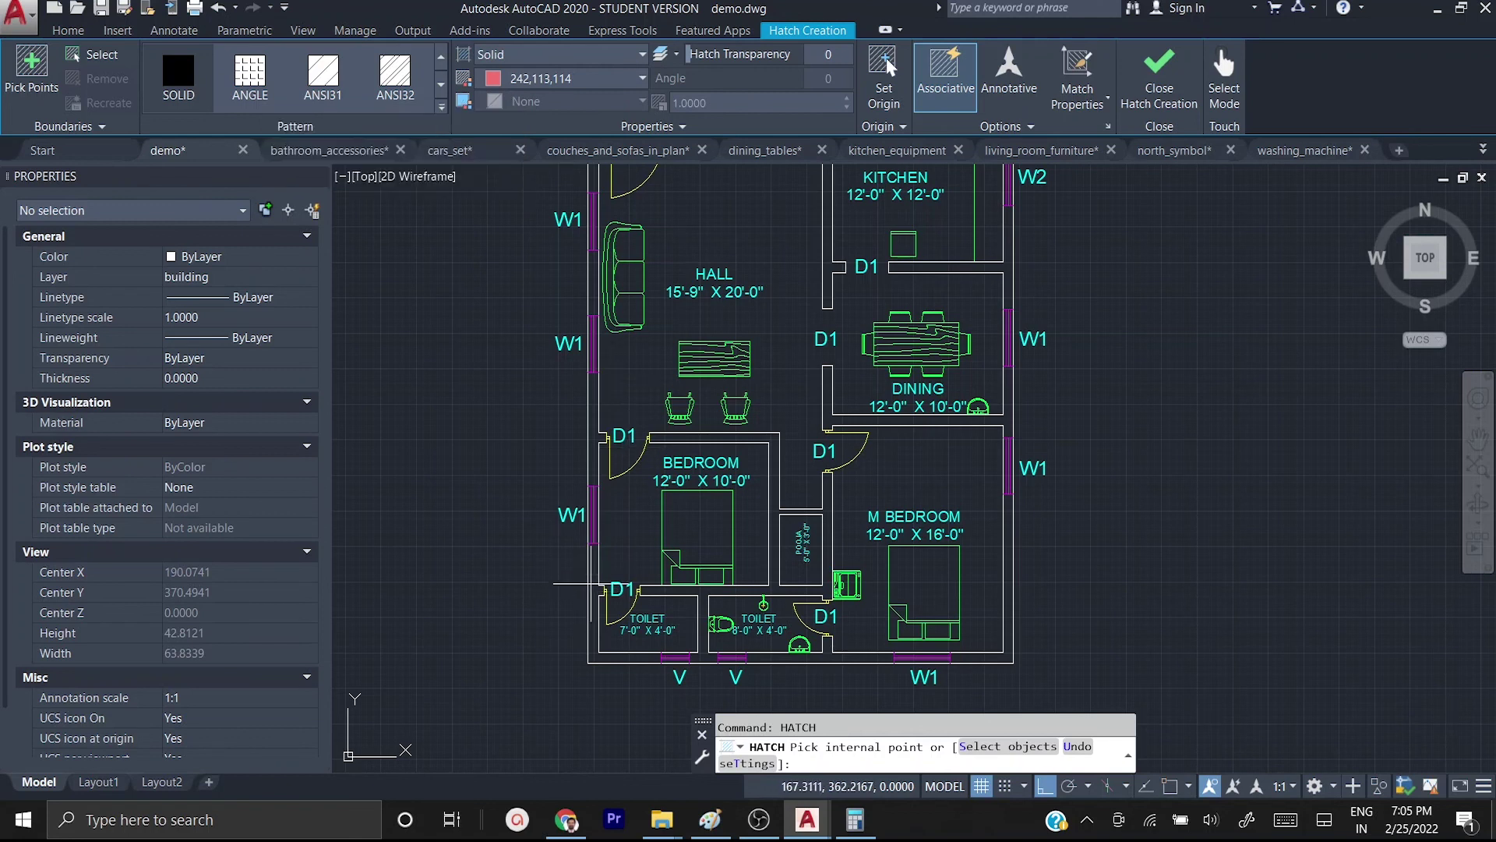
{"action": "left_click", "coordinate": [593, 578]}
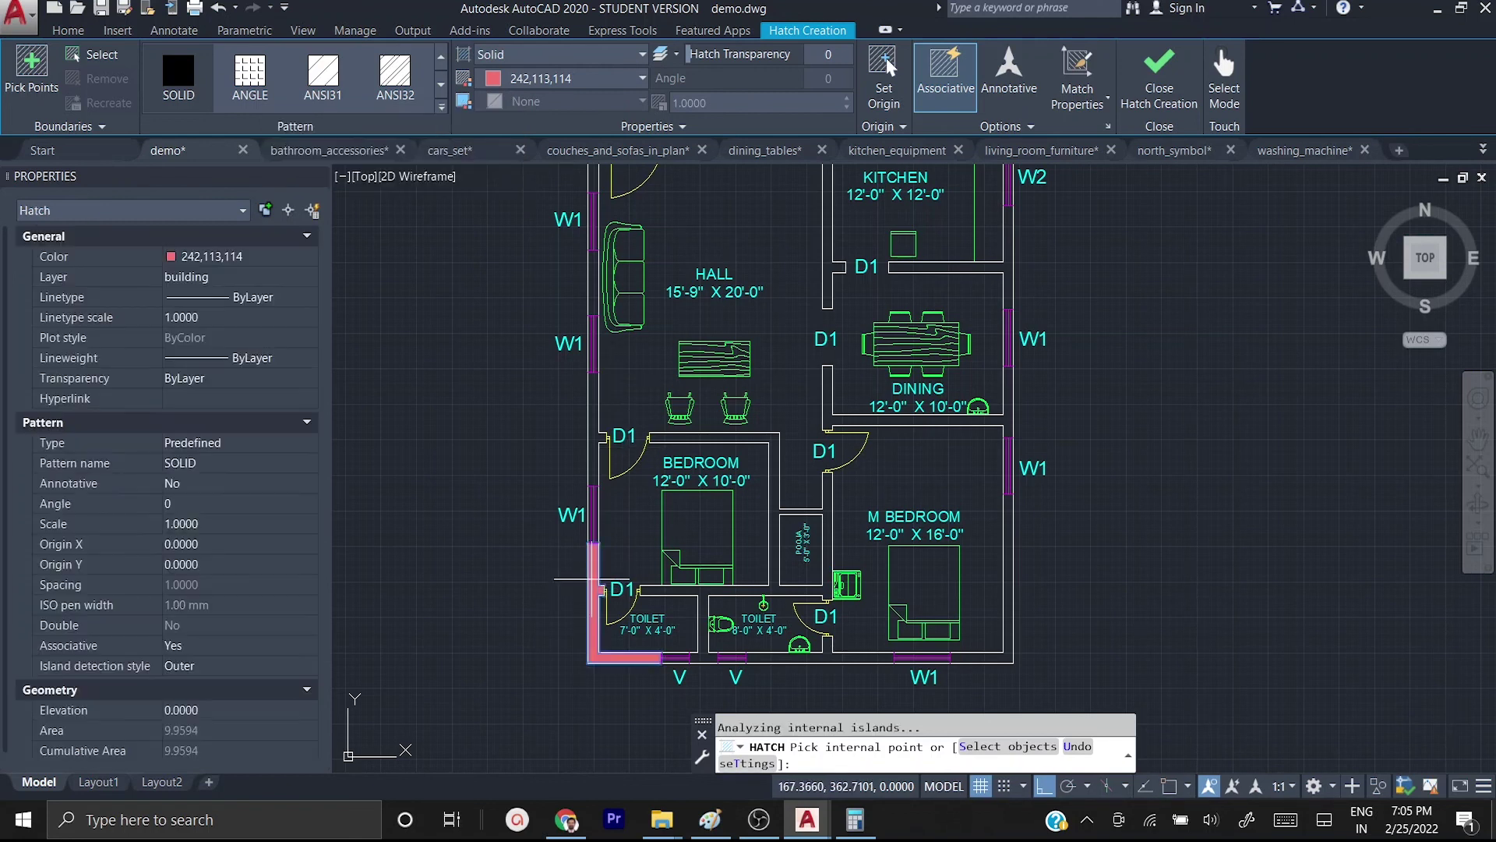
{"action": "left_click", "coordinate": [593, 429]}
{"action": "left_click", "coordinate": [593, 280]}
{"action": "left_click", "coordinate": [779, 438]}
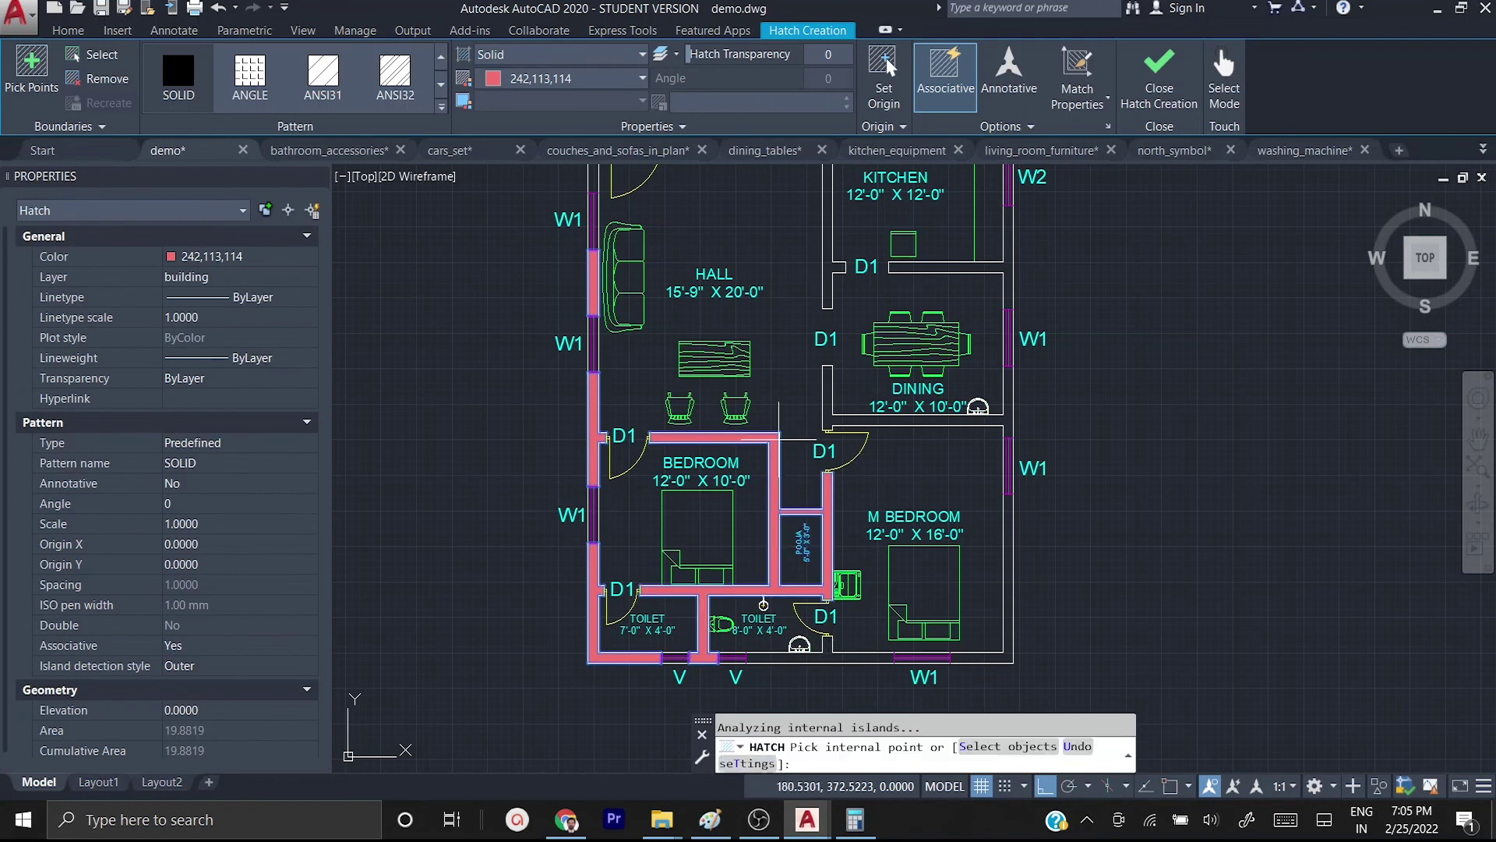
- Extend the solid hatch to the remaining walls around the toilets, master bedroom, dining room, kitchen, hall and staircase
{"action": "left_click", "coordinate": [855, 657]}
{"action": "left_click", "coordinate": [978, 660]}
{"action": "left_click", "coordinate": [1011, 394]}
{"action": "left_click", "coordinate": [945, 267]}
{"action": "middle_click_drag", "start_coordinate": [946, 266], "coordinate": [942, 434]}
{"action": "left_click", "coordinate": [821, 394]}
{"action": "left_click", "coordinate": [976, 253]}
{"action": "left_click", "coordinate": [589, 332]}
{"action": "scroll", "coordinate": [748, 395], "scroll_direction": "down", "scroll_amount": 2}
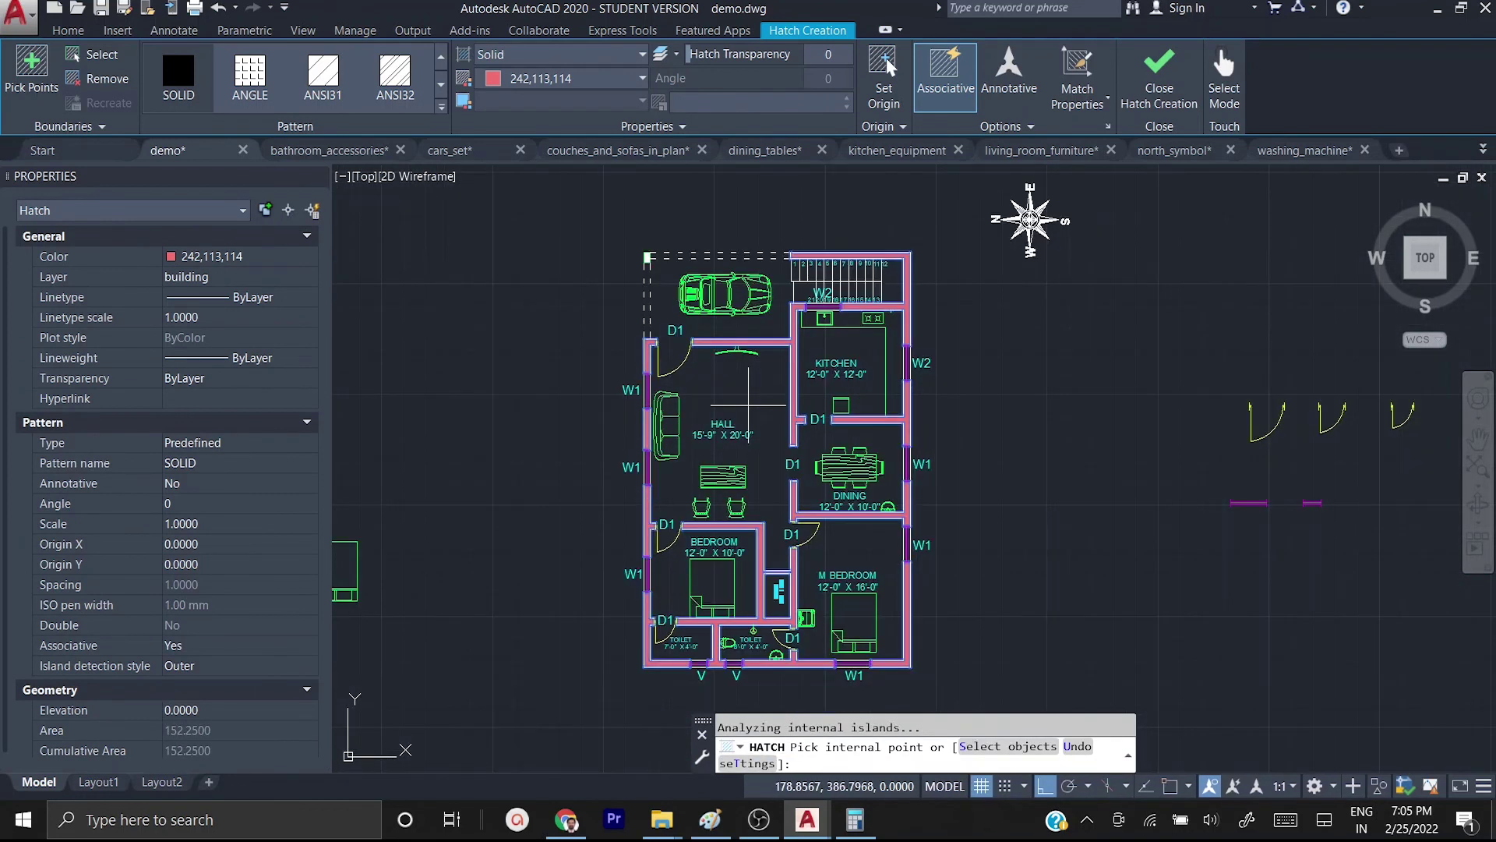
- End the hatch and add a vertical linear dimension outside the W1 windows, from the toilet's outer corner to the hall's corner at the car porch
{"action": "key", "text": "Escape"}
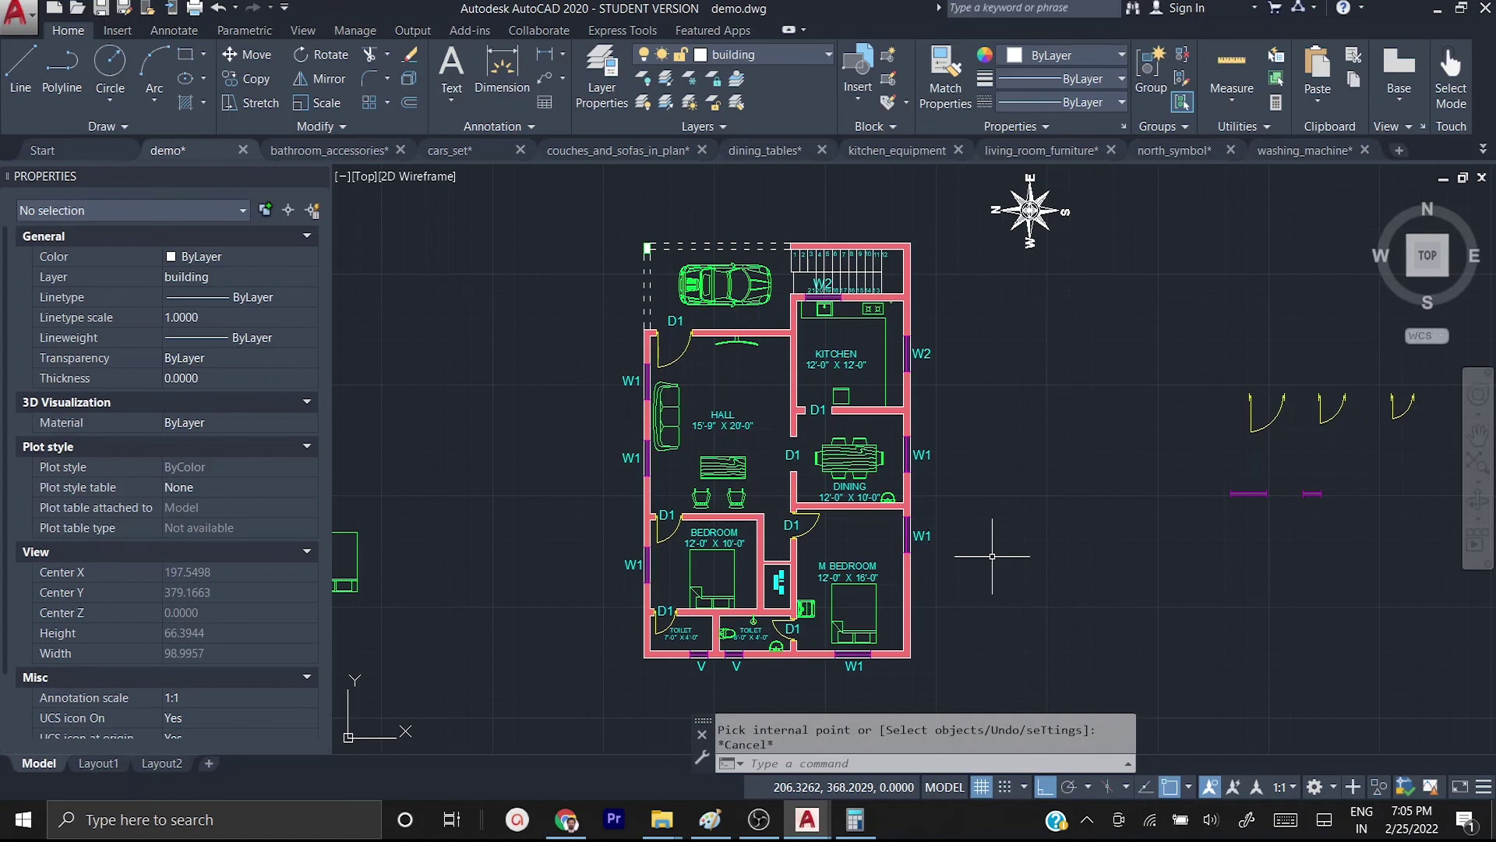
{"action": "middle_click_drag", "start_coordinate": [580, 366], "coordinate": [537, 340]}
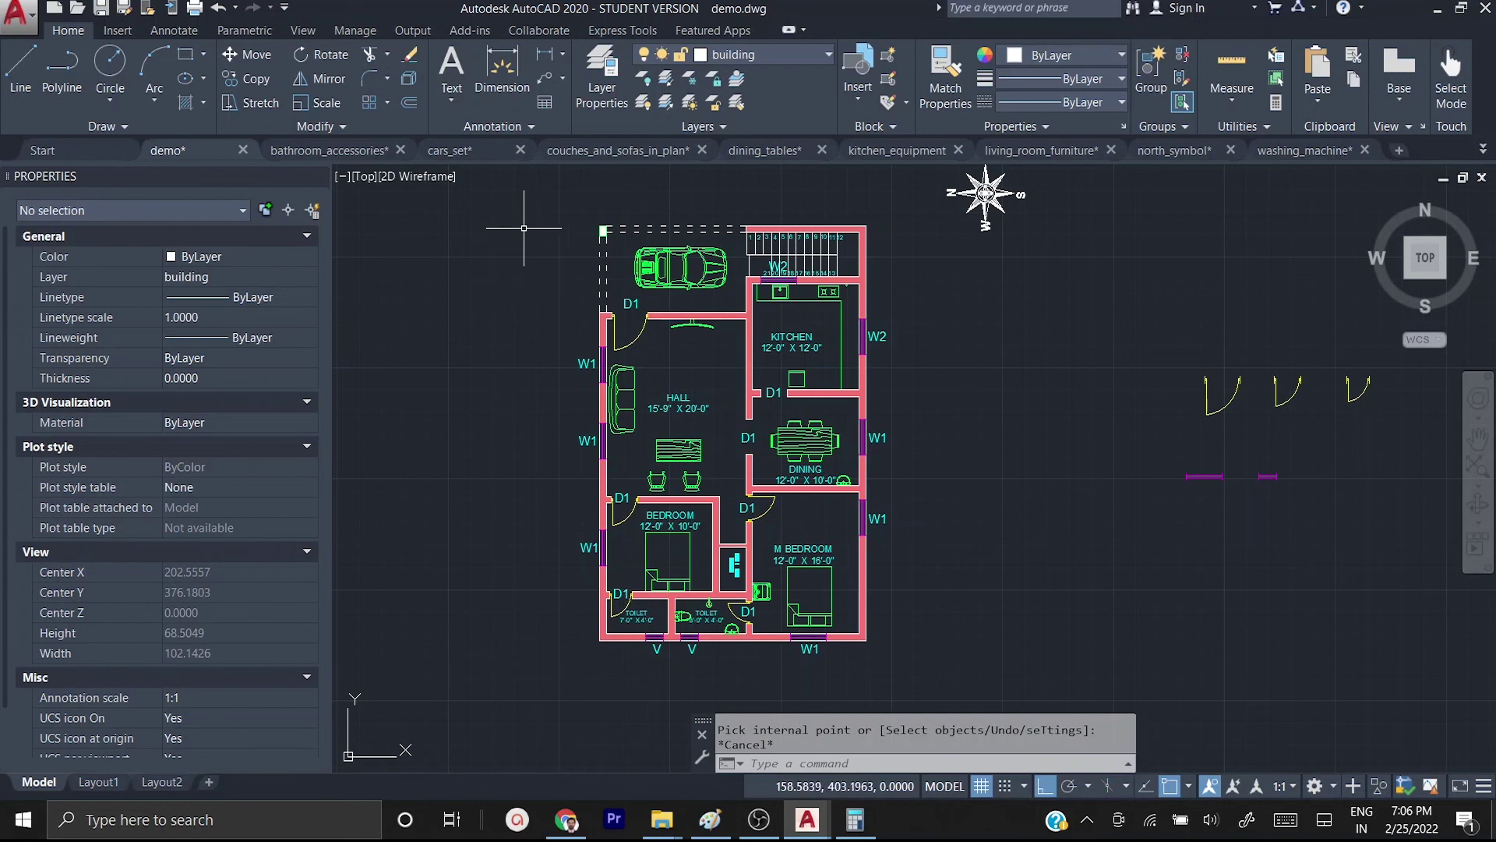
{"action": "left_click", "coordinate": [544, 53]}
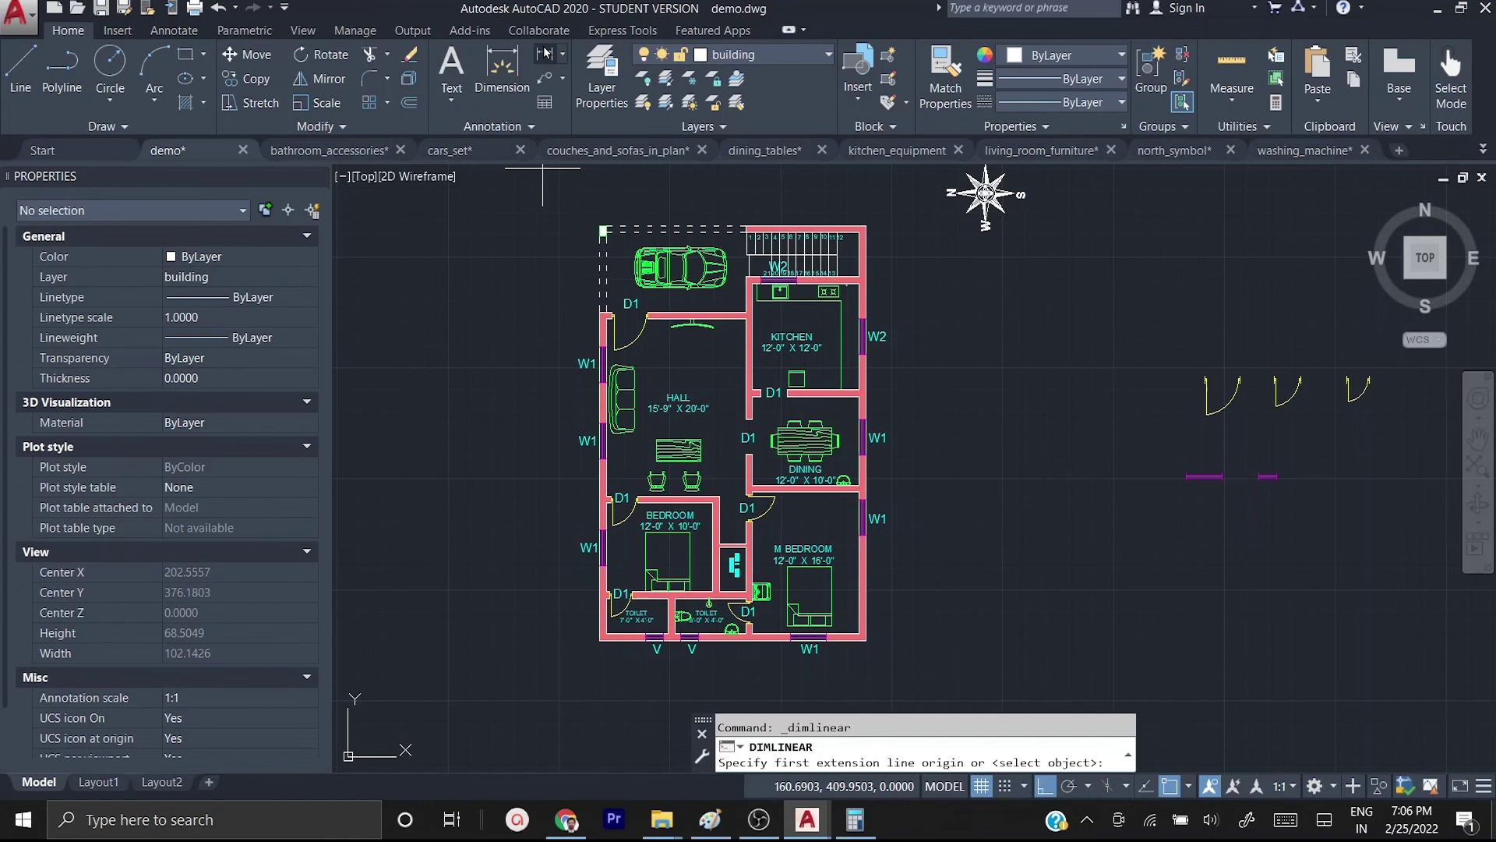
{"action": "left_click", "coordinate": [599, 640]}
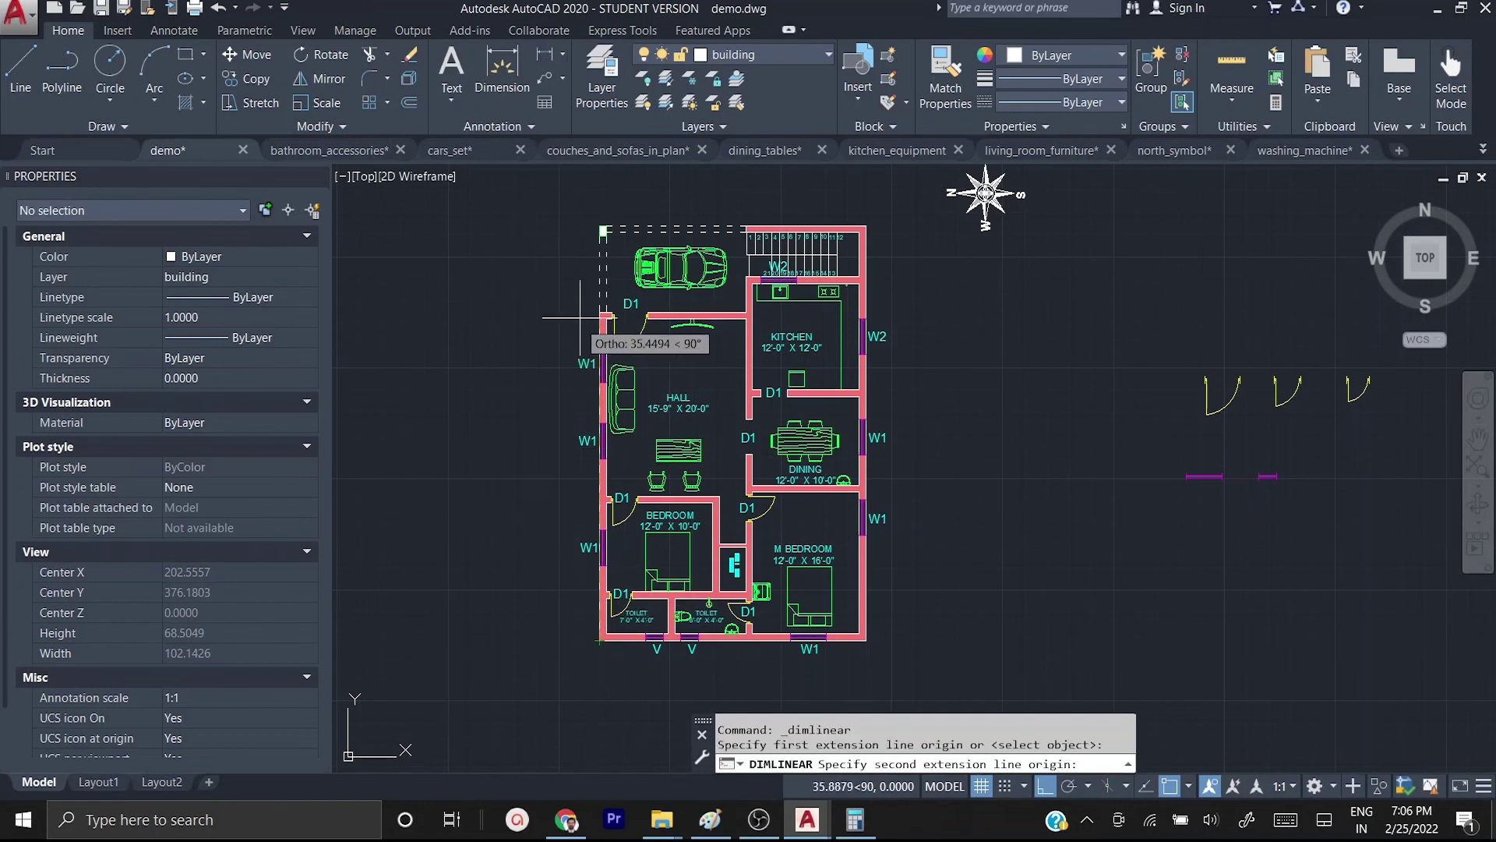
{"action": "scroll", "coordinate": [602, 314], "scroll_direction": "up", "scroll_amount": 4}
{"action": "left_click", "coordinate": [615, 309]}
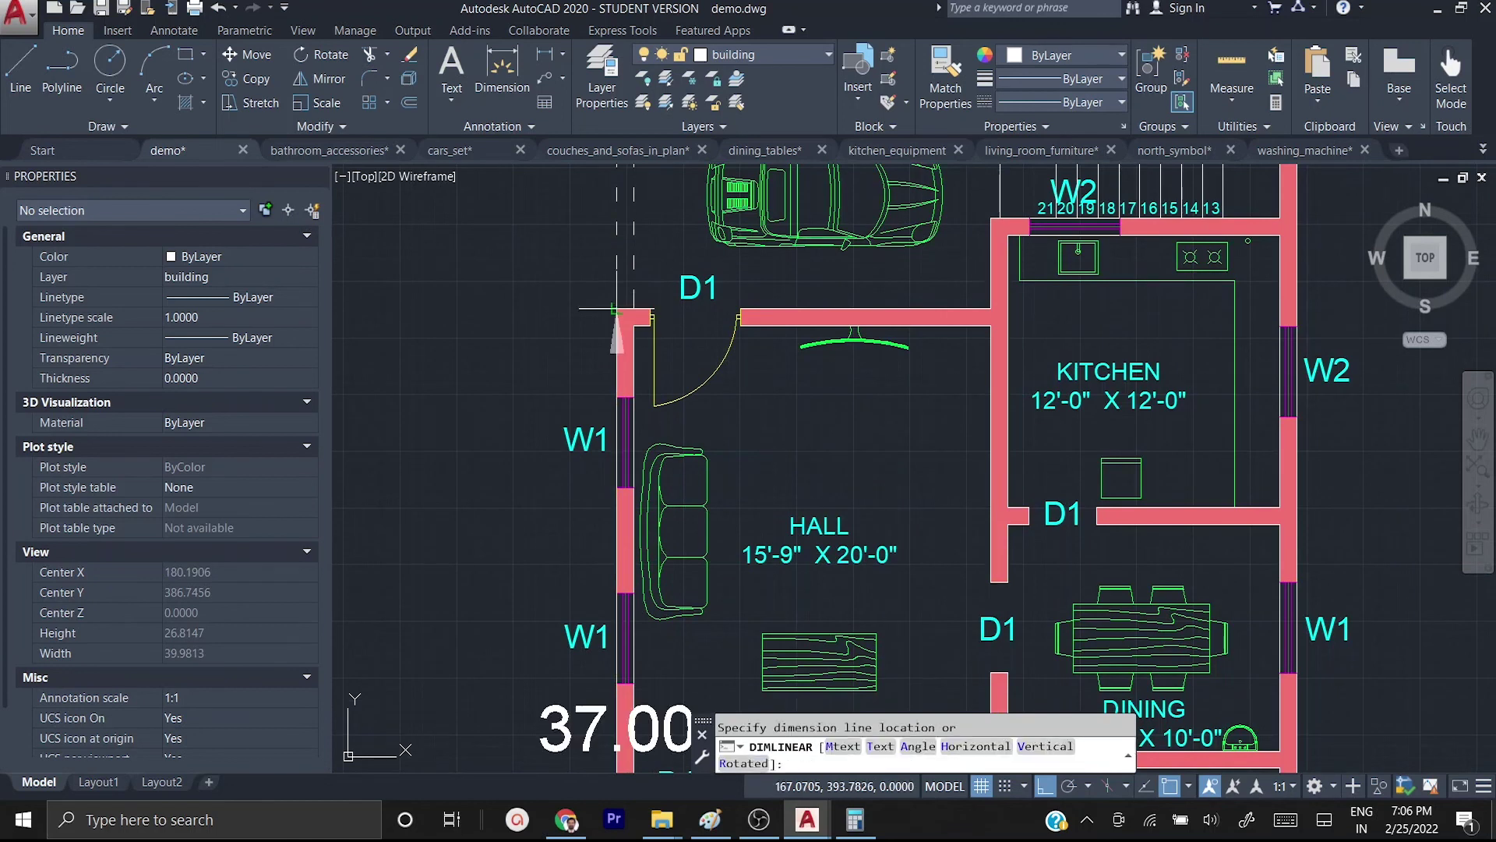
{"action": "scroll", "coordinate": [612, 312], "scroll_direction": "down", "scroll_amount": 2}
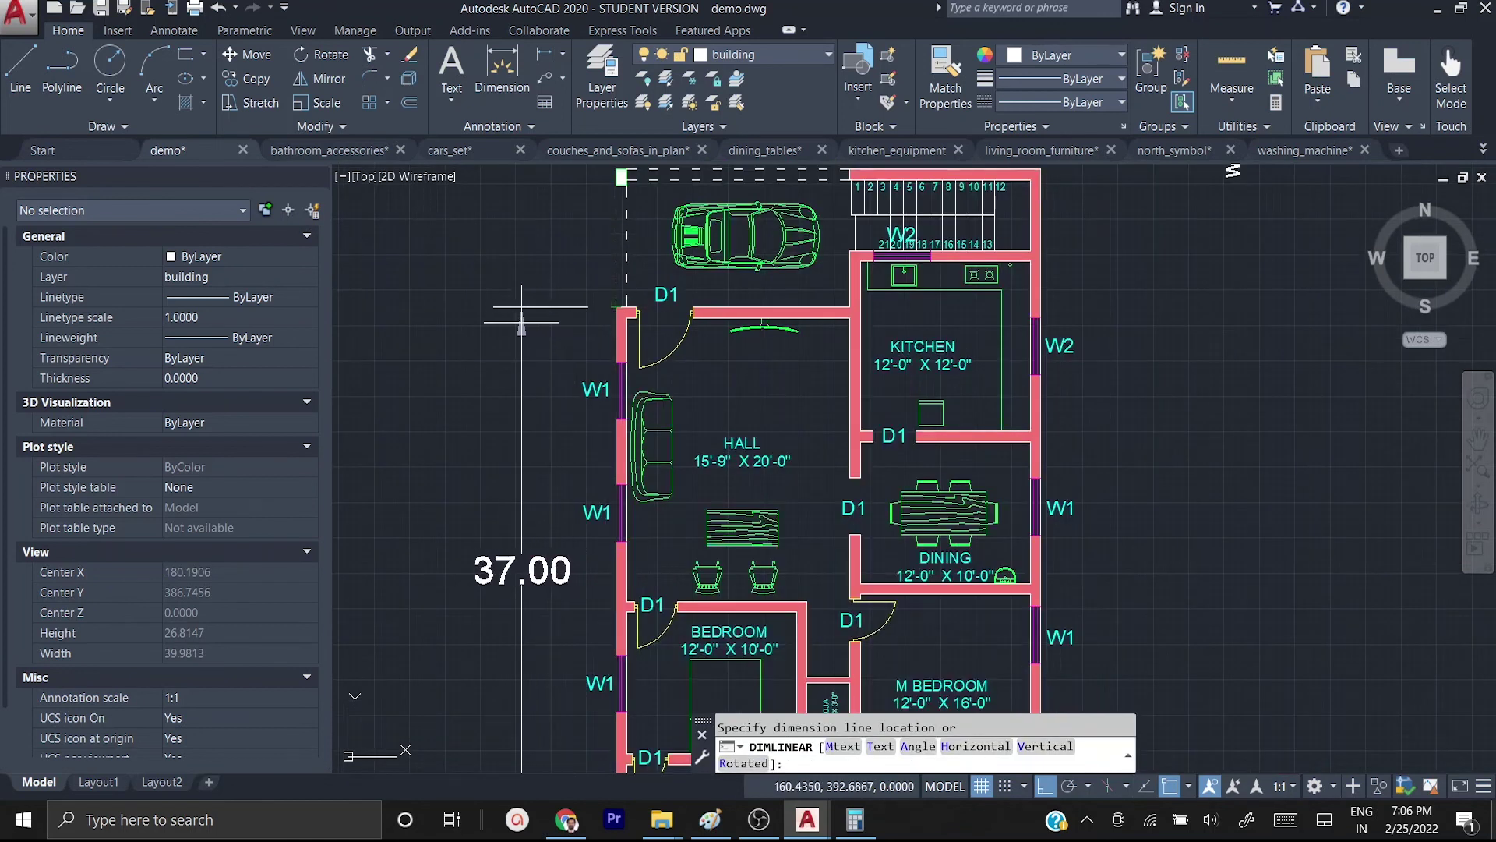
{"action": "left_click", "coordinate": [514, 304]}
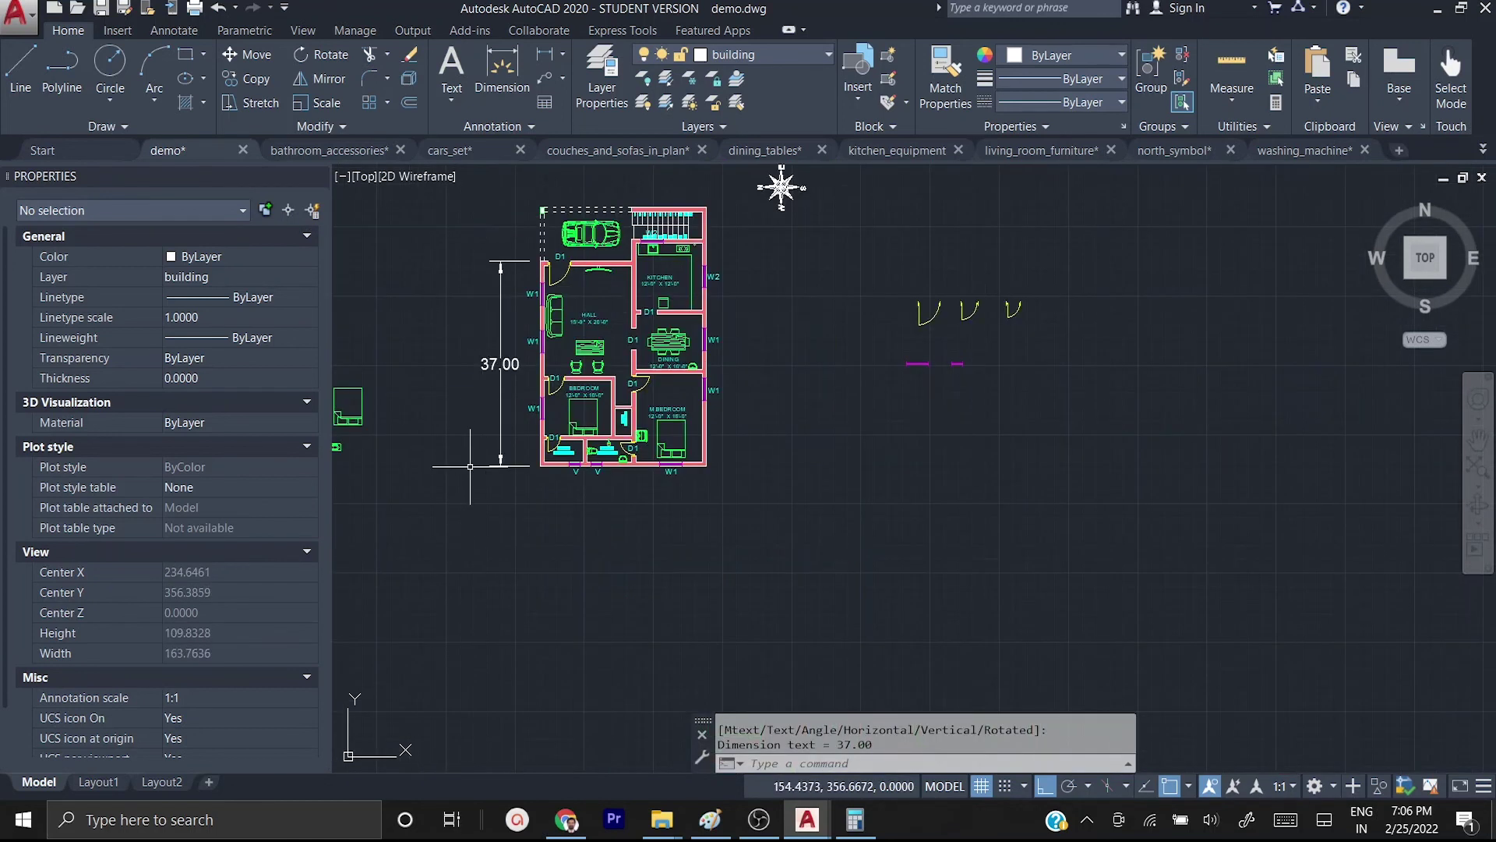
- Set the extension line offset of the vertical wall dimension to 5
{"action": "scroll", "coordinate": [475, 460], "scroll_direction": "up", "scroll_amount": 3}
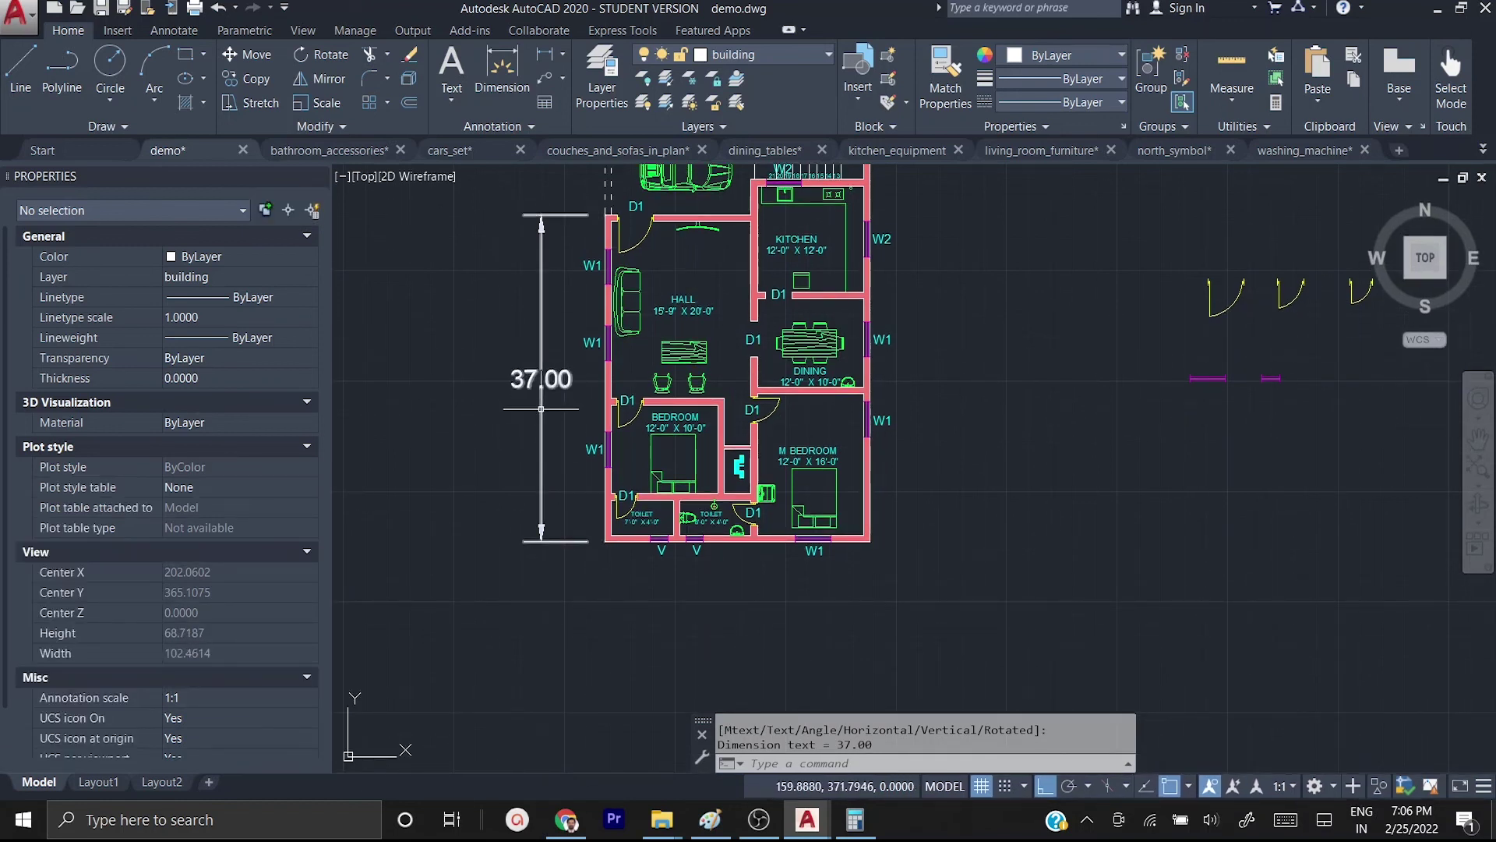
{"action": "left_click", "coordinate": [541, 408]}
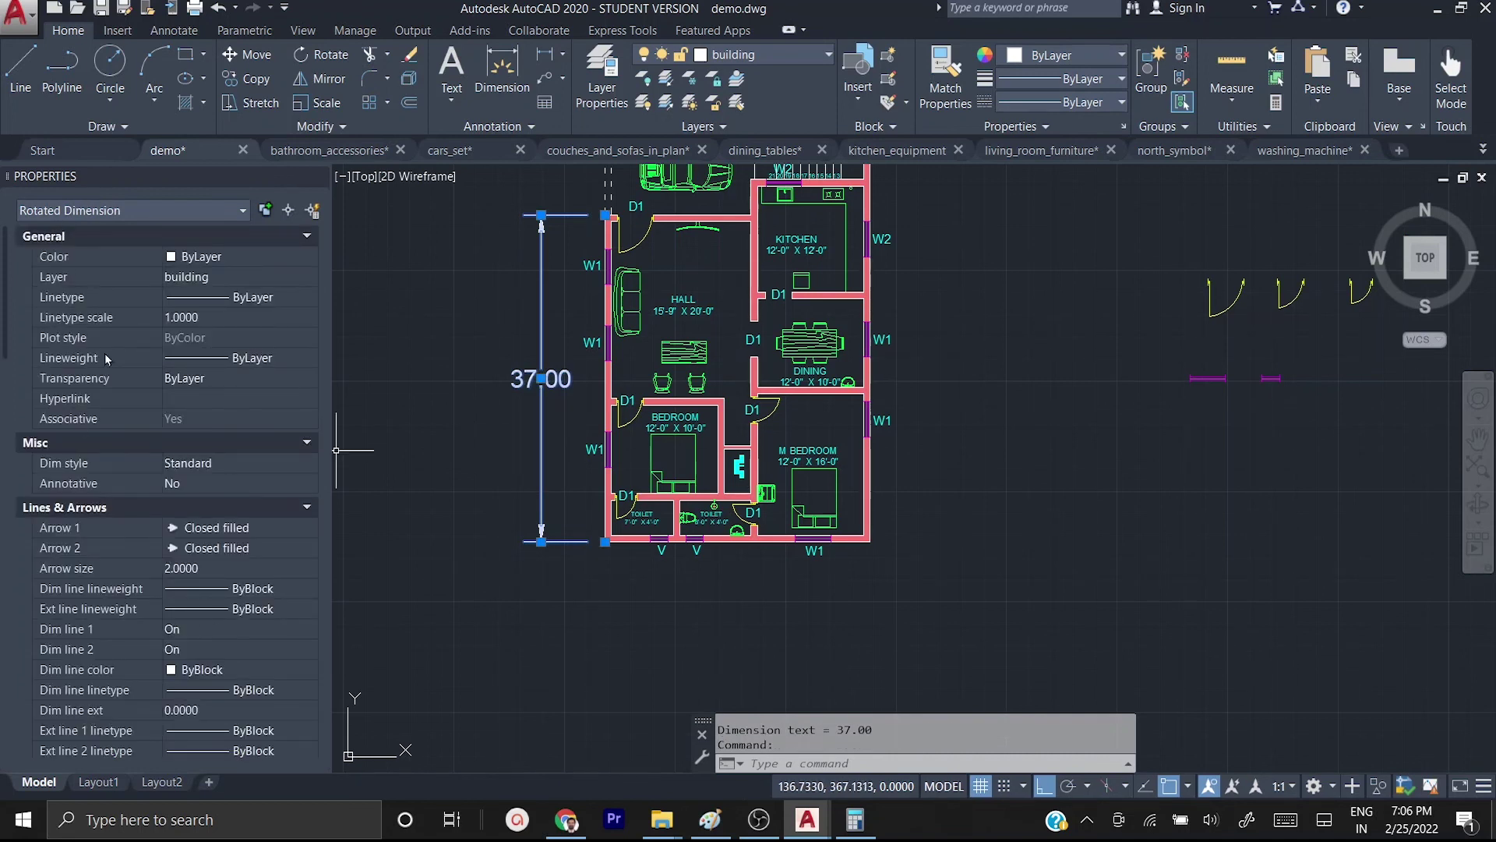
{"action": "scroll", "coordinate": [156, 343], "scroll_direction": "down", "scroll_amount": 2}
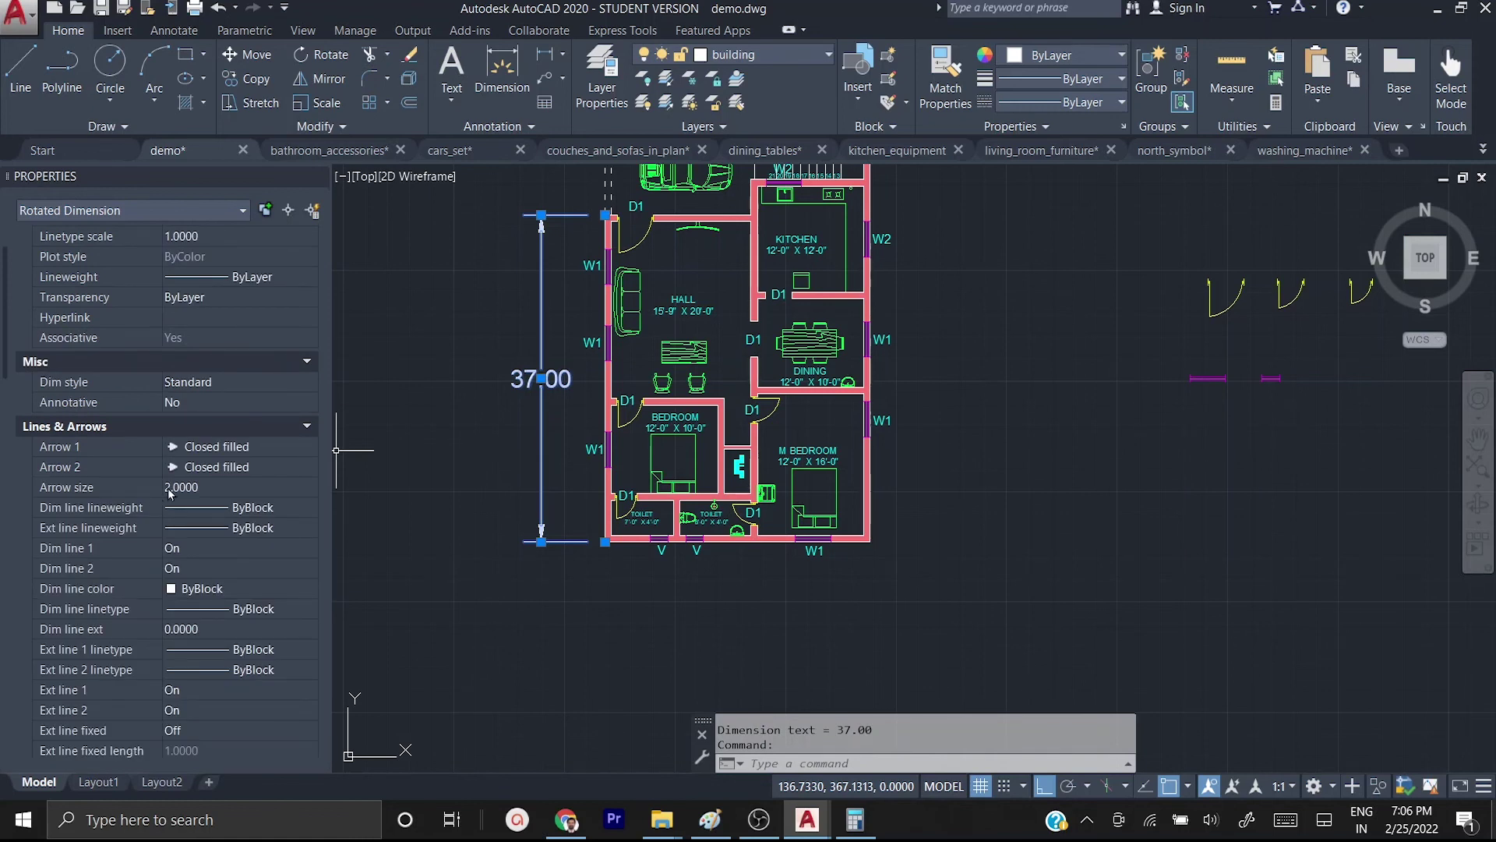
{"action": "scroll", "coordinate": [169, 492], "scroll_direction": "down", "scroll_amount": 5}
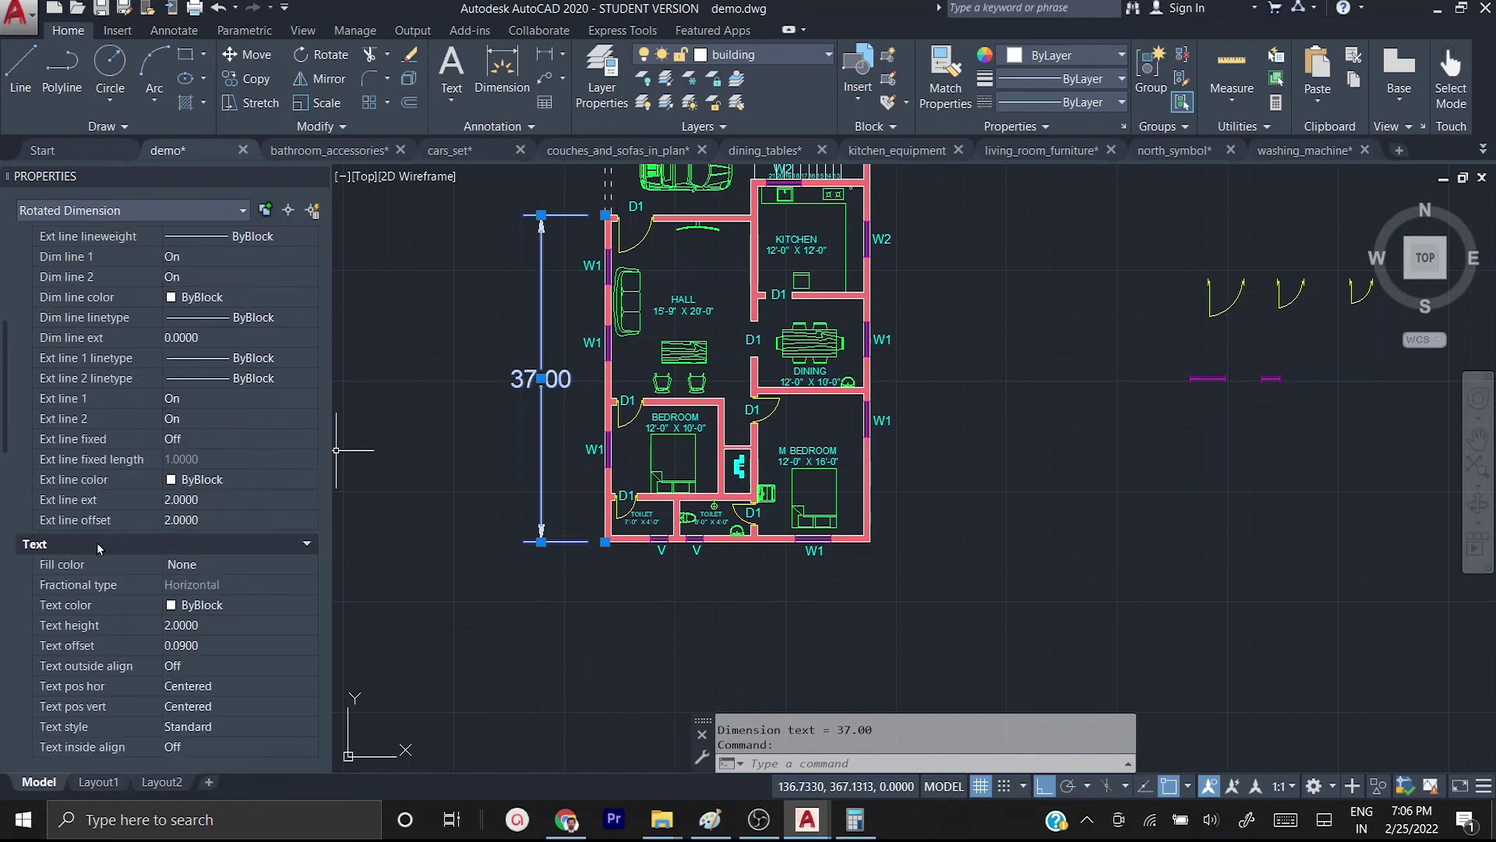
{"action": "left_click", "coordinate": [198, 521]}
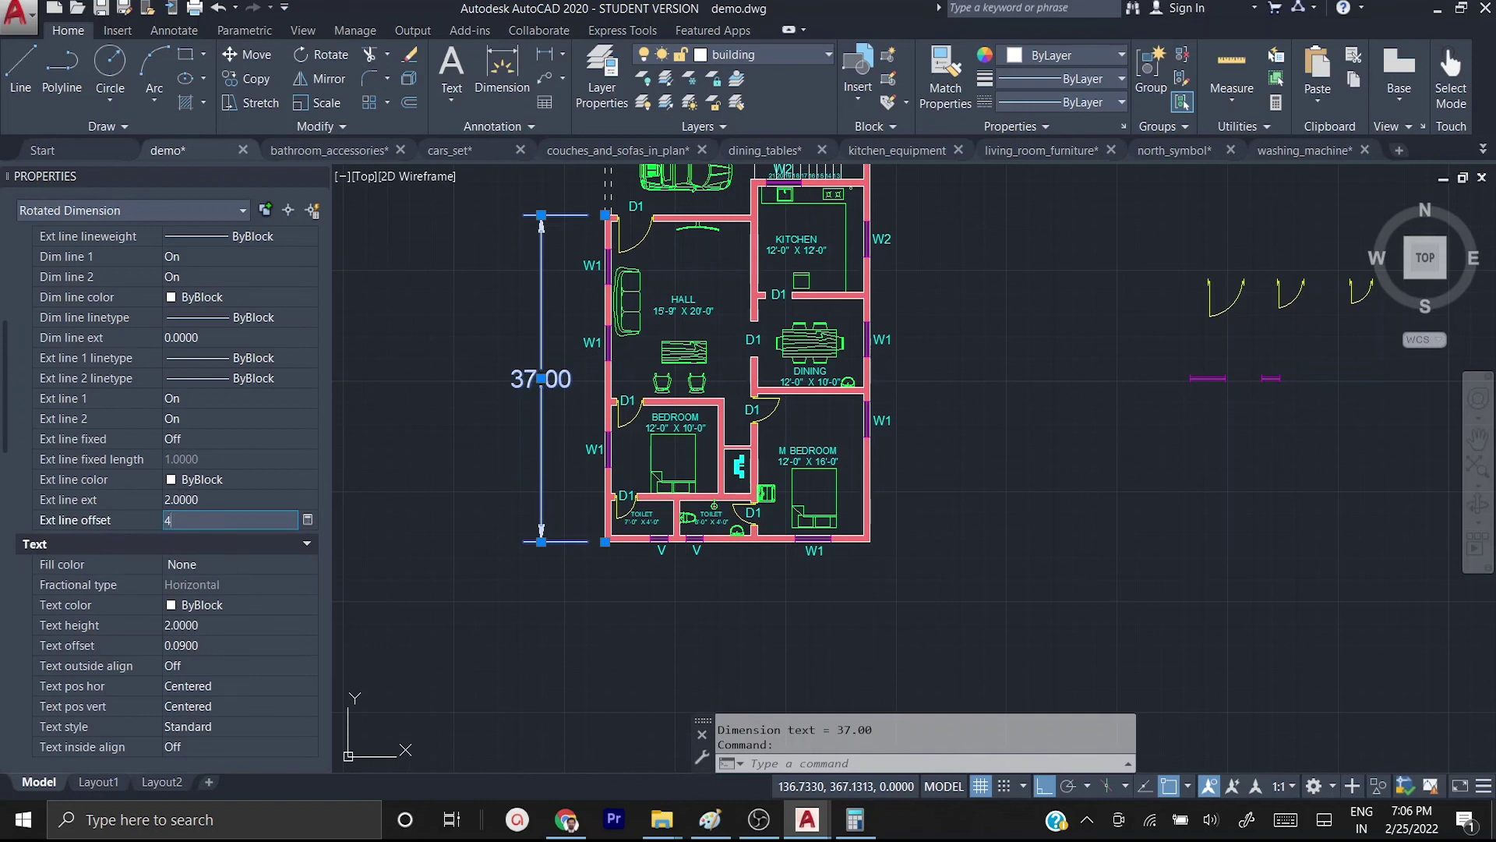
{"action": "type", "text": "4"}
{"action": "key", "text": "Return"}
{"action": "left_click", "coordinate": [198, 521]}
{"action": "key", "text": "Return"}
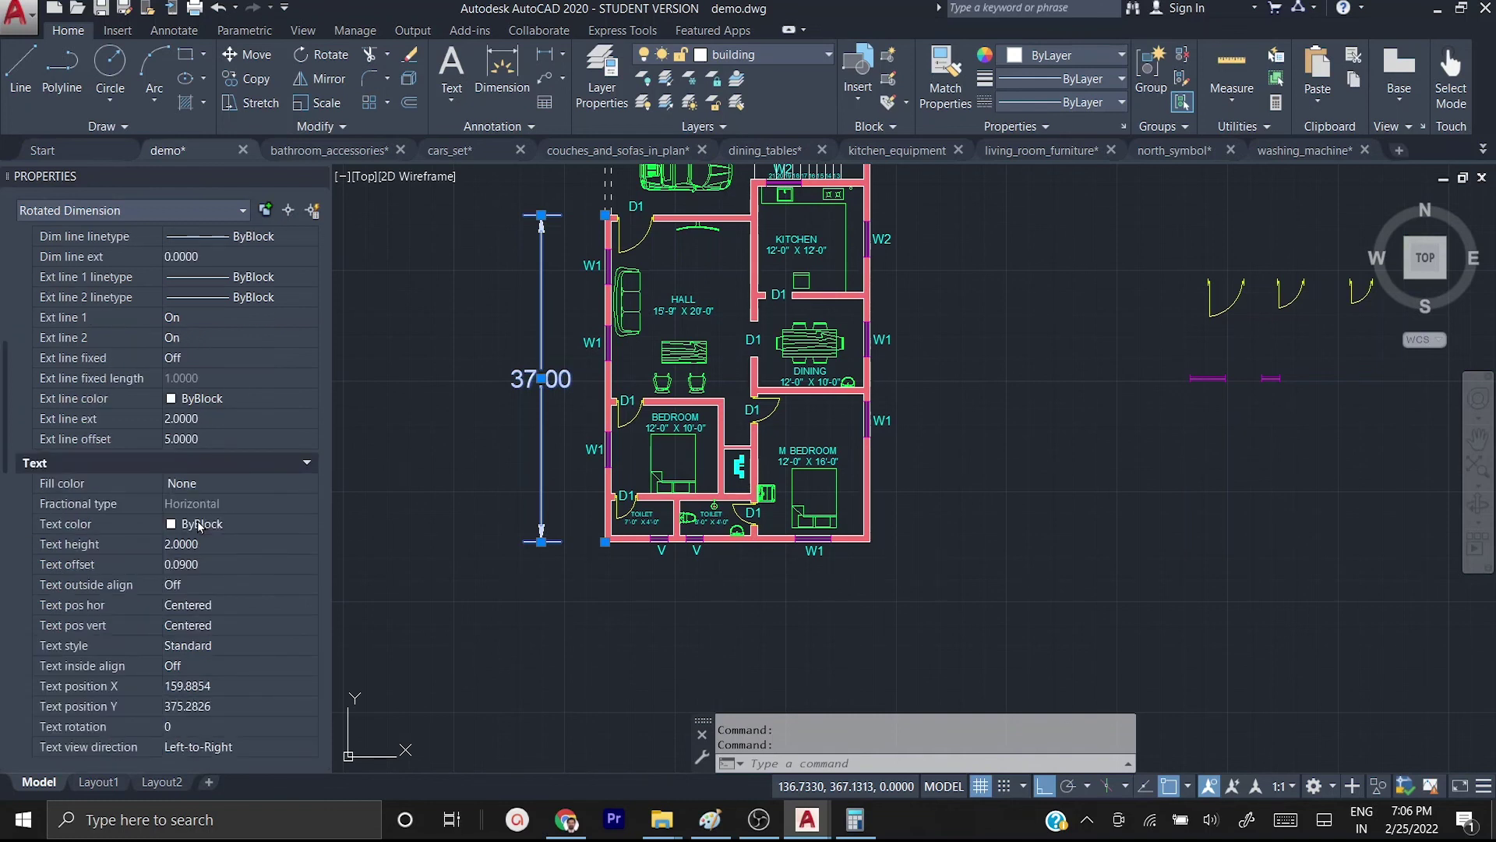
- Set the text height of the vertical wall dimension to 1.25
{"action": "scroll", "coordinate": [198, 520], "scroll_direction": "down", "scroll_amount": 3}
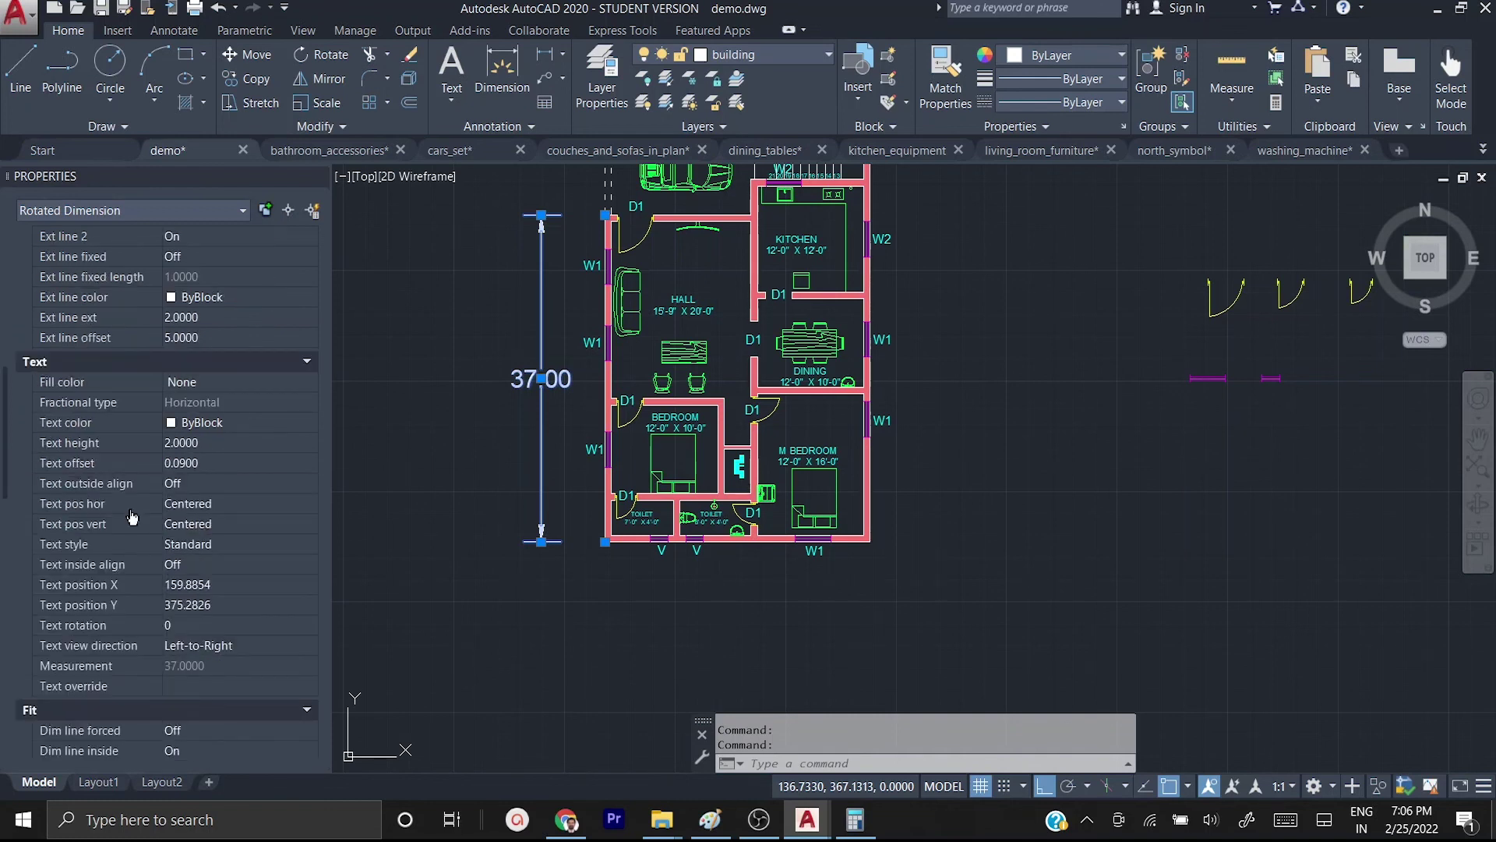
{"action": "left_click", "coordinate": [203, 443]}
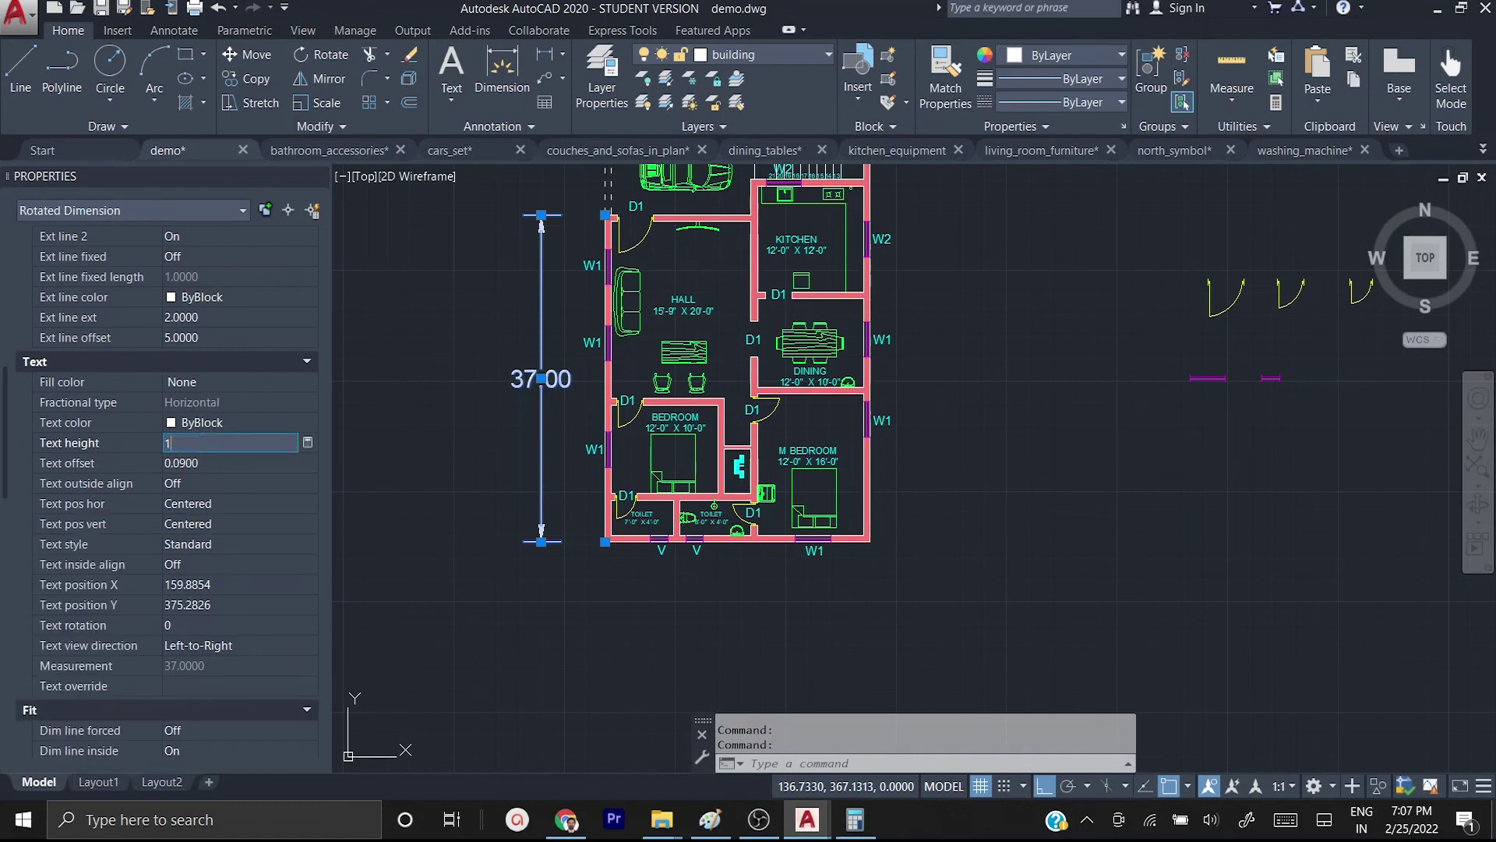
{"action": "key", "text": "Tab"}
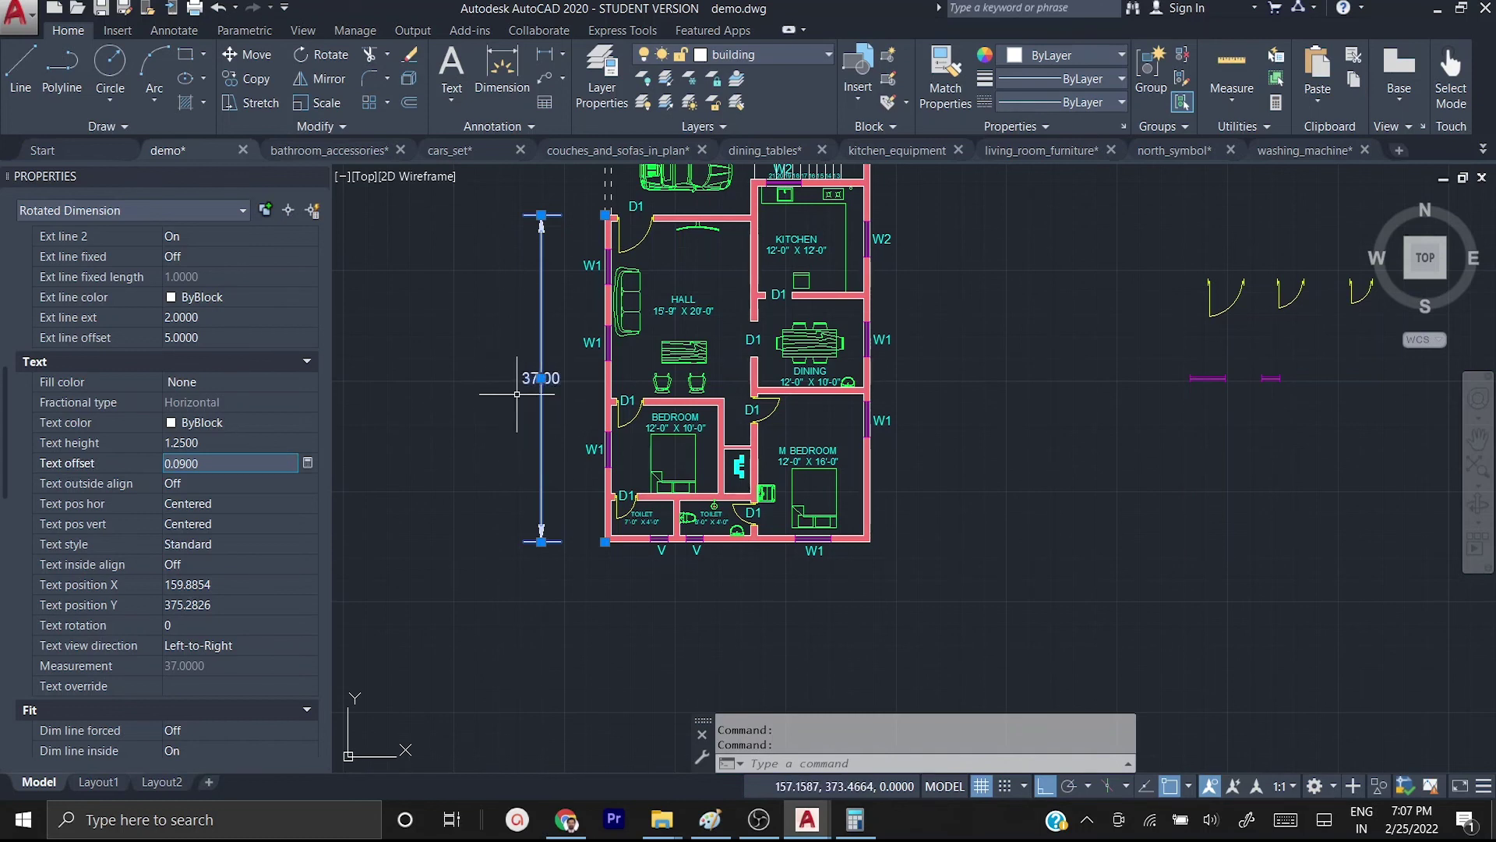
- Override the vertical dimension's text with 37'-0"
{"action": "double_click", "coordinate": [540, 379]}
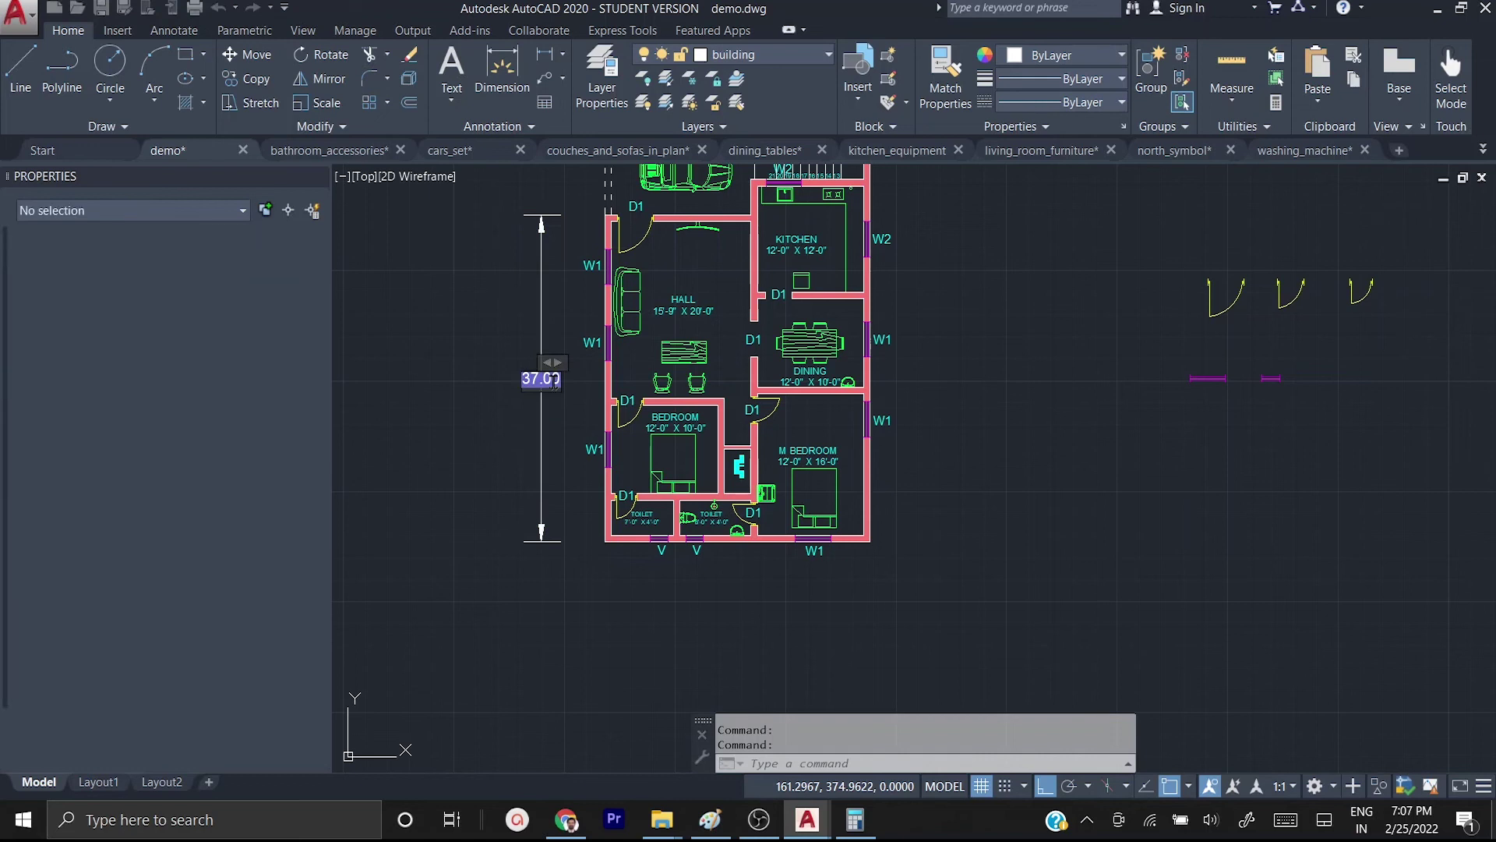
{"action": "key", "text": "Delete"}
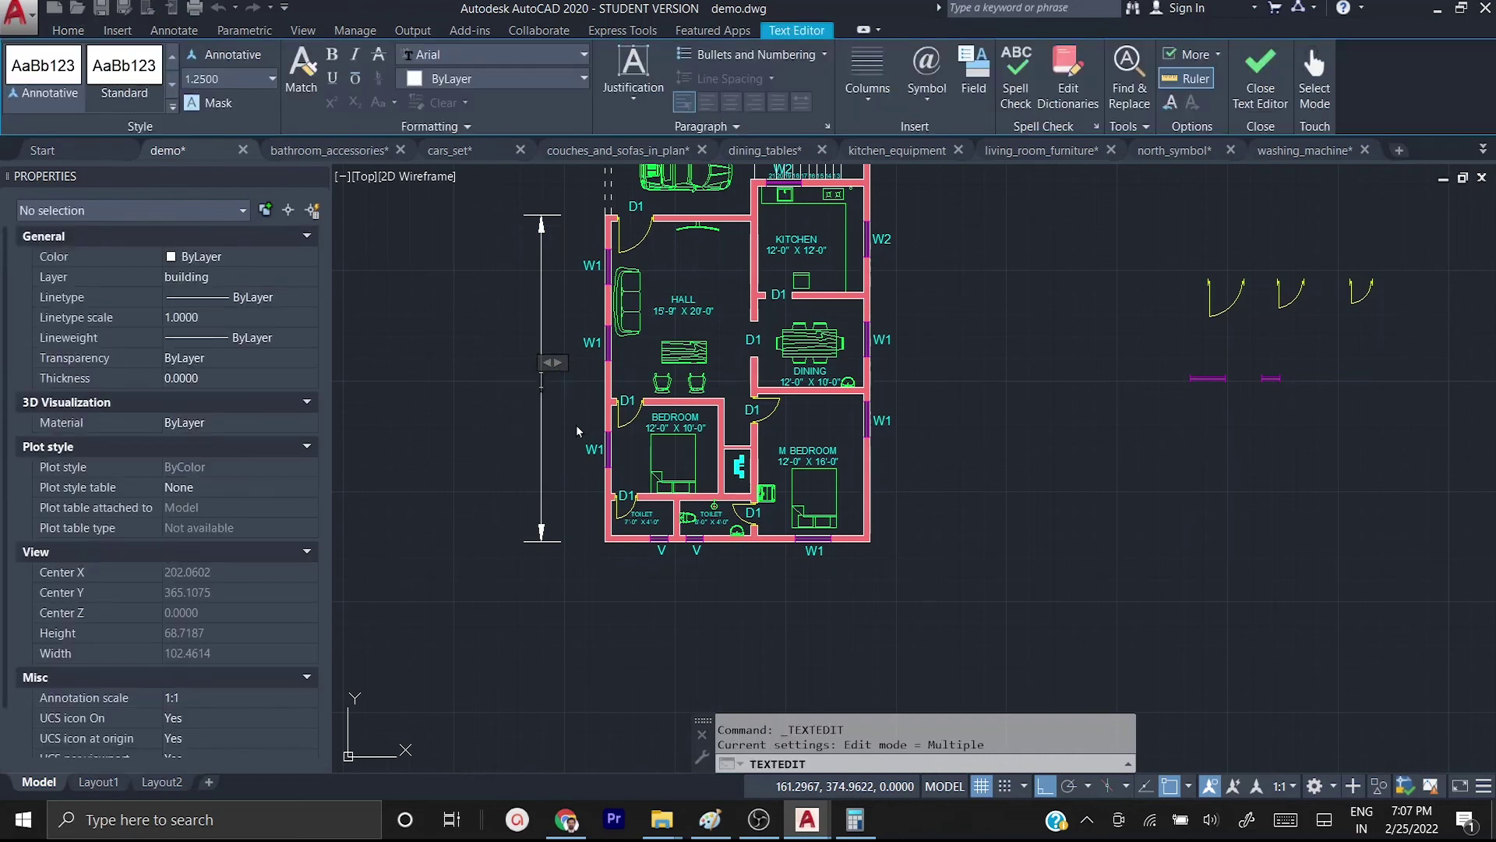
{"action": "type", "text": "37'-0\""}
{"action": "left_click", "coordinate": [500, 429]}
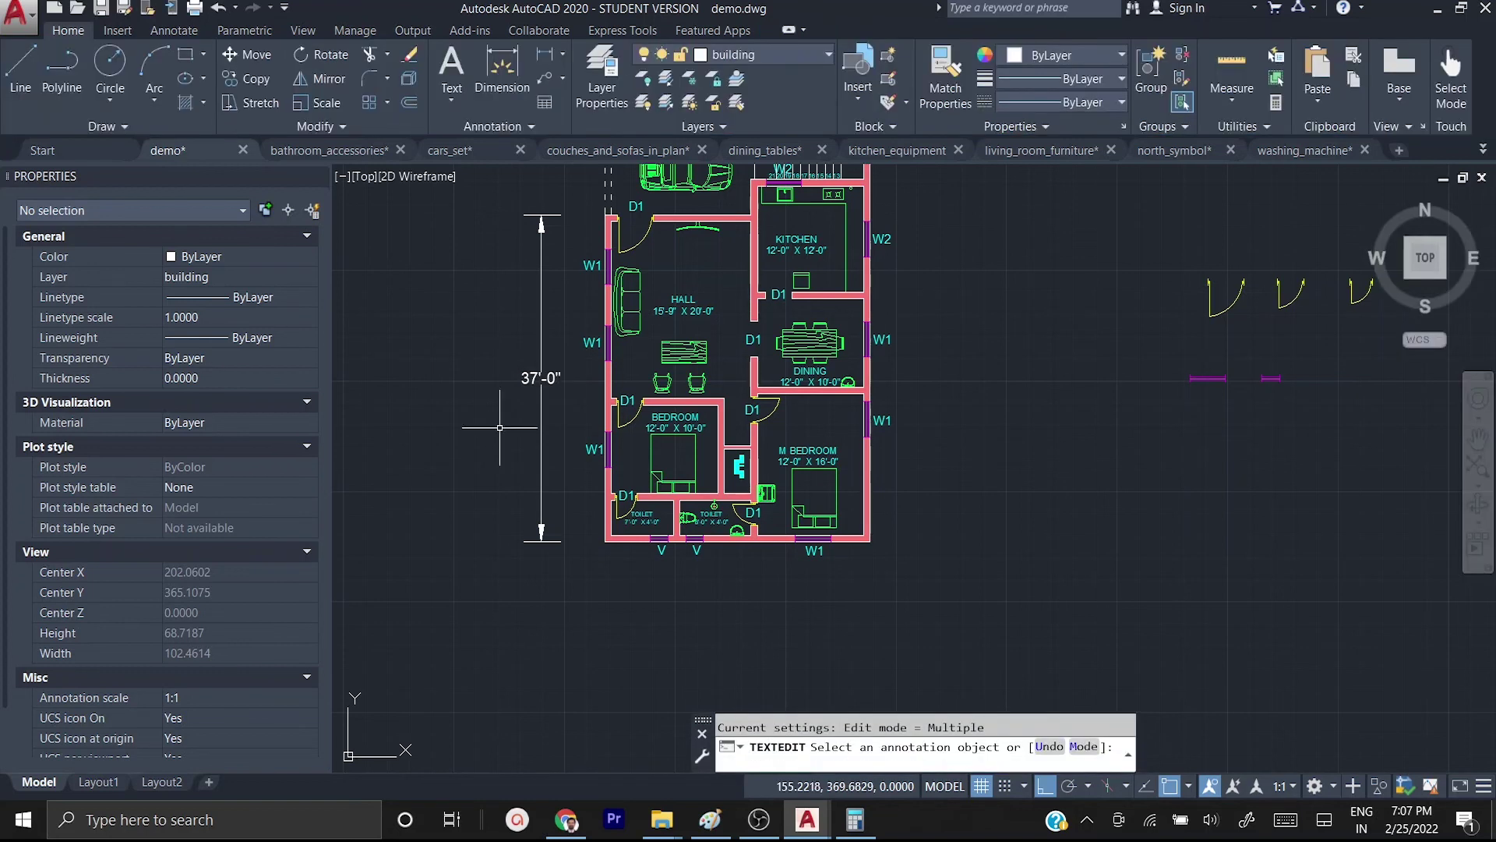
{"action": "key", "text": "Escape"}
- Set the text offset of the 37'-0" dimension first to 0.5 and finally to 1
{"action": "left_click", "coordinate": [541, 405]}
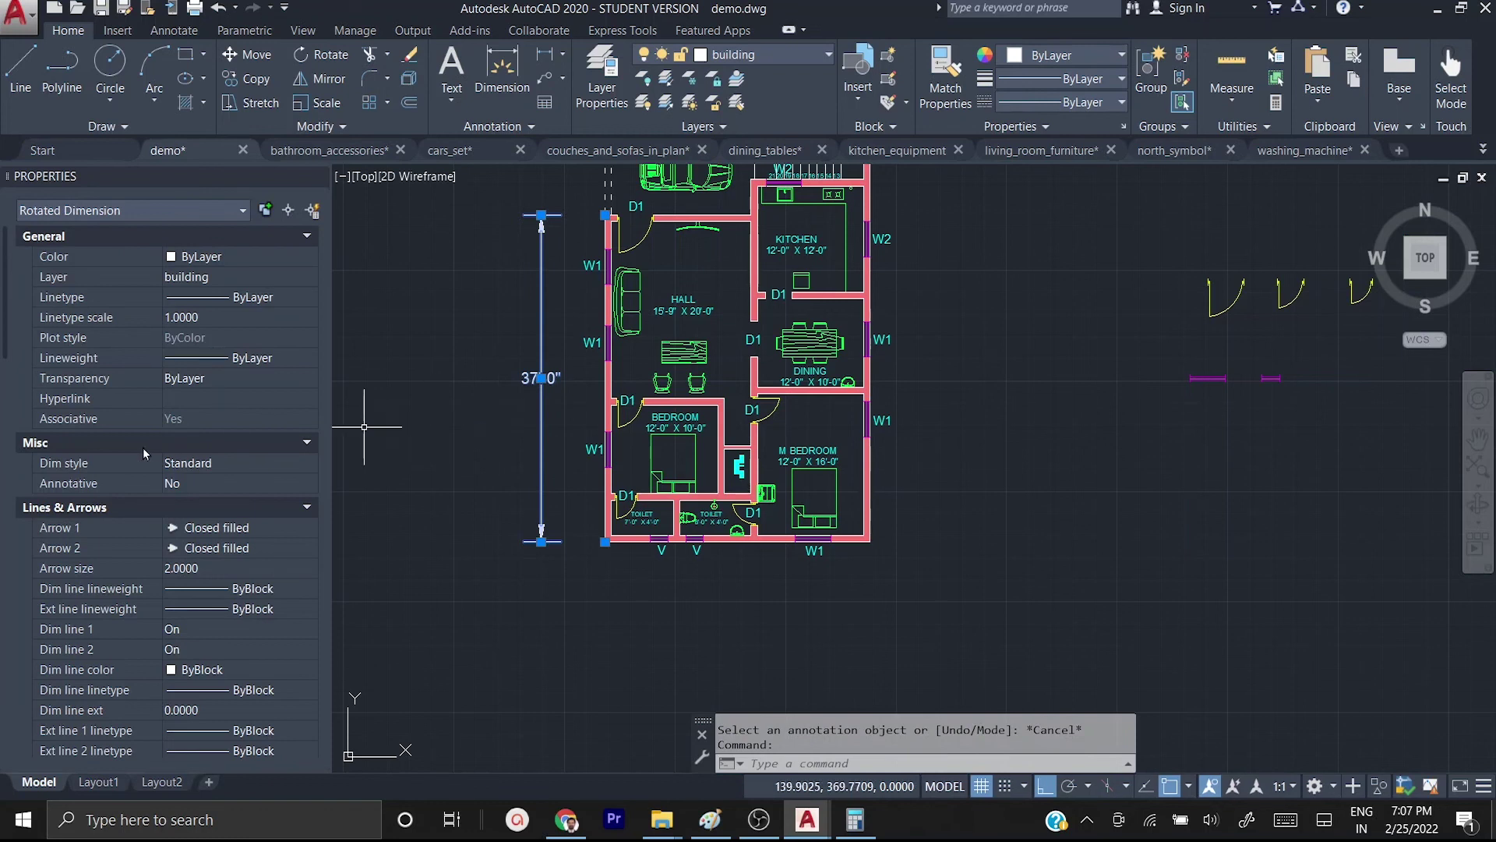
{"action": "scroll", "coordinate": [151, 400], "scroll_direction": "down", "scroll_amount": 10}
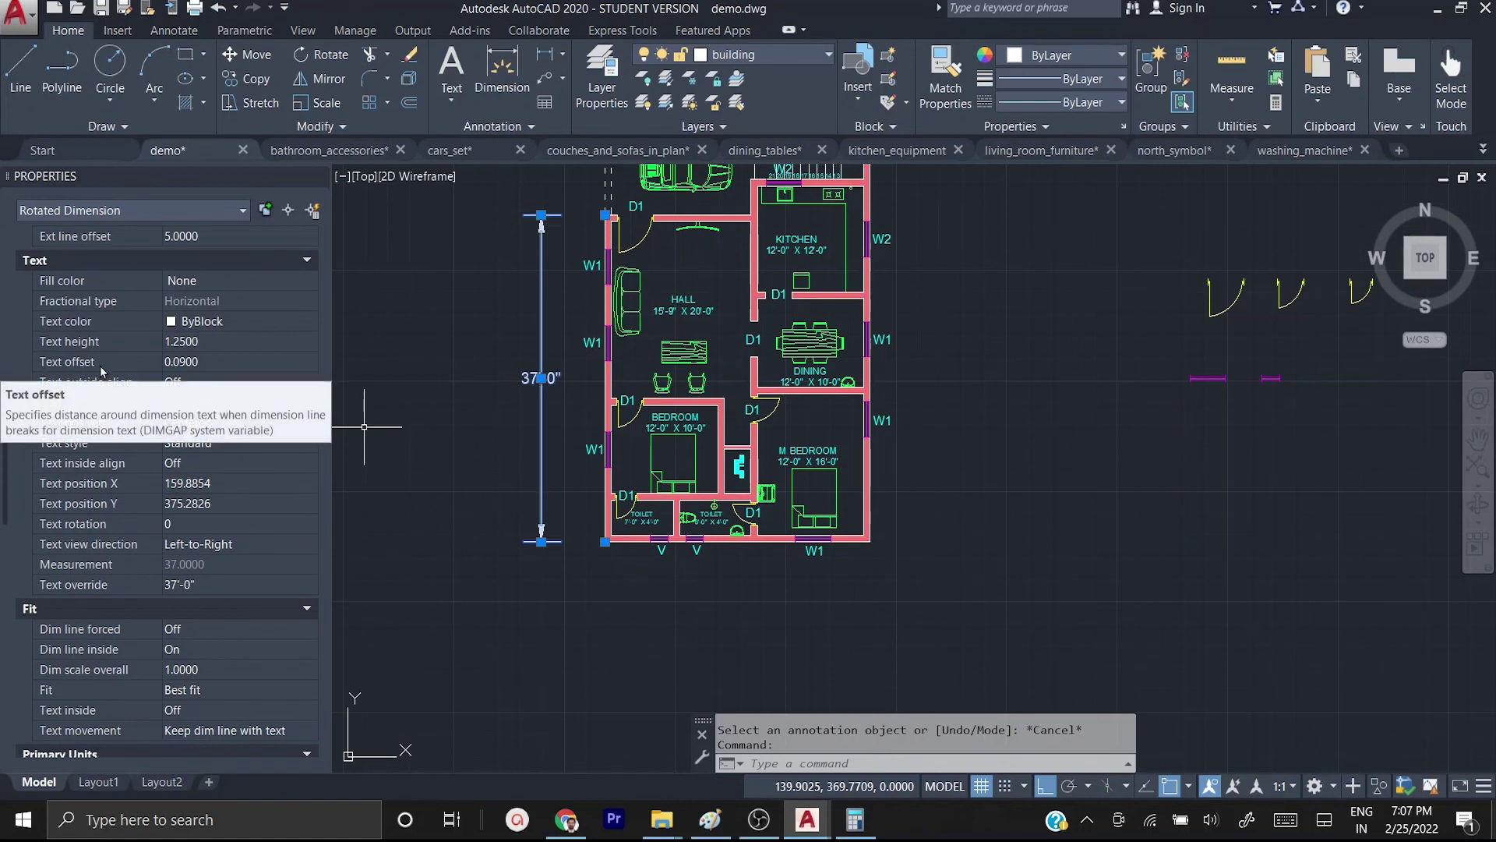
{"action": "left_click", "coordinate": [201, 361]}
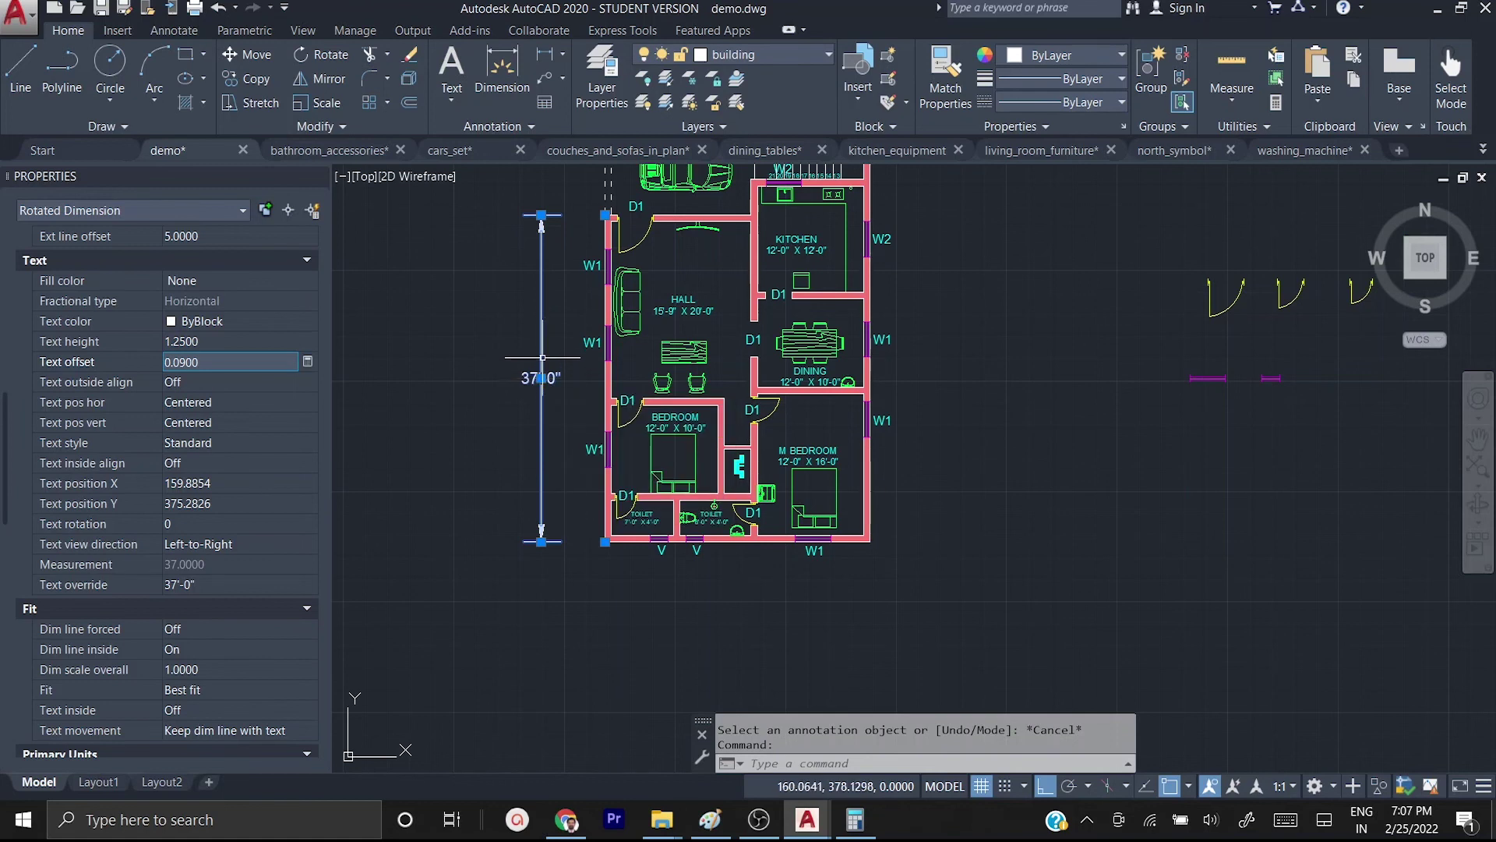
{"action": "double_click", "coordinate": [200, 364]}
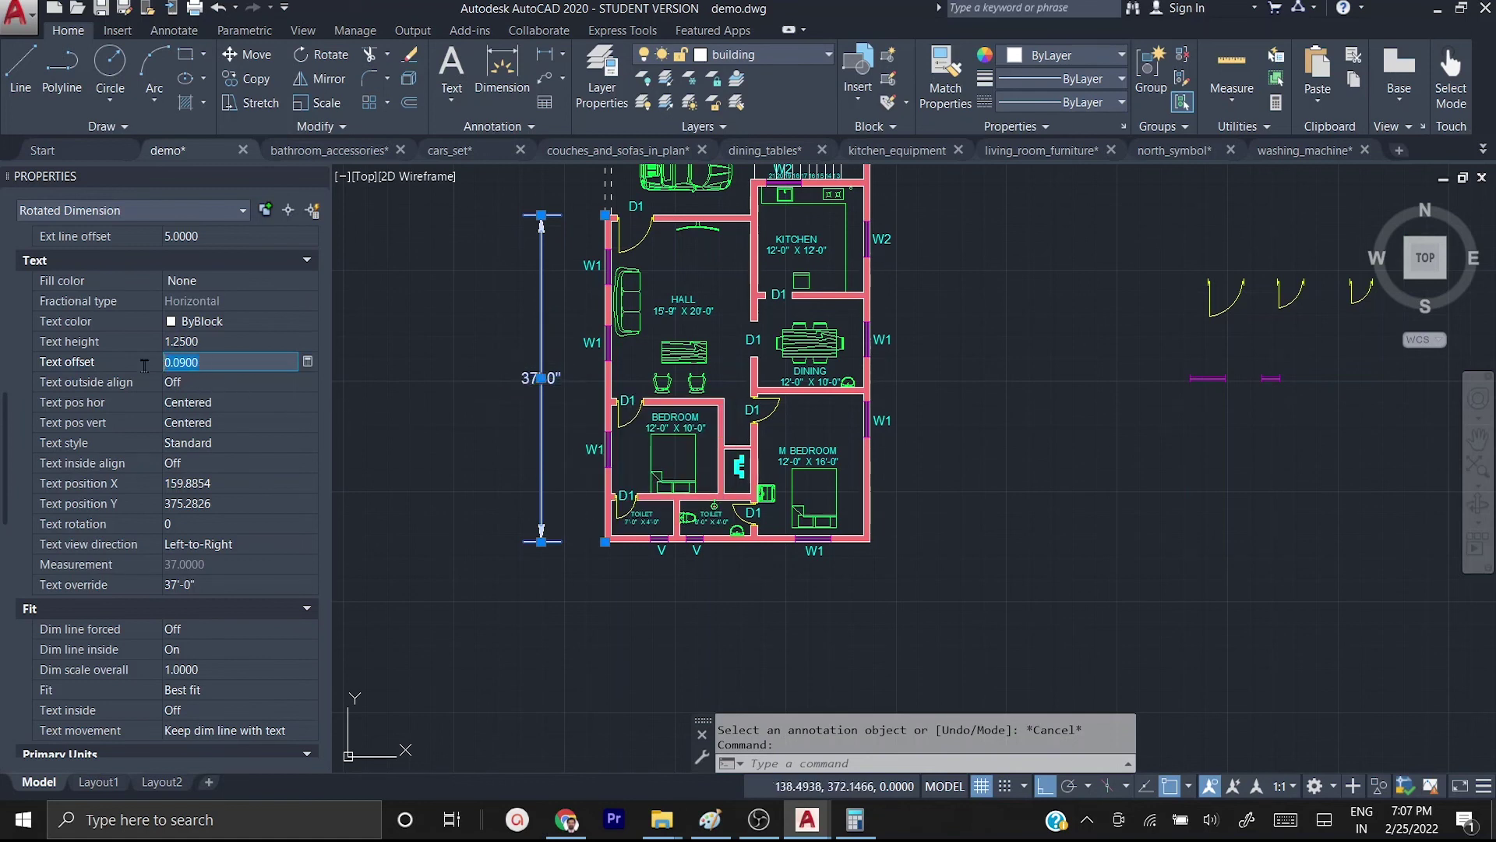
{"action": "type", "text": "0"}
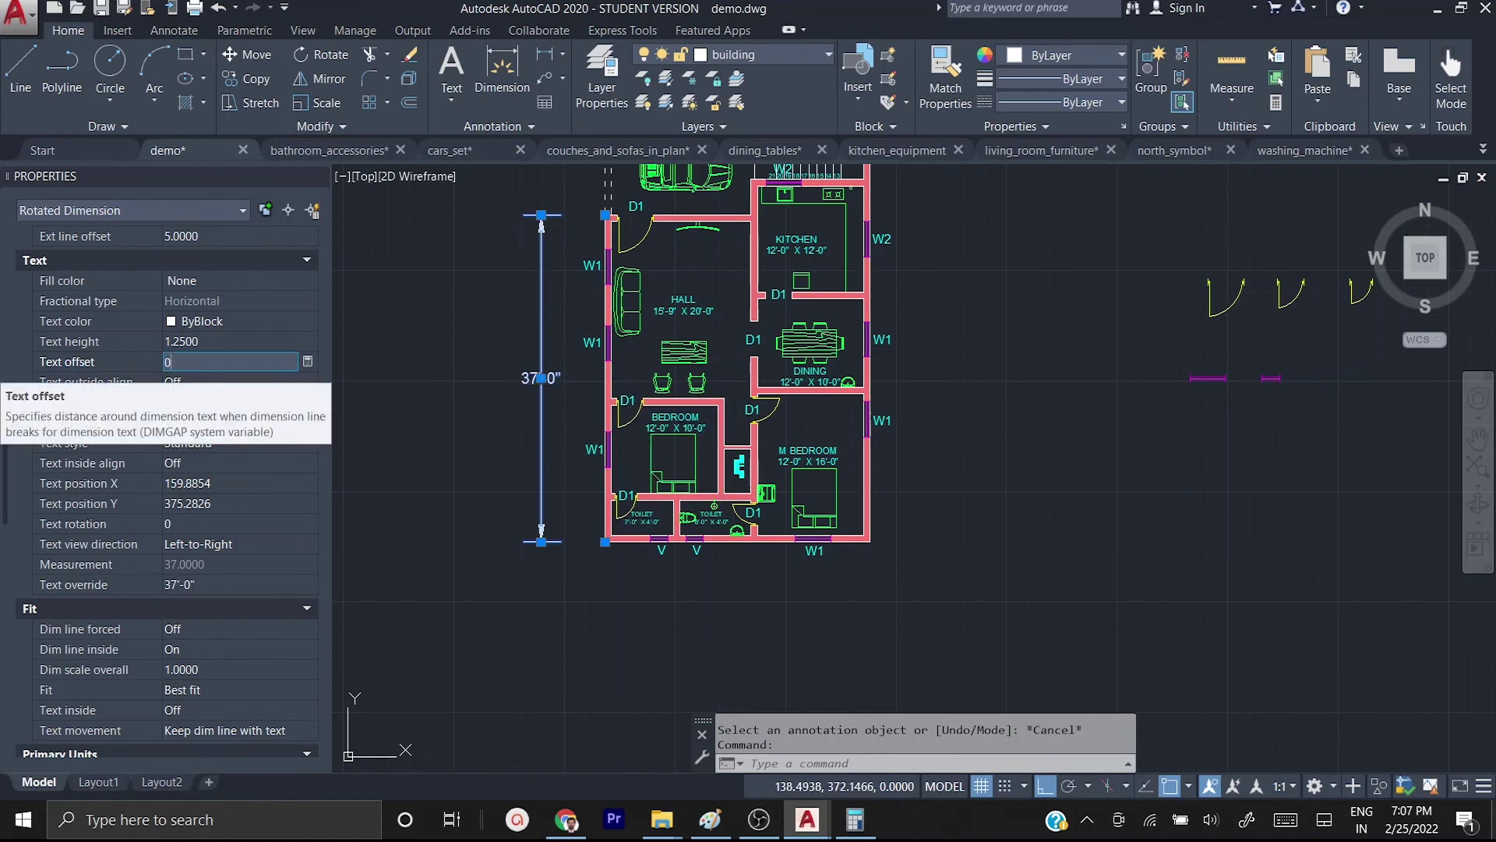
{"action": "type", "text": ".5"}
{"action": "key", "text": "Return"}
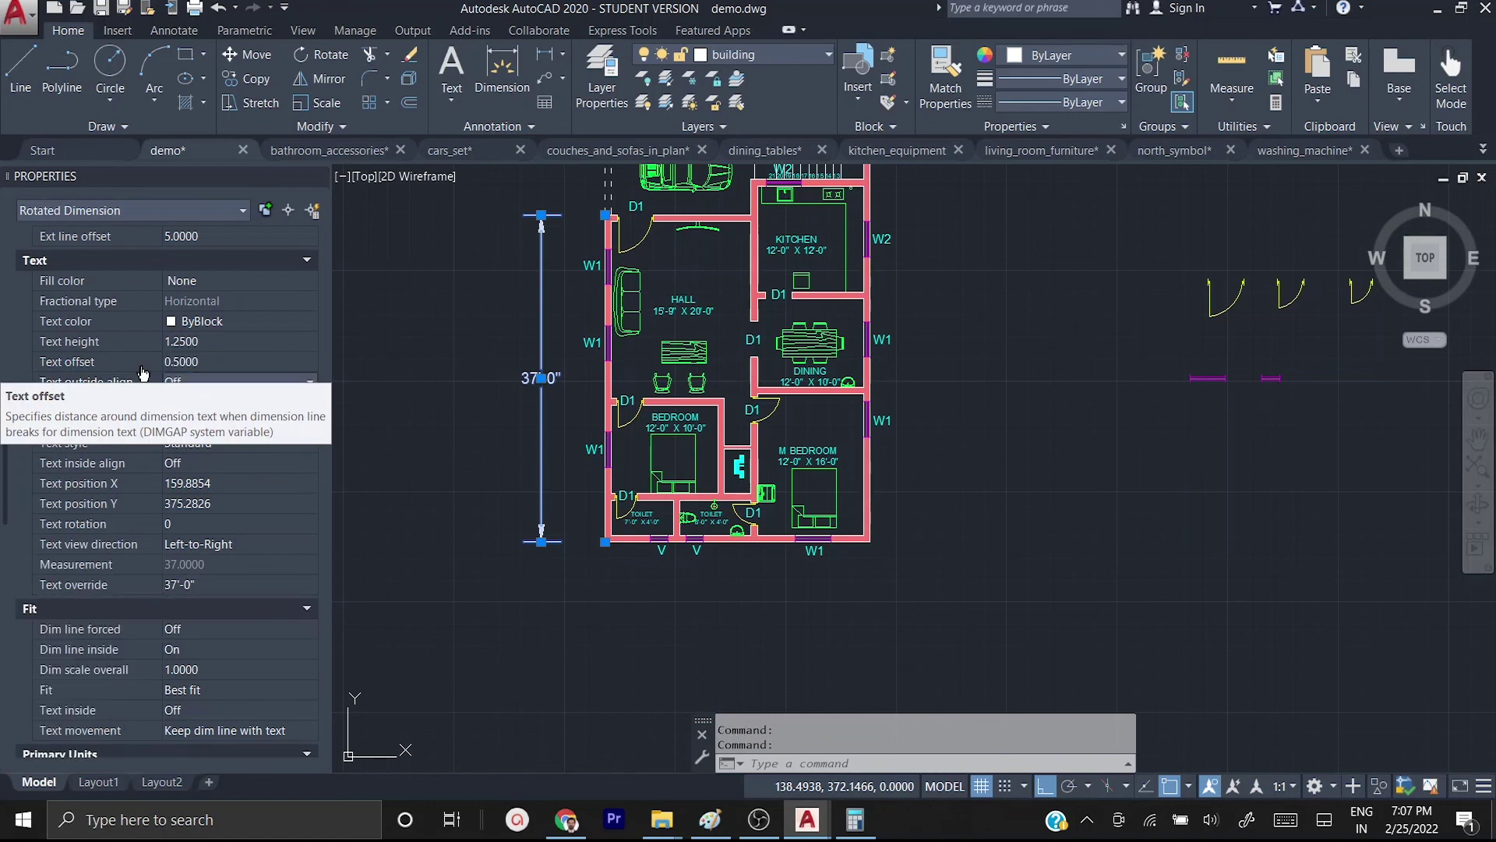
{"action": "double_click", "coordinate": [193, 362]}
{"action": "type", "text": "1"}
{"action": "key", "text": "Return"}
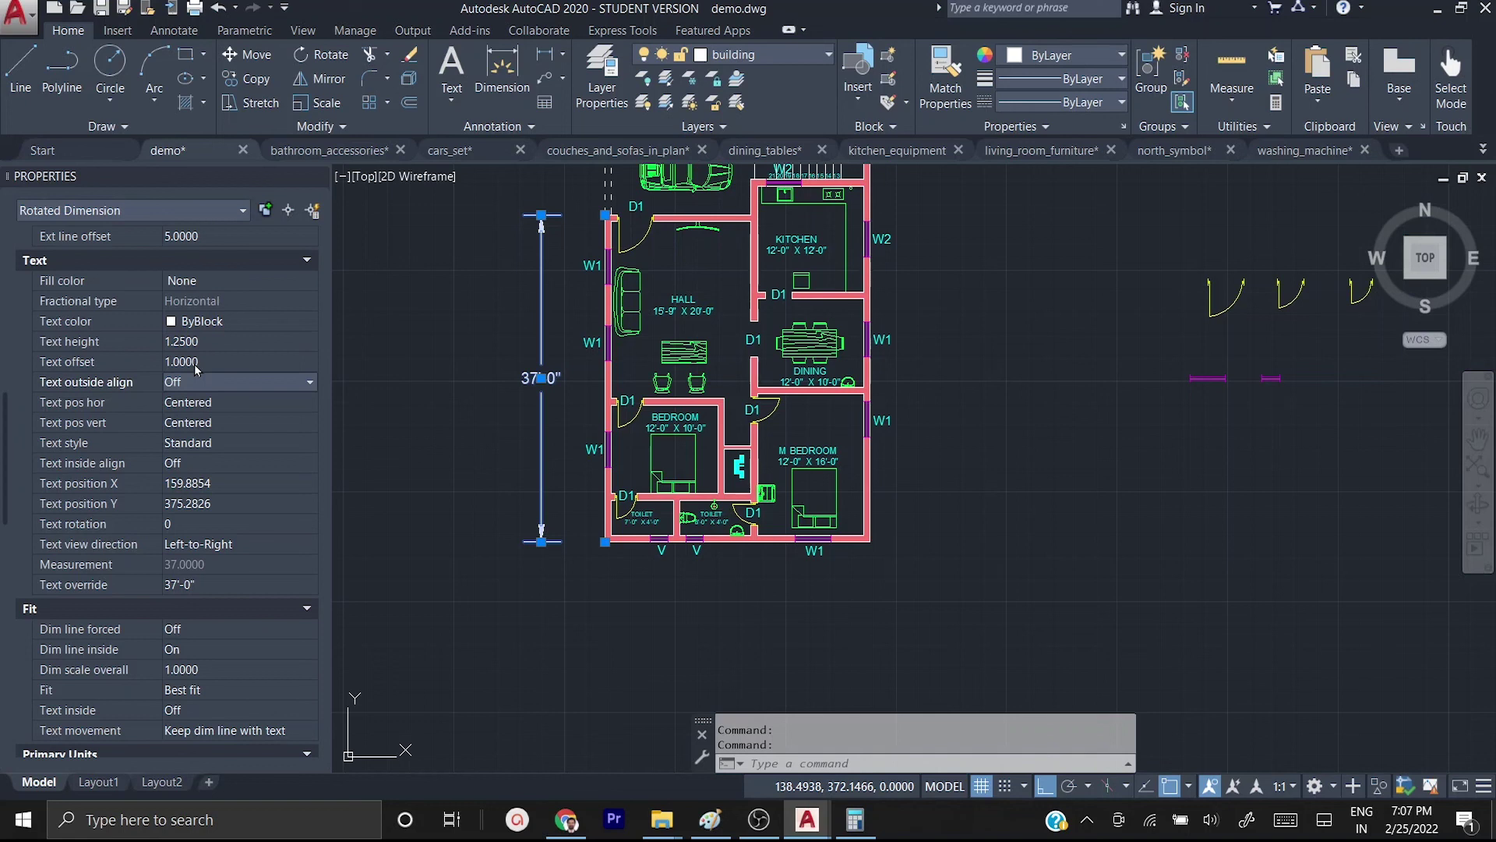
- Rotate the text of the 37'-0" dimension by 90 degrees and deselect the dimension
{"action": "left_click", "coordinate": [177, 524]}
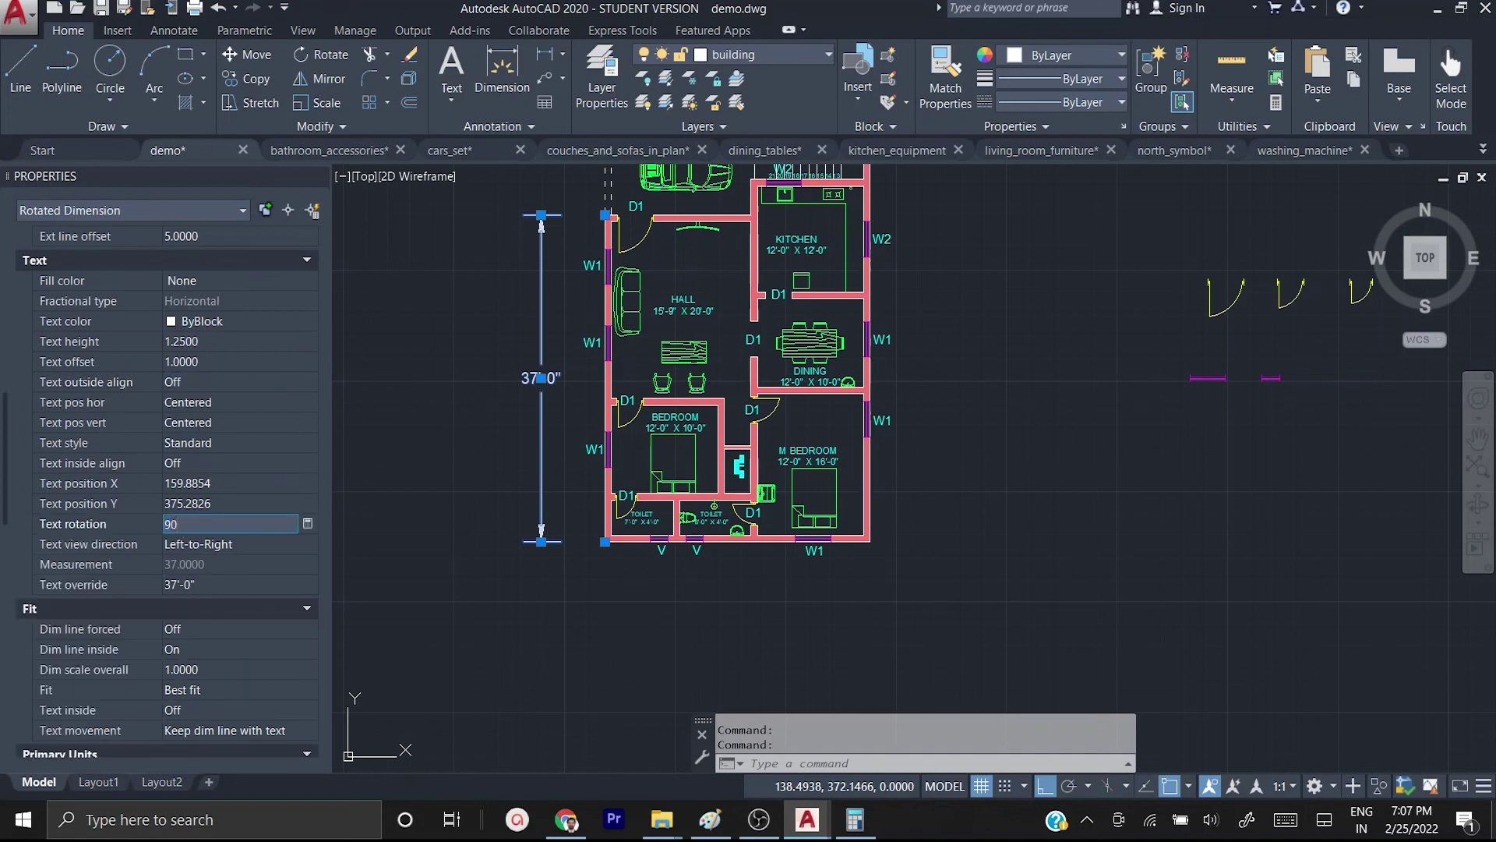
{"action": "key", "text": "Return"}
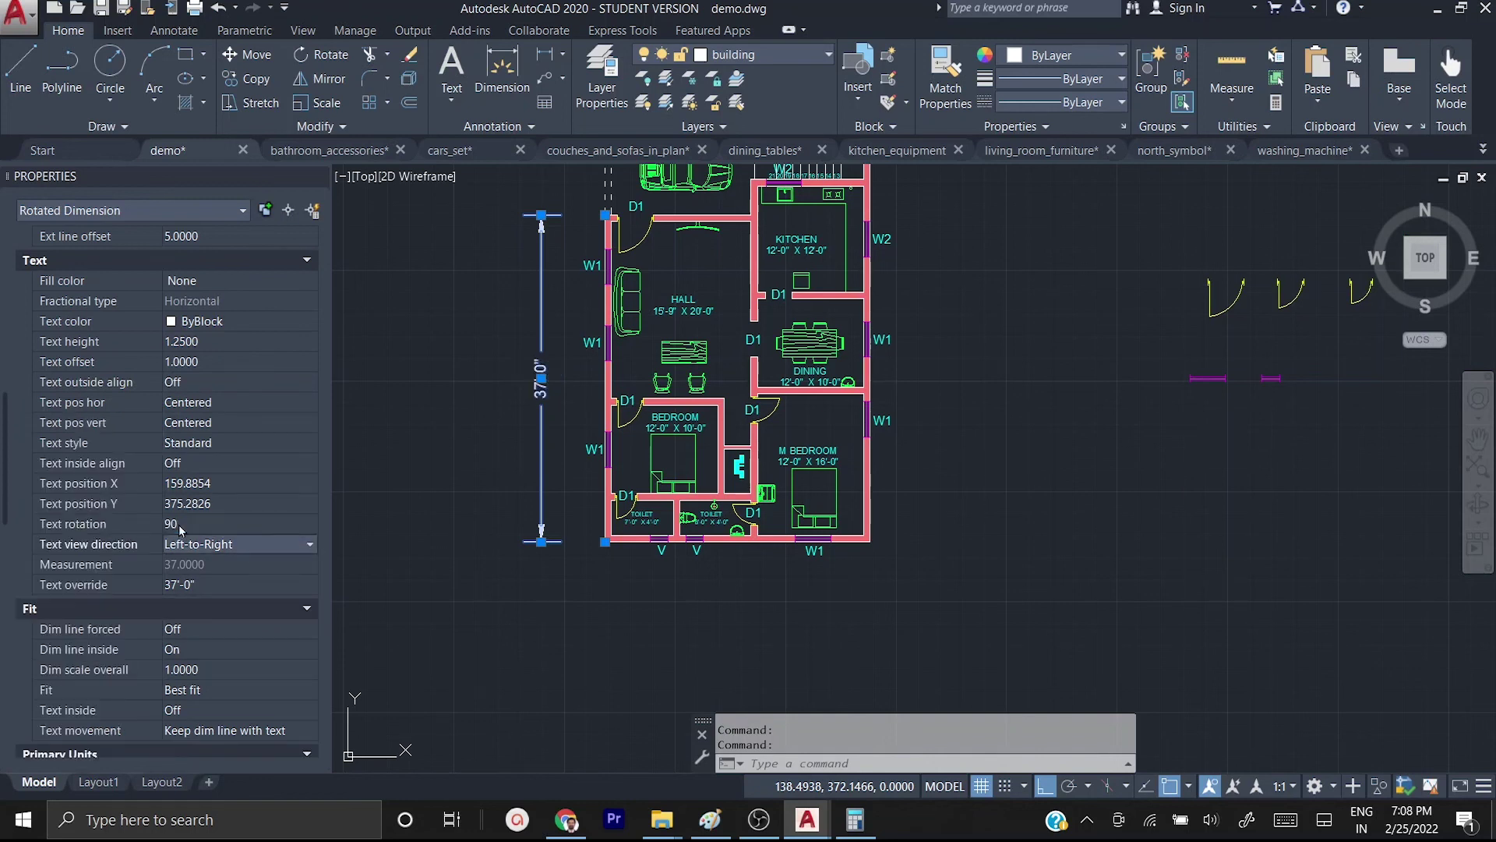
{"action": "key", "text": "Escape"}
{"action": "key", "text": "Escape"}
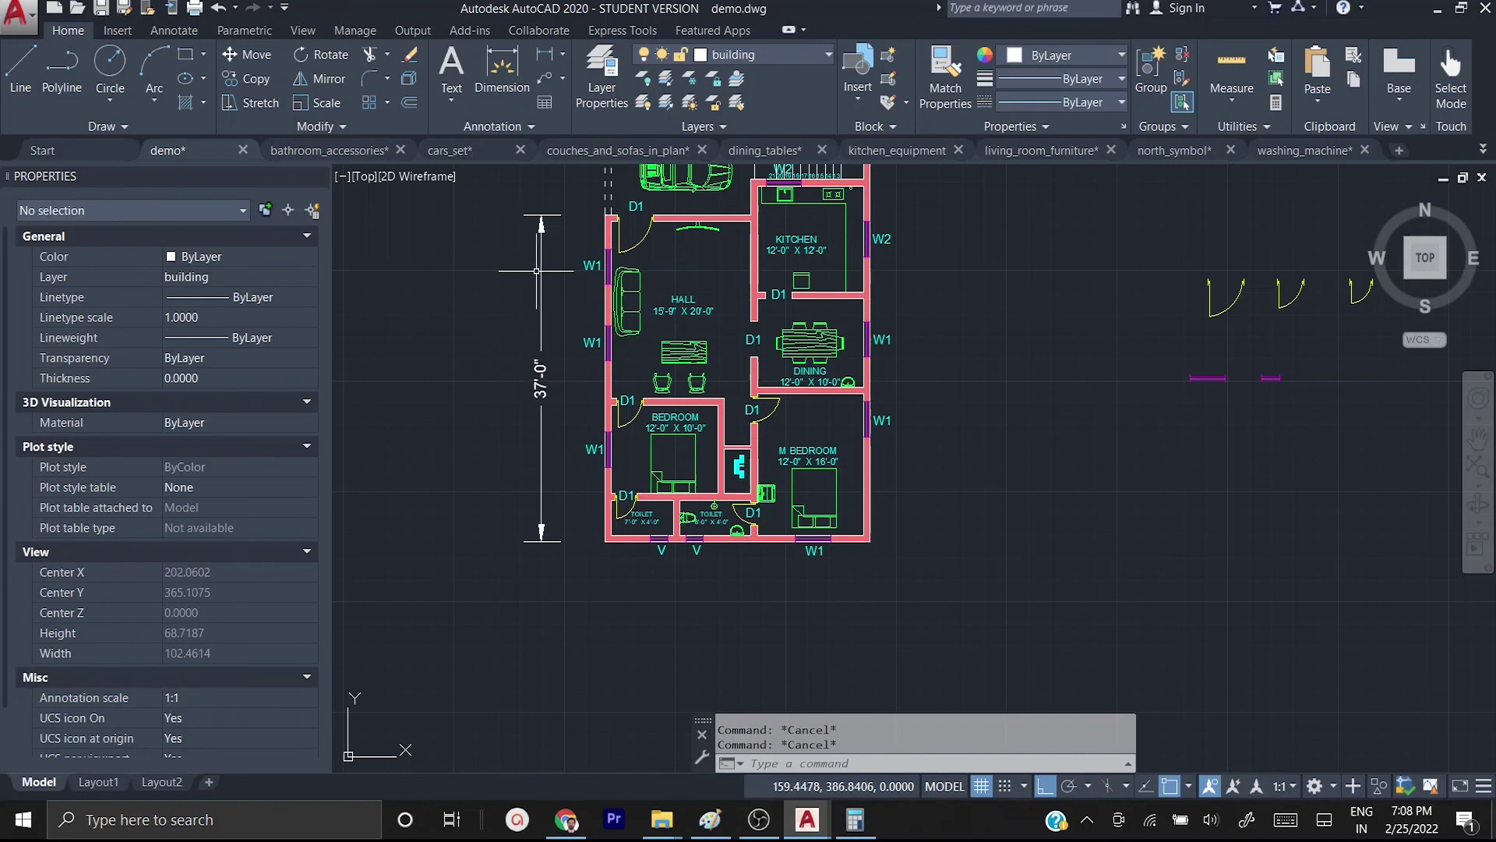
- Move the 37'-0" dimension to the dim layer and deselect it
{"action": "left_click", "coordinate": [550, 447]}
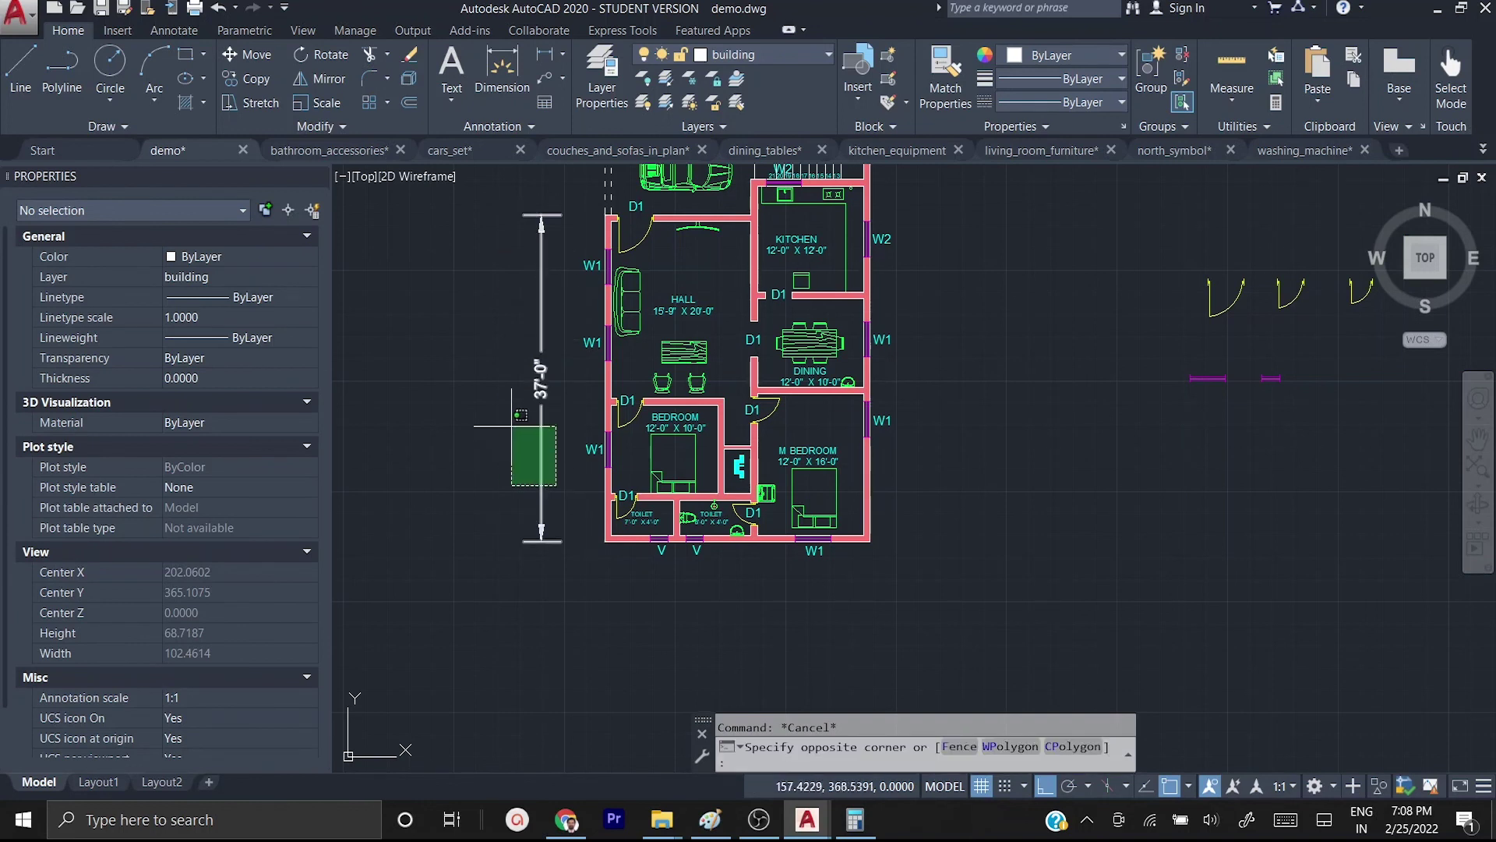
{"action": "left_click", "coordinate": [499, 405]}
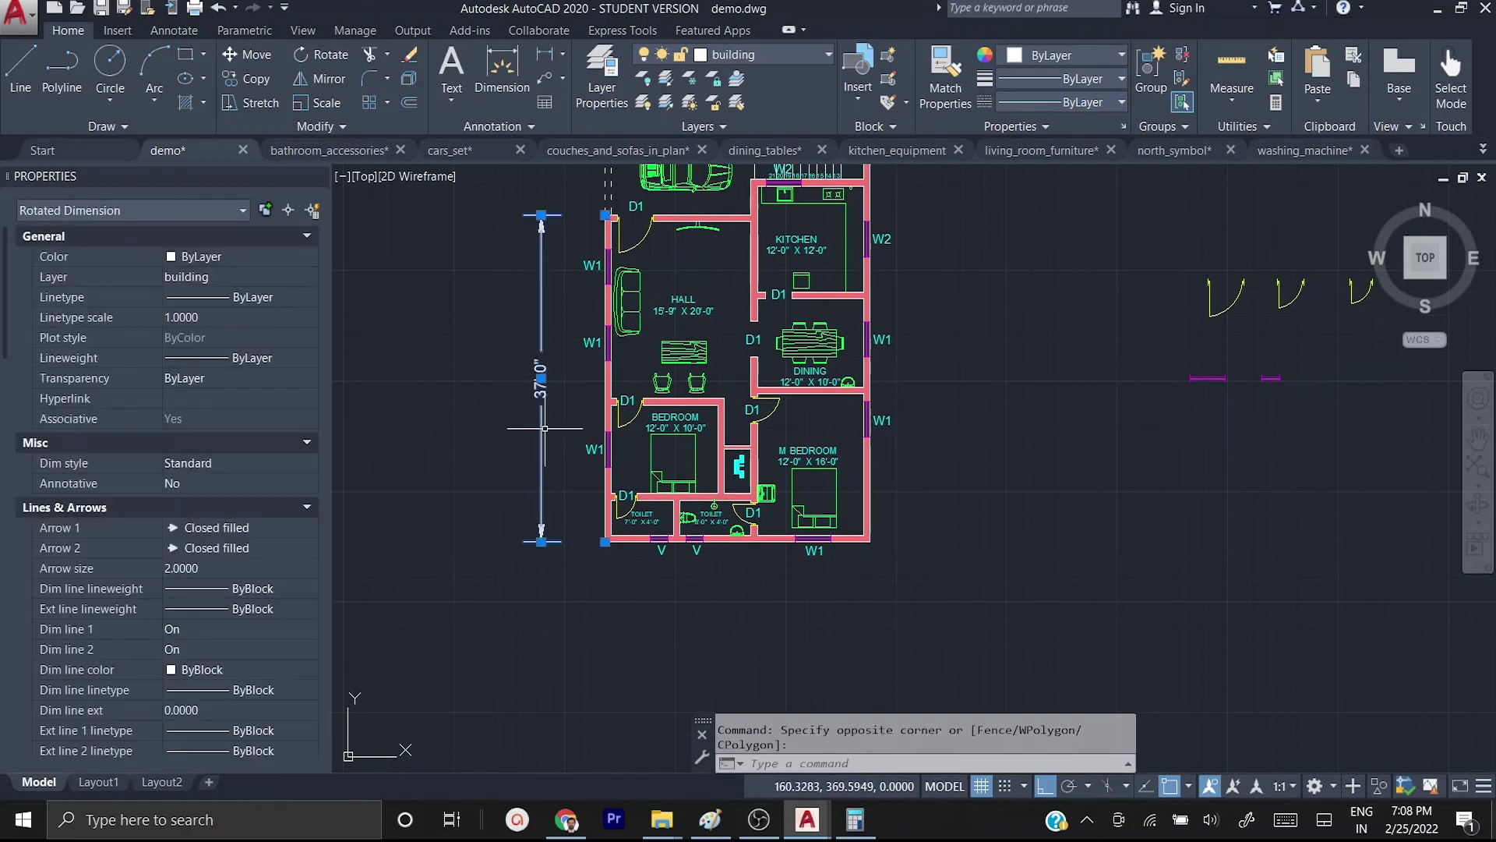
{"action": "left_click", "coordinate": [775, 59]}
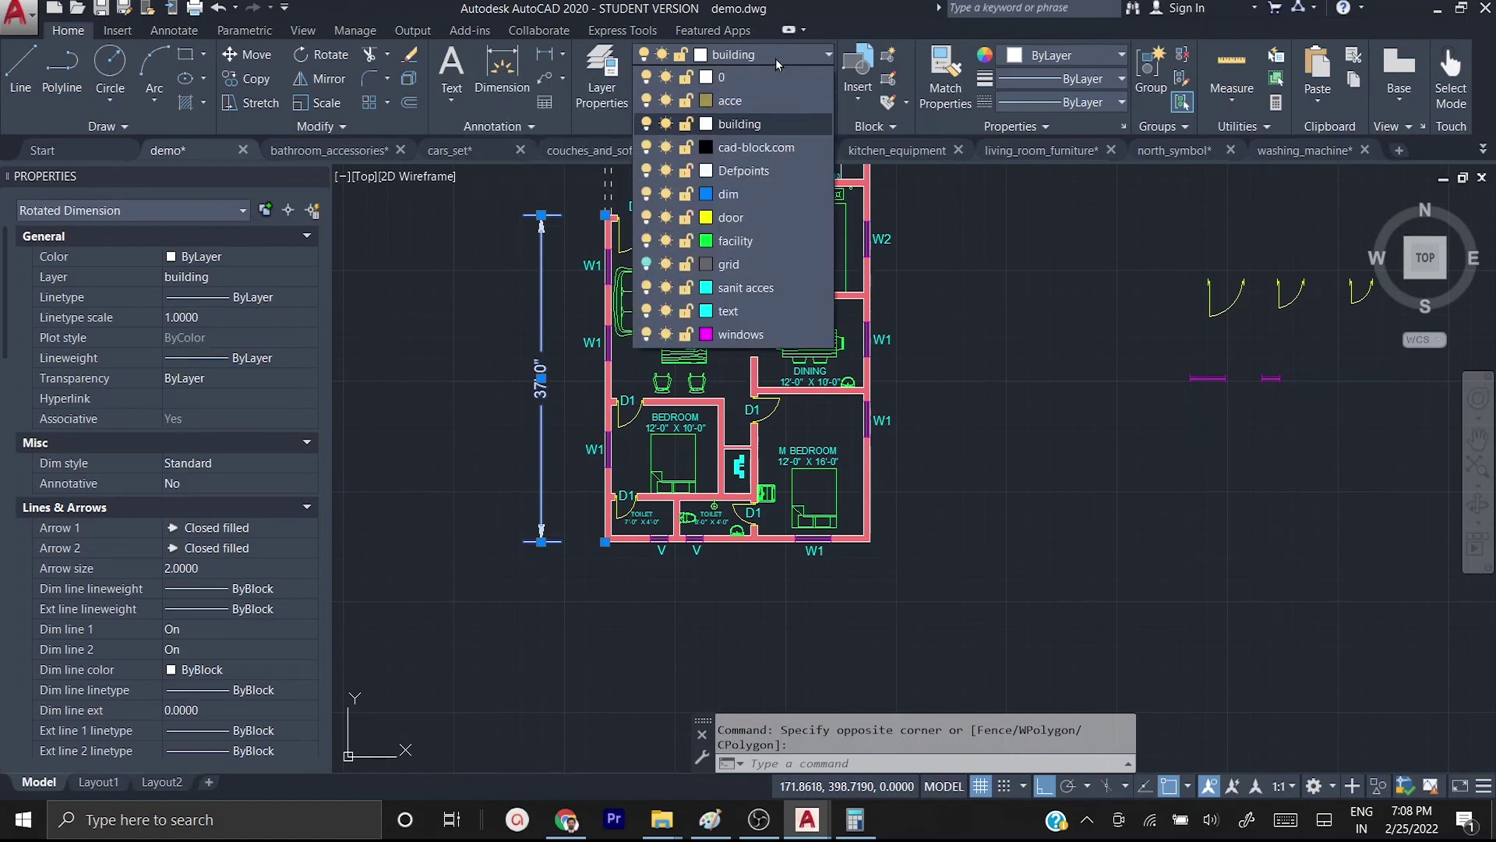
{"action": "left_click", "coordinate": [742, 195]}
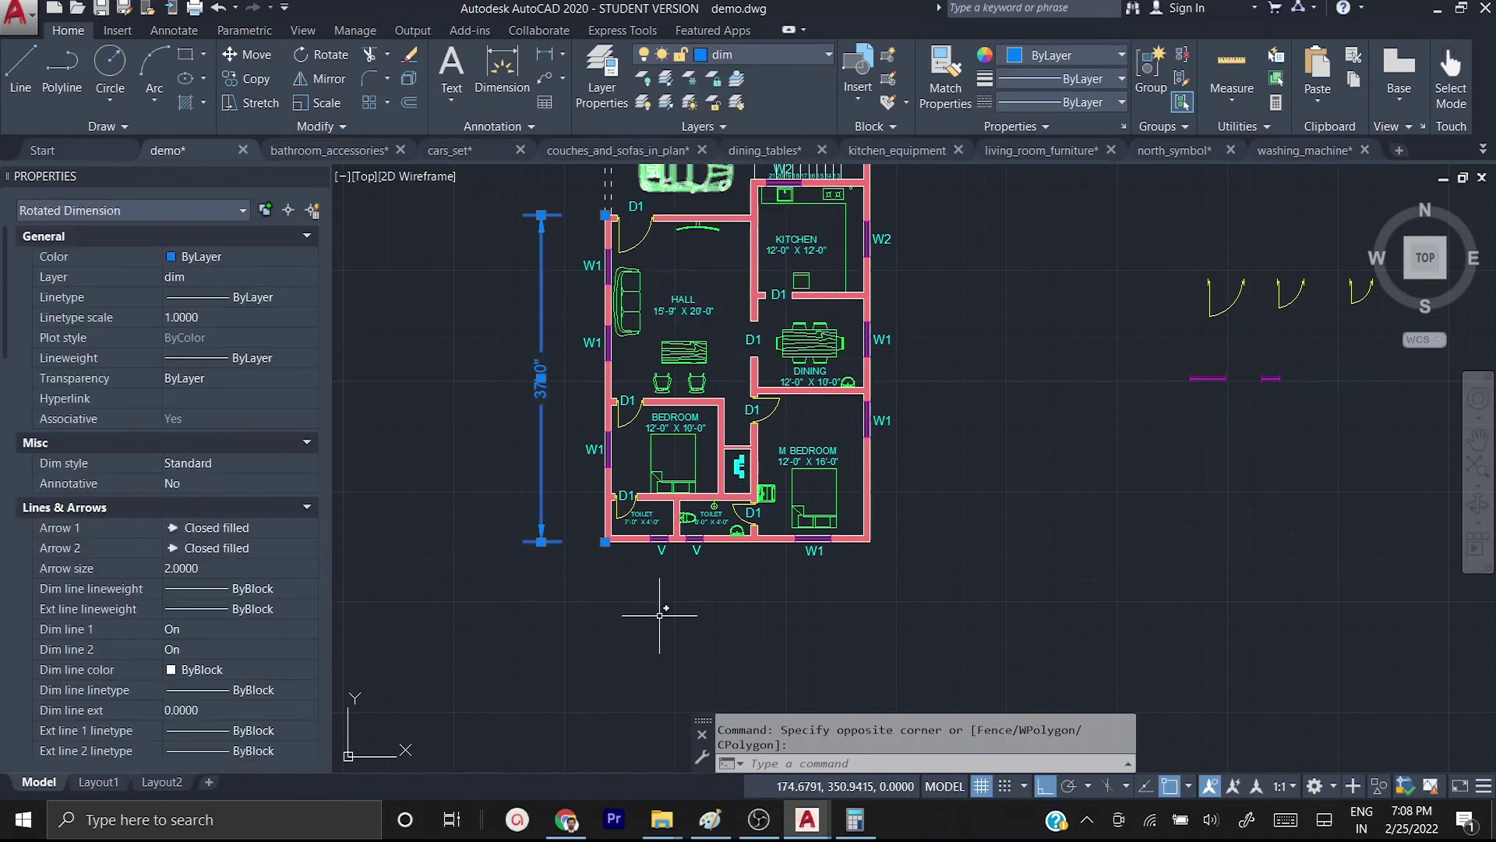
{"action": "key", "text": "Escape"}
{"action": "key", "text": "Escape"}
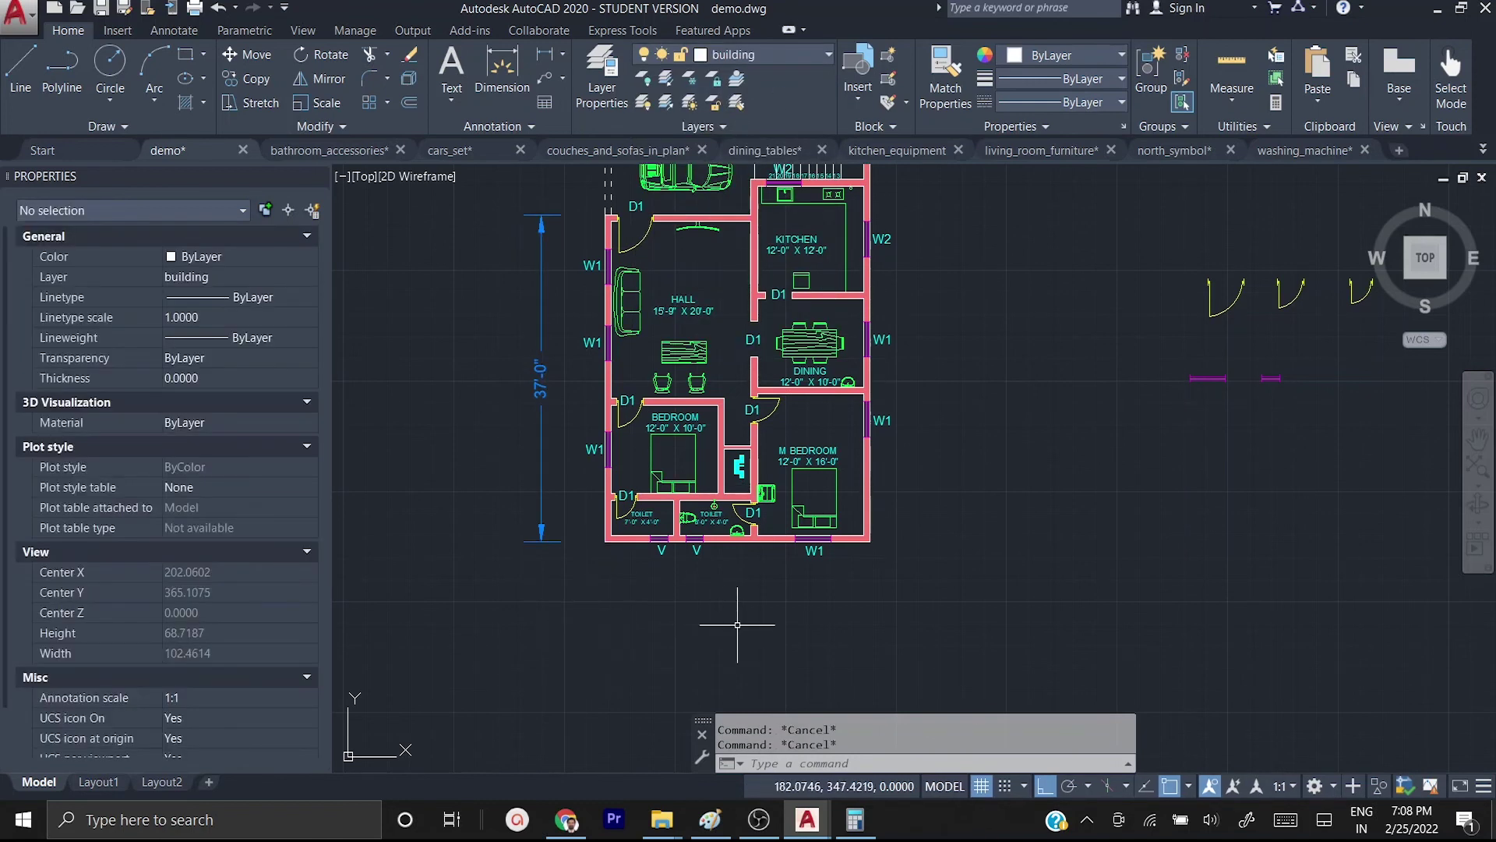
- Make dim the current layer and add a horizontal linear dimension below the plan spanning its full outer width
{"action": "left_click", "coordinate": [798, 52]}
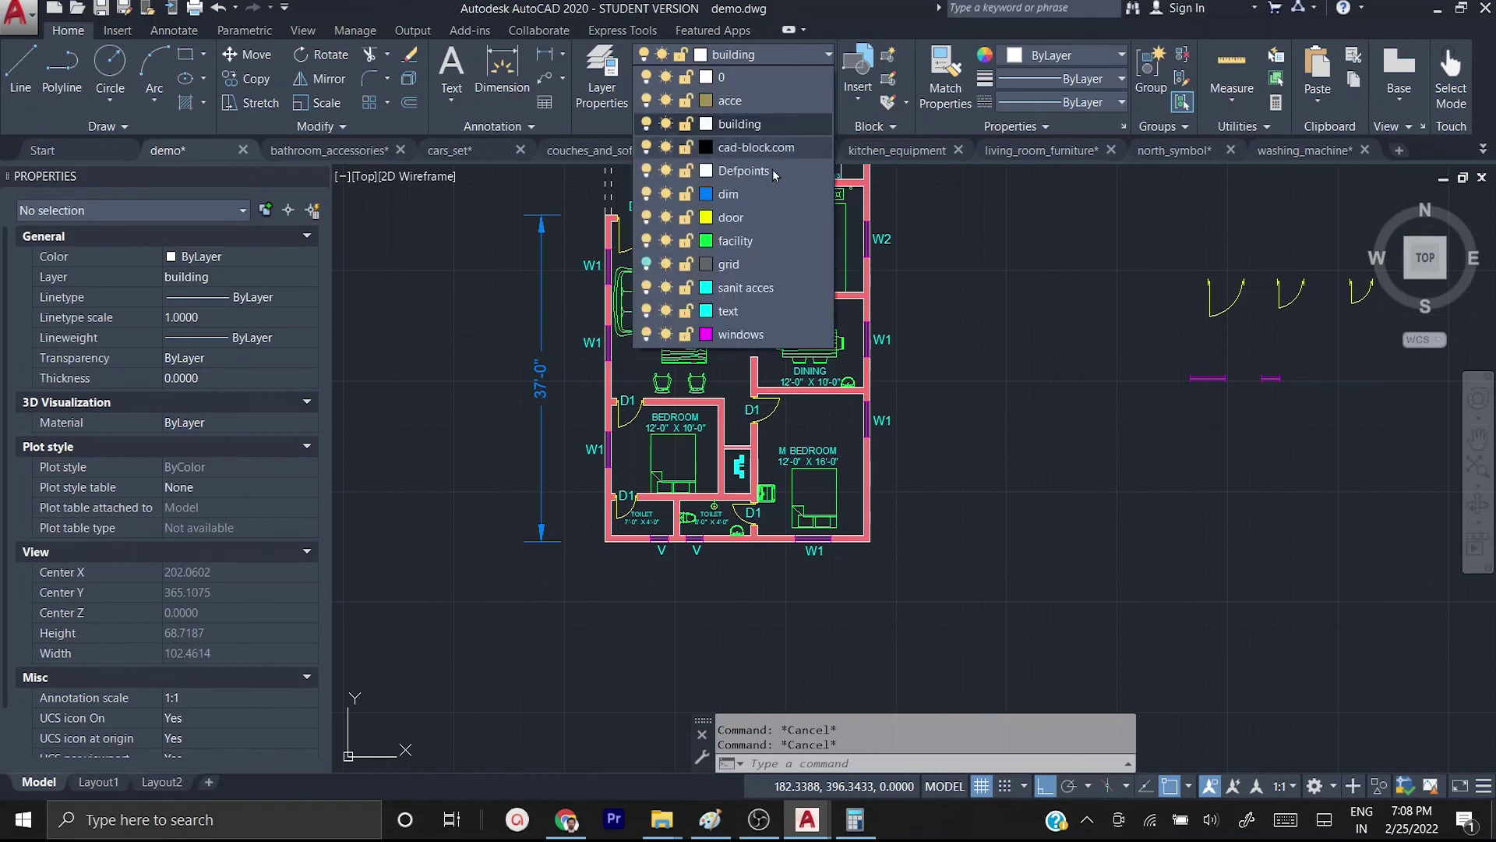
{"action": "left_click", "coordinate": [759, 196]}
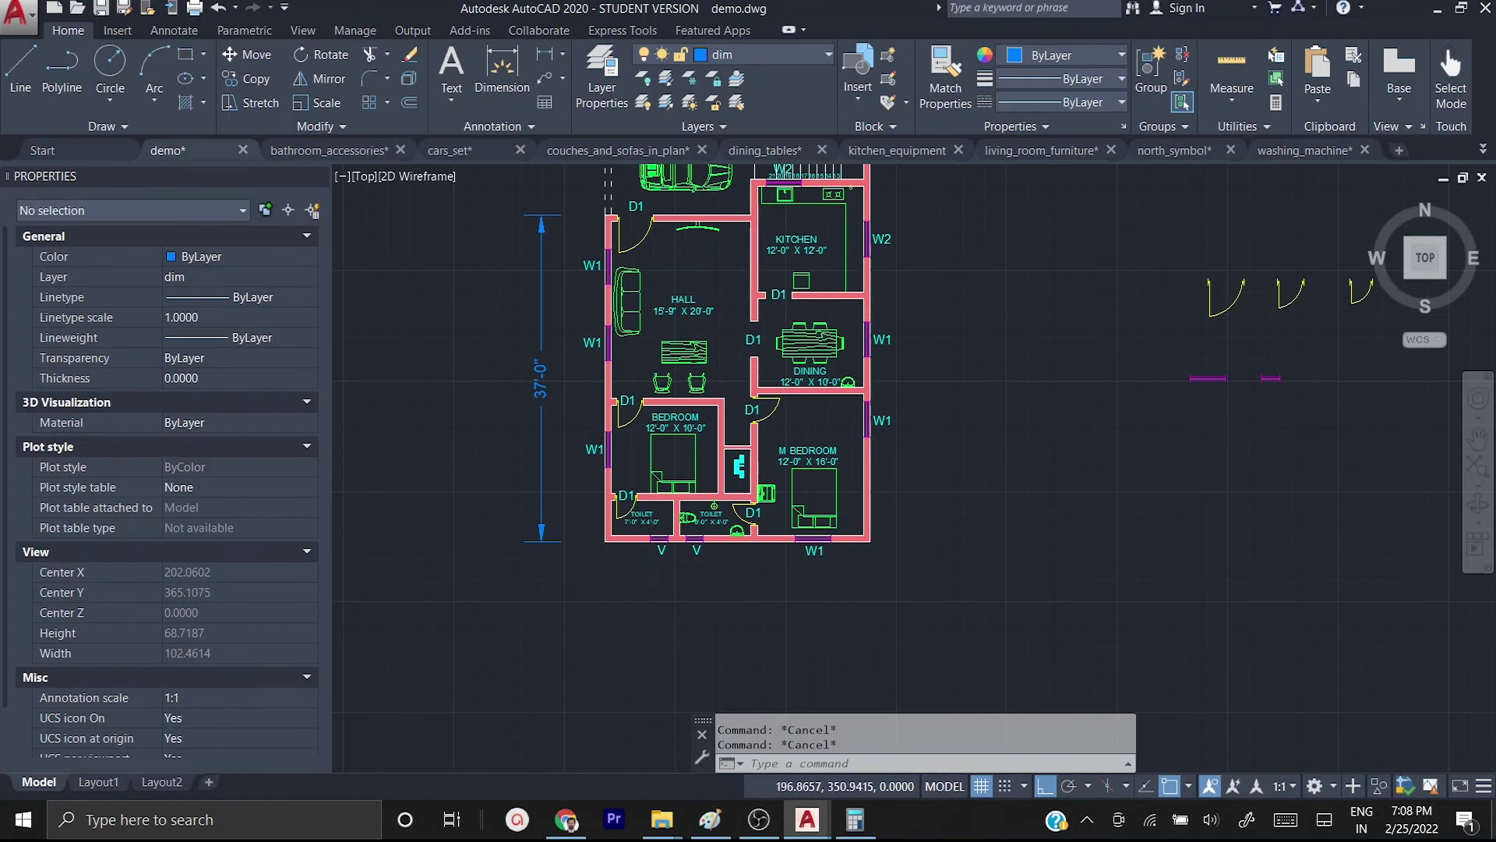
{"action": "scroll", "coordinate": [873, 593], "scroll_direction": "down", "scroll_amount": 2}
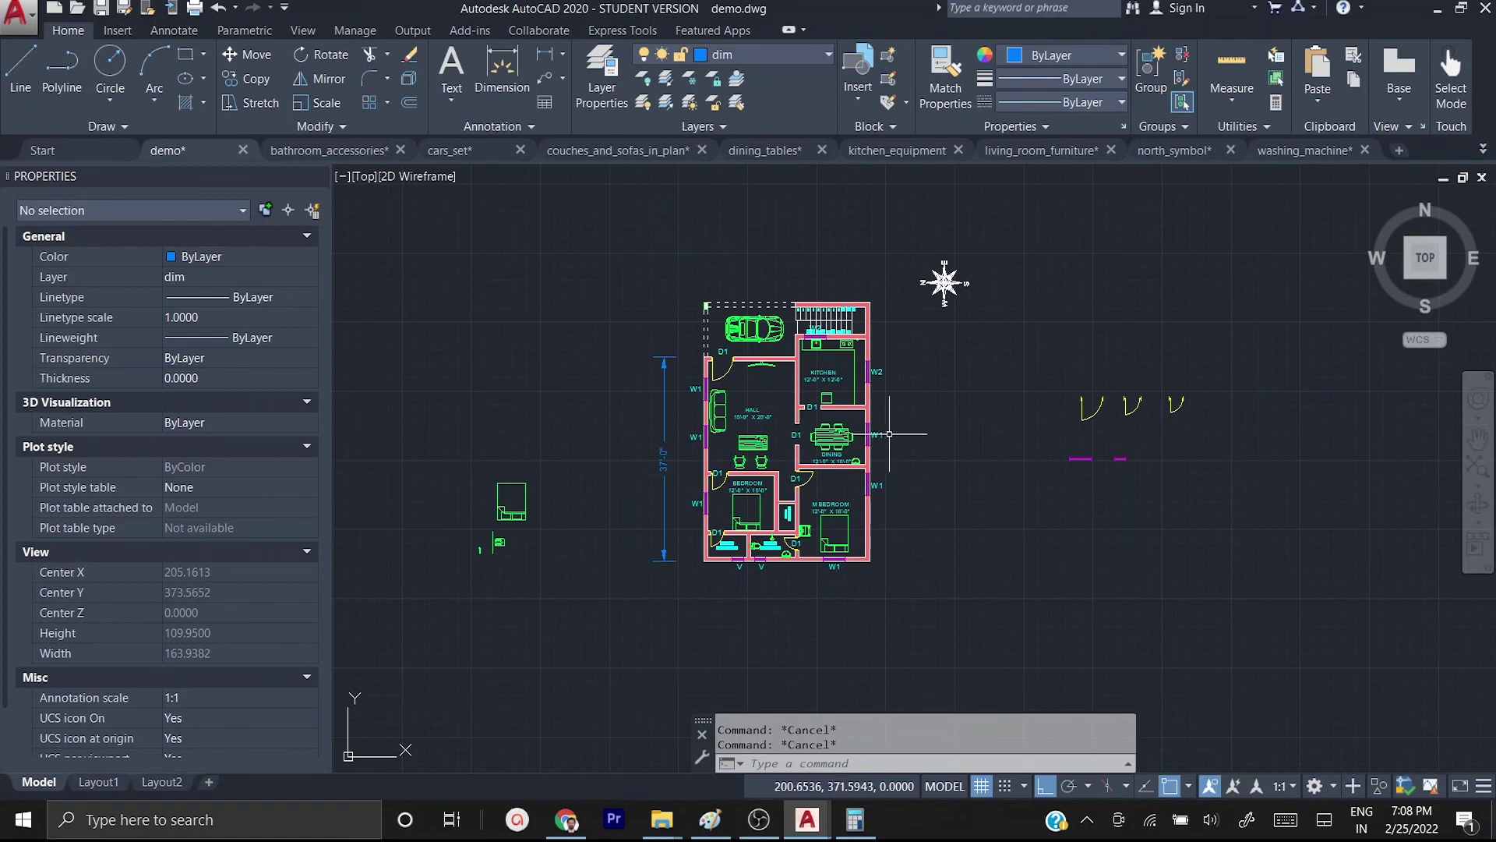
{"action": "scroll", "coordinate": [829, 586], "scroll_direction": "up", "scroll_amount": 3}
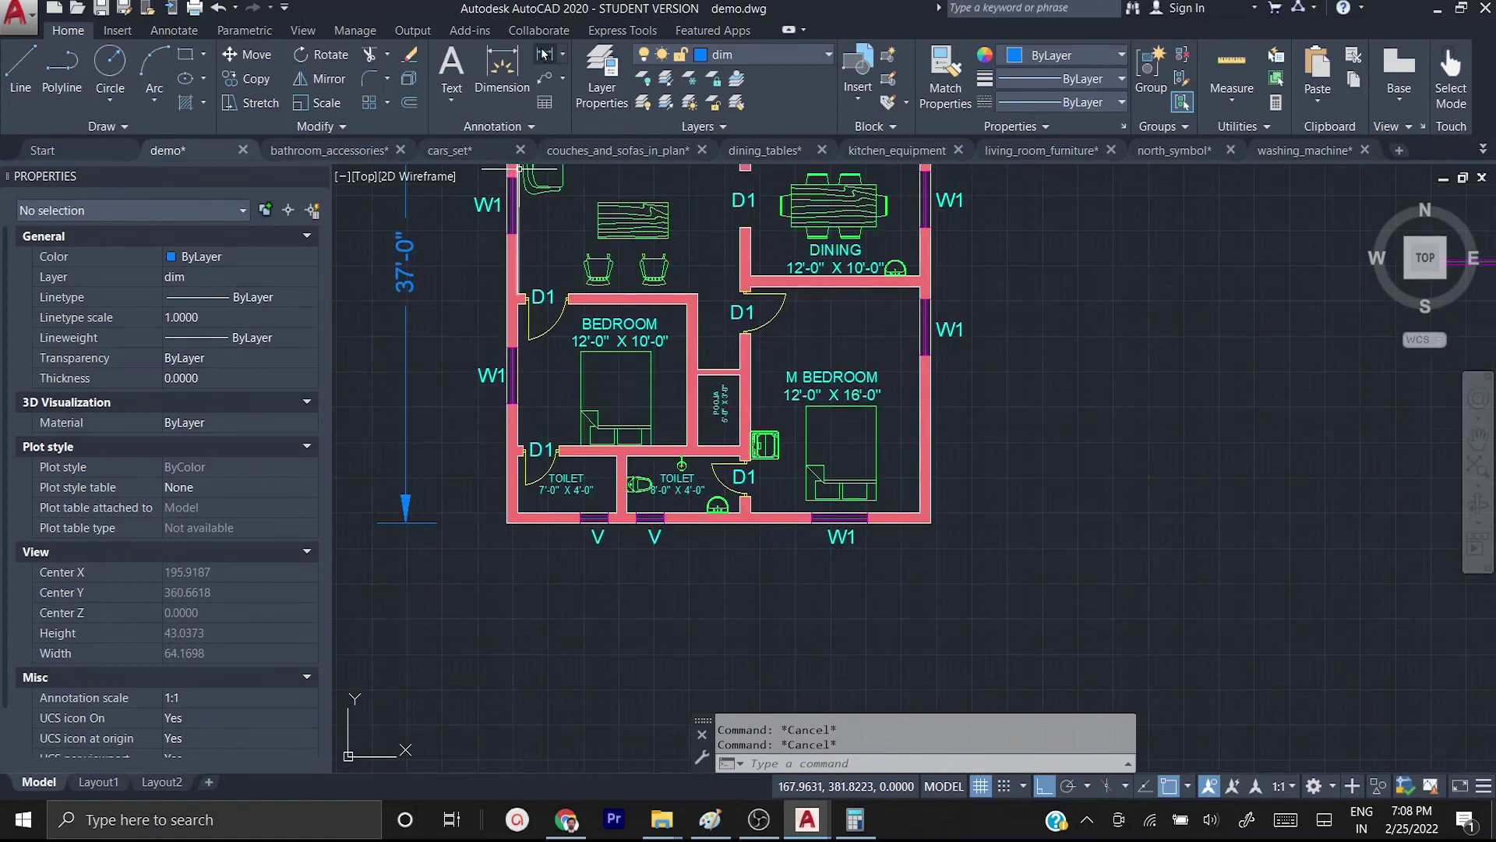
{"action": "left_click", "coordinate": [544, 53]}
{"action": "left_click", "coordinate": [508, 522]}
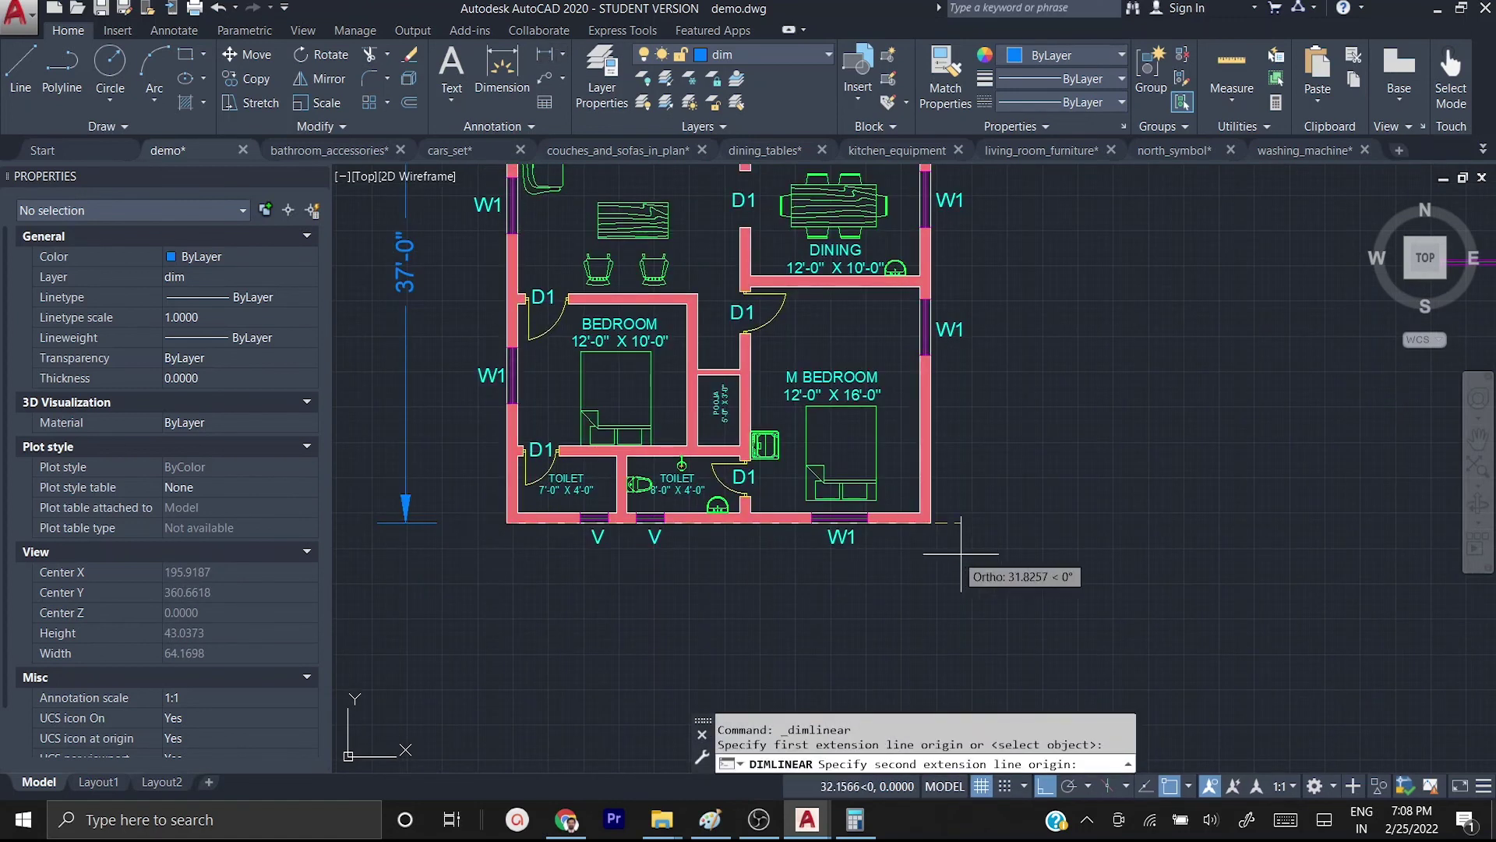
{"action": "left_click", "coordinate": [931, 521]}
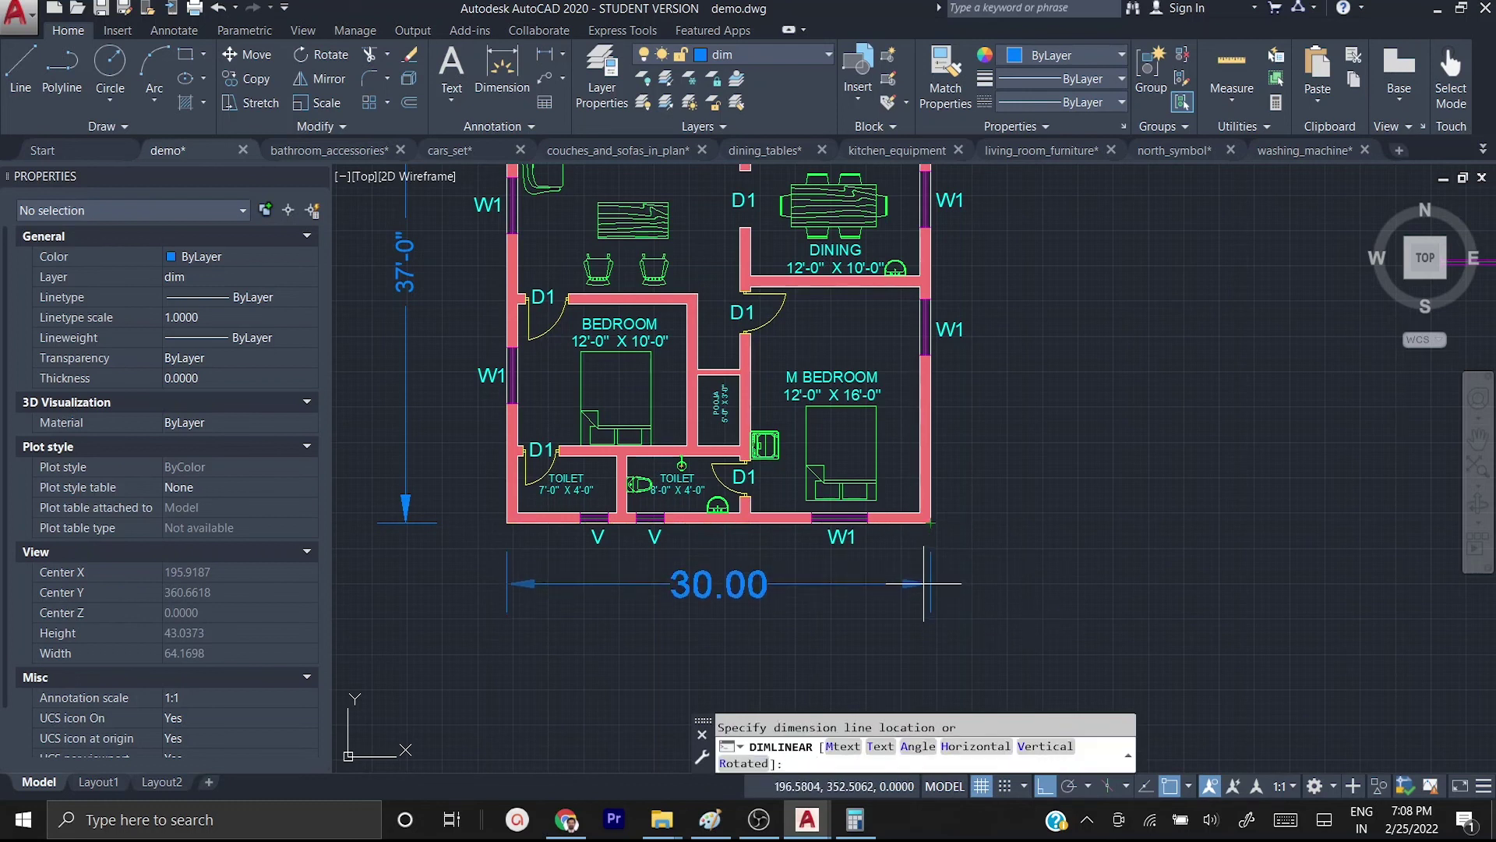
{"action": "left_click", "coordinate": [926, 588]}
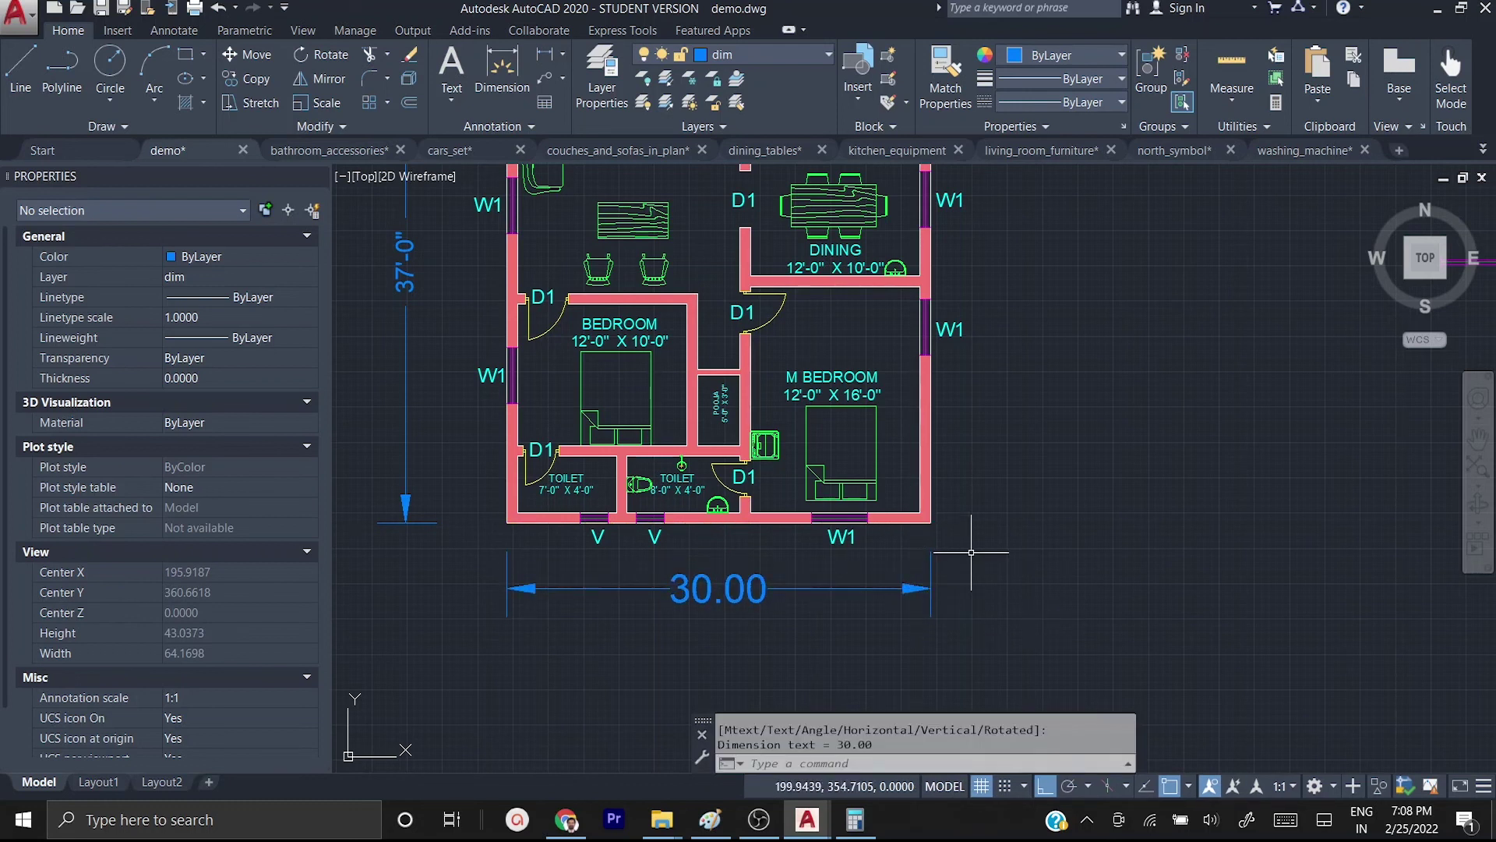
- Add a vertical linear dimension beside the east-side outer wall, from the master bedroom corner to the staircase corner
{"action": "key", "text": "Return"}
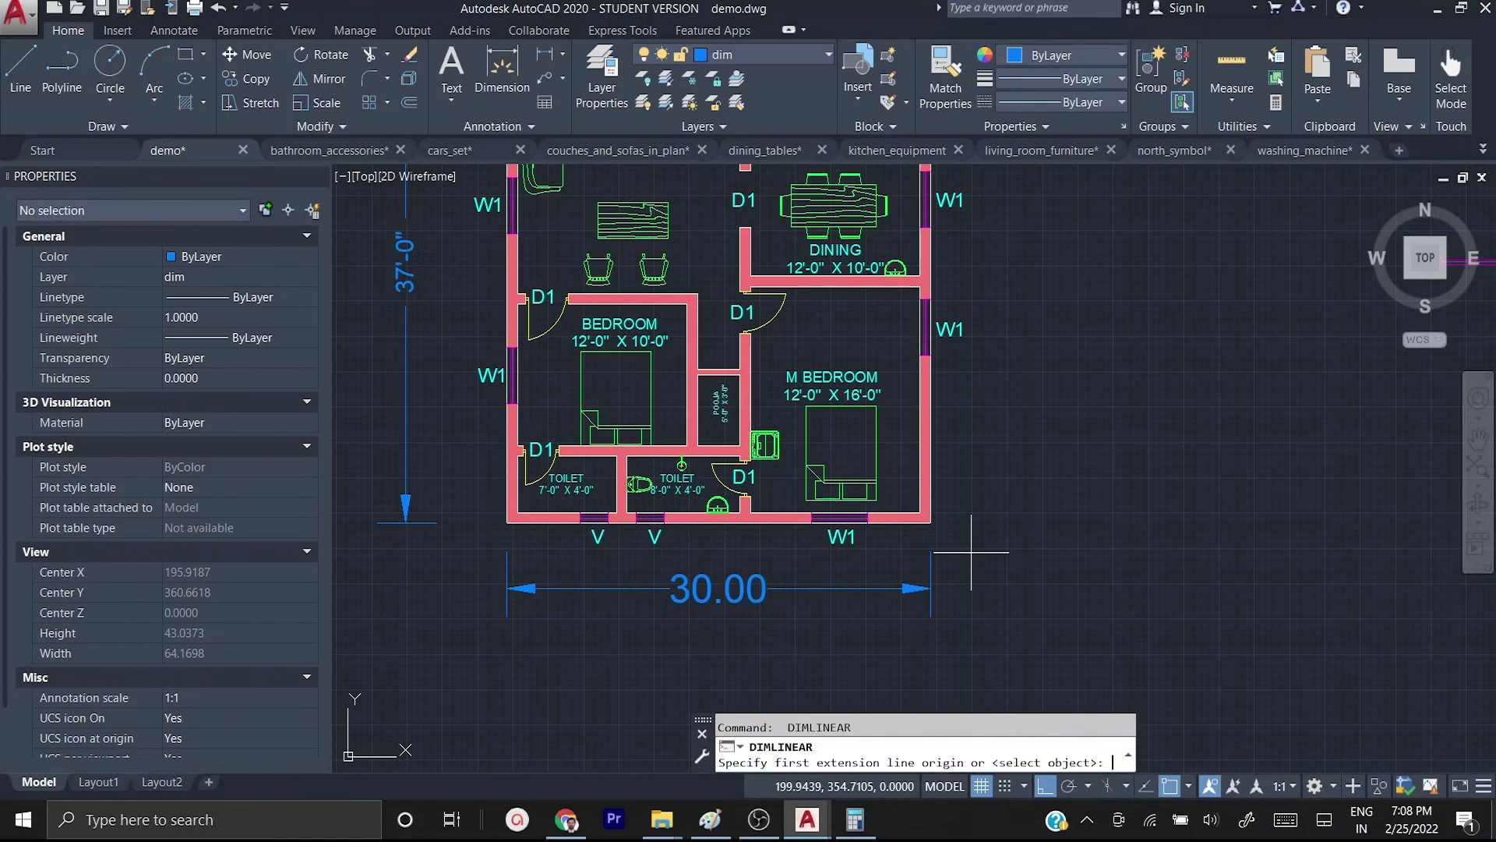
{"action": "left_click", "coordinate": [931, 522]}
{"action": "scroll", "coordinate": [1000, 426], "scroll_direction": "down", "scroll_amount": 2}
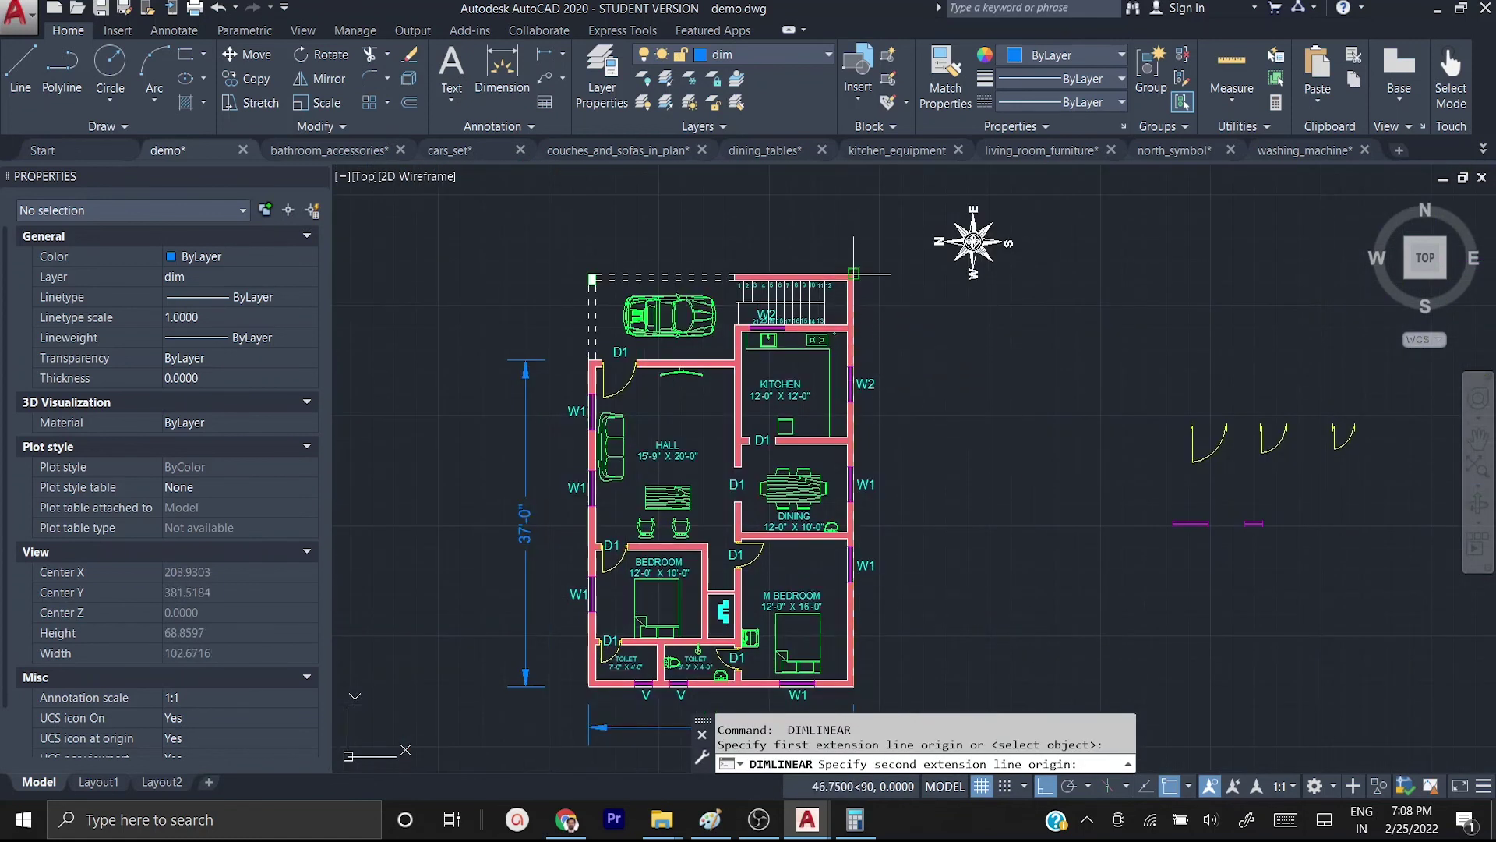
{"action": "left_click", "coordinate": [854, 276]}
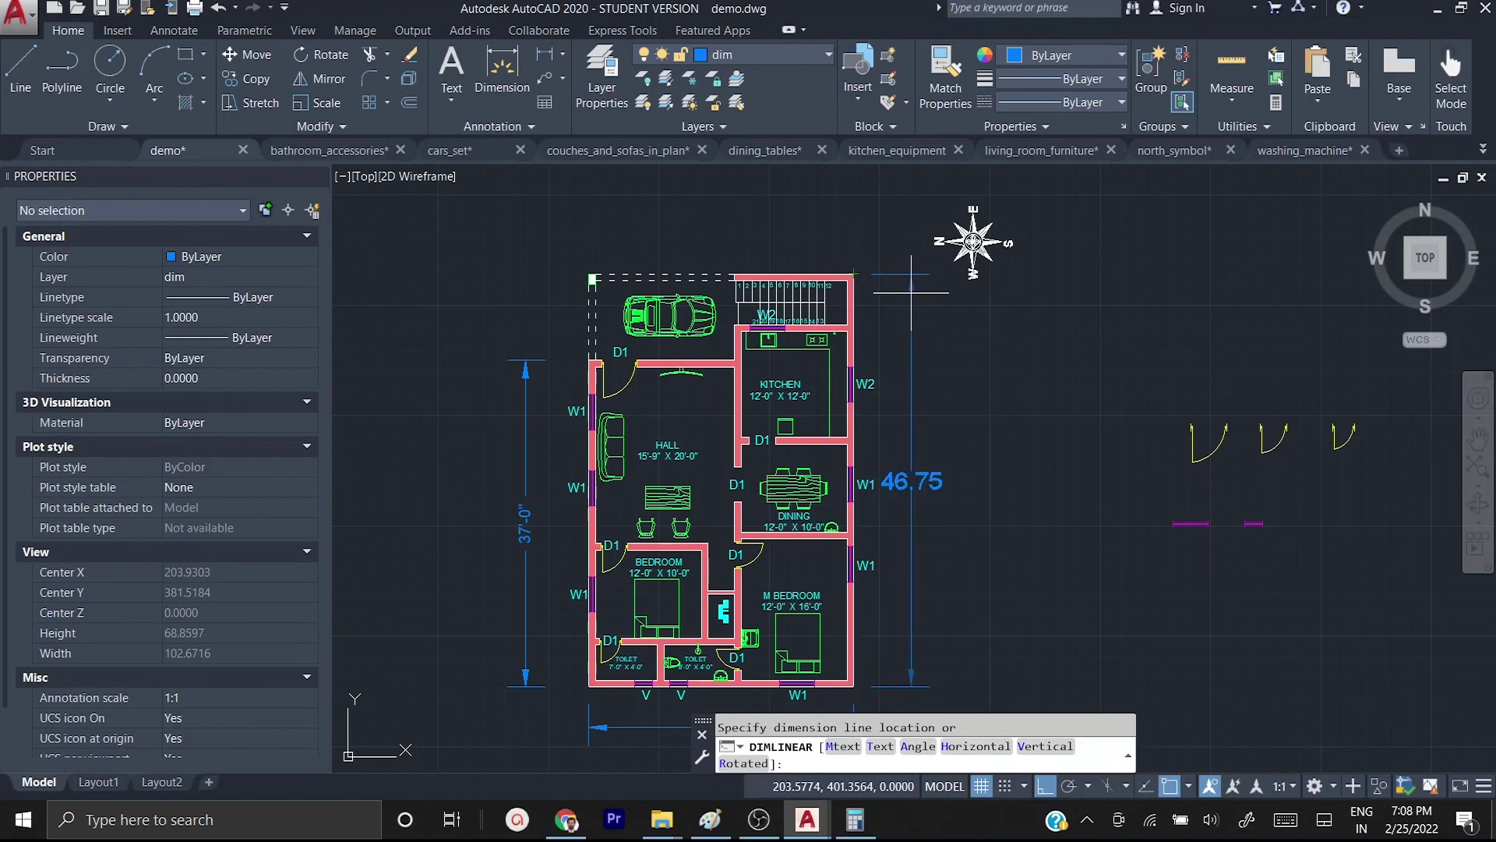
{"action": "left_click", "coordinate": [911, 292]}
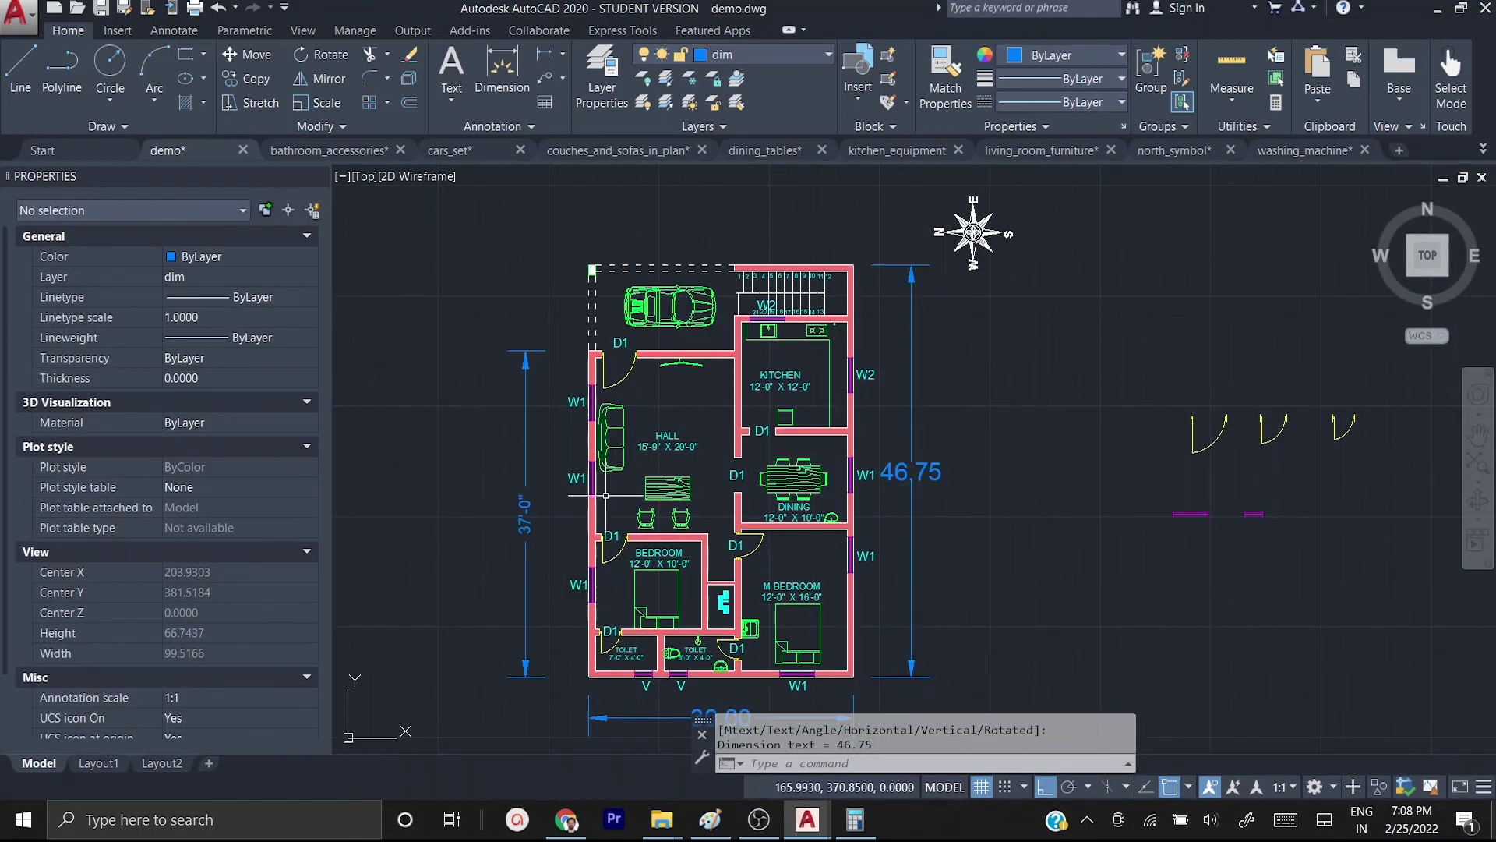
- Match the properties of the 37'-0" dimension onto the new vertical dimension and the horizontal dimension below the plan
{"action": "scroll", "coordinate": [612, 363], "scroll_direction": "down", "scroll_amount": 1}
{"action": "scroll", "coordinate": [584, 472], "scroll_direction": "up", "scroll_amount": 1}
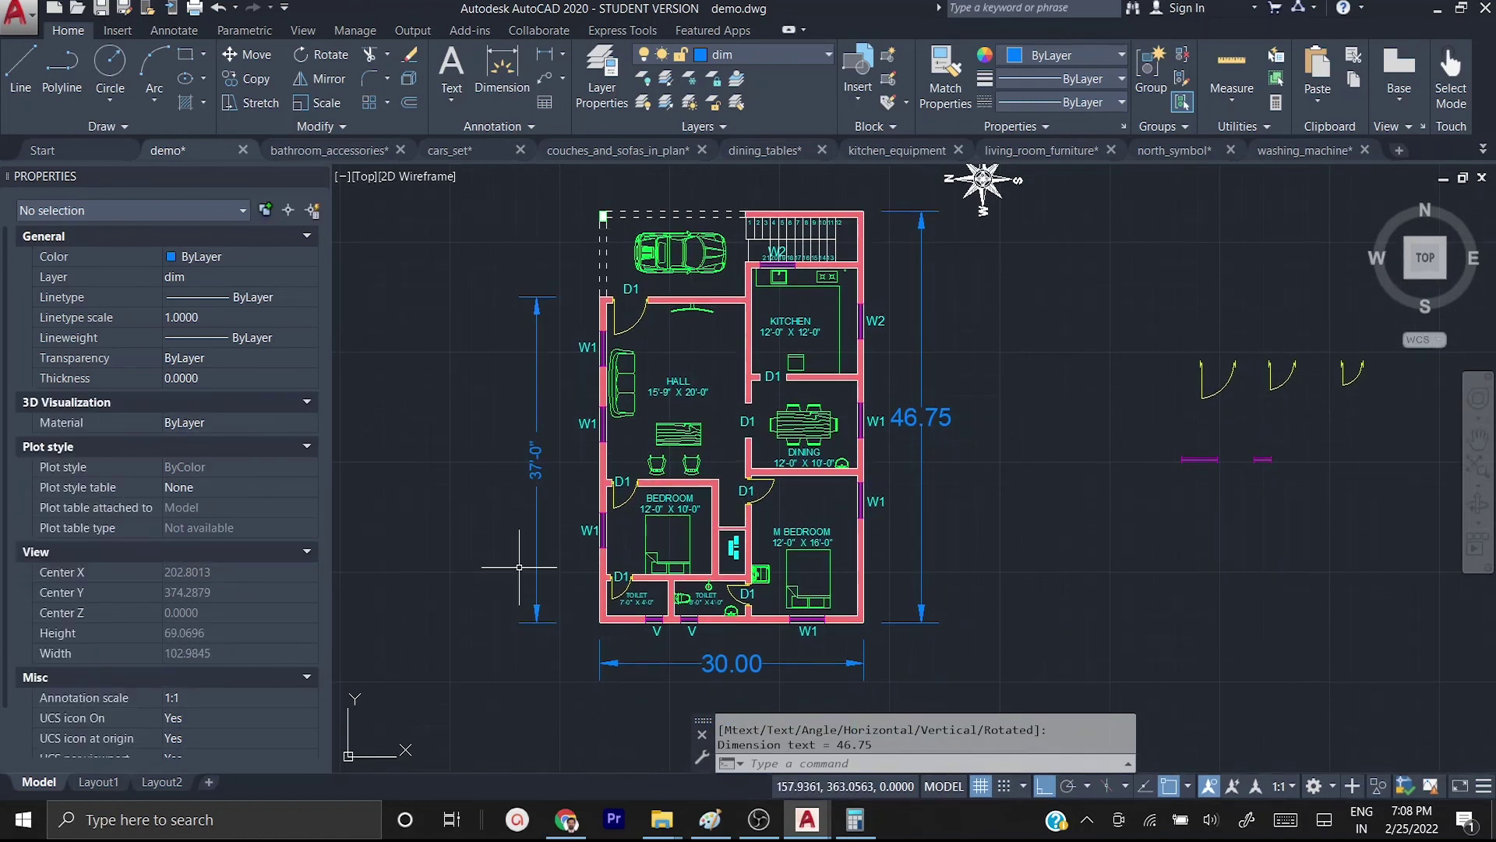
{"action": "type", "text": "MA"}
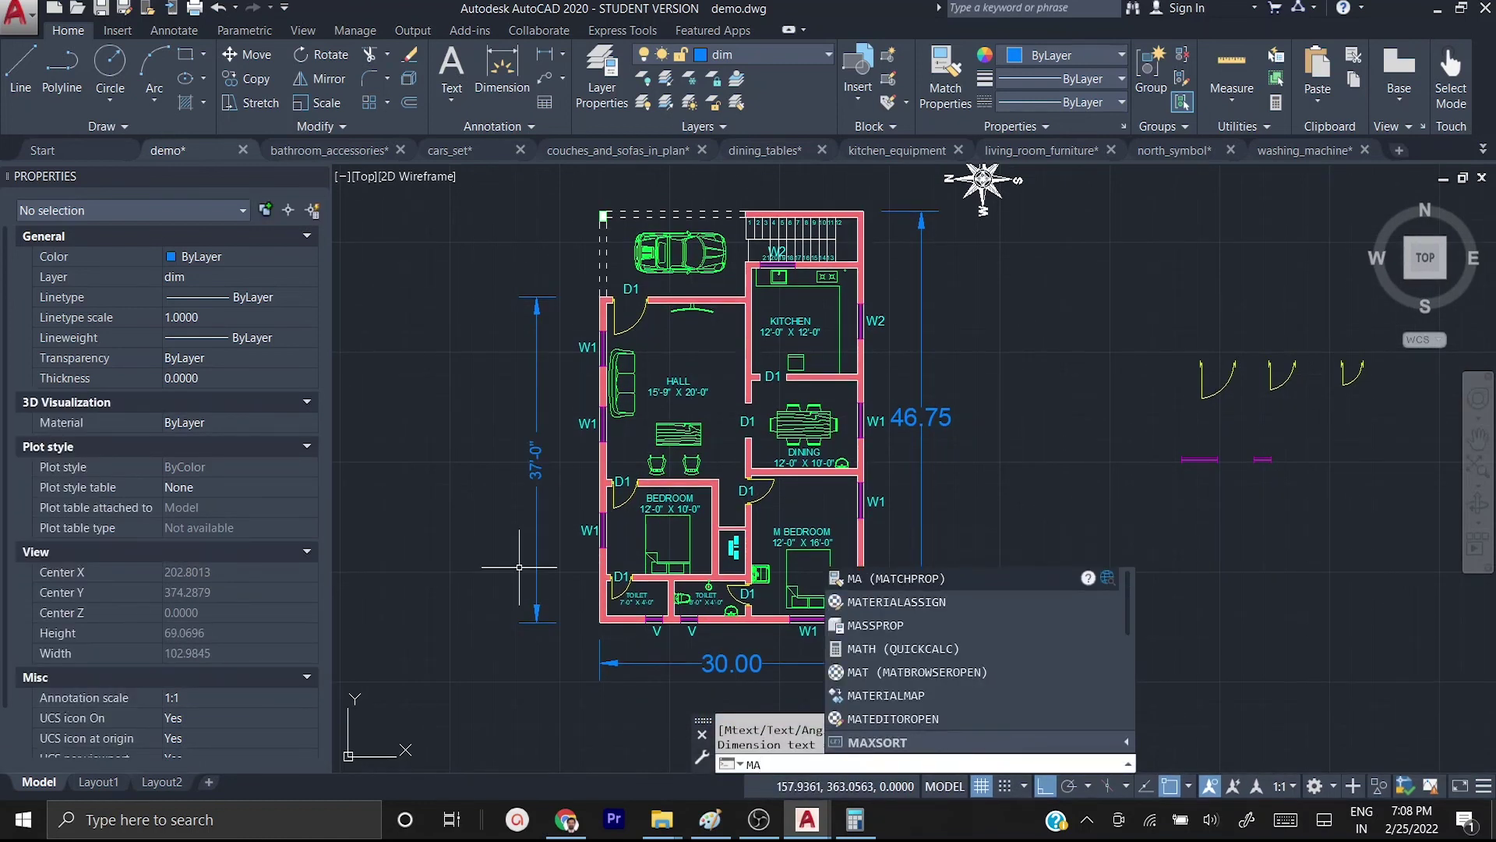
{"action": "key", "text": "Return"}
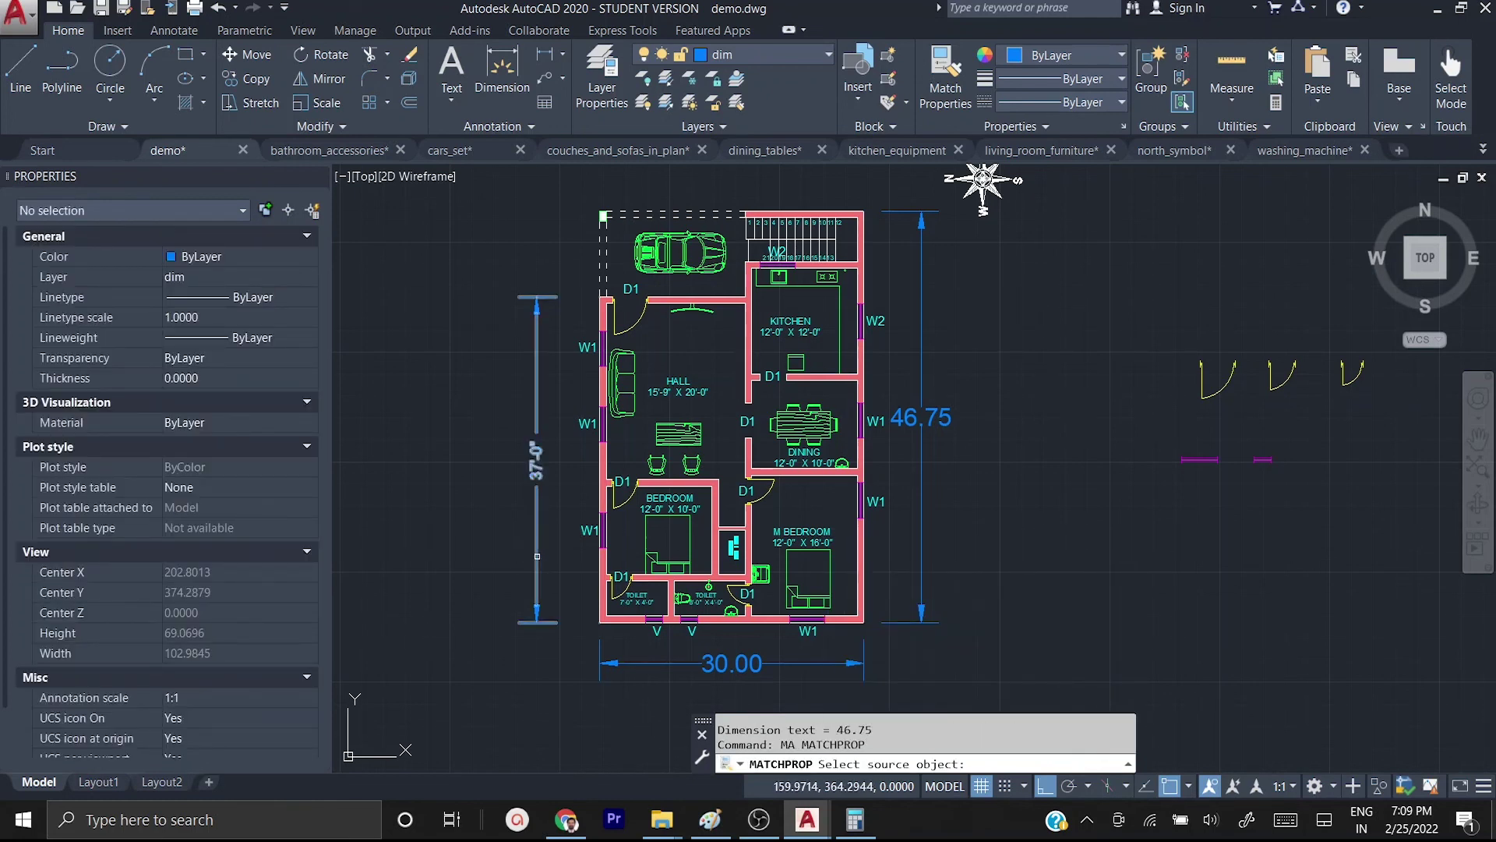
{"action": "left_click", "coordinate": [537, 556]}
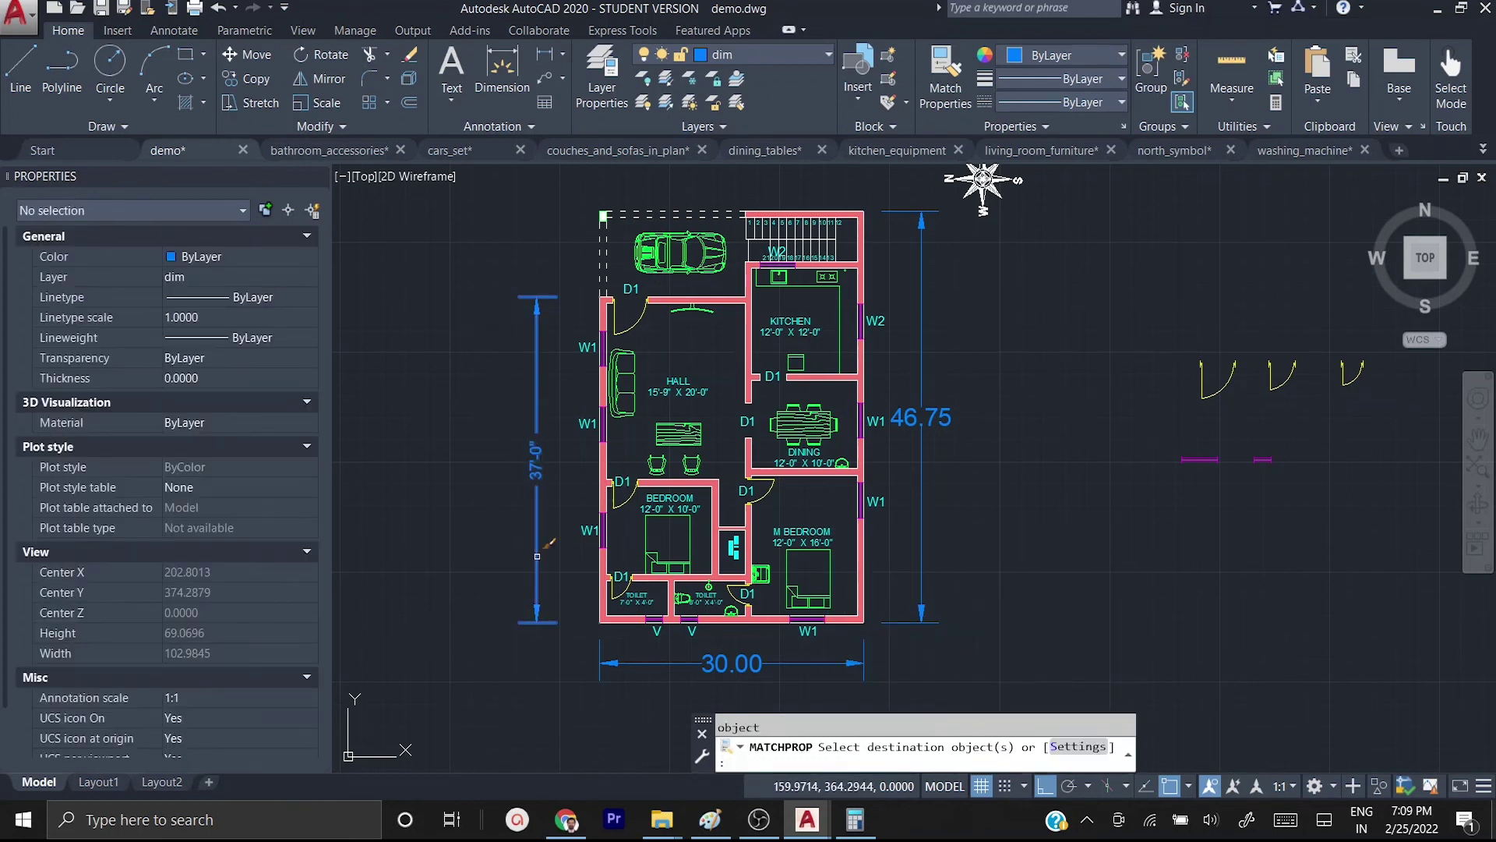
{"action": "left_click", "coordinate": [920, 541]}
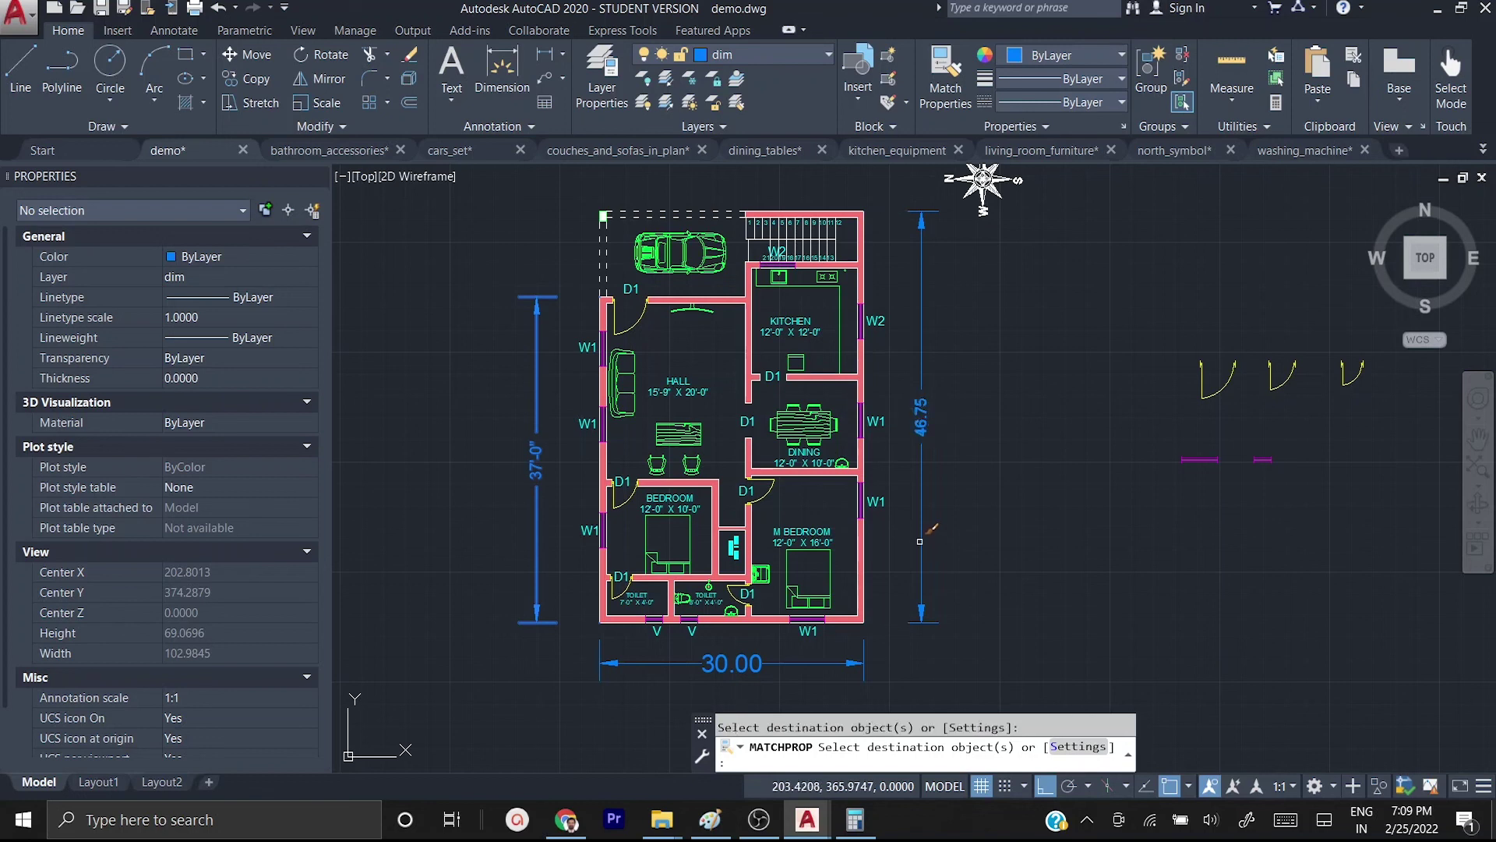
{"action": "left_click", "coordinate": [791, 660]}
{"action": "key", "text": "Escape"}
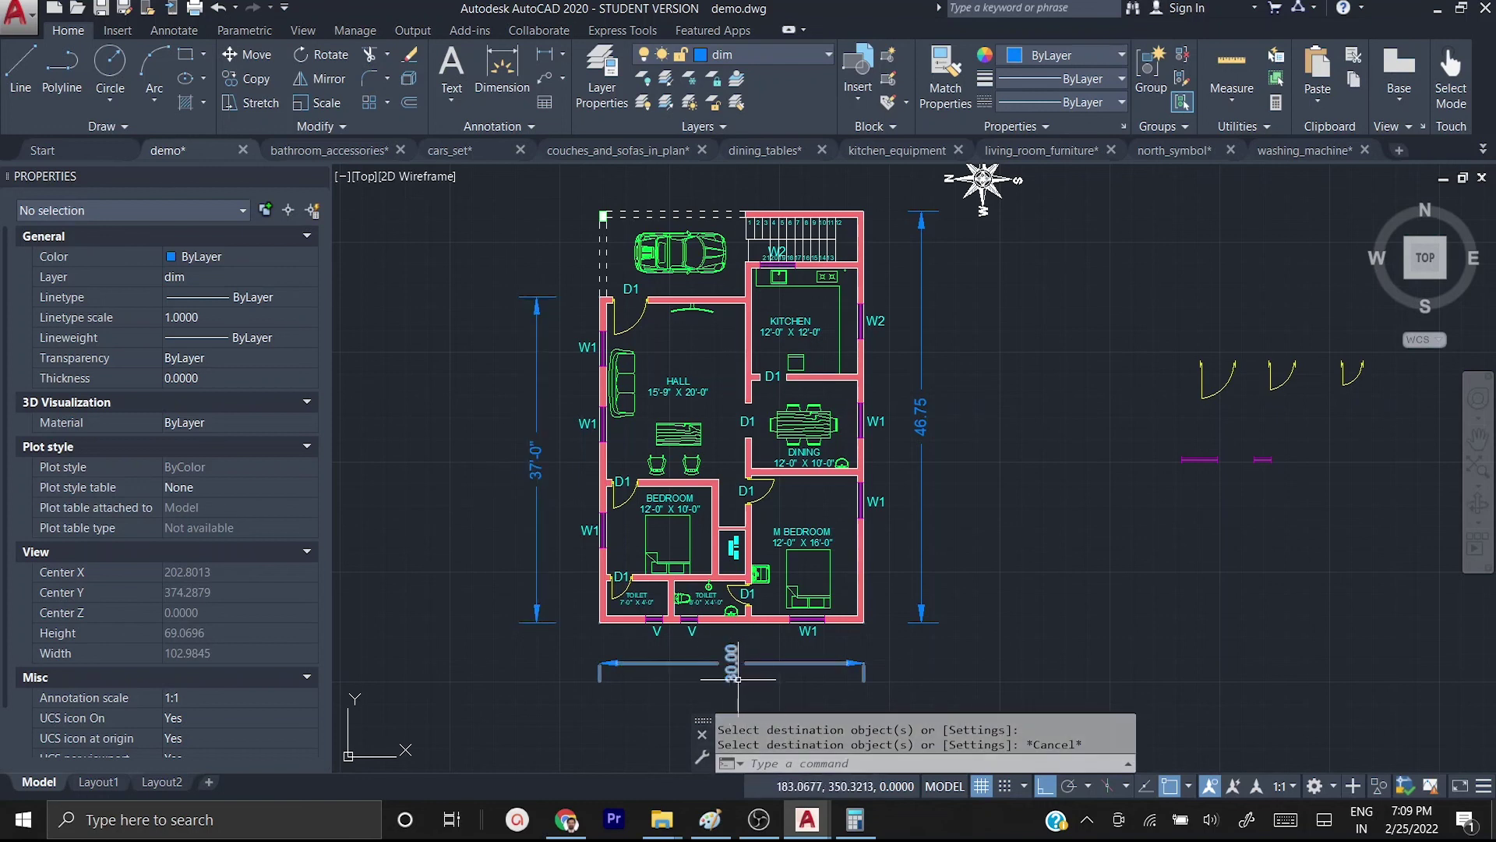
- Set the text rotation of the horizontal dimension below the plan to 0 and deselect it
{"action": "scroll", "coordinate": [732, 678], "scroll_direction": "up", "scroll_amount": 2}
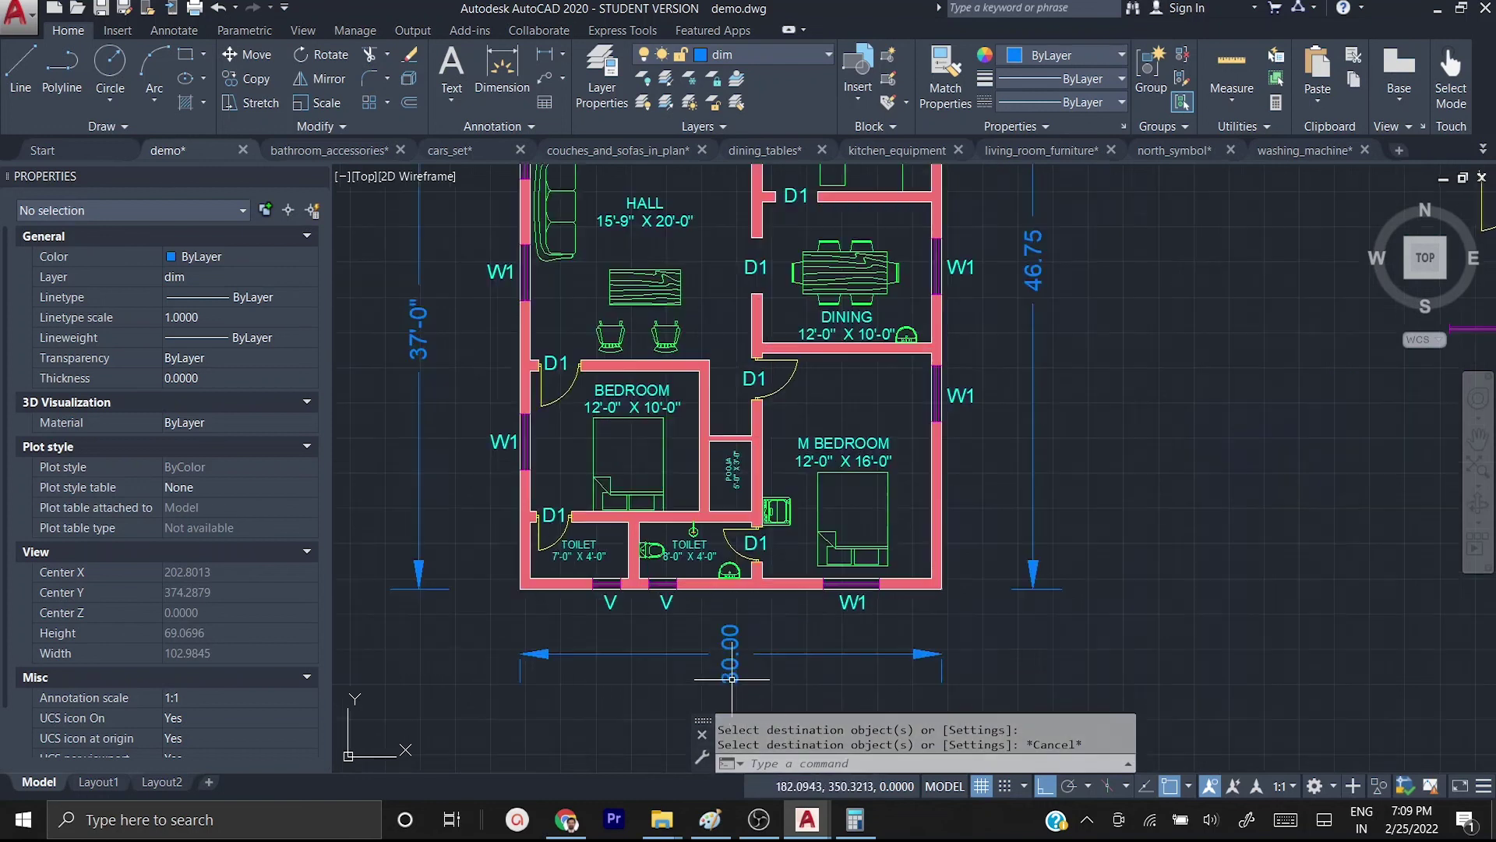
{"action": "left_click", "coordinate": [771, 655]}
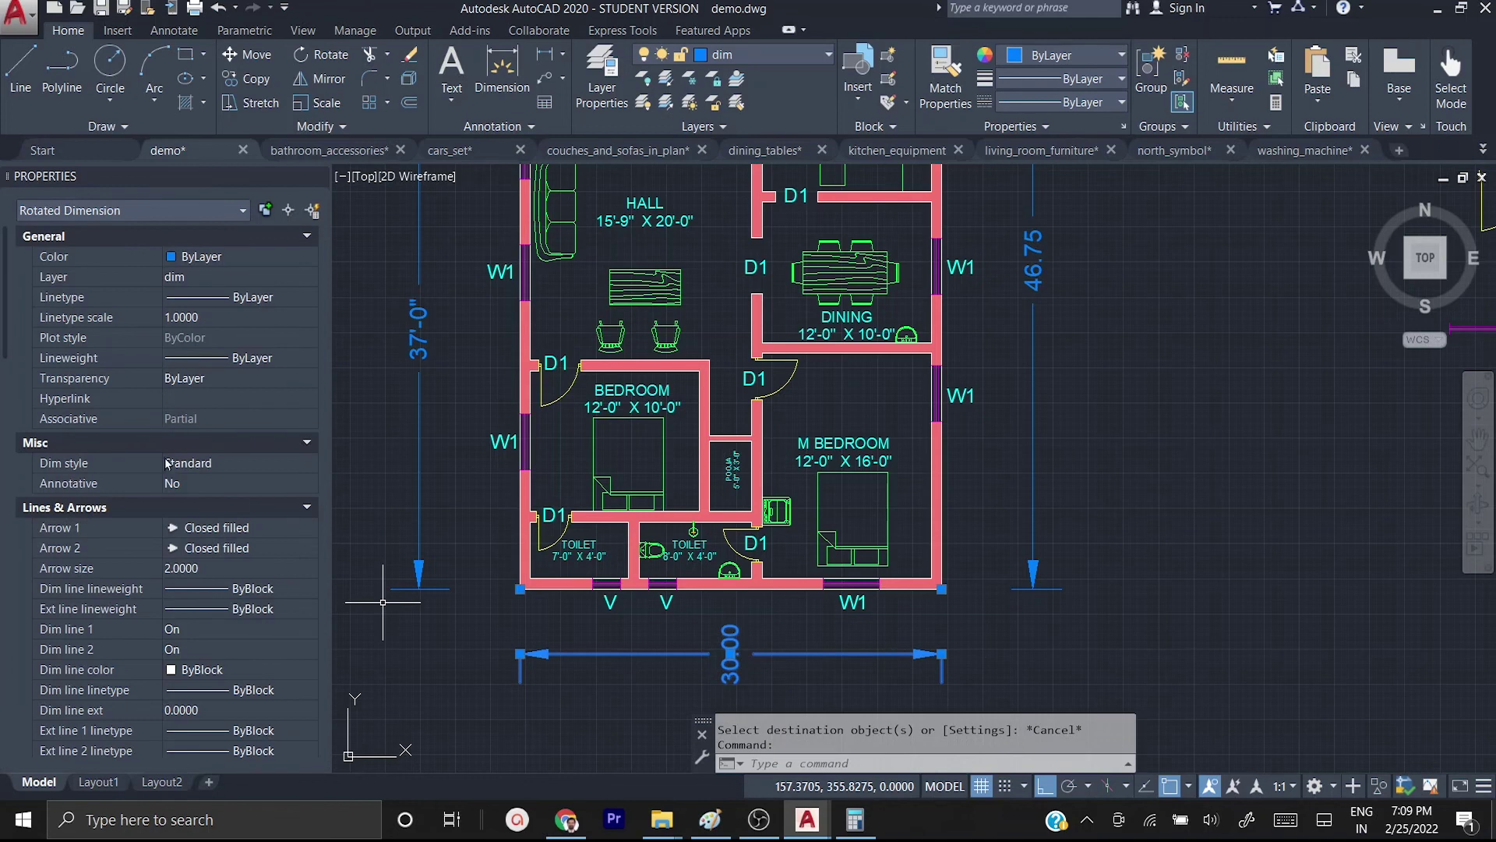
{"action": "scroll", "coordinate": [155, 491], "scroll_direction": "down", "scroll_amount": 8}
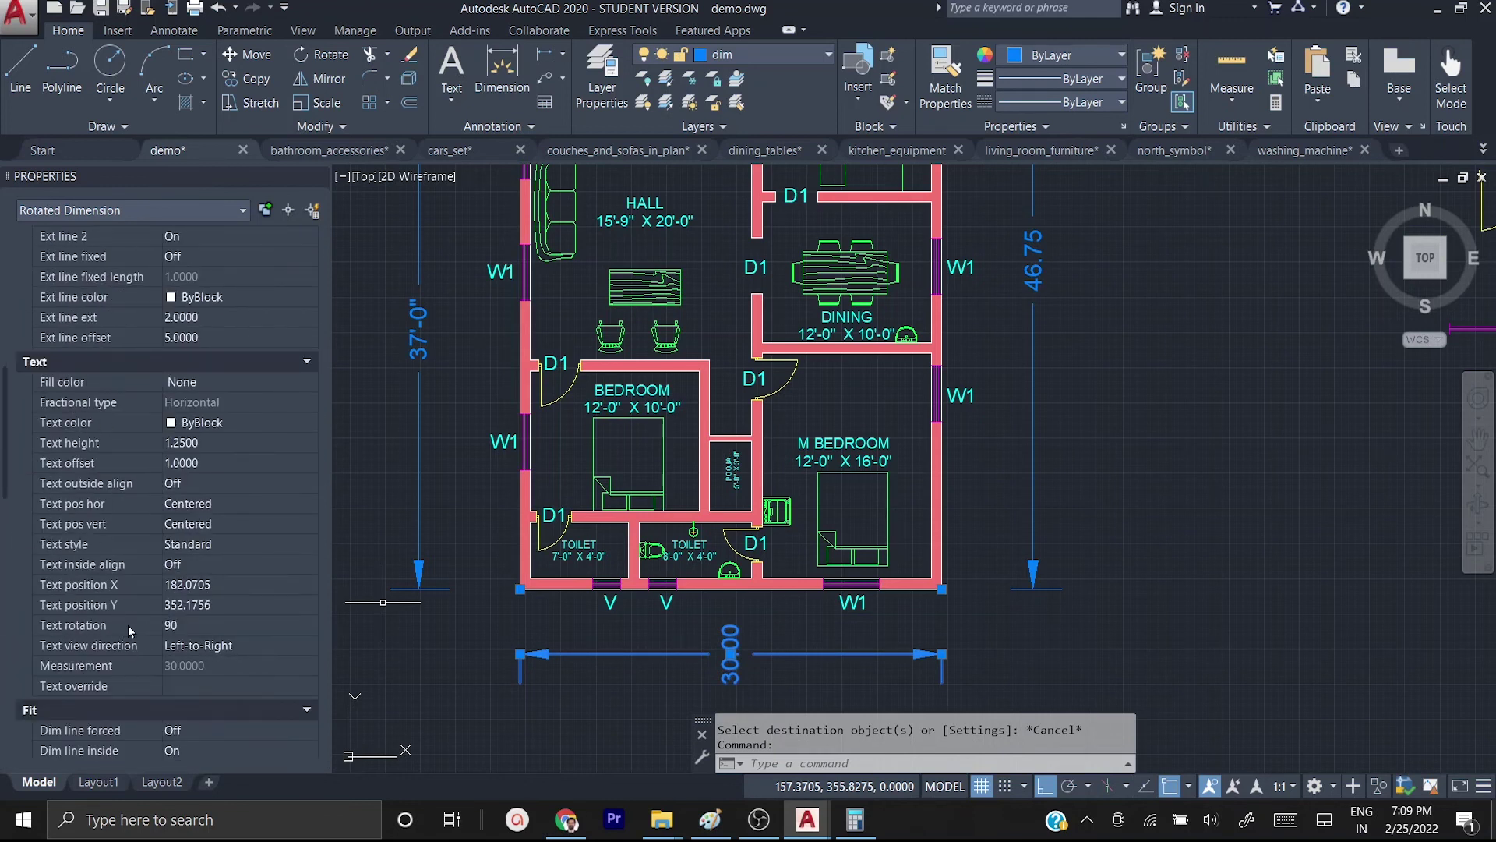
{"action": "left_click", "coordinate": [178, 625]}
{"action": "type", "text": "0"}
{"action": "key", "text": "Return"}
{"action": "key", "text": "Escape"}
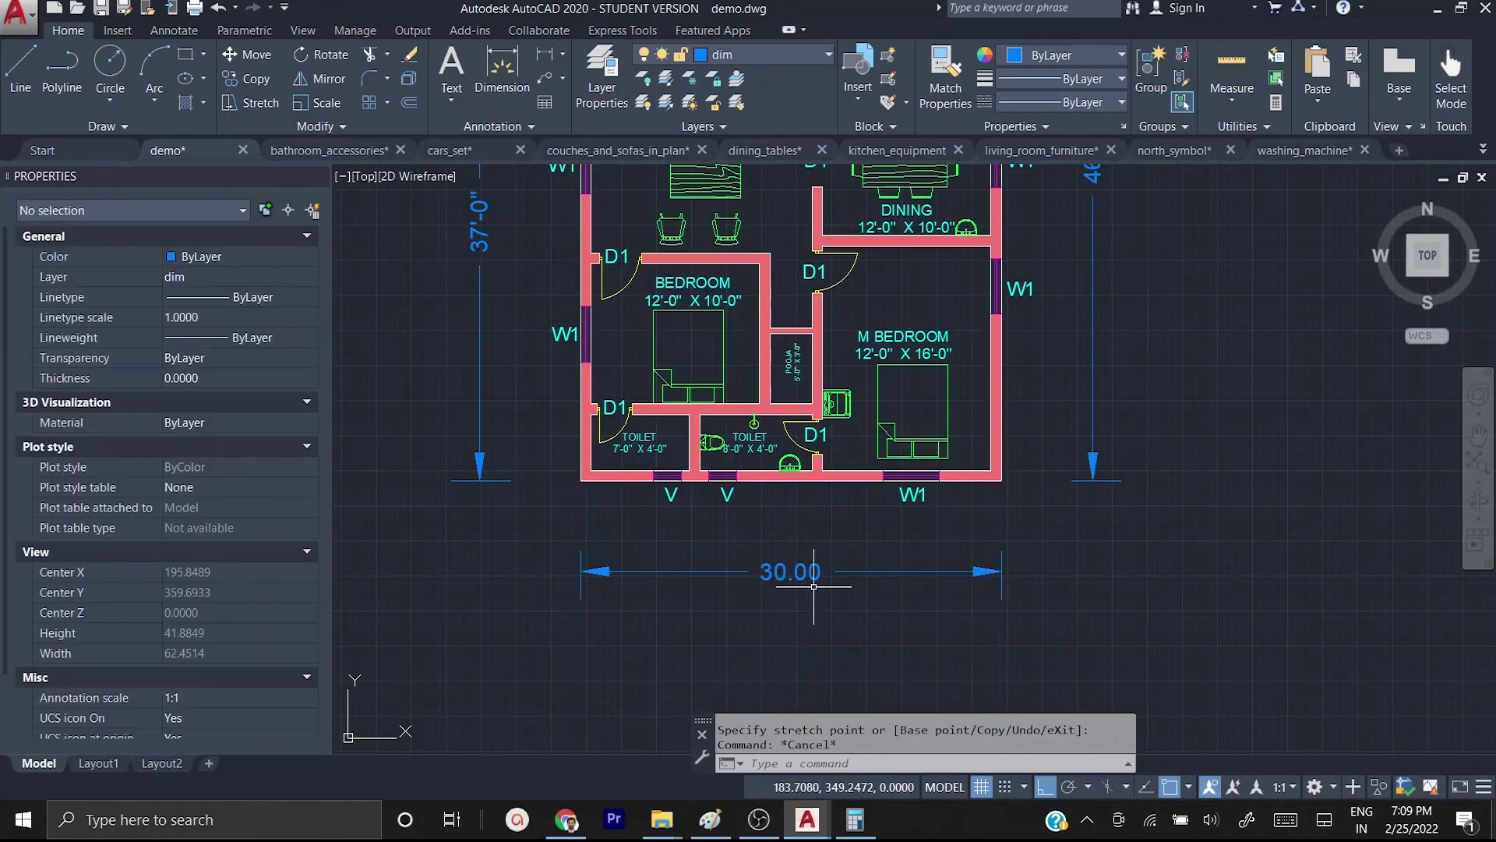
- Override the text of the horizontal dimension below the plan with 30'-0"
{"action": "middle_click_drag", "start_coordinate": [794, 562], "coordinate": [791, 571]}
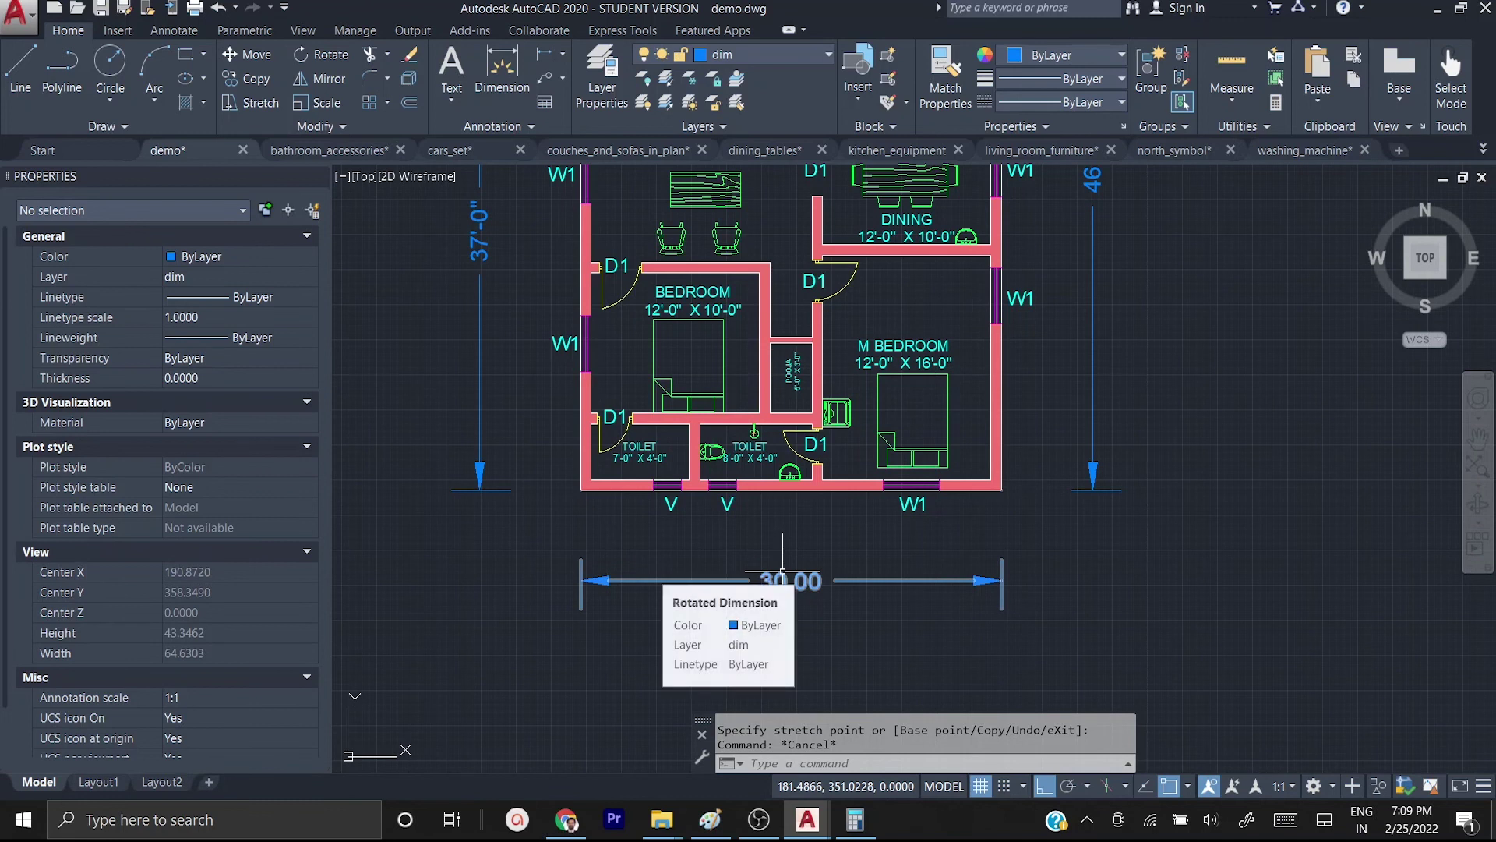
{"action": "double_click", "coordinate": [782, 572]}
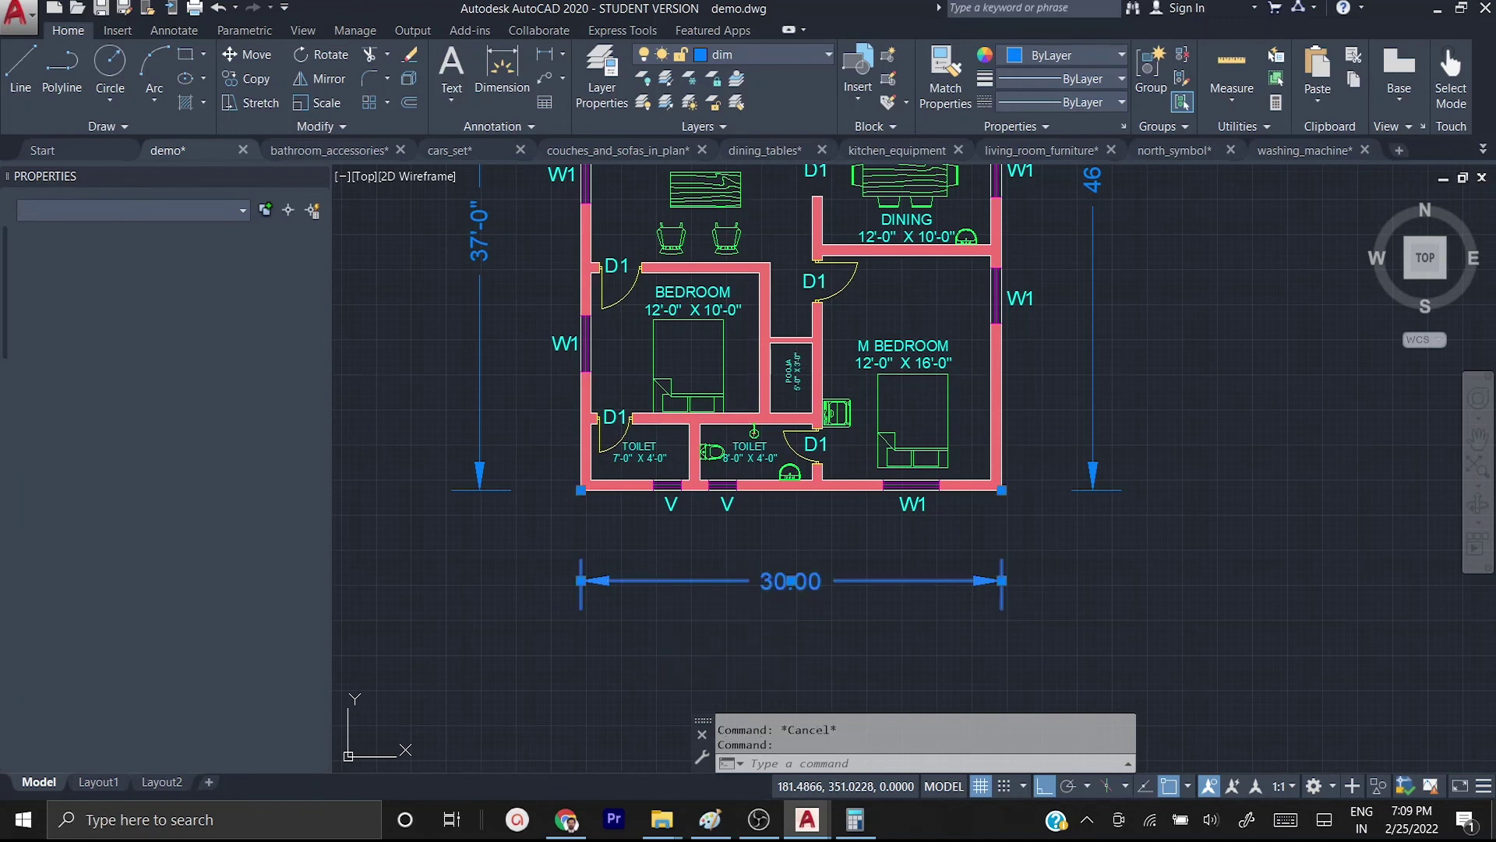
{"action": "type", "text": "30'"}
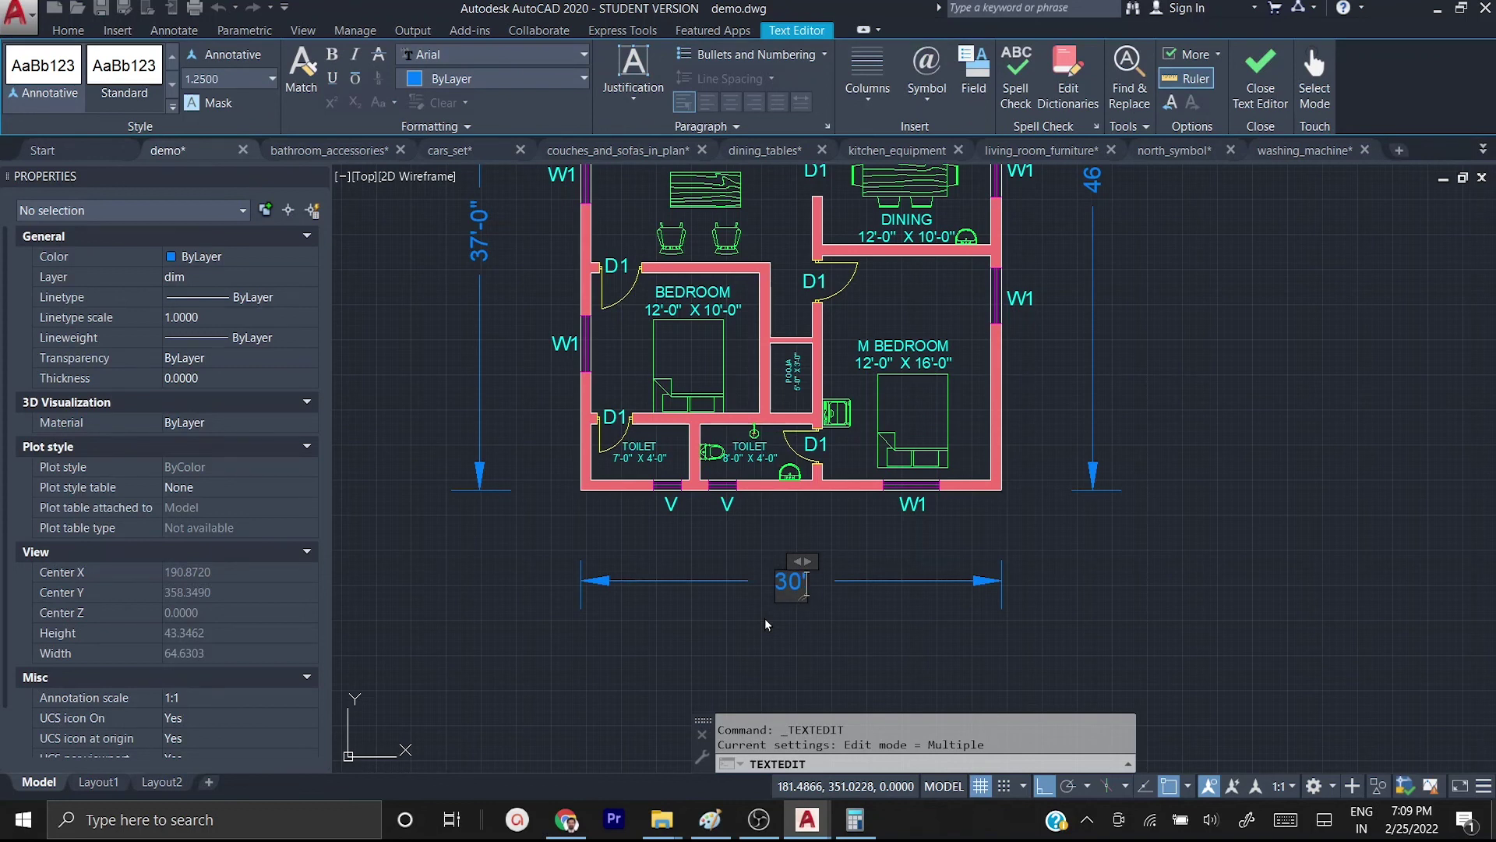
{"action": "type", "text": "-0\""}
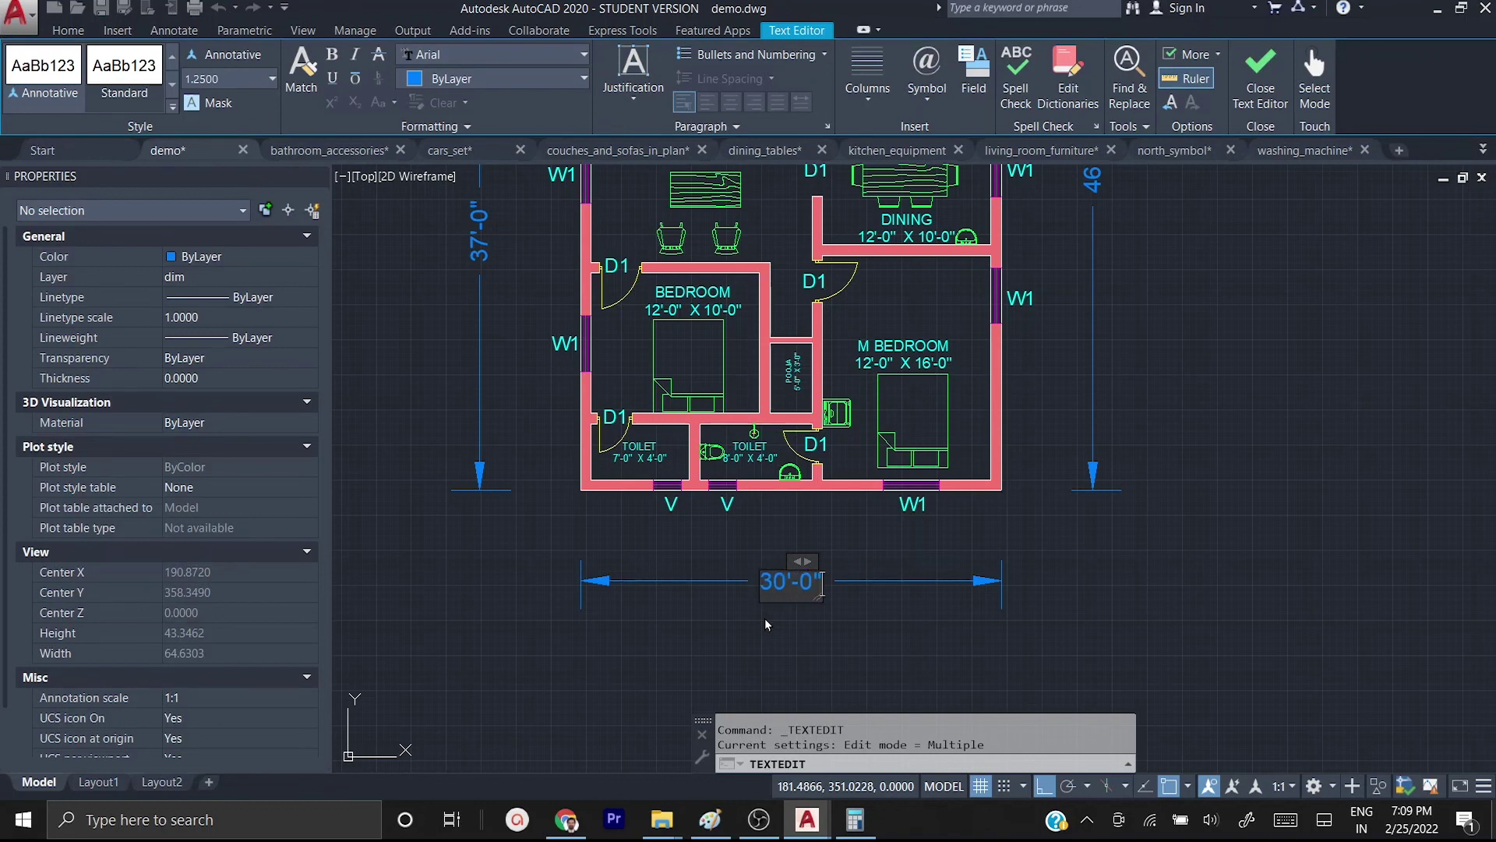
{"action": "left_click", "coordinate": [1124, 588]}
- Override the text of the vertical dimension beside the kitchen and dining wall with 46'-9" and end text editing
{"action": "scroll", "coordinate": [1049, 432], "scroll_direction": "down", "scroll_amount": 2}
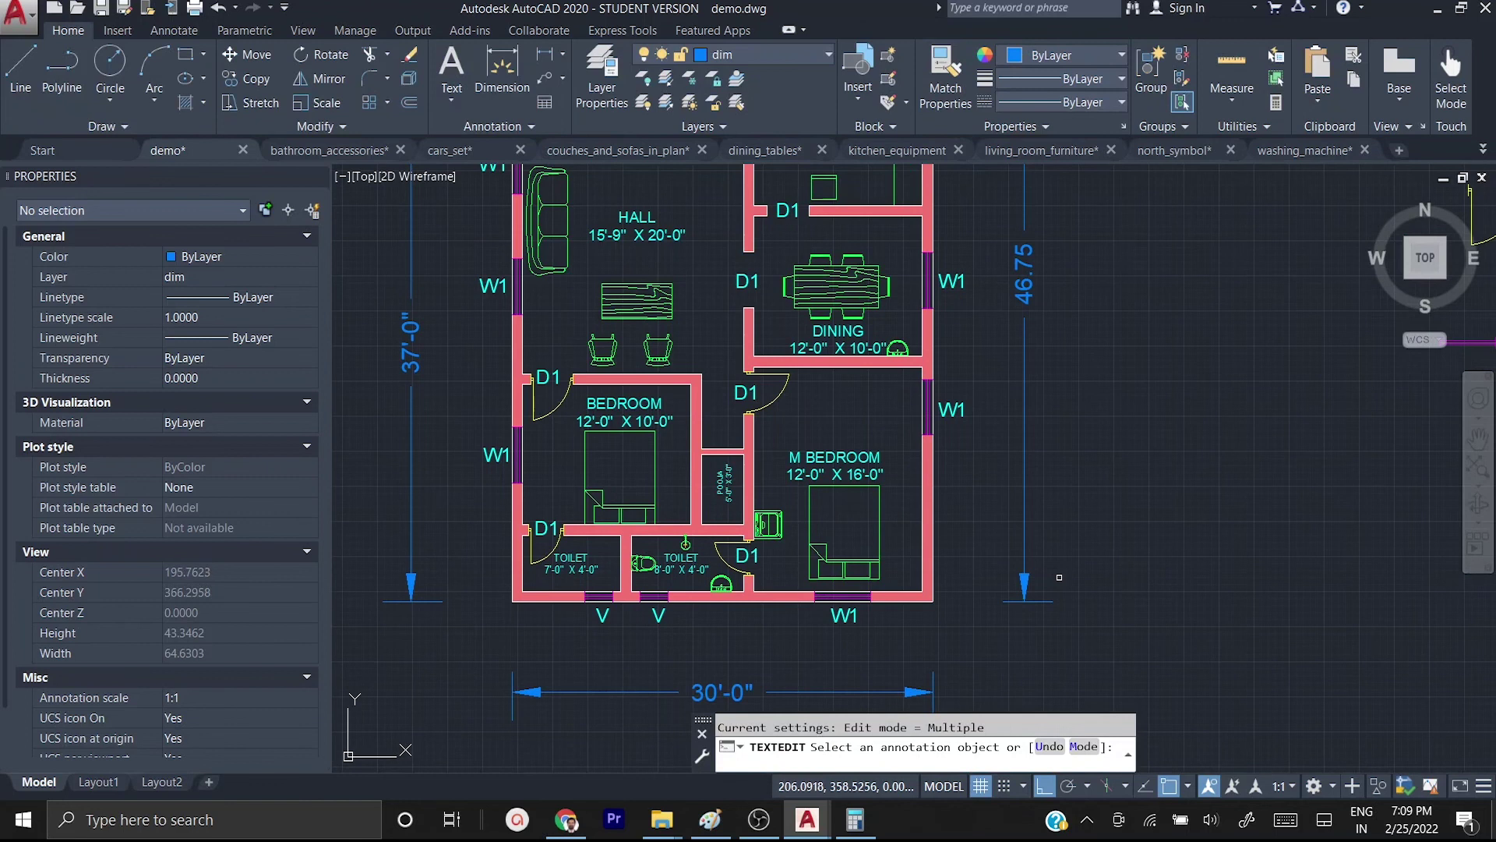
{"action": "scroll", "coordinate": [1042, 372], "scroll_direction": "up", "scroll_amount": 2}
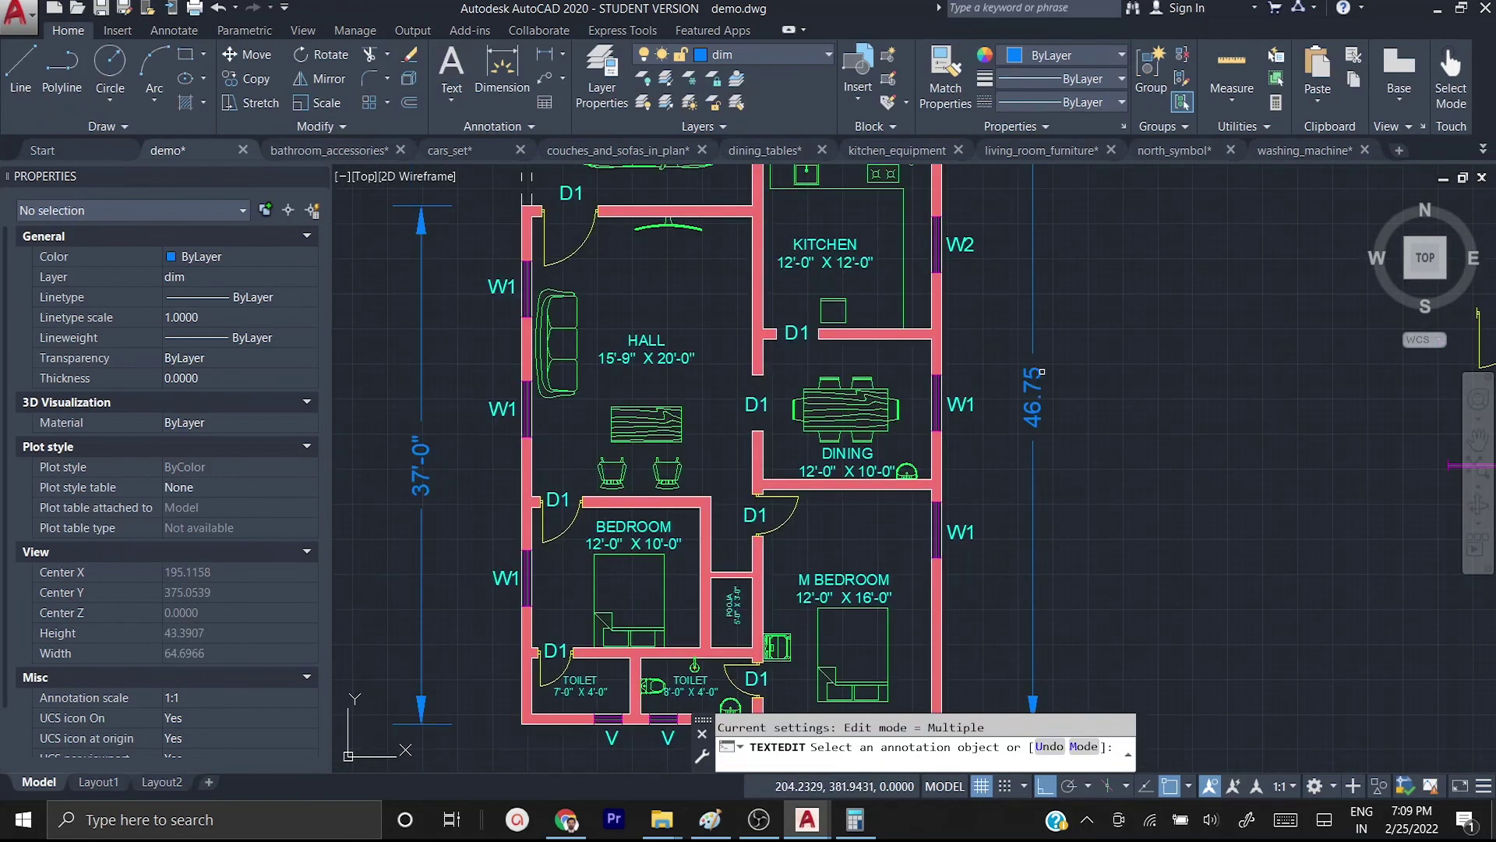
{"action": "scroll", "coordinate": [1042, 371], "scroll_direction": "up", "scroll_amount": 2}
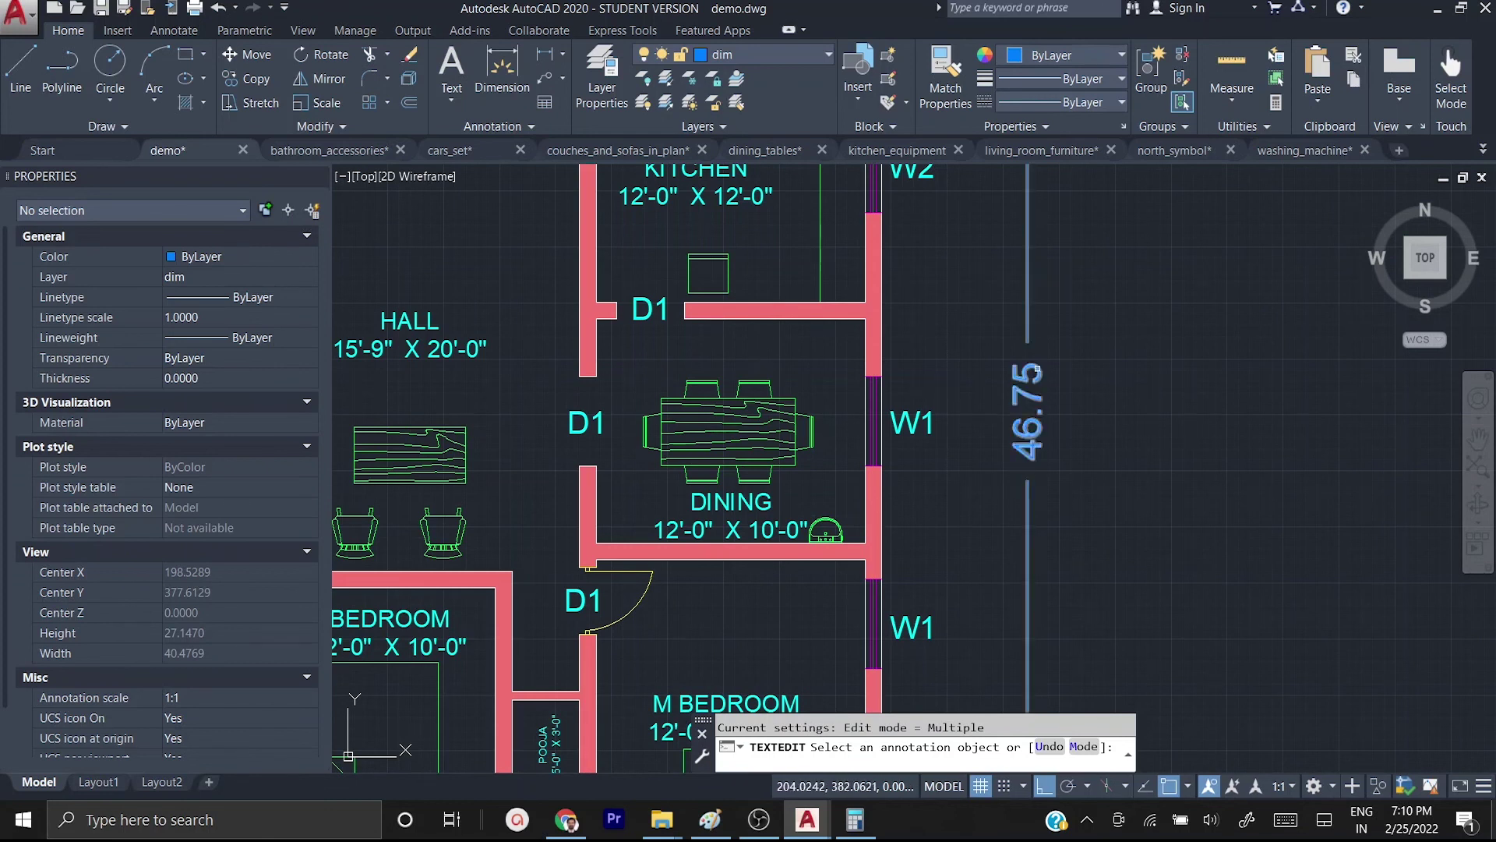
{"action": "left_click", "coordinate": [1030, 372]}
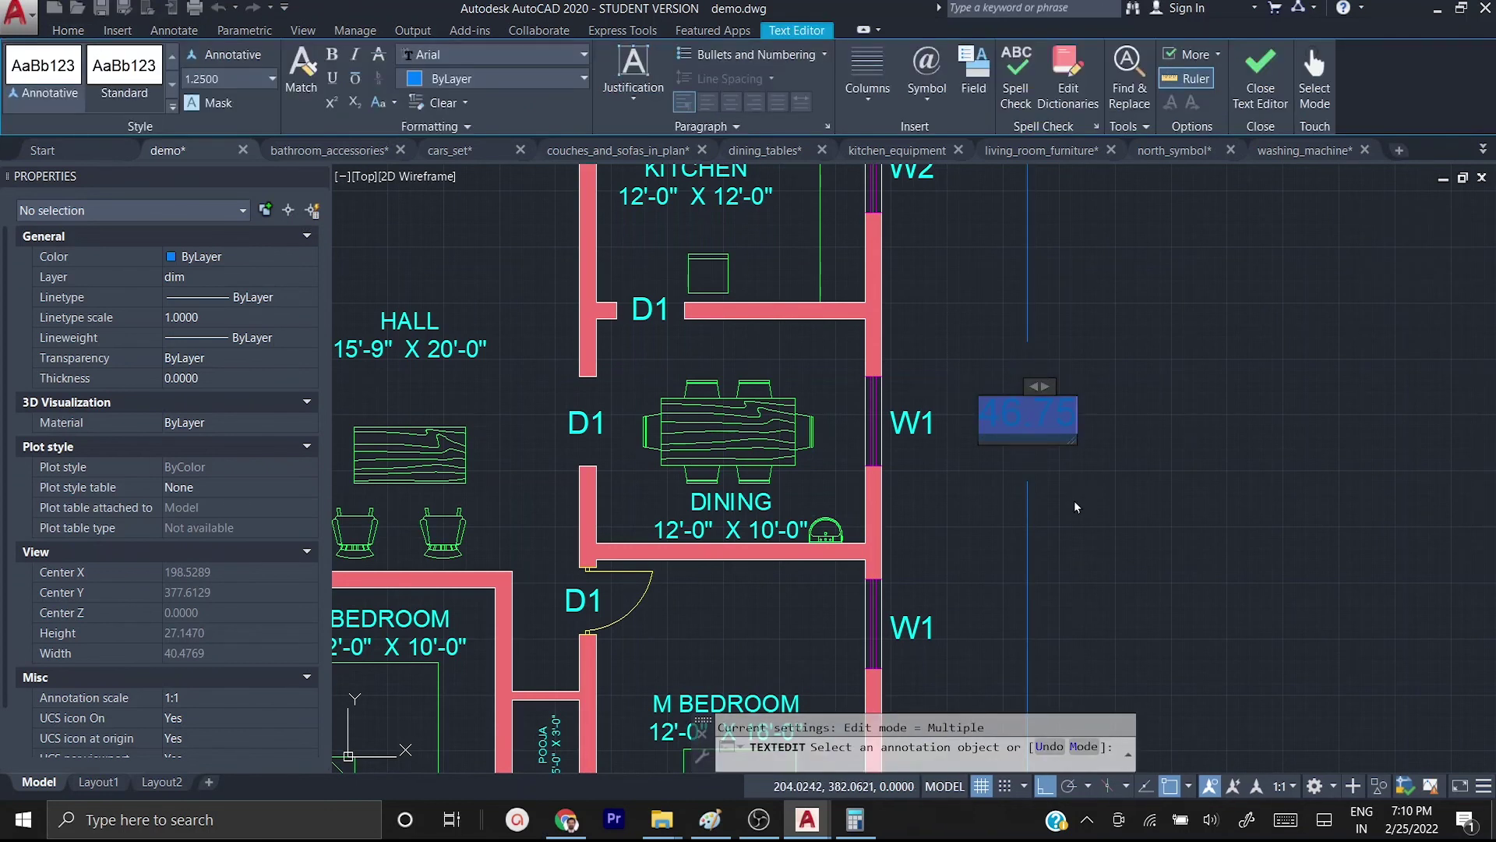
{"action": "key", "text": "BackSpace"}
{"action": "type", "text": "46'-9\""}
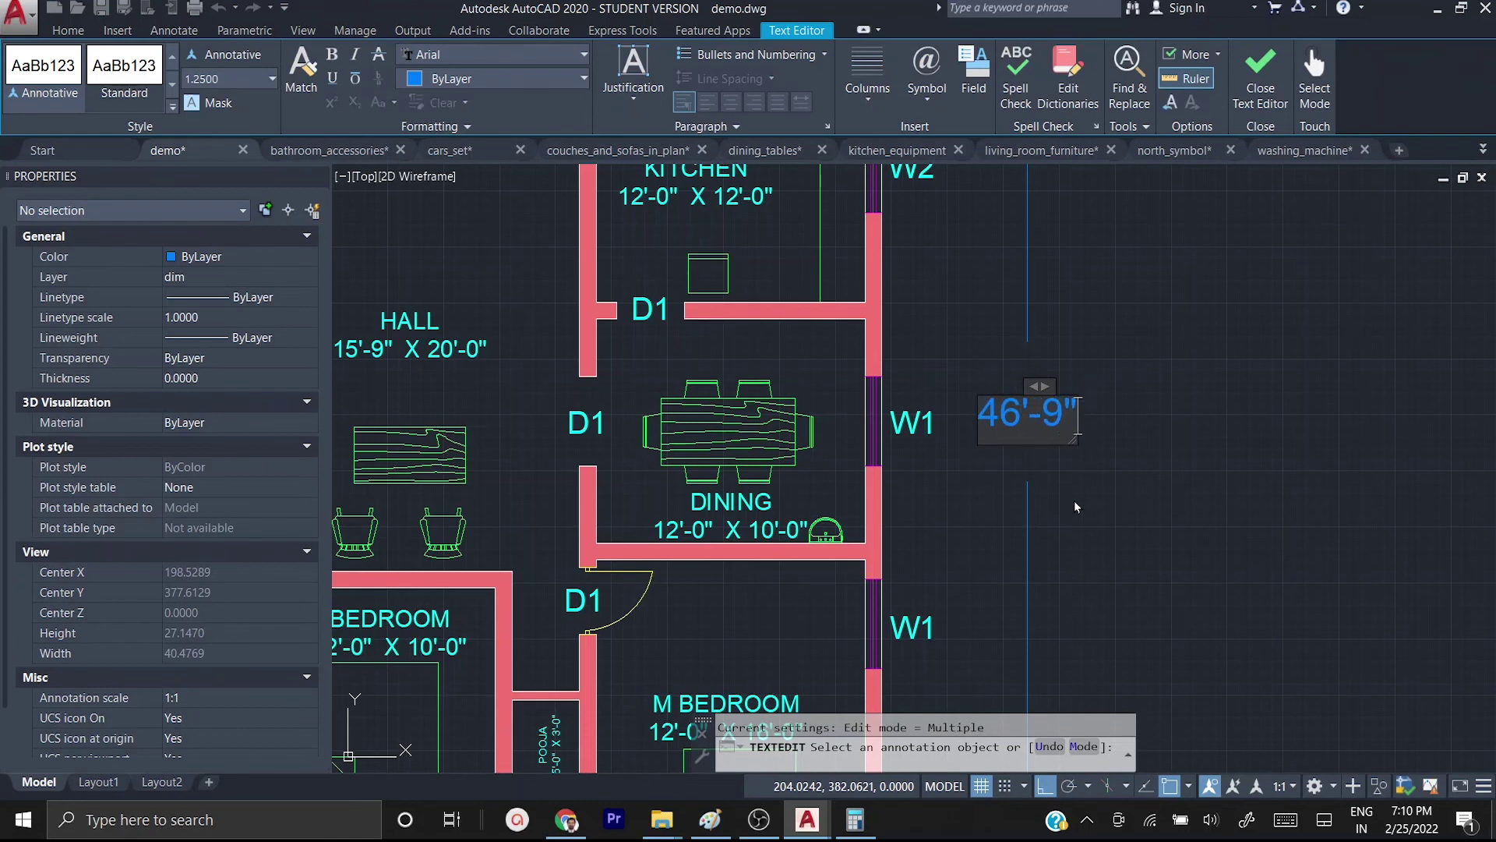
{"action": "left_click", "coordinate": [1122, 507]}
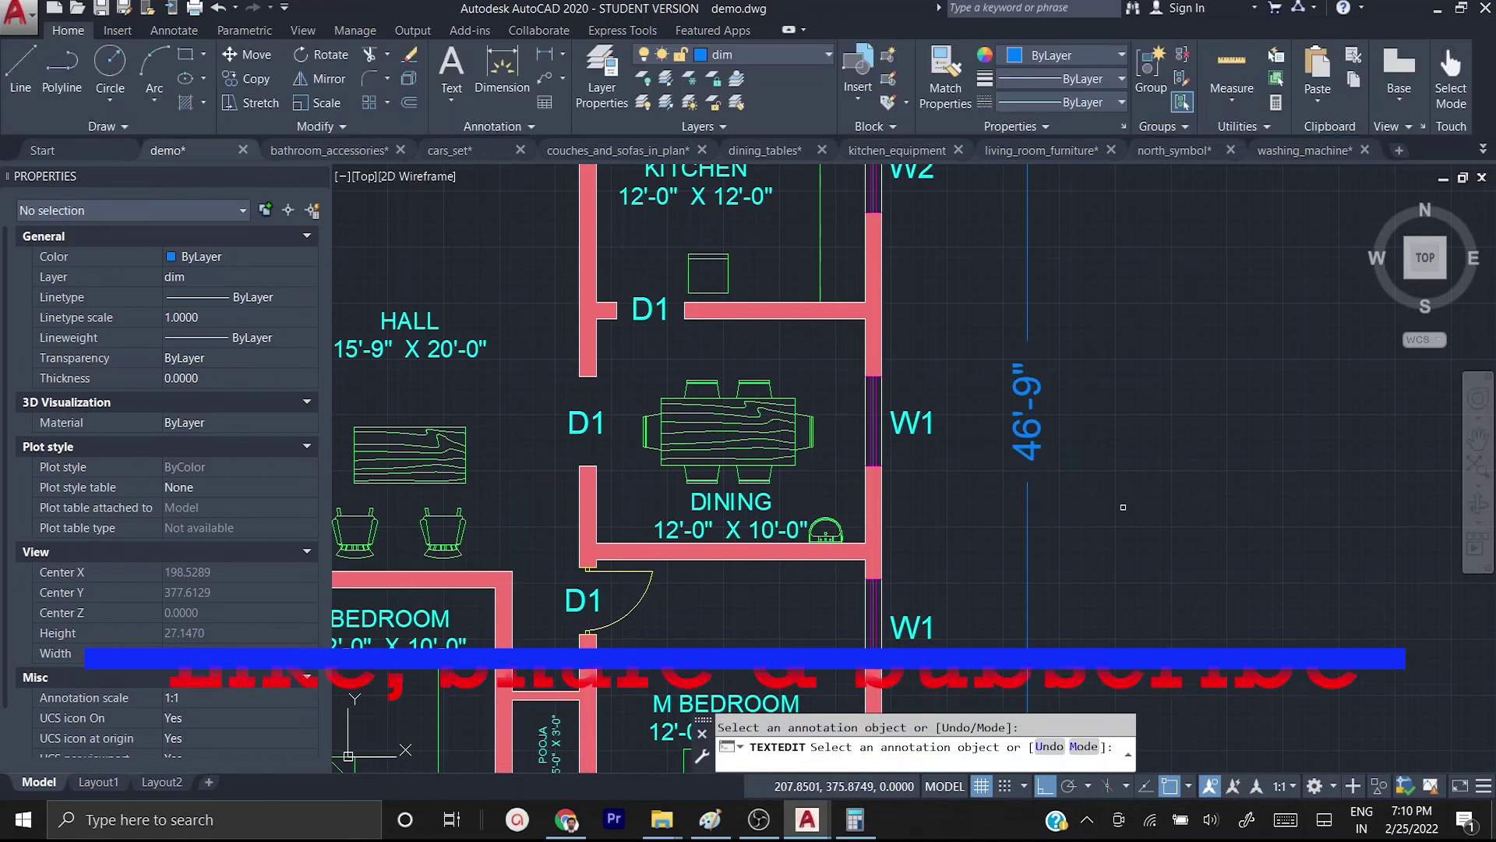
{"action": "key", "text": "Escape"}
- Save the drawing with the finished, dimensioned floor plan in view
{"action": "scroll", "coordinate": [1123, 507], "scroll_direction": "up", "scroll_amount": 1}
{"action": "scroll", "coordinate": [1123, 508], "scroll_direction": "down", "scroll_amount": 4}
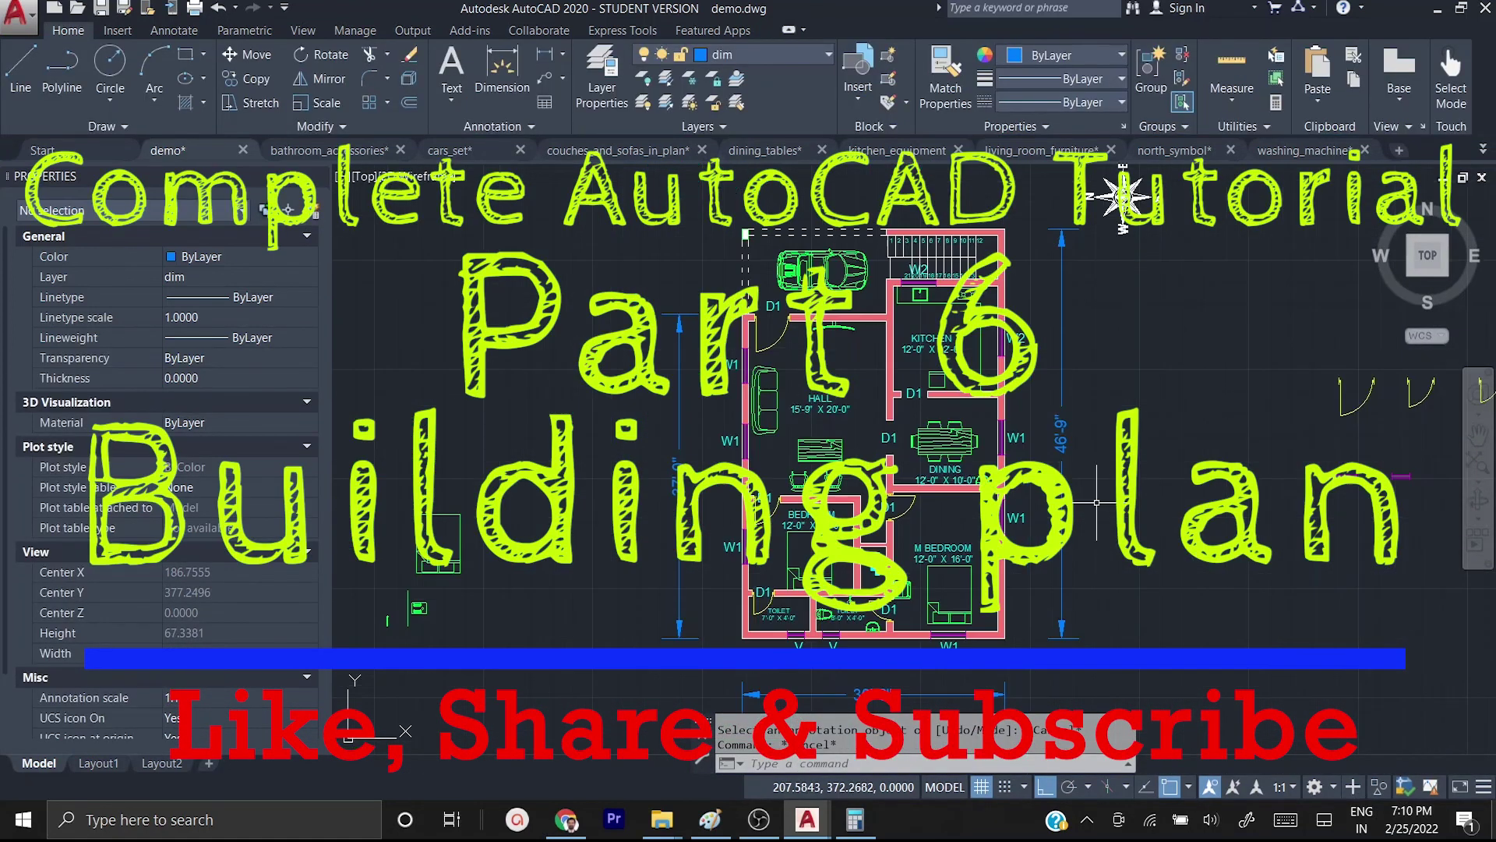
{"action": "key", "text": "ctrl+s"}
{"action": "middle_click_drag", "start_coordinate": [1127, 552], "coordinate": [1059, 548]}
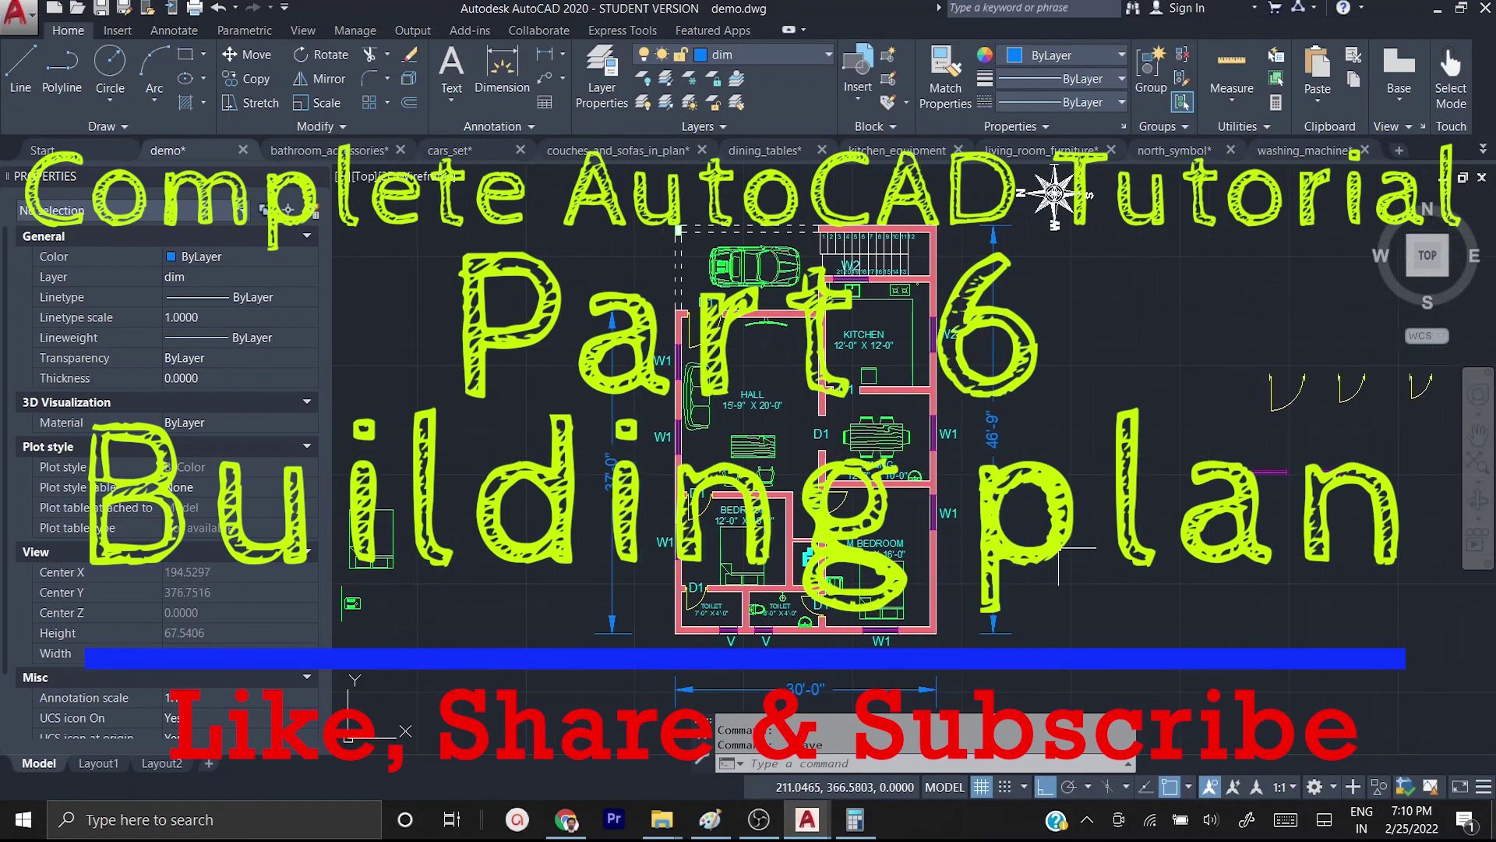